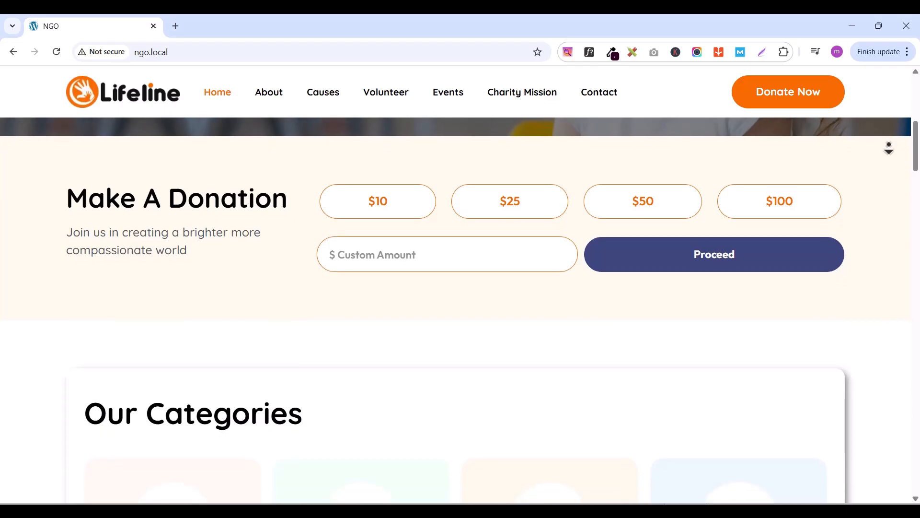
# Look through the NGO home page from the donation section and category cards to the Help Power Our Work campaigns
pyautogui.scroll(-1, 889, 147)
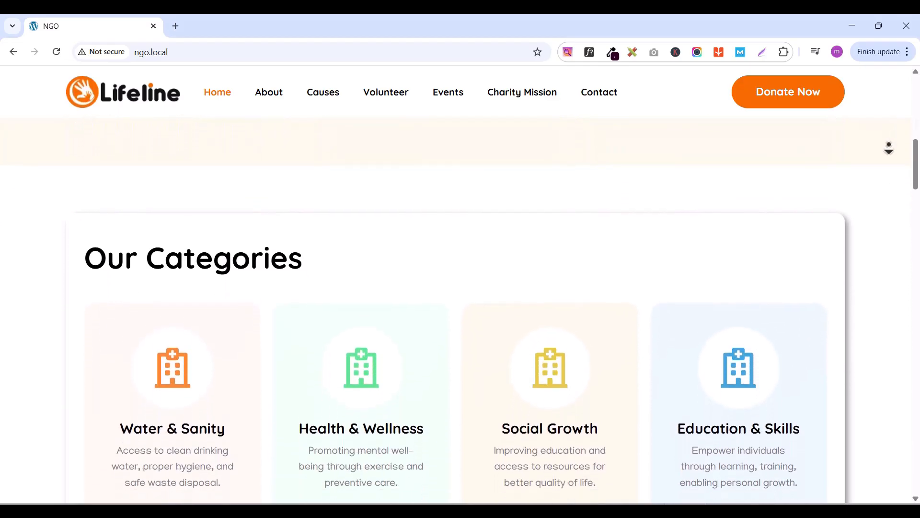
pyautogui.scroll(-2, 890, 147)
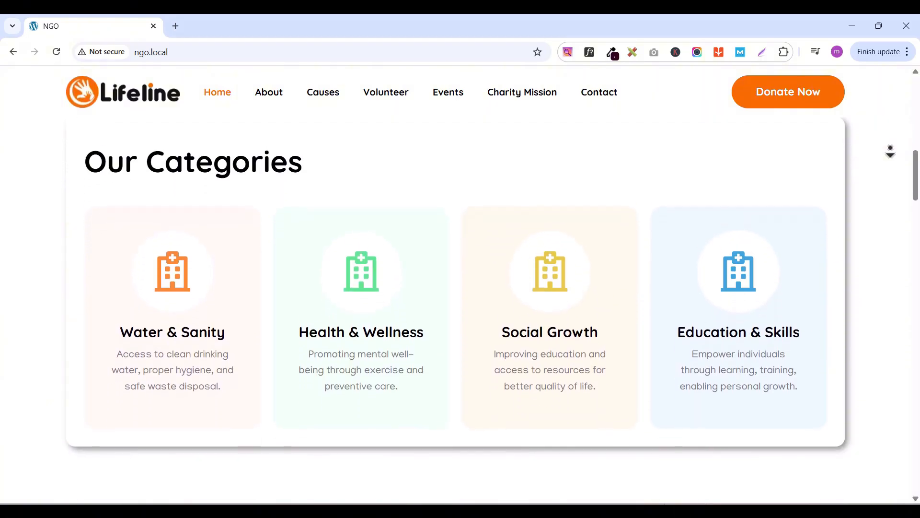
pyautogui.scroll(-2, 890, 151)
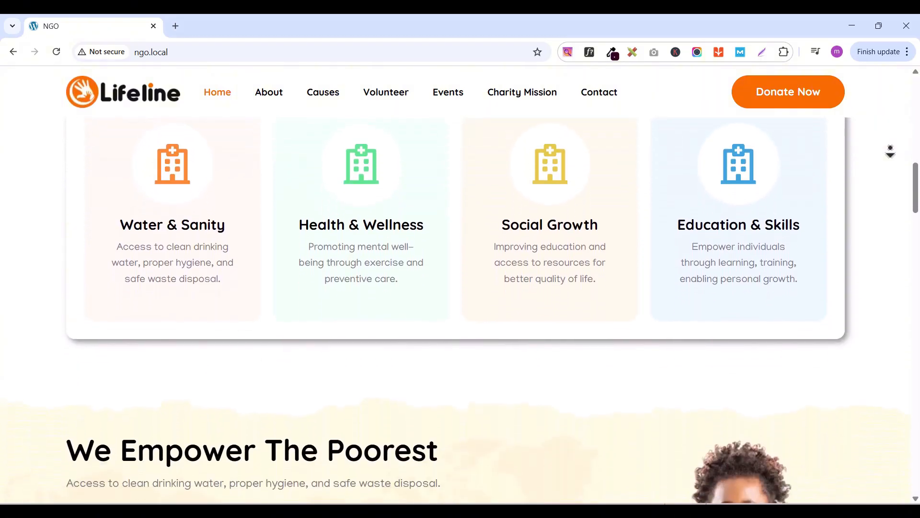
pyautogui.scroll(-2, 890, 151)
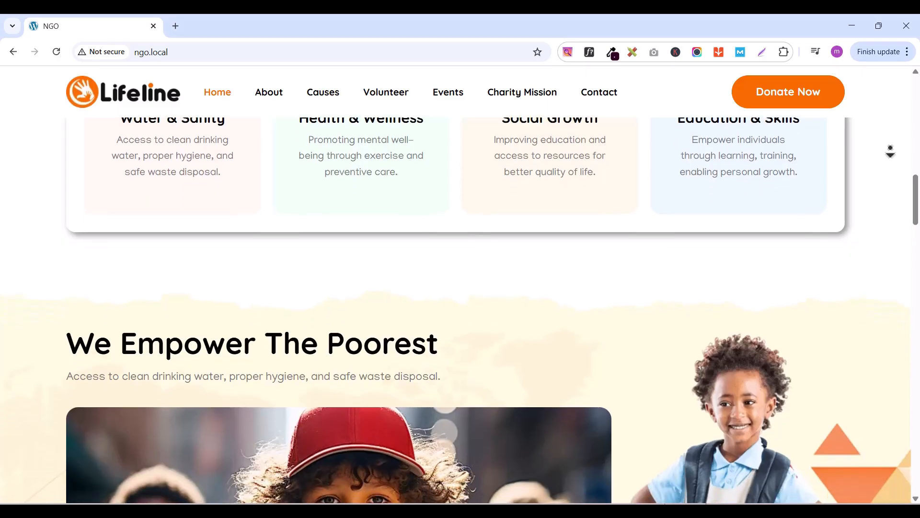
pyautogui.scroll(-2, 890, 152)
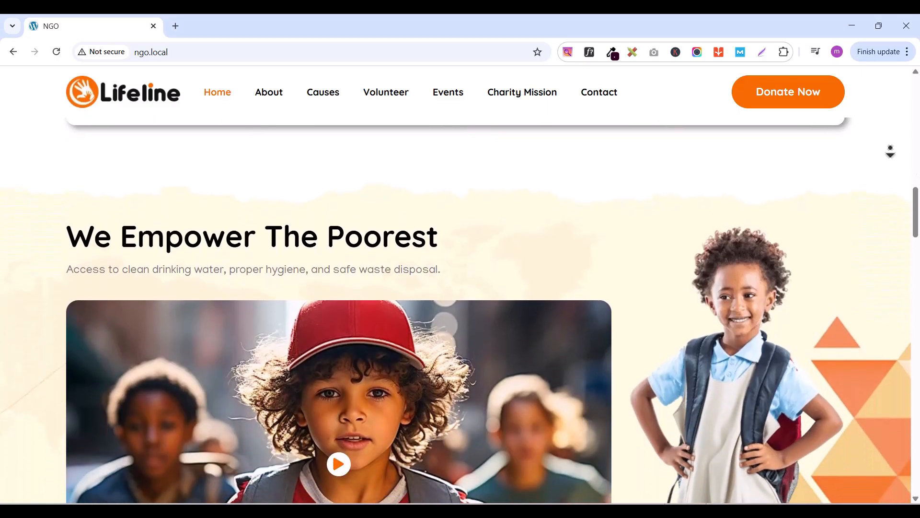
pyautogui.scroll(-2, 891, 152)
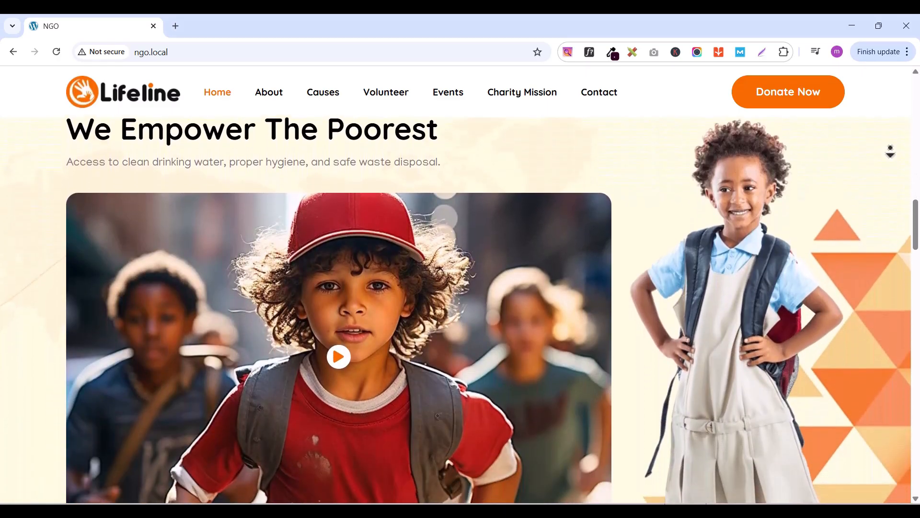
pyautogui.scroll(-2, 890, 151)
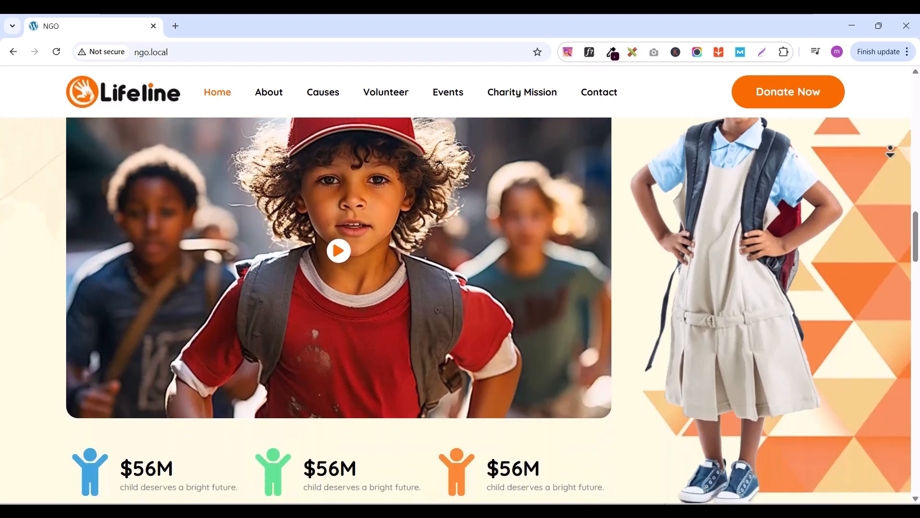
pyautogui.scroll(-2, 890, 151)
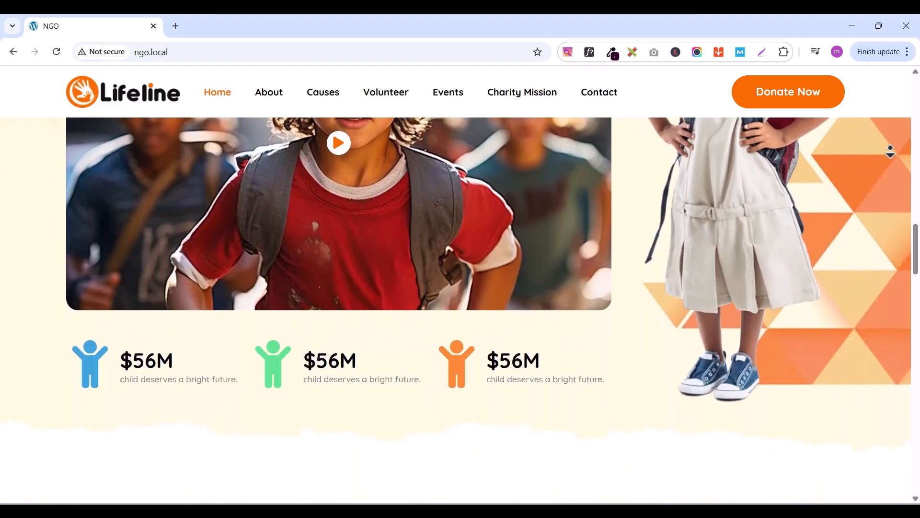
pyautogui.scroll(-2, 891, 151)
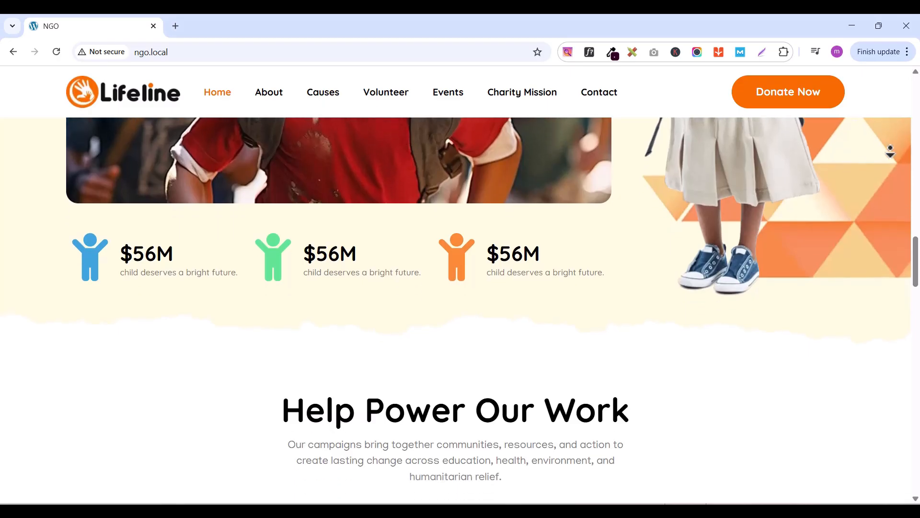
pyautogui.scroll(-2, 890, 151)
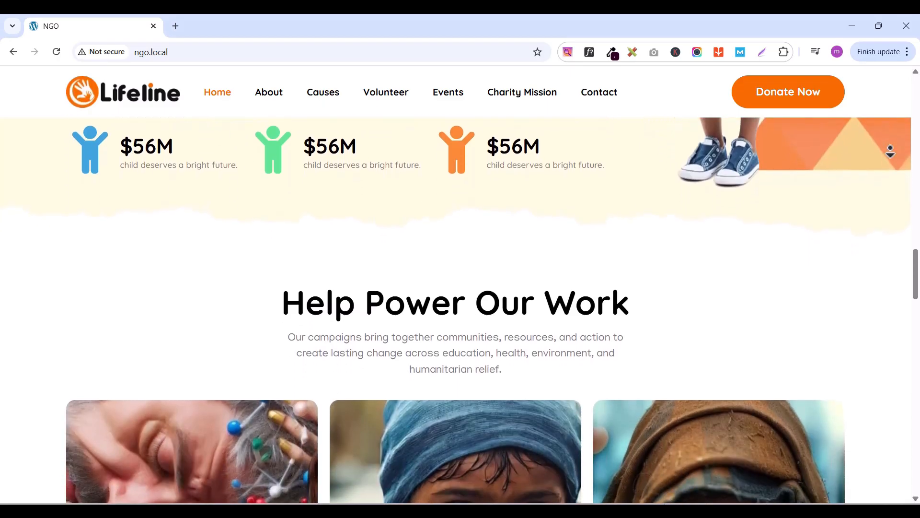
pyautogui.scroll(-2, 891, 152)
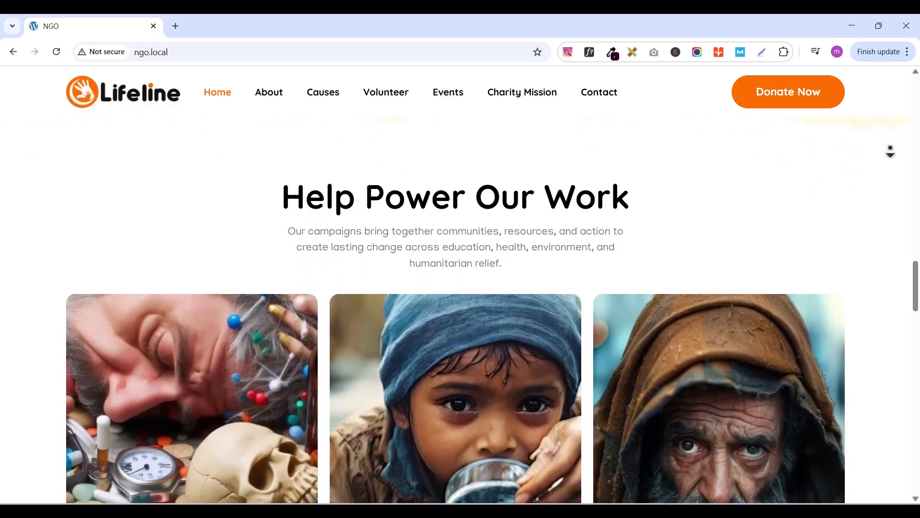
pyautogui.scroll(-2, 890, 152)
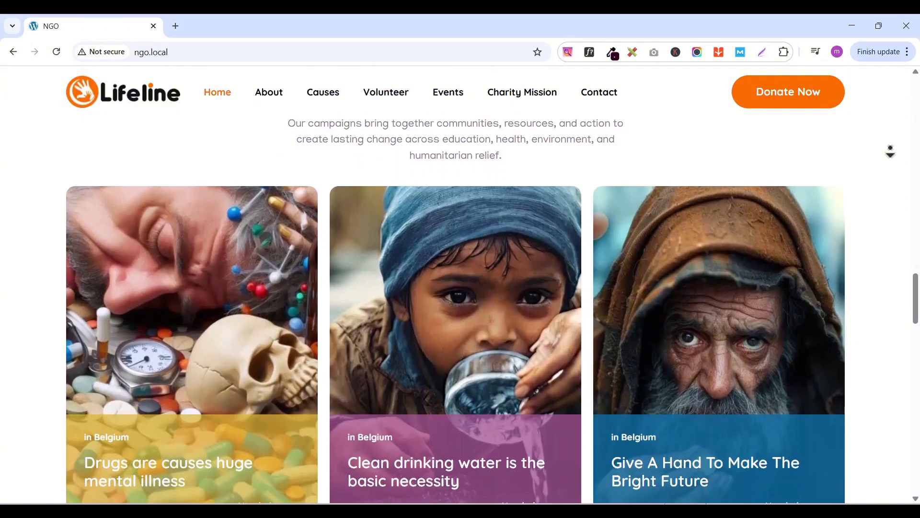
pyautogui.scroll(-2, 890, 152)
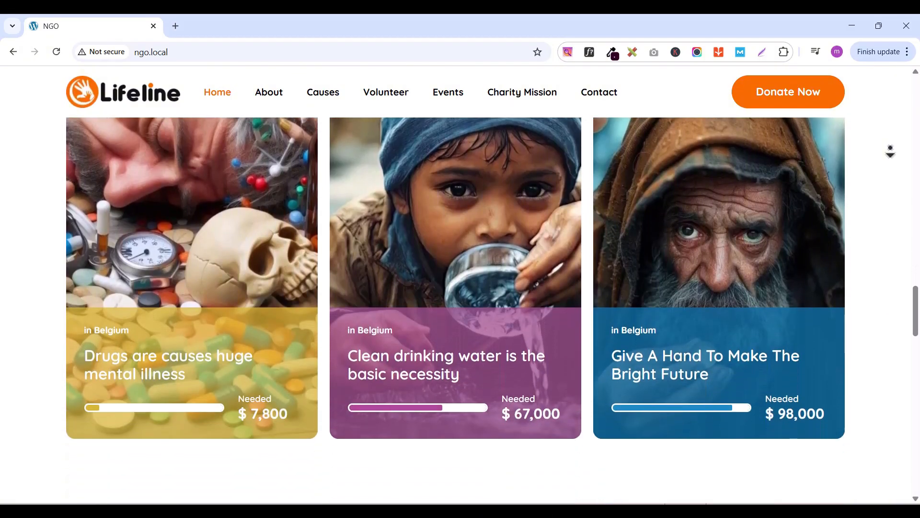
# Examine the rest of the home page: the helping hand appeal, Recent News, Our Sponsors and the footer
pyautogui.scroll(-2, 891, 151)
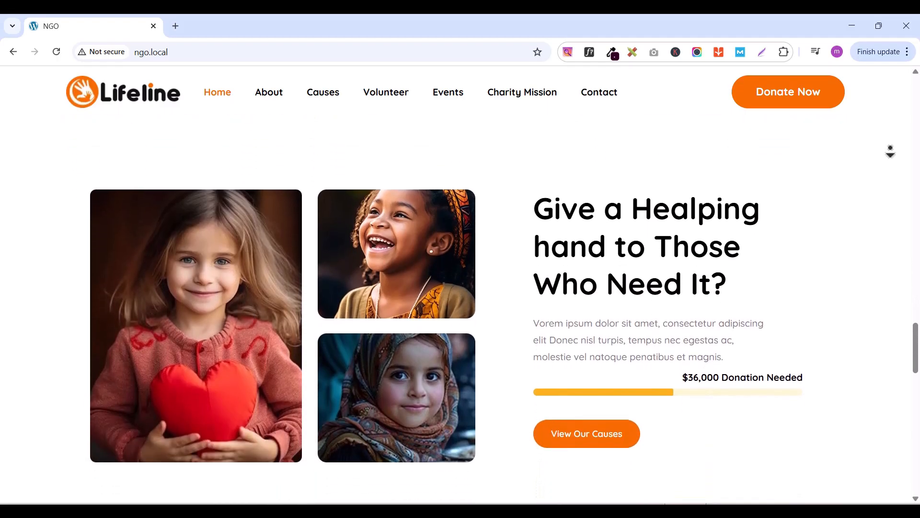
pyautogui.scroll(-1, 891, 152)
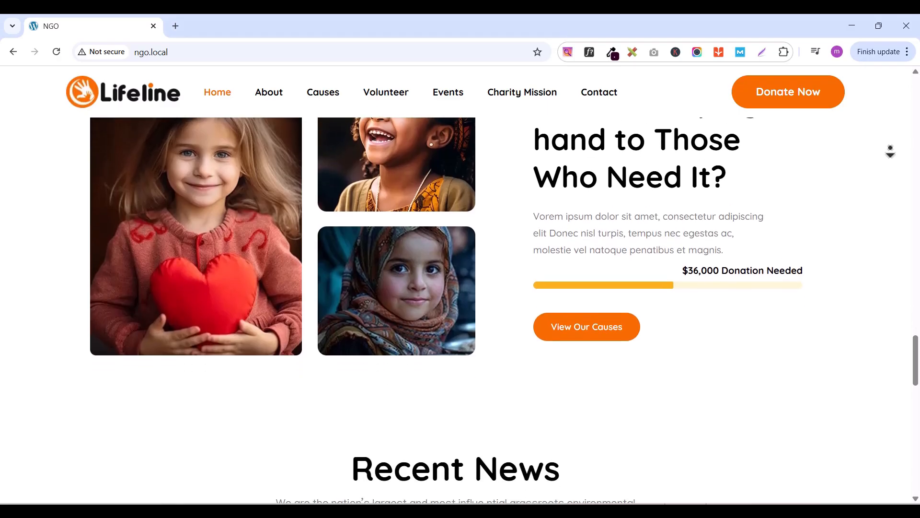
pyautogui.scroll(-2, 890, 152)
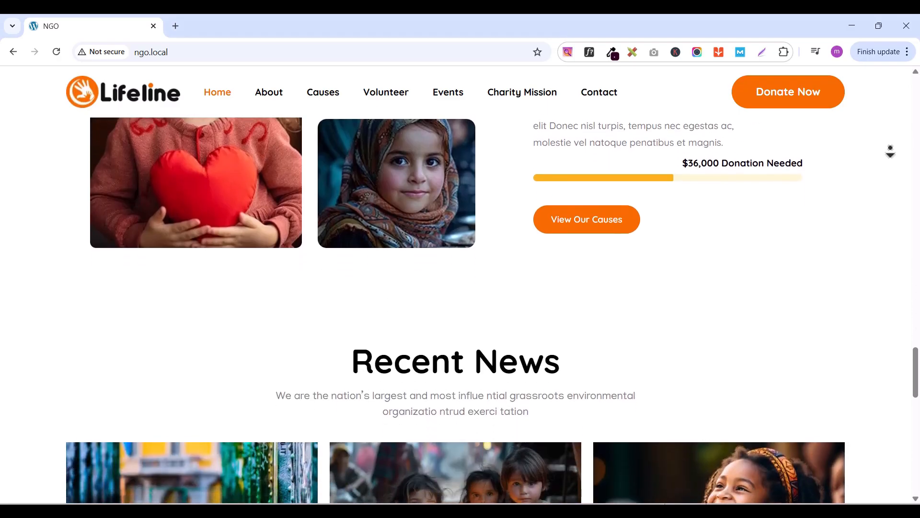
pyautogui.scroll(-2, 890, 151)
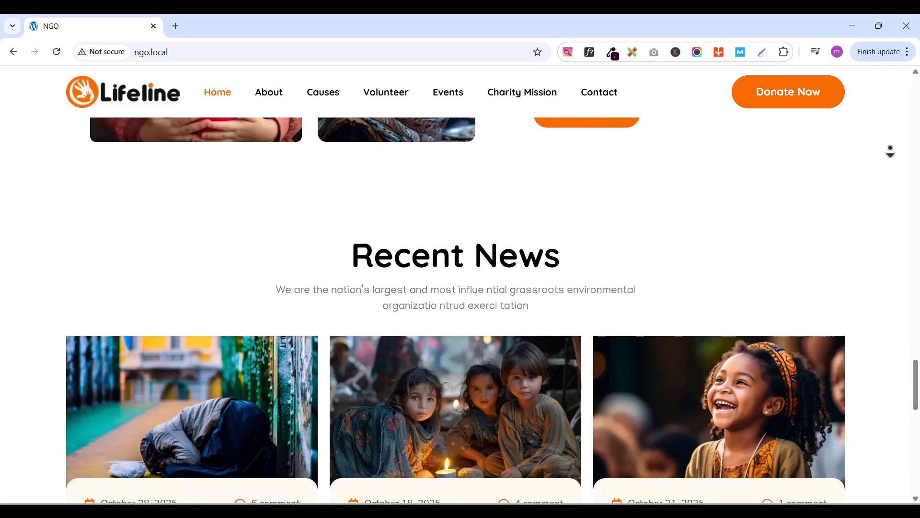
pyautogui.scroll(-2, 890, 152)
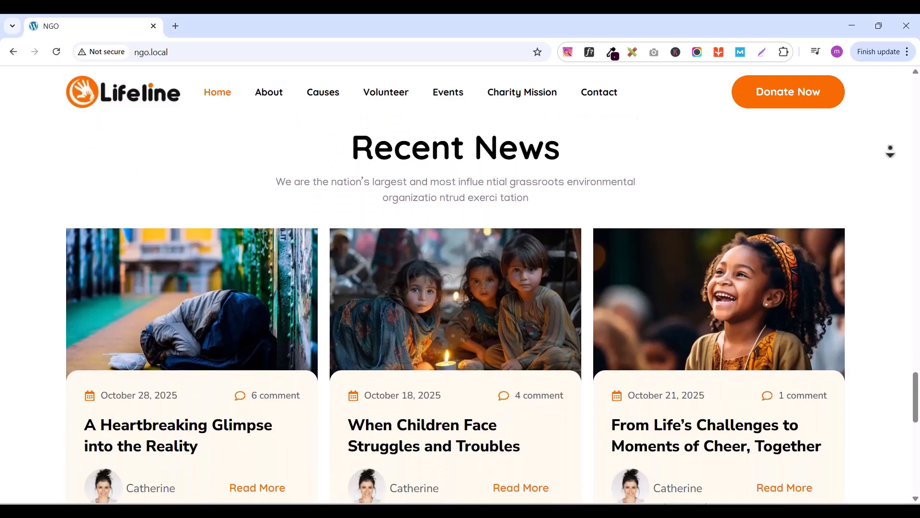
pyautogui.scroll(-2, 890, 151)
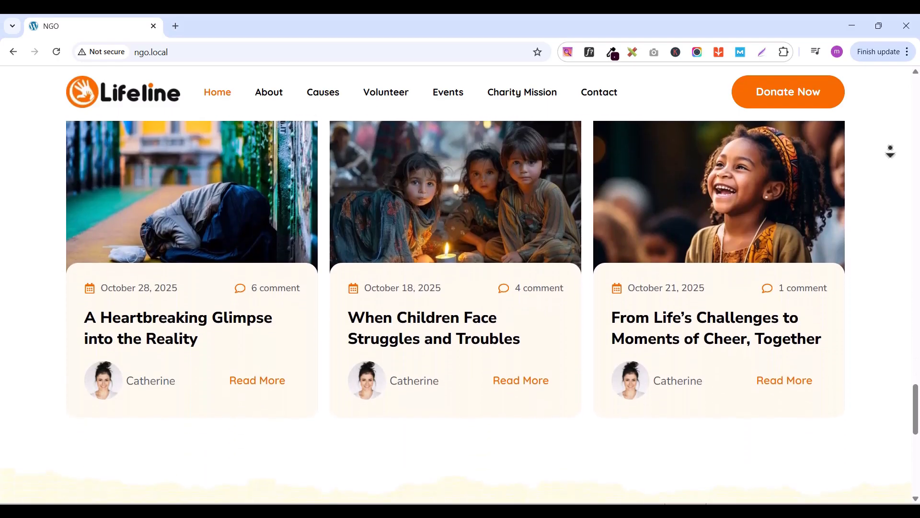
pyautogui.scroll(-2, 890, 152)
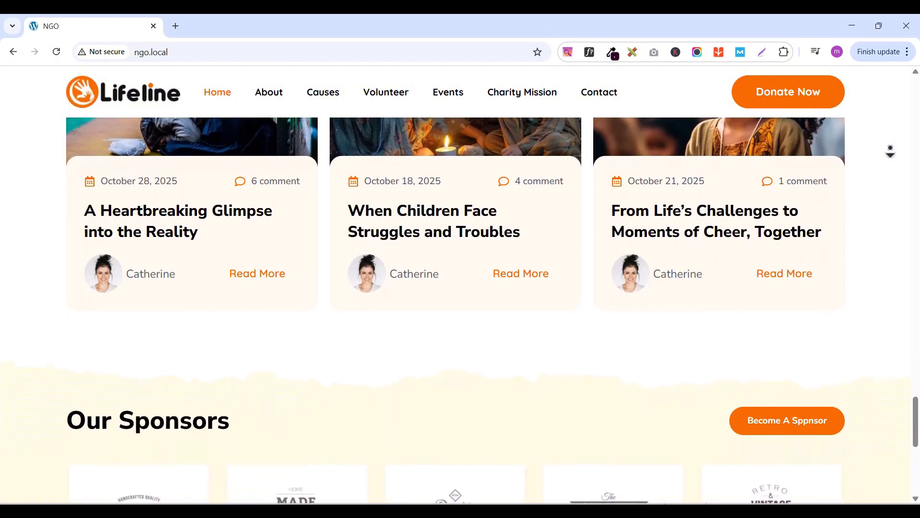
pyautogui.scroll(-2, 890, 151)
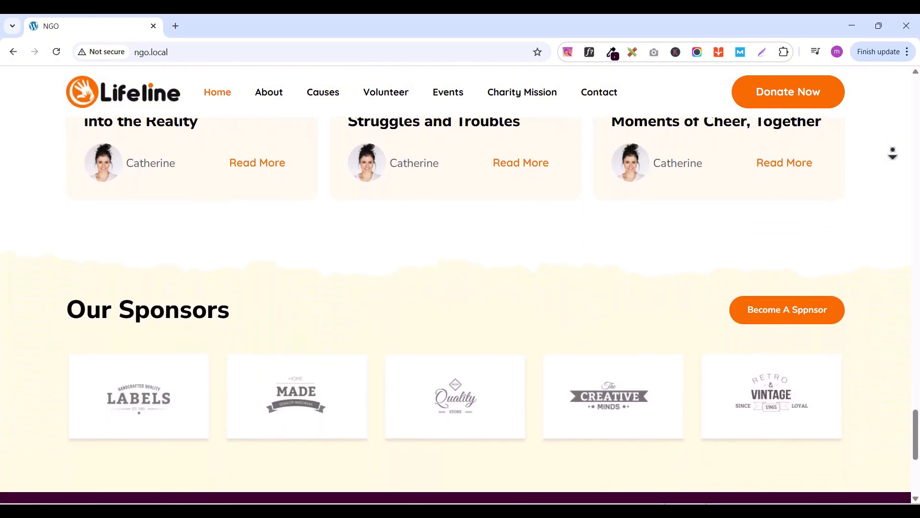
pyautogui.scroll(-3, 893, 153)
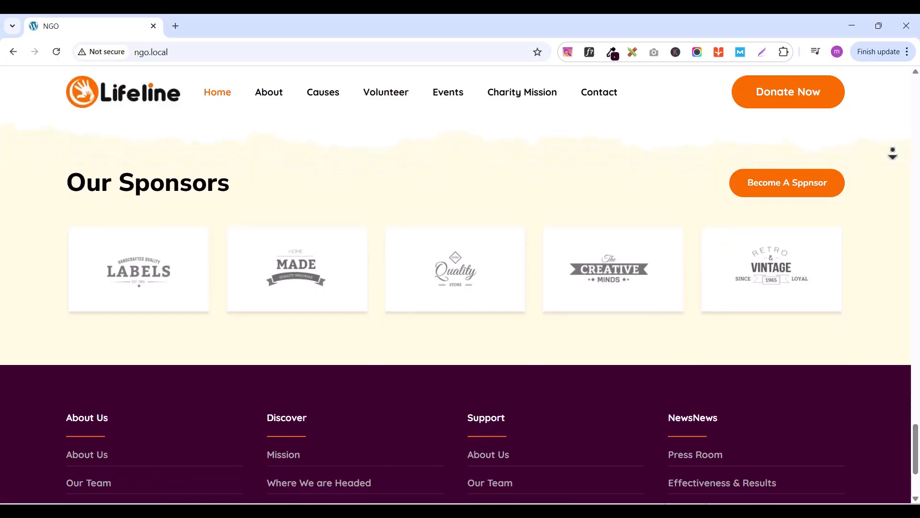
pyautogui.scroll(-3, 893, 154)
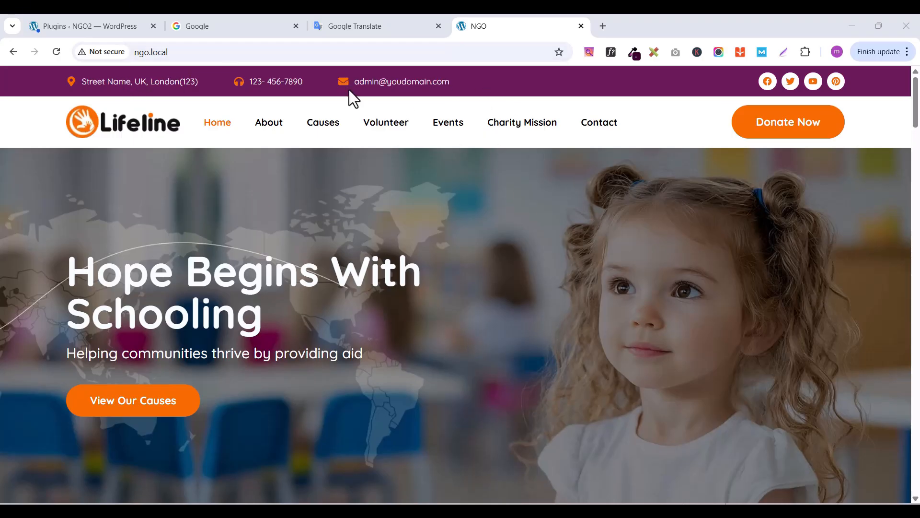
# Inspect the home page's header, hero banner, donation amount options and Our Categories cards in detail, down to the We Empower The Poorest section
pyautogui.scroll(-1, 454, 253)
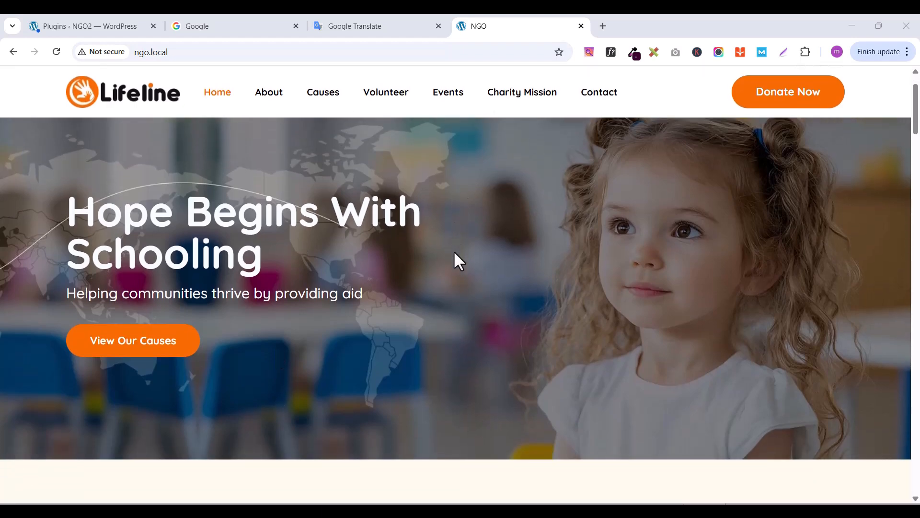
pyautogui.scroll(1, 454, 253)
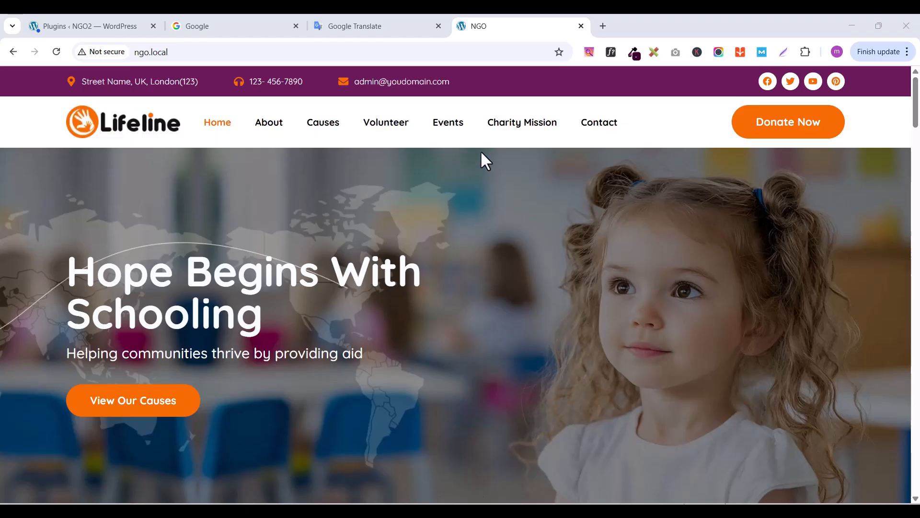
pyautogui.scroll(-1, 623, 338)
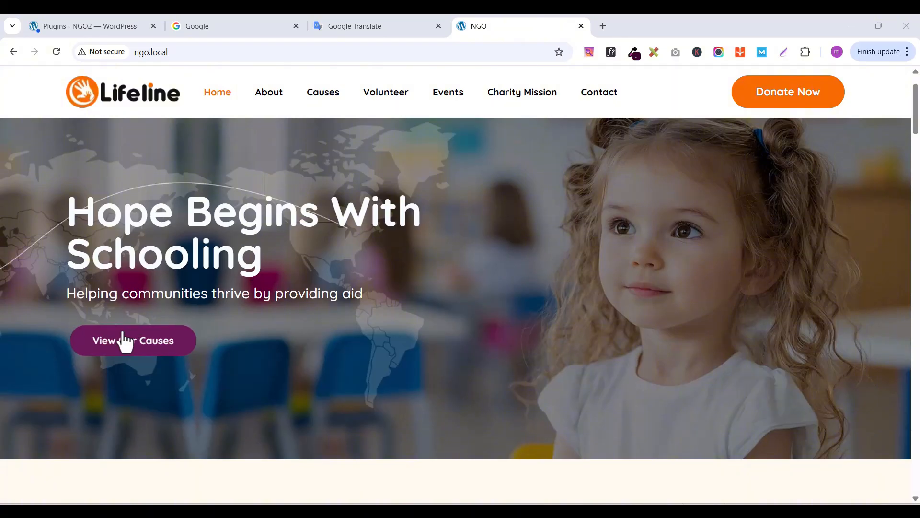
pyautogui.scroll(1, 138, 355)
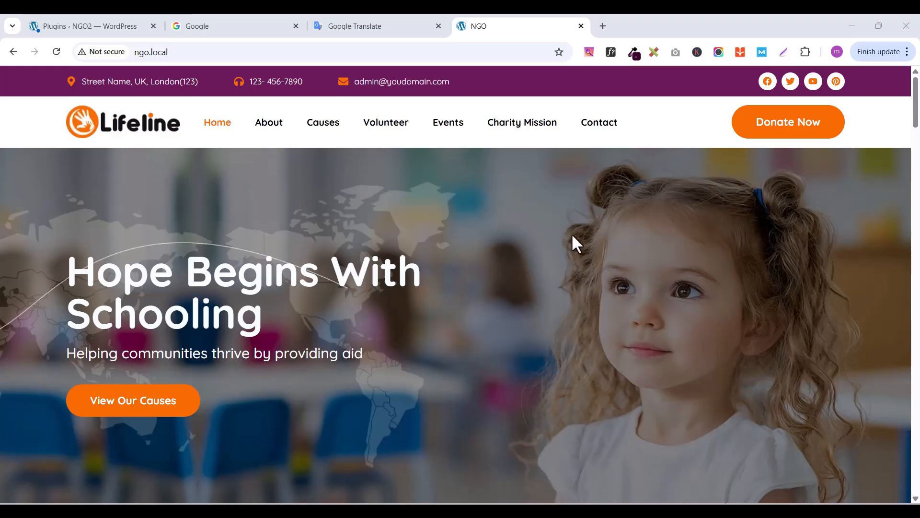
pyautogui.scroll(-8, 572, 233)
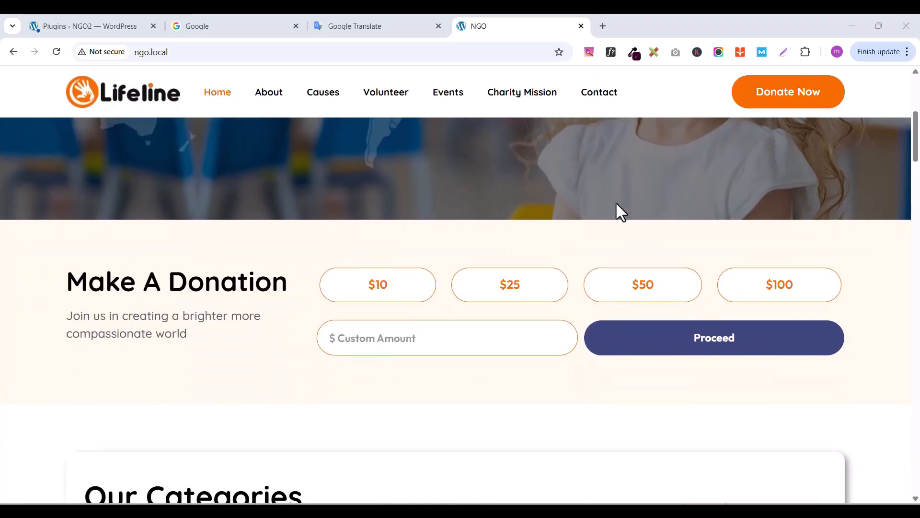
pyautogui.scroll(-1, 617, 203)
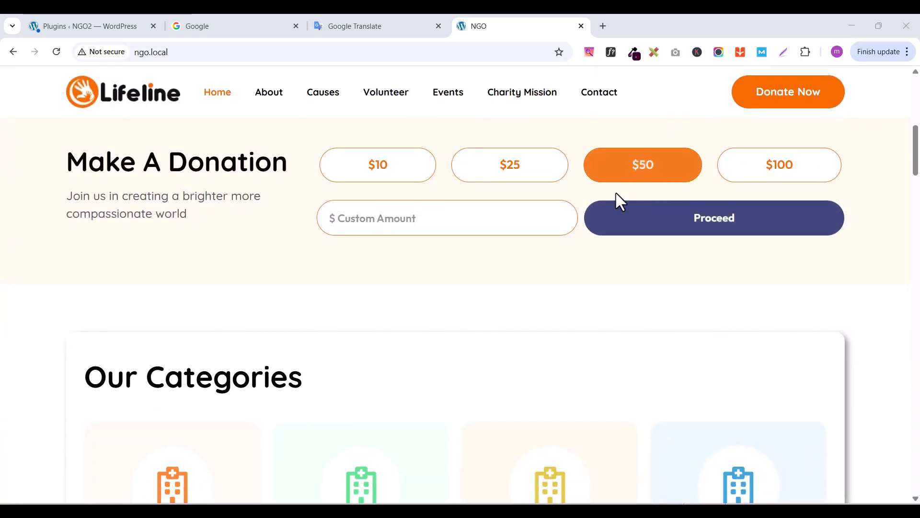
pyautogui.scroll(1, 616, 200)
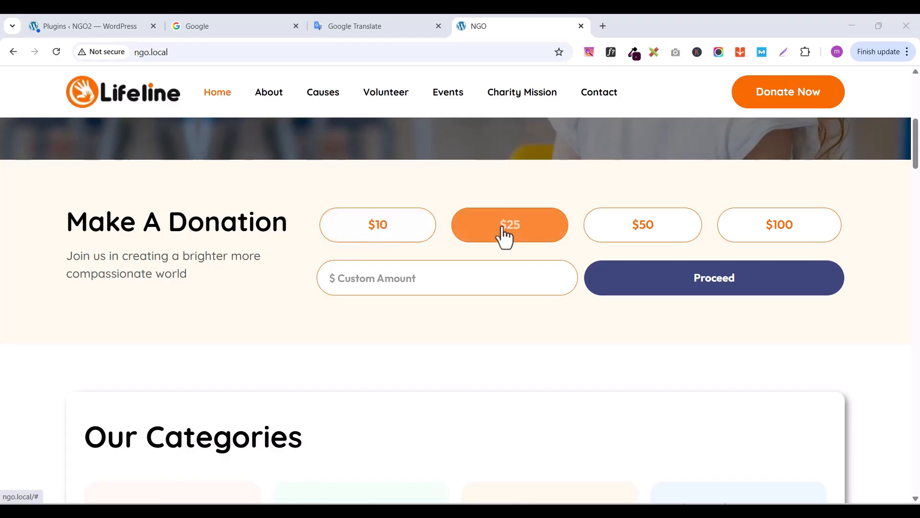
pyautogui.scroll(-1, 788, 232)
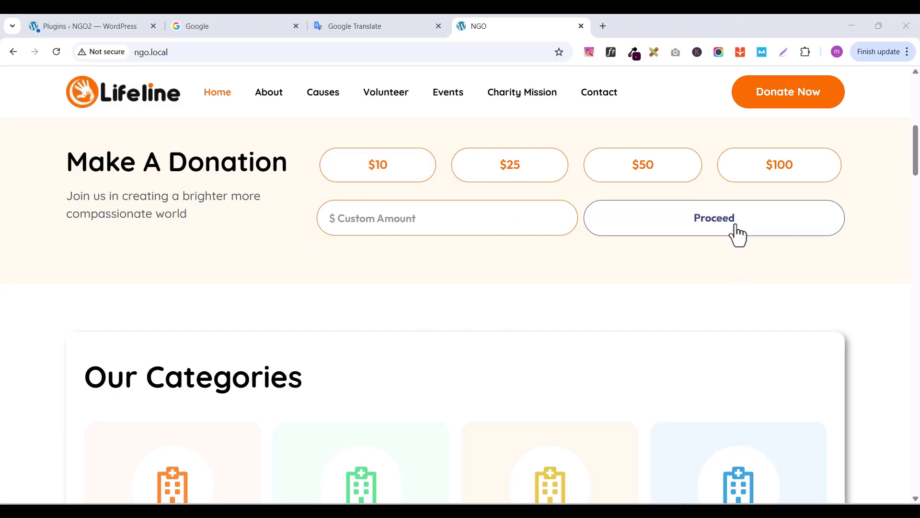
pyautogui.scroll(-2, 720, 234)
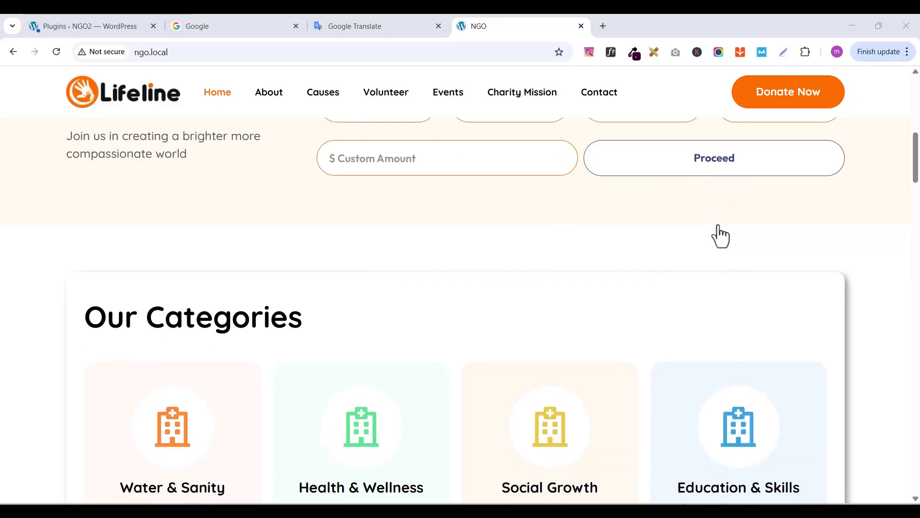
pyautogui.scroll(-1, 721, 235)
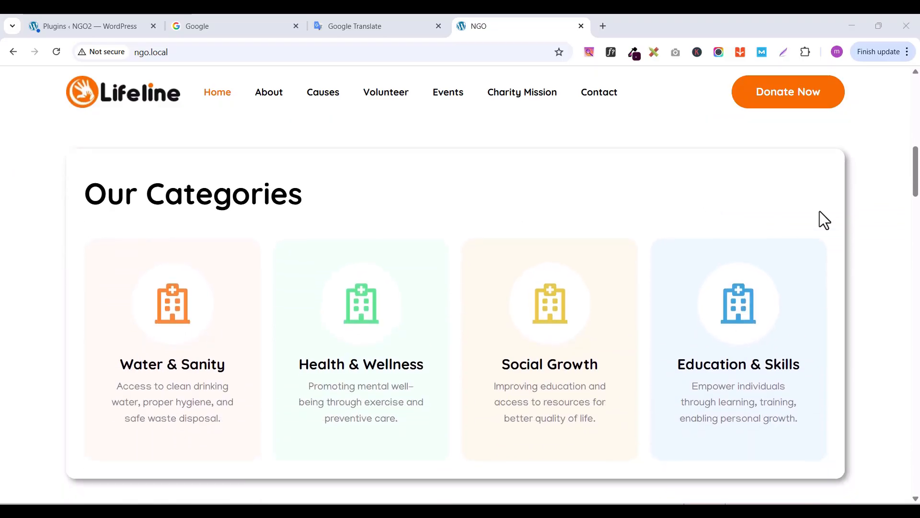
pyautogui.scroll(-2, 822, 220)
pyautogui.scroll(1, 822, 219)
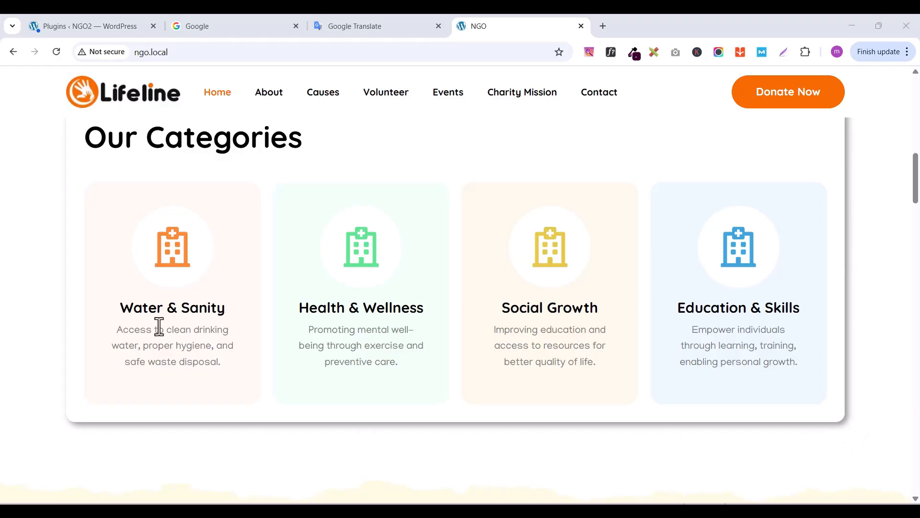
pyautogui.scroll(-6, 160, 327)
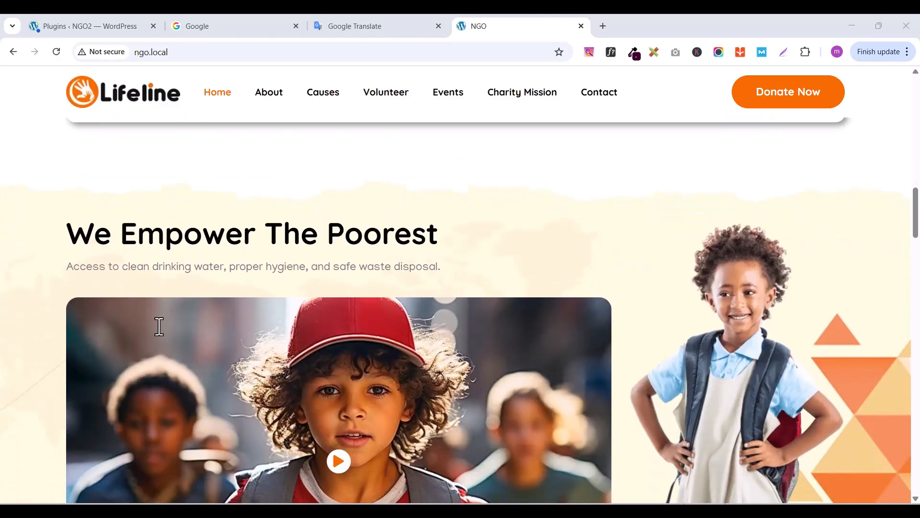
# Examine the home page's We Empower The Poorest section, its statistics, and the Help Power Our Work campaign cards
pyautogui.scroll(-1, 159, 326)
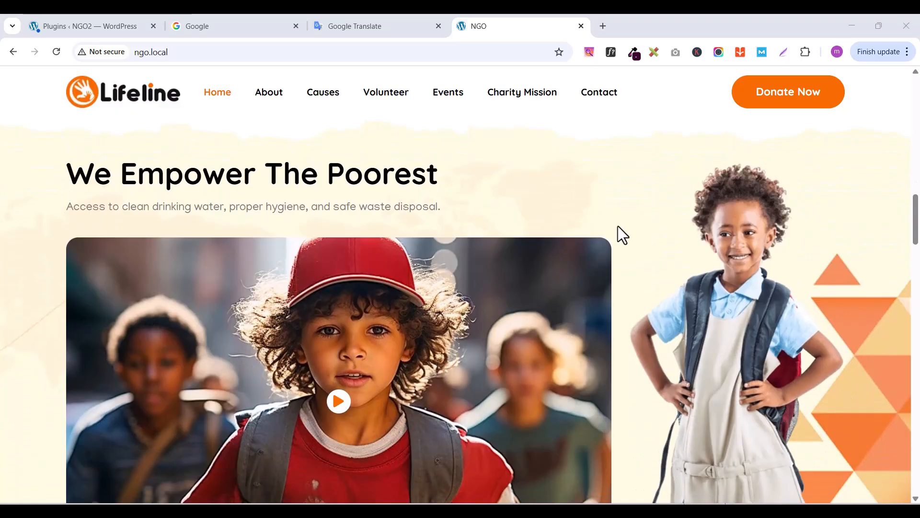
pyautogui.scroll(-1, 622, 235)
pyautogui.scroll(2, 727, 301)
pyautogui.scroll(-2, 550, 247)
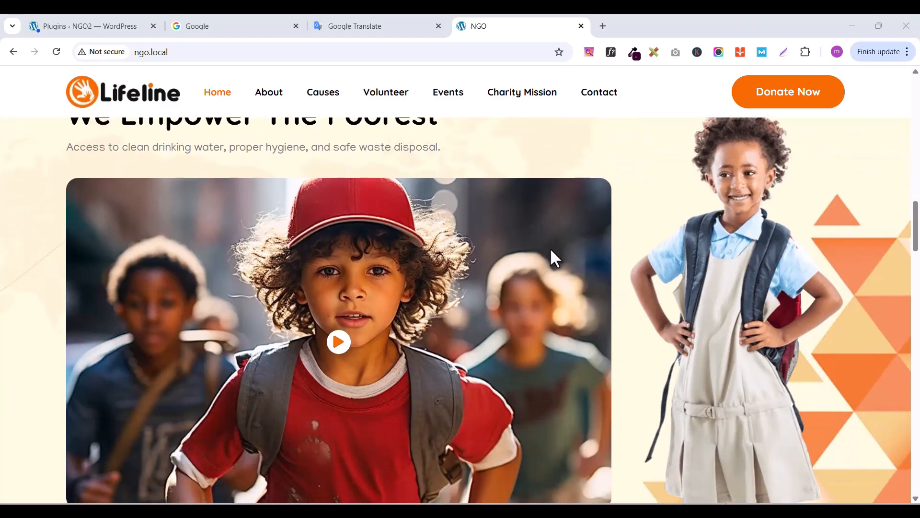
pyautogui.scroll(-2, 151, 364)
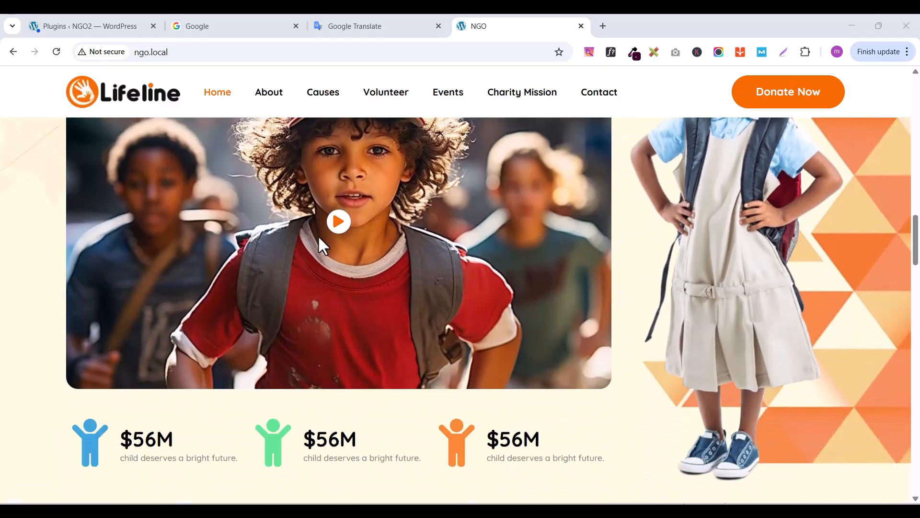
pyautogui.scroll(-4, 330, 251)
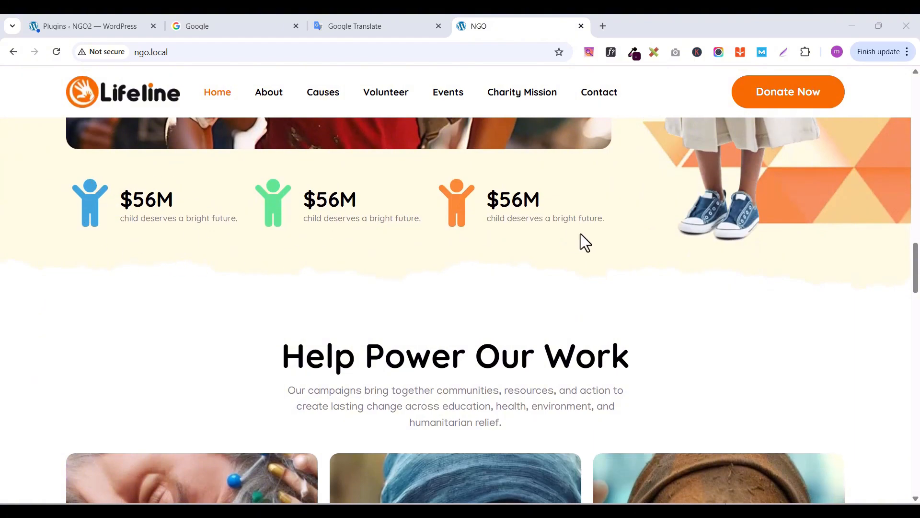
pyautogui.scroll(-2, 477, 236)
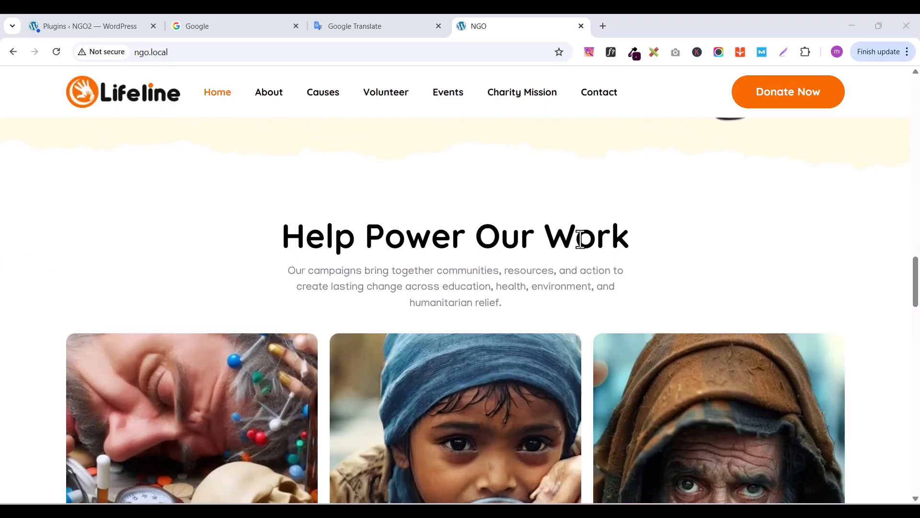
pyautogui.scroll(-2, 581, 239)
pyautogui.scroll(-2, 581, 238)
pyautogui.scroll(1, 579, 244)
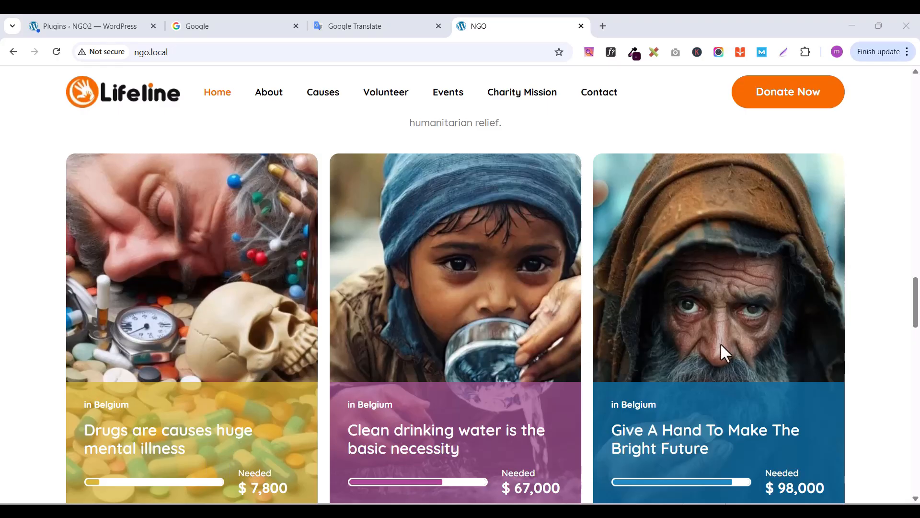
pyautogui.scroll(-2, 721, 343)
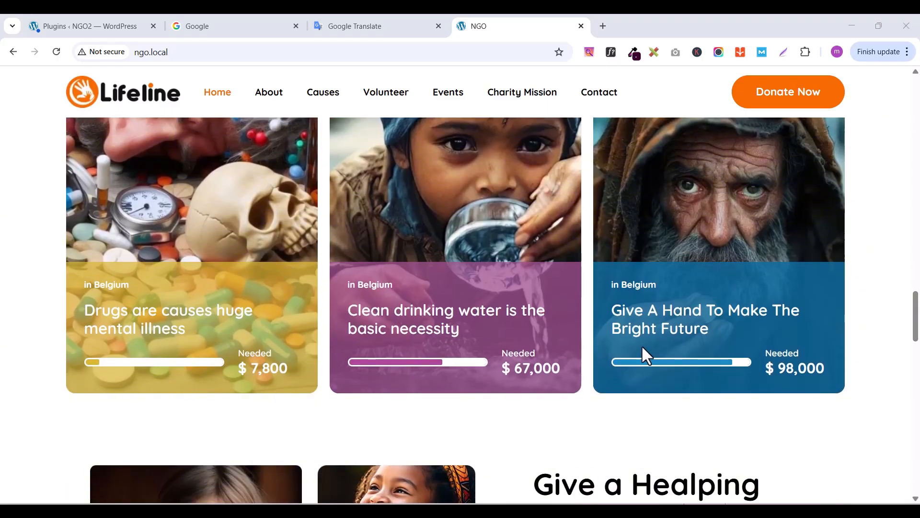
# Inspect the helping hand appeal, Recent News cards, Our Sponsors logos and footer link columns in detail
pyautogui.scroll(-5, 246, 304)
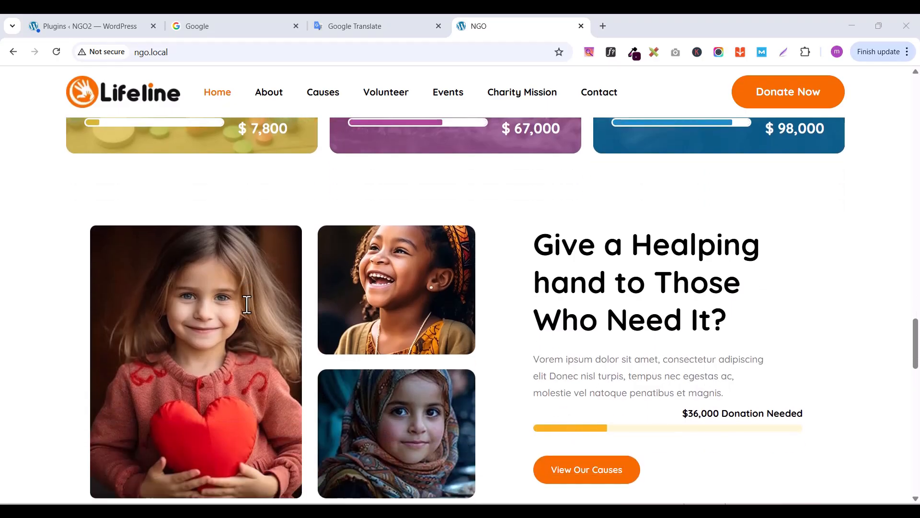
pyautogui.scroll(-2, 247, 304)
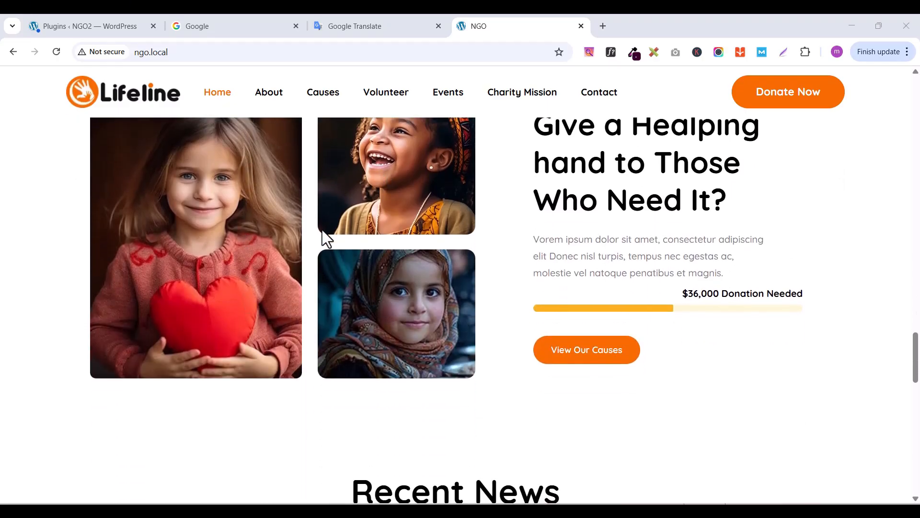
pyautogui.scroll(1, 315, 236)
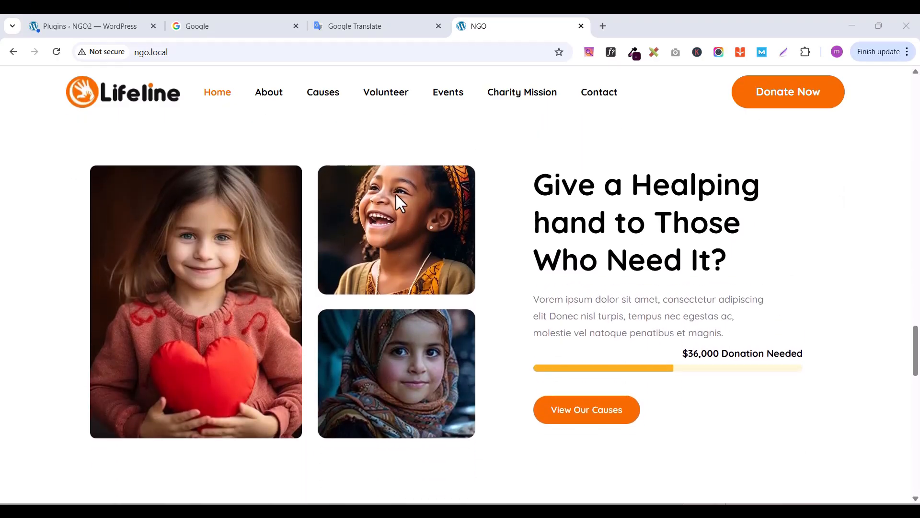
pyautogui.scroll(-5, 610, 302)
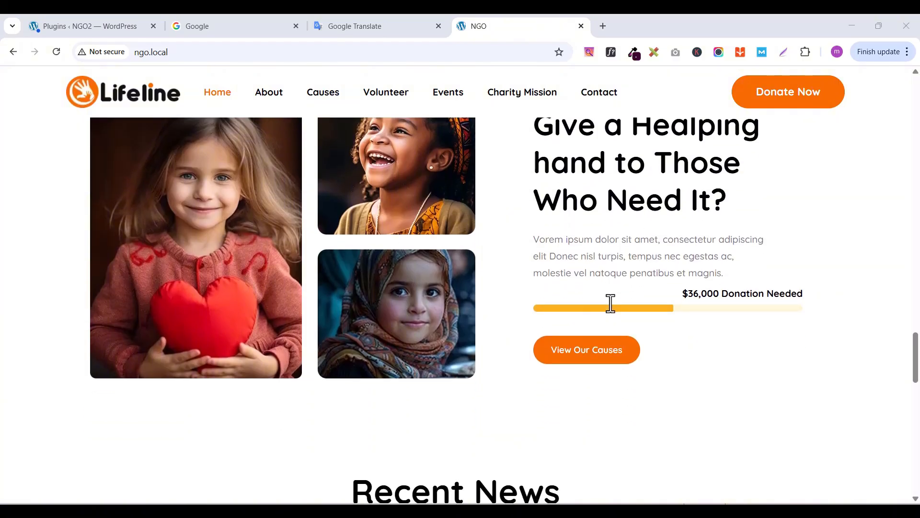
pyautogui.scroll(-2, 595, 308)
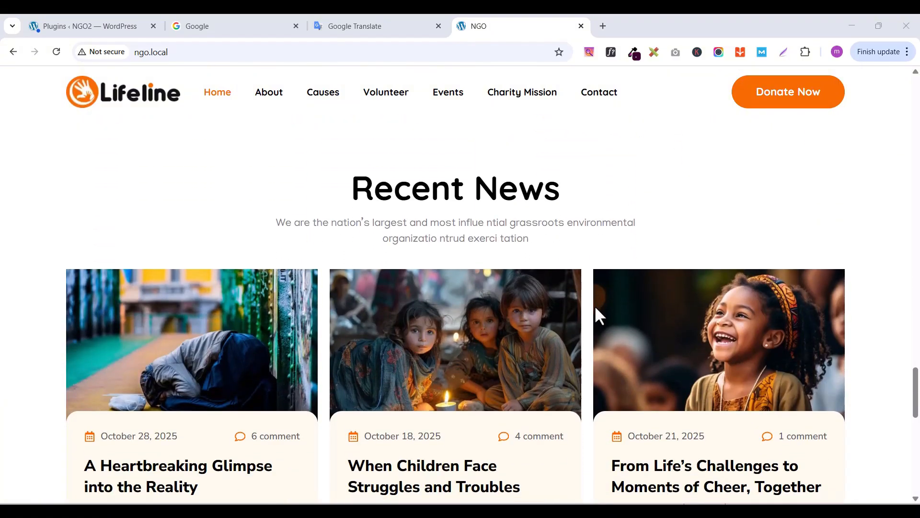
pyautogui.scroll(-1, 163, 325)
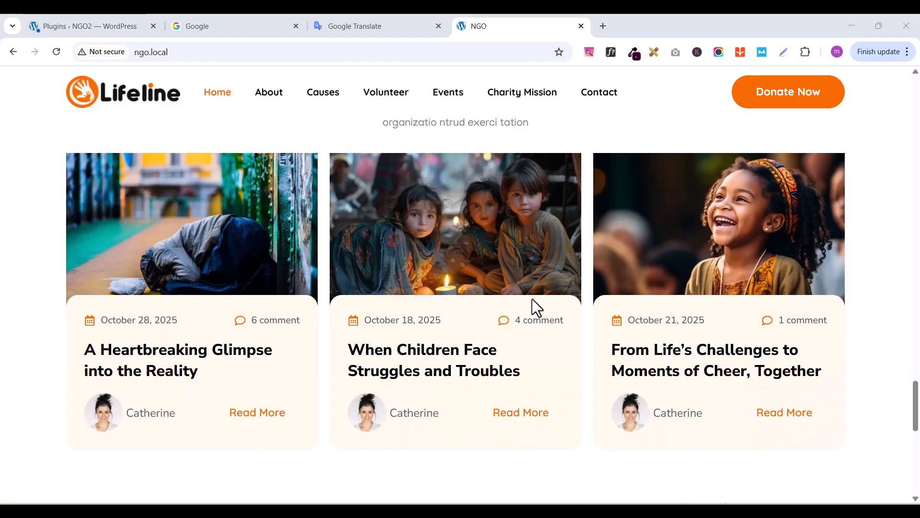
pyautogui.scroll(-2, 534, 295)
pyautogui.scroll(4, 537, 293)
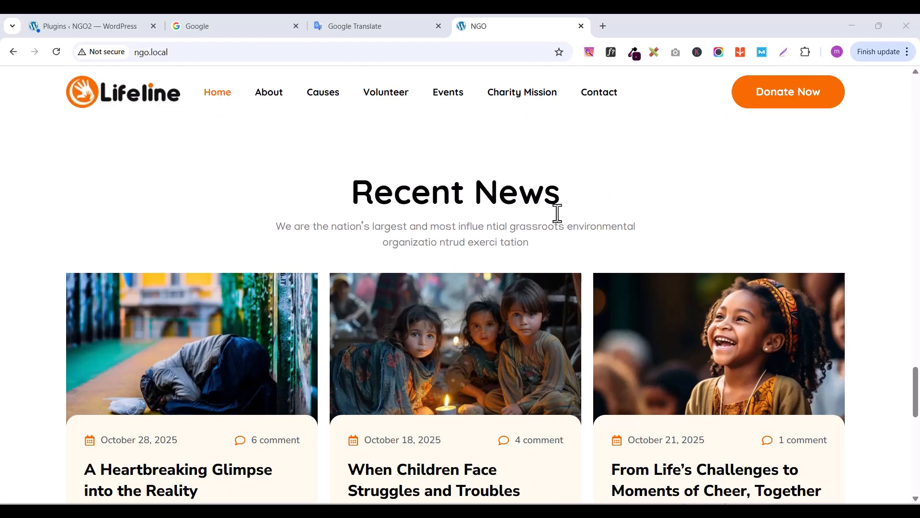
pyautogui.scroll(-2, 596, 312)
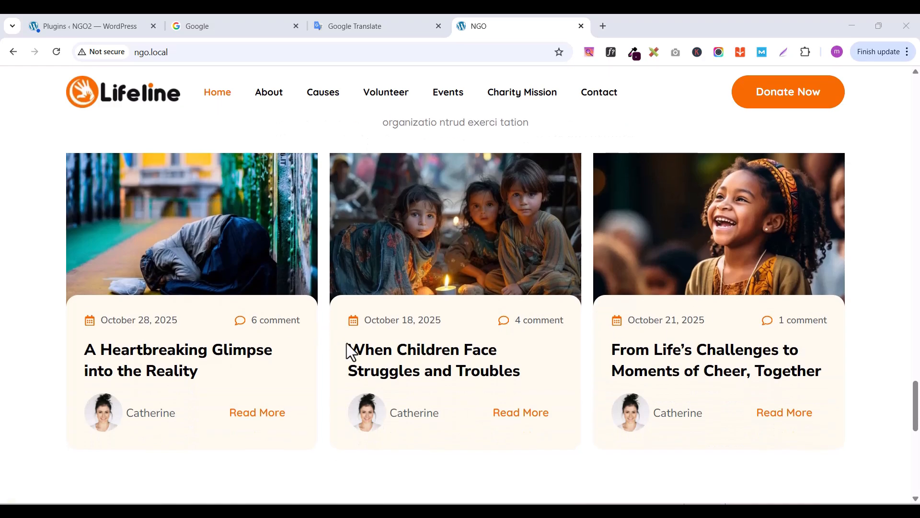
pyautogui.scroll(-5, 495, 393)
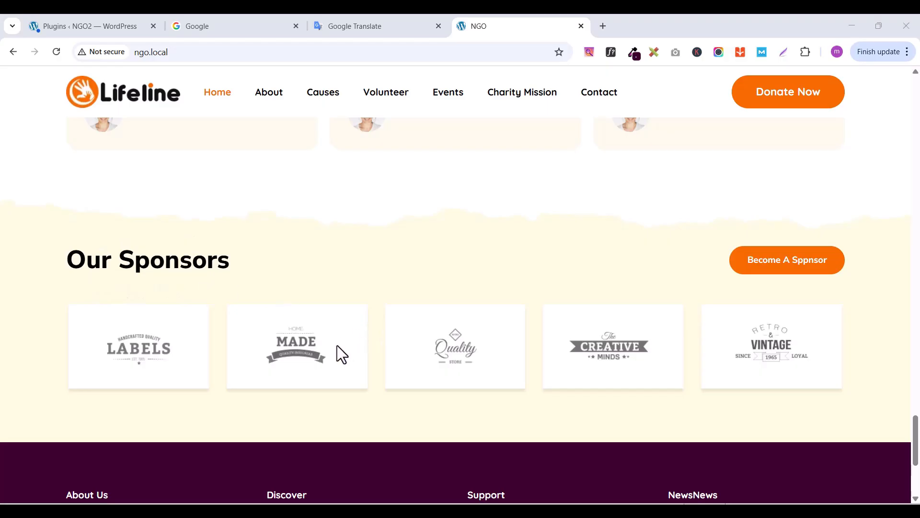
pyautogui.scroll(-2, 150, 346)
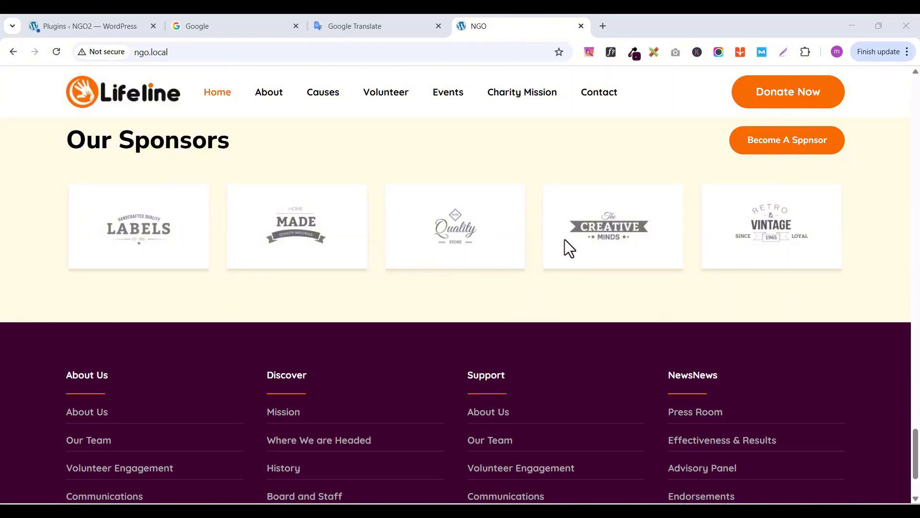
pyautogui.scroll(-2, 607, 233)
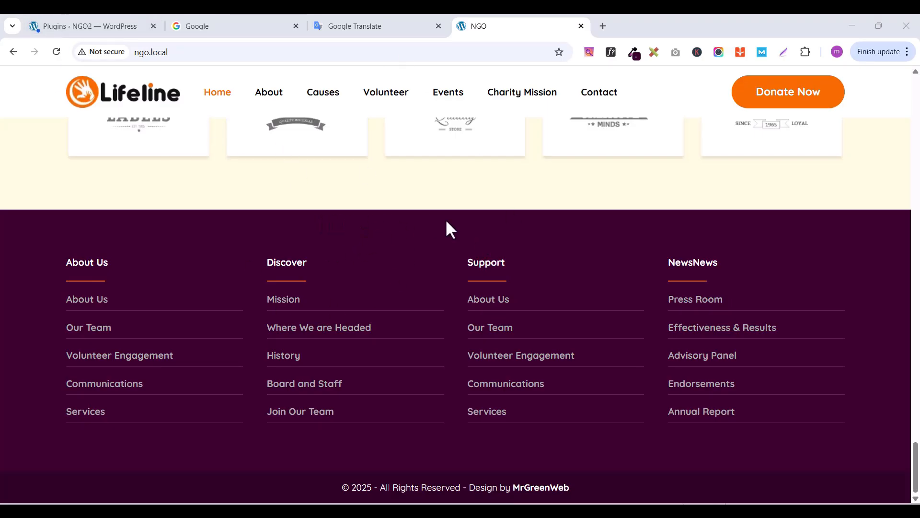
# Switch to the NGO2 site's WordPress admin and view its installed themes
pyautogui.click(108, 24)
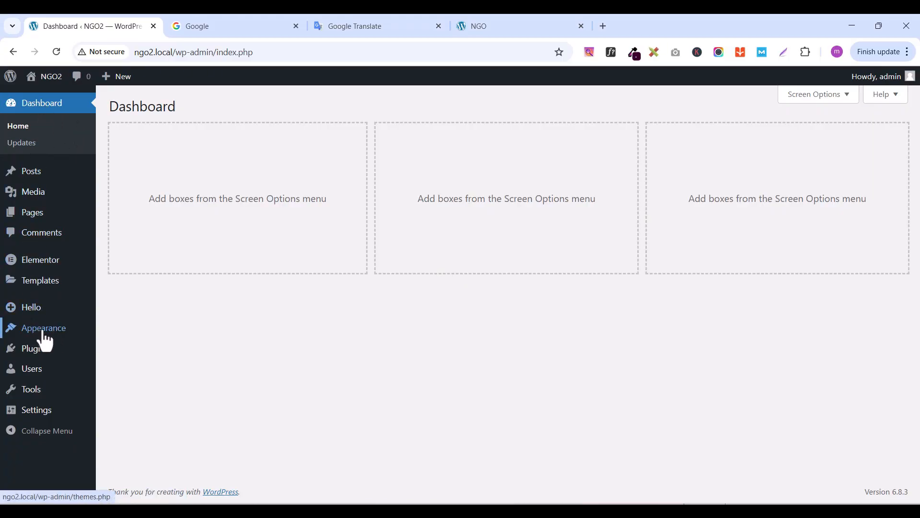
pyautogui.moveTo(38, 336)
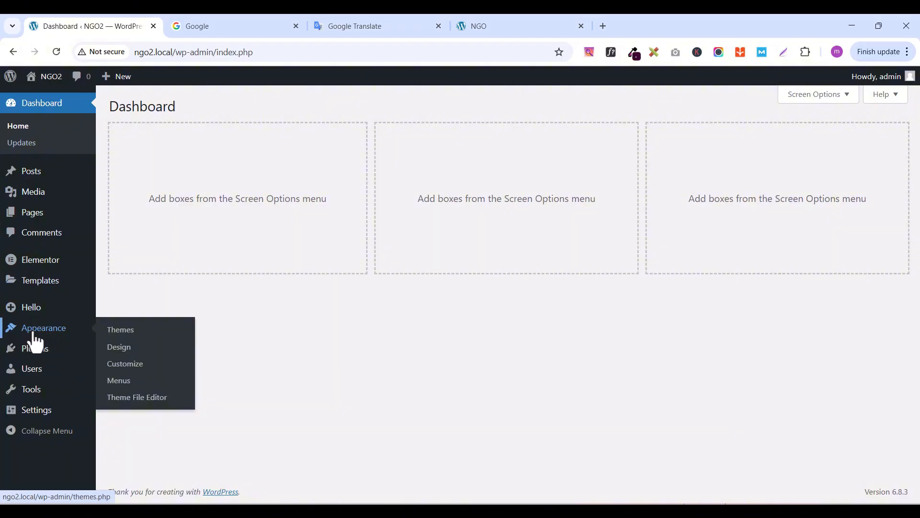
pyautogui.click(122, 335)
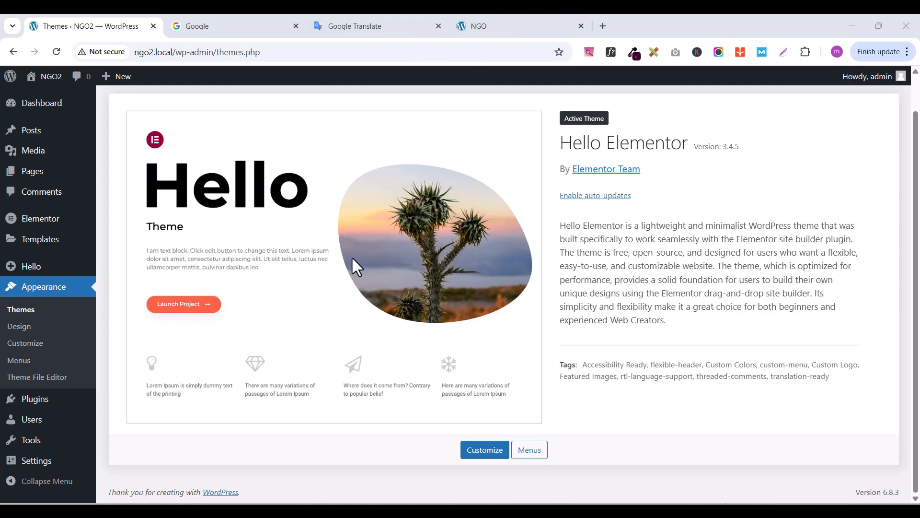
pyautogui.scroll(2, 341, 307)
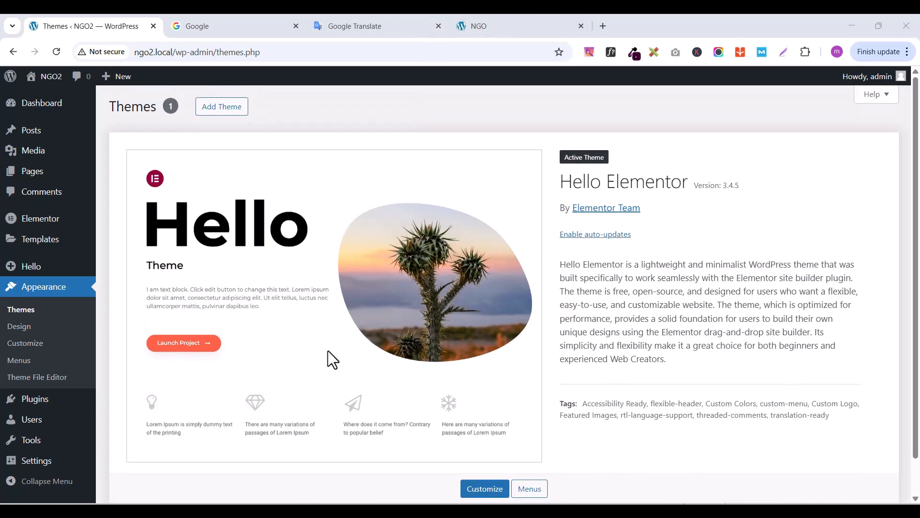
# Search the themes available to add for "HELLO ELEMENTOR"
pyautogui.click(223, 113)
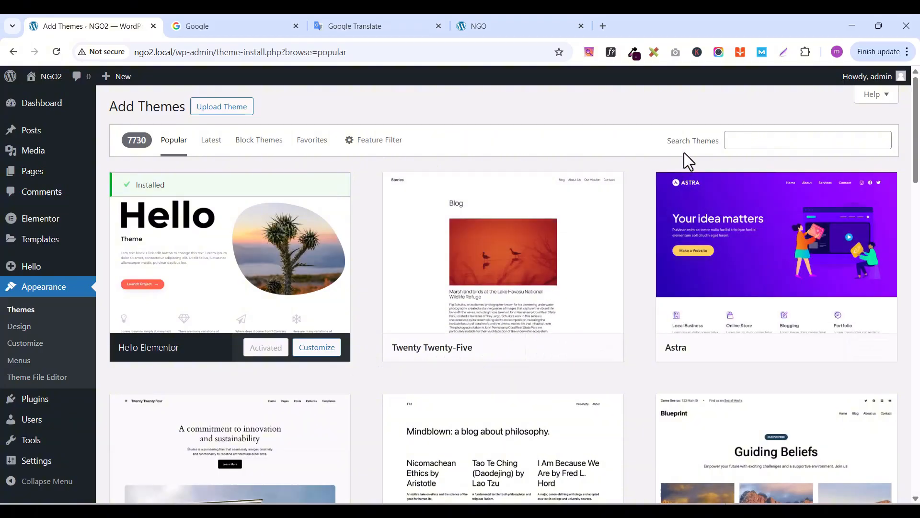
pyautogui.click(741, 143)
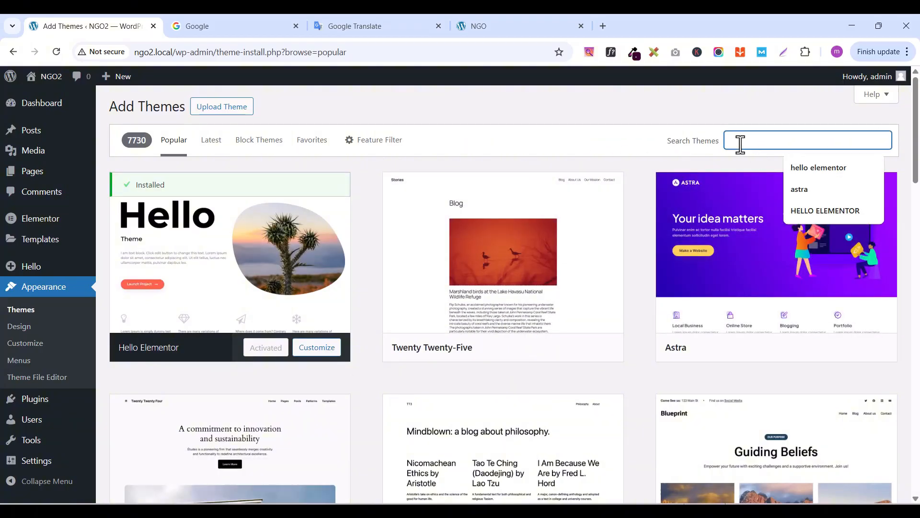
pyautogui.write('He')
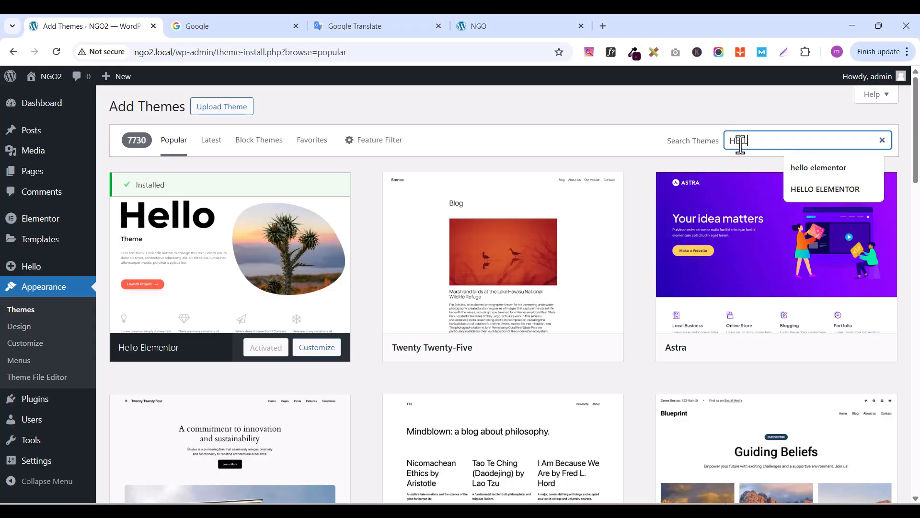
pyautogui.write('LLO ELEM')
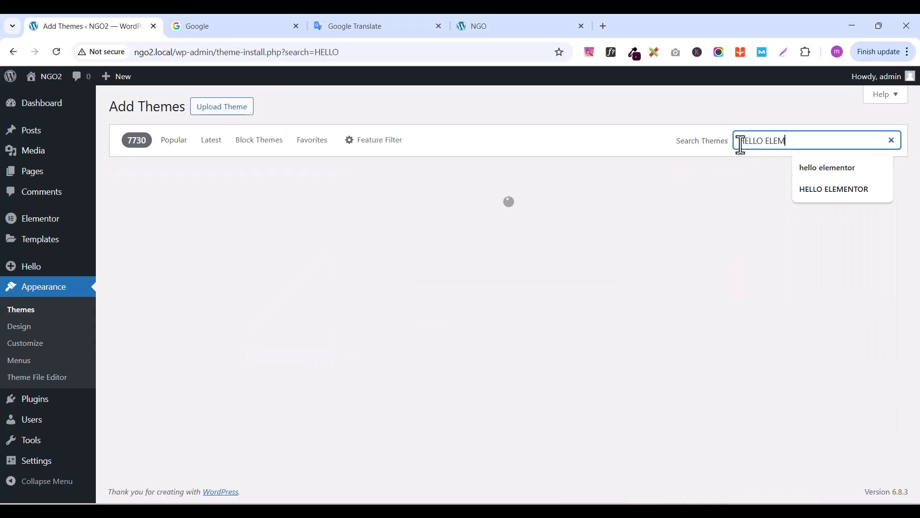
pyautogui.write('ENTO')
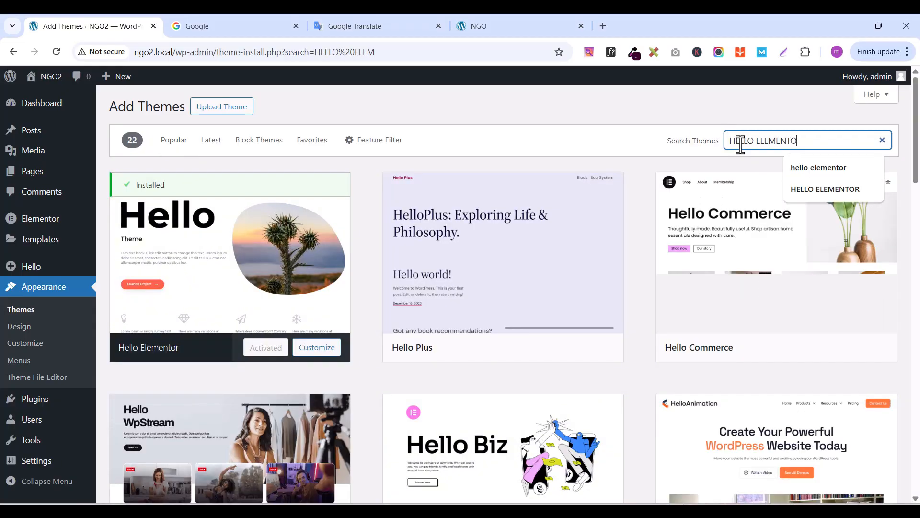
pyautogui.write('R')
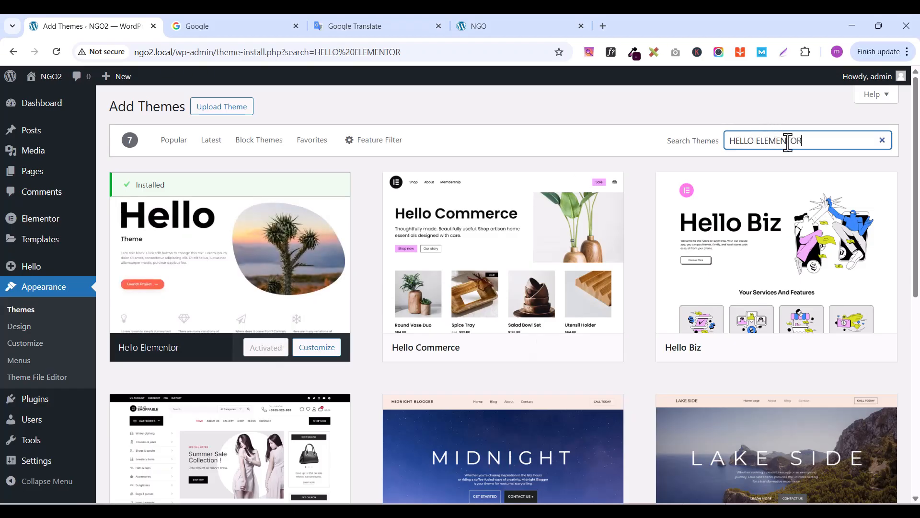
pyautogui.moveTo(191, 269)
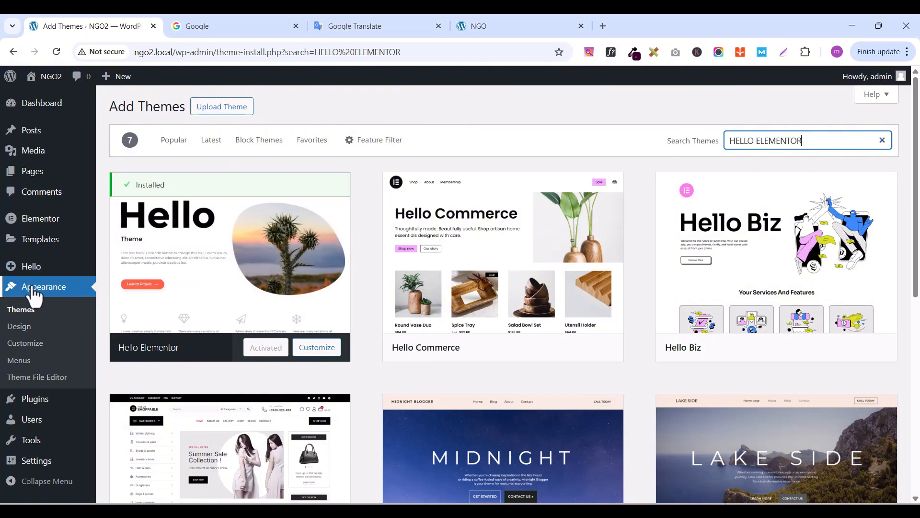
# View the installed plugins, and search the plugins available to add for "elementor"
pyautogui.click(37, 405)
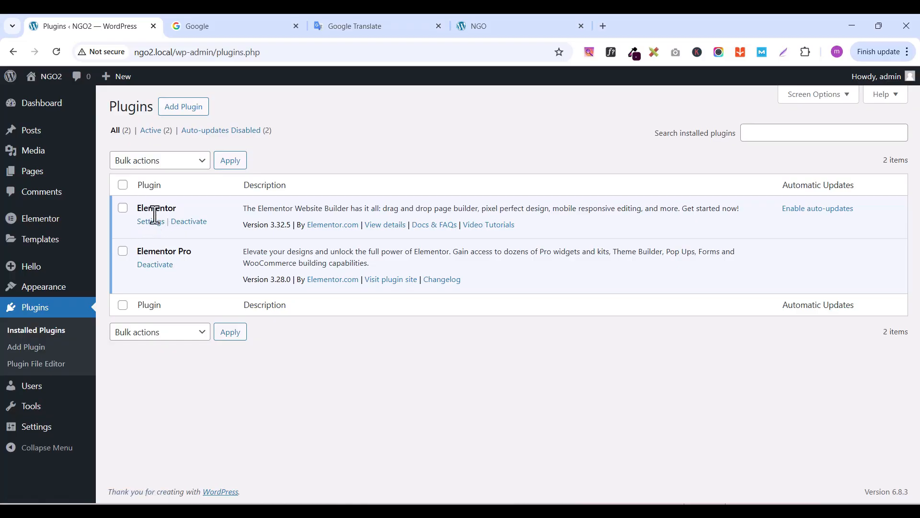
pyautogui.click(179, 121)
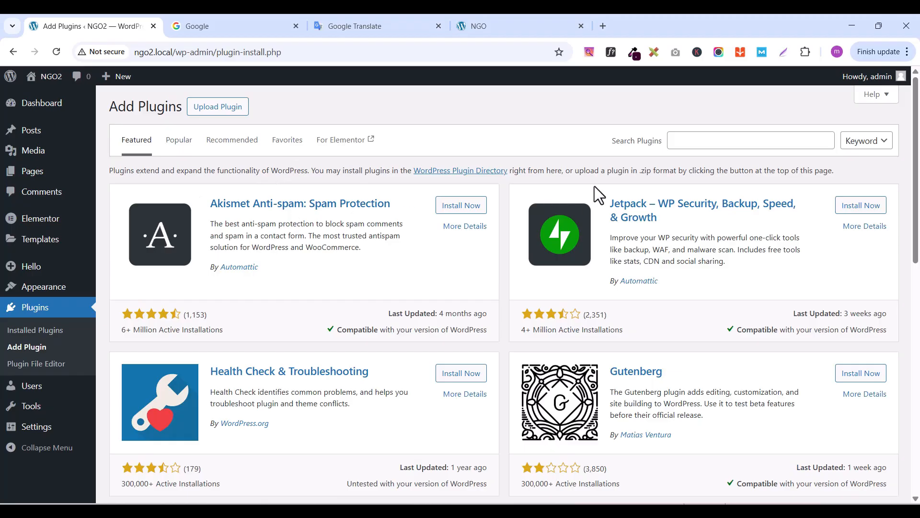
pyautogui.click(692, 145)
pyautogui.write('El')
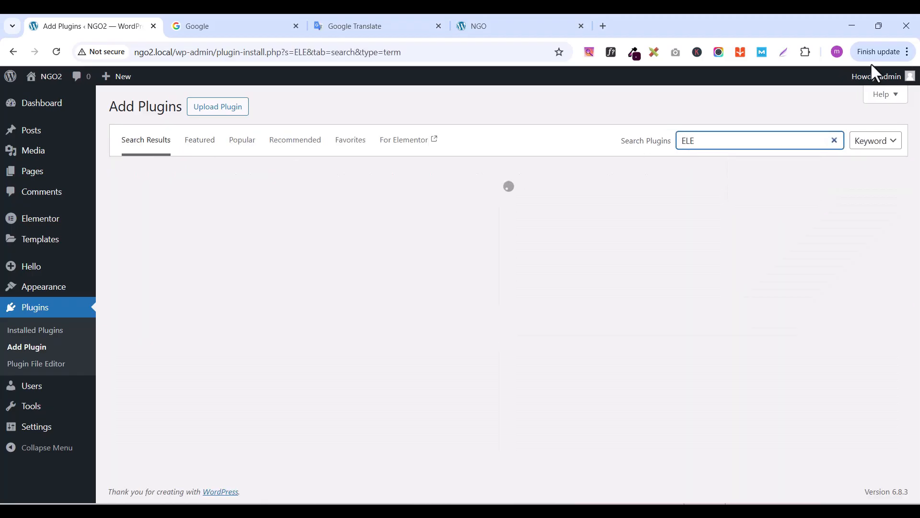
pyautogui.write('EME')
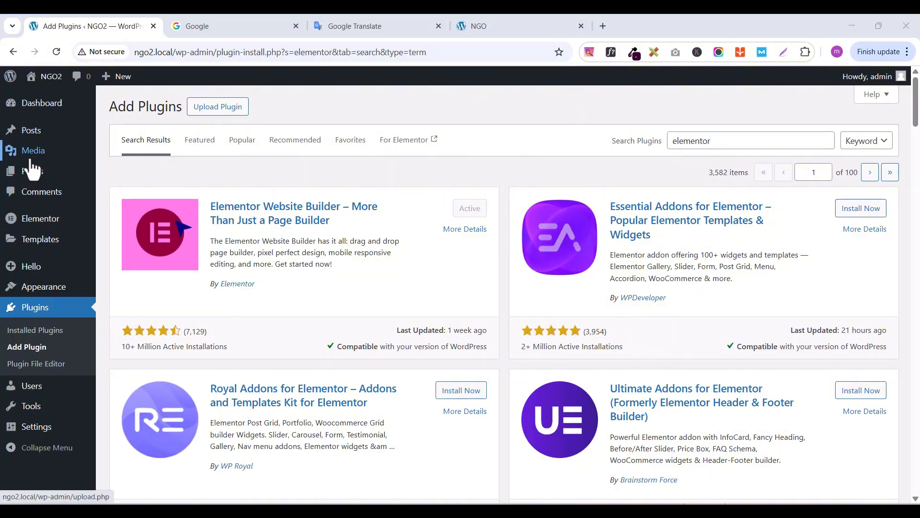
# Open the site's Media Library to view the uploaded images
pyautogui.moveTo(32, 160)
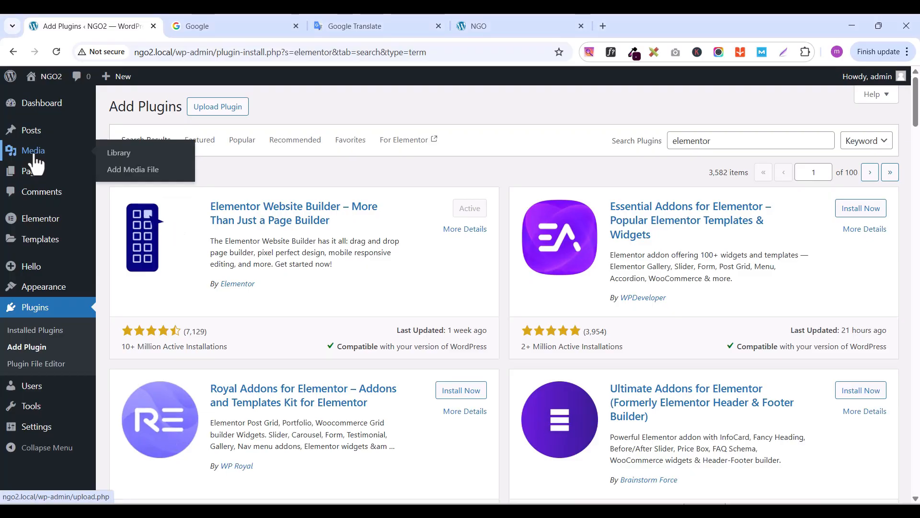
pyautogui.click(34, 156)
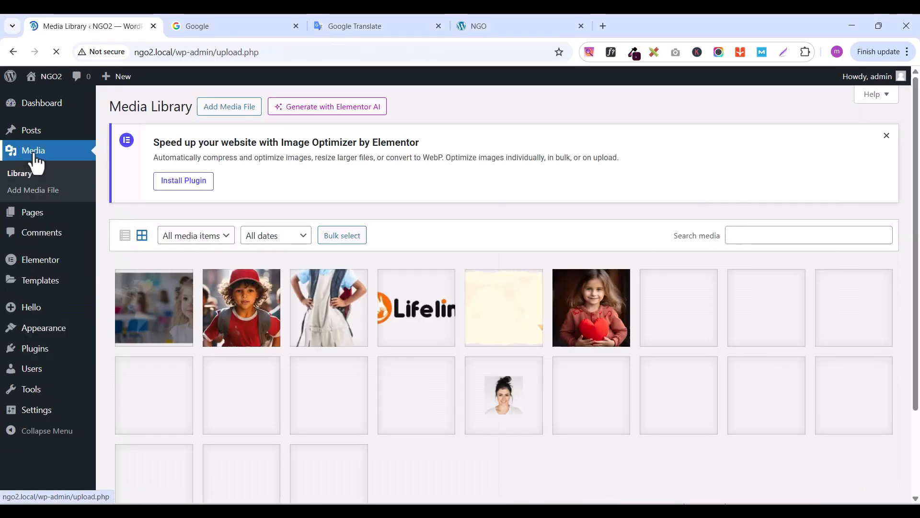
# Look through the uploaded images in the Media Library and open its file upload area
pyautogui.scroll(-1, 309, 278)
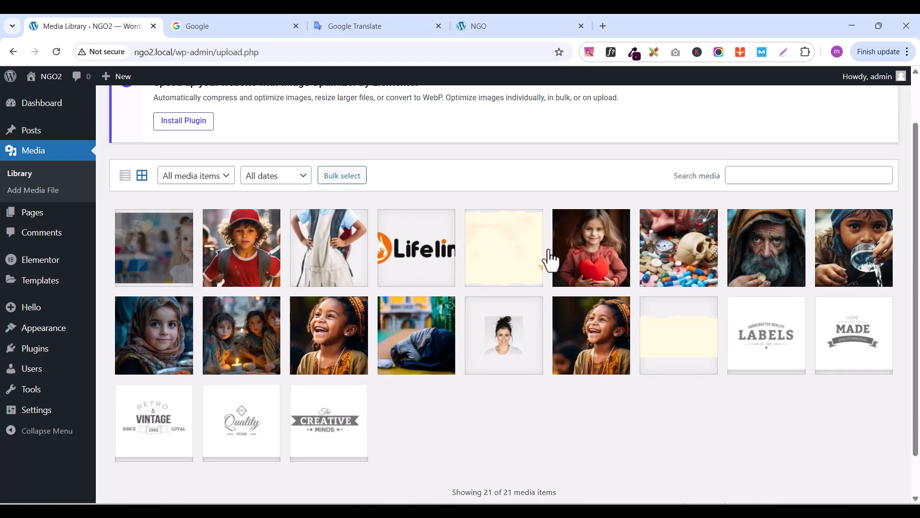
pyautogui.scroll(1, 656, 261)
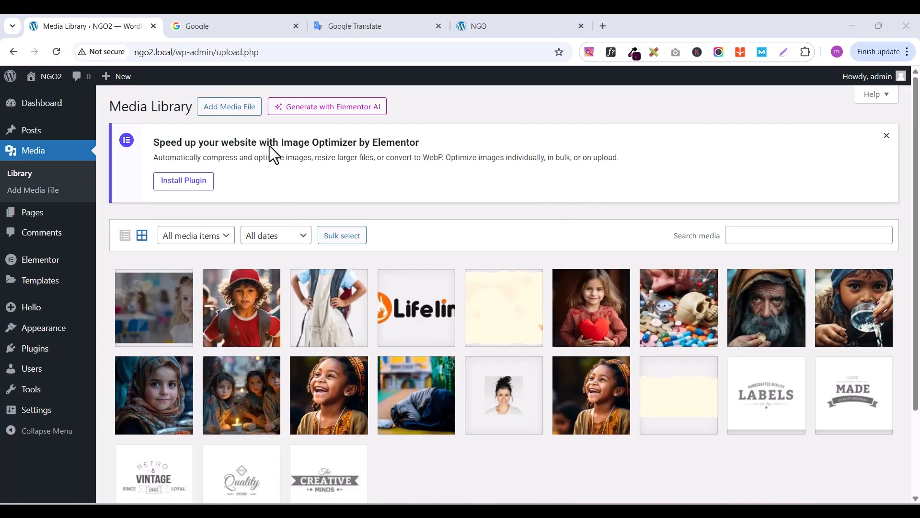
pyautogui.click(240, 110)
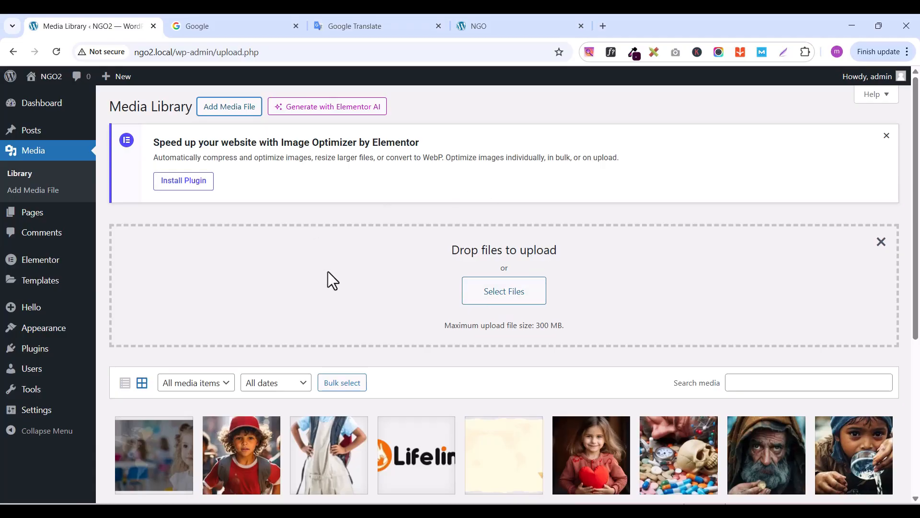
pyautogui.scroll(-4, 355, 326)
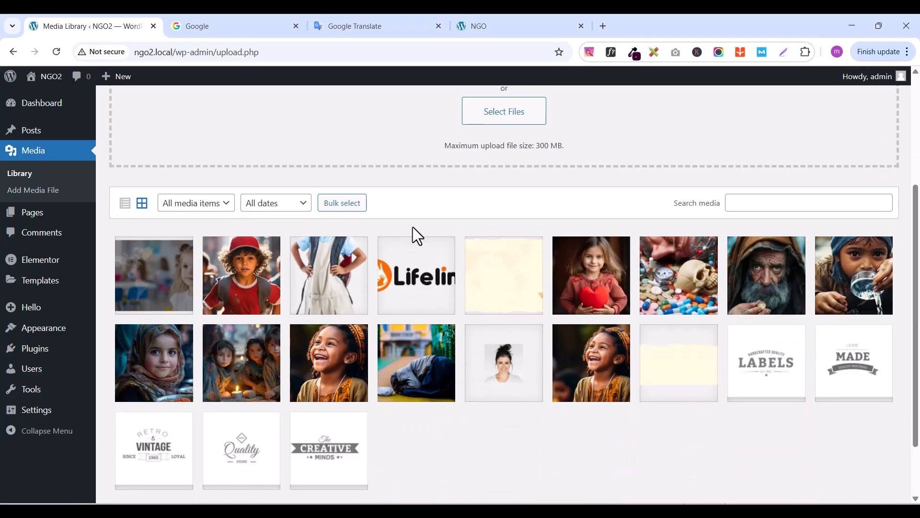
pyautogui.scroll(3, 412, 226)
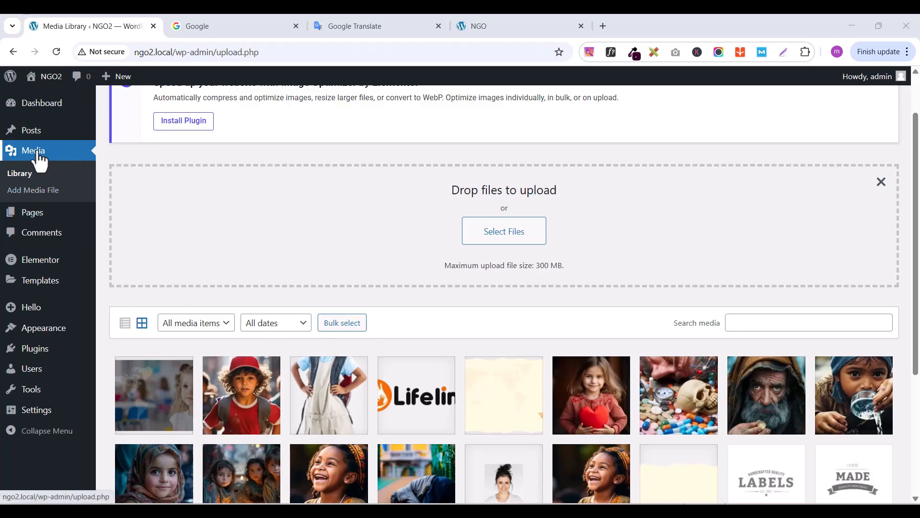
# Create a new page titled "Home" and publish it
pyautogui.moveTo(34, 221)
pyautogui.click(34, 216)
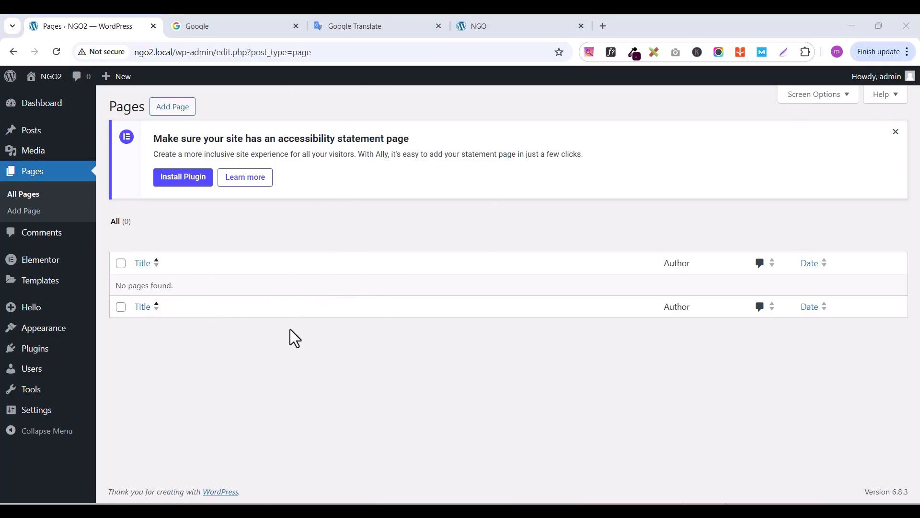
pyautogui.click(182, 114)
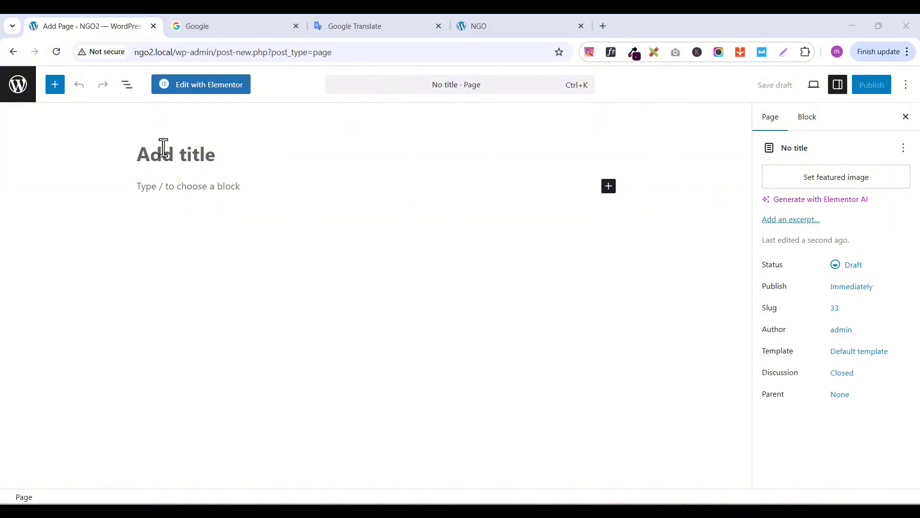
pyautogui.write('Home')
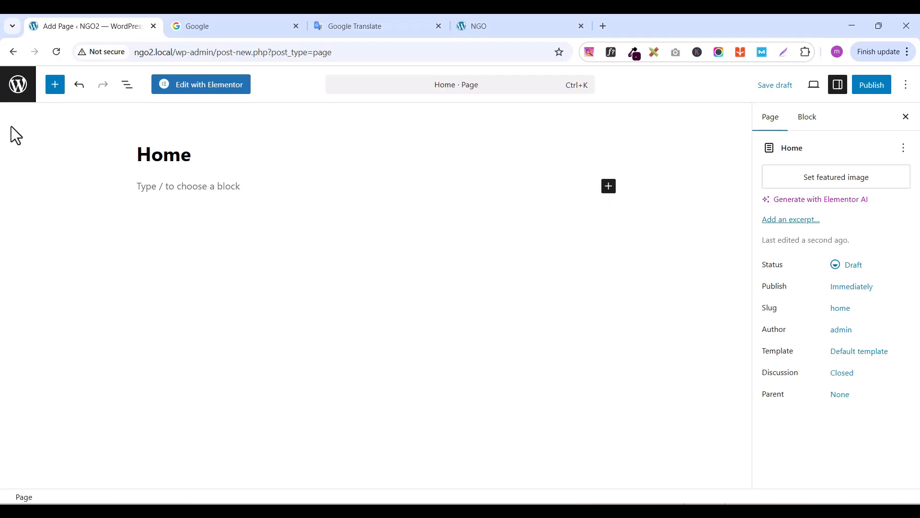
pyautogui.click(864, 96)
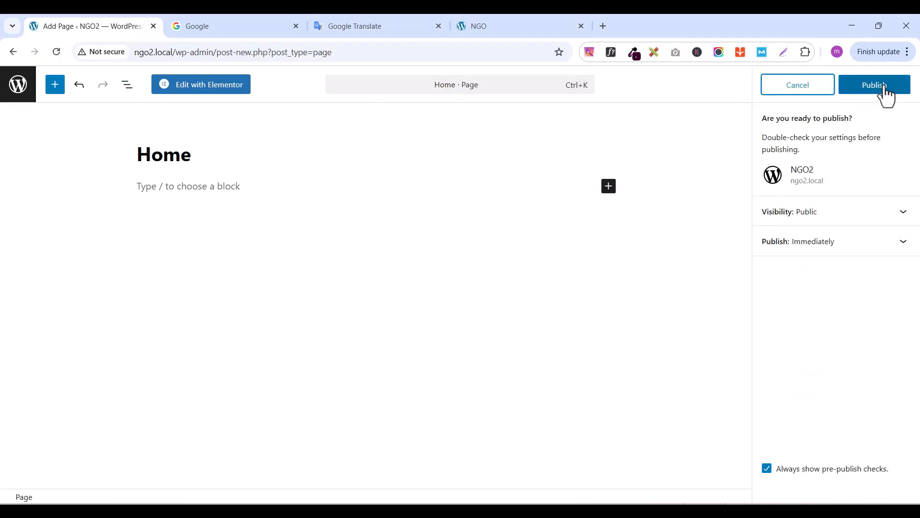
pyautogui.click(885, 88)
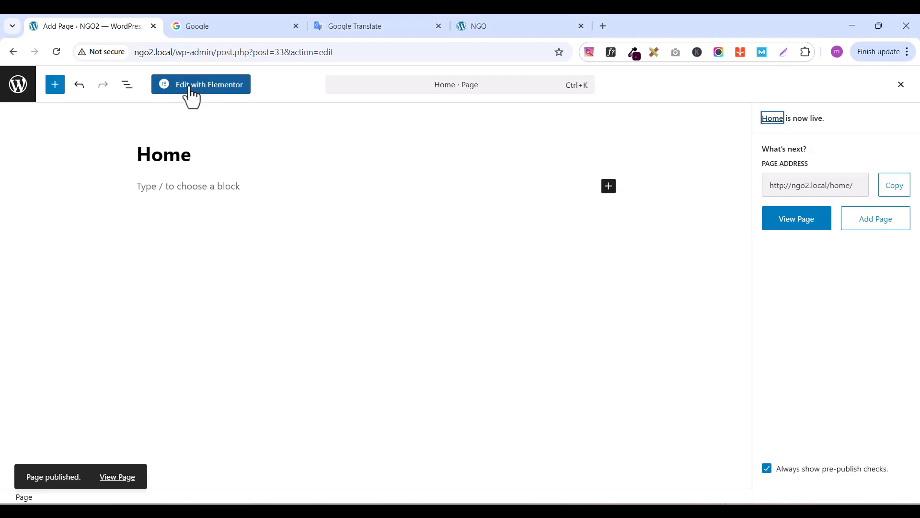
# Open the Home page in the Elementor editor and save its display mode as dark in the user preferences
pyautogui.click(213, 86)
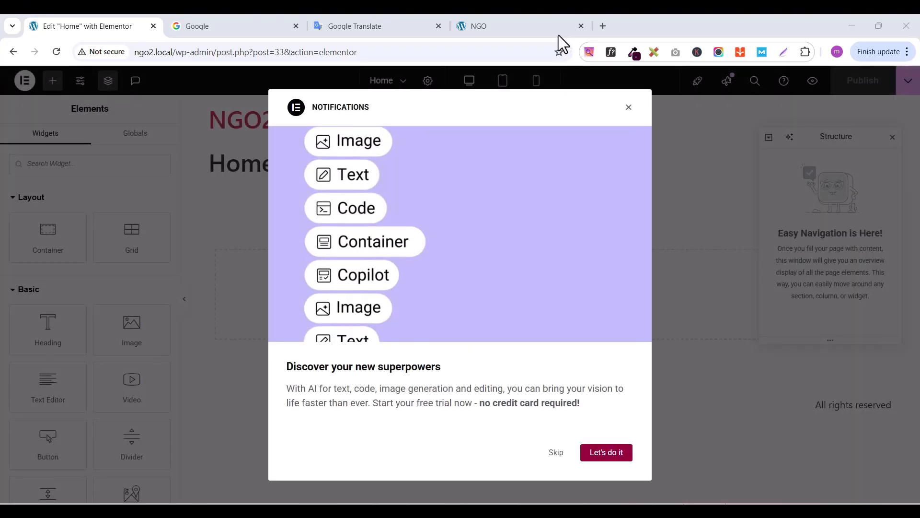
pyautogui.click(628, 109)
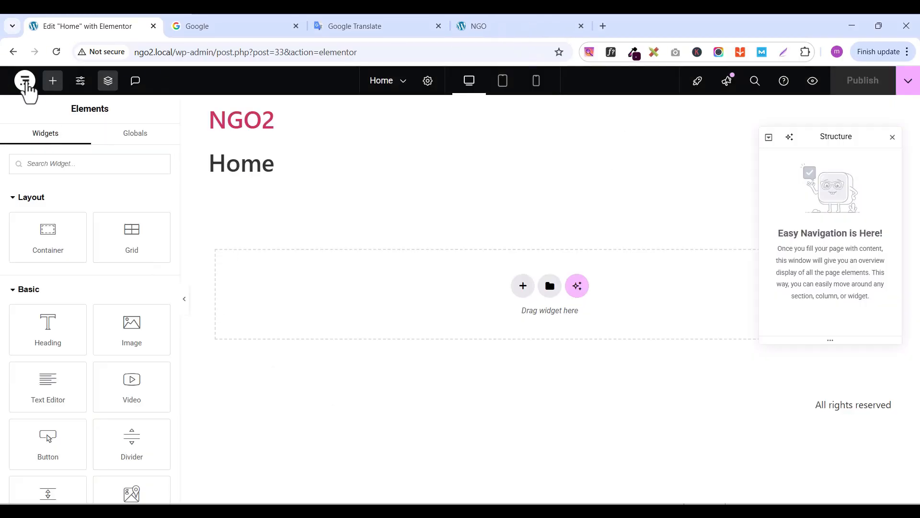
pyautogui.click(25, 82)
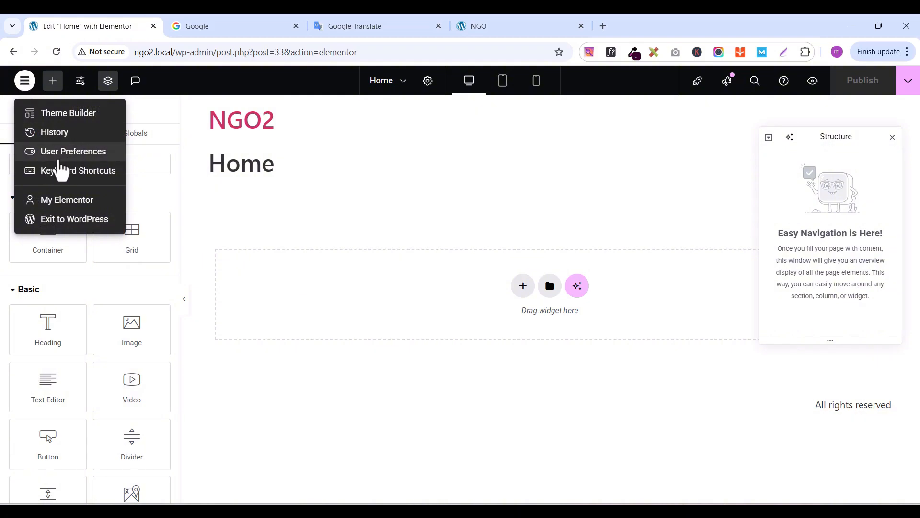
pyautogui.click(70, 155)
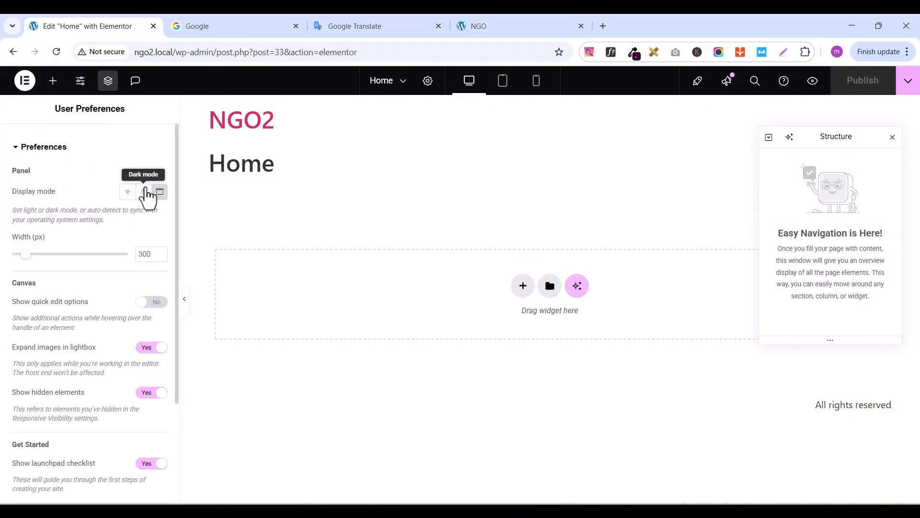
pyautogui.click(144, 192)
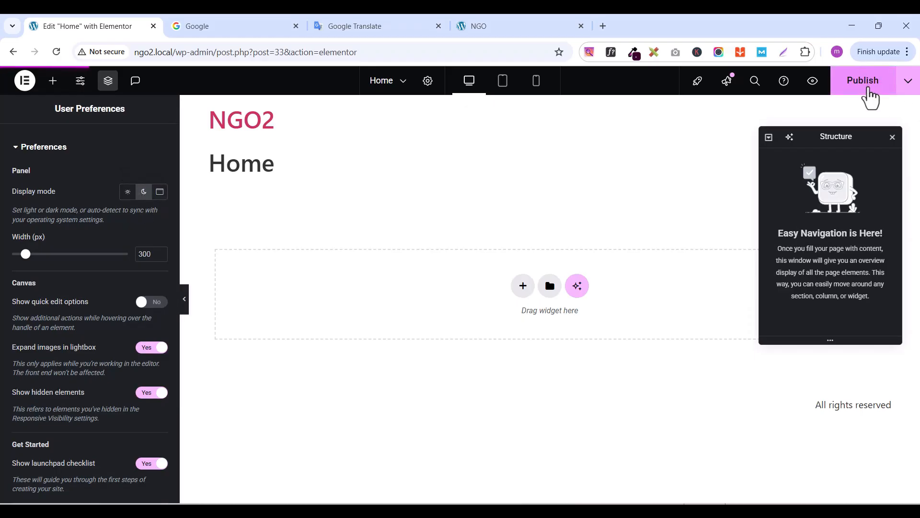
pyautogui.click(868, 92)
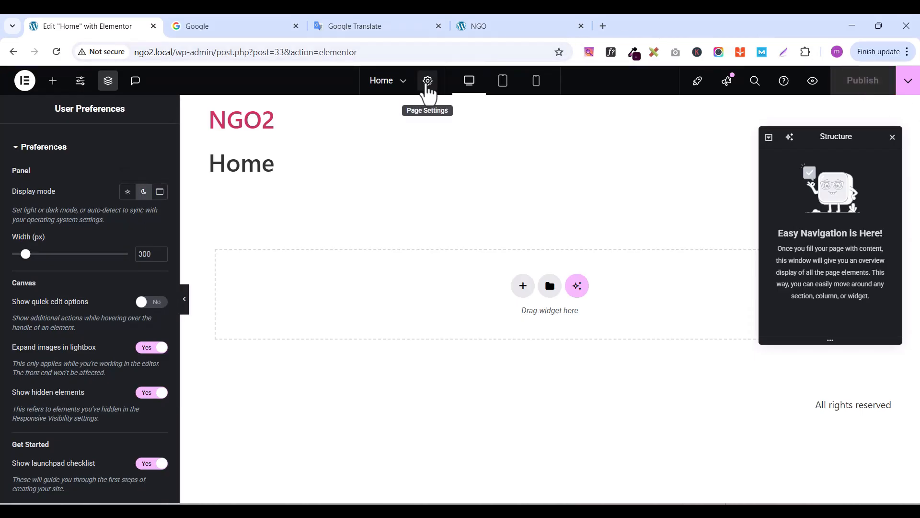
# Set the Home page's layout to Elementor Full Width and publish the change
pyautogui.click(428, 81)
pyautogui.scroll(-2, 168, 435)
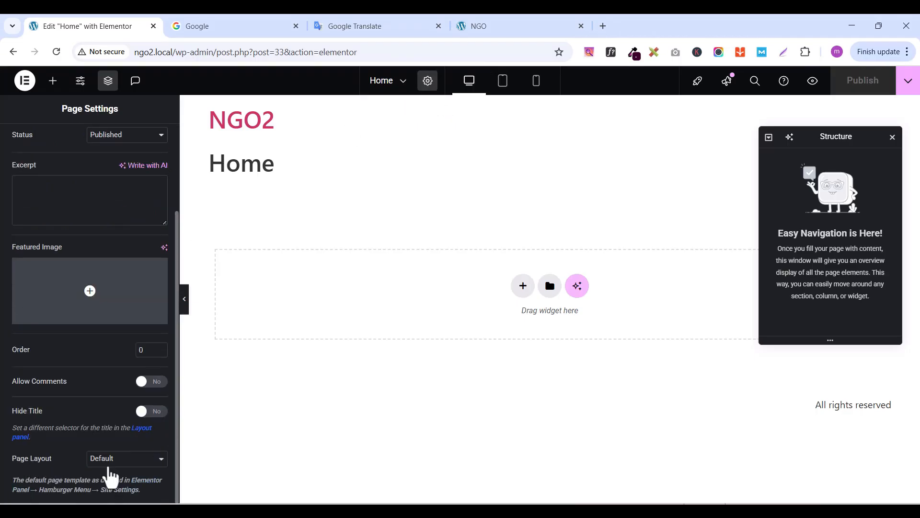
pyautogui.click(103, 461)
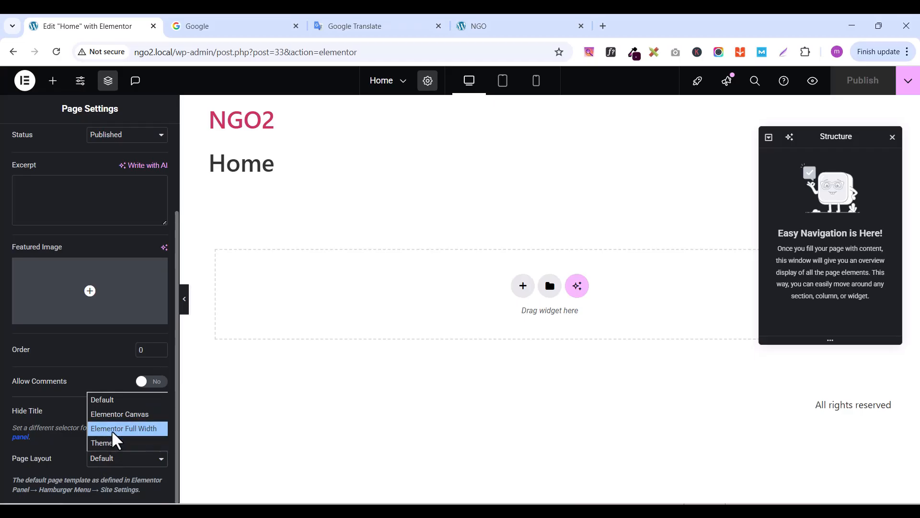
pyautogui.click(113, 431)
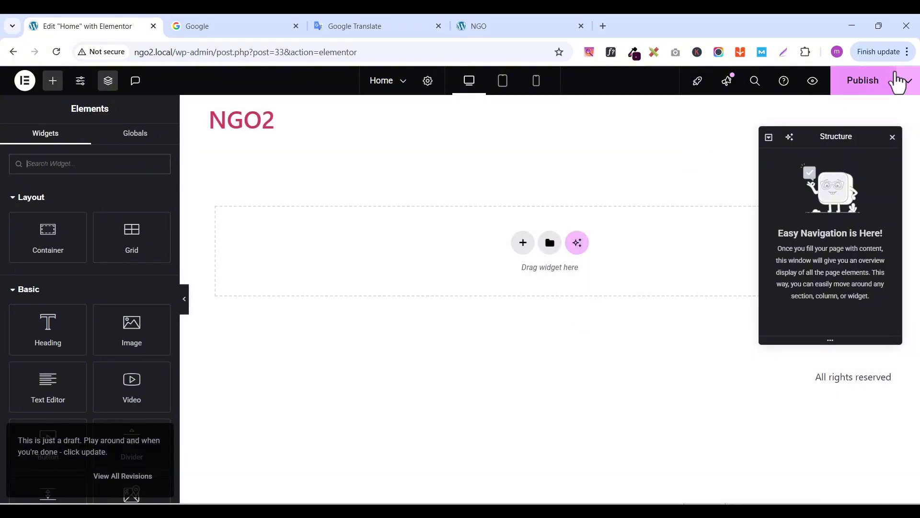
pyautogui.click(884, 89)
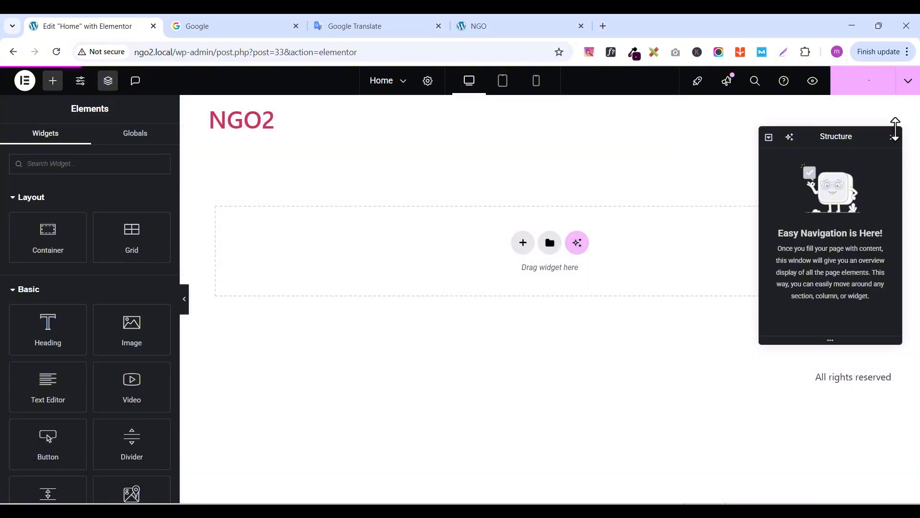
# Hide the Structure panel and add a single-column Flexbox container with downward direction to the page
pyautogui.click(103, 84)
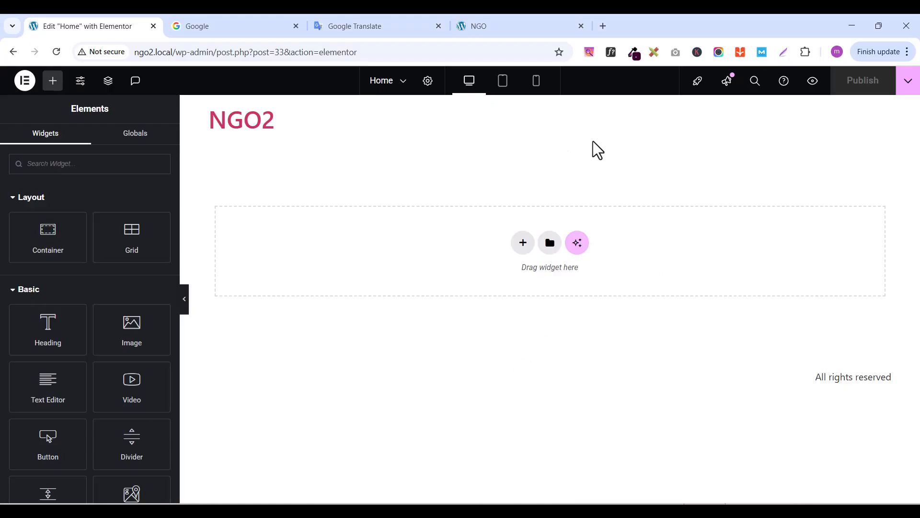
pyautogui.click(523, 244)
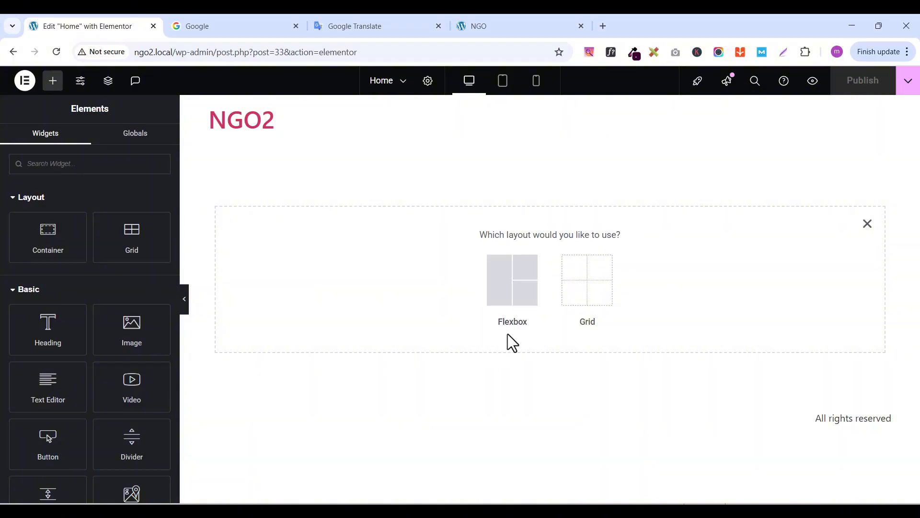
pyautogui.click(508, 295)
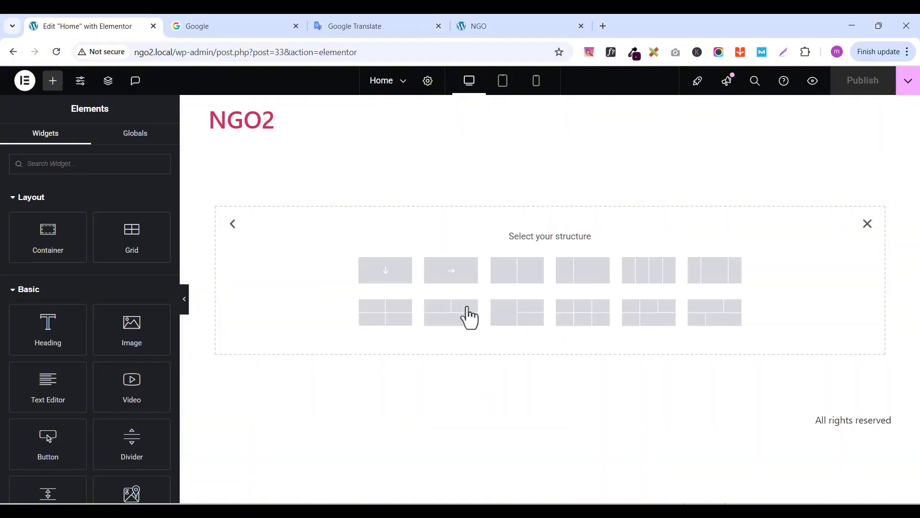
pyautogui.click(386, 271)
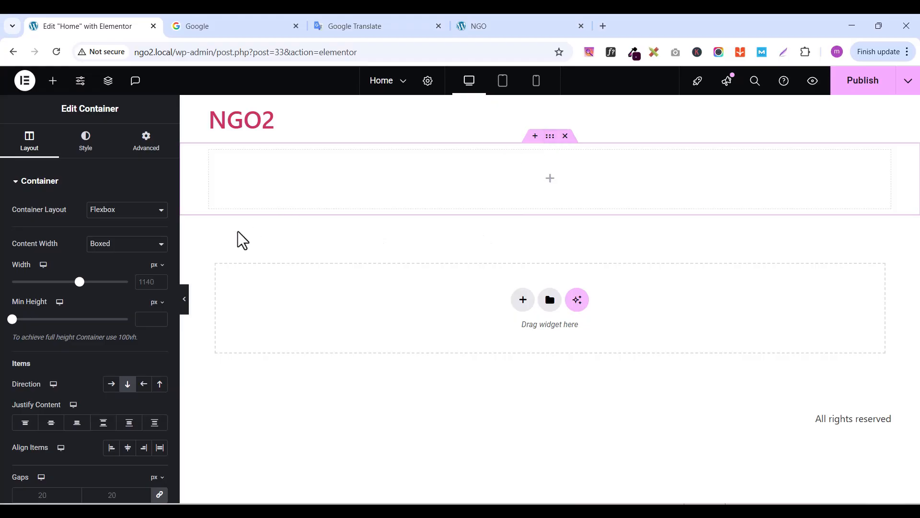
# Size the container with 0 px padding on all sides, a boxed width of 1300 px and a minimum height of 620 px
pyautogui.click(146, 152)
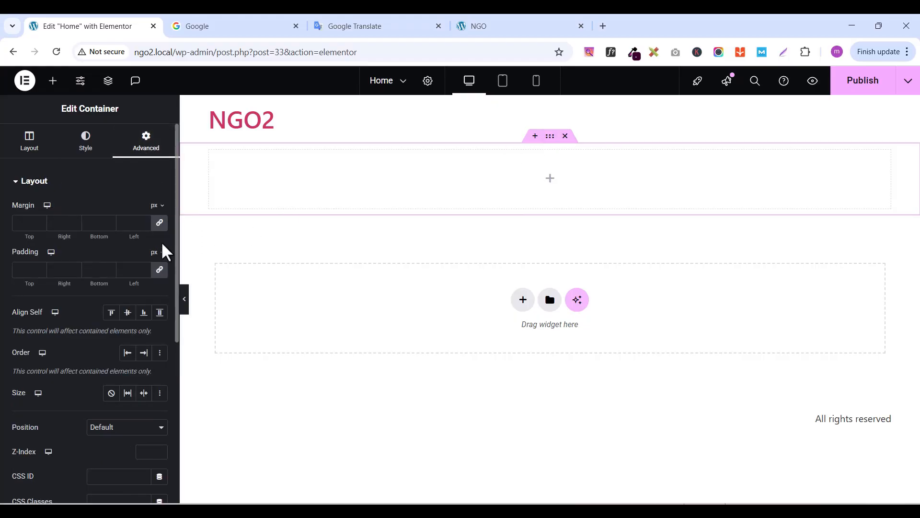
pyautogui.click(160, 270)
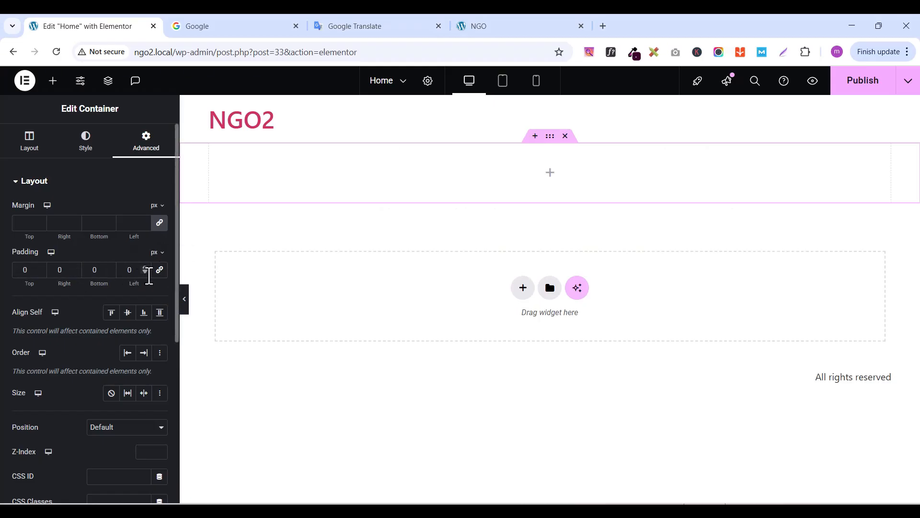
pyautogui.click(31, 152)
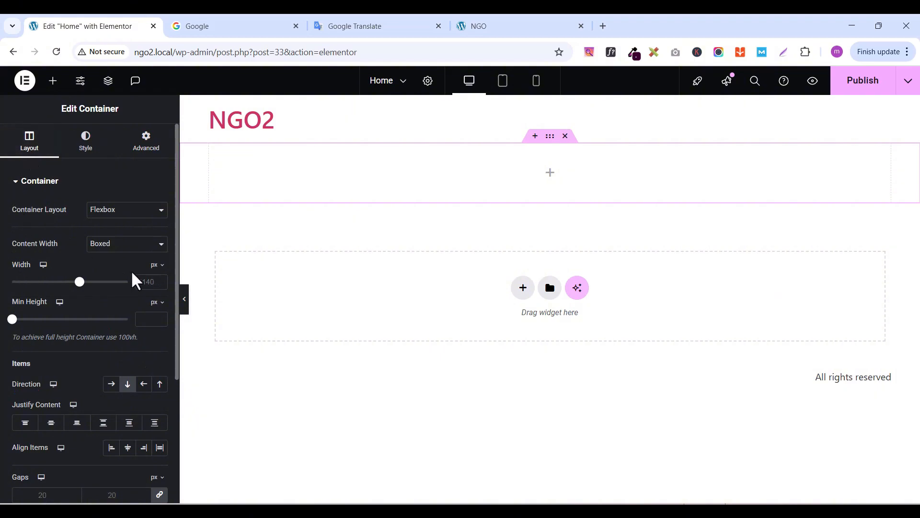
pyautogui.click(140, 282)
pyautogui.write('1300')
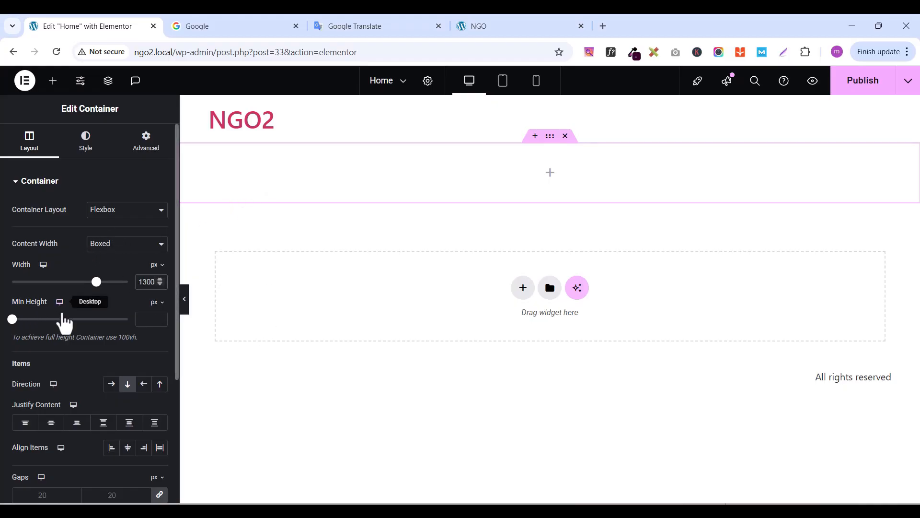
pyautogui.write('620')
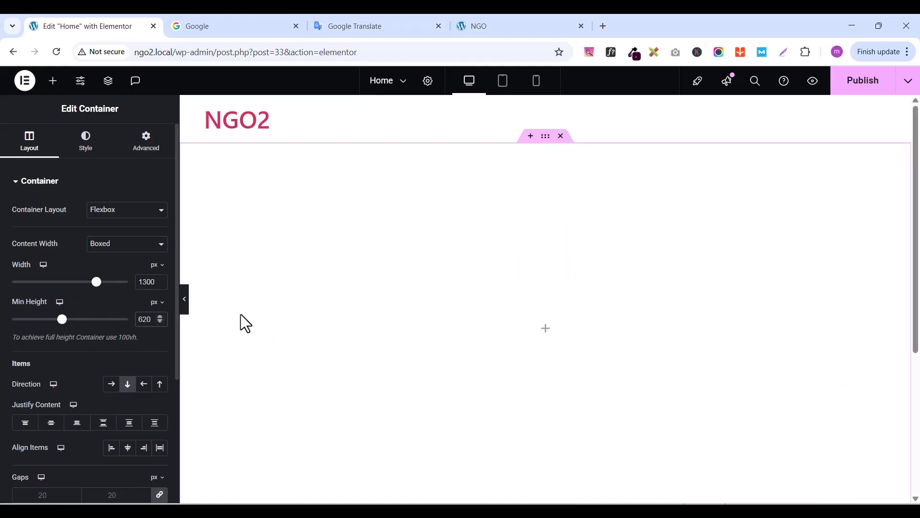
pyautogui.scroll(-4, 434, 362)
pyautogui.scroll(4, 479, 264)
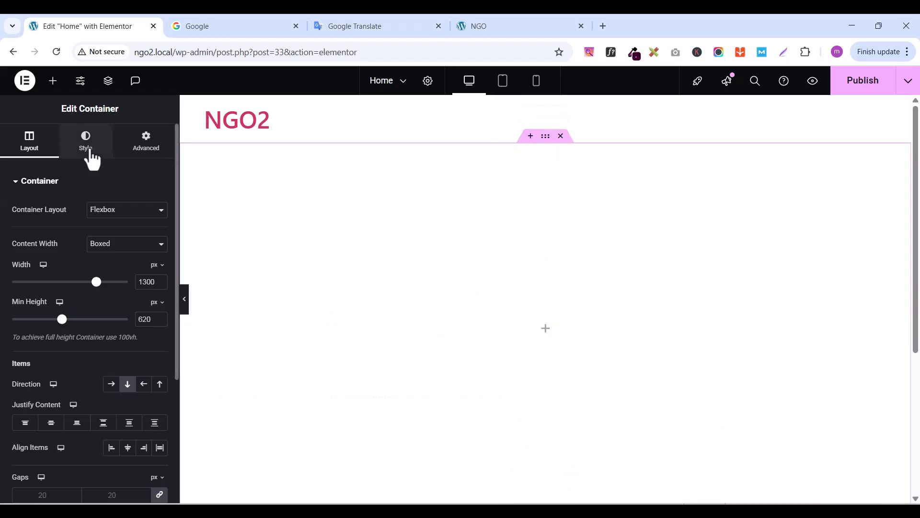
# Give the hero container a classic background using Education-image.jpg from the media library
pyautogui.click(89, 146)
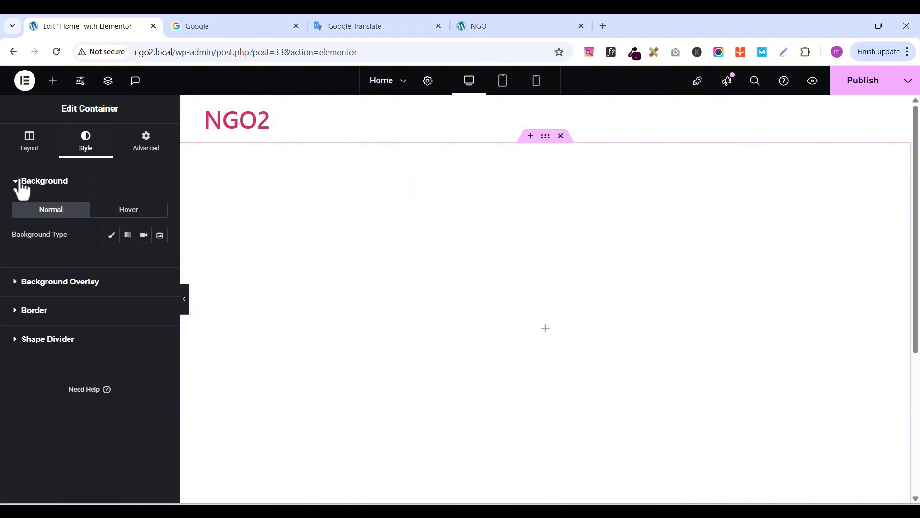
pyautogui.click(108, 239)
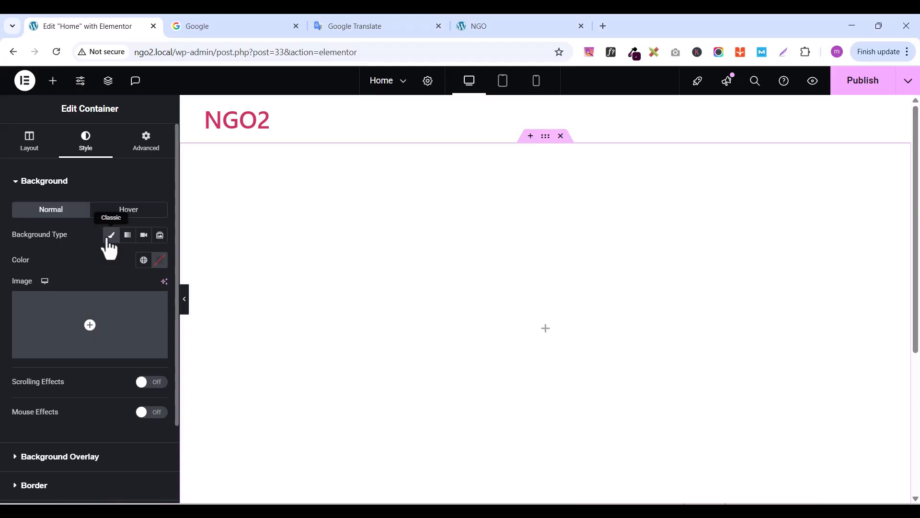
pyautogui.click(71, 352)
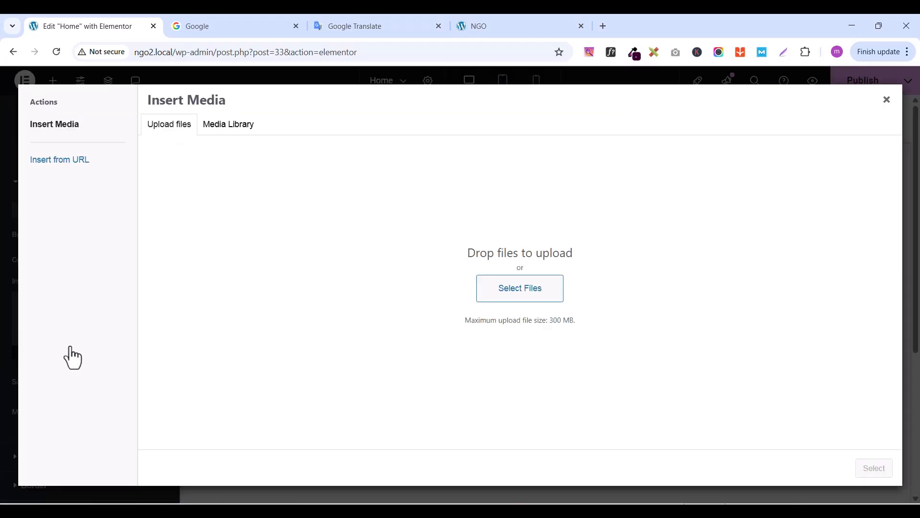
pyautogui.click(517, 298)
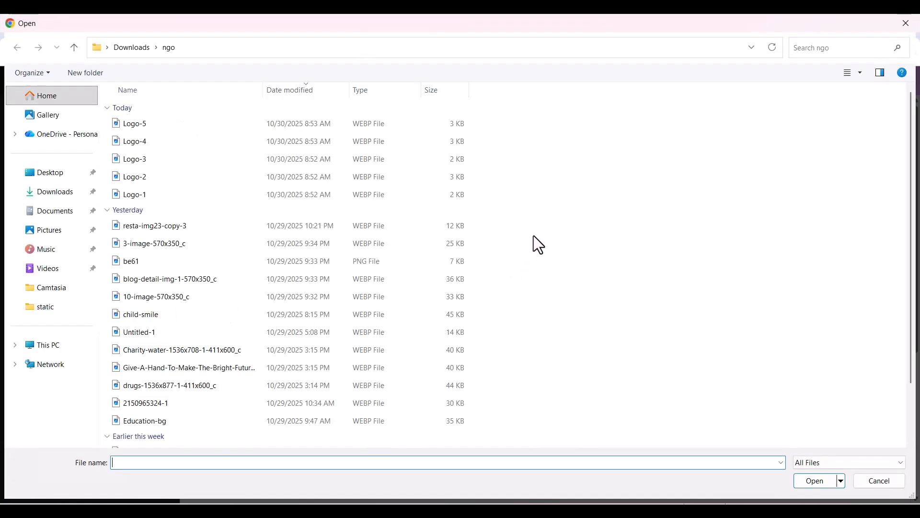
pyautogui.click(879, 480)
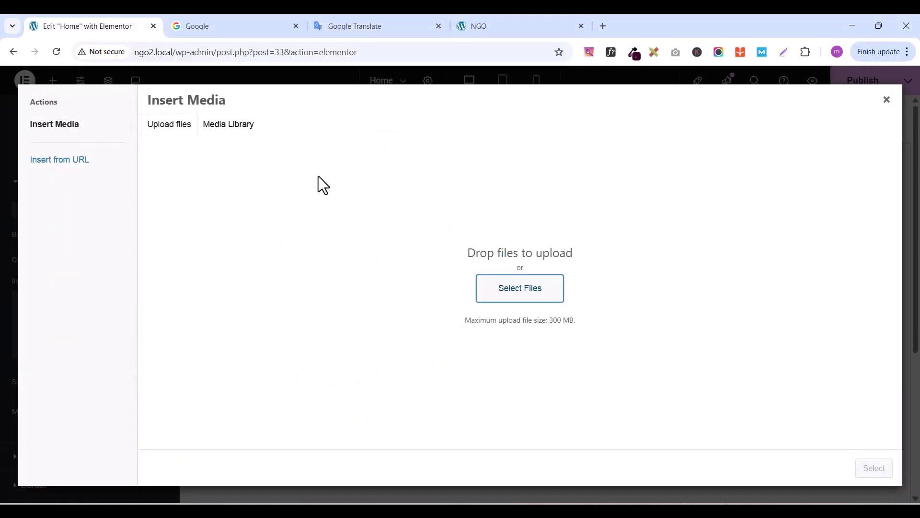
pyautogui.click(220, 140)
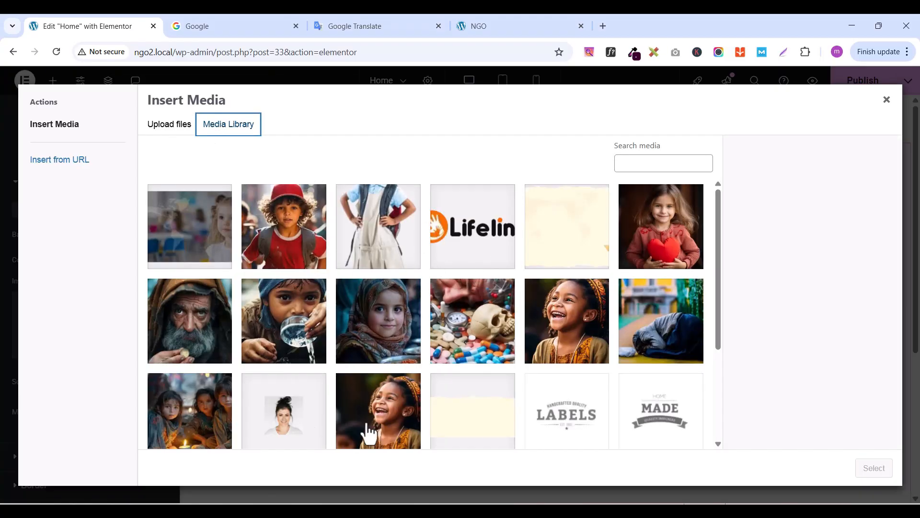
pyautogui.scroll(-2, 453, 293)
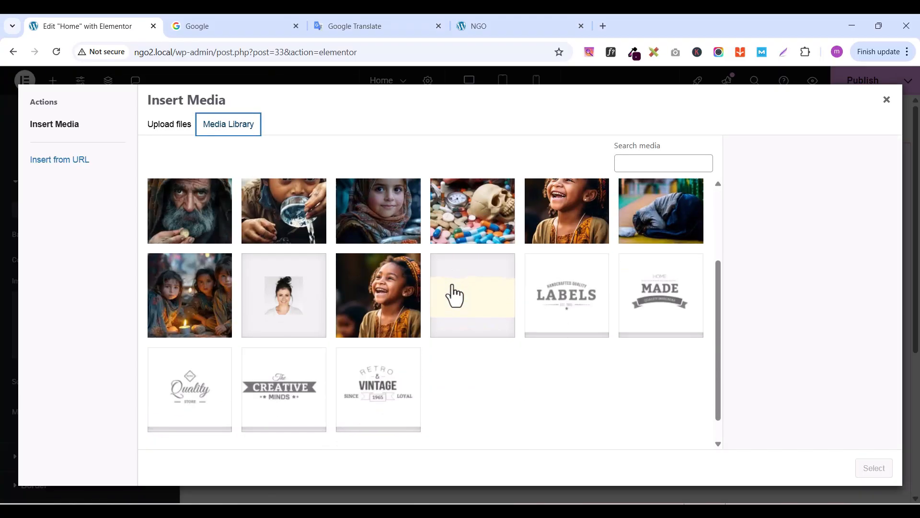
pyautogui.scroll(3, 453, 293)
pyautogui.click(184, 237)
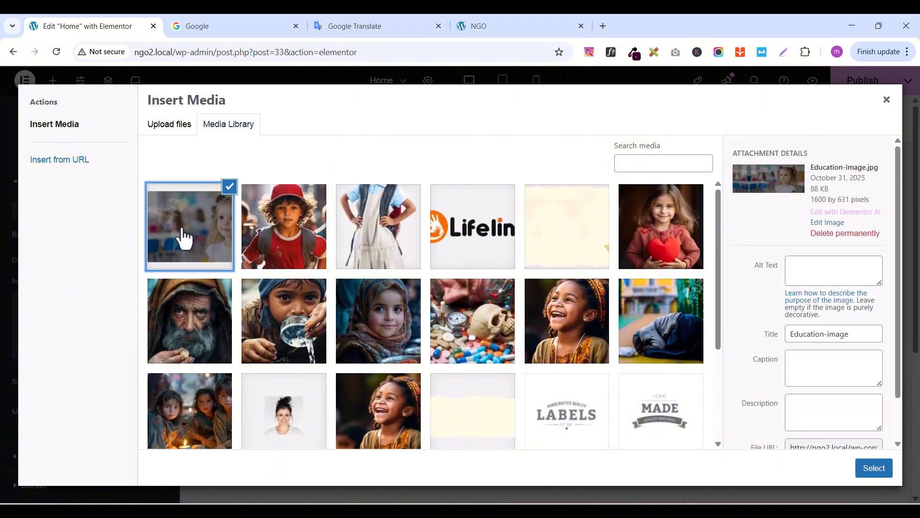
pyautogui.click(877, 471)
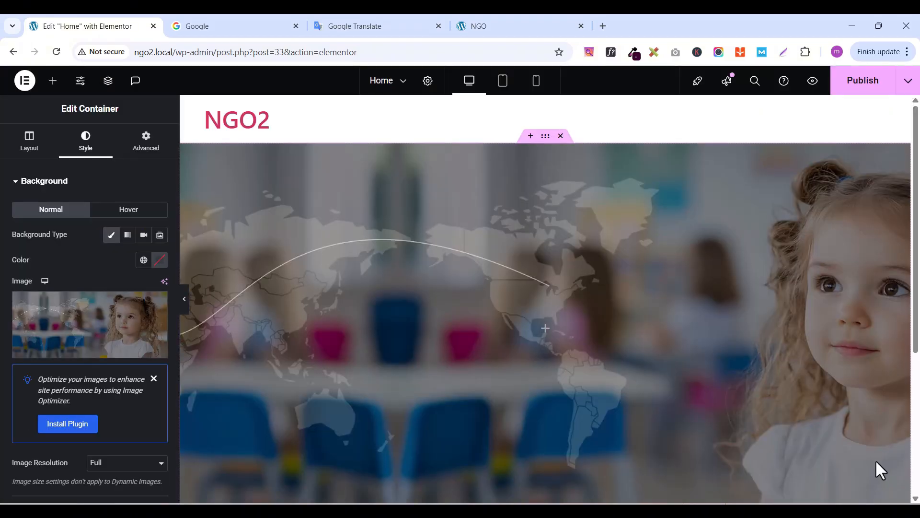
# Set the container's background image to Center Center position, No-repeat and Cover display size, and publish the page
pyautogui.scroll(-4, 820, 278)
pyautogui.scroll(4, 815, 263)
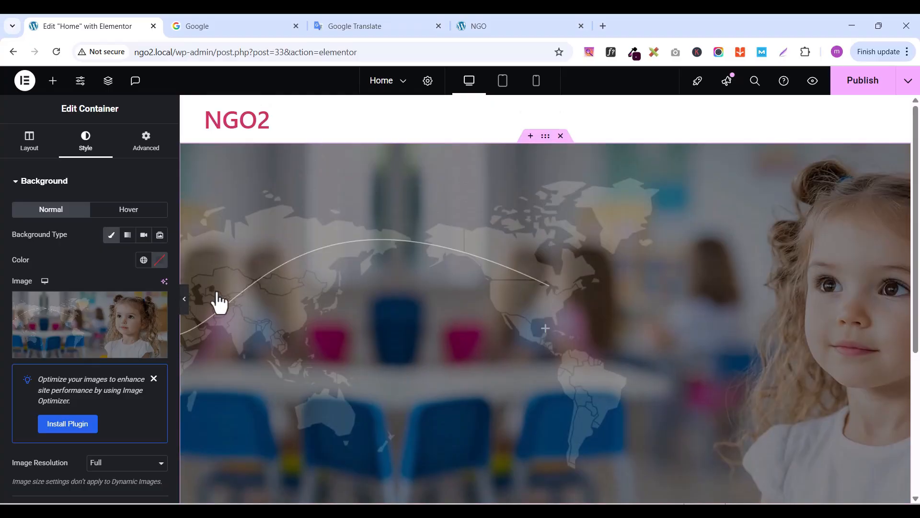
pyautogui.scroll(-3, 122, 330)
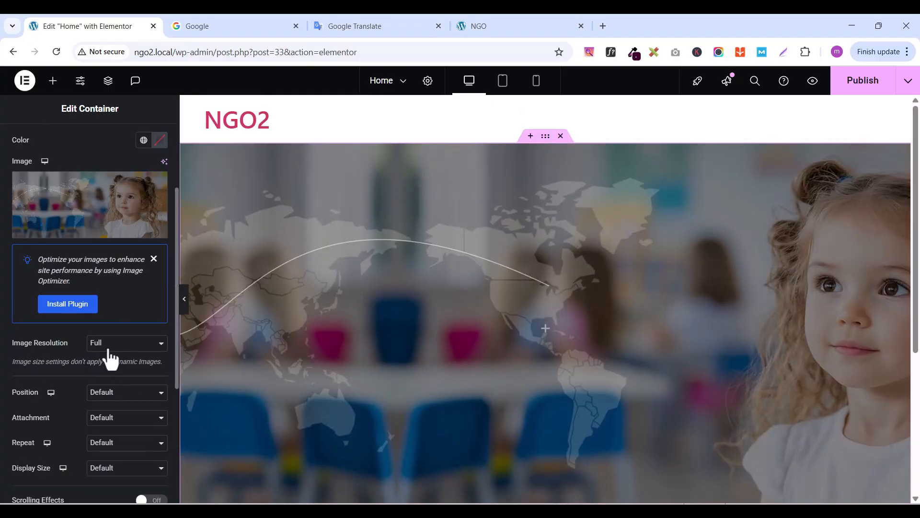
pyautogui.click(121, 396)
pyautogui.click(105, 248)
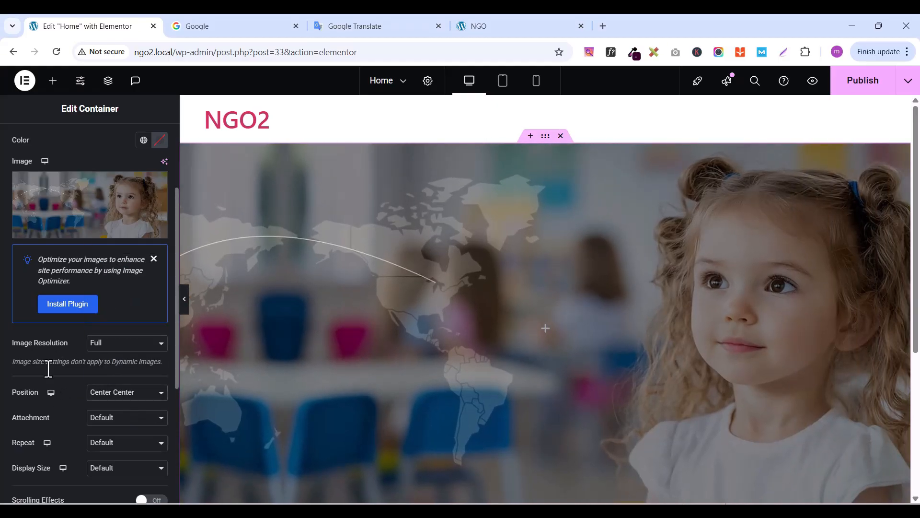
pyautogui.click(113, 445)
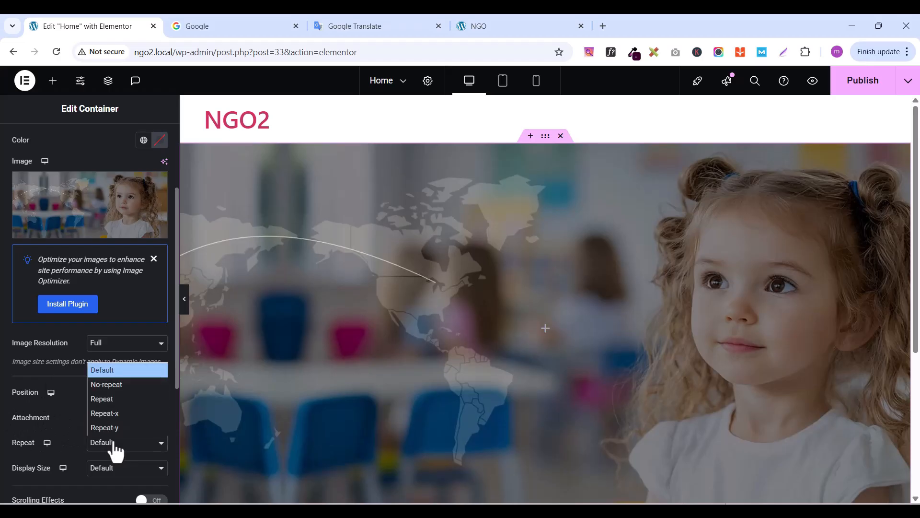
pyautogui.click(117, 384)
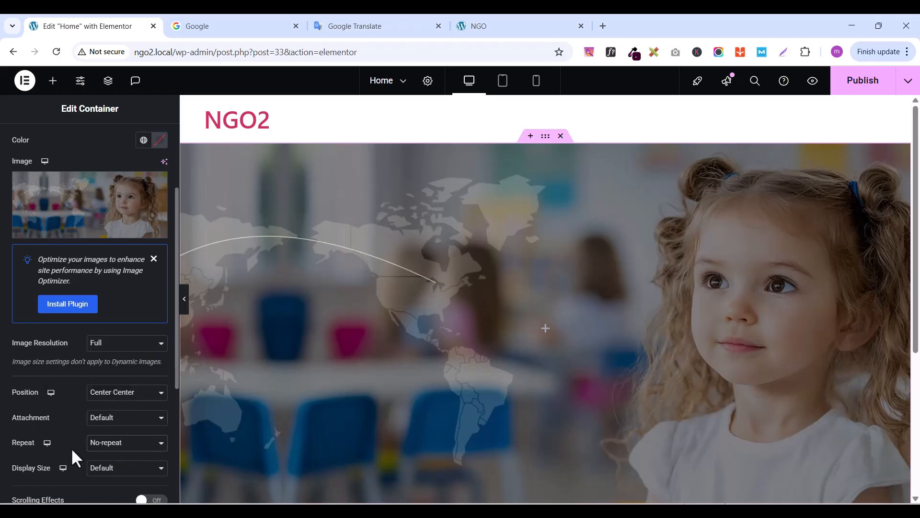
pyautogui.scroll(-3, 71, 447)
pyautogui.click(125, 354)
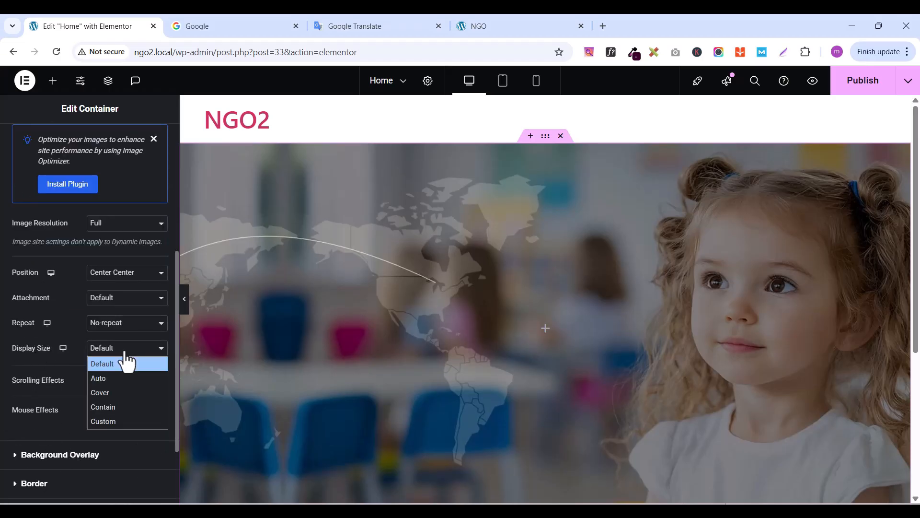
pyautogui.click(114, 390)
pyautogui.scroll(-5, 568, 301)
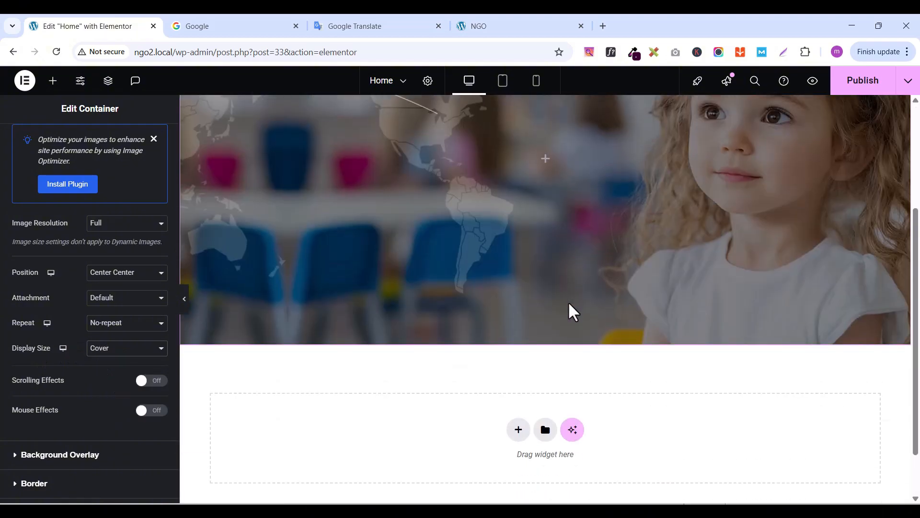
pyautogui.scroll(5, 568, 301)
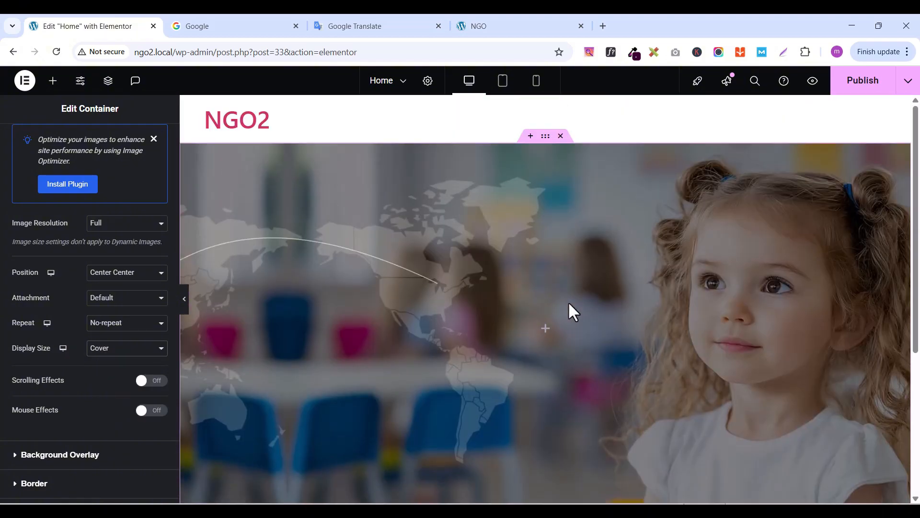
pyautogui.click(854, 83)
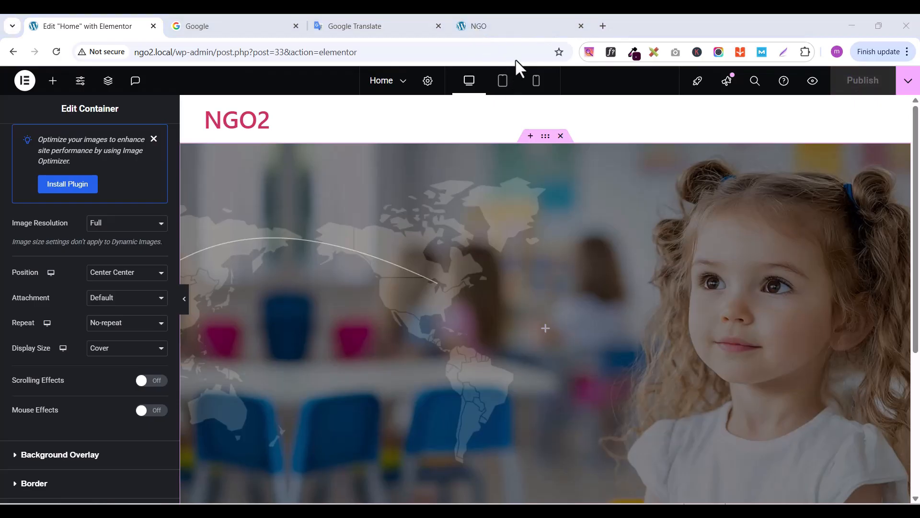
# Review the hero section of the NGO reference site and add a Heading widget to the Home page's hero container
pyautogui.click(490, 27)
pyautogui.scroll(10, 367, 211)
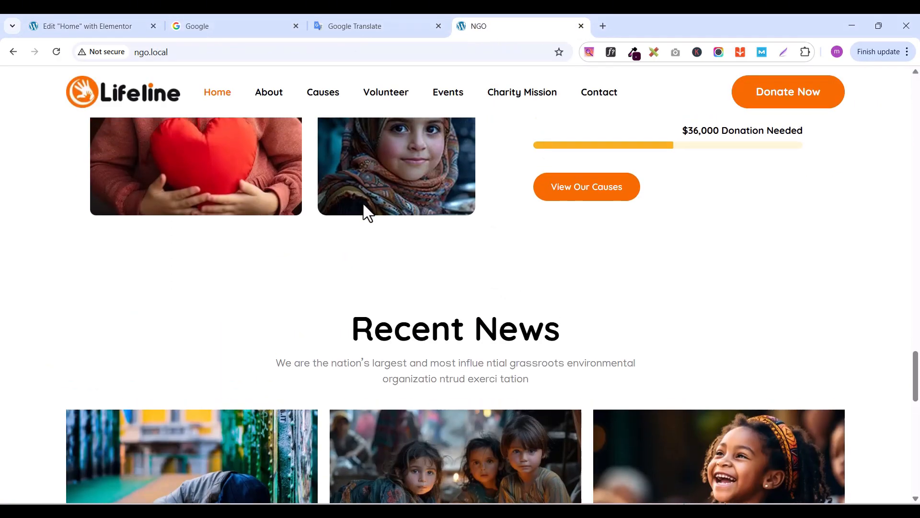
pyautogui.scroll(5, 367, 211)
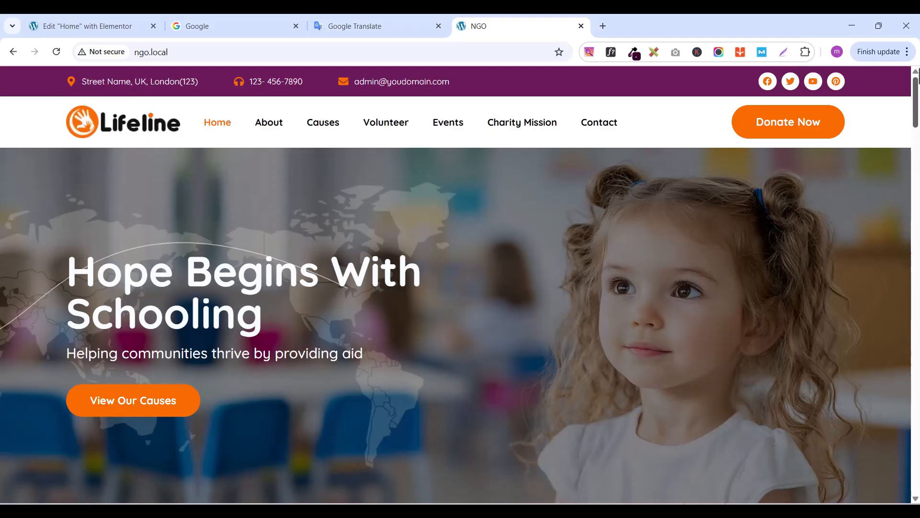
pyautogui.scroll(-1, 485, 305)
pyautogui.scroll(1, 485, 305)
pyautogui.click(71, 27)
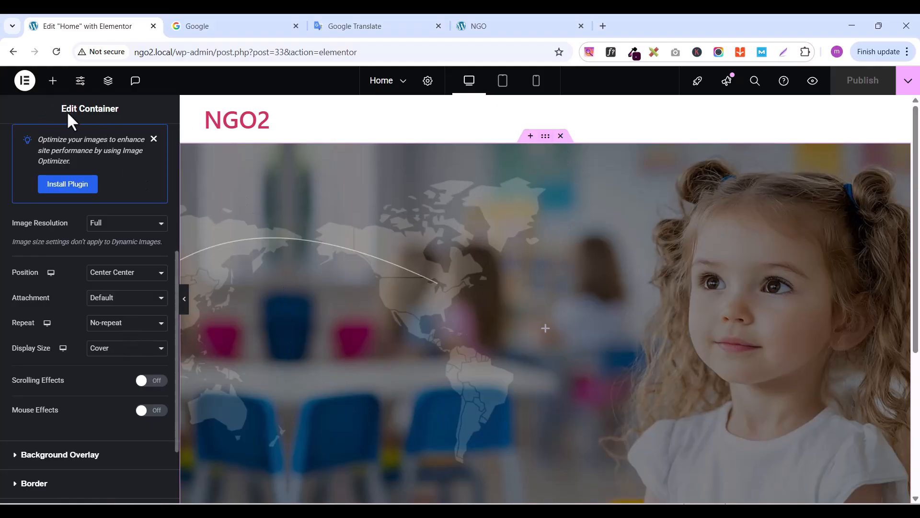
pyautogui.click(52, 83)
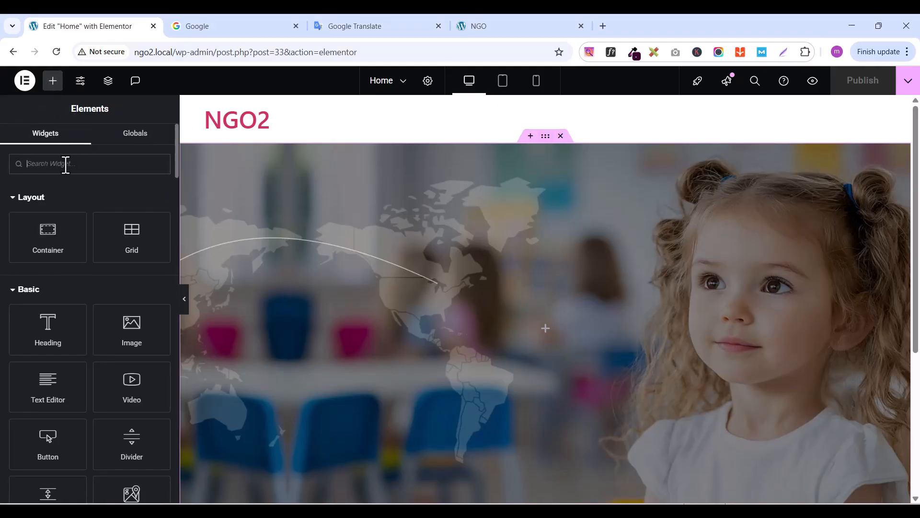
pyautogui.write('headin')
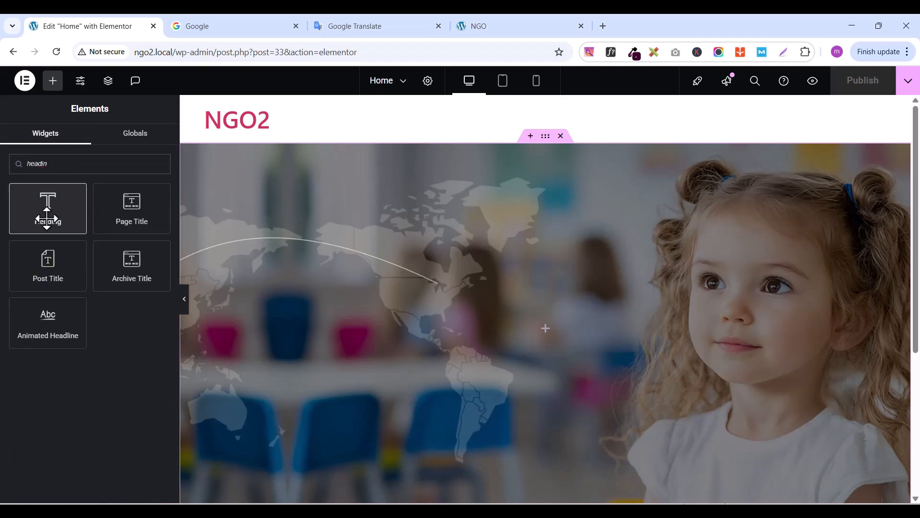
pyautogui.moveTo(46, 206); pyautogui.dragTo(533, 294)
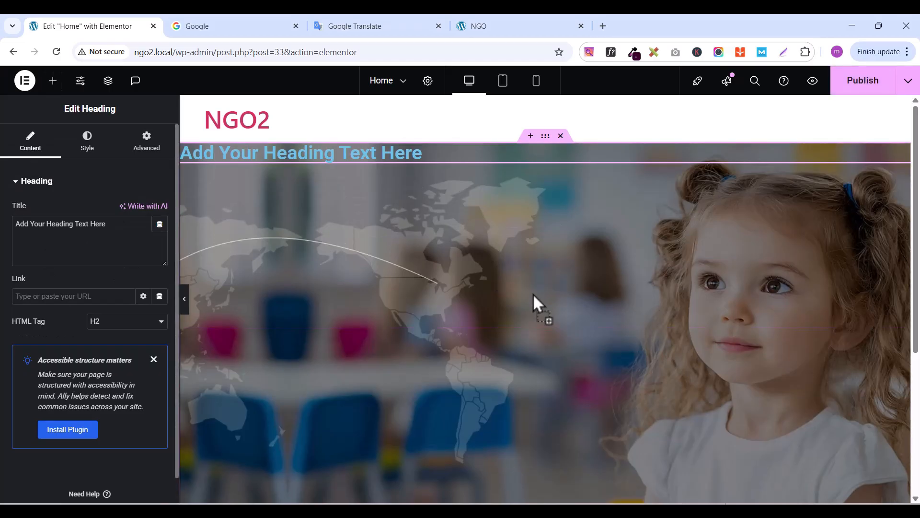
# Copy the hero headline from the NGO reference site and set the heading's title to "Hope Begins With Schooling"
pyautogui.click(481, 22)
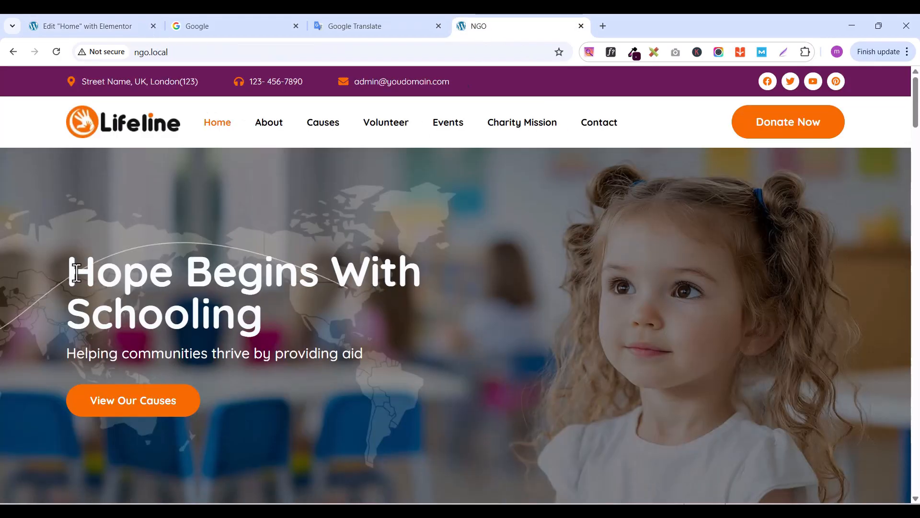
pyautogui.moveTo(72, 266); pyautogui.dragTo(271, 312)
pyautogui.rightClick(262, 263)
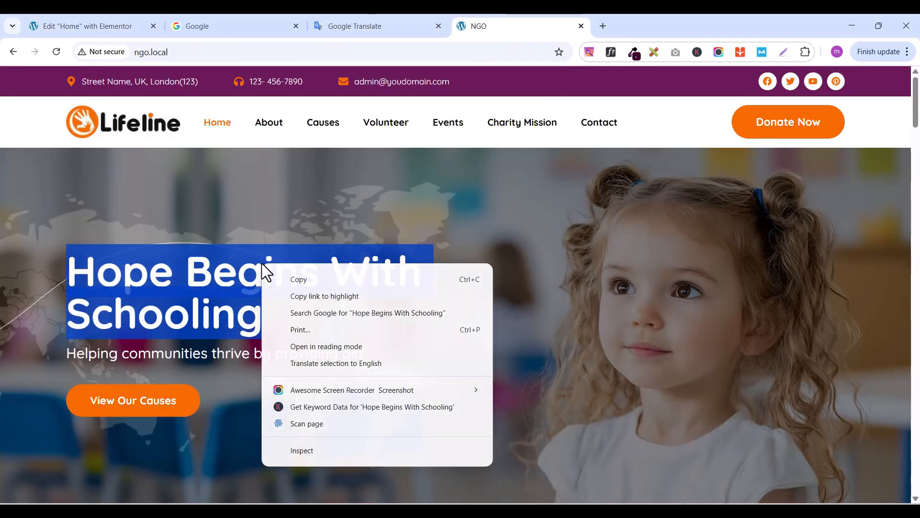
pyautogui.click(294, 278)
pyautogui.click(100, 24)
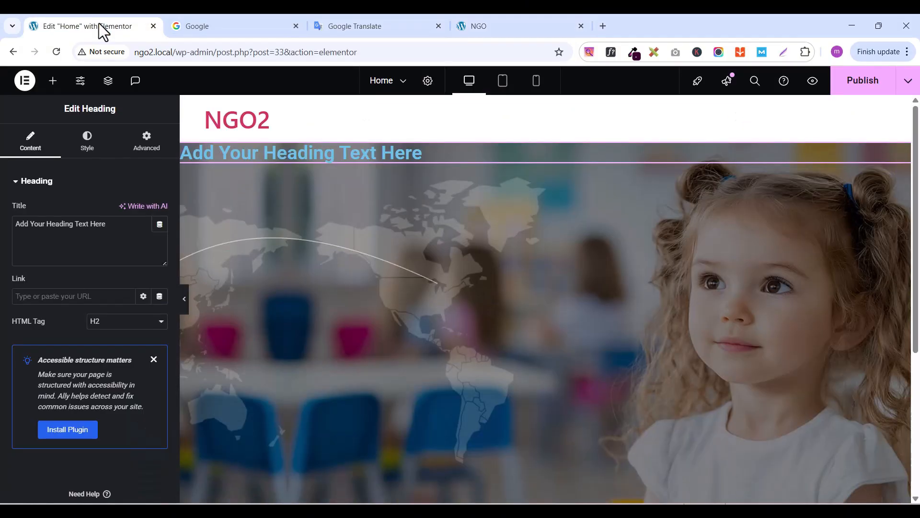
pyautogui.tripleClick(49, 225)
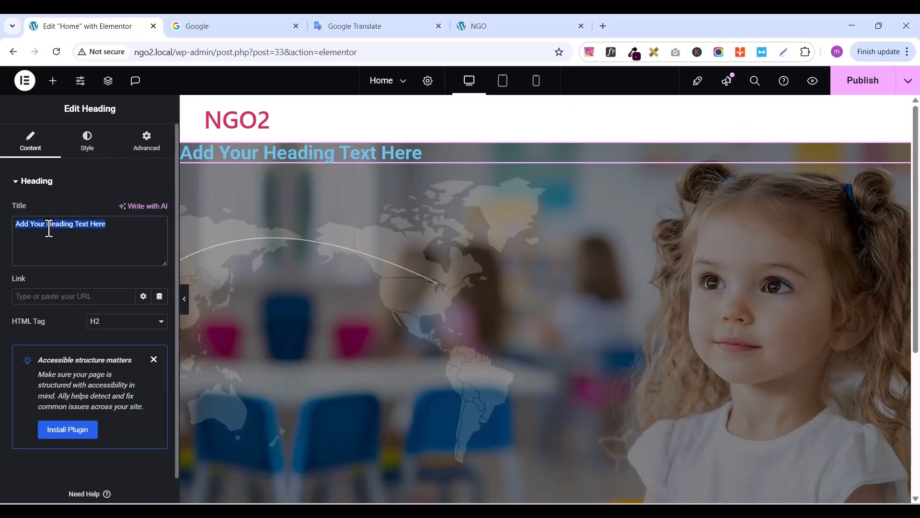
pyautogui.hotkey('ctrl', 'v')
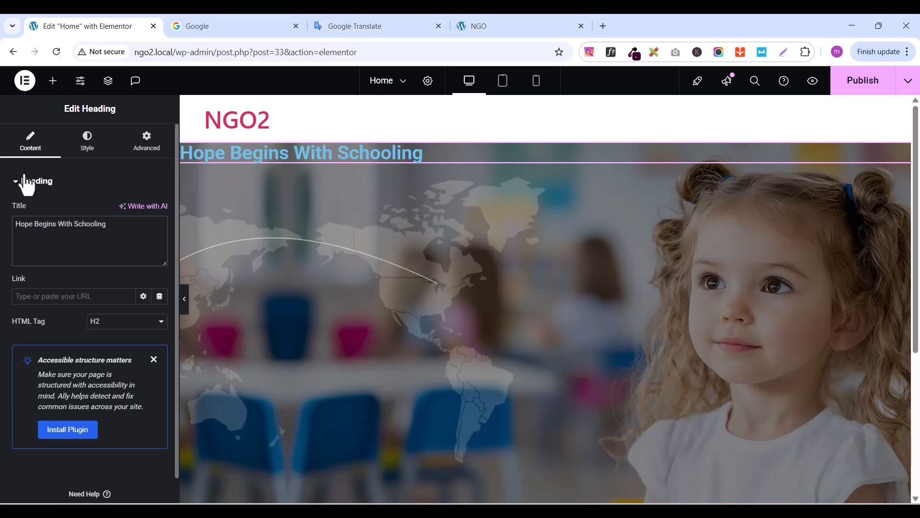
# Set the heading's typography family to Quicksand, dismissing the Global Fonts tip
pyautogui.click(88, 144)
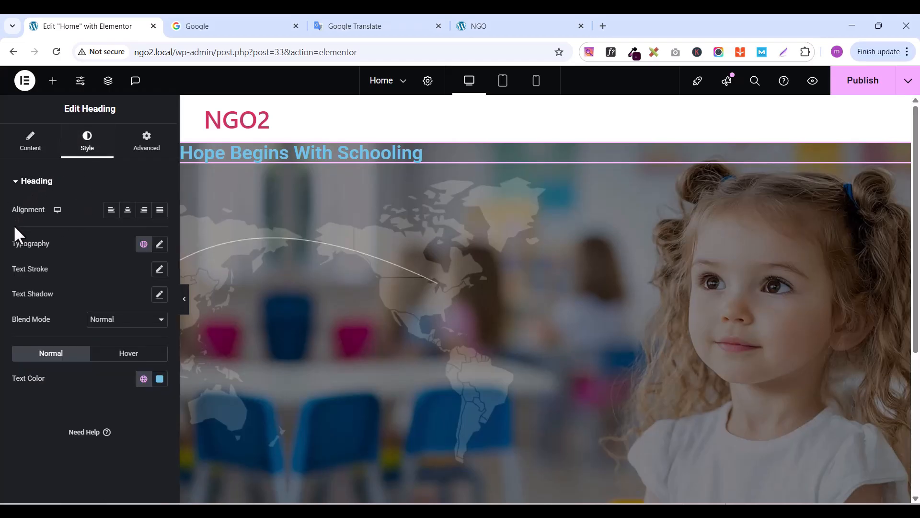
pyautogui.click(160, 246)
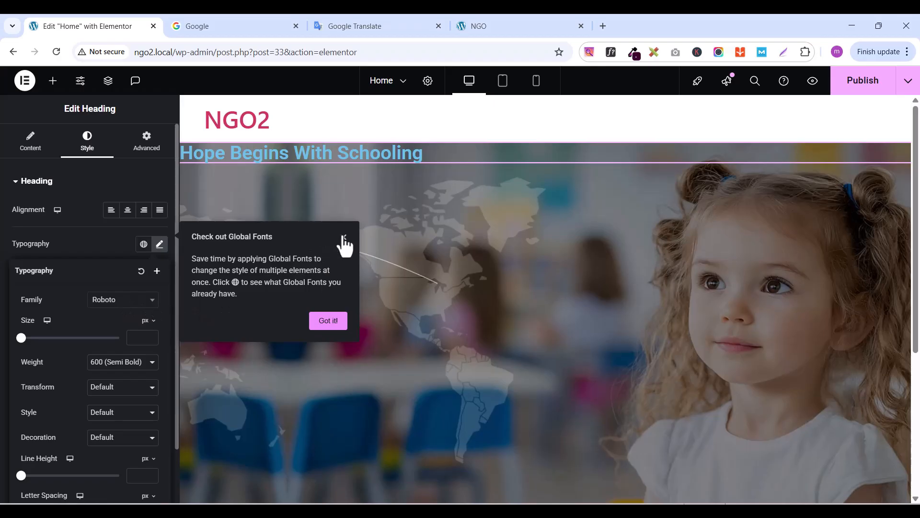
pyautogui.click(328, 321)
pyautogui.click(159, 247)
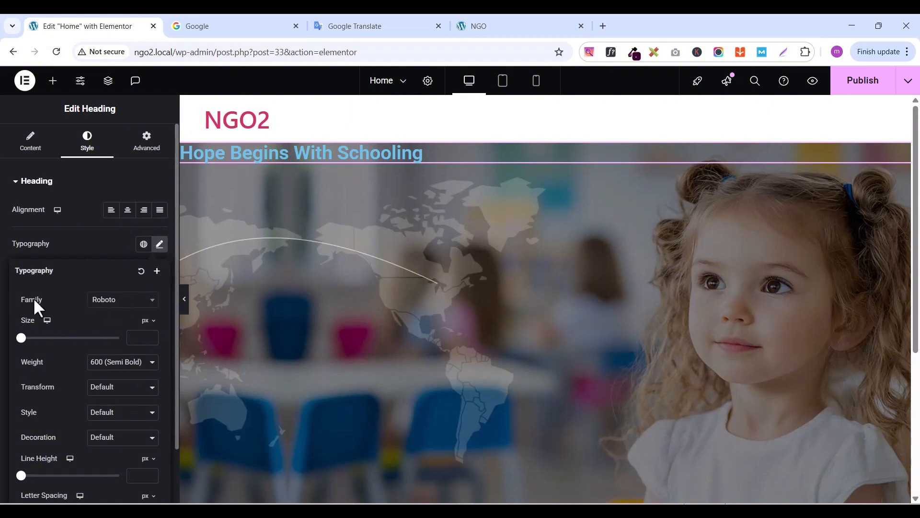
pyautogui.click(126, 307)
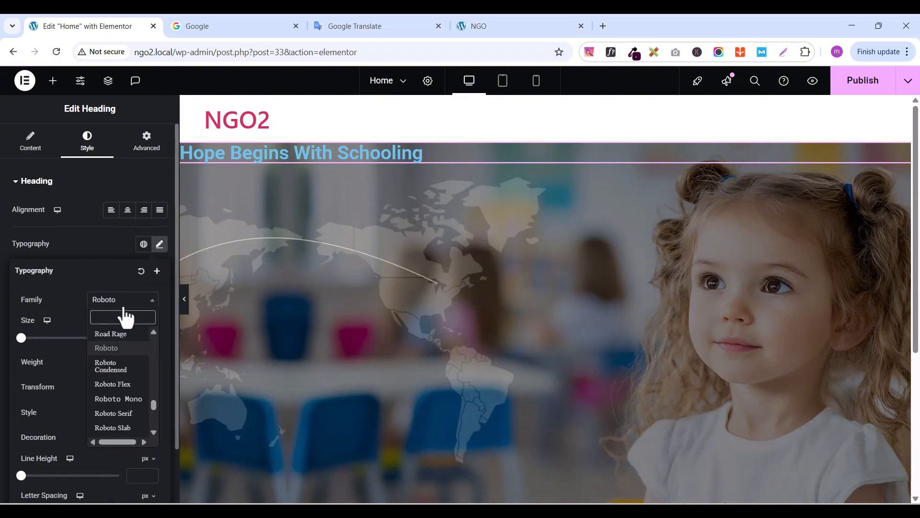
pyautogui.write('quic')
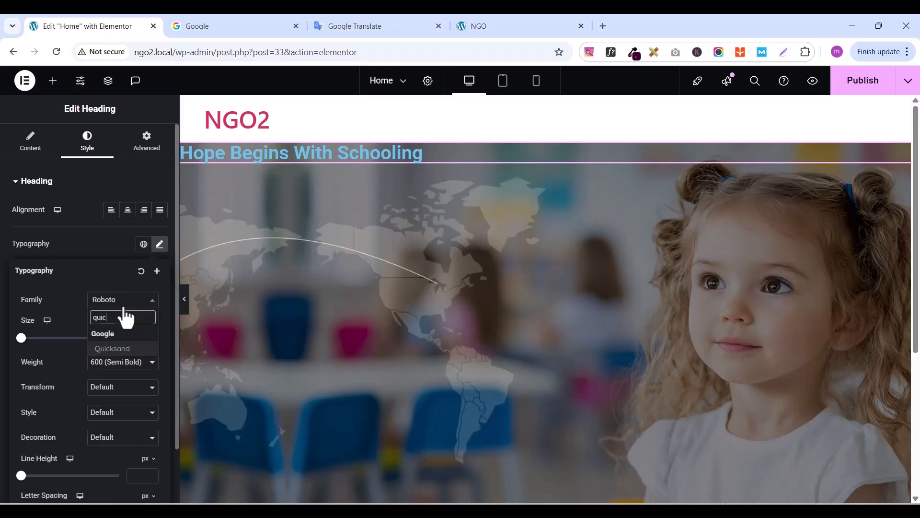
pyautogui.write('ksand')
pyautogui.click(115, 348)
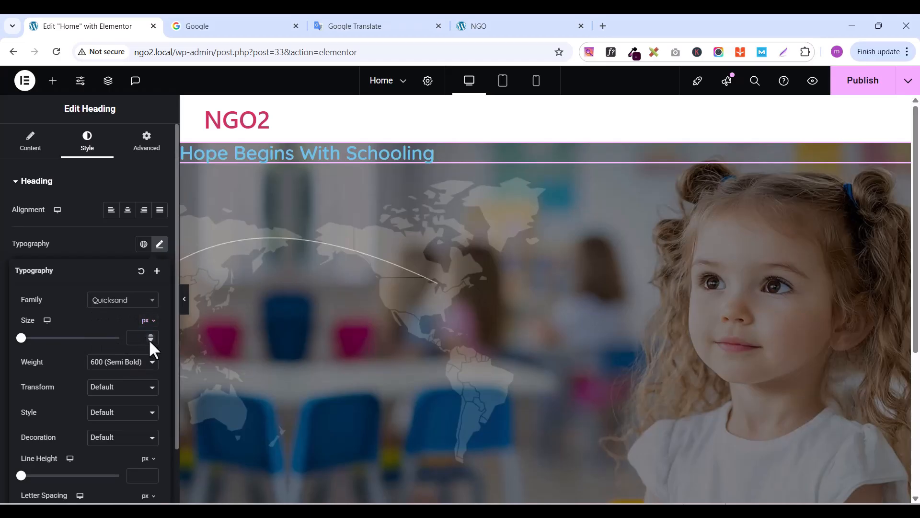
# Set the "Hope Begins With Schooling" heading's font size to 70 px and its weight to 700 (Bold)
pyautogui.moveTo(150, 335); pyautogui.dragTo(150, 335)
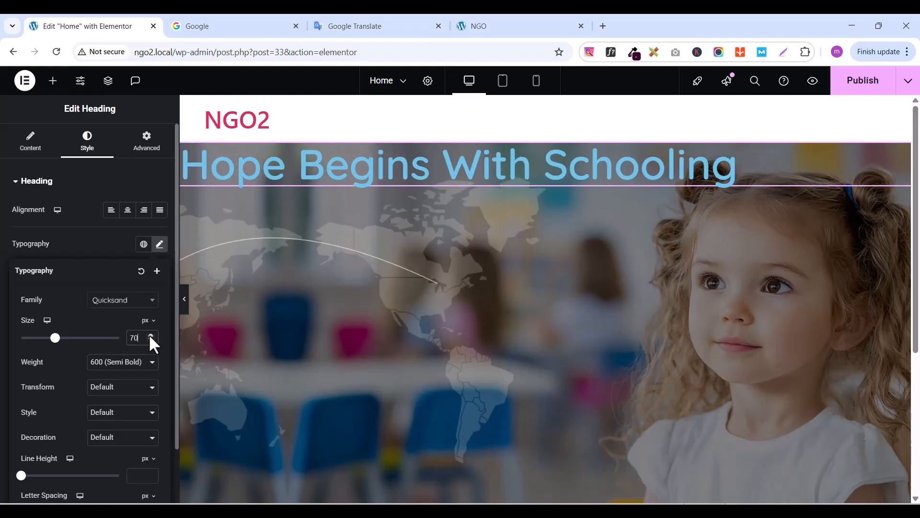
pyautogui.click(110, 365)
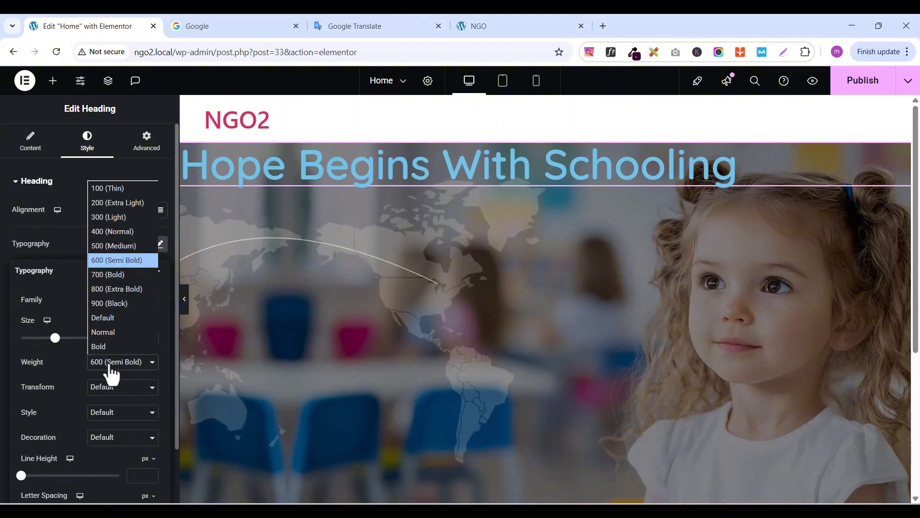
pyautogui.click(114, 275)
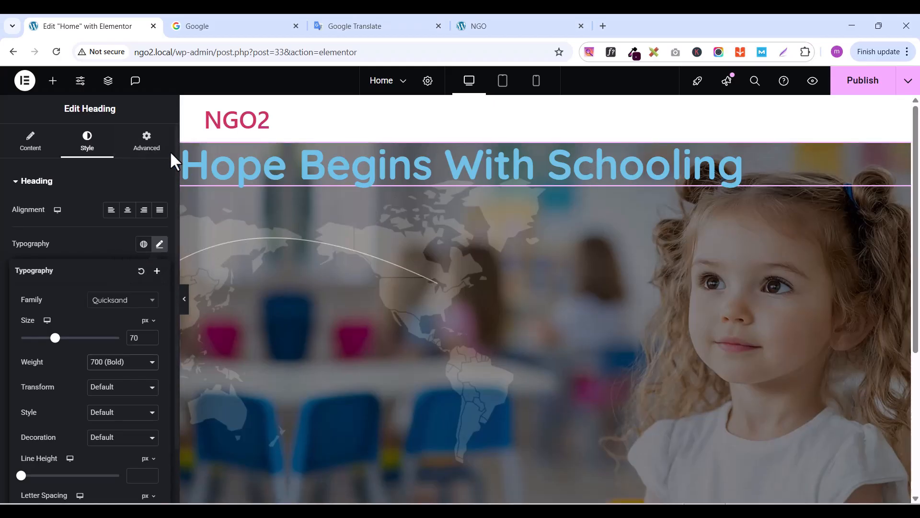
# Give the hero headline a custom width of 51%
pyautogui.click(146, 144)
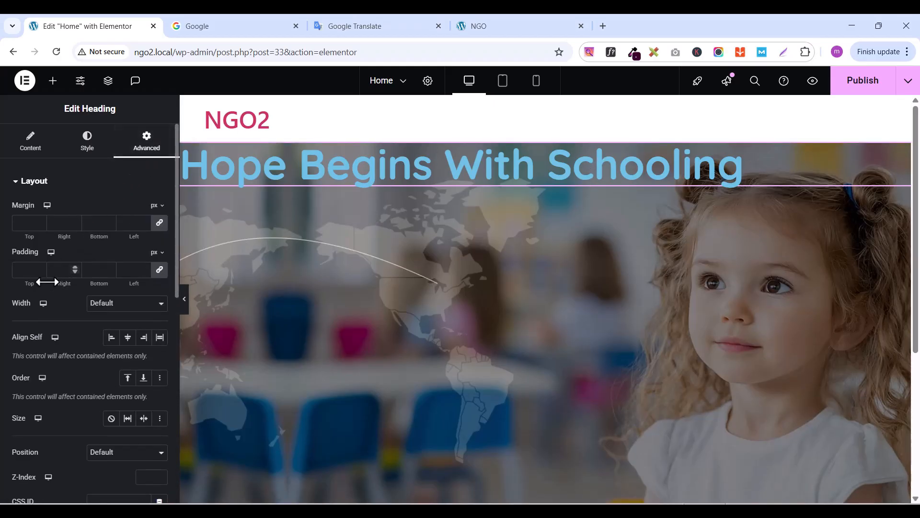
pyautogui.click(121, 303)
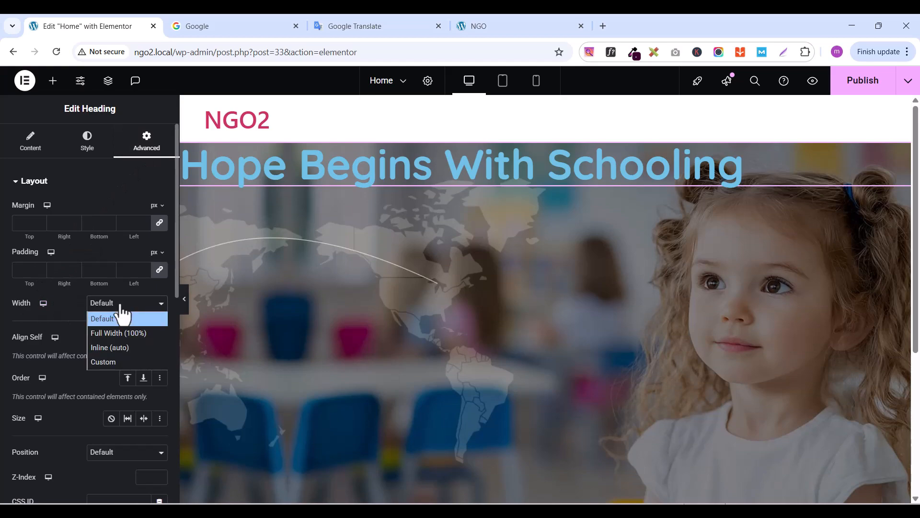
pyautogui.click(103, 360)
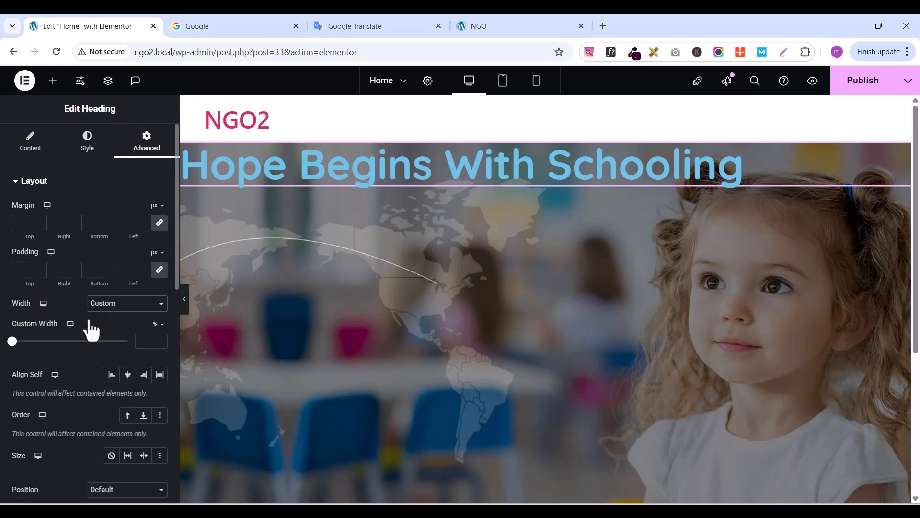
pyautogui.moveTo(12, 342); pyautogui.dragTo(72, 338)
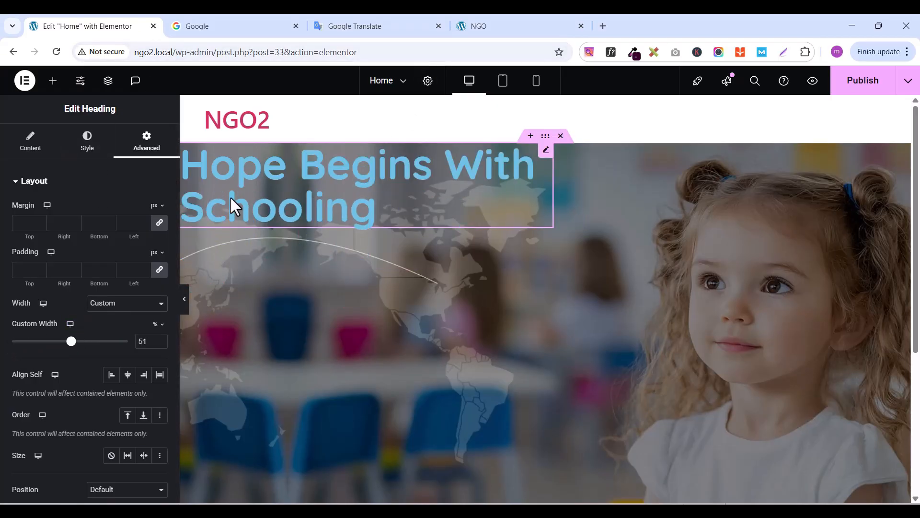
# Change the hero headline's text color to white (#FFFFFF)
pyautogui.click(31, 149)
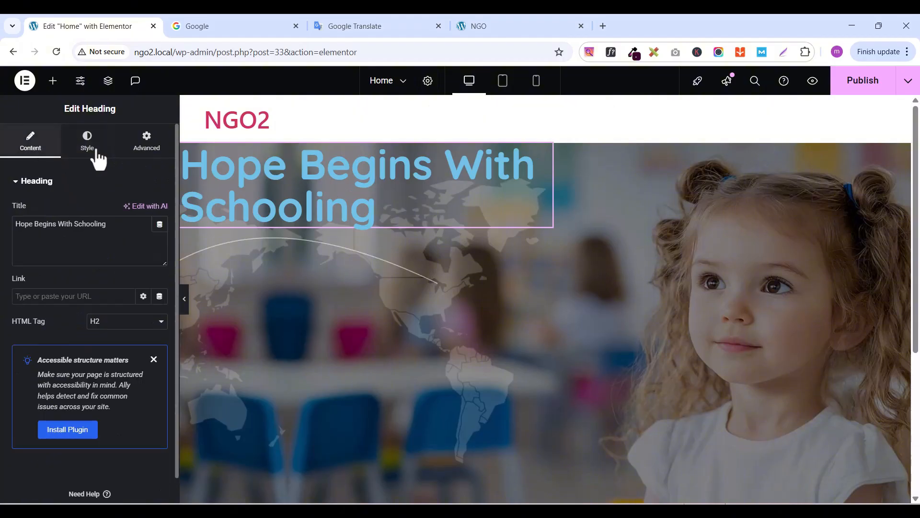
pyautogui.click(87, 150)
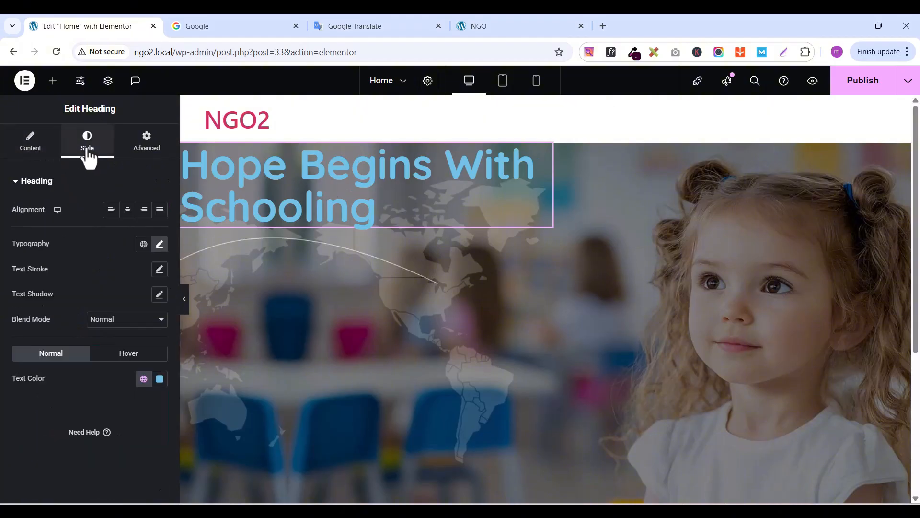
pyautogui.click(160, 379)
pyautogui.moveTo(161, 231); pyautogui.dragTo(61, 222)
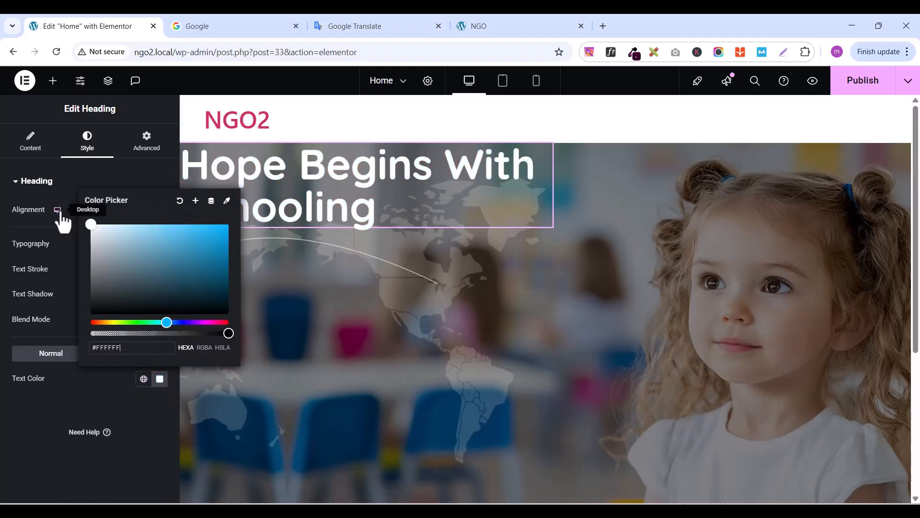
pyautogui.click(67, 407)
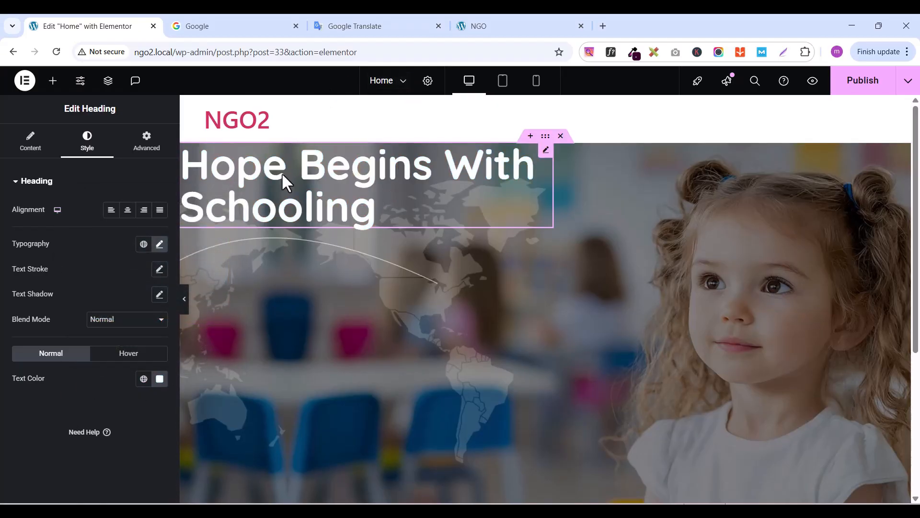
# Check the hero text on the NGO reference site and add a second Heading widget directly below the headline
pyautogui.click(53, 80)
pyautogui.click(484, 25)
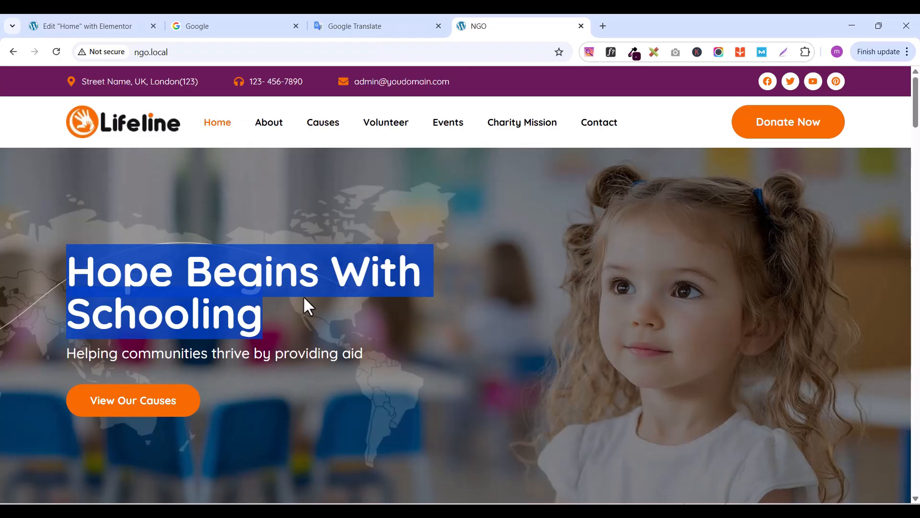
pyautogui.click(88, 25)
pyautogui.write('head')
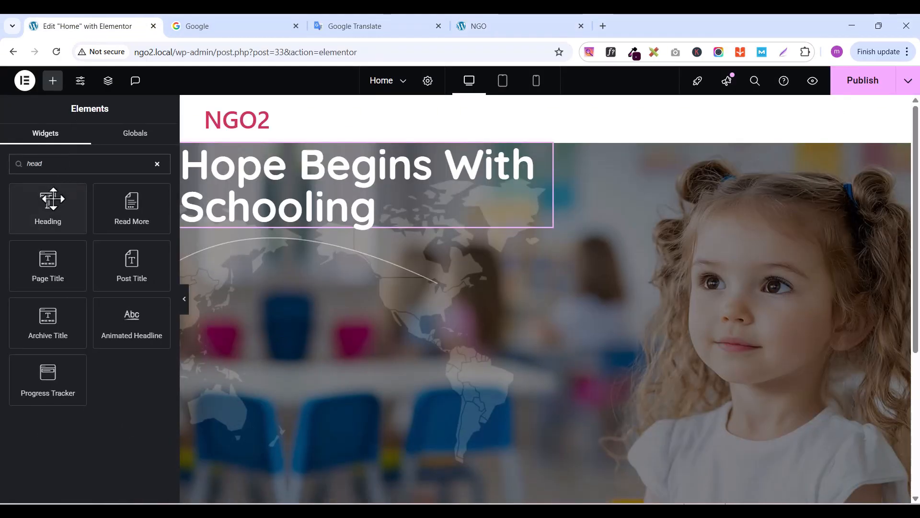
pyautogui.moveTo(48, 201); pyautogui.dragTo(338, 226)
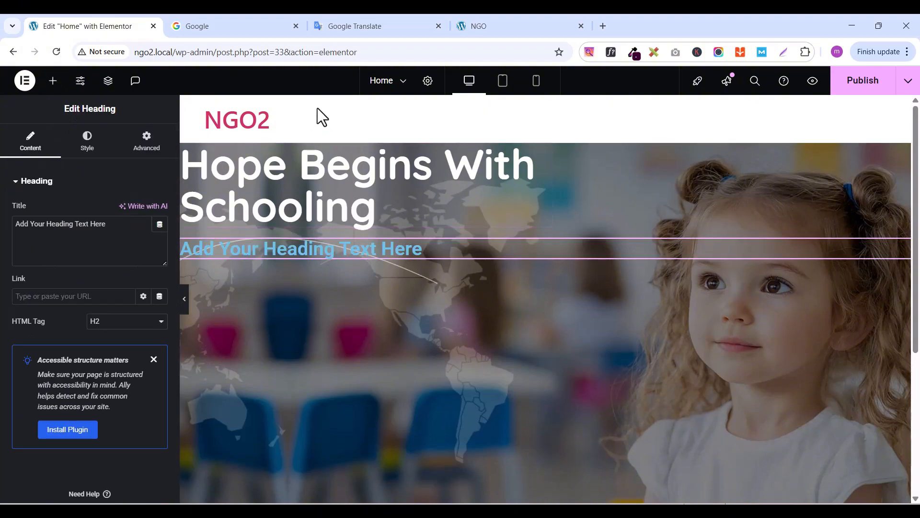
# Copy the hero tagline from the NGO reference site and set the new heading's title to "Helping communities thrive by providing aid"
pyautogui.click(475, 20)
pyautogui.tripleClick(95, 354)
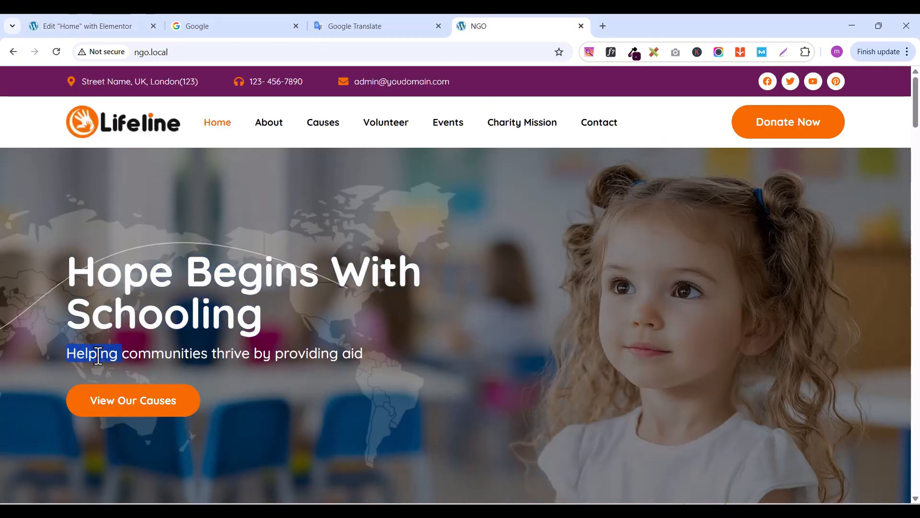
pyautogui.rightClick(102, 347)
pyautogui.click(137, 165)
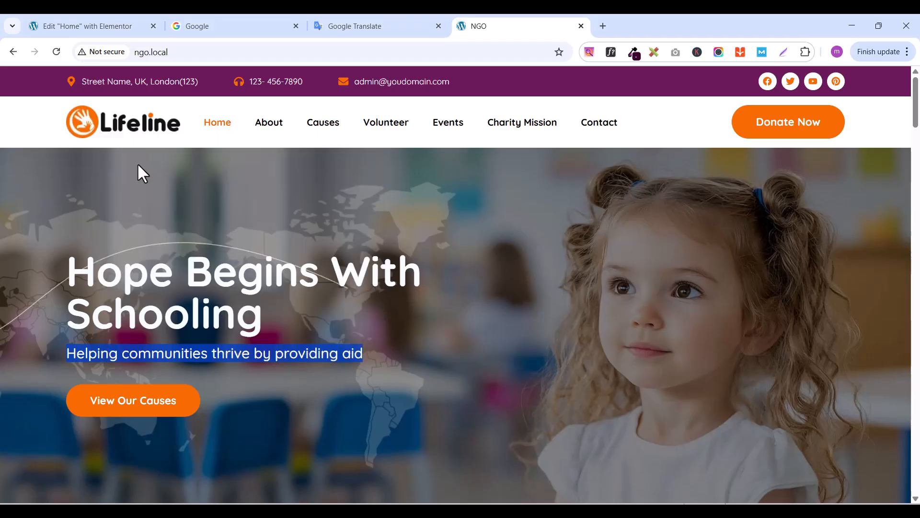
pyautogui.click(117, 21)
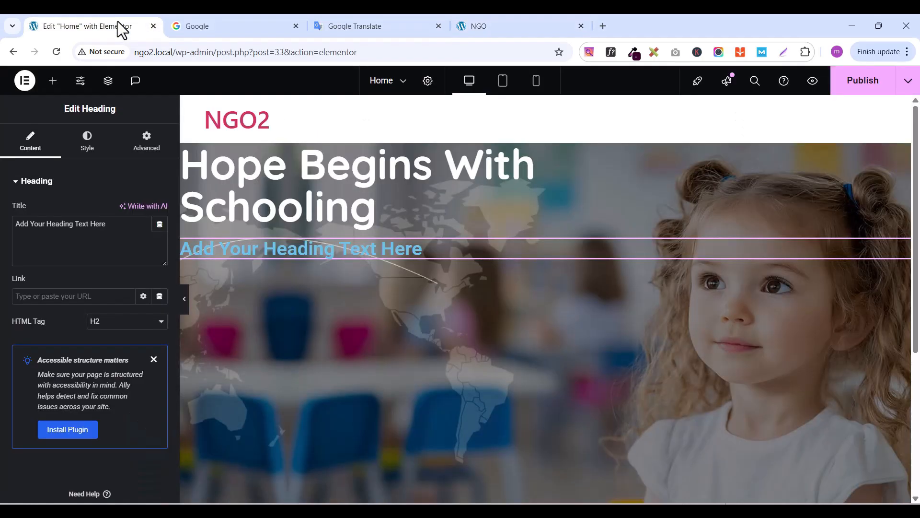
pyautogui.tripleClick(84, 229)
pyautogui.hotkey('ctrl', 'v')
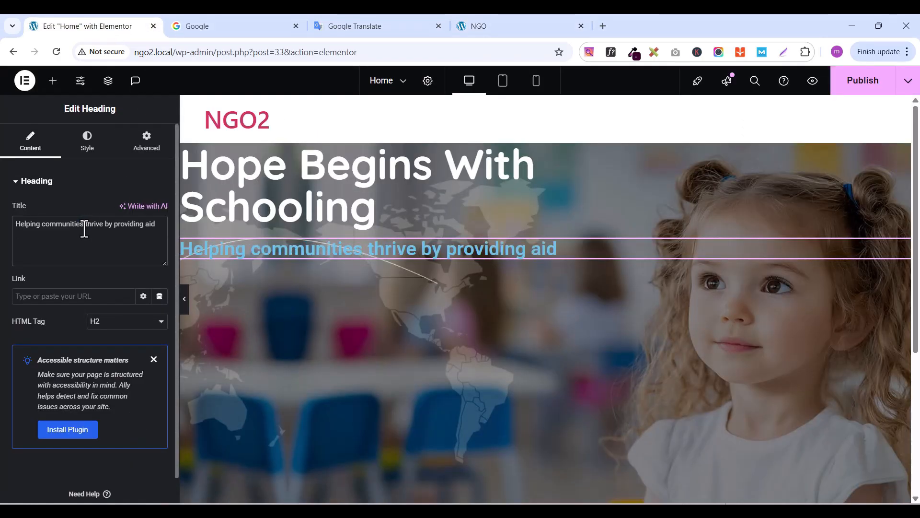
# Set the tagline's typography to the Quicksand family, size 24 px and weight 500 (Medium)
pyautogui.click(87, 144)
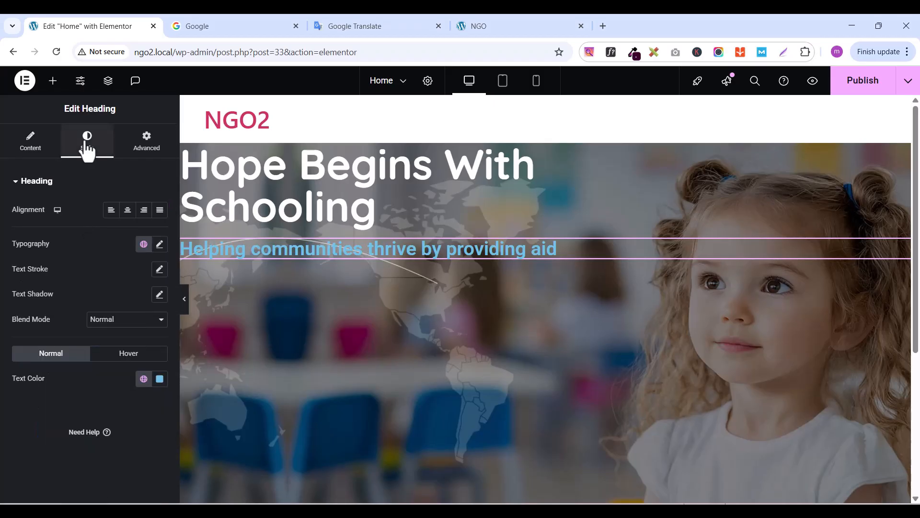
pyautogui.click(159, 244)
pyautogui.click(124, 301)
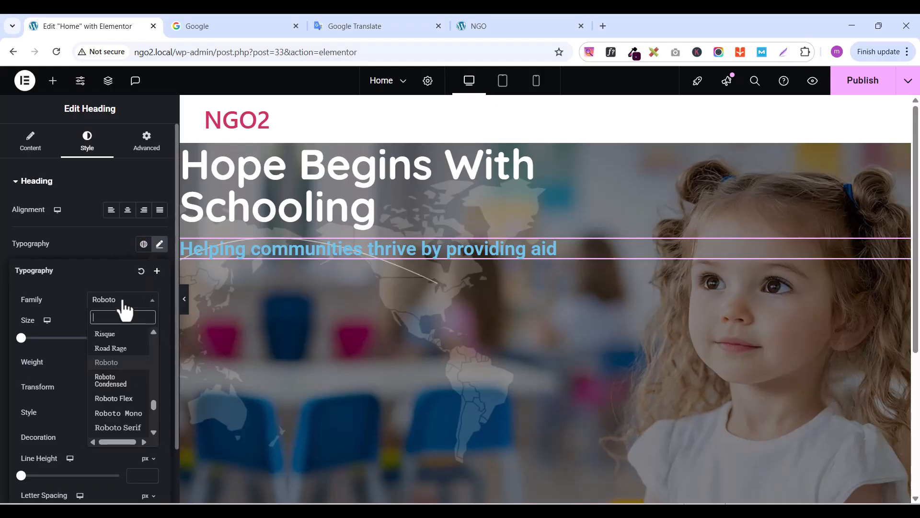
pyautogui.write('quicksa')
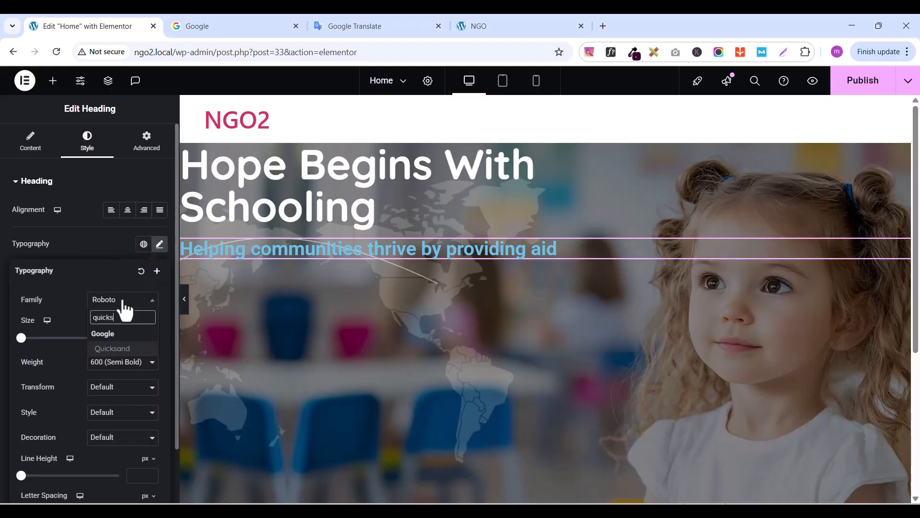
pyautogui.click(114, 349)
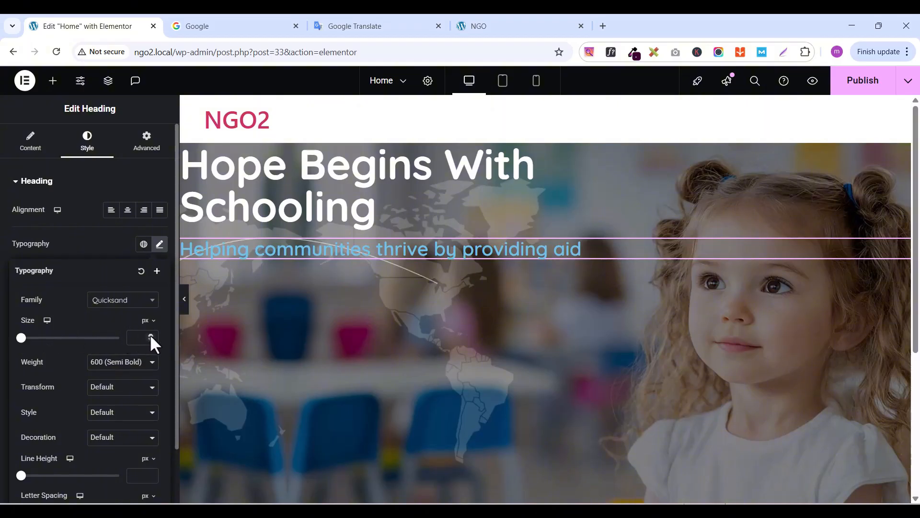
pyautogui.moveTo(151, 335); pyautogui.dragTo(151, 335)
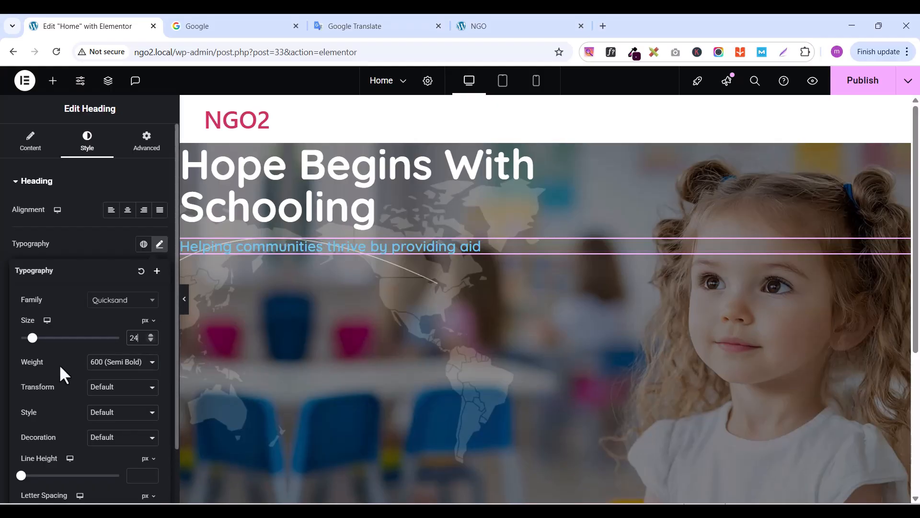
pyautogui.click(122, 365)
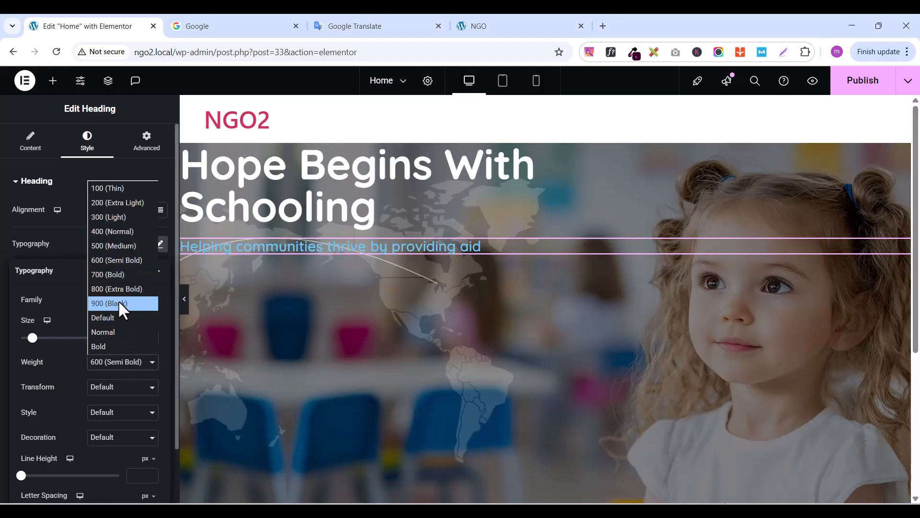
pyautogui.click(122, 244)
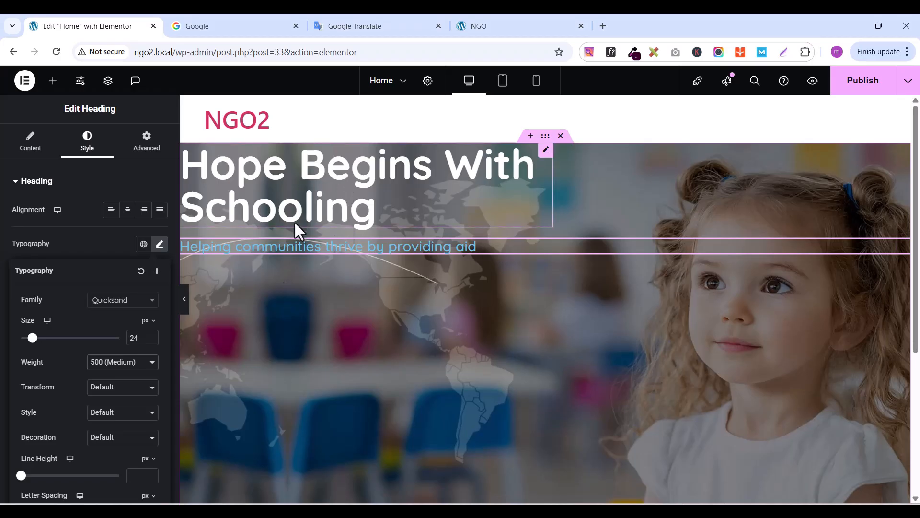
pyautogui.click(90, 242)
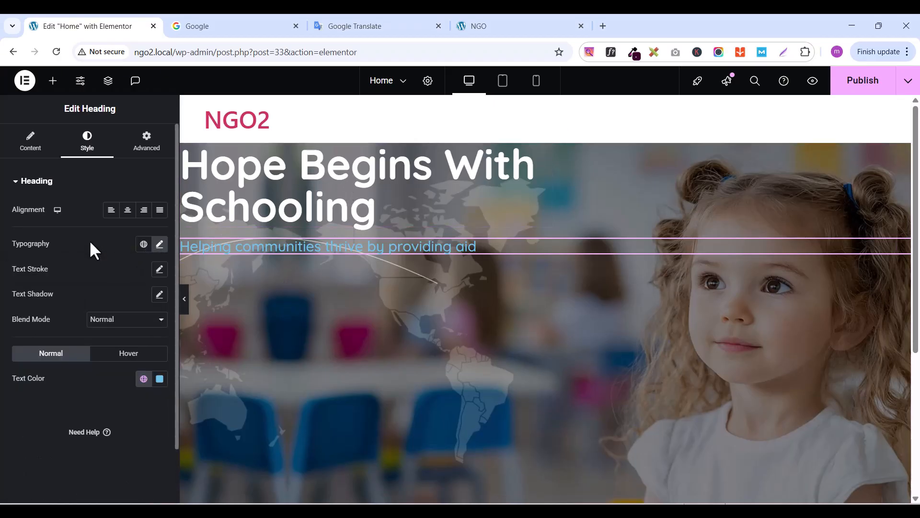
# Change the tagline's text color to white (#FFFFFF)
pyautogui.click(160, 379)
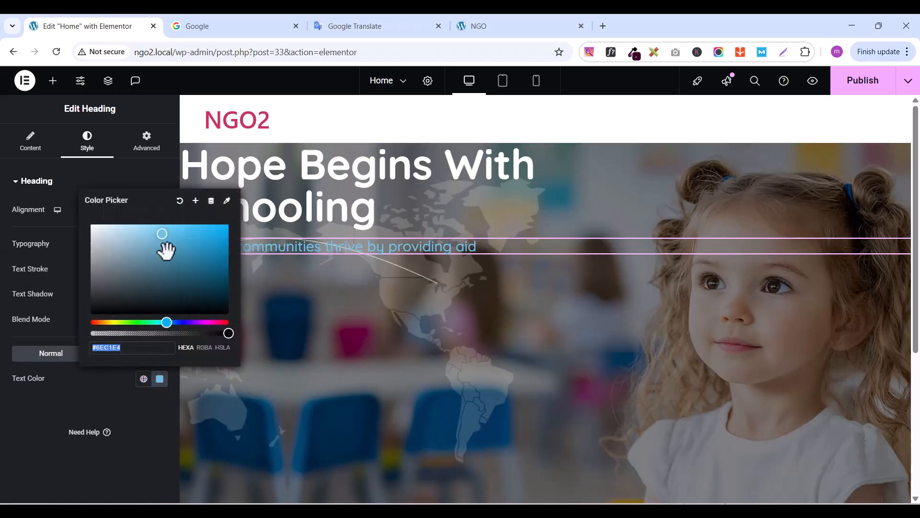
pyautogui.moveTo(163, 234); pyautogui.dragTo(35, 211)
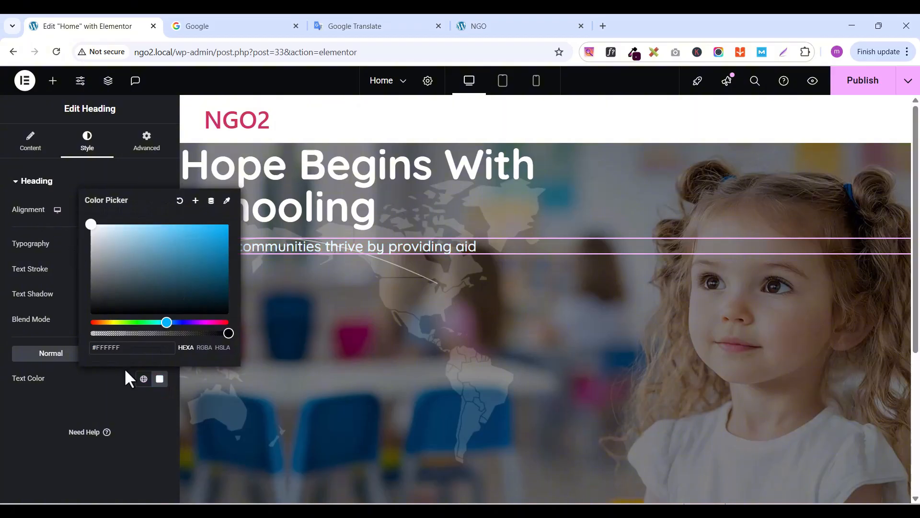
pyautogui.click(267, 271)
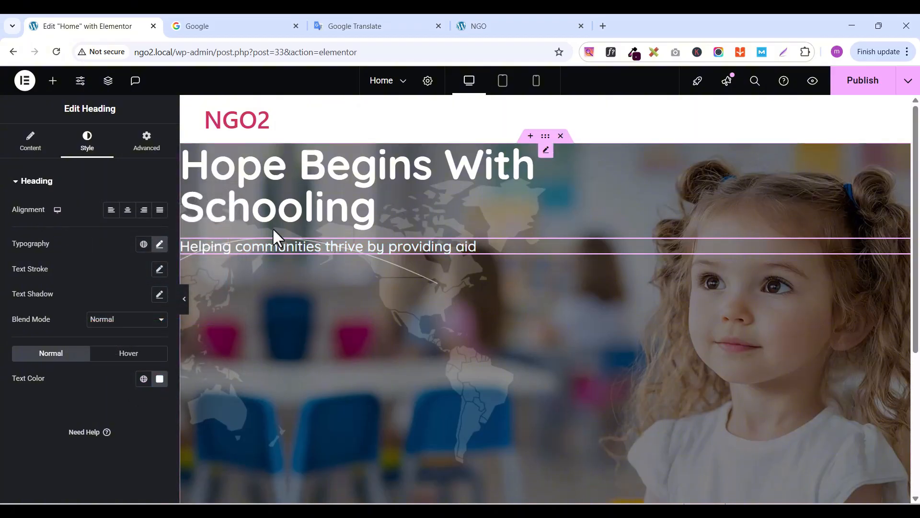
# Add a Button widget directly below the hero tagline
pyautogui.click(53, 81)
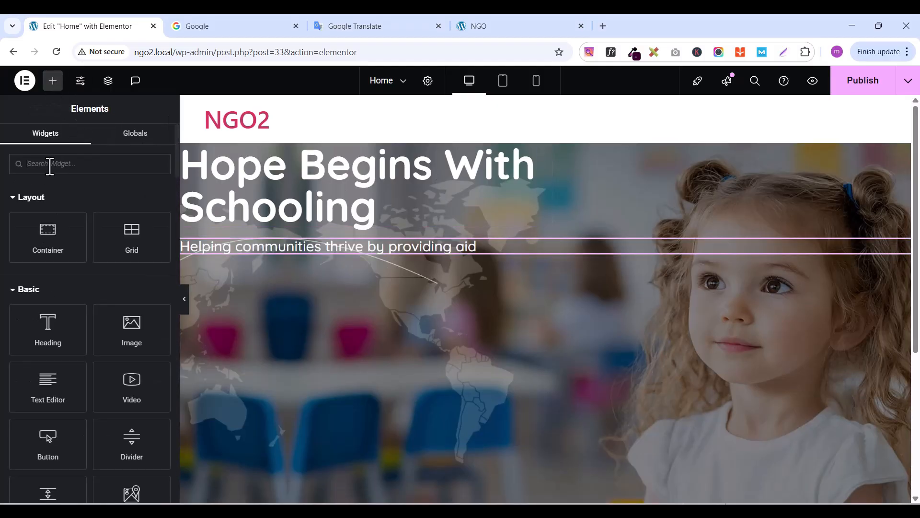
pyautogui.write('butt')
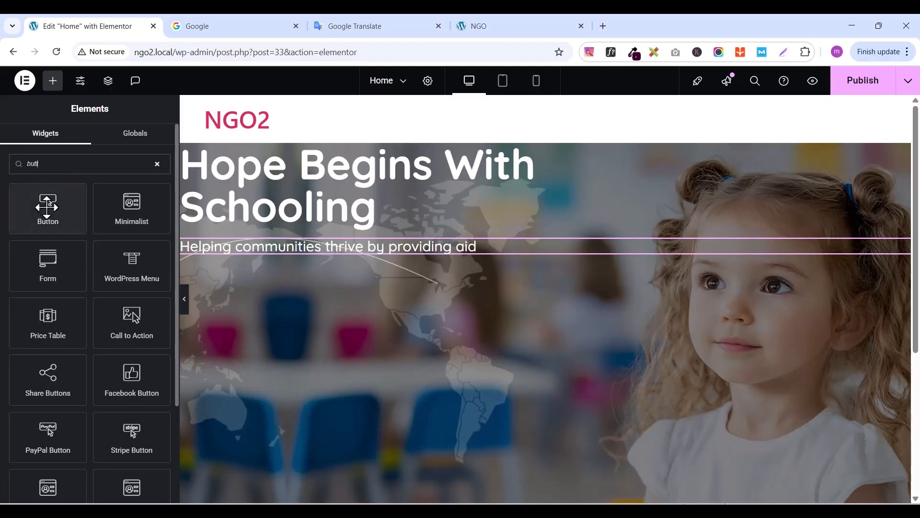
pyautogui.moveTo(48, 205); pyautogui.dragTo(289, 251)
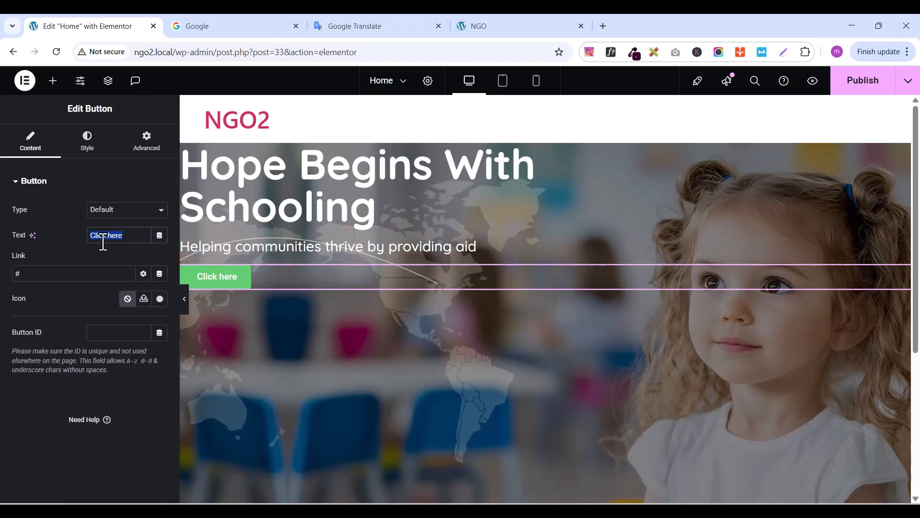
# Set the new button's text to "View Our Causes"
pyautogui.write('Vie')
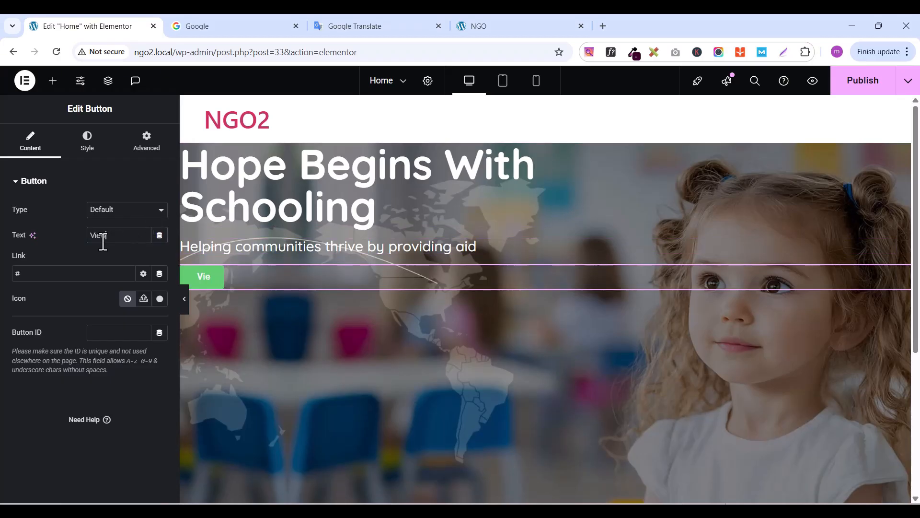
pyautogui.write('ws')
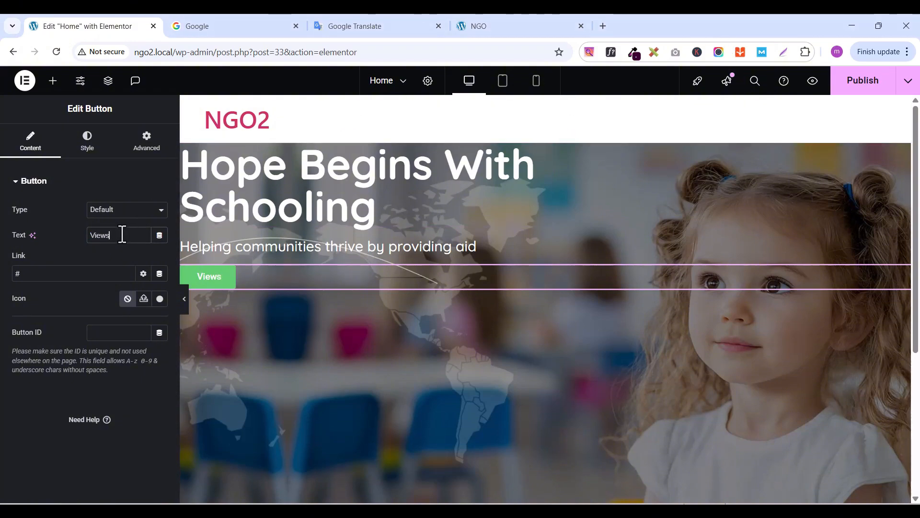
pyautogui.write(' Our')
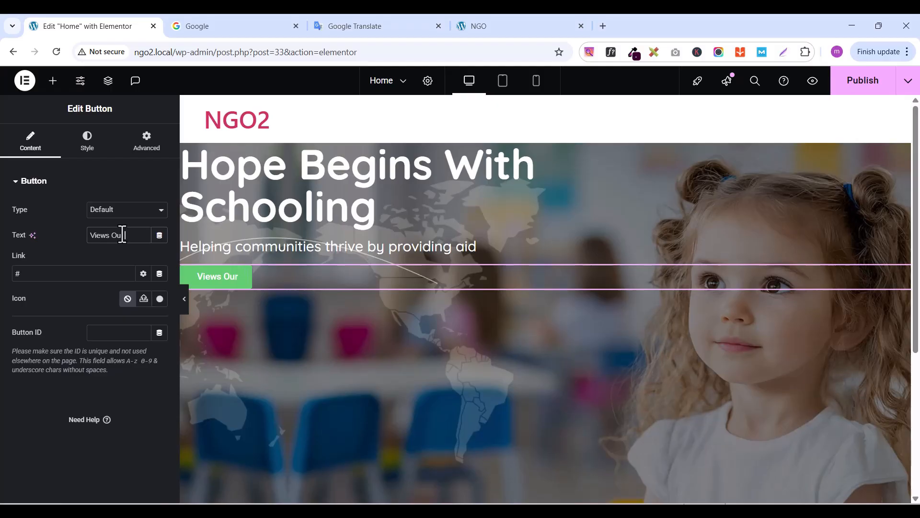
pyautogui.write(' Causes')
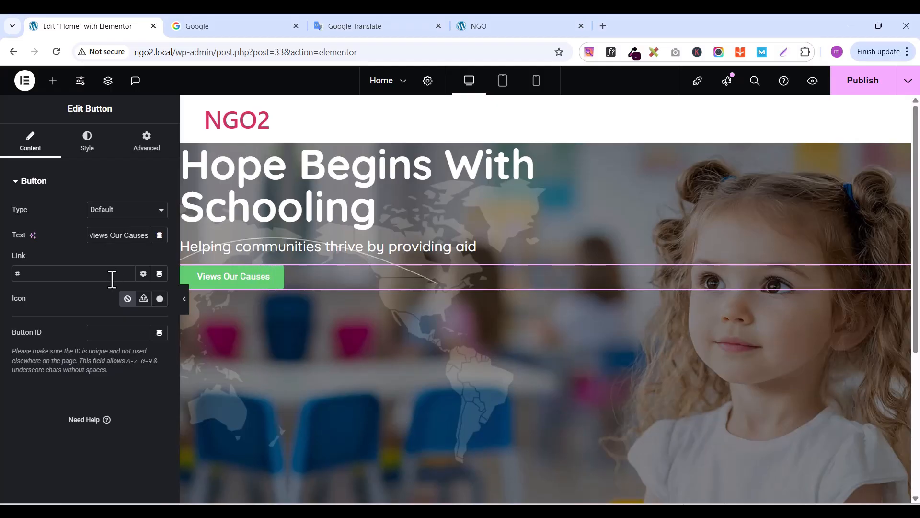
pyautogui.press('BackSpace')
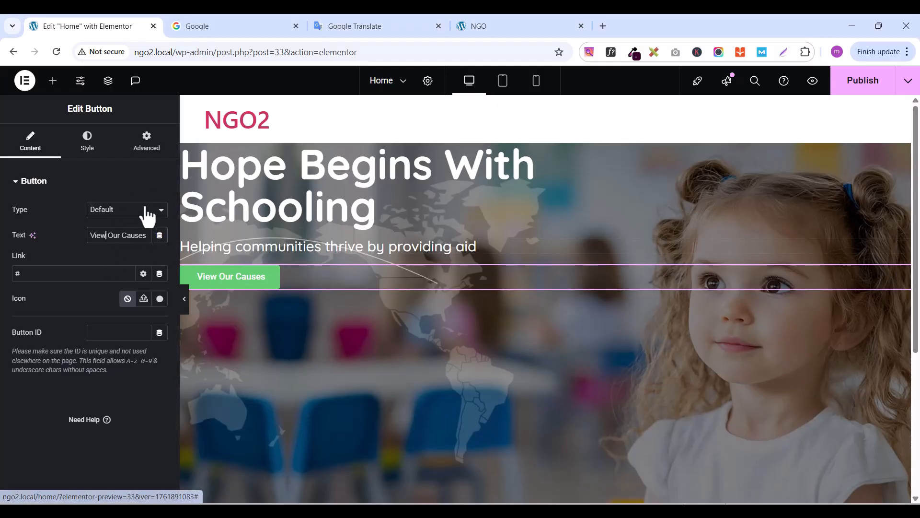
pyautogui.click(21, 184)
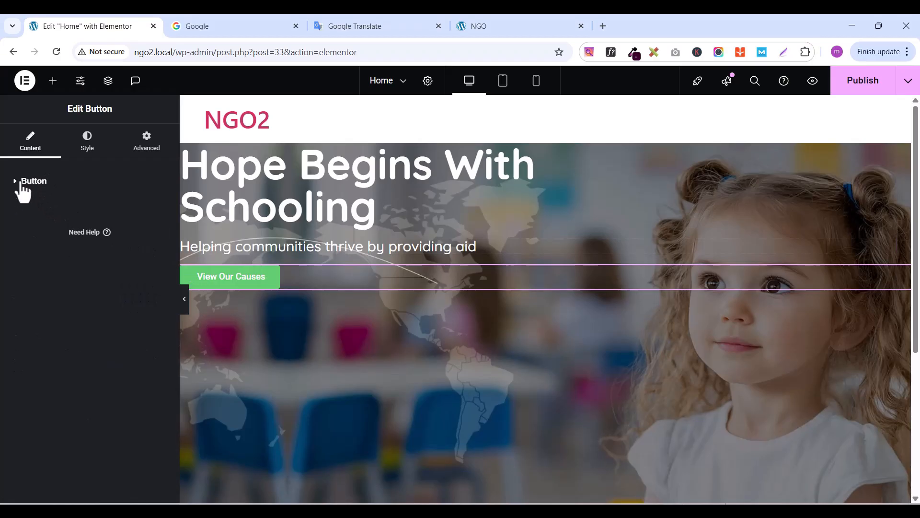
# Set the button's typography to the Quicksand family, size 18 px and weight 700 (Bold)
pyautogui.click(87, 143)
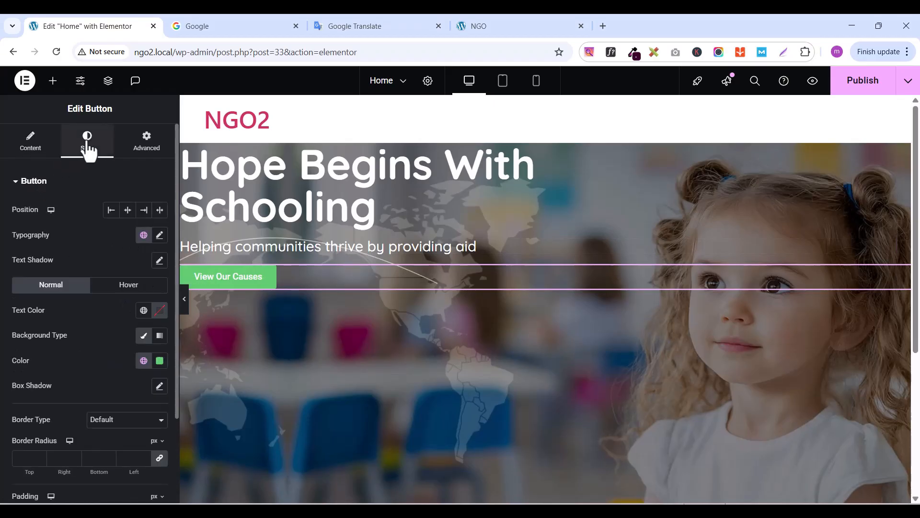
pyautogui.click(160, 234)
pyautogui.click(124, 293)
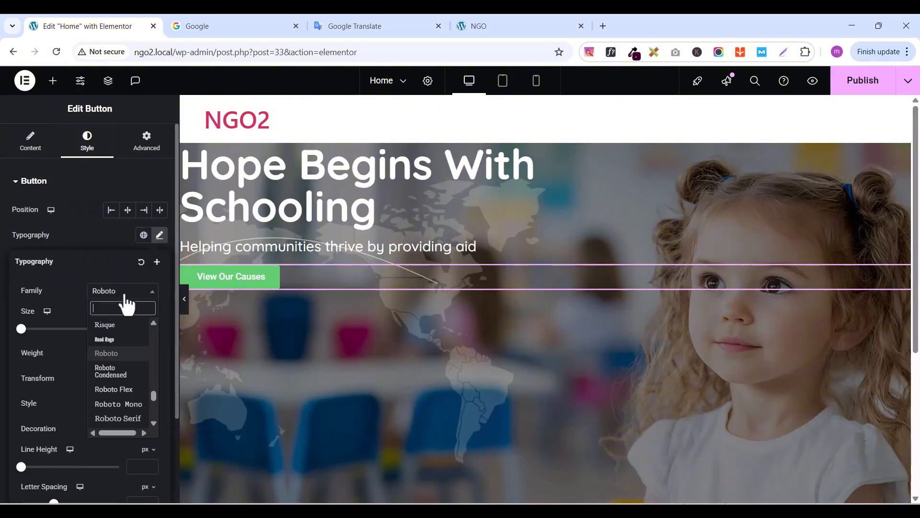
pyautogui.write('quick')
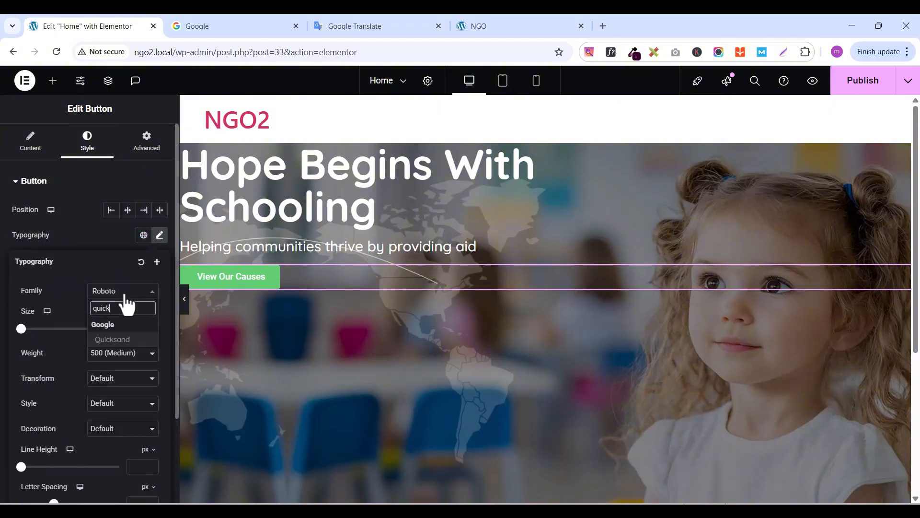
pyautogui.click(113, 339)
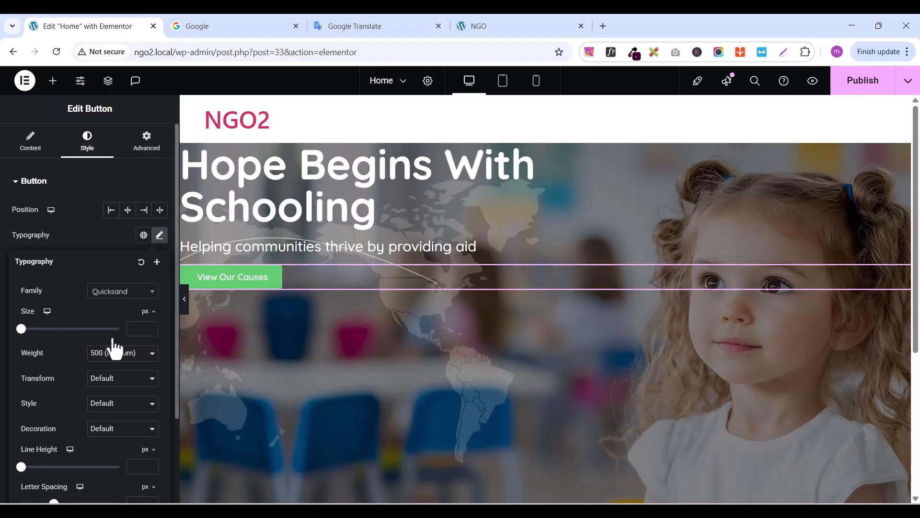
pyautogui.click(151, 325)
pyautogui.click(151, 325)
pyautogui.click(151, 326)
pyautogui.click(151, 325)
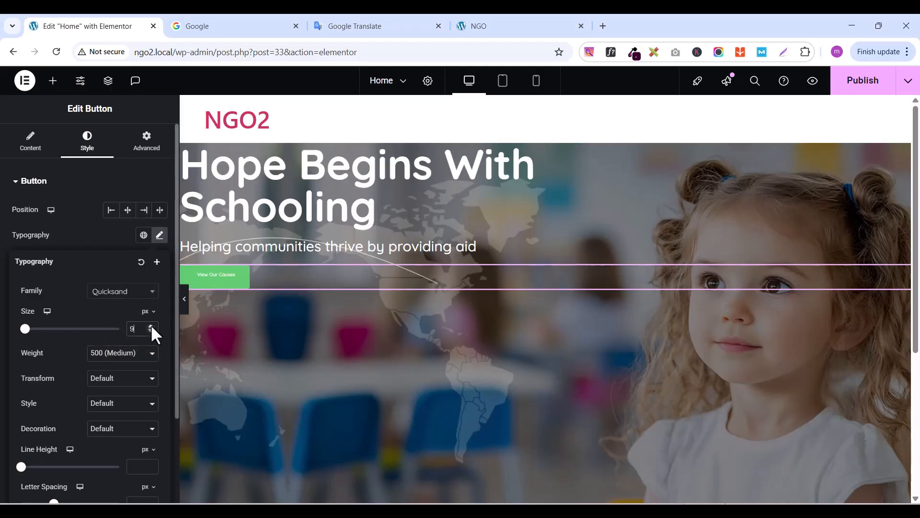
pyautogui.click(151, 325)
pyautogui.click(151, 326)
pyautogui.click(151, 325)
pyautogui.click(151, 325)
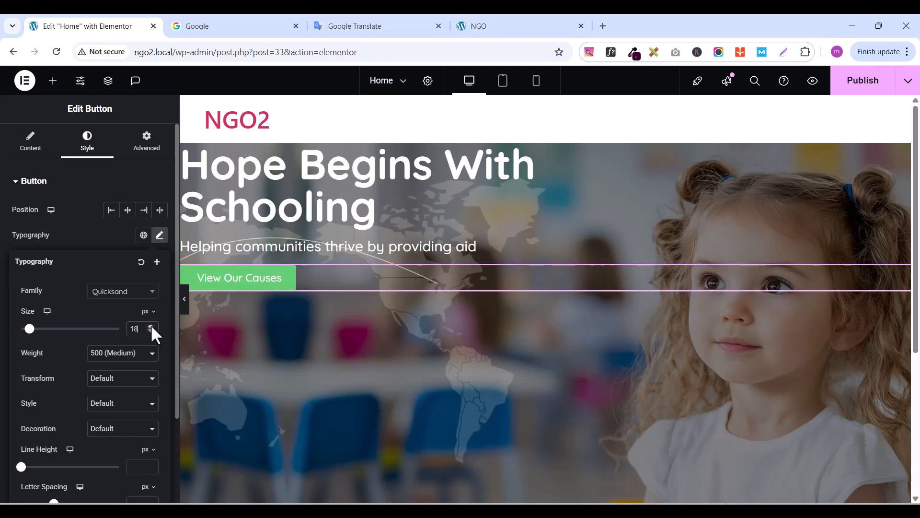
pyautogui.click(130, 353)
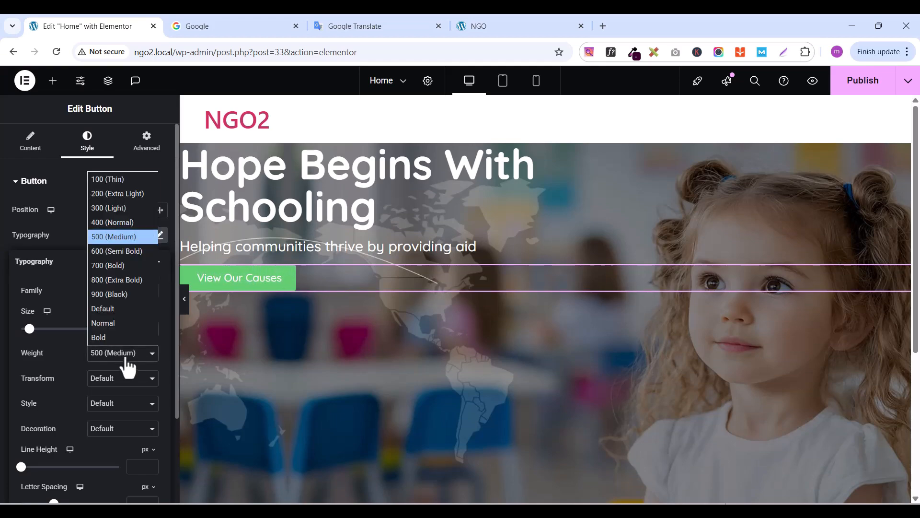
pyautogui.click(125, 268)
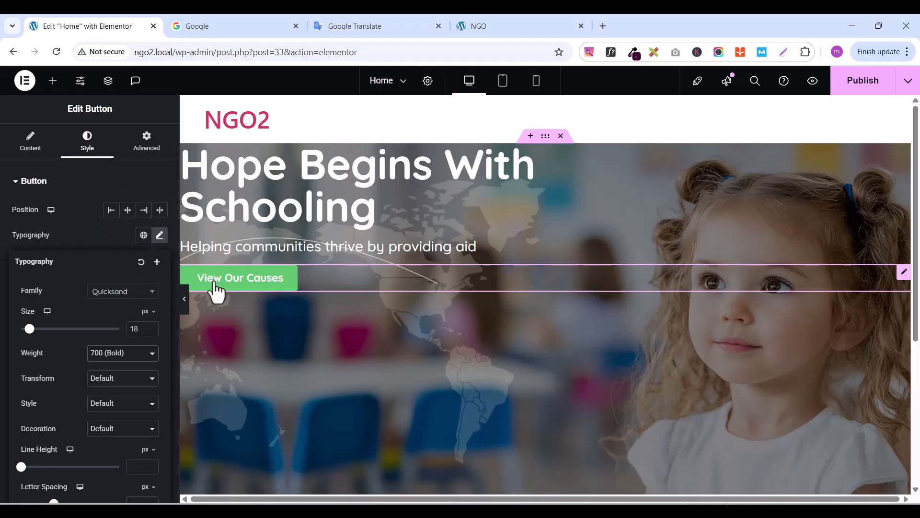
pyautogui.click(96, 234)
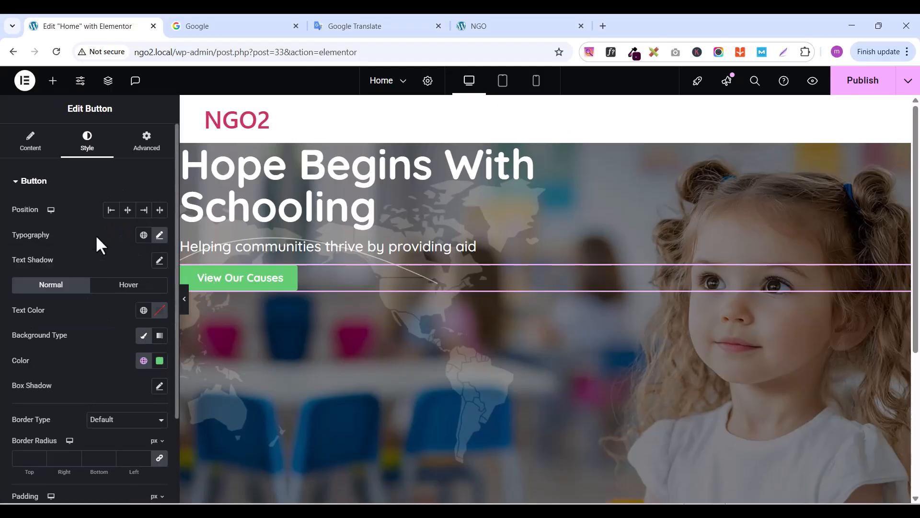
# Set the button's border radius to 100 px and its padding to 18 px top and bottom, 40 px left and right
pyautogui.scroll(-2, 77, 395)
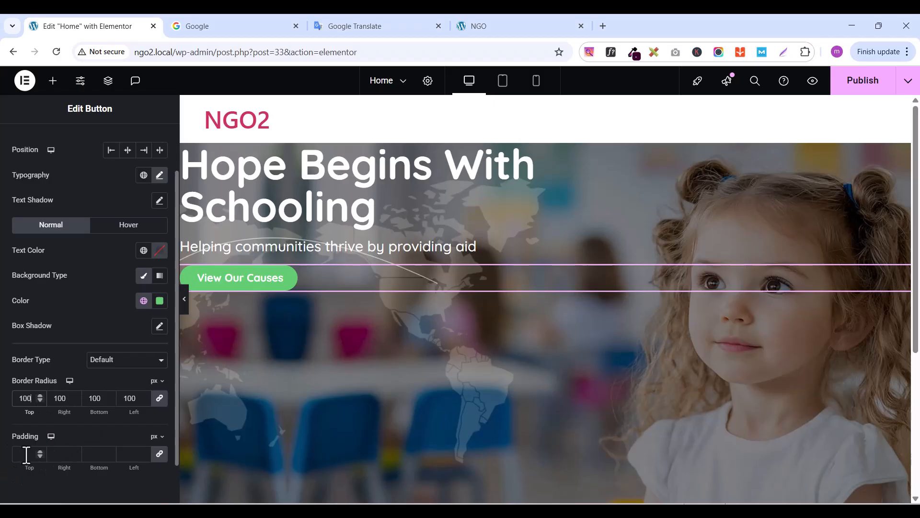
pyautogui.write('0')
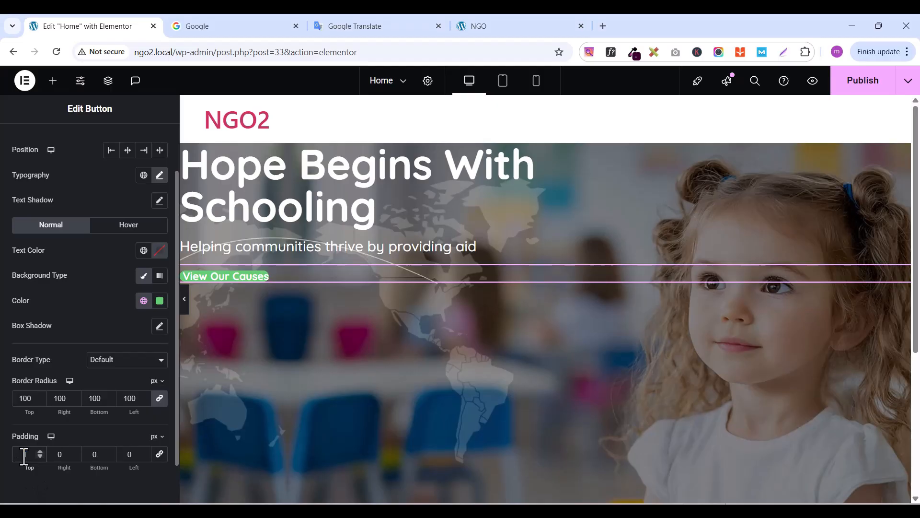
pyautogui.write('18')
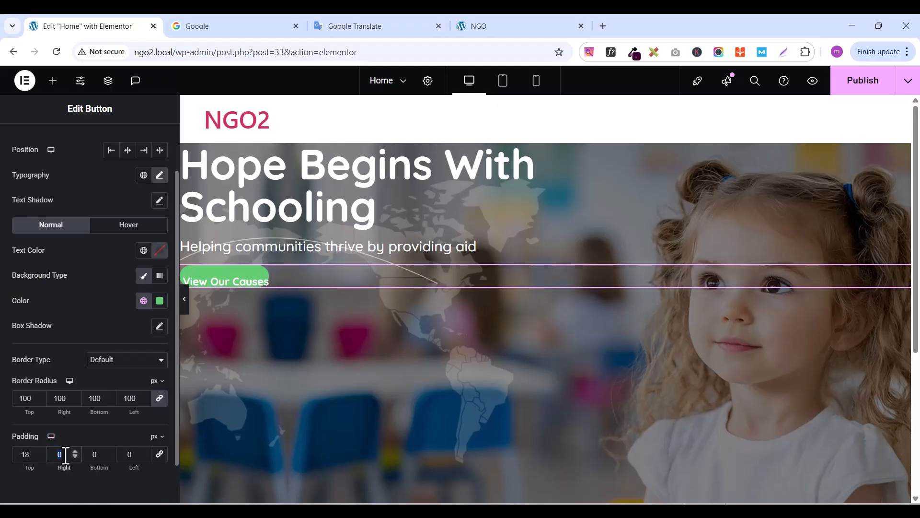
pyautogui.click(65, 456)
pyautogui.write('40')
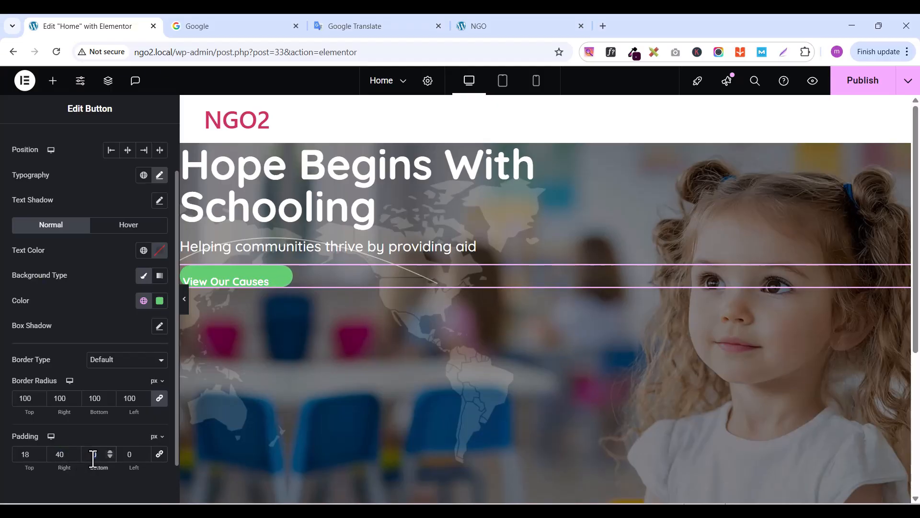
pyautogui.write('18')
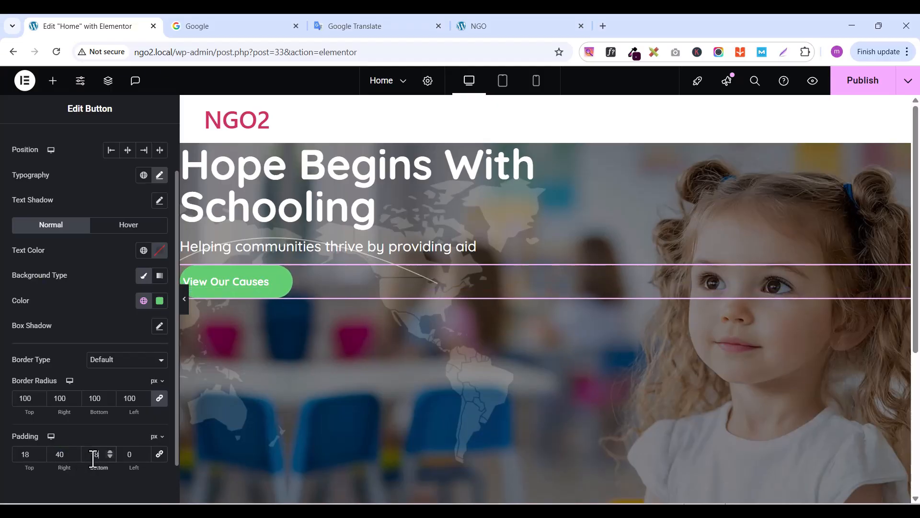
pyautogui.click(126, 455)
pyautogui.write('0')
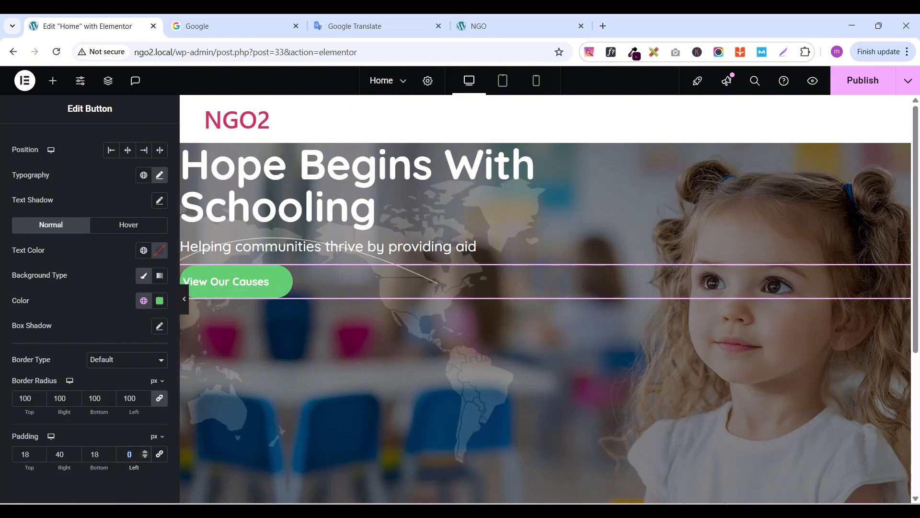
pyautogui.write('40')
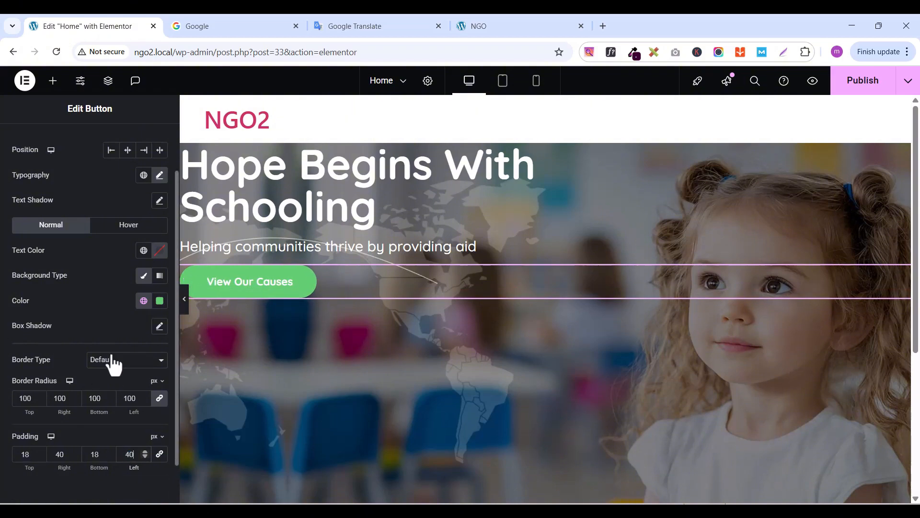
# Publish the Home page with the styled hero button
pyautogui.click(859, 86)
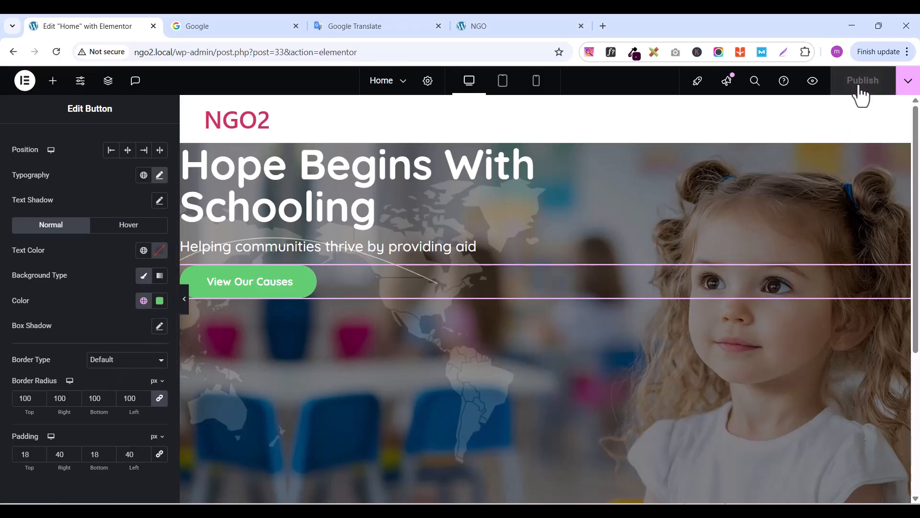
# Switch to the reference NGO site and sample the orange of the $10 donation button with the page color picker
pyautogui.click(477, 27)
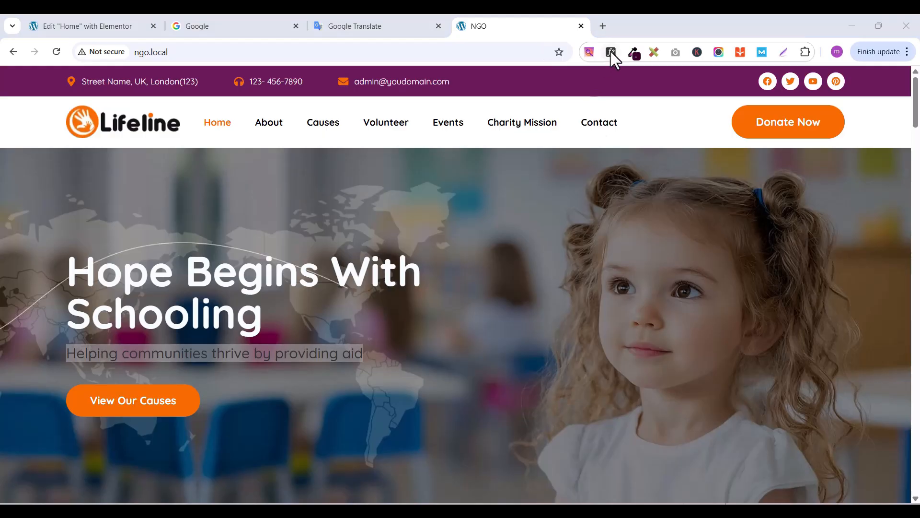
pyautogui.click(633, 53)
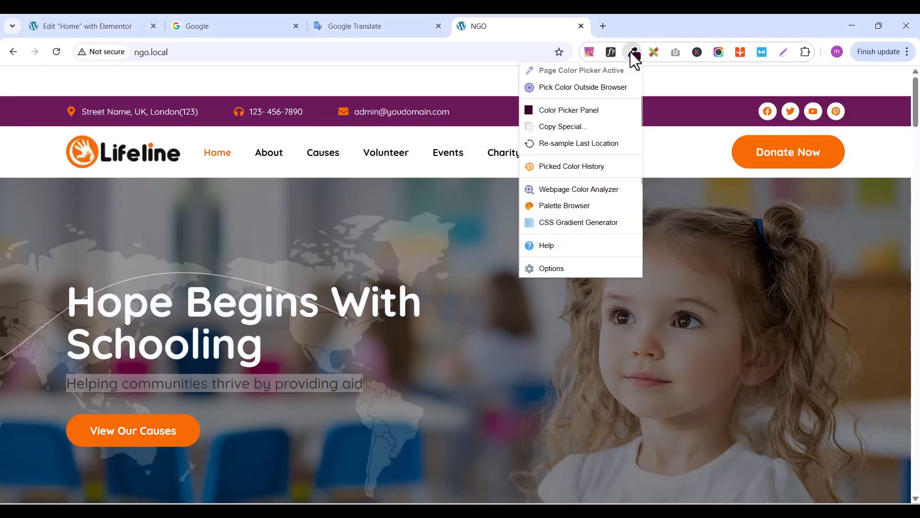
pyautogui.scroll(-4, 369, 382)
pyautogui.scroll(-3, 369, 382)
pyautogui.scroll(8, 369, 382)
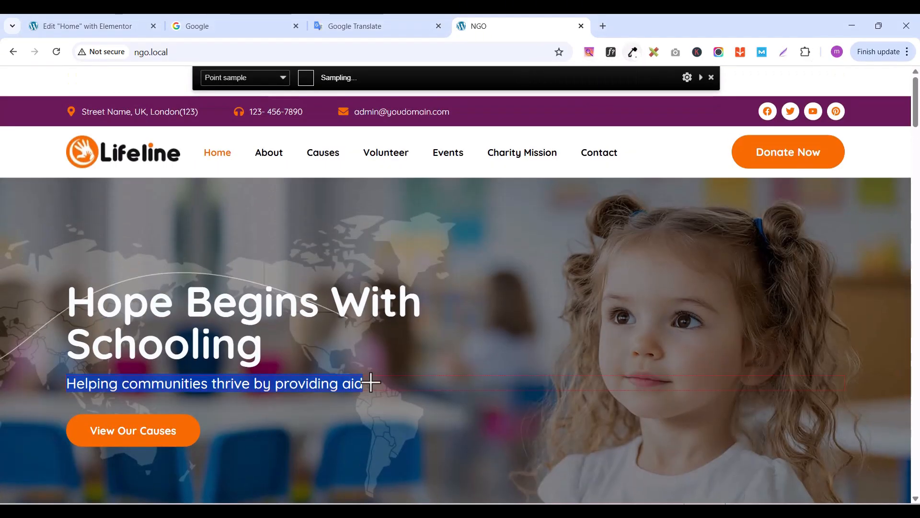
pyautogui.scroll(-6, 481, 384)
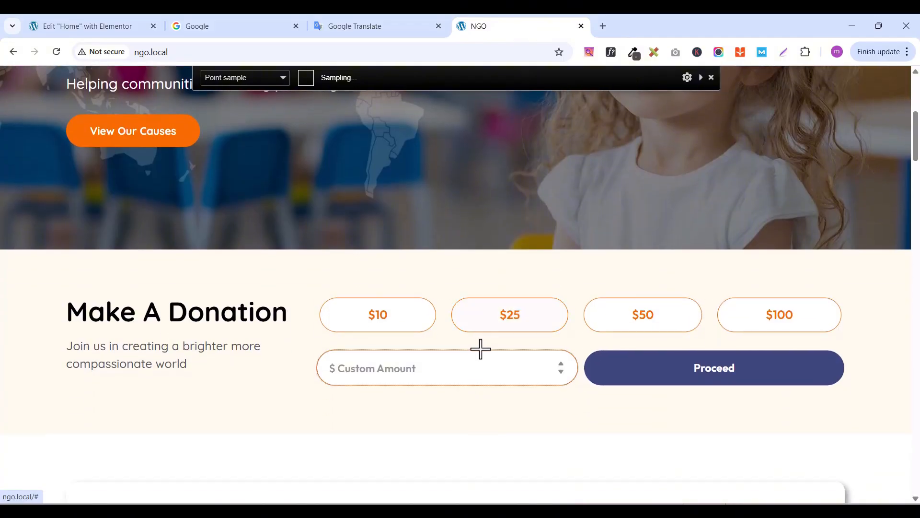
pyautogui.click(394, 320)
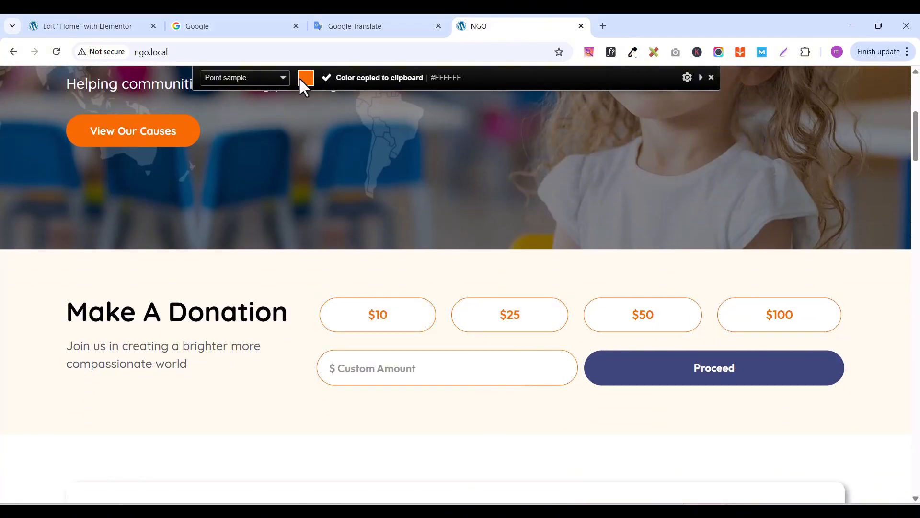
pyautogui.click(634, 56)
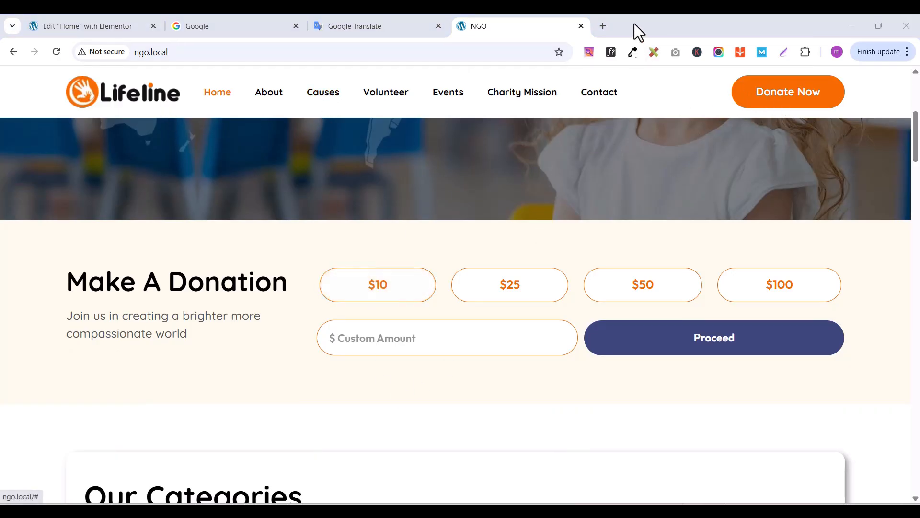
pyautogui.click(632, 51)
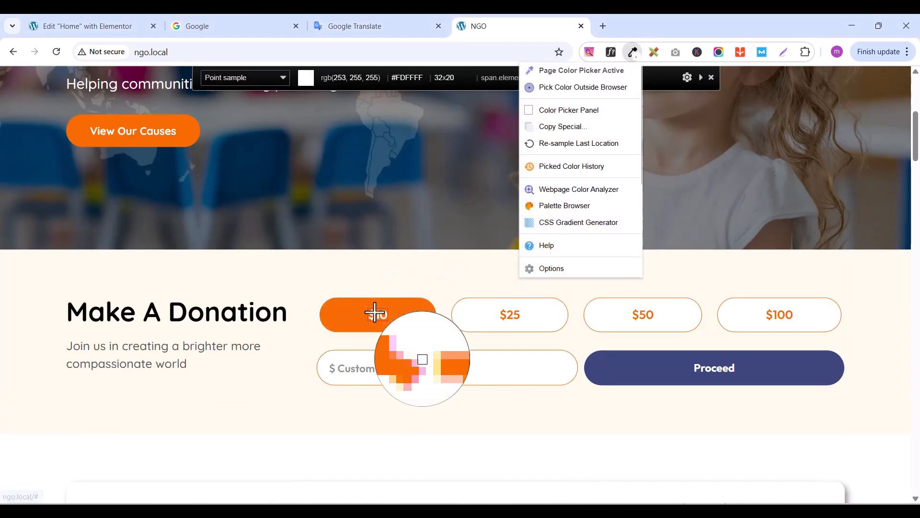
pyautogui.click(348, 312)
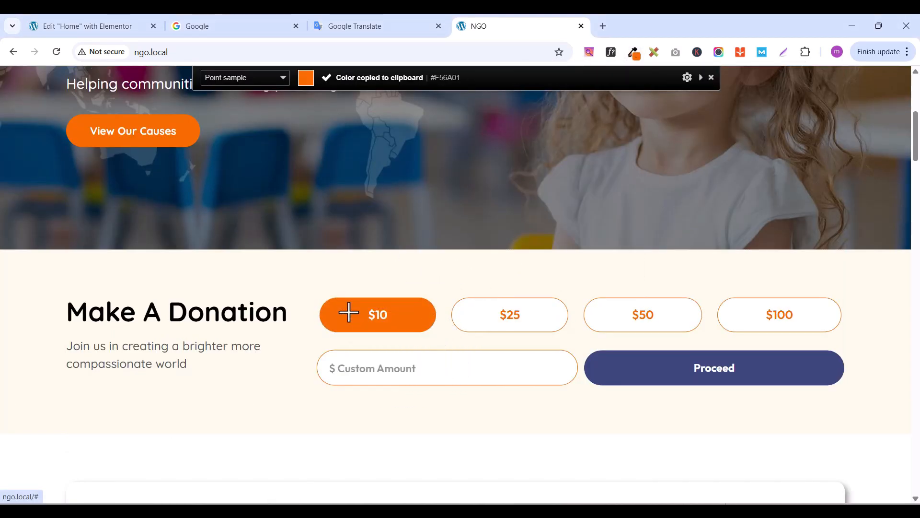
# Copy the sampled orange's hex code f56a01 from the color picker extension's panel and close the extension
pyautogui.click(634, 57)
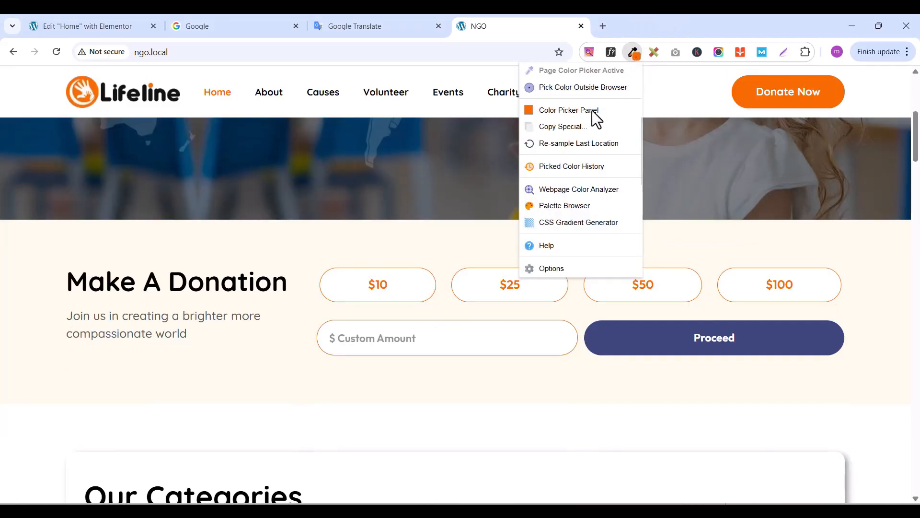
pyautogui.click(530, 111)
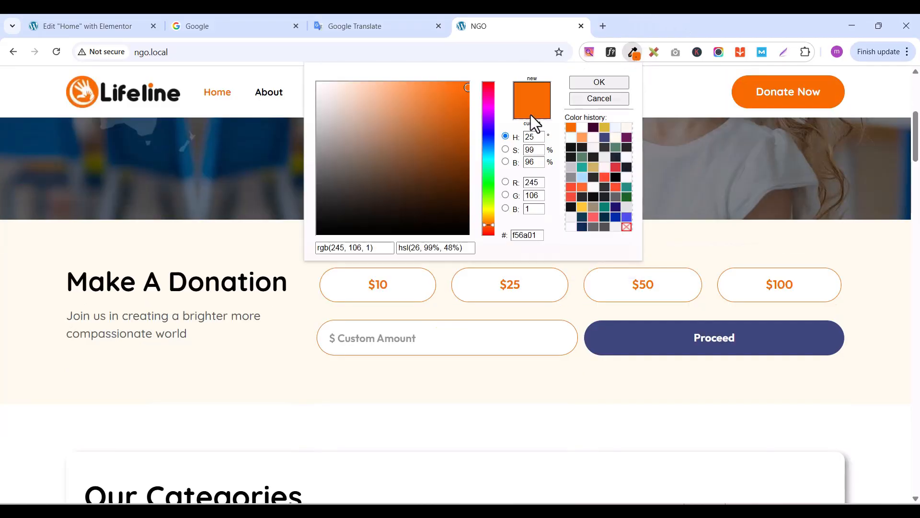
pyautogui.doubleClick(520, 235)
pyautogui.rightClick(519, 235)
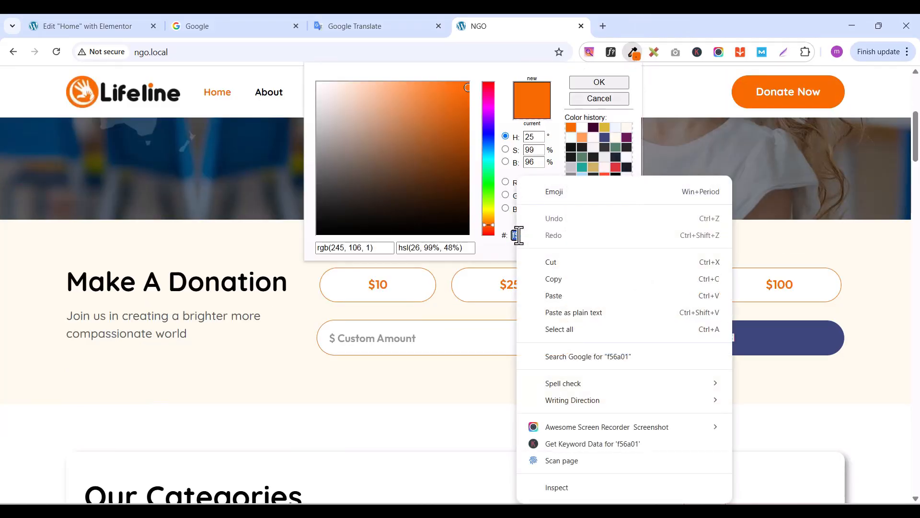
pyautogui.click(554, 278)
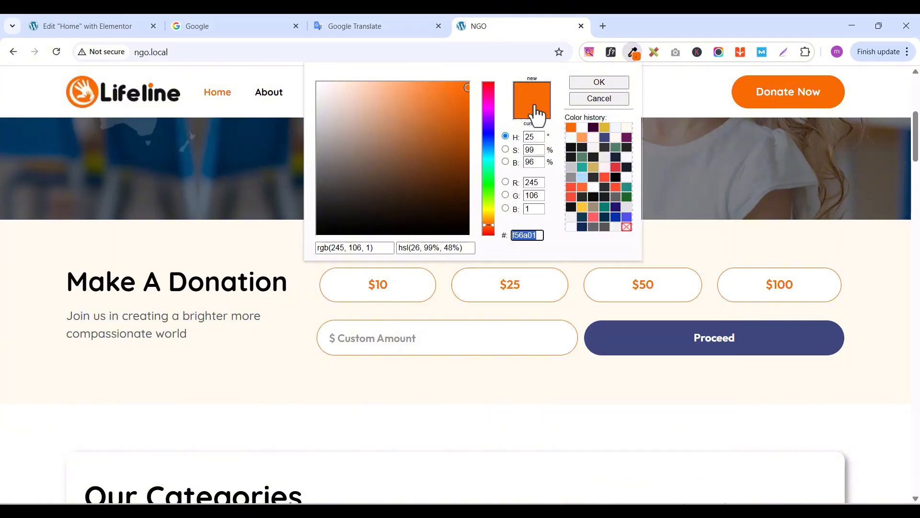
pyautogui.click(600, 82)
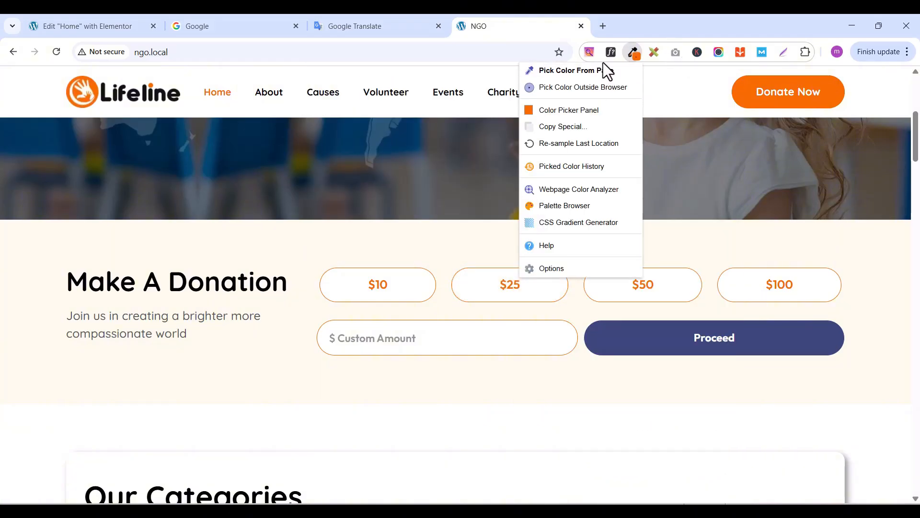
pyautogui.click(640, 60)
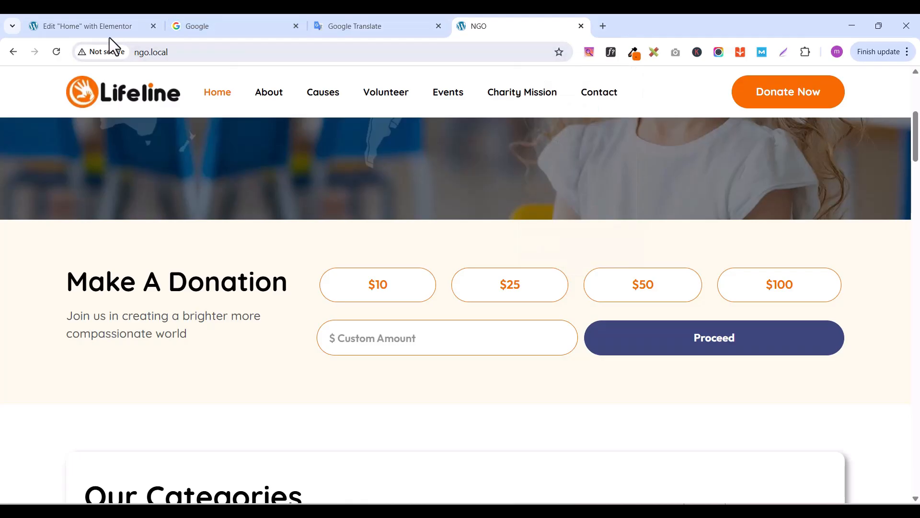
# Back in the Elementor editor, set the View Our Causes button's background color to f56a01
pyautogui.click(98, 26)
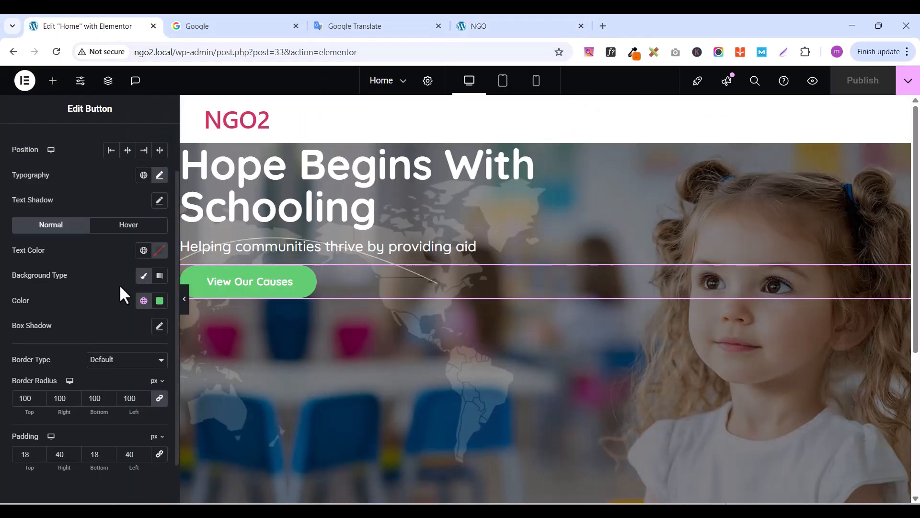
pyautogui.click(159, 301)
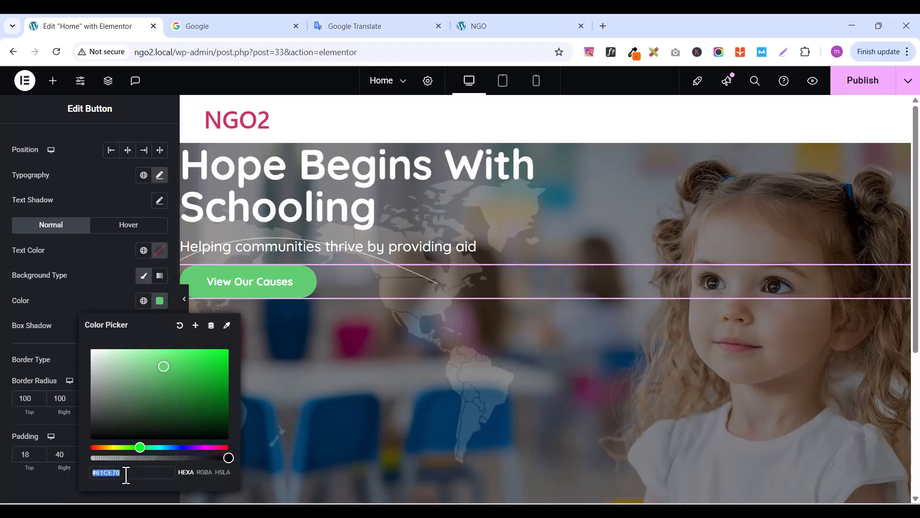
pyautogui.hotkey('ctrl', 'v')
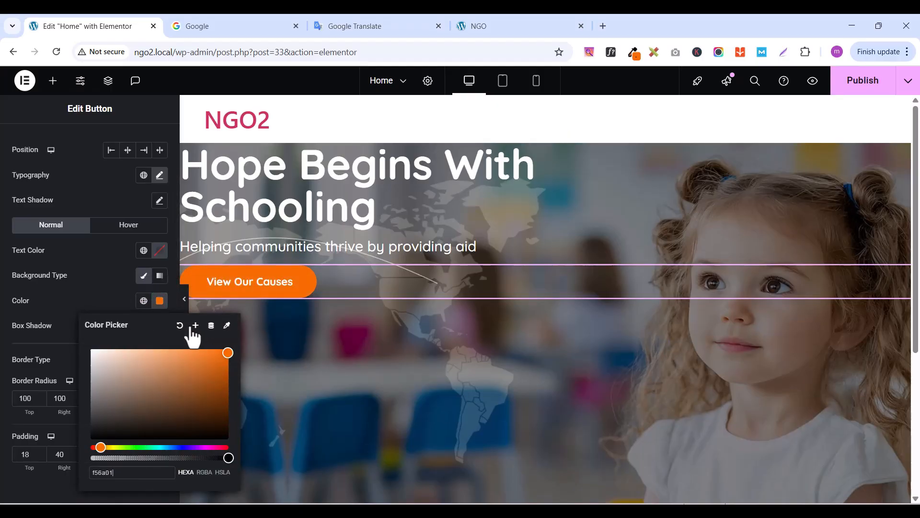
# Save the button's background color as a new global color named "orange"
pyautogui.click(193, 327)
pyautogui.doubleClick(460, 289)
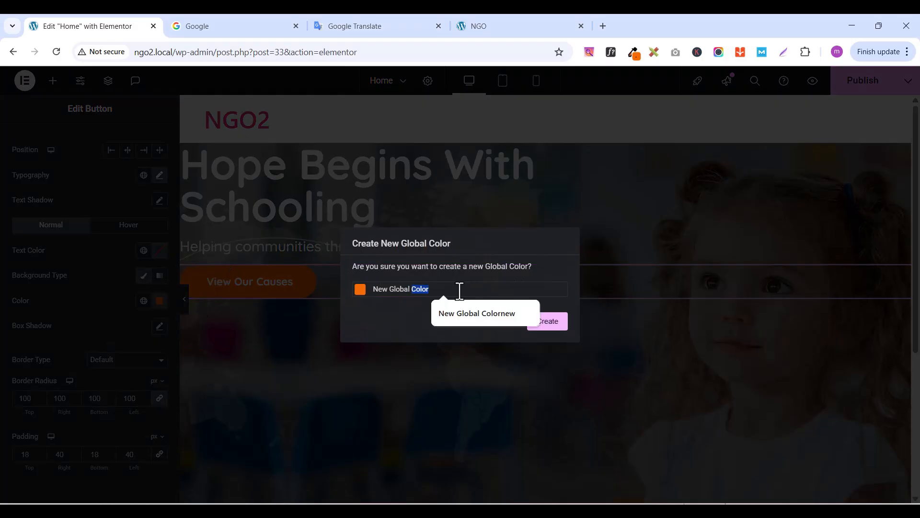
pyautogui.tripleClick(460, 290)
pyautogui.write('orange')
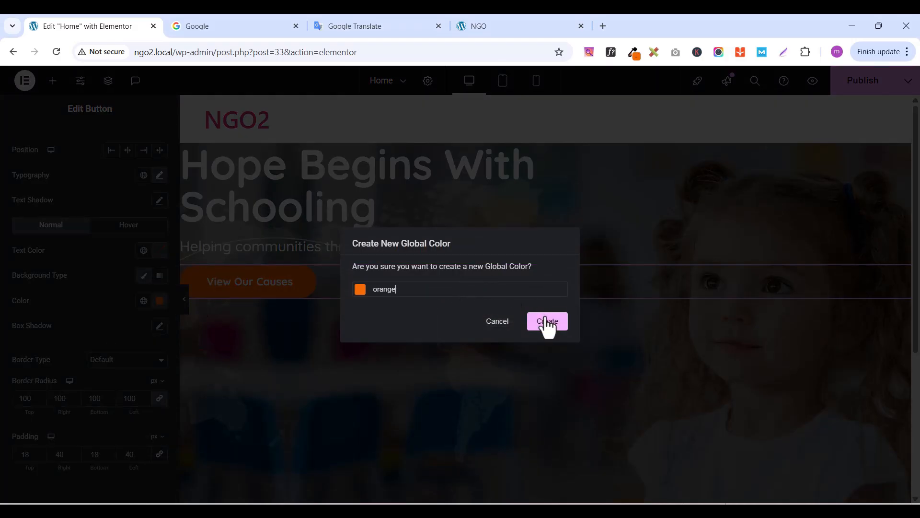
pyautogui.click(547, 323)
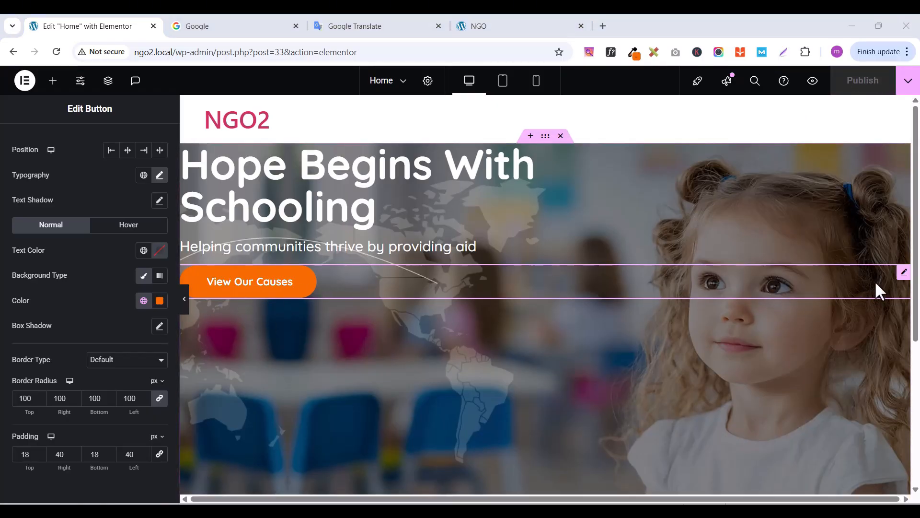
# Set the hero container's Justify Content to Center
pyautogui.click(546, 139)
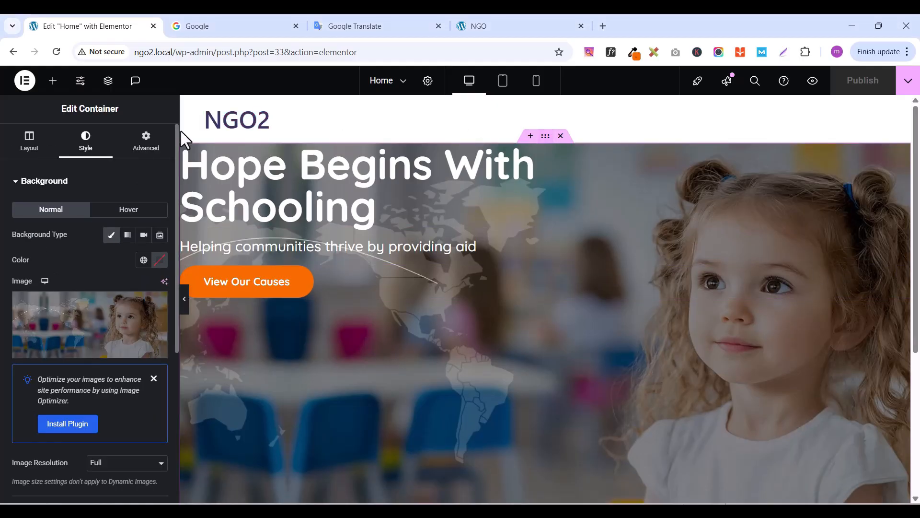
pyautogui.click(25, 151)
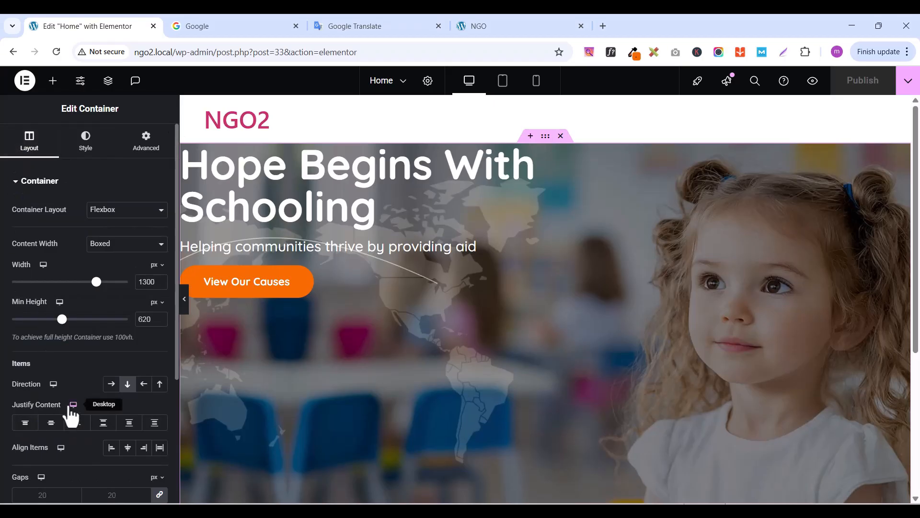
pyautogui.click(51, 423)
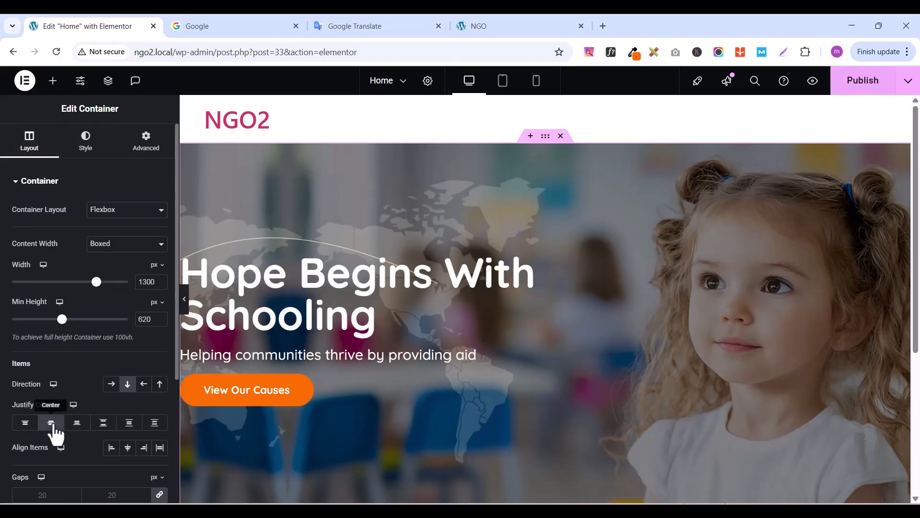
# Unlink the View Our Causes button's margin values and set its top margin to 20 px
pyautogui.scroll(-2, 618, 356)
pyautogui.scroll(1, 622, 355)
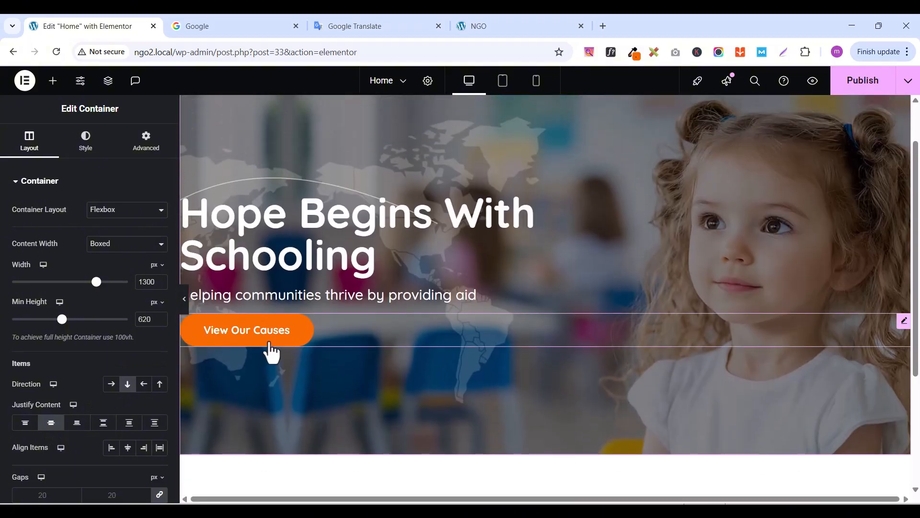
pyautogui.click(904, 321)
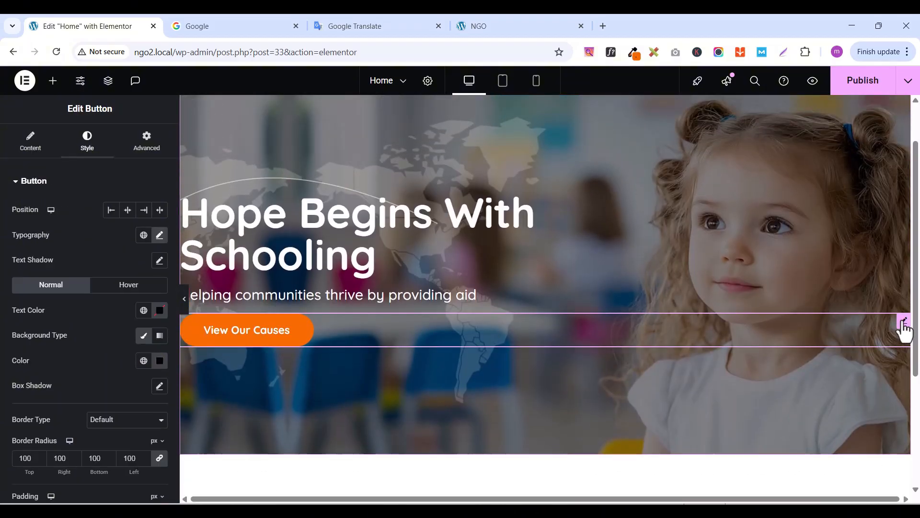
pyautogui.click(142, 152)
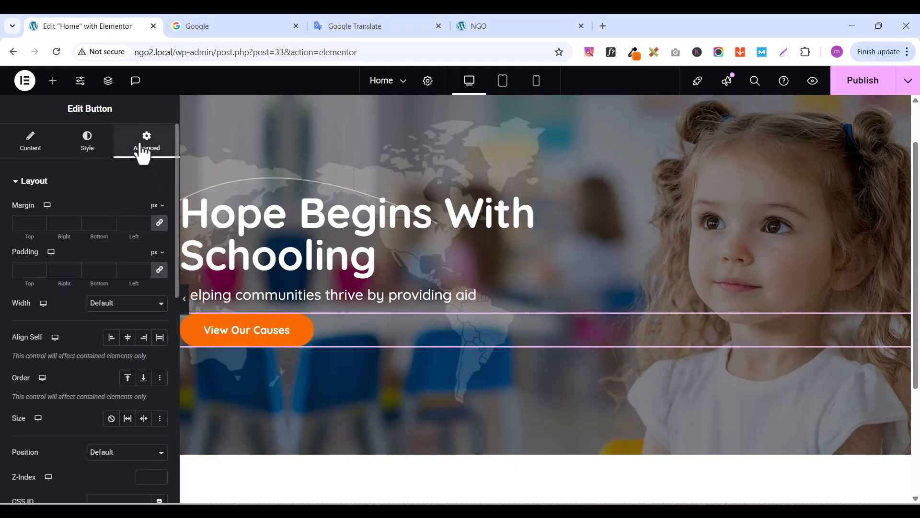
pyautogui.click(159, 223)
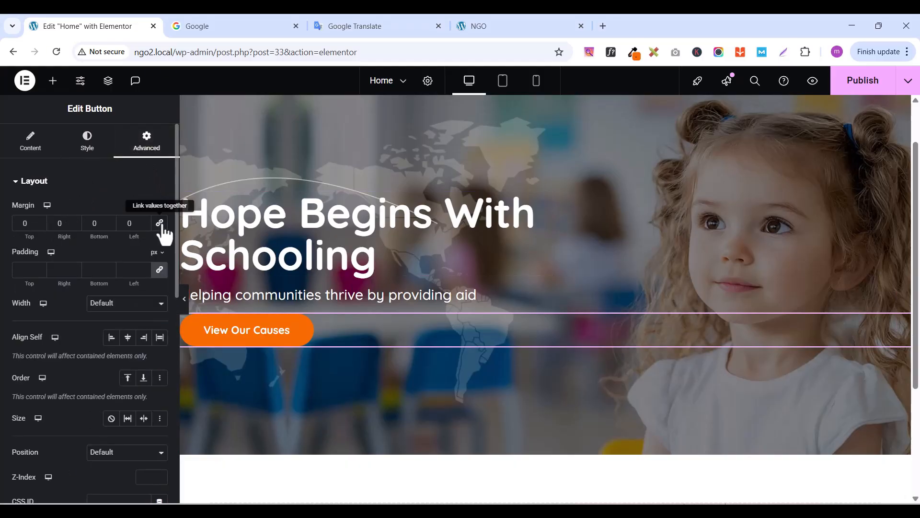
pyautogui.click(40, 221)
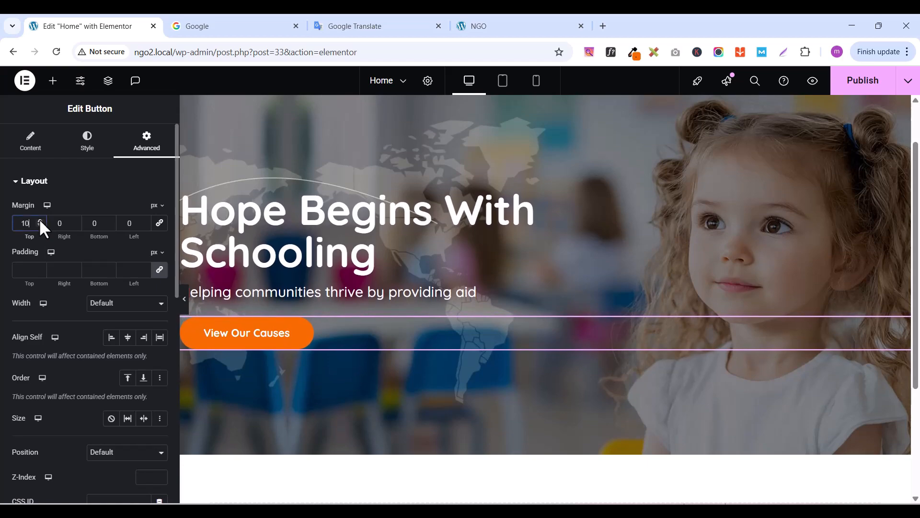
pyautogui.click(40, 220)
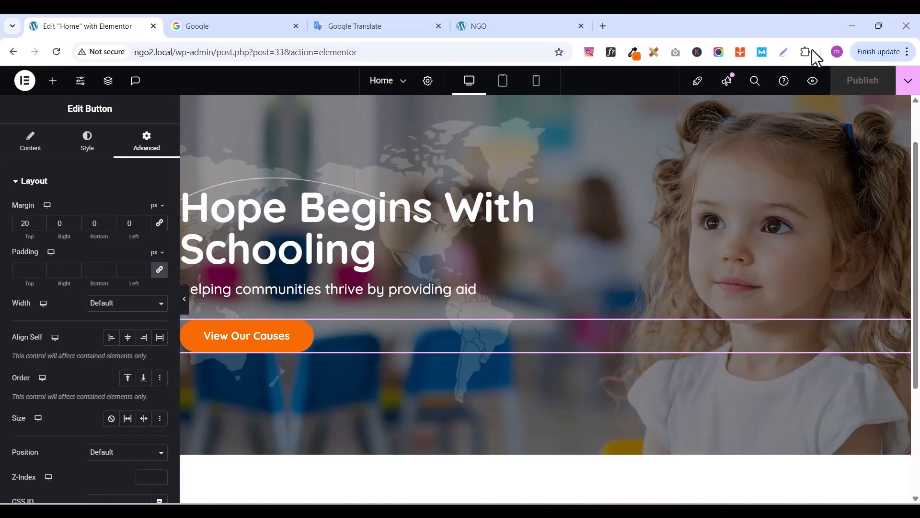
# Preview the Home page, compare its hero section with the reference NGO site, and return to the Elementor editor
pyautogui.click(813, 82)
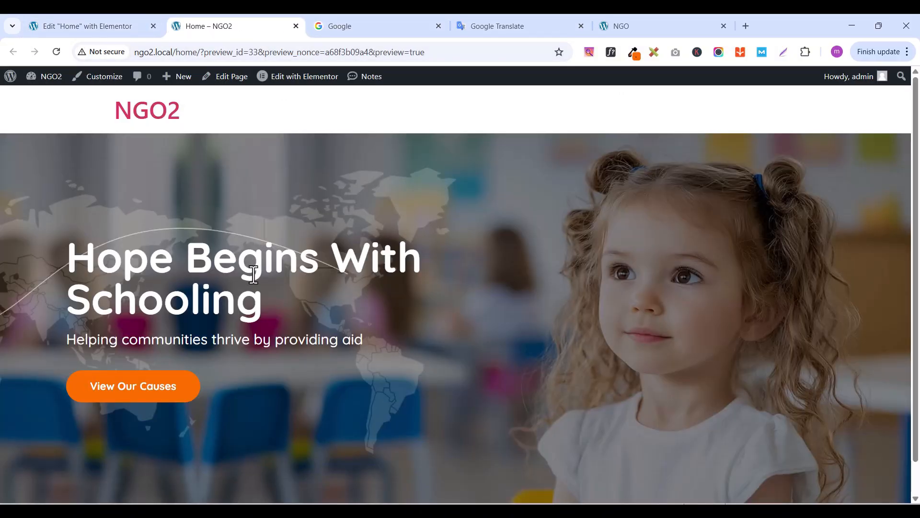
pyautogui.click(632, 21)
pyautogui.scroll(5, 376, 289)
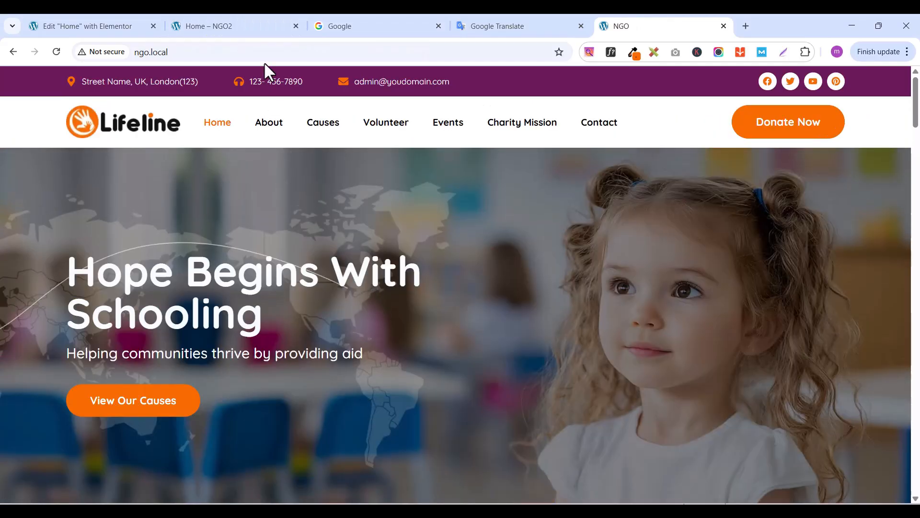
pyautogui.click(231, 31)
pyautogui.scroll(-1, 453, 344)
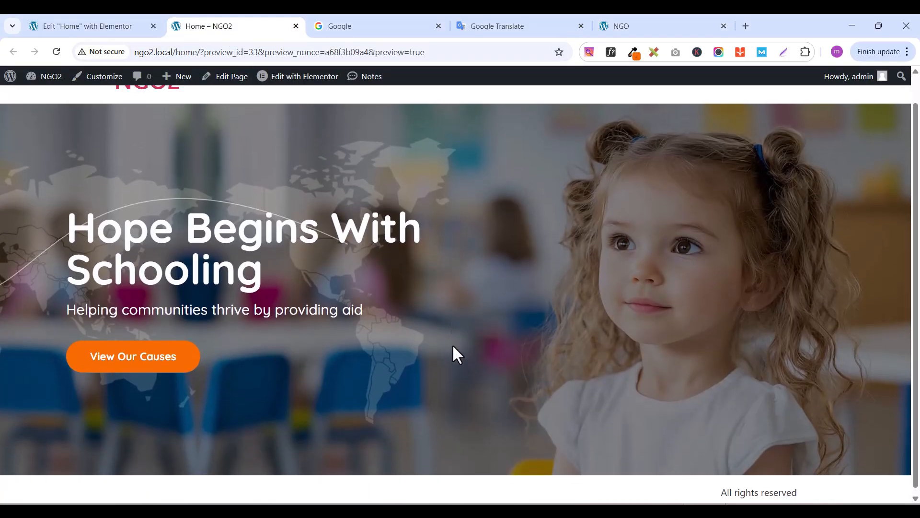
pyautogui.scroll(1, 453, 346)
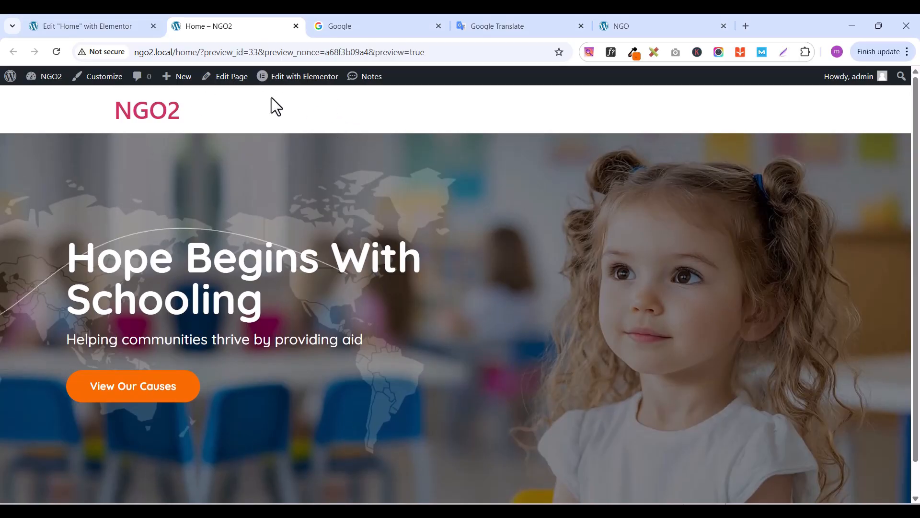
pyautogui.click(100, 26)
pyautogui.scroll(-2, 497, 302)
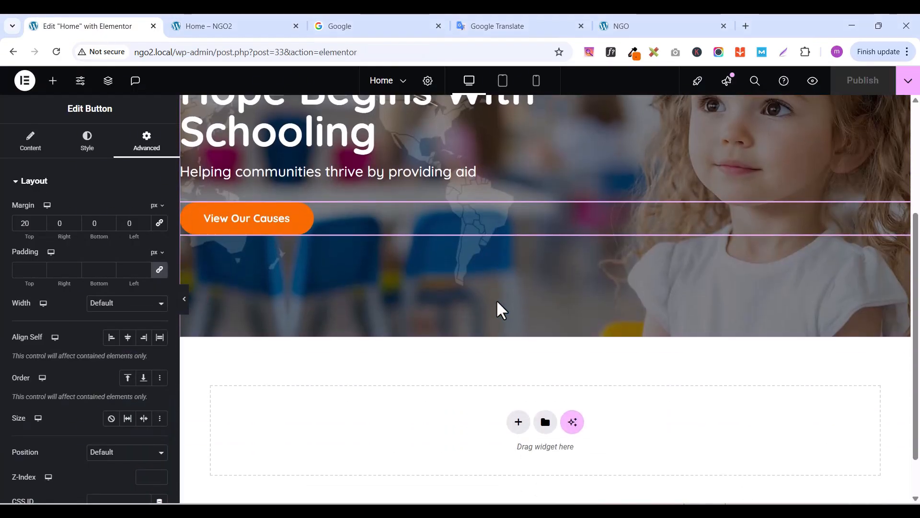
pyautogui.scroll(4, 496, 299)
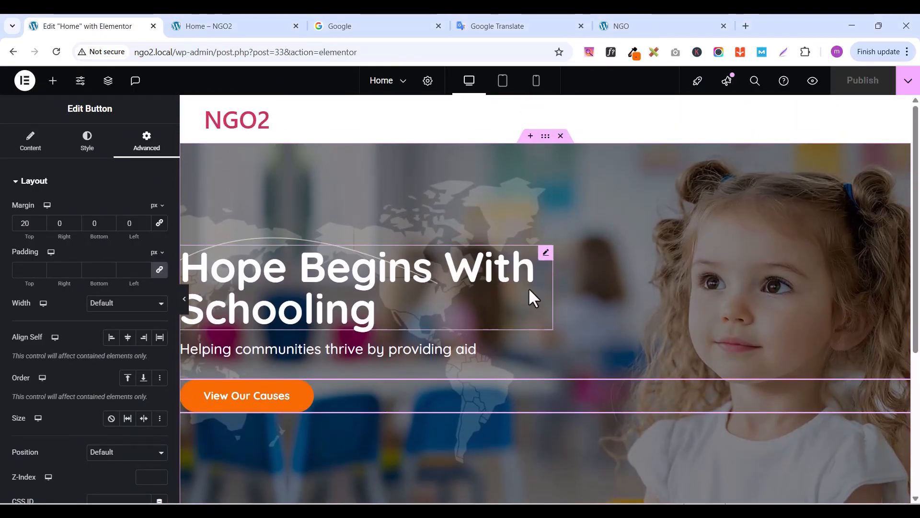
# Open the hover-state style options of the View Our Causes button
pyautogui.scroll(-4, 623, 283)
pyautogui.scroll(2, 575, 285)
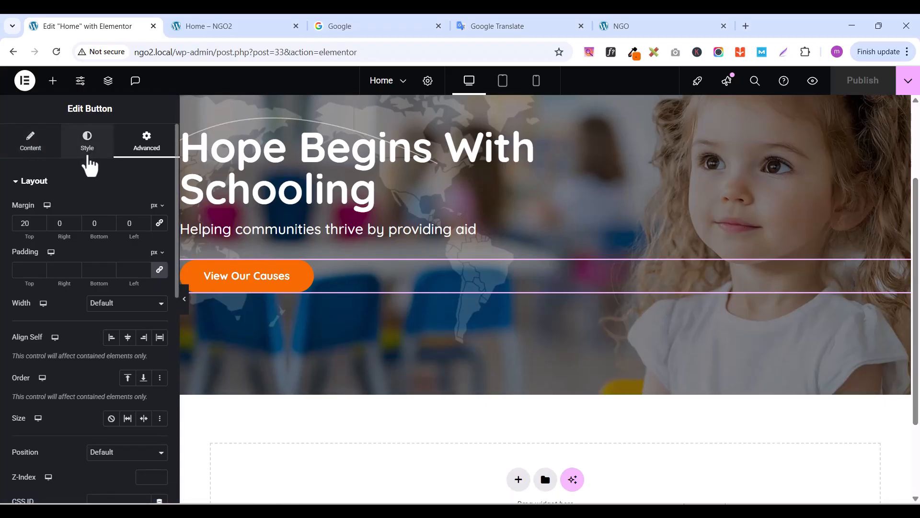
pyautogui.click(87, 156)
pyautogui.click(113, 289)
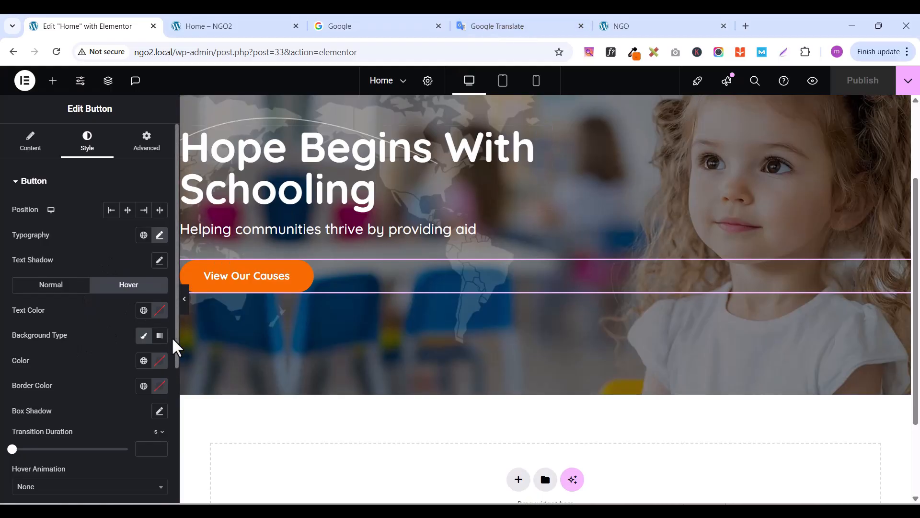
# Sample the purple of the reference NGO site's top contact bar with the color picker extension and copy its hex code 6a1959
pyautogui.click(623, 33)
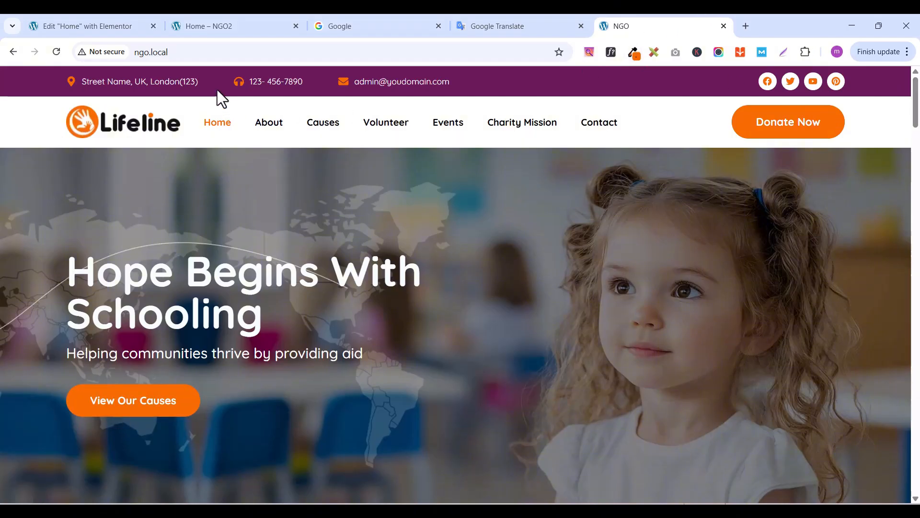
pyautogui.click(632, 52)
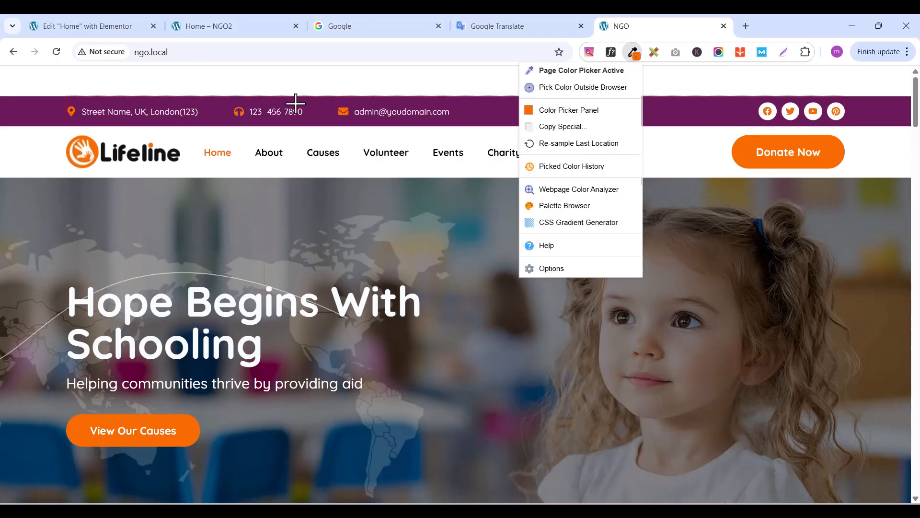
pyautogui.click(222, 112)
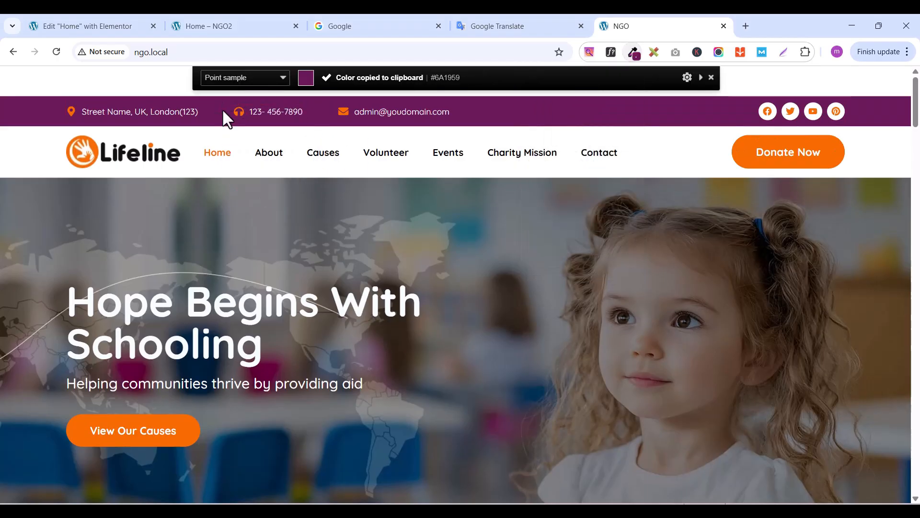
pyautogui.click(634, 54)
pyautogui.click(554, 114)
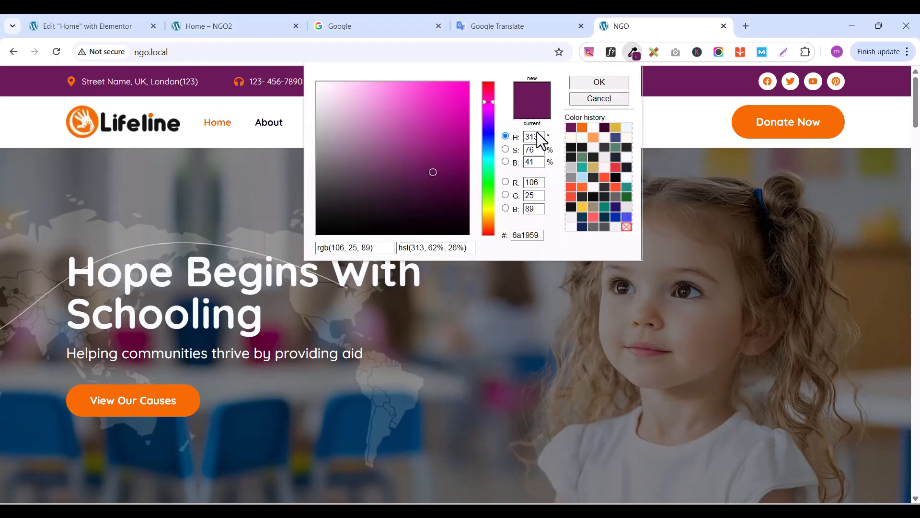
pyautogui.click(522, 234)
pyautogui.rightClick(522, 235)
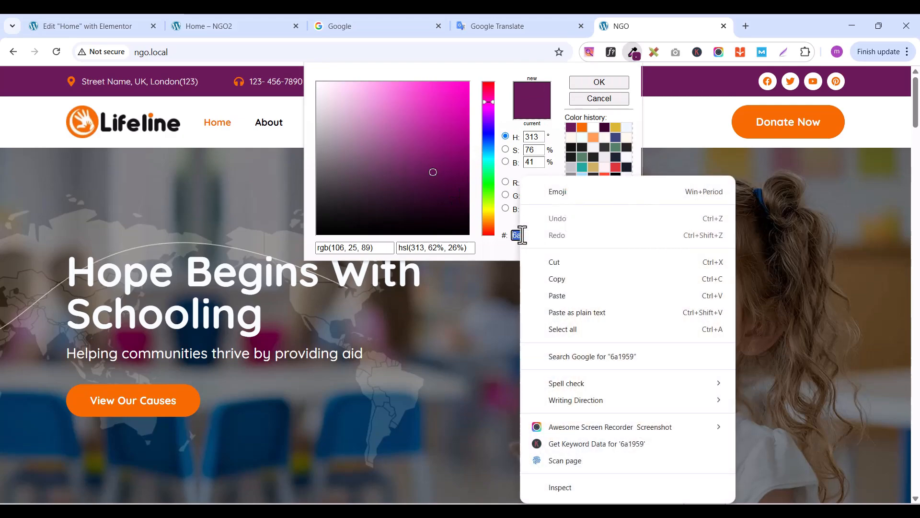
pyautogui.click(563, 274)
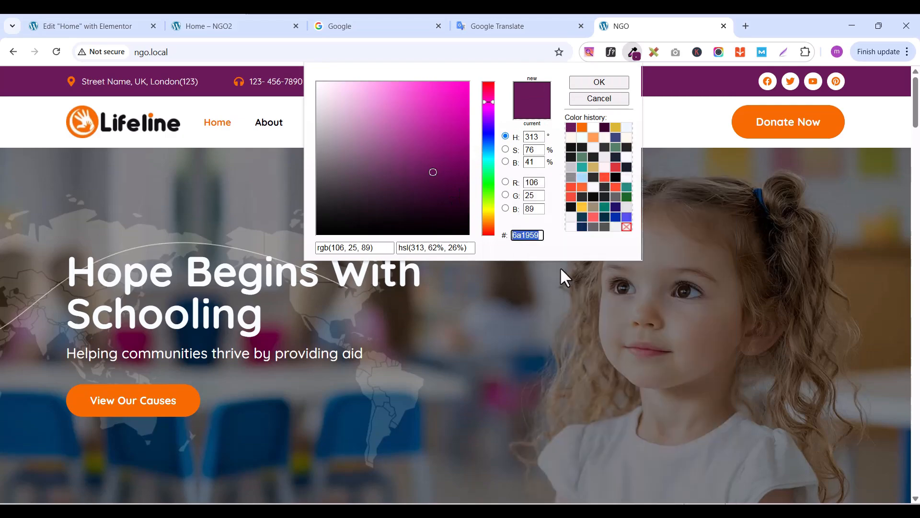
# Back in the Elementor editor, set the View Our Causes button's hover background to Classic with color 6a1959
pyautogui.click(65, 28)
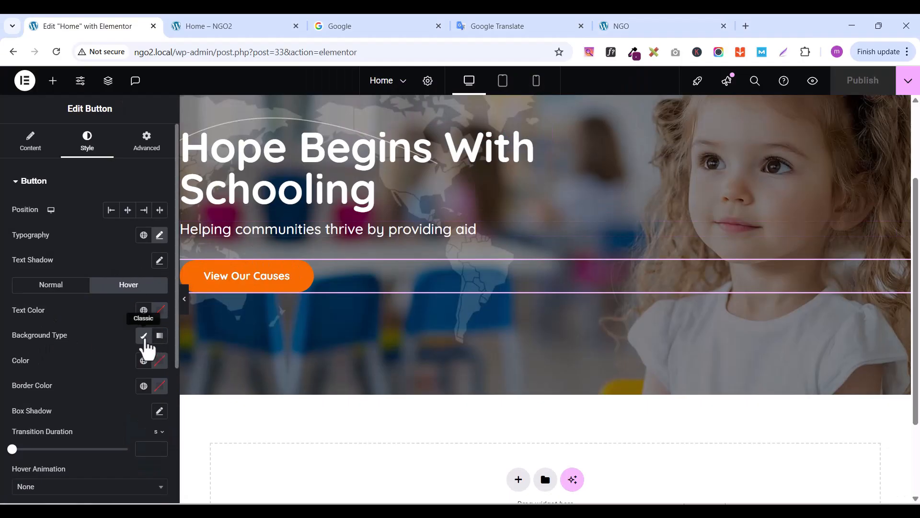
pyautogui.click(143, 336)
pyautogui.click(144, 337)
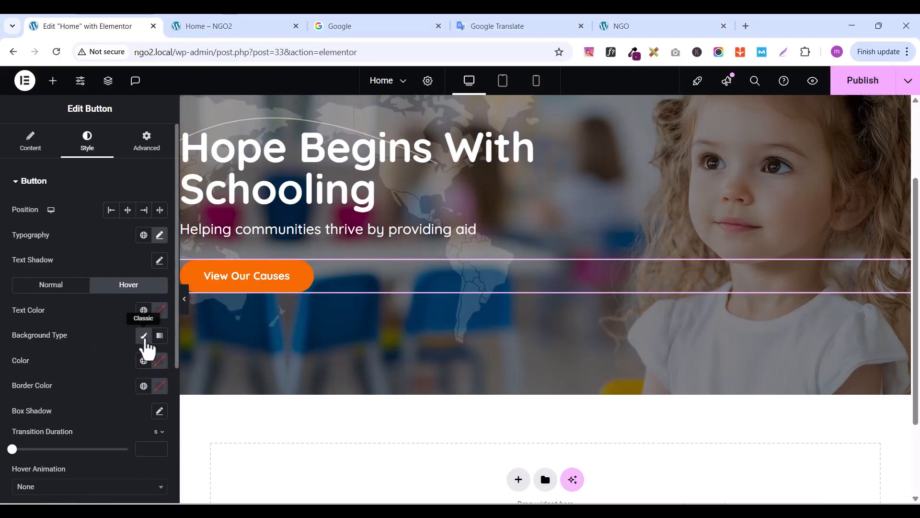
pyautogui.click(157, 363)
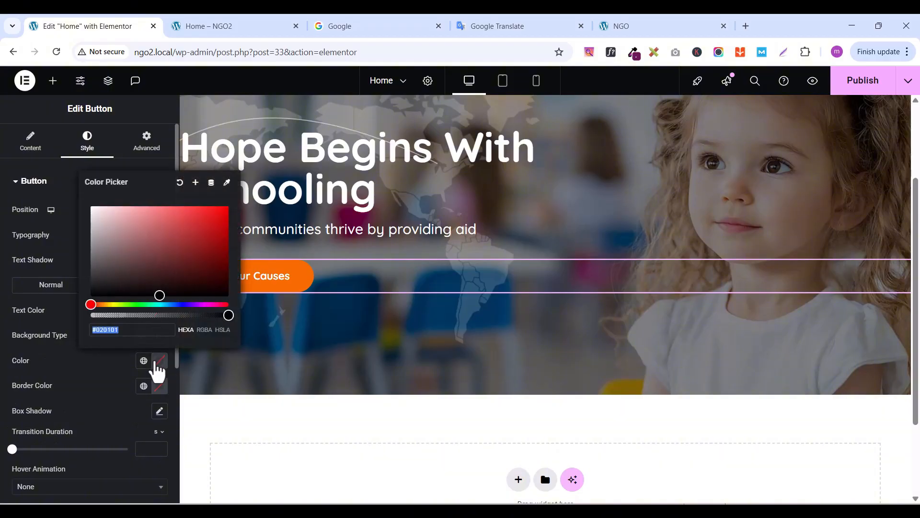
pyautogui.hotkey('ctrl', 'v')
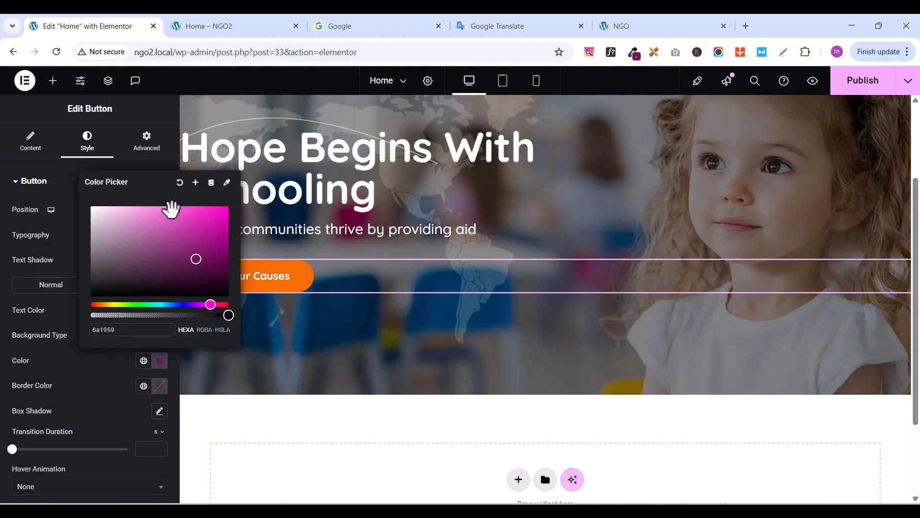
# Save the button's hover background color as a new global color named "purple"
pyautogui.click(196, 184)
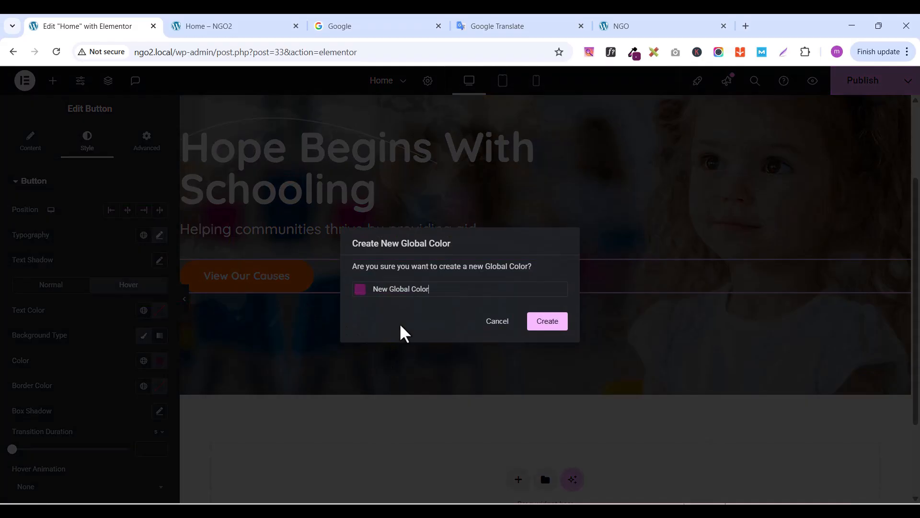
pyautogui.hotkey('ctrl', 'a')
pyautogui.write('p')
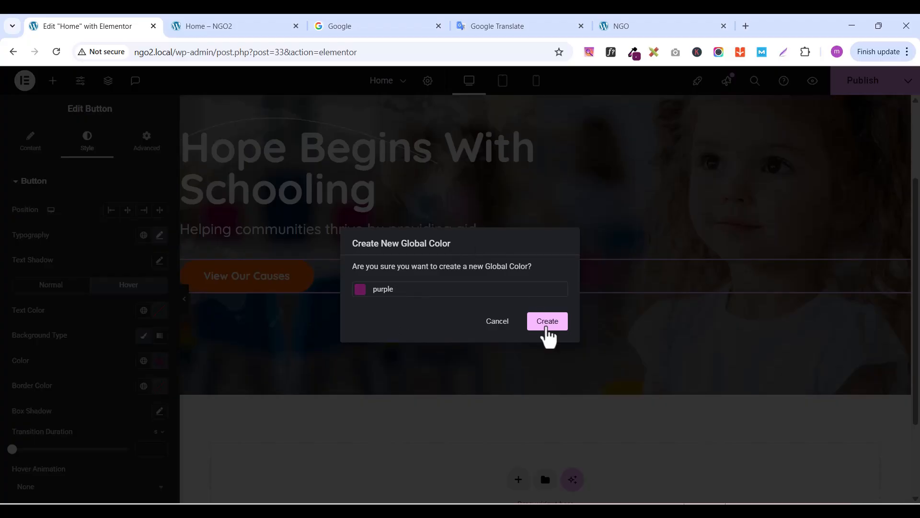
pyautogui.click(547, 322)
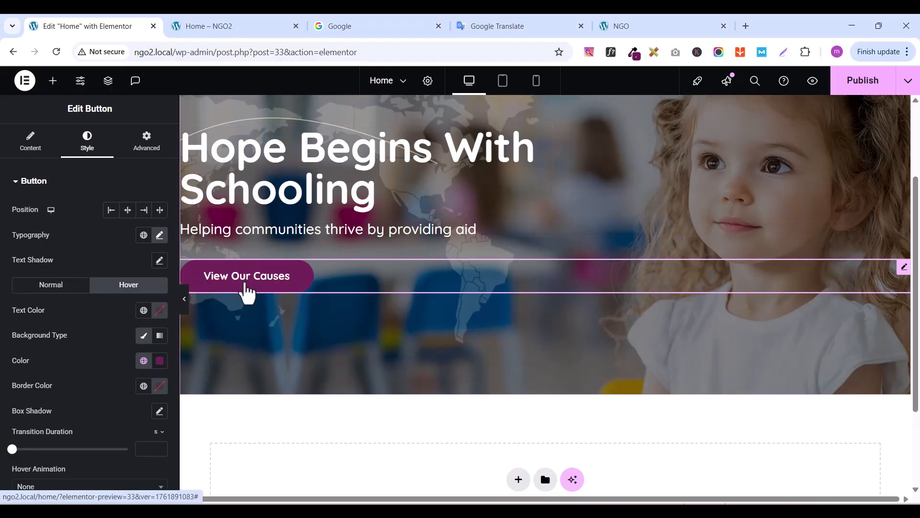
# Set the View Our Causes button's hover animation to Shrink
pyautogui.scroll(-1, 123, 370)
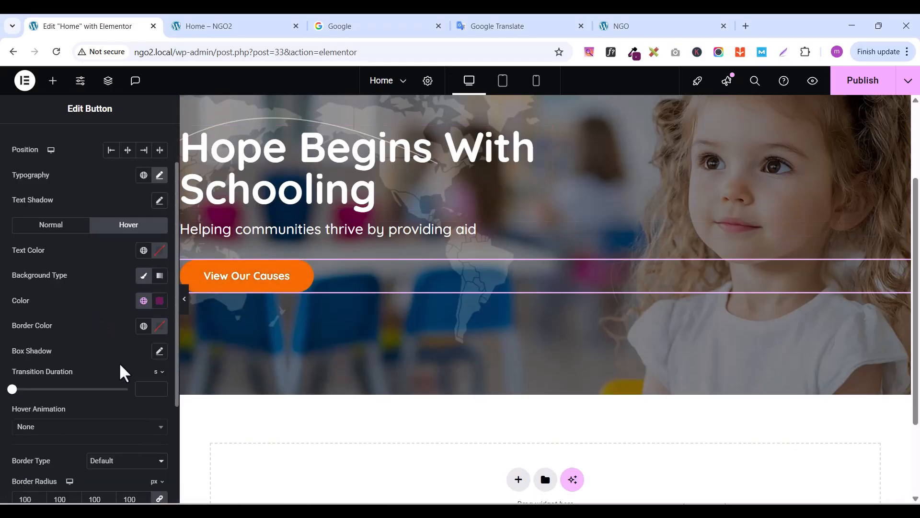
pyautogui.scroll(-2, 119, 357)
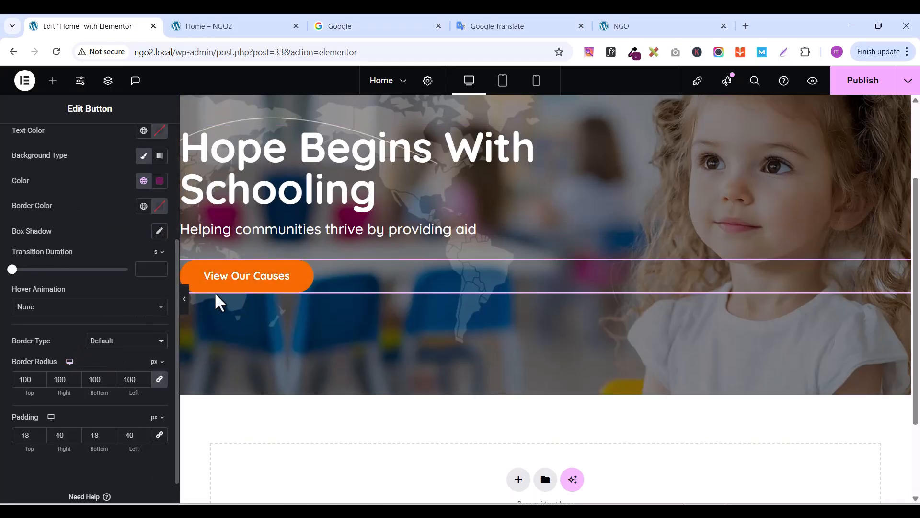
pyautogui.click(45, 311)
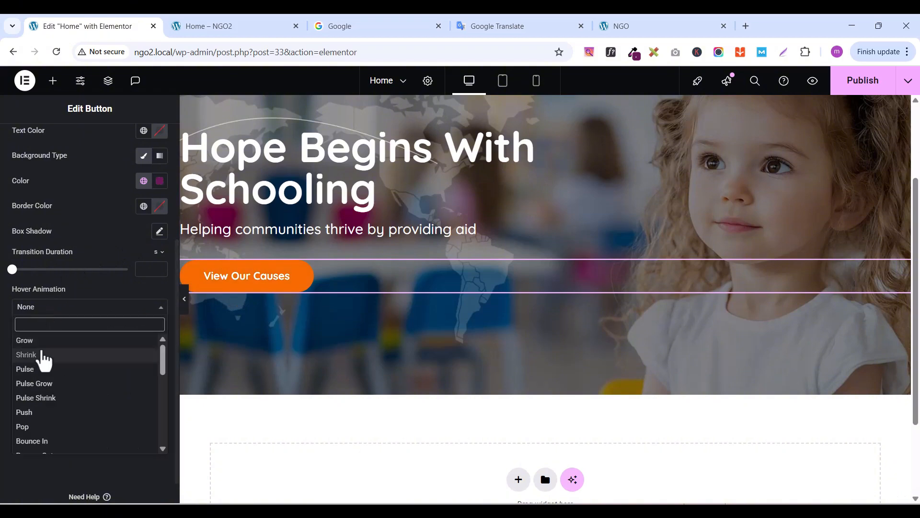
pyautogui.click(42, 354)
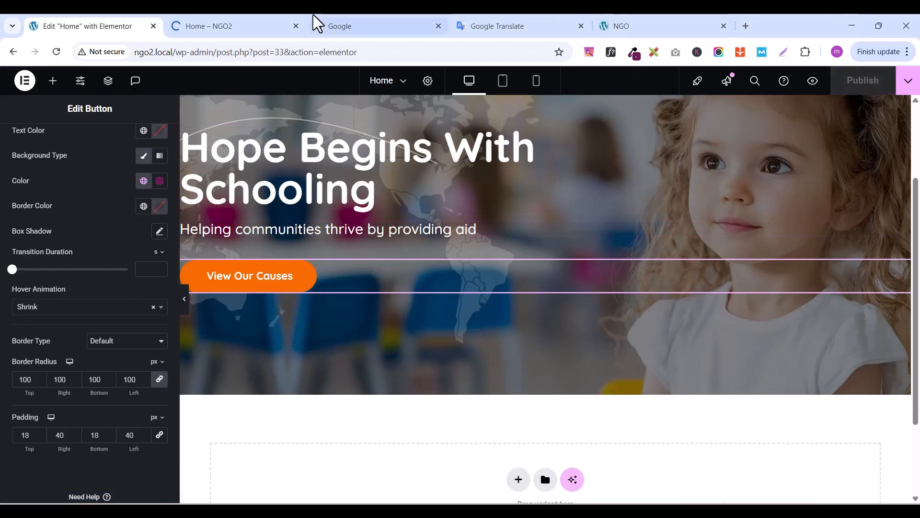
# Check the hero section and the View Our Causes button's hover effect in the Home page preview and the editor
pyautogui.click(204, 27)
pyautogui.scroll(-1, 378, 355)
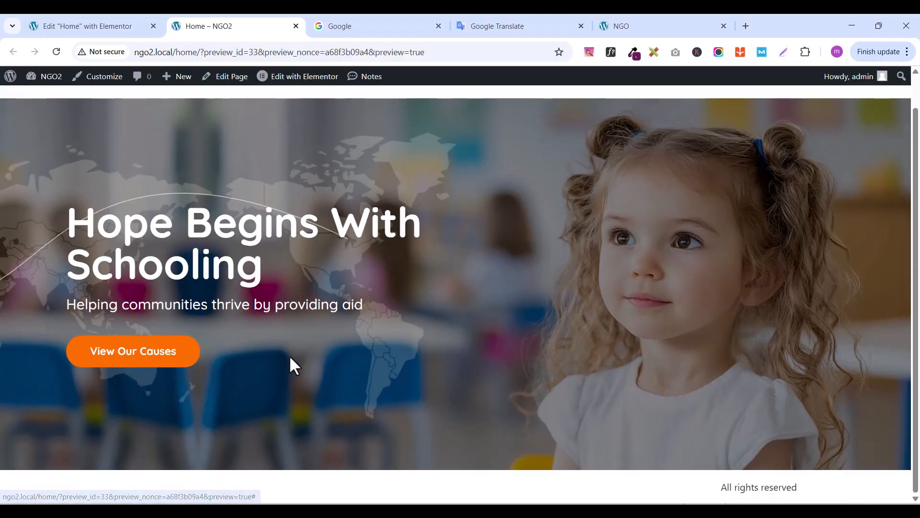
pyautogui.scroll(1, 289, 364)
pyautogui.click(139, 21)
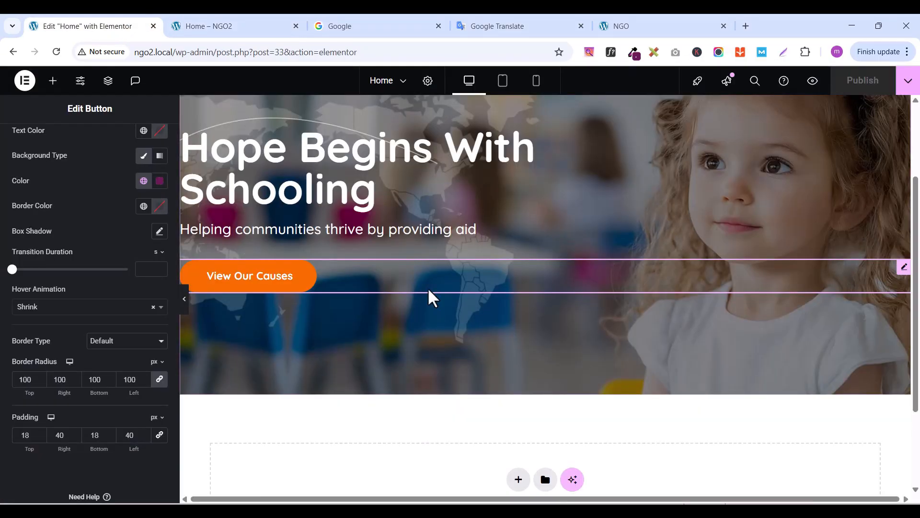
pyautogui.scroll(2, 427, 287)
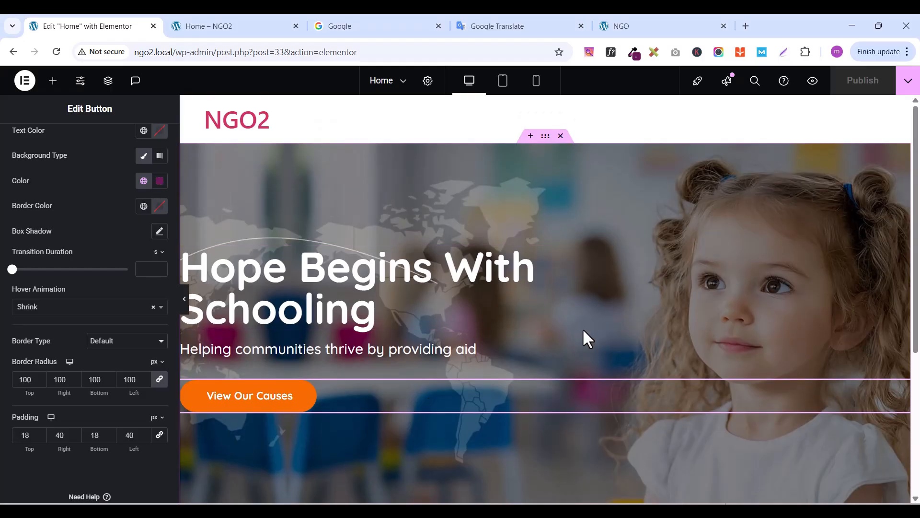
pyautogui.scroll(-4, 582, 331)
pyautogui.scroll(4, 579, 339)
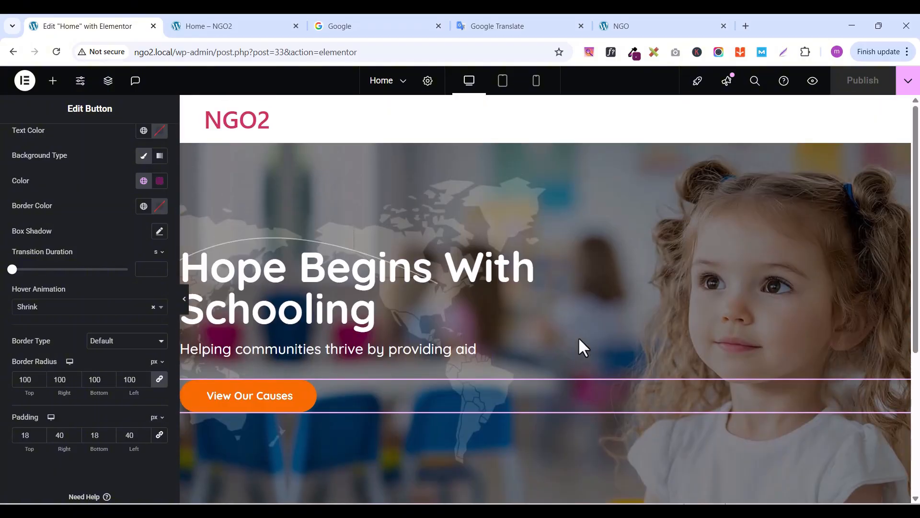
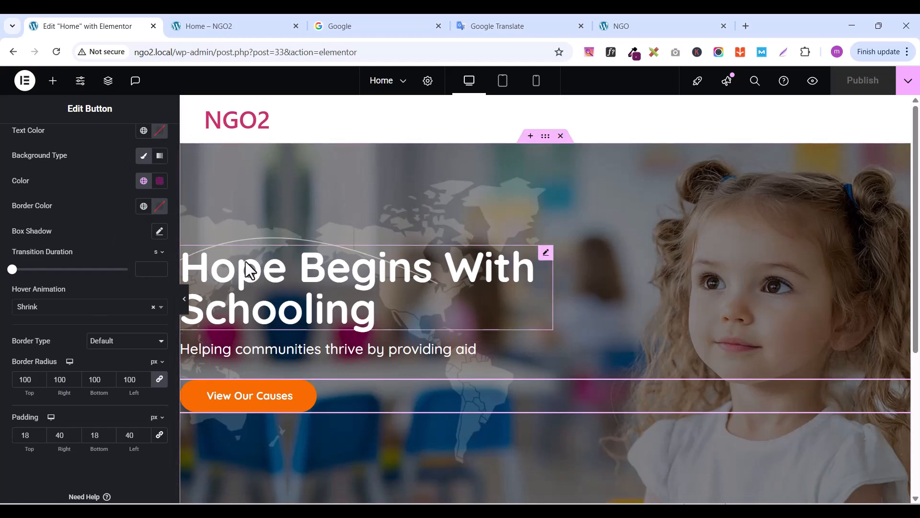
pyautogui.click(200, 25)
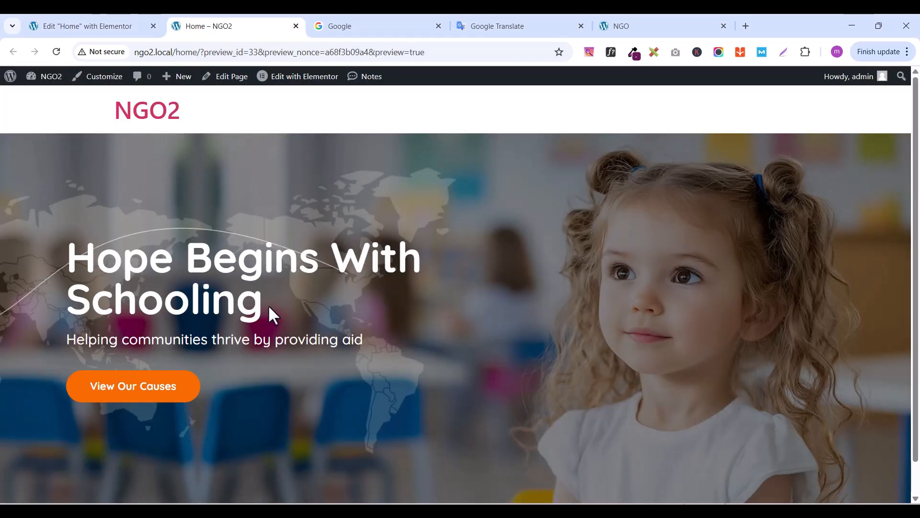
pyautogui.scroll(-1, 268, 304)
pyautogui.scroll(1, 269, 304)
# From the NGO2 WordPress dashboard, create a new Header template in the Theme Builder and dismiss the block library and setup checklist
pyautogui.click(11, 78)
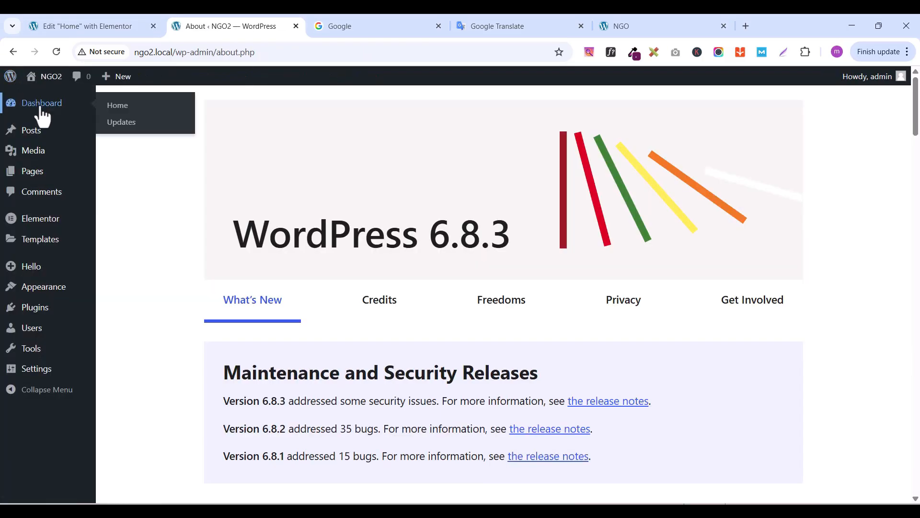
pyautogui.click(42, 115)
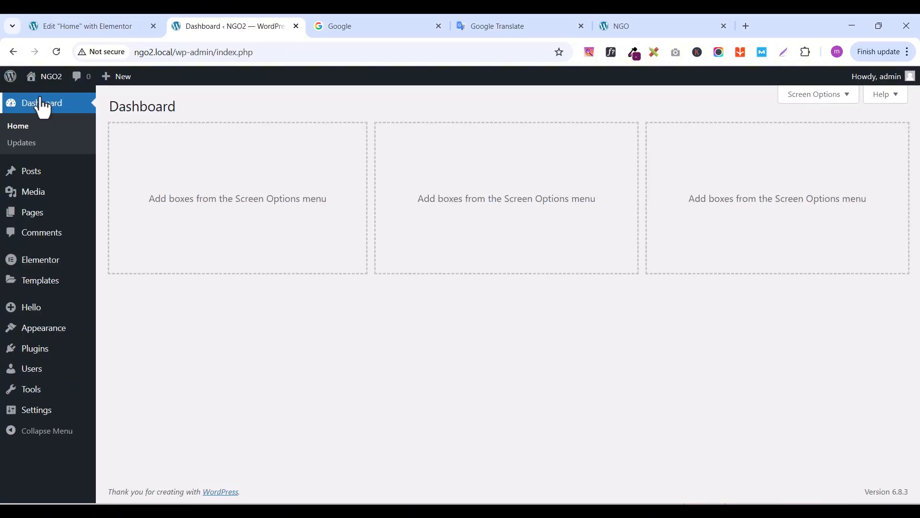
pyautogui.moveTo(41, 299)
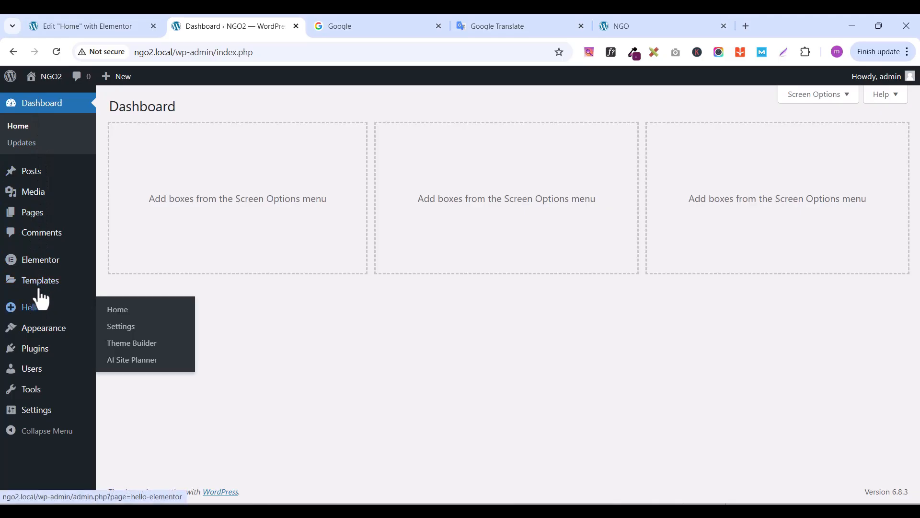
pyautogui.moveTo(37, 284)
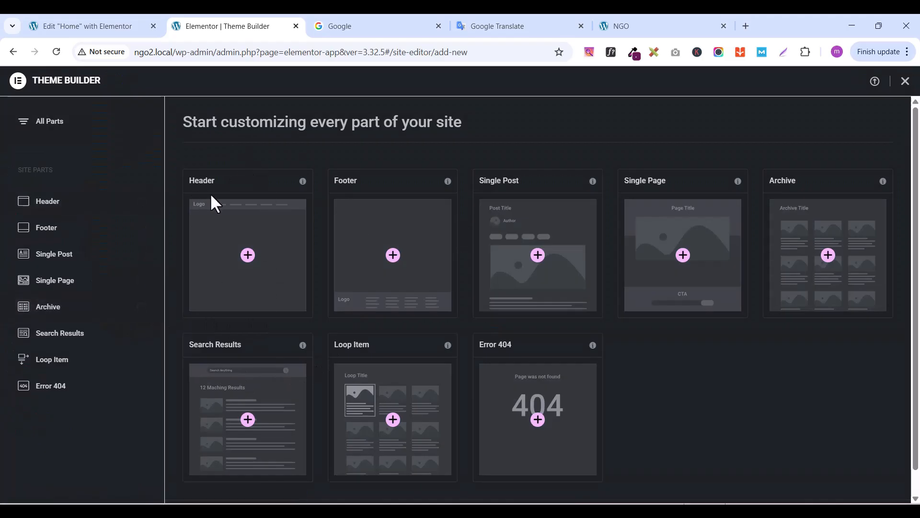
pyautogui.click(218, 238)
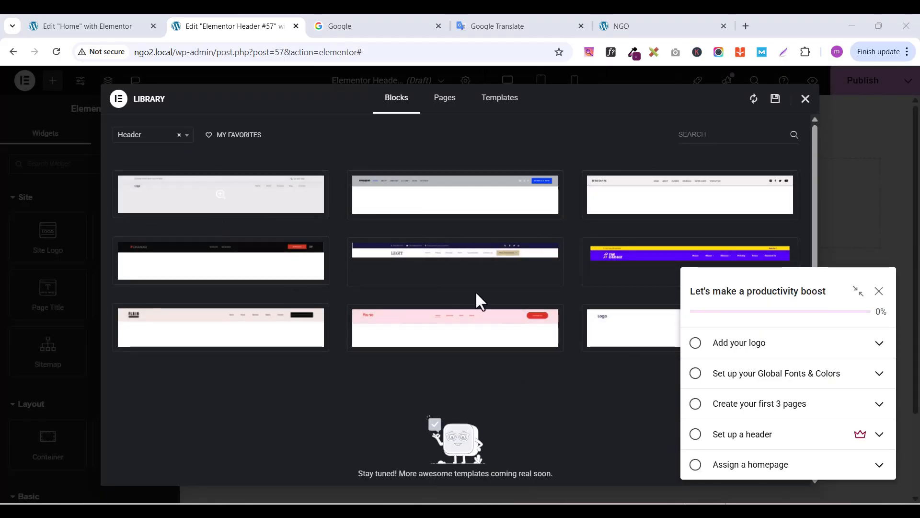
pyautogui.moveTo(634, 182)
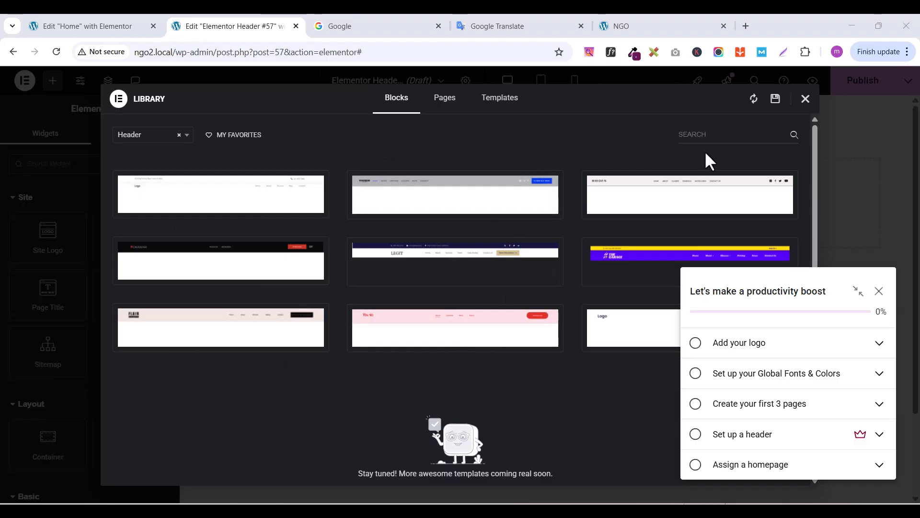
pyautogui.click(806, 99)
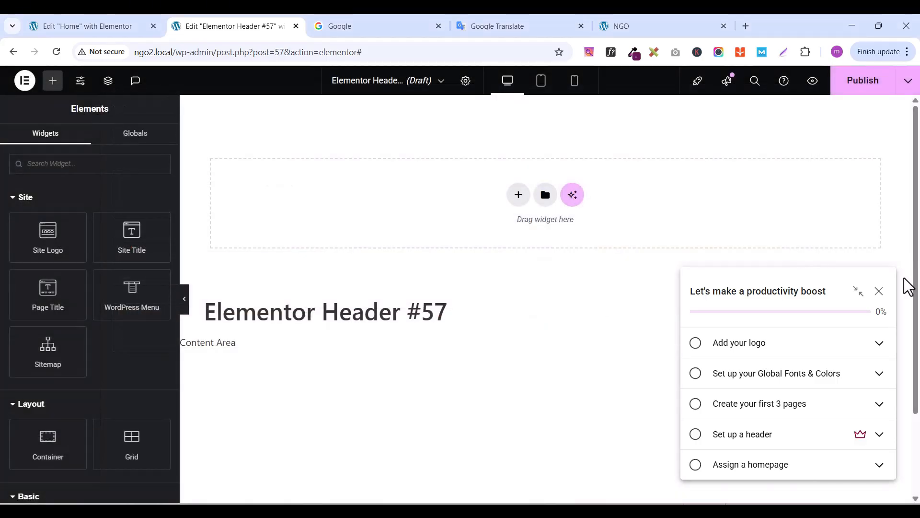
pyautogui.click(880, 291)
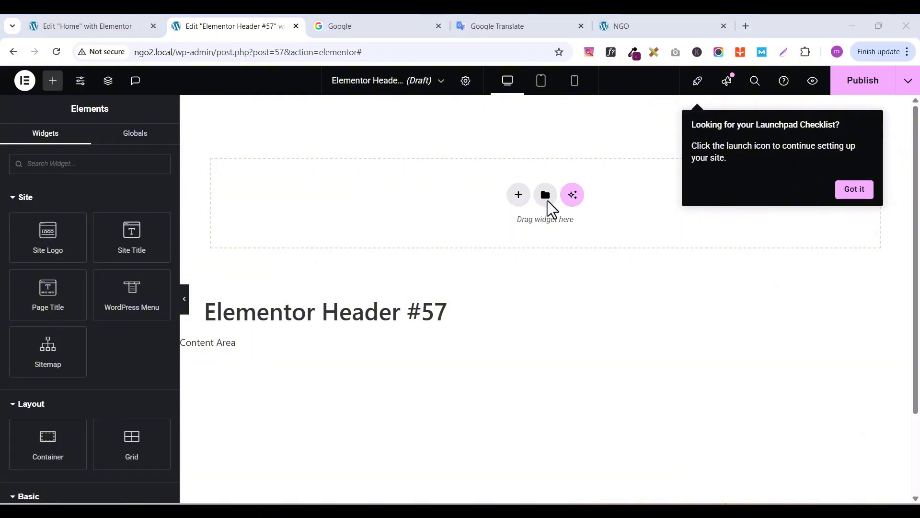
# Set the header template's title to "header1" in its general settings
pyautogui.click(466, 80)
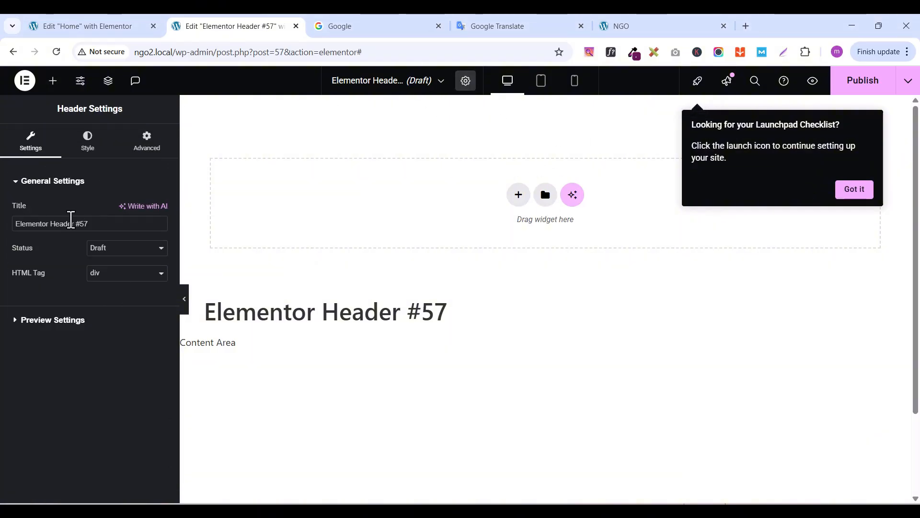
pyautogui.tripleClick(71, 223)
pyautogui.write('header1')
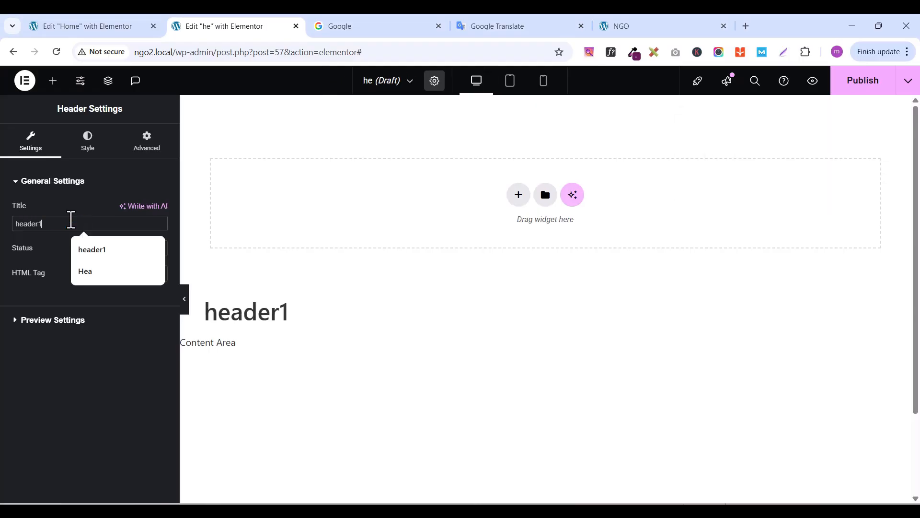
# Publish the header1 template with a display condition that includes the Entire Site
pyautogui.click(864, 86)
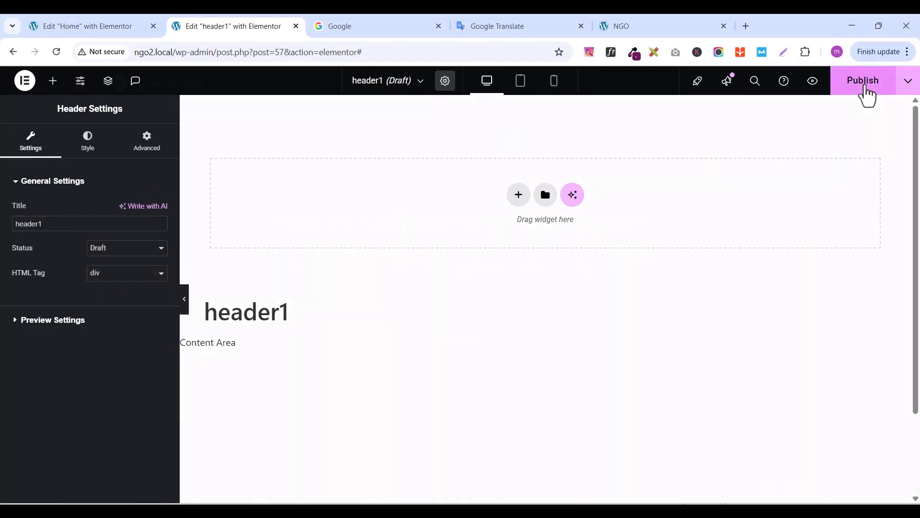
pyautogui.click(452, 354)
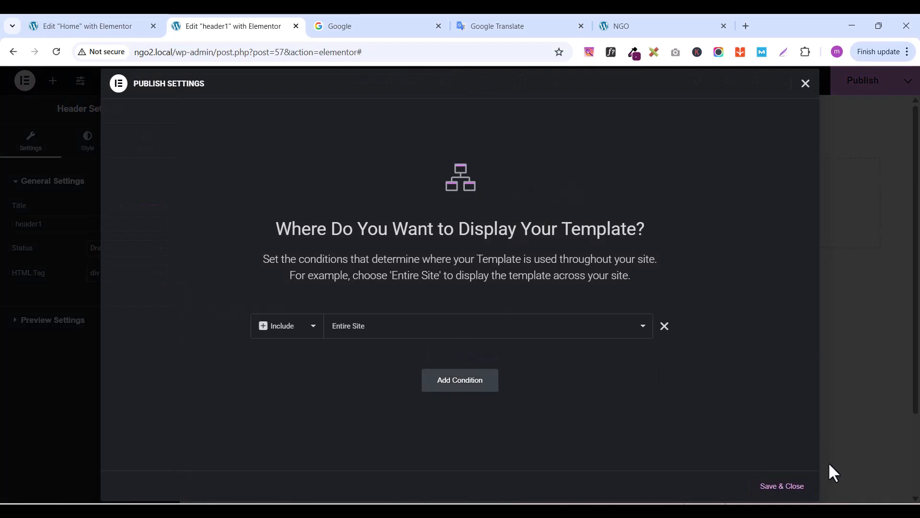
pyautogui.click(783, 486)
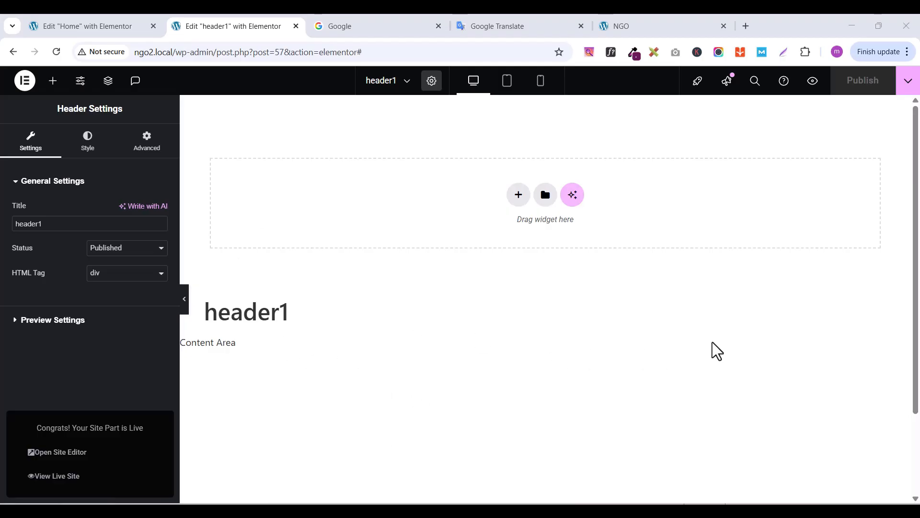
# Add a Flexbox container with the single-column, downward-direction structure to the header template
pyautogui.click(518, 196)
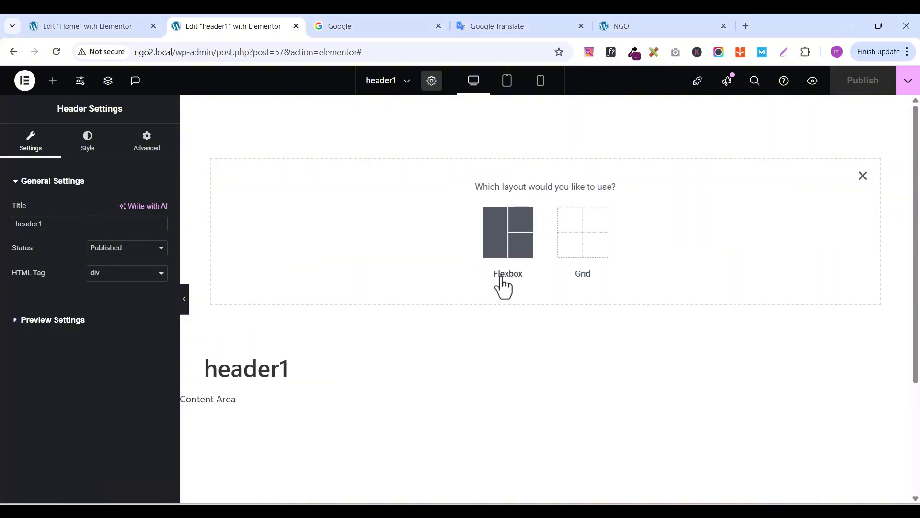
pyautogui.click(497, 252)
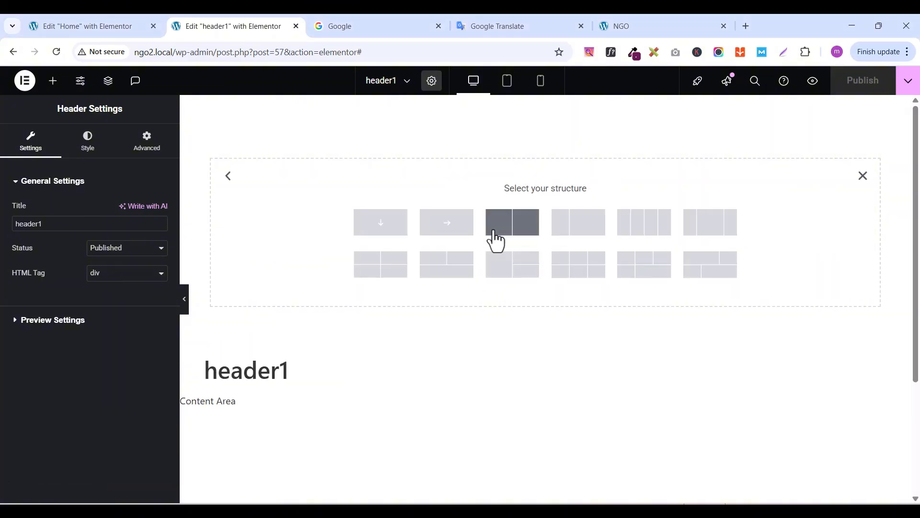
pyautogui.click(378, 234)
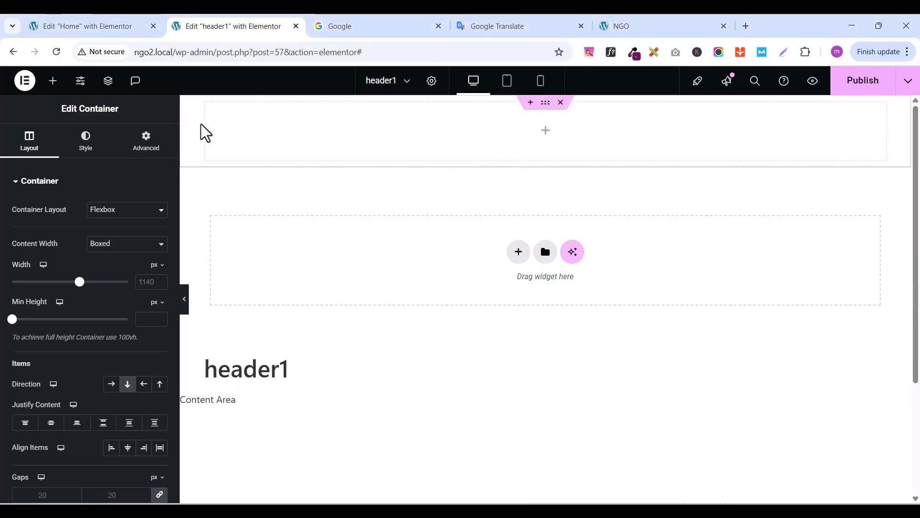
# Unlink the header container's padding values and set them to 10 px top and bottom and 0 on the left and right
pyautogui.click(153, 146)
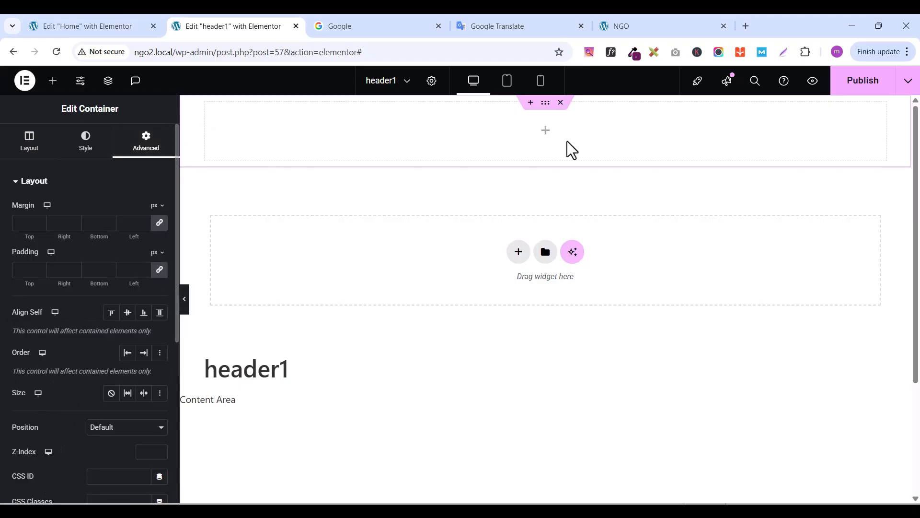
pyautogui.click(147, 152)
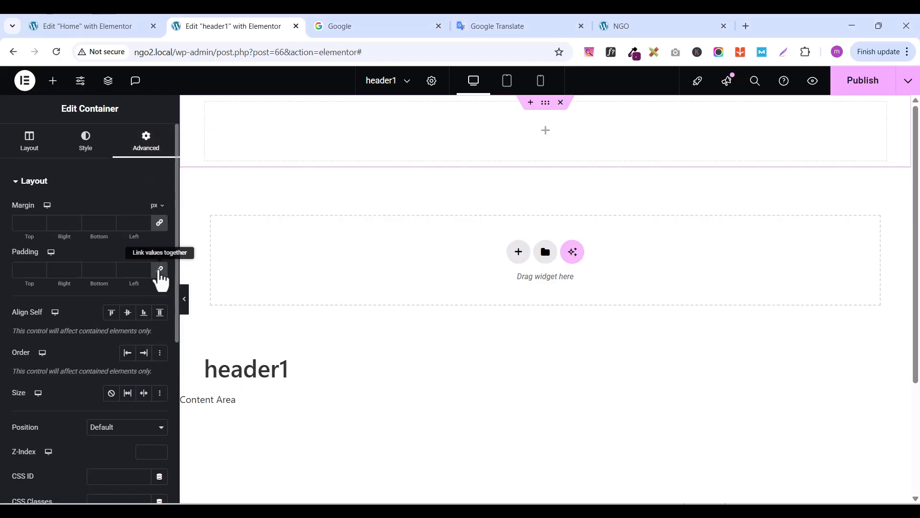
pyautogui.click(161, 271)
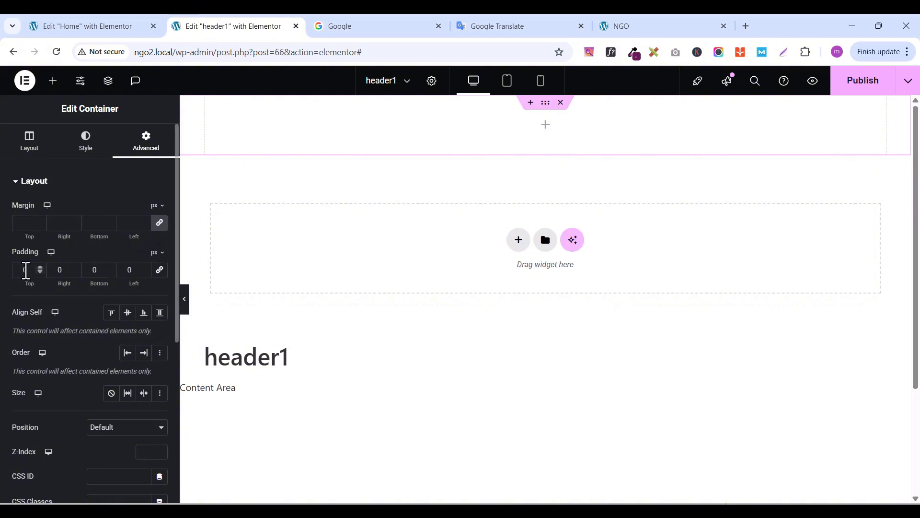
pyautogui.doubleClick(26, 270)
pyautogui.write('10')
pyautogui.click(92, 270)
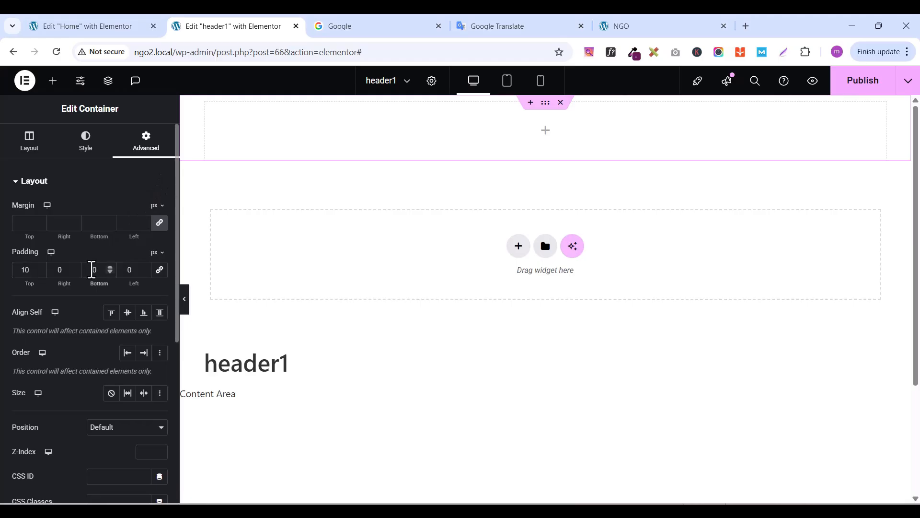
pyautogui.write('10')
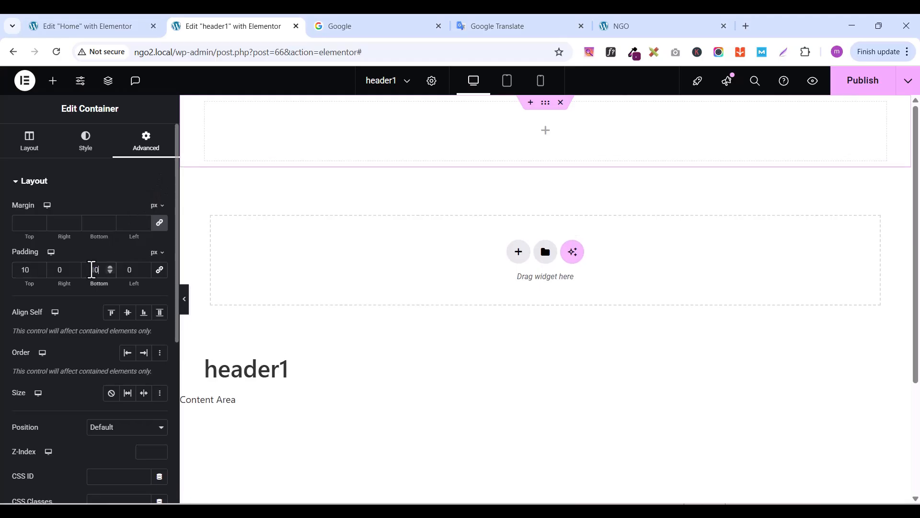
# Set the header container's boxed content width to 1300 px and publish the change
pyautogui.click(28, 151)
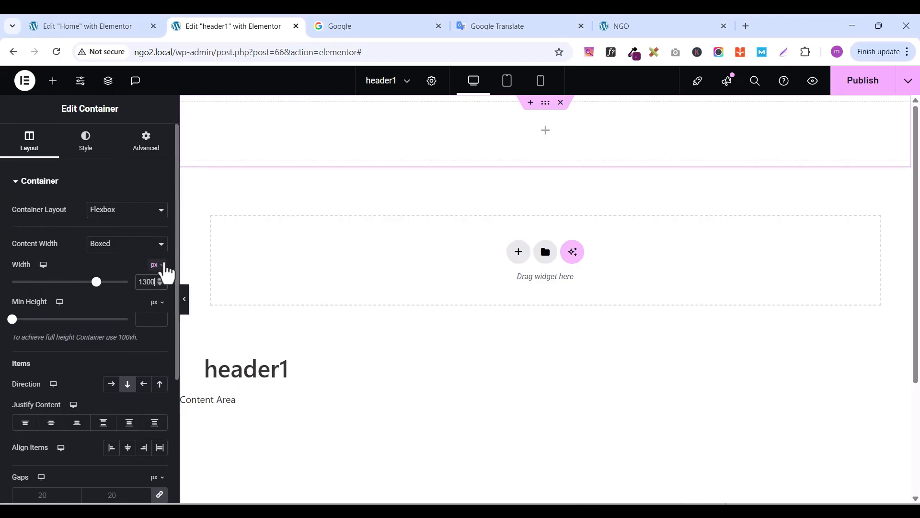
pyautogui.click(858, 86)
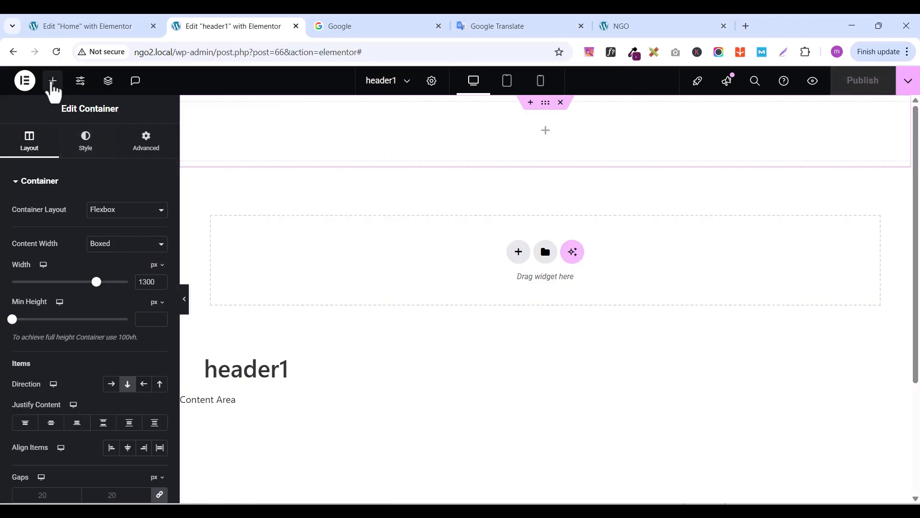
# Add an Icon List widget to the header container and delete its second and third items
pyautogui.click(53, 80)
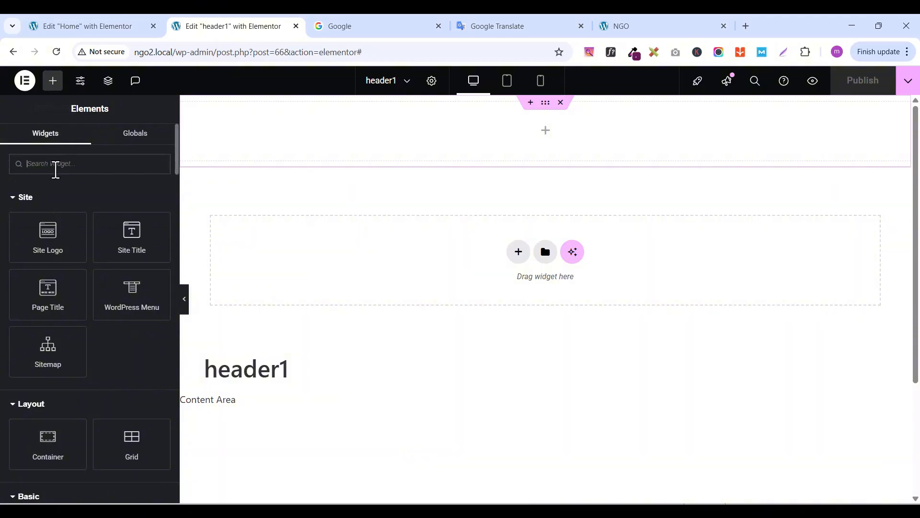
pyautogui.write('ico')
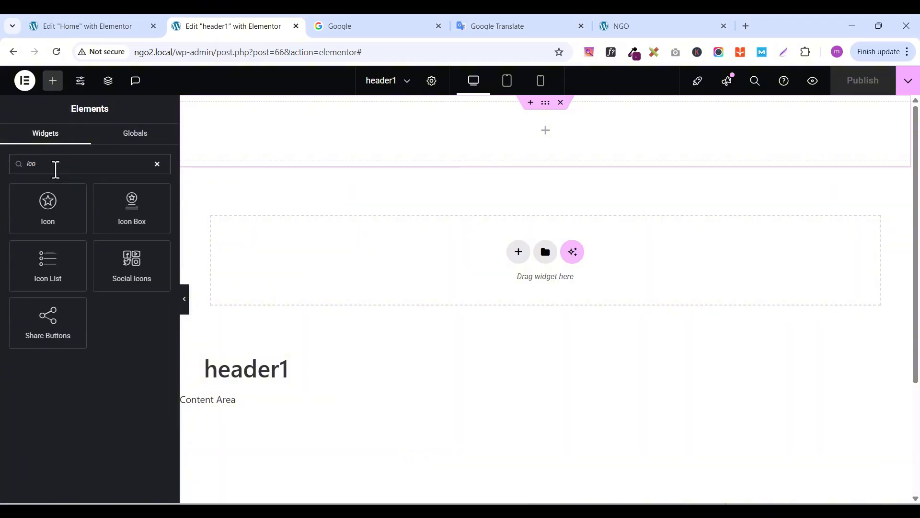
pyautogui.moveTo(49, 260); pyautogui.dragTo(324, 130)
pyautogui.click(156, 314)
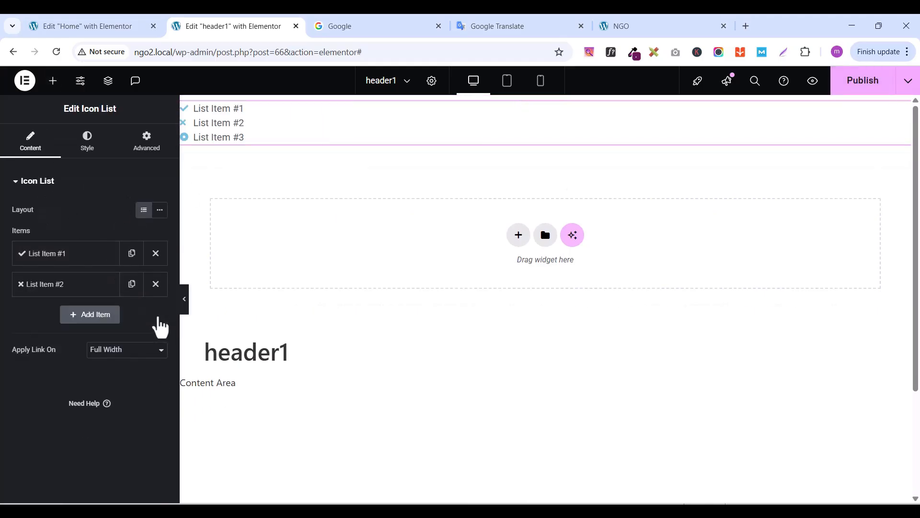
pyautogui.click(155, 284)
# Replace the remaining list item's text with the street address copied from the top bar of the NGO reference site
pyautogui.click(54, 258)
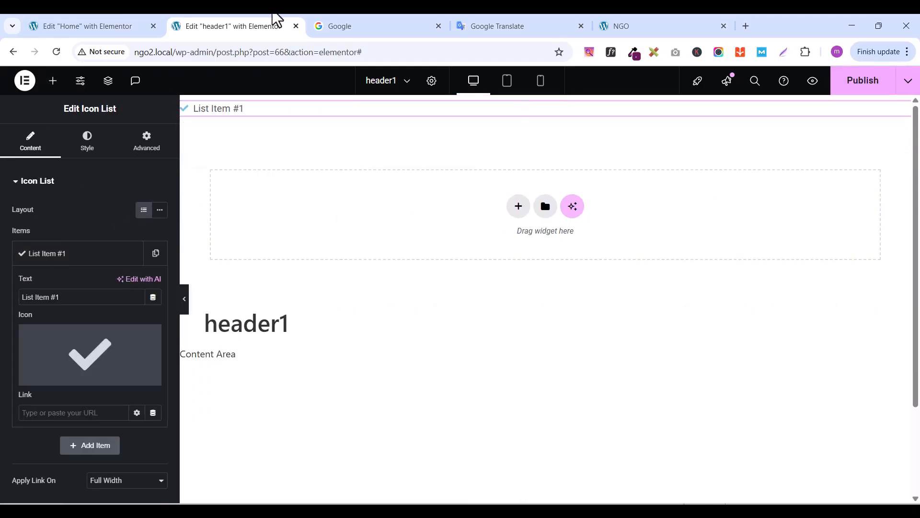
pyautogui.click(642, 26)
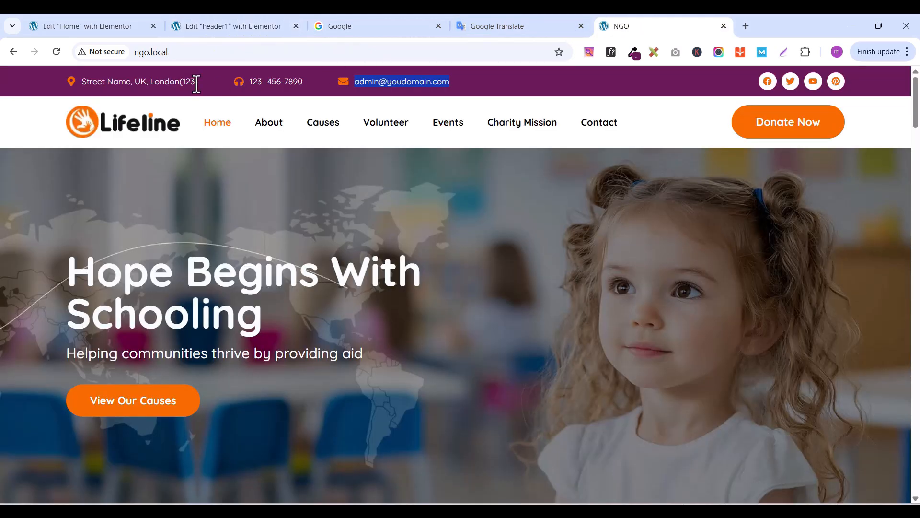
pyautogui.moveTo(198, 83); pyautogui.dragTo(141, 85)
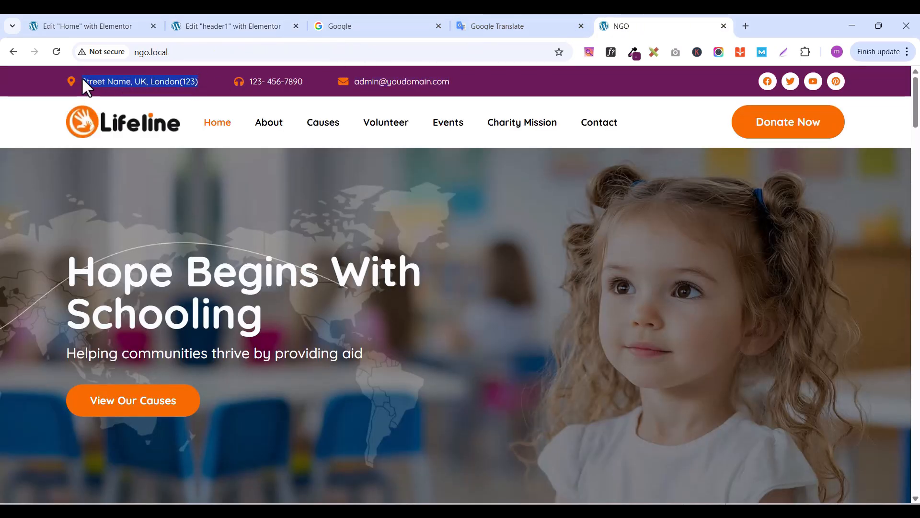
pyautogui.rightClick(99, 83)
pyautogui.click(137, 95)
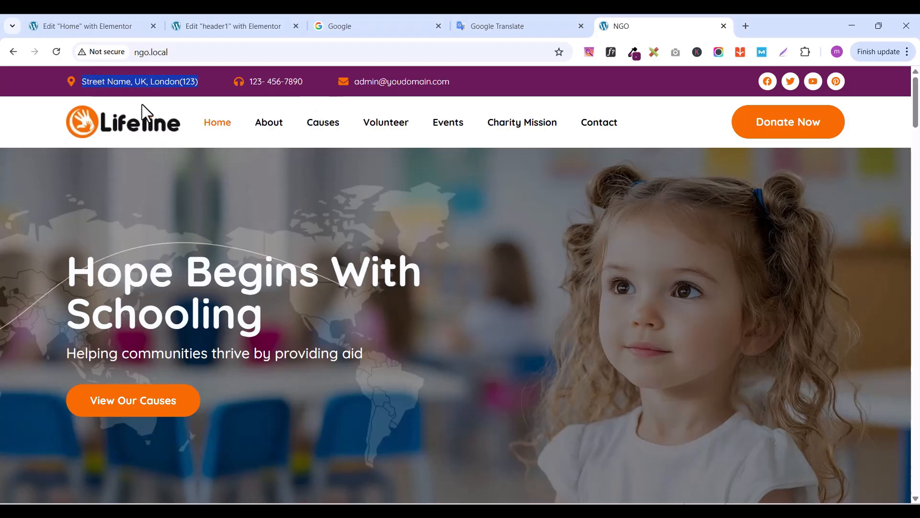
pyautogui.click(220, 24)
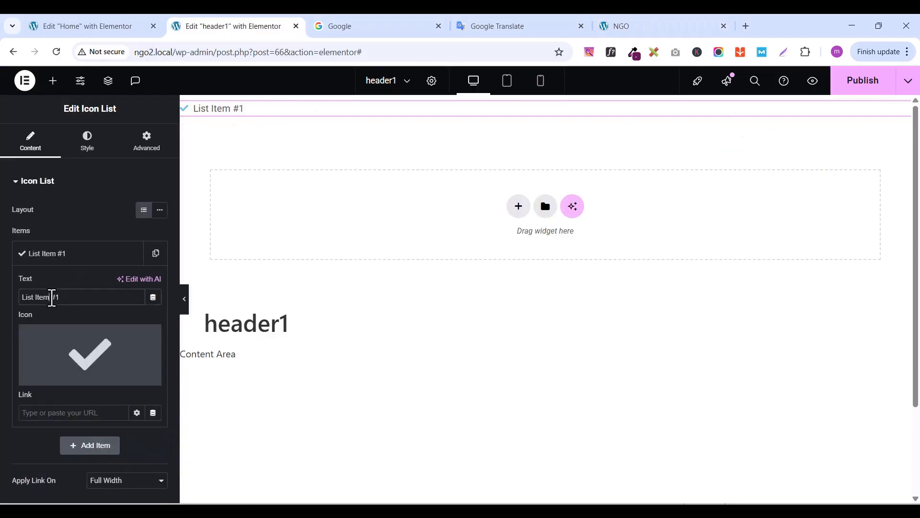
pyautogui.press('BackSpace')
pyautogui.hotkey('ctrl', 'v')
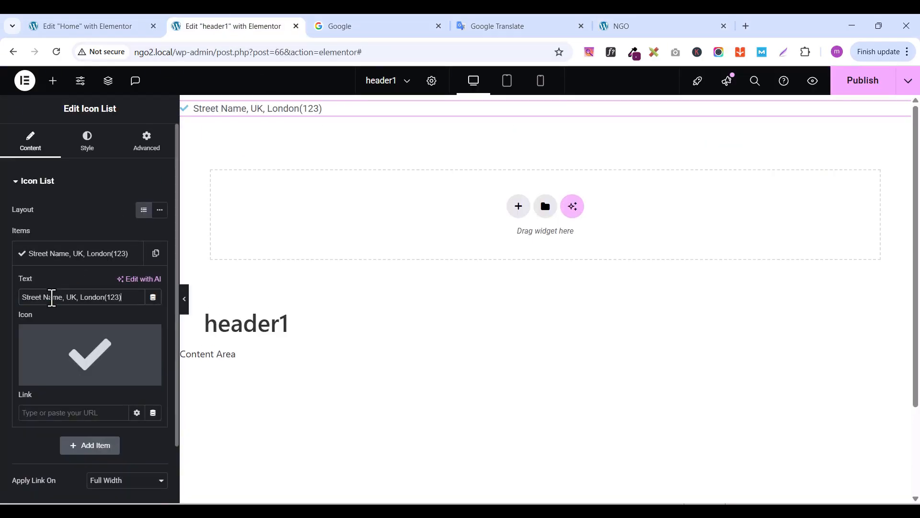
# Search the icon library for "map" and give the address item the map marker with the hollow centre
pyautogui.click(49, 379)
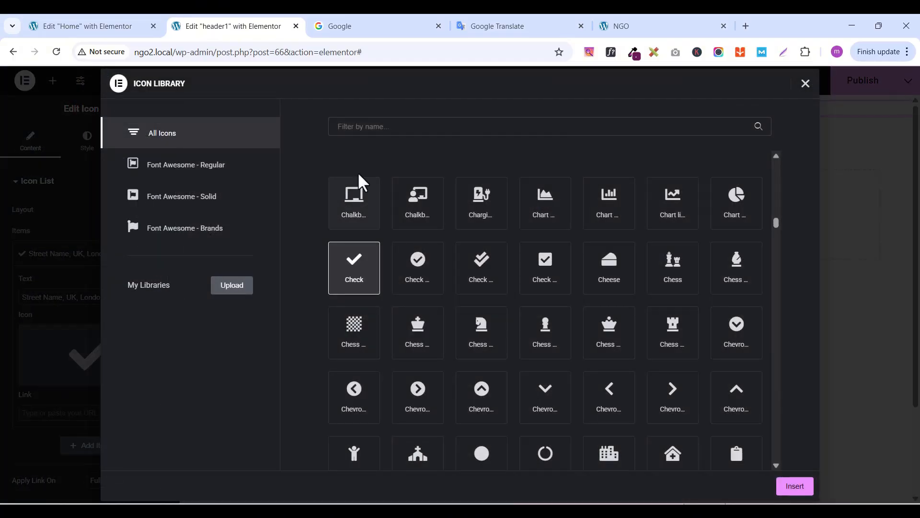
pyautogui.click(362, 124)
pyautogui.write('map')
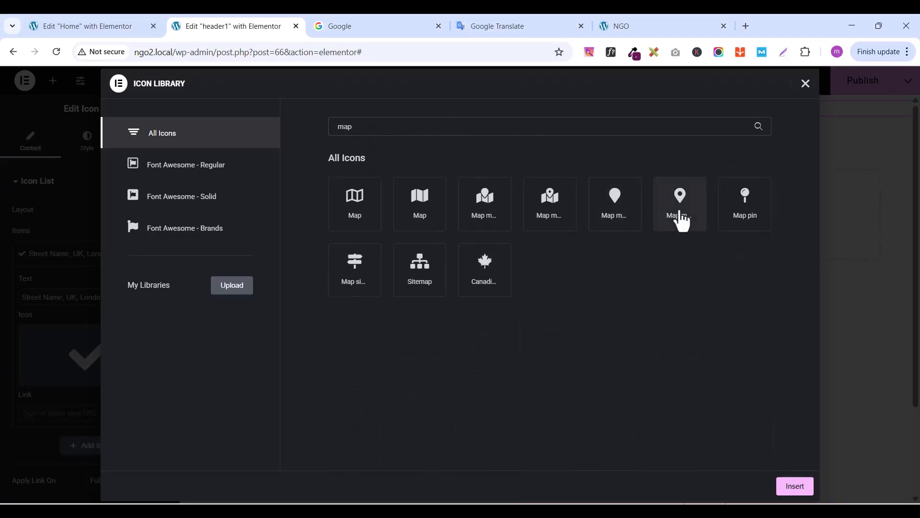
pyautogui.click(679, 219)
pyautogui.click(798, 486)
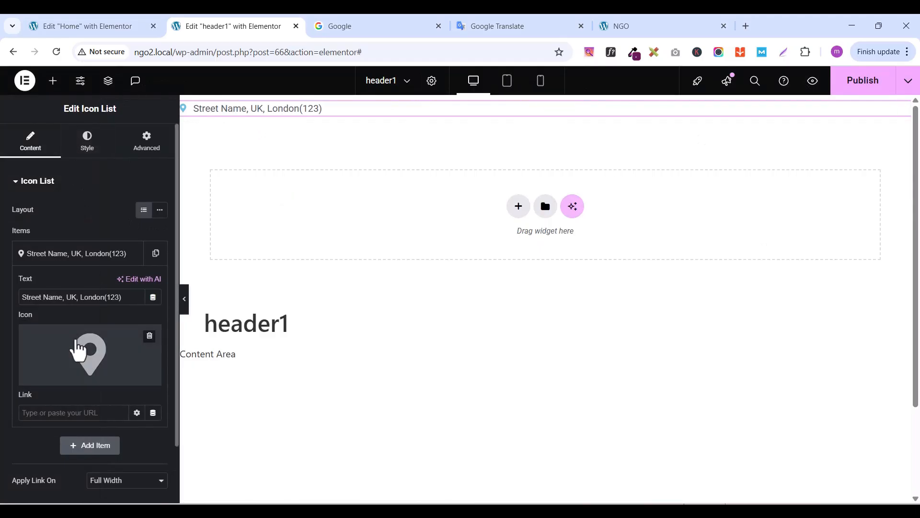
# Set the icon list text's font family to Quicksand
pyautogui.click(87, 146)
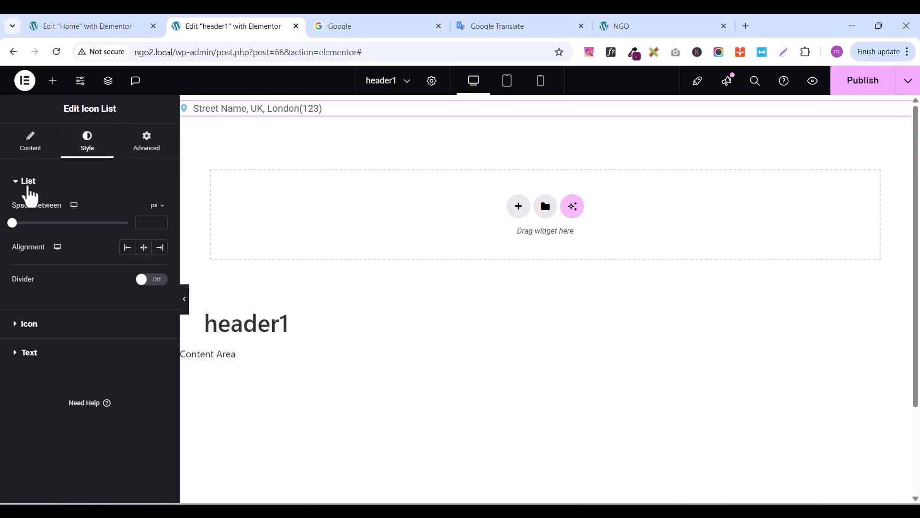
pyautogui.click(19, 185)
pyautogui.click(15, 238)
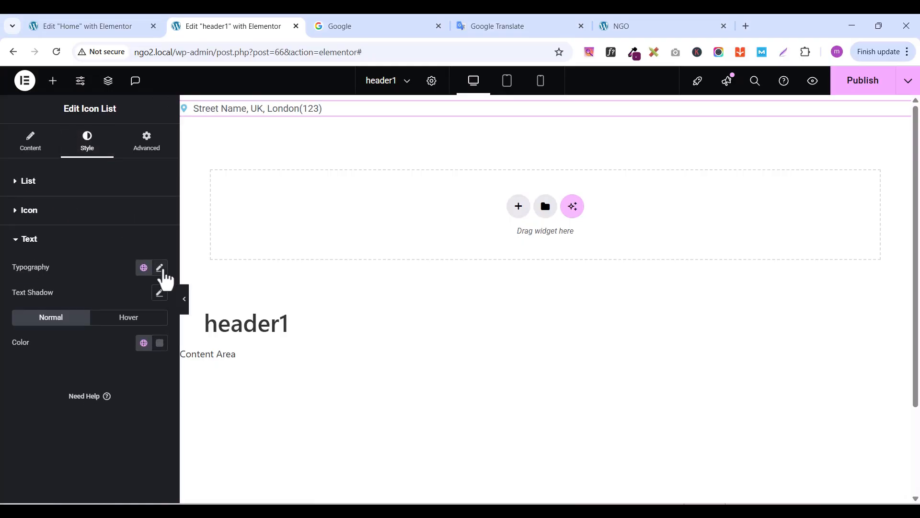
pyautogui.click(159, 267)
pyautogui.click(112, 324)
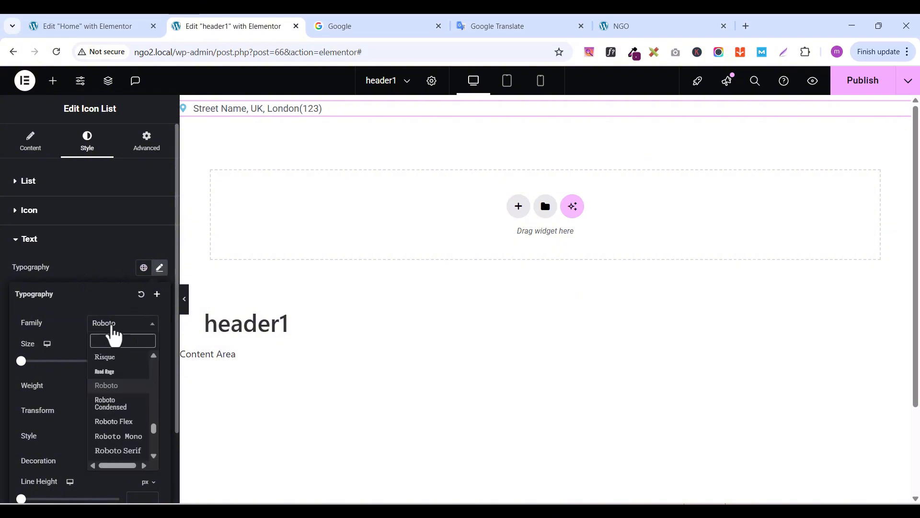
pyautogui.write('quic')
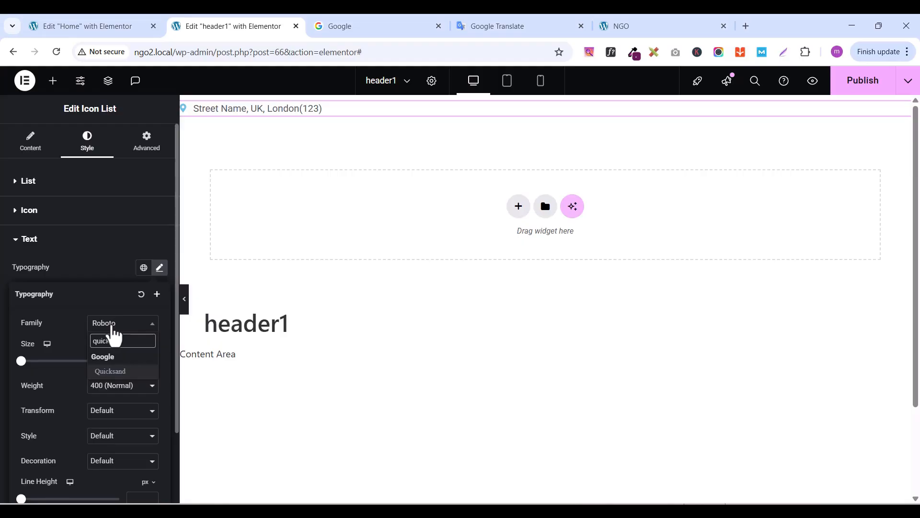
pyautogui.write('ksan')
pyautogui.click(113, 371)
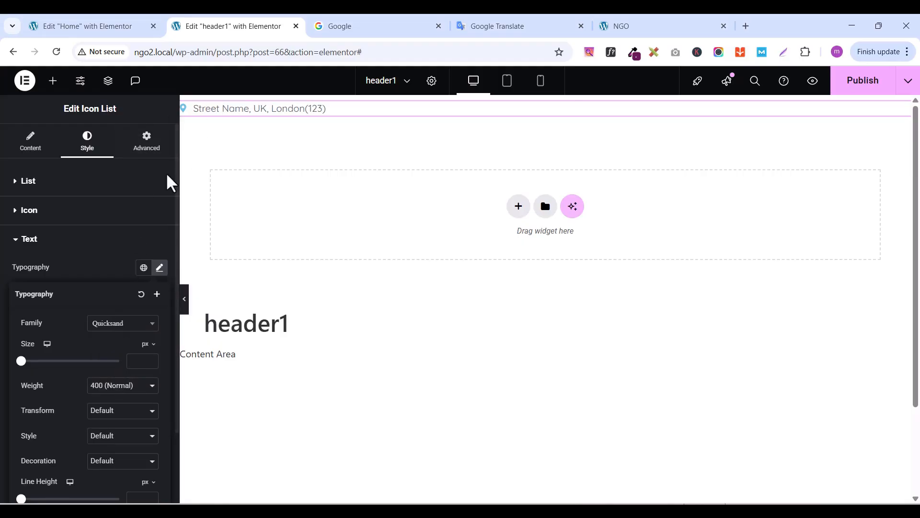
pyautogui.click(88, 259)
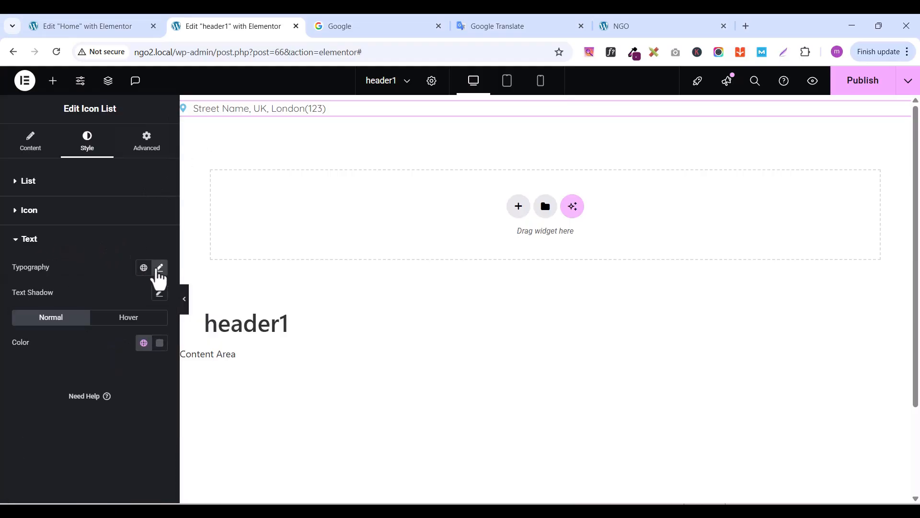
# Set the icon list text's font size to 14 px
pyautogui.click(158, 269)
pyautogui.doubleClick(151, 359)
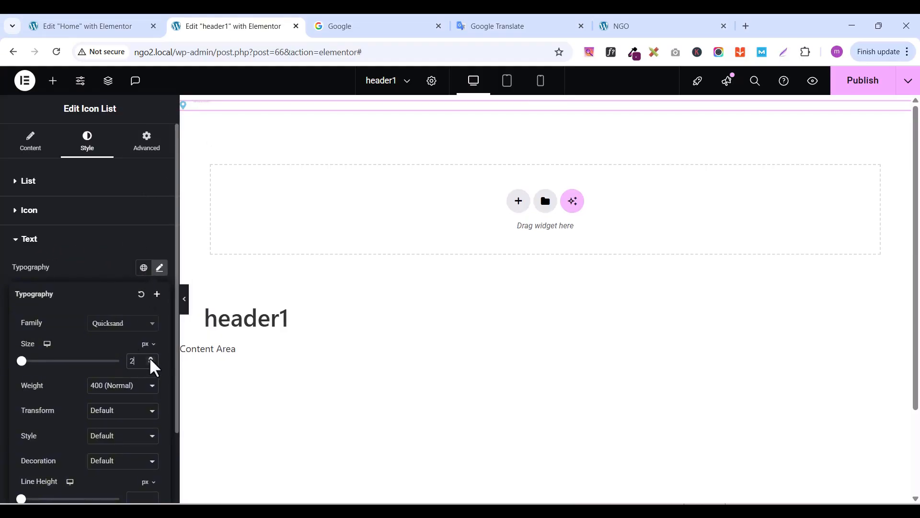
pyautogui.click(151, 359)
pyautogui.click(151, 359)
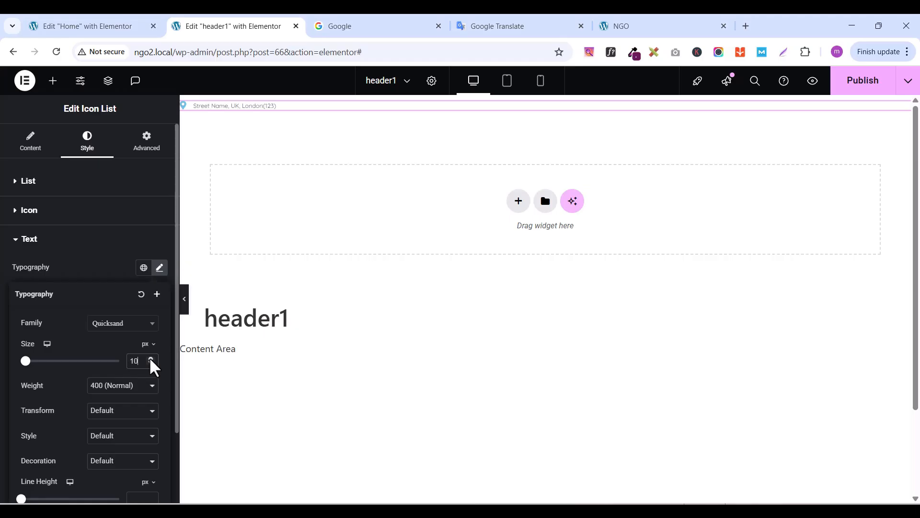
pyautogui.click(151, 359)
pyautogui.click(150, 358)
pyautogui.click(150, 359)
pyautogui.click(151, 359)
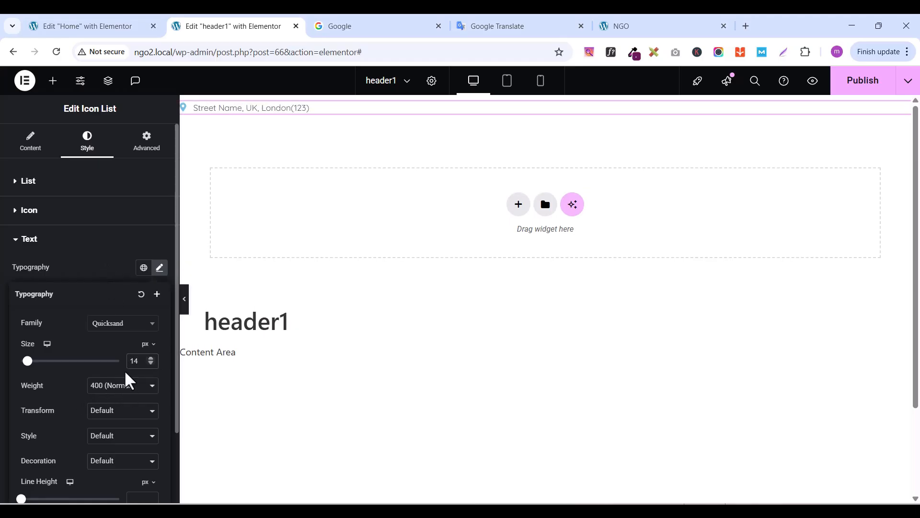
pyautogui.click(108, 261)
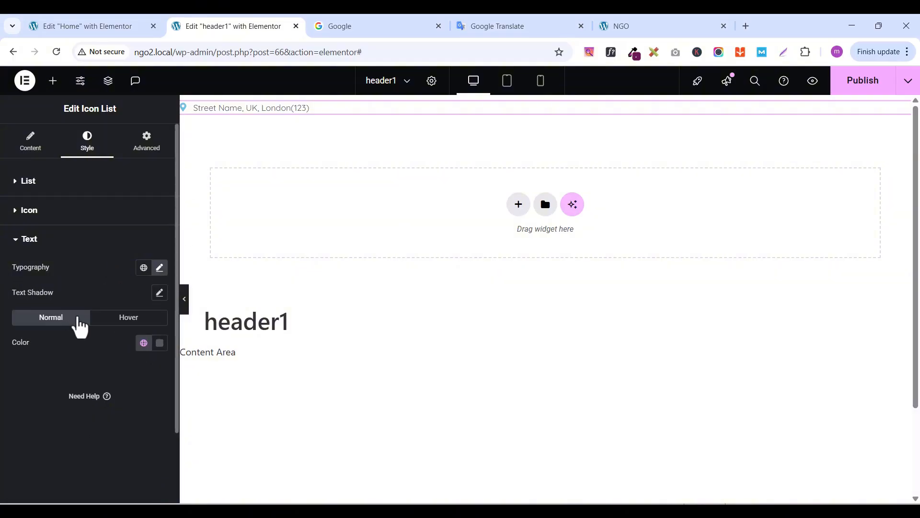
# Set the icon list's icon size to 17 px and its colour to the global orange
pyautogui.click(20, 220)
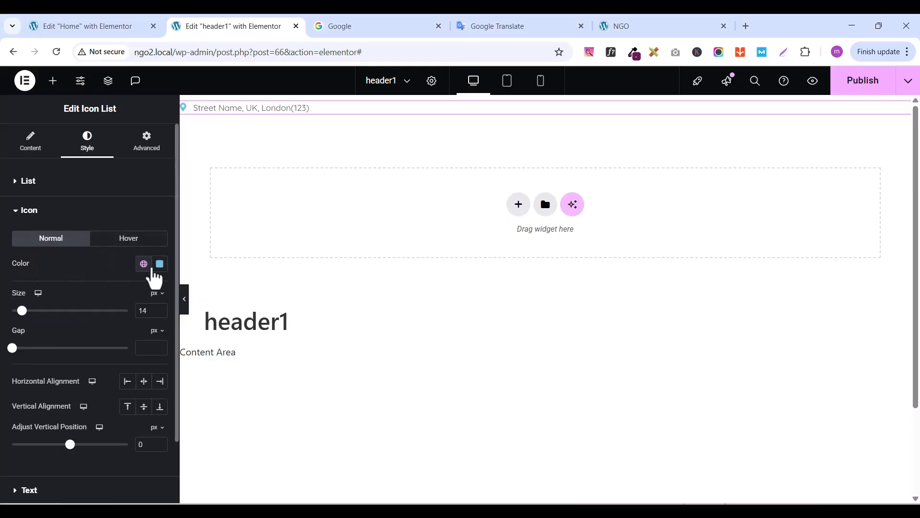
pyautogui.click(161, 308)
pyautogui.click(160, 308)
pyautogui.click(160, 308)
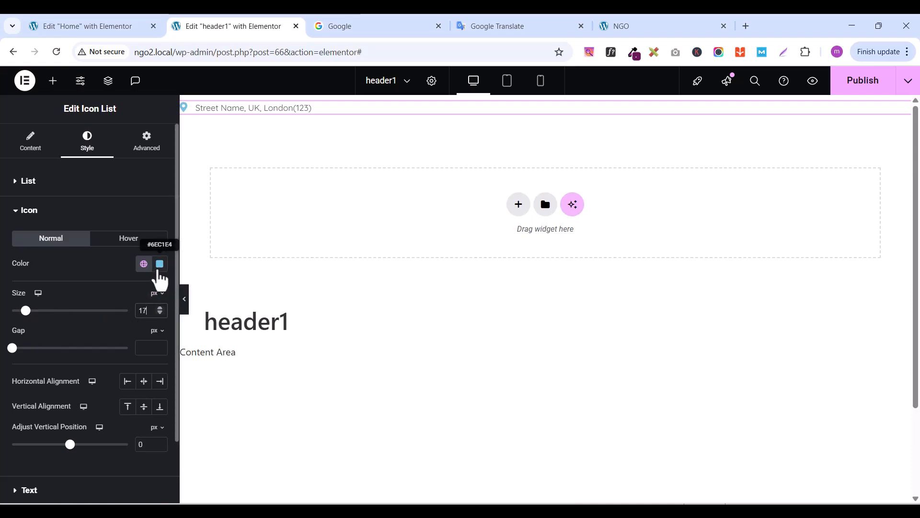
pyautogui.click(144, 265)
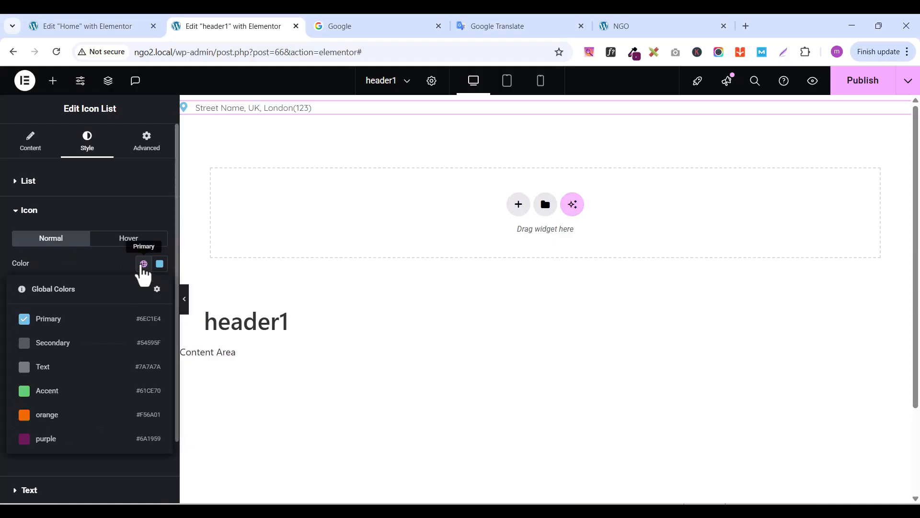
pyautogui.click(48, 415)
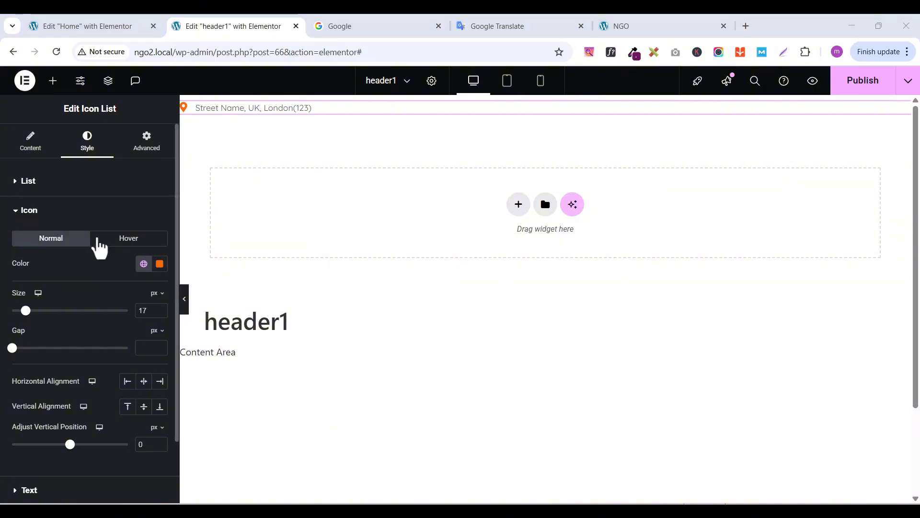
# Set the space between the icon list's items to 0 px
pyautogui.click(12, 211)
pyautogui.click(12, 186)
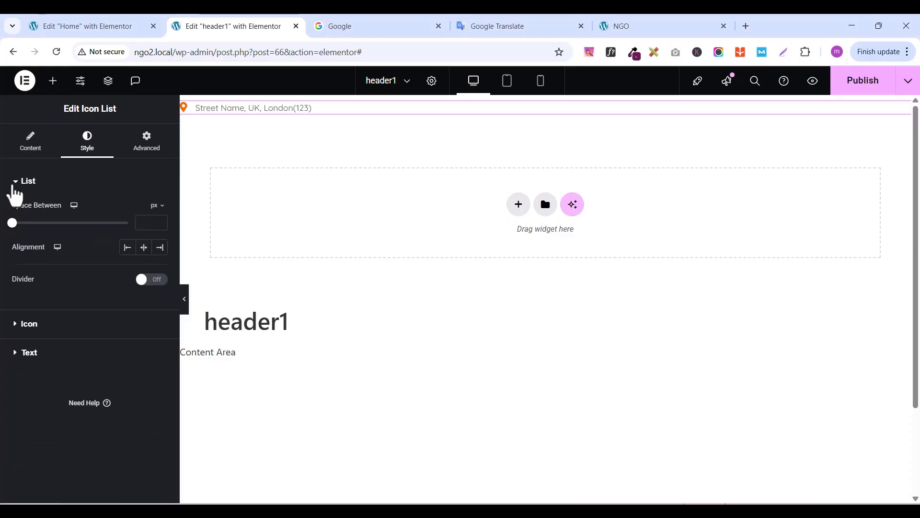
pyautogui.click(13, 223)
pyautogui.click(16, 183)
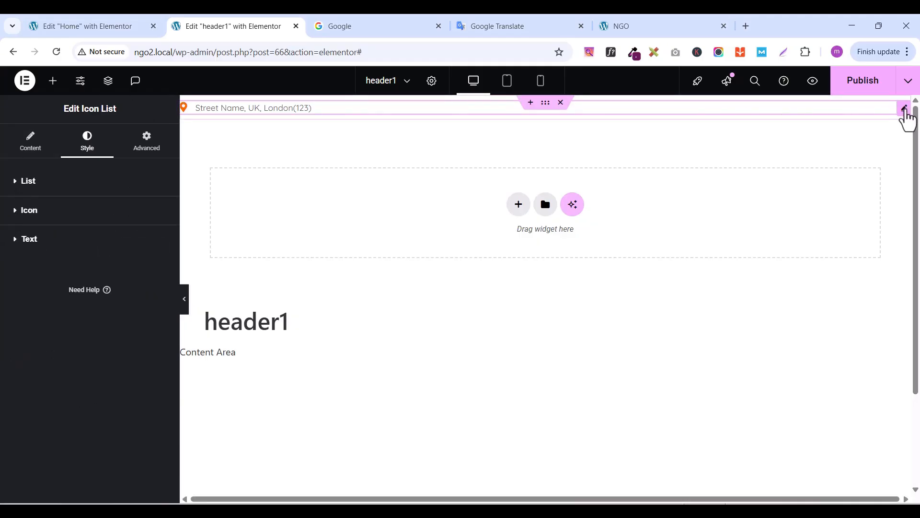
# Give the top bar container a classic background in the global purple colour
pyautogui.click(545, 103)
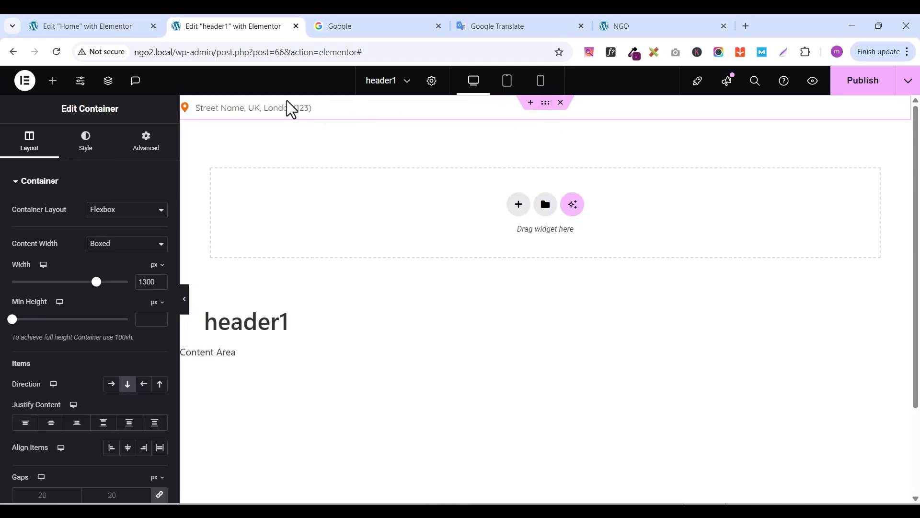
pyautogui.click(86, 151)
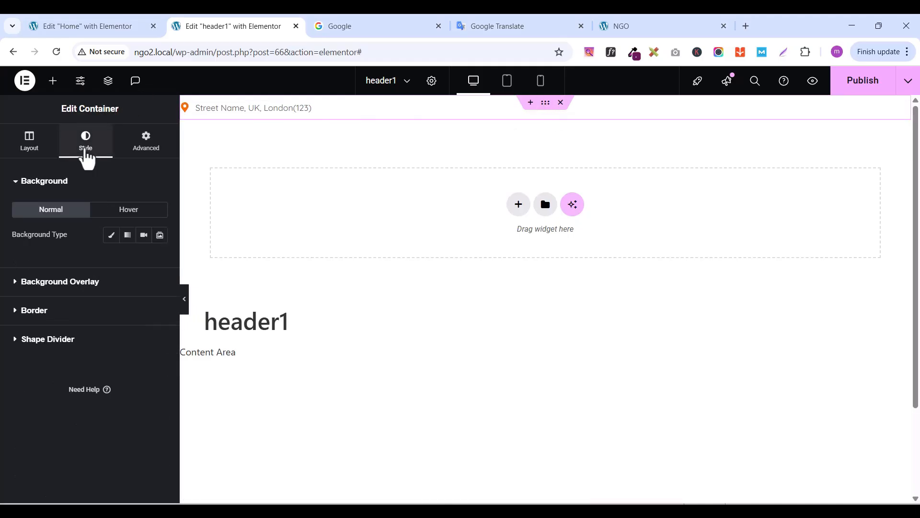
pyautogui.click(112, 236)
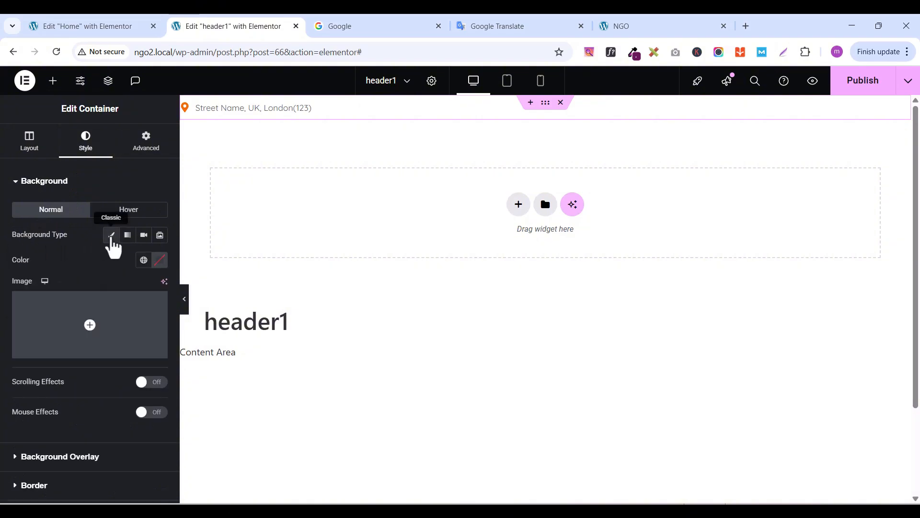
pyautogui.click(143, 261)
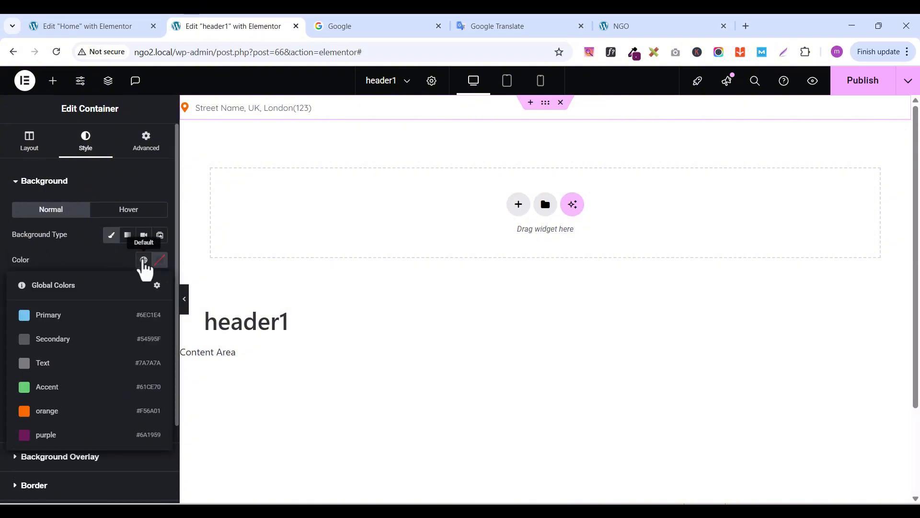
pyautogui.click(46, 435)
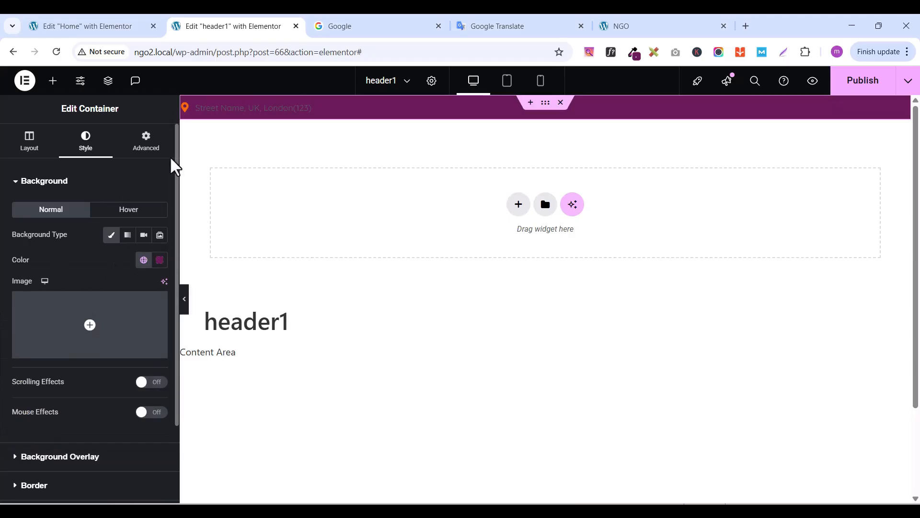
# Set the address icon list's text colour to white (#FFFFFF)
pyautogui.click(904, 110)
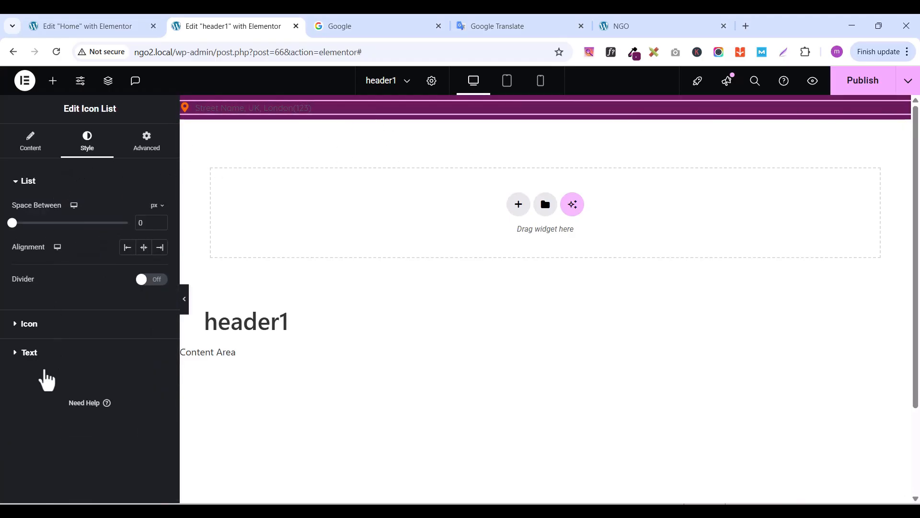
pyautogui.click(14, 352)
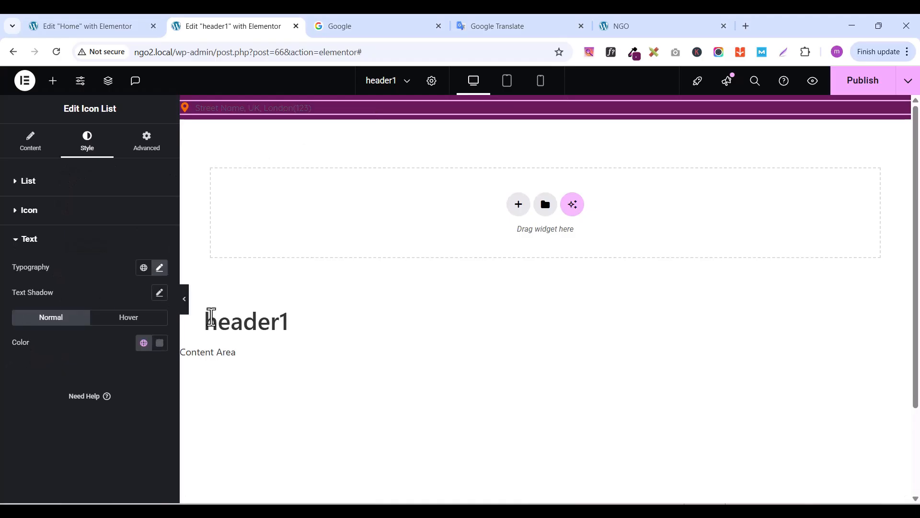
pyautogui.click(159, 343)
pyautogui.moveTo(107, 243); pyautogui.dragTo(60, 152)
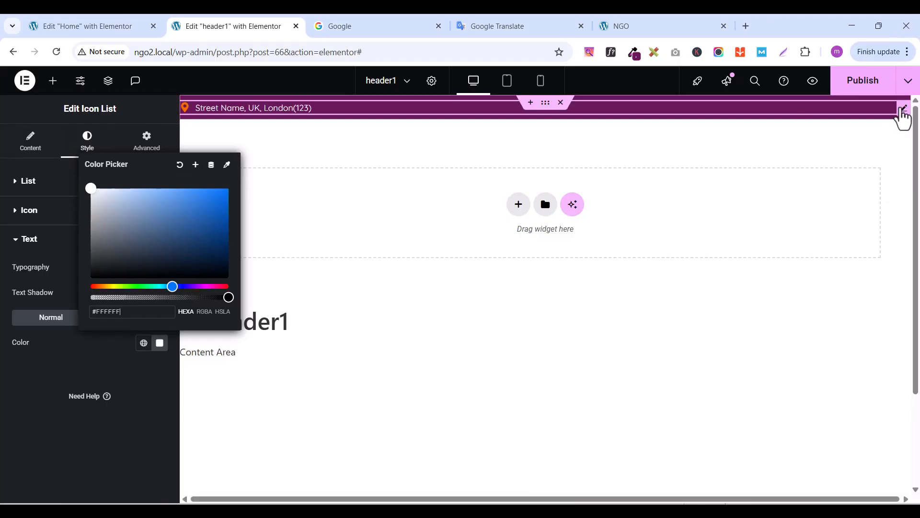
pyautogui.click(30, 400)
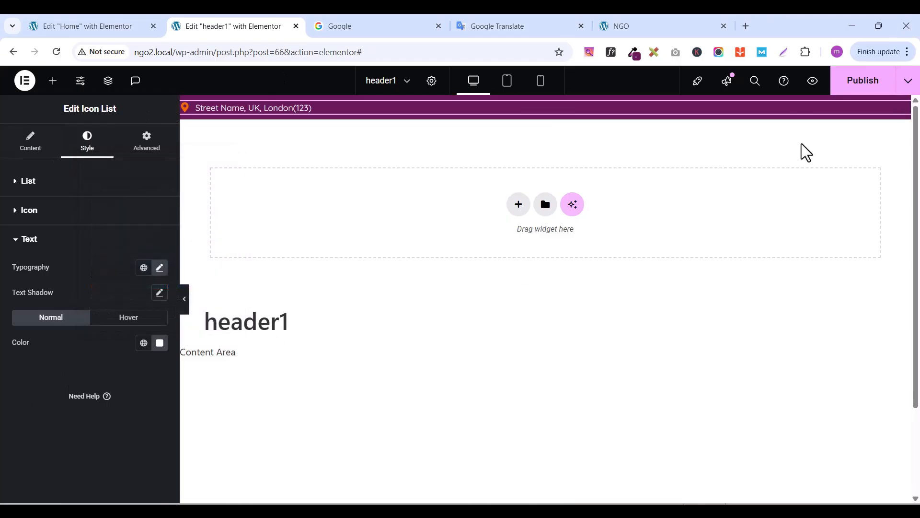
# Duplicate the address icon list and replace the copy's text with the phone number from the NGO reference site's top bar
pyautogui.rightClick(902, 113)
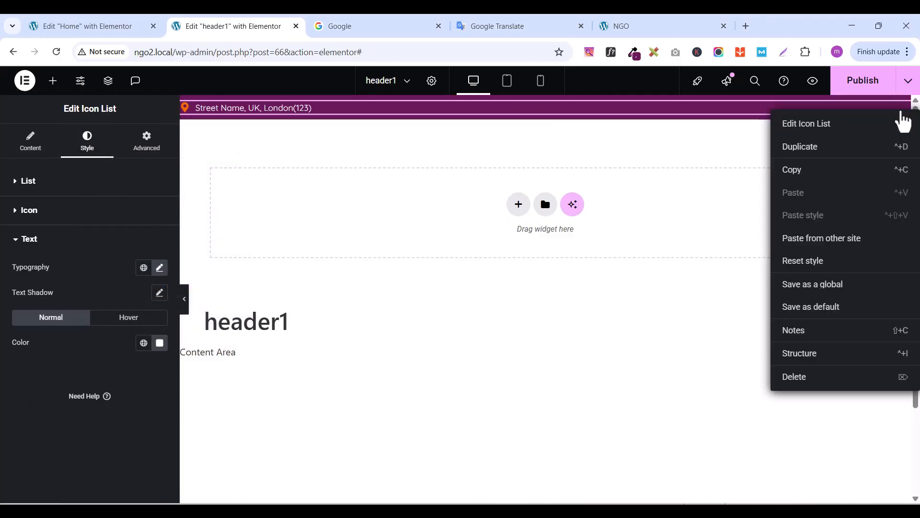
pyautogui.click(815, 147)
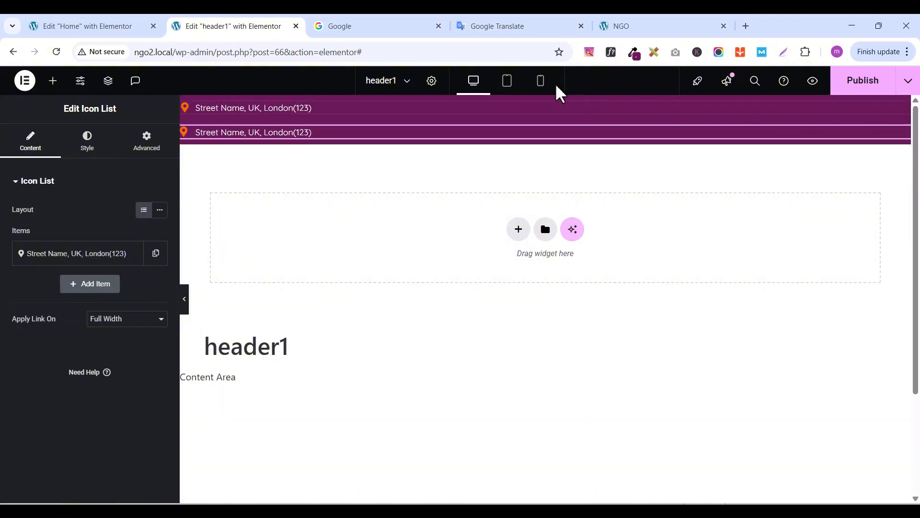
pyautogui.click(653, 19)
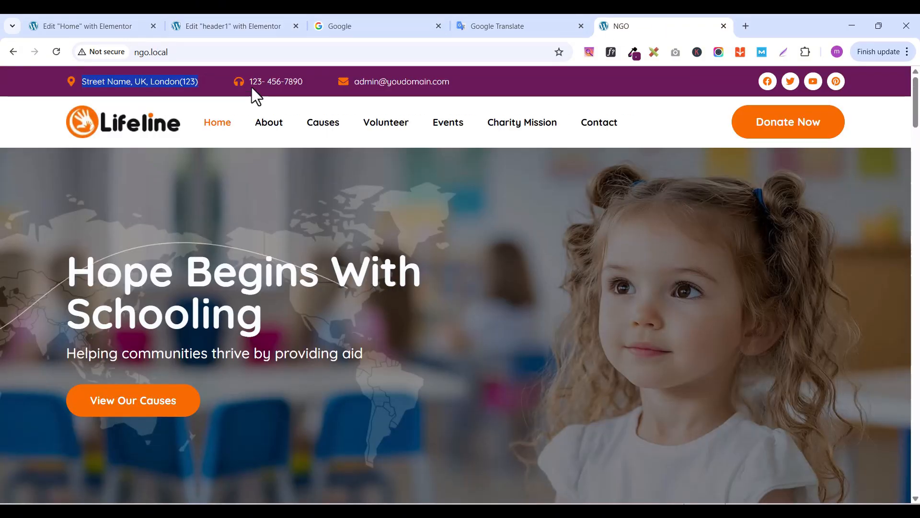
pyautogui.moveTo(304, 80); pyautogui.dragTo(252, 81)
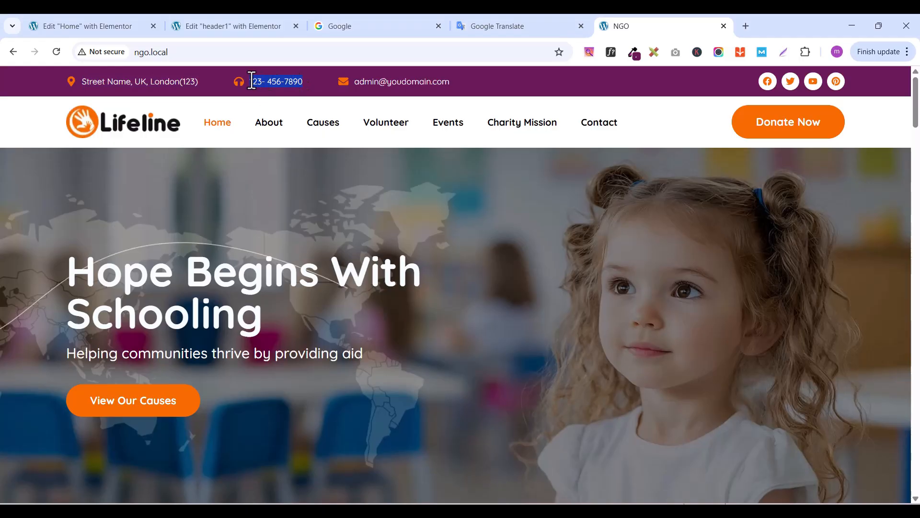
pyautogui.rightClick(252, 82)
pyautogui.click(289, 95)
pyautogui.click(245, 30)
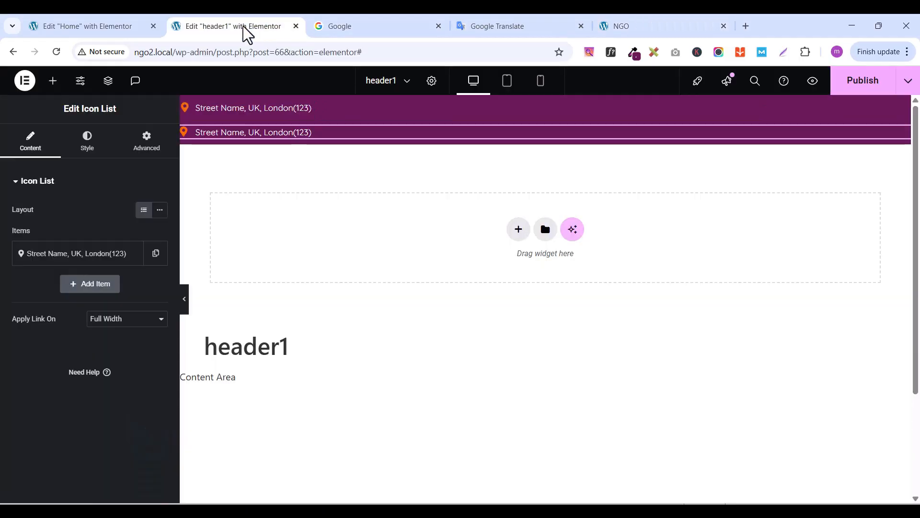
pyautogui.click(60, 254)
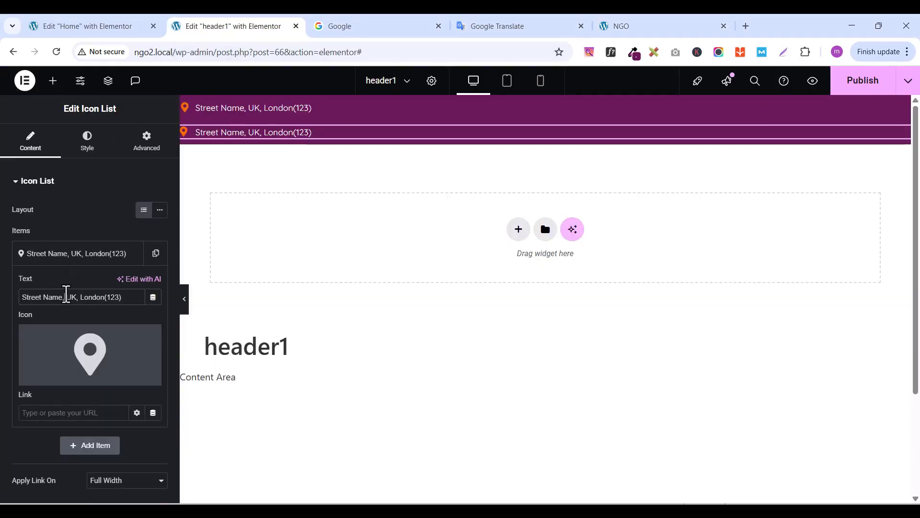
pyautogui.tripleClick(66, 296)
pyautogui.hotkey('ctrl', 'v')
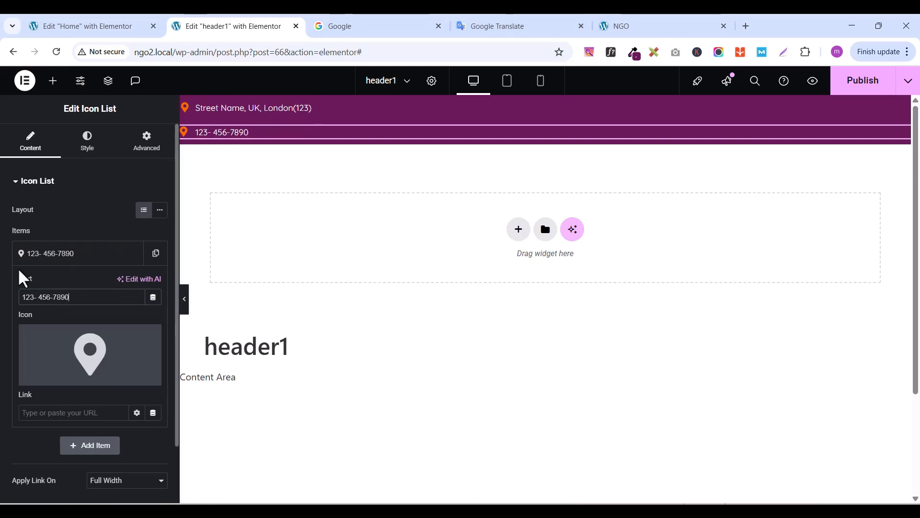
# Search the icon library for "head" and give the phone item the headphones icon
pyautogui.click(38, 375)
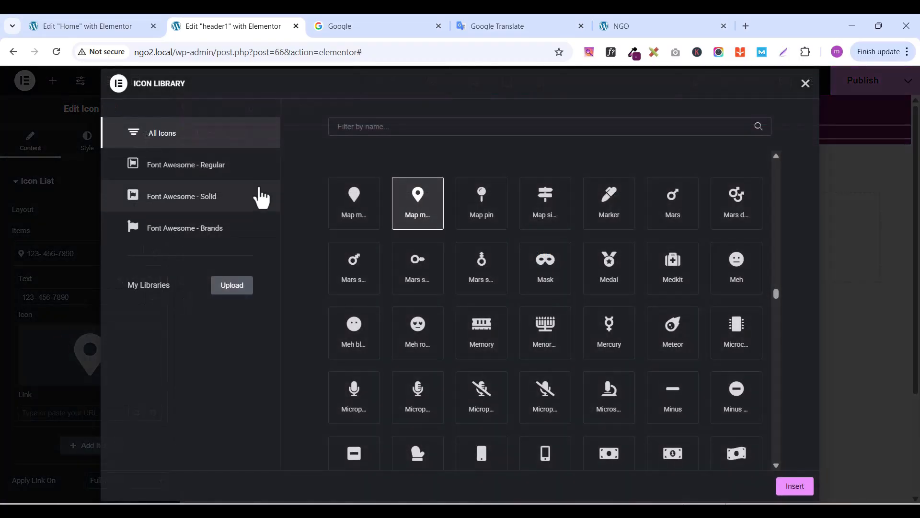
pyautogui.write('head')
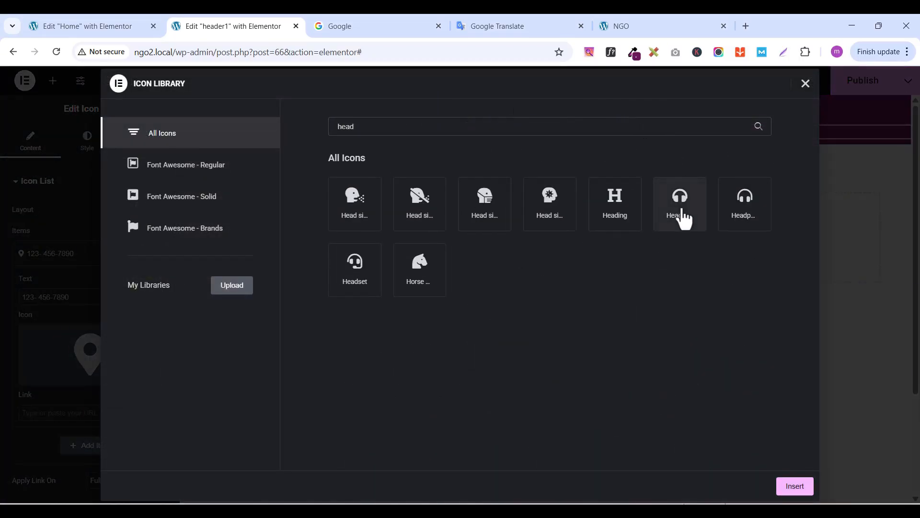
pyautogui.click(681, 205)
pyautogui.click(794, 485)
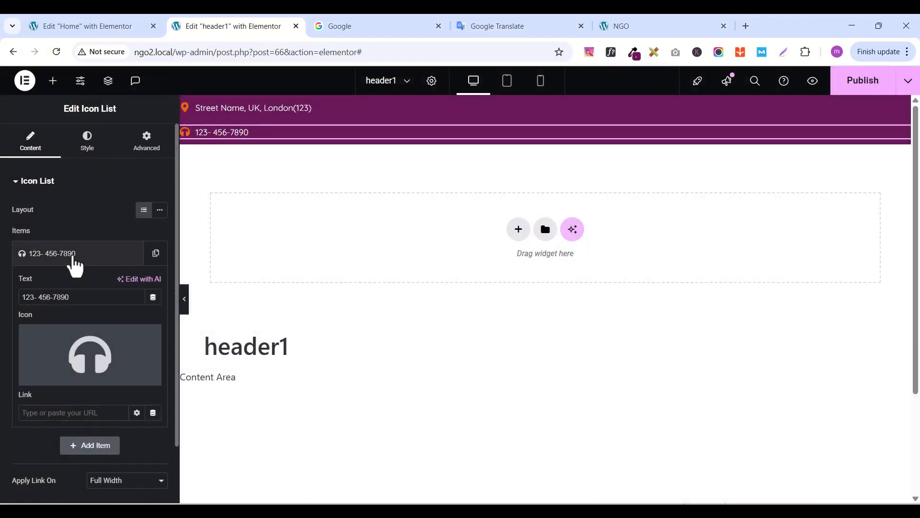
pyautogui.click(75, 259)
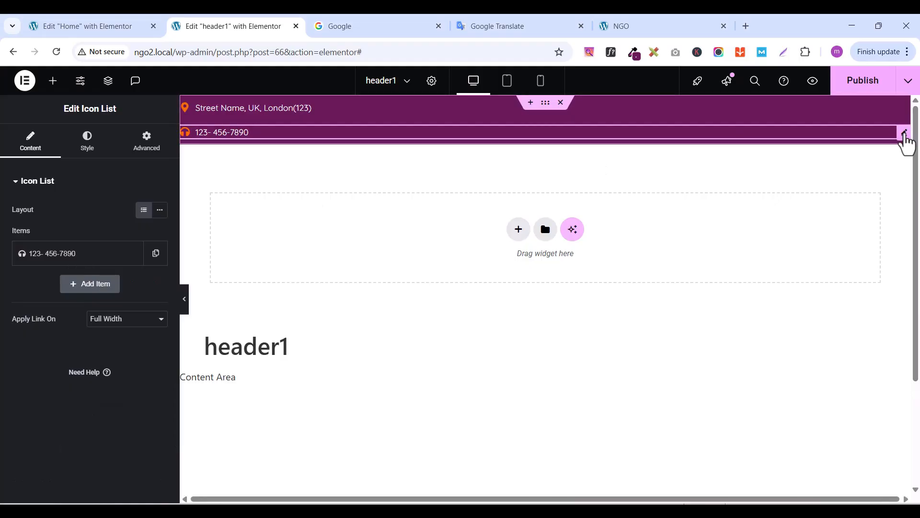
# Duplicate the phone icon list and replace the copy's text with the e-mail address from the NGO reference site's top bar
pyautogui.rightClick(906, 137)
pyautogui.click(815, 170)
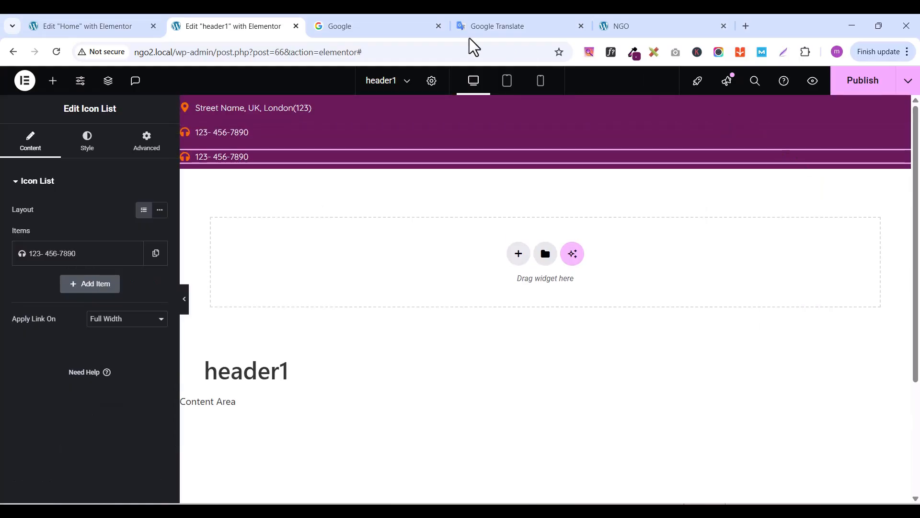
pyautogui.click(625, 24)
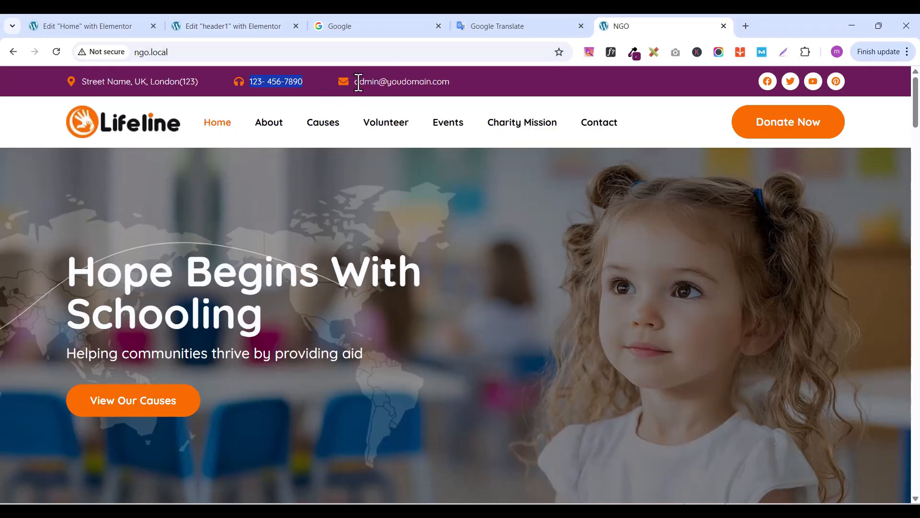
pyautogui.moveTo(357, 82); pyautogui.dragTo(432, 82)
pyautogui.rightClick(449, 80)
pyautogui.click(470, 93)
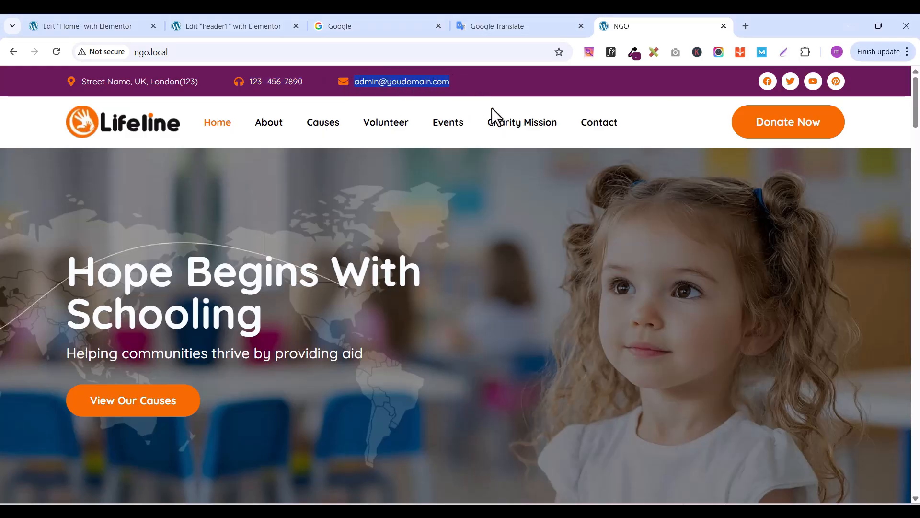
pyautogui.click(209, 27)
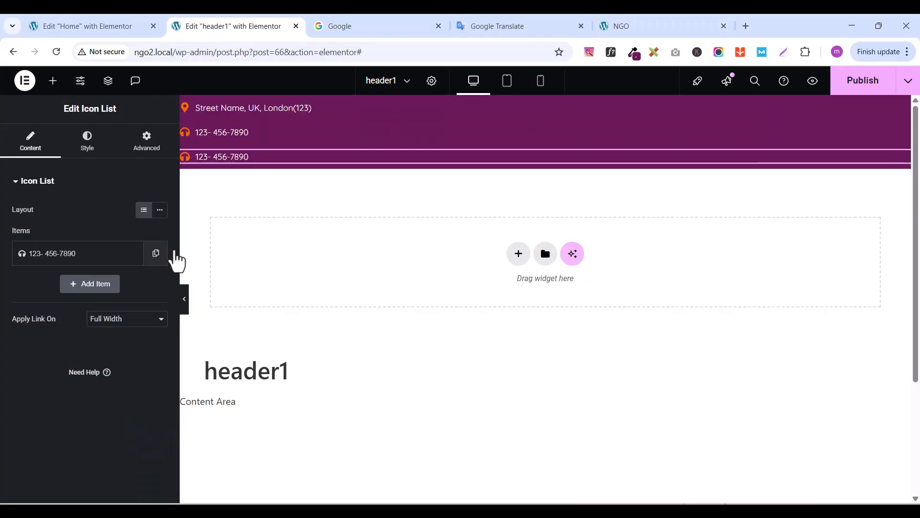
pyautogui.click(88, 254)
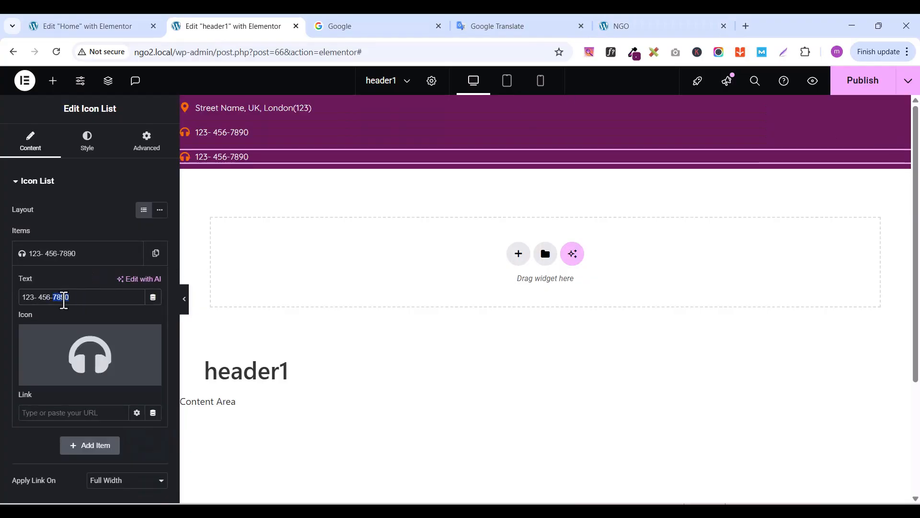
pyautogui.hotkey('ctrl', 'v')
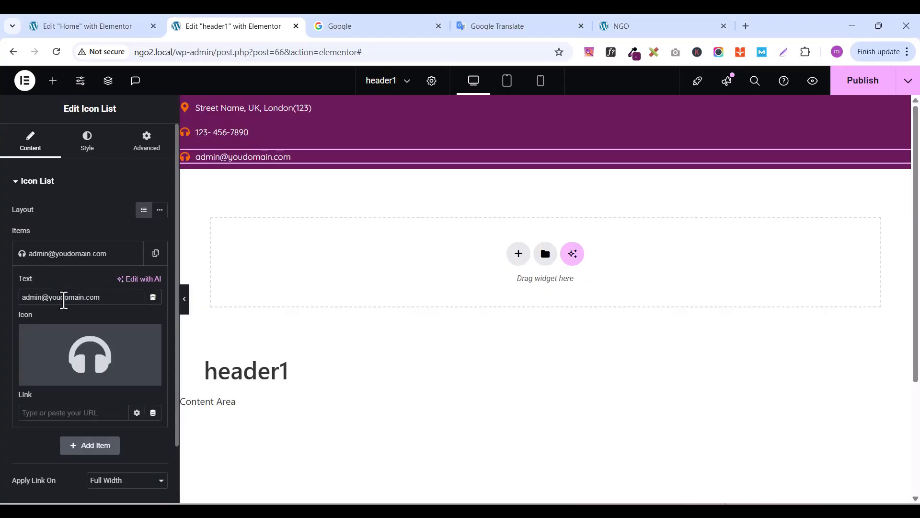
# Search the icon library for "env" and give the e-mail item the solid envelope icon
pyautogui.click(67, 256)
pyautogui.click(68, 258)
pyautogui.click(50, 379)
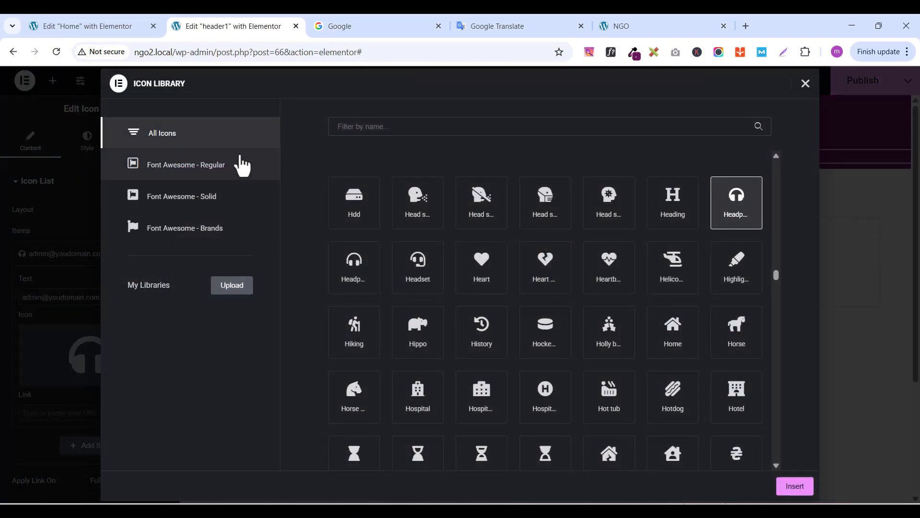
pyautogui.click(361, 130)
pyautogui.write('en')
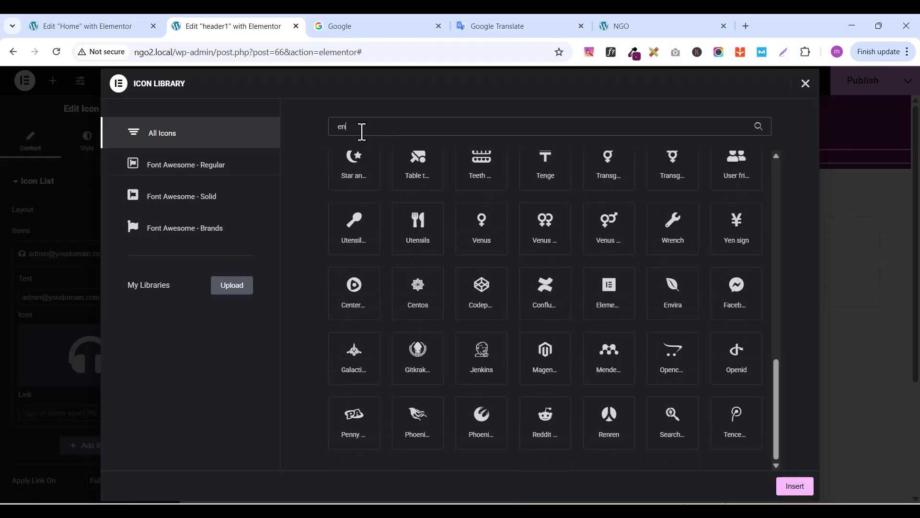
pyautogui.write('v')
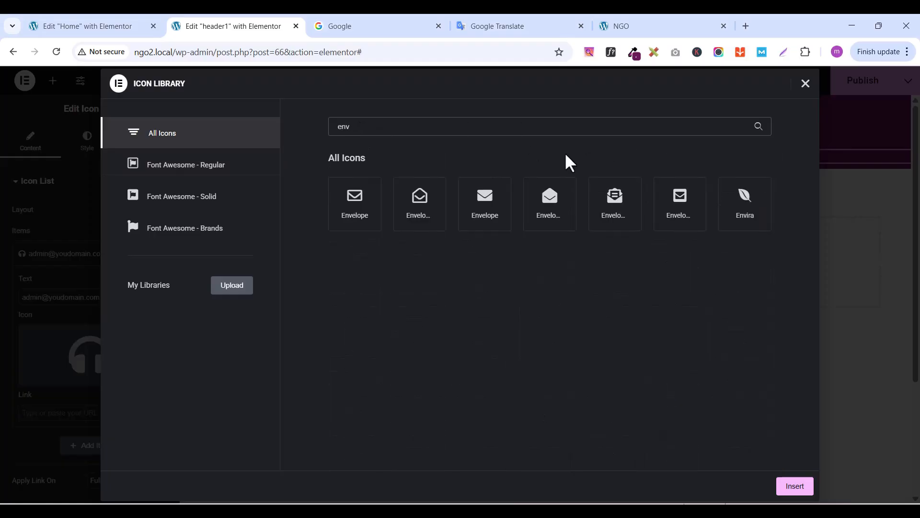
pyautogui.click(488, 204)
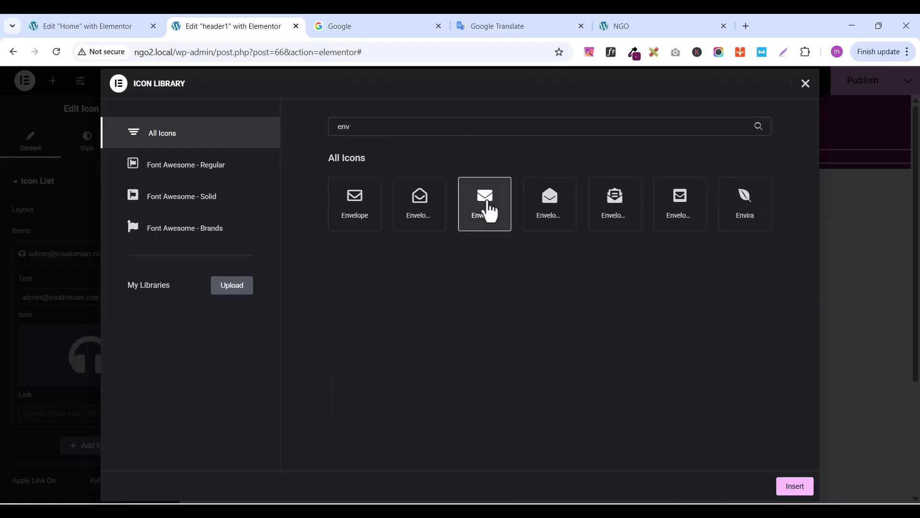
pyautogui.click(794, 487)
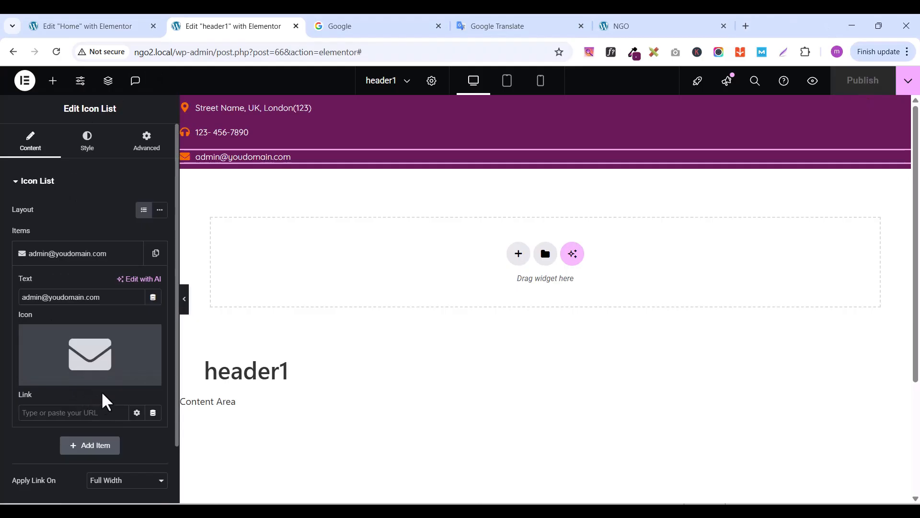
# Search the widgets for "socia" and add a Social Icons widget below the e-mail icon list in the purple container
pyautogui.click(52, 81)
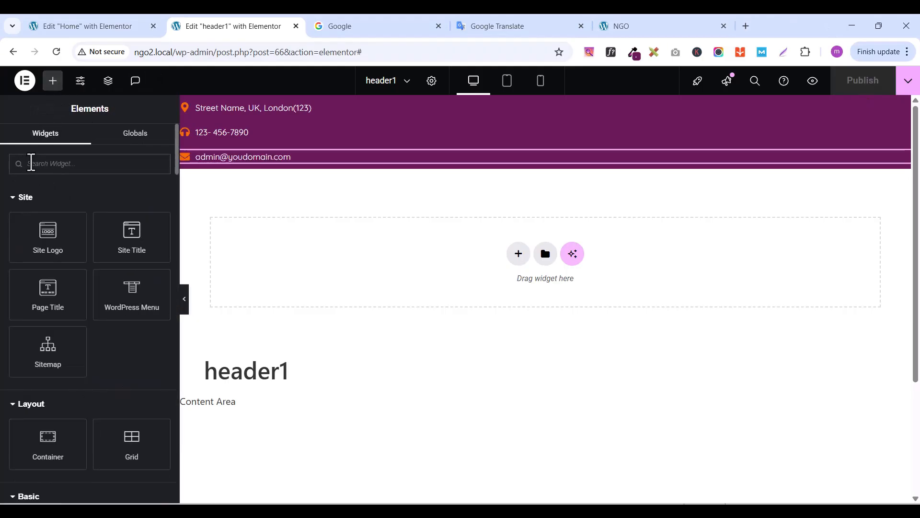
pyautogui.write('socia')
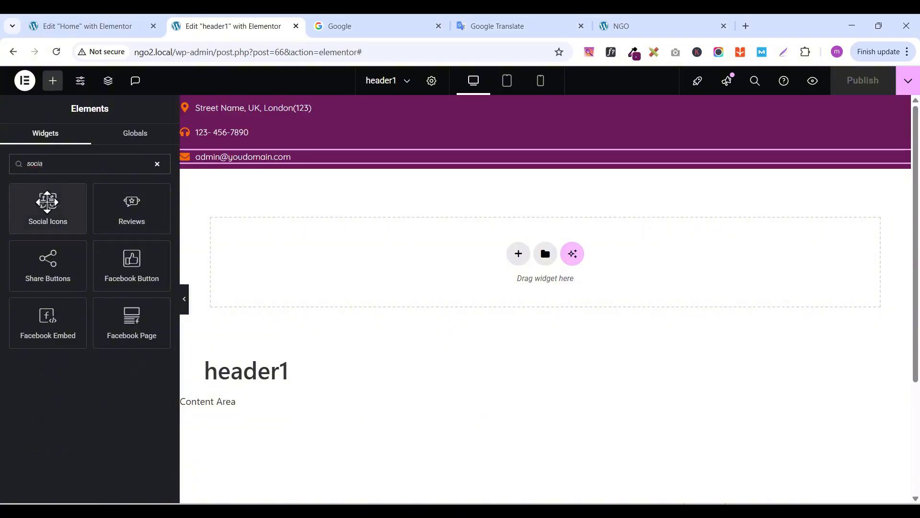
pyautogui.moveTo(47, 202); pyautogui.dragTo(288, 164)
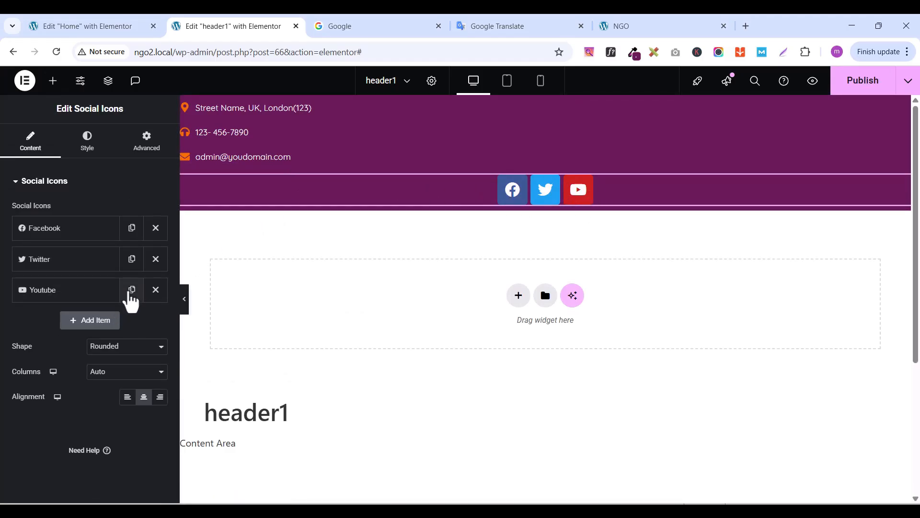
# Add a fourth item to the social icons and give it the Pinterest icon, searching the library for "pin"
pyautogui.click(64, 322)
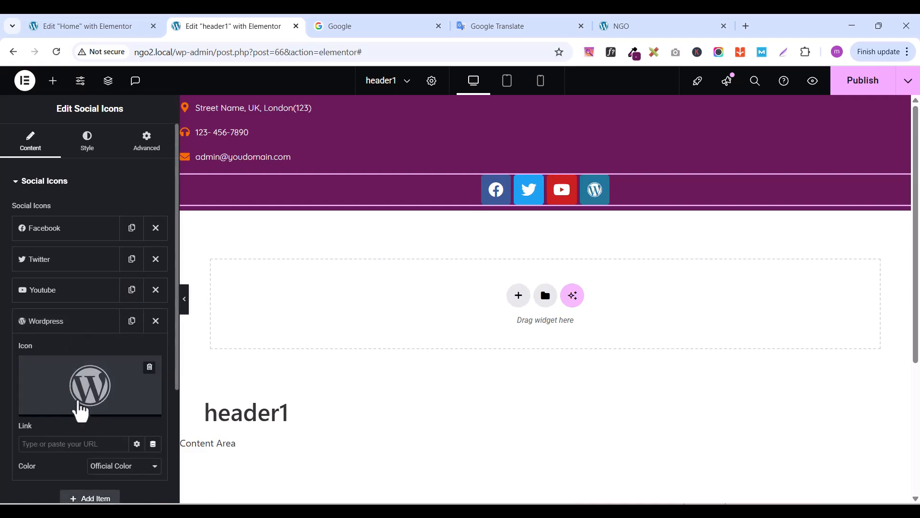
pyautogui.click(46, 415)
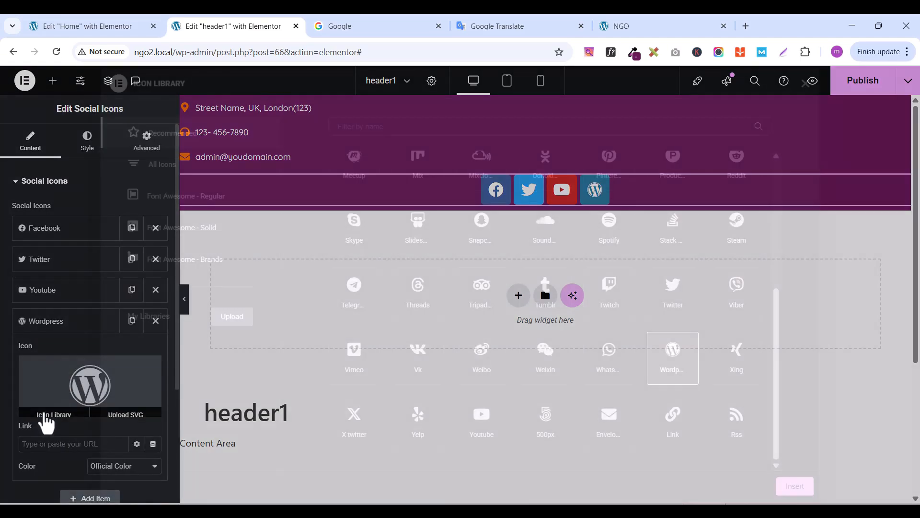
pyautogui.click(383, 127)
pyautogui.write('pin')
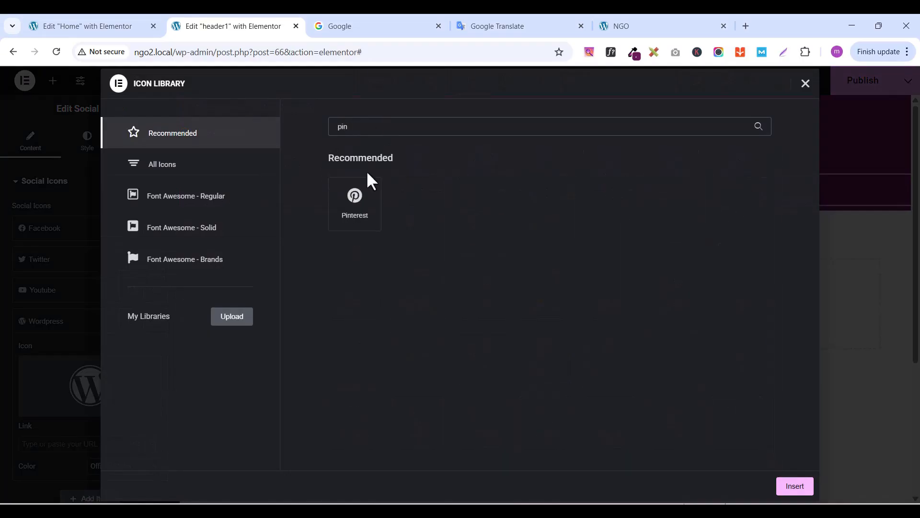
pyautogui.click(372, 201)
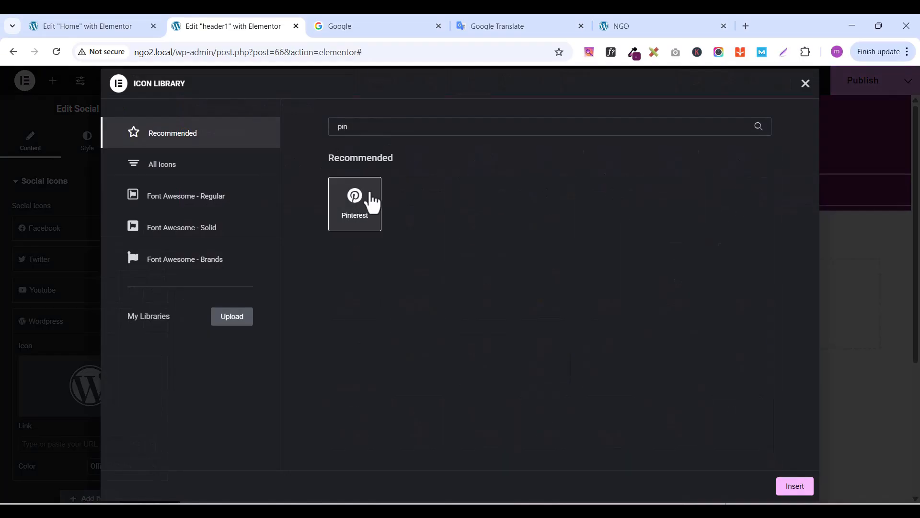
pyautogui.click(796, 487)
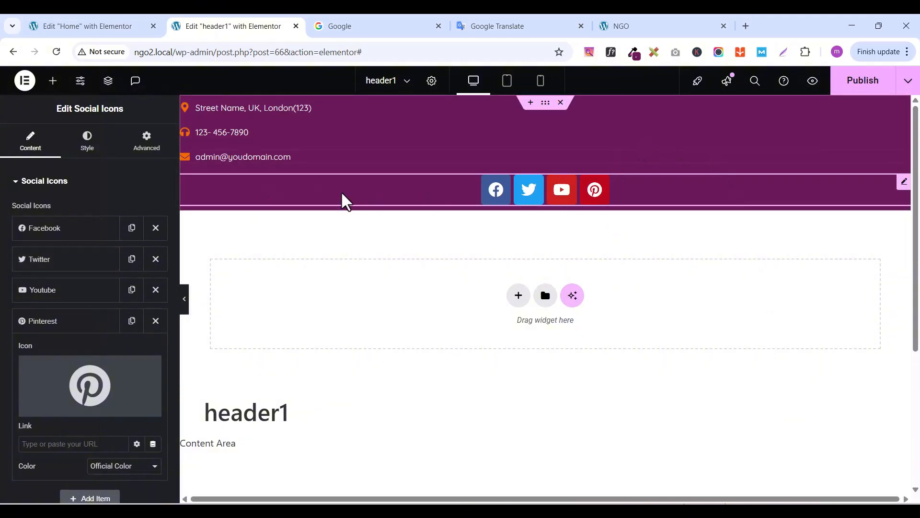
# Align the social icons to the left and set their shape to Circle
pyautogui.scroll(-1, 104, 383)
pyautogui.scroll(-2, 102, 382)
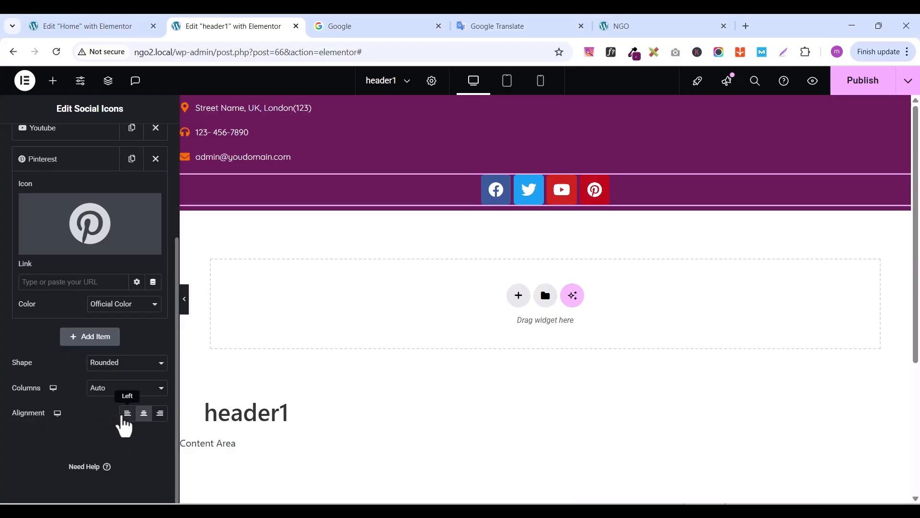
pyautogui.click(126, 415)
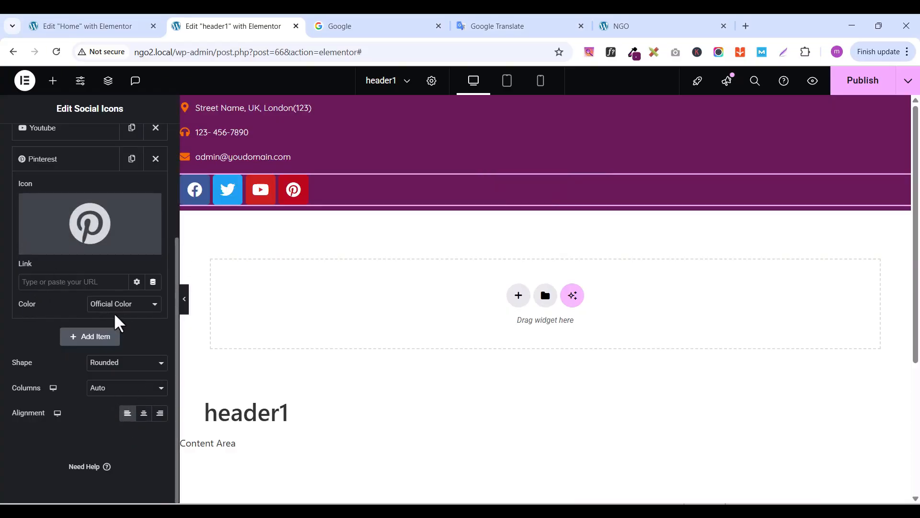
pyautogui.scroll(2, 106, 311)
pyautogui.scroll(-2, 87, 297)
pyautogui.click(110, 364)
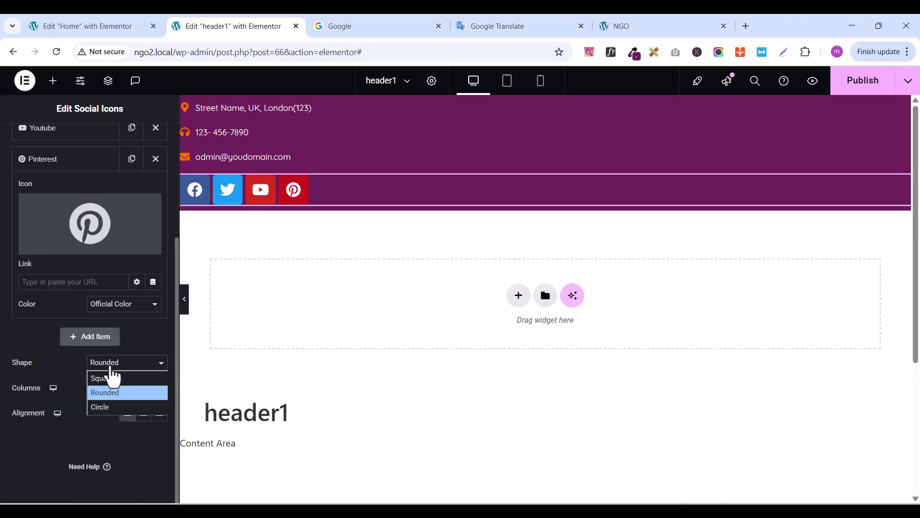
pyautogui.click(112, 408)
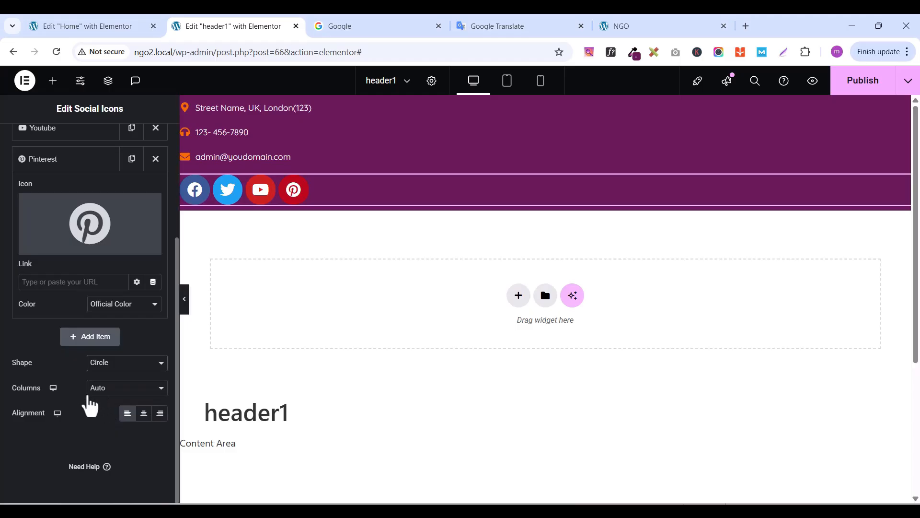
# Switch the social icons to a custom colour and set the primary colour to white (#FFFFFF)
pyautogui.scroll(3, 89, 406)
pyautogui.click(88, 140)
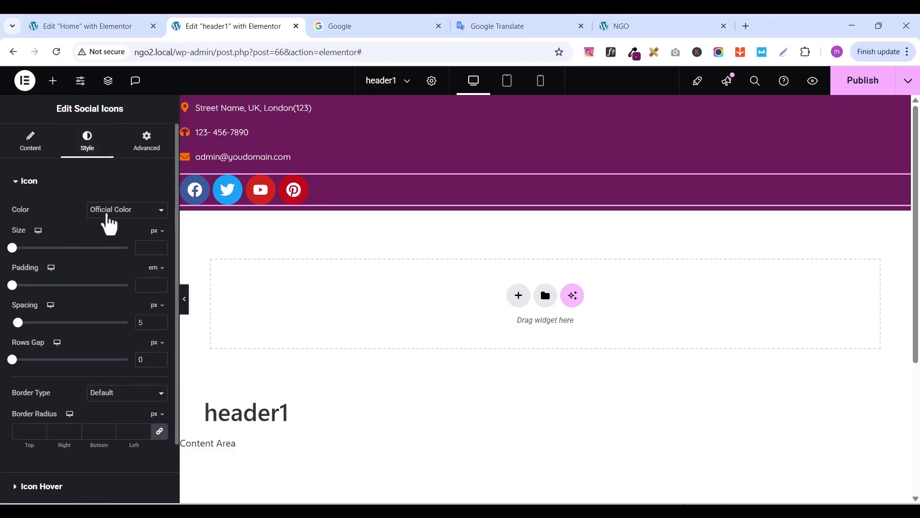
pyautogui.click(107, 215)
pyautogui.click(114, 241)
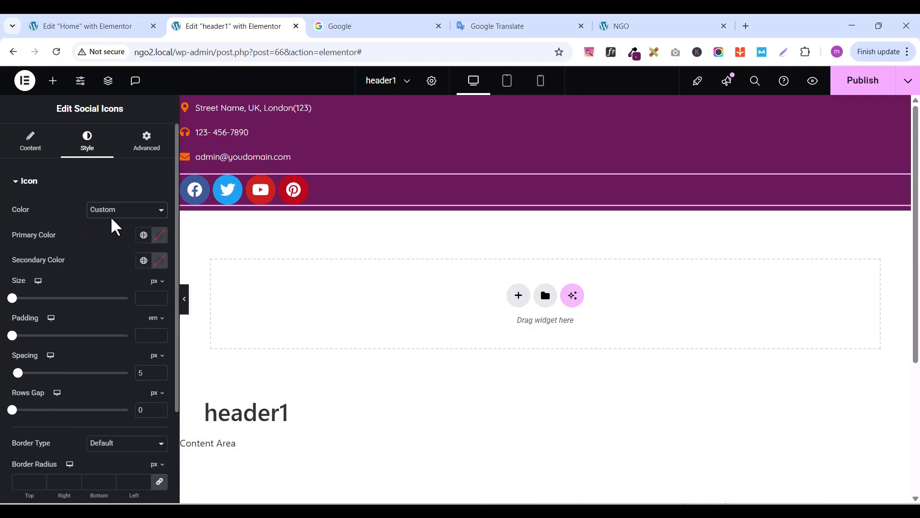
pyautogui.click(157, 235)
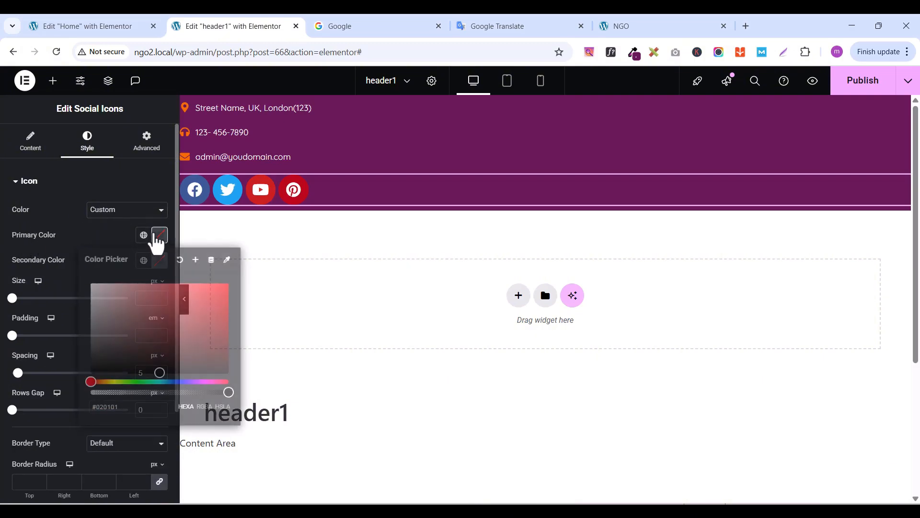
pyautogui.moveTo(158, 369); pyautogui.dragTo(79, 278)
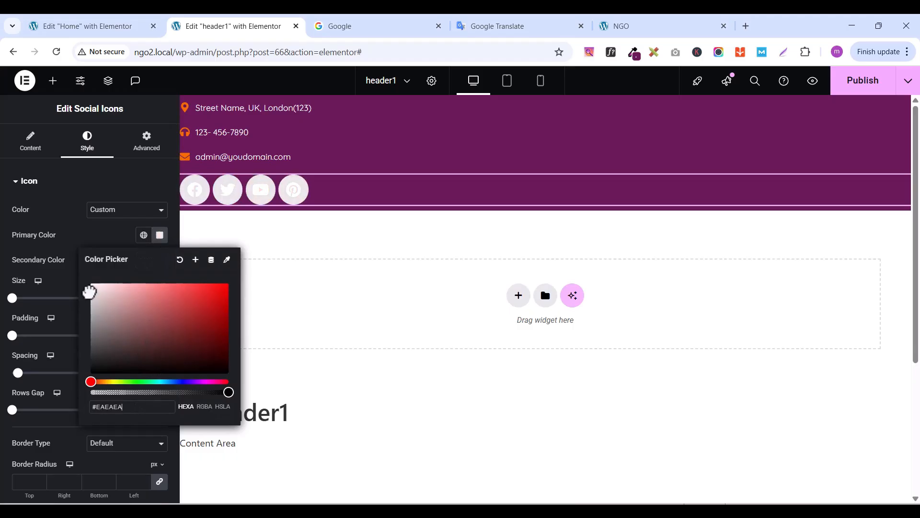
pyautogui.click(76, 194)
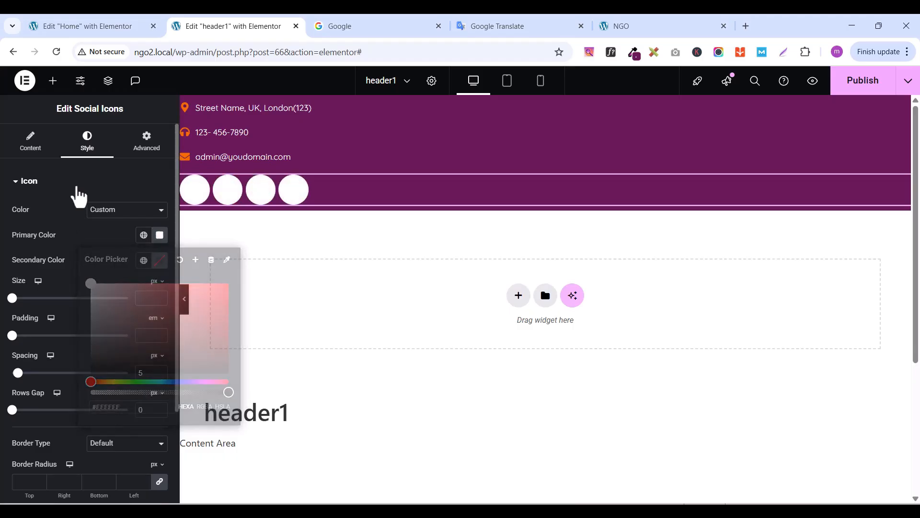
pyautogui.click(75, 194)
pyautogui.click(12, 189)
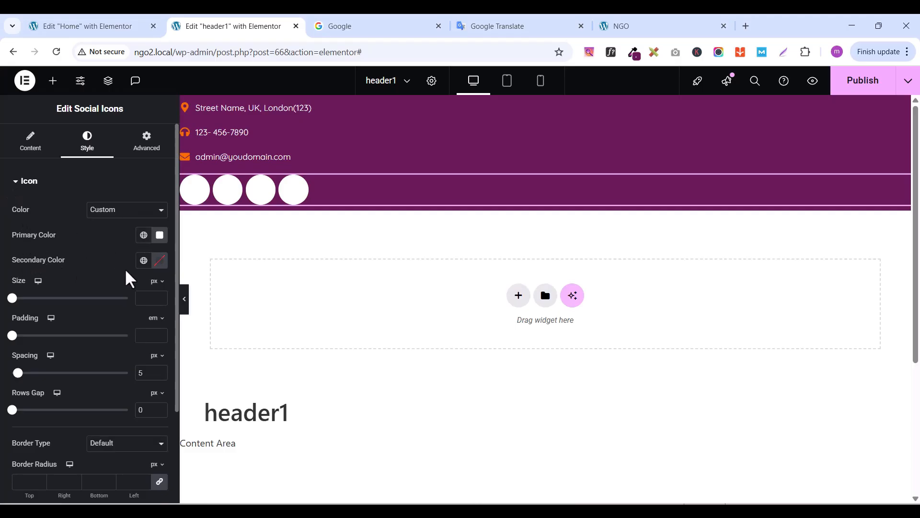
# Set the social icons' secondary colour to the global orange and their size to 15 px
pyautogui.click(144, 261)
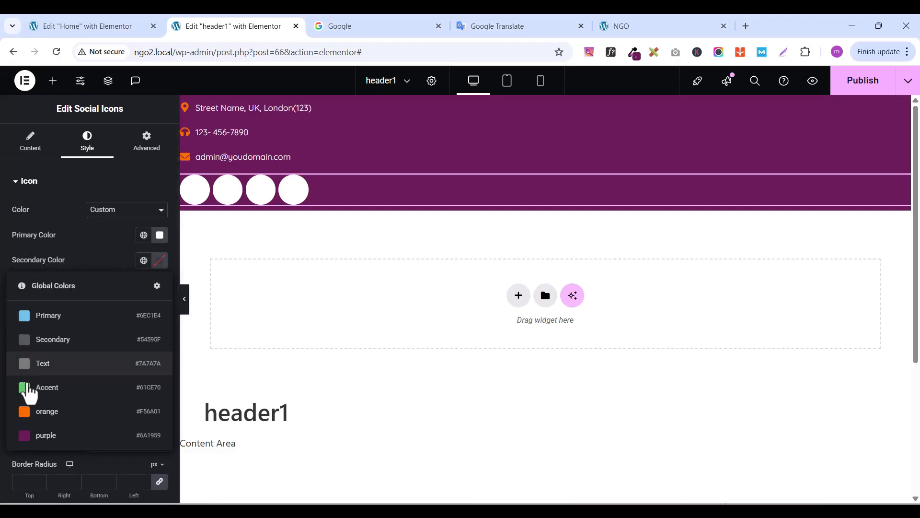
pyautogui.click(46, 412)
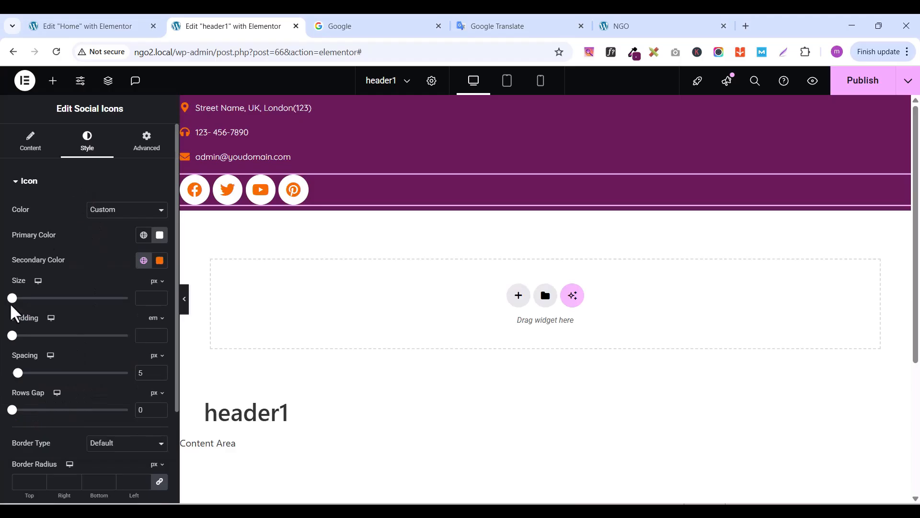
pyautogui.click(161, 301)
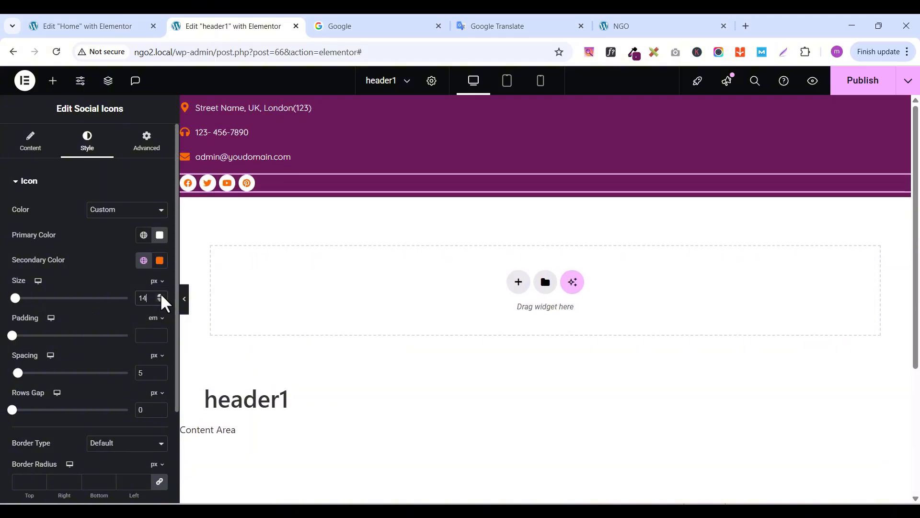
pyautogui.click(161, 296)
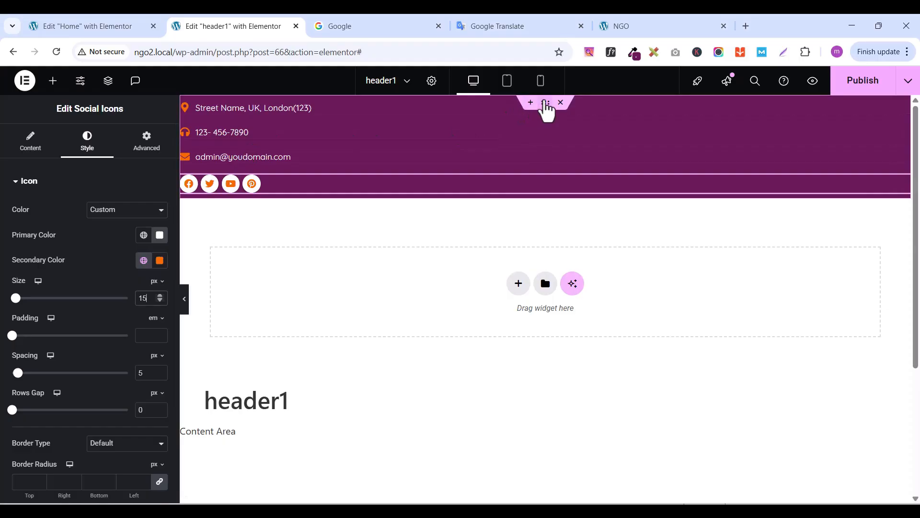
# Arrange the purple container's items in a horizontal row with column and row gaps of 60 px
pyautogui.click(546, 104)
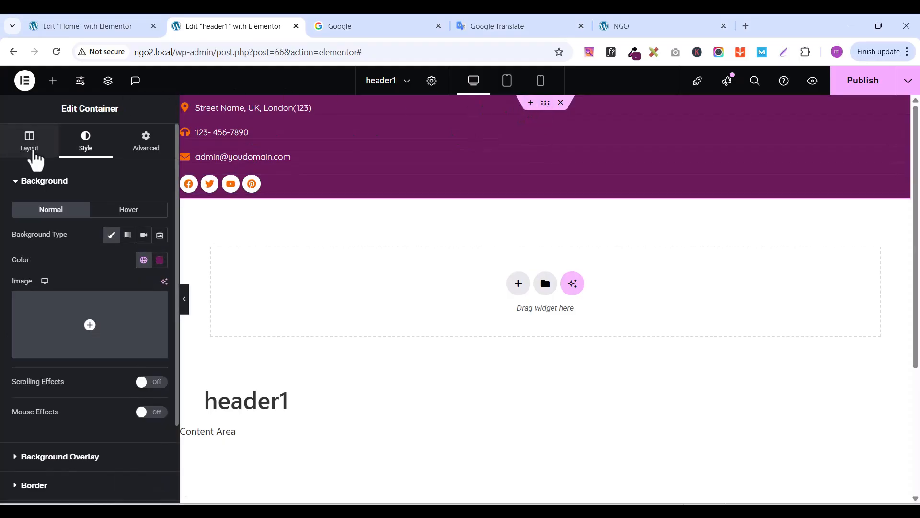
pyautogui.click(33, 150)
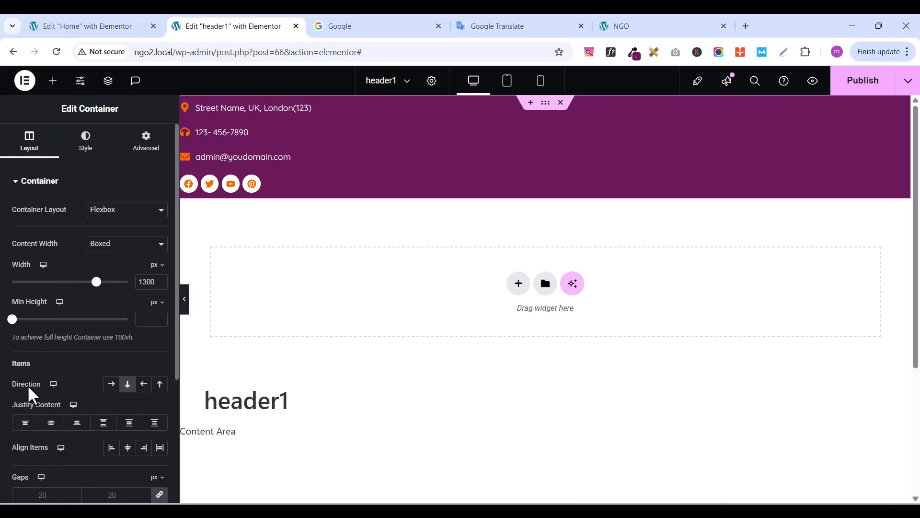
pyautogui.click(111, 384)
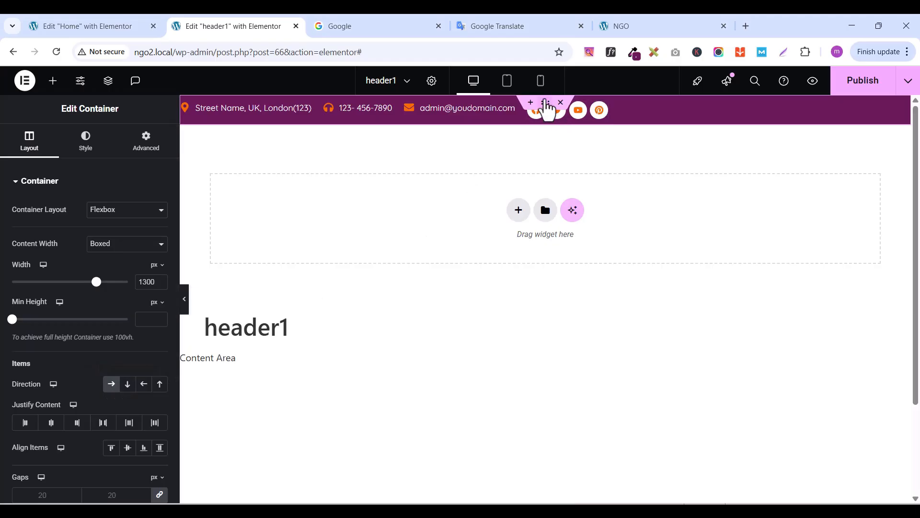
pyautogui.scroll(-1, 58, 451)
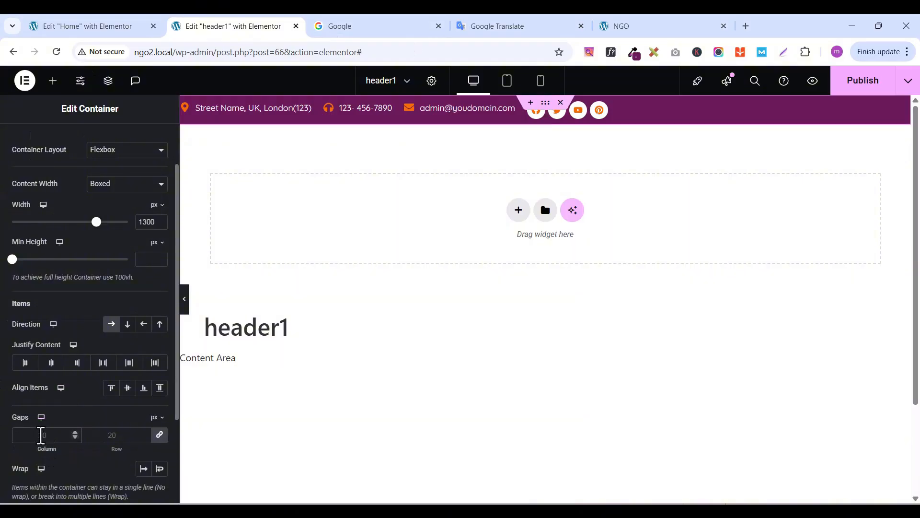
pyautogui.click(42, 436)
pyautogui.write('60')
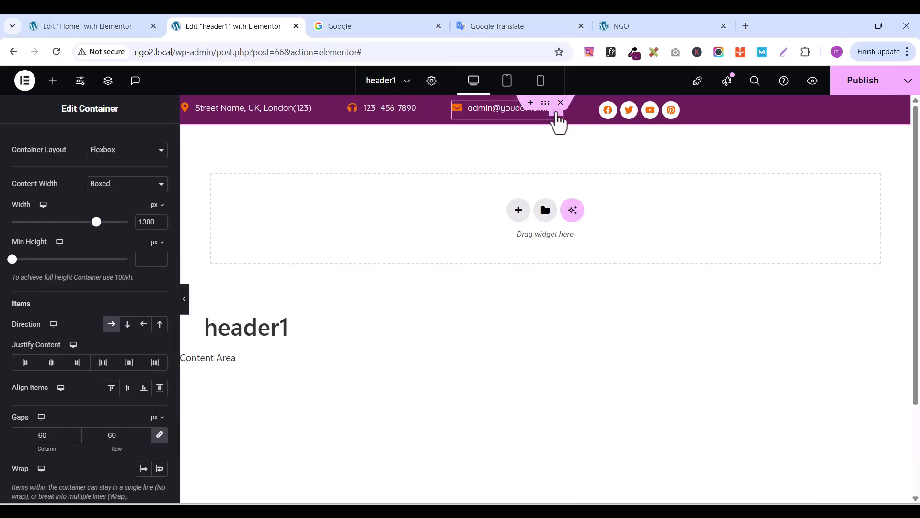
# Set the e-mail icon list's size to Grow so the social icons move to the far end of the bar
pyautogui.click(556, 114)
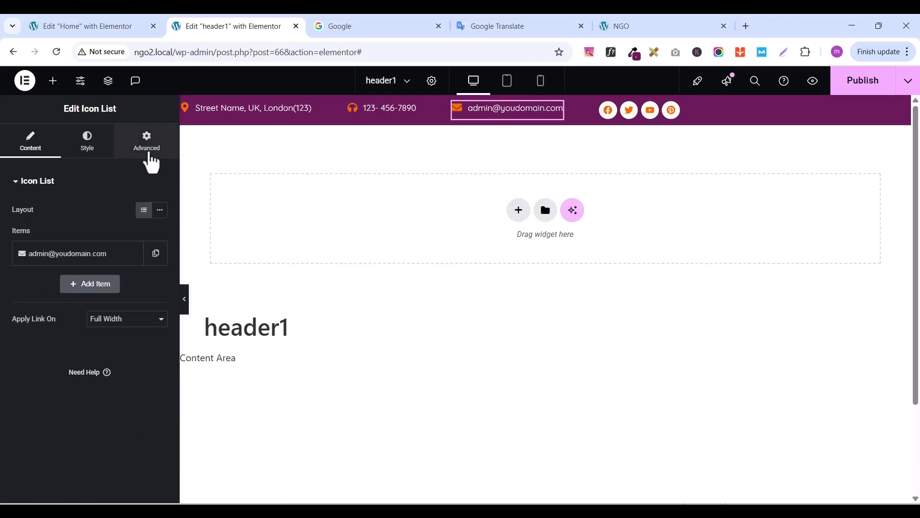
pyautogui.click(147, 144)
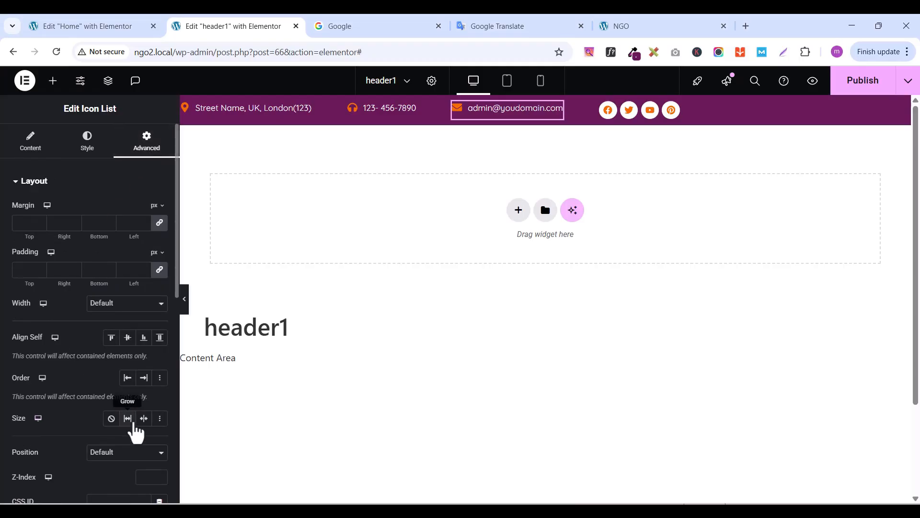
pyautogui.click(128, 419)
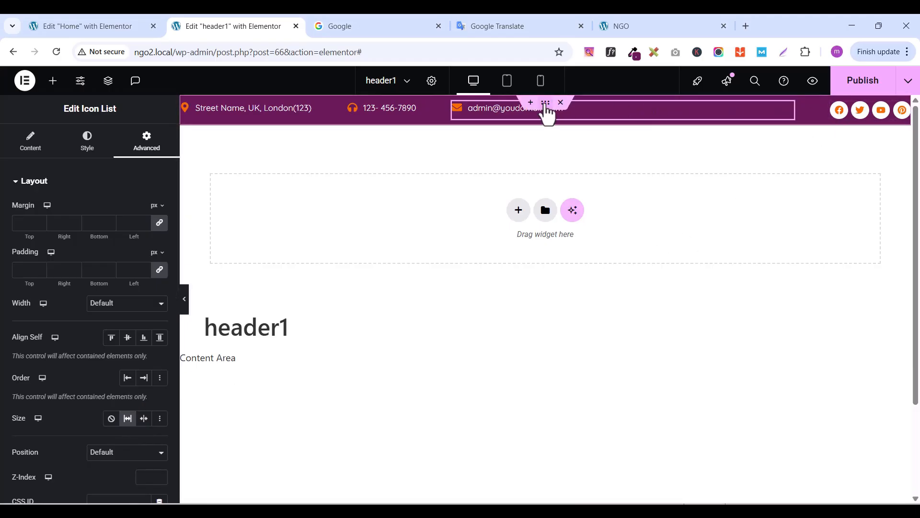
# Set the purple container's item alignment to Center so the contact details and social icons line up
pyautogui.click(546, 105)
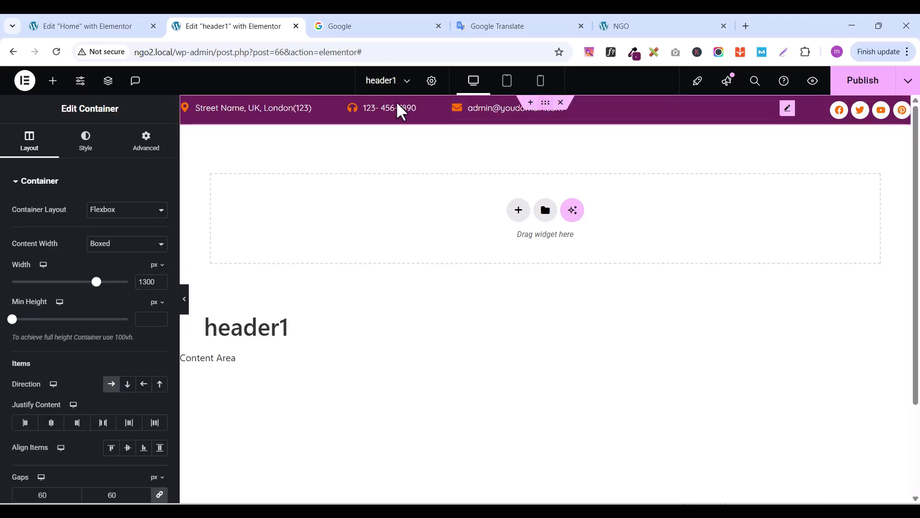
pyautogui.scroll(-1, 75, 419)
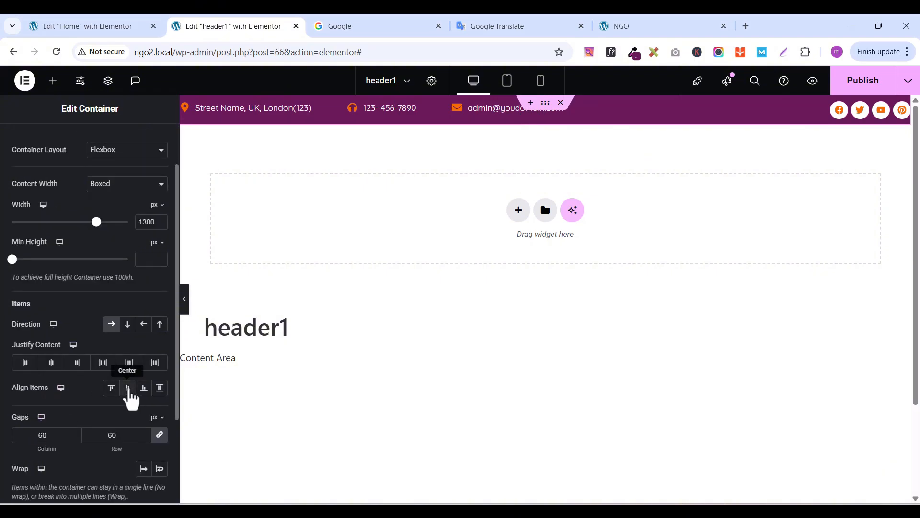
pyautogui.click(128, 393)
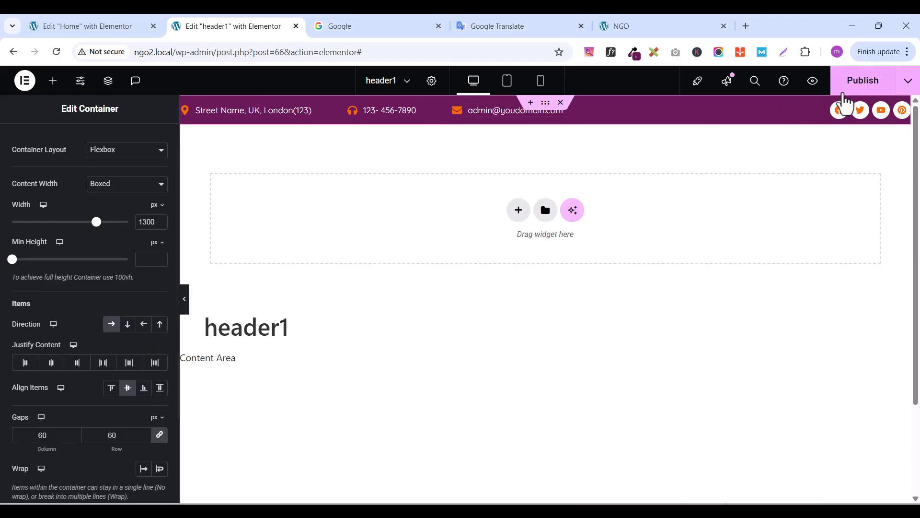
# Publish the header1 template and open its preview
pyautogui.click(856, 88)
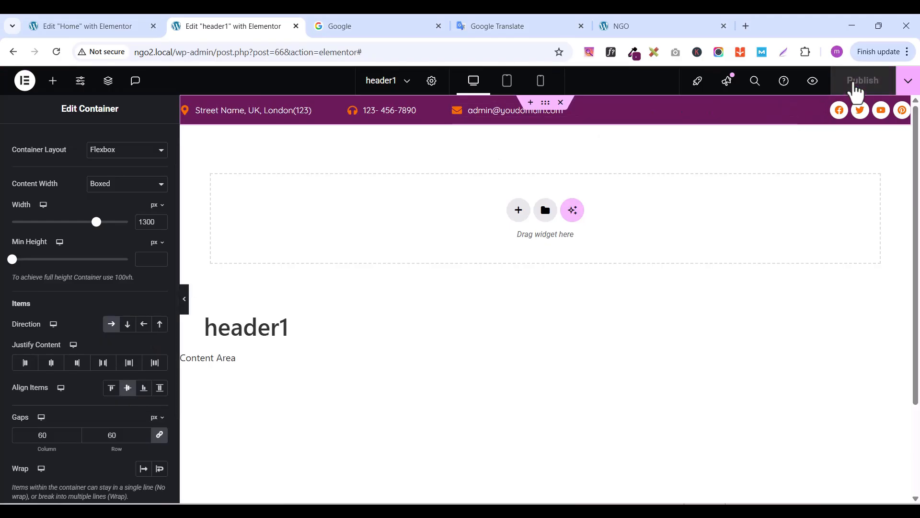
pyautogui.click(813, 81)
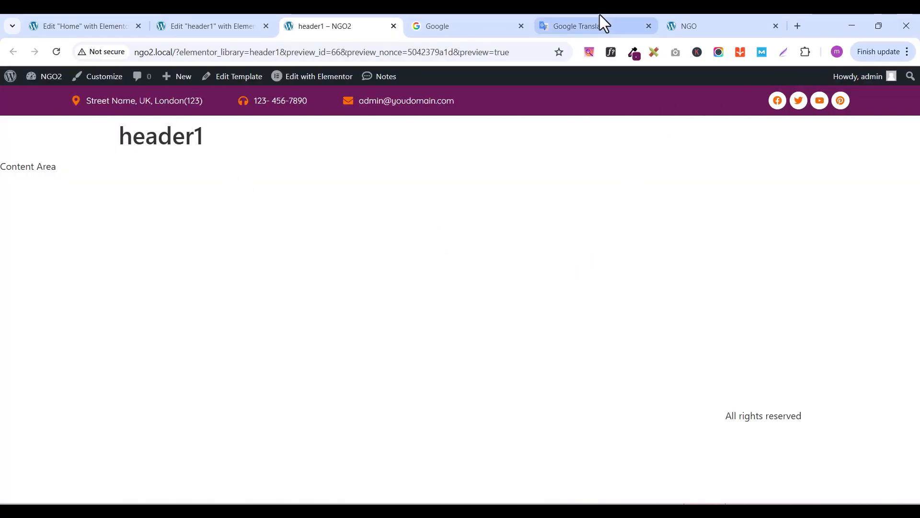
# Check the NGO reference site's header, then add a single-column, downward flexbox container below the purple top bar in the header1 template
pyautogui.click(698, 27)
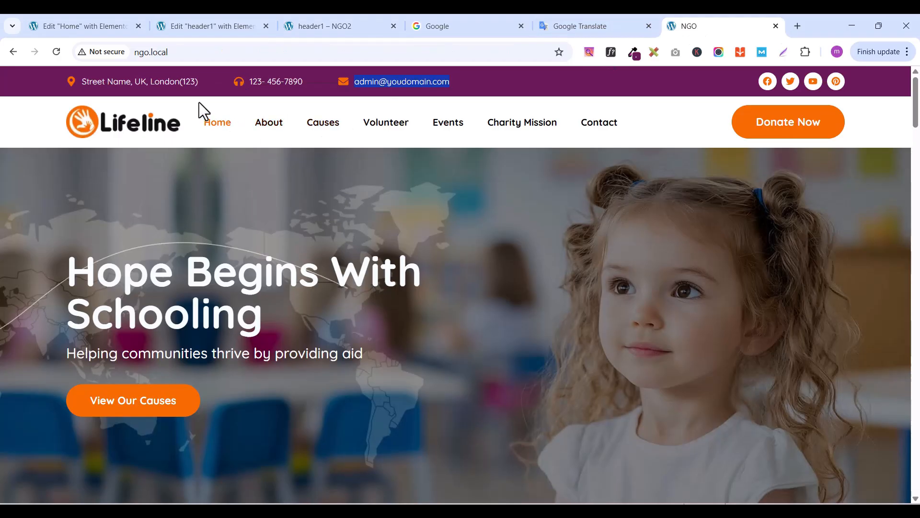
pyautogui.click(510, 89)
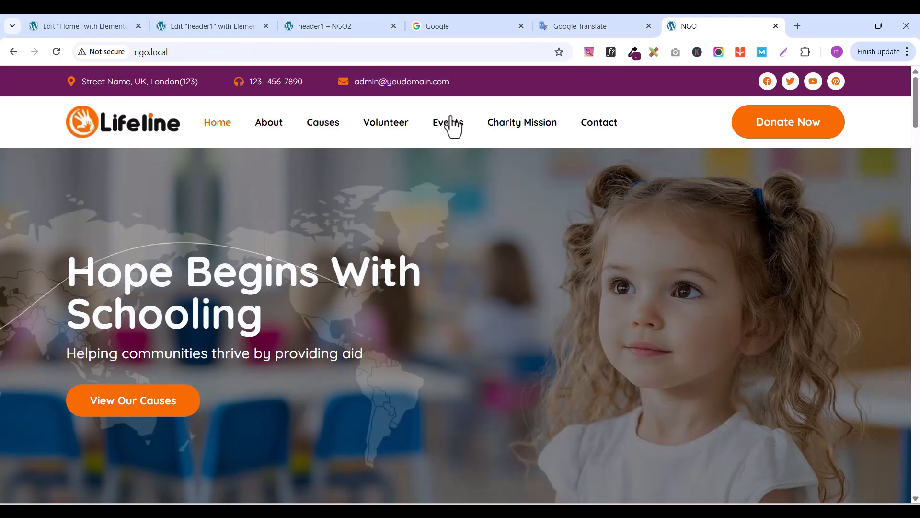
pyautogui.click(194, 30)
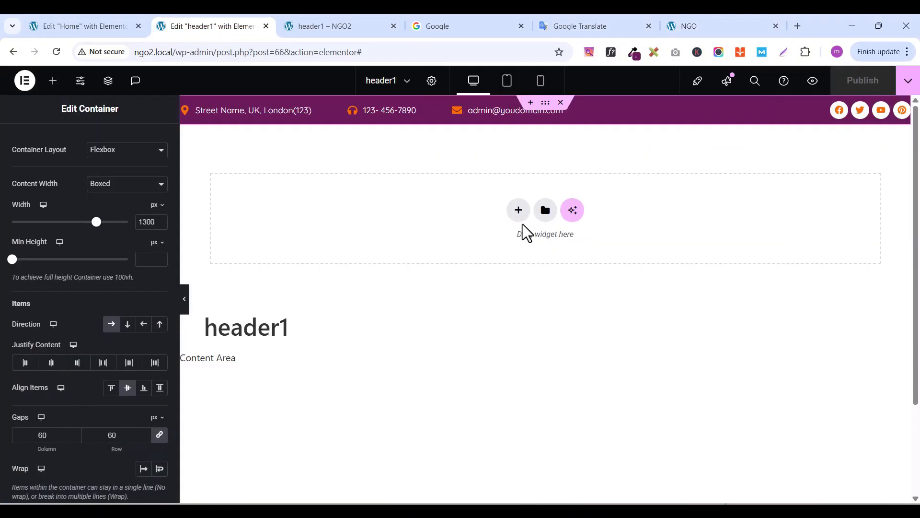
pyautogui.click(518, 211)
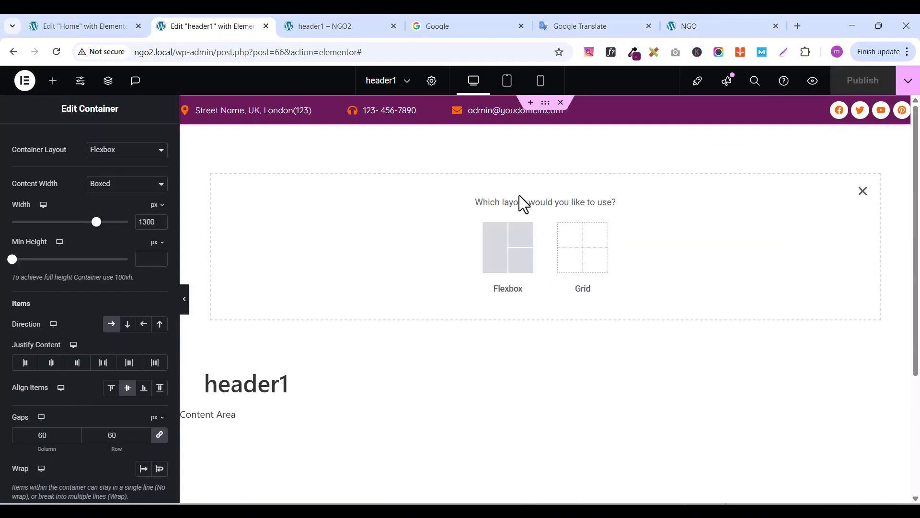
pyautogui.click(500, 256)
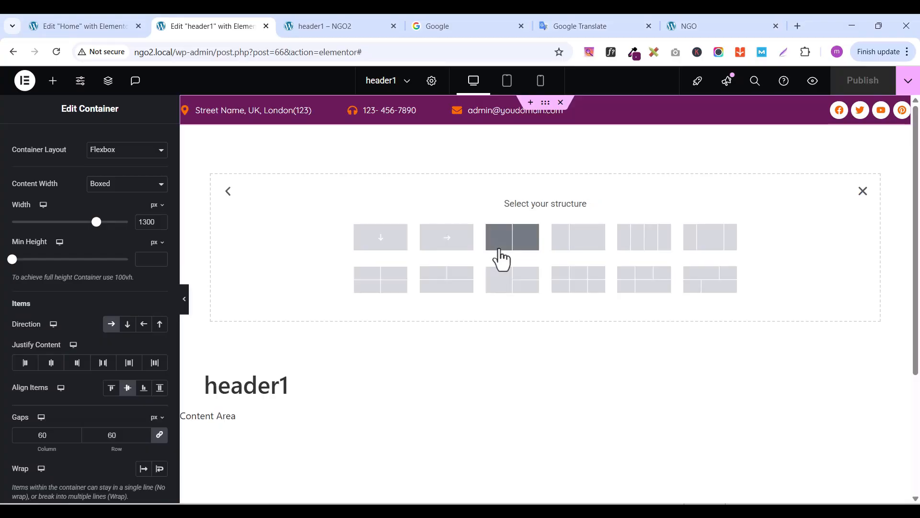
pyautogui.click(386, 243)
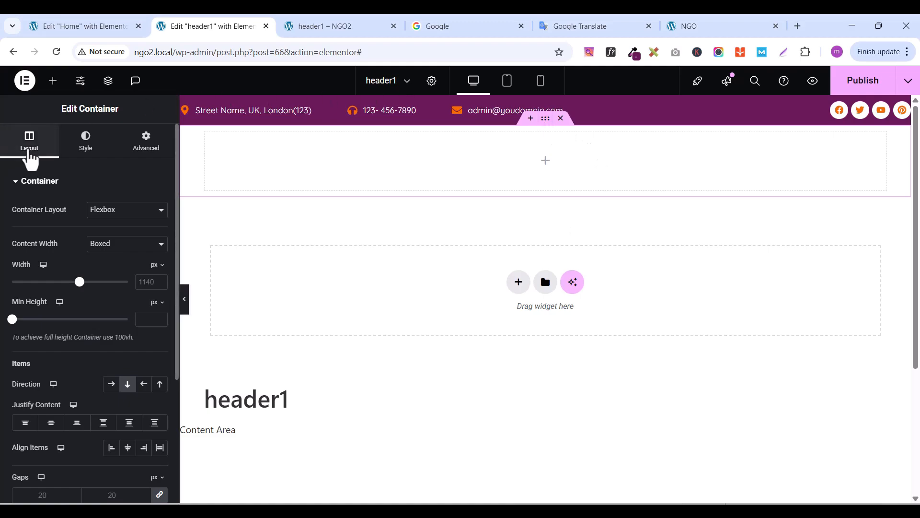
# Set the new container's width to 1300 px and its padding to 15 px top and bottom, 0 on the sides
pyautogui.click(148, 282)
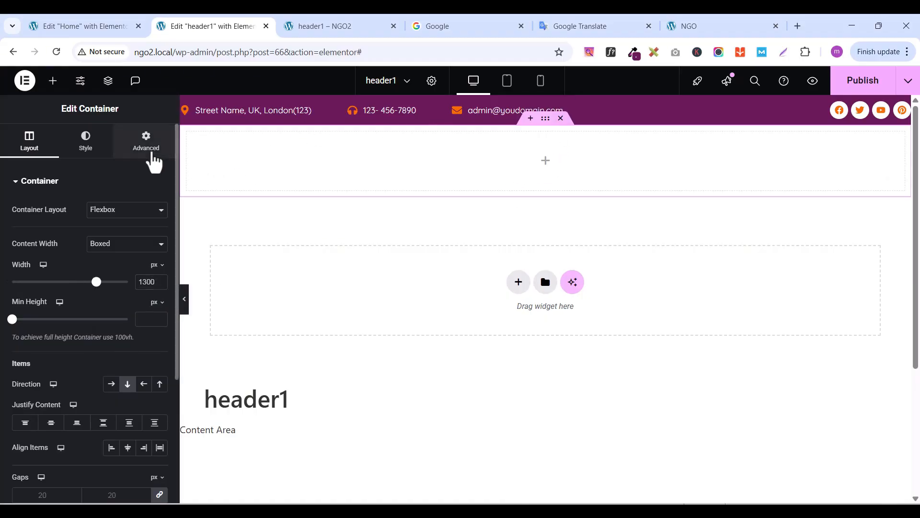
pyautogui.click(146, 141)
pyautogui.click(161, 270)
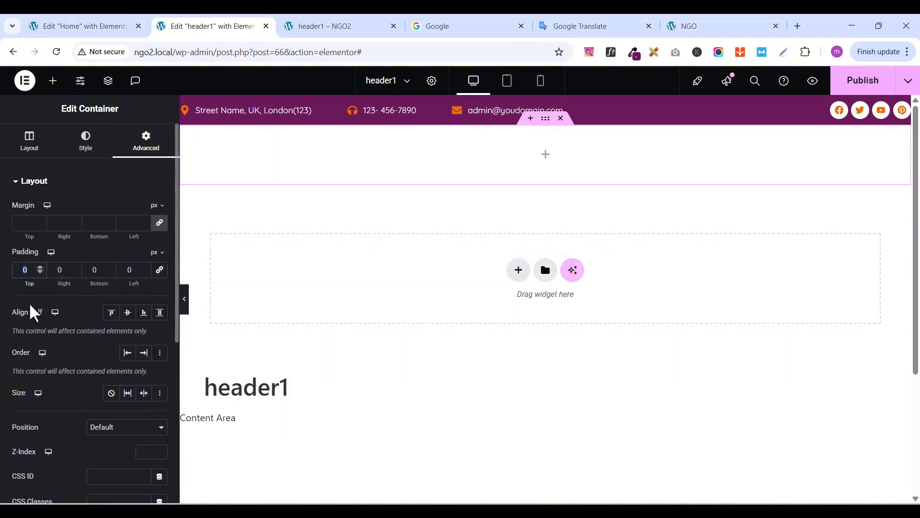
pyautogui.write('15')
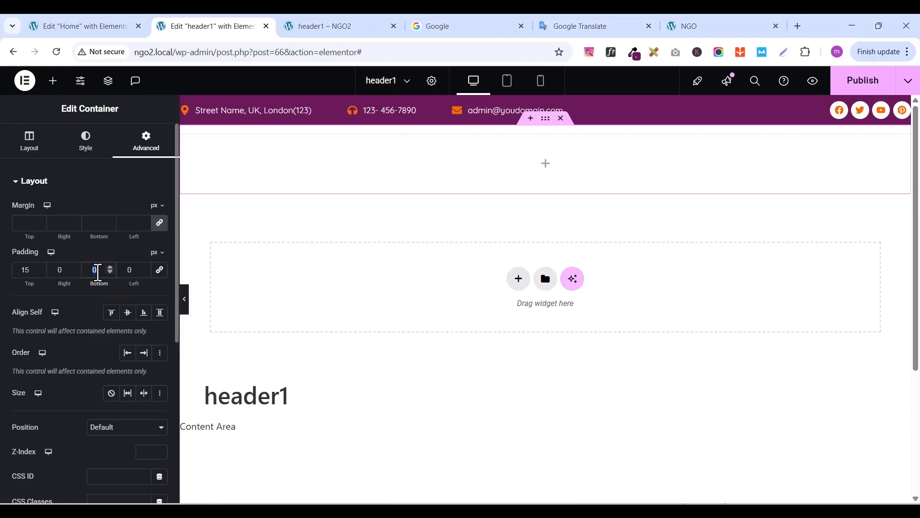
pyautogui.write('15')
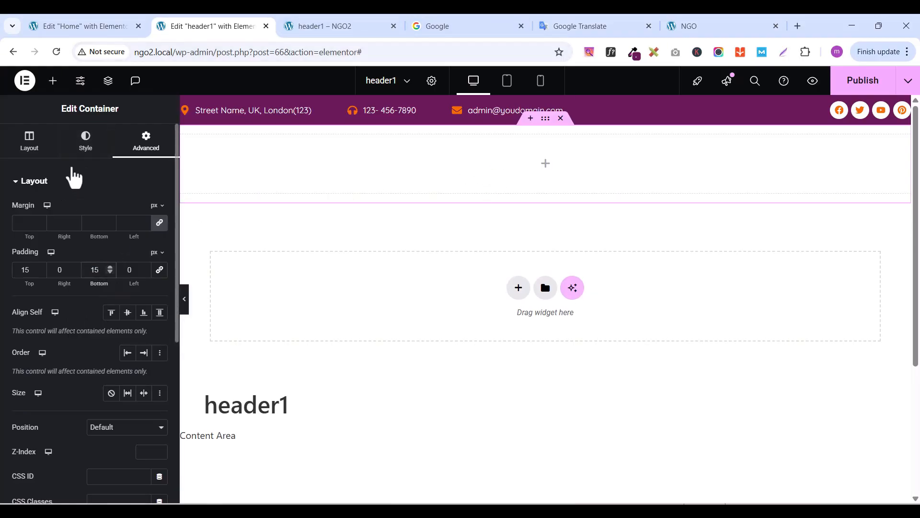
# Insert an Image widget into the new container and choose the Lifeline logo from the media library
pyautogui.click(51, 82)
pyautogui.click(48, 164)
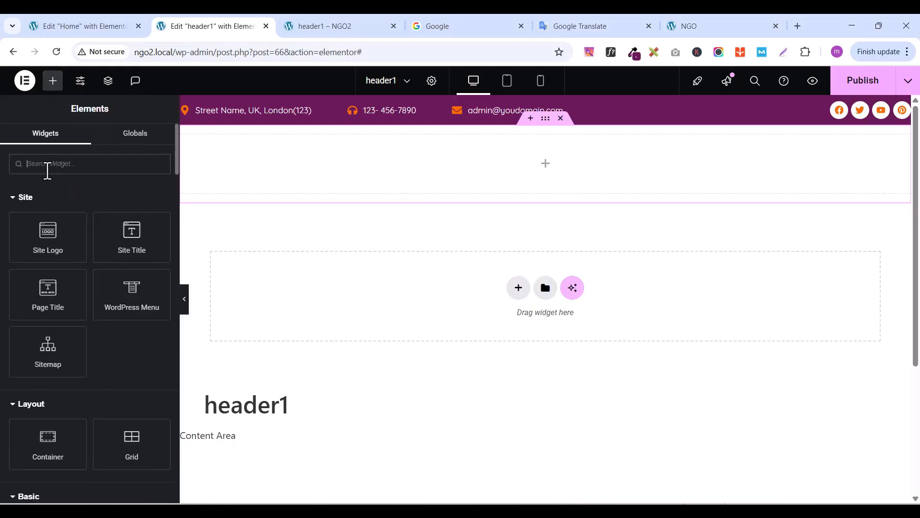
pyautogui.write('ima')
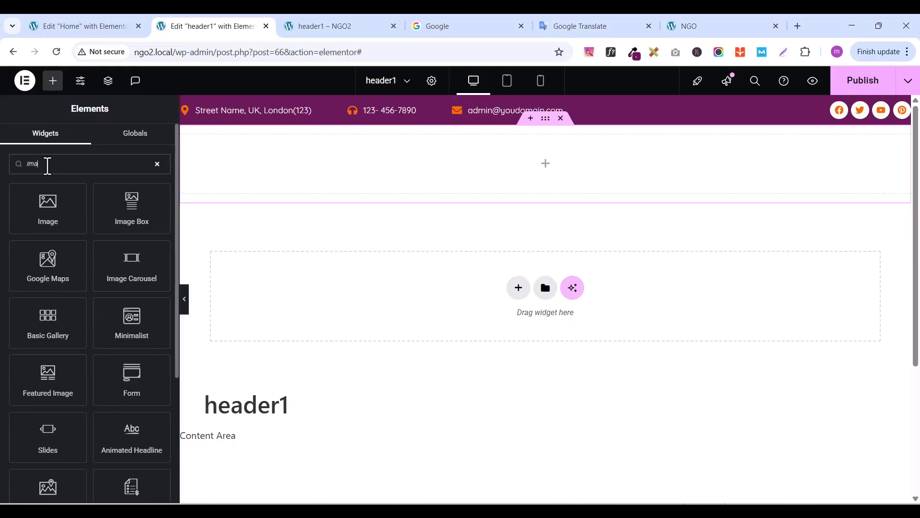
pyautogui.moveTo(50, 199); pyautogui.dragTo(496, 153)
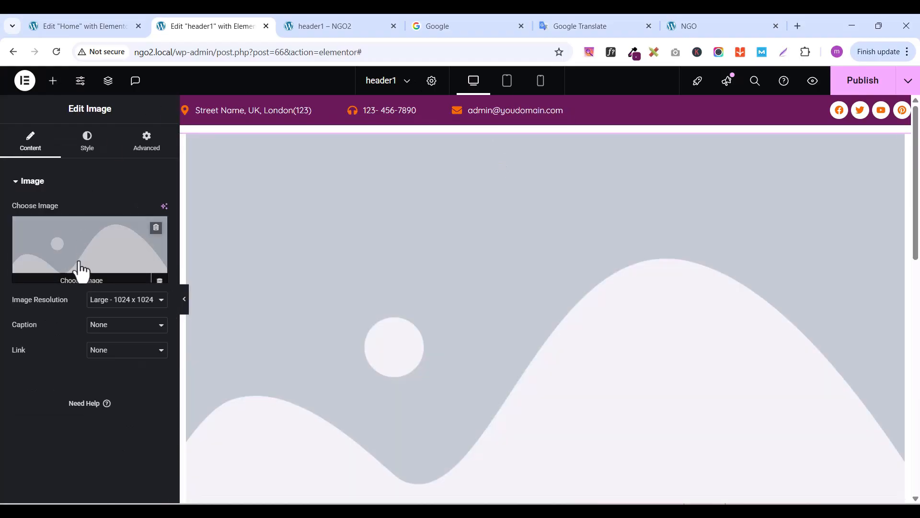
pyautogui.click(77, 278)
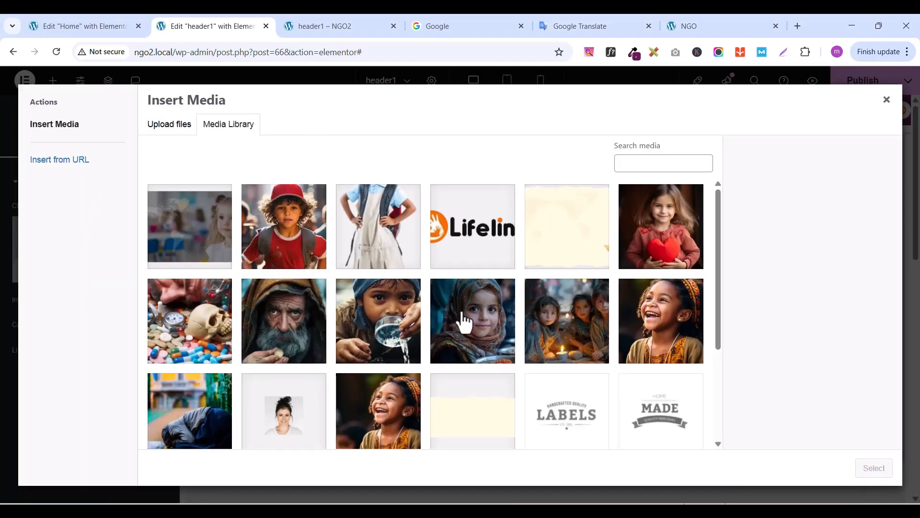
pyautogui.click(474, 231)
pyautogui.click(875, 468)
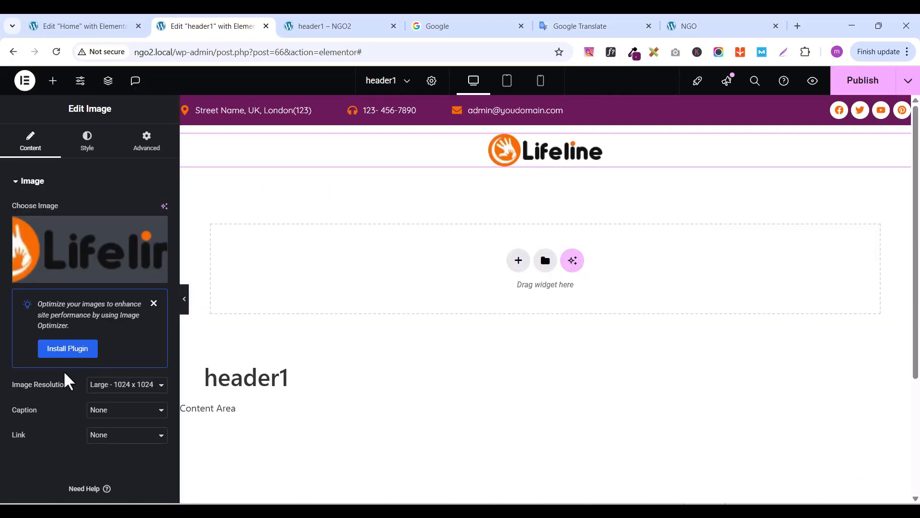
# Set the logo's image resolution to Full and align the logo left
pyautogui.click(109, 385)
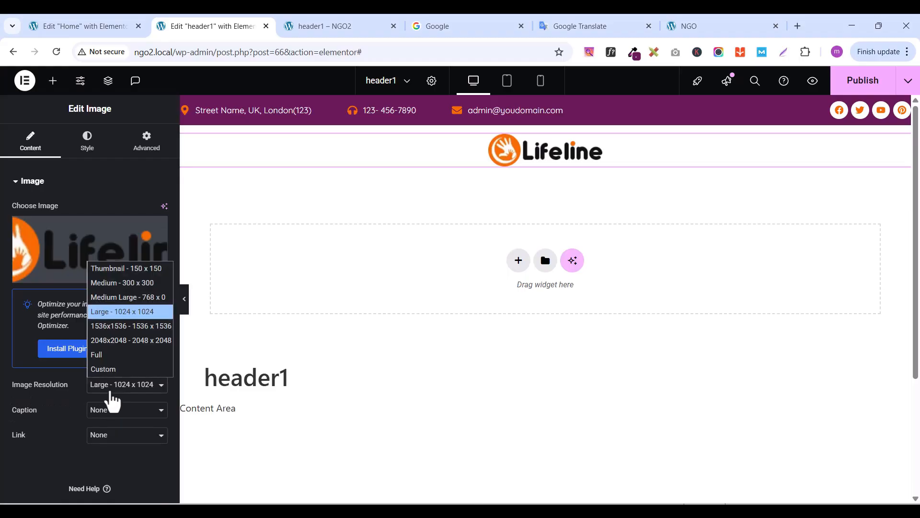
pyautogui.click(119, 356)
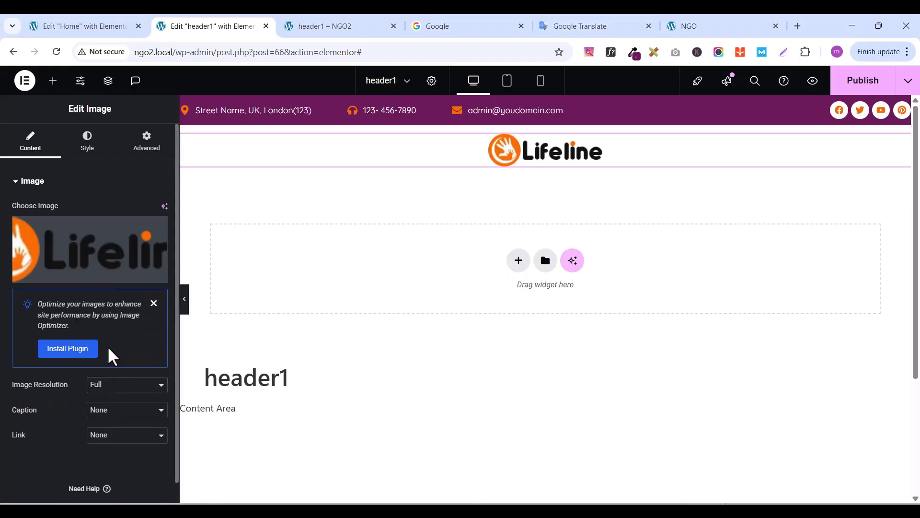
pyautogui.click(88, 146)
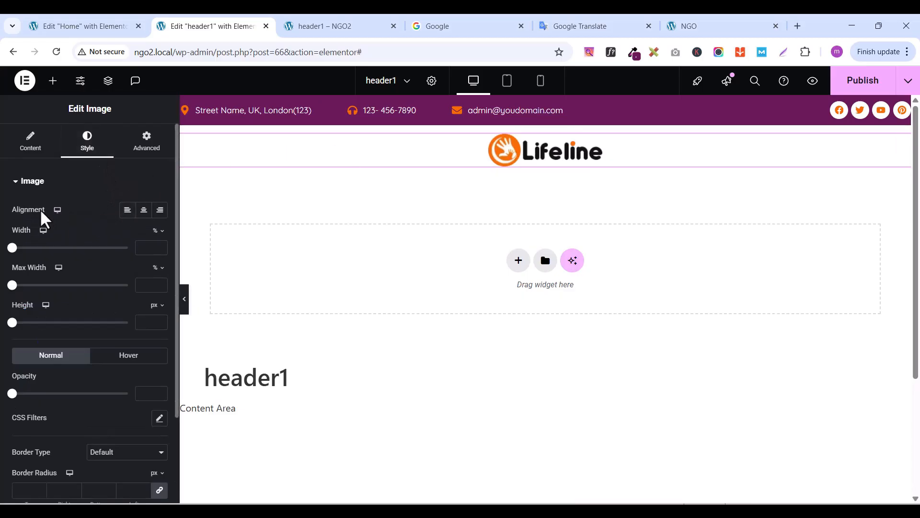
pyautogui.click(127, 211)
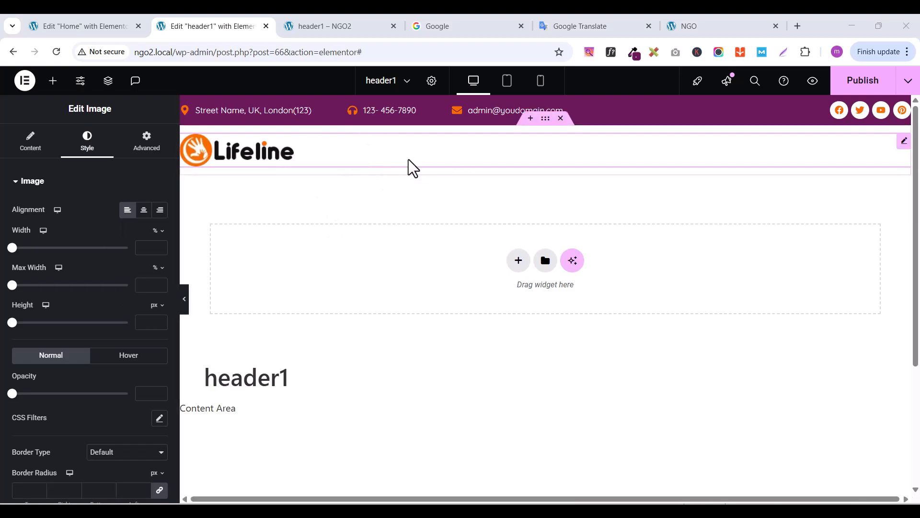
# In the WordPress dashboard, create a navigation menu named newheader1 assigned to the Header display location
pyautogui.click(318, 29)
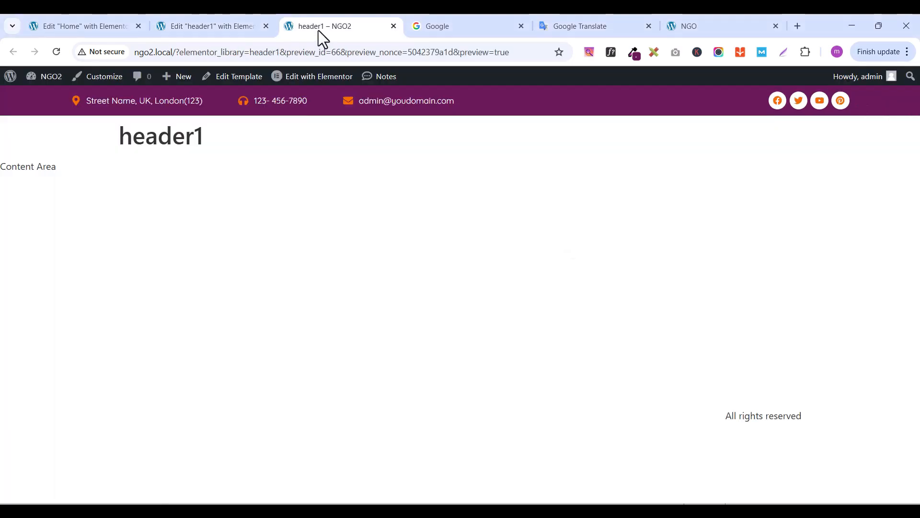
pyautogui.click(11, 79)
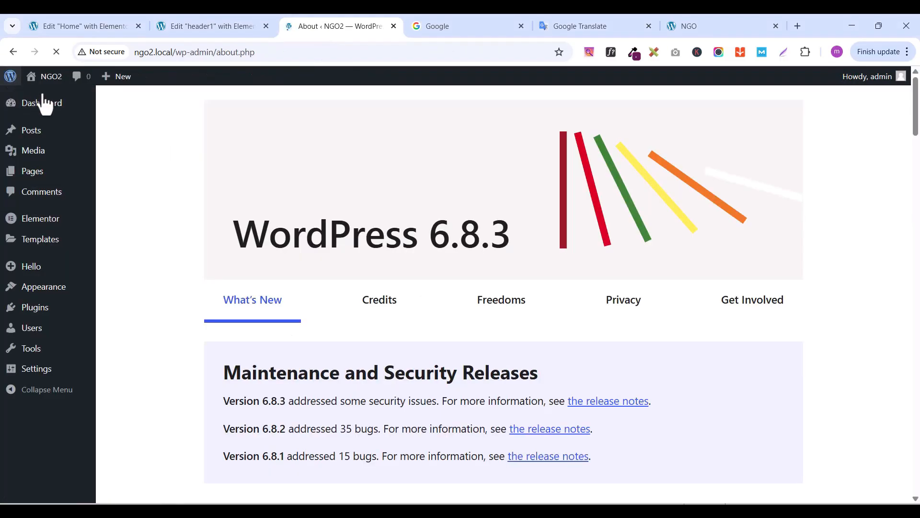
pyautogui.click(52, 112)
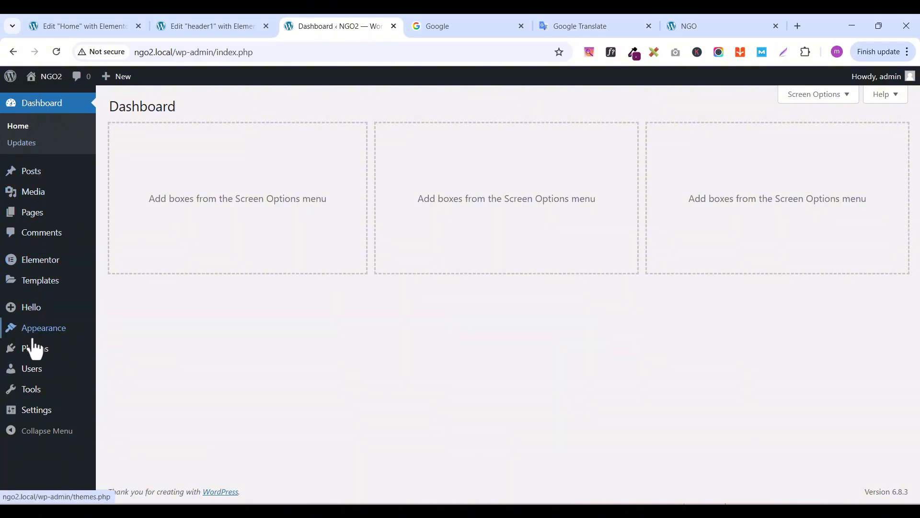
pyautogui.moveTo(33, 337)
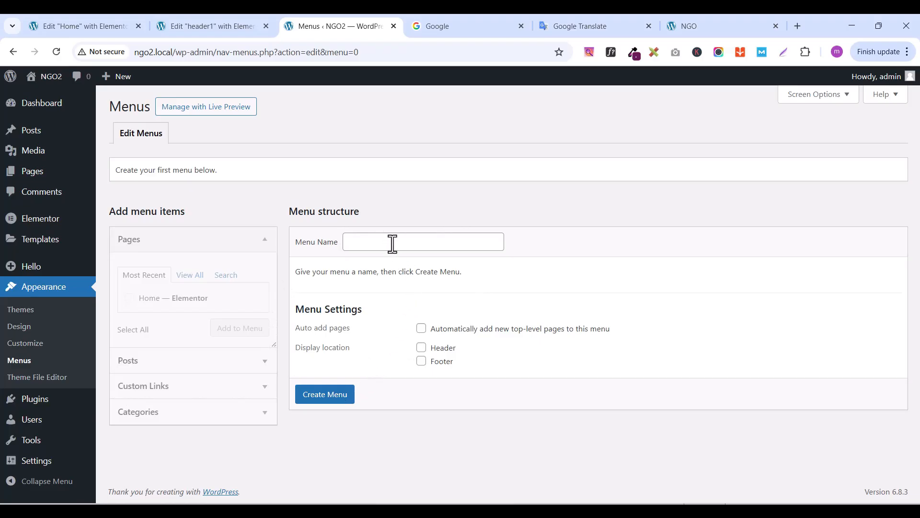
pyautogui.click(374, 241)
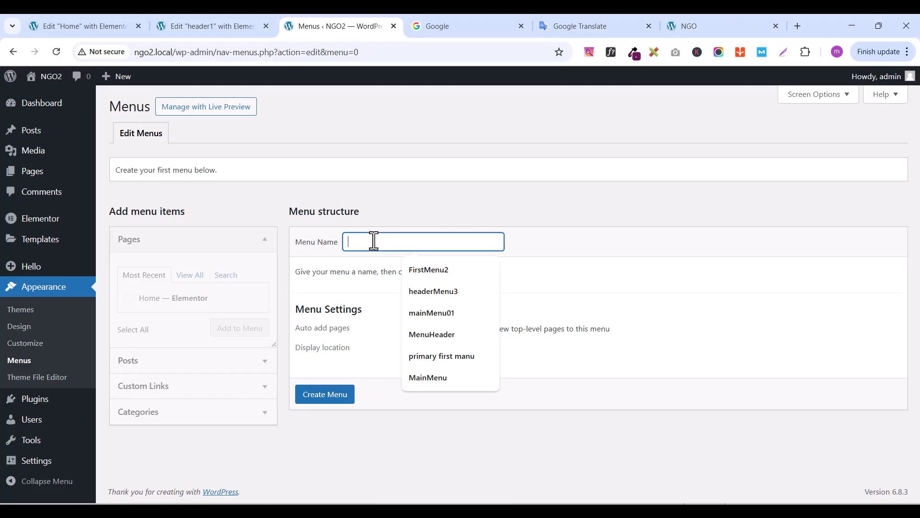
pyautogui.write('newheader1')
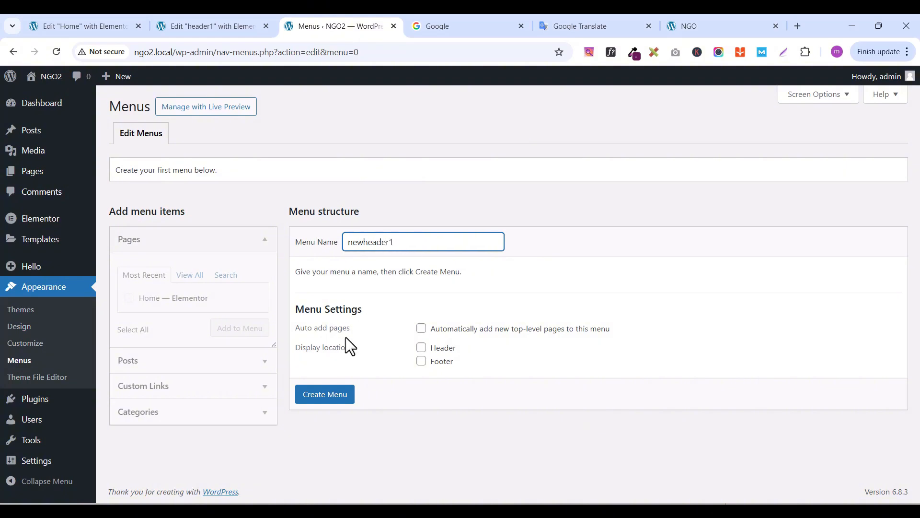
pyautogui.click(421, 350)
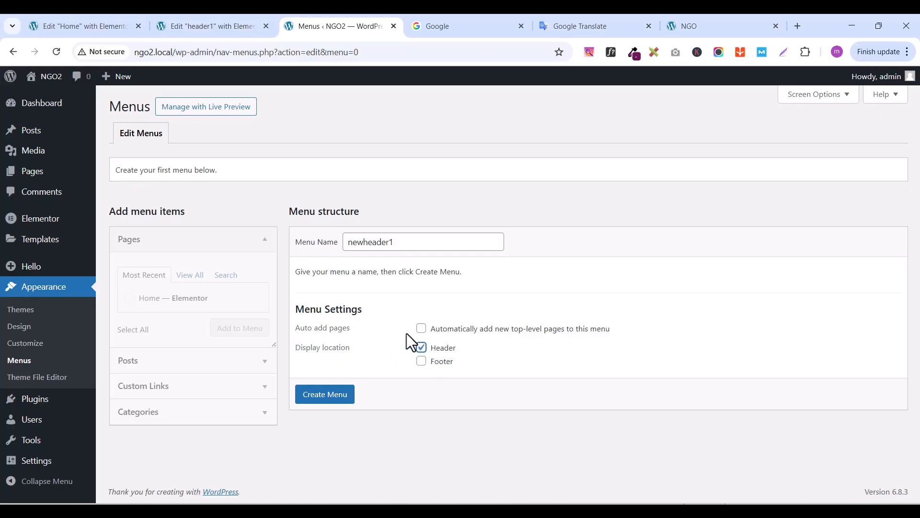
pyautogui.click(325, 397)
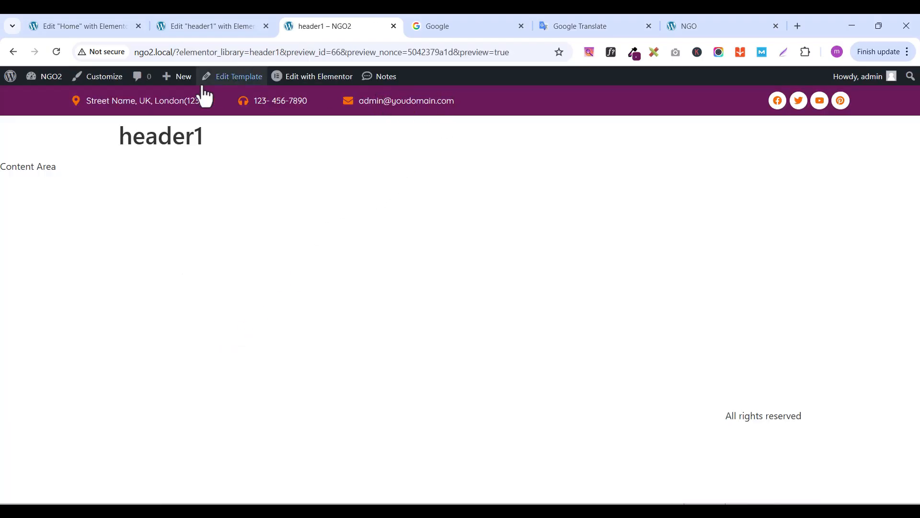
# Reopen the newheader1 menu for editing in the dashboard and add the Home page to it
pyautogui.moveTo(15, 80)
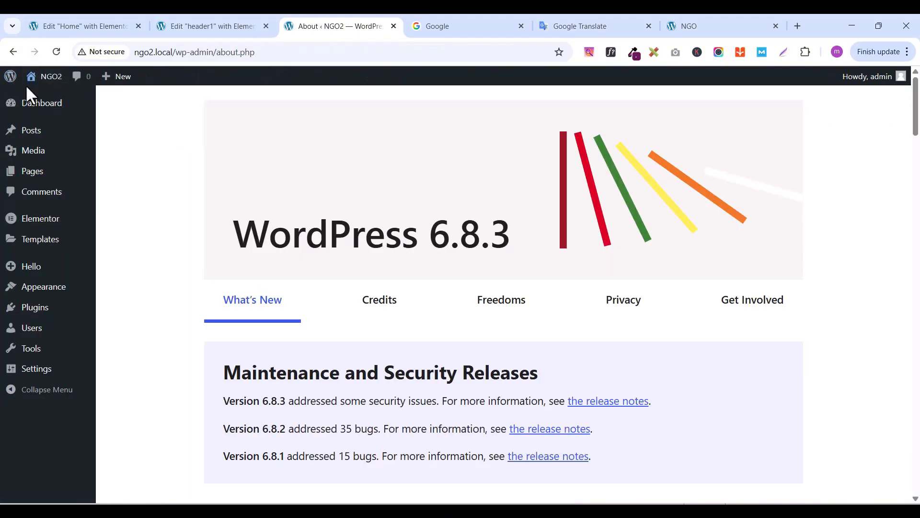
pyautogui.click(29, 103)
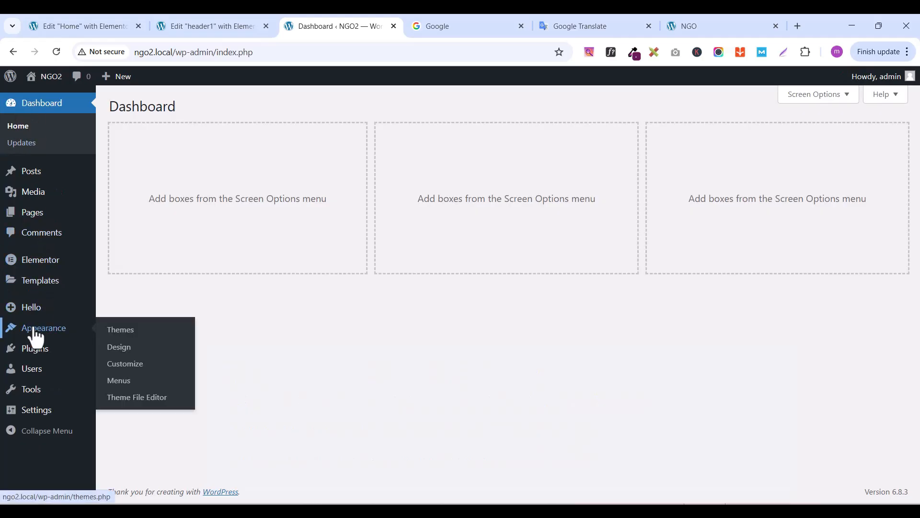
pyautogui.click(119, 381)
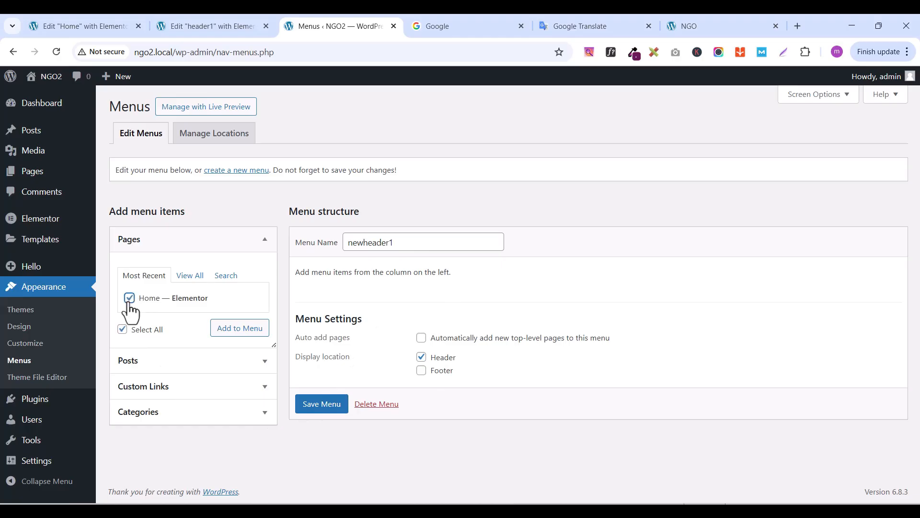
pyautogui.click(230, 330)
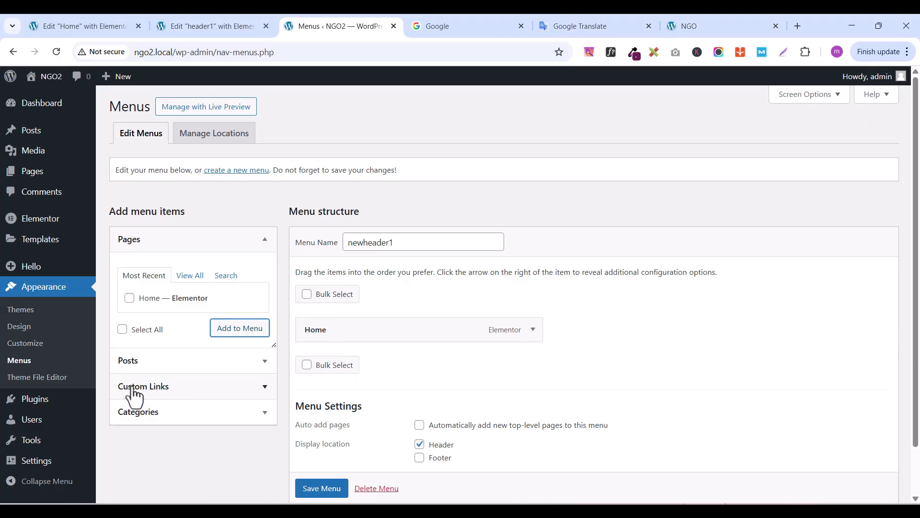
# Add a custom link with the text About and the URL #about to the newheader1 menu
pyautogui.click(162, 389)
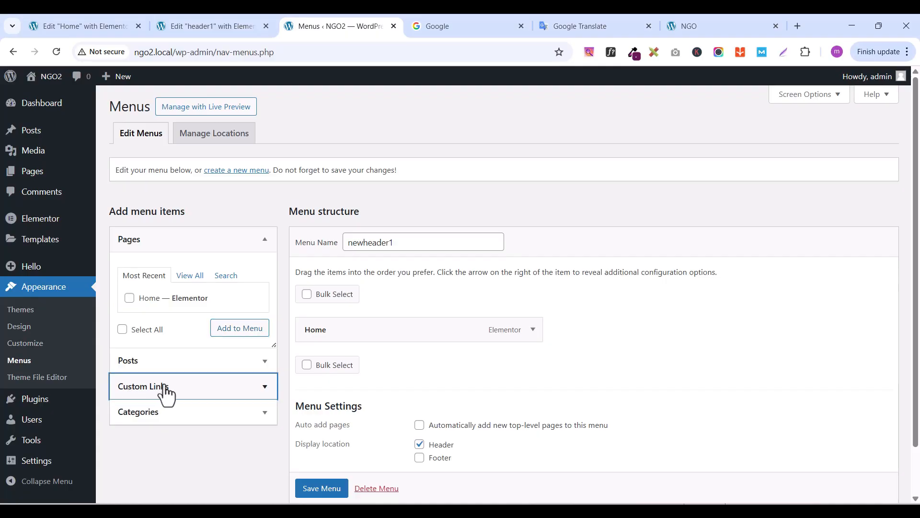
pyautogui.click(177, 330)
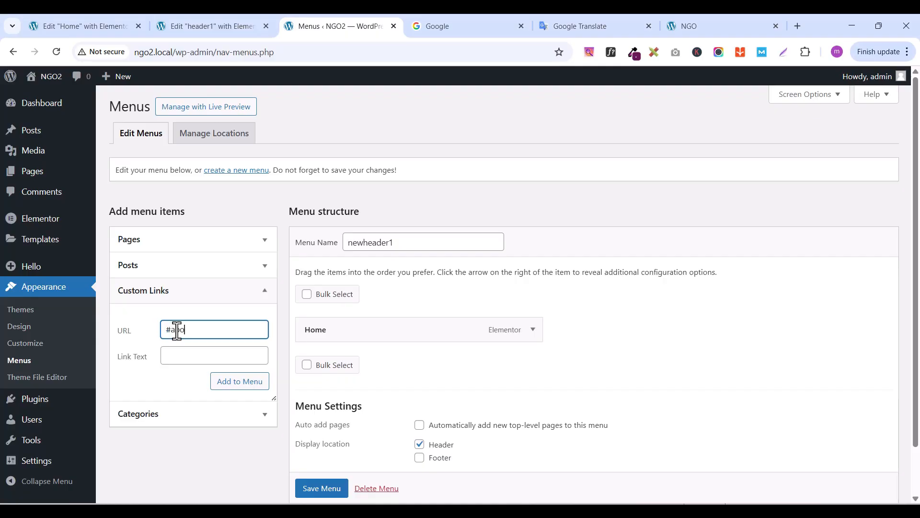
pyautogui.click(179, 357)
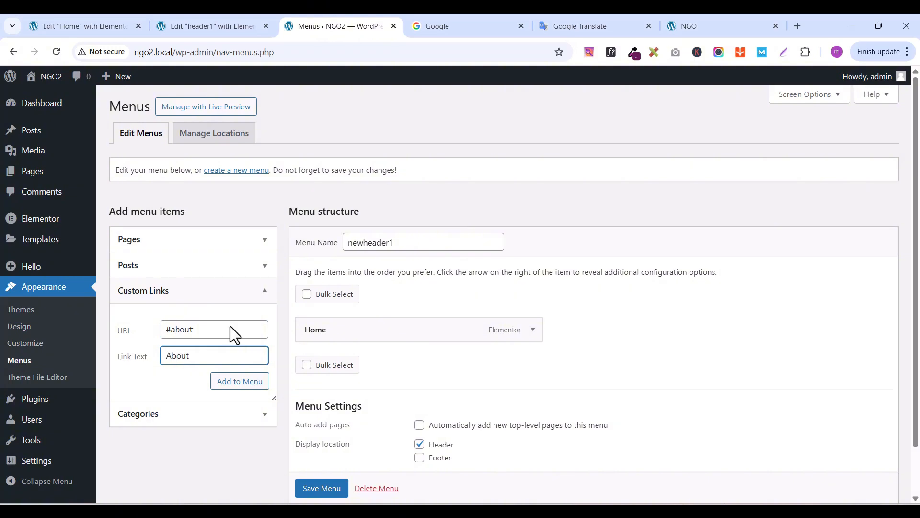
pyautogui.click(238, 383)
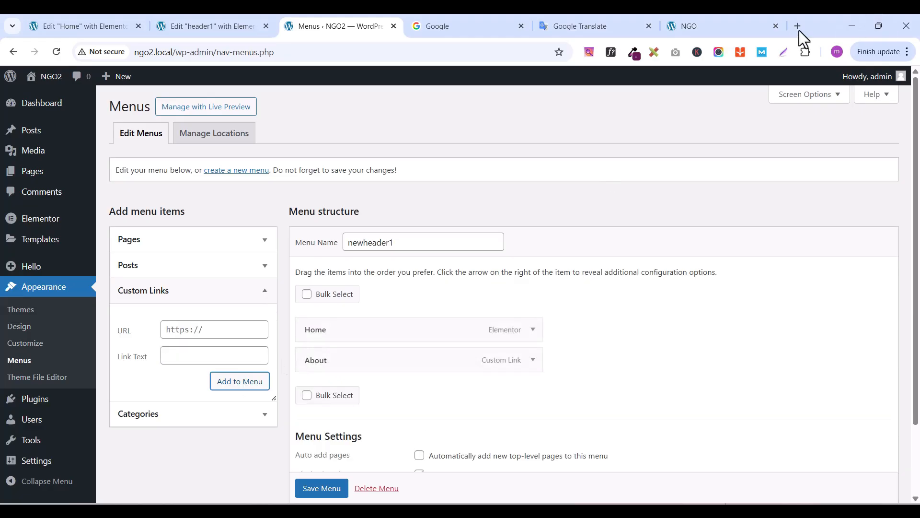
# Add a custom link with the text Causes and a matching # anchor URL to the newheader1 menu
pyautogui.click(220, 331)
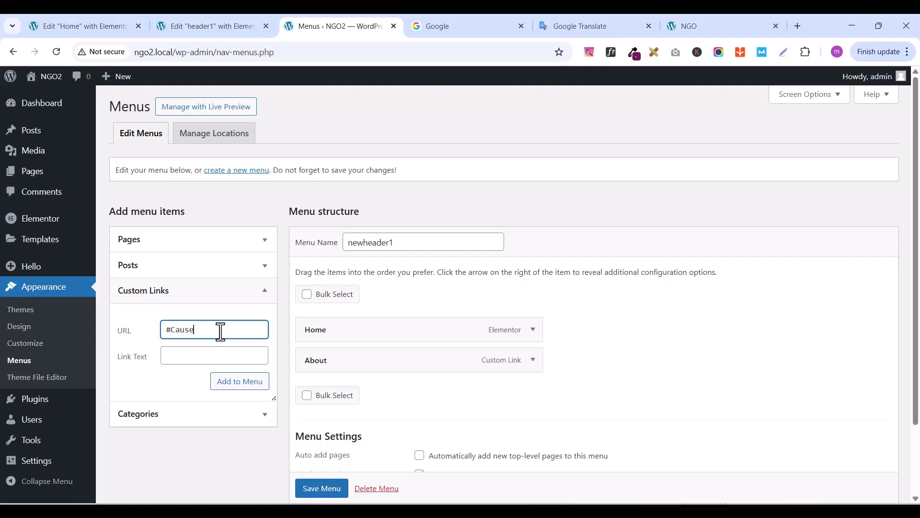
pyautogui.click(195, 357)
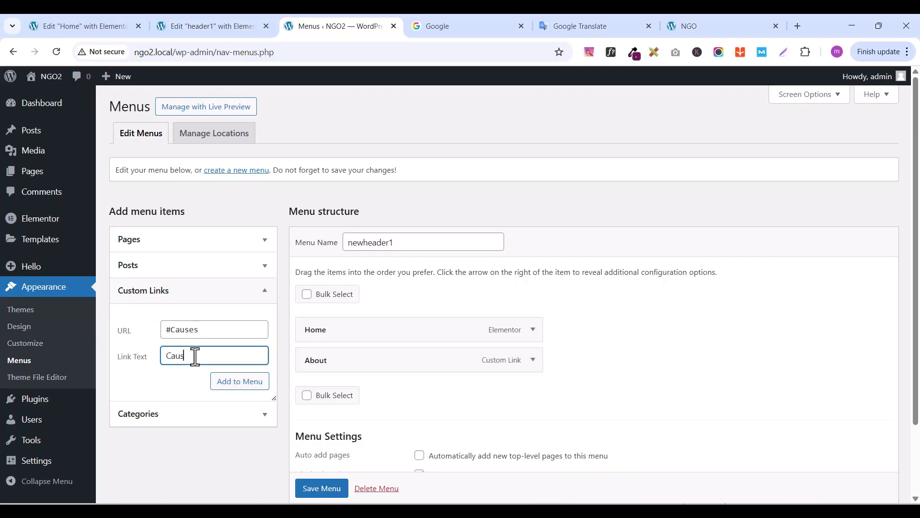
pyautogui.click(214, 326)
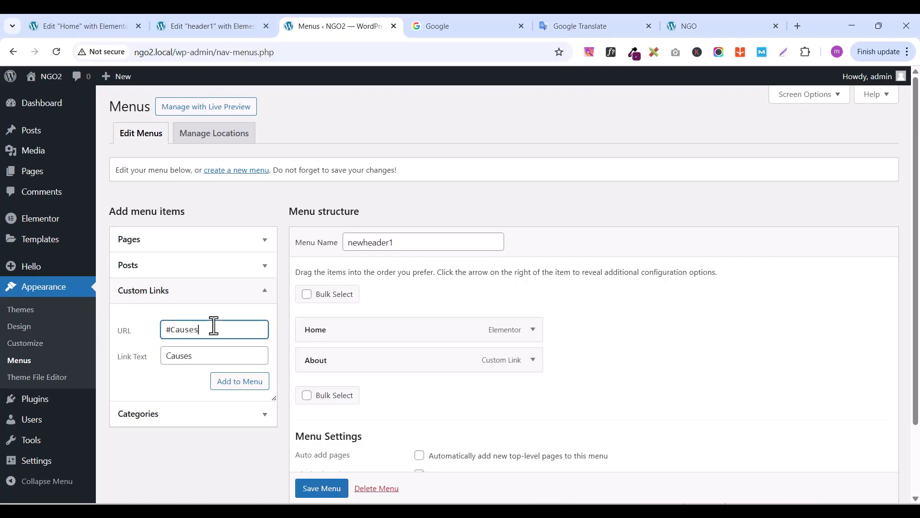
pyautogui.press('BackSpace')
pyautogui.click(237, 390)
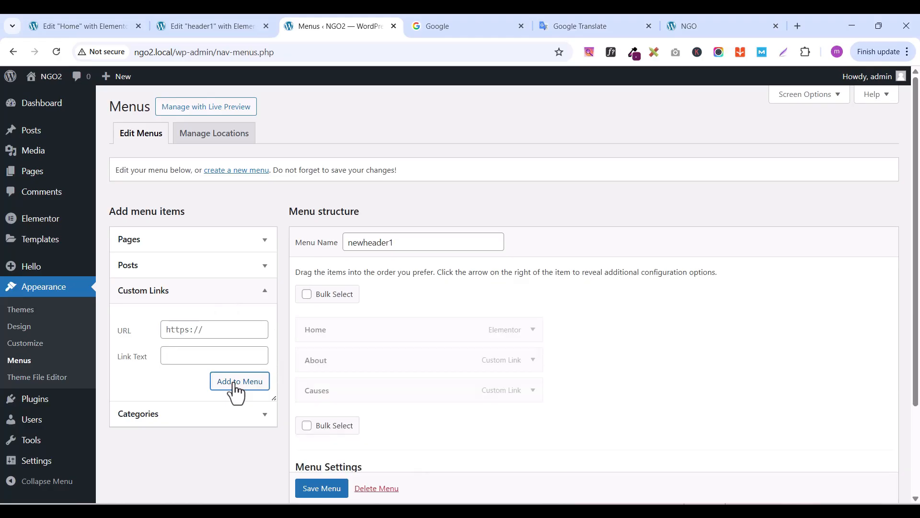
# Add a custom link with the text Volunteer and the URL #volunteer to the newheader1 menu
pyautogui.click(195, 331)
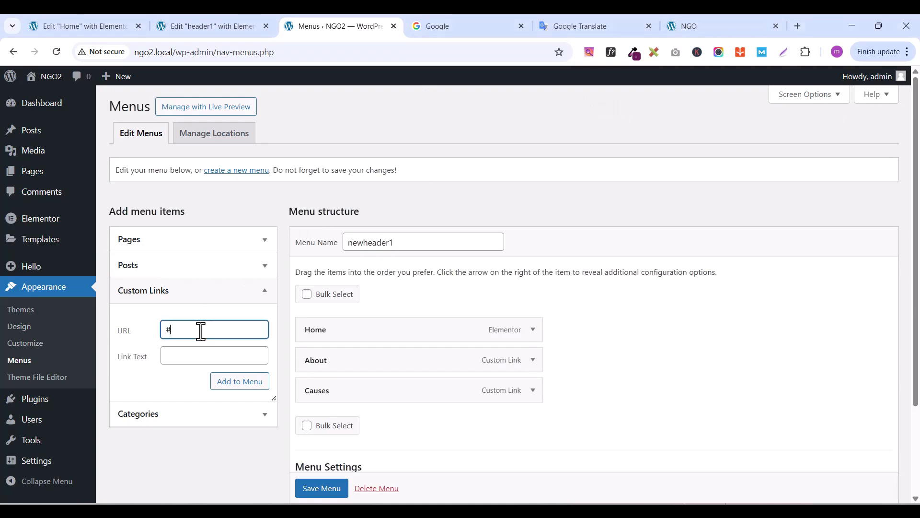
pyautogui.write('volunteer')
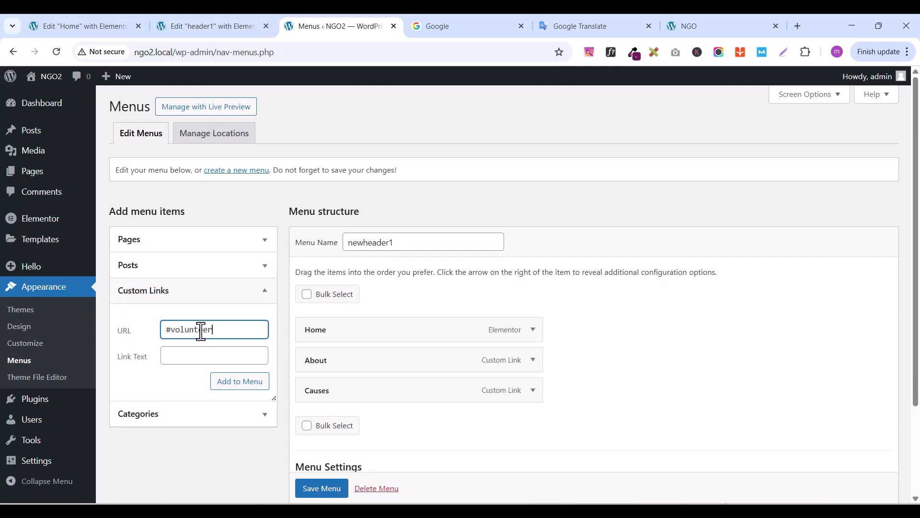
pyautogui.click(190, 357)
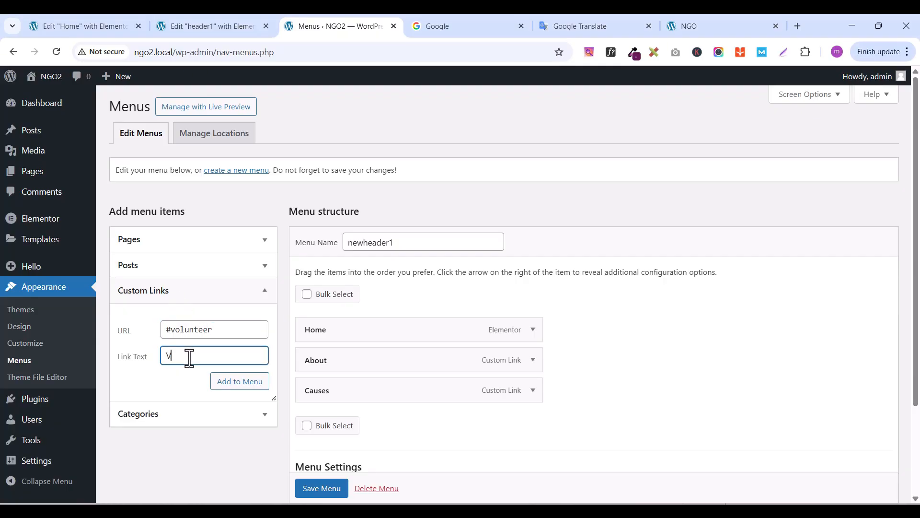
pyautogui.write('Volunteer')
pyautogui.click(240, 387)
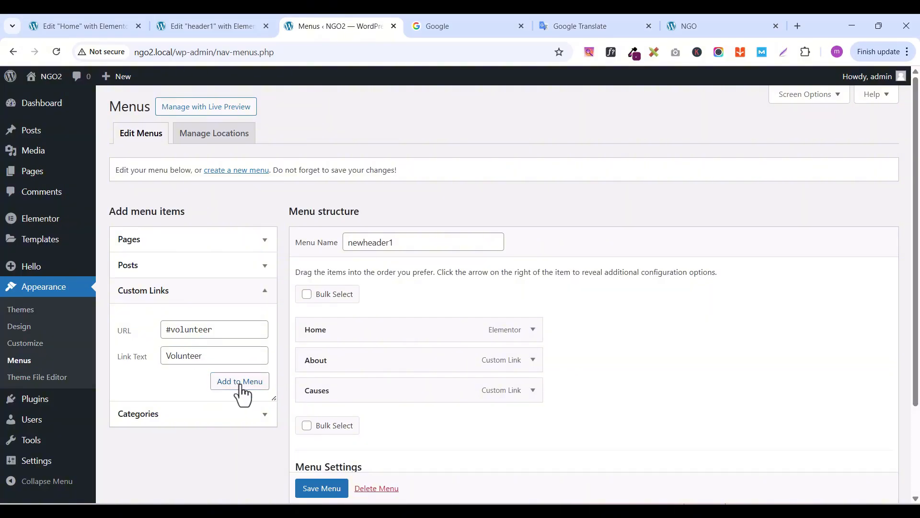
# Add a custom link with the text Events and the URL #event to the newheader1 menu
pyautogui.click(213, 326)
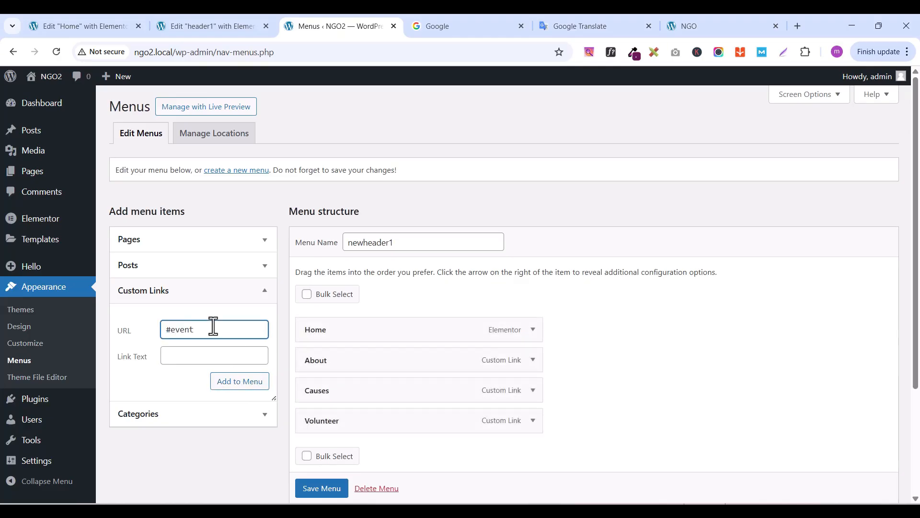
pyautogui.click(199, 357)
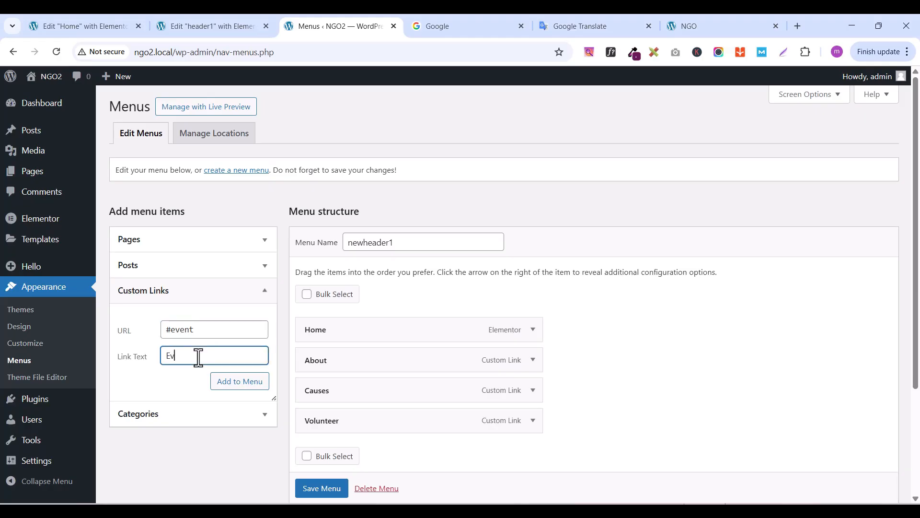
pyautogui.click(223, 387)
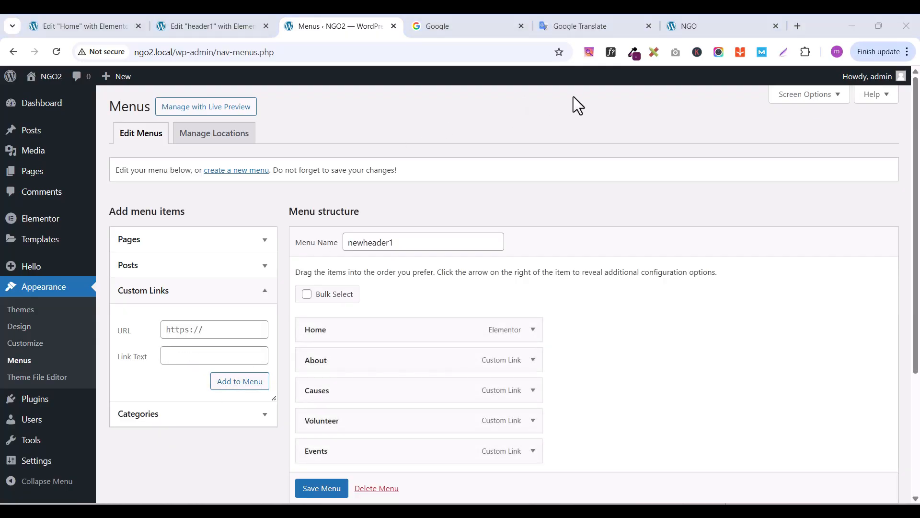
# Add a custom link with the text Charity Mission and the URL #charity to the newheader1 menu
pyautogui.click(192, 334)
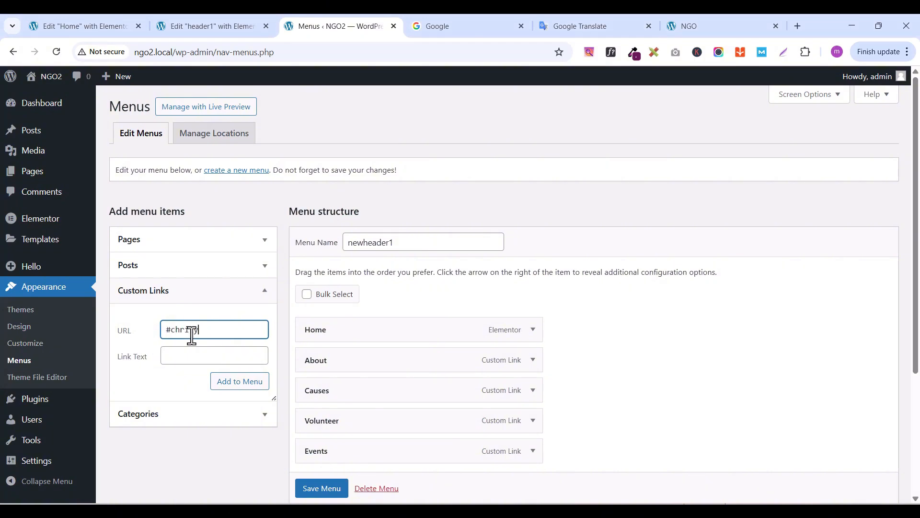
pyautogui.click(183, 355)
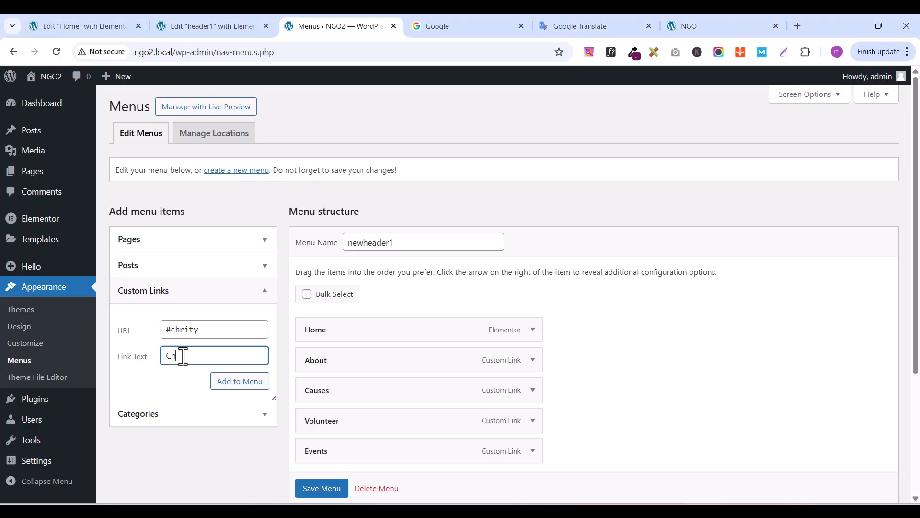
pyautogui.write('Chr')
pyautogui.press('BackSpace')
pyautogui.write('arity Mission')
pyautogui.click(181, 329)
pyautogui.write('a')
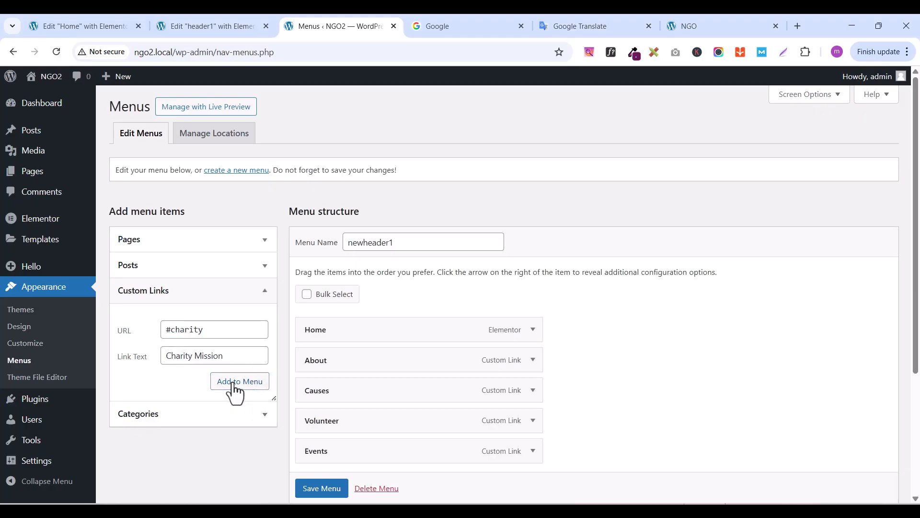
pyautogui.click(238, 382)
# Add a custom link with the text Contact and the URL #contact to the newheader1 menu
pyautogui.click(209, 333)
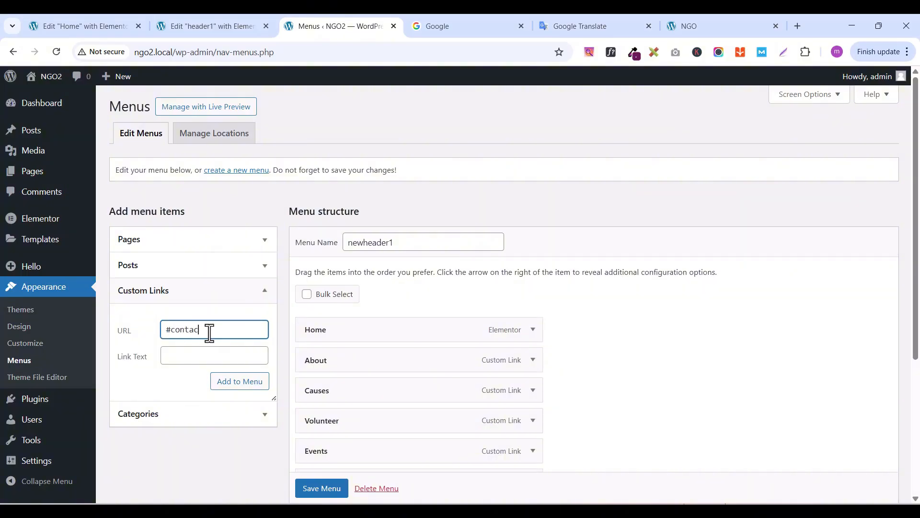
pyautogui.click(194, 355)
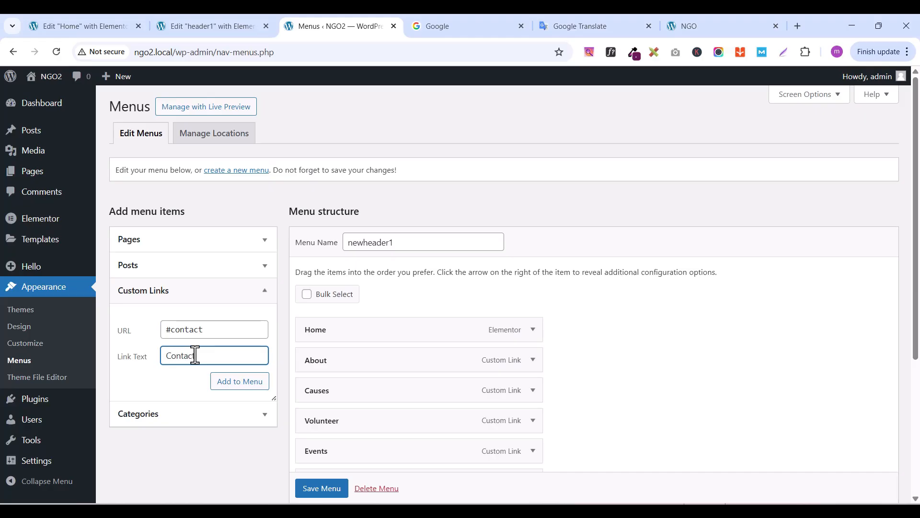
pyautogui.write('Contact')
pyautogui.click(239, 384)
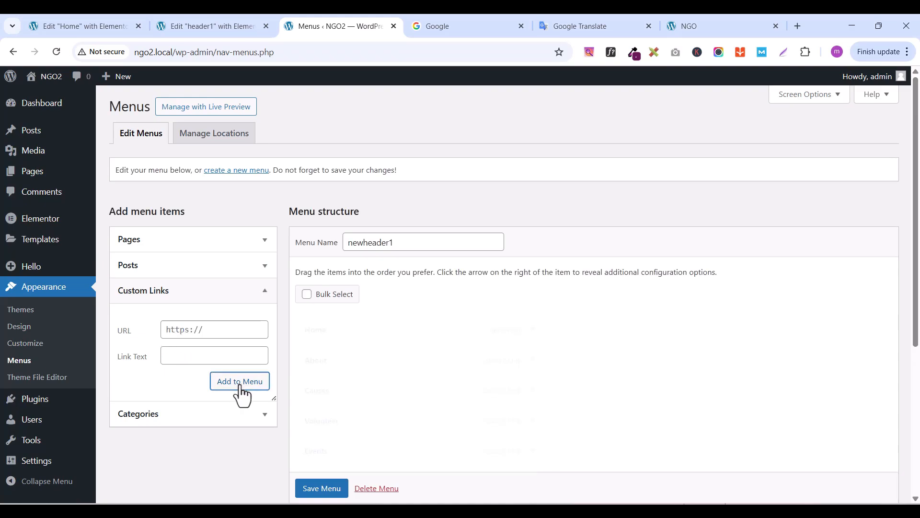
# Review the items in the newheader1 menu and save the menu
pyautogui.scroll(-2, 411, 353)
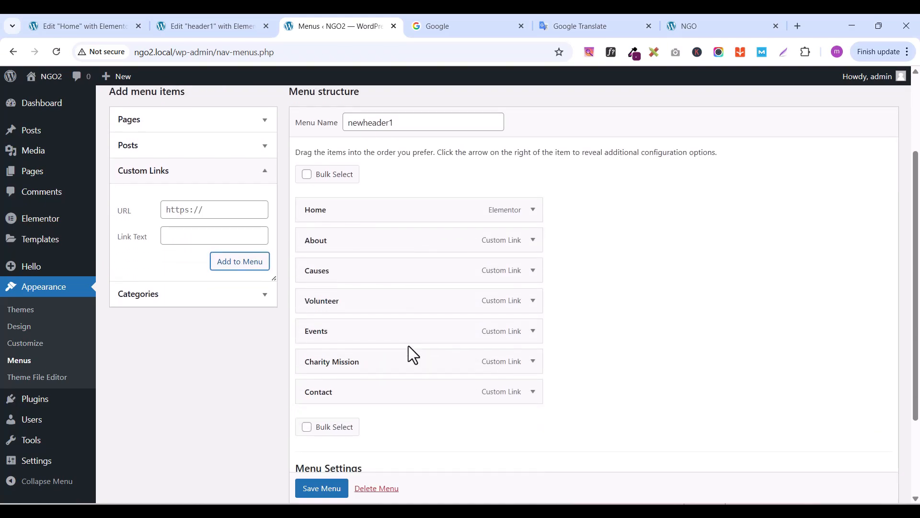
pyautogui.scroll(1, 409, 346)
pyautogui.scroll(-3, 409, 346)
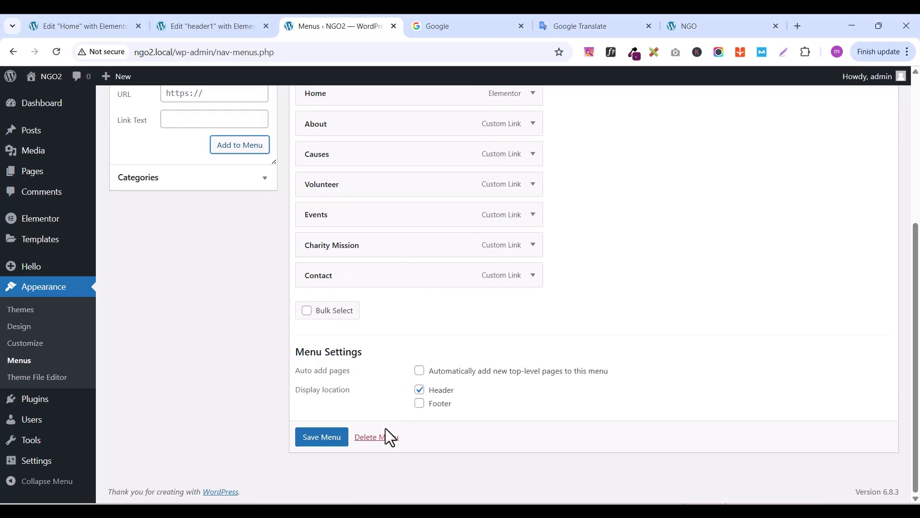
pyautogui.click(322, 437)
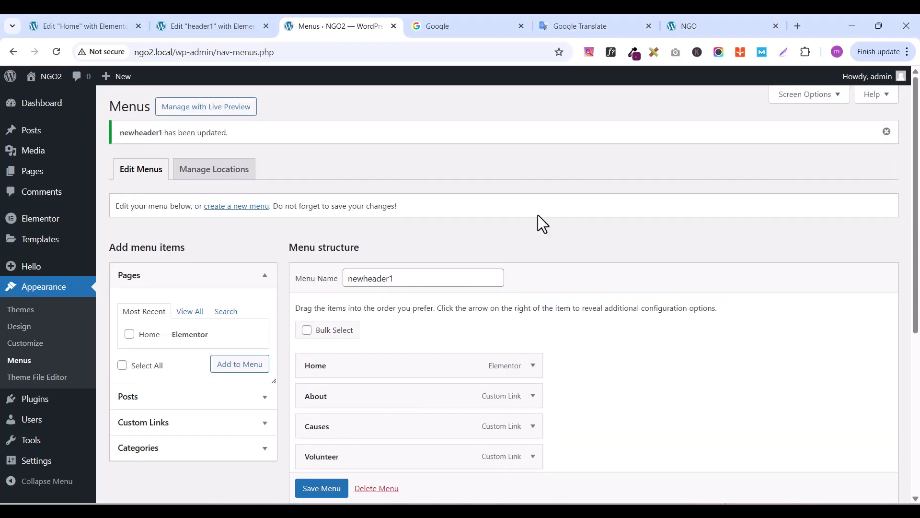
# Return to the header1 template in the Elementor editor, publish it and reload the editor page
pyautogui.click(222, 28)
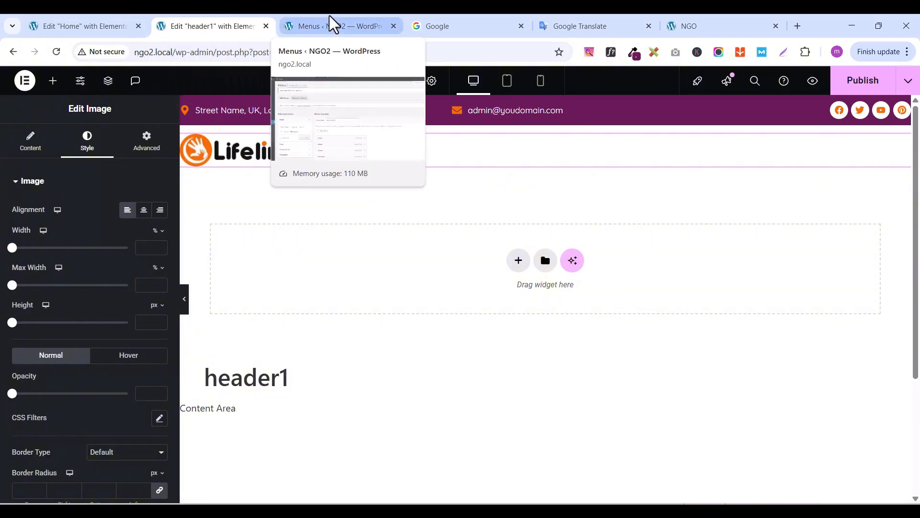
pyautogui.click(863, 80)
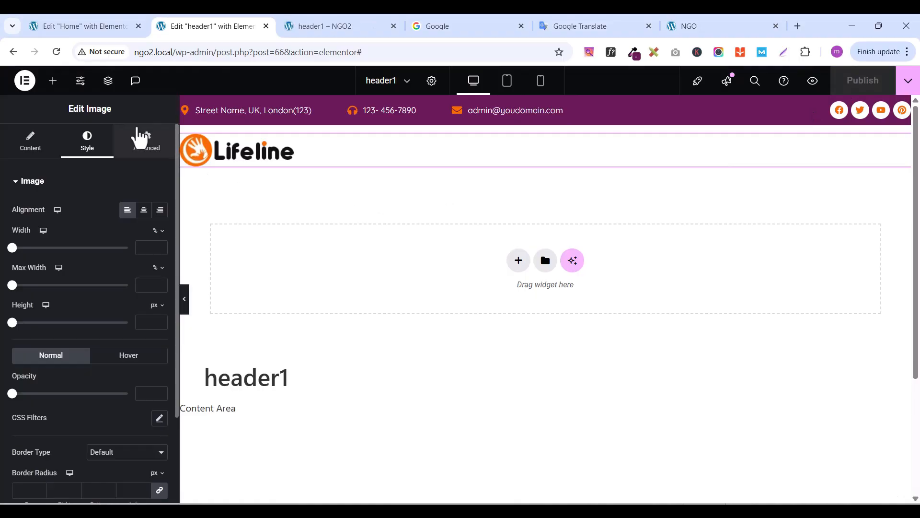
pyautogui.click(57, 52)
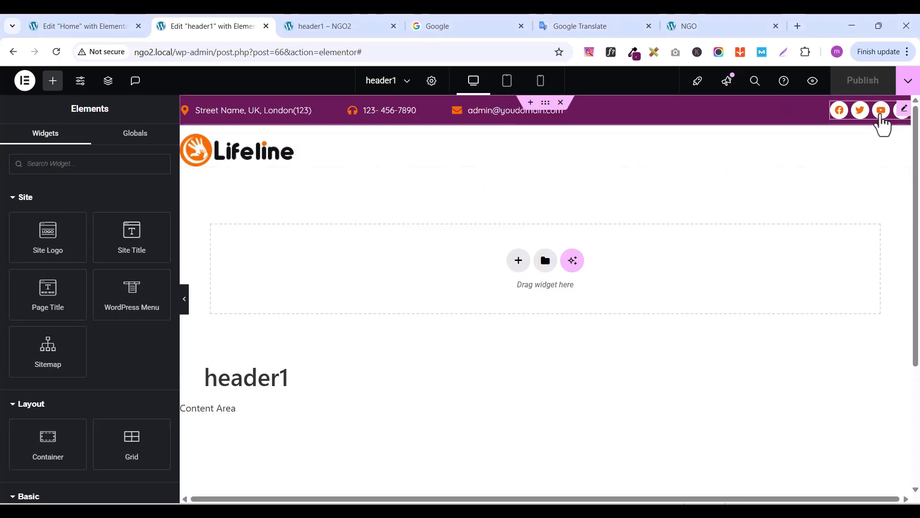
# Add a WordPress Menu widget below the Lifeline logo in its container and set the menu's pointer to None
pyautogui.click(899, 146)
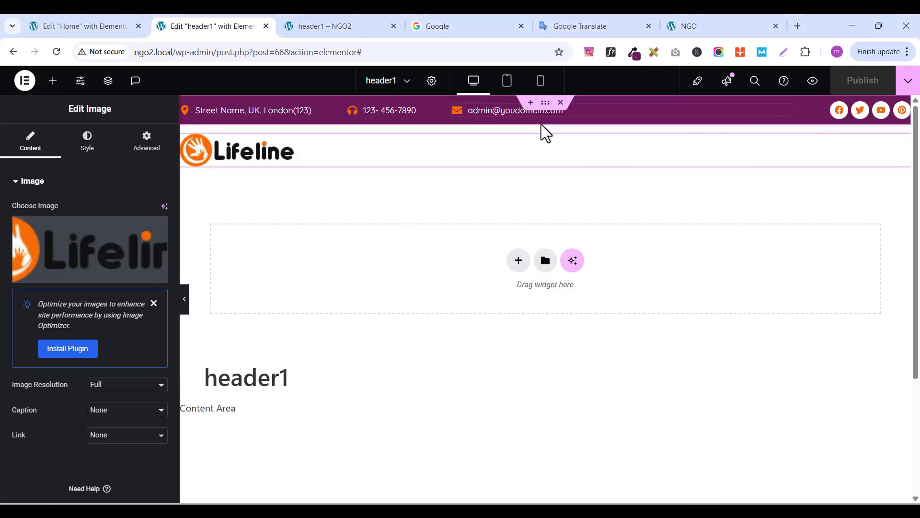
pyautogui.click(543, 121)
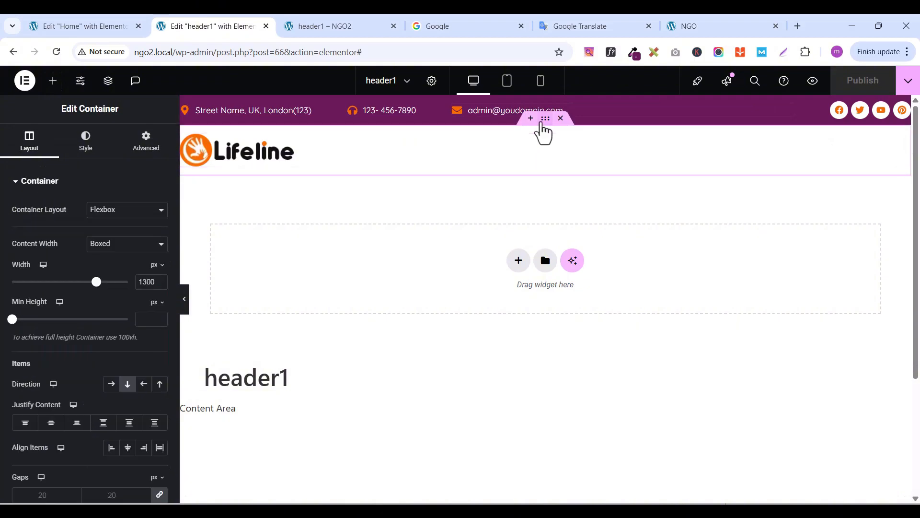
pyautogui.click(53, 81)
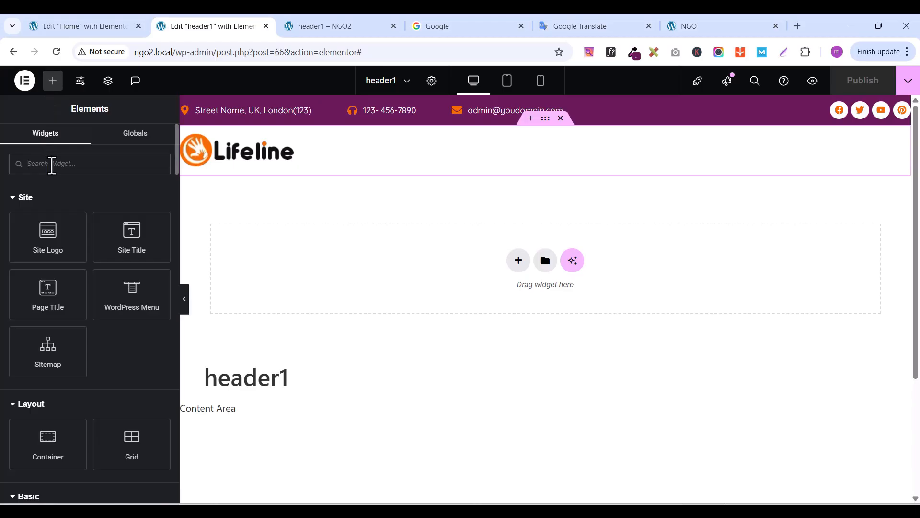
pyautogui.write('men')
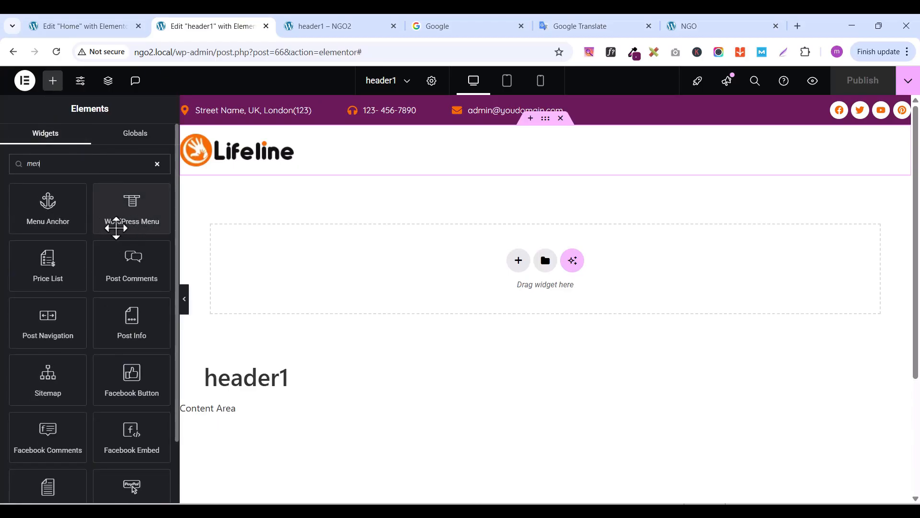
pyautogui.moveTo(122, 221); pyautogui.dragTo(323, 168)
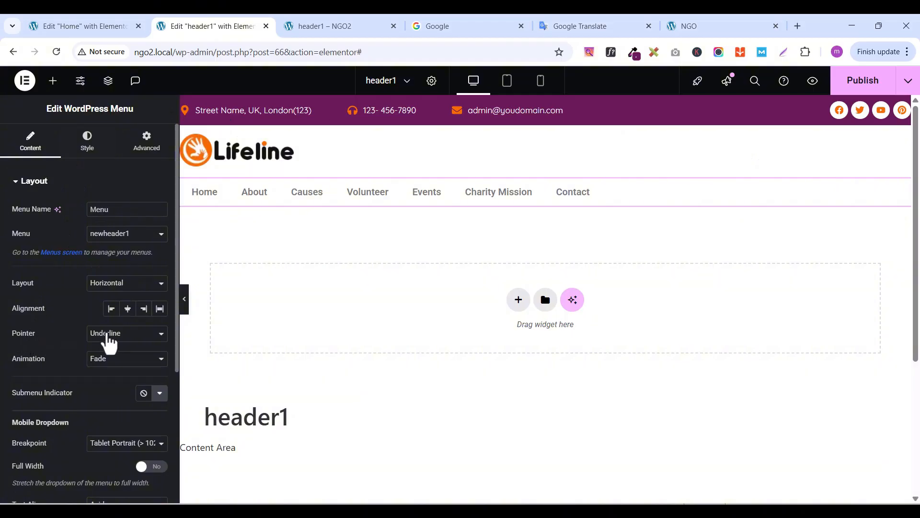
pyautogui.click(108, 336)
pyautogui.click(103, 349)
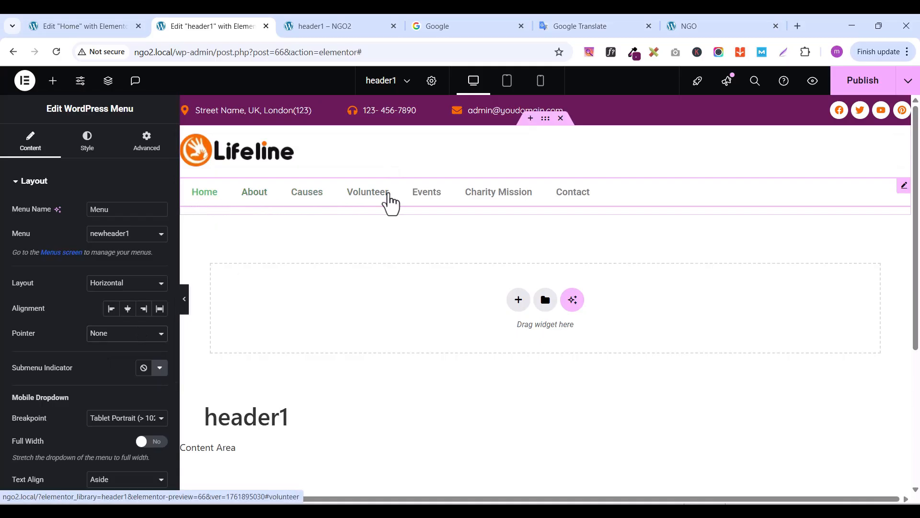
# Set the font family of the WordPress Menu's main menu typography to Quicksand
pyautogui.click(89, 153)
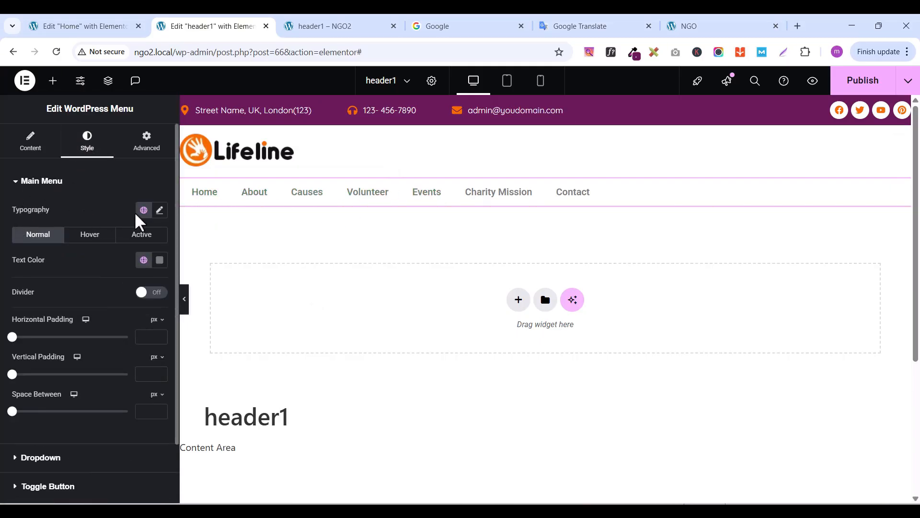
pyautogui.click(159, 211)
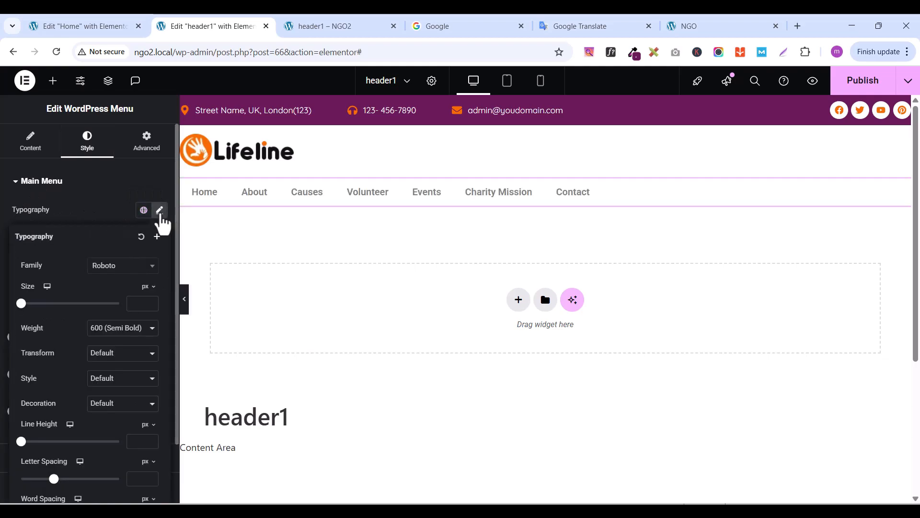
pyautogui.click(110, 274)
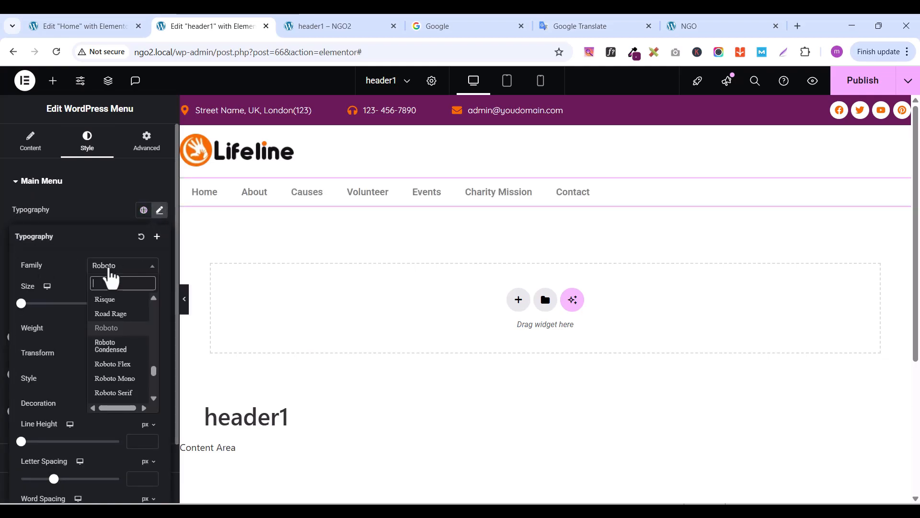
pyautogui.write('quicksa')
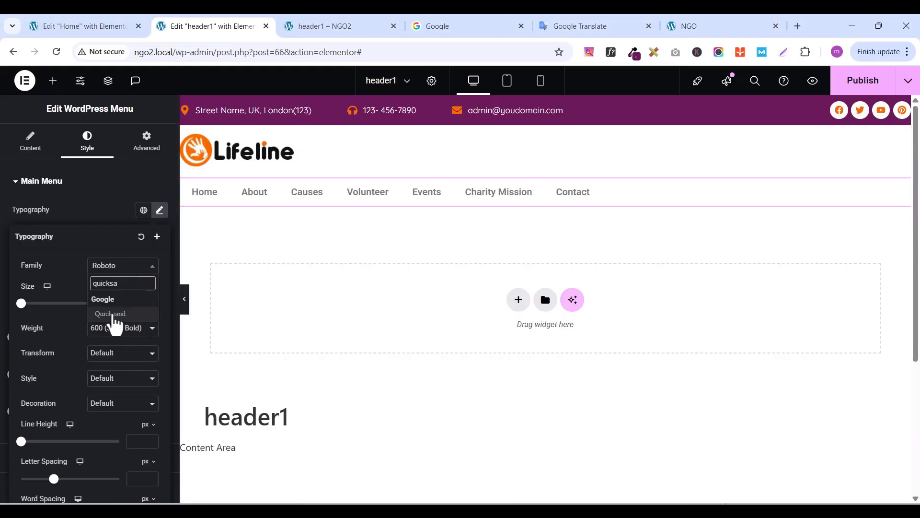
pyautogui.click(113, 315)
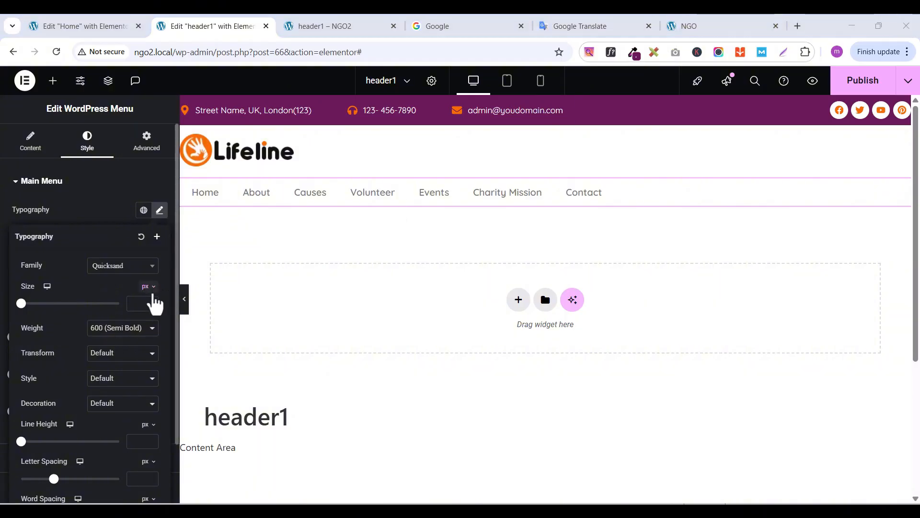
# Set the main menu's font size to 16 px and its weight to 600 (Semi Bold)
pyautogui.click(150, 301)
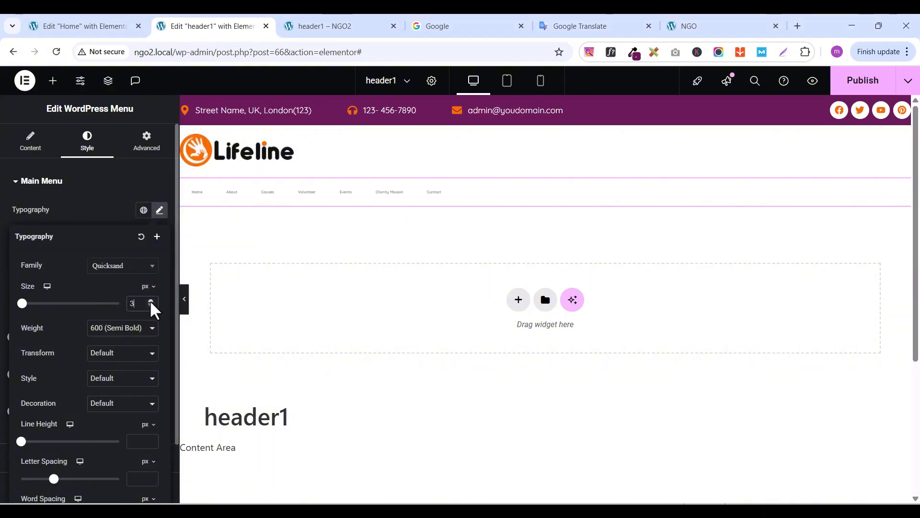
pyautogui.click(151, 301)
pyautogui.click(150, 301)
pyautogui.click(150, 301)
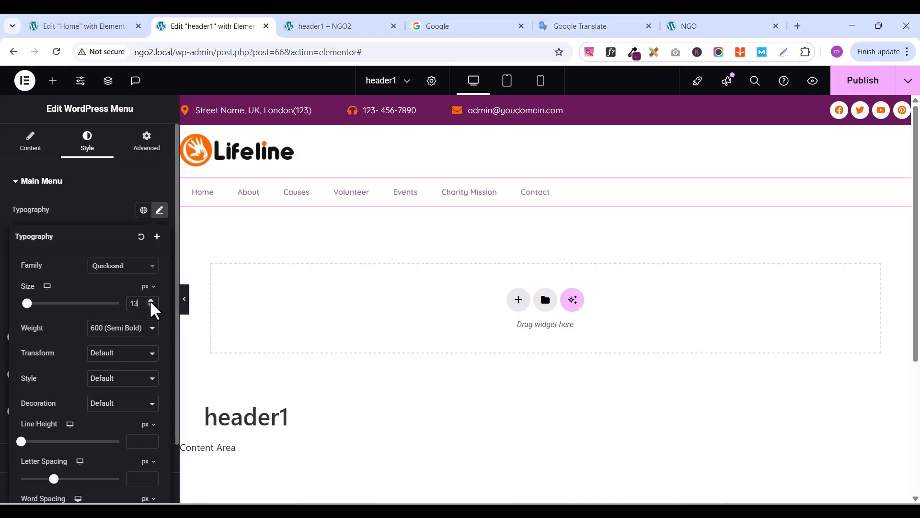
pyautogui.click(150, 301)
pyautogui.click(151, 301)
pyautogui.click(150, 301)
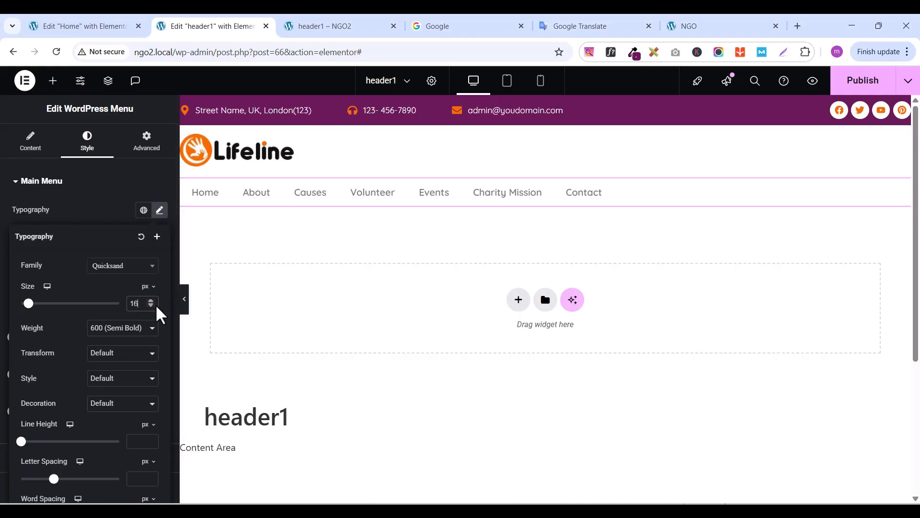
pyautogui.click(129, 334)
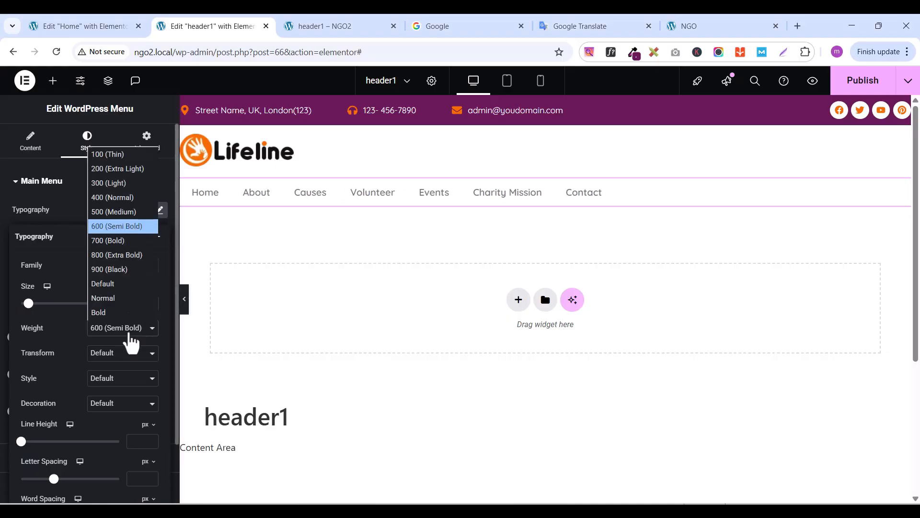
pyautogui.click(132, 226)
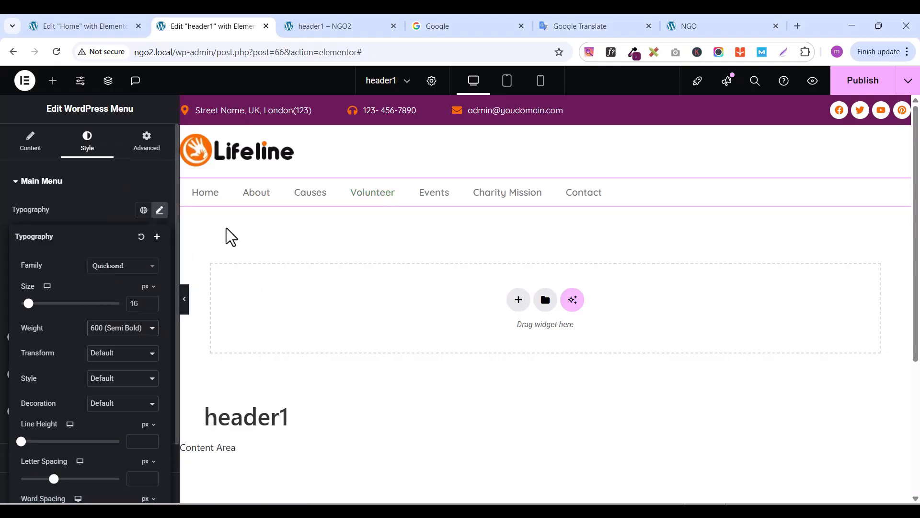
pyautogui.click(100, 220)
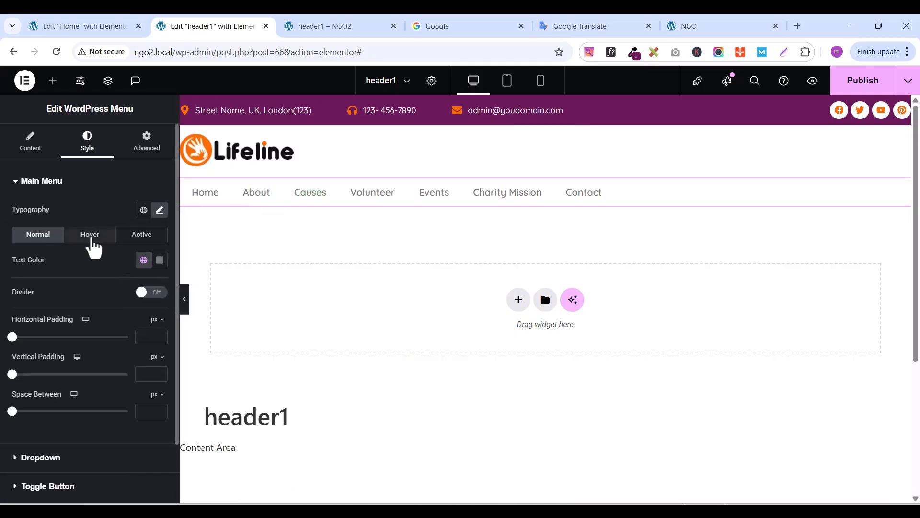
# Set the main menu's hover and active text colors to the global orange color
pyautogui.click(92, 239)
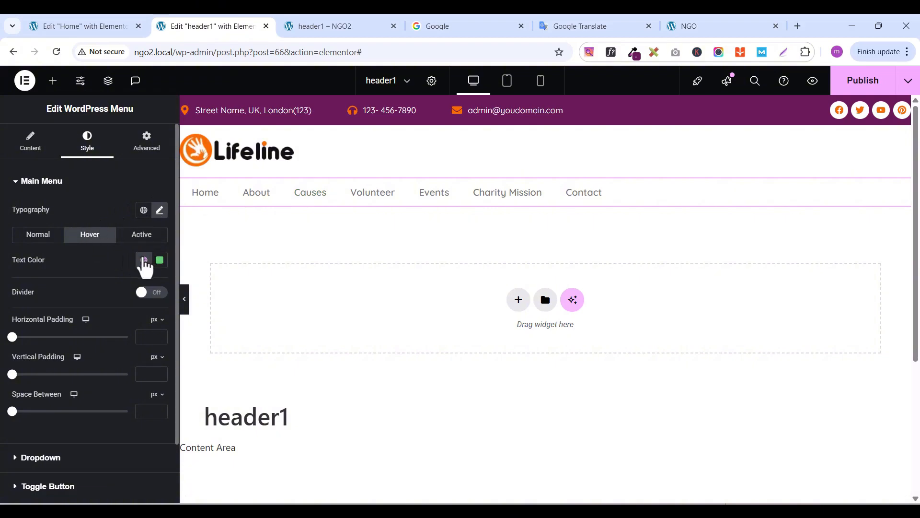
pyautogui.click(144, 261)
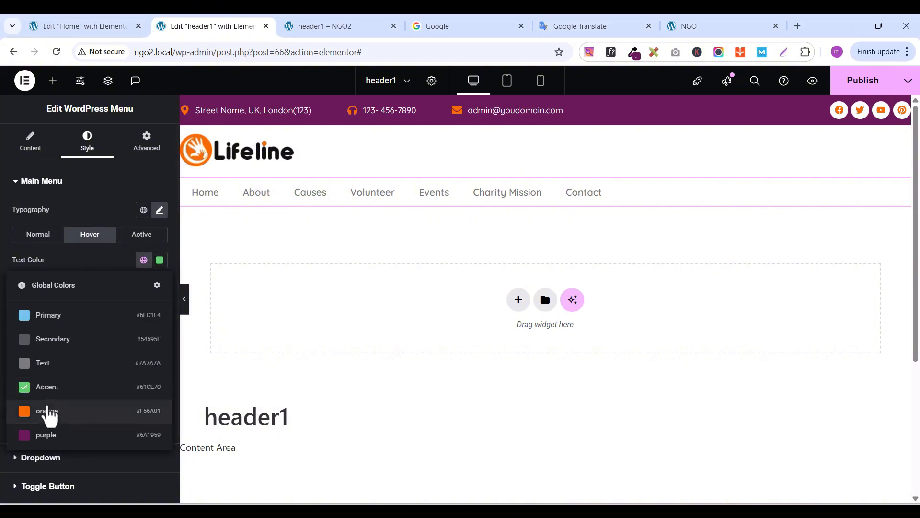
pyautogui.click(48, 412)
pyautogui.click(154, 237)
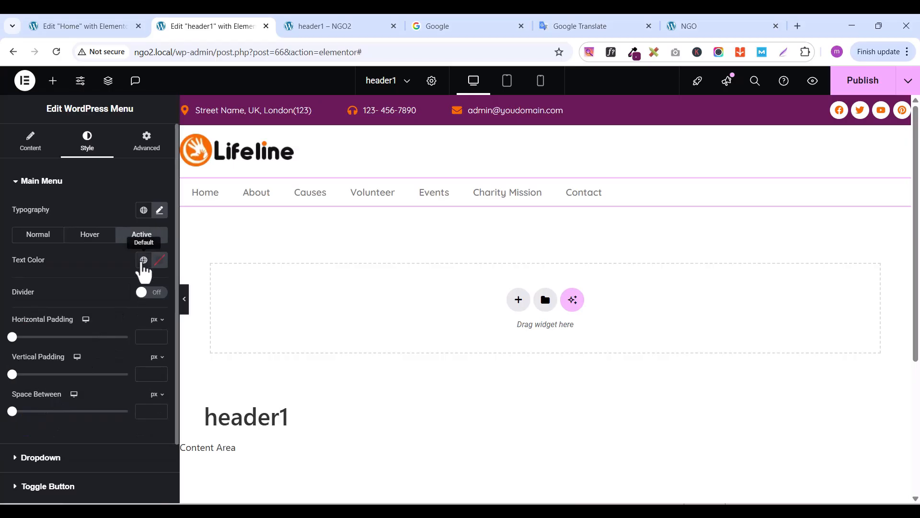
pyautogui.click(143, 263)
pyautogui.click(46, 411)
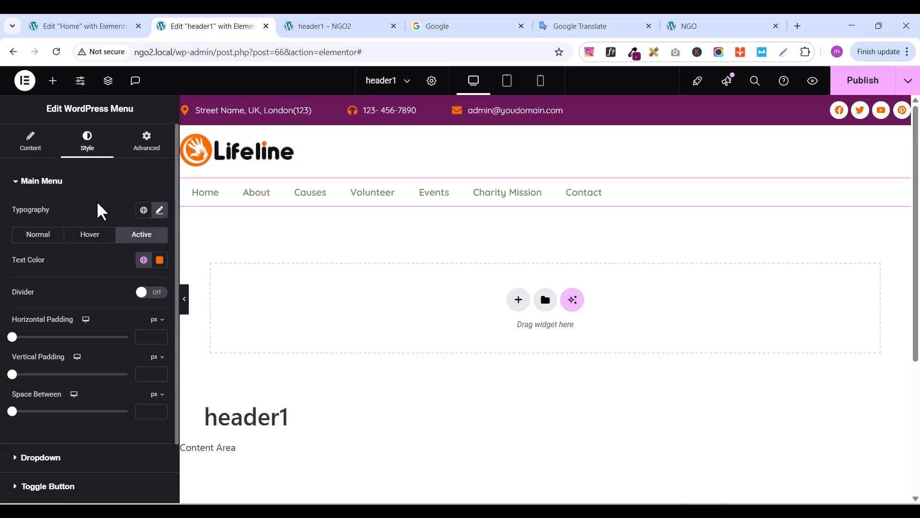
# Review the main menu's typography, padding and spacing settings
pyautogui.scroll(-2, 84, 428)
pyautogui.scroll(2, 88, 427)
pyautogui.click(160, 211)
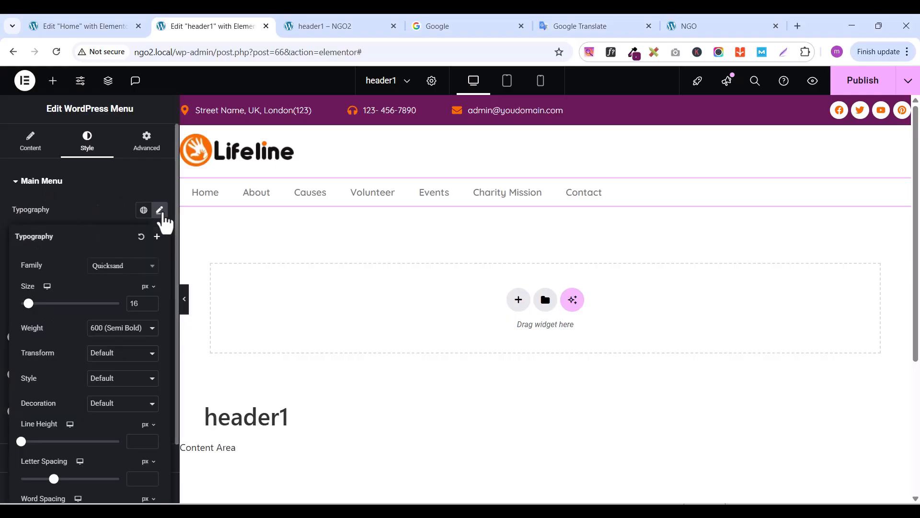
pyautogui.scroll(-2, 103, 434)
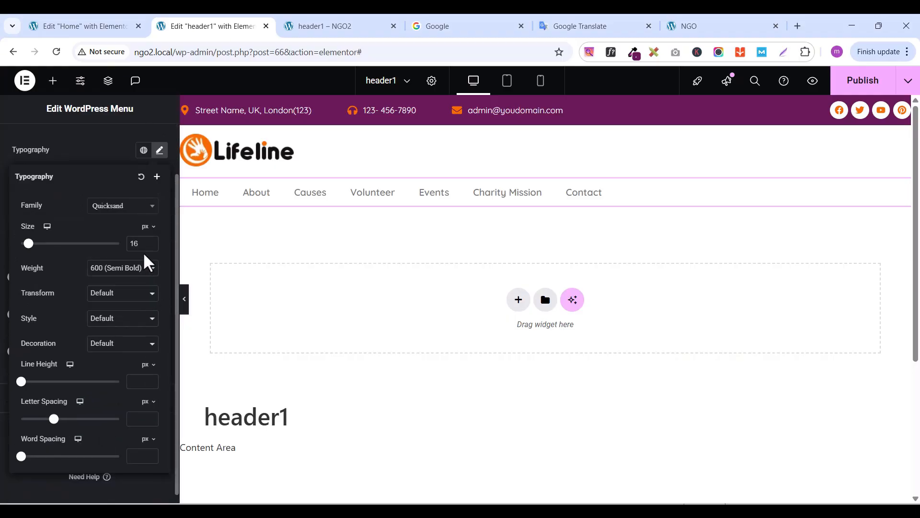
pyautogui.click(101, 150)
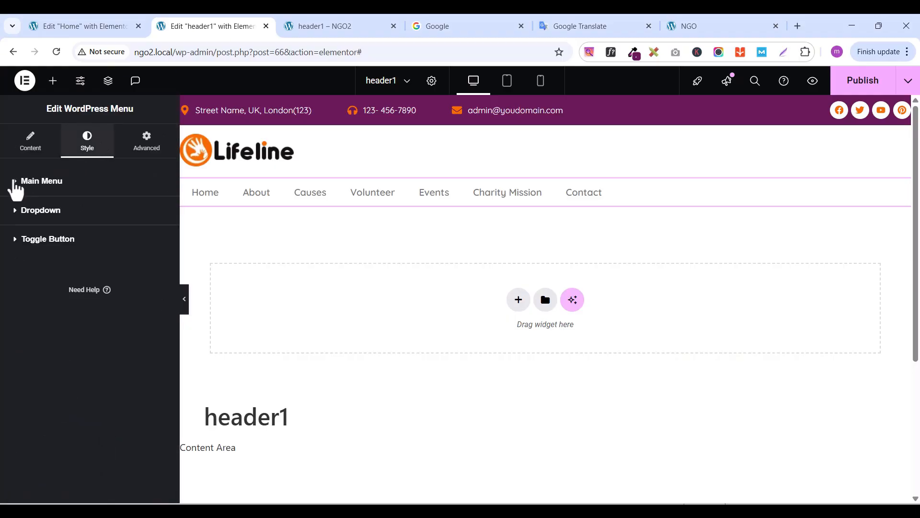
pyautogui.click(18, 186)
pyautogui.scroll(-2, 124, 343)
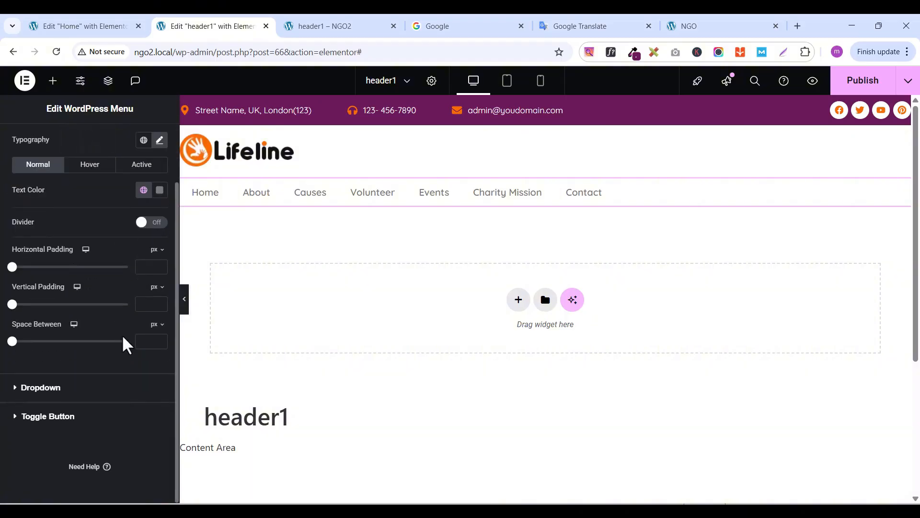
pyautogui.scroll(2, 124, 343)
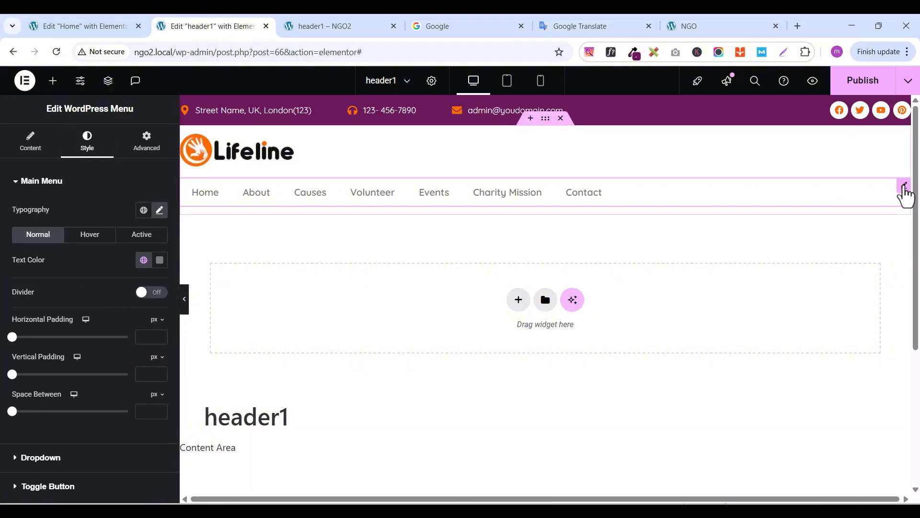
# Set the main menu's normal text color to black (#000000)
pyautogui.click(160, 261)
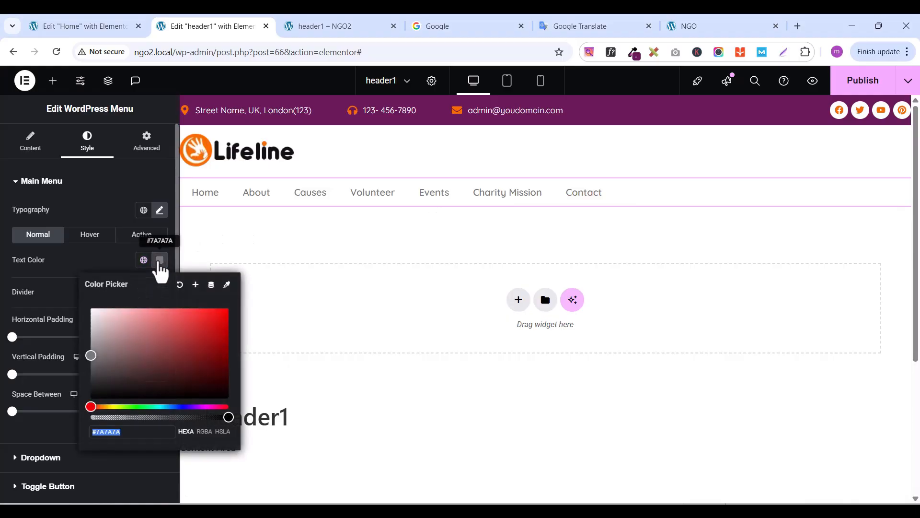
pyautogui.click(91, 397)
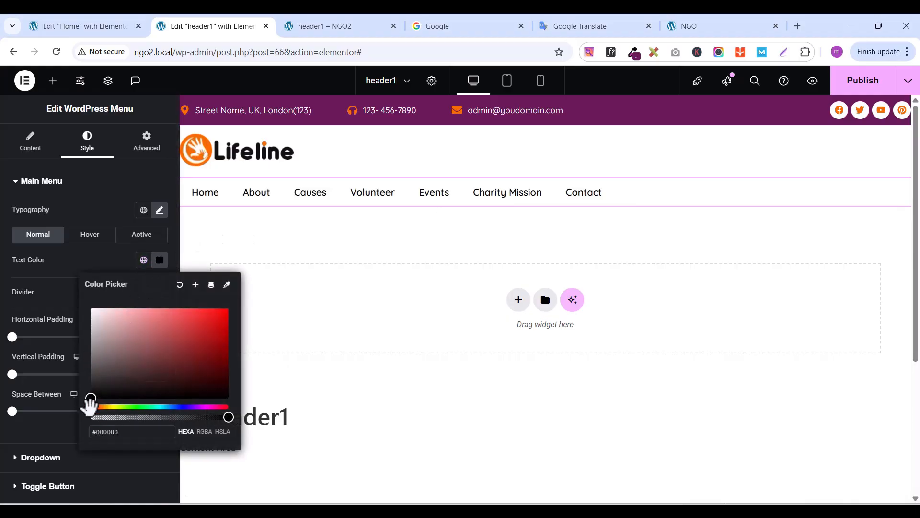
pyautogui.click(103, 212)
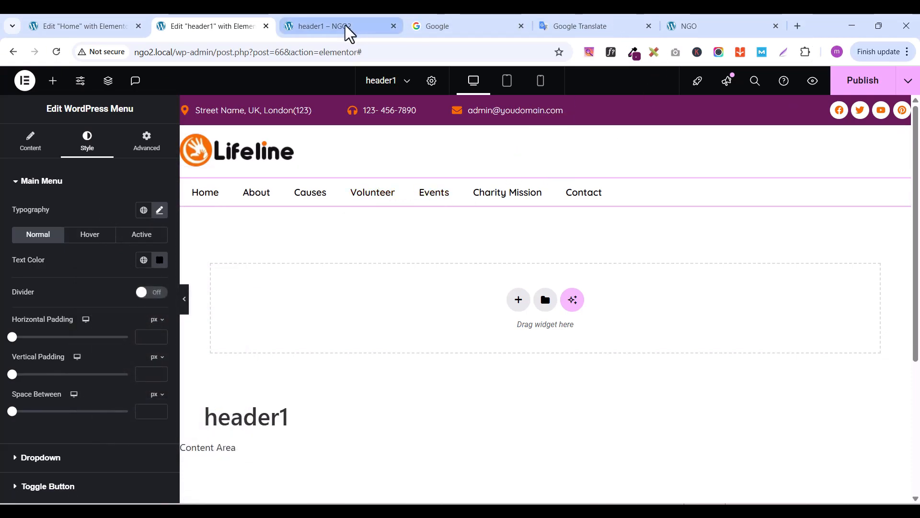
# Check the header on the reference NGO site, and copy the View Our Causes button from the Home page in Elementor
pyautogui.click(705, 26)
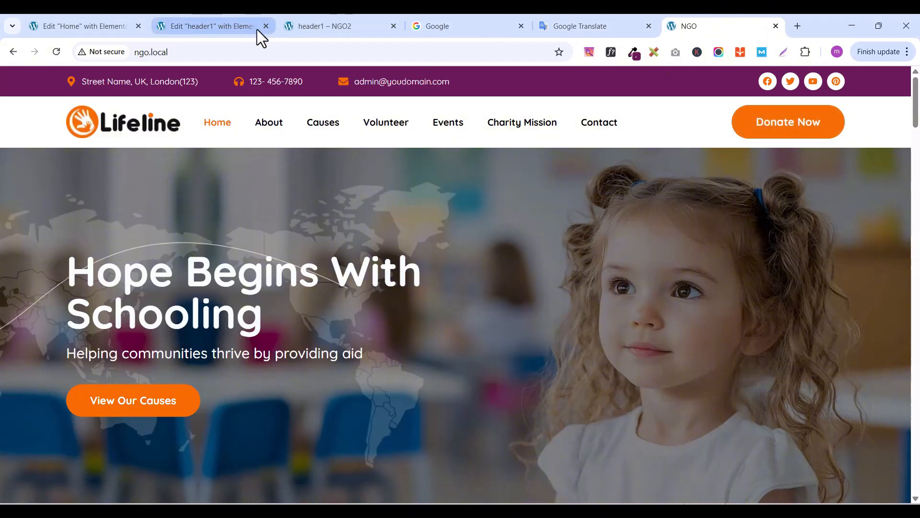
pyautogui.click(98, 25)
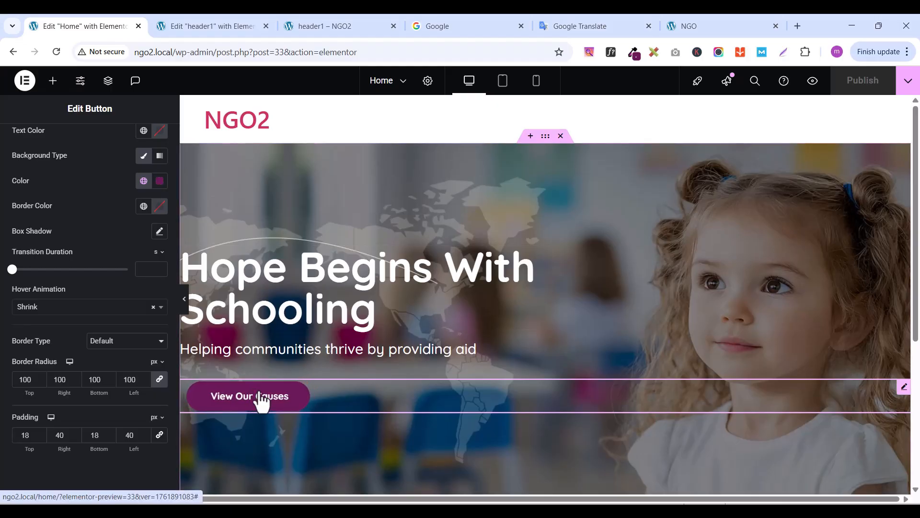
pyautogui.rightClick(902, 396)
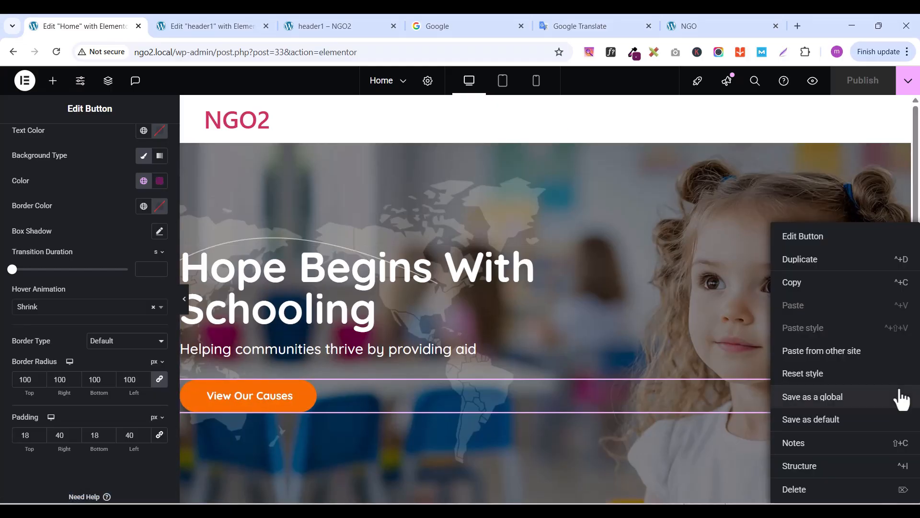
pyautogui.click(798, 286)
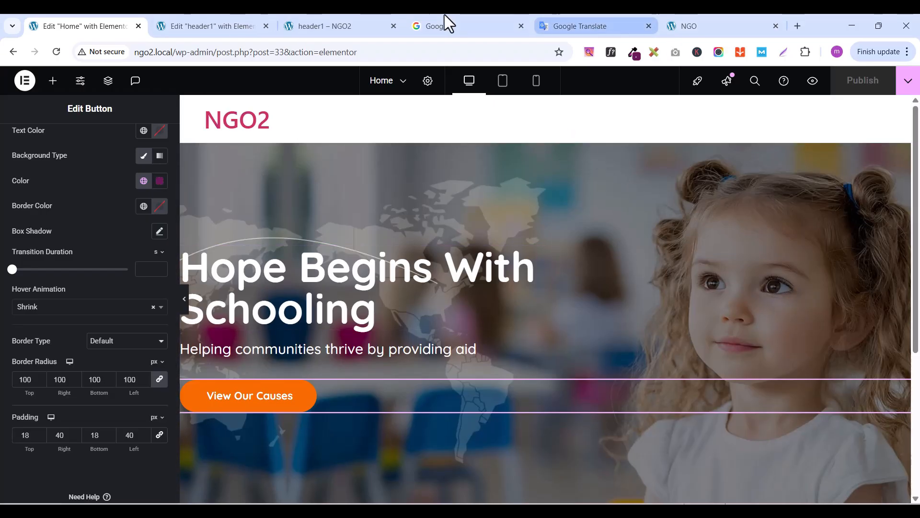
# Paste the copied button below the menu in the header1 template and set its top margin to 0
pyautogui.click(224, 28)
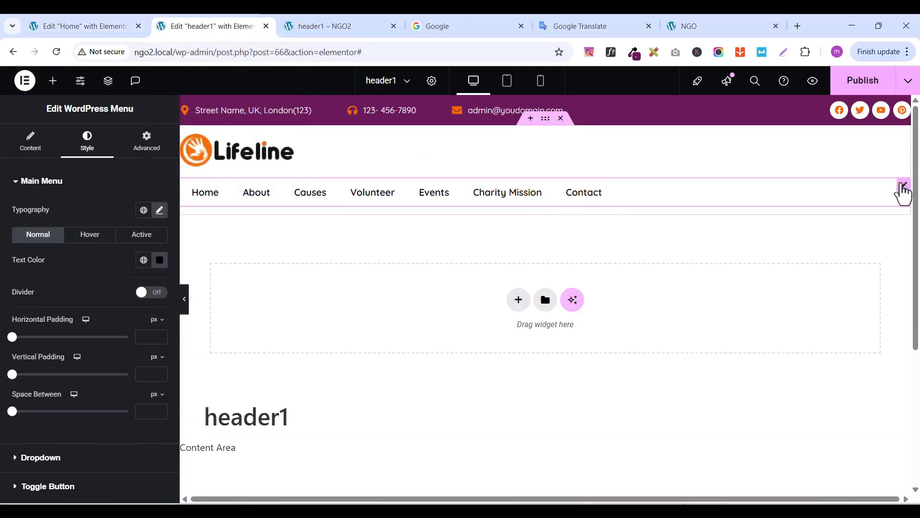
pyautogui.rightClick(904, 192)
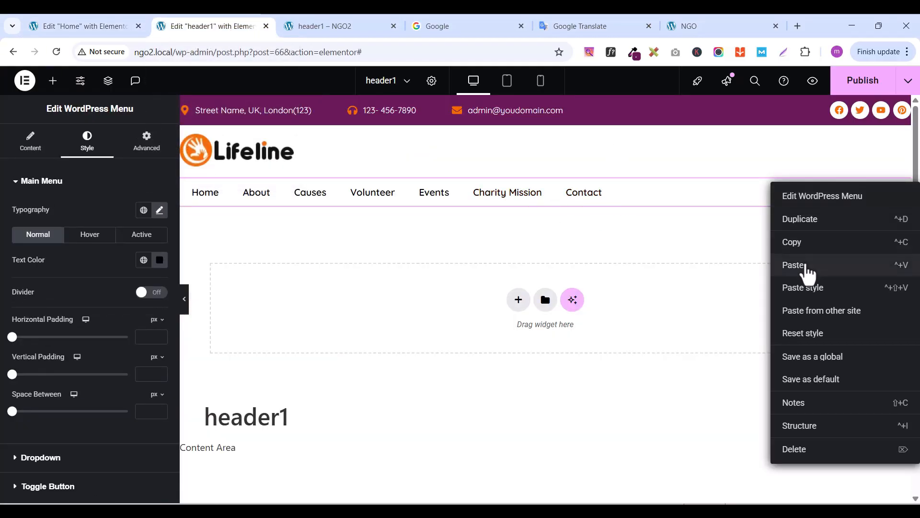
pyautogui.click(806, 265)
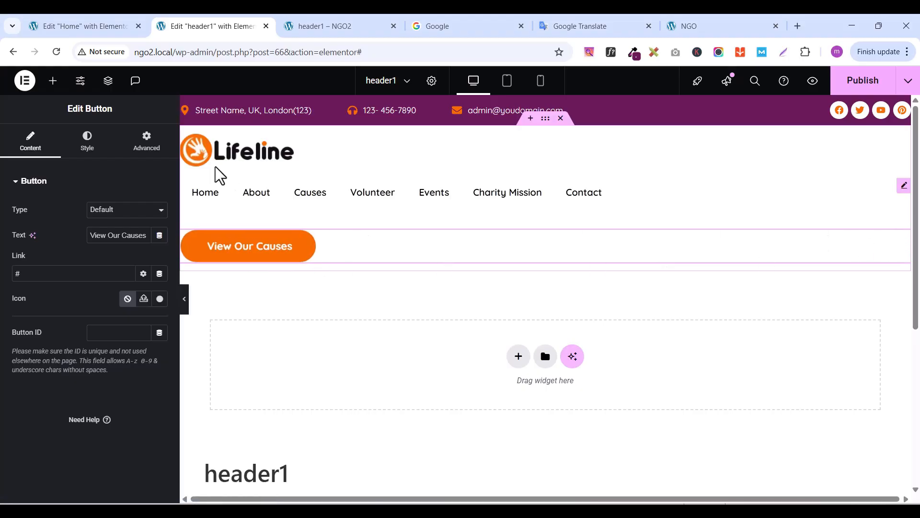
pyautogui.click(147, 144)
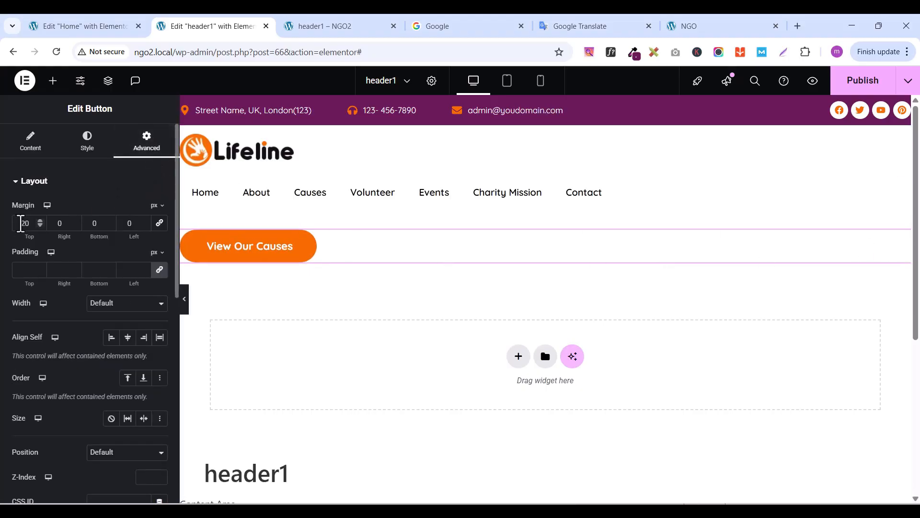
pyautogui.write('0')
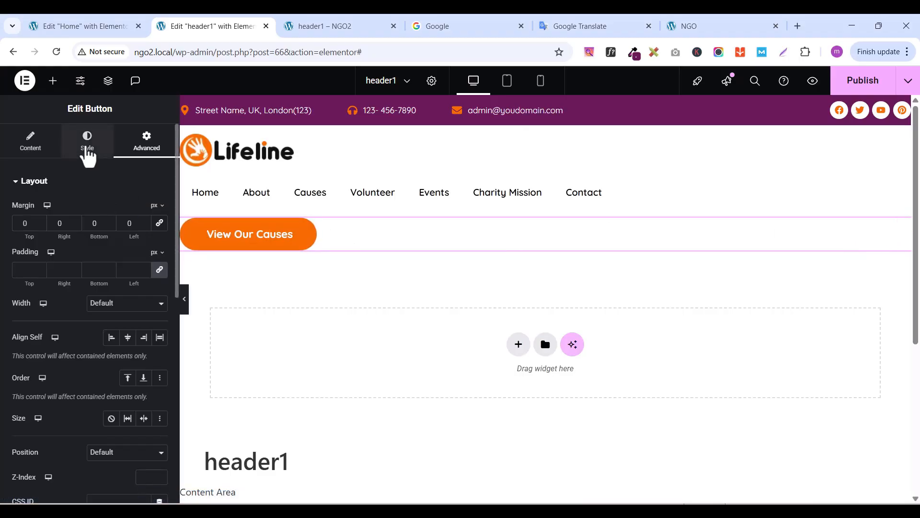
# Set the View Our Causes button's hover background color to white and its hover text color to the global orange
pyautogui.click(88, 153)
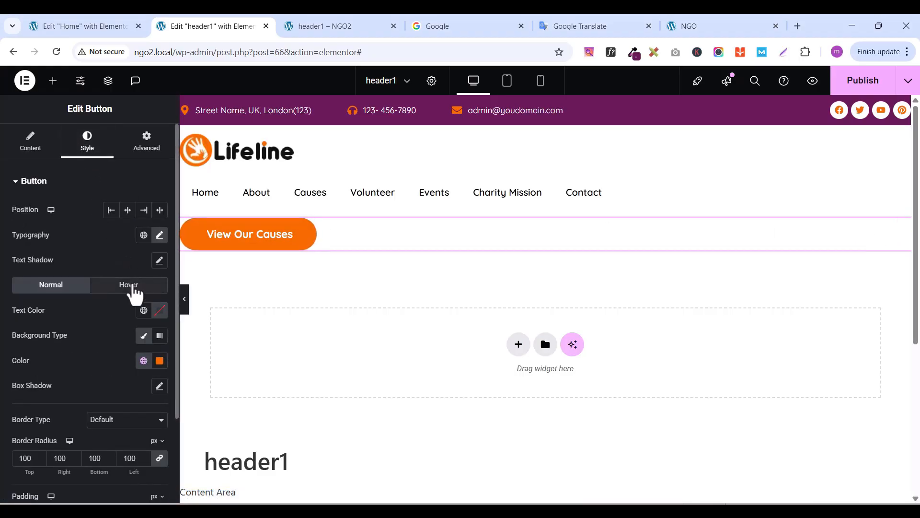
pyautogui.click(129, 284)
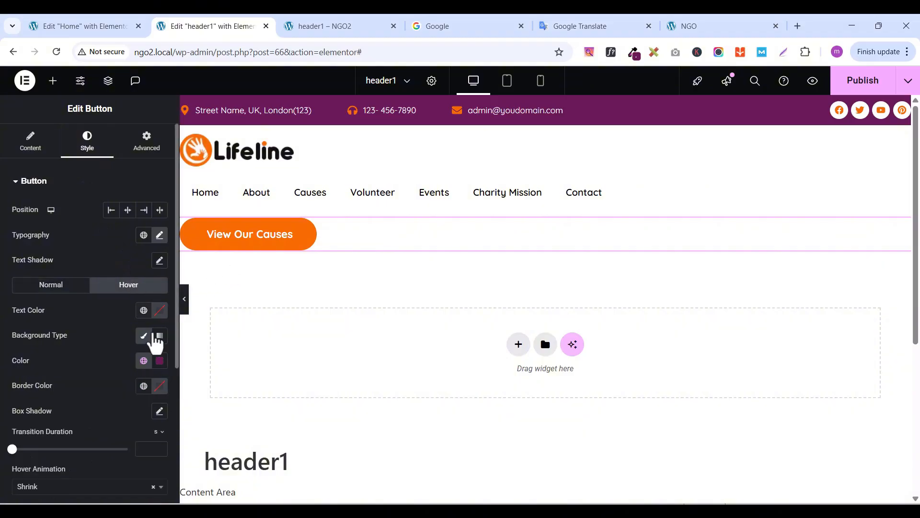
pyautogui.click(157, 361)
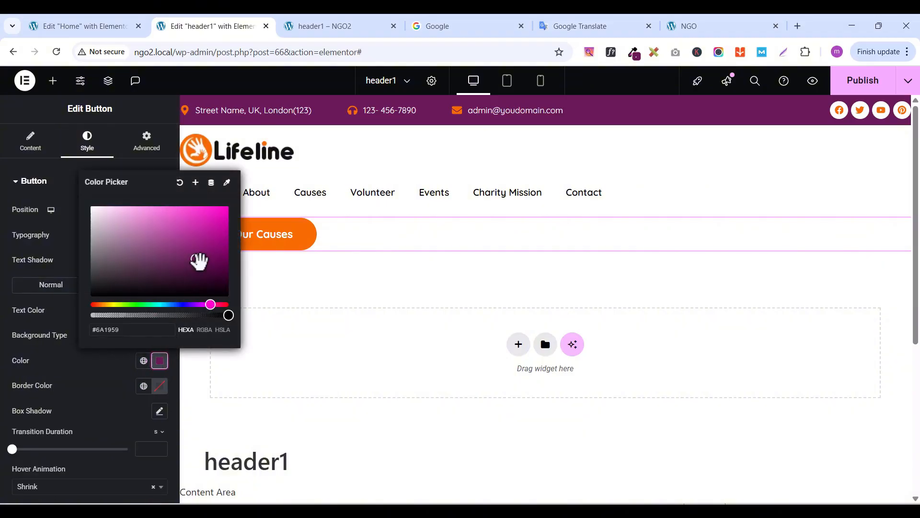
pyautogui.moveTo(199, 259); pyautogui.dragTo(90, 220)
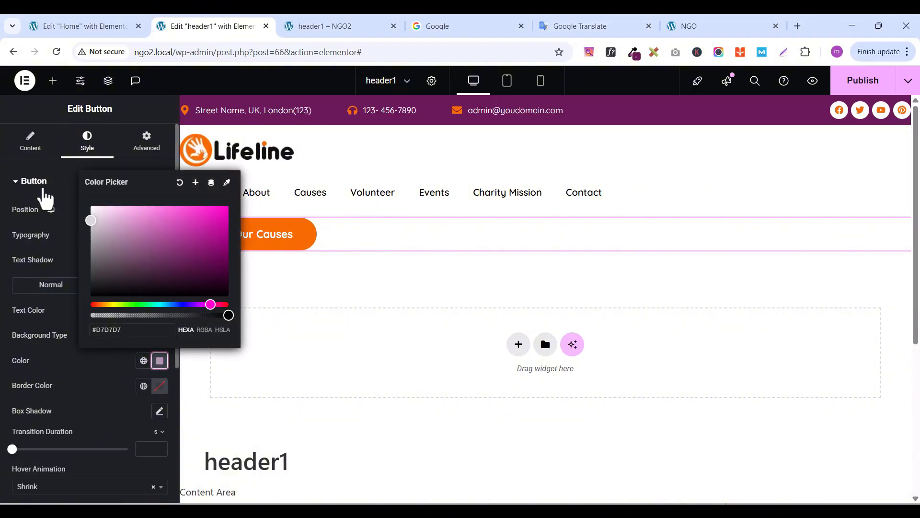
pyautogui.click(87, 367)
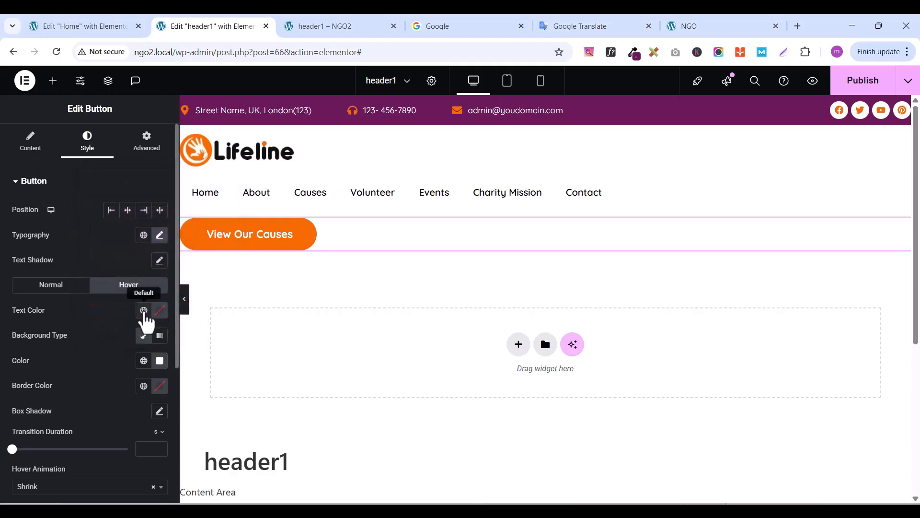
pyautogui.click(144, 311)
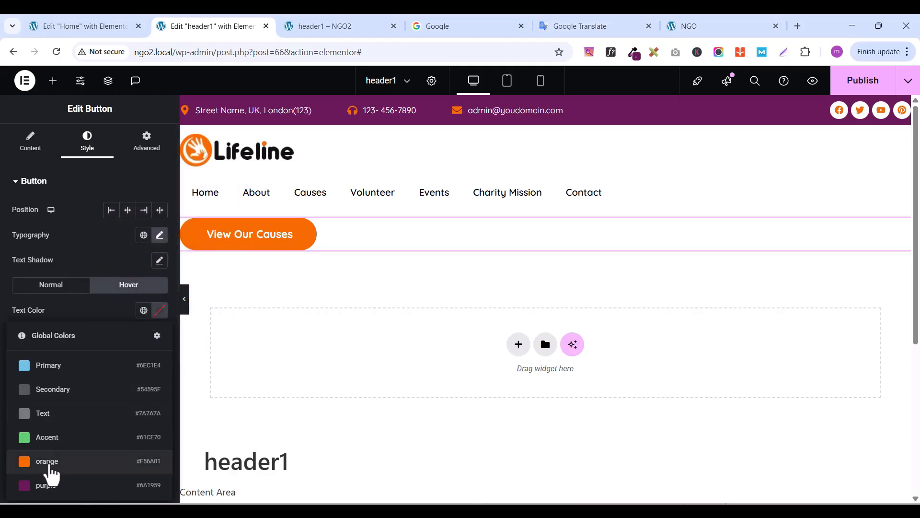
pyautogui.click(65, 461)
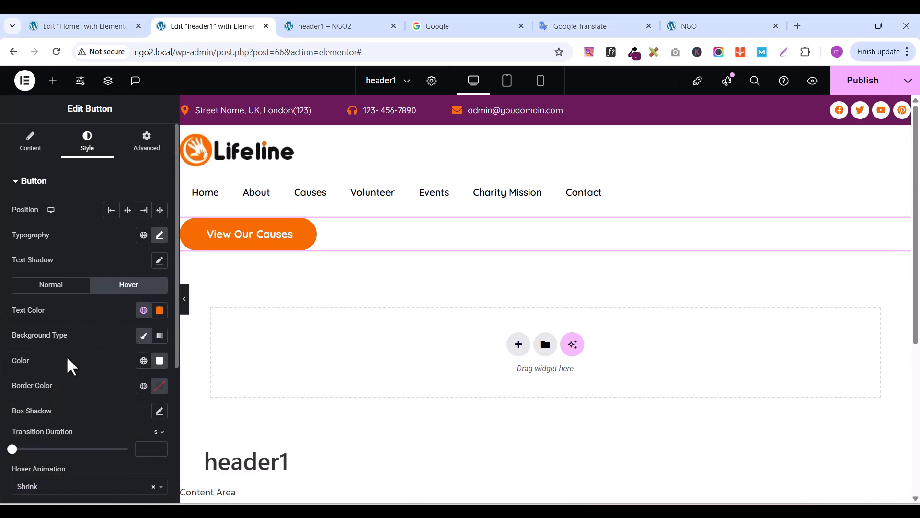
# Give the button a solid border with a width of 1 px on all sides, and publish the template
pyautogui.scroll(-1, 101, 381)
pyautogui.scroll(1, 102, 381)
pyautogui.scroll(-3, 98, 382)
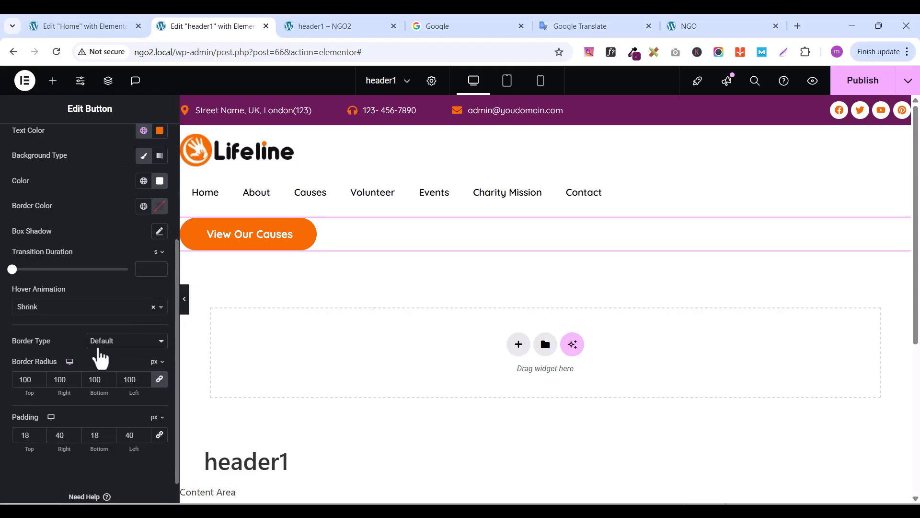
pyautogui.click(117, 347)
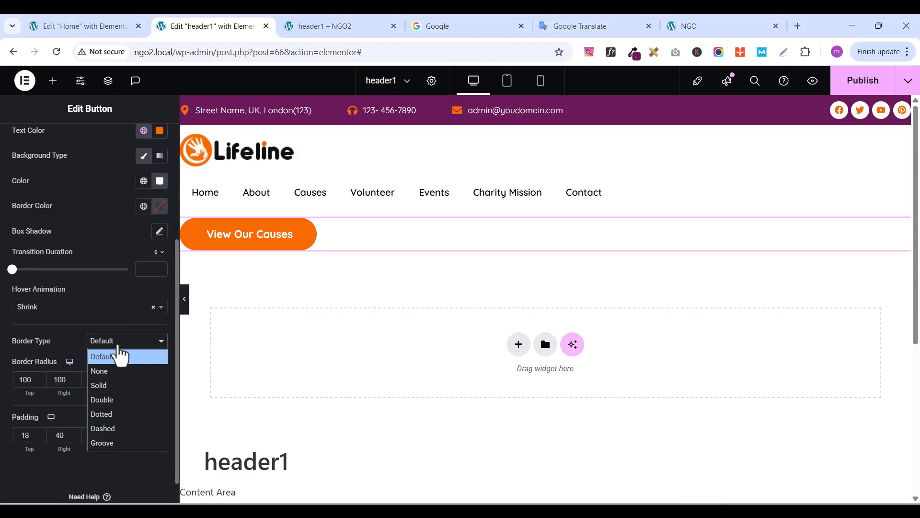
pyautogui.click(111, 380)
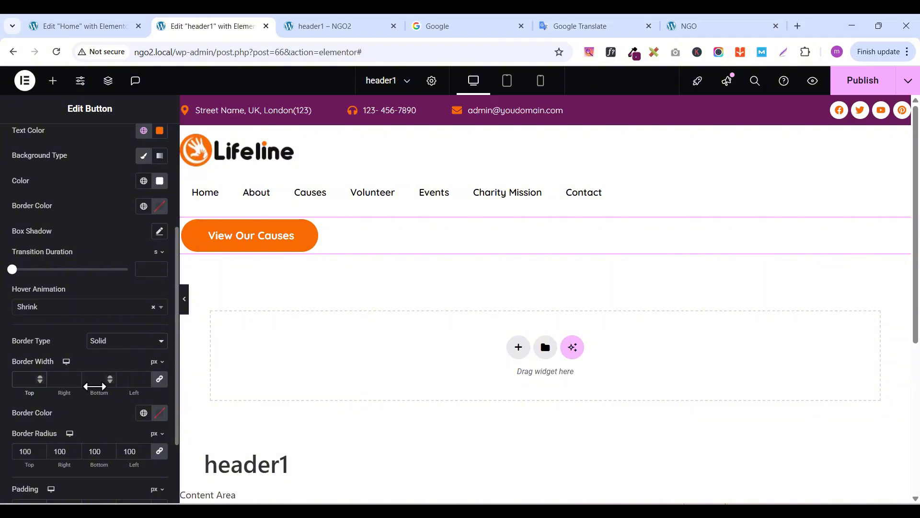
pyautogui.write('1')
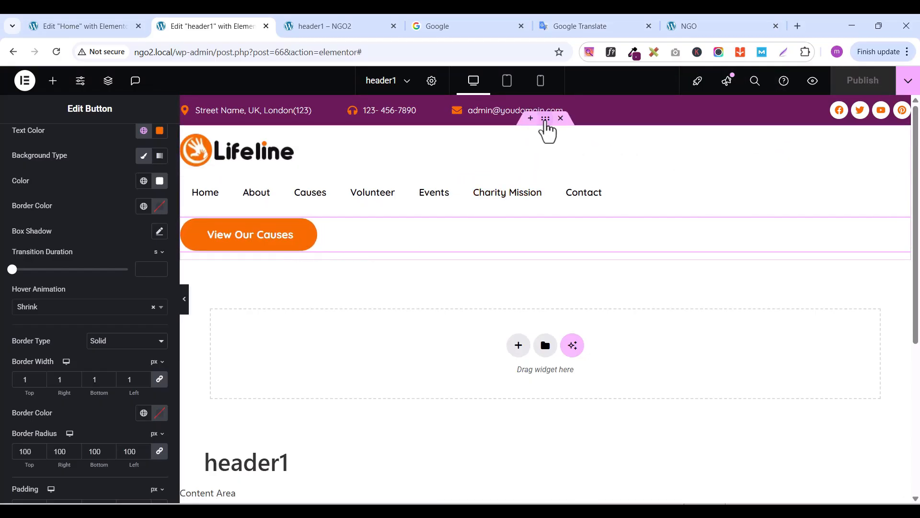
# Set the direction of the container holding the logo, menu and button to a horizontal row
pyautogui.click(545, 123)
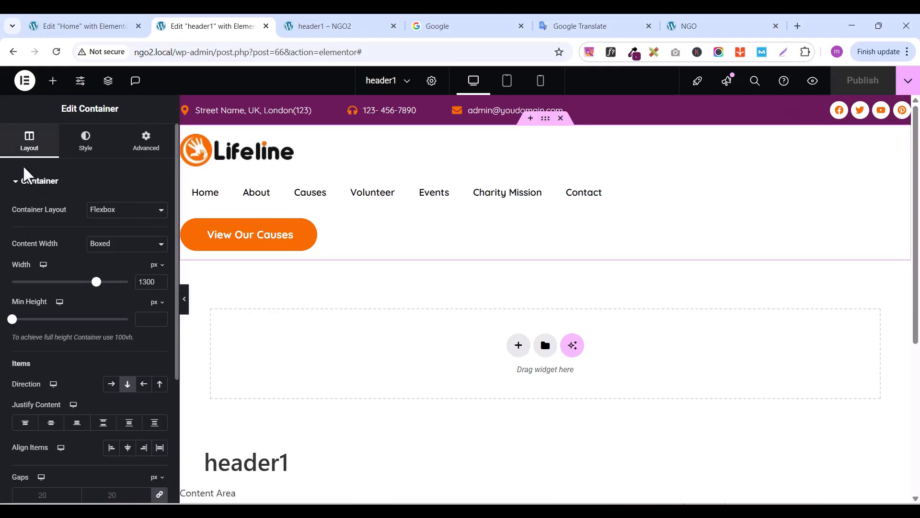
pyautogui.click(18, 183)
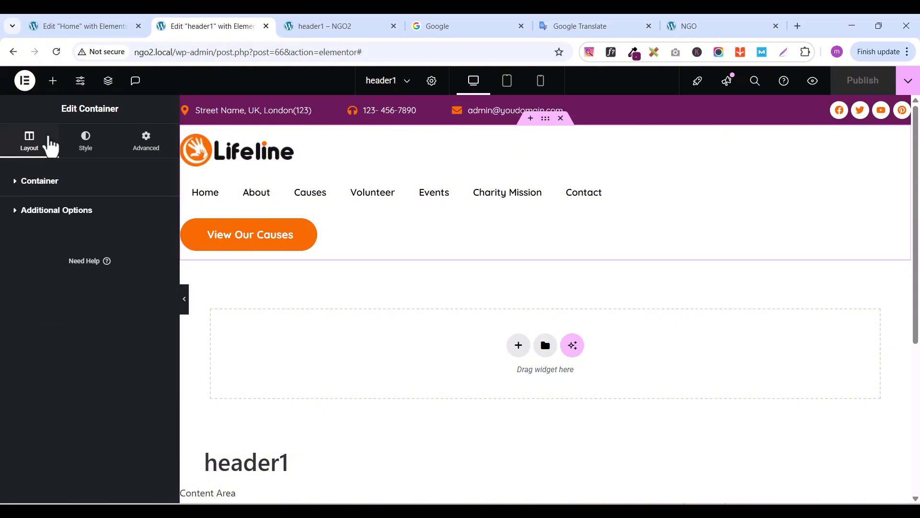
pyautogui.click(18, 184)
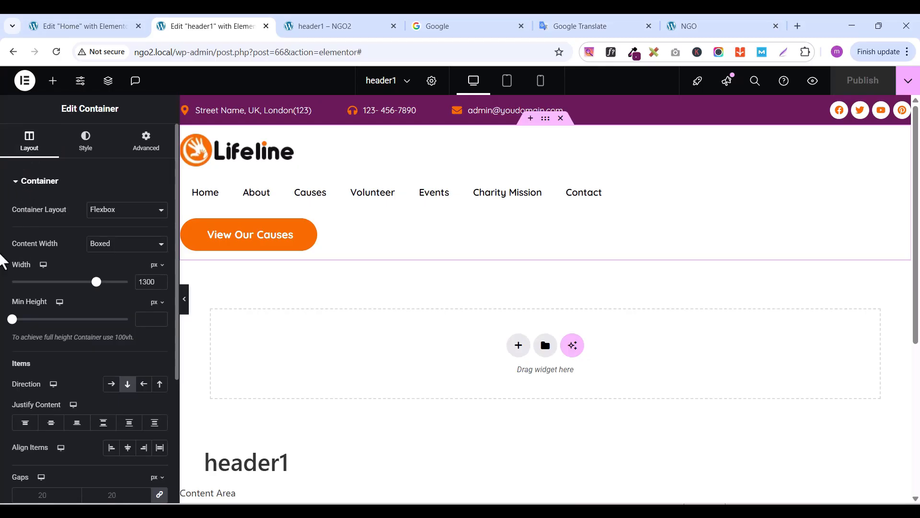
pyautogui.scroll(-1, 81, 387)
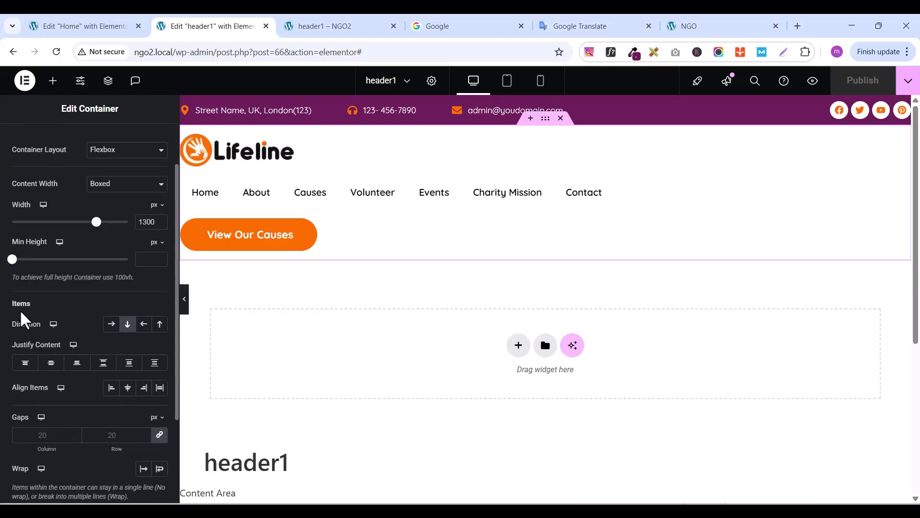
pyautogui.click(112, 324)
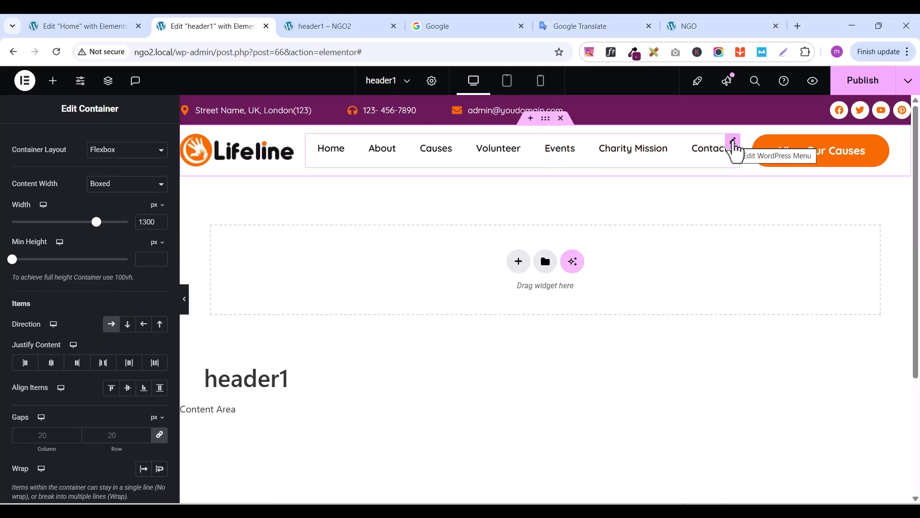
# Set the WordPress Menu widget's size to Grow so it fills the space between the logo and the button
pyautogui.click(733, 144)
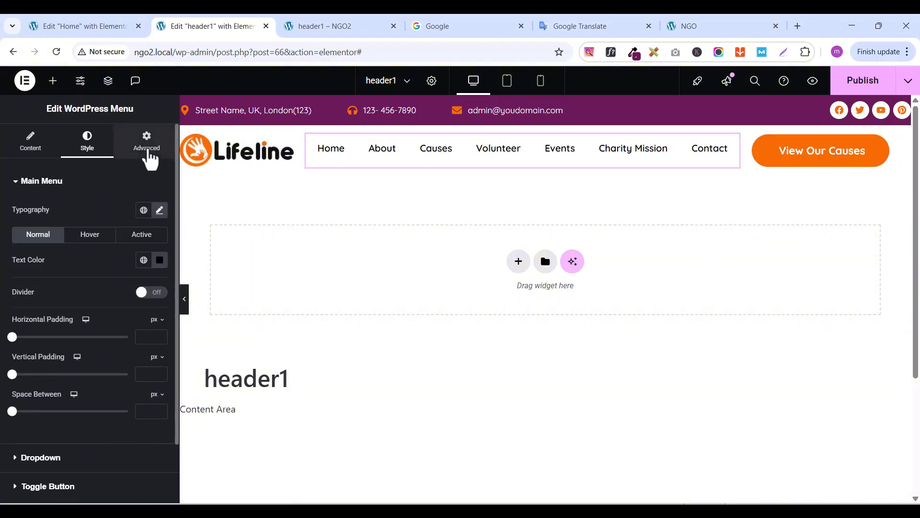
pyautogui.click(148, 143)
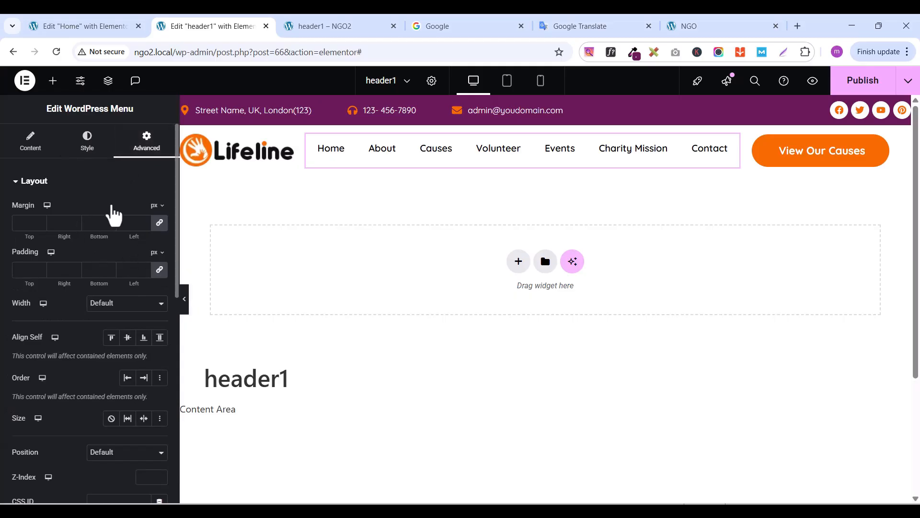
pyautogui.scroll(-3, 82, 378)
pyautogui.scroll(3, 82, 378)
pyautogui.click(17, 182)
pyautogui.click(16, 182)
pyautogui.scroll(-2, 72, 366)
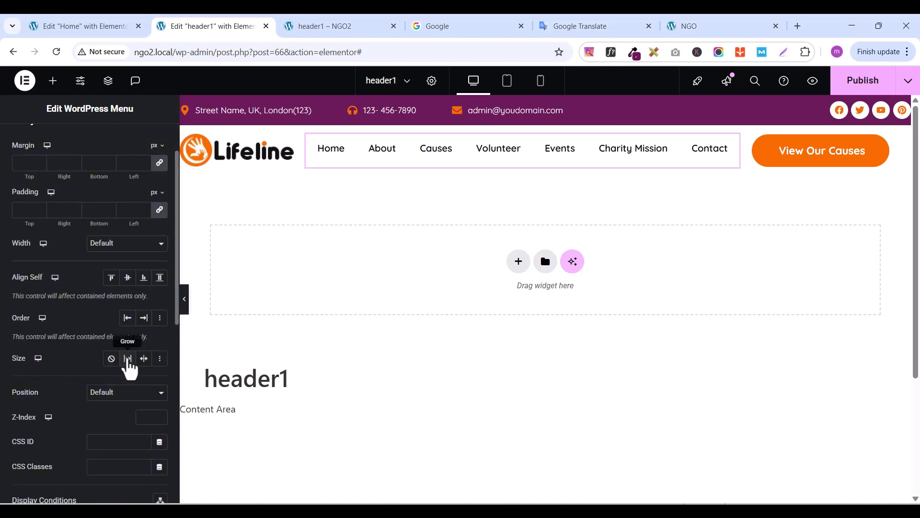
pyautogui.click(128, 360)
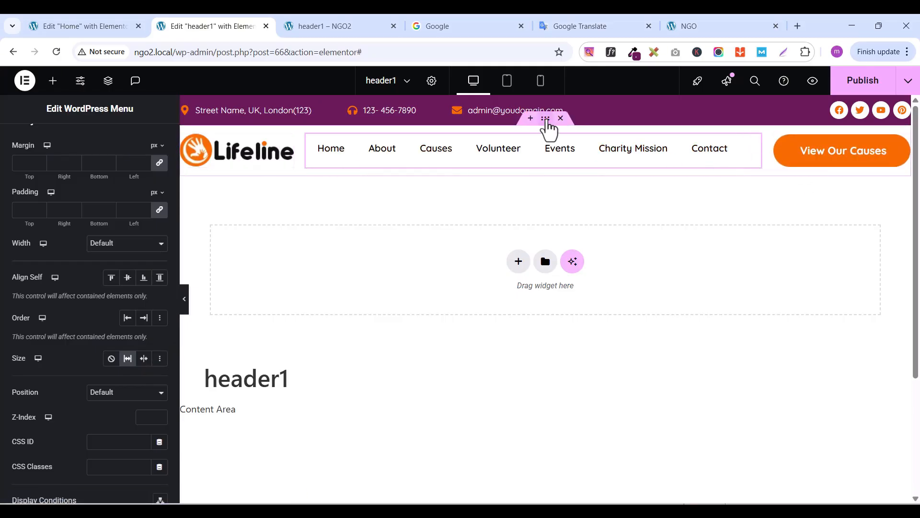
# Center-align the header container's items vertically, and compare the template preview with the reference NGO site
pyautogui.click(546, 118)
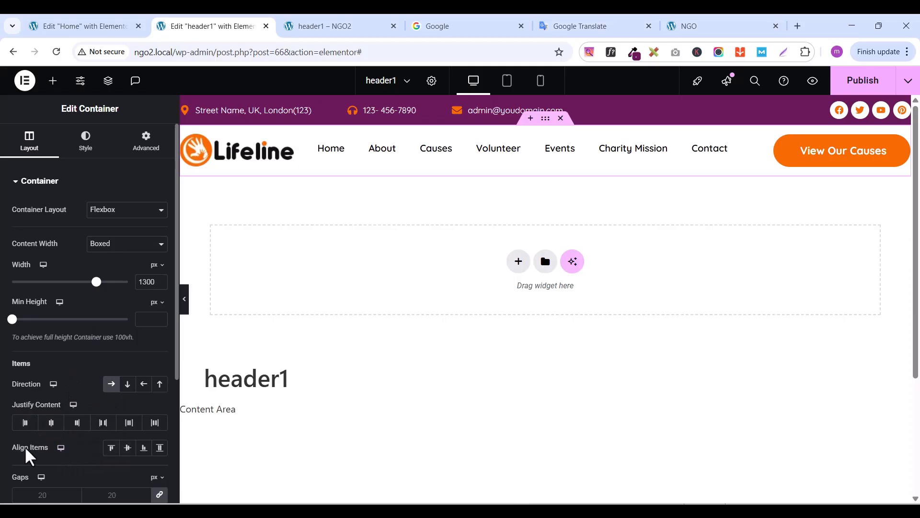
pyautogui.click(127, 449)
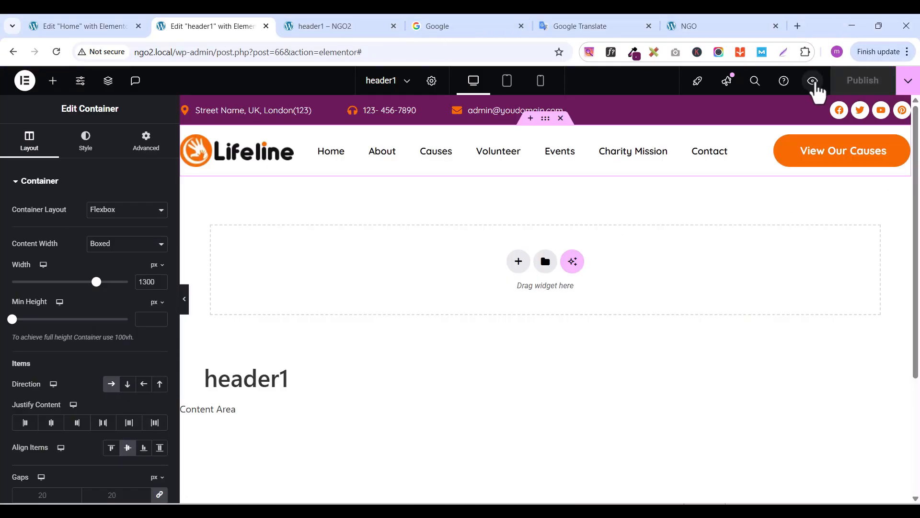
pyautogui.click(813, 82)
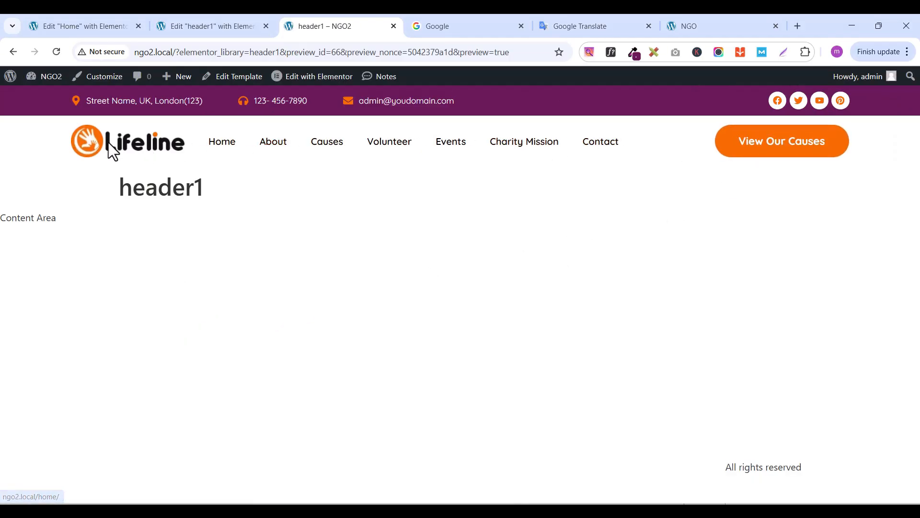
pyautogui.click(699, 26)
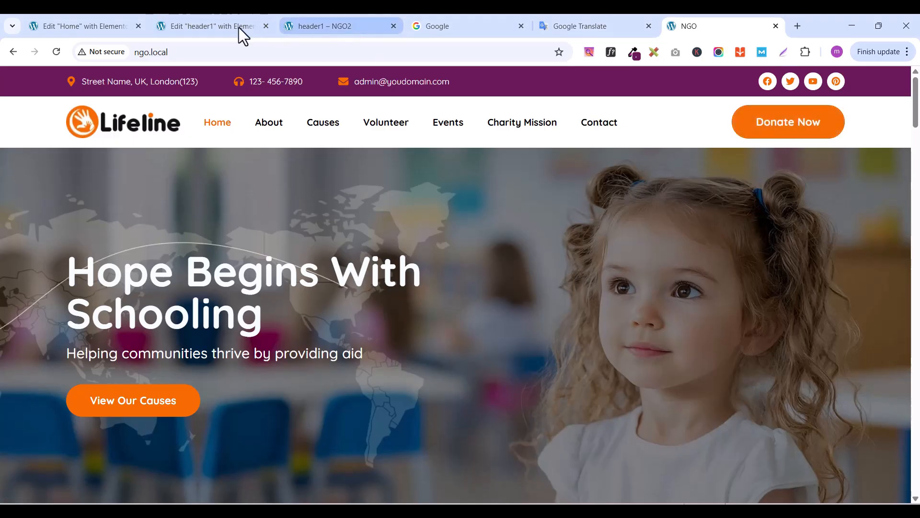
# Change the header button's text to "Donate Now" in the header1 template and publish it
pyautogui.click(222, 29)
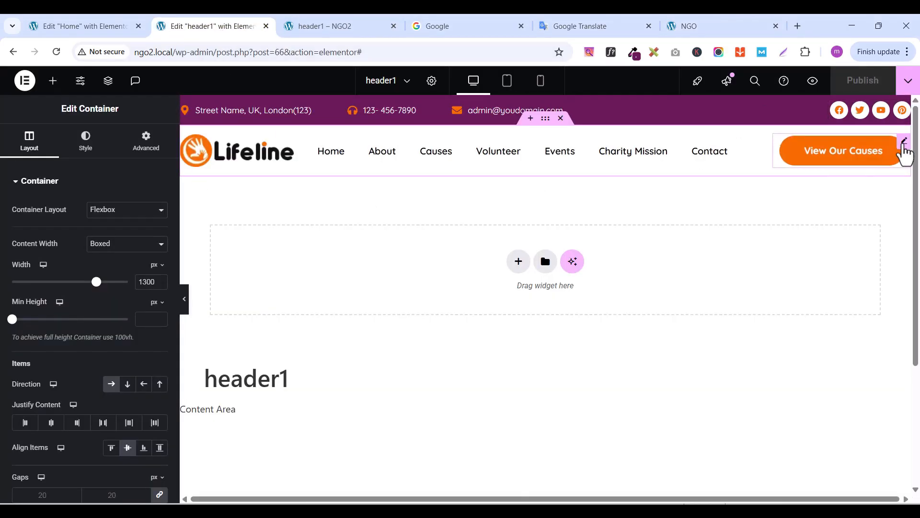
pyautogui.click(906, 144)
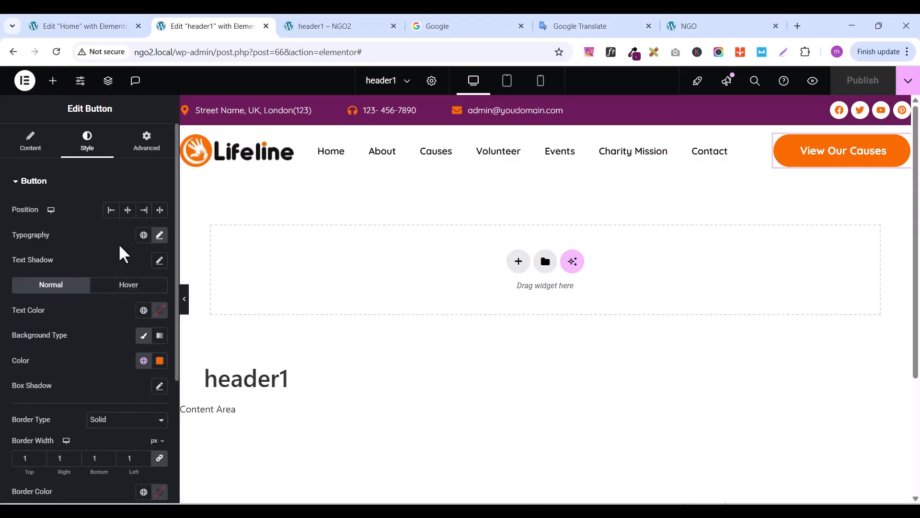
pyautogui.click(31, 154)
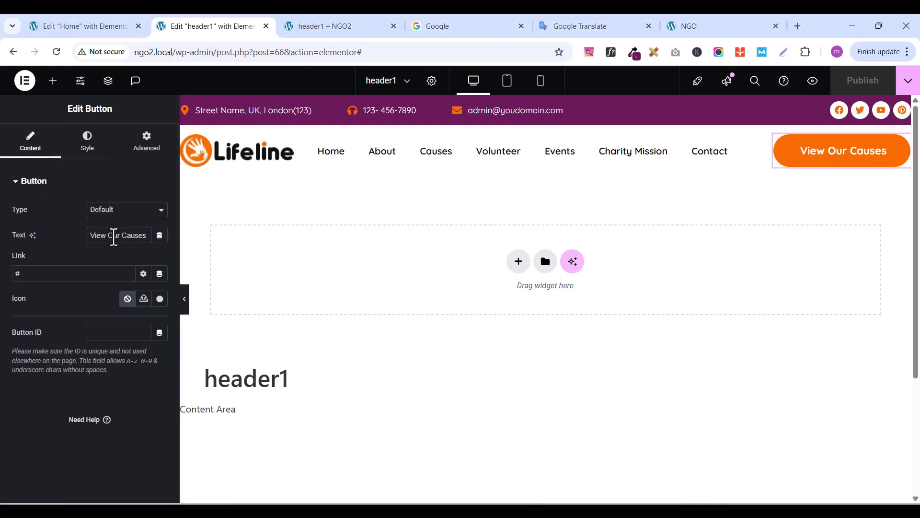
pyautogui.write('D')
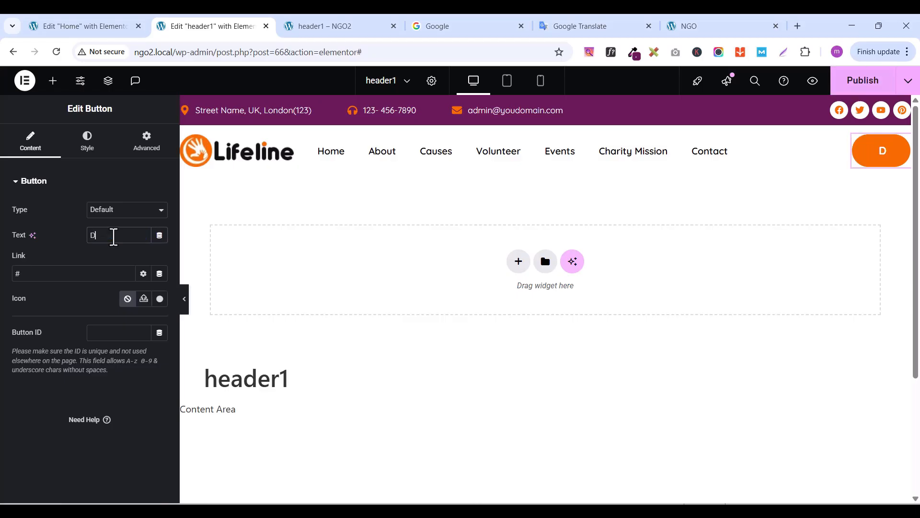
pyautogui.write('onate')
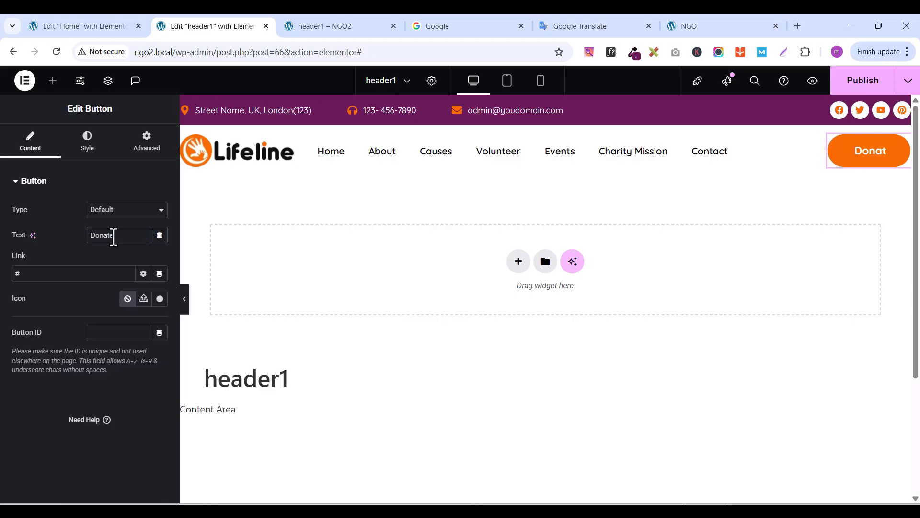
pyautogui.write(' Now')
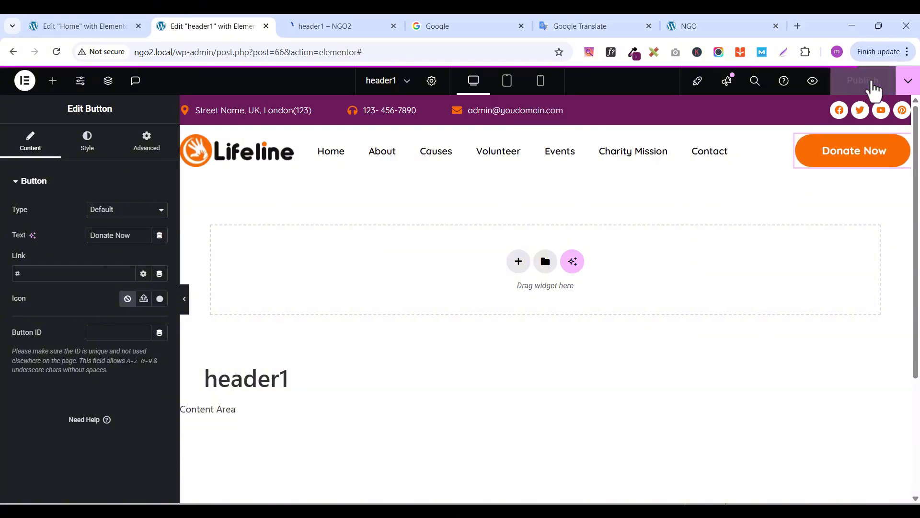
# Check the finished header in the header1 preview and in a preview of the Home page
pyautogui.click(323, 29)
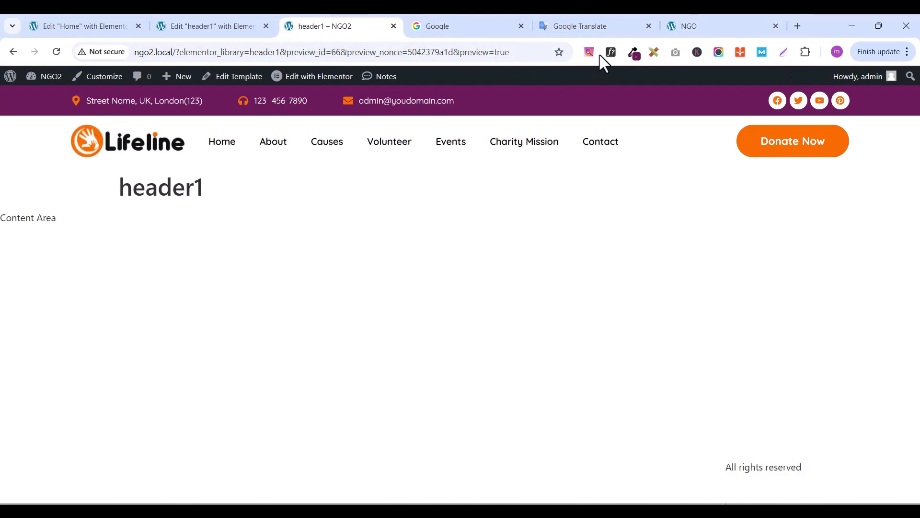
pyautogui.click(87, 27)
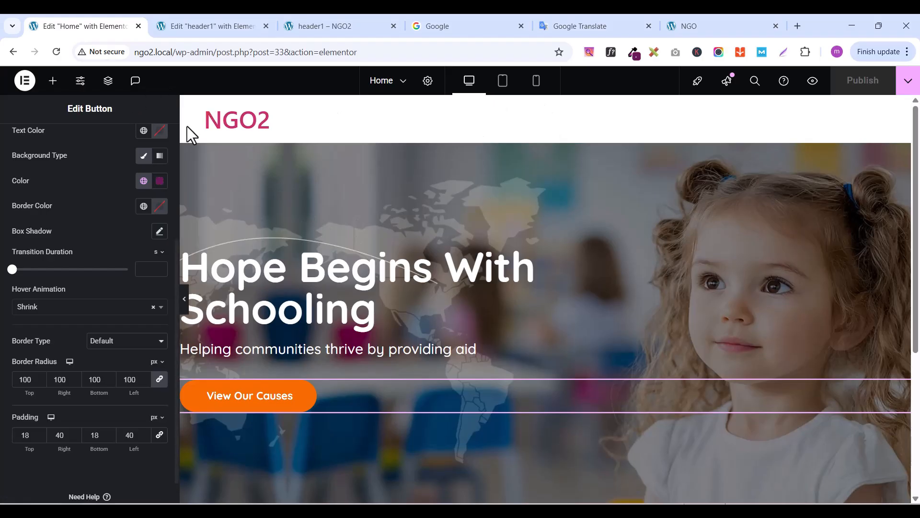
pyautogui.click(813, 82)
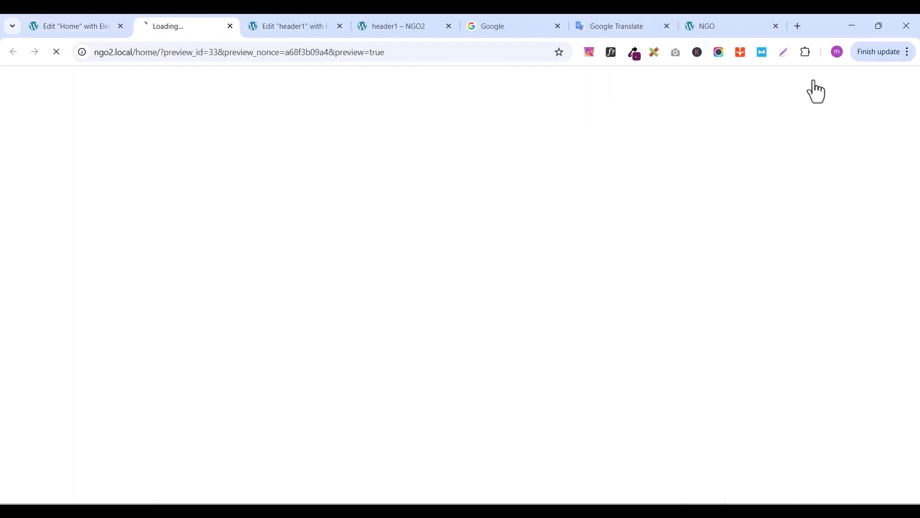
pyautogui.scroll(-2, 382, 261)
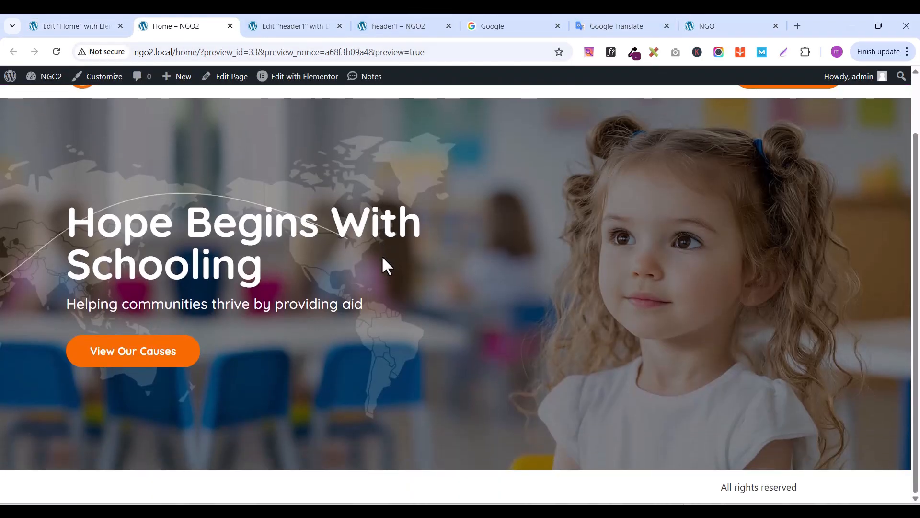
pyautogui.scroll(2, 382, 261)
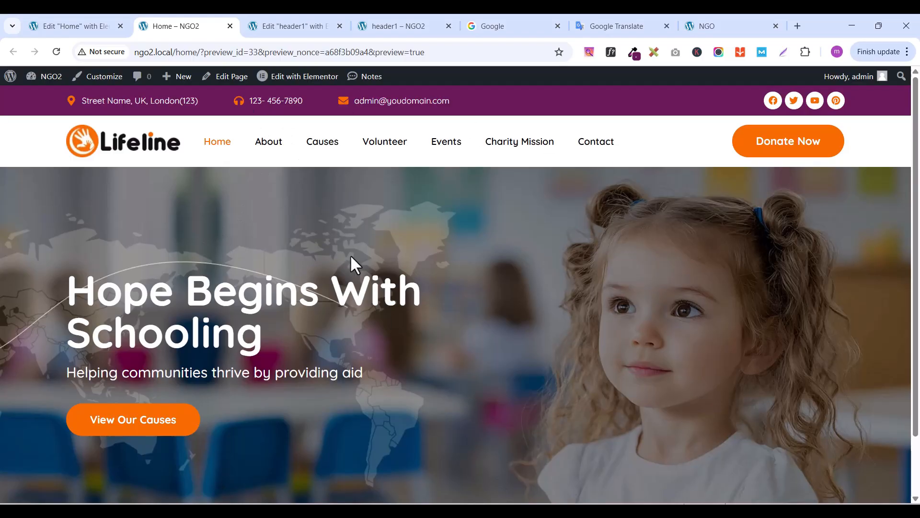
# Check the Make A Donation section on the reference site, and add a two-column Flexbox container below the hero on Home
pyautogui.click(731, 25)
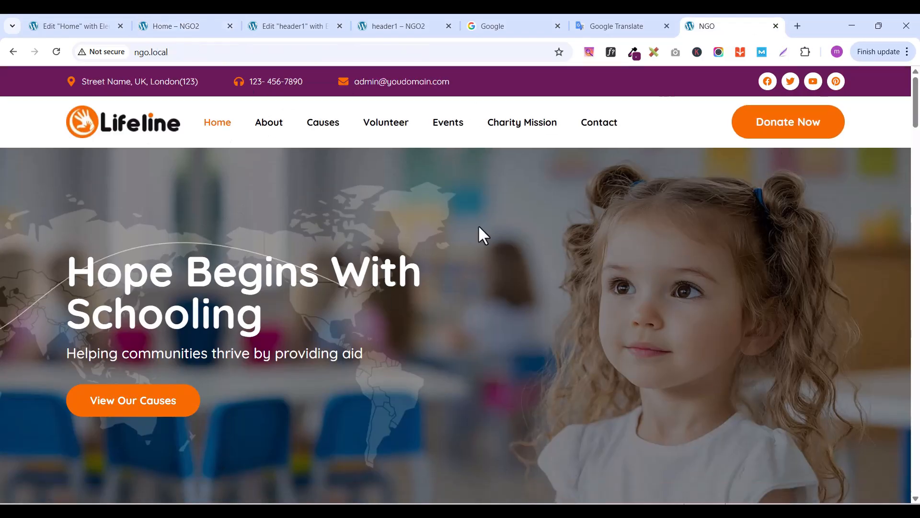
pyautogui.scroll(-7, 479, 228)
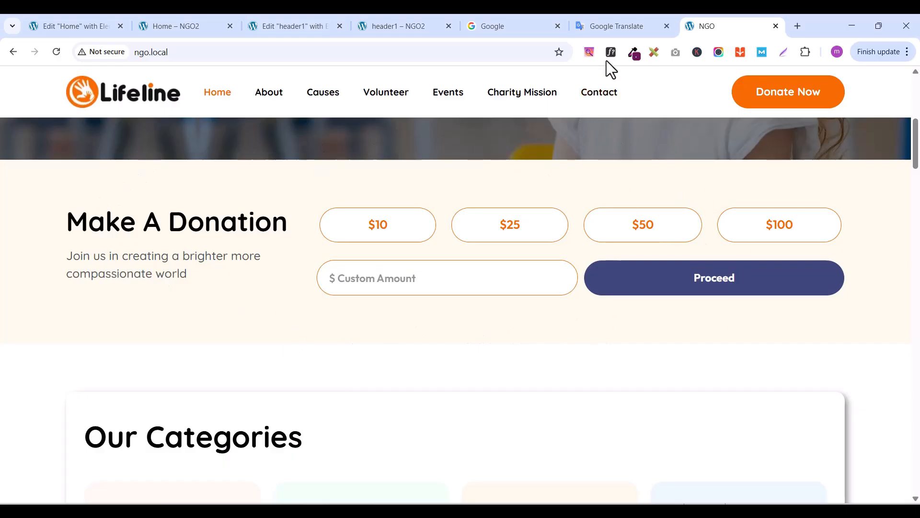
pyautogui.click(70, 20)
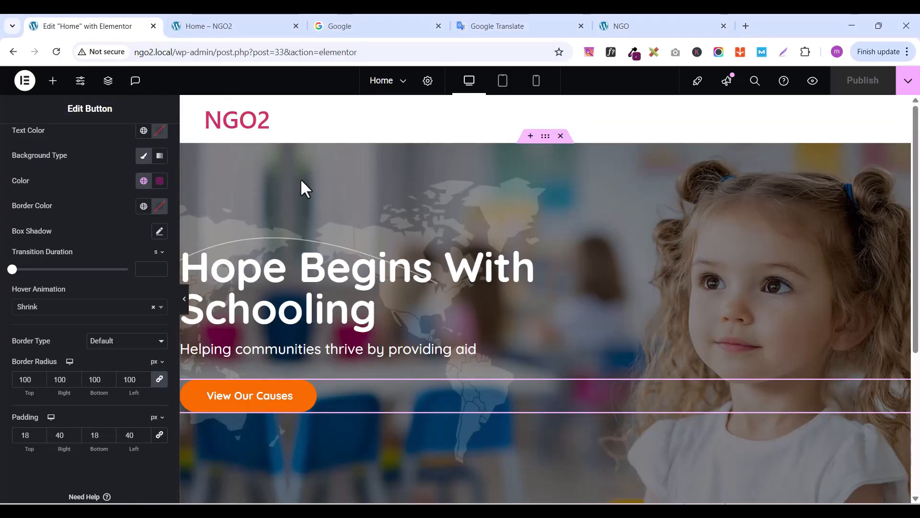
pyautogui.scroll(-3, 363, 197)
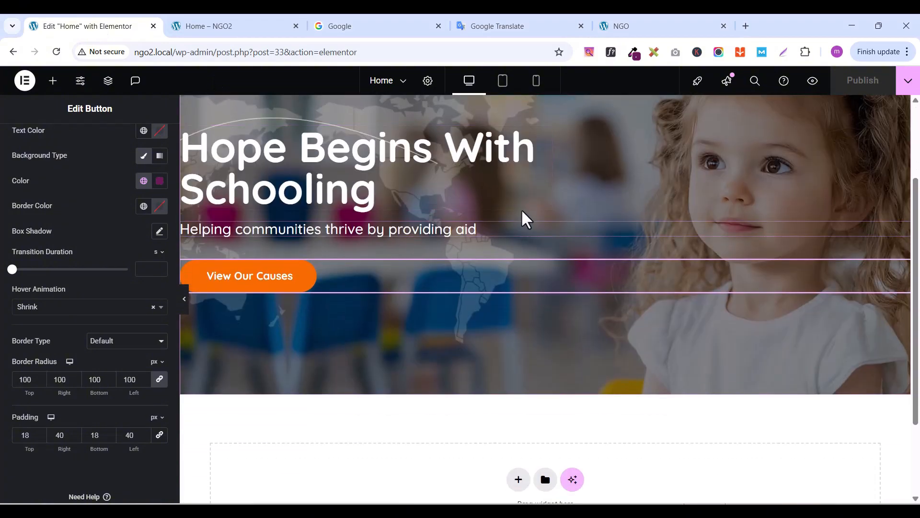
pyautogui.scroll(-2, 524, 213)
pyautogui.scroll(1, 592, 266)
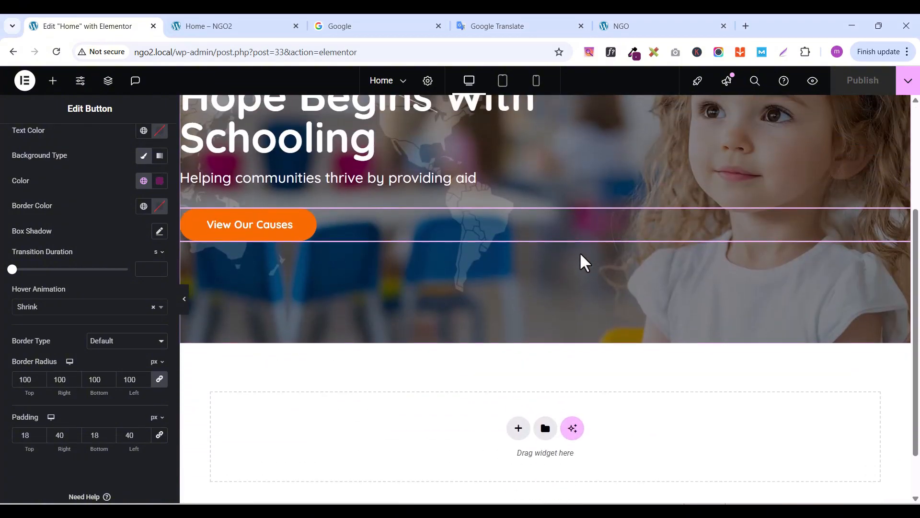
pyautogui.scroll(-1, 584, 262)
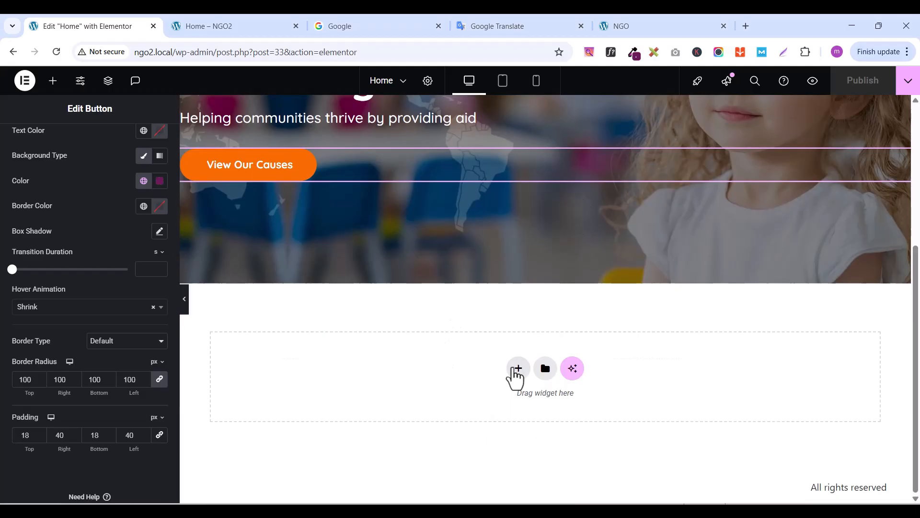
pyautogui.click(517, 370)
pyautogui.scroll(-1, 489, 374)
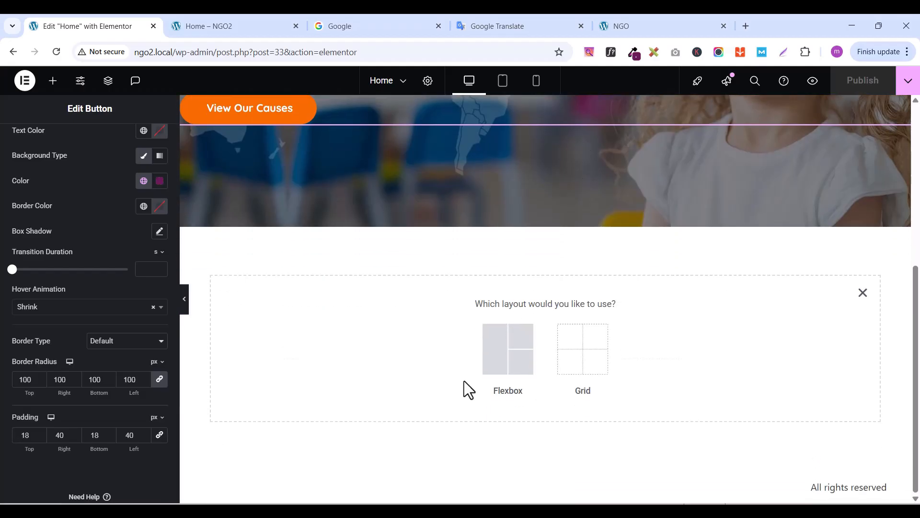
pyautogui.click(493, 359)
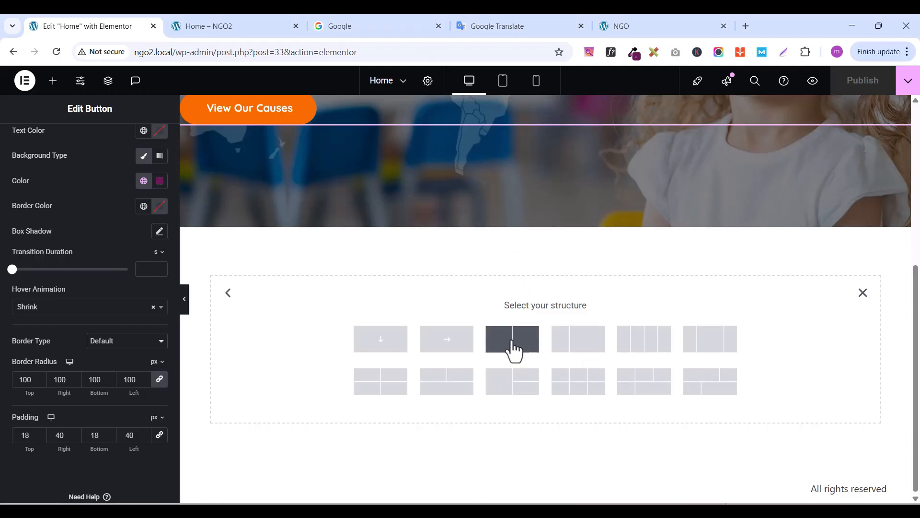
pyautogui.click(512, 341)
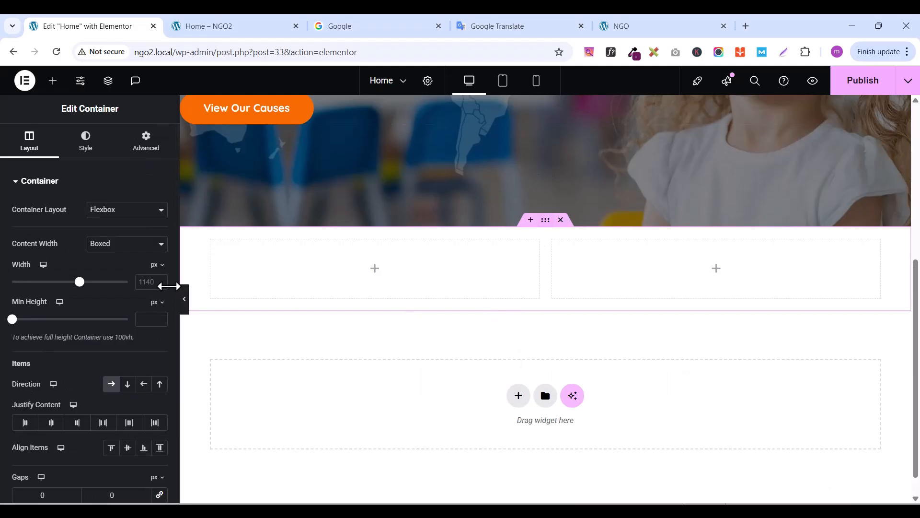
# Set the new outer container's padding to 80 px top and bottom and 0 on the sides, and publish the page
pyautogui.click(145, 146)
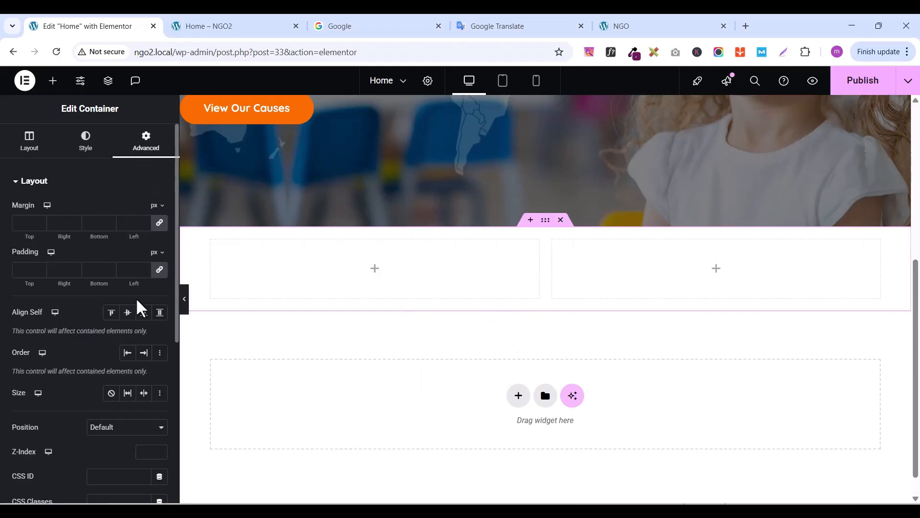
pyautogui.click(162, 272)
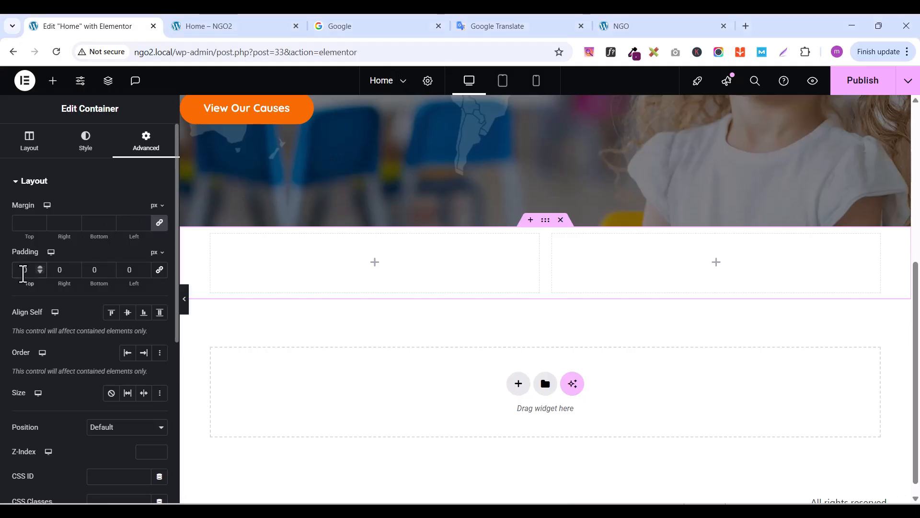
pyautogui.moveTo(33, 279); pyautogui.dragTo(72, 267)
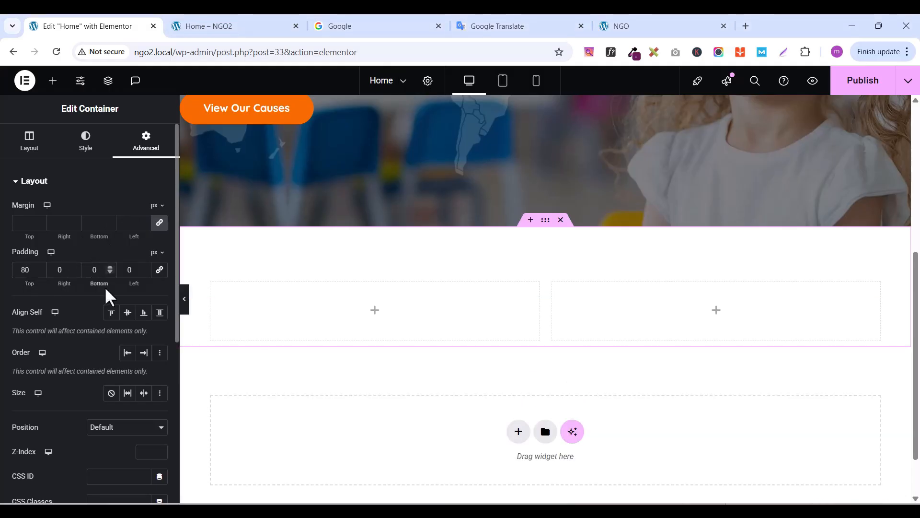
pyautogui.moveTo(107, 293); pyautogui.dragTo(123, 287)
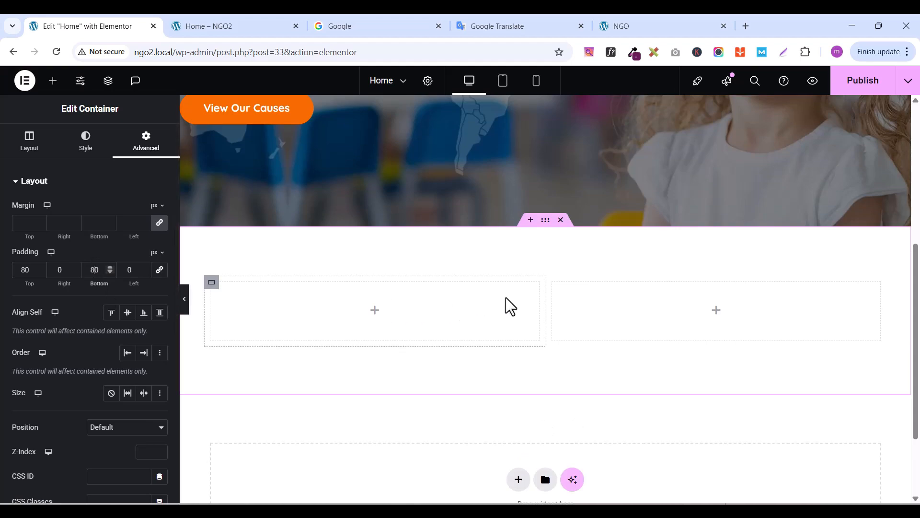
pyautogui.click(863, 80)
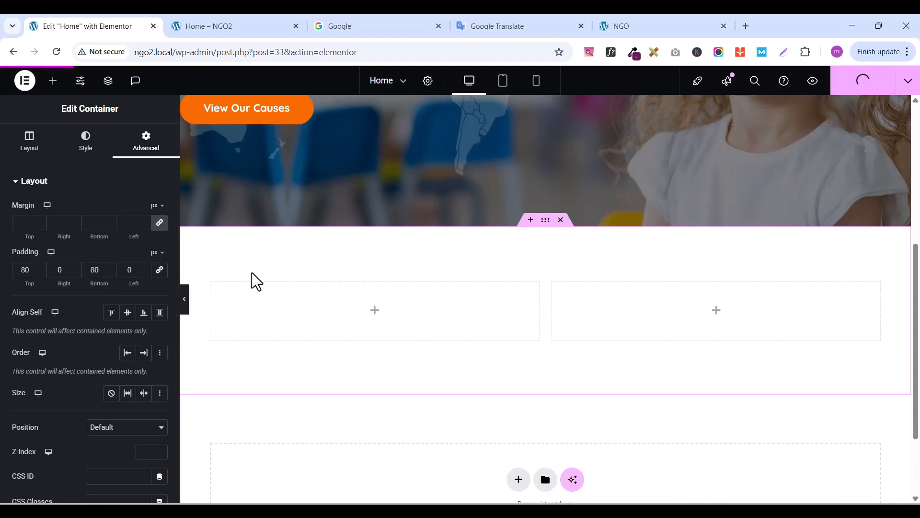
# Set the padding of both inner column containers to 0 on all sides, and publish the page
pyautogui.click(214, 284)
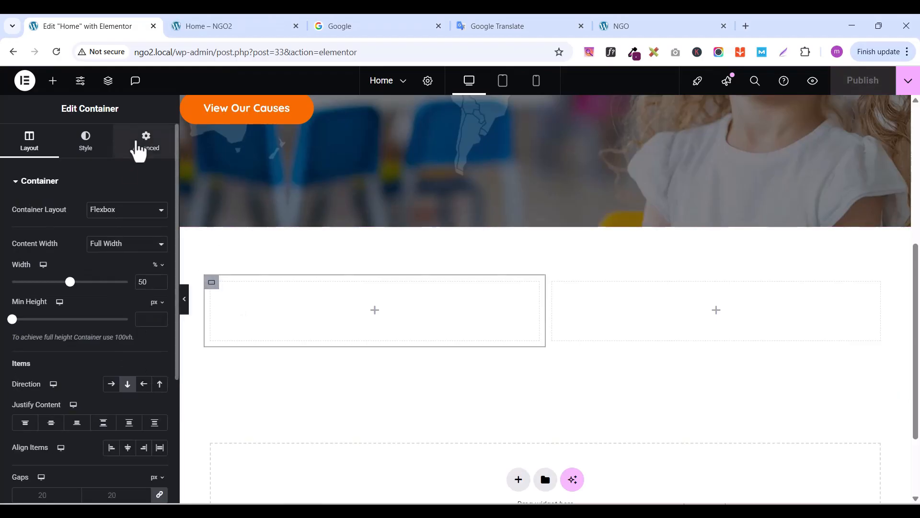
pyautogui.click(139, 150)
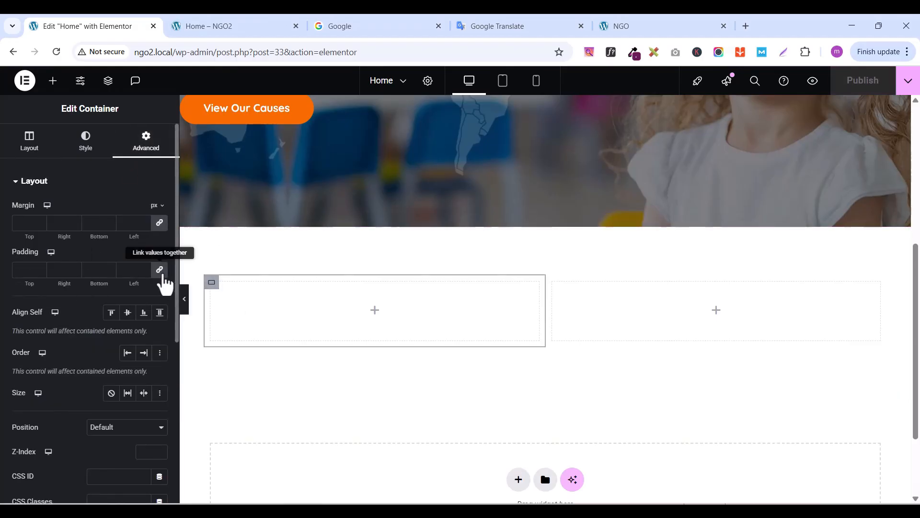
pyautogui.click(160, 269)
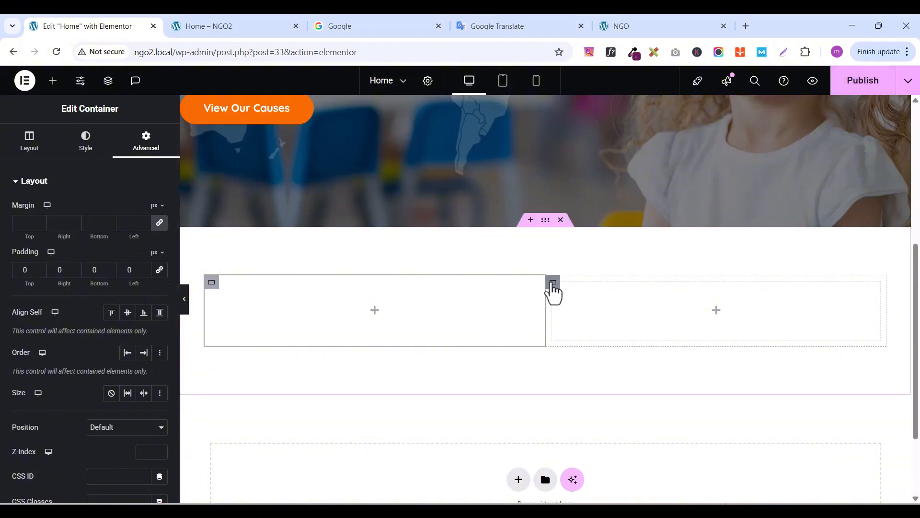
pyautogui.click(553, 284)
pyautogui.click(148, 152)
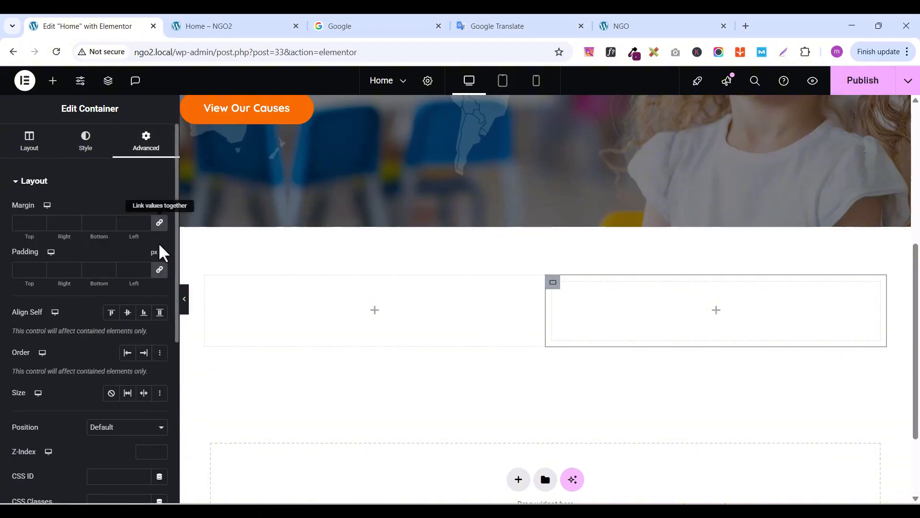
pyautogui.click(160, 269)
pyautogui.click(862, 91)
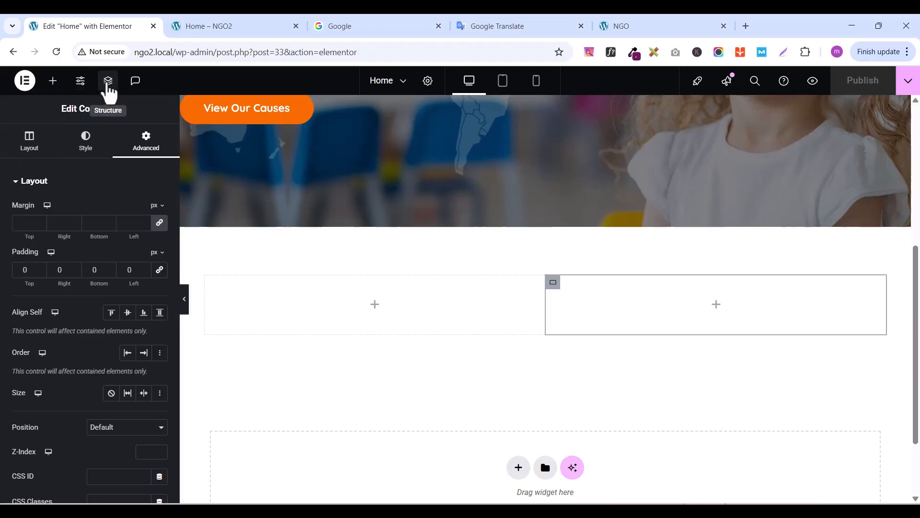
# Show the page structure and rename the hero's container as "Hero section", leaving its contents collapsed
pyautogui.click(109, 82)
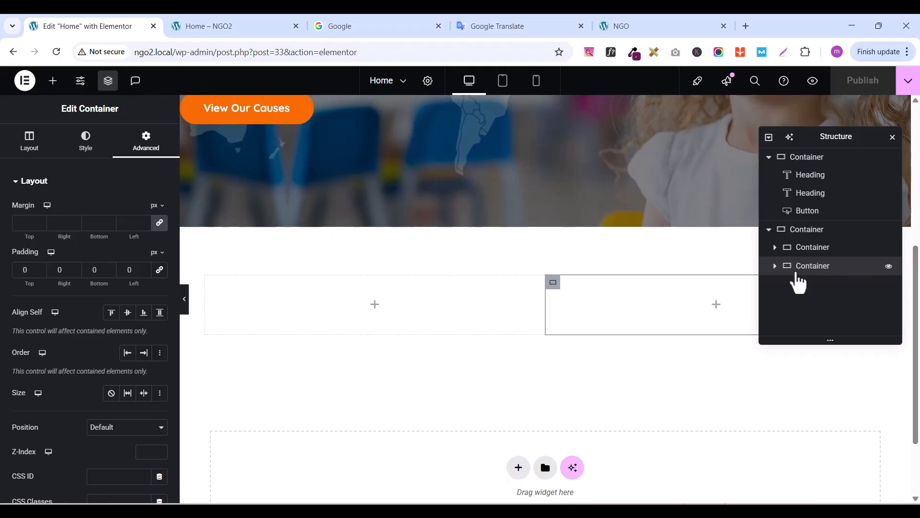
pyautogui.moveTo(873, 138); pyautogui.dragTo(871, 111)
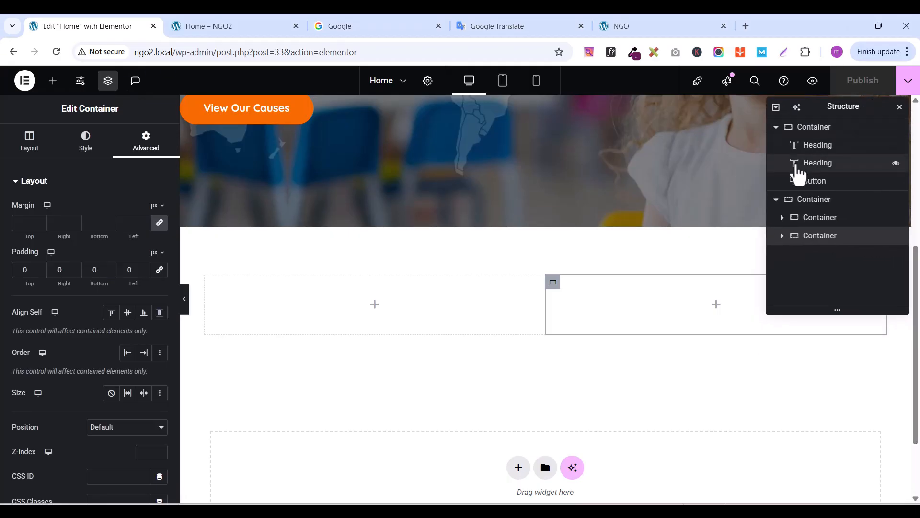
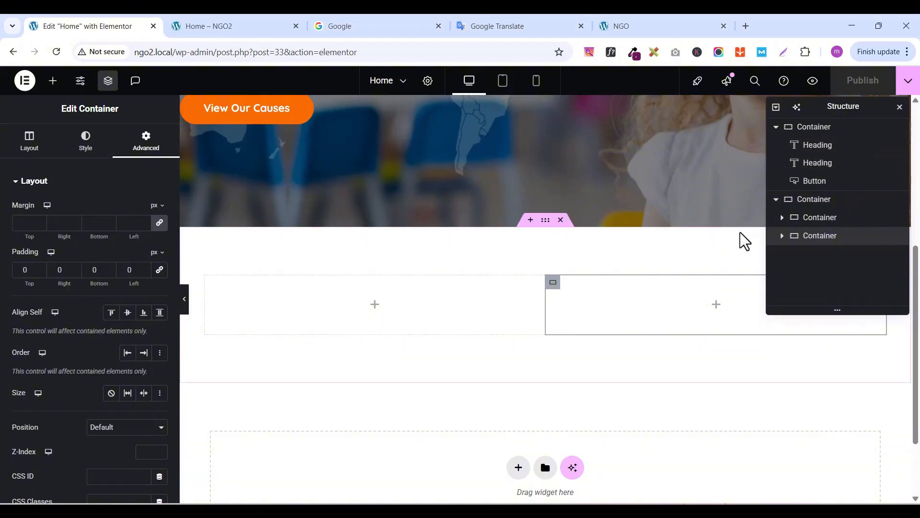
pyautogui.scroll(5, 492, 268)
pyautogui.scroll(-3, 496, 287)
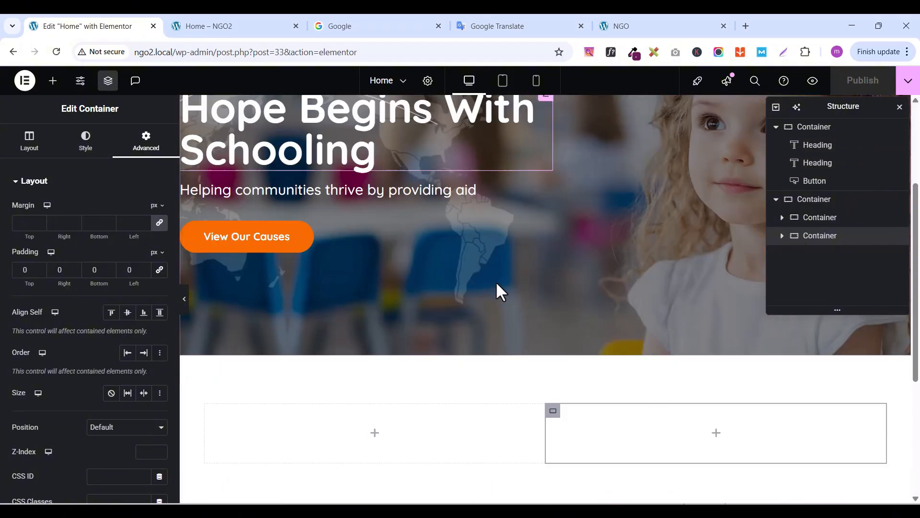
pyautogui.scroll(-3, 496, 281)
pyautogui.scroll(5, 733, 308)
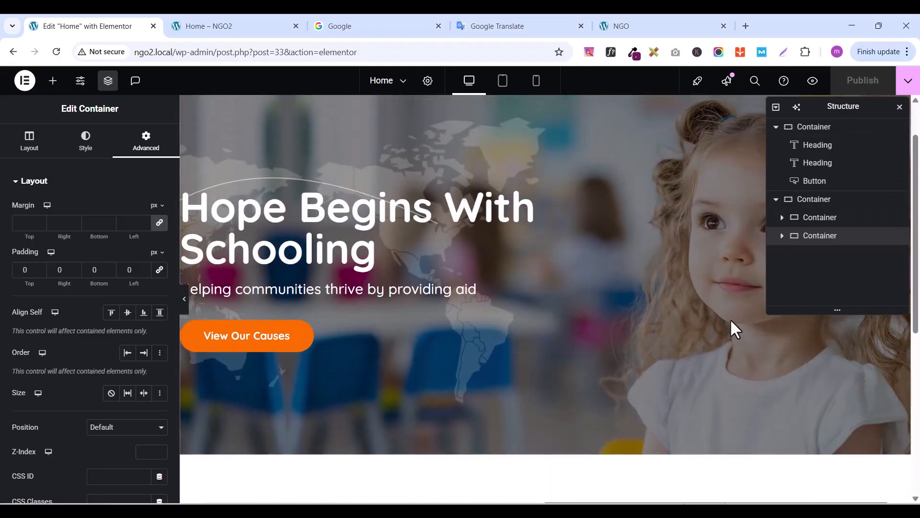
pyautogui.scroll(1, 730, 326)
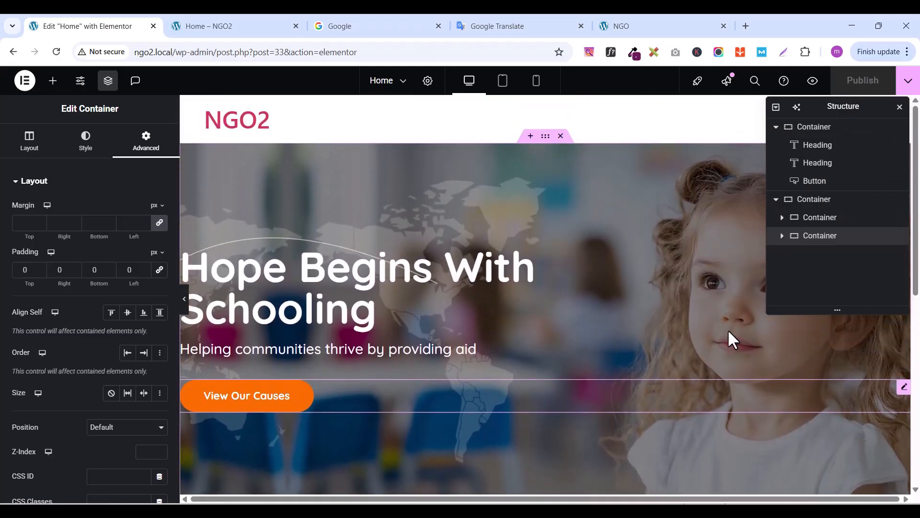
pyautogui.click(545, 136)
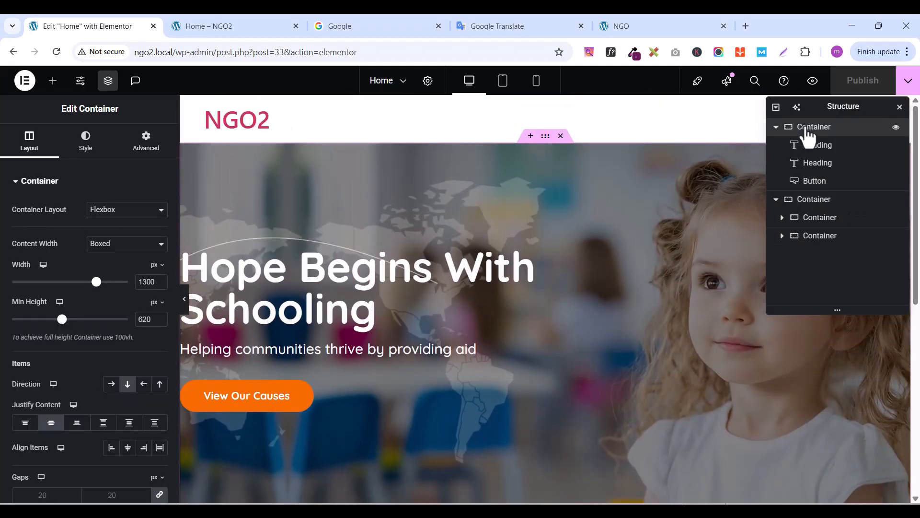
pyautogui.doubleClick(816, 128)
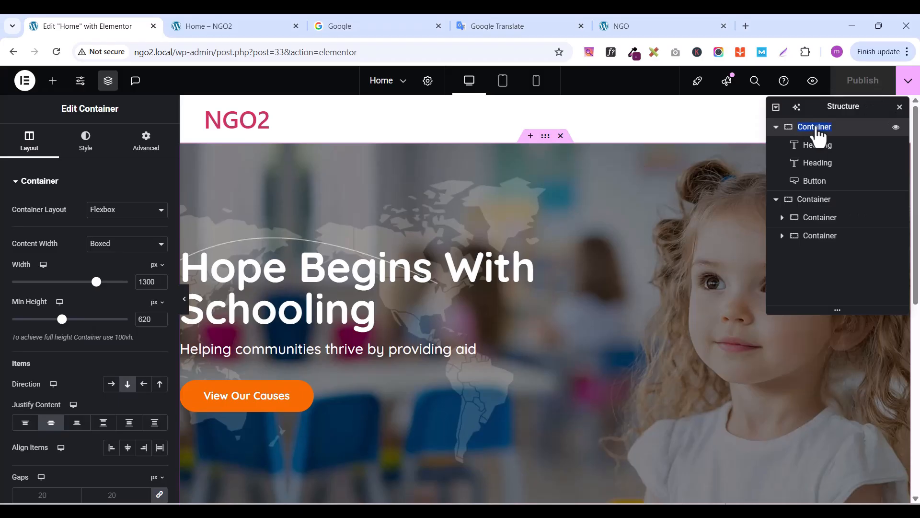
pyautogui.write('Hero section')
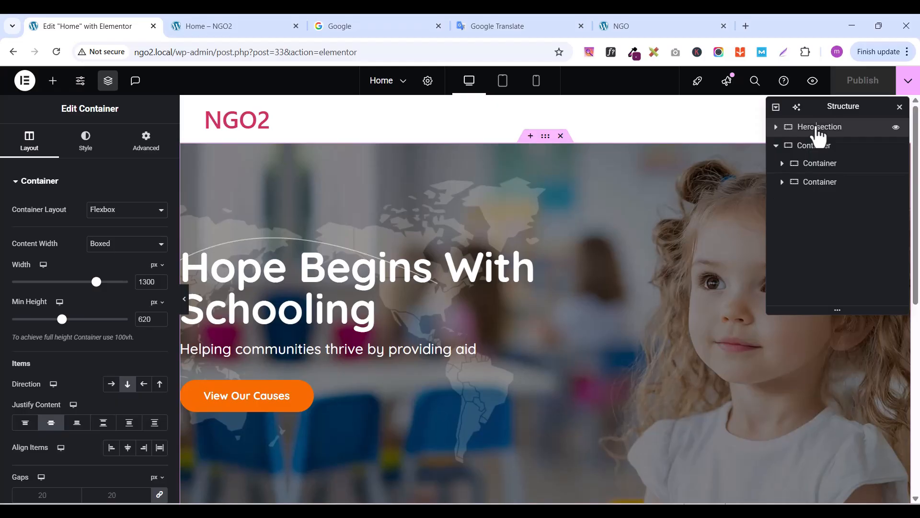
pyautogui.click(777, 127)
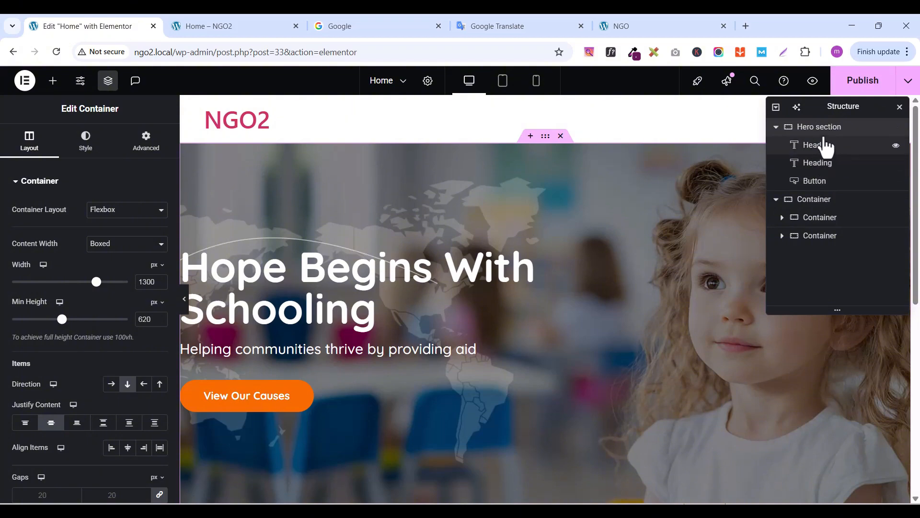
pyautogui.click(776, 127)
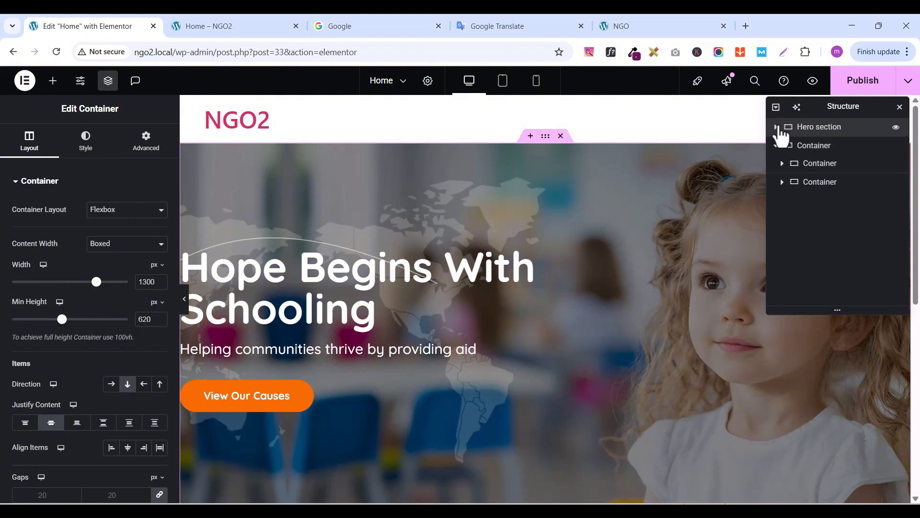
# Rename the container below the hero as "donation sextion" and its first inner container as "donate 1"
pyautogui.click(810, 146)
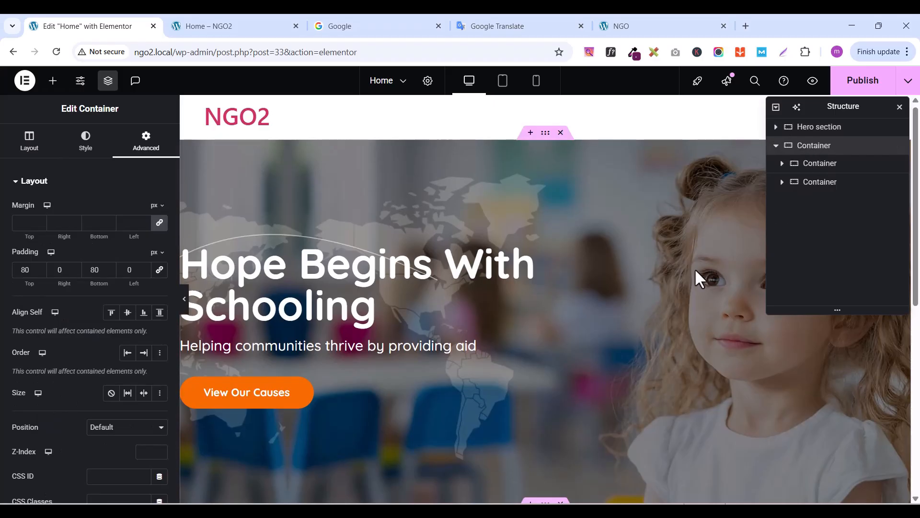
pyautogui.scroll(-8, 695, 269)
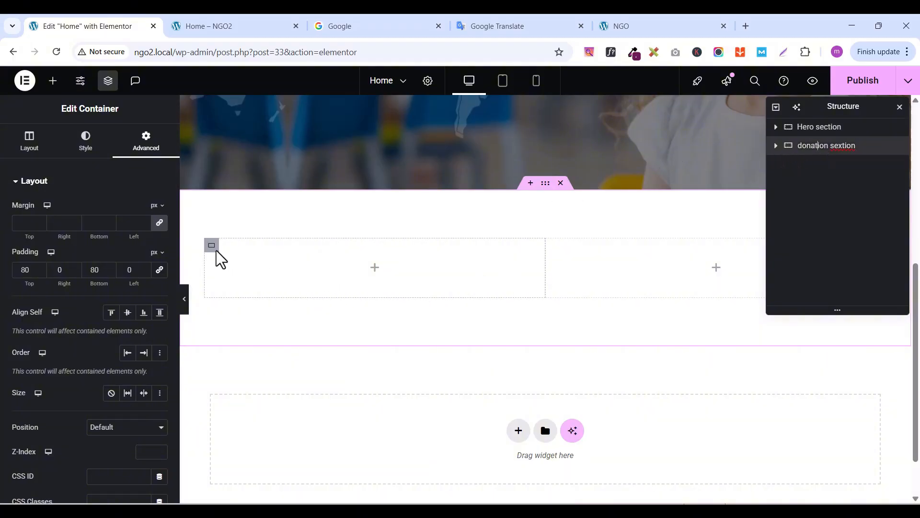
pyautogui.click(775, 145)
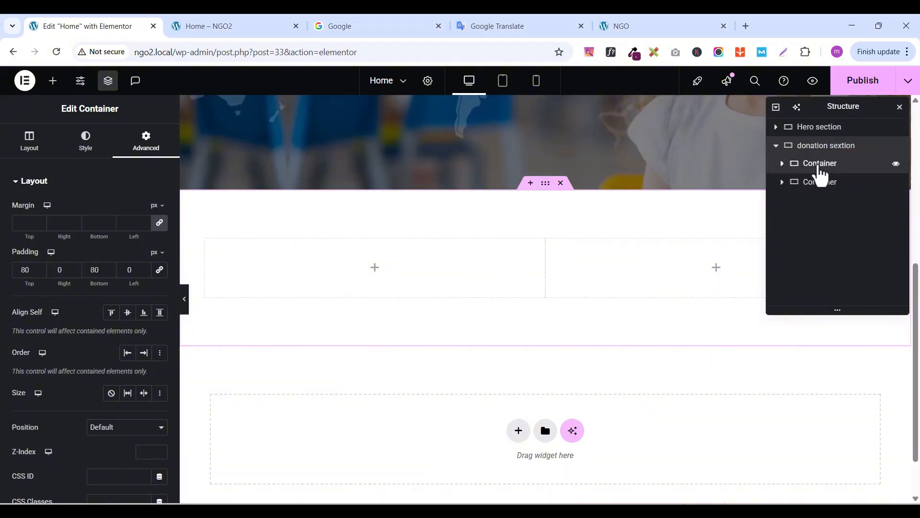
pyautogui.click(473, 267)
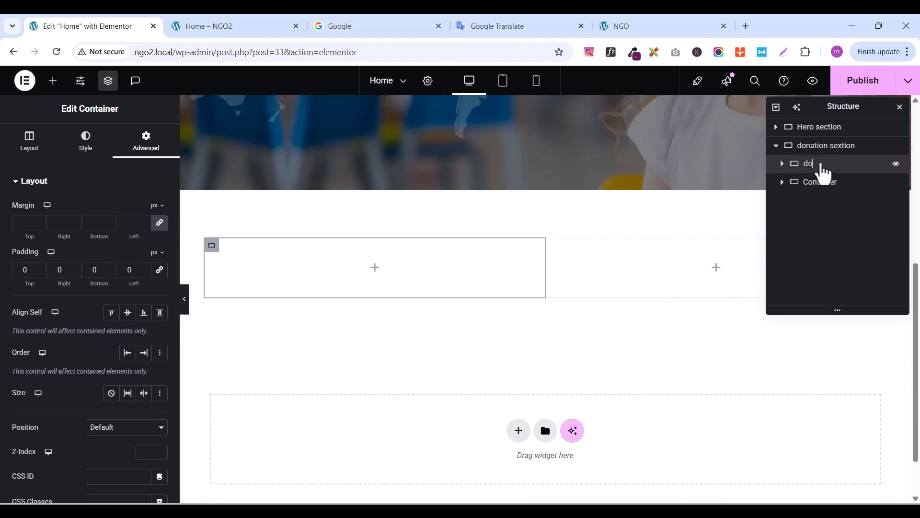
pyautogui.write('1')
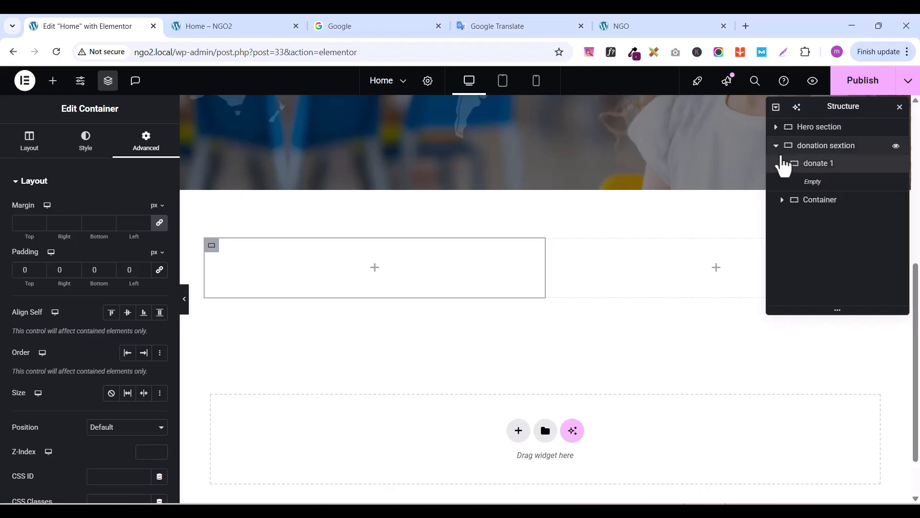
# Collapse "donate 1", rename the donation section's second inner container as "amount box", and hide the page structure
pyautogui.click(782, 165)
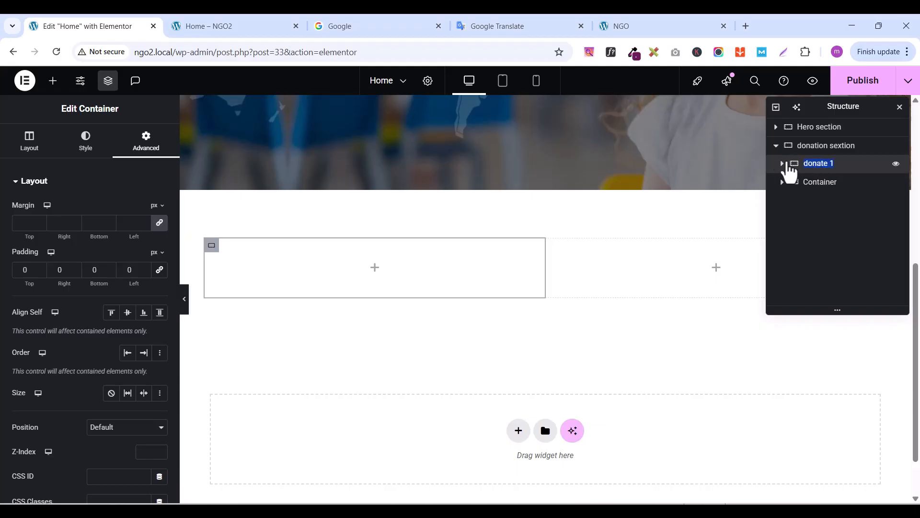
pyautogui.click(782, 164)
pyautogui.click(783, 164)
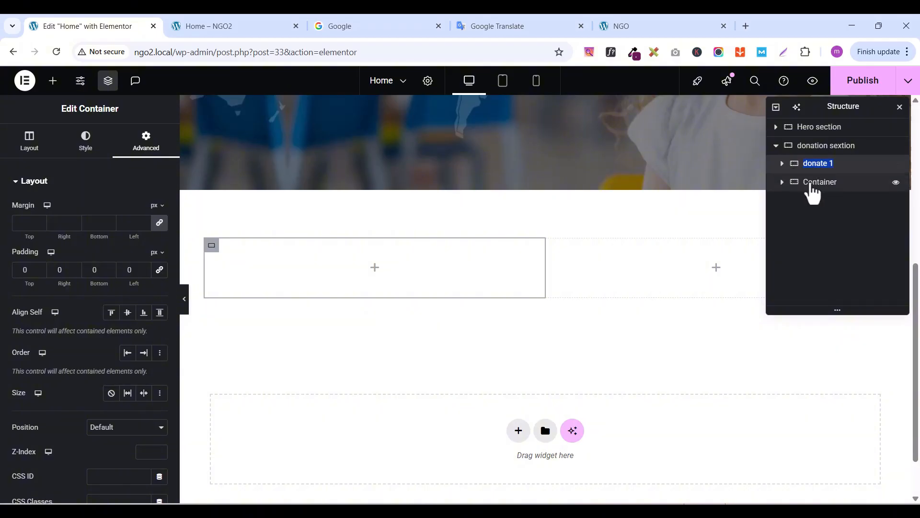
pyautogui.click(815, 190)
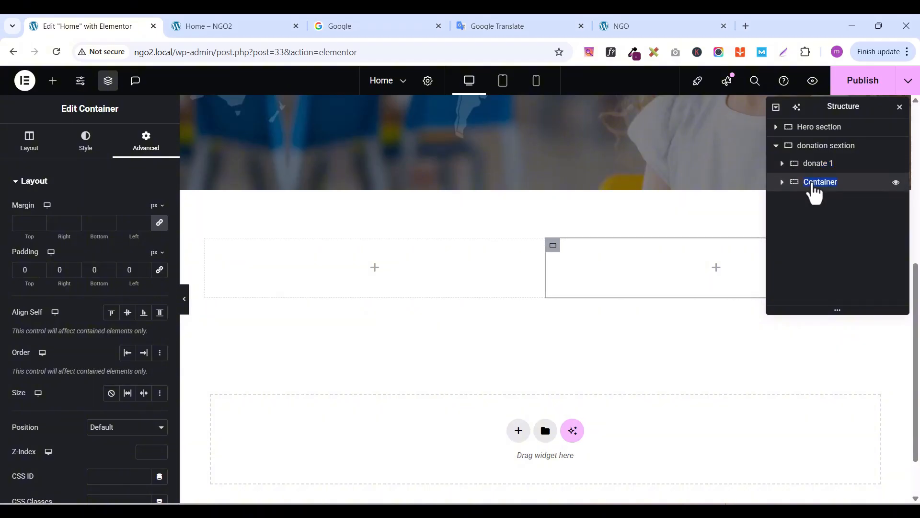
pyautogui.write('amount box')
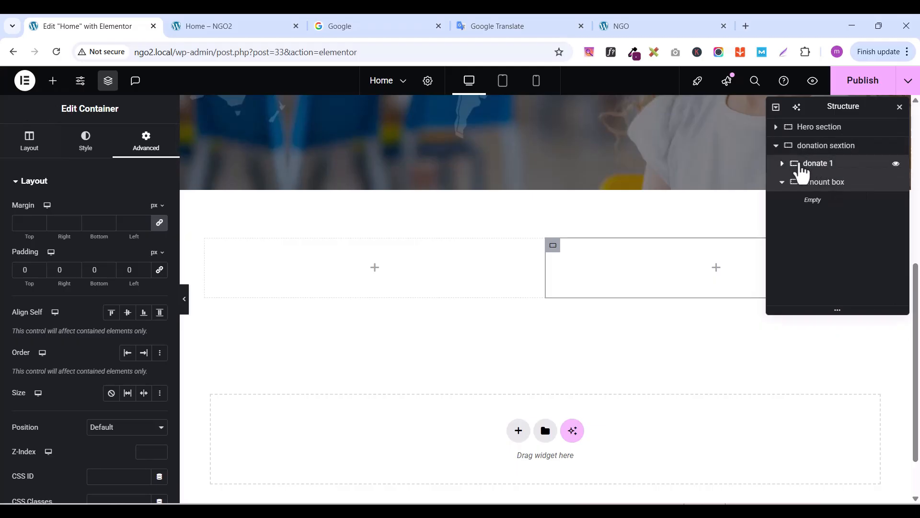
pyautogui.click(800, 166)
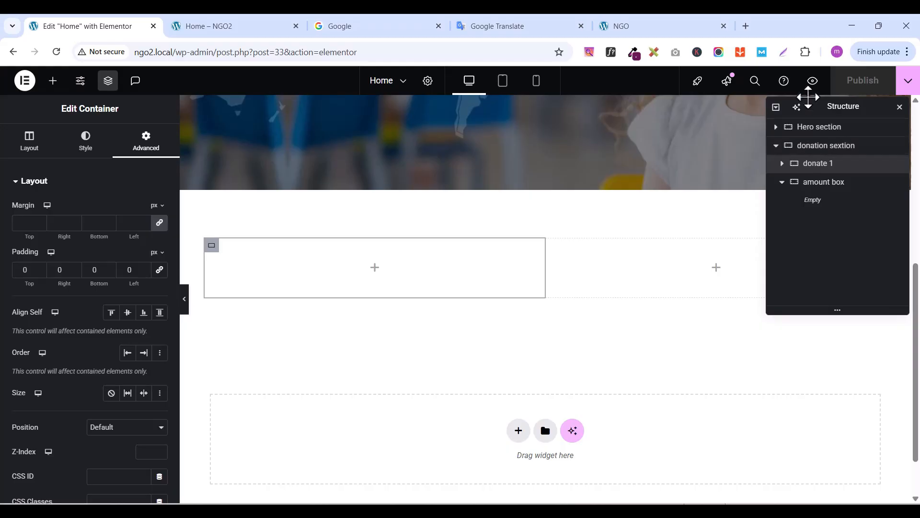
pyautogui.click(107, 82)
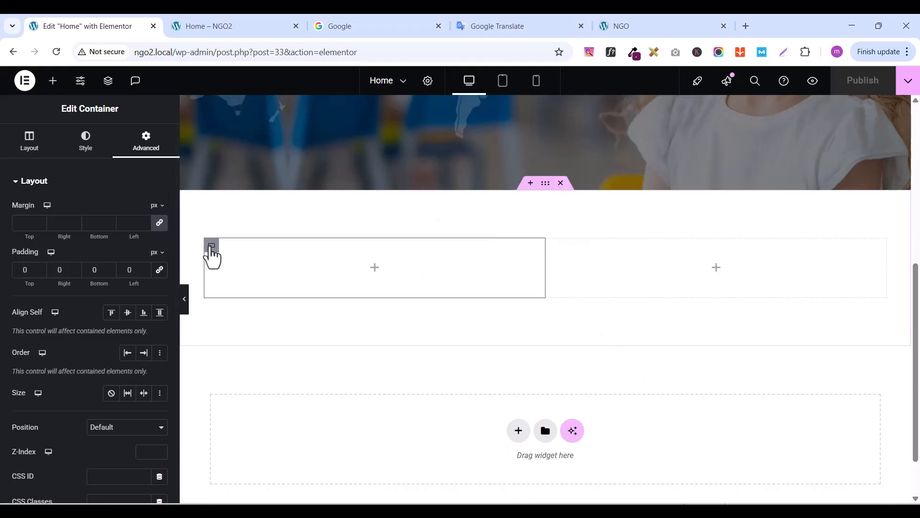
# Set the boxed content width of the outer donation container to 1300 px and publish the page
pyautogui.click(546, 184)
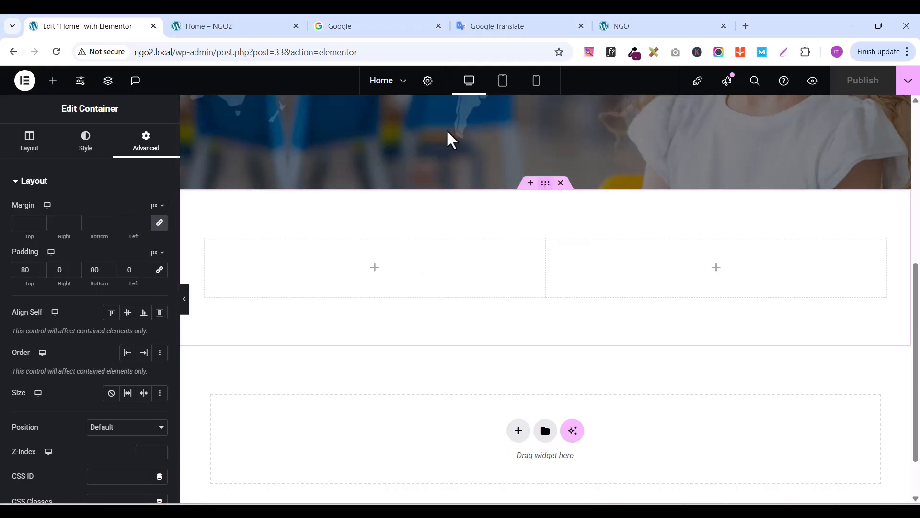
pyautogui.click(29, 140)
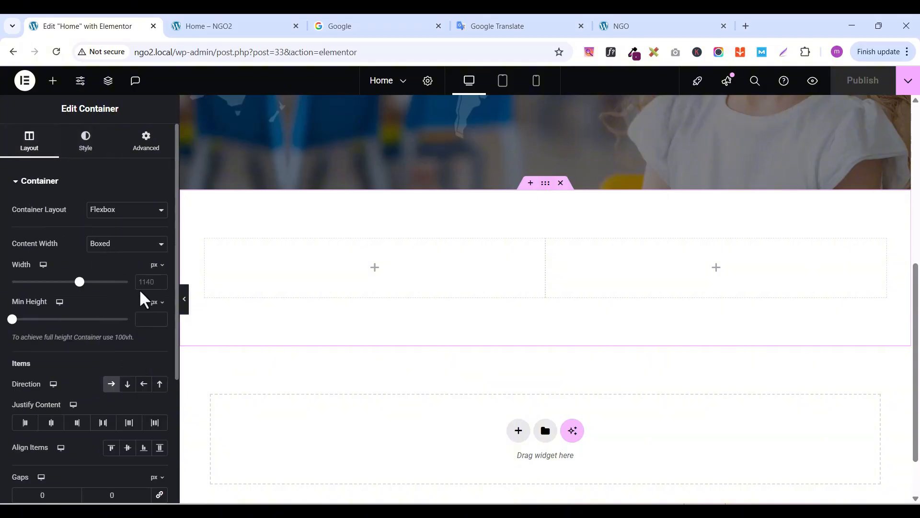
pyautogui.write('13')
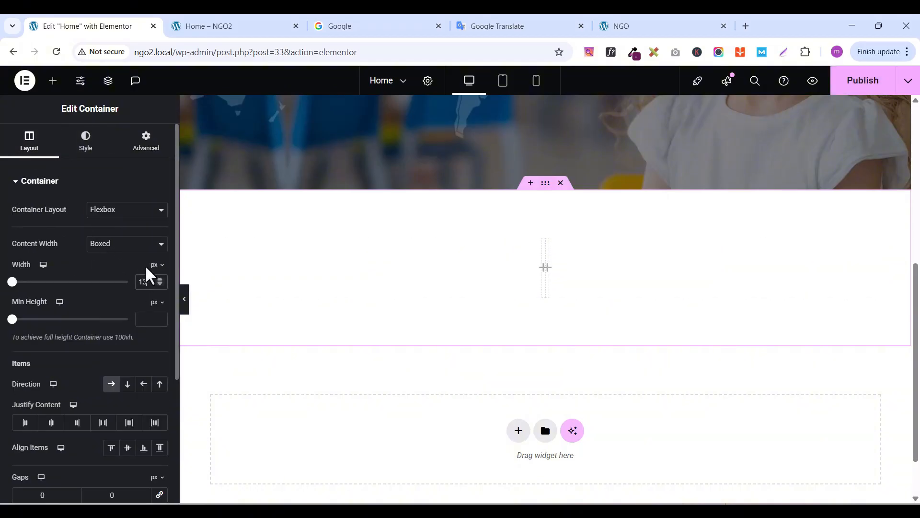
pyautogui.write('00')
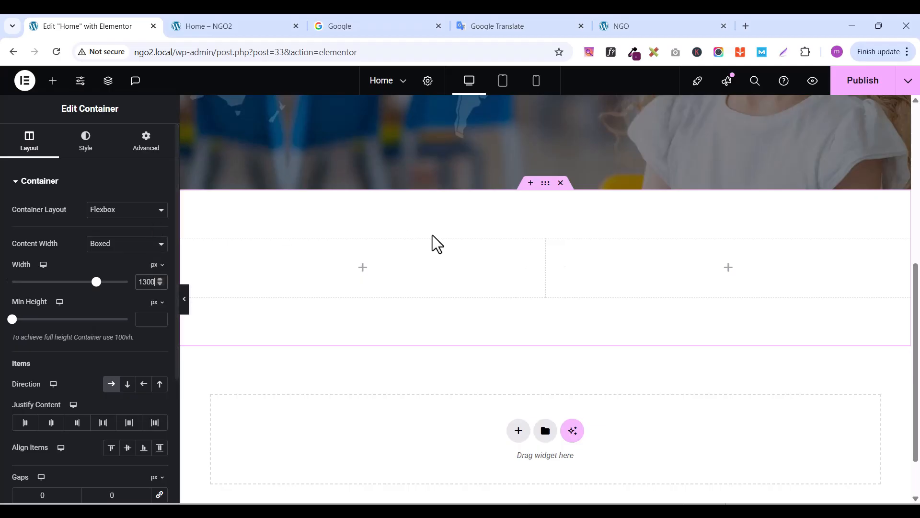
pyautogui.click(850, 85)
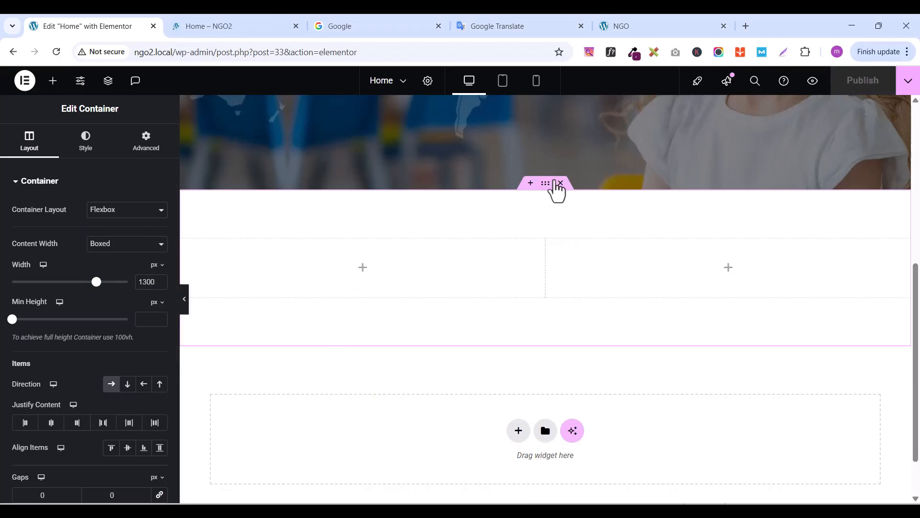
# Set the width of the first inner donation column to 30% and of the second to 70%
pyautogui.click(187, 246)
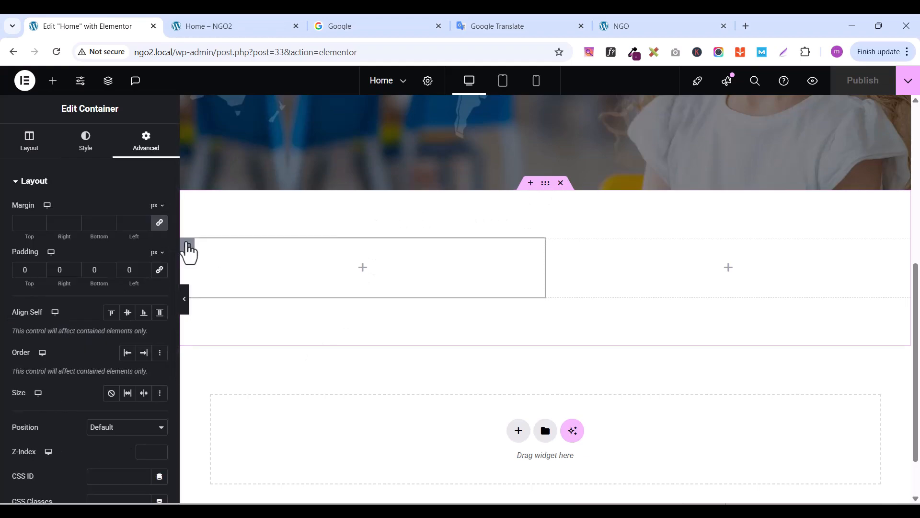
pyautogui.click(29, 141)
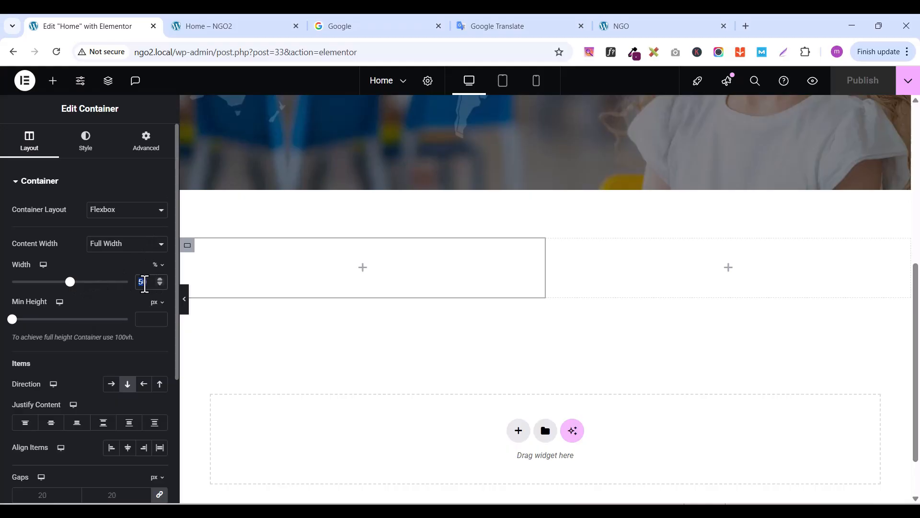
pyautogui.write('30')
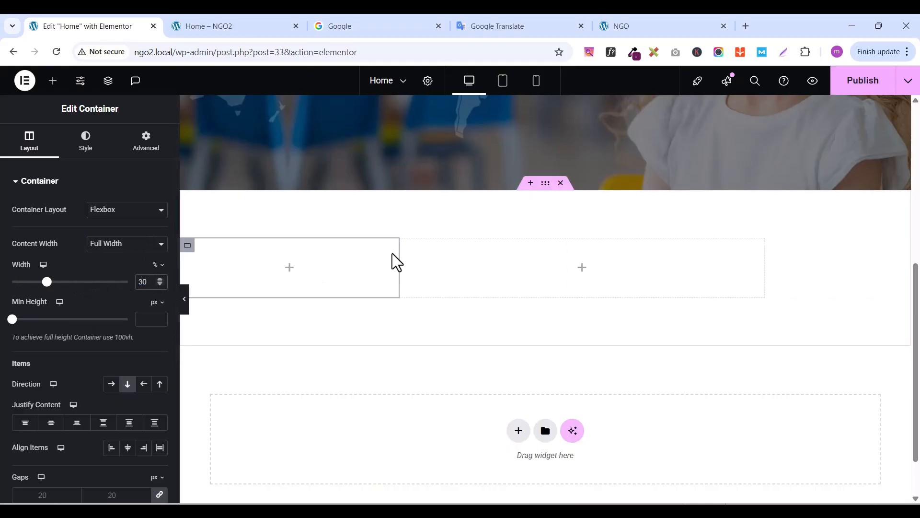
pyautogui.click(407, 245)
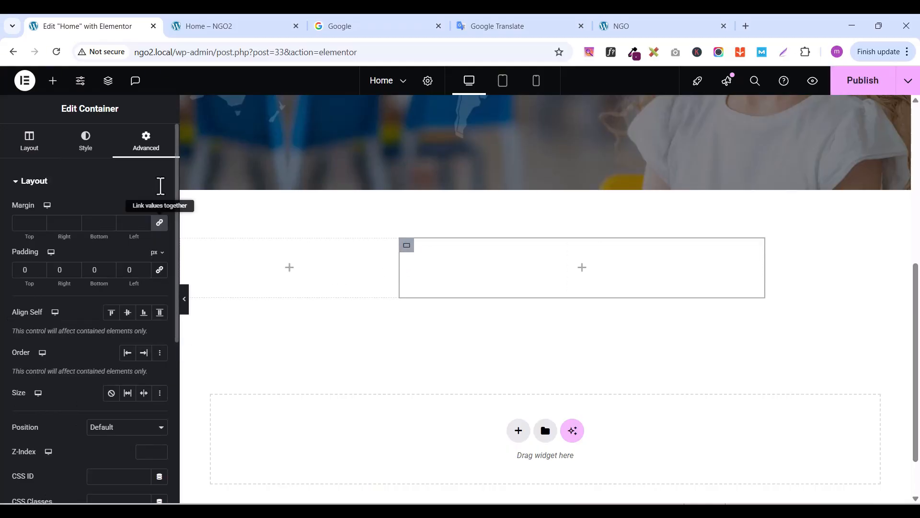
pyautogui.click(29, 142)
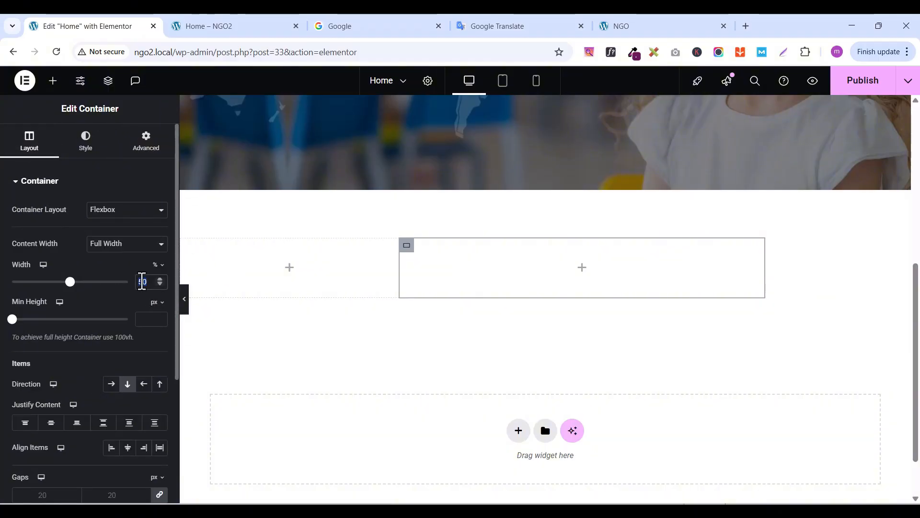
pyautogui.write('70')
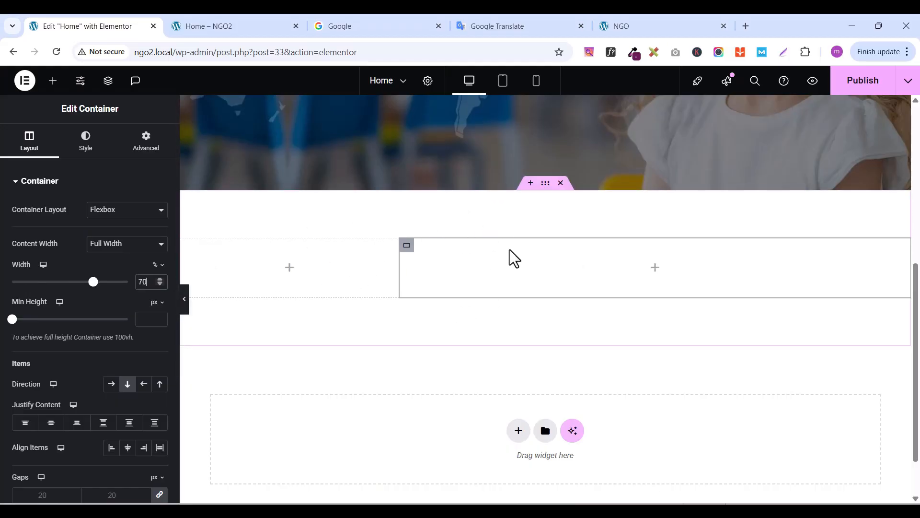
# Sample the "Make A Donation" section's background color on the reference NGO site and copy its hex code fbf9ea
pyautogui.click(641, 22)
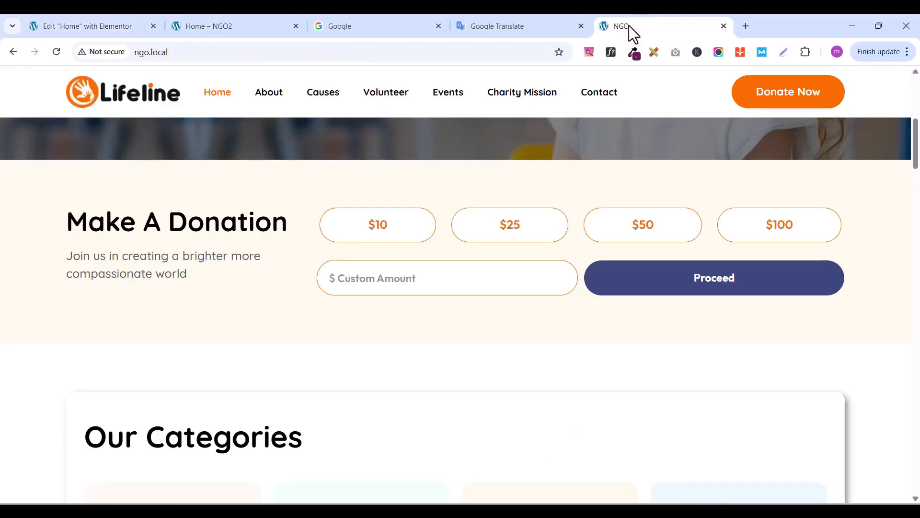
pyautogui.click(634, 53)
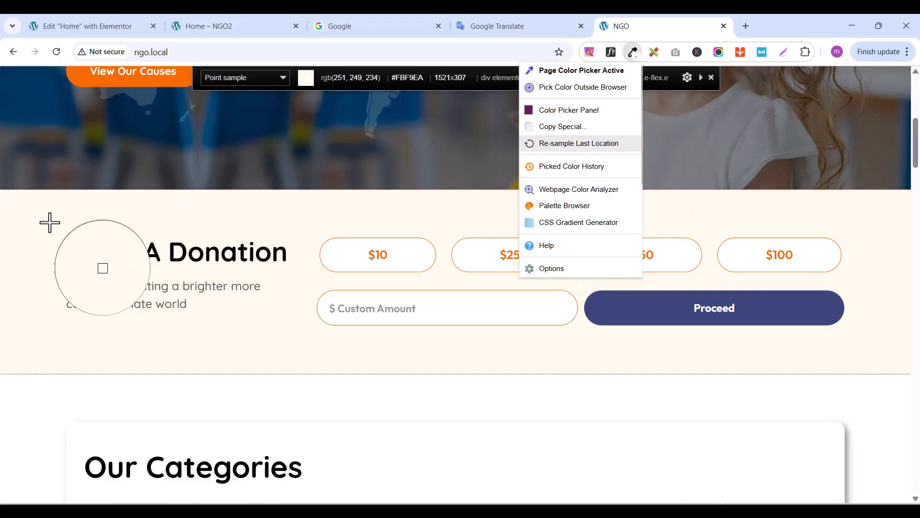
pyautogui.click(43, 220)
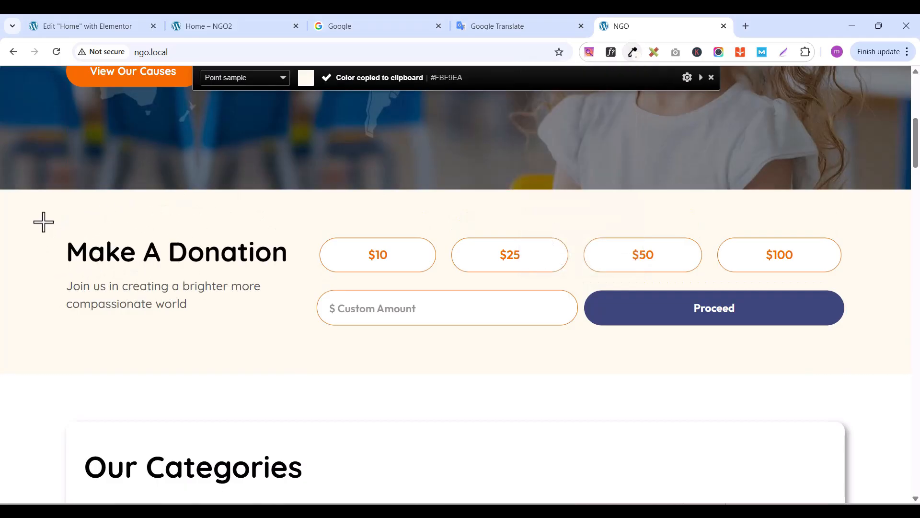
pyautogui.click(635, 55)
pyautogui.click(555, 112)
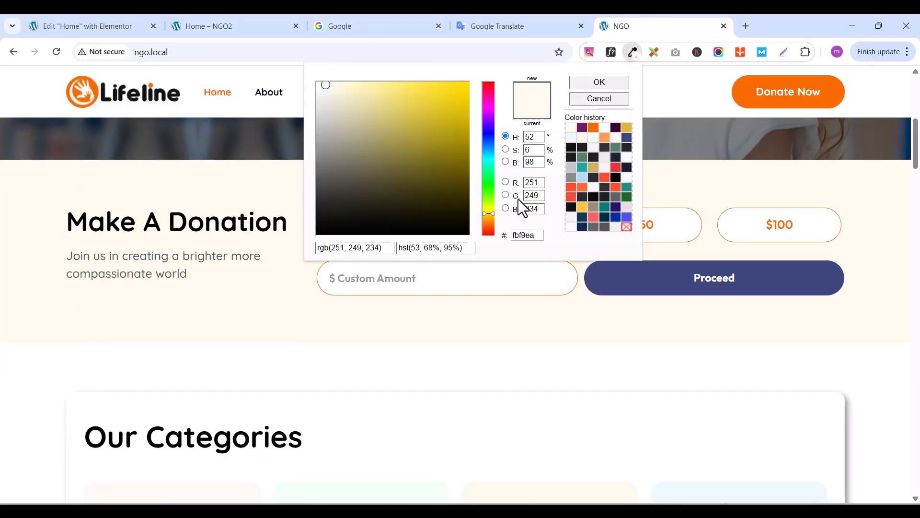
pyautogui.doubleClick(522, 235)
pyautogui.rightClick(522, 235)
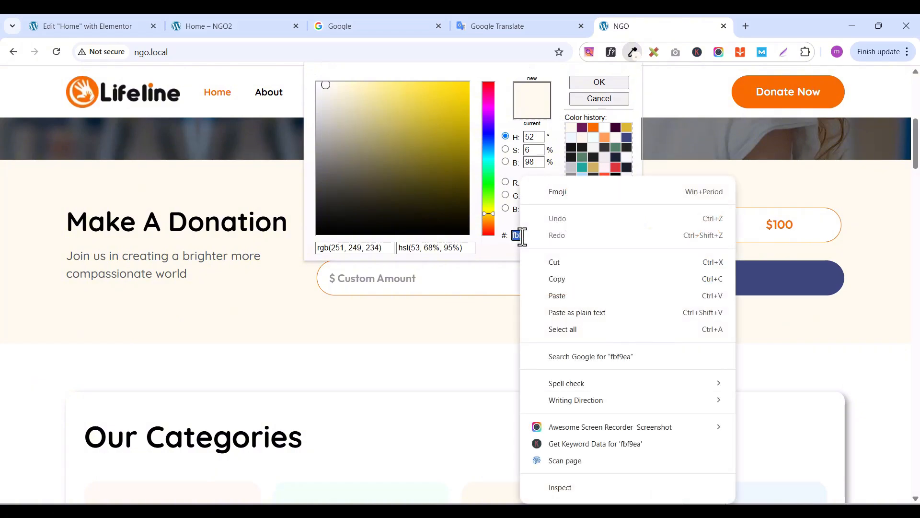
pyautogui.click(564, 280)
# Back in the Elementor editor, give the outer donation container a classic background with color fbf9ea
pyautogui.click(97, 34)
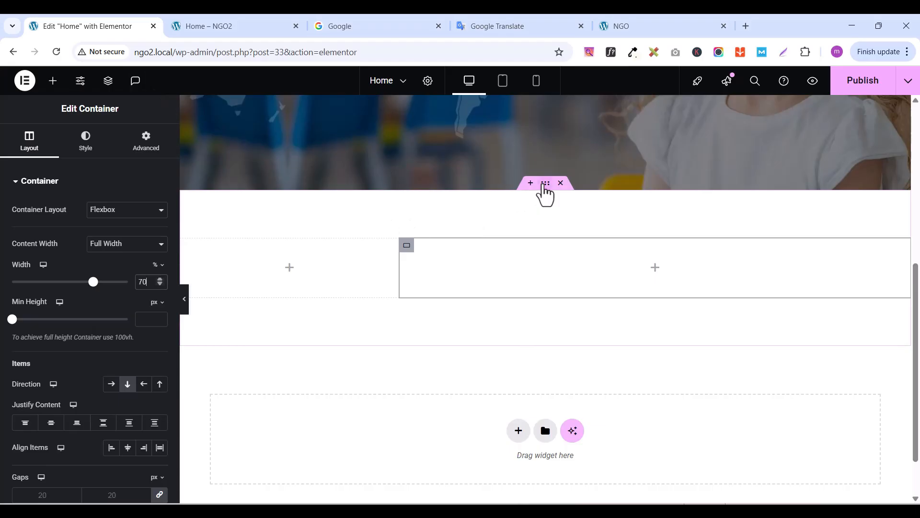
pyautogui.click(544, 187)
pyautogui.click(86, 149)
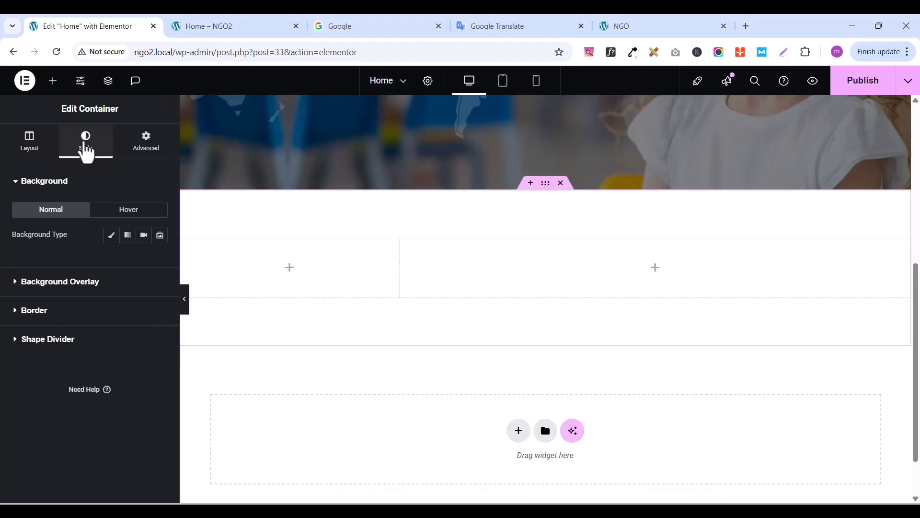
pyautogui.click(110, 236)
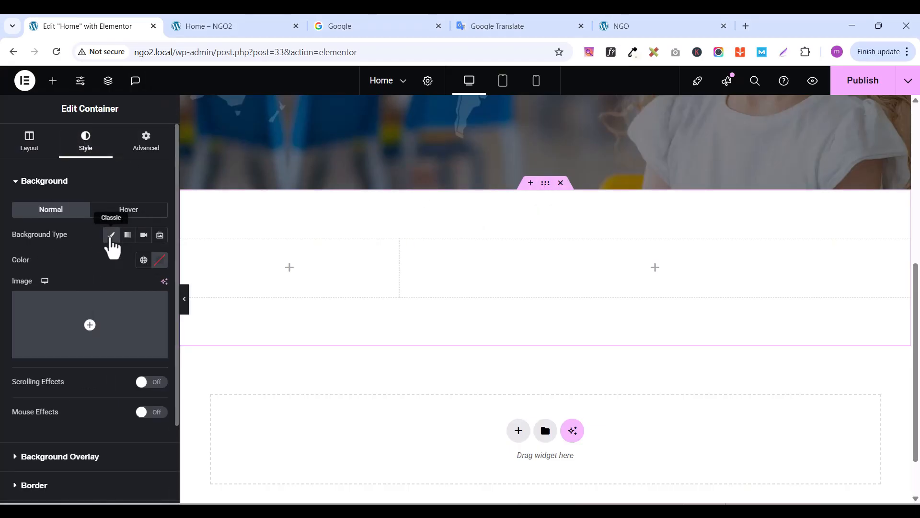
pyautogui.click(158, 260)
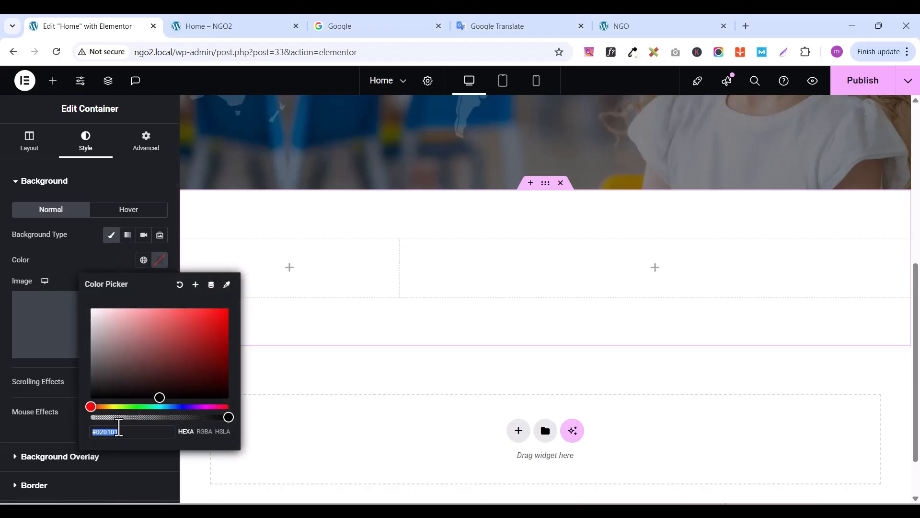
pyautogui.hotkey('ctrl', 'v')
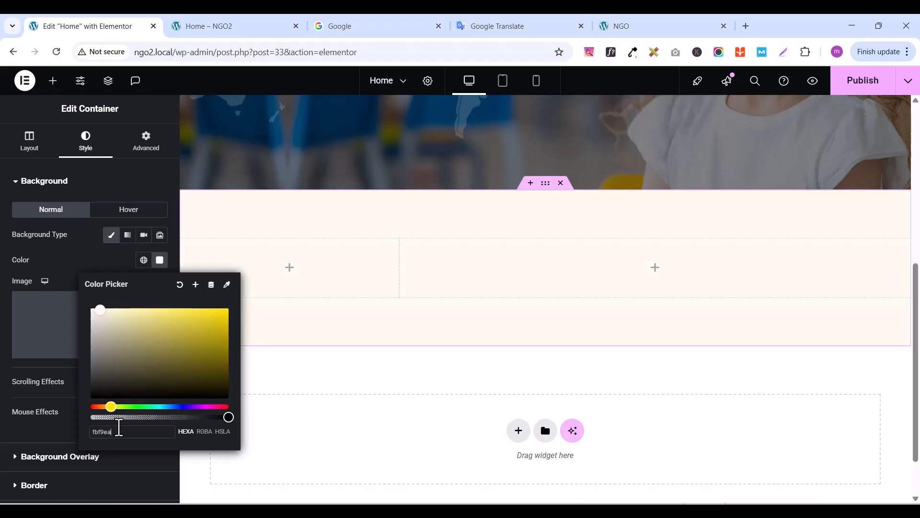
# Save the donation section's background color as a new global color named "light yellow" and publish the page
pyautogui.click(196, 286)
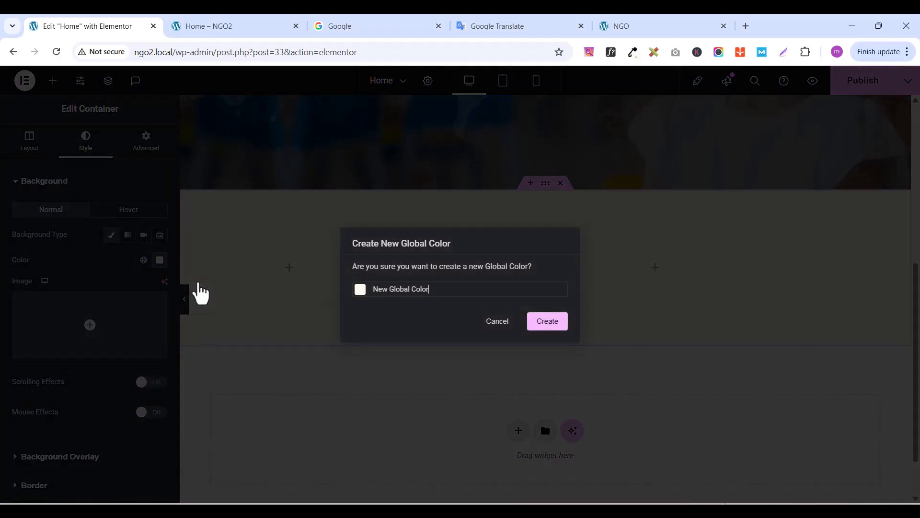
pyautogui.doubleClick(433, 291)
pyautogui.click(433, 292)
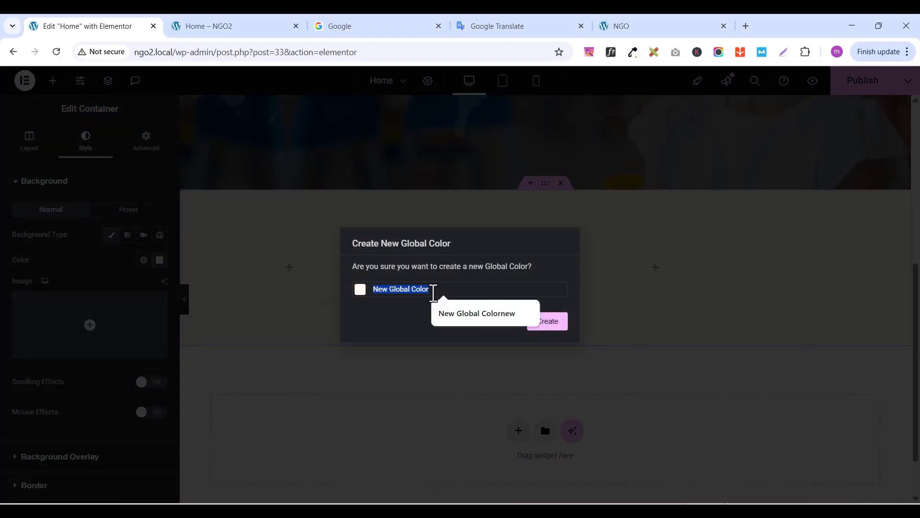
pyautogui.write('light yellow')
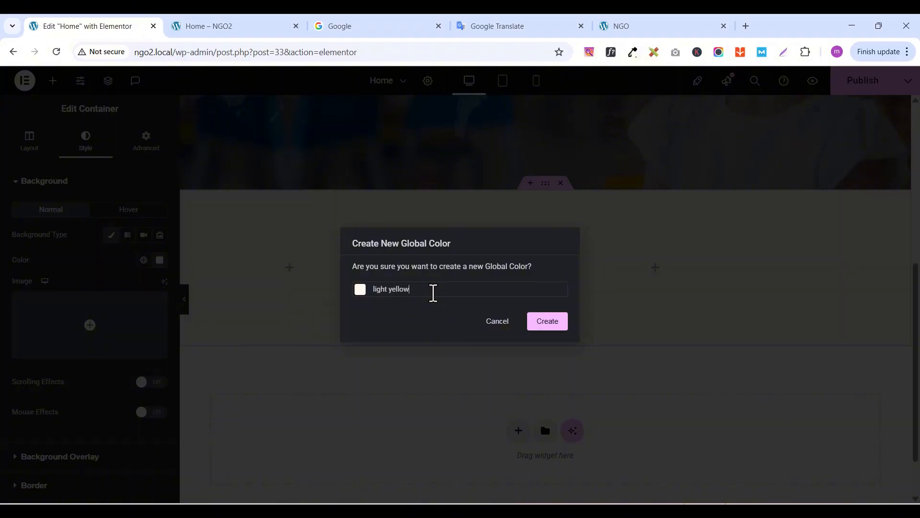
pyautogui.click(552, 325)
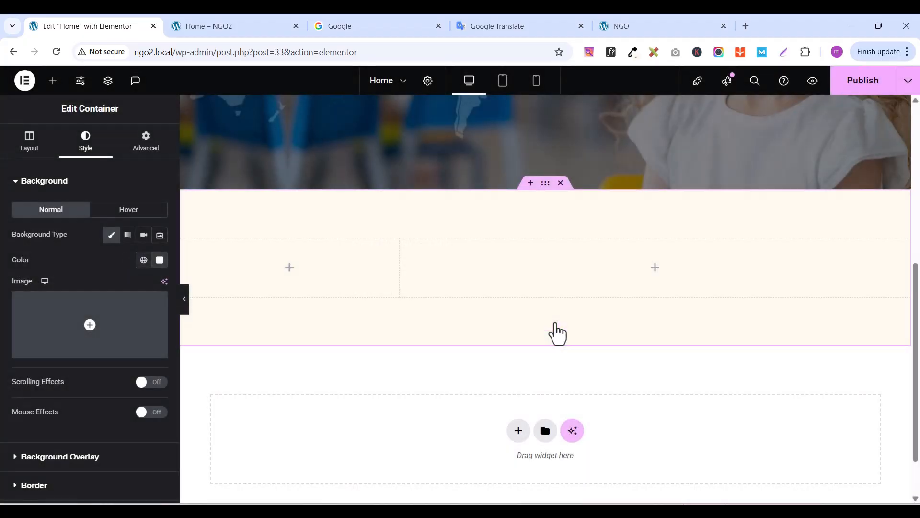
pyautogui.click(852, 89)
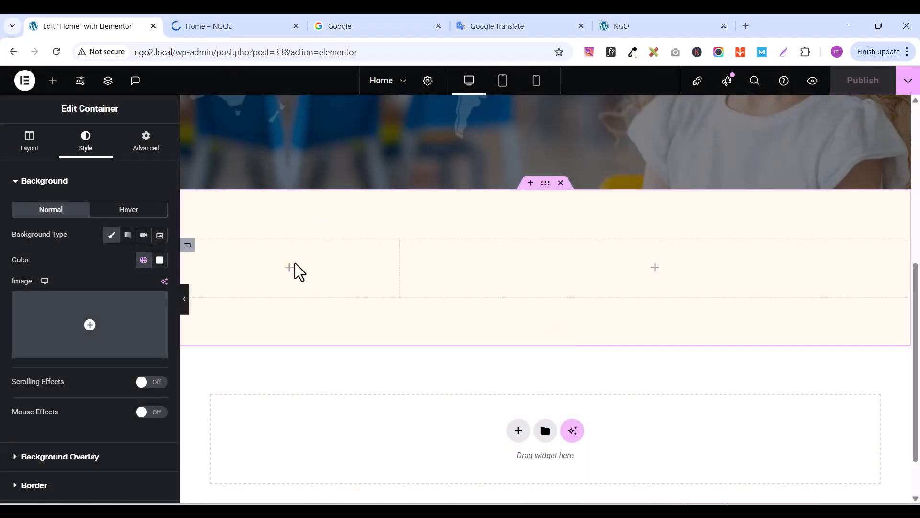
# Copy the heading text "Make A Donation" from the reference NGO site and return to the Elementor editor
pyautogui.click(628, 27)
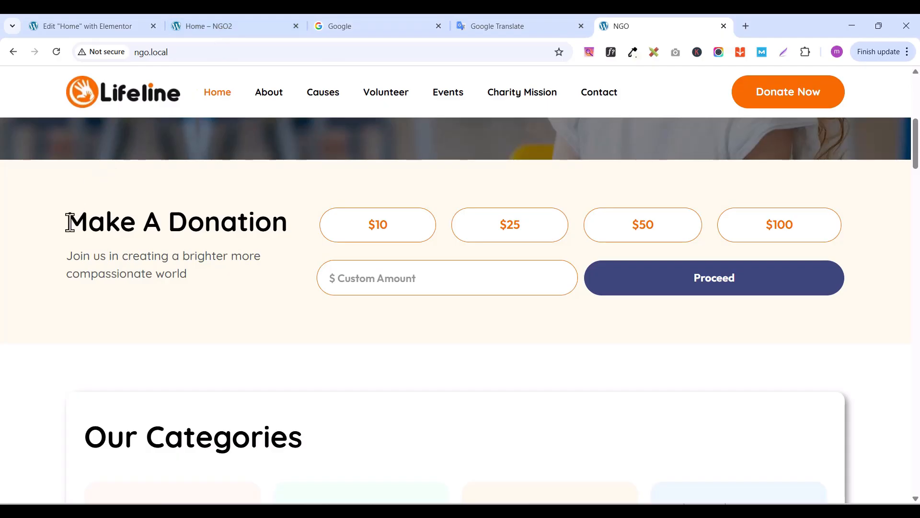
pyautogui.moveTo(67, 221); pyautogui.dragTo(287, 223)
pyautogui.rightClick(281, 220)
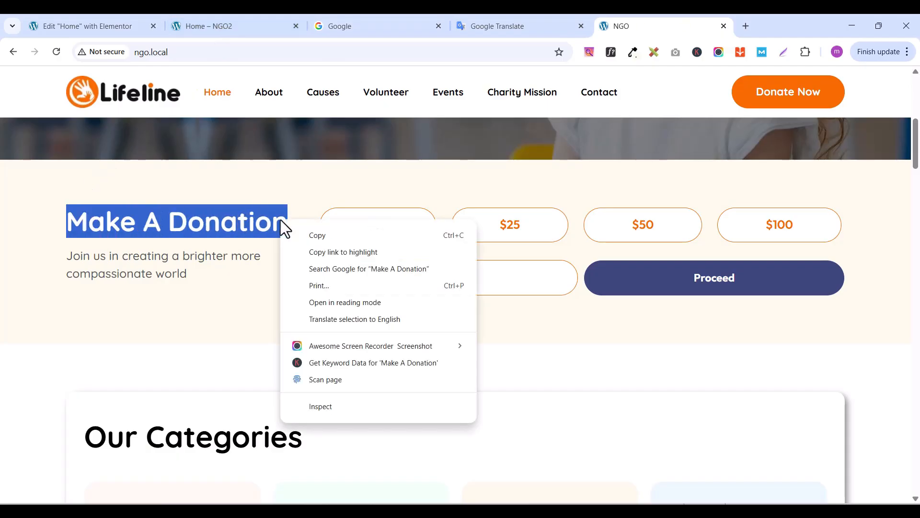
pyautogui.click(315, 241)
pyautogui.click(129, 27)
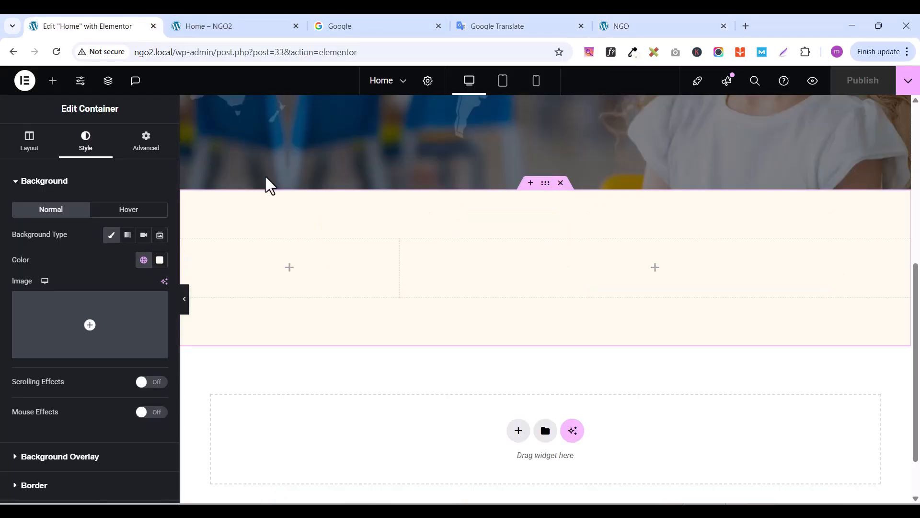
# Add a Heading widget to the donation section's narrow left column and set its title to "Make A Donation"
pyautogui.click(51, 86)
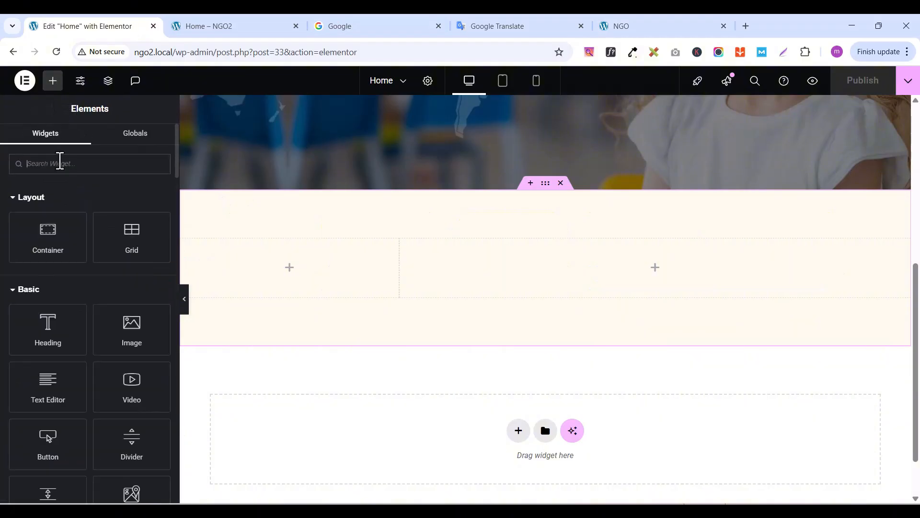
pyautogui.click(59, 164)
pyautogui.write('head')
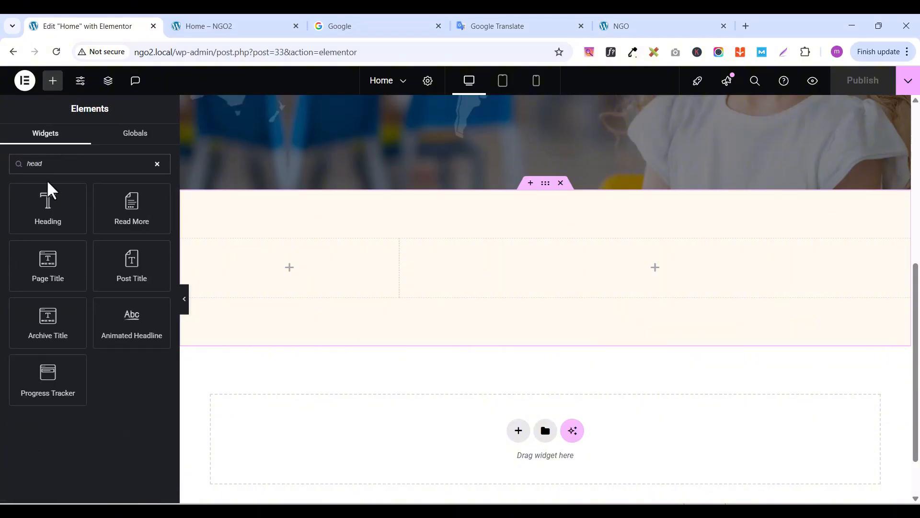
pyautogui.moveTo(47, 192); pyautogui.dragTo(299, 264)
pyautogui.tripleClick(52, 224)
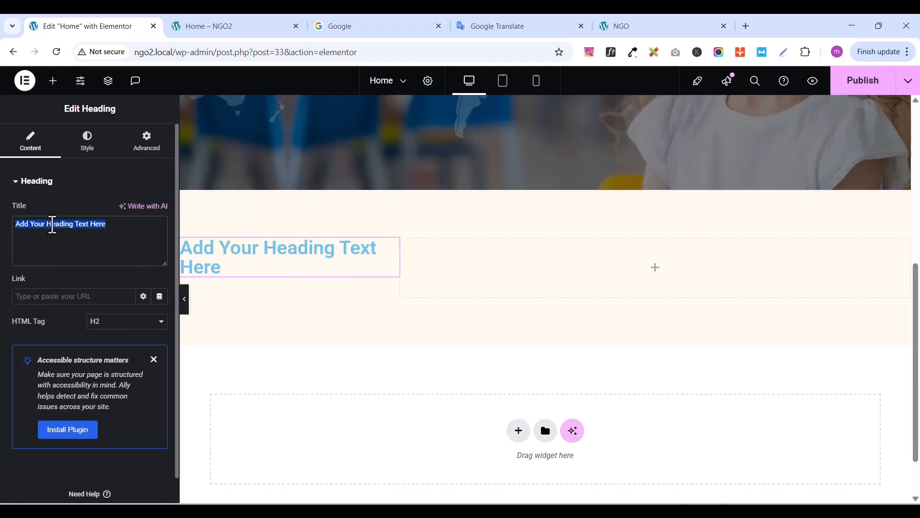
pyautogui.hotkey('ctrl', 'v')
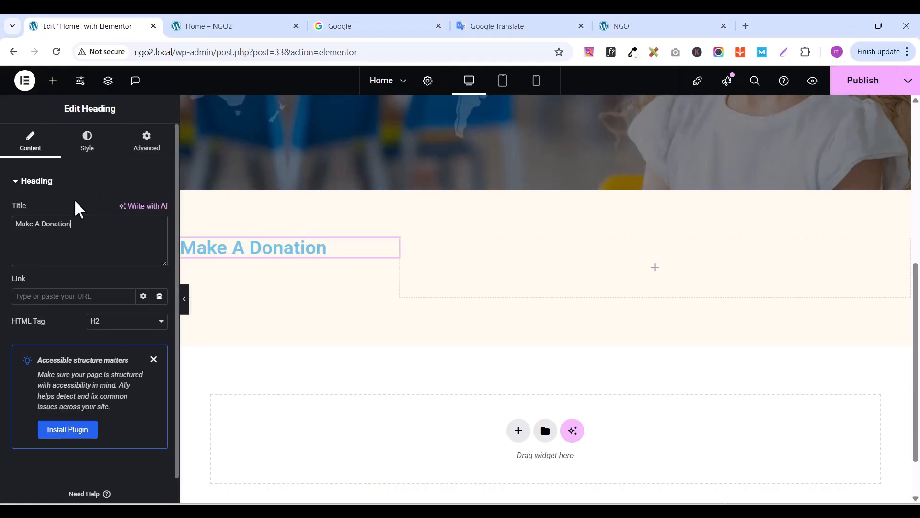
# Set the "Make A Donation" heading's font family to Quicksand
pyautogui.click(88, 151)
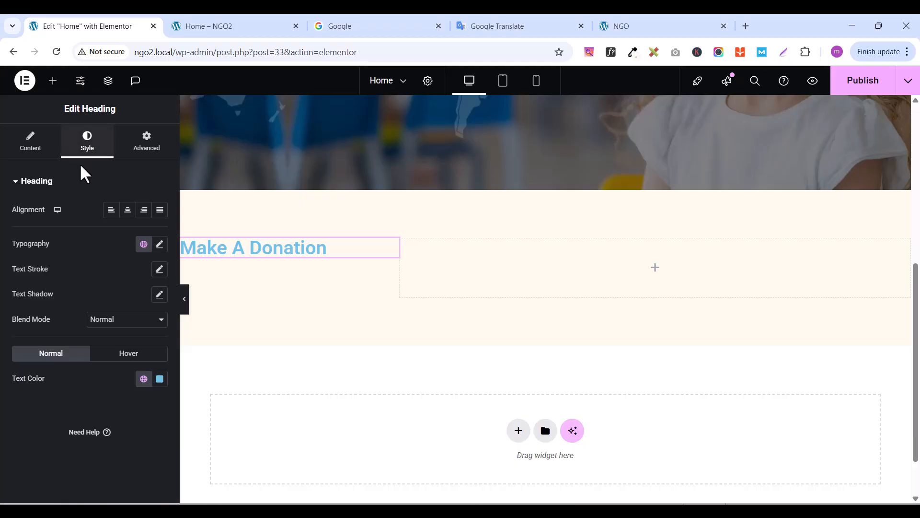
pyautogui.click(160, 246)
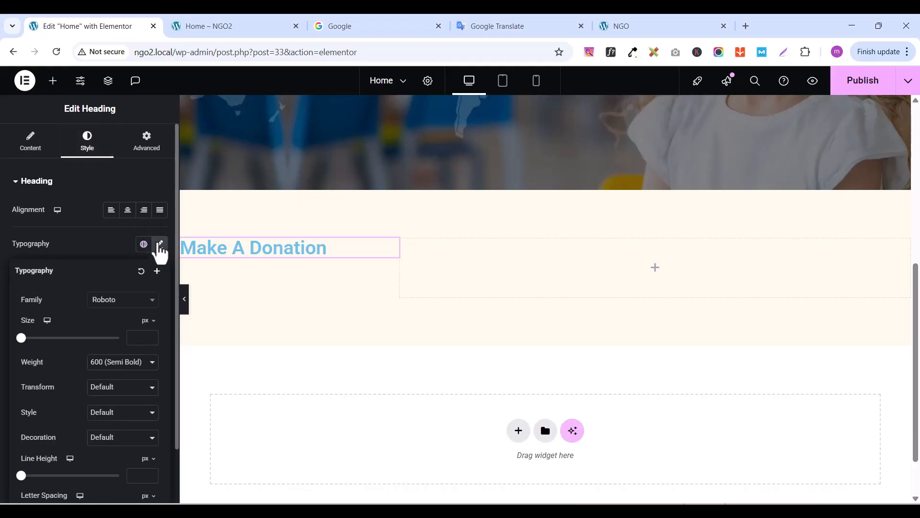
pyautogui.click(103, 302)
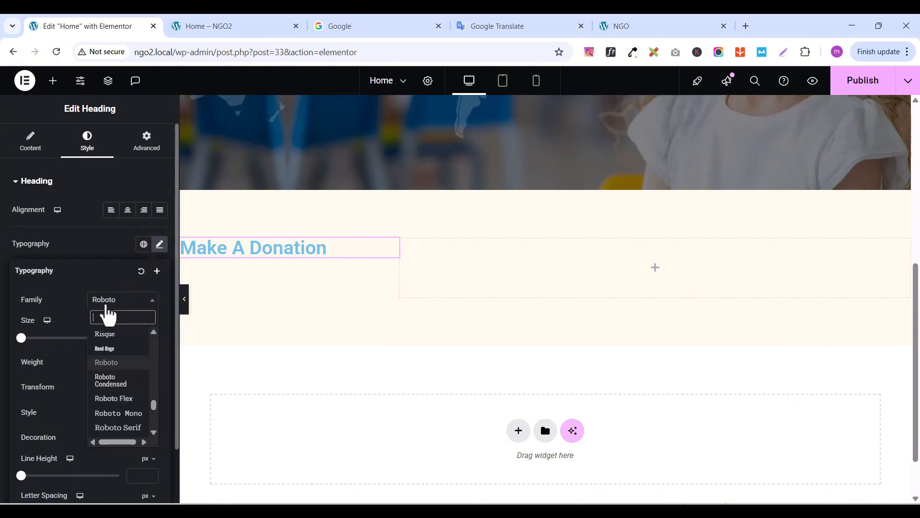
pyautogui.click(106, 334)
pyautogui.click(110, 302)
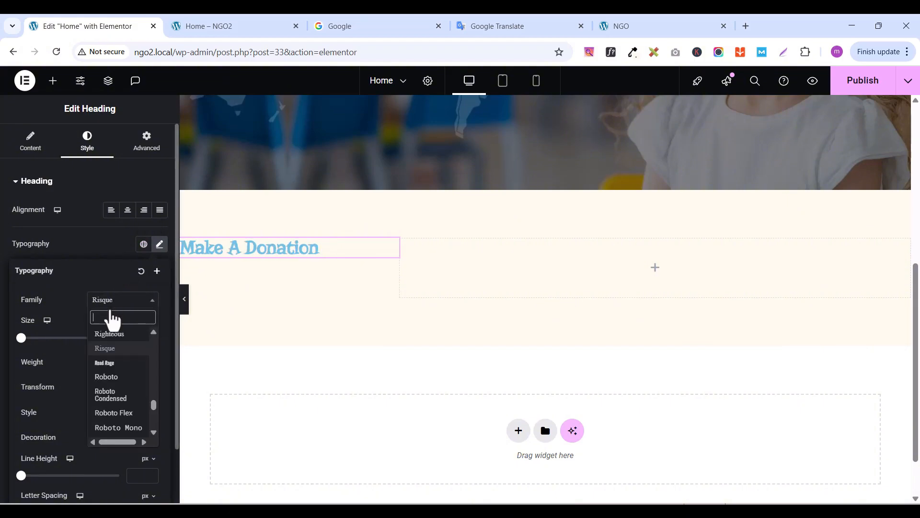
pyautogui.write('quick')
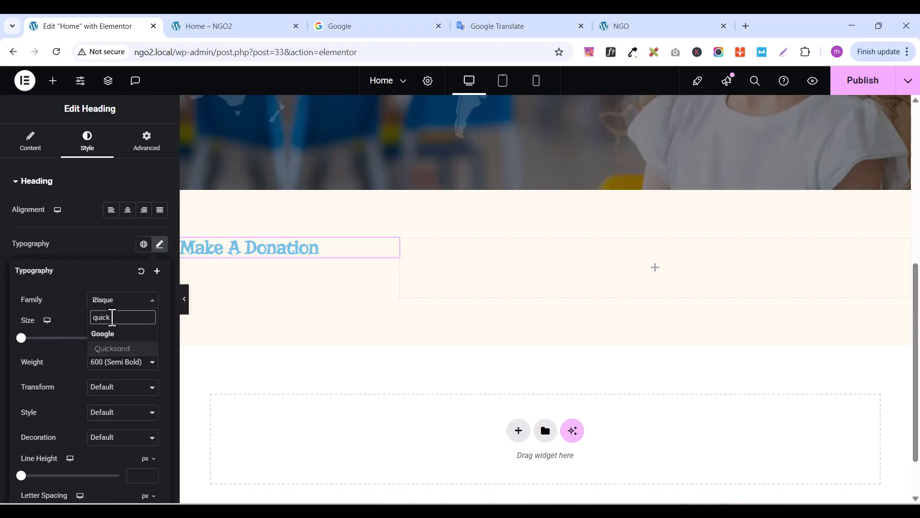
pyautogui.click(120, 350)
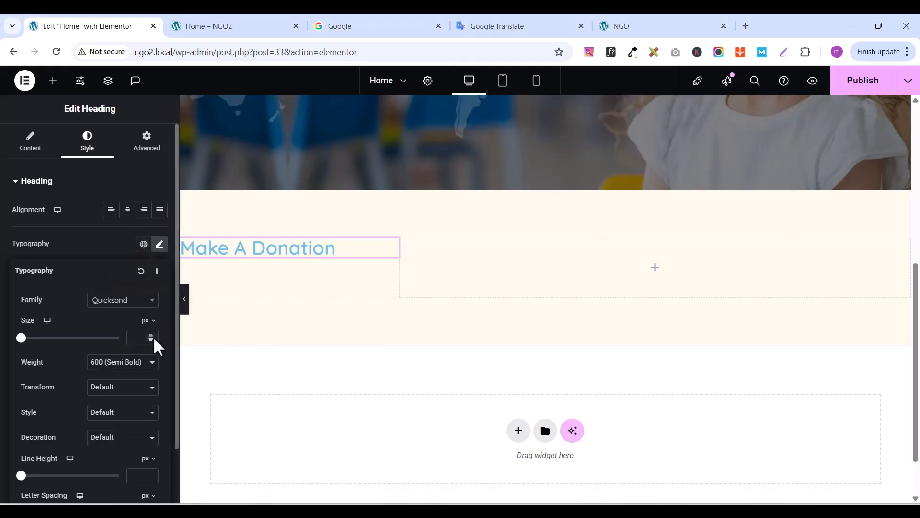
# Set the "Make A Donation" heading's font size to 45 px and its weight to 700 (Bold)
pyautogui.moveTo(150, 334); pyautogui.dragTo(151, 335)
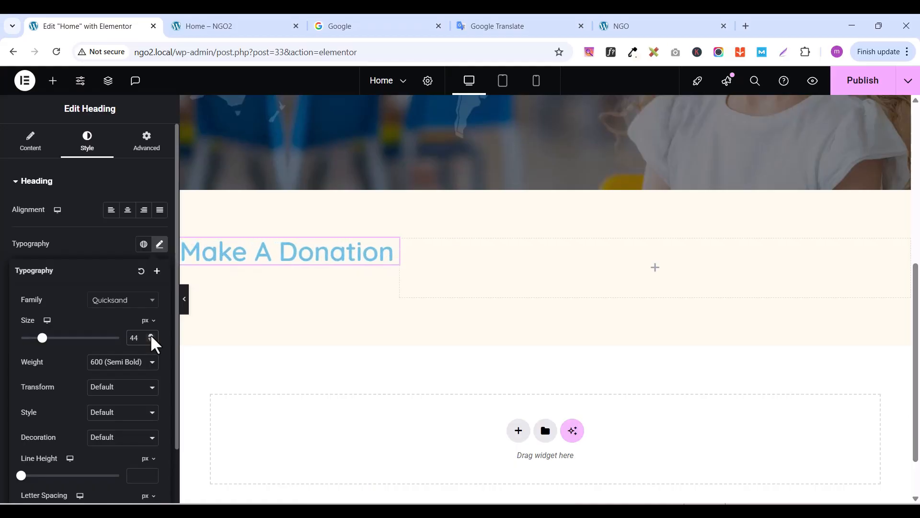
pyautogui.click(151, 334)
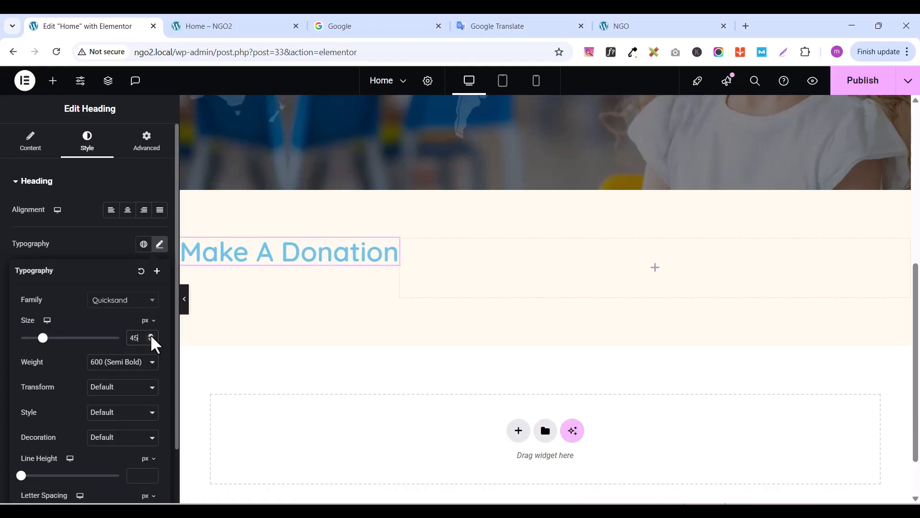
pyautogui.click(113, 363)
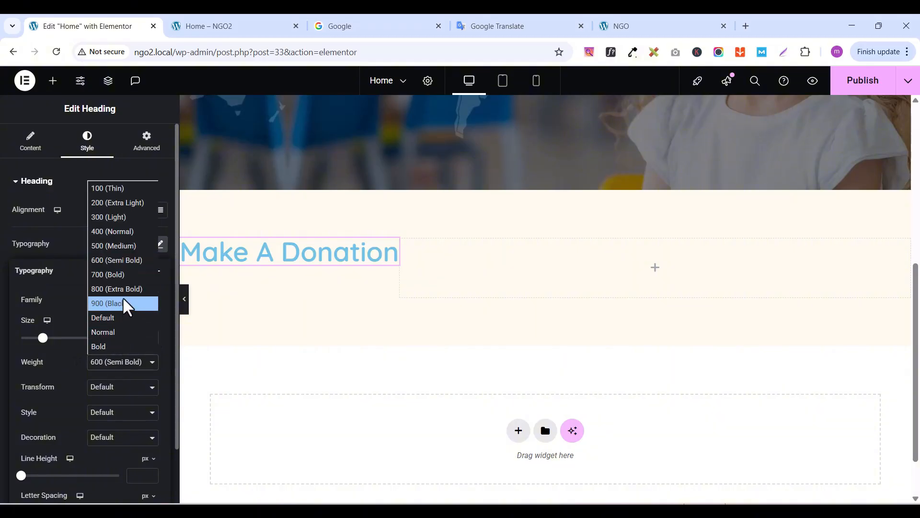
pyautogui.click(122, 271)
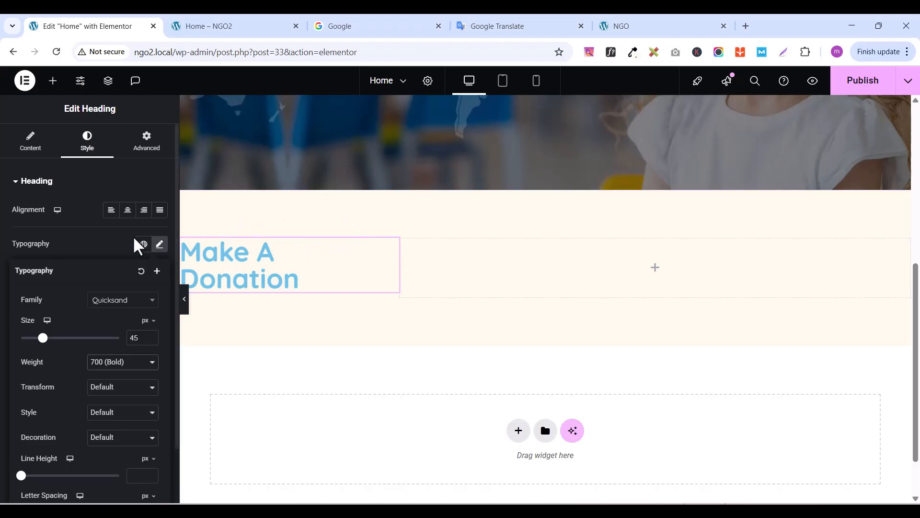
pyautogui.click(96, 239)
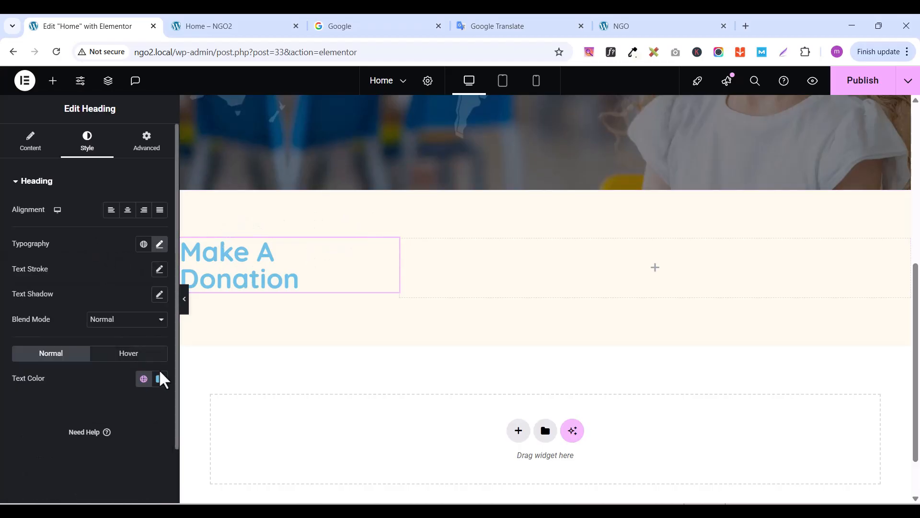
# Change the "Make A Donation" heading's text color to black #000000 and publish the page
pyautogui.click(160, 379)
pyautogui.moveTo(160, 232); pyautogui.dragTo(81, 318)
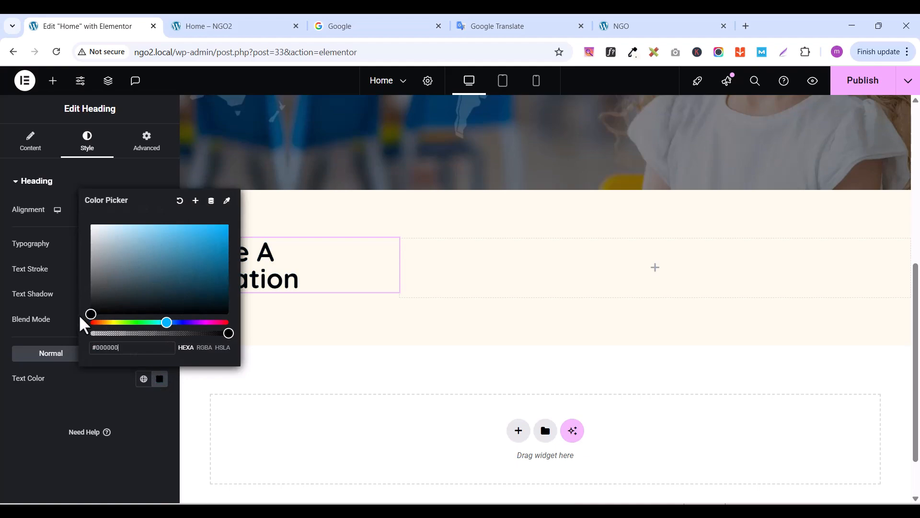
pyautogui.click(87, 435)
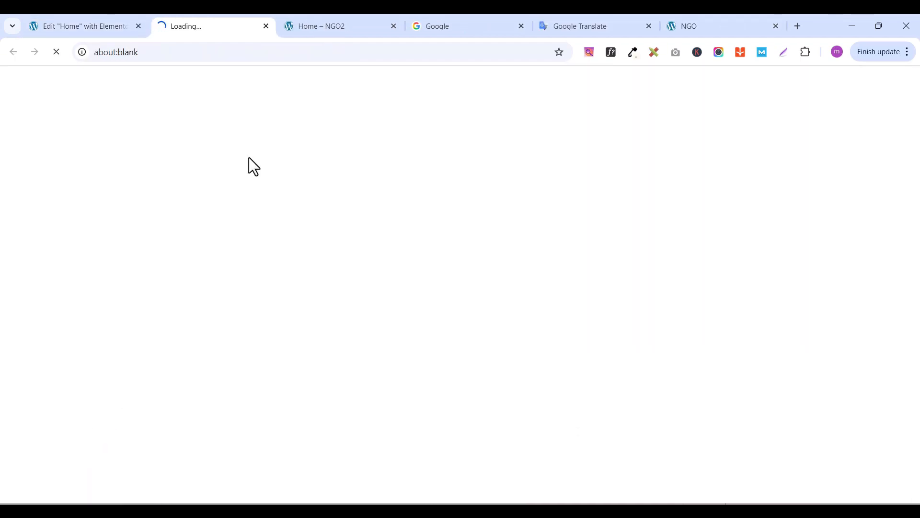
pyautogui.click(264, 26)
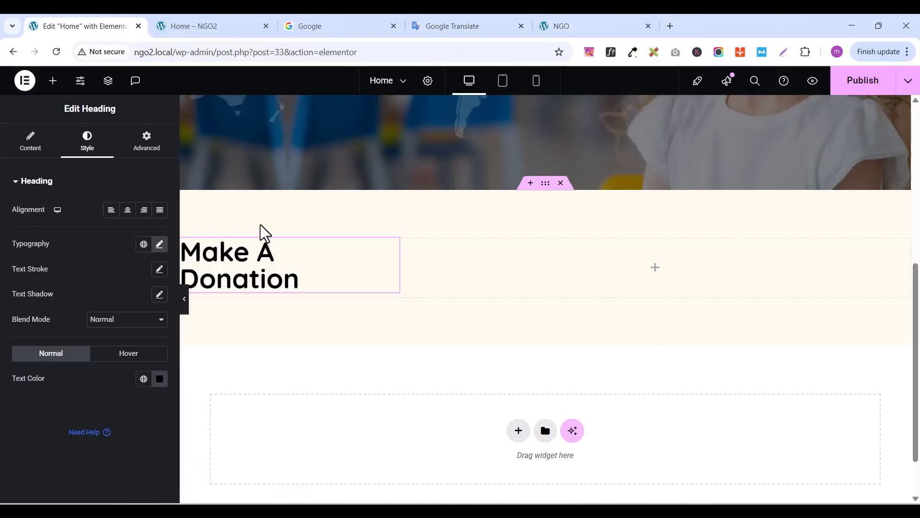
pyautogui.click(860, 82)
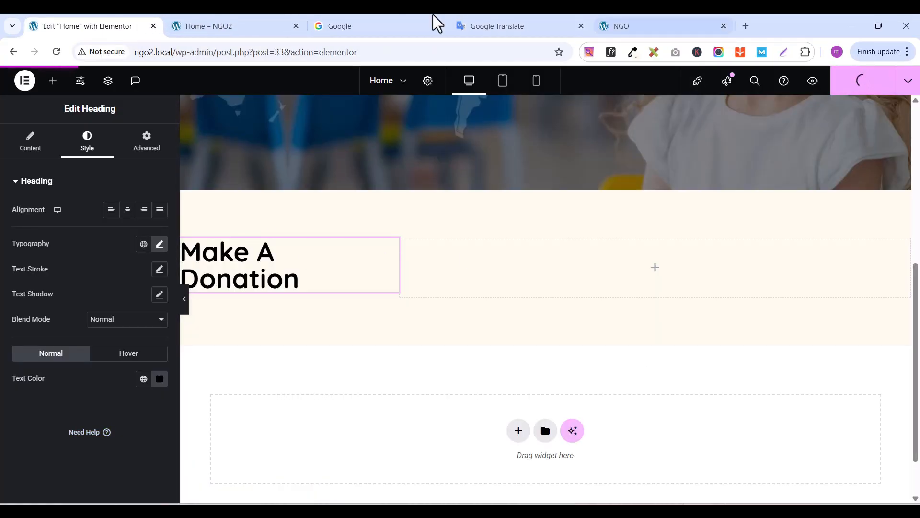
# Check the donation section on the reference NGO site, then add a second Heading widget below "Make A Donation" in the Elementor editor
pyautogui.click(656, 31)
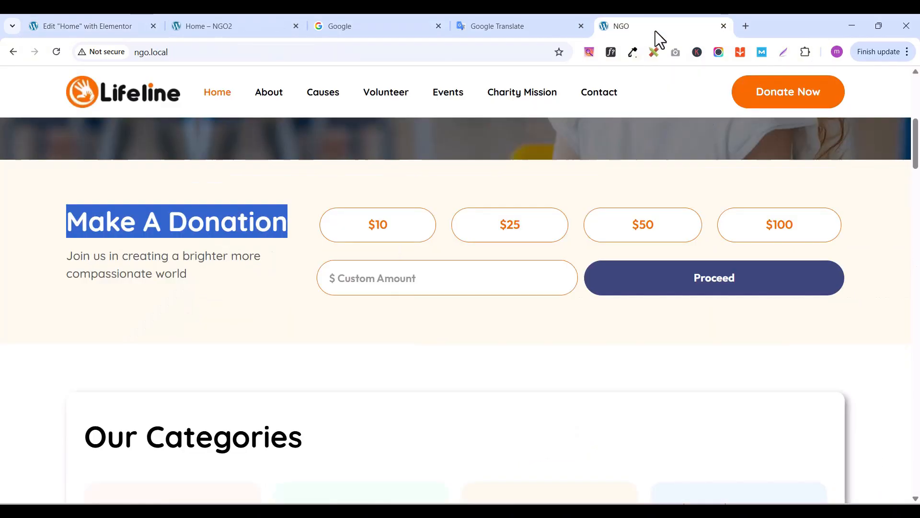
pyautogui.click(119, 27)
pyautogui.click(54, 82)
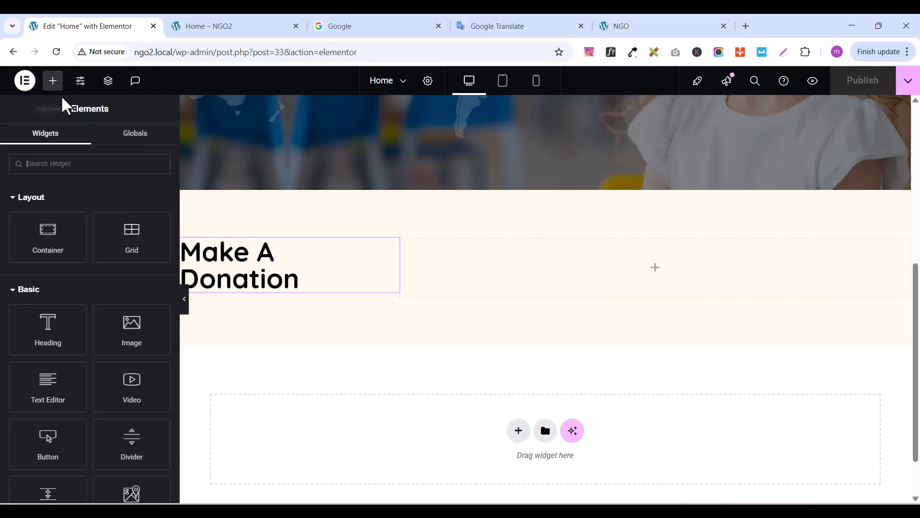
pyautogui.click(57, 86)
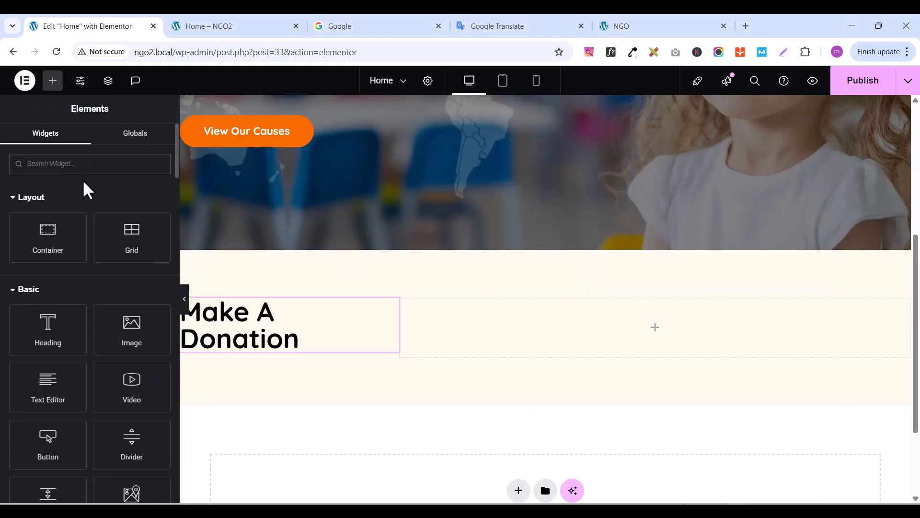
pyautogui.click(76, 164)
pyautogui.write('head')
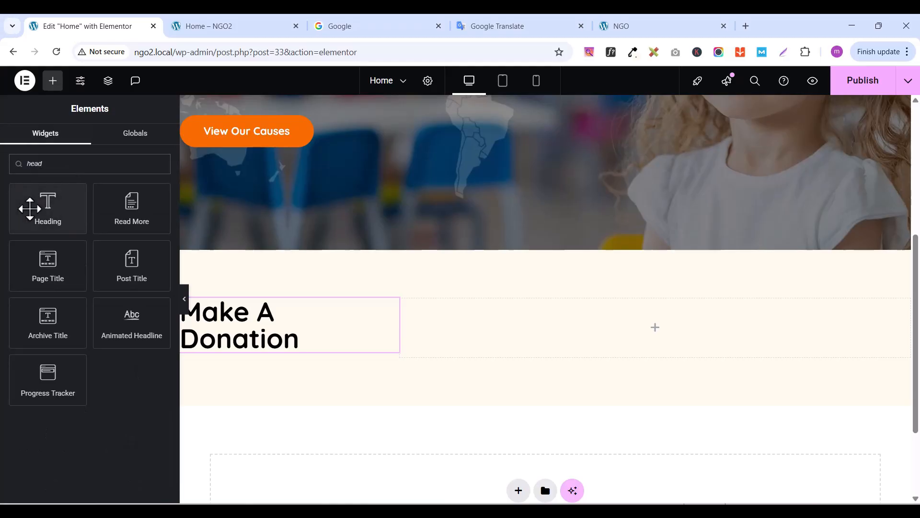
pyautogui.moveTo(29, 206); pyautogui.dragTo(269, 350)
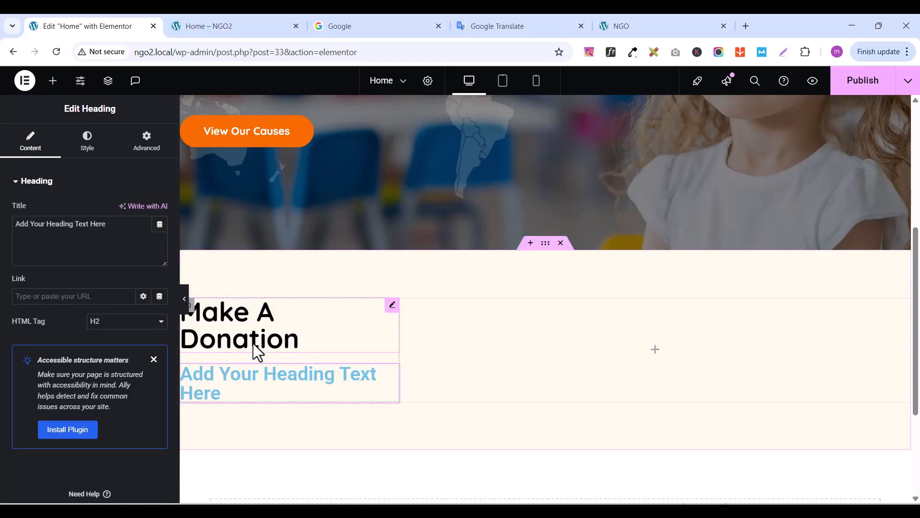
# Copy "Join us in creating a brighter more compassionate world" from the reference NGO site and use it as the second heading's title in Elementor
pyautogui.click(623, 31)
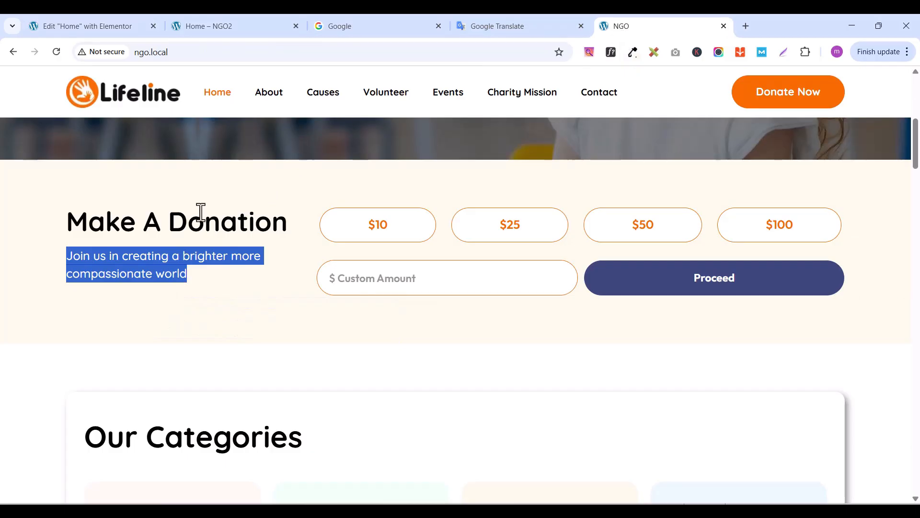
pyautogui.click(116, 262)
pyautogui.moveTo(70, 259); pyautogui.dragTo(192, 274)
pyautogui.hotkey('ctrl', 'c')
pyautogui.rightClick(181, 261)
pyautogui.click(209, 274)
pyautogui.click(91, 25)
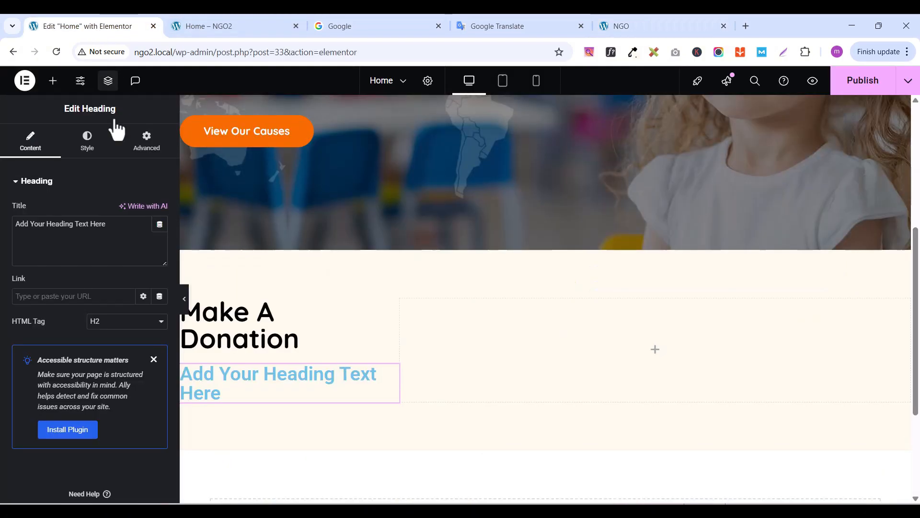
pyautogui.tripleClick(89, 252)
pyautogui.hotkey('ctrl', 'v')
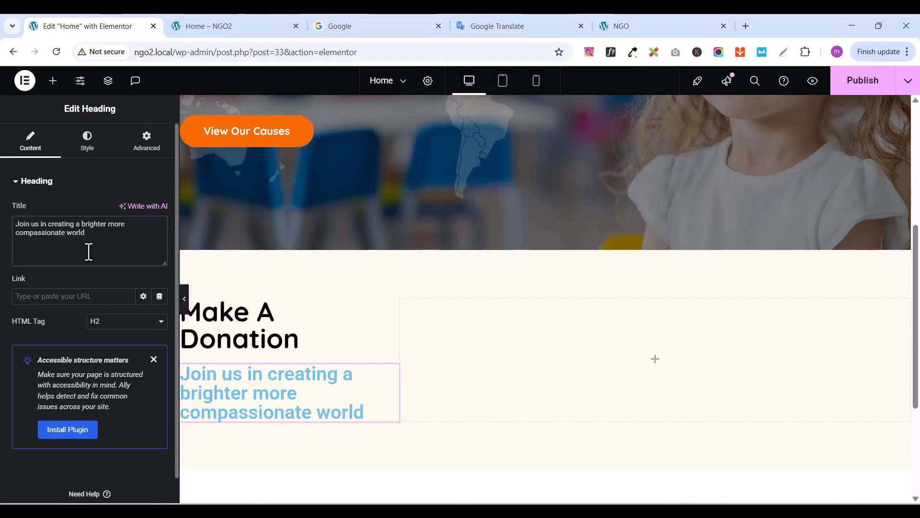
# Set the "Join us in creating a brighter more compassionate world" heading's font family to Quicksand
pyautogui.click(87, 142)
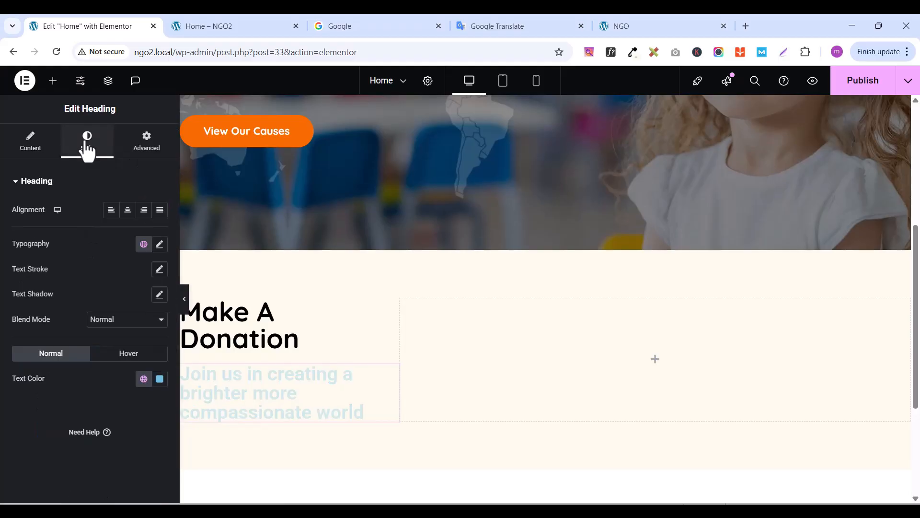
pyautogui.click(160, 245)
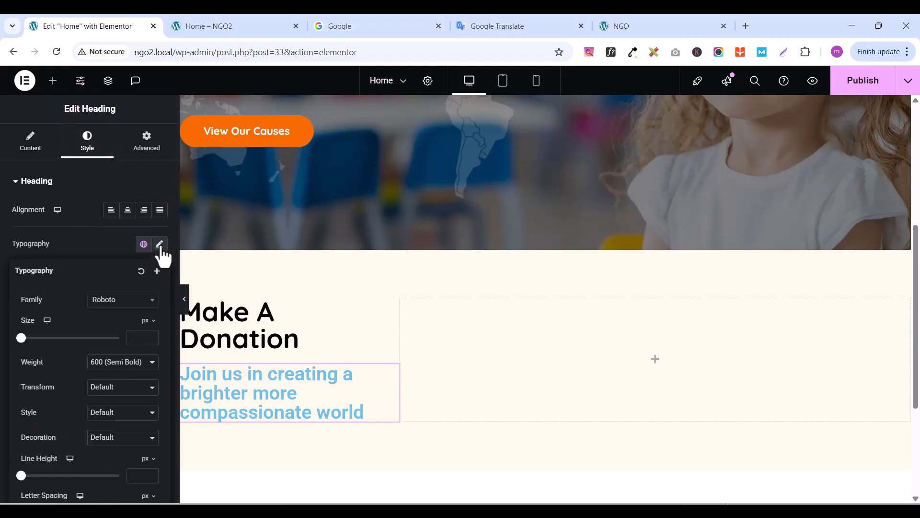
pyautogui.click(115, 300)
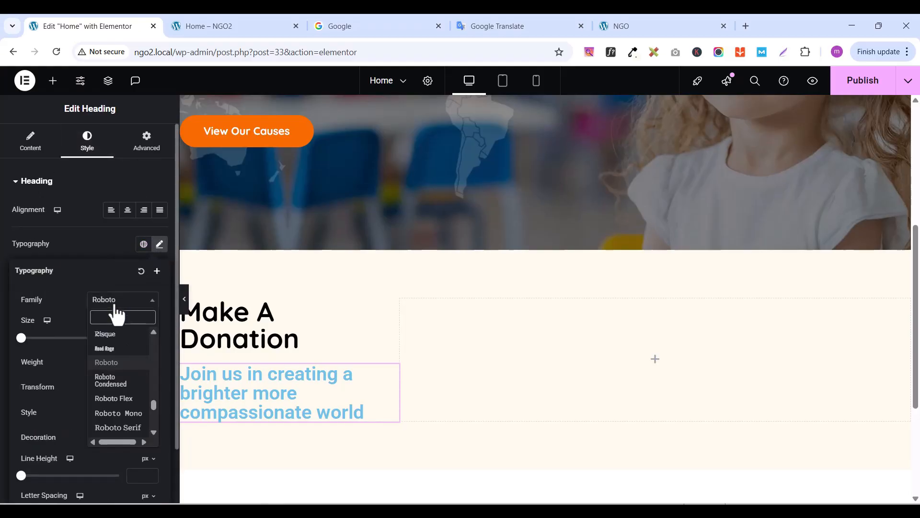
pyautogui.write('quick')
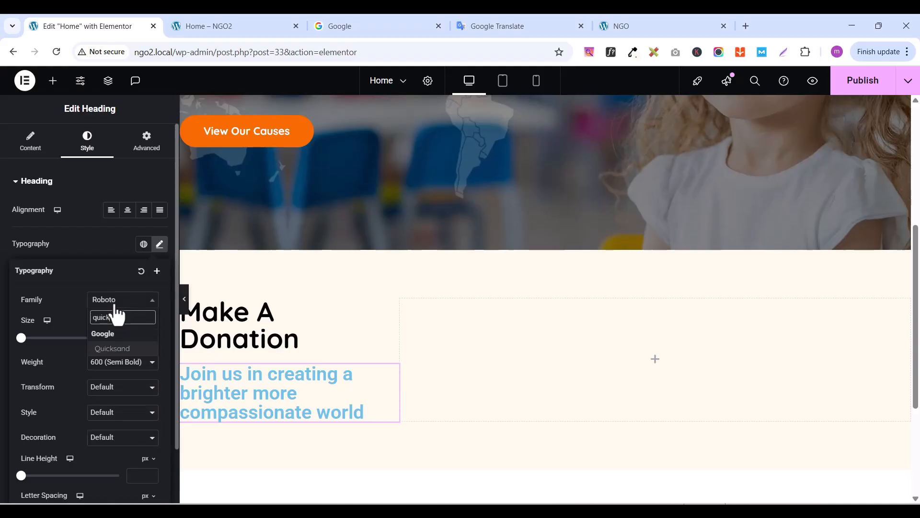
pyautogui.click(113, 349)
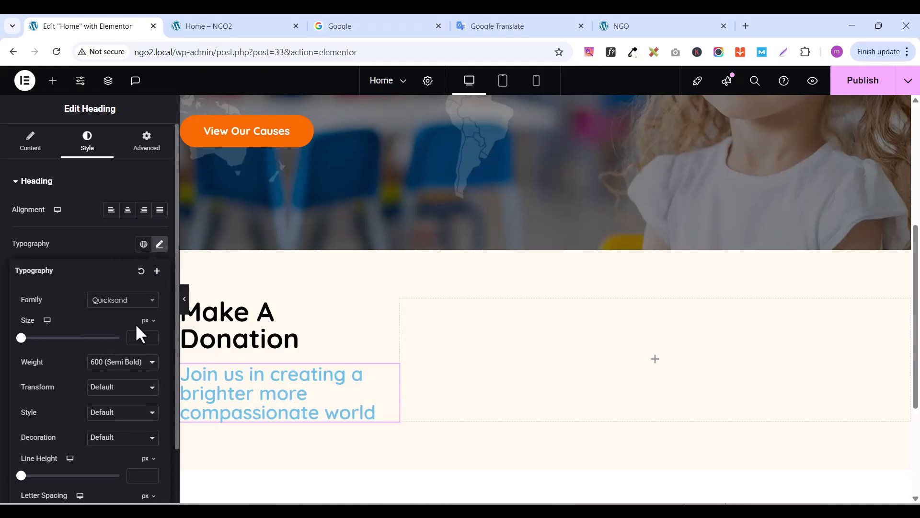
# Set the font size of the heading below "Make A Donation" to 21 px
pyautogui.click(151, 335)
pyautogui.click(150, 335)
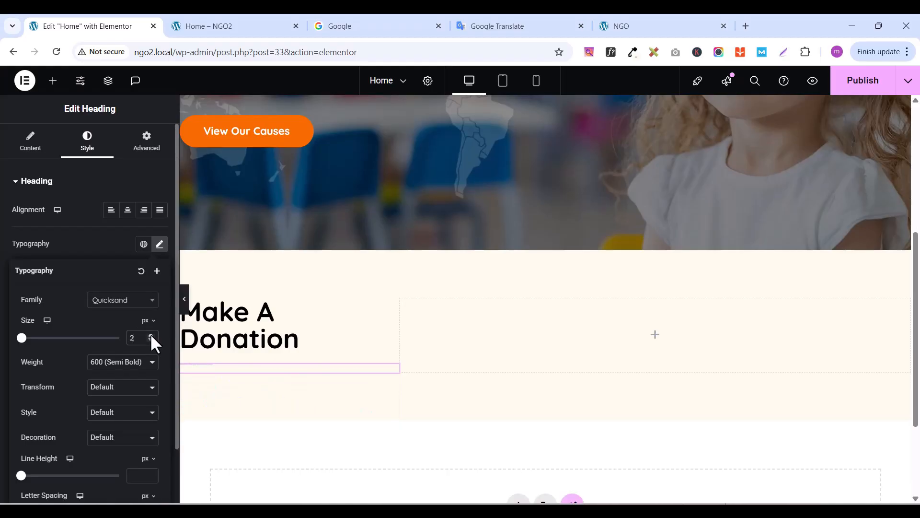
pyautogui.click(150, 335)
pyautogui.click(151, 335)
pyautogui.click(150, 335)
pyautogui.click(151, 335)
pyautogui.click(150, 335)
pyautogui.click(150, 336)
pyautogui.click(151, 336)
pyautogui.click(150, 335)
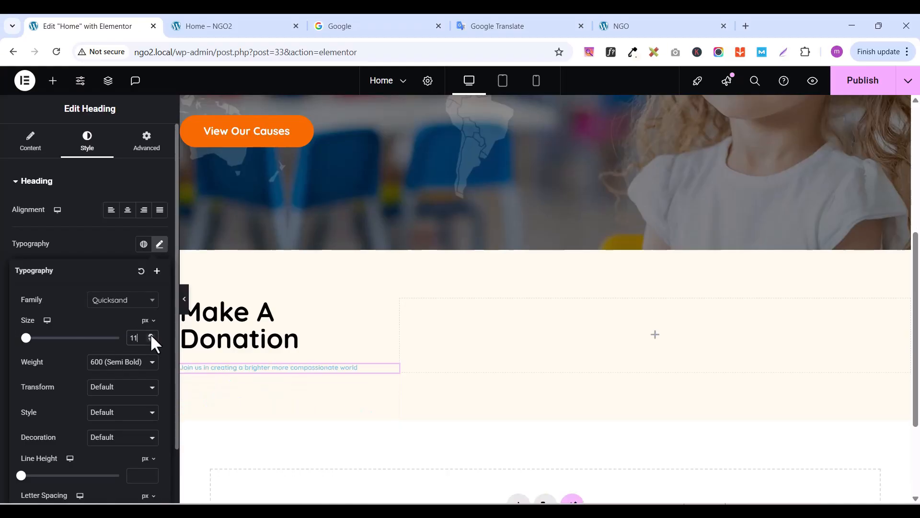
pyautogui.click(151, 335)
pyautogui.click(151, 336)
pyautogui.click(151, 336)
pyautogui.click(150, 335)
pyautogui.click(150, 335)
pyautogui.click(150, 336)
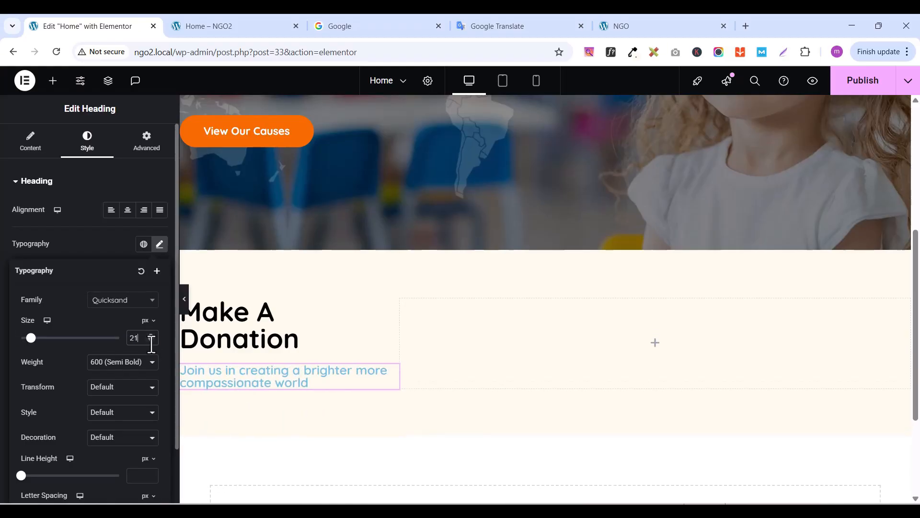
# Set the donation subheading's font size to 20 px and weight to 500 (Medium), checking it against the reference NGO site
pyautogui.click(149, 341)
pyautogui.click(137, 366)
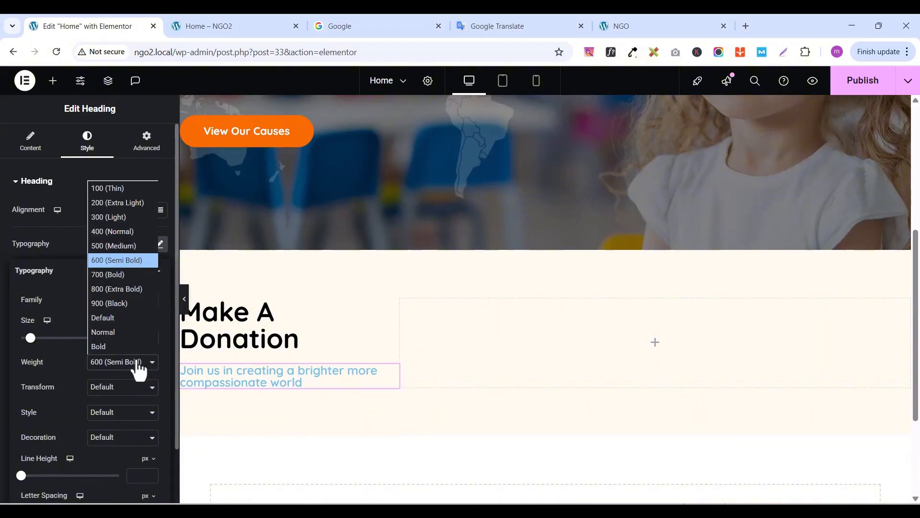
pyautogui.click(115, 245)
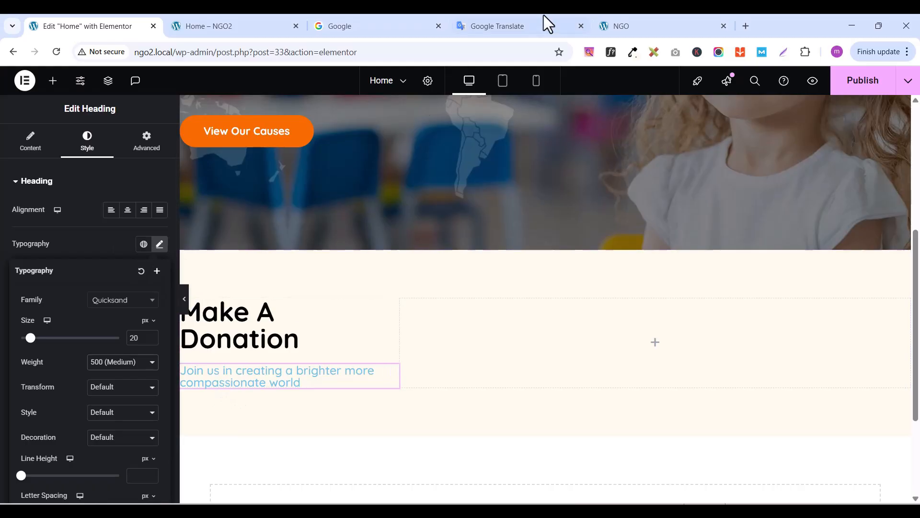
pyautogui.click(643, 20)
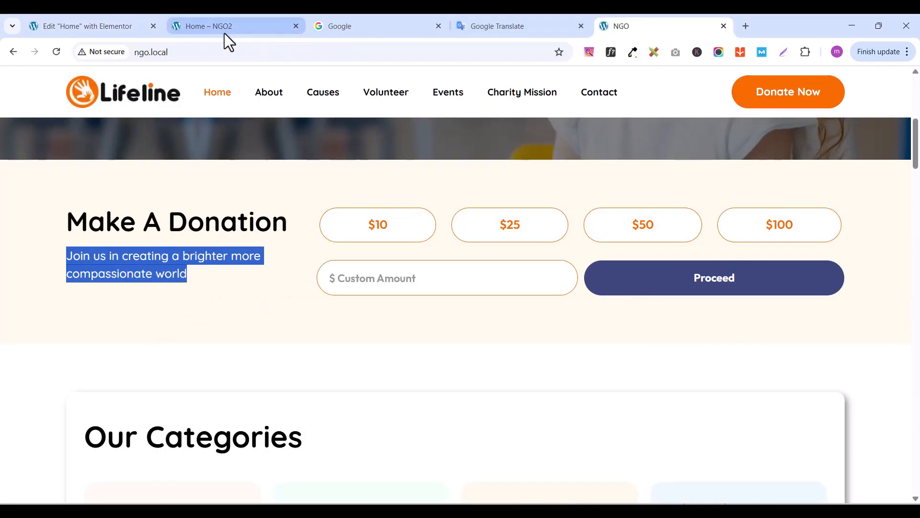
pyautogui.click(122, 28)
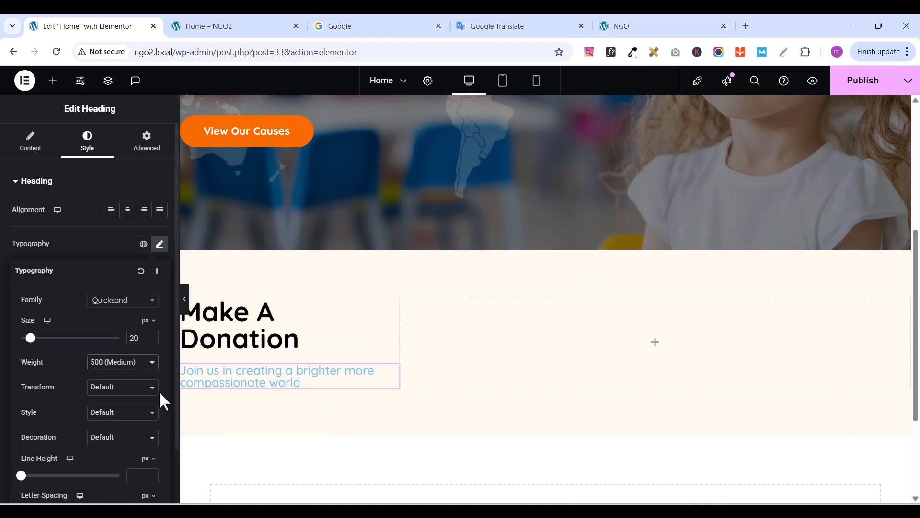
# Set the line height of the "Join us in creating a brighter more compassionate world" heading to 30 px
pyautogui.scroll(-1, 118, 450)
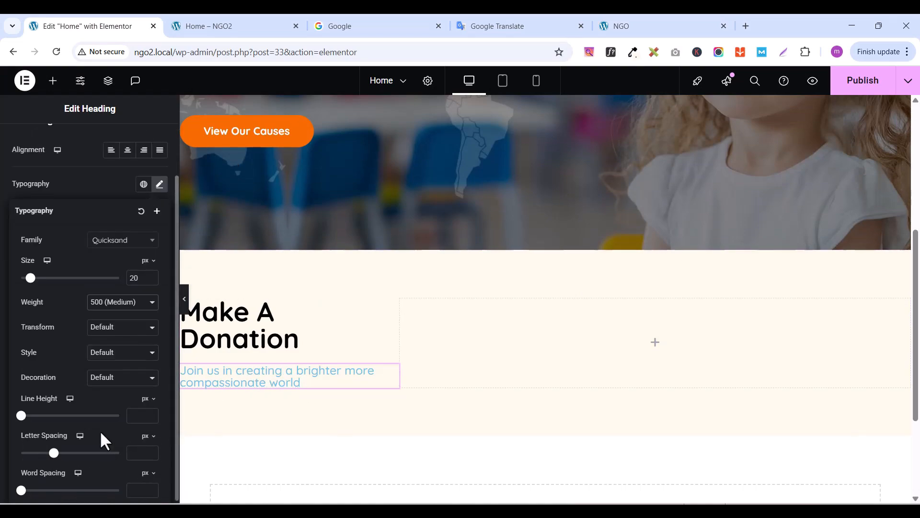
pyautogui.click(150, 413)
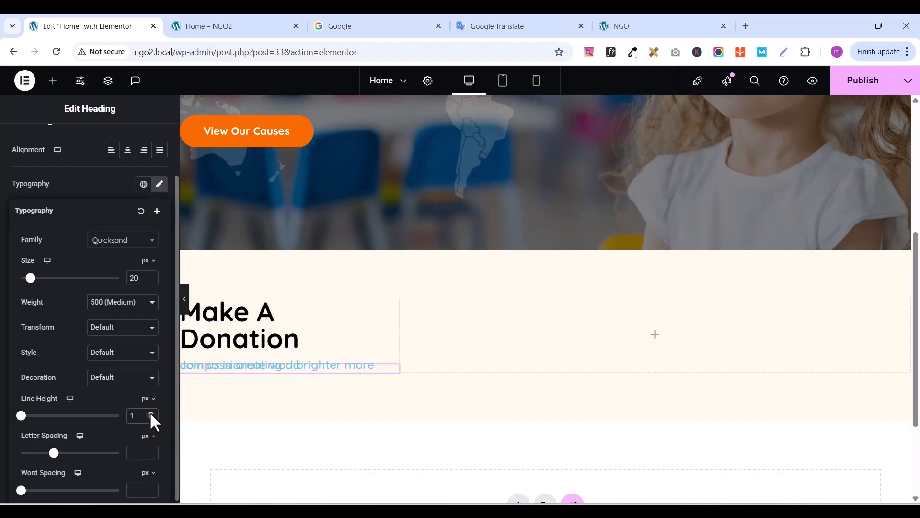
pyautogui.click(151, 414)
pyautogui.moveTo(150, 413); pyautogui.dragTo(150, 412)
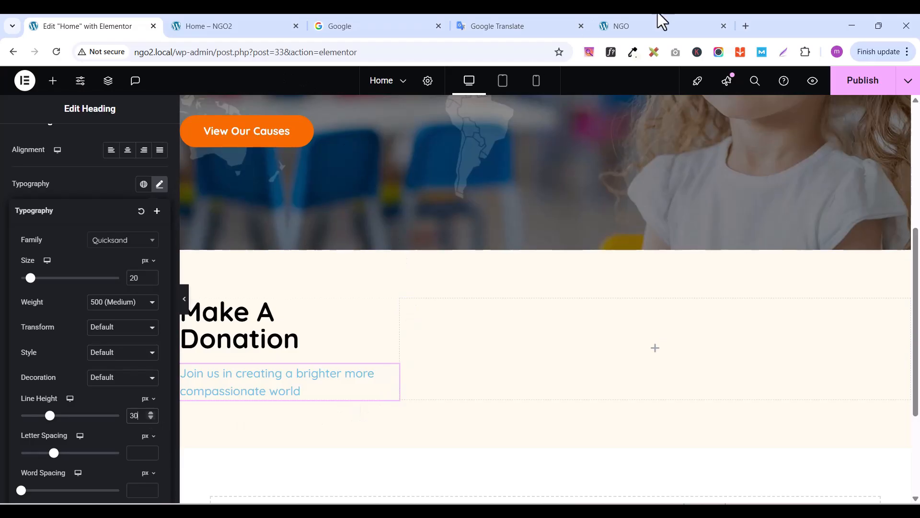
# Check the subheading's color on the reference NGO site, then set its text color in Elementor to the global Secondary color
pyautogui.click(659, 24)
pyautogui.click(205, 289)
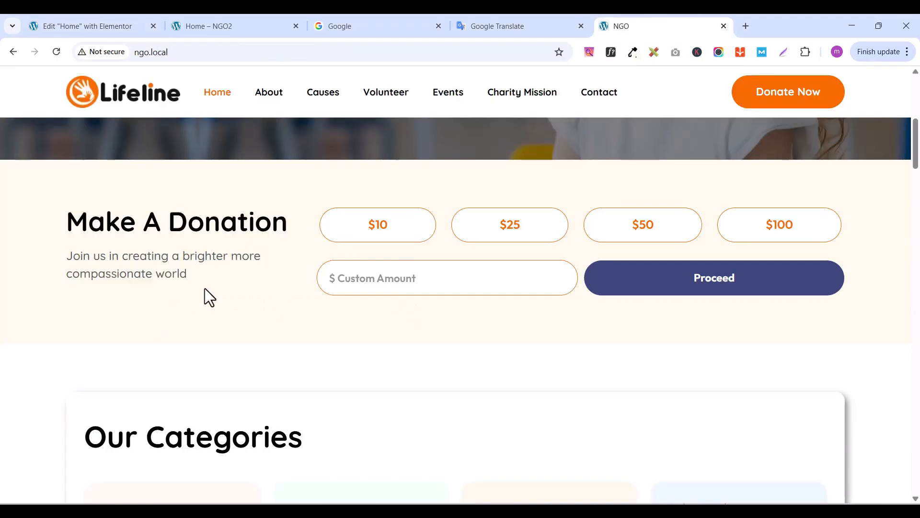
pyautogui.click(128, 26)
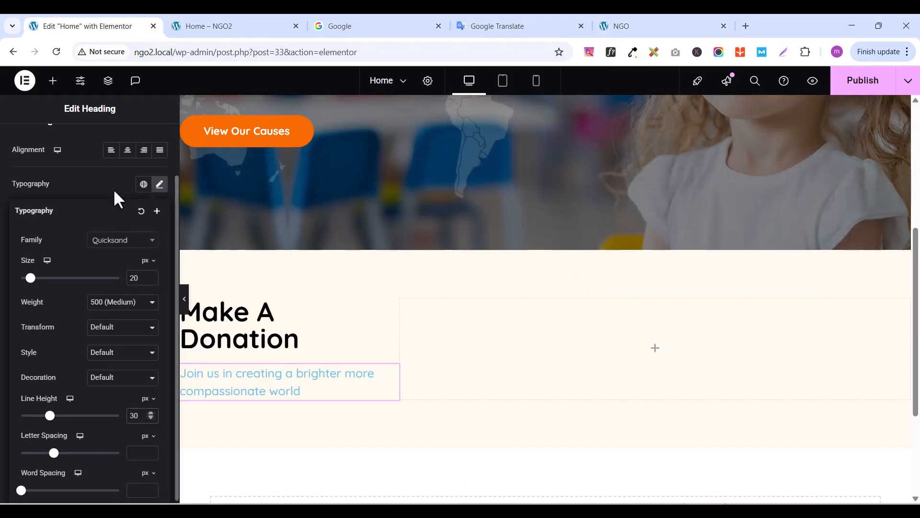
pyautogui.click(85, 185)
pyautogui.click(143, 318)
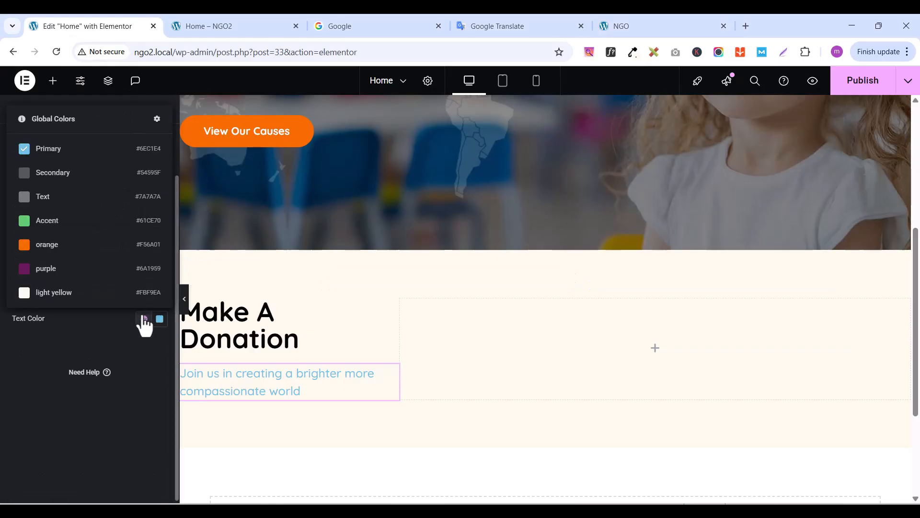
pyautogui.click(53, 173)
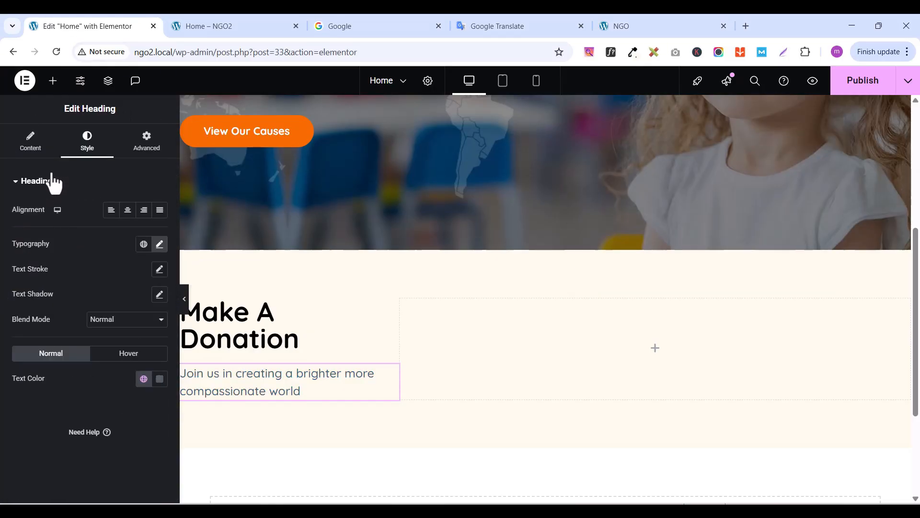
# Publish the Home page and check the donation section on the NGO2 preview page
pyautogui.click(858, 85)
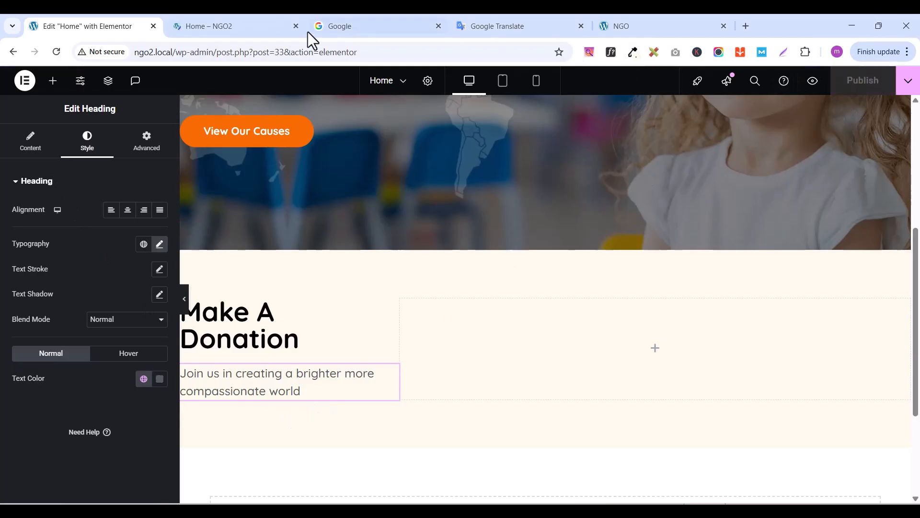
pyautogui.click(245, 25)
pyautogui.scroll(-5, 395, 390)
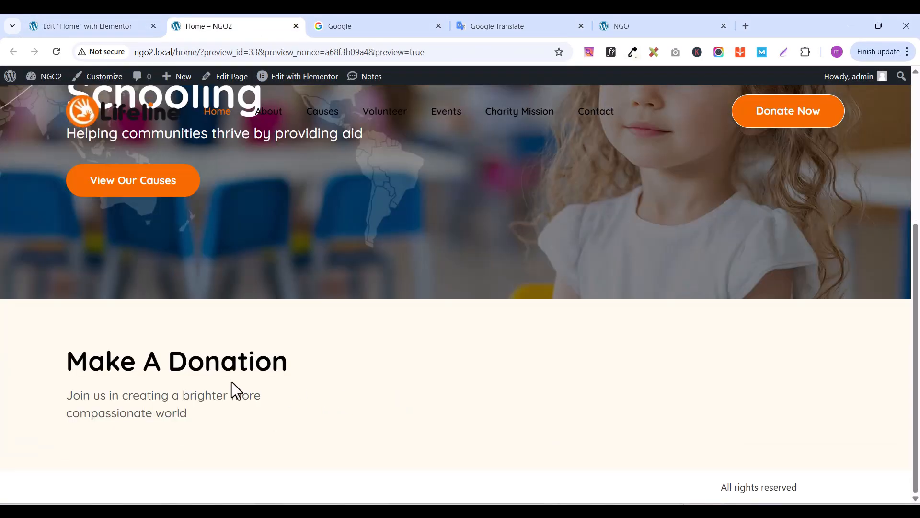
pyautogui.click(116, 24)
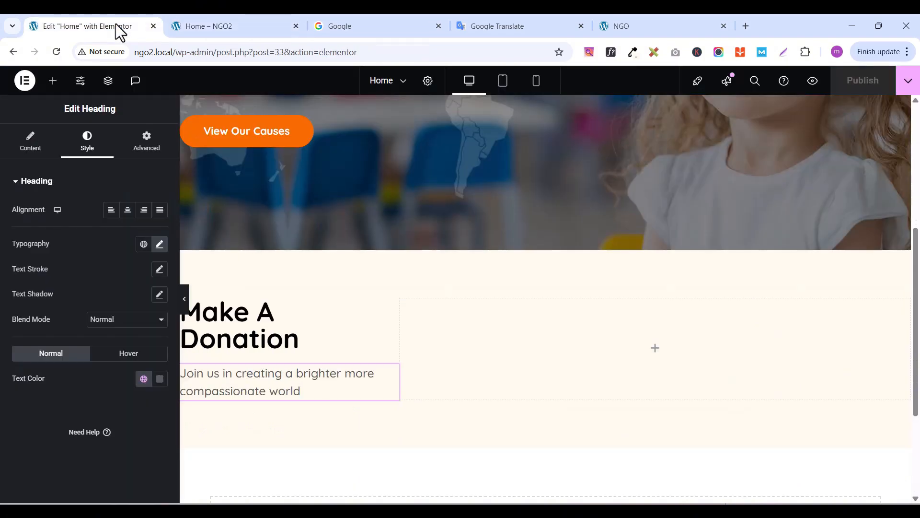
# Add a nested container inside the empty 70% wide column of the donation section
pyautogui.click(407, 306)
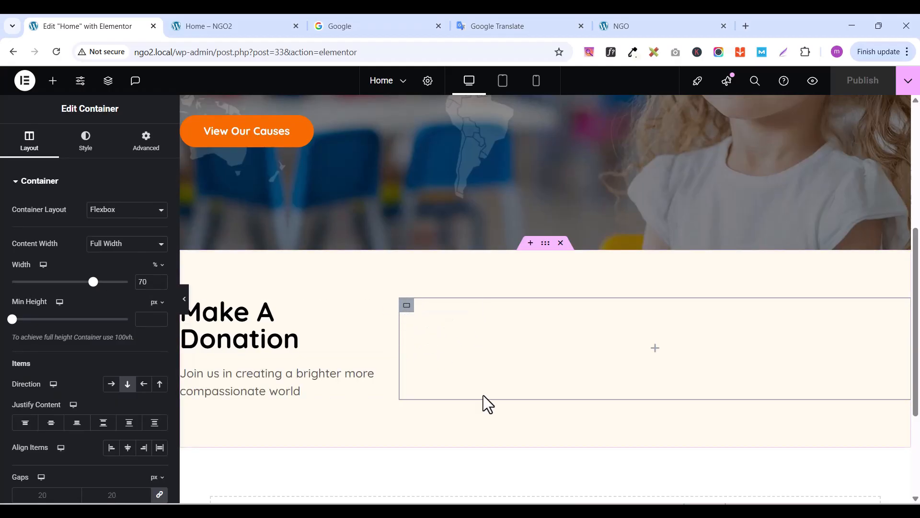
pyautogui.click(53, 82)
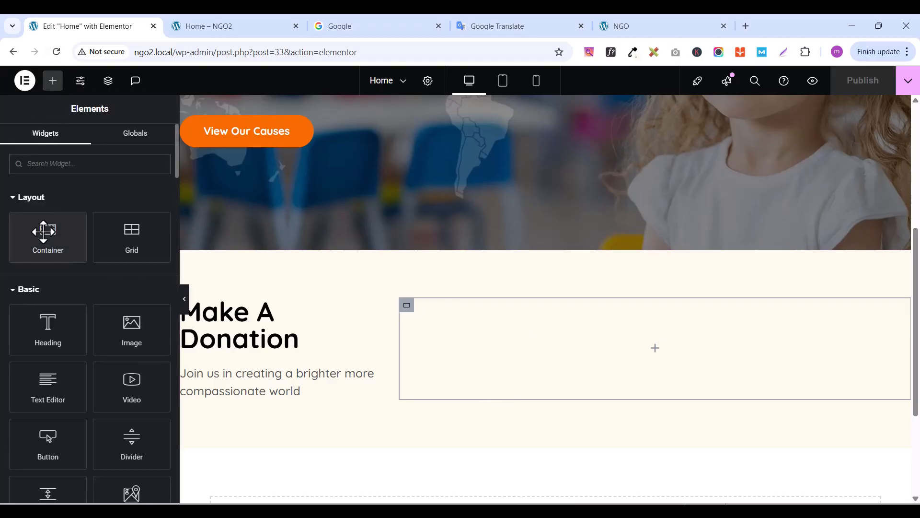
pyautogui.moveTo(43, 232); pyautogui.dragTo(528, 325)
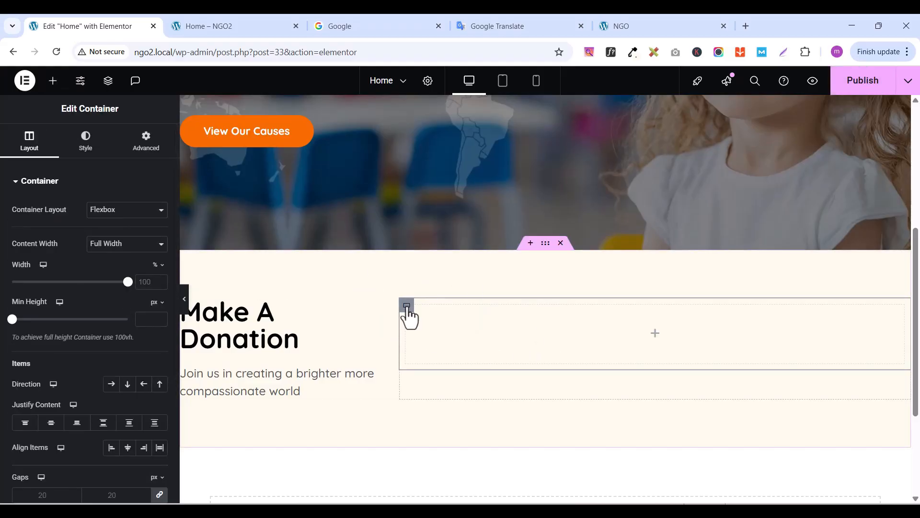
# Set the nested container's padding to 0 on all sides and duplicate the container
pyautogui.click(149, 150)
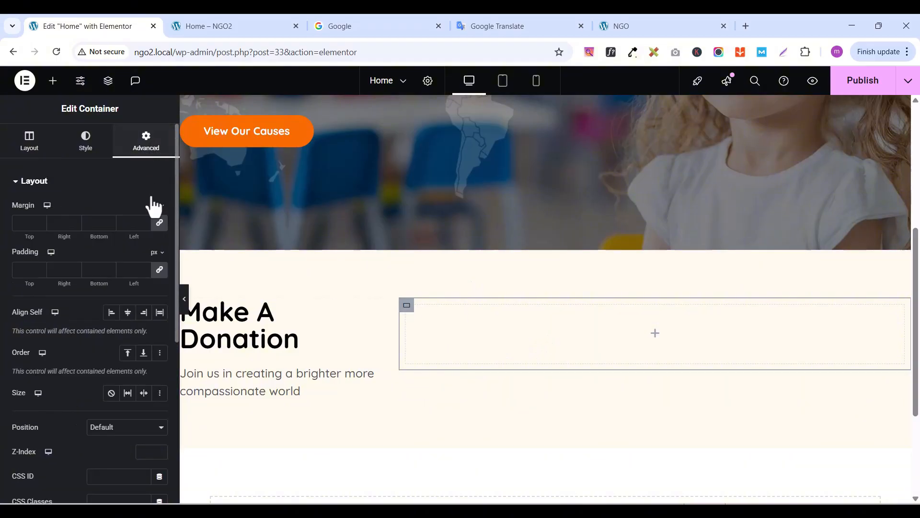
pyautogui.click(161, 271)
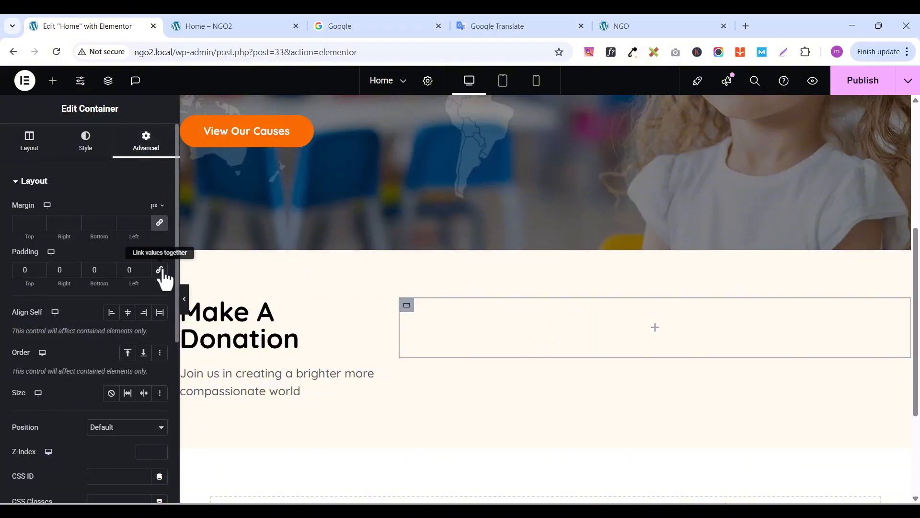
pyautogui.rightClick(407, 311)
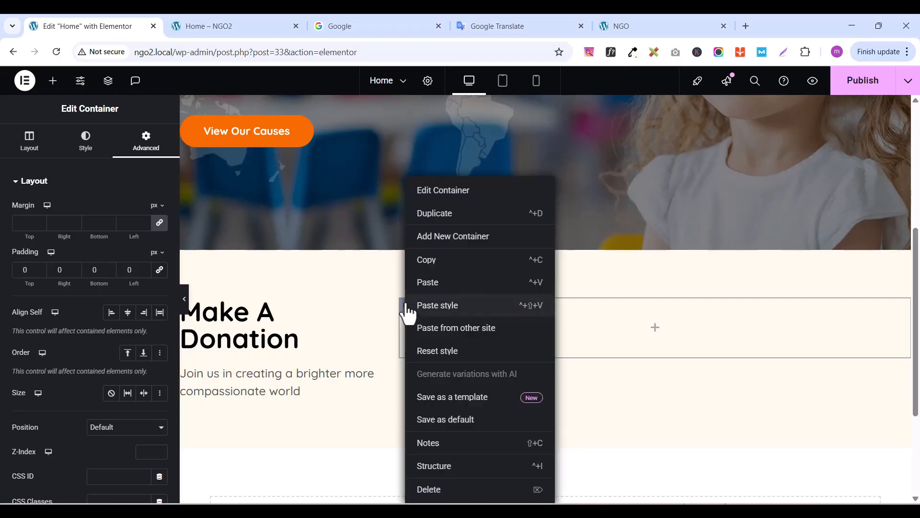
pyautogui.click(457, 214)
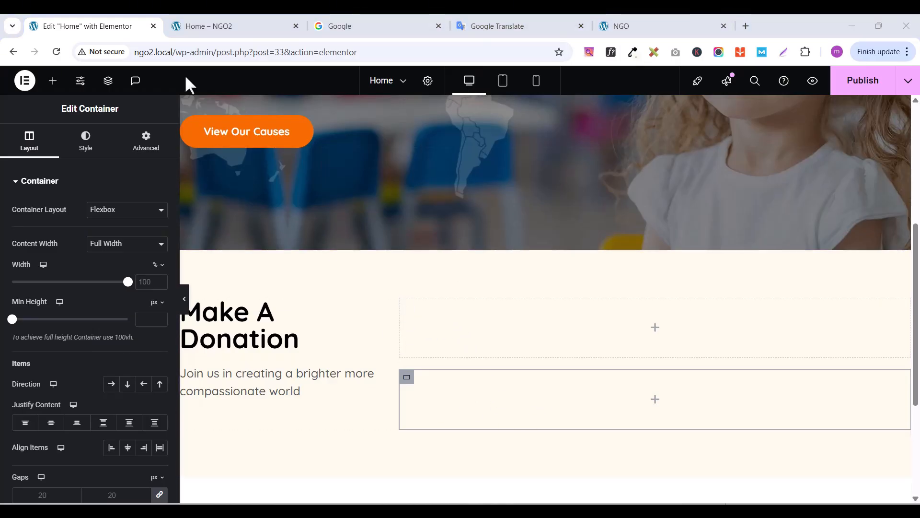
# Find the Button widget and add it to the upper nested container beside "Make A Donation"
pyautogui.click(53, 81)
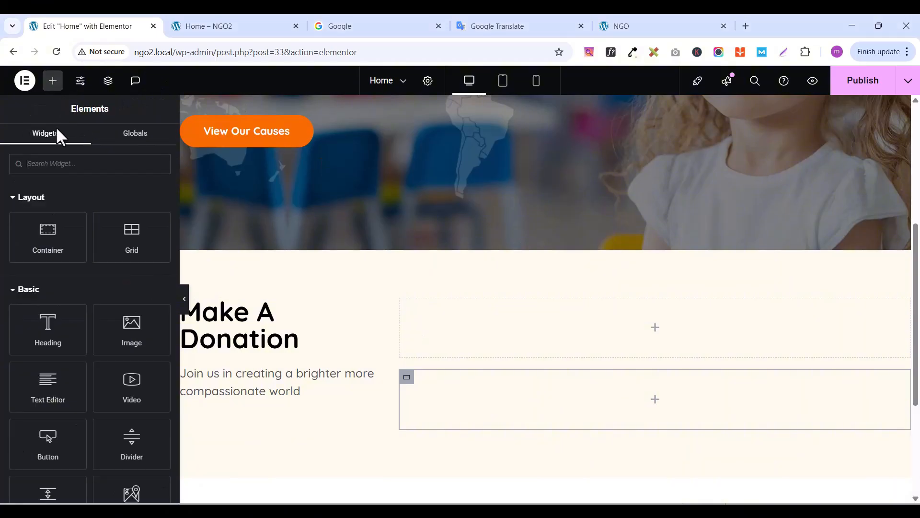
pyautogui.click(55, 163)
pyautogui.write('but')
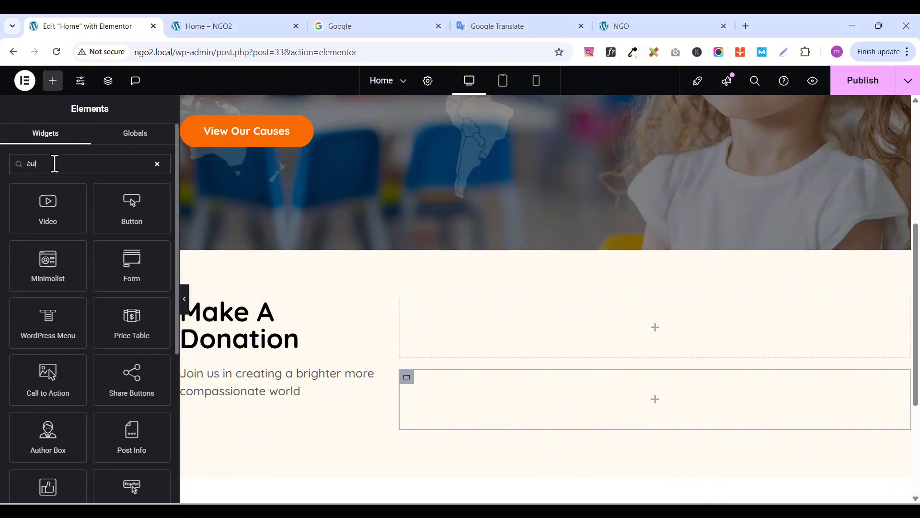
pyautogui.write('t')
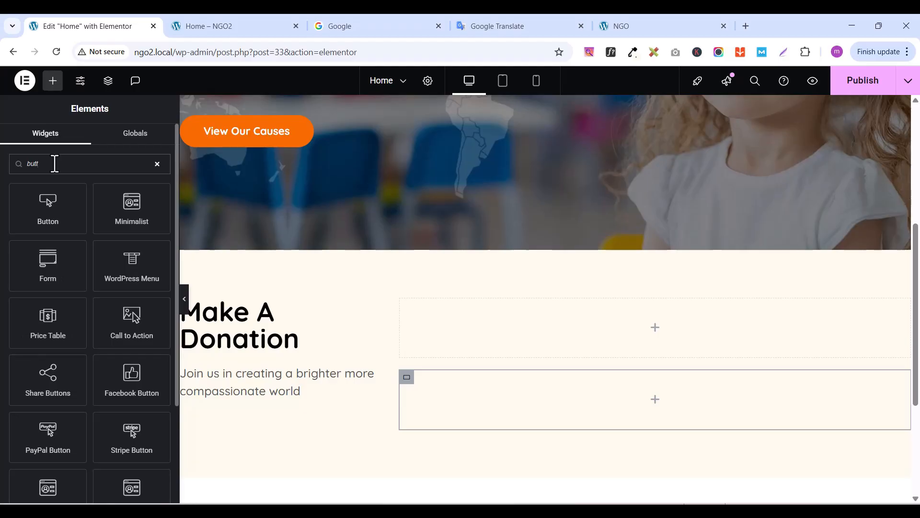
pyautogui.moveTo(47, 203); pyautogui.dragTo(497, 311)
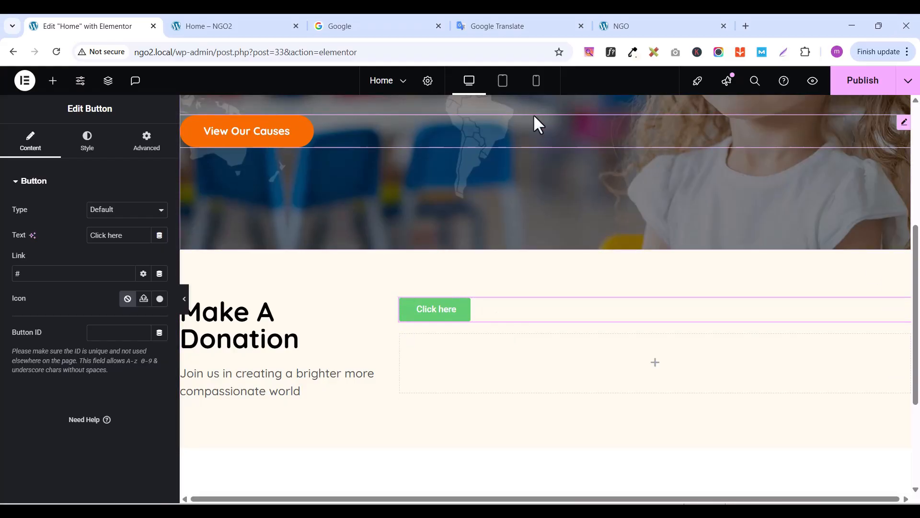
# Change the new button's text to "$10"
pyautogui.click(88, 146)
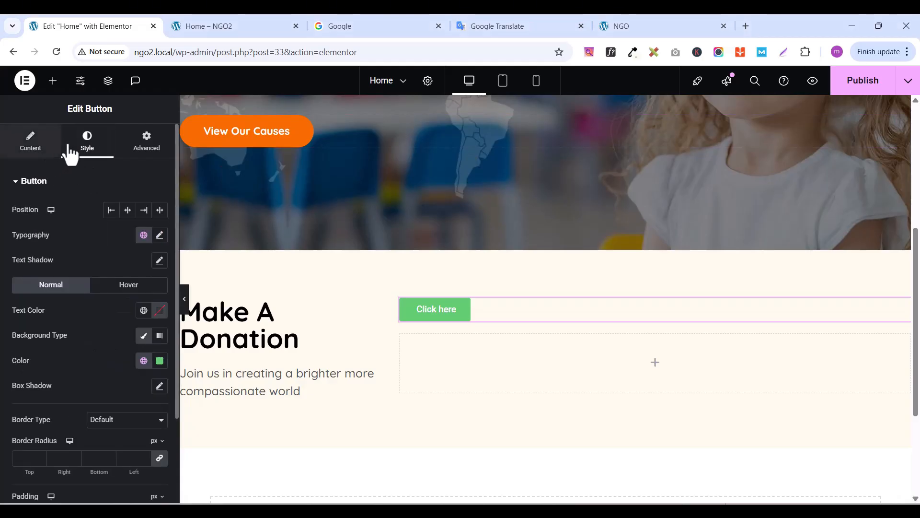
pyautogui.click(42, 150)
pyautogui.doubleClick(124, 236)
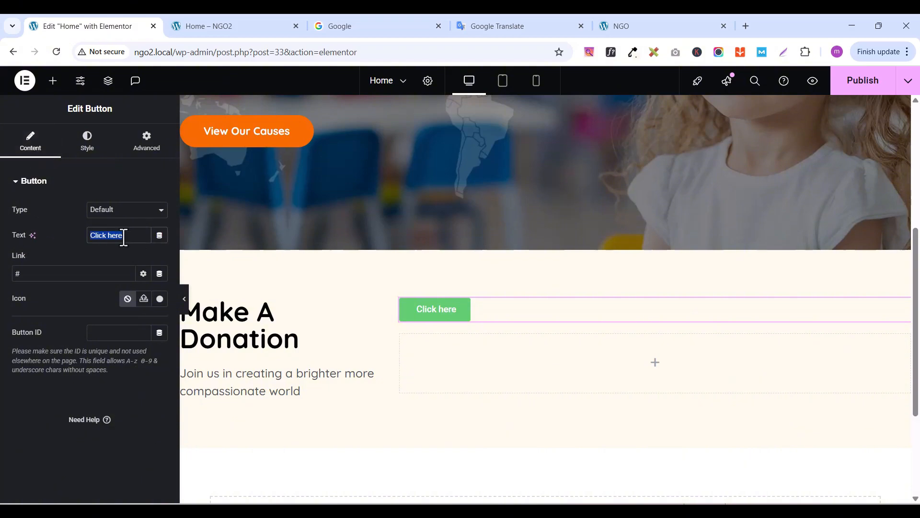
pyautogui.write('$')
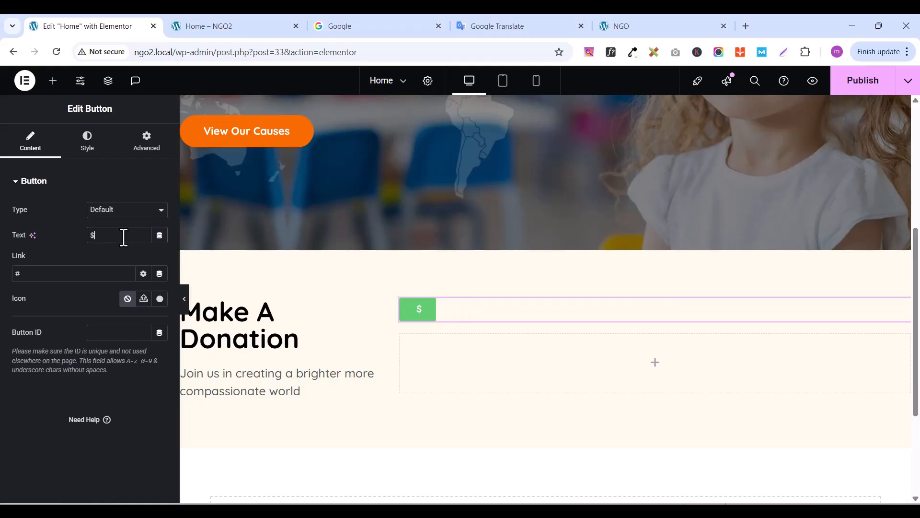
pyautogui.write('10')
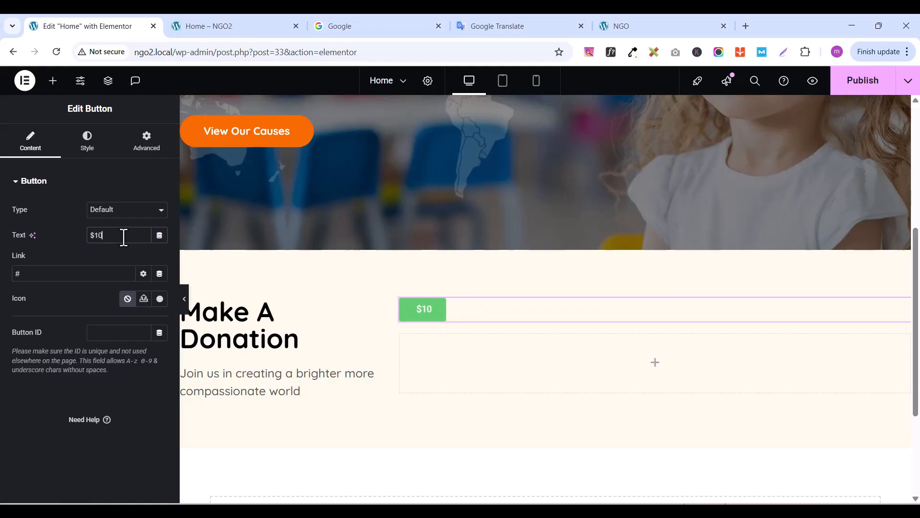
# Check the reference NGO site's amount buttons, then set the $10 button's font family to Outfit and size to 20 px
pyautogui.click(632, 28)
pyautogui.click(96, 29)
pyautogui.click(88, 147)
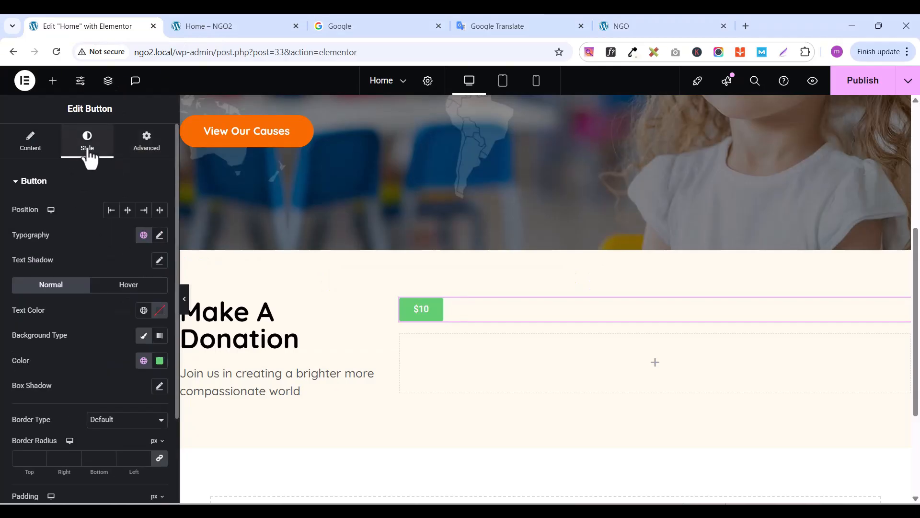
pyautogui.click(159, 239)
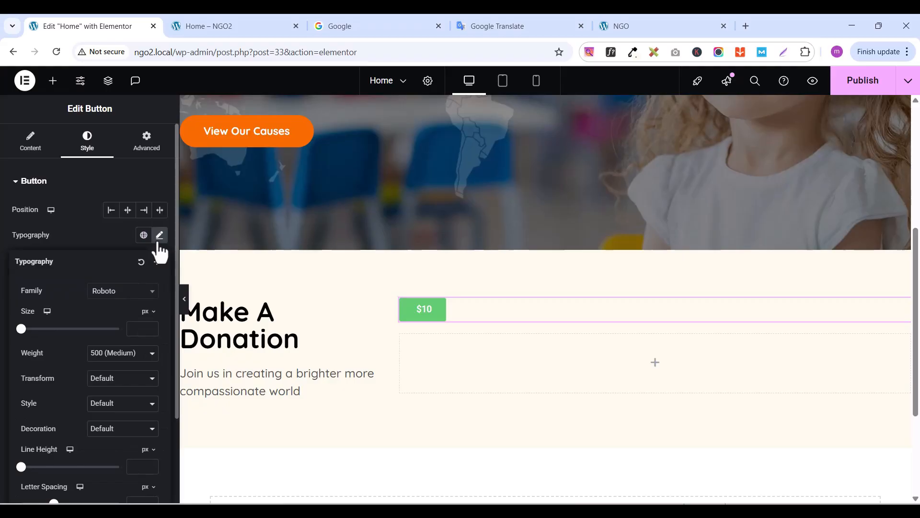
pyautogui.click(114, 295)
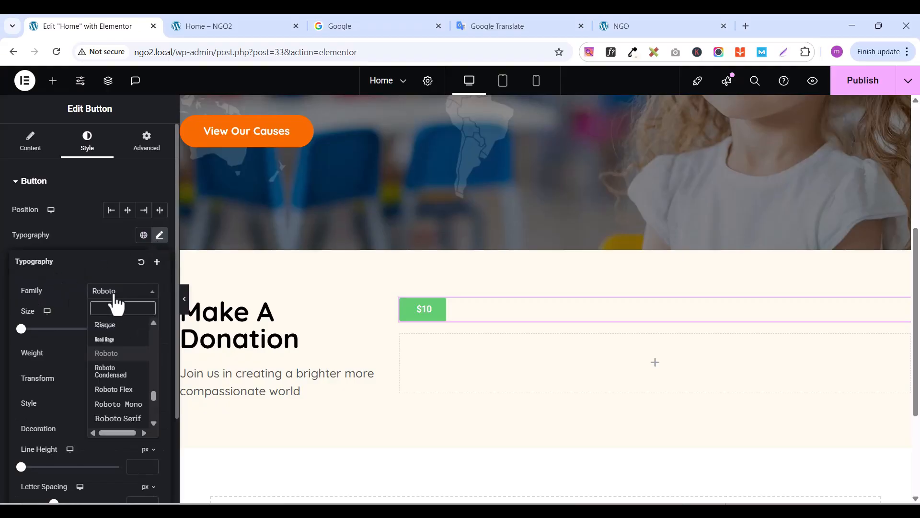
pyautogui.write('outfit')
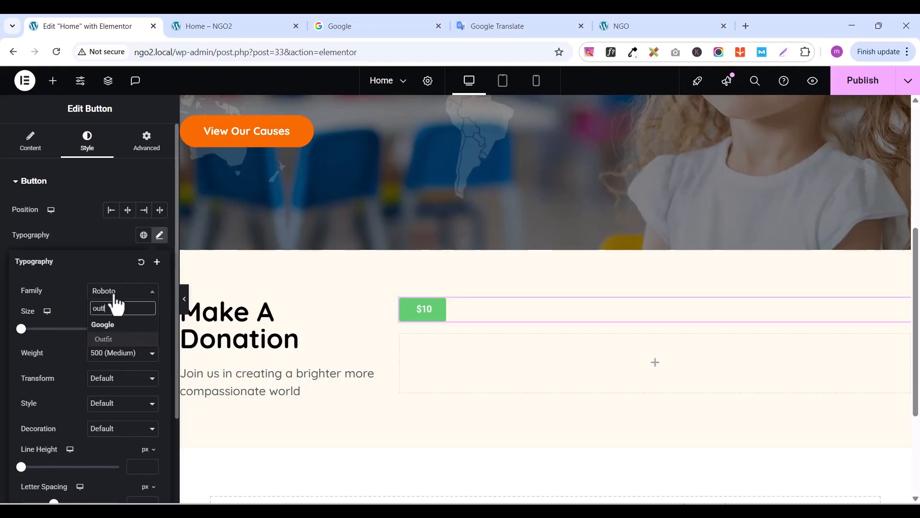
pyautogui.click(105, 340)
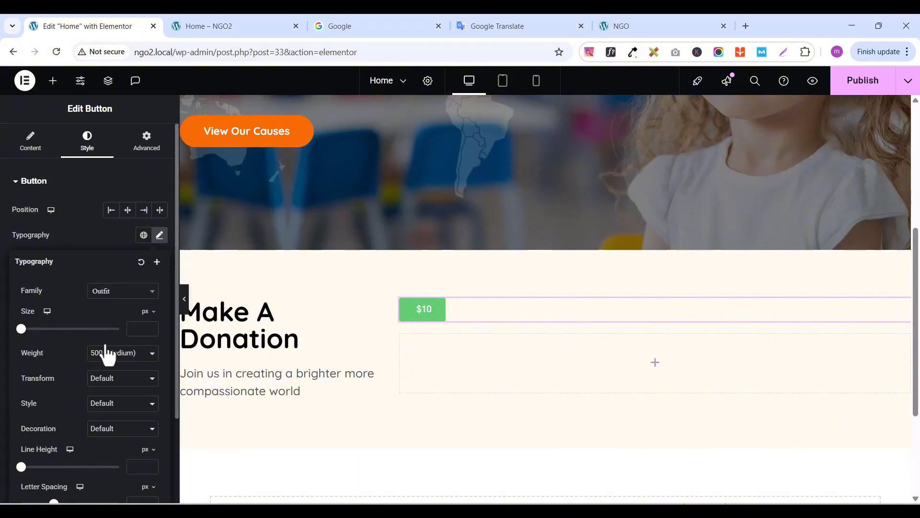
pyautogui.click(151, 326)
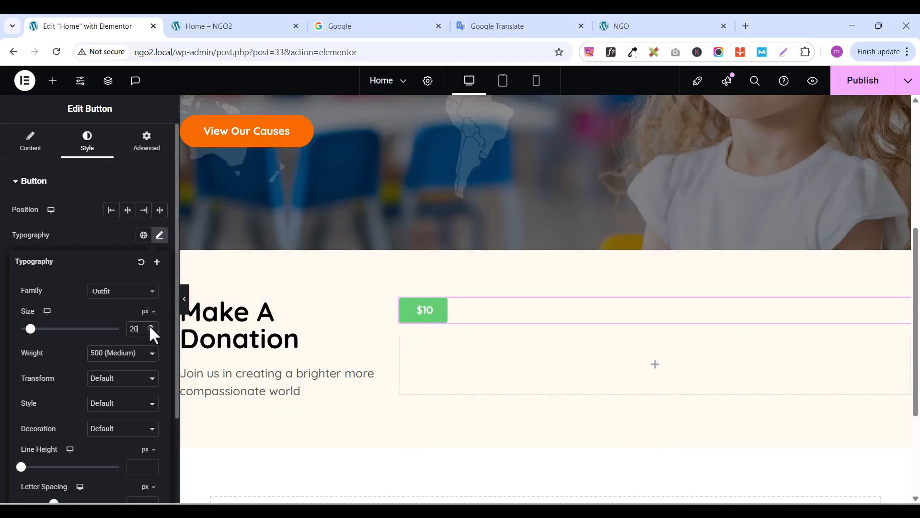
pyautogui.moveTo(150, 327); pyautogui.dragTo(151, 327)
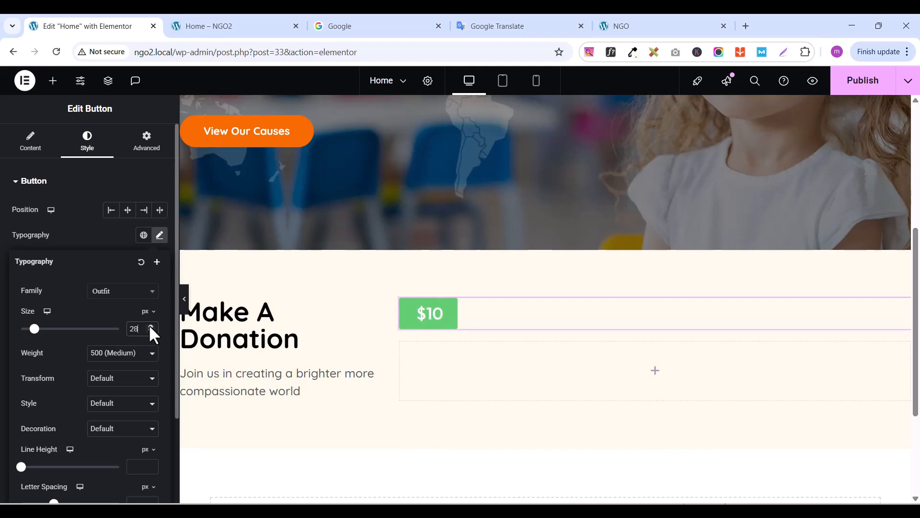
pyautogui.click(151, 326)
pyautogui.click(150, 330)
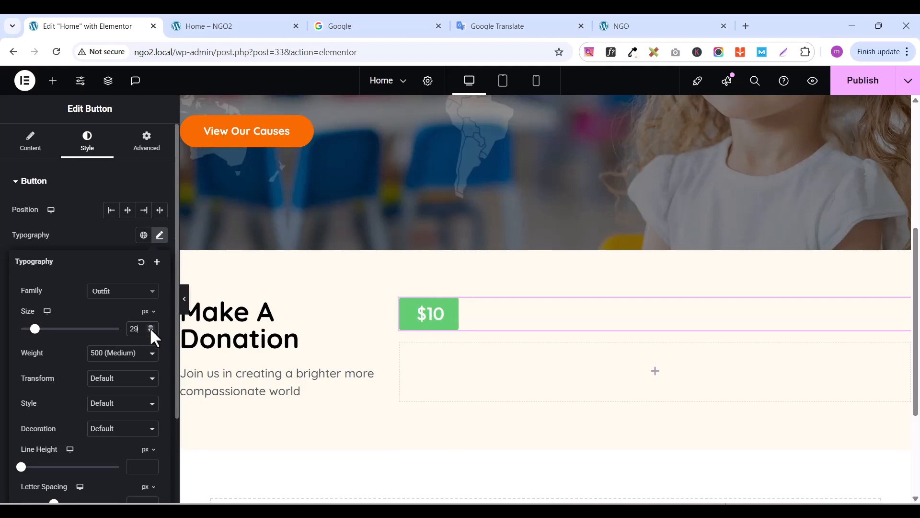
pyautogui.click(151, 330)
pyautogui.click(151, 330)
pyautogui.click(150, 329)
pyautogui.click(150, 330)
pyautogui.click(151, 329)
pyautogui.click(151, 329)
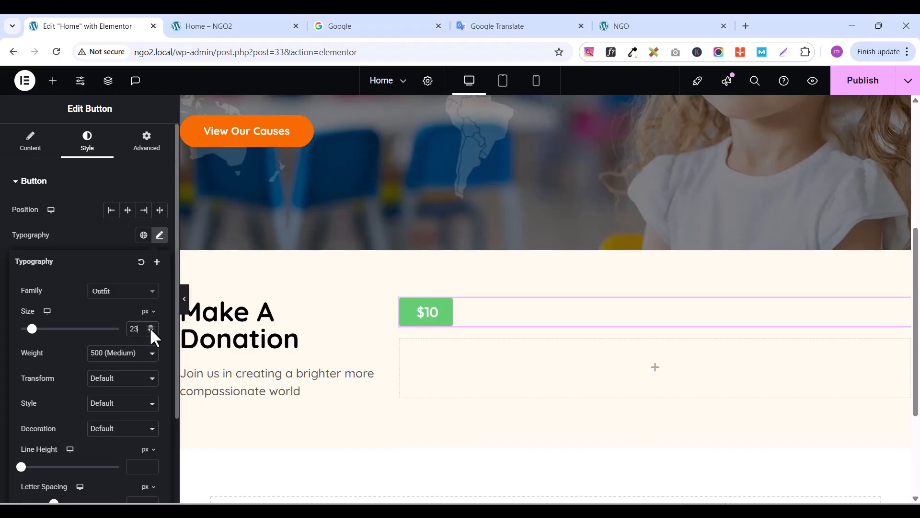
pyautogui.click(151, 330)
pyautogui.click(150, 330)
pyautogui.click(150, 329)
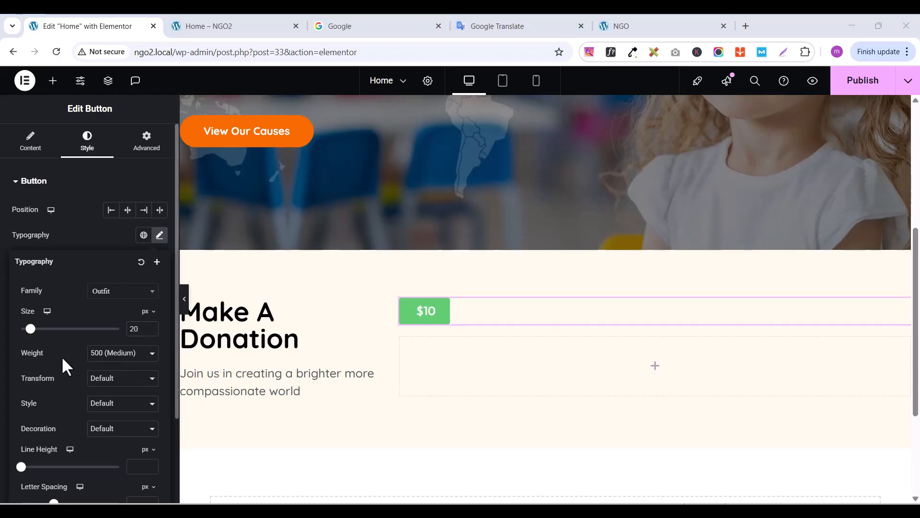
# Set the $10 button's font weight to 600 (Semi Bold)
pyautogui.click(116, 359)
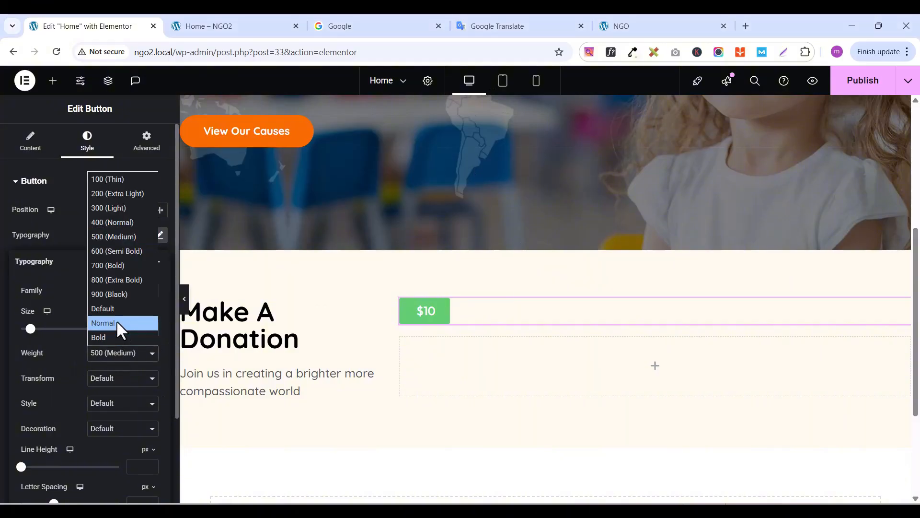
pyautogui.click(125, 251)
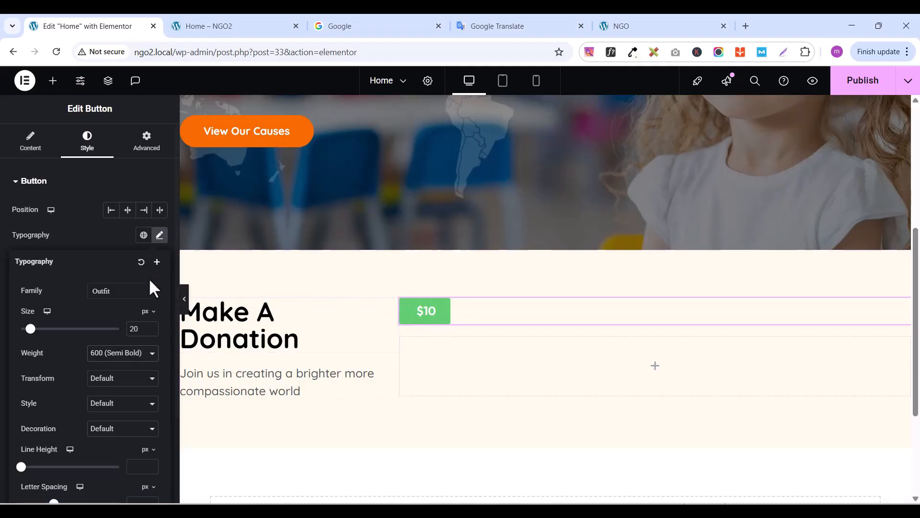
pyautogui.click(85, 234)
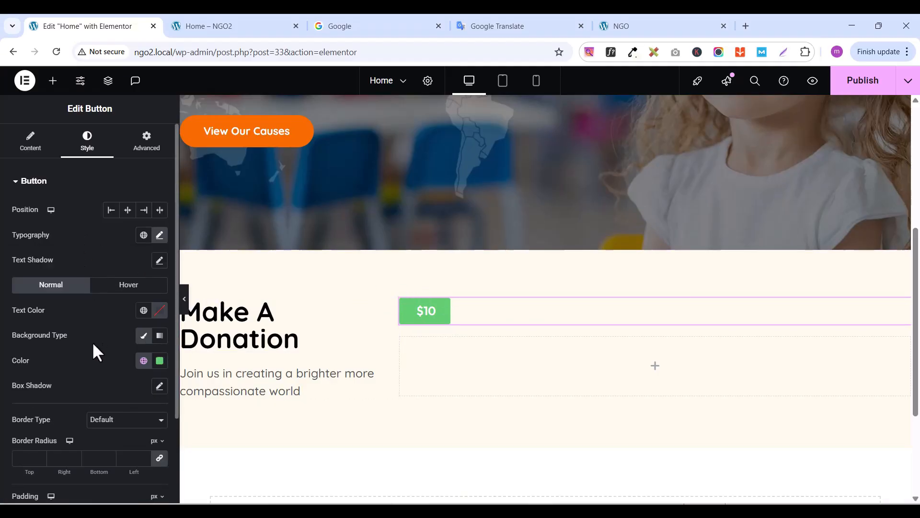
# Give the $10 button a 100 px border radius and a solid 1 px border in the global orange color
pyautogui.scroll(-1, 92, 341)
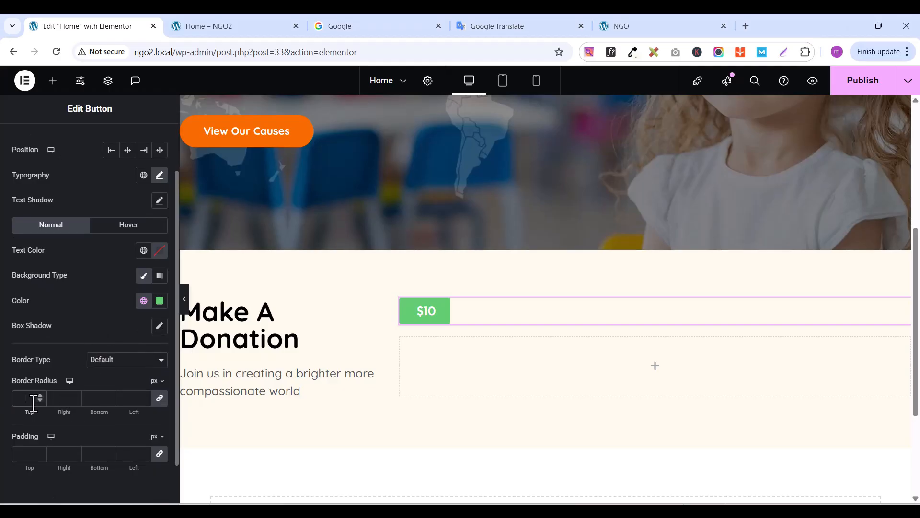
pyautogui.write('100')
pyautogui.click(117, 365)
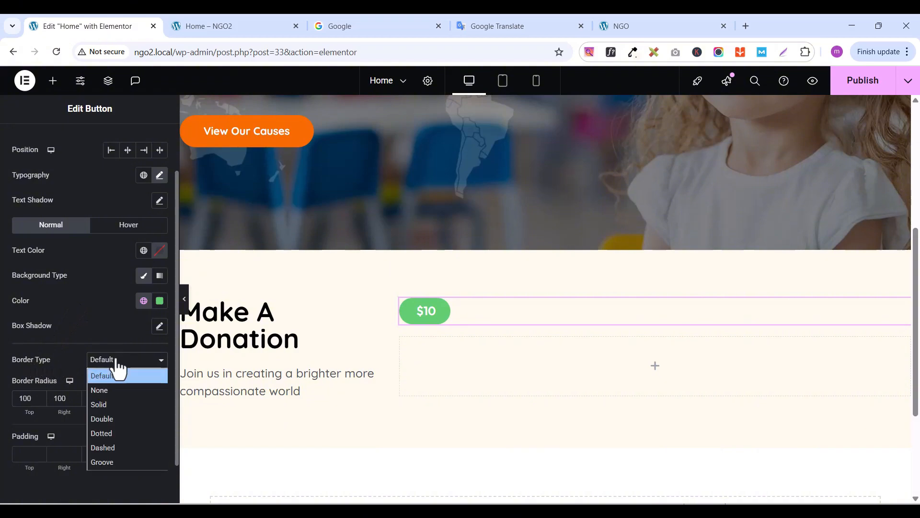
pyautogui.click(115, 403)
pyautogui.click(637, 28)
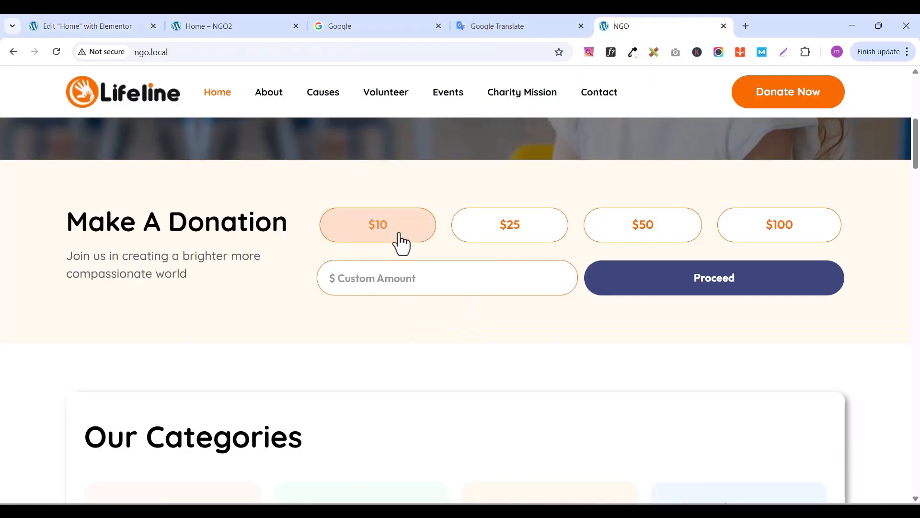
pyautogui.click(103, 22)
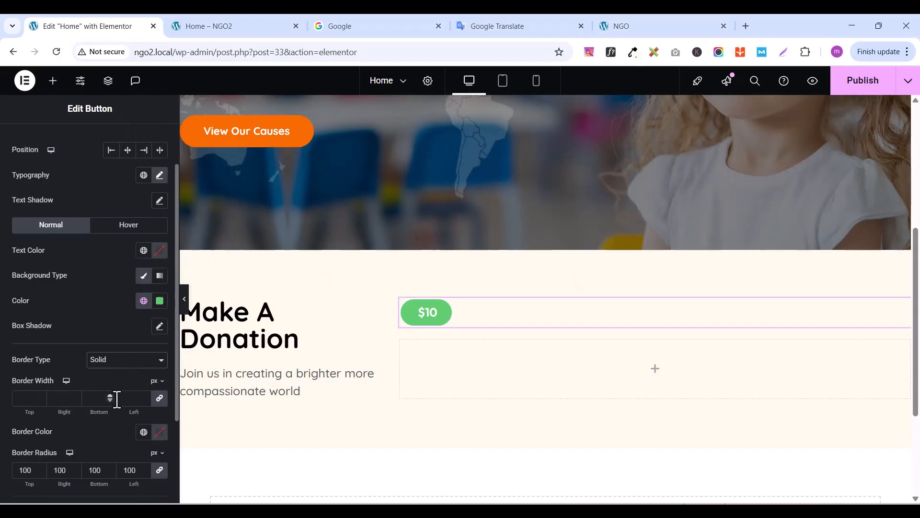
pyautogui.click(40, 396)
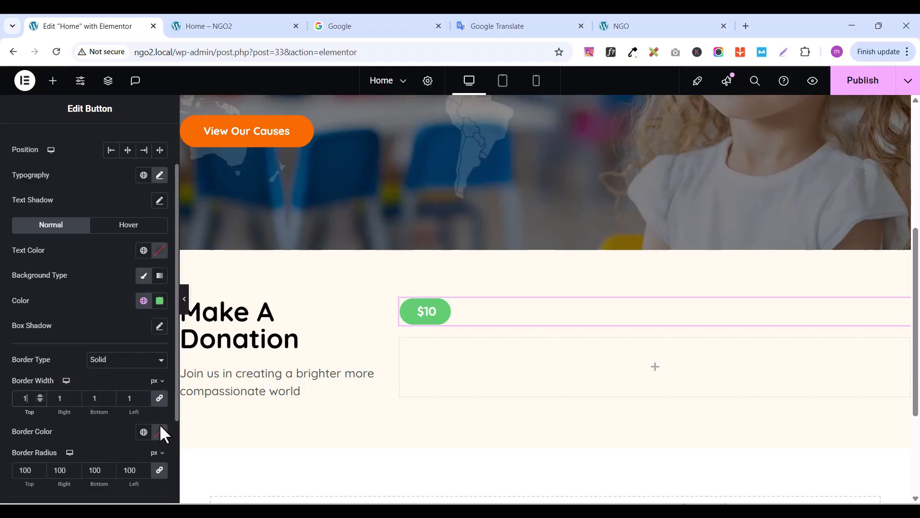
pyautogui.click(145, 432)
pyautogui.click(38, 358)
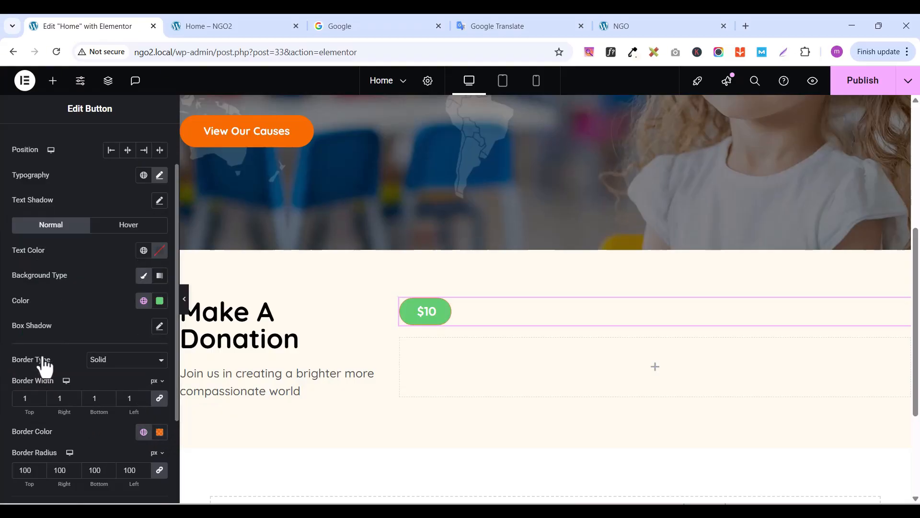
# Set the $10 button's padding to 18 px top and bottom and 80 px left and right
pyautogui.scroll(-2, 90, 451)
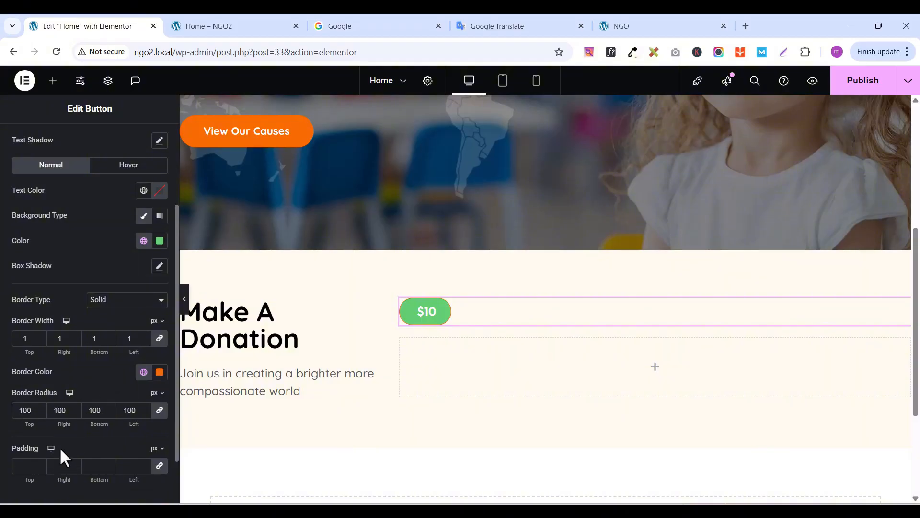
pyautogui.click(28, 465)
pyautogui.write('18')
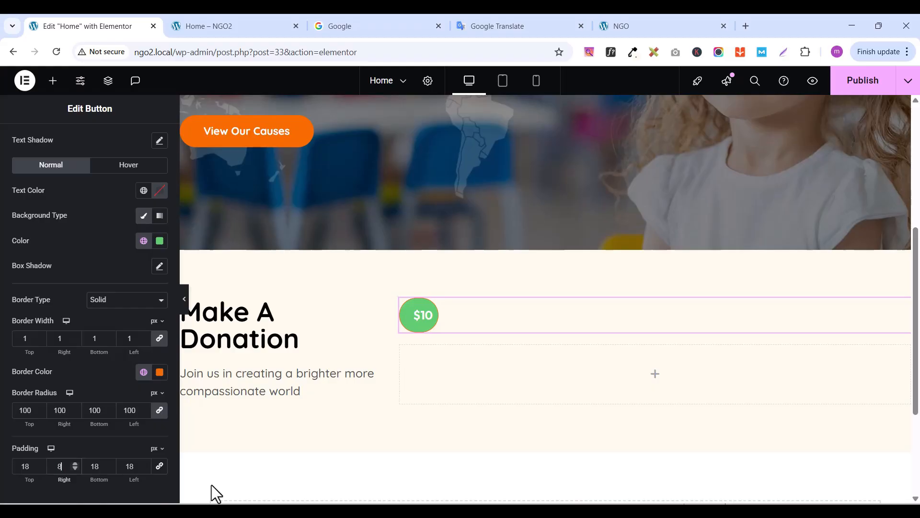
pyautogui.write('0')
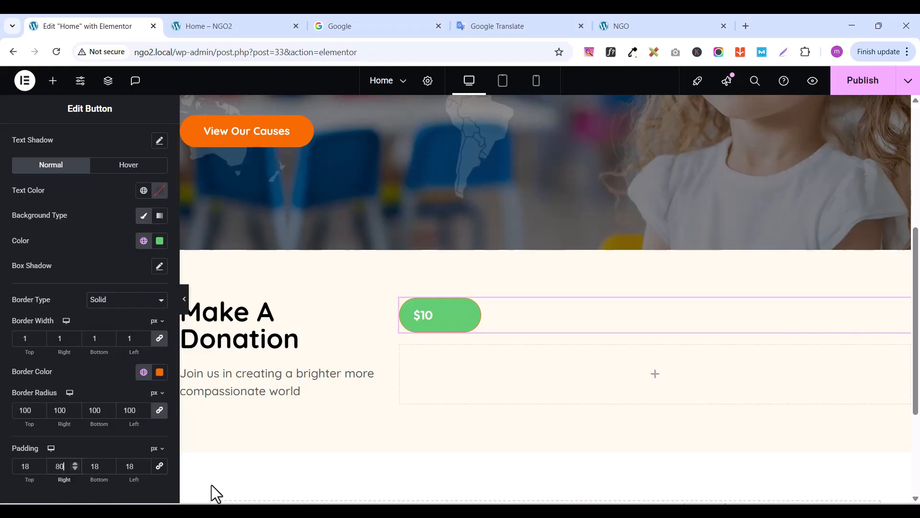
pyautogui.click(128, 465)
pyautogui.write('80')
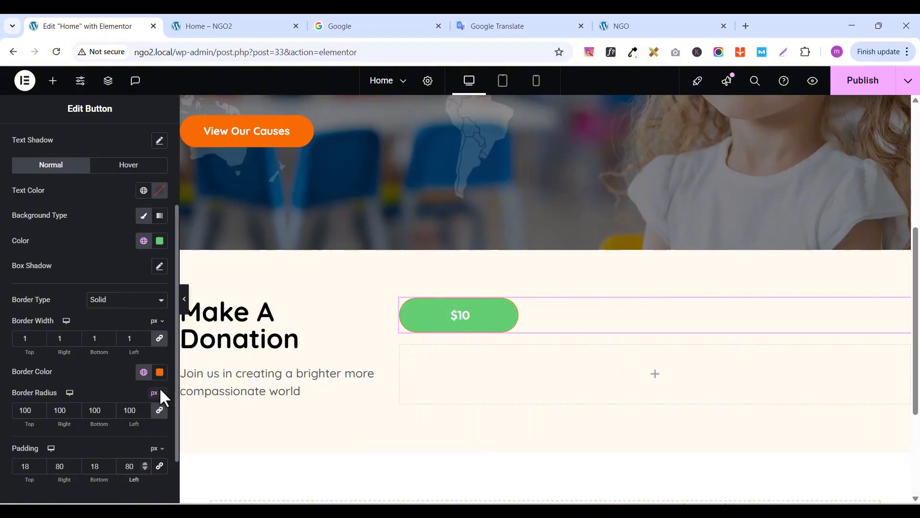
# Set the $10 button's background color to white #FFFFFF and its text color to the global orange
pyautogui.click(160, 241)
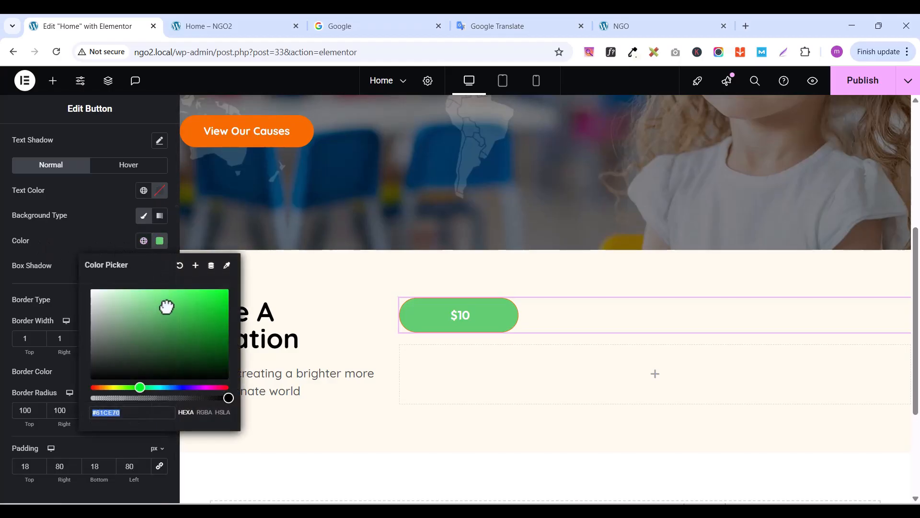
pyautogui.moveTo(166, 307); pyautogui.dragTo(30, 265)
pyautogui.click(16, 245)
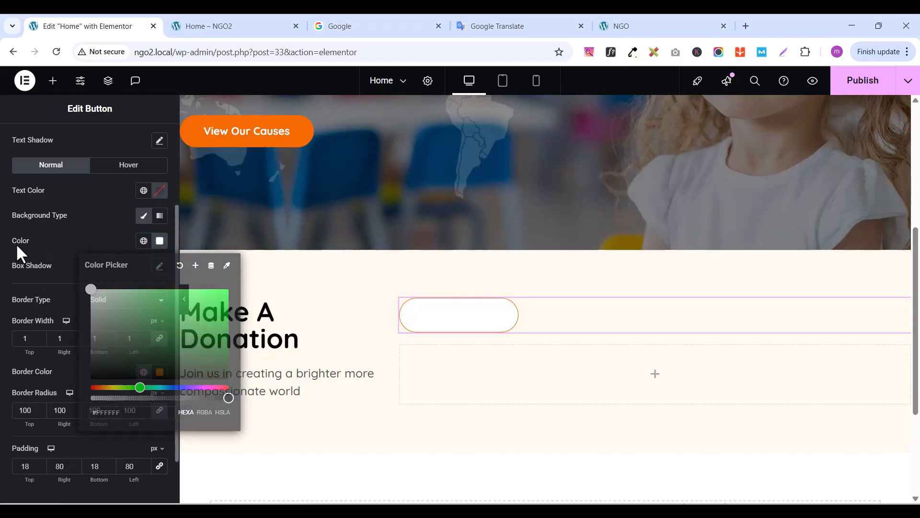
pyautogui.click(144, 191)
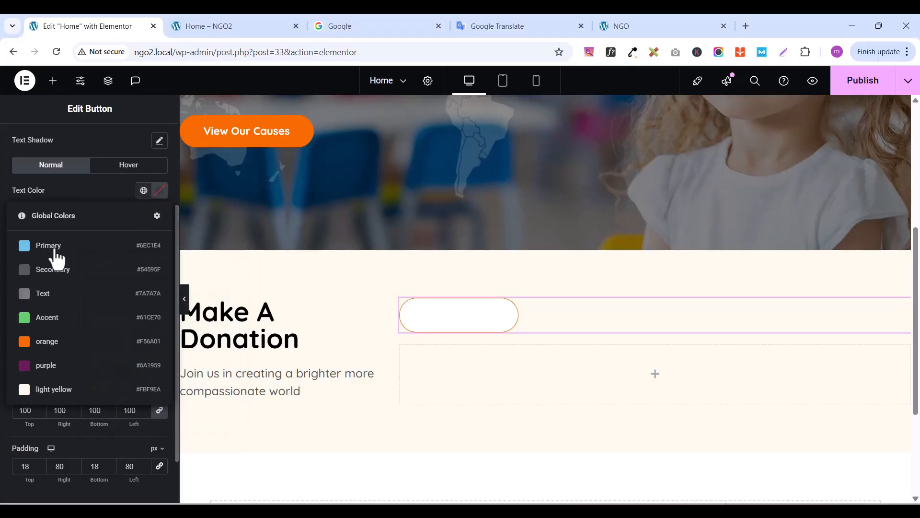
pyautogui.click(43, 342)
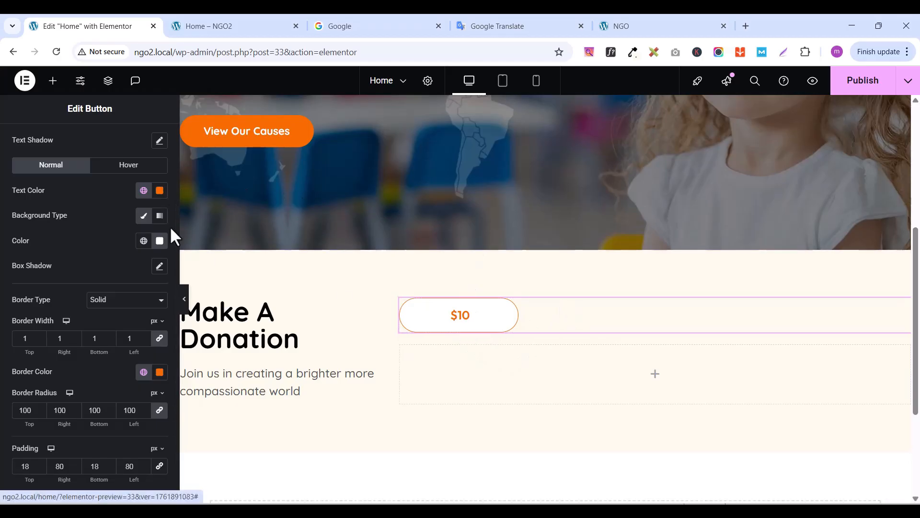
# Set the $10 button's hover background to the global orange and its hover text color to white #FFFFFF, checking the reference NGO site
pyautogui.click(128, 165)
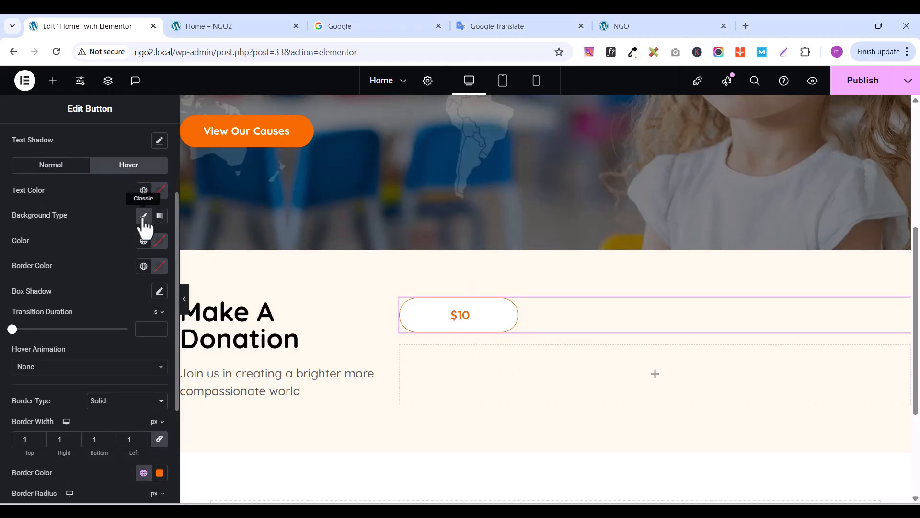
pyautogui.click(143, 240)
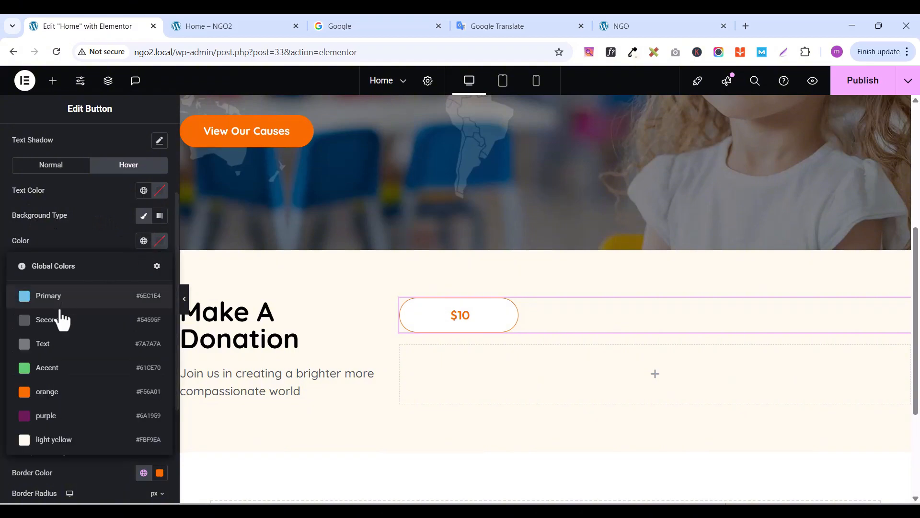
pyautogui.click(56, 392)
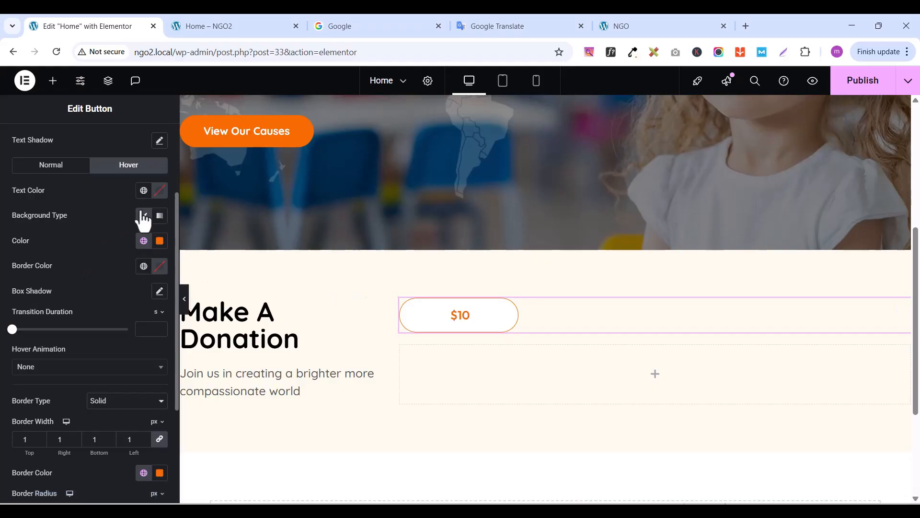
pyautogui.click(648, 27)
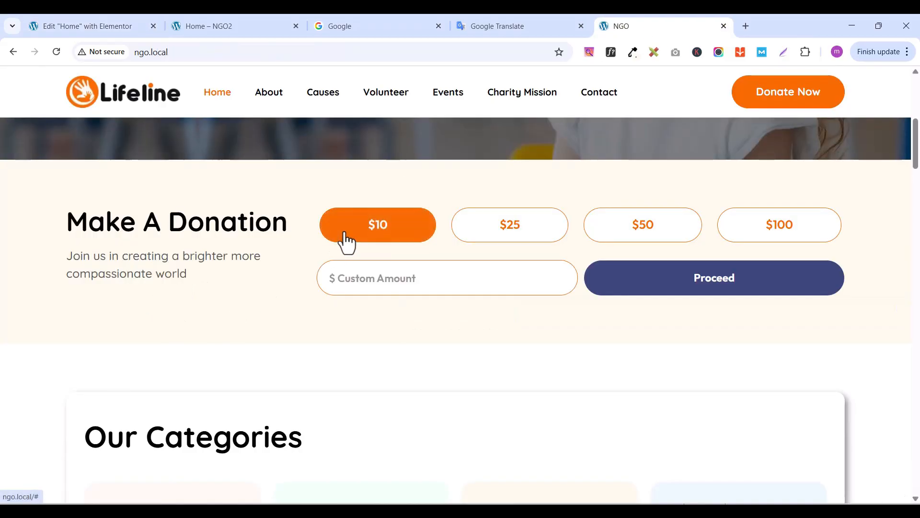
pyautogui.click(90, 26)
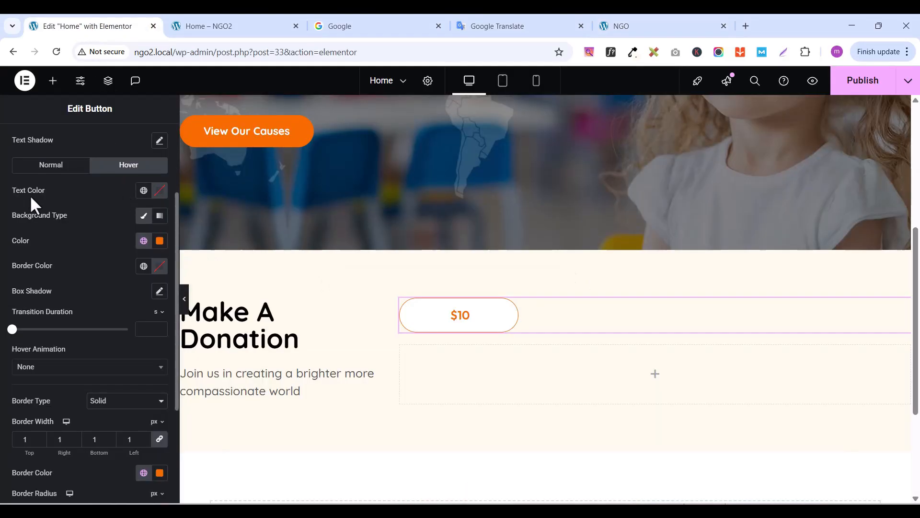
pyautogui.click(158, 191)
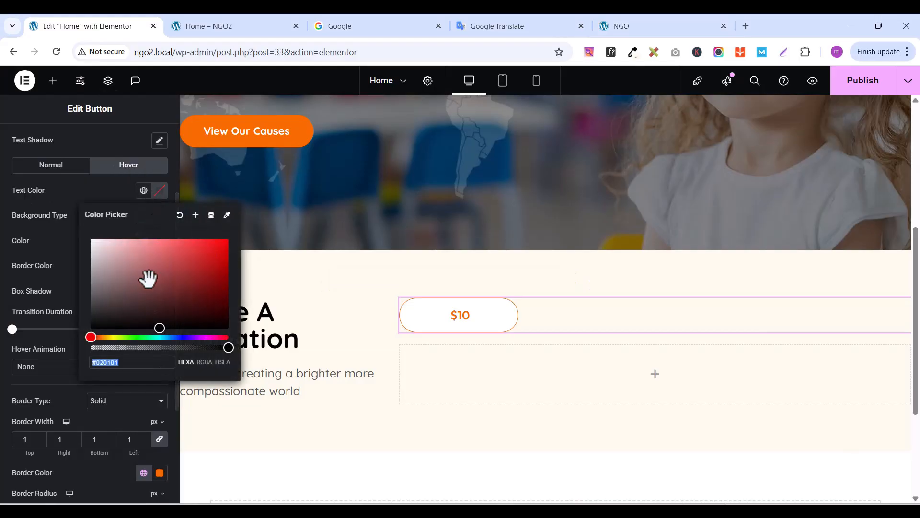
pyautogui.moveTo(160, 329); pyautogui.dragTo(57, 213)
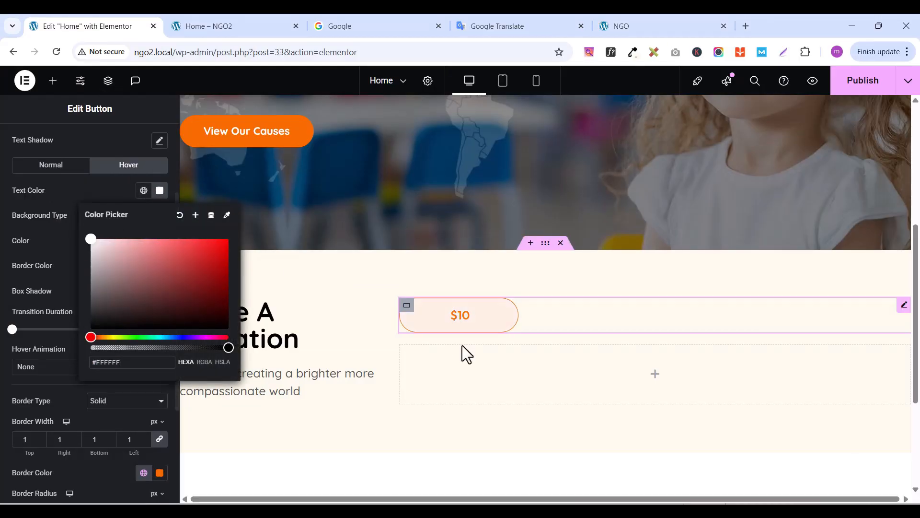
pyautogui.click(83, 183)
# Duplicate the styled $10 button
pyautogui.click(788, 302)
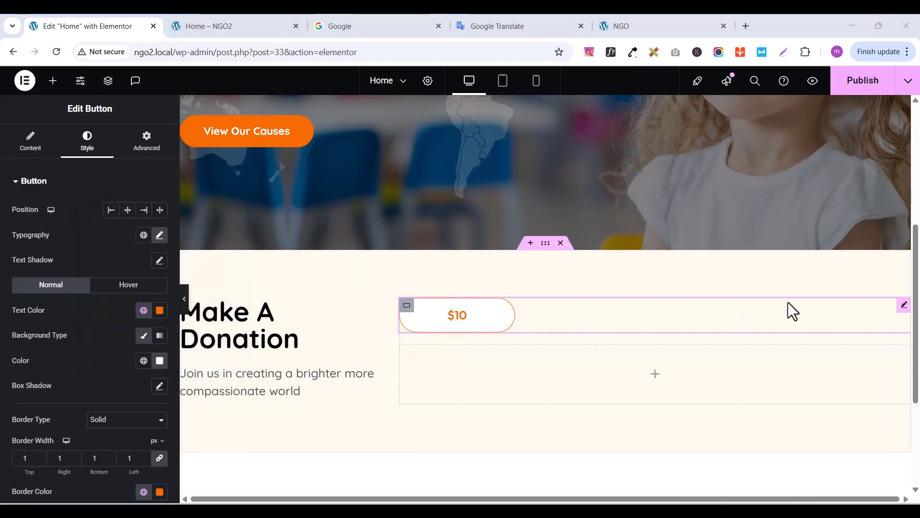
pyautogui.rightClick(905, 308)
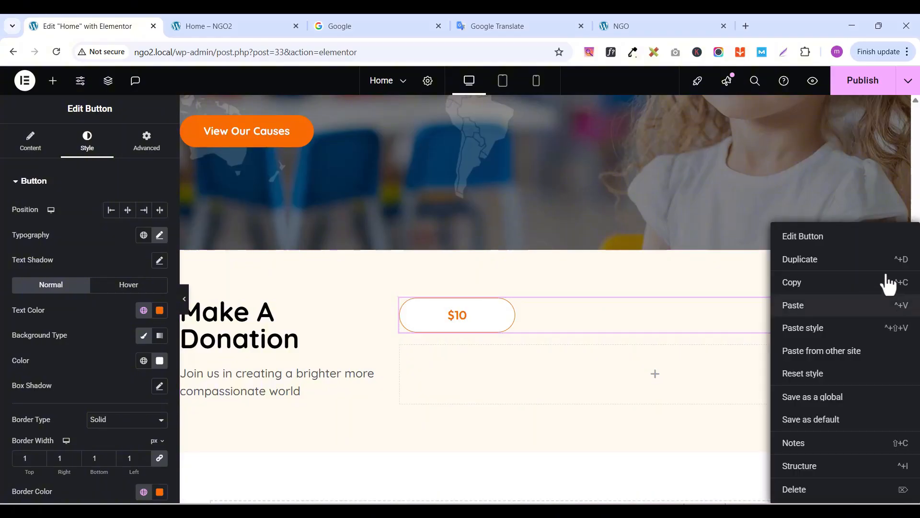
pyautogui.click(810, 263)
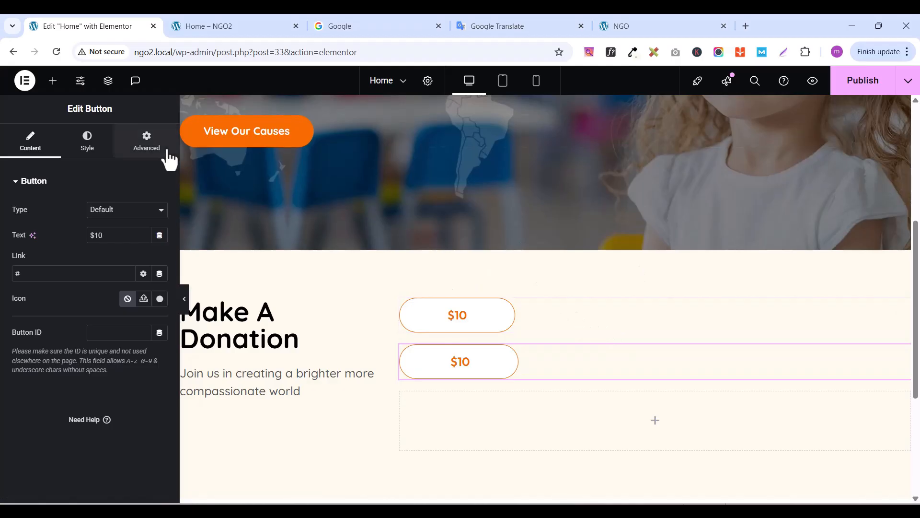
# Set the direction of the container holding the two $10 buttons to a horizontal row
pyautogui.click(107, 82)
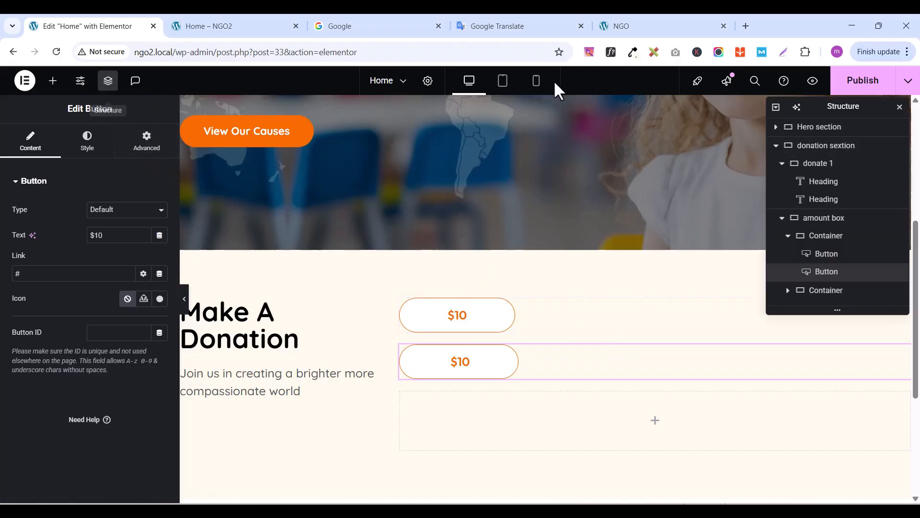
pyautogui.click(823, 236)
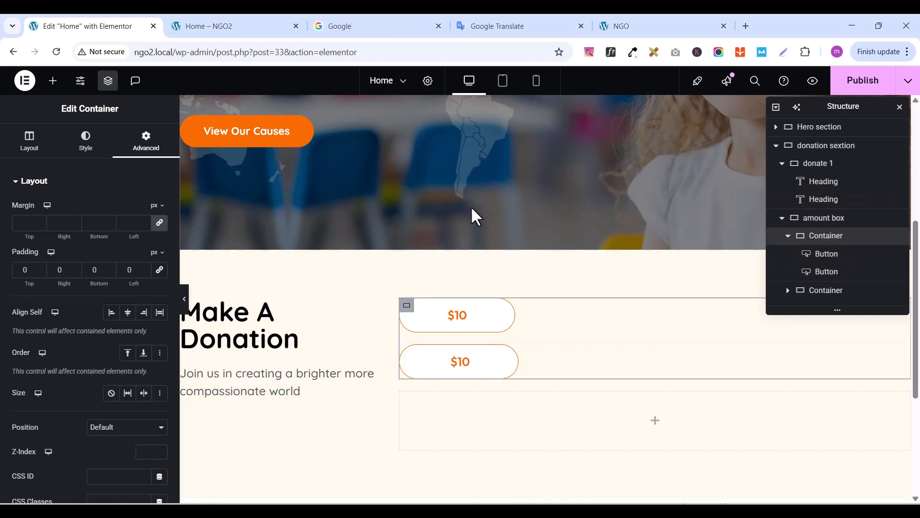
pyautogui.click(33, 152)
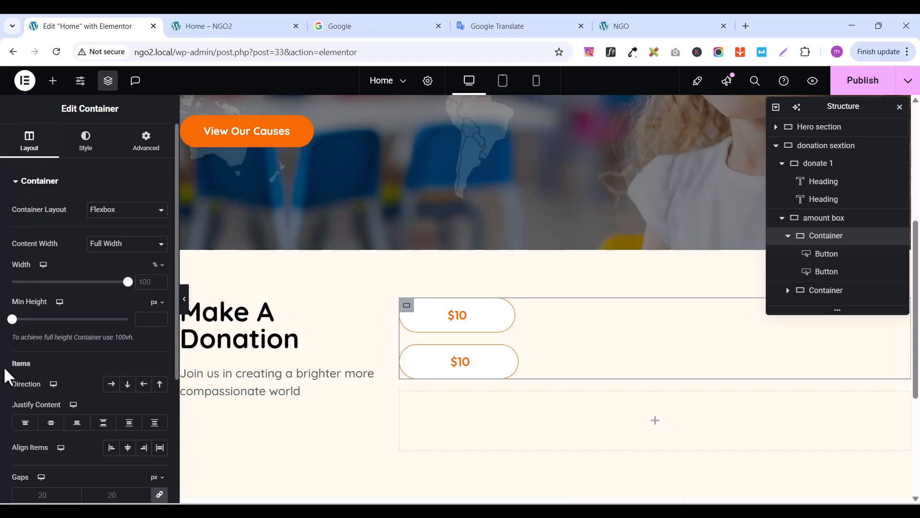
pyautogui.click(112, 383)
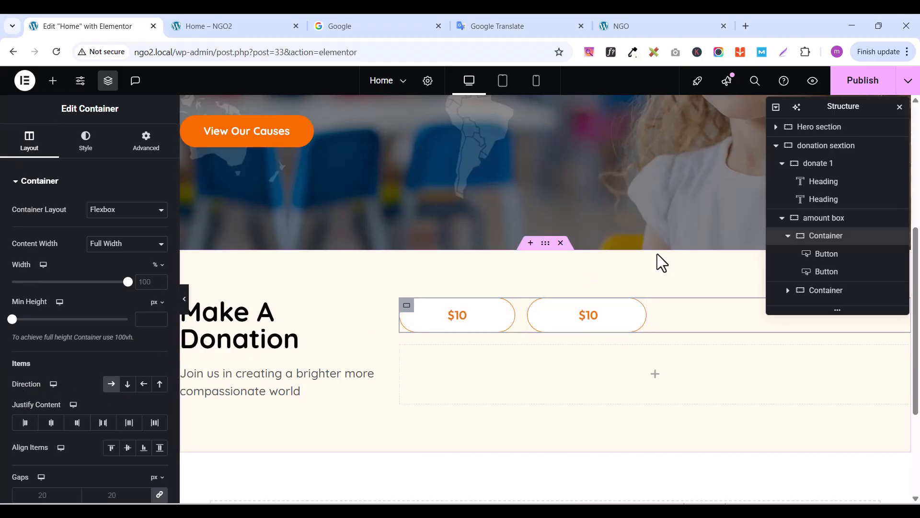
# Duplicate the $10 button twice more in the amount row and publish the page
pyautogui.click(107, 80)
pyautogui.rightClick(642, 312)
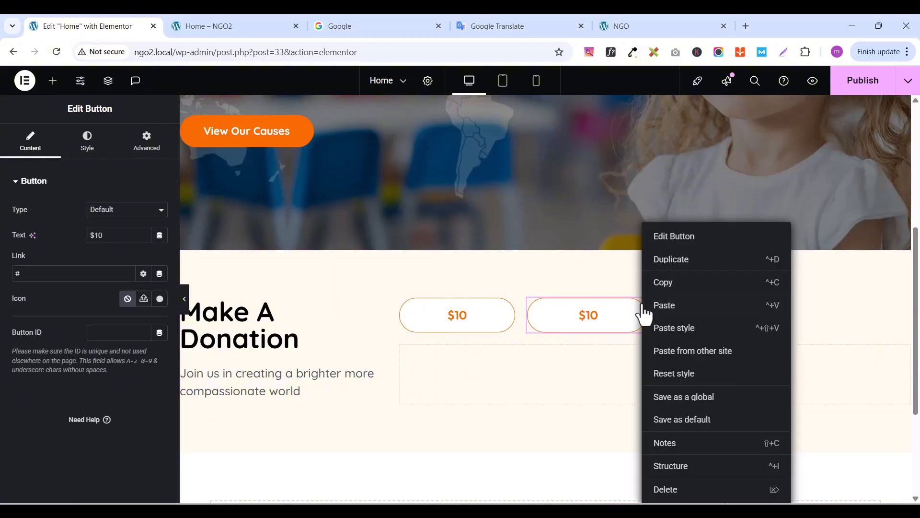
pyautogui.click(674, 261)
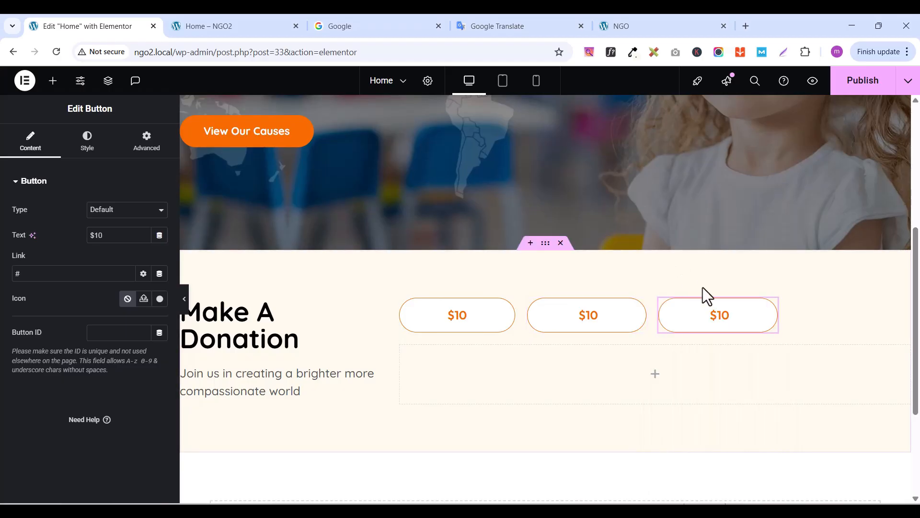
pyautogui.rightClick(772, 306)
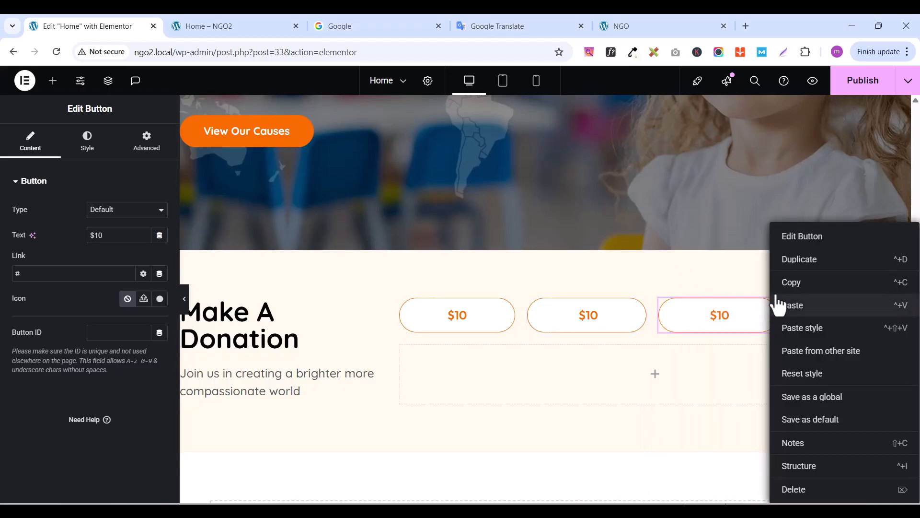
pyautogui.click(795, 260)
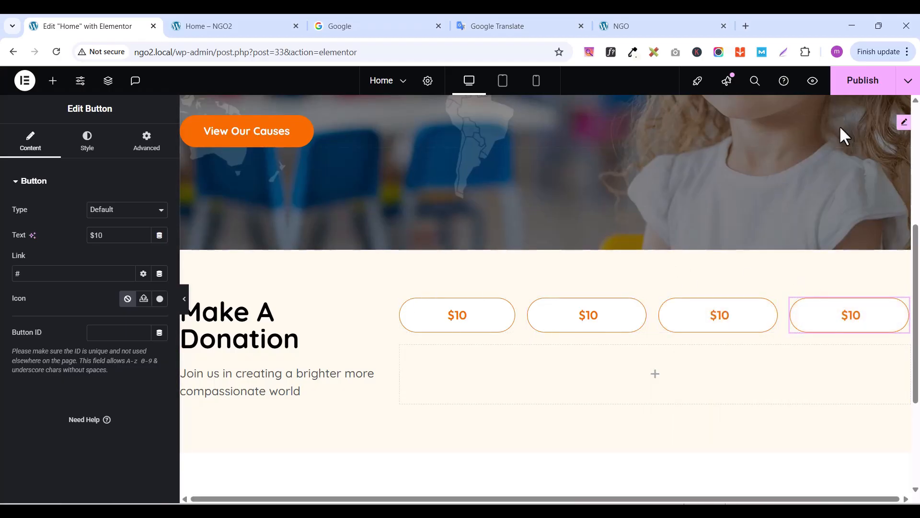
pyautogui.click(853, 84)
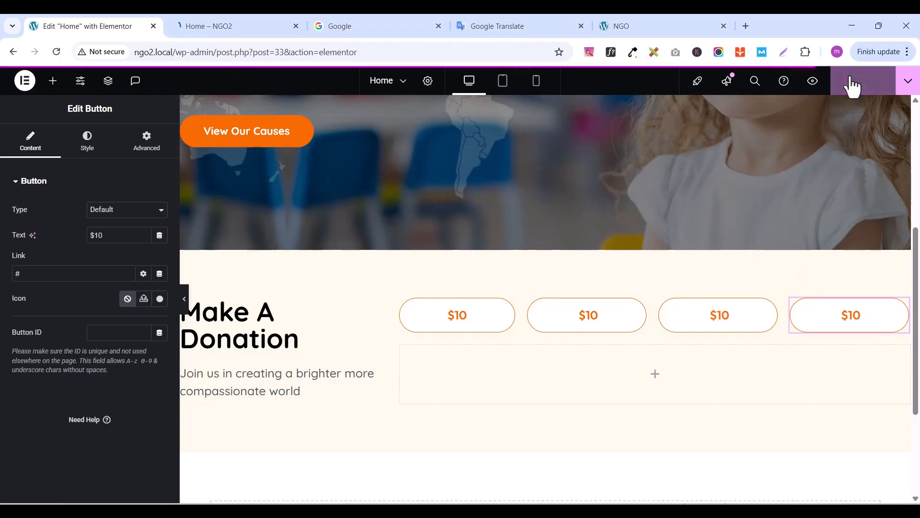
# Check the donation amounts on the reference NGO site and set the second amount button's text to $25
pyautogui.click(645, 27)
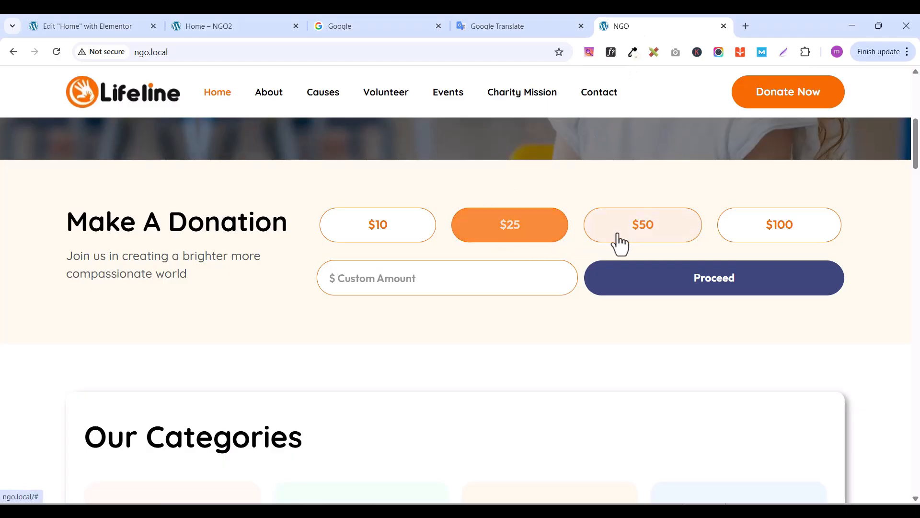
pyautogui.click(122, 27)
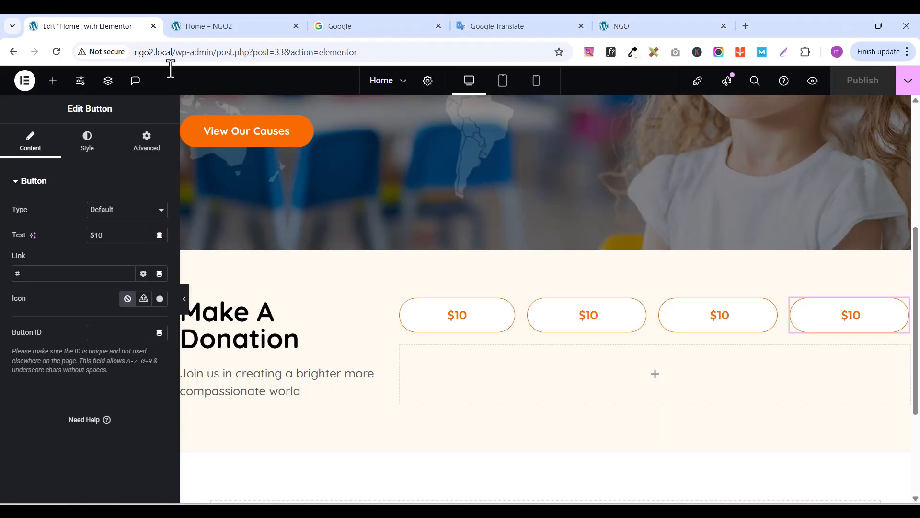
pyautogui.click(641, 319)
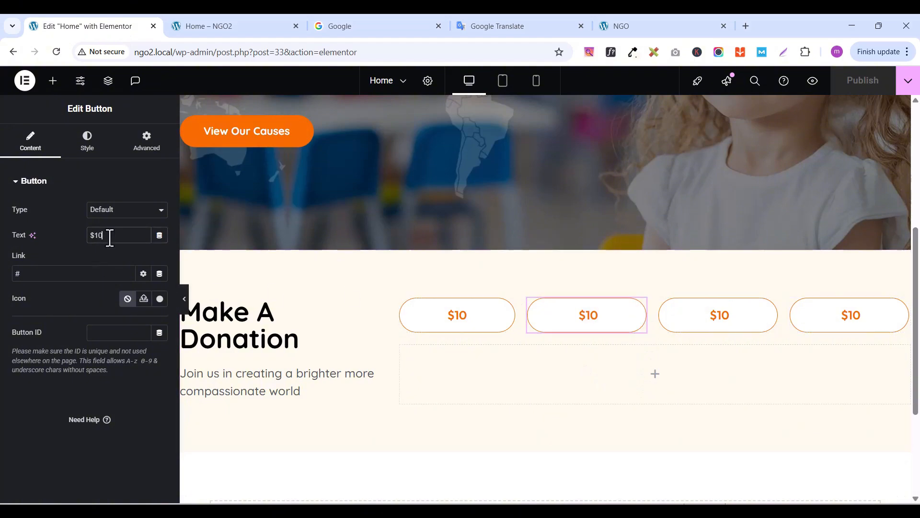
pyautogui.press('BackSpace')
pyautogui.press('BackSpace')
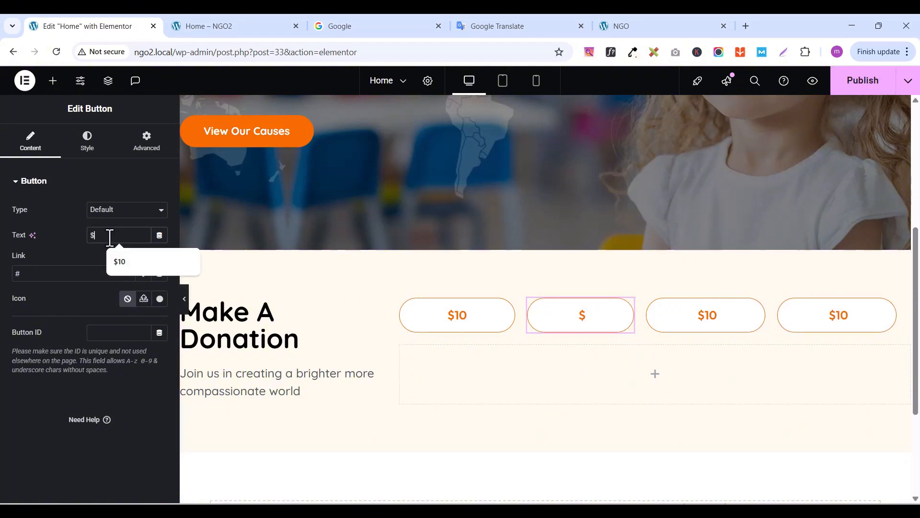
pyautogui.write('25')
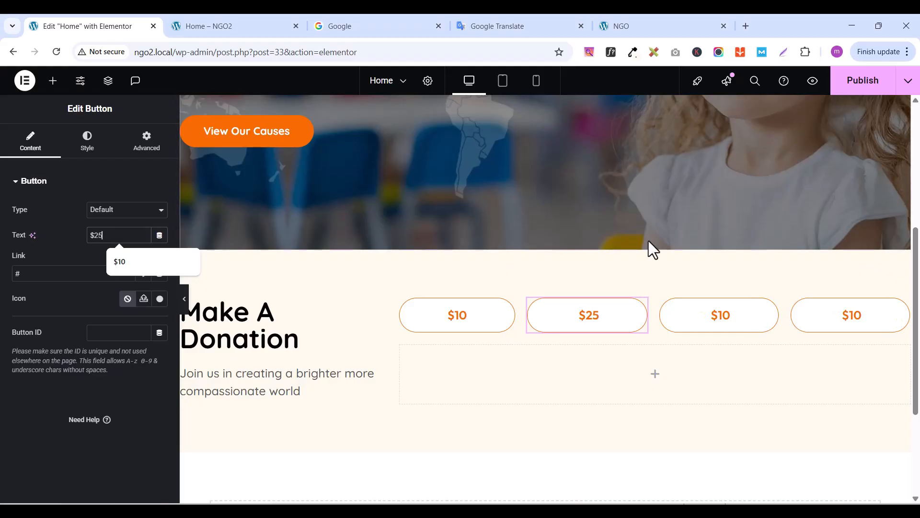
# Set the third amount button's text to $50
pyautogui.click(772, 306)
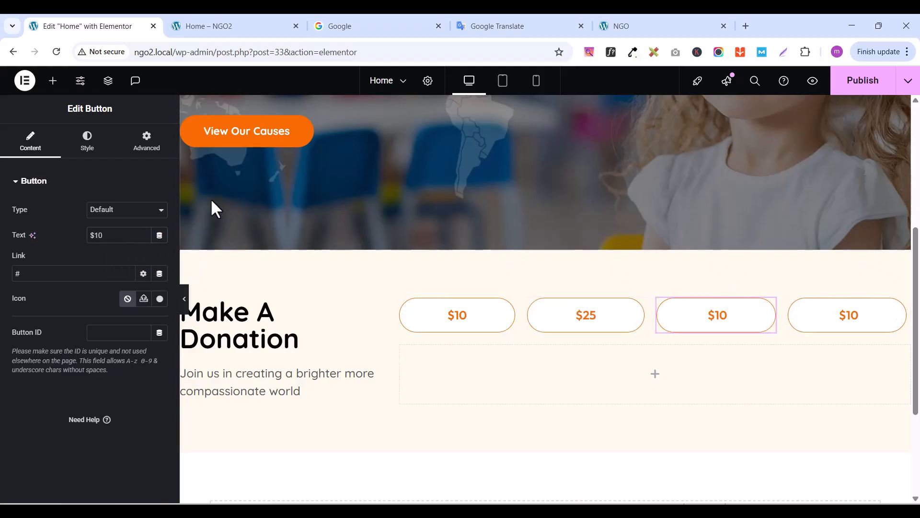
pyautogui.click(109, 235)
pyautogui.press('BackSpace')
pyautogui.press('BackSpace')
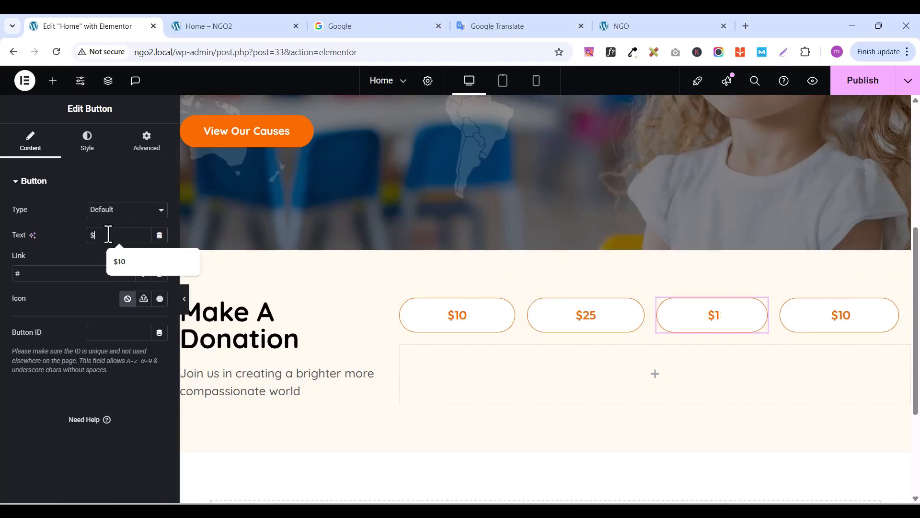
pyautogui.write('50')
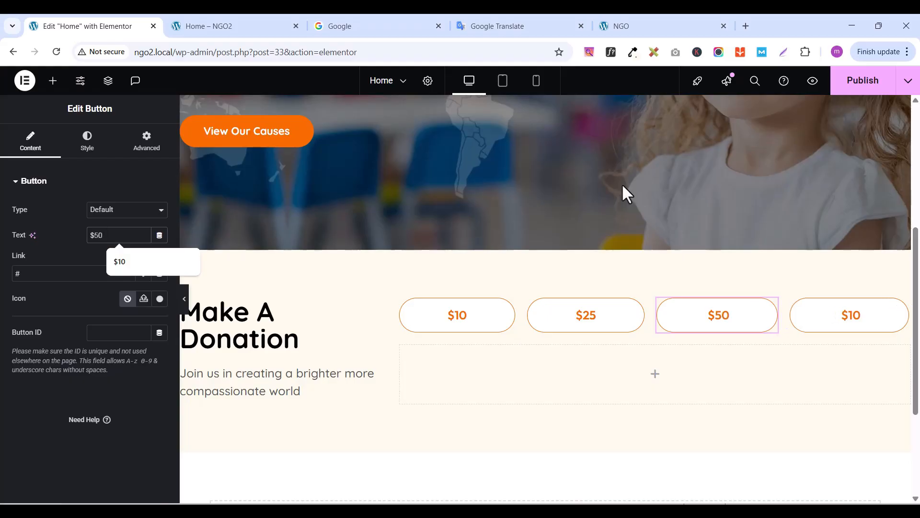
# Set the fourth amount button's text to $100 and publish the page
pyautogui.click(906, 314)
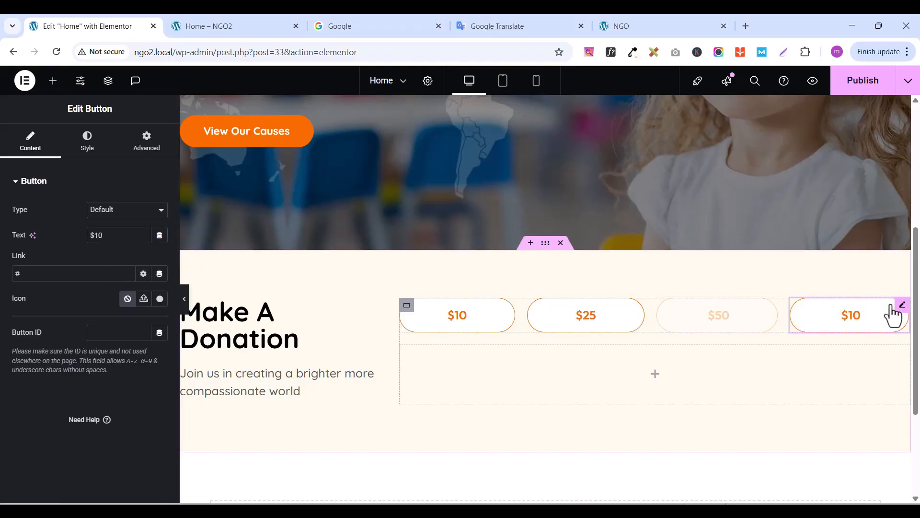
pyautogui.click(109, 234)
pyautogui.write('0')
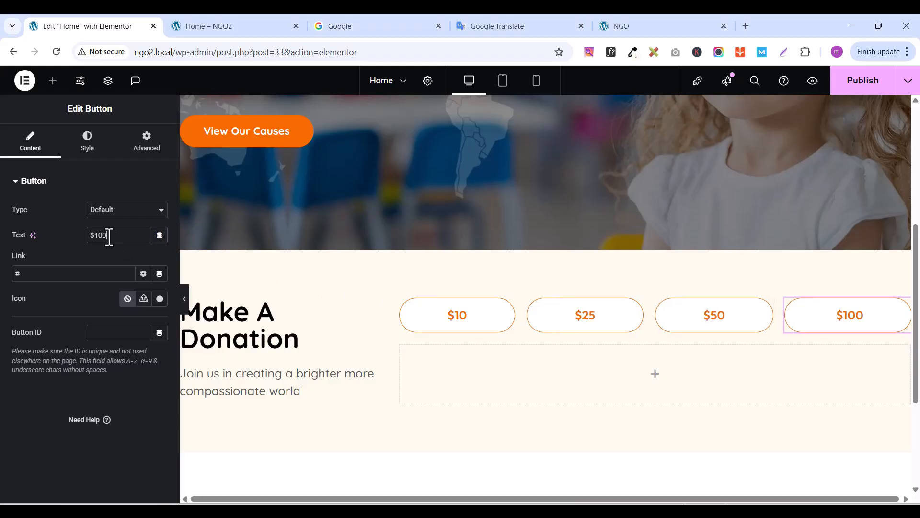
pyautogui.click(861, 87)
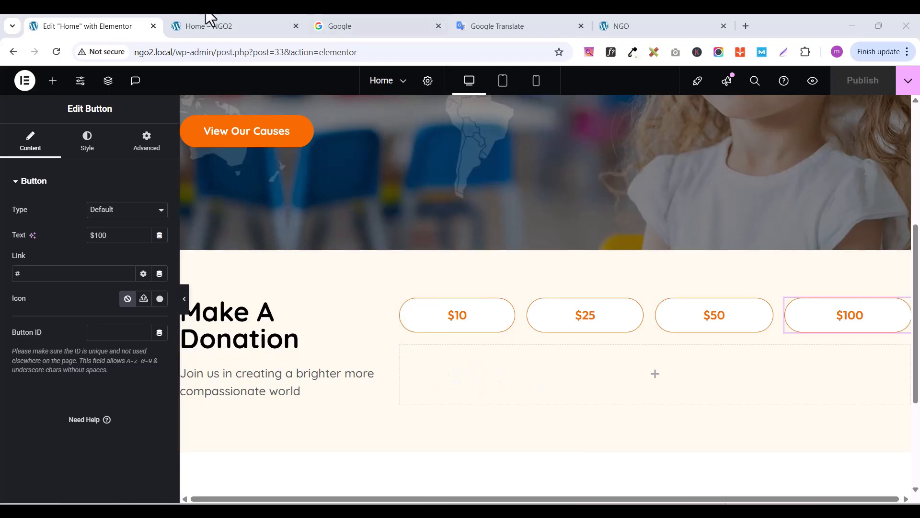
# Add a Form widget to the empty container below the amount buttons and remove its Message and Email fields
pyautogui.click(52, 82)
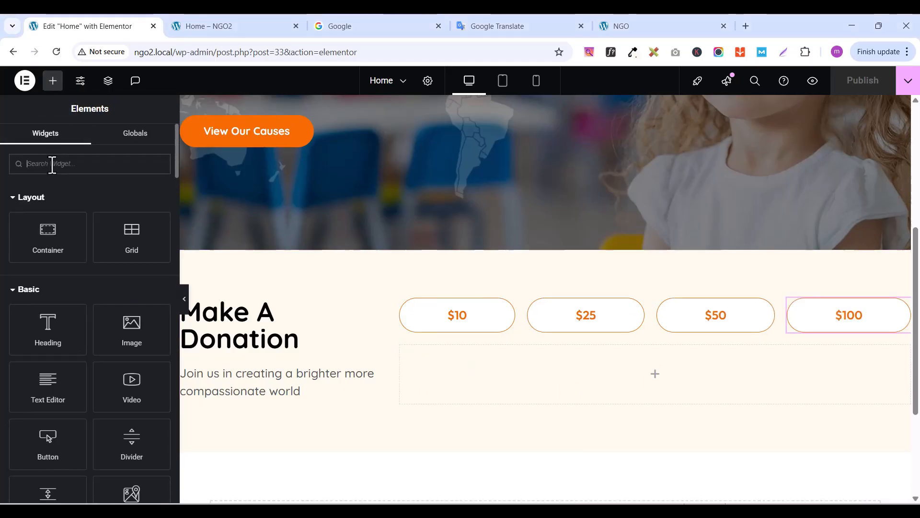
pyautogui.write('form')
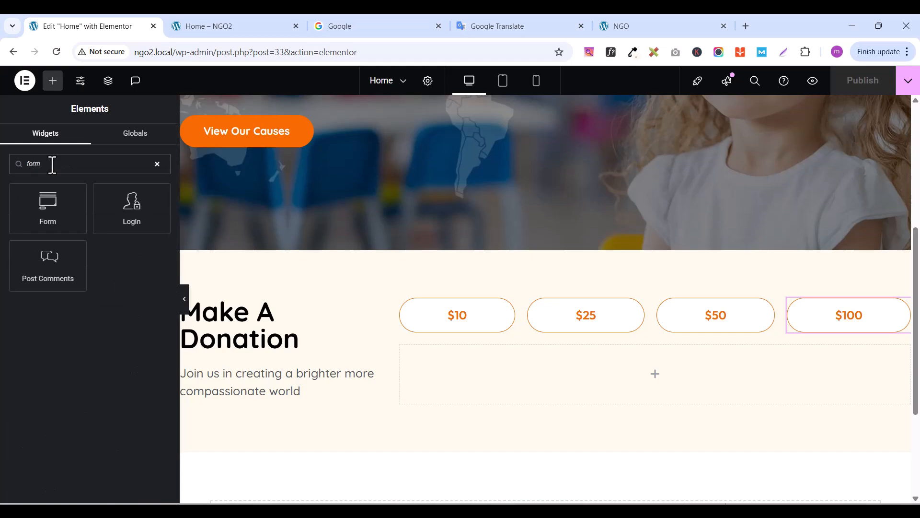
pyautogui.moveTo(21, 210); pyautogui.dragTo(552, 366)
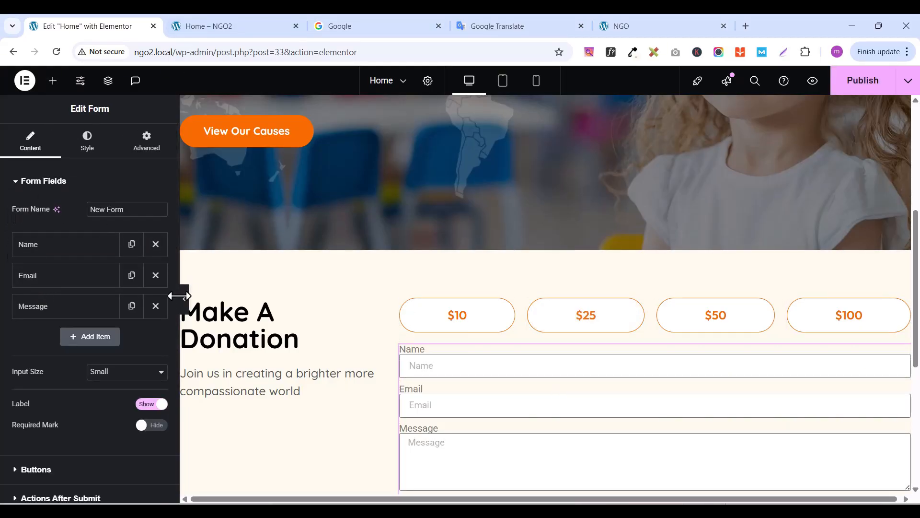
pyautogui.click(155, 306)
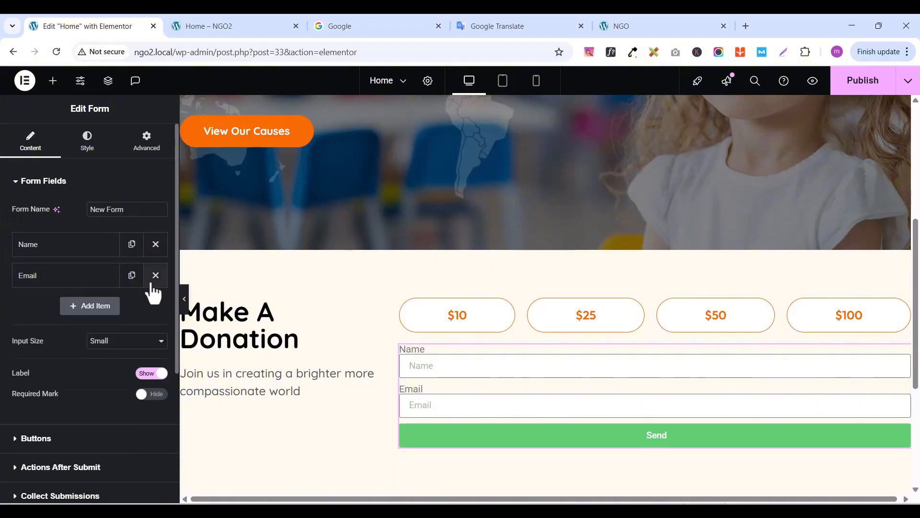
pyautogui.click(153, 283)
# Following the reference site, set the Name field's label and placeholder to "$ Custom Amount" and hide the form's labels
pyautogui.click(639, 24)
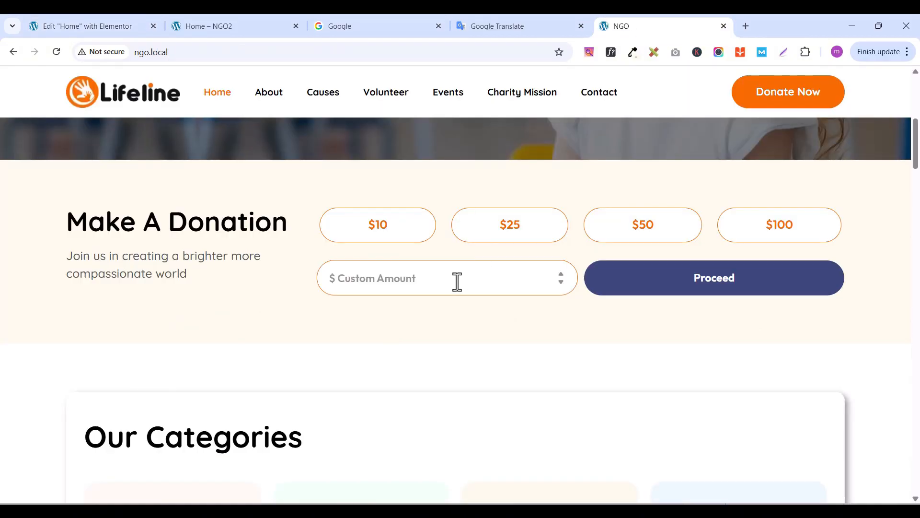
pyautogui.click(120, 27)
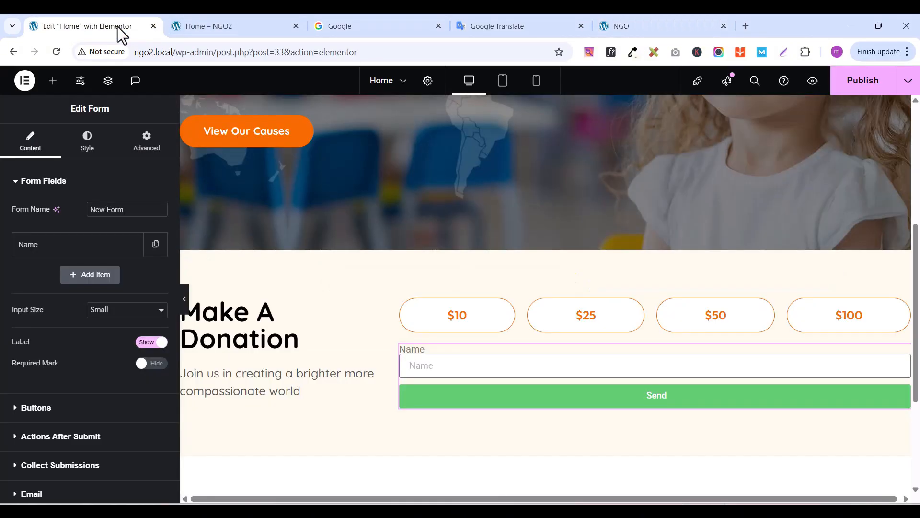
pyautogui.click(69, 249)
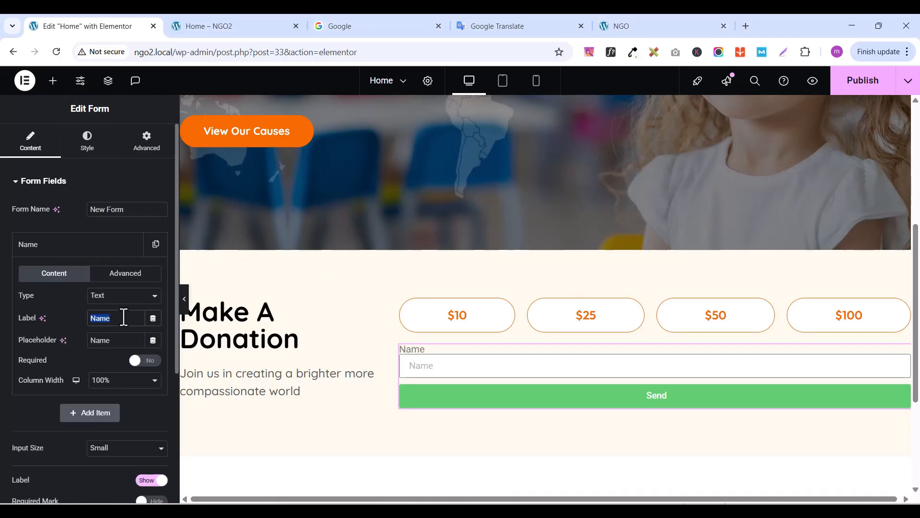
pyautogui.write('$ Custo')
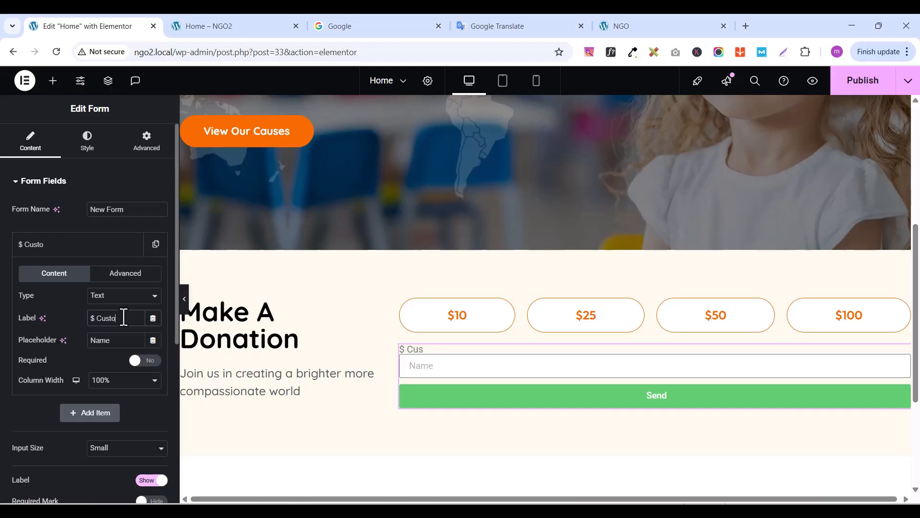
pyautogui.write('m Amount')
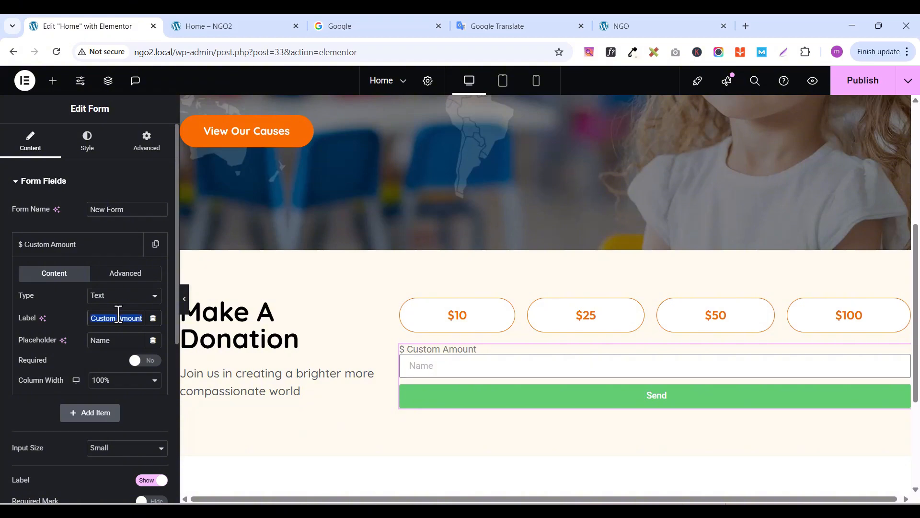
pyautogui.click(128, 345)
pyautogui.write('$ Custom Amount')
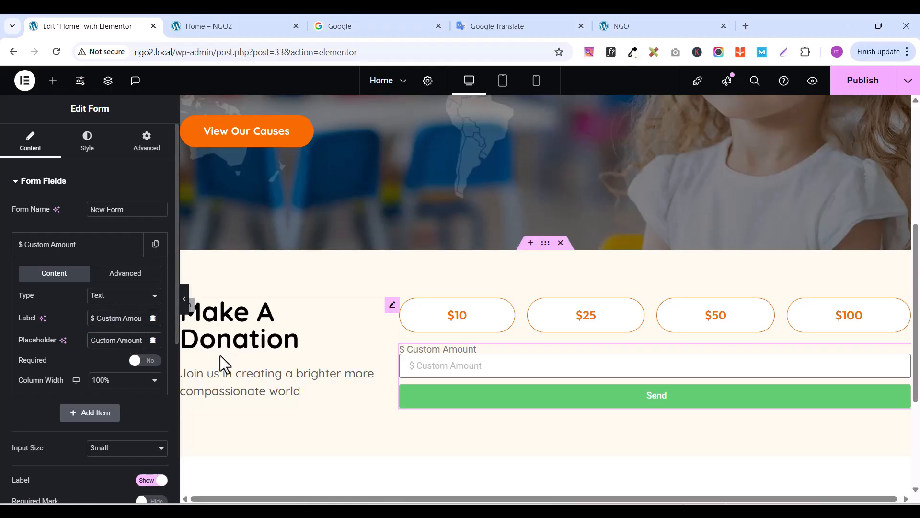
pyautogui.click(152, 481)
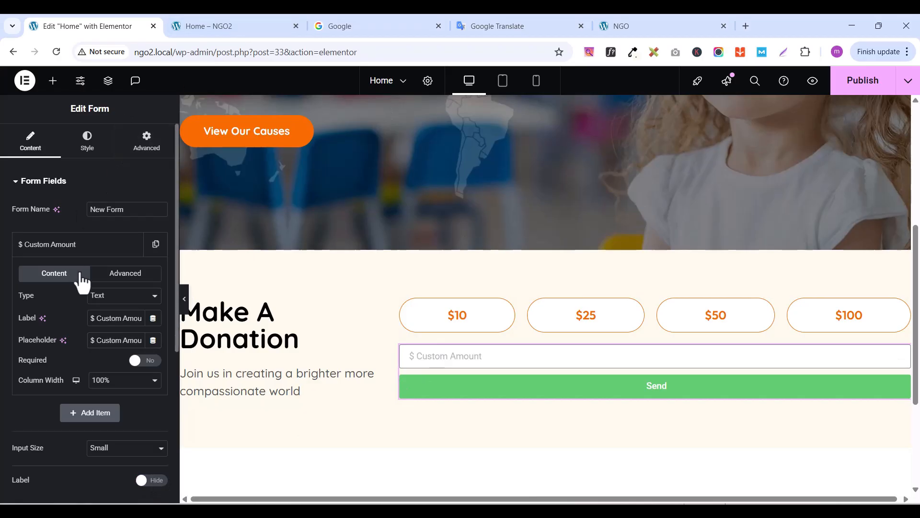
# Set the custom amount field's column width to 50% and the form's input size to Large
pyautogui.click(108, 382)
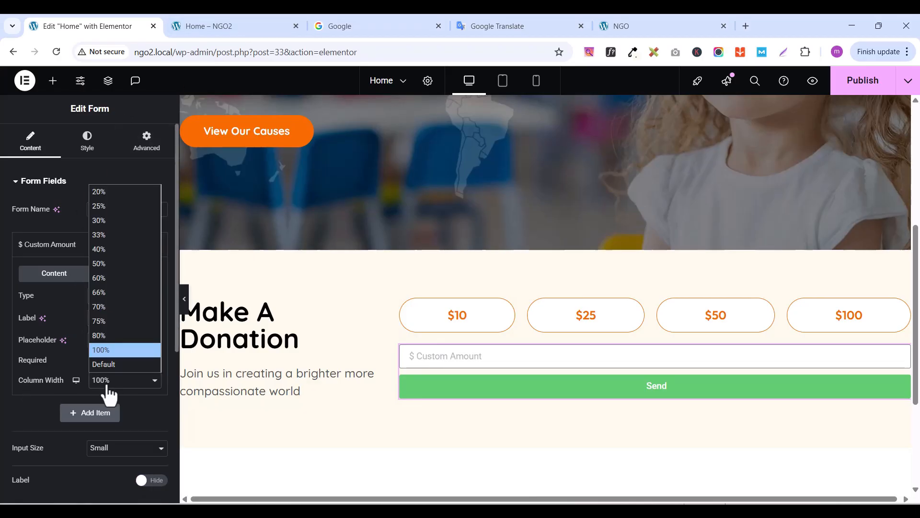
pyautogui.click(112, 264)
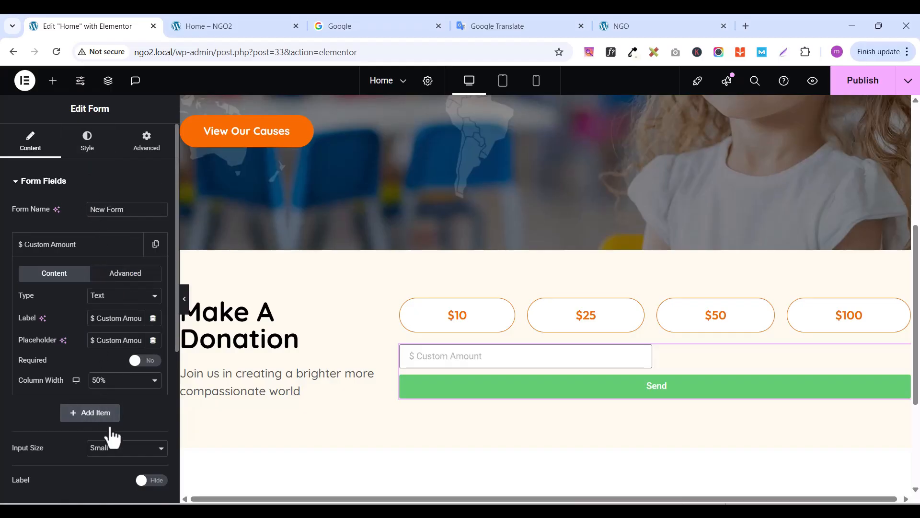
pyautogui.click(124, 456)
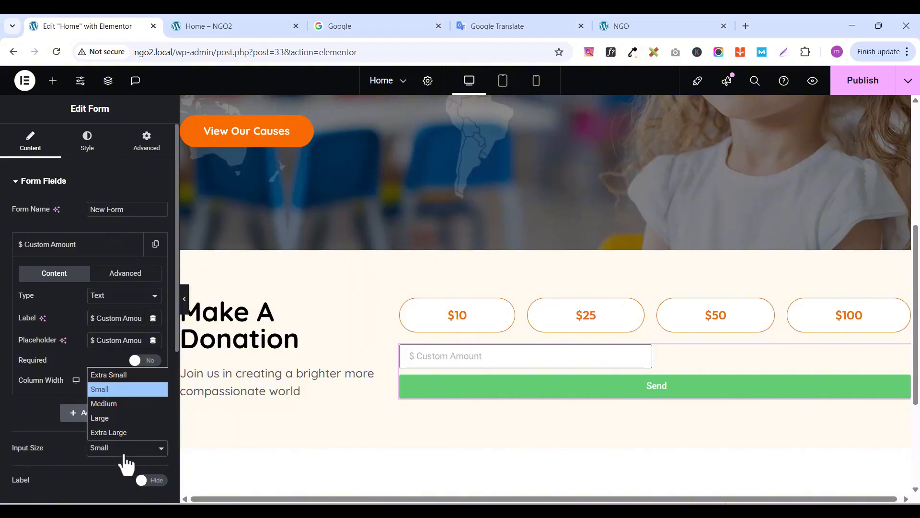
pyautogui.click(120, 418)
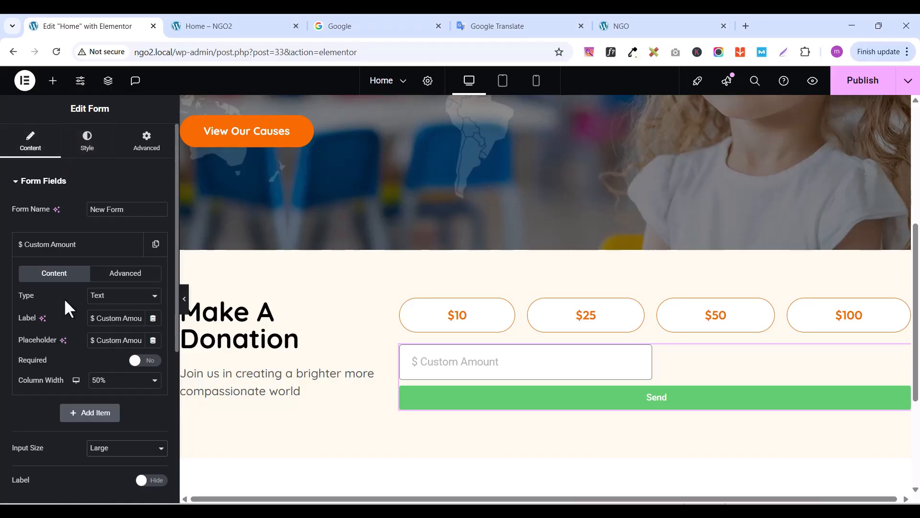
# Set the form's button size to Large and its column width to 50%
pyautogui.click(20, 182)
pyautogui.click(15, 211)
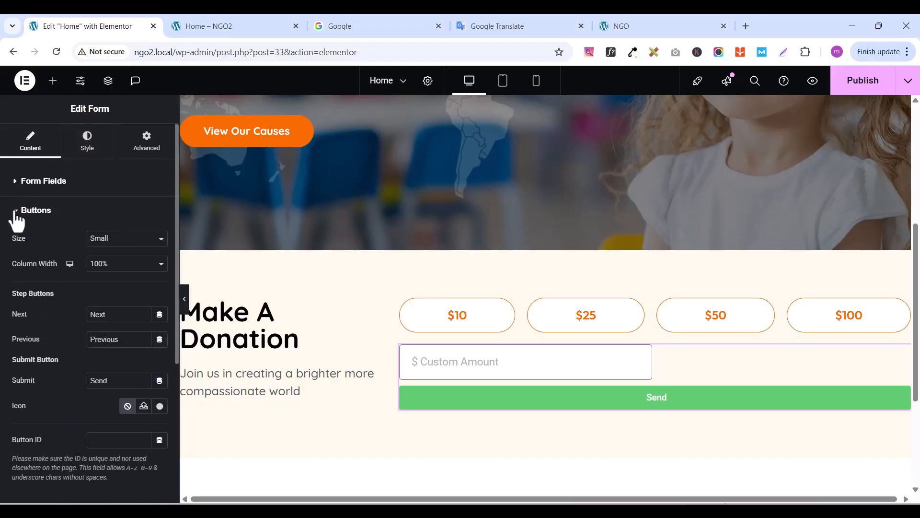
pyautogui.click(124, 239)
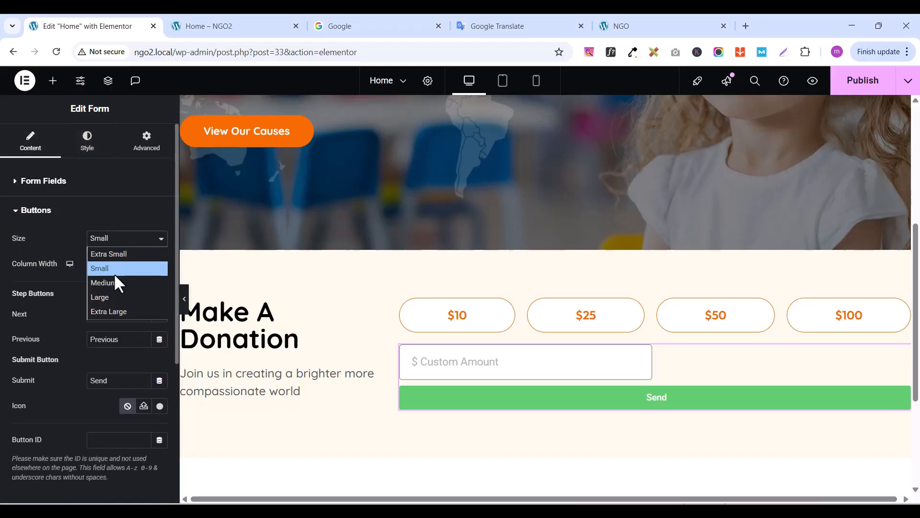
pyautogui.click(109, 296)
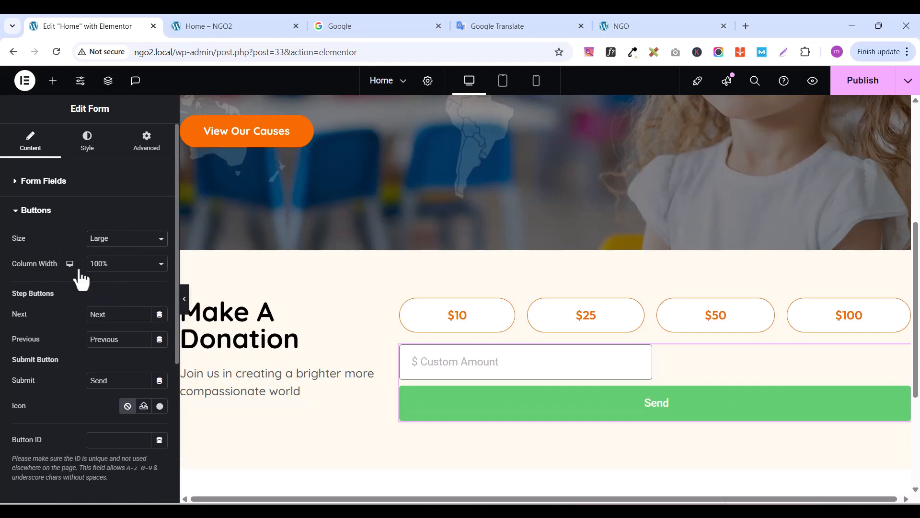
pyautogui.click(111, 265)
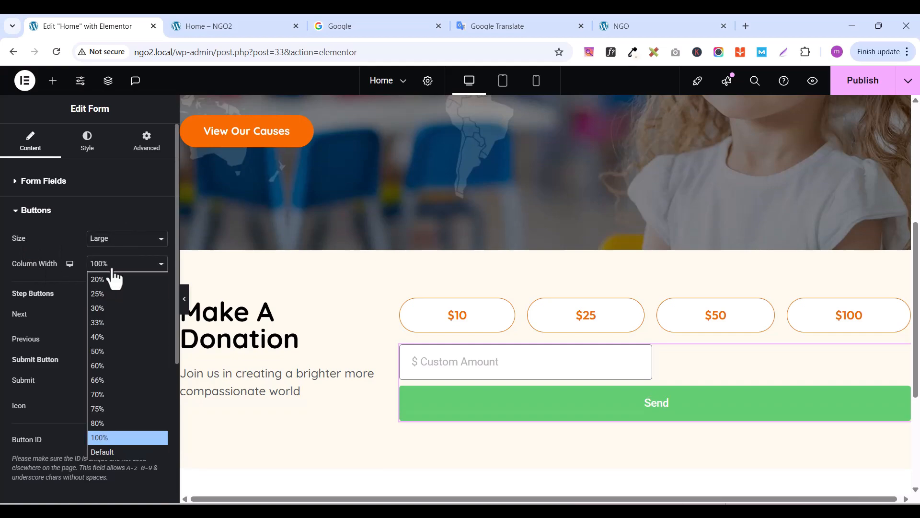
pyautogui.click(99, 351)
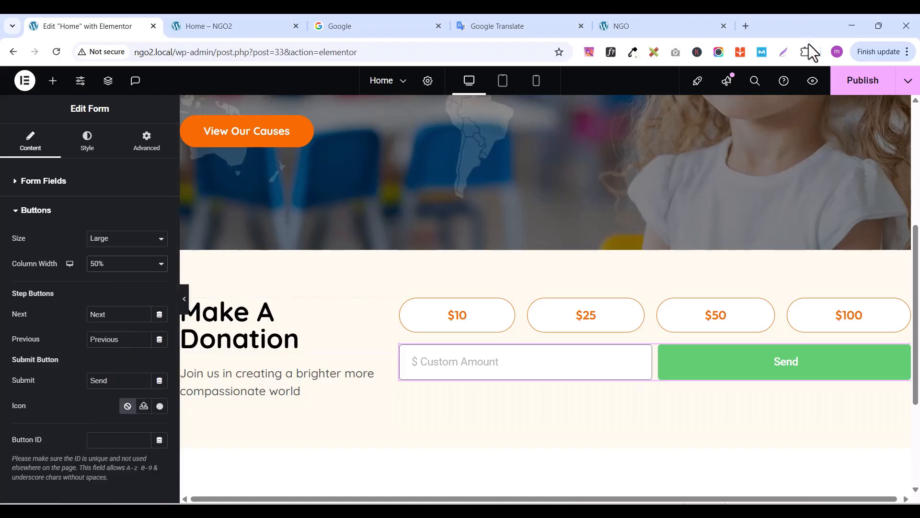
# Publish the page and change the form's submit button text to Proceed
pyautogui.click(845, 83)
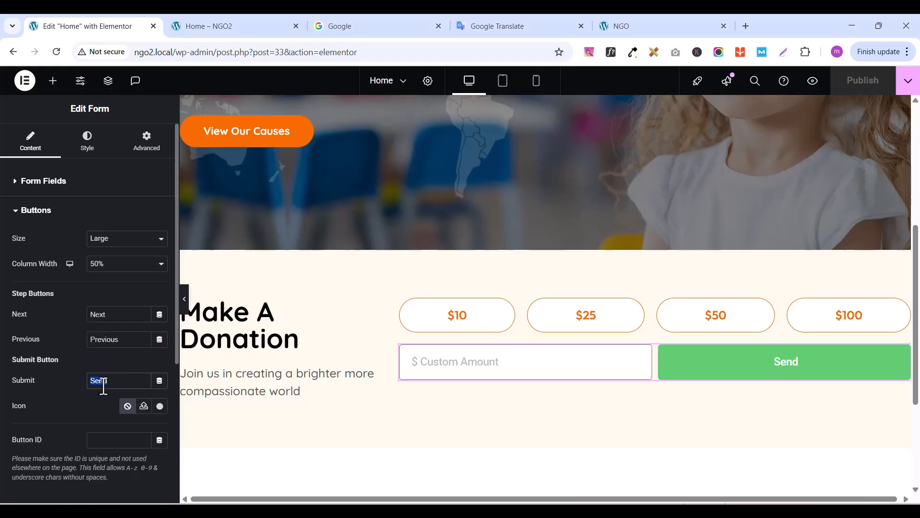
pyautogui.write('Procee')
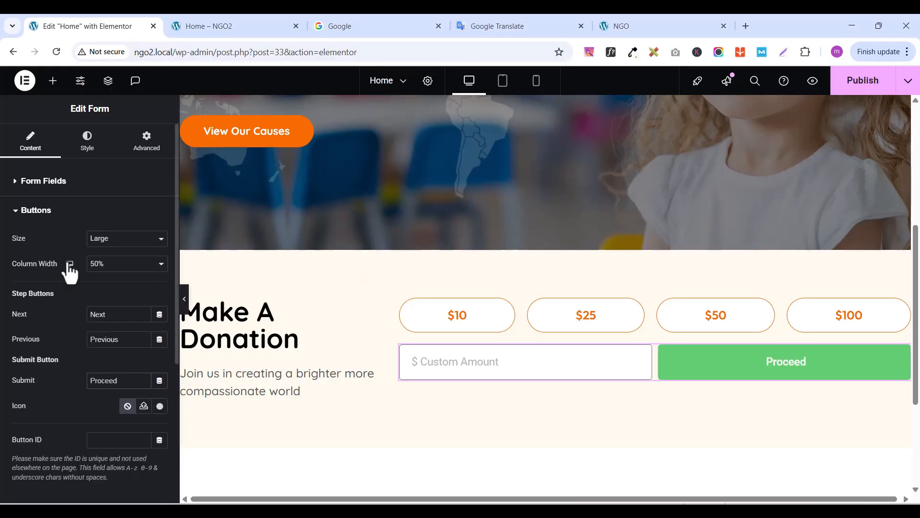
# Set the font family of the form's field typography to Outfit
pyautogui.click(88, 144)
pyautogui.click(19, 181)
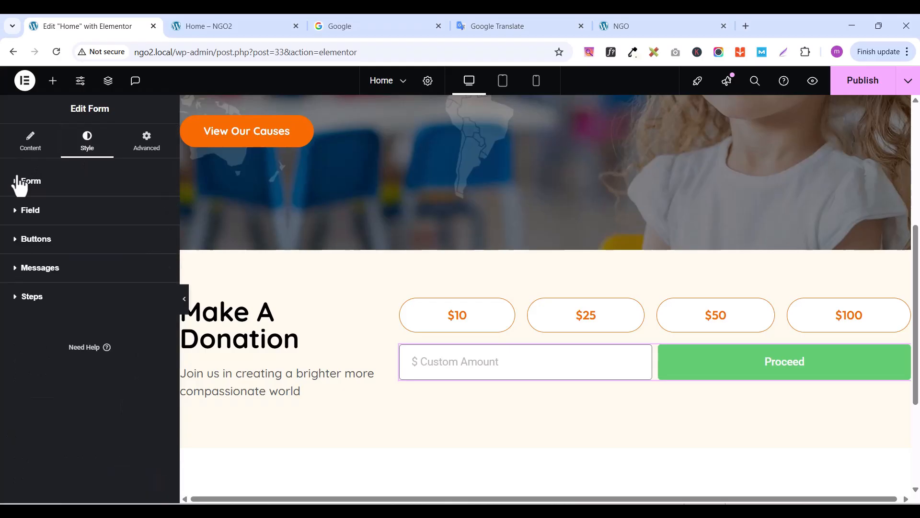
pyautogui.click(18, 214)
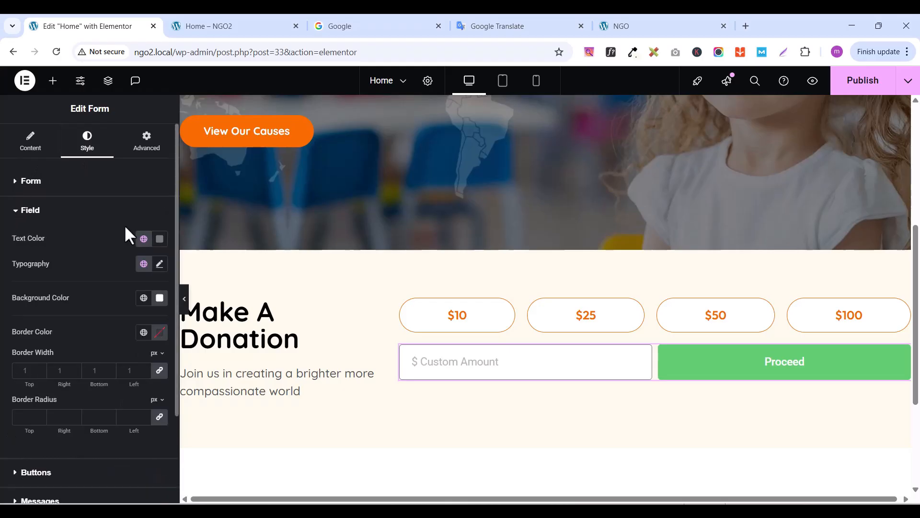
pyautogui.click(161, 264)
pyautogui.click(115, 320)
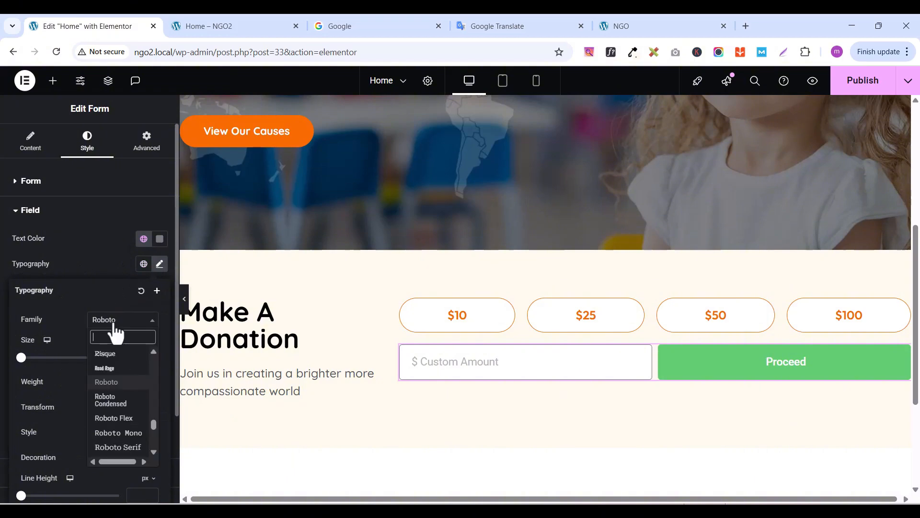
pyautogui.write('out')
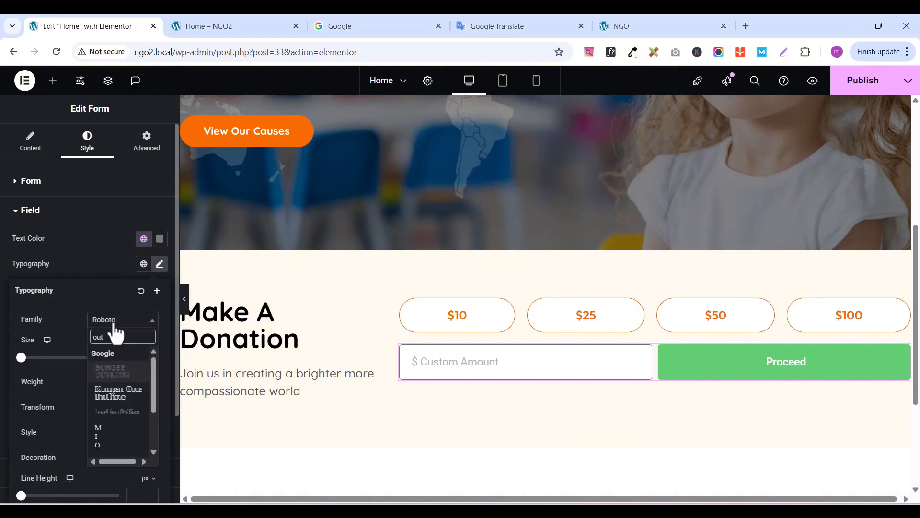
pyautogui.write('fit')
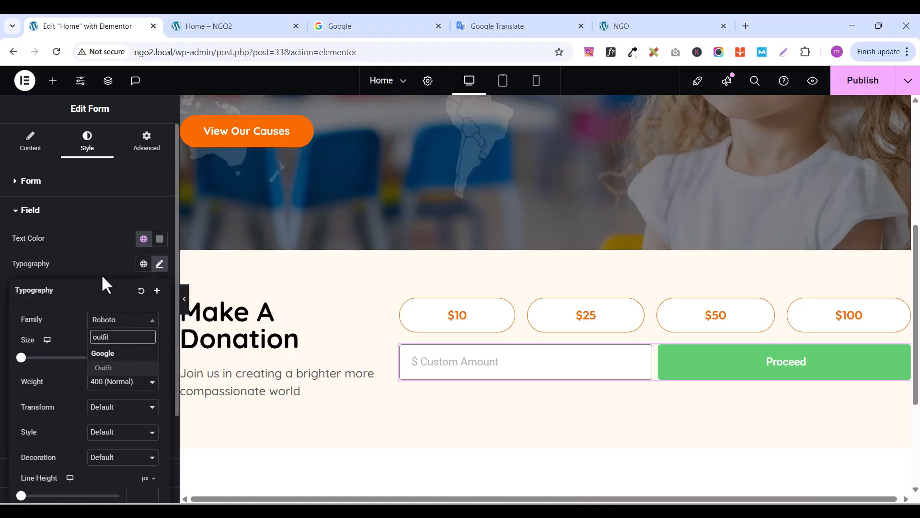
pyautogui.click(105, 368)
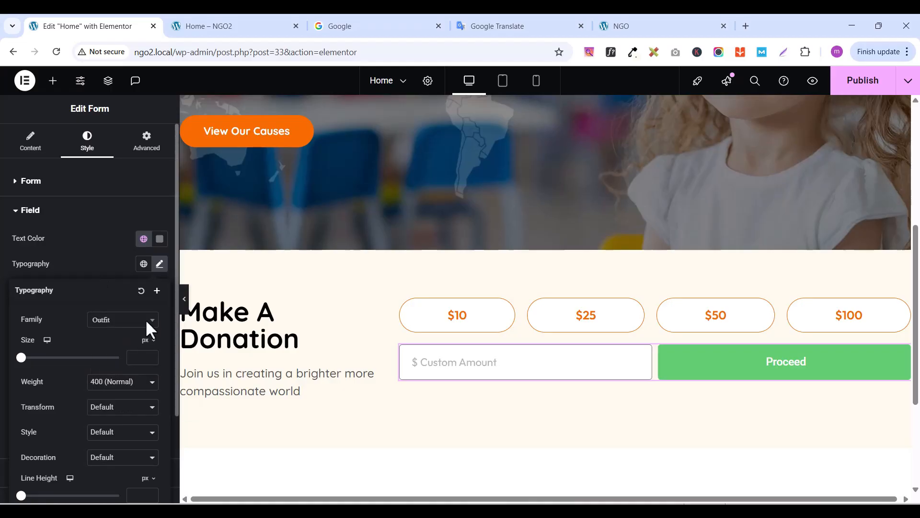
# Set the custom amount field's font size to 18 px and its weight to 600 (Semi Bold)
pyautogui.write('3')
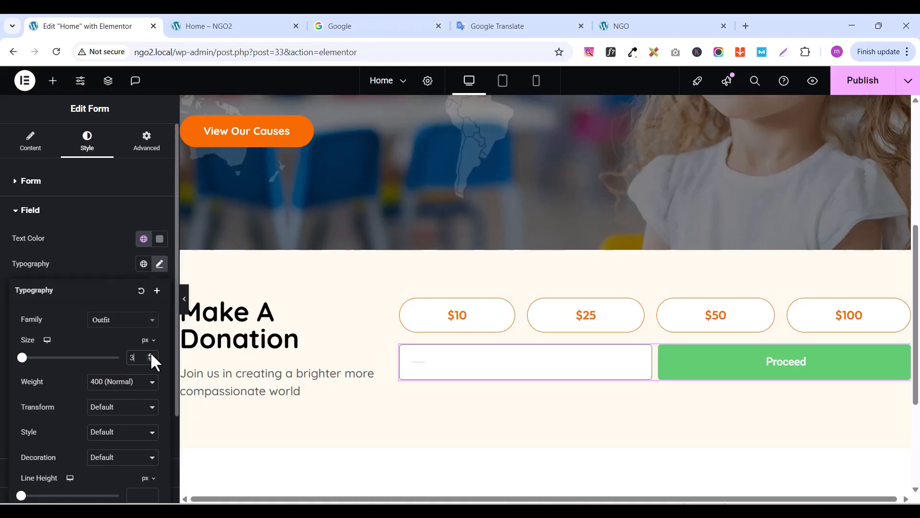
pyautogui.click(151, 354)
pyautogui.click(151, 355)
pyautogui.doubleClick(150, 354)
pyautogui.click(151, 355)
pyautogui.doubleClick(150, 355)
pyautogui.click(150, 355)
pyautogui.click(150, 355)
pyautogui.click(150, 354)
pyautogui.click(151, 354)
pyautogui.click(151, 355)
pyautogui.click(151, 355)
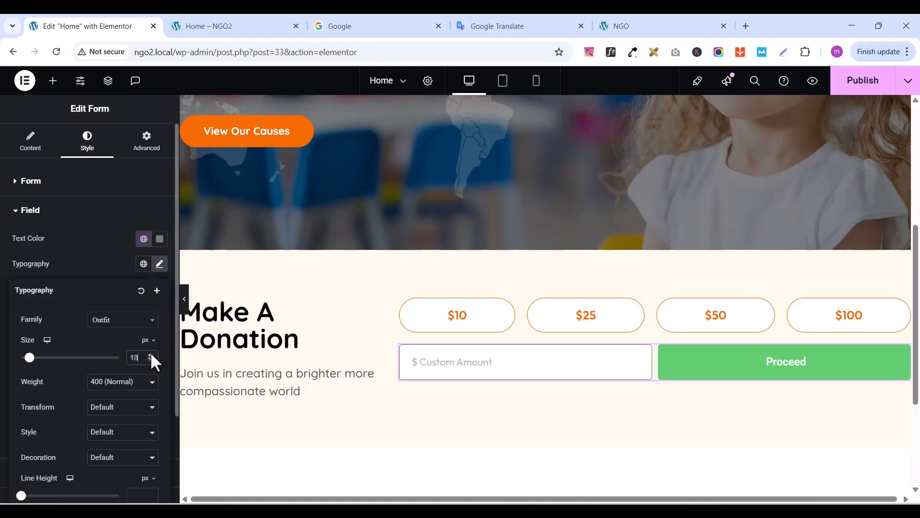
pyautogui.click(150, 355)
pyautogui.click(129, 382)
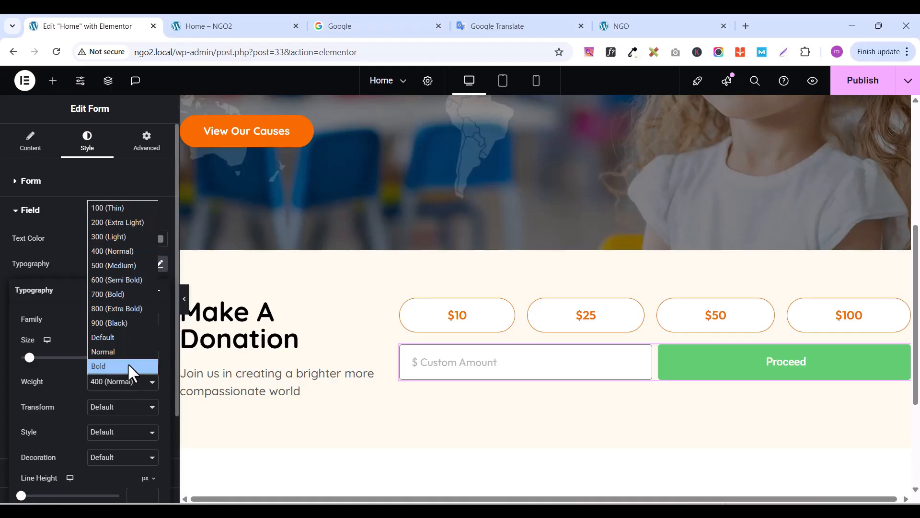
pyautogui.click(120, 280)
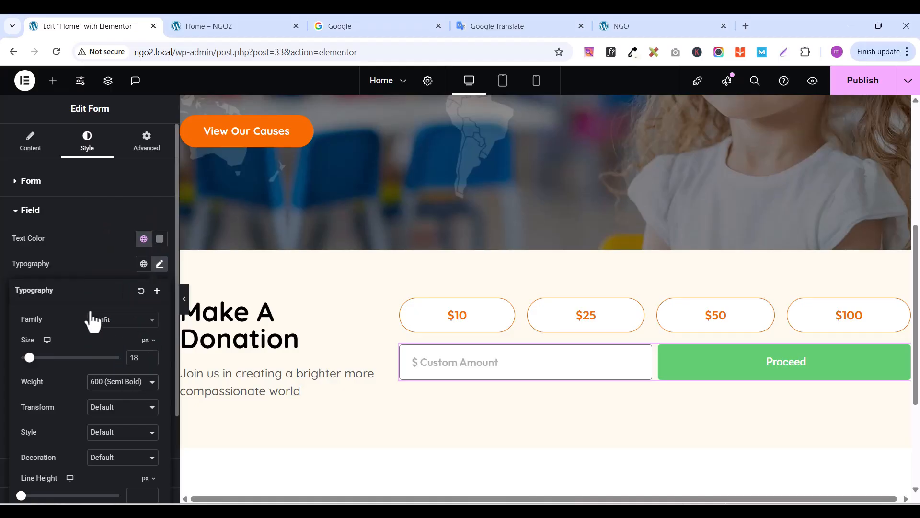
pyautogui.click(99, 260)
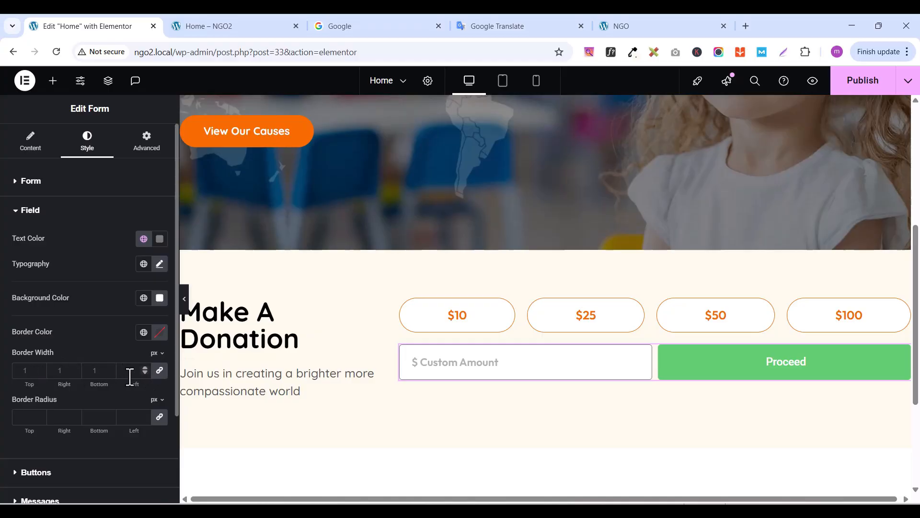
# Round the custom amount field with a border radius of 100 px on all corners
pyautogui.click(26, 416)
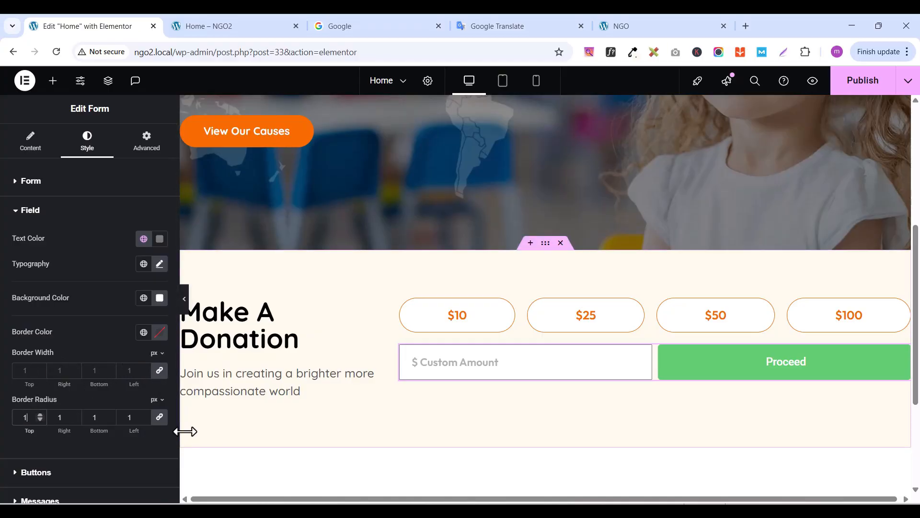
pyautogui.write('100')
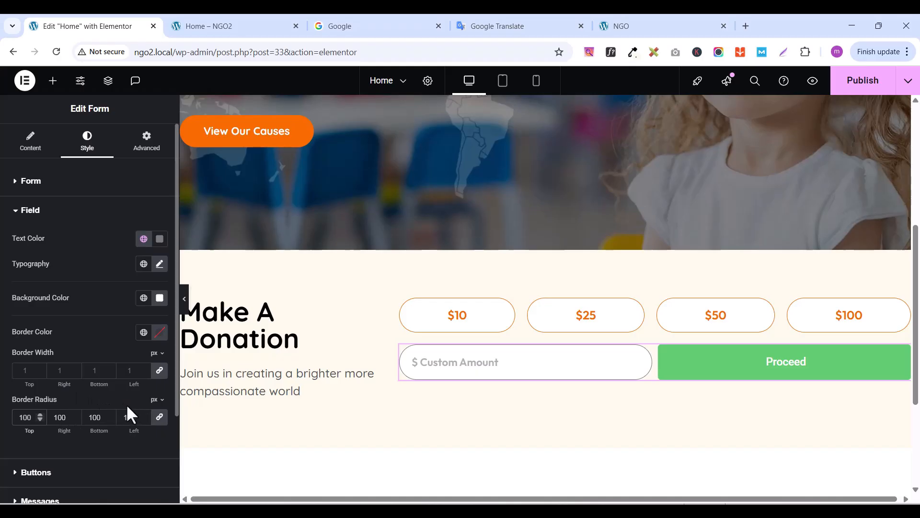
pyautogui.click(20, 211)
# Set the font family of the form's Proceed button to Outfit
pyautogui.click(14, 242)
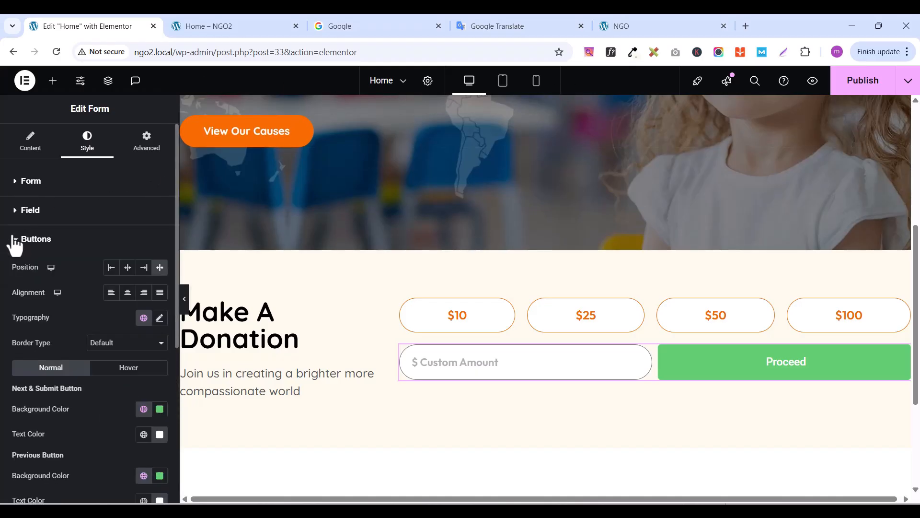
pyautogui.click(160, 319)
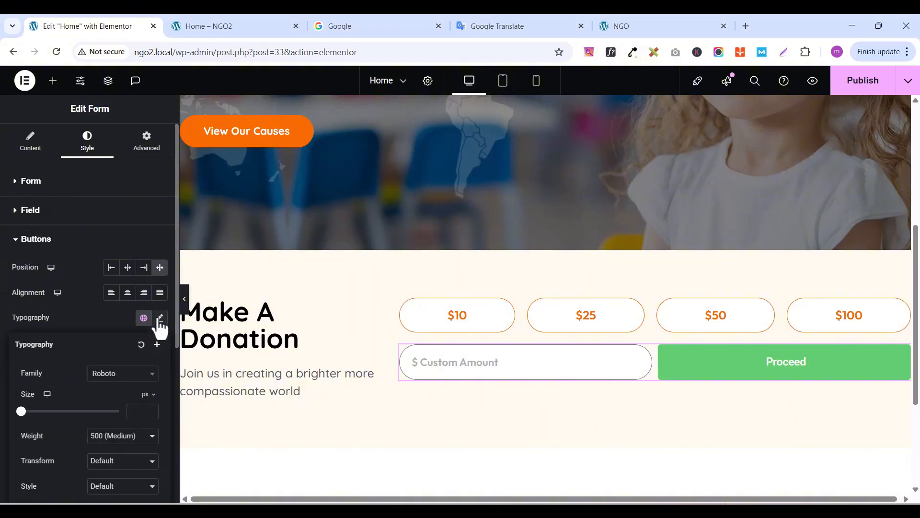
pyautogui.click(116, 375)
pyautogui.write('out')
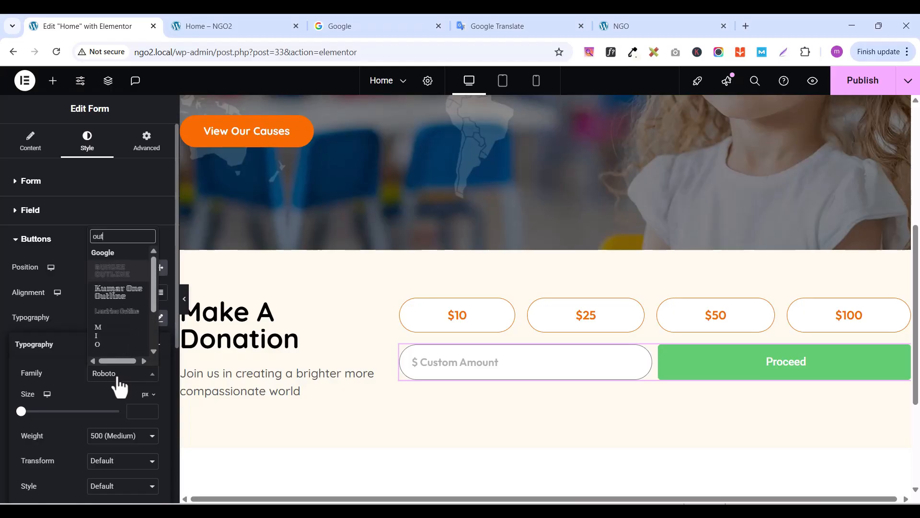
pyautogui.write('t')
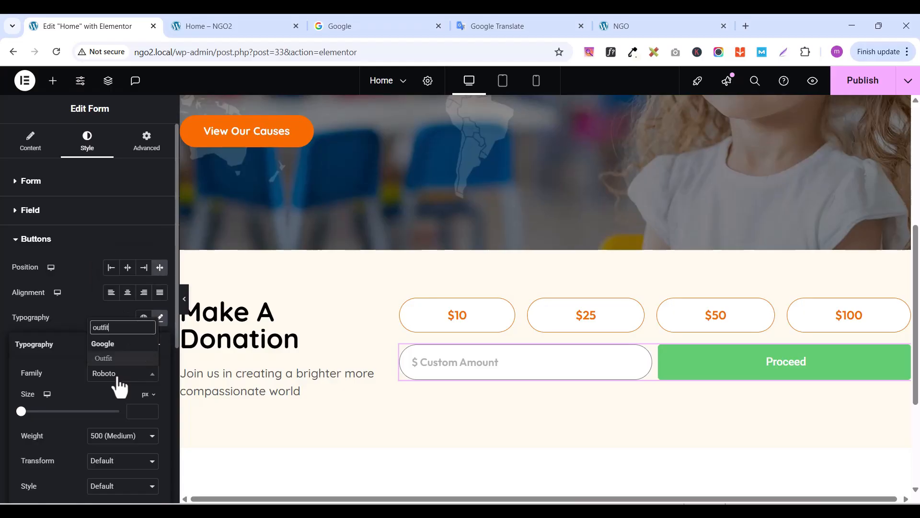
pyautogui.click(109, 358)
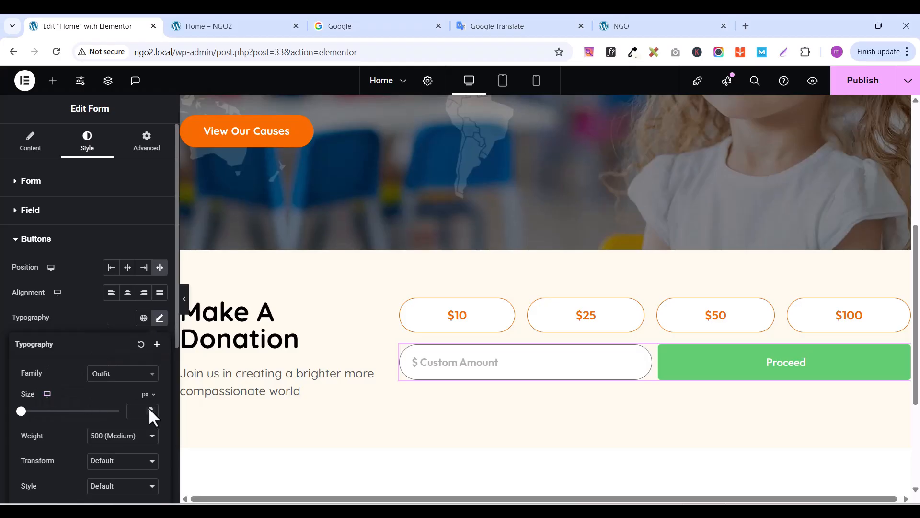
# Set the Proceed button's font size to 18 px and its weight to 600 (Semi Bold)
pyautogui.moveTo(150, 408); pyautogui.dragTo(150, 408)
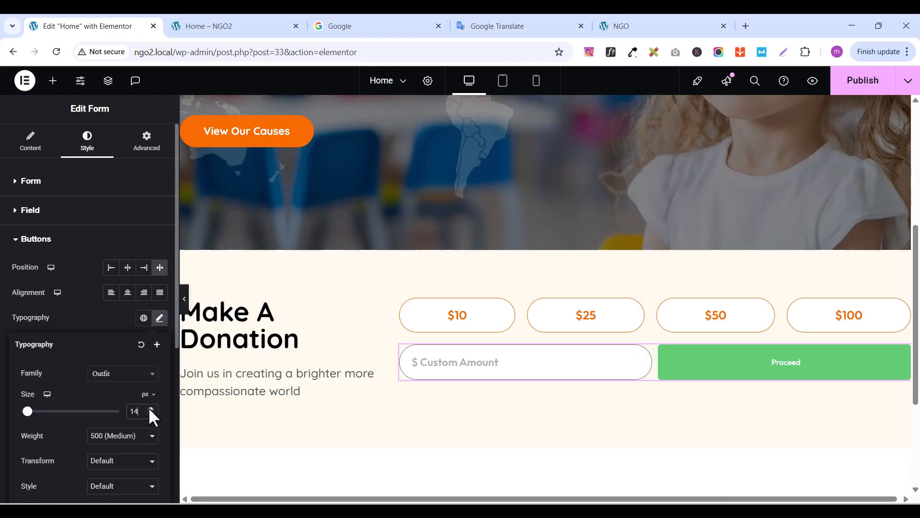
pyautogui.click(149, 408)
pyautogui.click(150, 408)
pyautogui.click(150, 409)
pyautogui.click(150, 409)
pyautogui.click(149, 409)
pyautogui.click(150, 409)
pyautogui.click(150, 413)
pyautogui.click(120, 440)
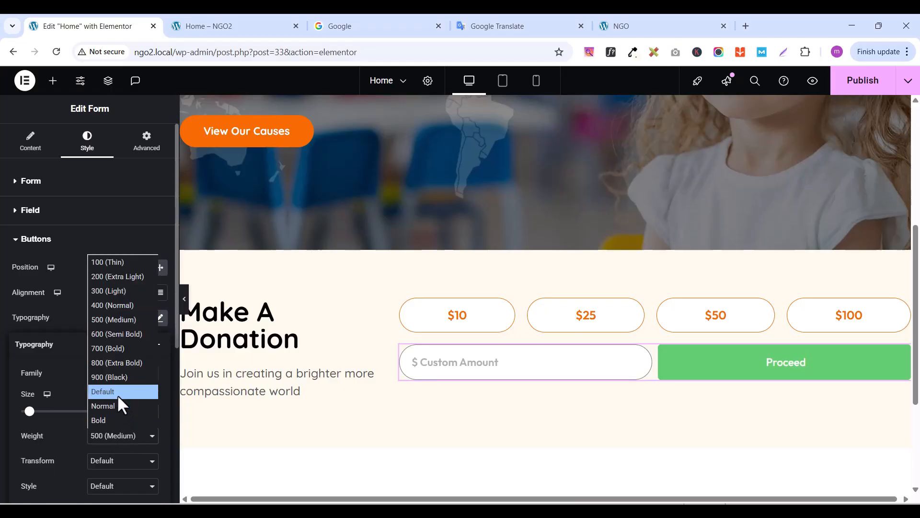
pyautogui.click(118, 334)
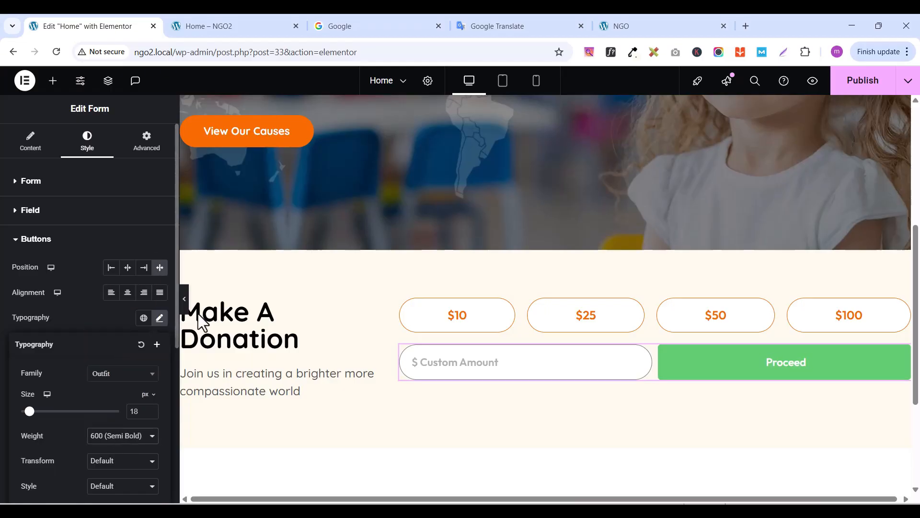
pyautogui.click(81, 244)
pyautogui.click(17, 244)
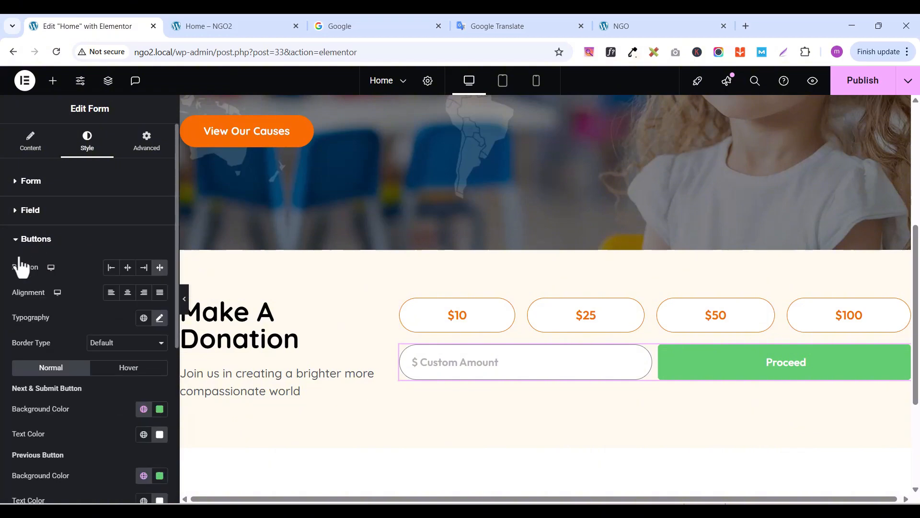
# Round the form button's corners with a border radius of 100 px on all sides
pyautogui.scroll(-4, 91, 447)
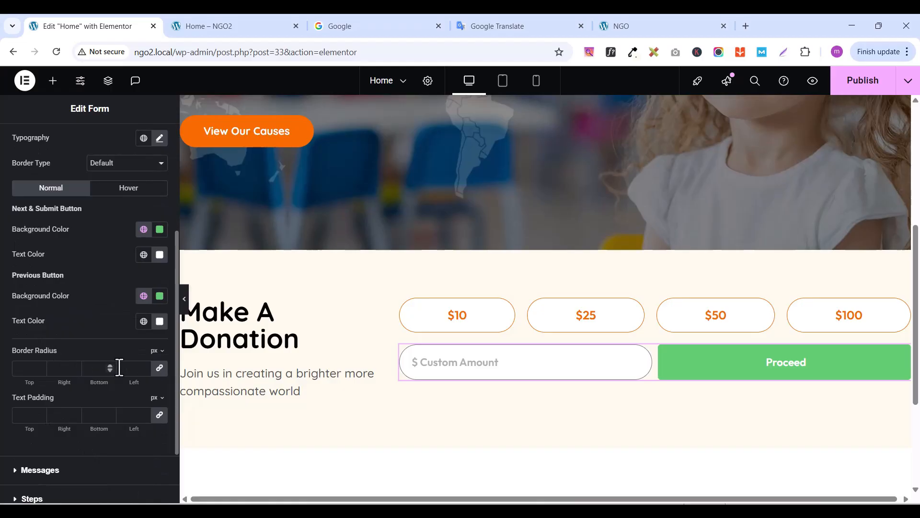
pyautogui.click(28, 368)
pyautogui.write('100')
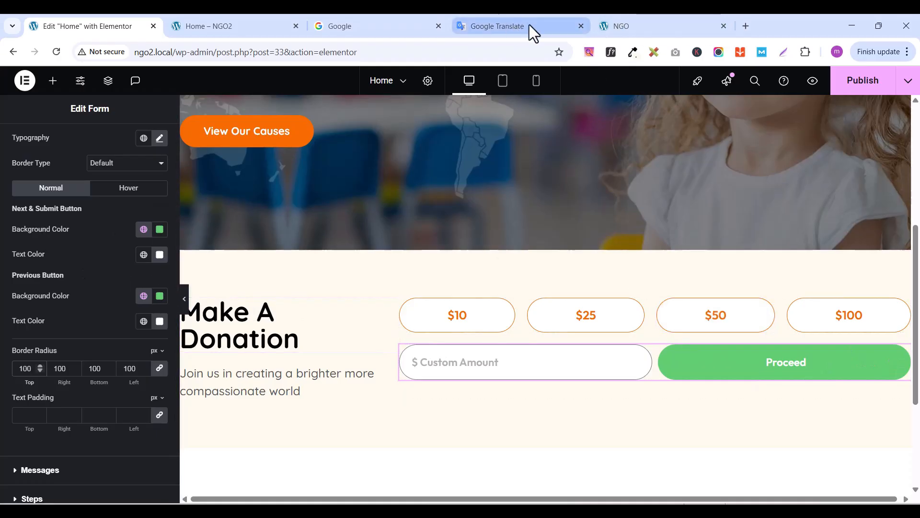
# Switch to the NGO reference site and sample the Proceed button's background colour with the page colour picker
pyautogui.click(633, 27)
pyautogui.click(698, 281)
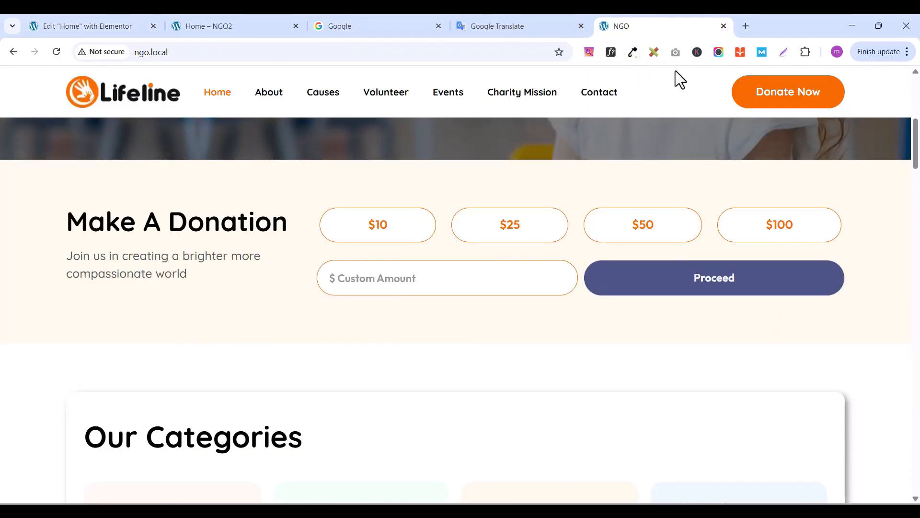
pyautogui.scroll(-10, 694, 219)
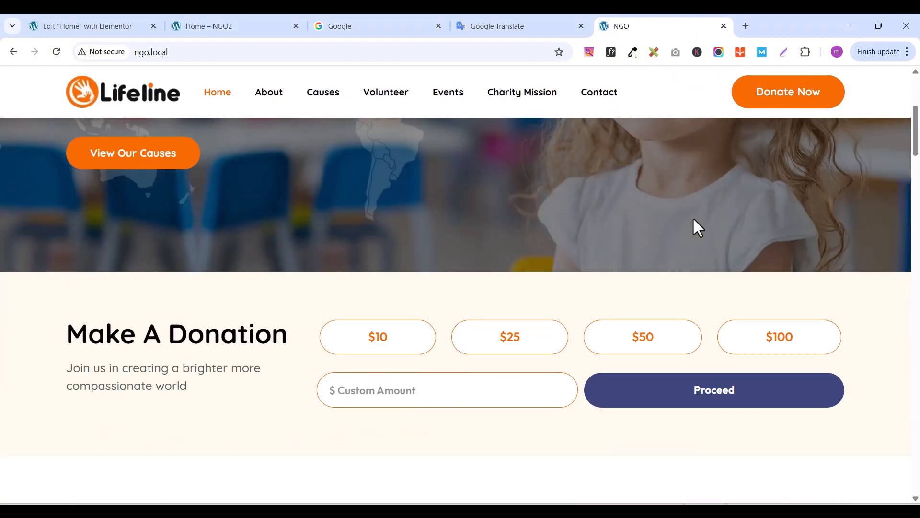
pyautogui.scroll(-5, 694, 219)
pyautogui.scroll(-5, 694, 218)
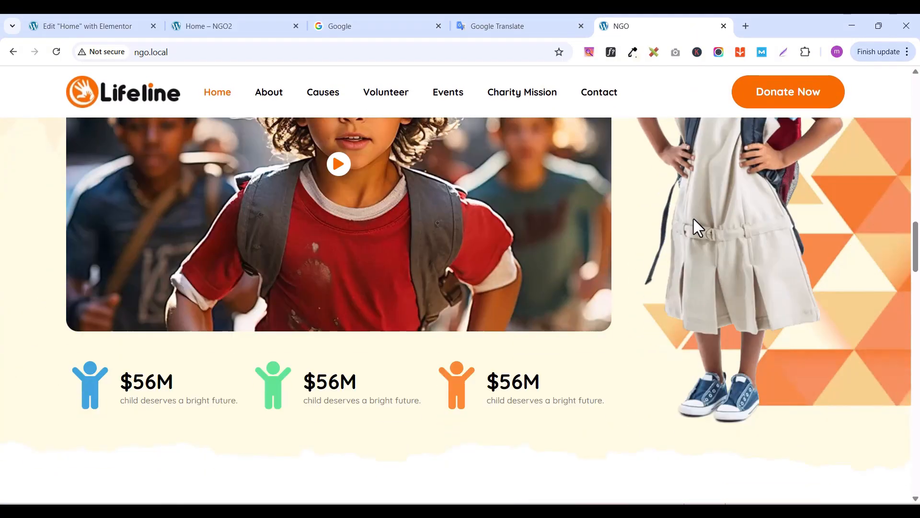
pyautogui.scroll(20, 695, 219)
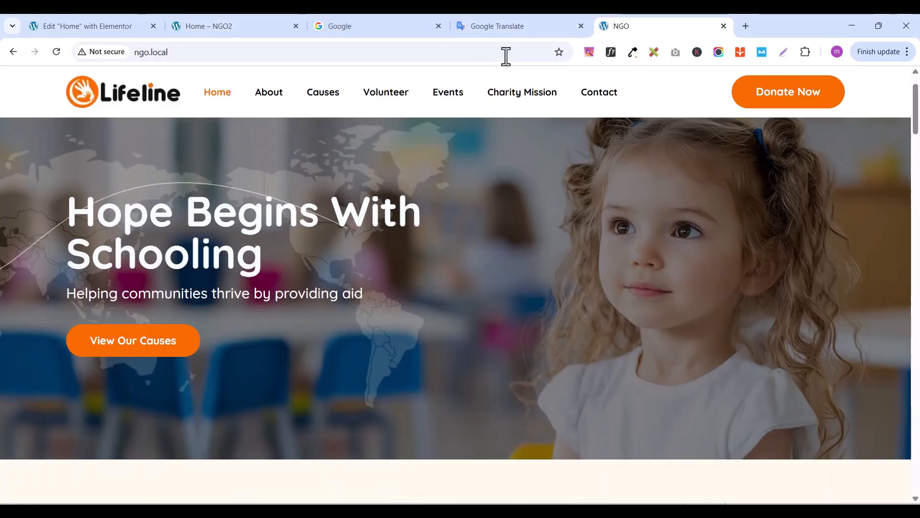
pyautogui.click(633, 53)
pyautogui.scroll(-5, 587, 288)
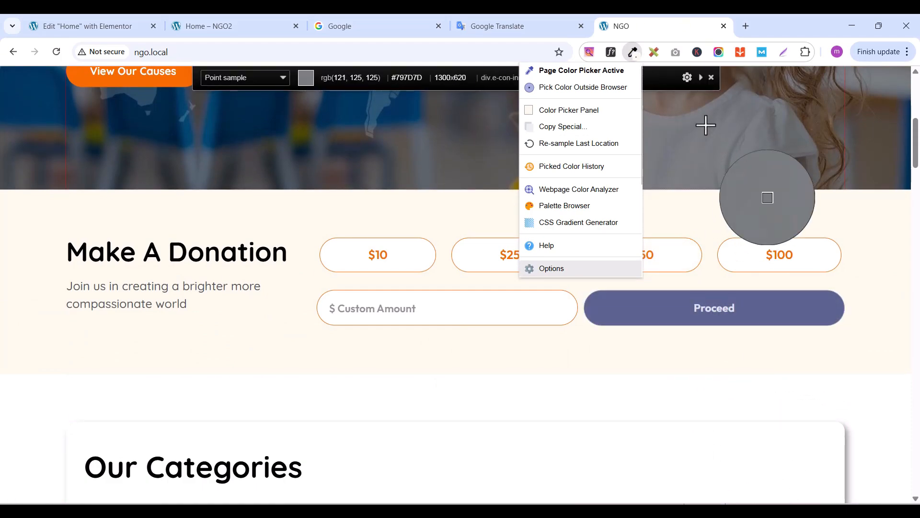
pyautogui.click(627, 56)
pyautogui.click(633, 53)
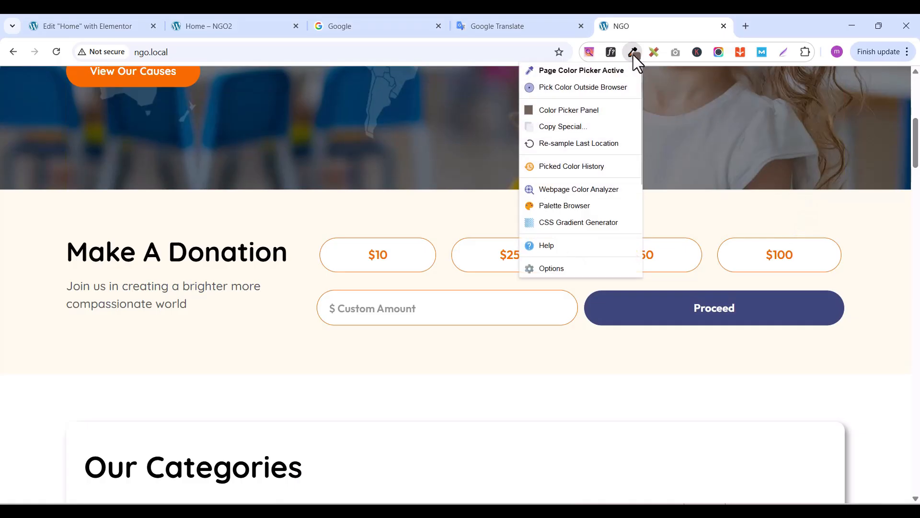
pyautogui.click(633, 53)
pyautogui.click(633, 53)
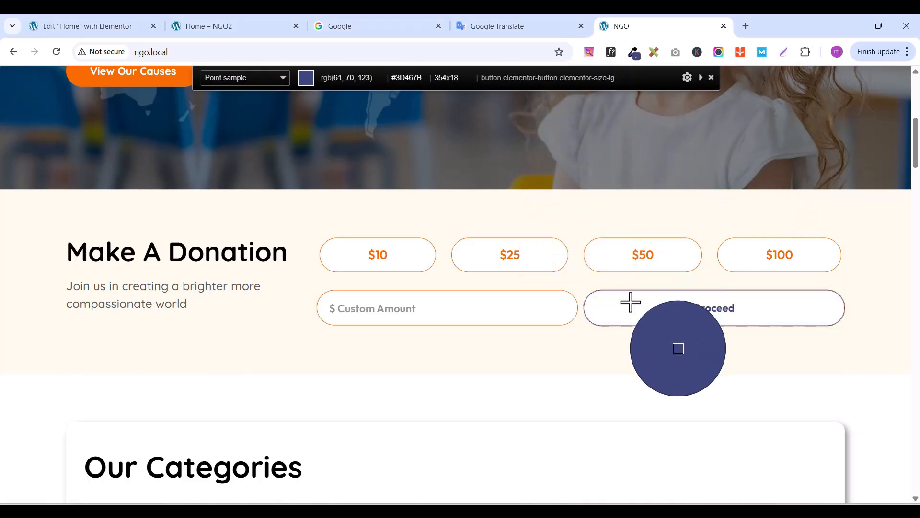
pyautogui.click(631, 302)
# Copy the sampled button colour's hex code, 3d467b, from the colour picker extension
pyautogui.click(633, 54)
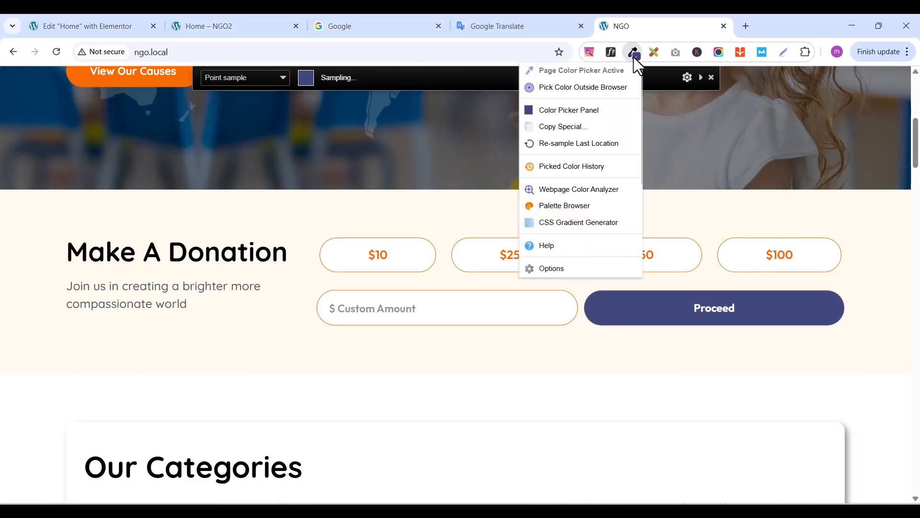
pyautogui.click(578, 114)
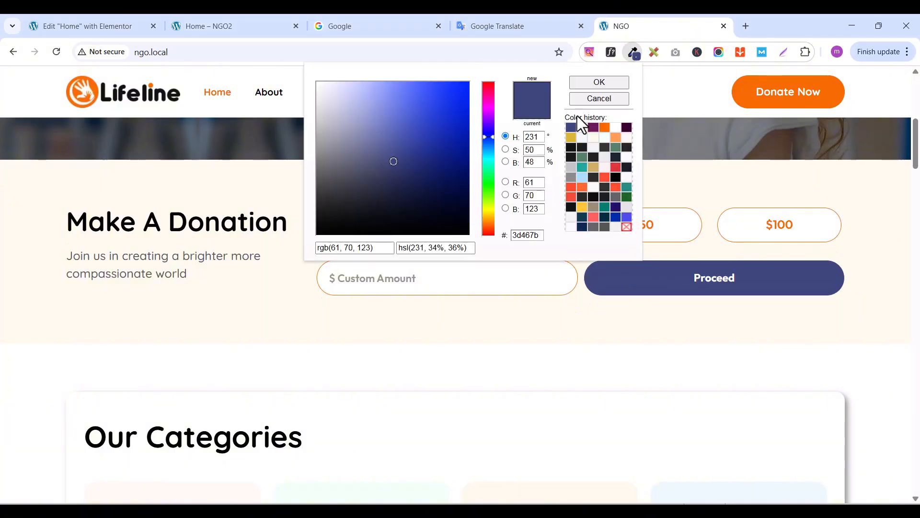
pyautogui.doubleClick(527, 235)
pyautogui.rightClick(526, 236)
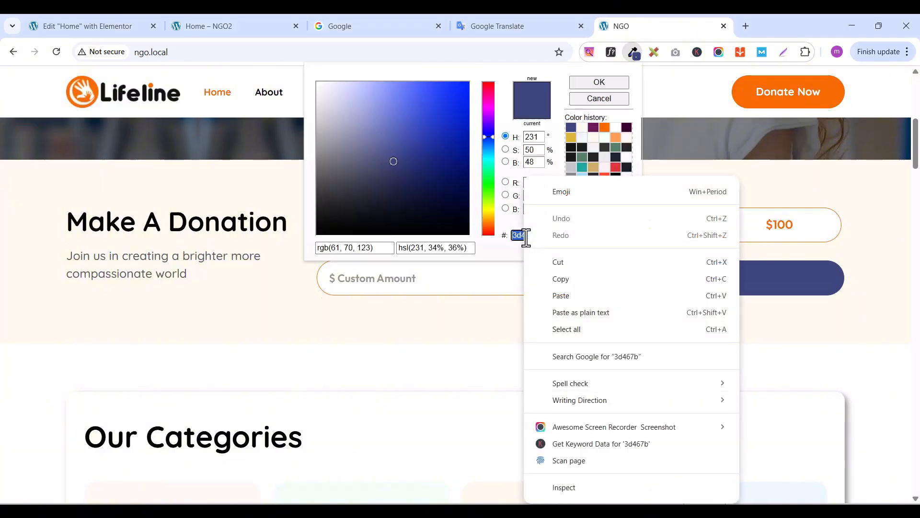
pyautogui.click(566, 291)
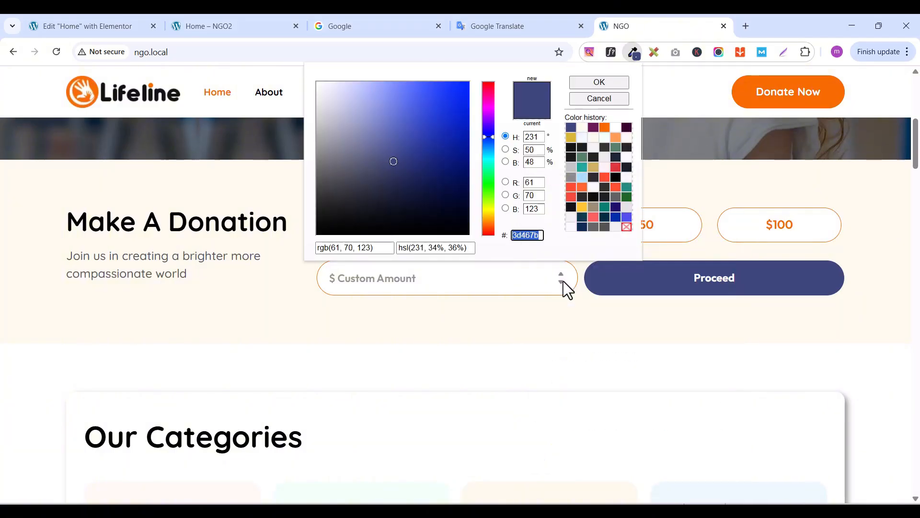
# Back in the Elementor editor, set the Next & Submit button's hover background colour to white, #FFFFFF
pyautogui.click(111, 31)
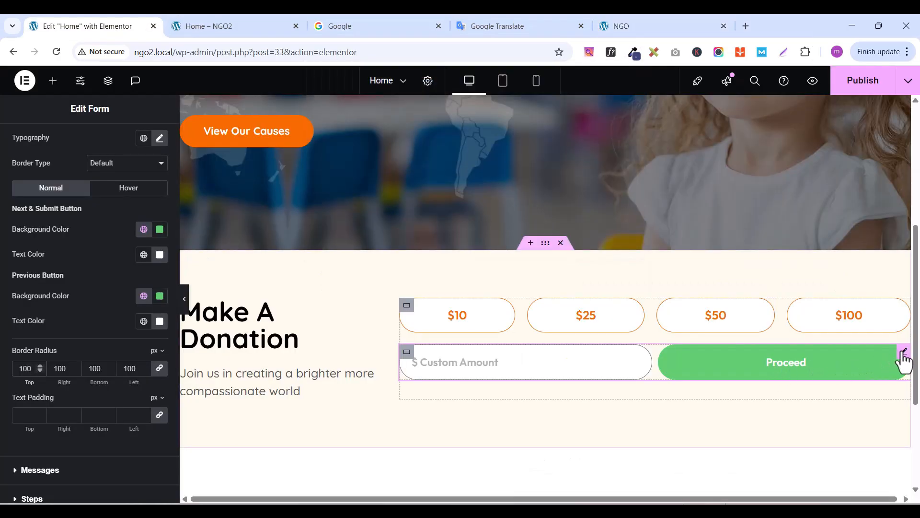
pyautogui.click(137, 192)
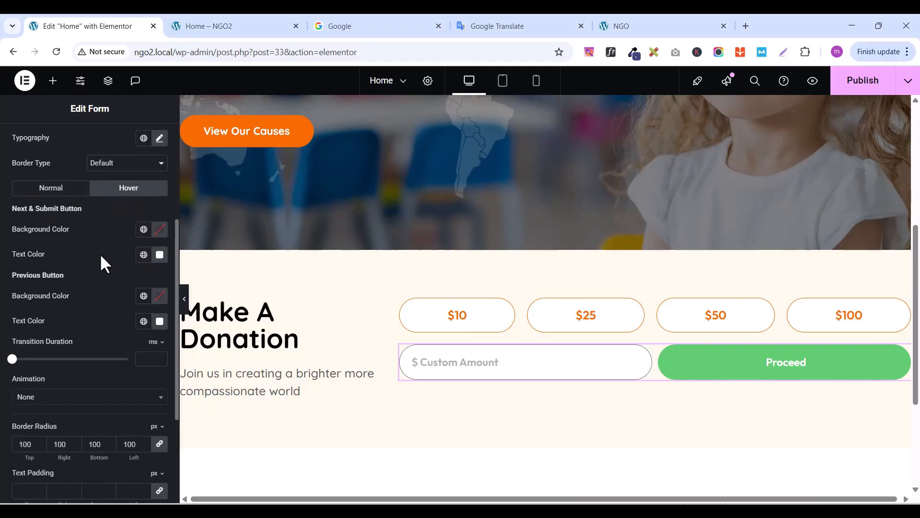
pyautogui.click(626, 27)
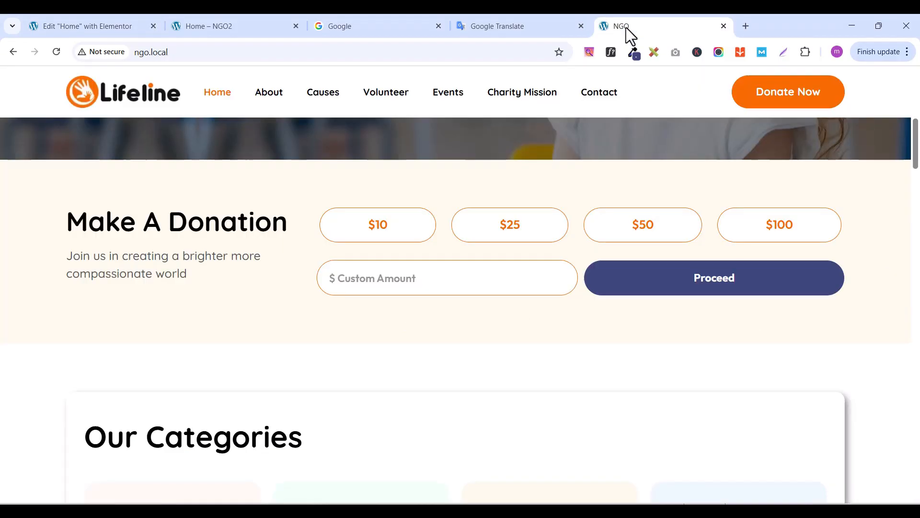
pyautogui.click(84, 28)
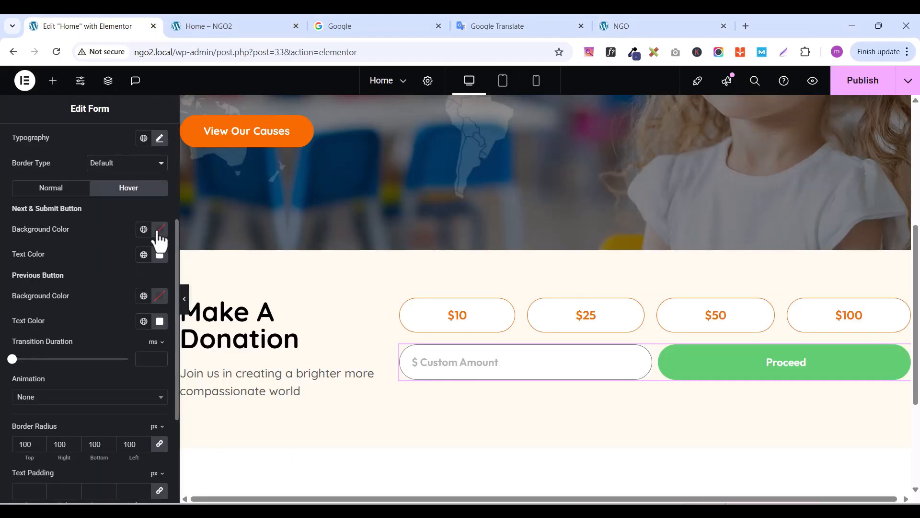
pyautogui.click(159, 233)
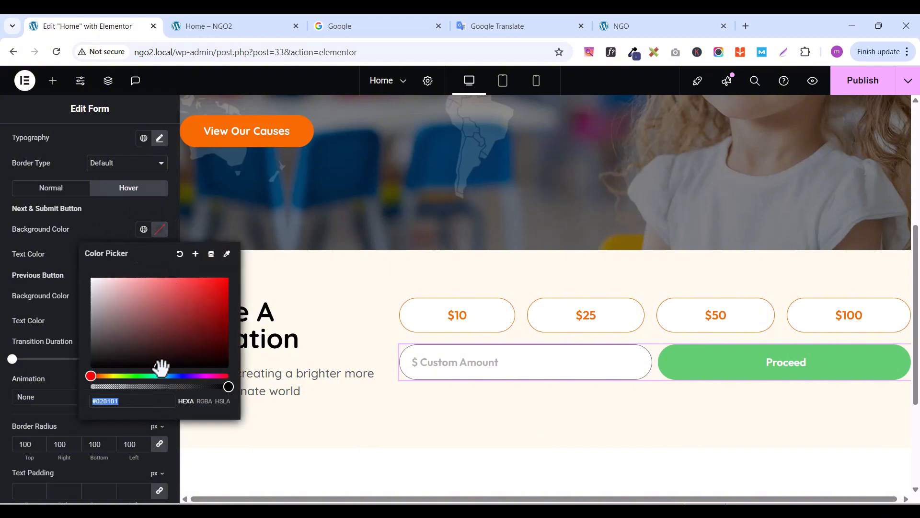
pyautogui.moveTo(161, 367); pyautogui.dragTo(74, 263)
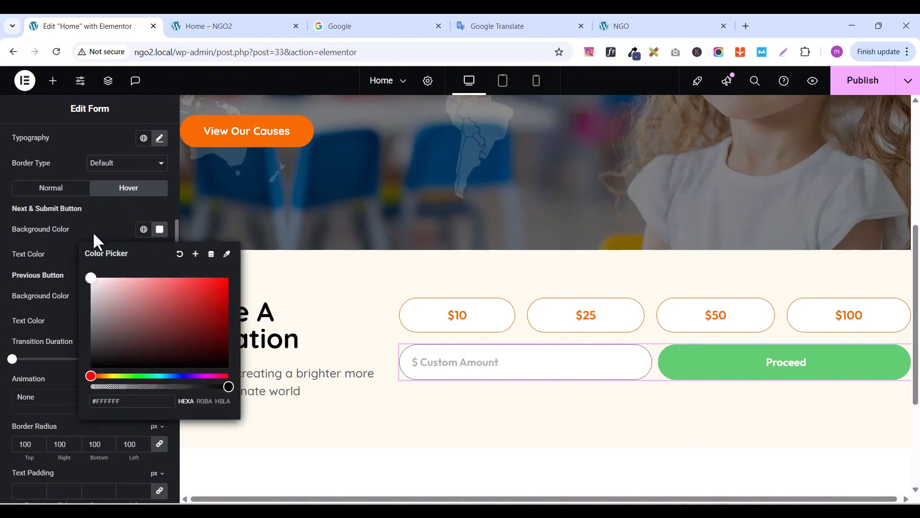
pyautogui.click(105, 212)
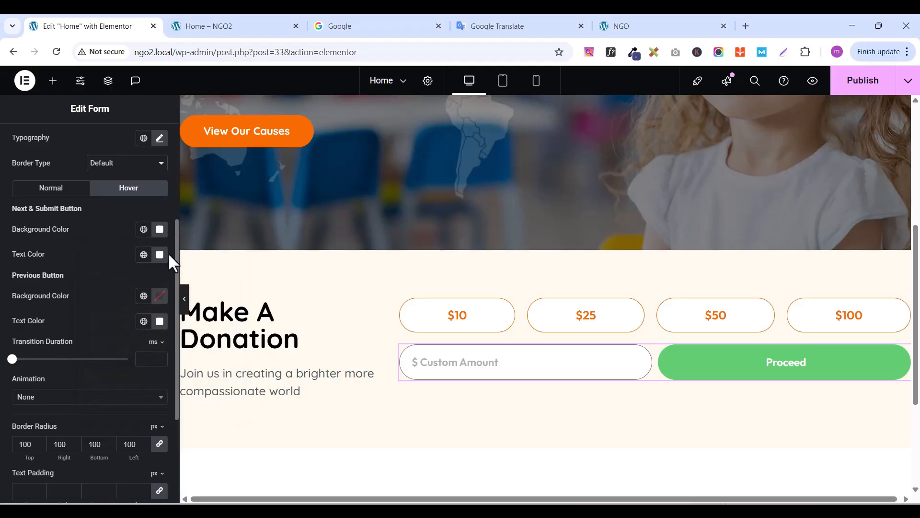
# Set the Next & Submit button's normal background colour to the copied hex code 3d467b
pyautogui.click(58, 189)
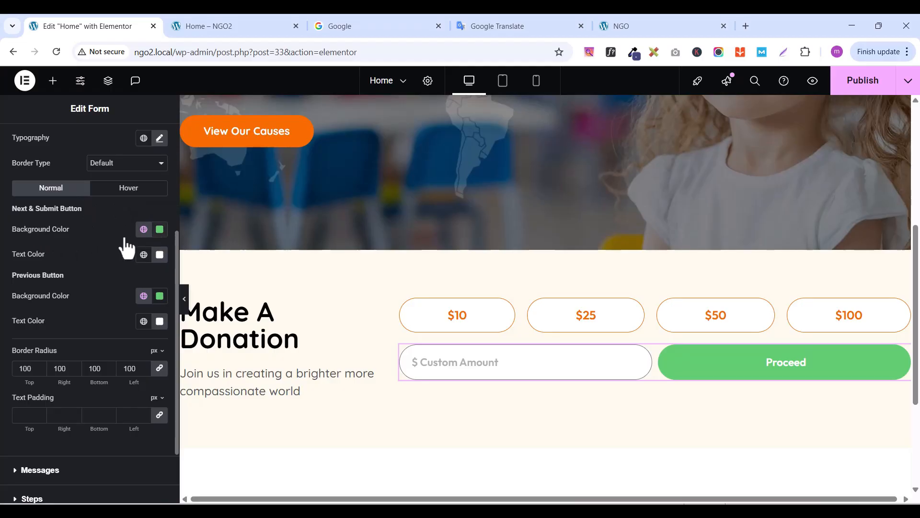
pyautogui.click(160, 231)
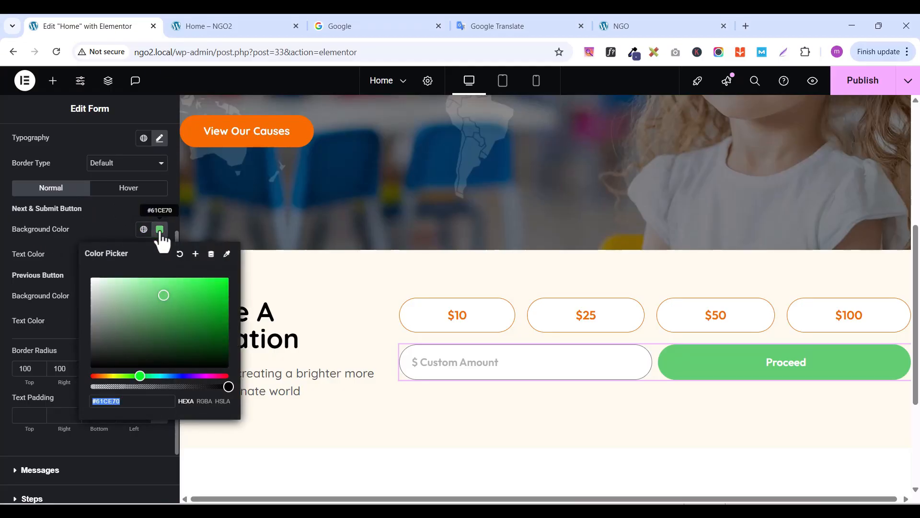
pyautogui.hotkey('ctrl', 'v')
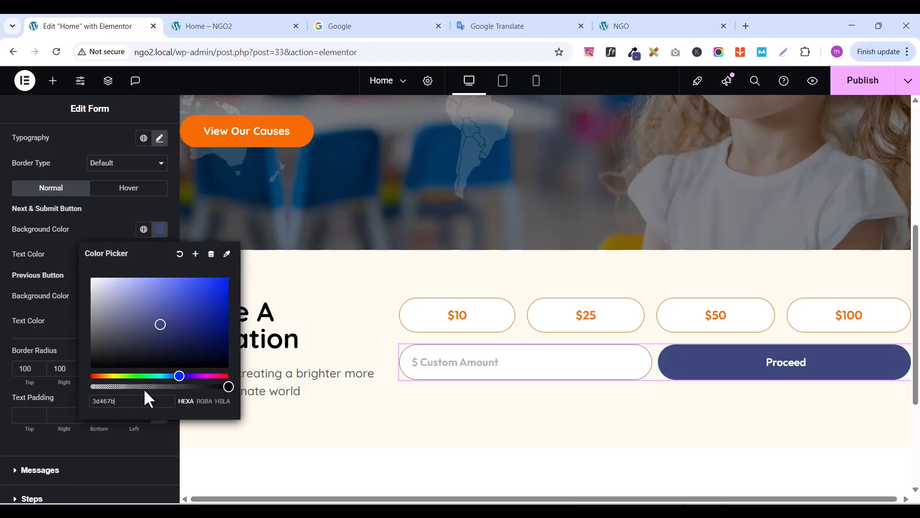
# Save the button's background colour as a new global colour named "blue"
pyautogui.click(195, 254)
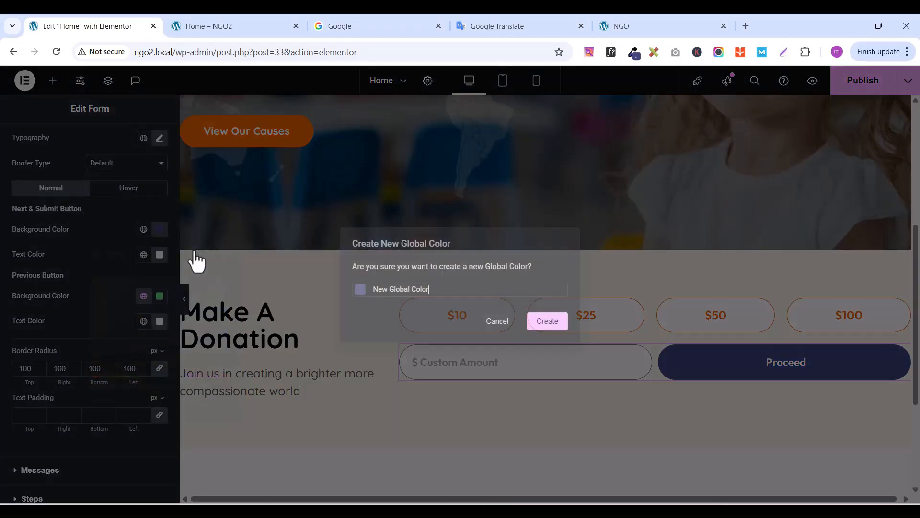
pyautogui.click(388, 288)
pyautogui.tripleClick(389, 288)
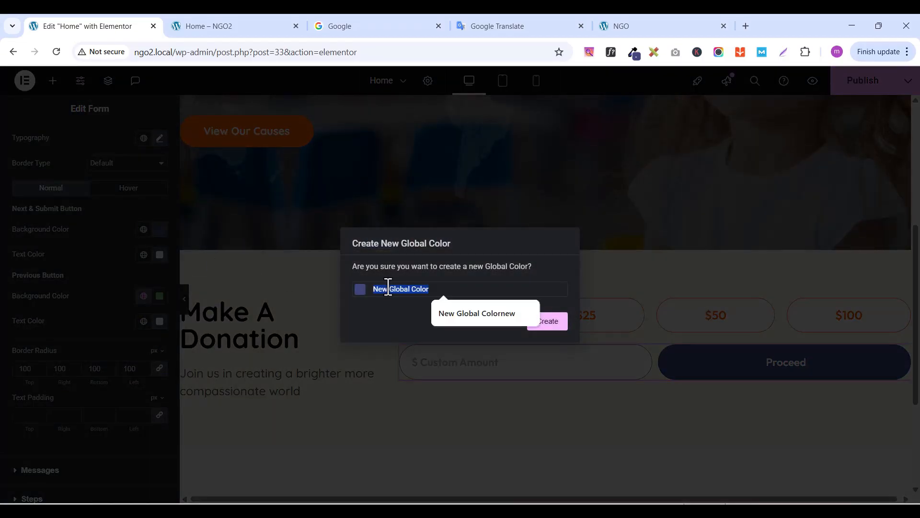
pyautogui.write('blue')
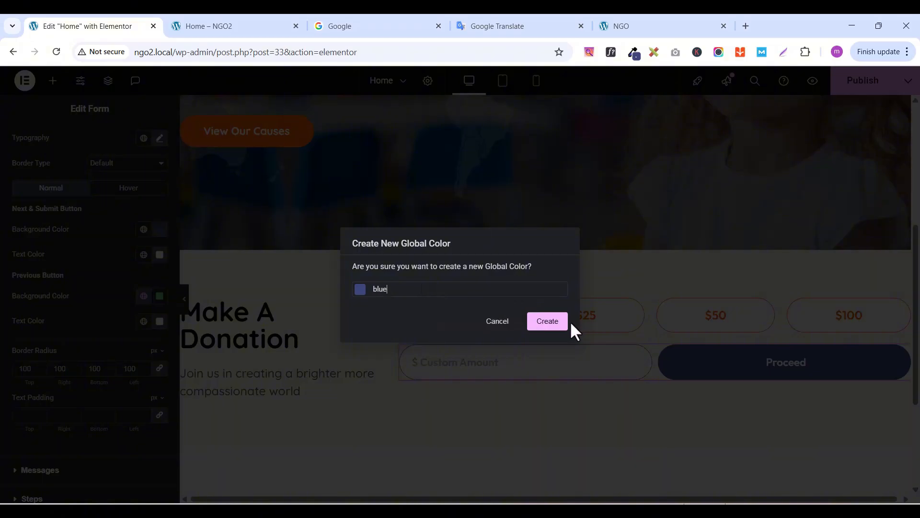
pyautogui.click(547, 322)
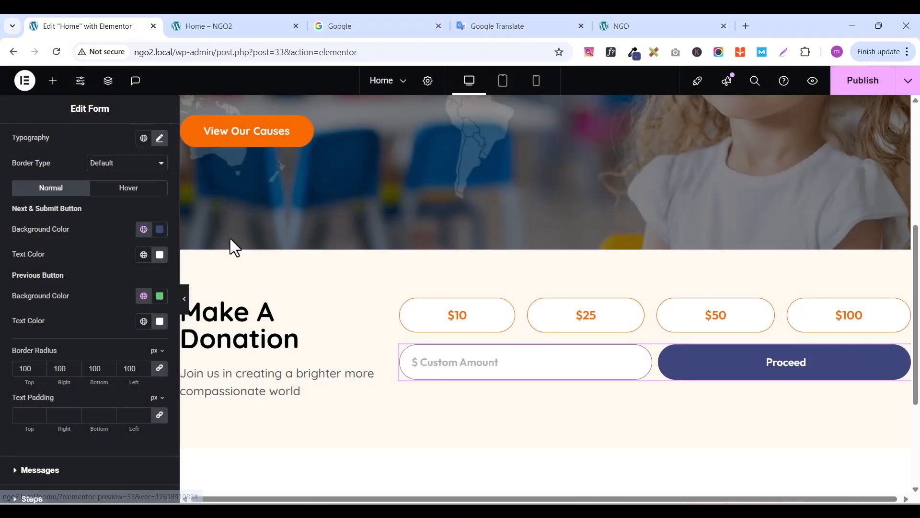
# Check the reference site's Proceed button, and set the form's Next & Submit hover text colour to the global colour blue
pyautogui.click(599, 29)
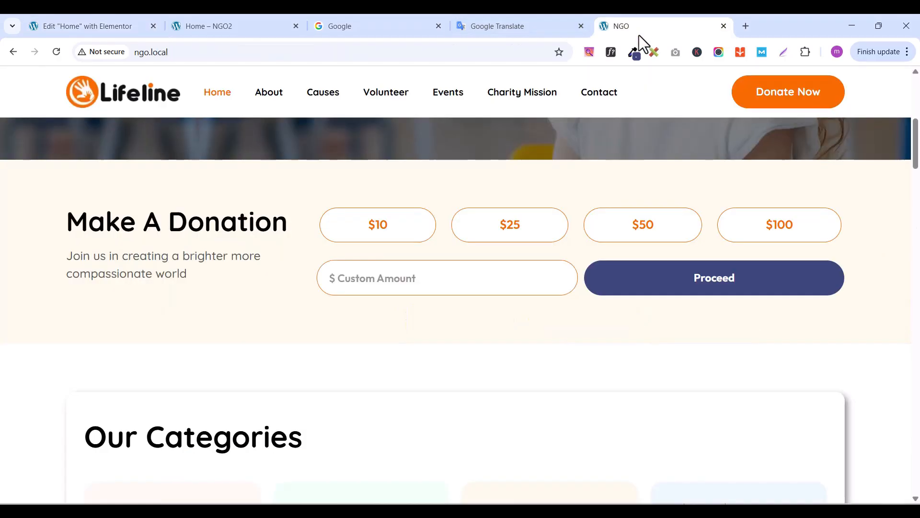
pyautogui.click(102, 26)
pyautogui.click(127, 188)
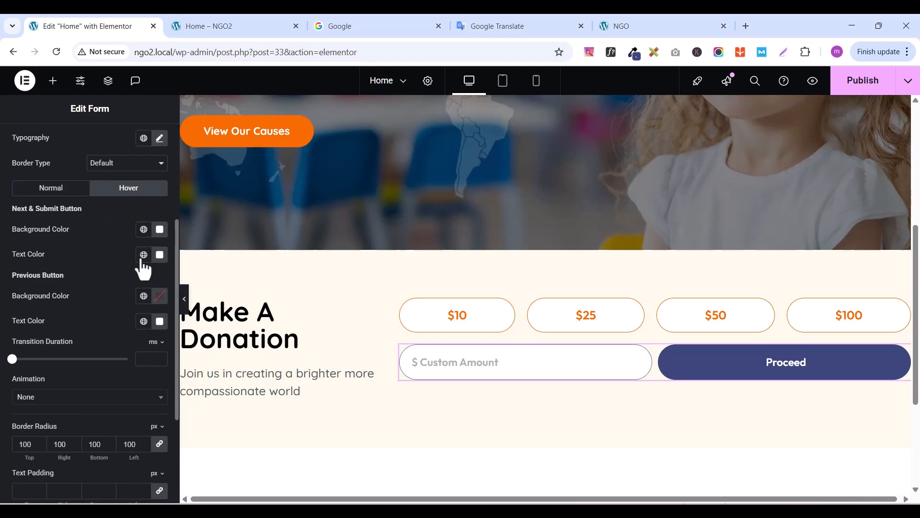
pyautogui.rightClick(86, 239)
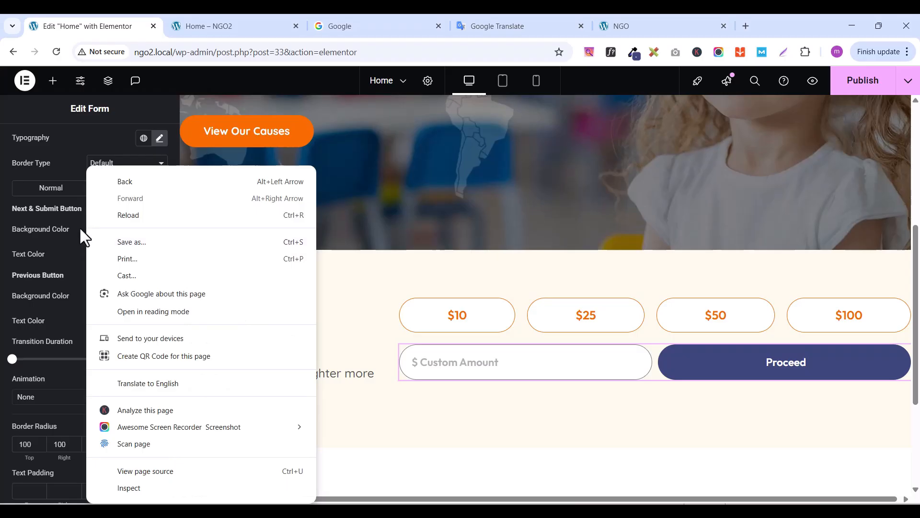
pyautogui.click(74, 249)
pyautogui.click(143, 254)
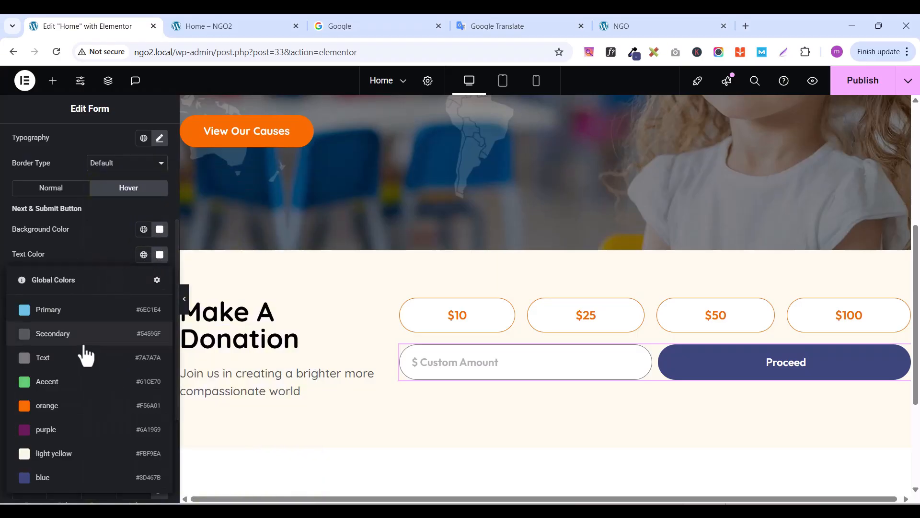
pyautogui.click(48, 477)
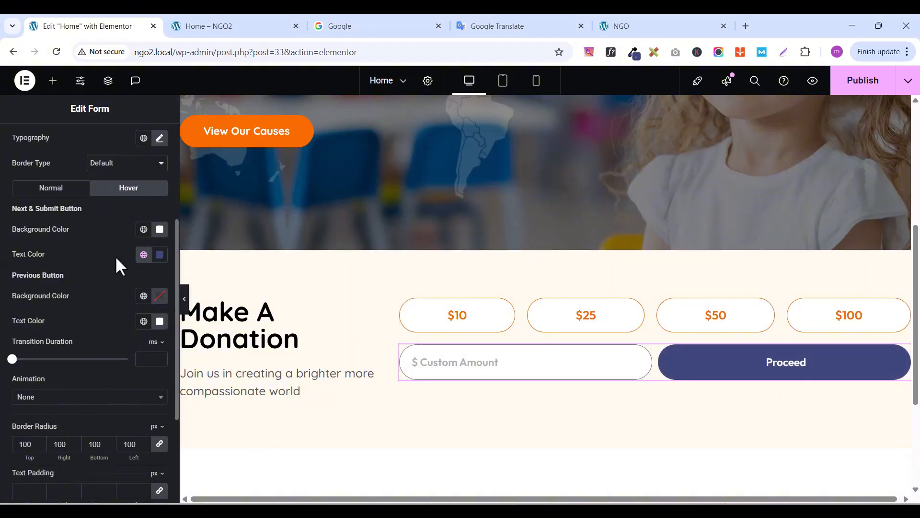
# Check the donation form on the reference site, and give the Elementor form's buttons a solid border 1 px wide
pyautogui.click(631, 30)
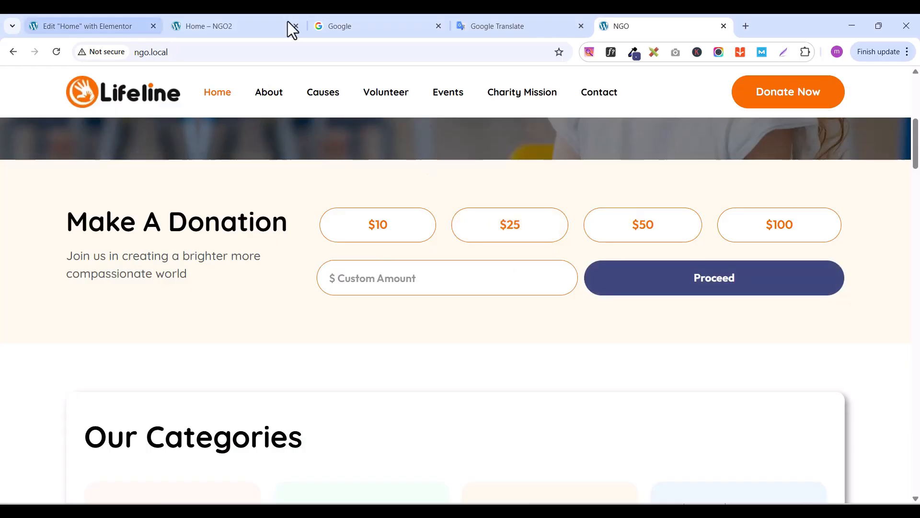
pyautogui.click(93, 28)
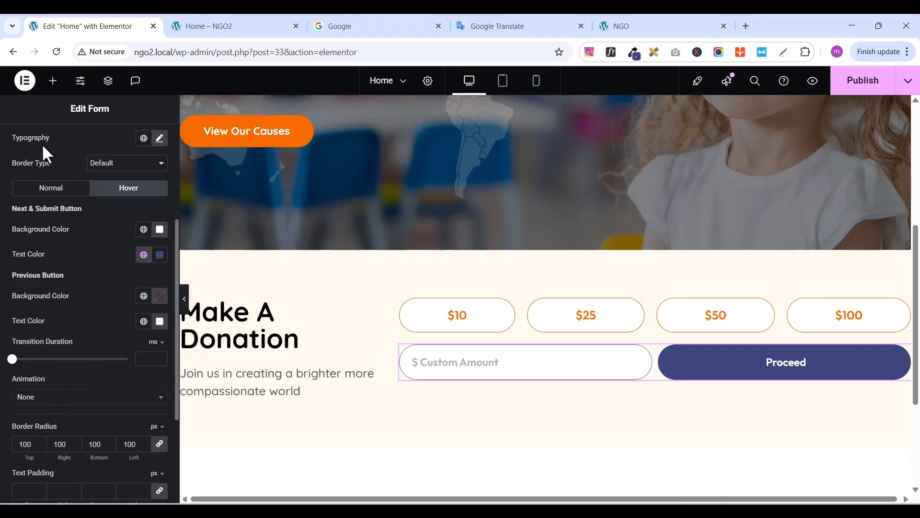
pyautogui.scroll(4, 74, 315)
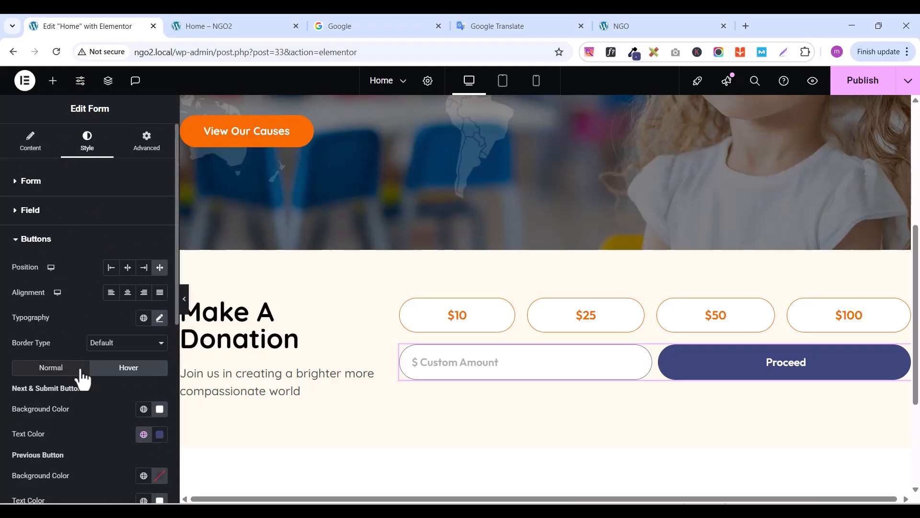
pyautogui.scroll(-5, 82, 379)
pyautogui.scroll(-1, 79, 366)
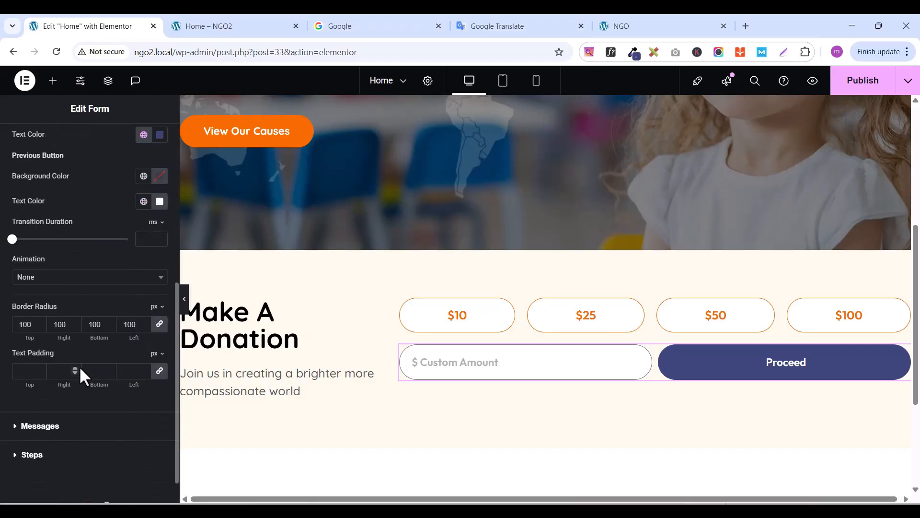
pyautogui.scroll(5, 59, 312)
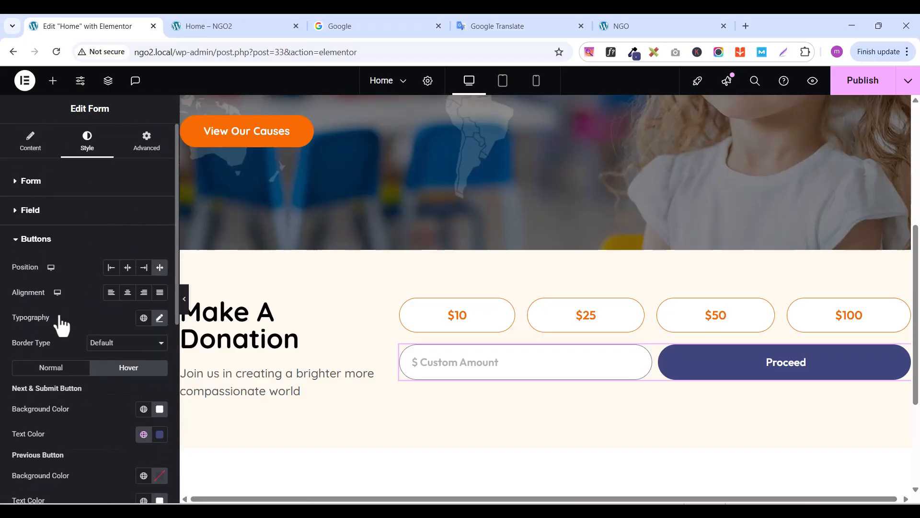
pyautogui.click(15, 241)
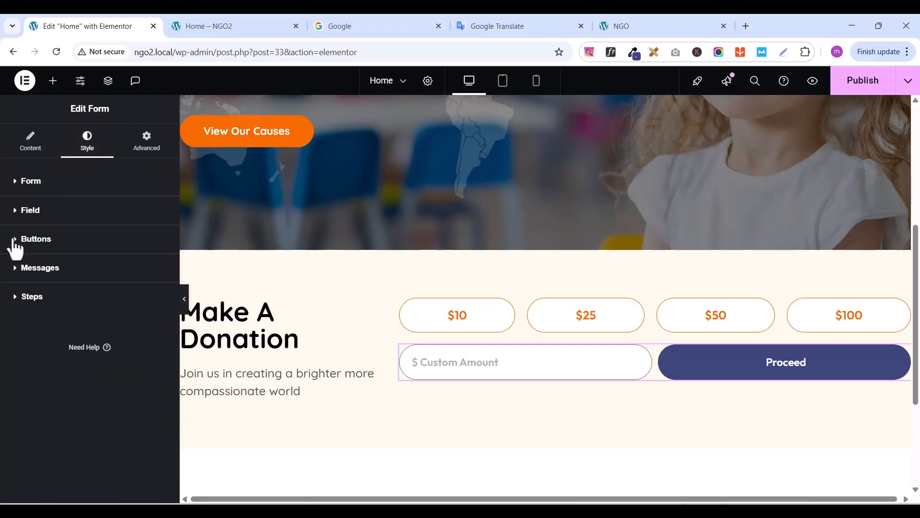
pyautogui.click(16, 241)
pyautogui.scroll(-1, 77, 336)
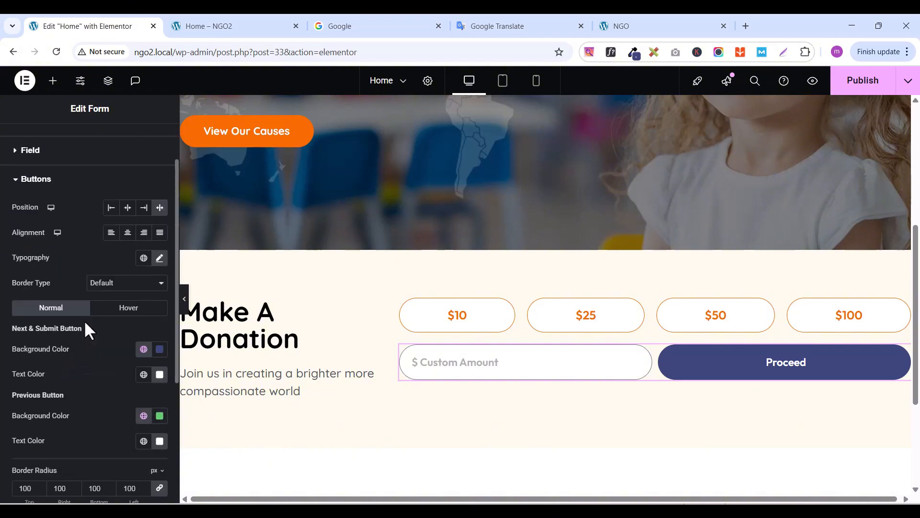
pyautogui.click(105, 284)
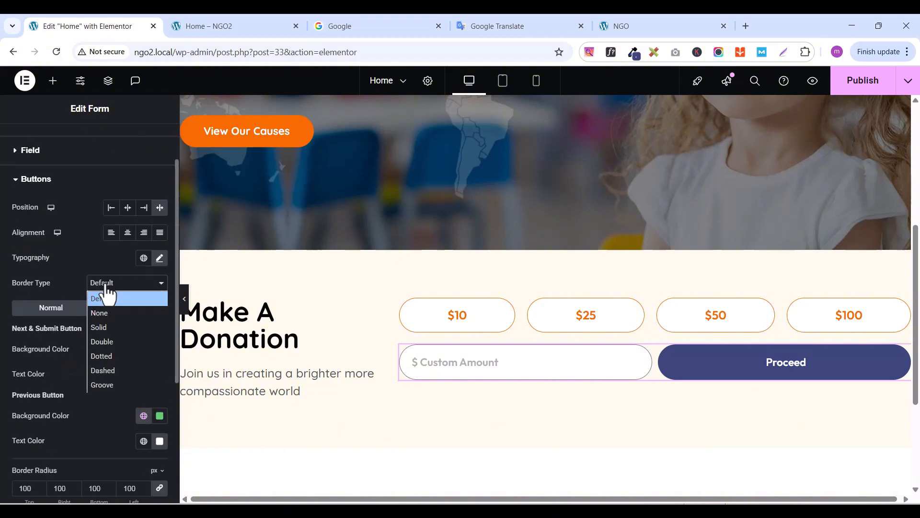
pyautogui.click(105, 327)
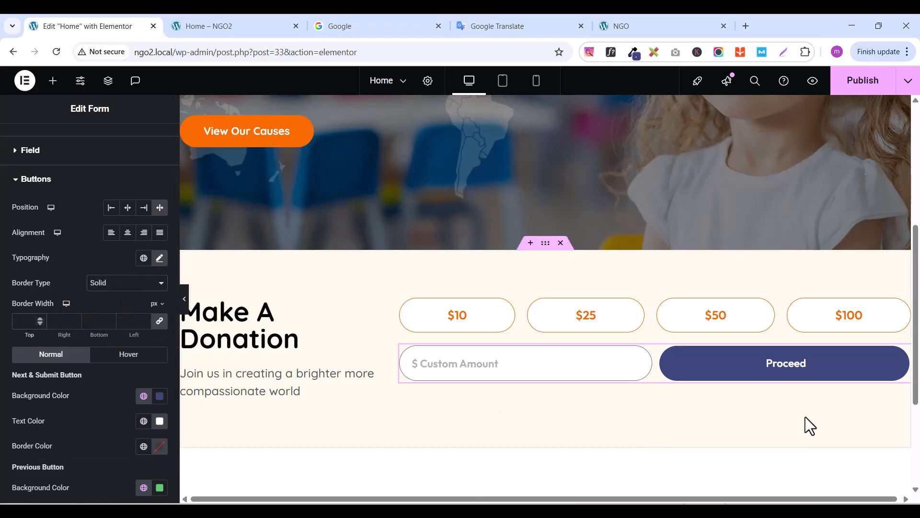
pyautogui.write('1')
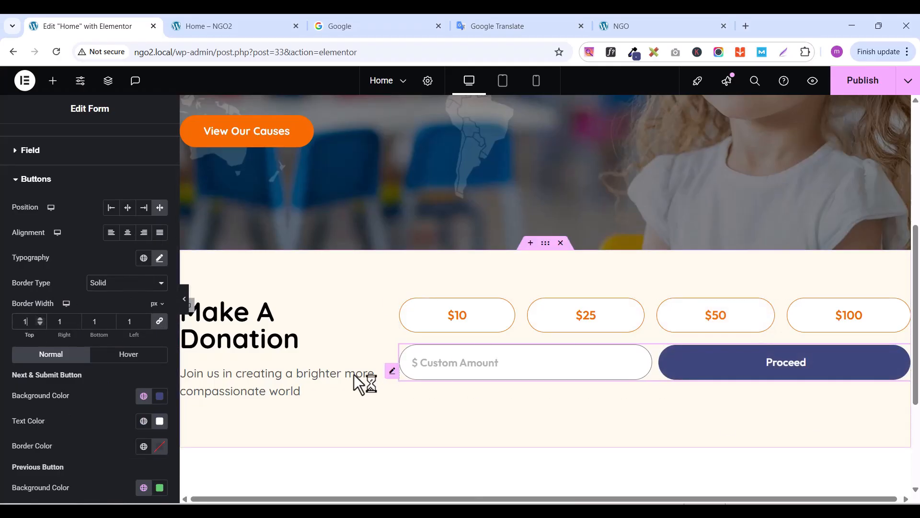
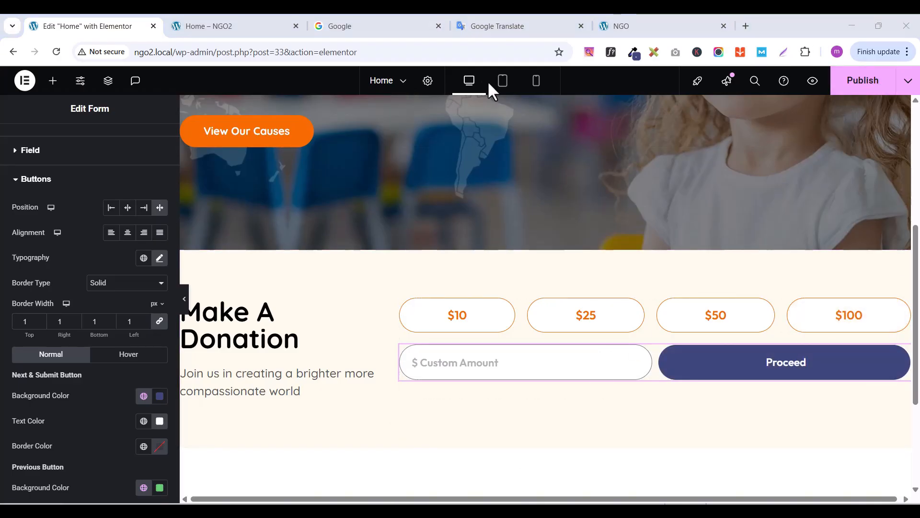
# Set the form field's border colour to the global colour orange
pyautogui.click(18, 188)
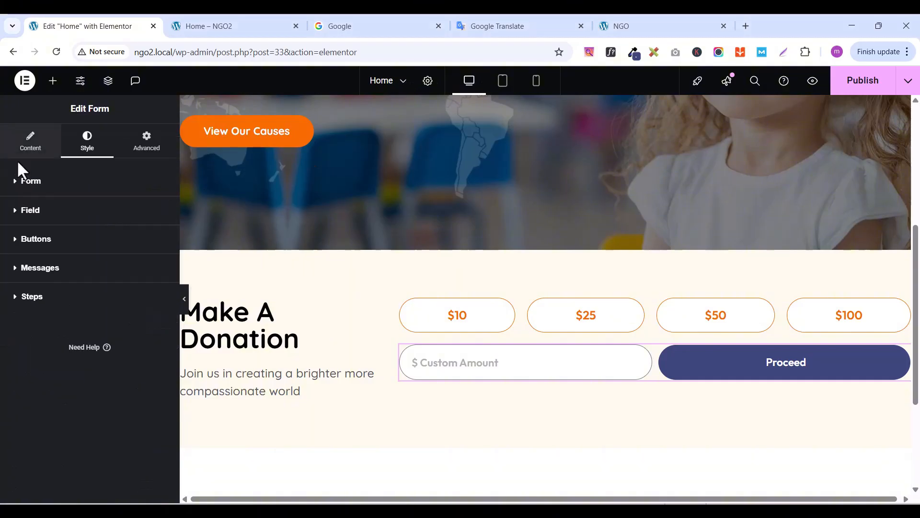
pyautogui.click(18, 187)
pyautogui.scroll(-4, 93, 358)
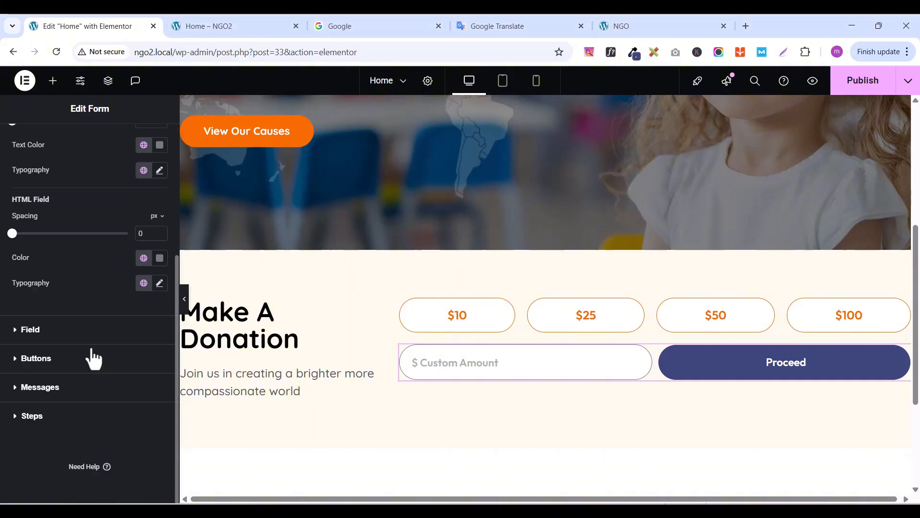
pyautogui.scroll(4, 89, 345)
pyautogui.click(18, 184)
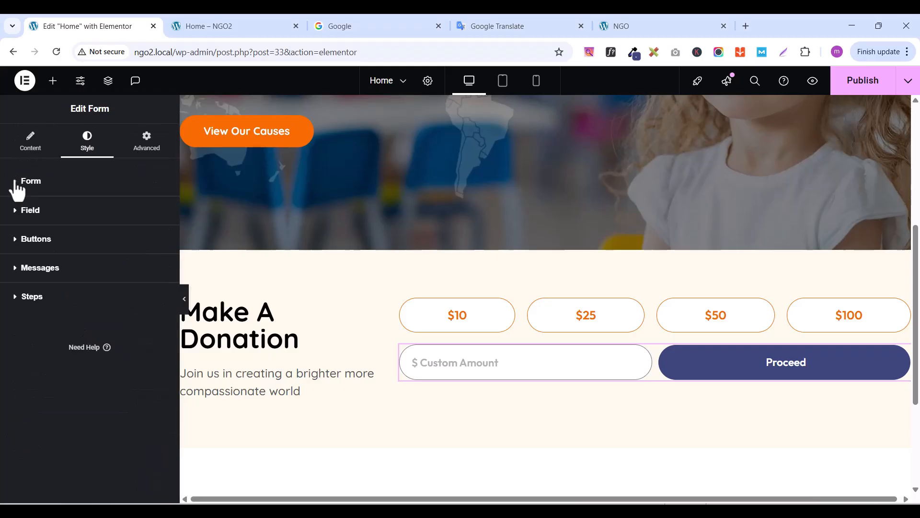
pyautogui.click(19, 216)
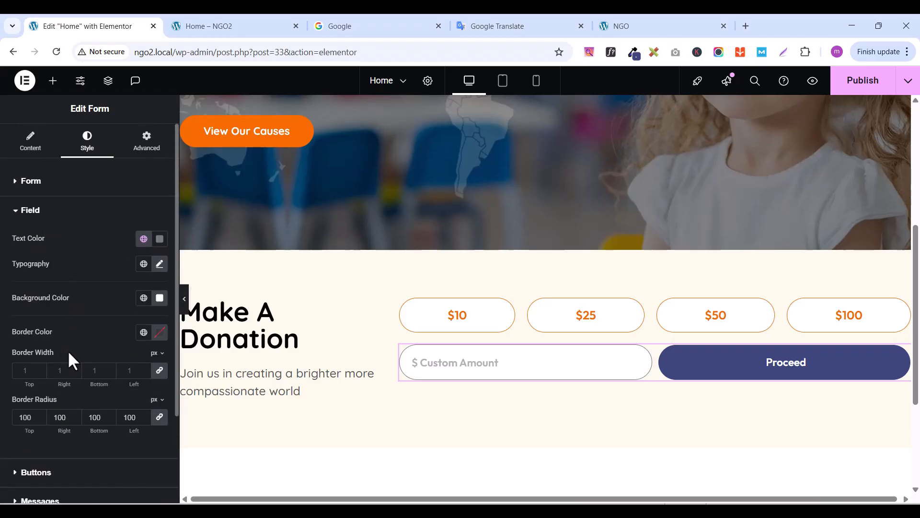
pyautogui.click(143, 333)
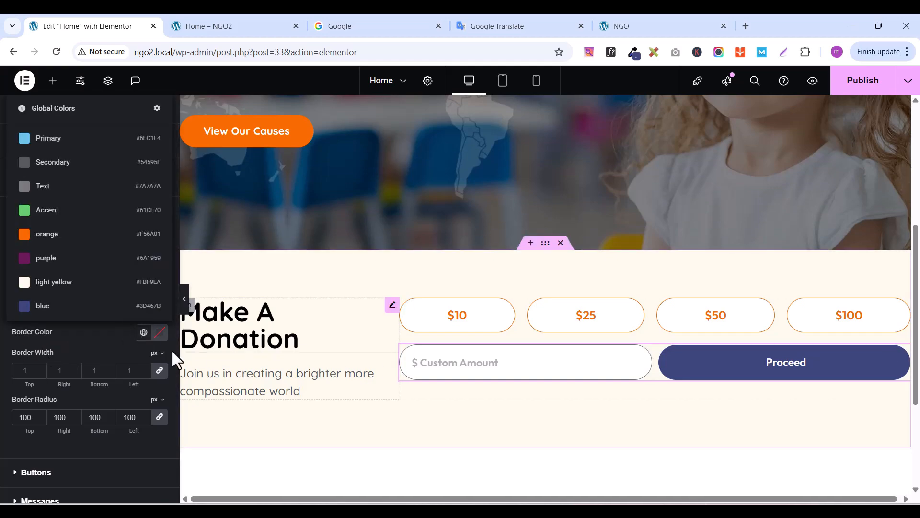
pyautogui.click(47, 234)
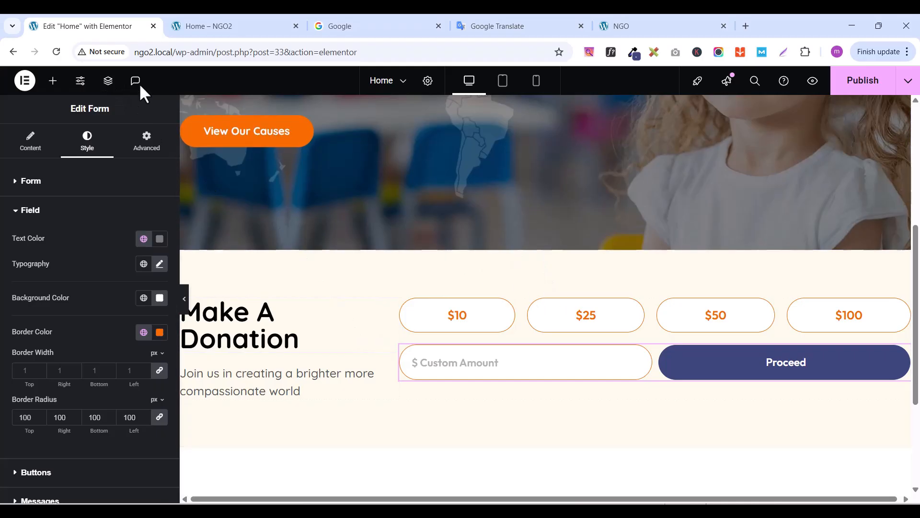
# Set the amount box container's column and row gaps to 40 px, and check the donation section in the page preview
pyautogui.click(102, 84)
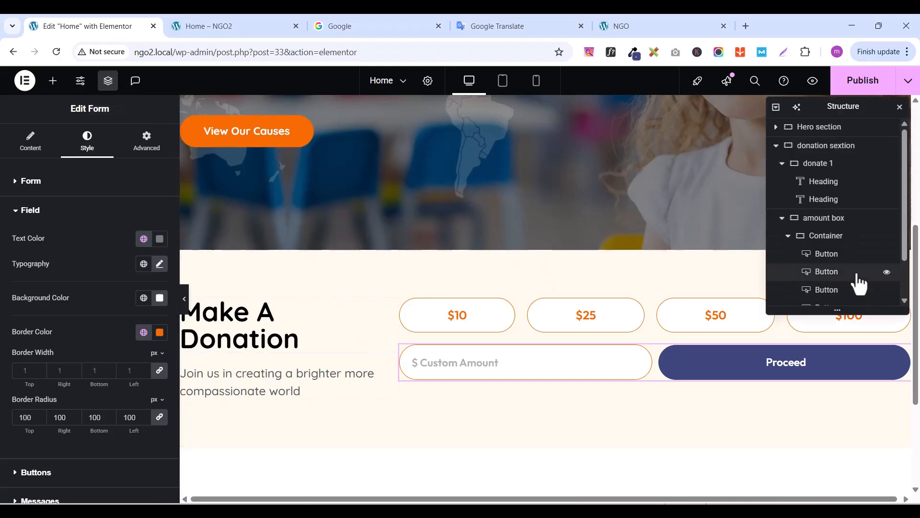
pyautogui.click(841, 220)
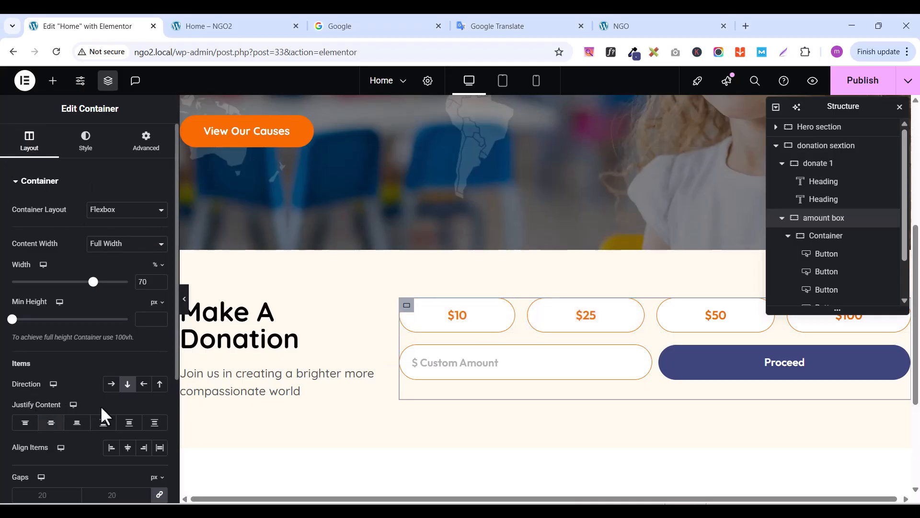
pyautogui.scroll(-3, 107, 469)
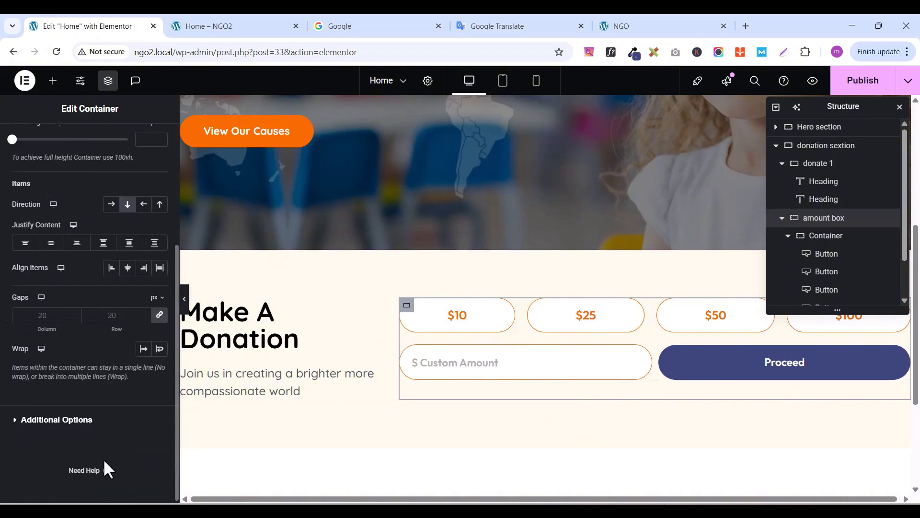
pyautogui.click(43, 315)
pyautogui.write('40')
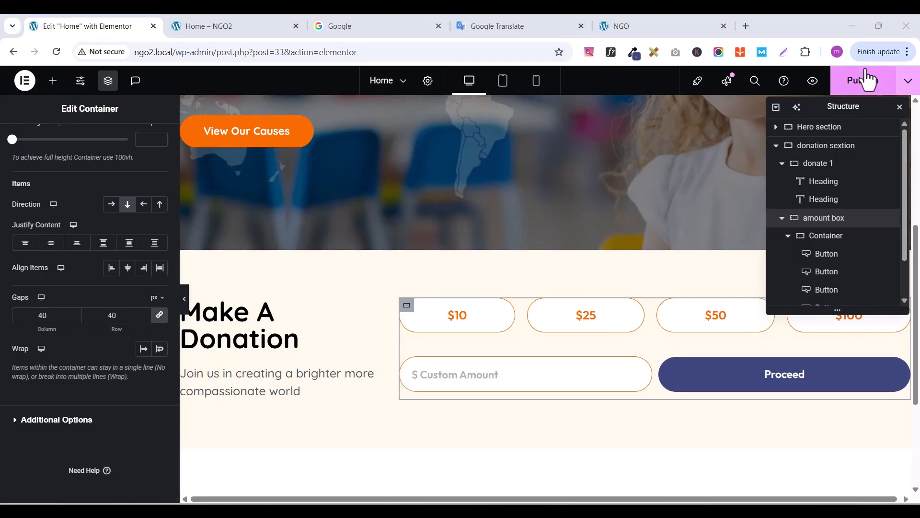
pyautogui.click(108, 81)
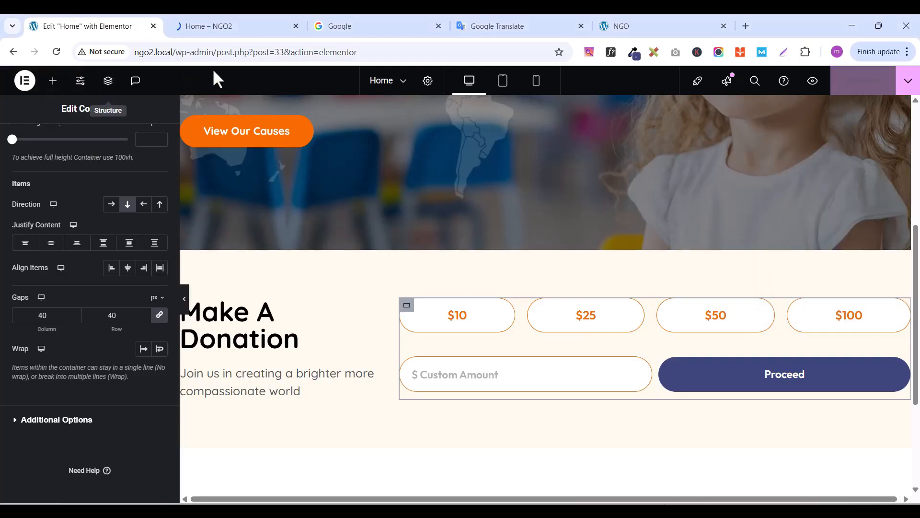
pyautogui.click(232, 27)
pyautogui.scroll(-5, 465, 367)
pyautogui.scroll(-1, 473, 367)
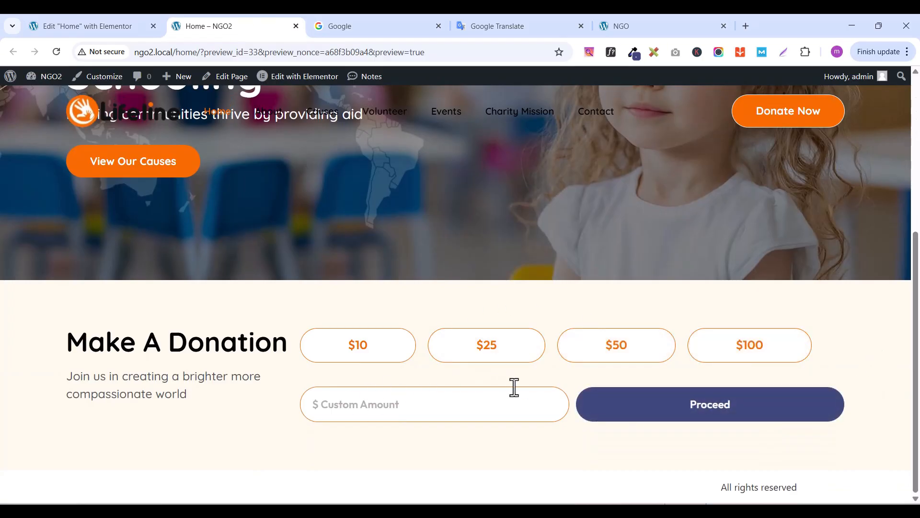
# Back in the Elementor editor, justify the container of the four amount buttons with Space Evenly, and preview the page
pyautogui.click(104, 28)
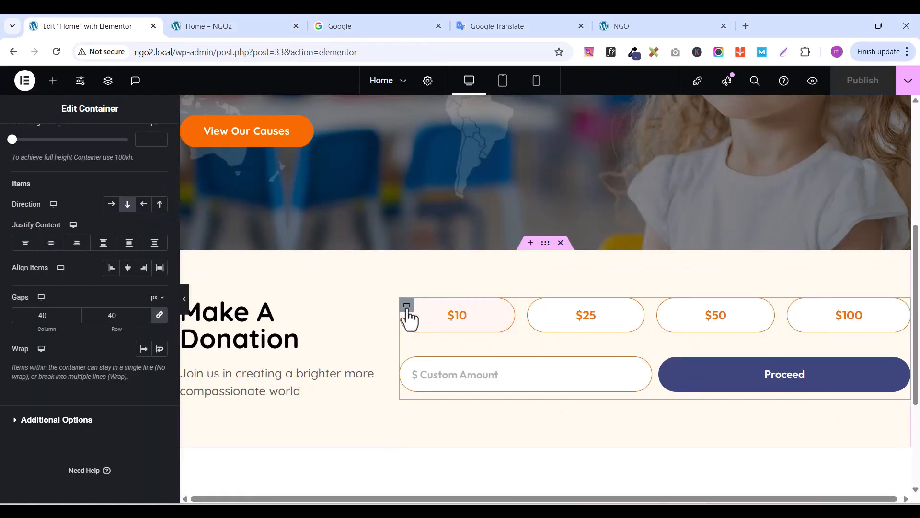
pyautogui.click(107, 85)
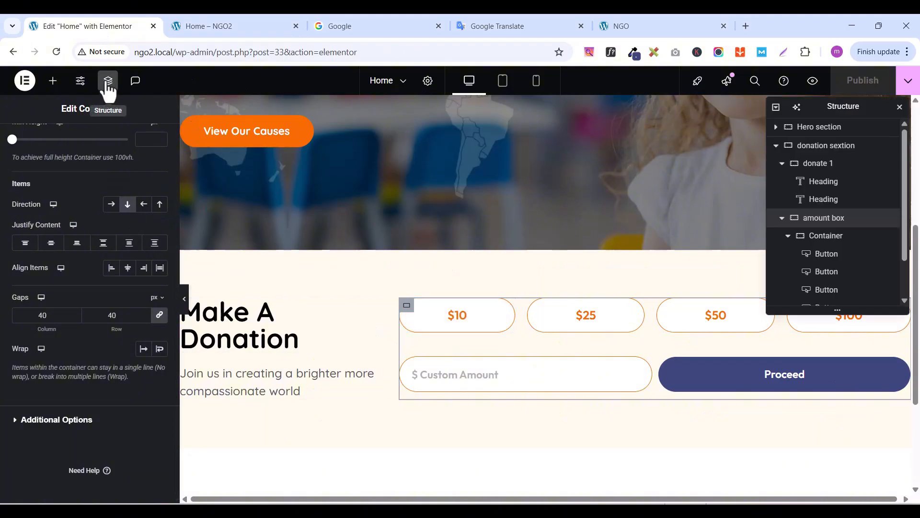
pyautogui.doubleClick(822, 237)
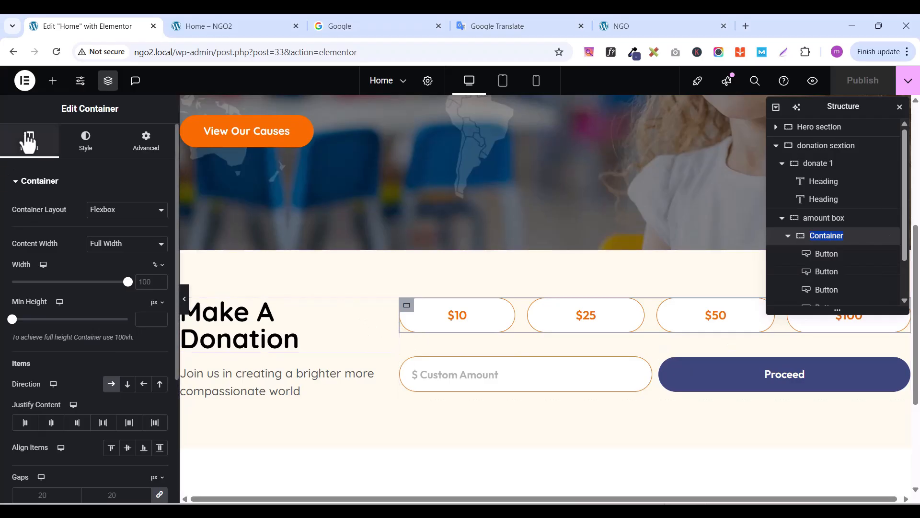
pyautogui.click(154, 424)
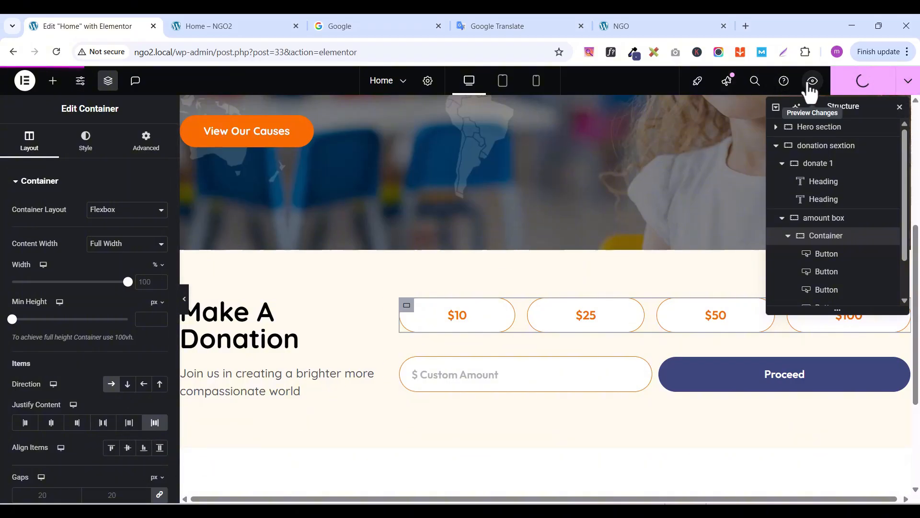
pyautogui.click(813, 80)
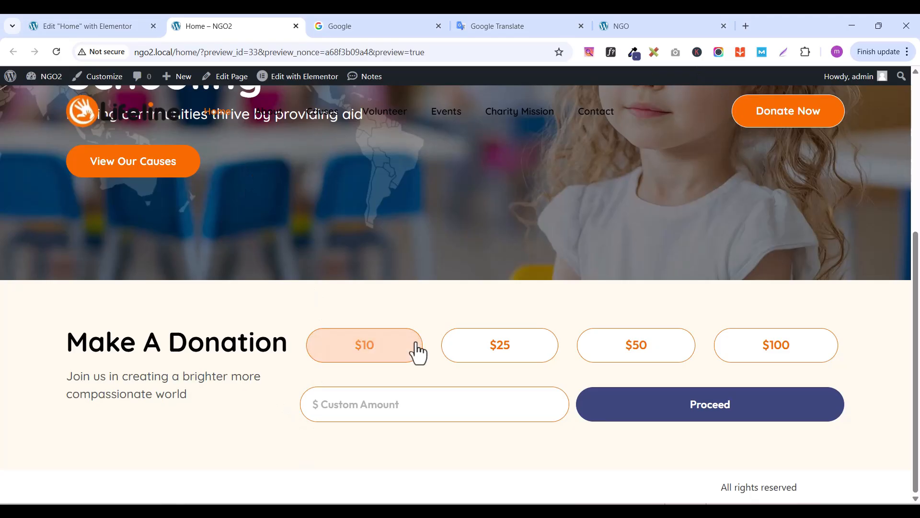
# Set the form container's Justify Content to Center, publish the page, and compare its preview with the reference site
pyautogui.hotkey('ctrl', 'shift', 'Tab')
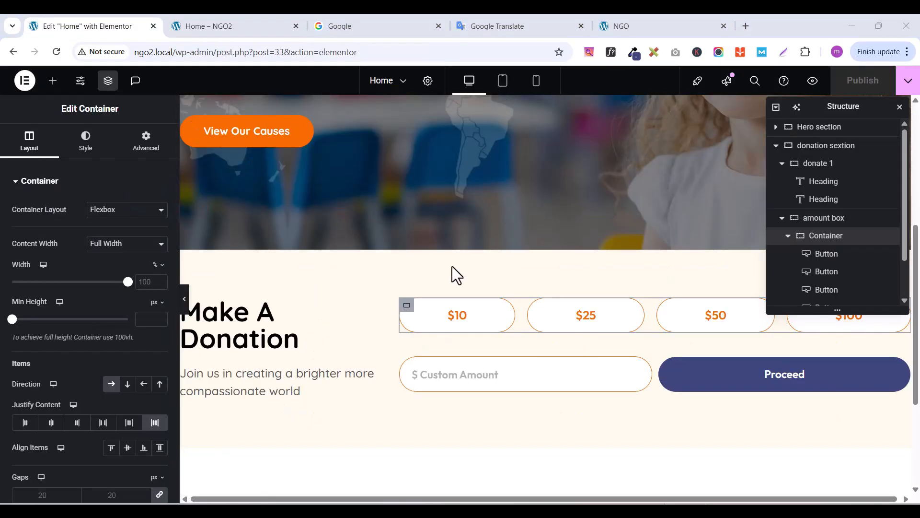
pyautogui.click(408, 367)
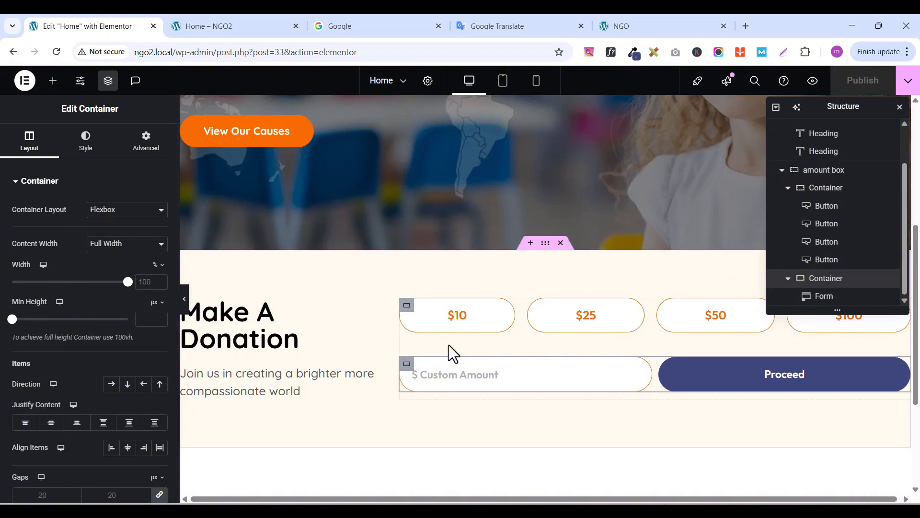
pyautogui.click(52, 423)
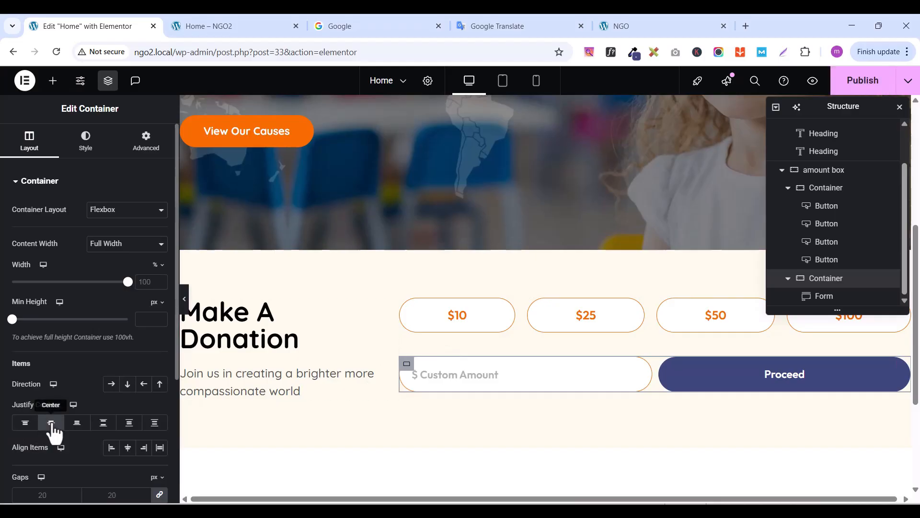
pyautogui.click(862, 80)
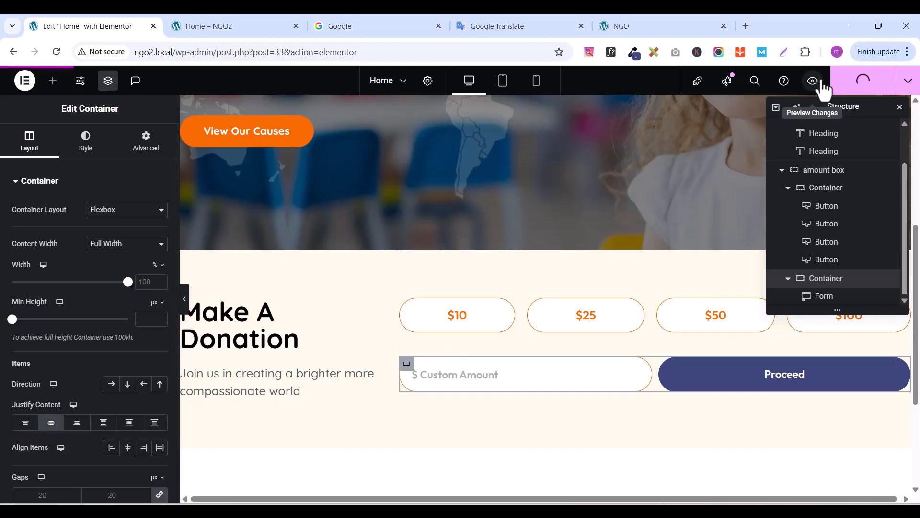
pyautogui.click(812, 81)
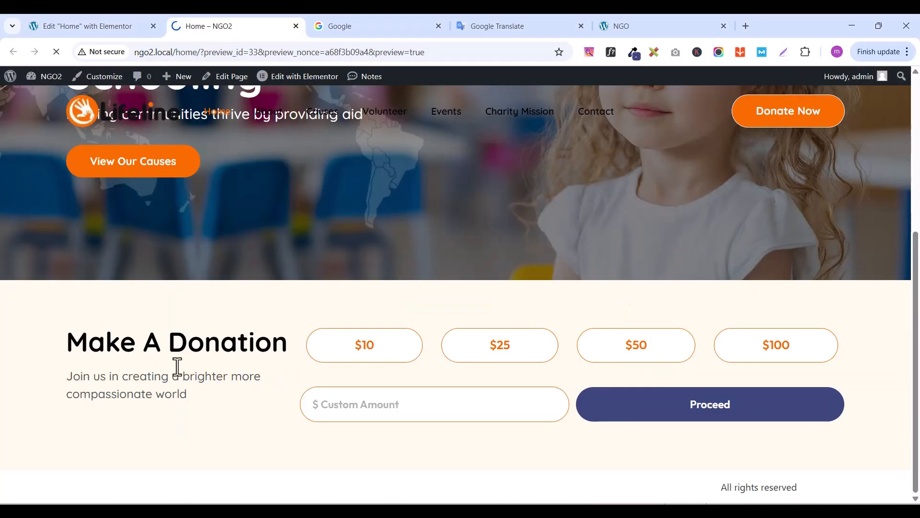
pyautogui.scroll(-5, 466, 374)
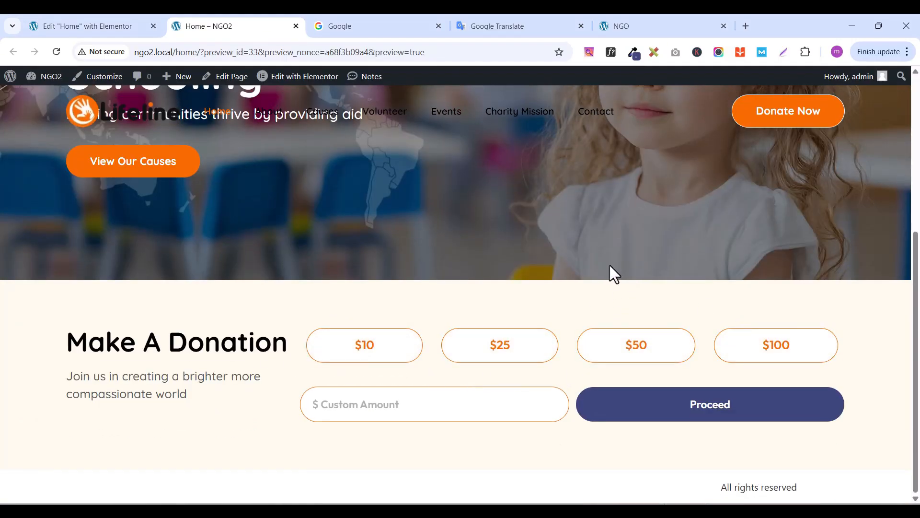
pyautogui.click(683, 26)
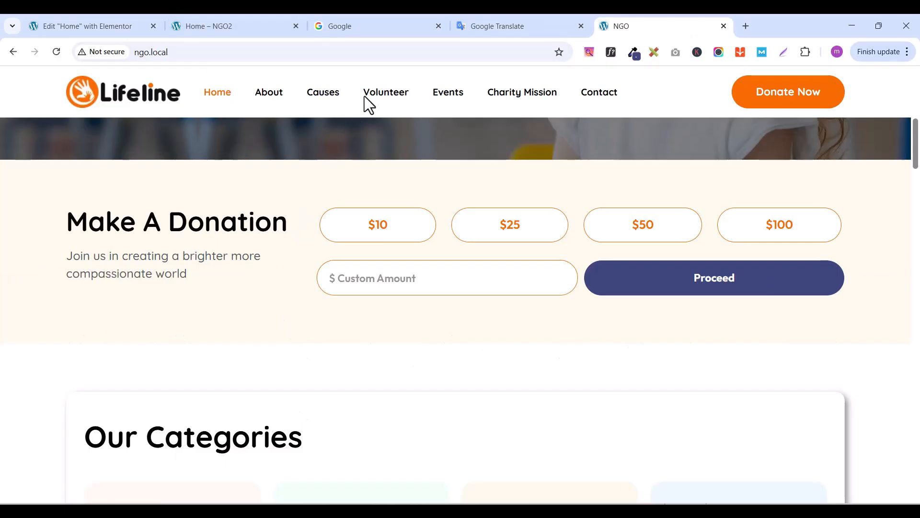
# Back in the Elementor editor, set the outer donation section container's column gap to 40 px and publish the page
pyautogui.click(128, 26)
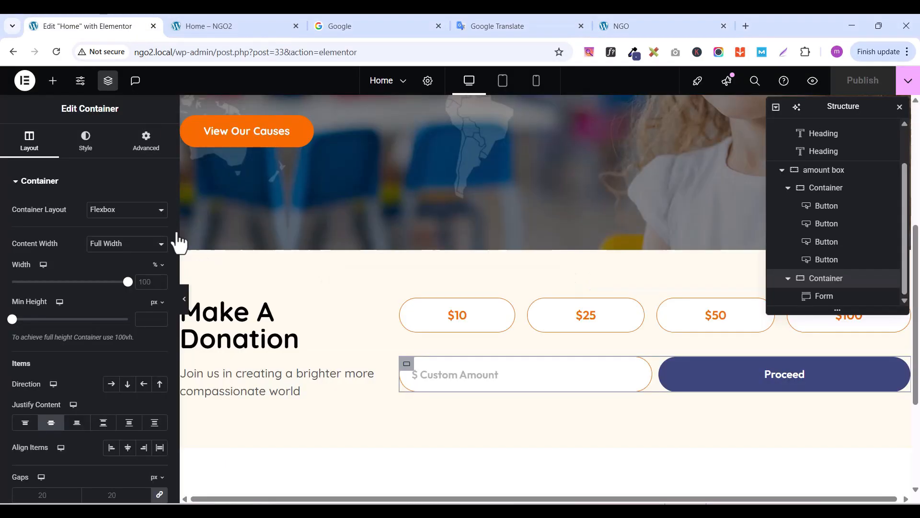
pyautogui.click(407, 307)
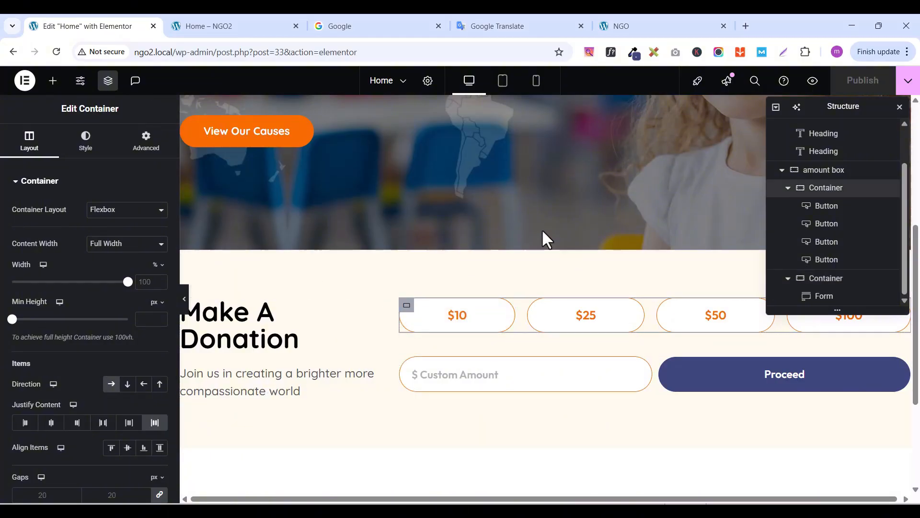
pyautogui.click(548, 243)
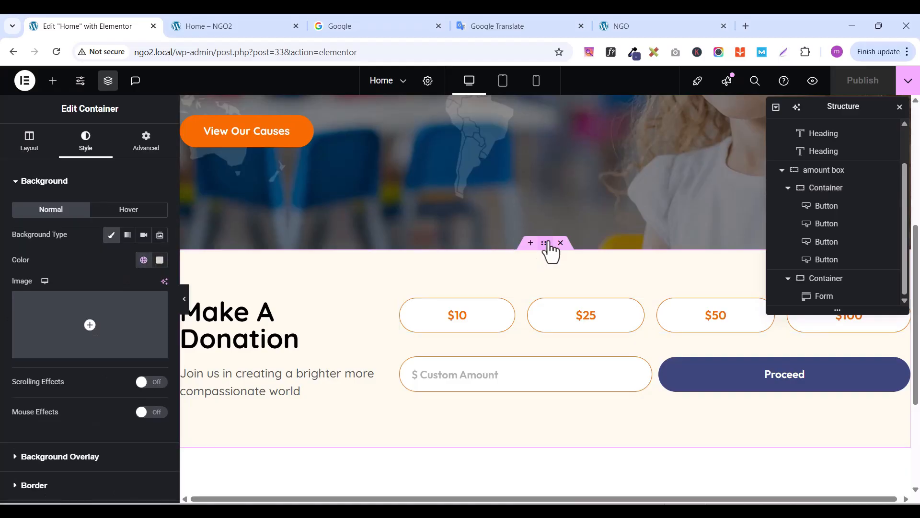
pyautogui.click(24, 153)
pyautogui.scroll(-5, 62, 401)
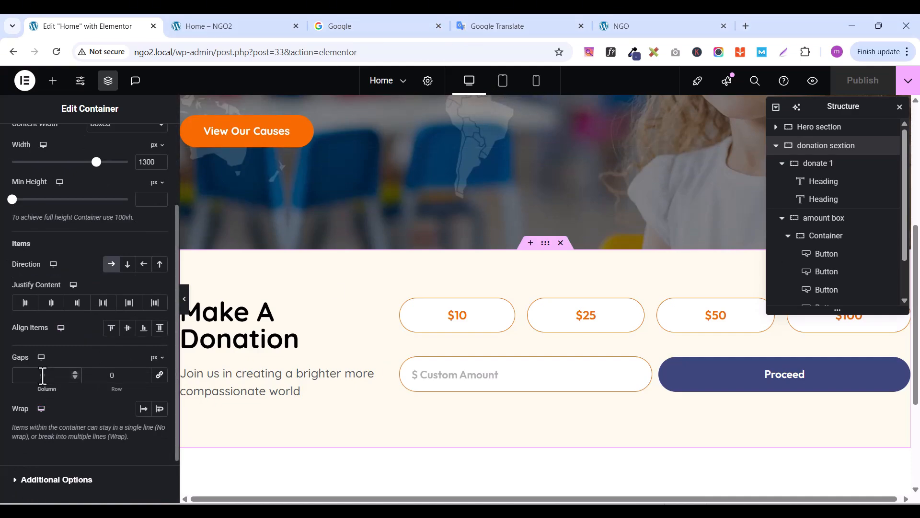
pyautogui.write('40')
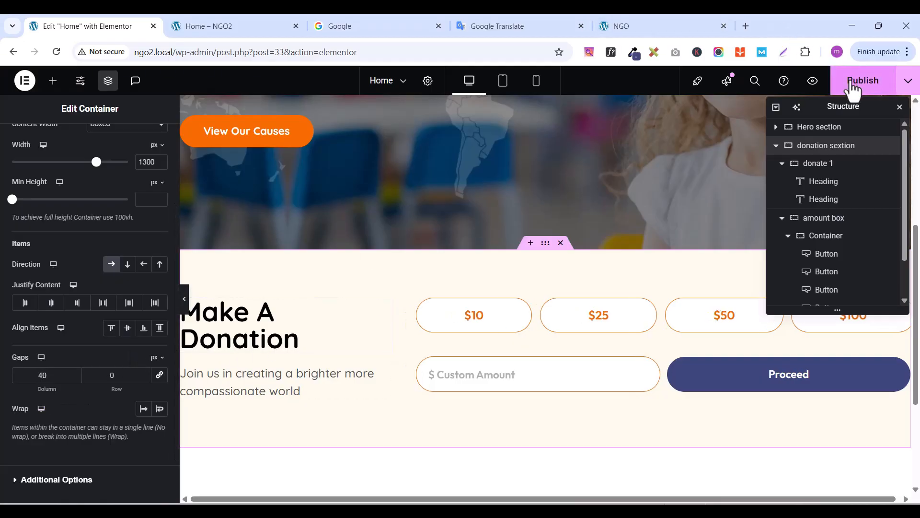
# Examine the hero and Make A Donation sections in the page preview, reopening the preview from the editor
pyautogui.click(200, 25)
pyautogui.scroll(-5, 559, 382)
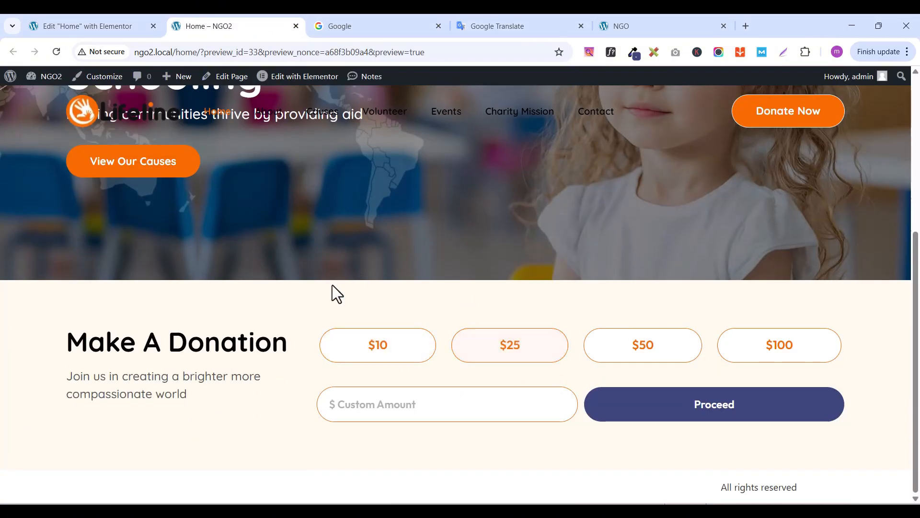
pyautogui.scroll(5, 366, 367)
pyautogui.scroll(-5, 366, 368)
pyautogui.scroll(5, 470, 379)
pyautogui.scroll(-5, 469, 379)
pyautogui.click(465, 349)
pyautogui.scroll(-4, 464, 349)
pyautogui.scroll(5, 856, 223)
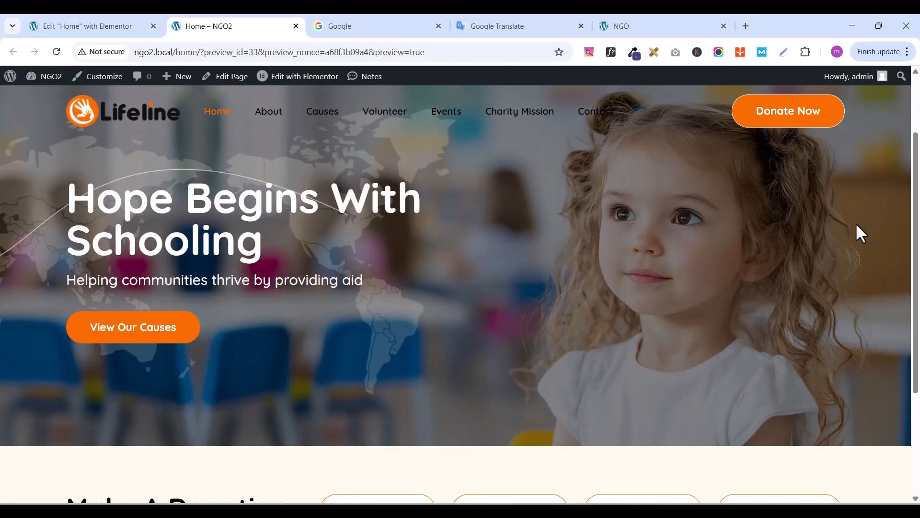
pyautogui.click(125, 27)
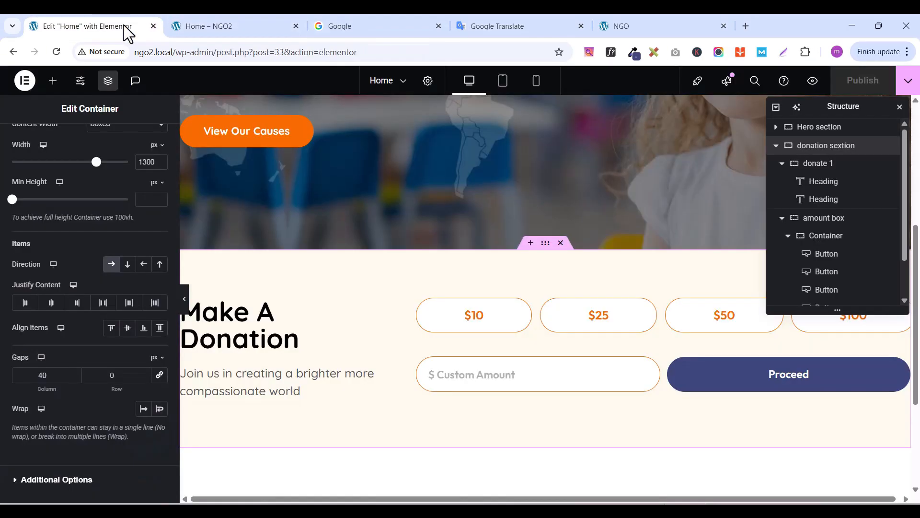
pyautogui.click(813, 80)
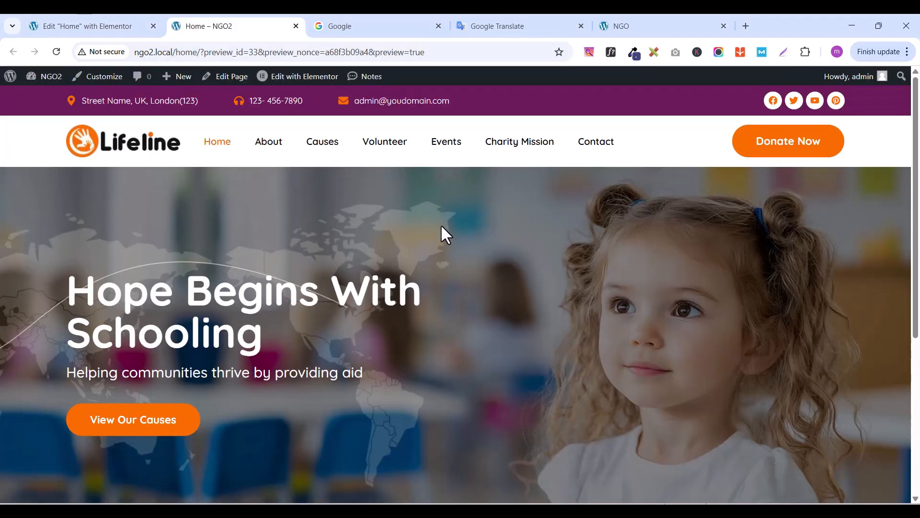
pyautogui.scroll(-5, 441, 225)
pyautogui.scroll(5, 442, 227)
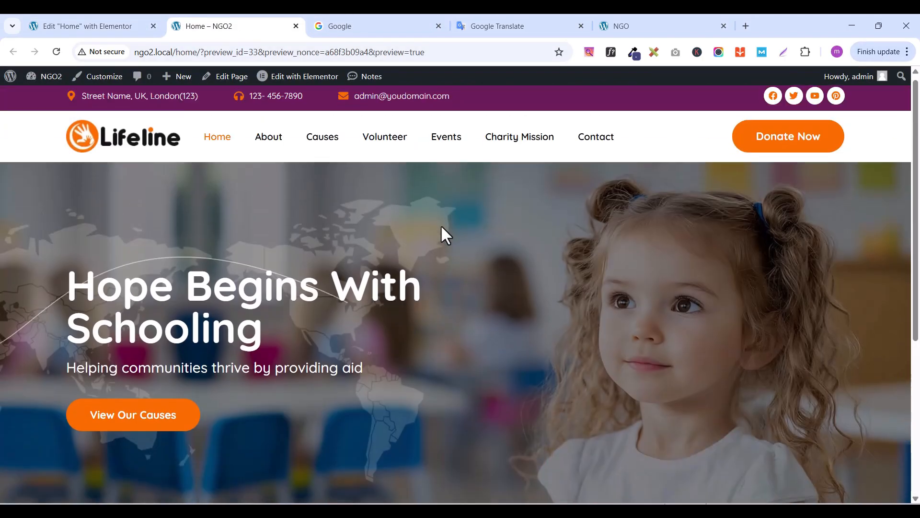
# Examine the layout and four category cards of the Our Categories section on the NGO reference site
pyautogui.click(676, 22)
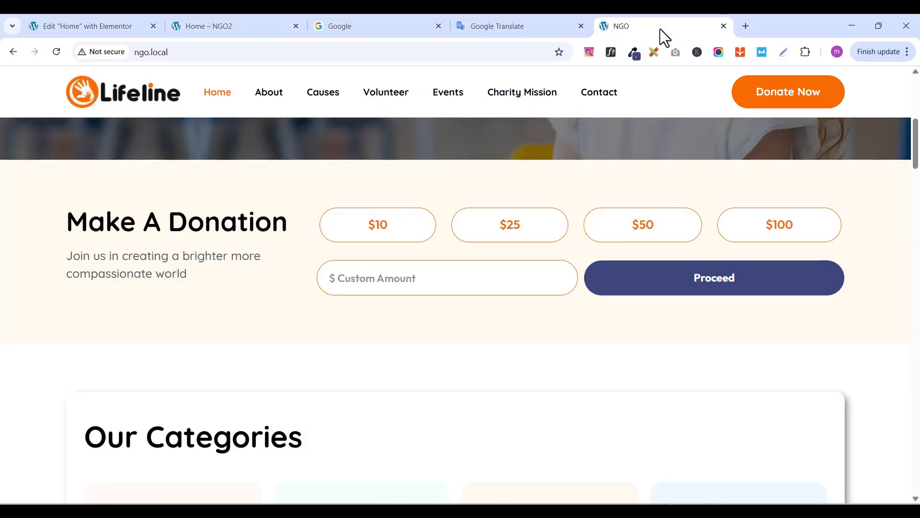
pyautogui.scroll(-3, 625, 331)
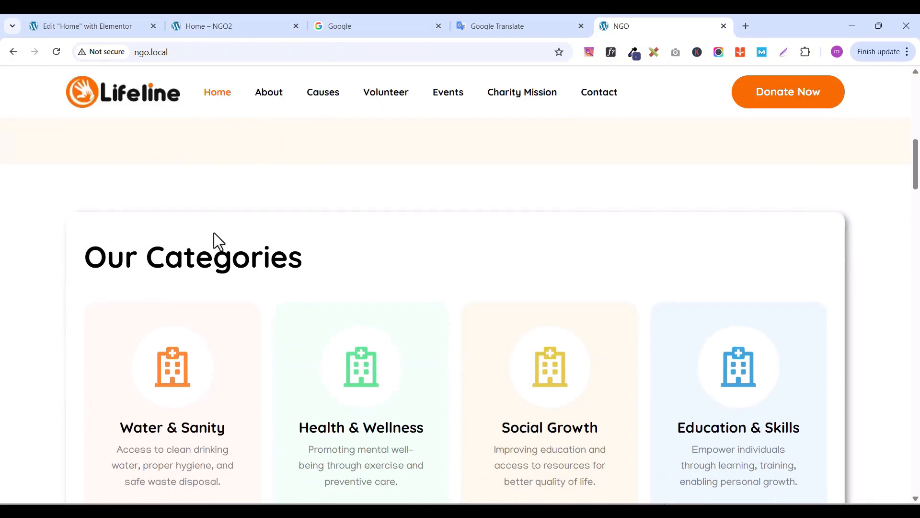
pyautogui.scroll(-2, 182, 393)
pyautogui.scroll(2, 682, 384)
pyautogui.scroll(-2, 434, 355)
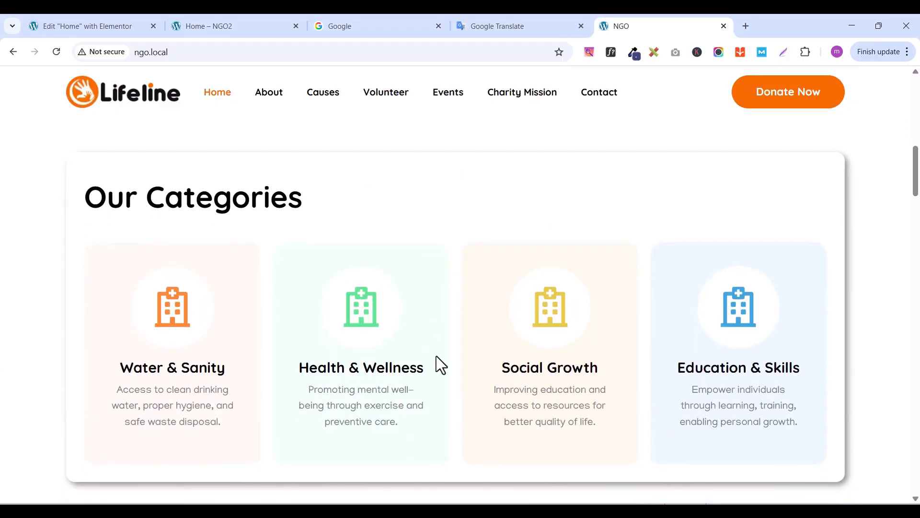
pyautogui.scroll(3, 436, 357)
pyautogui.scroll(-2, 436, 357)
pyautogui.scroll(-2, 436, 356)
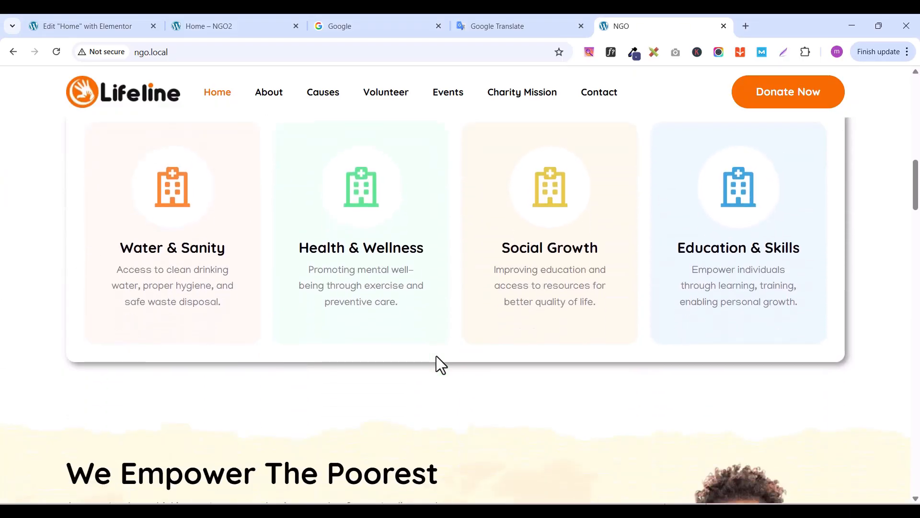
pyautogui.scroll(2, 436, 357)
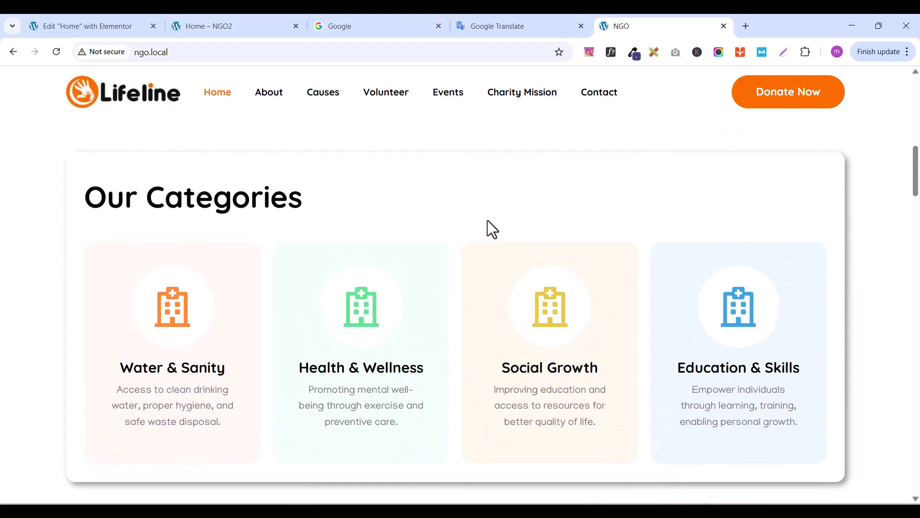
# Back in the Elementor editor, hide the page structure and add a single-column Flexbox container below the donation section
pyautogui.click(83, 32)
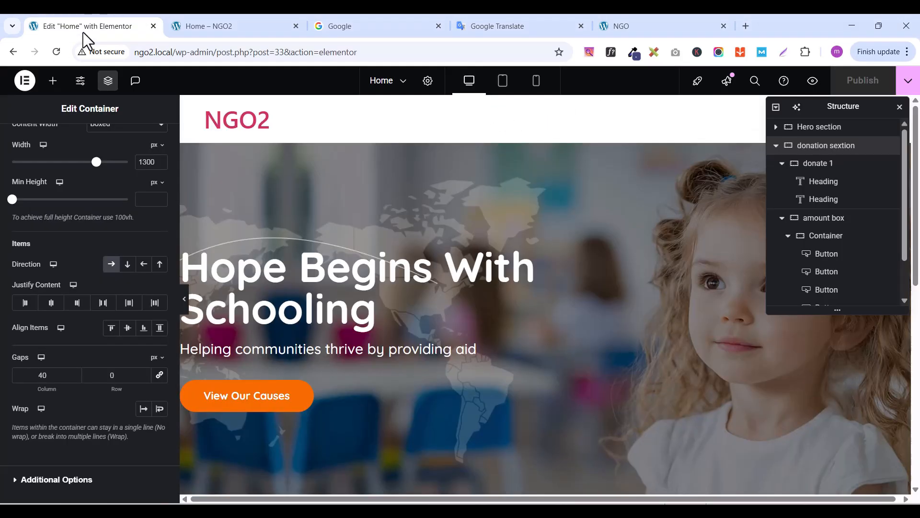
pyautogui.scroll(-3, 659, 297)
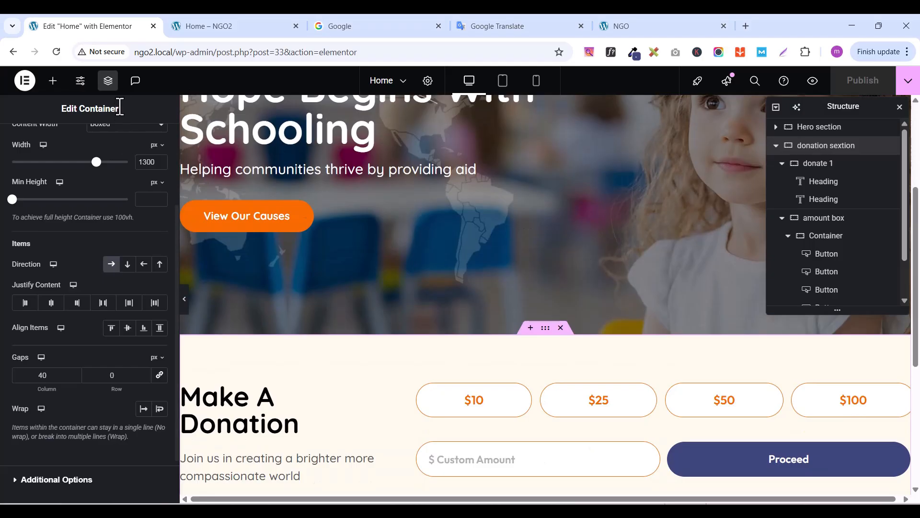
pyautogui.click(108, 80)
pyautogui.scroll(-3, 533, 288)
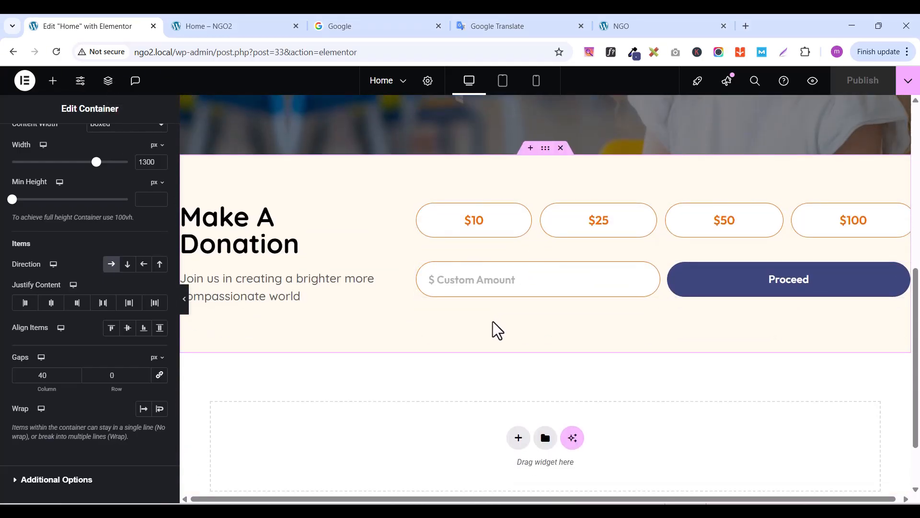
pyautogui.scroll(-2, 493, 321)
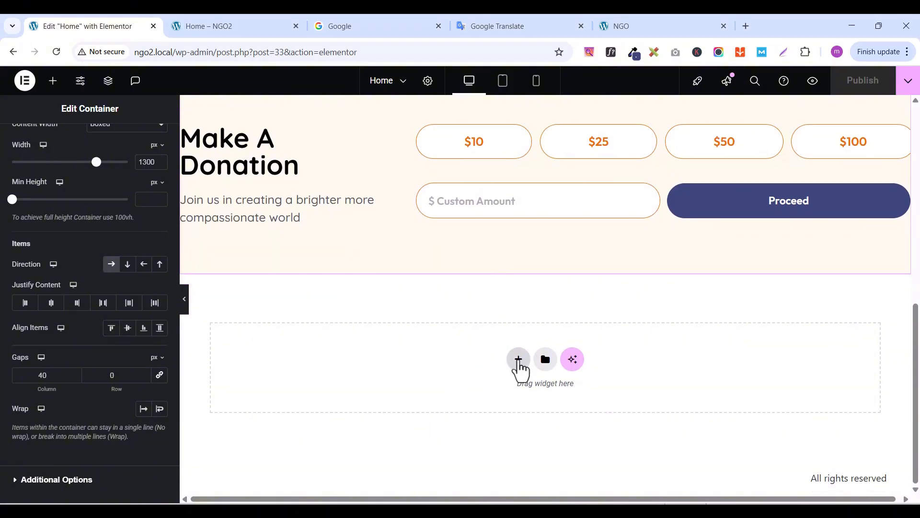
pyautogui.click(518, 360)
pyautogui.scroll(-1, 480, 318)
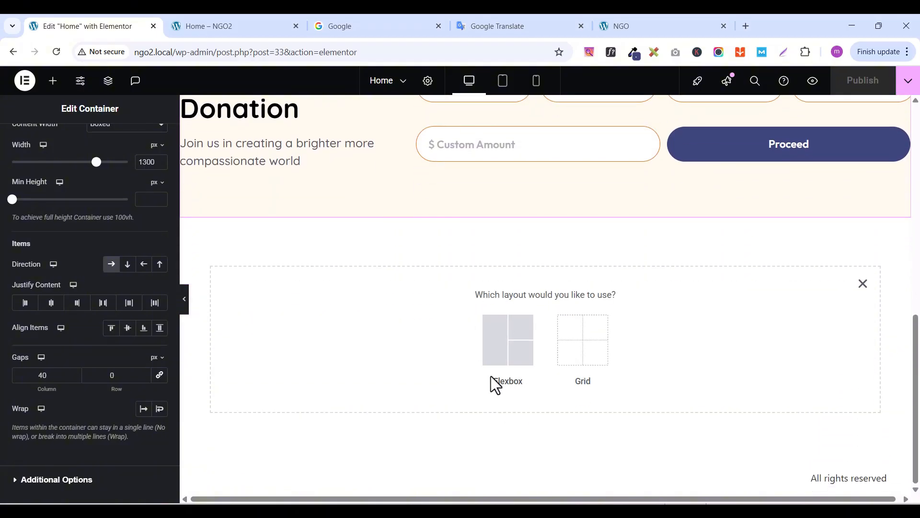
pyautogui.click(497, 356)
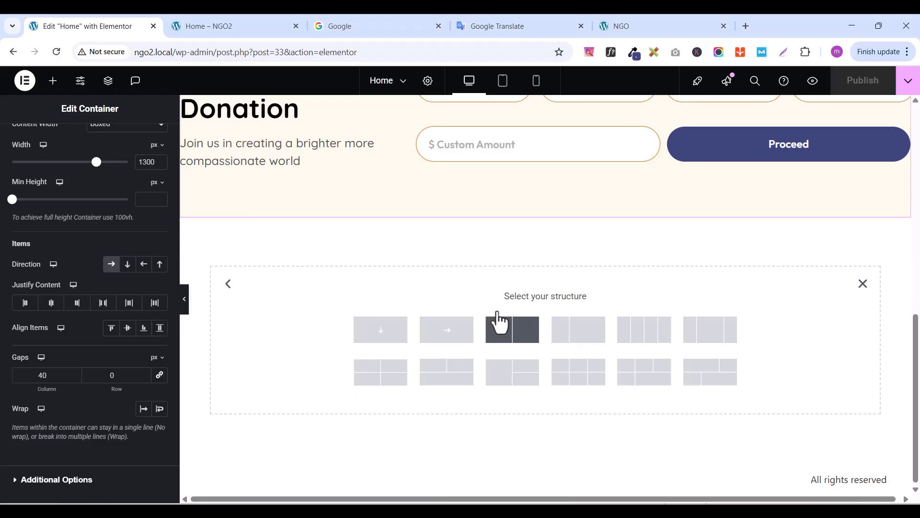
pyautogui.click(385, 331)
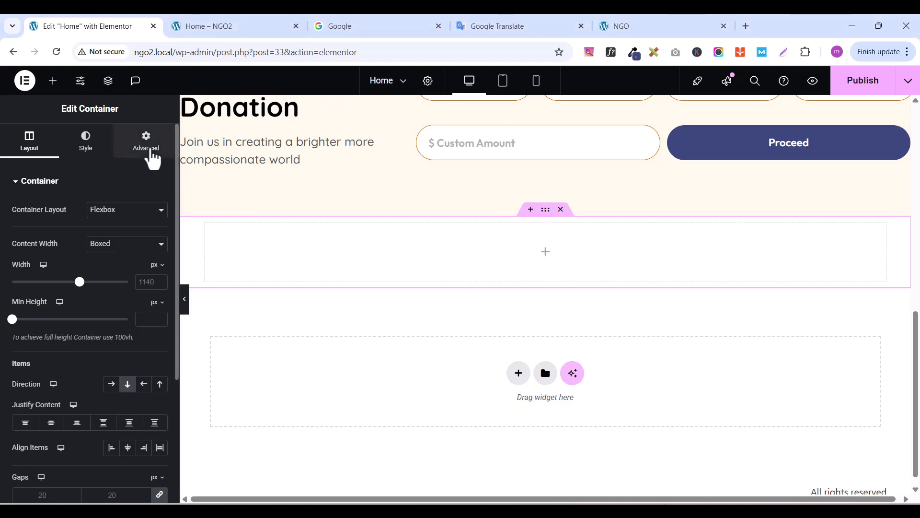
# Set the new container's padding to 80 px top and bottom and 0 px right and left
pyautogui.click(146, 146)
pyautogui.click(164, 275)
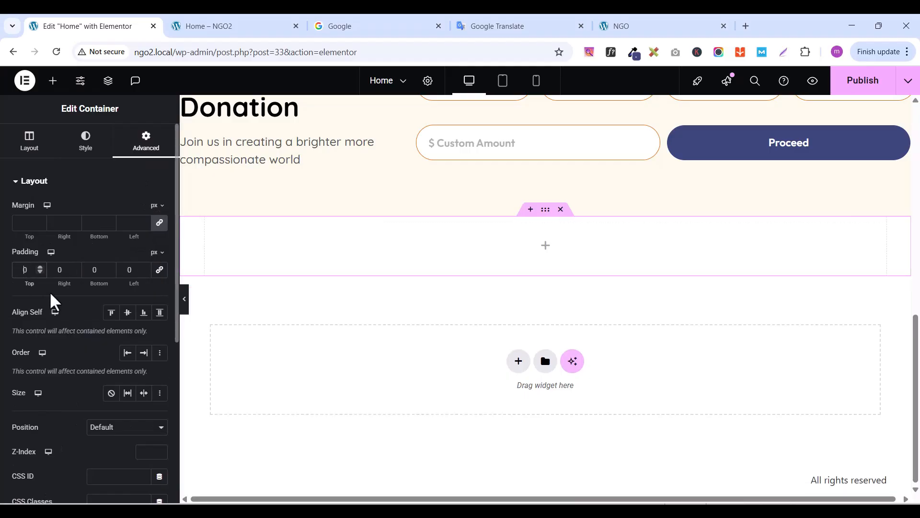
pyautogui.write('8')
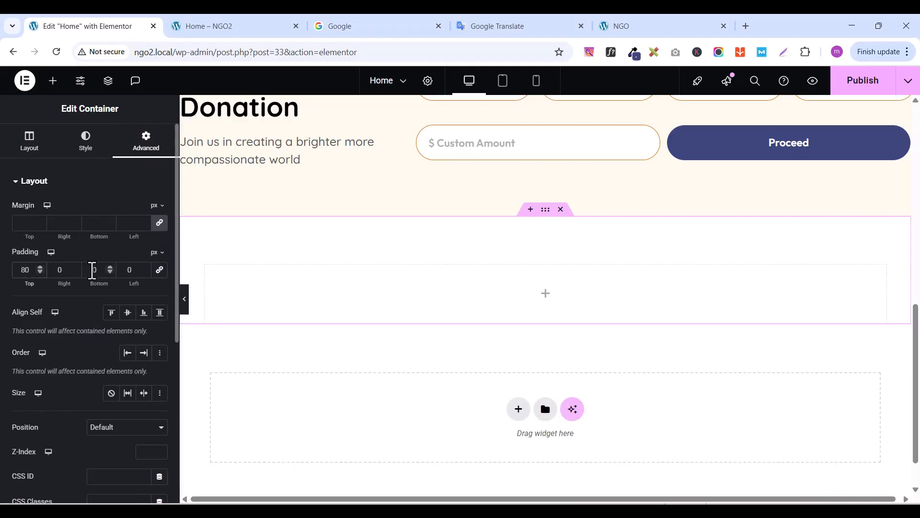
pyautogui.write('8')
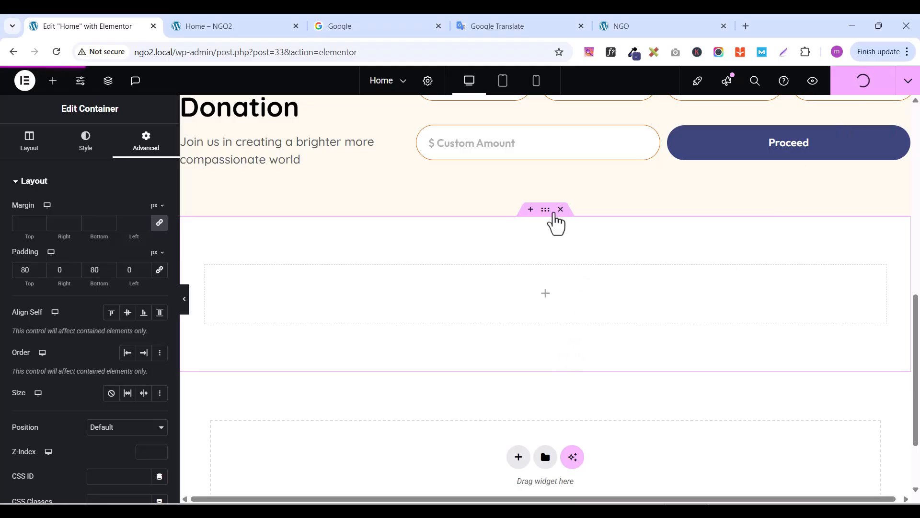
# Set the new container's boxed content width to 1300 px and publish the page
pyautogui.click(24, 144)
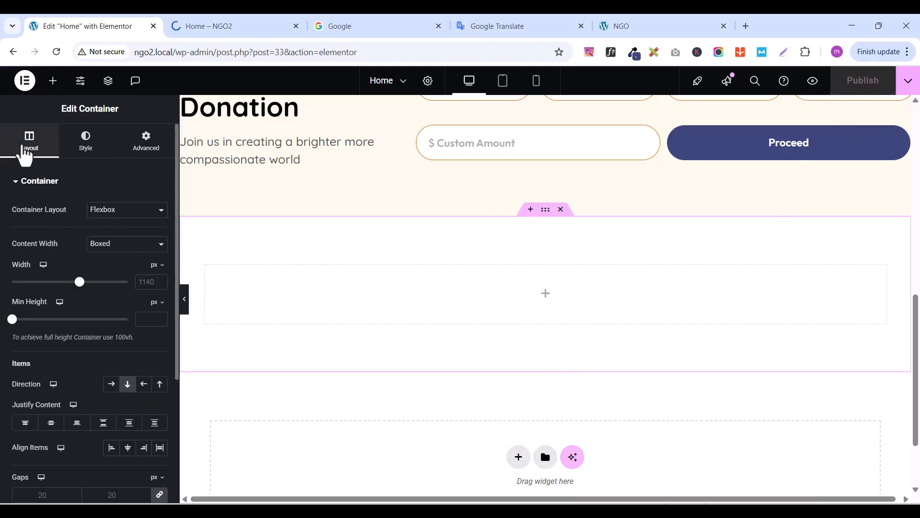
pyautogui.click(154, 281)
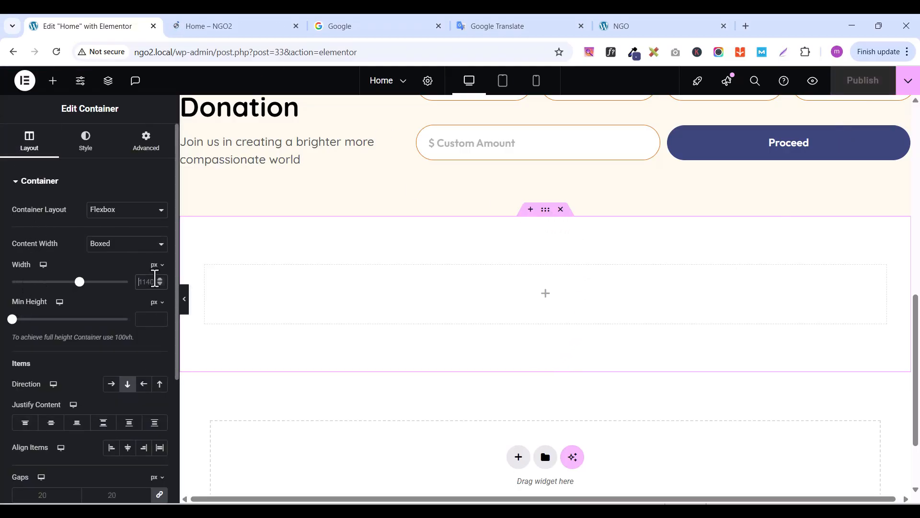
pyautogui.write('1300')
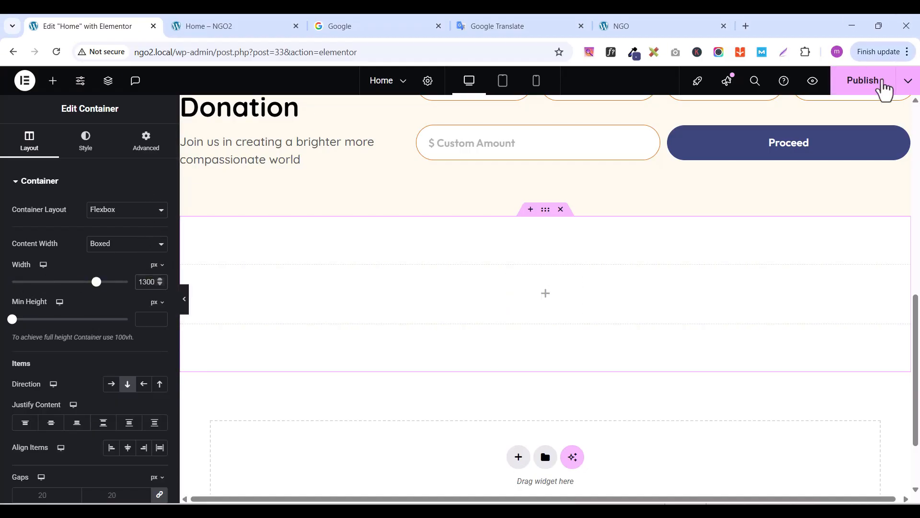
pyautogui.click(863, 81)
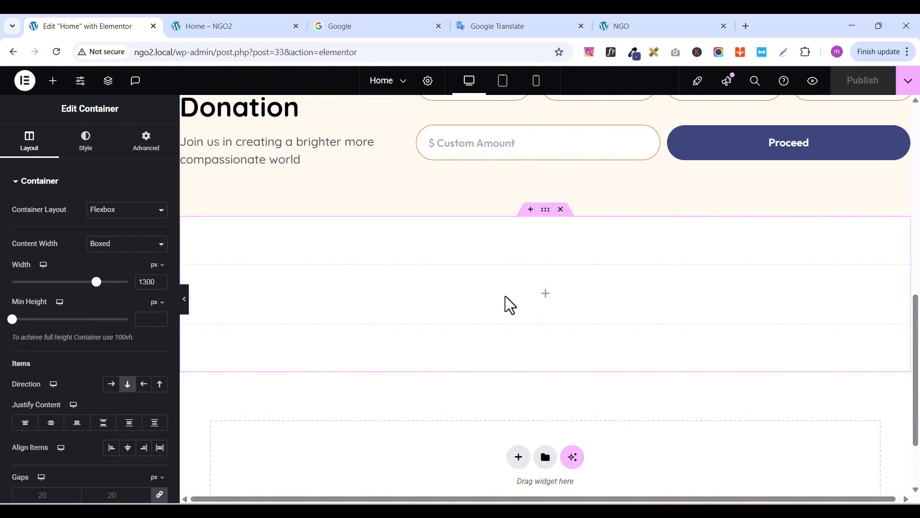
# Add a nested container inside the new section and set its padding to 0 px on all sides
pyautogui.click(51, 81)
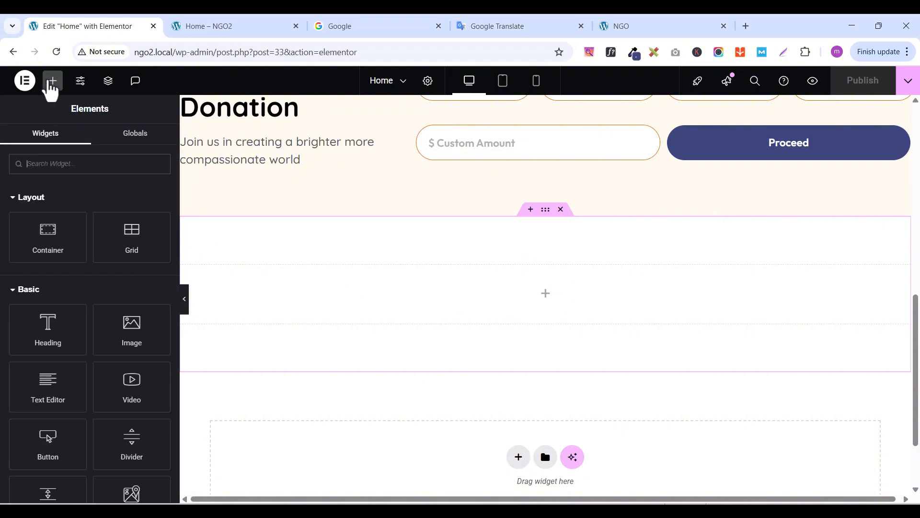
pyautogui.moveTo(47, 226); pyautogui.dragTo(554, 294)
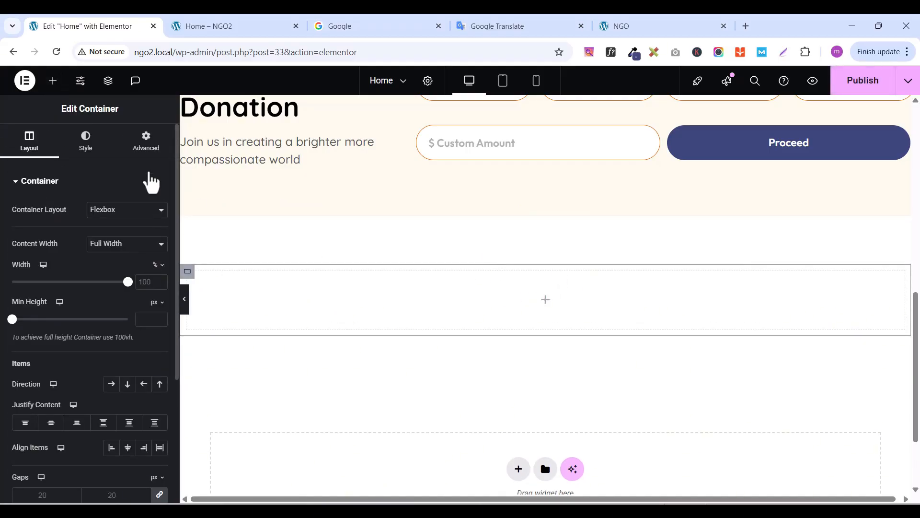
pyautogui.click(146, 149)
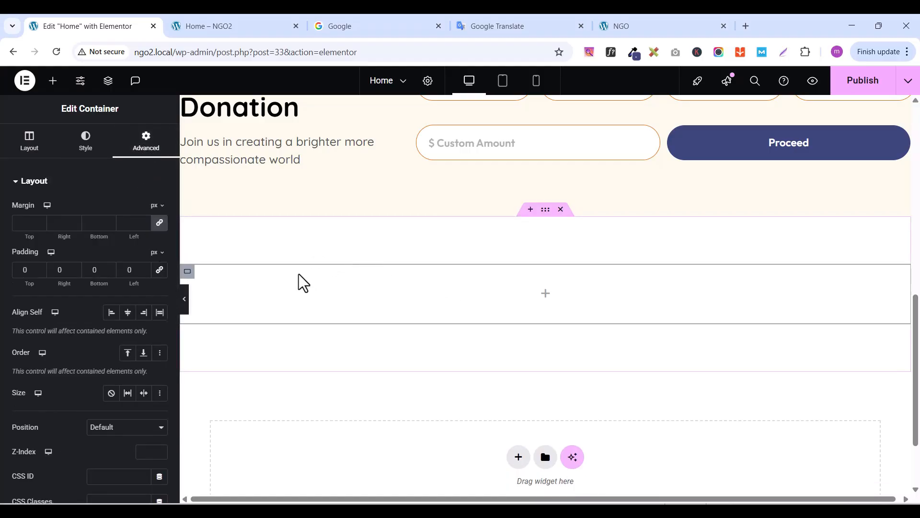
# Show the page structure and rename the new outer container below the donation section as "Categorioes section"
pyautogui.click(109, 83)
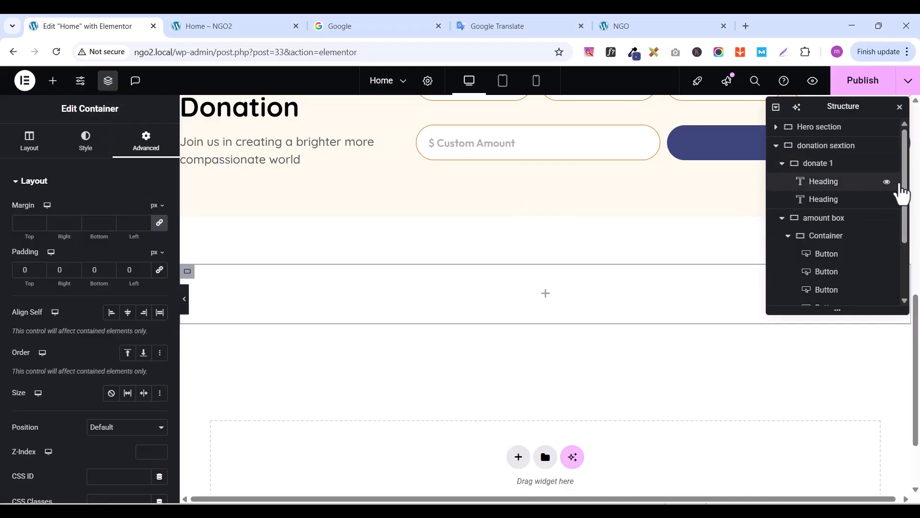
pyautogui.moveTo(905, 144); pyautogui.dragTo(908, 236)
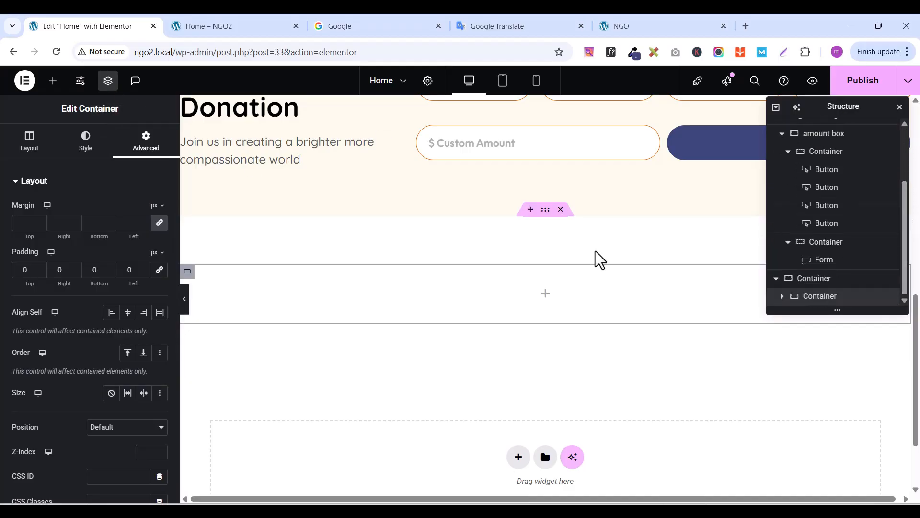
pyautogui.click(814, 282)
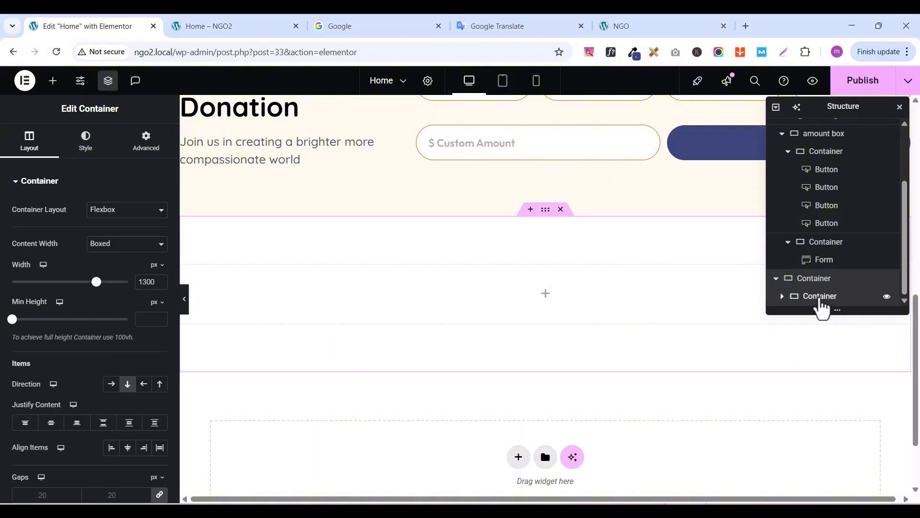
pyautogui.click(822, 307)
pyautogui.doubleClick(826, 287)
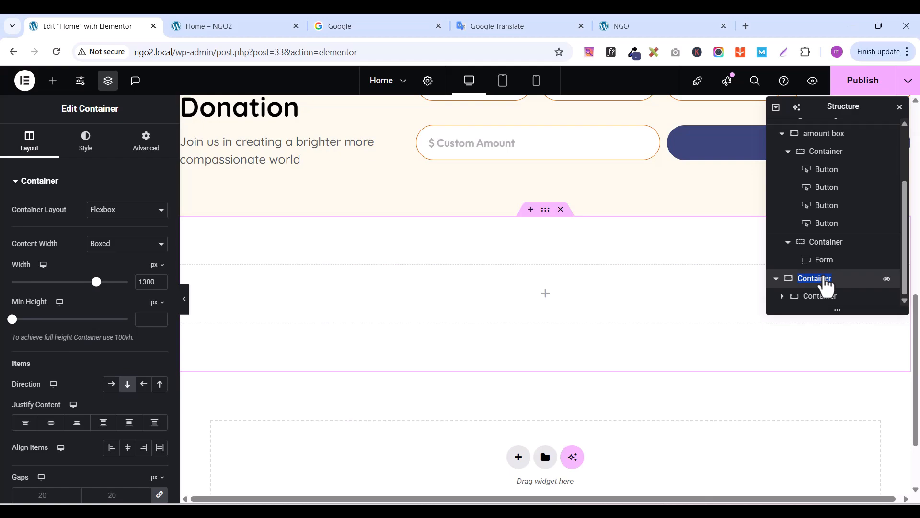
pyautogui.click(776, 279)
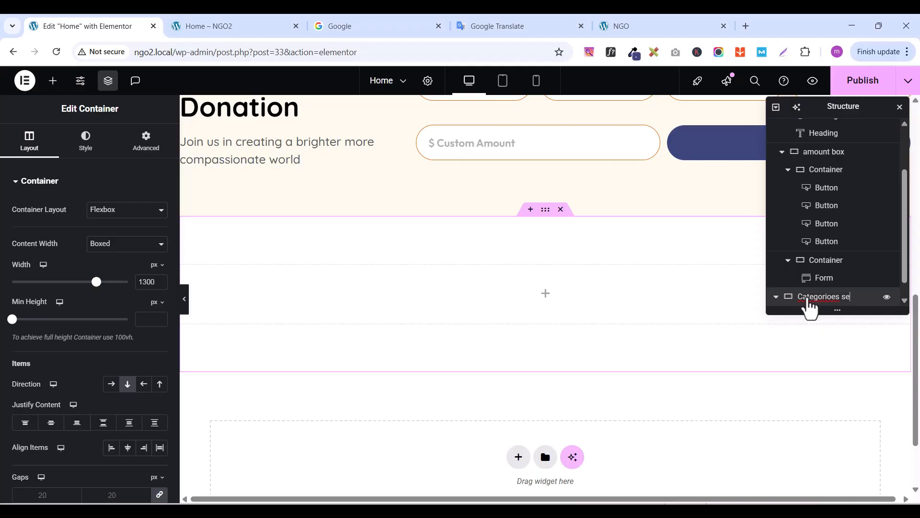
pyautogui.write('ction')
pyautogui.press('Return')
# Rename the container nested inside the categories section as "Categories box"
pyautogui.click(789, 260)
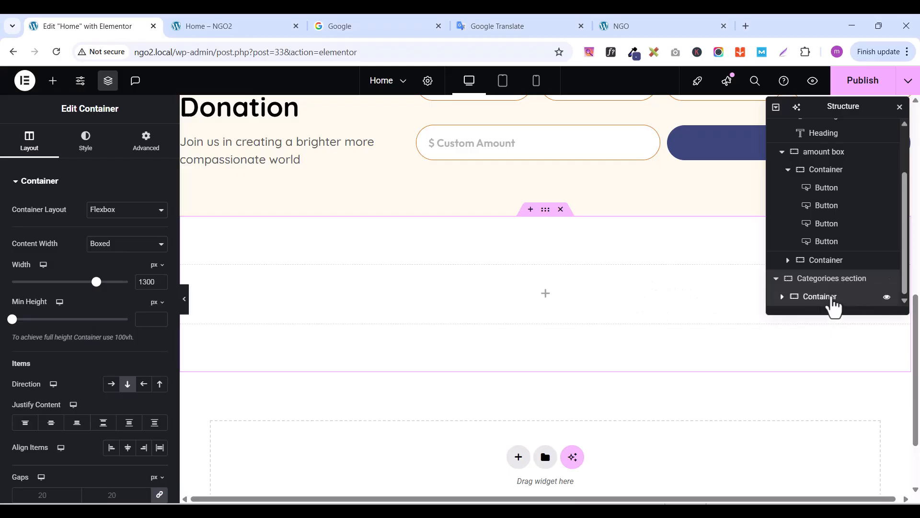
pyautogui.doubleClick(821, 297)
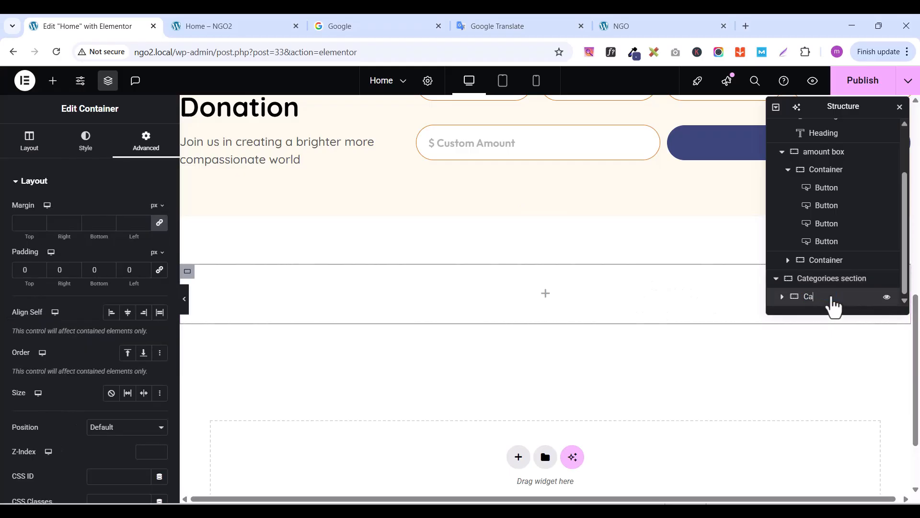
pyautogui.write('Categories box')
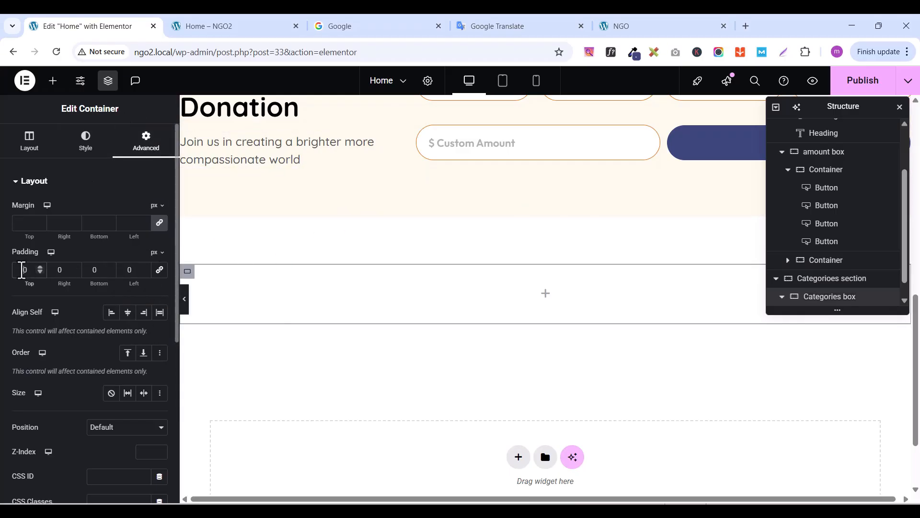
# Set the Categories box padding to 50 px top and 30 px right, bottom and left, publish the page and hide the structure
pyautogui.write('5')
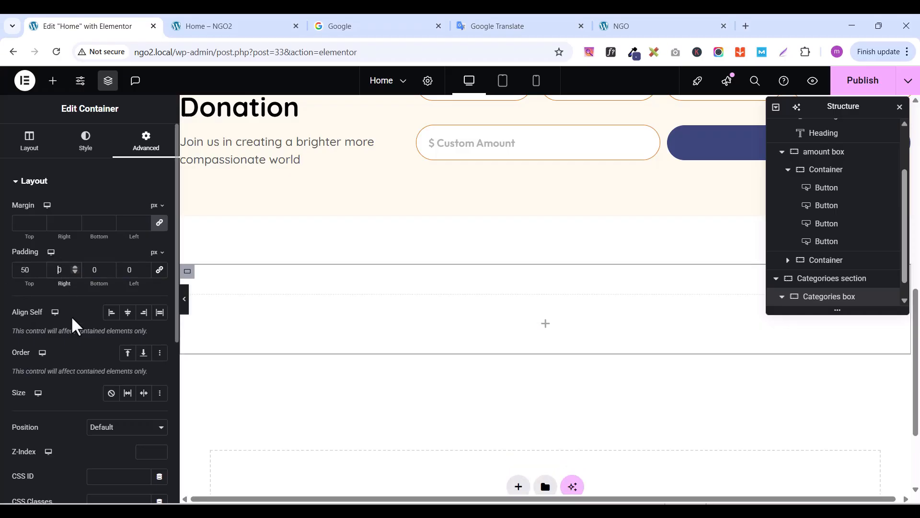
pyautogui.click(93, 270)
pyautogui.write('3')
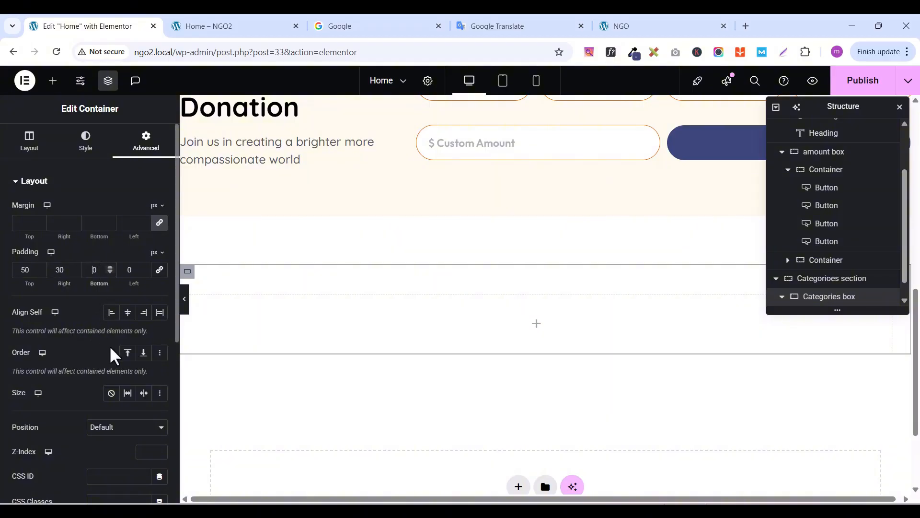
pyautogui.click(132, 270)
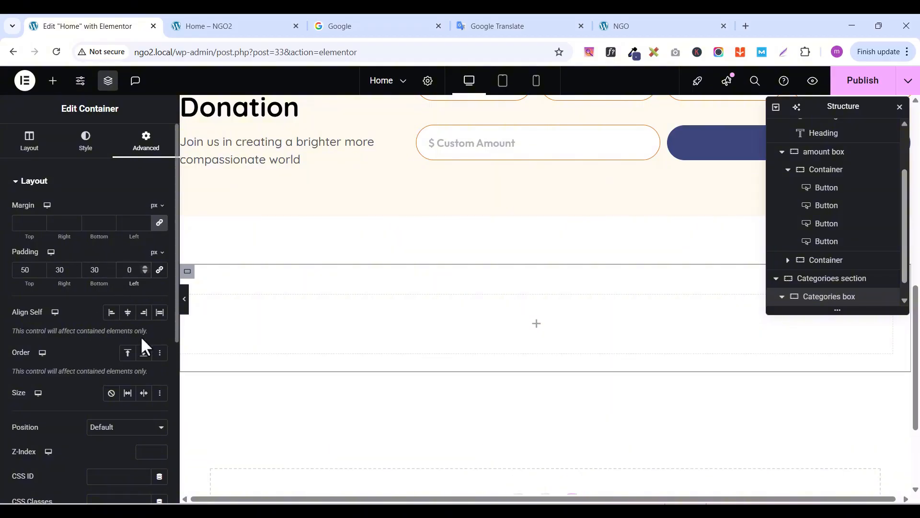
pyautogui.write('3')
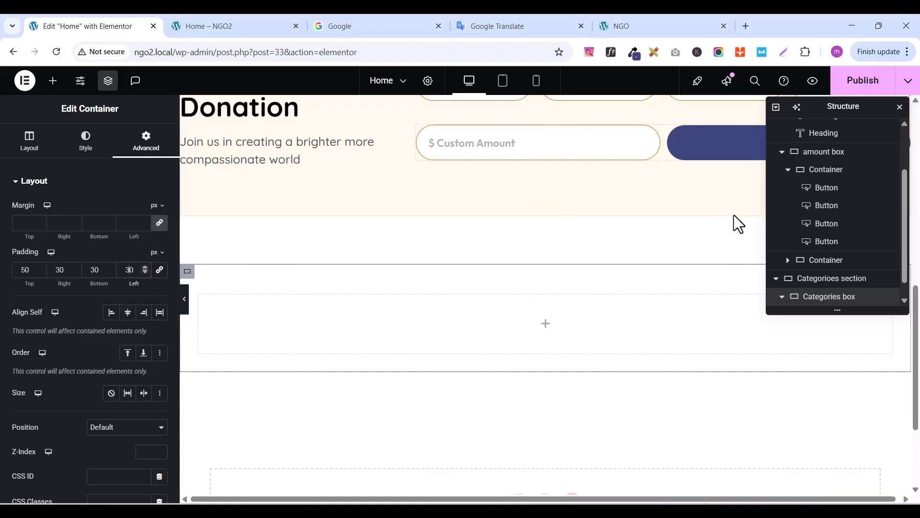
pyautogui.click(855, 80)
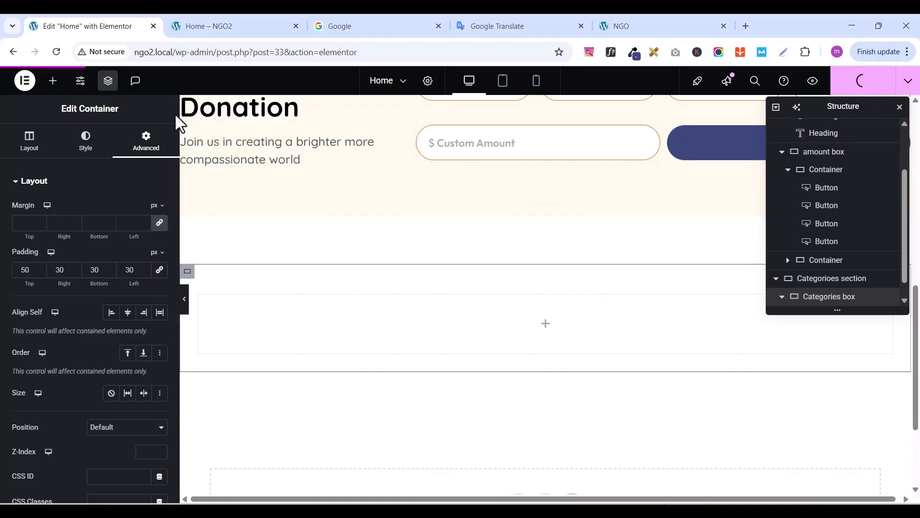
pyautogui.click(108, 82)
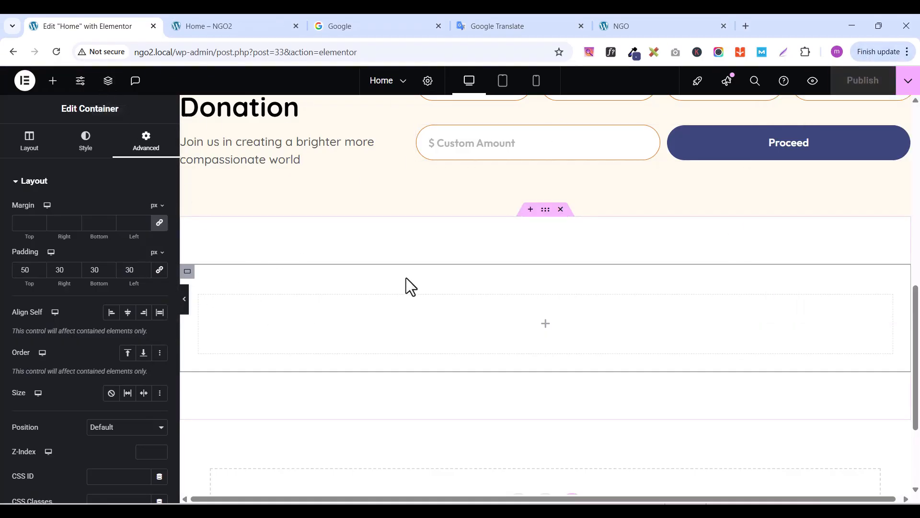
# Copy the "Make A Donation" heading and paste it into the empty Categories box
pyautogui.scroll(-1, 406, 277)
pyautogui.scroll(2, 406, 277)
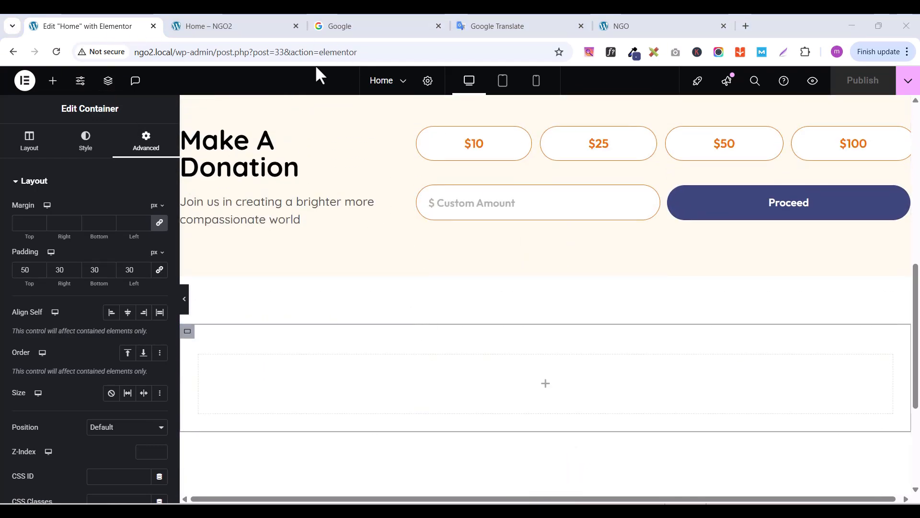
pyautogui.scroll(8, 286, 200)
pyautogui.scroll(-10, 331, 260)
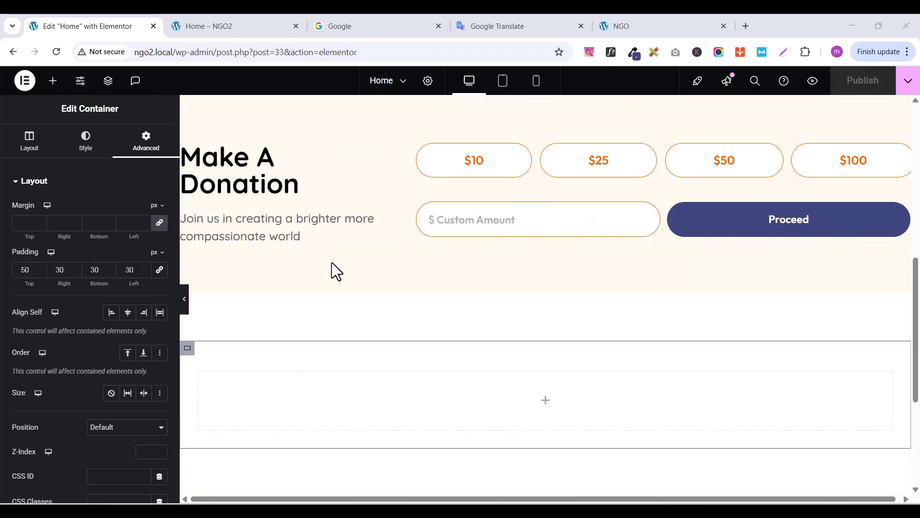
pyautogui.scroll(2, 332, 263)
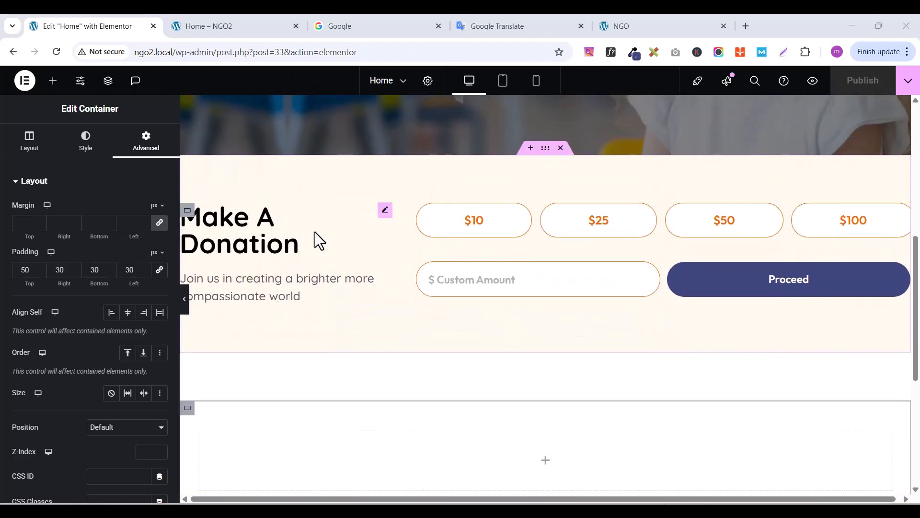
pyautogui.click(382, 218)
pyautogui.rightClick(382, 210)
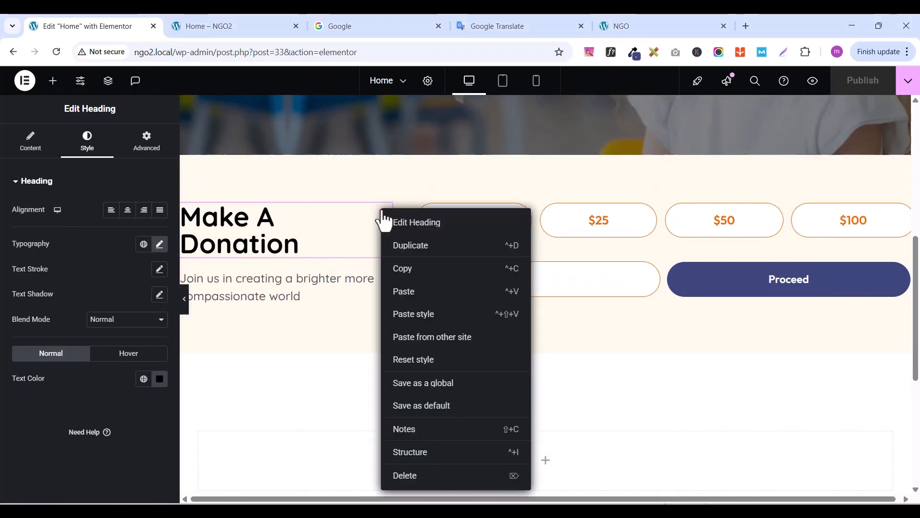
pyautogui.click(408, 268)
pyautogui.scroll(-5, 390, 307)
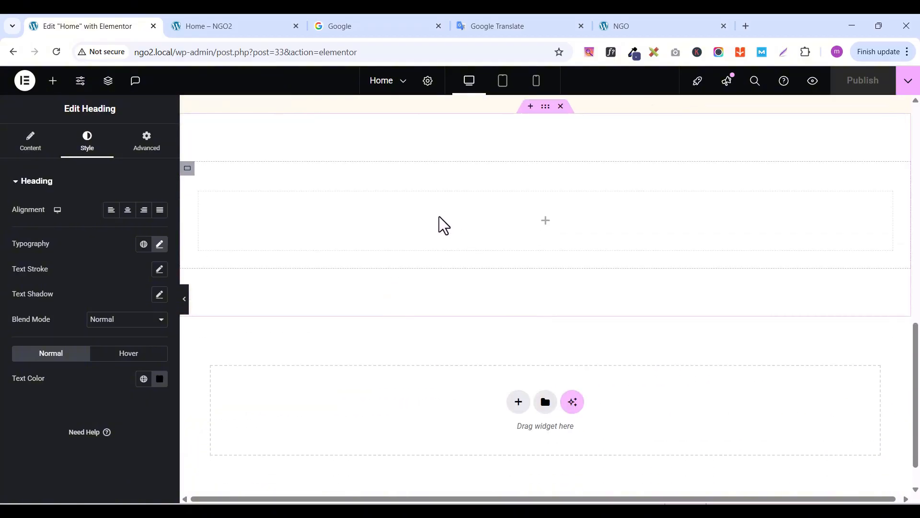
pyautogui.rightClick(440, 216)
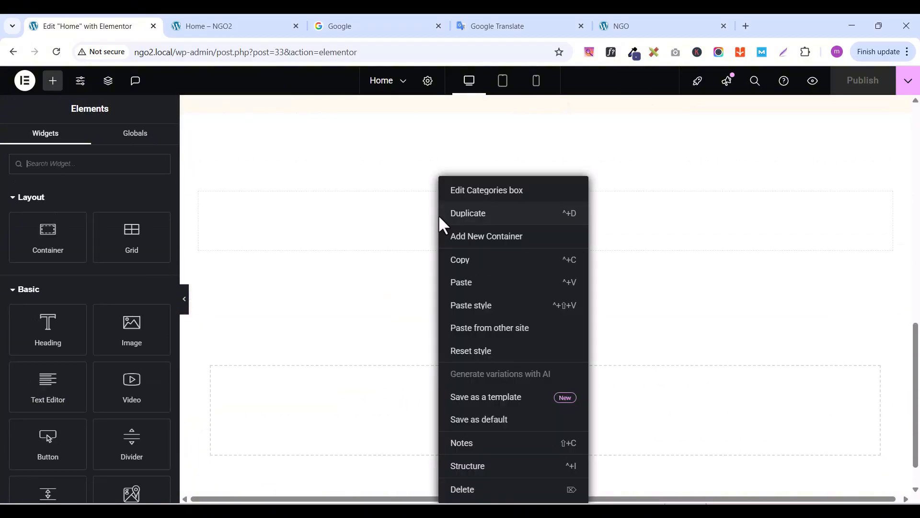
pyautogui.click(465, 282)
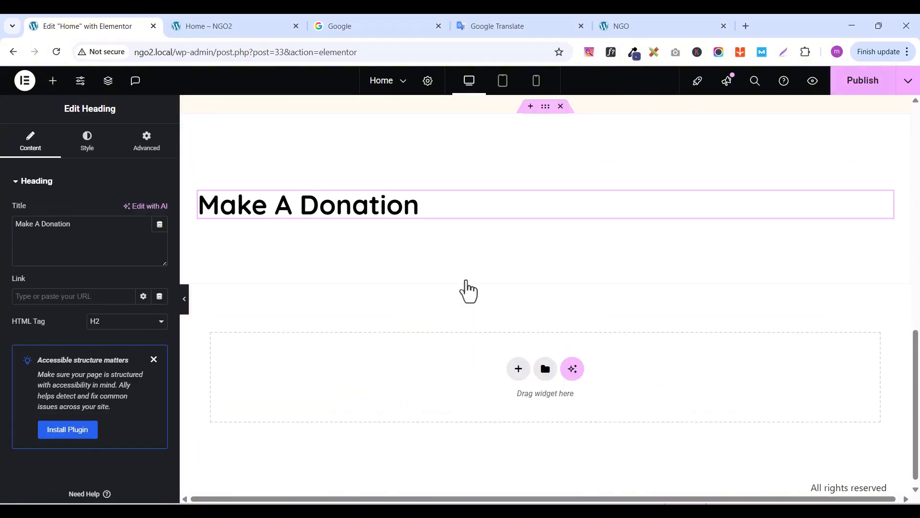
# Copy the "Our Categories" text from the NGO reference site and replace the pasted heading's title with it
pyautogui.click(630, 26)
pyautogui.moveTo(303, 199); pyautogui.dragTo(78, 200)
pyautogui.rightClick(93, 196)
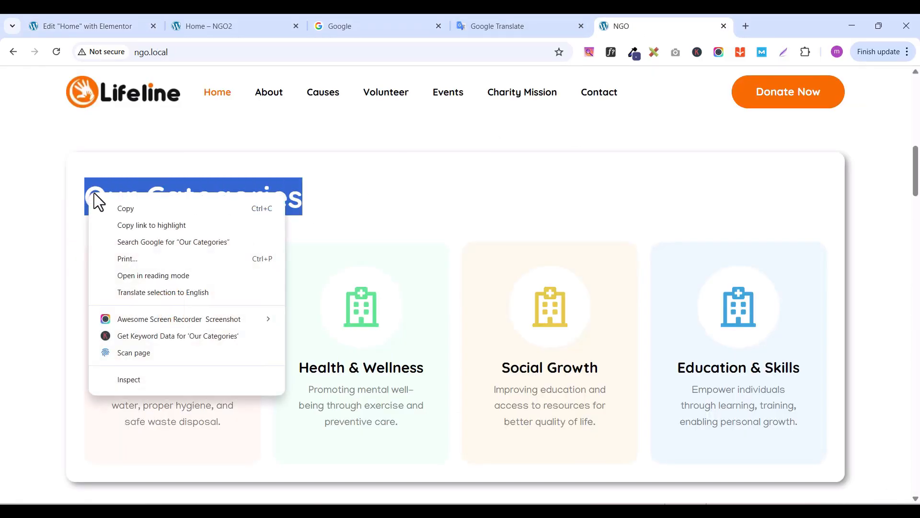
pyautogui.click(132, 210)
pyautogui.click(99, 25)
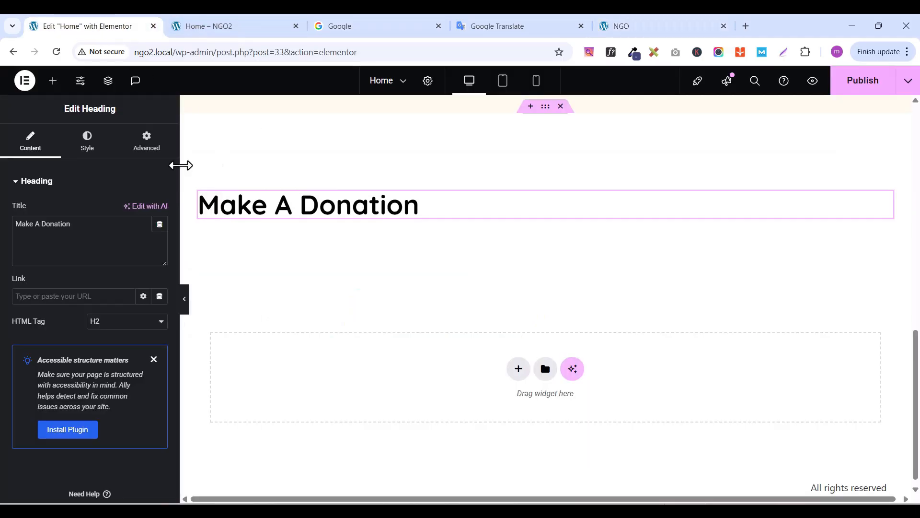
pyautogui.hotkey('ctrl', 'v')
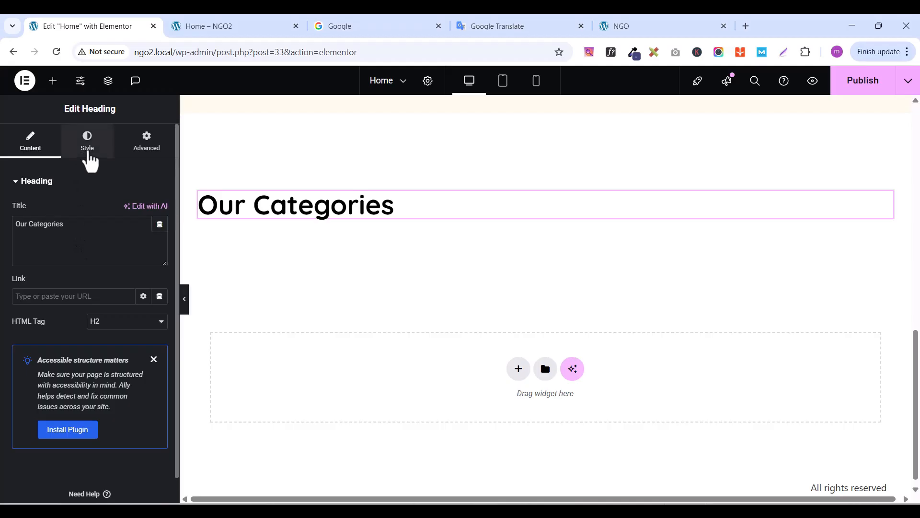
# Set the "Our Categories" heading's font size to 50 px
pyautogui.click(86, 149)
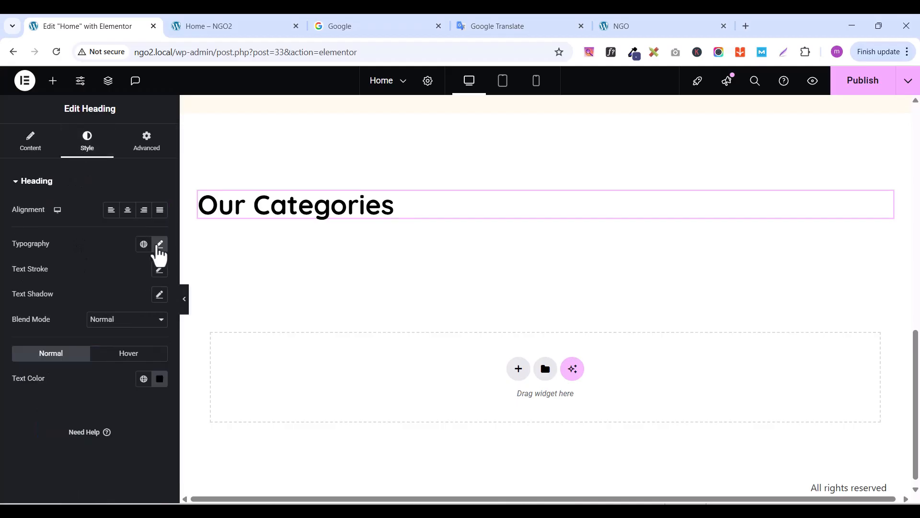
pyautogui.click(159, 245)
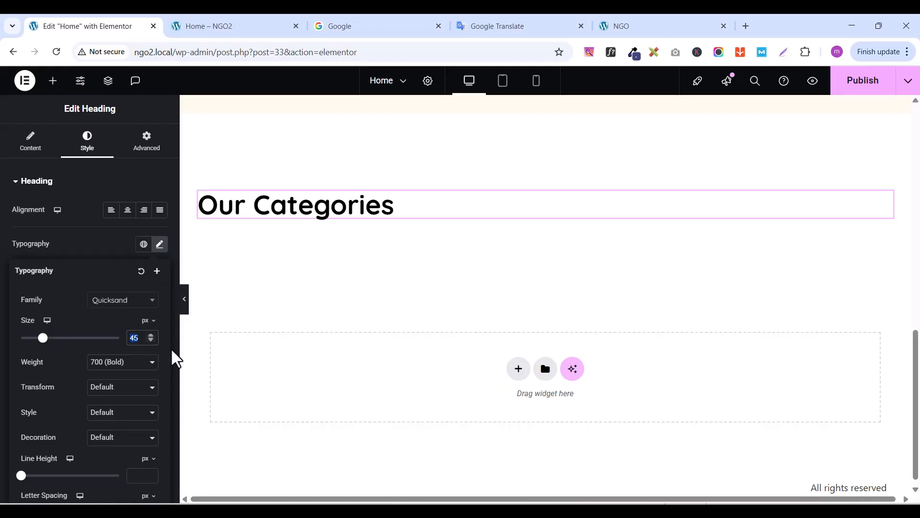
pyautogui.click(152, 336)
pyautogui.click(152, 336)
pyautogui.click(151, 336)
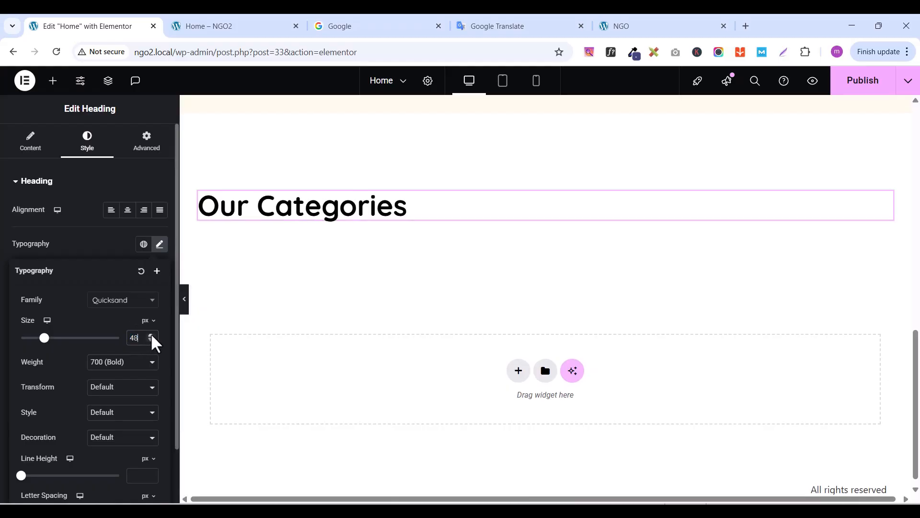
pyautogui.click(151, 336)
pyautogui.click(151, 336)
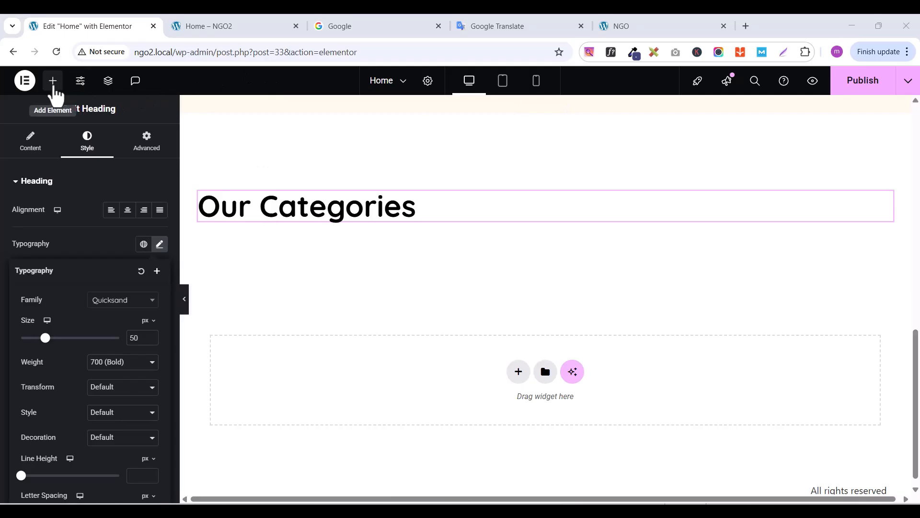
# Search the widgets for "grid" and add a Grid container below the "Our Categories" heading
pyautogui.click(53, 85)
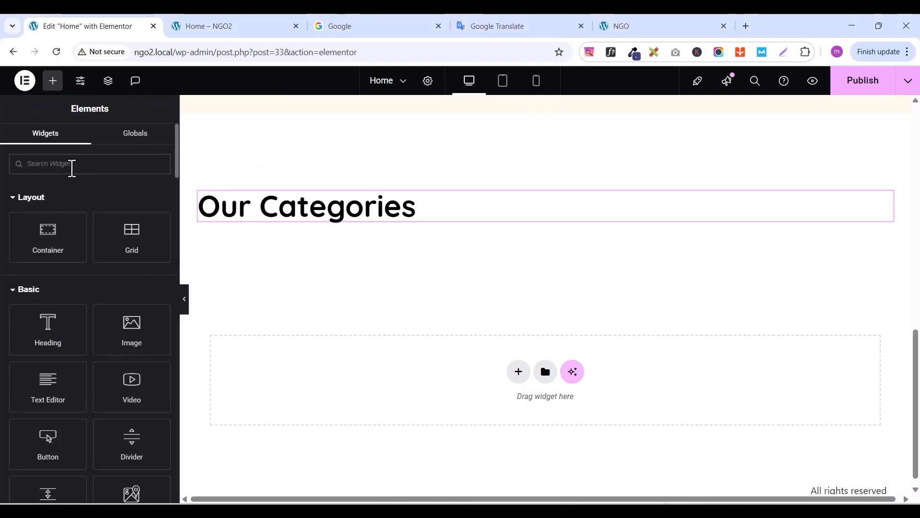
pyautogui.write('gride')
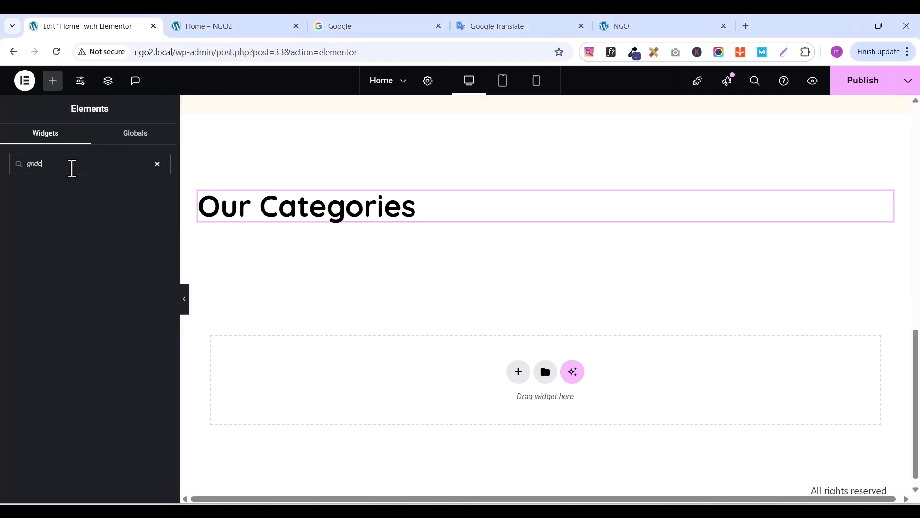
pyautogui.press('BackSpace')
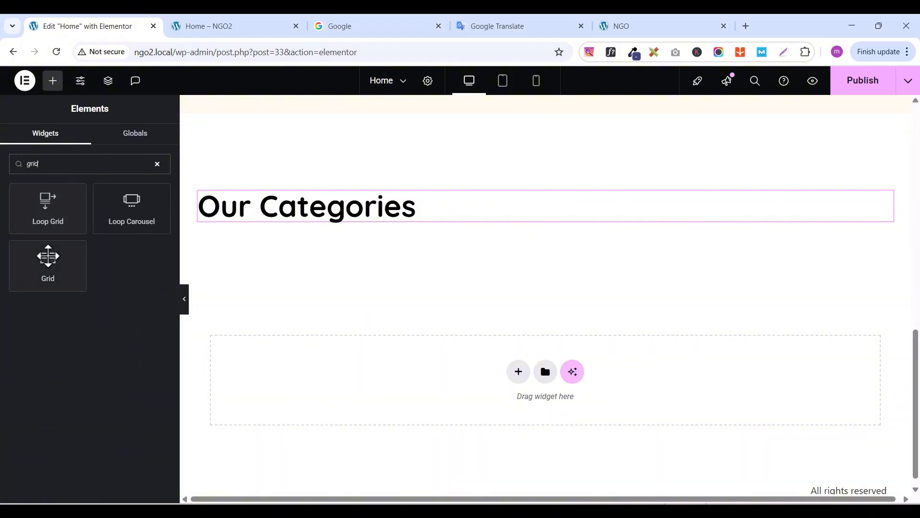
pyautogui.moveTo(48, 255); pyautogui.dragTo(305, 230)
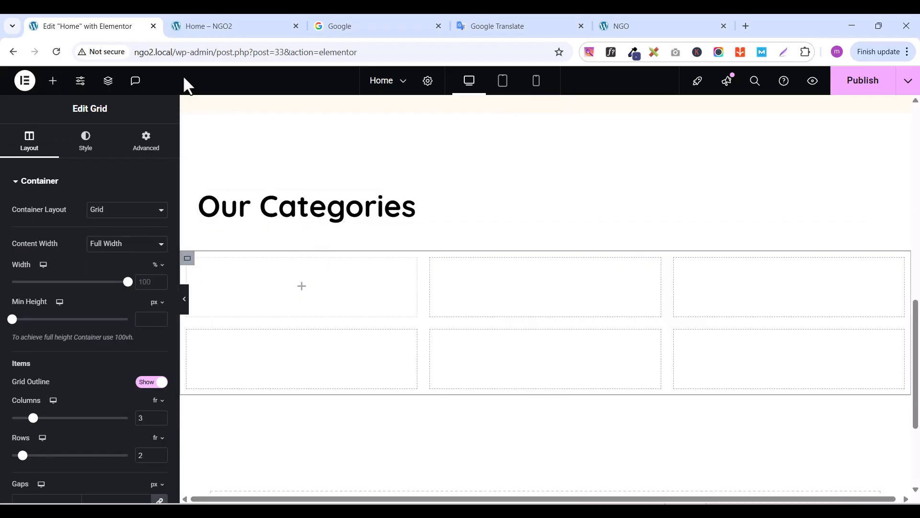
# Delete the Grid container that sits outside the Categories box using the page structure
pyautogui.click(110, 87)
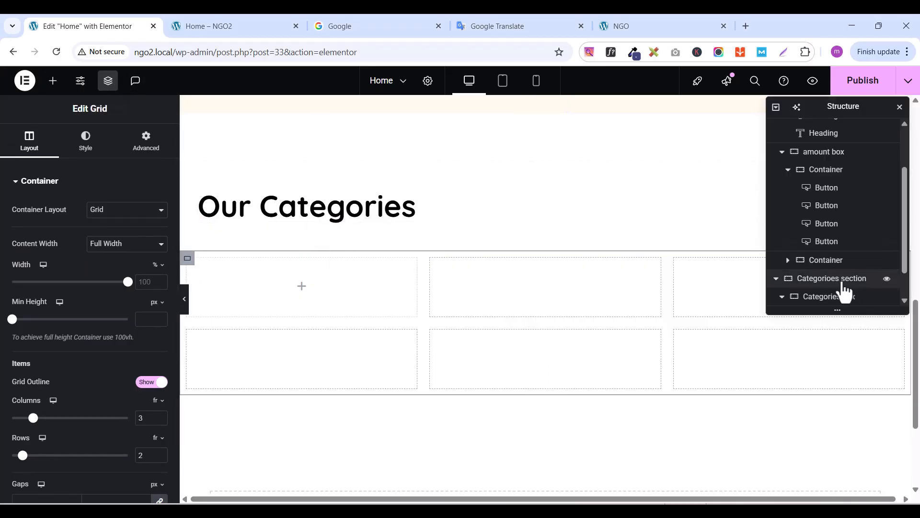
pyautogui.scroll(-1, 842, 290)
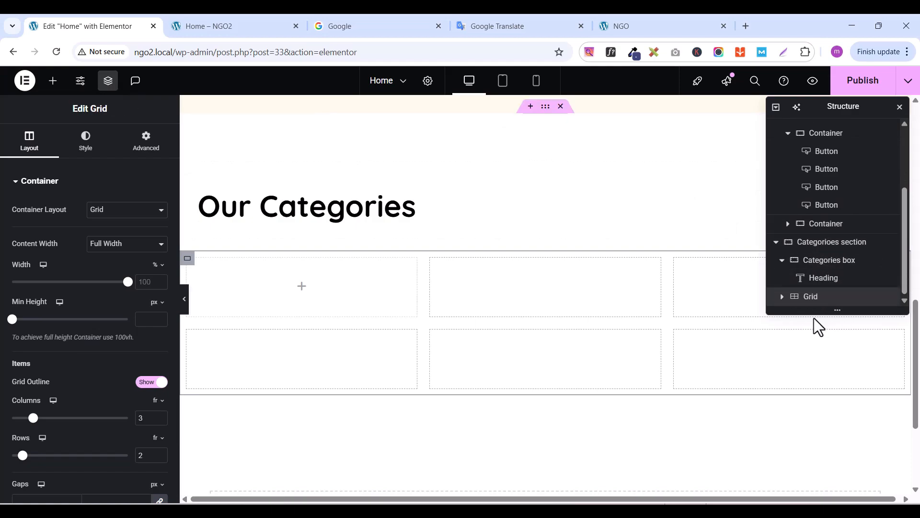
pyautogui.click(776, 241)
pyautogui.click(776, 296)
pyautogui.scroll(-1, 775, 307)
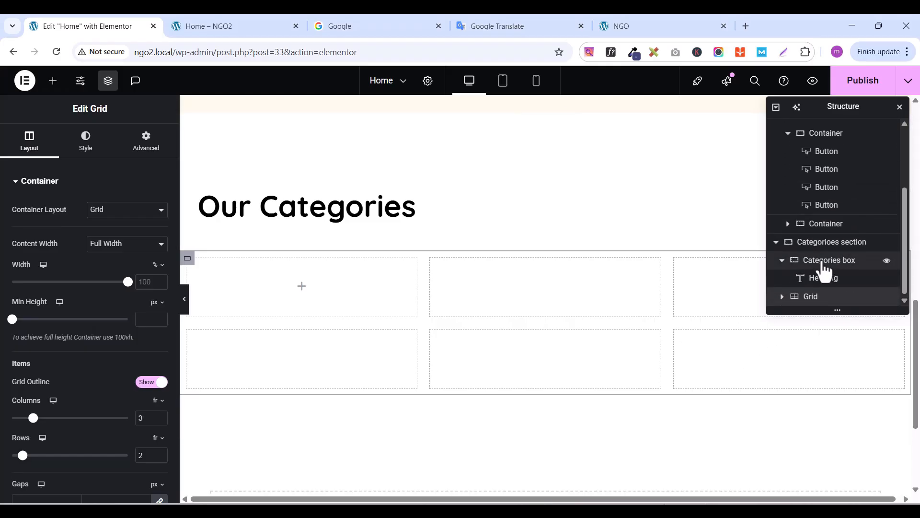
pyautogui.rightClick(806, 298)
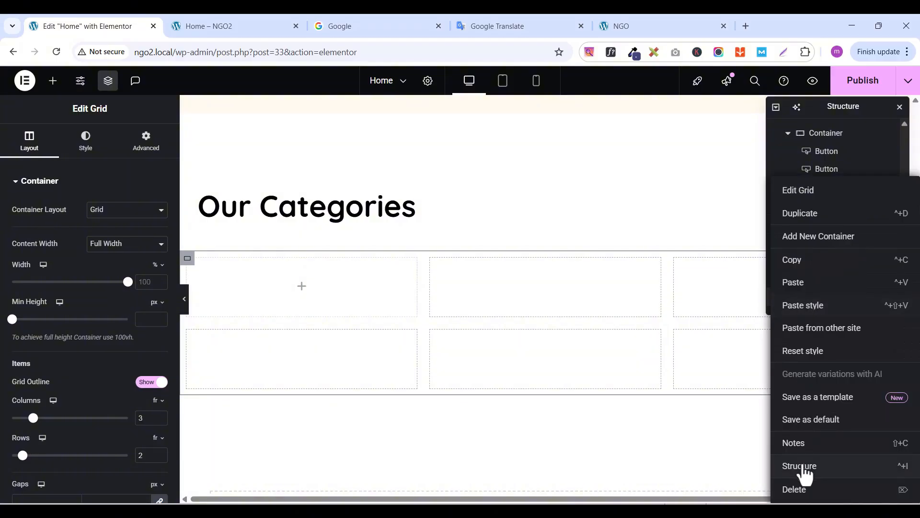
pyautogui.click(800, 491)
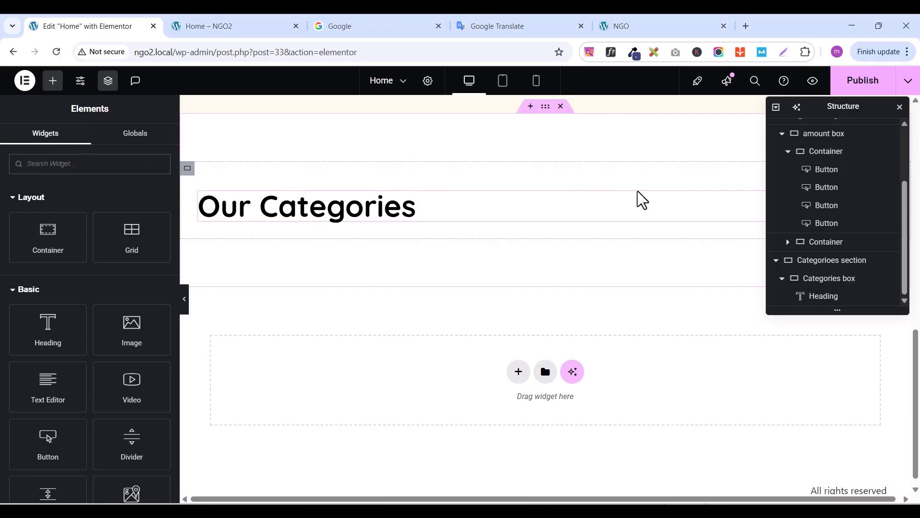
pyautogui.click(110, 82)
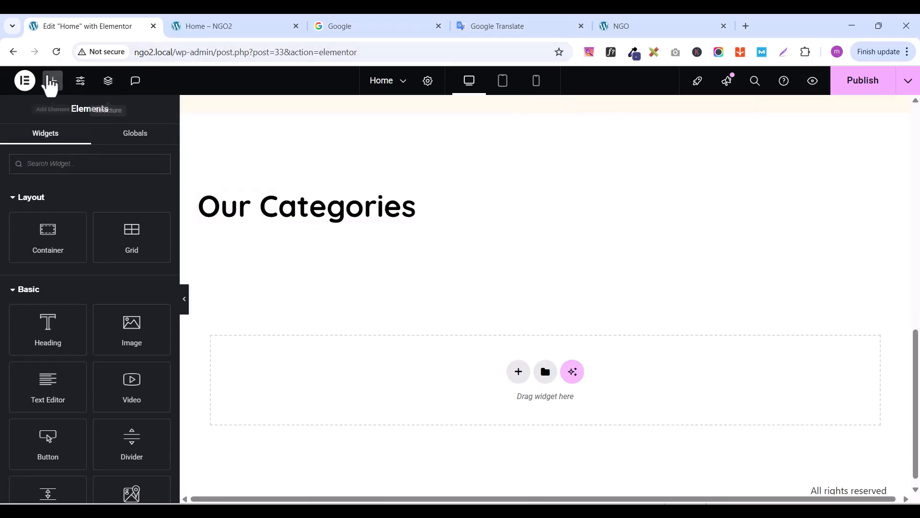
# Add a Grid container inside the Categories box below the "Our Categories" heading and set its padding to 0 on all sides
pyautogui.moveTo(125, 232); pyautogui.dragTo(397, 225)
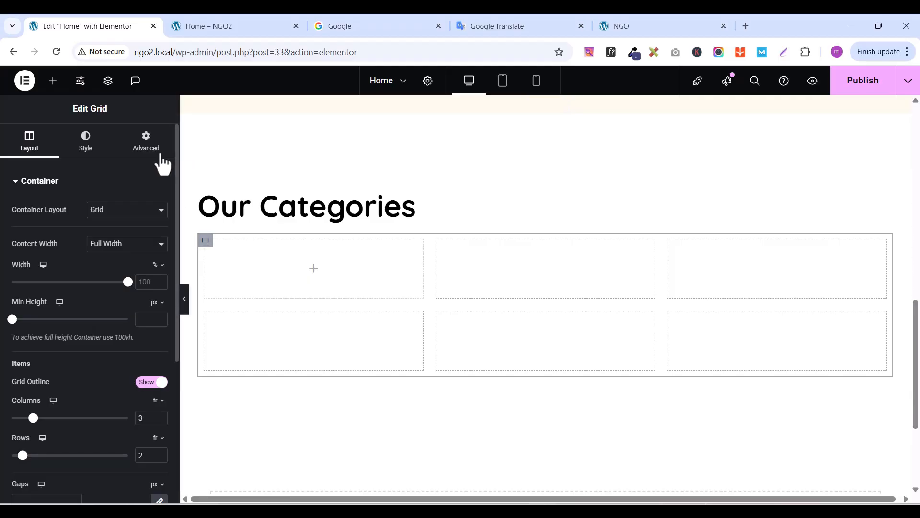
pyautogui.click(152, 150)
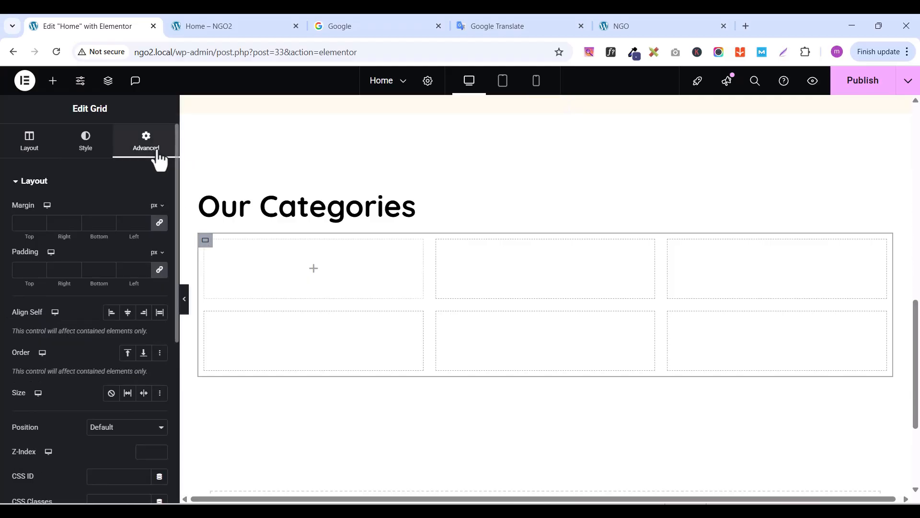
pyautogui.click(158, 268)
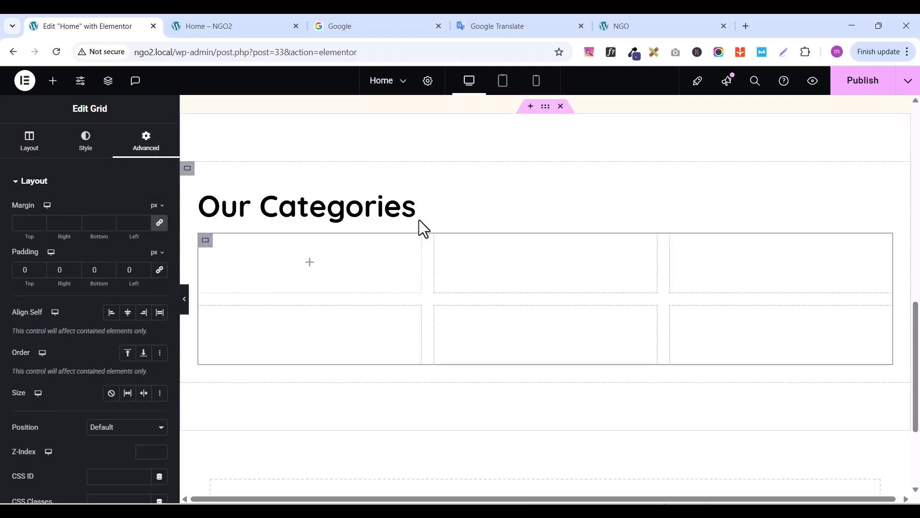
# Check the card layout on the NGO reference site, set the grid to 4 columns and 1 row, and publish the page
pyautogui.click(640, 30)
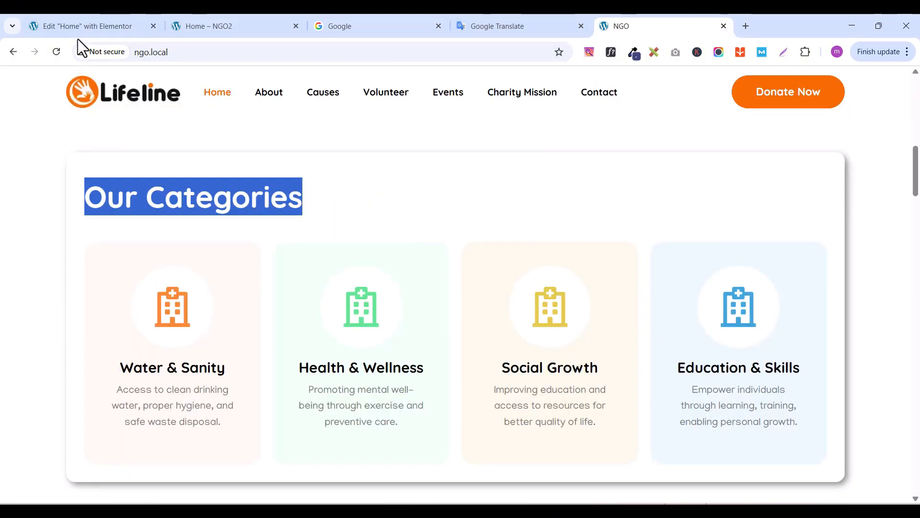
pyautogui.click(112, 28)
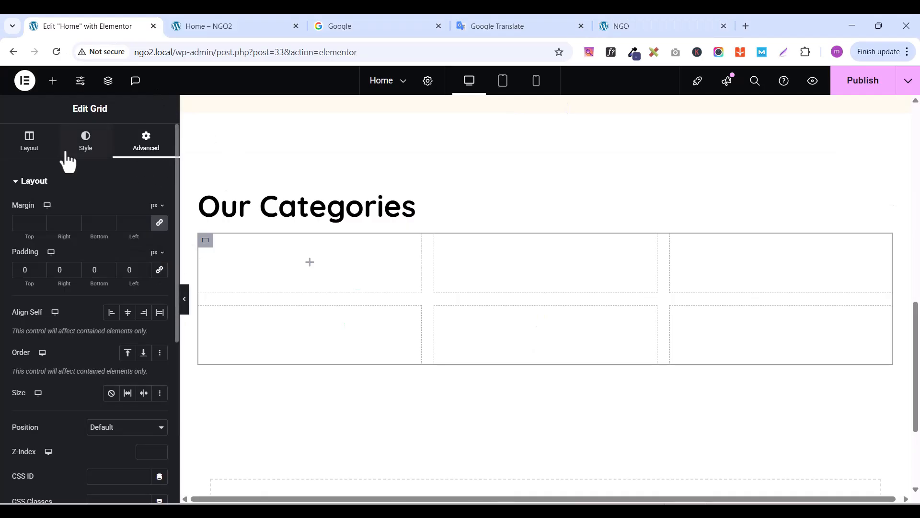
pyautogui.click(26, 146)
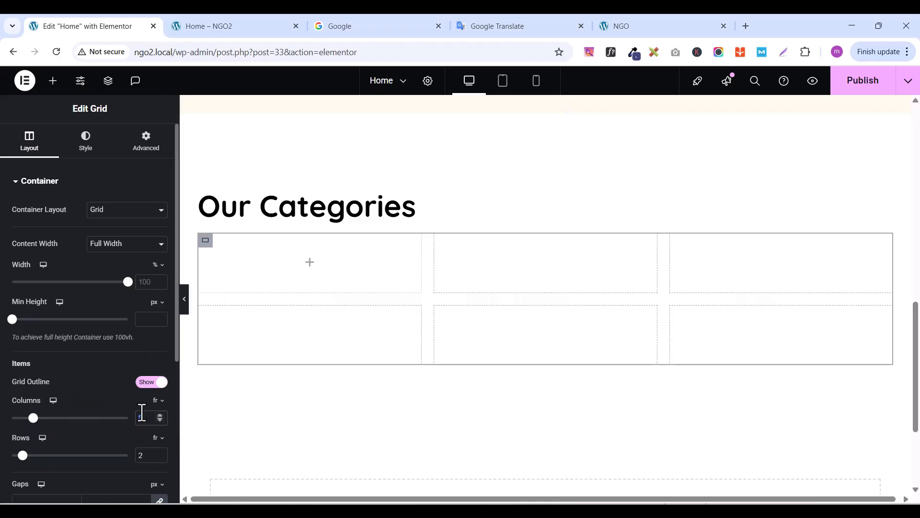
pyautogui.write('4')
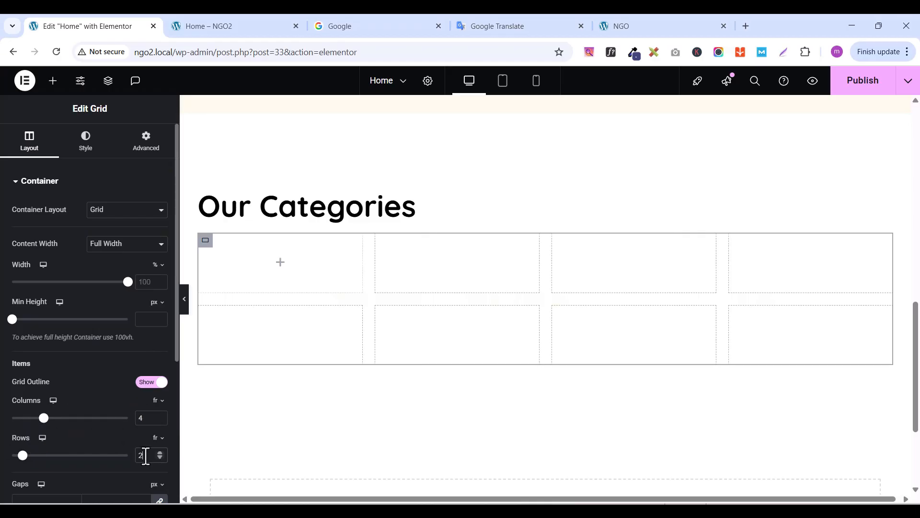
pyautogui.write('1')
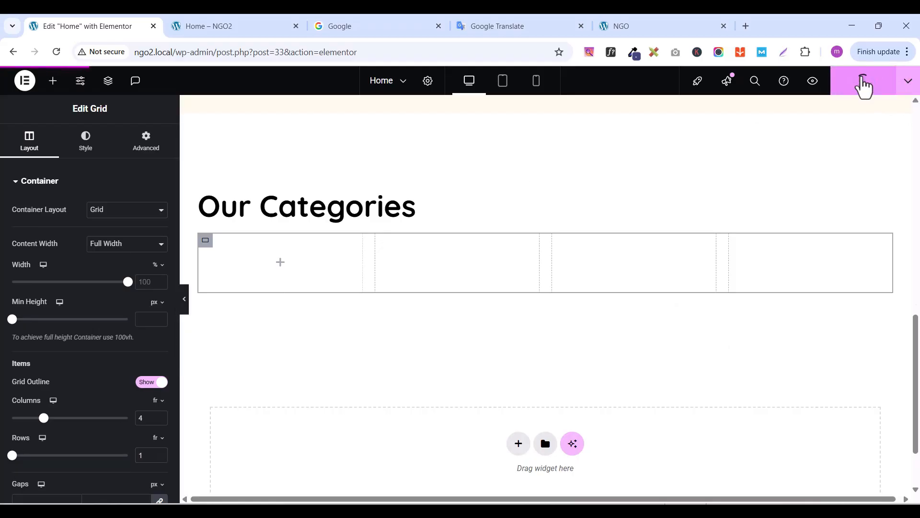
pyautogui.click(863, 83)
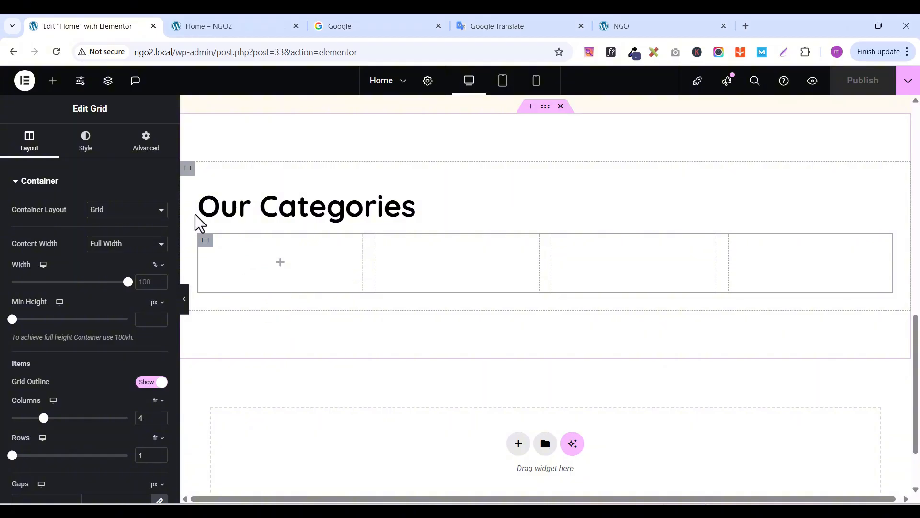
# Add a container to the grid's first cell, set its padding to 40 px on all sides, and publish the page
pyautogui.click(53, 81)
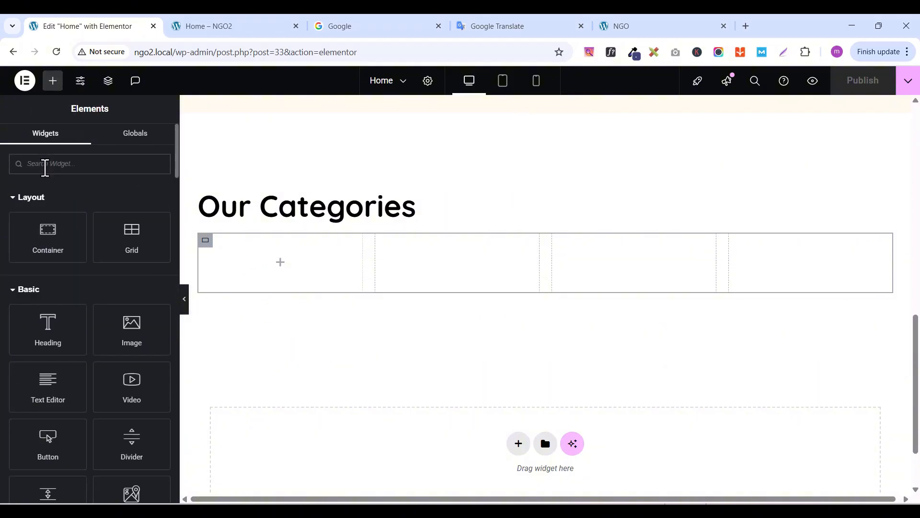
pyautogui.moveTo(37, 237); pyautogui.dragTo(263, 263)
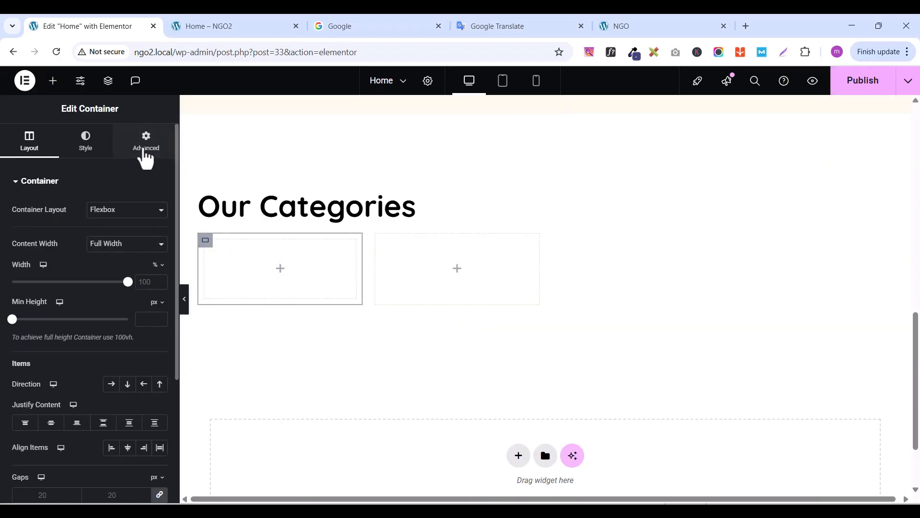
pyautogui.click(144, 151)
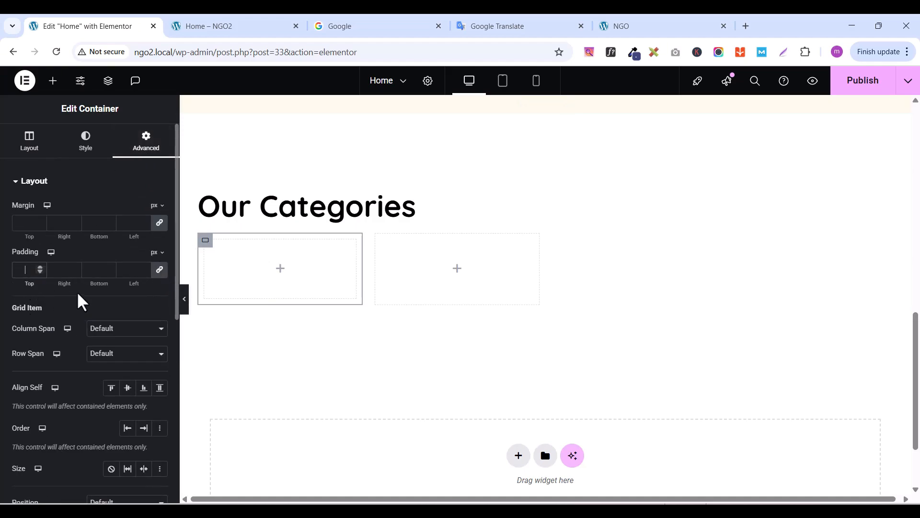
pyautogui.write('4')
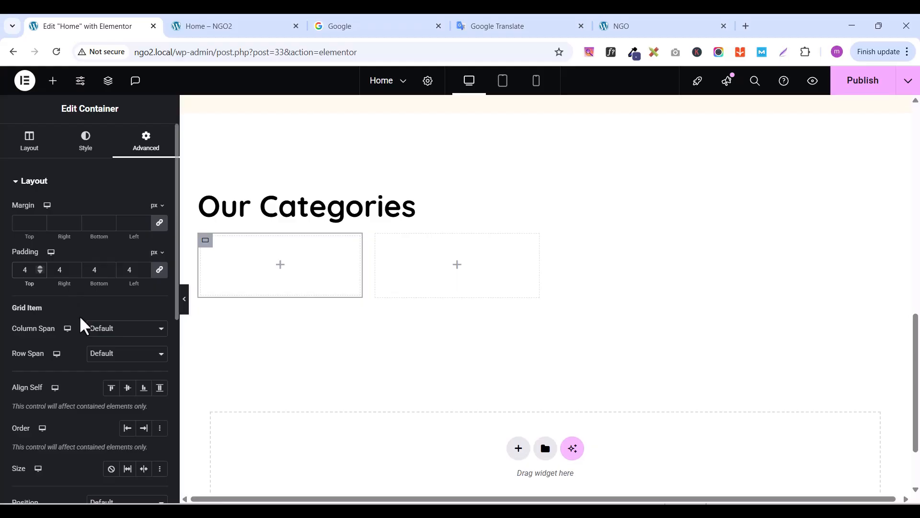
pyautogui.write('0')
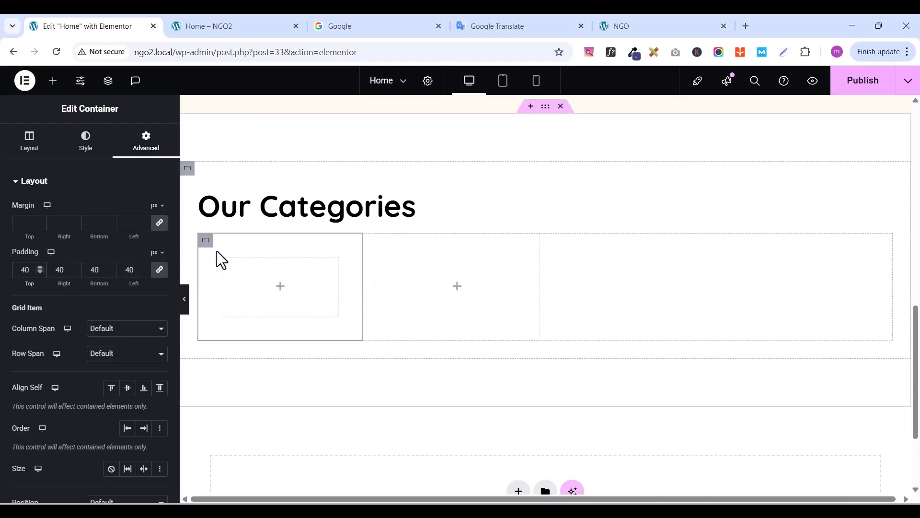
pyautogui.click(858, 79)
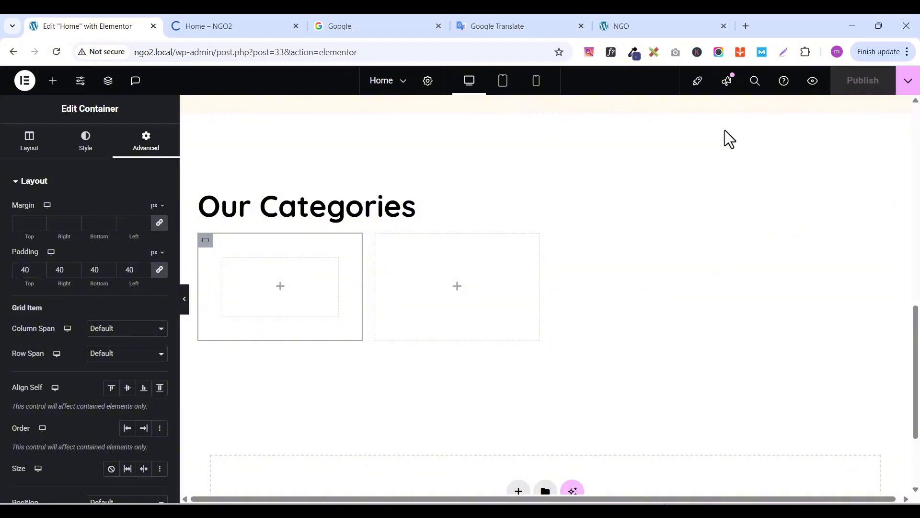
# Check the category cards on the NGO reference site and add an Icon widget inside the first grid cell's container
pyautogui.click(622, 28)
pyautogui.click(160, 347)
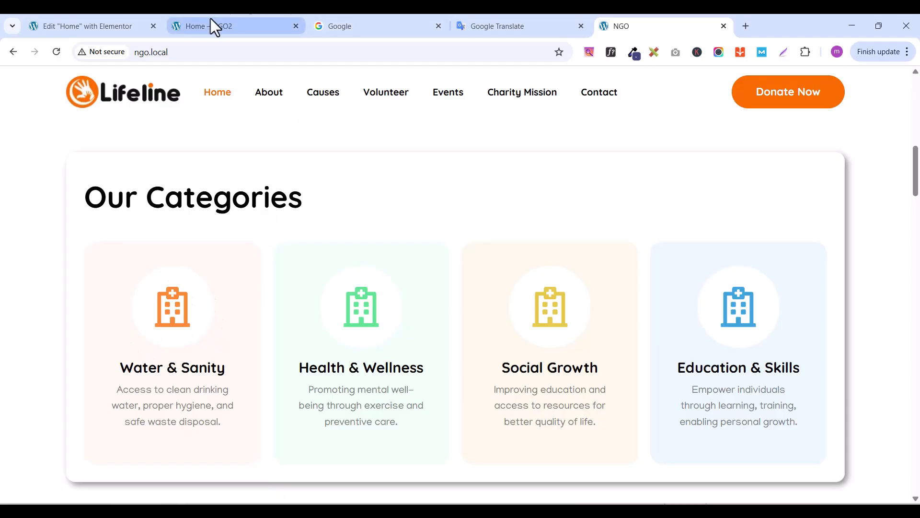
pyautogui.click(116, 26)
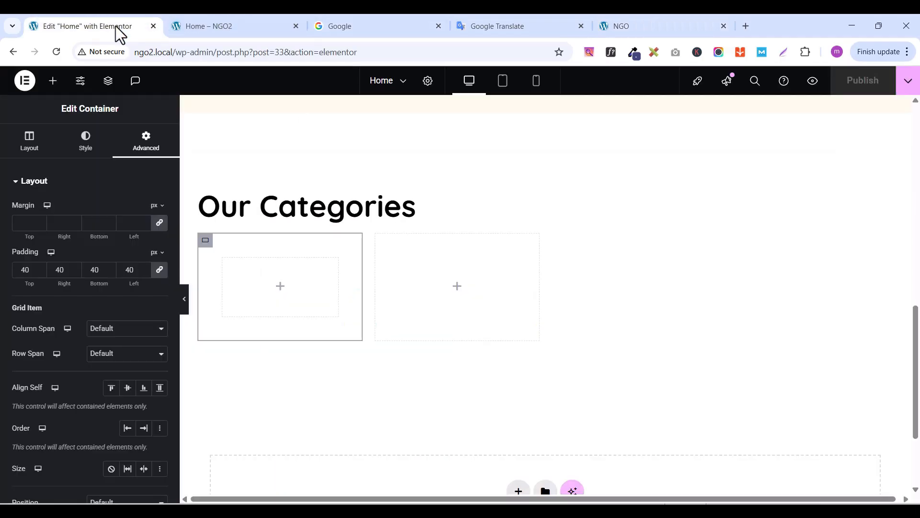
pyautogui.click(53, 80)
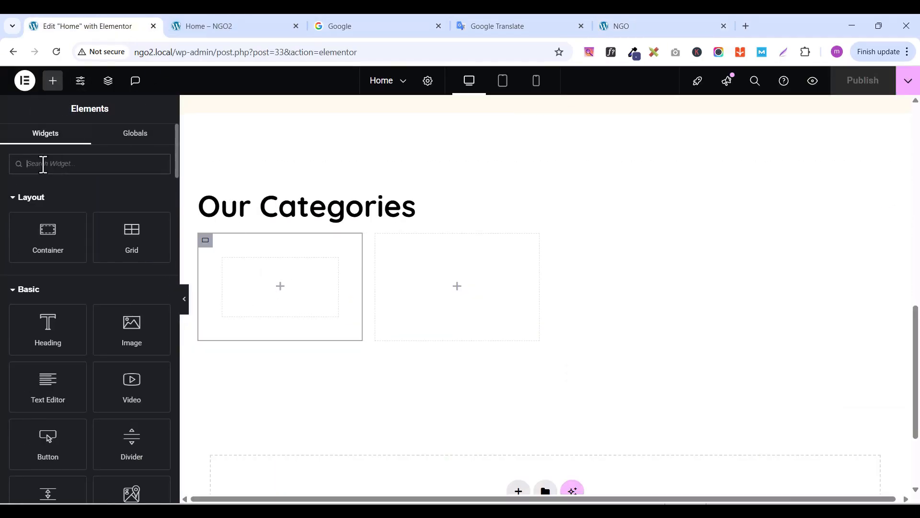
pyautogui.write('ico')
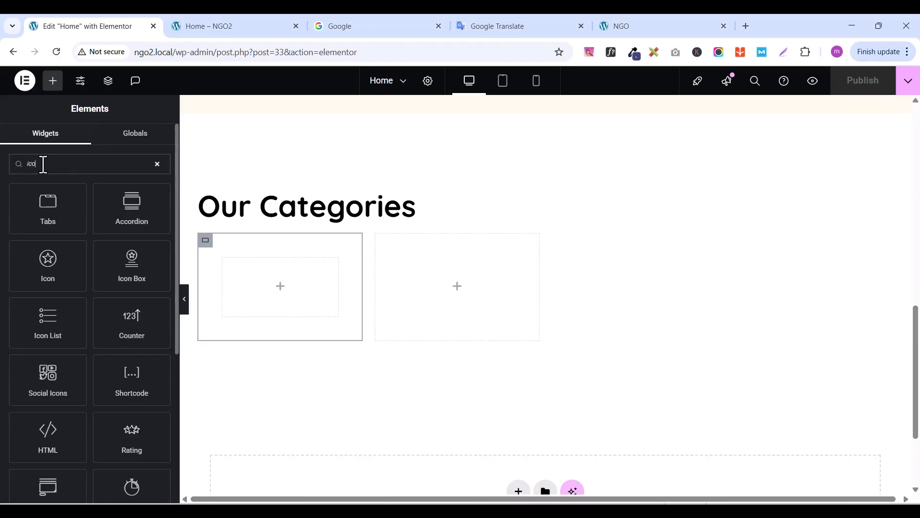
pyautogui.moveTo(21, 256); pyautogui.dragTo(269, 284)
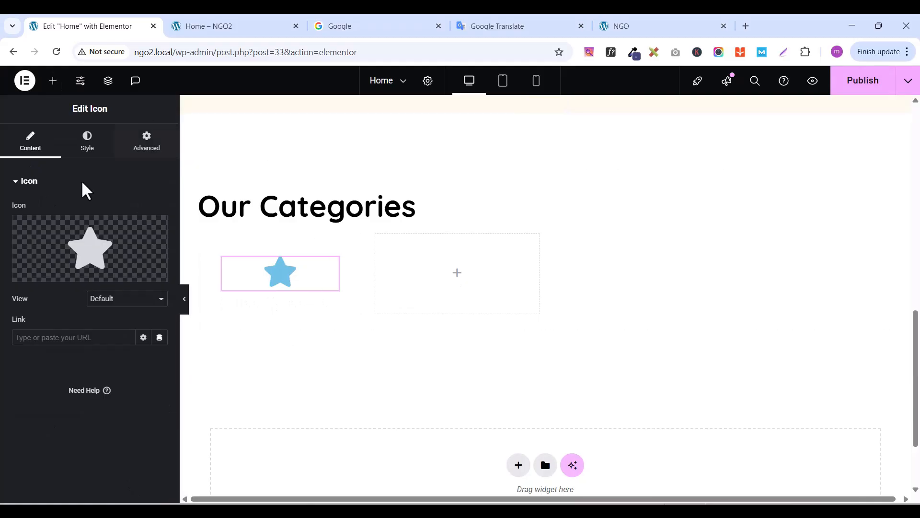
# Try the solid Hospital icon from the icon library in place of the star and compare it with the NGO reference site's cards
pyautogui.click(51, 274)
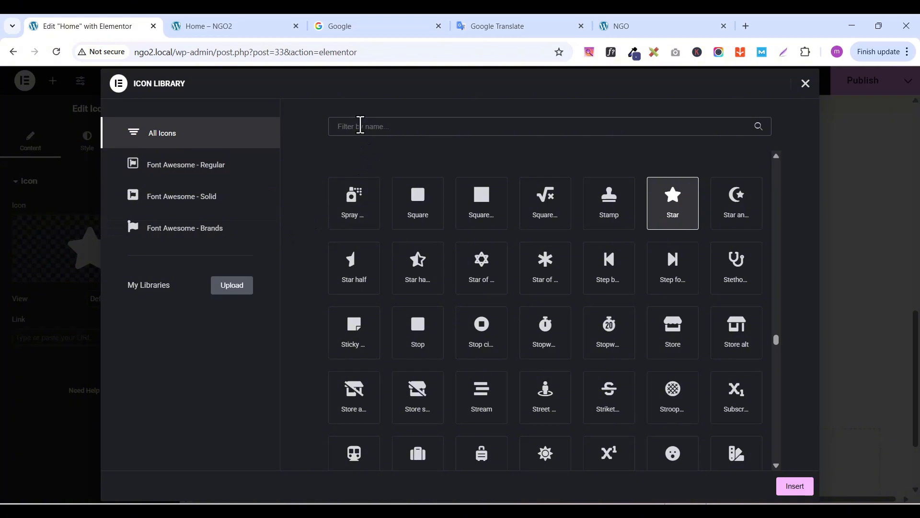
pyautogui.write('hosp')
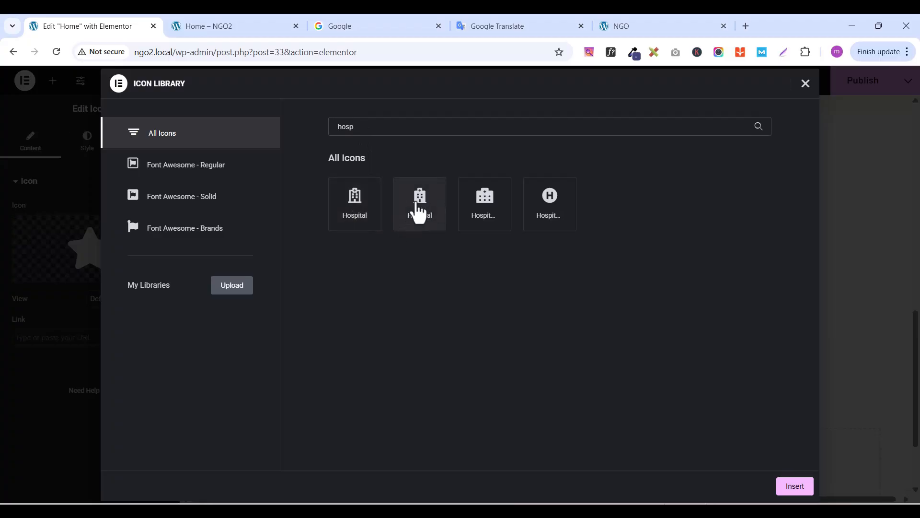
pyautogui.click(419, 211)
pyautogui.click(791, 486)
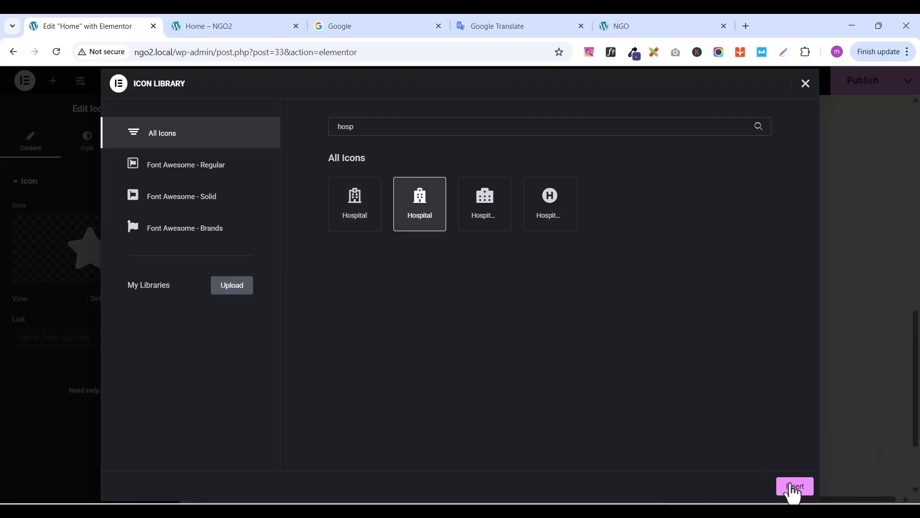
pyautogui.click(691, 19)
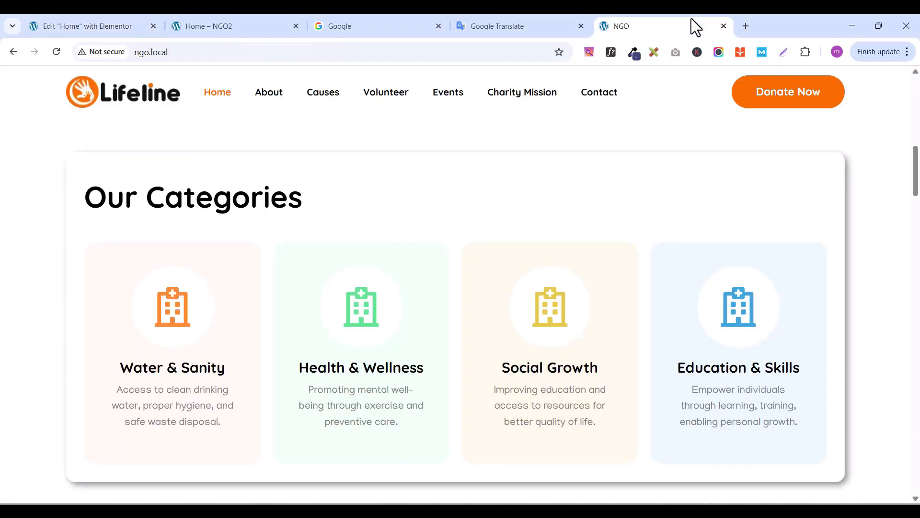
pyautogui.click(59, 30)
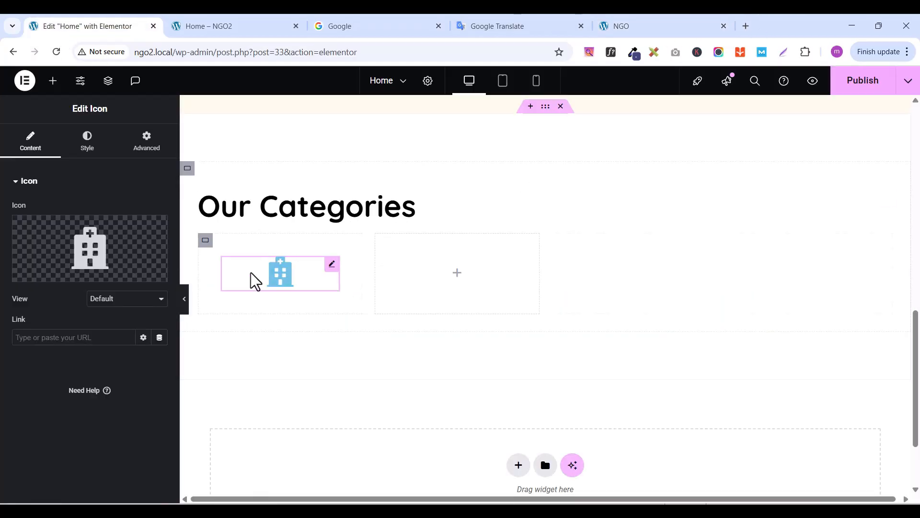
# Search the icon library for "hosp" and insert the outlined Hospital icon in the first category card
pyautogui.click(59, 278)
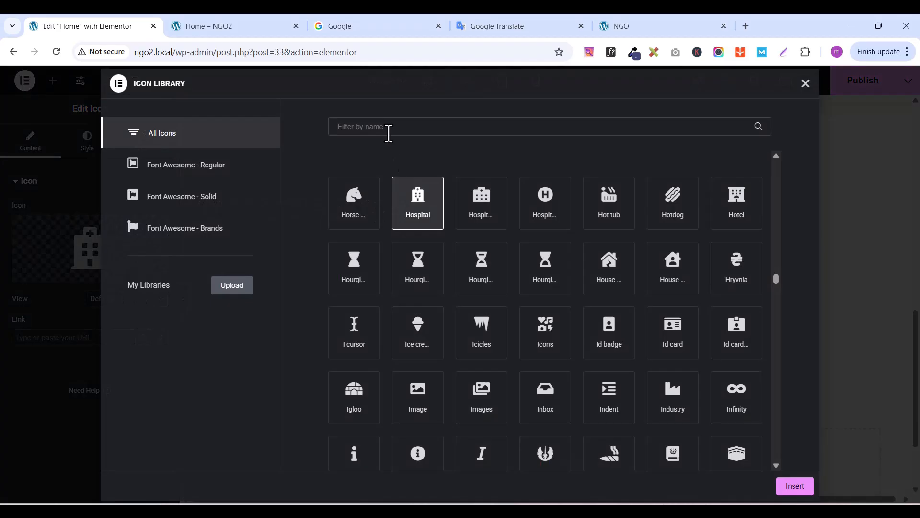
pyautogui.click(389, 134)
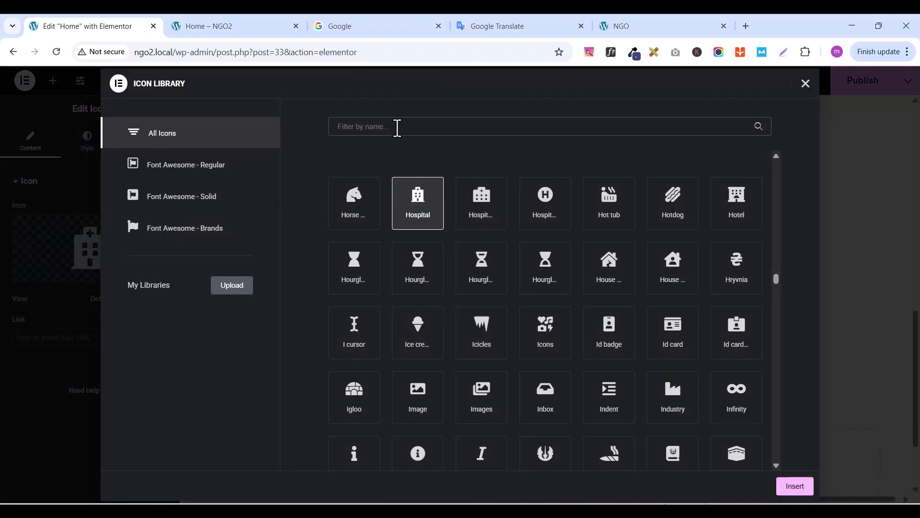
pyautogui.write('hosp')
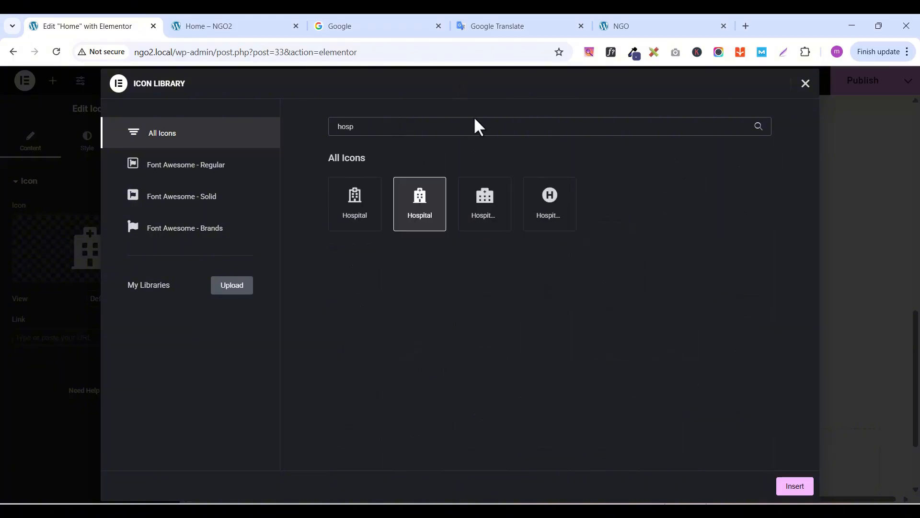
pyautogui.click(354, 211)
pyautogui.click(799, 487)
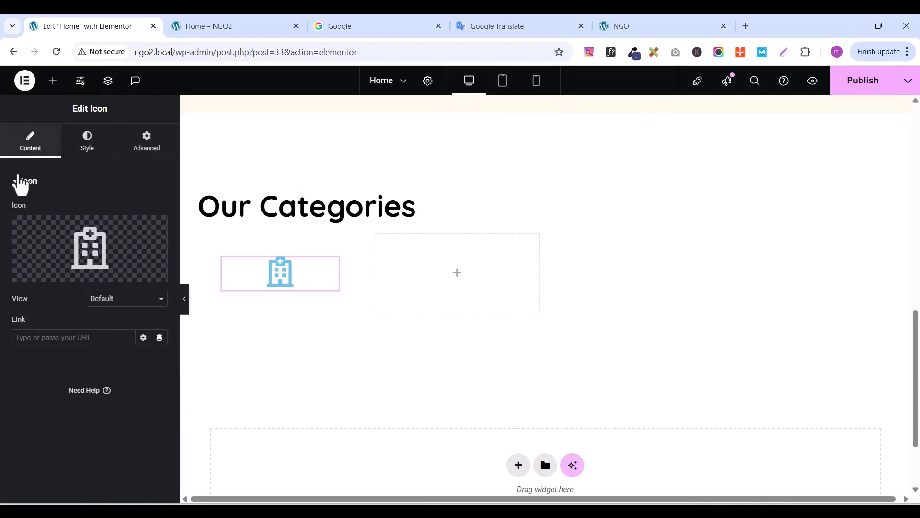
# Set the hospital icon's view to Stacked in the first category card
pyautogui.click(20, 182)
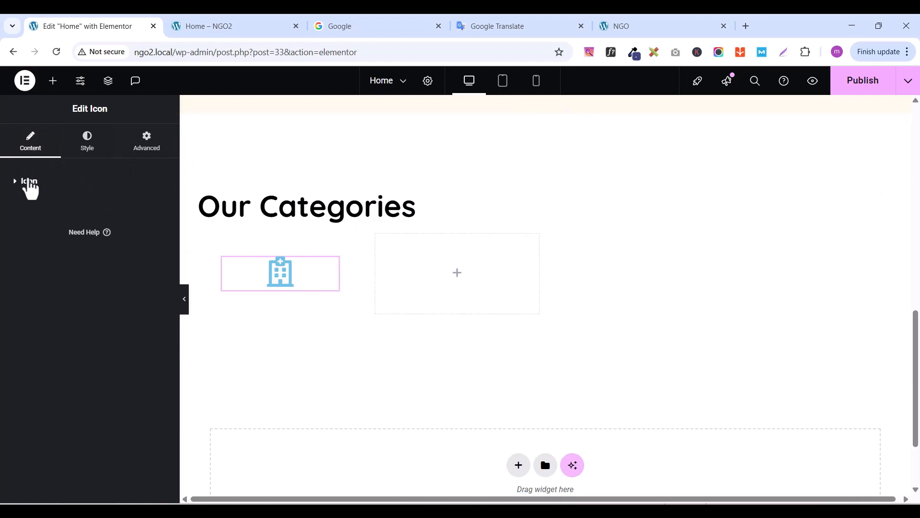
pyautogui.click(19, 182)
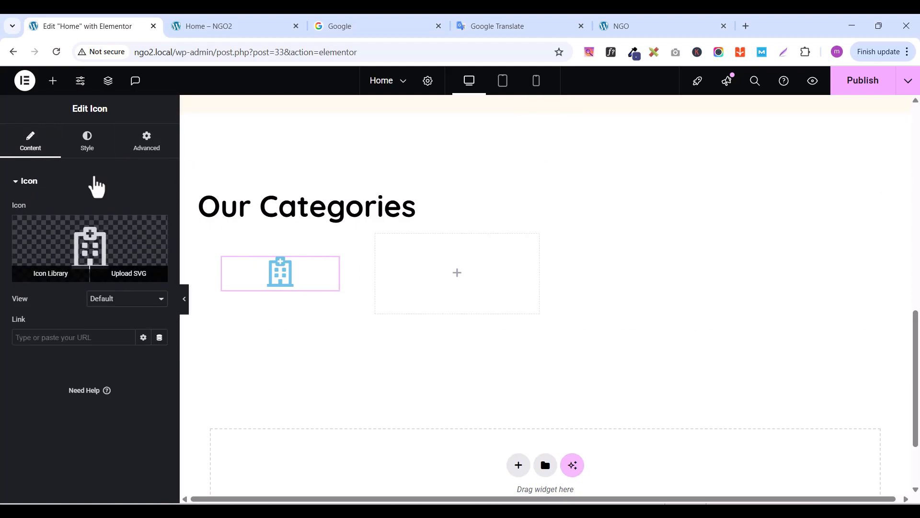
pyautogui.click(94, 300)
pyautogui.click(94, 313)
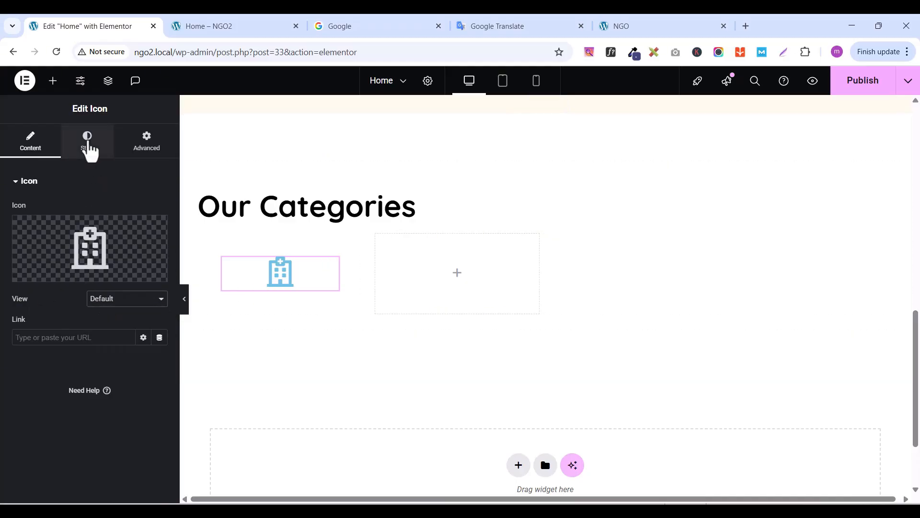
pyautogui.click(107, 301)
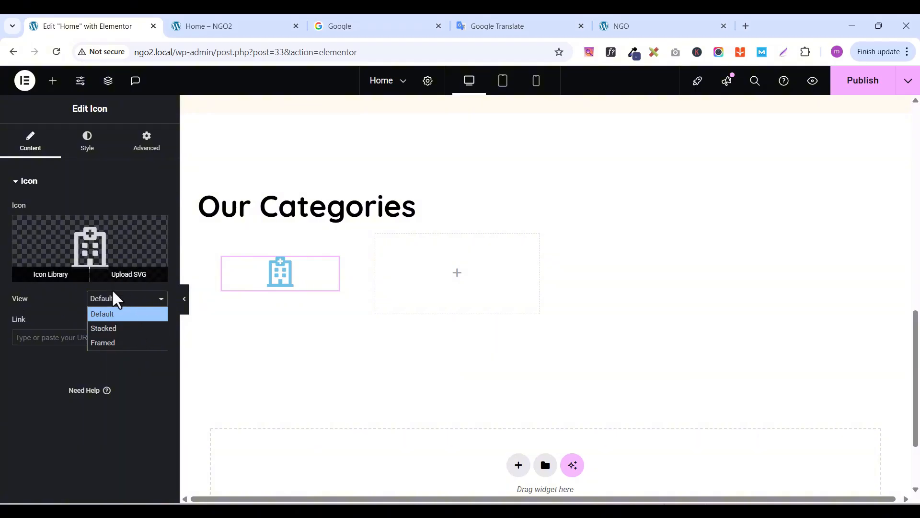
pyautogui.click(109, 330)
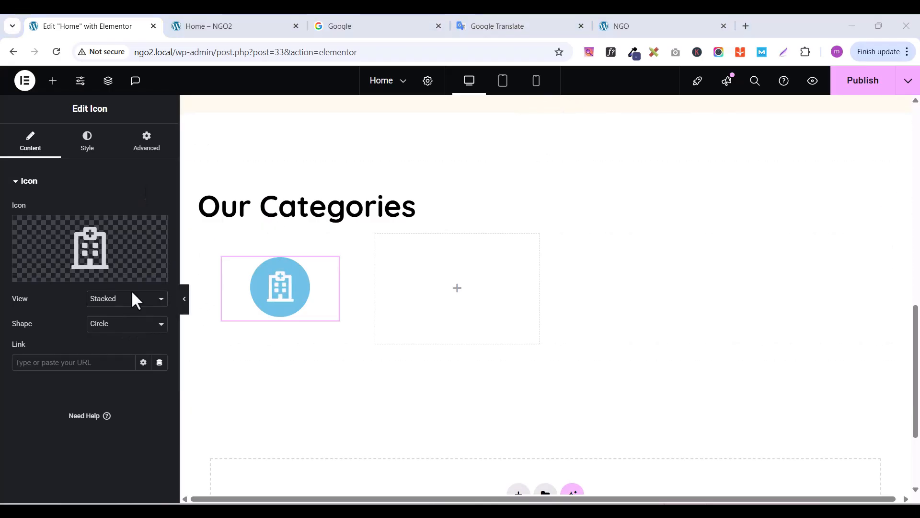
# Set the stacked hospital icon's size to 67 px and padding to 35 px, and compare it with the NGO reference site's cards
pyautogui.click(87, 143)
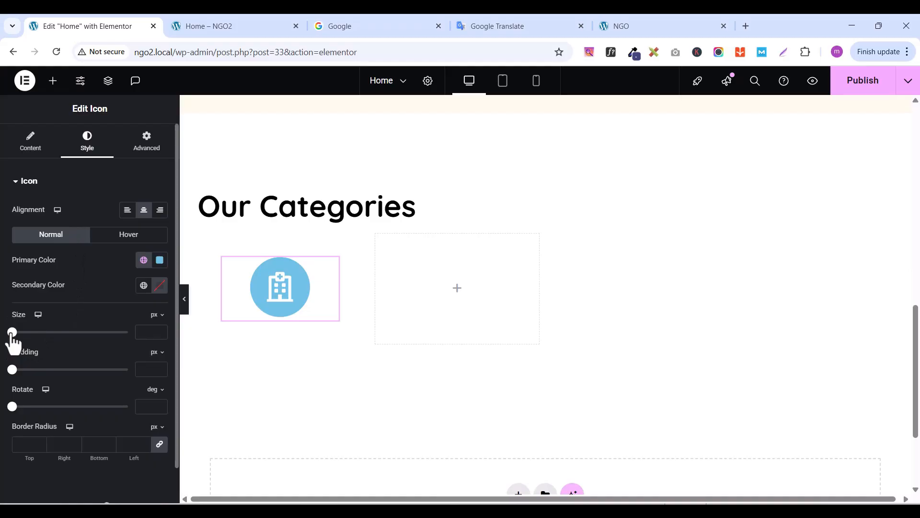
pyautogui.click(160, 329)
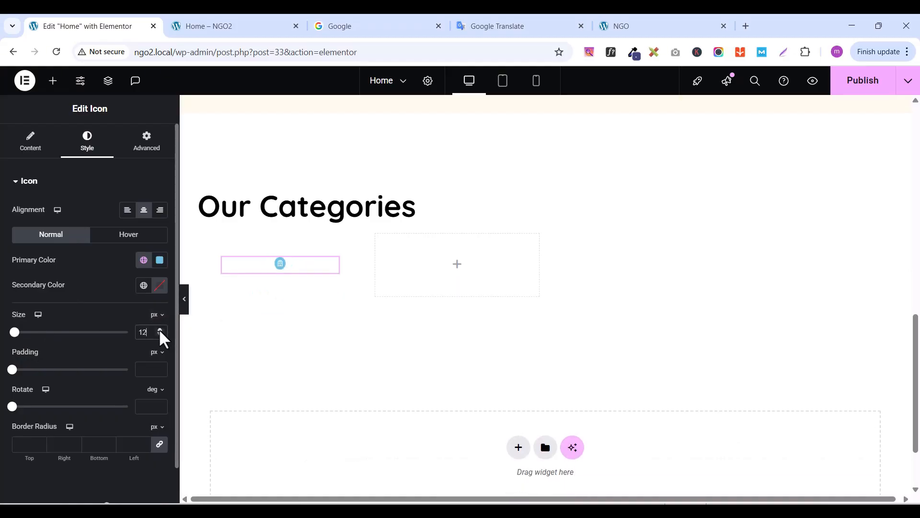
pyautogui.moveTo(159, 329); pyautogui.dragTo(160, 329)
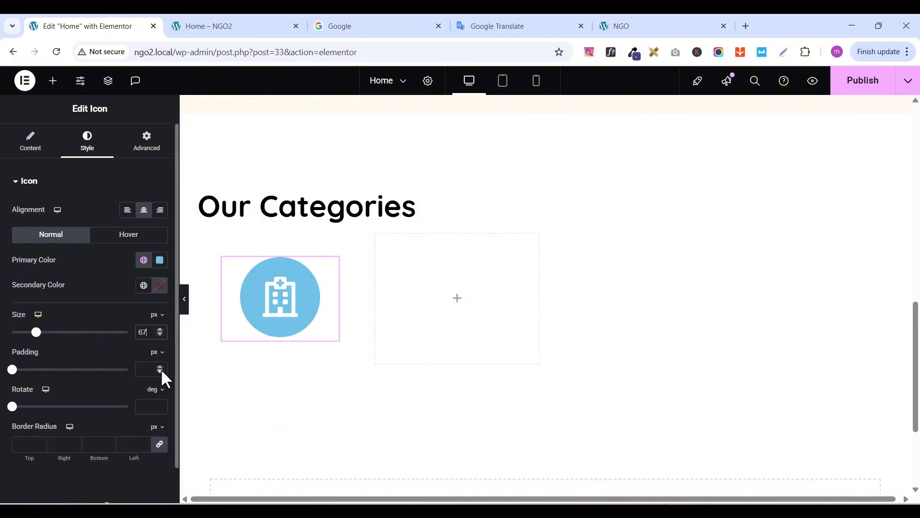
pyautogui.moveTo(157, 367); pyautogui.dragTo(157, 366)
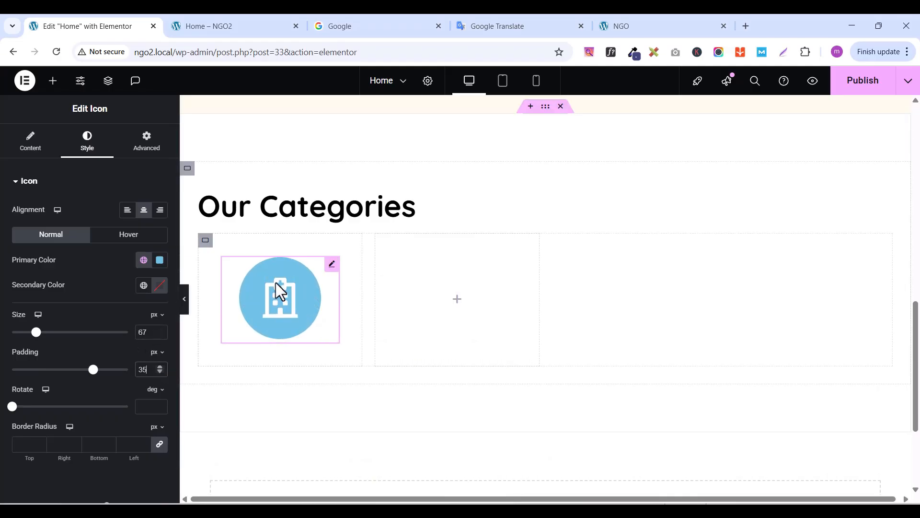
pyautogui.click(649, 26)
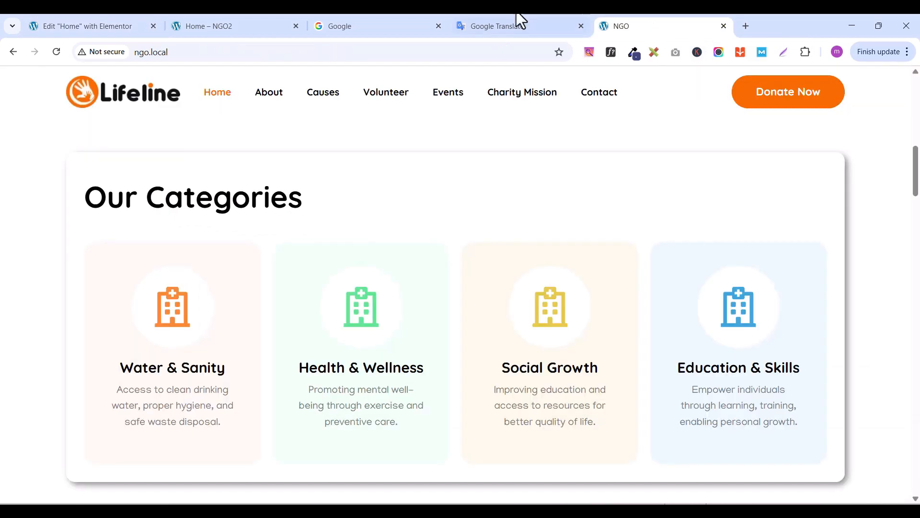
pyautogui.click(115, 27)
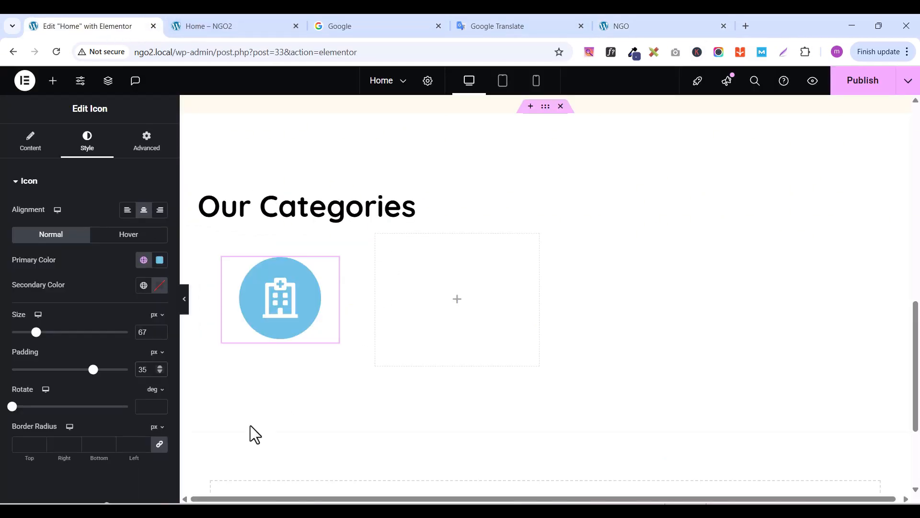
# Set the hospital icon's primary color to #FFFFFF and its secondary color to the global orange
pyautogui.click(159, 260)
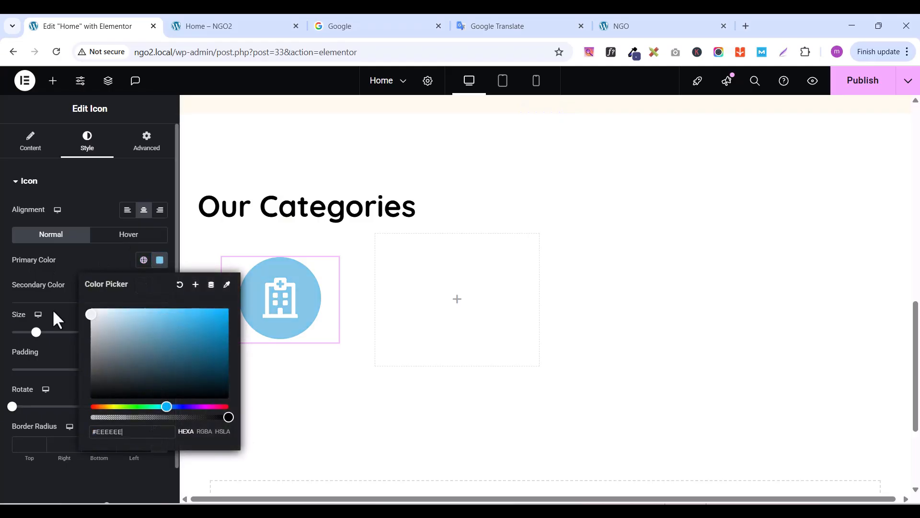
pyautogui.write('#FFFFFF')
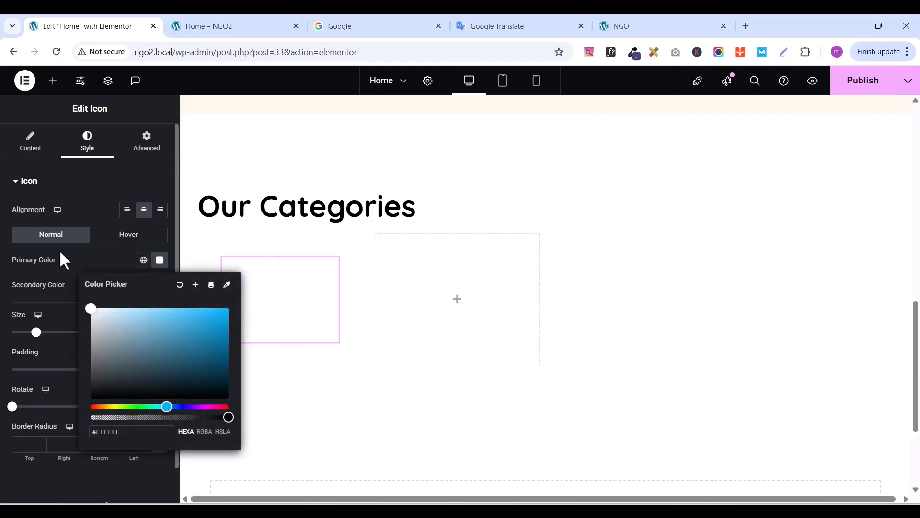
pyautogui.click(81, 254)
pyautogui.click(143, 287)
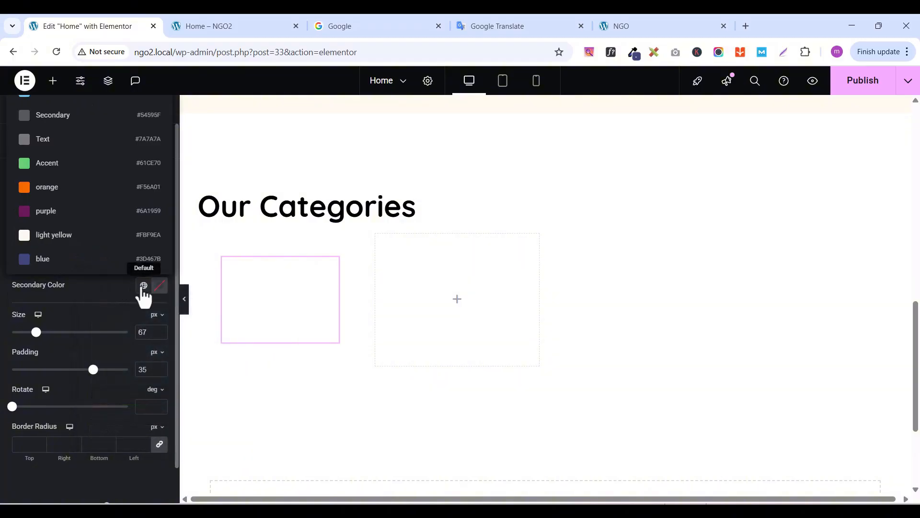
pyautogui.click(48, 187)
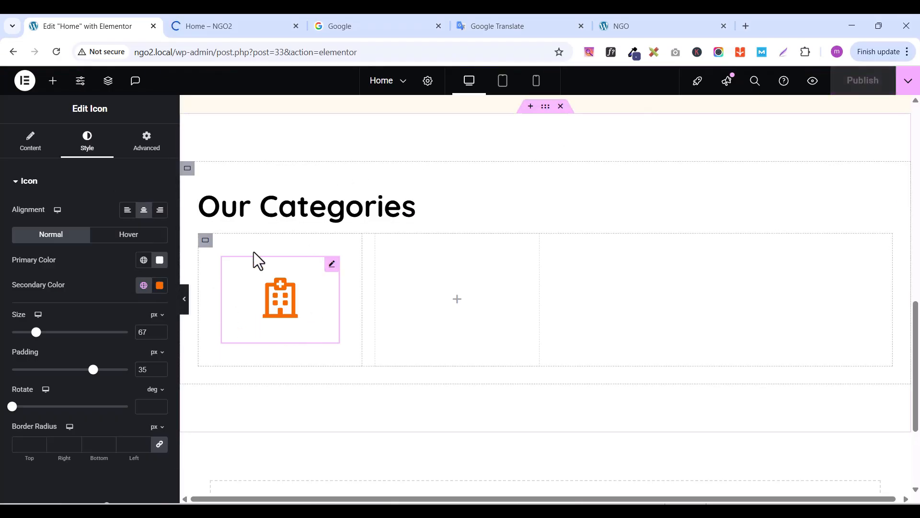
# Give the first card's container a classic background in the global light yellow and publish the page
pyautogui.click(205, 240)
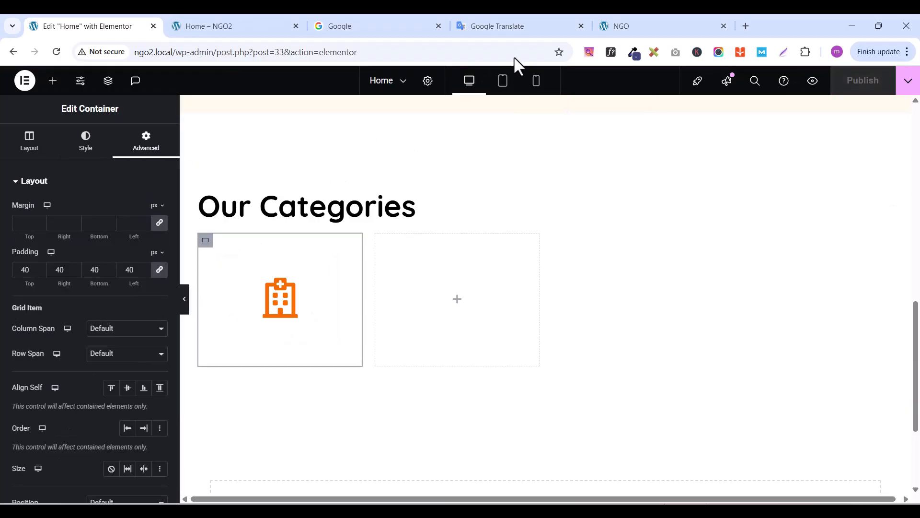
pyautogui.click(86, 144)
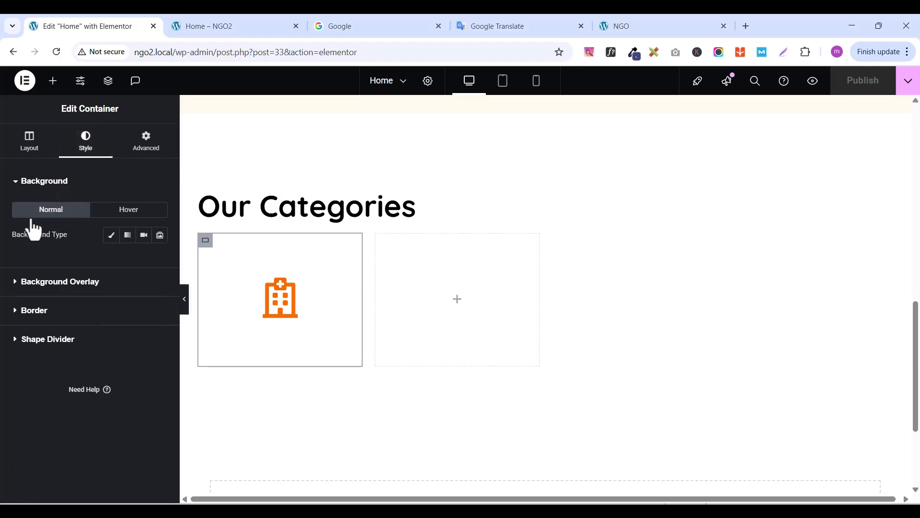
pyautogui.click(110, 235)
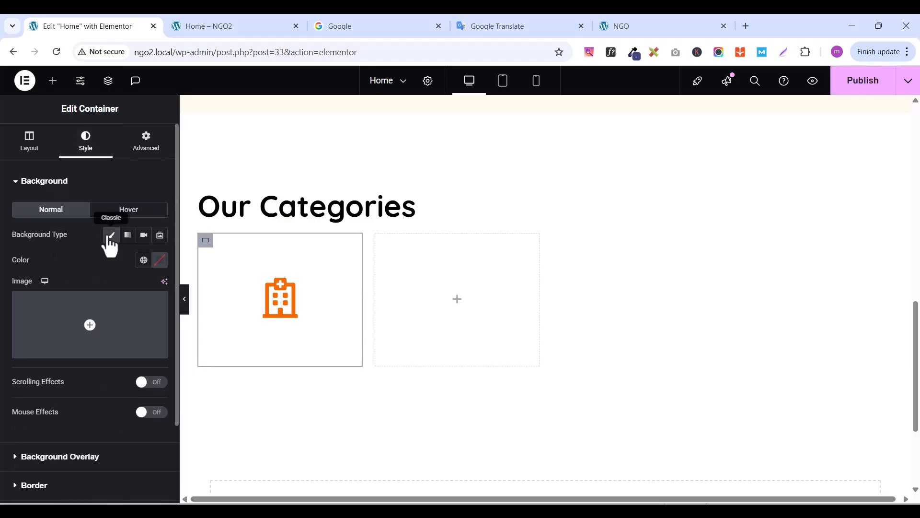
pyautogui.click(143, 260)
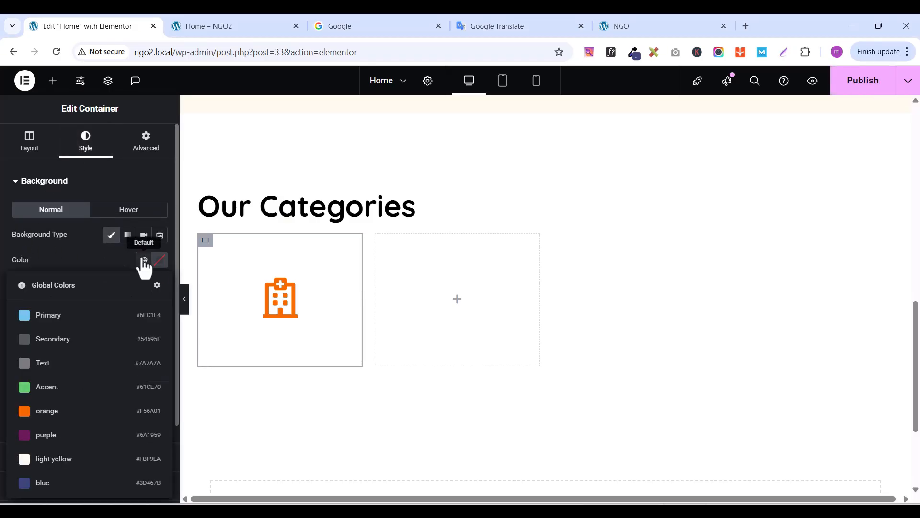
pyautogui.click(64, 463)
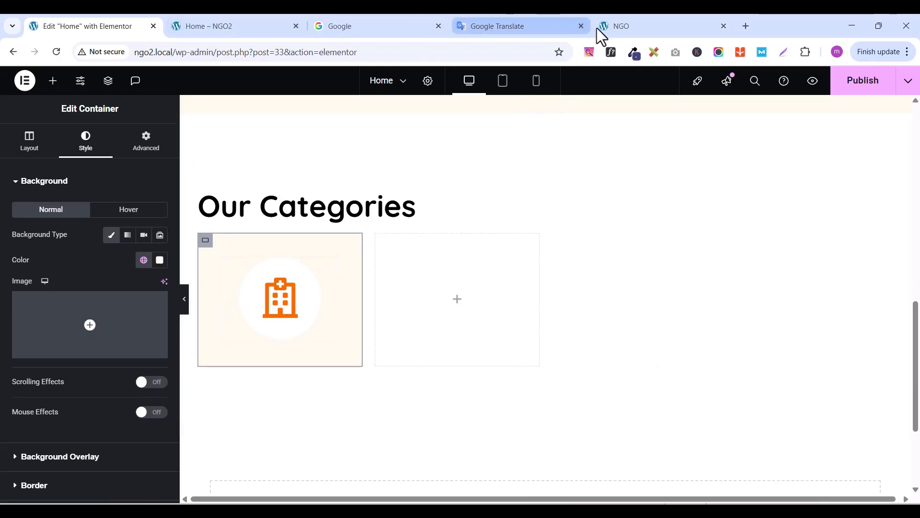
pyautogui.click(859, 87)
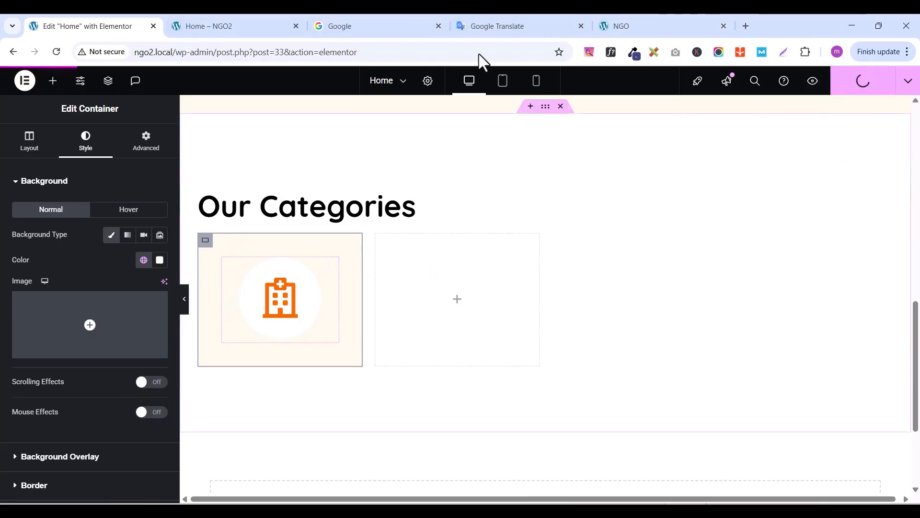
# Sample the Water & Sanity card's background color on the NGO reference site and copy its hex code fff8f2
pyautogui.click(643, 27)
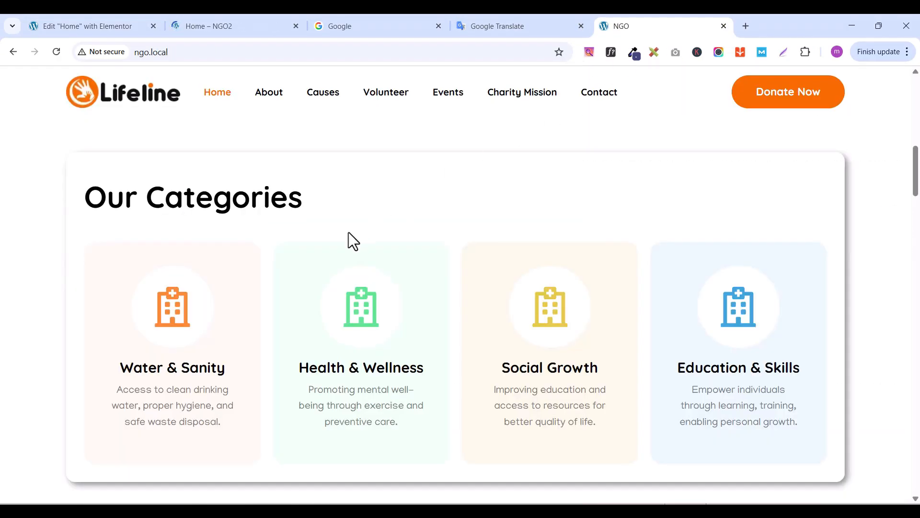
pyautogui.click(634, 51)
pyautogui.click(233, 298)
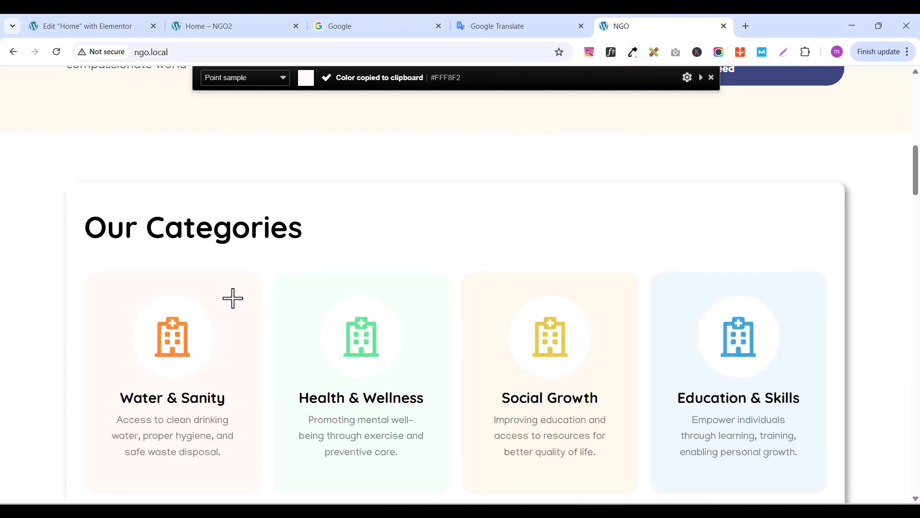
pyautogui.click(633, 54)
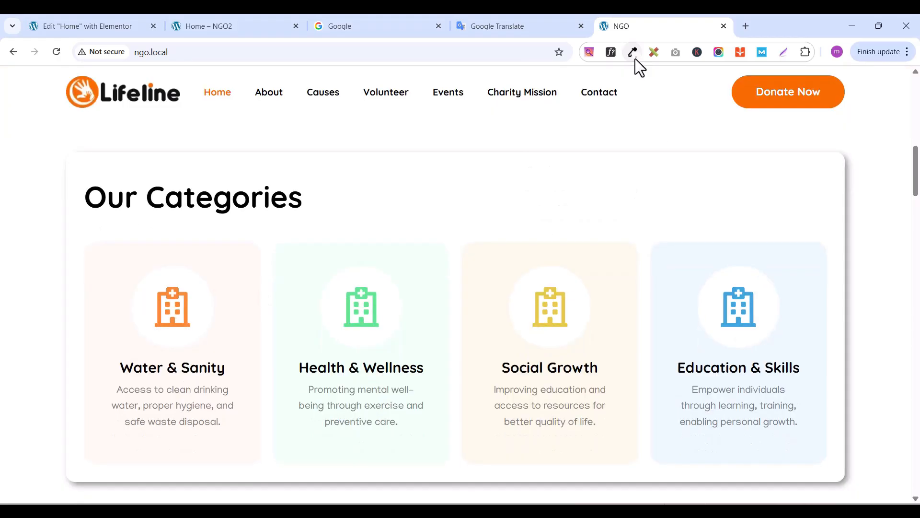
pyautogui.click(635, 59)
pyautogui.click(583, 109)
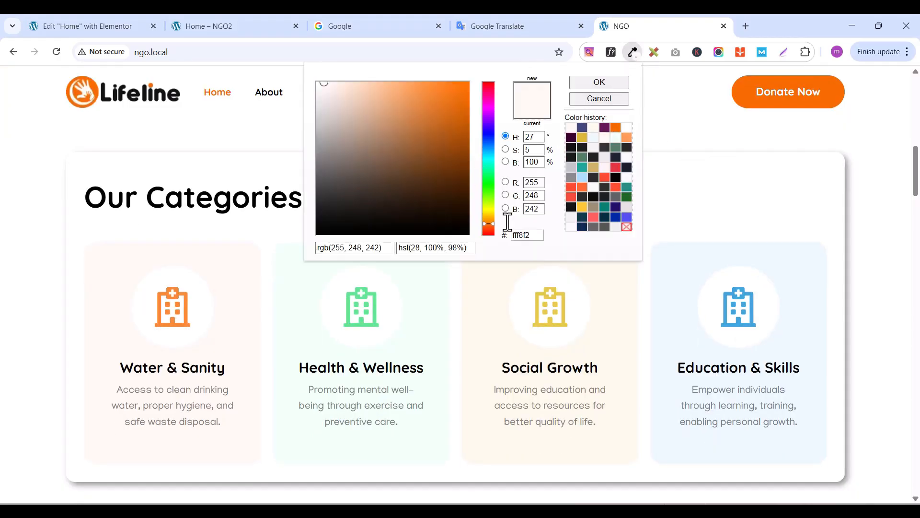
pyautogui.click(520, 238)
pyautogui.rightClick(520, 237)
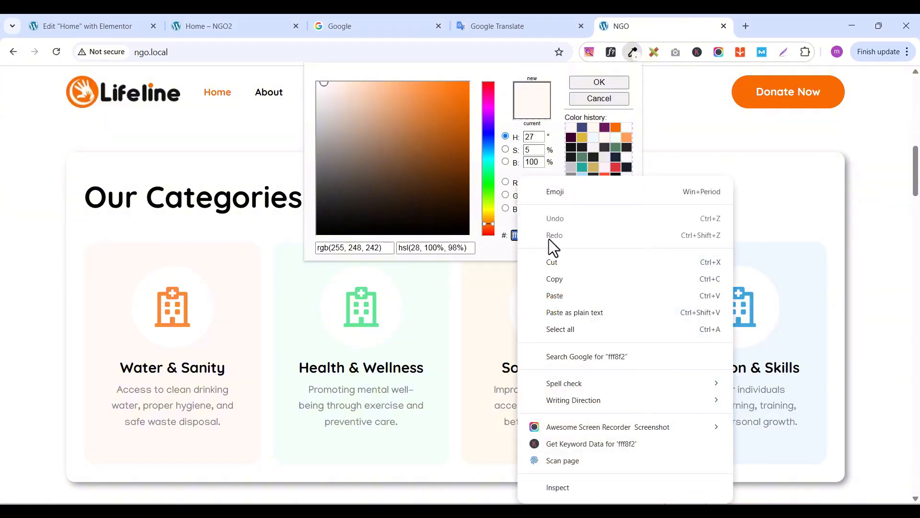
pyautogui.click(566, 278)
# Return to the Elementor editor and replace the first card container's background color with the copied fff8f2
pyautogui.click(90, 31)
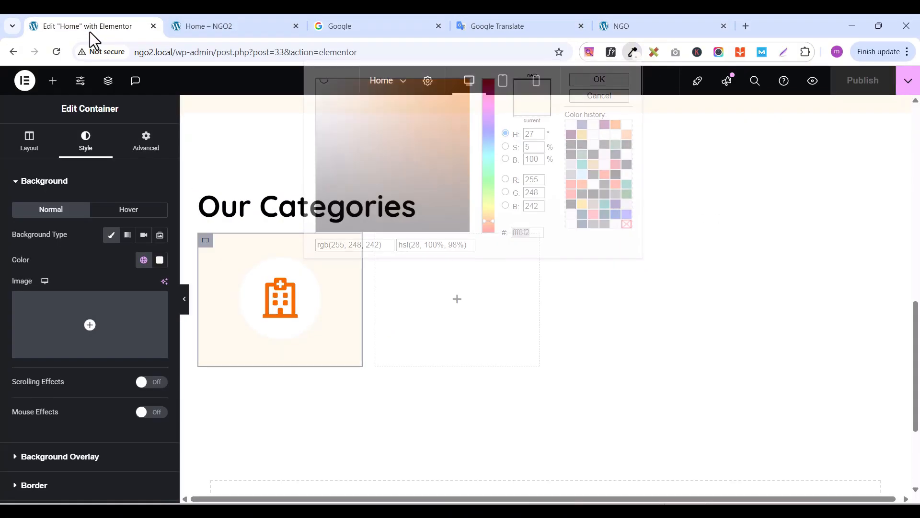
pyautogui.click(160, 260)
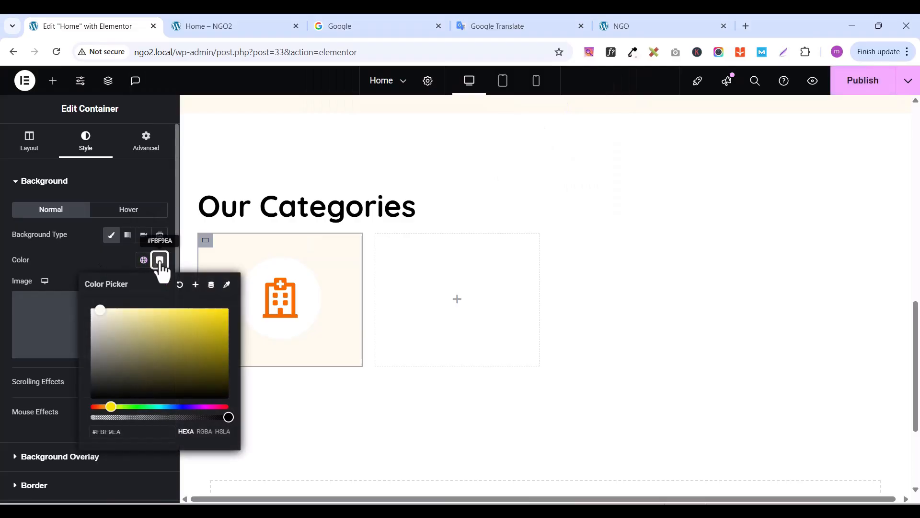
pyautogui.tripleClick(152, 431)
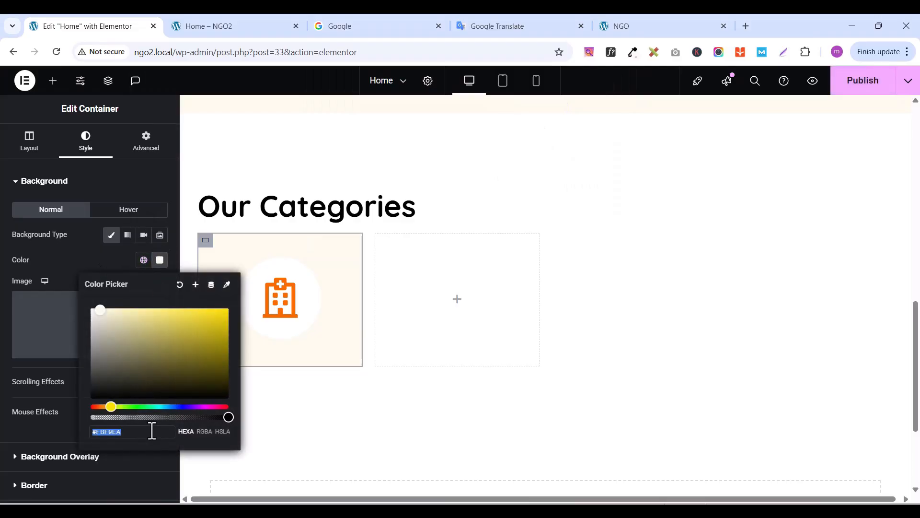
pyautogui.hotkey('ctrl', 'v')
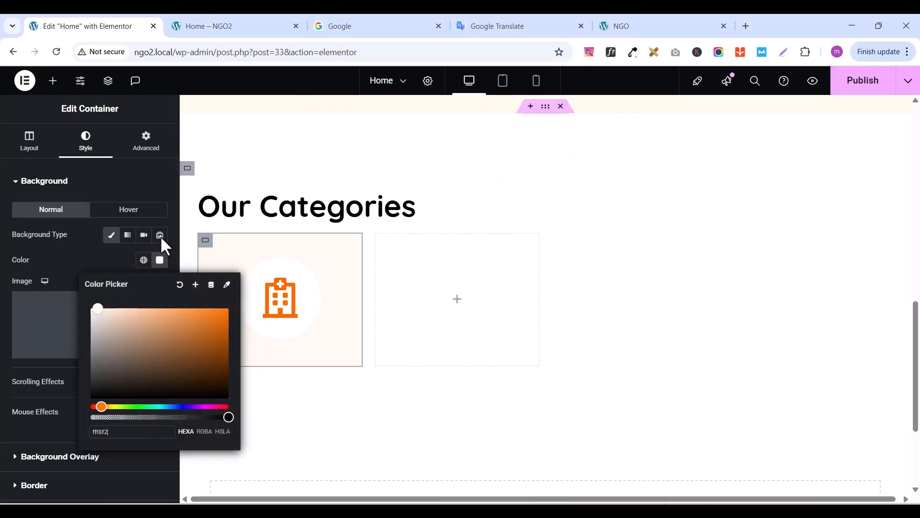
pyautogui.click(94, 254)
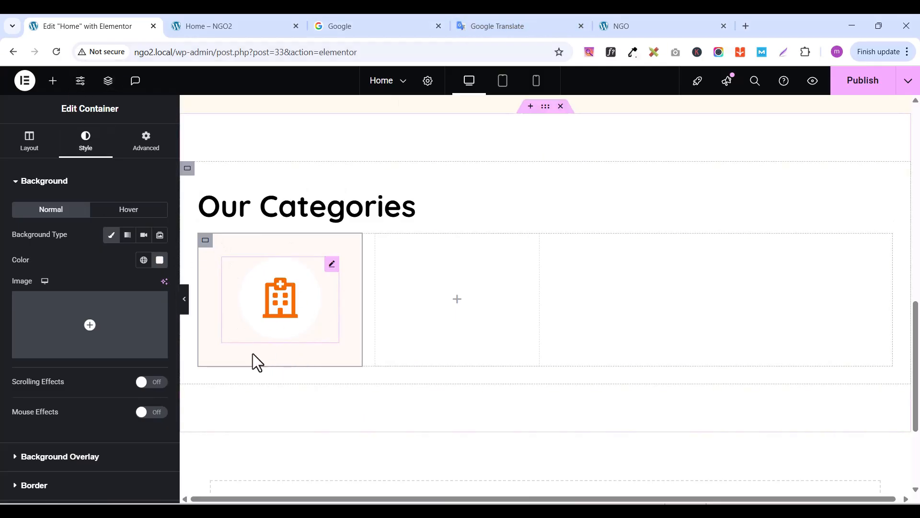
# Find the Heading widget and place it below the hospital icon in the first category card
pyautogui.click(53, 81)
pyautogui.write('heade')
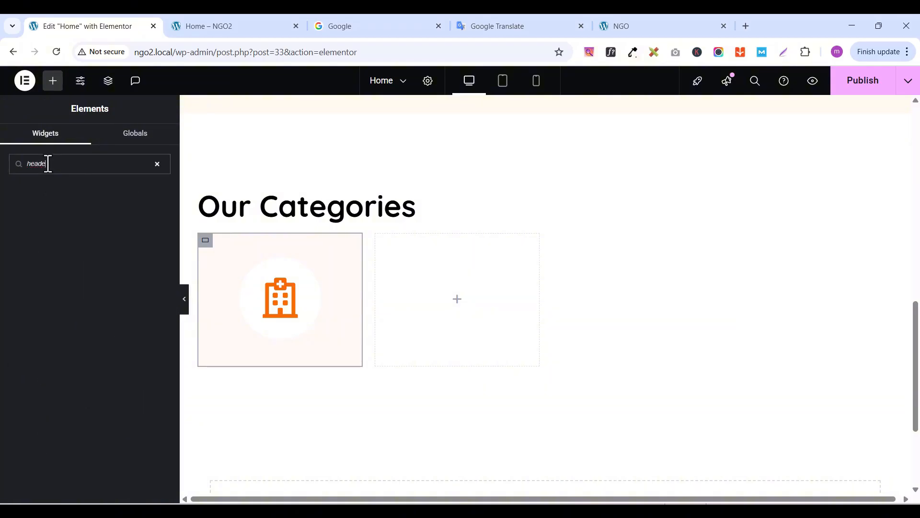
pyautogui.press('BackSpace')
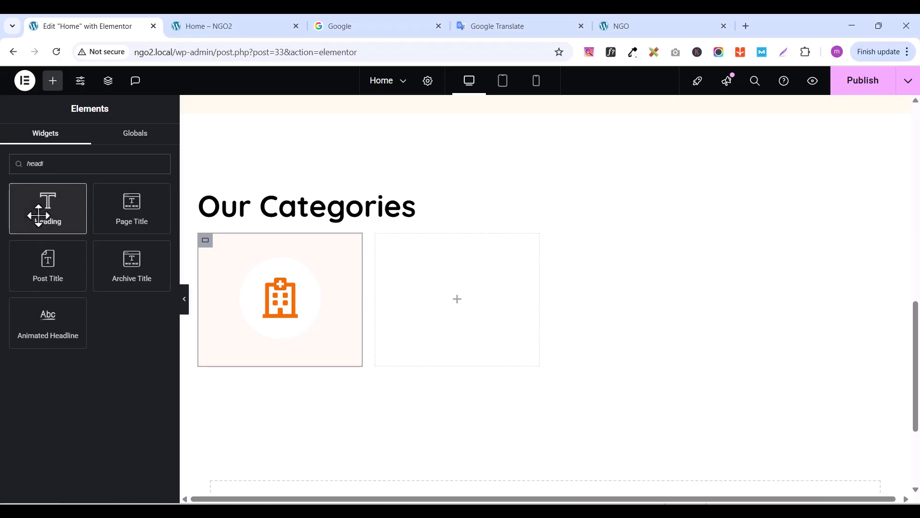
pyautogui.moveTo(42, 207); pyautogui.dragTo(271, 334)
# Copy the title Water & Sanity from the NGO reference site and use it as the first card's heading text in the Elementor editor
pyautogui.click(623, 22)
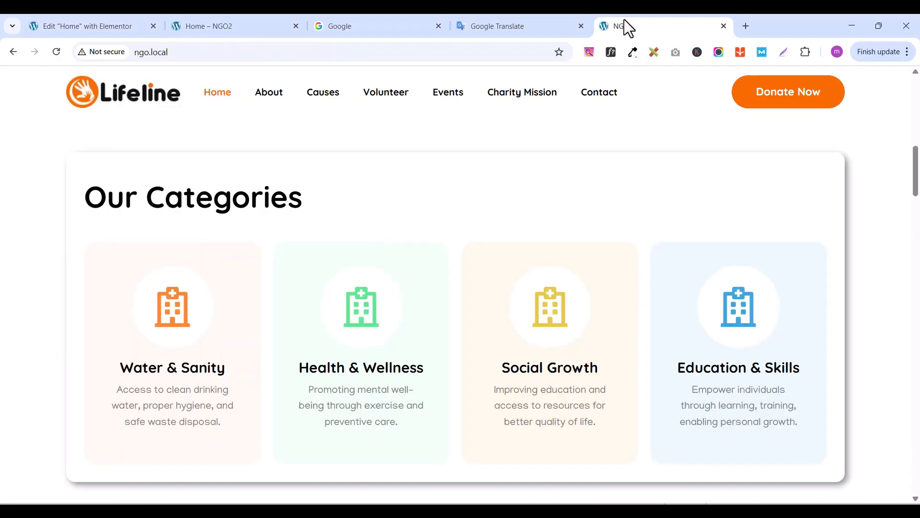
pyautogui.moveTo(121, 368); pyautogui.dragTo(242, 371)
pyautogui.rightClick(224, 368)
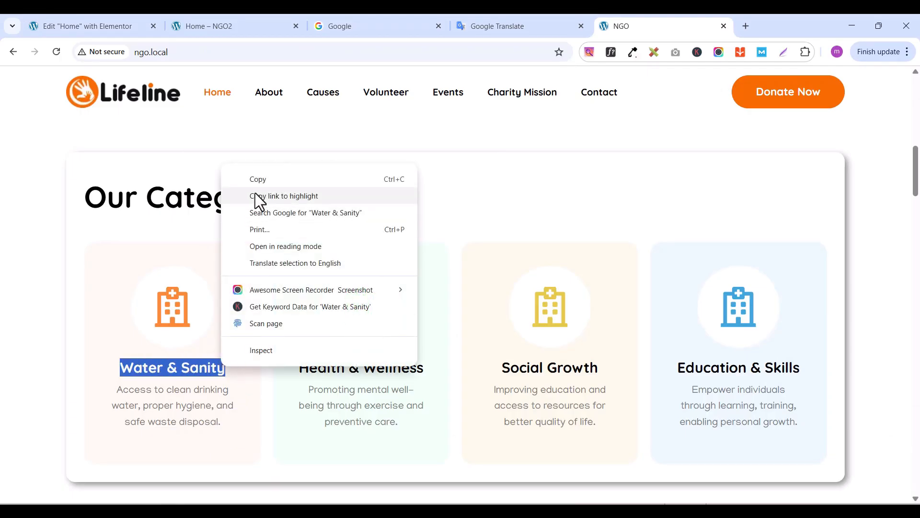
pyautogui.click(263, 181)
pyautogui.click(125, 20)
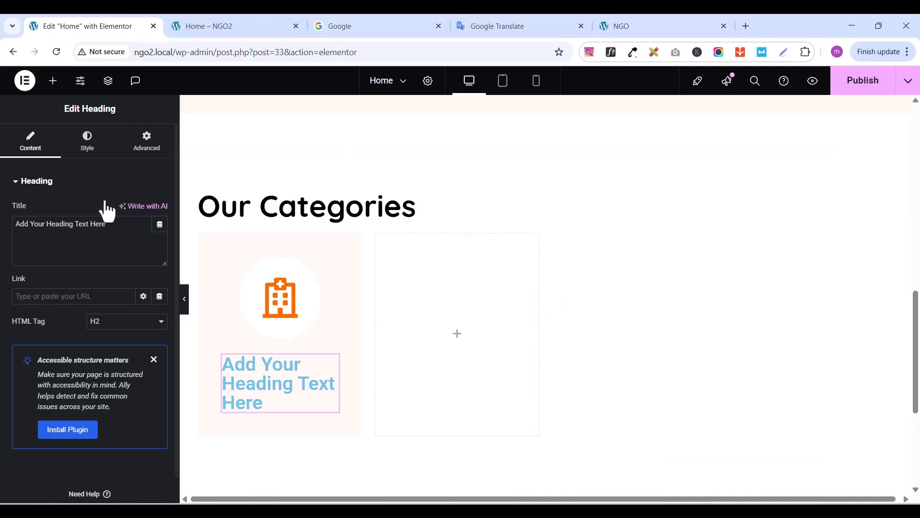
pyautogui.click(82, 224)
pyautogui.hotkey('ctrl', 'a')
pyautogui.hotkey('ctrl', 'v')
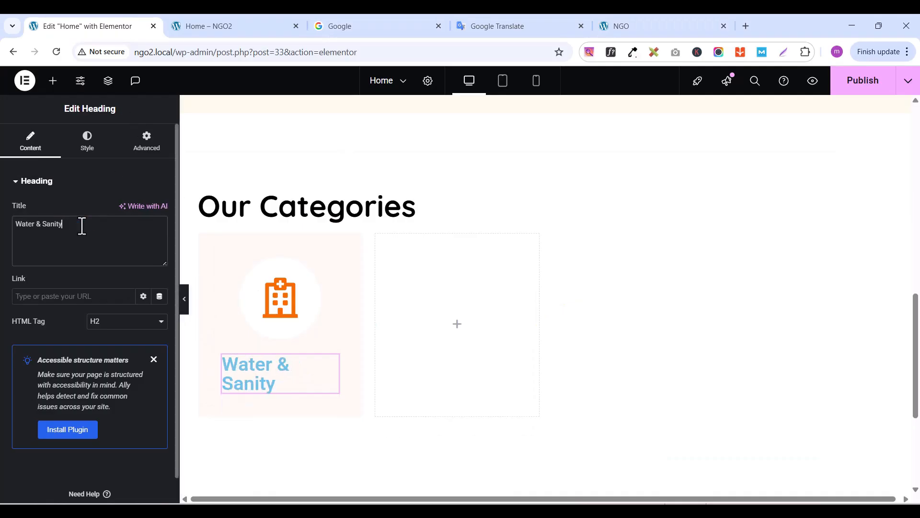
# Set the Water & Sanity heading's typography to Quicksand, size 24 px, weight 700 (Bold)
pyautogui.click(89, 146)
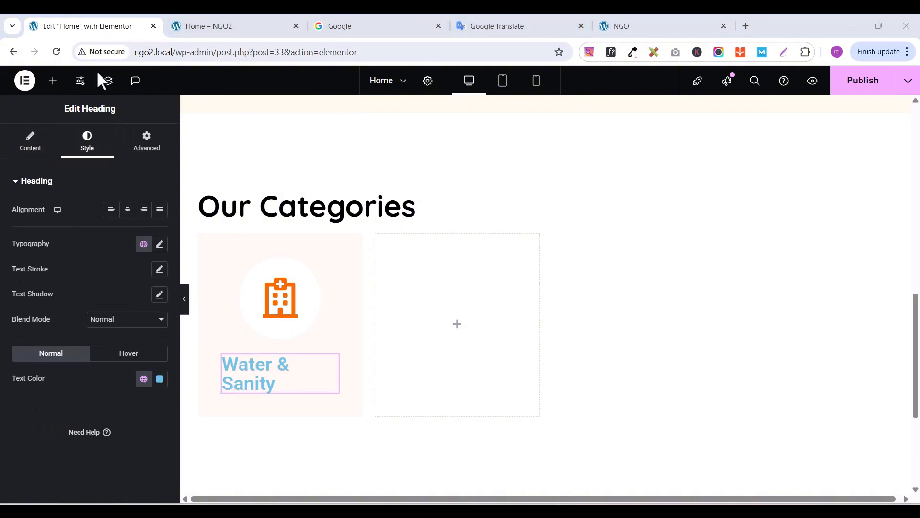
pyautogui.click(160, 245)
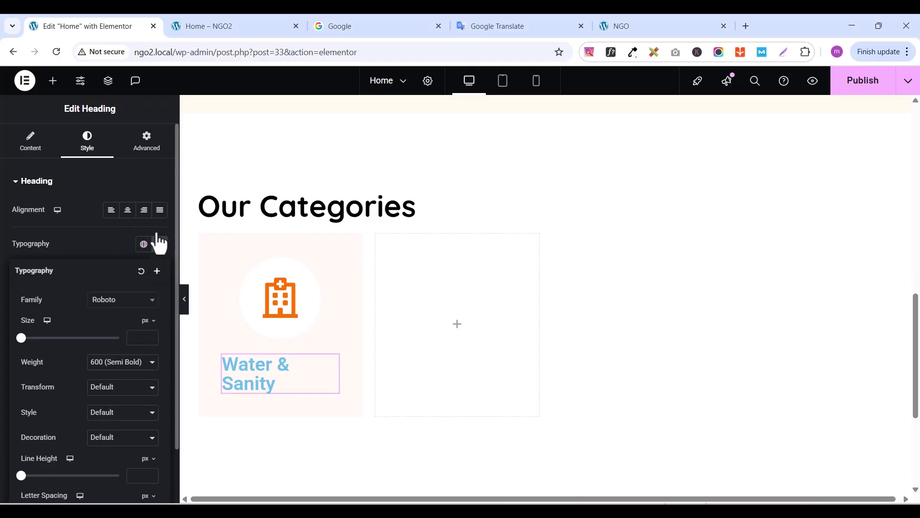
pyautogui.click(118, 310)
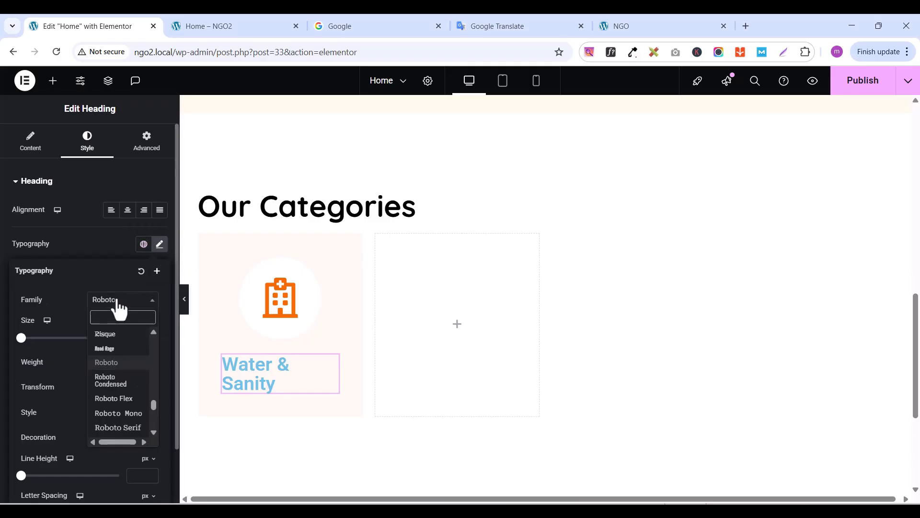
pyautogui.write('quicks')
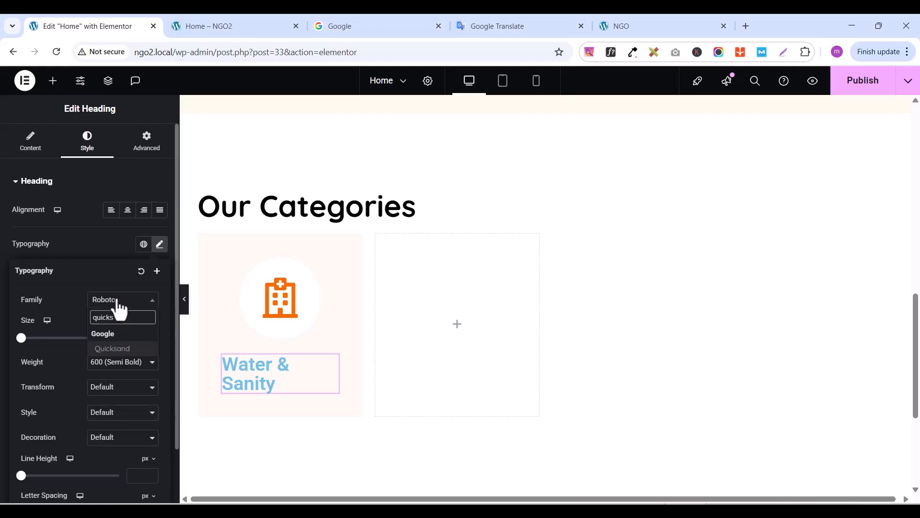
pyautogui.click(119, 352)
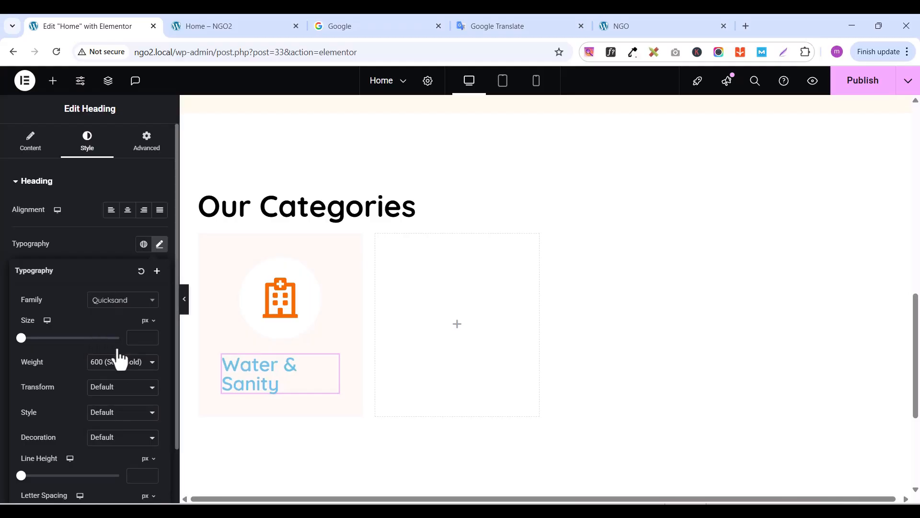
pyautogui.click(150, 332)
pyautogui.scroll(16, 149, 332)
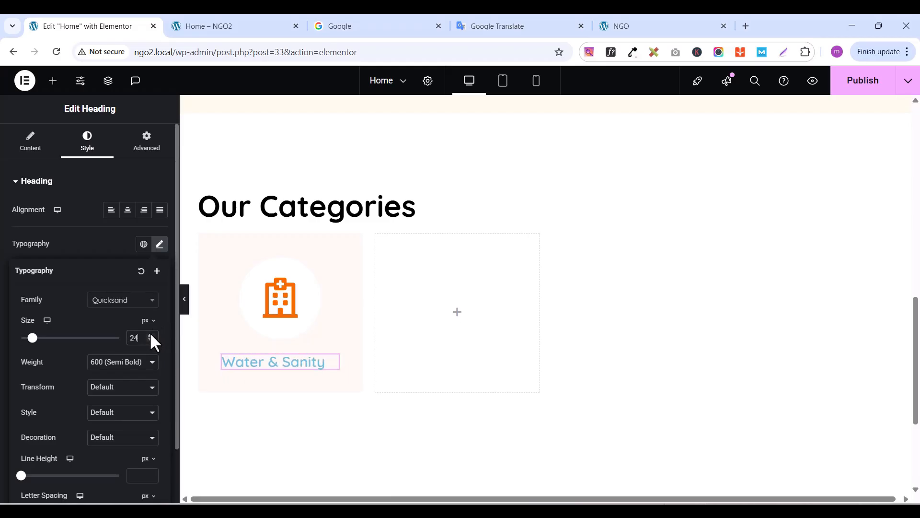
pyautogui.click(99, 364)
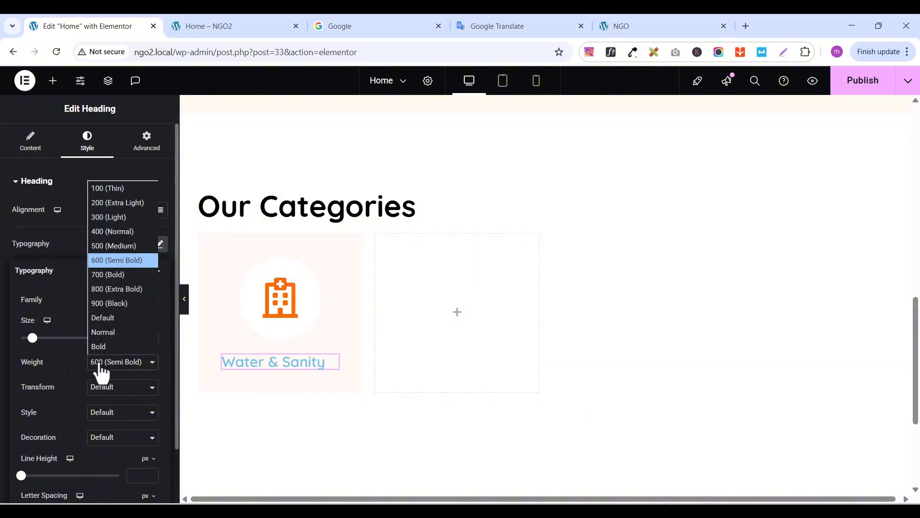
pyautogui.click(117, 274)
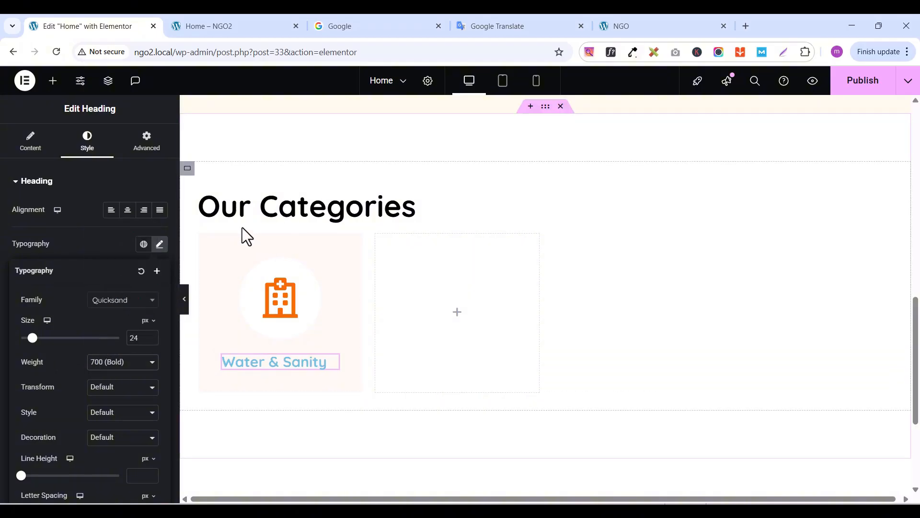
pyautogui.click(88, 246)
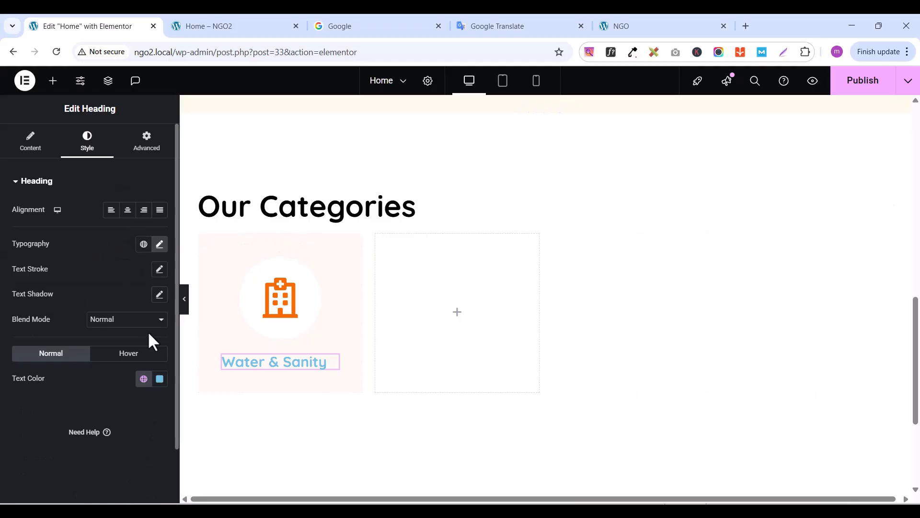
# Change the Water & Sanity heading's text color to black and publish the page
pyautogui.click(160, 379)
pyautogui.moveTo(161, 229); pyautogui.dragTo(61, 328)
pyautogui.click(70, 392)
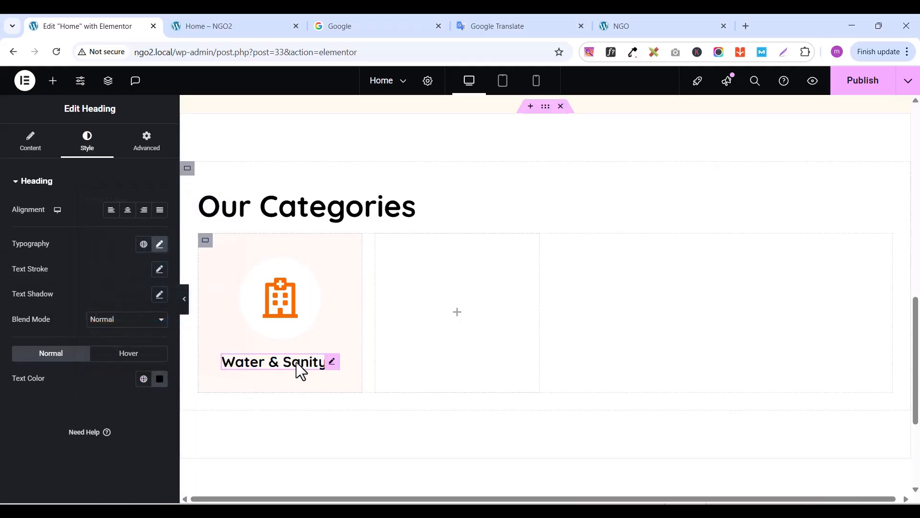
pyautogui.click(872, 88)
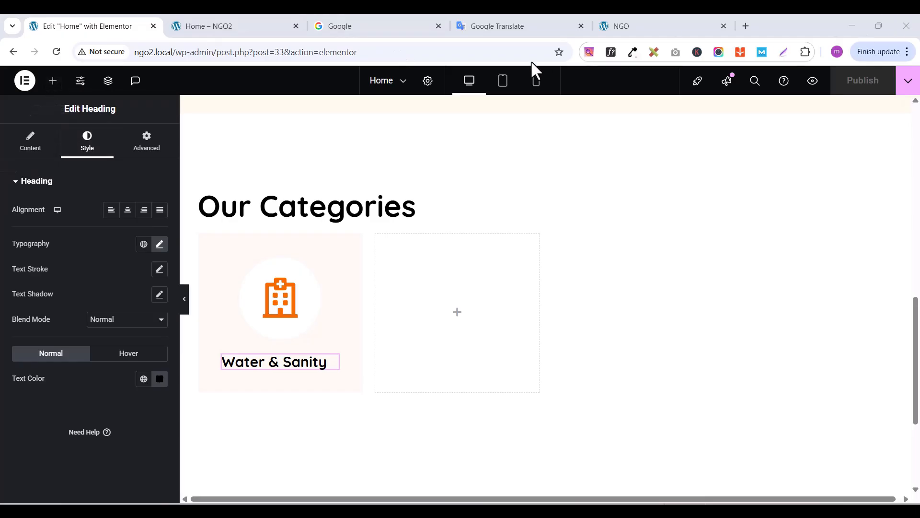
# Find the Text Editor widget and place it below the Water & Sanity heading in the first card
pyautogui.click(52, 80)
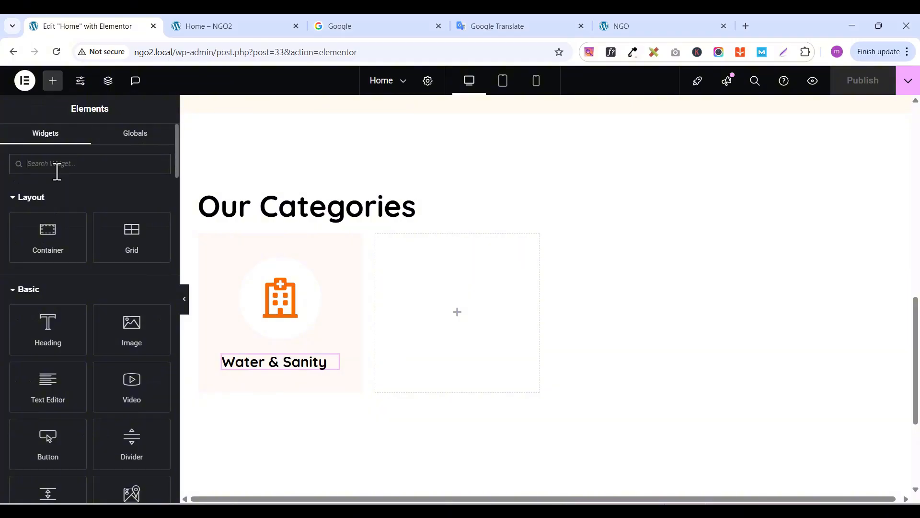
pyautogui.write('text ed')
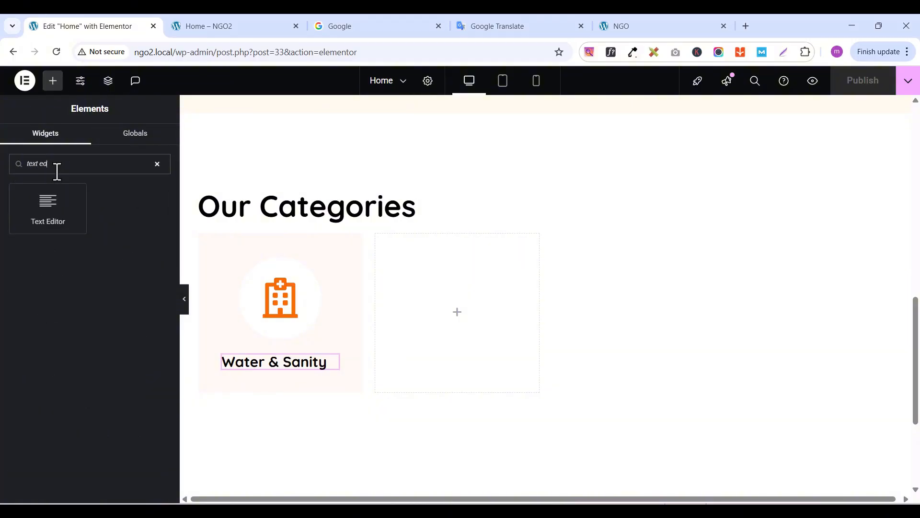
pyautogui.moveTo(48, 207); pyautogui.dragTo(268, 365)
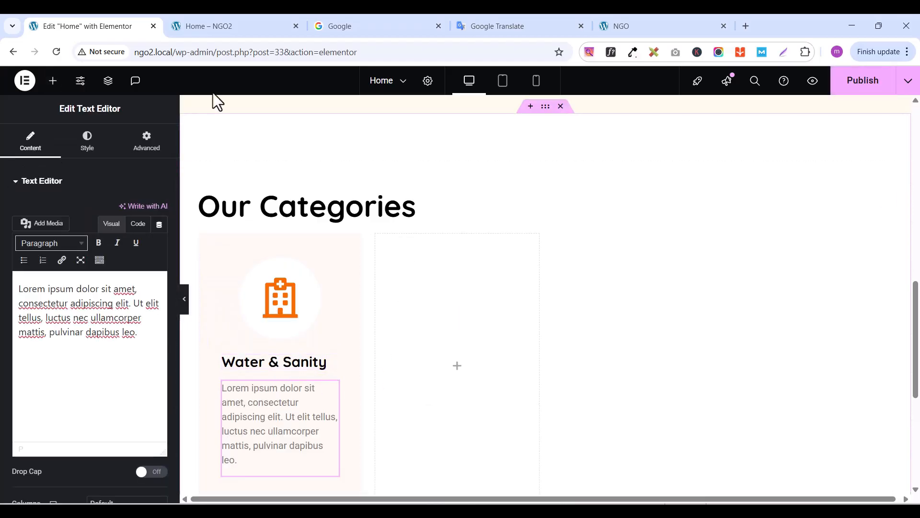
# Copy the Water & Sanity description from the NGO reference site and replace the placeholder paragraph in the first card's text widget with it
pyautogui.click(639, 28)
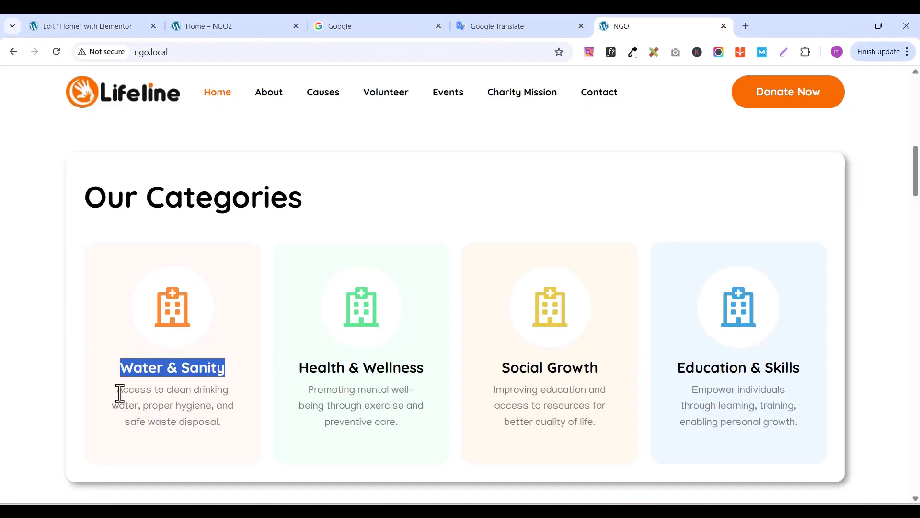
pyautogui.moveTo(120, 393); pyautogui.dragTo(236, 431)
pyautogui.rightClick(215, 409)
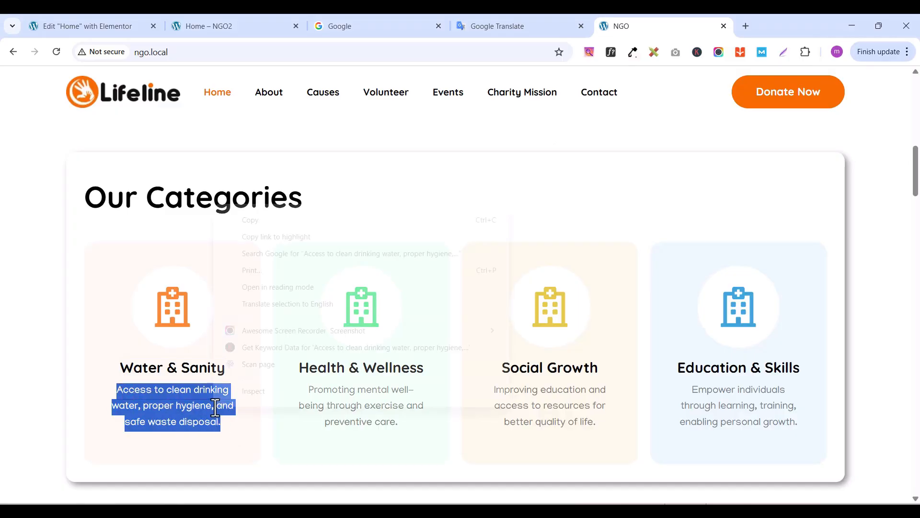
pyautogui.click(255, 219)
pyautogui.click(96, 28)
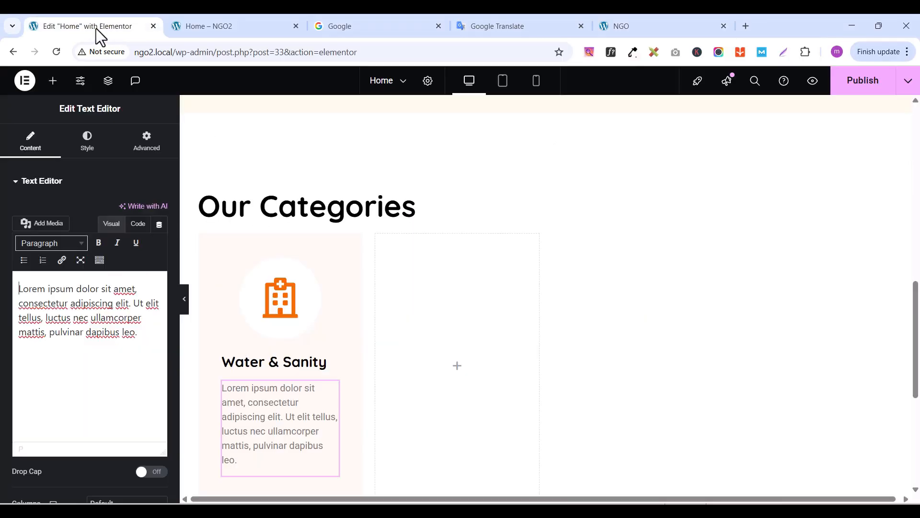
pyautogui.tripleClick(89, 343)
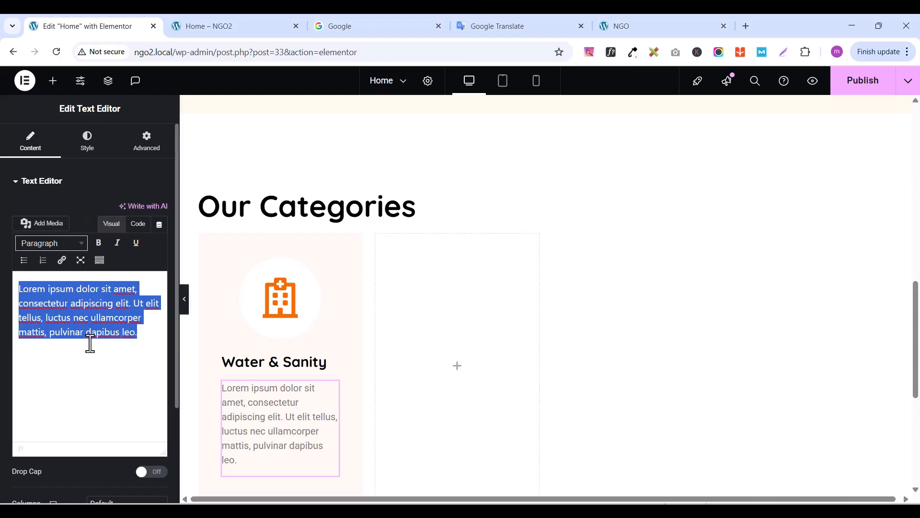
pyautogui.hotkey('ctrl', 'v')
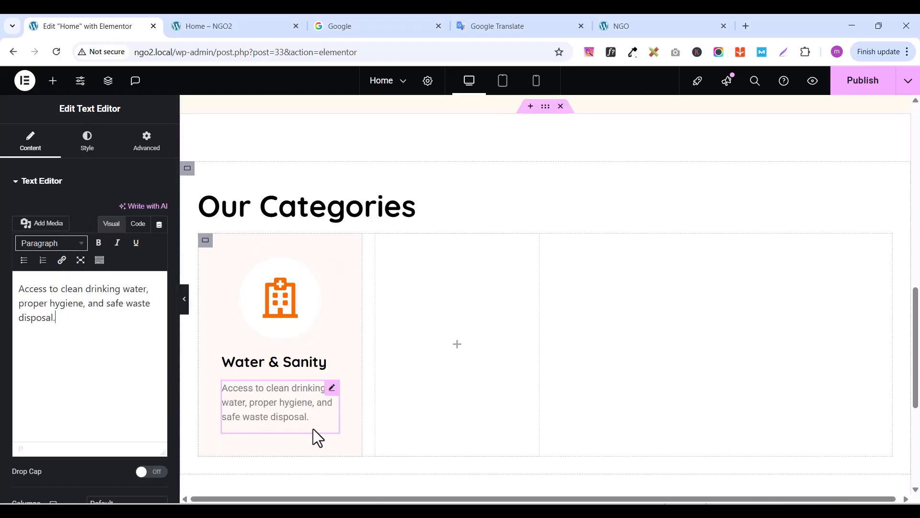
# Set the font family of the first card's description text to Manjari
pyautogui.click(82, 152)
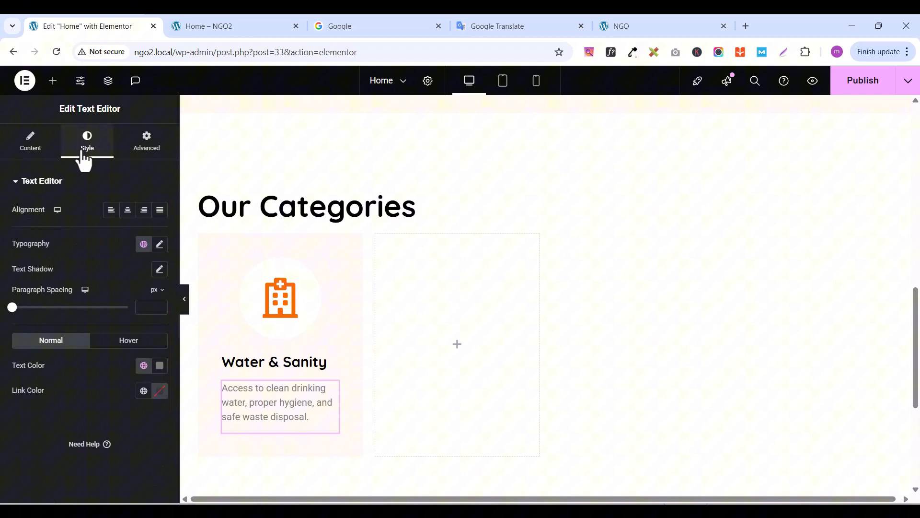
pyautogui.click(158, 246)
pyautogui.click(112, 300)
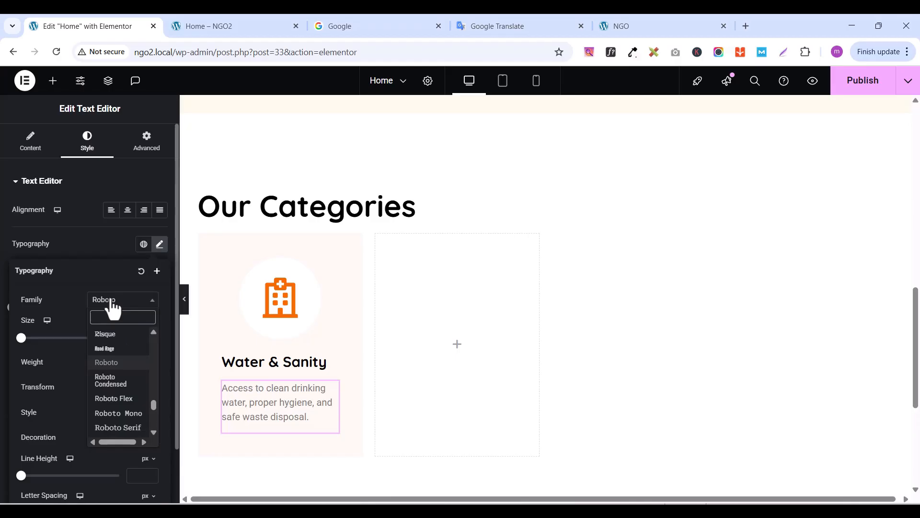
pyautogui.write('man')
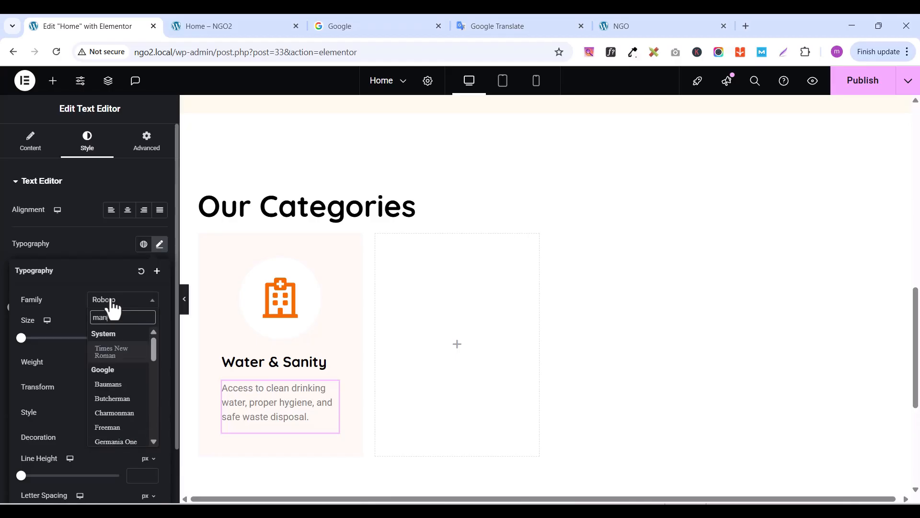
pyautogui.write('jari')
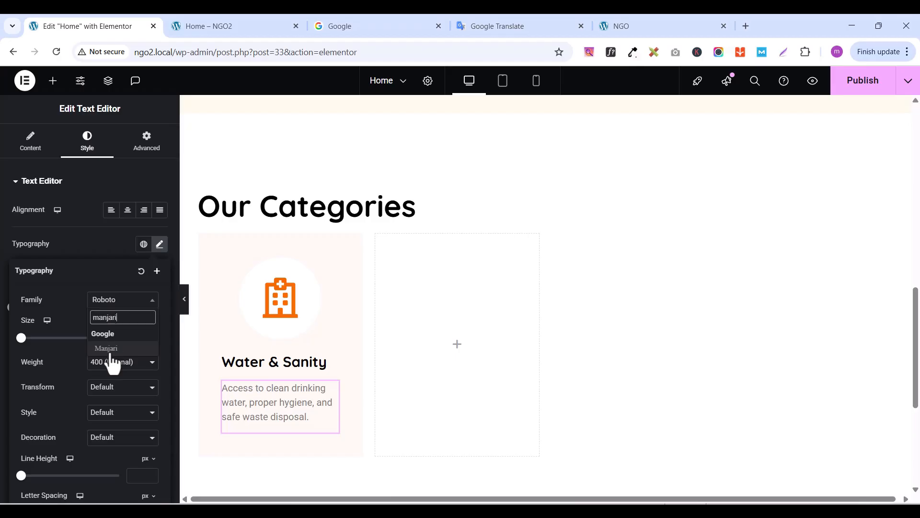
pyautogui.click(107, 349)
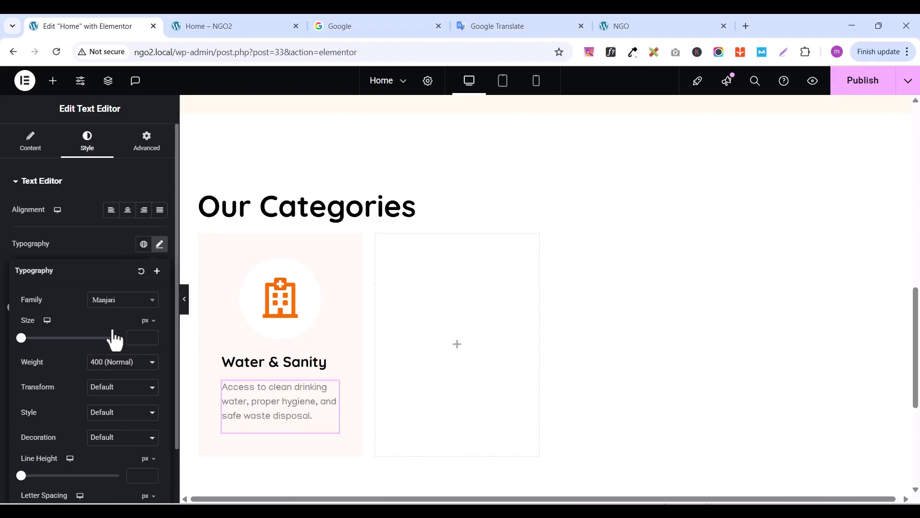
# Set the first card's description text to size 17 px and weight 500 (Medium)
pyautogui.click(150, 335)
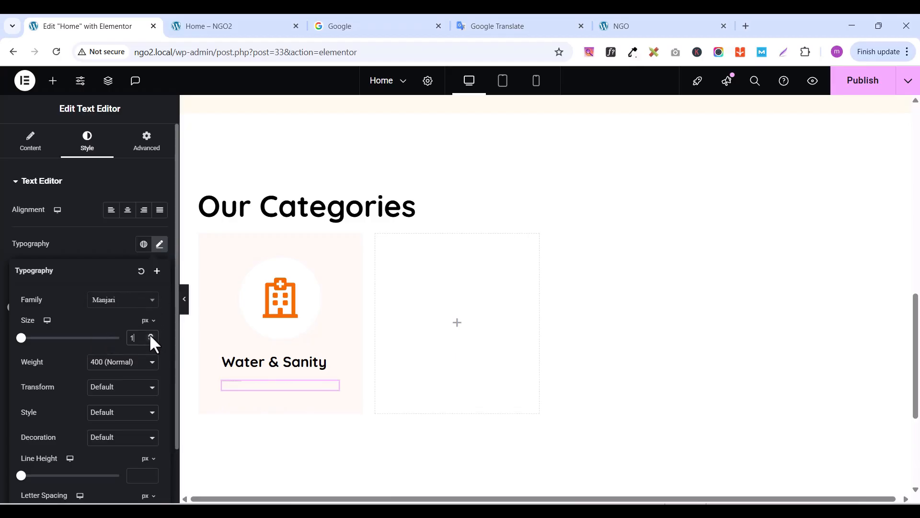
pyautogui.click(150, 335)
pyautogui.click(150, 335)
pyautogui.click(151, 335)
pyautogui.click(150, 335)
pyautogui.click(150, 335)
pyautogui.click(151, 335)
pyautogui.click(150, 335)
pyautogui.click(150, 335)
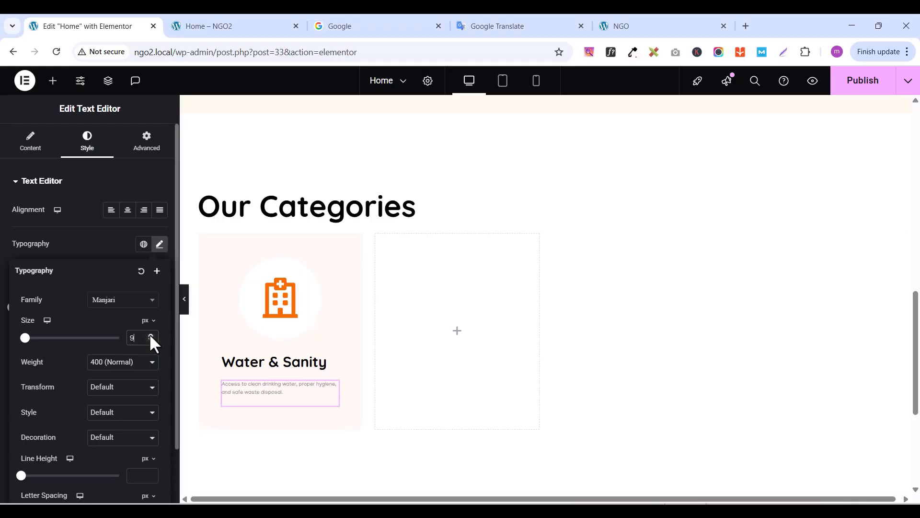
pyautogui.click(151, 335)
pyautogui.click(151, 335)
pyautogui.click(150, 335)
pyautogui.click(151, 336)
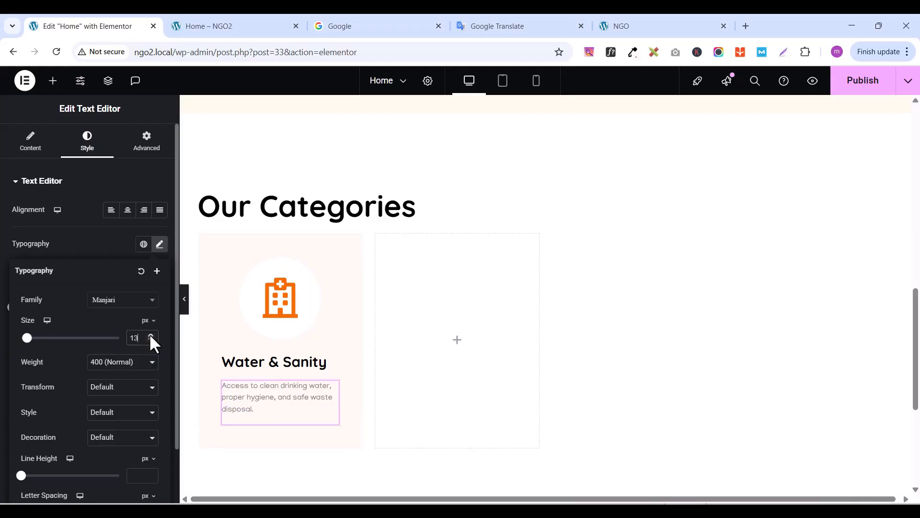
pyautogui.click(151, 335)
pyautogui.click(151, 335)
pyautogui.click(151, 335)
pyautogui.click(150, 335)
pyautogui.click(150, 335)
pyautogui.click(150, 335)
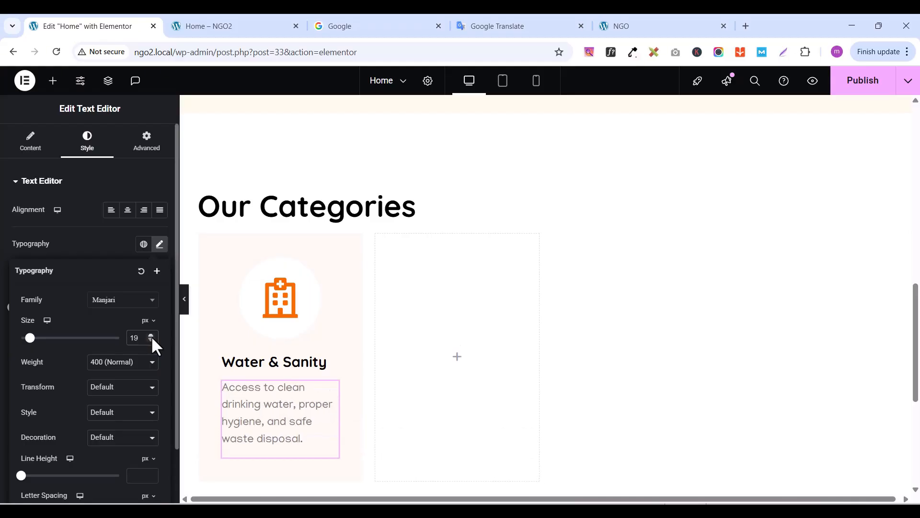
pyautogui.click(150, 340)
pyautogui.click(150, 341)
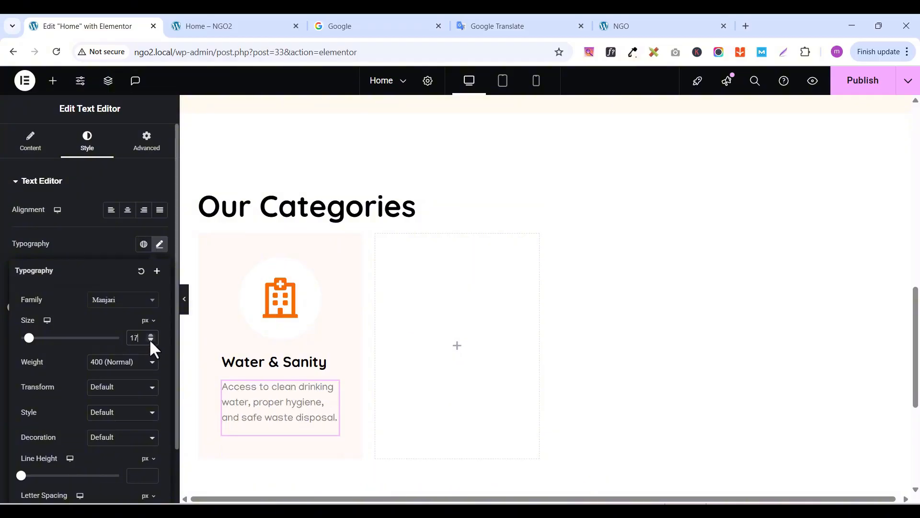
pyautogui.click(120, 363)
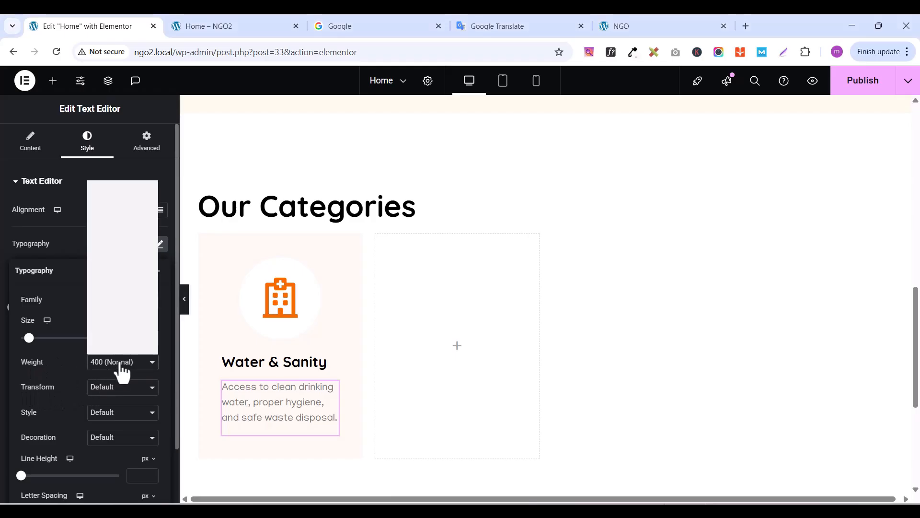
pyautogui.click(126, 244)
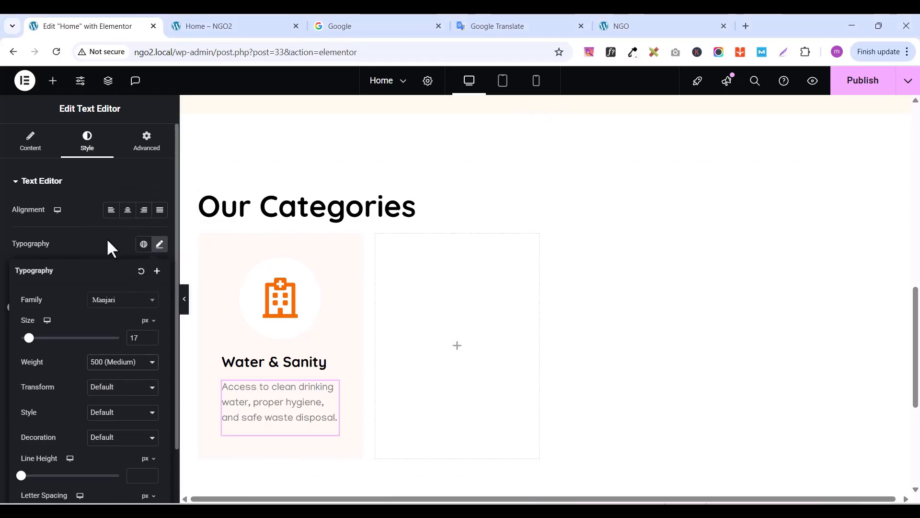
# Publish the page and preview the Our Categories section with its first card
pyautogui.click(106, 238)
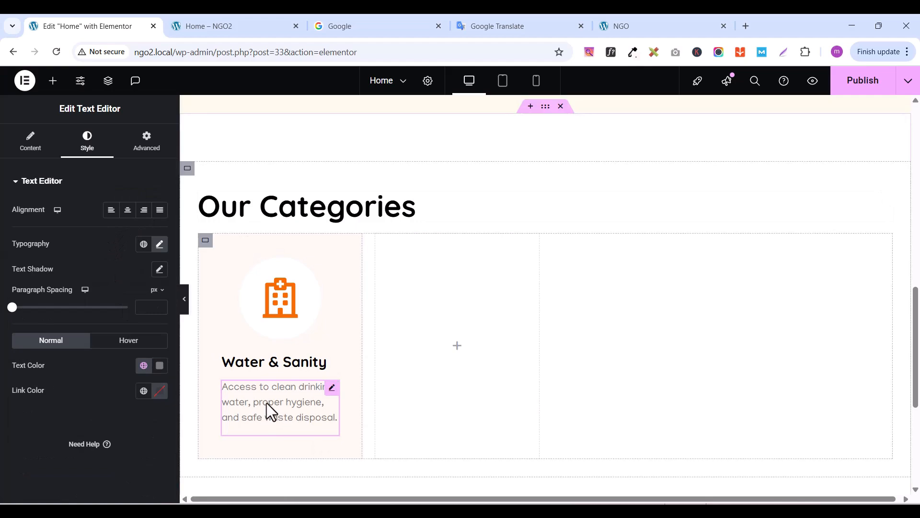
pyautogui.click(856, 84)
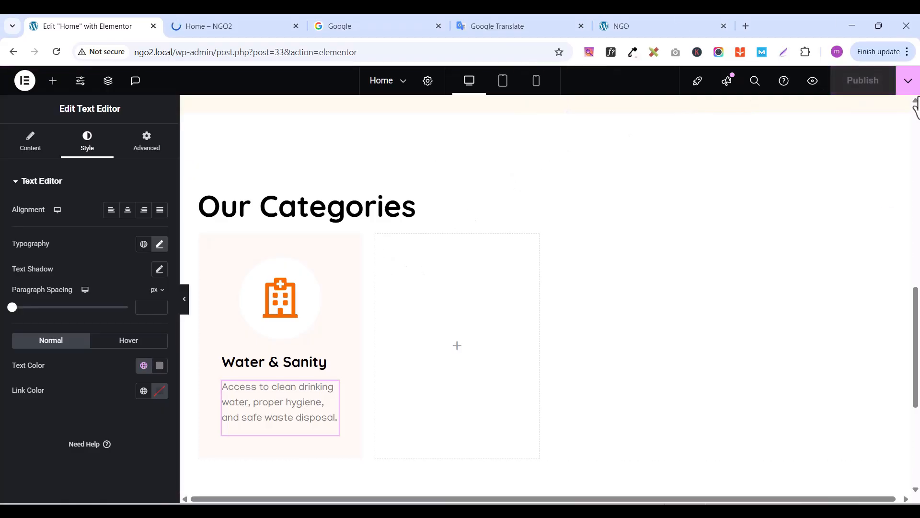
pyautogui.click(813, 82)
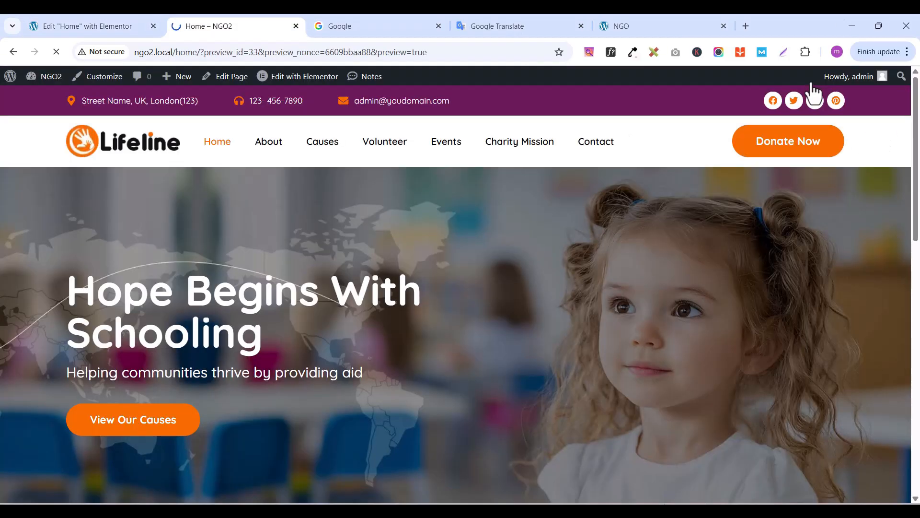
pyautogui.scroll(-10, 269, 215)
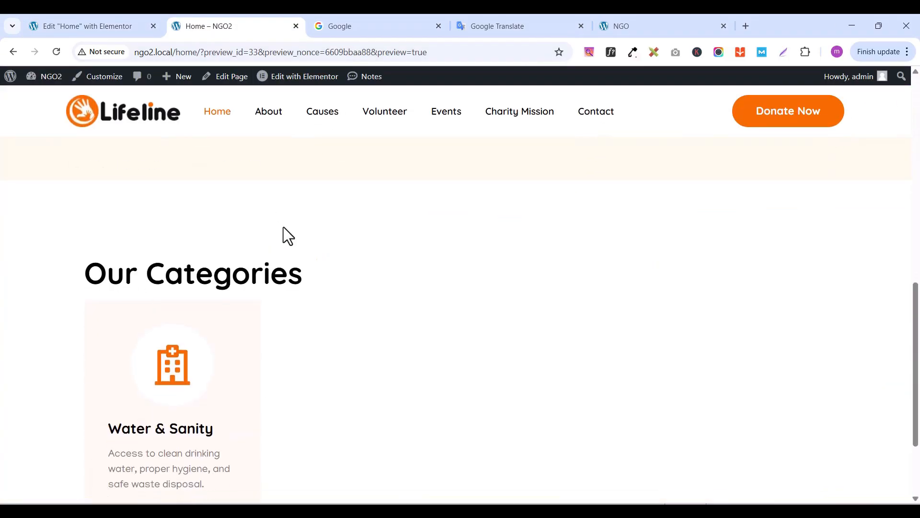
pyautogui.scroll(-3, 283, 228)
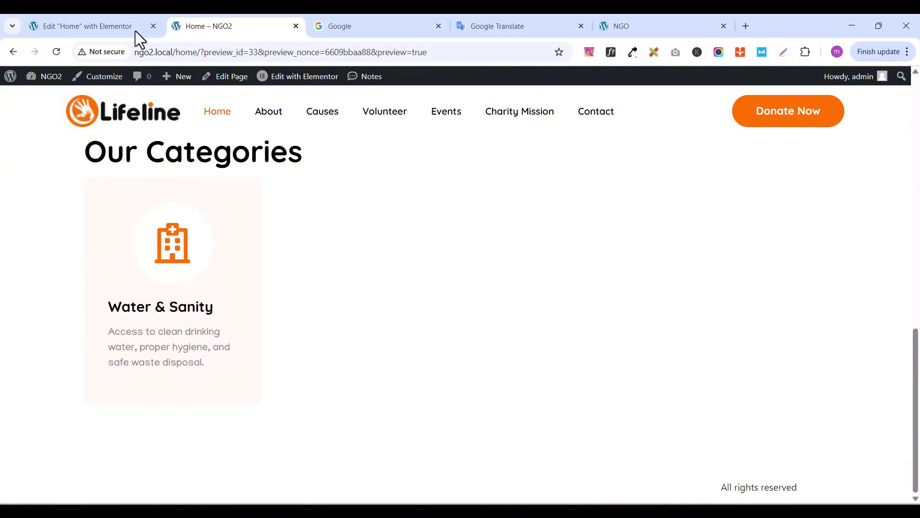
pyautogui.click(104, 24)
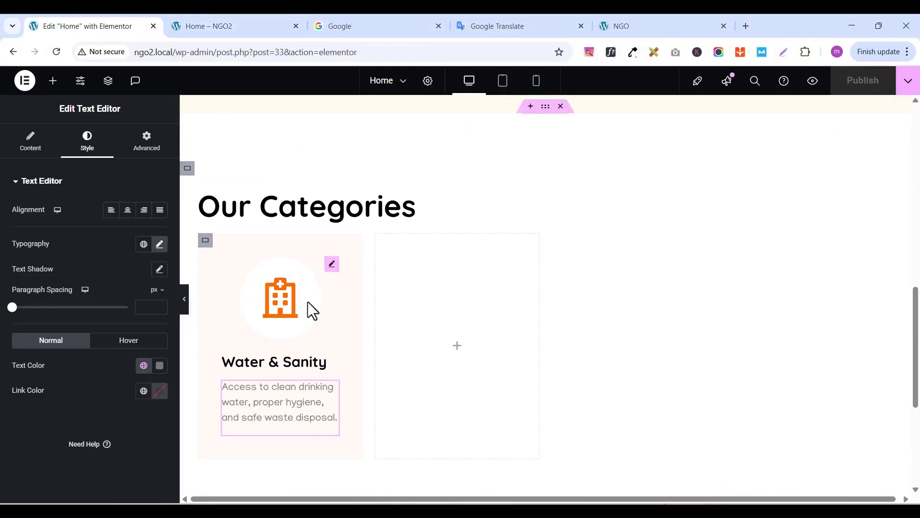
# Set a 20 px border radius on all corners of the first card's container
pyautogui.click(206, 241)
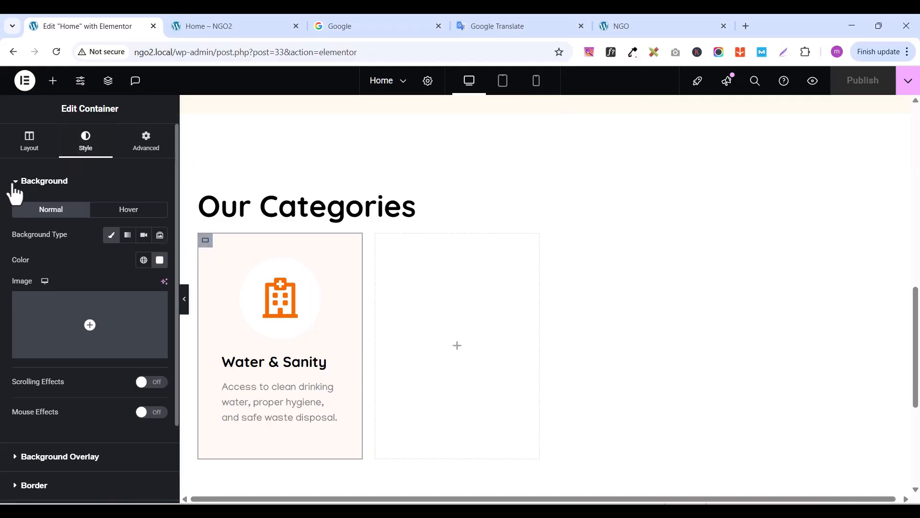
pyautogui.click(14, 184)
pyautogui.click(14, 184)
pyautogui.click(14, 184)
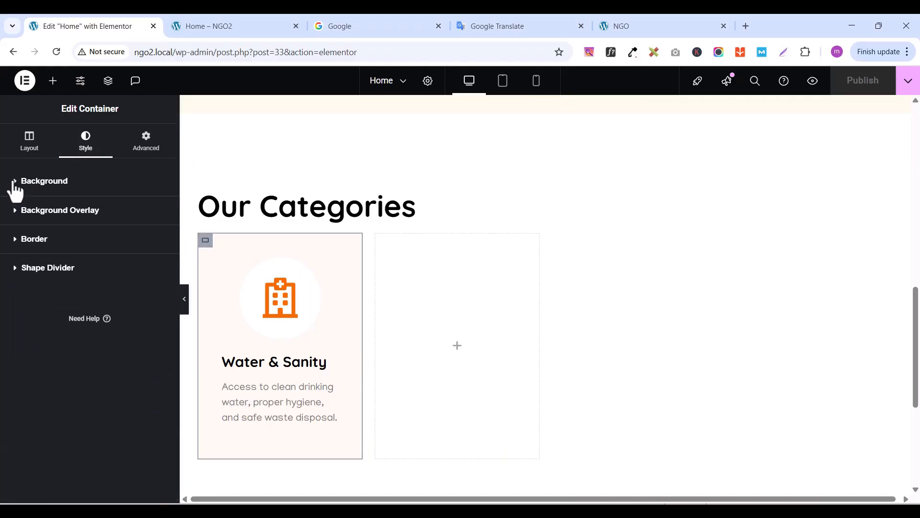
pyautogui.click(19, 242)
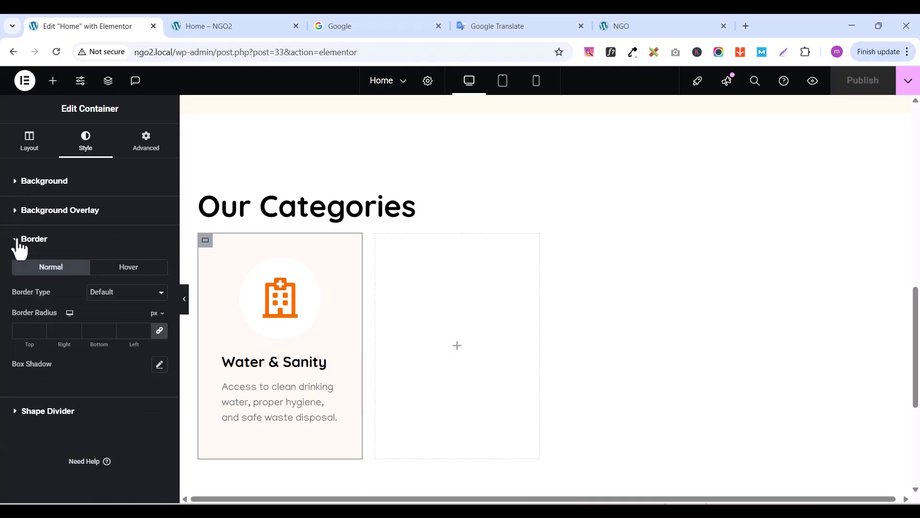
pyautogui.click(25, 331)
pyautogui.write('2')
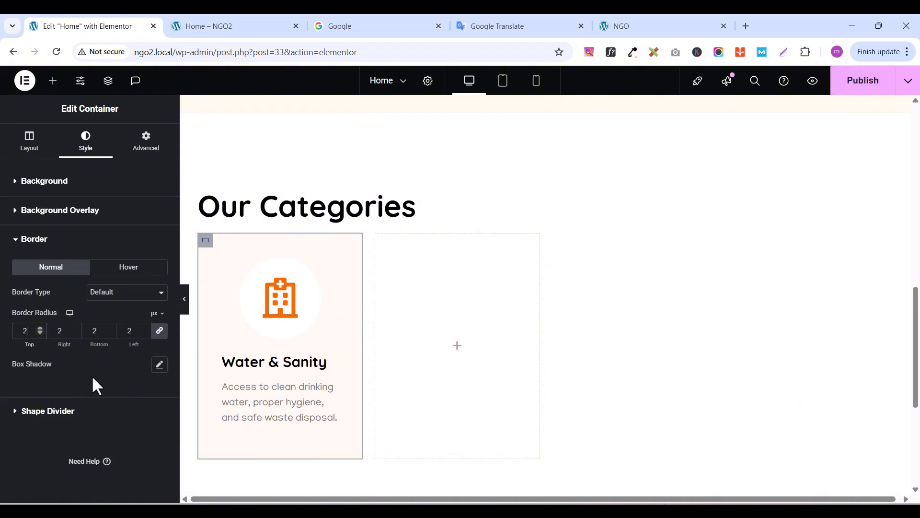
pyautogui.write('0')
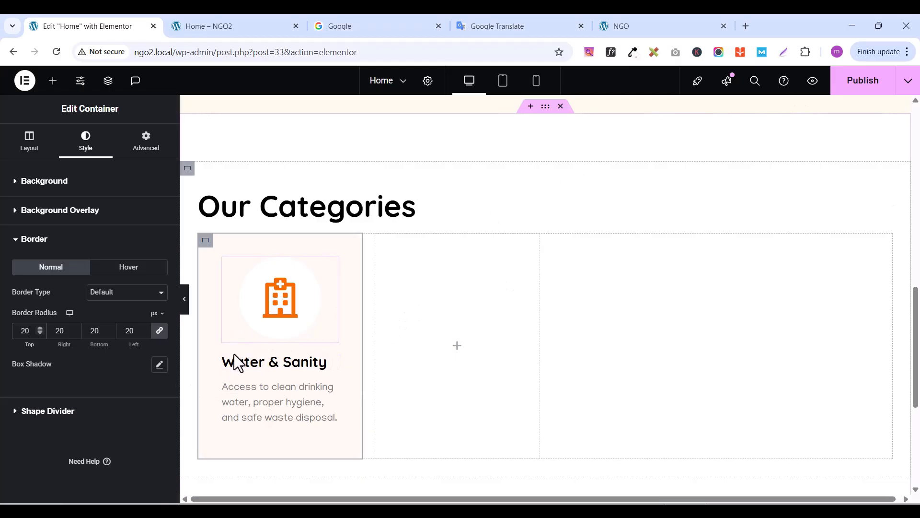
# Compare the first card with the NGO reference site, then center its items and its description text
pyautogui.click(331, 367)
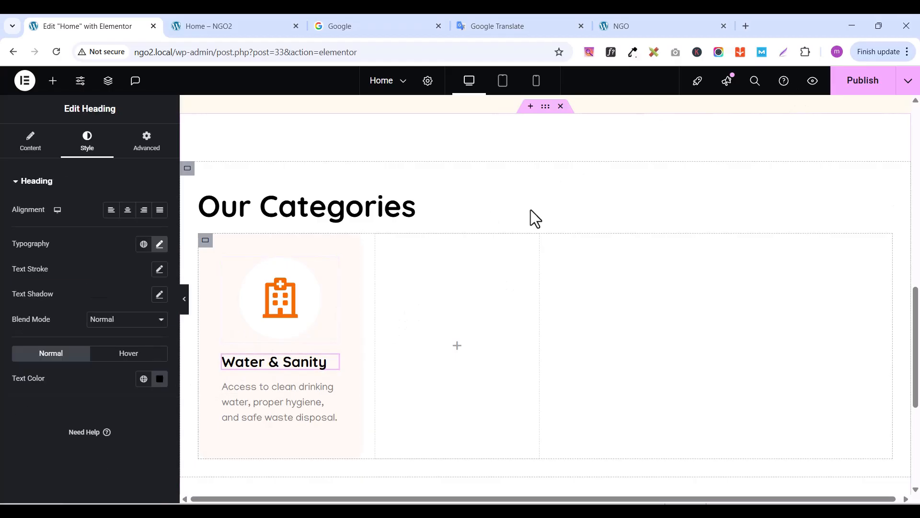
pyautogui.click(242, 26)
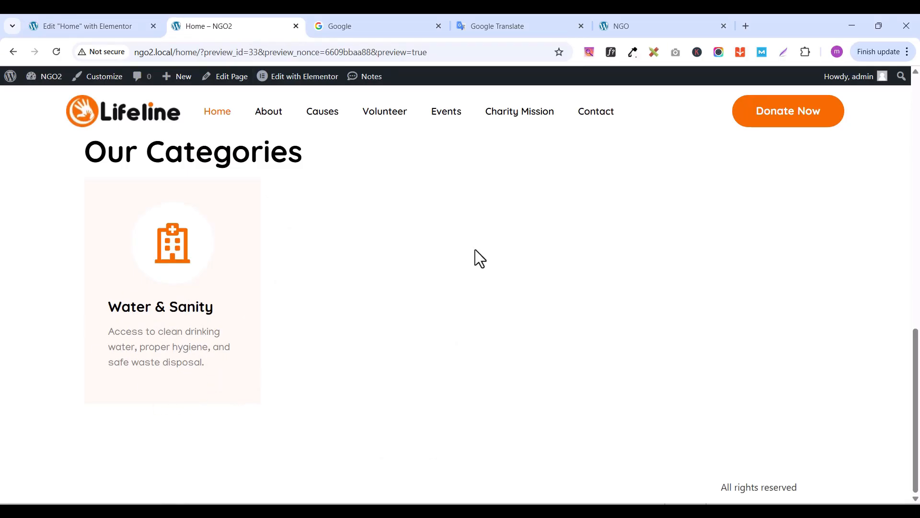
pyautogui.click(630, 28)
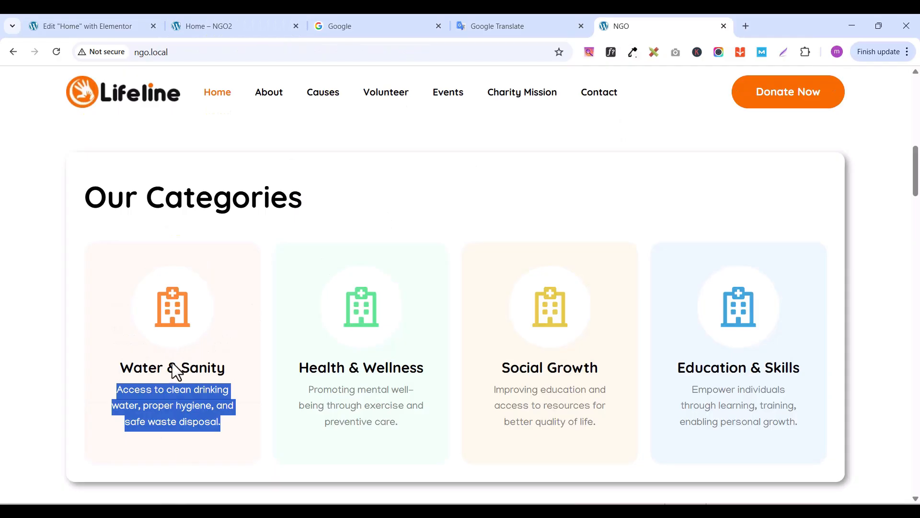
pyautogui.click(119, 25)
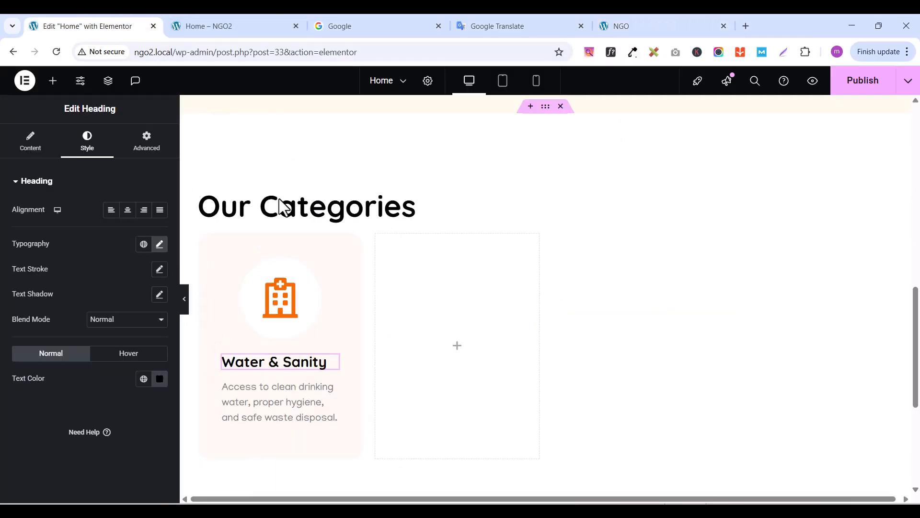
pyautogui.click(206, 241)
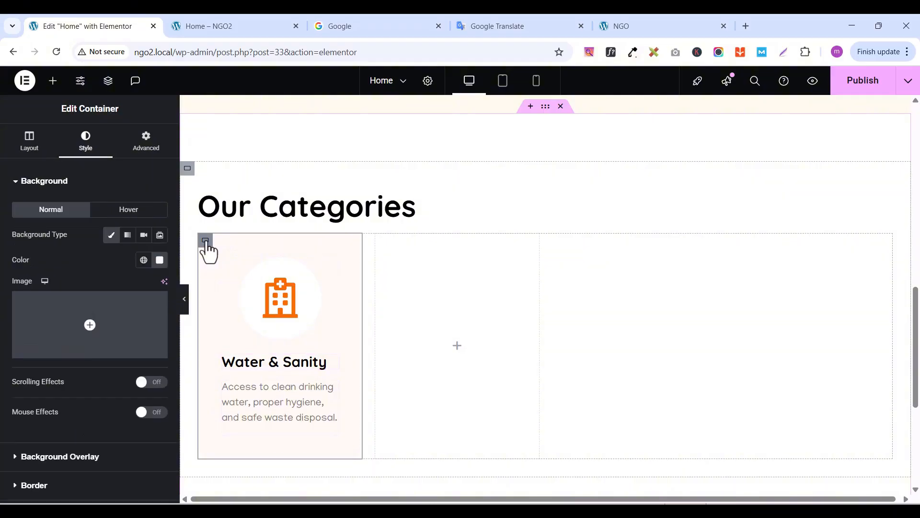
pyautogui.click(26, 150)
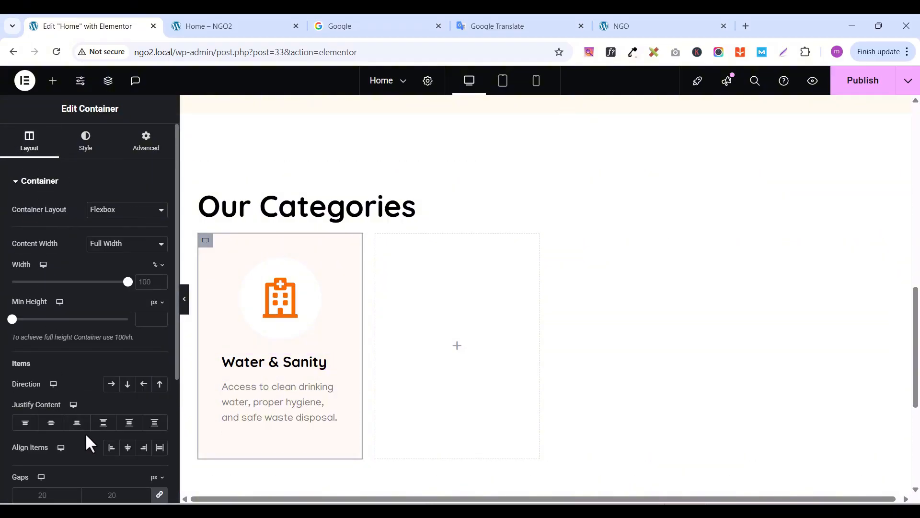
pyautogui.click(128, 448)
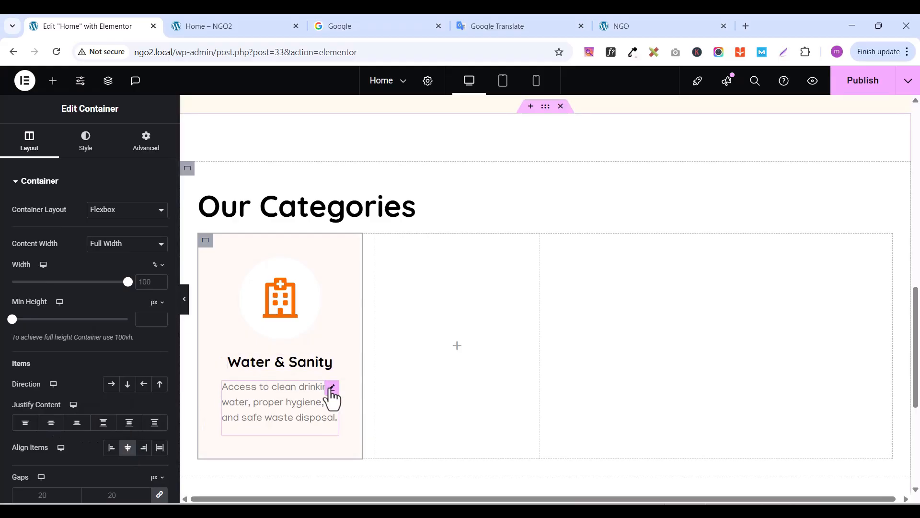
pyautogui.click(331, 393)
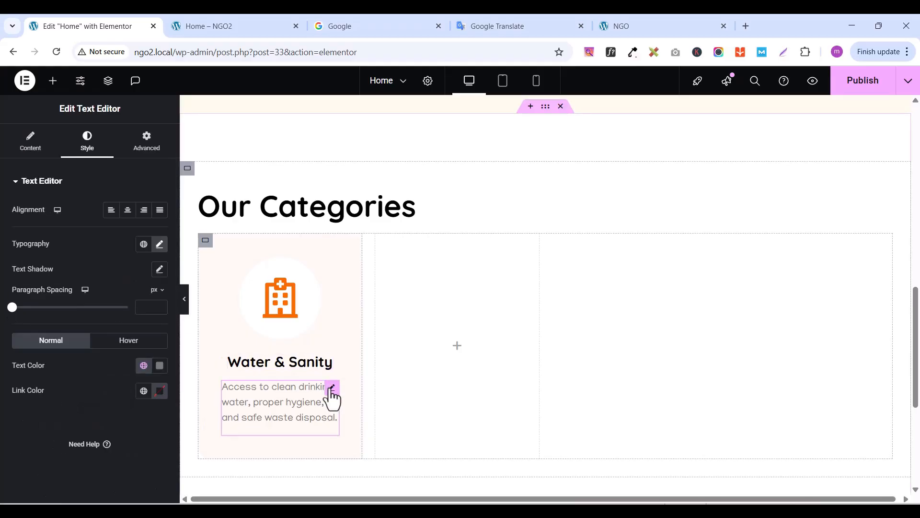
pyautogui.click(128, 211)
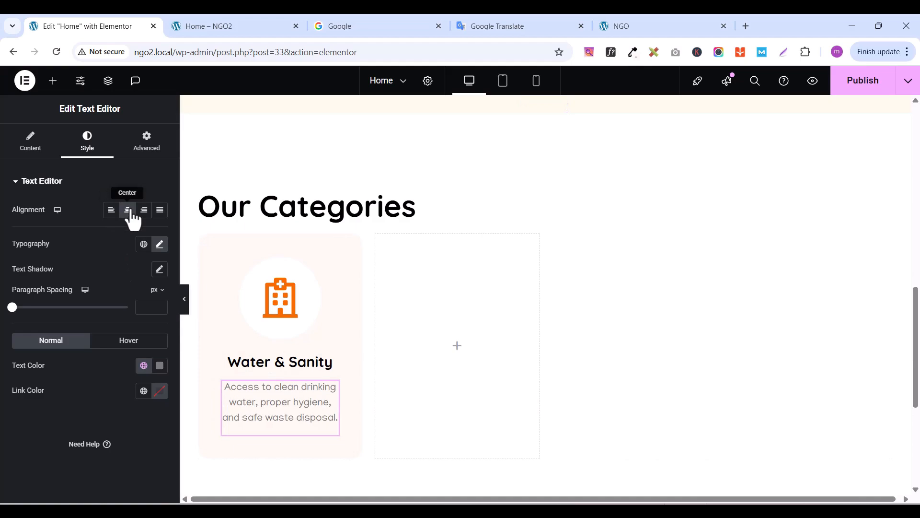
# Publish the page and compare the previewed Water & Sanity card with the one on the NGO reference site
pyautogui.click(855, 89)
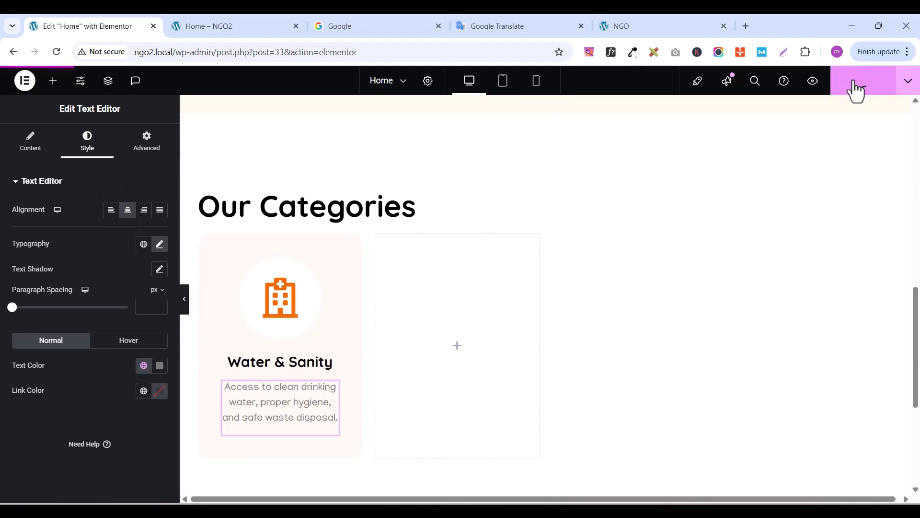
pyautogui.click(236, 30)
pyautogui.scroll(-6, 351, 409)
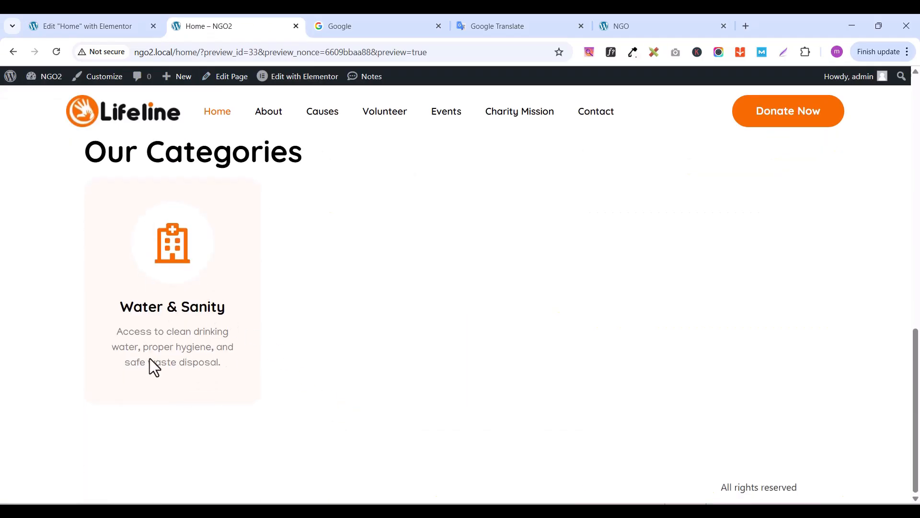
pyautogui.click(695, 26)
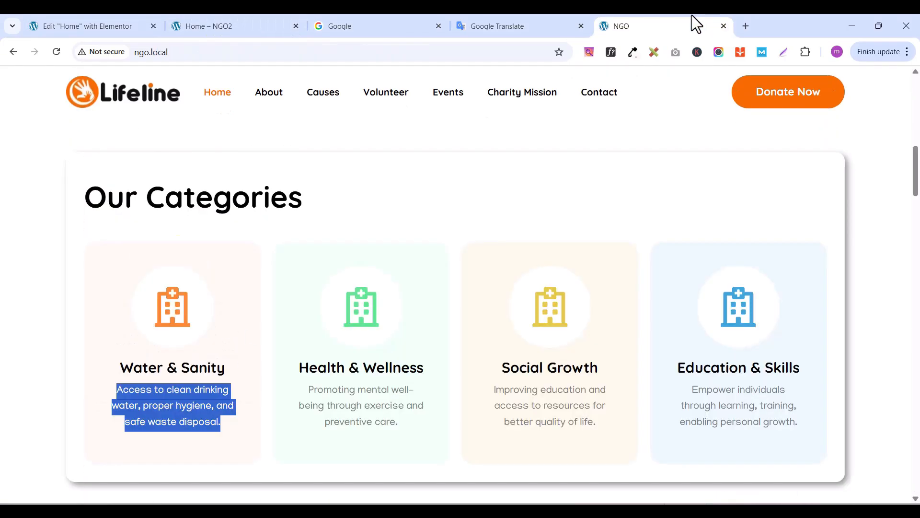
pyautogui.click(213, 438)
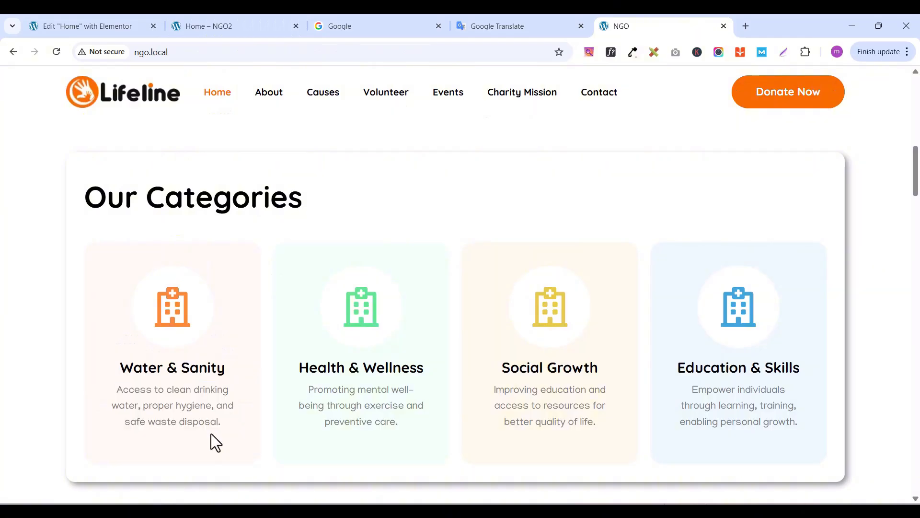
pyautogui.click(134, 29)
pyautogui.scroll(-1, 275, 408)
pyautogui.scroll(1, 275, 404)
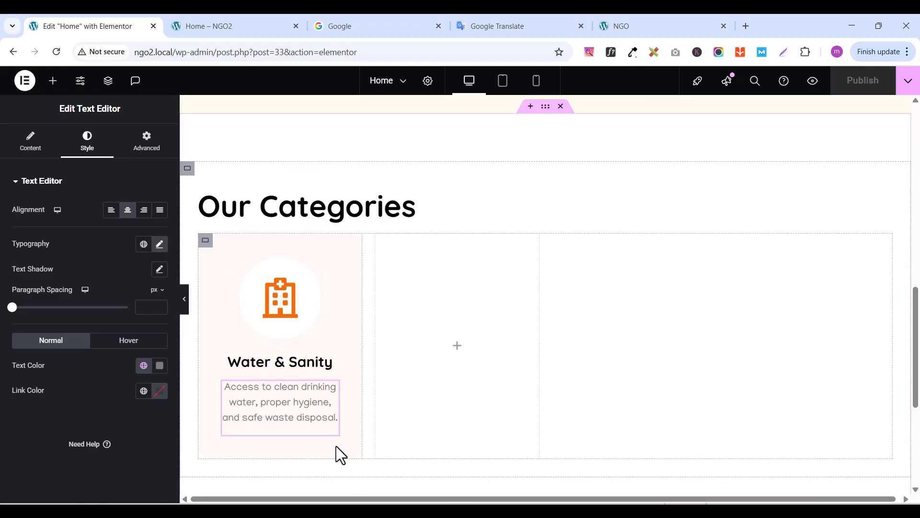
pyautogui.scroll(-2, 331, 329)
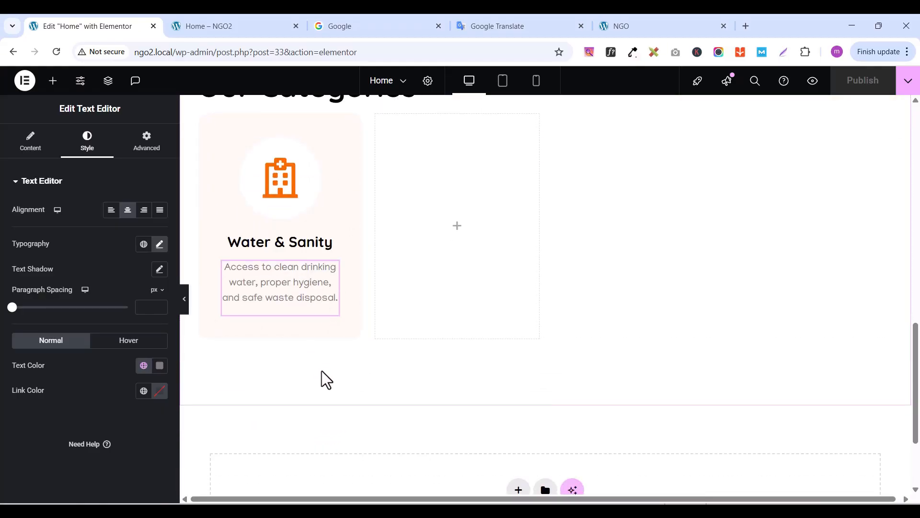
pyautogui.scroll(2, 321, 370)
pyautogui.scroll(1, 321, 370)
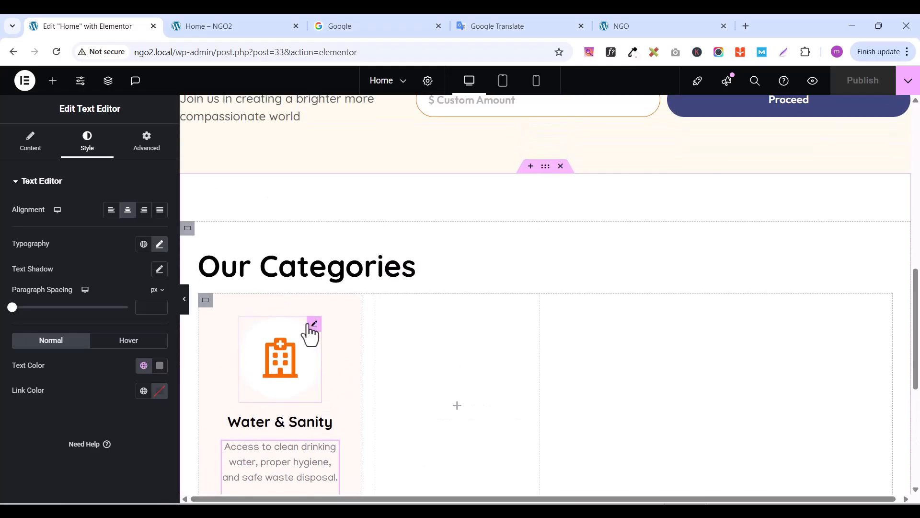
pyautogui.scroll(-1, 308, 288)
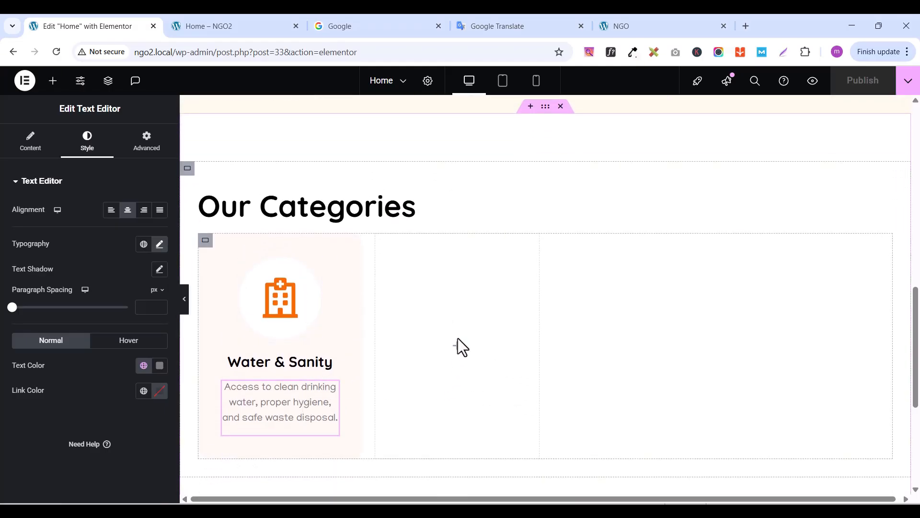
pyautogui.rightClick(207, 242)
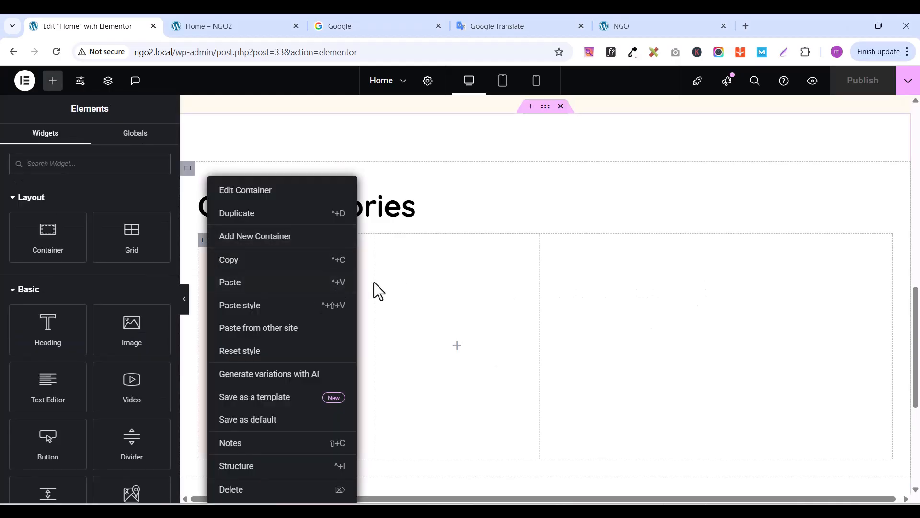
pyautogui.click(378, 306)
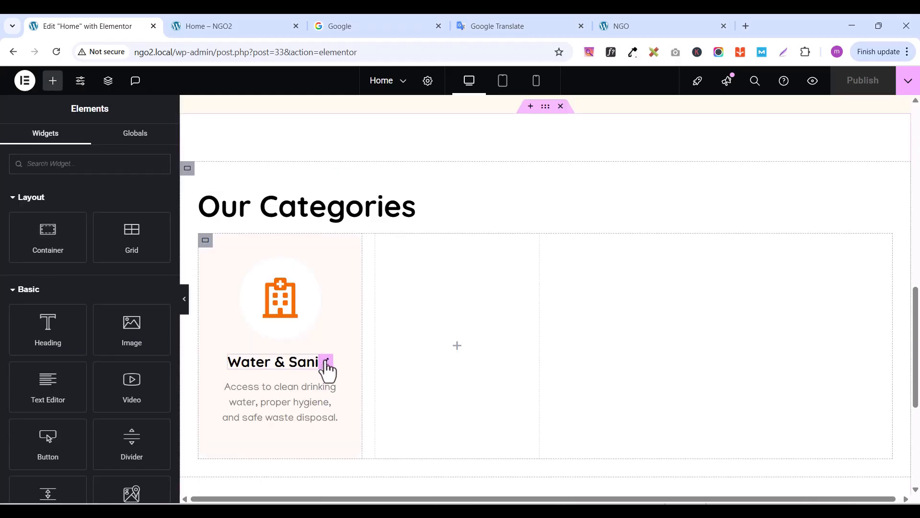
# Check the Water & Sanity card's heading and description on the preview page
pyautogui.click(212, 30)
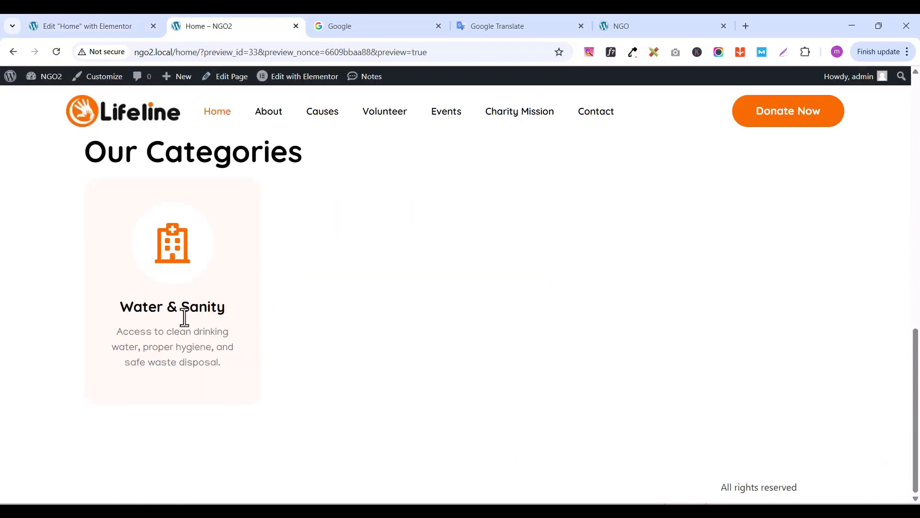
pyautogui.click(112, 30)
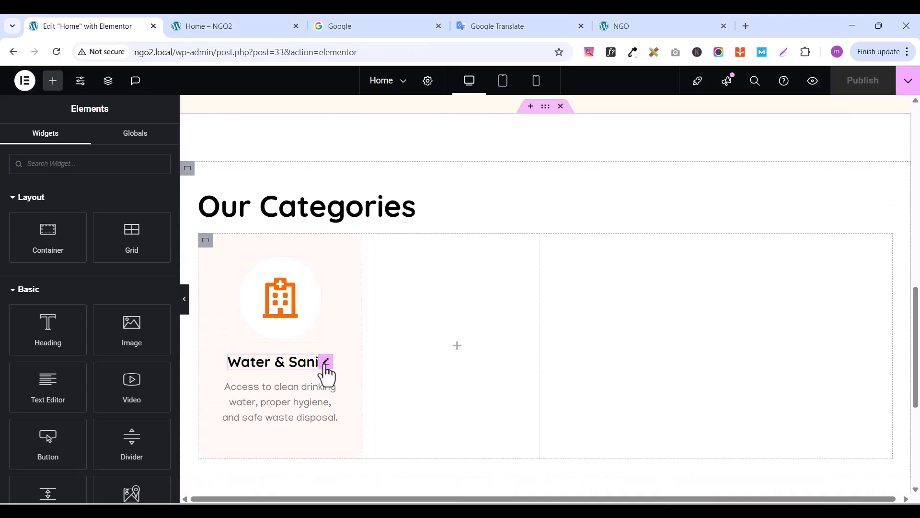
pyautogui.click(202, 28)
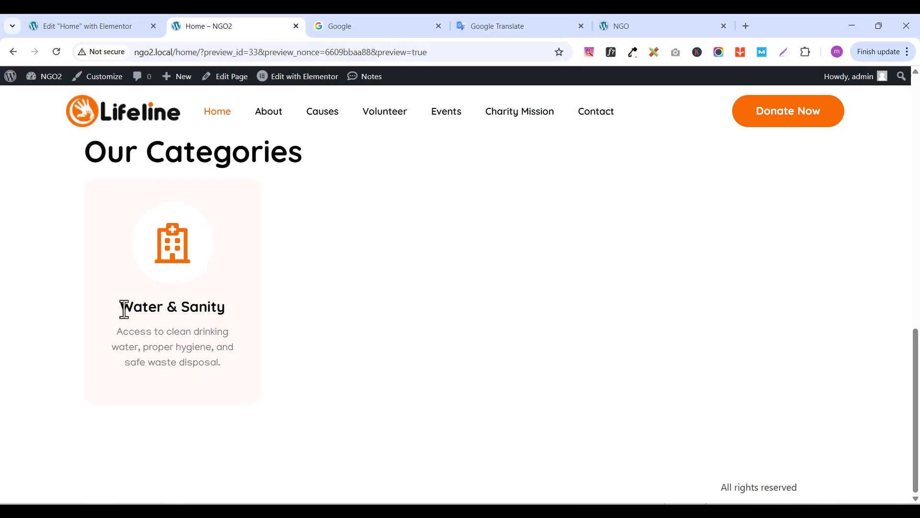
pyautogui.moveTo(124, 309); pyautogui.dragTo(215, 310)
pyautogui.click(119, 25)
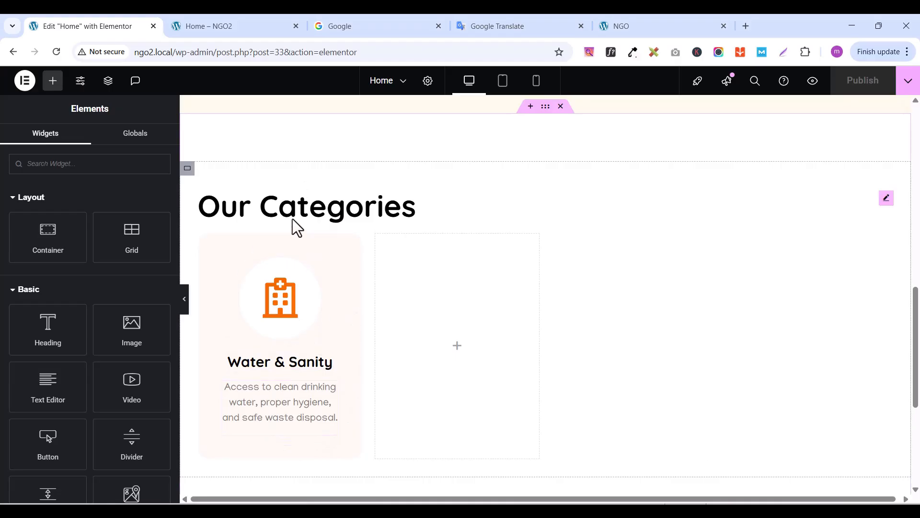
# Duplicate the Water & Sanity card three times to fill the four-column grid
pyautogui.rightClick(206, 243)
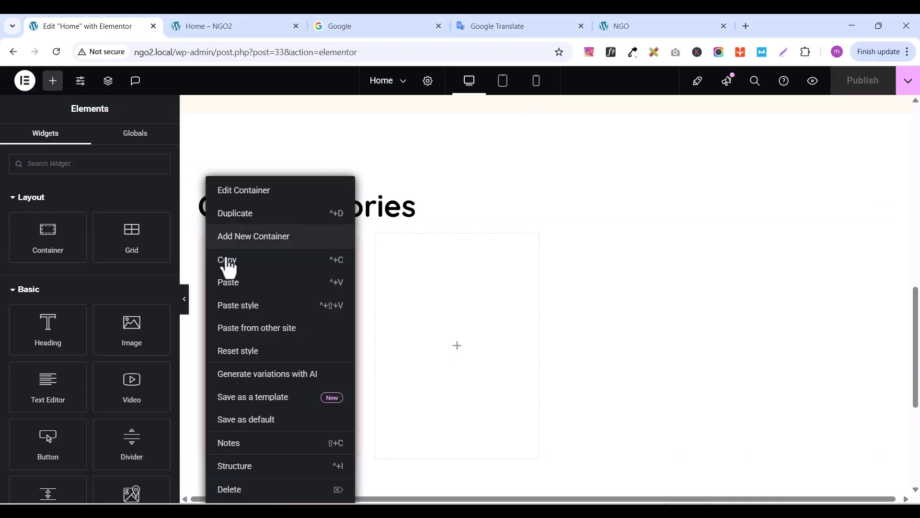
pyautogui.click(242, 217)
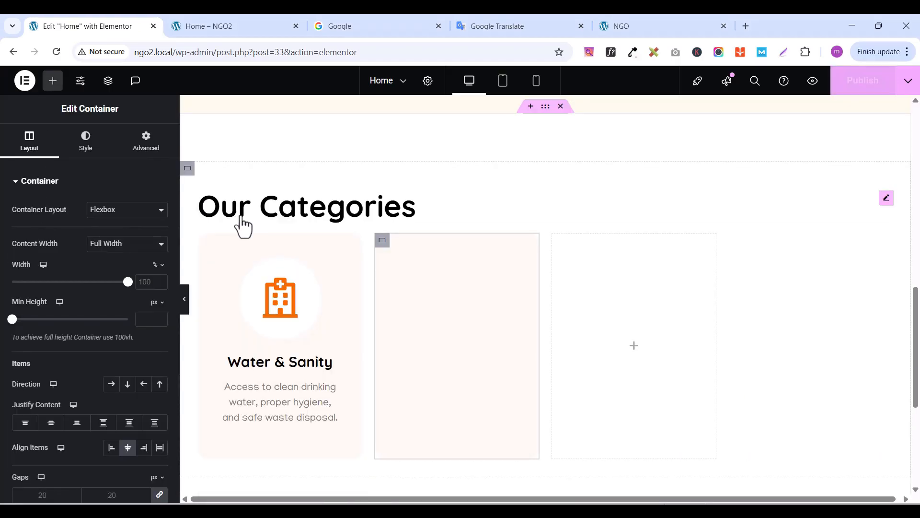
pyautogui.rightClick(378, 242)
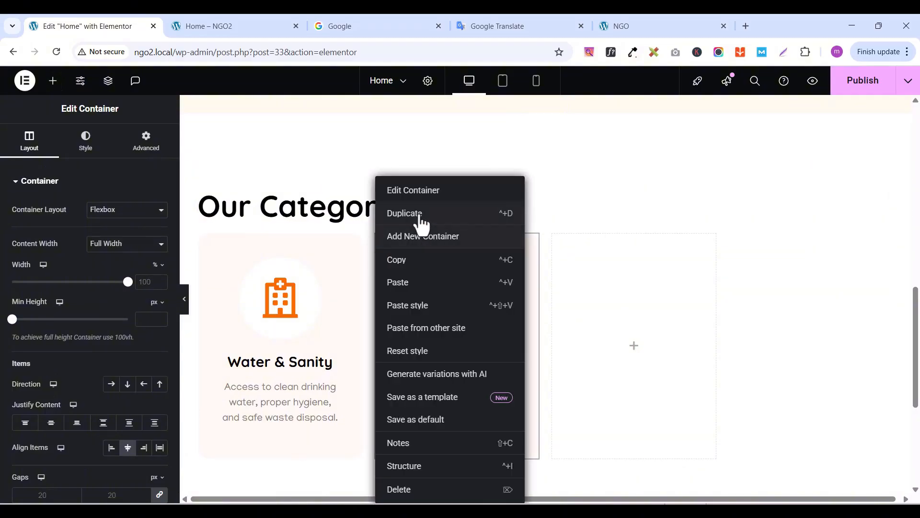
pyautogui.click(420, 216)
pyautogui.rightClick(560, 244)
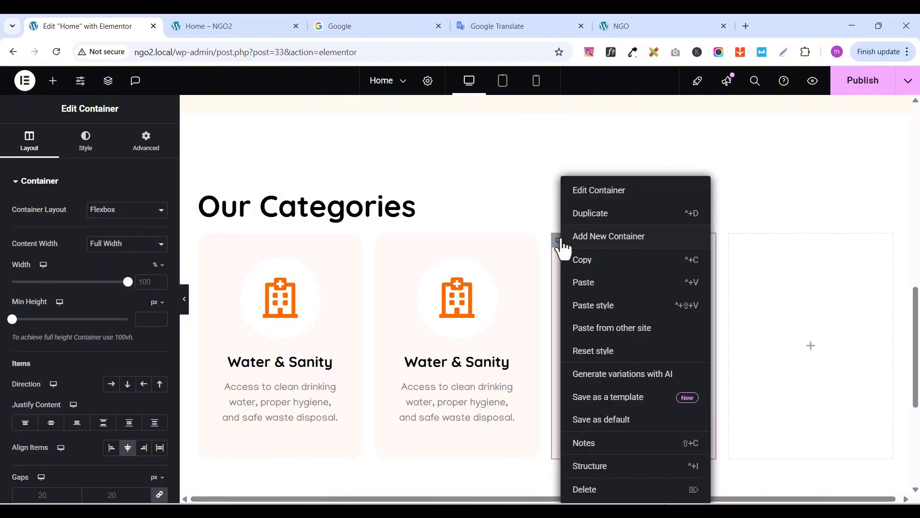
pyautogui.click(580, 216)
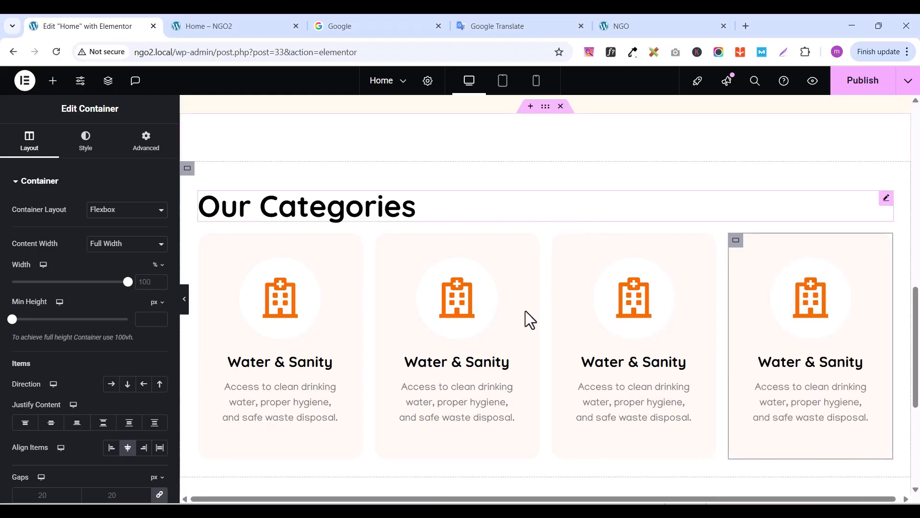
pyautogui.scroll(-1, 528, 319)
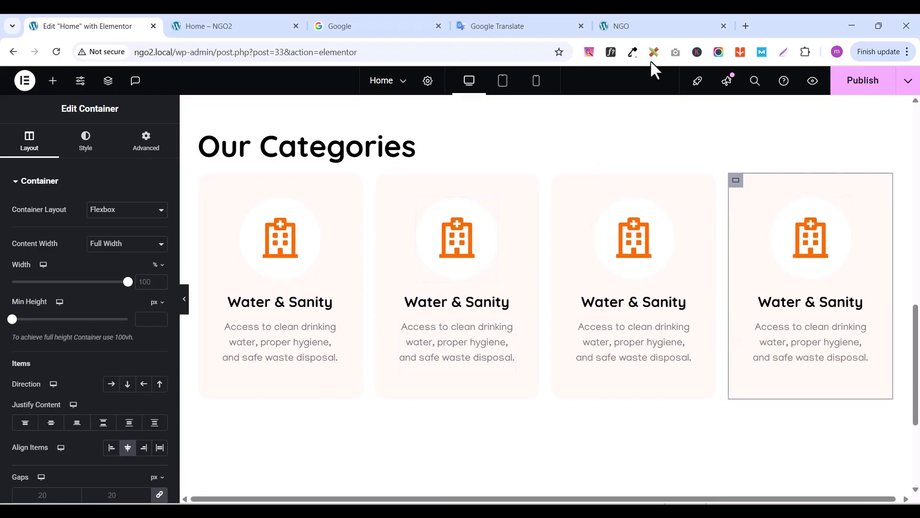
# Sample the Health & Wellness card's background color on the NGO reference site and copy its hex code, EFFFF5
pyautogui.click(645, 27)
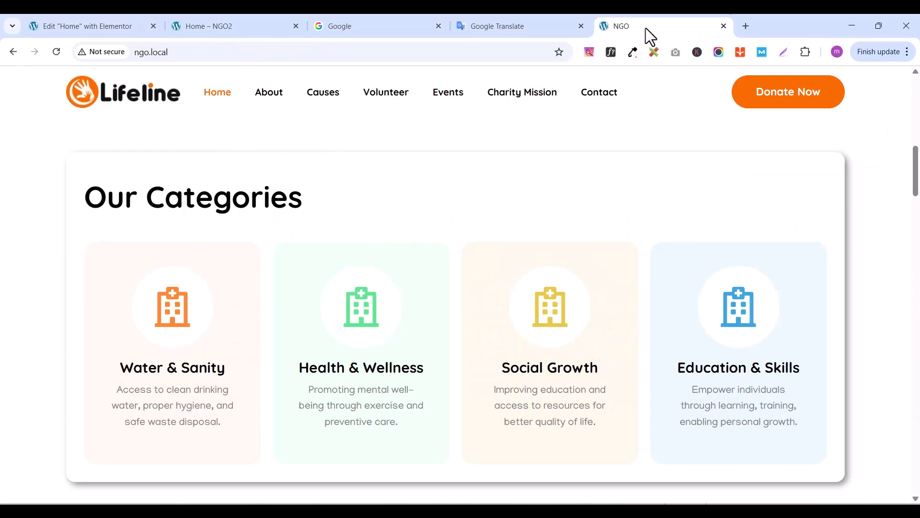
pyautogui.click(634, 51)
pyautogui.click(419, 294)
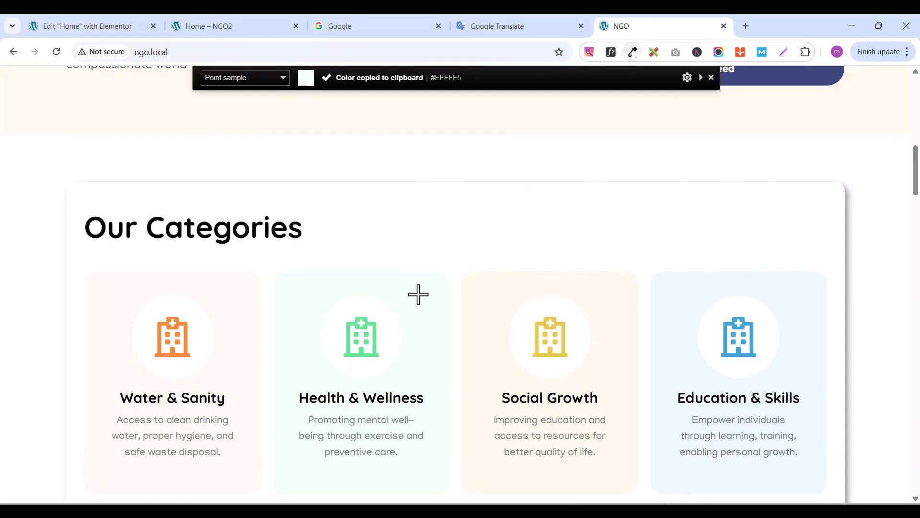
pyautogui.click(634, 52)
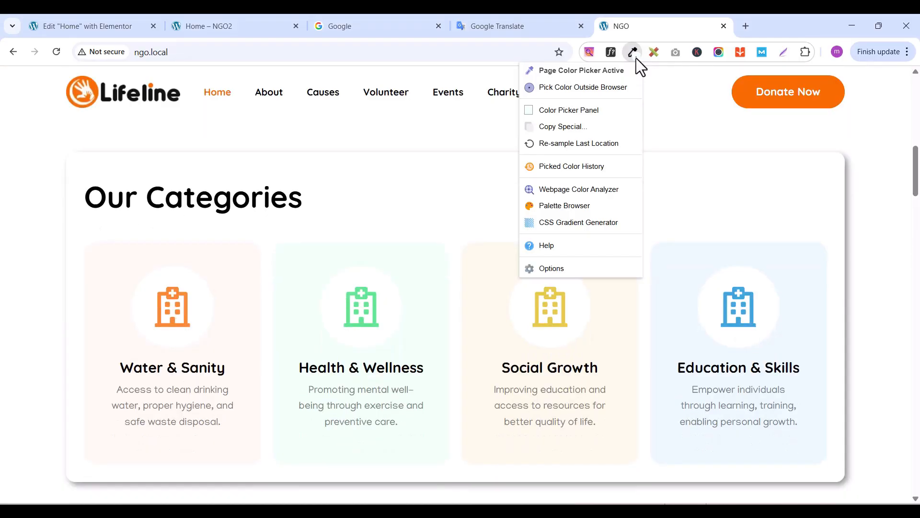
pyautogui.click(566, 111)
pyautogui.click(517, 236)
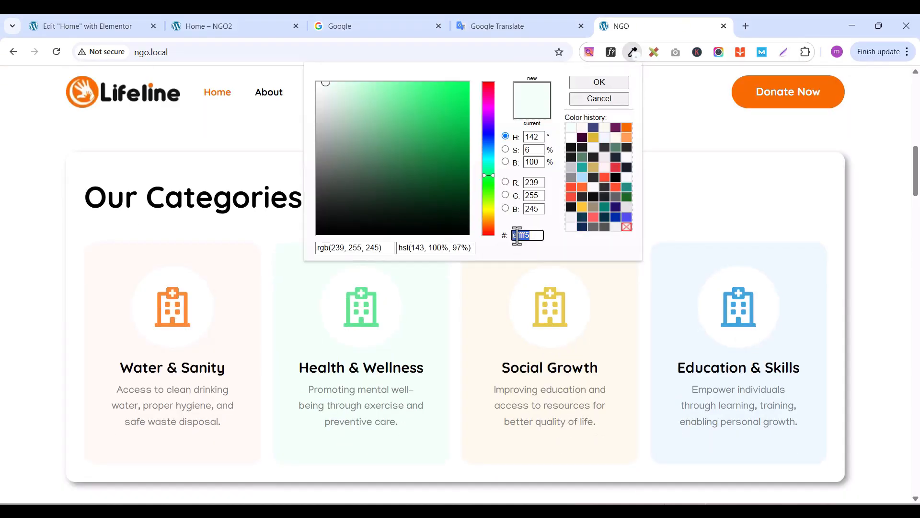
pyautogui.rightClick(517, 236)
pyautogui.click(561, 277)
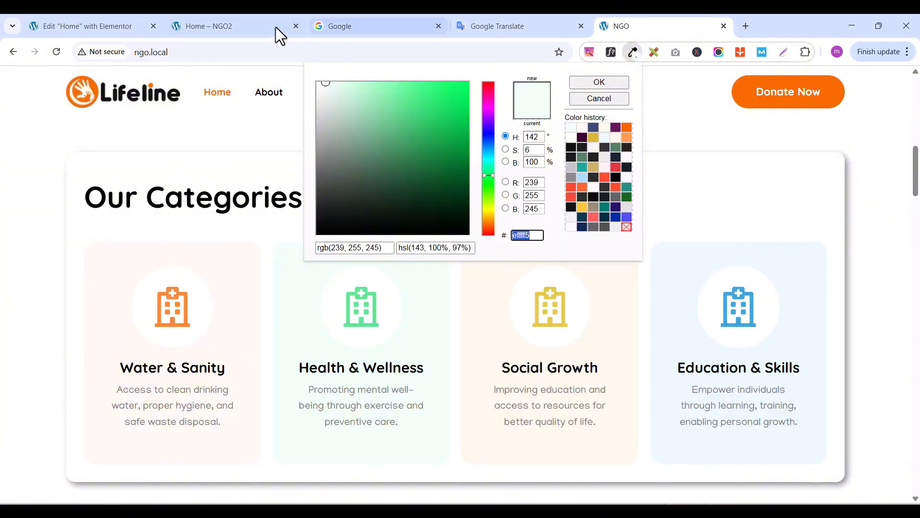
# Set the second card container's background color to EFFFF5 in the Elementor editor
pyautogui.click(104, 28)
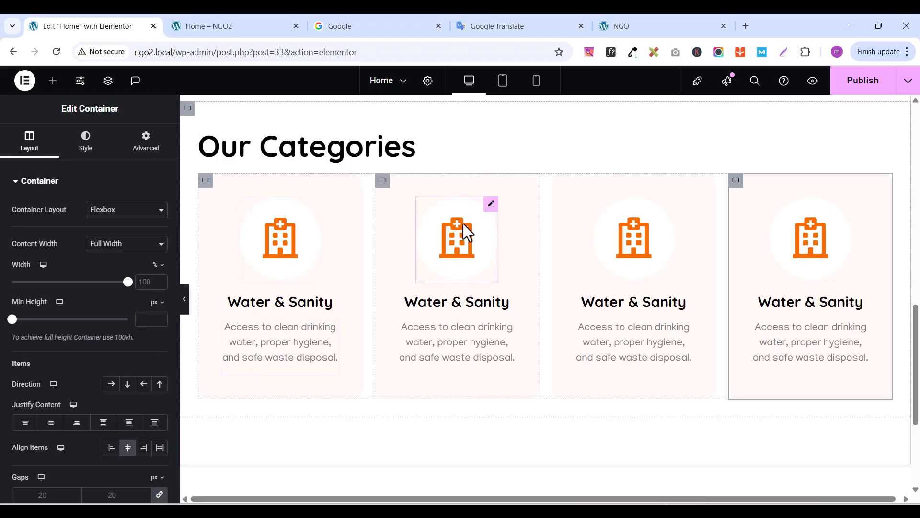
pyautogui.click(383, 182)
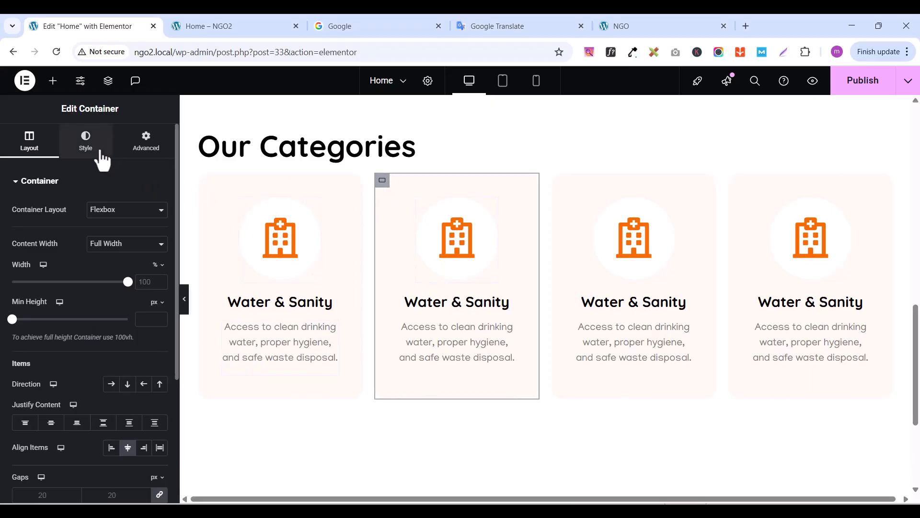
pyautogui.click(101, 153)
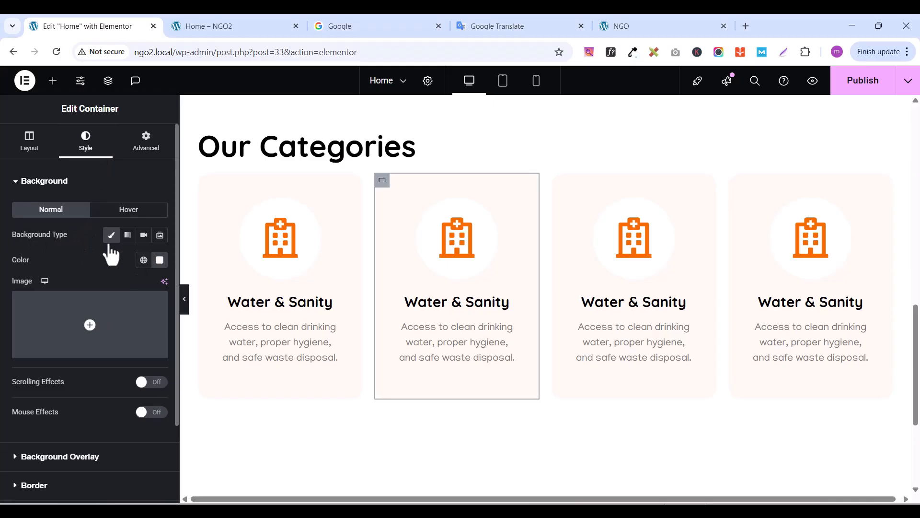
pyautogui.click(162, 265)
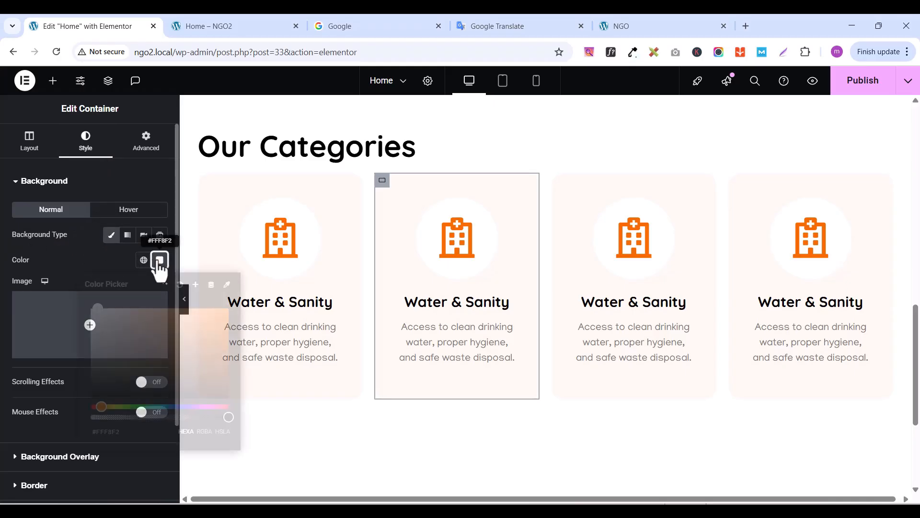
pyautogui.write('effff5')
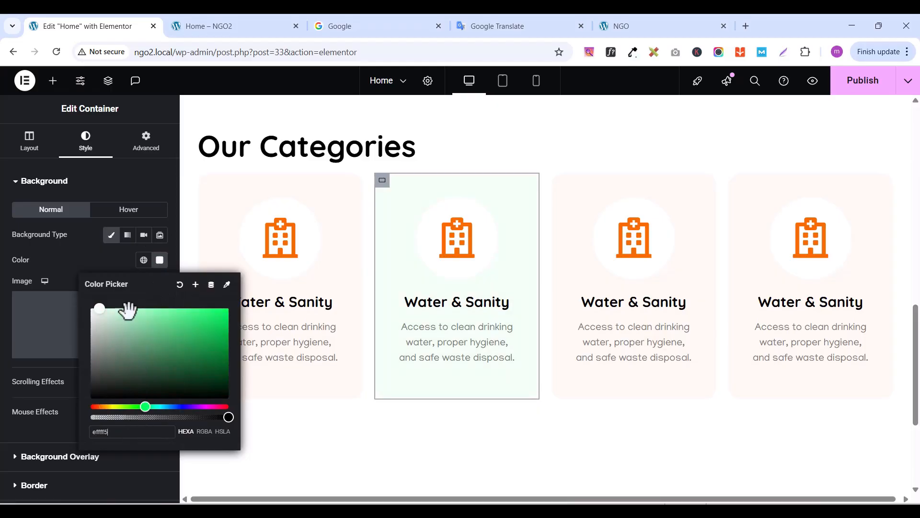
pyautogui.click(97, 254)
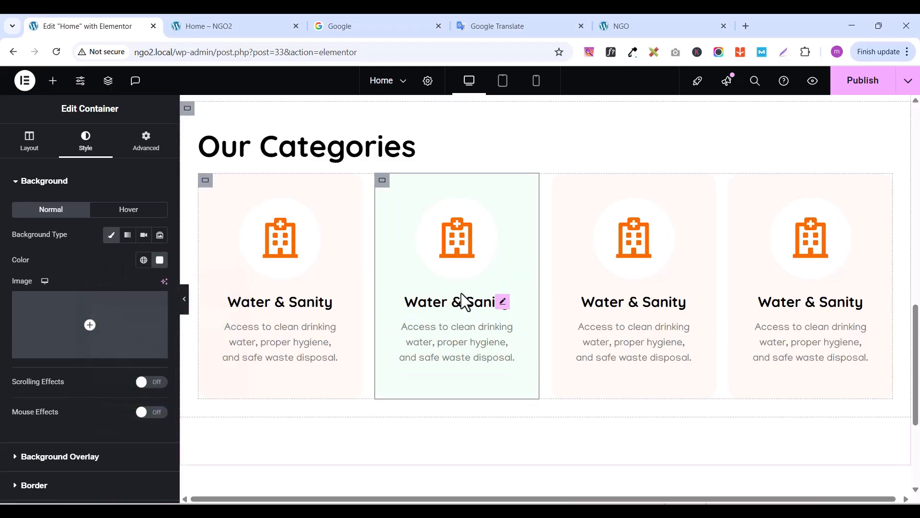
# Change the second card icon's secondary color to a bright green, about #3EFF86, starting from the card's EFFFF5 shade
pyautogui.click(488, 205)
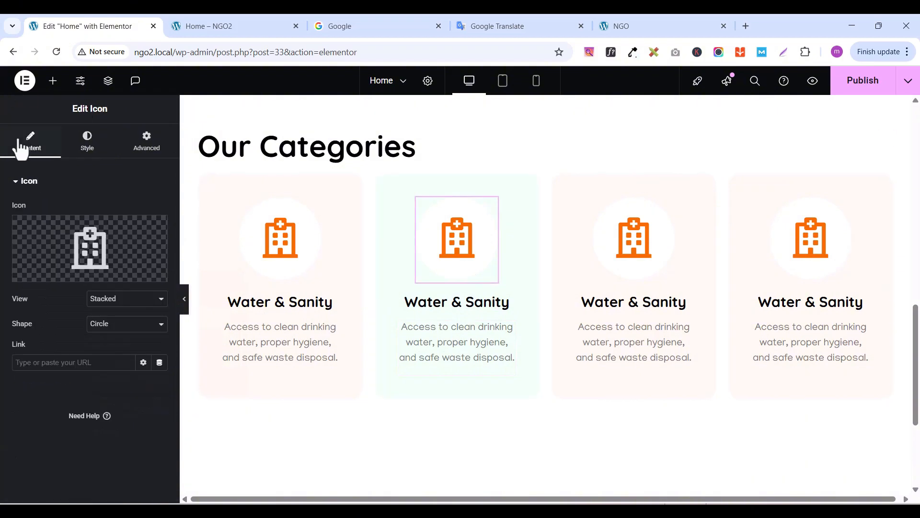
pyautogui.click(87, 142)
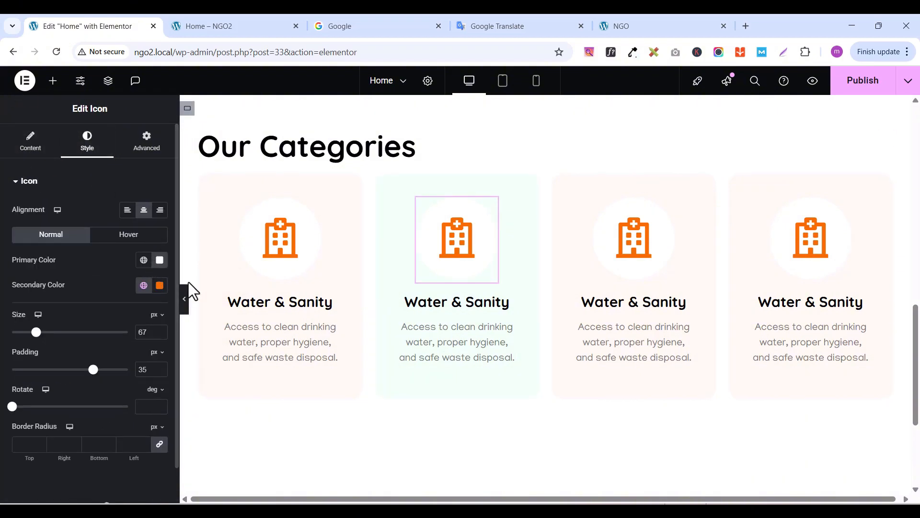
pyautogui.click(160, 285)
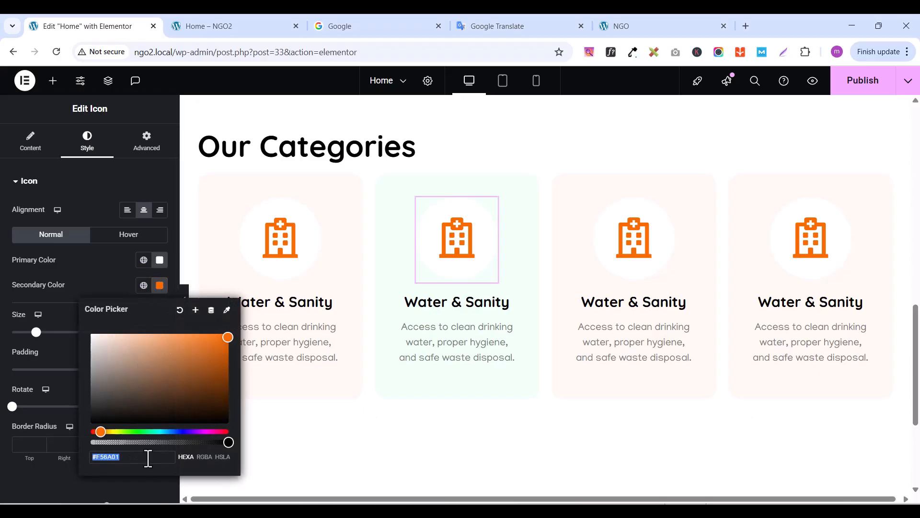
pyautogui.write('effff5')
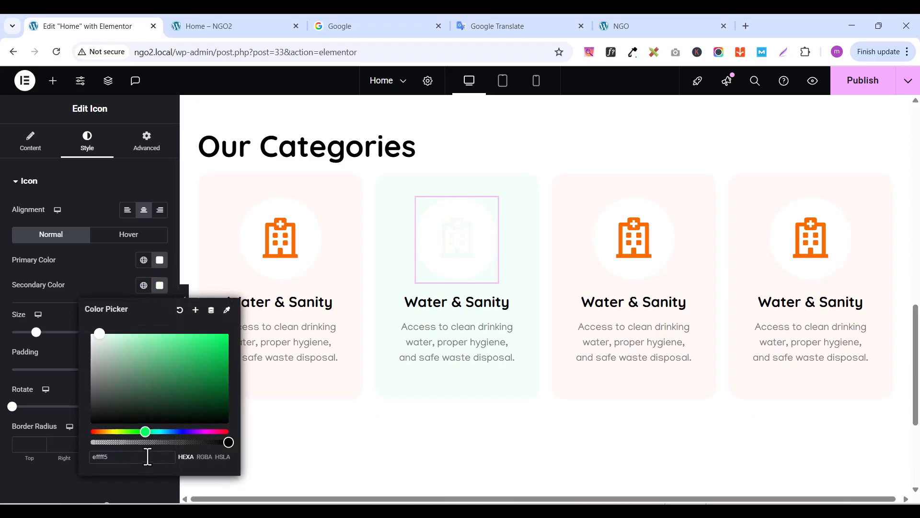
pyautogui.moveTo(99, 332); pyautogui.dragTo(194, 321)
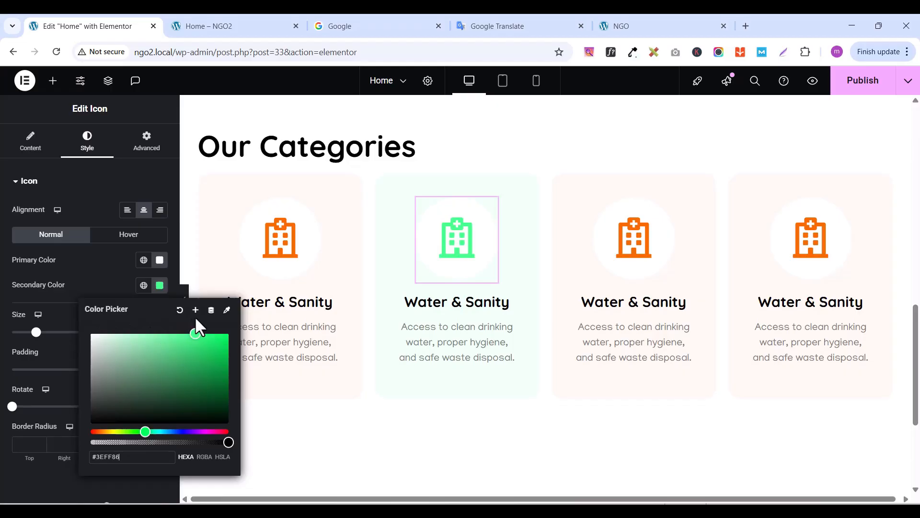
pyautogui.moveTo(194, 319); pyautogui.dragTo(191, 319)
pyautogui.click(91, 177)
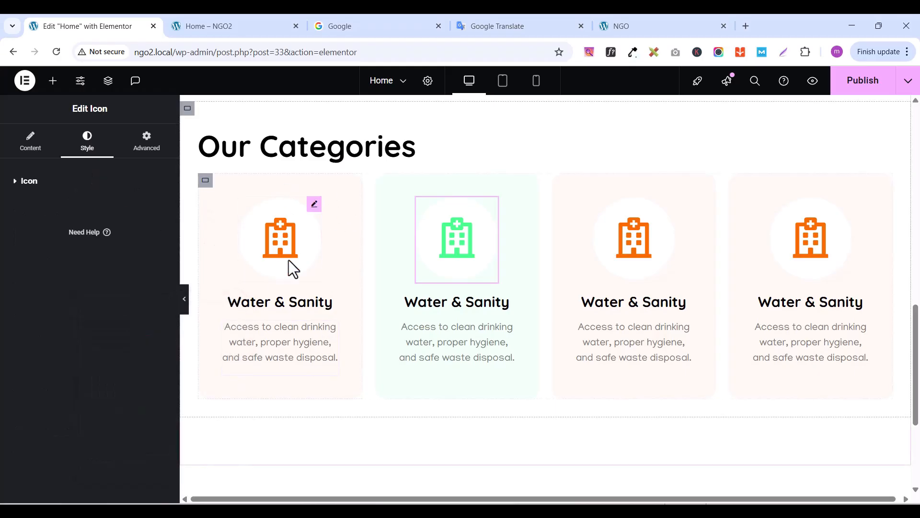
# Copy the background color code #FFF8F2 from the first card's container
pyautogui.click(206, 181)
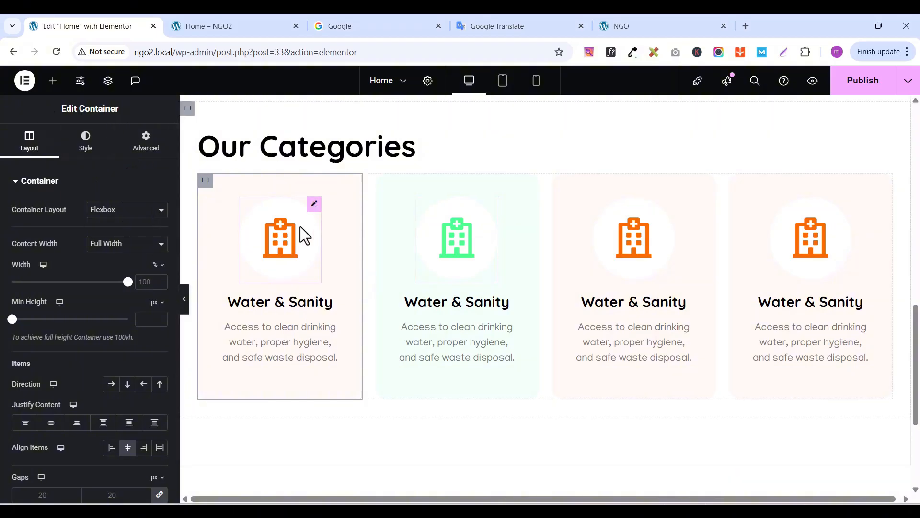
pyautogui.click(85, 141)
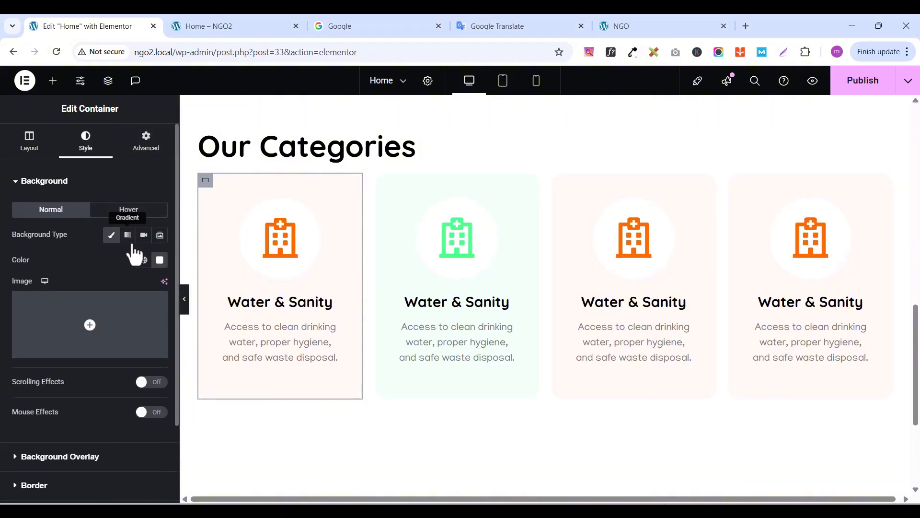
pyautogui.click(160, 260)
pyautogui.rightClick(114, 434)
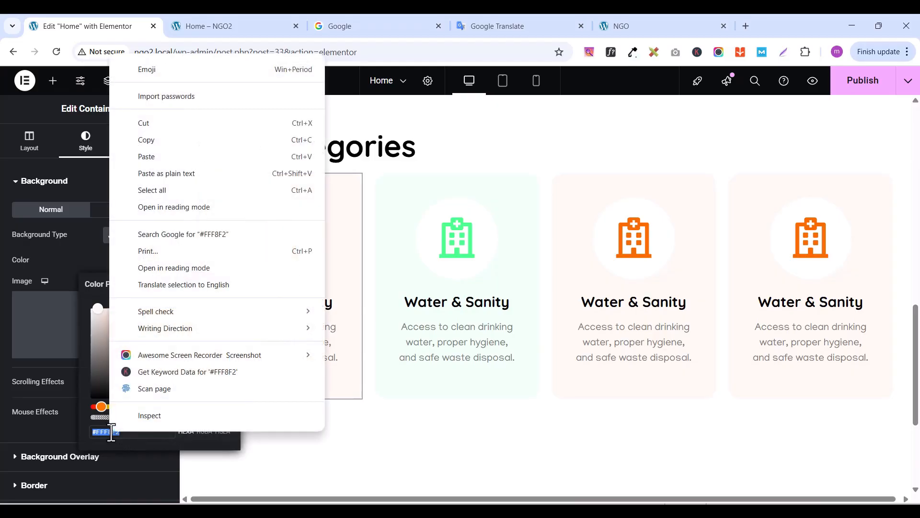
pyautogui.click(173, 139)
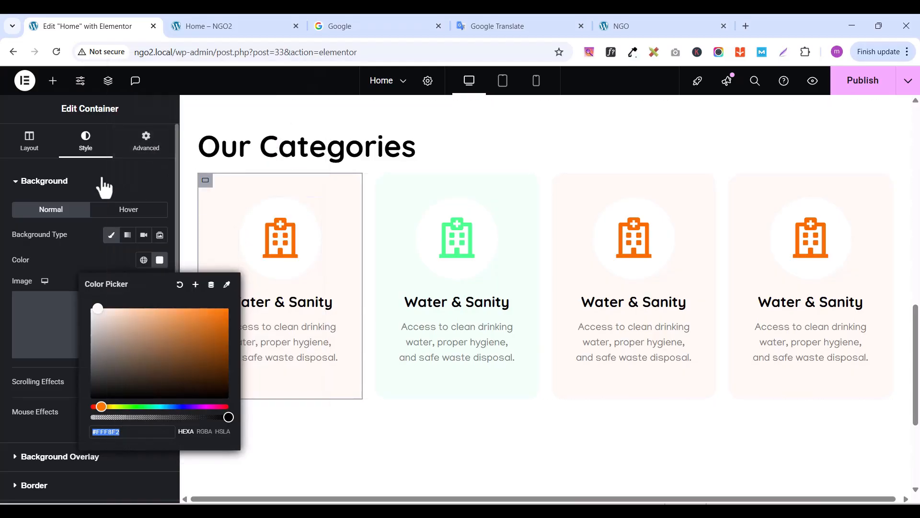
# Change the first card icon's secondary color to the lighter orange #FF9132, starting from the copied #FFF8F2
pyautogui.click(313, 206)
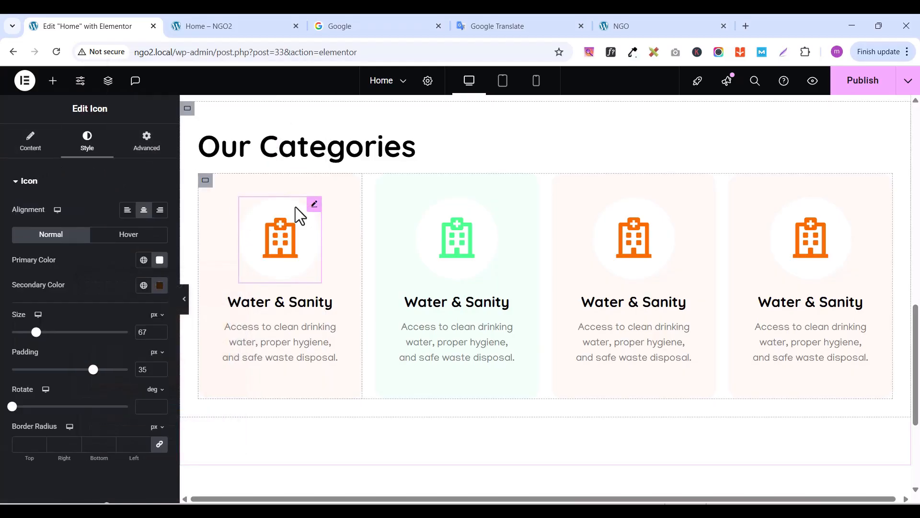
pyautogui.click(158, 287)
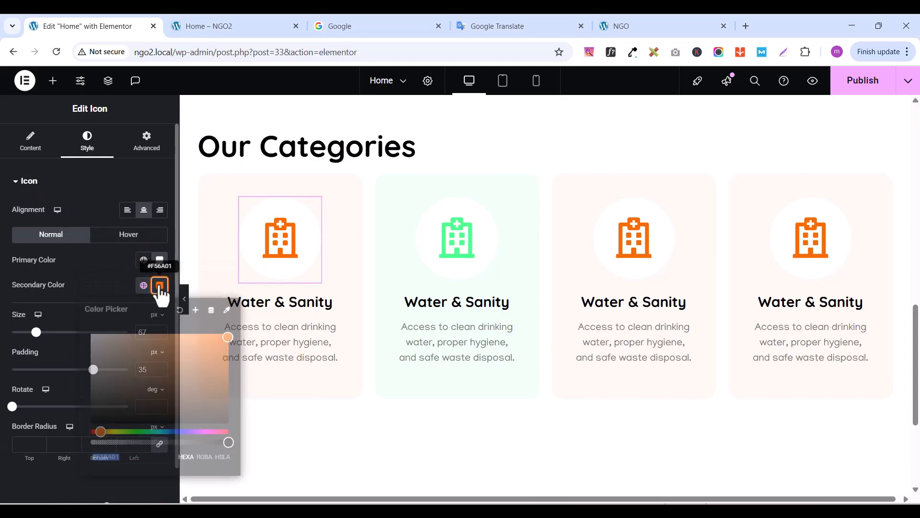
pyautogui.hotkey('ctrl', 'v')
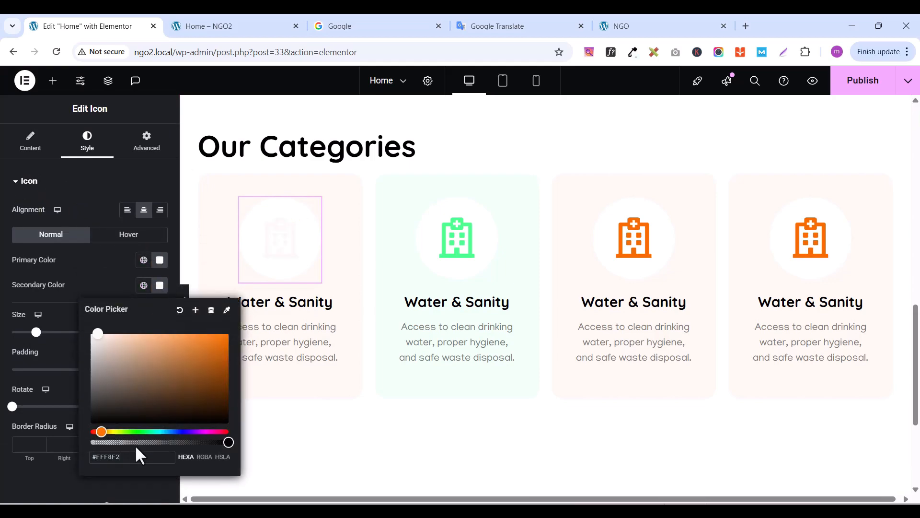
pyautogui.moveTo(95, 334); pyautogui.dragTo(185, 330)
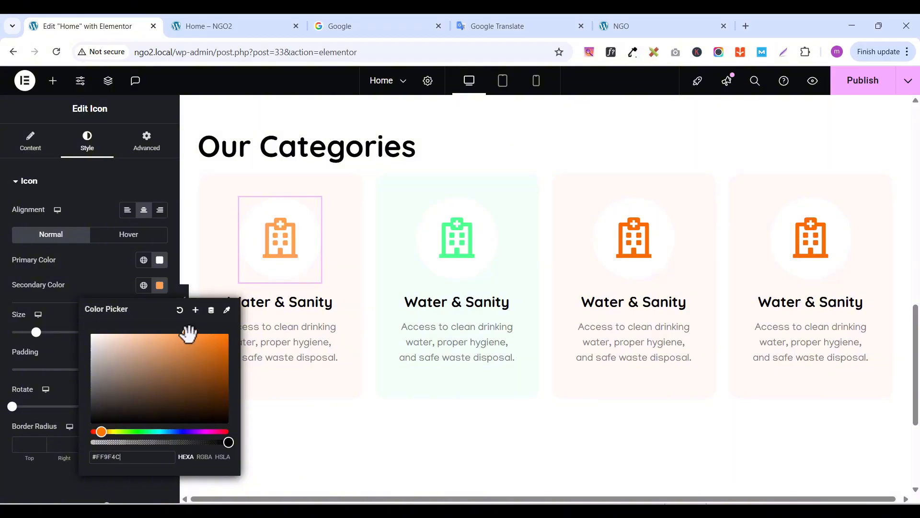
pyautogui.moveTo(189, 330)
pyautogui.mouseDown()
pyautogui.moveTo(197, 340)
pyautogui.moveTo(201, 330)
pyautogui.mouseUp()
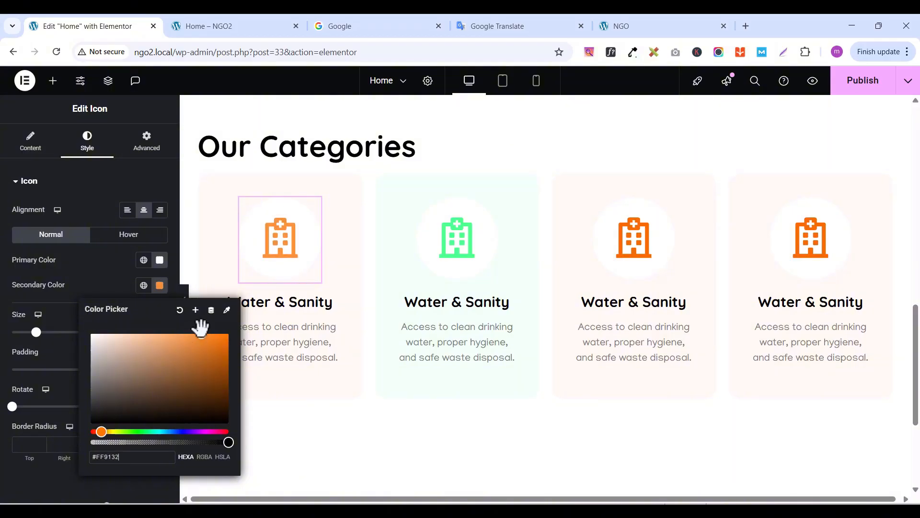
pyautogui.click(109, 184)
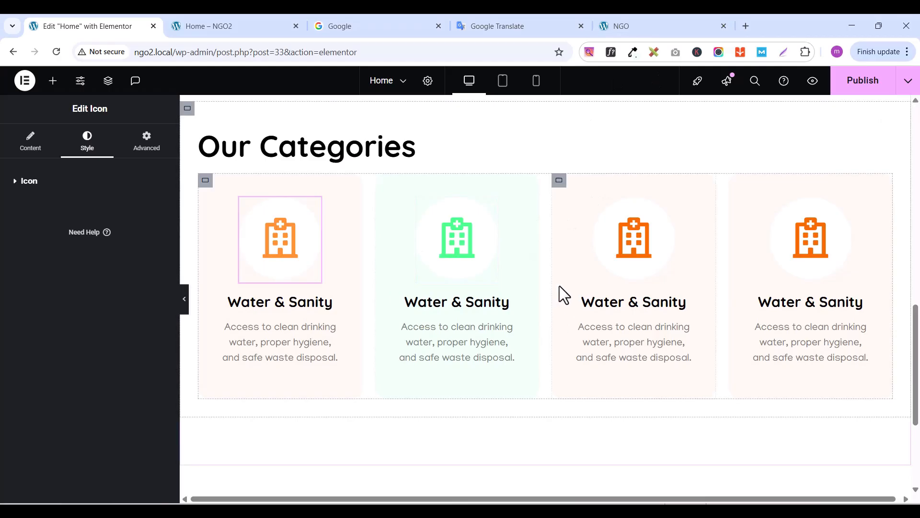
# Compare the Our Categories section on the NGO reference site with the NGO2 preview, and return to the Elementor editor
pyautogui.click(638, 27)
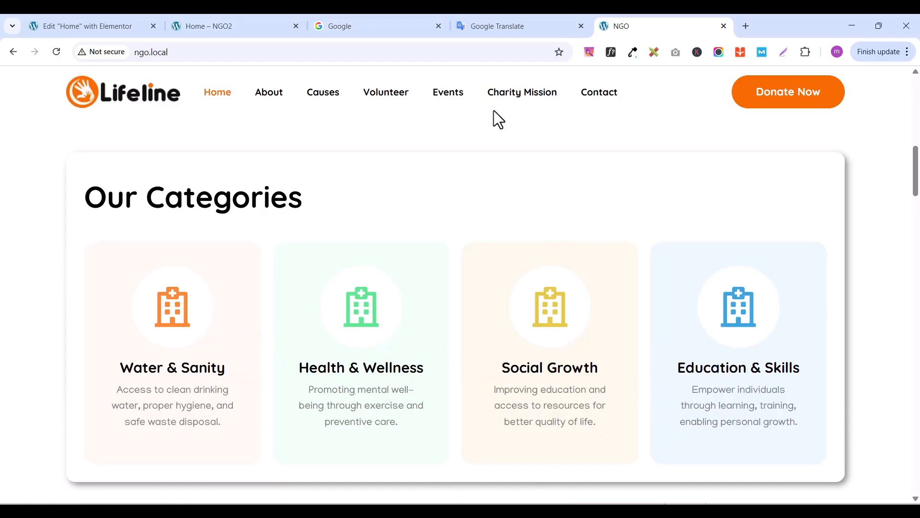
pyautogui.click(232, 25)
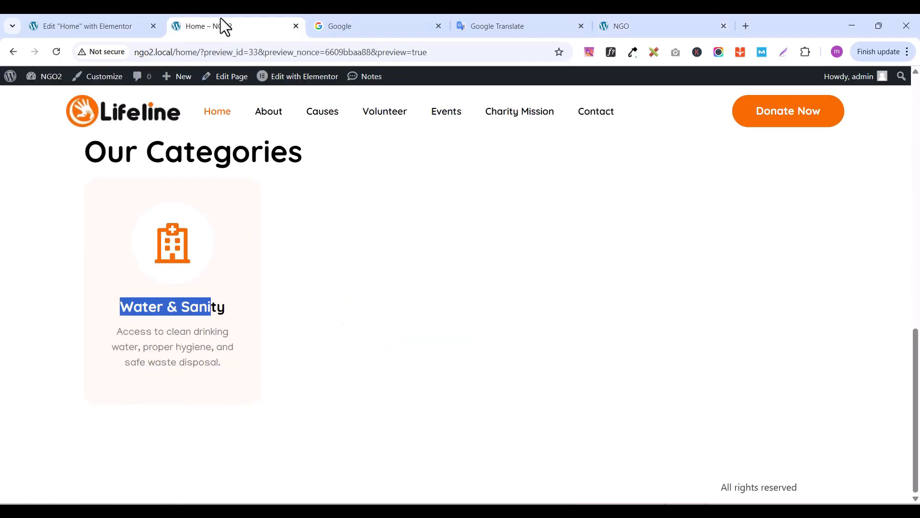
pyautogui.click(107, 25)
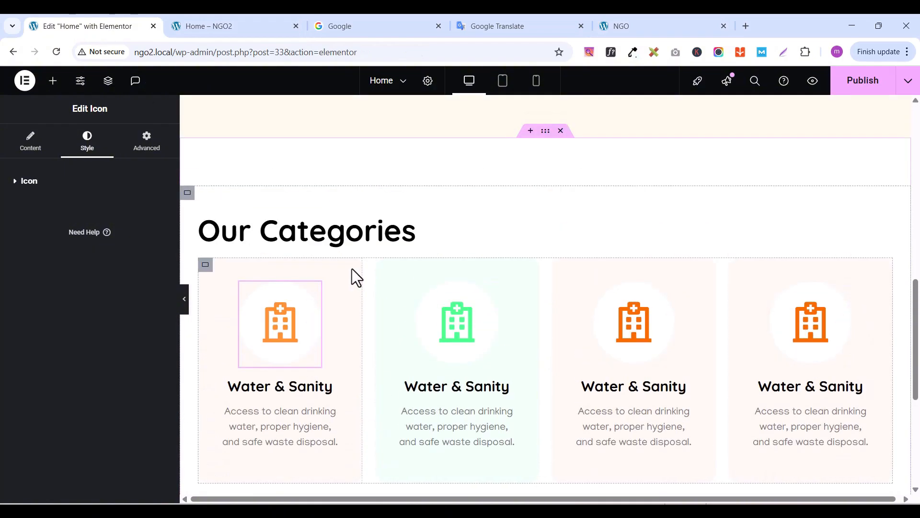
# Set the border radius of the container around the Our Categories heading and cards to 15 px on all corners
pyautogui.scroll(-1, 355, 277)
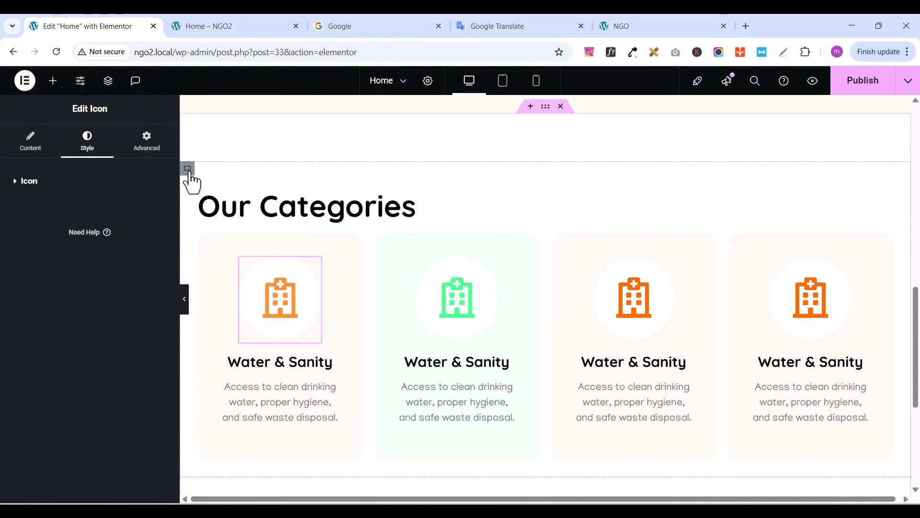
pyautogui.click(187, 169)
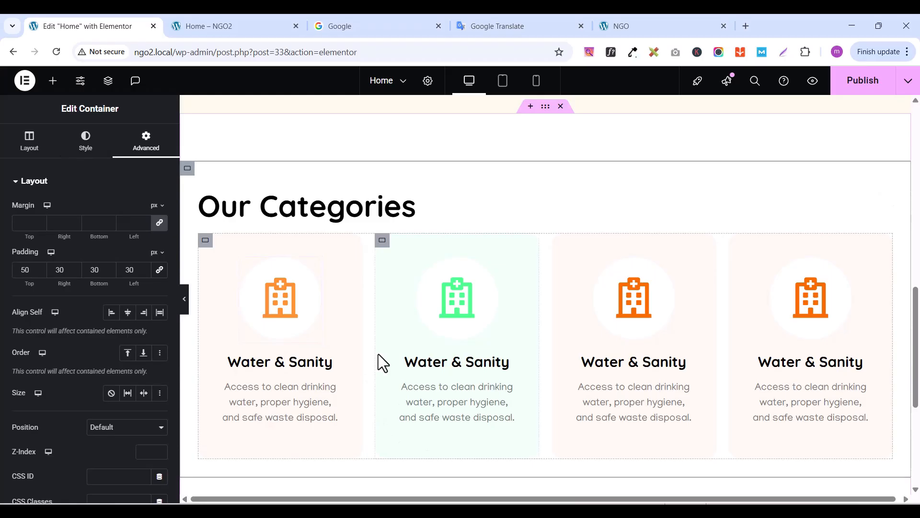
pyautogui.scroll(-1, 378, 354)
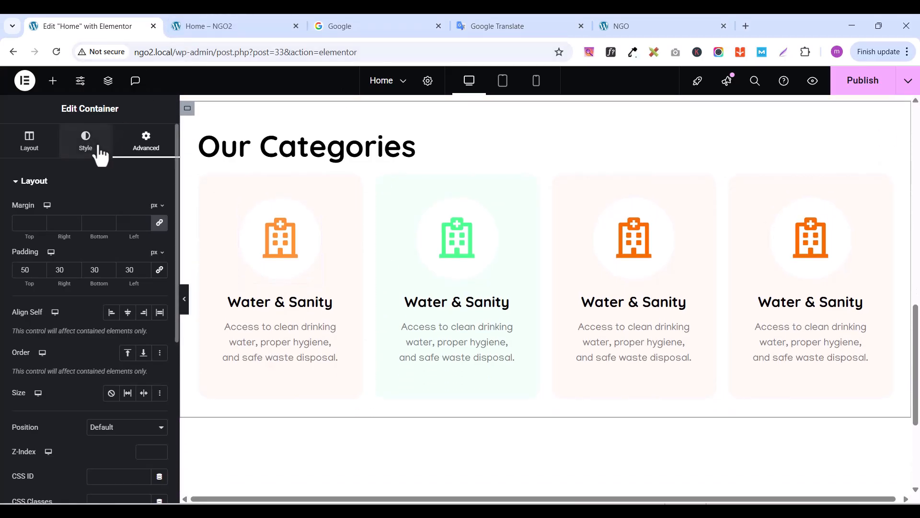
pyautogui.click(85, 143)
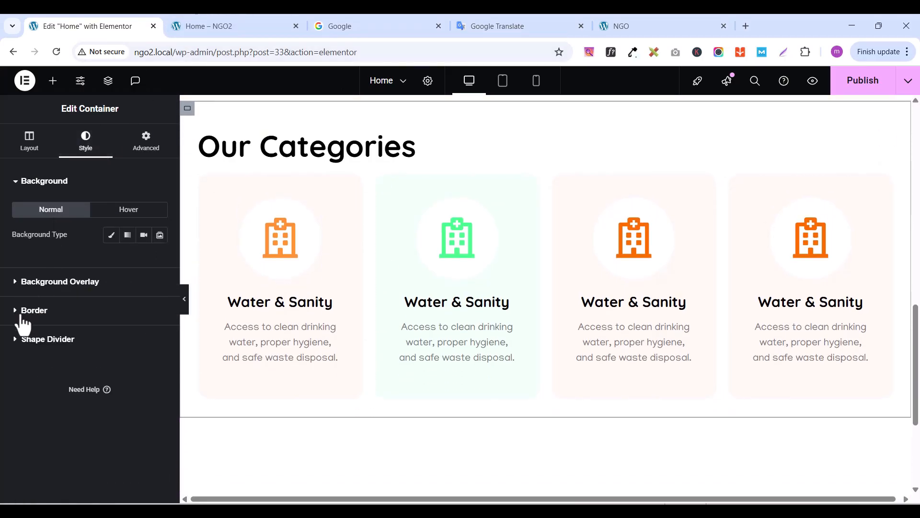
pyautogui.click(22, 312)
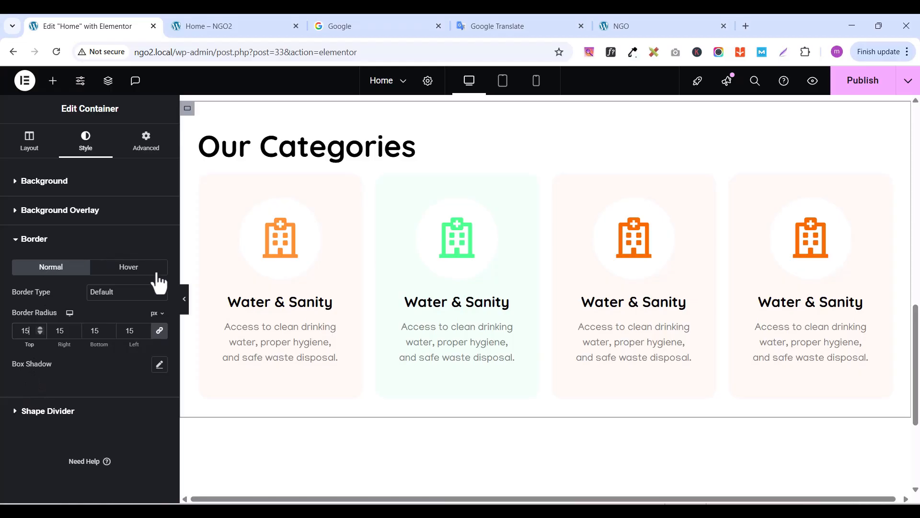
# Add a box shadow with horizontal offset 5 and vertical offset 7 to the Our Categories container, and publish the page
pyautogui.click(158, 365)
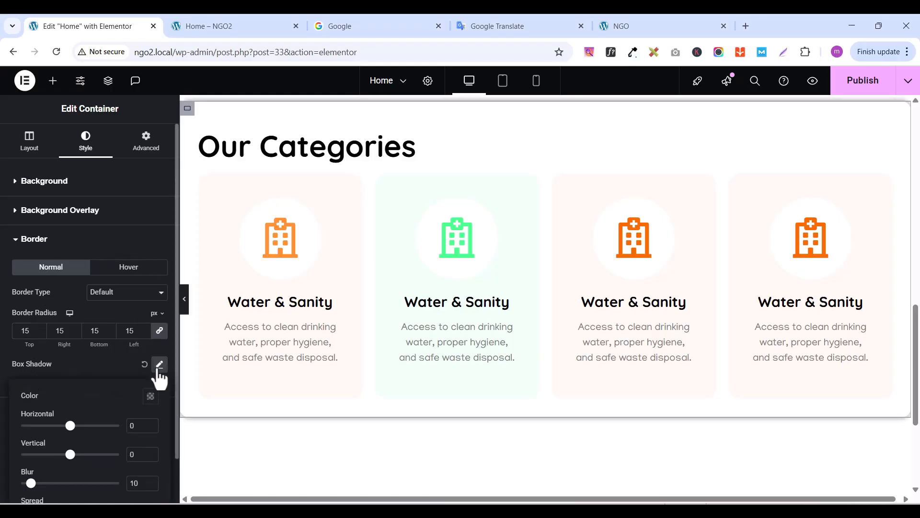
pyautogui.scroll(-1, 122, 394)
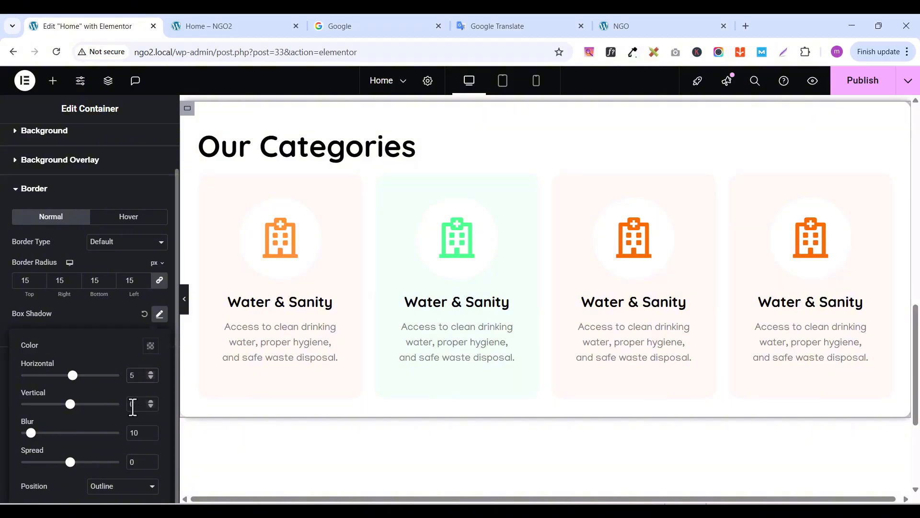
pyautogui.write('7')
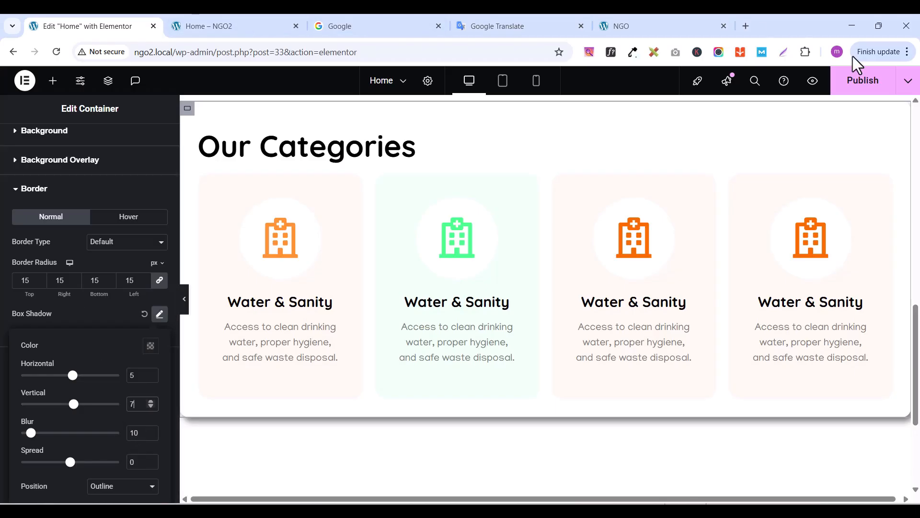
pyautogui.click(876, 89)
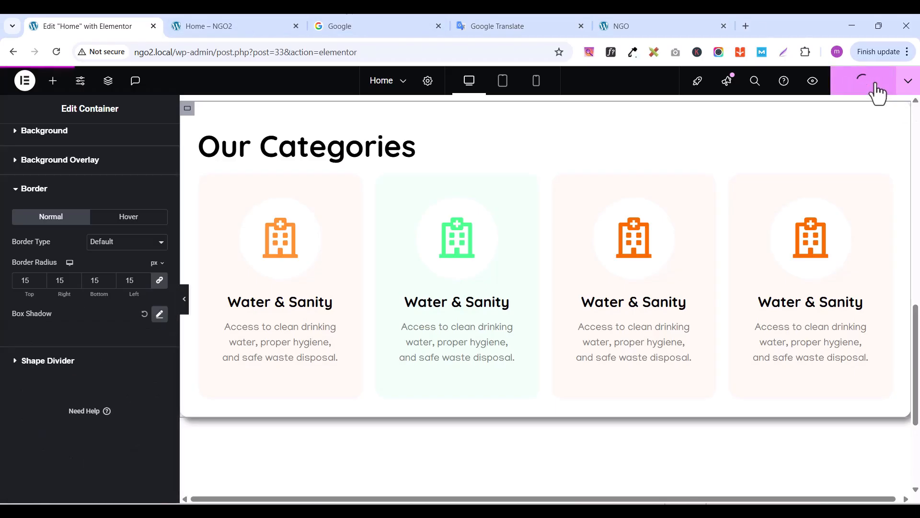
# Reload the NGO2 preview and examine the Our Categories section's rounded corners, box shadow and card layout
pyautogui.click(199, 25)
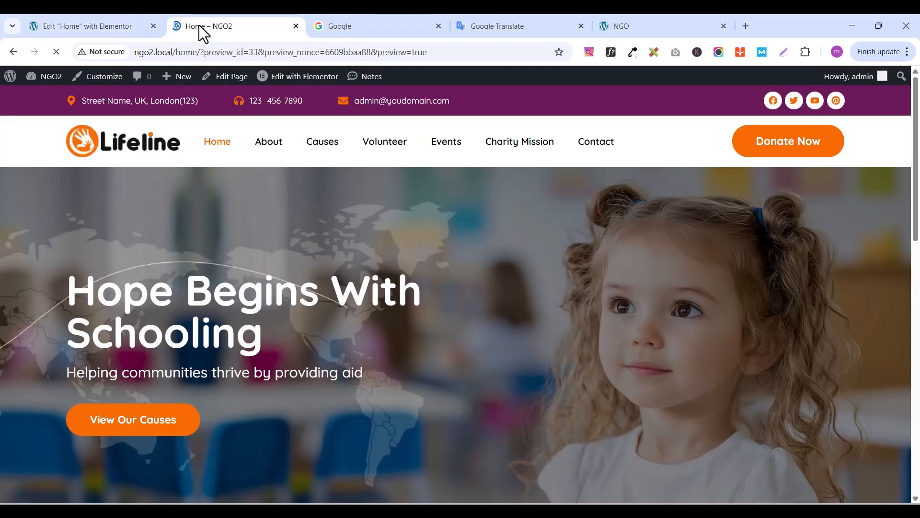
pyautogui.scroll(-15, 390, 237)
pyautogui.scroll(3, 391, 239)
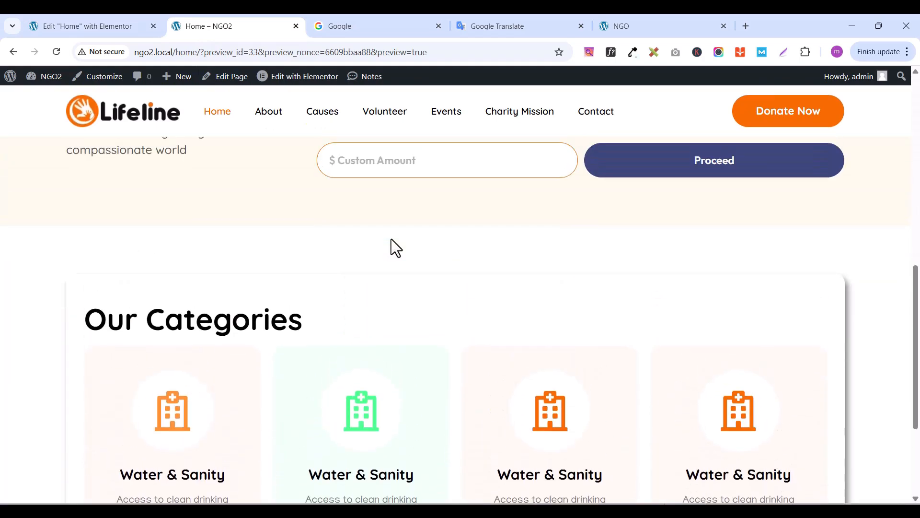
pyautogui.scroll(-2, 392, 239)
pyautogui.scroll(3, 391, 239)
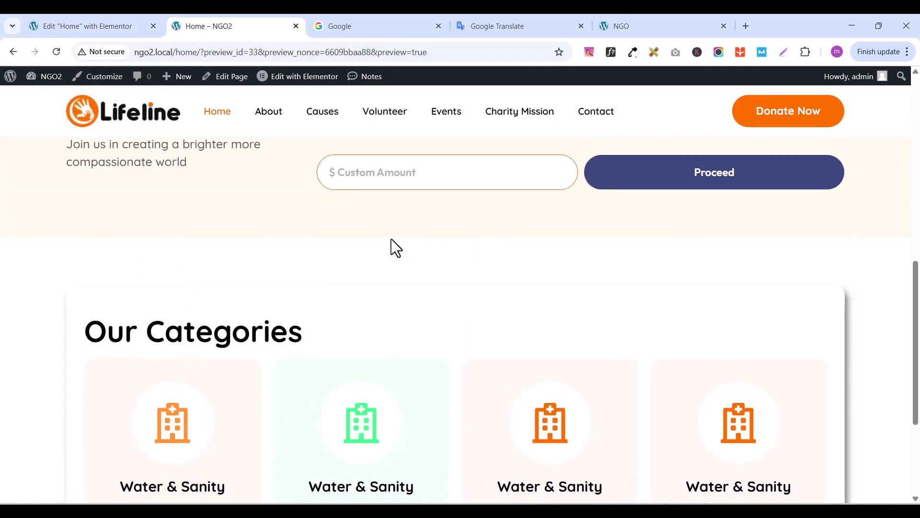
pyautogui.scroll(-4, 392, 238)
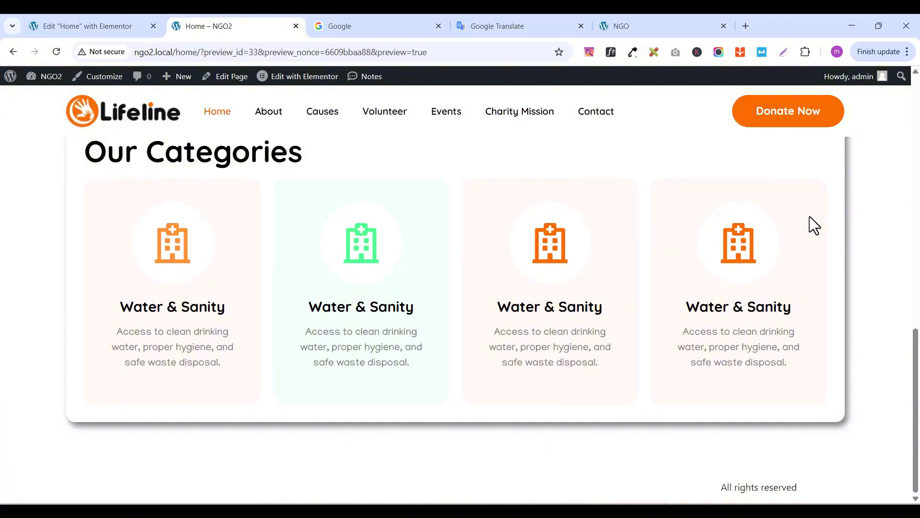
pyautogui.scroll(5, 534, 330)
pyautogui.scroll(-4, 534, 330)
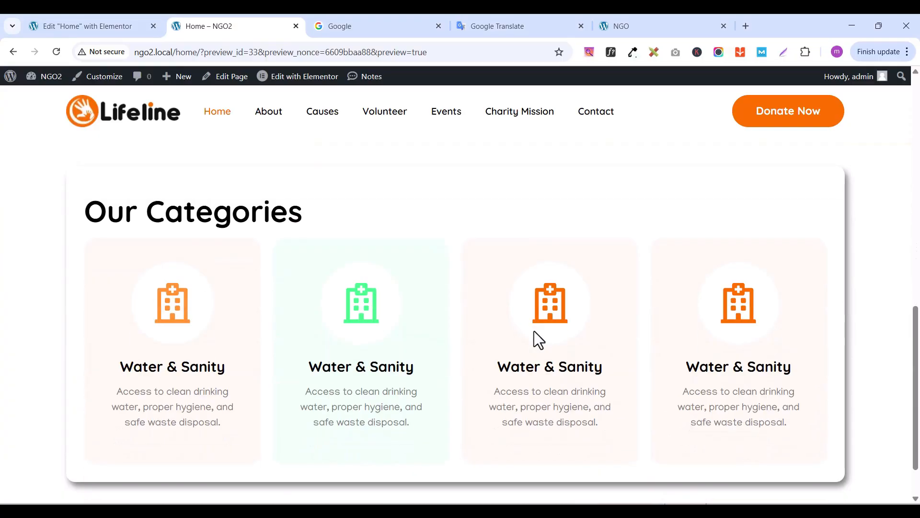
# Check the Our Categories section on the NGO reference site against the updated NGO2 preview, including the surrounding spacing
pyautogui.click(632, 28)
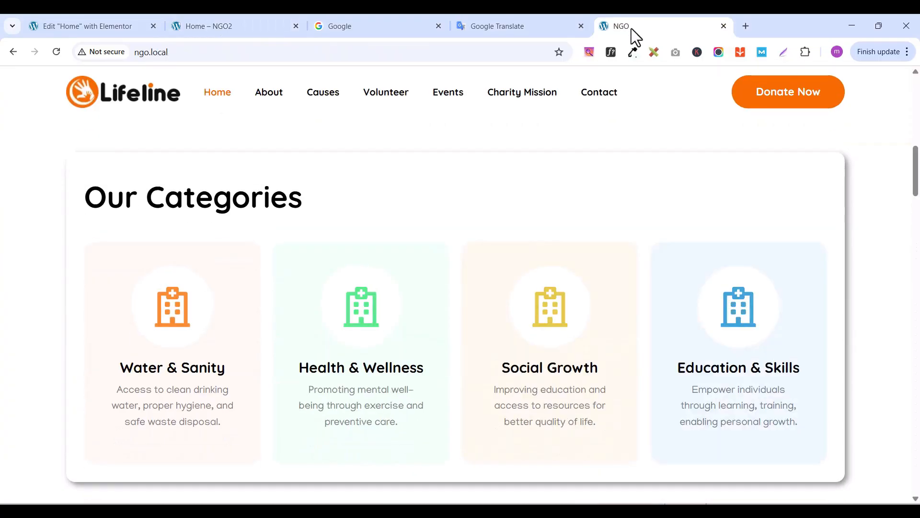
pyautogui.scroll(-2, 442, 302)
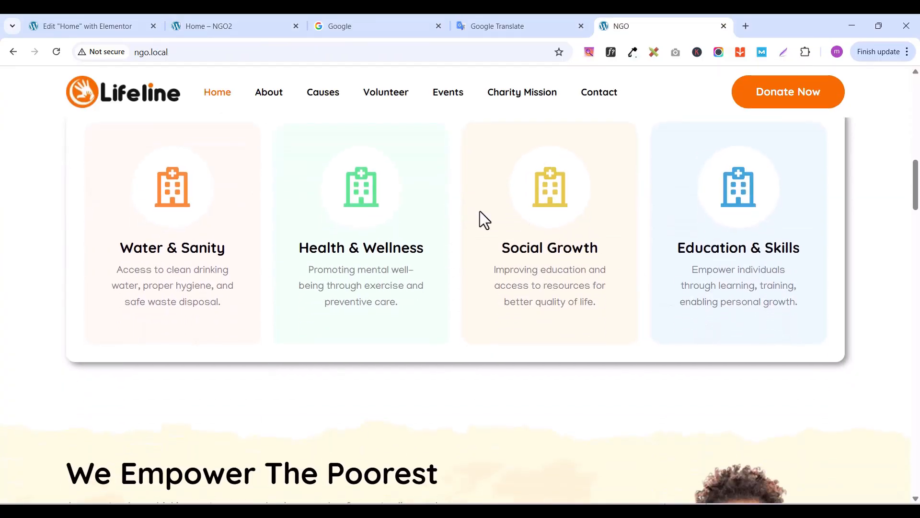
pyautogui.scroll(3, 366, 289)
pyautogui.click(211, 21)
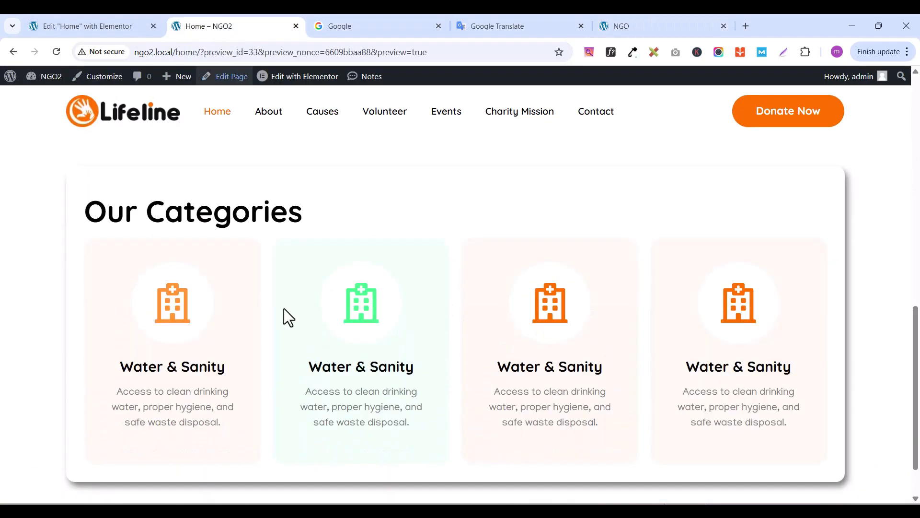
pyautogui.scroll(-1, 287, 311)
pyautogui.scroll(5, 292, 314)
pyautogui.scroll(-5, 378, 308)
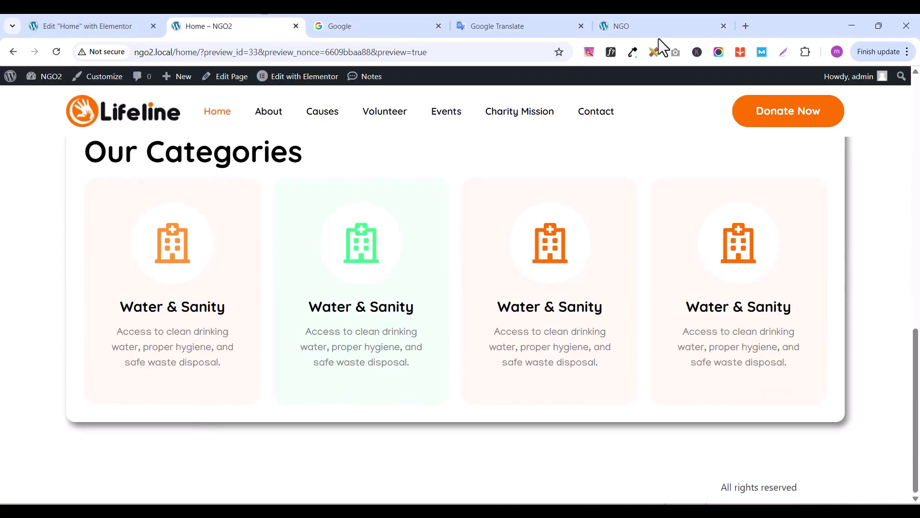
# Examine the layout of the We Empower The Poorest section on the NGO reference site
pyautogui.click(653, 27)
pyautogui.scroll(-4, 508, 293)
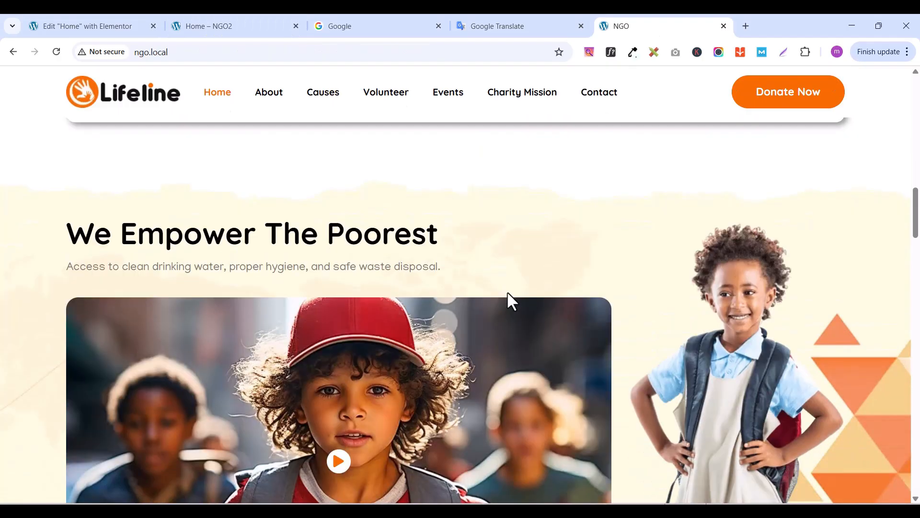
pyautogui.scroll(-1, 507, 292)
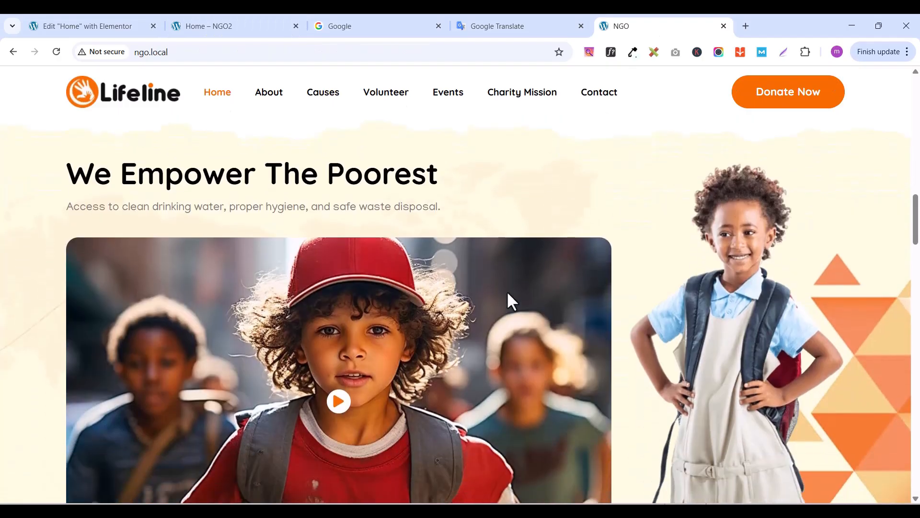
pyautogui.scroll(4, 509, 291)
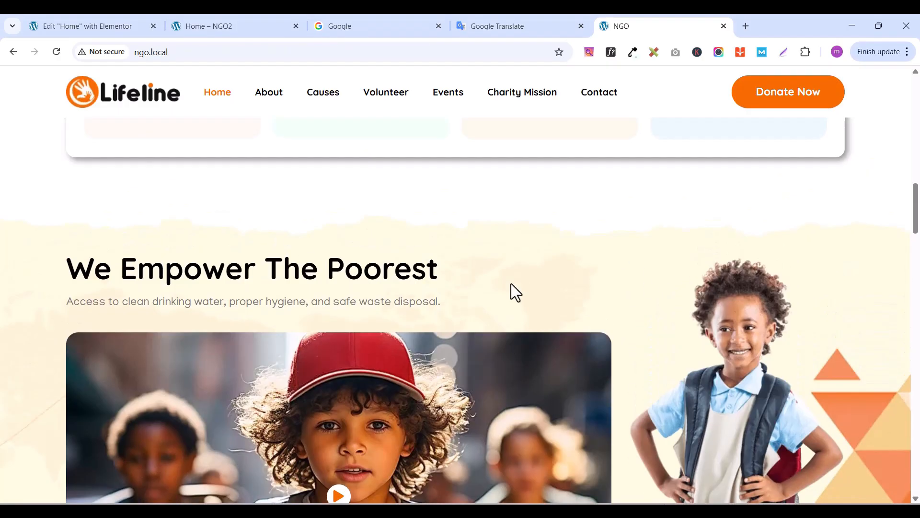
pyautogui.scroll(-6, 417, 267)
pyautogui.scroll(2, 149, 236)
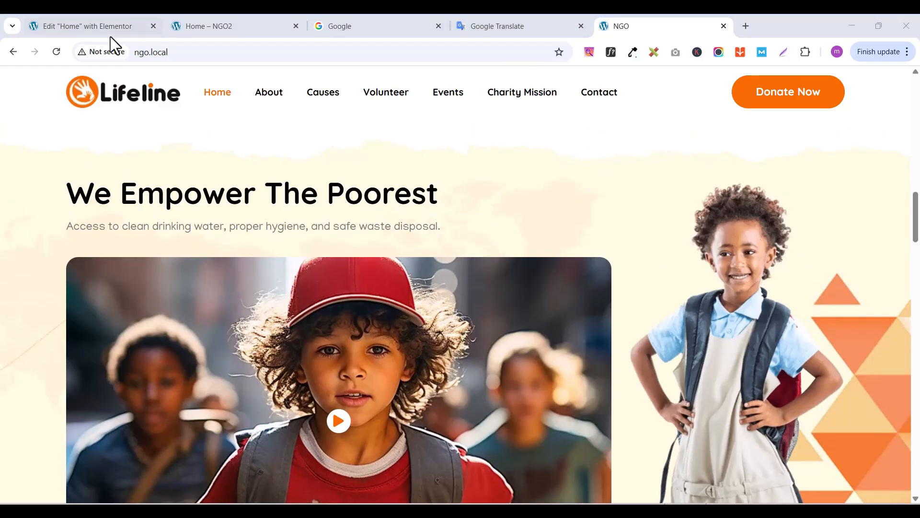
# Add a flexbox container with two equal columns below the Our Categories section in the Elementor editor
pyautogui.click(107, 27)
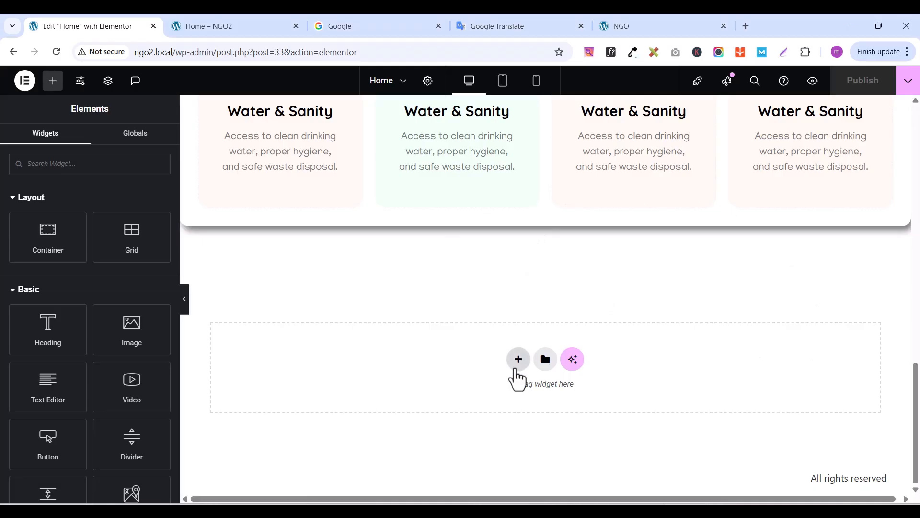
pyautogui.click(518, 361)
pyautogui.scroll(-1, 535, 291)
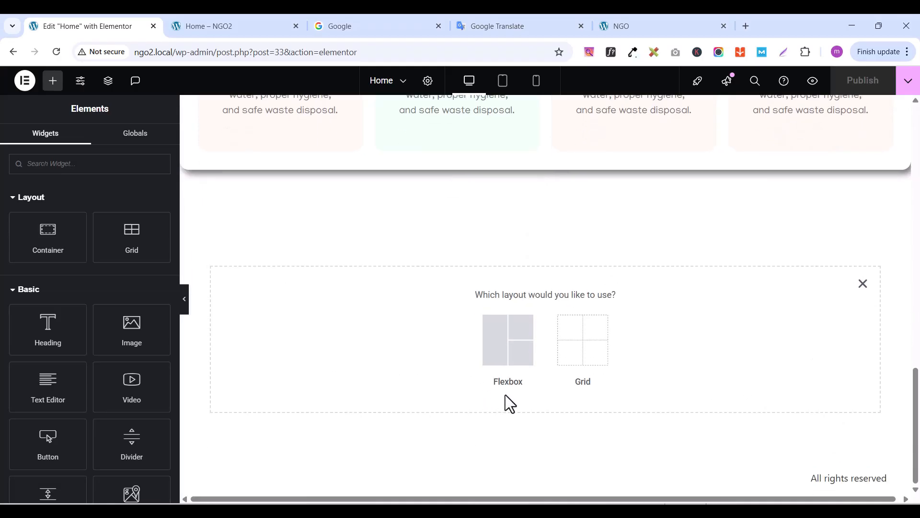
pyautogui.click(496, 338)
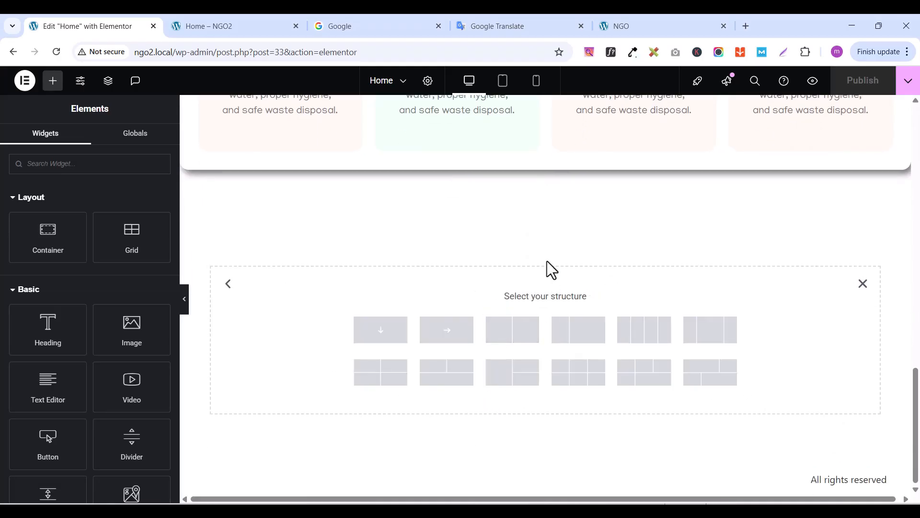
pyautogui.click(508, 342)
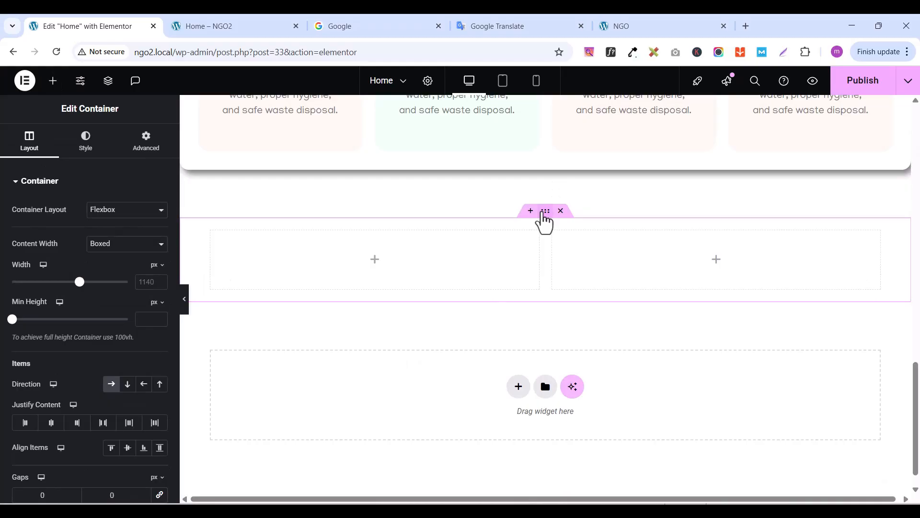
# Set the new two-column container's padding to 80 px top and bottom and 0 on the right and left
pyautogui.click(157, 157)
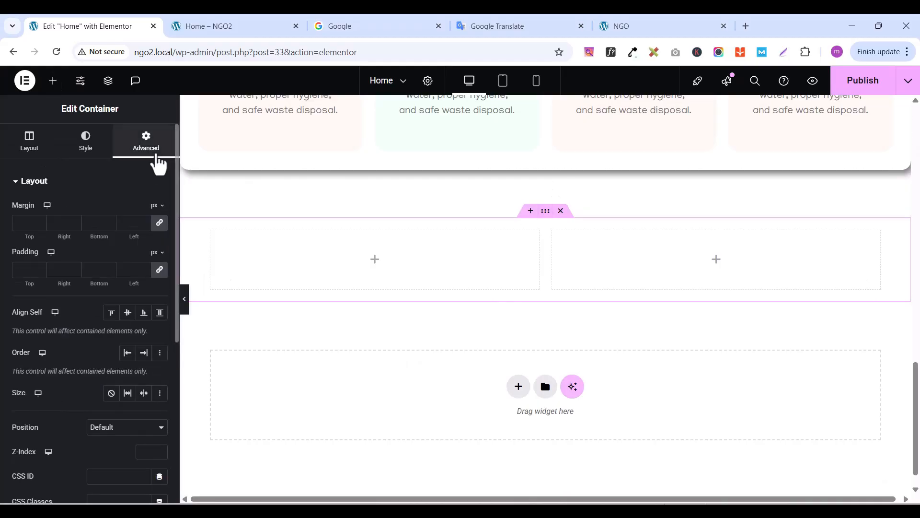
pyautogui.click(160, 270)
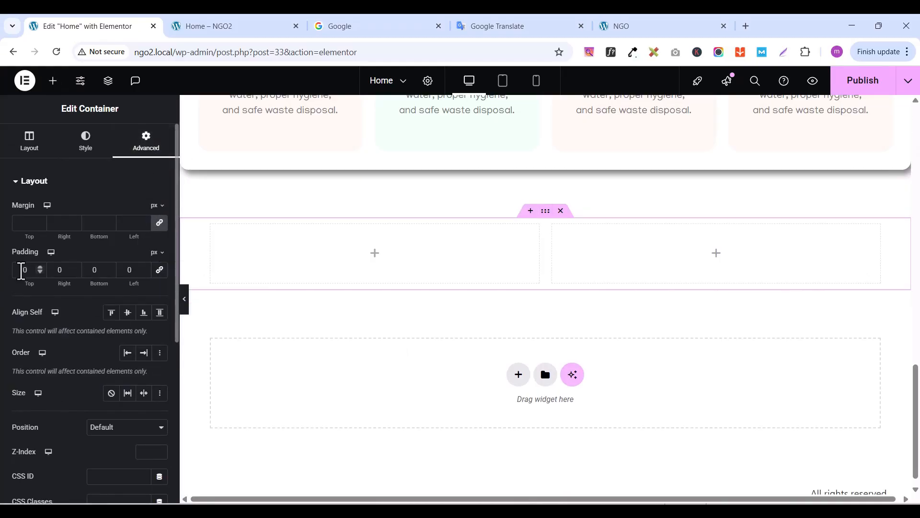
pyautogui.write('8')
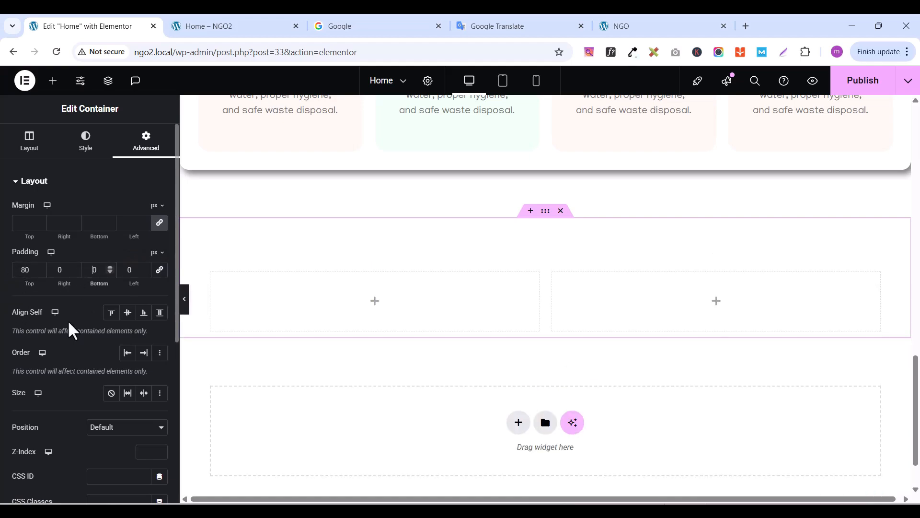
pyautogui.write('8')
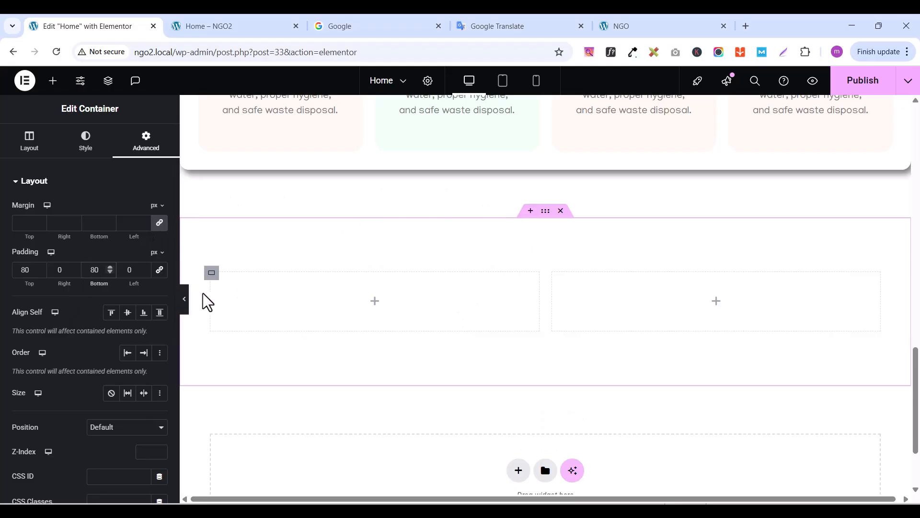
# Set the padding of both inner column containers to 0 on all sides
pyautogui.click(212, 272)
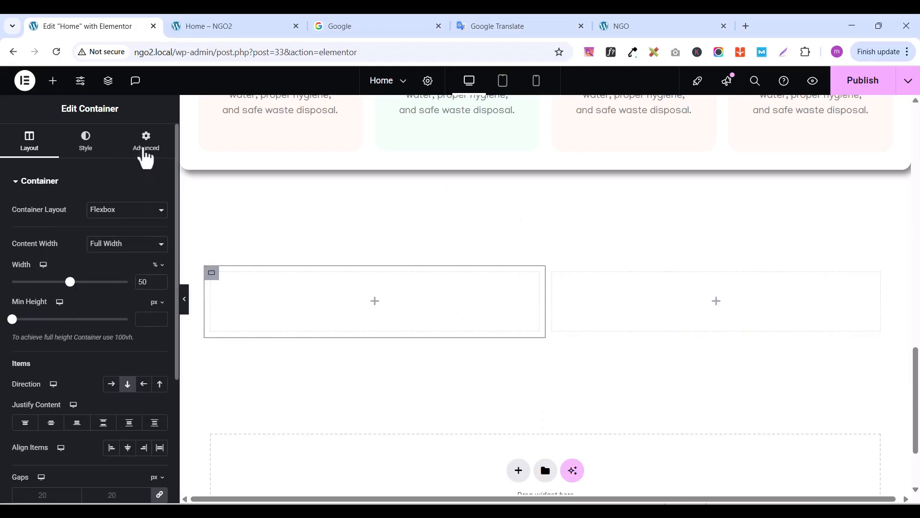
pyautogui.click(145, 155)
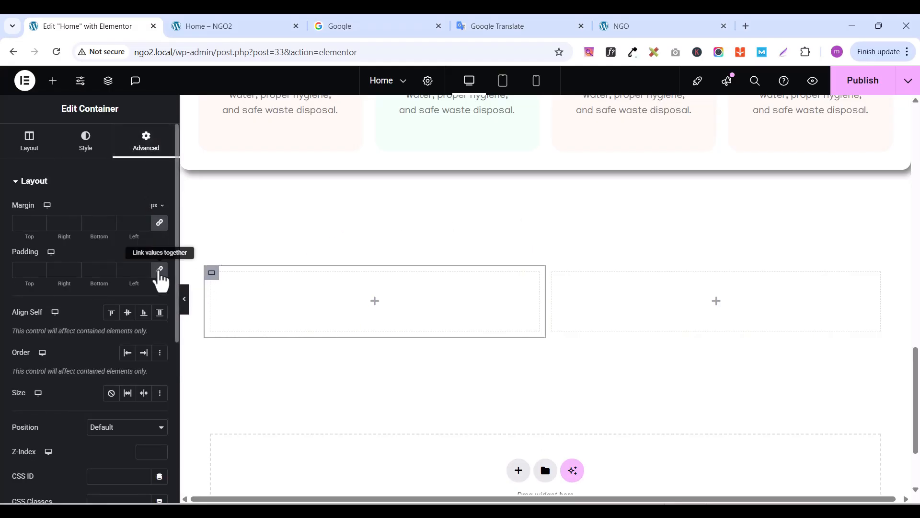
pyautogui.click(160, 271)
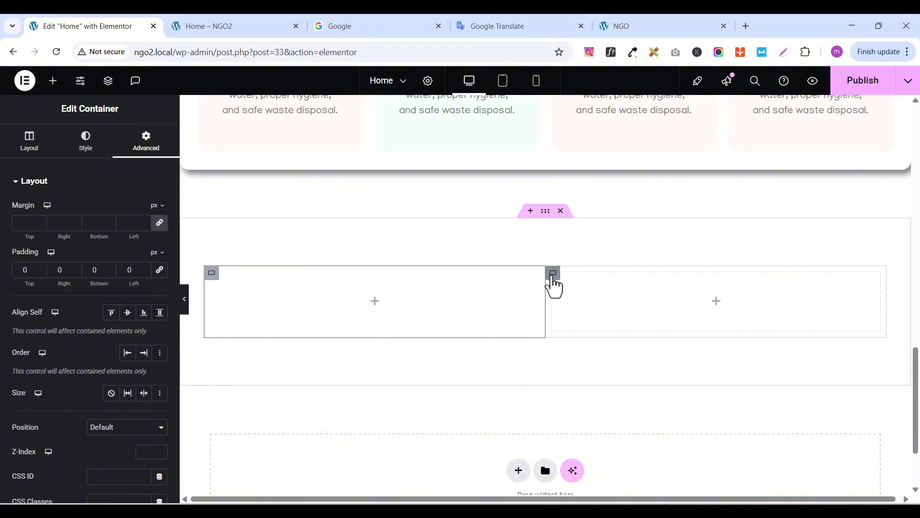
pyautogui.click(553, 274)
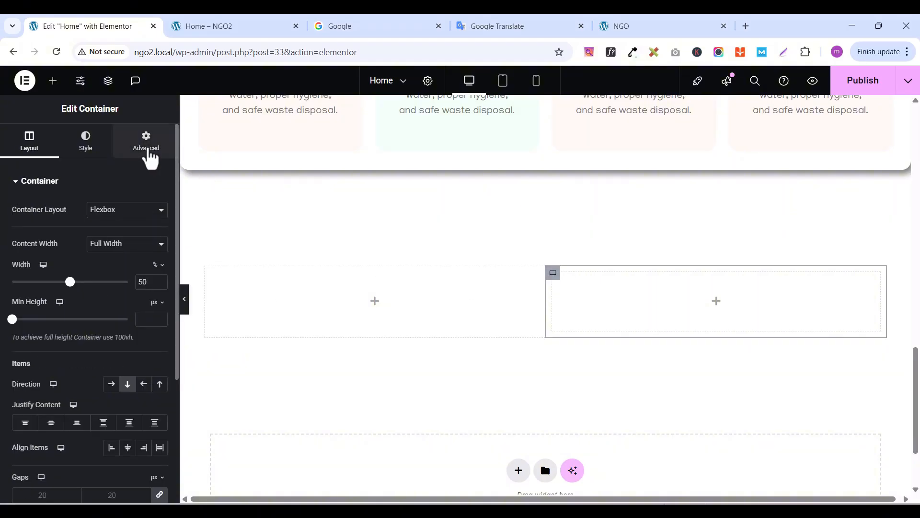
pyautogui.click(146, 152)
pyautogui.click(160, 270)
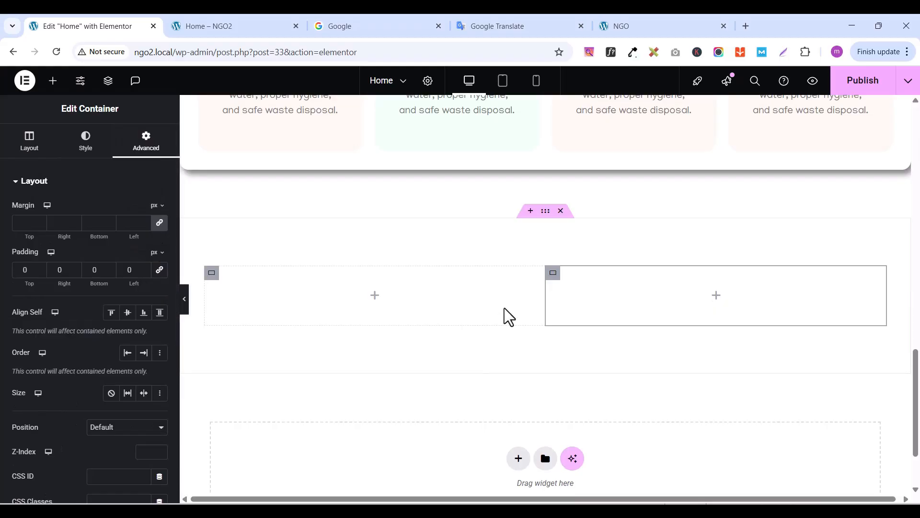
# Rename the new two-column parent container "empowe section" in the page structure
pyautogui.click(545, 211)
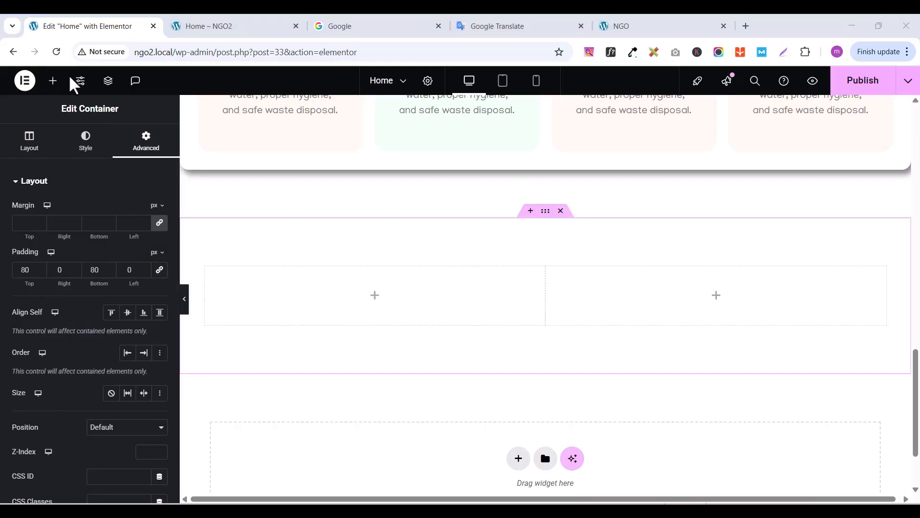
pyautogui.click(108, 80)
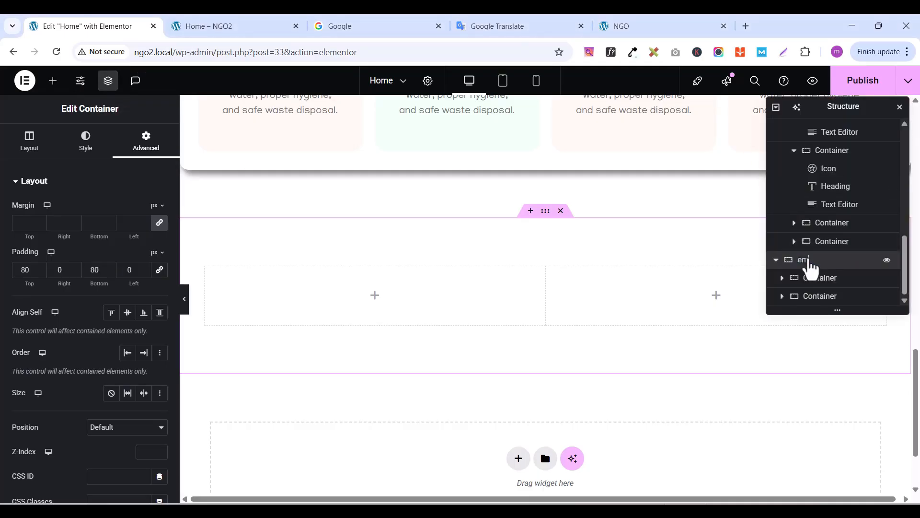
pyautogui.click(809, 261)
pyautogui.write('empowe section')
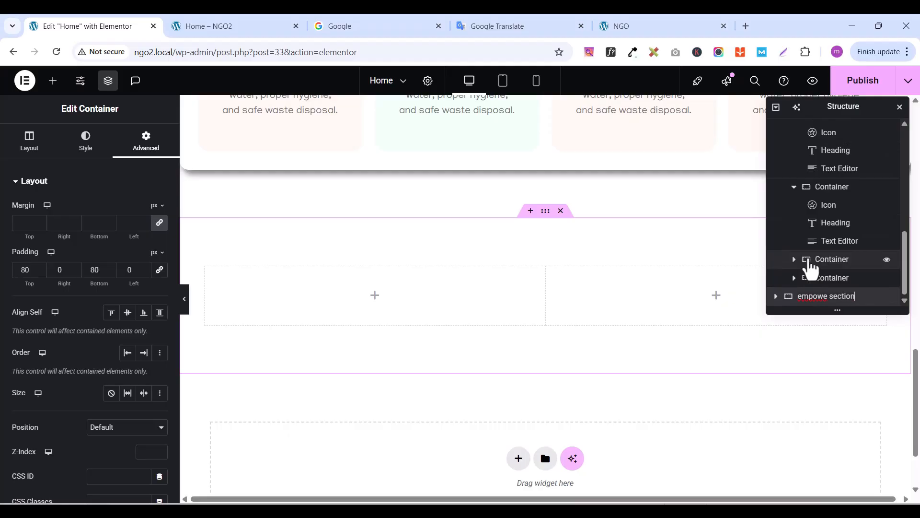
# Rename the section's first inner container "empower box1" and the second "empower box2", and close the page structure
pyautogui.click(212, 284)
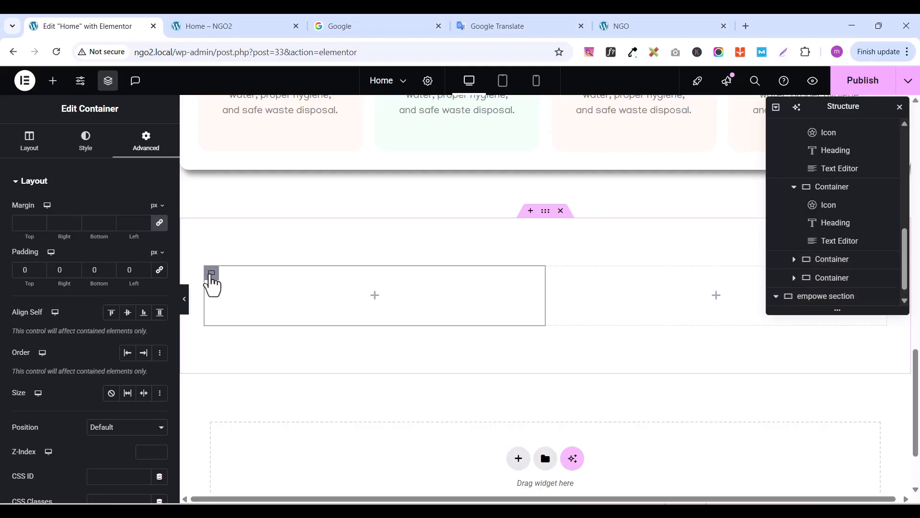
pyautogui.scroll(-1, 871, 276)
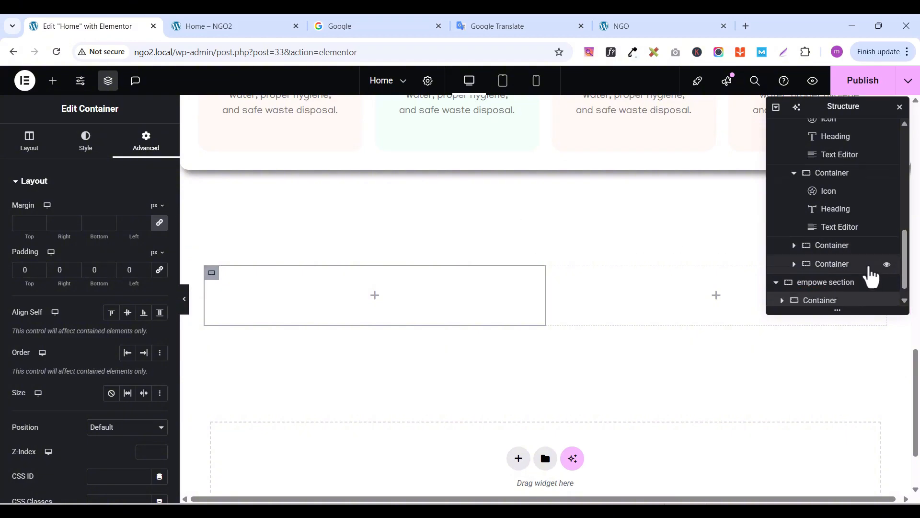
pyautogui.scroll(-1, 872, 276)
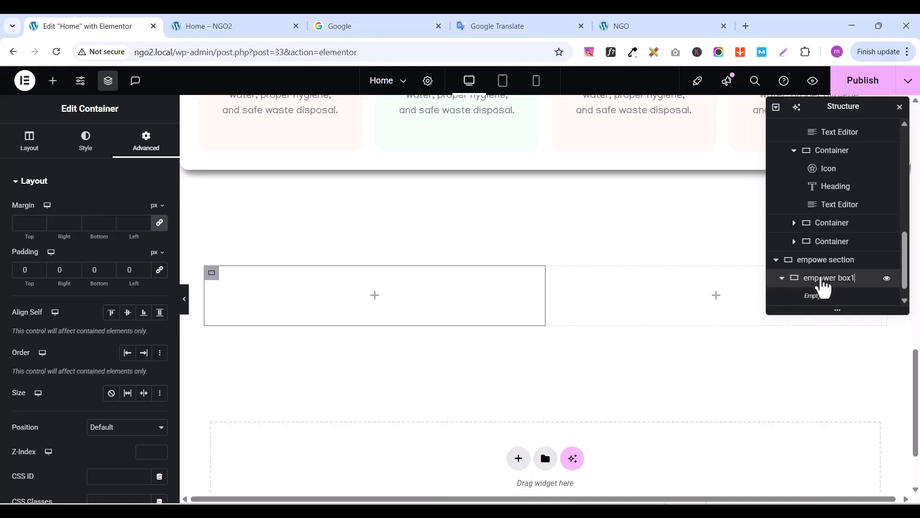
pyautogui.click(553, 275)
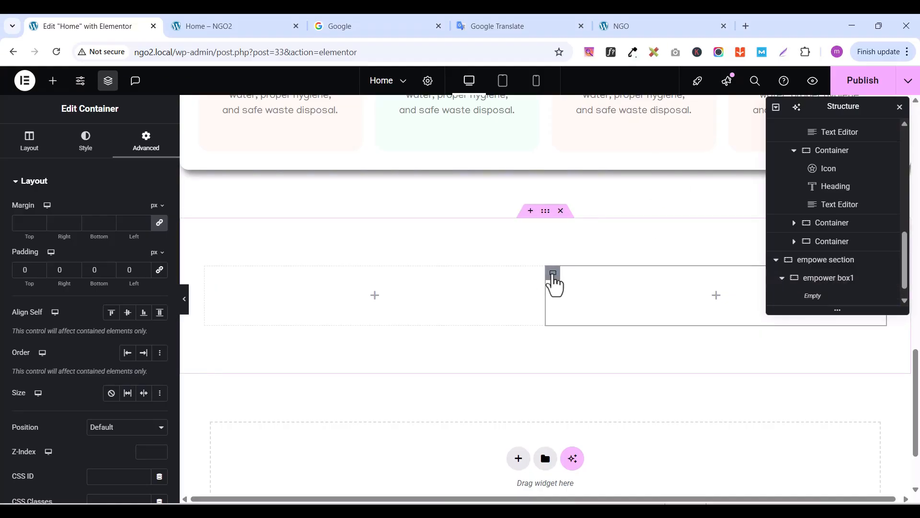
pyautogui.scroll(-1, 832, 292)
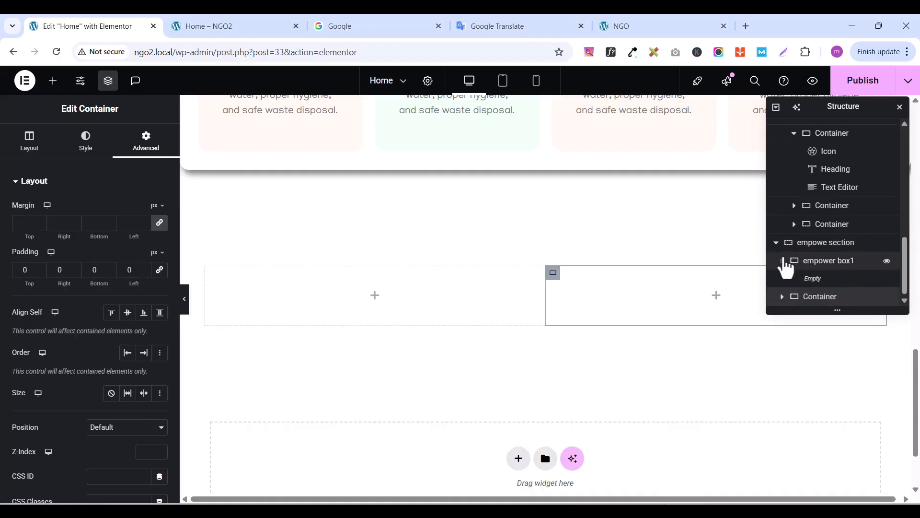
pyautogui.click(782, 260)
pyautogui.doubleClick(818, 296)
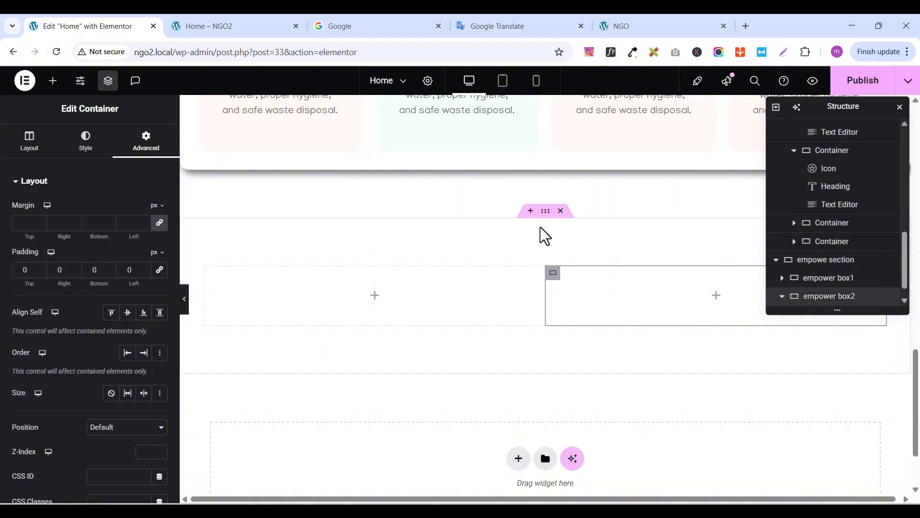
pyautogui.click(548, 217)
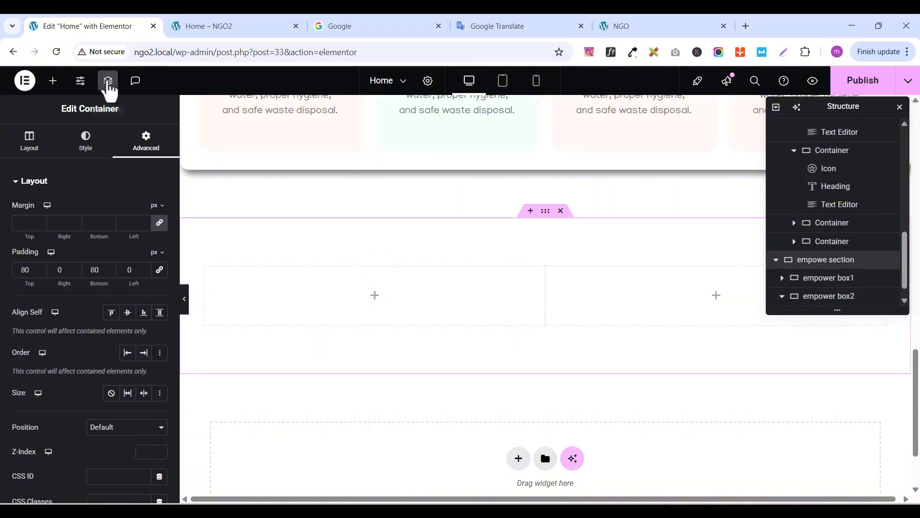
pyautogui.click(108, 80)
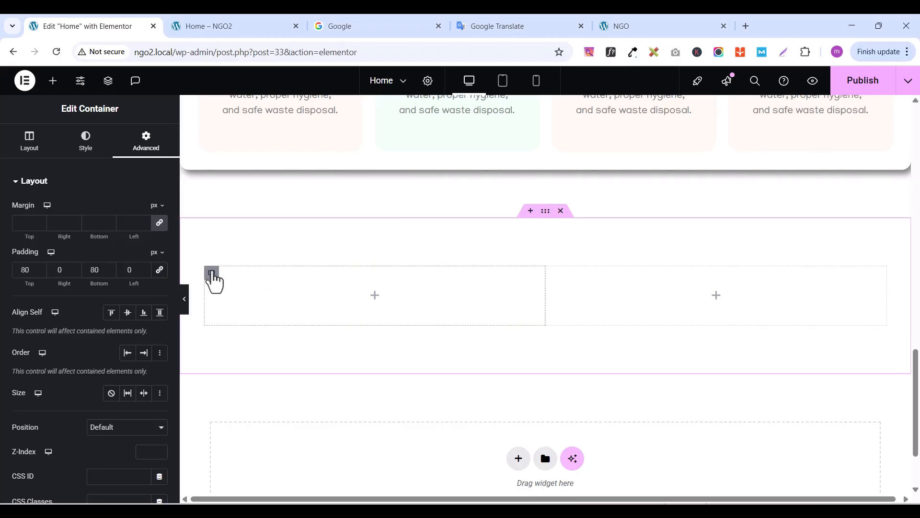
# Set the first inner container's width to 70% and the second inner container's width to 30%
pyautogui.click(213, 278)
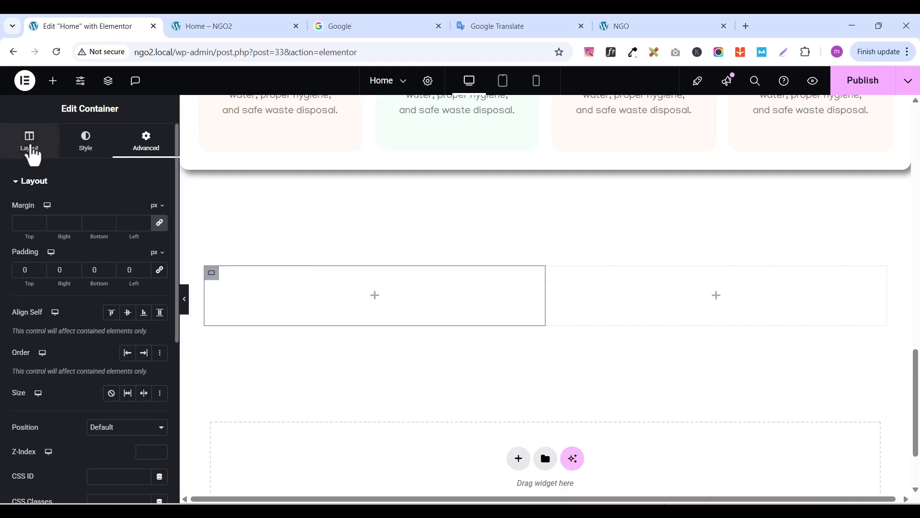
pyautogui.click(30, 146)
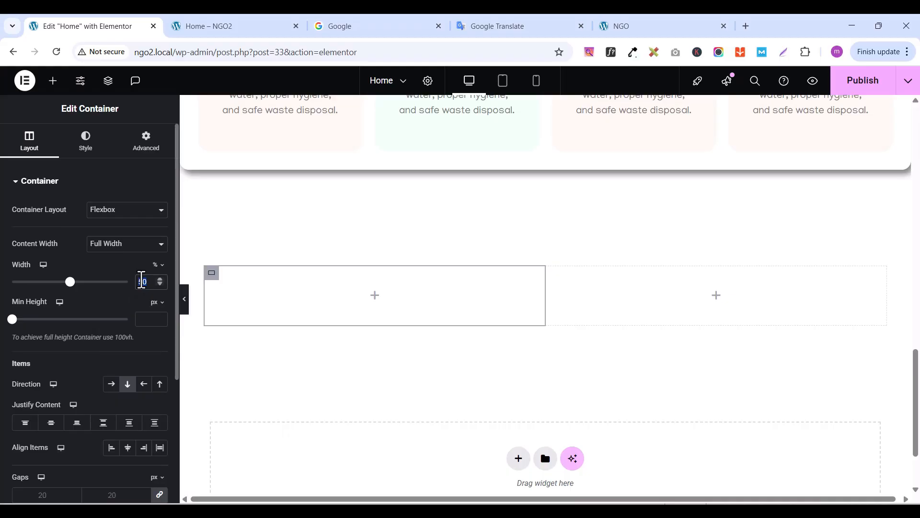
pyautogui.write('70')
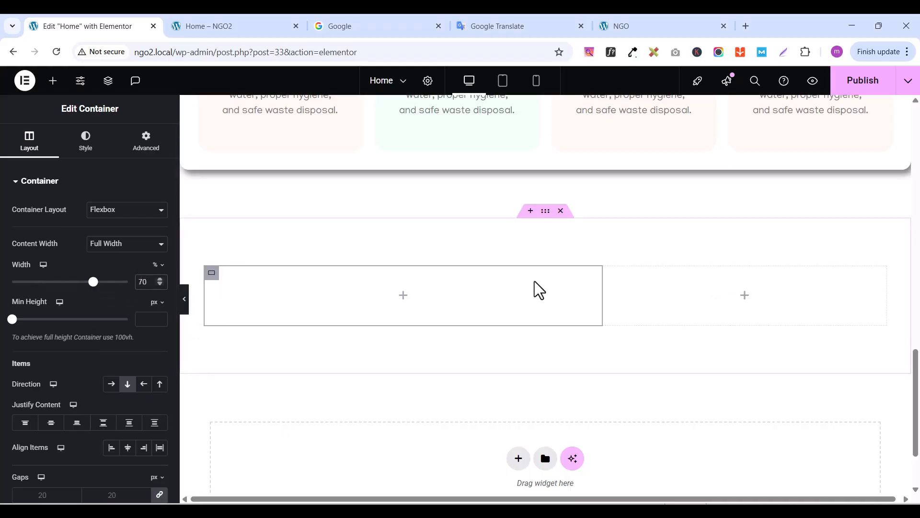
pyautogui.click(608, 275)
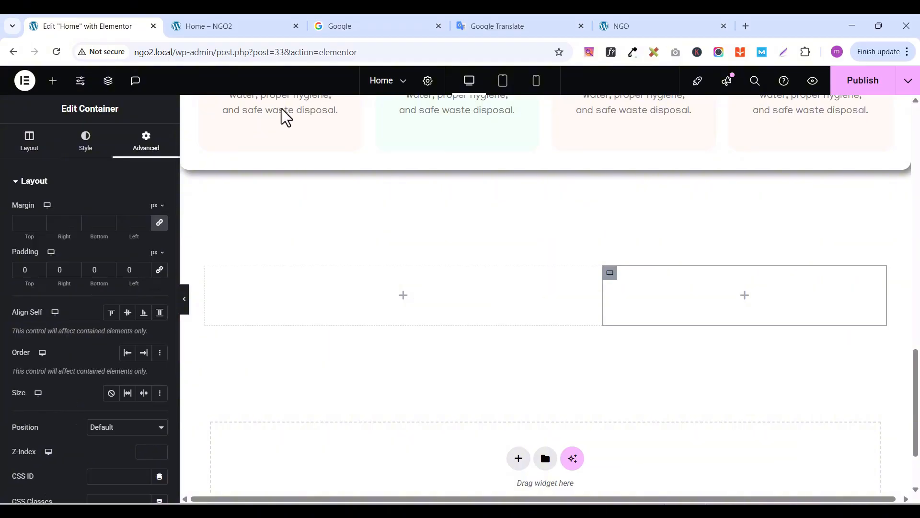
pyautogui.click(27, 149)
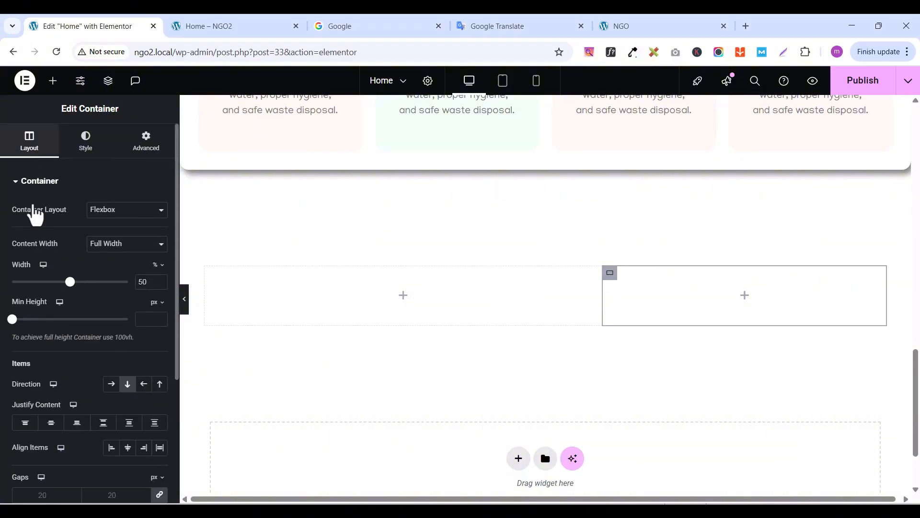
pyautogui.doubleClick(140, 282)
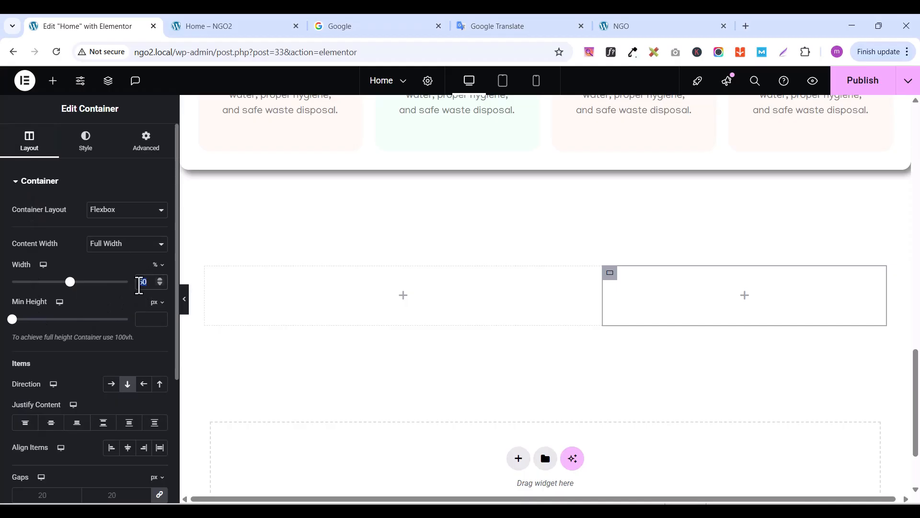
pyautogui.write('30')
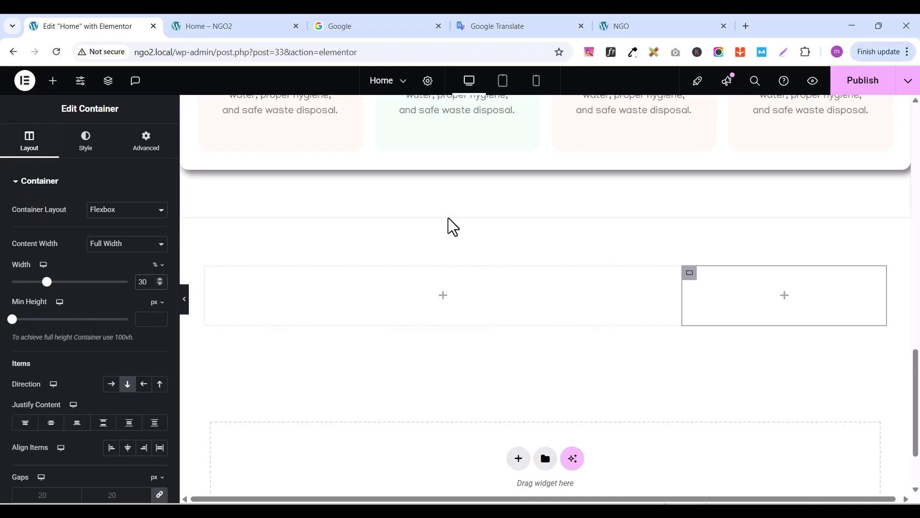
# Set the boxed content width of the two-column parent container to 1300 px
pyautogui.click(545, 211)
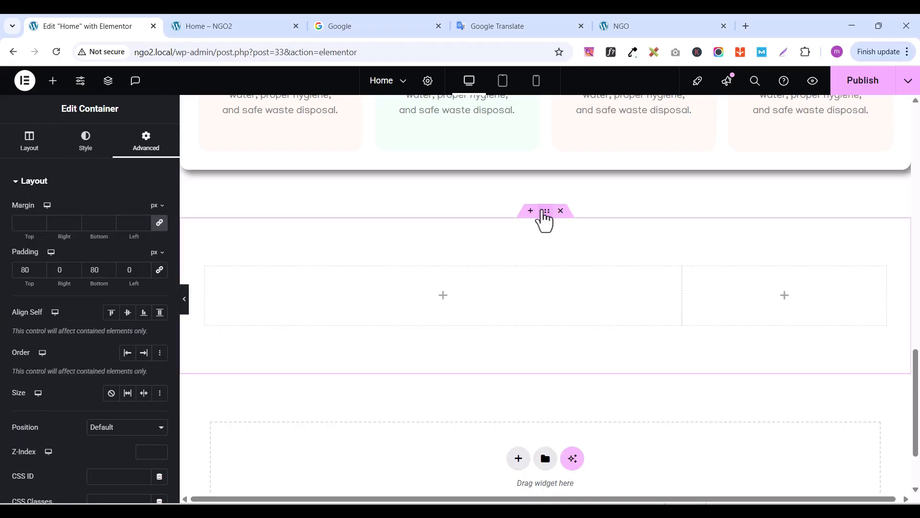
pyautogui.click(29, 146)
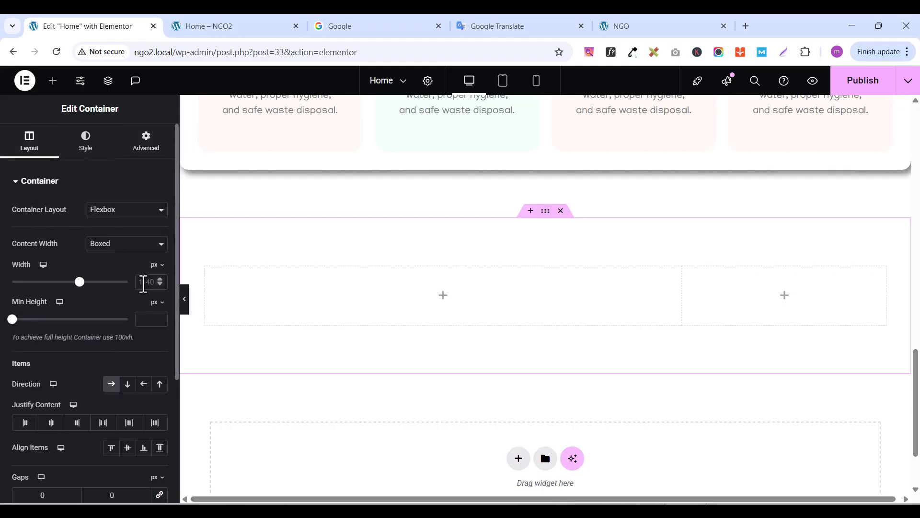
pyautogui.click(145, 287)
pyautogui.write('1')
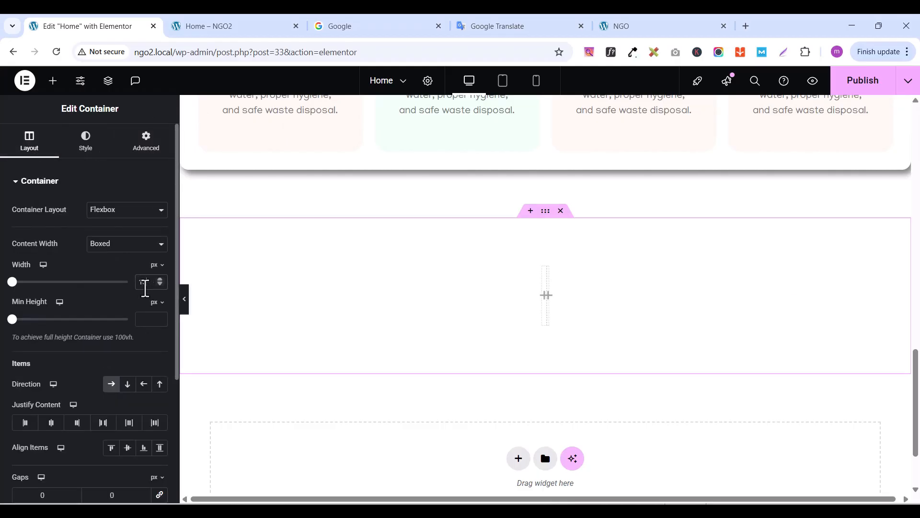
pyautogui.write('300')
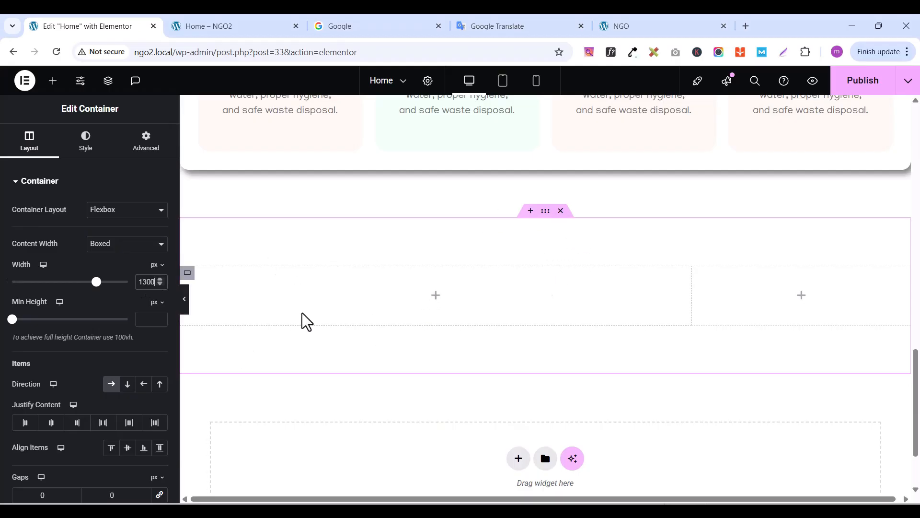
# Copy the Our Categories heading and paste it into the wider first column of the new section
pyautogui.click(53, 81)
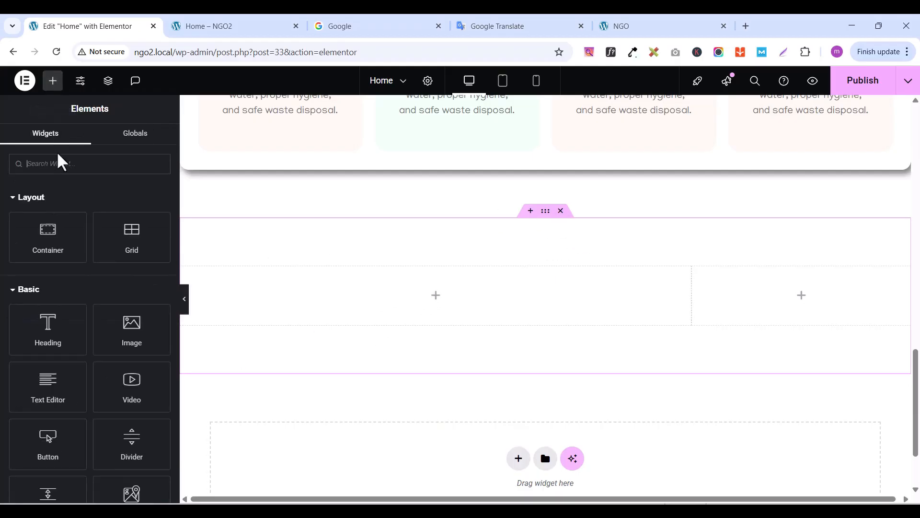
pyautogui.scroll(3, 344, 302)
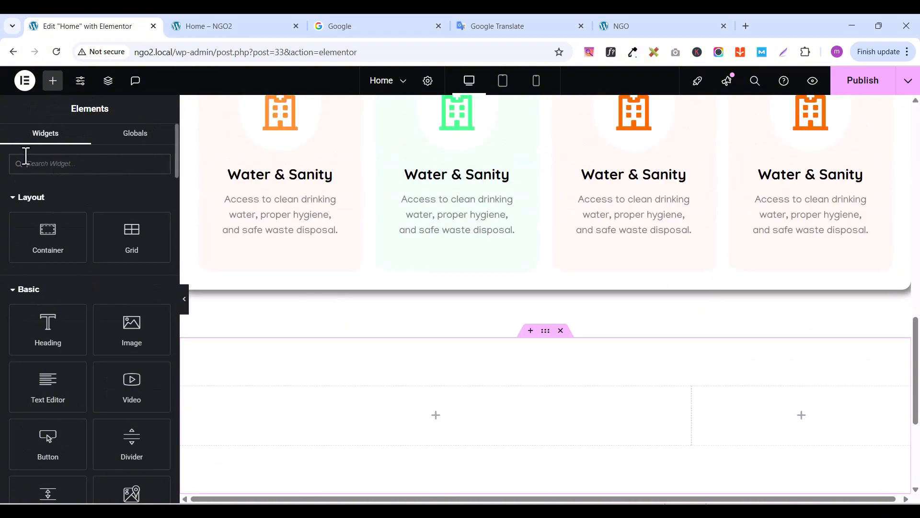
pyautogui.scroll(6, 306, 366)
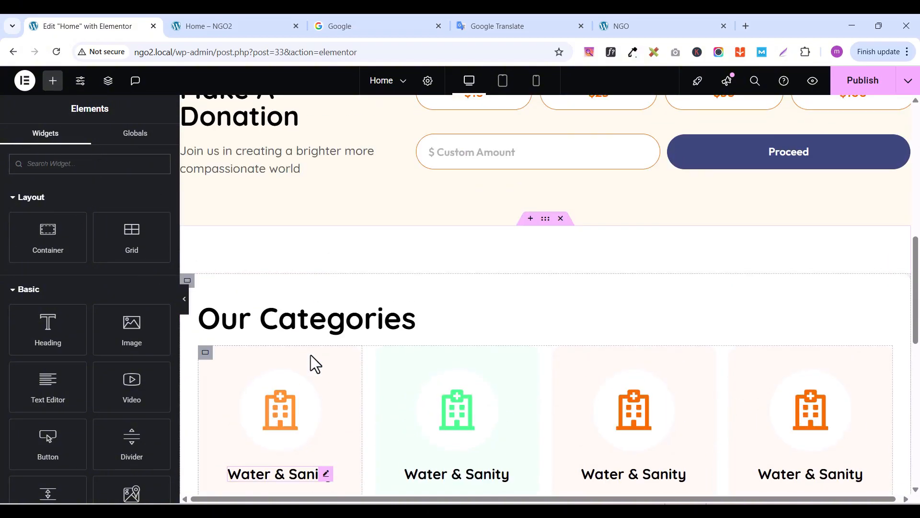
pyautogui.click(886, 310)
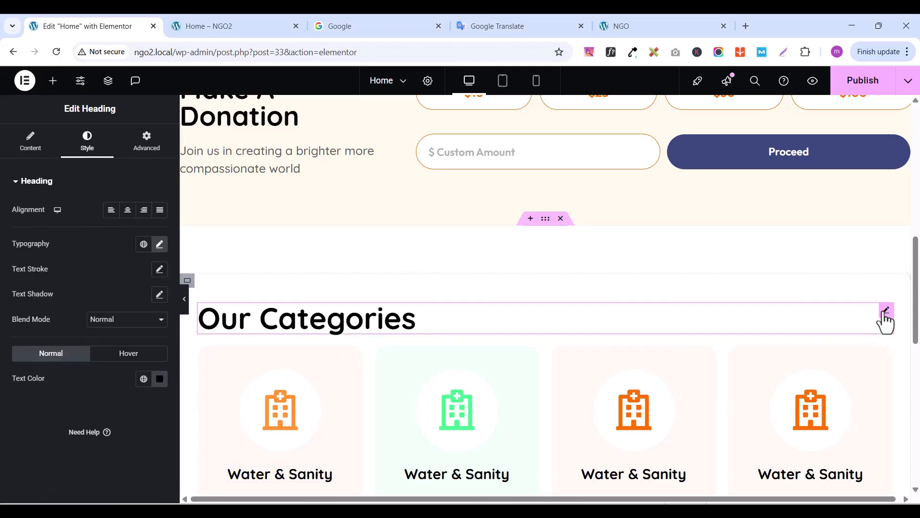
pyautogui.rightClick(884, 316)
pyautogui.click(800, 283)
pyautogui.scroll(-6, 551, 285)
pyautogui.scroll(-4, 550, 288)
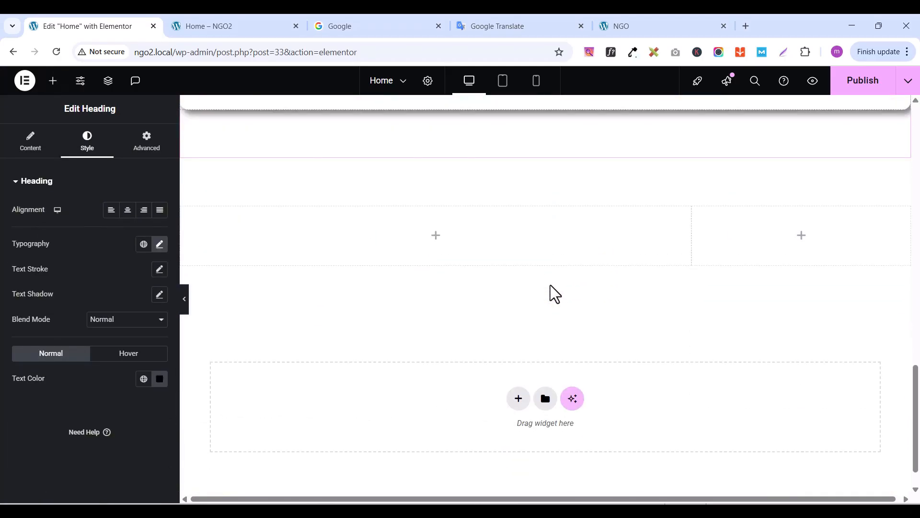
pyautogui.rightClick(374, 225)
pyautogui.click(415, 287)
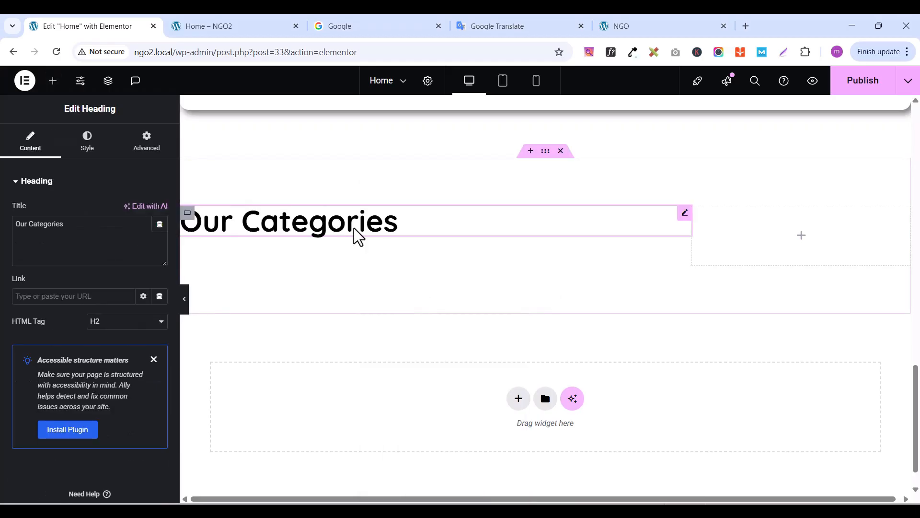
# Replace the "Our Categories" heading title with "We Empower The Poorest" copied from the NGO reference site, and publish the page
pyautogui.click(624, 30)
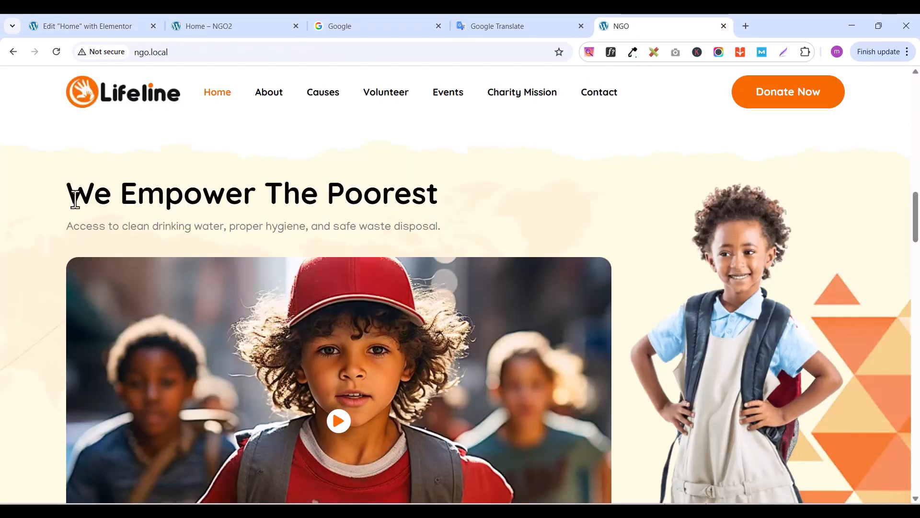
pyautogui.moveTo(74, 198); pyautogui.dragTo(439, 198)
pyautogui.rightClick(431, 192)
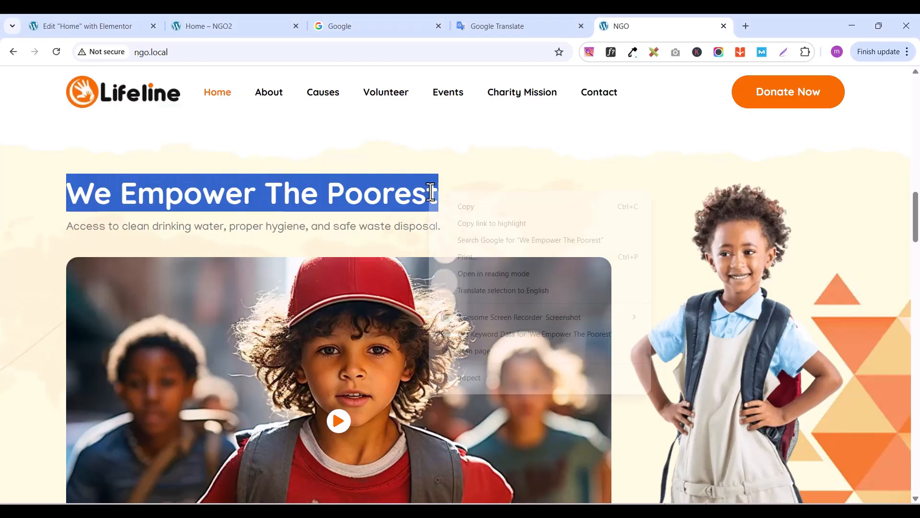
pyautogui.click(460, 206)
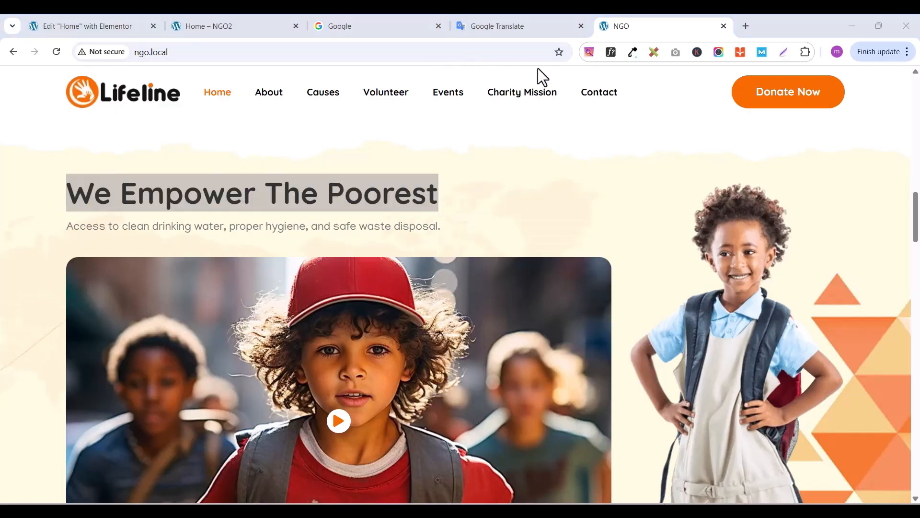
pyautogui.click(68, 27)
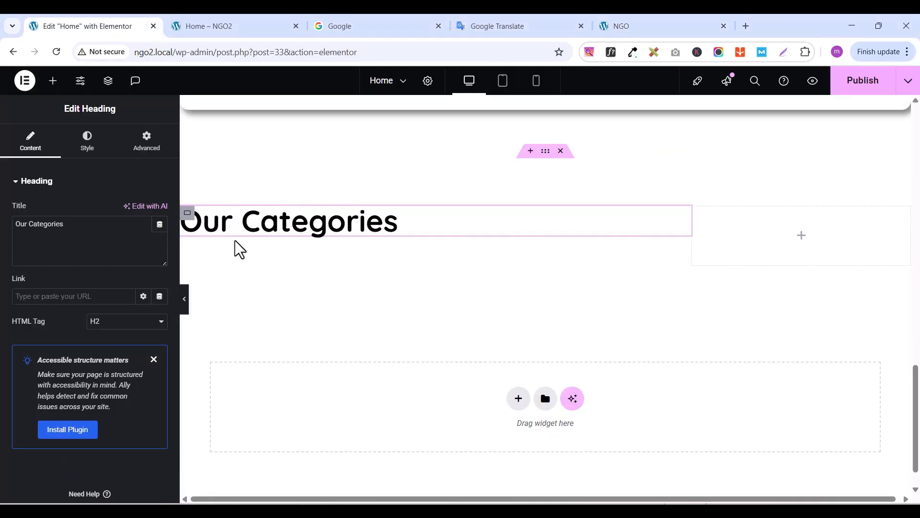
pyautogui.click(107, 222)
pyautogui.hotkey('ctrl', 'a')
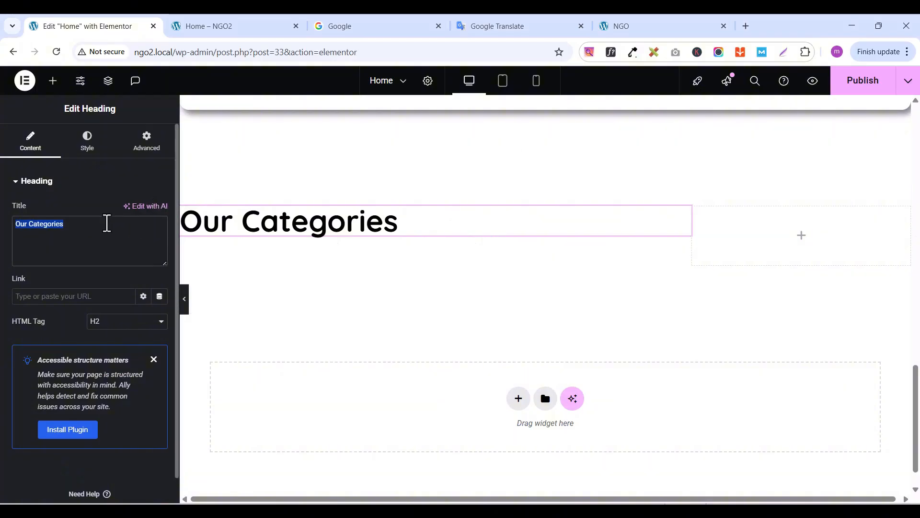
pyautogui.hotkey('ctrl', 'v')
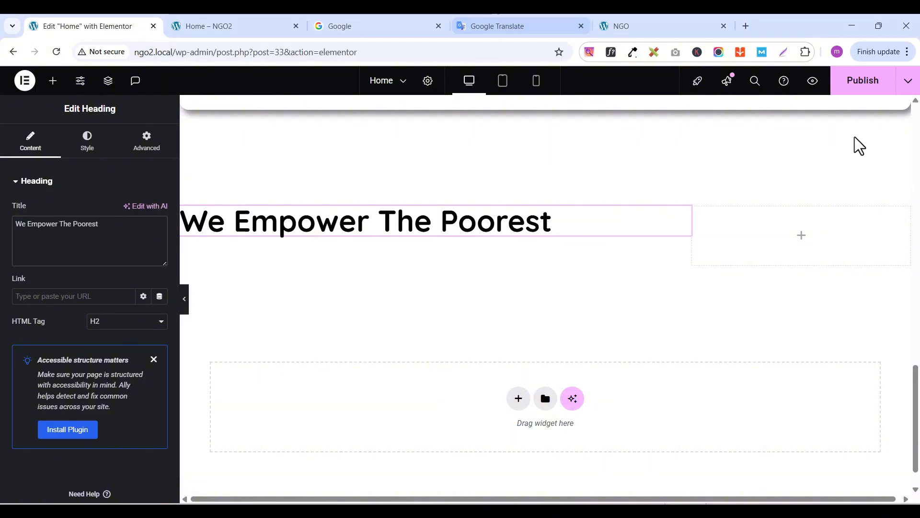
pyautogui.click(859, 79)
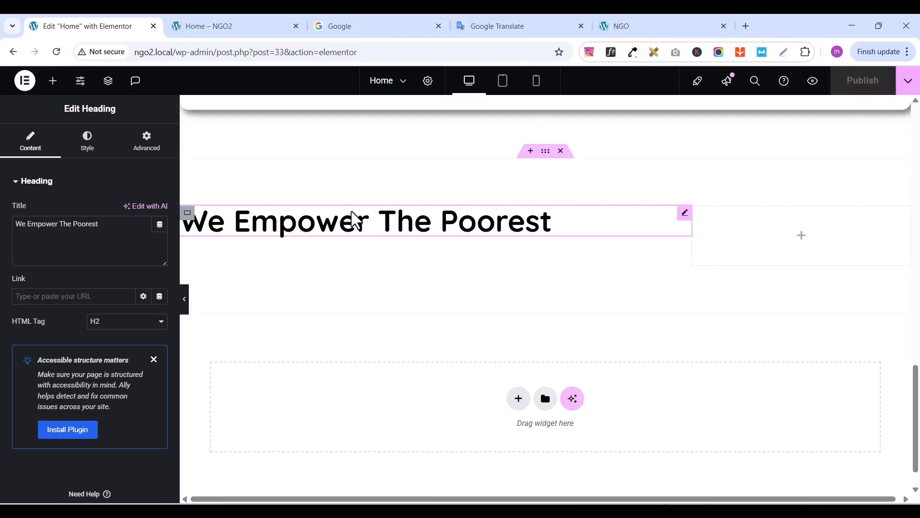
# Copy the subtitle heading from the Make A Donation section and paste it beneath the "We Empower The Poorest" heading
pyautogui.scroll(10, 362, 306)
pyautogui.scroll(1, 360, 297)
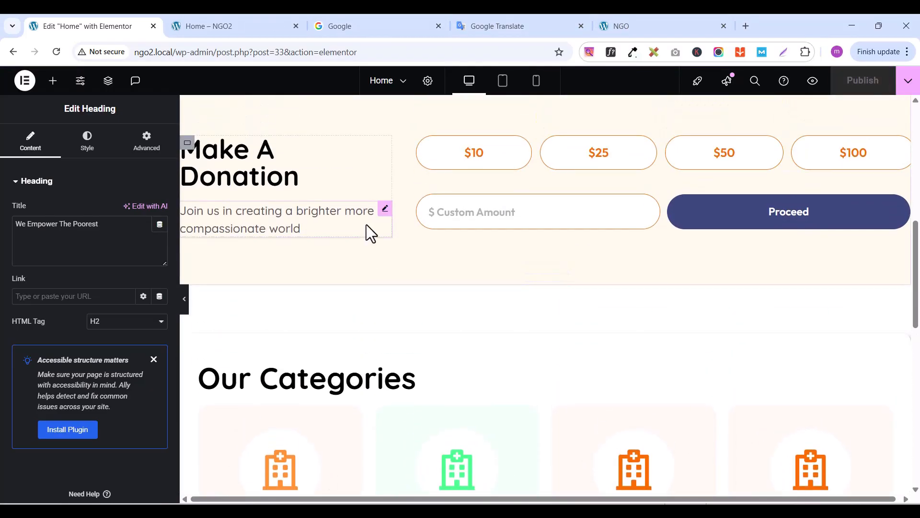
pyautogui.click(385, 211)
pyautogui.rightClick(385, 211)
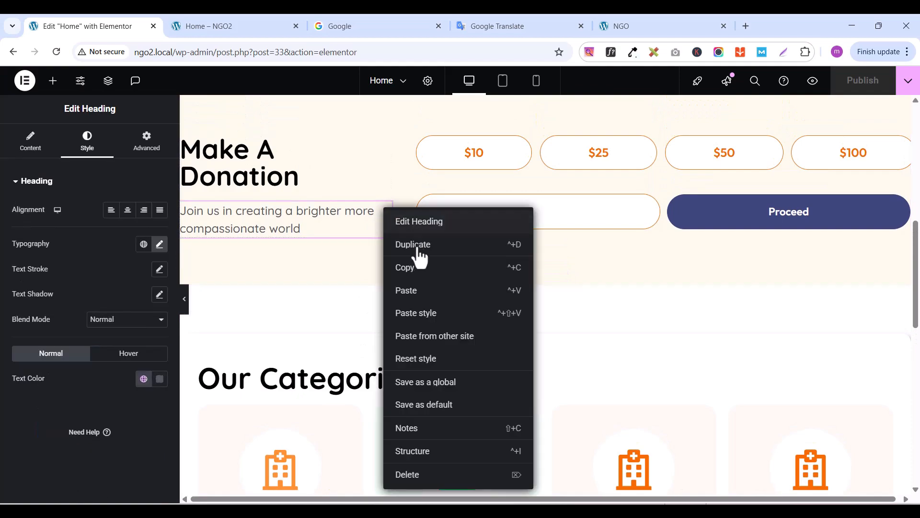
pyautogui.click(413, 276)
pyautogui.scroll(-8, 412, 277)
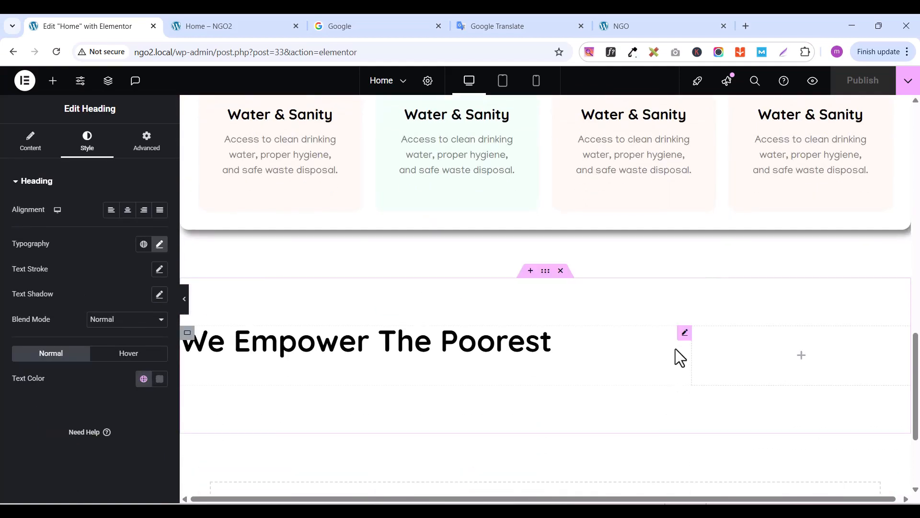
pyautogui.click(684, 335)
pyautogui.rightClick(684, 376)
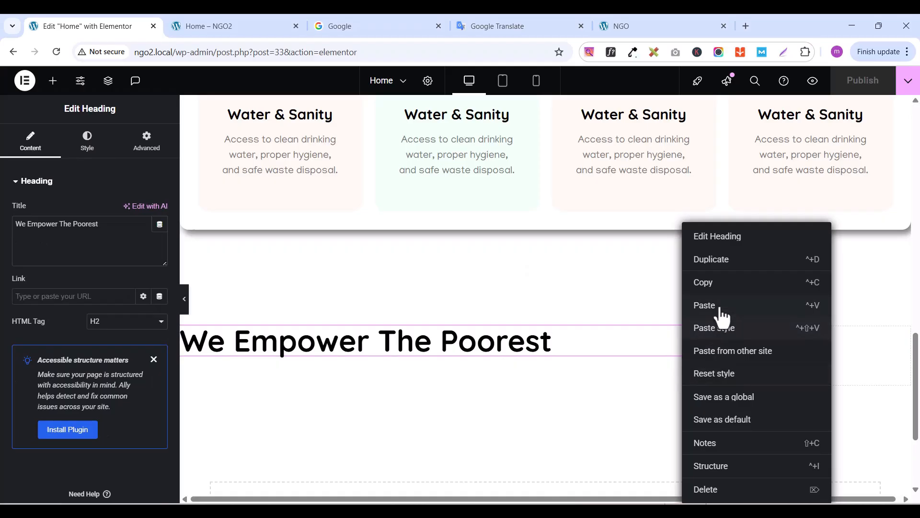
pyautogui.click(705, 305)
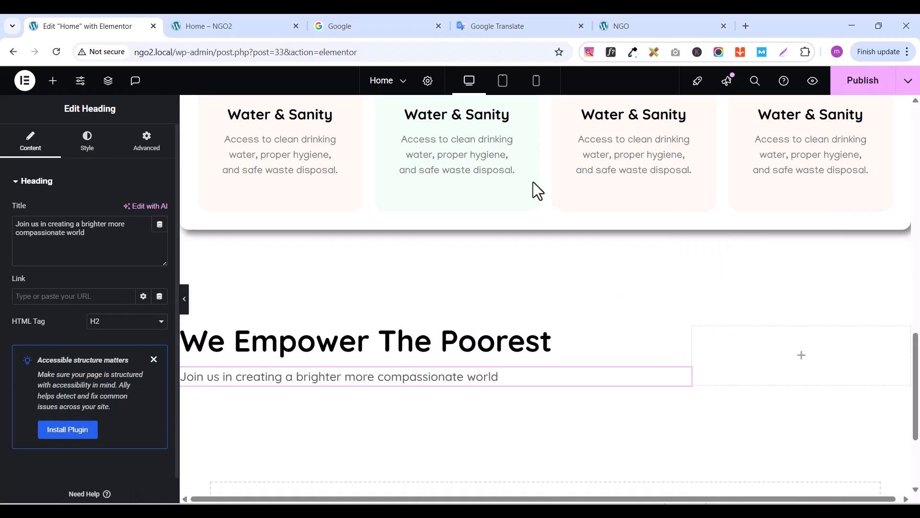
# Replace the pasted subtitle's text with "Access to clean drinking water, proper hygiene, and safe waste disposal." copied from the NGO reference site
pyautogui.click(623, 32)
pyautogui.moveTo(68, 230); pyautogui.dragTo(446, 226)
pyautogui.rightClick(434, 224)
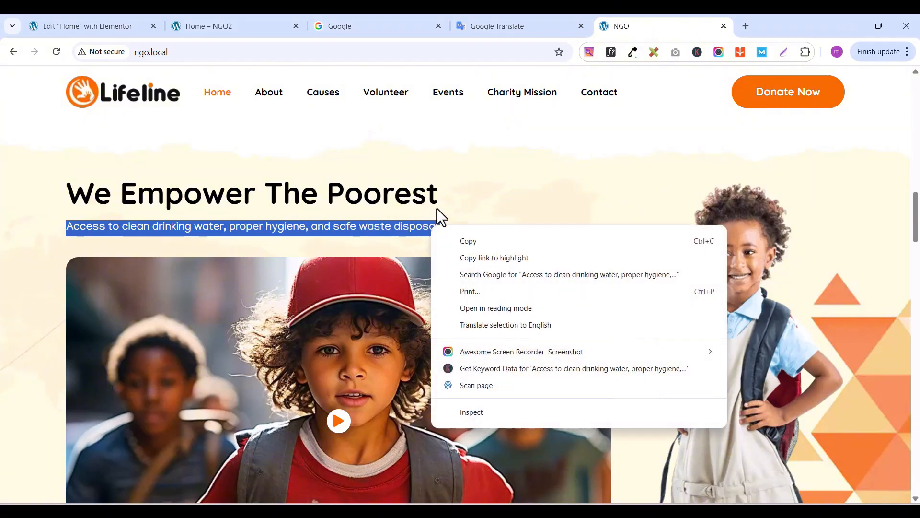
pyautogui.click(471, 241)
pyautogui.click(130, 24)
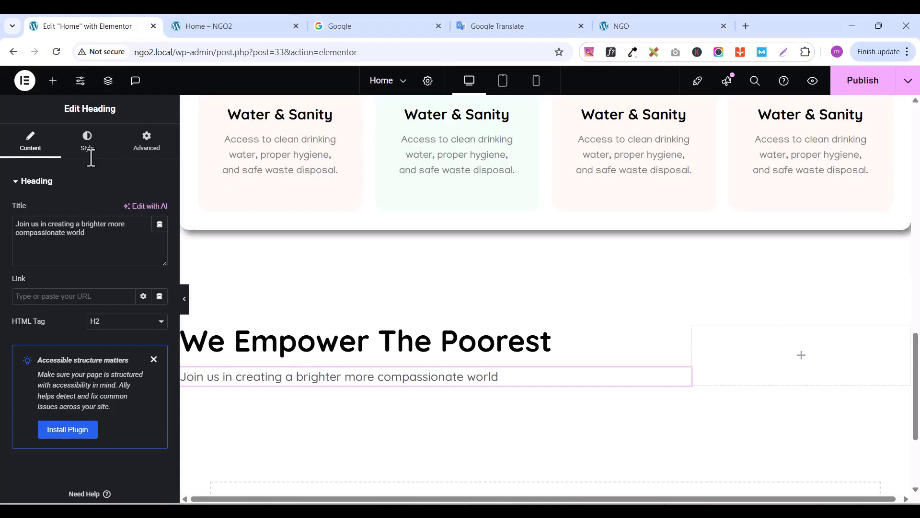
pyautogui.tripleClick(64, 240)
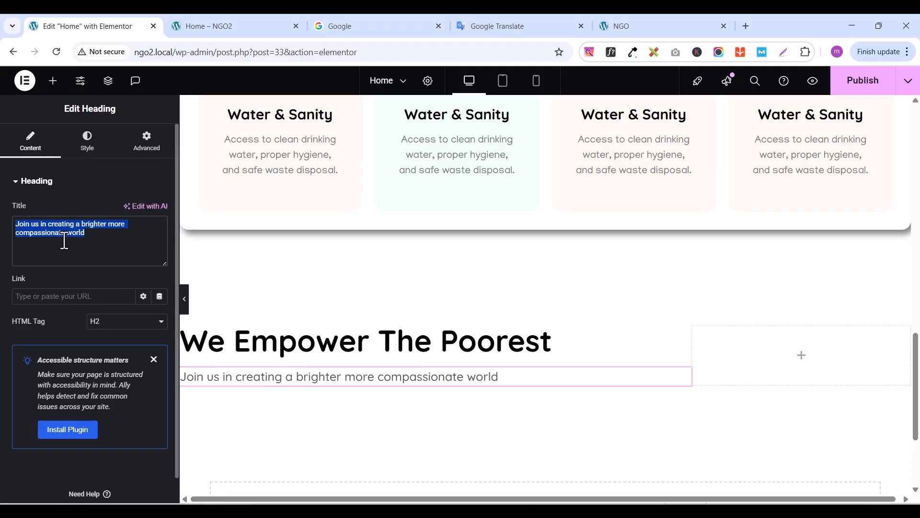
pyautogui.hotkey('ctrl', 'v')
# Set the pasted subtitle's typography to the Manjari font family at 19 px
pyautogui.click(87, 143)
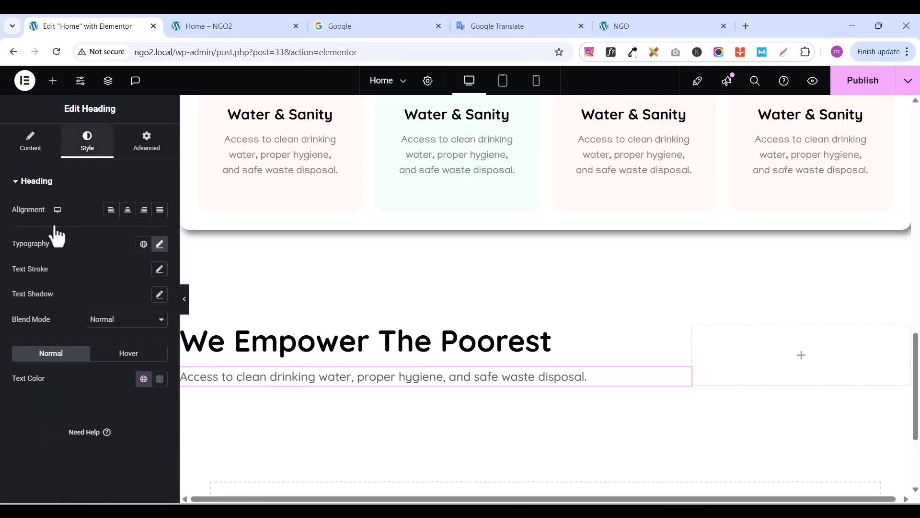
pyautogui.click(159, 244)
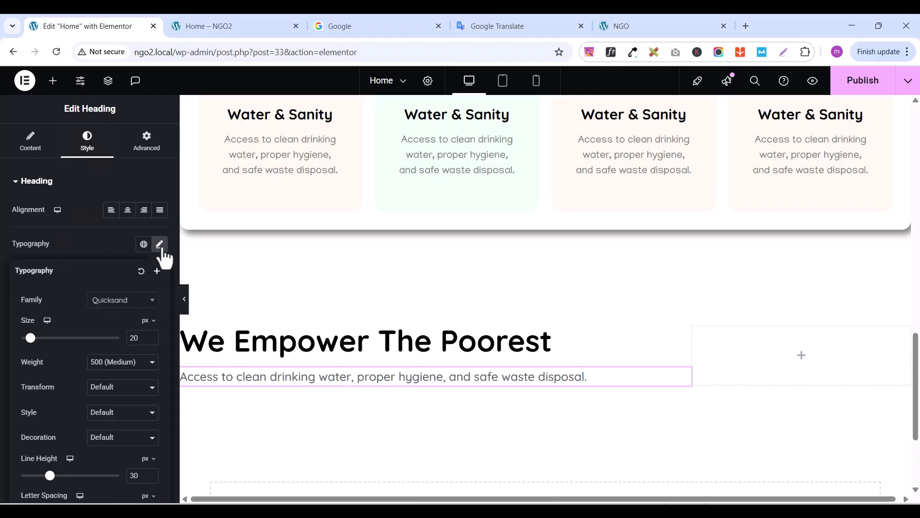
pyautogui.click(139, 300)
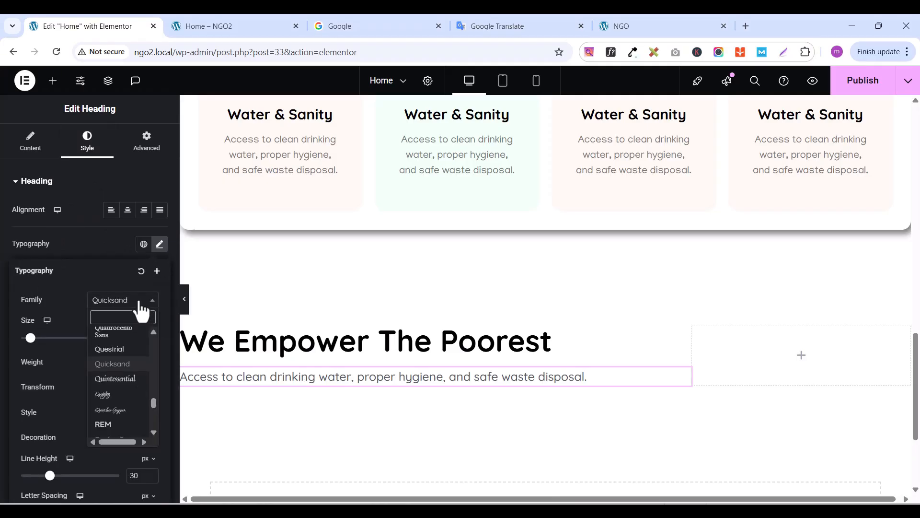
pyautogui.write('manjari')
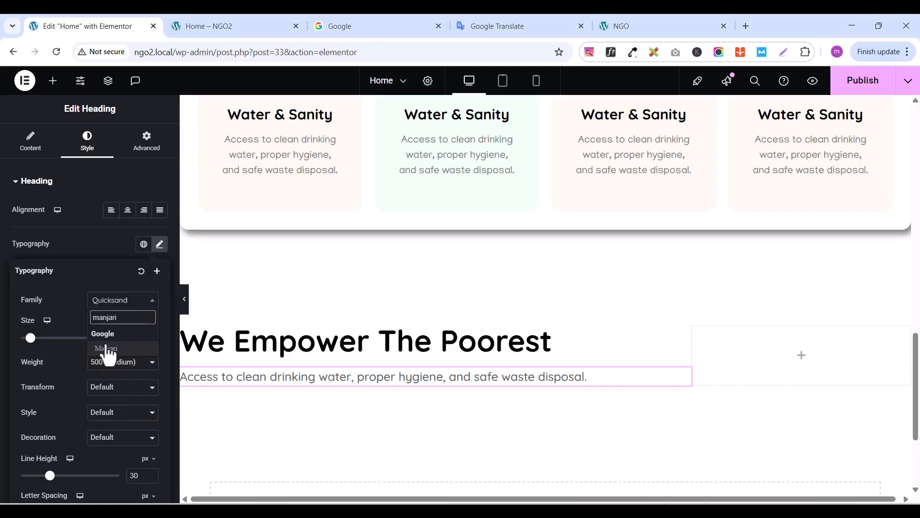
pyautogui.click(104, 349)
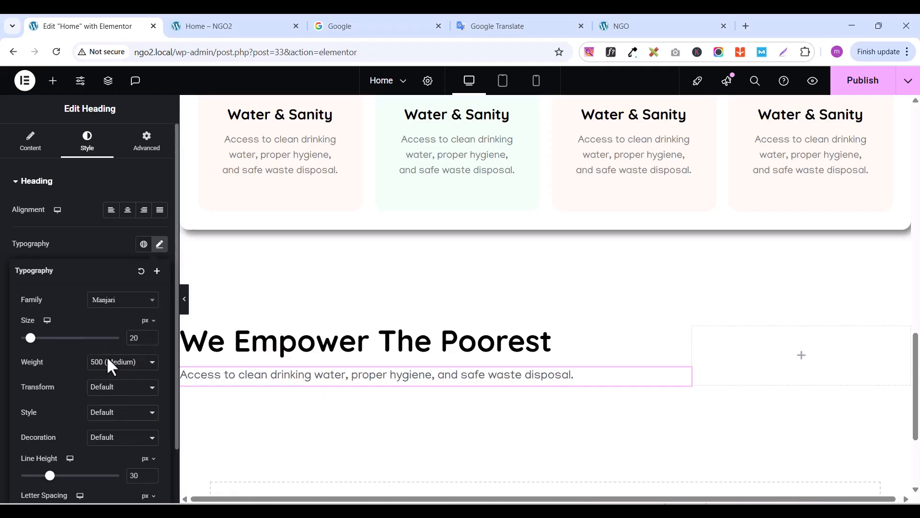
pyautogui.click(150, 341)
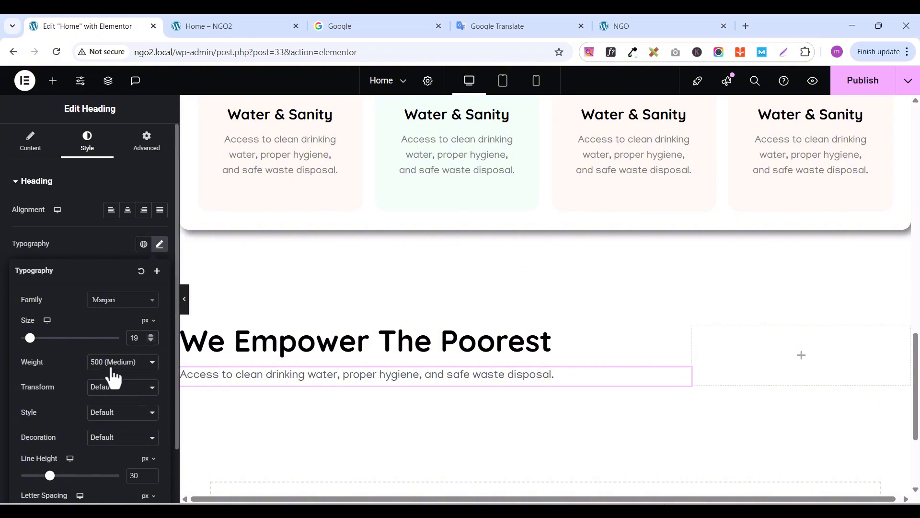
pyautogui.click(88, 235)
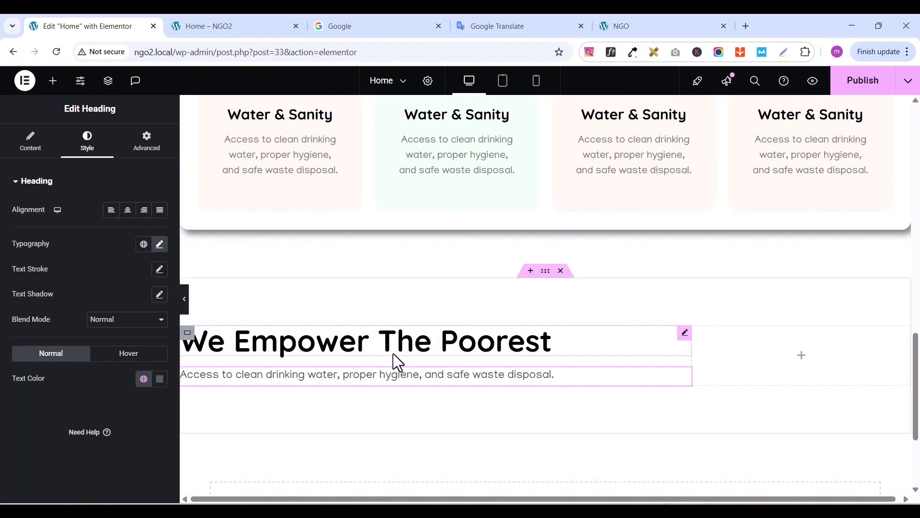
pyautogui.scroll(-2, 454, 346)
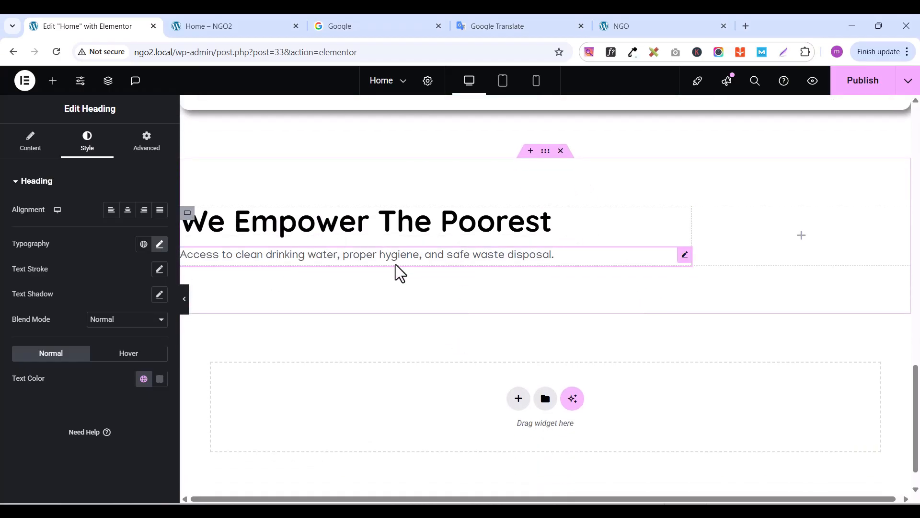
pyautogui.scroll(1, 294, 286)
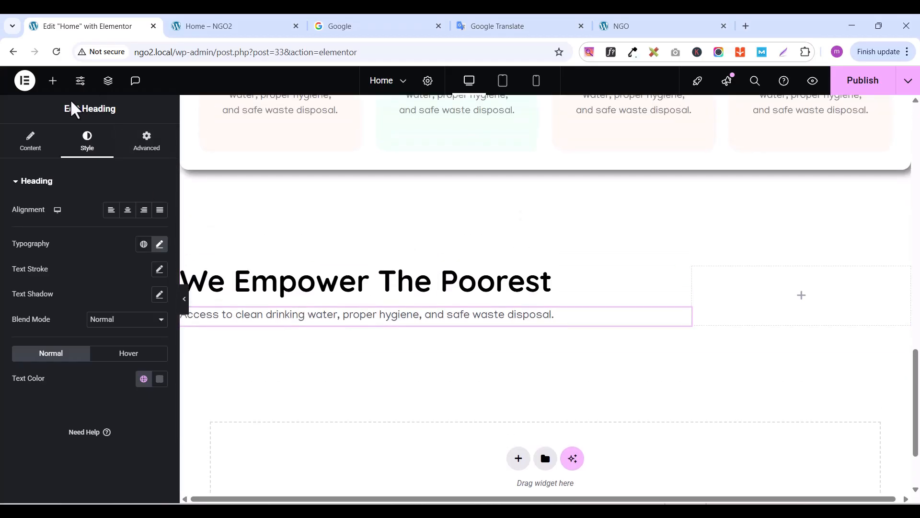
pyautogui.click(53, 82)
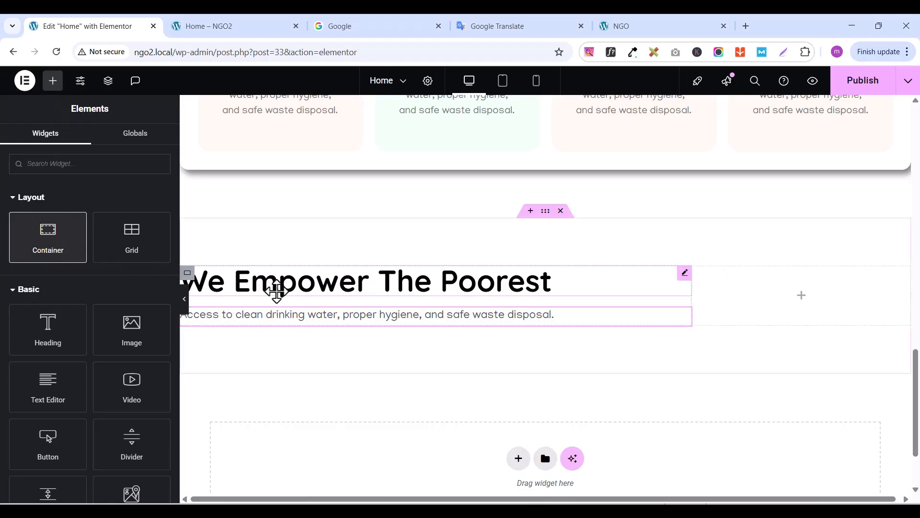
pyautogui.moveTo(30, 222); pyautogui.dragTo(53, 223)
pyautogui.scroll(2, 608, 302)
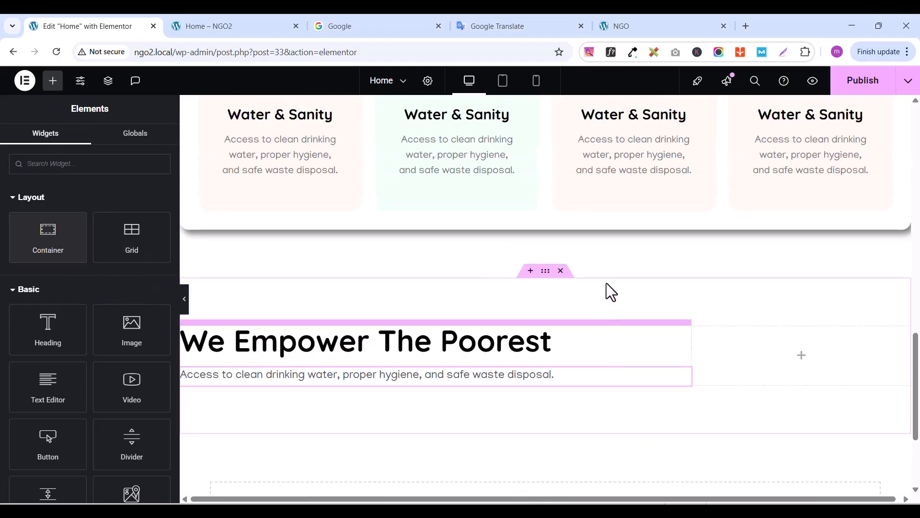
pyautogui.click(608, 343)
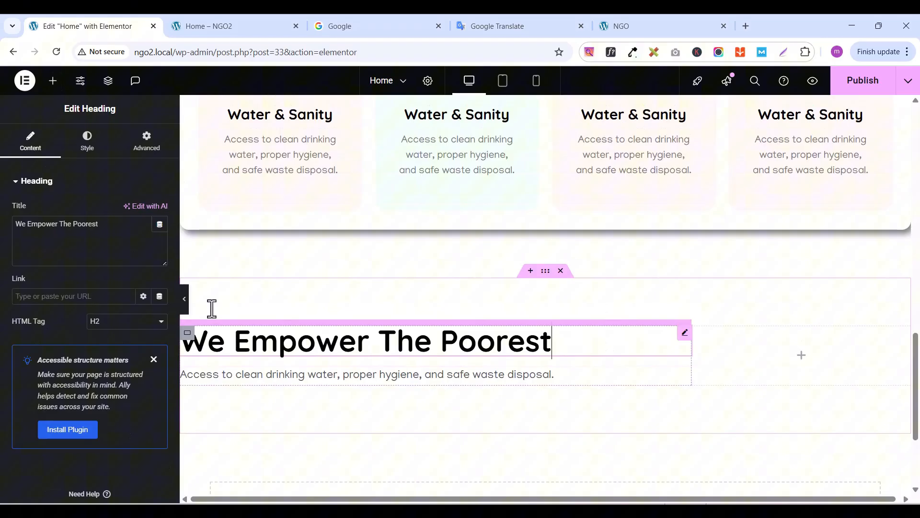
# Add a container below the "Access to clean drinking water" subtitle in the wider column
pyautogui.click(53, 80)
pyautogui.moveTo(42, 230); pyautogui.dragTo(328, 379)
pyautogui.scroll(-3, 360, 359)
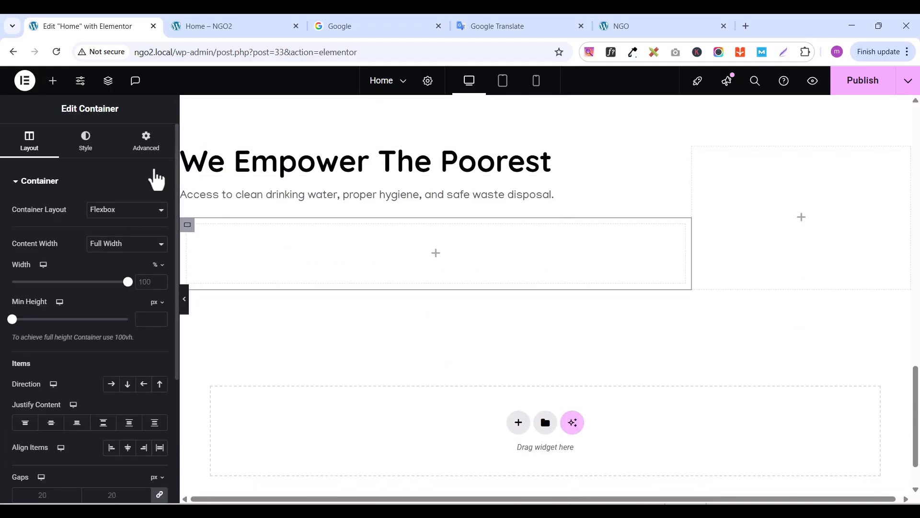
# Set the new container's padding to 0 on all sides and duplicate the container
pyautogui.click(147, 148)
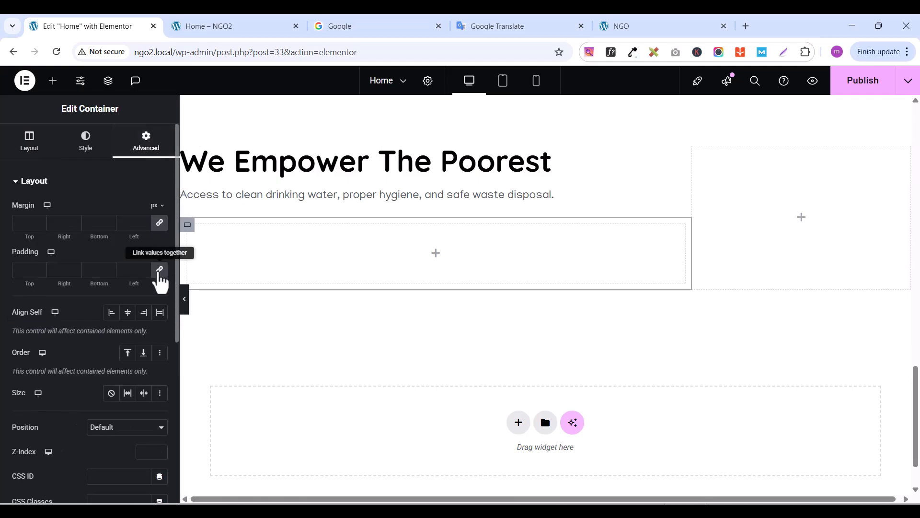
pyautogui.click(159, 270)
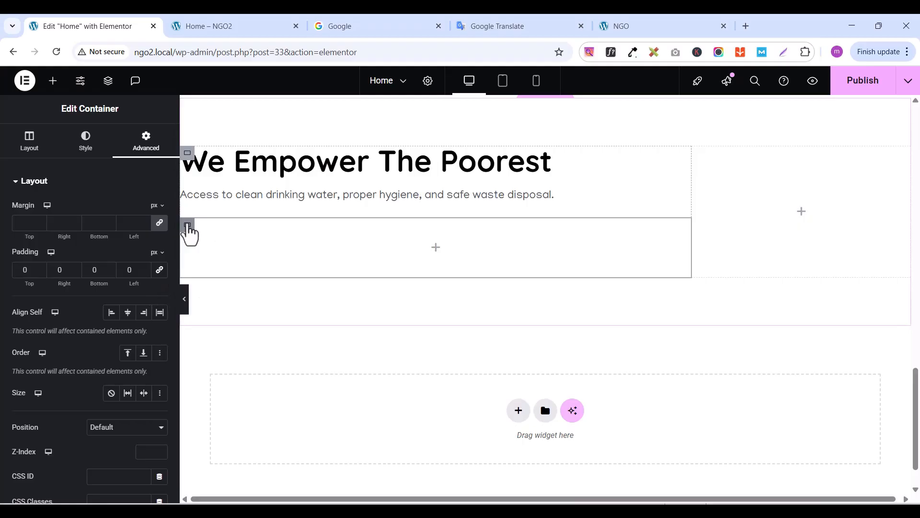
pyautogui.rightClick(189, 233)
pyautogui.click(216, 213)
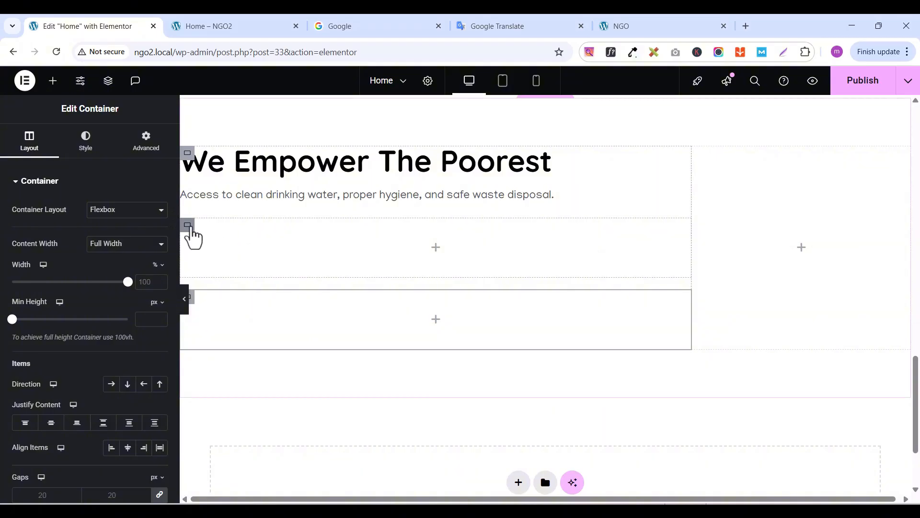
# Set close-up-boys-running-new-york-streets.webp as the classic background image of the upper empty container below the subtitle
pyautogui.click(188, 226)
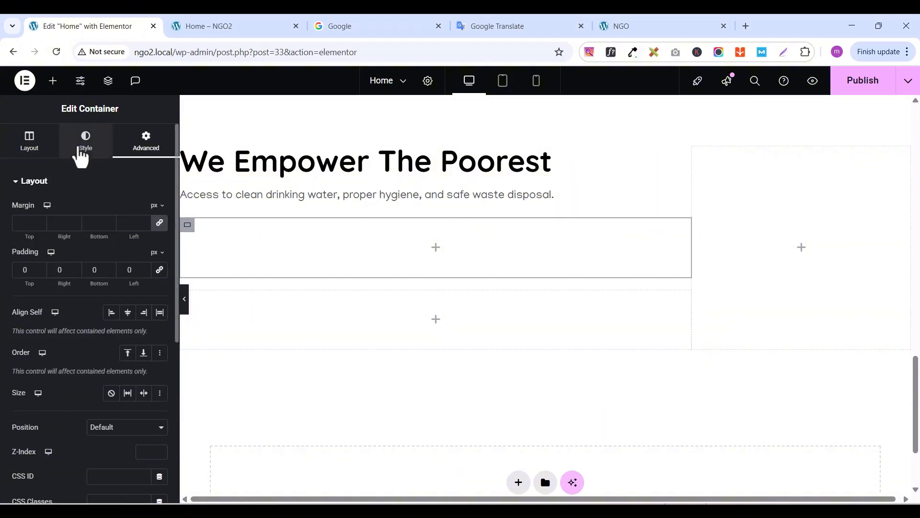
pyautogui.click(82, 143)
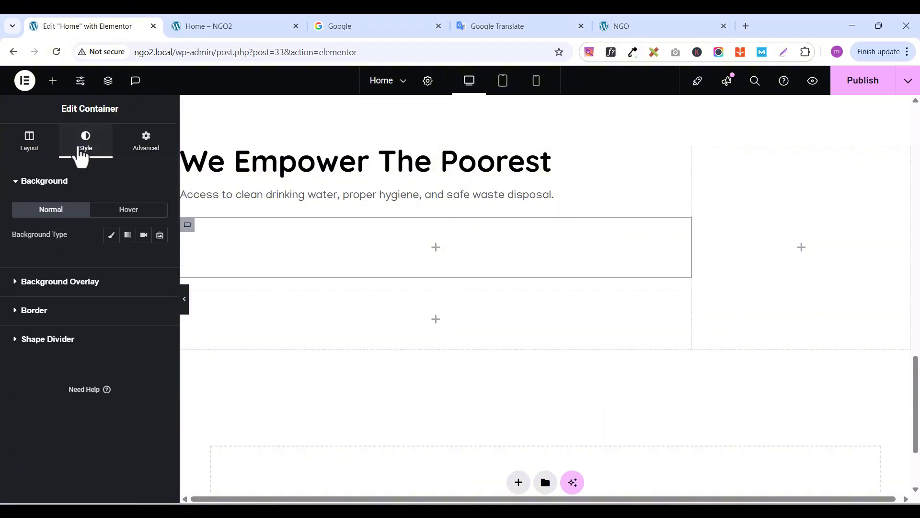
pyautogui.click(112, 237)
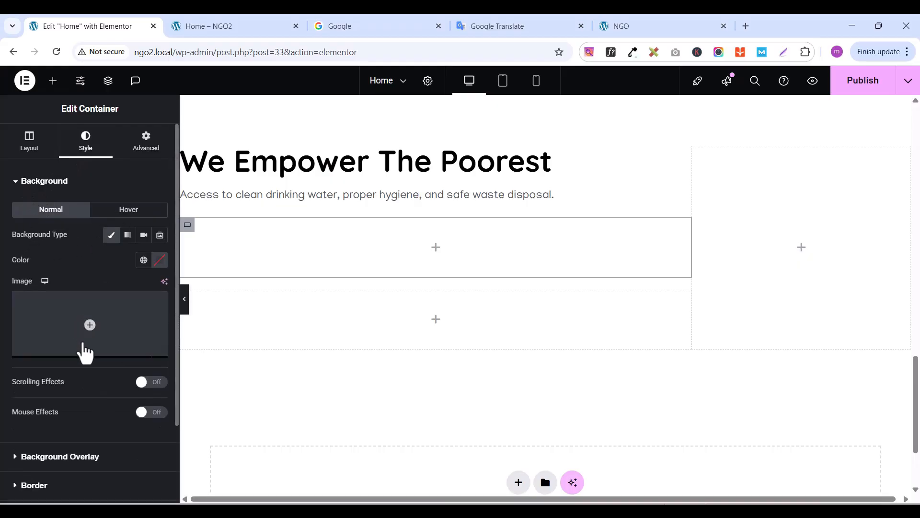
pyautogui.click(82, 350)
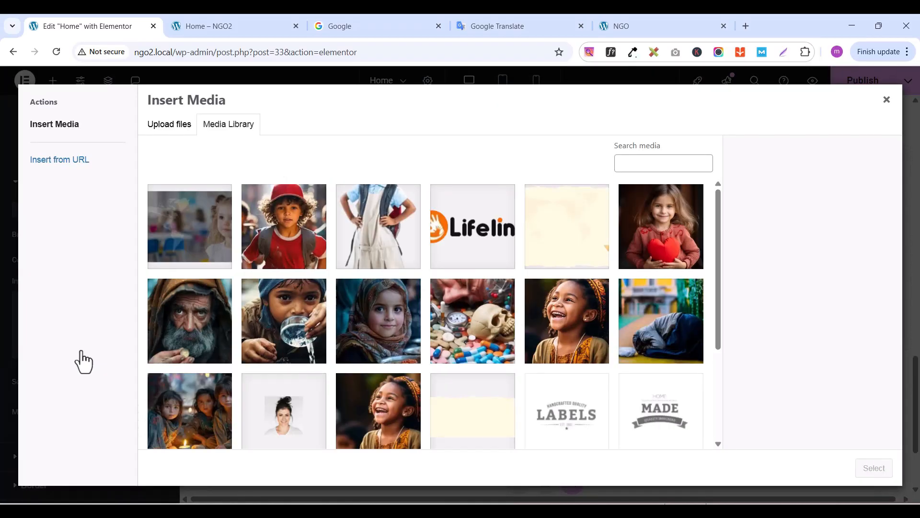
pyautogui.click(265, 206)
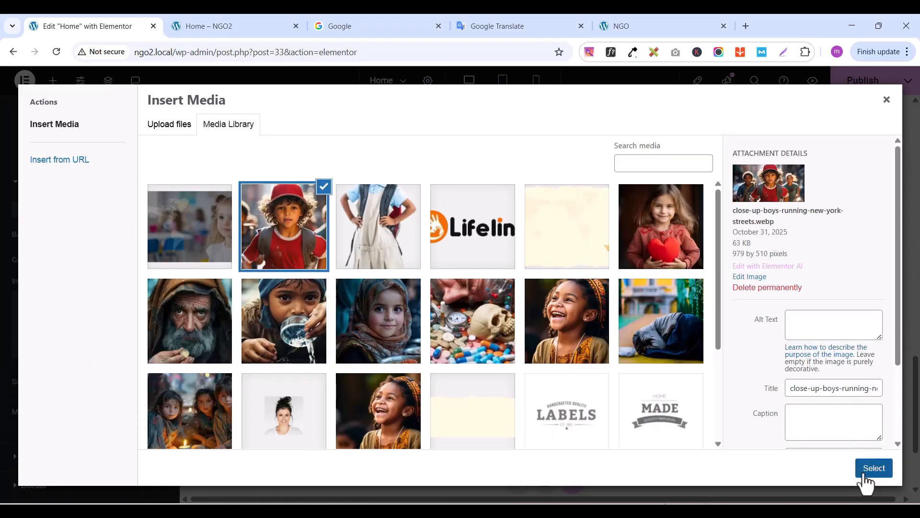
pyautogui.click(869, 469)
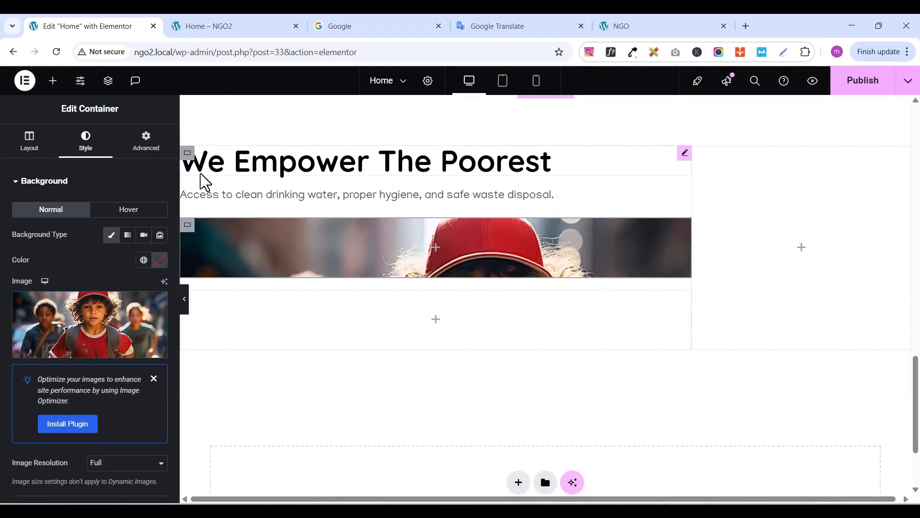
# Set the minimum height of the container with the boys' background image to 553 px and publish the page
pyautogui.click(31, 149)
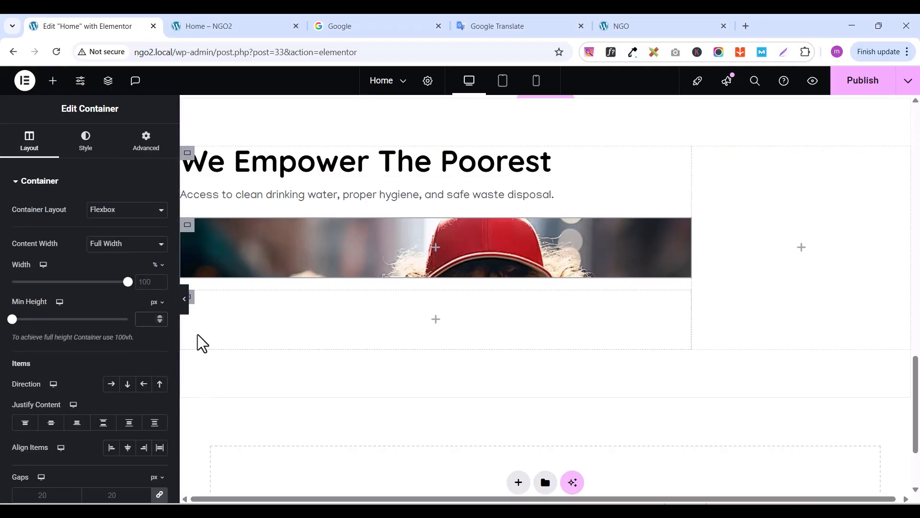
pyautogui.write('5')
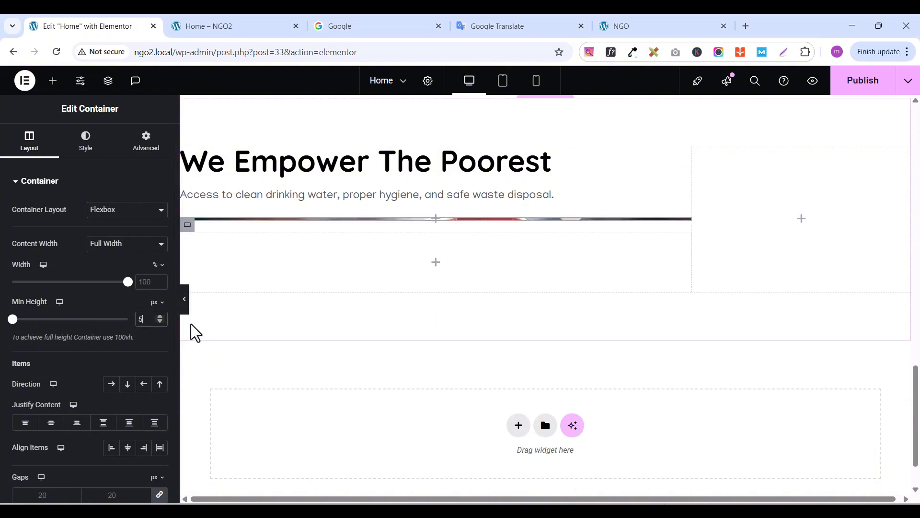
pyautogui.write('5')
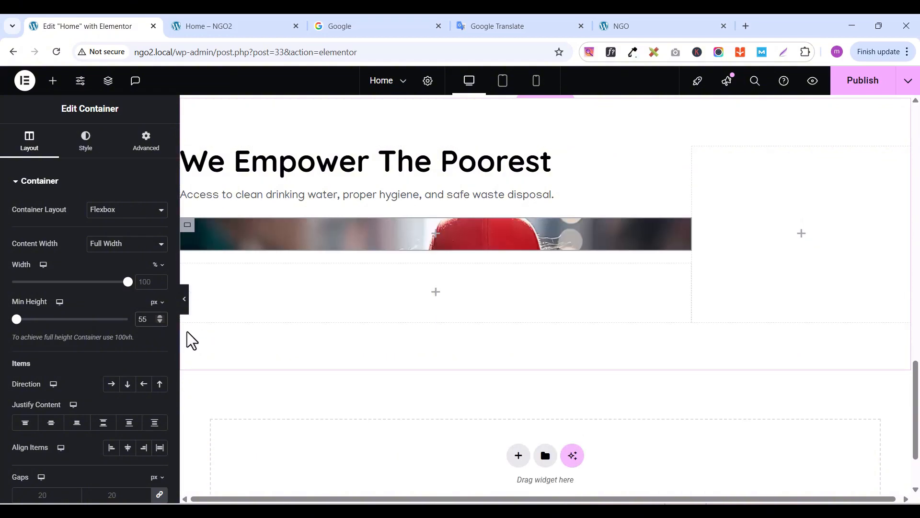
pyautogui.write('0')
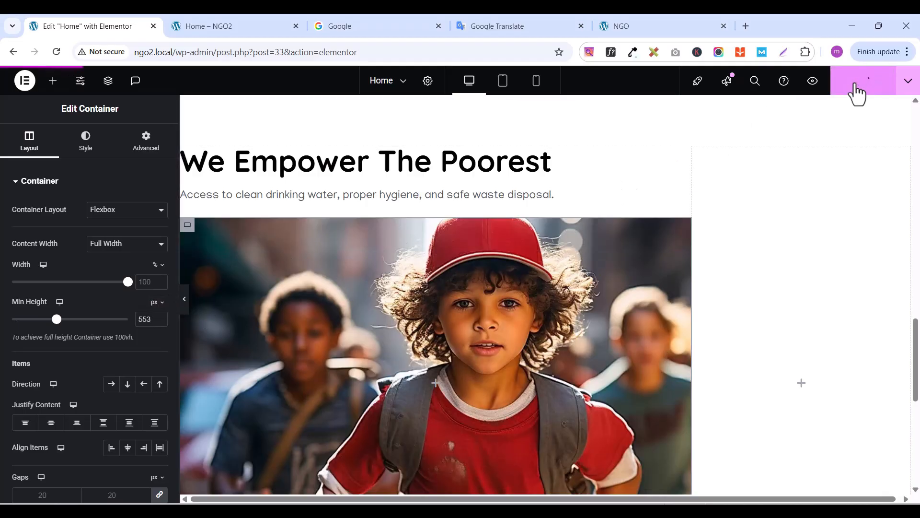
pyautogui.scroll(-4, 435, 308)
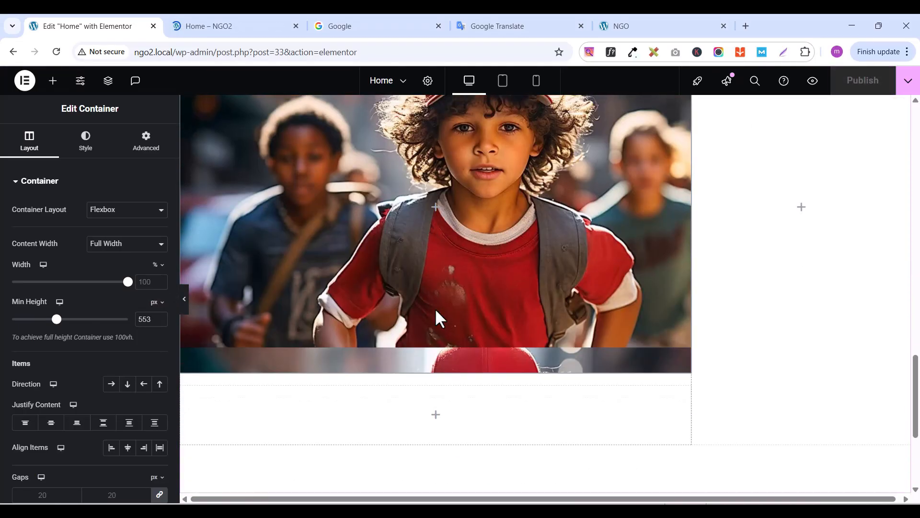
pyautogui.scroll(3, 456, 208)
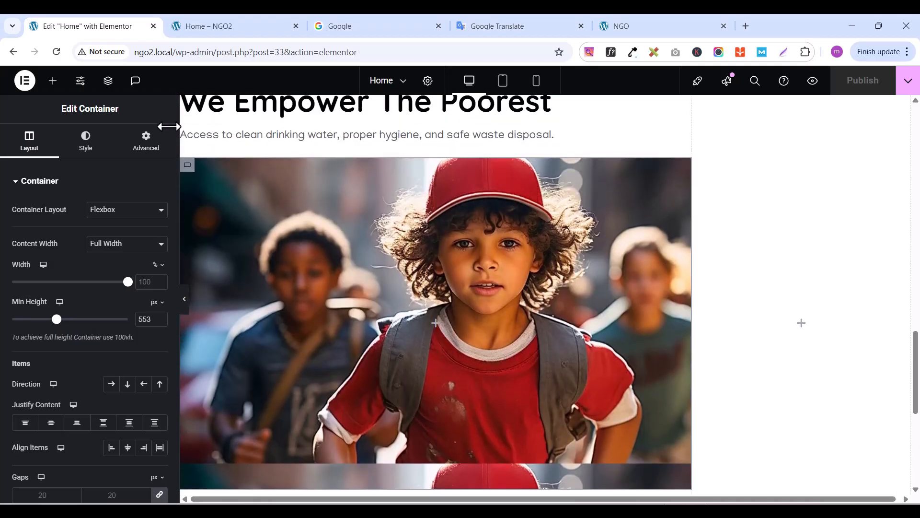
# Set the boys' background image to Center Center position, No-repeat and Cover display size
pyautogui.click(94, 147)
pyautogui.scroll(-2, 74, 425)
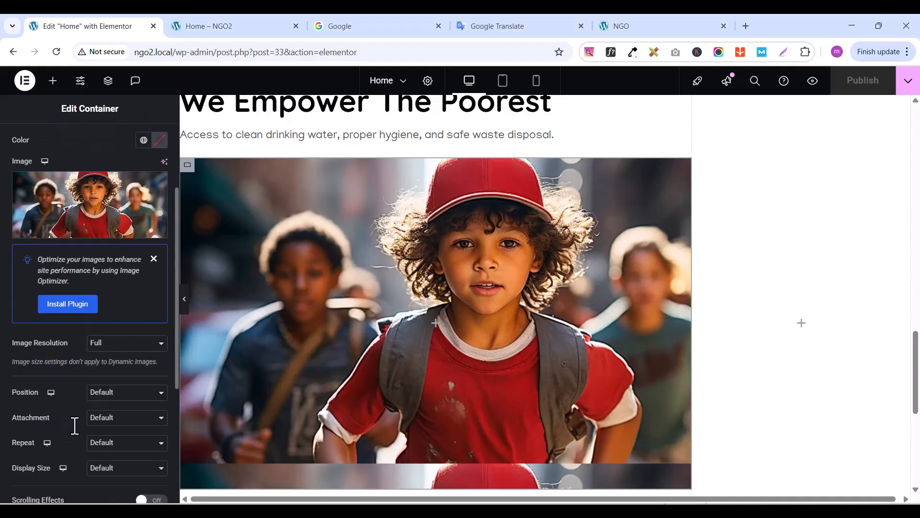
pyautogui.scroll(-1, 75, 425)
pyautogui.click(102, 336)
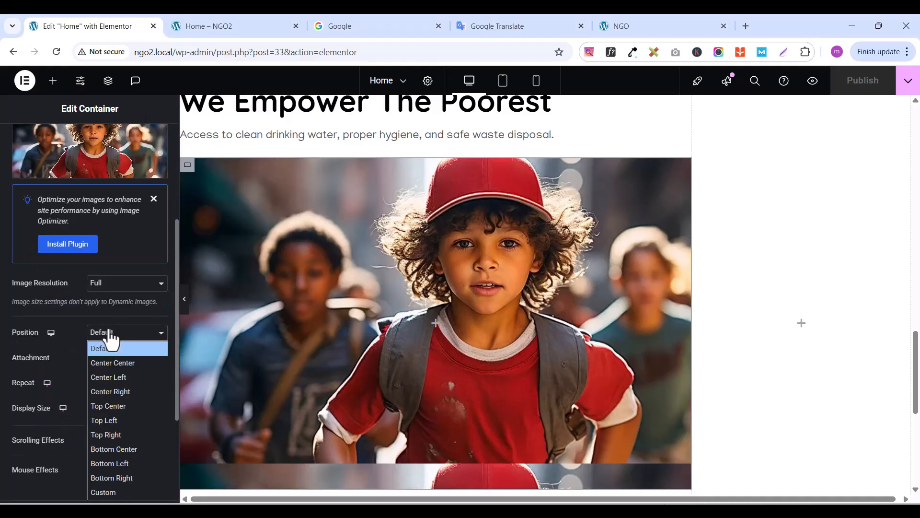
pyautogui.click(109, 364)
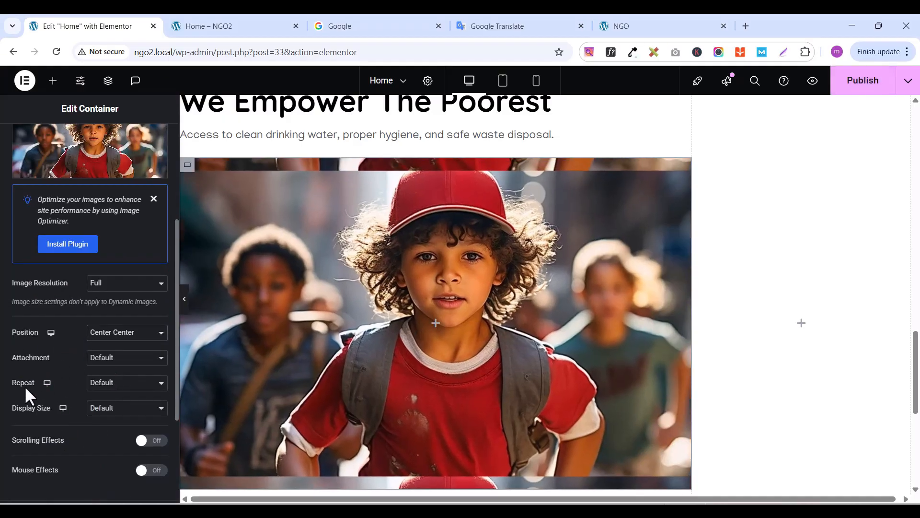
pyautogui.click(107, 384)
pyautogui.click(111, 410)
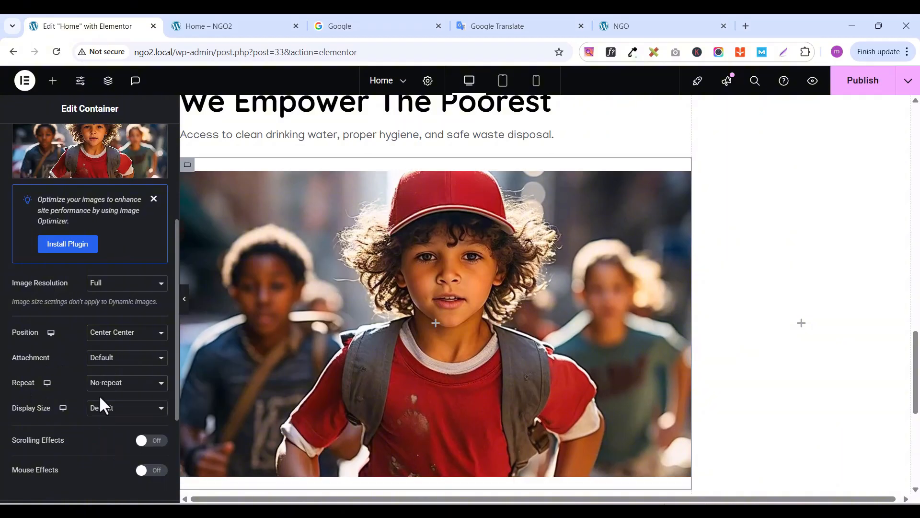
pyautogui.click(110, 412)
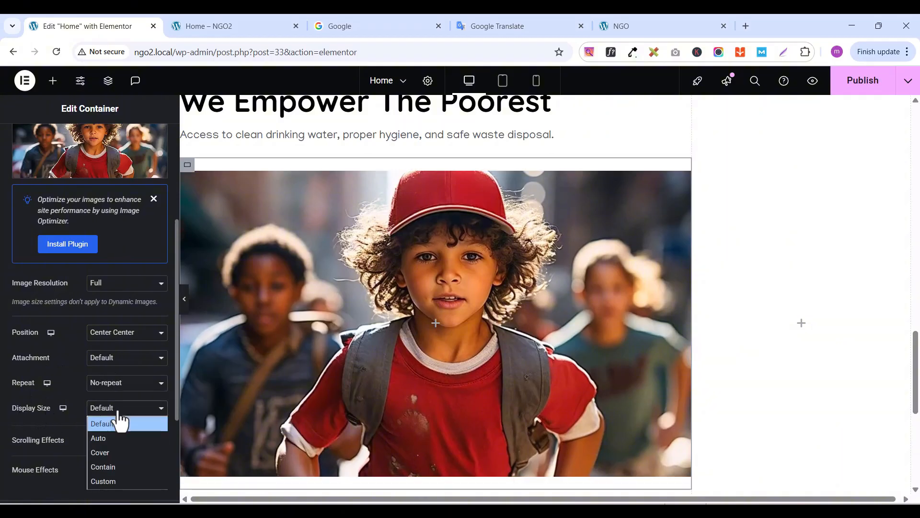
pyautogui.click(110, 455)
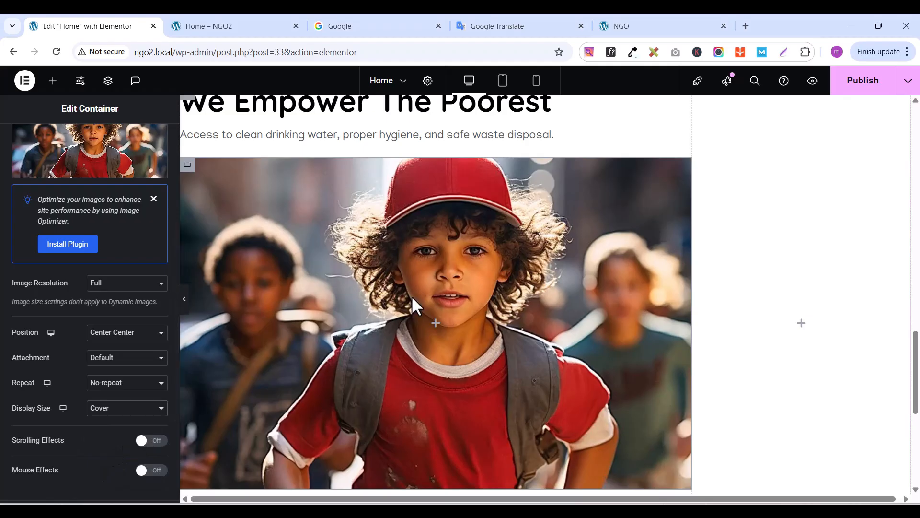
# Give the container with the boys' background image a 20 px border radius on all corners and publish the page
pyautogui.scroll(-1, 412, 295)
pyautogui.scroll(1, 412, 295)
pyautogui.scroll(4, 29, 240)
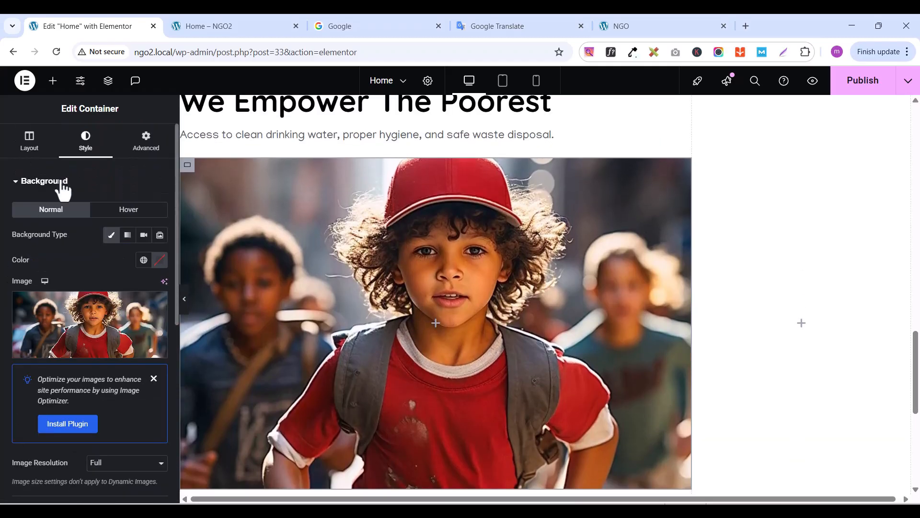
pyautogui.click(43, 181)
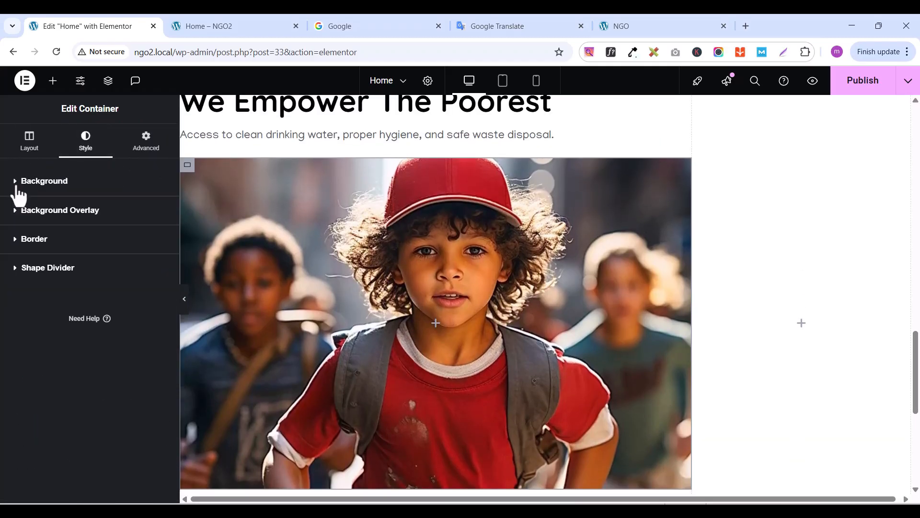
pyautogui.click(15, 242)
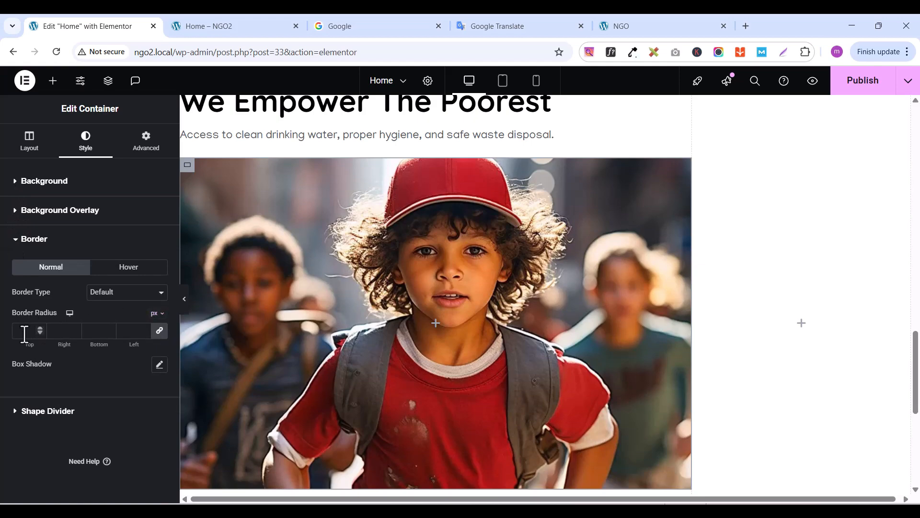
pyautogui.write('20')
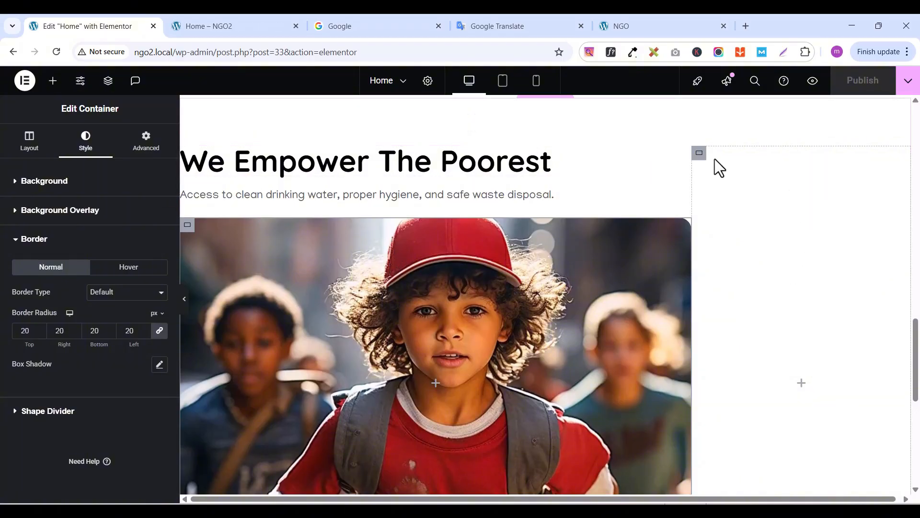
# Add an Image widget to the empty 30% column and choose Child-labour-in-Odisha-1111-1.webp from the media library
pyautogui.click(700, 154)
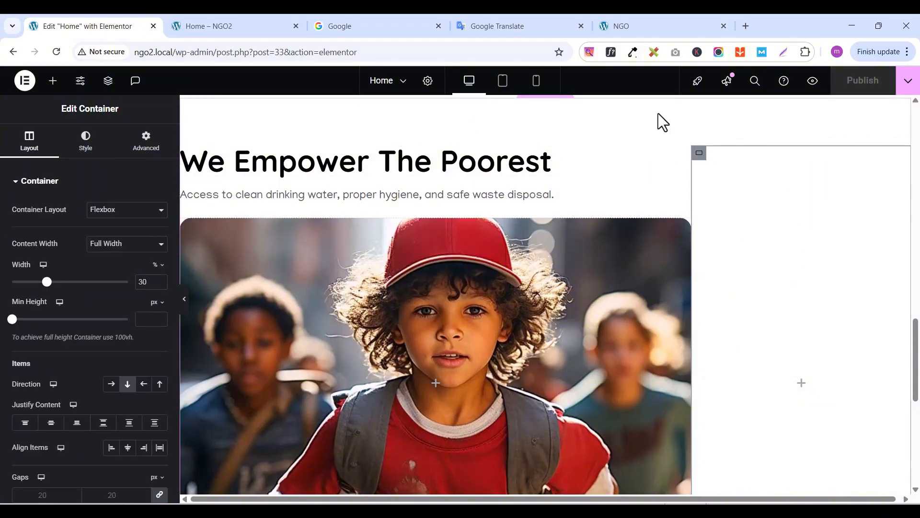
pyautogui.click(53, 87)
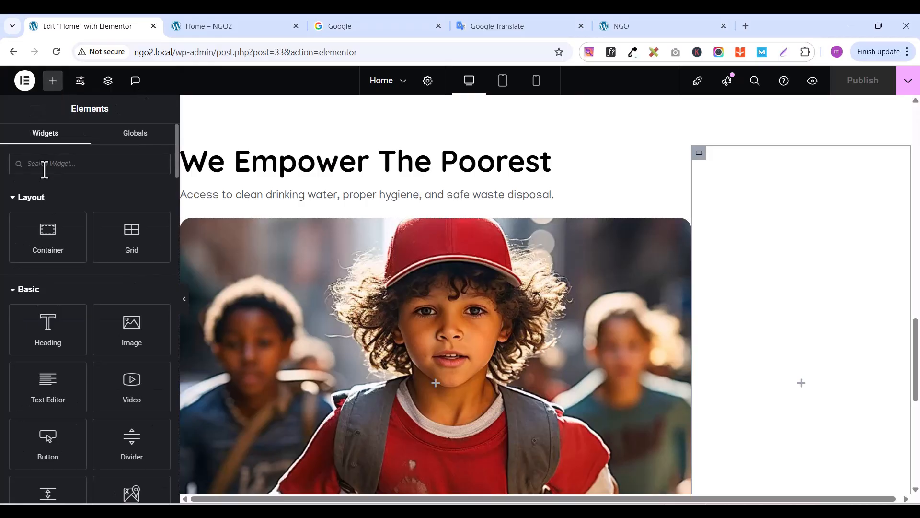
pyautogui.write('ima')
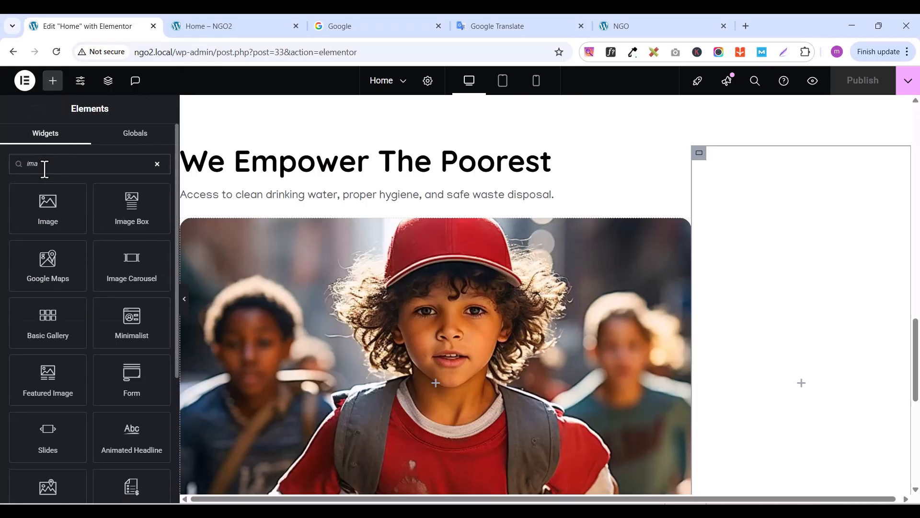
pyautogui.moveTo(47, 206); pyautogui.dragTo(810, 251)
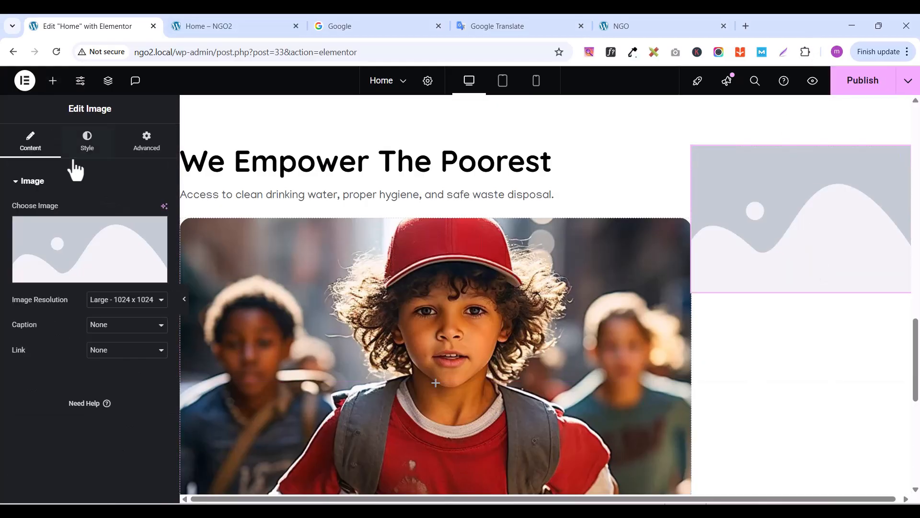
pyautogui.click(71, 274)
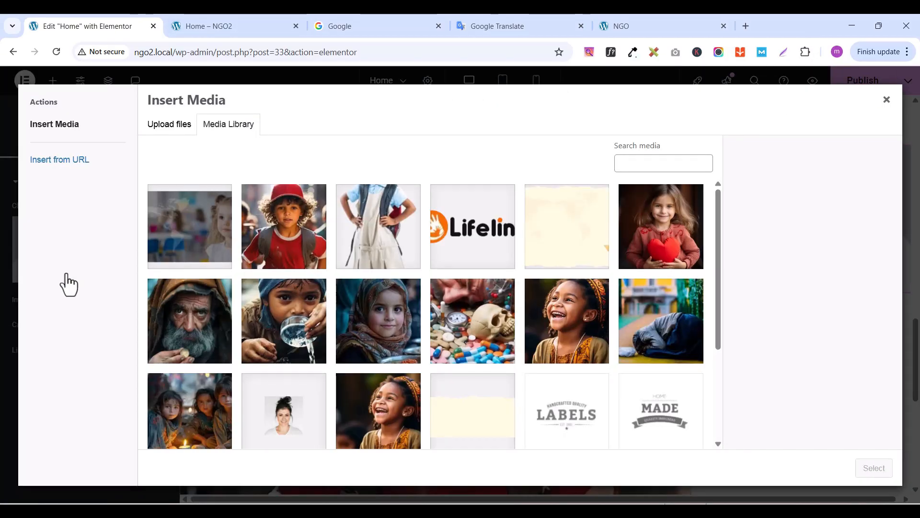
pyautogui.click(379, 229)
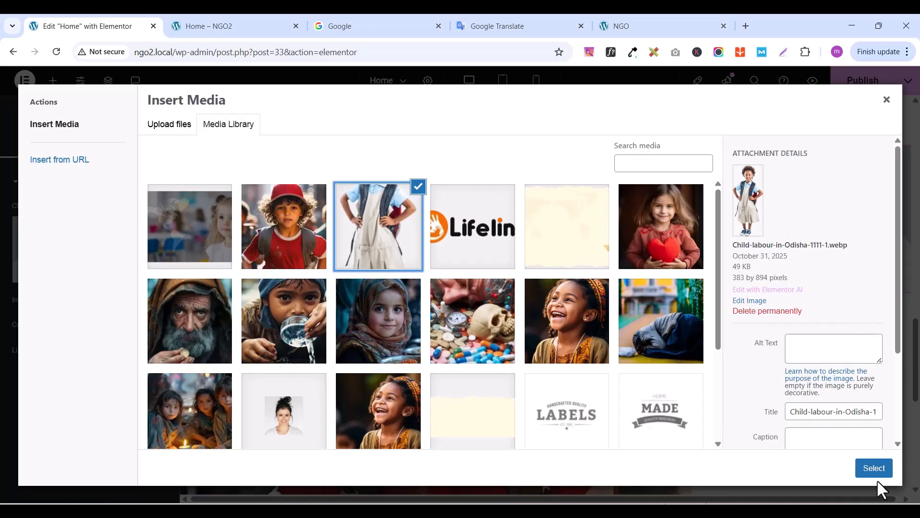
pyautogui.click(875, 475)
# Set the schoolchild image's resolution to Full and publish the page
pyautogui.scroll(-5, 833, 224)
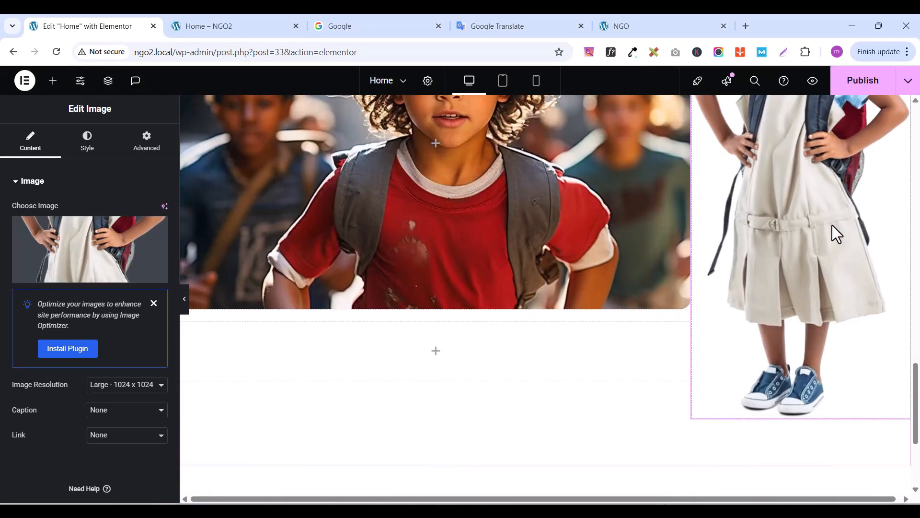
pyautogui.scroll(5, 832, 226)
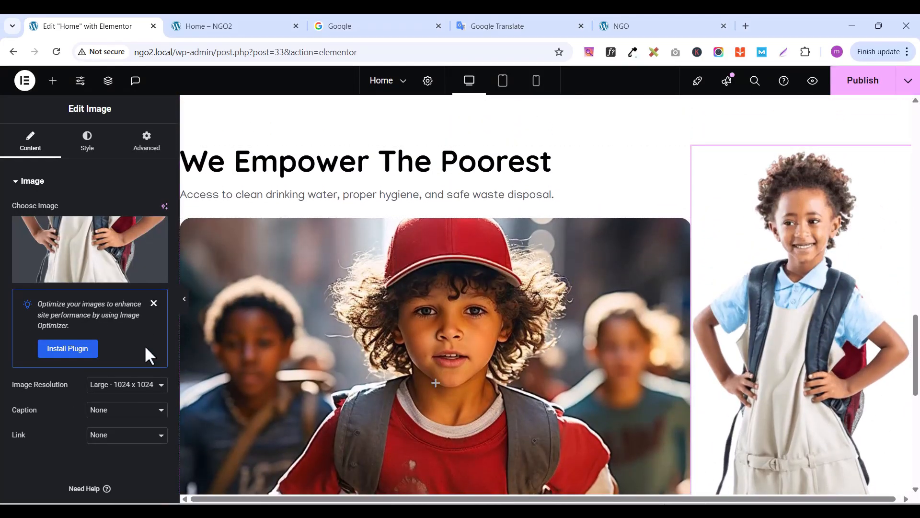
pyautogui.click(105, 386)
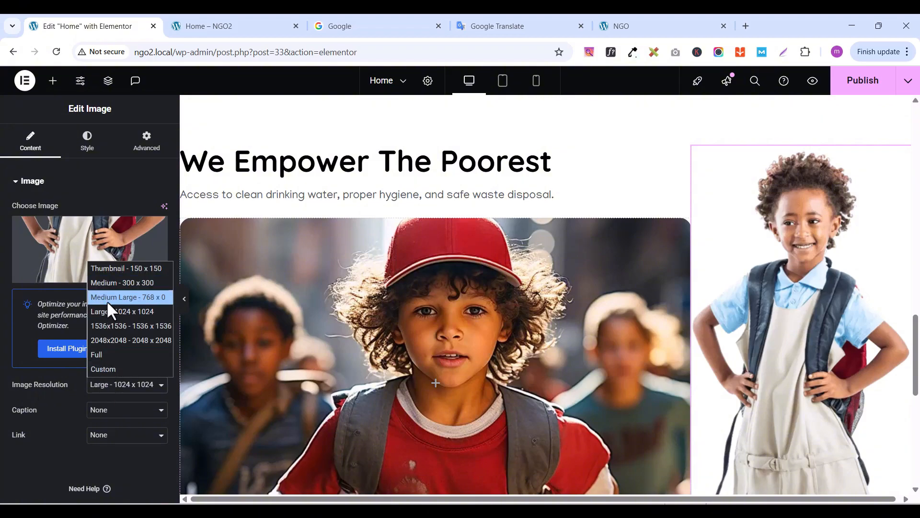
pyautogui.click(107, 354)
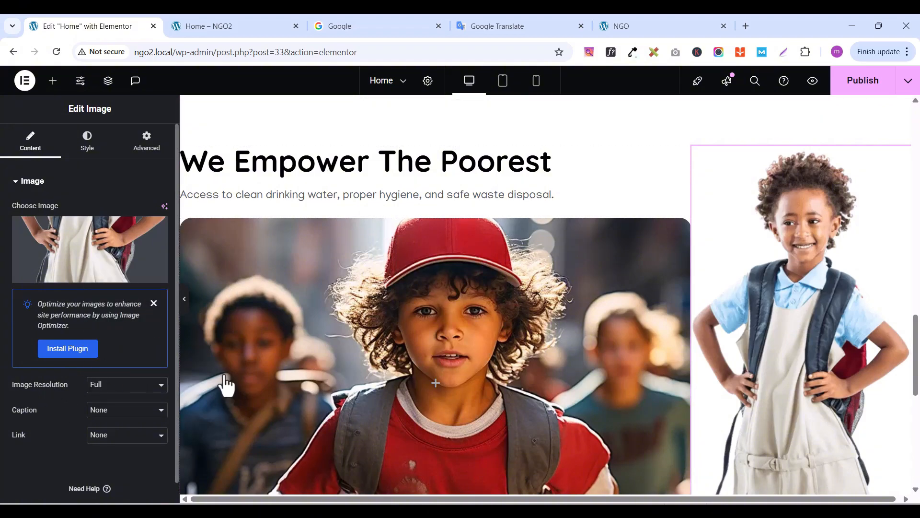
pyautogui.scroll(-3, 815, 220)
pyautogui.scroll(3, 813, 218)
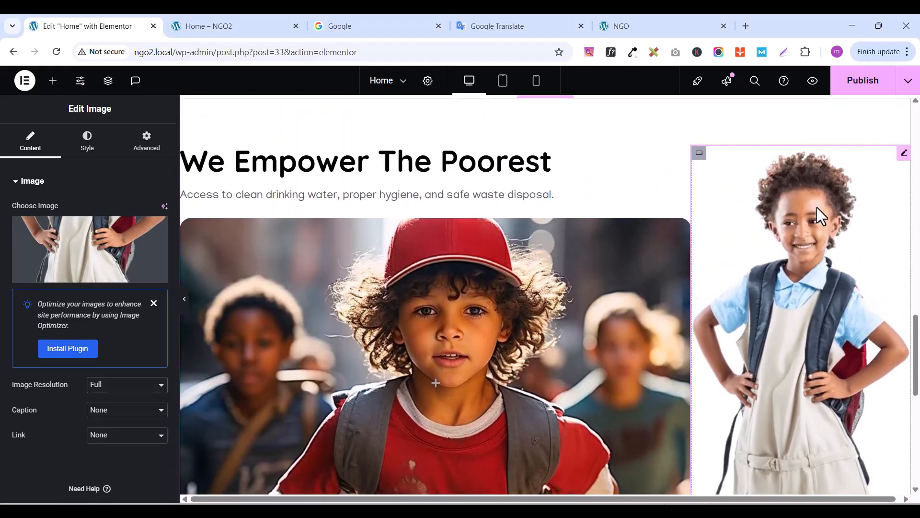
pyautogui.scroll(-3, 481, 263)
pyautogui.scroll(2, 482, 263)
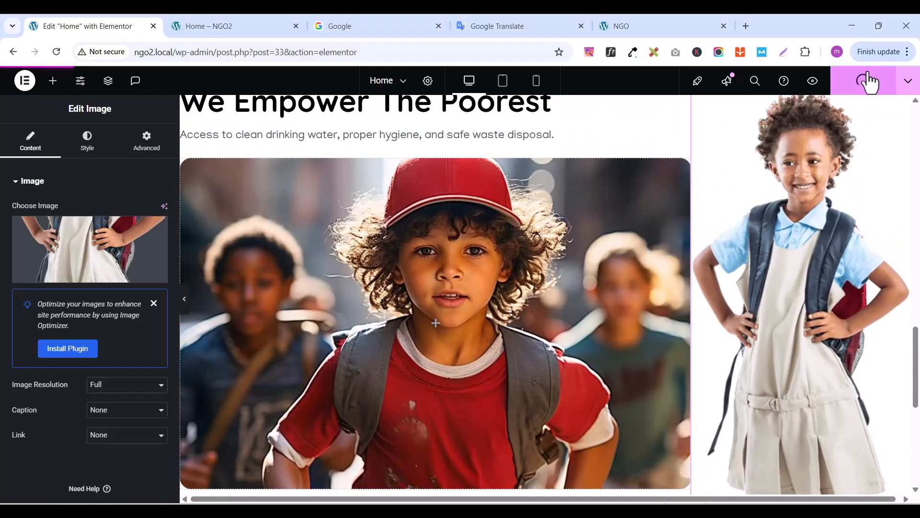
pyautogui.scroll(-2, 311, 253)
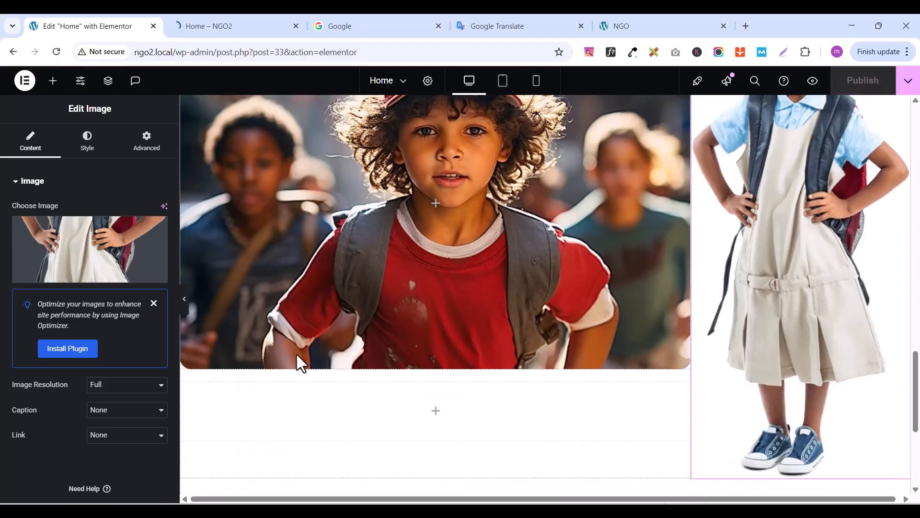
# Add an Icon widget to the container with the boys' background image
pyautogui.scroll(2, 258, 207)
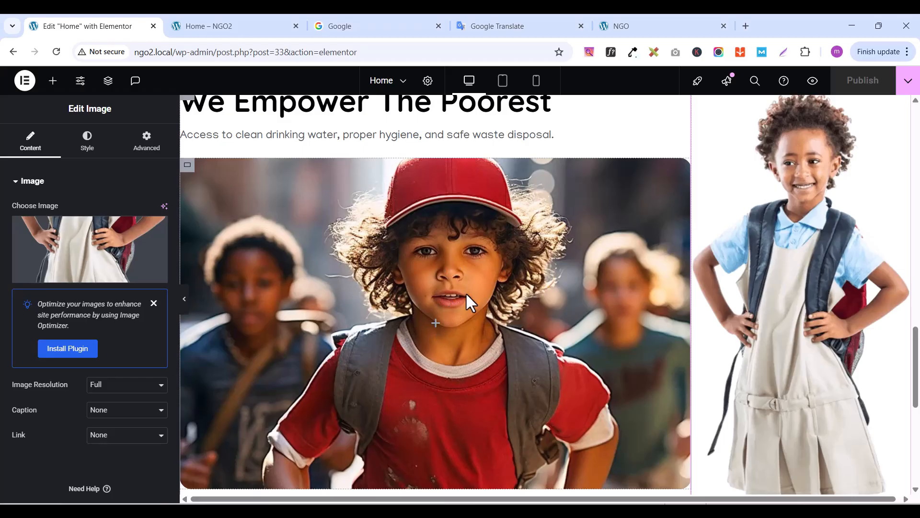
pyautogui.click(53, 80)
pyautogui.write('icon')
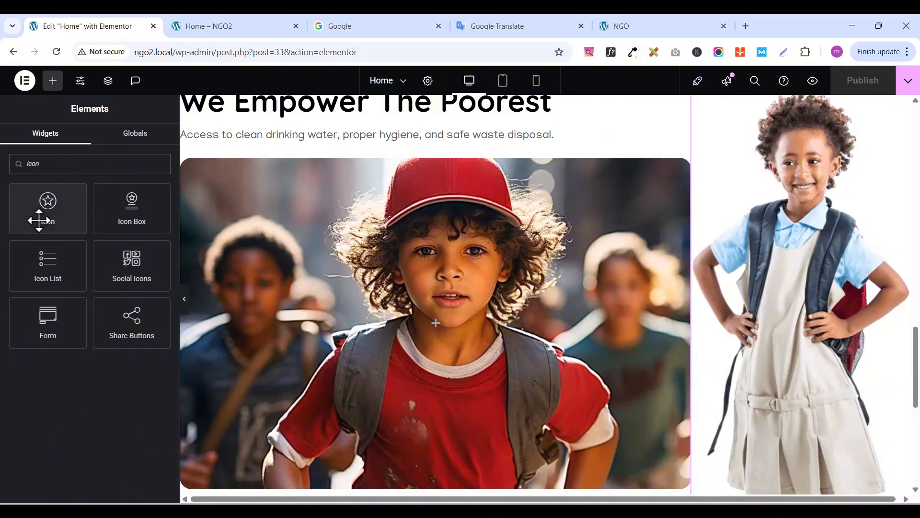
pyautogui.moveTo(39, 220); pyautogui.dragTo(448, 339)
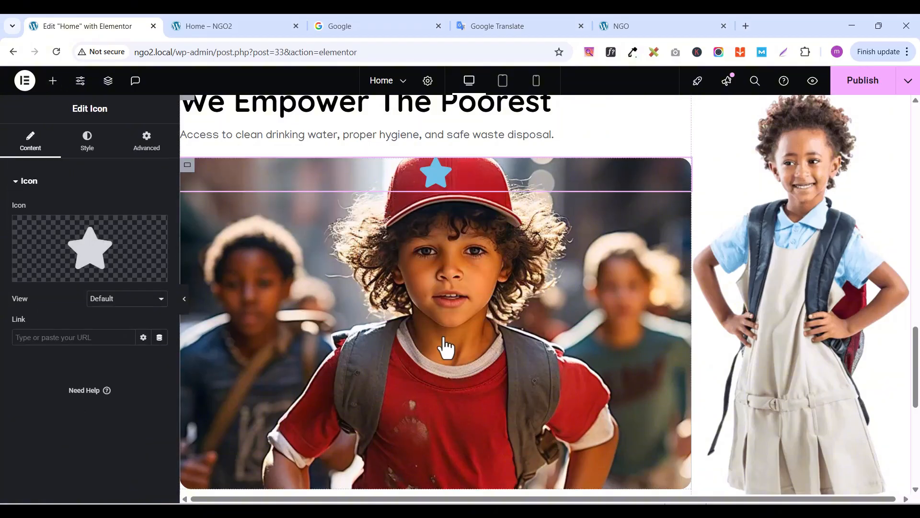
# Replace the star with the solid Play icon from the icon library and set its view to Stacked
pyautogui.click(50, 273)
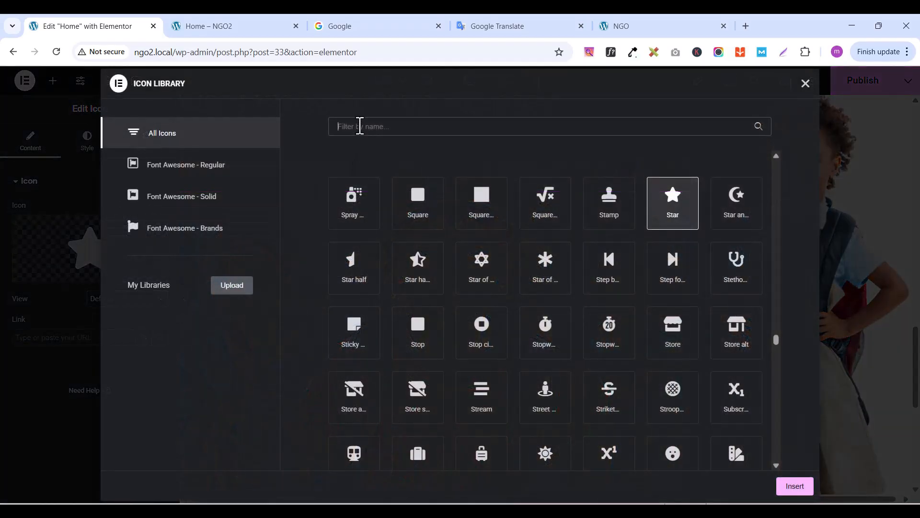
pyautogui.write('play')
pyautogui.click(432, 219)
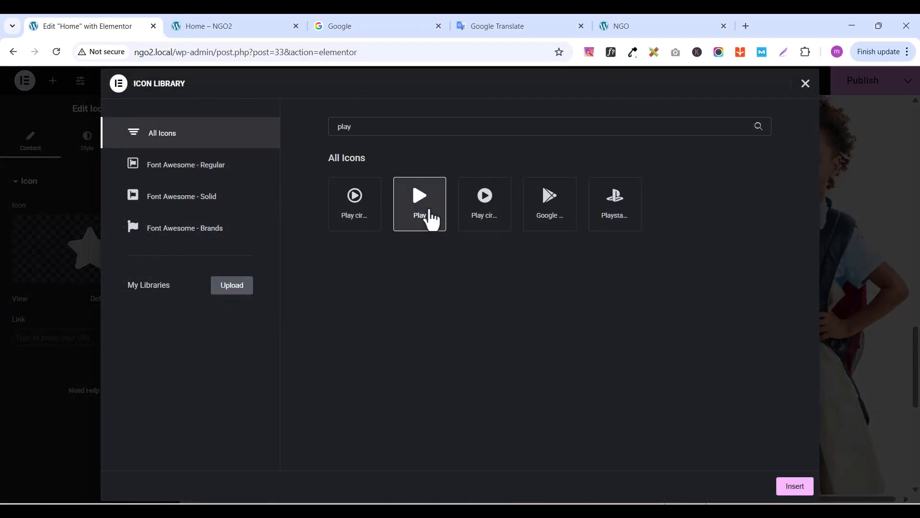
pyautogui.click(794, 486)
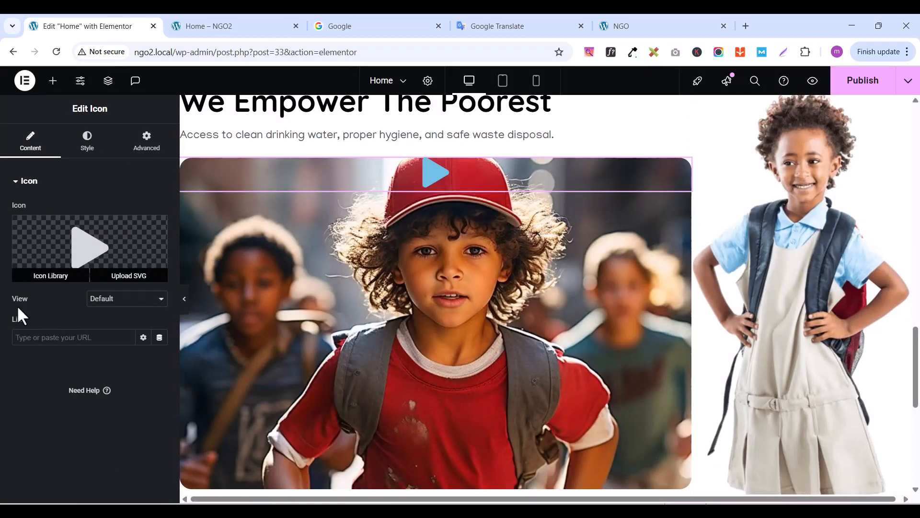
pyautogui.click(106, 302)
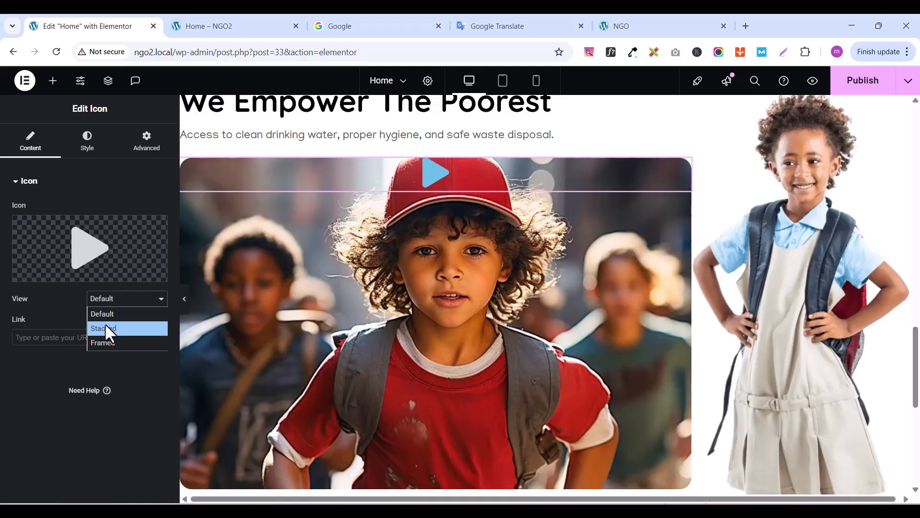
pyautogui.click(105, 326)
# Set the play icon's primary color to white #FFFFFF and its secondary color to the orange global color
pyautogui.click(87, 153)
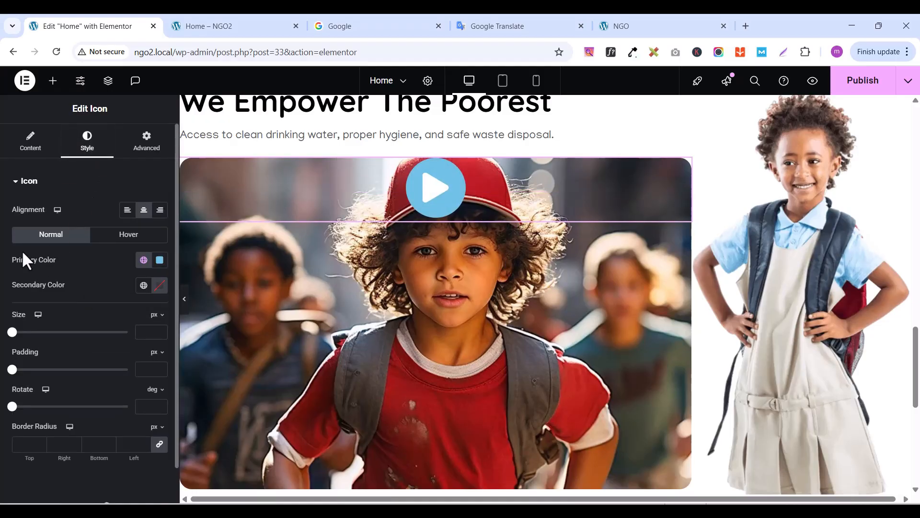
pyautogui.click(159, 260)
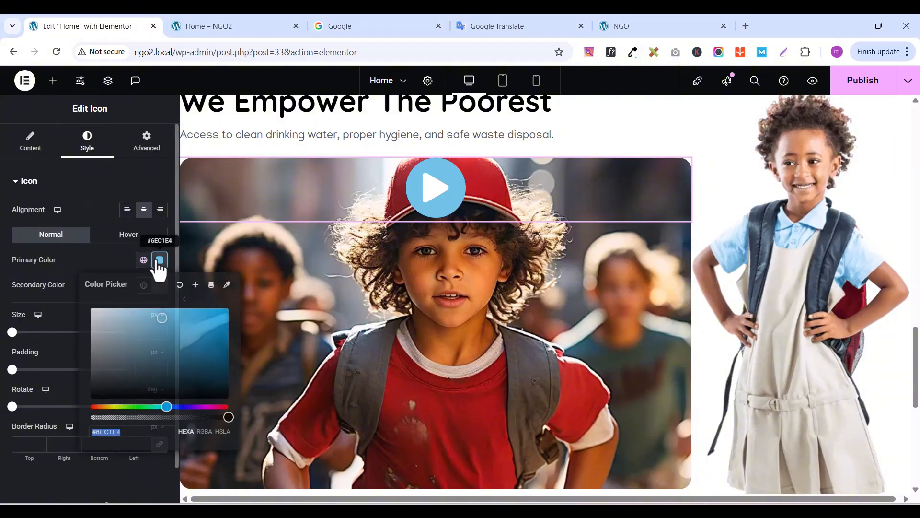
pyautogui.moveTo(158, 321); pyautogui.dragTo(48, 298)
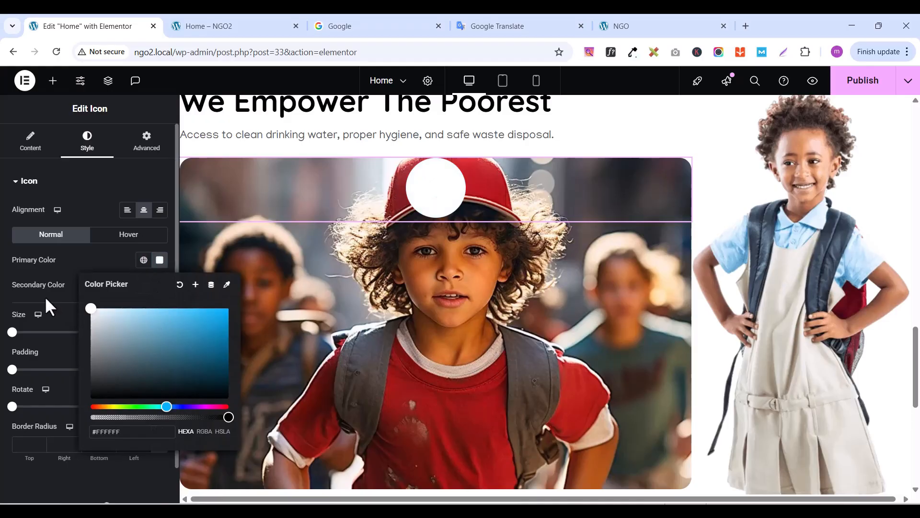
pyautogui.click(44, 273)
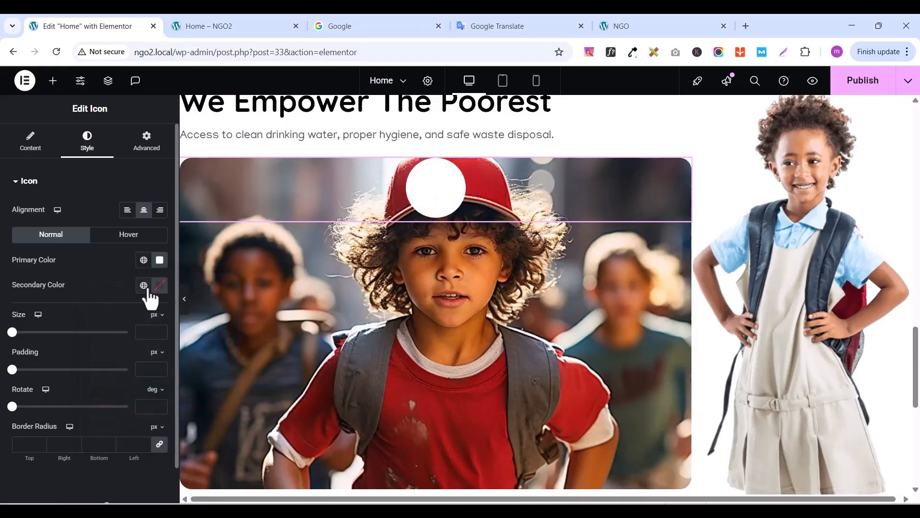
pyautogui.click(143, 285)
pyautogui.click(54, 189)
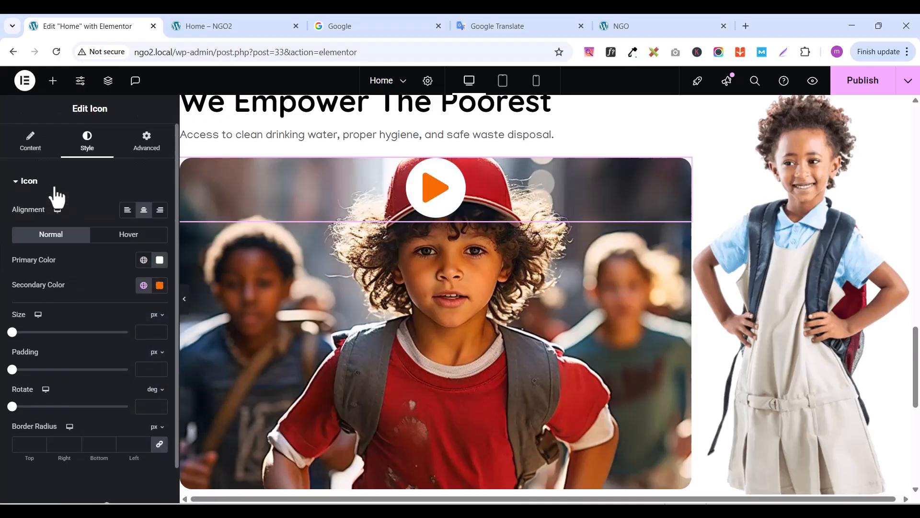
# Set the play icon's size to 20 px and its padding to 10 px
pyautogui.click(157, 331)
pyautogui.write('6')
pyautogui.click(159, 329)
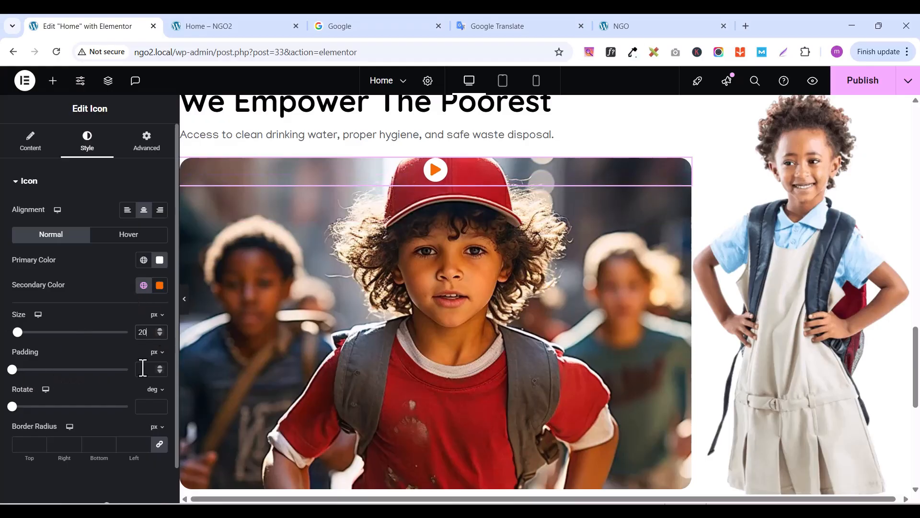
pyautogui.click(160, 367)
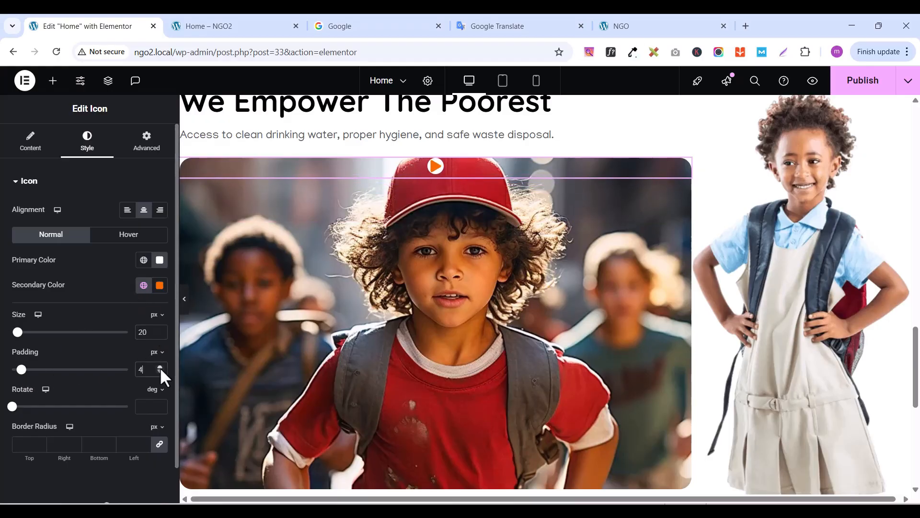
pyautogui.click(159, 366)
pyautogui.click(160, 367)
pyautogui.click(159, 366)
pyautogui.click(159, 367)
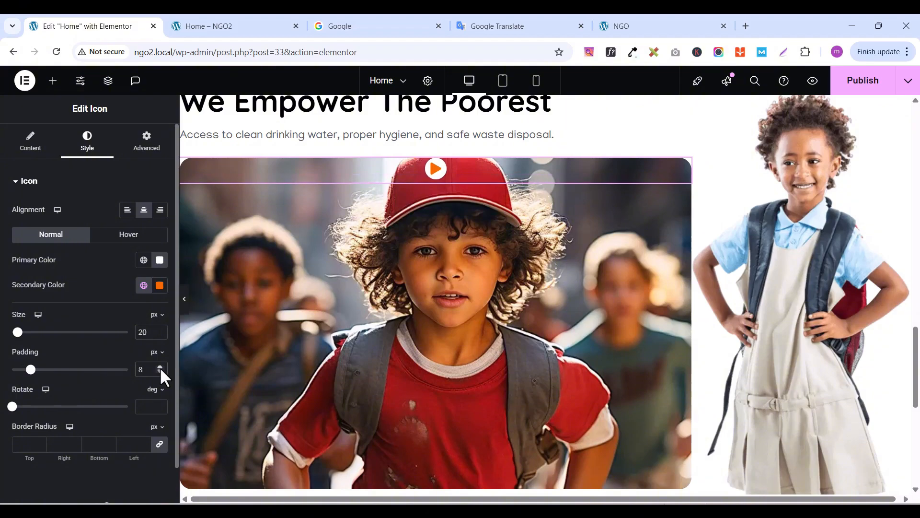
pyautogui.click(159, 367)
pyautogui.click(160, 367)
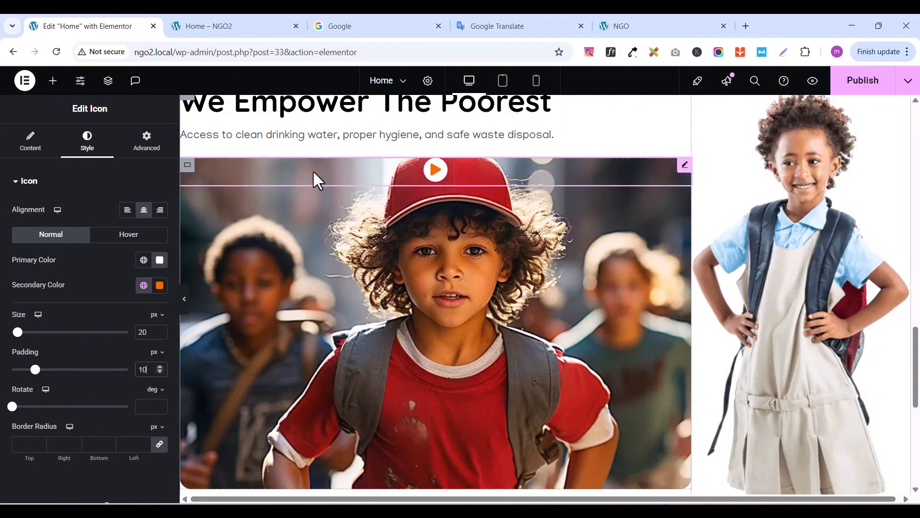
# Center the play icon vertically in the boys' image container by setting its Justify Content to Center
pyautogui.click(189, 167)
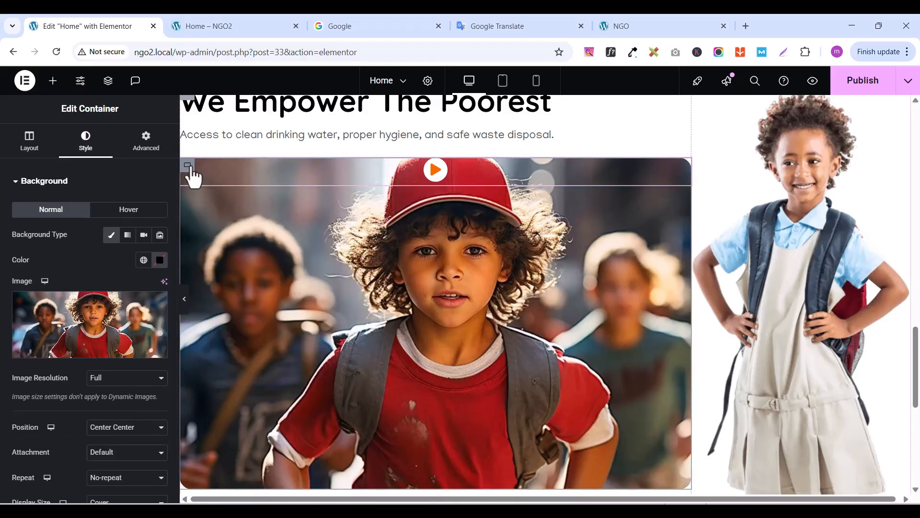
pyautogui.click(34, 143)
pyautogui.scroll(-1, 57, 382)
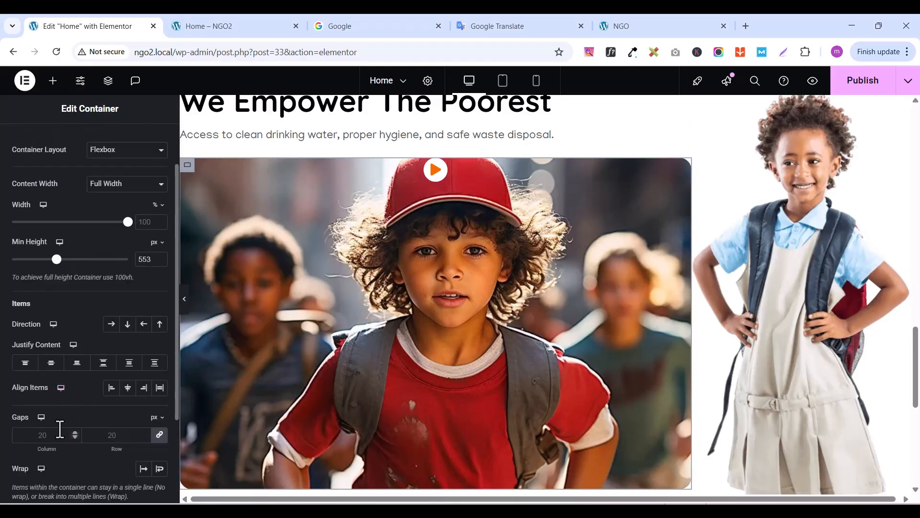
pyautogui.click(51, 364)
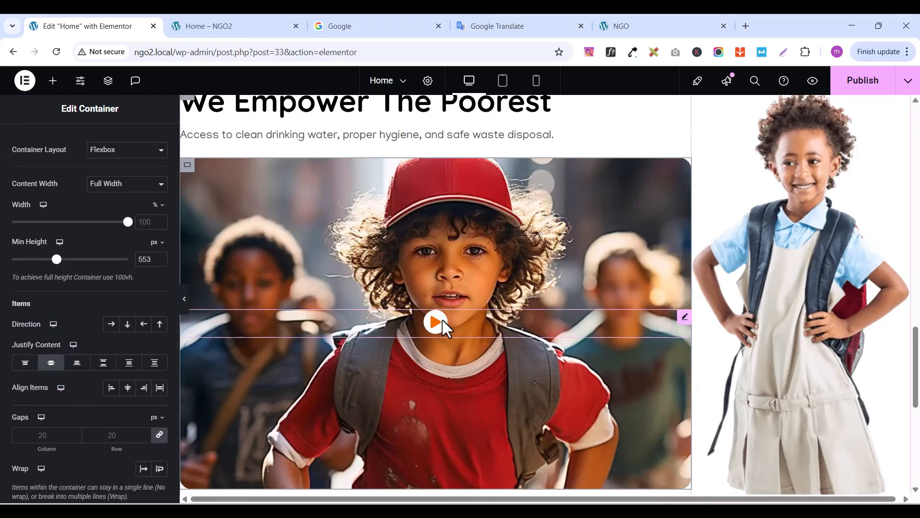
# Give the play icon the Bounce In hover animation and publish the page
pyautogui.click(684, 317)
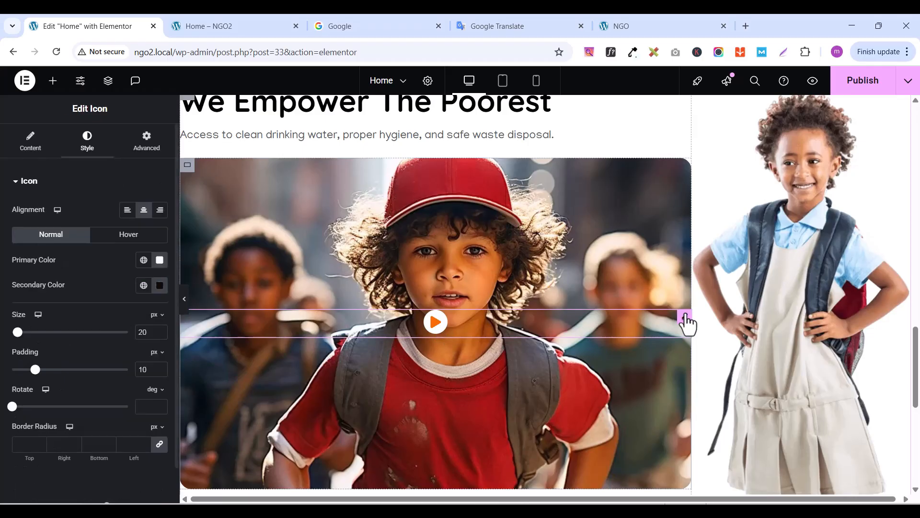
pyautogui.click(120, 240)
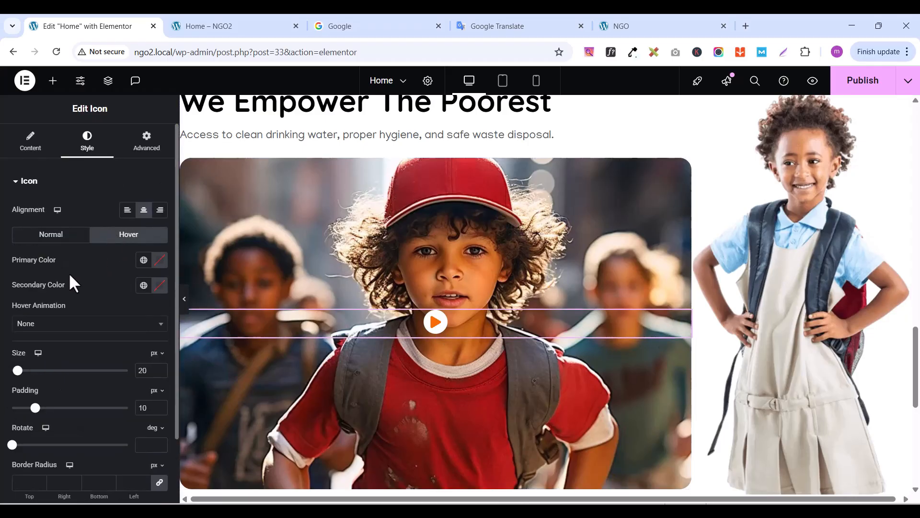
pyautogui.click(31, 324)
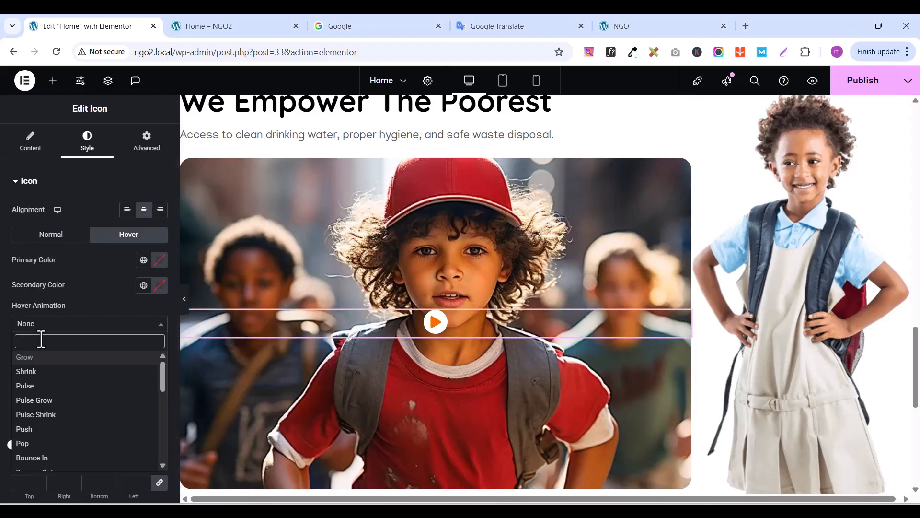
pyautogui.write('bo')
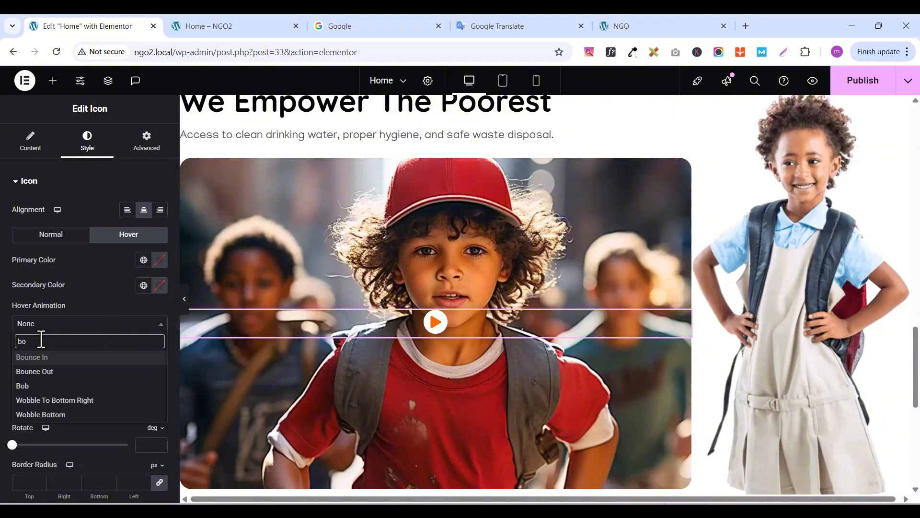
pyautogui.click(42, 360)
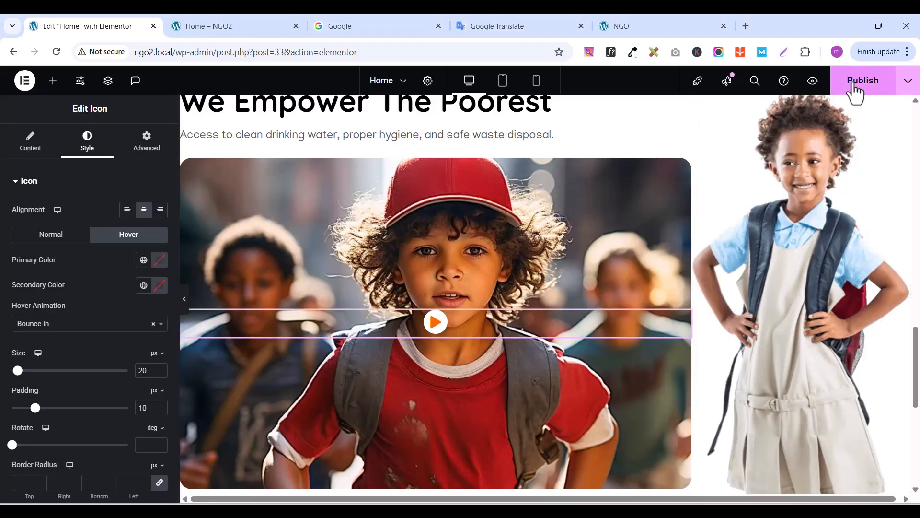
# Examine the "We Empower The Poorest" section with its play icon on the Home – NGO2 preview page
pyautogui.scroll(-3, 497, 288)
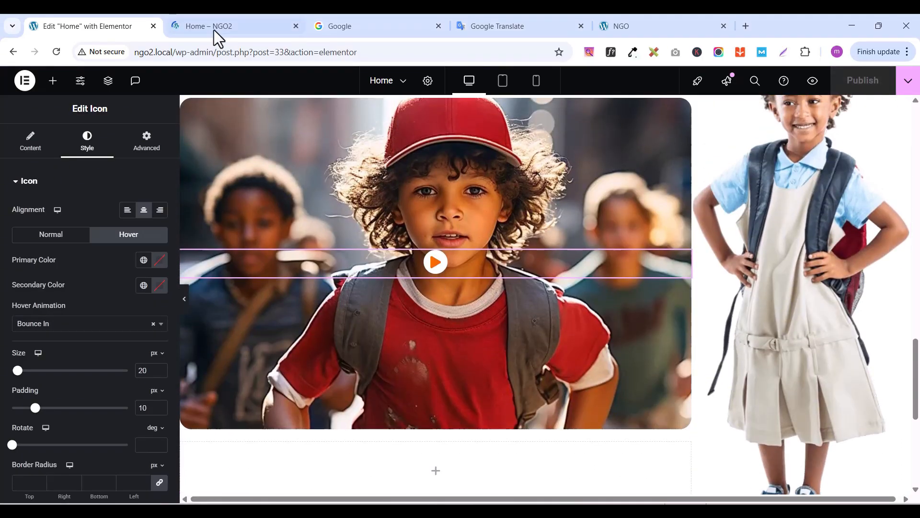
pyautogui.click(211, 28)
pyautogui.scroll(-10, 421, 304)
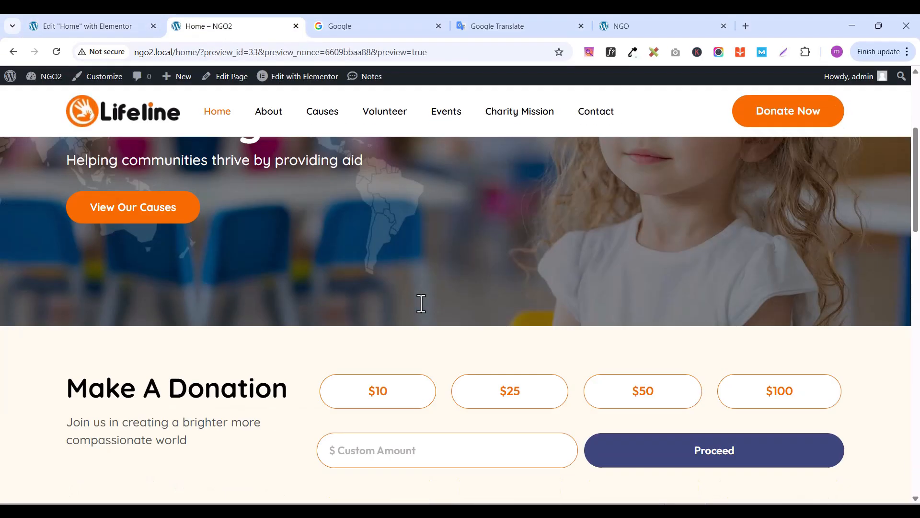
pyautogui.scroll(-9, 419, 303)
pyautogui.scroll(4, 419, 300)
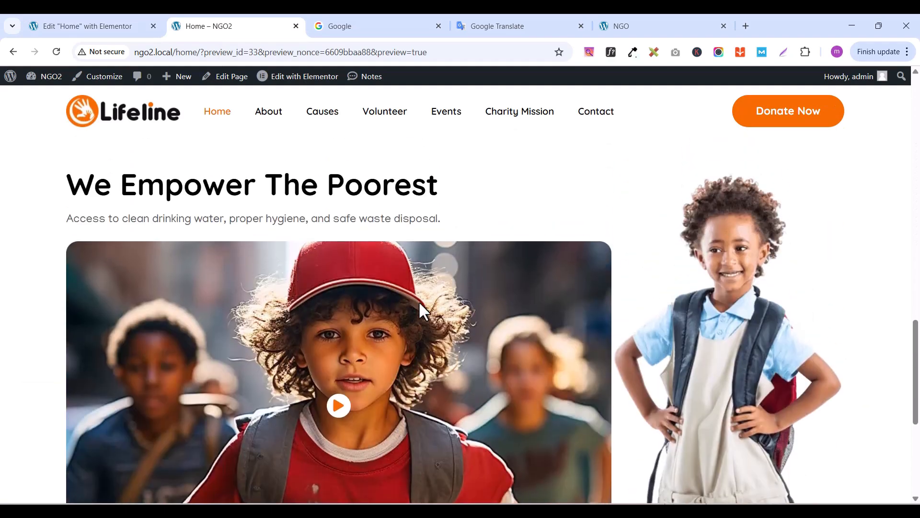
pyautogui.scroll(-2, 418, 300)
pyautogui.scroll(-2, 420, 303)
pyautogui.scroll(4, 421, 305)
pyautogui.scroll(-2, 421, 305)
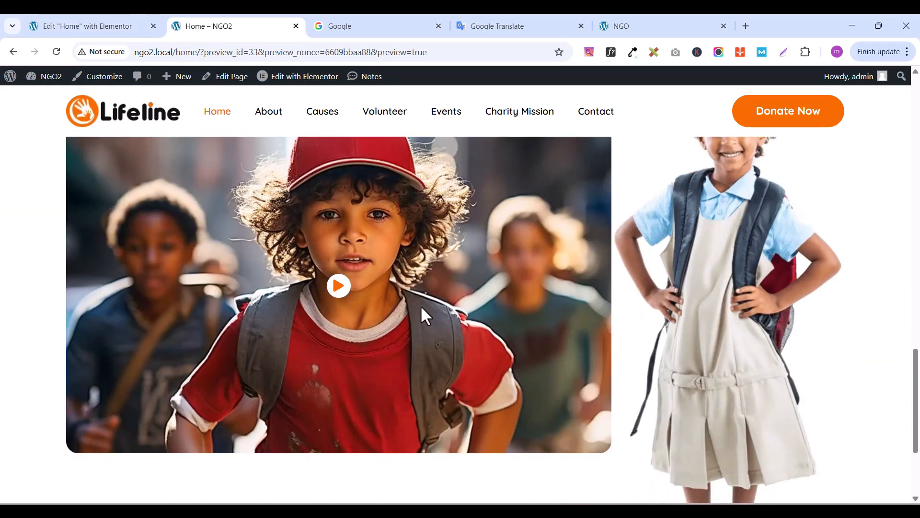
pyautogui.scroll(4, 421, 305)
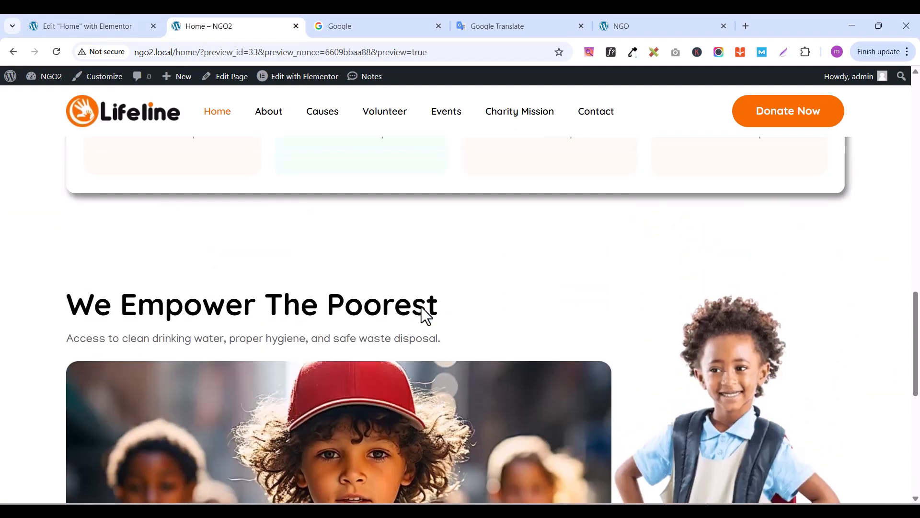
# In the Elementor editor, give the "We Empower The Poorest" section container a classic background using the Education-bg.webp image
pyautogui.click(77, 27)
pyautogui.scroll(1, 438, 413)
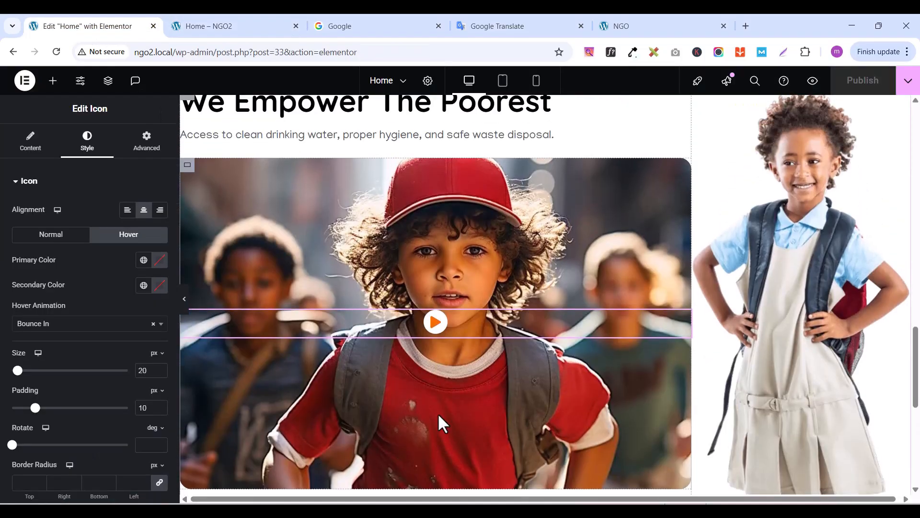
pyautogui.scroll(-1, 438, 413)
pyautogui.scroll(2, 438, 413)
pyautogui.scroll(3, 417, 359)
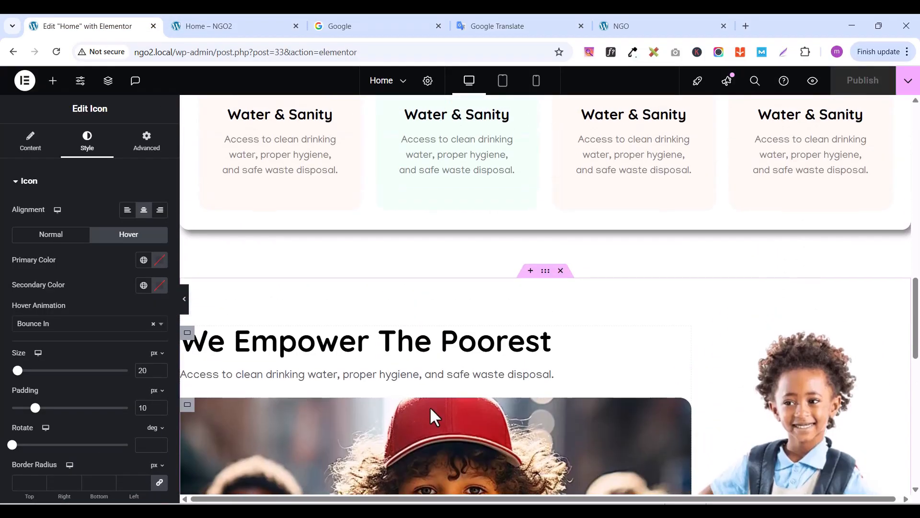
pyautogui.click(546, 271)
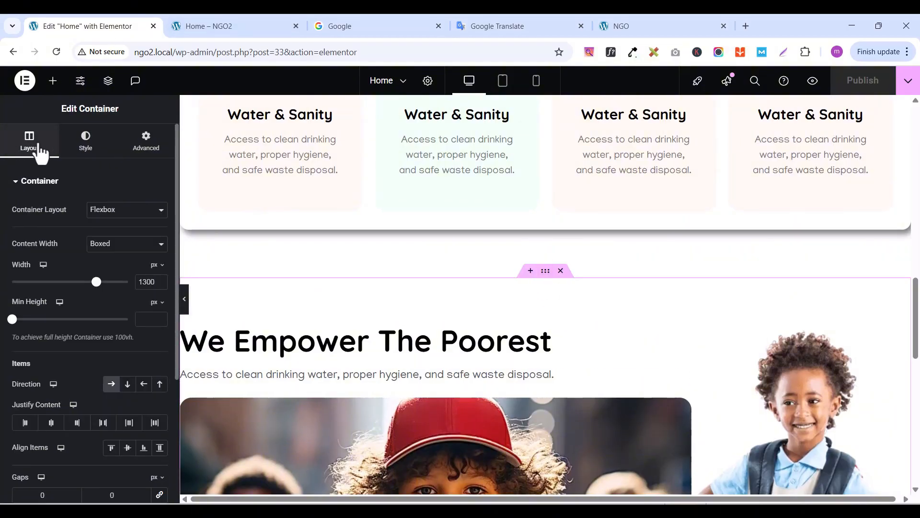
pyautogui.click(90, 149)
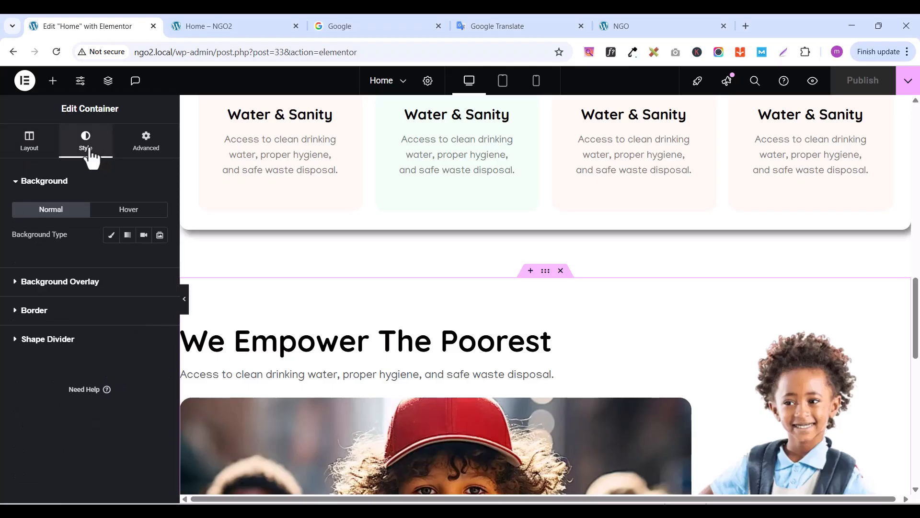
pyautogui.click(111, 235)
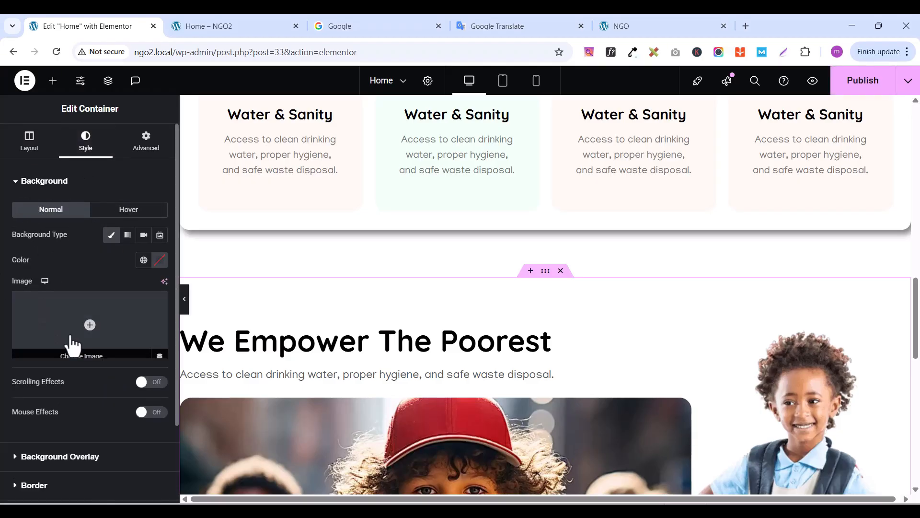
pyautogui.click(77, 358)
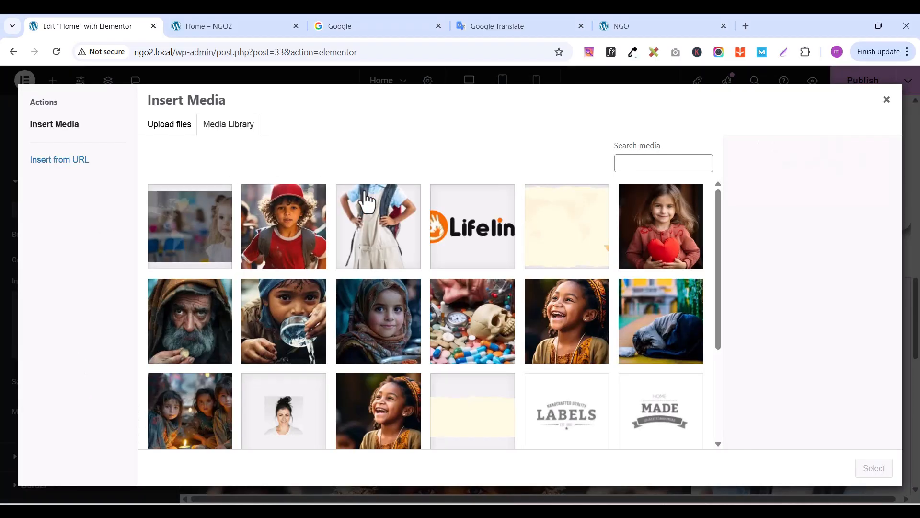
pyautogui.click(572, 231)
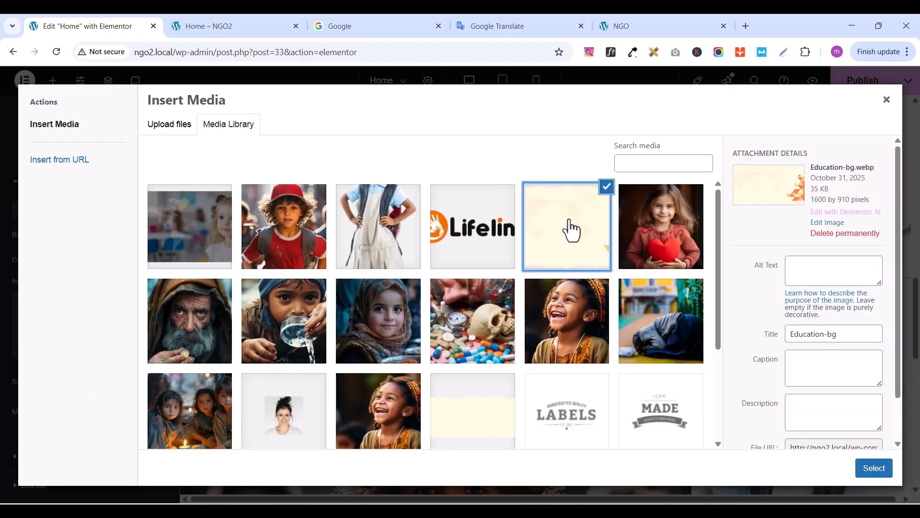
pyautogui.click(874, 468)
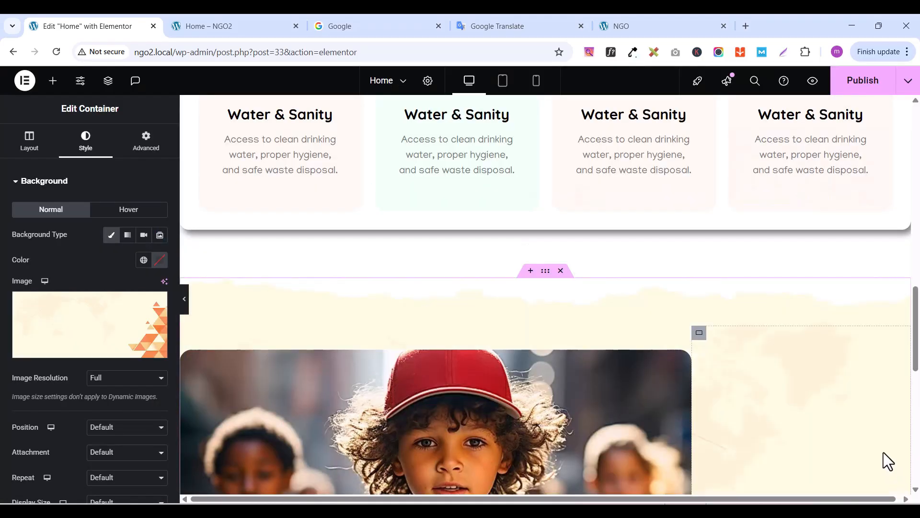
pyautogui.scroll(-5, 611, 366)
pyautogui.scroll(5, 611, 367)
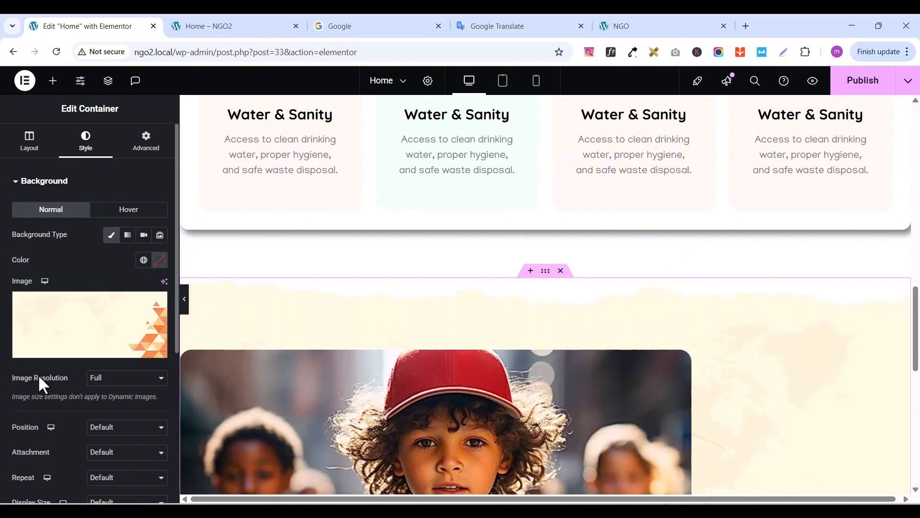
# Set the section background image's position to Center Right and its repeat to No-repeat
pyautogui.scroll(-3, 67, 386)
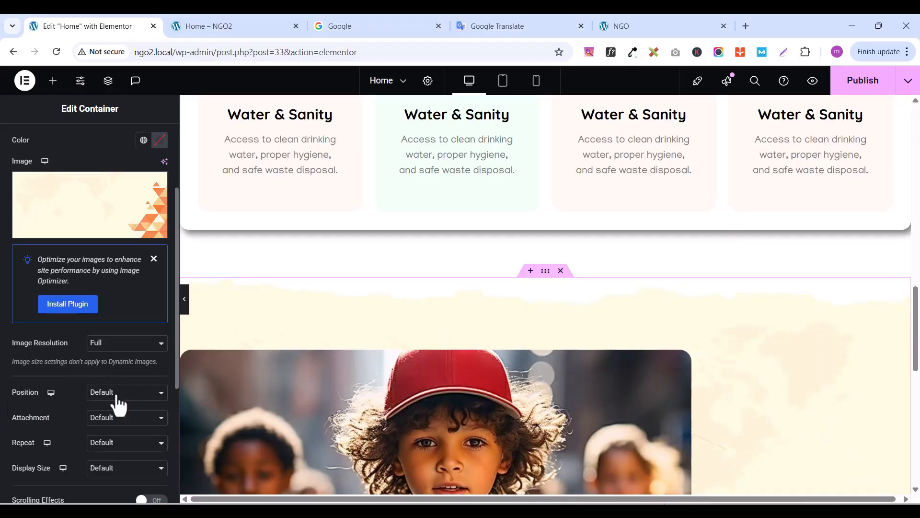
pyautogui.click(118, 393)
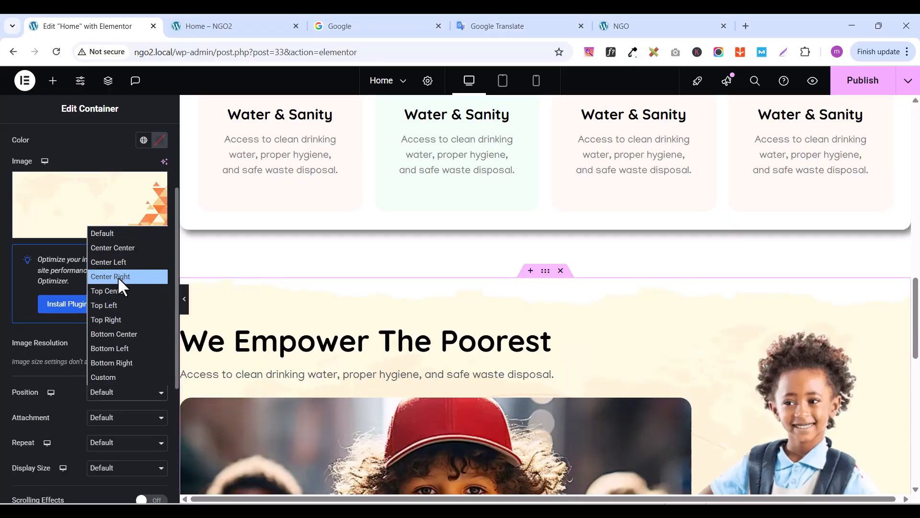
pyautogui.click(119, 282)
pyautogui.scroll(-3, 118, 346)
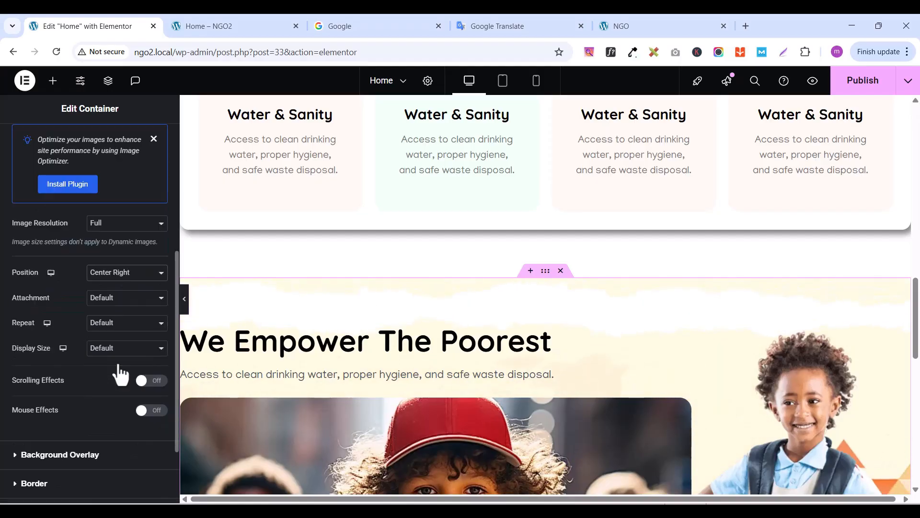
pyautogui.click(106, 324)
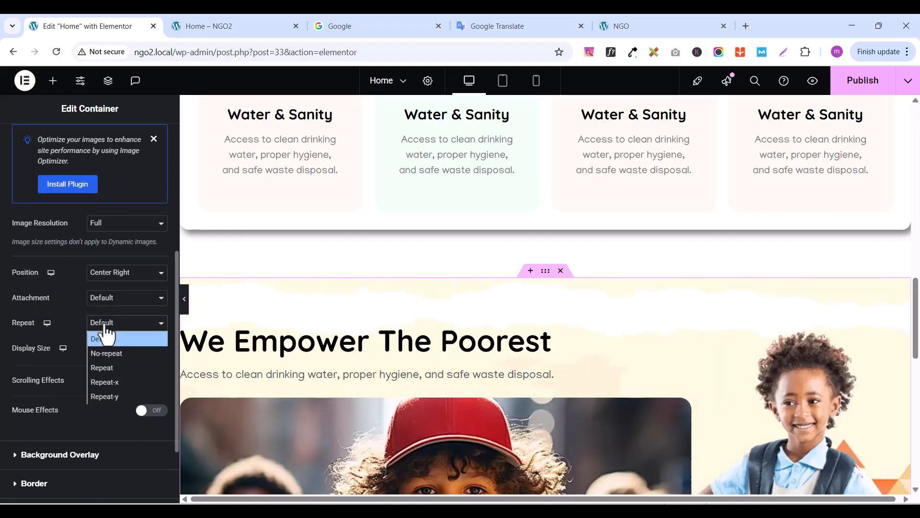
pyautogui.click(119, 354)
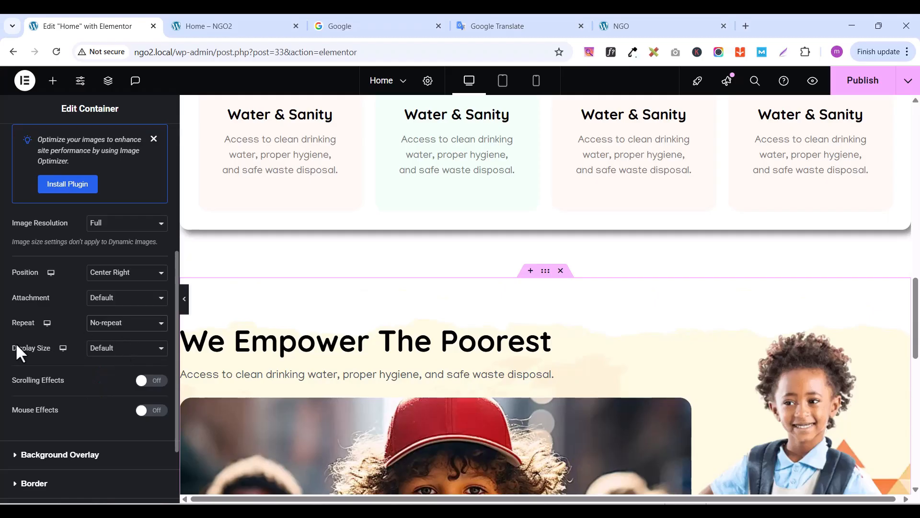
# Set the section background image's display size to Cover and publish the page
pyautogui.click(122, 349)
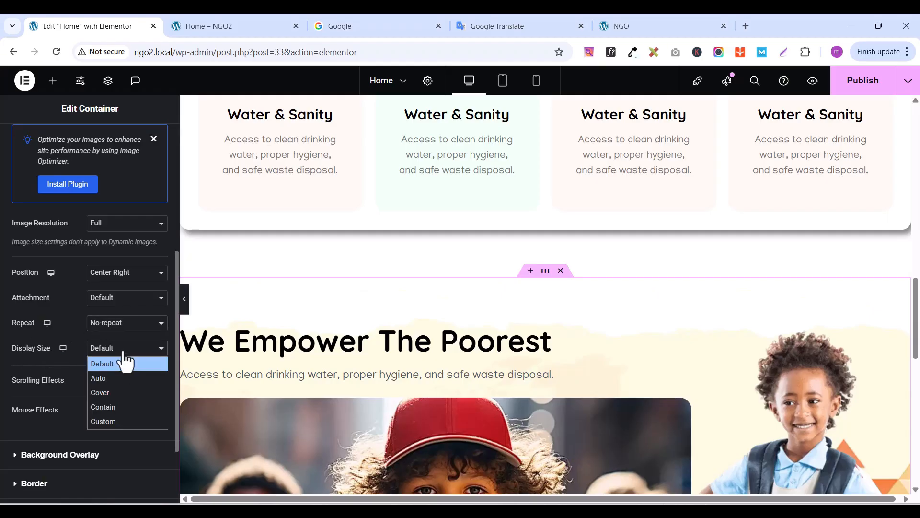
pyautogui.click(114, 393)
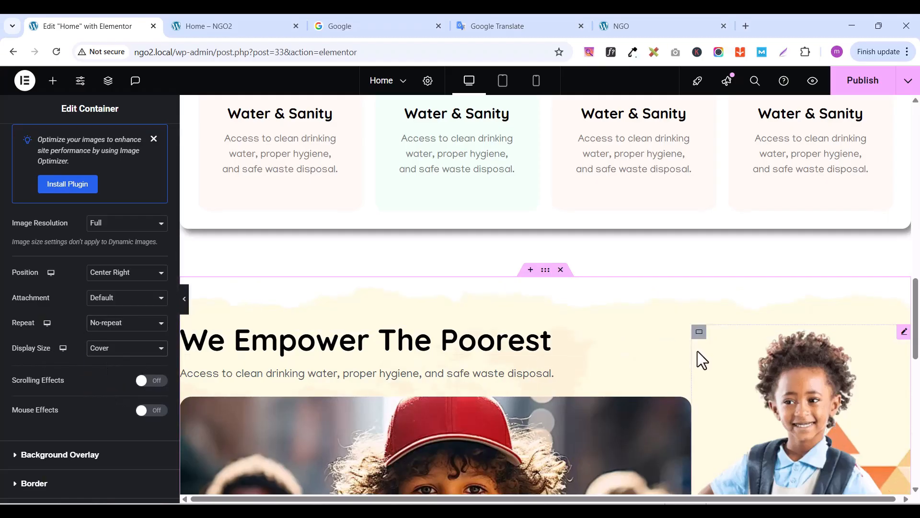
pyautogui.scroll(-7, 698, 354)
pyautogui.scroll(4, 698, 354)
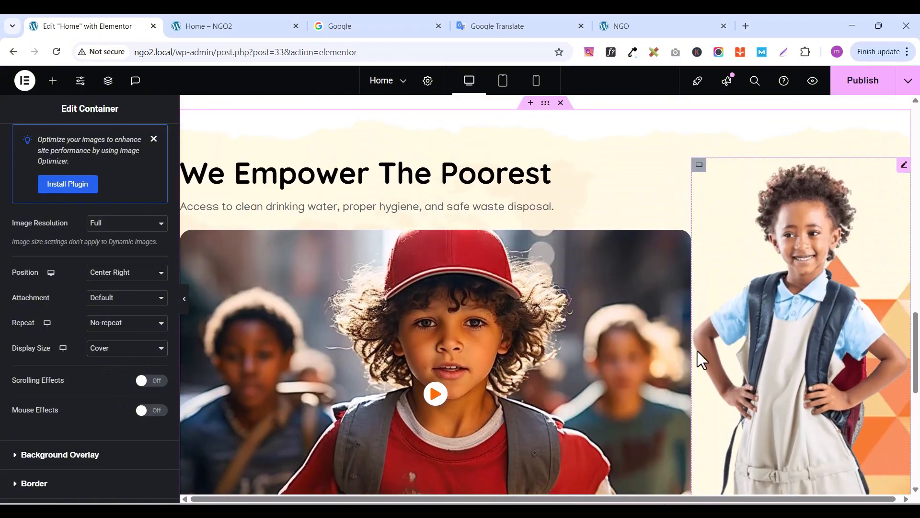
pyautogui.scroll(-1, 698, 351)
pyautogui.click(860, 87)
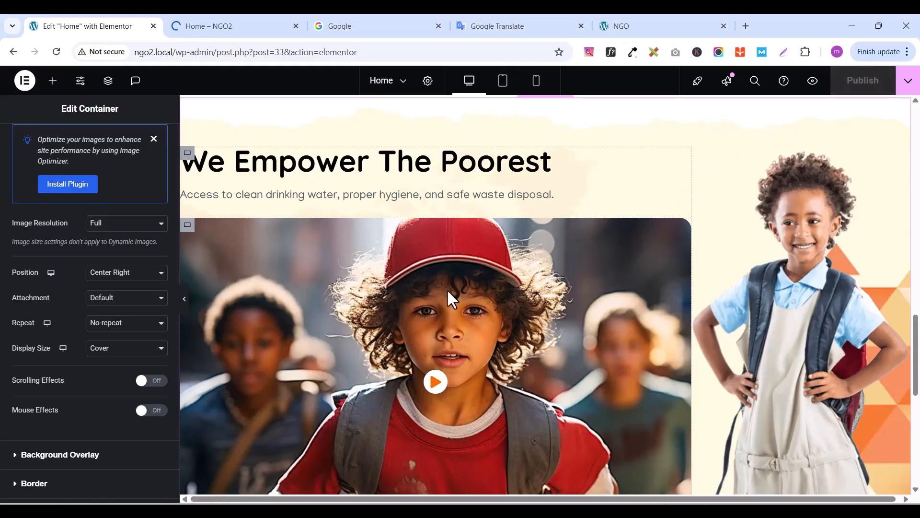
# Add an Icon Box widget to the empty container below the boys' image
pyautogui.scroll(-5, 447, 288)
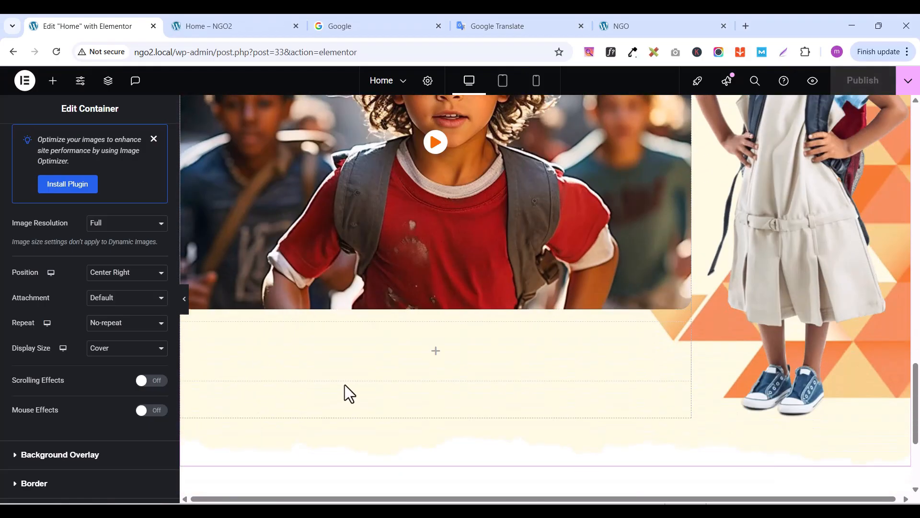
pyautogui.click(187, 330)
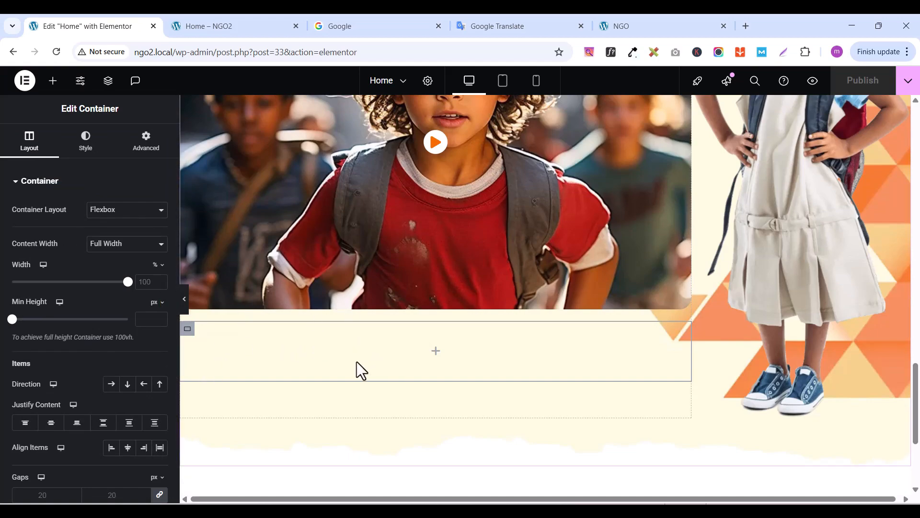
pyautogui.click(52, 81)
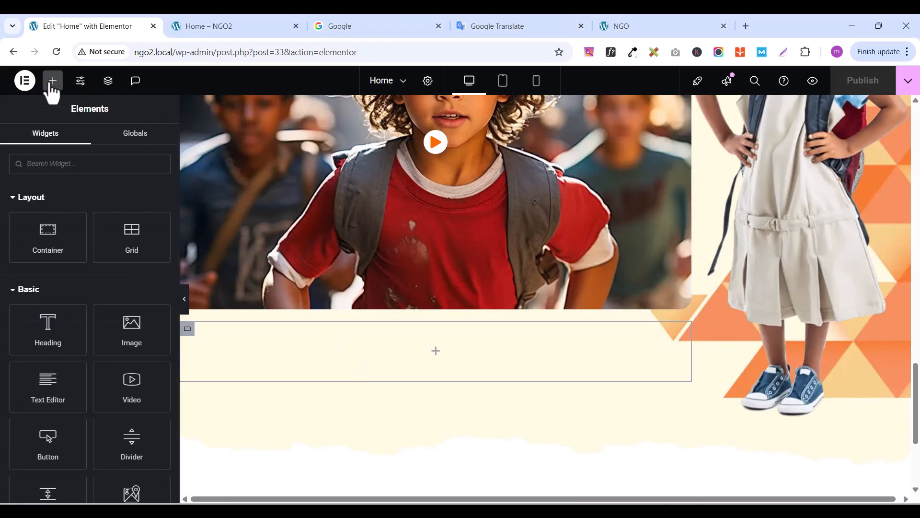
pyautogui.click(78, 165)
pyautogui.write('i')
pyautogui.press('BackSpace')
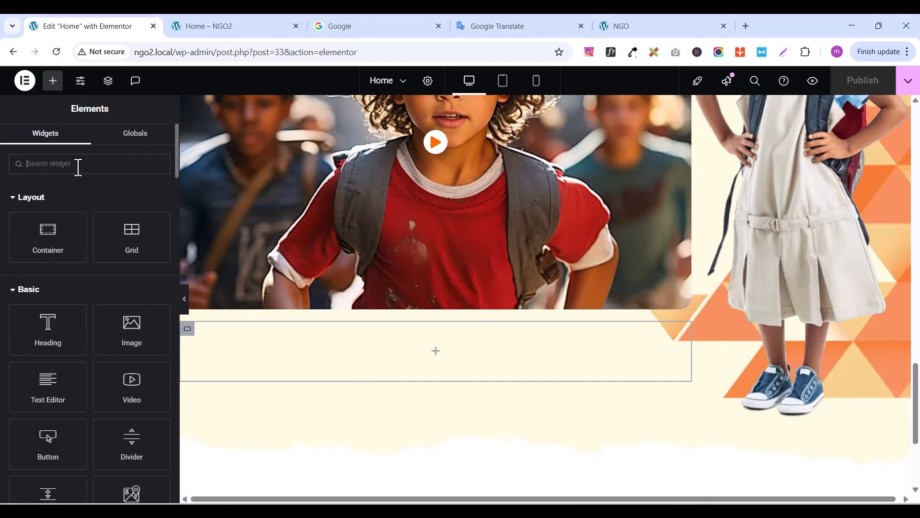
pyautogui.write('icon')
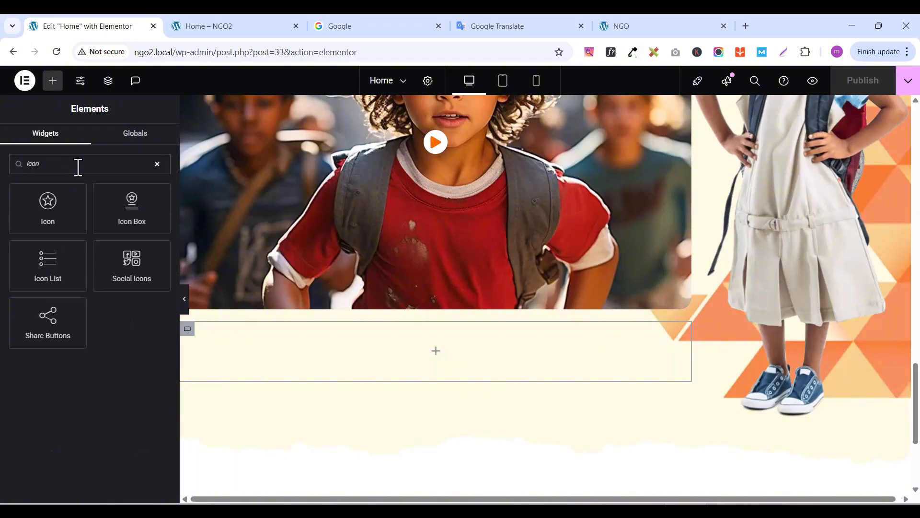
pyautogui.moveTo(109, 202); pyautogui.dragTo(430, 335)
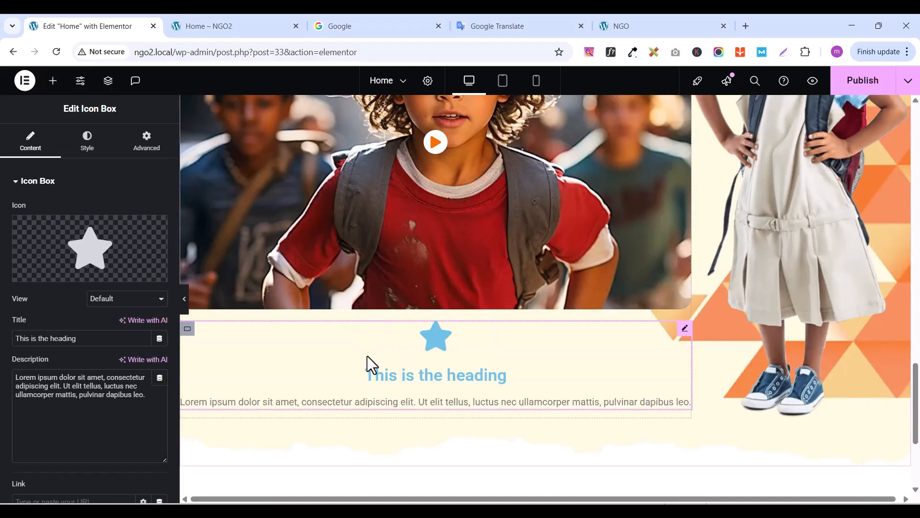
# Replace the icon box's description with "child deserves a bright future.", copied from the first statistic on the NGO reference page
pyautogui.click(629, 20)
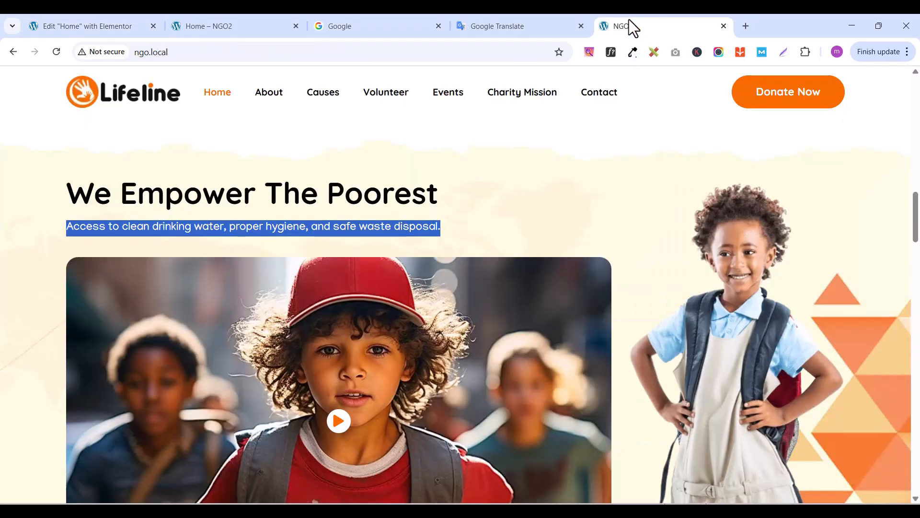
pyautogui.scroll(-7, 384, 341)
pyautogui.scroll(1, 386, 342)
pyautogui.scroll(1, 385, 342)
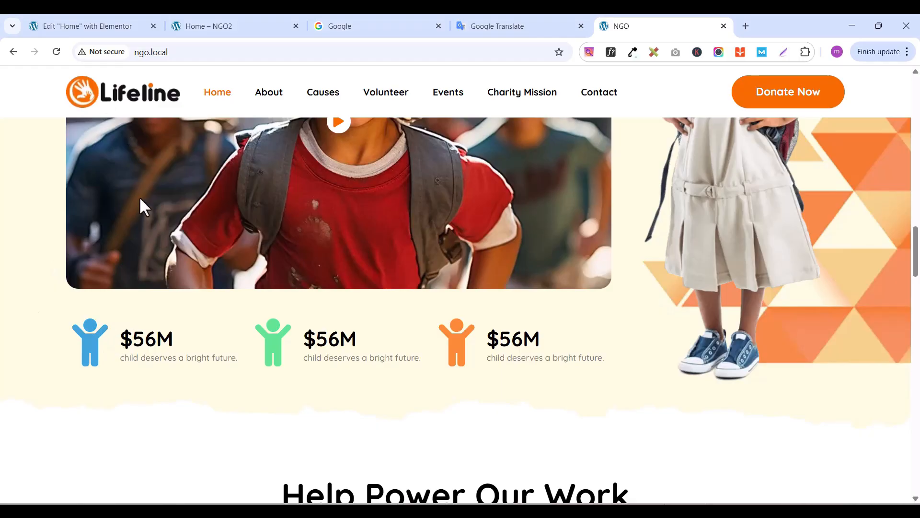
pyautogui.click(114, 30)
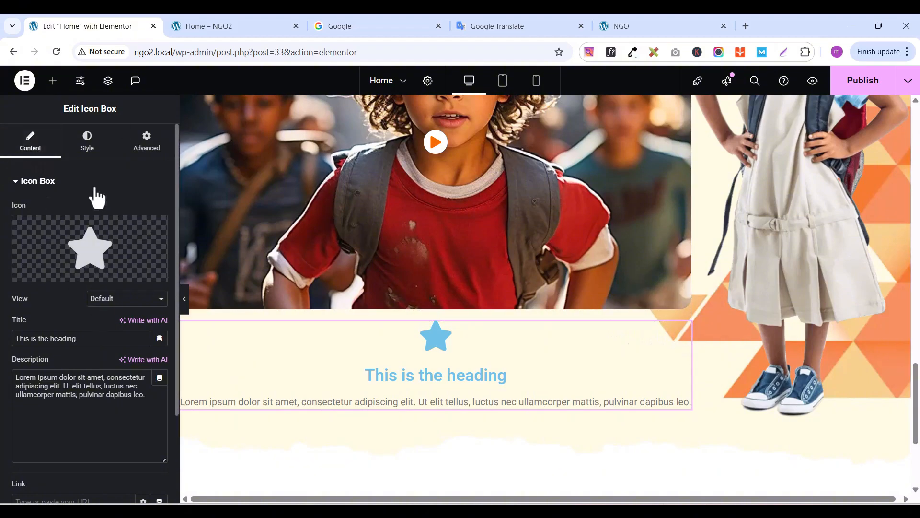
pyautogui.click(622, 29)
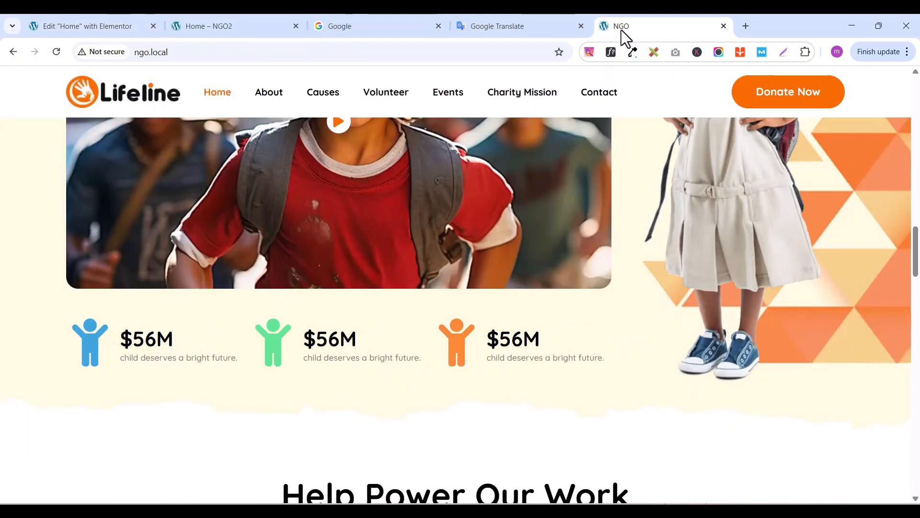
pyautogui.tripleClick(197, 360)
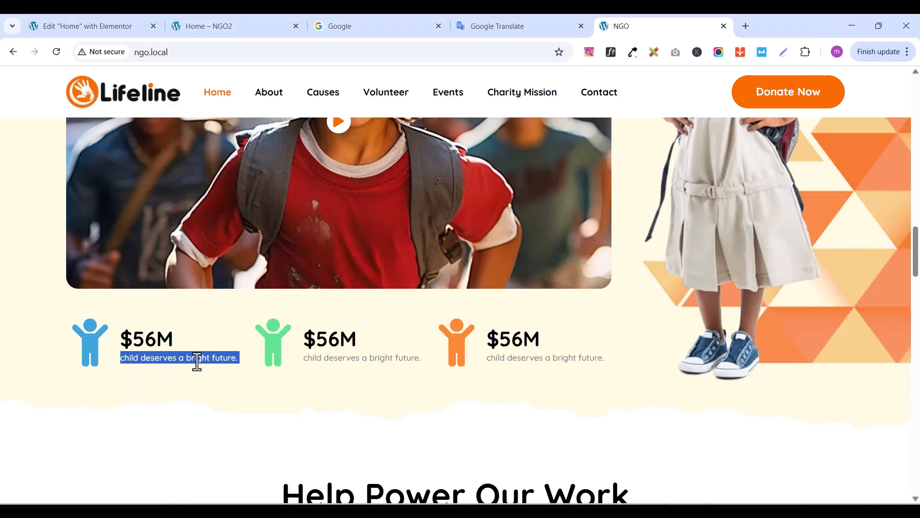
pyautogui.rightClick(195, 363)
pyautogui.click(241, 177)
pyautogui.click(63, 27)
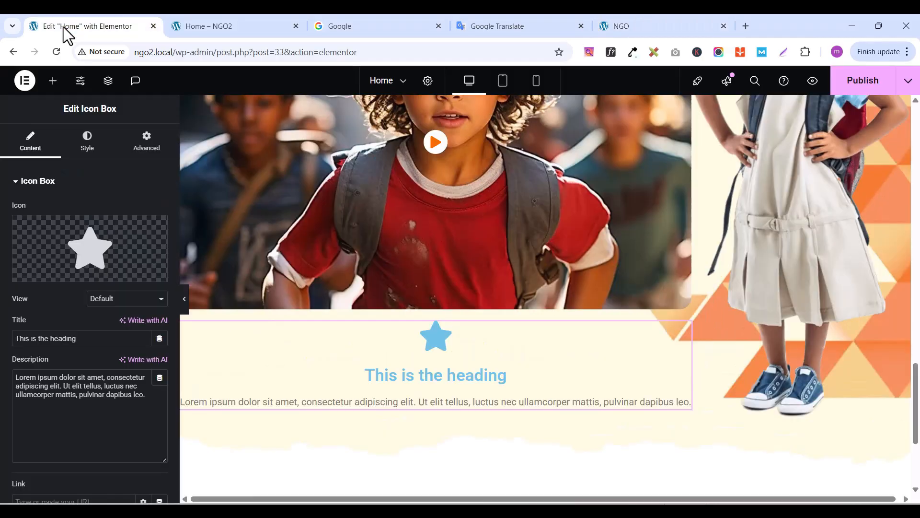
pyautogui.doubleClick(54, 386)
pyautogui.tripleClick(53, 386)
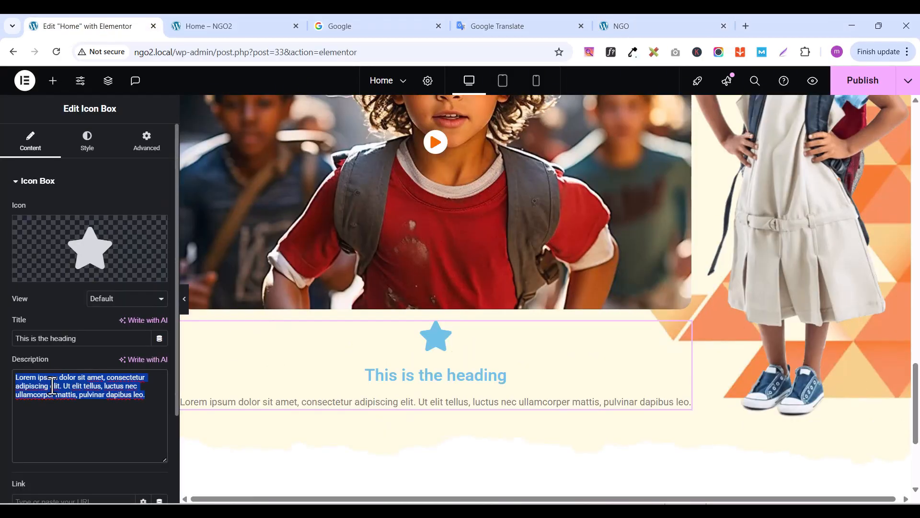
pyautogui.hotkey('ctrl', 'v')
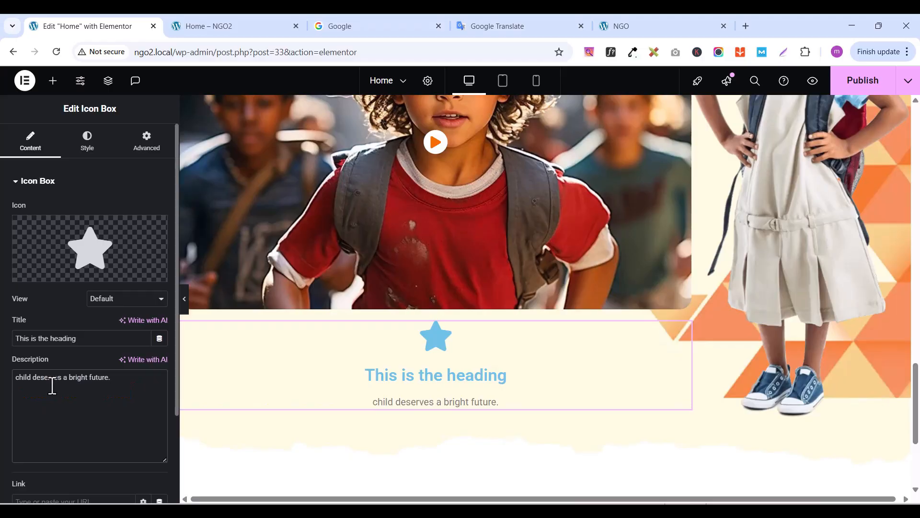
# Replace the icon box's title with "$56M", copied from the first statistic on the NGO reference page
pyautogui.click(656, 26)
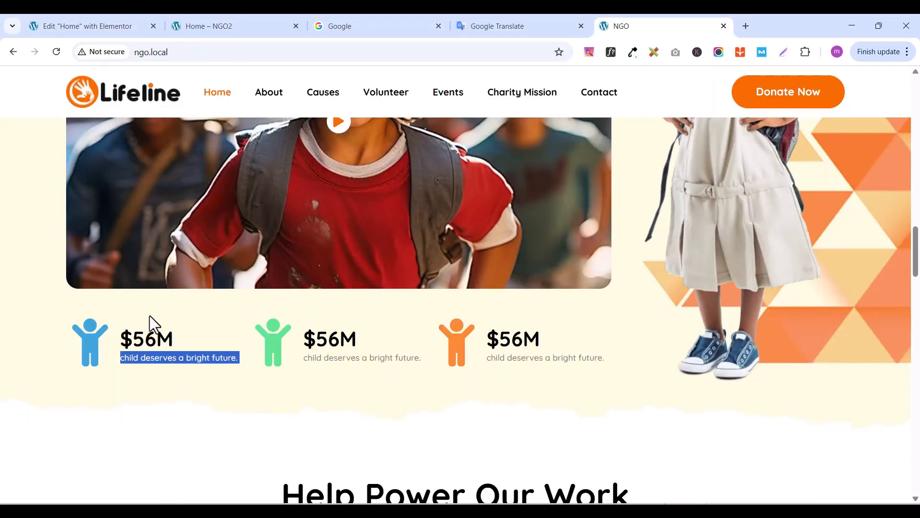
pyautogui.moveTo(176, 338); pyautogui.dragTo(125, 333)
pyautogui.rightClick(126, 333)
pyautogui.click(162, 143)
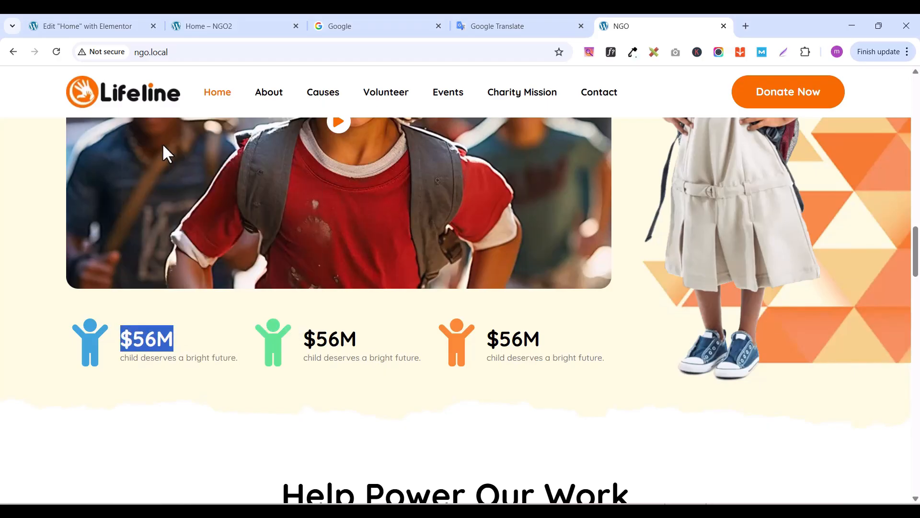
pyautogui.click(84, 24)
pyautogui.tripleClick(25, 339)
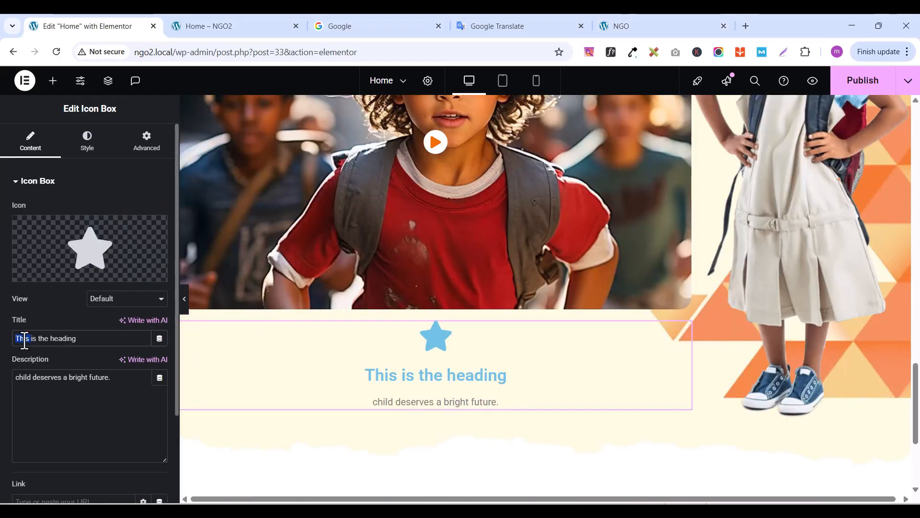
pyautogui.hotkey('ctrl', 'v')
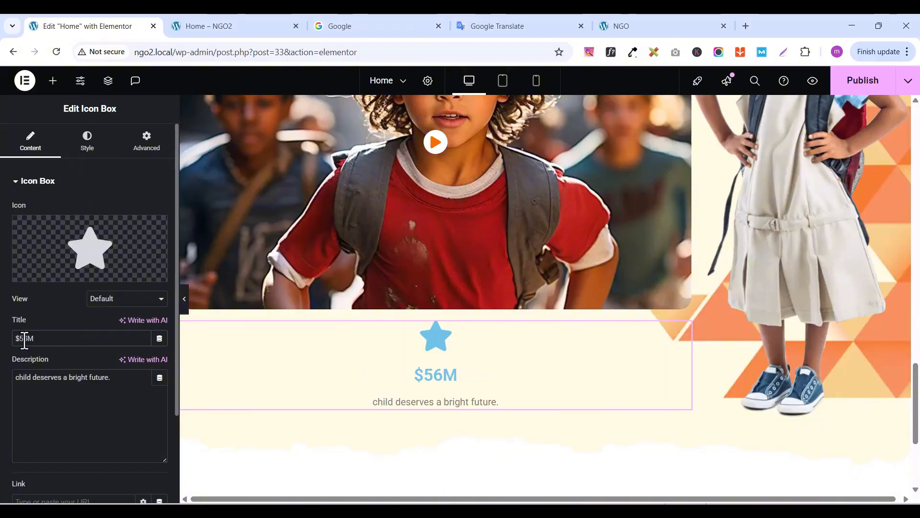
# Lay out the icon box with a left icon position, middle vertical alignment, 0 px content spacing and 10 px icon spacing
pyautogui.click(89, 150)
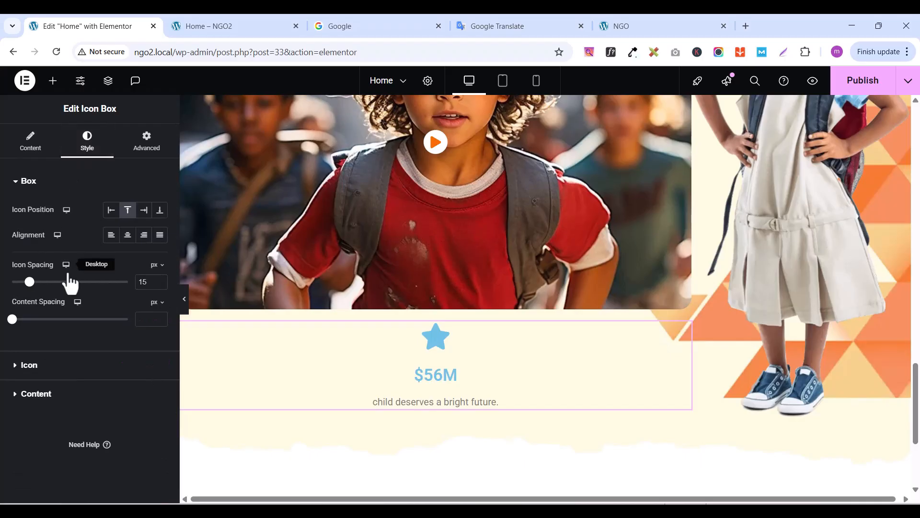
pyautogui.click(112, 212)
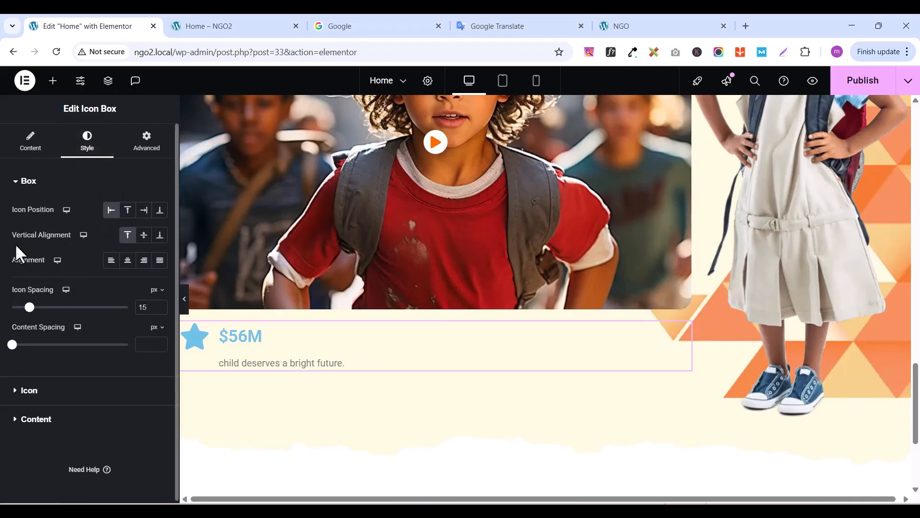
pyautogui.click(144, 236)
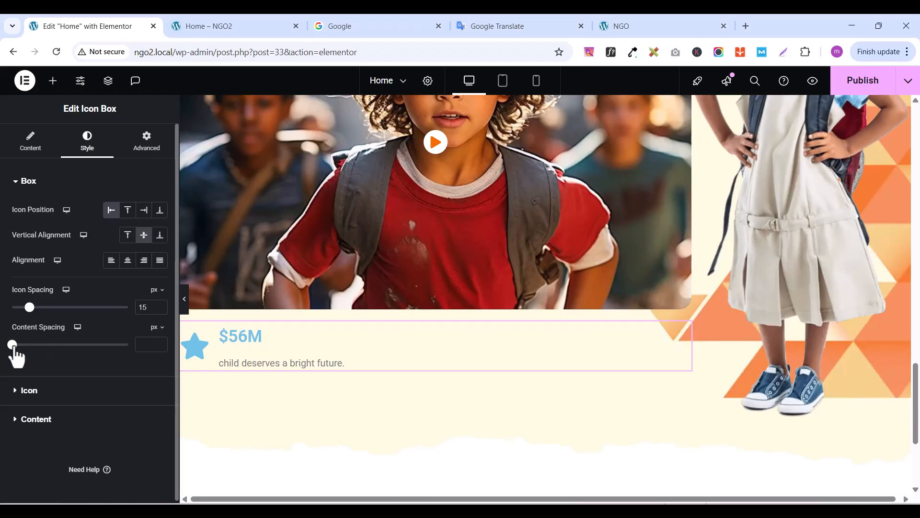
pyautogui.moveTo(12, 346)
pyautogui.mouseDown()
pyautogui.moveTo(37, 345)
pyautogui.moveTo(4, 357)
pyautogui.mouseUp()
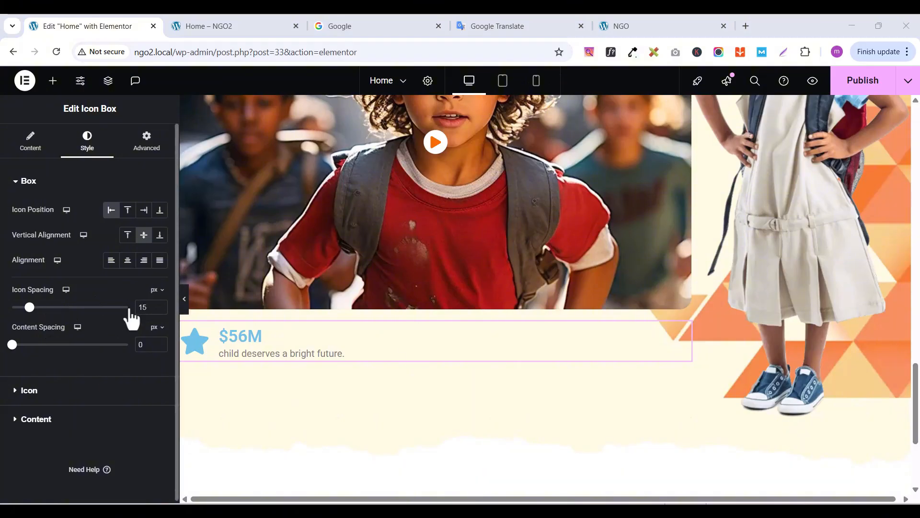
pyautogui.doubleClick(144, 307)
pyautogui.write('10')
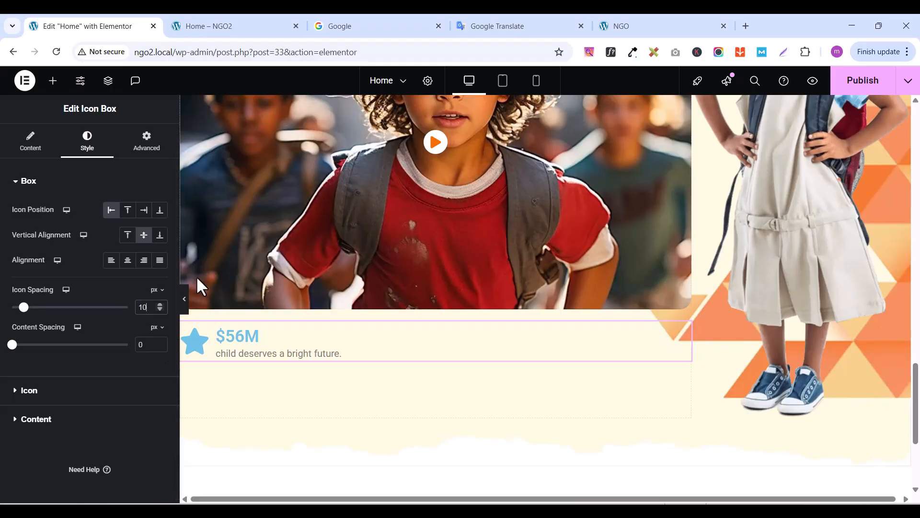
# Swap the icon box's star for the Child icon from the icon library
pyautogui.click(31, 144)
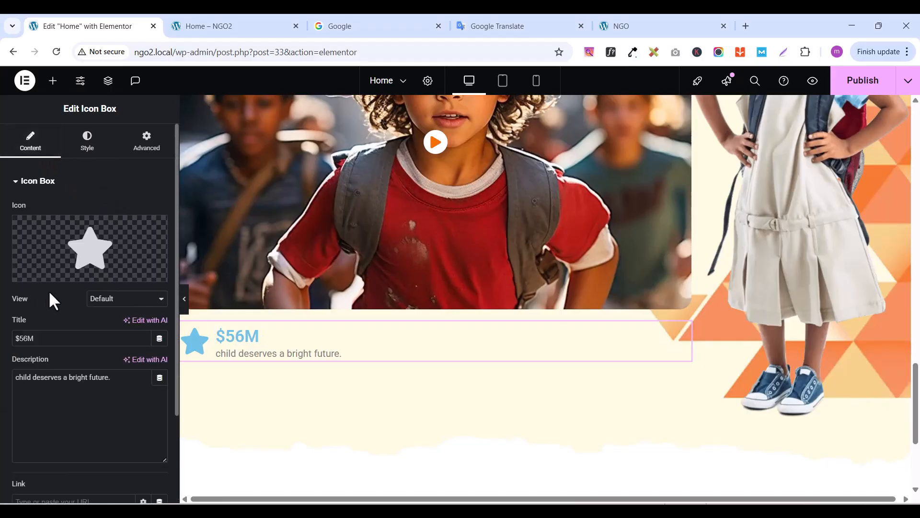
pyautogui.click(57, 276)
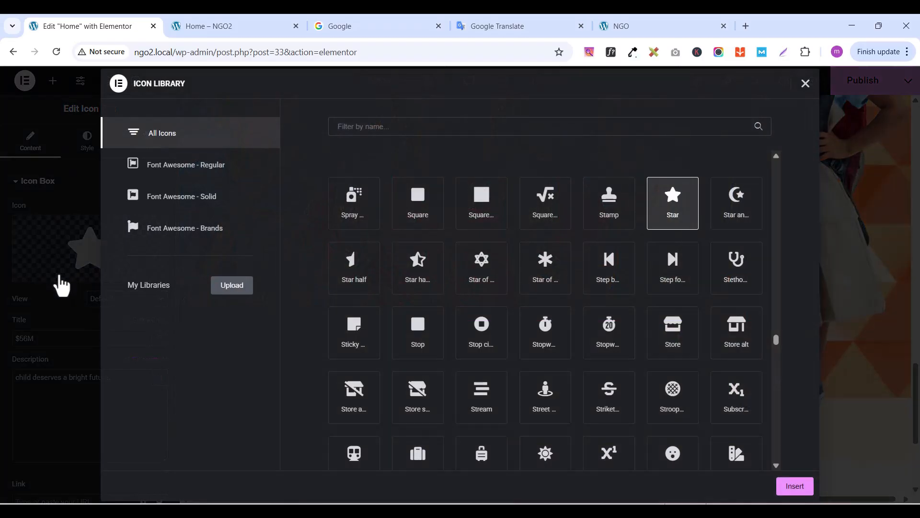
pyautogui.click(361, 127)
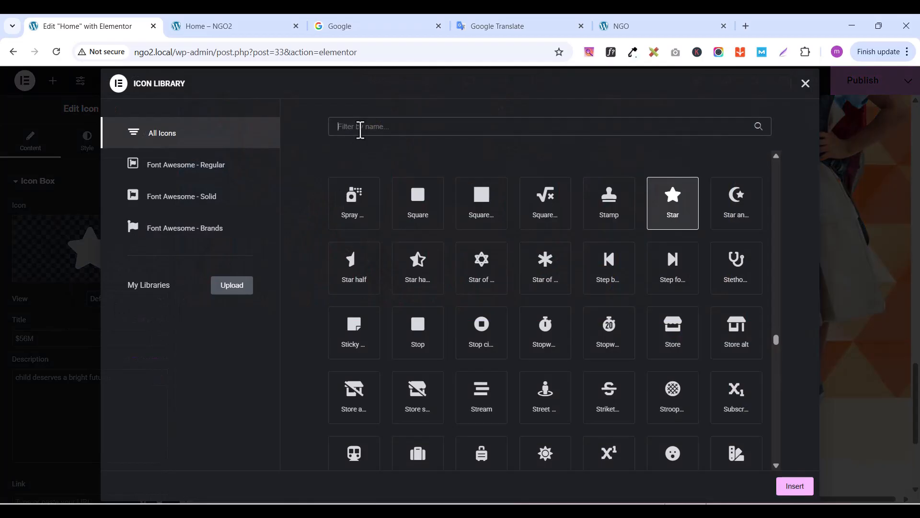
pyautogui.click(351, 124)
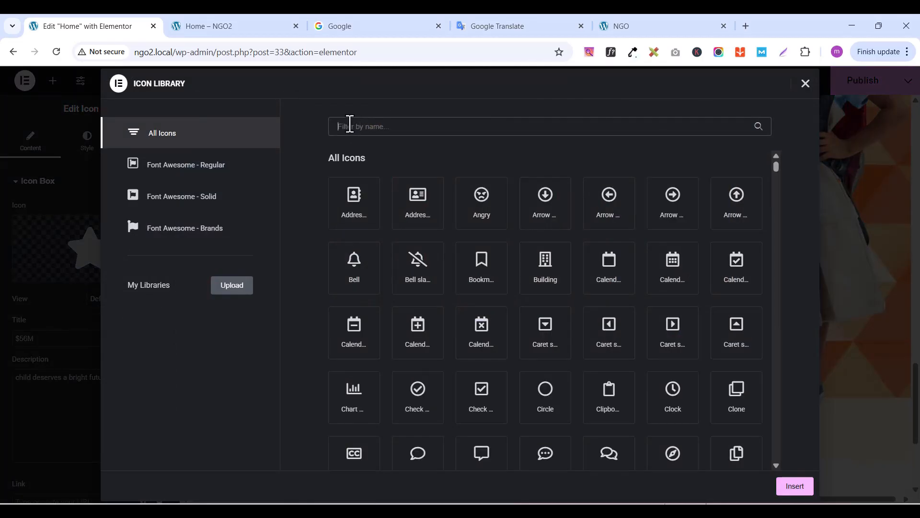
pyautogui.write('child')
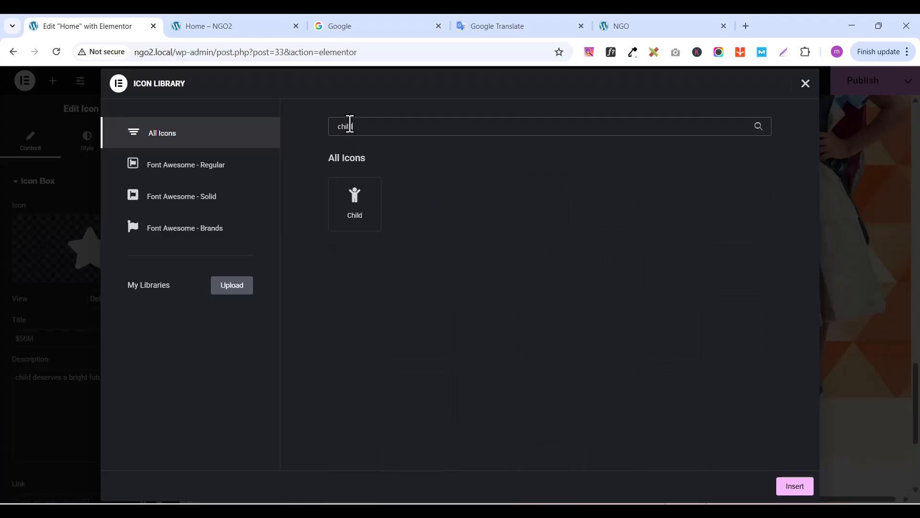
pyautogui.click(360, 198)
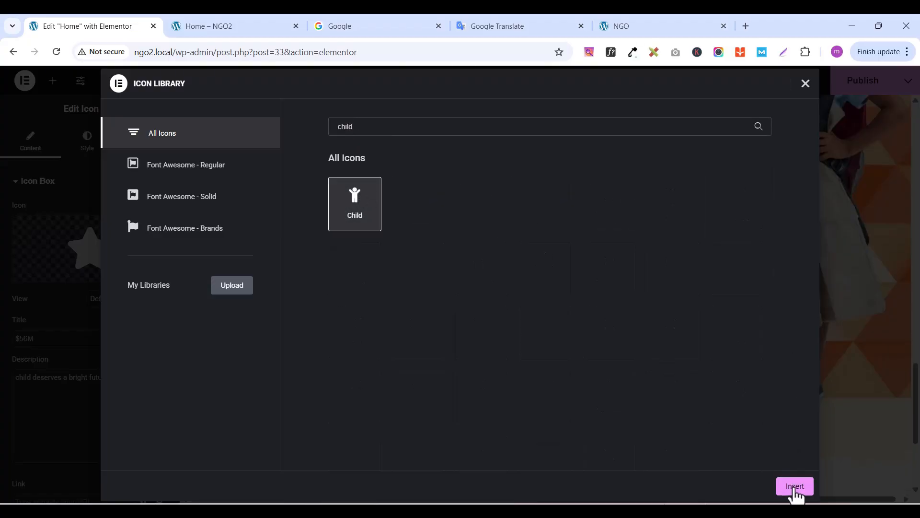
pyautogui.click(794, 489)
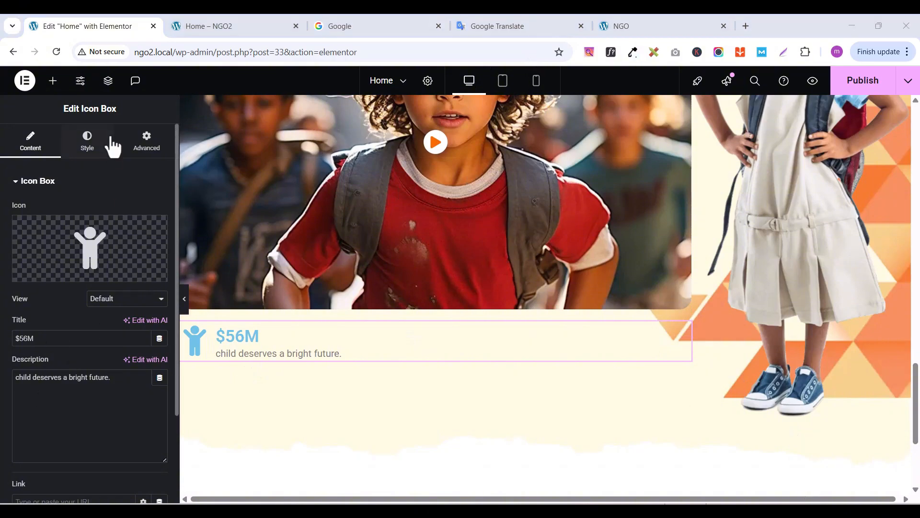
# Set the size of the icon box's child icon to 80 px
pyautogui.click(88, 149)
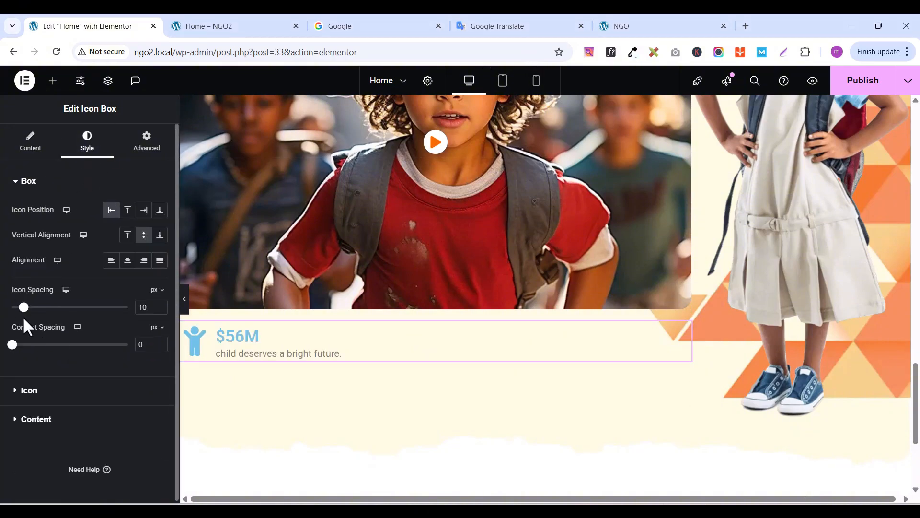
pyautogui.click(22, 181)
pyautogui.click(18, 213)
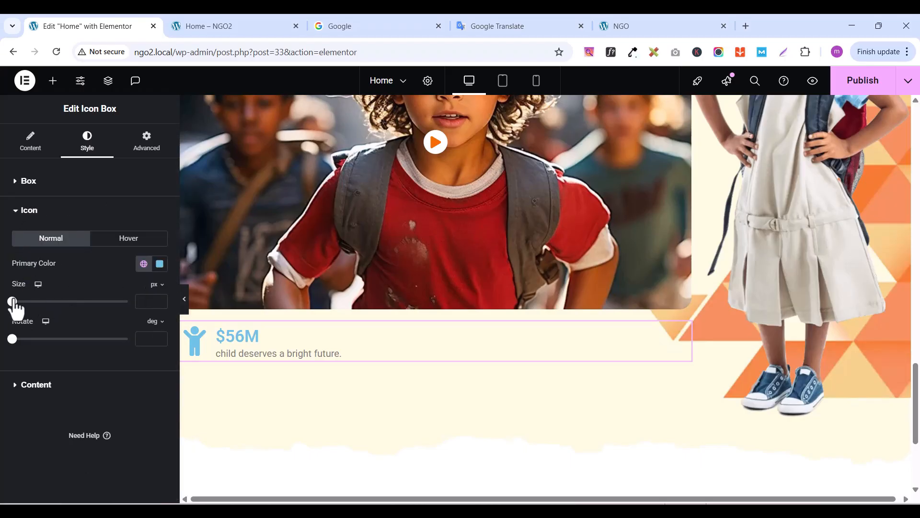
pyautogui.moveTo(12, 301); pyautogui.dragTo(18, 301)
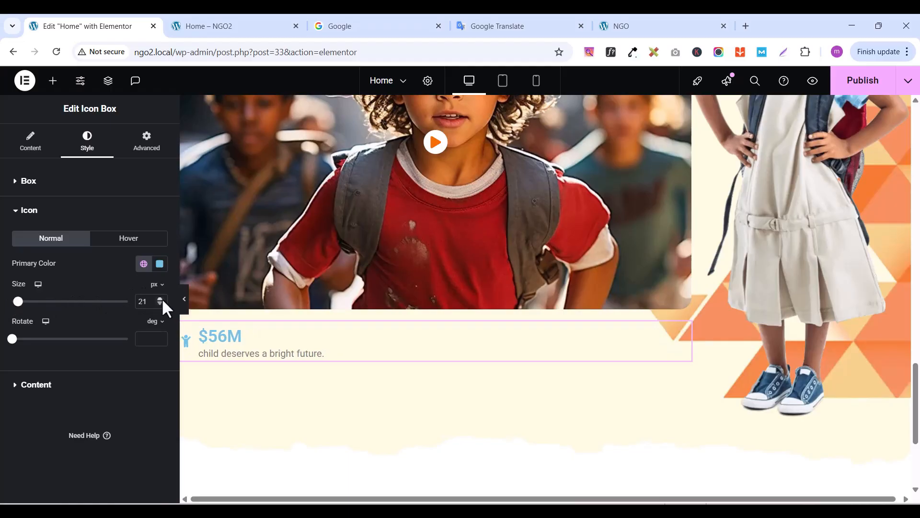
pyautogui.moveTo(160, 298); pyautogui.dragTo(160, 298)
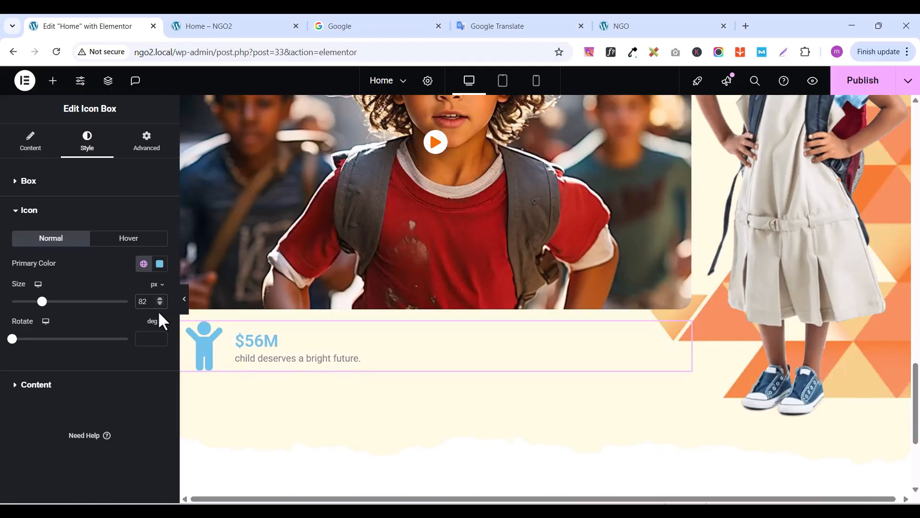
pyautogui.click(159, 304)
pyautogui.click(159, 303)
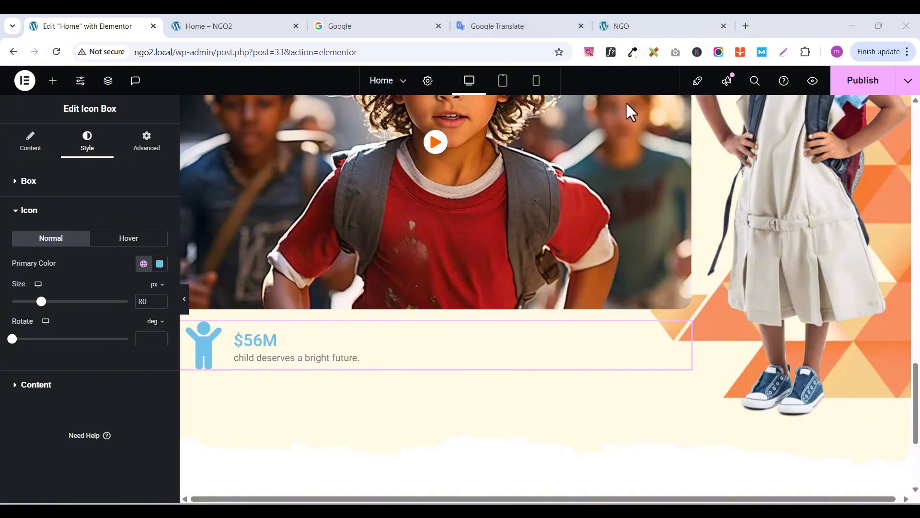
# Set the font family of the icon box's "$56M" title to Quicksand
pyautogui.click(17, 215)
pyautogui.click(16, 244)
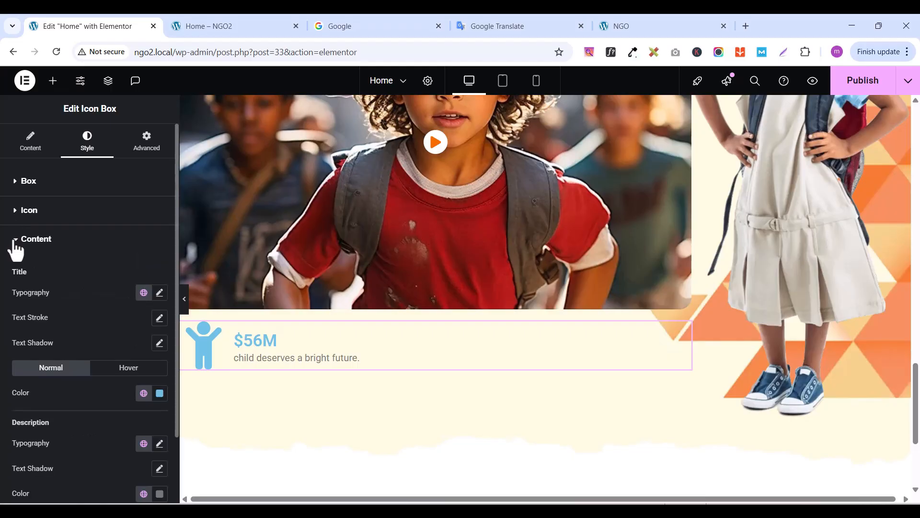
pyautogui.click(161, 297)
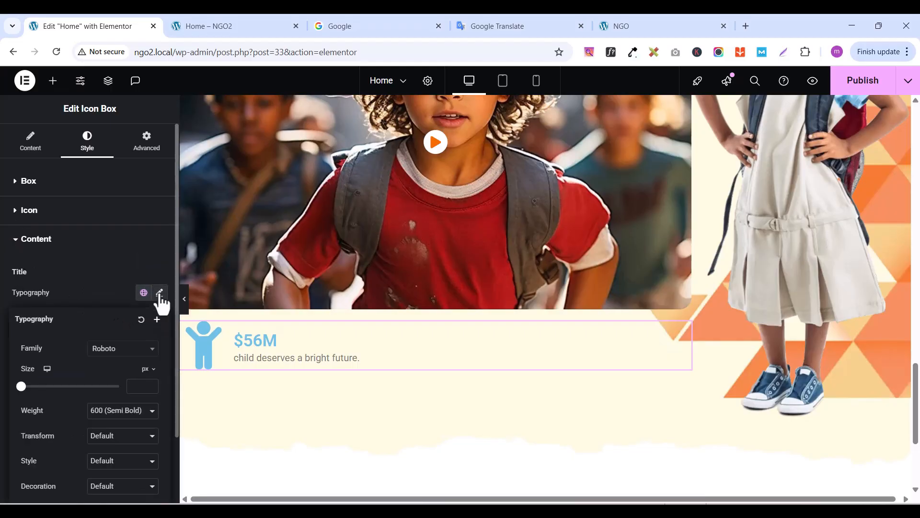
pyautogui.click(116, 352)
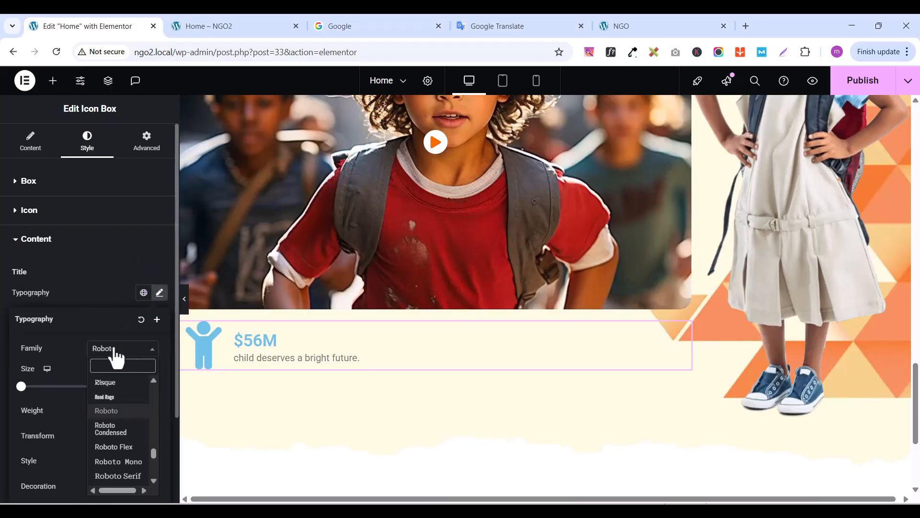
pyautogui.write('quic')
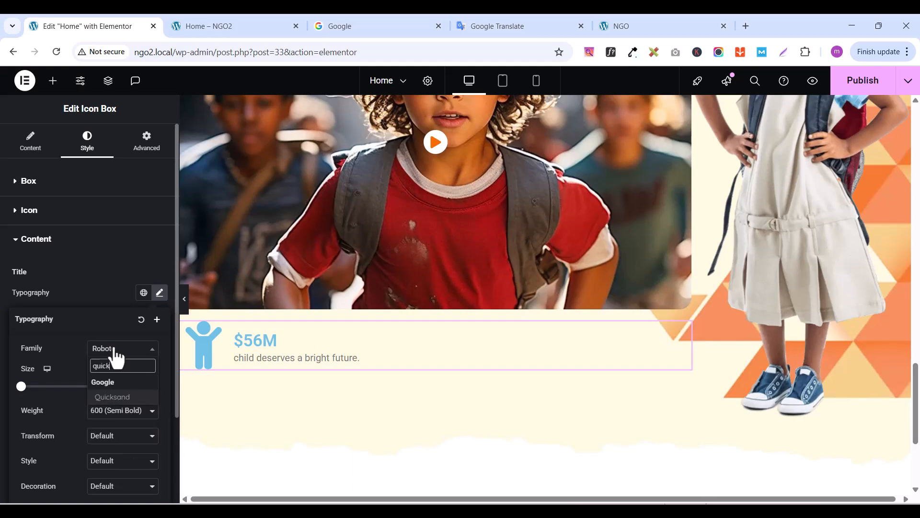
pyautogui.write('k')
pyautogui.click(110, 397)
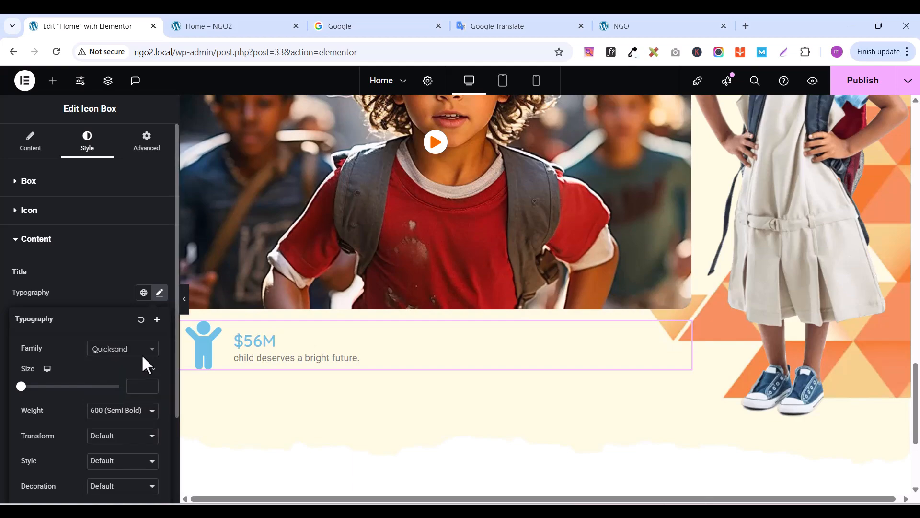
# Set the icon box title's font size to 35 px and its weight to 700 (Bold)
pyautogui.click(150, 383)
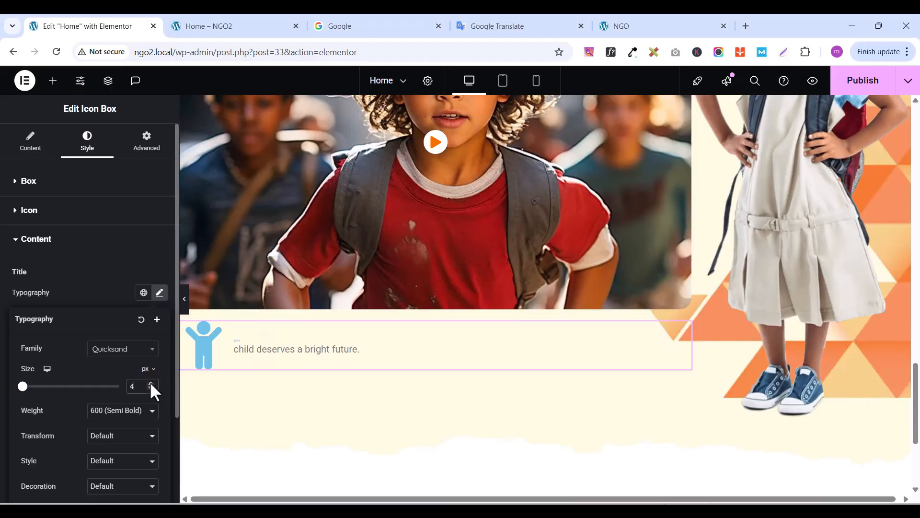
pyautogui.moveTo(151, 383); pyautogui.dragTo(151, 383)
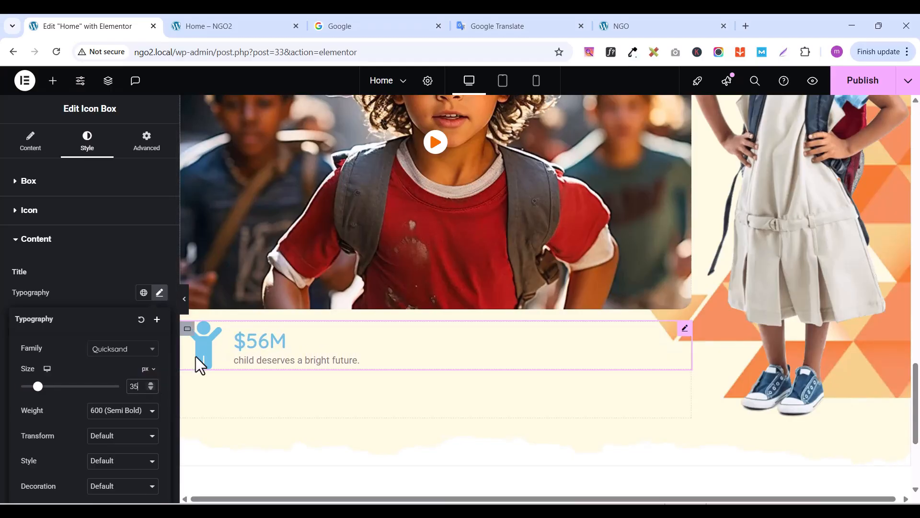
pyautogui.click(120, 413)
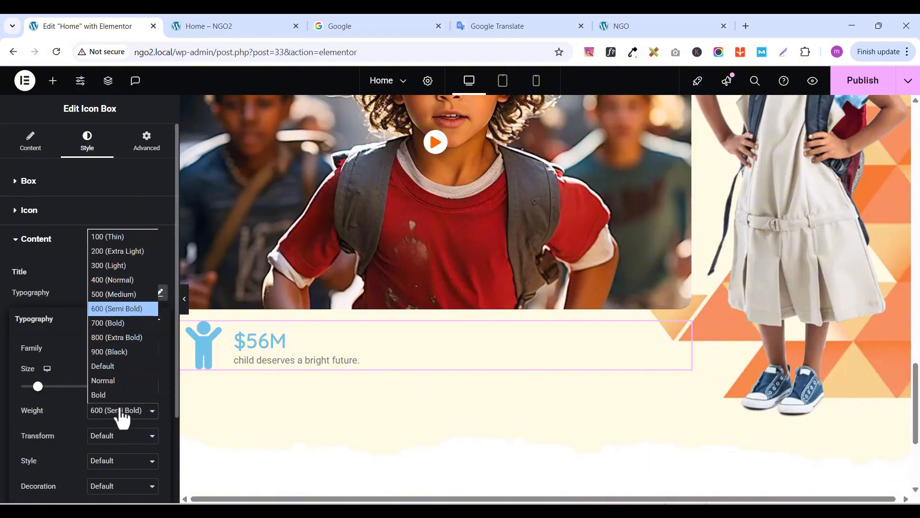
pyautogui.click(132, 322)
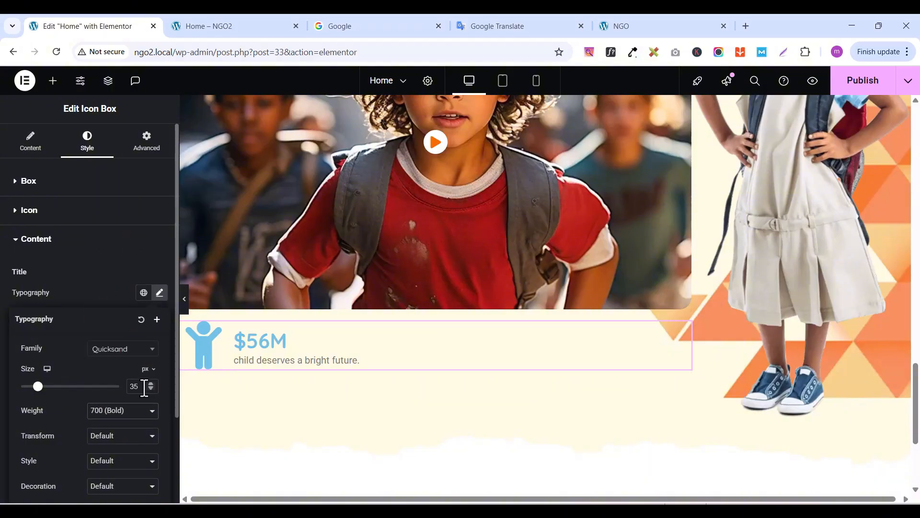
pyautogui.click(93, 289)
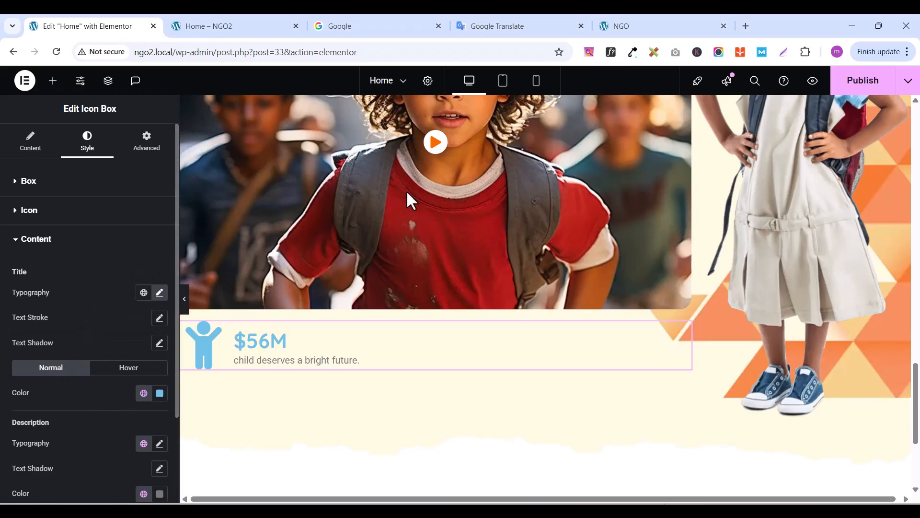
# Sample the blue of the first child icon on the NGO reference site and copy its hex code 3fa5db
pyautogui.click(661, 28)
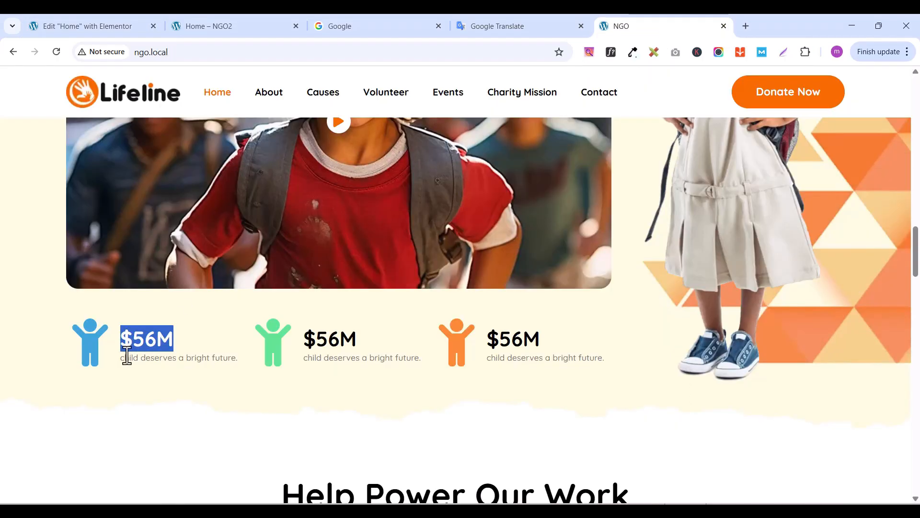
pyautogui.click(161, 340)
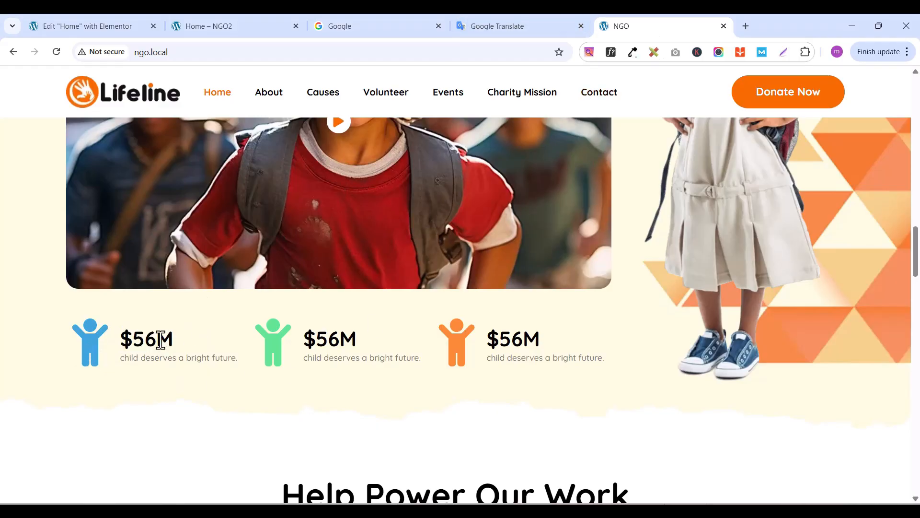
pyautogui.click(633, 51)
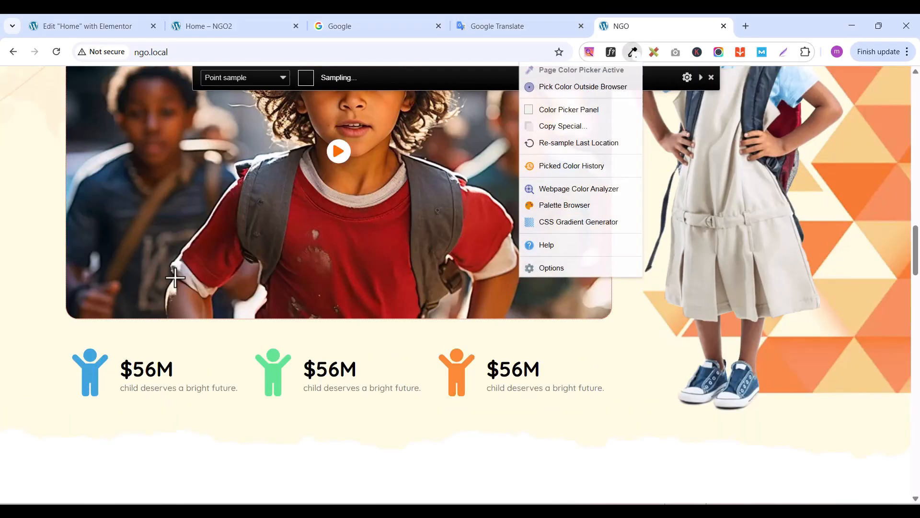
pyautogui.click(90, 372)
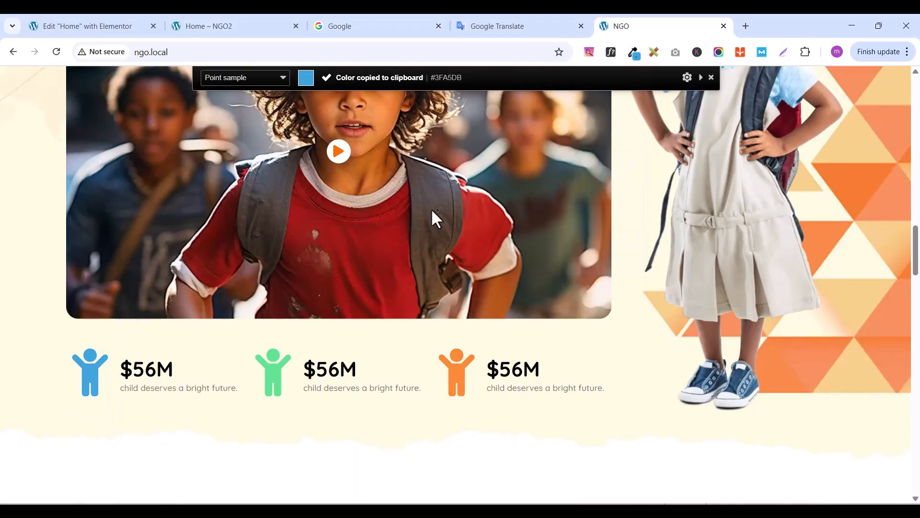
pyautogui.click(633, 52)
pyautogui.click(568, 109)
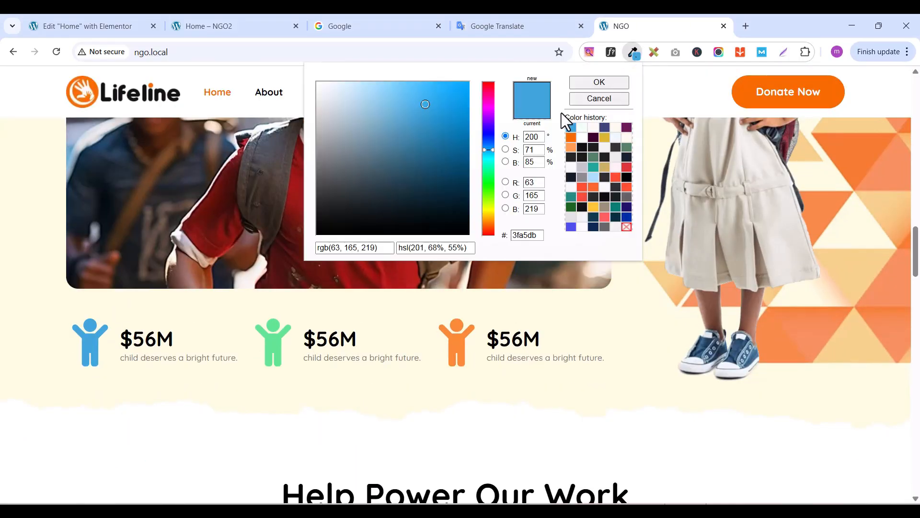
pyautogui.doubleClick(530, 235)
pyautogui.rightClick(530, 235)
pyautogui.click(580, 278)
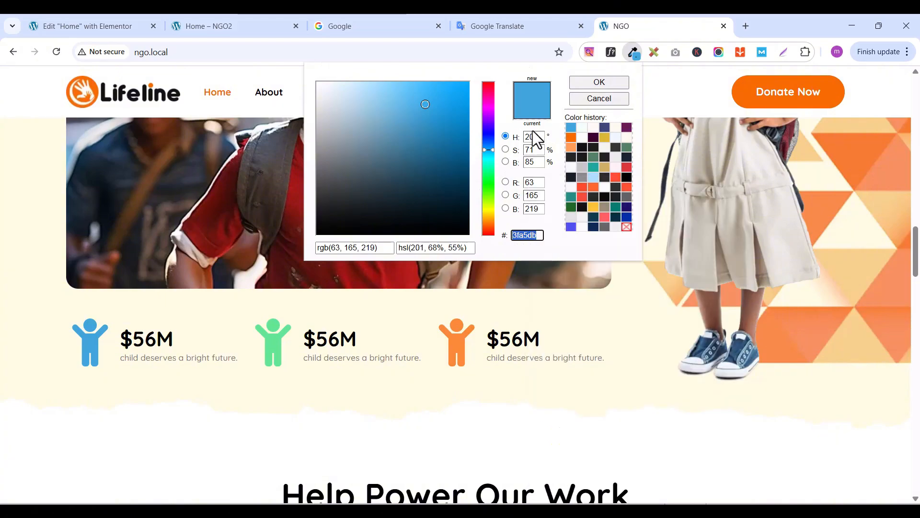
# Set the primary color of the icon box's child icon on the Elementor Home page to 3fa5db
pyautogui.click(115, 25)
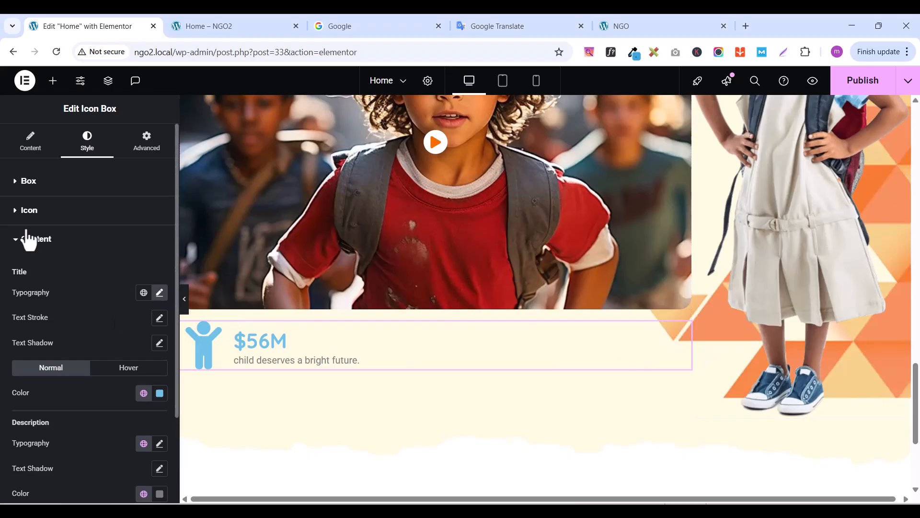
pyautogui.click(16, 246)
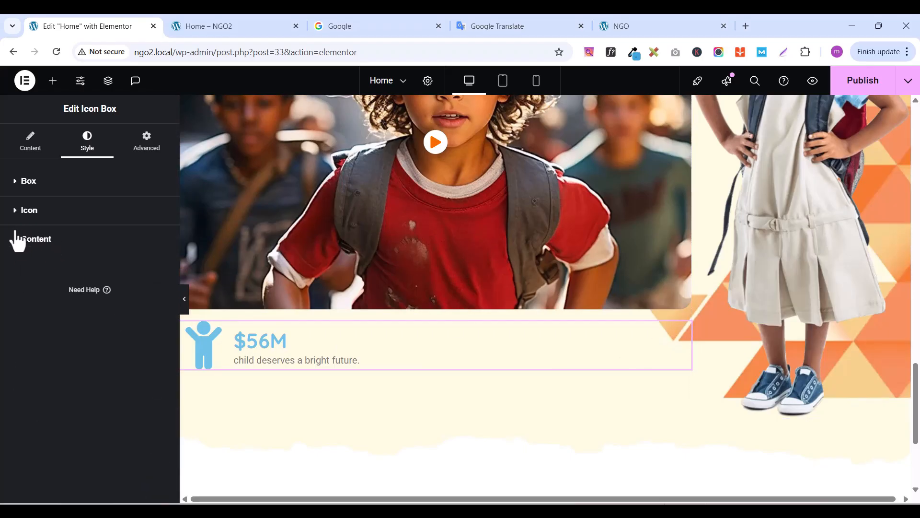
pyautogui.click(14, 210)
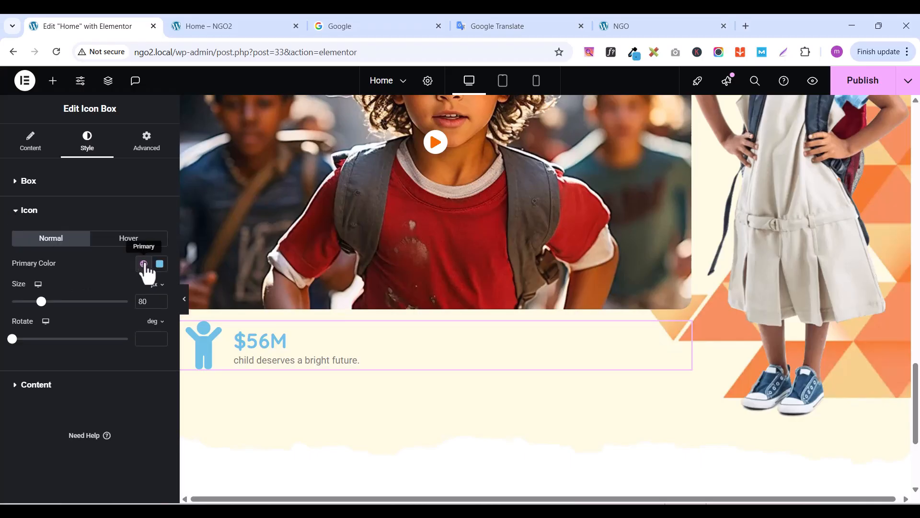
pyautogui.click(159, 264)
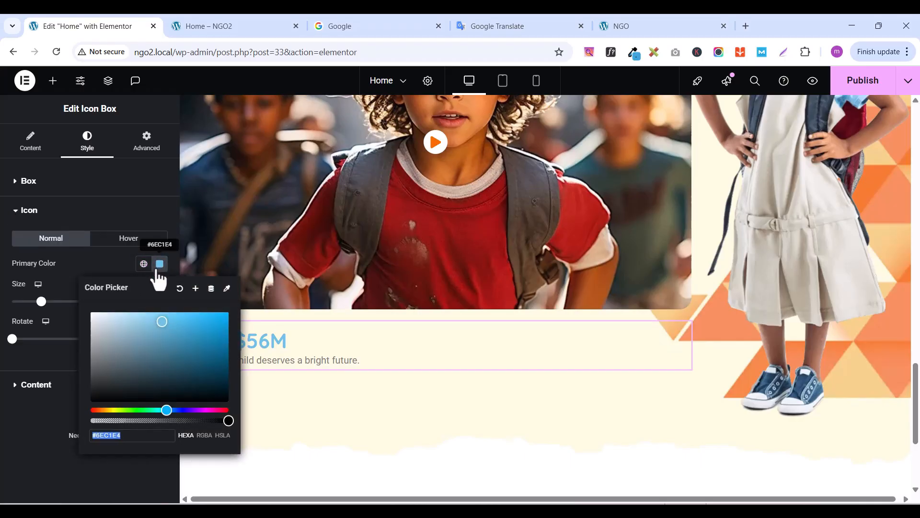
pyautogui.hotkey('ctrl', 'v')
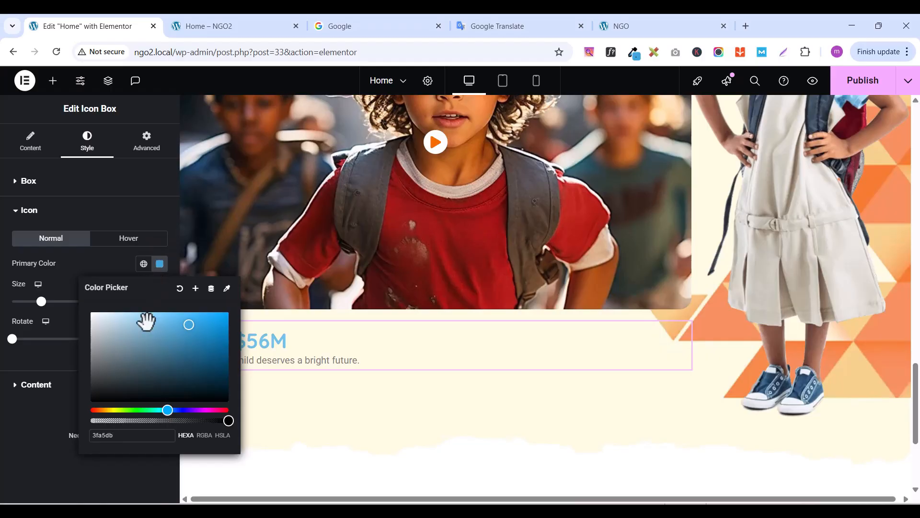
pyautogui.click(154, 458)
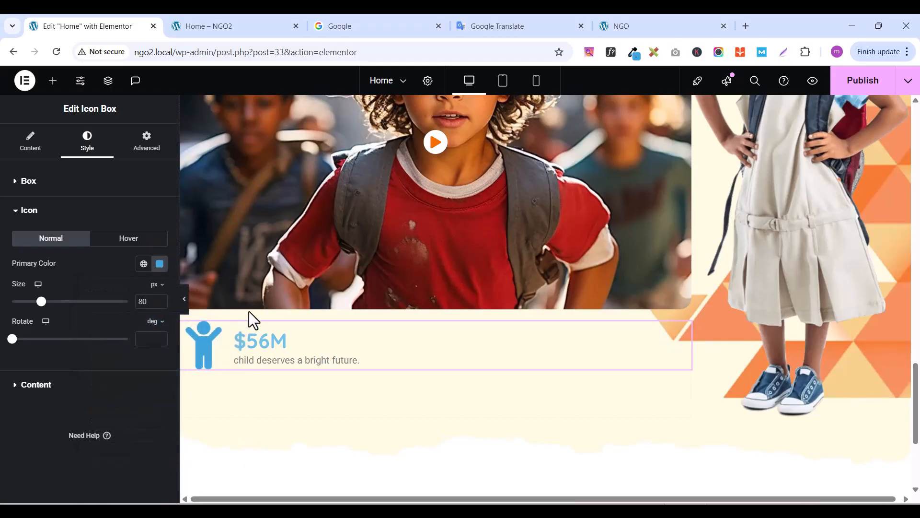
# Set the normal color of the icon box's "$56M" title to black, #000000
pyautogui.click(17, 212)
pyautogui.click(20, 242)
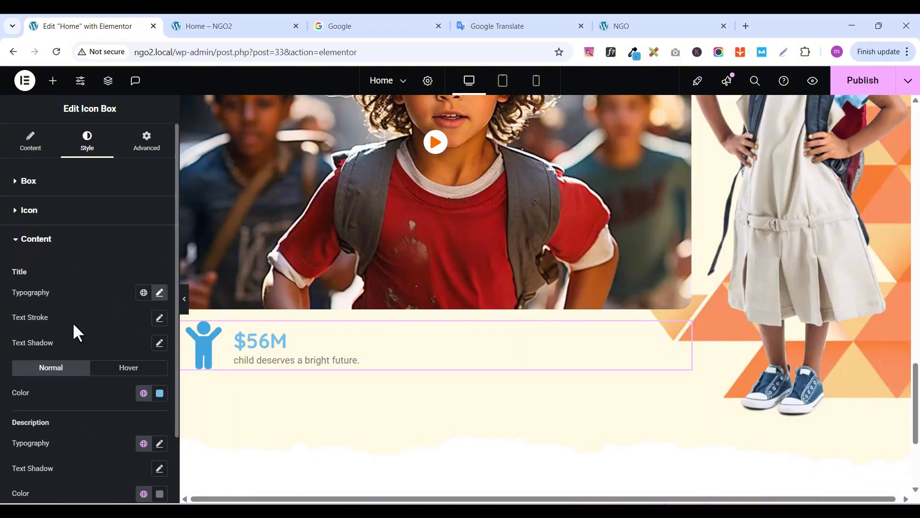
pyautogui.scroll(-2, 73, 321)
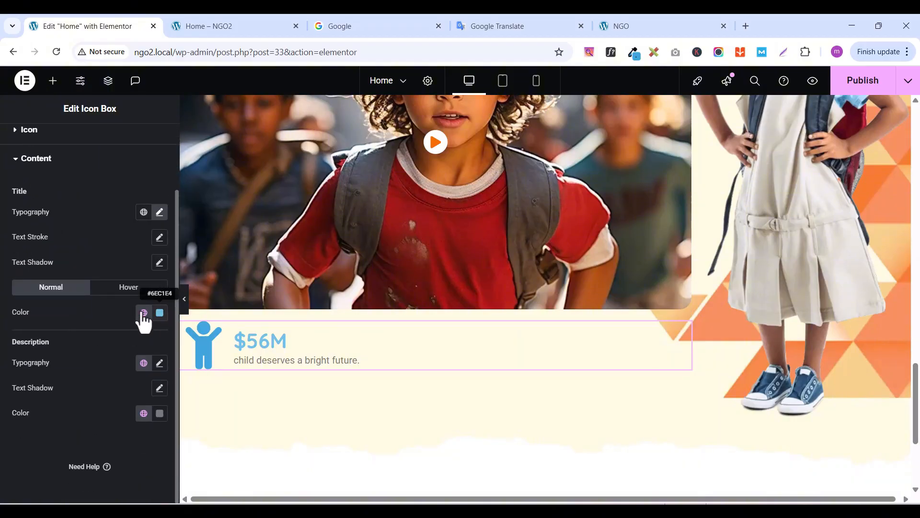
pyautogui.click(159, 312)
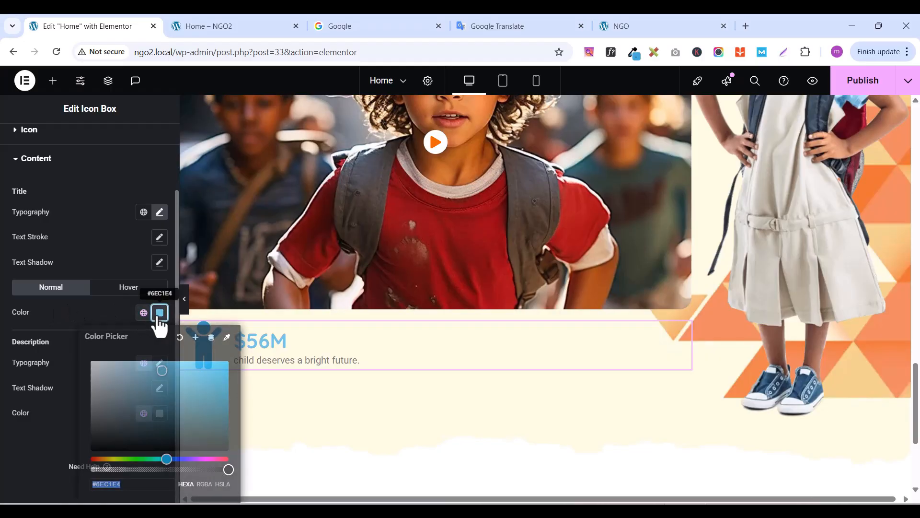
pyautogui.click(132, 401)
pyautogui.moveTo(98, 438); pyautogui.dragTo(72, 477)
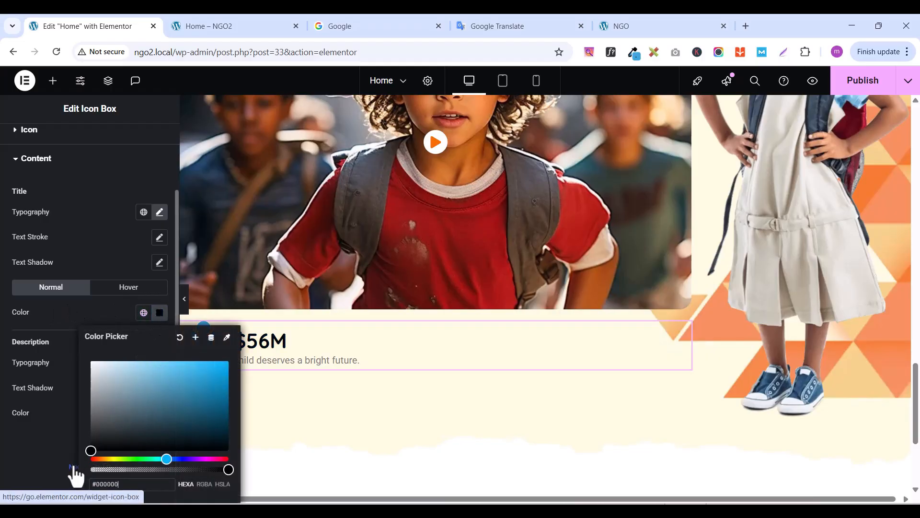
pyautogui.click(36, 453)
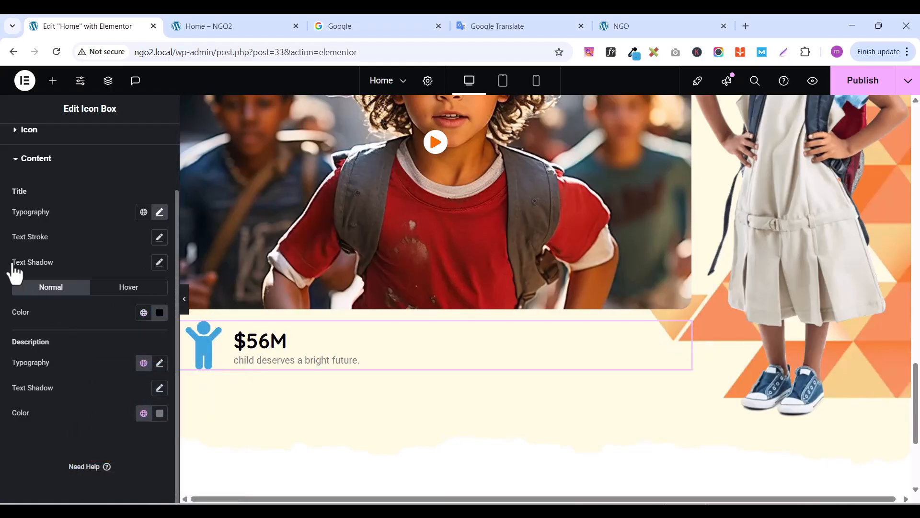
# Set the font family of the icon box's description to Quicksand
pyautogui.click(160, 363)
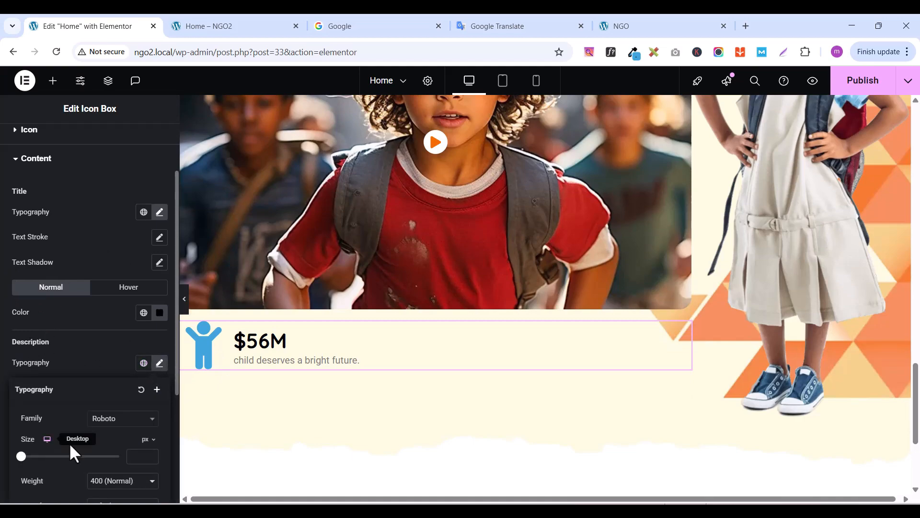
pyautogui.click(114, 422)
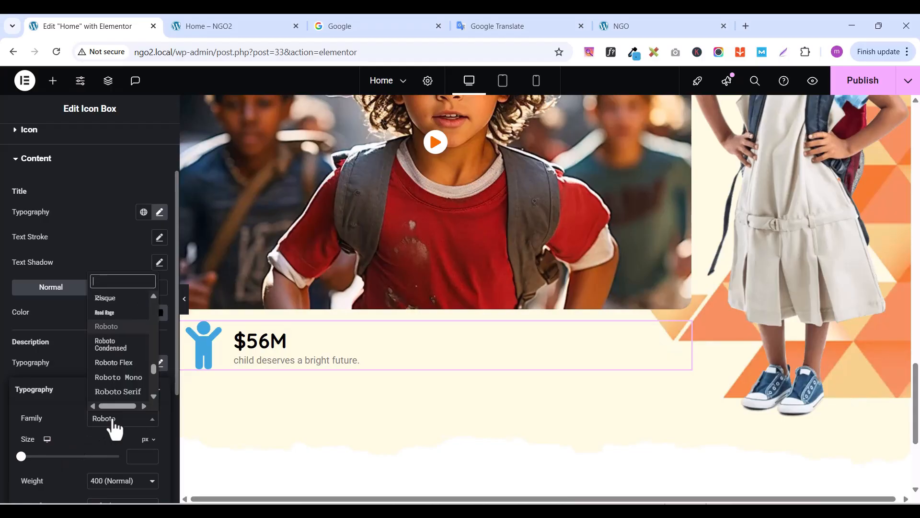
pyautogui.write('quick')
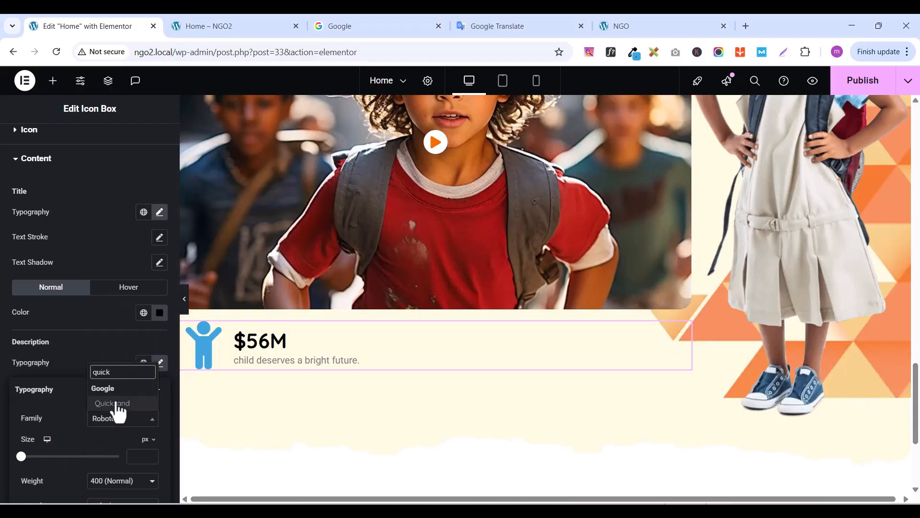
pyautogui.click(113, 404)
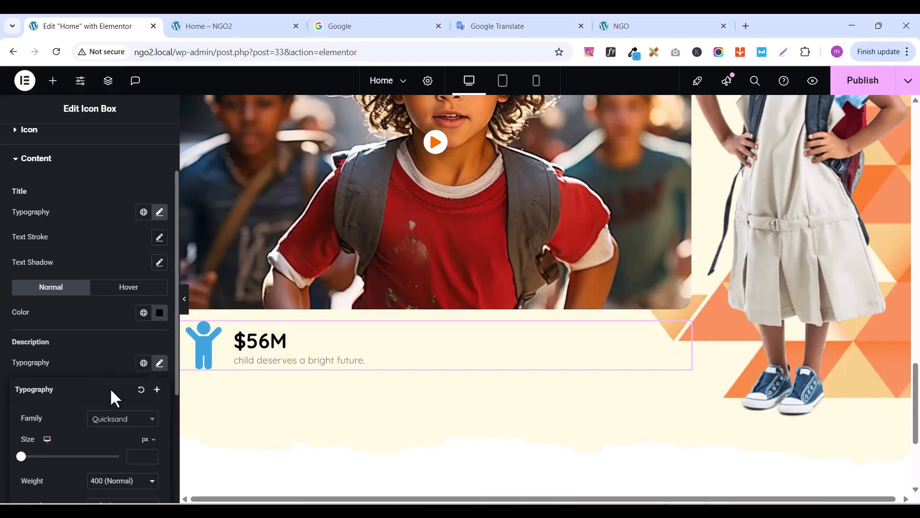
# Set the font size of the icon box's description to 14 px
pyautogui.click(150, 454)
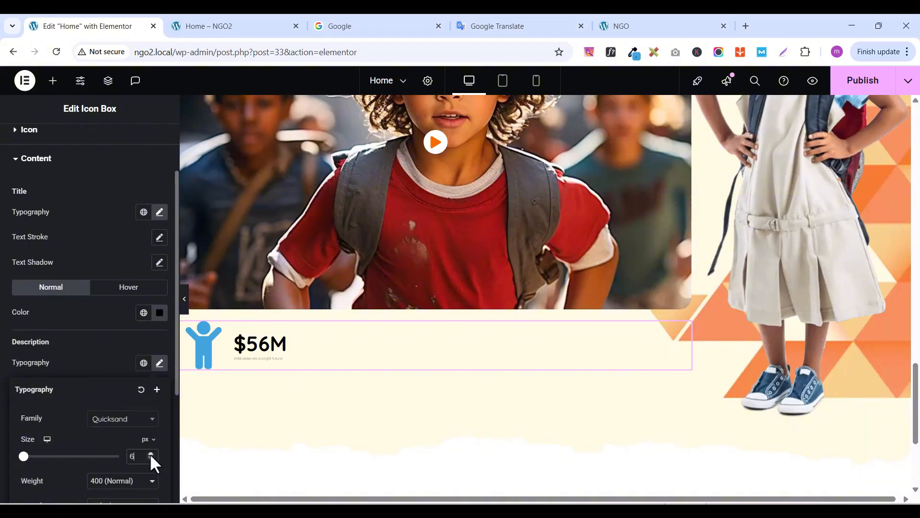
pyautogui.click(150, 454)
pyautogui.click(150, 454)
pyautogui.click(151, 454)
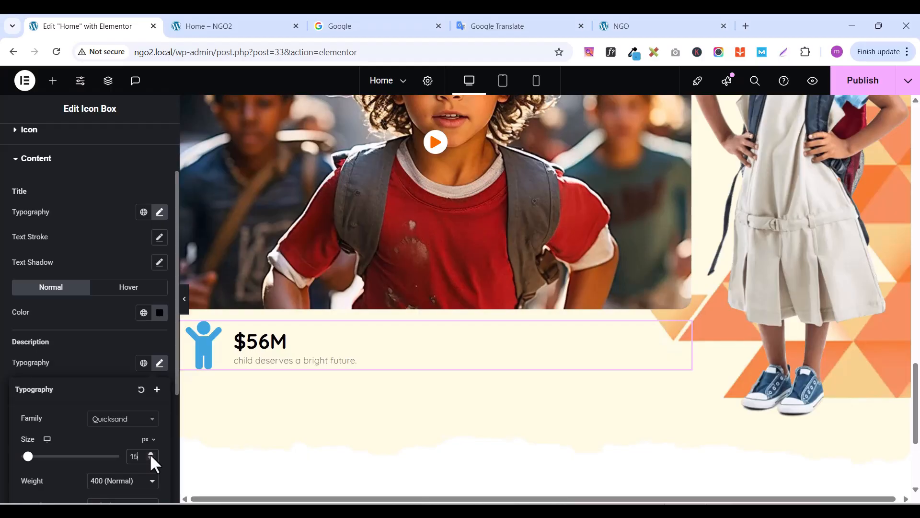
pyautogui.click(149, 458)
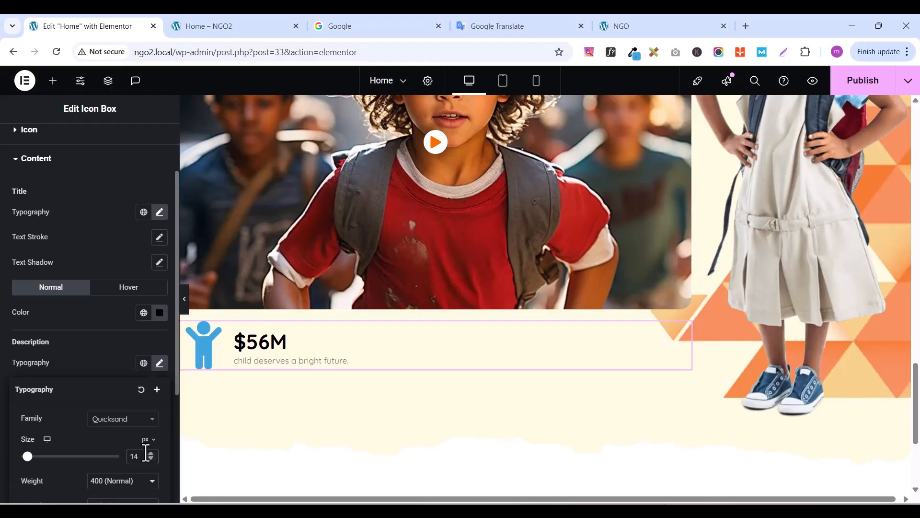
pyautogui.scroll(-1, 122, 431)
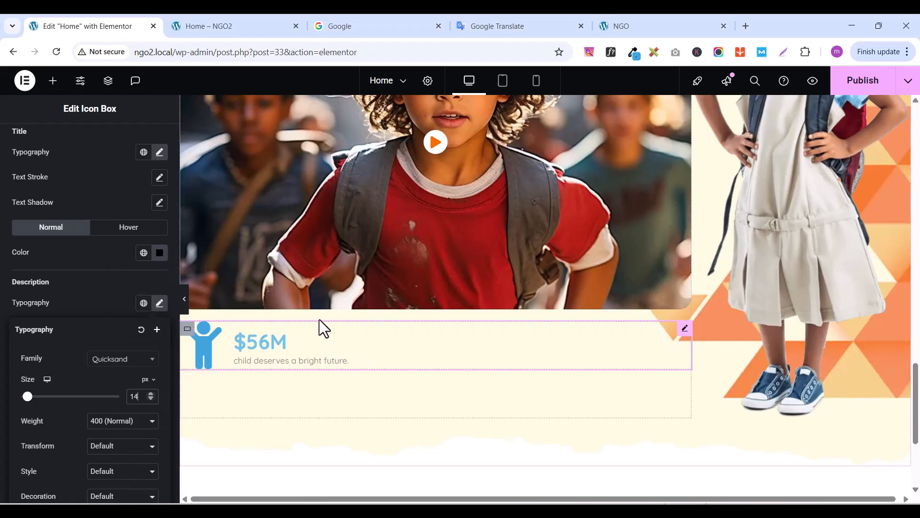
pyautogui.click(683, 330)
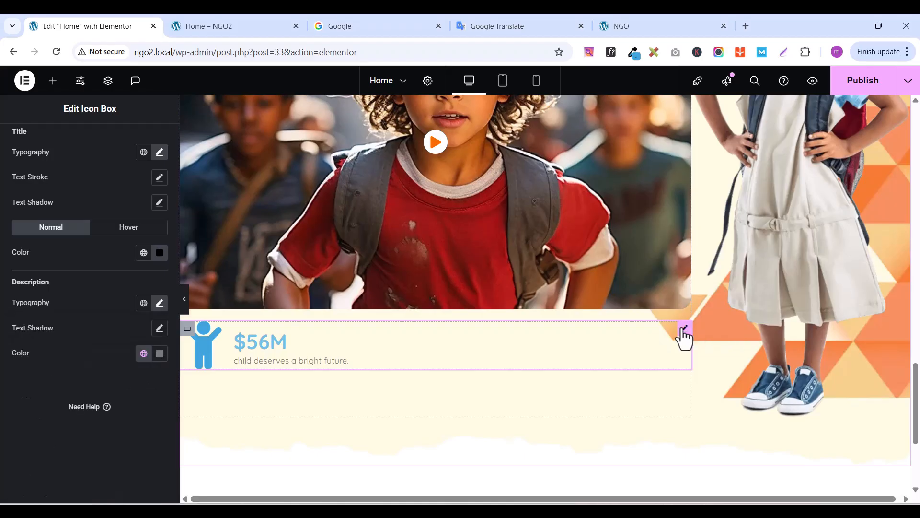
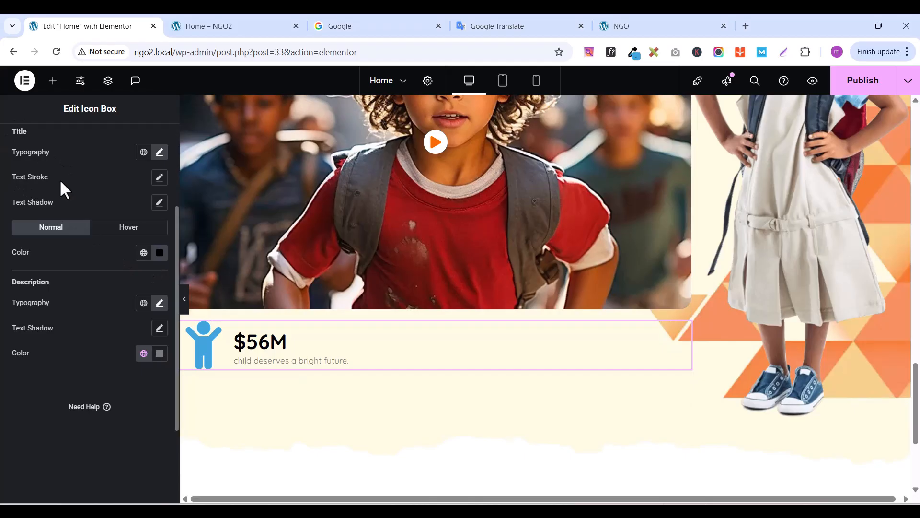
# Set the icon box title's hover color to black, #000000, and publish the page
pyautogui.scroll(3, 59, 179)
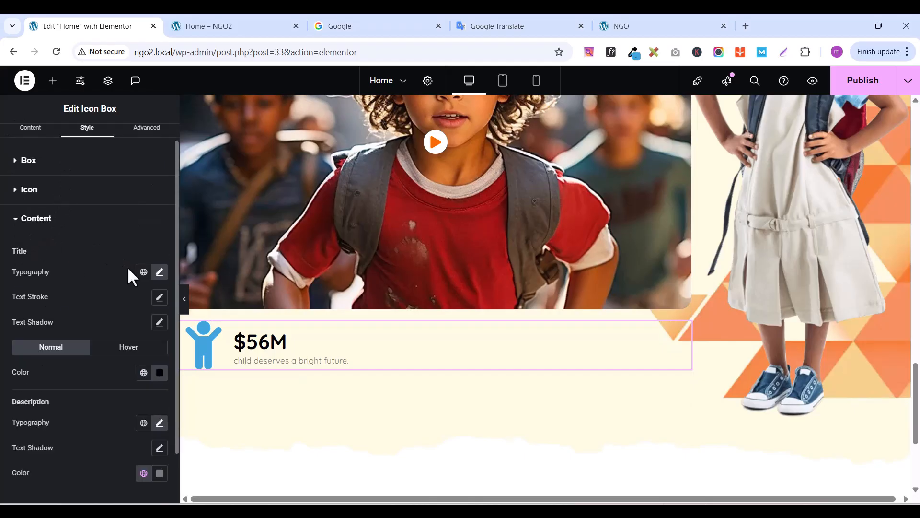
pyautogui.click(104, 351)
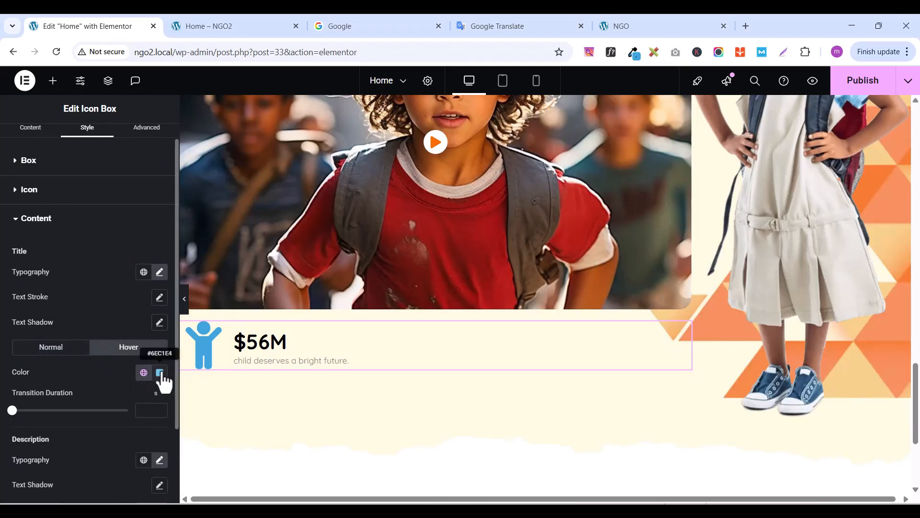
pyautogui.click(160, 373)
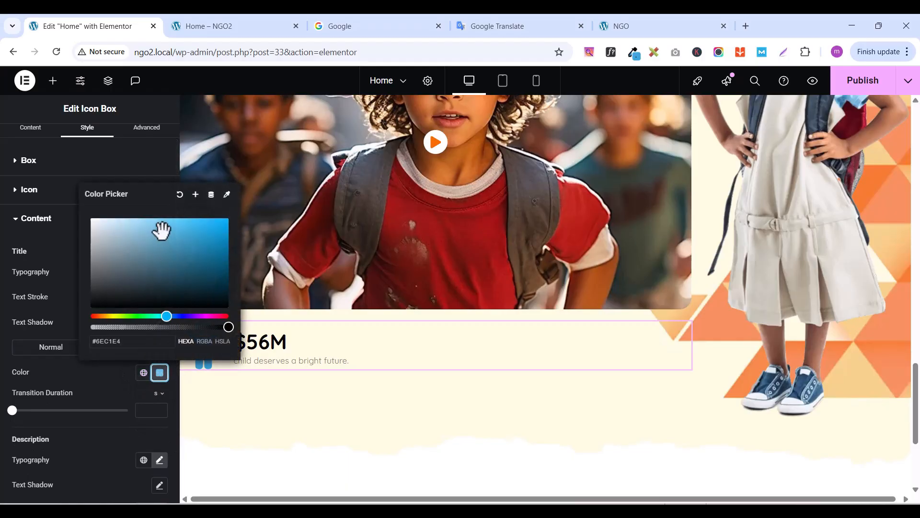
pyautogui.moveTo(162, 231)
pyautogui.mouseDown()
pyautogui.moveTo(59, 304)
pyautogui.moveTo(53, 330)
pyautogui.mouseUp()
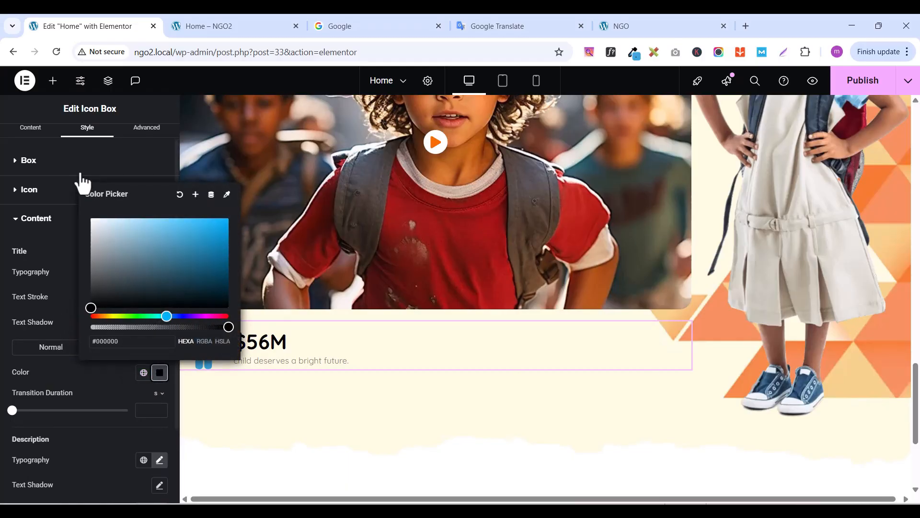
pyautogui.click(24, 195)
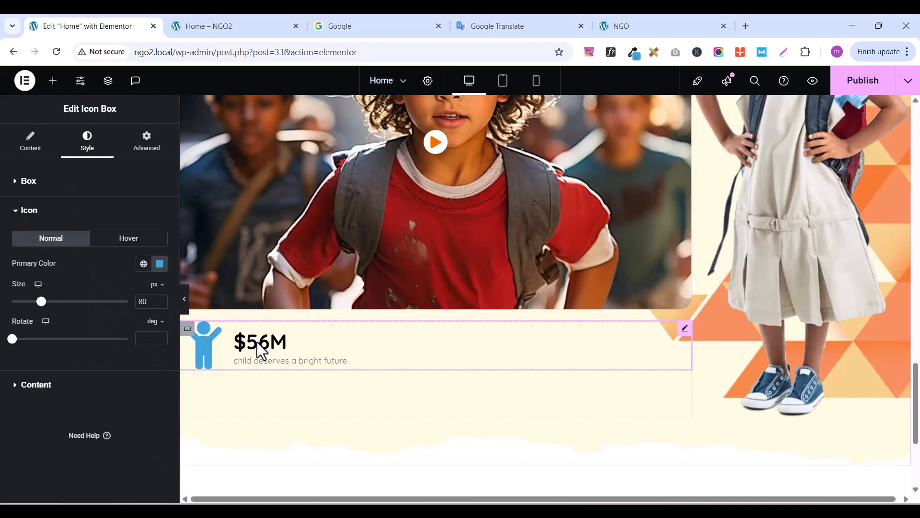
pyautogui.click(852, 91)
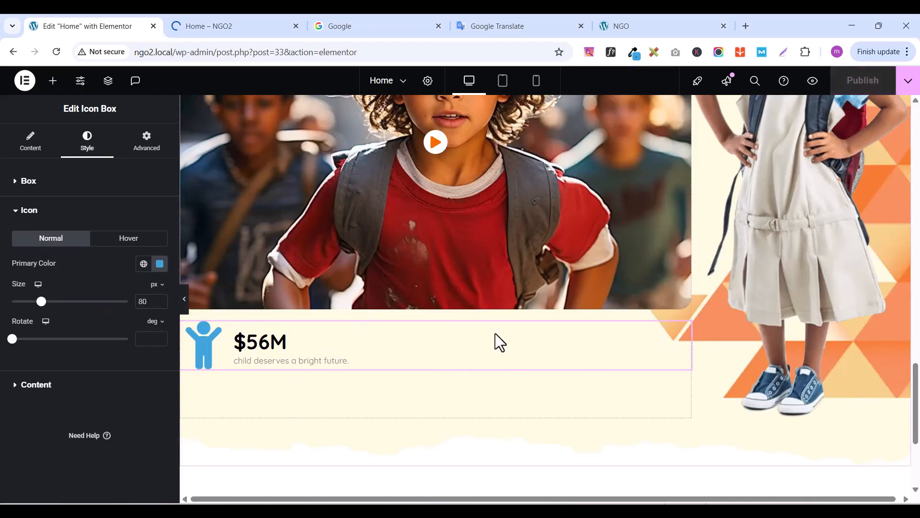
# Duplicate the "$56M" icon box three times within its container below the video image
pyautogui.rightClick(686, 334)
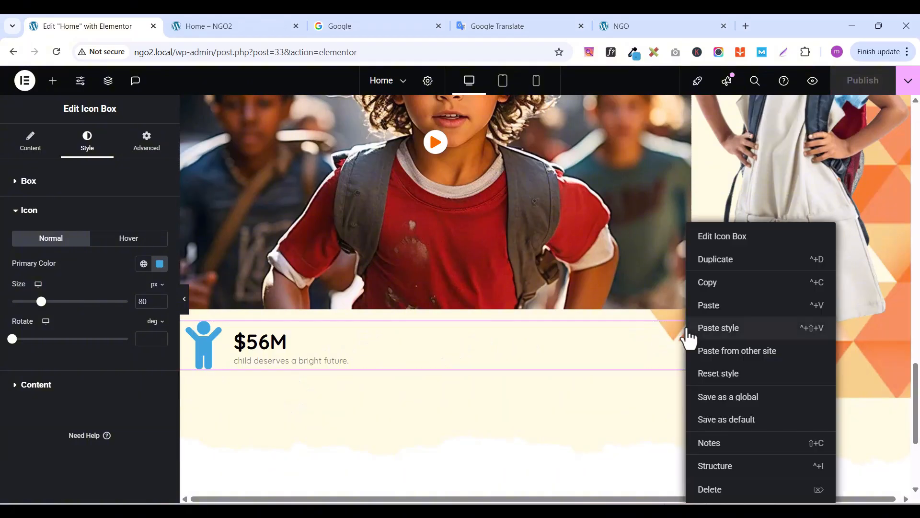
pyautogui.click(729, 264)
pyautogui.rightClick(687, 398)
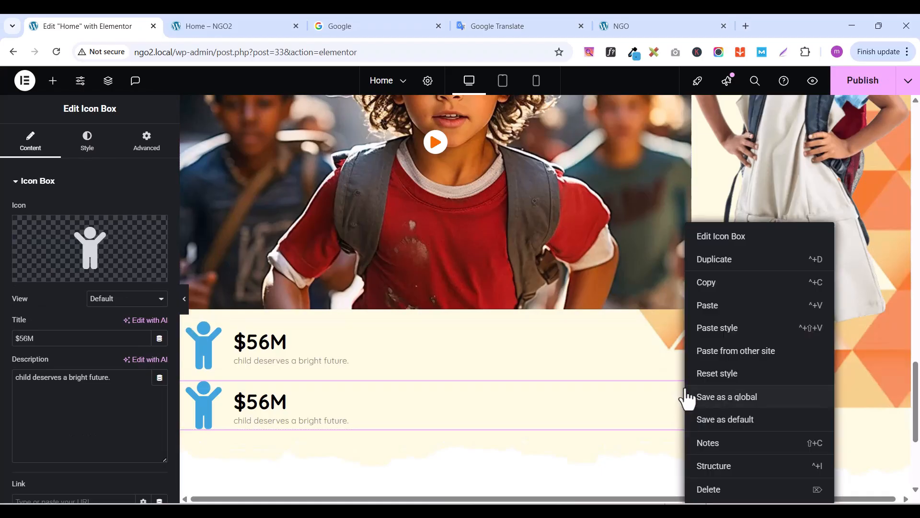
pyautogui.click(713, 263)
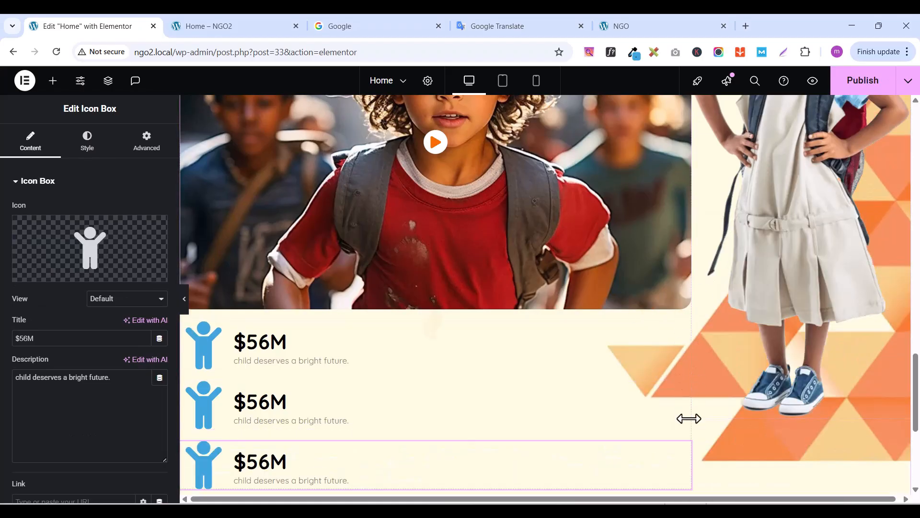
pyautogui.rightClick(683, 459)
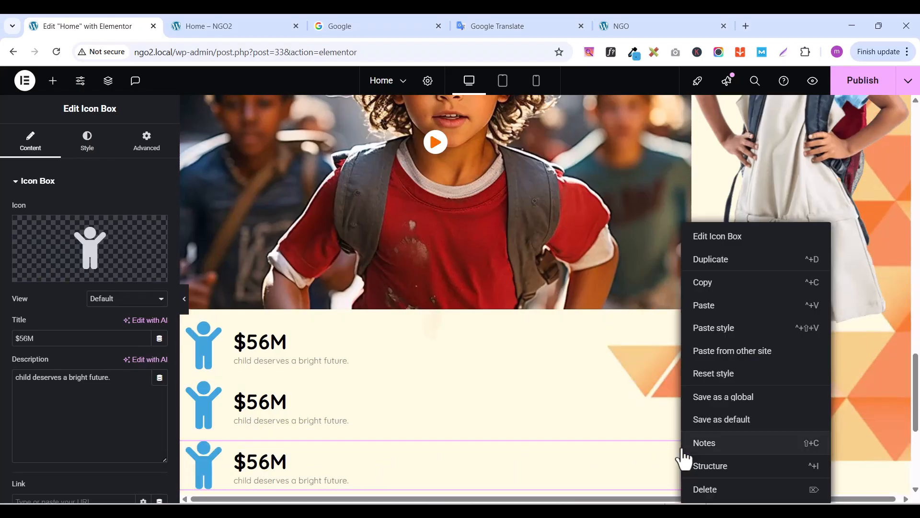
pyautogui.click(713, 265)
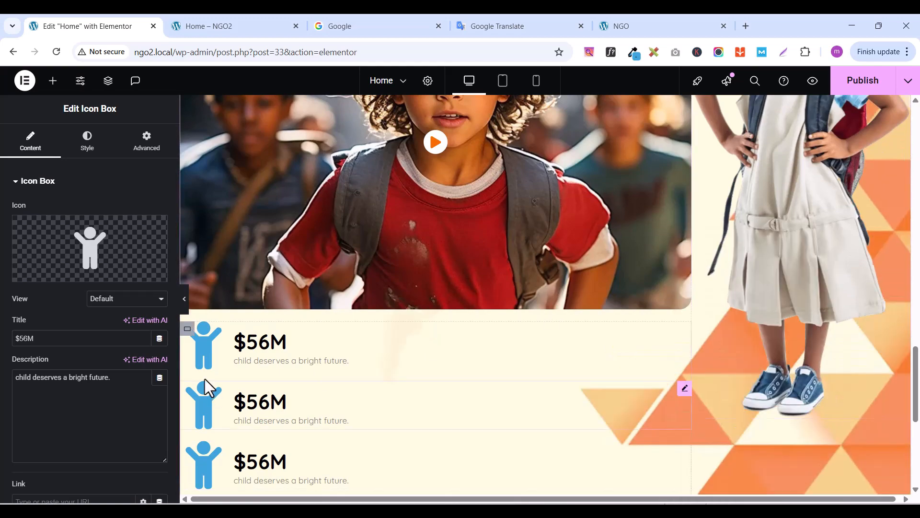
# Set the direction of the icon boxes' container to a horizontal row and publish the page
pyautogui.click(187, 329)
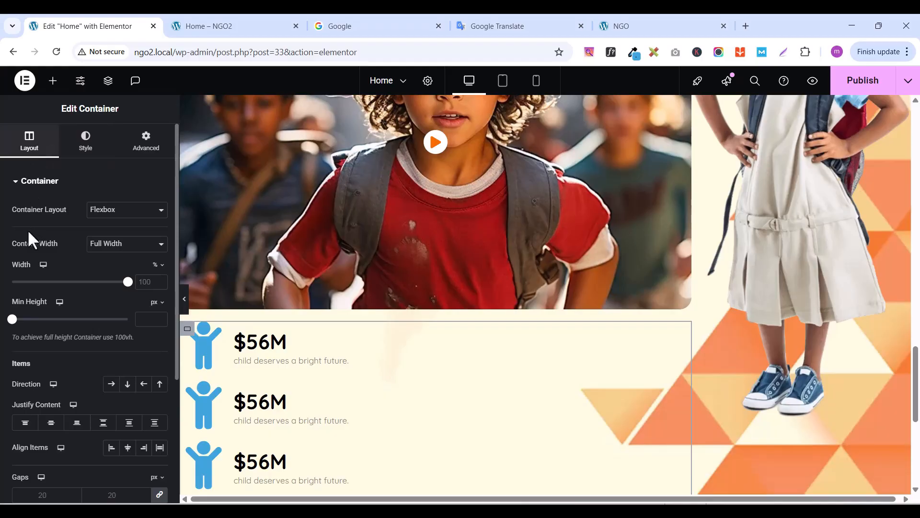
pyautogui.click(112, 384)
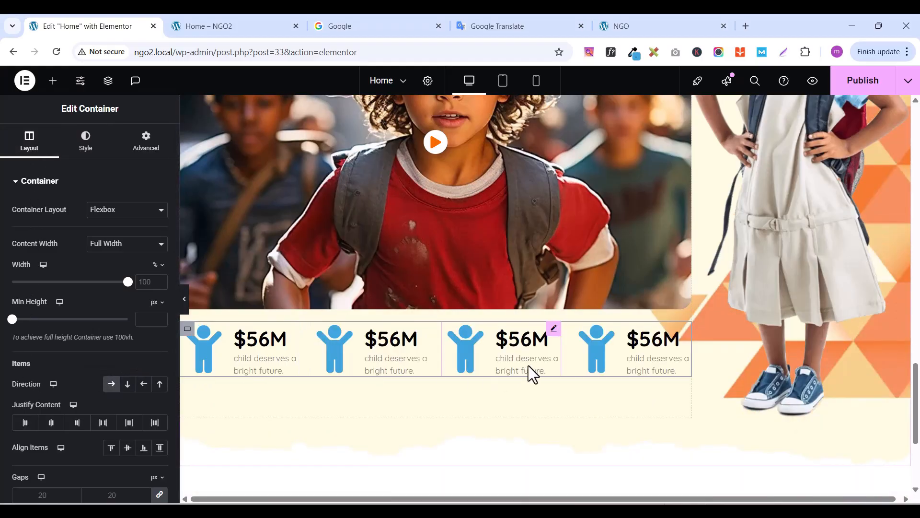
pyautogui.click(857, 89)
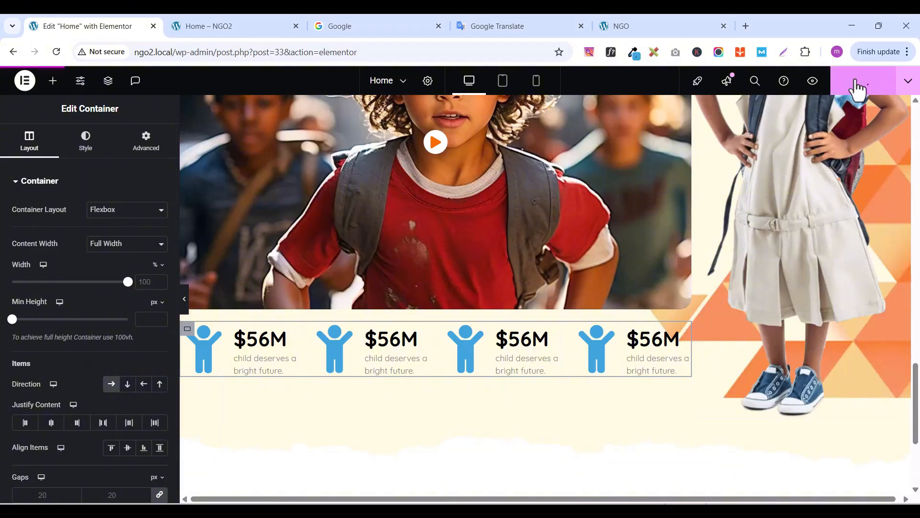
# Delete the fourth icon box to match the NGO reference site's statistics row, and publish the page
pyautogui.click(248, 27)
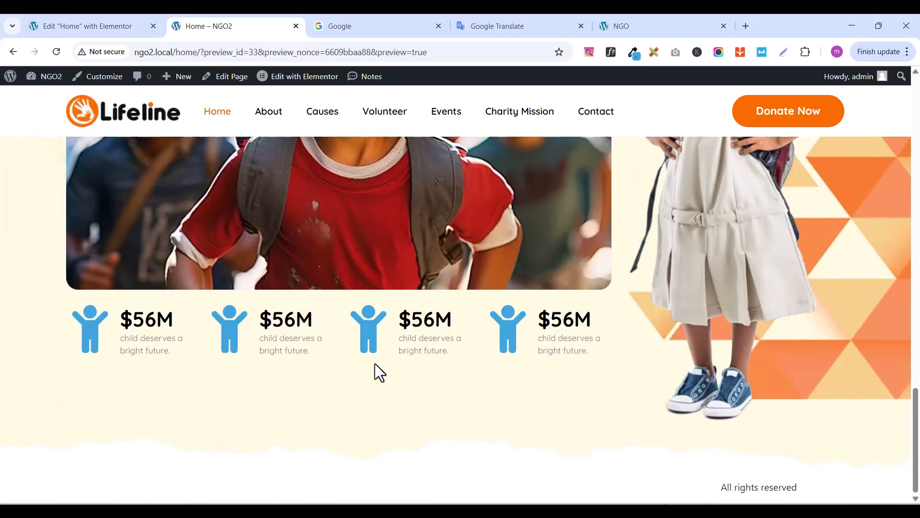
pyautogui.click(649, 28)
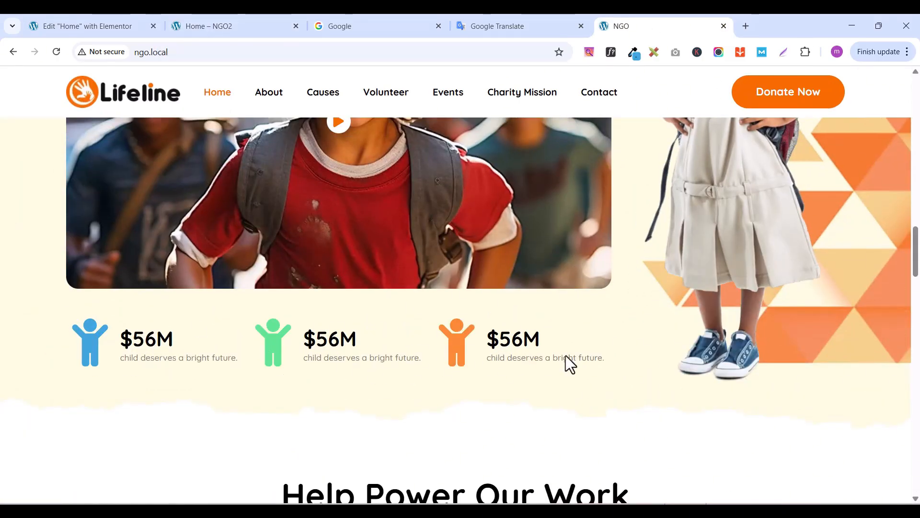
pyautogui.click(120, 27)
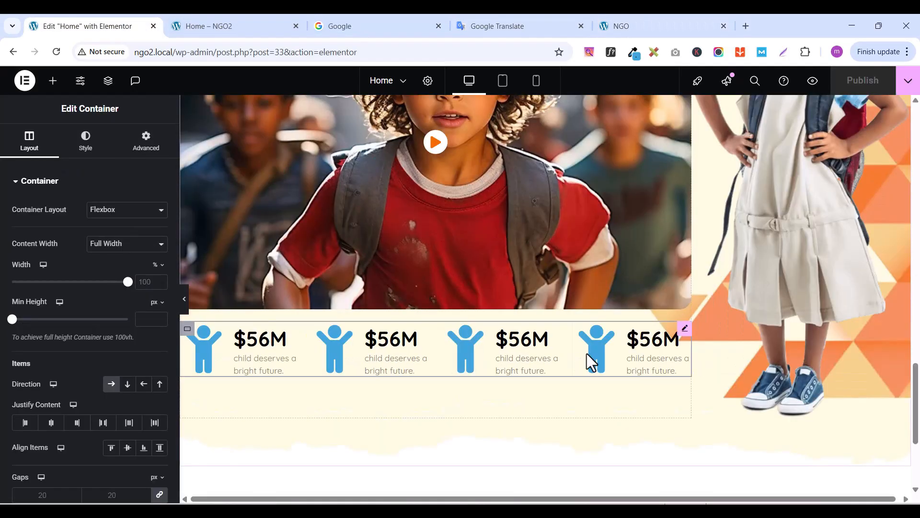
pyautogui.rightClick(688, 334)
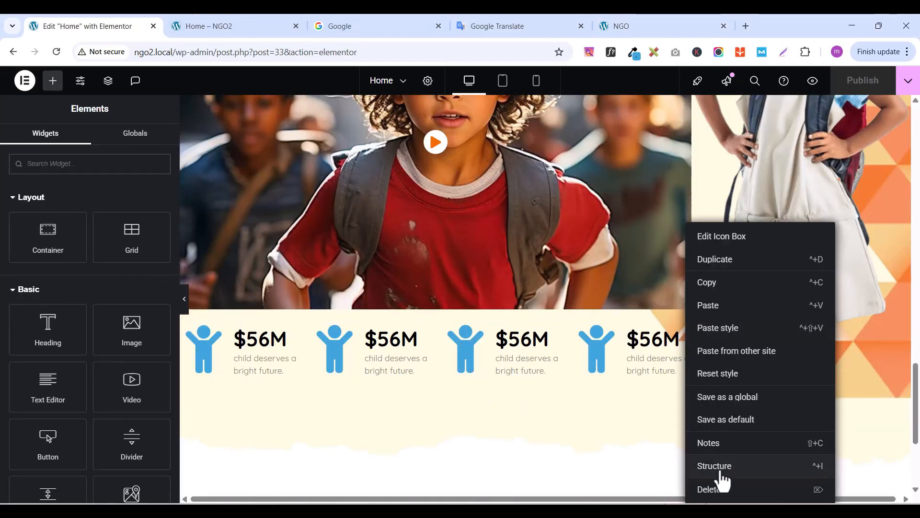
pyautogui.click(716, 490)
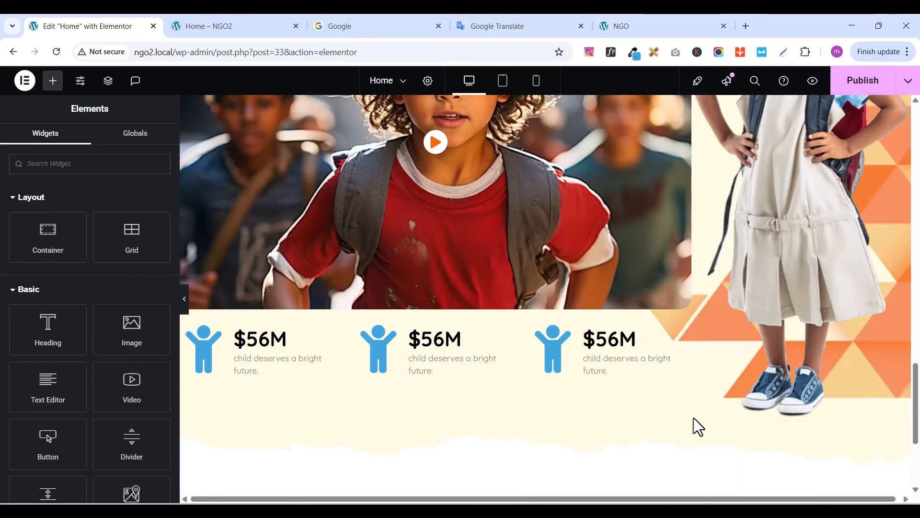
pyautogui.click(859, 87)
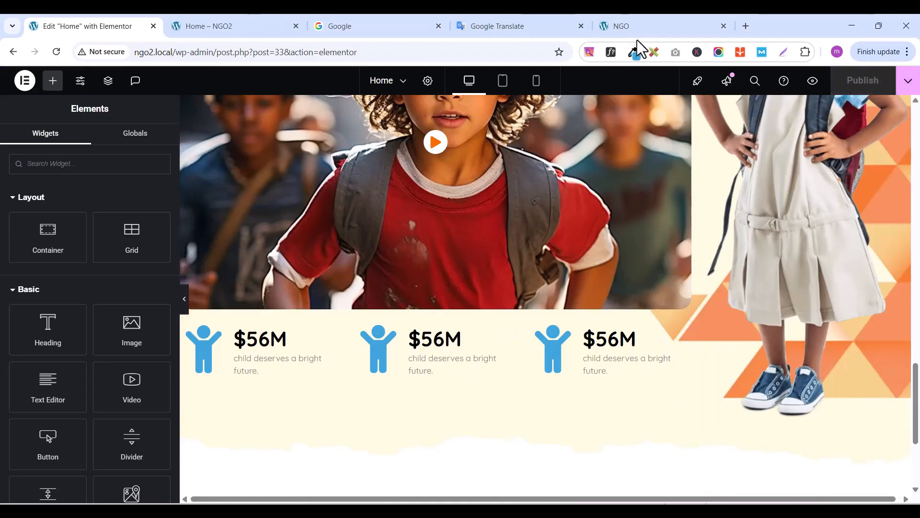
# Compare the statistics row in the Home page preview with the one on the NGO reference site
pyautogui.click(233, 26)
pyautogui.scroll(-20, 375, 274)
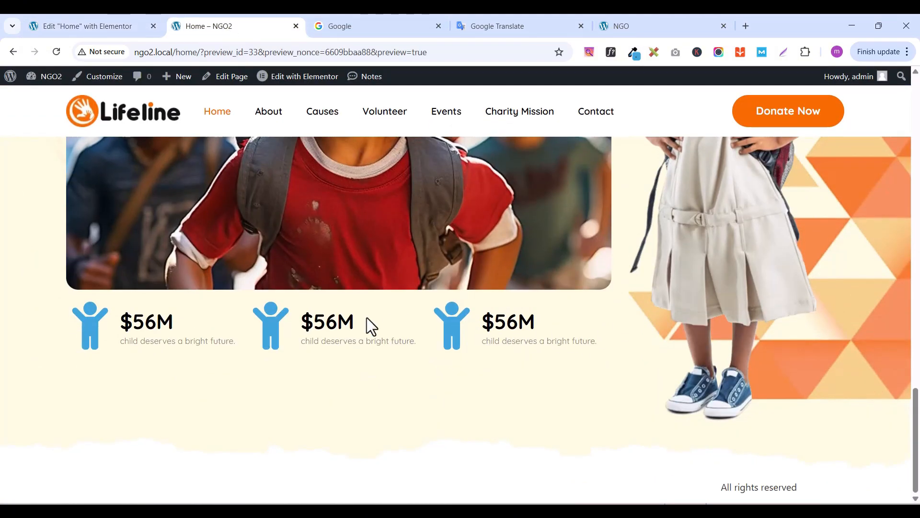
pyautogui.click(634, 26)
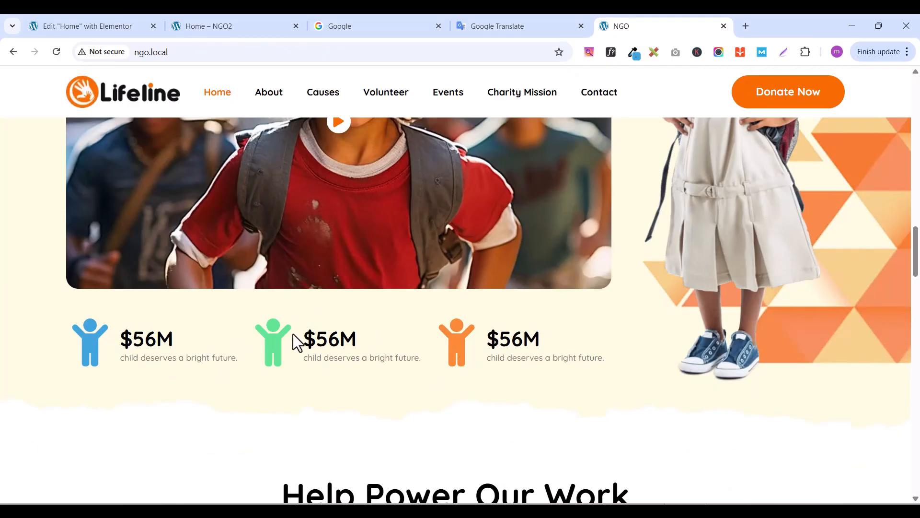
# Sample the green of the second figure icon on the NGO reference site and copy its hex code, 61e693
pyautogui.click(634, 53)
pyautogui.click(271, 371)
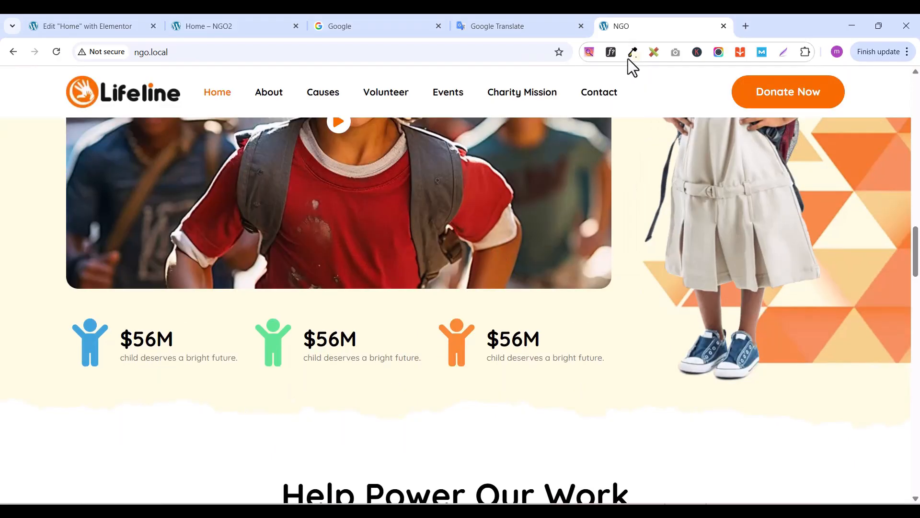
pyautogui.click(633, 53)
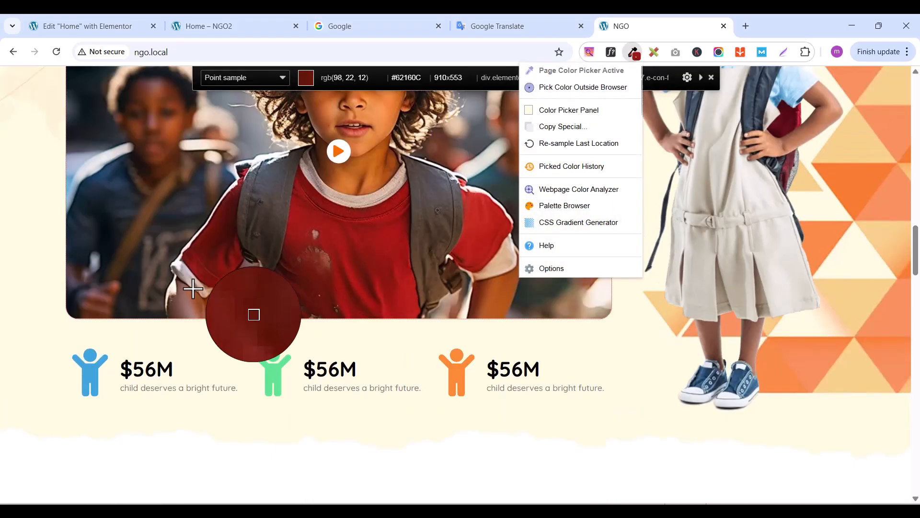
pyautogui.click(272, 367)
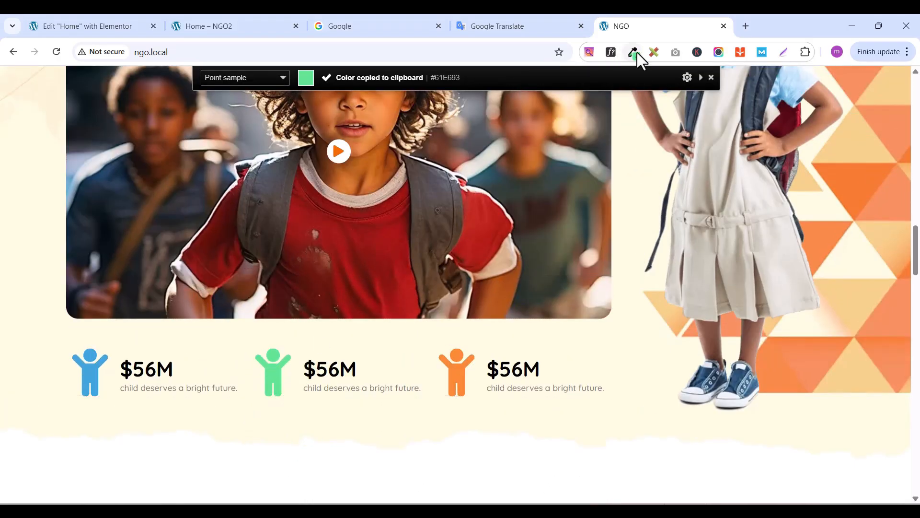
pyautogui.click(635, 53)
pyautogui.click(569, 109)
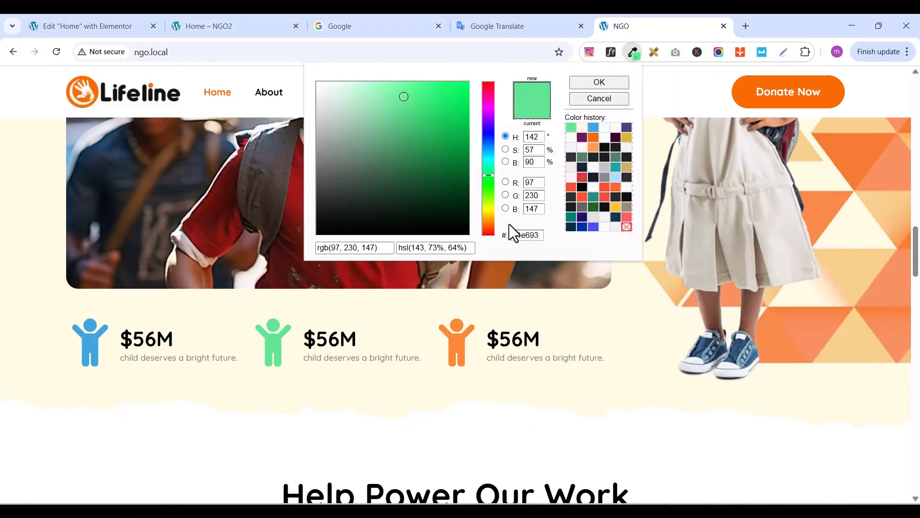
pyautogui.rightClick(528, 235)
pyautogui.click(577, 278)
# Set the normal primary color of the middle icon box's icon on the Home page to green, #61E693
pyautogui.click(110, 30)
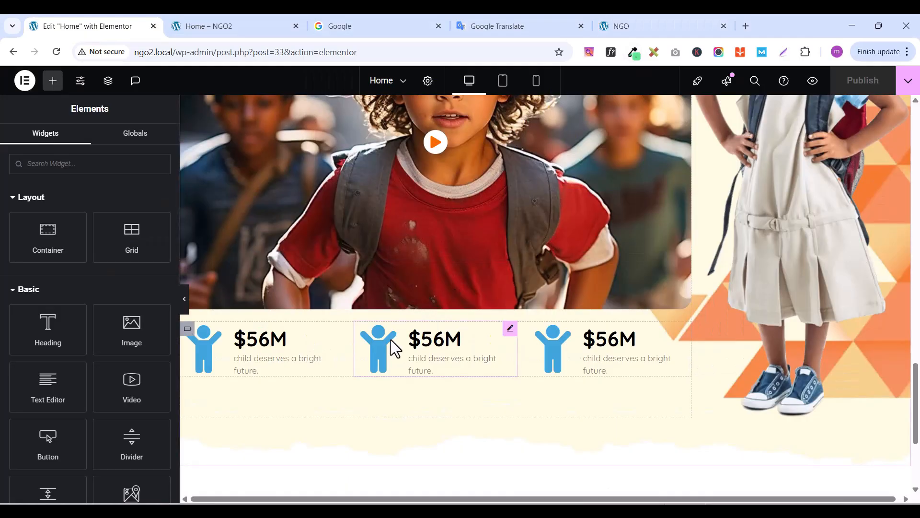
pyautogui.click(514, 336)
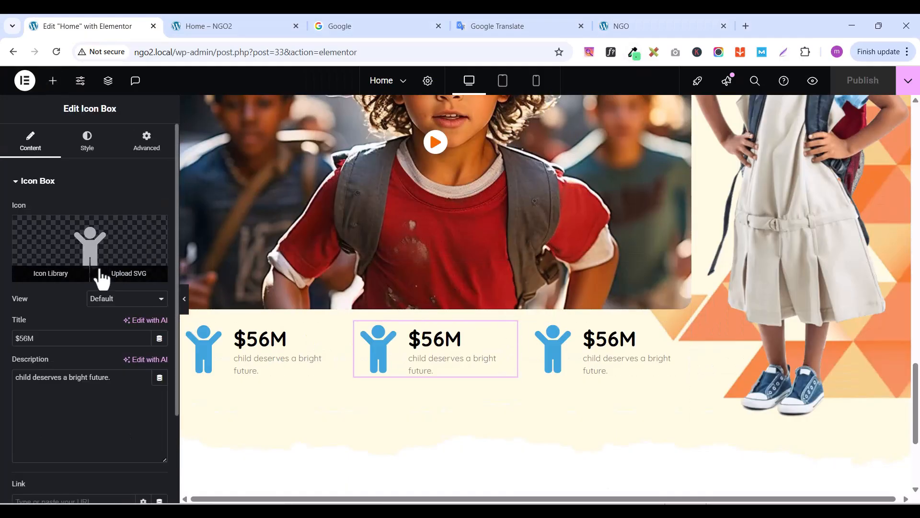
pyautogui.click(87, 140)
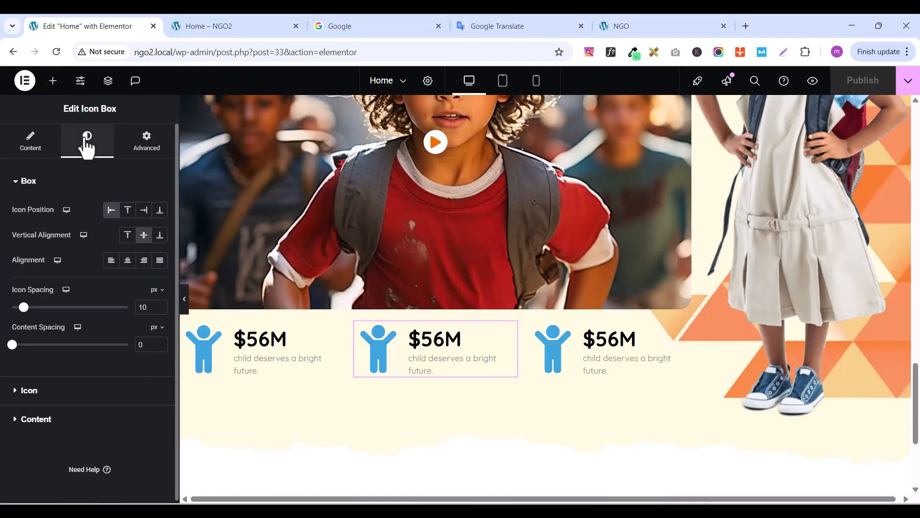
pyautogui.click(17, 181)
pyautogui.click(18, 211)
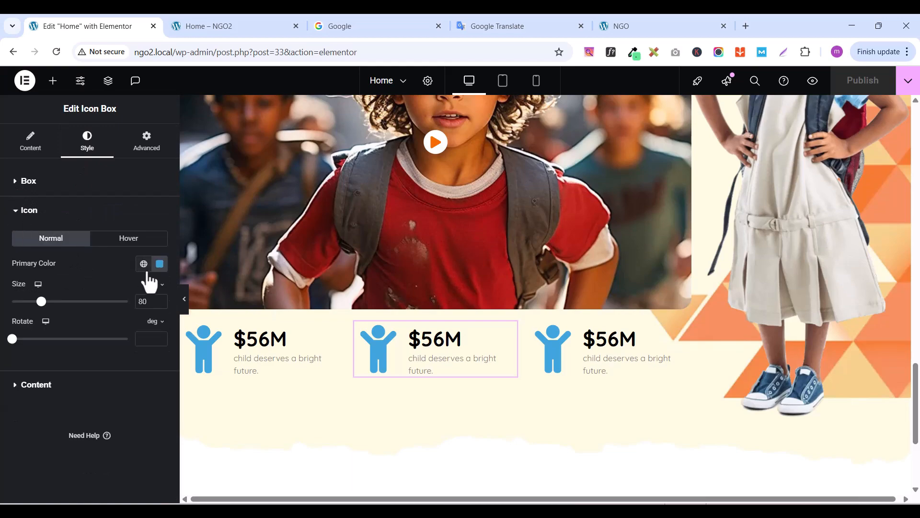
pyautogui.click(160, 264)
pyautogui.hotkey('ctrl', 'v')
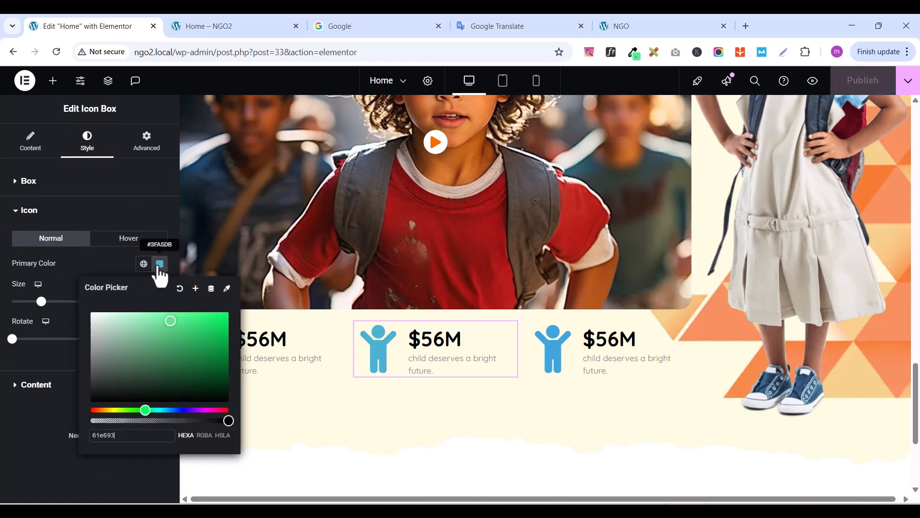
pyautogui.click(54, 440)
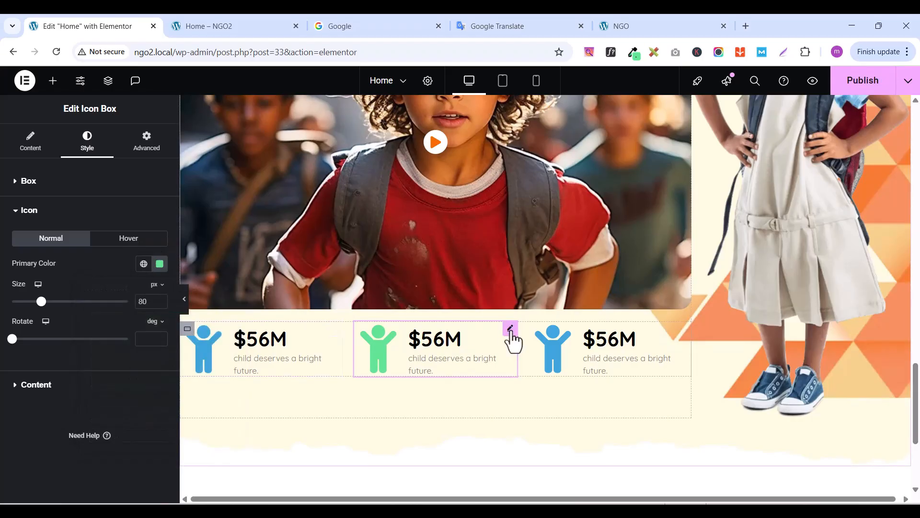
# Change the middle icon box's title to "$58M" and publish the page
pyautogui.click(30, 139)
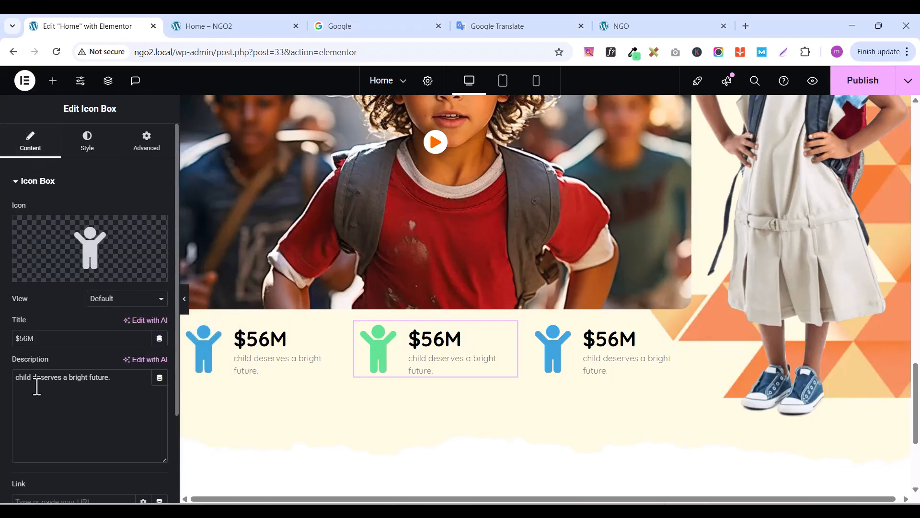
pyautogui.click(661, 25)
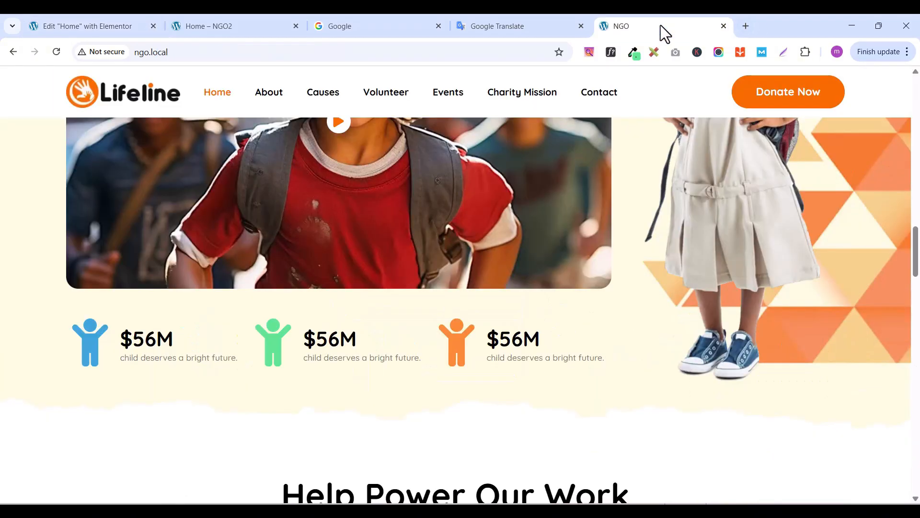
pyautogui.click(66, 24)
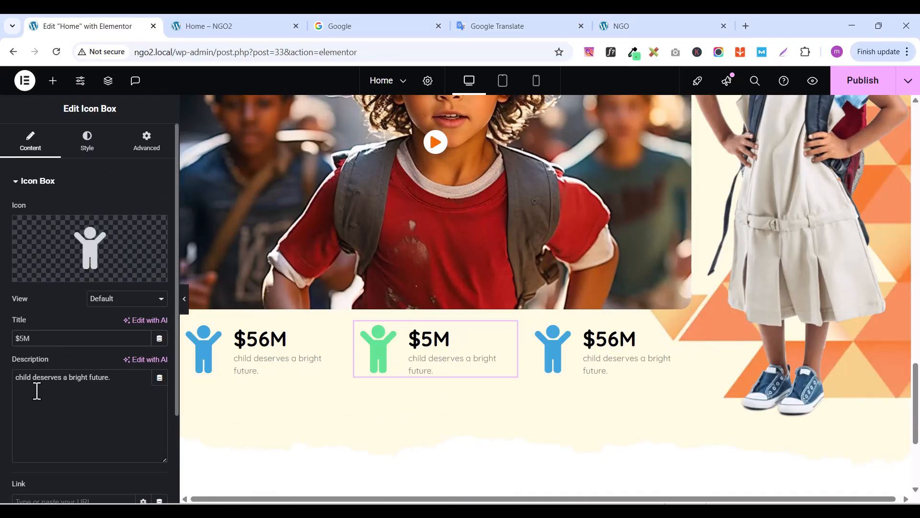
pyautogui.write('8')
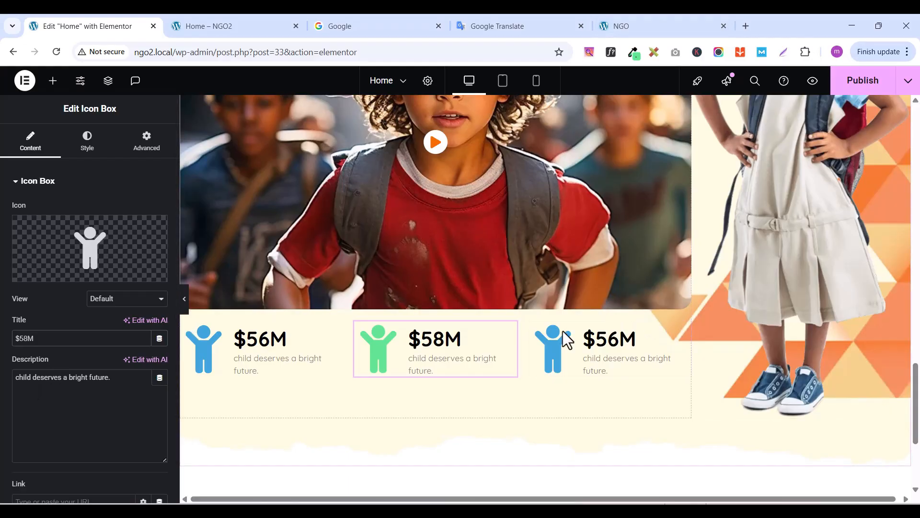
pyautogui.click(857, 87)
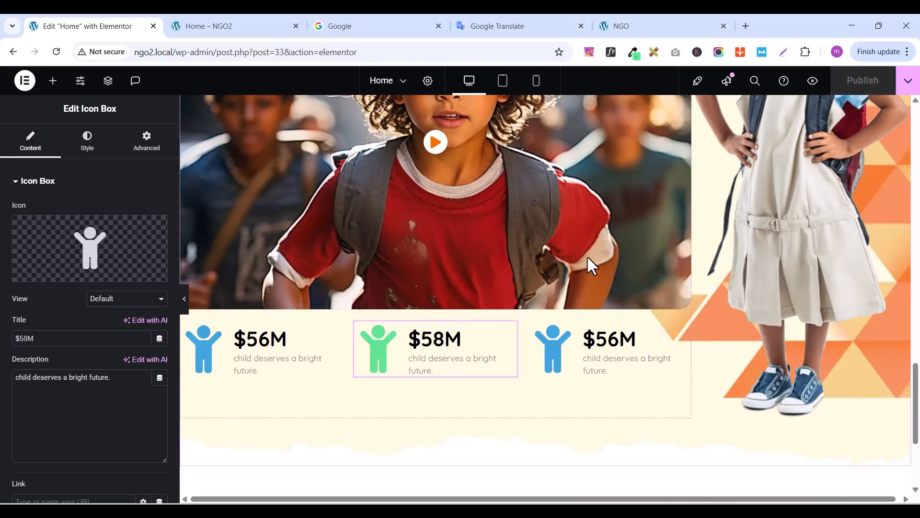
# Preview the Home page and review the "We Empower The Poorest" section's layout
pyautogui.click(813, 81)
pyautogui.scroll(-3, 432, 264)
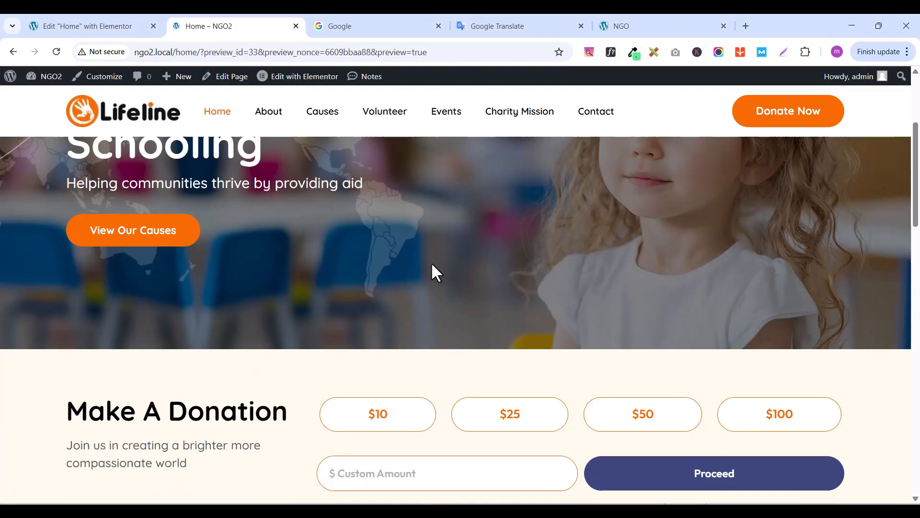
pyautogui.scroll(-12, 436, 265)
pyautogui.scroll(5, 456, 268)
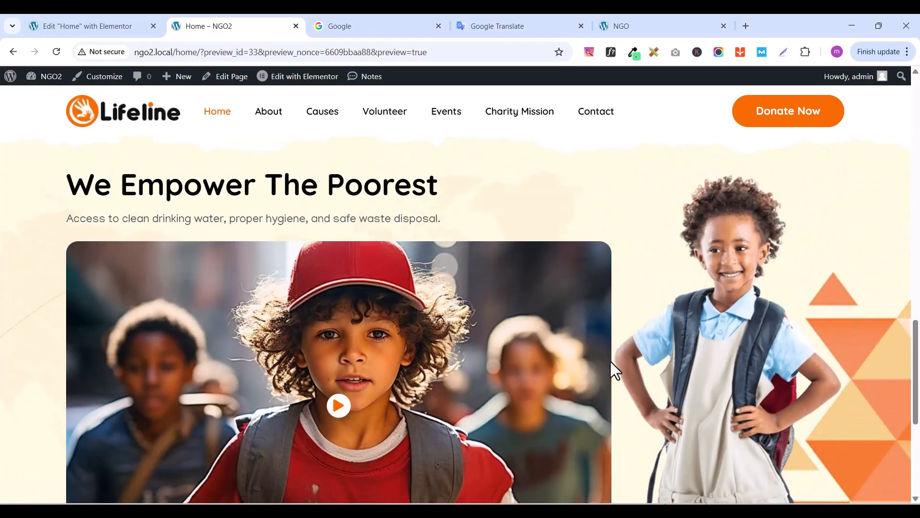
pyautogui.scroll(-5, 404, 352)
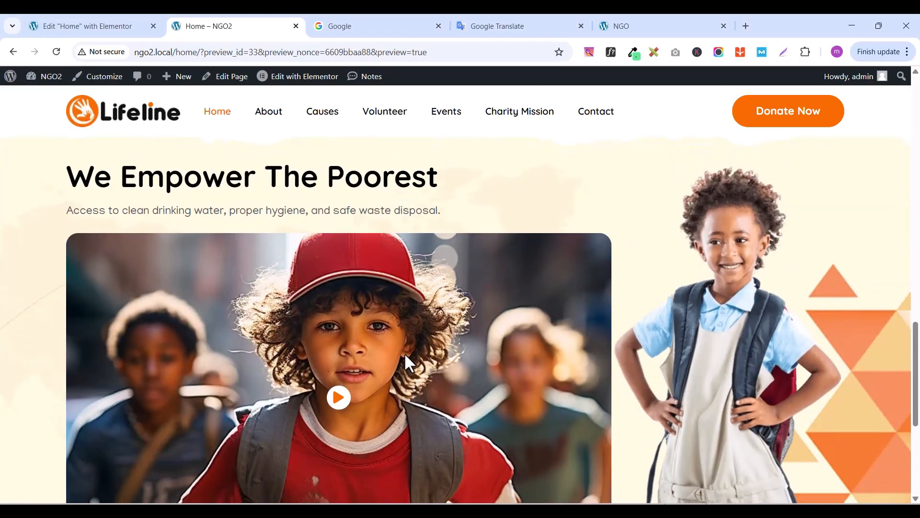
pyautogui.scroll(4, 404, 355)
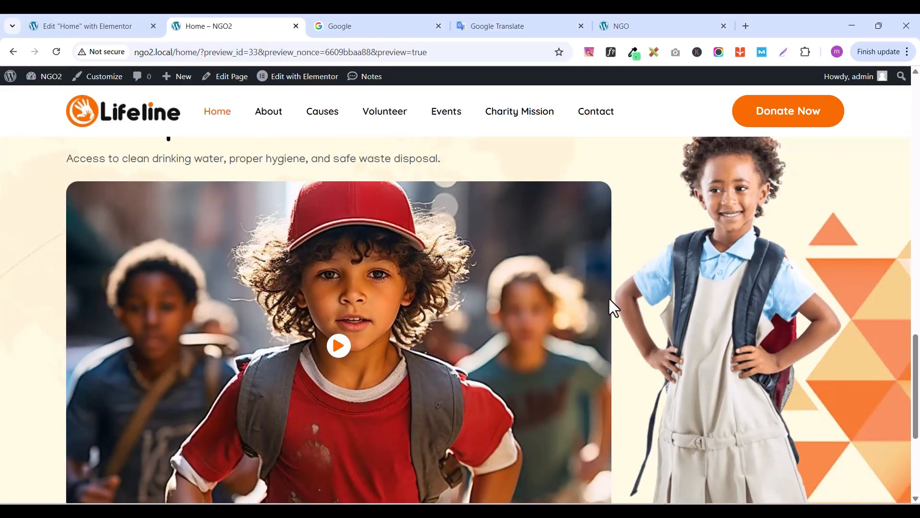
# Set the left padding of the container holding the standing child's image to 20 px and publish the page
pyautogui.scroll(-4, 266, 374)
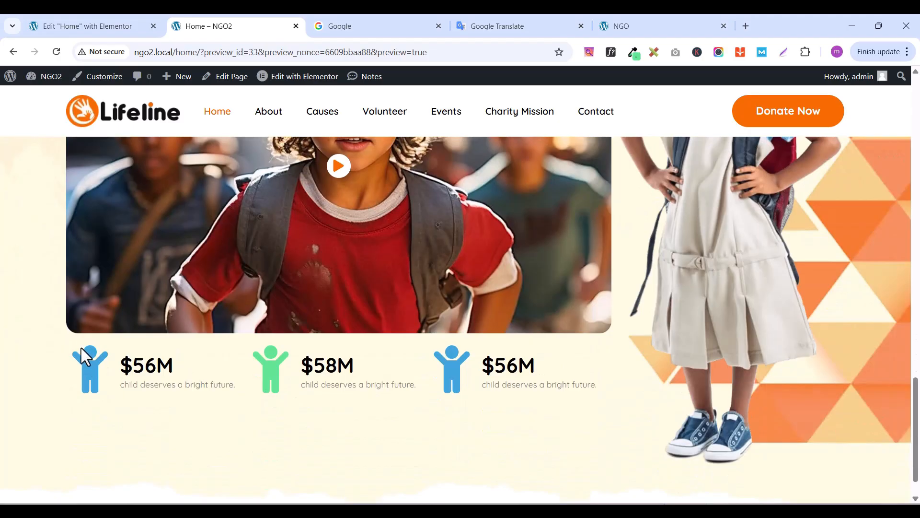
pyautogui.click(102, 24)
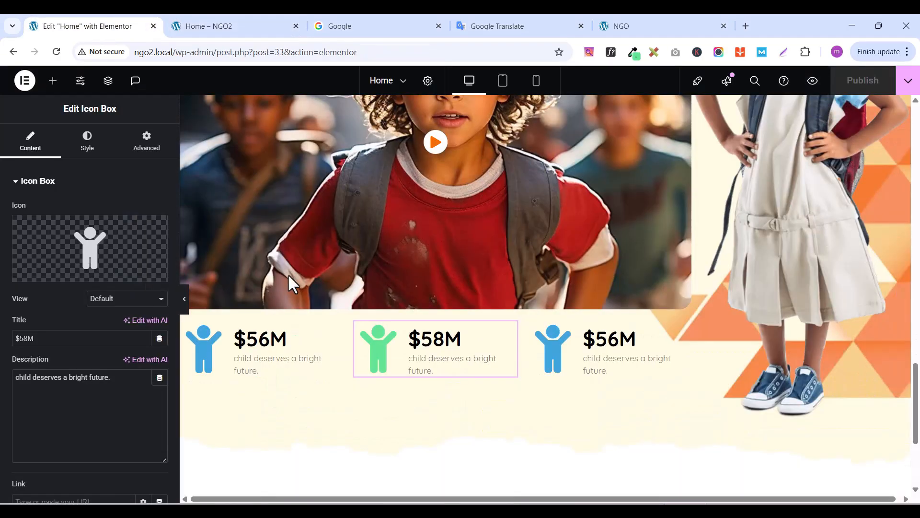
pyautogui.scroll(4, 288, 273)
pyautogui.scroll(1, 705, 163)
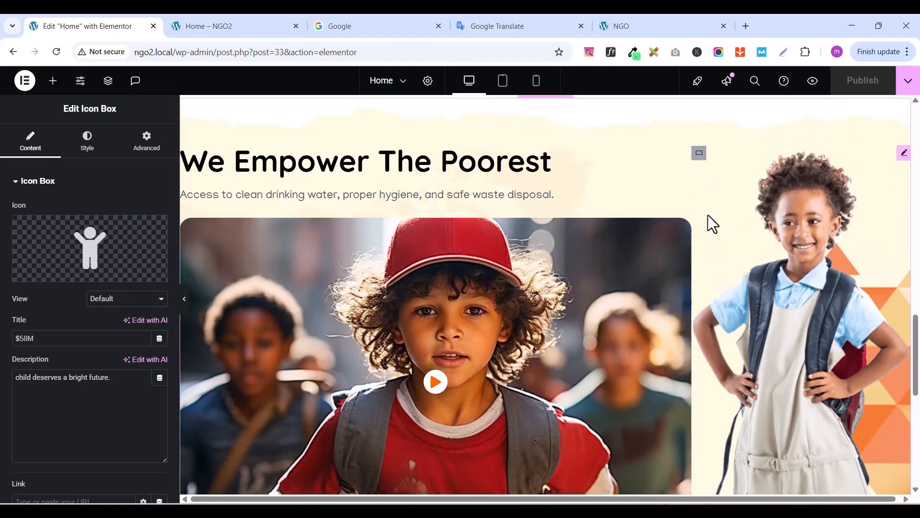
pyautogui.click(700, 155)
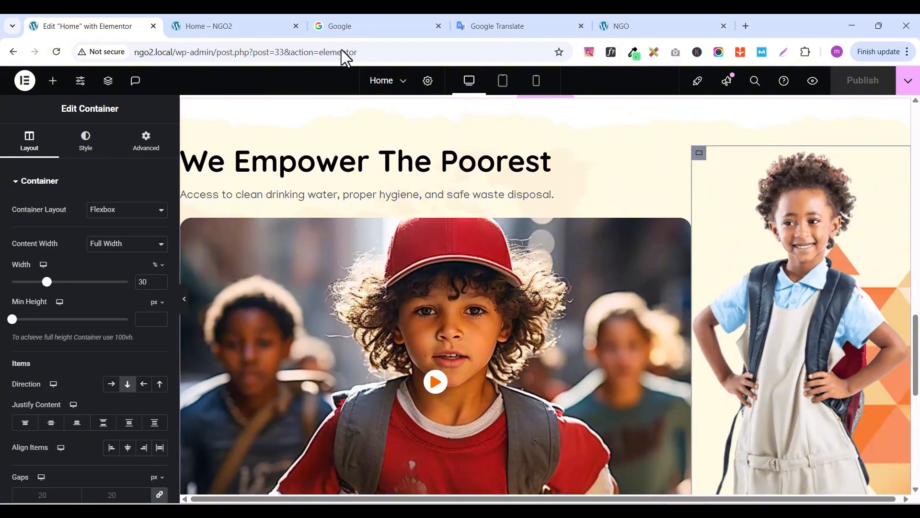
pyautogui.click(145, 143)
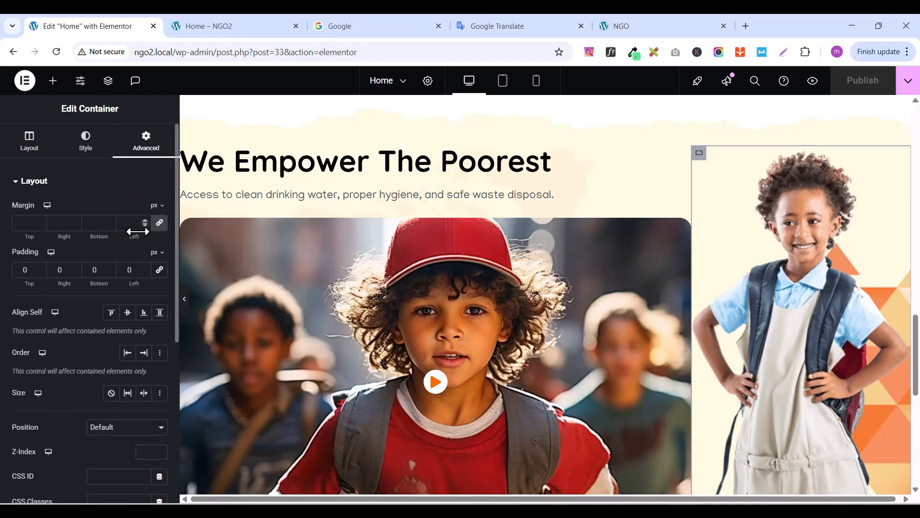
pyautogui.click(145, 267)
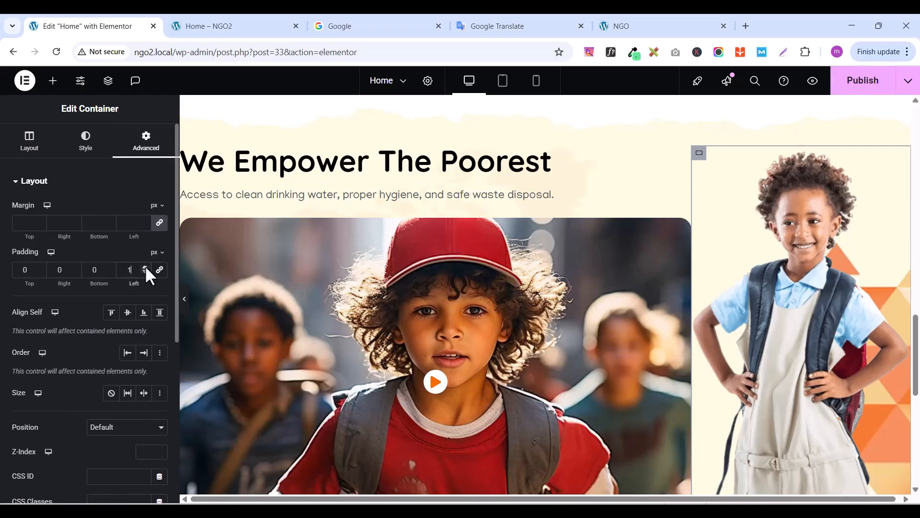
pyautogui.click(145, 266)
pyautogui.click(145, 266)
pyautogui.click(145, 266)
pyautogui.click(145, 266)
pyautogui.click(144, 266)
pyautogui.click(145, 266)
pyautogui.click(144, 266)
pyautogui.click(145, 266)
pyautogui.click(145, 266)
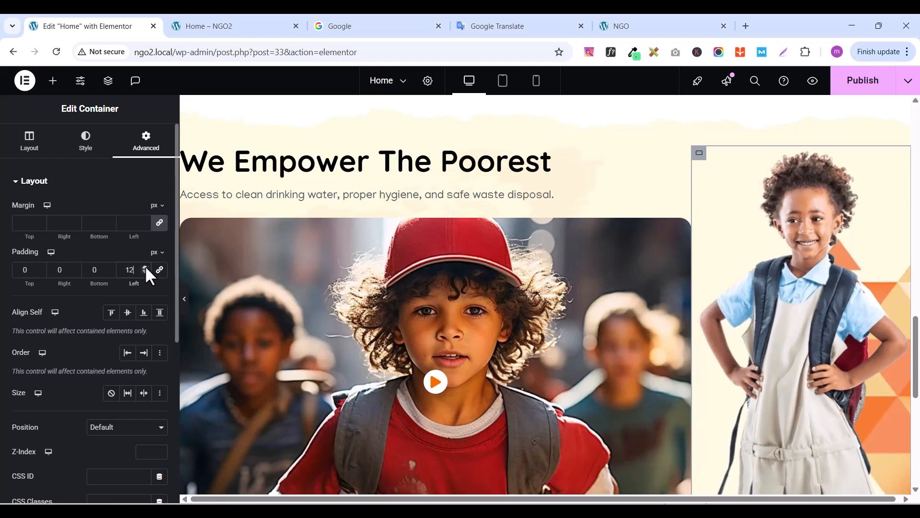
pyautogui.click(145, 266)
pyautogui.click(145, 266)
pyautogui.click(145, 266)
pyautogui.click(144, 266)
pyautogui.click(145, 266)
pyautogui.click(145, 266)
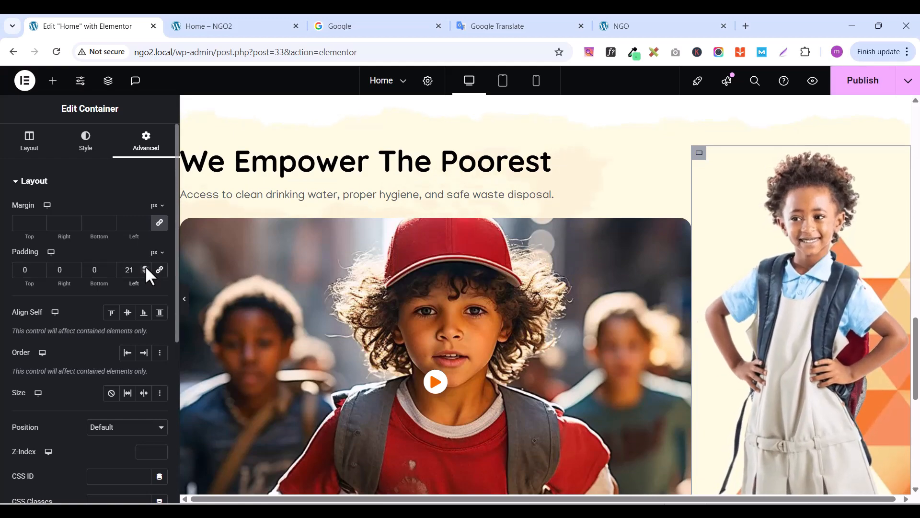
pyautogui.click(145, 271)
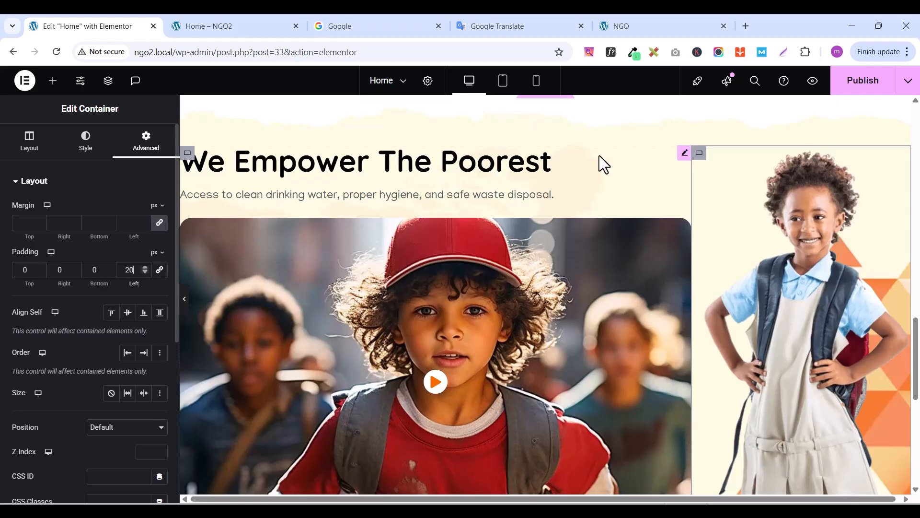
pyautogui.click(863, 92)
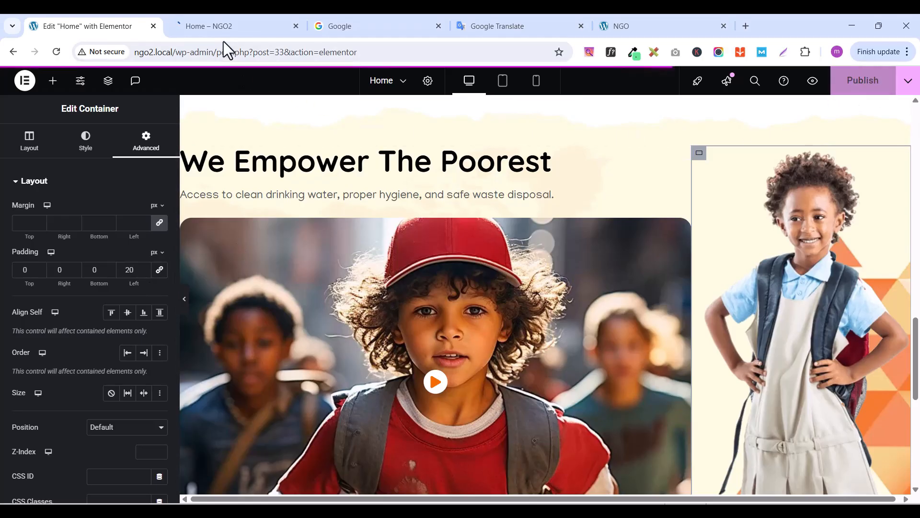
# Preview the Home page and check the spacing around the standing child's image and the icon-box row
pyautogui.click(218, 28)
pyautogui.scroll(-15, 518, 381)
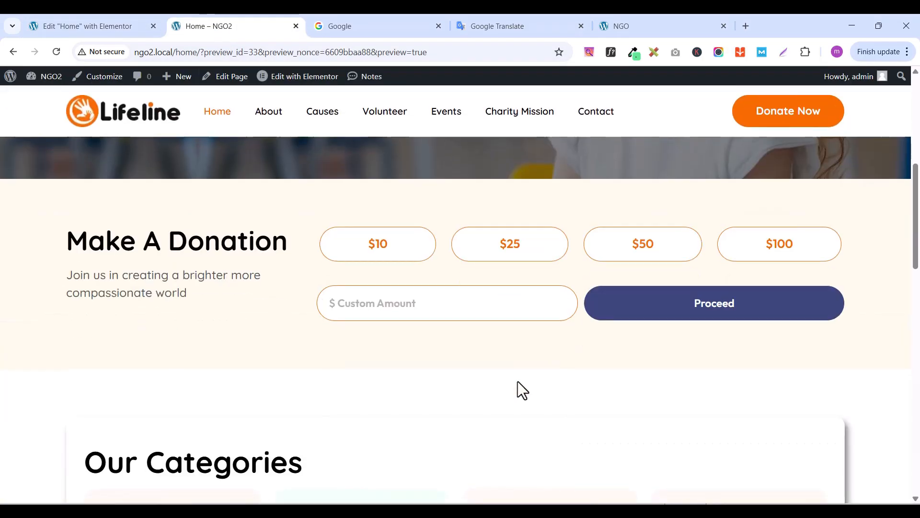
pyautogui.scroll(-1, 518, 382)
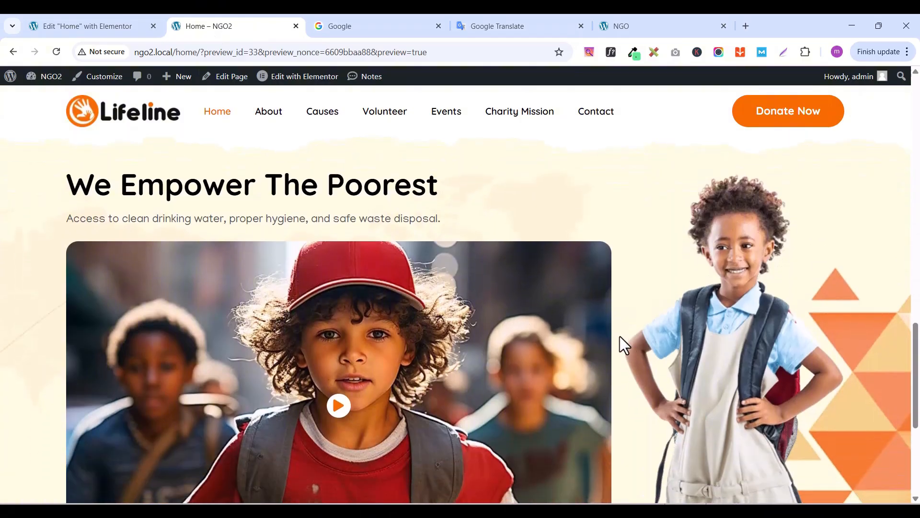
pyautogui.scroll(-4, 556, 415)
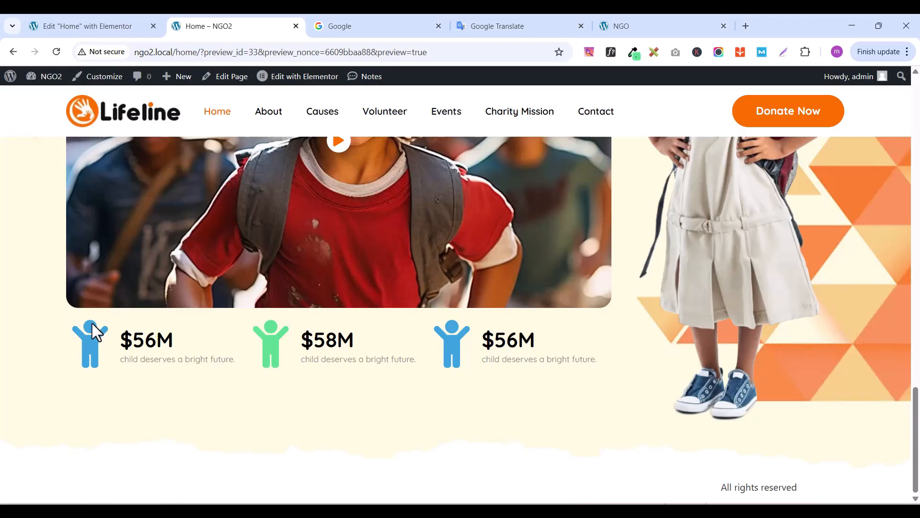
pyautogui.scroll(2, 661, 289)
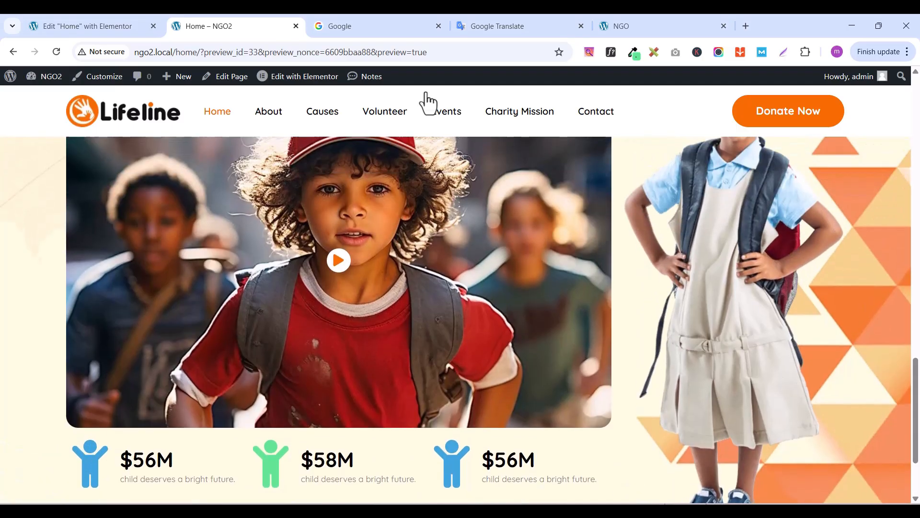
# Unlink the margins of the container holding the three icon boxes, set its top margin to 30 px, and publish the page
pyautogui.click(122, 30)
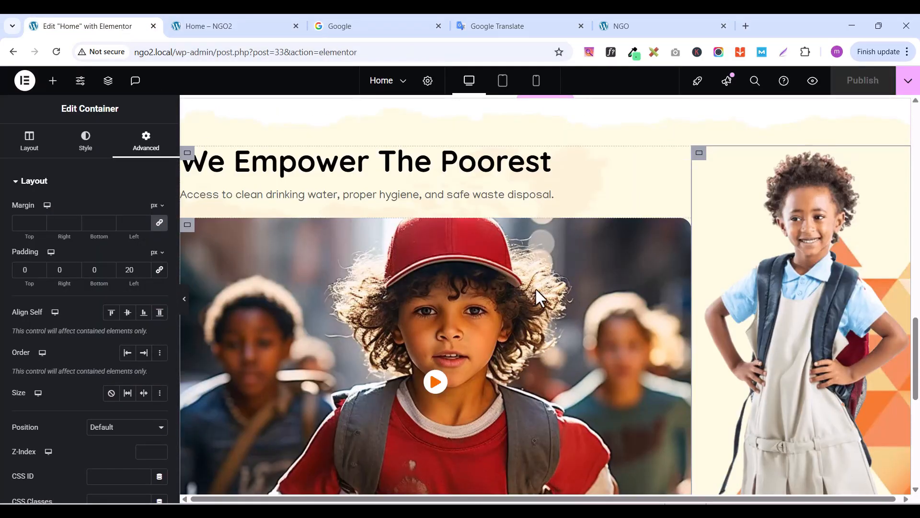
pyautogui.scroll(-6, 551, 302)
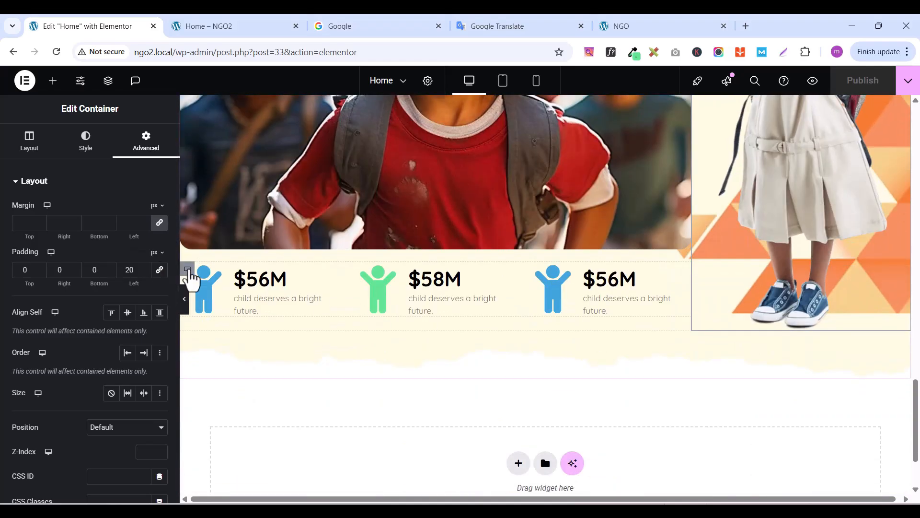
pyautogui.click(188, 271)
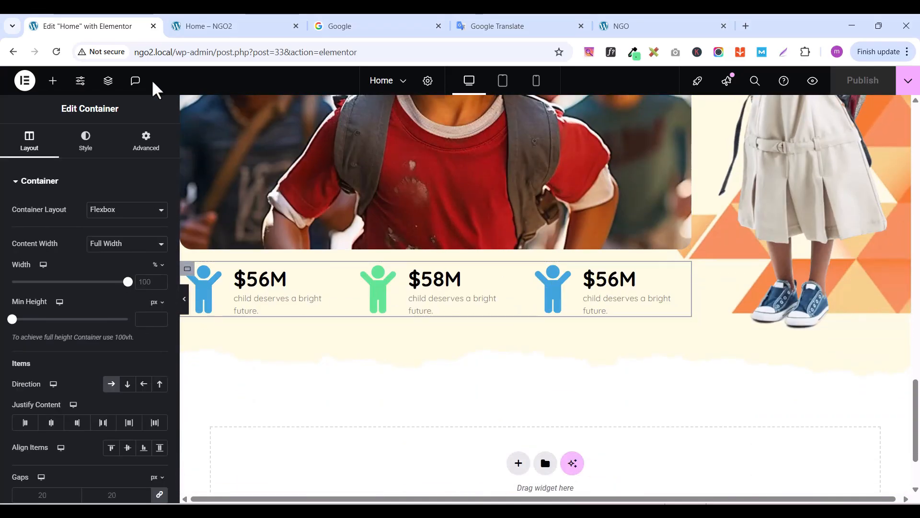
pyautogui.click(148, 144)
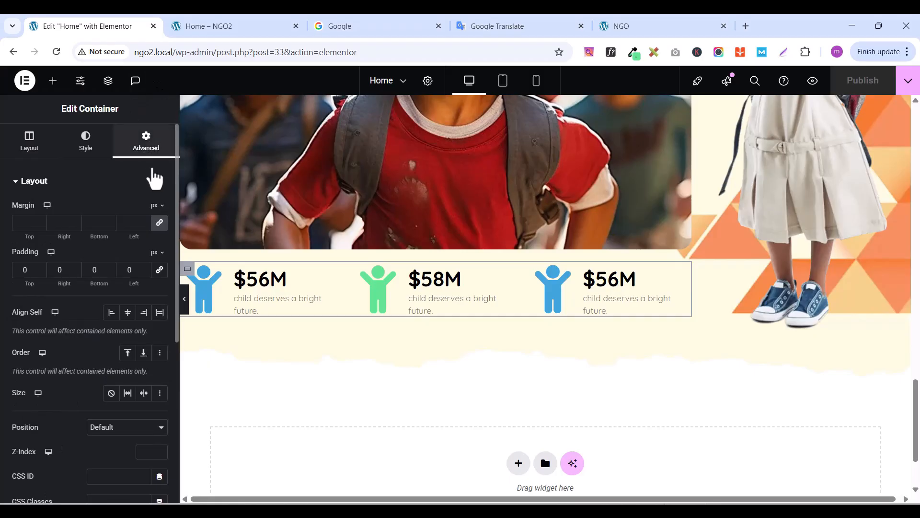
pyautogui.click(159, 223)
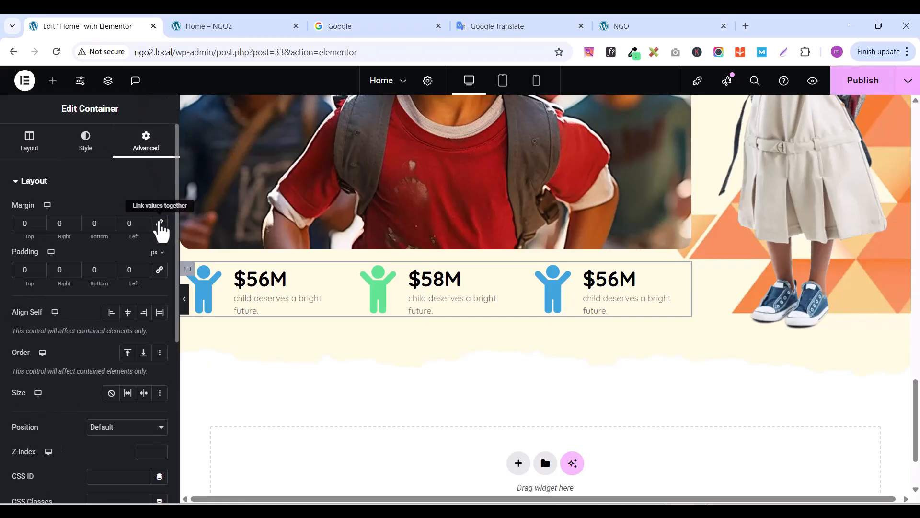
pyautogui.click(40, 221)
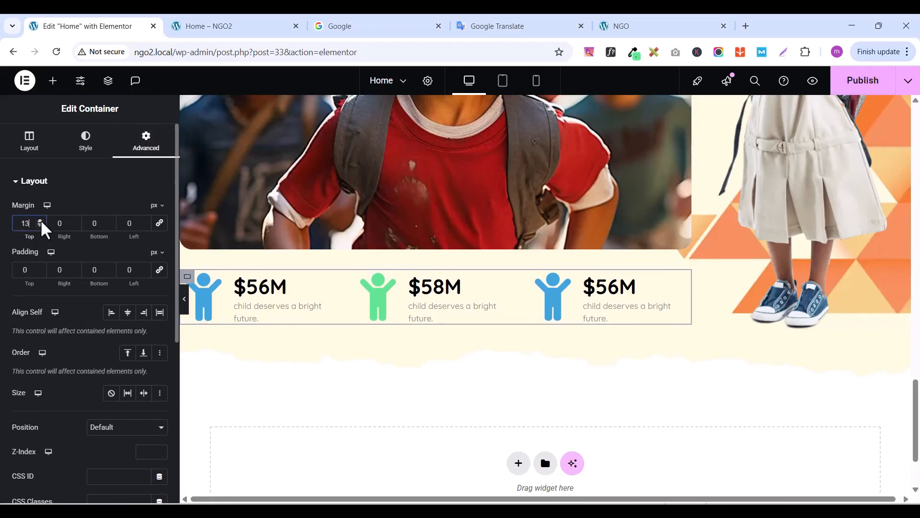
pyautogui.moveTo(40, 222); pyautogui.dragTo(40, 222)
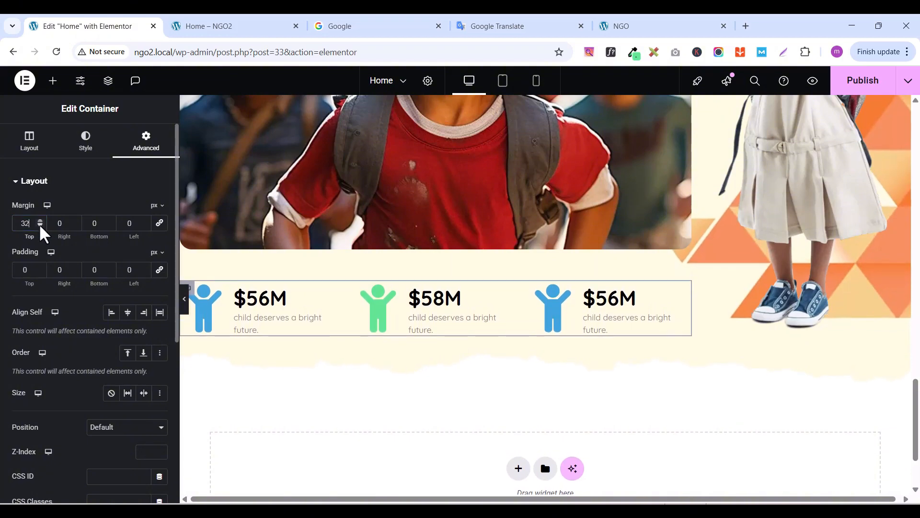
pyautogui.click(40, 225)
pyautogui.click(40, 225)
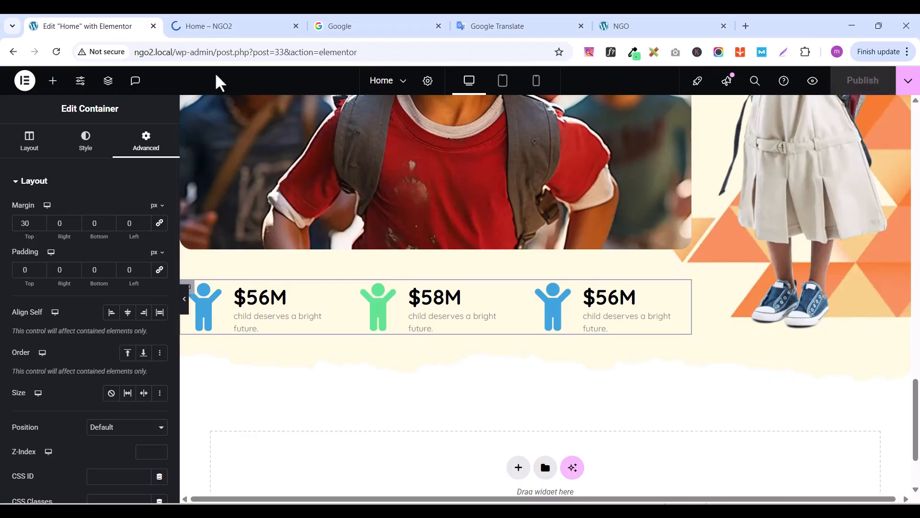
# Preview the Home page and review the spacing between the video image and the icon-box row
pyautogui.click(199, 30)
pyautogui.scroll(-20, 288, 268)
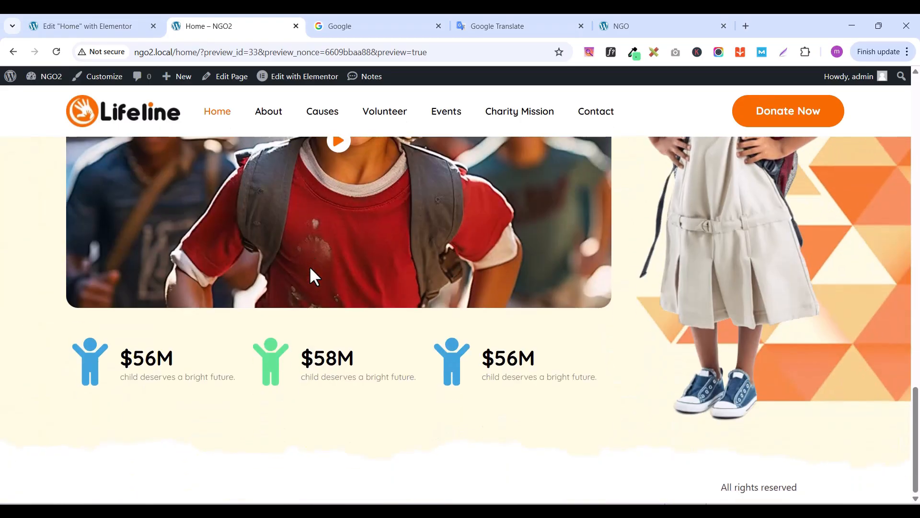
pyautogui.scroll(5, 309, 268)
pyautogui.scroll(-2, 310, 268)
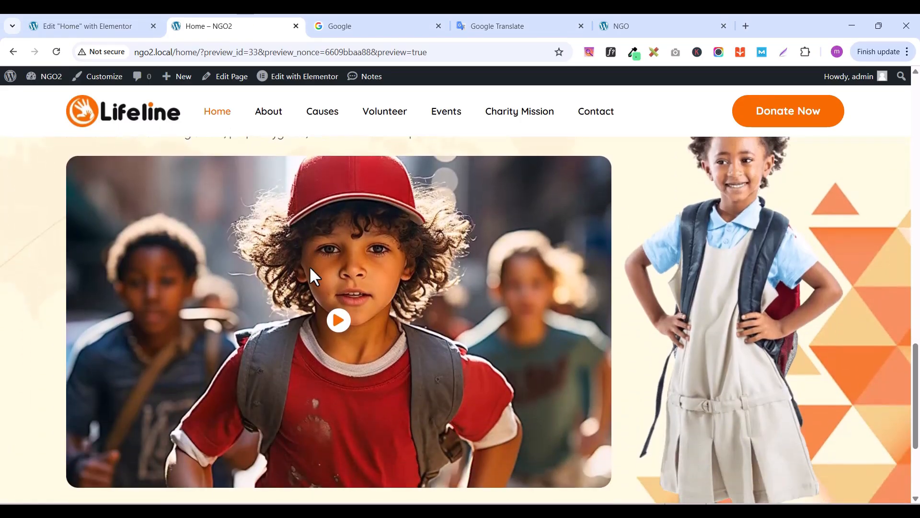
pyautogui.scroll(2, 309, 268)
pyautogui.scroll(-2, 642, 244)
pyautogui.scroll(5, 642, 240)
pyautogui.scroll(-6, 339, 304)
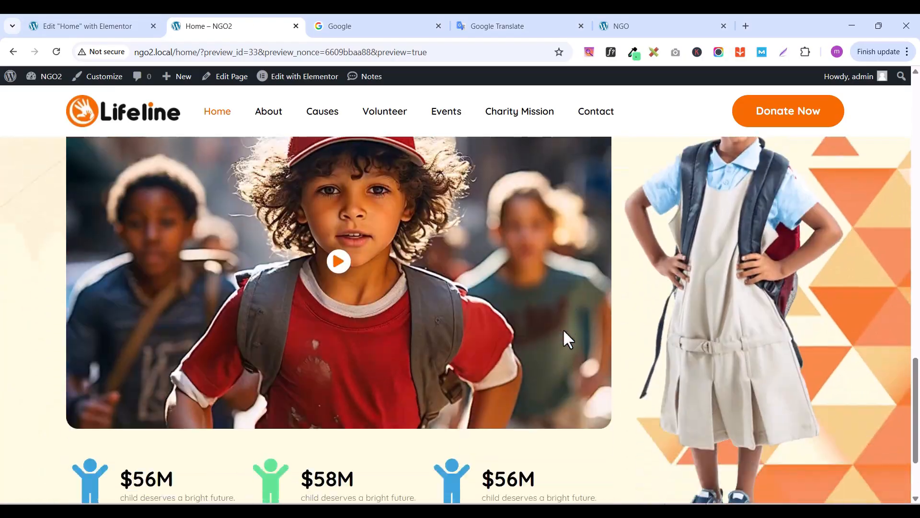
pyautogui.scroll(-2, 406, 411)
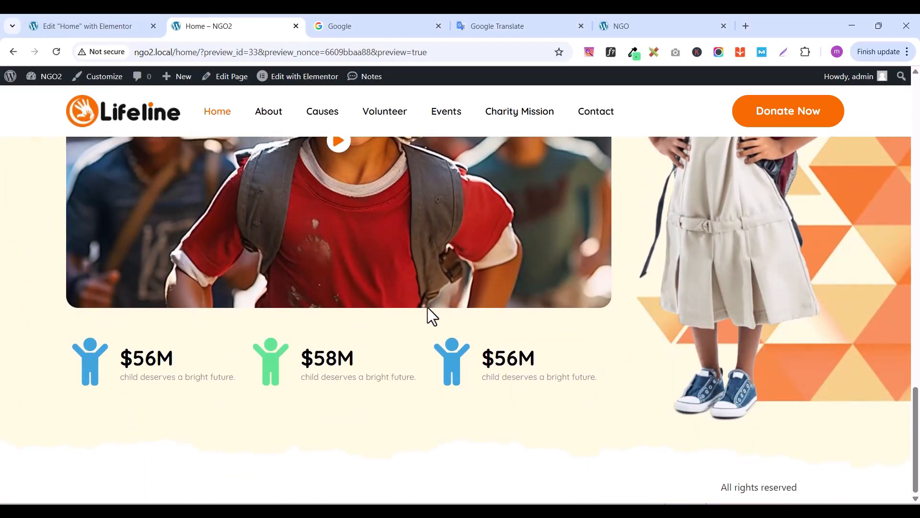
pyautogui.scroll(10, 417, 350)
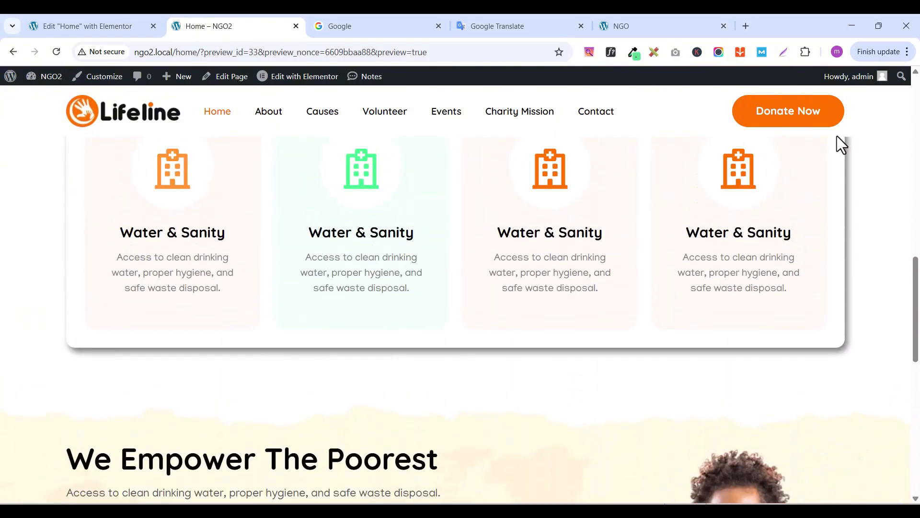
# Switch to the NGO reference site and compare its "We Empower The Poorest" section with the rebuilt one
pyautogui.click(643, 26)
pyautogui.scroll(5, 509, 355)
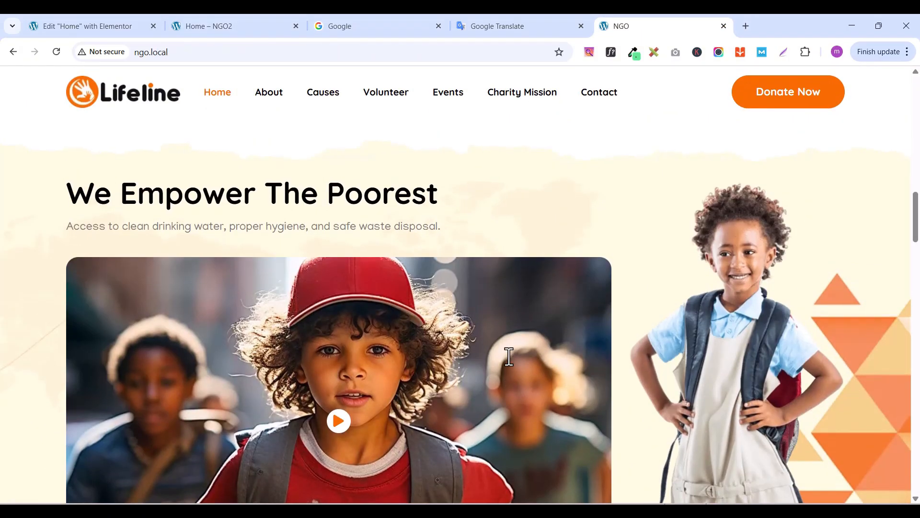
pyautogui.scroll(-5, 509, 356)
pyautogui.scroll(4, 509, 356)
pyautogui.scroll(-5, 509, 356)
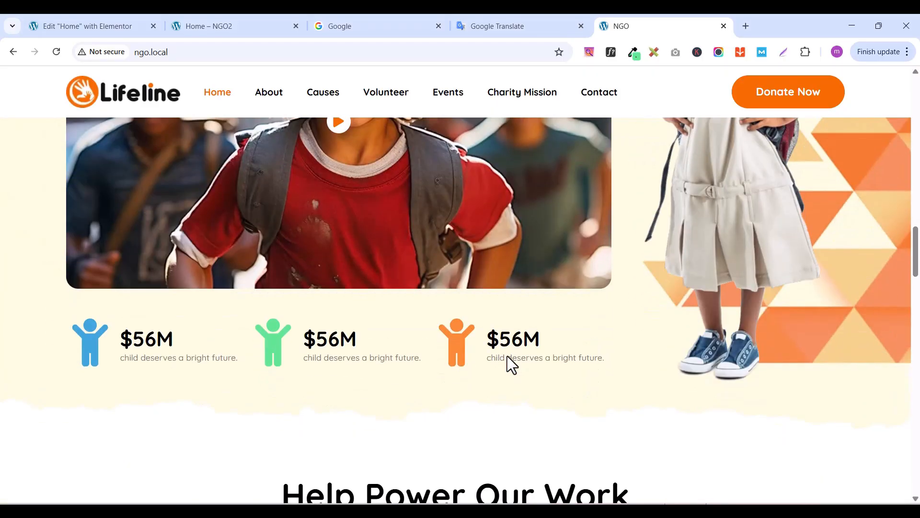
# Examine the "Help Power Our Work" section's heading, description and three campaign cards on the reference site
pyautogui.scroll(-7, 507, 356)
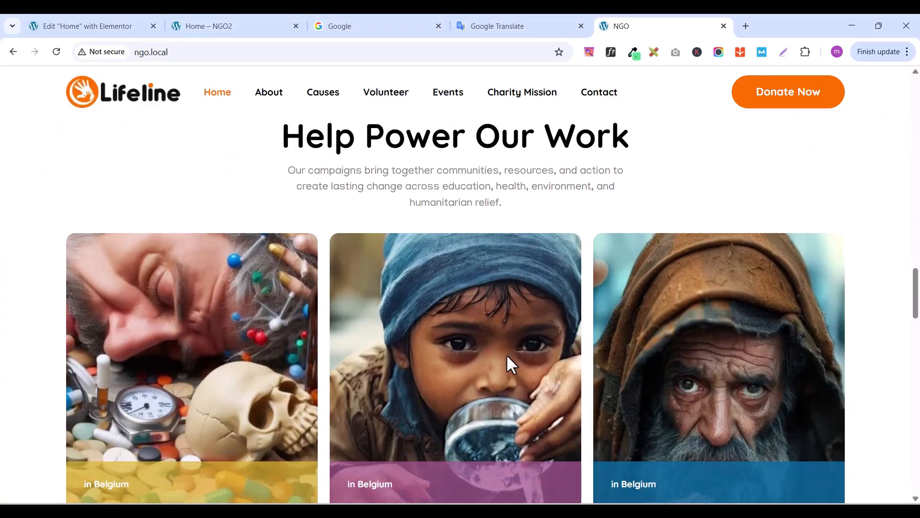
pyautogui.scroll(-3, 167, 347)
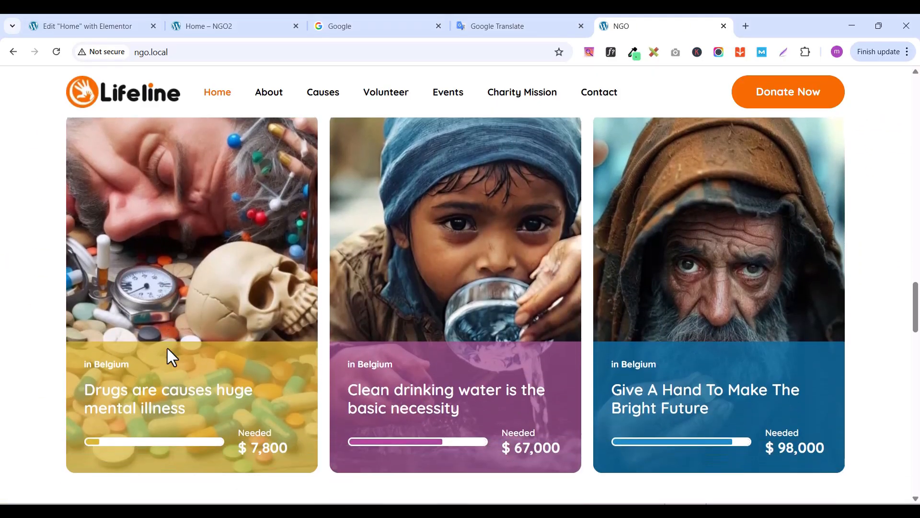
pyautogui.scroll(5, 426, 398)
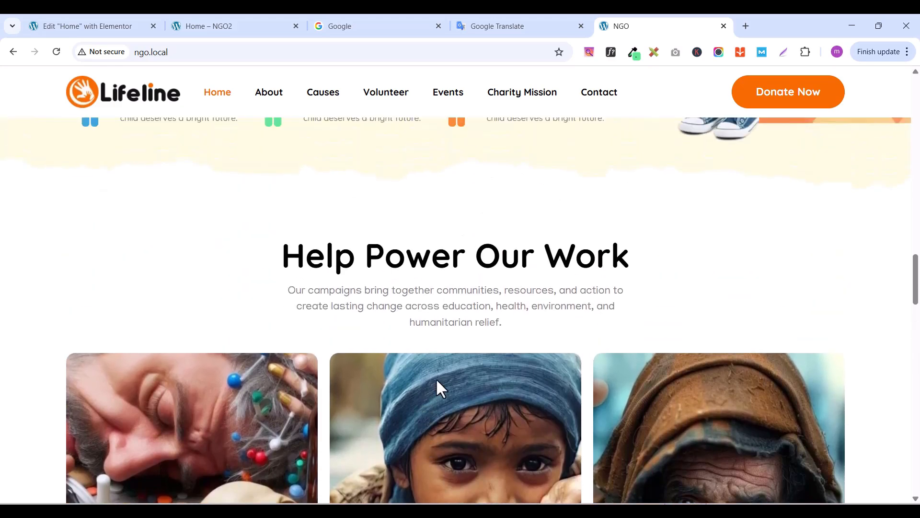
pyautogui.scroll(-5, 446, 374)
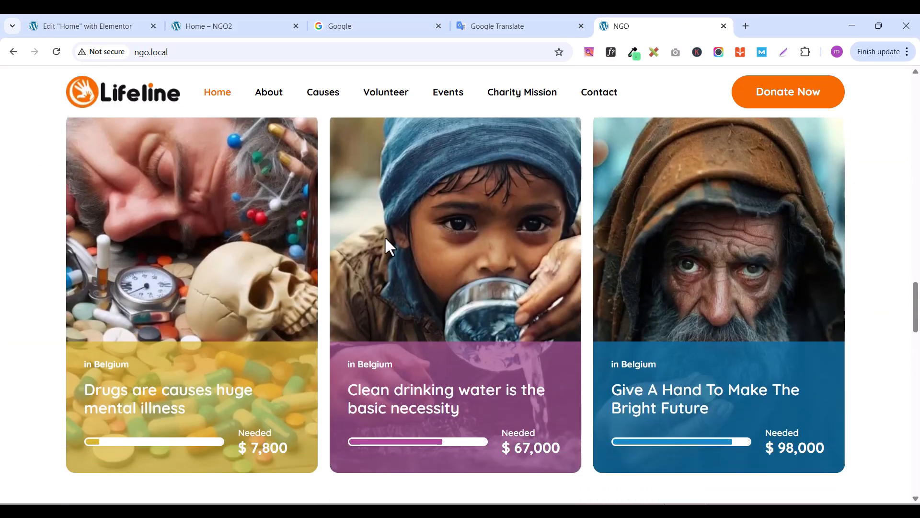
pyautogui.scroll(-1, 556, 99)
# Return to the Home page editor and hide the page structure overview
pyautogui.click(117, 25)
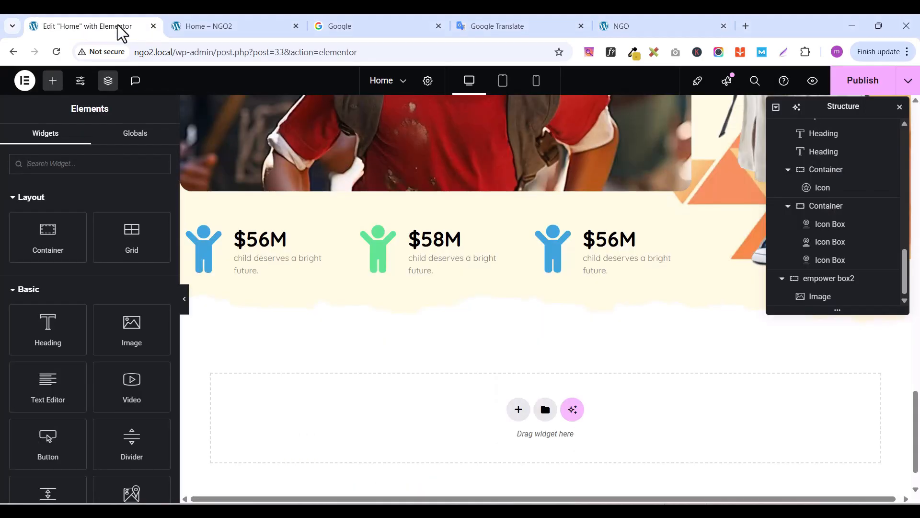
pyautogui.click(108, 80)
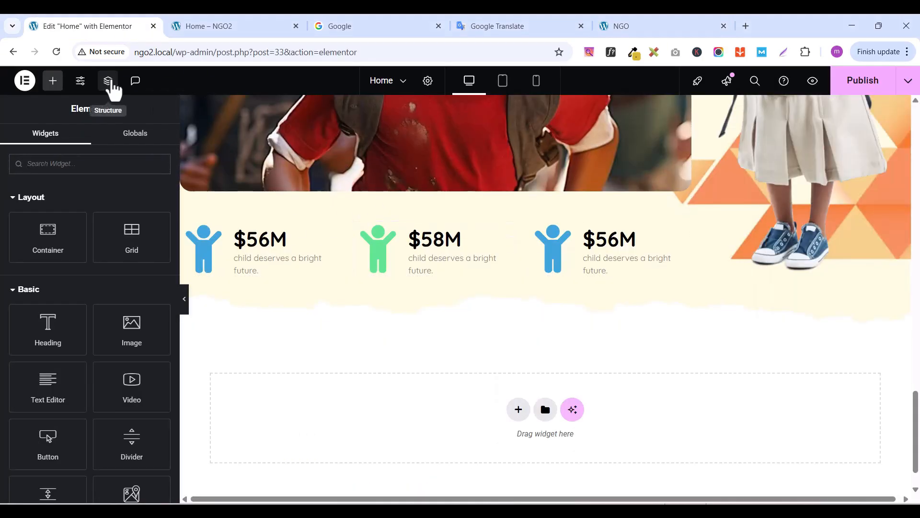
# Add a single-column flexbox container with downward direction below the "We Empower The Poorest" section
pyautogui.scroll(-1, 430, 301)
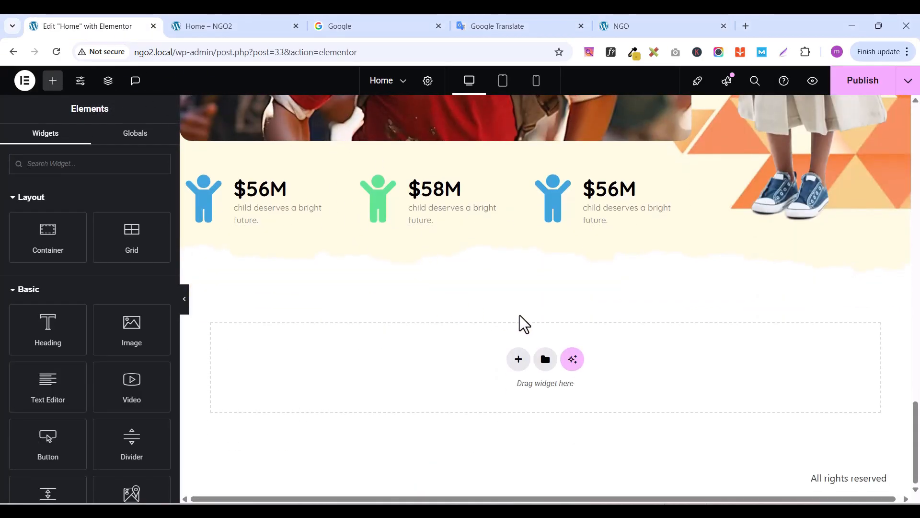
pyautogui.click(519, 361)
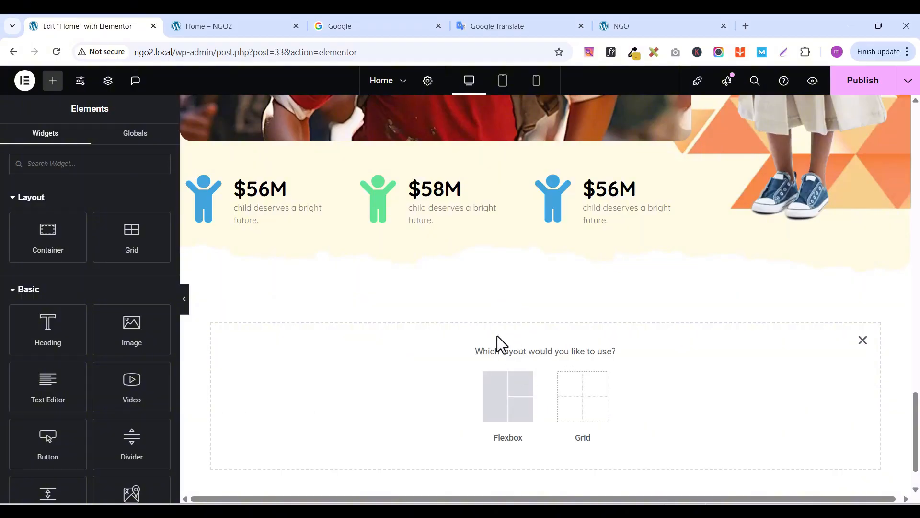
pyautogui.click(496, 408)
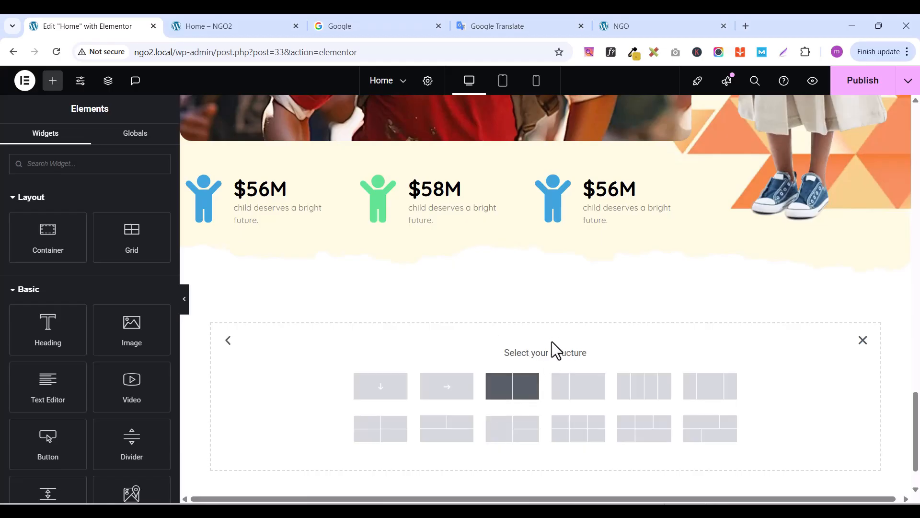
pyautogui.click(381, 394)
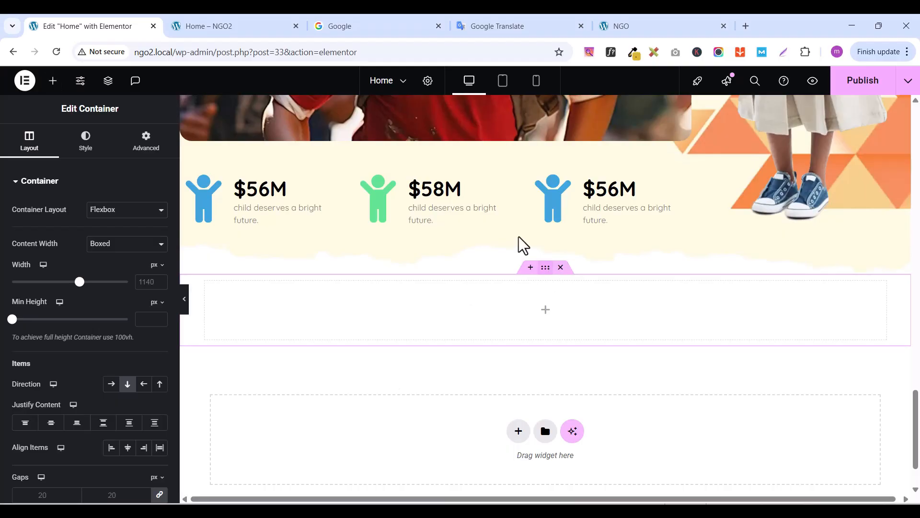
# Set the new container's padding to 80 px top and bottom and 0 on the right and left, with the sides unlinked
pyautogui.click(148, 146)
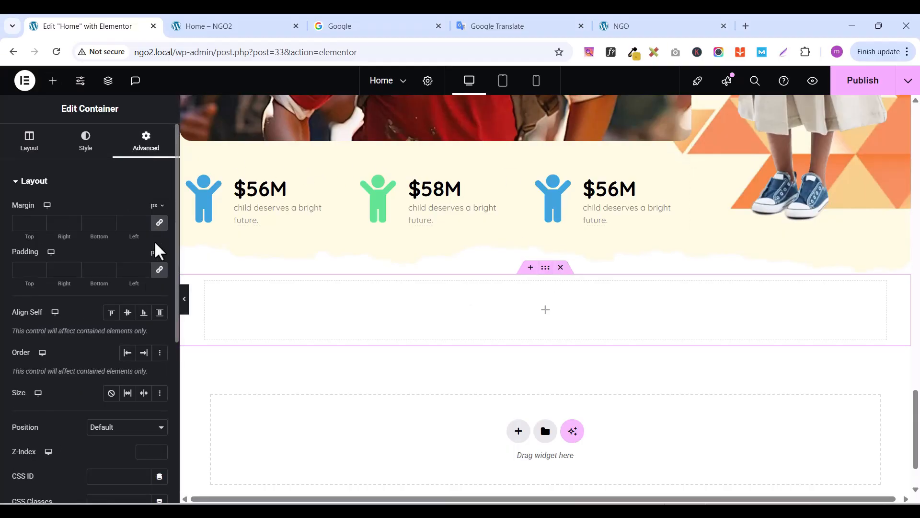
pyautogui.click(160, 270)
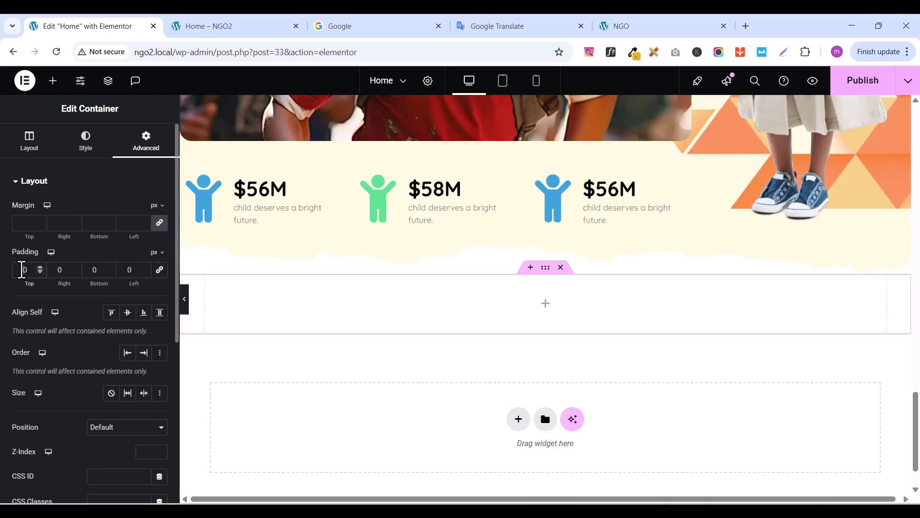
pyautogui.click(21, 269)
pyautogui.write('8')
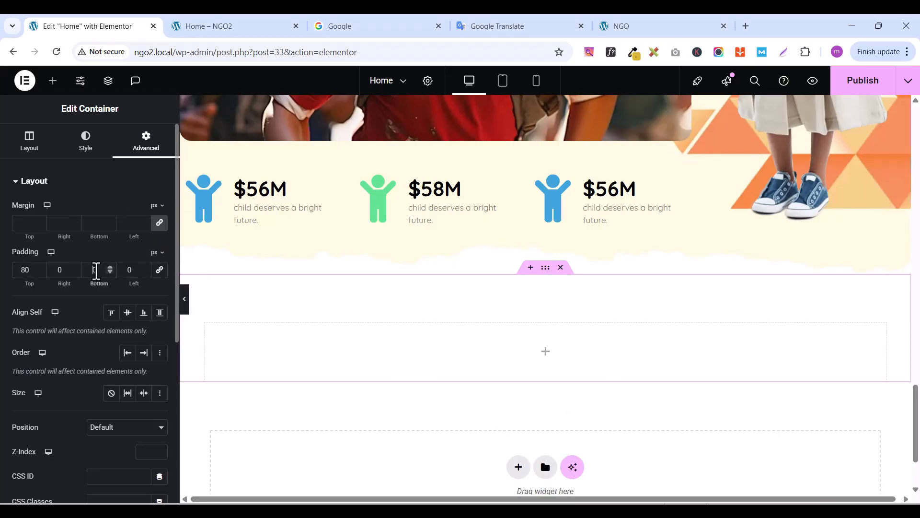
pyautogui.write('80')
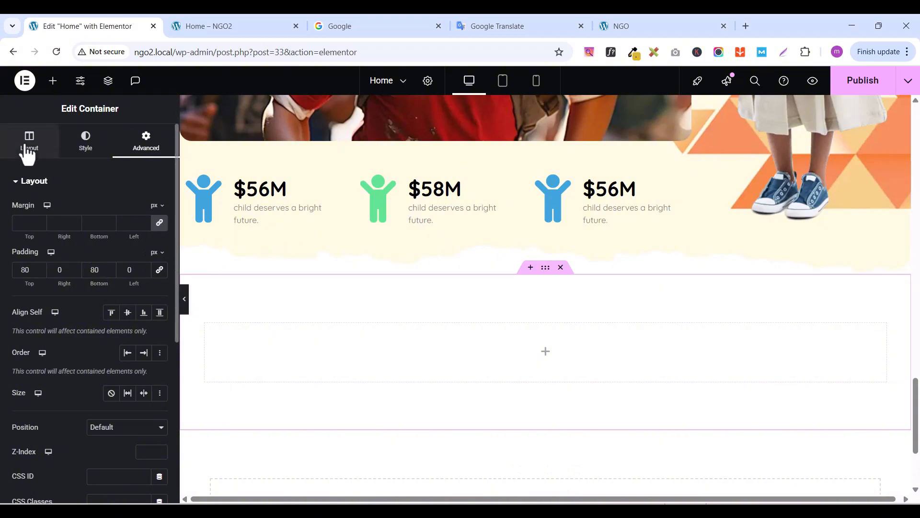
# Set the new container's boxed content width to 1300 px and publish the page
pyautogui.click(28, 153)
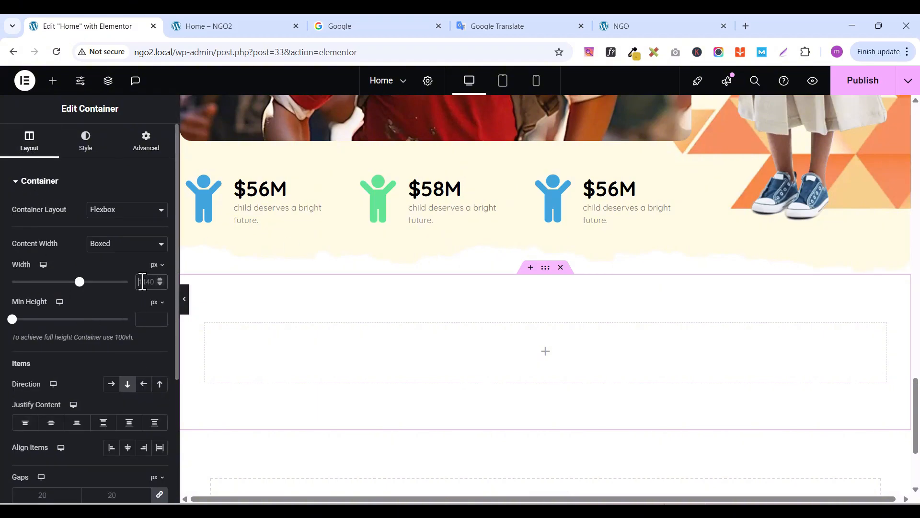
pyautogui.write('1300')
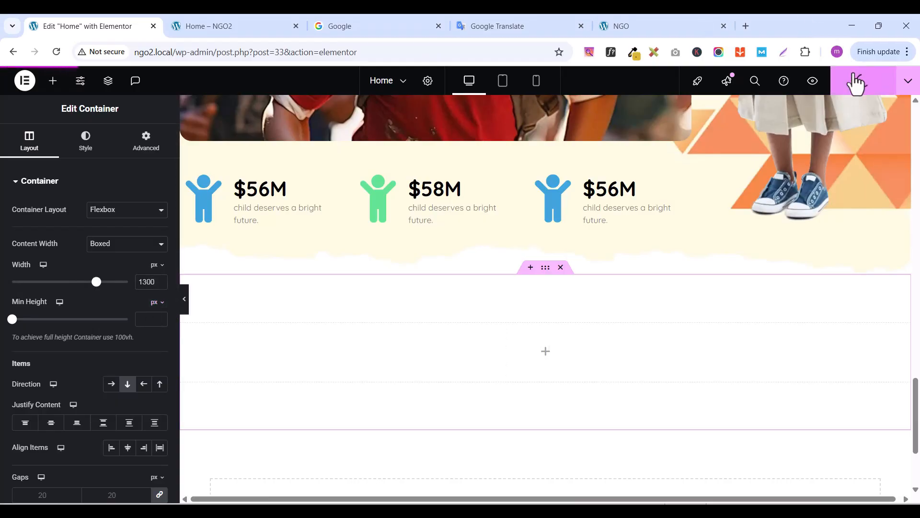
pyautogui.click(857, 83)
# Copy the "We Empower The Poorest" heading and paste it into the new empty container
pyautogui.scroll(6, 483, 333)
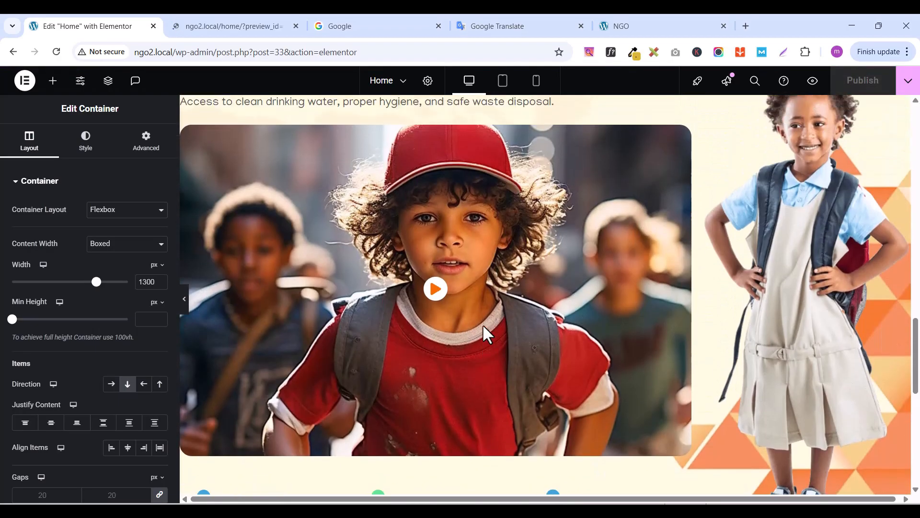
pyautogui.scroll(5, 485, 333)
pyautogui.click(684, 285)
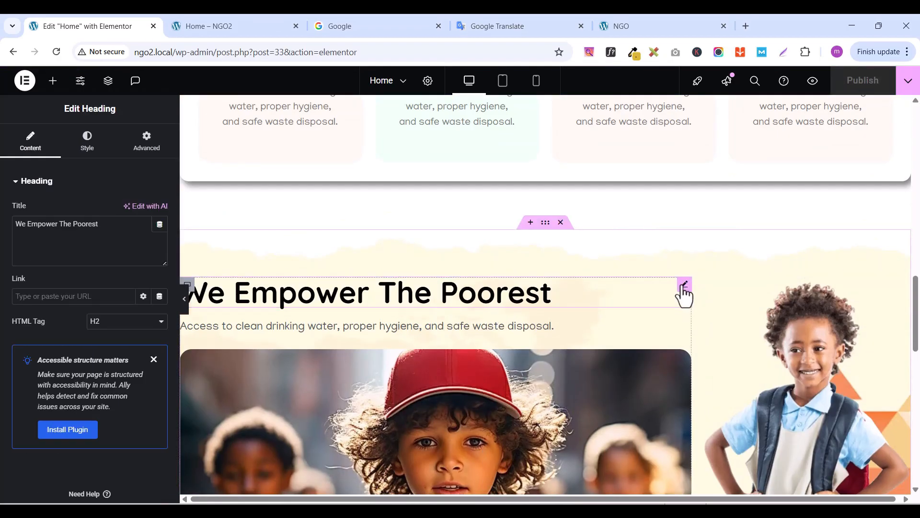
pyautogui.rightClick(683, 290)
pyautogui.click(703, 284)
pyautogui.scroll(-10, 508, 330)
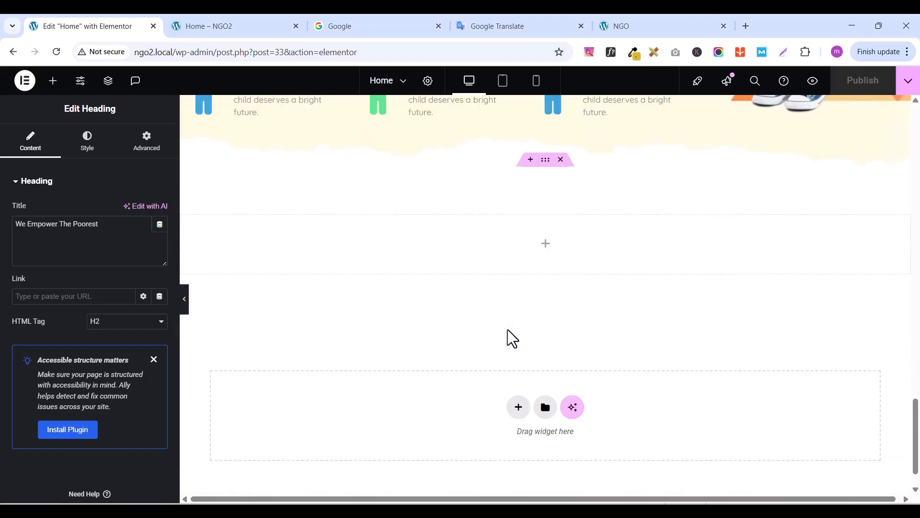
pyautogui.scroll(-1, 508, 330)
pyautogui.scroll(3, 508, 330)
pyautogui.rightClick(479, 304)
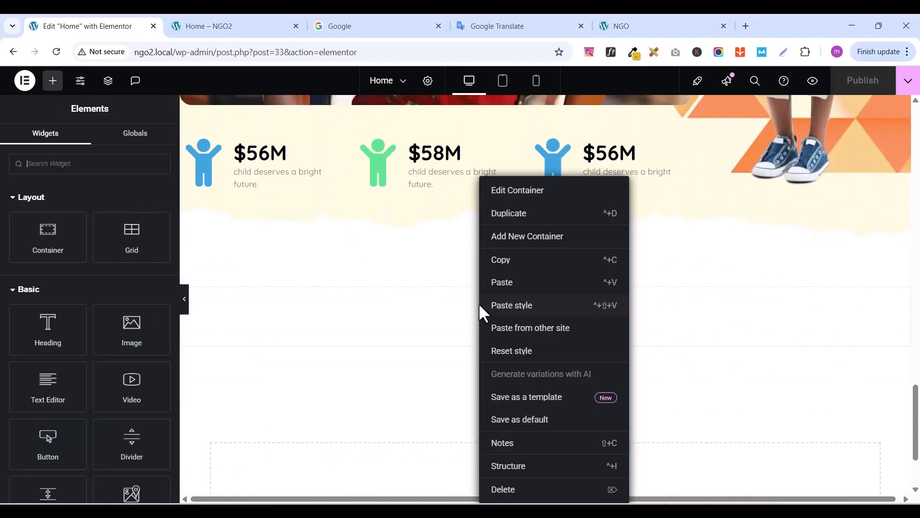
pyautogui.click(516, 282)
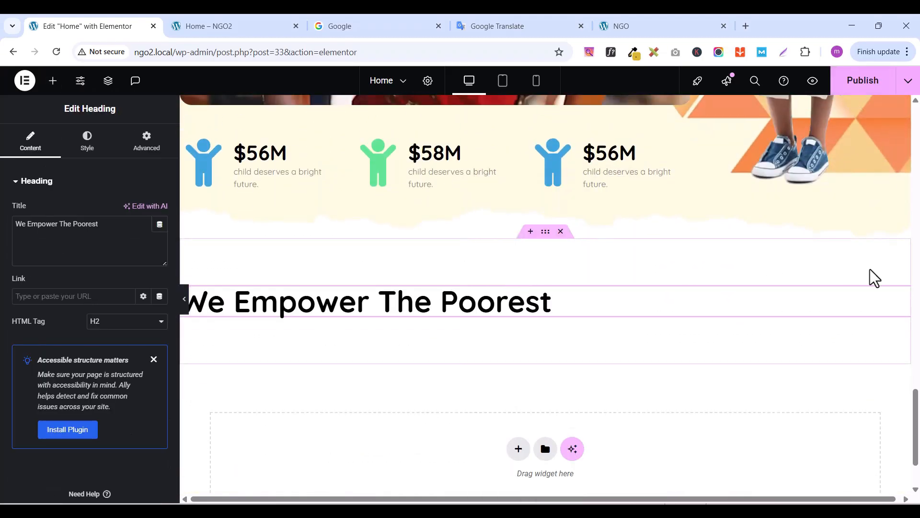
# Replace the pasted heading's text with "Help Power Our Work", copied from the NGO reference site
pyautogui.click(635, 27)
pyautogui.scroll(4, 534, 230)
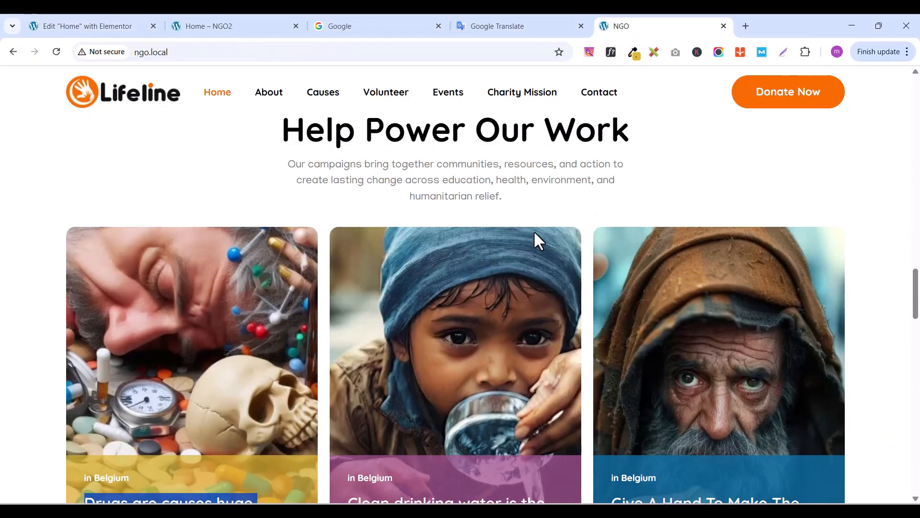
pyautogui.scroll(-5, 534, 230)
pyautogui.scroll(5, 534, 230)
pyautogui.scroll(2, 534, 232)
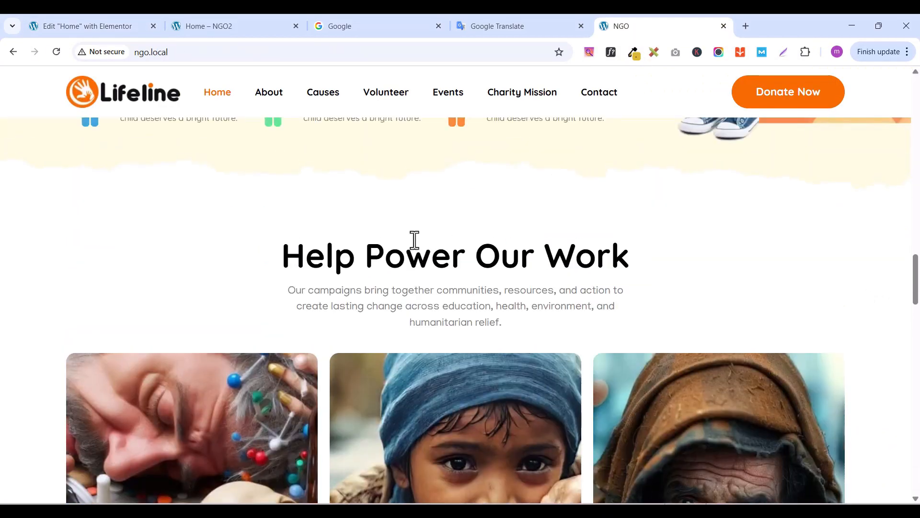
pyautogui.moveTo(278, 256); pyautogui.dragTo(625, 258)
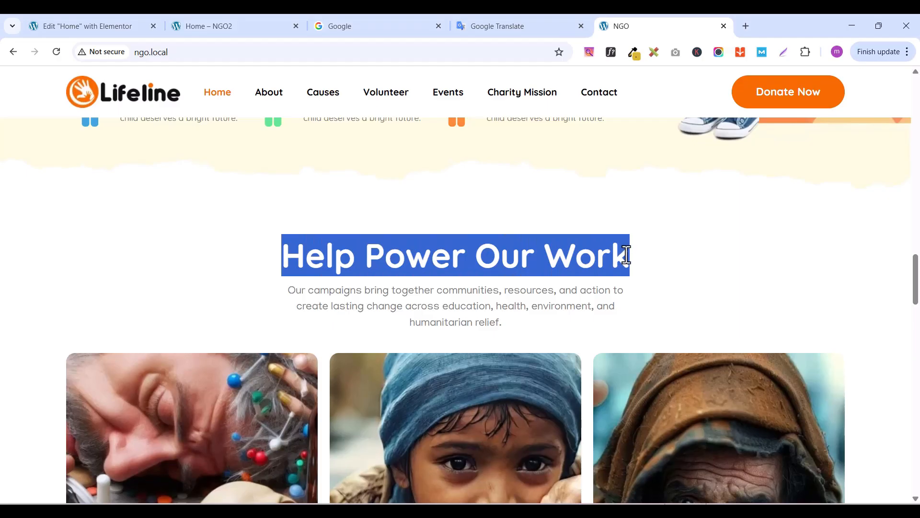
pyautogui.rightClick(625, 259)
pyautogui.click(663, 267)
pyautogui.click(83, 28)
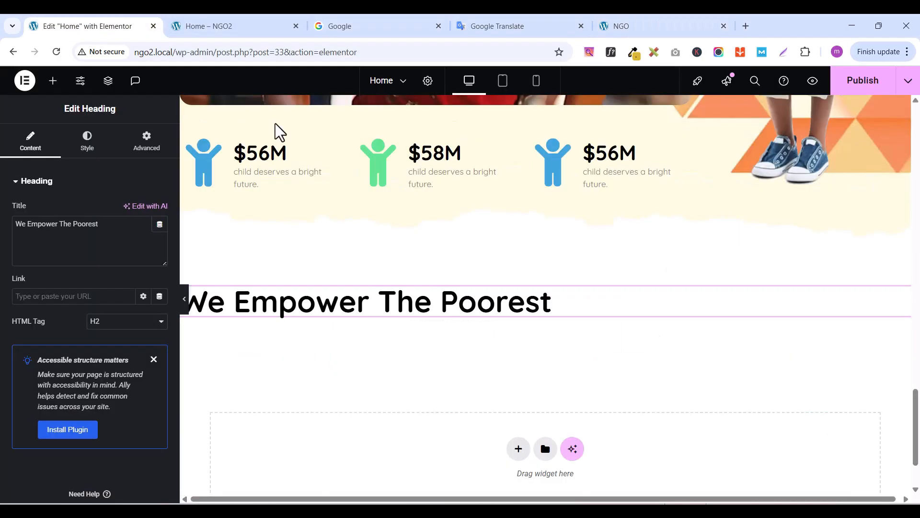
pyautogui.tripleClick(61, 228)
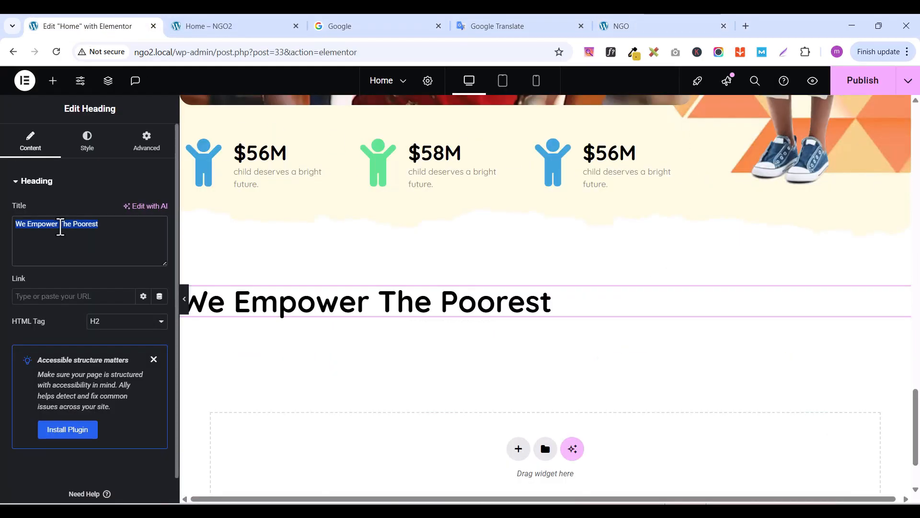
pyautogui.hotkey('ctrl', 'v')
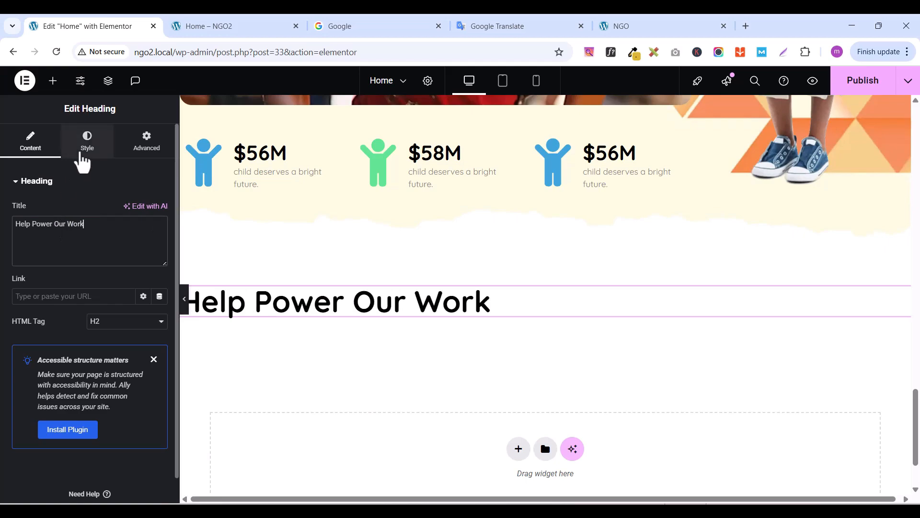
# Set the "Help Power Our Work" heading's font size to 56 px
pyautogui.click(82, 153)
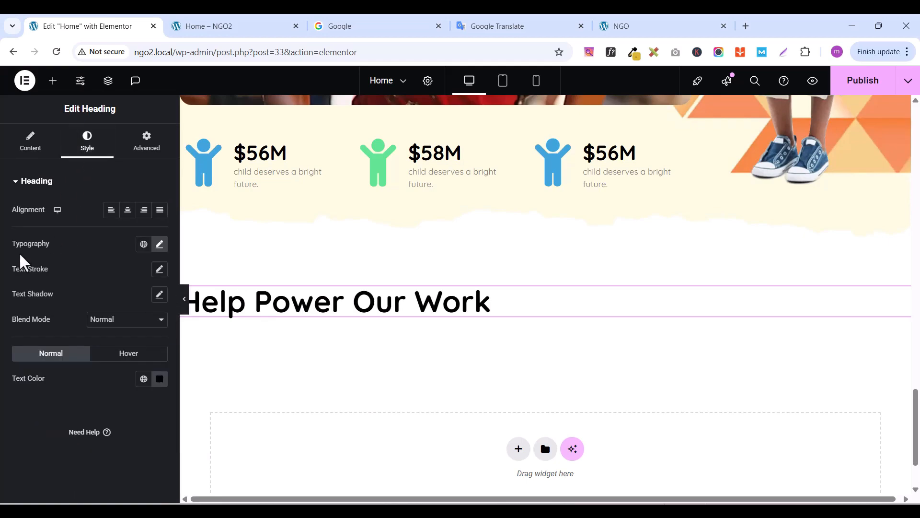
pyautogui.click(160, 244)
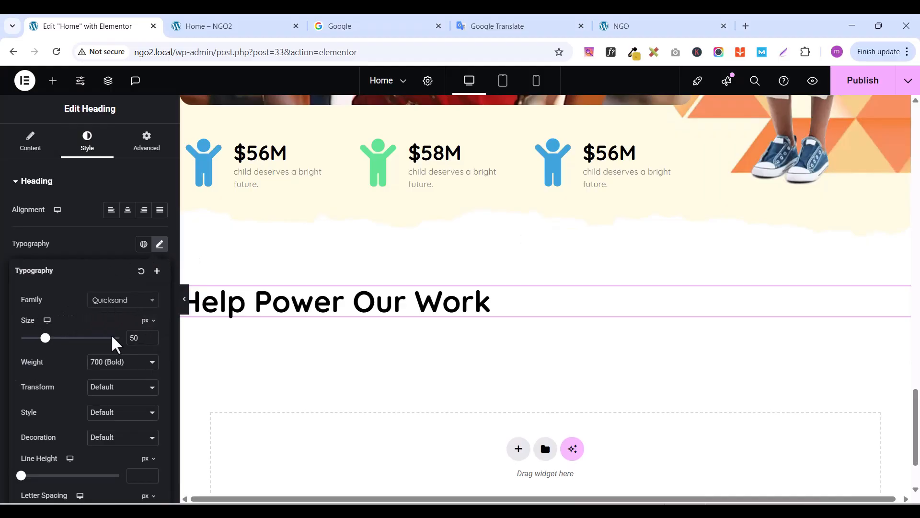
pyautogui.click(151, 336)
pyautogui.click(151, 336)
pyautogui.click(151, 335)
pyautogui.click(151, 335)
pyautogui.click(151, 336)
pyautogui.click(151, 336)
pyautogui.click(151, 335)
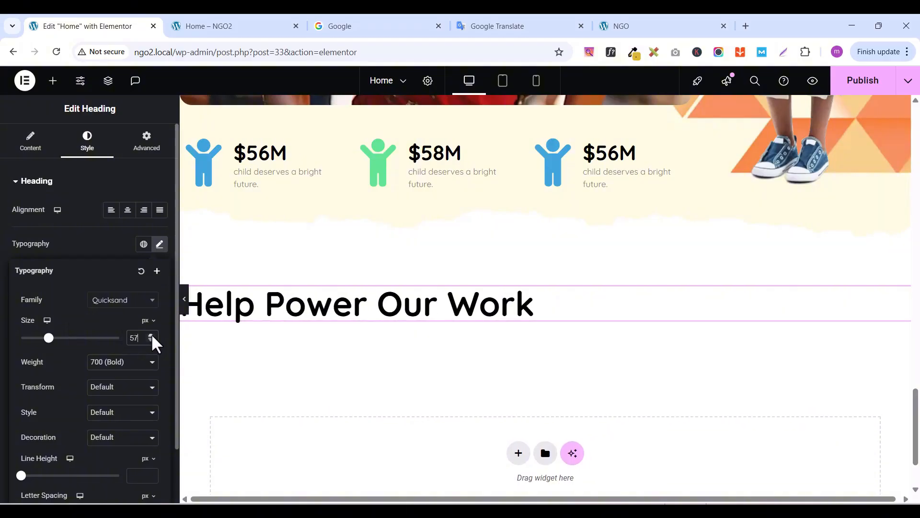
pyautogui.click(151, 340)
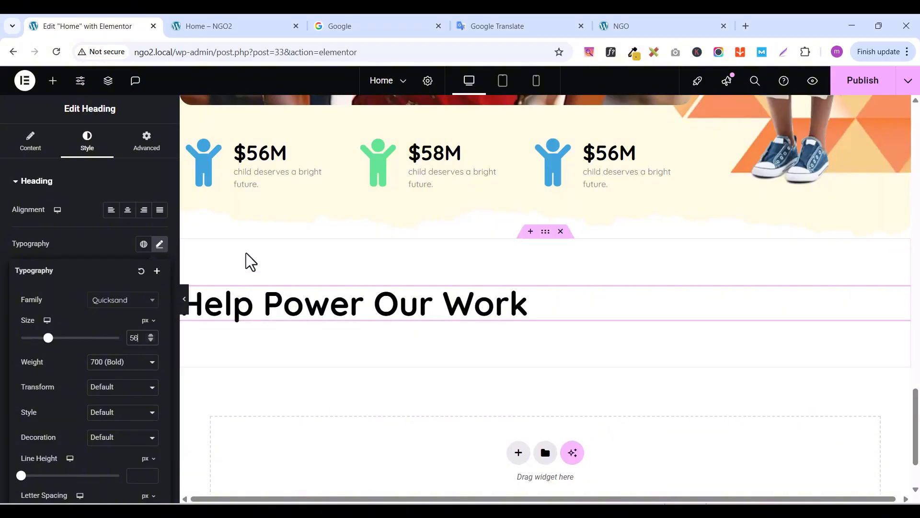
# Copy the description line under "We Empower The Poorest" and paste it below the "Help Power Our Work" heading
pyautogui.scroll(10, 534, 312)
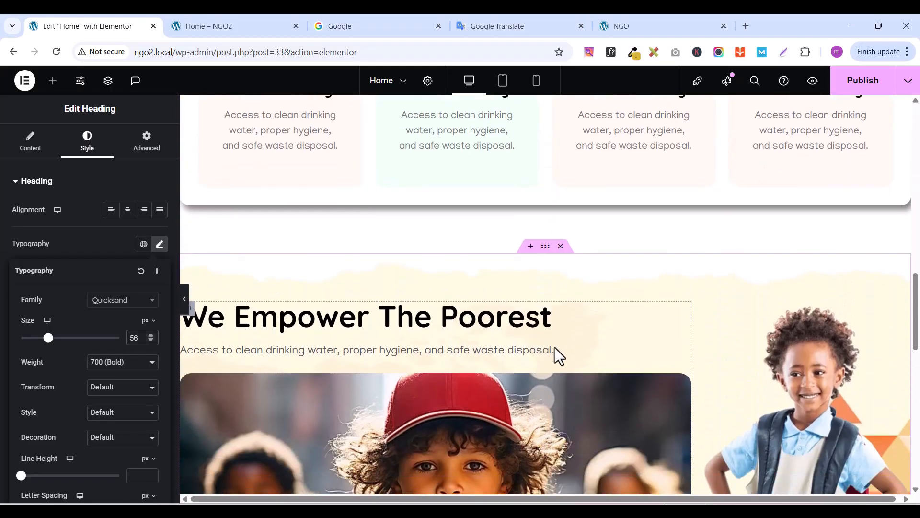
pyautogui.click(684, 353)
pyautogui.rightClick(684, 352)
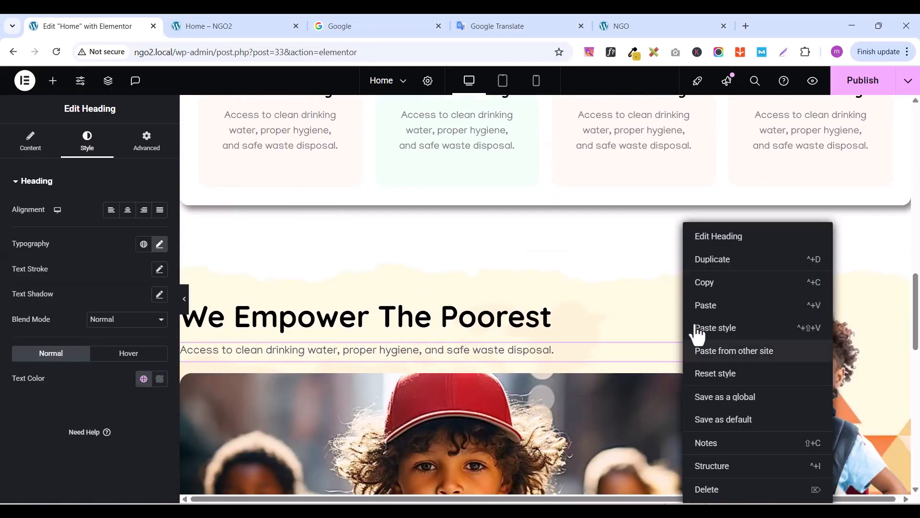
pyautogui.click(705, 282)
pyautogui.scroll(-15, 553, 350)
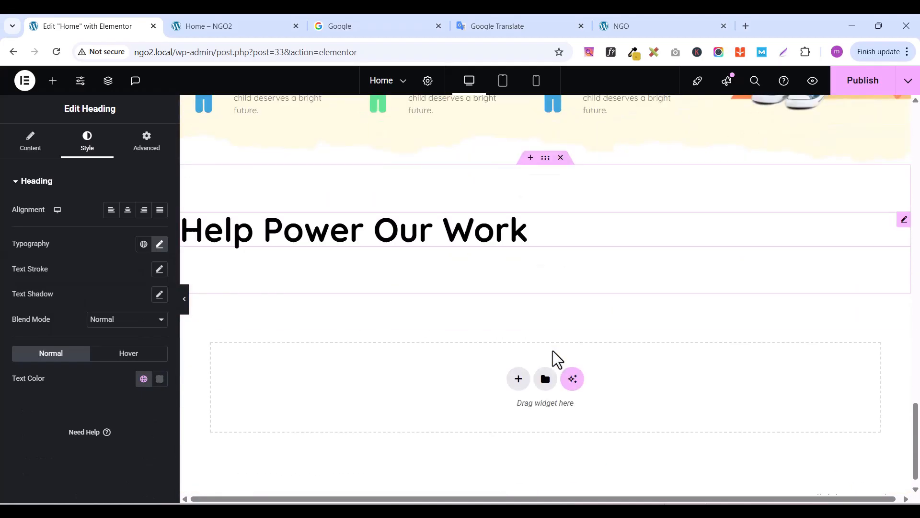
pyautogui.rightClick(900, 206)
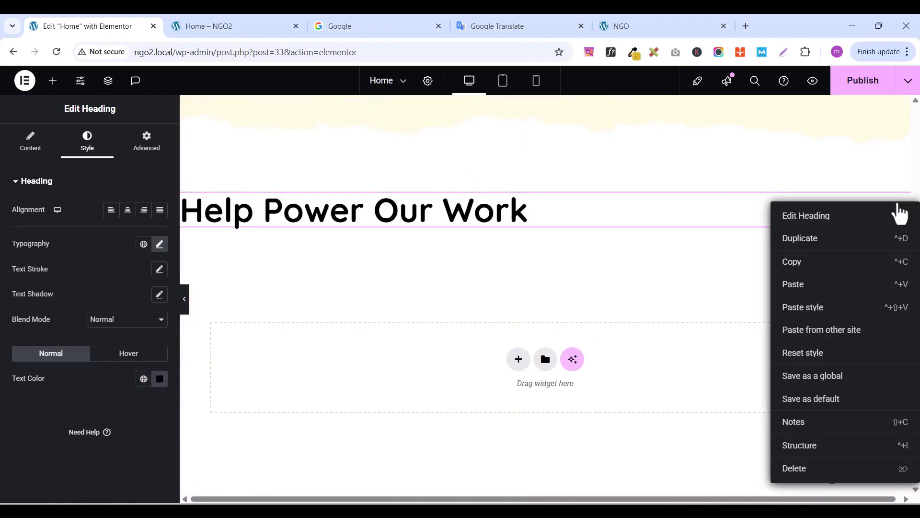
pyautogui.click(804, 286)
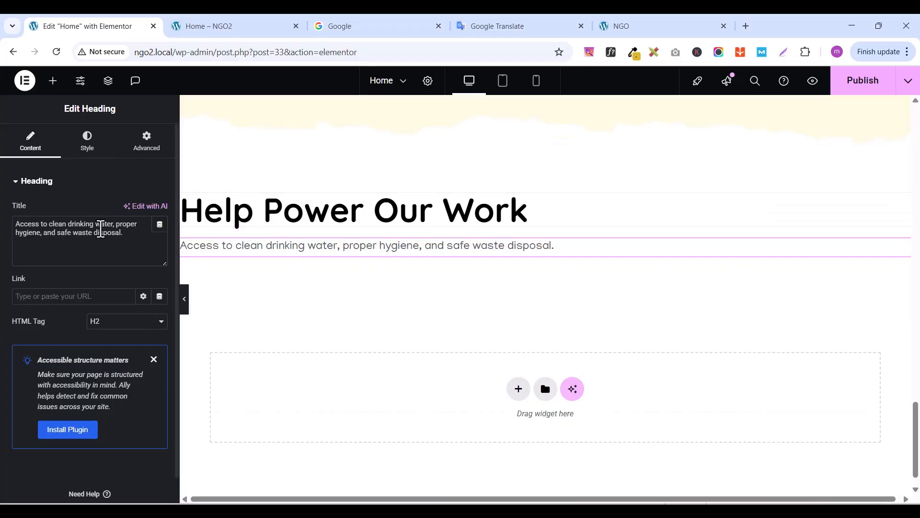
# Replace the pasted description's text with the reference site's "Our campaigns bring together communities, resources, and action…" paragraph
pyautogui.click(632, 25)
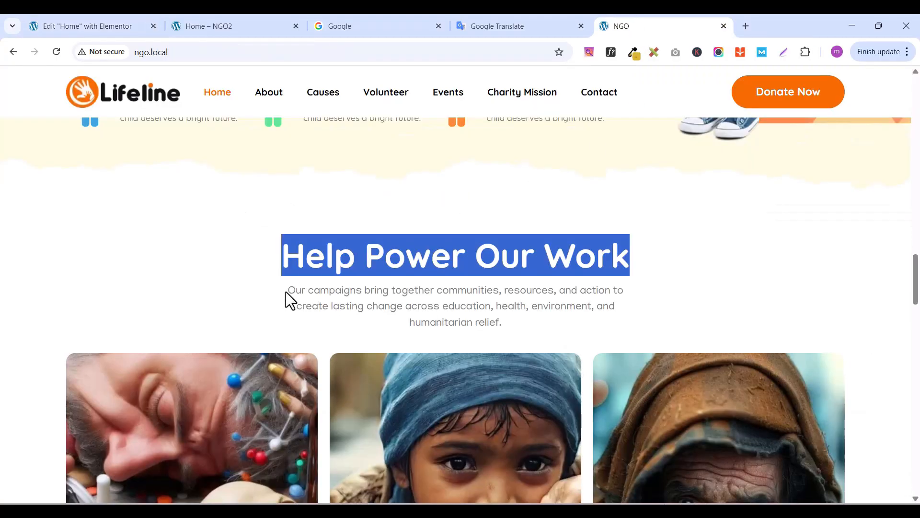
pyautogui.moveTo(285, 291); pyautogui.dragTo(553, 324)
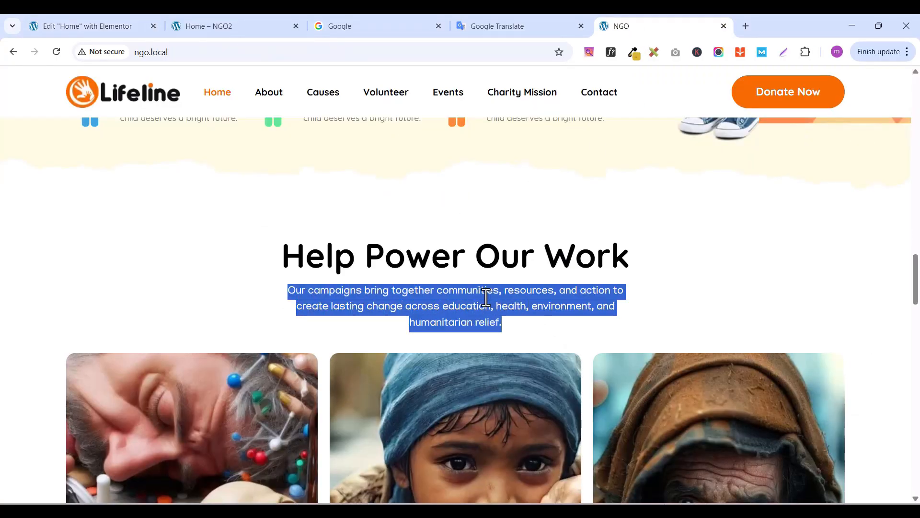
pyautogui.rightClick(486, 297)
pyautogui.click(539, 310)
pyautogui.click(108, 28)
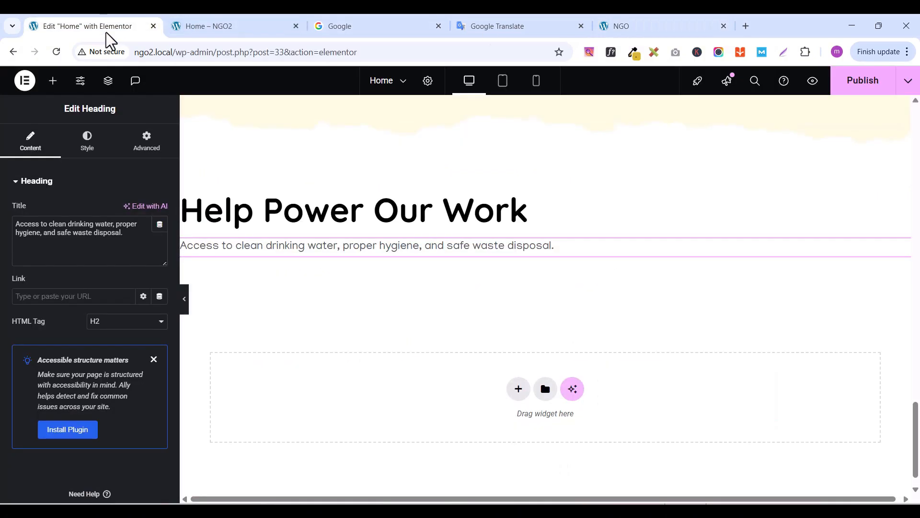
pyautogui.doubleClick(98, 235)
pyautogui.hotkey('ctrl', 'a')
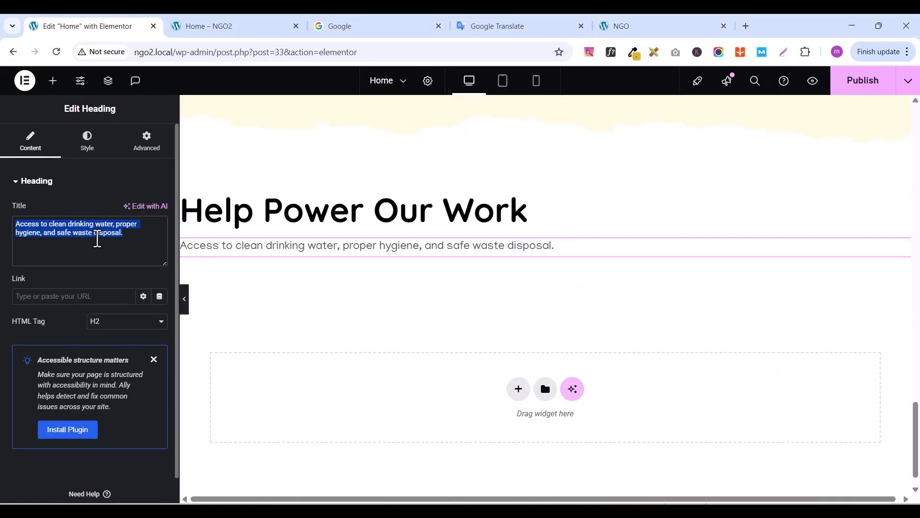
pyautogui.hotkey('ctrl', 'v')
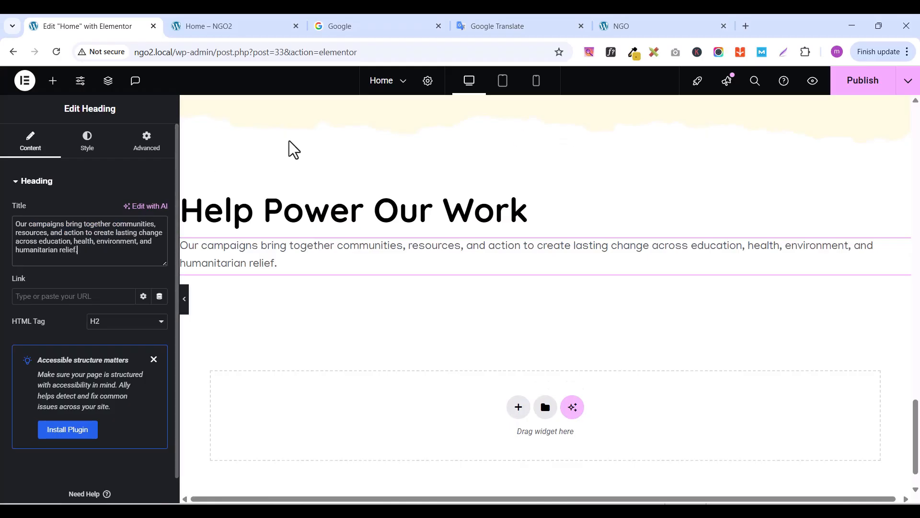
# Set the "Our campaigns bring together…" description to 18 px with weight 400 (Normal) and center its text
pyautogui.click(88, 144)
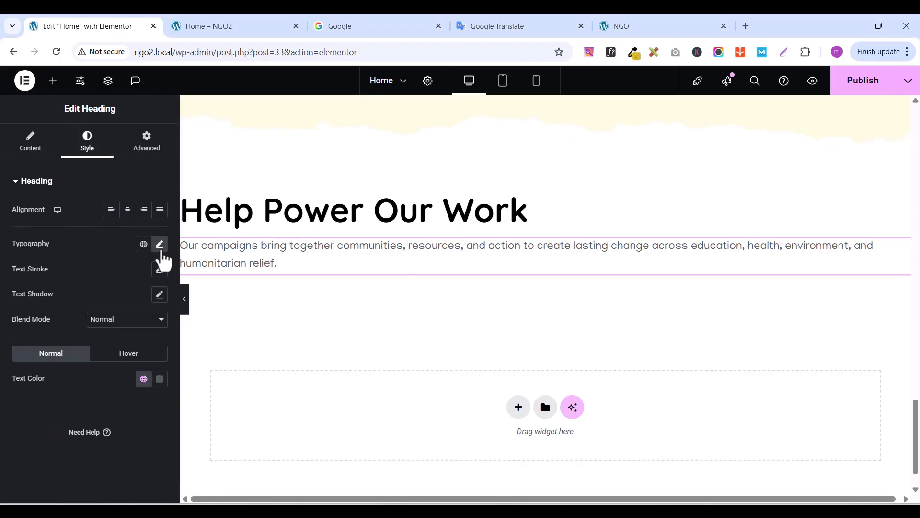
pyautogui.click(160, 245)
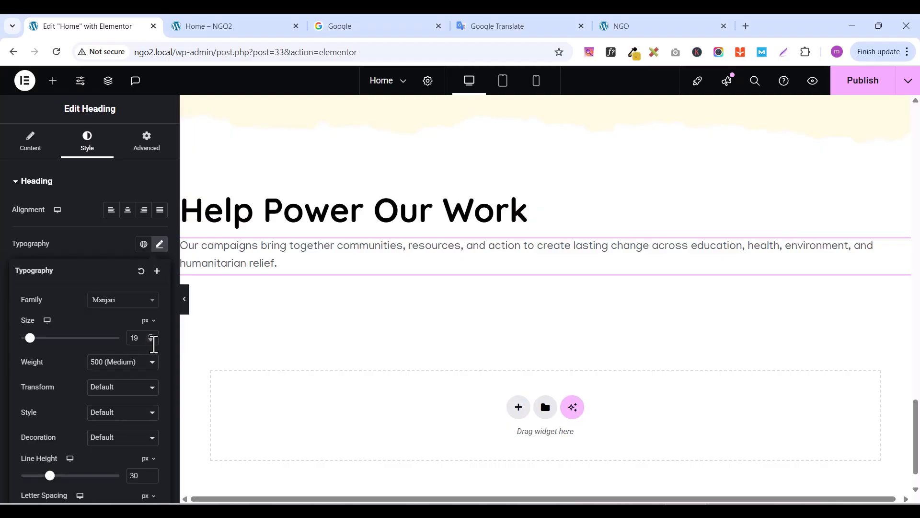
pyautogui.click(151, 340)
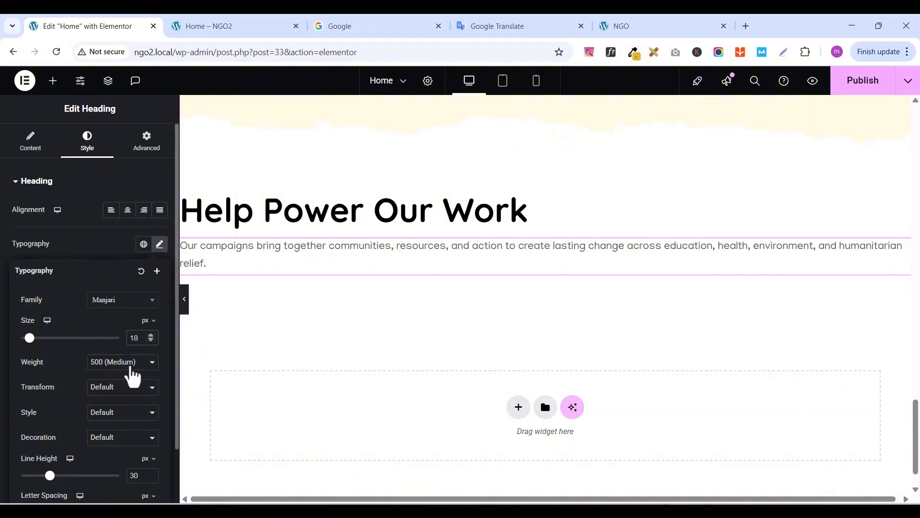
pyautogui.click(152, 366)
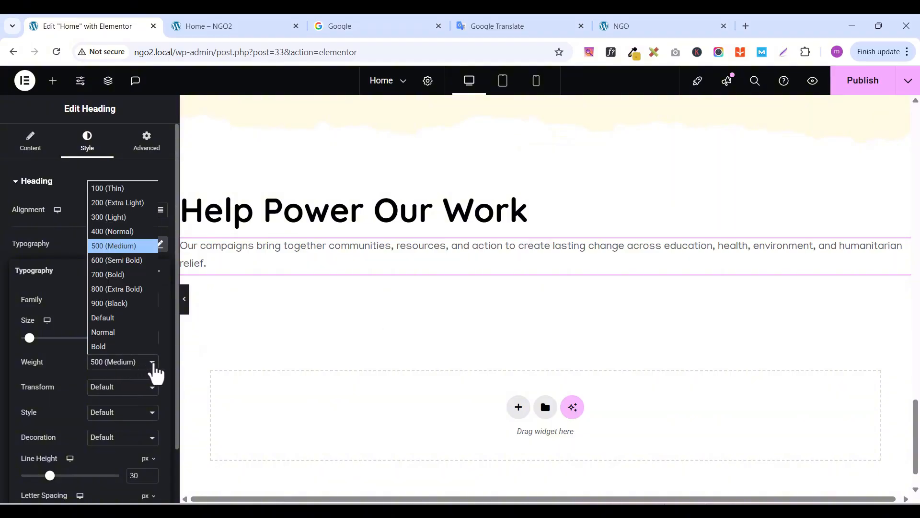
pyautogui.click(122, 232)
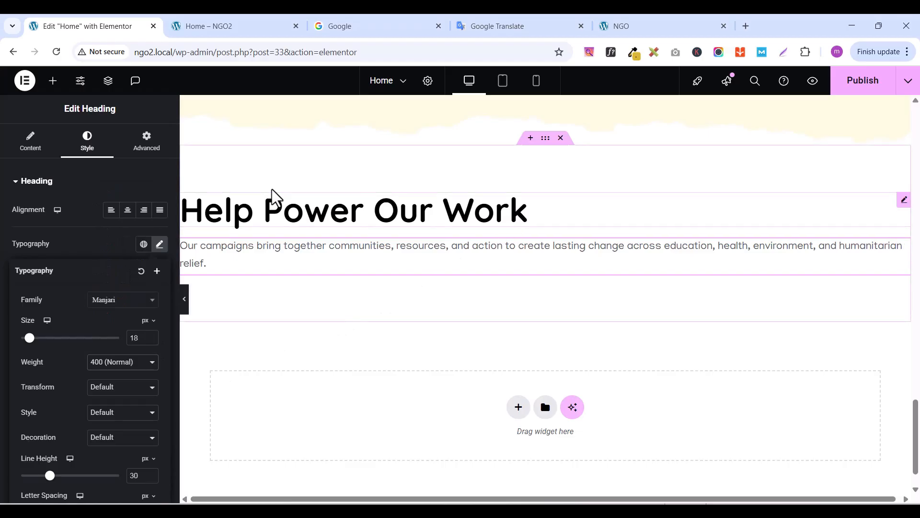
pyautogui.click(89, 241)
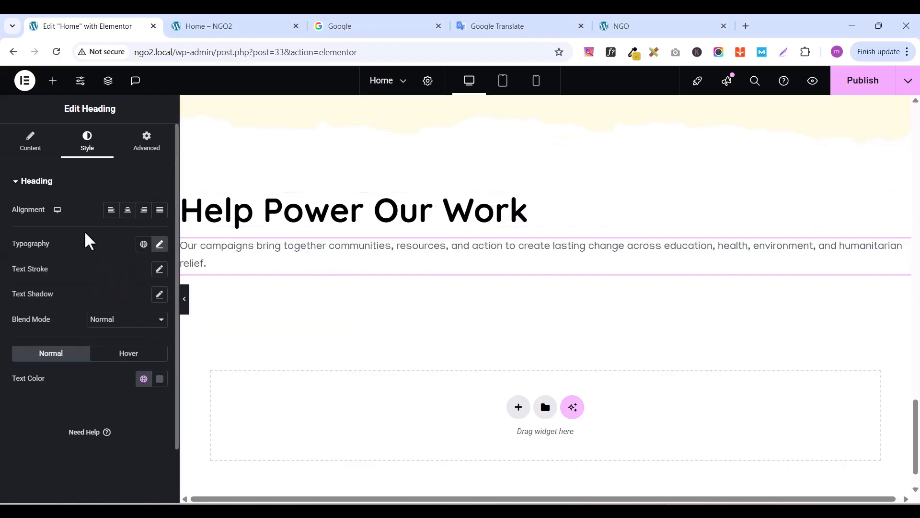
pyautogui.click(128, 211)
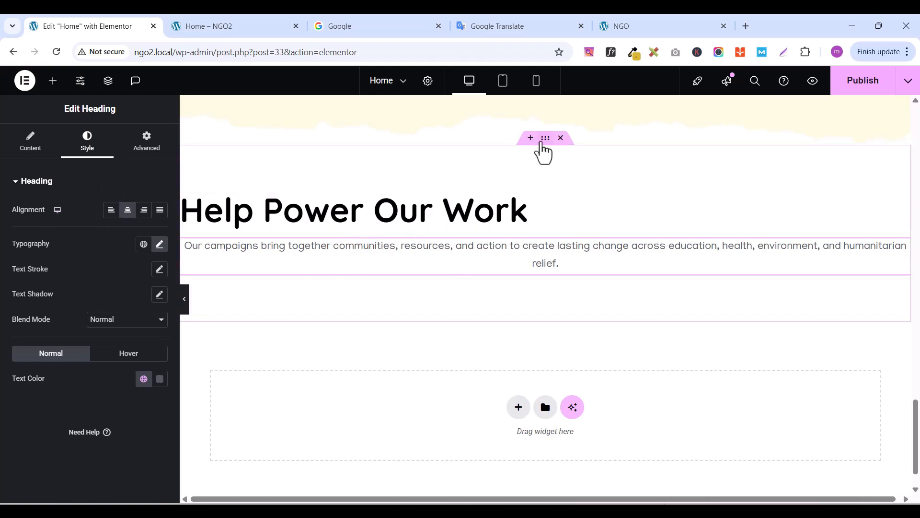
# Center the "Help Power Our Work" container's items with Justify Content and Align Items both set to Center
pyautogui.click(545, 139)
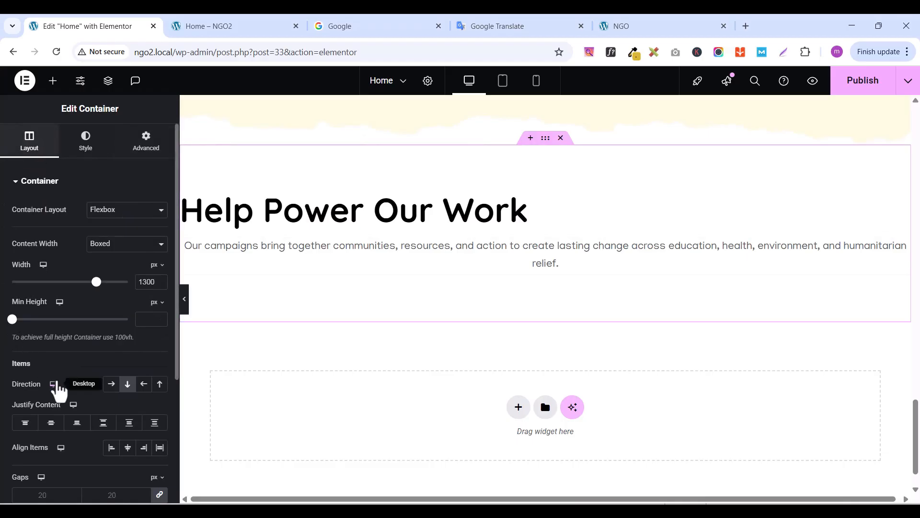
pyautogui.scroll(-1, 65, 426)
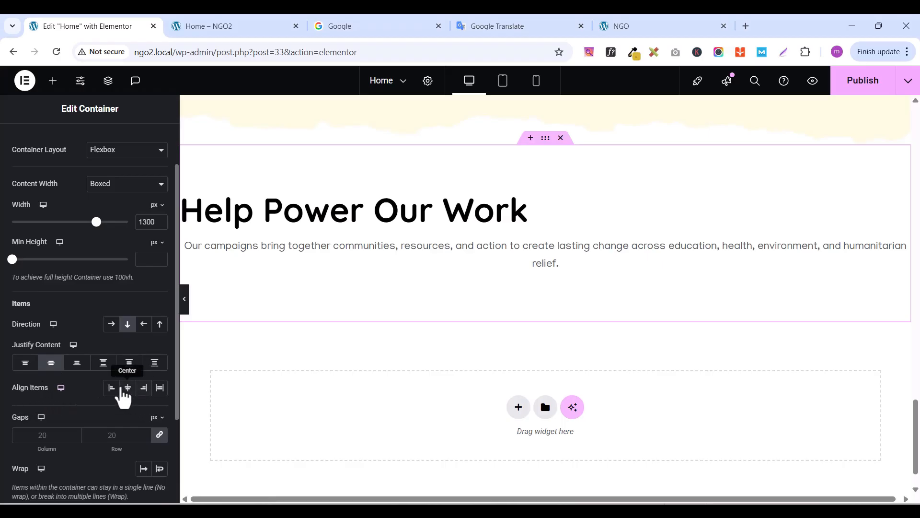
pyautogui.click(127, 388)
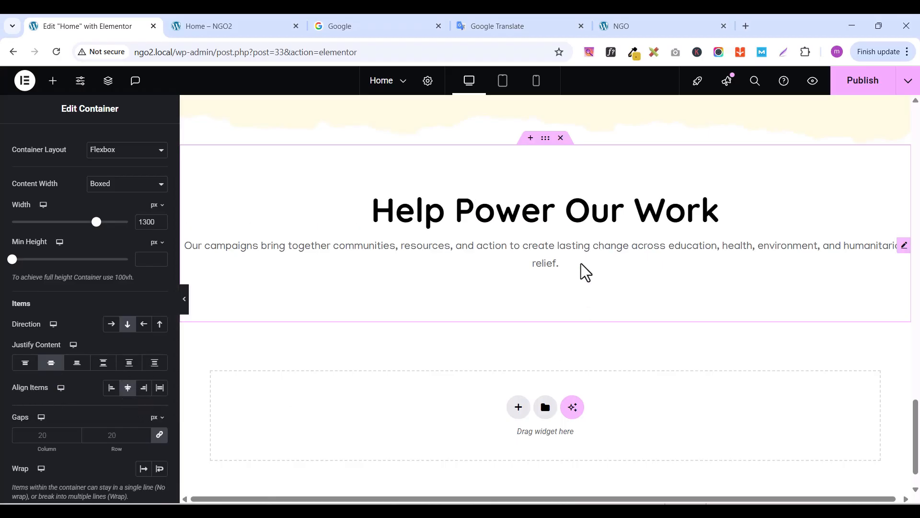
# Give the description below "Help Power Our Work" a custom width of 50%
pyautogui.click(903, 247)
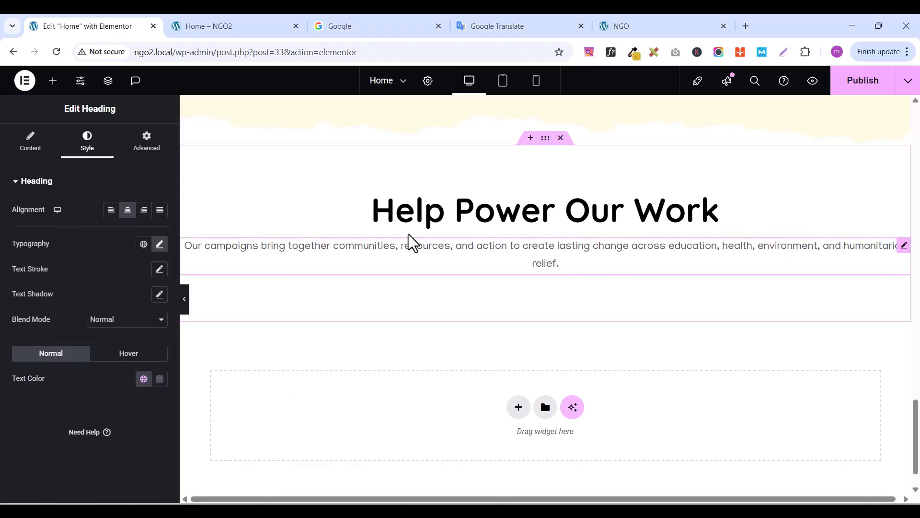
pyautogui.click(149, 144)
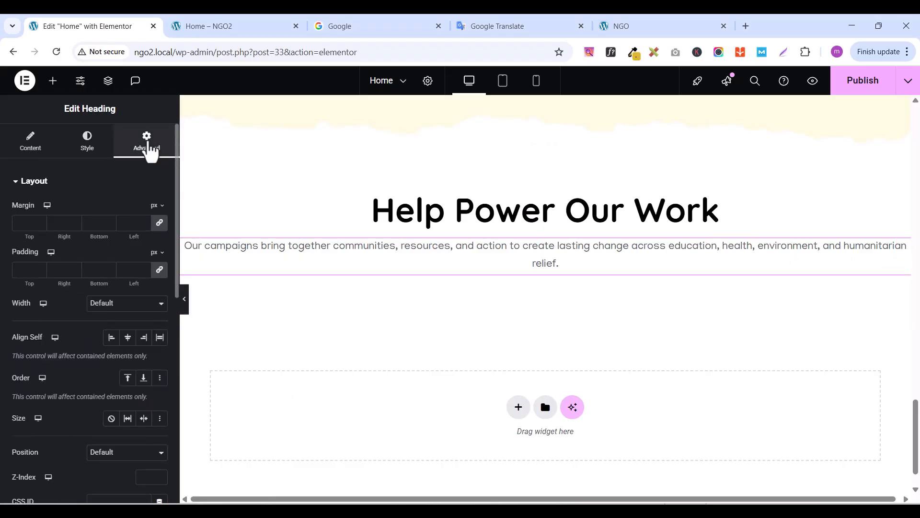
pyautogui.click(103, 308)
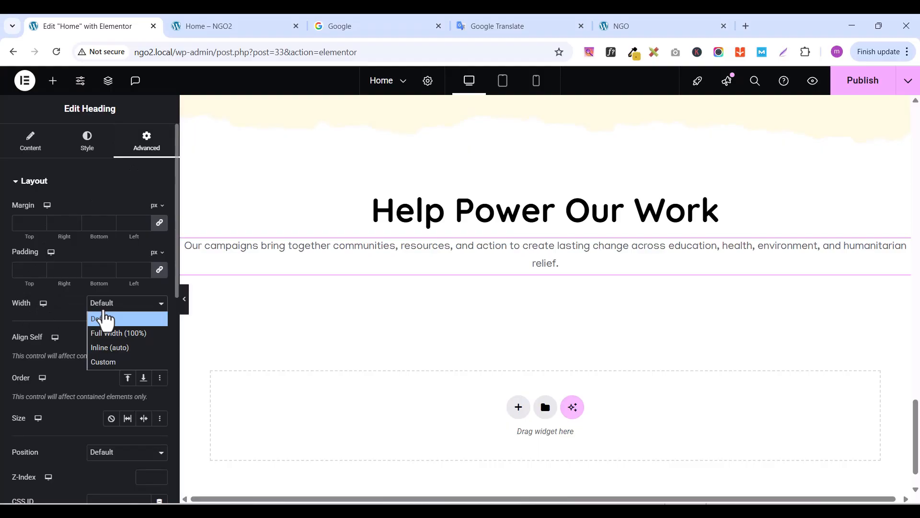
pyautogui.click(108, 362)
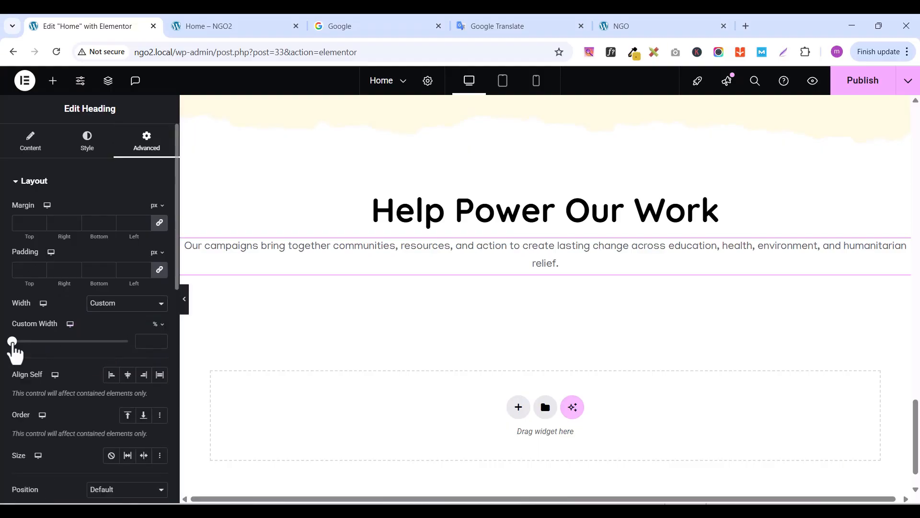
pyautogui.moveTo(12, 342); pyautogui.dragTo(72, 337)
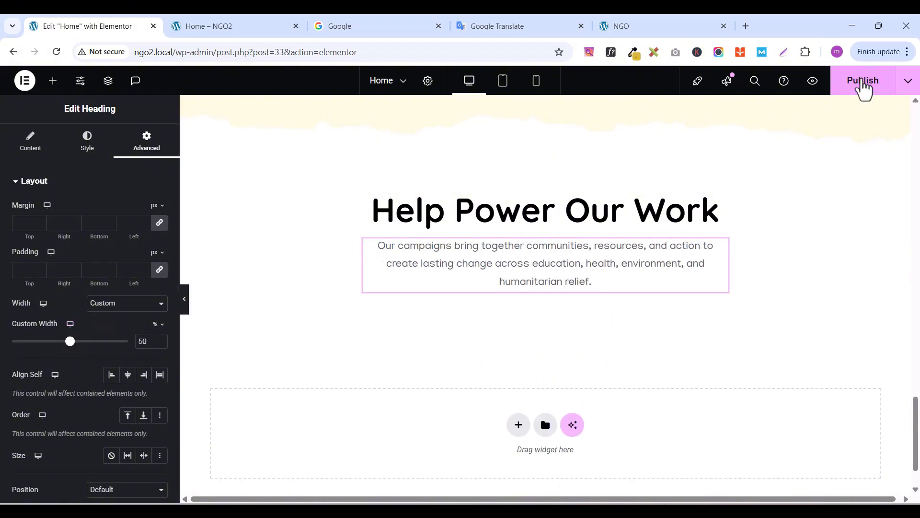
# Publish the page and check the "Help Power Our Work" section in the NGO2 page preview
pyautogui.click(861, 81)
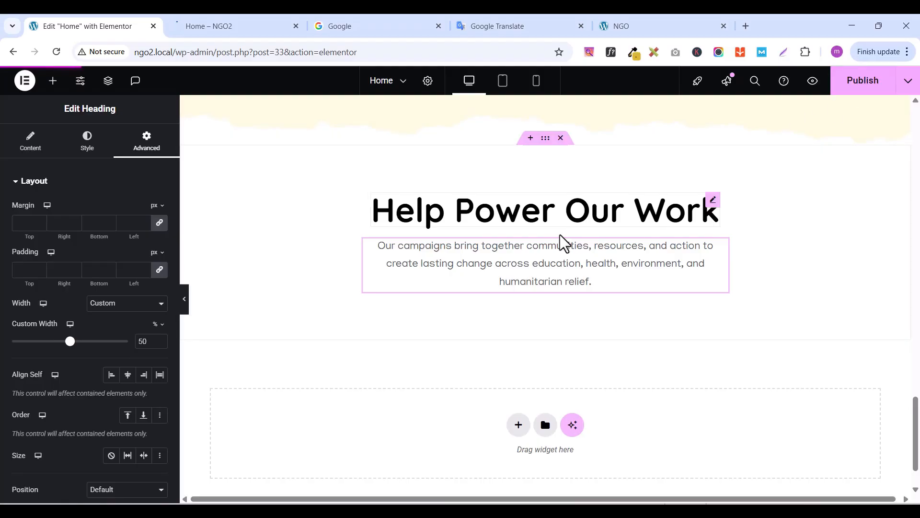
pyautogui.click(232, 30)
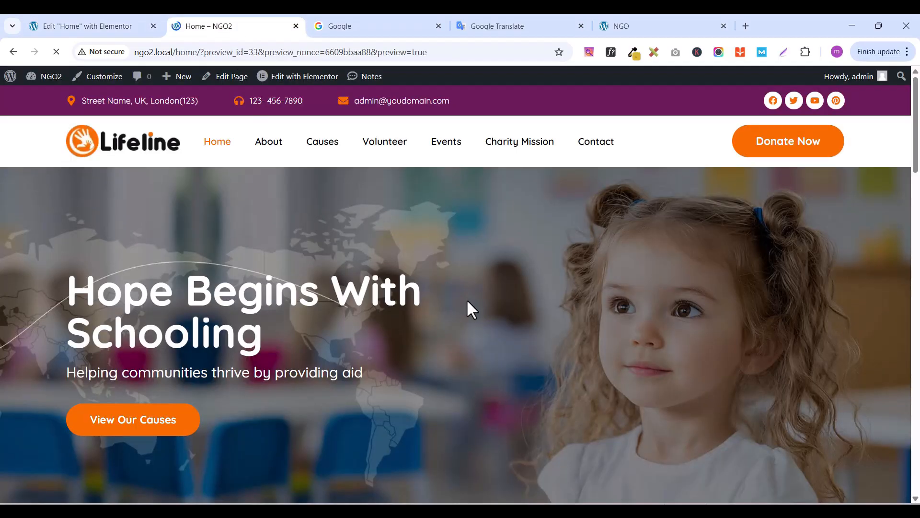
pyautogui.scroll(-15, 599, 272)
pyautogui.scroll(-2, 599, 272)
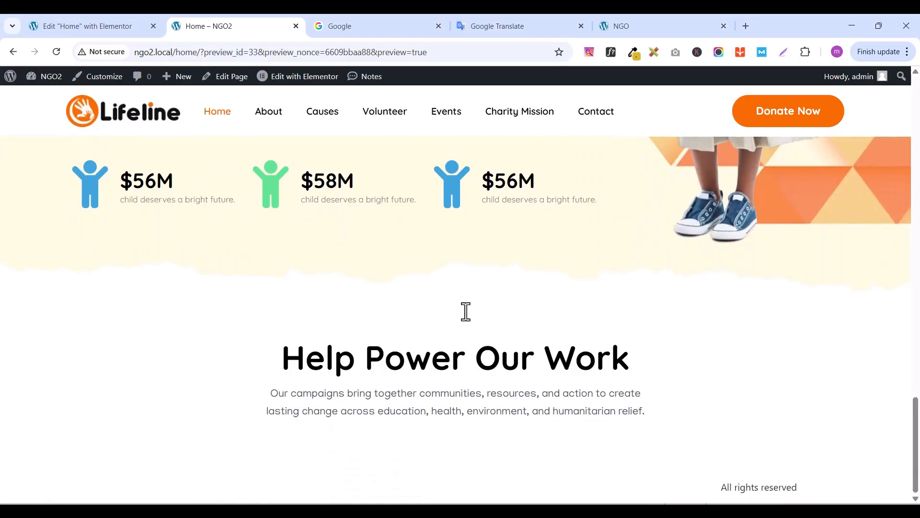
# Return to the Elementor editor, add a Grid below the description and set its padding to 0 on all sides
pyautogui.click(118, 29)
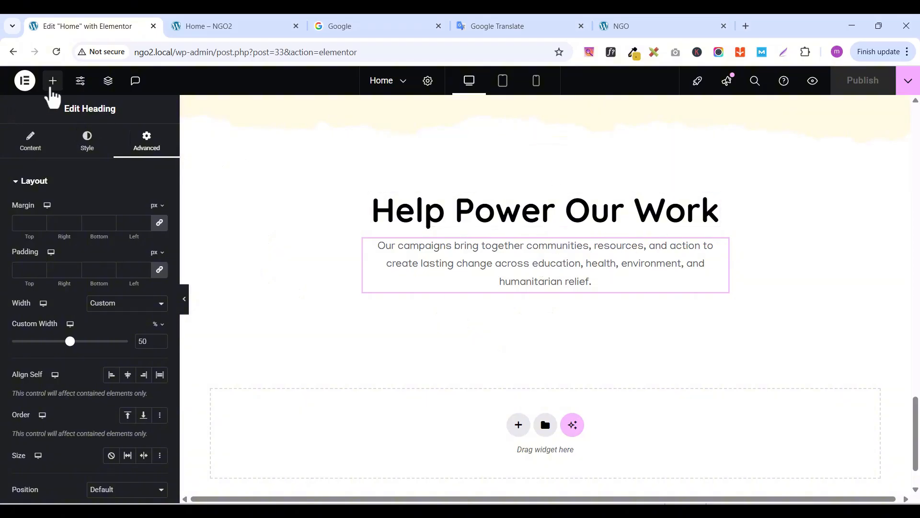
pyautogui.click(52, 84)
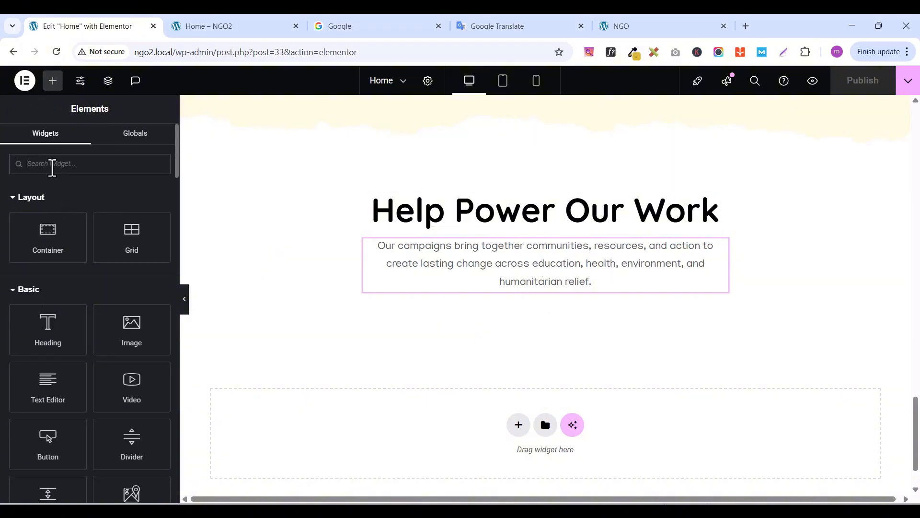
pyautogui.write('grid')
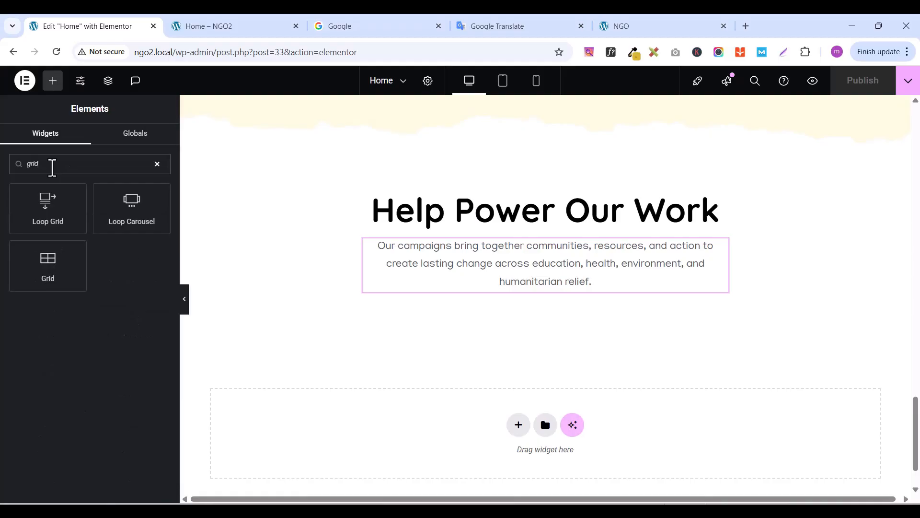
pyautogui.moveTo(29, 255); pyautogui.dragTo(527, 288)
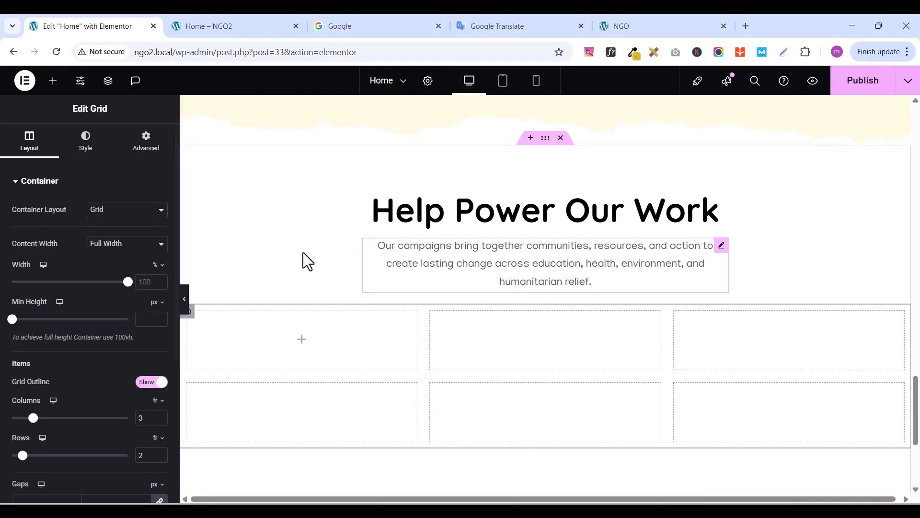
pyautogui.click(154, 151)
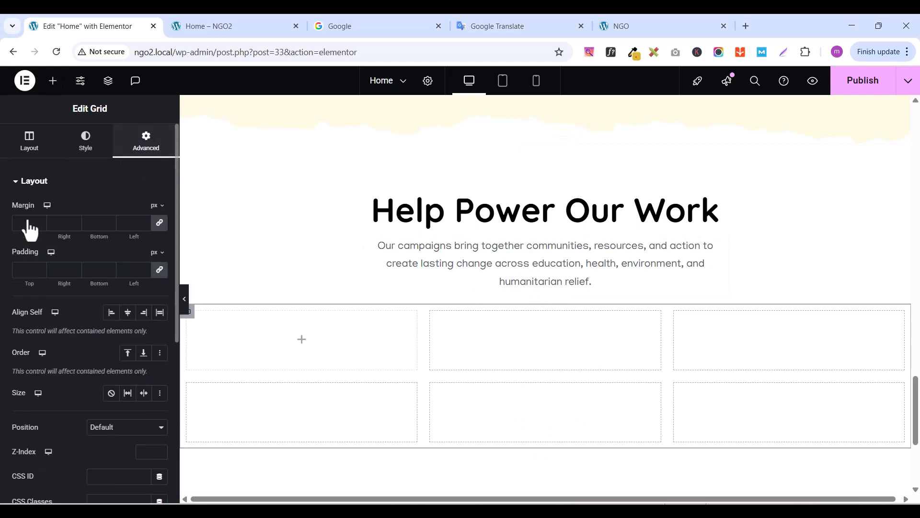
pyautogui.click(159, 270)
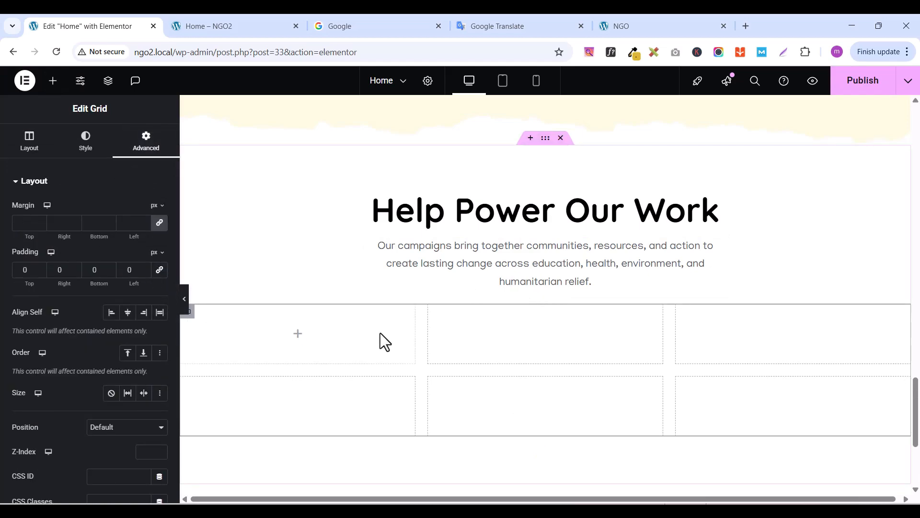
# Set the grid to 3 columns and 1 row, and publish the page
pyautogui.click(39, 151)
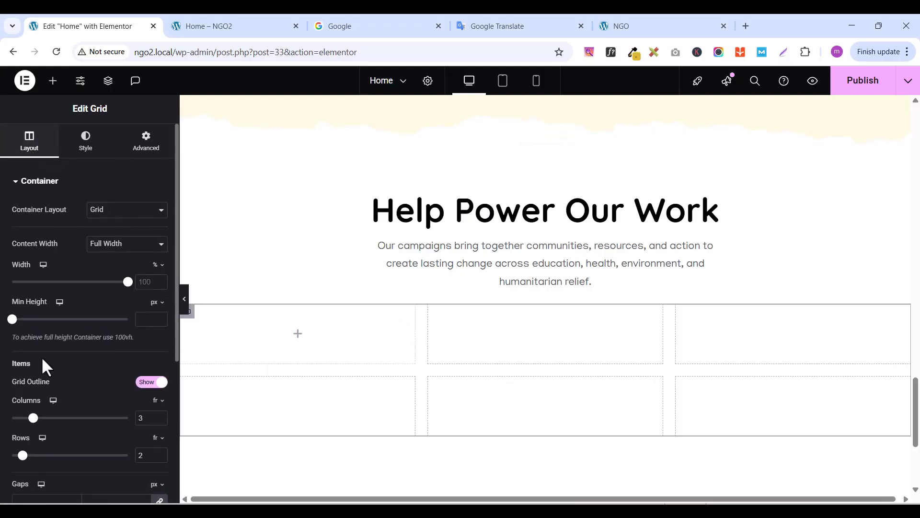
pyautogui.scroll(-3, 81, 376)
pyautogui.scroll(4, 94, 373)
pyautogui.scroll(-3, 69, 366)
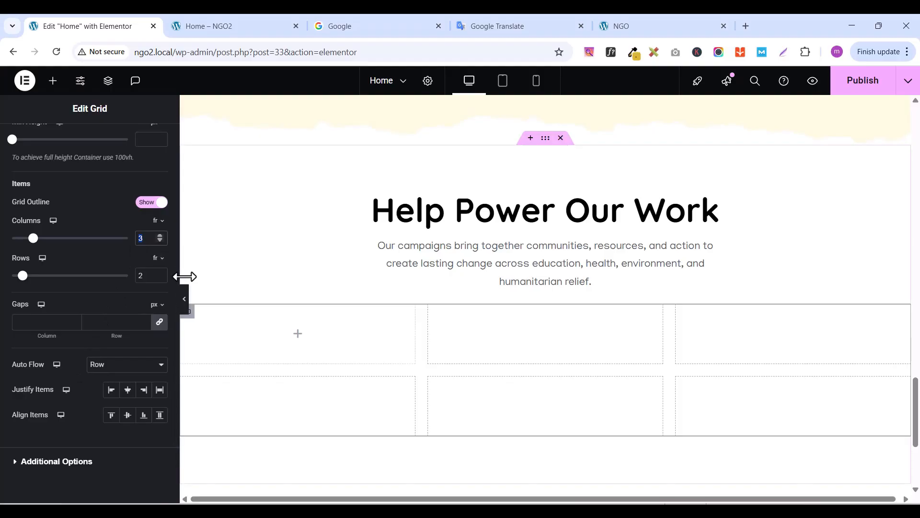
pyautogui.write('3')
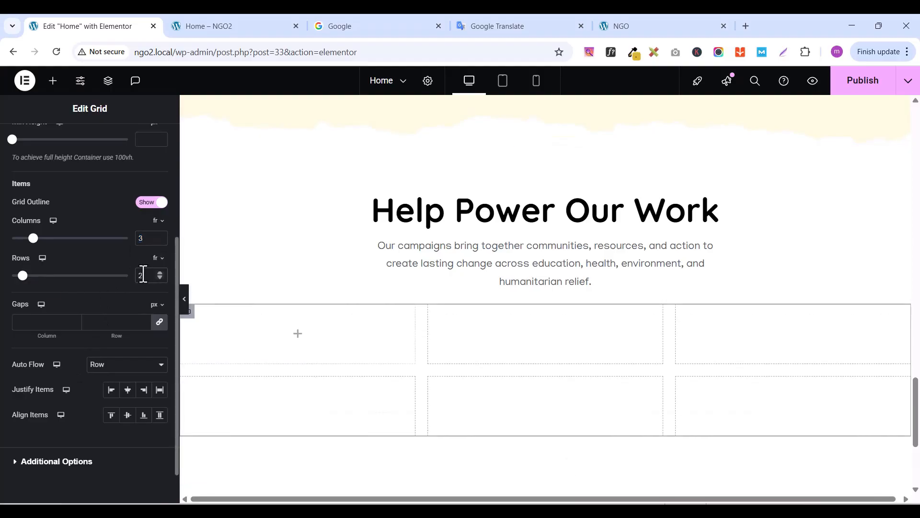
pyautogui.write('1')
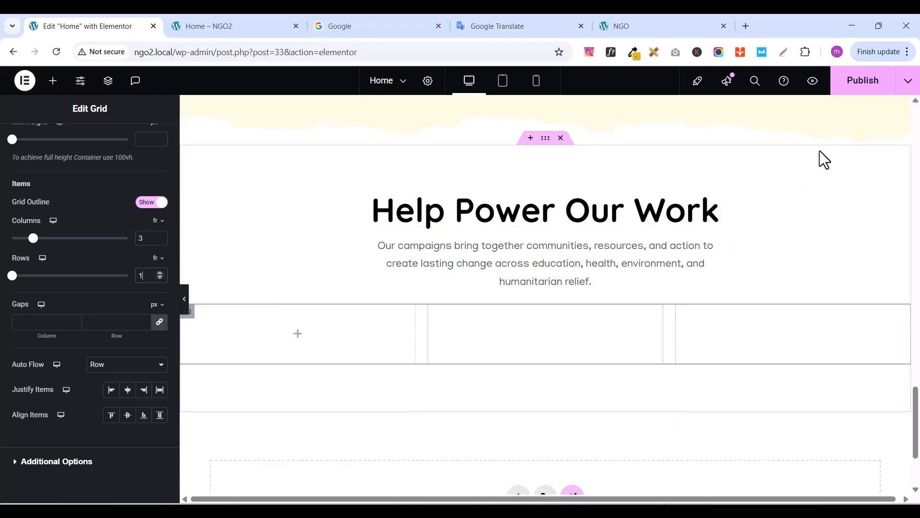
pyautogui.click(849, 87)
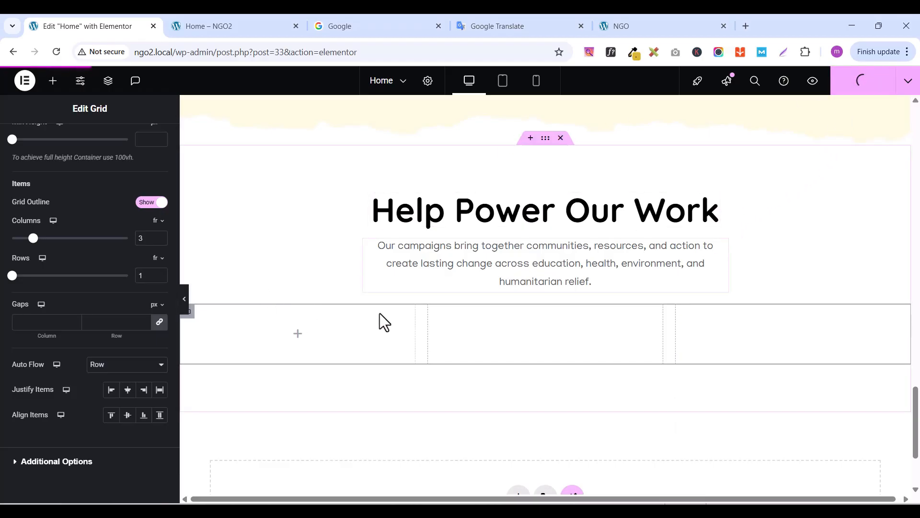
# Add a container in the grid's first cell and set its padding to 0 on all sides
pyautogui.click(53, 81)
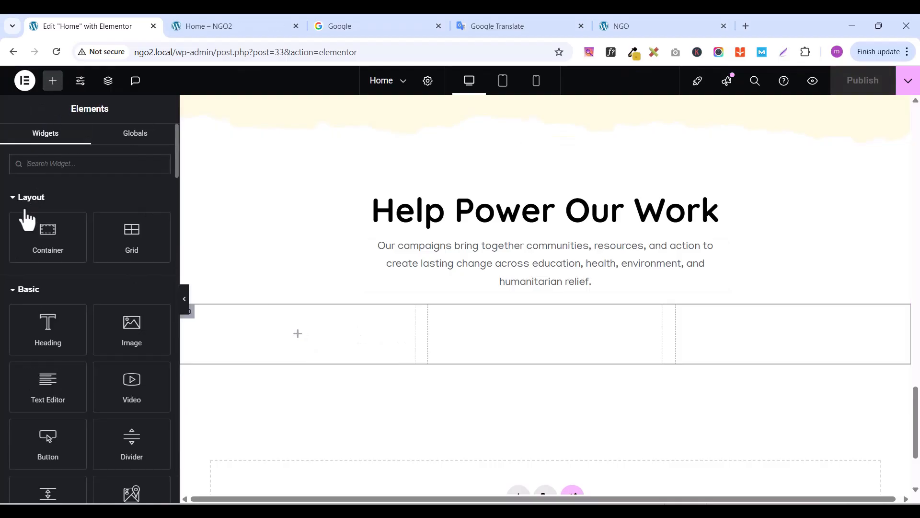
pyautogui.moveTo(18, 220); pyautogui.dragTo(272, 317)
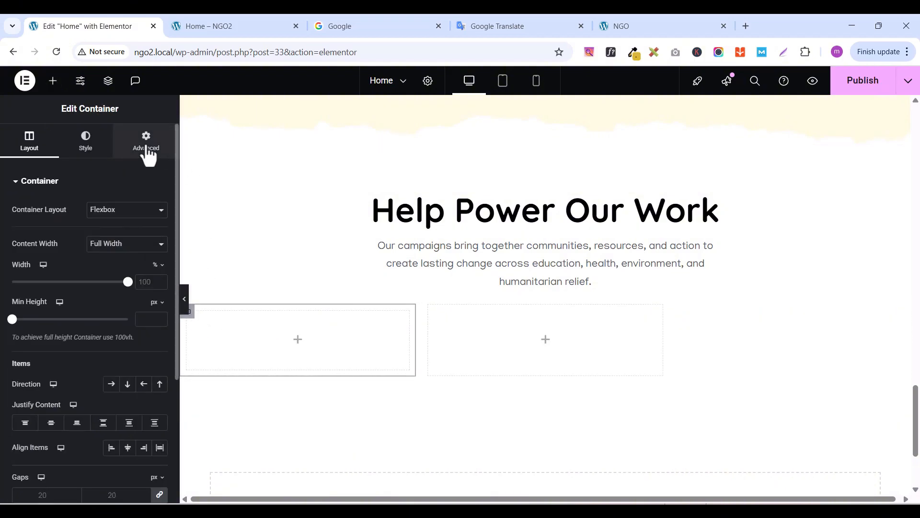
pyautogui.click(146, 144)
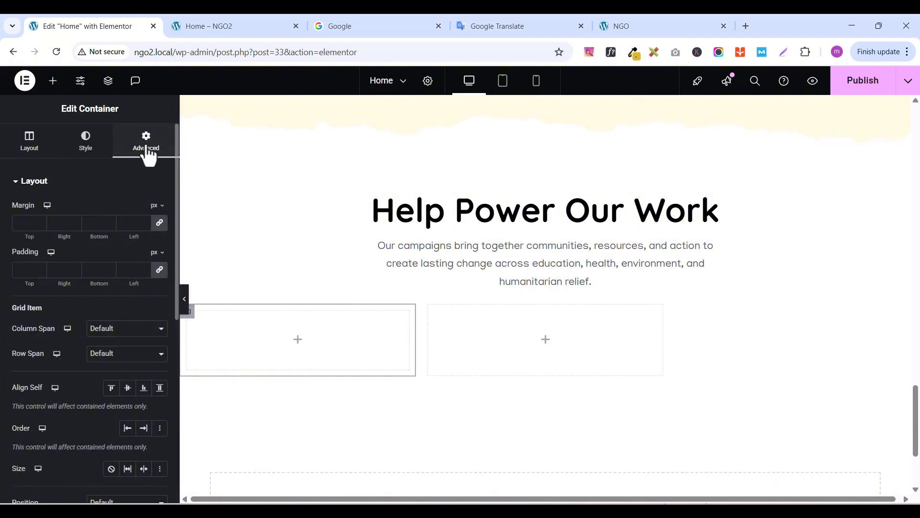
pyautogui.click(159, 270)
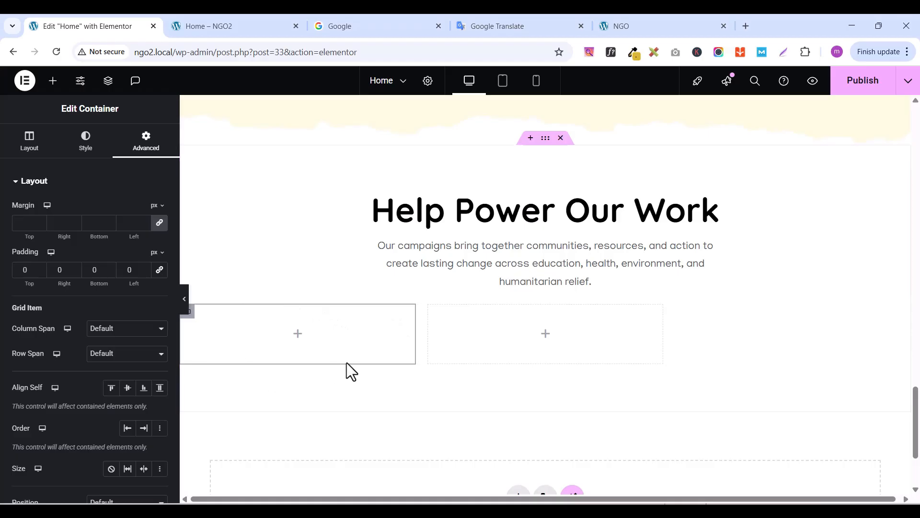
# Give the first cell's container a classic background with the image drugs-1536x877-1-411x600_c.webp from the media library
pyautogui.click(85, 144)
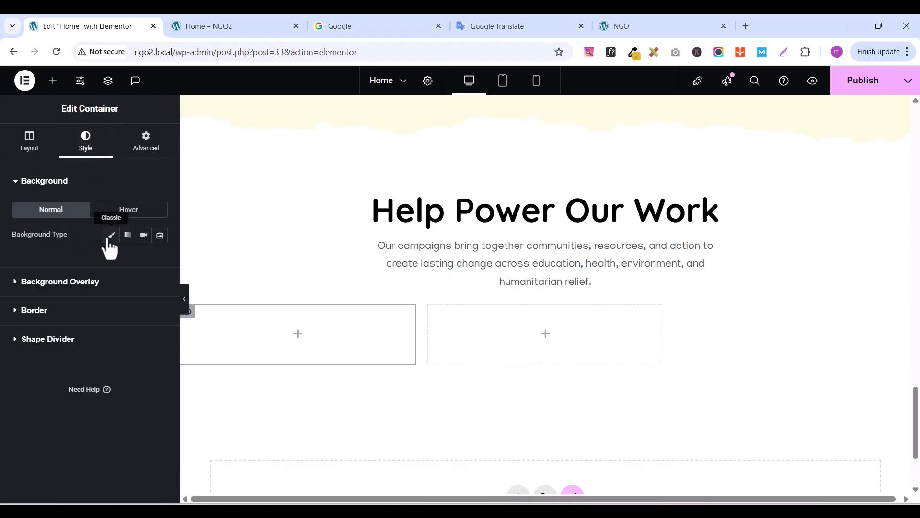
pyautogui.click(111, 236)
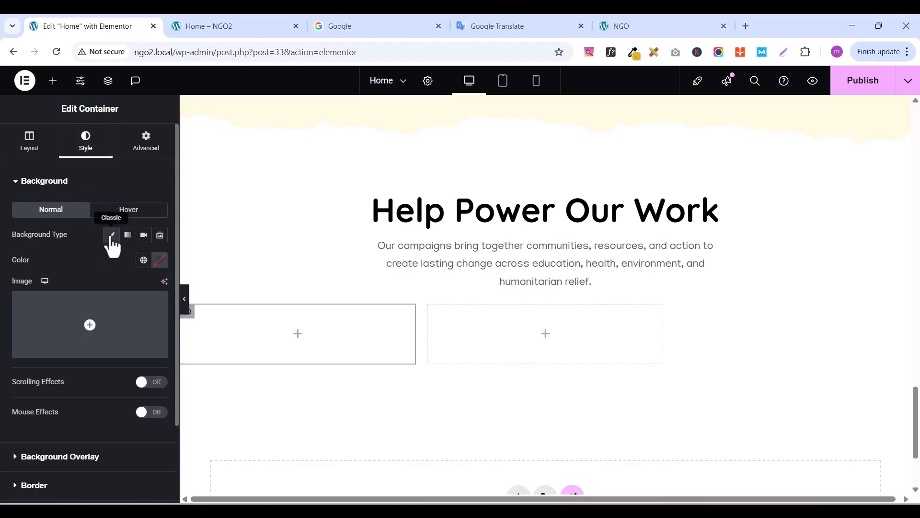
pyautogui.click(70, 354)
pyautogui.click(451, 334)
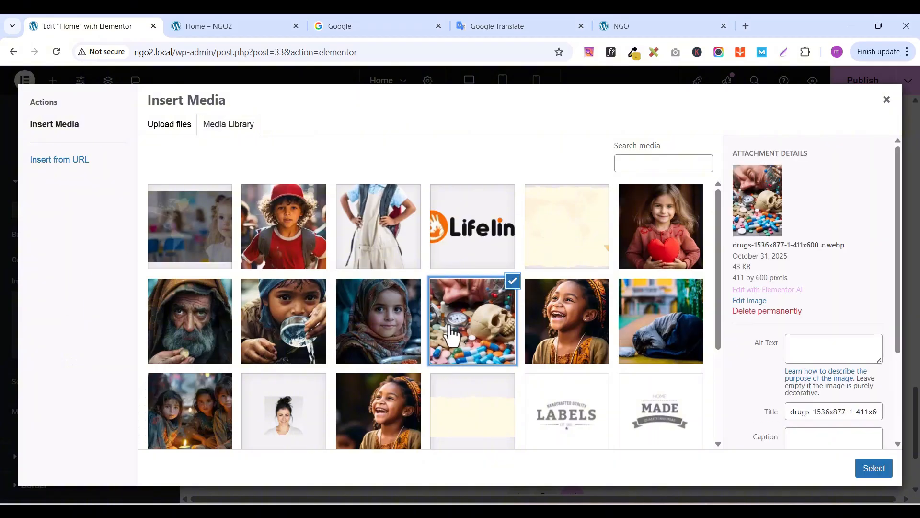
pyautogui.click(877, 470)
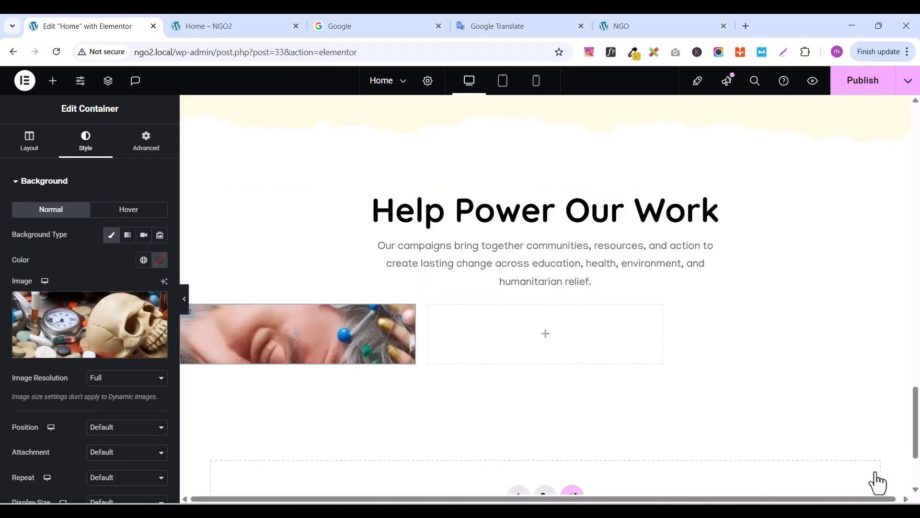
# Set the image container's minimum height to 600 px and publish the page
pyautogui.click(29, 158)
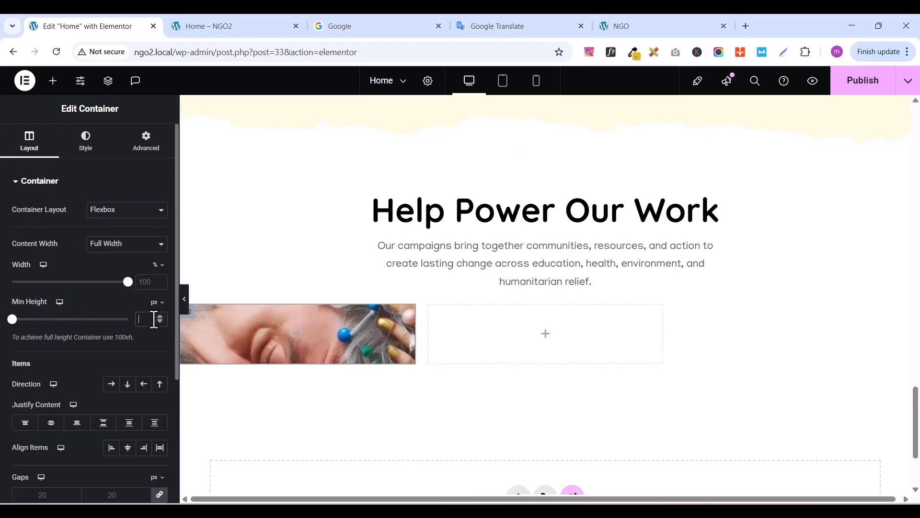
pyautogui.click(153, 319)
pyautogui.write('600')
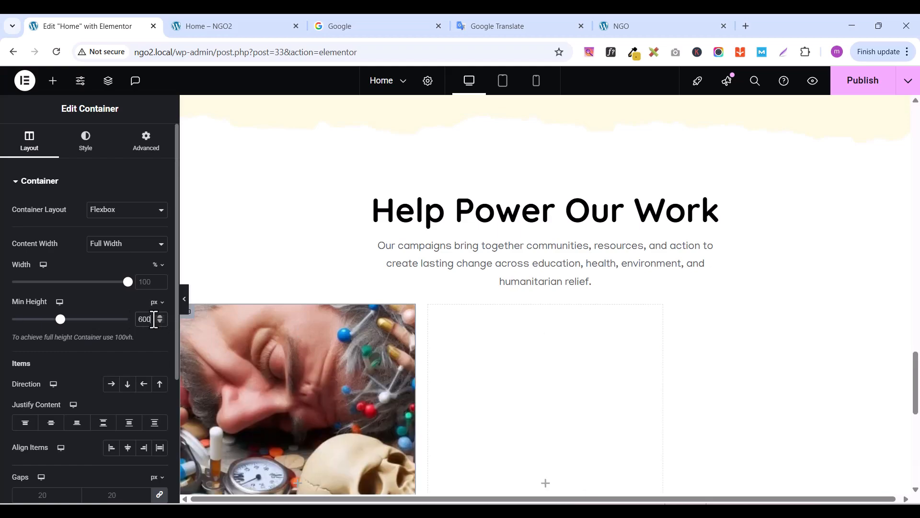
pyautogui.scroll(-5, 368, 354)
pyautogui.scroll(4, 367, 353)
pyautogui.scroll(-3, 367, 355)
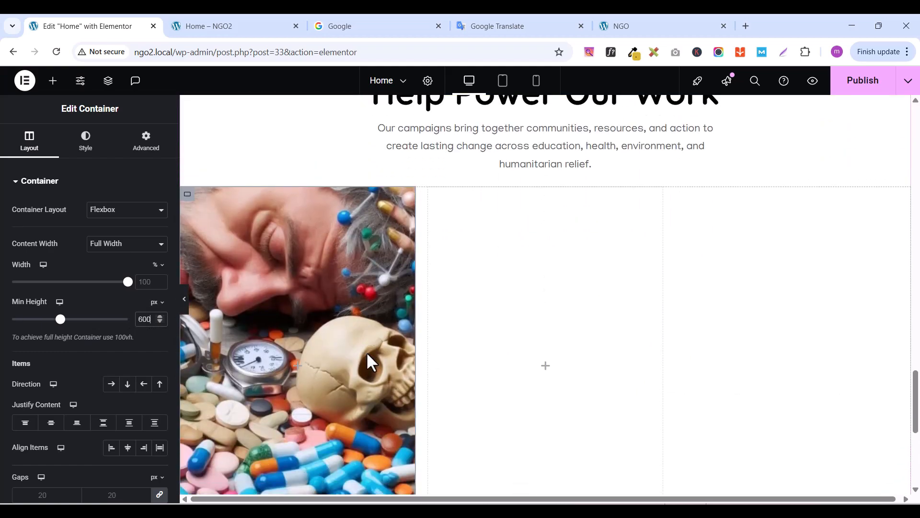
pyautogui.scroll(1, 367, 354)
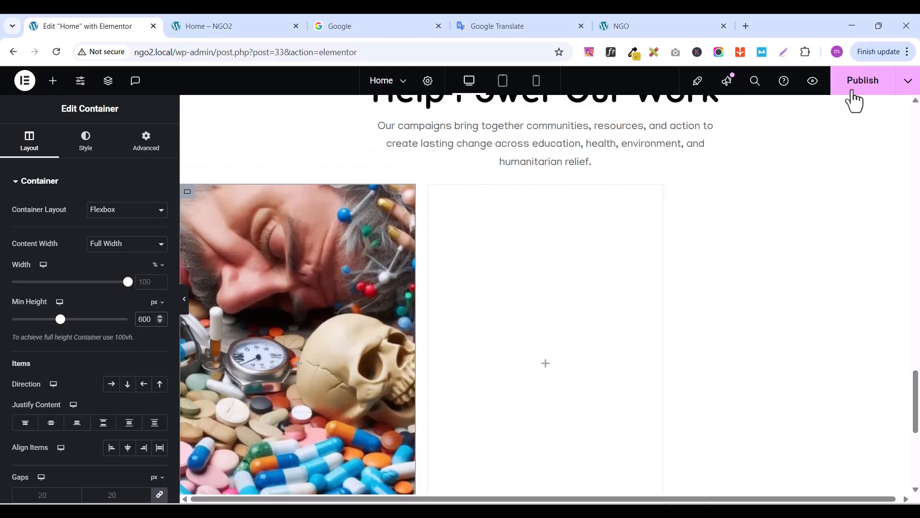
pyautogui.click(865, 86)
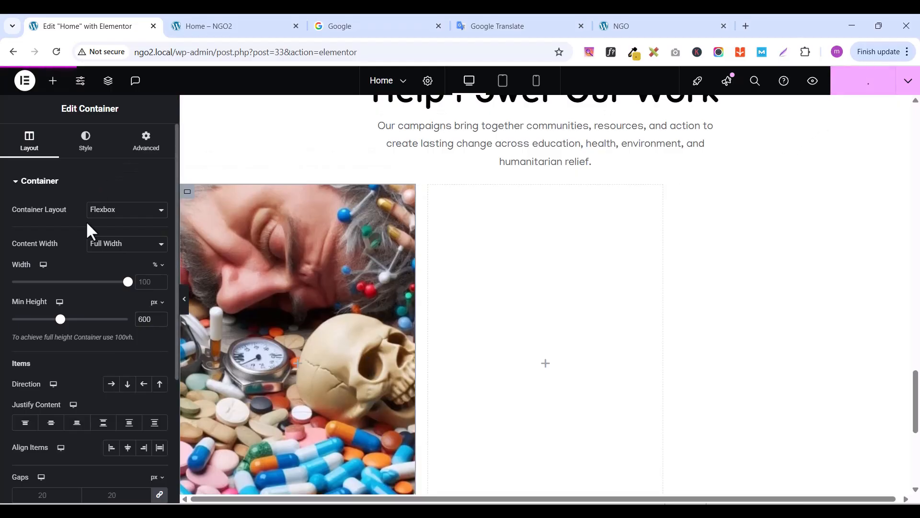
pyautogui.scroll(-1, 269, 297)
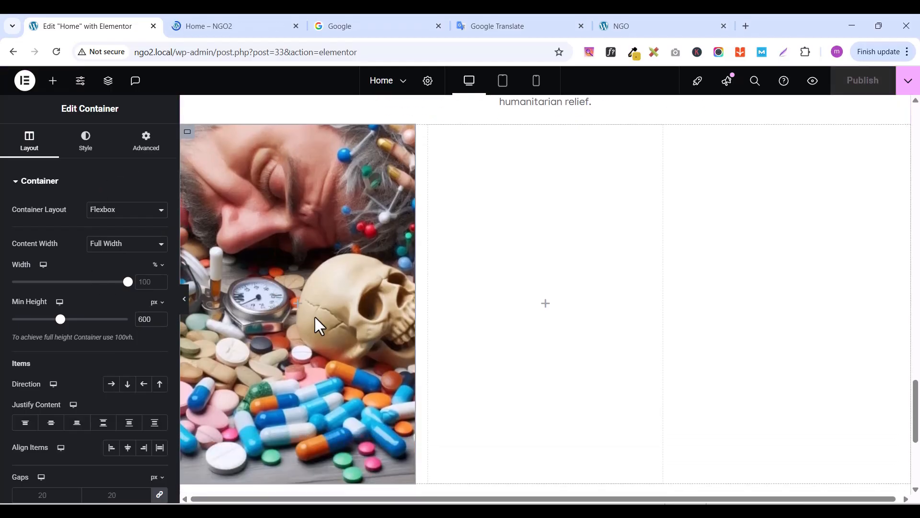
pyautogui.scroll(1, 280, 255)
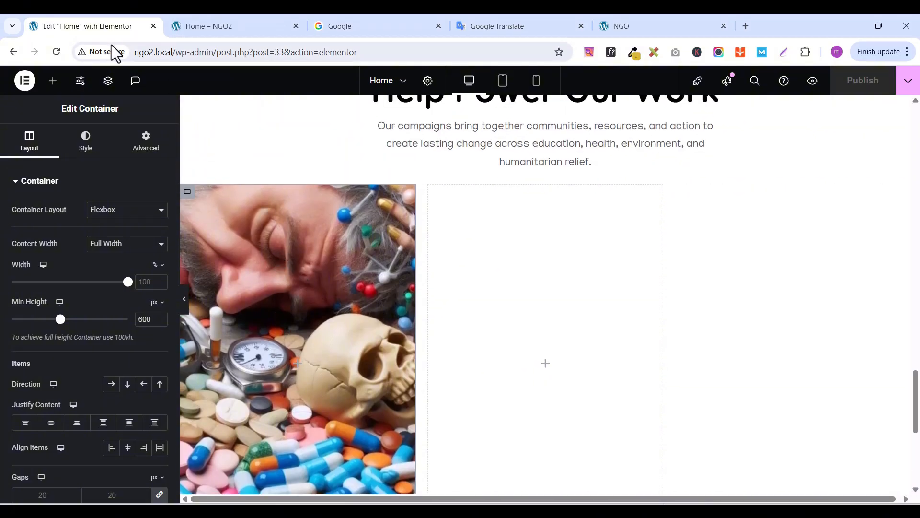
# Add a nested container inside the image container, set its padding to 30 px on all sides, and publish the page
pyautogui.click(54, 82)
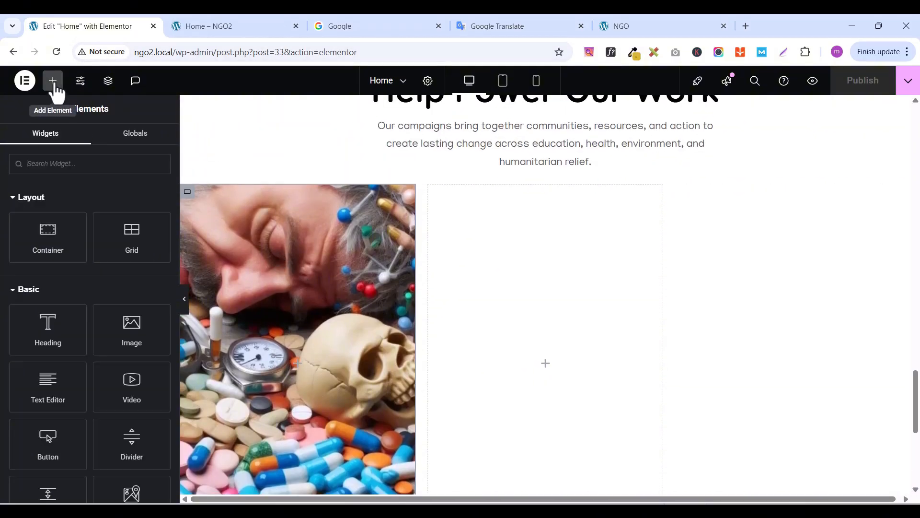
pyautogui.moveTo(46, 233); pyautogui.dragTo(263, 290)
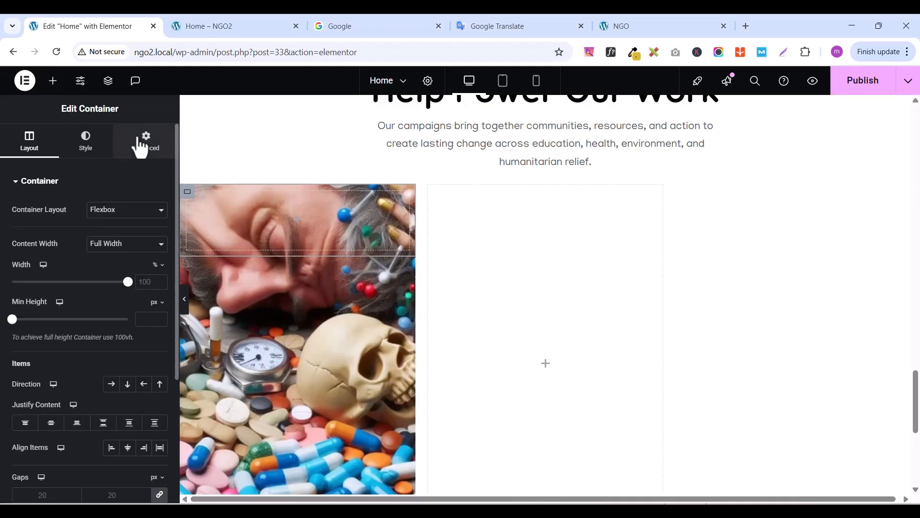
pyautogui.click(141, 146)
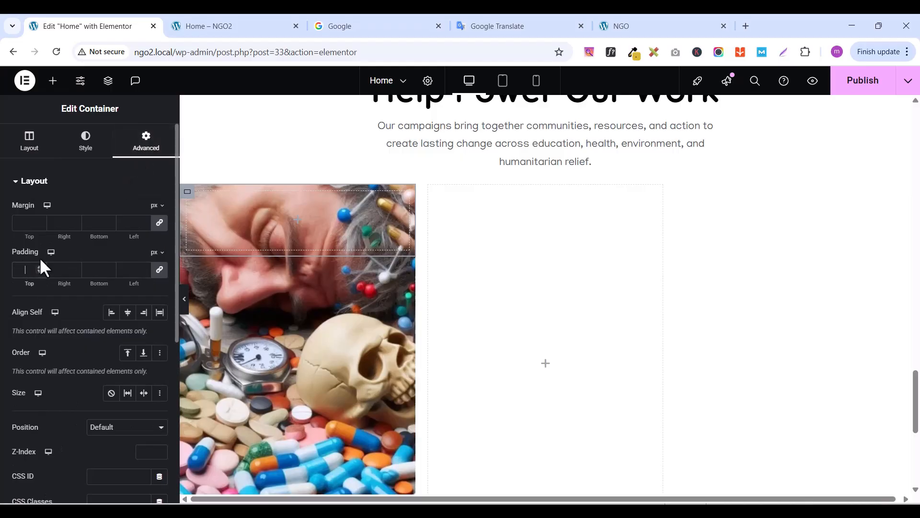
pyautogui.write('30')
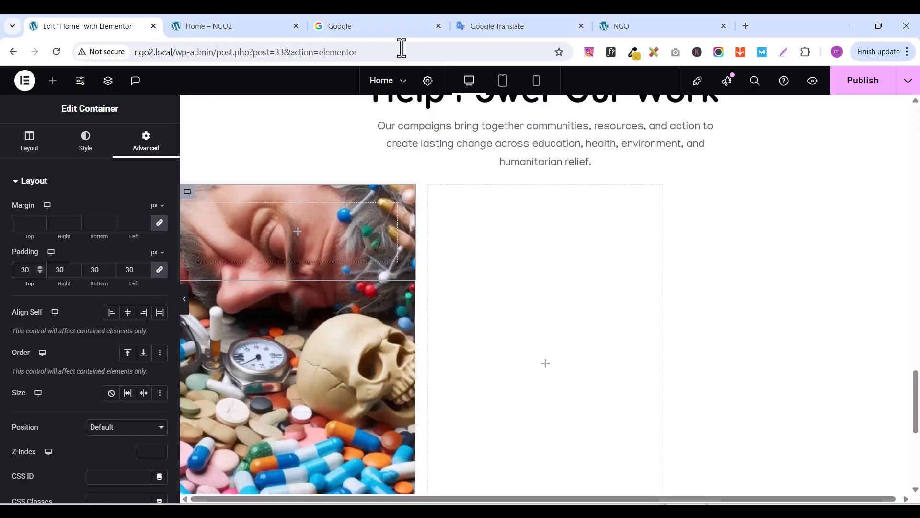
pyautogui.click(853, 89)
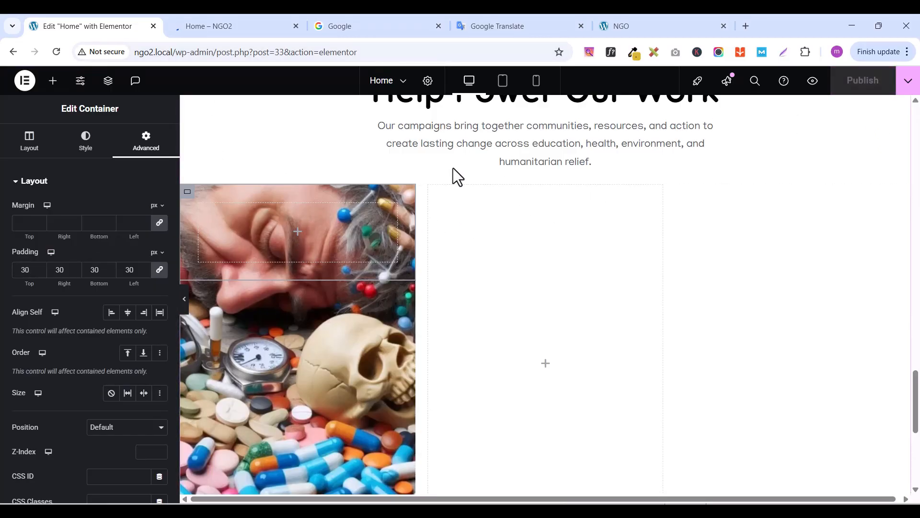
# Copy the "Help Power Our Work" heading and paste it into the nested container on the image
pyautogui.scroll(5, 272, 389)
pyautogui.scroll(-2, 272, 389)
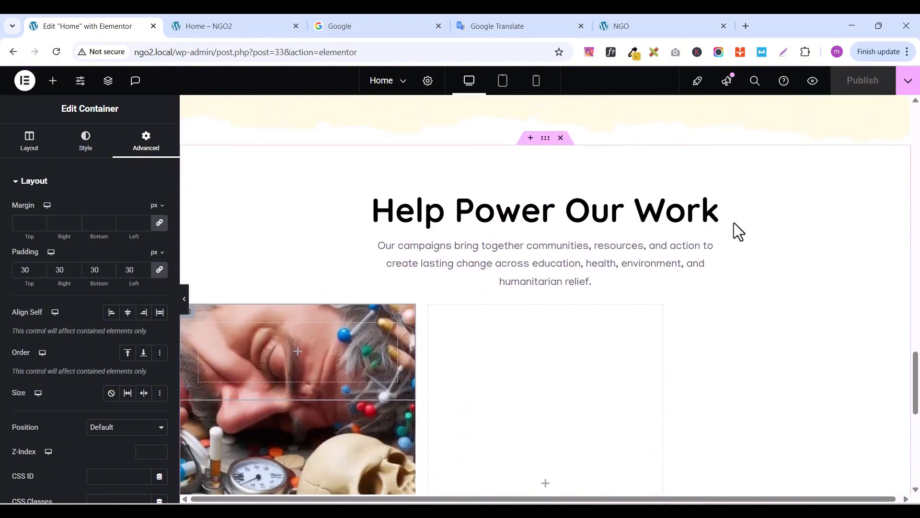
pyautogui.rightClick(713, 206)
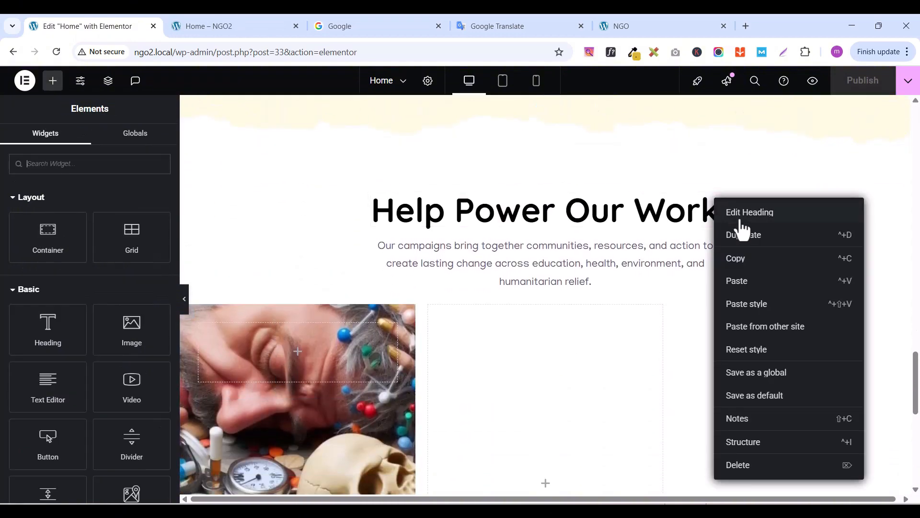
pyautogui.click(737, 263)
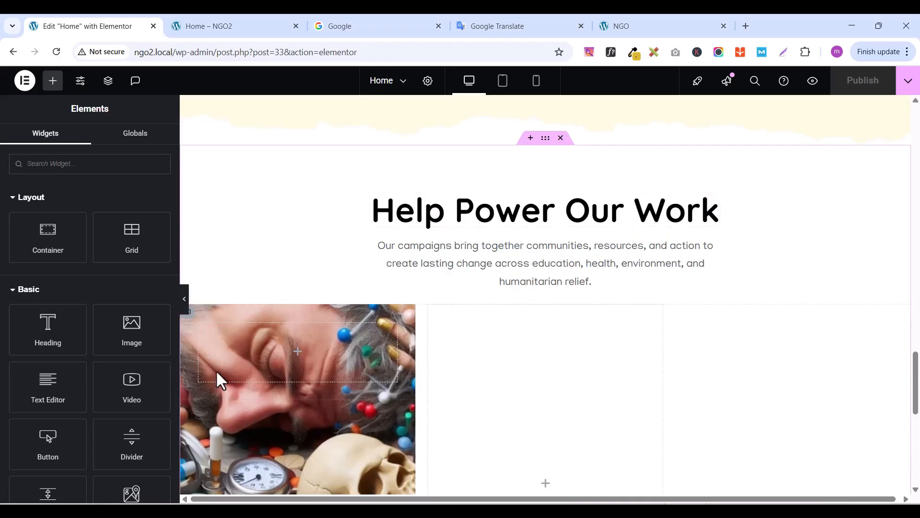
pyautogui.rightClick(226, 332)
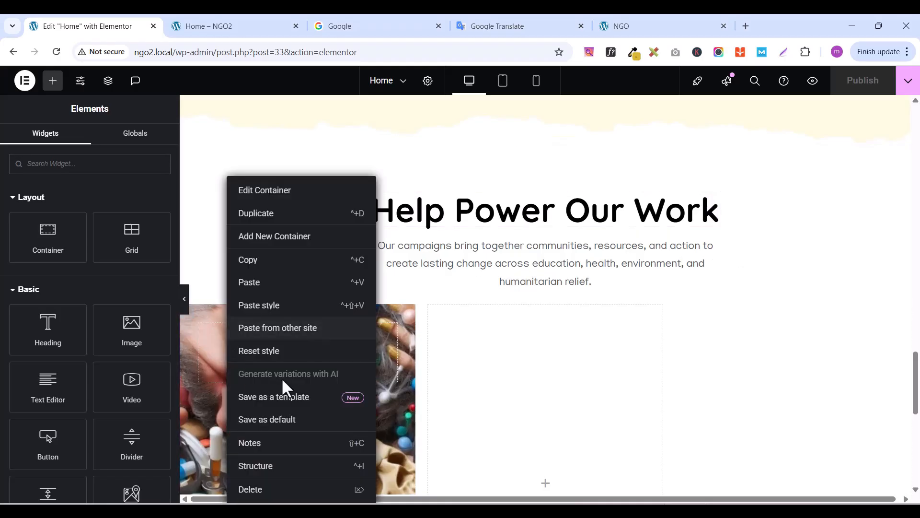
pyautogui.click(272, 293)
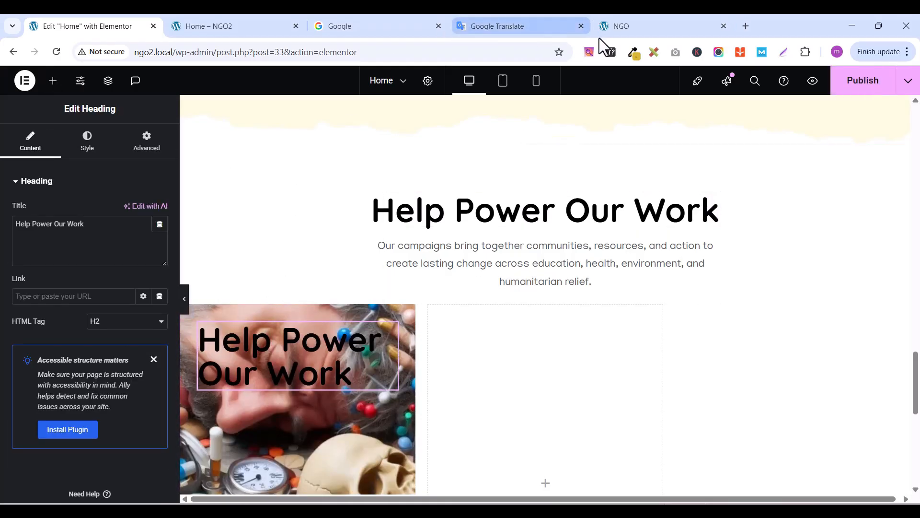
# Replace the pasted heading's title with "in Belgium", copied from the first campaign card on the NGO reference site
pyautogui.click(624, 36)
pyautogui.scroll(-5, 289, 357)
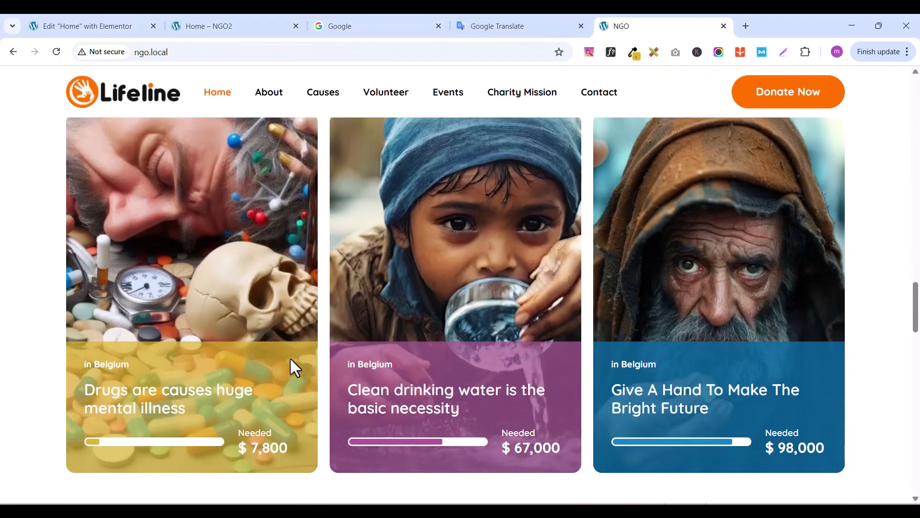
pyautogui.tripleClick(103, 363)
pyautogui.rightClick(103, 364)
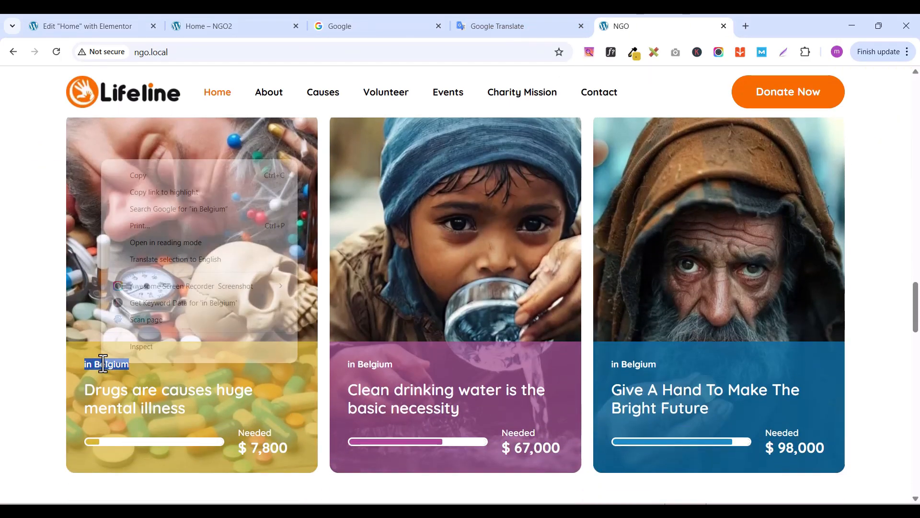
pyautogui.click(148, 175)
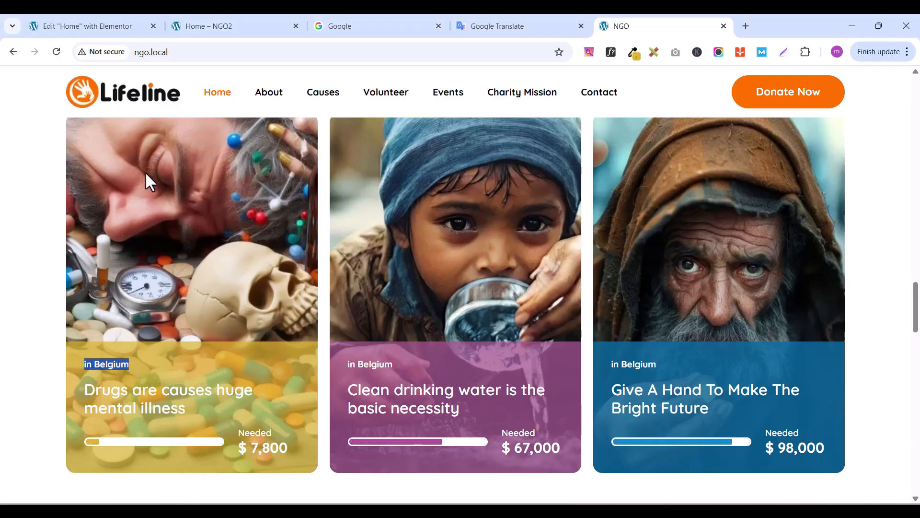
pyautogui.click(60, 23)
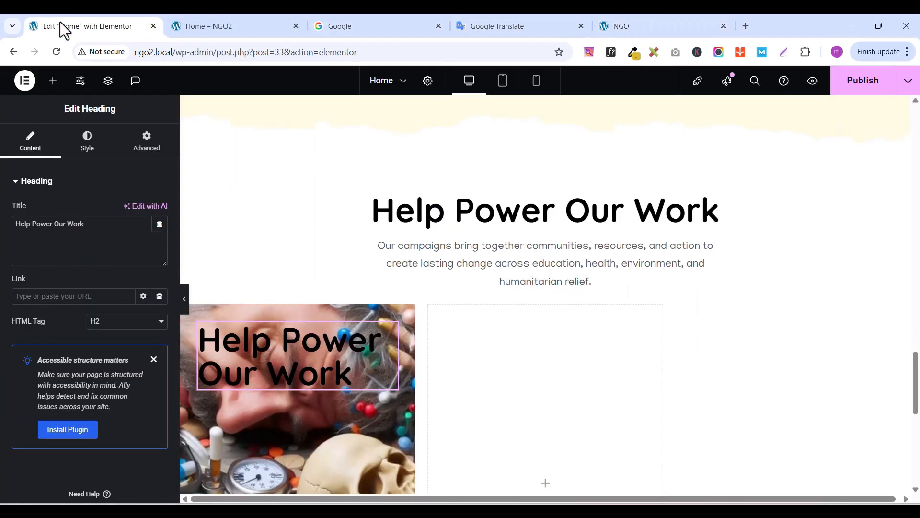
pyautogui.tripleClick(67, 225)
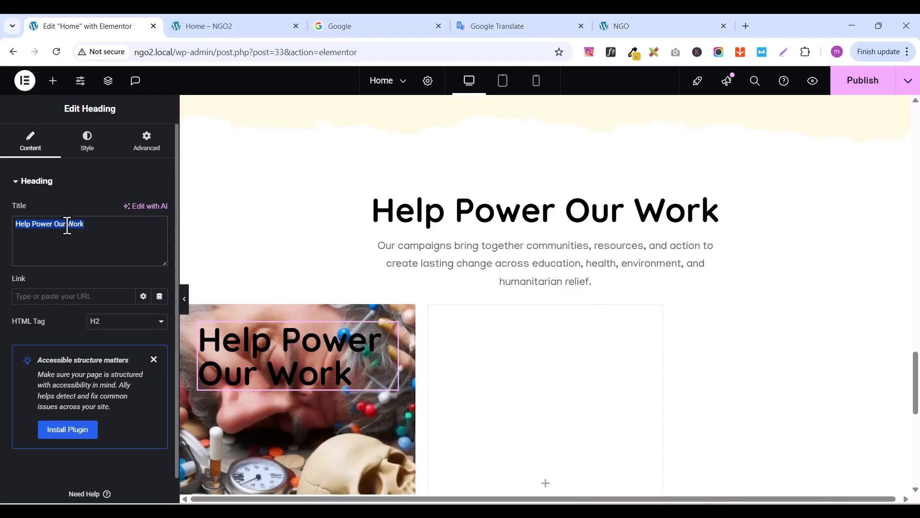
pyautogui.hotkey('ctrl', 'v')
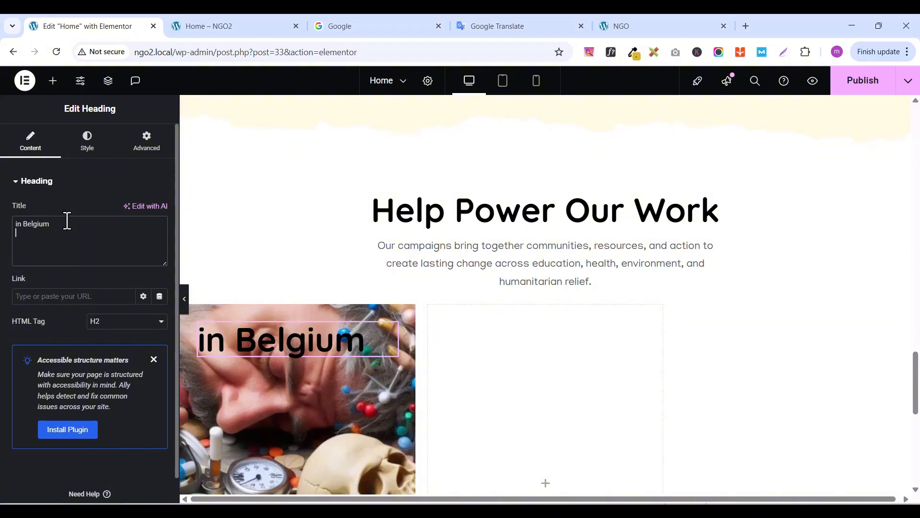
# Set the "in Belgium" heading's font size to 15 px
pyautogui.click(87, 142)
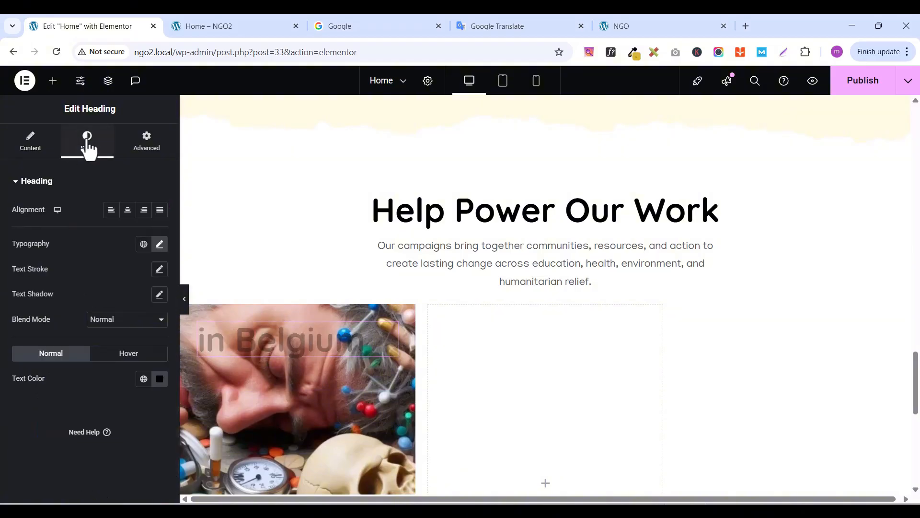
pyautogui.click(160, 244)
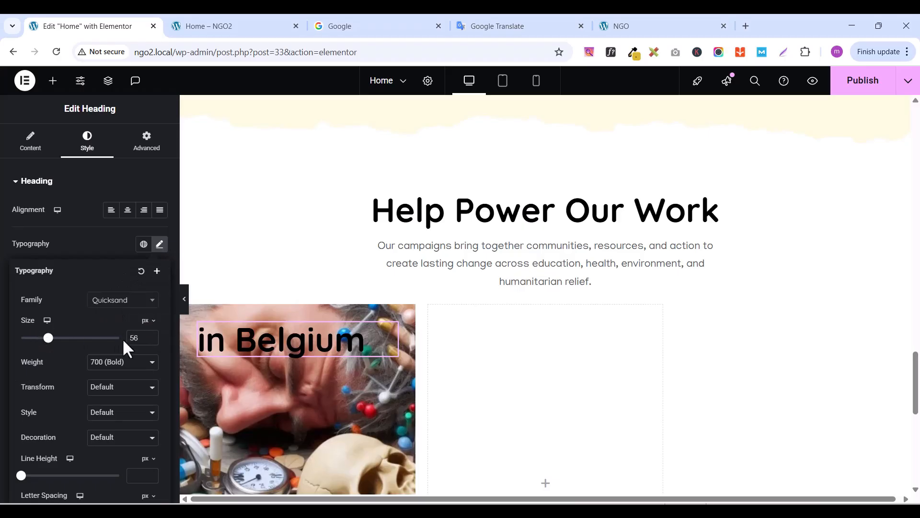
pyautogui.write('15')
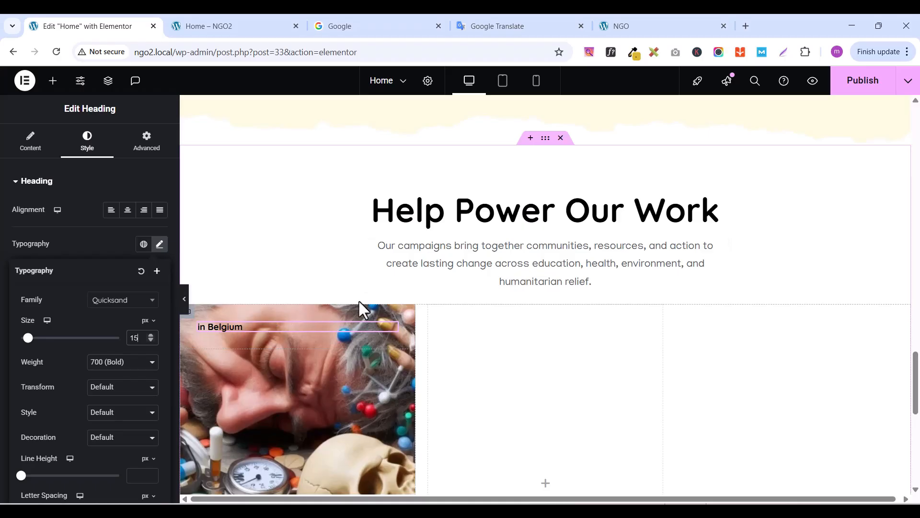
# Give the nested container a classic background and set its colour to d8b732, copied from the colour picker extension's history
pyautogui.click(189, 317)
pyautogui.click(190, 318)
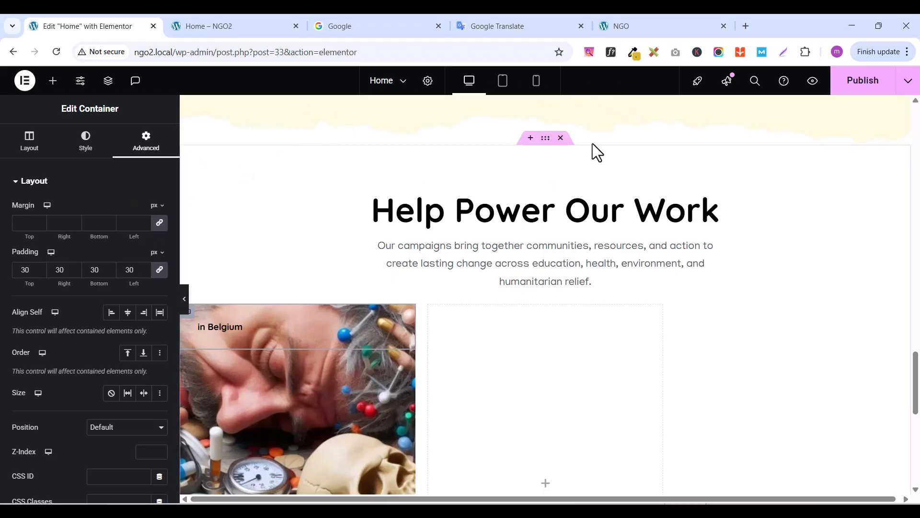
pyautogui.click(95, 151)
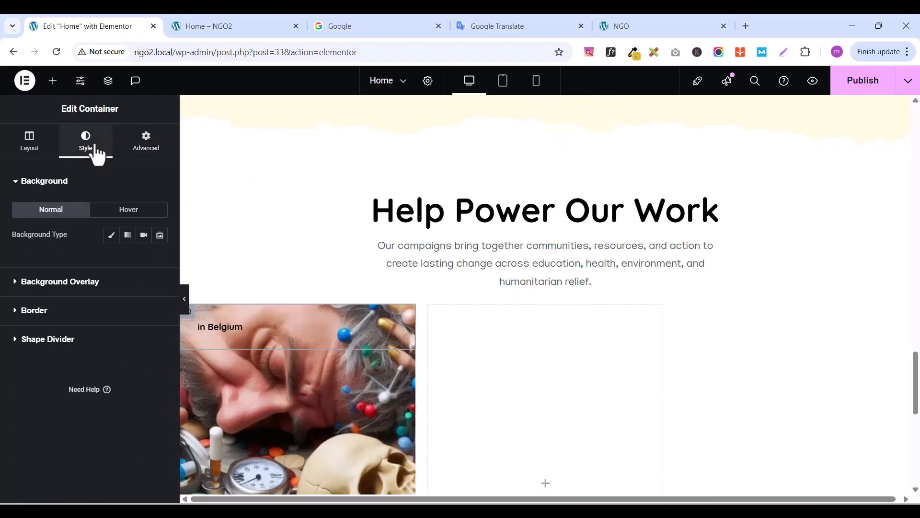
pyautogui.click(107, 238)
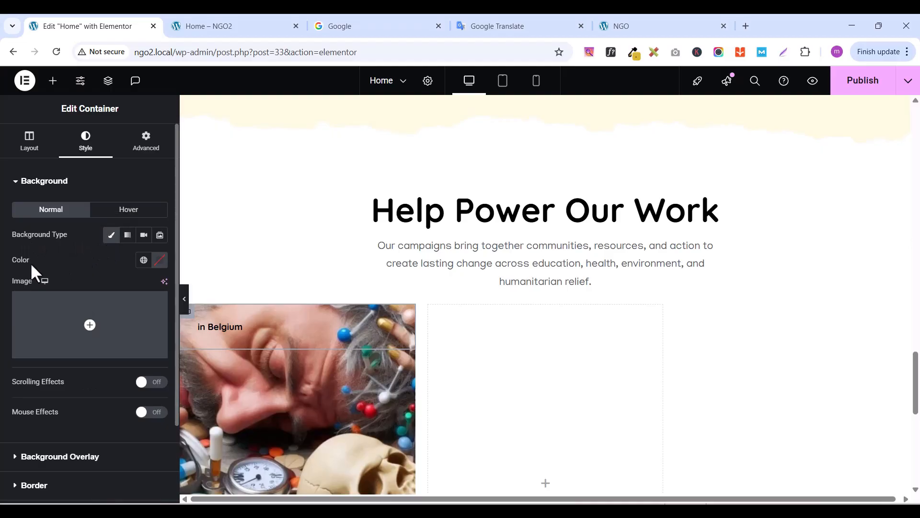
pyautogui.click(160, 260)
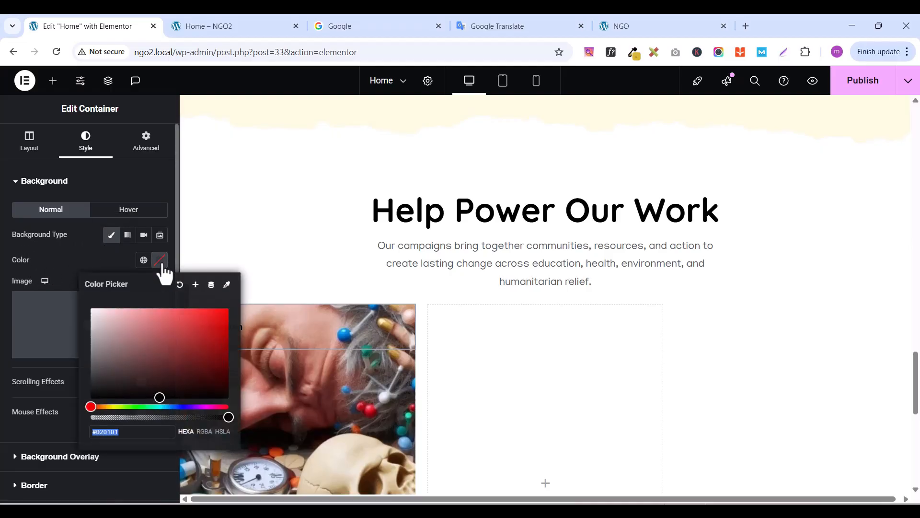
pyautogui.click(634, 51)
pyautogui.click(577, 112)
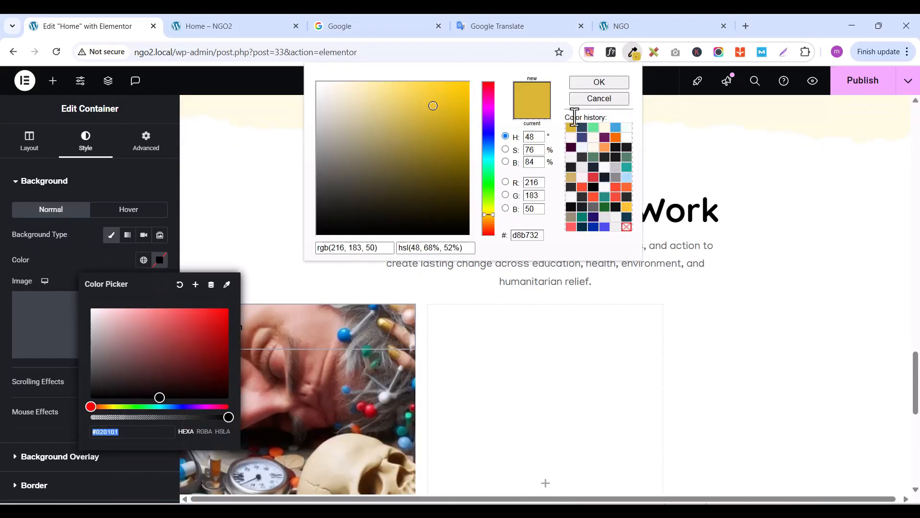
pyautogui.click(518, 237)
pyautogui.rightClick(519, 238)
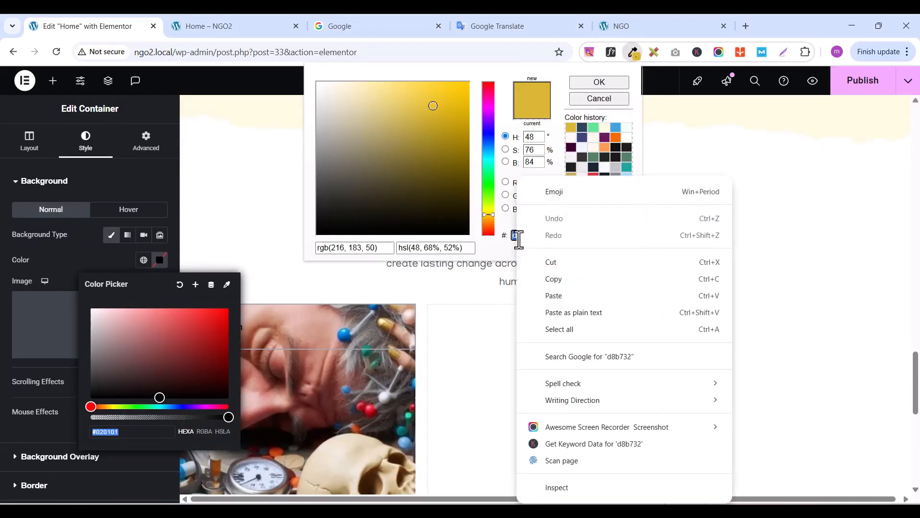
pyautogui.click(554, 278)
pyautogui.click(134, 433)
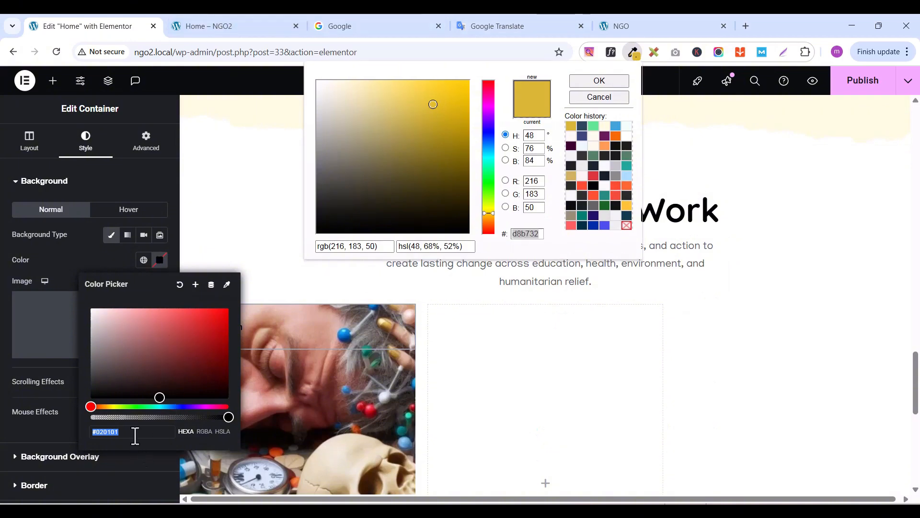
# Set the background colour of the first card's inner container to d8b732
pyautogui.hotkey('ctrl', 'v')
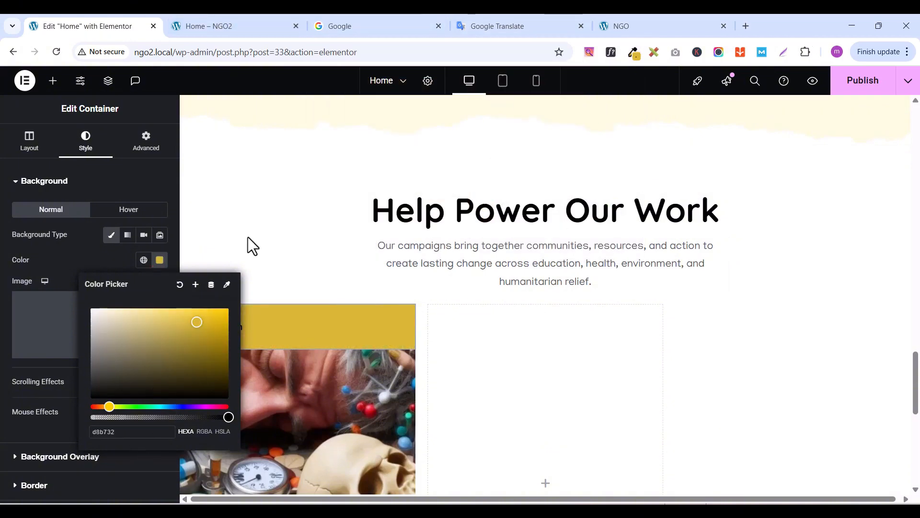
pyautogui.click(62, 393)
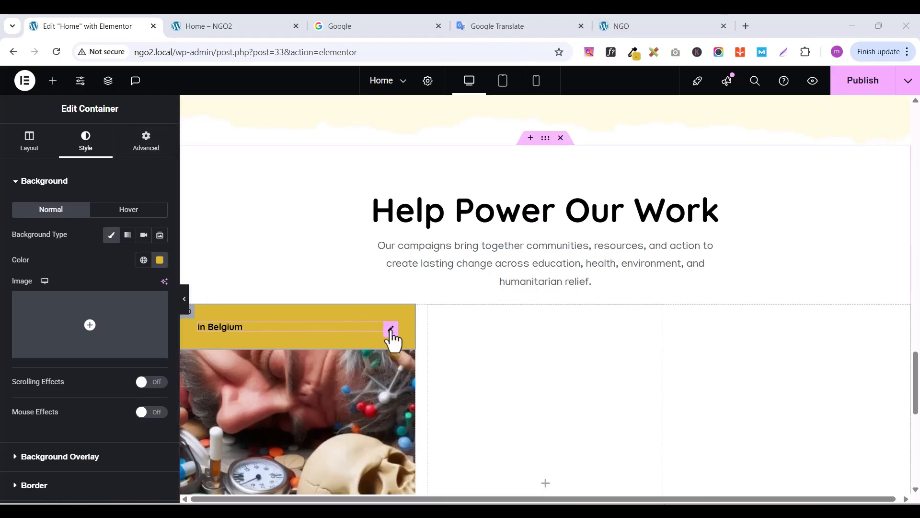
# Duplicate the "in Belgium" heading and replace the copy's title with "Drugs are causes huge mental illness" from the NGO reference page
pyautogui.rightClick(392, 338)
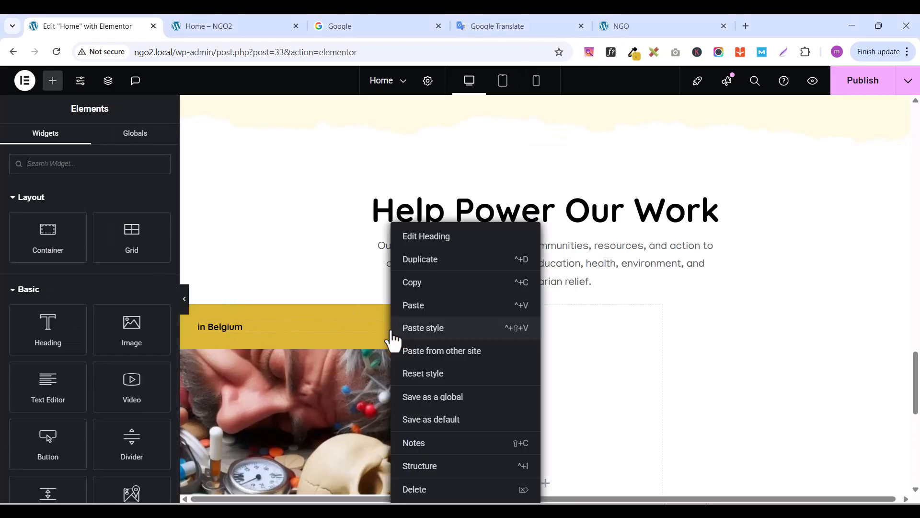
pyautogui.click(431, 261)
pyautogui.click(629, 27)
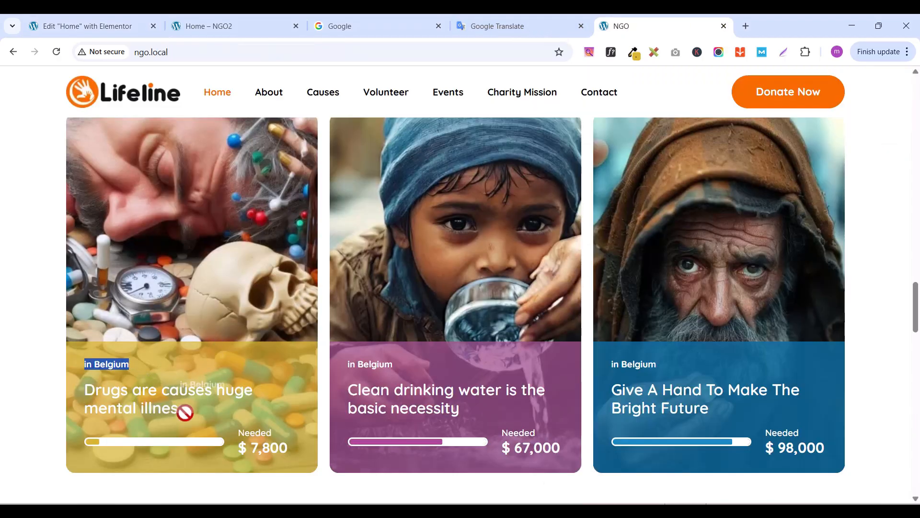
pyautogui.moveTo(185, 407); pyautogui.dragTo(85, 389)
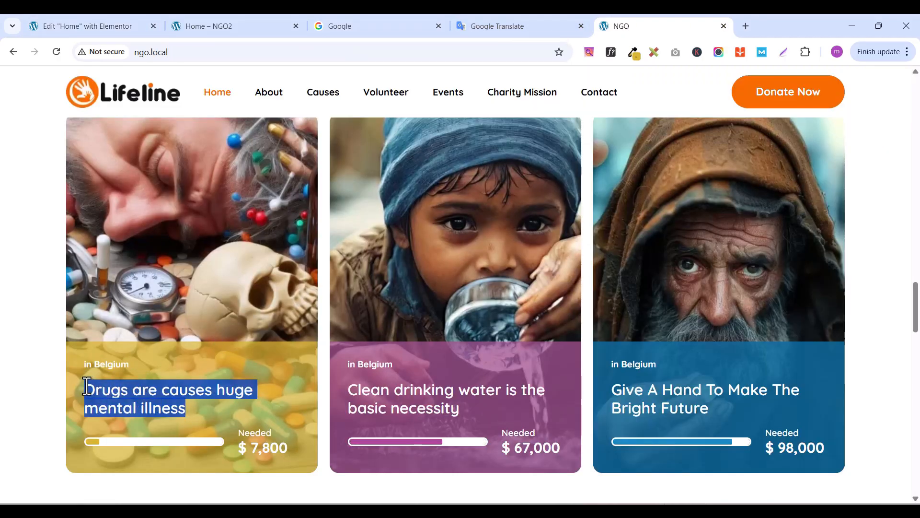
pyautogui.rightClick(87, 383)
pyautogui.click(122, 197)
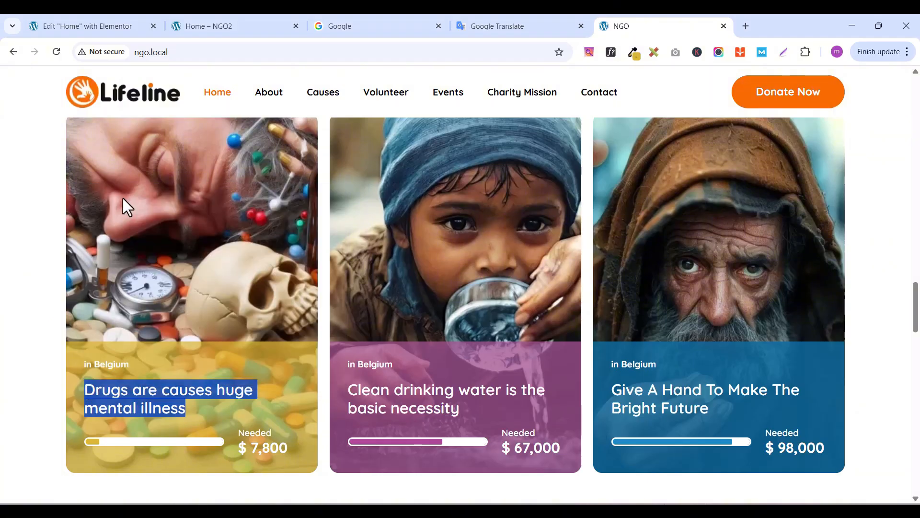
pyautogui.click(90, 23)
pyautogui.tripleClick(58, 239)
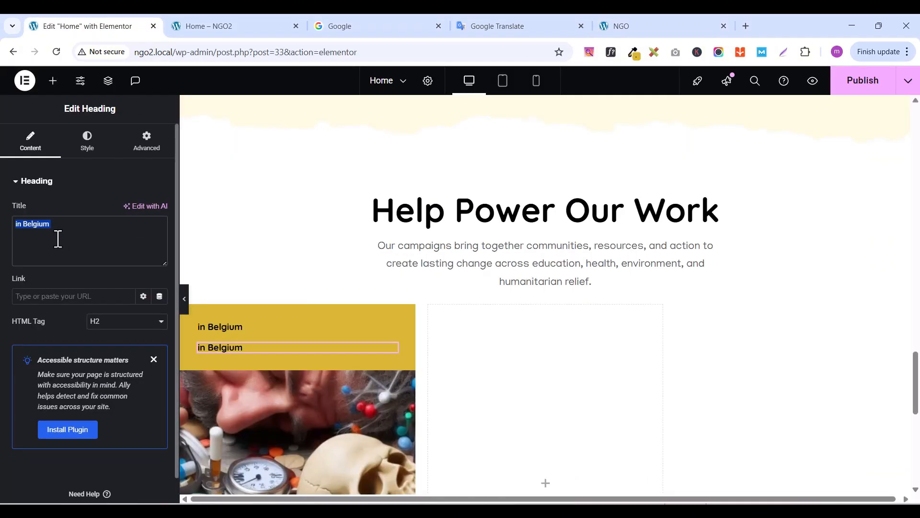
pyautogui.hotkey('ctrl', 'v')
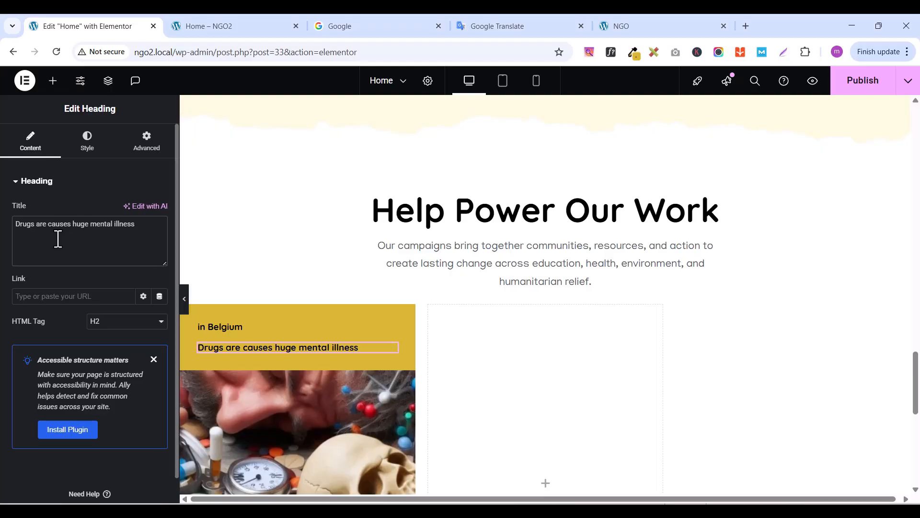
# Set the "Drugs are causes huge mental illness" heading's font size to 26 px and its weight to 600 (Semi Bold)
pyautogui.click(86, 150)
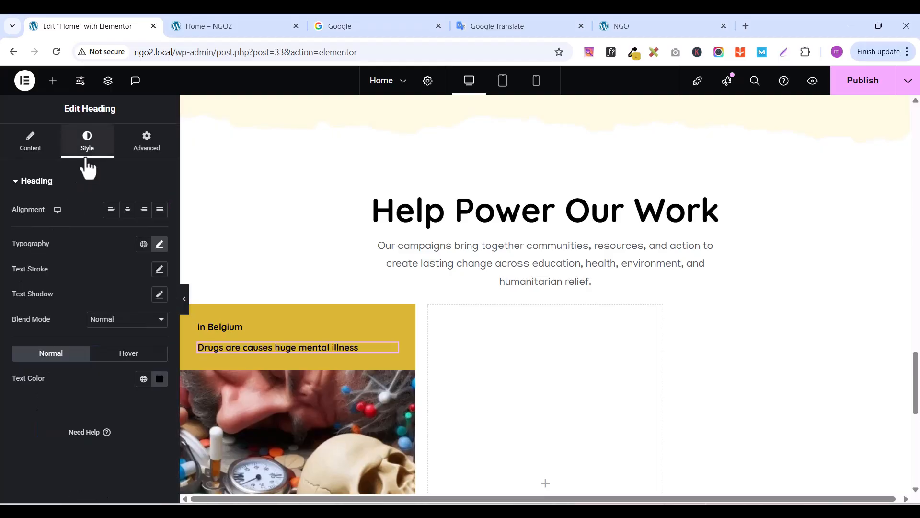
pyautogui.click(160, 245)
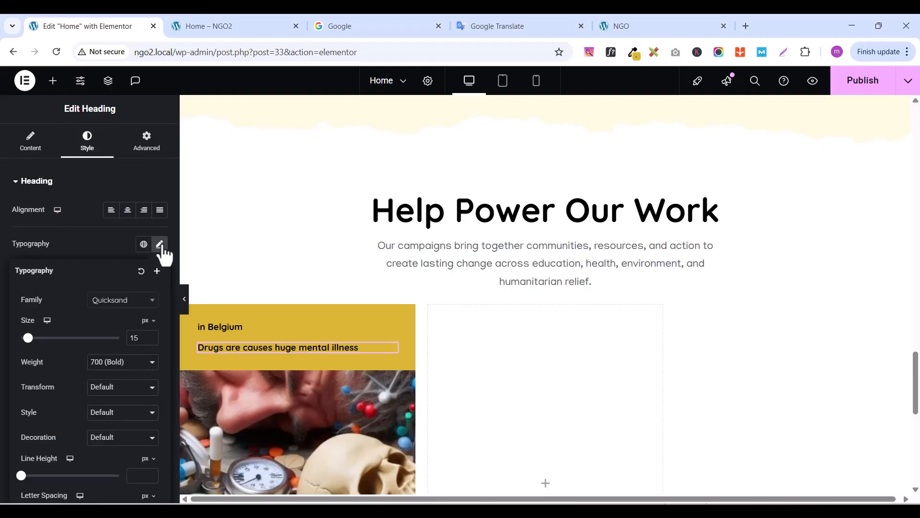
pyautogui.click(150, 334)
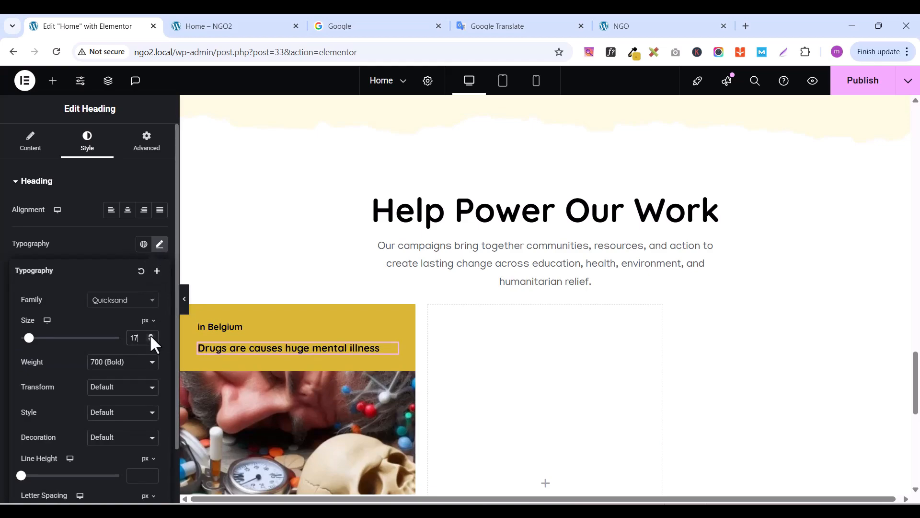
pyautogui.click(151, 334)
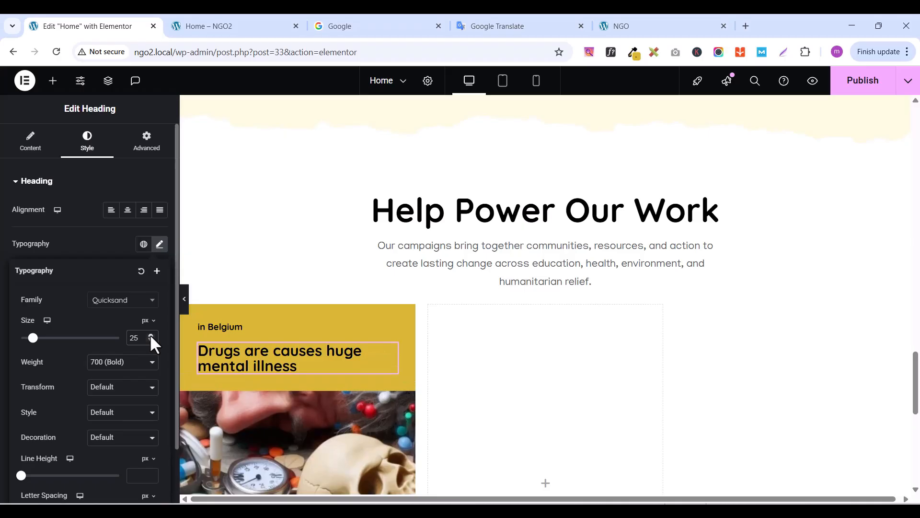
pyautogui.click(150, 335)
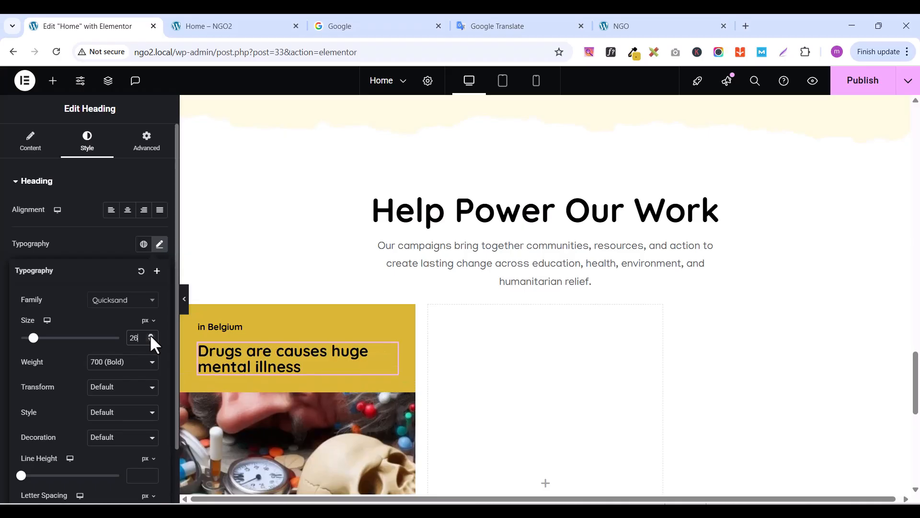
pyautogui.click(109, 369)
pyautogui.press('Escape')
pyautogui.press('Up')
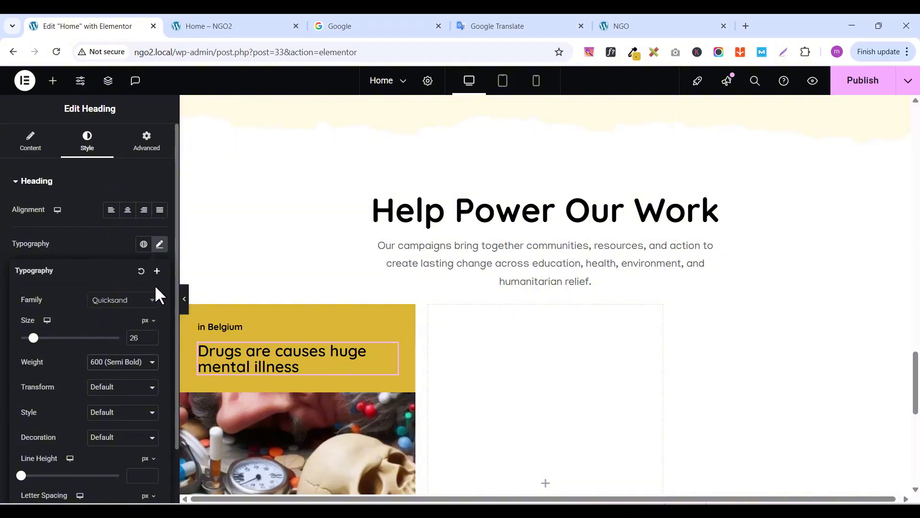
pyautogui.click(93, 243)
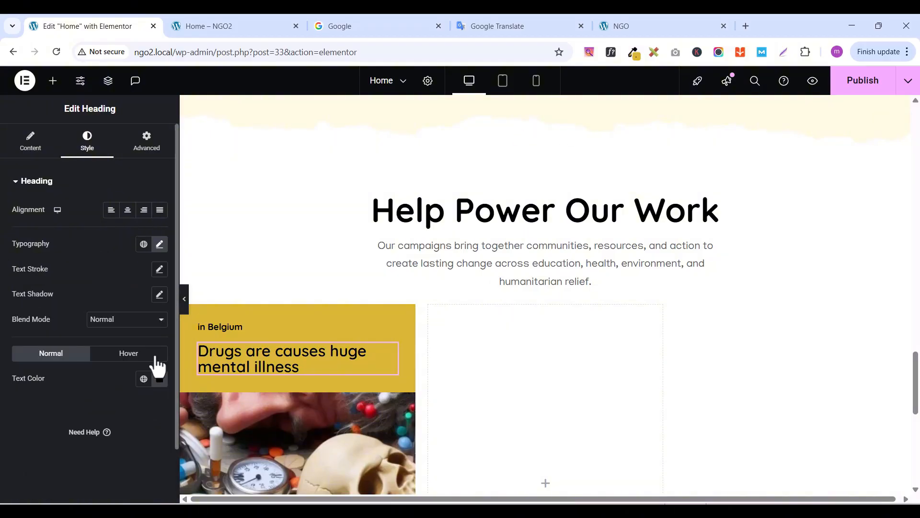
# Set the text colour of the "Drugs are causes huge mental illness" heading to white, #FFFFFF
pyautogui.click(158, 379)
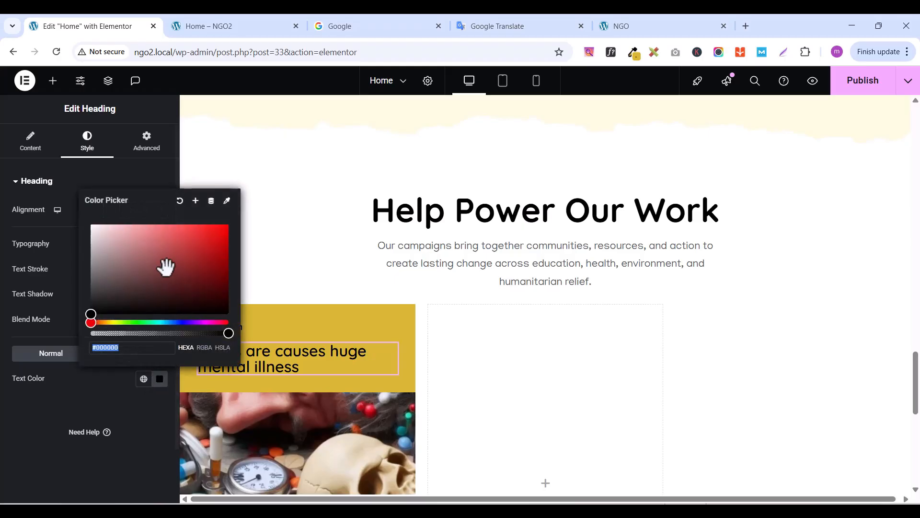
pyautogui.moveTo(89, 314); pyautogui.dragTo(73, 200)
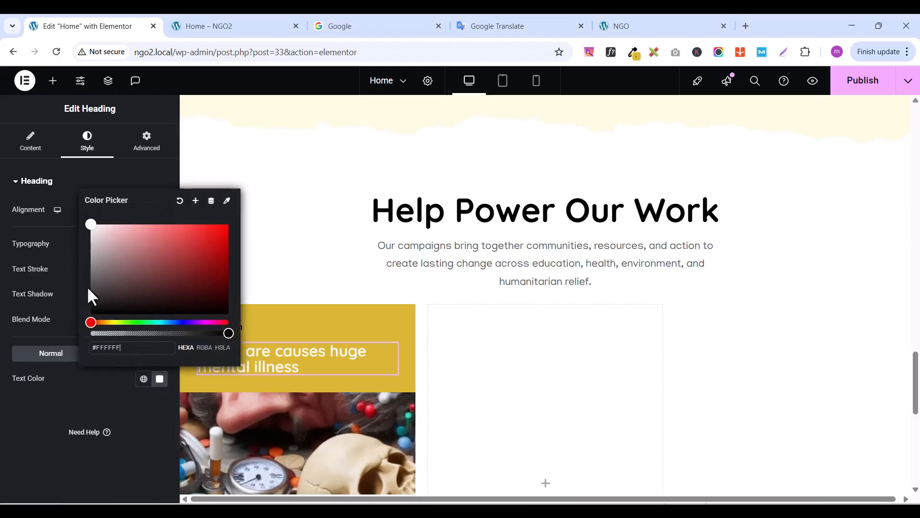
pyautogui.click(105, 414)
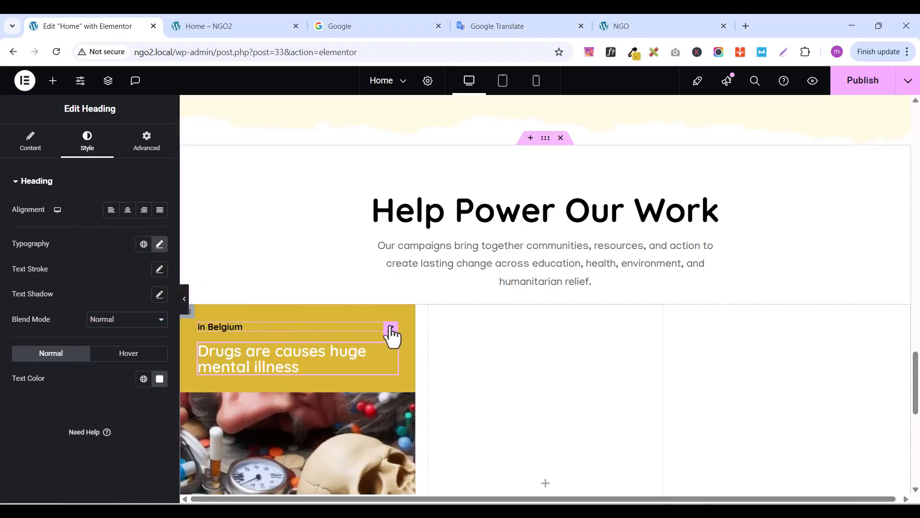
# Set the text colour of the "in Belgium" heading to white, #FFFFFF
pyautogui.click(391, 330)
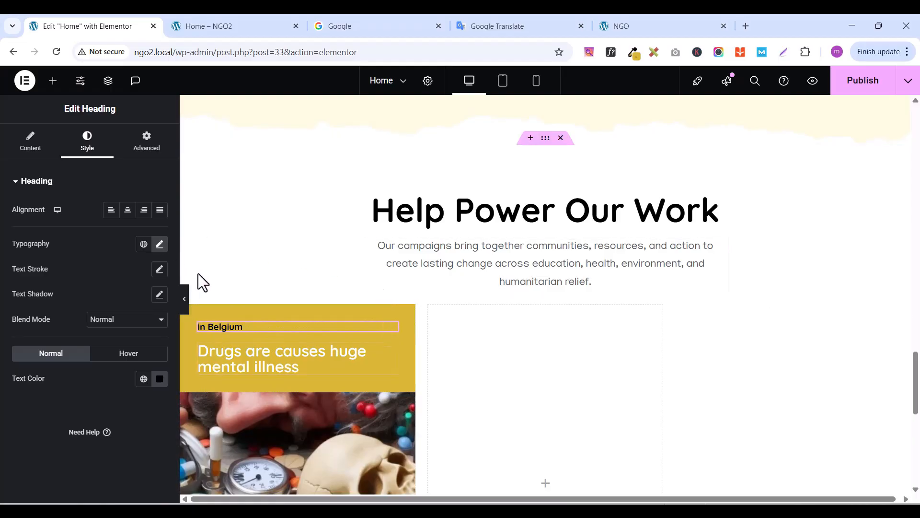
pyautogui.click(160, 384)
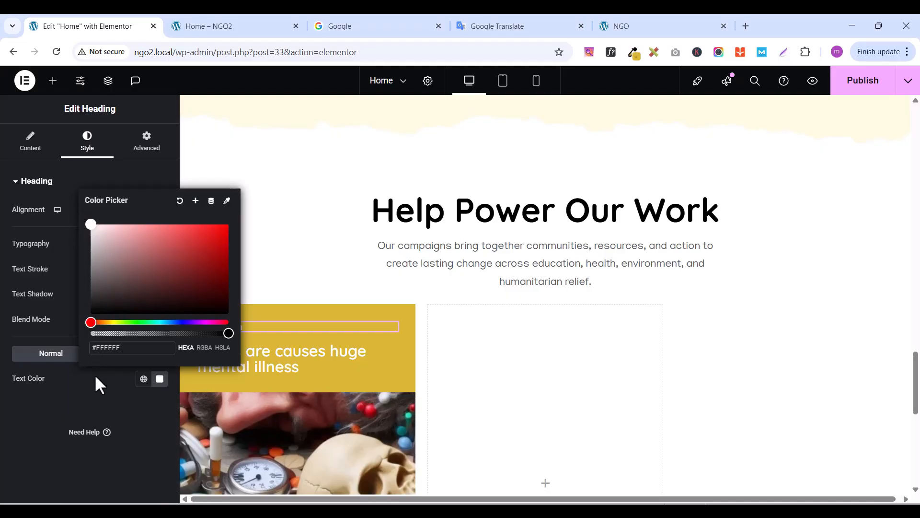
pyautogui.click(100, 396)
# Check the card layout on the NGO reference page, and add a container with 0 px padding below the yellow card's title
pyautogui.click(639, 21)
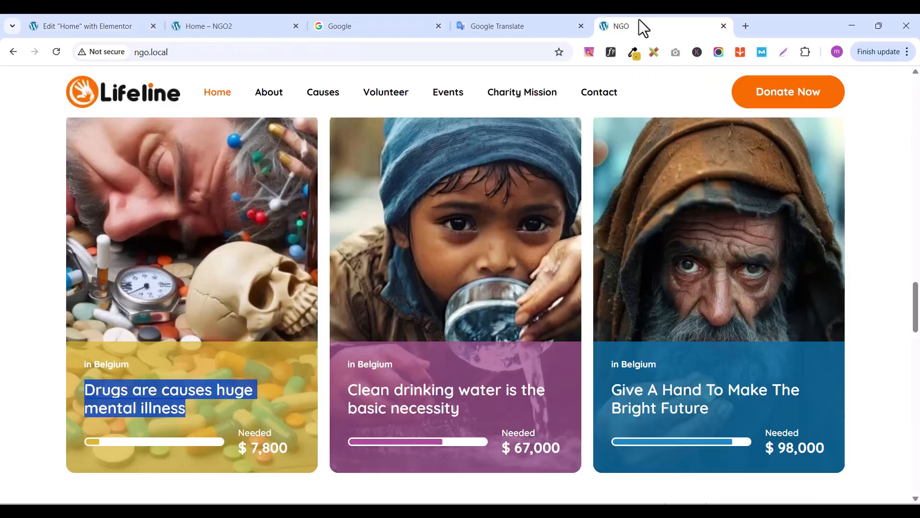
pyautogui.click(173, 426)
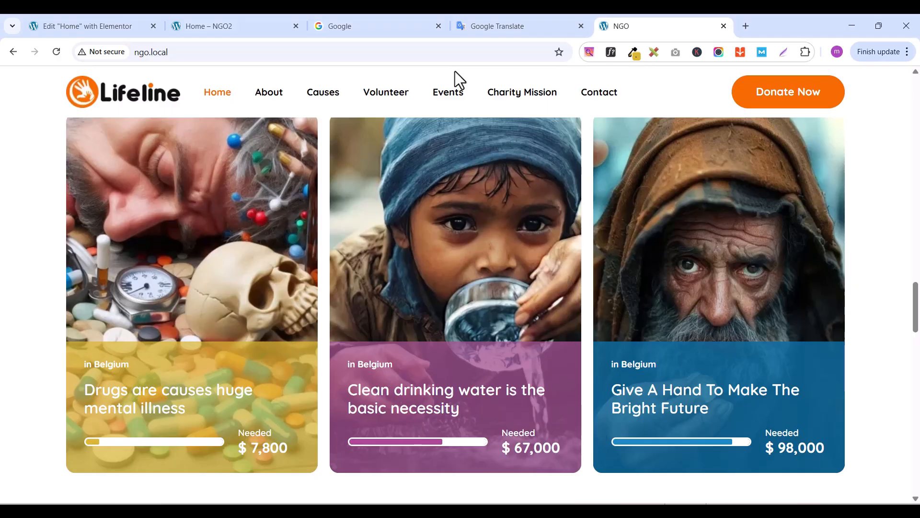
pyautogui.click(117, 28)
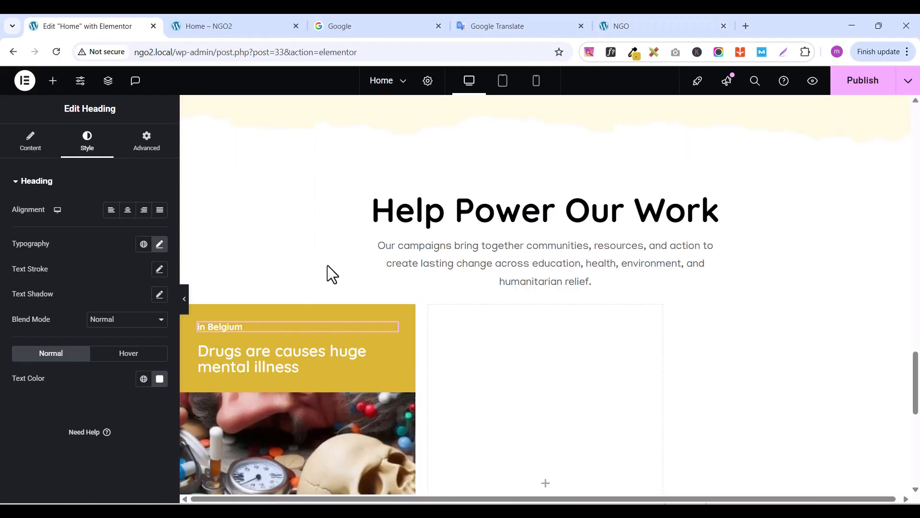
pyautogui.scroll(-4, 321, 308)
pyautogui.scroll(2, 322, 309)
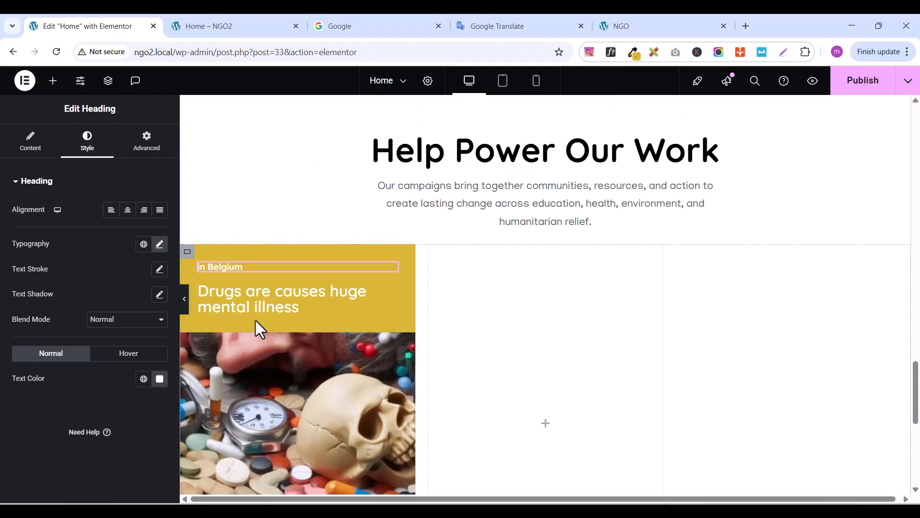
pyautogui.click(52, 81)
pyautogui.moveTo(45, 237); pyautogui.dragTo(271, 305)
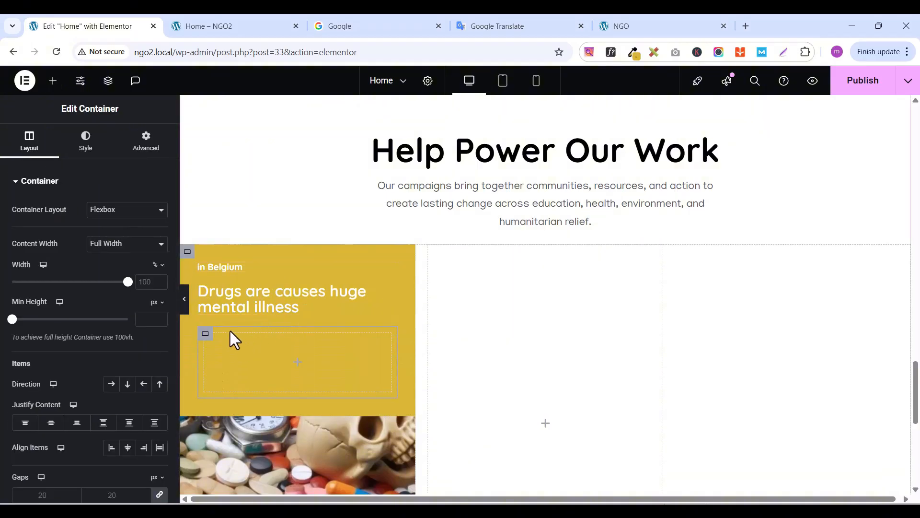
pyautogui.click(147, 142)
pyautogui.click(160, 270)
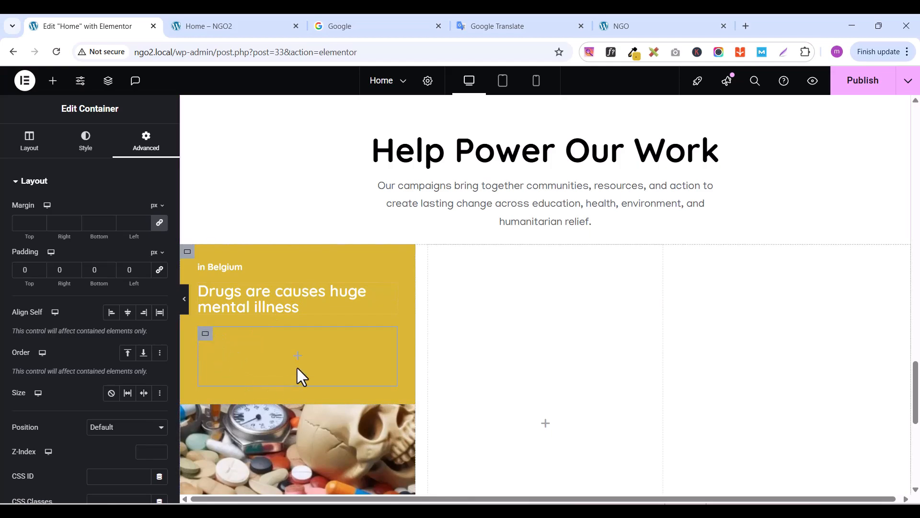
# Add a nested container inside the empty container under the card title and duplicate it to make two
pyautogui.click(56, 85)
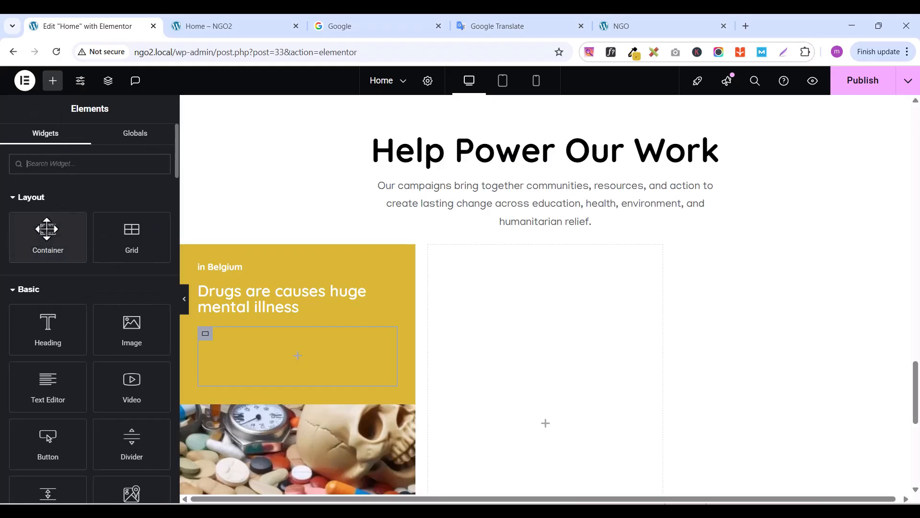
pyautogui.moveTo(46, 229); pyautogui.dragTo(292, 340)
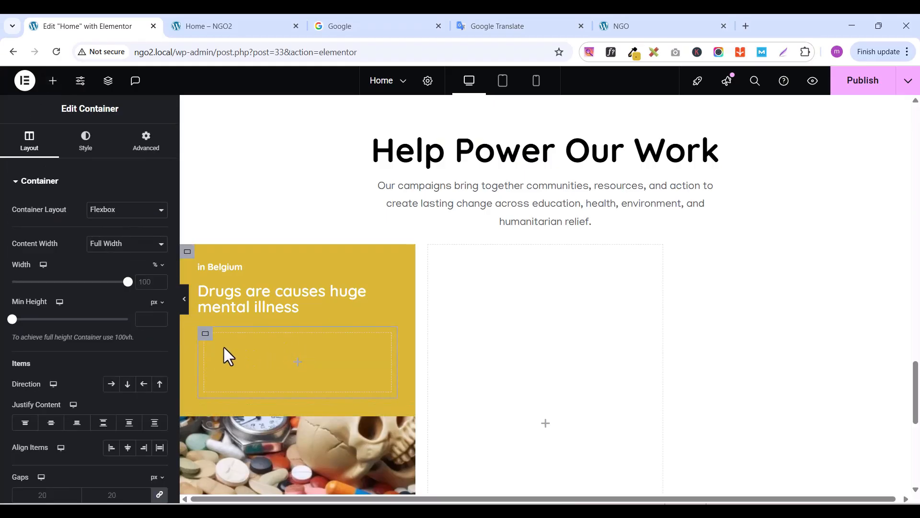
pyautogui.rightClick(206, 339)
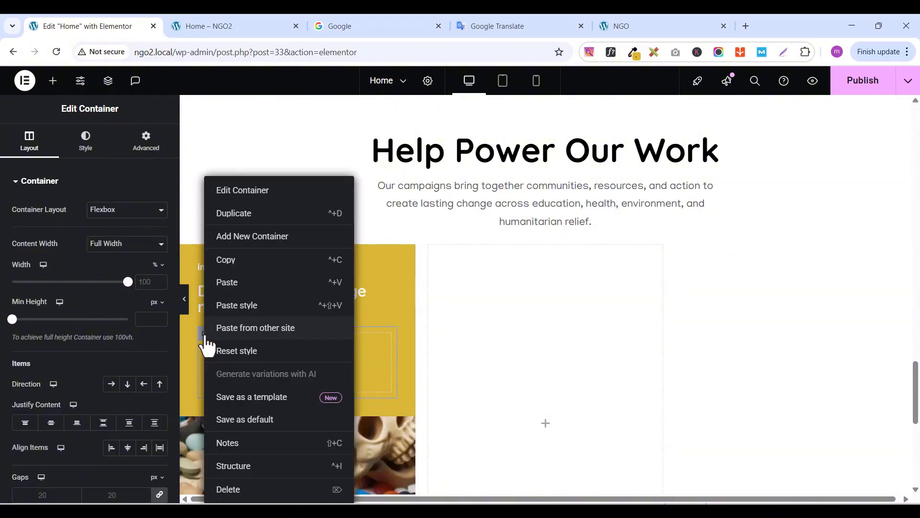
pyautogui.click(248, 216)
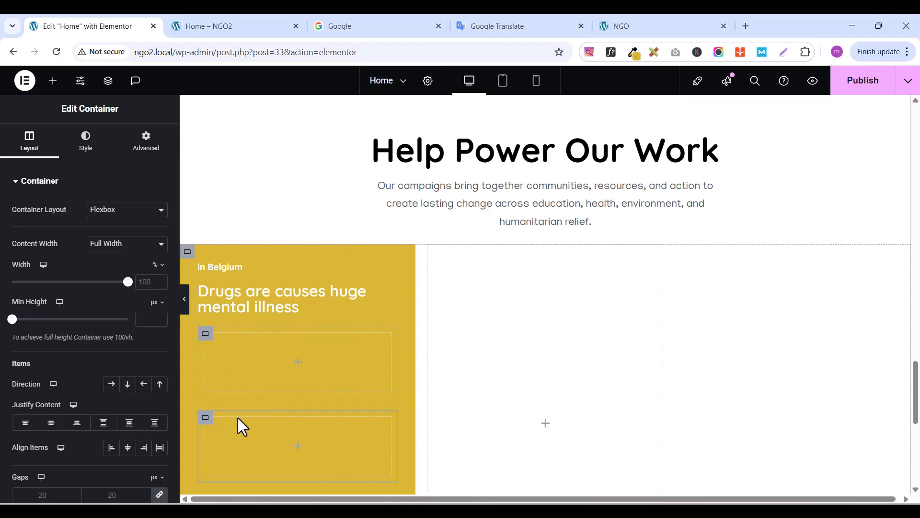
# Set the items direction of the container below the card title to Row - horizontal
pyautogui.click(108, 81)
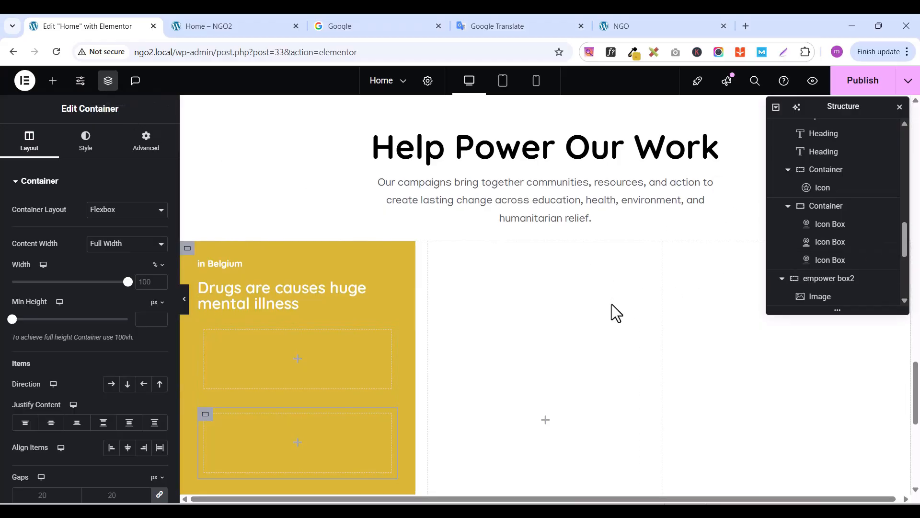
pyautogui.scroll(-4, 613, 312)
pyautogui.scroll(4, 560, 273)
pyautogui.scroll(-5, 884, 279)
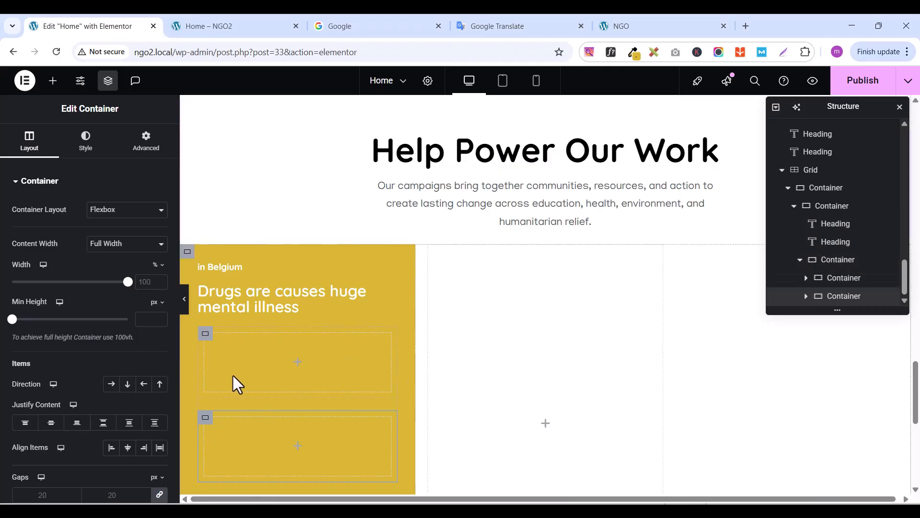
pyautogui.click(839, 262)
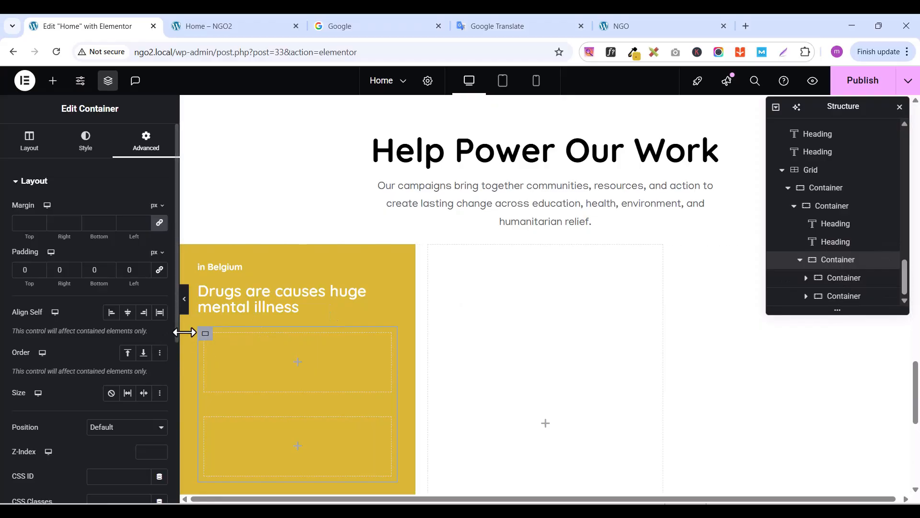
pyautogui.click(32, 146)
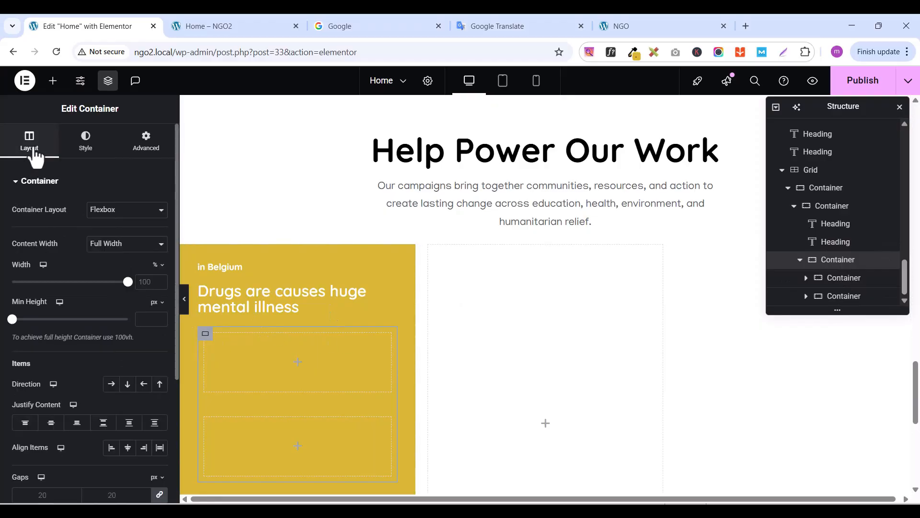
pyautogui.scroll(-1, 70, 369)
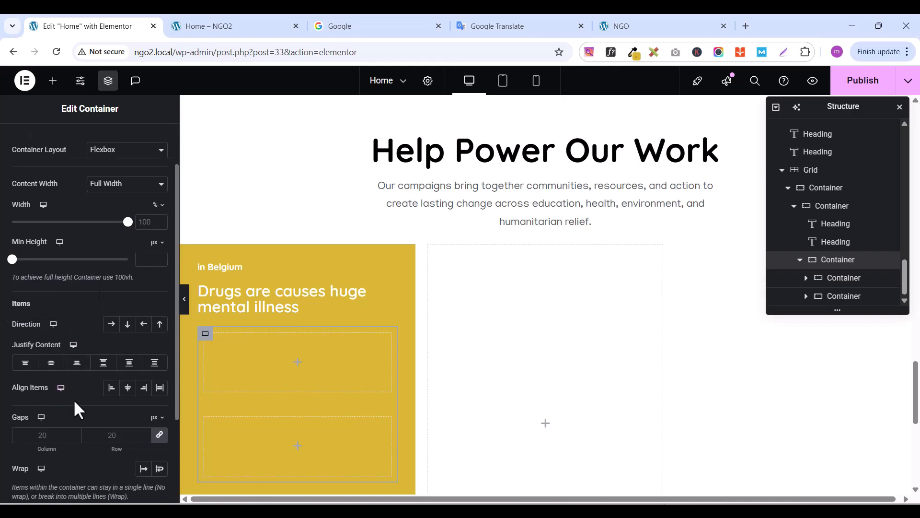
pyautogui.click(110, 325)
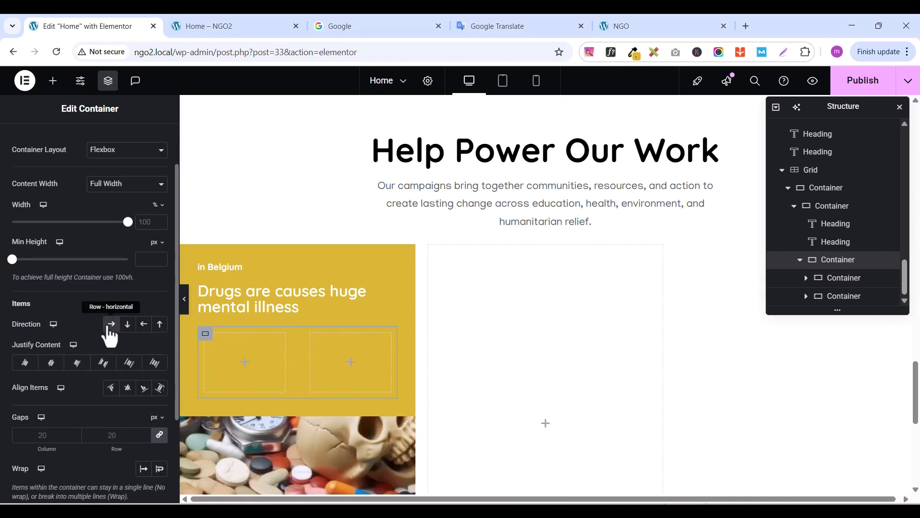
# Set the padding of both nested containers below the card title to 0 px on all sides
pyautogui.click(207, 338)
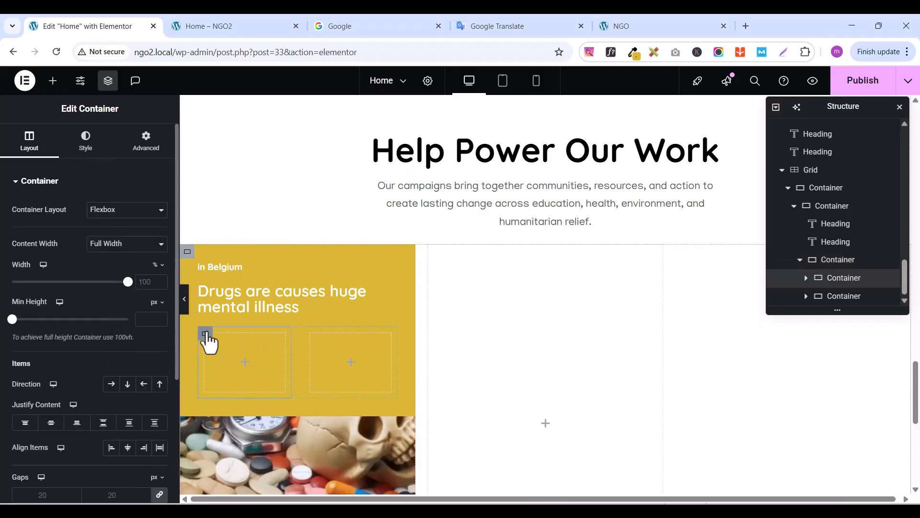
pyautogui.click(147, 150)
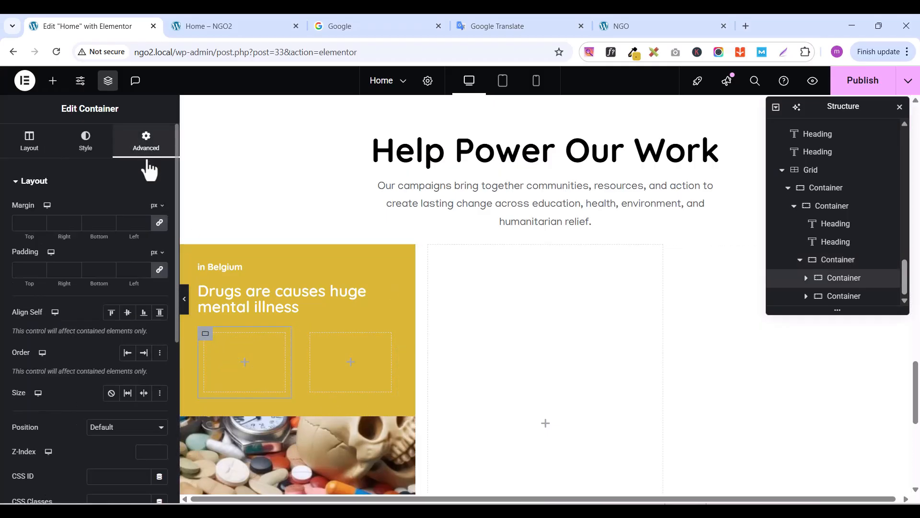
pyautogui.click(160, 270)
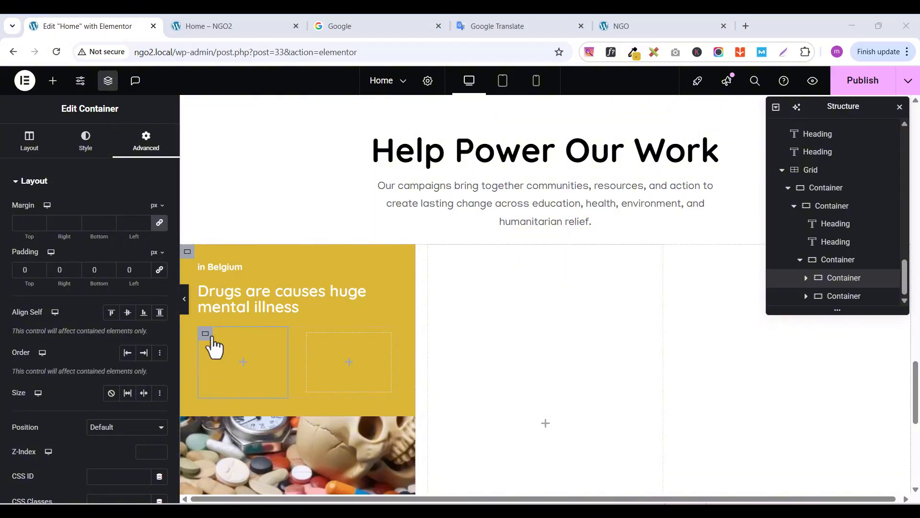
pyautogui.click(315, 334)
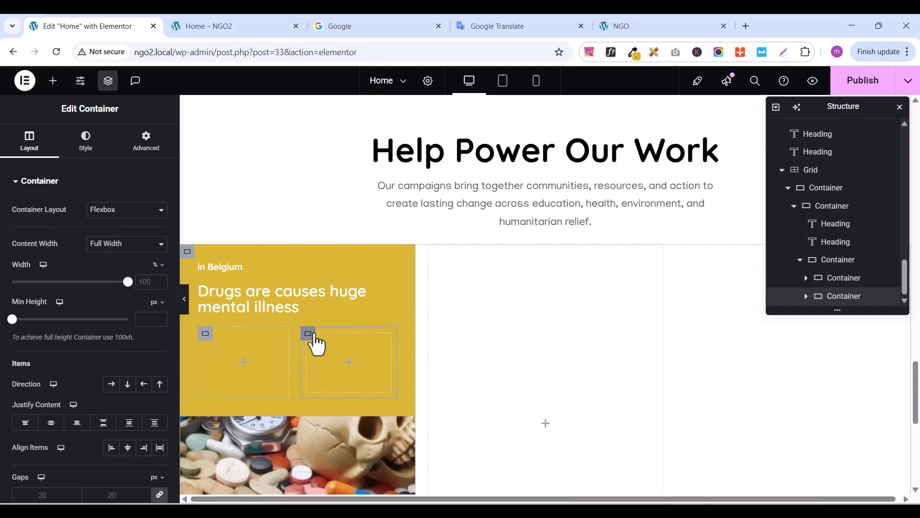
pyautogui.click(150, 148)
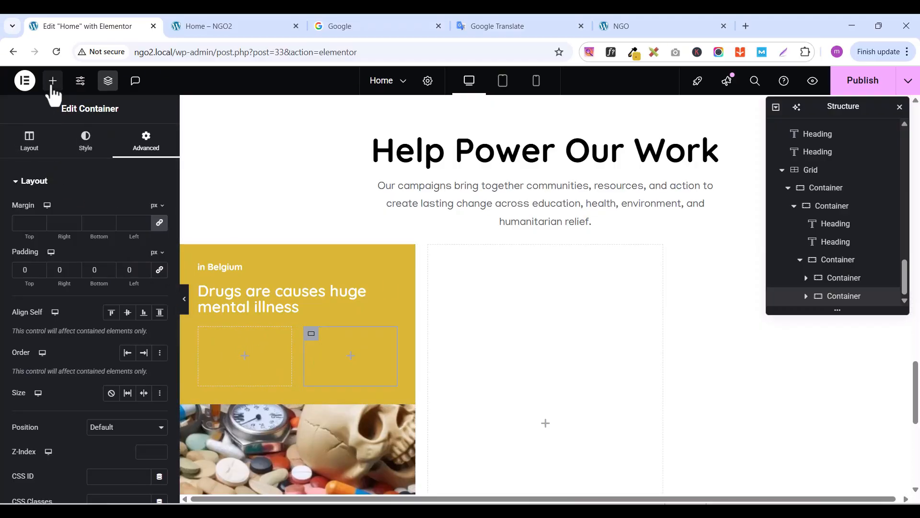
# Add a Progress Bar widget to the first nested container below the card title
pyautogui.click(52, 81)
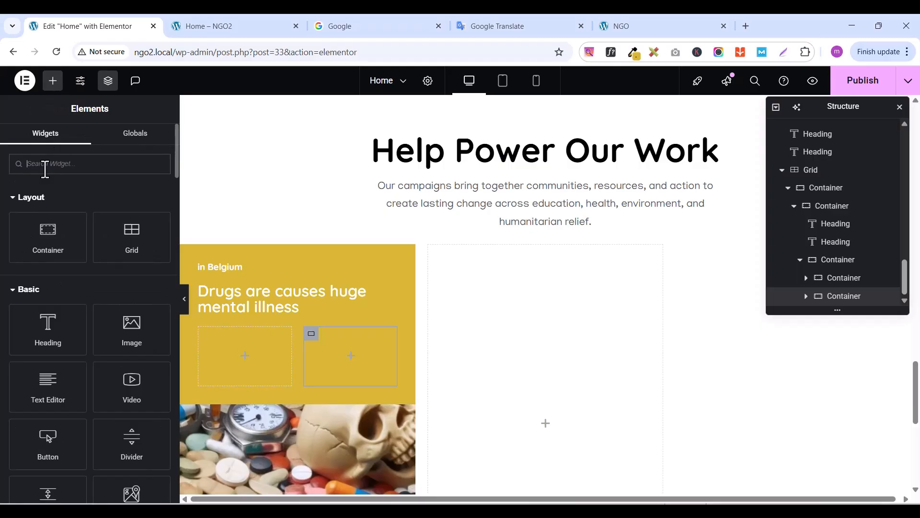
pyautogui.write('progr')
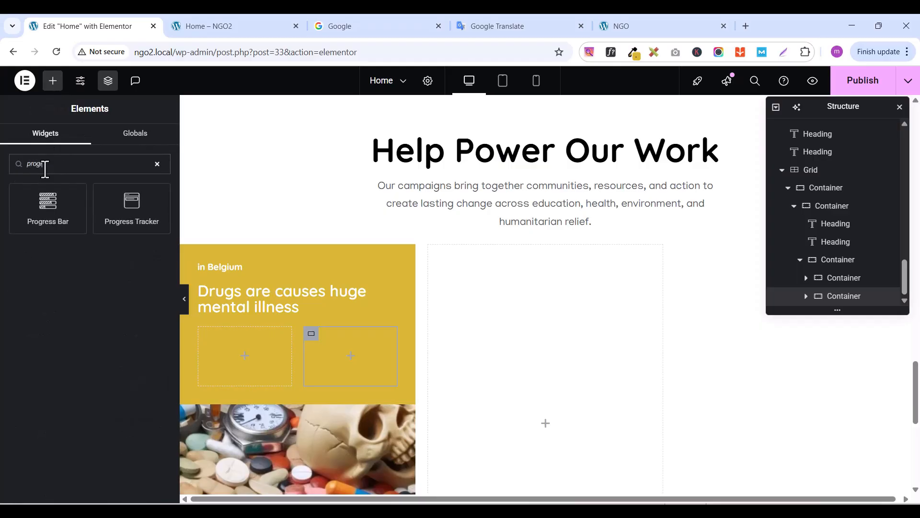
pyautogui.moveTo(48, 206); pyautogui.dragTo(254, 348)
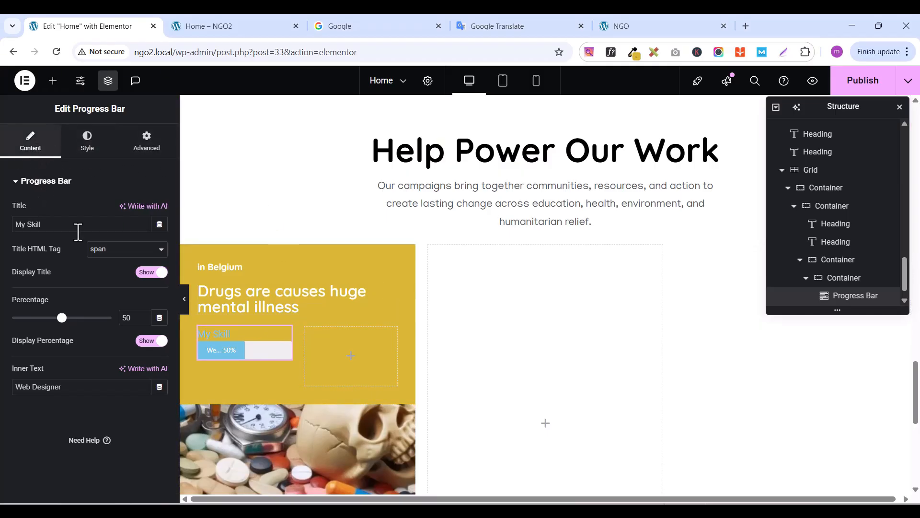
# Remove the progress bar's title, percentage and inner text from display, and set the bar's height to 10 px
pyautogui.click(150, 278)
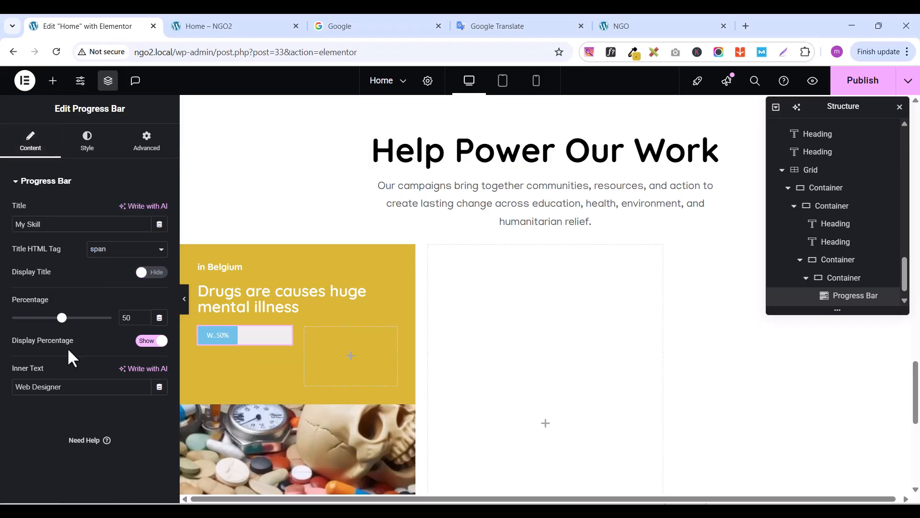
pyautogui.click(149, 351)
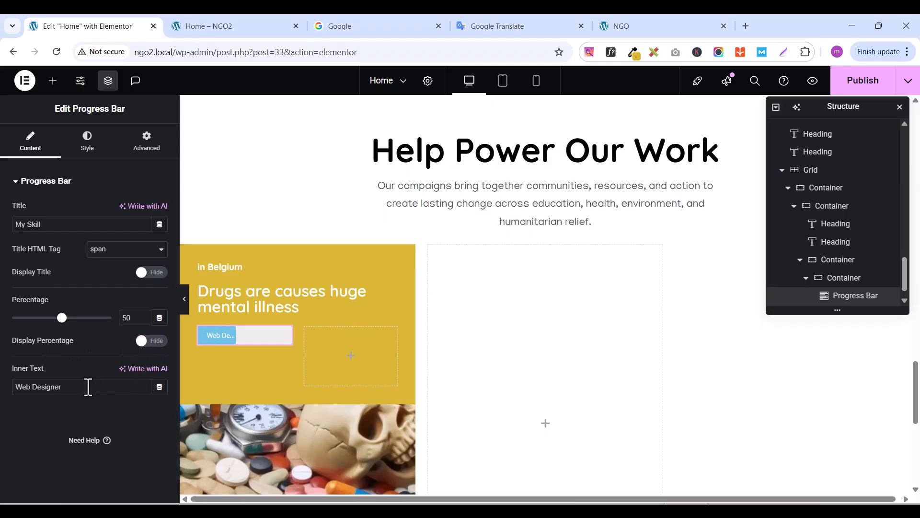
pyautogui.moveTo(88, 387); pyautogui.dragTo(2, 392)
pyautogui.press('BackSpace')
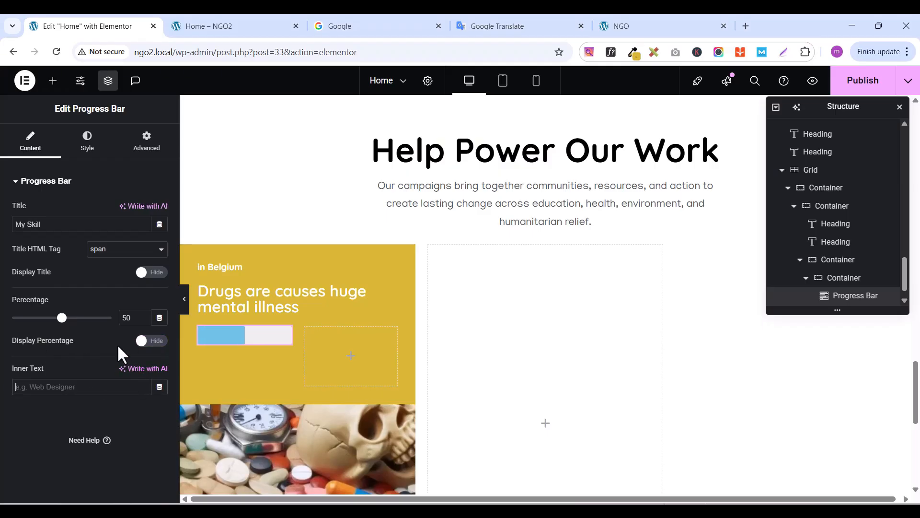
pyautogui.click(87, 145)
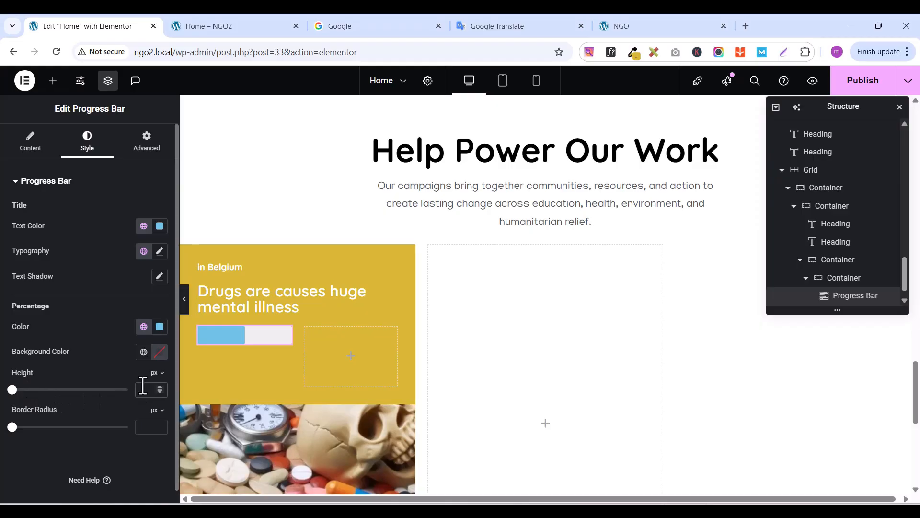
pyautogui.write('10')
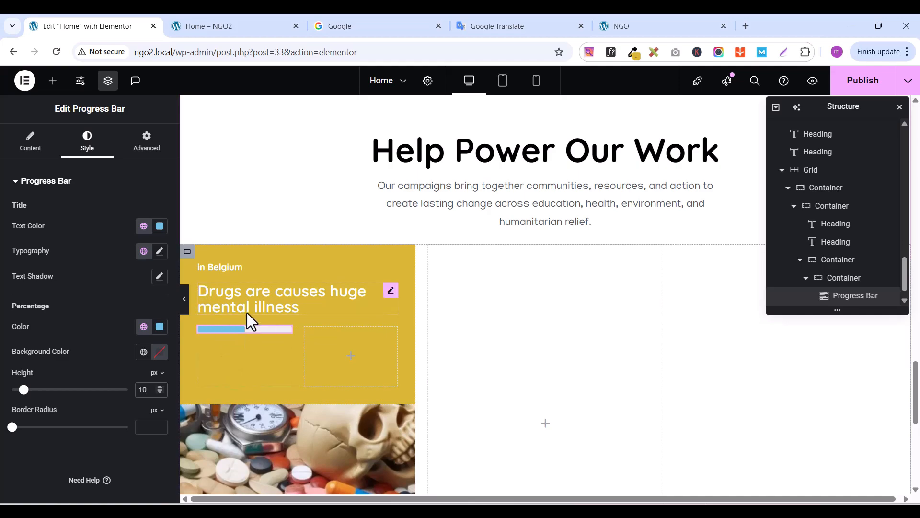
# Center the progress bar vertically in its container by setting Justify Content to Center
pyautogui.click(188, 253)
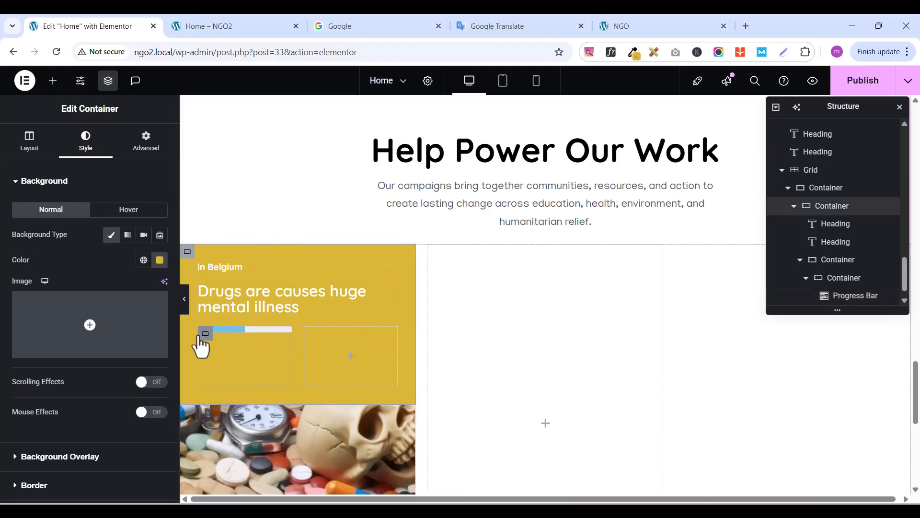
pyautogui.click(205, 335)
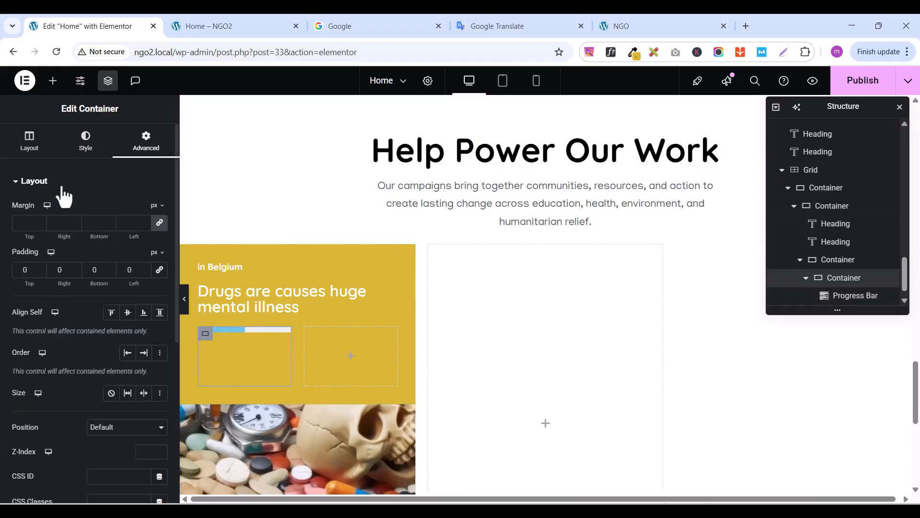
pyautogui.click(30, 145)
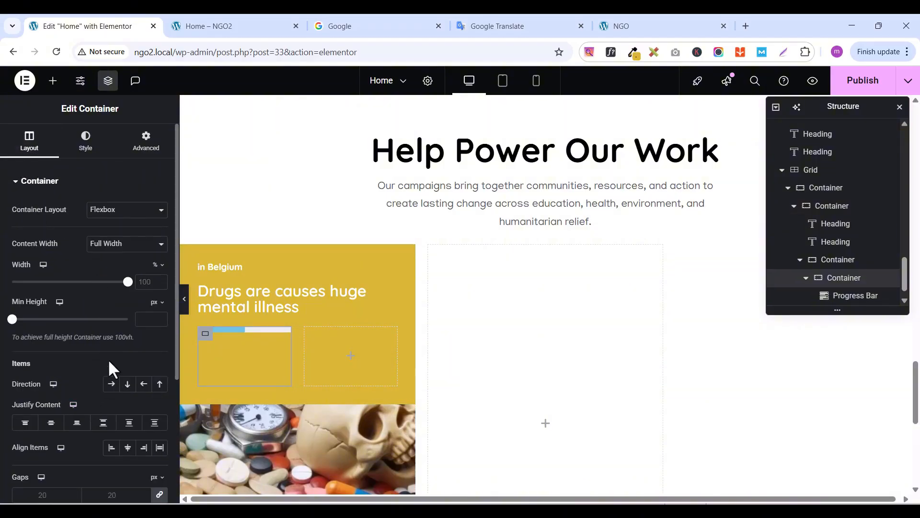
pyautogui.scroll(-1, 98, 422)
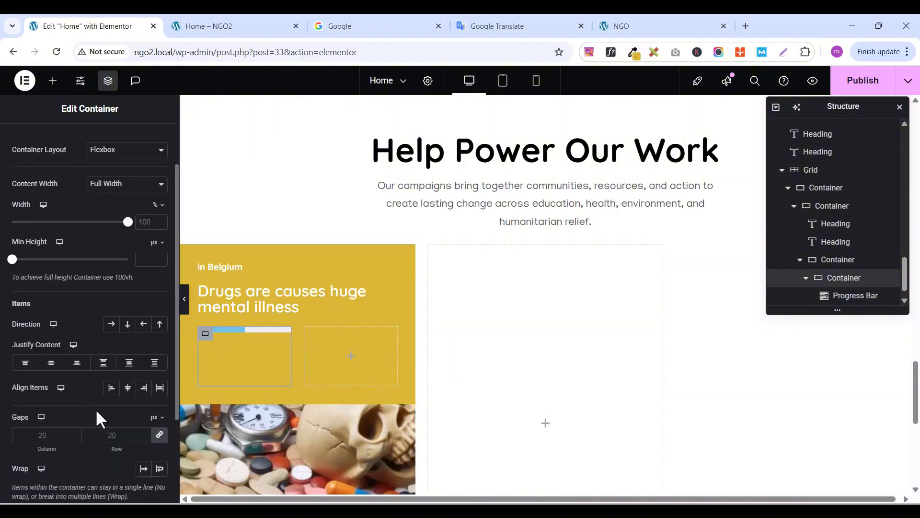
pyautogui.click(128, 388)
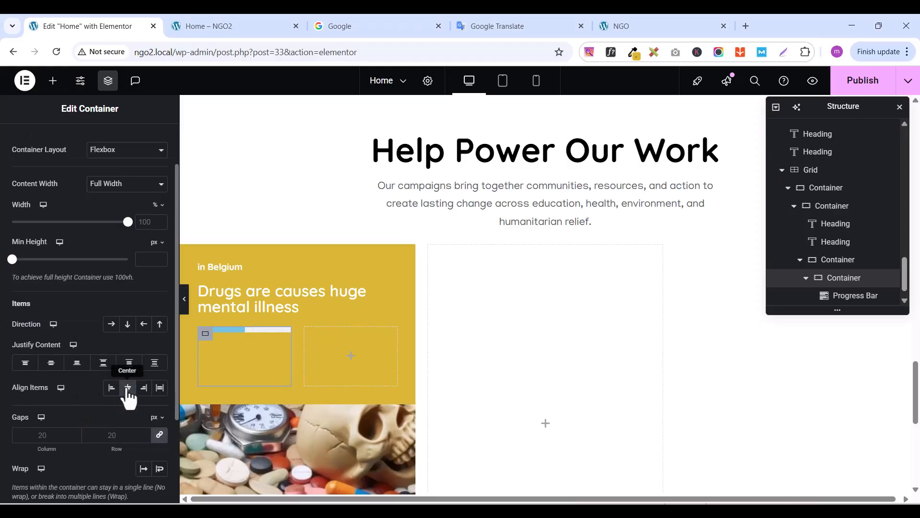
pyautogui.click(52, 363)
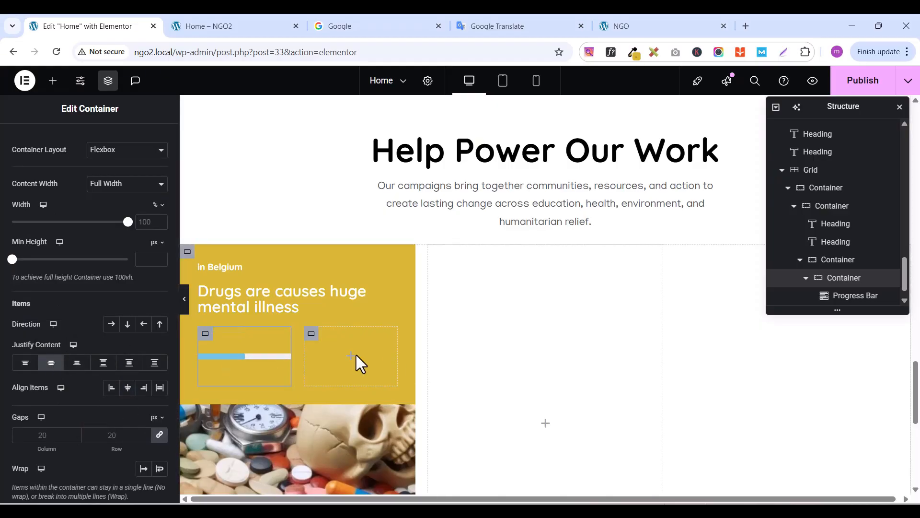
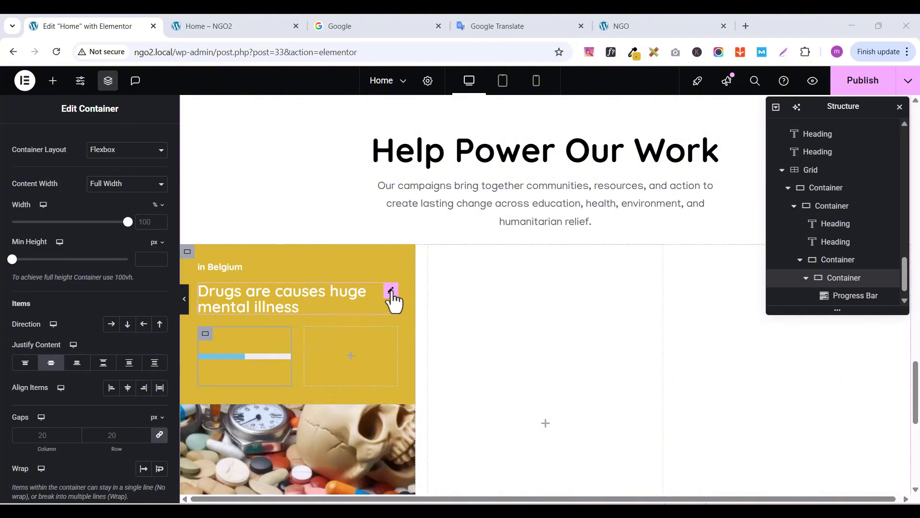
# Copy the "Drugs are causes huge mental illness" heading and paste it into the empty container beside the progress bar
pyautogui.click(391, 291)
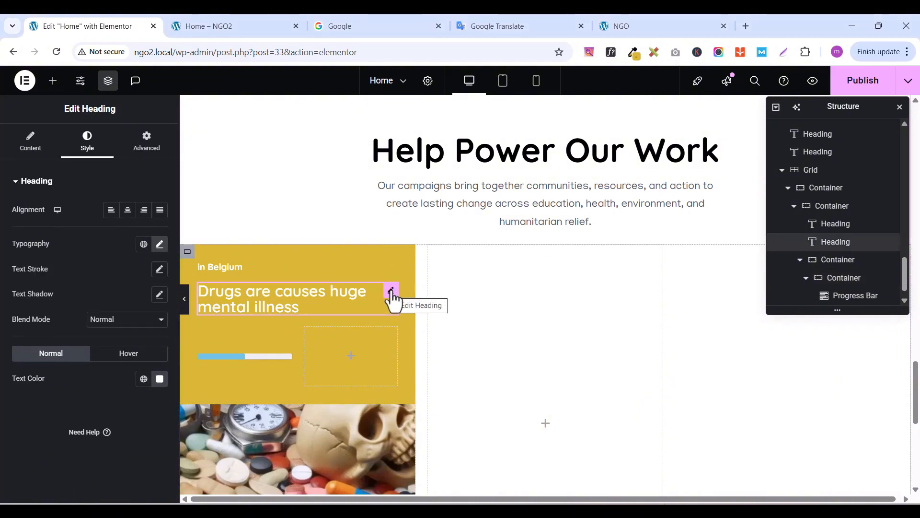
pyautogui.rightClick(393, 296)
pyautogui.click(408, 286)
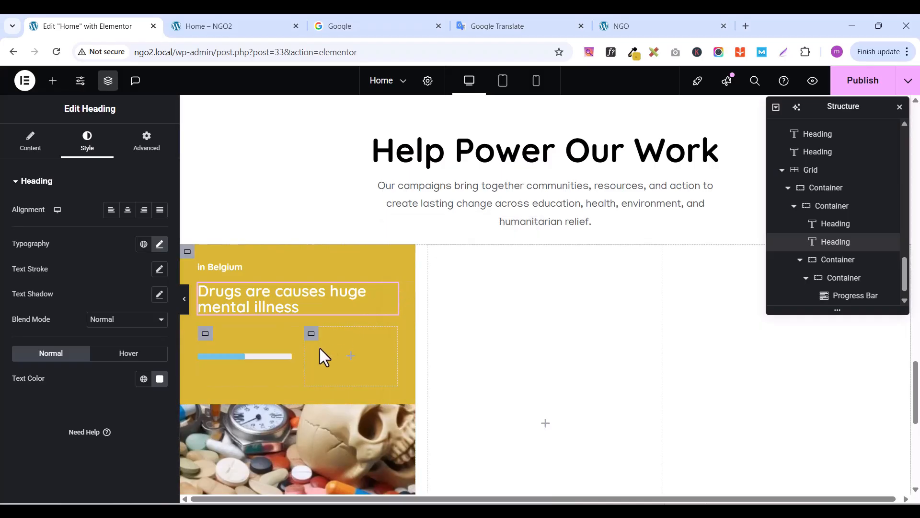
pyautogui.rightClick(320, 348)
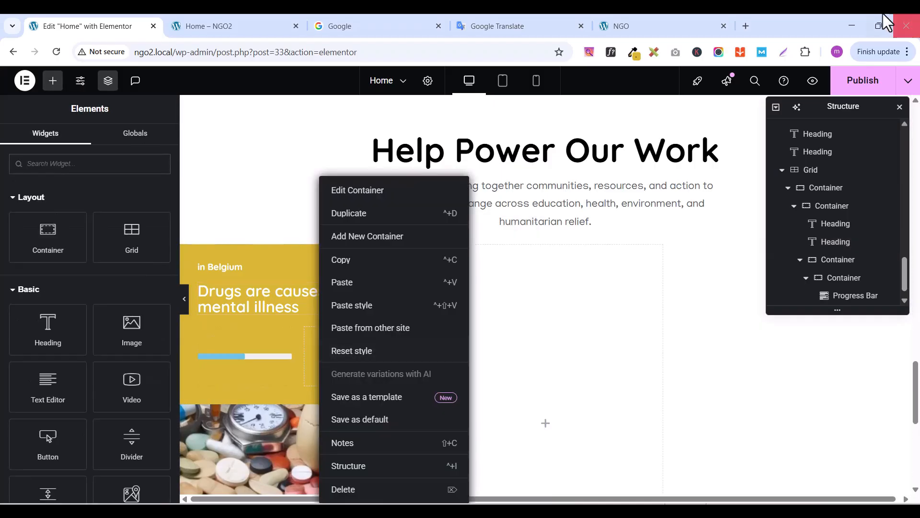
pyautogui.click(372, 283)
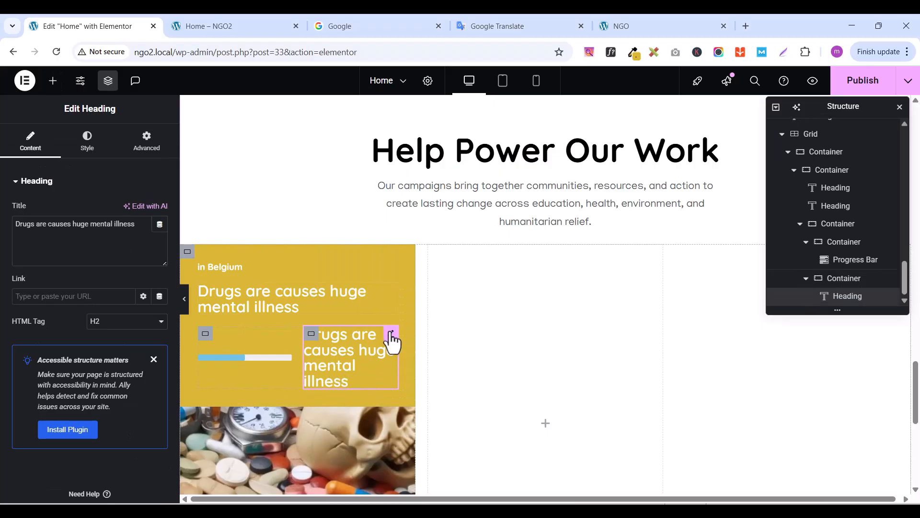
# Copy the word "Needed" from the NGO reference page's first card and use it as the pasted heading's title
pyautogui.click(607, 22)
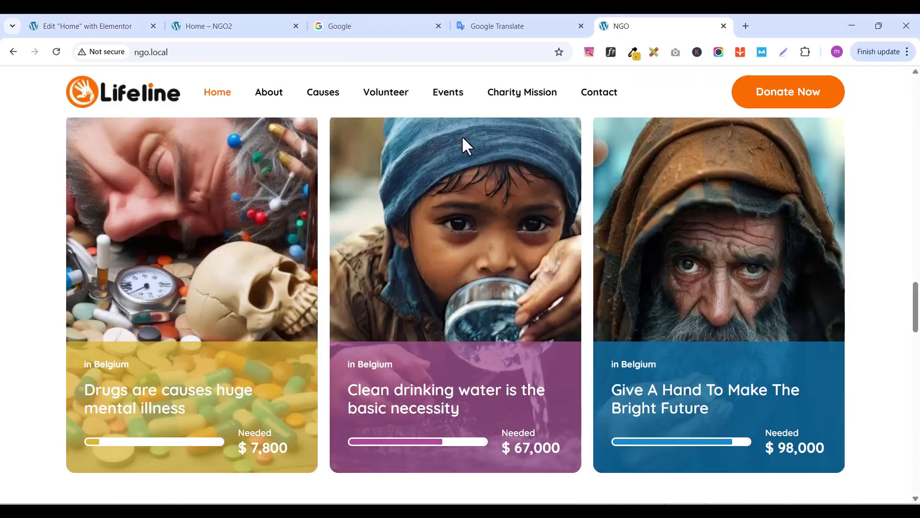
pyautogui.doubleClick(256, 433)
pyautogui.rightClick(256, 433)
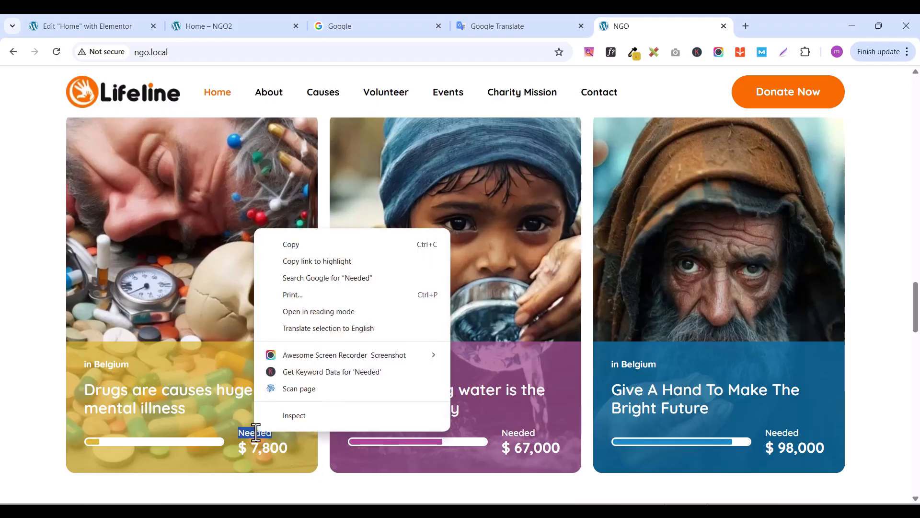
pyautogui.click(289, 245)
pyautogui.click(57, 24)
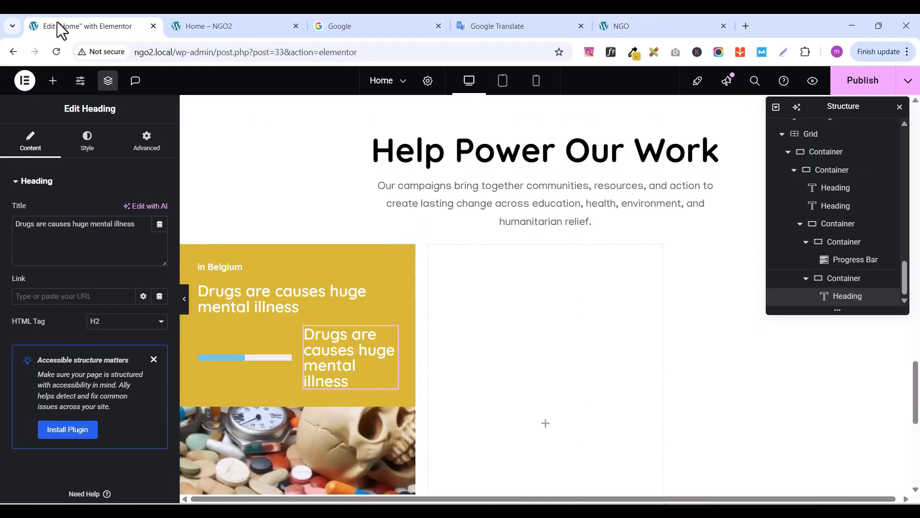
pyautogui.tripleClick(59, 223)
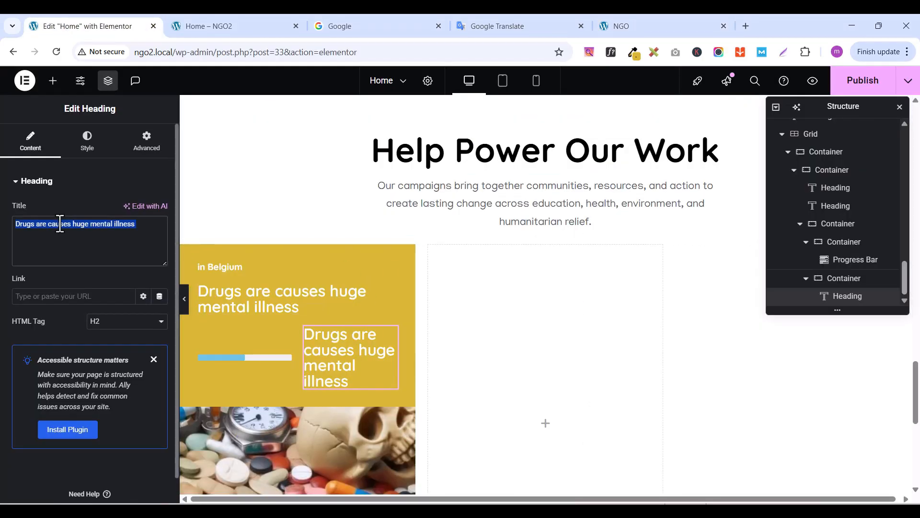
pyautogui.hotkey('ctrl', 'v')
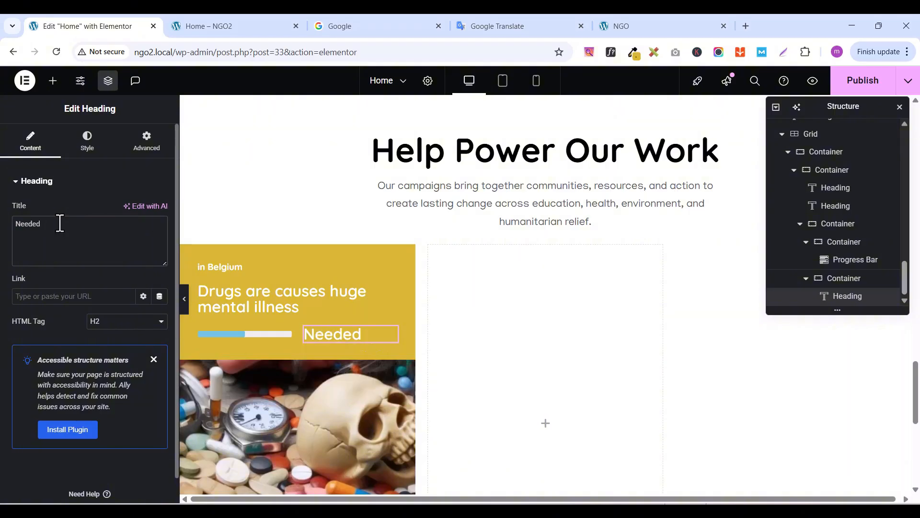
# Duplicate the "Needed" heading and replace the copy's title with "$ 7,800", copied from the first card on the NGO reference page
pyautogui.rightClick(390, 341)
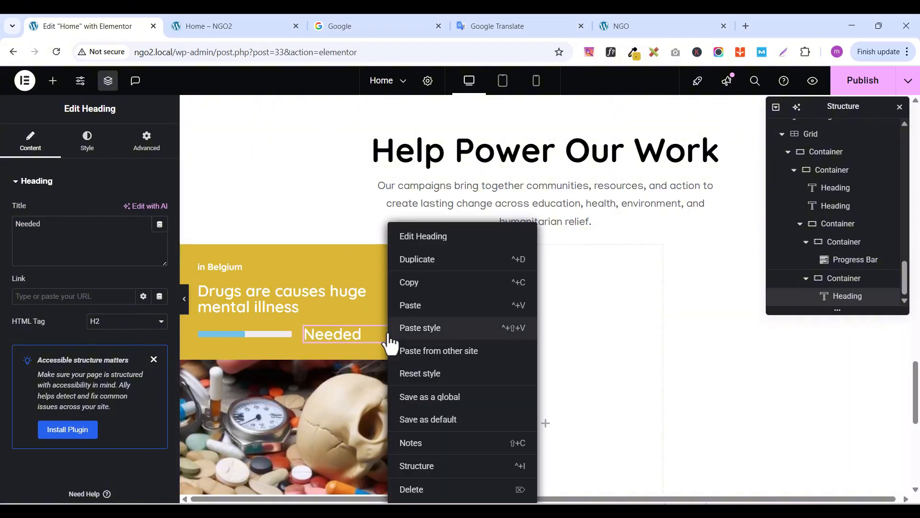
pyautogui.click(433, 263)
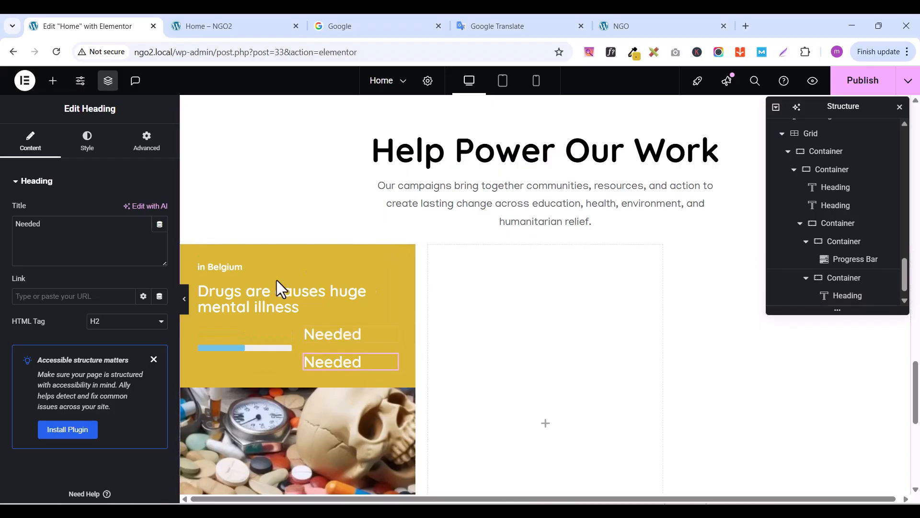
pyautogui.click(642, 26)
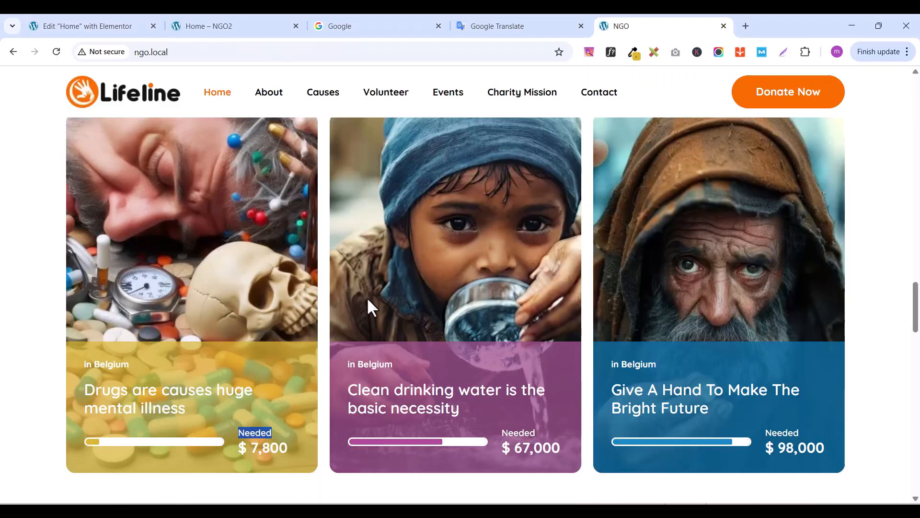
pyautogui.tripleClick(264, 447)
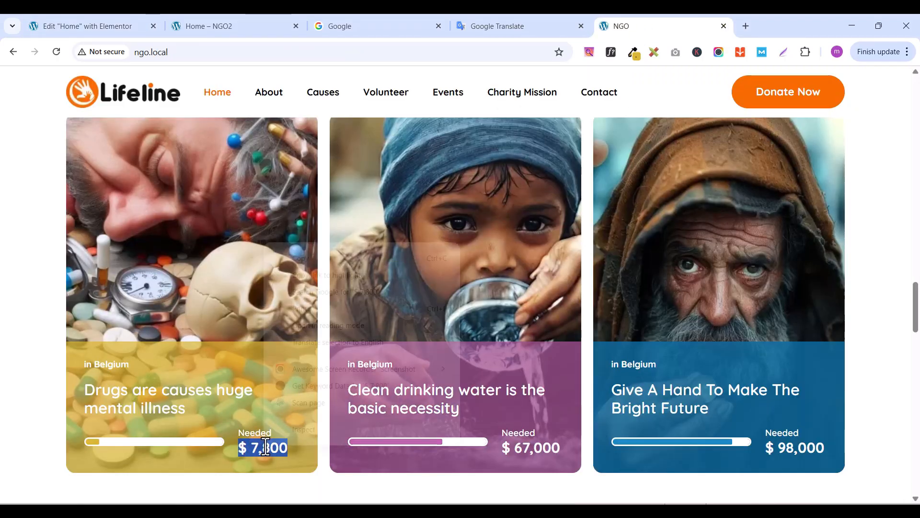
pyautogui.rightClick(265, 446)
pyautogui.click(312, 257)
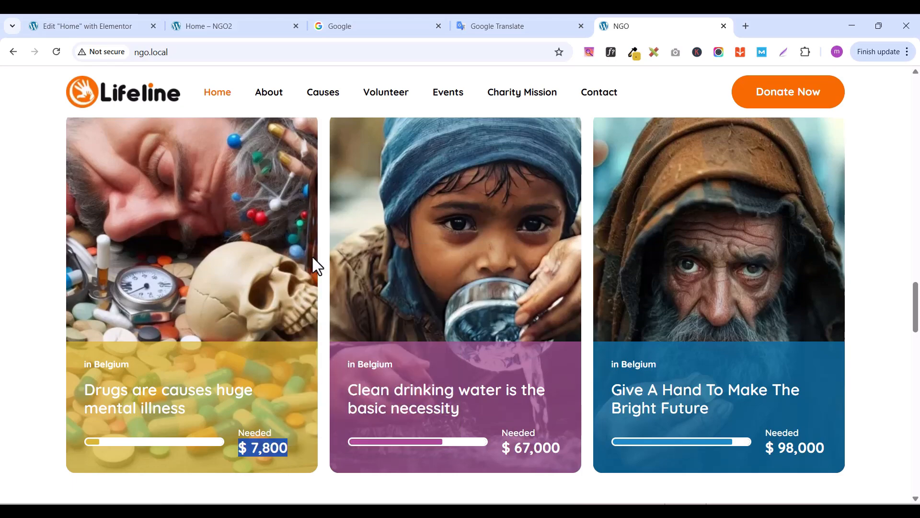
pyautogui.click(120, 27)
pyautogui.click(85, 231)
pyautogui.hotkey('ctrl', 'a')
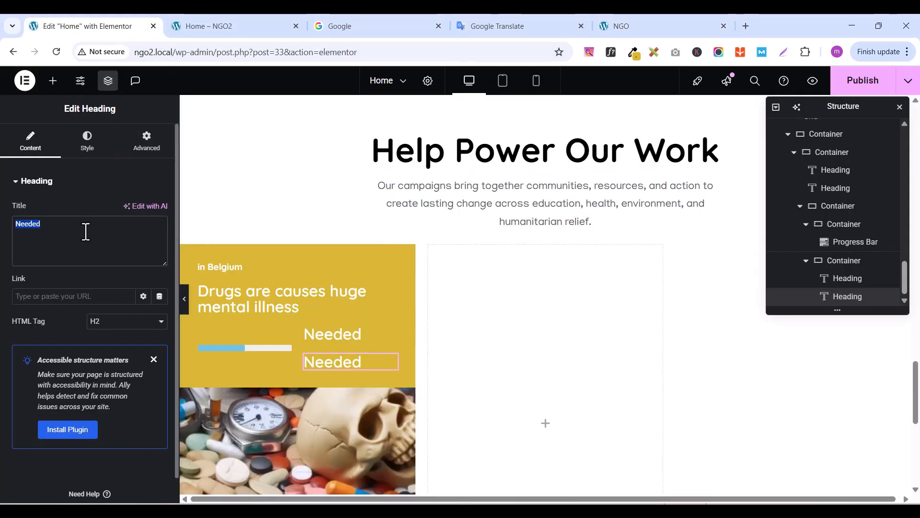
pyautogui.hotkey('ctrl', 'v')
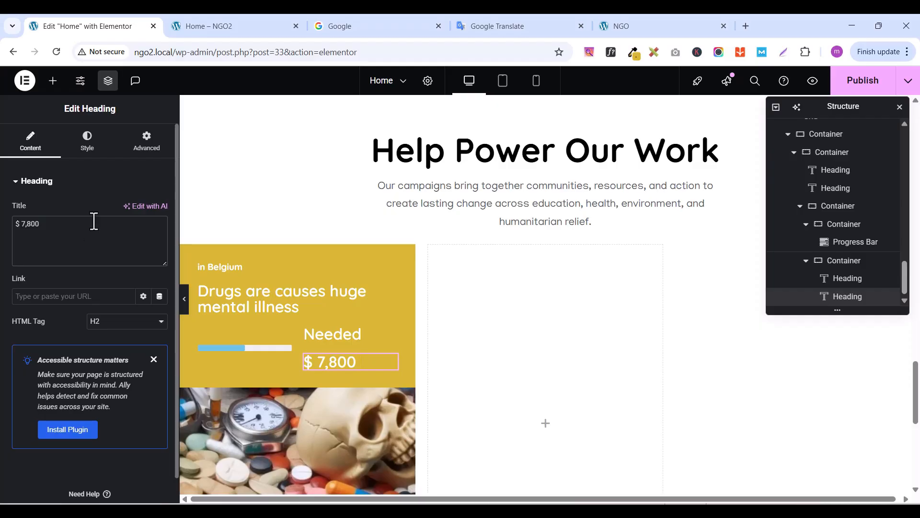
# Set the "Needed" heading's font size to 15 px
pyautogui.click(391, 334)
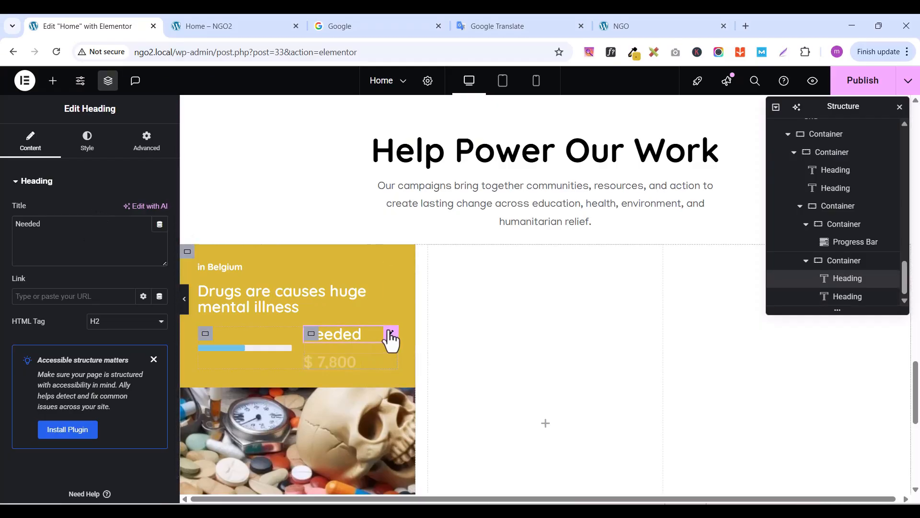
pyautogui.click(87, 142)
pyautogui.click(160, 245)
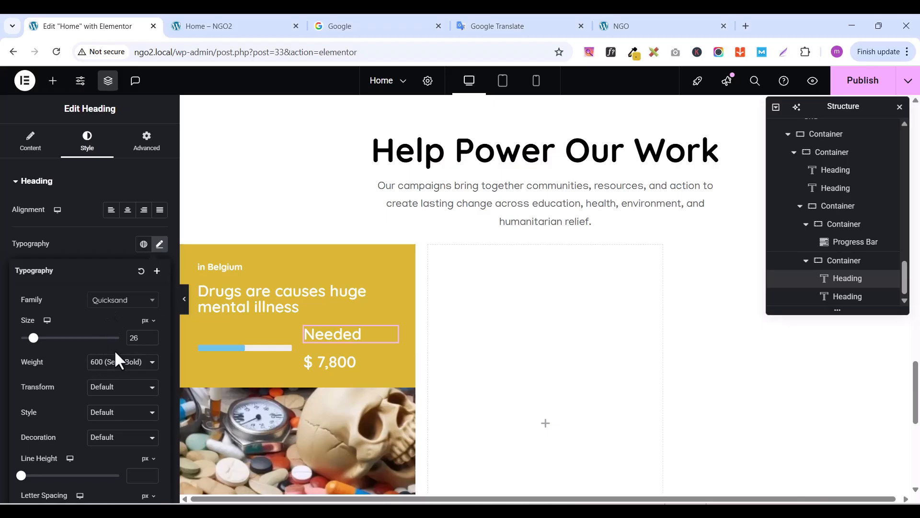
pyautogui.click(151, 336)
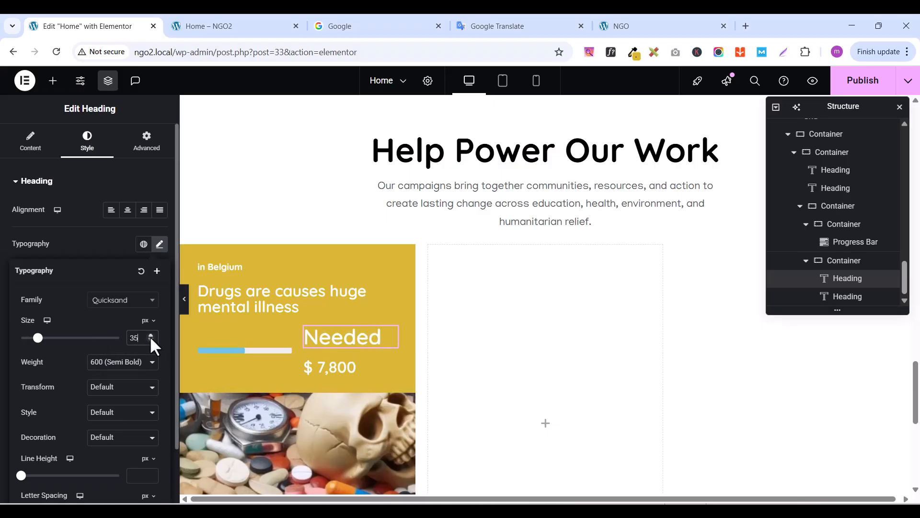
pyautogui.click(151, 340)
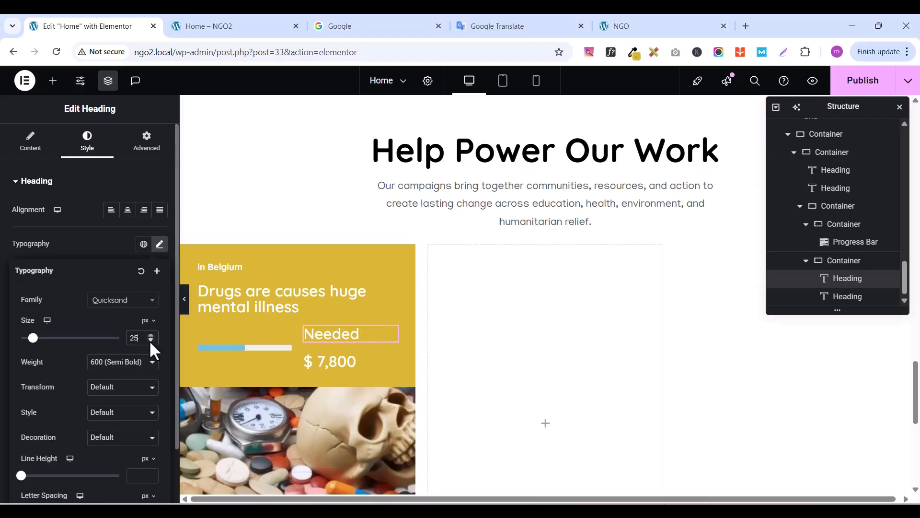
pyautogui.click(151, 340)
pyautogui.click(151, 340)
pyautogui.click(150, 339)
pyautogui.click(151, 340)
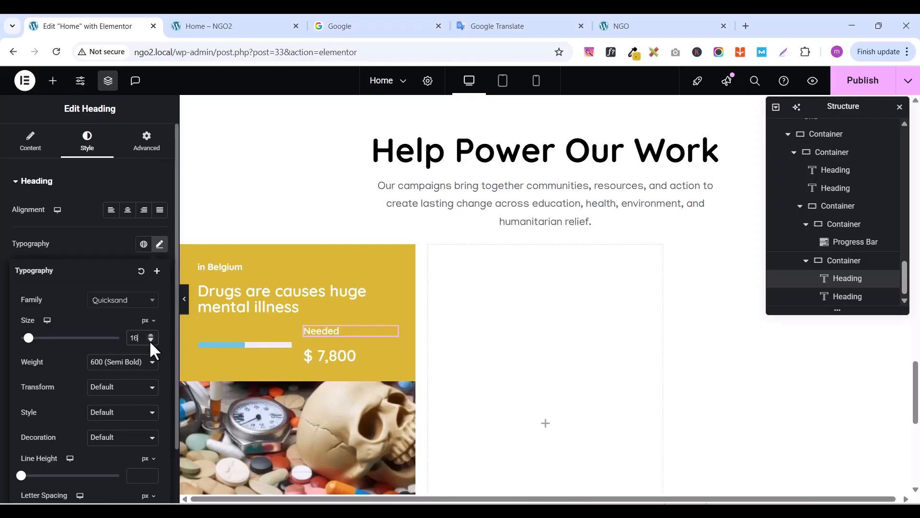
pyautogui.click(150, 340)
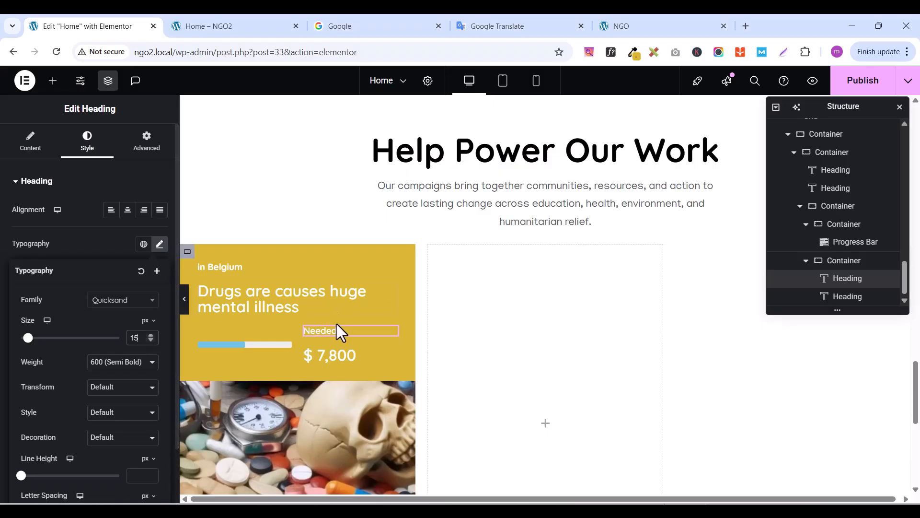
# Set the "$ 7,800" heading's font size to 24 px
pyautogui.click(392, 355)
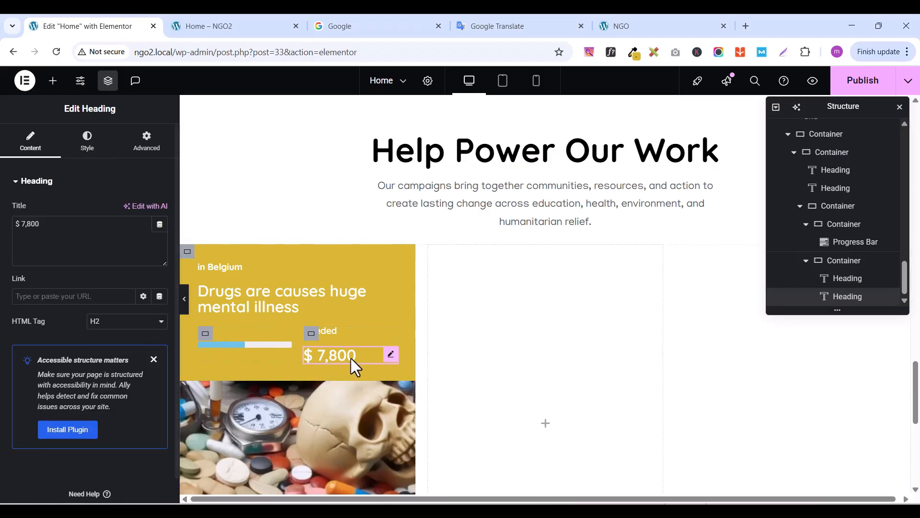
pyautogui.click(88, 144)
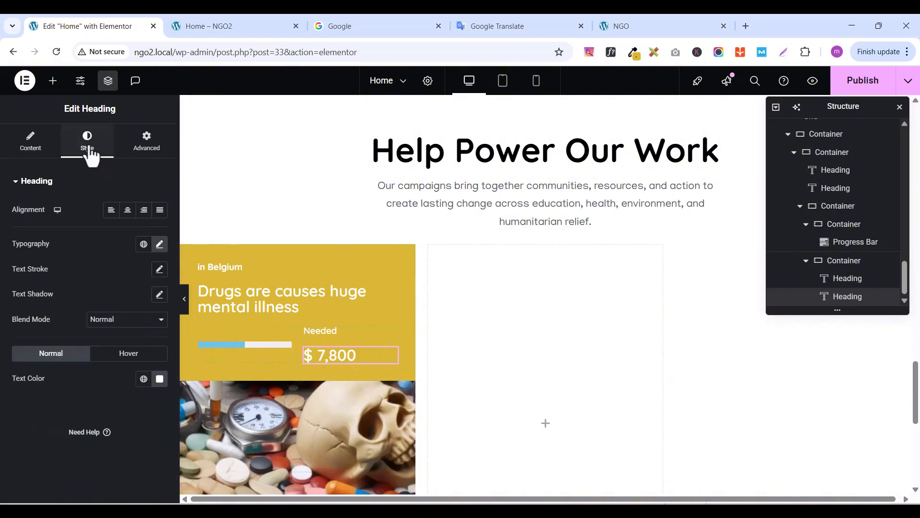
pyautogui.click(158, 245)
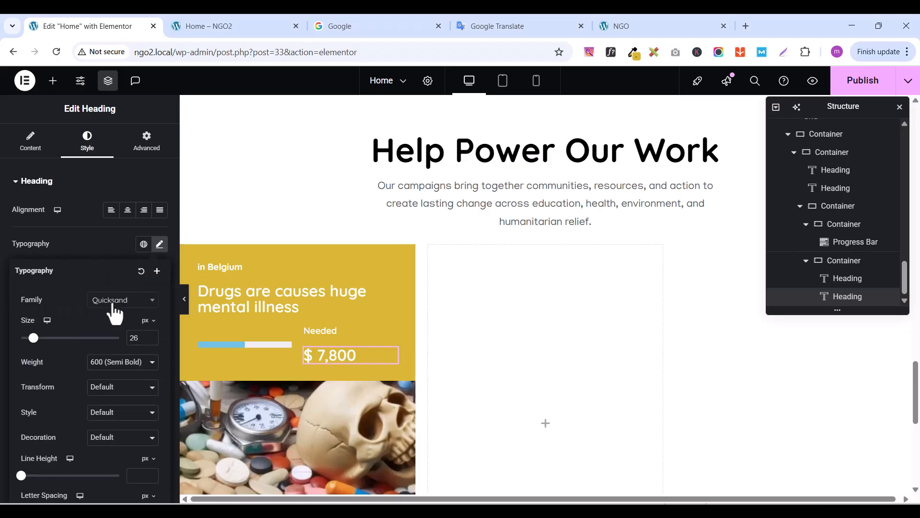
pyautogui.click(150, 341)
pyautogui.click(150, 341)
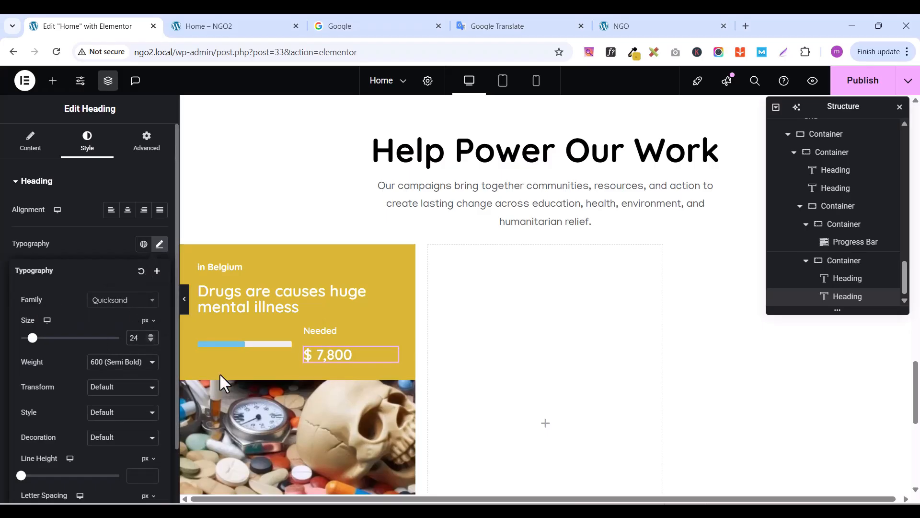
# Move the "$ 7,800" heading closer to "Needed" by setting its top margin to -15 px
pyautogui.click(391, 355)
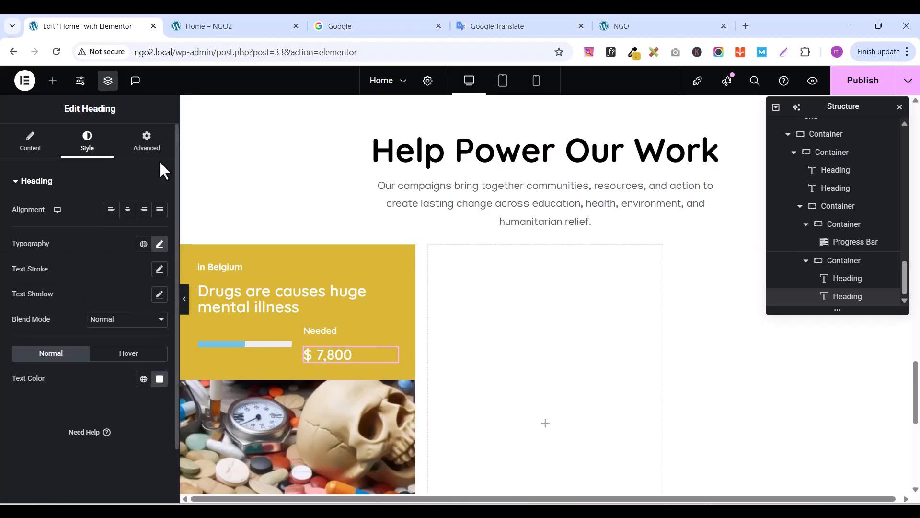
pyautogui.click(147, 137)
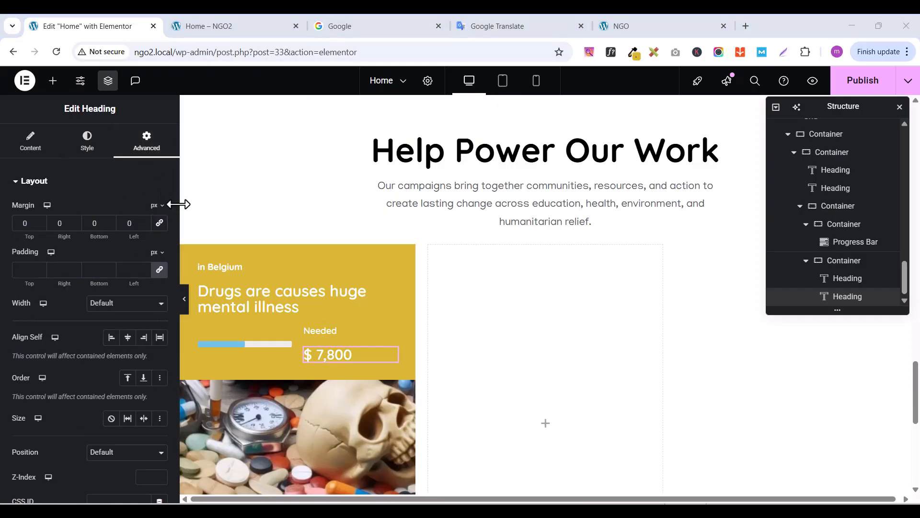
pyautogui.click(40, 226)
pyautogui.click(39, 225)
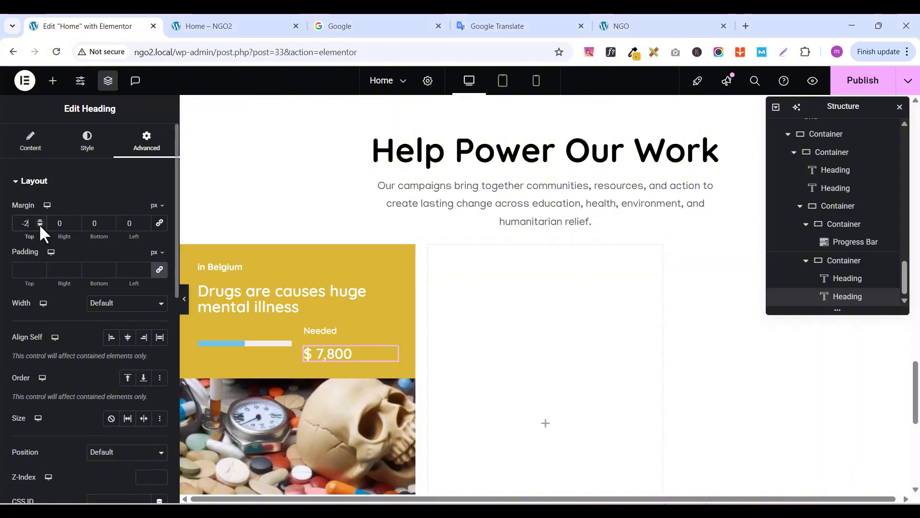
pyautogui.click(40, 226)
pyautogui.click(40, 225)
pyautogui.click(39, 225)
pyautogui.click(40, 226)
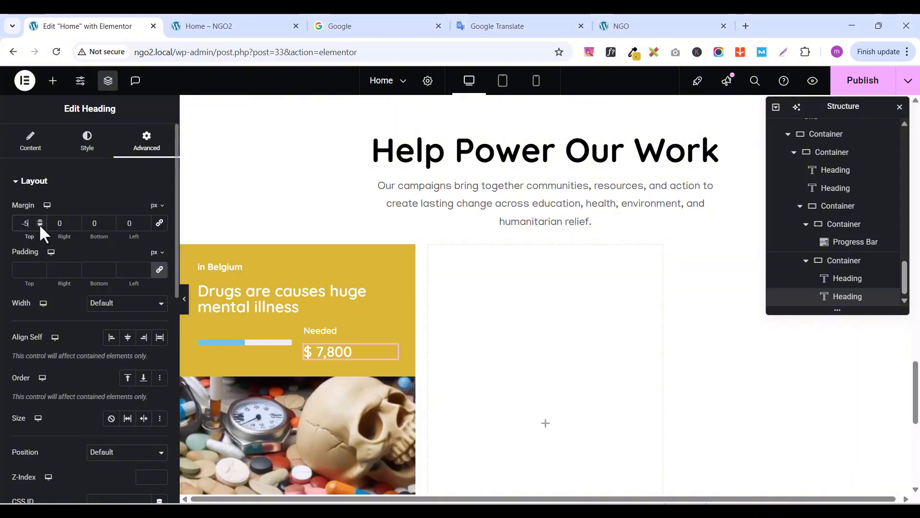
pyautogui.click(40, 225)
pyautogui.click(40, 225)
pyautogui.click(39, 225)
pyautogui.click(40, 226)
pyautogui.click(40, 226)
pyautogui.click(39, 225)
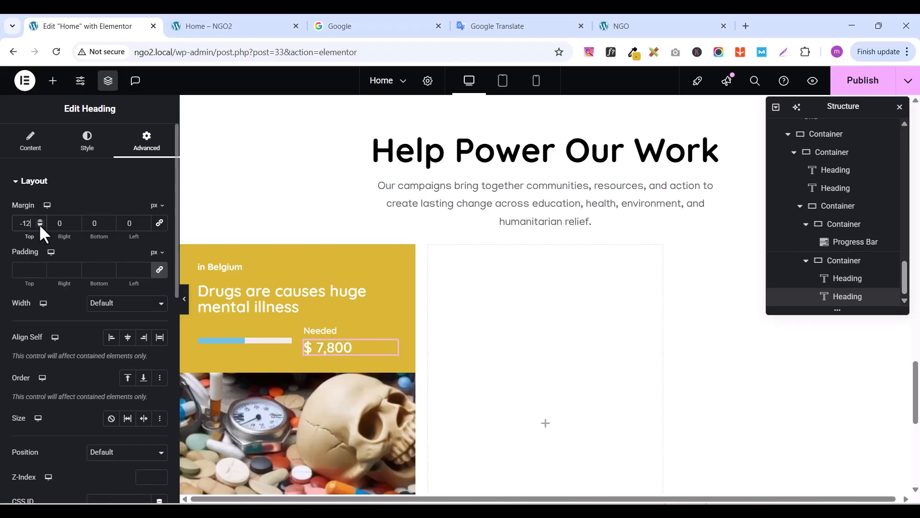
pyautogui.click(40, 226)
pyautogui.click(40, 226)
pyautogui.click(39, 225)
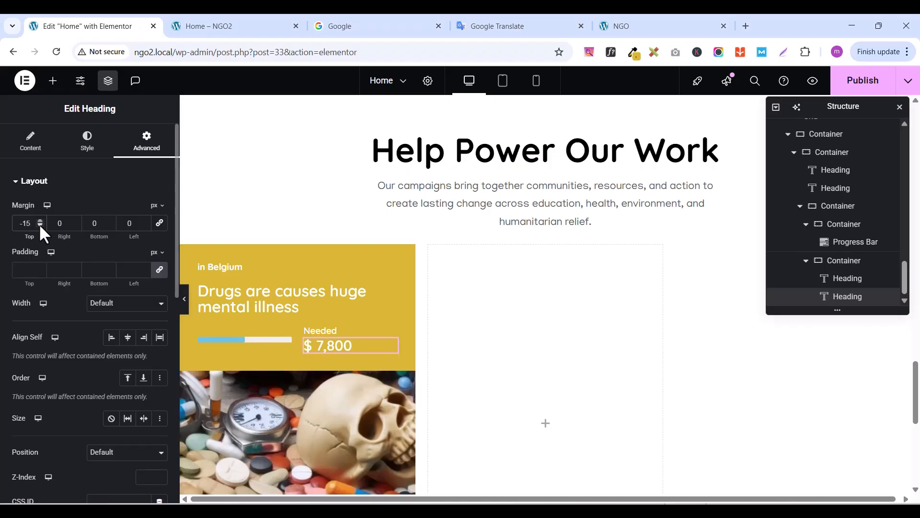
# Publish the Home page and check the campaign card in the NGO2 site preview
pyautogui.click(875, 85)
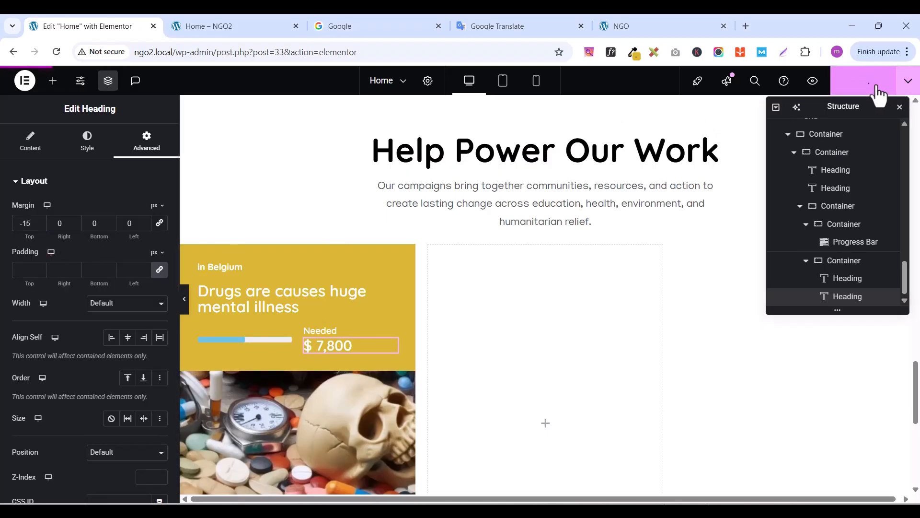
pyautogui.click(250, 27)
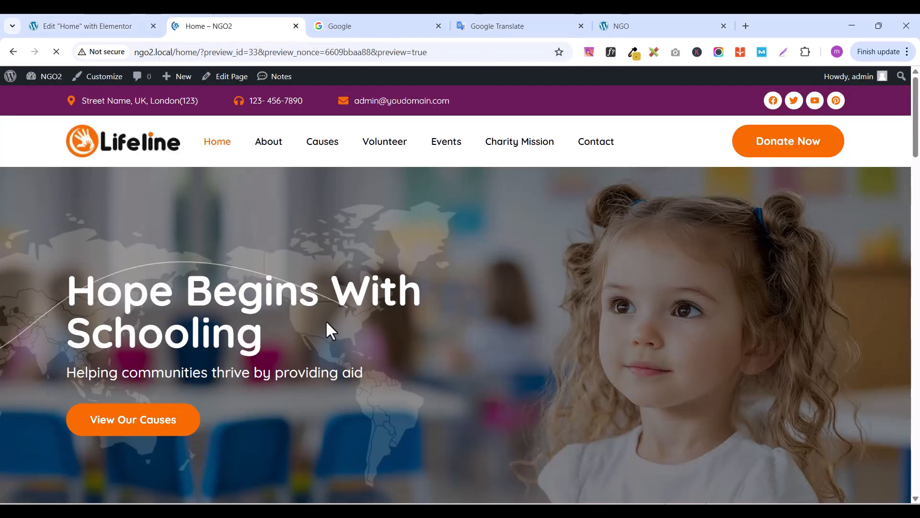
pyautogui.scroll(-10, 329, 326)
pyautogui.scroll(-10, 331, 330)
pyautogui.scroll(3, 340, 335)
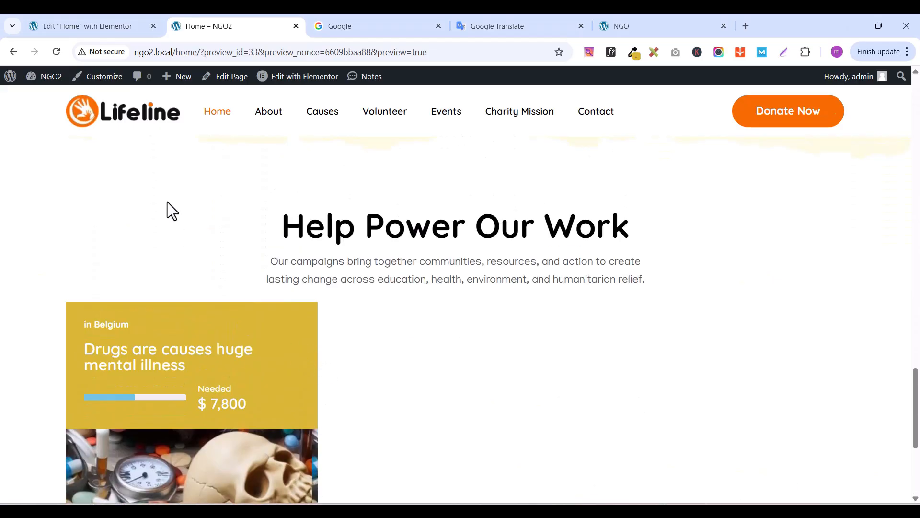
pyautogui.click(108, 30)
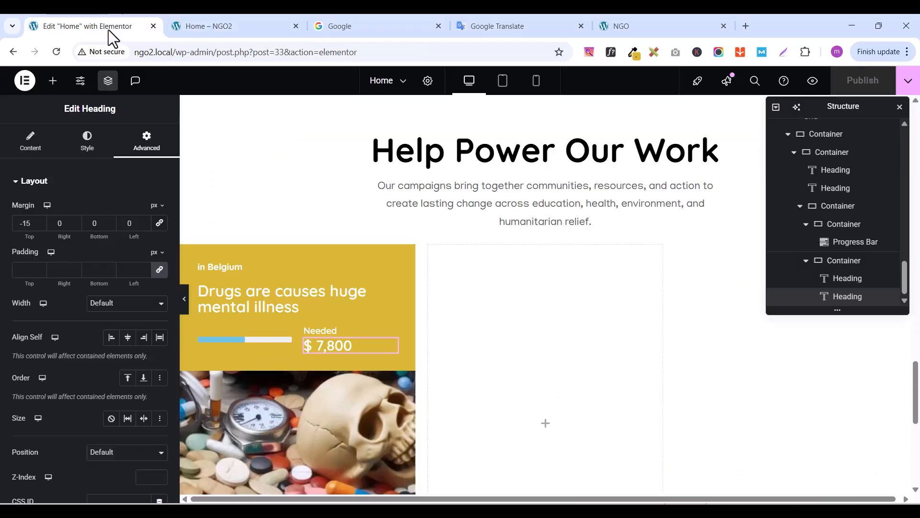
# Align the yellow text block to the bottom of the card by setting the outer card container's Justify Content to End
pyautogui.click(188, 254)
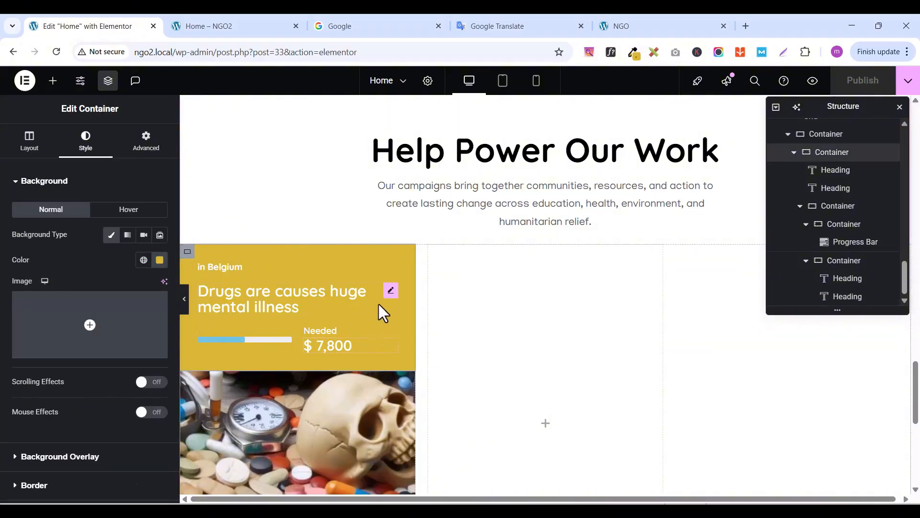
pyautogui.scroll(-4, 376, 364)
pyautogui.scroll(3, 375, 378)
pyautogui.scroll(-2, 375, 378)
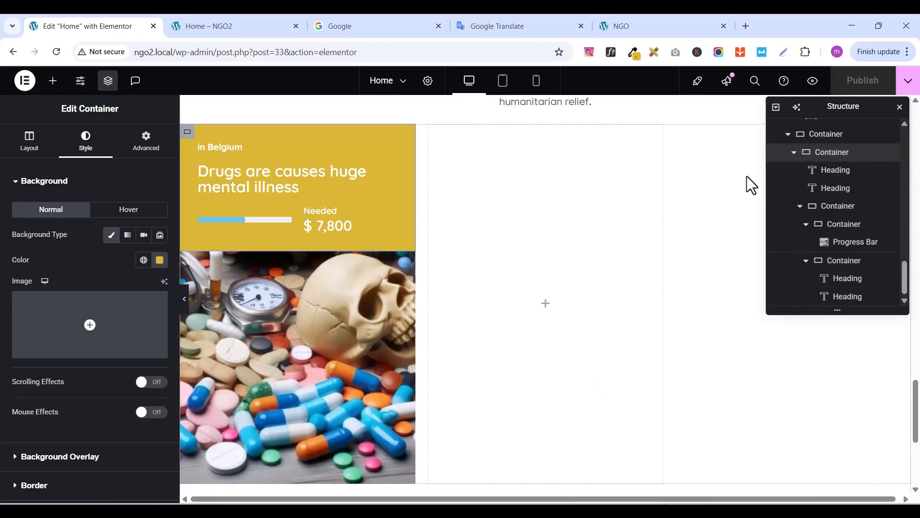
pyautogui.click(826, 136)
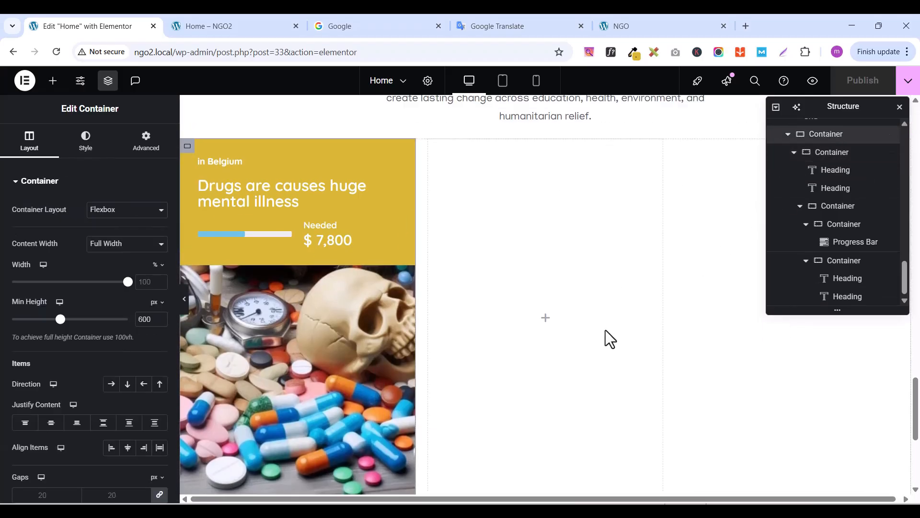
pyautogui.scroll(2, 606, 330)
pyautogui.scroll(3, 421, 292)
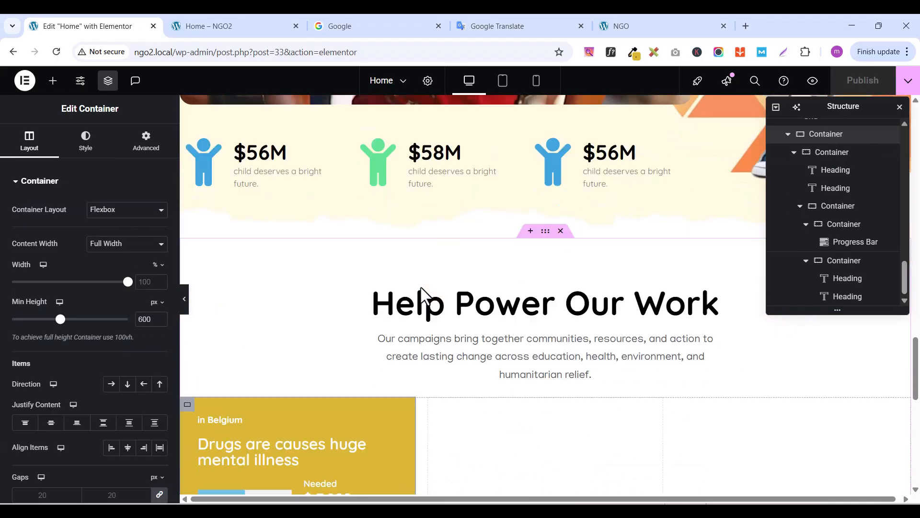
pyautogui.scroll(-2, 420, 287)
pyautogui.scroll(3, 834, 192)
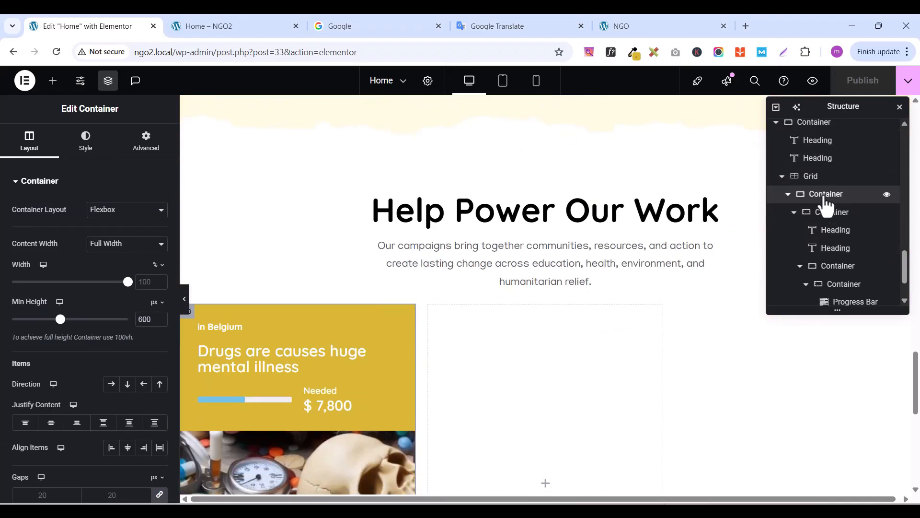
pyautogui.scroll(-6, 354, 355)
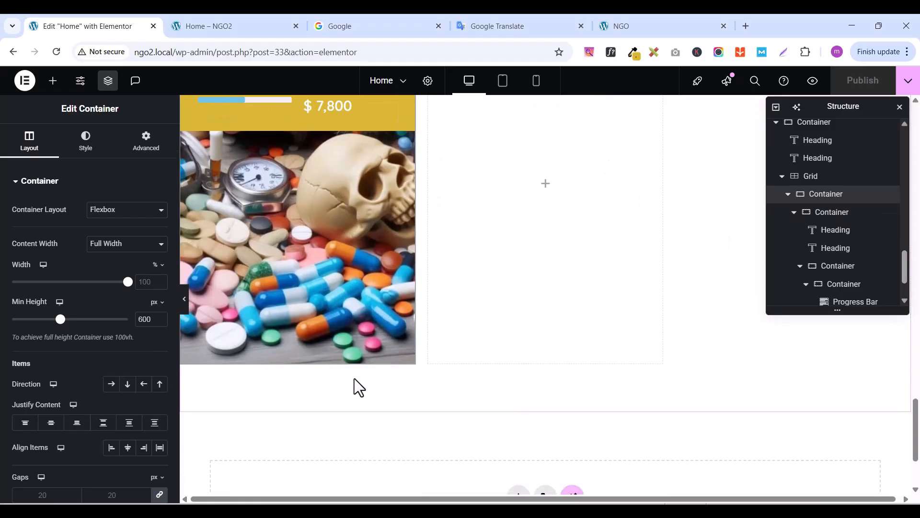
pyautogui.scroll(3, 357, 371)
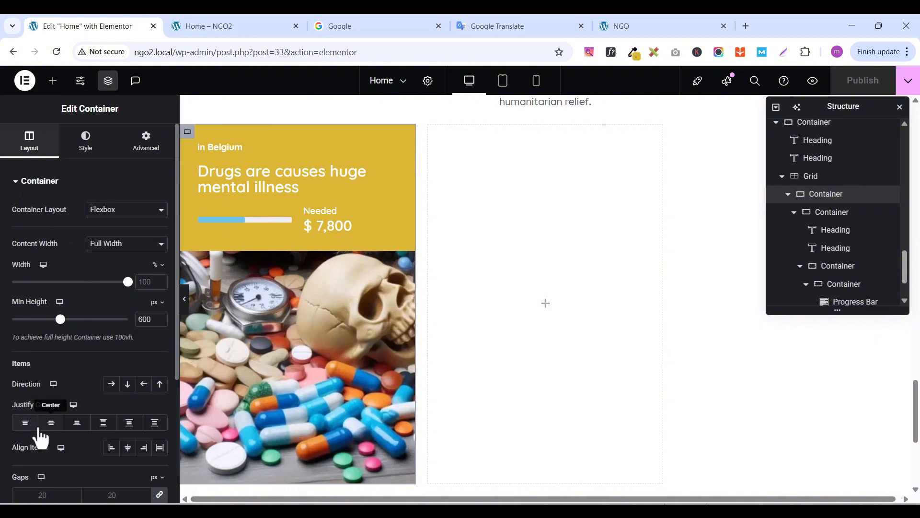
pyautogui.click(76, 423)
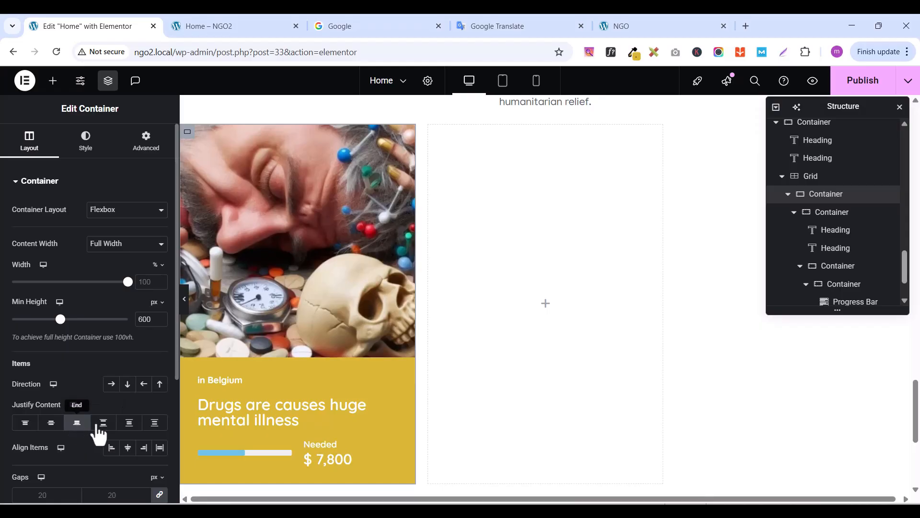
# Set the outer card container's border radius to 15 px on all corners and check the card
pyautogui.scroll(-2, 333, 439)
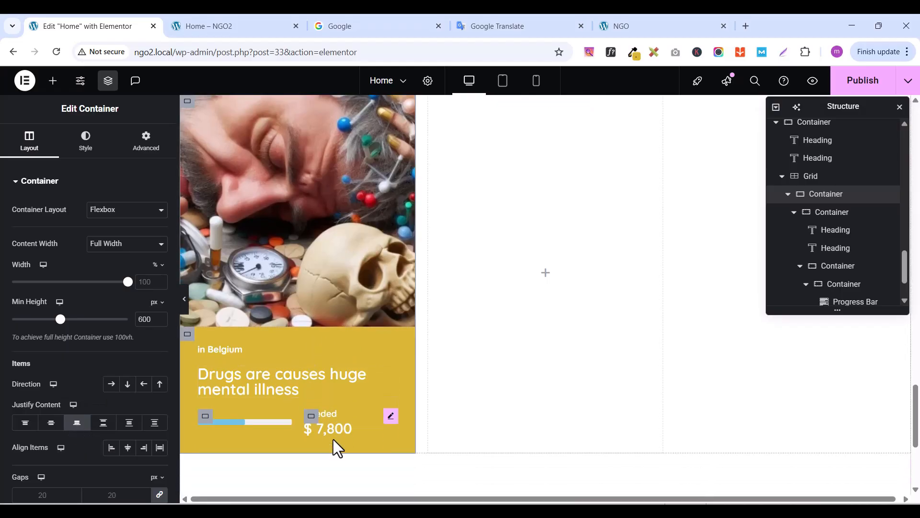
pyautogui.scroll(4, 338, 422)
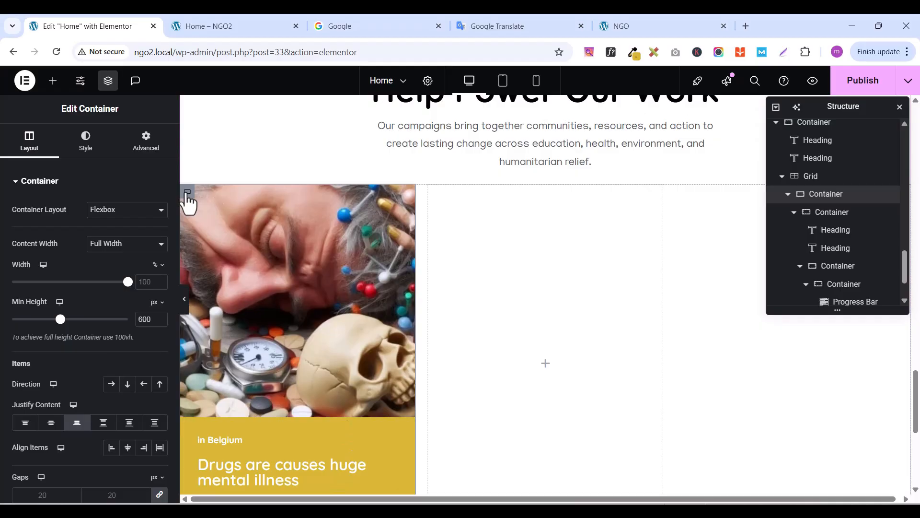
pyautogui.click(94, 144)
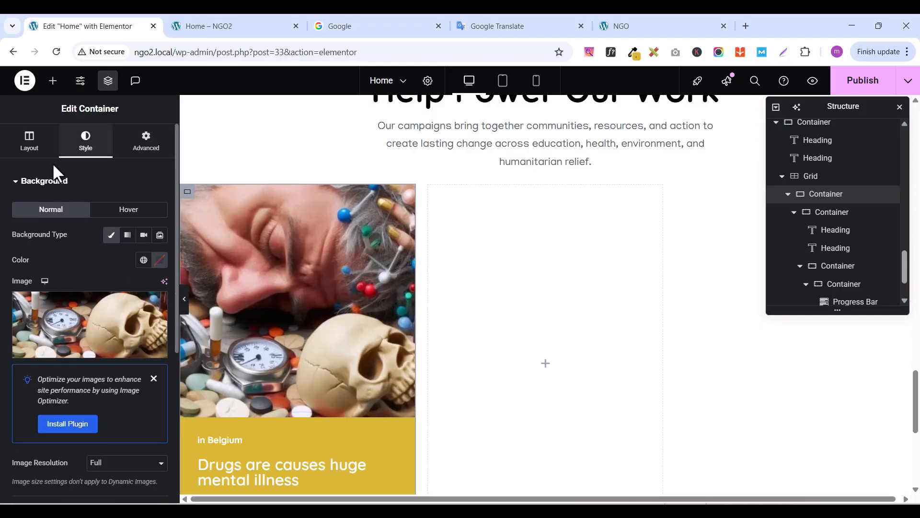
pyautogui.click(19, 181)
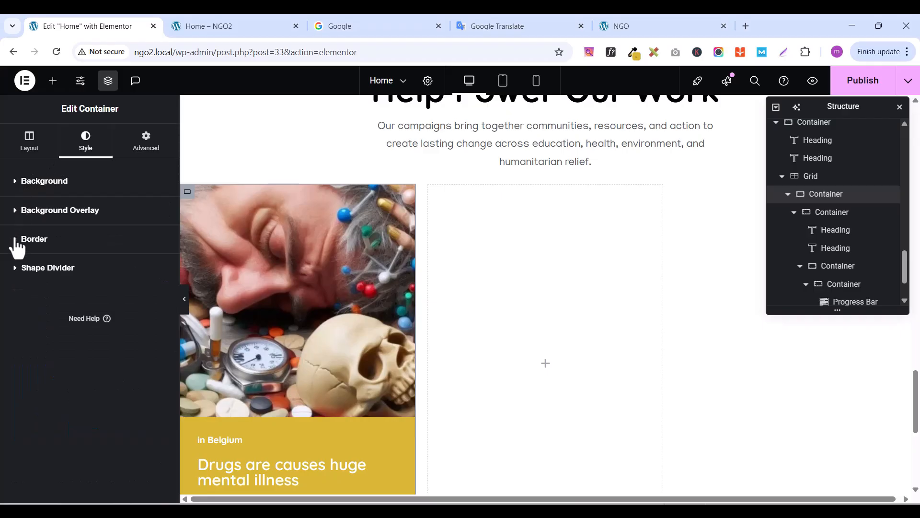
pyautogui.click(17, 239)
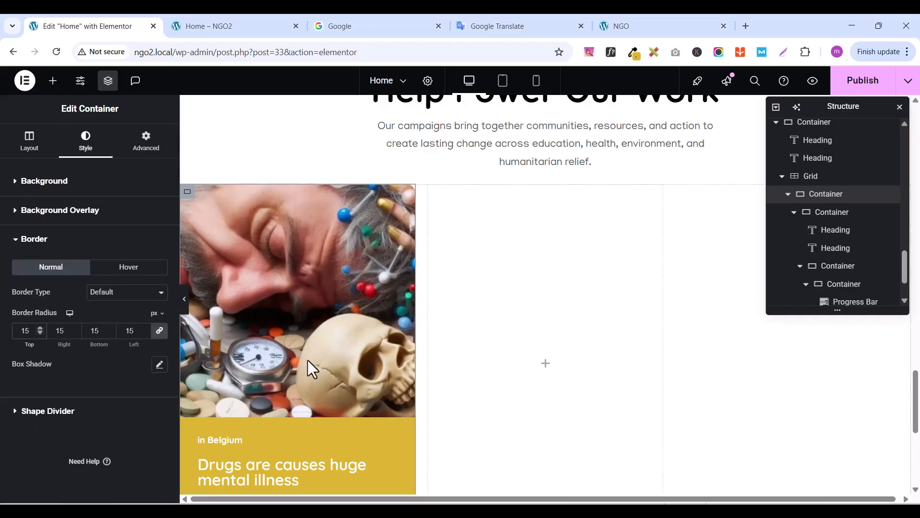
pyautogui.scroll(-4, 308, 361)
pyautogui.scroll(2, 366, 225)
pyautogui.scroll(2, 367, 229)
pyautogui.scroll(-2, 286, 410)
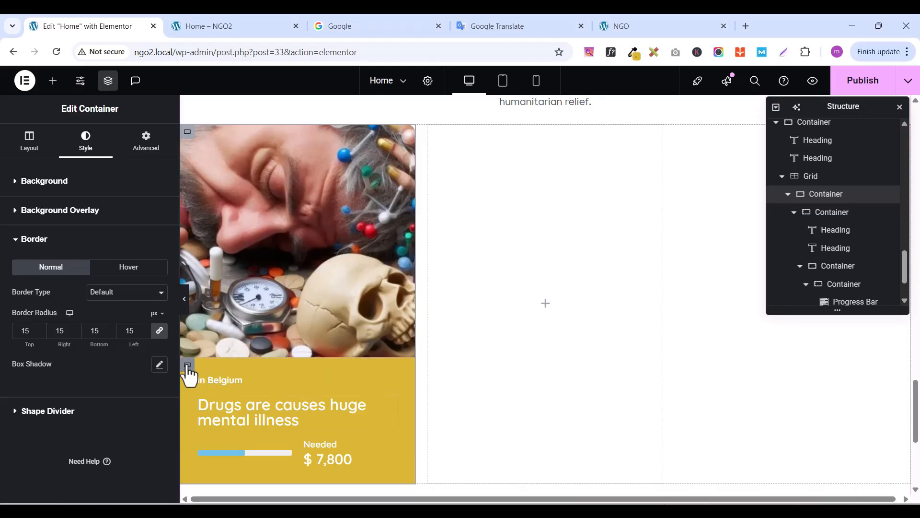
# Set the yellow text block's border radius to 0 px for Top and Right and 16 px for Bottom and Left, and publish the page
pyautogui.scroll(-2, 390, 366)
pyautogui.click(390, 365)
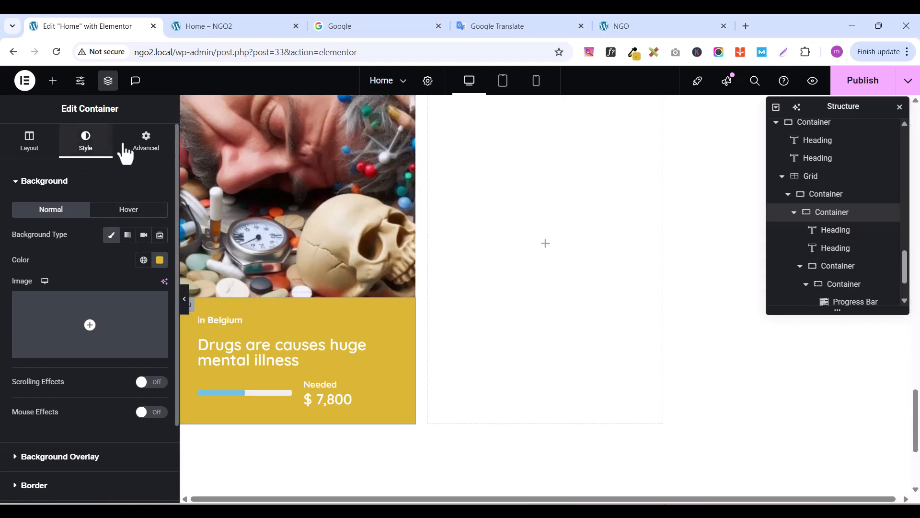
pyautogui.click(15, 191)
pyautogui.click(19, 240)
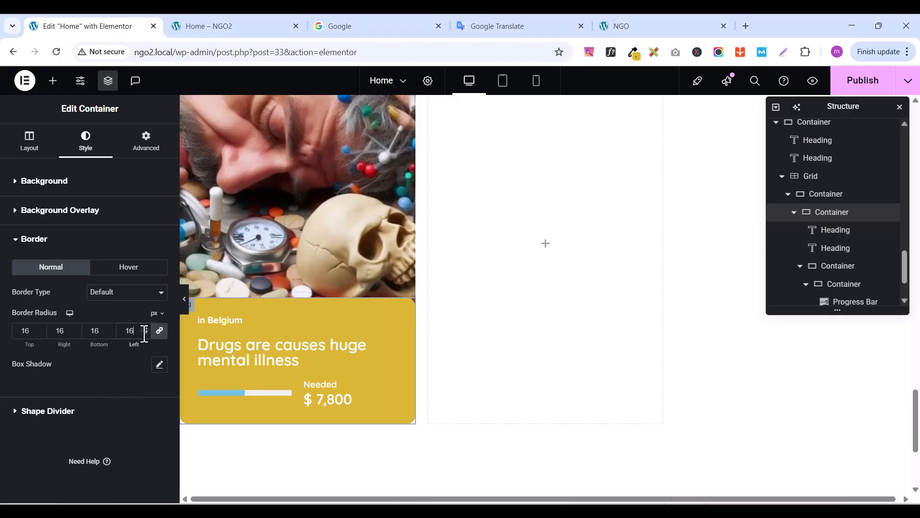
pyautogui.click(28, 332)
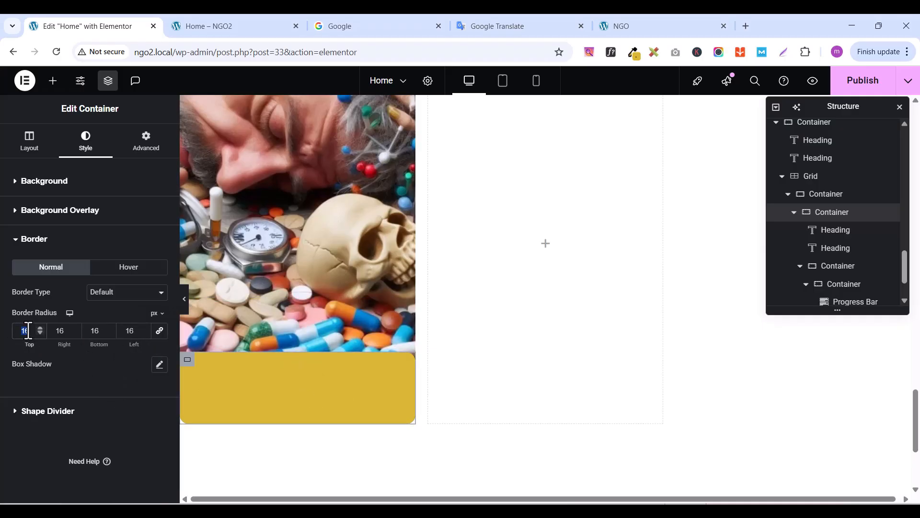
pyautogui.doubleClick(59, 336)
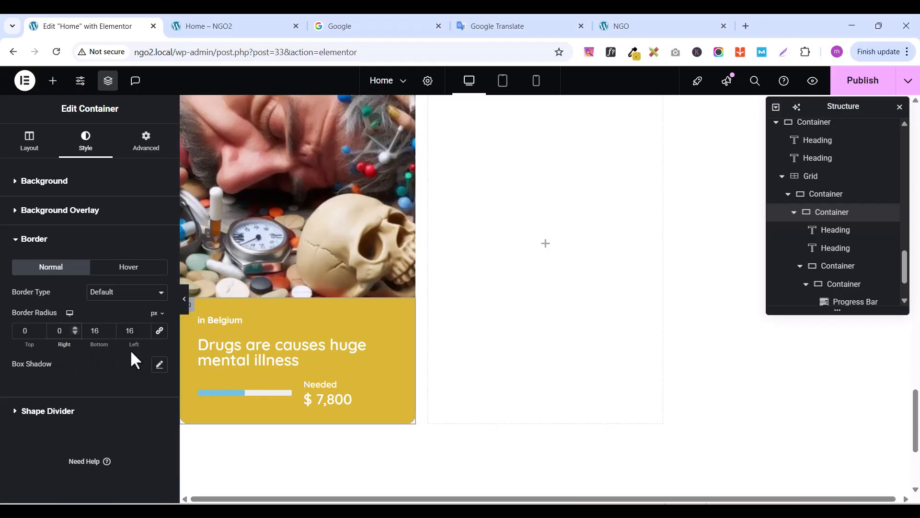
pyautogui.click(879, 88)
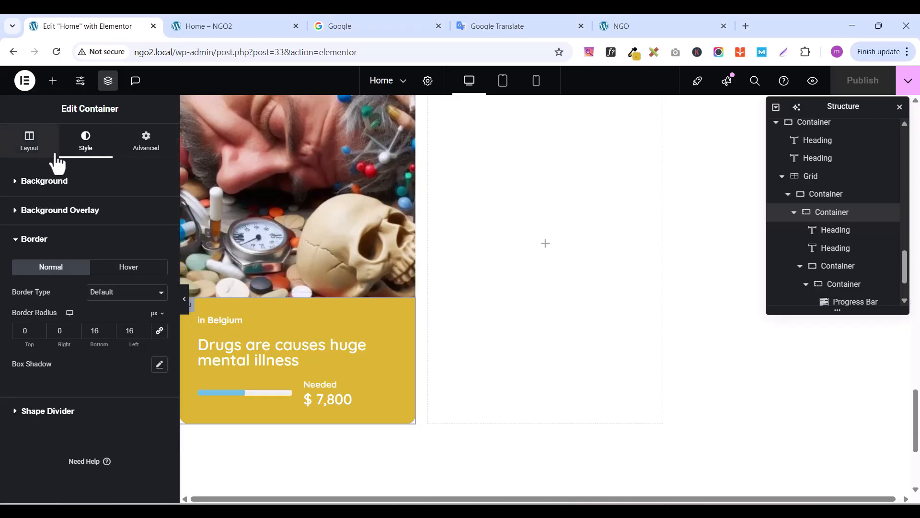
# Copy the yellow text block's background color code #D8B732
pyautogui.click(17, 185)
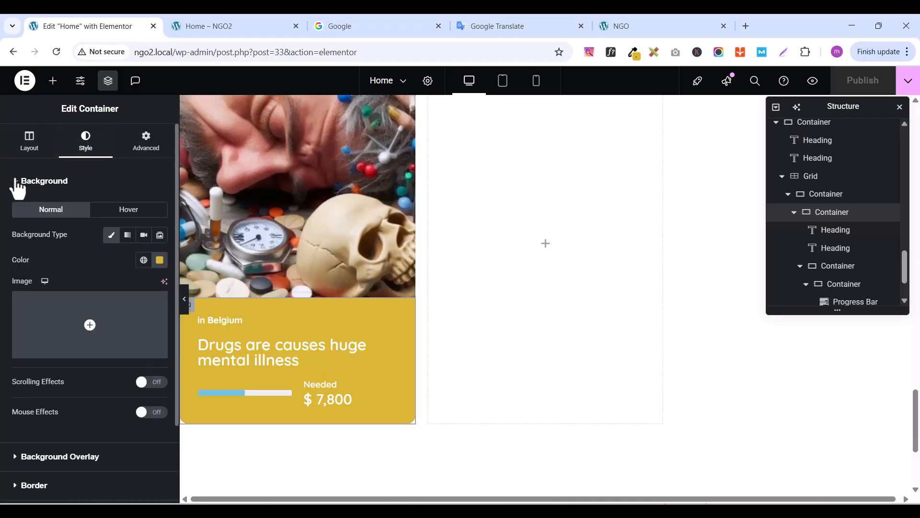
pyautogui.click(160, 260)
pyautogui.rightClick(106, 432)
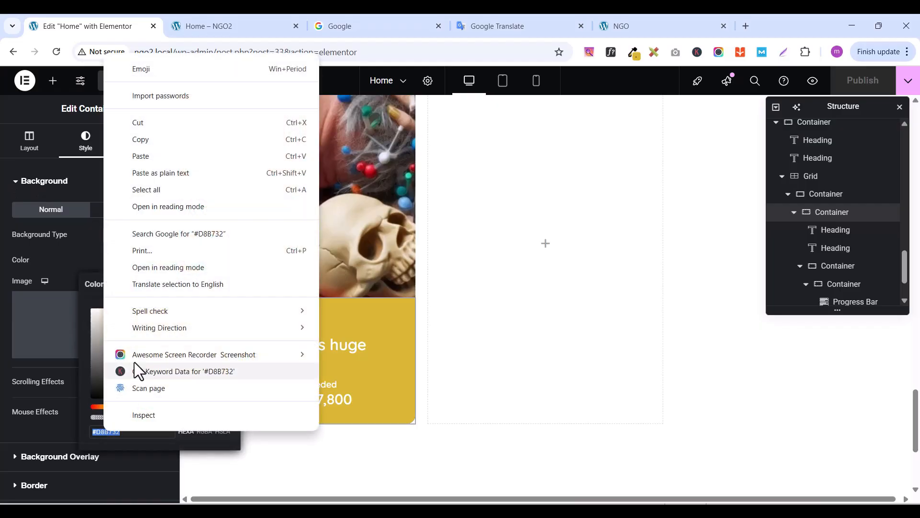
pyautogui.click(140, 137)
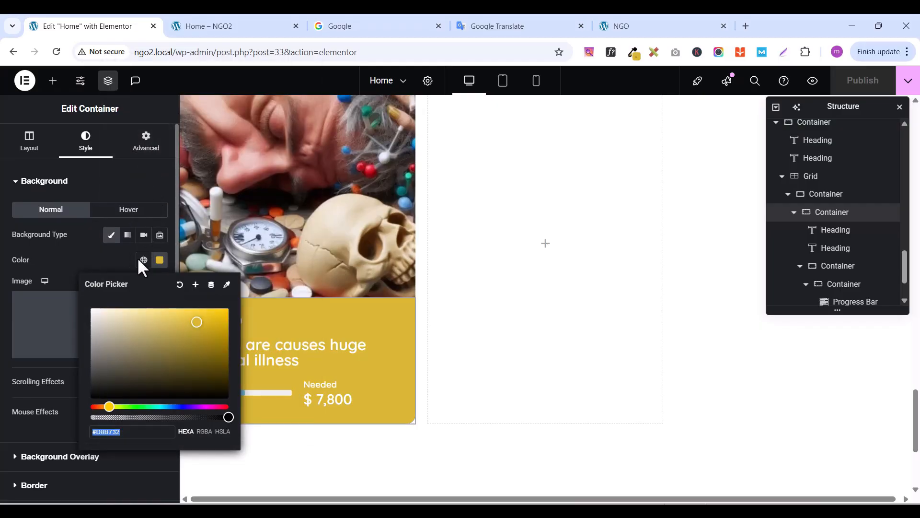
# Make the yellow text block's background semi-transparent by lowering its color opacity to around #D8B732B8
pyautogui.moveTo(222, 418); pyautogui.dragTo(187, 418)
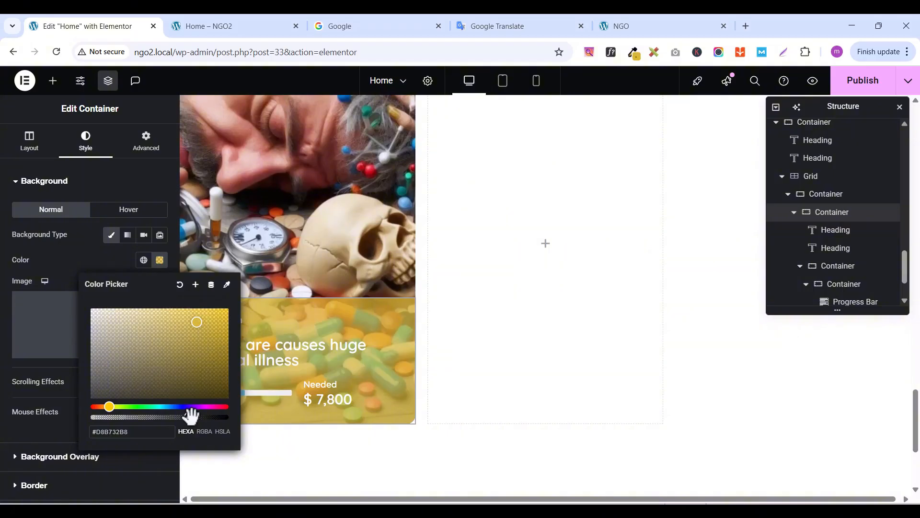
pyautogui.moveTo(192, 416); pyautogui.dragTo(196, 417)
pyautogui.click(194, 418)
pyautogui.moveTo(194, 418); pyautogui.dragTo(192, 418)
pyautogui.click(71, 255)
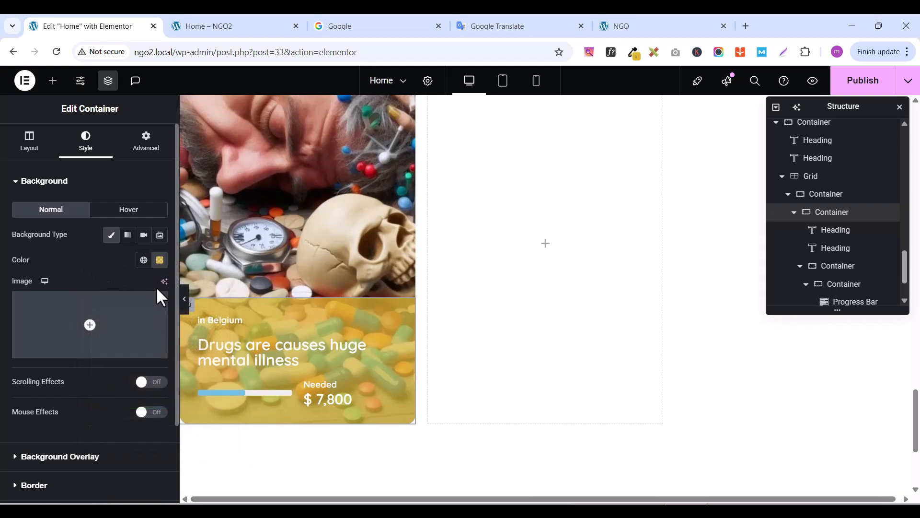
# Set the progress bar's percentage color to the copied yellow #D8B732
pyautogui.click(285, 397)
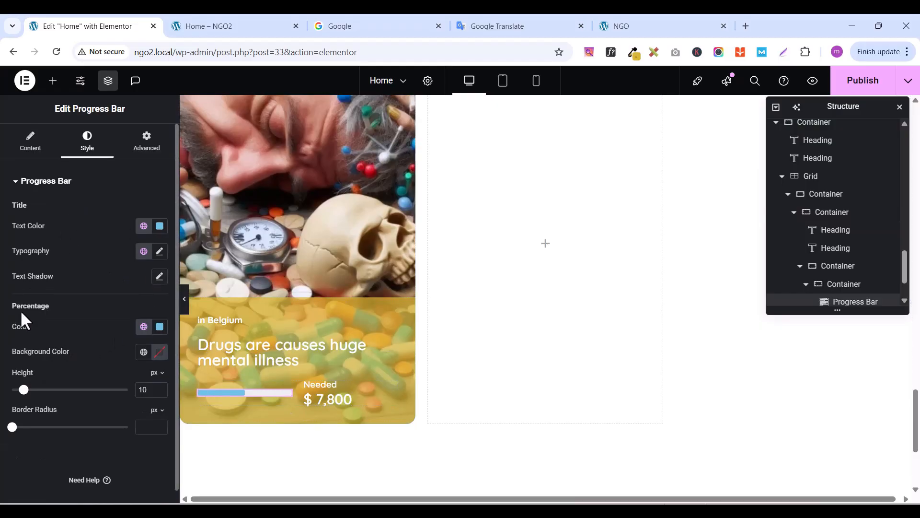
pyautogui.click(160, 327)
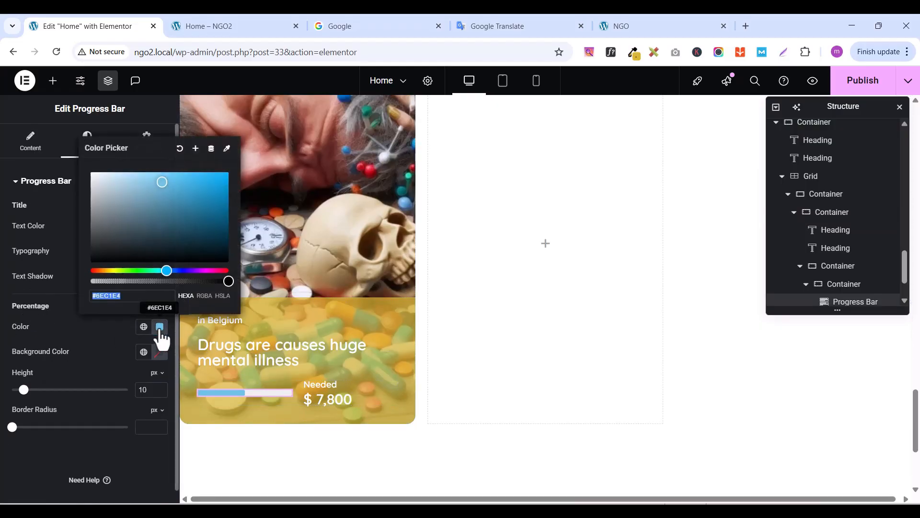
pyautogui.hotkey('ctrl', 'v')
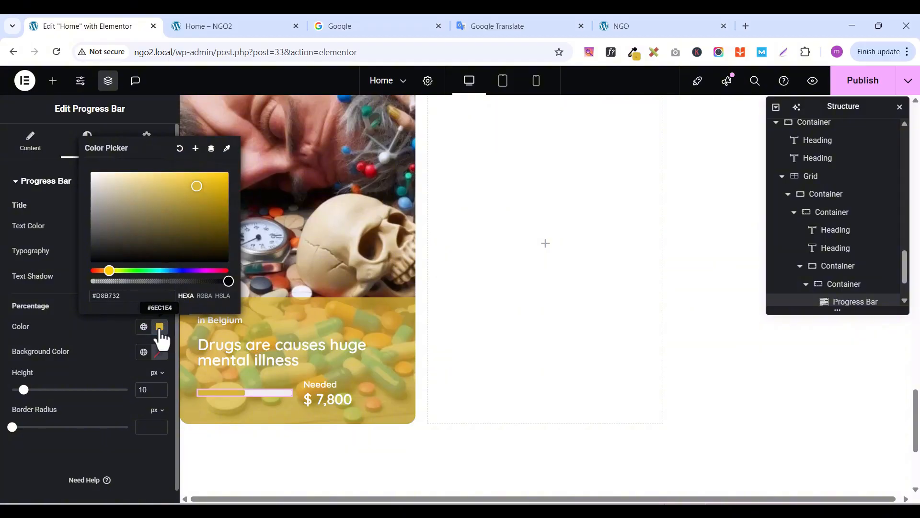
pyautogui.click(59, 220)
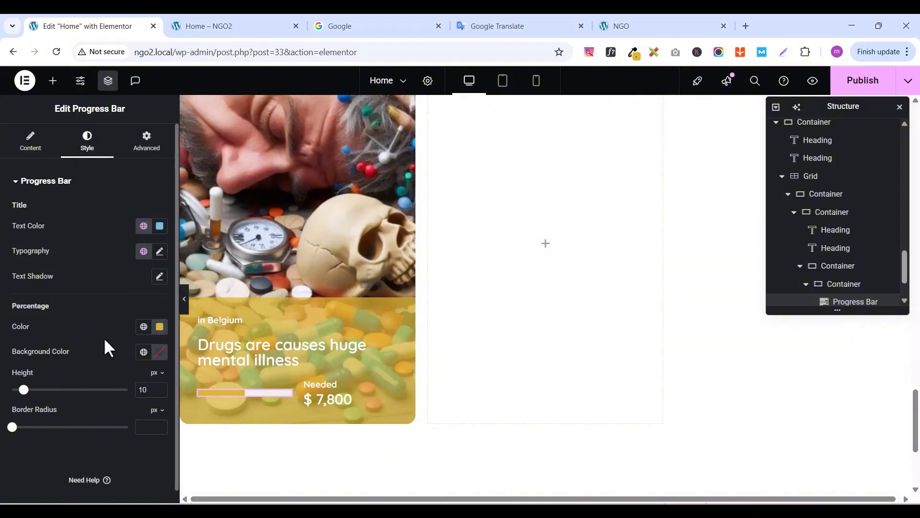
# Publish the Home page and review the updated campaign card in the editor
pyautogui.scroll(1, 336, 268)
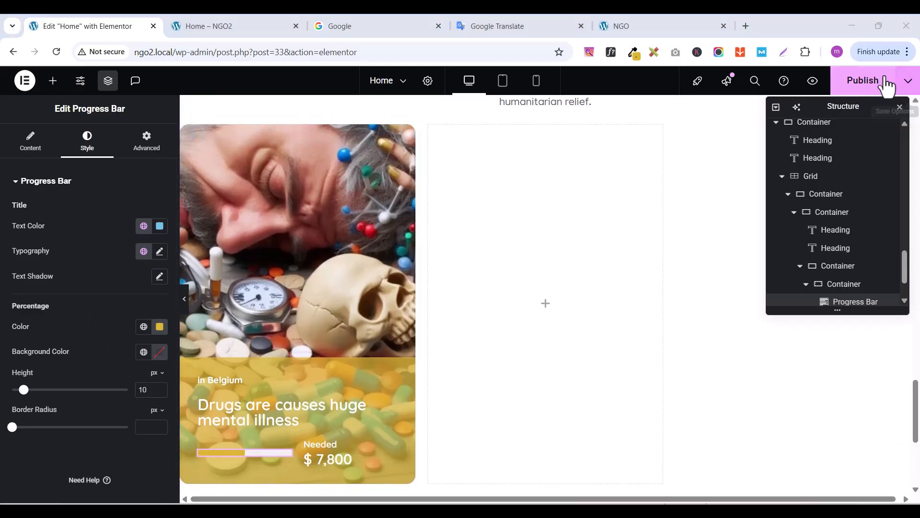
pyautogui.click(852, 79)
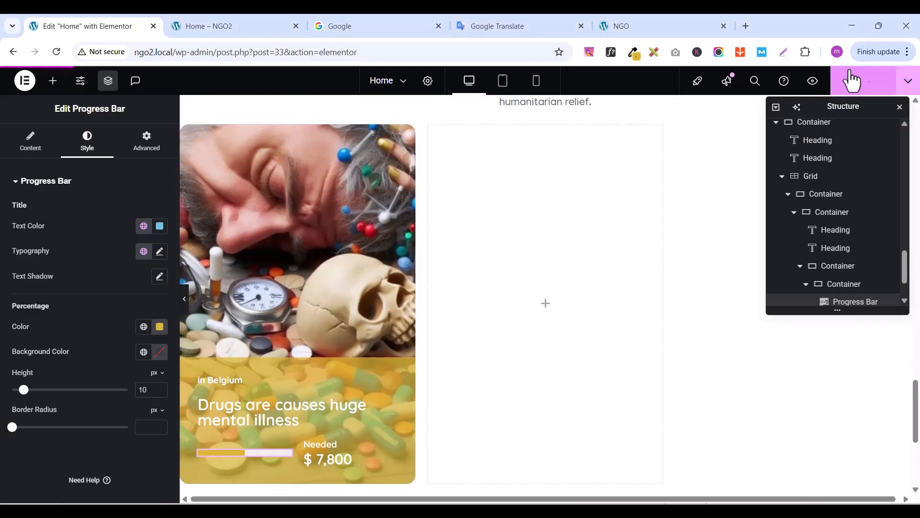
pyautogui.scroll(-2, 320, 365)
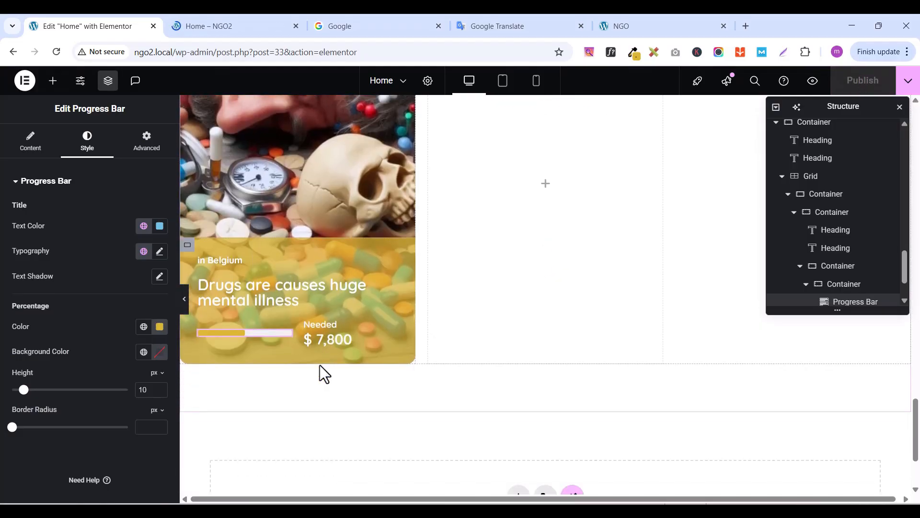
pyautogui.scroll(2, 320, 364)
pyautogui.scroll(-1, 320, 365)
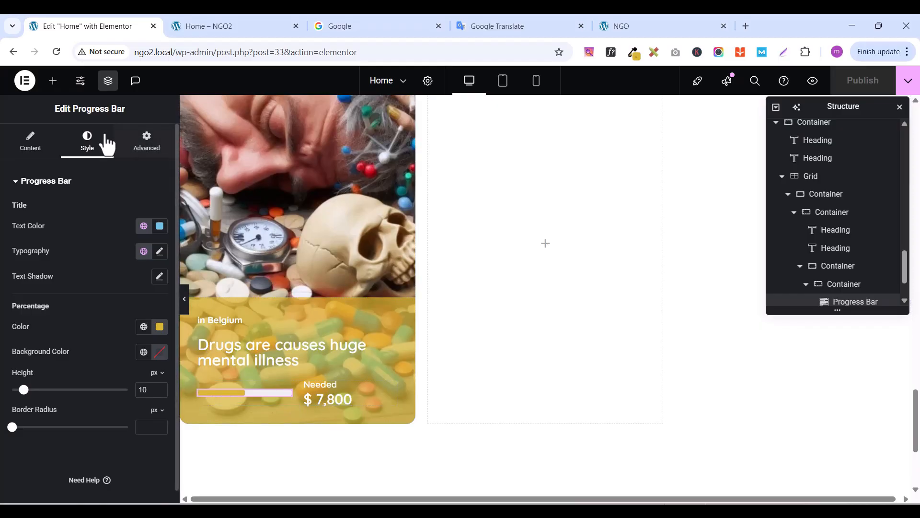
# Set the progress bar's border radius to 35 px on all corners and publish the page
pyautogui.click(14, 181)
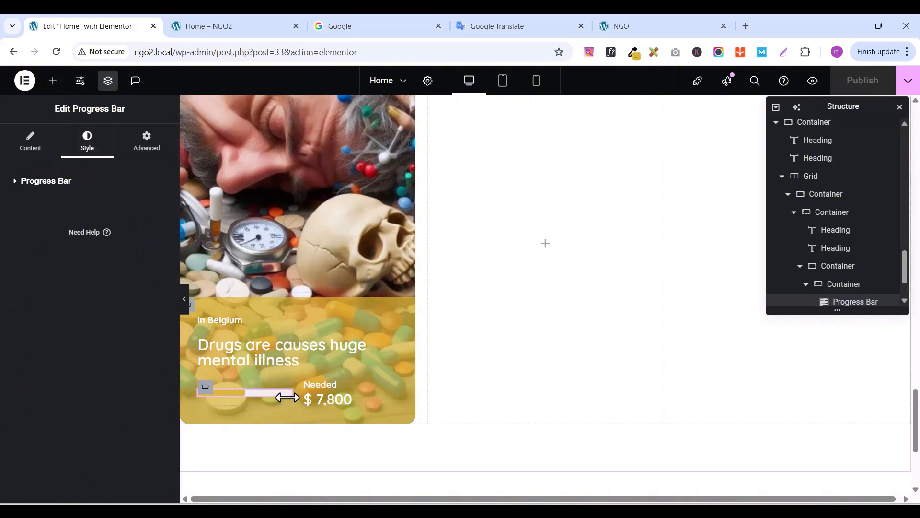
pyautogui.click(150, 152)
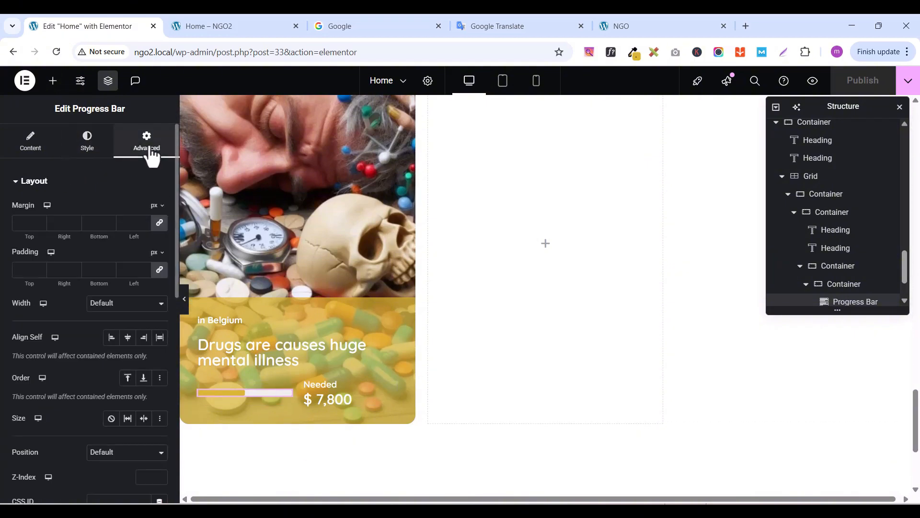
pyautogui.click(21, 183)
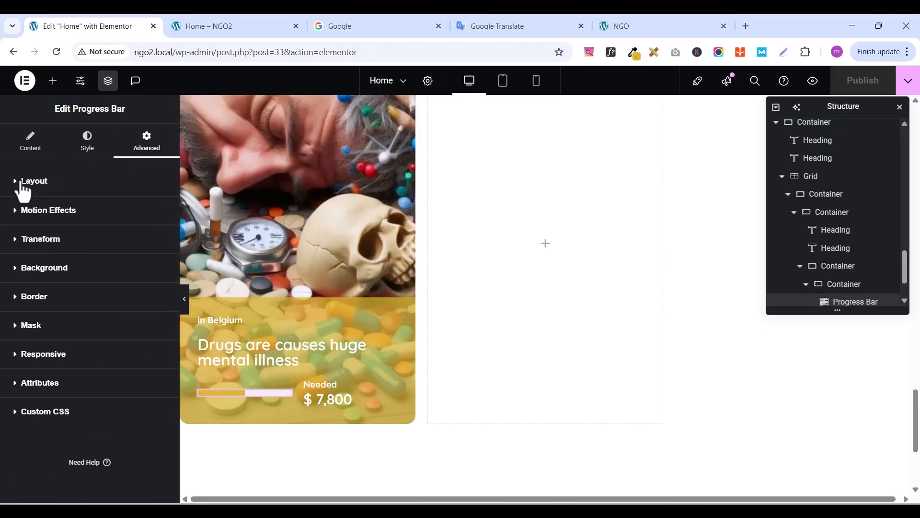
pyautogui.click(17, 300)
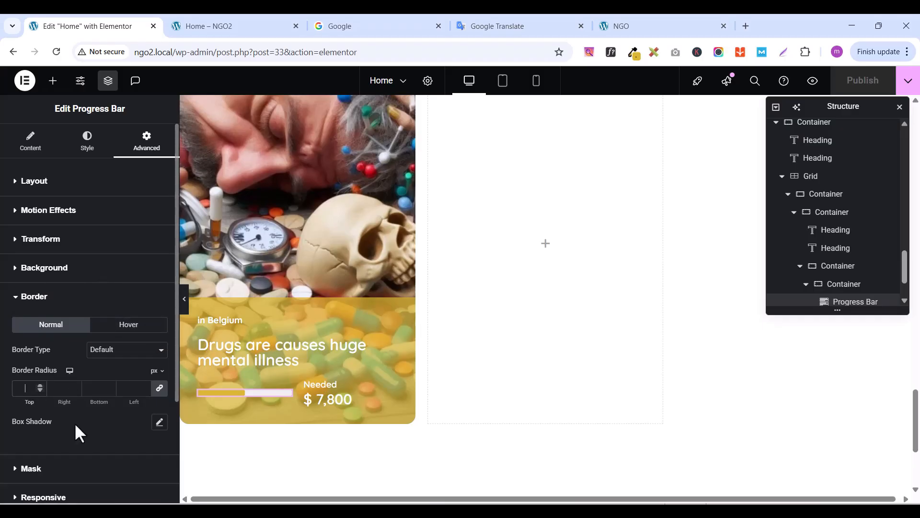
pyautogui.write('35')
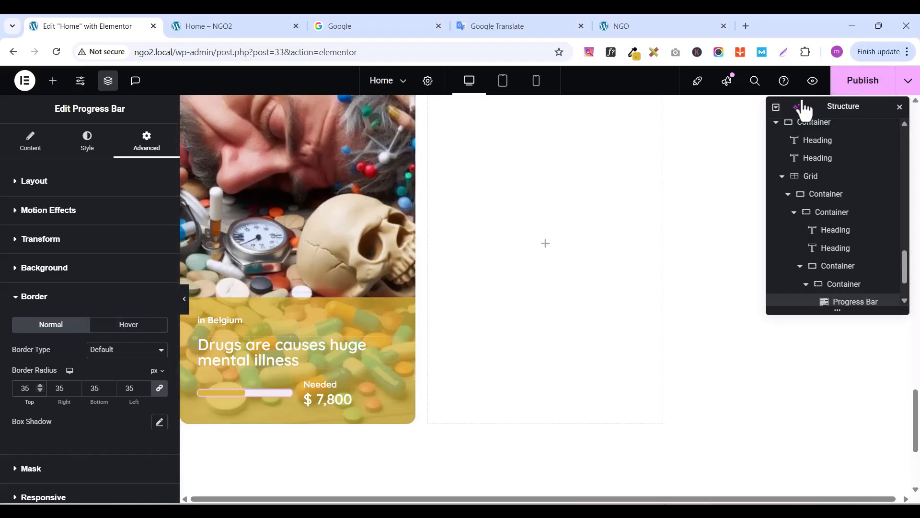
pyautogui.click(850, 86)
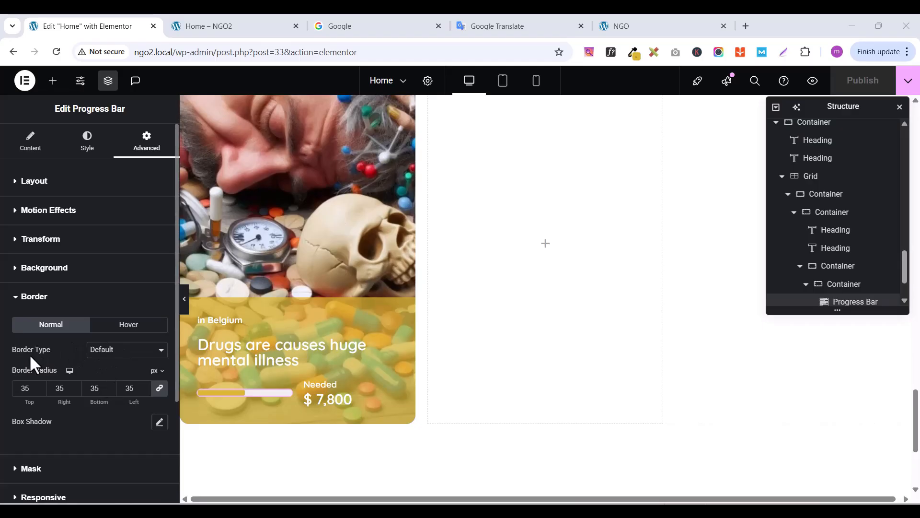
# Give the progress bar a solid 3 px border in white (#FFFFFF)
pyautogui.click(102, 351)
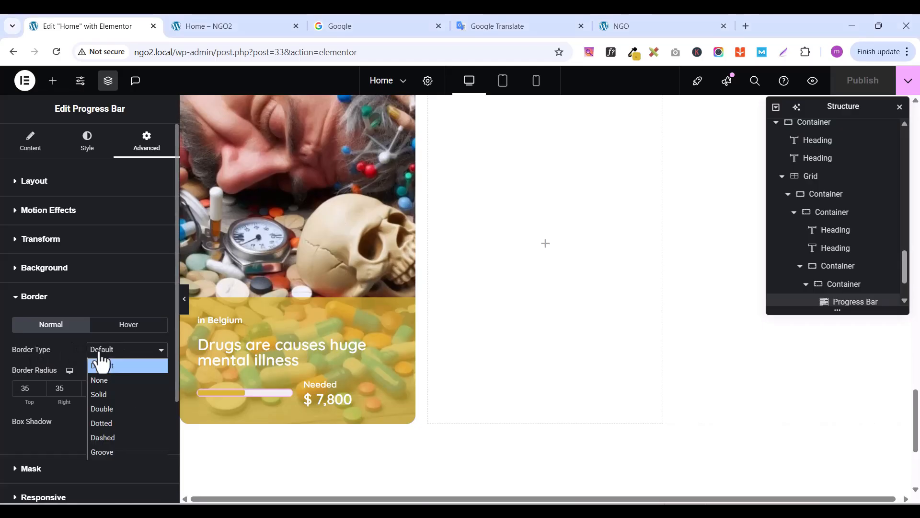
pyautogui.click(110, 394)
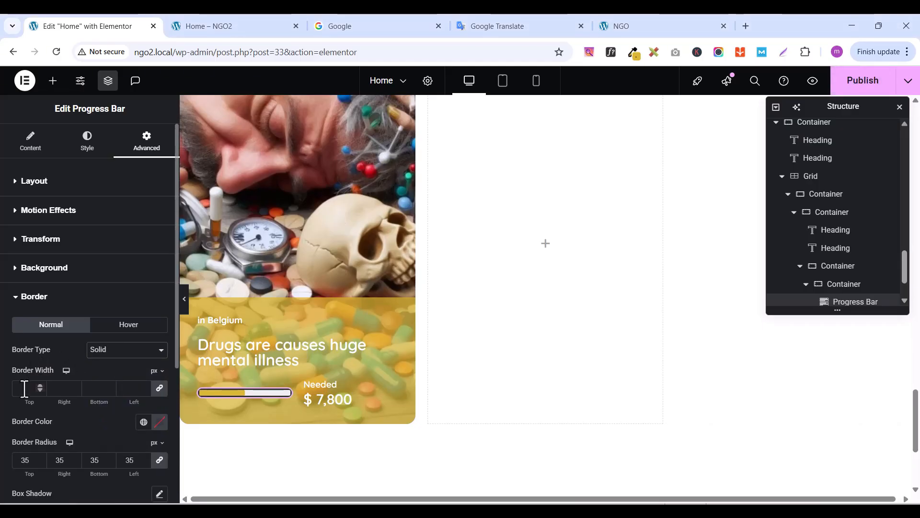
pyautogui.write('3')
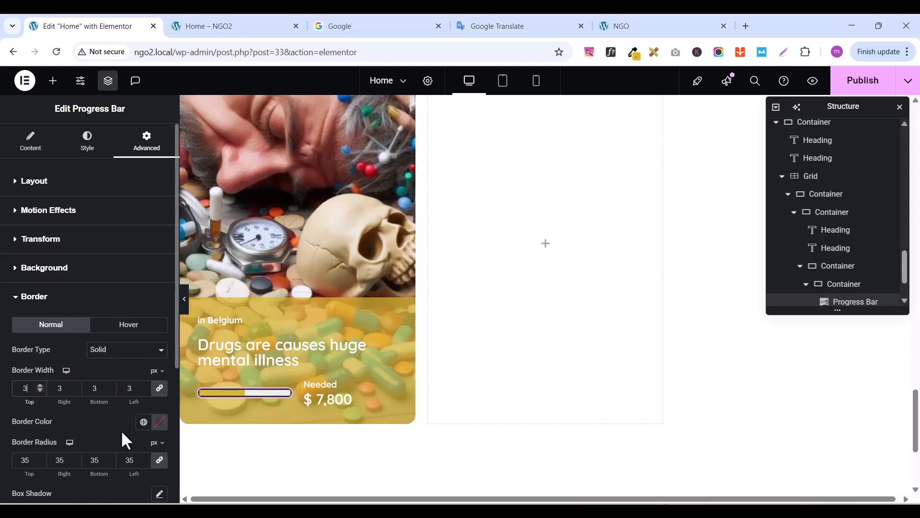
pyautogui.click(160, 423)
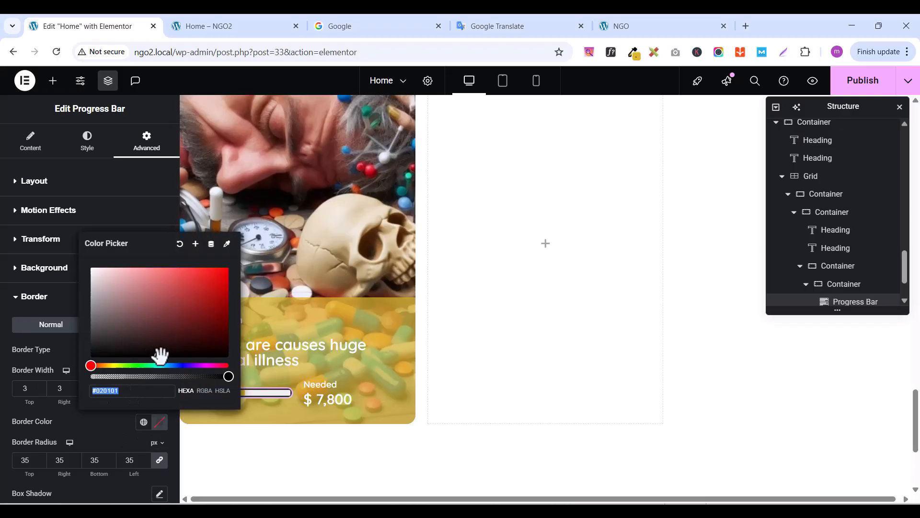
pyautogui.moveTo(159, 357); pyautogui.dragTo(84, 256)
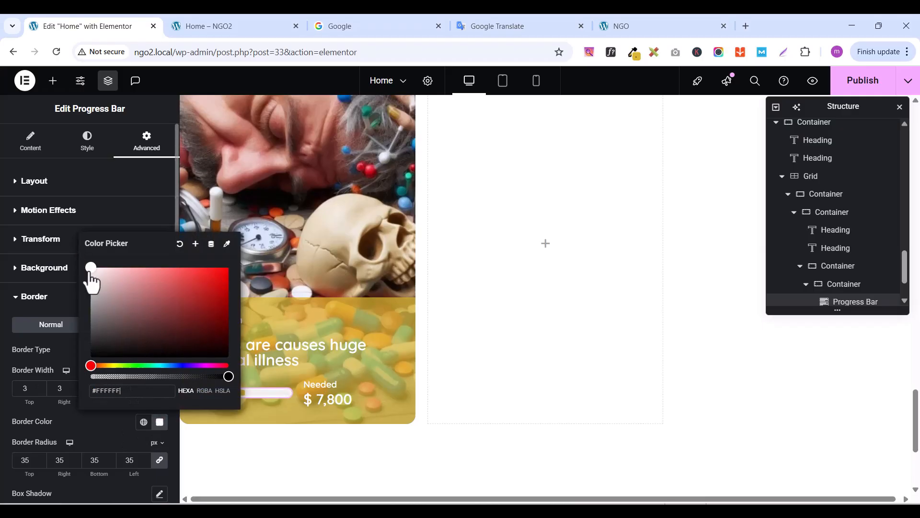
# Set the "$ 7,800" heading's font weight to 700 (Bold) and publish the page
pyautogui.click(76, 243)
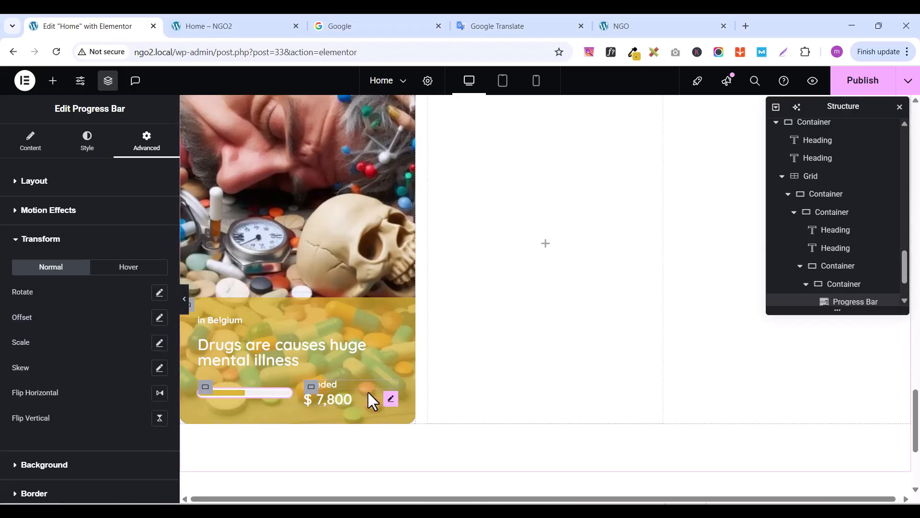
pyautogui.click(391, 399)
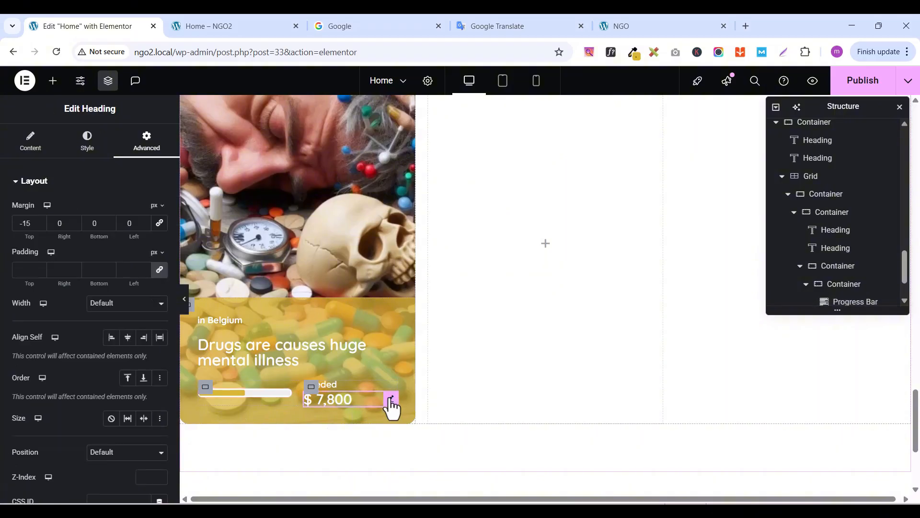
pyautogui.click(88, 143)
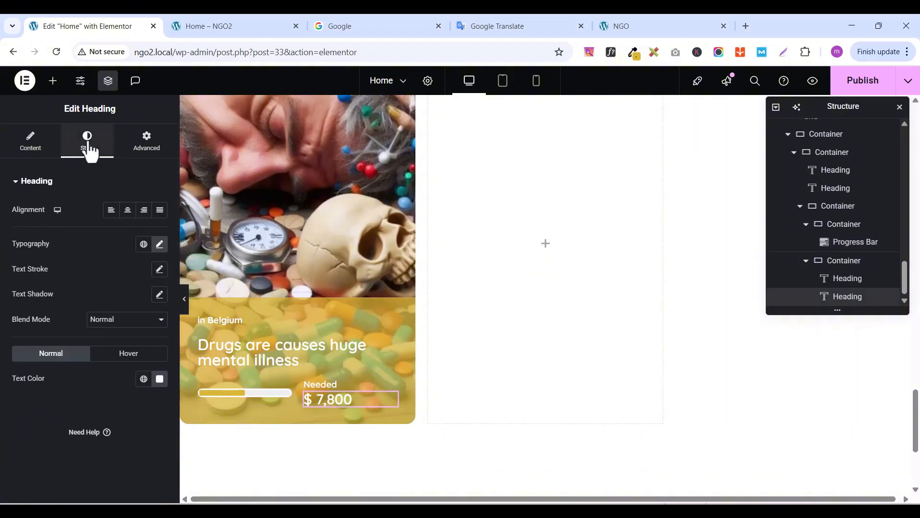
pyautogui.click(160, 246)
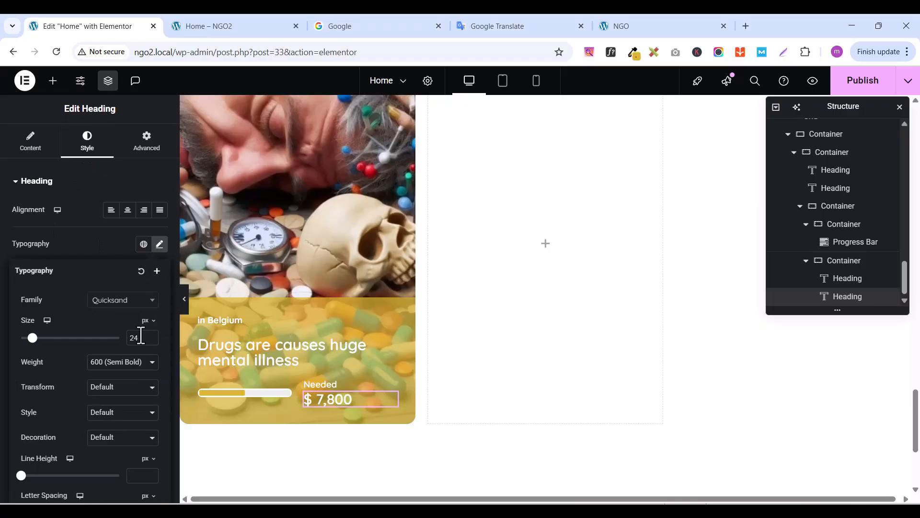
pyautogui.click(134, 363)
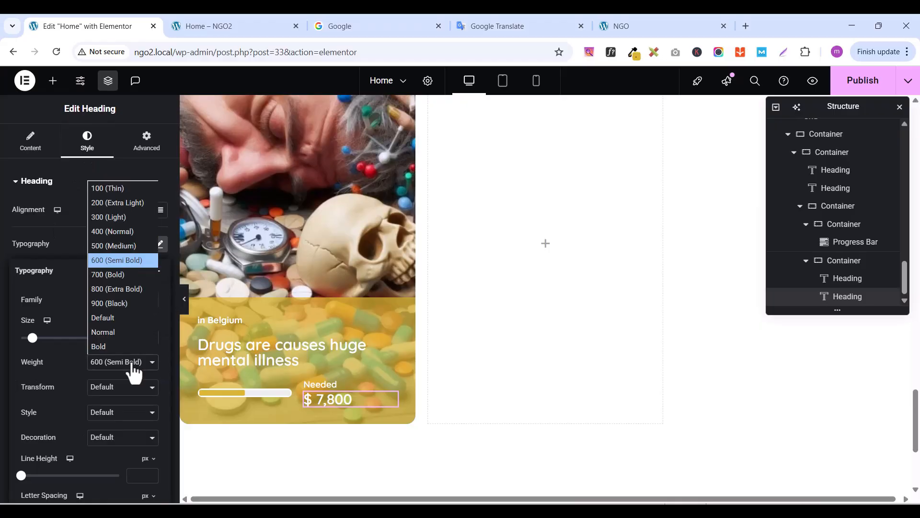
pyautogui.click(122, 276)
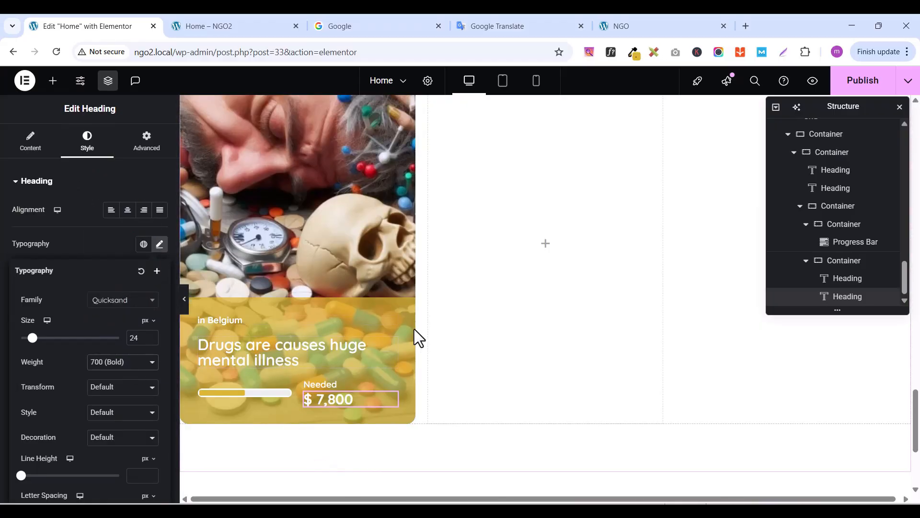
pyautogui.click(850, 89)
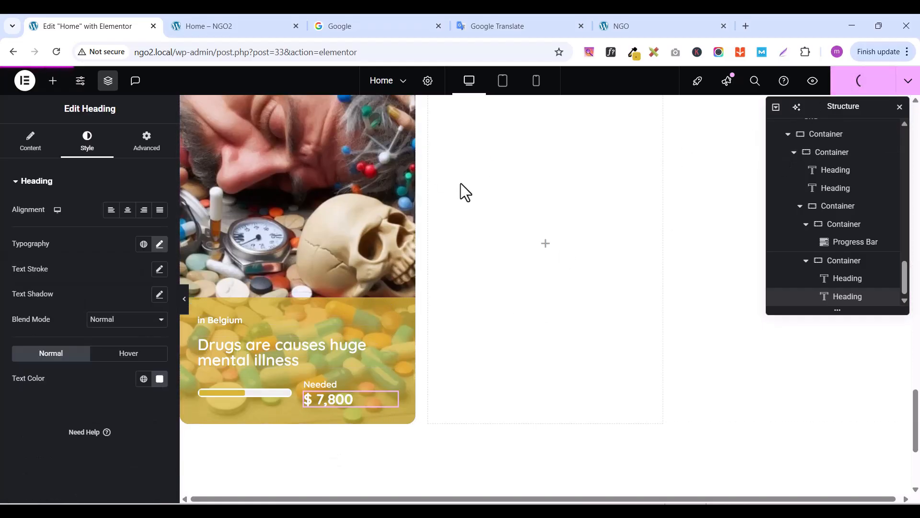
# Duplicate the finished campaign card twice to fill the three grid columns and publish the page
pyautogui.click(110, 88)
pyautogui.scroll(2, 368, 355)
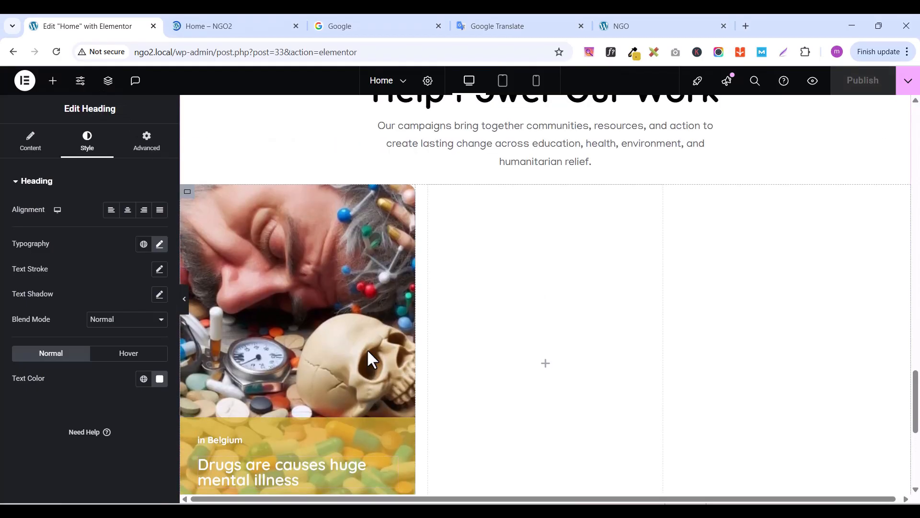
pyautogui.scroll(-4, 368, 354)
pyautogui.scroll(4, 368, 355)
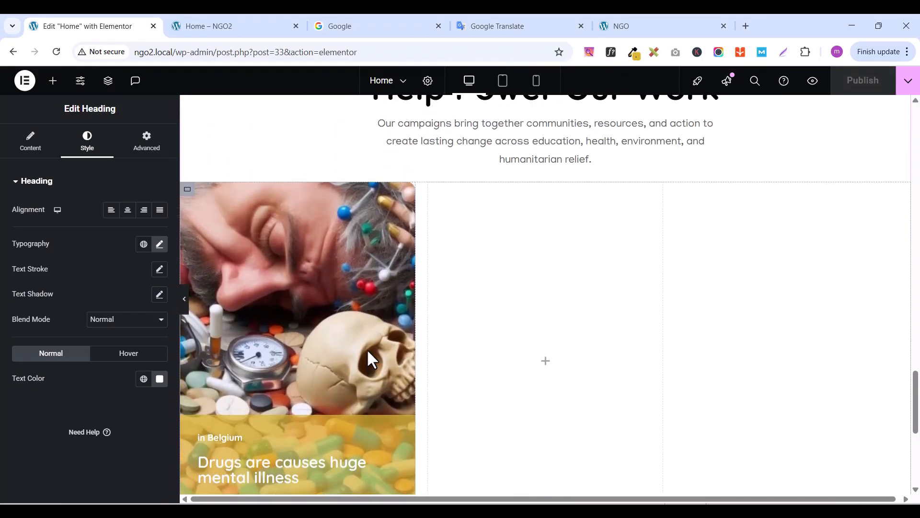
pyautogui.scroll(-1, 368, 353)
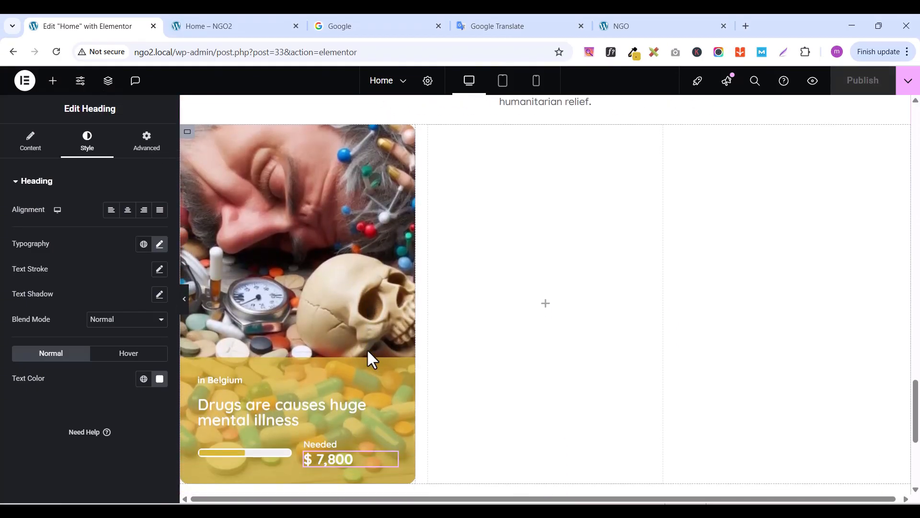
pyautogui.rightClick(189, 136)
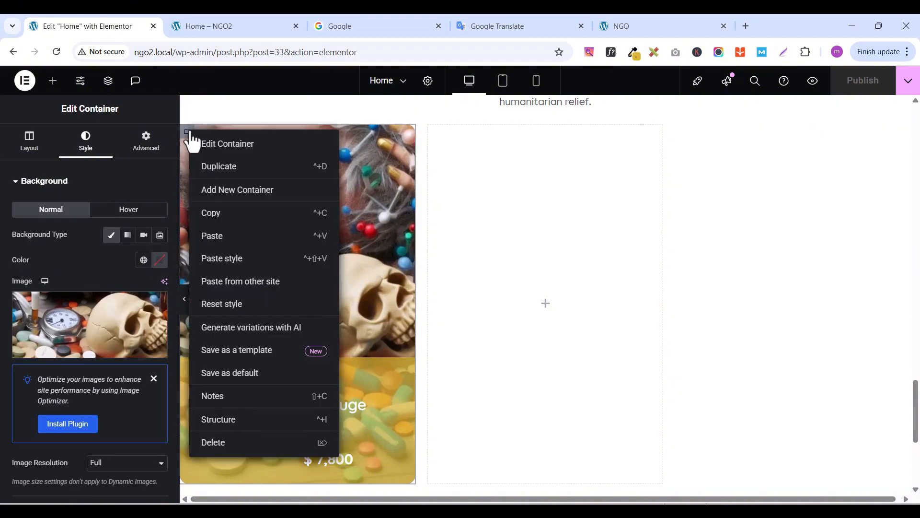
pyautogui.click(223, 168)
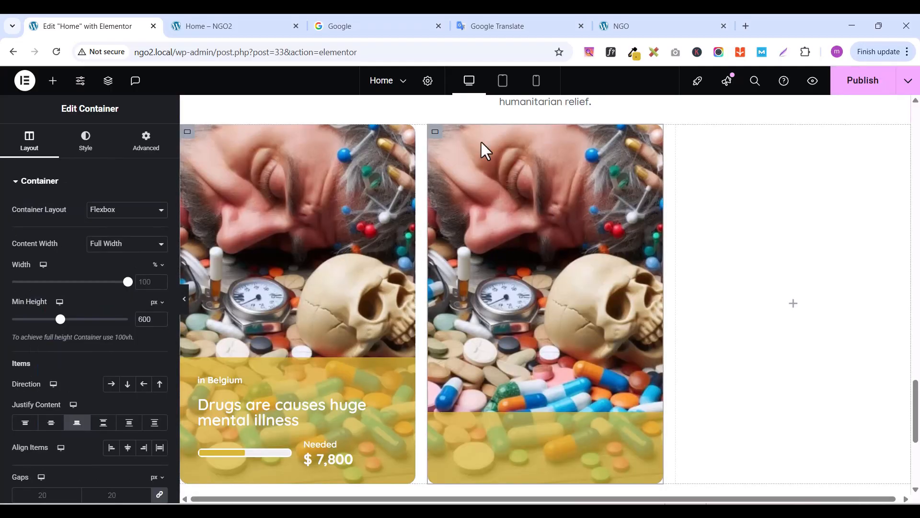
pyautogui.rightClick(435, 132)
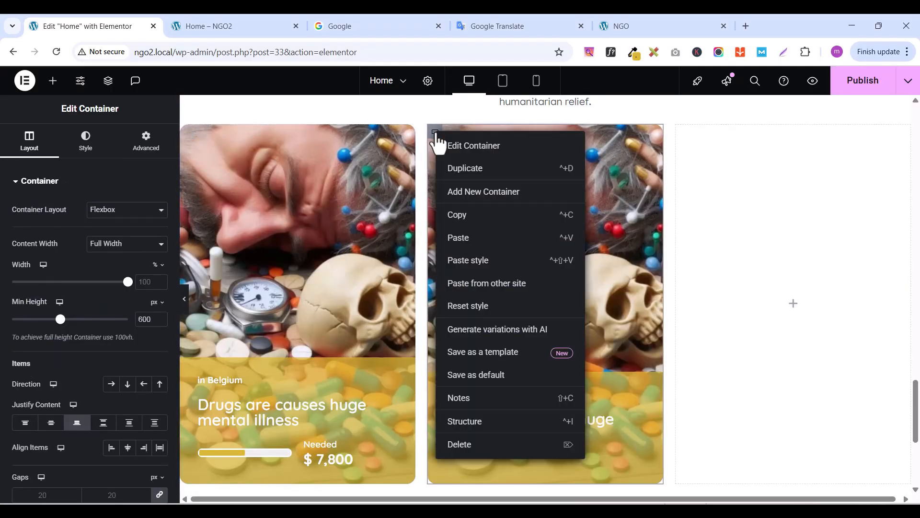
pyautogui.click(460, 170)
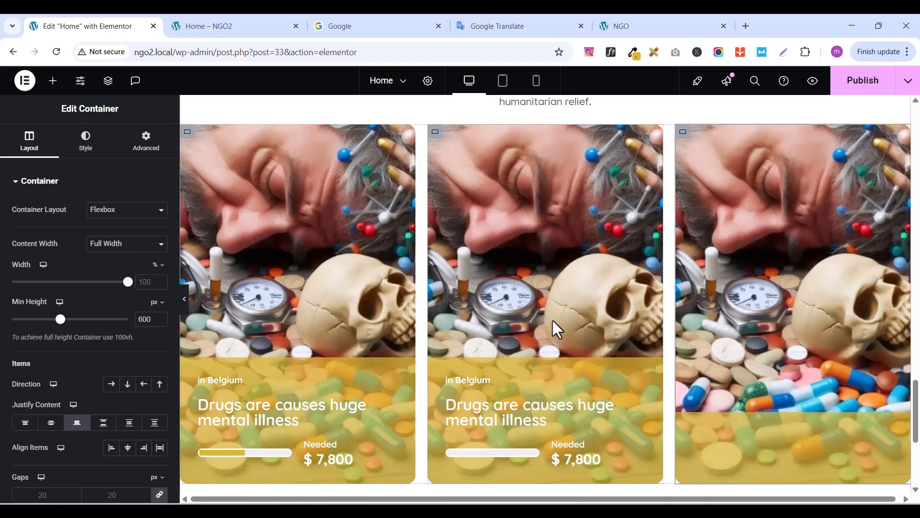
pyautogui.click(860, 82)
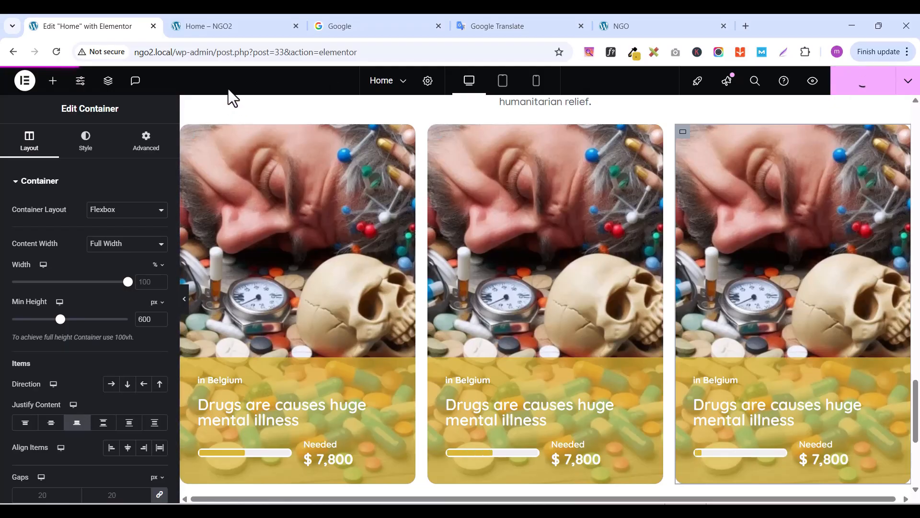
# Review the three campaign cards on the Home page preview and compare them with the NGO reference site
pyautogui.click(223, 25)
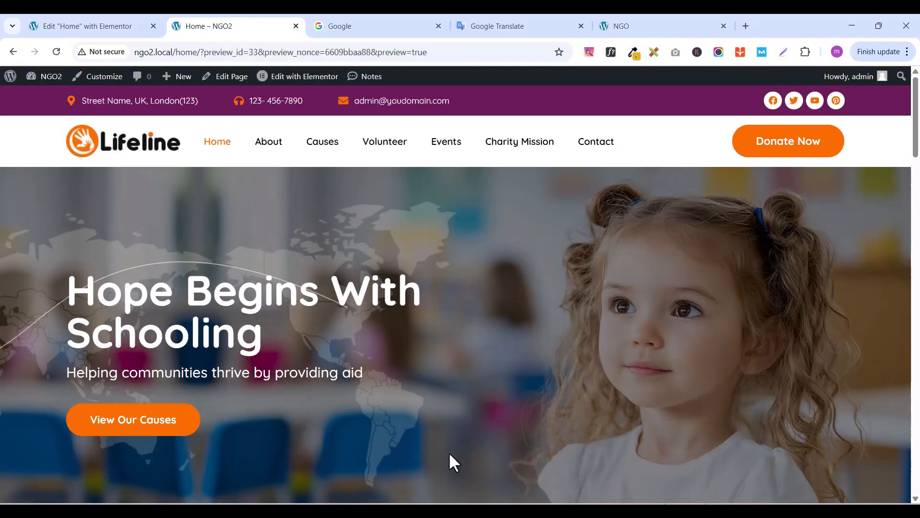
pyautogui.scroll(-20, 461, 373)
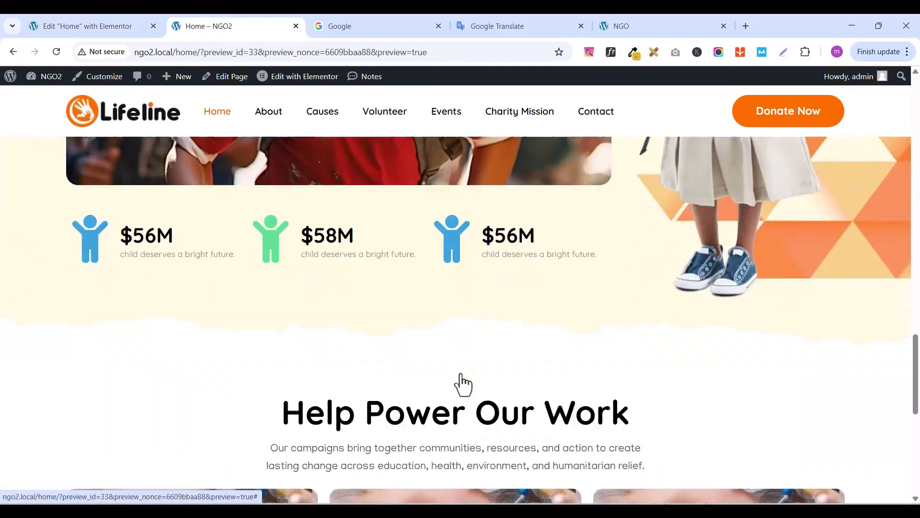
pyautogui.scroll(-8, 461, 374)
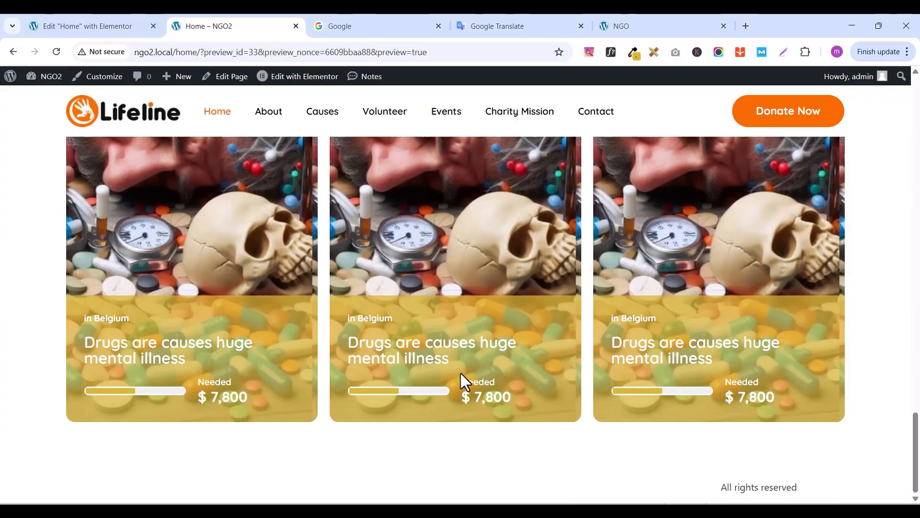
pyautogui.scroll(3, 460, 371)
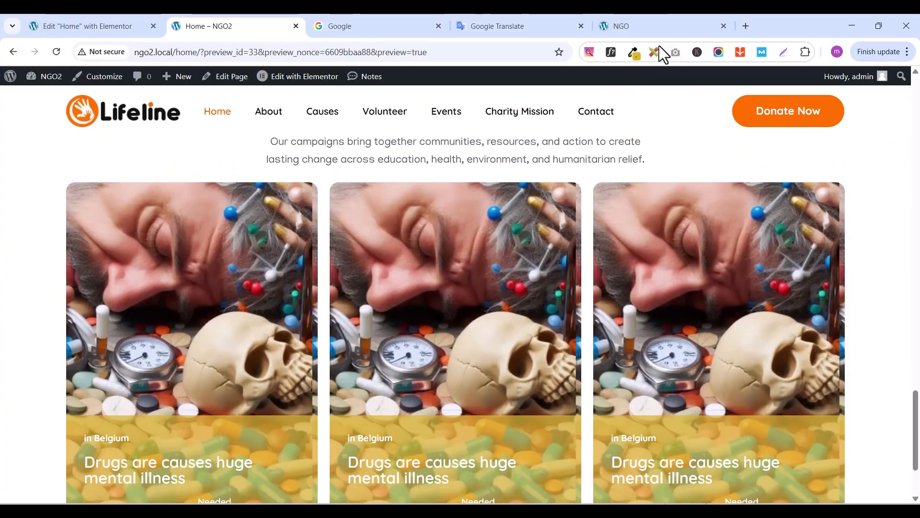
pyautogui.click(626, 27)
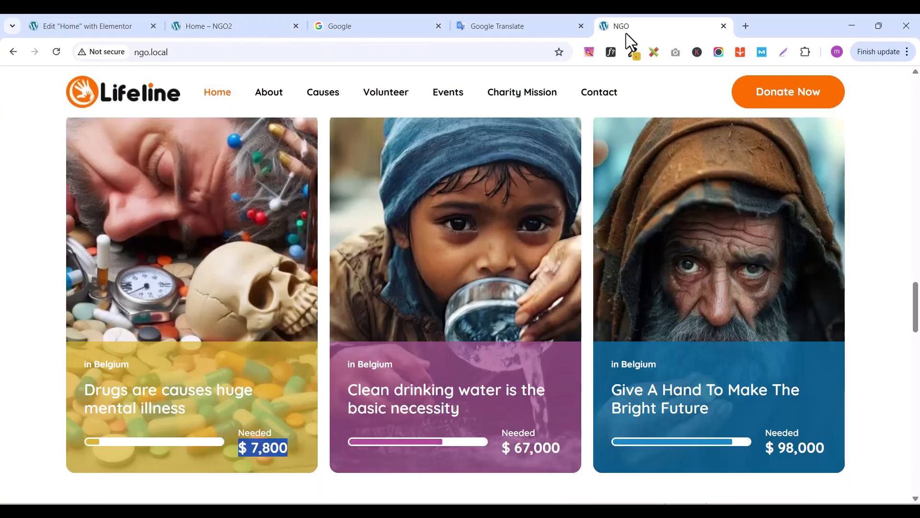
pyautogui.click(250, 309)
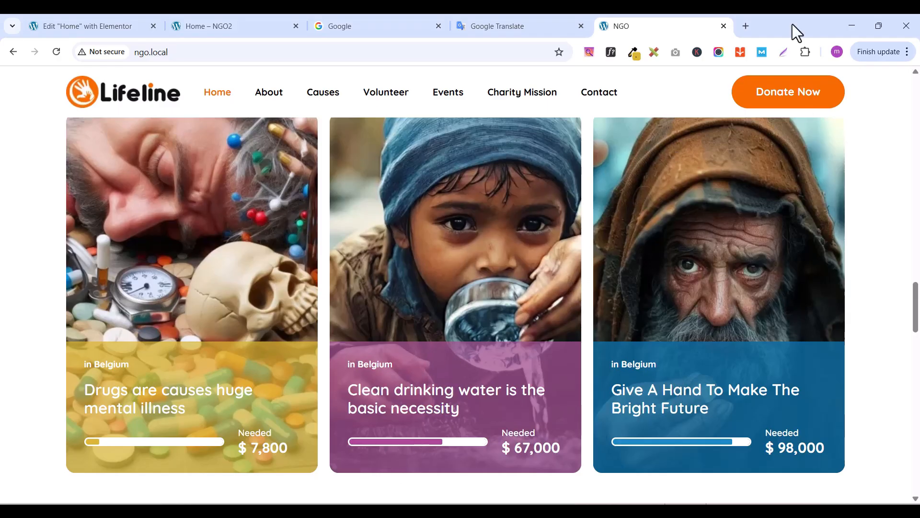
# Sample the purple of the "Clean drinking water" card's progress bar on the reference site and copy its hex code af4899
pyautogui.click(634, 53)
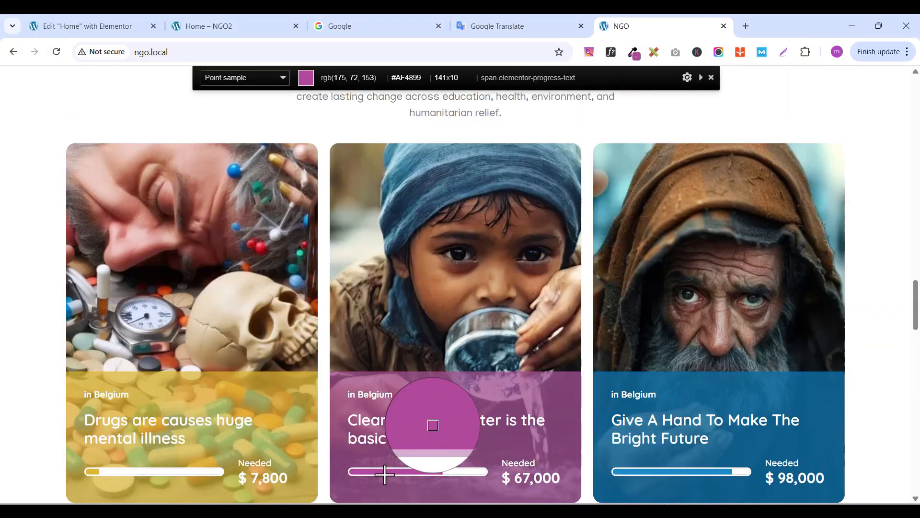
pyautogui.click(385, 473)
pyautogui.click(634, 53)
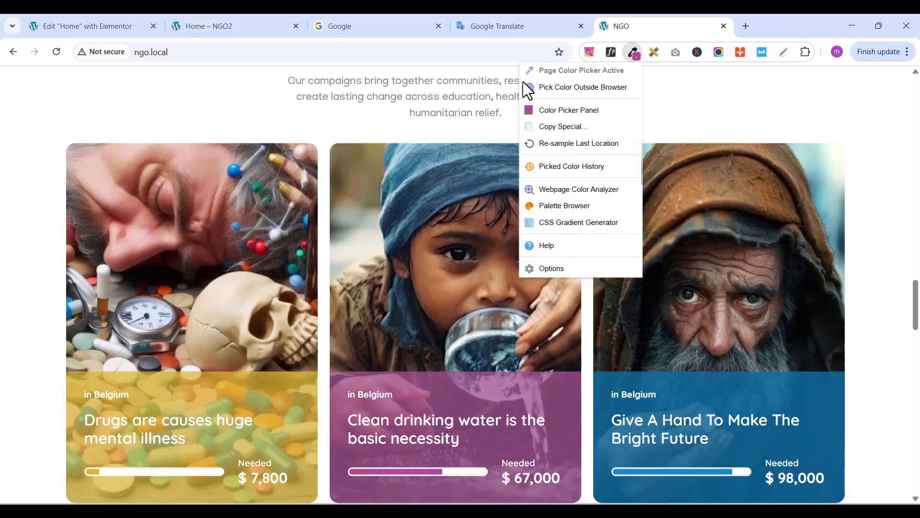
pyautogui.click(548, 114)
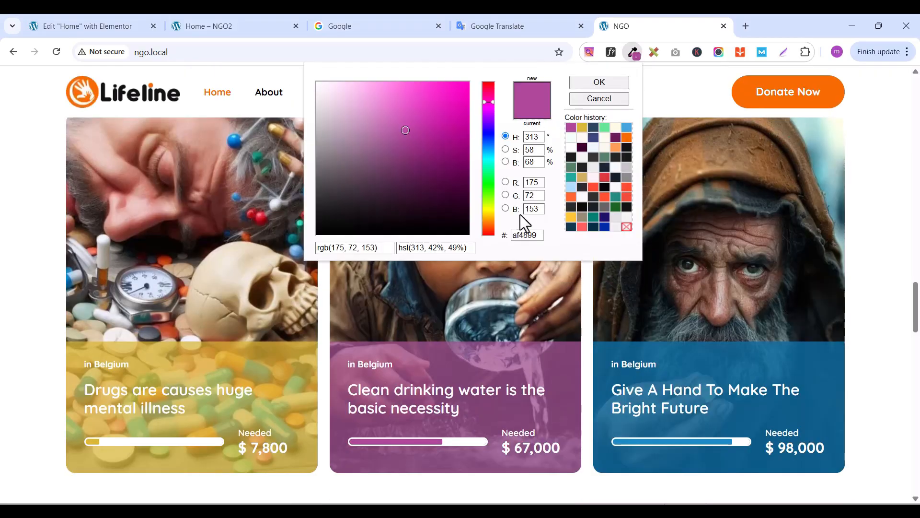
pyautogui.doubleClick(518, 235)
pyautogui.rightClick(517, 235)
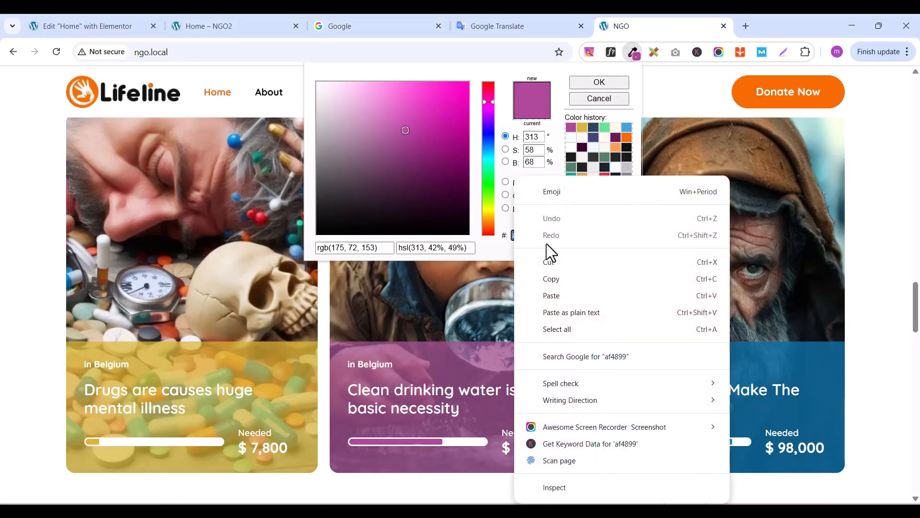
pyautogui.click(551, 280)
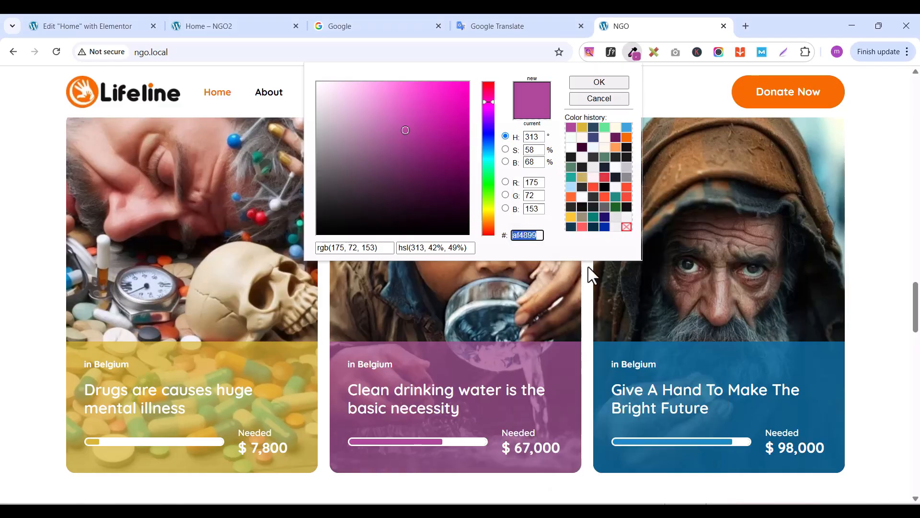
# In the Elementor editor, set the second card's text block background to the copied purple with reduced opacity, #AF4899B8
pyautogui.click(120, 27)
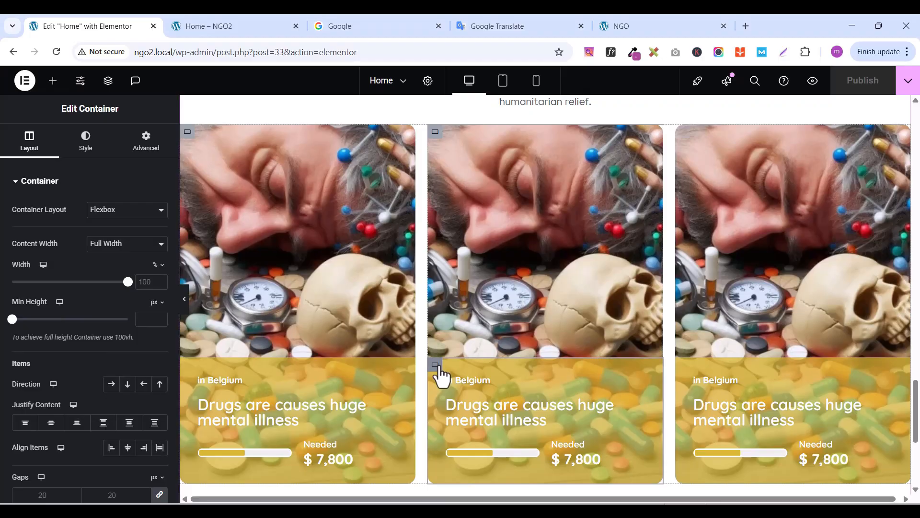
pyautogui.click(86, 144)
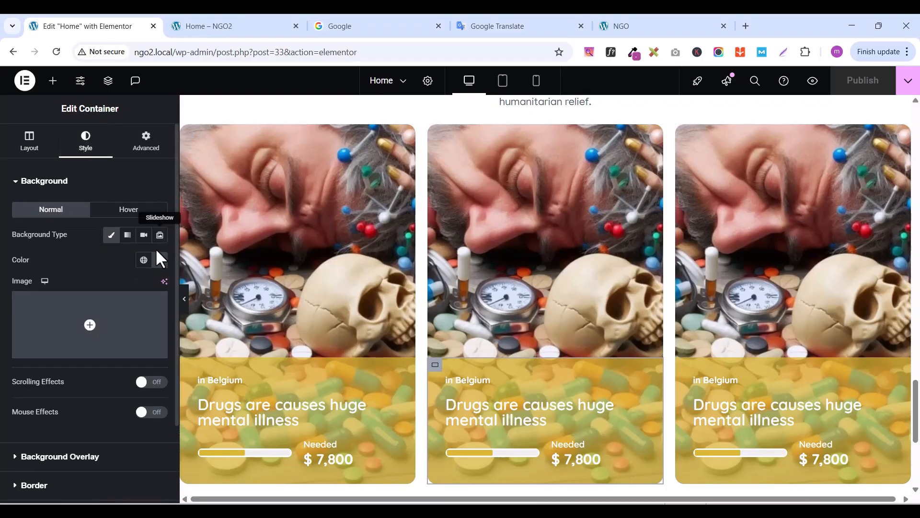
pyautogui.click(160, 260)
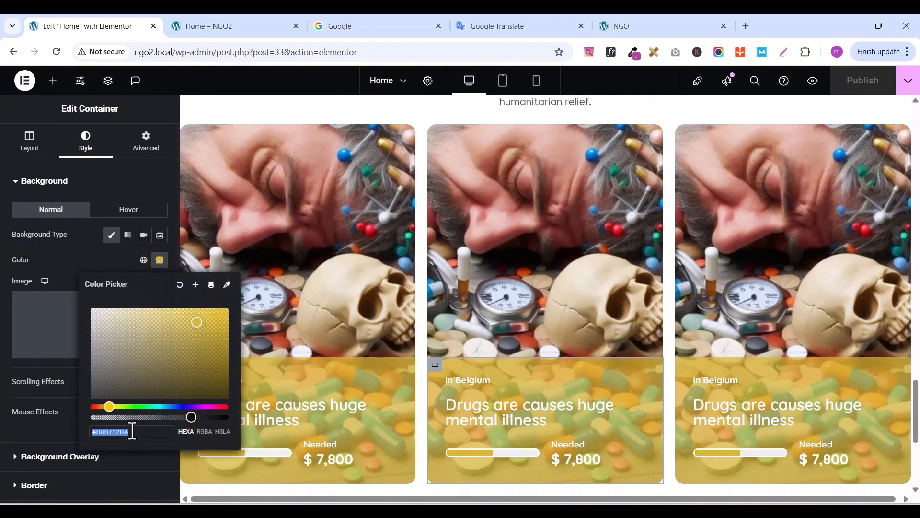
pyautogui.hotkey('ctrl', 'v')
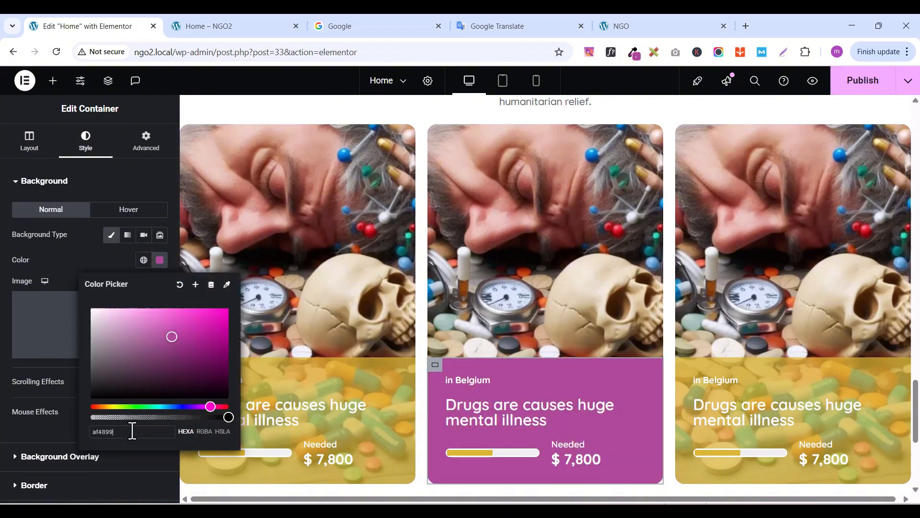
pyautogui.moveTo(223, 416); pyautogui.dragTo(191, 417)
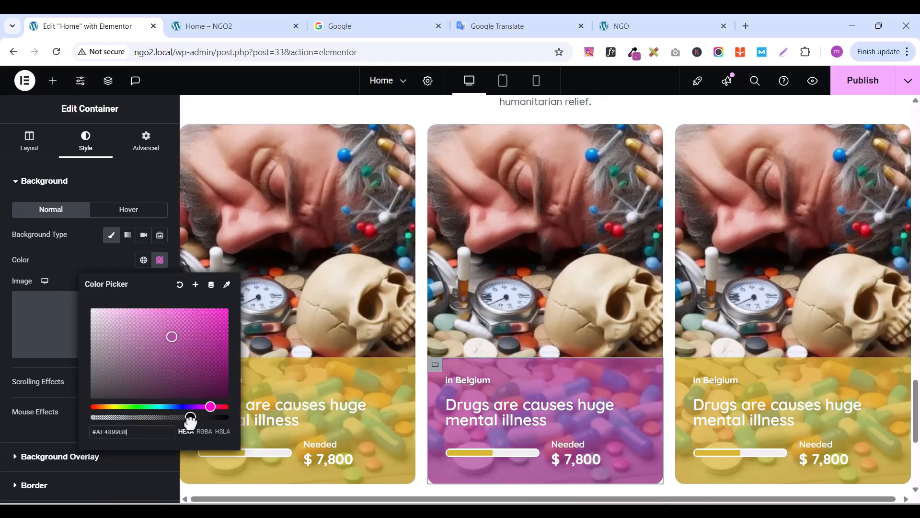
pyautogui.click(88, 252)
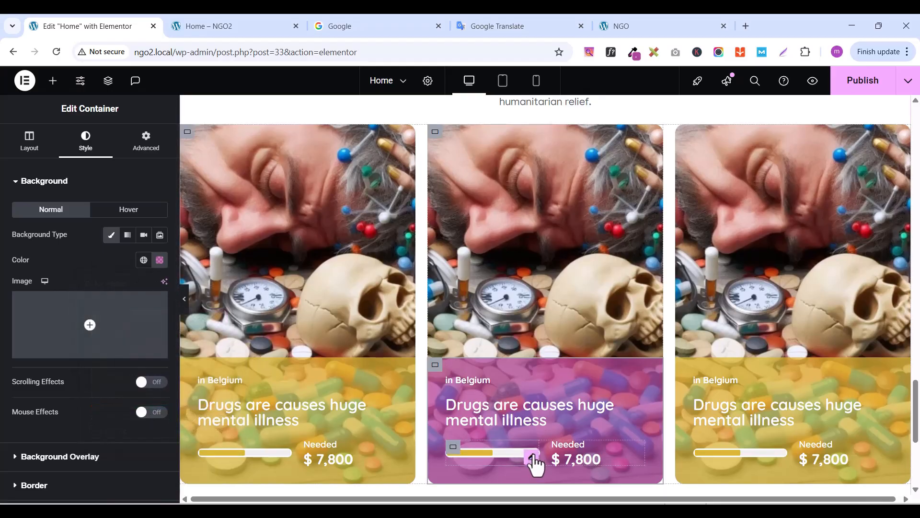
# Set the fill color of the second card's progress bar to the copied purple af4899
pyautogui.click(534, 456)
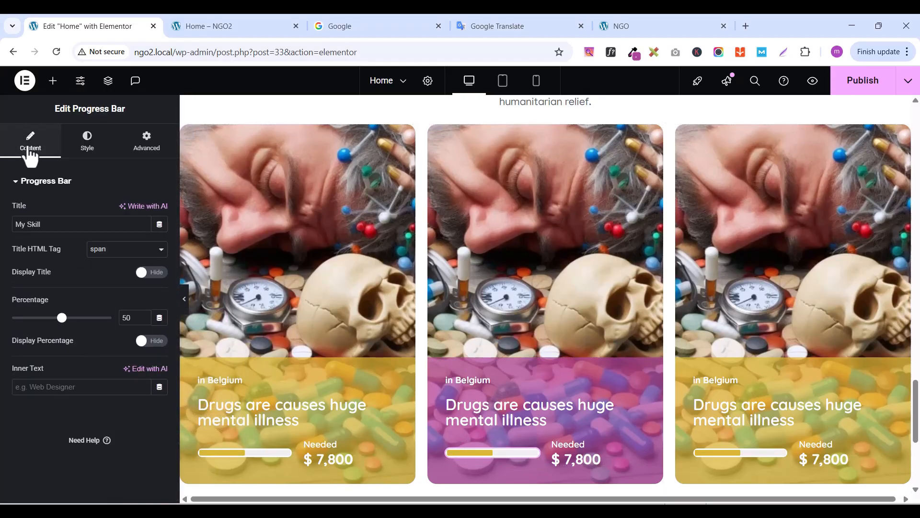
pyautogui.click(88, 144)
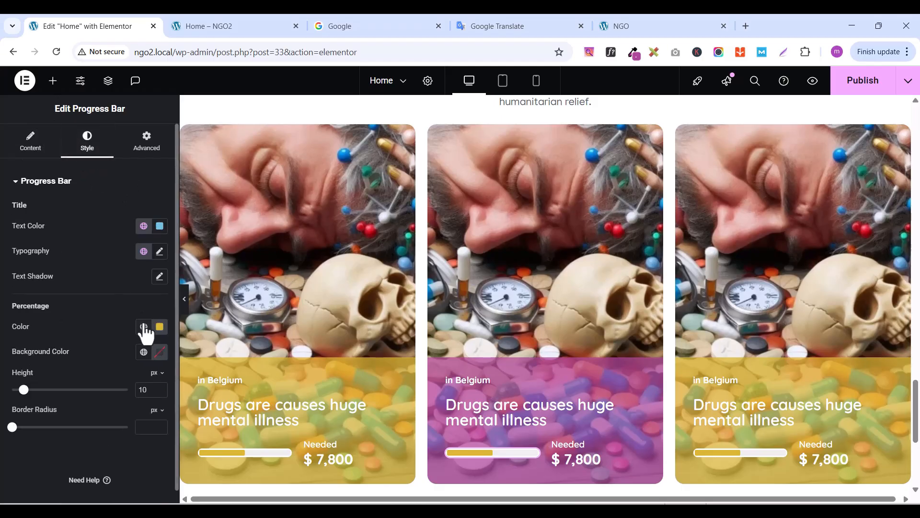
pyautogui.click(159, 327)
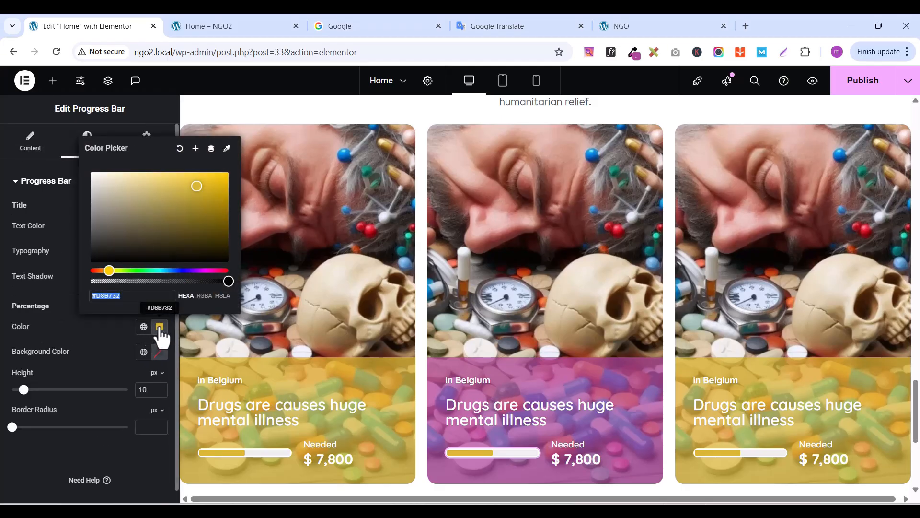
pyautogui.hotkey('ctrl', 'v')
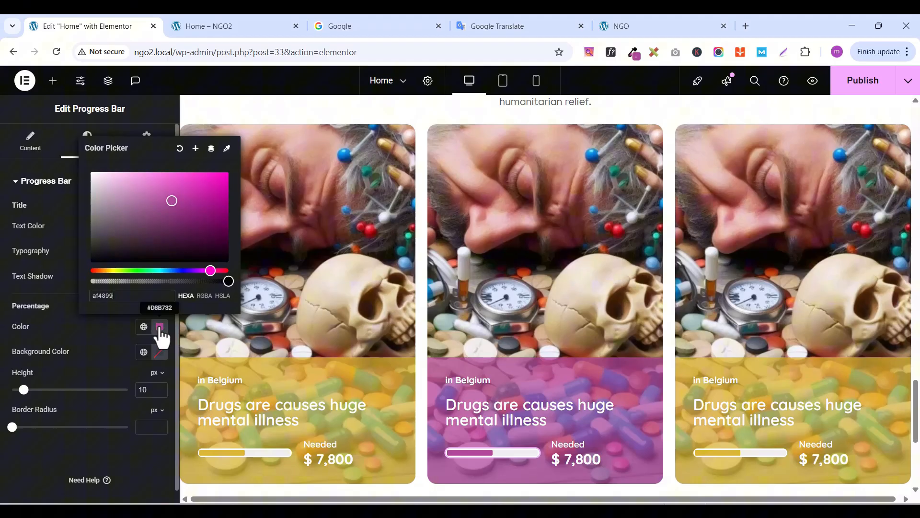
# Set the second card's progress bar percentage to 74 and publish the page
pyautogui.click(36, 150)
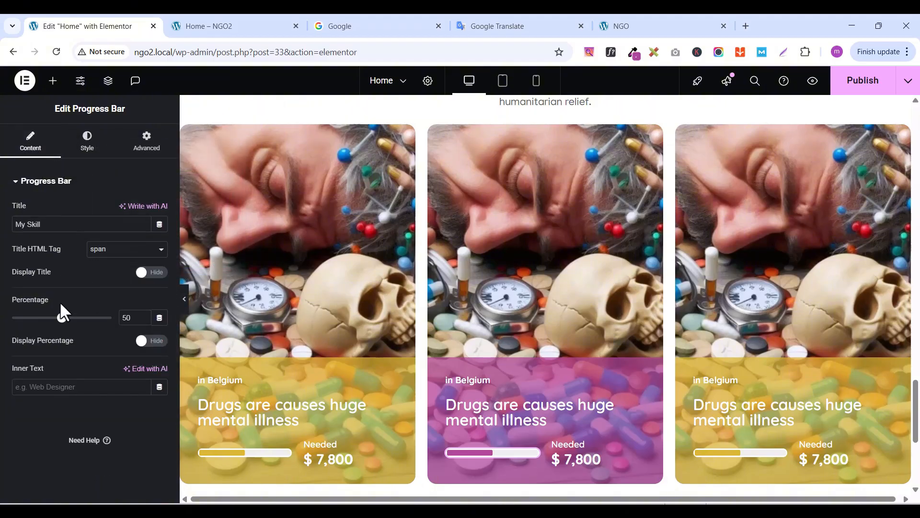
pyautogui.moveTo(62, 318); pyautogui.dragTo(85, 318)
pyautogui.click(861, 82)
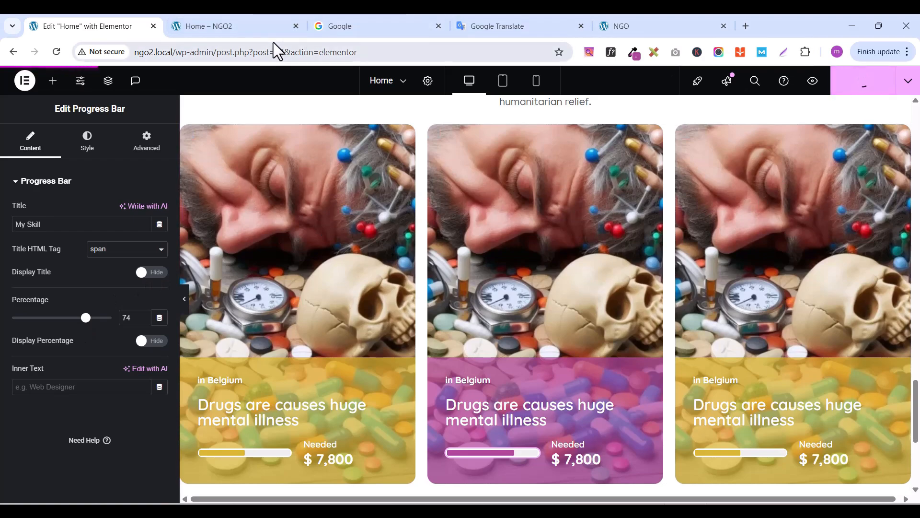
# Review the "Help Power Our Work" section on the Home page preview, checking the purple second card and its progress bar
pyautogui.click(243, 22)
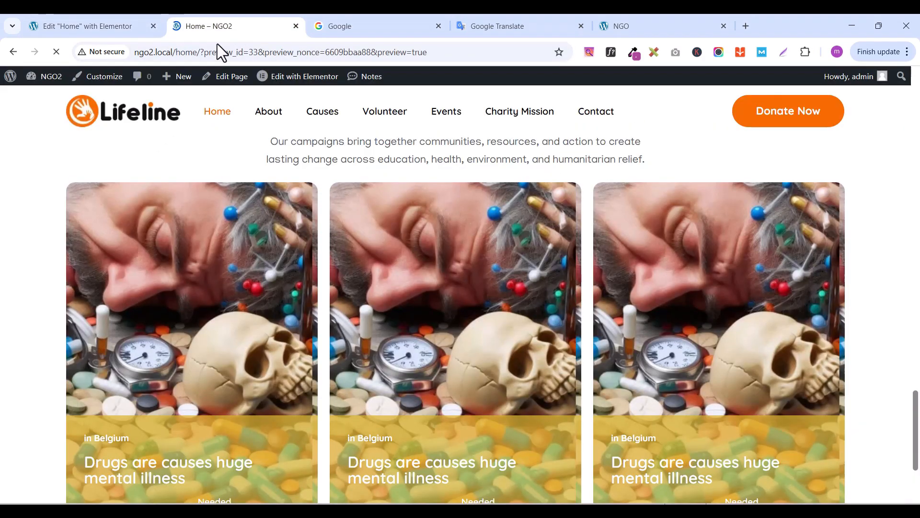
pyautogui.scroll(-20, 400, 277)
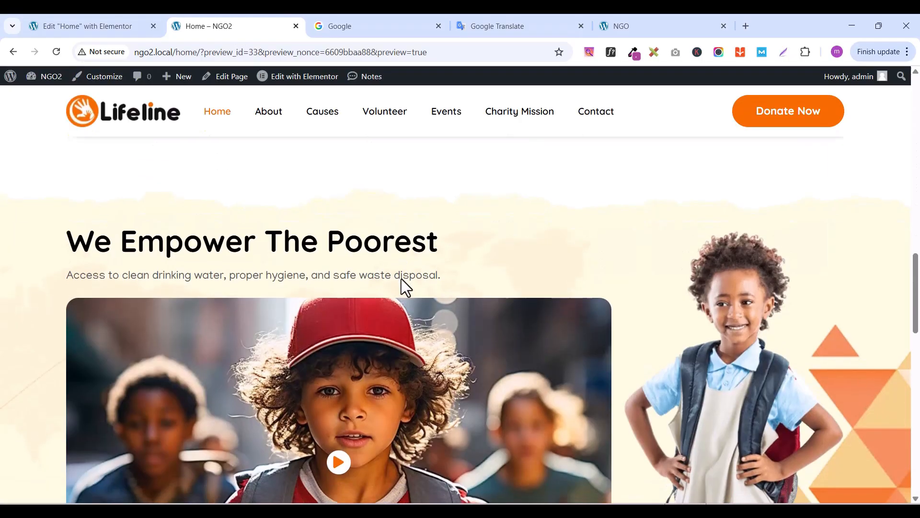
pyautogui.scroll(1, 402, 280)
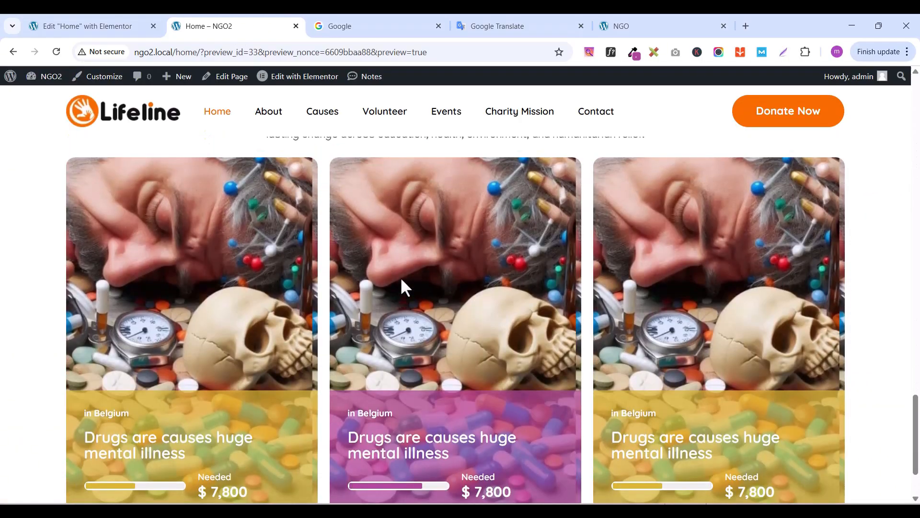
pyautogui.scroll(2, 401, 278)
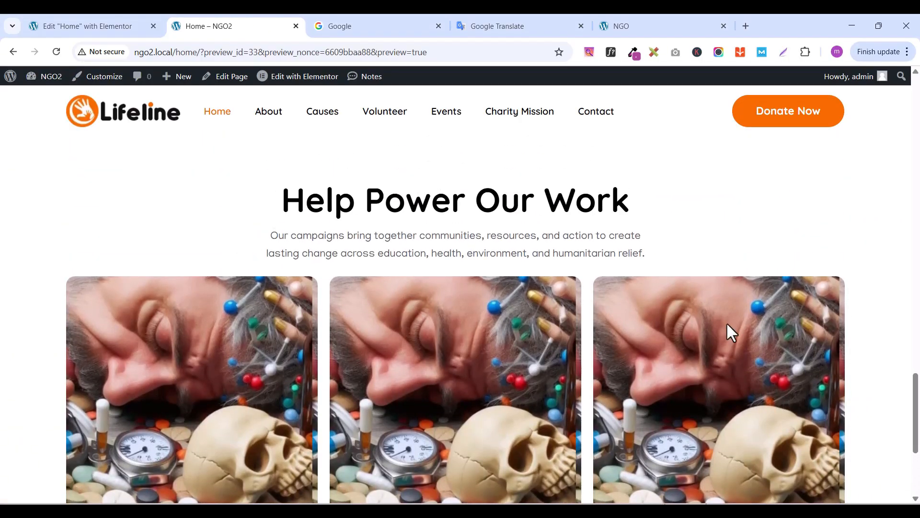
pyautogui.scroll(-1, 726, 321)
pyautogui.scroll(1, 243, 279)
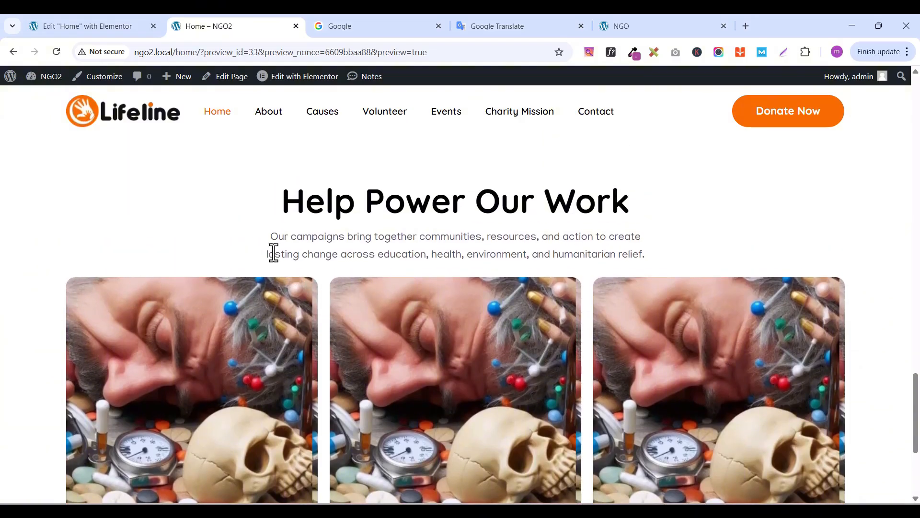
pyautogui.scroll(-4, 491, 298)
pyautogui.scroll(5, 491, 298)
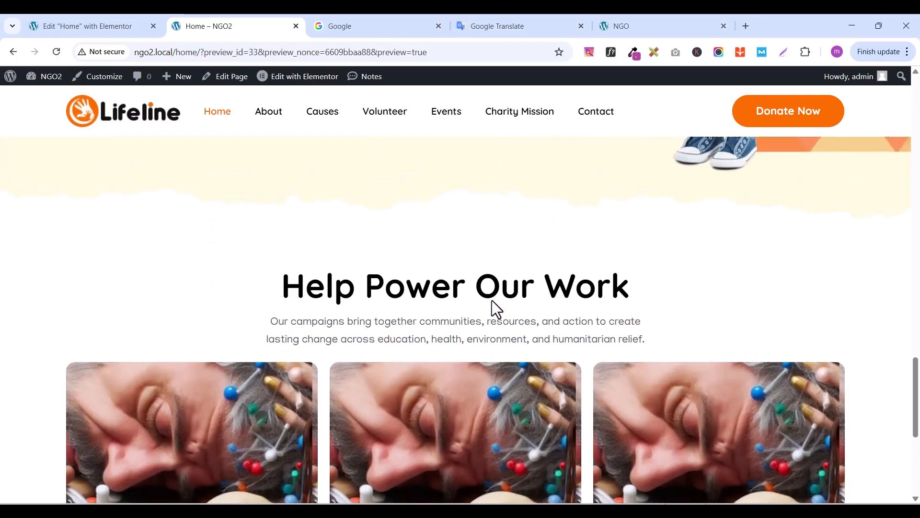
pyautogui.scroll(-4, 492, 300)
pyautogui.scroll(4, 559, 338)
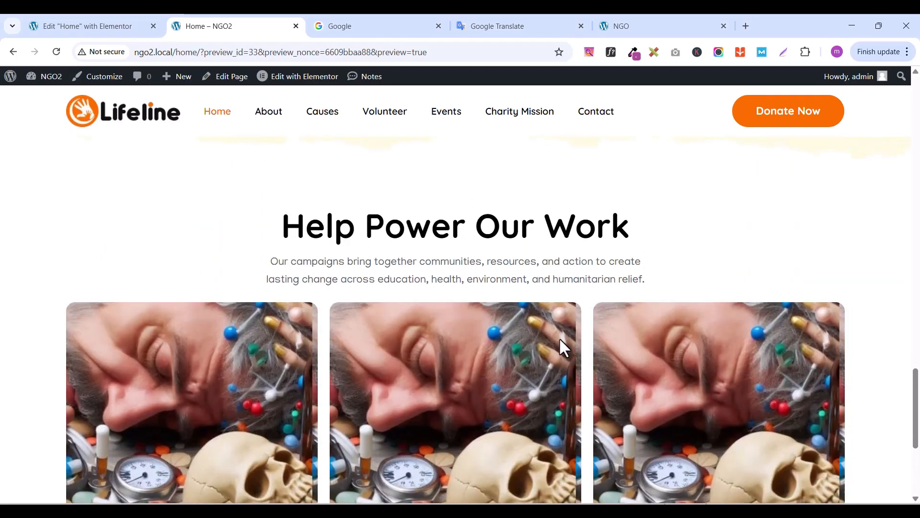
pyautogui.scroll(-5, 560, 338)
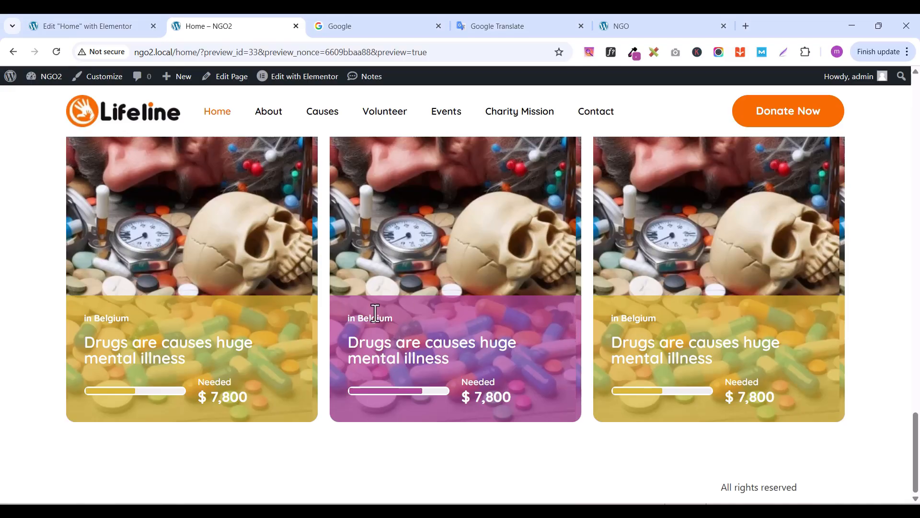
# On the NGO reference site, examine the layout of the section below the three campaign cards
pyautogui.click(640, 24)
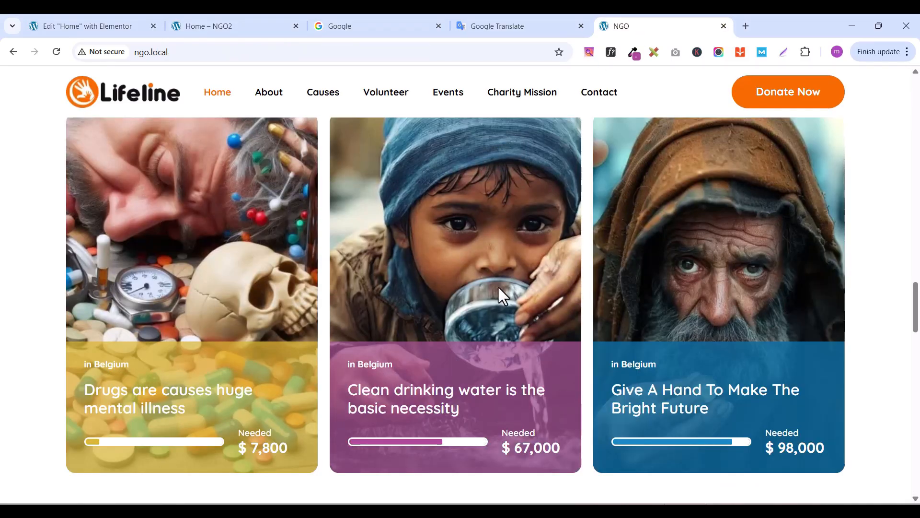
pyautogui.scroll(-9, 498, 287)
pyautogui.scroll(1, 499, 287)
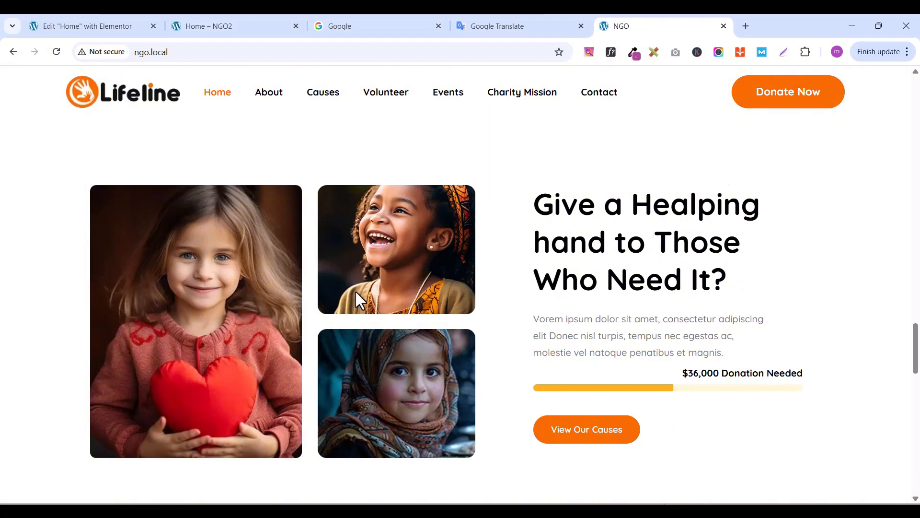
# Back in the Elementor editor, add a flexbox container with two equal columns below the campaign cards
pyautogui.click(107, 27)
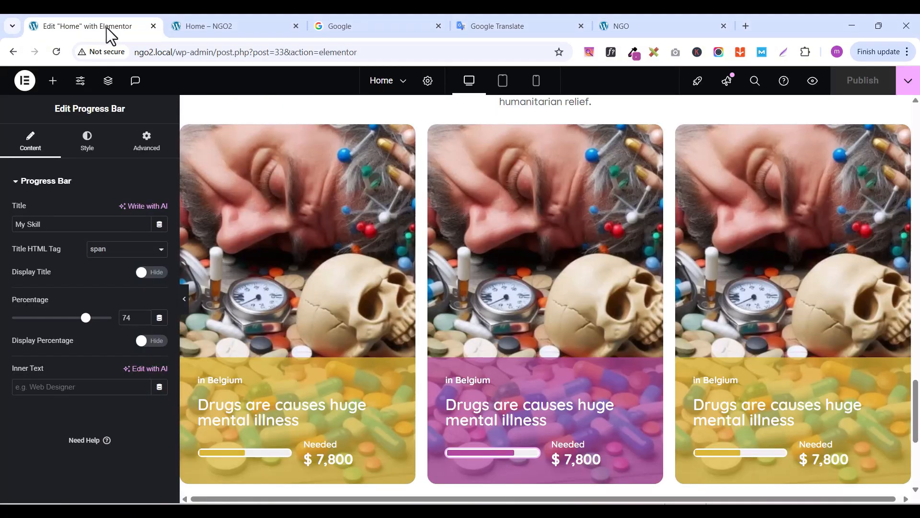
pyautogui.scroll(-5, 496, 365)
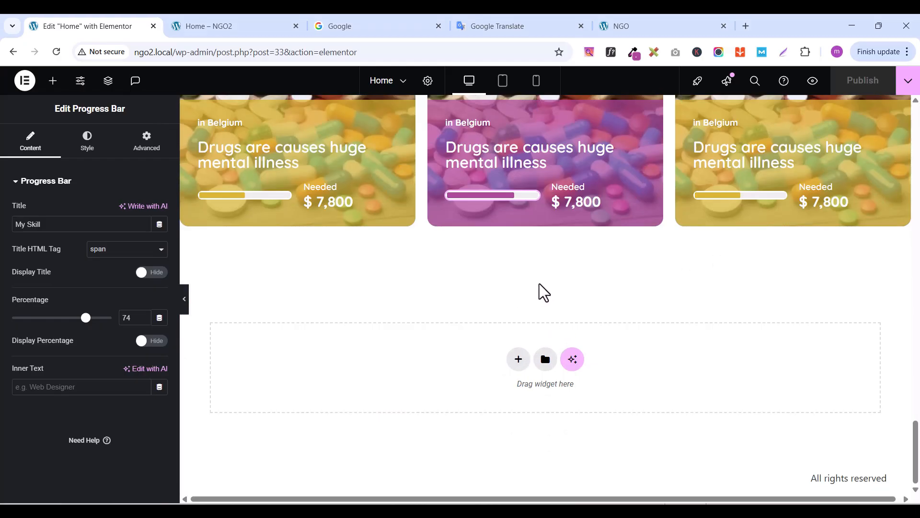
pyautogui.click(517, 361)
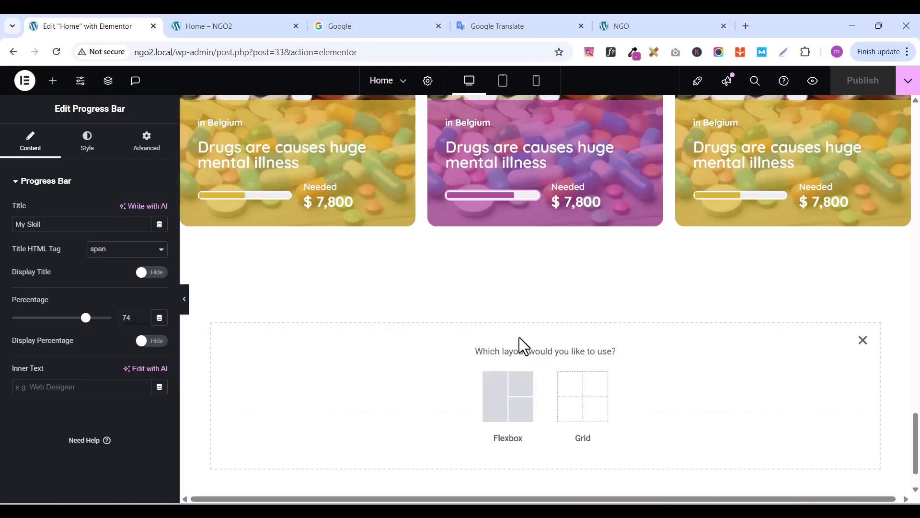
pyautogui.scroll(-1, 520, 292)
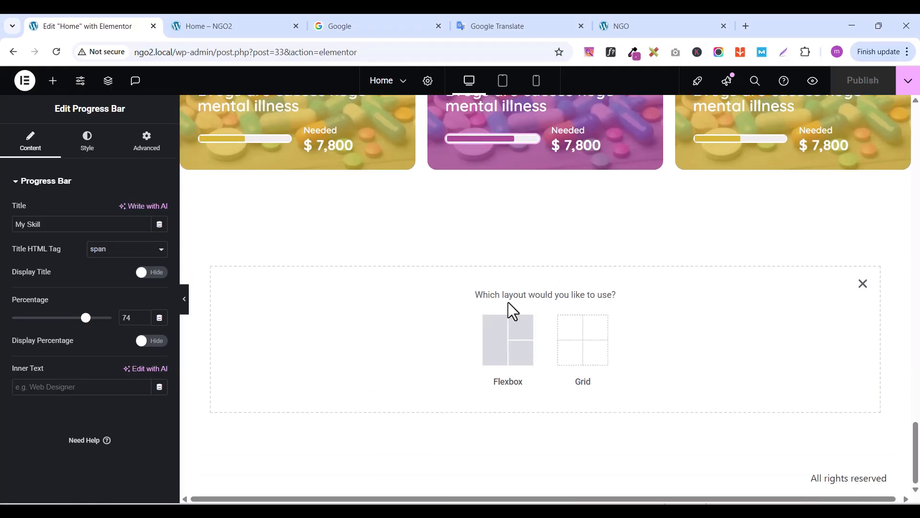
pyautogui.click(498, 346)
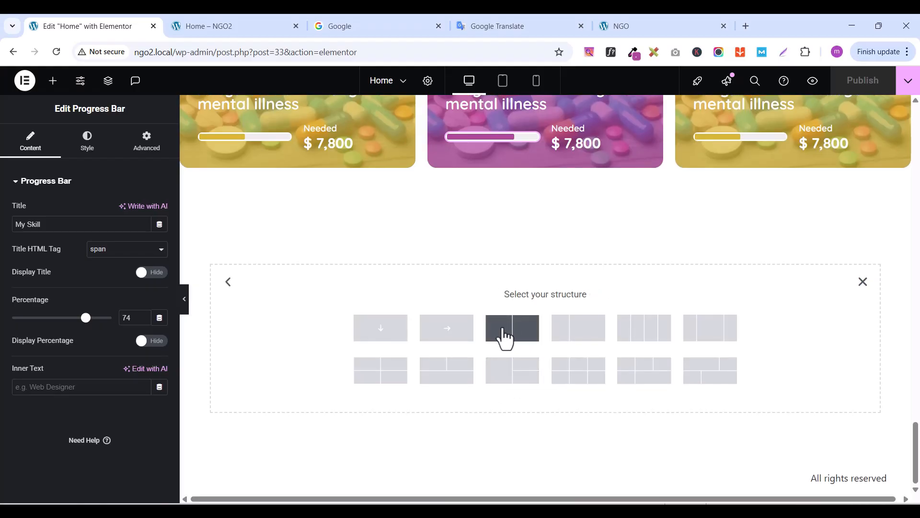
pyautogui.click(504, 338)
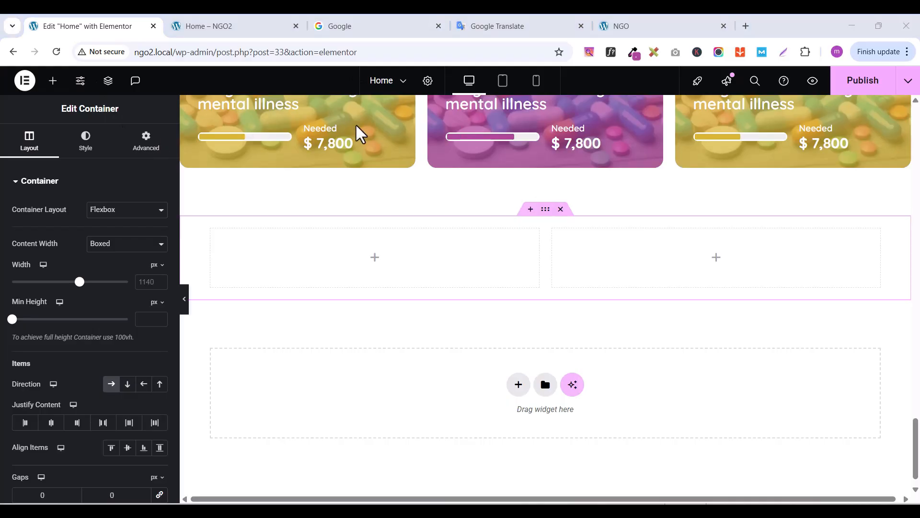
# Set the new two-column container's padding to 40 px top, 80 px bottom and 0 on the right and left
pyautogui.click(161, 143)
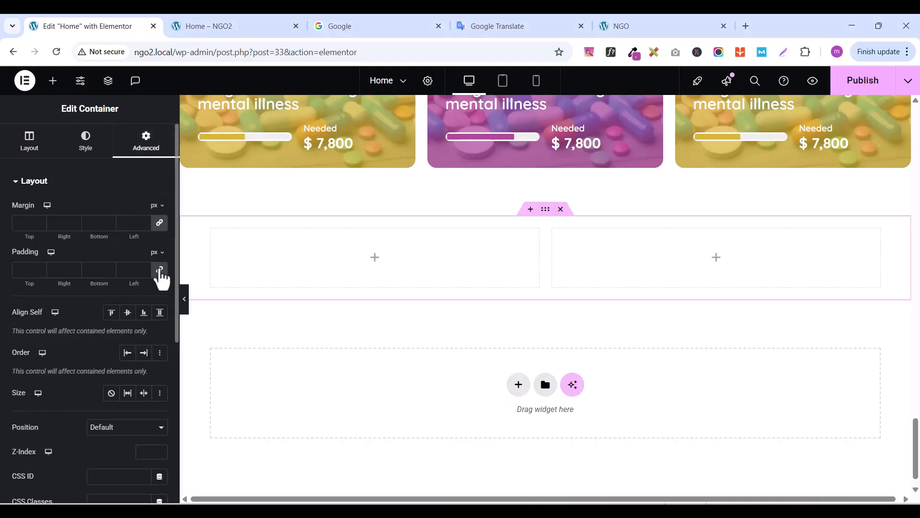
pyautogui.click(159, 274)
pyautogui.click(27, 268)
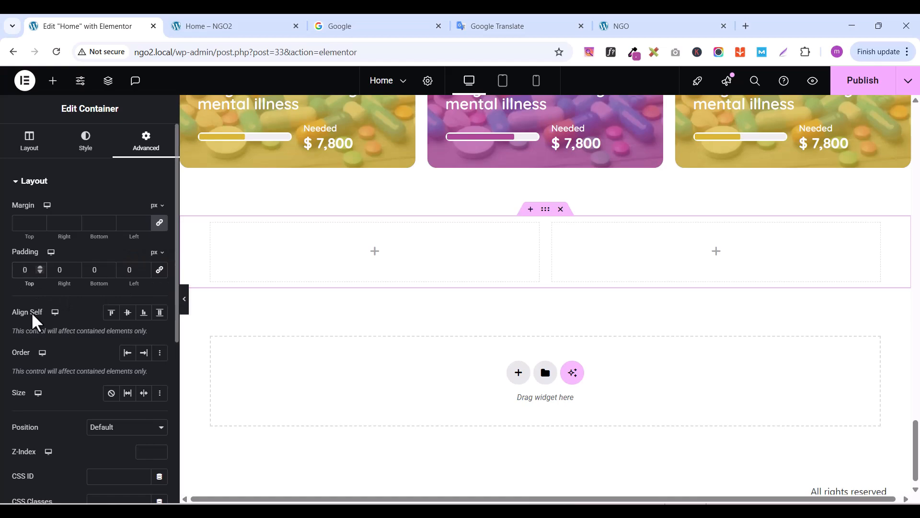
pyautogui.write('4')
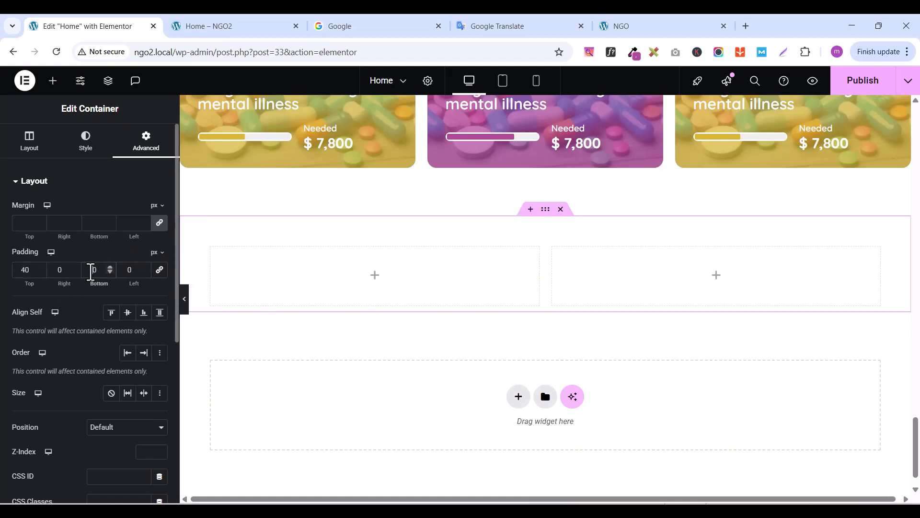
pyautogui.click(90, 271)
pyautogui.write('8')
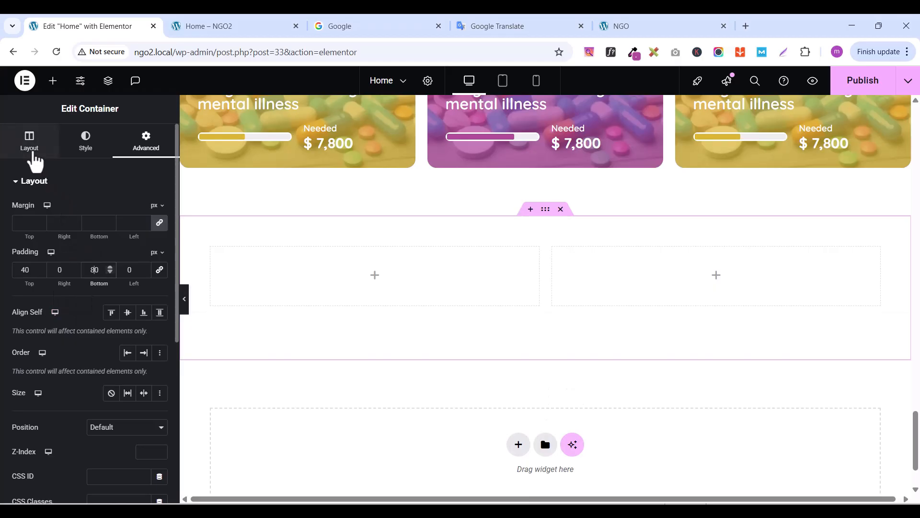
# Set the two-column container's boxed width to 1300 px and publish the page
pyautogui.click(33, 153)
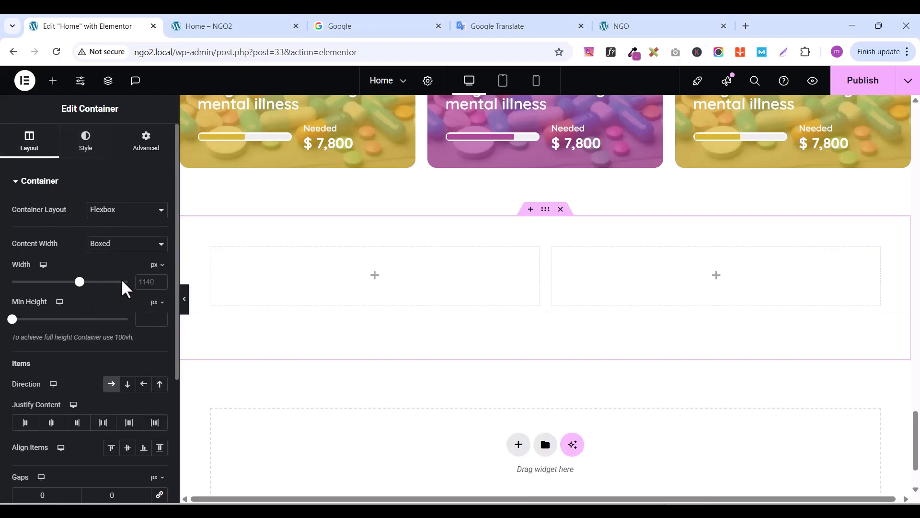
pyautogui.write('13')
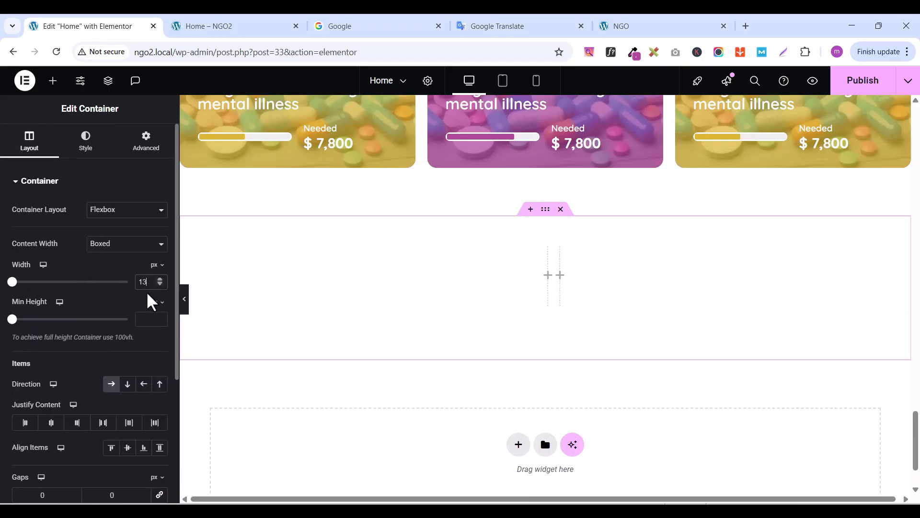
pyautogui.write('00')
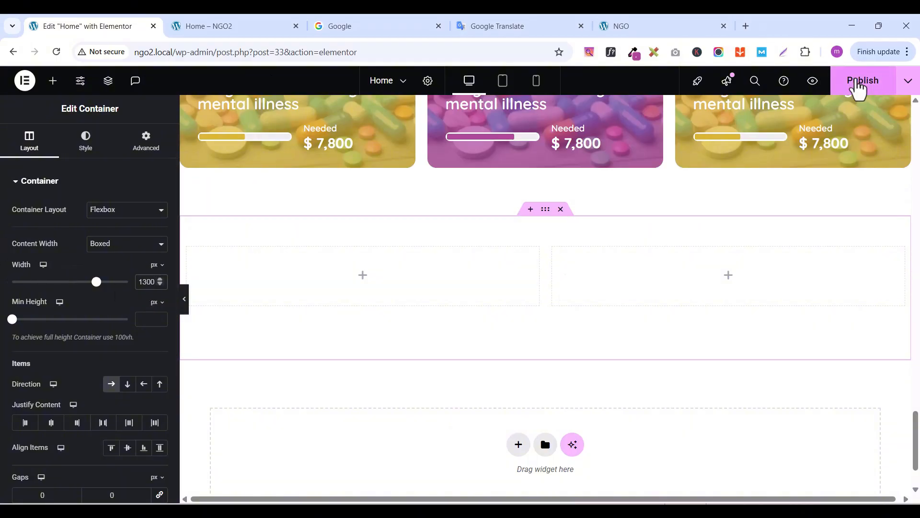
pyautogui.click(858, 81)
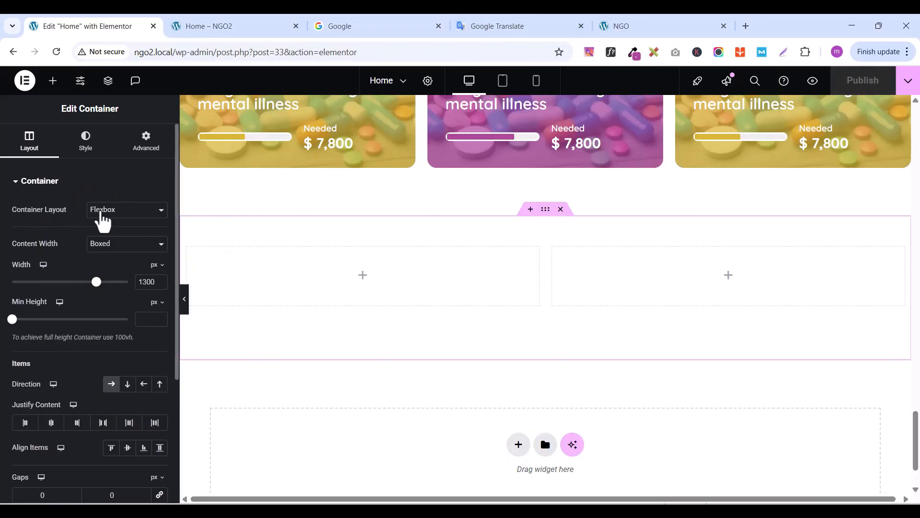
# Change the two-column container's content width to Full Width, keeping the Flexbox layout
pyautogui.click(113, 214)
pyautogui.click(113, 223)
pyautogui.click(106, 244)
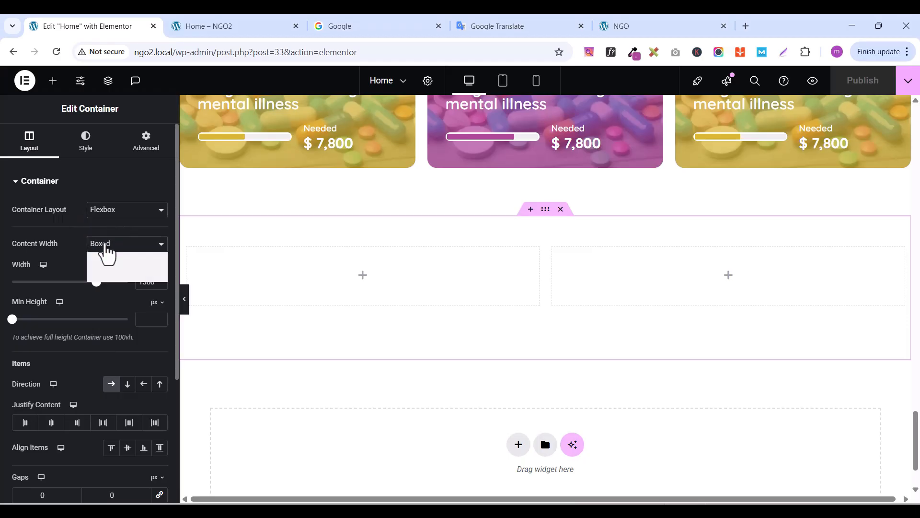
pyautogui.click(102, 262)
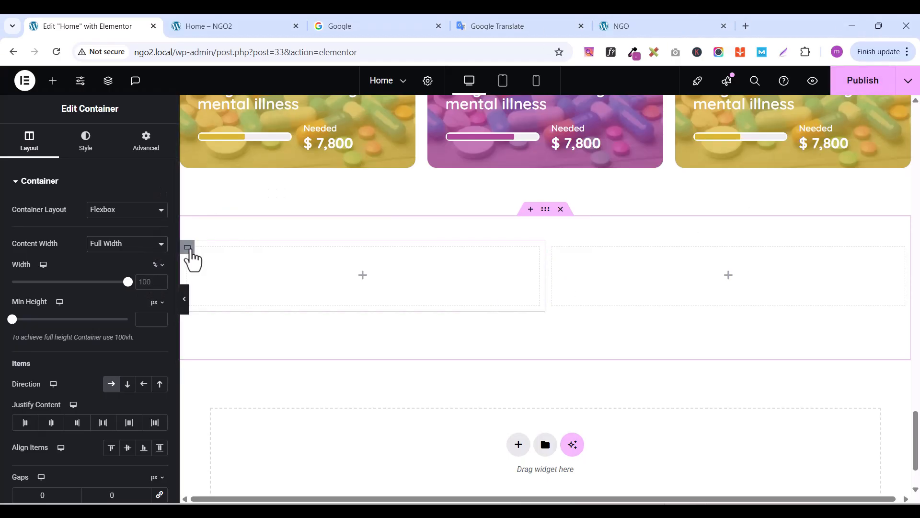
# Set the left column's padding to 0 on all sides and its width to 53%
pyautogui.click(189, 248)
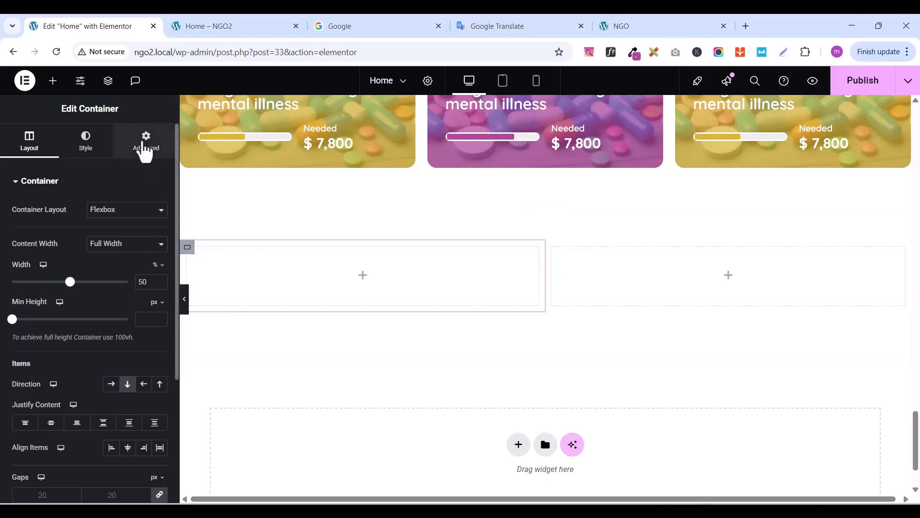
pyautogui.click(144, 144)
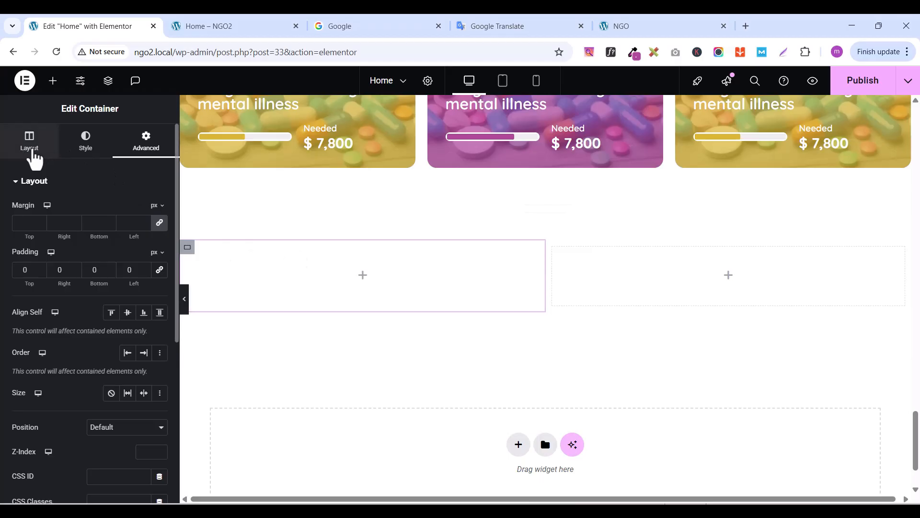
pyautogui.click(32, 152)
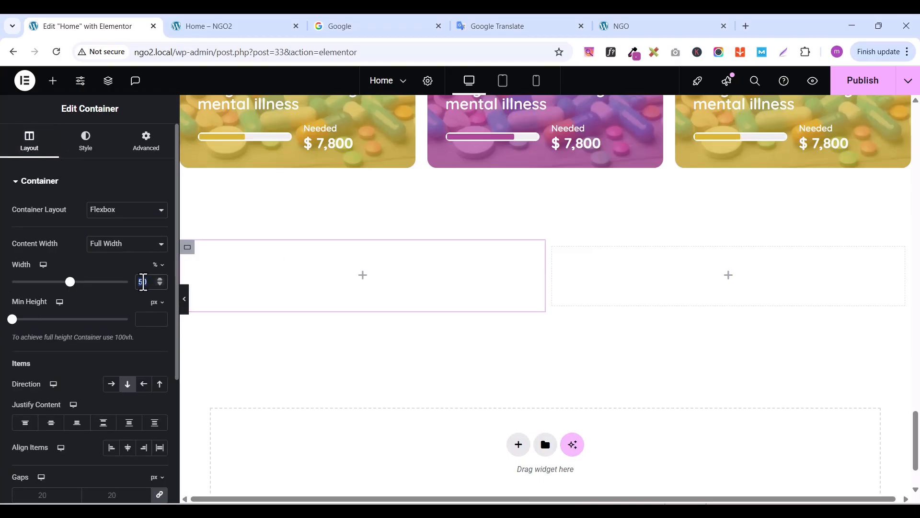
pyautogui.write('53')
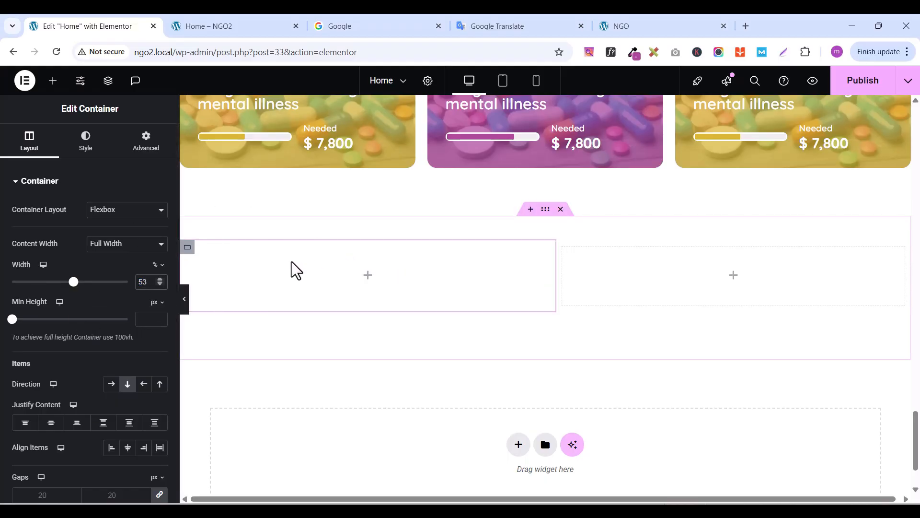
# Set the right column's padding to 0 and its width to 40%, and publish the page
pyautogui.click(568, 252)
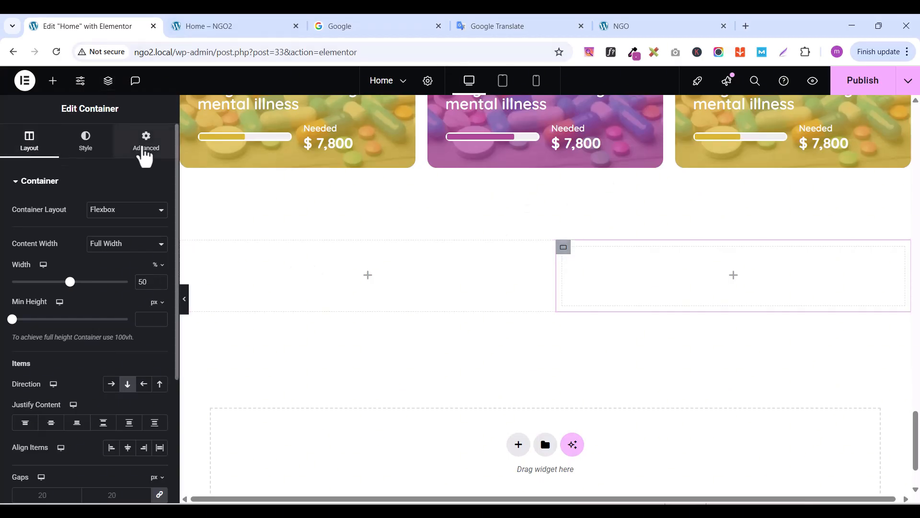
pyautogui.click(145, 152)
pyautogui.click(160, 270)
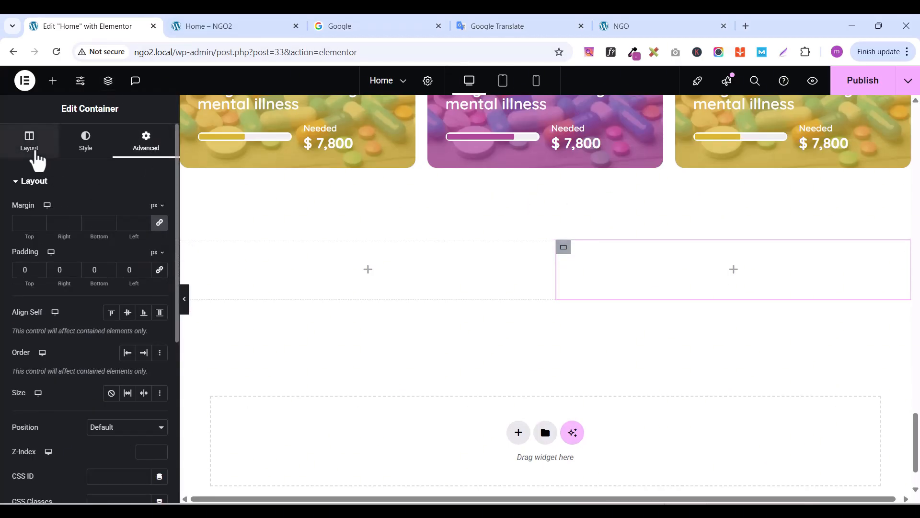
pyautogui.click(35, 156)
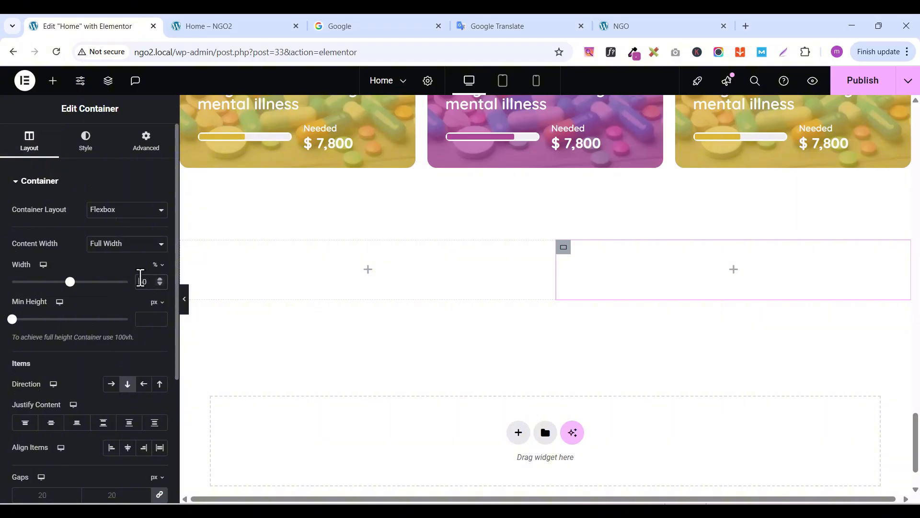
pyautogui.write('40')
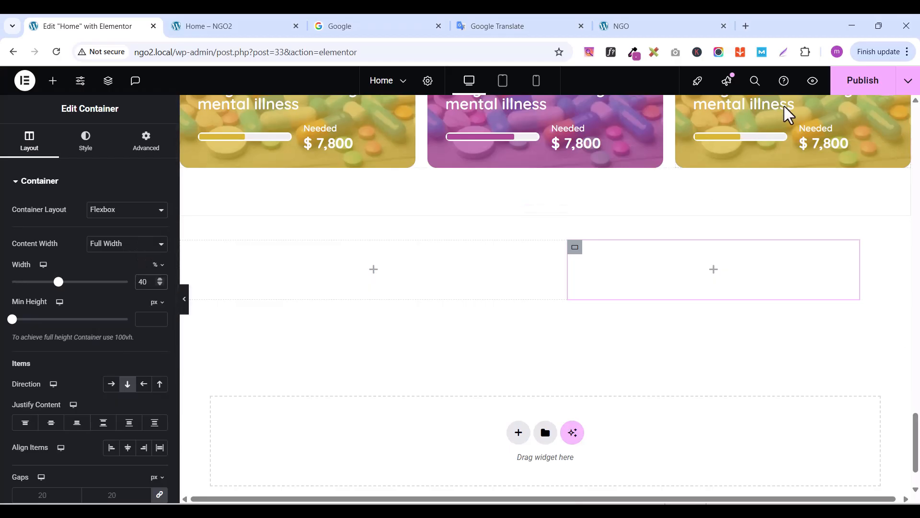
pyautogui.click(859, 88)
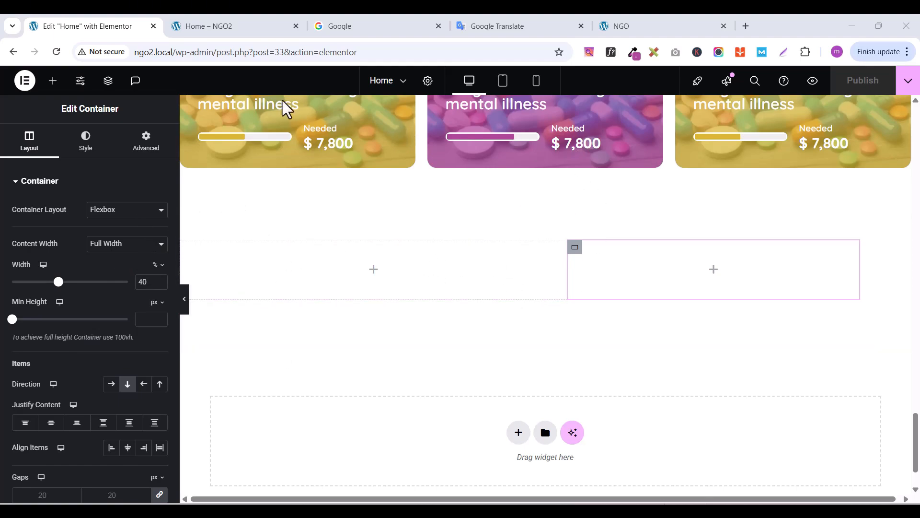
# Rename the two-column parent container to "main gallery section" in the page structure
pyautogui.click(111, 82)
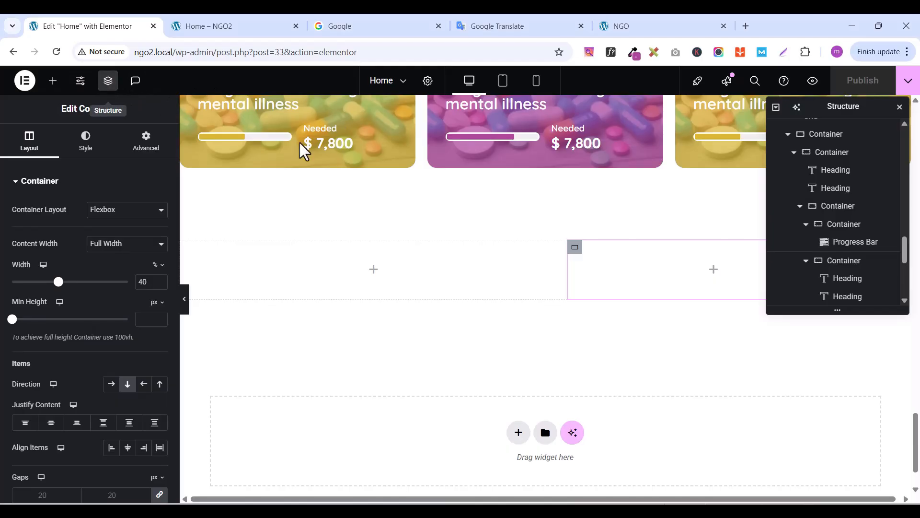
pyautogui.click(188, 248)
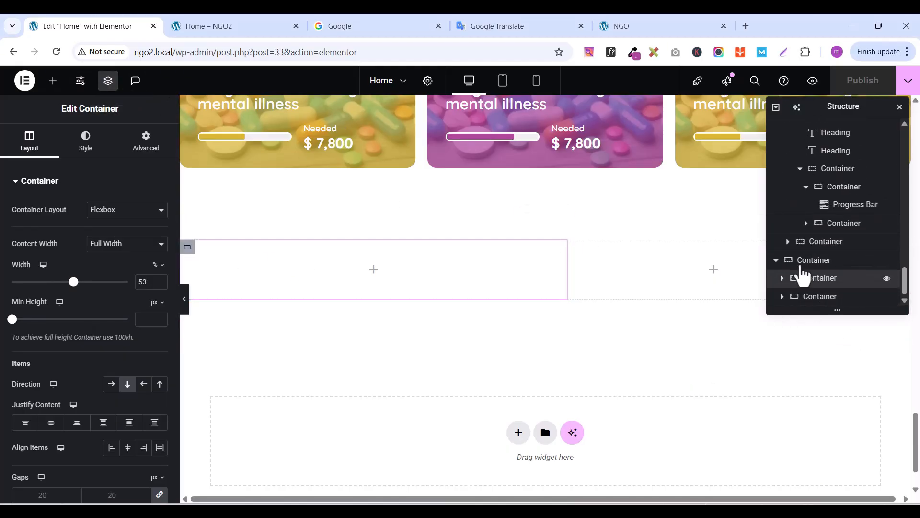
pyautogui.click(810, 264)
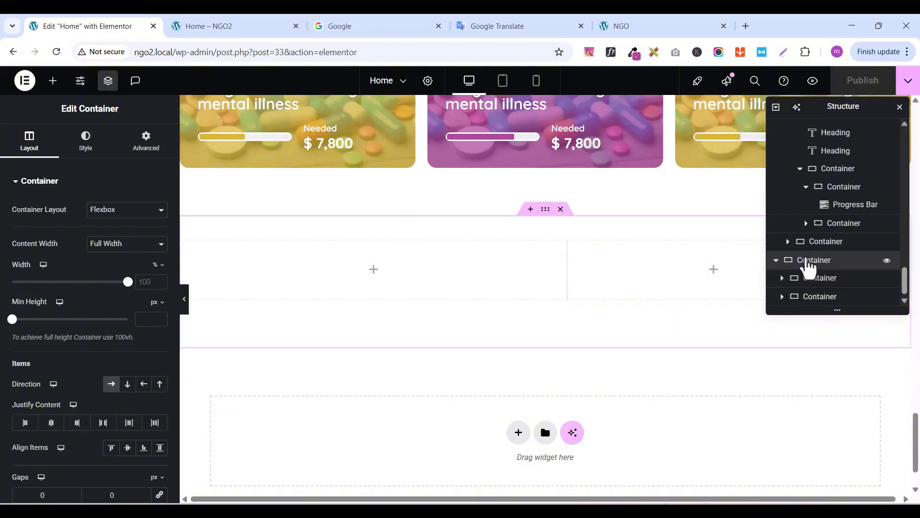
pyautogui.doubleClick(808, 261)
pyautogui.press('BackSpace')
pyautogui.write('main galer')
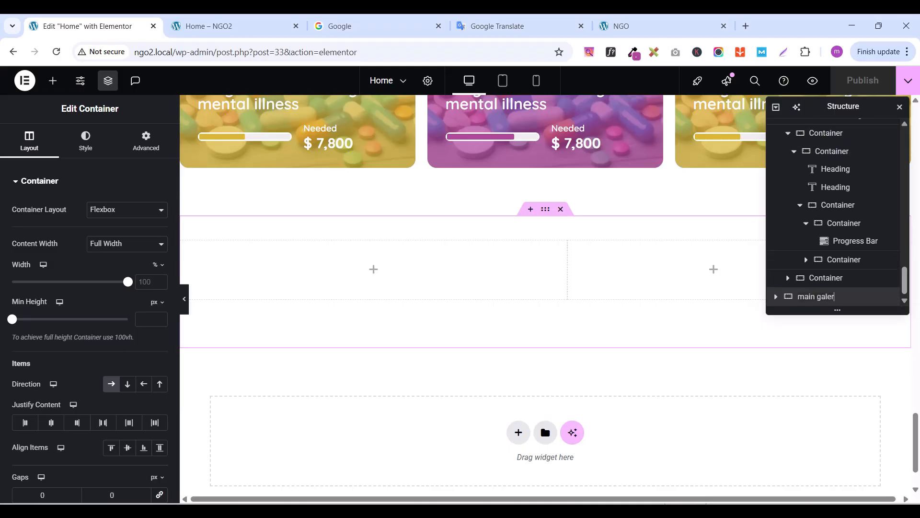
pyautogui.press('BackSpace')
pyautogui.press('BackSpace')
pyautogui.write('lery section')
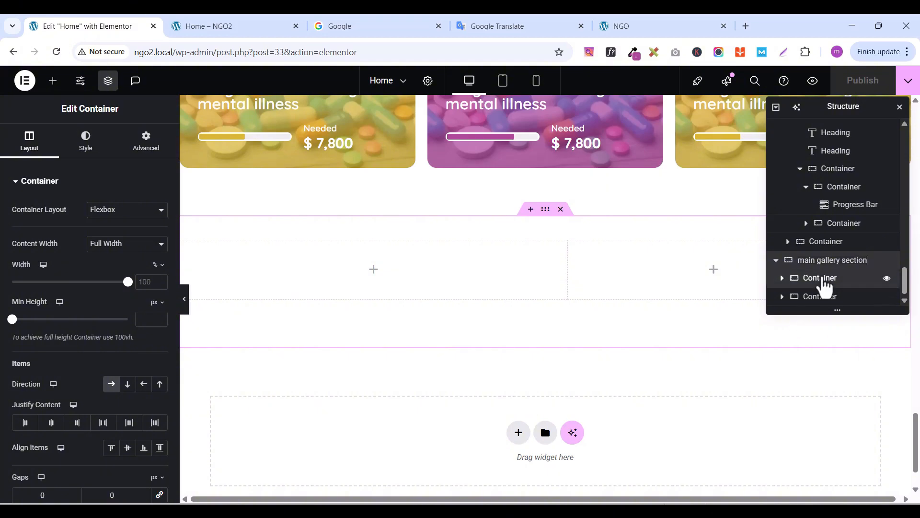
# Rename the left column to "gallery box1" and the right column to "gallery box2", then close the page structure
pyautogui.click(824, 282)
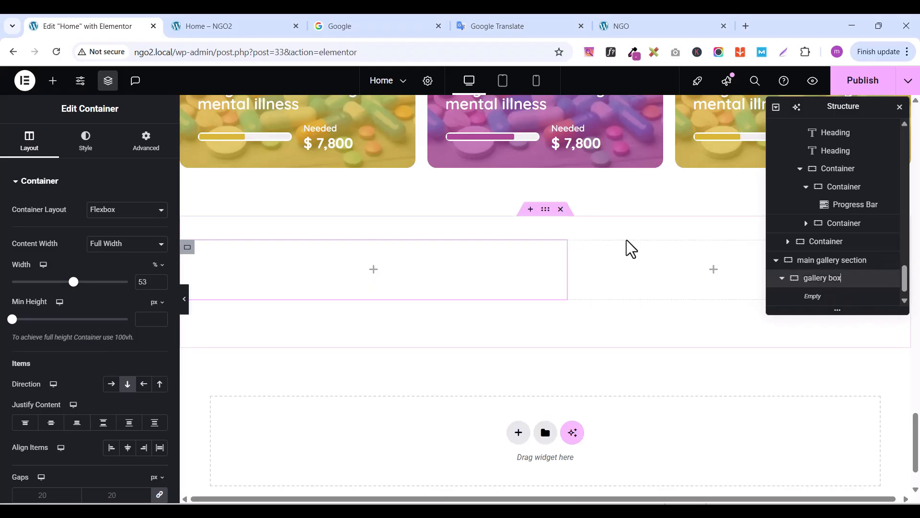
pyautogui.click(575, 247)
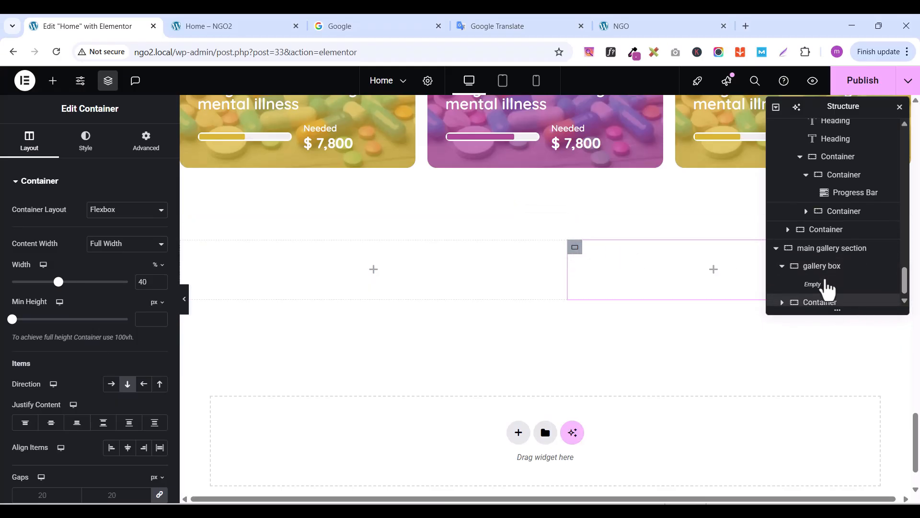
pyautogui.click(783, 268)
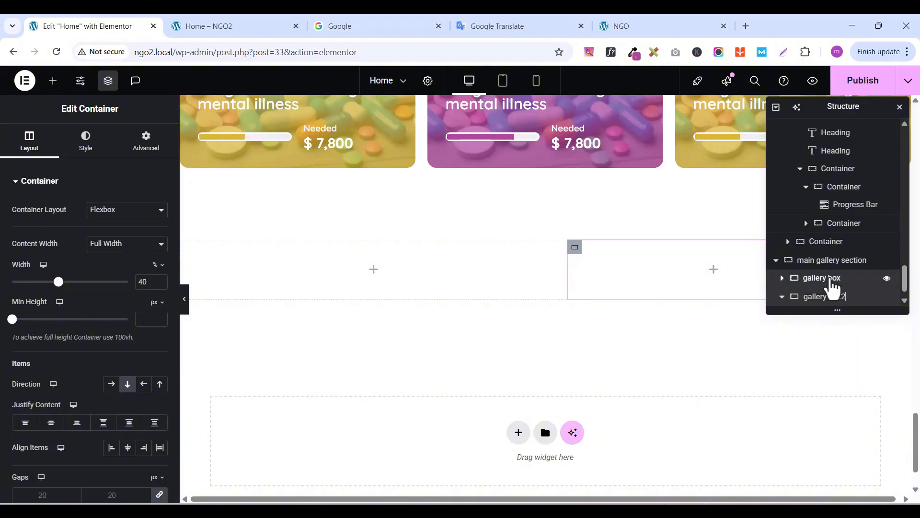
pyautogui.doubleClick(836, 280)
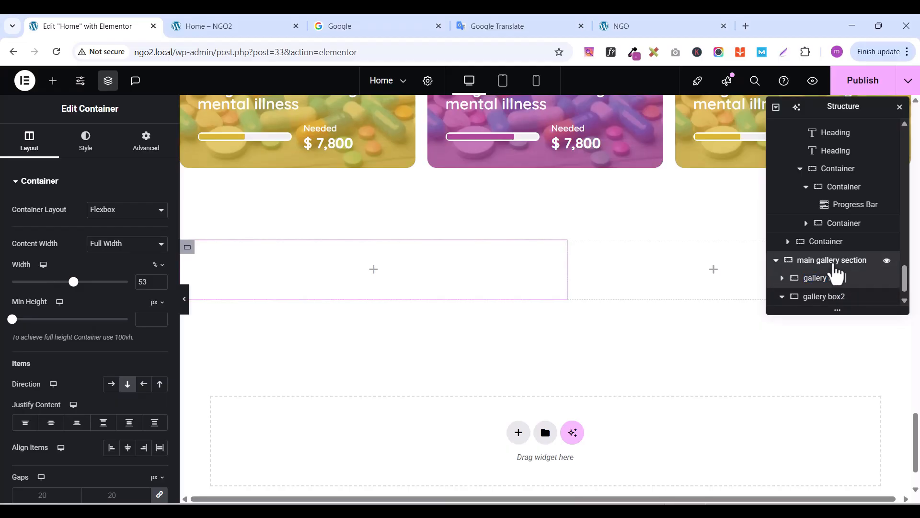
pyautogui.doubleClick(835, 262)
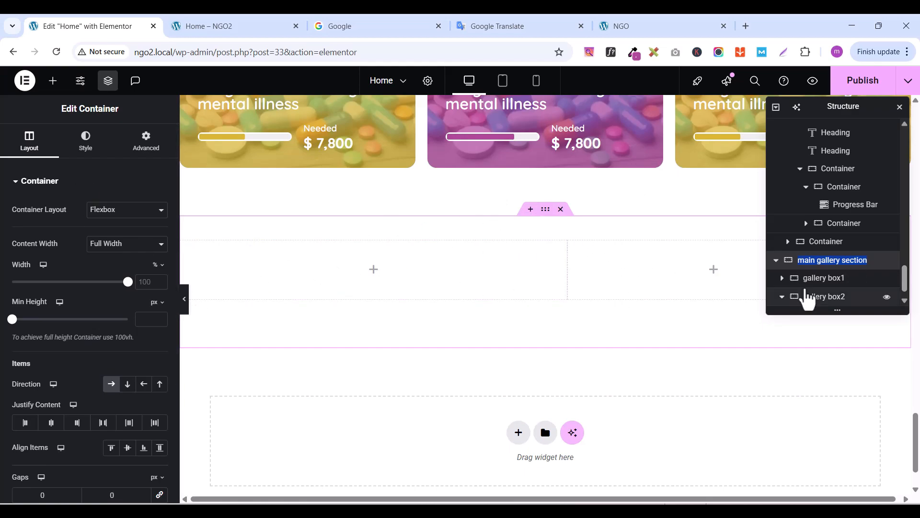
pyautogui.click(837, 278)
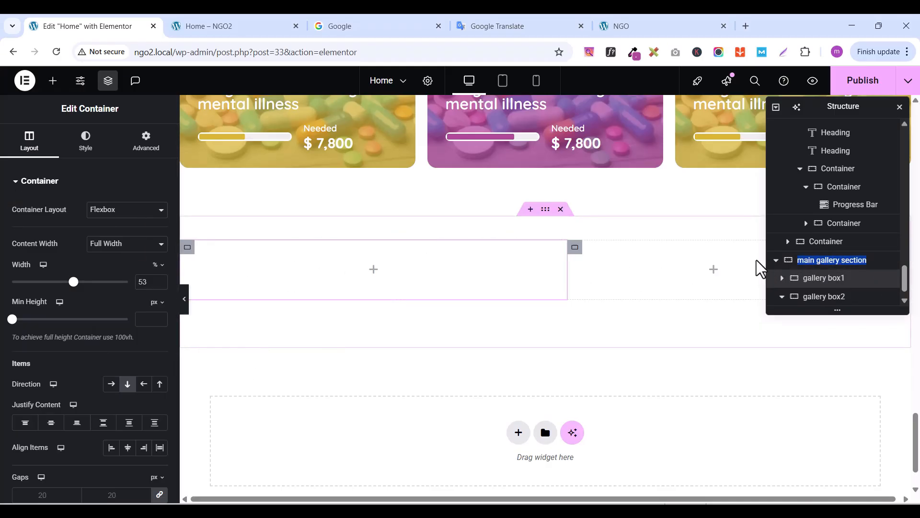
pyautogui.click(109, 82)
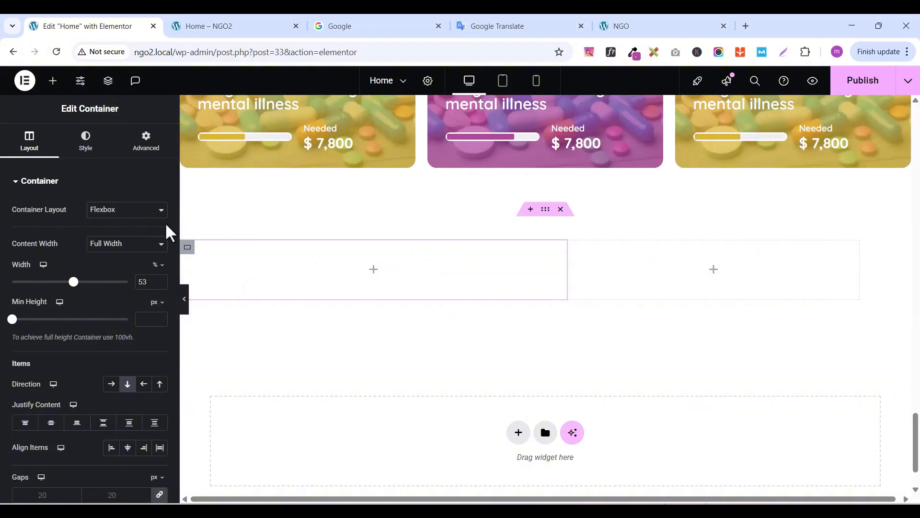
# Add a container inside the left column and set its padding to 0 on all sides
pyautogui.click(53, 85)
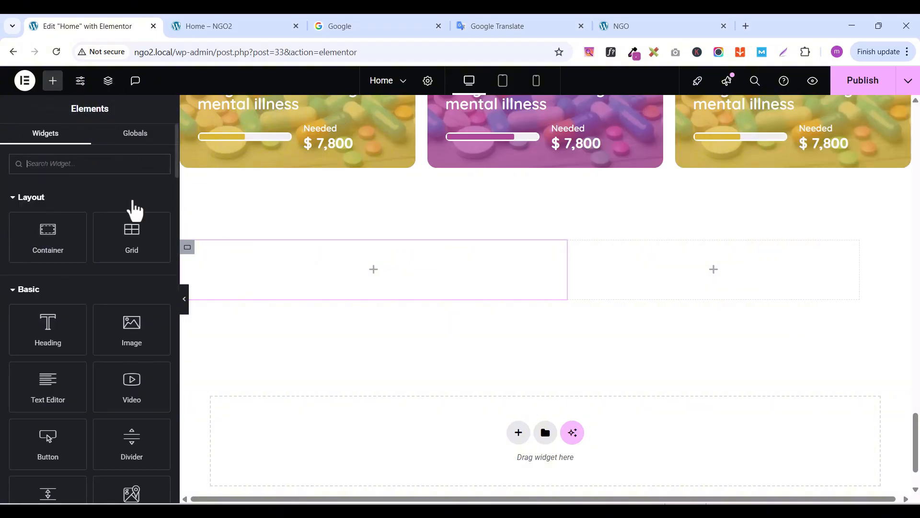
pyautogui.moveTo(36, 238); pyautogui.dragTo(363, 272)
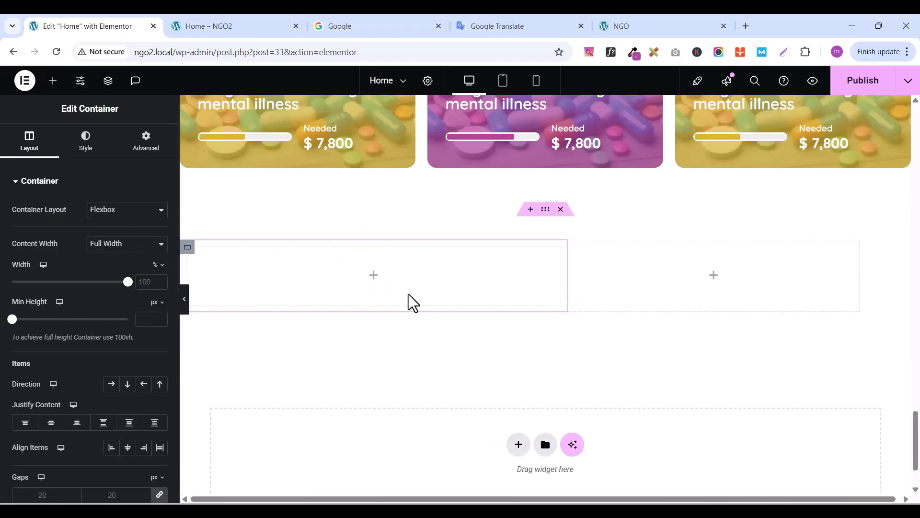
pyautogui.rightClick(191, 254)
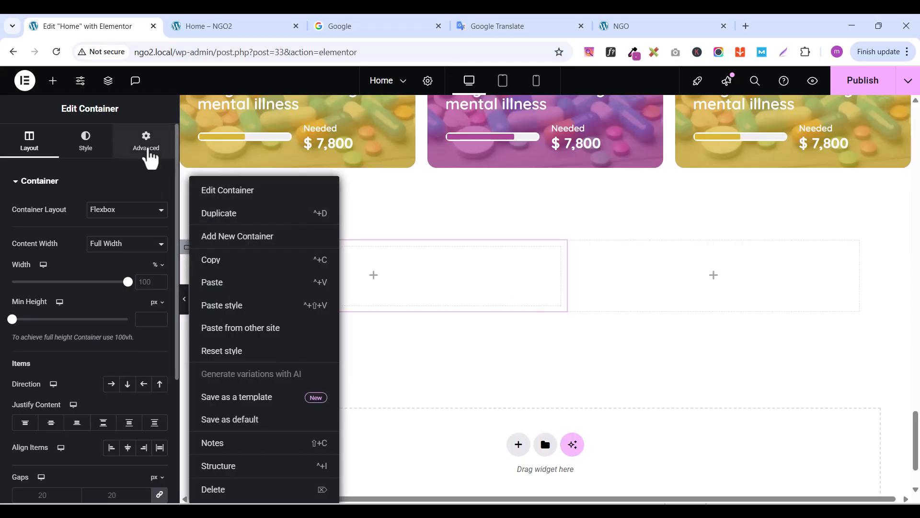
pyautogui.click(149, 149)
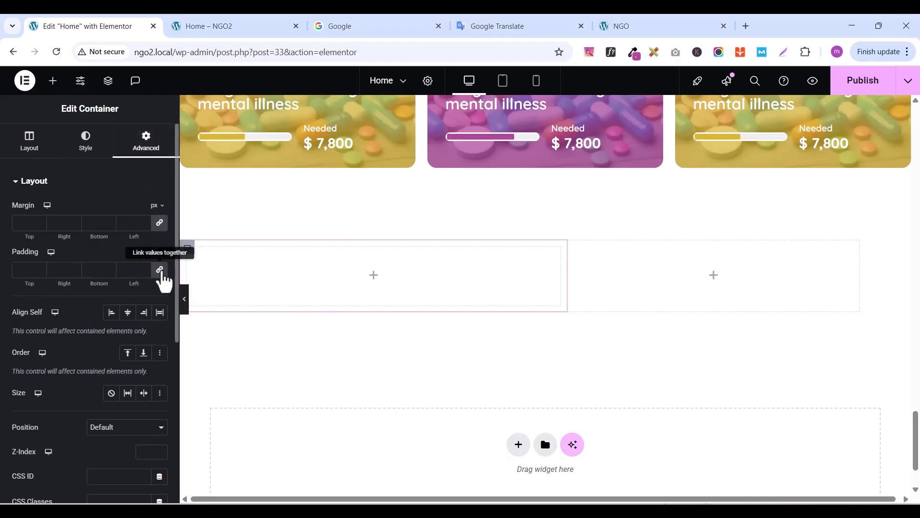
pyautogui.click(160, 270)
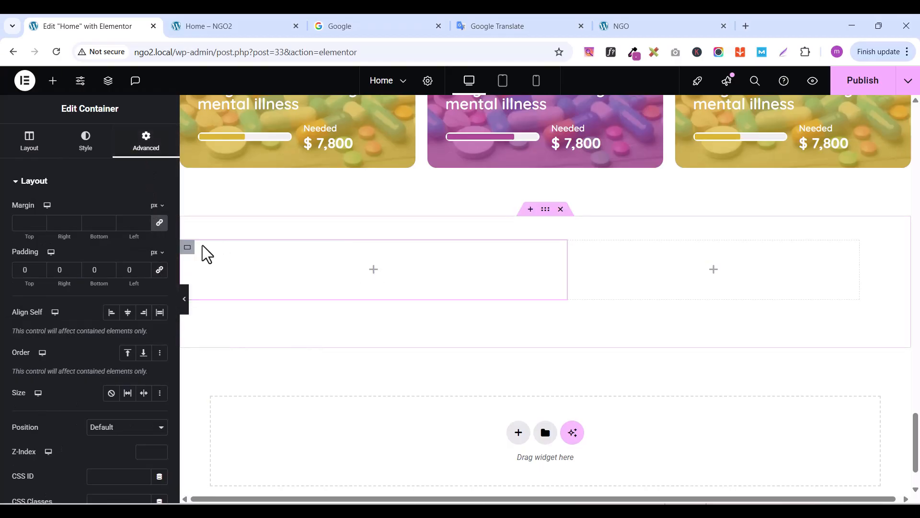
# Duplicate the inner container of the left column
pyautogui.rightClick(184, 253)
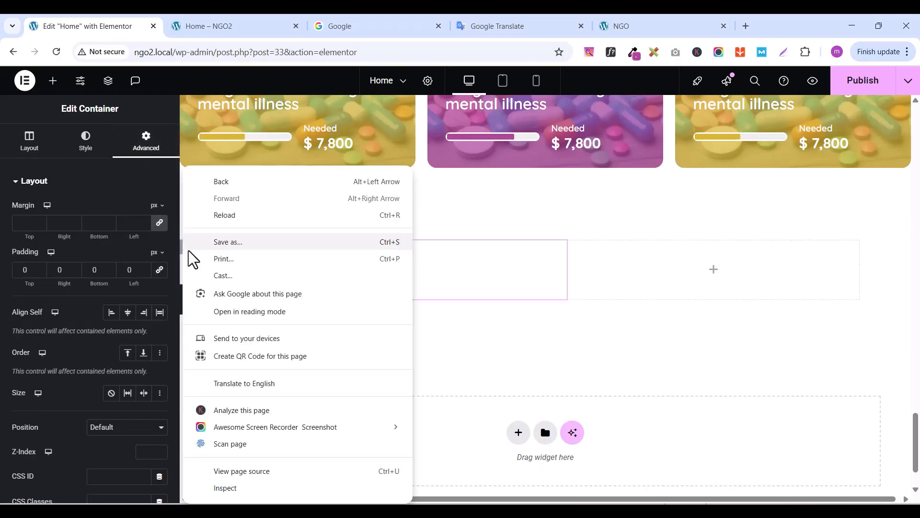
pyautogui.click(428, 265)
pyautogui.rightClick(187, 251)
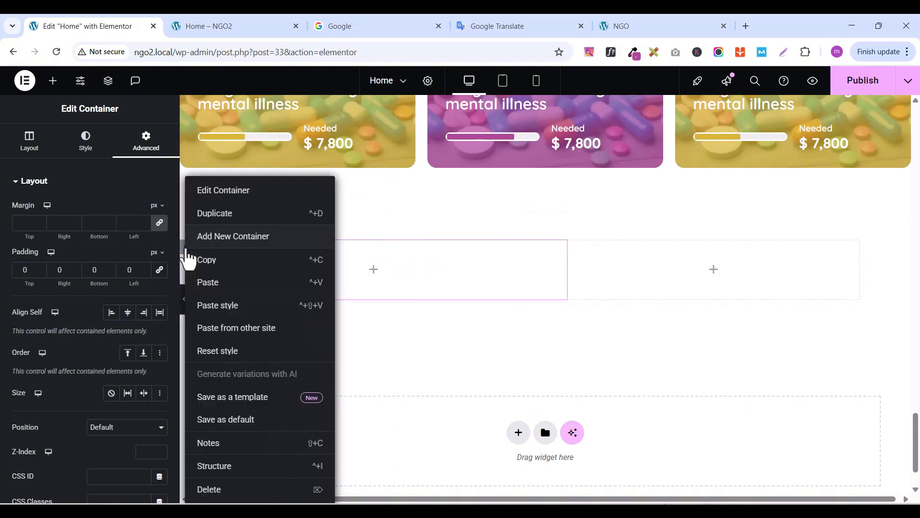
pyautogui.click(217, 214)
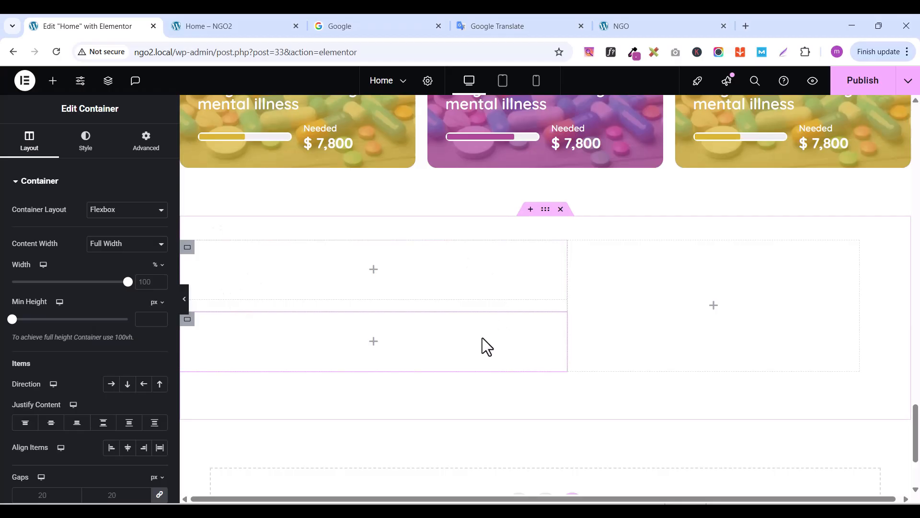
# Set the item direction of gallery box1 to a horizontal row so its two inner containers sit side by side
pyautogui.click(108, 80)
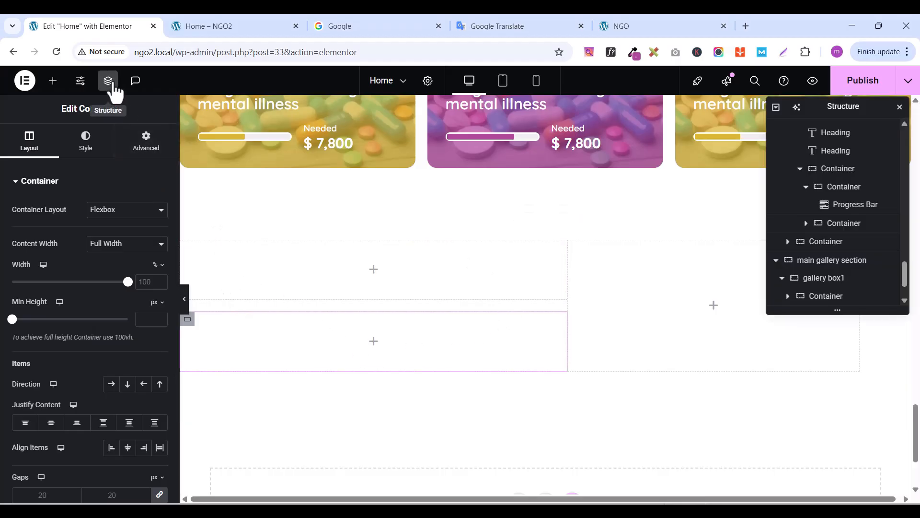
pyautogui.scroll(-2, 833, 267)
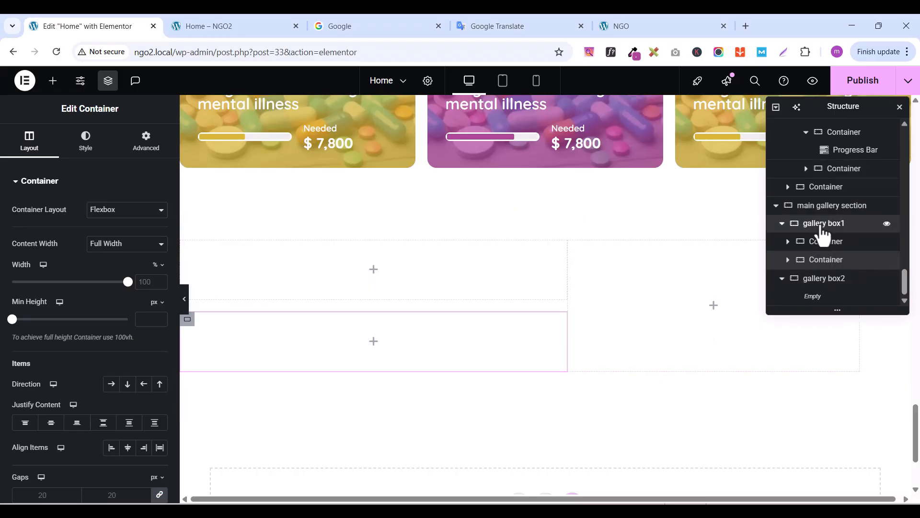
pyautogui.click(821, 227)
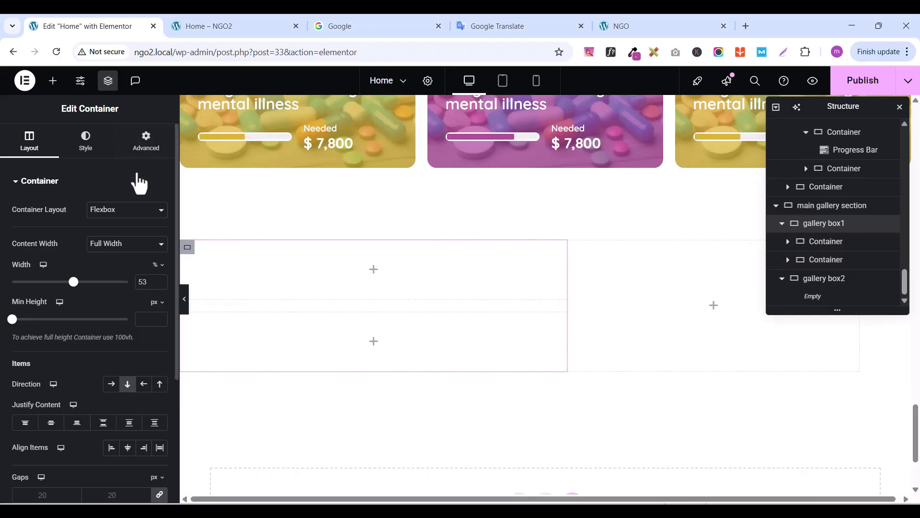
pyautogui.click(16, 186)
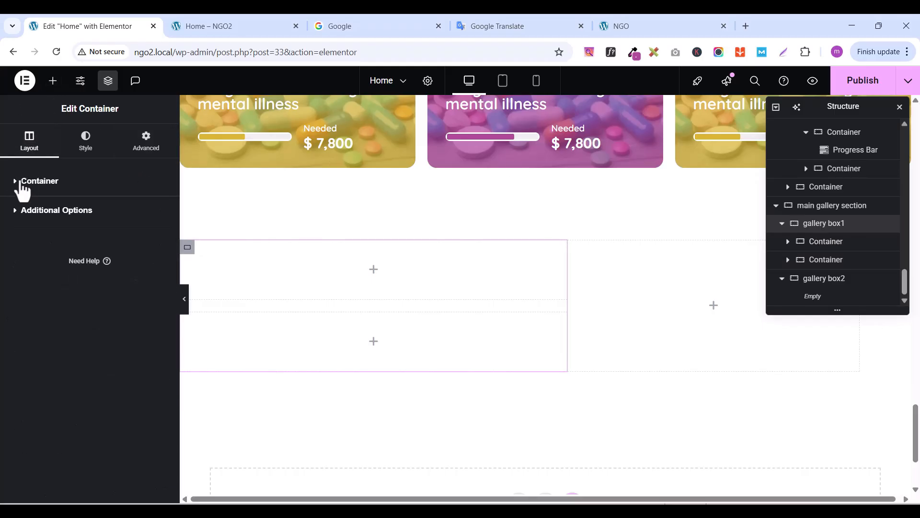
pyautogui.click(18, 182)
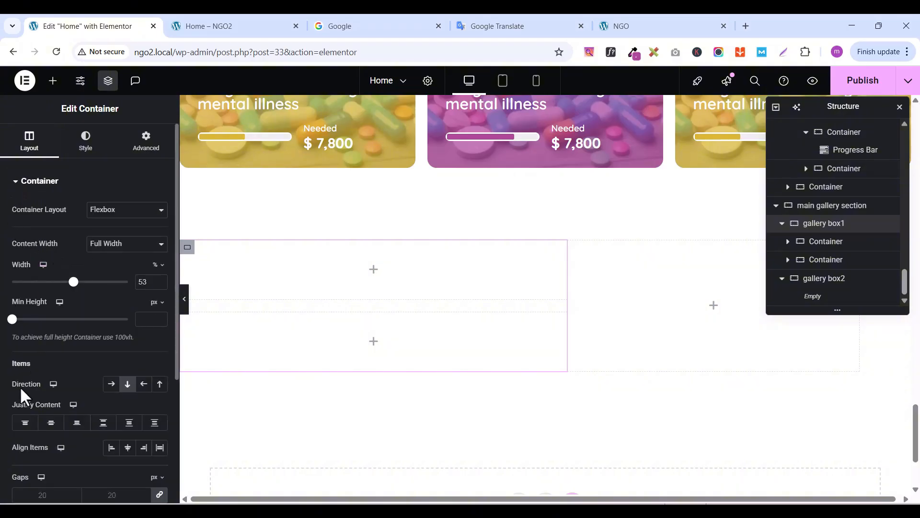
pyautogui.click(111, 383)
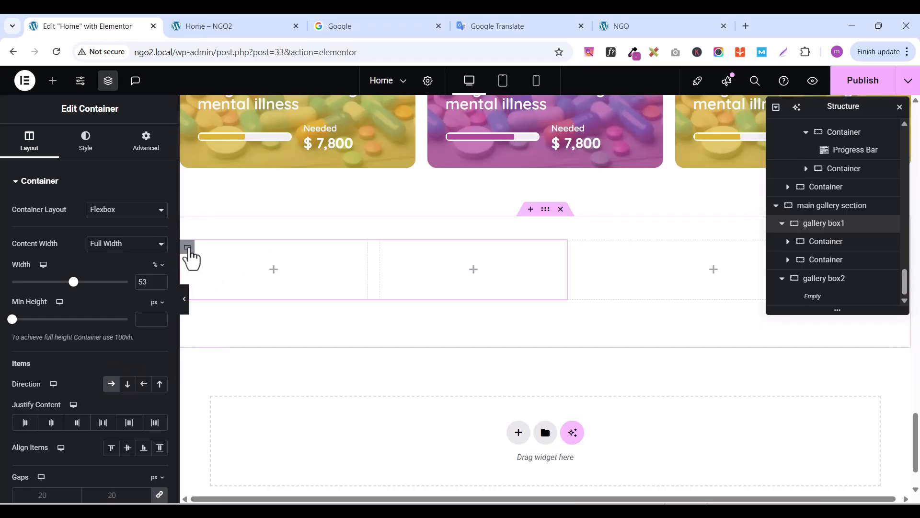
# Set the width of gallery box1 to 55%
pyautogui.press('Up')
pyautogui.press('Up')
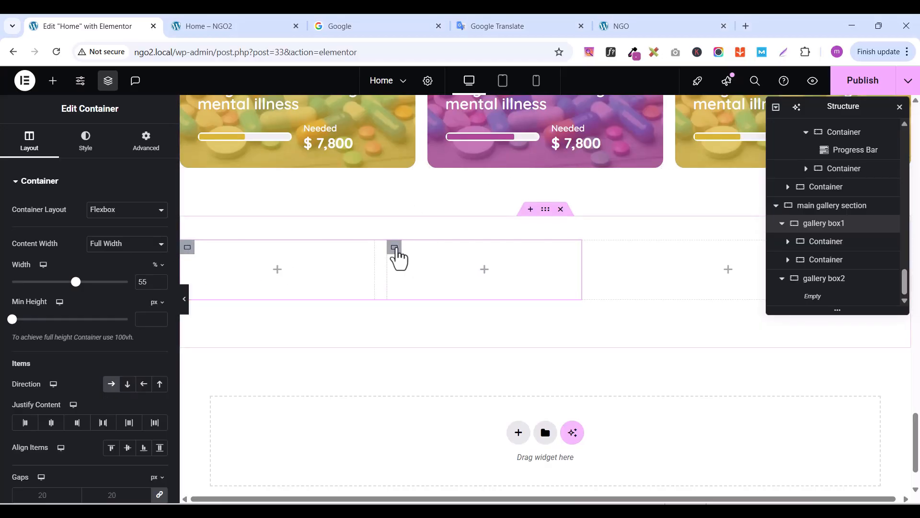
pyautogui.click(394, 248)
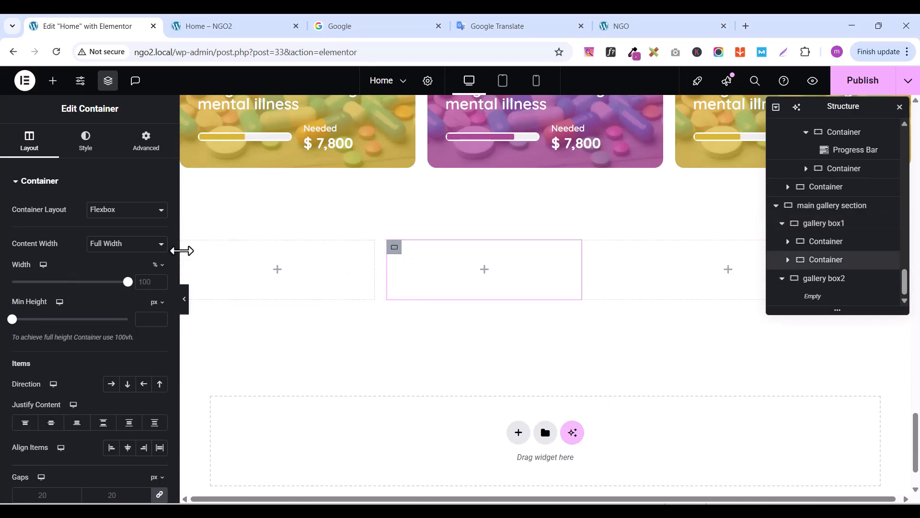
# Set the first inner container of gallery box1 to 53% width and a minimum height of 420 px
pyautogui.click(189, 251)
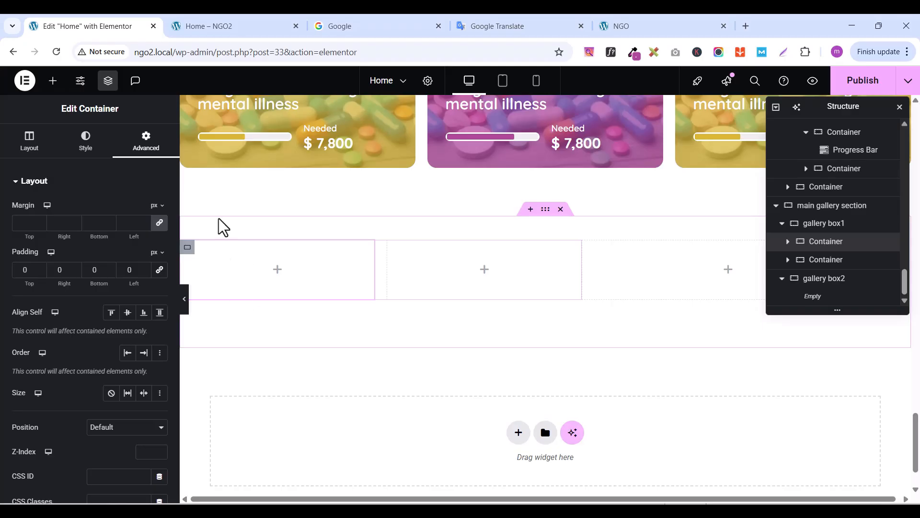
pyautogui.click(28, 150)
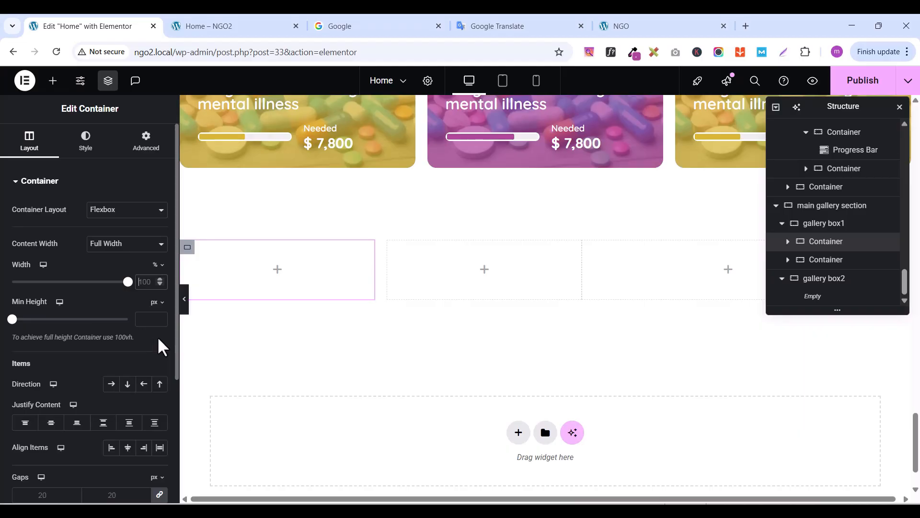
pyautogui.write('53')
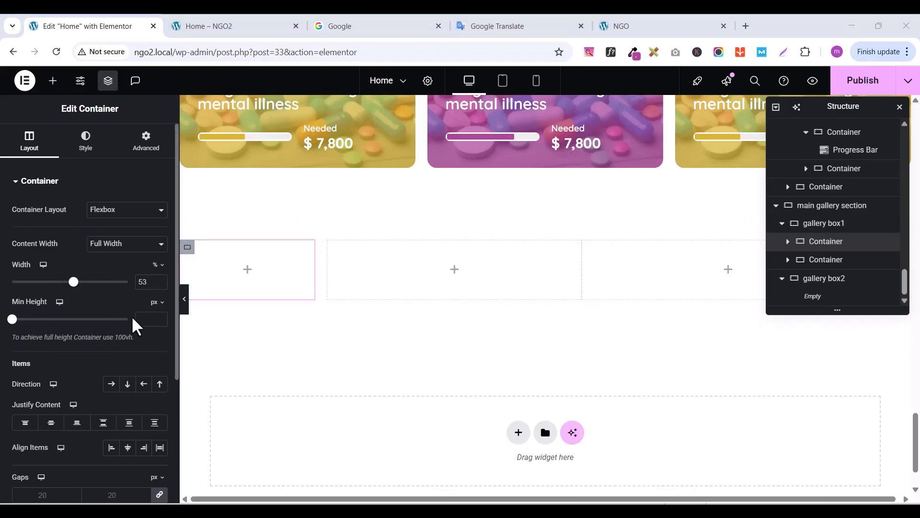
pyautogui.click(148, 322)
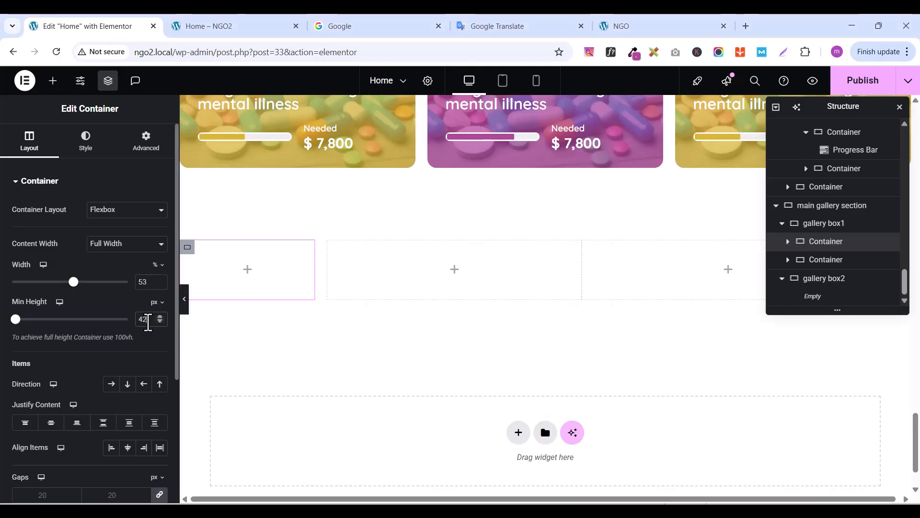
pyautogui.write('420')
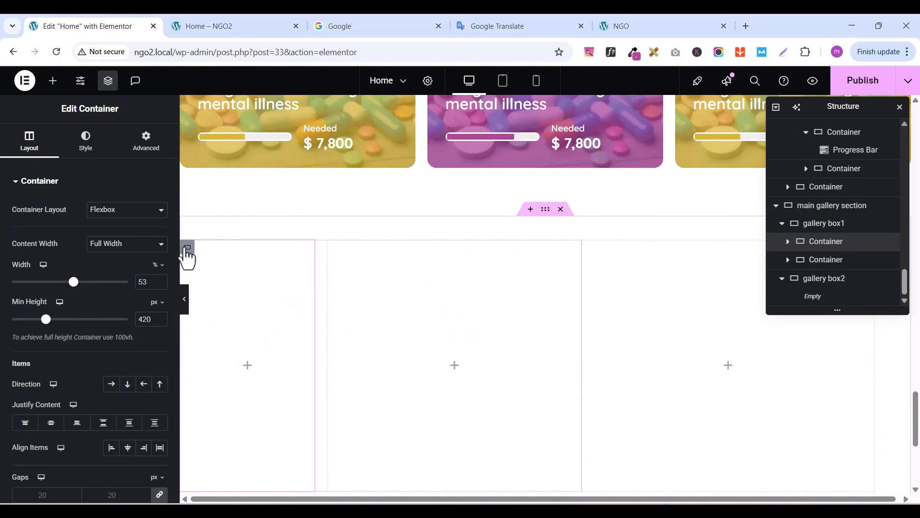
pyautogui.click(88, 146)
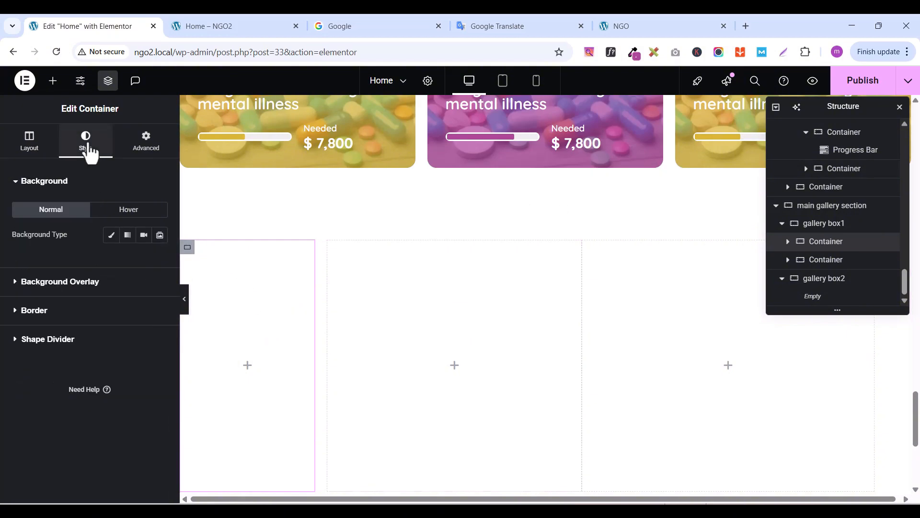
pyautogui.click(110, 236)
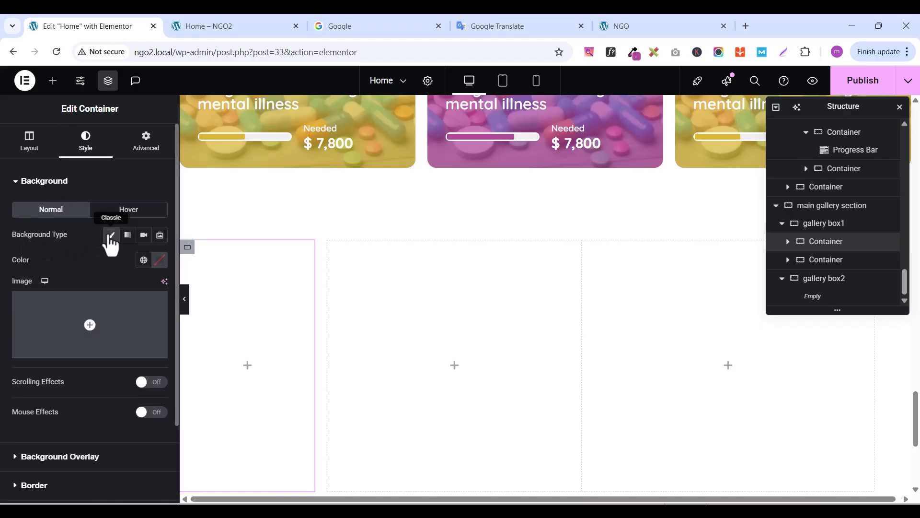
pyautogui.click(83, 353)
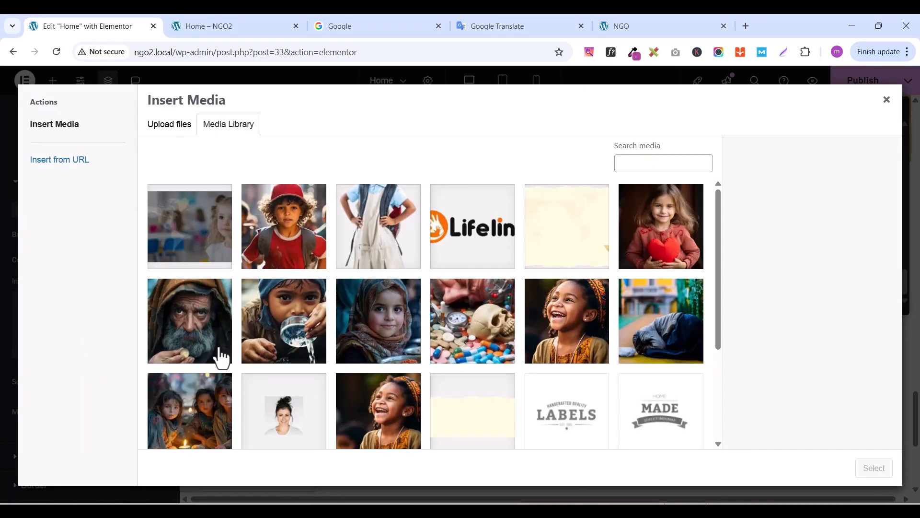
pyautogui.click(658, 242)
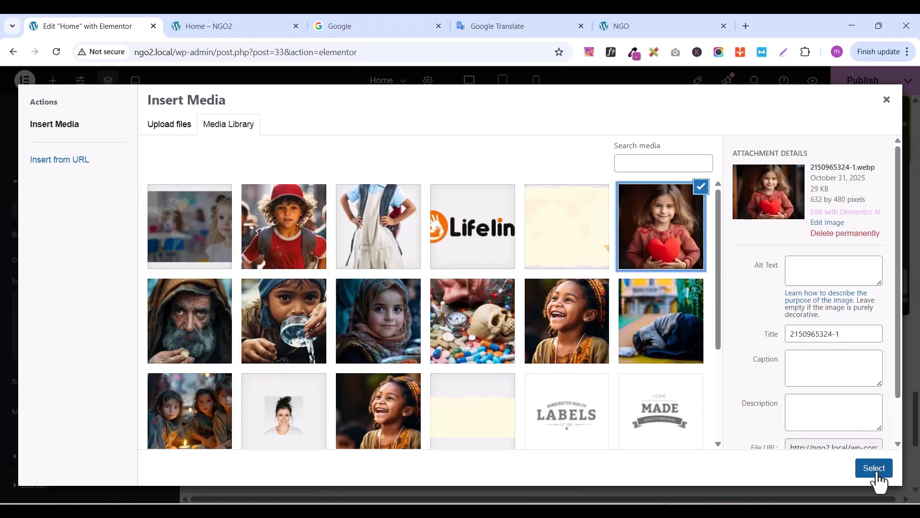
pyautogui.click(876, 472)
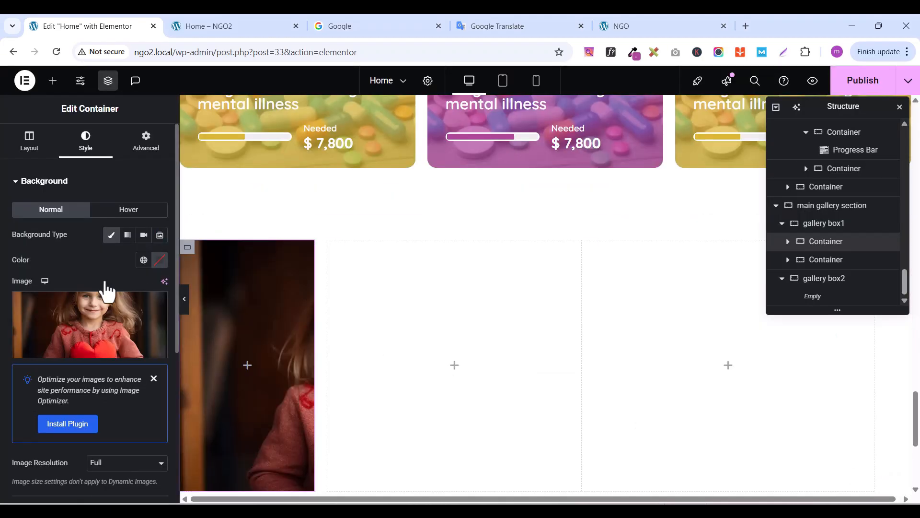
# Set the red-heart background image to Center Center position, No-repeat and Cover display size
pyautogui.scroll(-5, 96, 381)
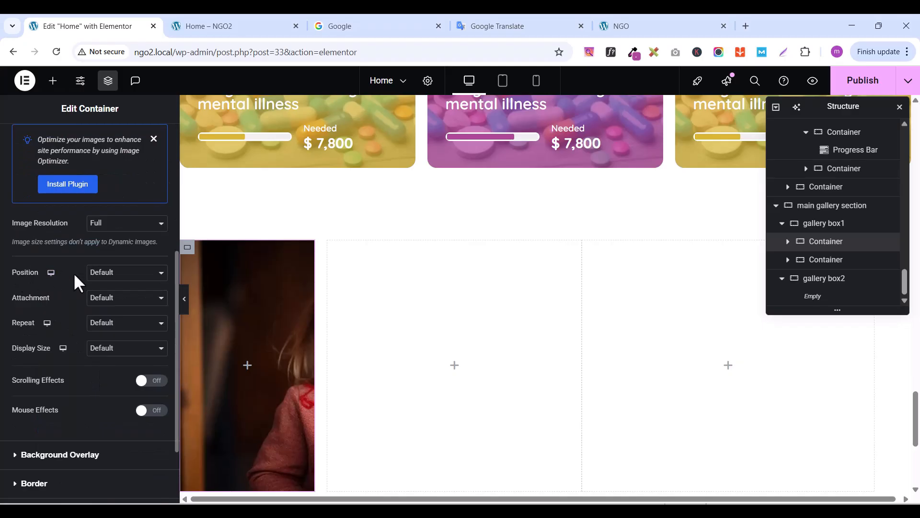
pyautogui.click(110, 273)
pyautogui.click(112, 305)
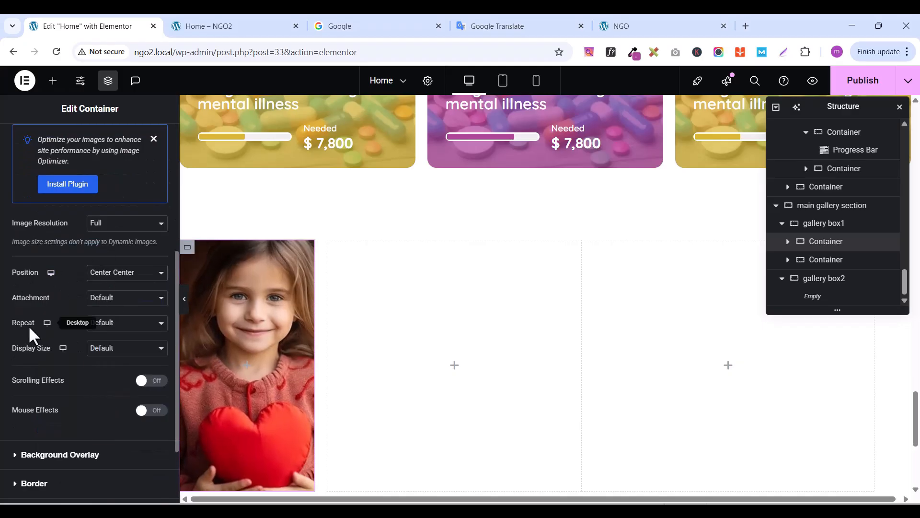
pyautogui.click(114, 324)
pyautogui.click(115, 353)
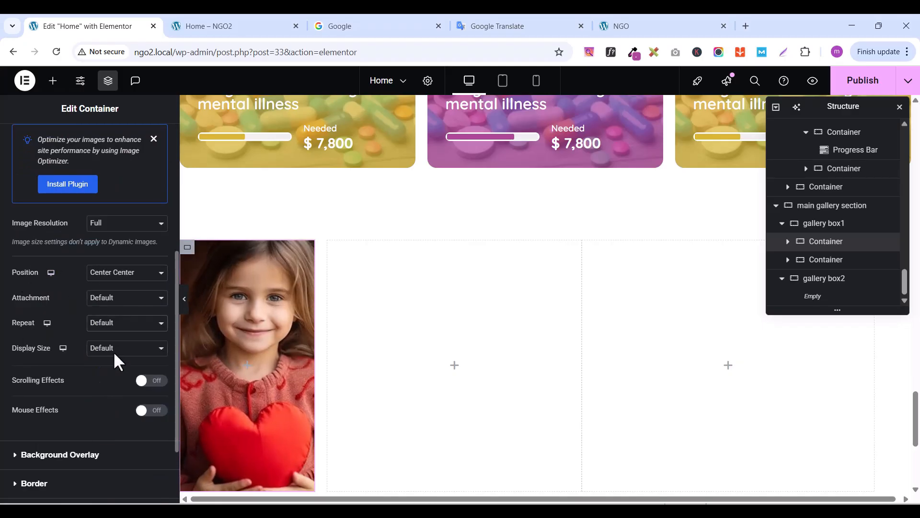
pyautogui.click(115, 349)
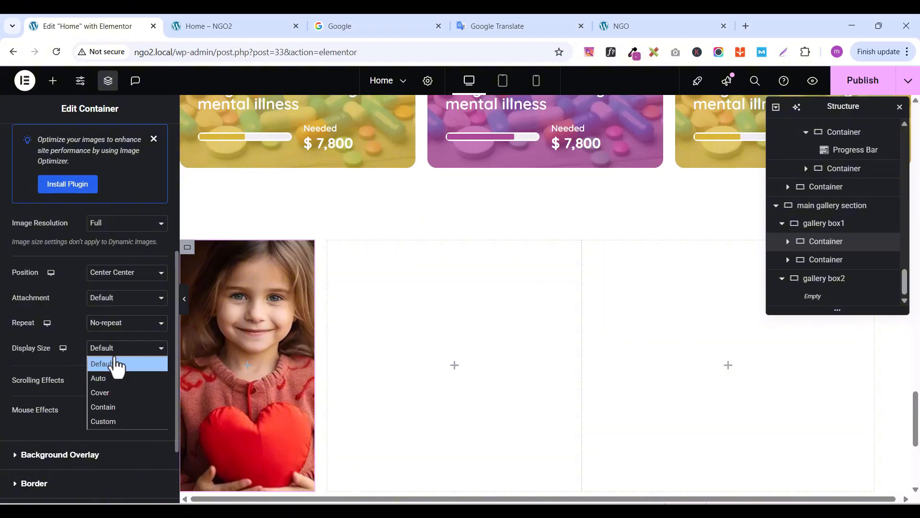
pyautogui.click(105, 391)
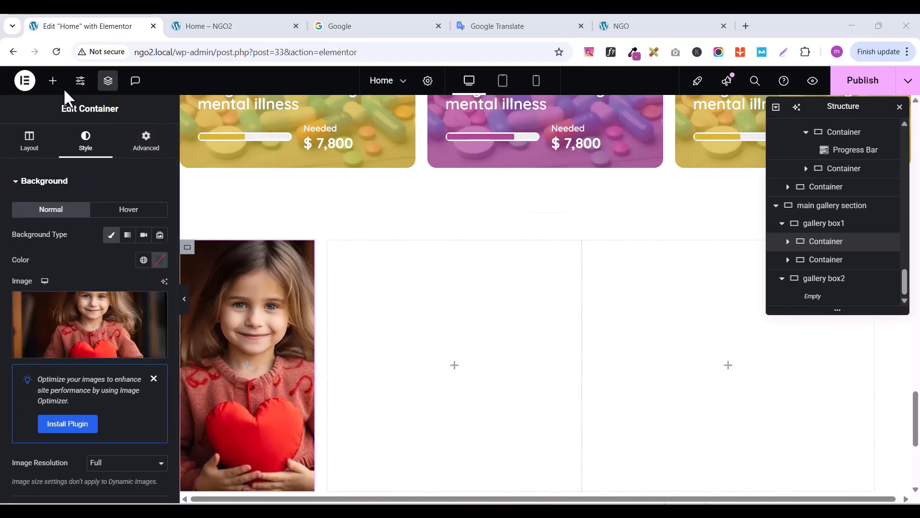
# Add a container inside the second inner container of gallery box1 and set its padding to 0 on all sides
pyautogui.click(53, 80)
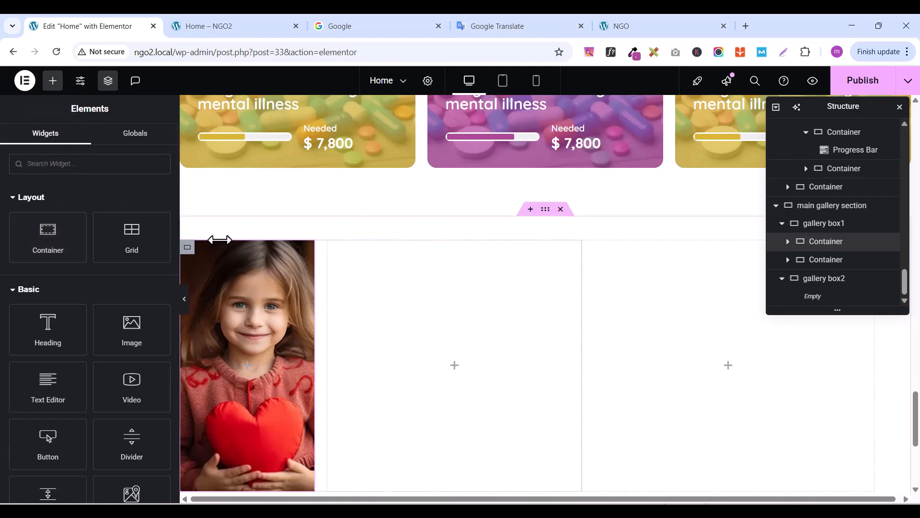
pyautogui.moveTo(29, 234); pyautogui.dragTo(407, 311)
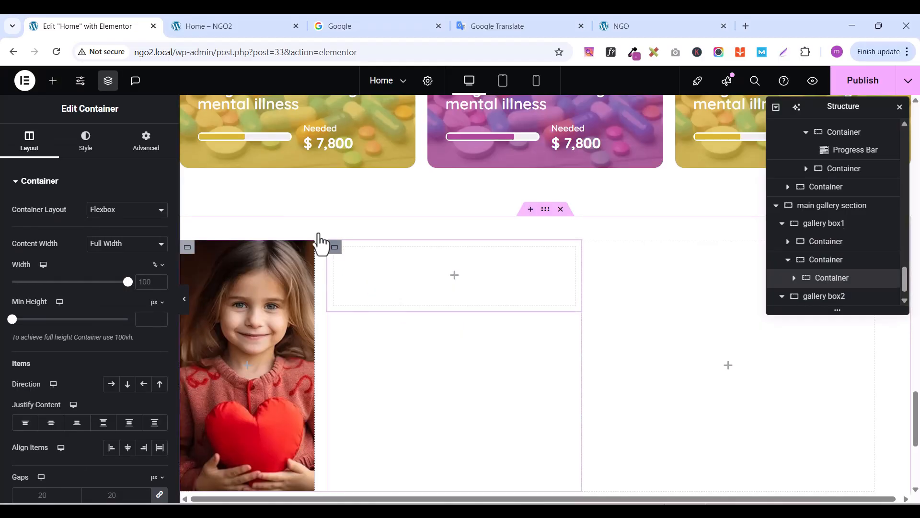
pyautogui.click(146, 140)
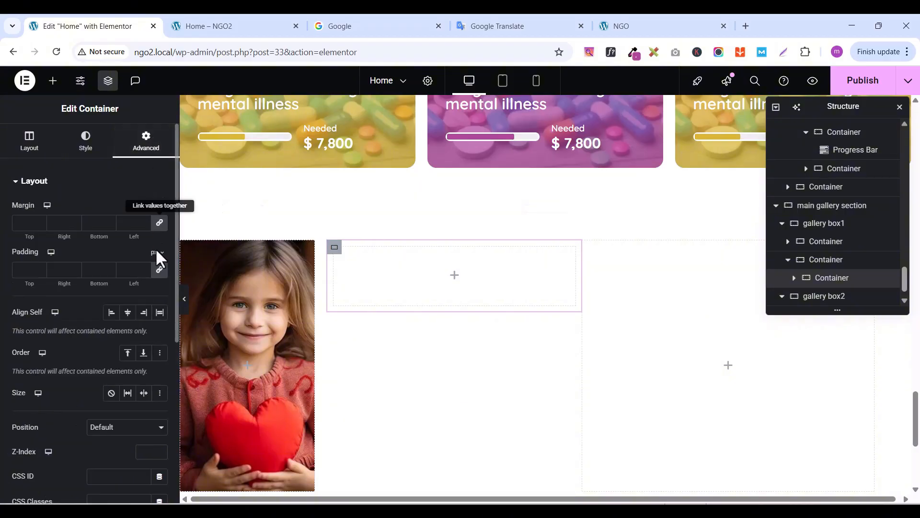
pyautogui.click(159, 270)
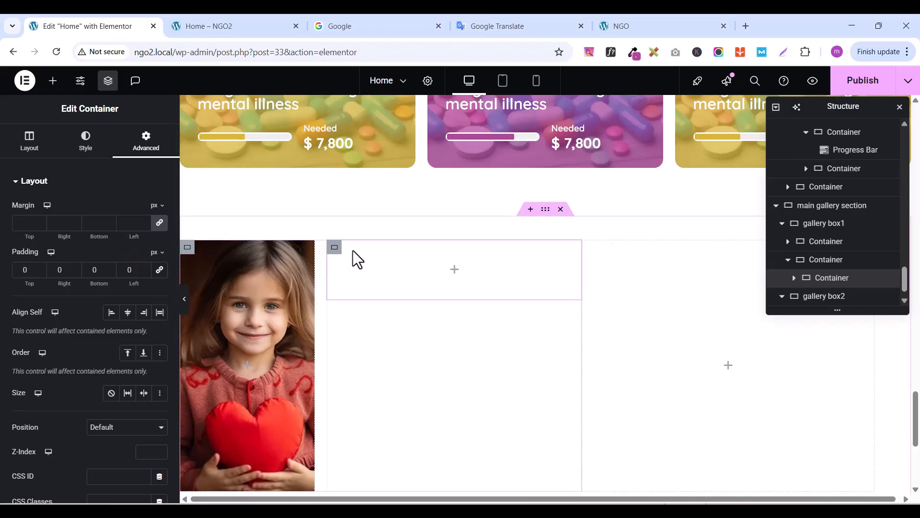
# Set the newly nested container to 83% width and a minimum height of 215 px
pyautogui.click(21, 143)
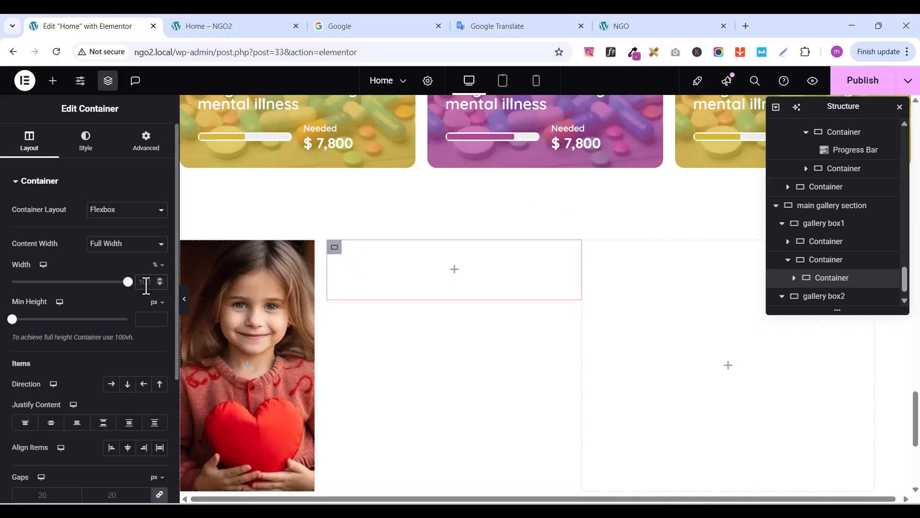
pyautogui.write('83')
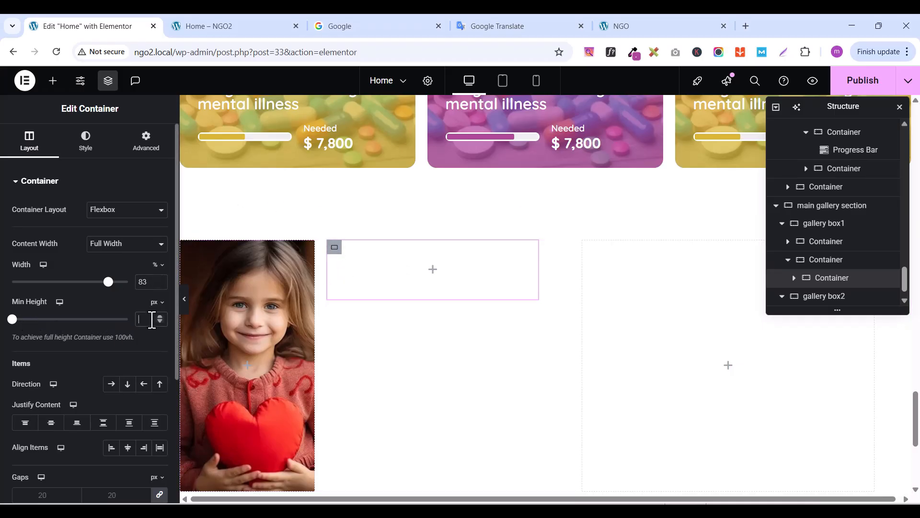
pyautogui.write('215')
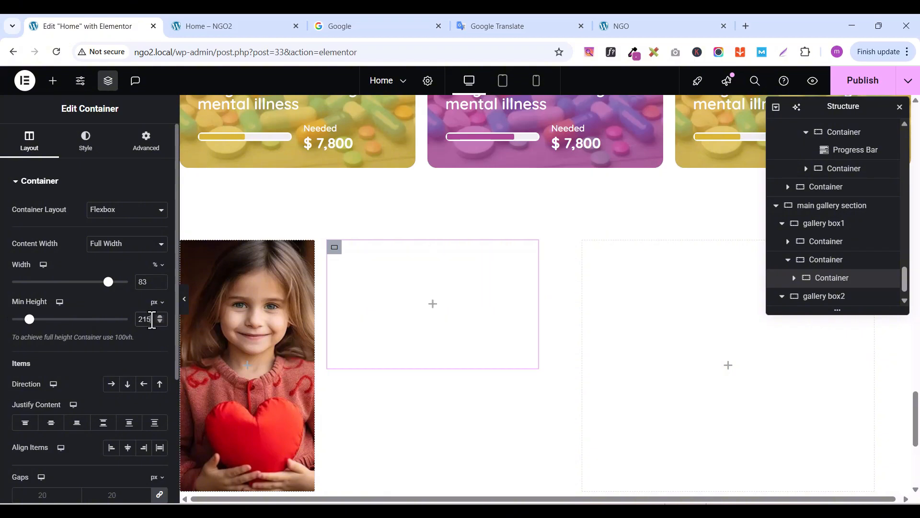
pyautogui.scroll(-3, 387, 333)
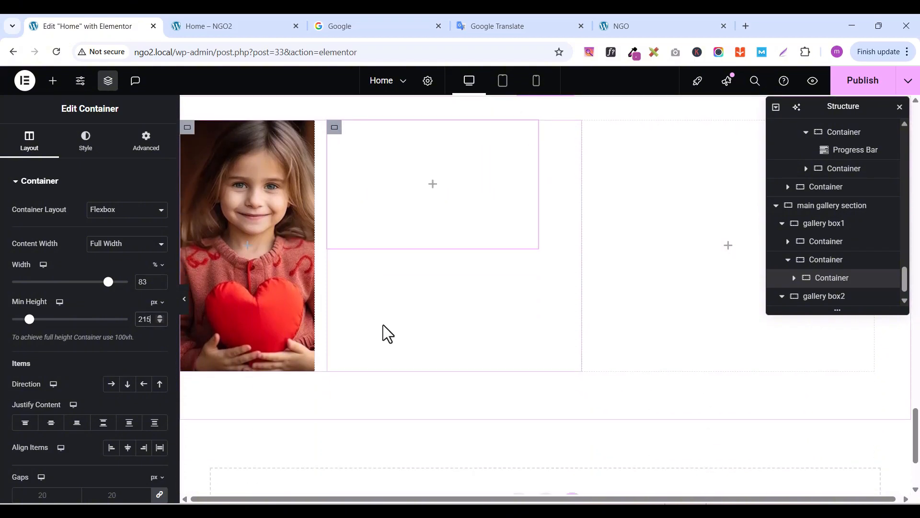
pyautogui.scroll(3, 386, 330)
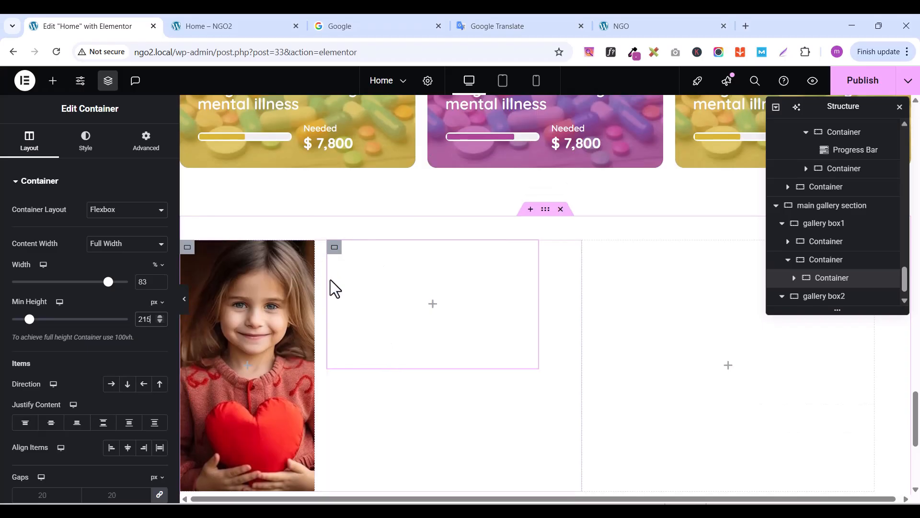
# Give the nested container a classic background with the image of the laughing girl in a patterned headscarf from the media library
pyautogui.click(339, 248)
pyautogui.click(88, 142)
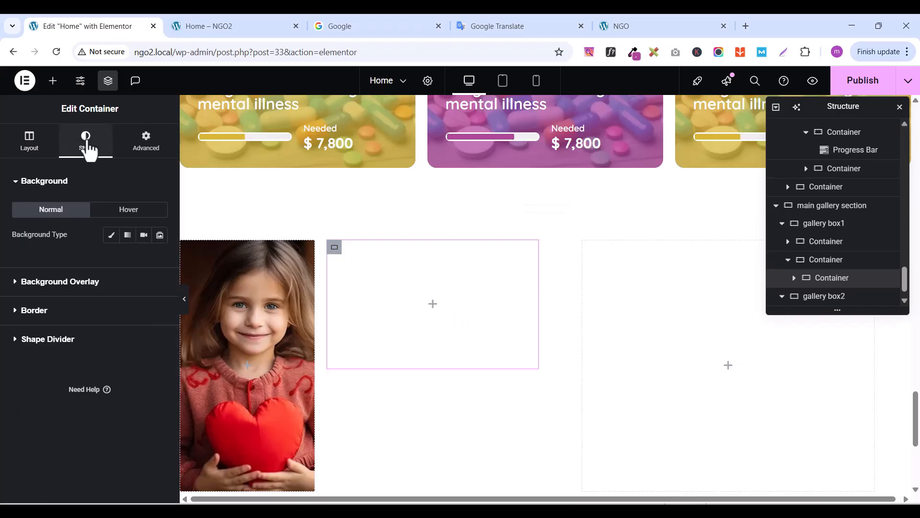
pyautogui.click(110, 236)
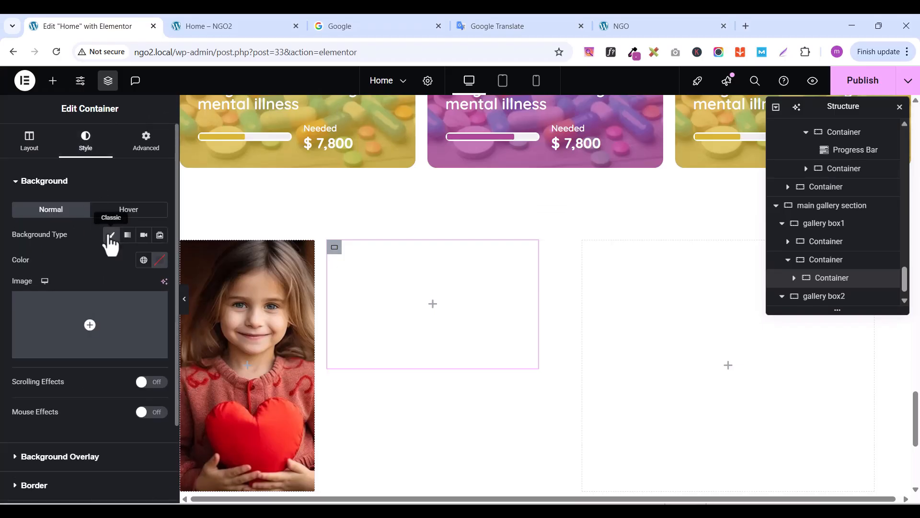
pyautogui.click(62, 357)
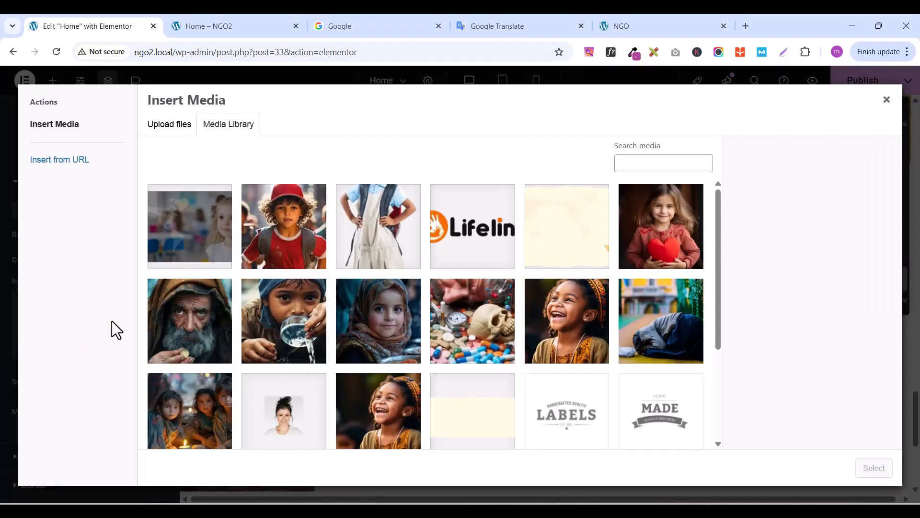
pyautogui.click(560, 318)
pyautogui.click(878, 471)
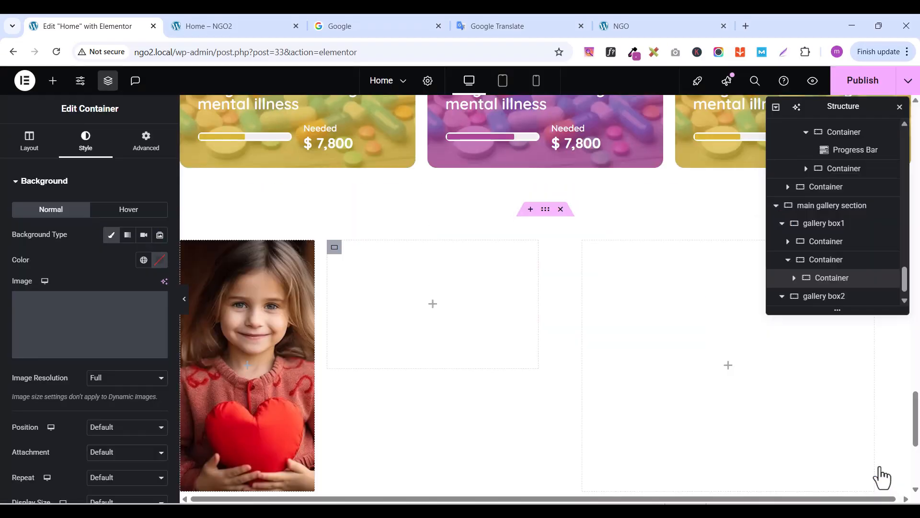
# Set the laughing girl's background image to Center Center position, No-repeat and Cover display size
pyautogui.scroll(-3, 113, 411)
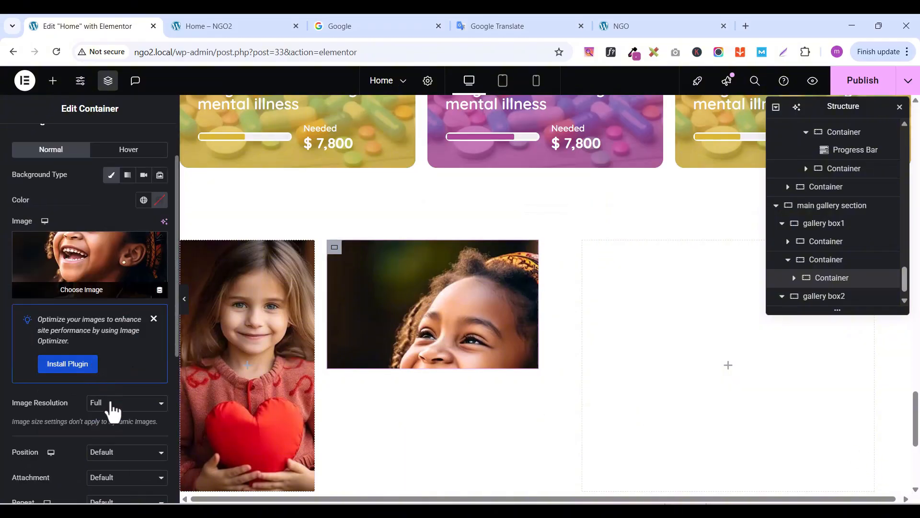
pyautogui.click(94, 396)
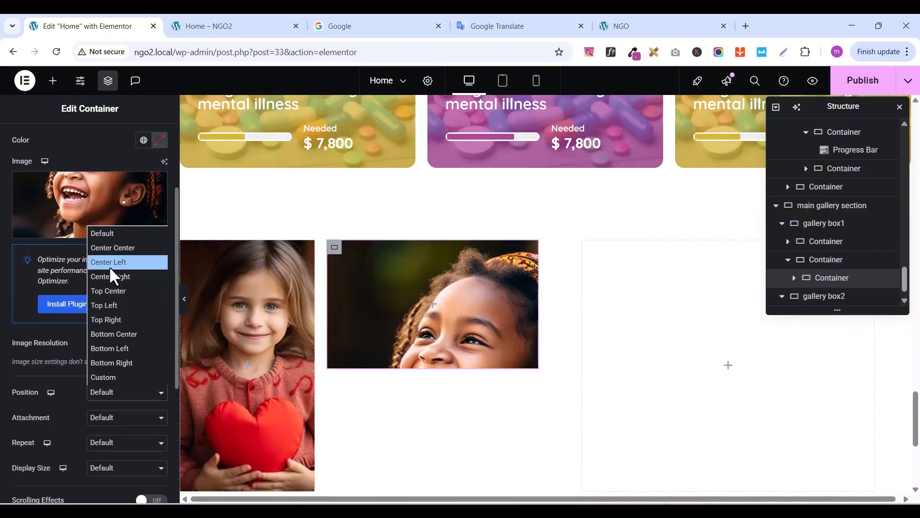
pyautogui.click(112, 250)
pyautogui.click(106, 442)
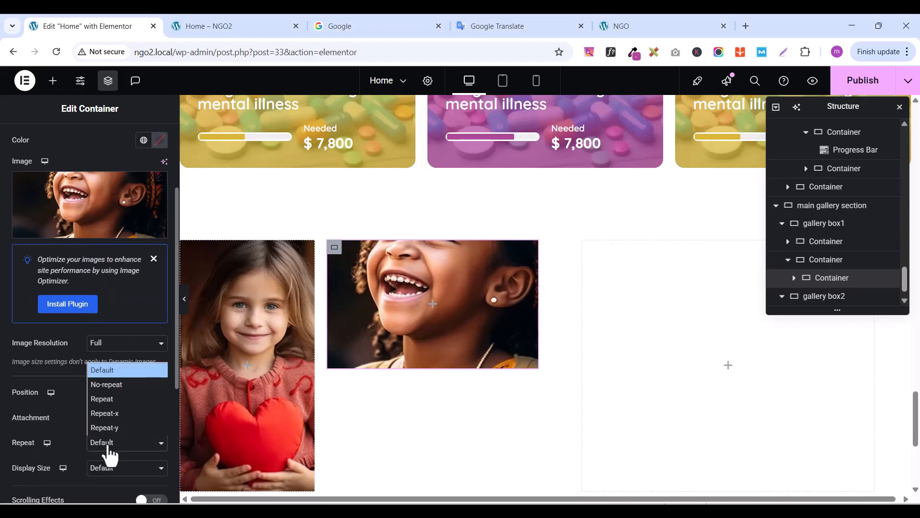
pyautogui.click(114, 386)
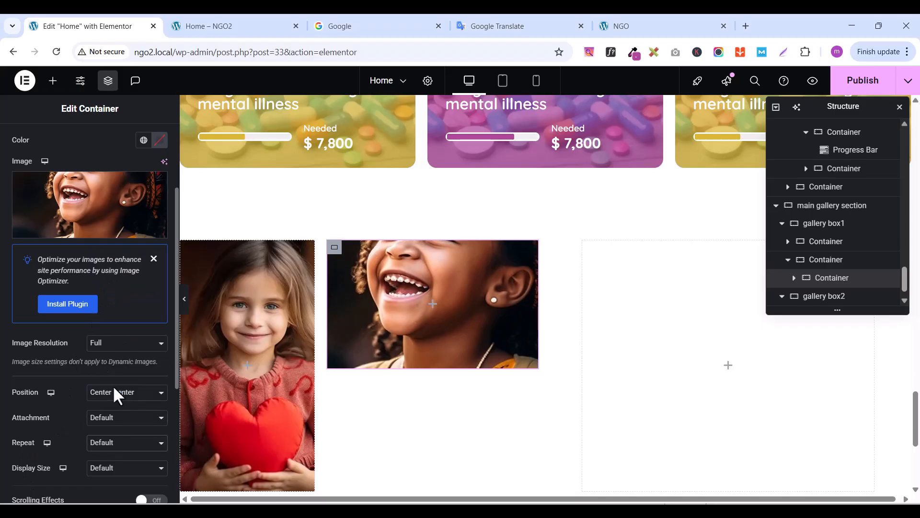
pyautogui.click(117, 467)
pyautogui.click(123, 416)
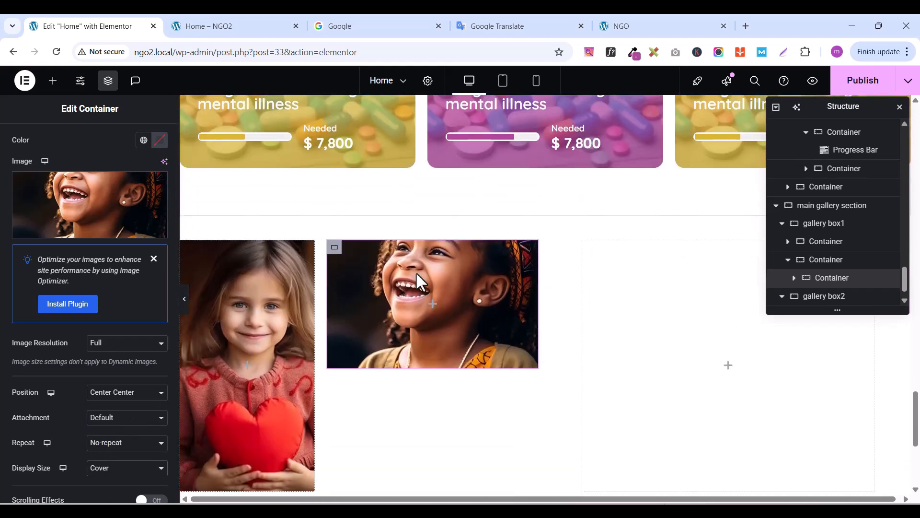
# Duplicate the laughing girl's container so a copy sits below it in gallery box1
pyautogui.rightClick(336, 252)
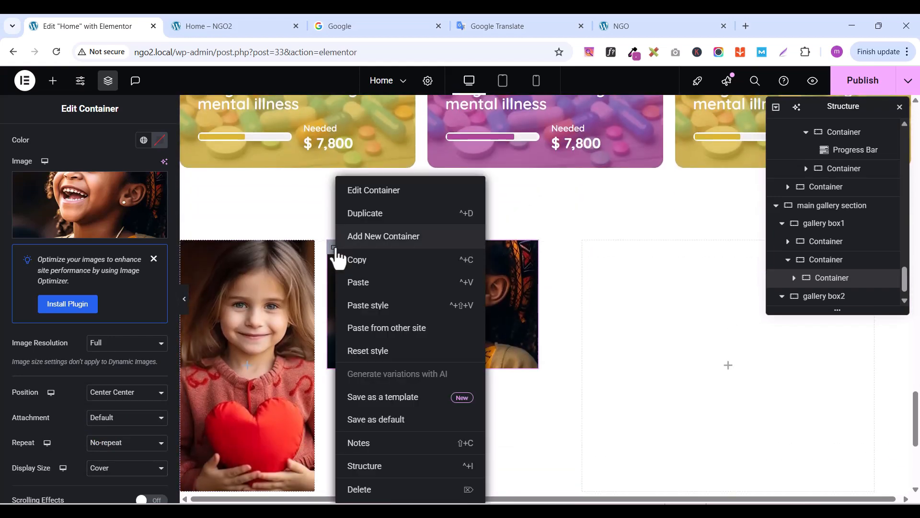
pyautogui.click(366, 214)
pyautogui.scroll(-3, 377, 332)
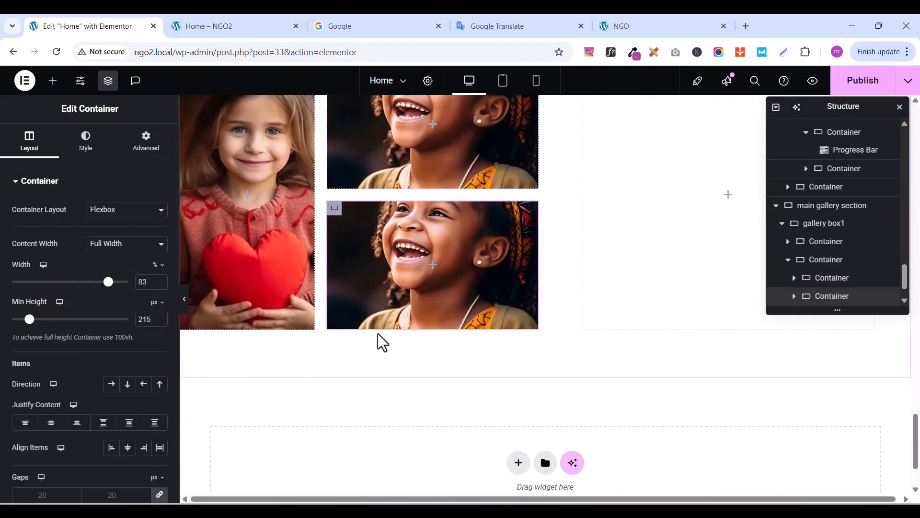
pyautogui.scroll(2, 378, 333)
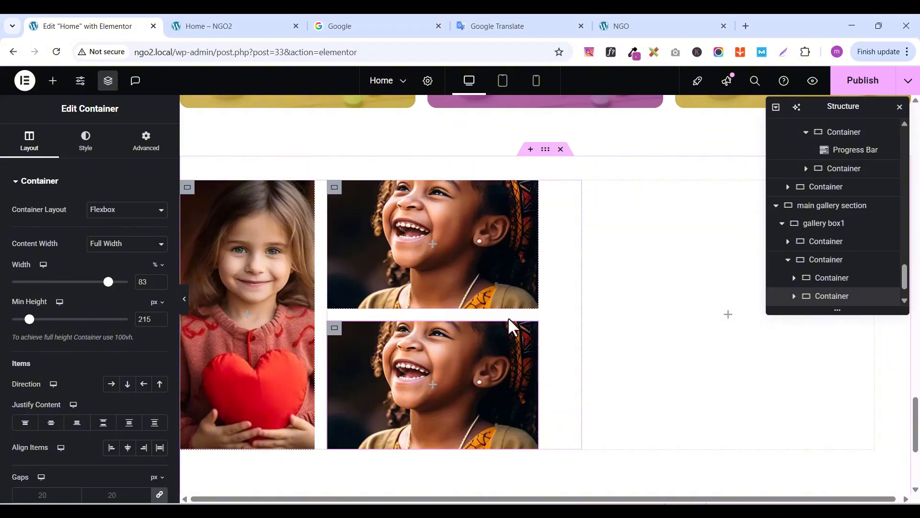
# Set Align Items to Center on the second inner container of gallery box1, which holds the two stacked image containers
pyautogui.click(833, 268)
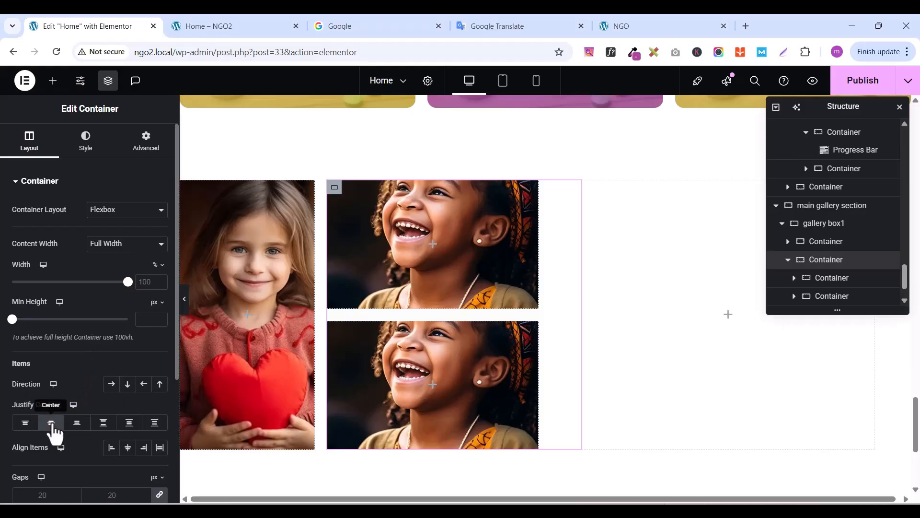
pyautogui.click(129, 449)
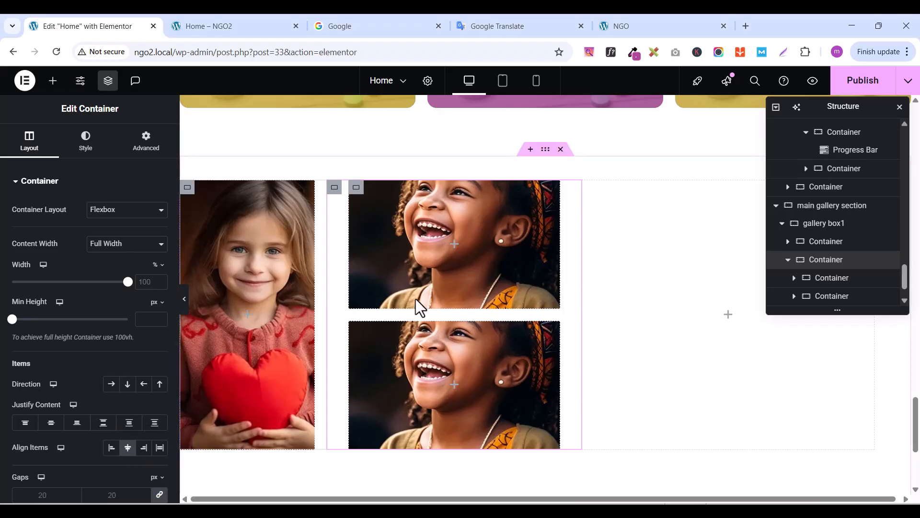
pyautogui.scroll(-3, 501, 255)
pyautogui.scroll(3, 502, 255)
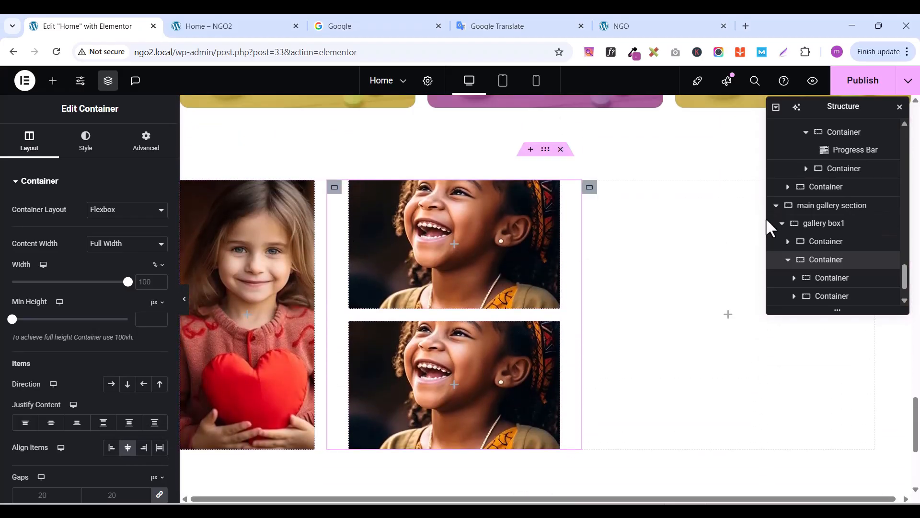
# Publish the page and review the gallery section in the reloaded NGO2 Home preview
pyautogui.click(866, 90)
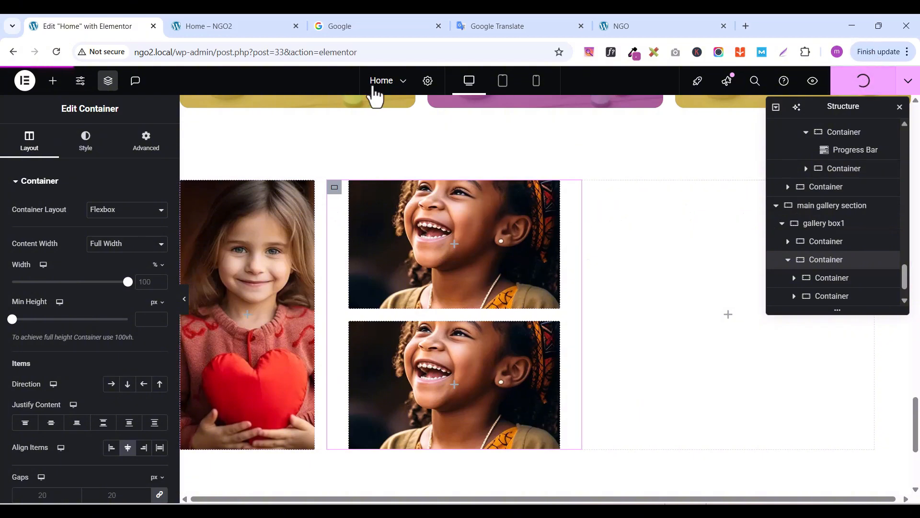
pyautogui.click(238, 24)
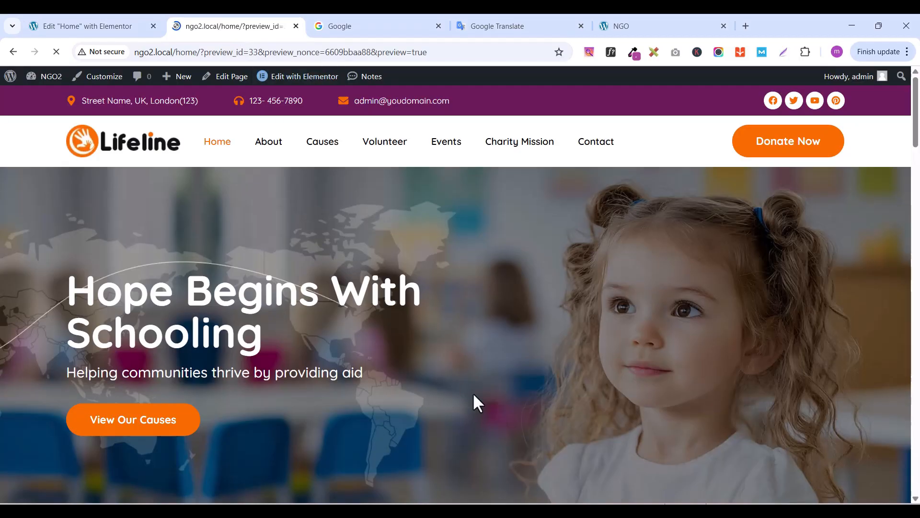
pyautogui.scroll(-20, 497, 361)
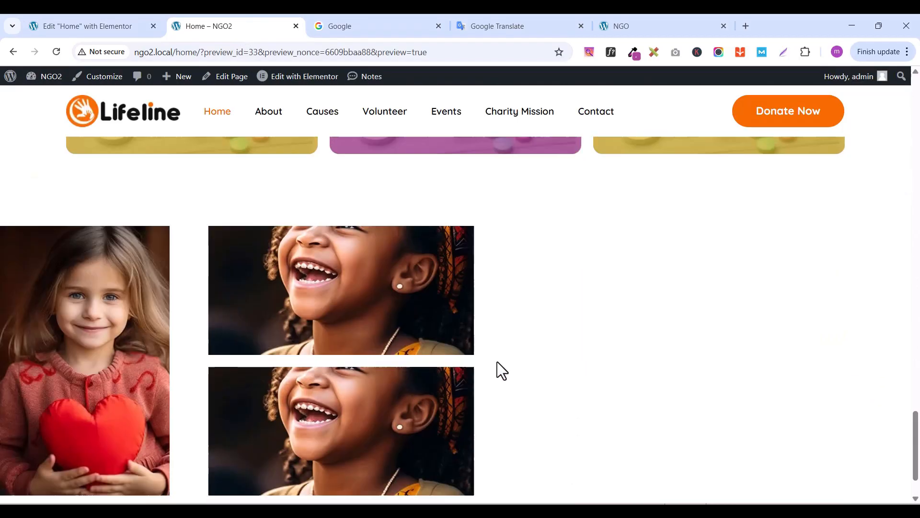
pyautogui.scroll(-3, 496, 362)
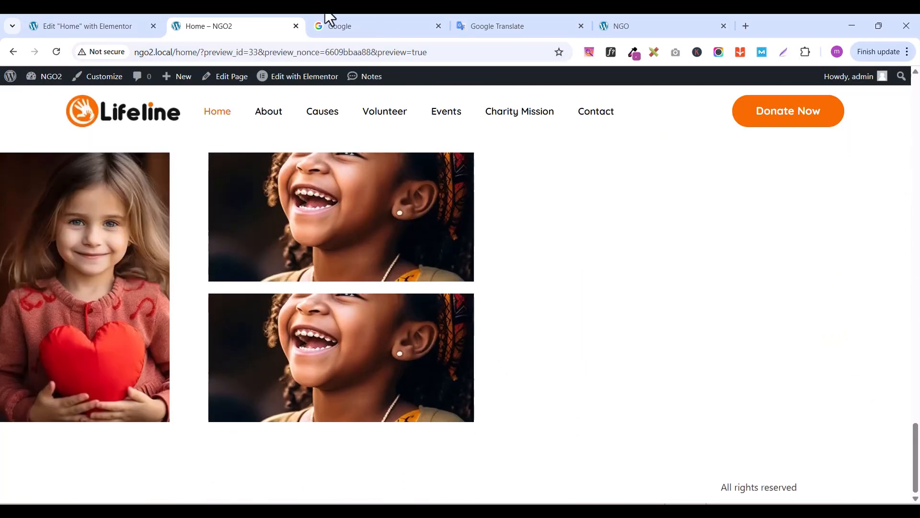
# Back in the Elementor editor, give the container of the girl holding the red heart a 10 px border radius on all corners
pyautogui.click(115, 27)
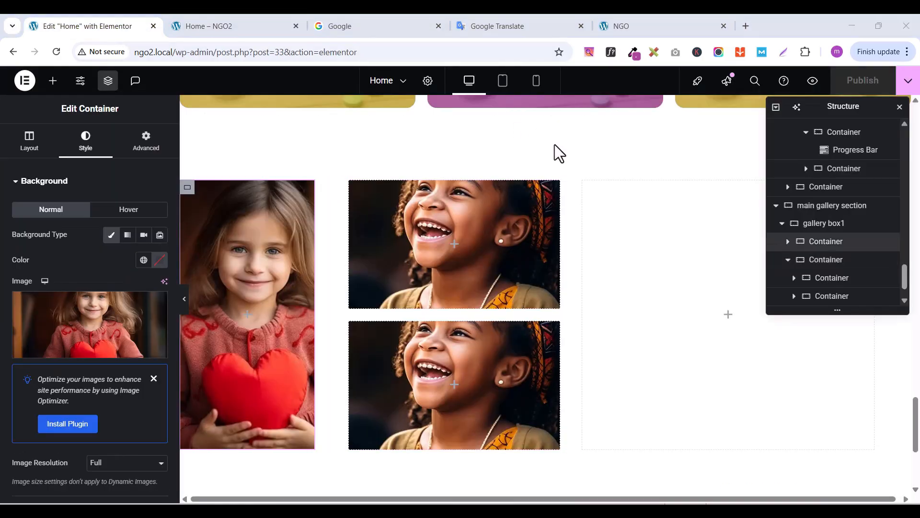
pyautogui.scroll(-1, 293, 333)
pyautogui.scroll(3, 350, 332)
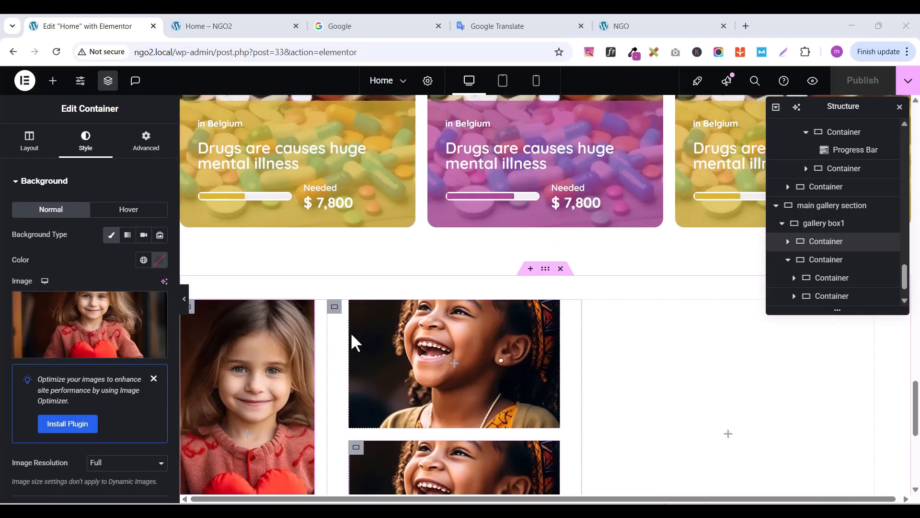
pyautogui.scroll(-1, 350, 332)
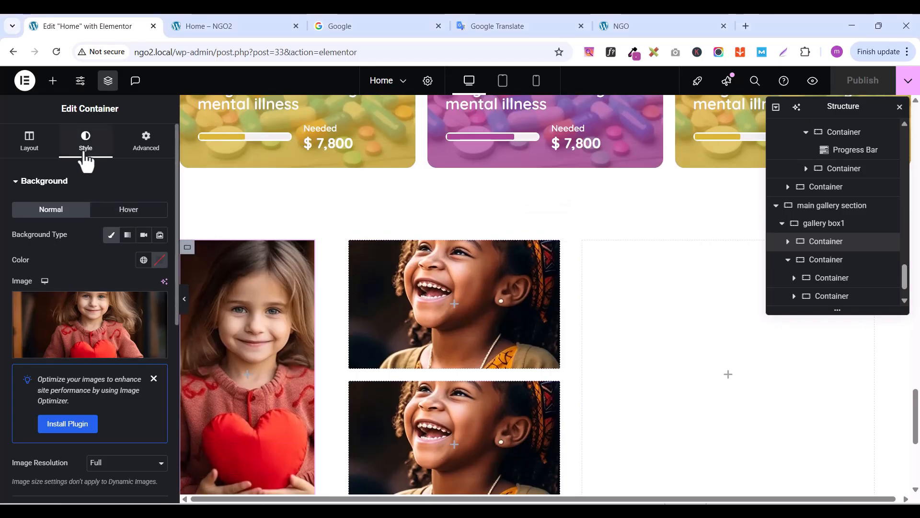
pyautogui.click(14, 185)
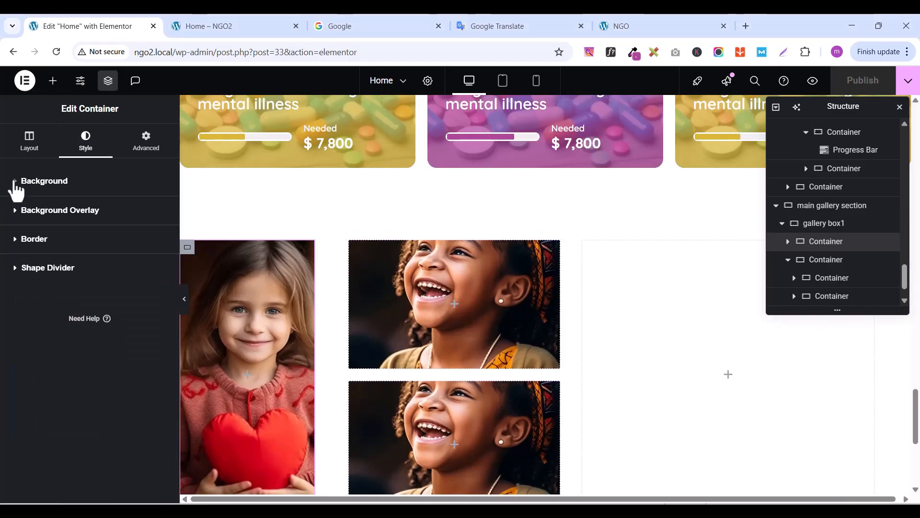
pyautogui.click(14, 239)
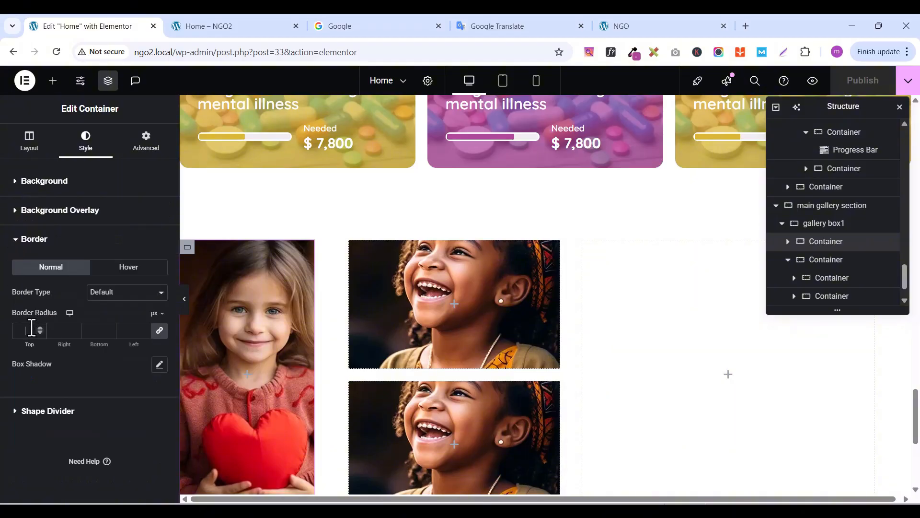
pyautogui.write('10')
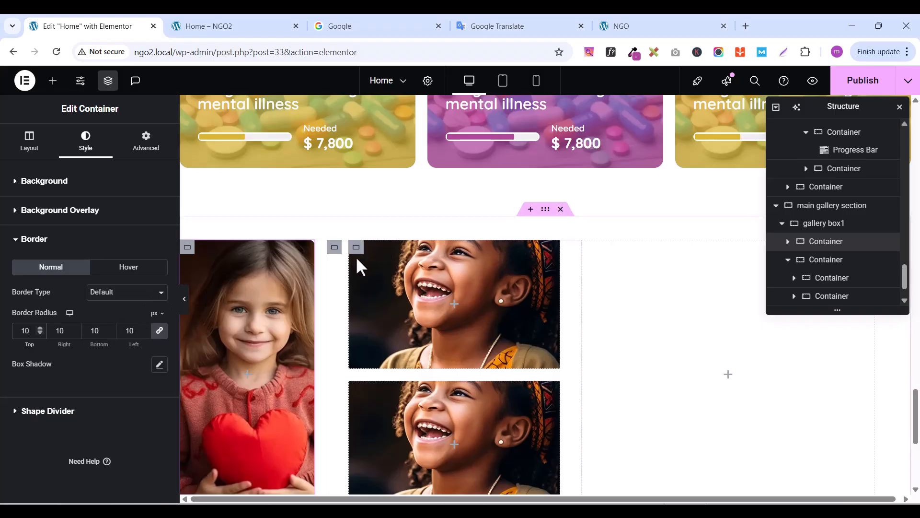
# Set a 10 px border radius on all corners of the upper laughing girl container
pyautogui.click(356, 247)
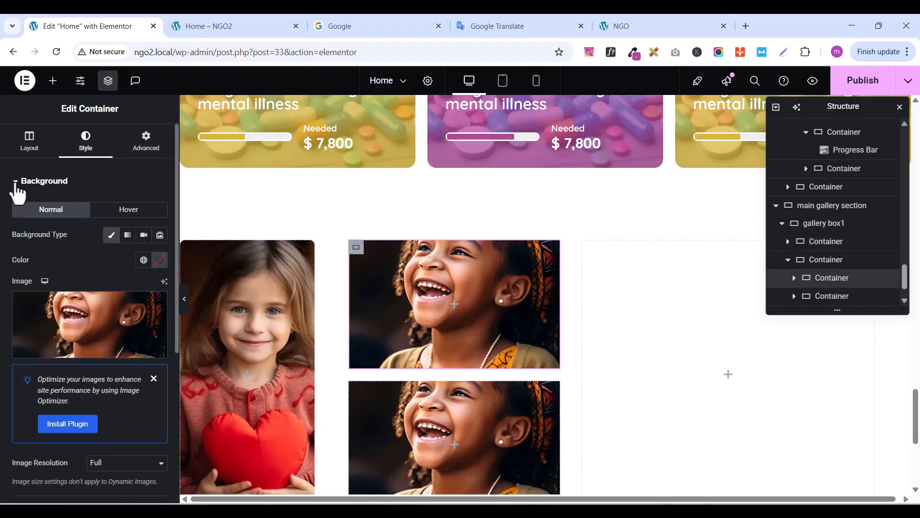
pyautogui.click(15, 185)
pyautogui.click(17, 239)
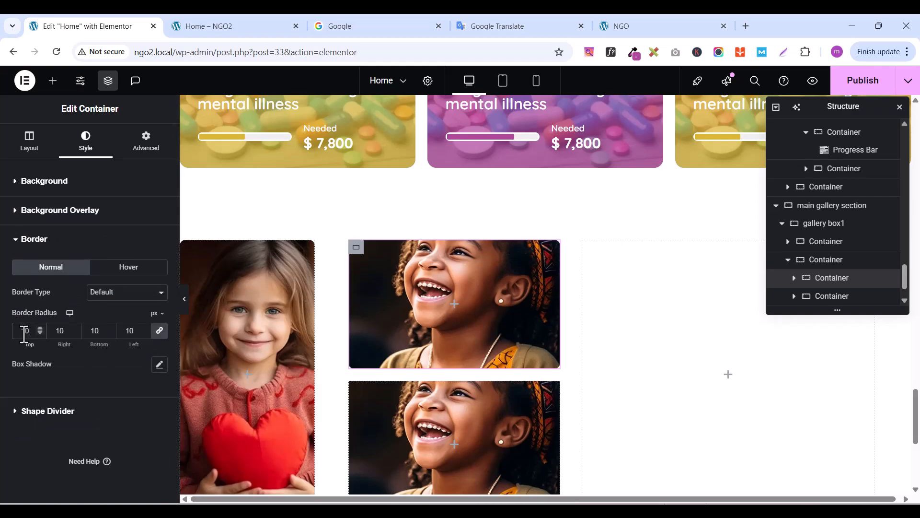
pyautogui.scroll(-4, 410, 287)
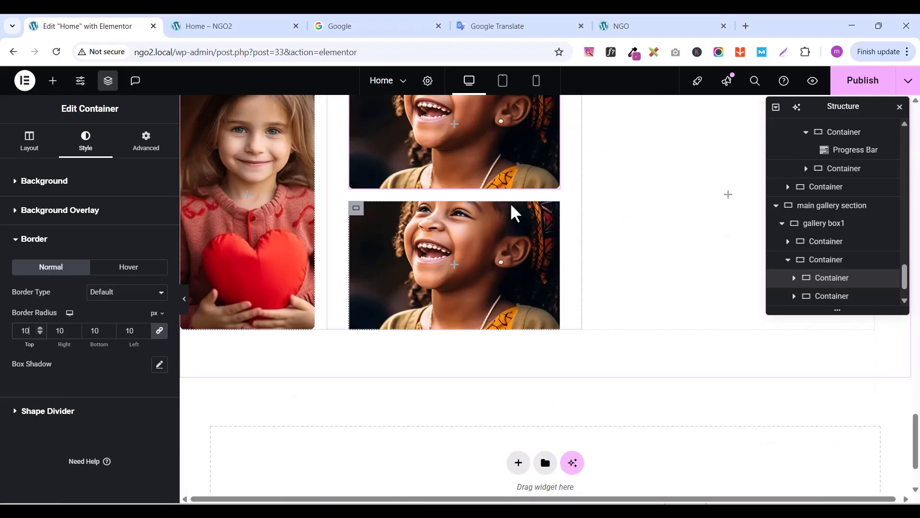
pyautogui.scroll(4, 500, 274)
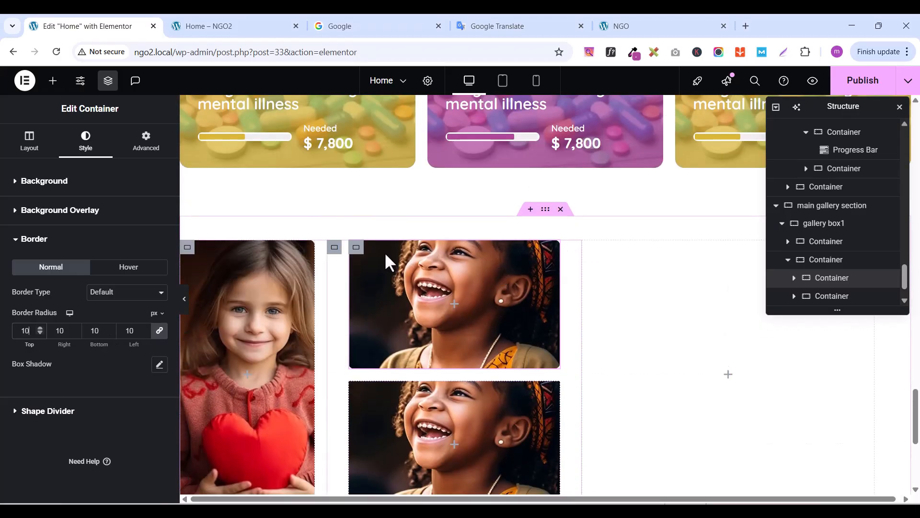
# Copy the upper laughing girl container and paste its style onto the duplicate below it
pyautogui.rightClick(360, 254)
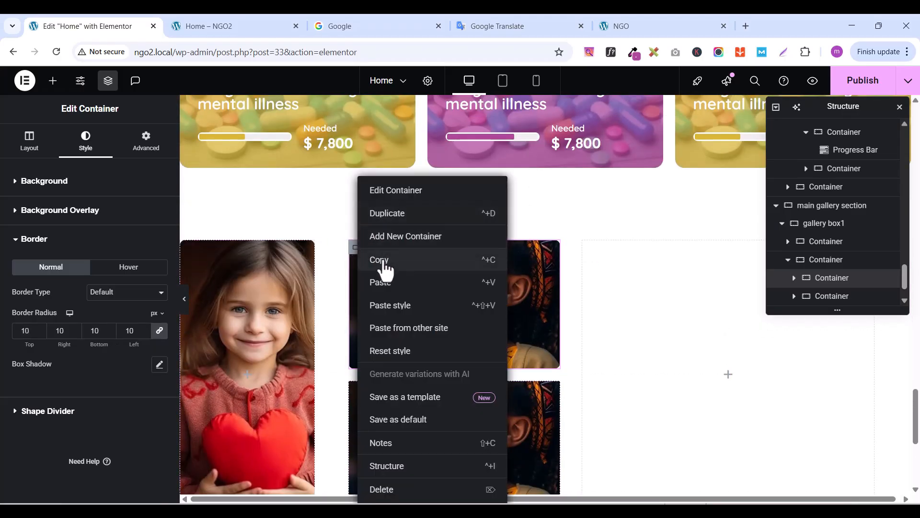
pyautogui.click(379, 259)
pyautogui.scroll(-3, 380, 338)
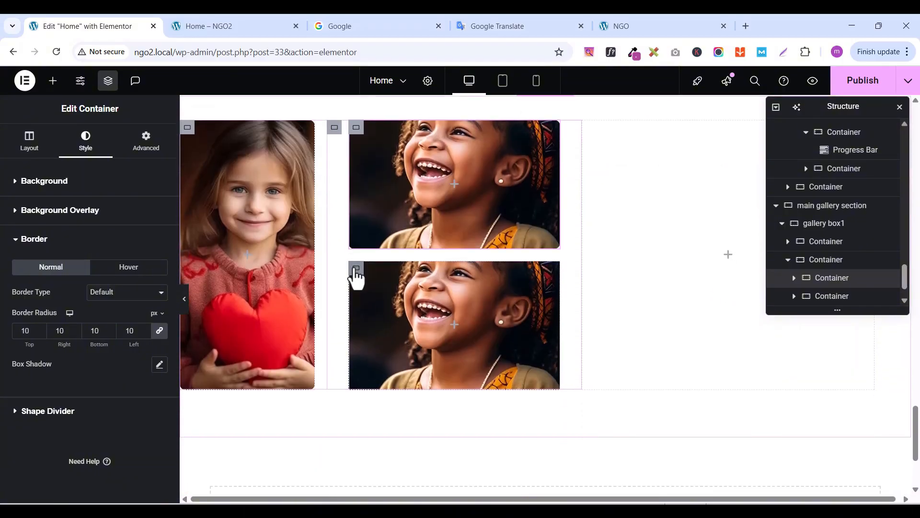
pyautogui.rightClick(355, 271)
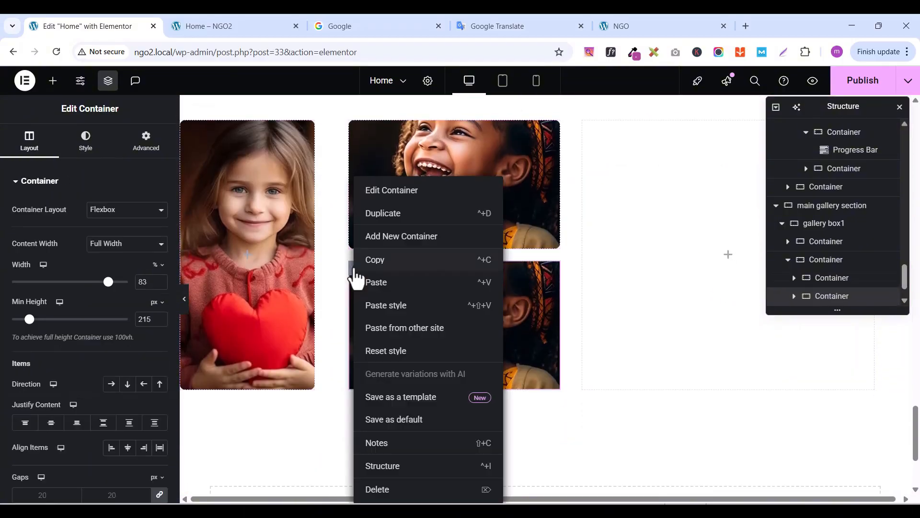
pyautogui.click(389, 307)
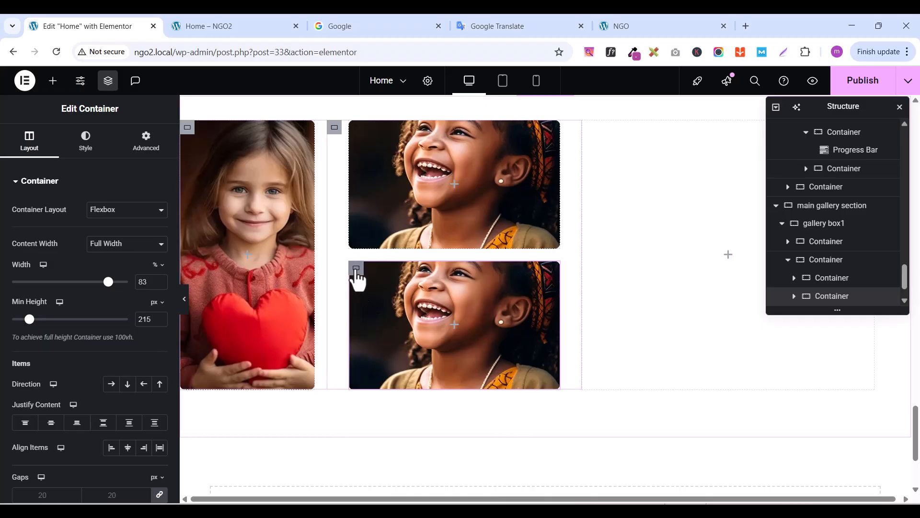
# Replace the lower container's background image with Untitled-1.webp, the girl in a headscarf, from the media library
pyautogui.click(95, 152)
pyautogui.click(82, 362)
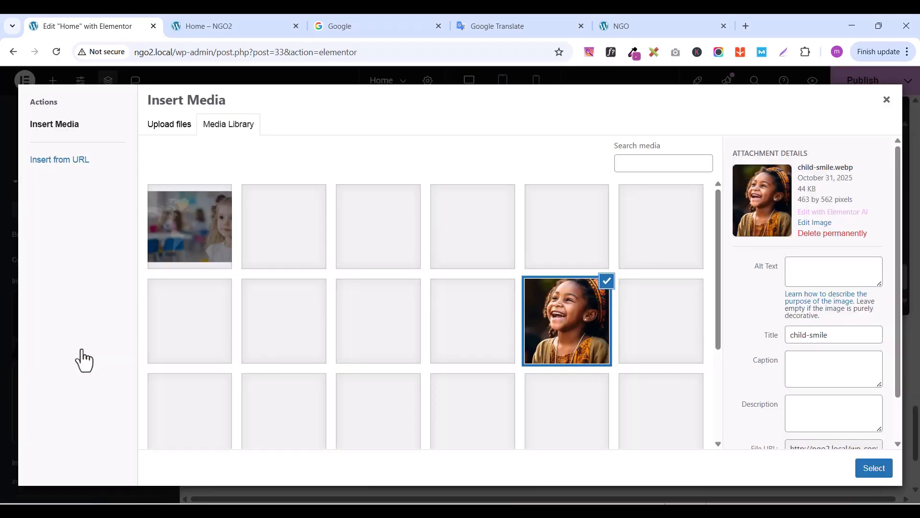
pyautogui.click(390, 326)
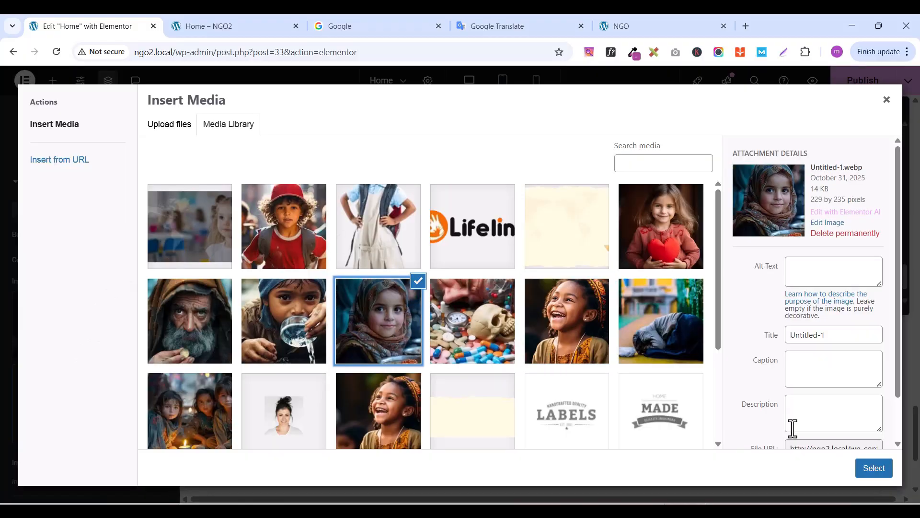
pyautogui.click(867, 473)
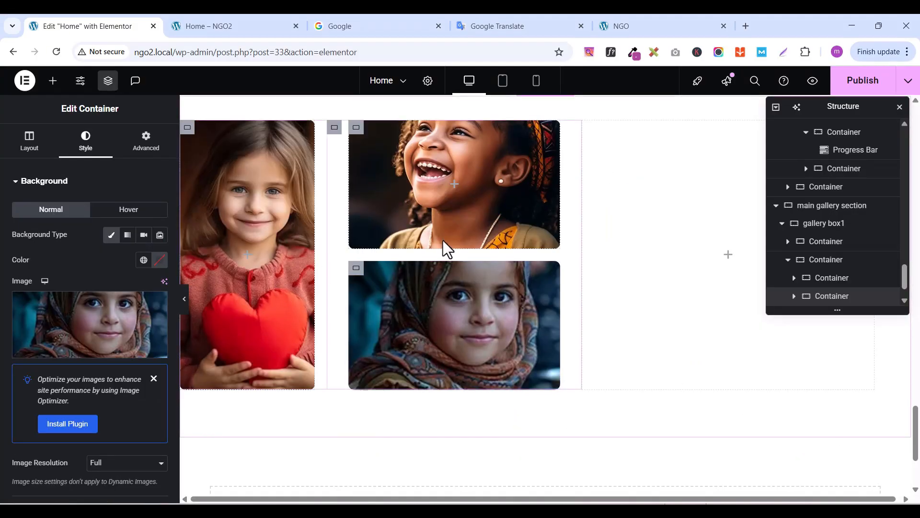
# Publish the updated collage and inspect its rounded images in the reloaded NGO2 Home preview
pyautogui.click(861, 81)
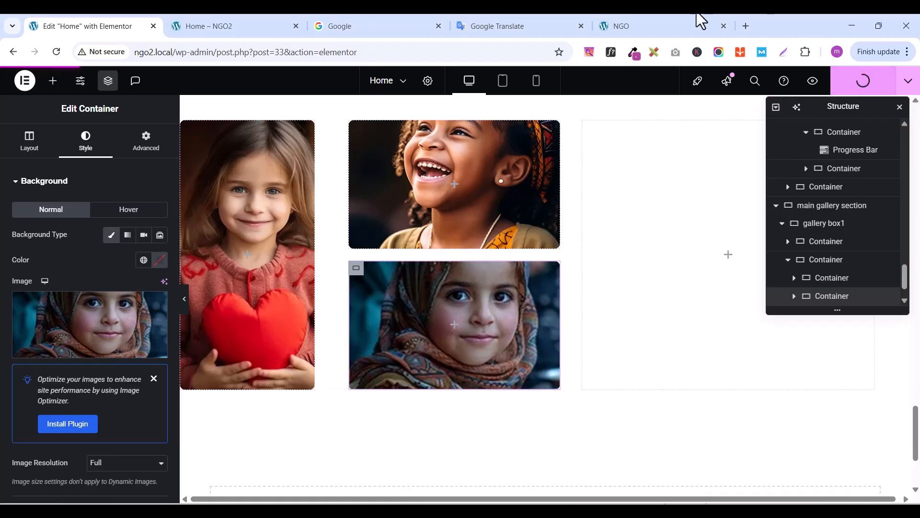
pyautogui.click(200, 27)
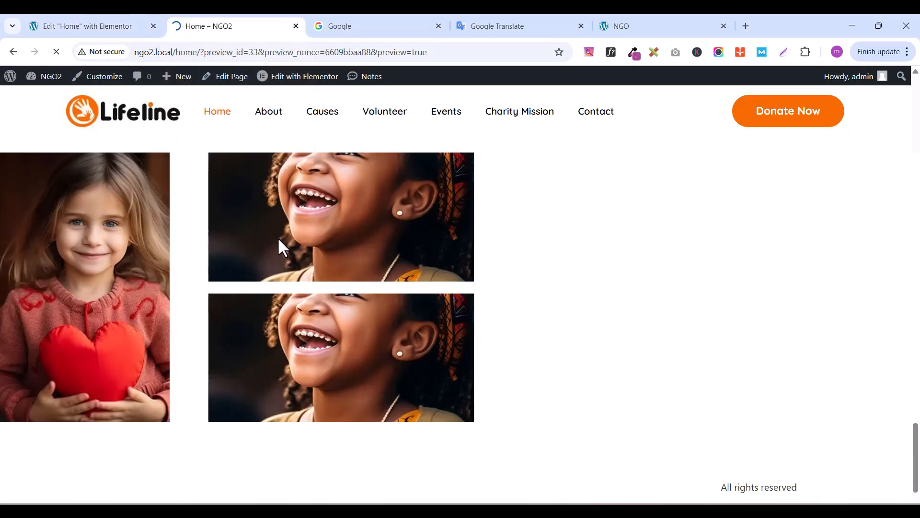
pyautogui.scroll(-10, 278, 236)
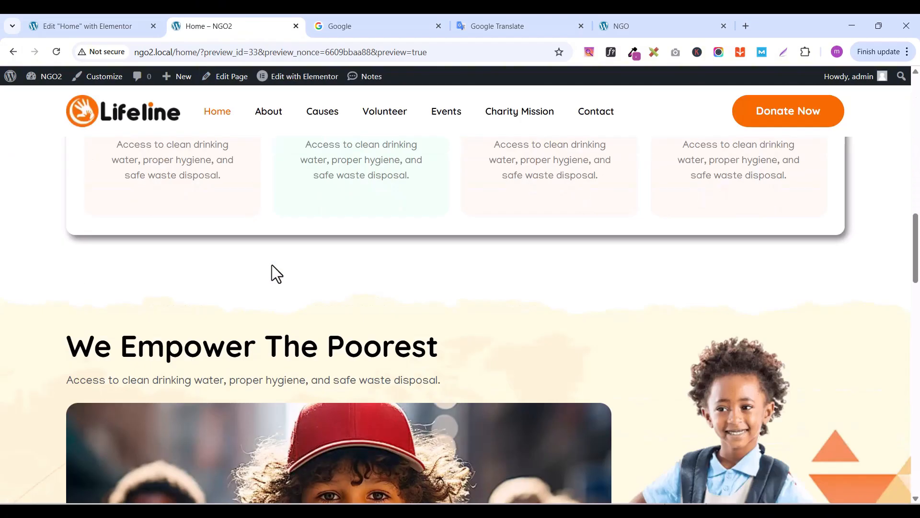
pyautogui.scroll(-15, 275, 287)
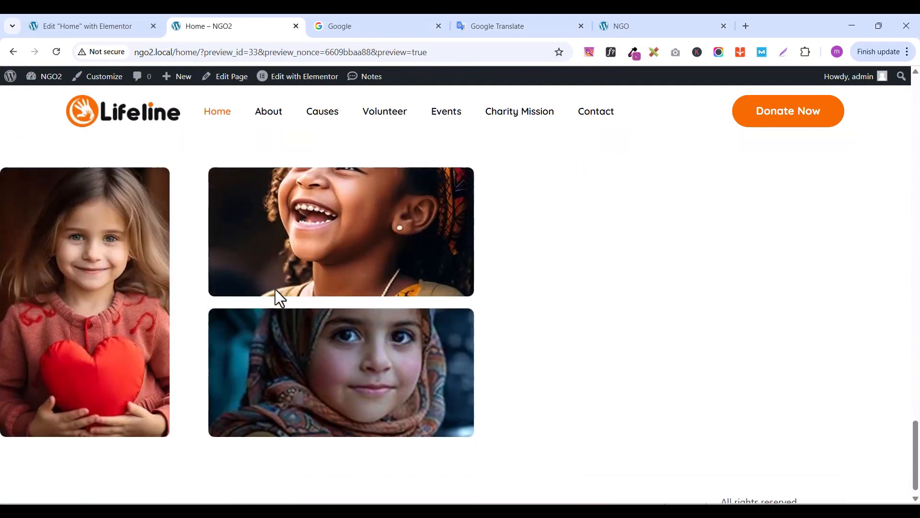
pyautogui.scroll(2, 275, 288)
pyautogui.scroll(-1, 274, 287)
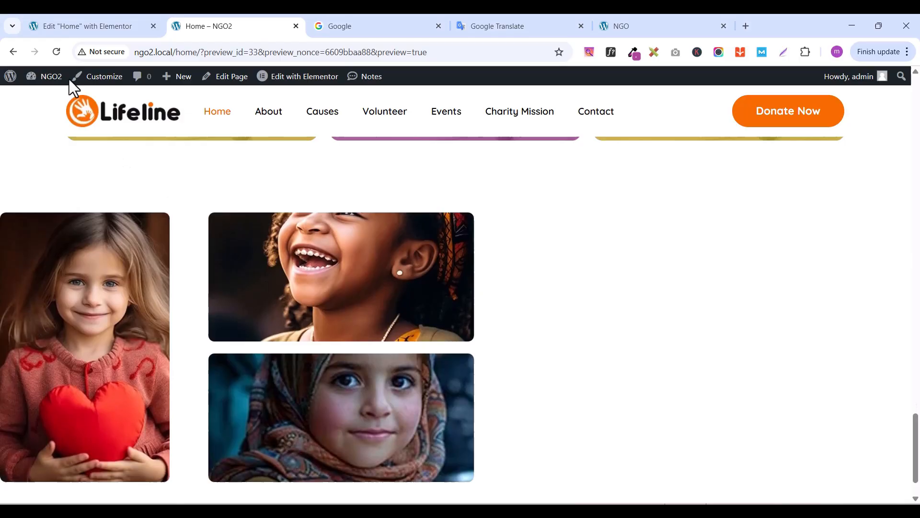
# Widen the container of the girl holding the red heart in gallery box1 to roughly three fifths of the collage
pyautogui.click(76, 24)
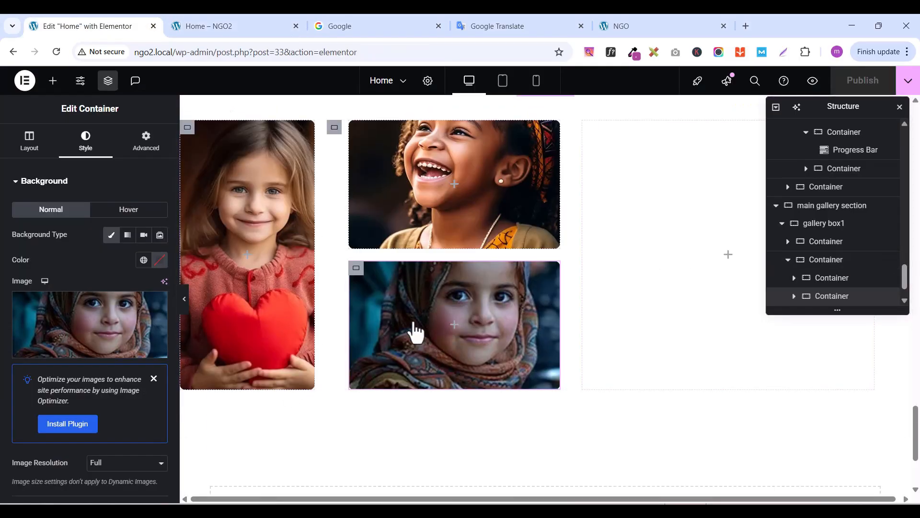
pyautogui.scroll(1, 412, 317)
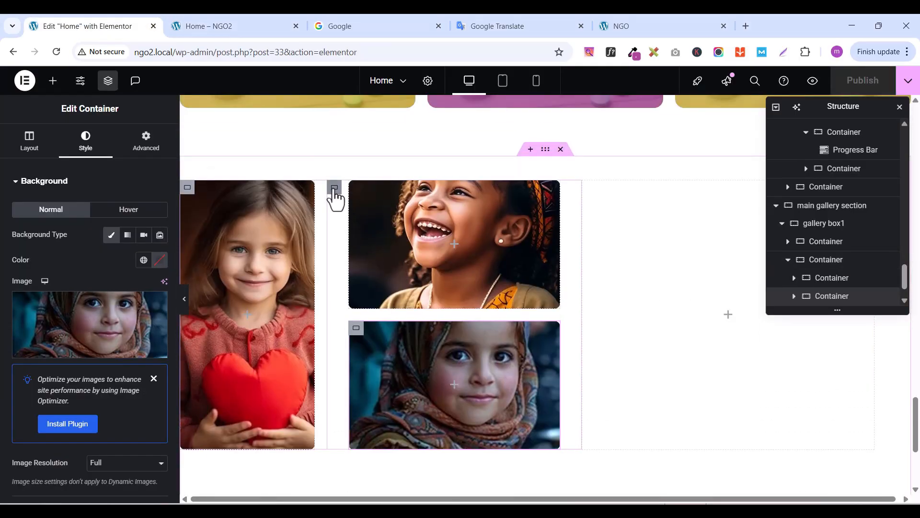
pyautogui.click(189, 192)
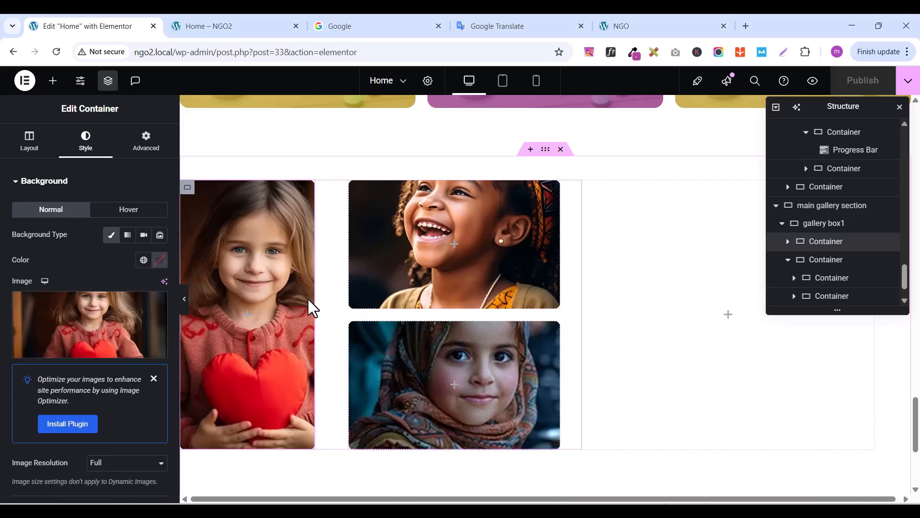
pyautogui.moveTo(315, 298); pyautogui.dragTo(392, 298)
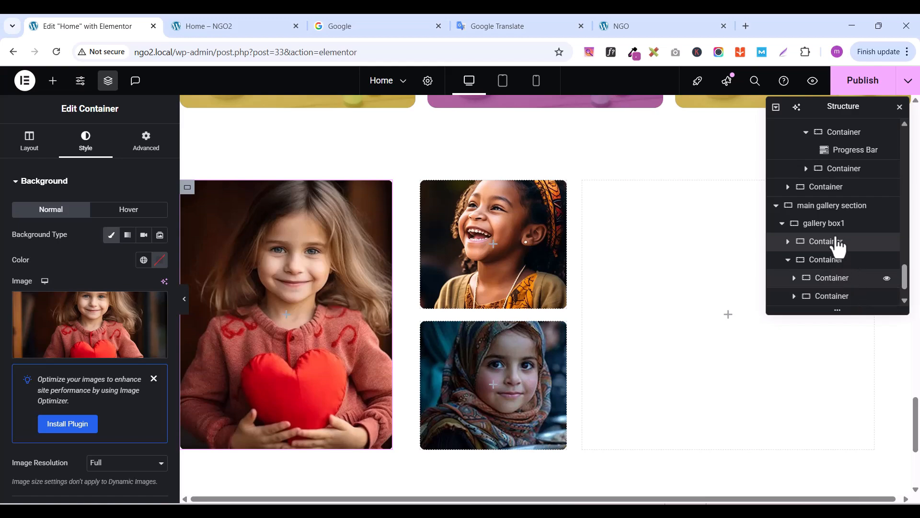
# Set the column and row gaps of gallery box1 to 0 px
pyautogui.click(819, 229)
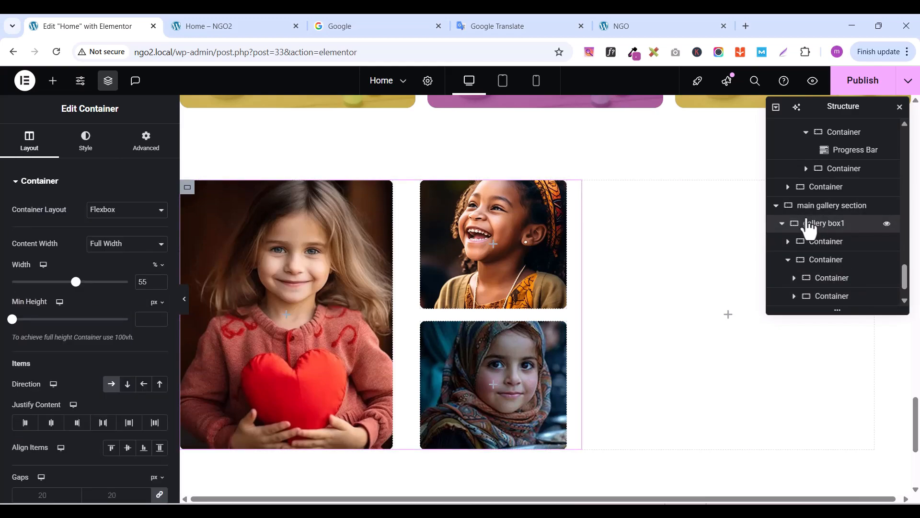
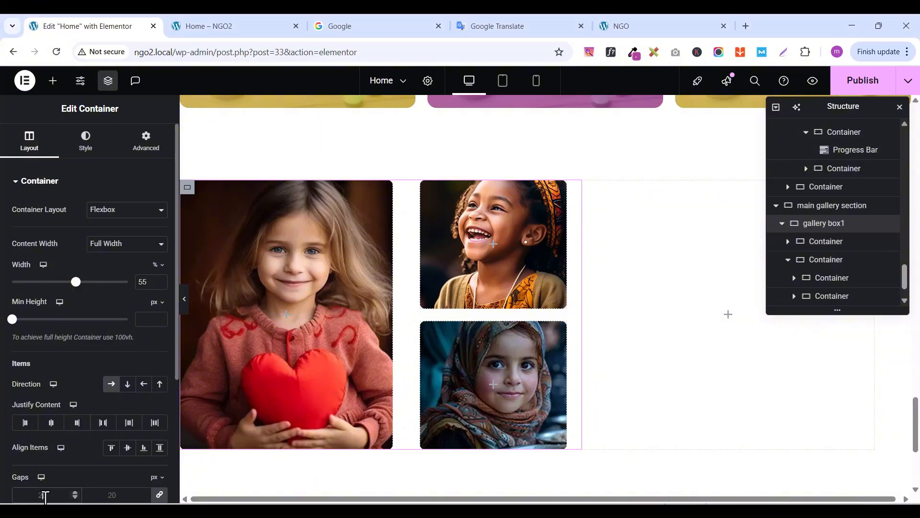
pyautogui.click(46, 497)
pyautogui.scroll(-4, 45, 497)
pyautogui.write('0')
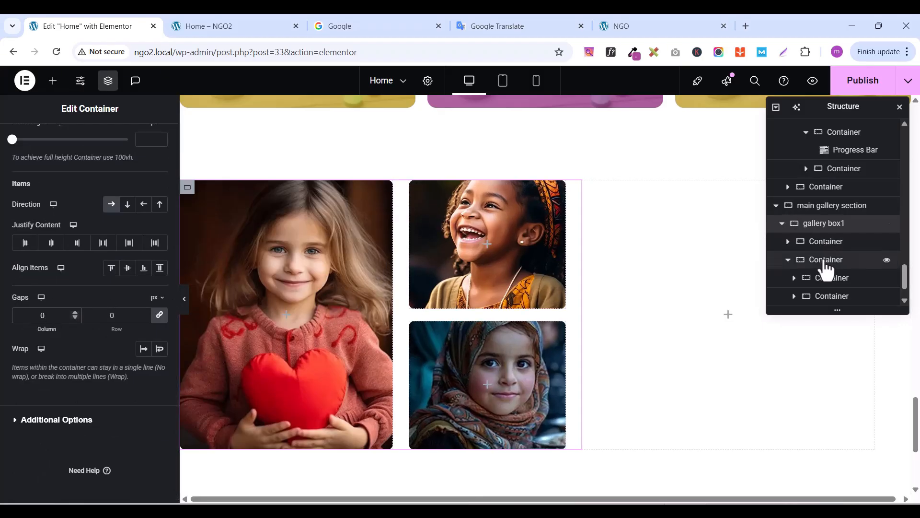
# Set 25 px column and row gaps on the gallery box1 container holding the two stacked images
pyautogui.click(782, 224)
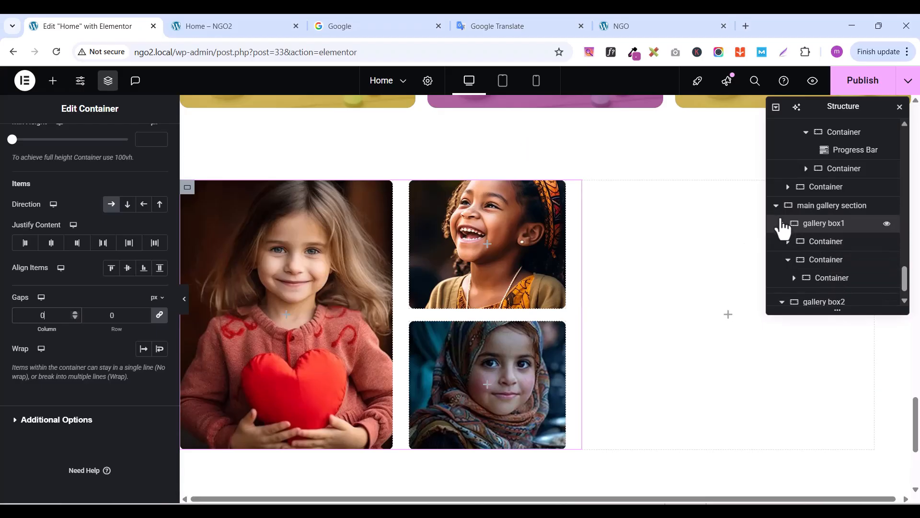
pyautogui.click(821, 279)
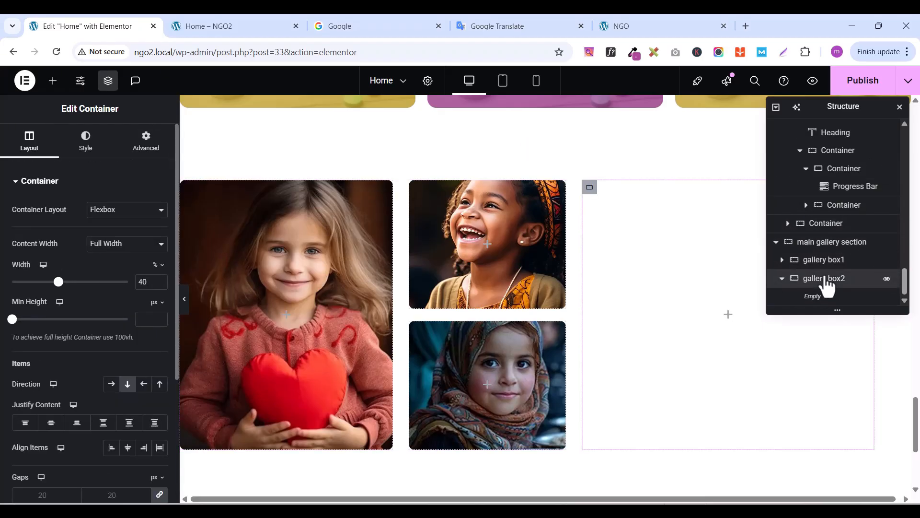
pyautogui.click(782, 259)
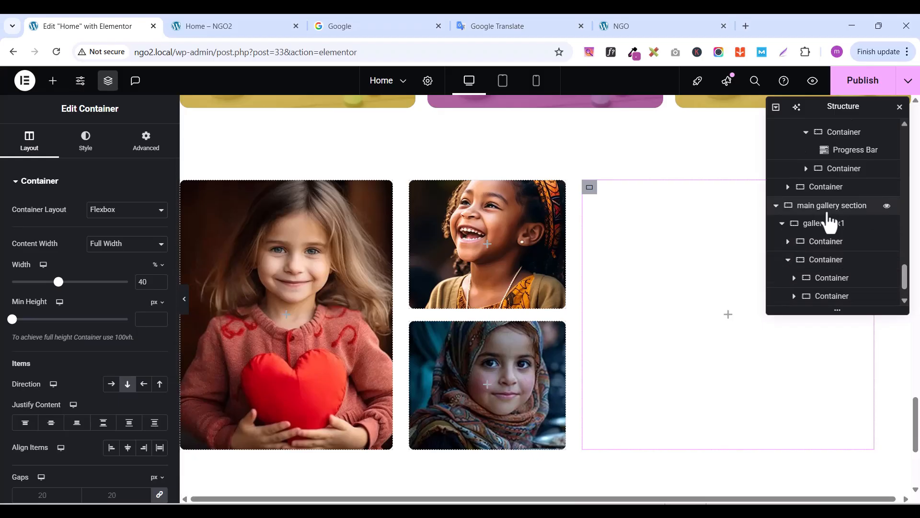
pyautogui.click(787, 262)
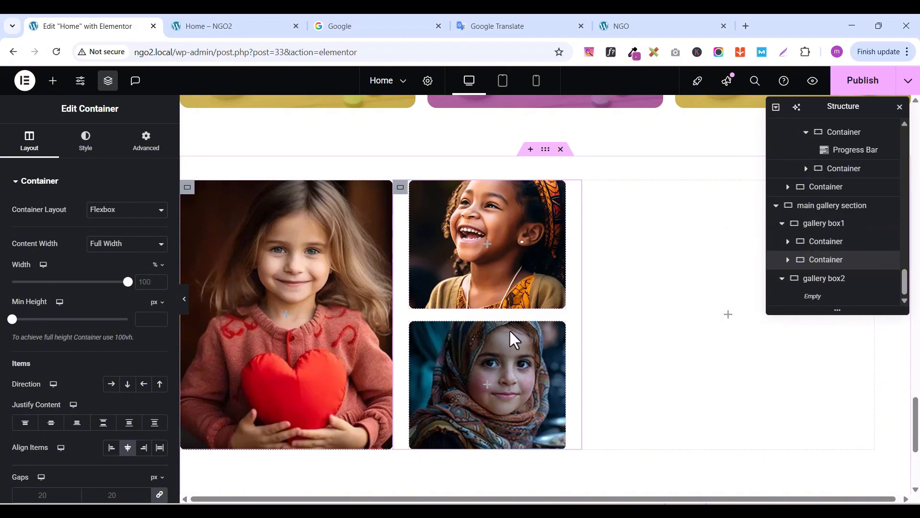
pyautogui.scroll(-1, 514, 457)
pyautogui.scroll(2, 479, 329)
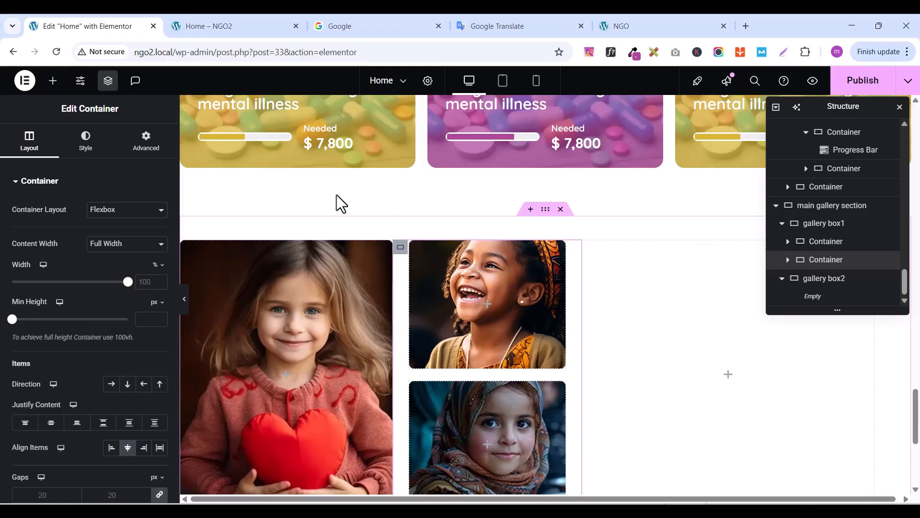
pyautogui.scroll(-1, 74, 365)
pyautogui.scroll(-1, 75, 364)
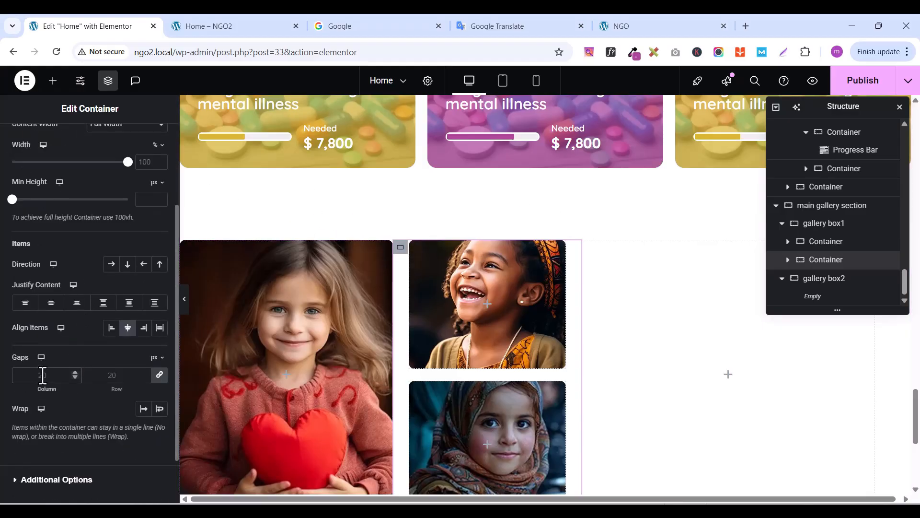
pyautogui.doubleClick(43, 375)
pyautogui.write('25')
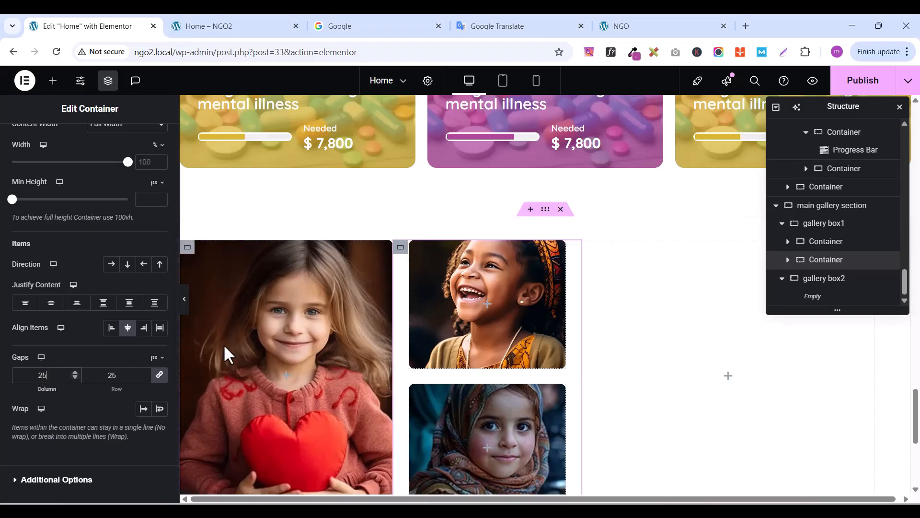
pyautogui.scroll(-1, 430, 258)
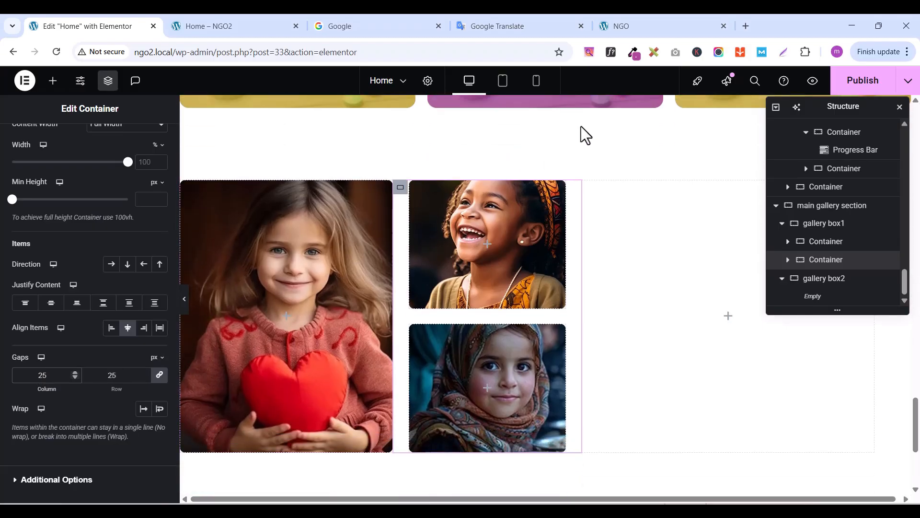
# Publish the page and compare the collage in the NGO2 Home preview with the NGO reference site
pyautogui.click(846, 72)
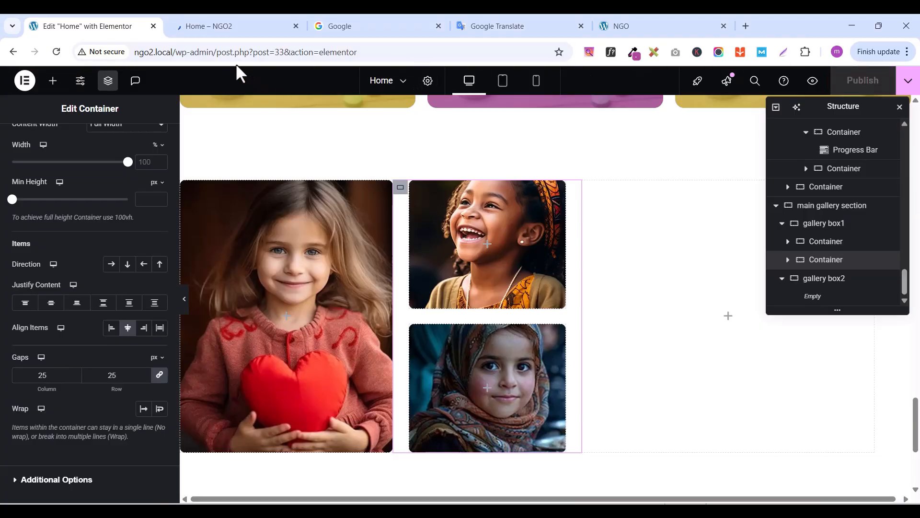
pyautogui.click(210, 25)
pyautogui.scroll(-15, 256, 271)
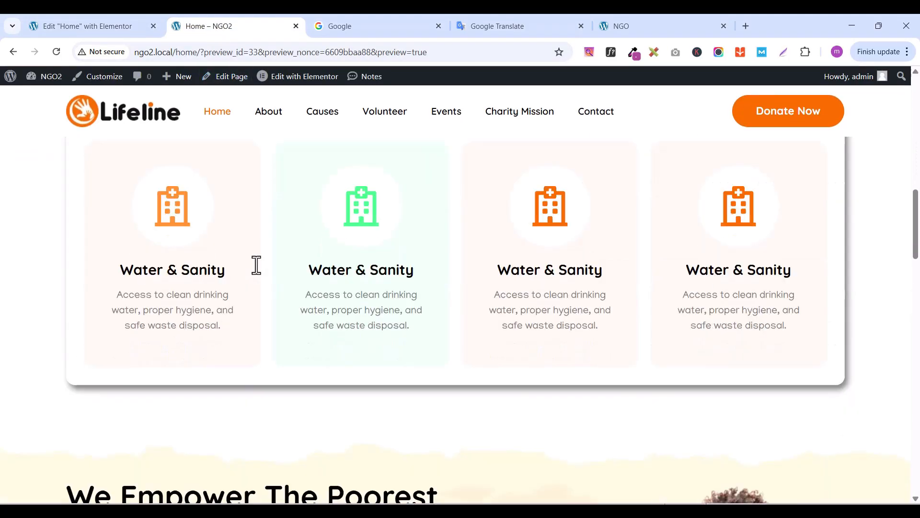
pyautogui.scroll(-10, 264, 295)
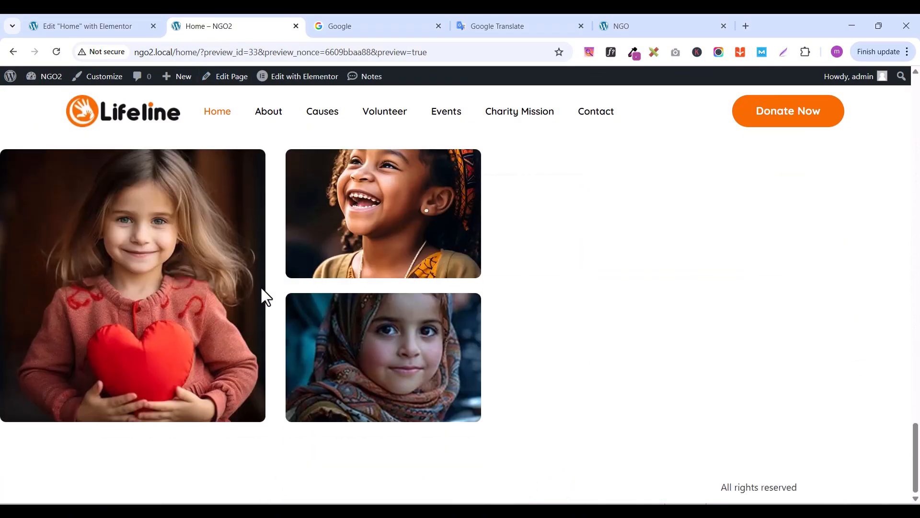
pyautogui.scroll(1, 264, 295)
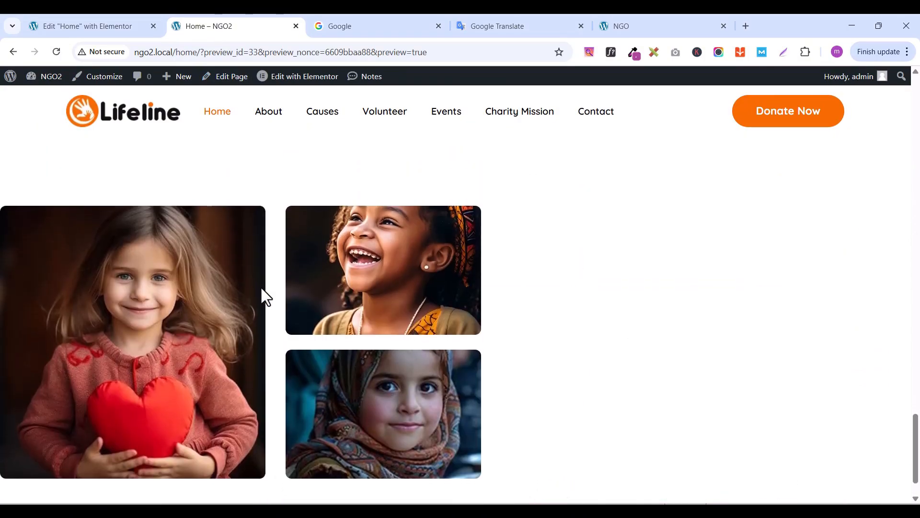
pyautogui.scroll(-1, 261, 288)
pyautogui.click(647, 29)
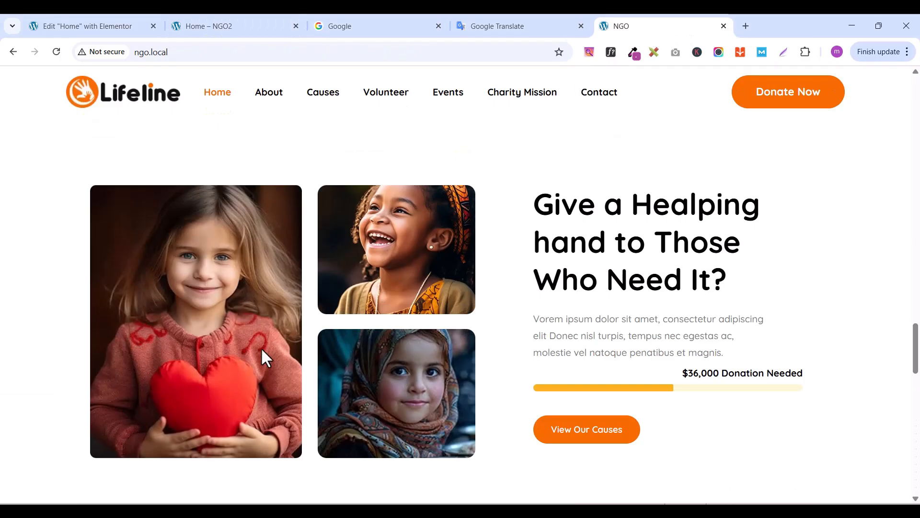
# Return to the Elementor editor and set the left padding of gallery box1 to 40 px
pyautogui.click(59, 25)
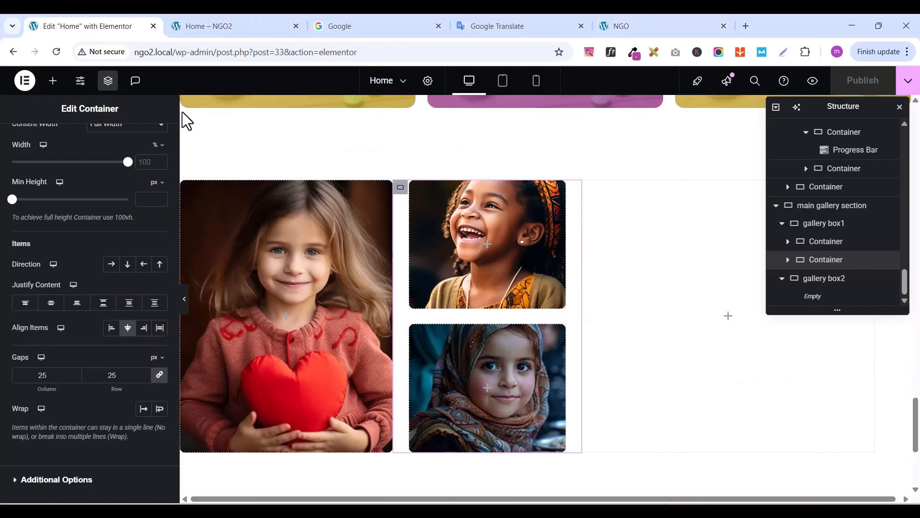
pyautogui.click(804, 230)
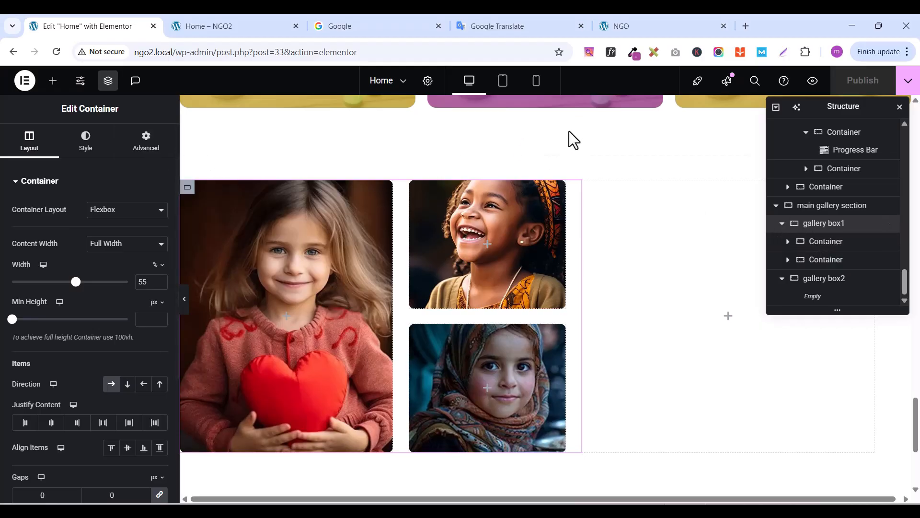
pyautogui.click(144, 146)
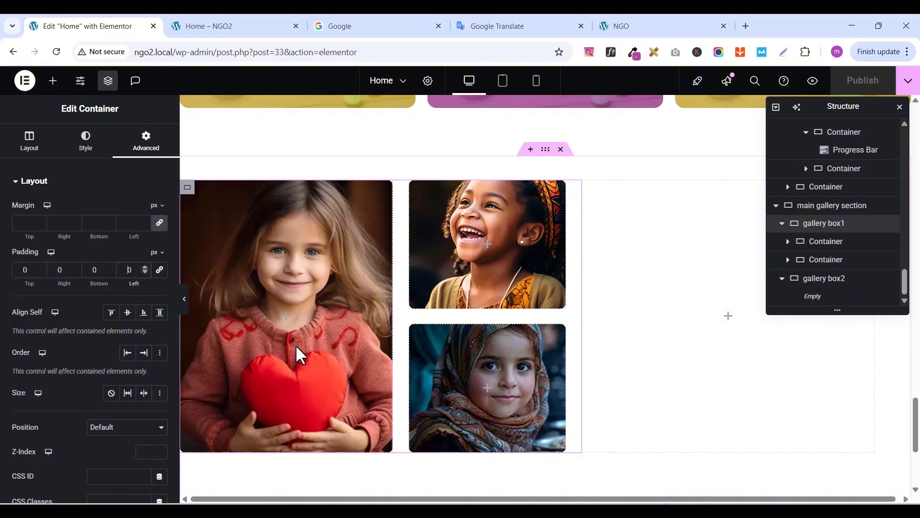
pyautogui.write('4')
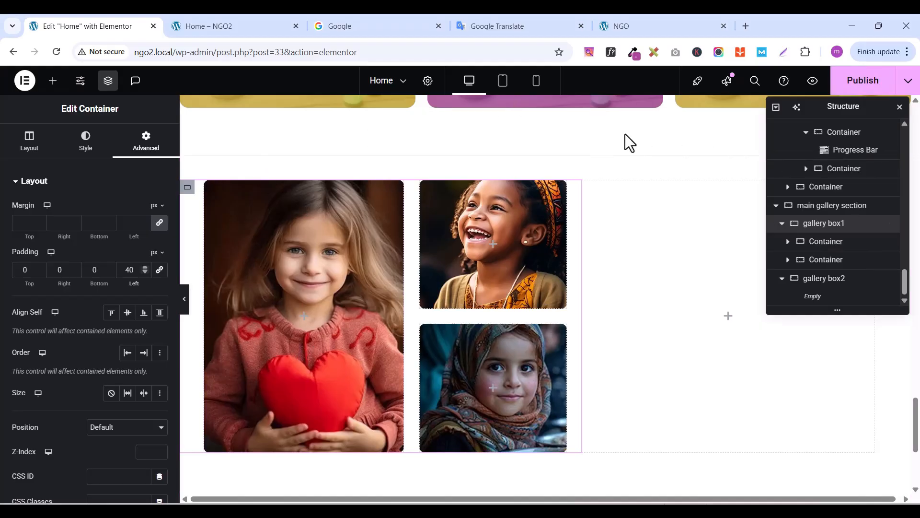
# Publish the padding change and inspect the three-image collage in the NGO2 Home preview
pyautogui.click(855, 80)
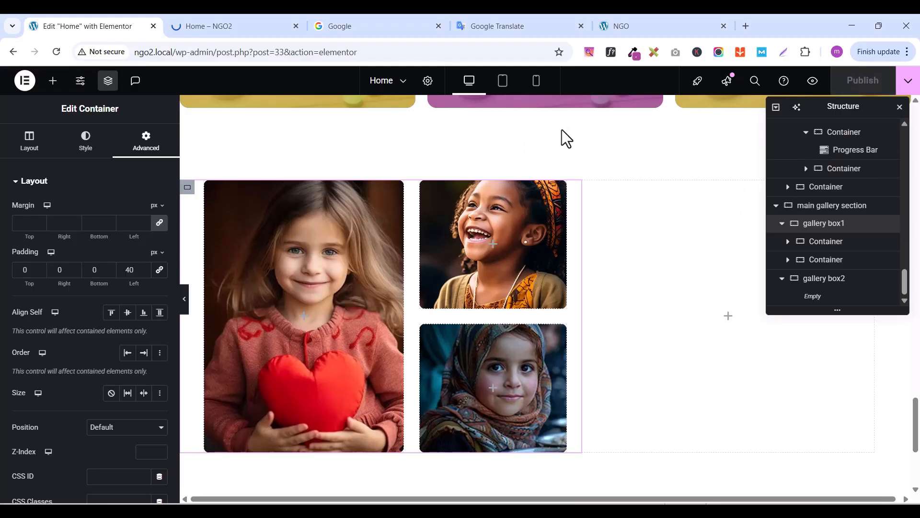
pyautogui.click(812, 81)
pyautogui.scroll(-20, 550, 309)
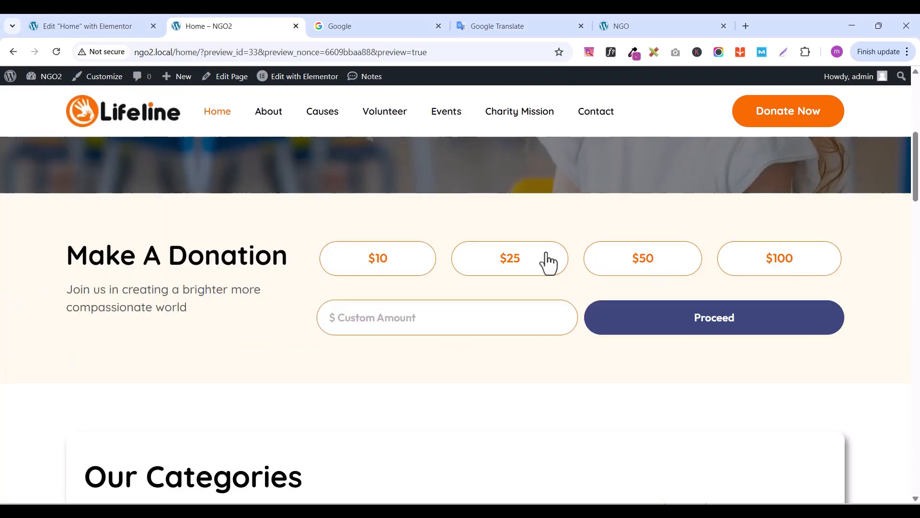
pyautogui.scroll(-2, 549, 309)
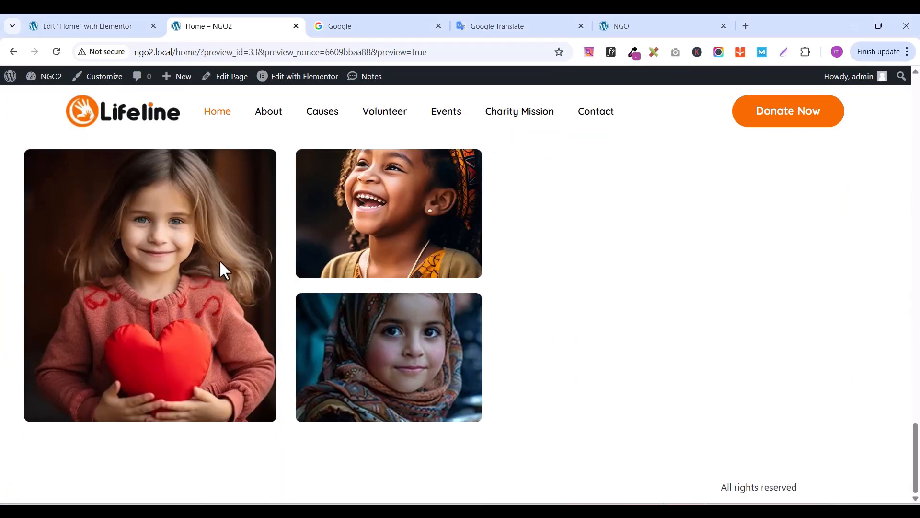
pyautogui.scroll(2, 233, 263)
pyautogui.scroll(-2, 233, 262)
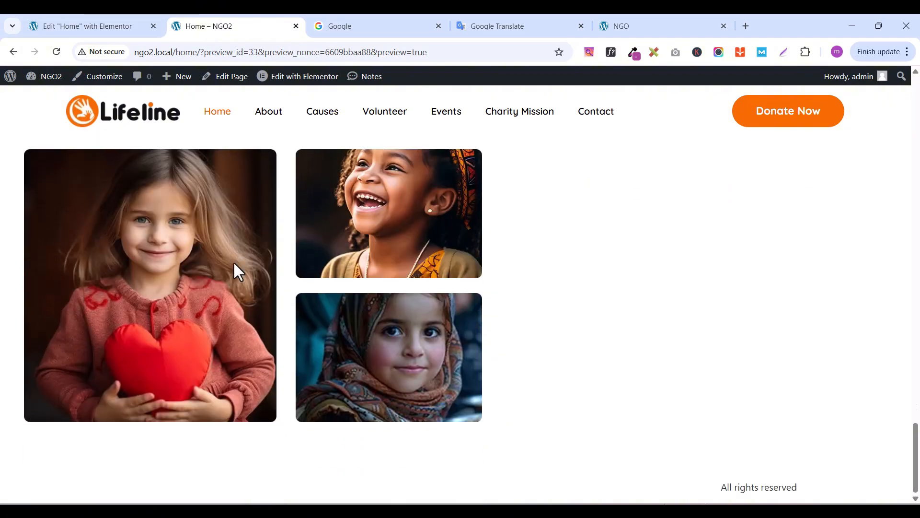
# Copy the "Help Power Our Work" heading above the campaign cards and paste it into the empty gallery box2 in the editor
pyautogui.click(76, 19)
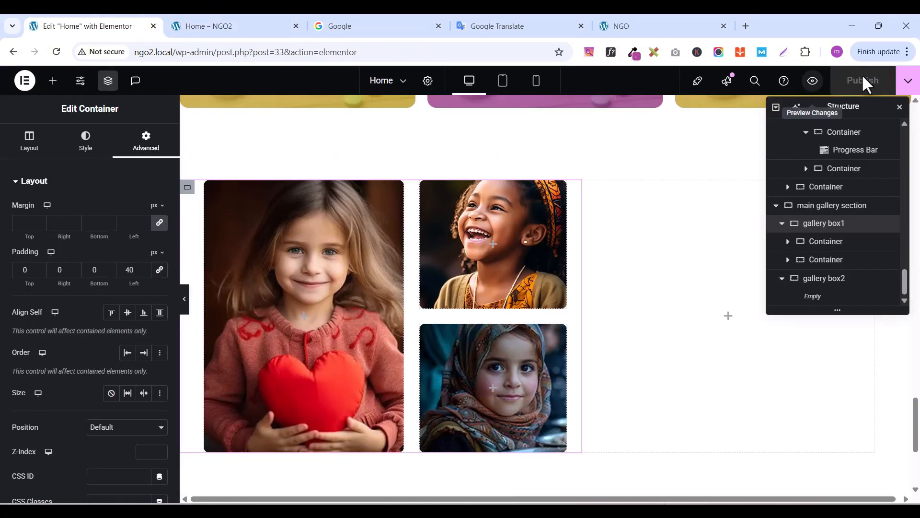
pyautogui.click(107, 81)
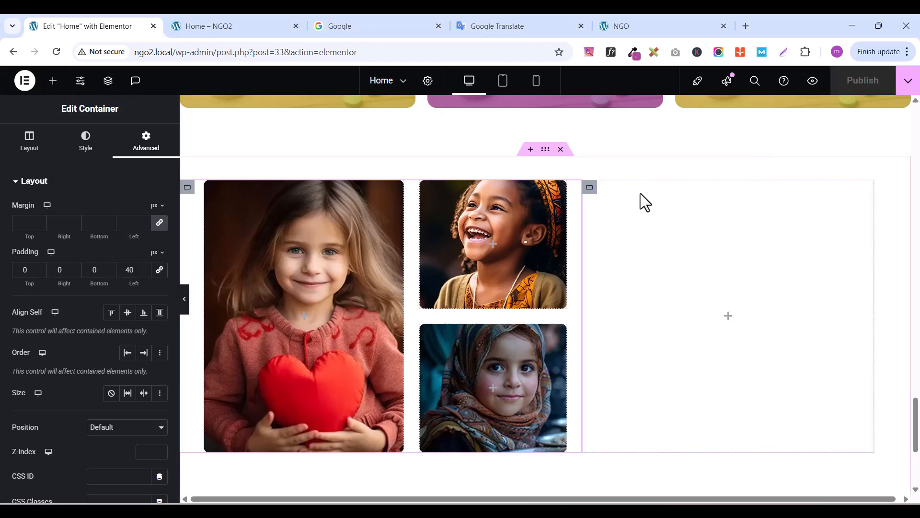
pyautogui.scroll(4, 472, 364)
pyautogui.scroll(-2, 473, 364)
pyautogui.scroll(5, 473, 364)
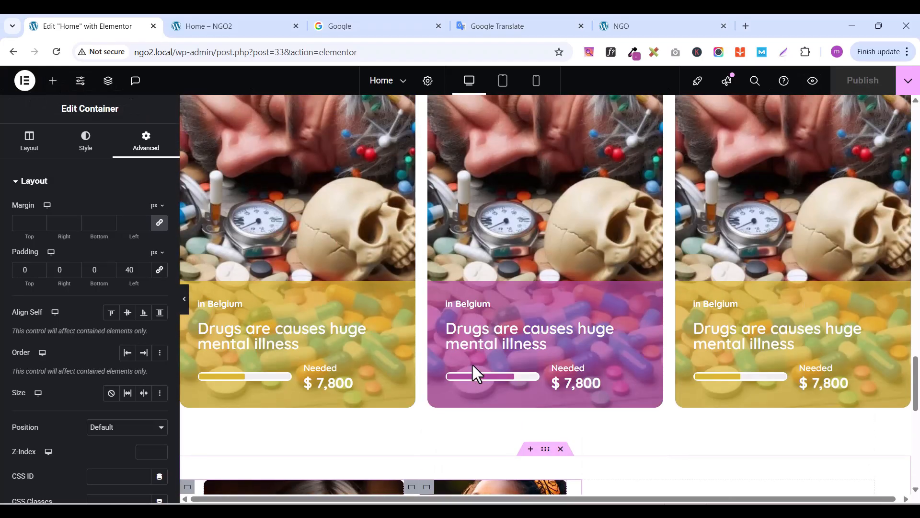
pyautogui.scroll(5, 471, 363)
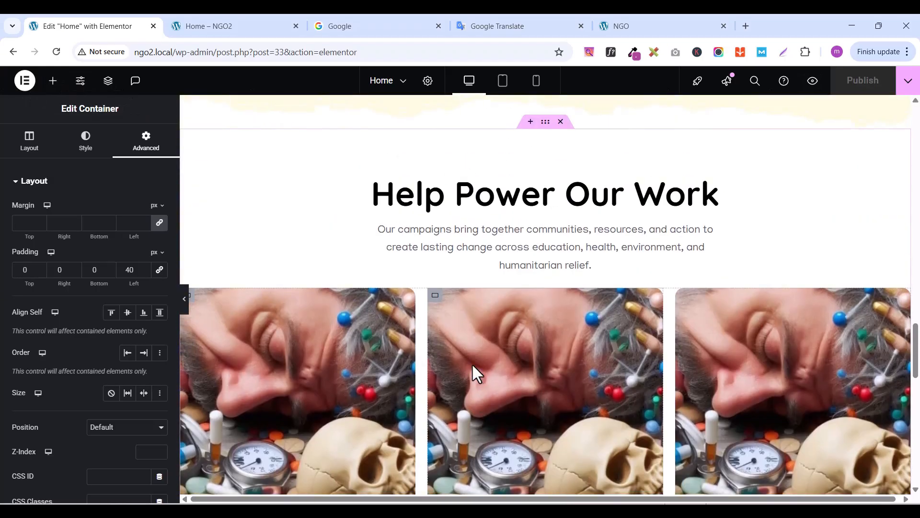
pyautogui.rightClick(715, 189)
pyautogui.click(739, 241)
pyautogui.scroll(-3, 596, 381)
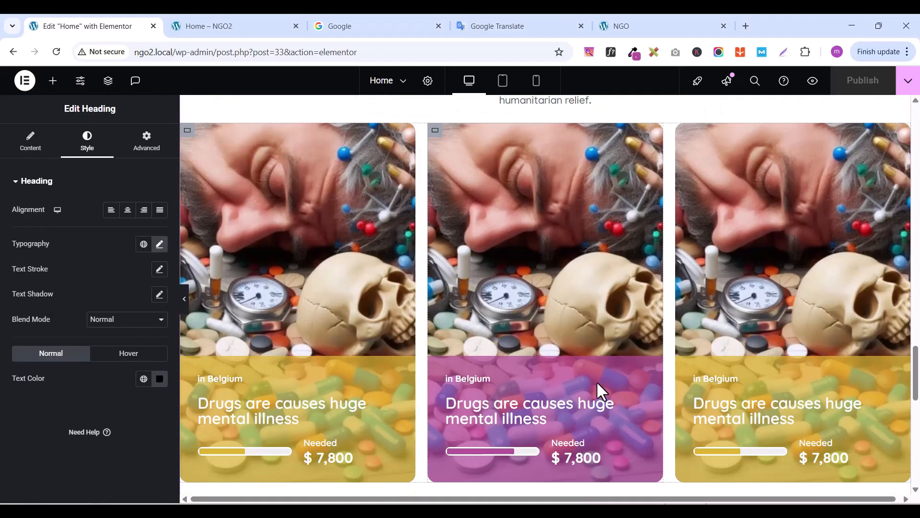
pyautogui.scroll(-8, 596, 381)
pyautogui.rightClick(700, 232)
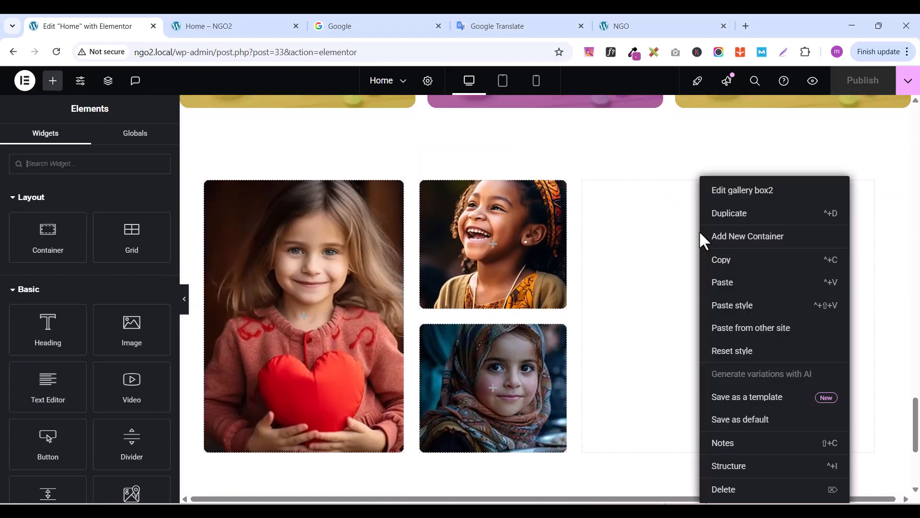
pyautogui.click(728, 285)
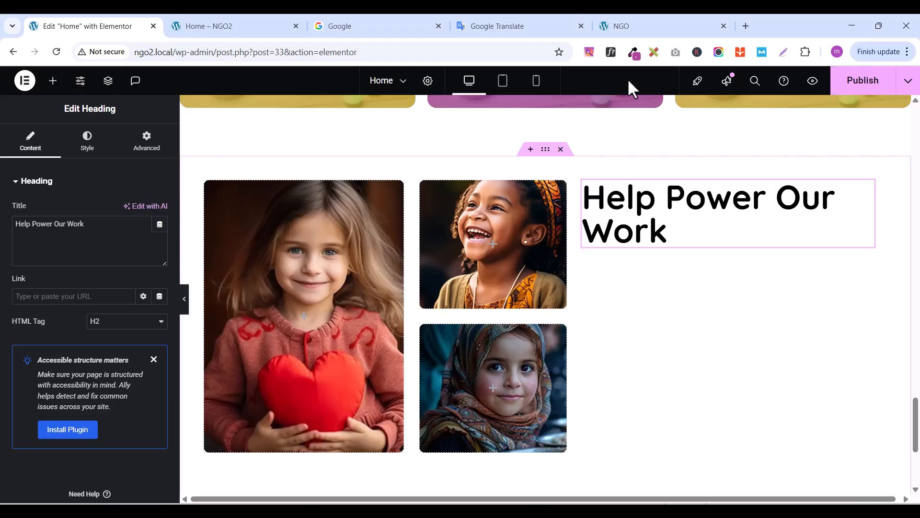
# Copy the collage section's heading text from the NGO reference site and replace the pasted heading's title with "Give a Healping hand to Those Who Need It?"
pyautogui.click(622, 23)
pyautogui.moveTo(540, 201)
pyautogui.mouseDown()
pyautogui.moveTo(590, 208)
pyautogui.moveTo(740, 272)
pyautogui.mouseUp()
pyautogui.rightClick(628, 207)
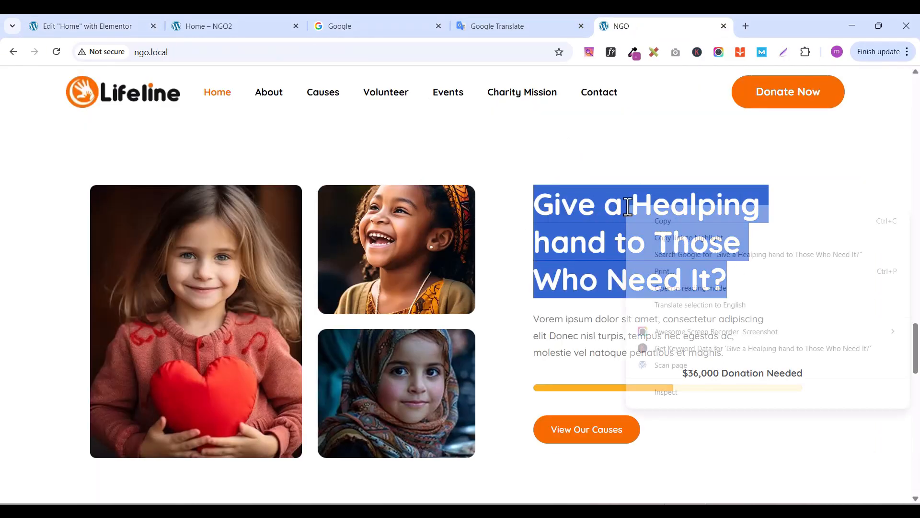
pyautogui.click(661, 221)
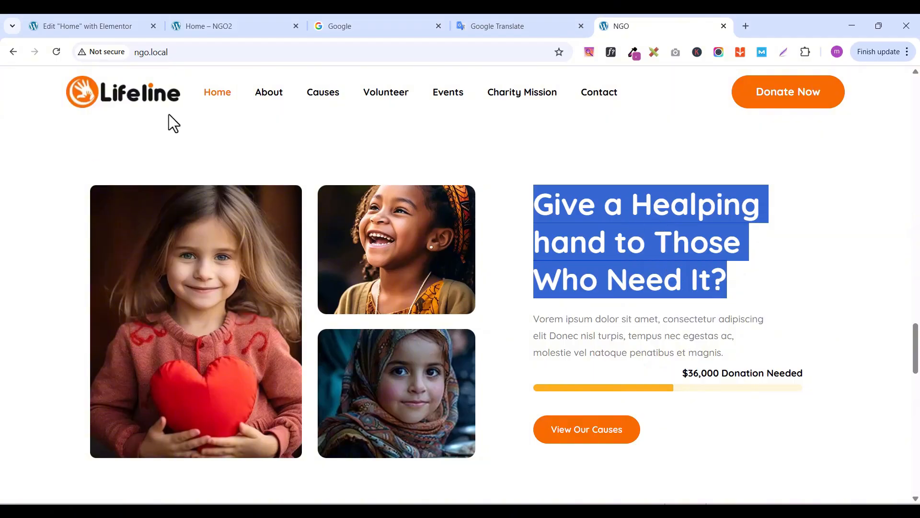
pyautogui.click(85, 27)
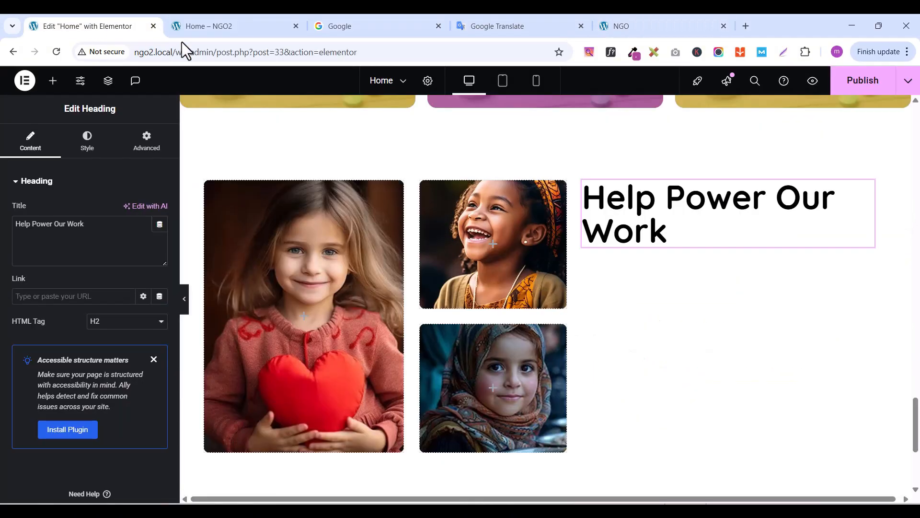
pyautogui.tripleClick(79, 243)
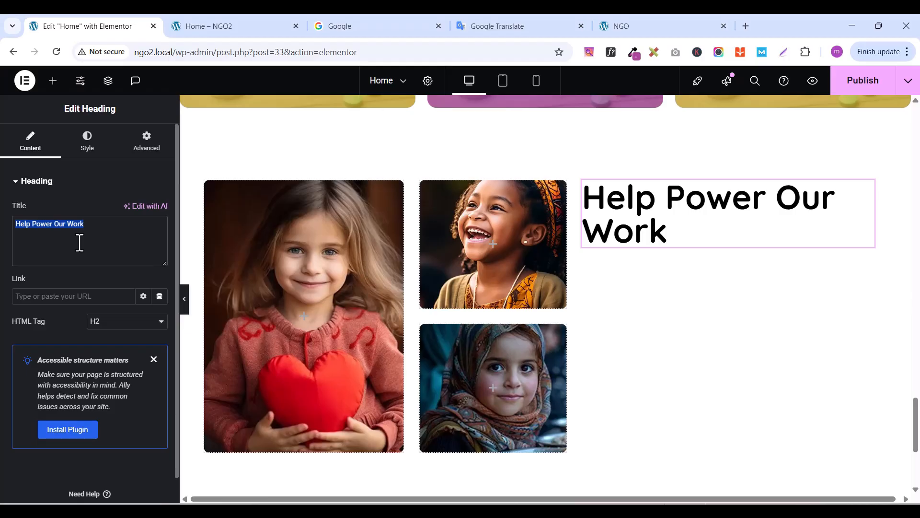
pyautogui.hotkey('ctrl', 'v')
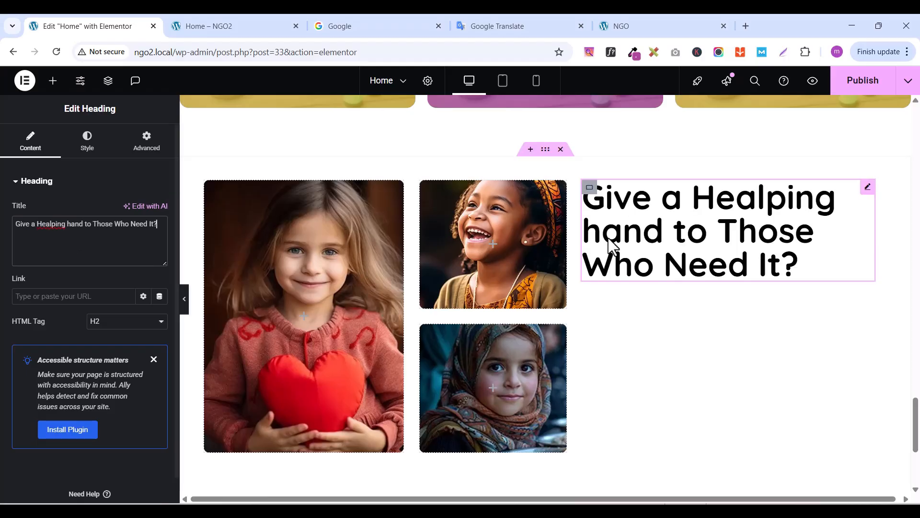
# Set the font size of the gallery box2 heading to 50 px
pyautogui.click(87, 144)
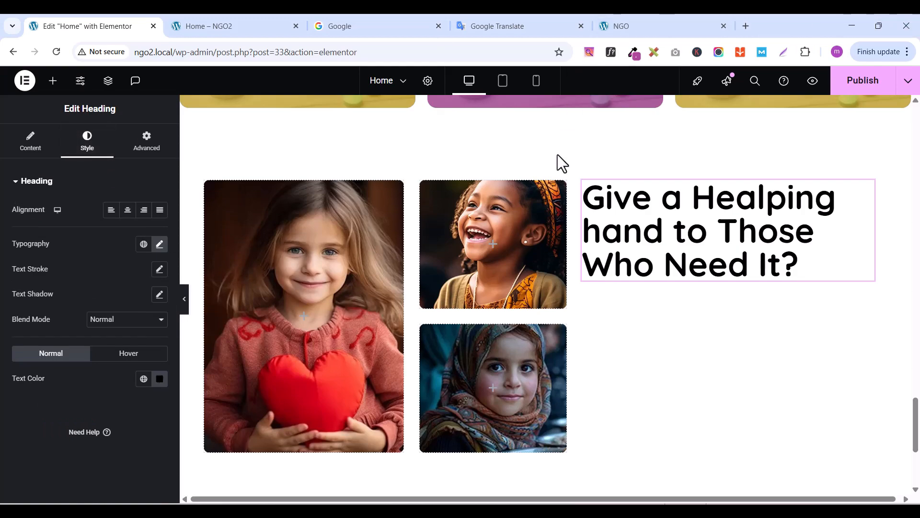
pyautogui.click(159, 245)
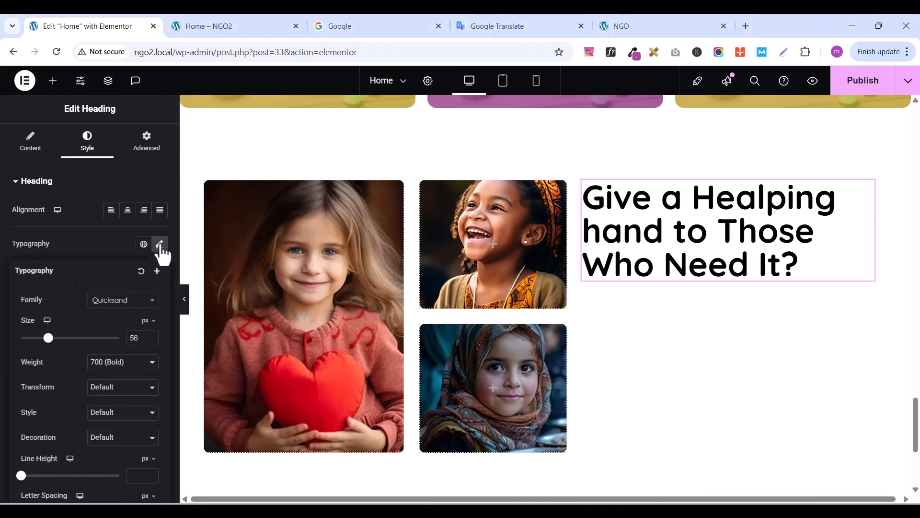
pyautogui.click(139, 339)
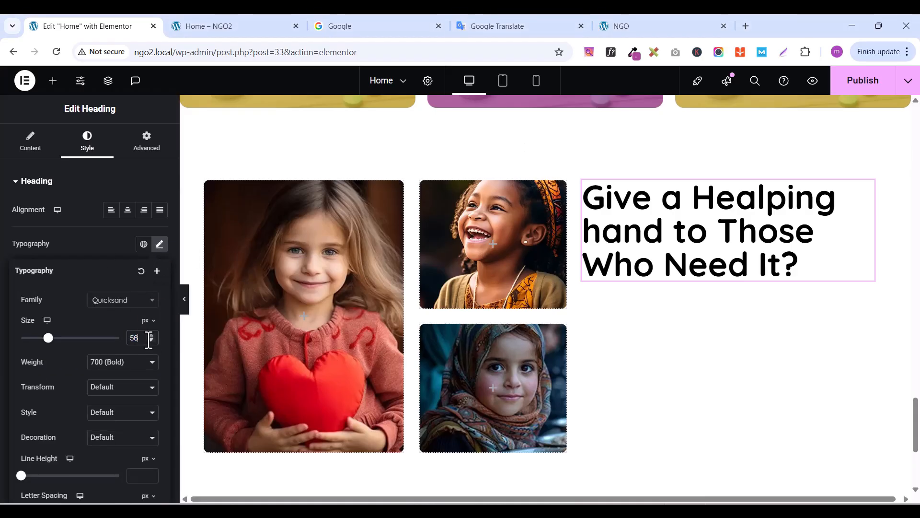
pyautogui.click(150, 340)
pyautogui.click(151, 340)
pyautogui.click(151, 340)
pyautogui.click(150, 340)
pyautogui.click(151, 340)
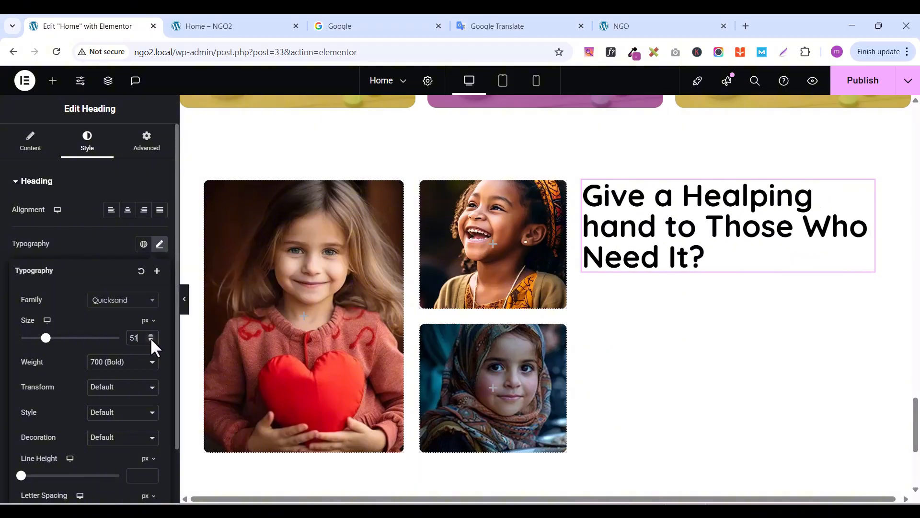
pyautogui.click(151, 338)
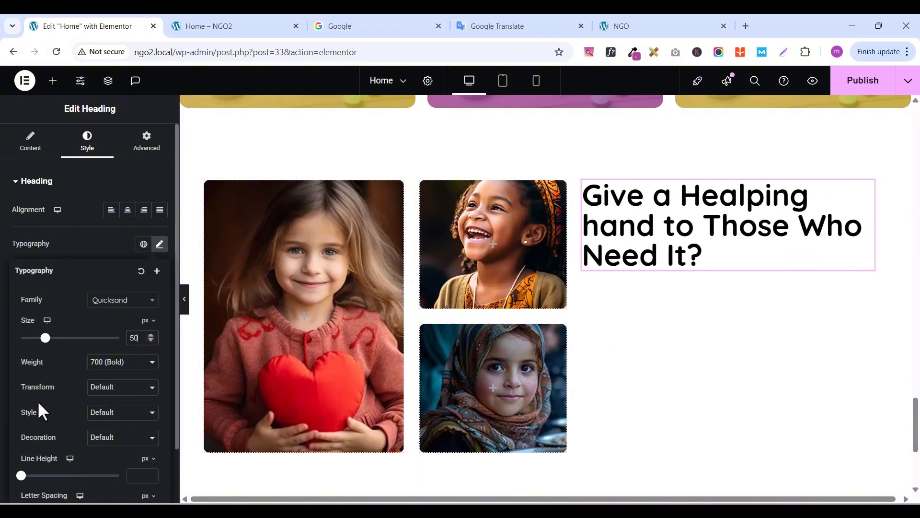
# Set the line height of the gallery box2 heading to 63 px
pyautogui.click(151, 473)
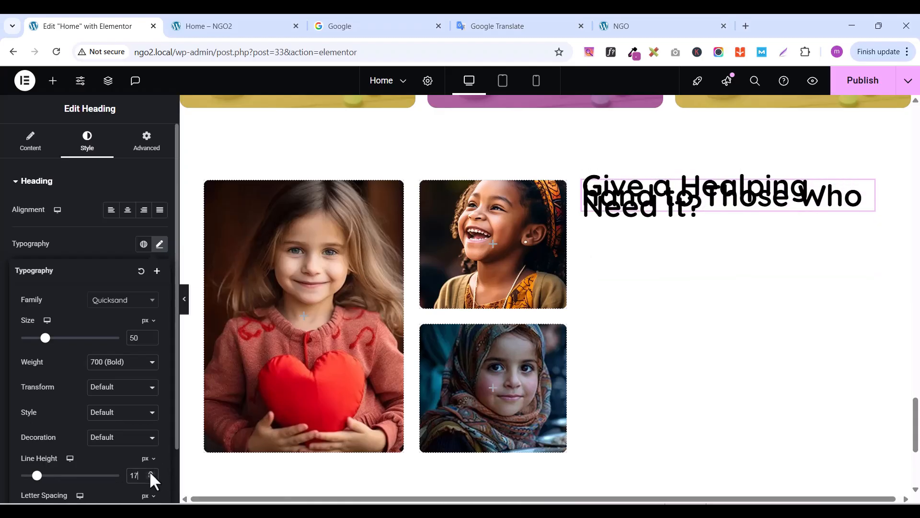
pyautogui.click(151, 472)
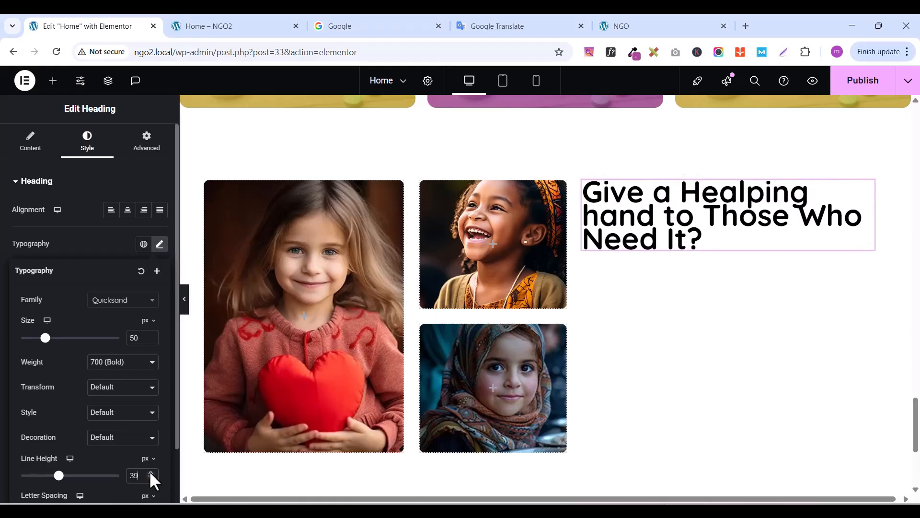
pyautogui.click(151, 473)
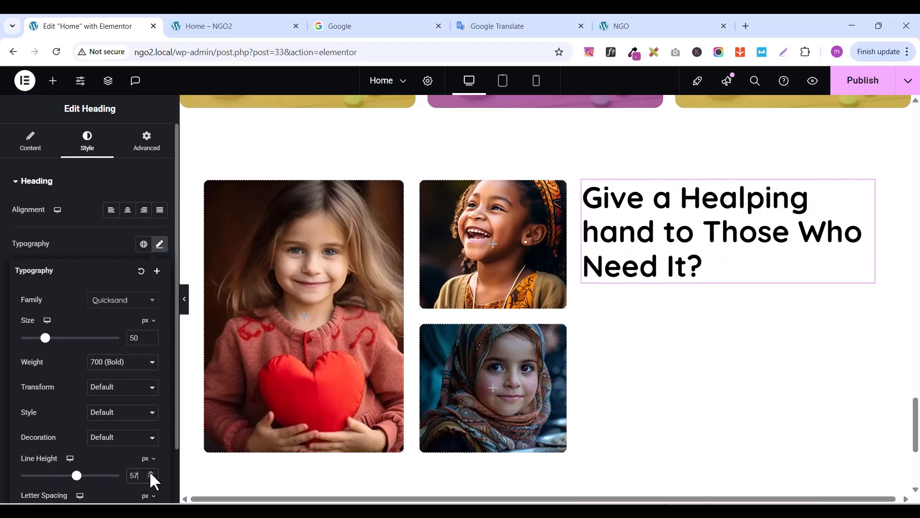
pyautogui.click(150, 472)
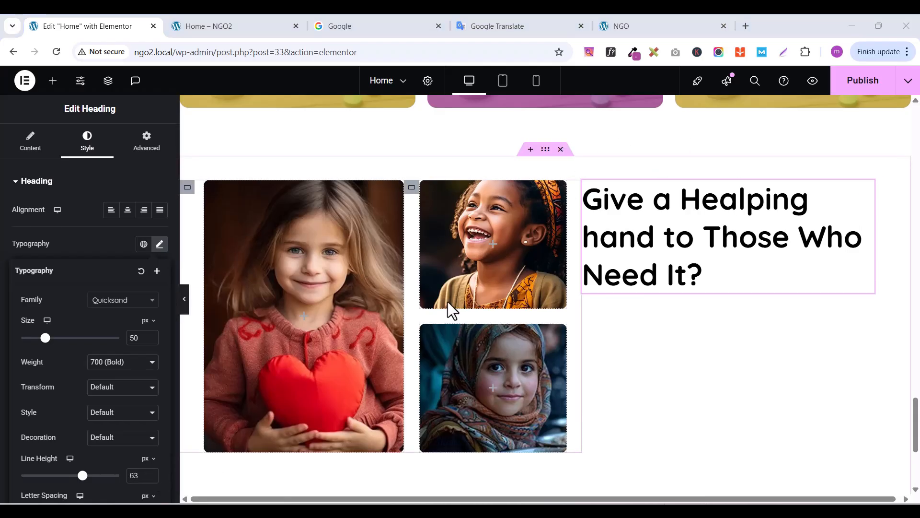
# Check the paragraph layout on the NGO reference site, and in the editor copy the description widget under "Help Power Our Work"
pyautogui.scroll(3, 590, 310)
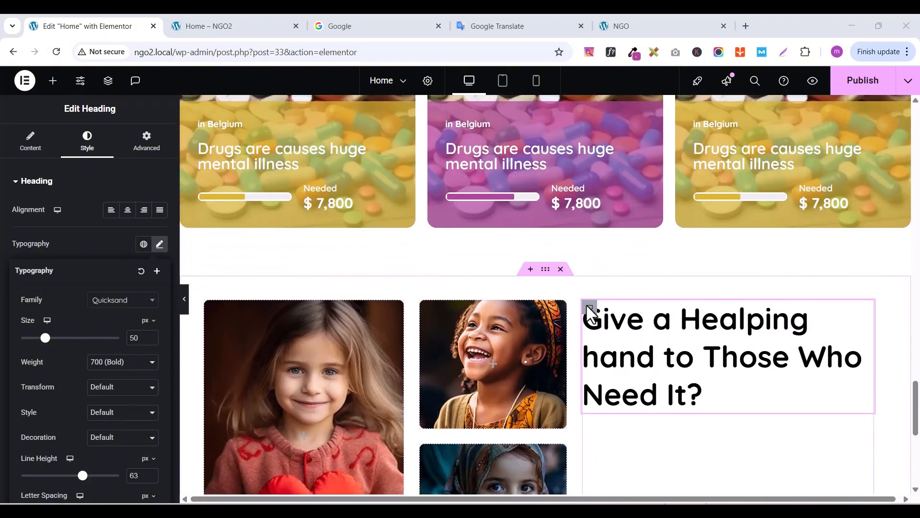
pyautogui.scroll(10, 590, 309)
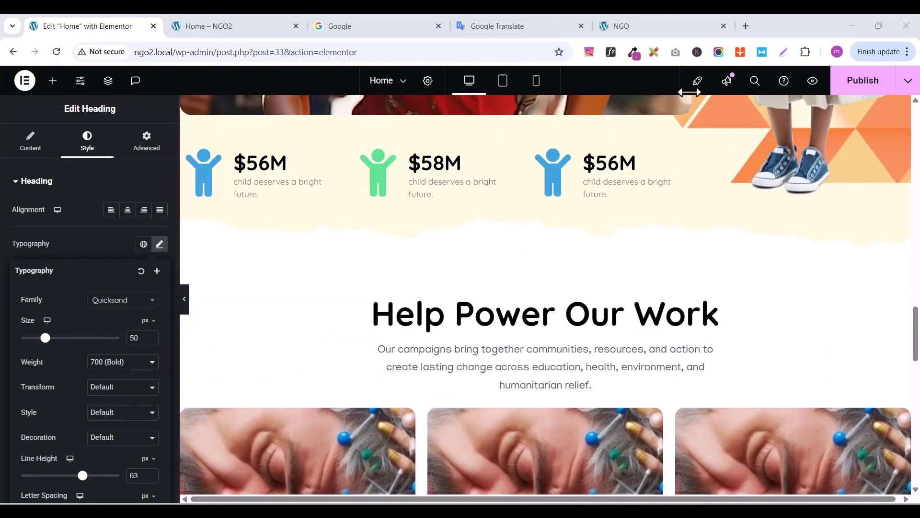
pyautogui.click(634, 25)
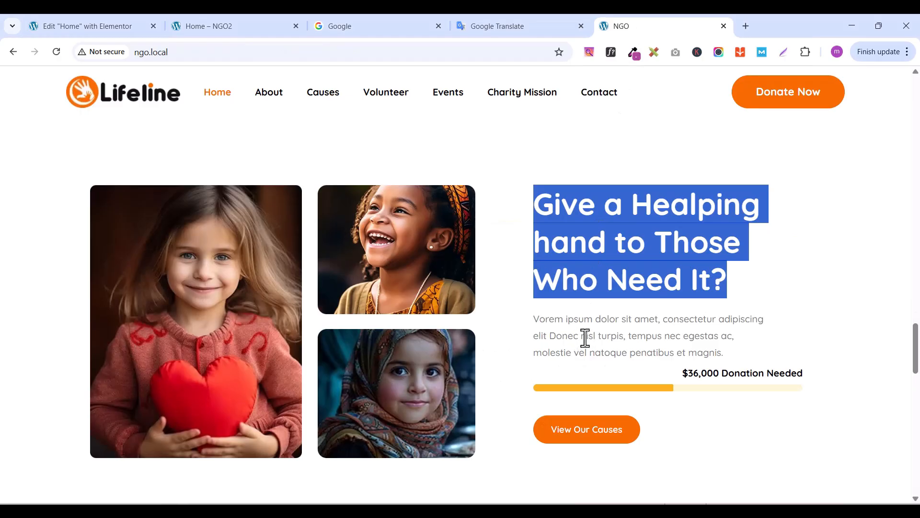
pyautogui.scroll(-3, 603, 294)
pyautogui.scroll(1, 544, 137)
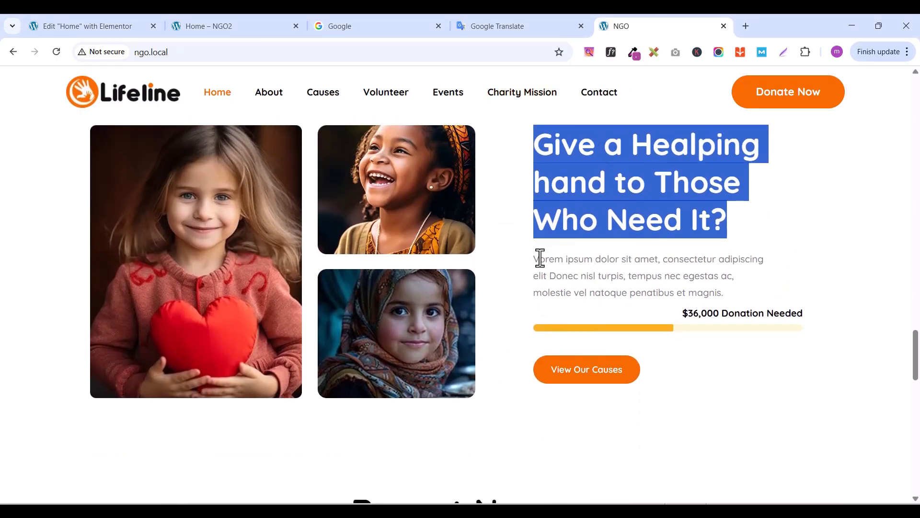
pyautogui.click(89, 30)
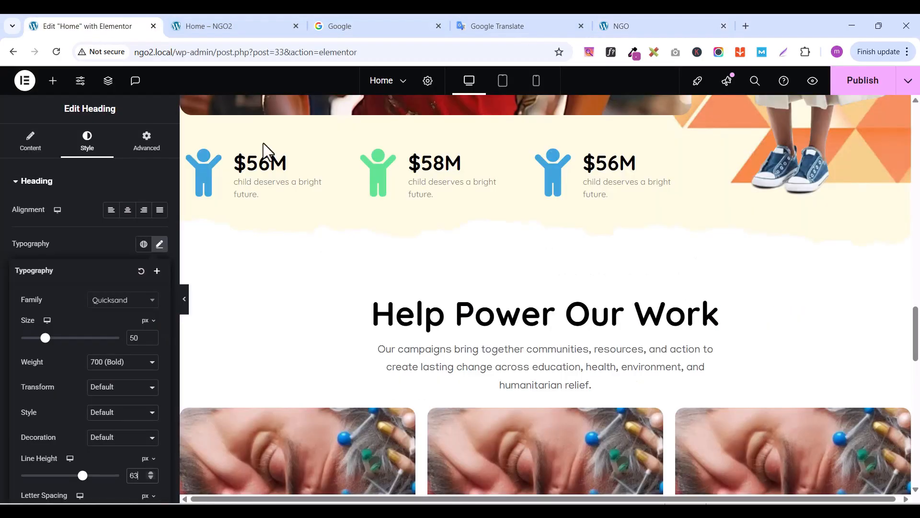
pyautogui.scroll(-1, 613, 403)
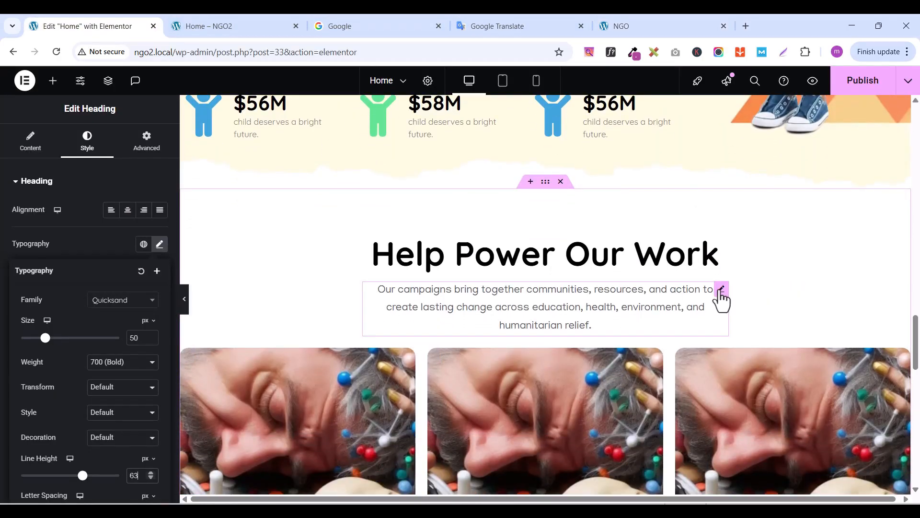
pyautogui.rightClick(722, 291)
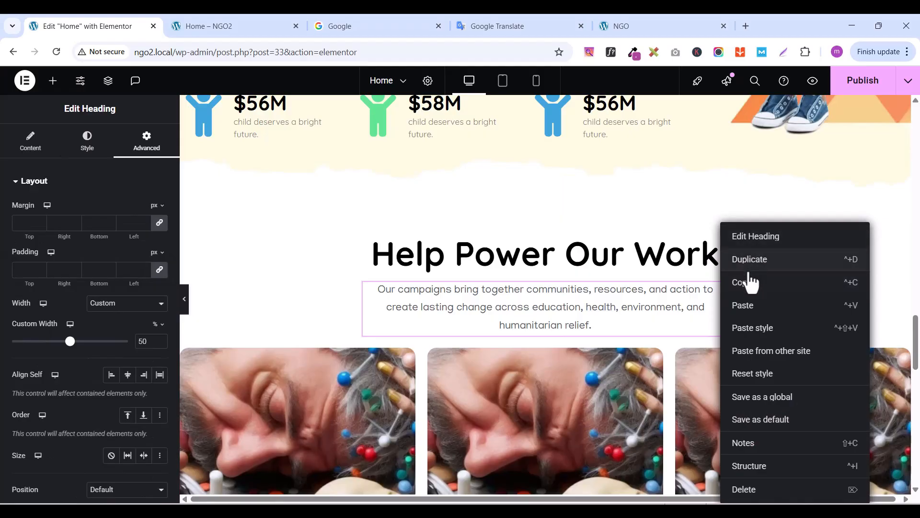
pyautogui.click(743, 284)
# Paste the copied description widget below the "Give a Healping hand" heading in gallery box2
pyautogui.scroll(-8, 720, 298)
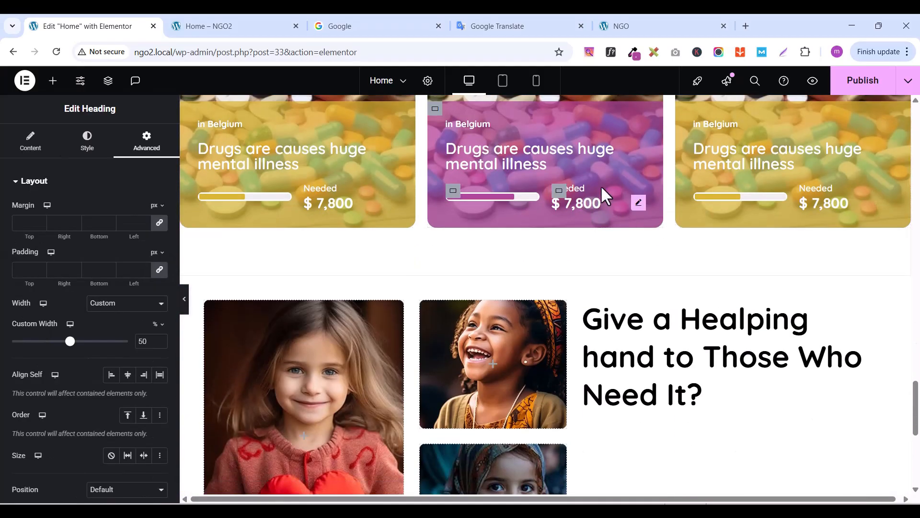
pyautogui.scroll(1, 692, 338)
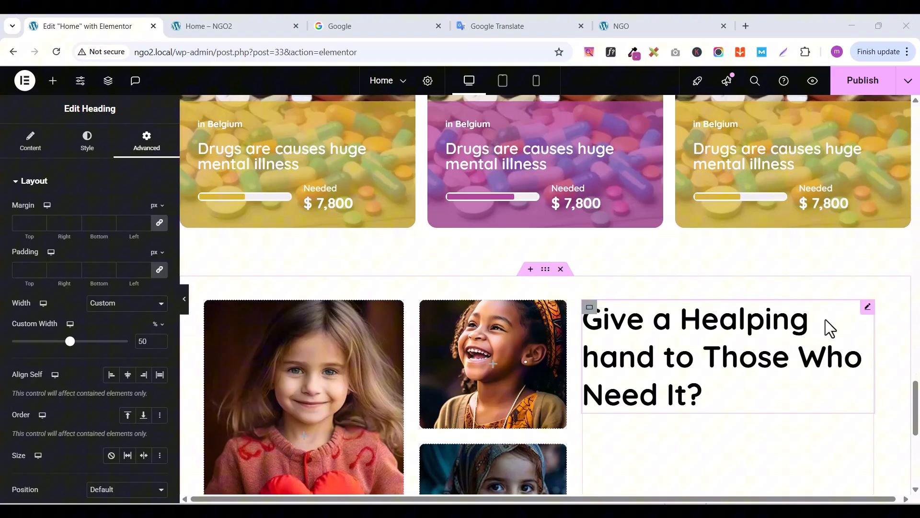
pyautogui.click(868, 308)
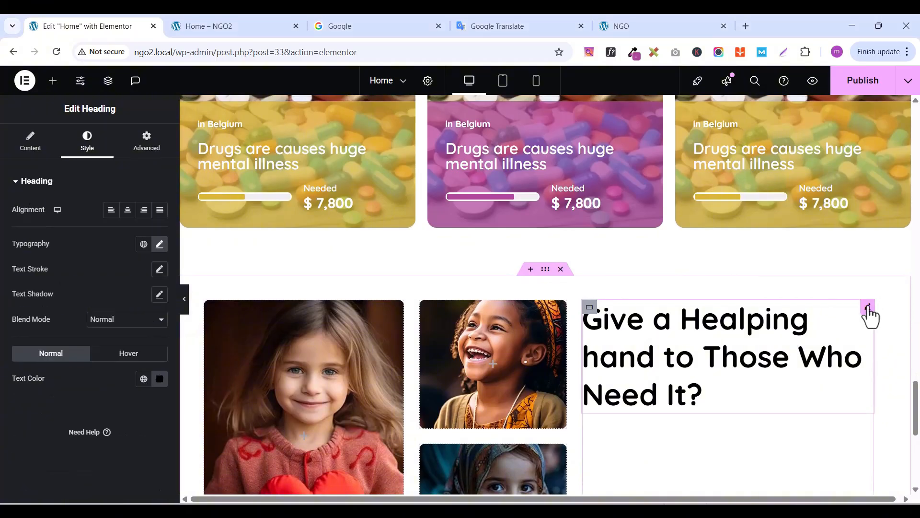
pyautogui.rightClick(866, 311)
pyautogui.click(808, 314)
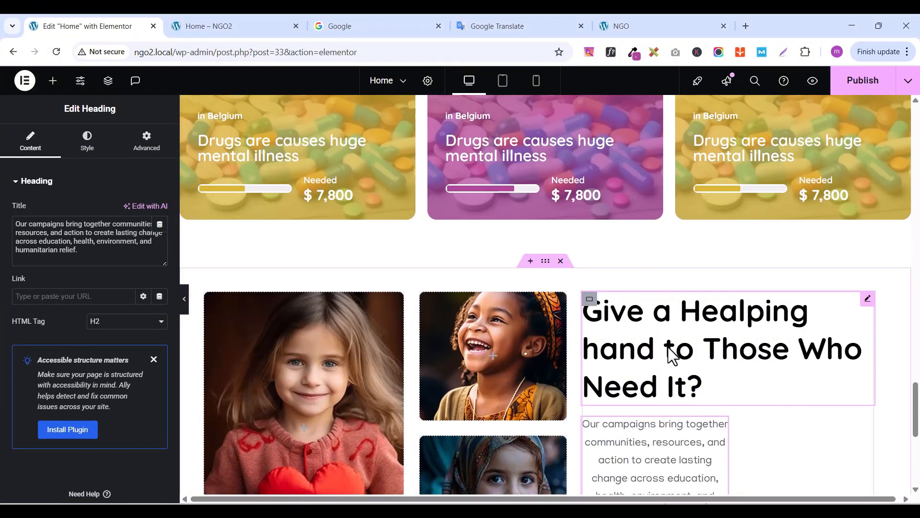
# Set the pasted description's custom width to 100% and remove its centre alignment
pyautogui.scroll(-3, 669, 353)
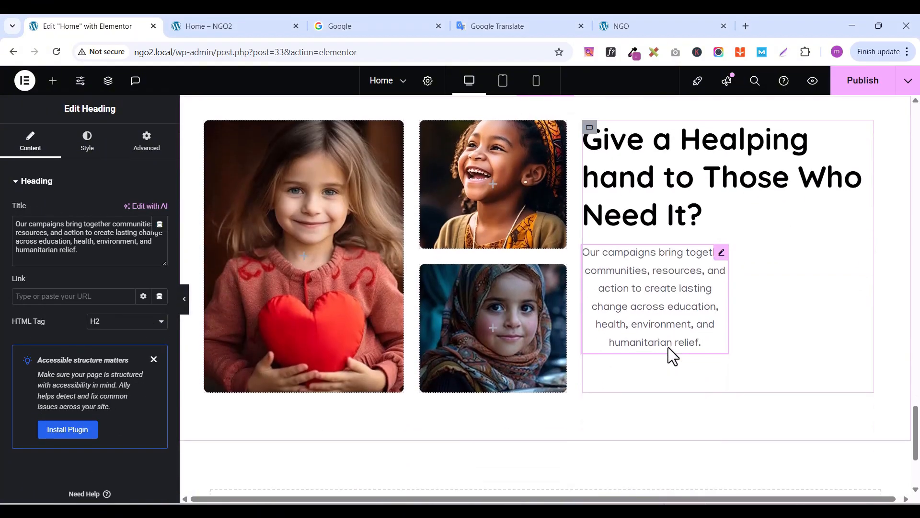
pyautogui.click(151, 153)
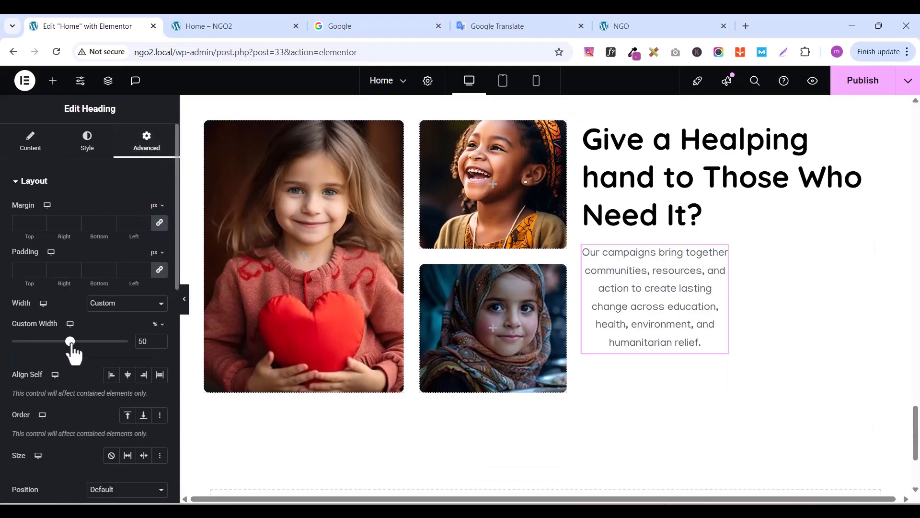
pyautogui.moveTo(69, 341); pyautogui.dragTo(128, 341)
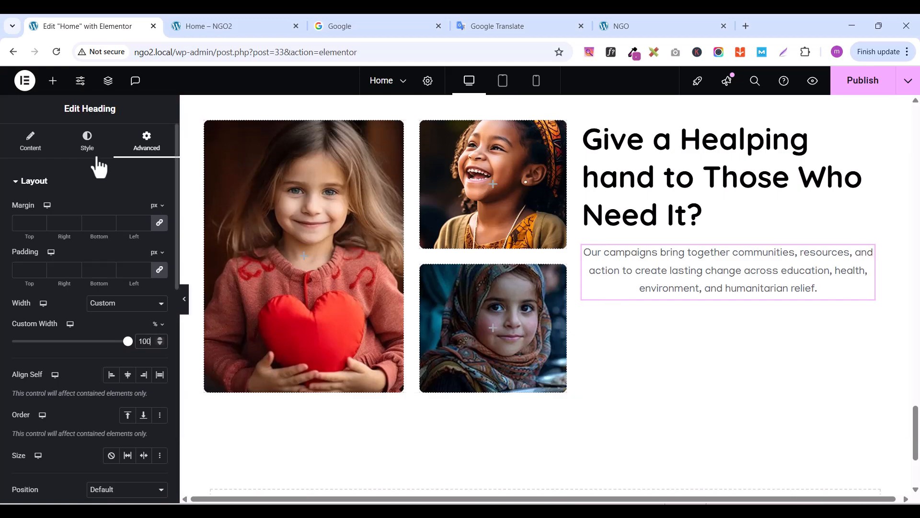
pyautogui.click(86, 144)
pyautogui.click(127, 210)
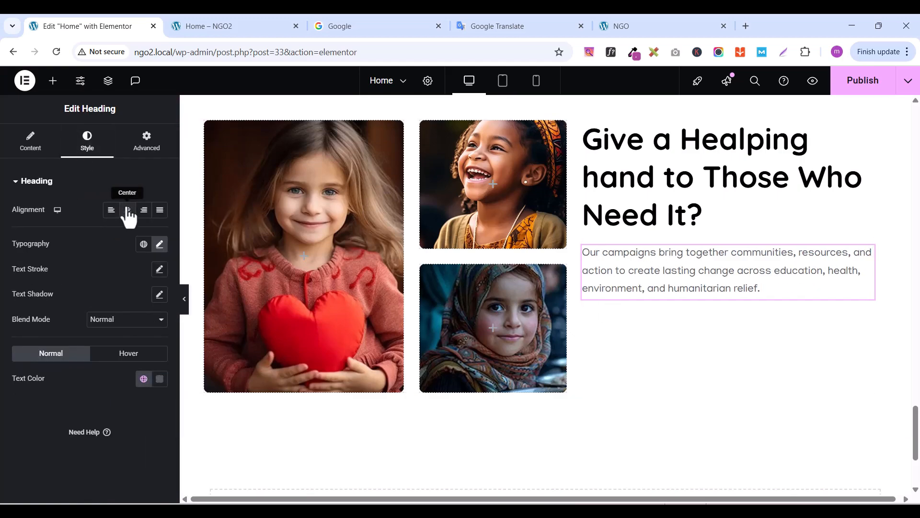
# Switch to the NGO reference site and select the "Vorem ipsum dolor sit amet" paragraph for copying
pyautogui.click(629, 23)
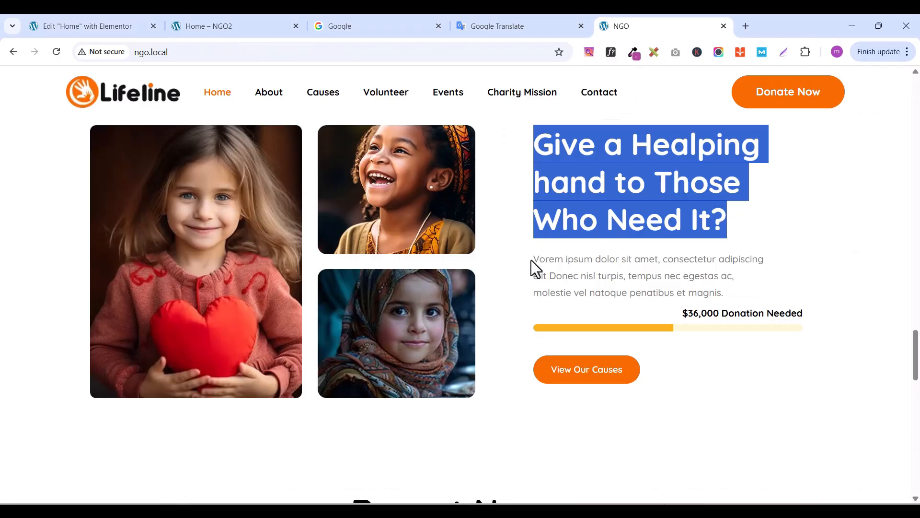
pyautogui.moveTo(533, 260); pyautogui.dragTo(733, 295)
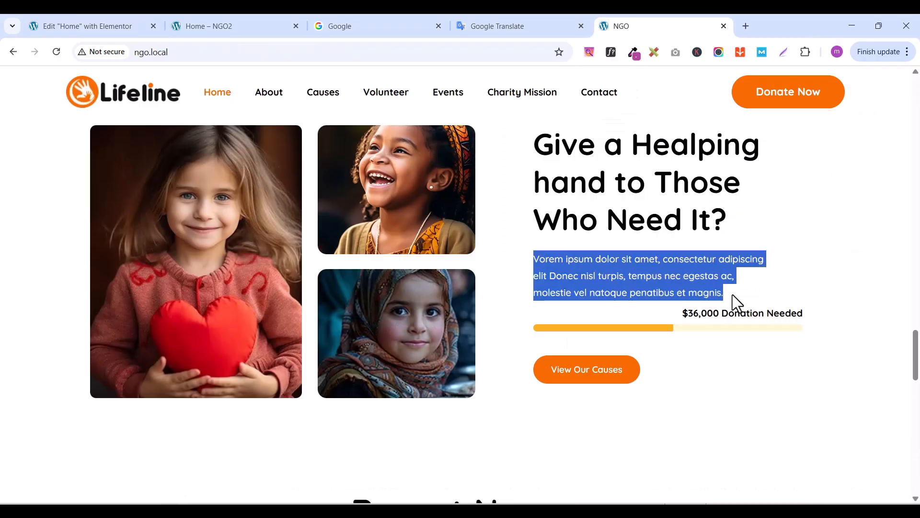
# Replace the description under the "Give a Healping hand" heading with the "Vorem ipsum" paragraph copied from the NGO reference page
pyautogui.rightClick(648, 253)
pyautogui.click(436, 266)
pyautogui.click(113, 27)
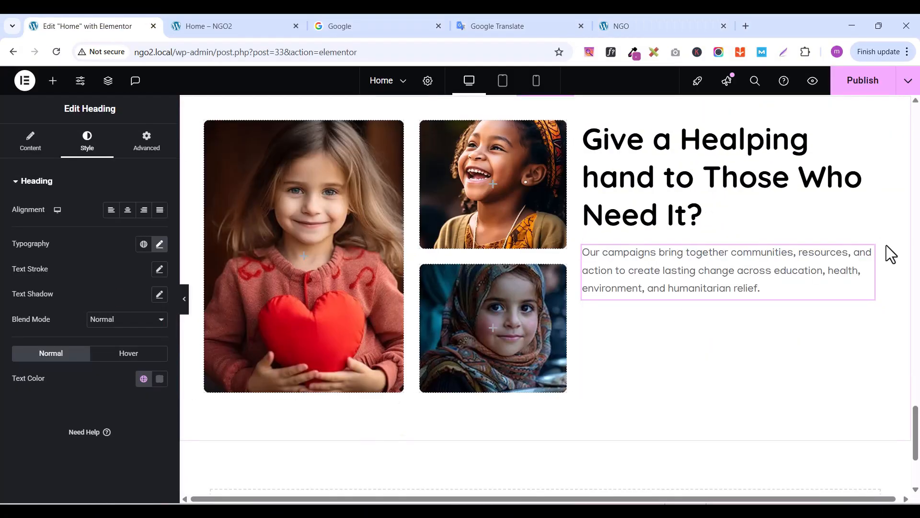
pyautogui.click(29, 143)
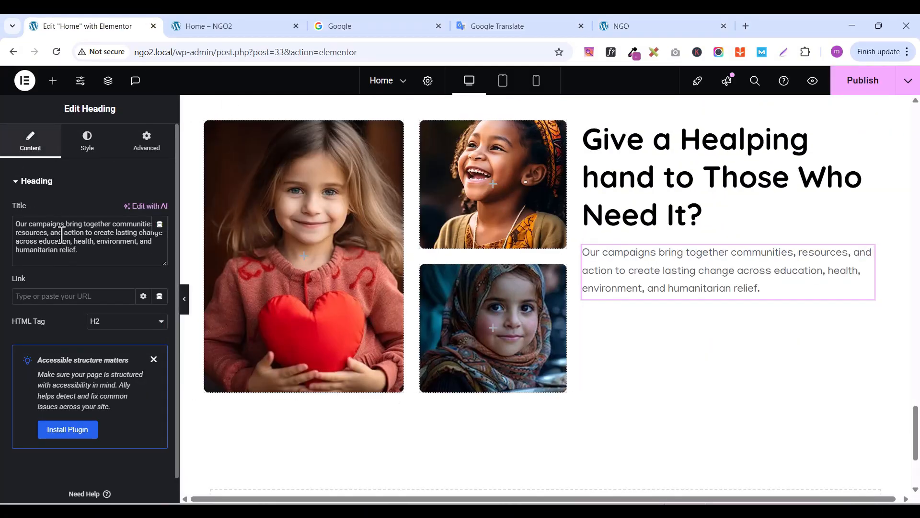
pyautogui.tripleClick(63, 223)
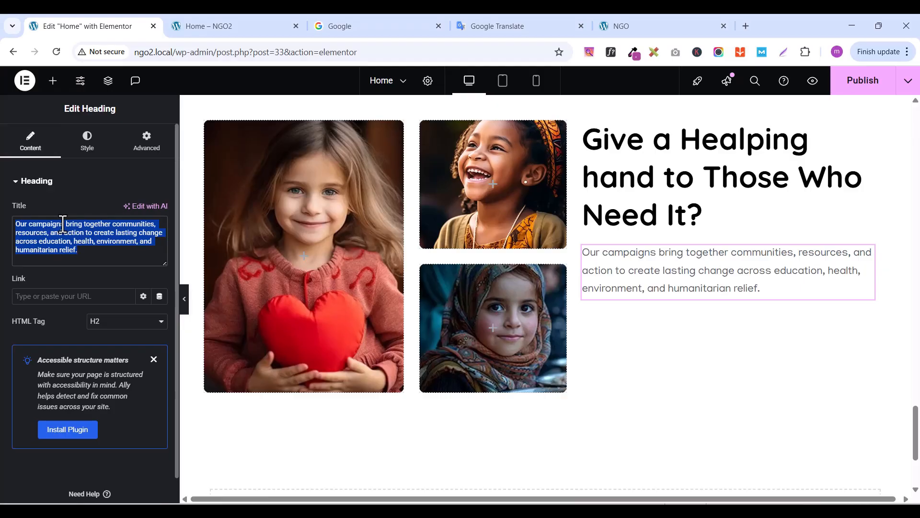
pyautogui.hotkey('ctrl', 'v')
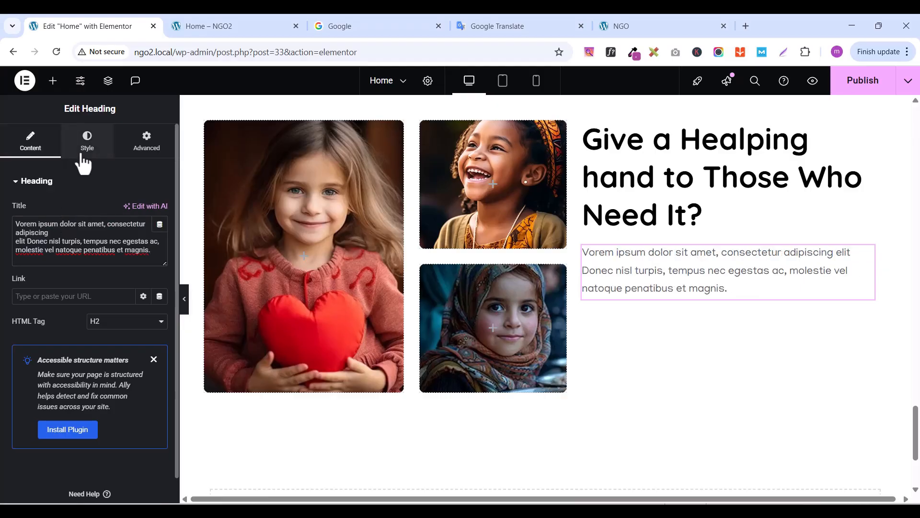
# Change the font family of the "Vorem ipsum" description to Quicksand
pyautogui.click(86, 144)
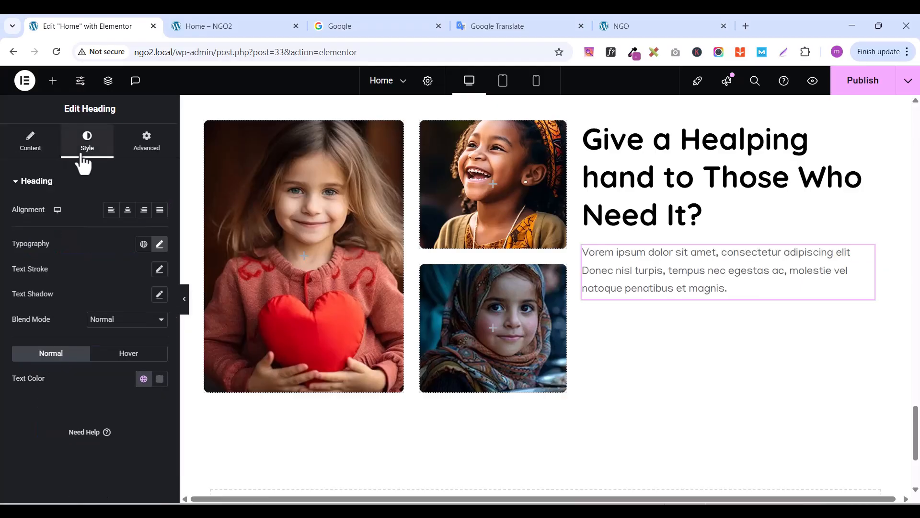
pyautogui.click(160, 244)
pyautogui.click(115, 307)
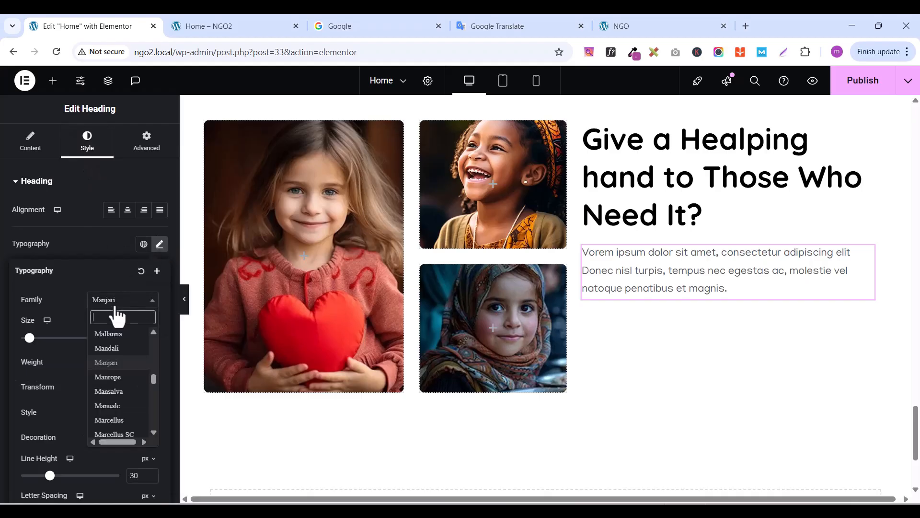
pyautogui.write('quic')
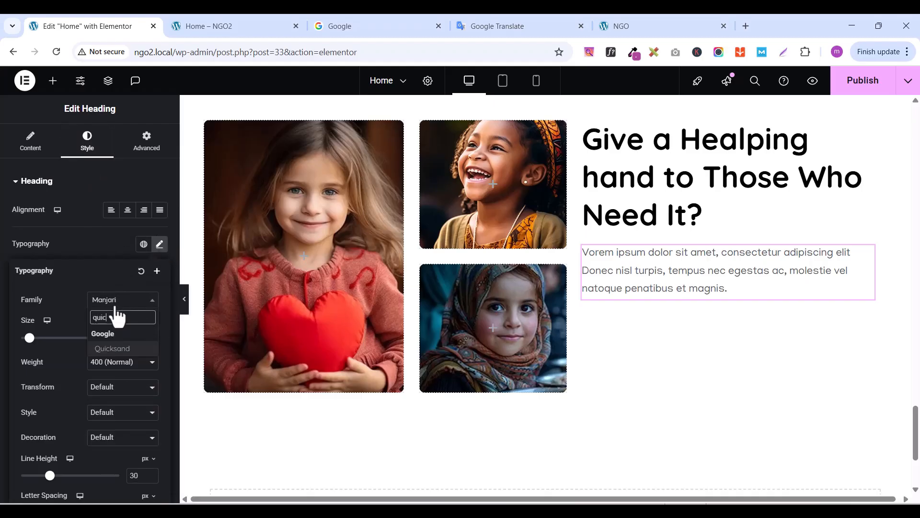
pyautogui.click(106, 350)
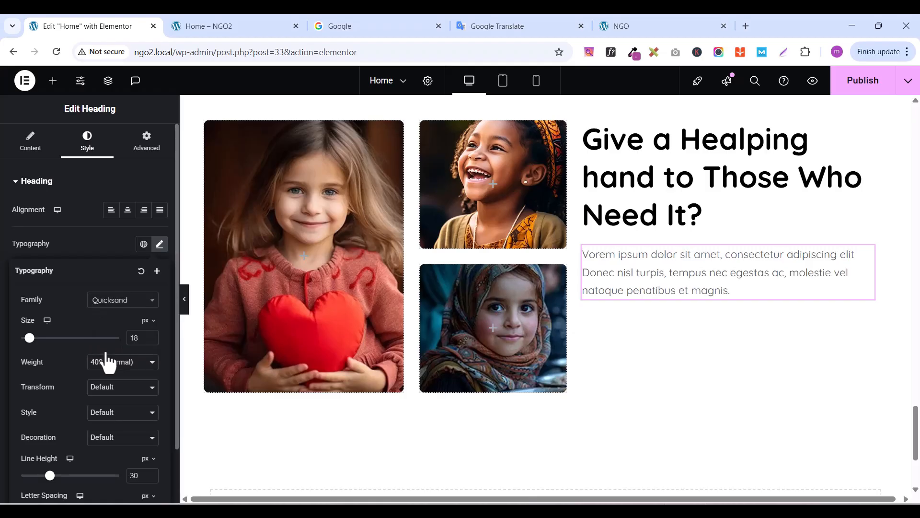
# Set the "Vorem ipsum" description's font size to 16 px and its weight to 500 (Medium)
pyautogui.click(151, 340)
pyautogui.click(151, 340)
pyautogui.click(151, 339)
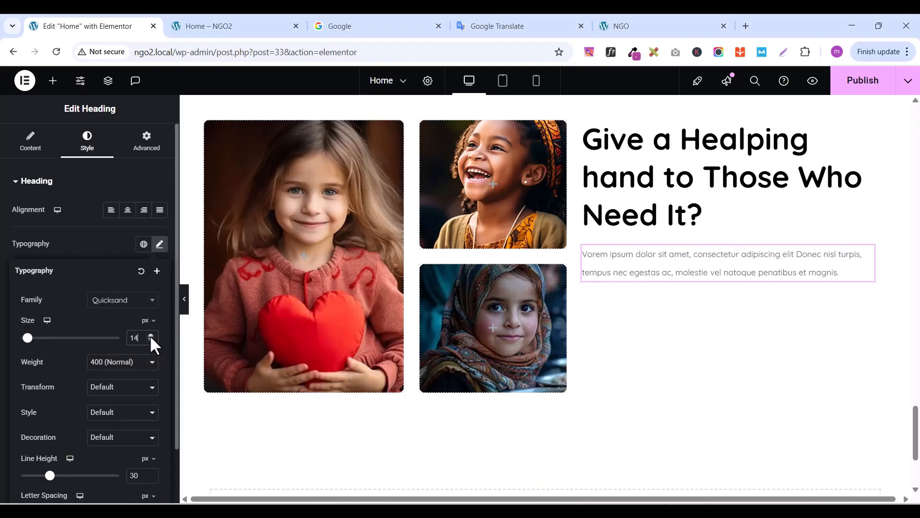
pyautogui.click(150, 335)
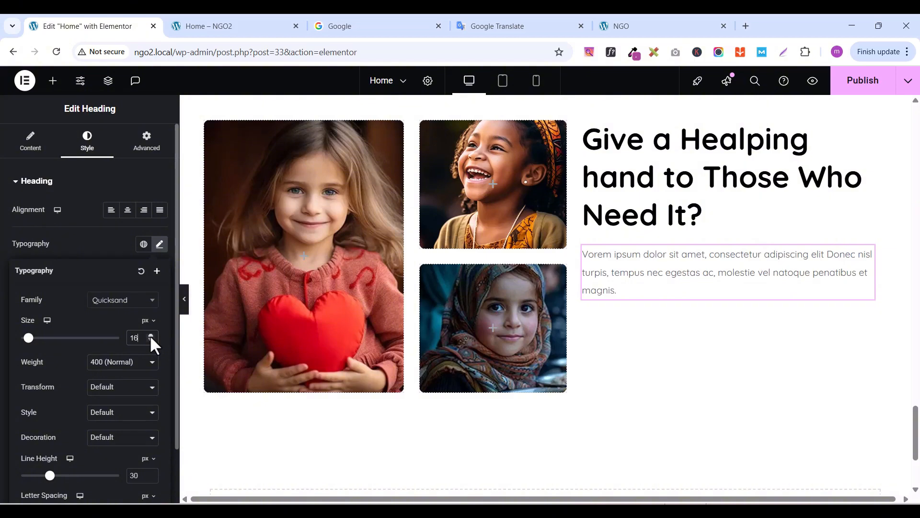
pyautogui.click(116, 369)
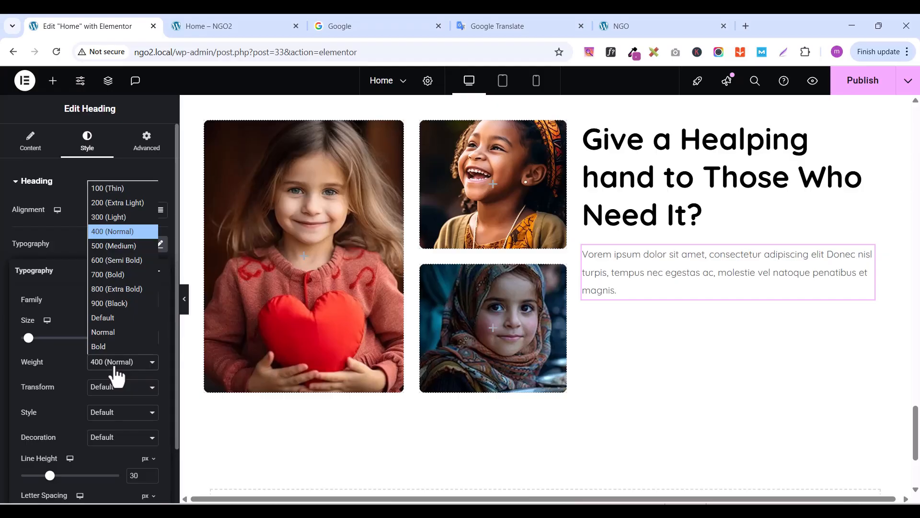
pyautogui.click(115, 246)
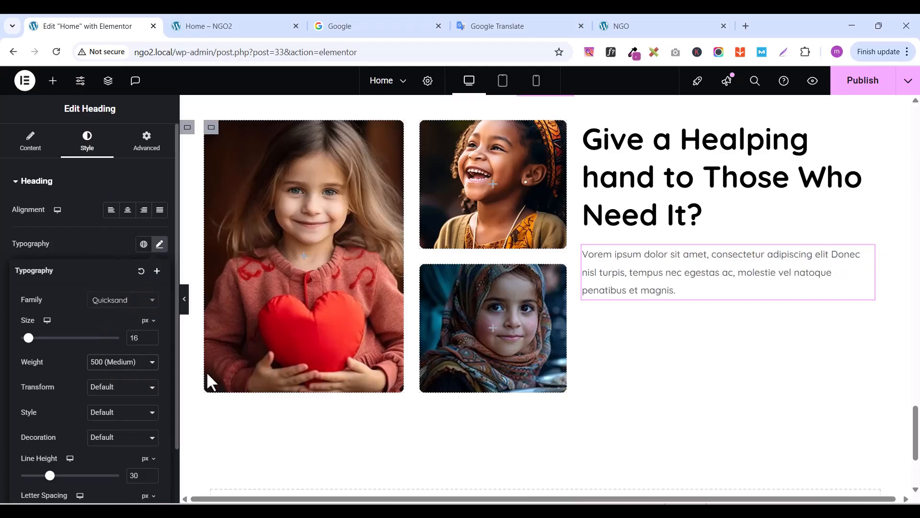
# Set the description's line height to 28 px and publish the page
pyautogui.click(151, 477)
pyautogui.click(151, 476)
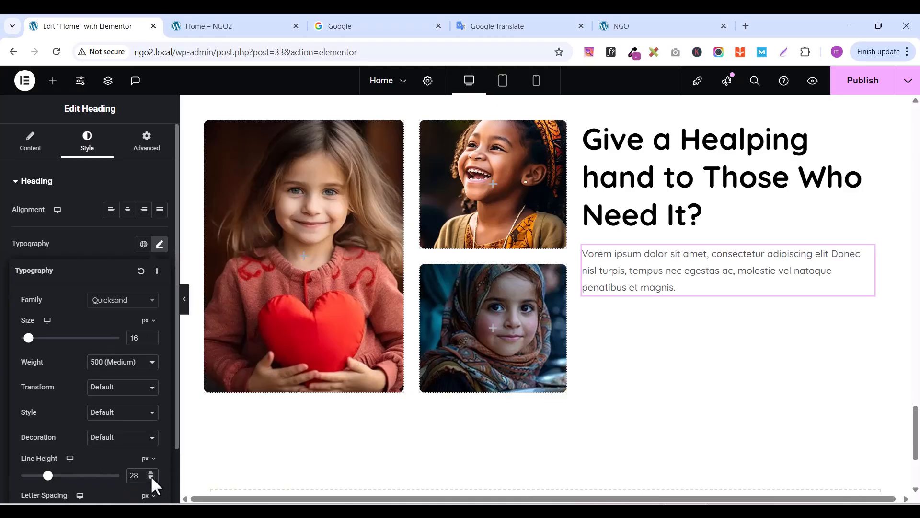
pyautogui.click(862, 91)
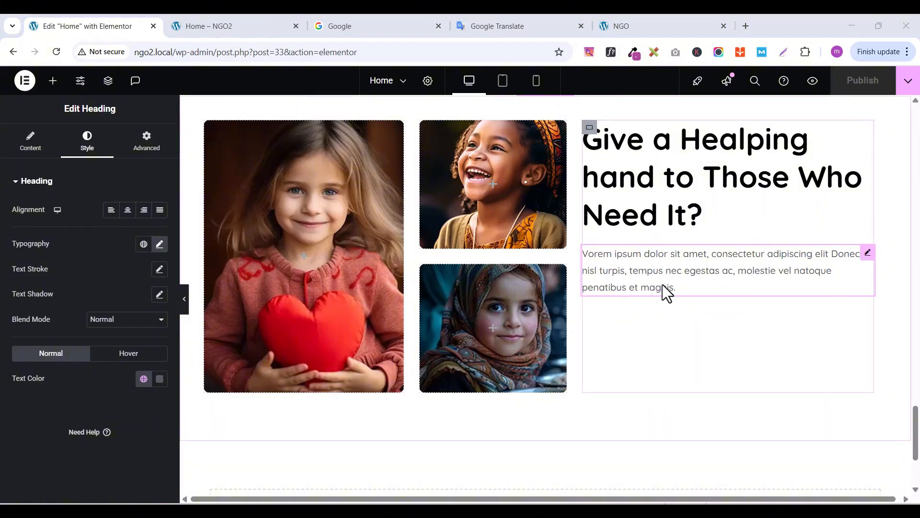
# Copy the "View Our Causes" button from the "Hope Begins With Schooling" hero section
pyautogui.scroll(15, 712, 309)
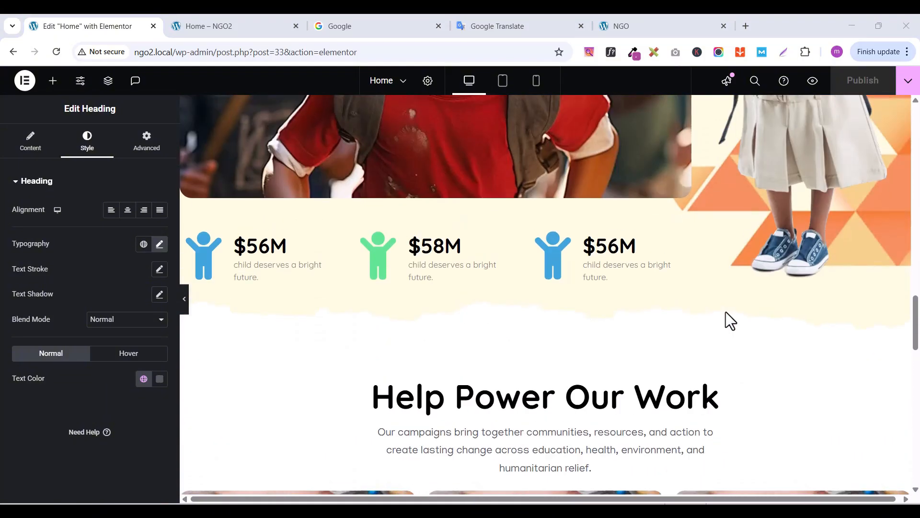
pyautogui.scroll(15, 726, 312)
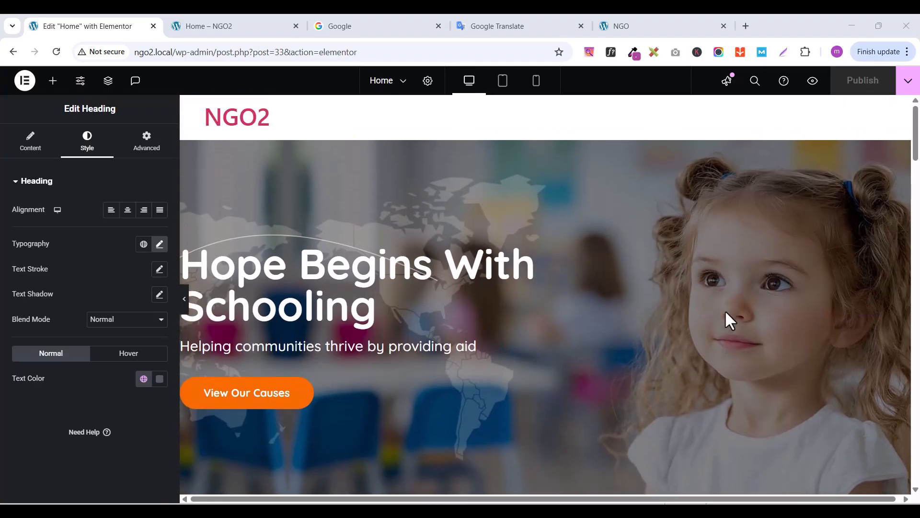
pyautogui.scroll(-1, 725, 310)
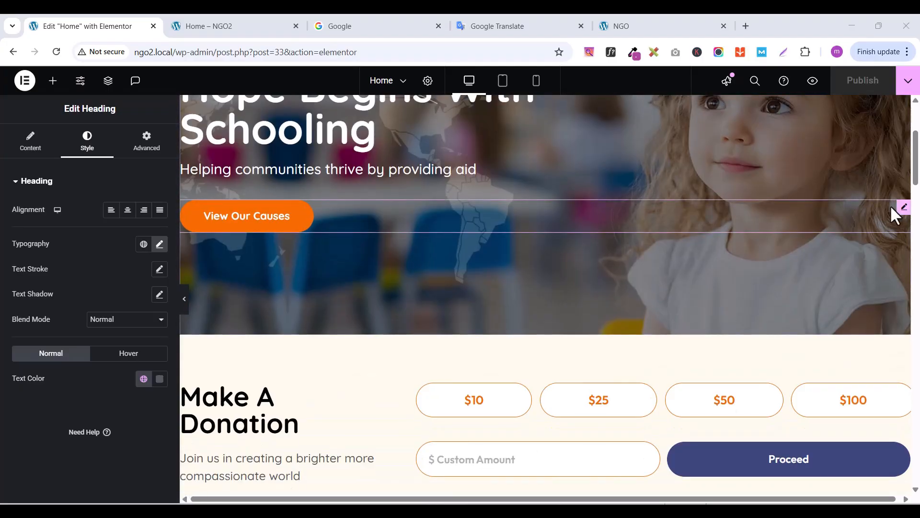
pyautogui.click(903, 208)
pyautogui.rightClick(903, 208)
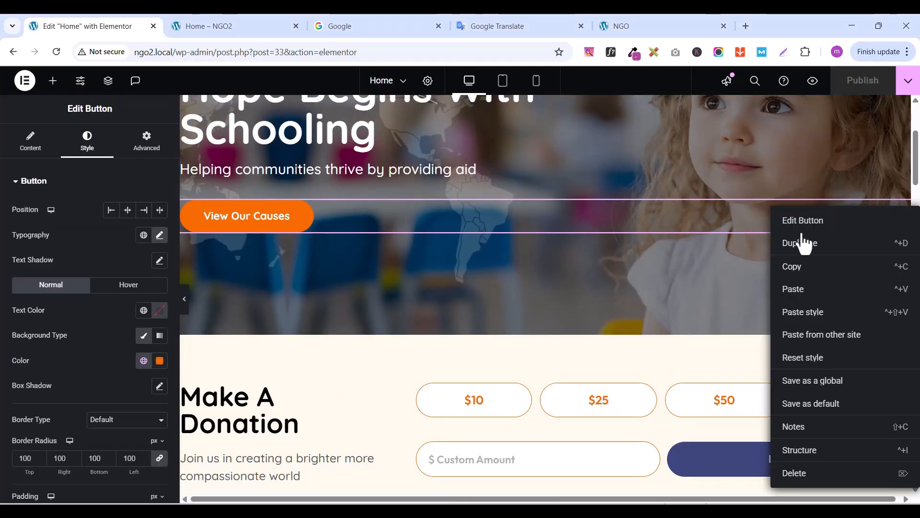
pyautogui.click(797, 265)
# Paste the copied button below the "Vorem ipsum" description in the "Give a Healping hand" section
pyautogui.scroll(-20, 781, 317)
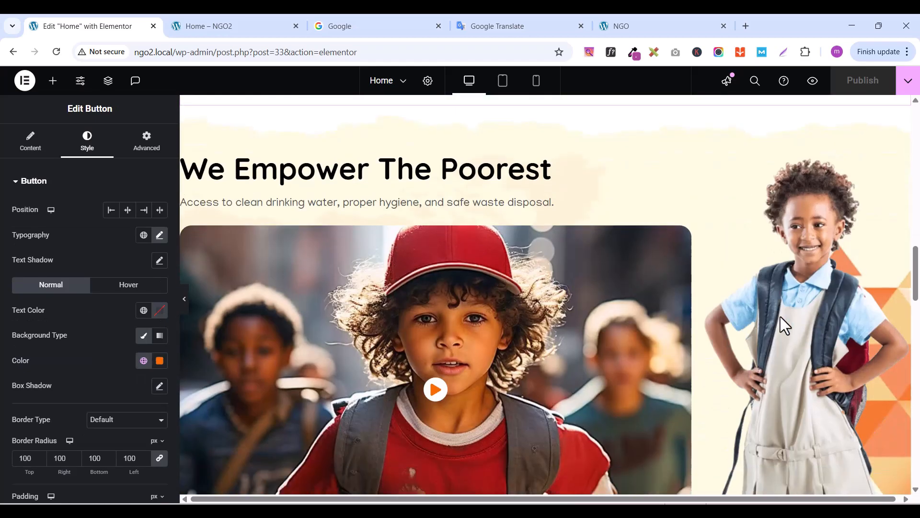
pyautogui.scroll(-6, 780, 316)
pyautogui.scroll(6, 781, 317)
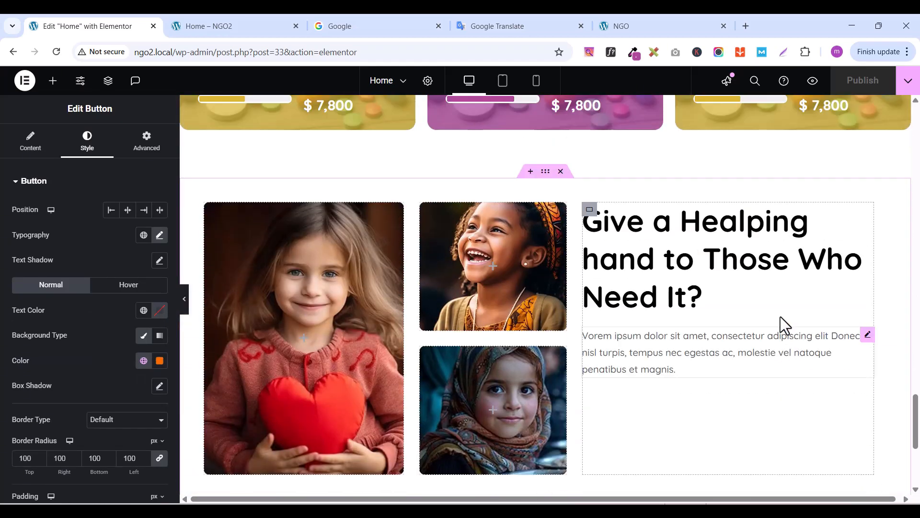
pyautogui.rightClick(867, 341)
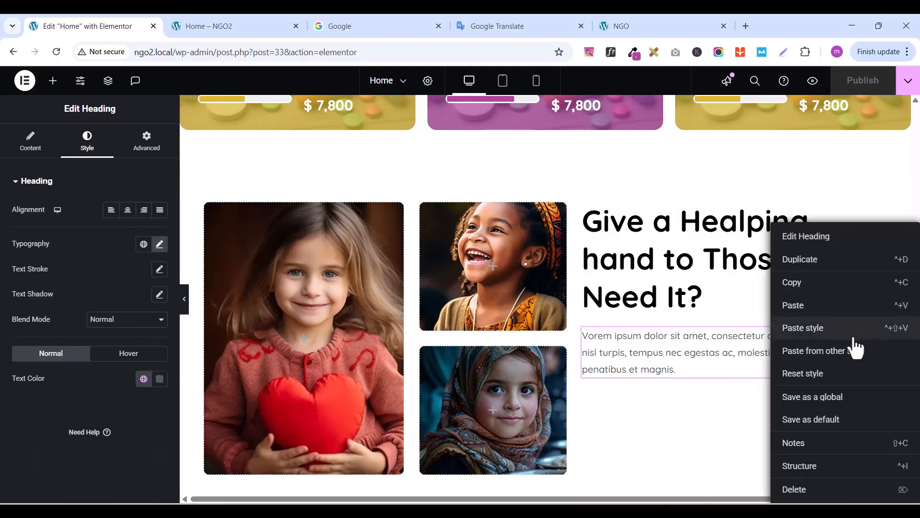
pyautogui.click(815, 312)
pyautogui.scroll(-3, 638, 369)
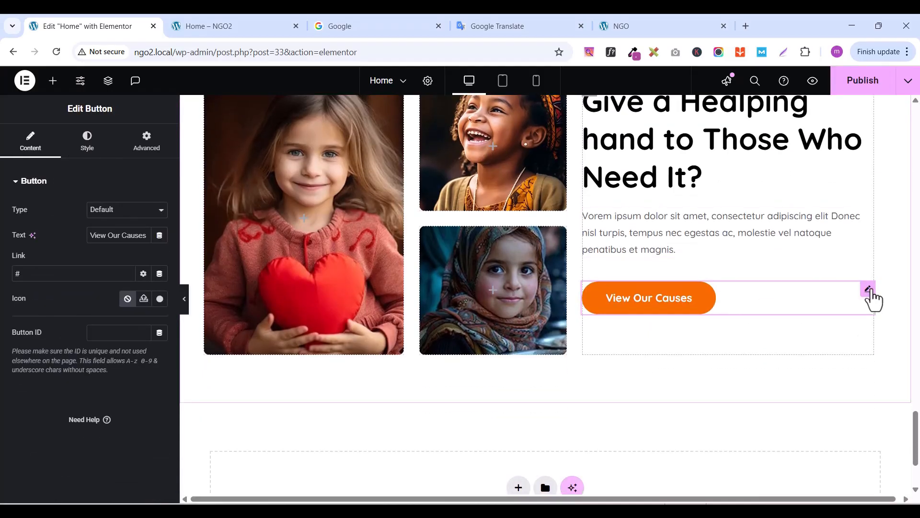
pyautogui.scroll(1, 214, 293)
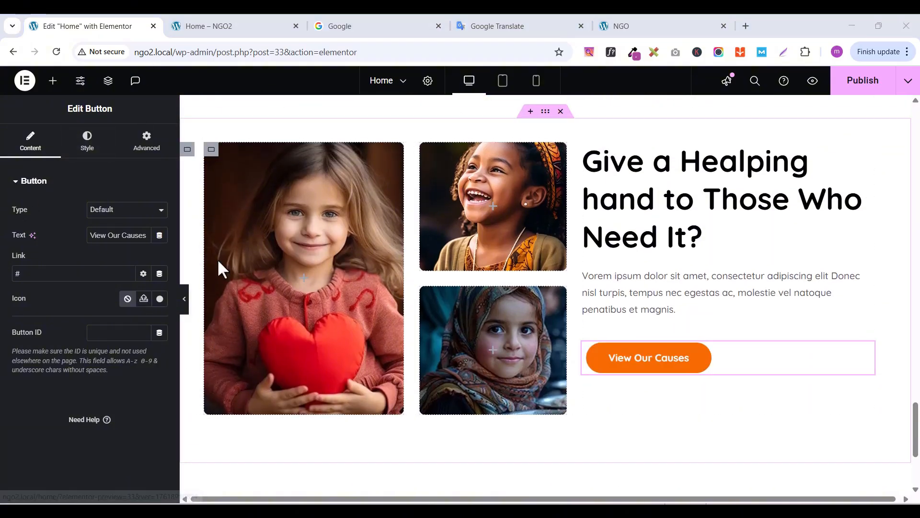
pyautogui.doubleClick(110, 238)
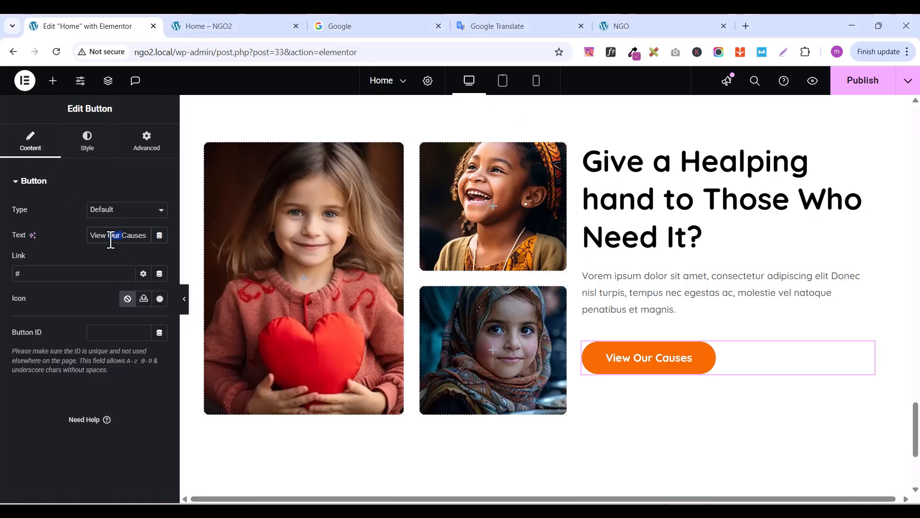
pyautogui.click(635, 27)
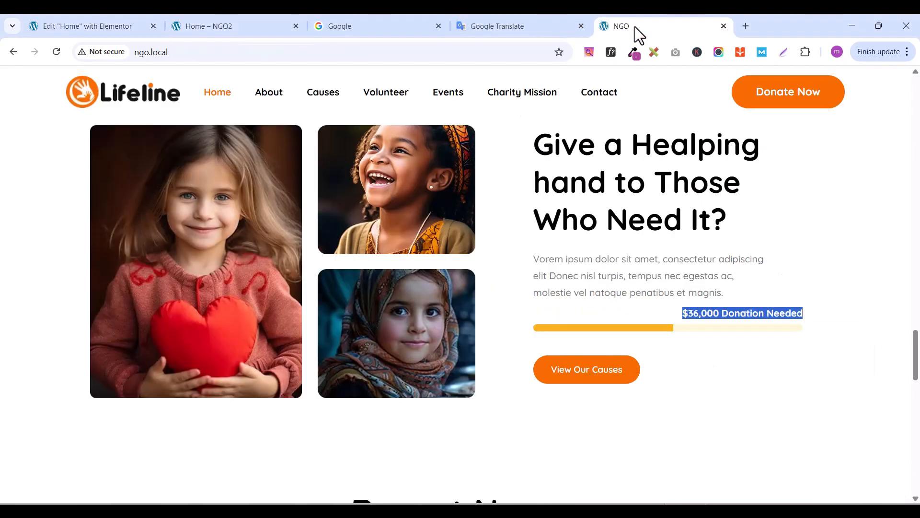
pyautogui.click(82, 27)
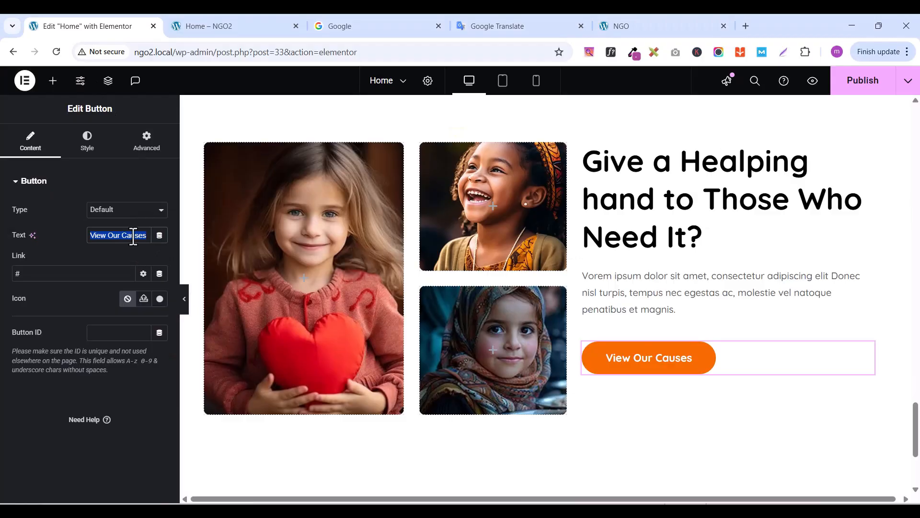
pyautogui.write('V')
pyautogui.hotkey('ctrl', 'z')
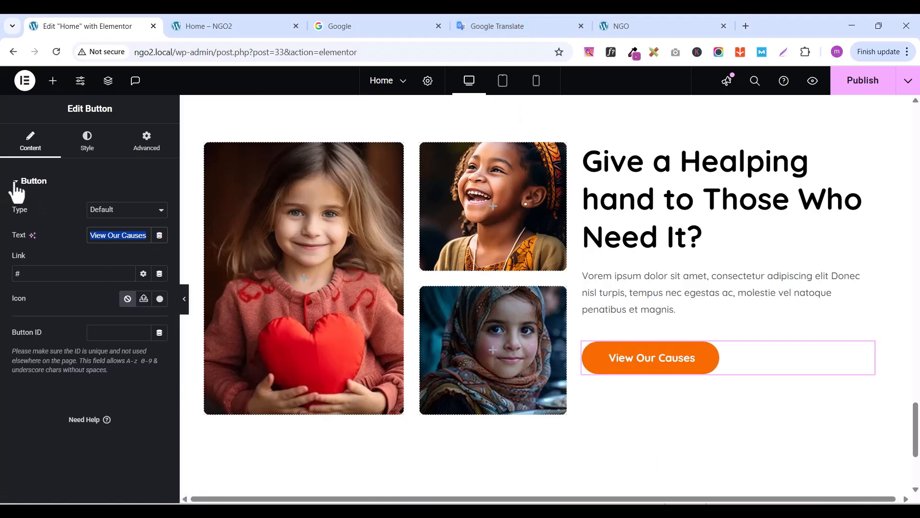
# Set the pasted "View Our Causes" button's font size to 15 px and its weight to 600 (Semi Bold)
pyautogui.click(81, 149)
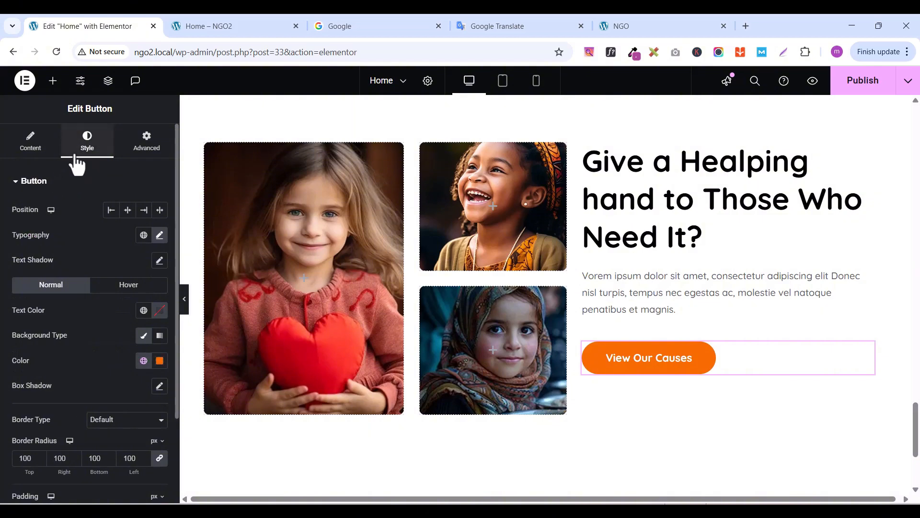
pyautogui.click(160, 236)
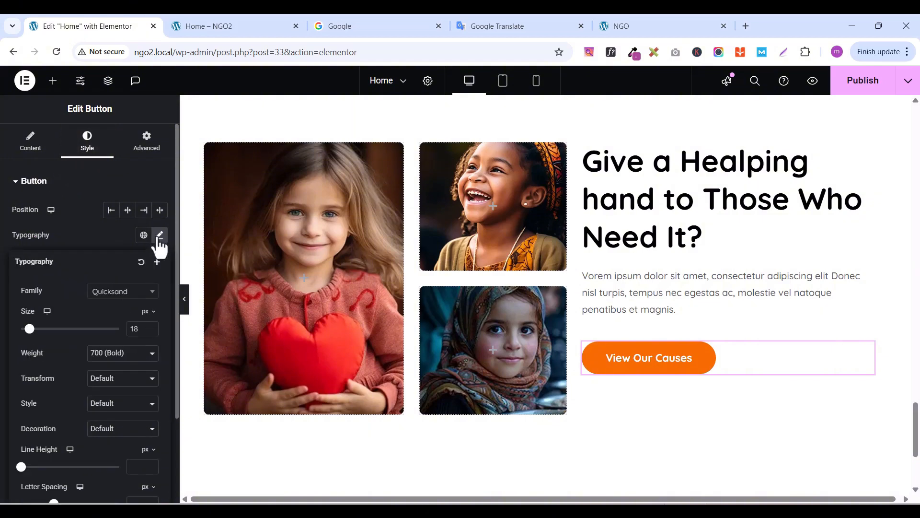
pyautogui.click(150, 331)
pyautogui.click(151, 331)
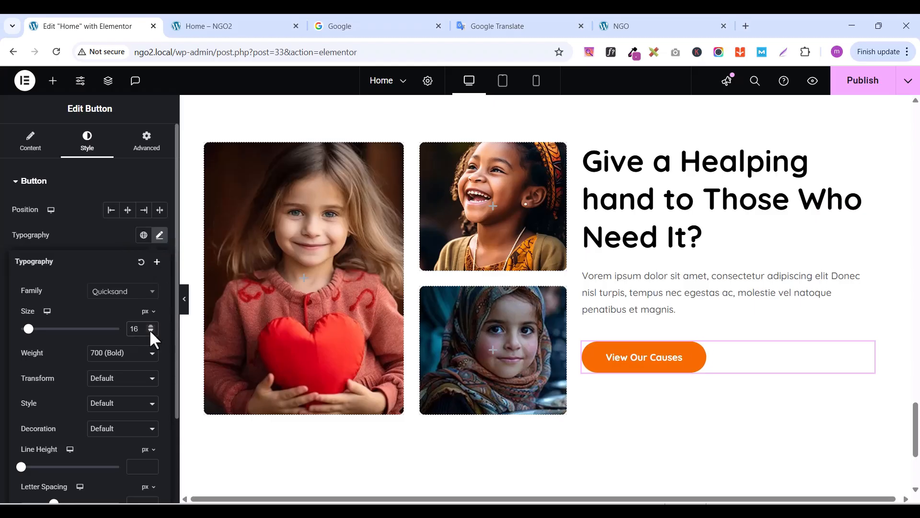
pyautogui.click(150, 330)
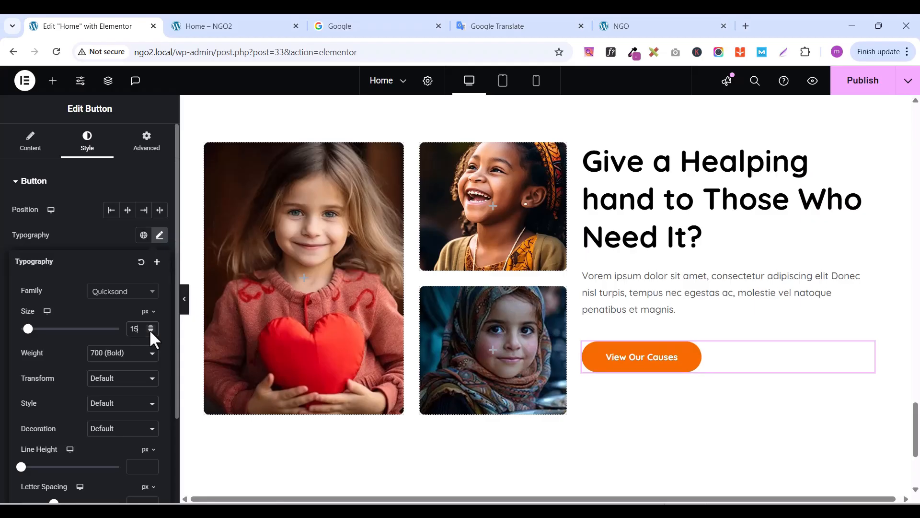
pyautogui.click(108, 358)
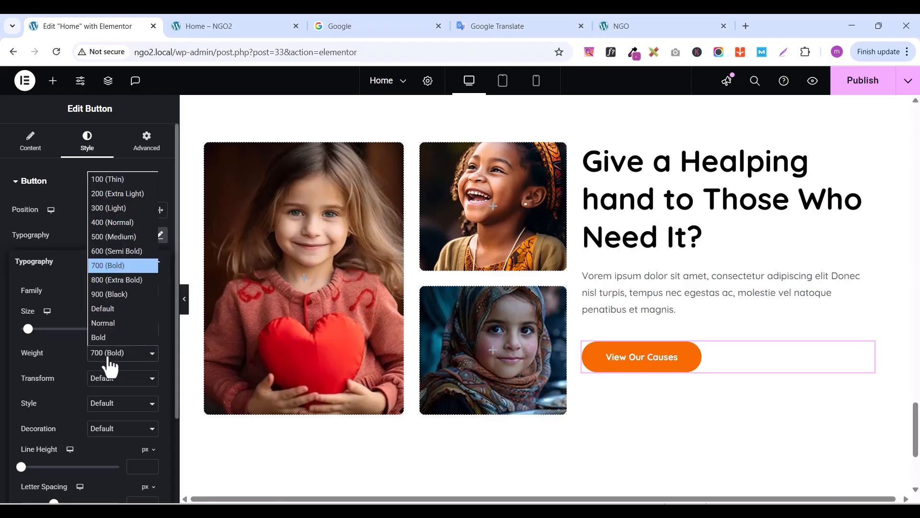
pyautogui.click(111, 253)
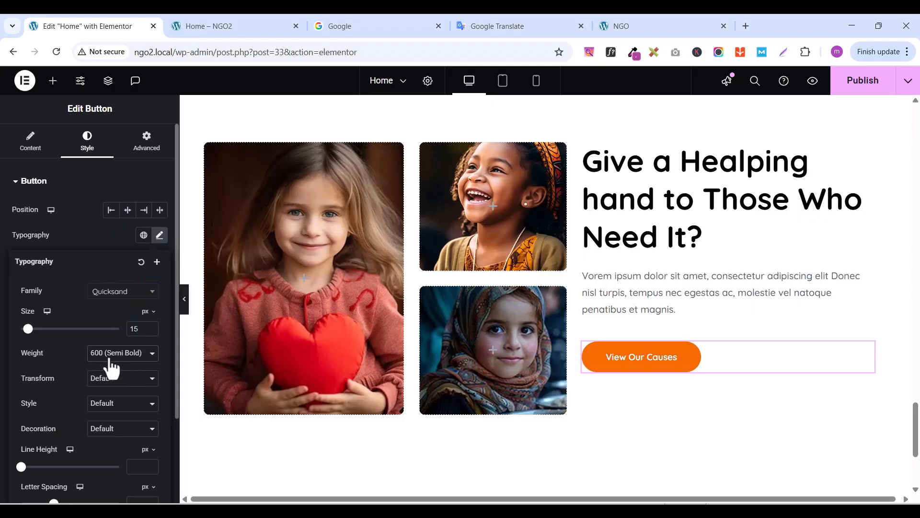
pyautogui.click(88, 232)
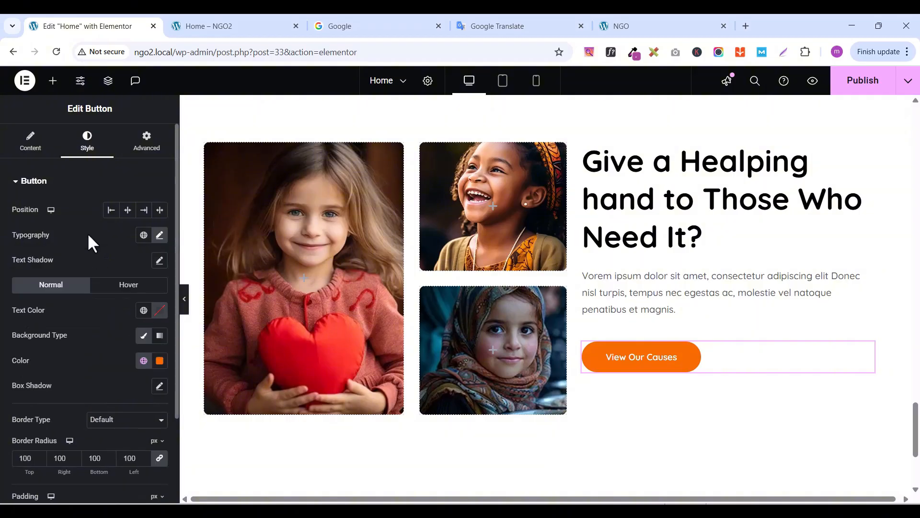
# Set the "View Our Causes" button's padding to 16 px top and bottom and 30 px right and left, and publish the page
pyautogui.scroll(-2, 90, 372)
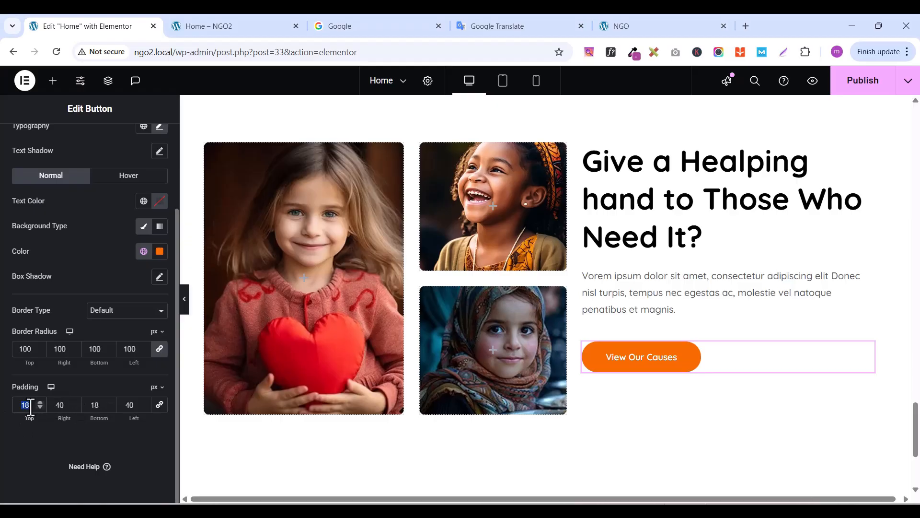
pyautogui.write('16')
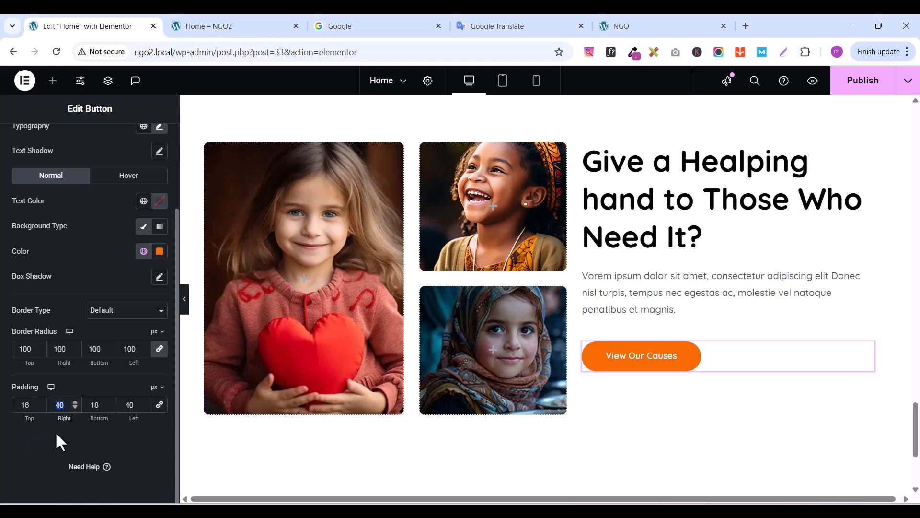
pyautogui.write('30')
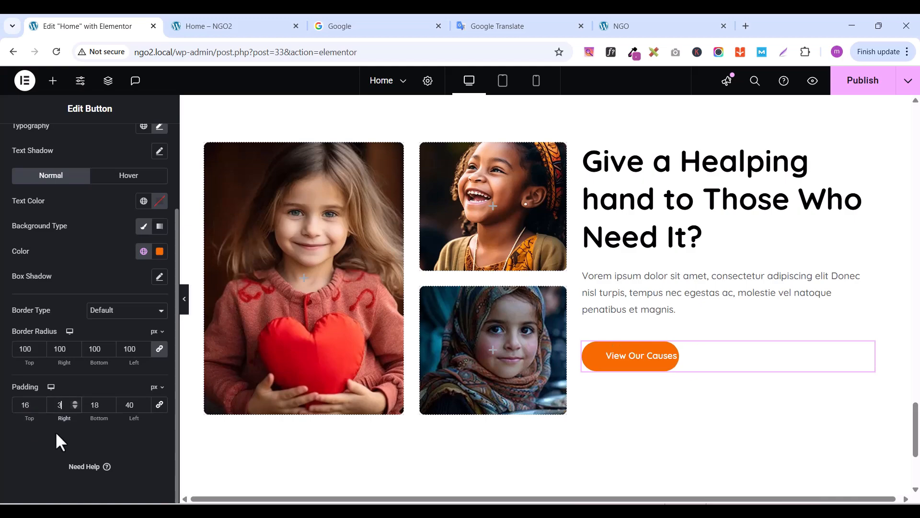
pyautogui.click(96, 405)
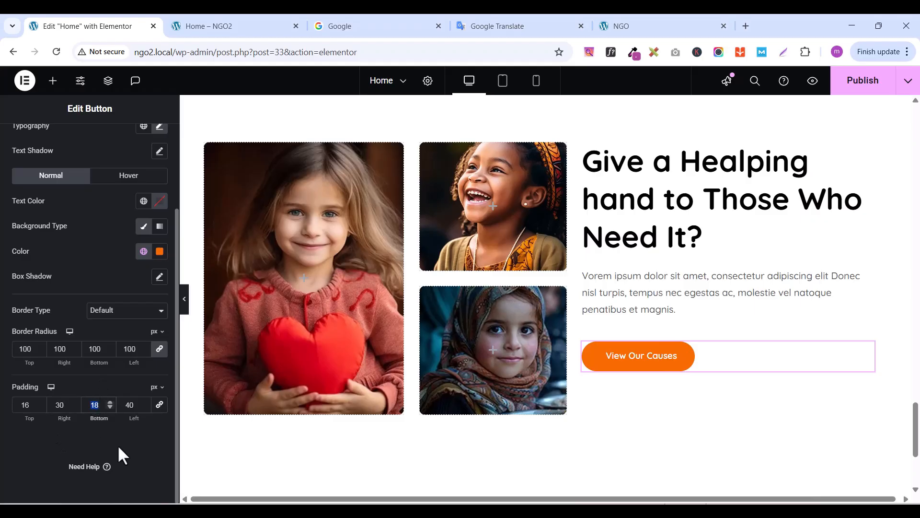
pyautogui.write('16')
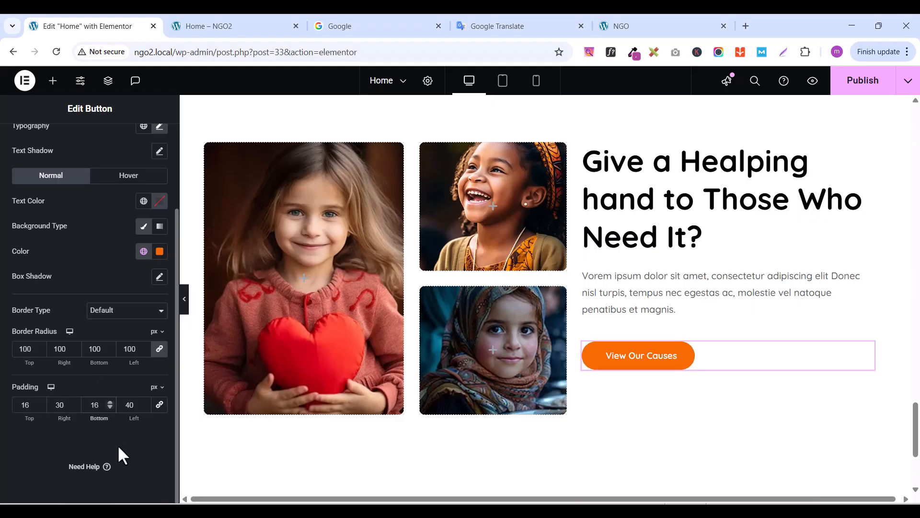
pyautogui.doubleClick(128, 405)
pyautogui.write('30')
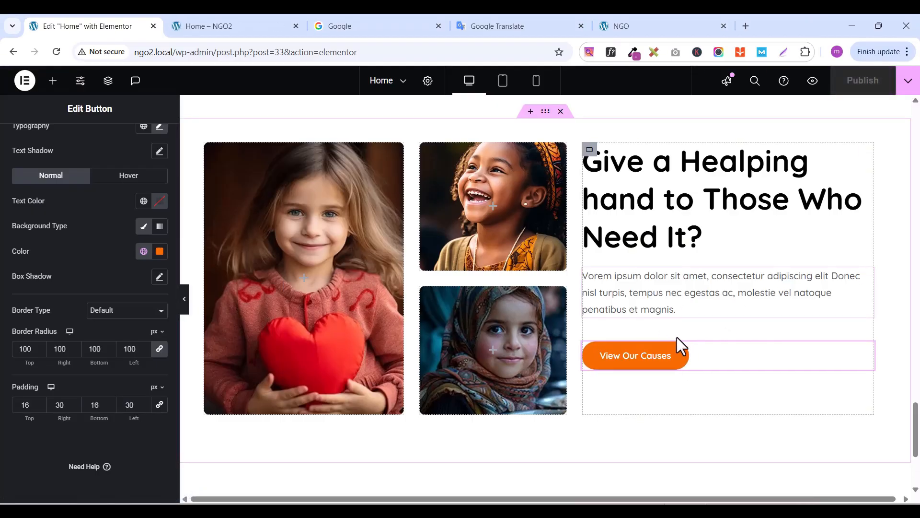
# Add a container between the "Vorem ipsum" description and the "View Our Causes" button, with its padding set to 0 on all sides
pyautogui.scroll(1, 683, 300)
pyautogui.scroll(-1, 682, 300)
pyautogui.scroll(1, 655, 335)
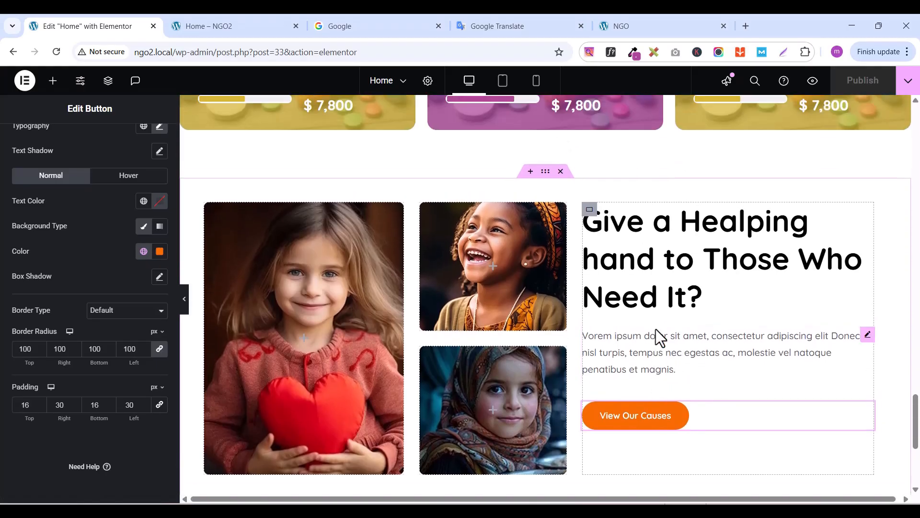
pyautogui.click(53, 82)
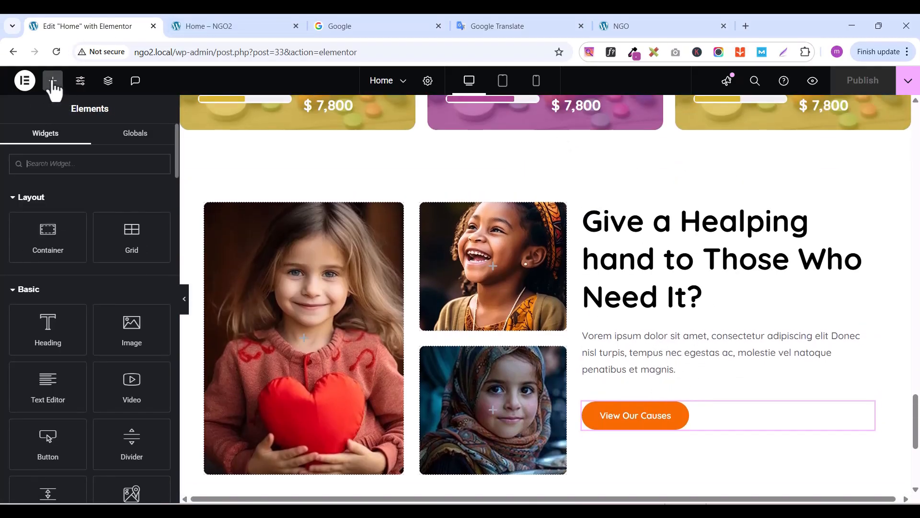
pyautogui.moveTo(45, 233); pyautogui.dragTo(659, 320)
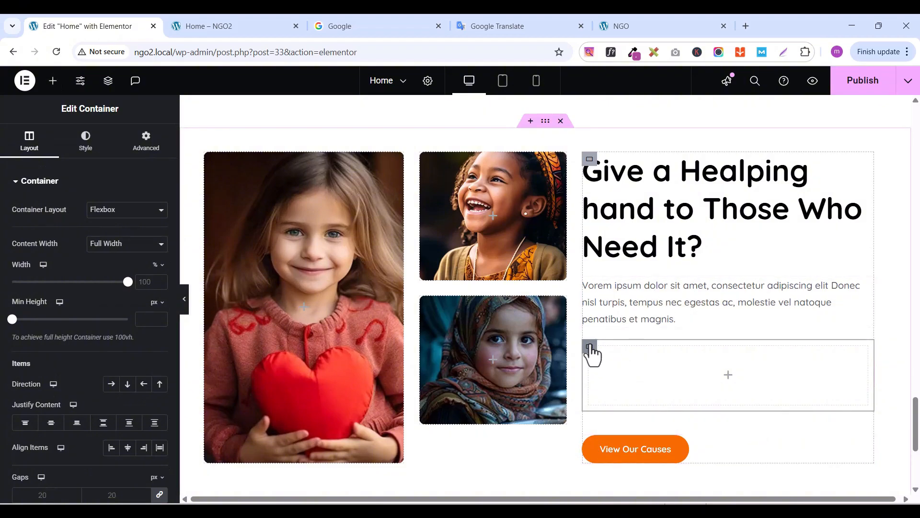
pyautogui.click(141, 144)
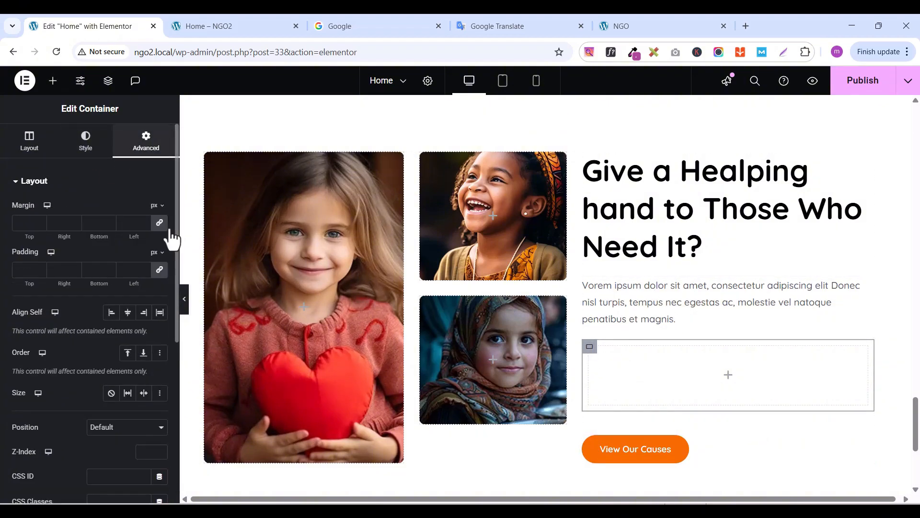
pyautogui.click(160, 270)
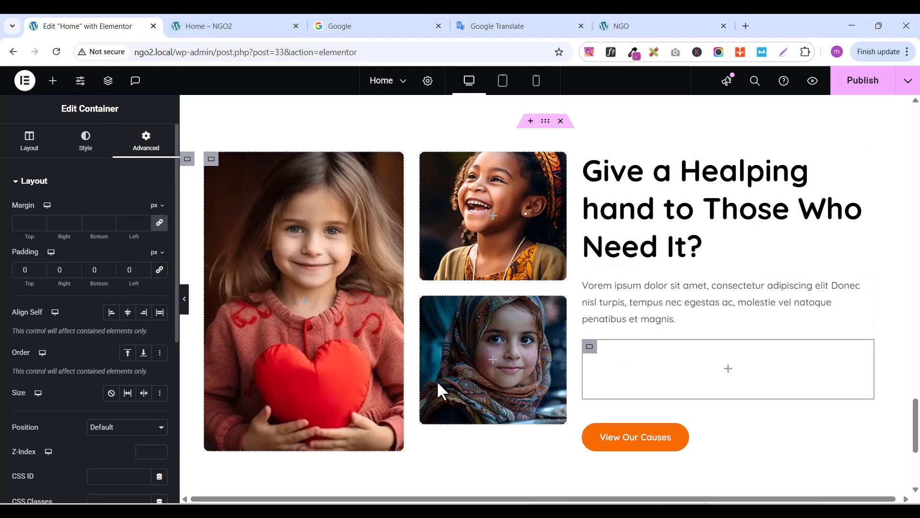
# Copy the "Help Power Our Work" heading and paste it into the empty container above the "View Our Causes" button
pyautogui.scroll(5, 641, 269)
pyautogui.scroll(5, 600, 312)
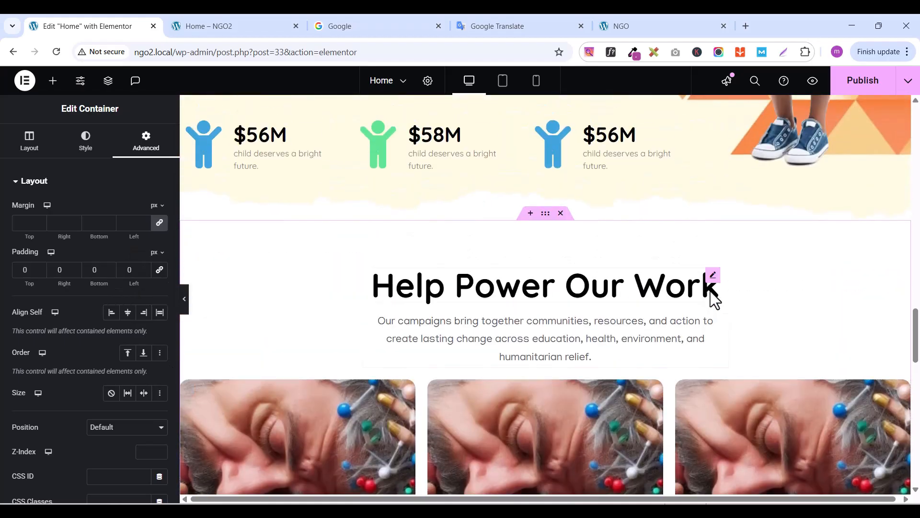
pyautogui.click(714, 276)
pyautogui.rightClick(718, 284)
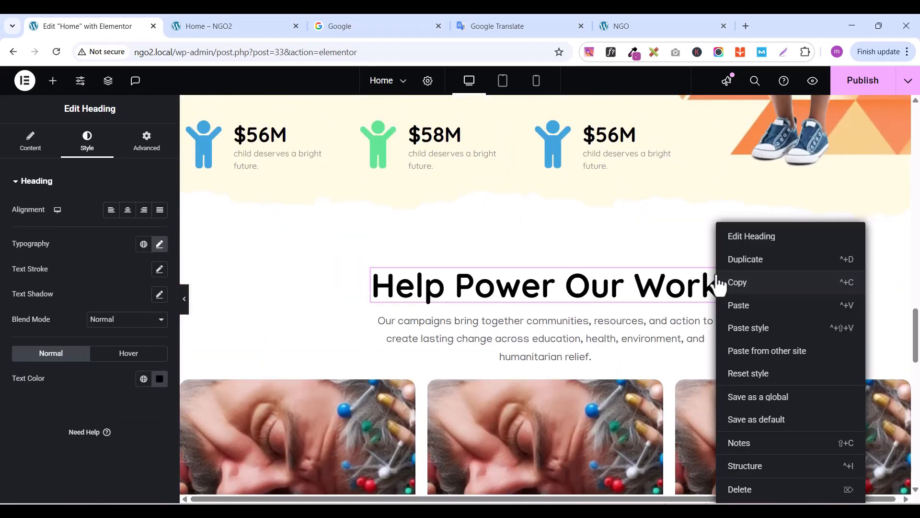
pyautogui.click(743, 283)
pyautogui.scroll(-15, 694, 389)
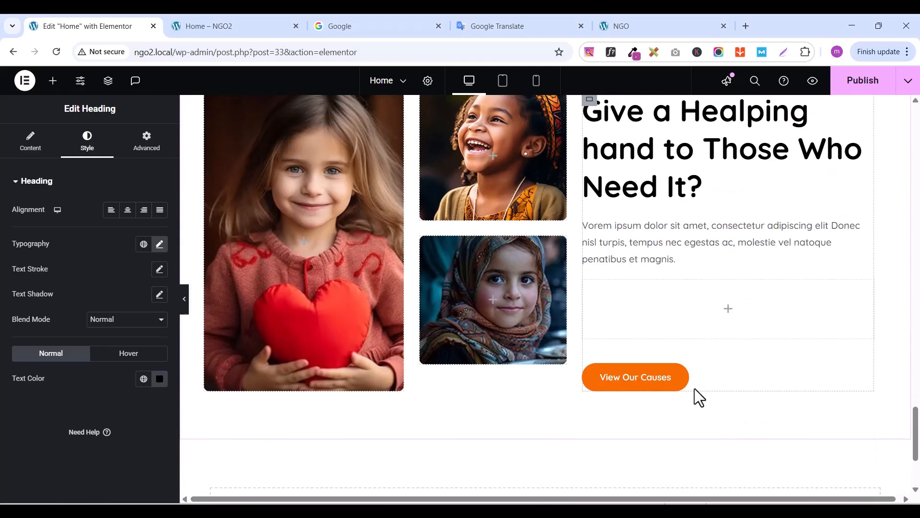
pyautogui.rightClick(635, 255)
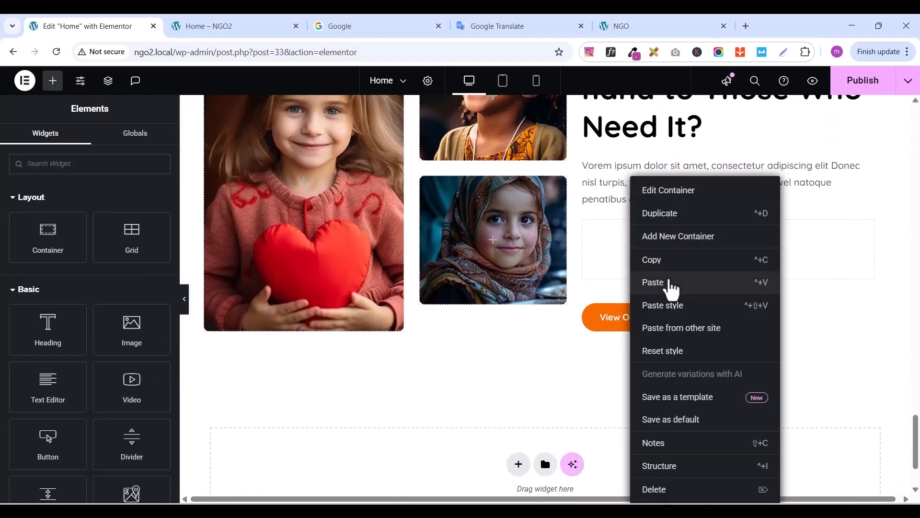
pyautogui.click(671, 283)
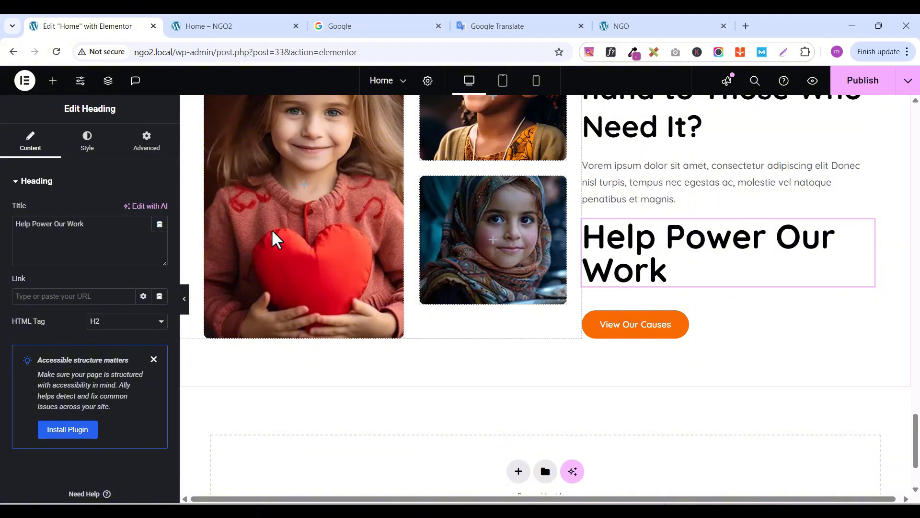
# Set the pasted "Help Power Our Work" heading's font size to 16 px and its weight to 800 (Extra Bold)
pyautogui.click(86, 146)
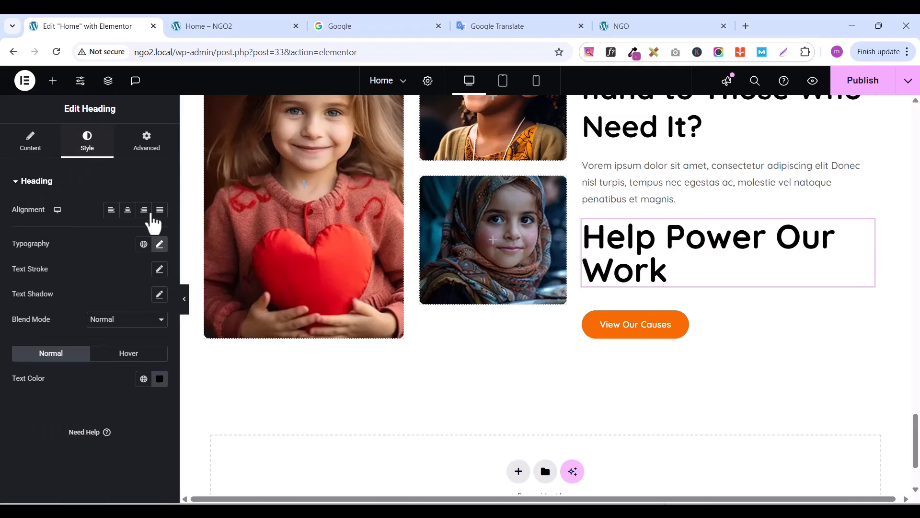
pyautogui.click(160, 245)
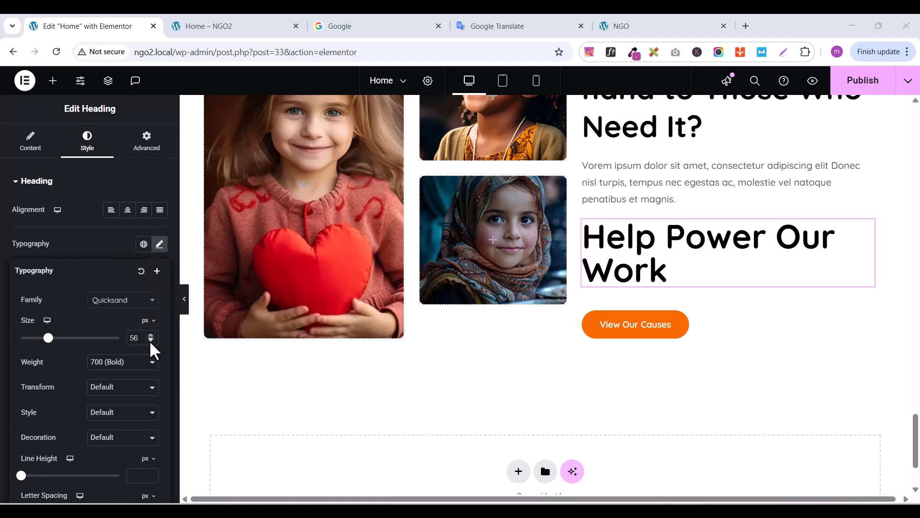
pyautogui.click(150, 341)
pyautogui.click(150, 340)
pyautogui.click(149, 341)
pyautogui.click(150, 340)
pyautogui.click(150, 340)
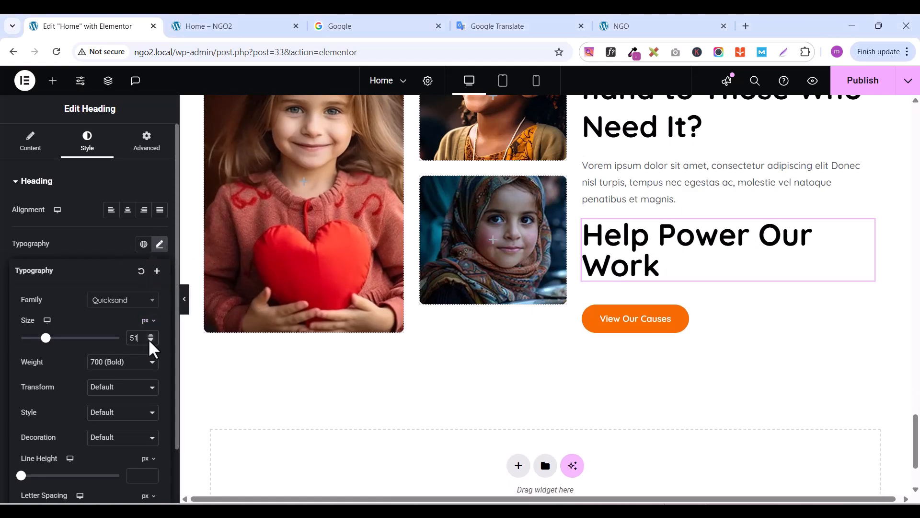
pyautogui.click(150, 340)
pyautogui.click(150, 341)
pyautogui.click(149, 340)
pyautogui.click(151, 341)
pyautogui.click(150, 341)
pyautogui.click(151, 341)
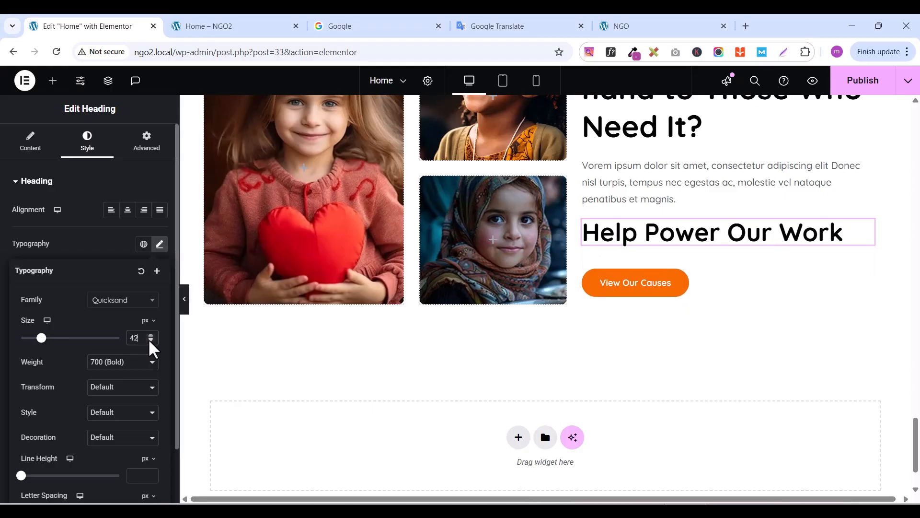
pyautogui.click(151, 341)
pyautogui.click(151, 341)
pyautogui.click(151, 340)
pyautogui.click(150, 341)
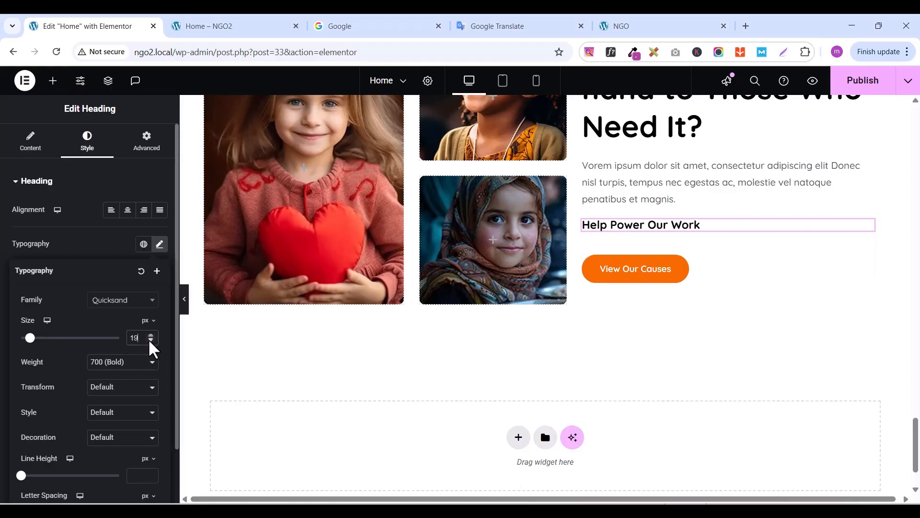
pyautogui.click(151, 340)
pyautogui.click(151, 336)
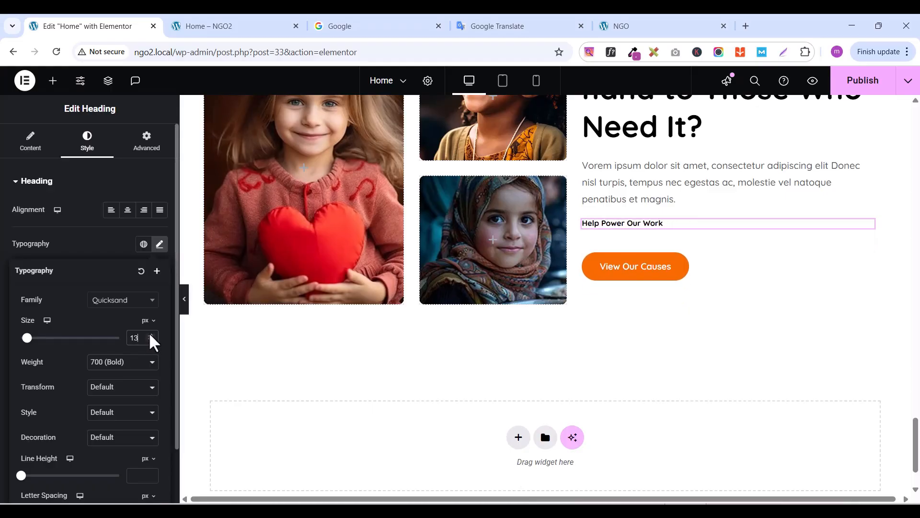
pyautogui.click(151, 336)
pyautogui.click(151, 337)
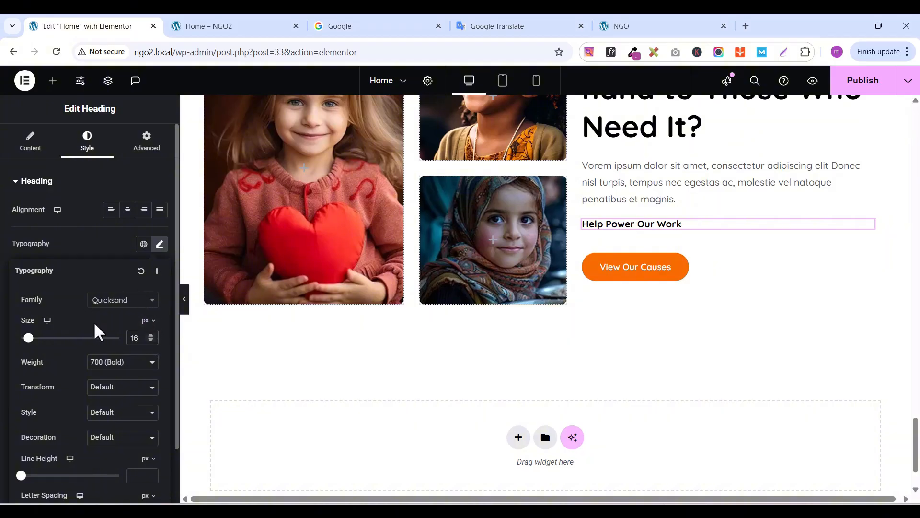
pyautogui.click(122, 365)
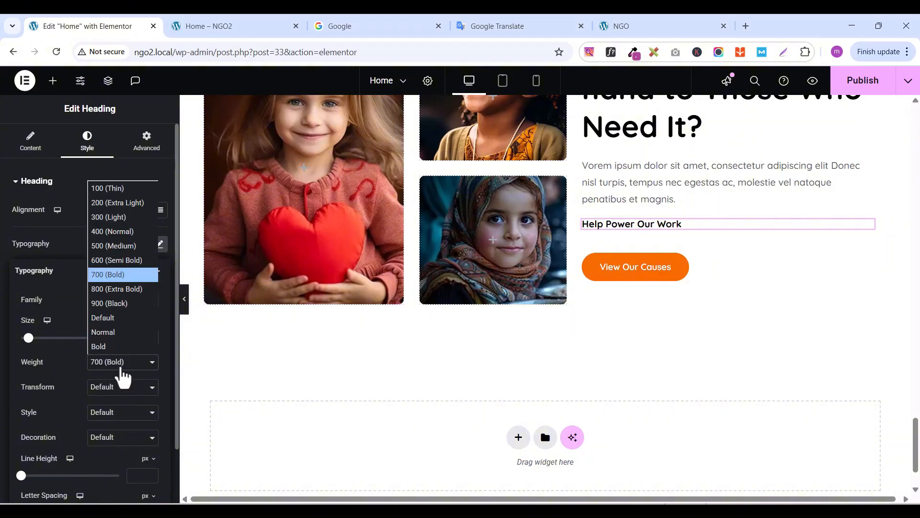
pyautogui.click(120, 293)
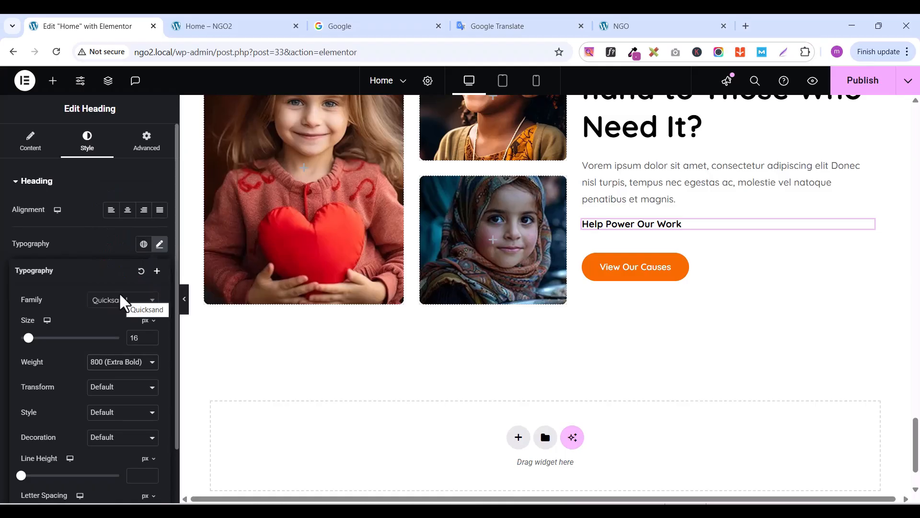
# Copy the "$36,000 Donation Needed" text from the "Give a Healping hand" section of the NGO reference site
pyautogui.click(661, 29)
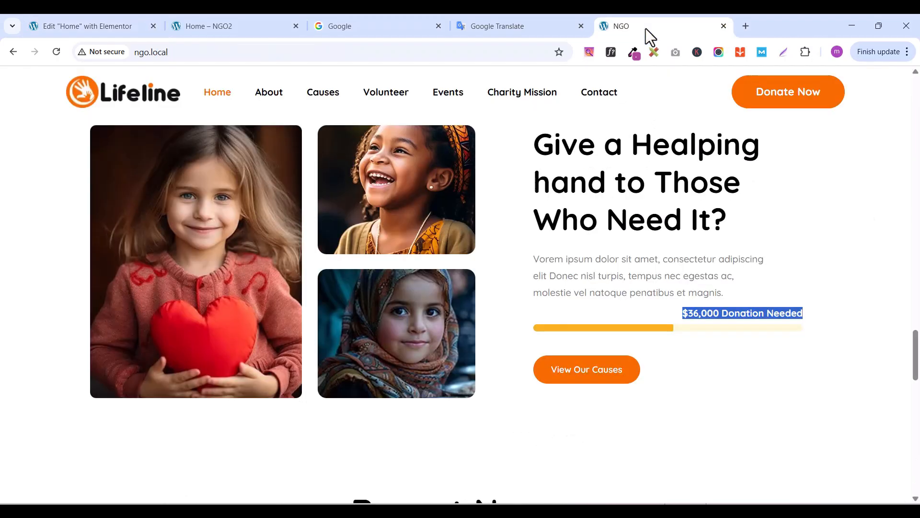
pyautogui.tripleClick(735, 309)
pyautogui.rightClick(734, 308)
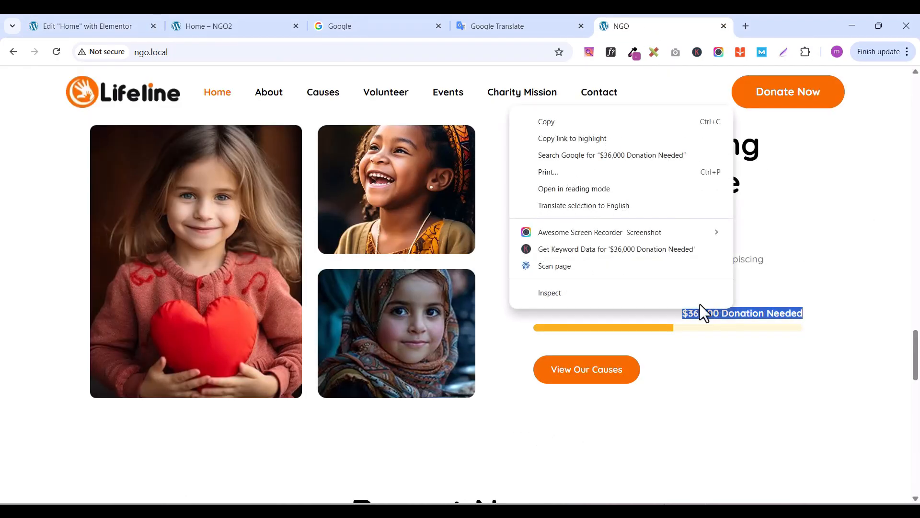
pyautogui.click(569, 124)
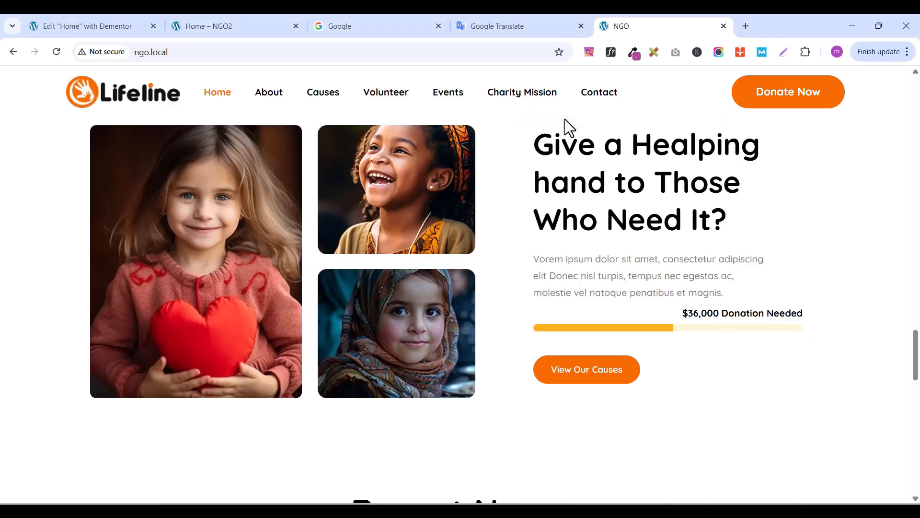
# Return to the Elementor editor and replace the pasted heading's title with "$36,000 Donation Needed"
pyautogui.click(91, 27)
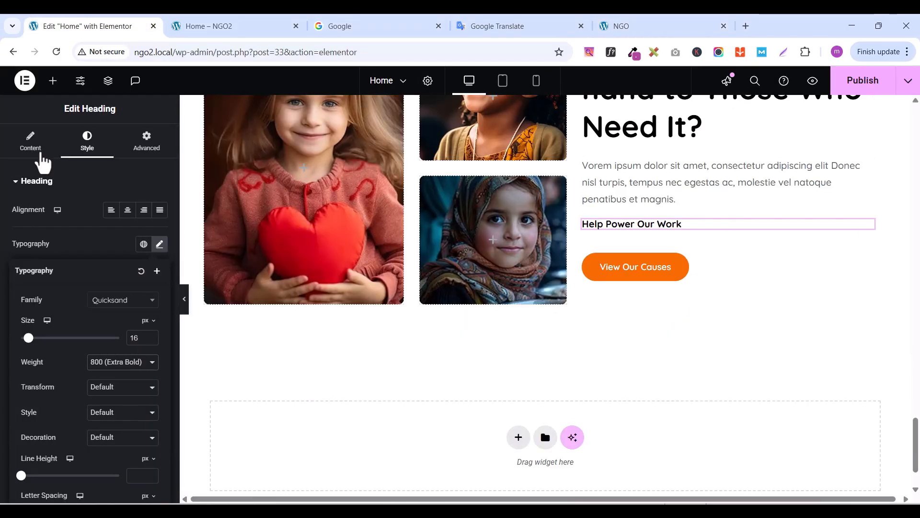
pyautogui.click(30, 142)
pyautogui.doubleClick(37, 225)
pyautogui.hotkey('ctrl', 'a')
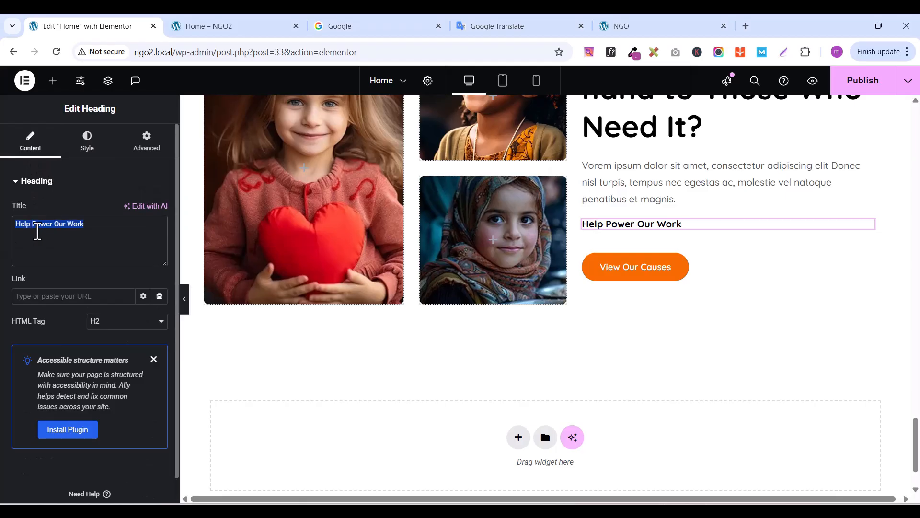
pyautogui.hotkey('ctrl', 'v')
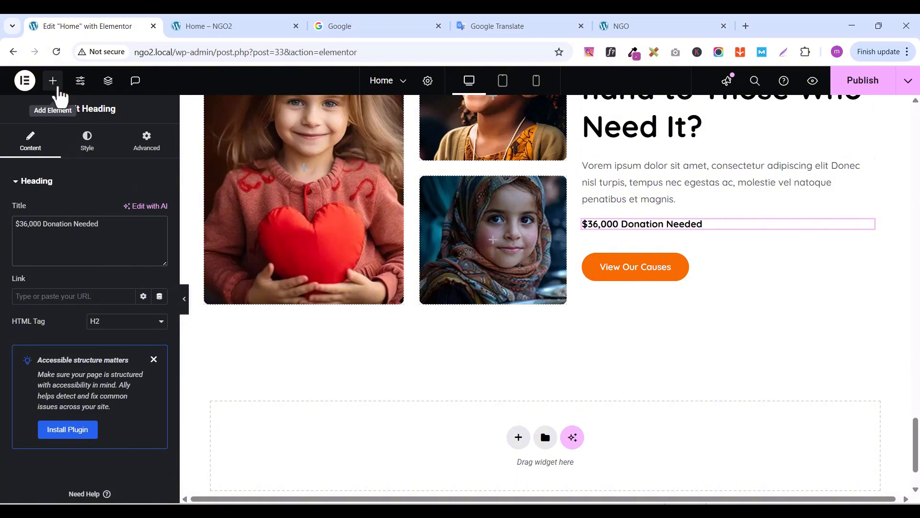
pyautogui.click(53, 81)
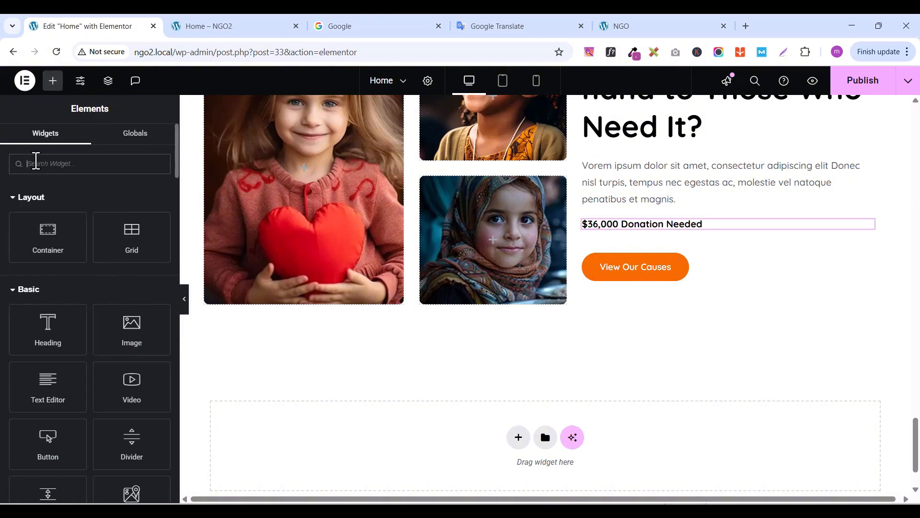
pyautogui.write('PROGR')
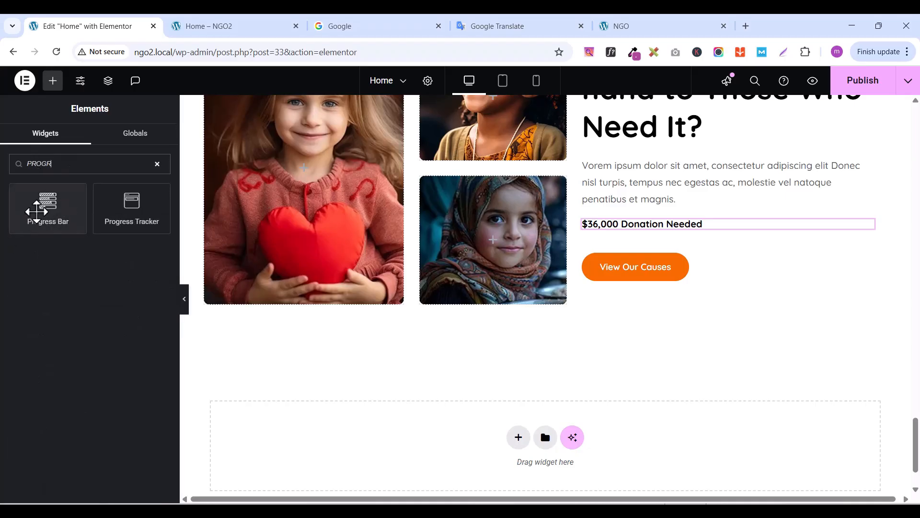
pyautogui.moveTo(47, 204)
pyautogui.mouseDown()
pyautogui.moveTo(665, 273)
pyautogui.moveTo(716, 231)
pyautogui.moveTo(165, 240)
pyautogui.moveTo(43, 201)
pyautogui.mouseUp()
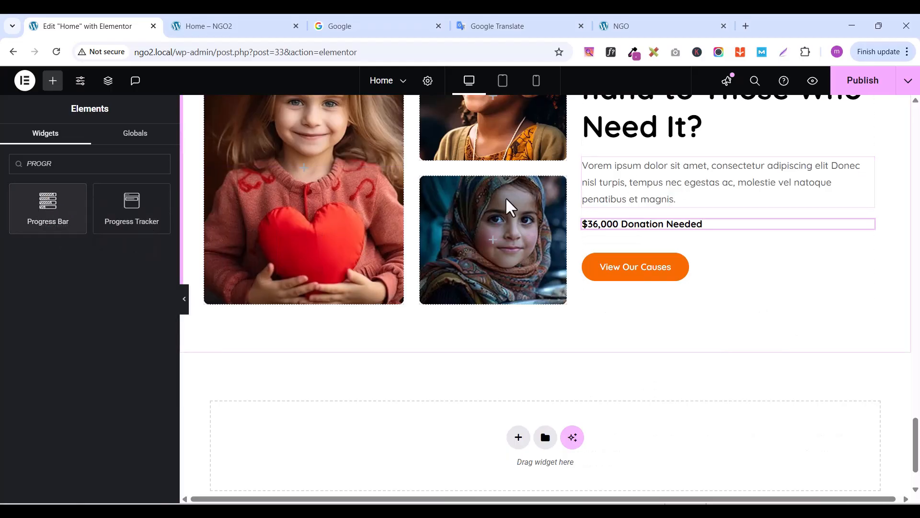
# Copy the progress bar from the first cause card and paste it below the "$36,000 Donation Needed" heading
pyautogui.scroll(8, 446, 252)
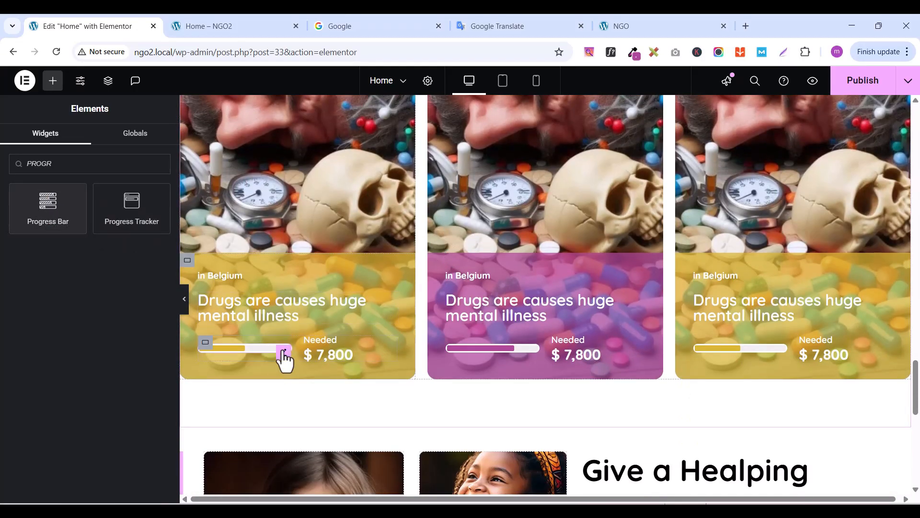
pyautogui.rightClick(285, 359)
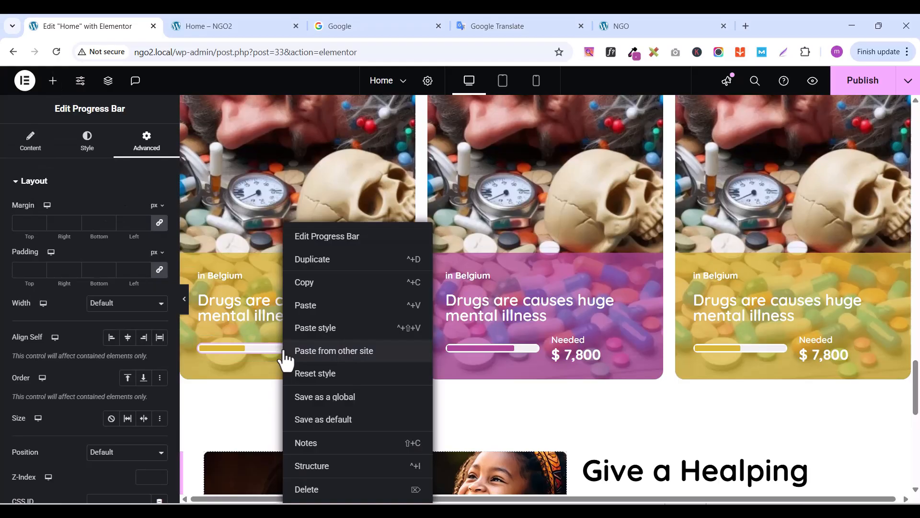
pyautogui.click(307, 284)
pyautogui.scroll(-7, 683, 336)
pyautogui.scroll(-2, 684, 336)
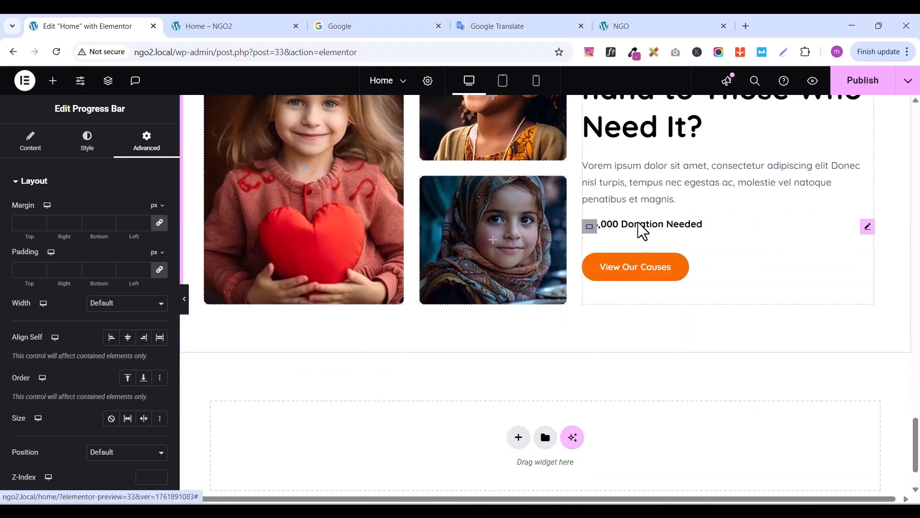
pyautogui.click(869, 226)
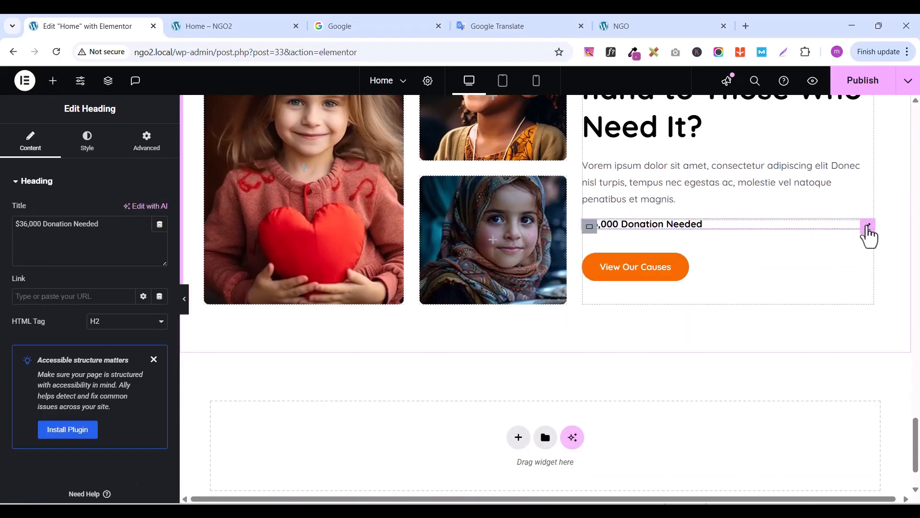
pyautogui.rightClick(867, 234)
pyautogui.click(817, 310)
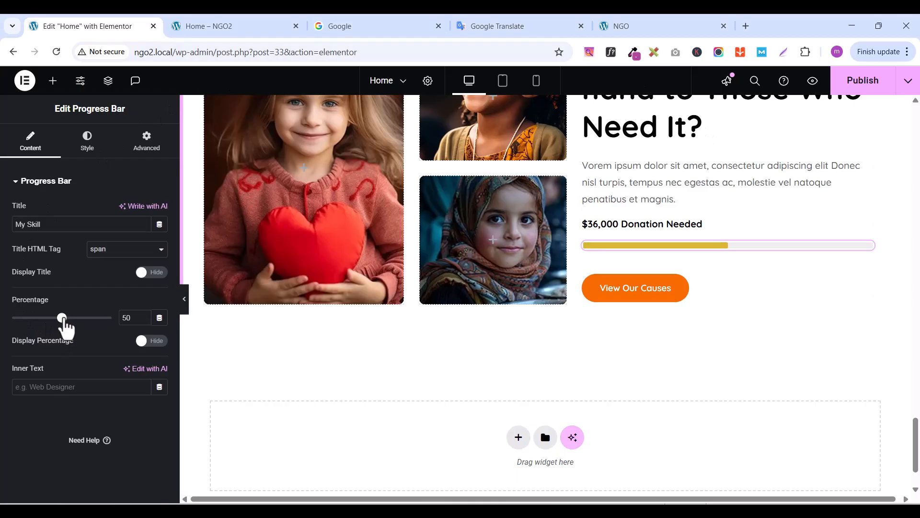
# Set the pasted progress bar to 80 percent and its background to a mostly transparent version of its bar color #D8B732
pyautogui.moveTo(67, 321); pyautogui.dragTo(92, 320)
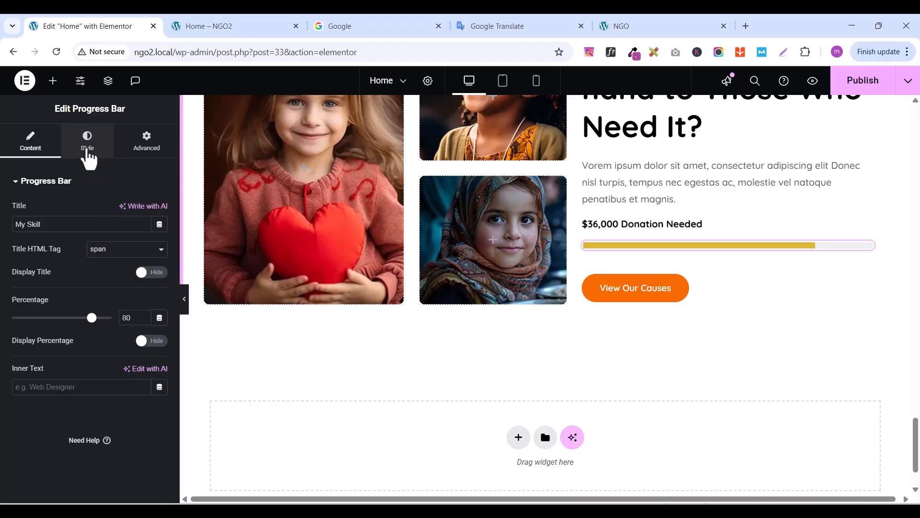
pyautogui.click(87, 144)
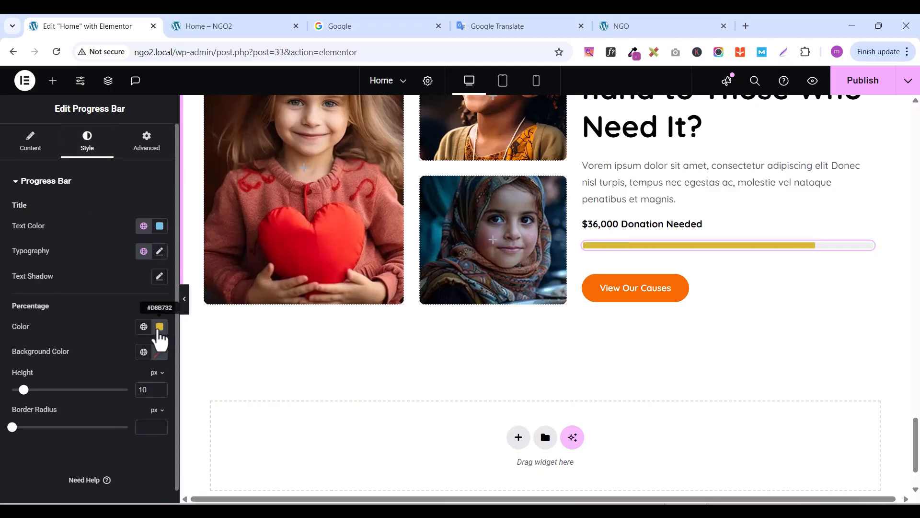
pyautogui.click(160, 328)
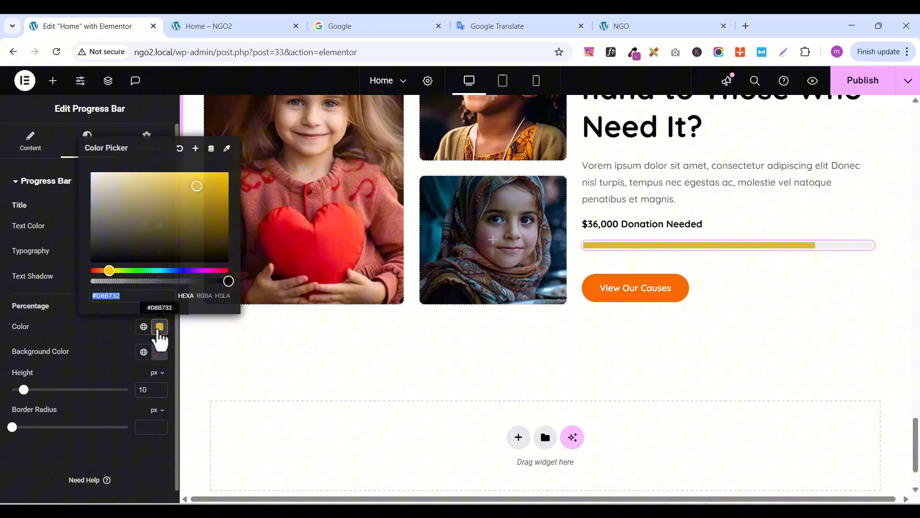
pyautogui.rightClick(110, 298)
pyautogui.click(163, 211)
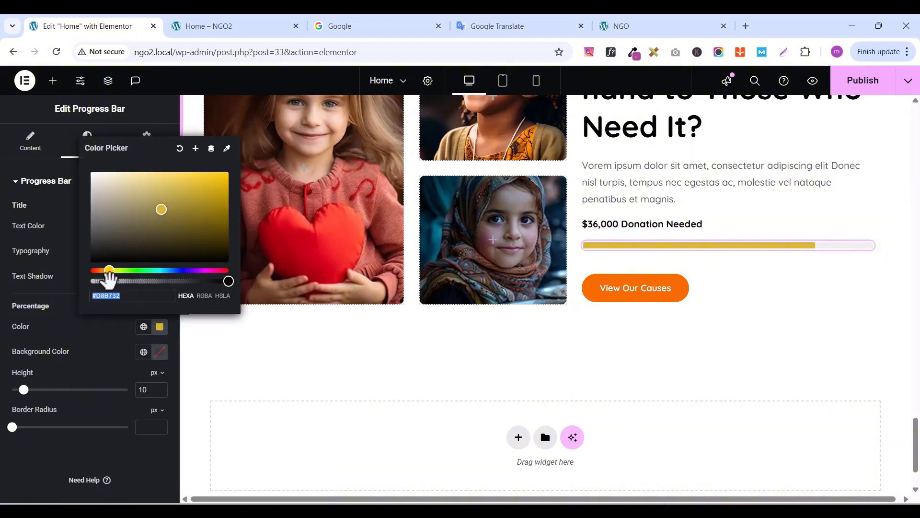
pyautogui.click(159, 353)
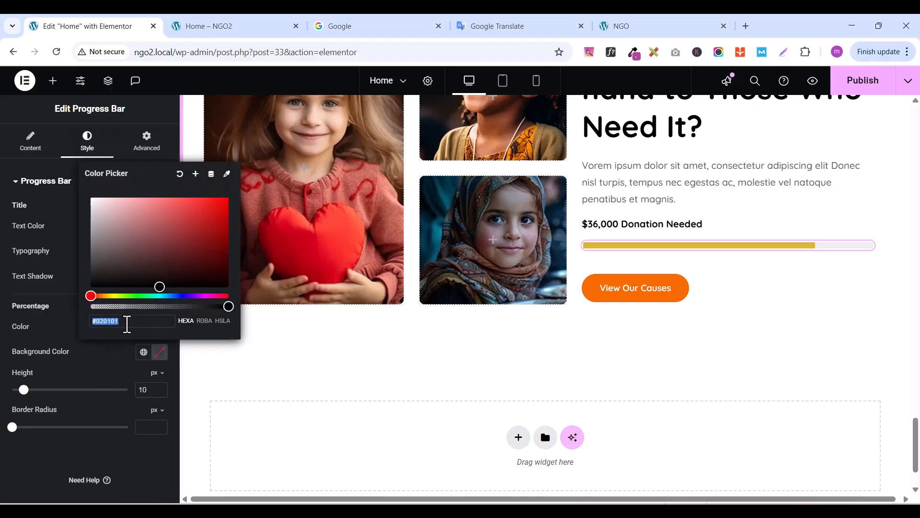
pyautogui.hotkey('ctrl', 'v')
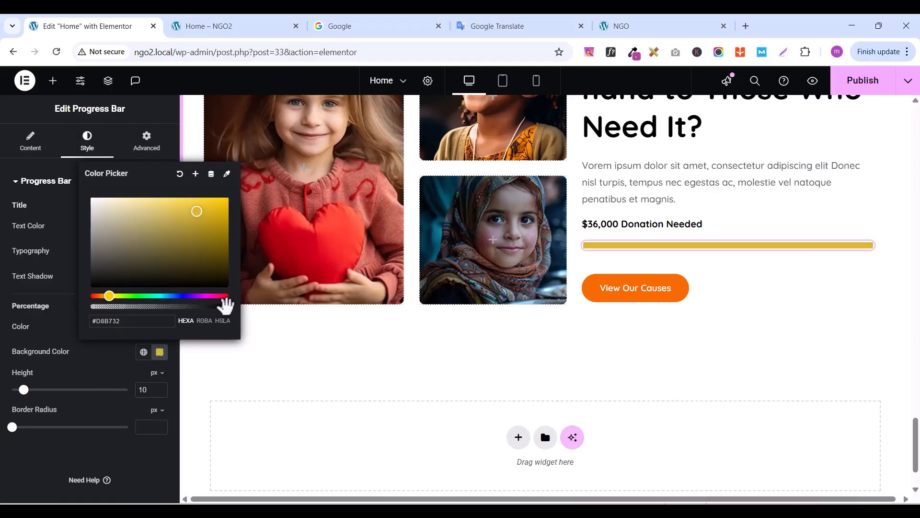
pyautogui.moveTo(226, 302); pyautogui.dragTo(124, 292)
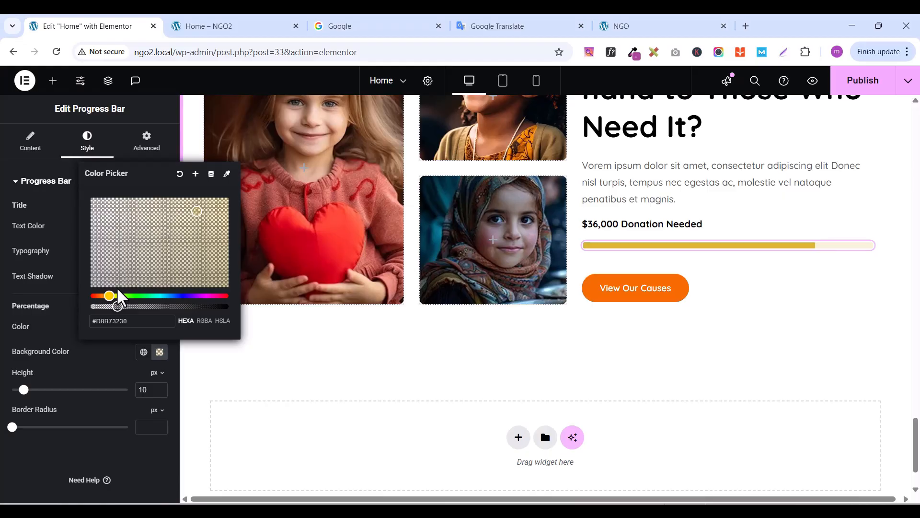
pyautogui.click(64, 340)
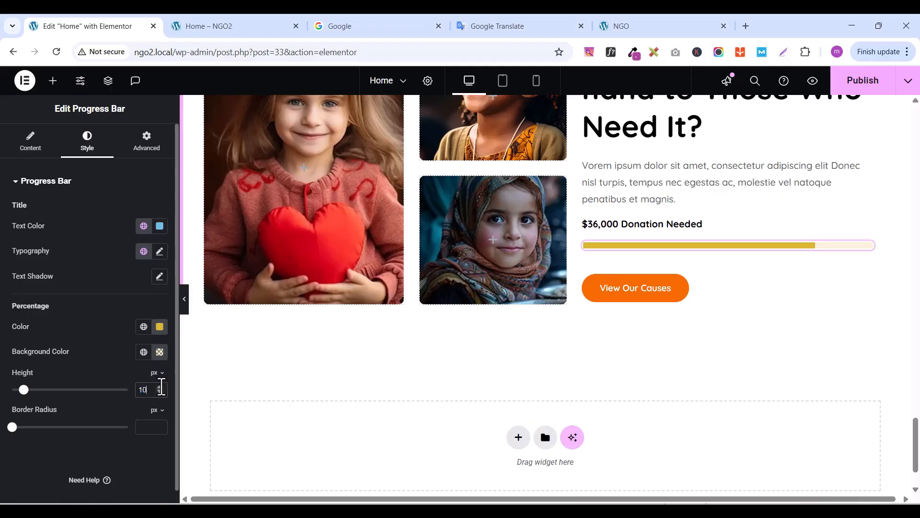
# Set the progress bar's height to 12 px and its border width to 0 px on all sides
pyautogui.click(160, 388)
pyautogui.click(160, 388)
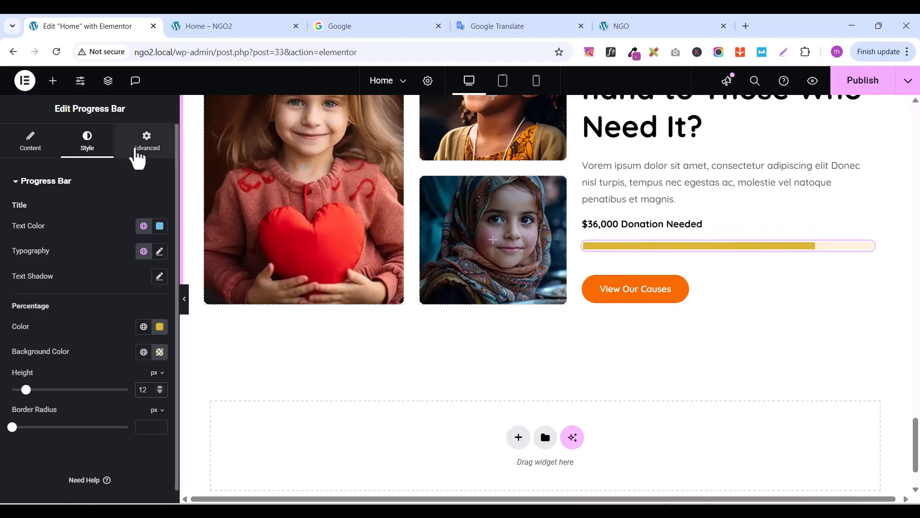
pyautogui.click(140, 140)
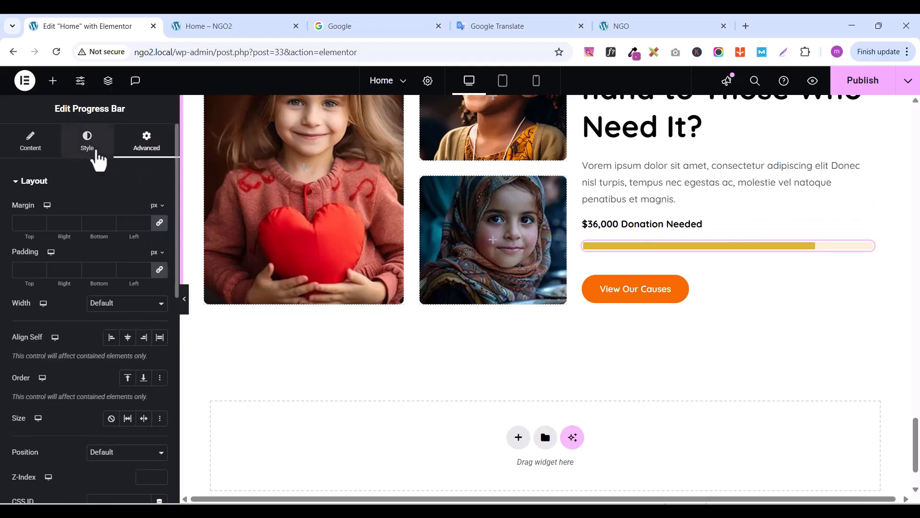
pyautogui.click(95, 151)
pyautogui.scroll(-1, 175, 149)
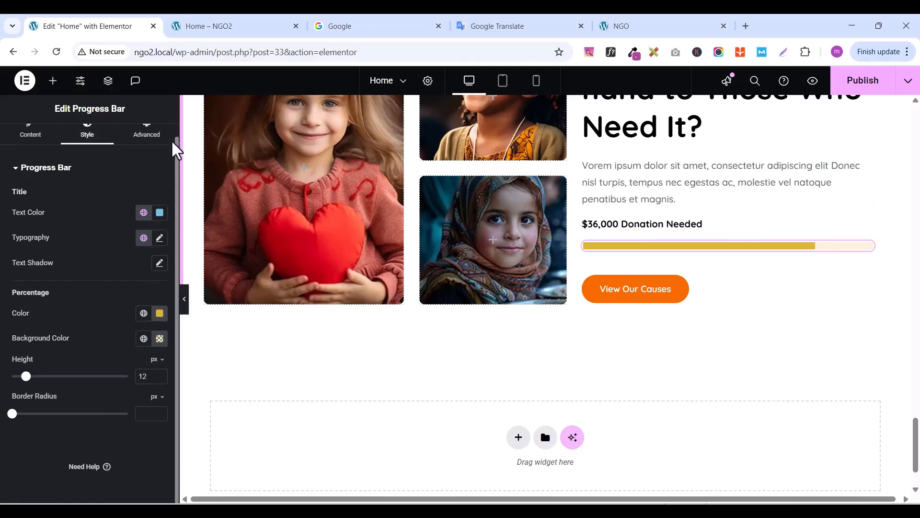
pyautogui.click(140, 143)
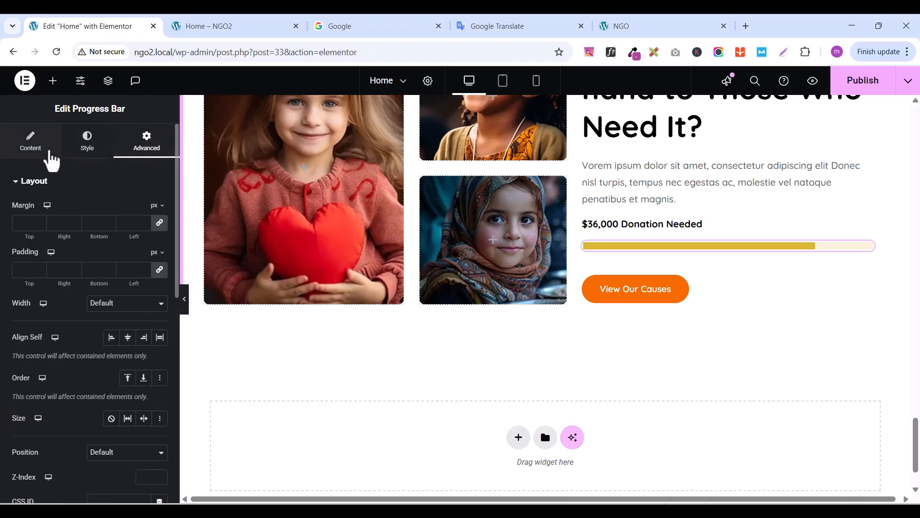
pyautogui.click(16, 186)
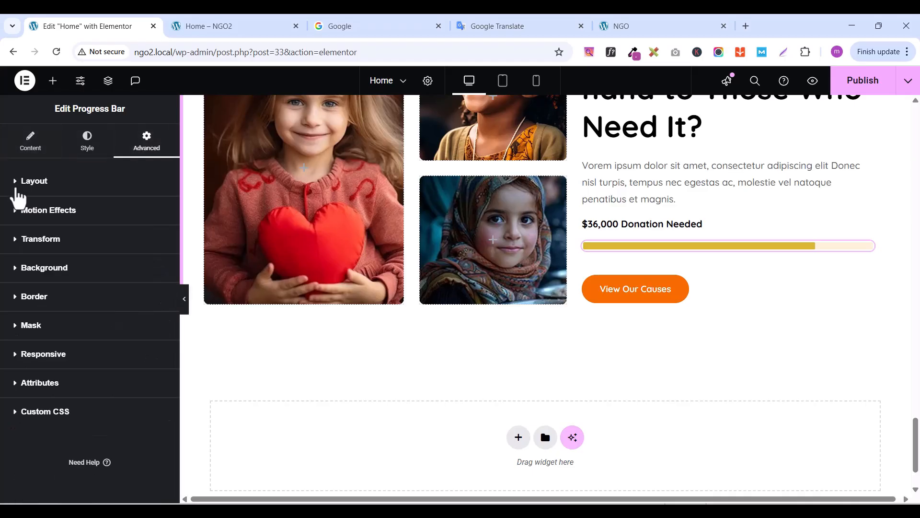
pyautogui.click(17, 300)
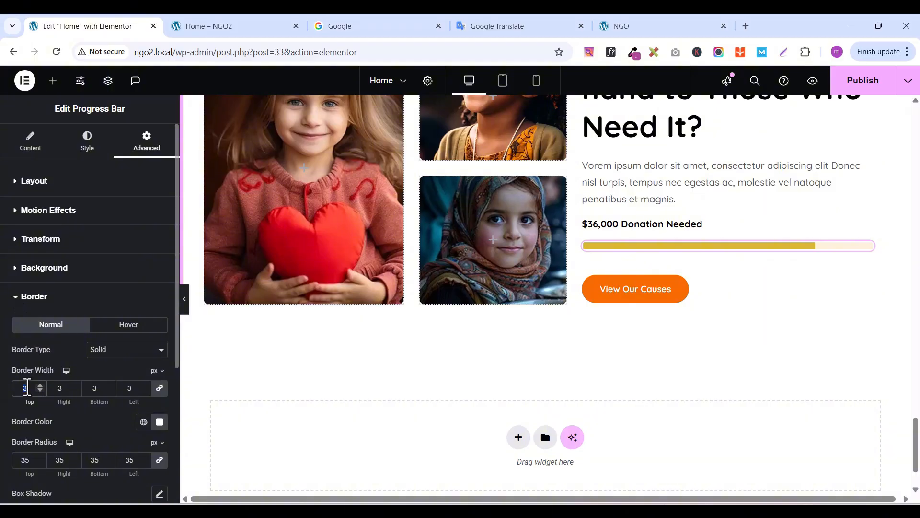
pyautogui.write('0')
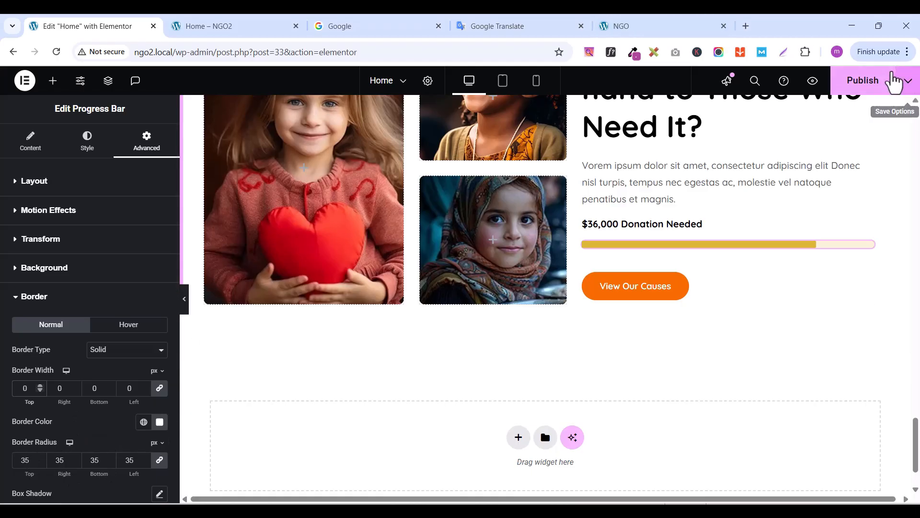
# Publish the page and preview the "Give a Healping hand" section on the NGO2 site
pyautogui.click(873, 83)
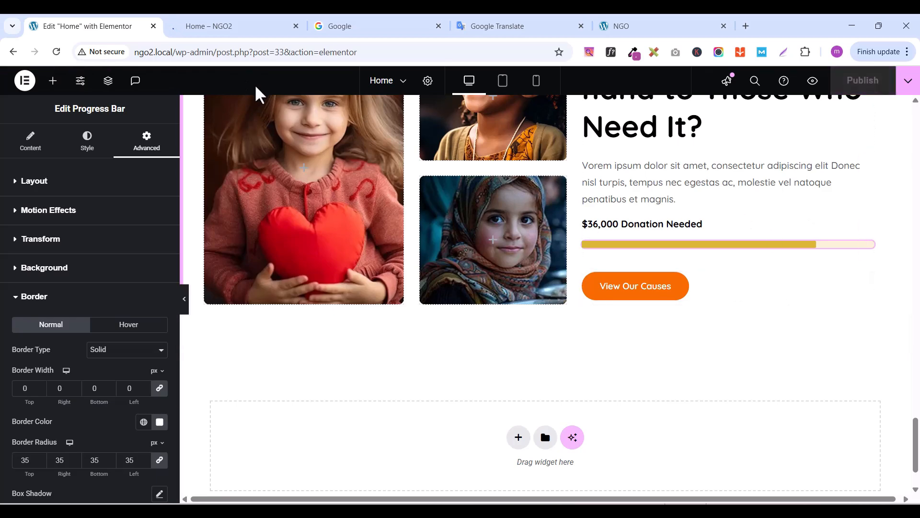
pyautogui.click(814, 83)
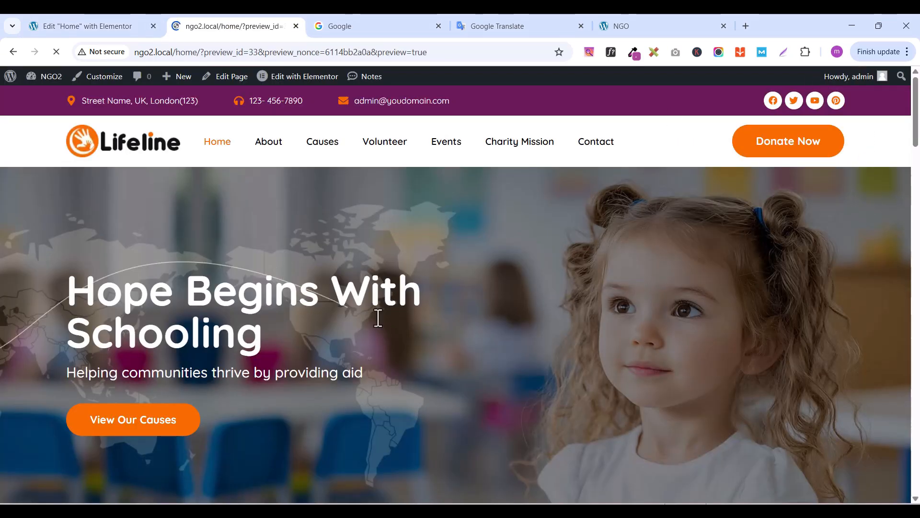
pyautogui.scroll(-4, 390, 324)
pyautogui.scroll(-20, 389, 324)
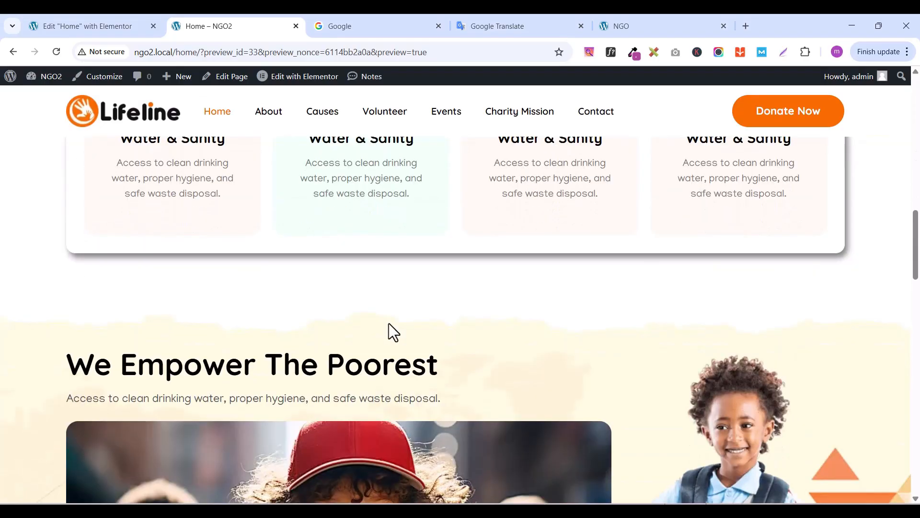
pyautogui.scroll(-2, 390, 323)
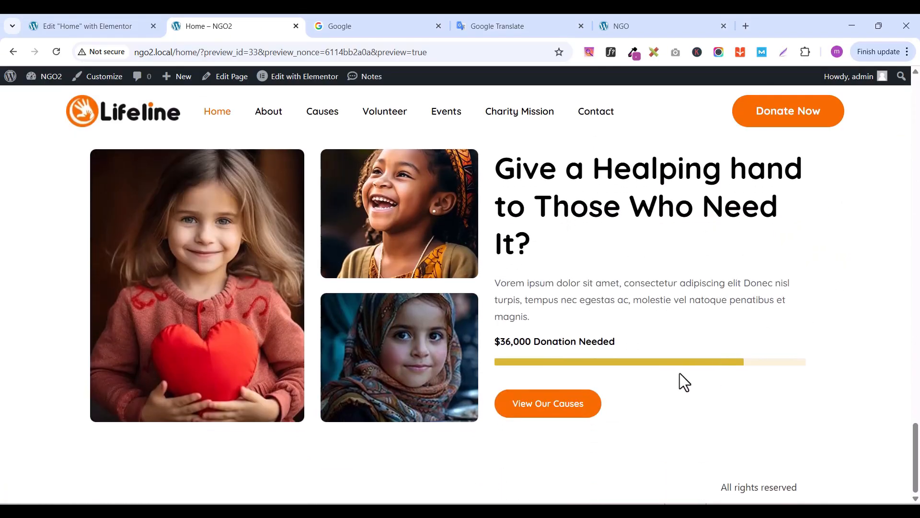
pyautogui.scroll(3, 680, 373)
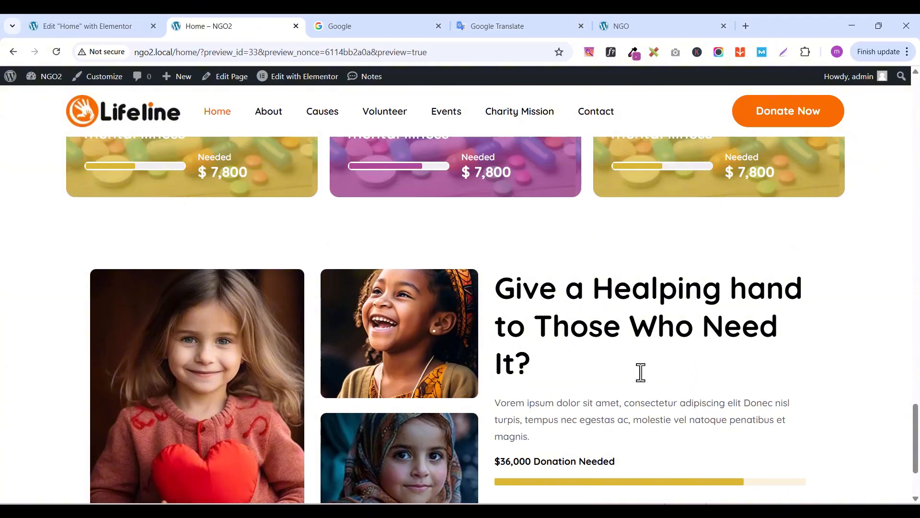
# Examine the layout of the "Give a Healping hand" section on the NGO reference site for comparison
pyautogui.click(641, 27)
pyautogui.scroll(1, 623, 292)
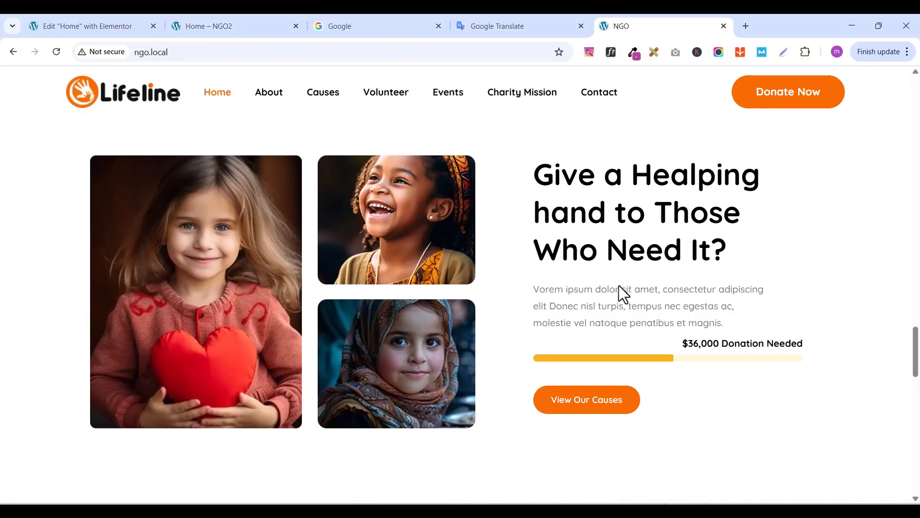
pyautogui.scroll(2, 622, 292)
pyautogui.scroll(1, 604, 293)
pyautogui.scroll(-1, 605, 307)
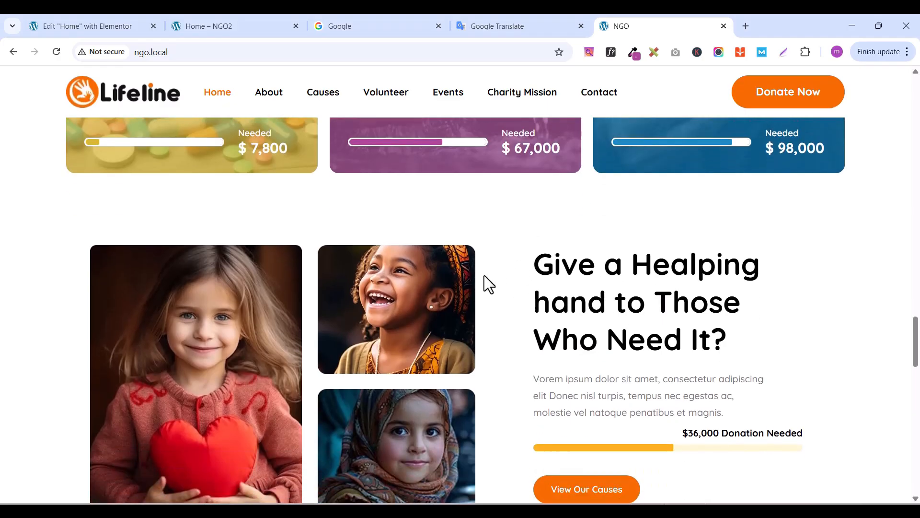
# In the Elementor editor, set the left padding of the "gallery box2" text container to 70 px and publish the page
pyautogui.click(82, 30)
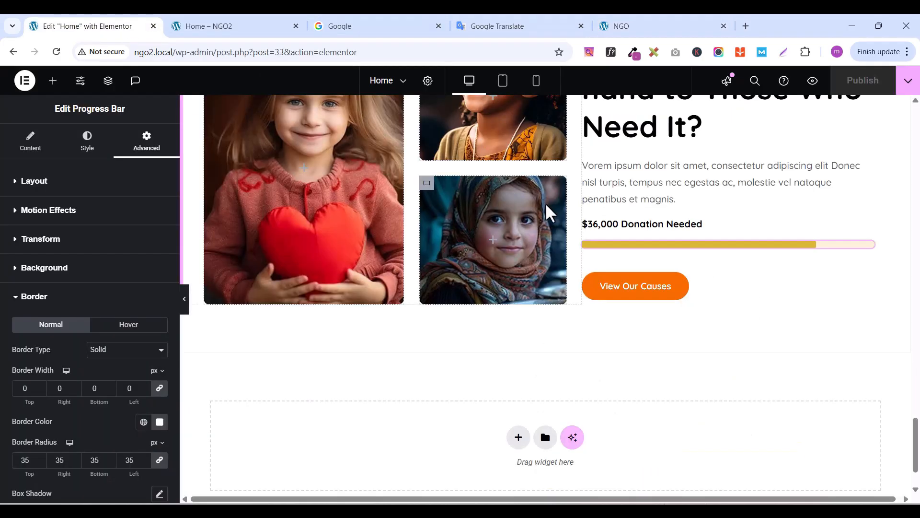
pyautogui.scroll(4, 565, 268)
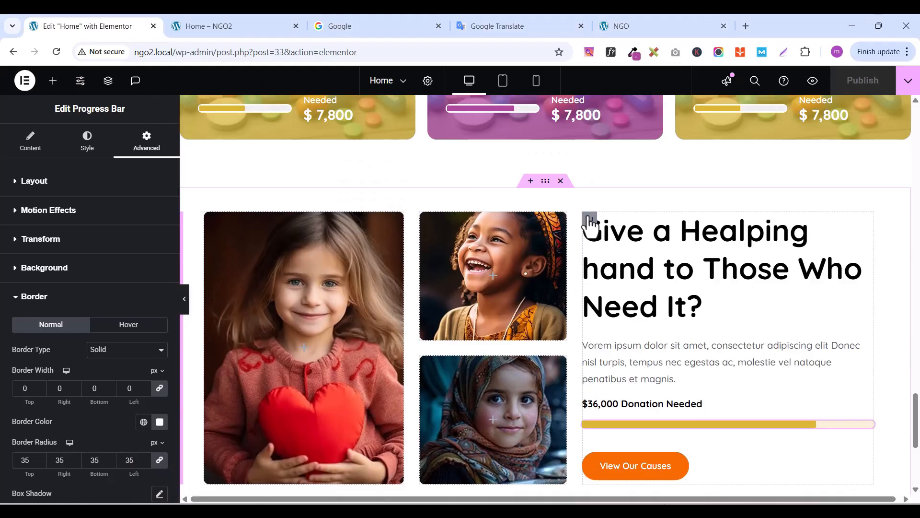
pyautogui.click(590, 220)
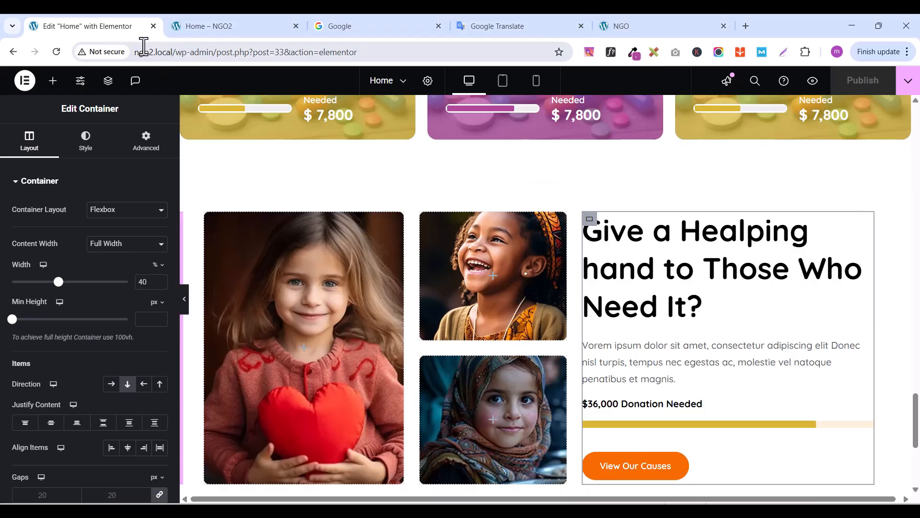
pyautogui.click(108, 80)
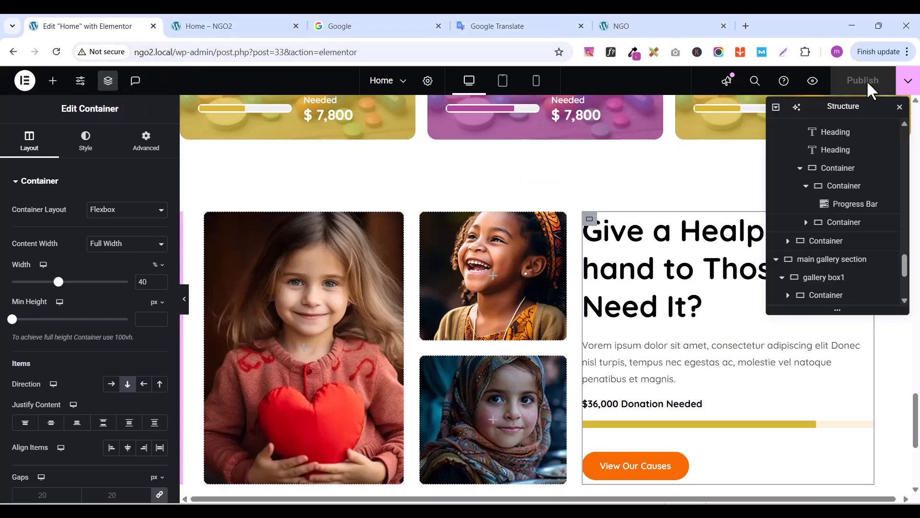
pyautogui.scroll(5, 840, 278)
pyautogui.scroll(-8, 842, 261)
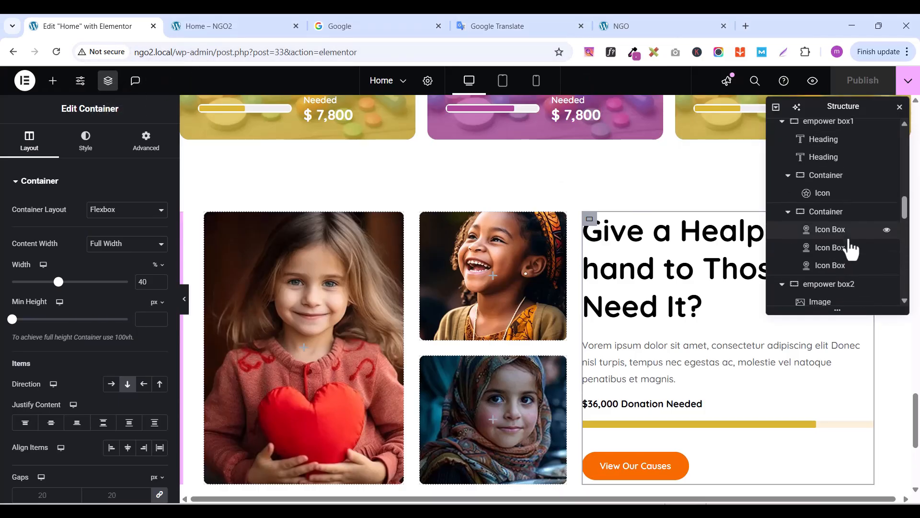
pyautogui.scroll(-1, 851, 248)
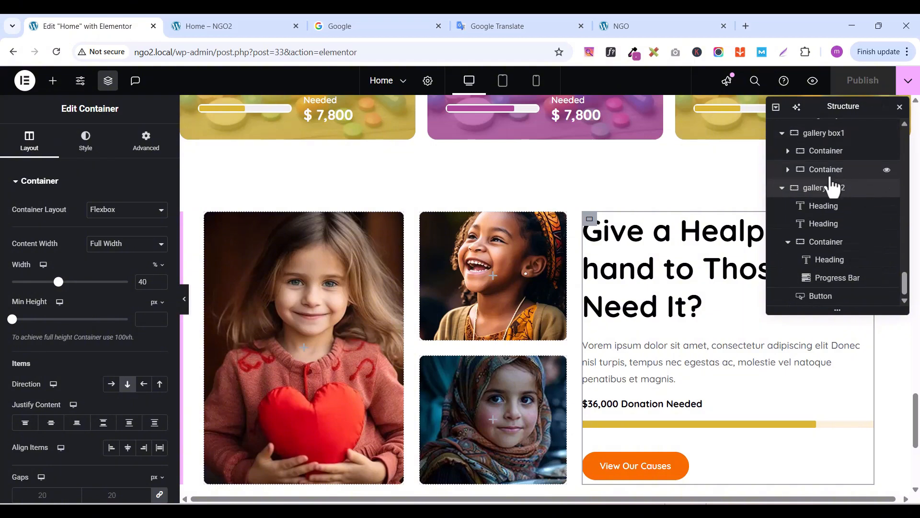
pyautogui.click(782, 187)
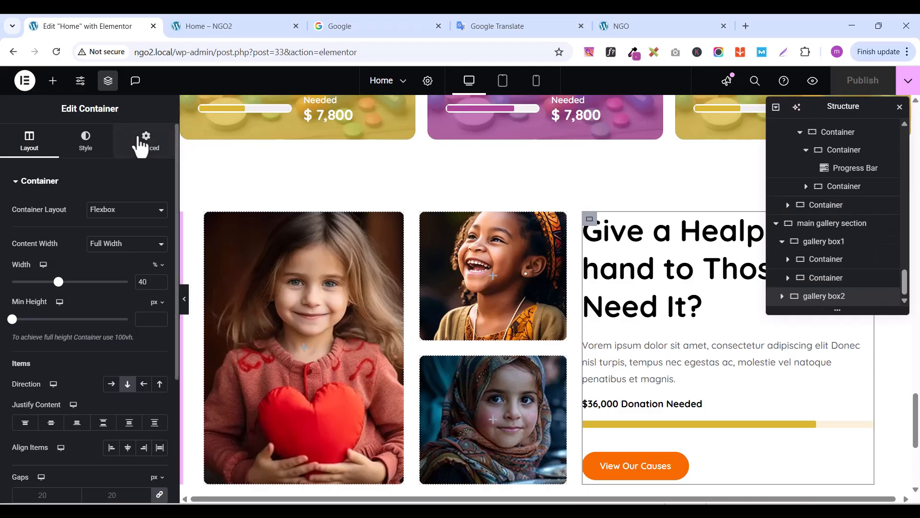
pyautogui.click(141, 144)
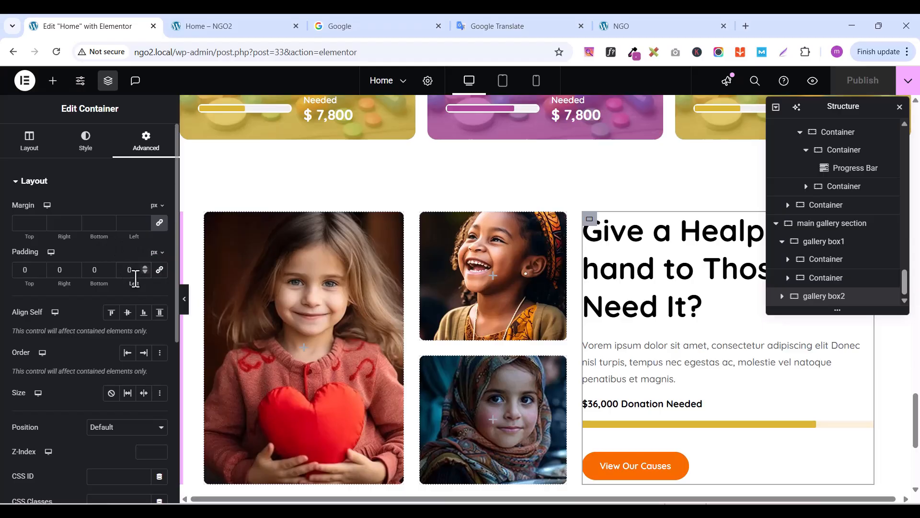
pyautogui.write('7')
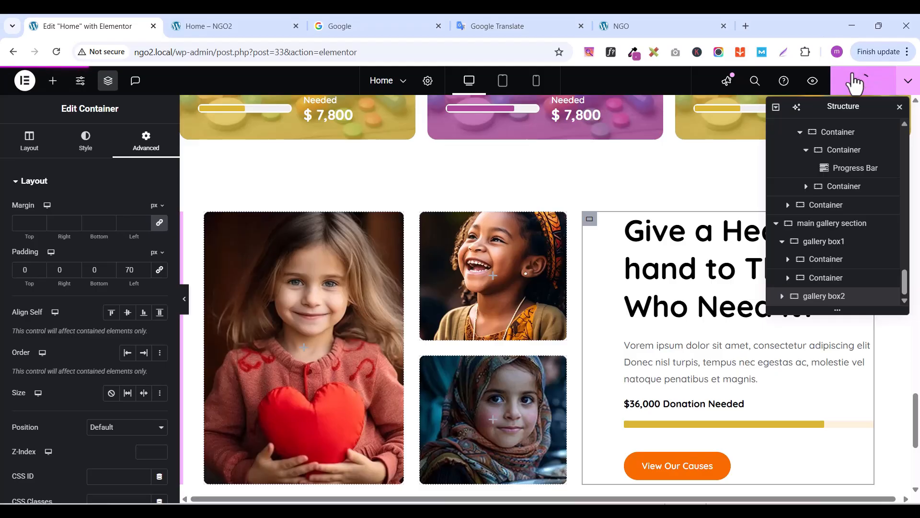
# Preview the text column spacing of the "Give a Healping hand" section on the NGO2 site
pyautogui.click(225, 28)
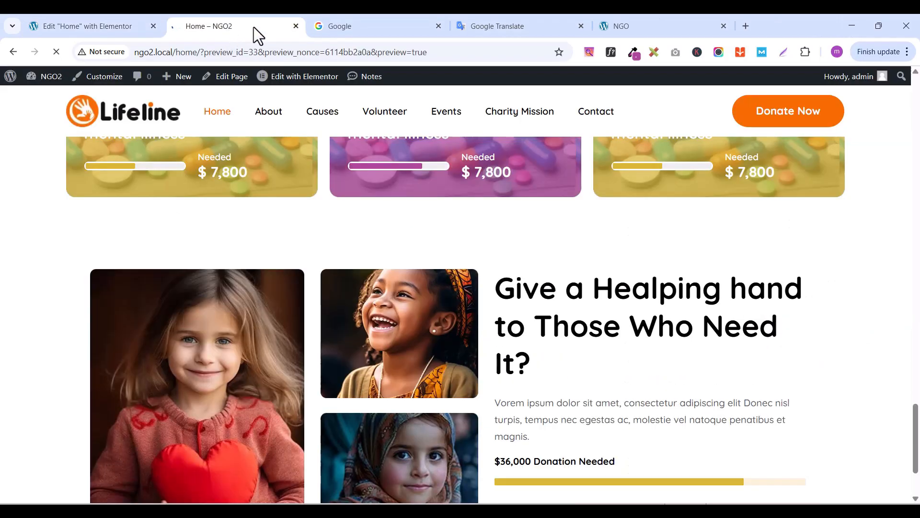
pyautogui.scroll(-15, 487, 270)
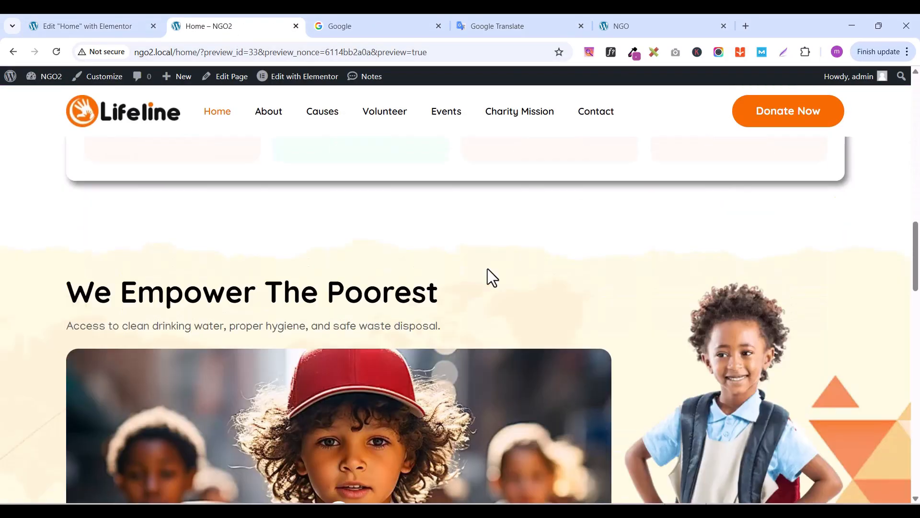
pyautogui.scroll(-10, 488, 268)
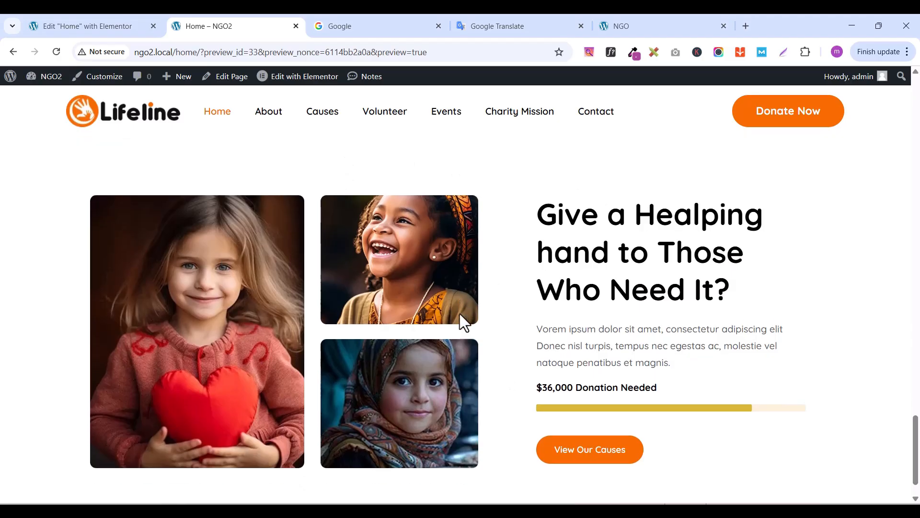
pyautogui.scroll(1, 459, 312)
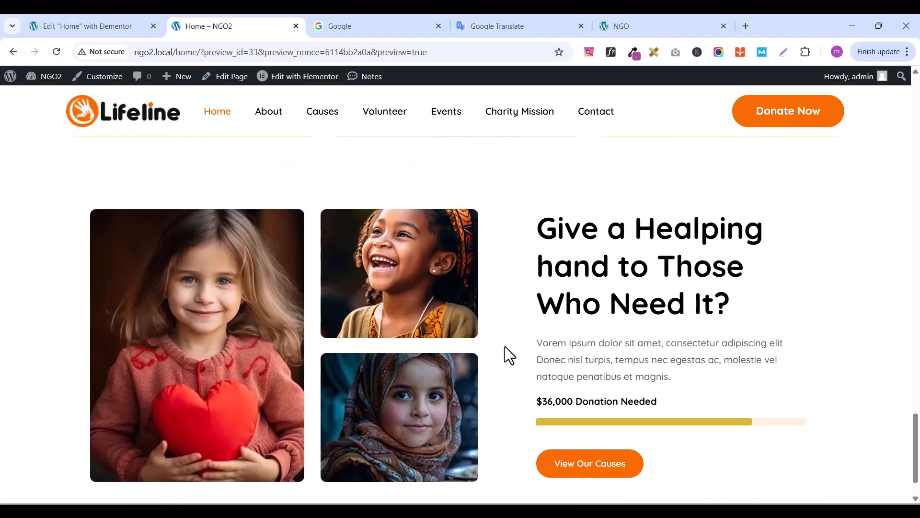
# Compare the spacing with the NGO reference site and examine its Recent News section
pyautogui.click(628, 26)
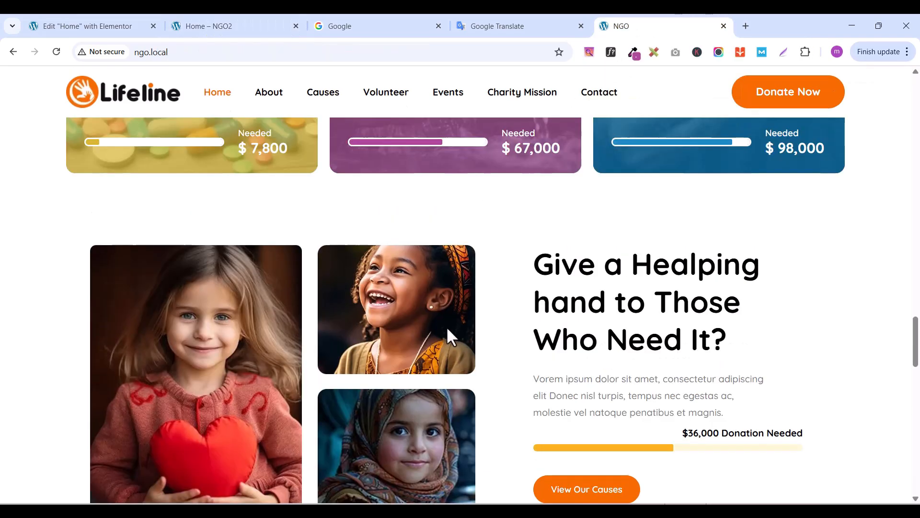
pyautogui.scroll(-10, 448, 330)
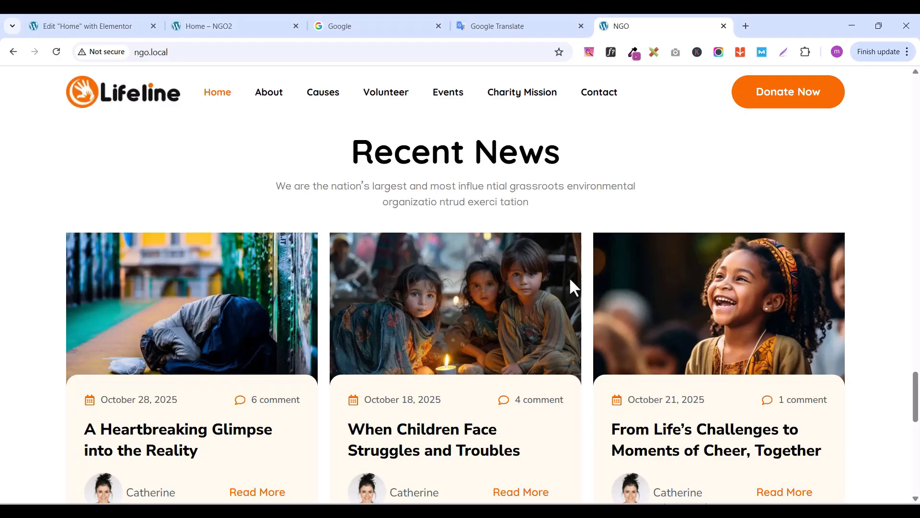
pyautogui.scroll(-1, 425, 330)
pyautogui.scroll(1, 426, 330)
# Back in the Elementor editor, add a single-column vertical Flexbox container below the "Give a Healping hand" section
pyautogui.click(86, 26)
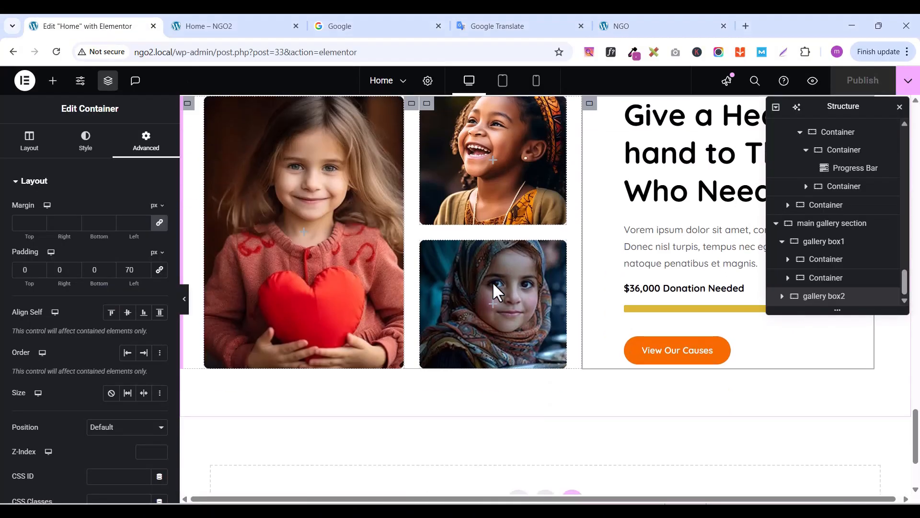
pyautogui.scroll(-1, 492, 281)
pyautogui.click(108, 80)
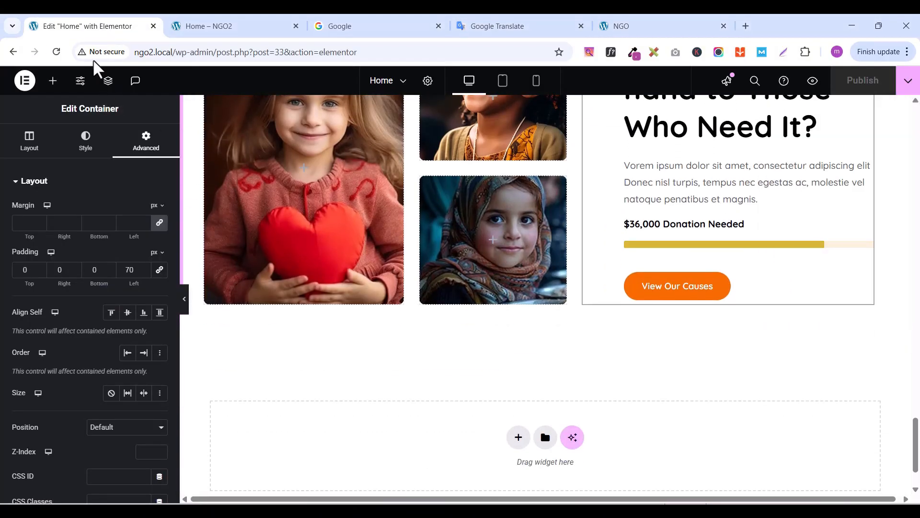
pyautogui.scroll(-1, 491, 347)
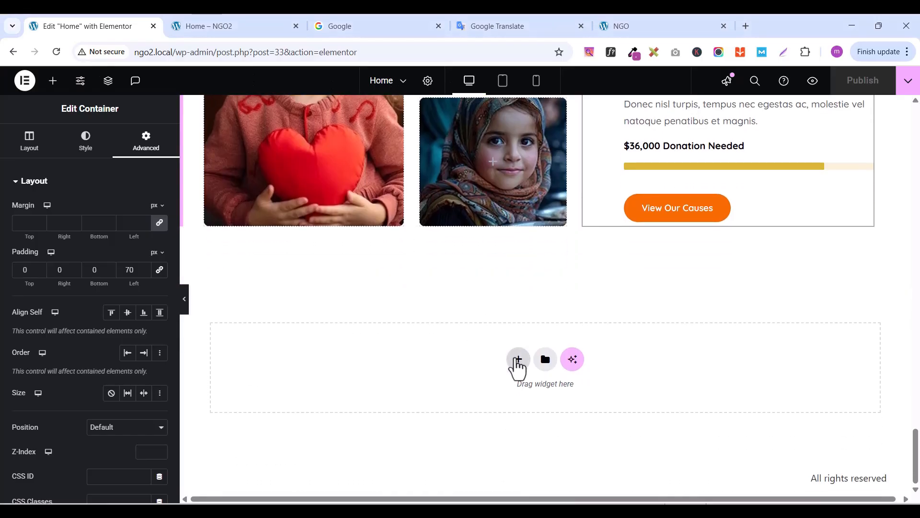
pyautogui.click(518, 360)
pyautogui.scroll(-1, 417, 365)
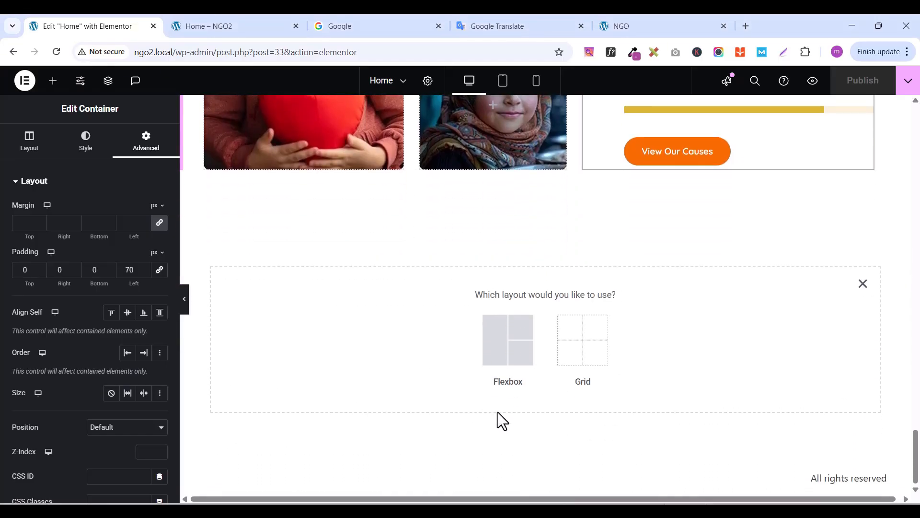
pyautogui.click(497, 336)
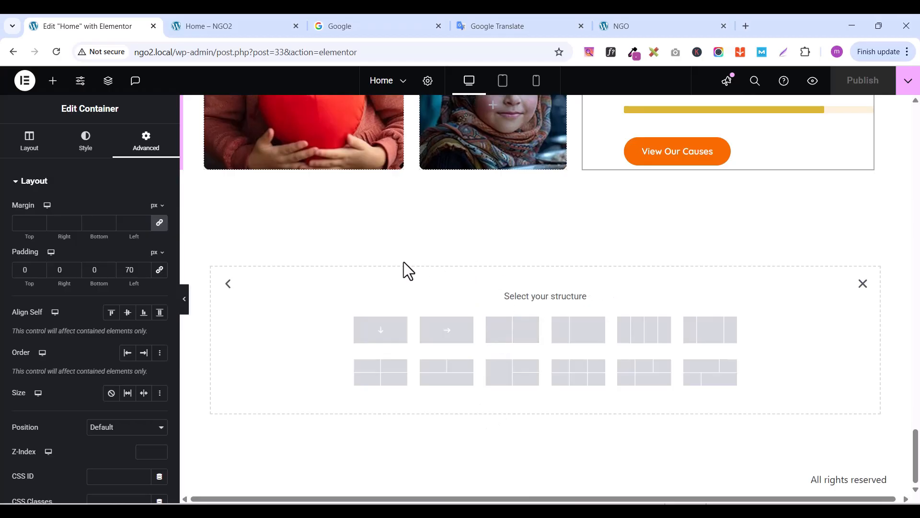
pyautogui.click(380, 330)
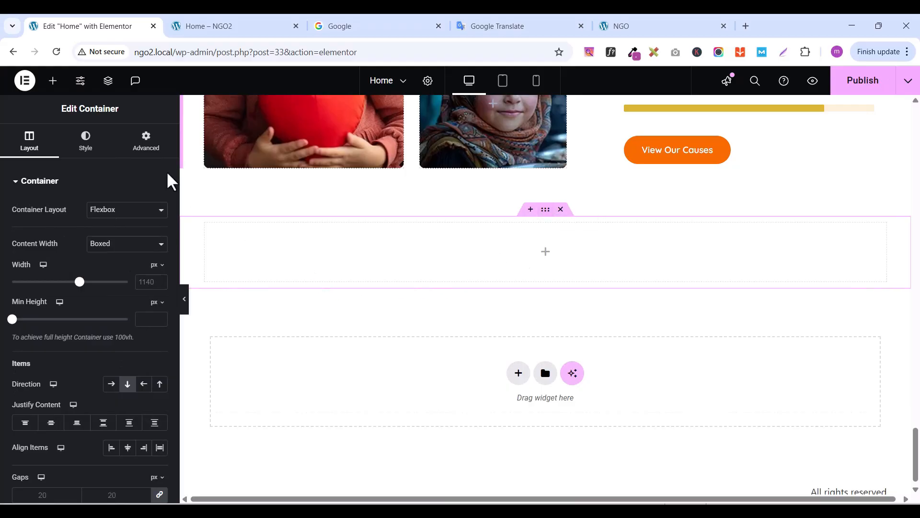
# Give the new container 80 px top and bottom padding, 0 px side padding and a 1300 px boxed width, and publish the page
pyautogui.click(145, 142)
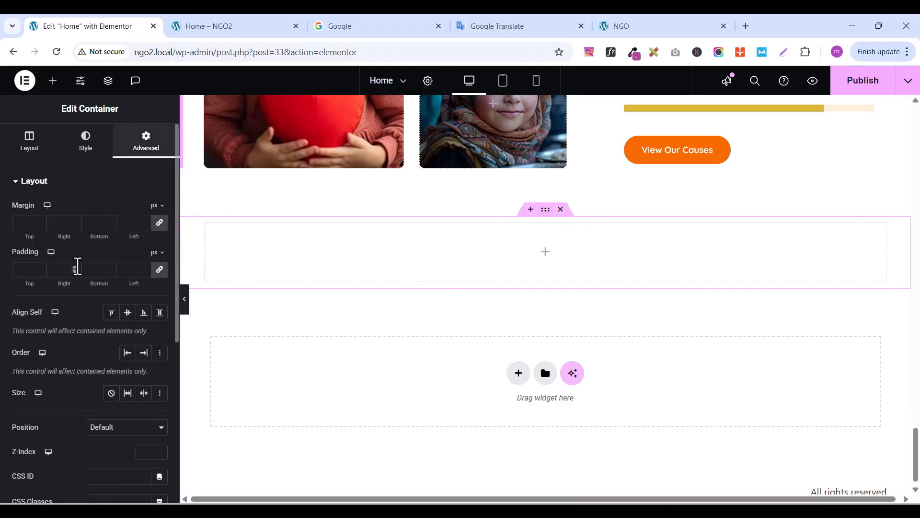
pyautogui.click(163, 272)
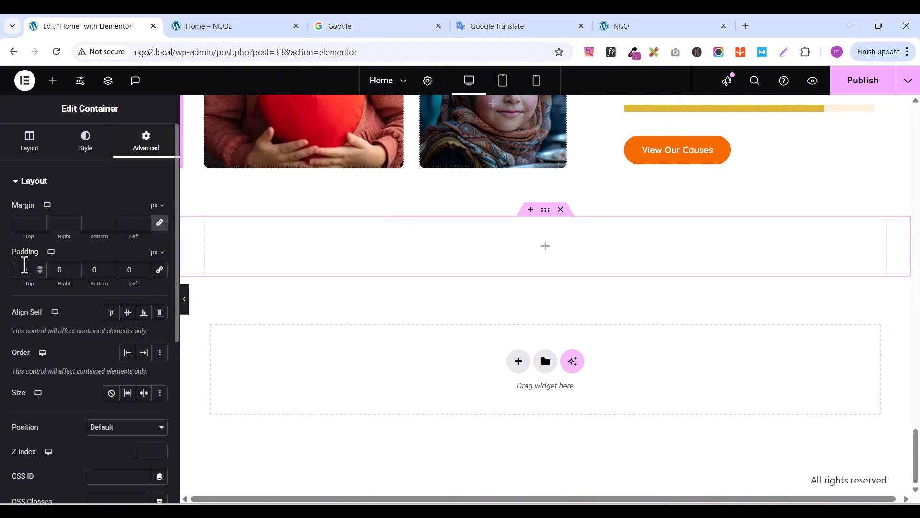
pyautogui.write('80')
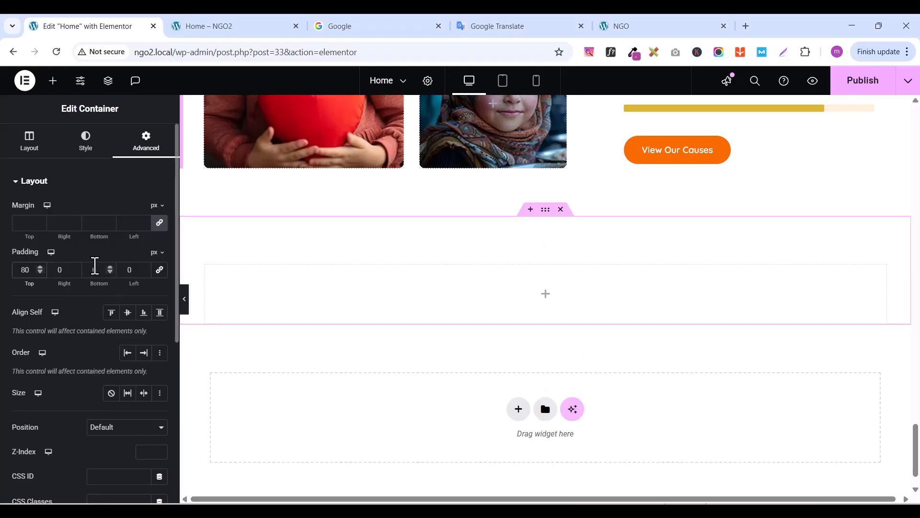
pyautogui.write('80')
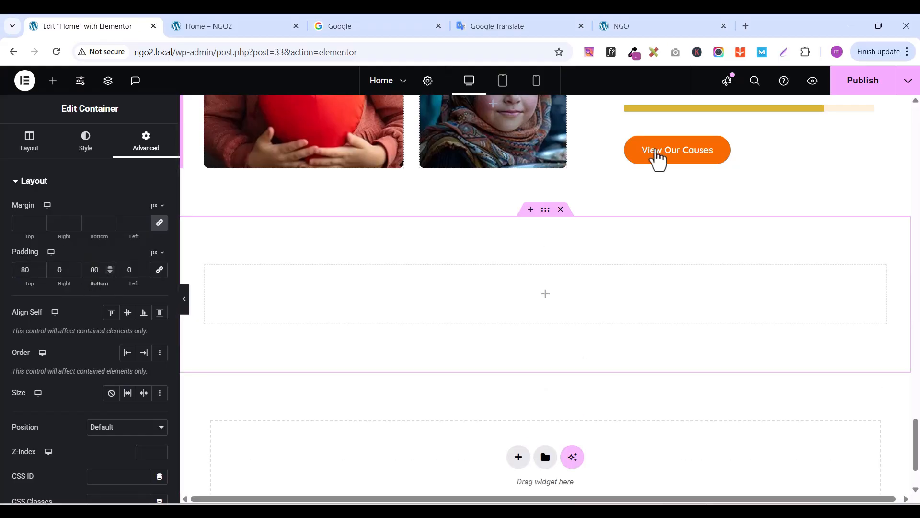
pyautogui.click(868, 87)
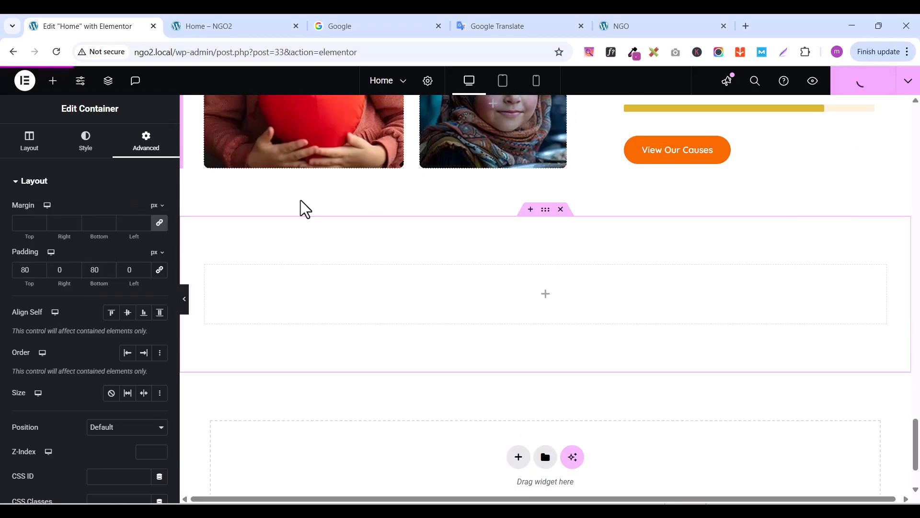
pyautogui.click(24, 152)
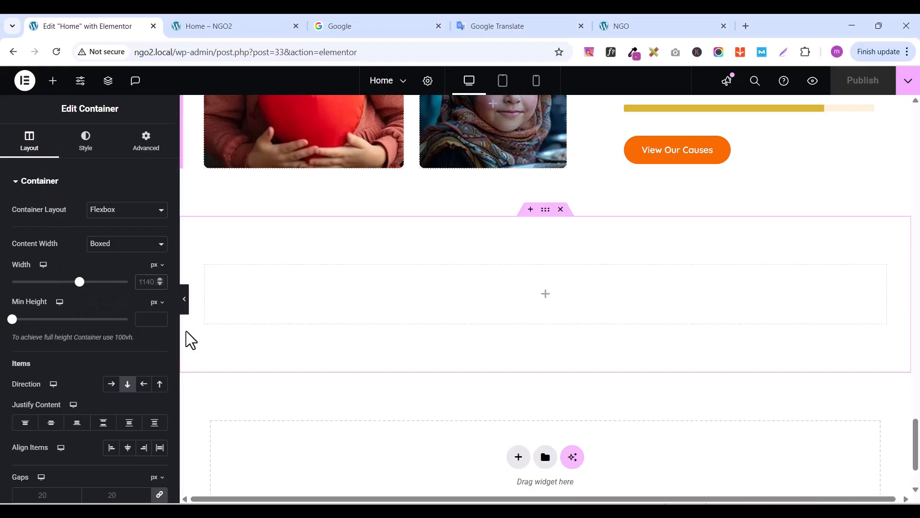
pyautogui.write('1300')
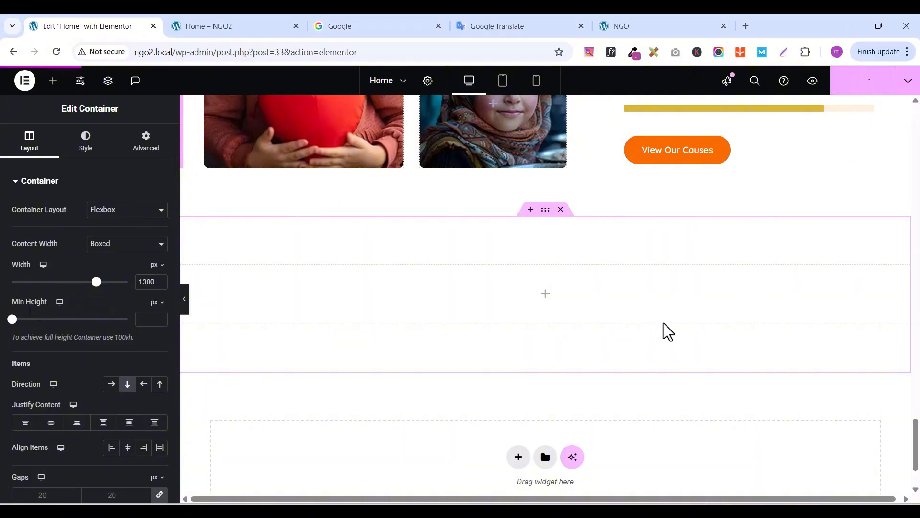
# Copy the "Help Power Our Work" heading and paste it into the new empty container at the end of the page
pyautogui.scroll(8, 549, 315)
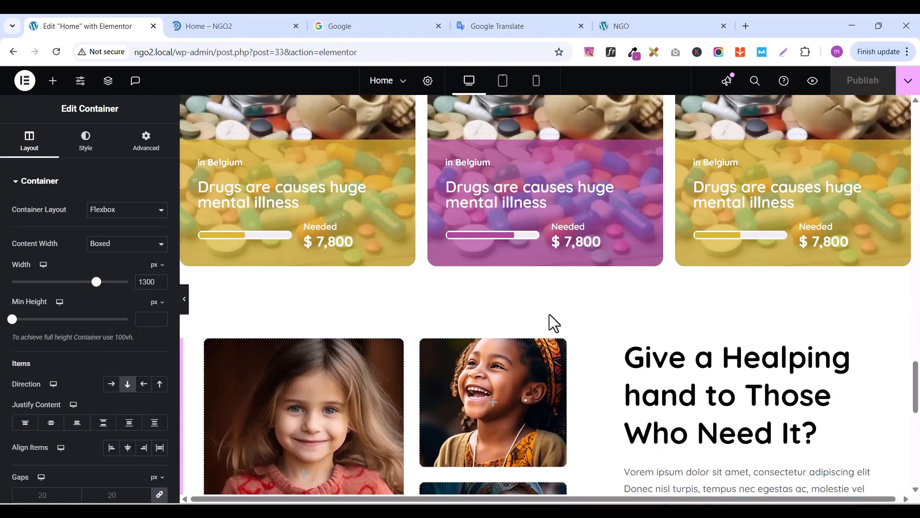
pyautogui.scroll(8, 549, 315)
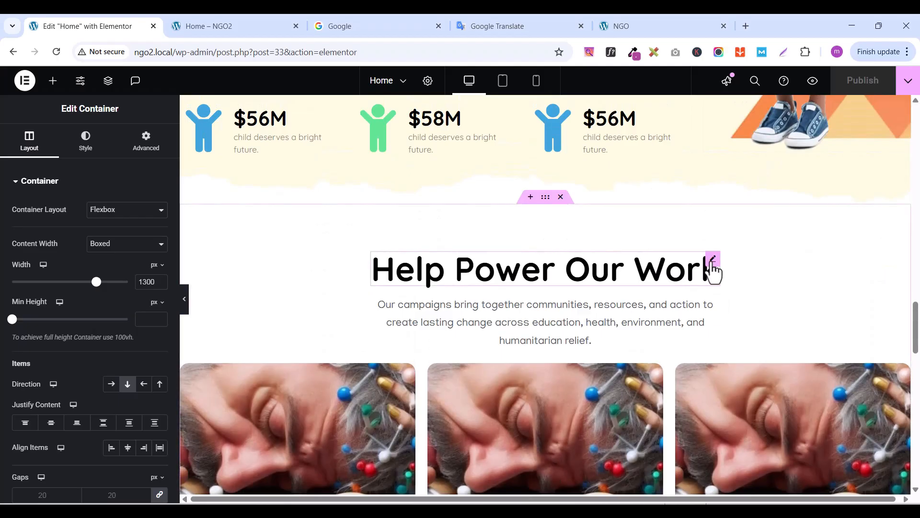
pyautogui.click(712, 263)
pyautogui.rightClick(711, 268)
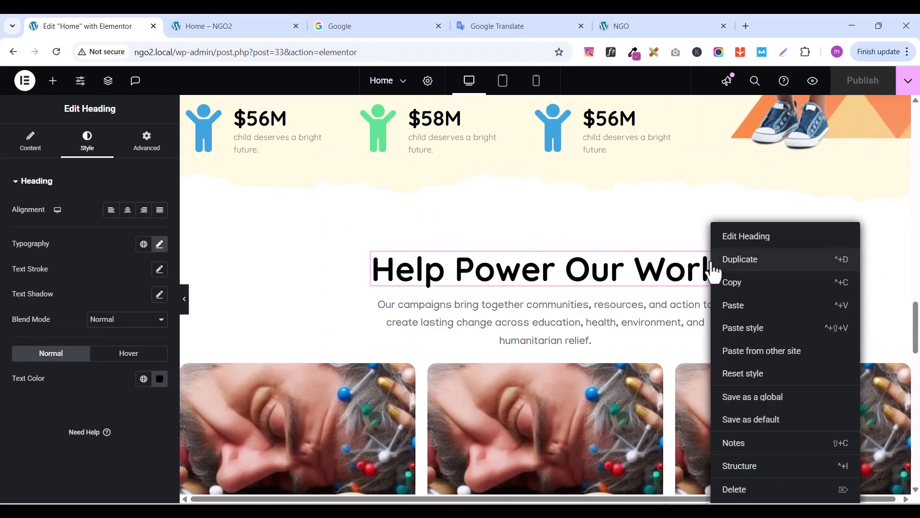
pyautogui.click(740, 290)
pyautogui.scroll(-20, 586, 265)
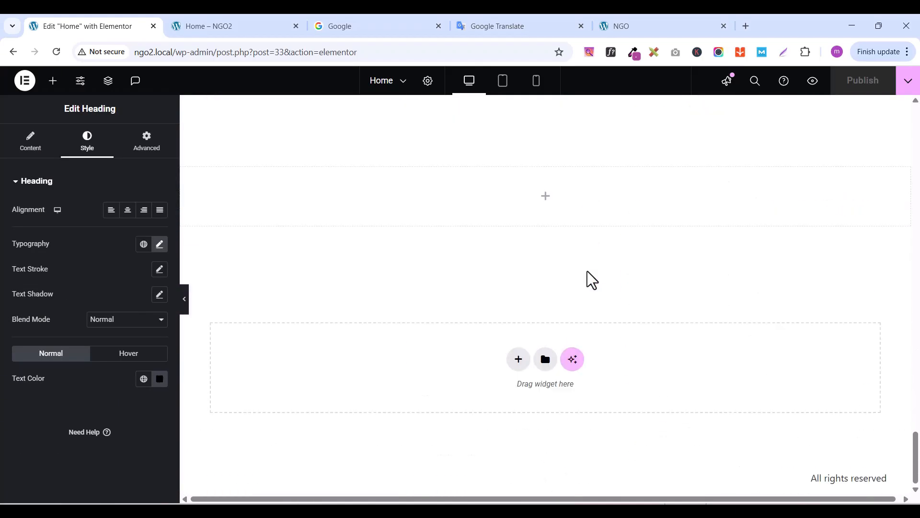
pyautogui.rightClick(581, 184)
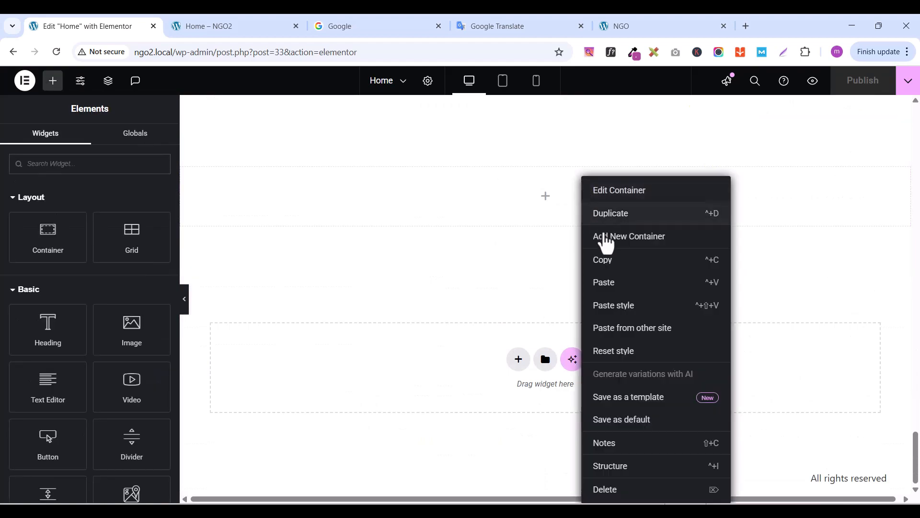
pyautogui.click(609, 281)
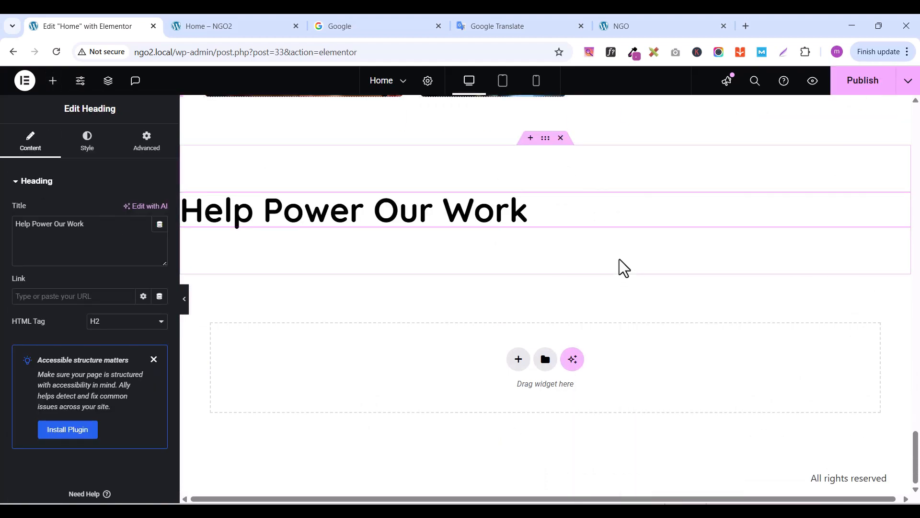
# Copy the "Recent News" title from the NGO reference site and replace the pasted heading's text with it in the Elementor editor
pyautogui.scroll(1, 620, 259)
pyautogui.click(666, 27)
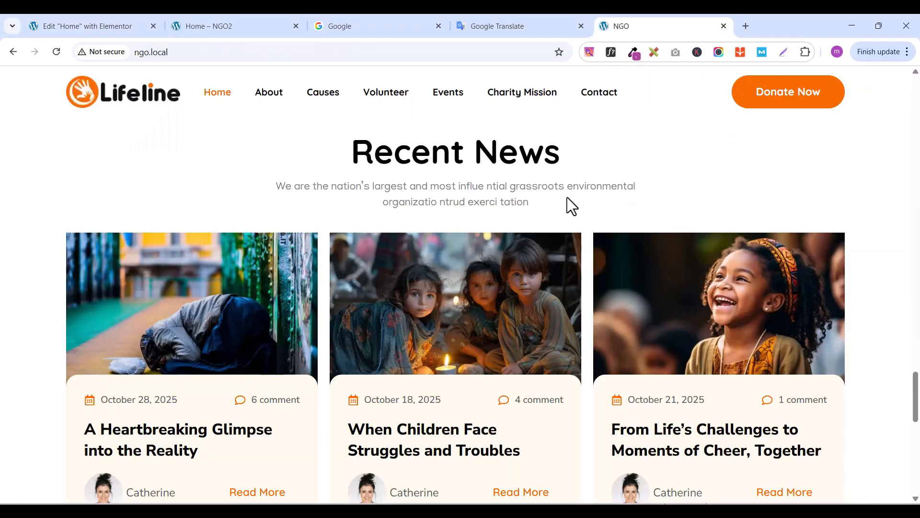
pyautogui.tripleClick(422, 153)
pyautogui.rightClick(422, 153)
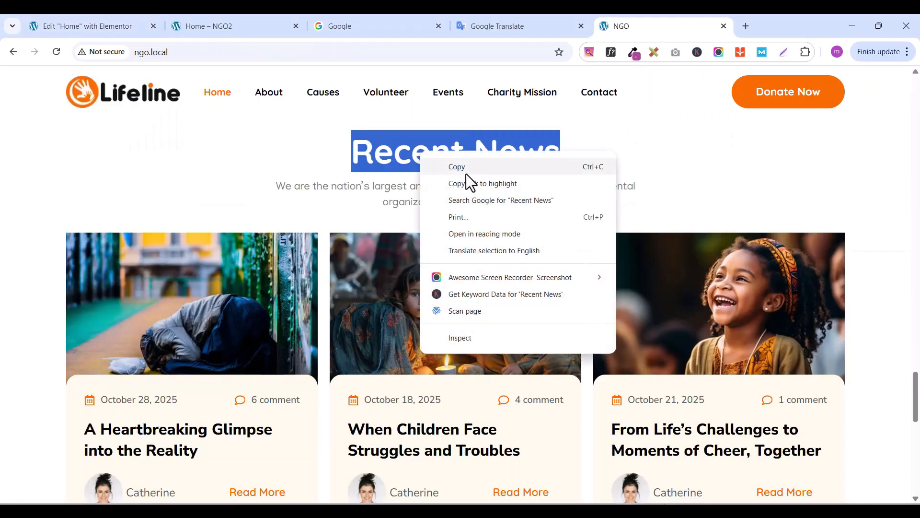
pyautogui.click(466, 173)
pyautogui.click(126, 29)
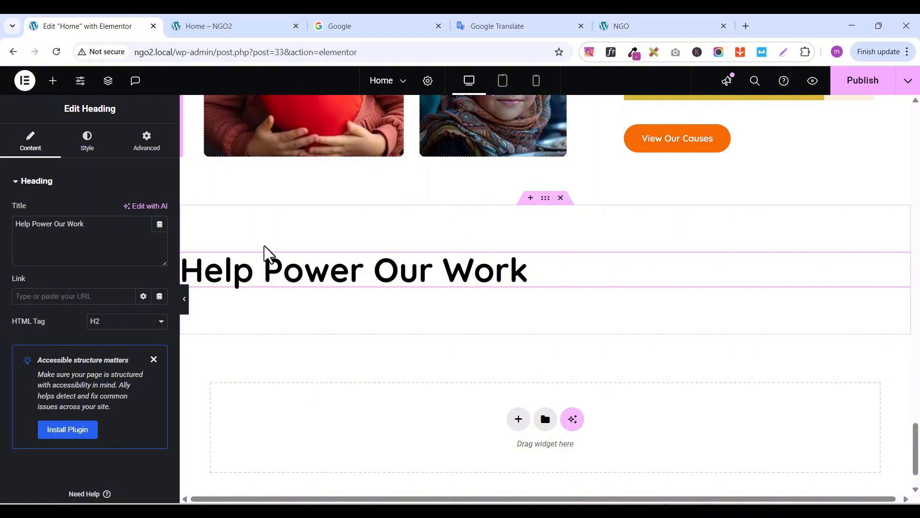
pyautogui.tripleClick(110, 237)
pyautogui.hotkey('ctrl', 'v')
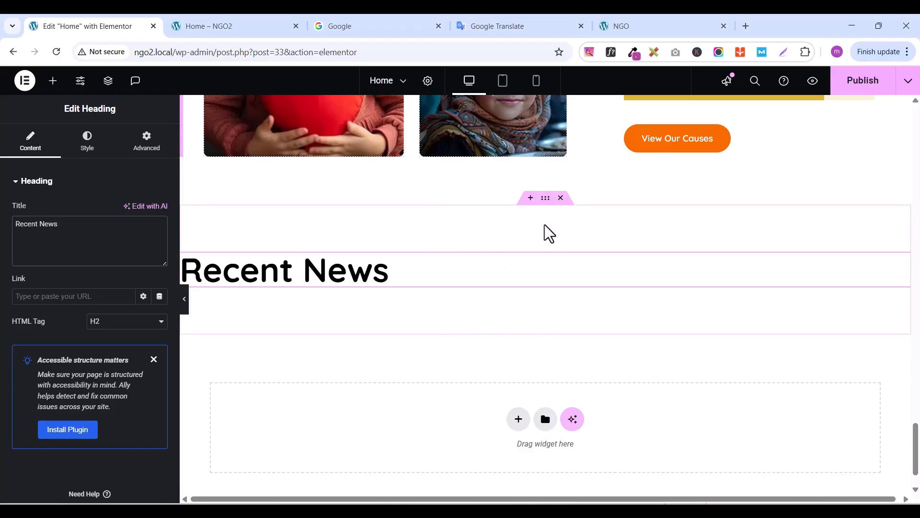
# Rename the container holding the "Recent News" heading as "News section" in the page structure
pyautogui.click(545, 199)
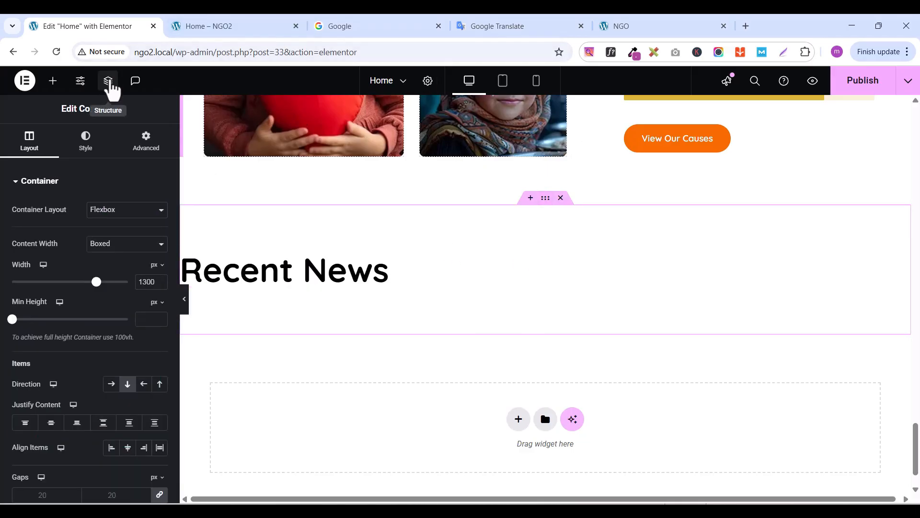
pyautogui.click(108, 81)
pyautogui.scroll(-1, 832, 187)
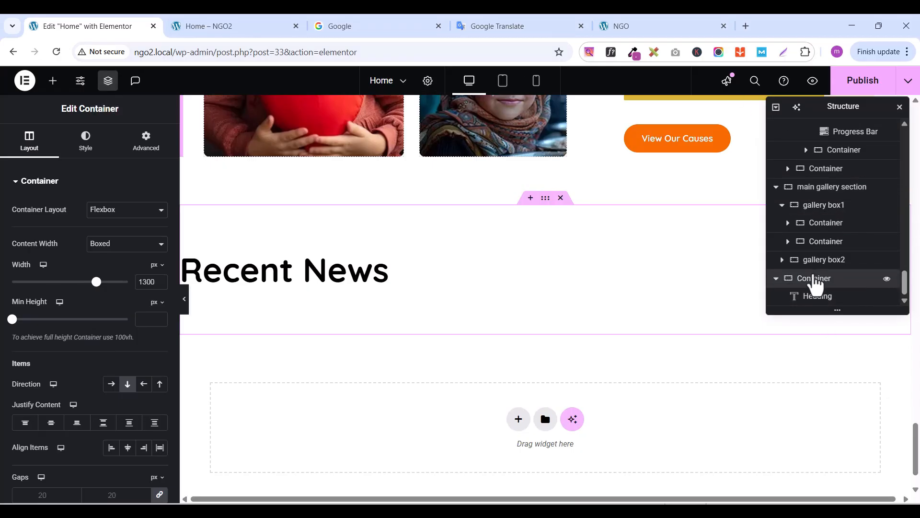
pyautogui.doubleClick(813, 282)
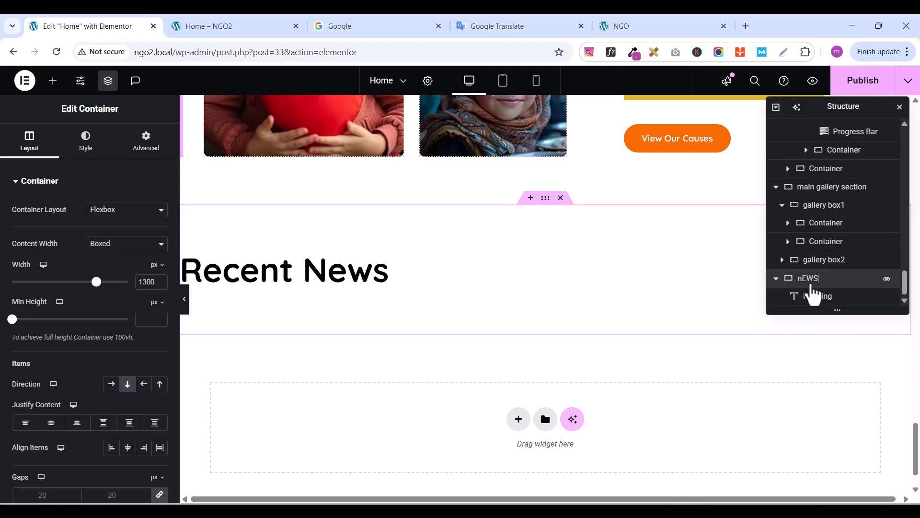
pyautogui.write('News Section')
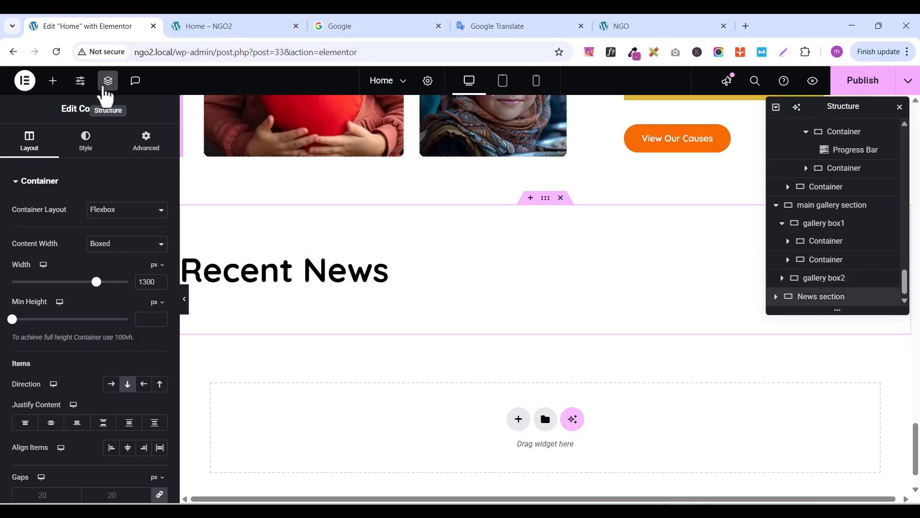
pyautogui.click(108, 80)
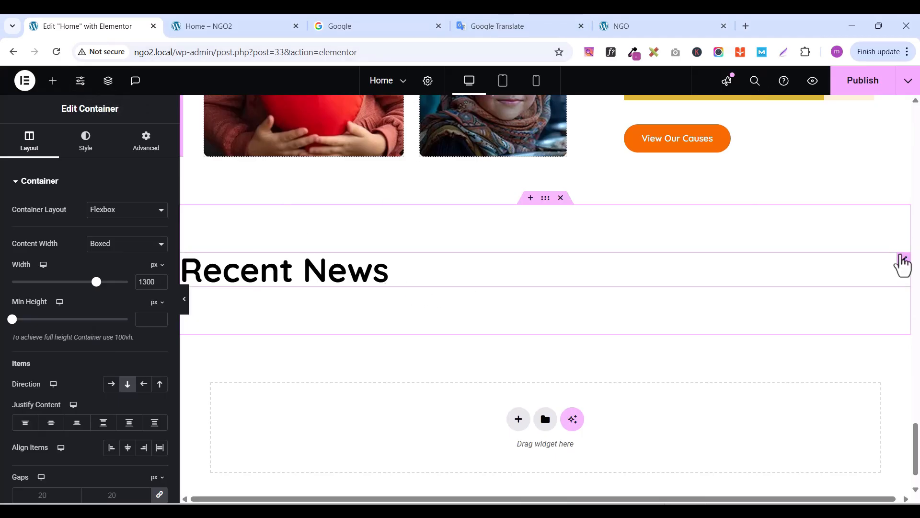
# Check the typography settings of the "Recent News" heading
pyautogui.click(903, 259)
pyautogui.click(87, 140)
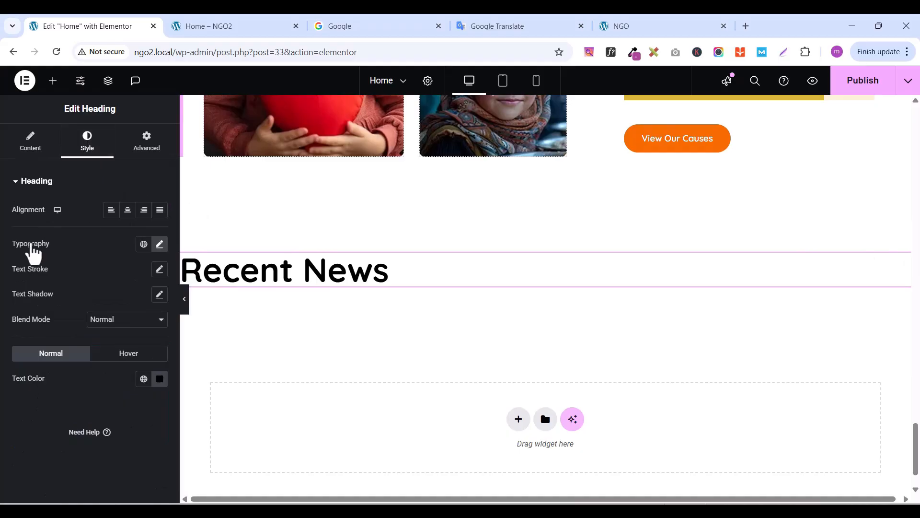
pyautogui.click(159, 244)
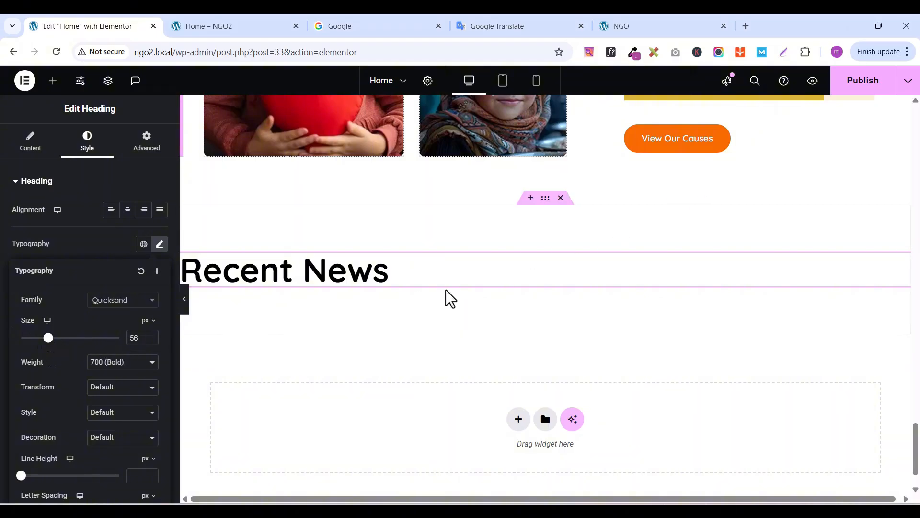
# Copy the description under the "Help Power Our Work" heading and paste it below the "Recent News" heading
pyautogui.scroll(10, 449, 299)
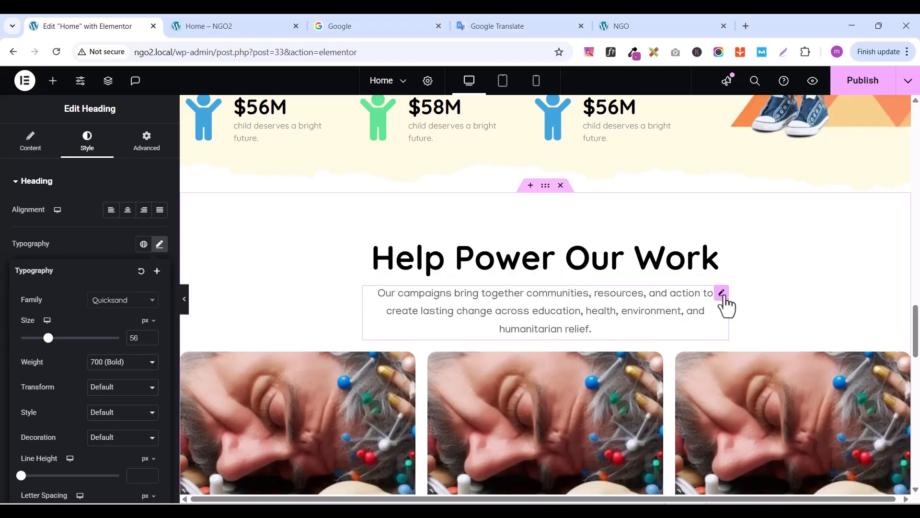
pyautogui.rightClick(724, 297)
pyautogui.click(743, 284)
pyautogui.scroll(-2, 751, 290)
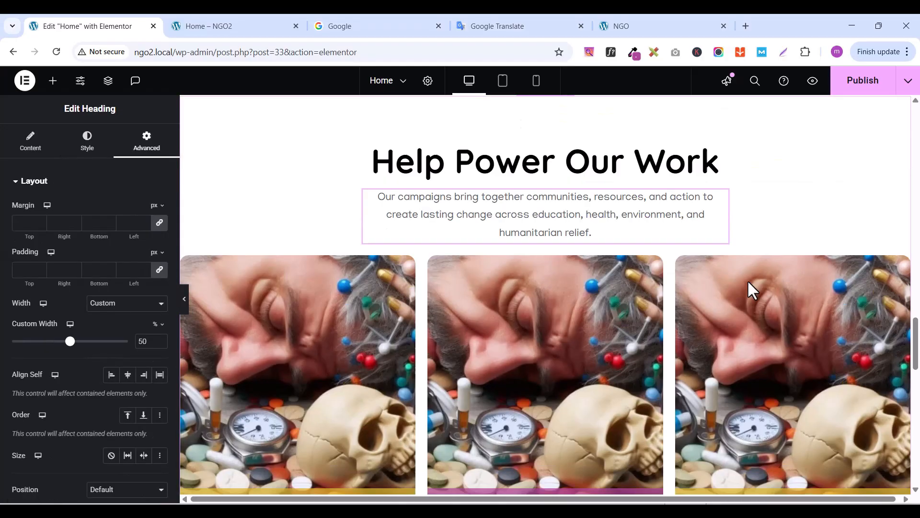
pyautogui.scroll(-5, 749, 280)
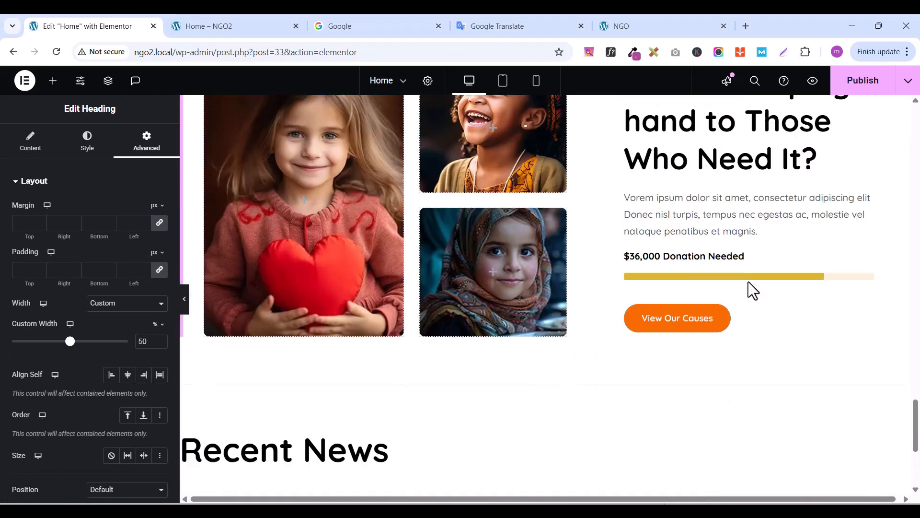
pyautogui.scroll(-2, 750, 285)
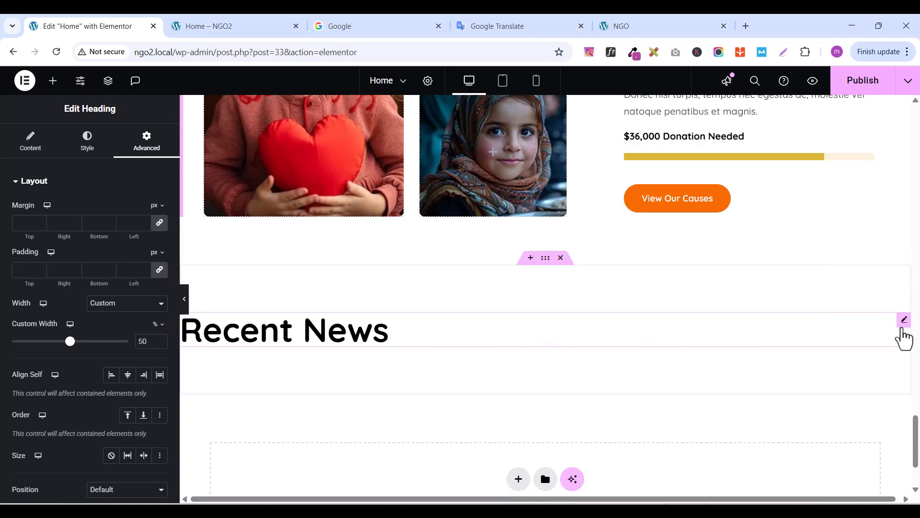
pyautogui.click(904, 329)
pyautogui.rightClick(905, 329)
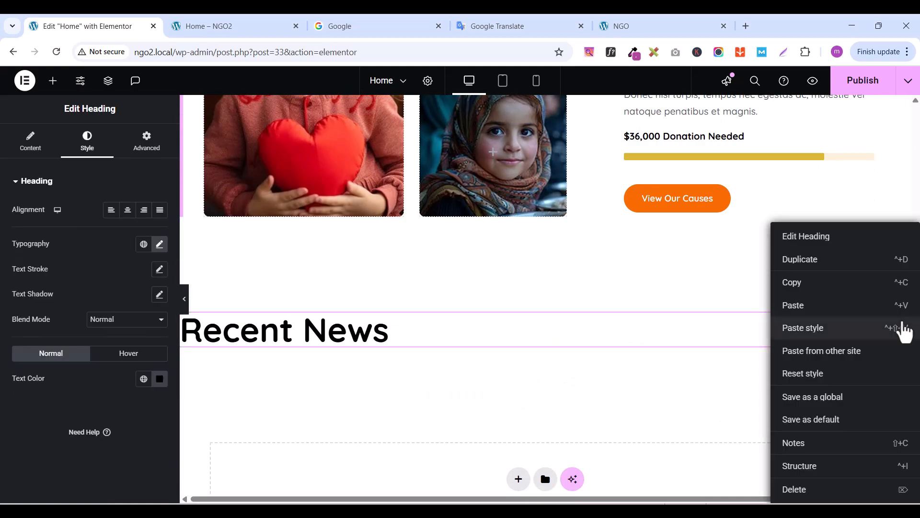
pyautogui.click(813, 305)
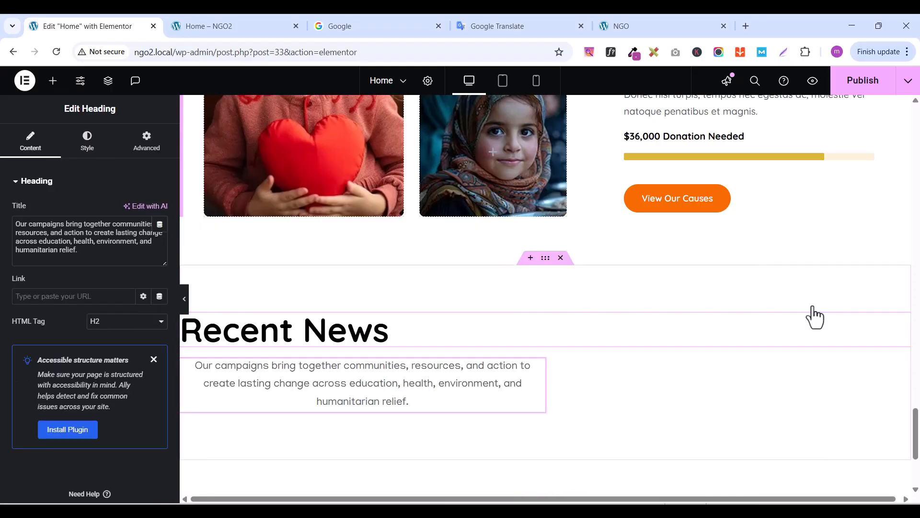
# Left-align the pasted description text and check its typography settings
pyautogui.click(87, 142)
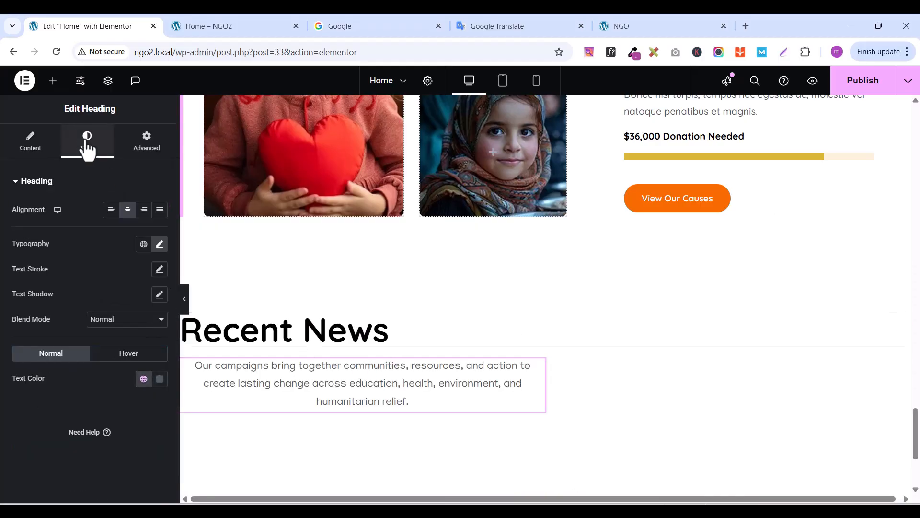
pyautogui.click(111, 209)
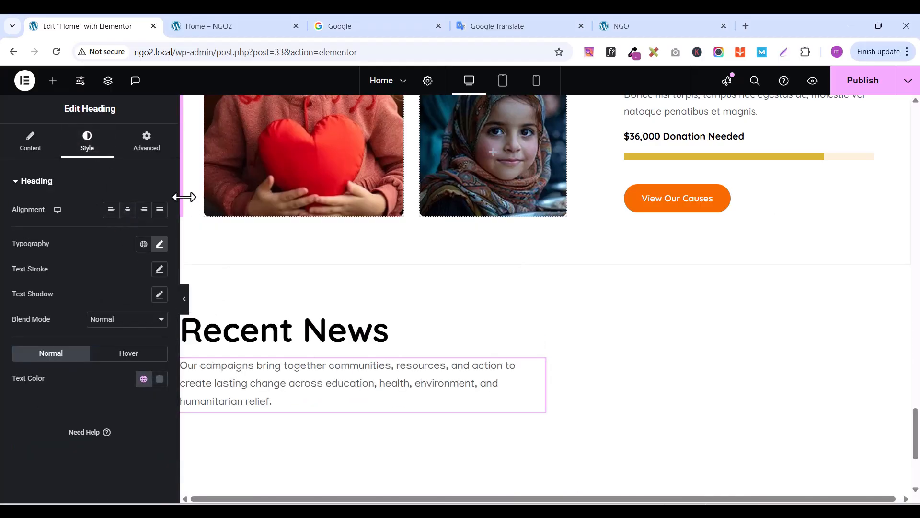
pyautogui.click(159, 246)
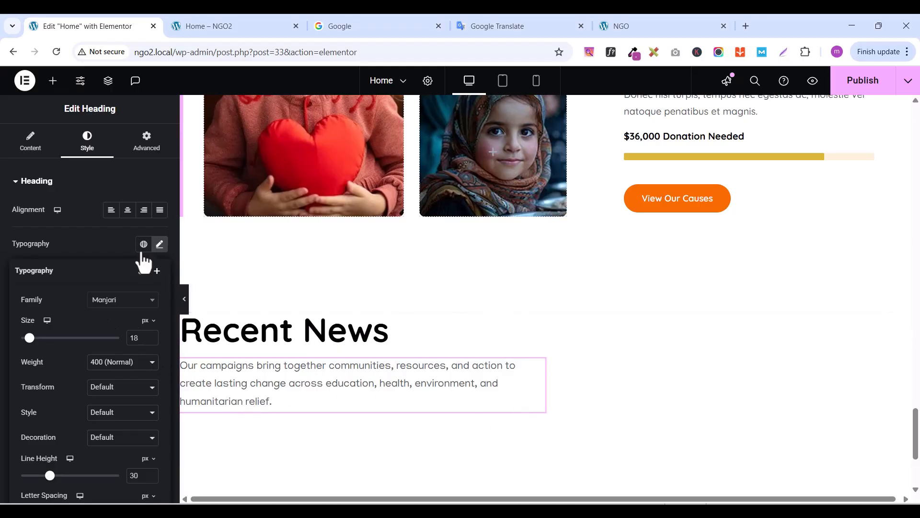
pyautogui.click(110, 243)
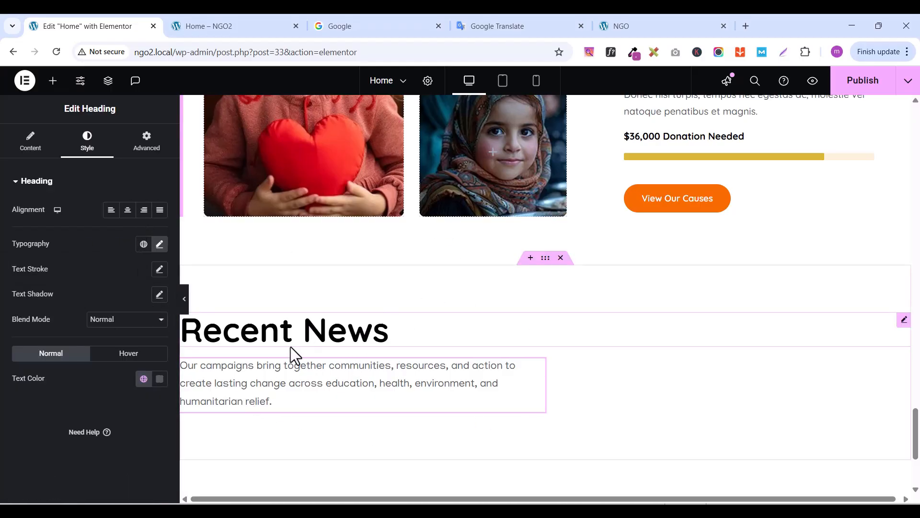
# Center the items of the News section container and center-align the description text
pyautogui.click(545, 259)
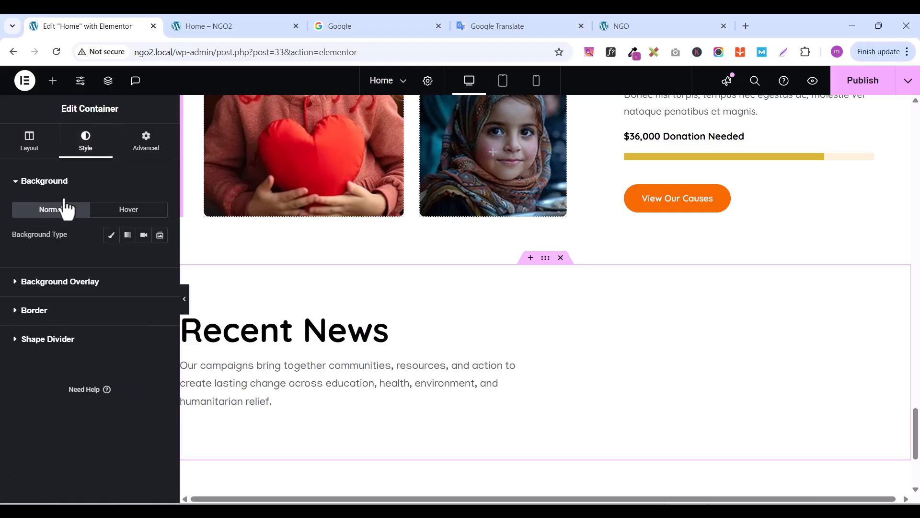
pyautogui.click(29, 139)
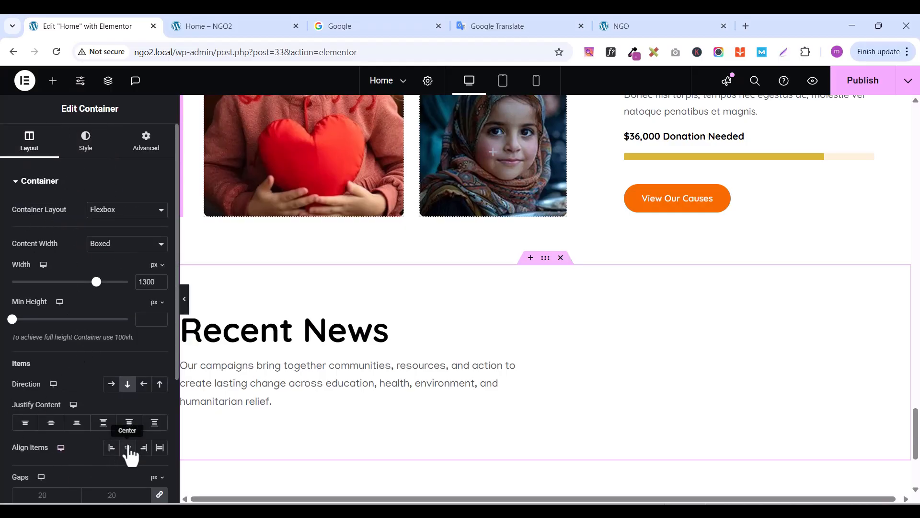
pyautogui.click(127, 448)
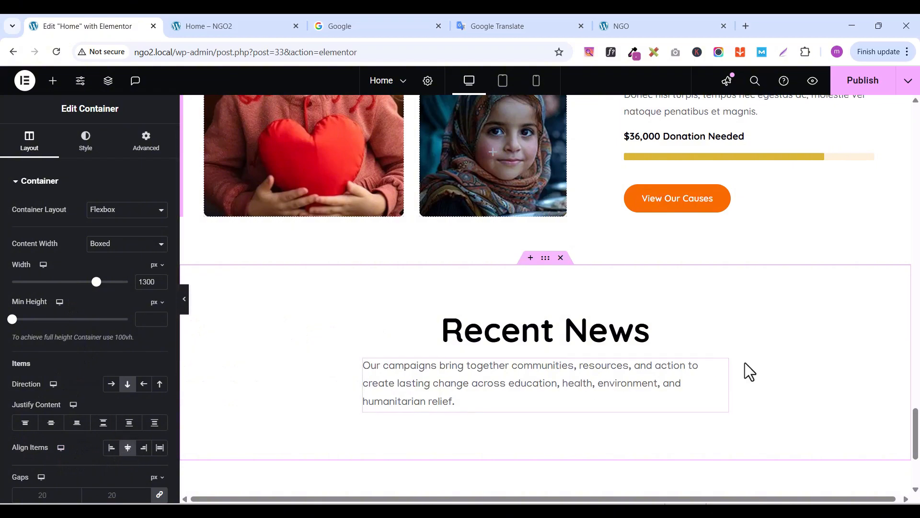
pyautogui.click(719, 369)
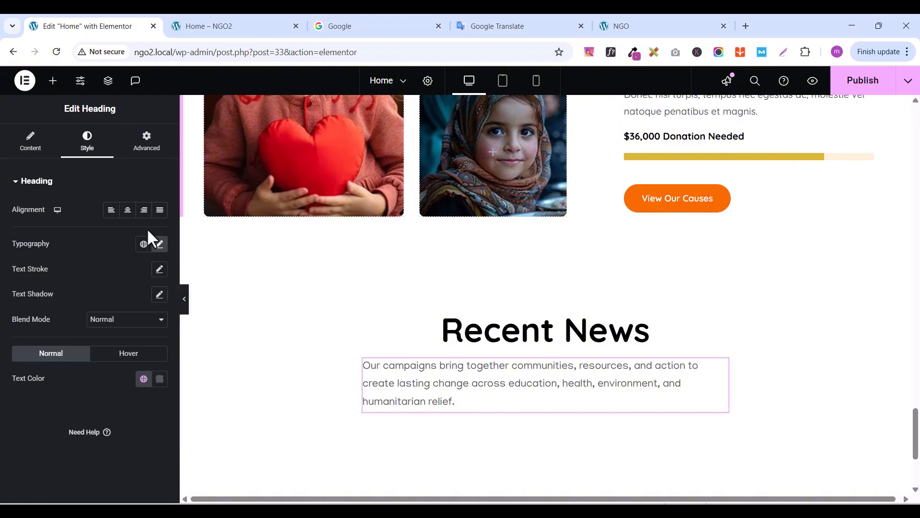
pyautogui.click(128, 210)
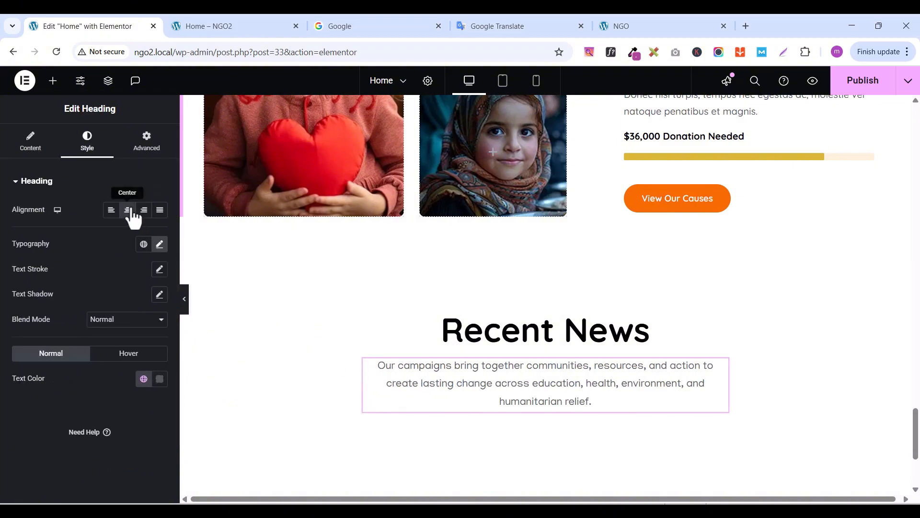
# On the NGO reference site, copy the two-line description below the "Recent News" title
pyautogui.click(634, 30)
pyautogui.scroll(-1, 464, 307)
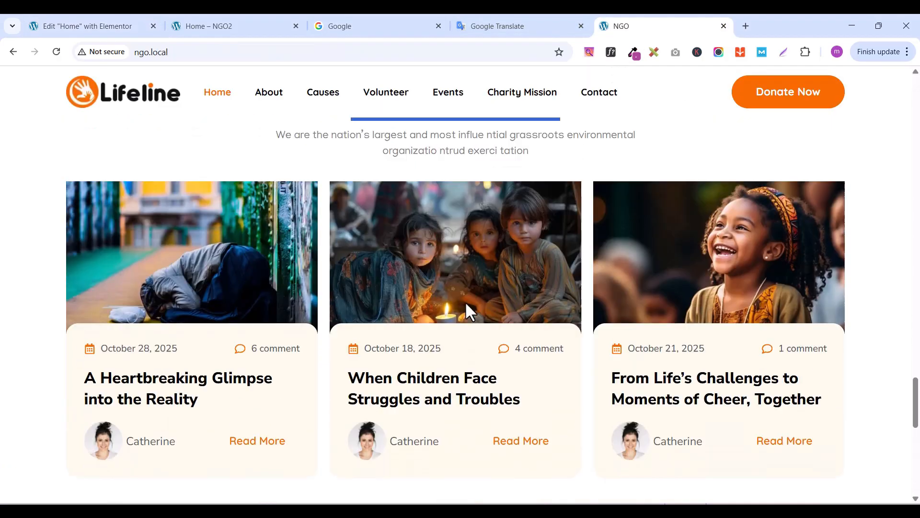
pyautogui.scroll(2, 468, 309)
pyautogui.moveTo(275, 246); pyautogui.dragTo(324, 254)
pyautogui.click(534, 266)
pyautogui.moveTo(529, 262); pyautogui.dragTo(268, 250)
pyautogui.hotkey('ctrl', 'c')
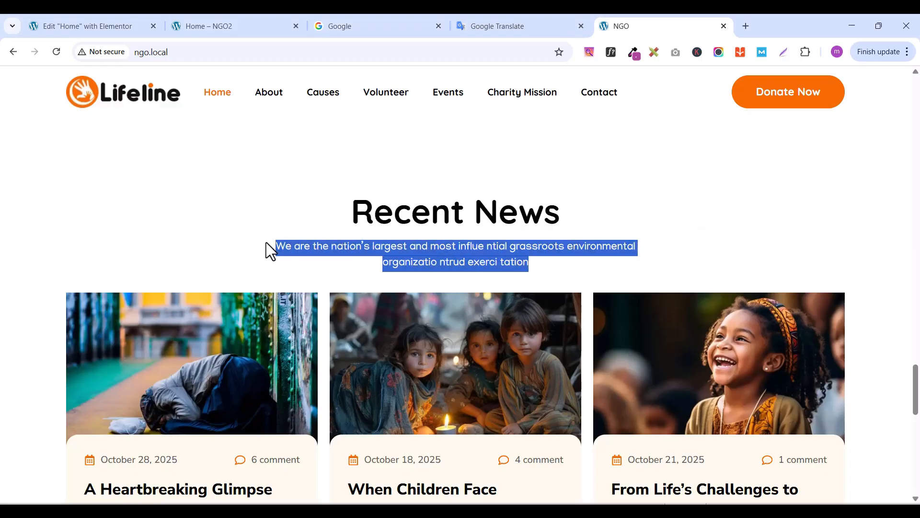
pyautogui.rightClick(321, 242)
pyautogui.click(357, 262)
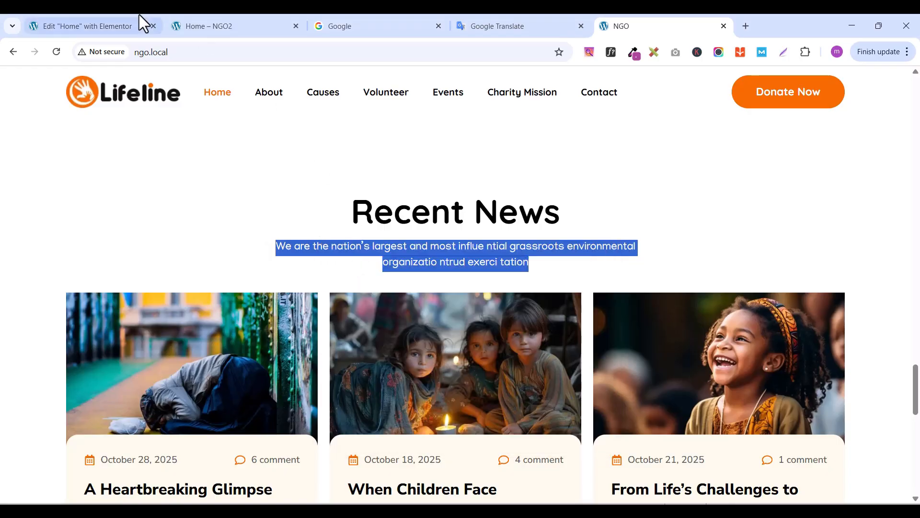
# In the Elementor editor, replace the description under "Recent News" with the copied "We are the nation's largest" text and publish the page
pyautogui.click(78, 27)
pyautogui.click(33, 144)
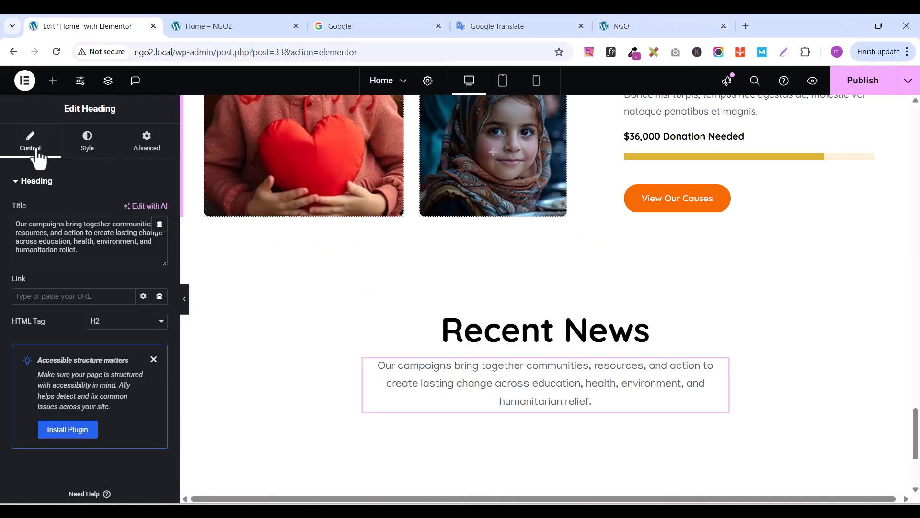
pyautogui.hotkey('ctrl', 'a')
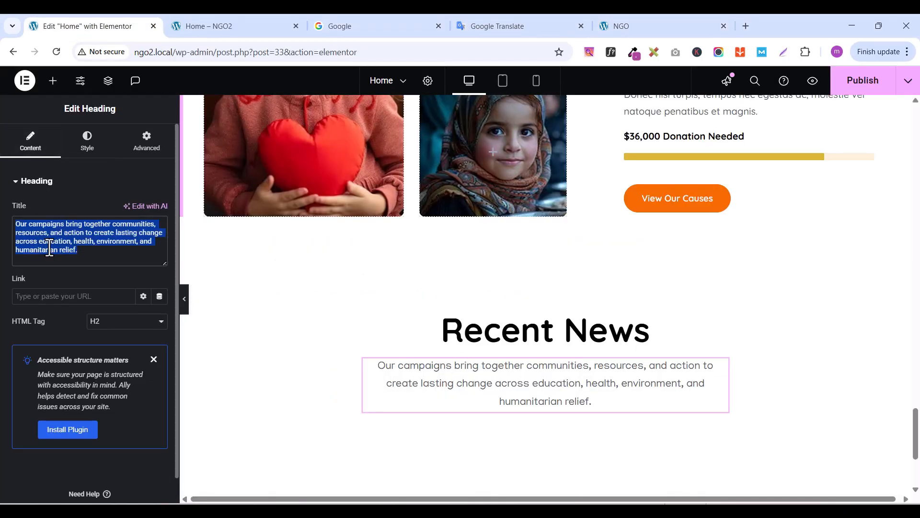
pyautogui.hotkey('ctrl', 'v')
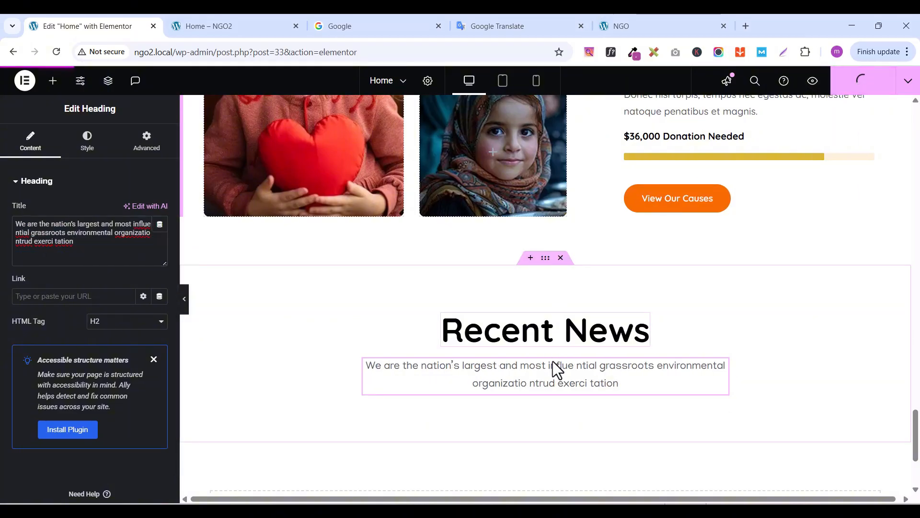
# Add a container below the description in the News section and set its padding to 0 on all sides
pyautogui.scroll(-3, 551, 369)
pyautogui.scroll(2, 546, 307)
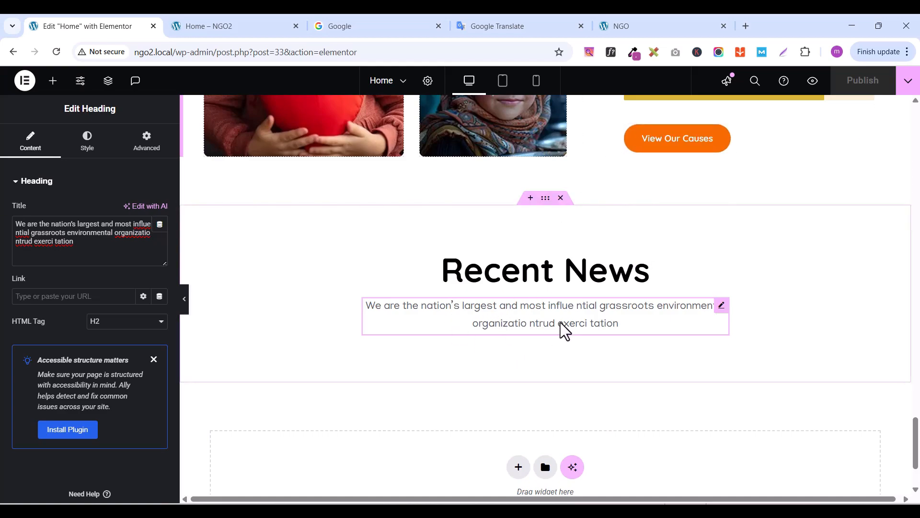
pyautogui.click(53, 80)
pyautogui.moveTo(48, 231); pyautogui.dragTo(491, 333)
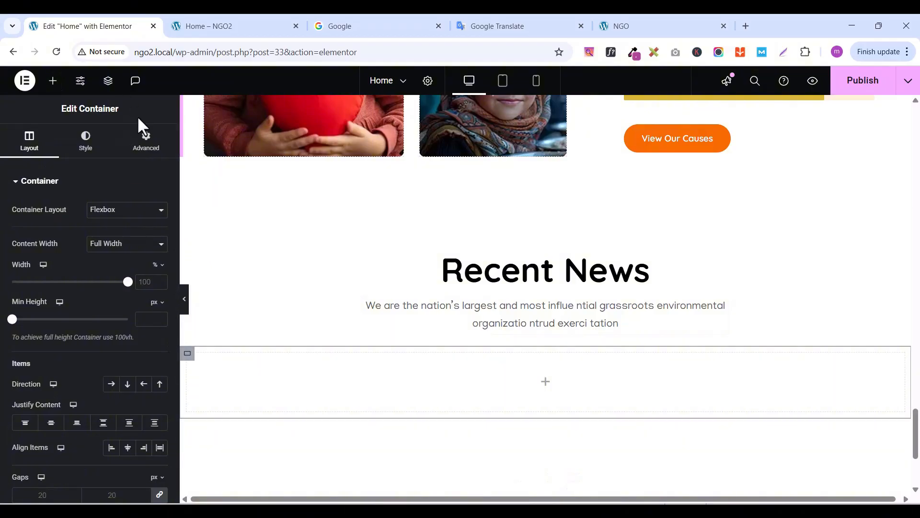
pyautogui.click(145, 144)
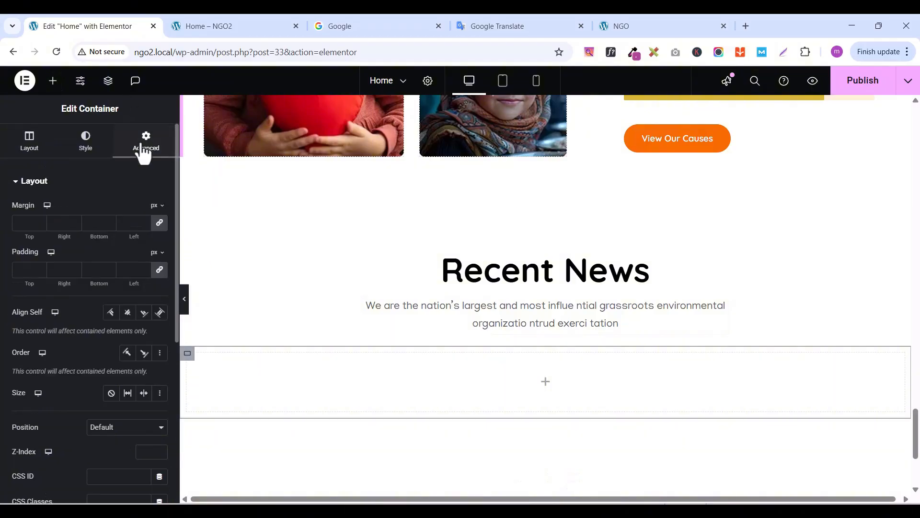
pyautogui.click(159, 270)
# In the page structure, rename the new container at the end of the News section to "Grid box"
pyautogui.click(108, 80)
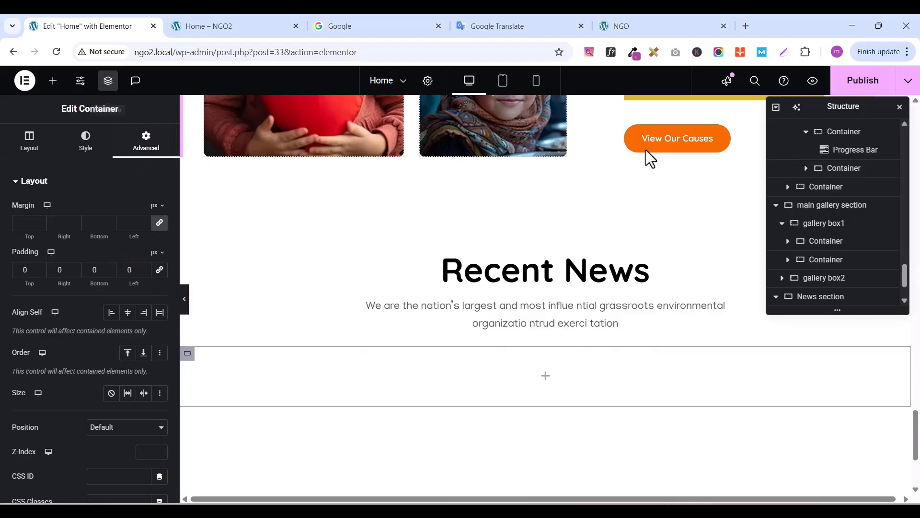
pyautogui.scroll(-2, 871, 240)
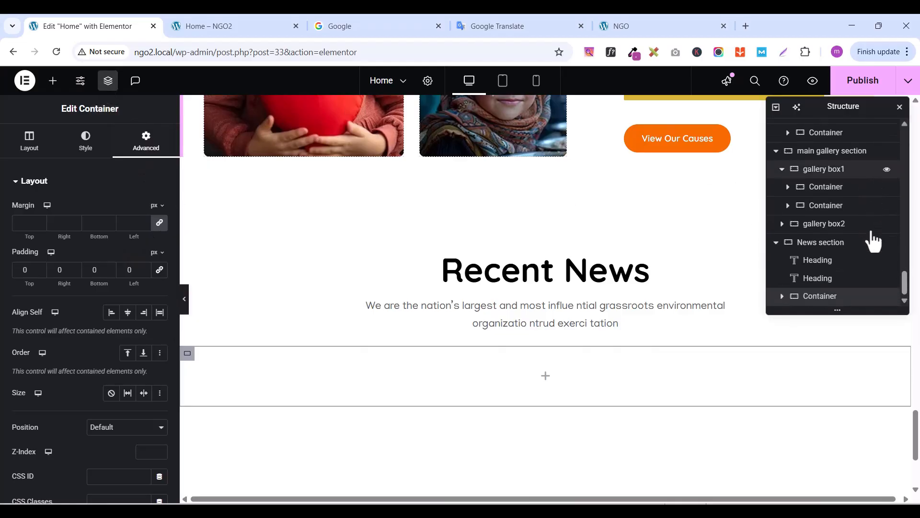
pyautogui.click(813, 298)
pyautogui.write('Gr')
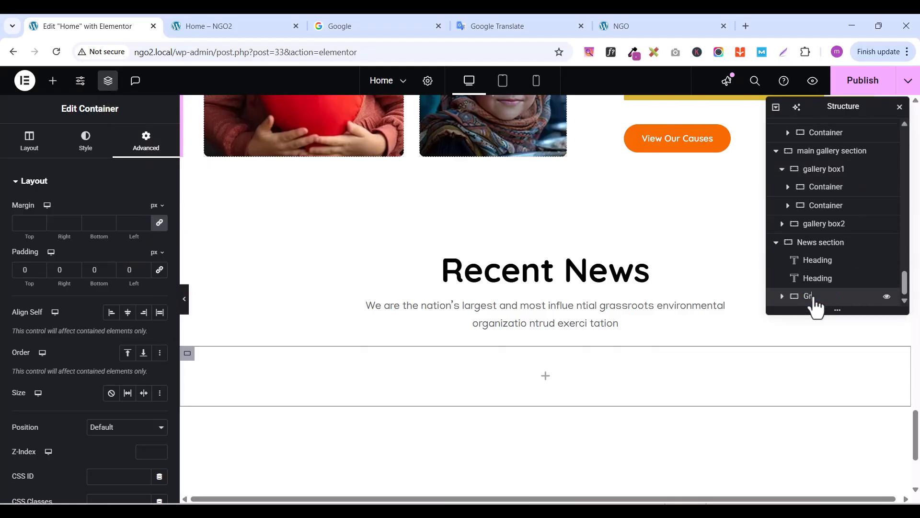
pyautogui.write('id box')
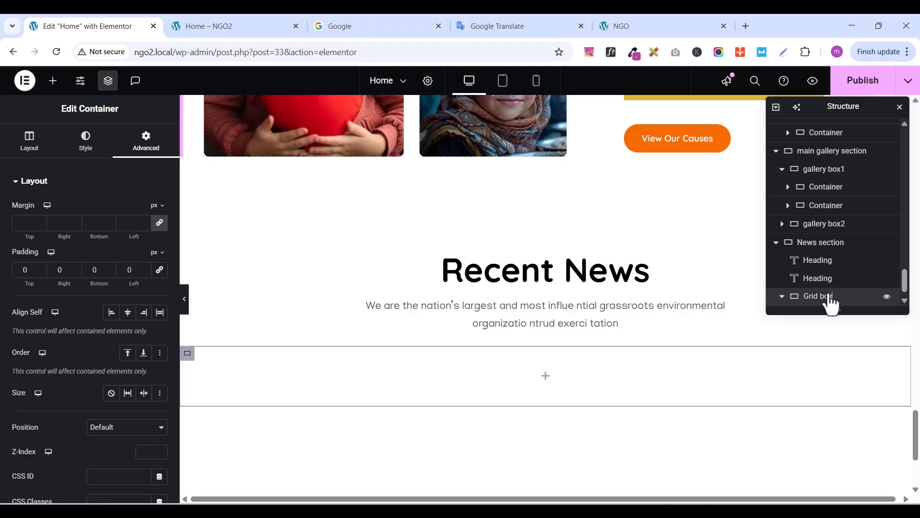
pyautogui.press('Return')
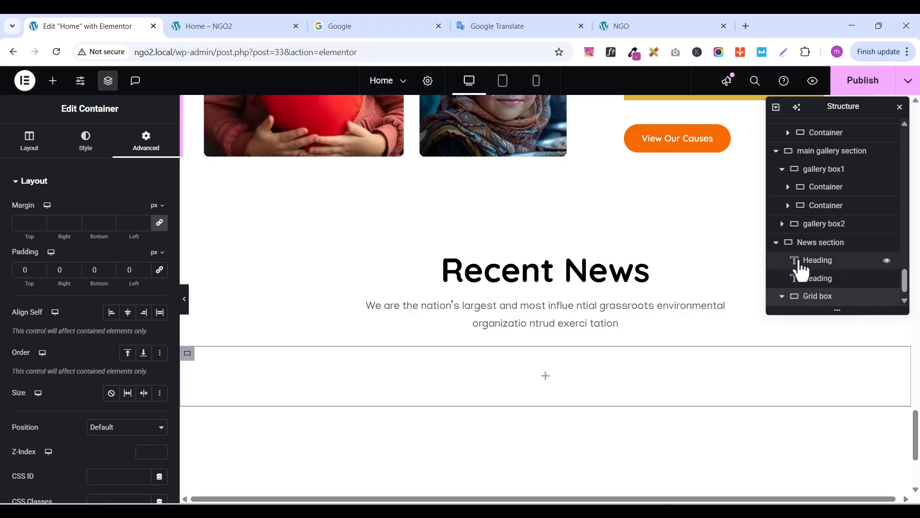
# Find the Grid layout element by searching for "grid" and place it inside the Grid box container
pyautogui.click(53, 80)
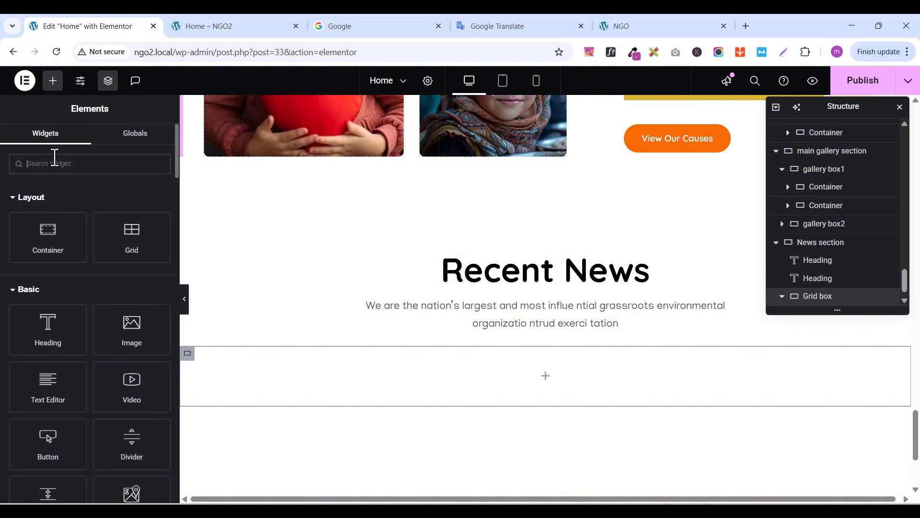
pyautogui.write('grid')
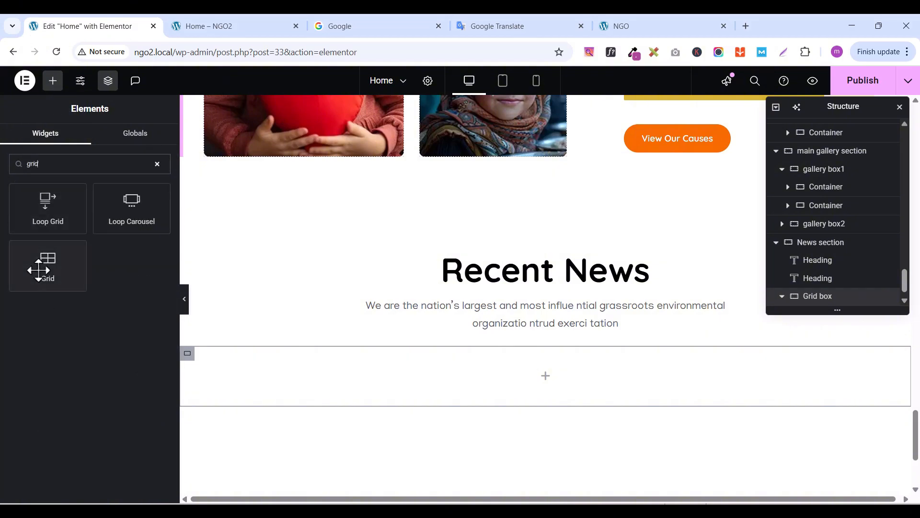
pyautogui.moveTo(38, 263); pyautogui.dragTo(427, 370)
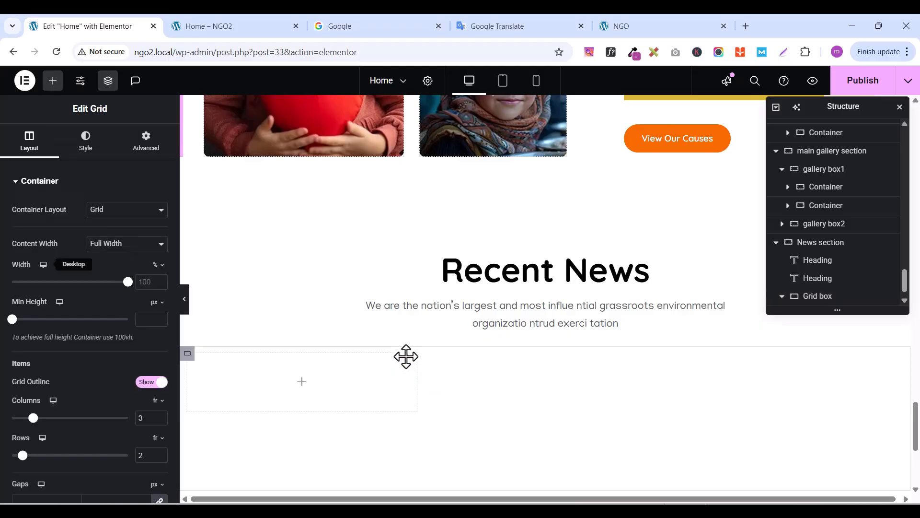
# Check the card row on the NGO reference site, remove the new grid's padding and set it to 1 row
pyautogui.click(706, 29)
pyautogui.scroll(-1, 219, 297)
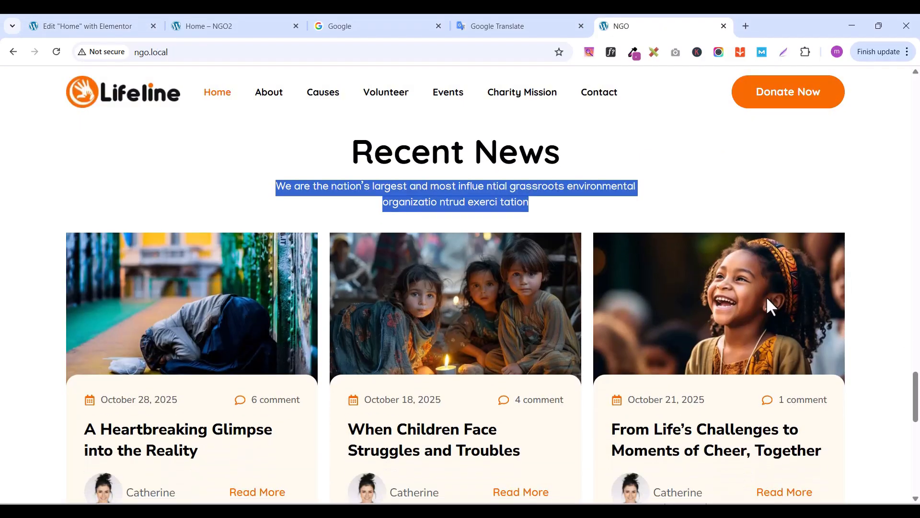
pyautogui.click(82, 28)
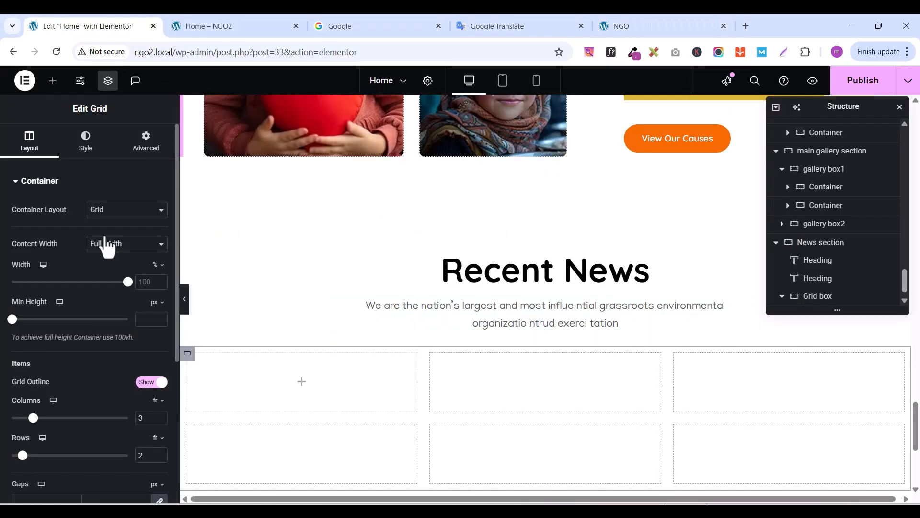
pyautogui.click(152, 148)
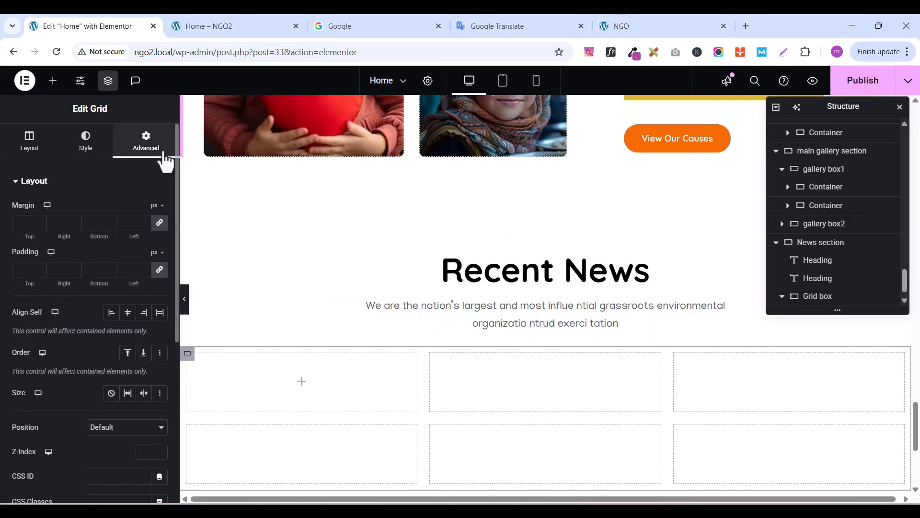
pyautogui.click(29, 153)
pyautogui.scroll(-3, 88, 353)
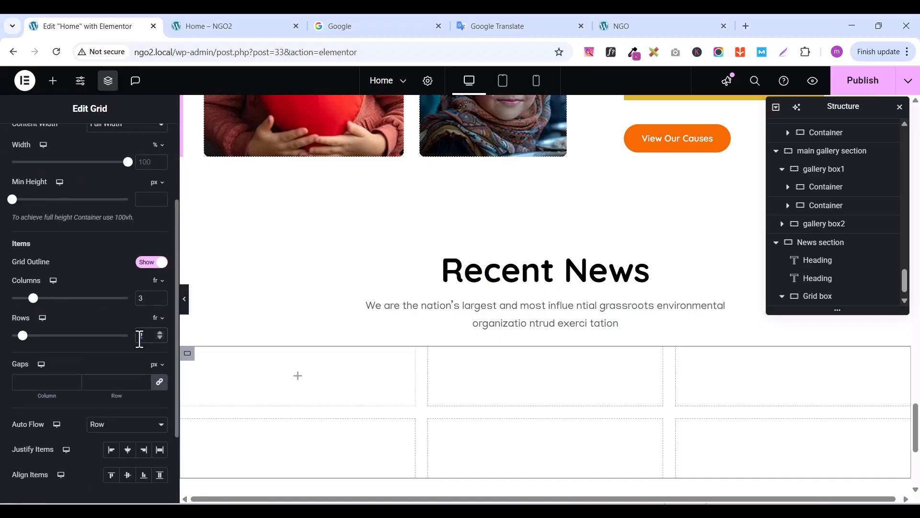
pyautogui.write('1')
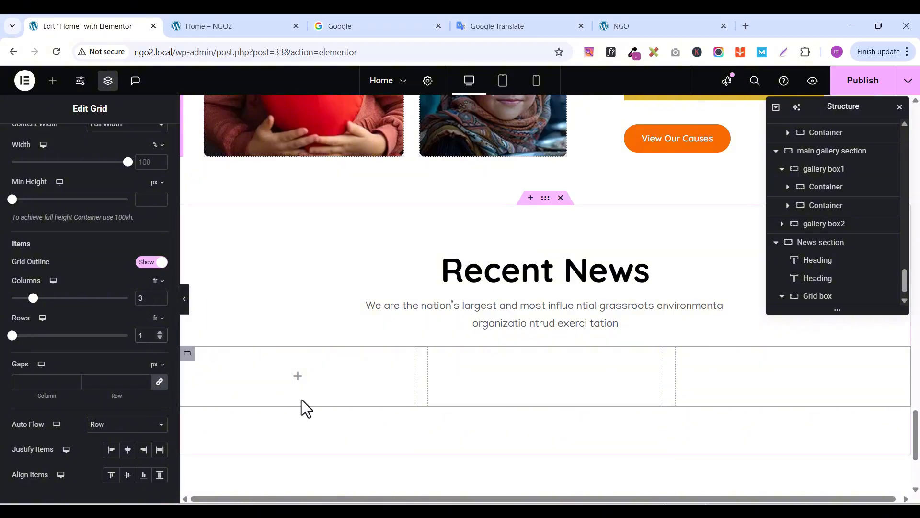
# Insert a container into the first grid cell and set its padding to 0 on all sides
pyautogui.click(53, 81)
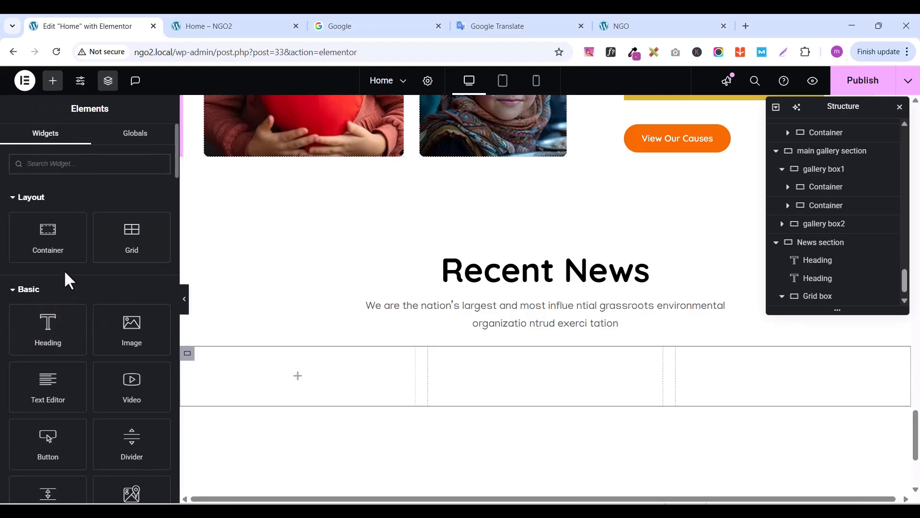
pyautogui.moveTo(43, 232); pyautogui.dragTo(274, 361)
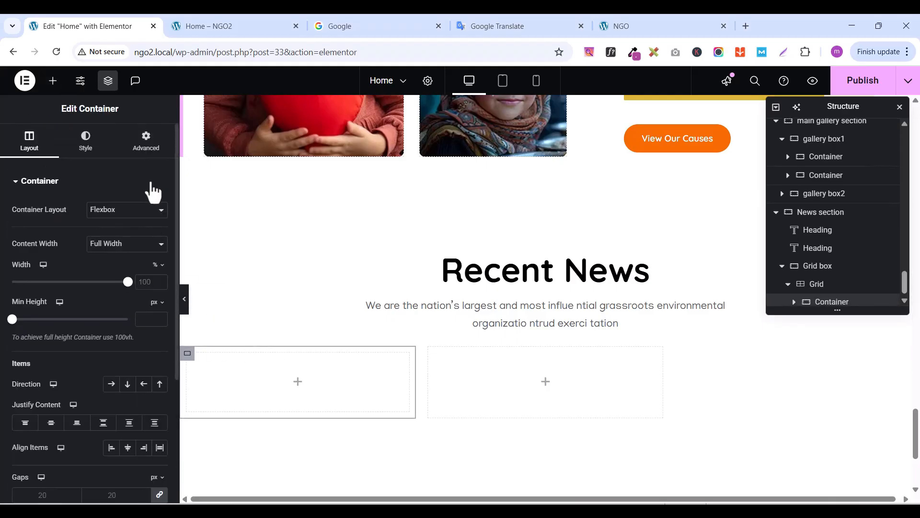
pyautogui.click(147, 150)
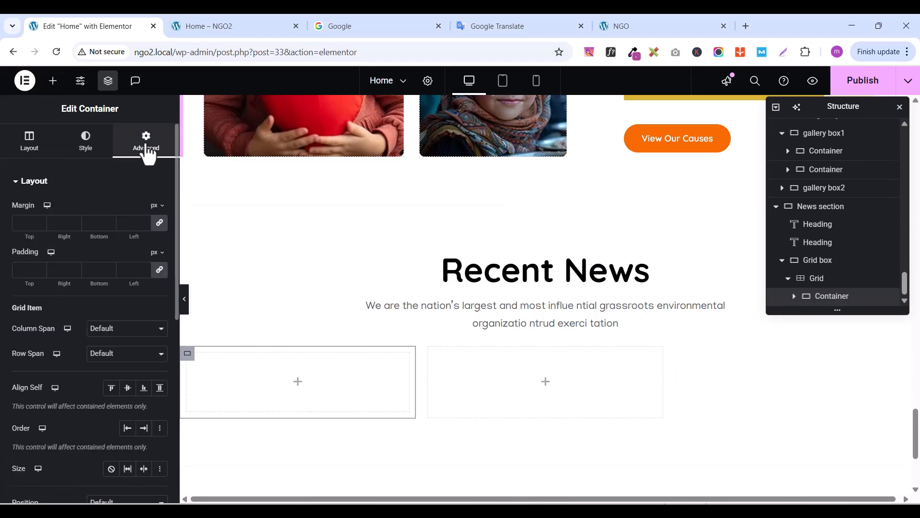
pyautogui.click(160, 271)
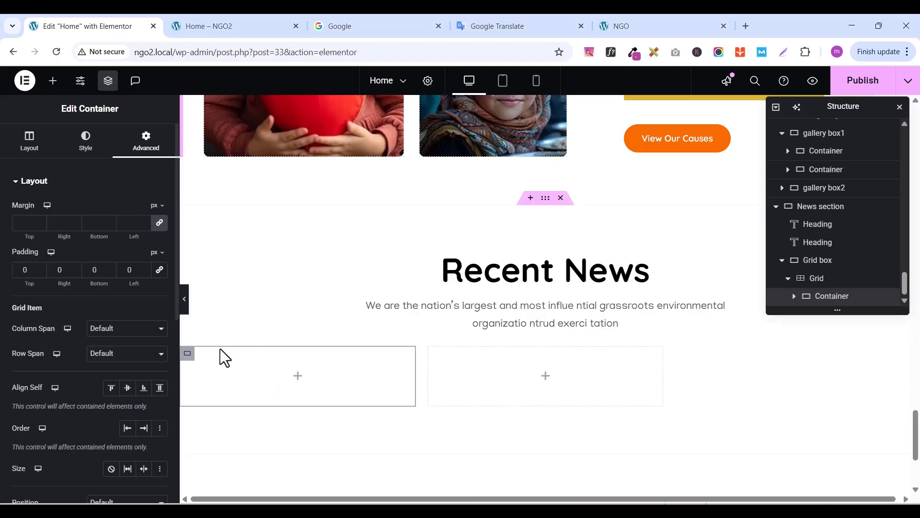
# Add an Image widget to the first cell's container, using the media library photo of the person crouching in the street as on the reference
pyautogui.click(54, 83)
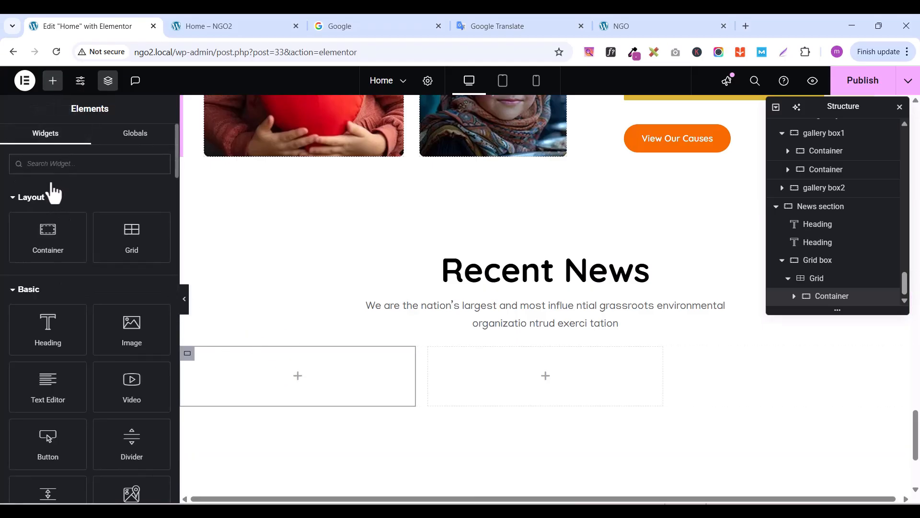
pyautogui.write('ima')
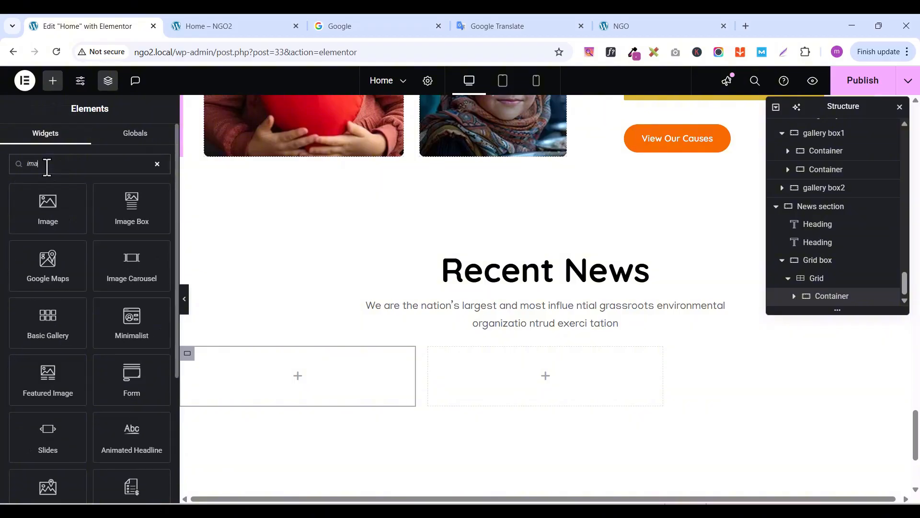
pyautogui.moveTo(51, 188); pyautogui.dragTo(322, 361)
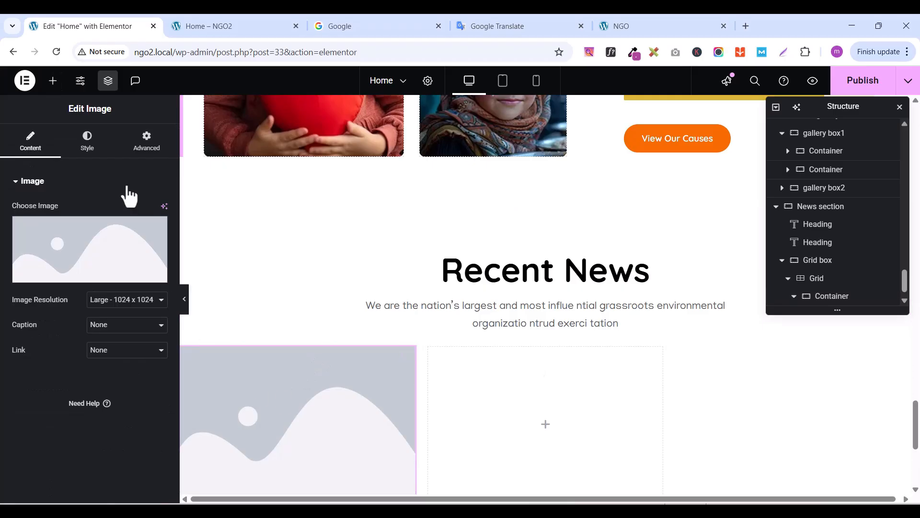
pyautogui.click(654, 26)
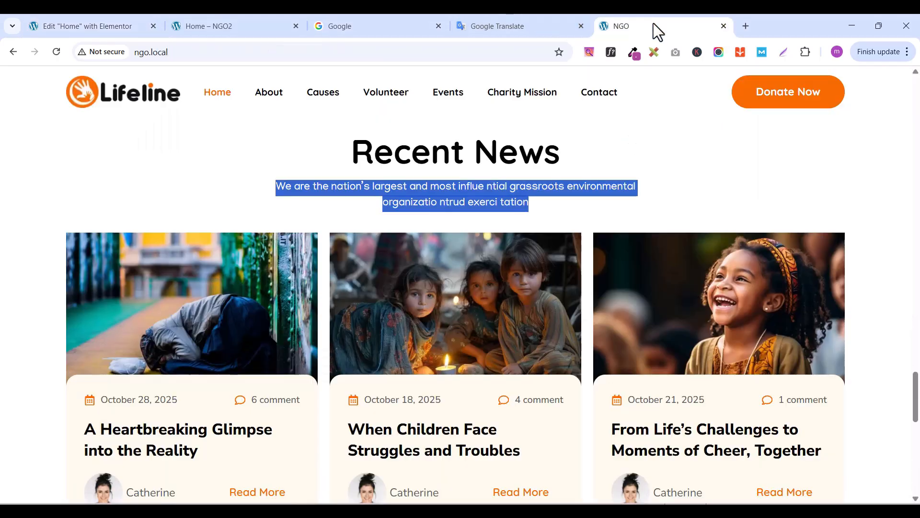
pyautogui.click(128, 26)
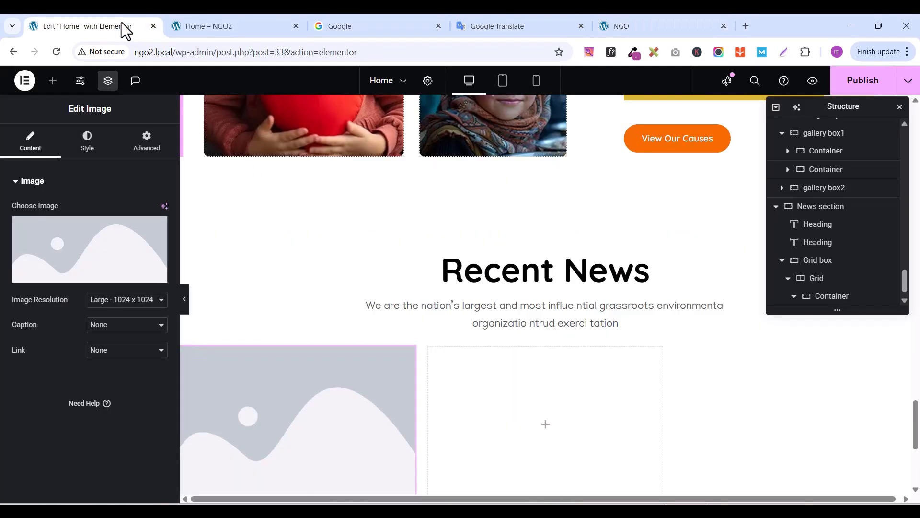
pyautogui.click(71, 274)
pyautogui.scroll(-2, 339, 273)
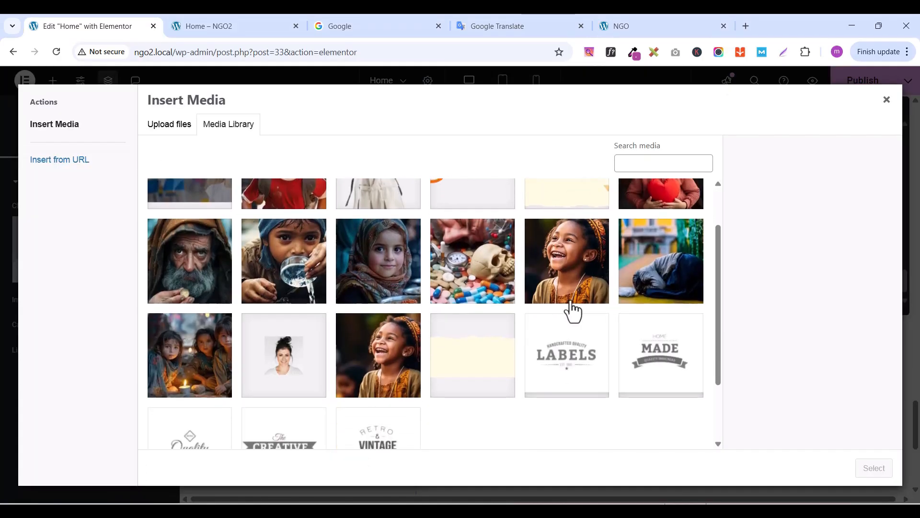
pyautogui.click(661, 262)
pyautogui.click(874, 468)
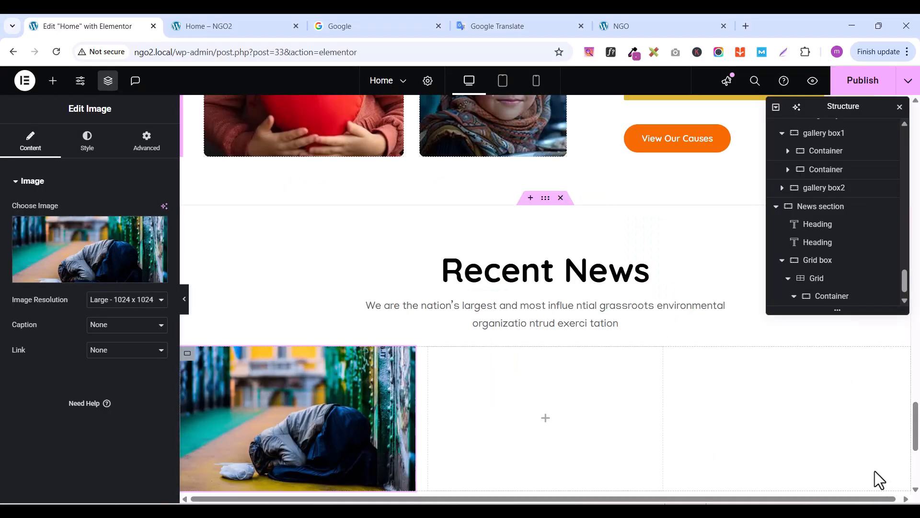
pyautogui.click(107, 84)
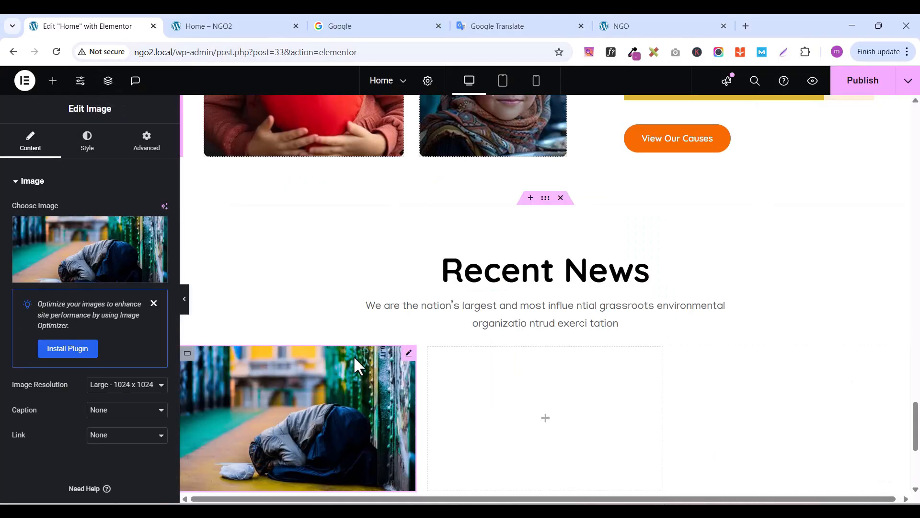
# Copy the "Recent News" heading and paste it below the image in the first grid cell
pyautogui.scroll(-3, 355, 360)
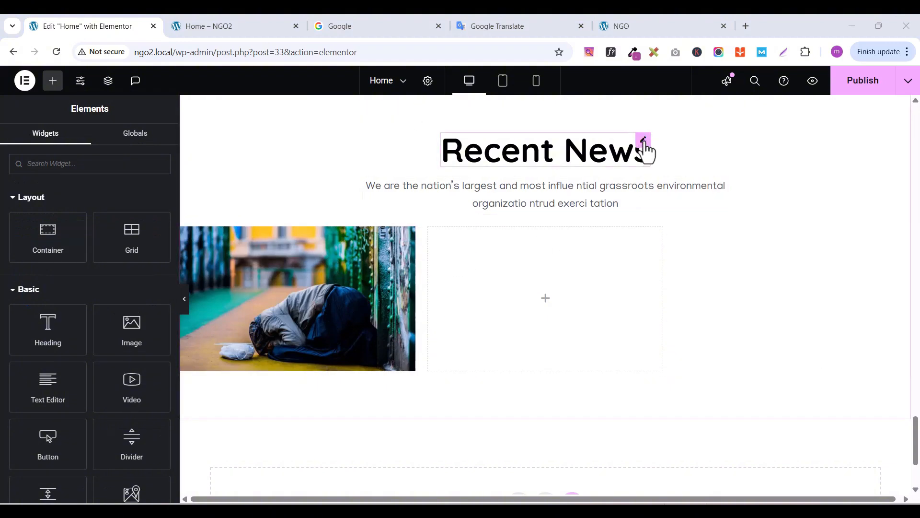
pyautogui.rightClick(645, 151)
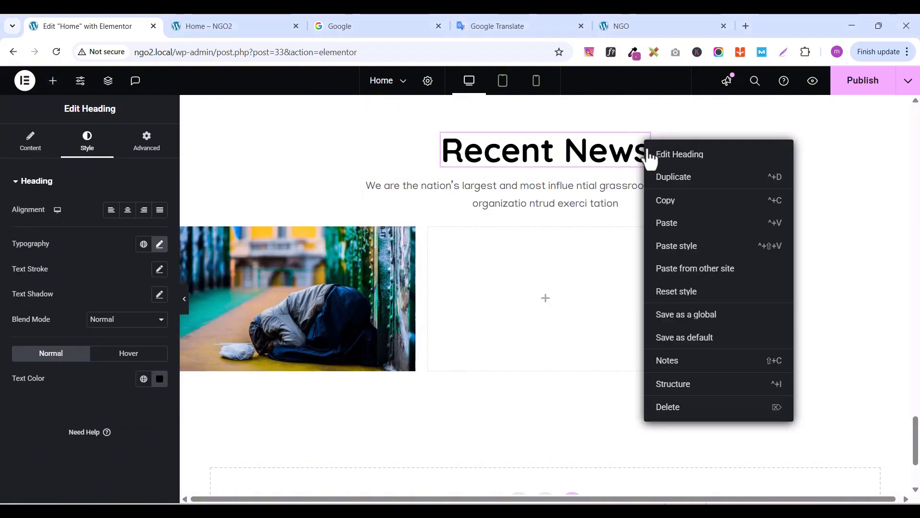
pyautogui.click(671, 199)
pyautogui.click(404, 235)
pyautogui.rightClick(404, 236)
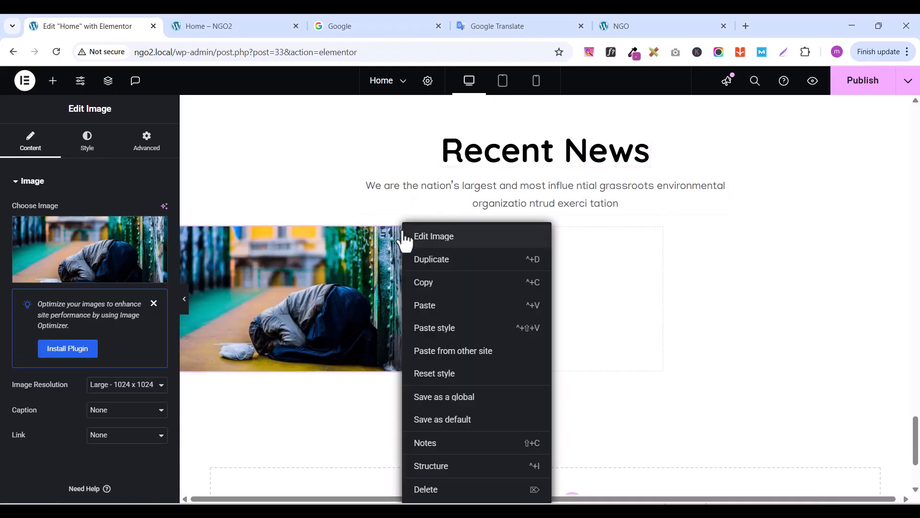
pyautogui.click(441, 307)
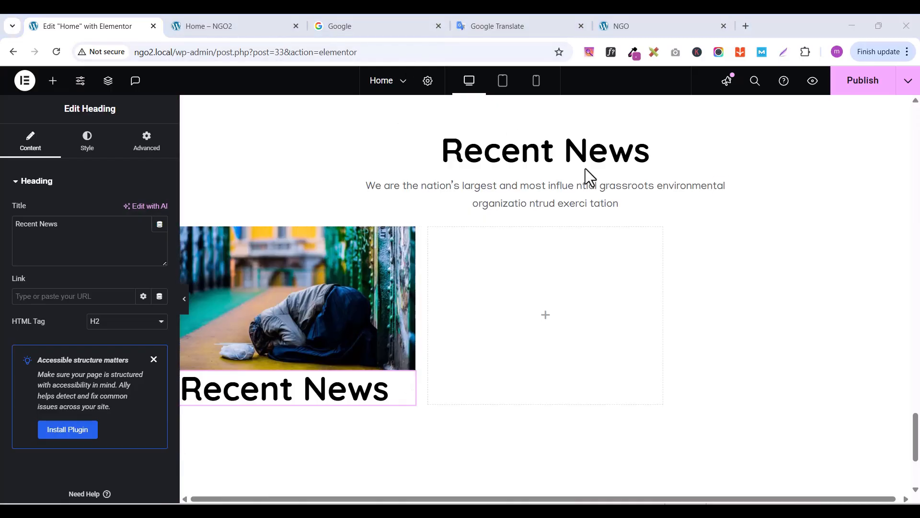
# Set the pasted heading below the image to a 26 px font size and 800 (Extra Bold) weight
pyautogui.click(88, 143)
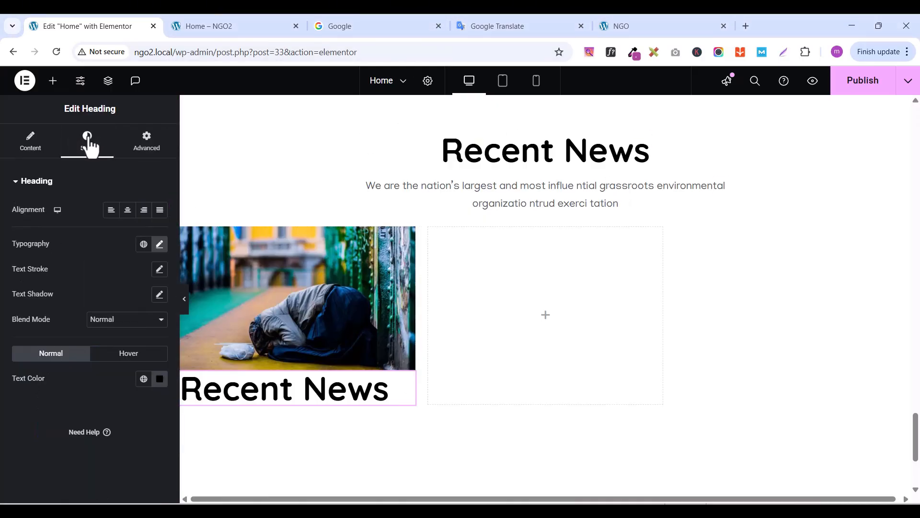
pyautogui.click(160, 244)
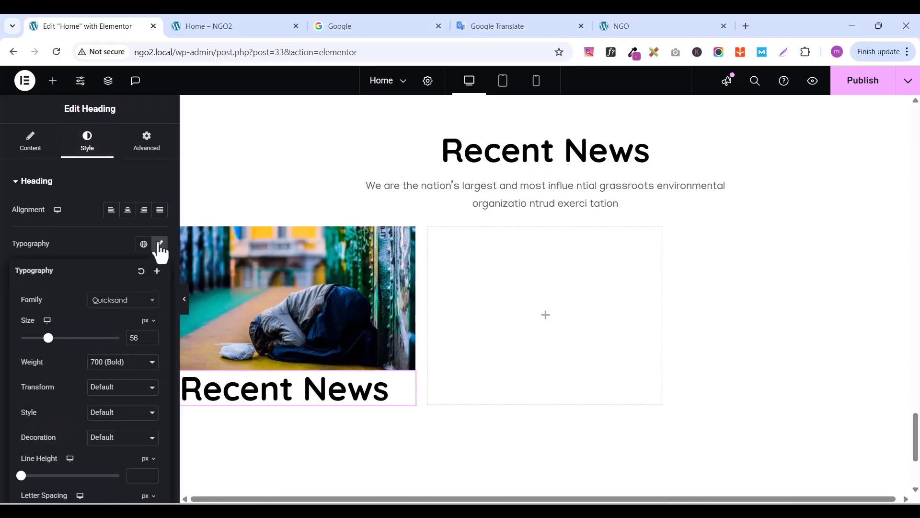
pyautogui.click(150, 339)
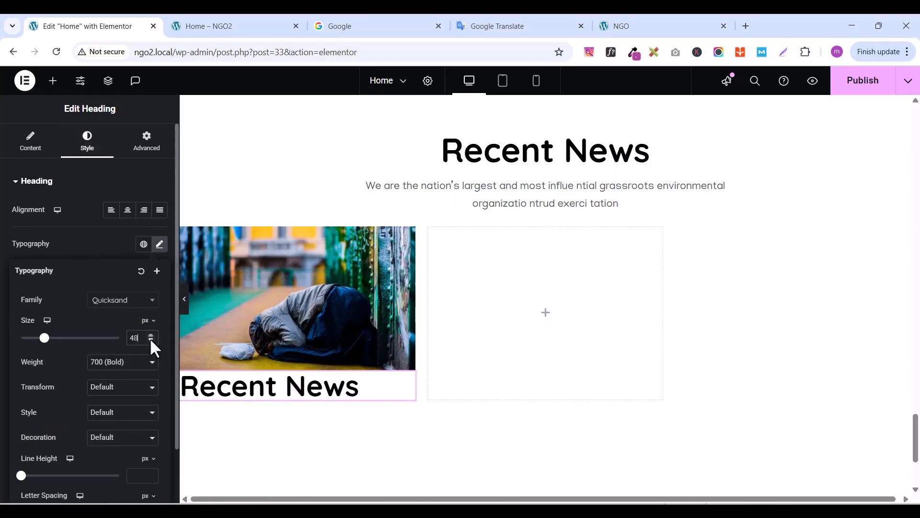
pyautogui.click(151, 340)
pyautogui.click(150, 340)
pyautogui.click(151, 339)
pyautogui.click(151, 340)
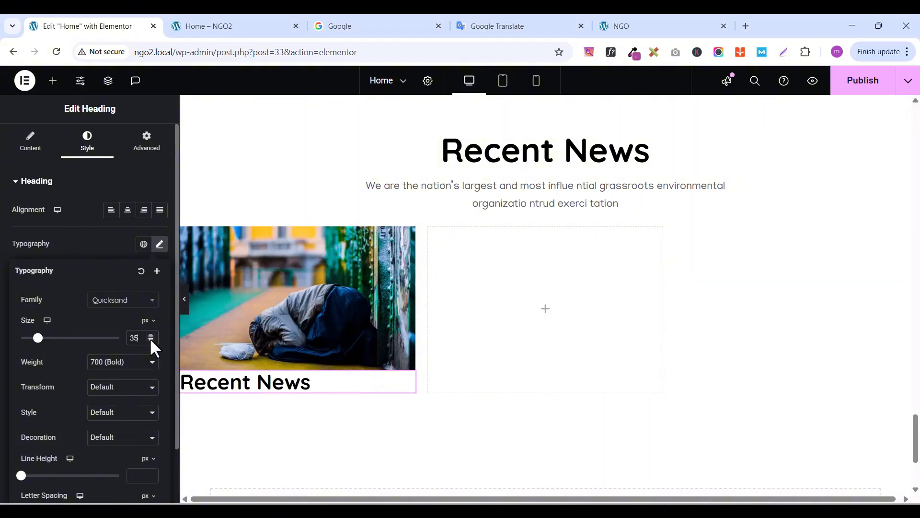
pyautogui.click(151, 340)
pyautogui.click(150, 340)
pyautogui.click(150, 340)
pyautogui.click(150, 339)
pyautogui.click(151, 339)
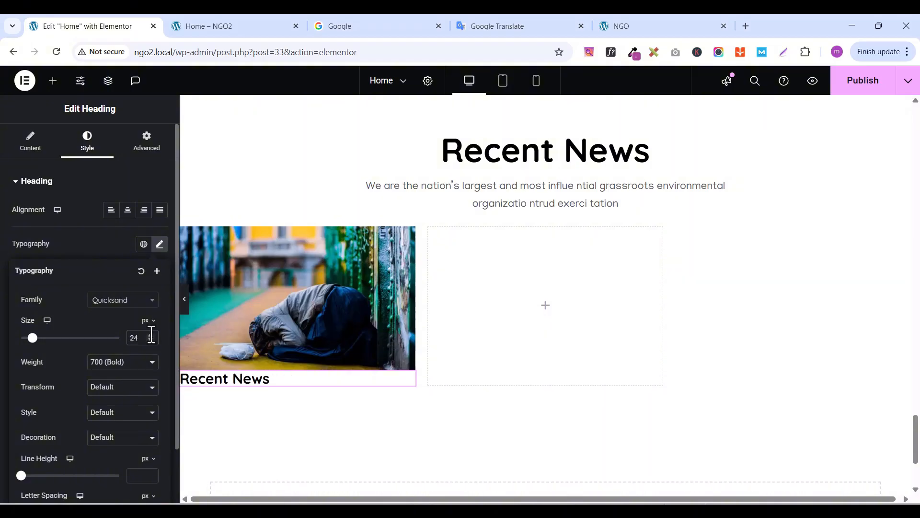
pyautogui.click(151, 335)
pyautogui.click(151, 334)
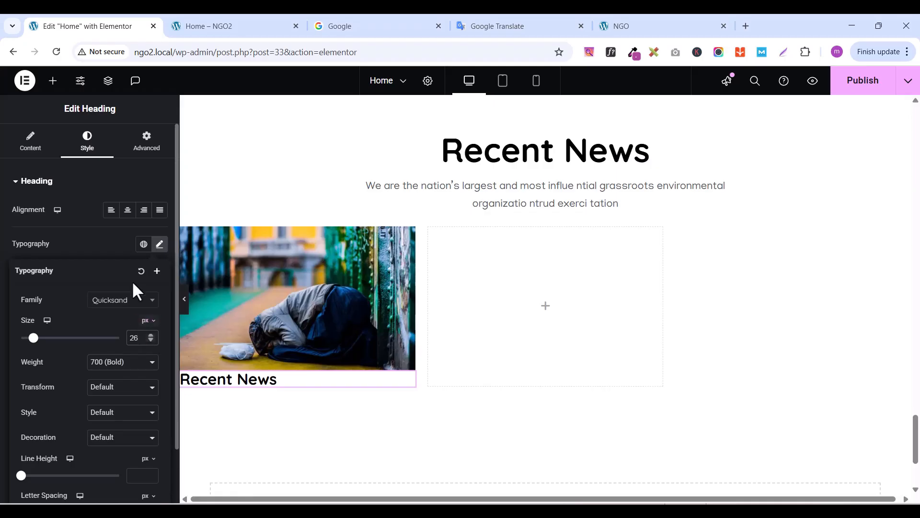
pyautogui.click(119, 367)
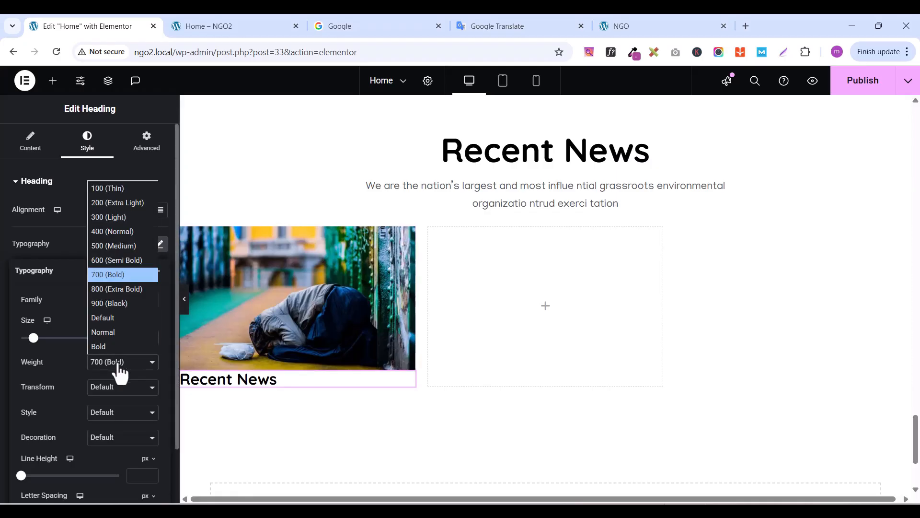
pyautogui.click(116, 288)
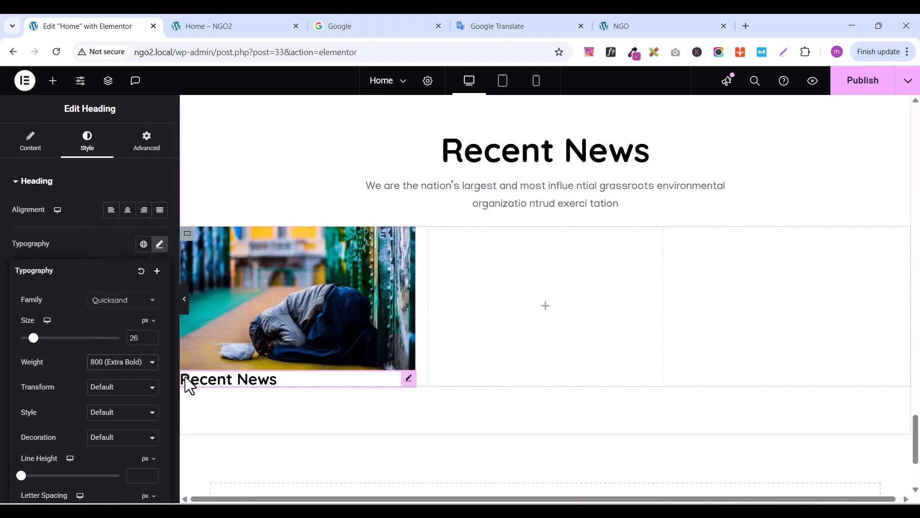
# Copy the first news card's title from the NGO reference site and replace the heading text with "A Heartbreaking Glimpse into the Reality"
pyautogui.click(610, 26)
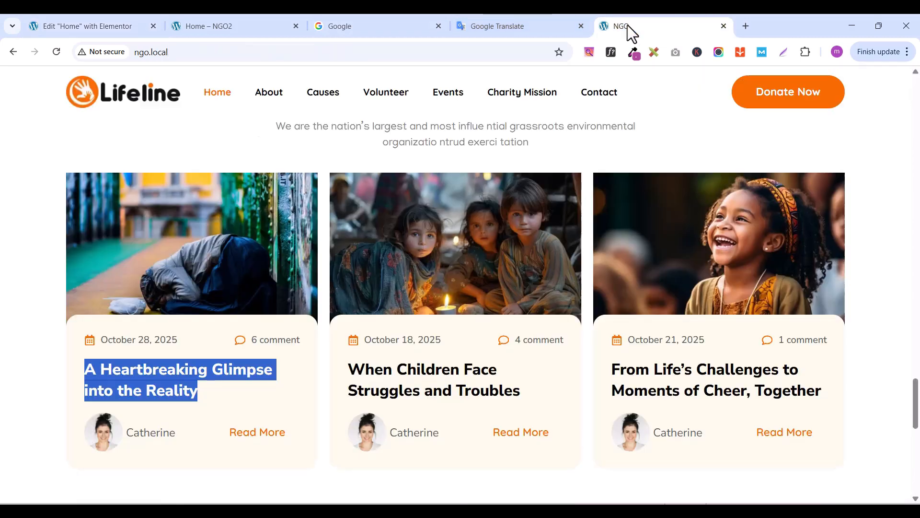
pyautogui.click(157, 382)
pyautogui.moveTo(88, 369)
pyautogui.mouseDown()
pyautogui.moveTo(215, 393)
pyautogui.moveTo(89, 373)
pyautogui.mouseUp()
pyautogui.click(189, 379)
pyautogui.rightClick(90, 373)
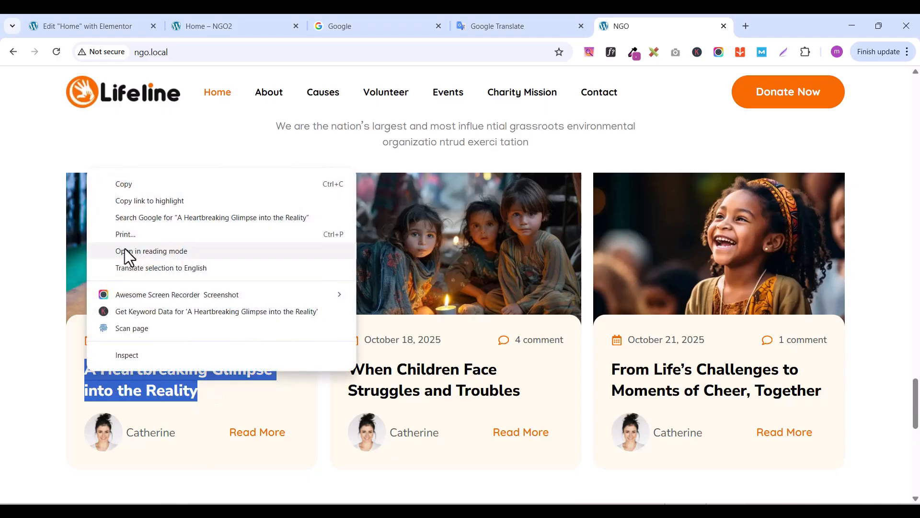
pyautogui.click(125, 181)
pyautogui.click(91, 28)
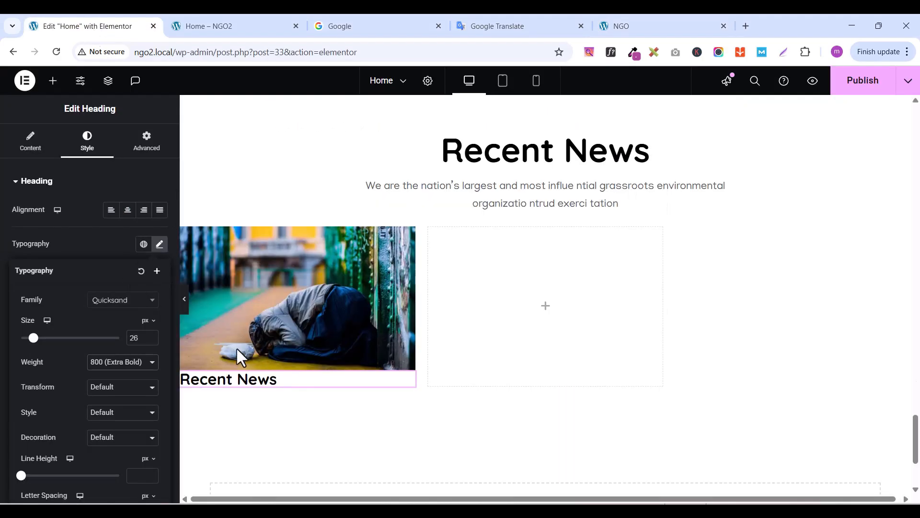
pyautogui.click(35, 137)
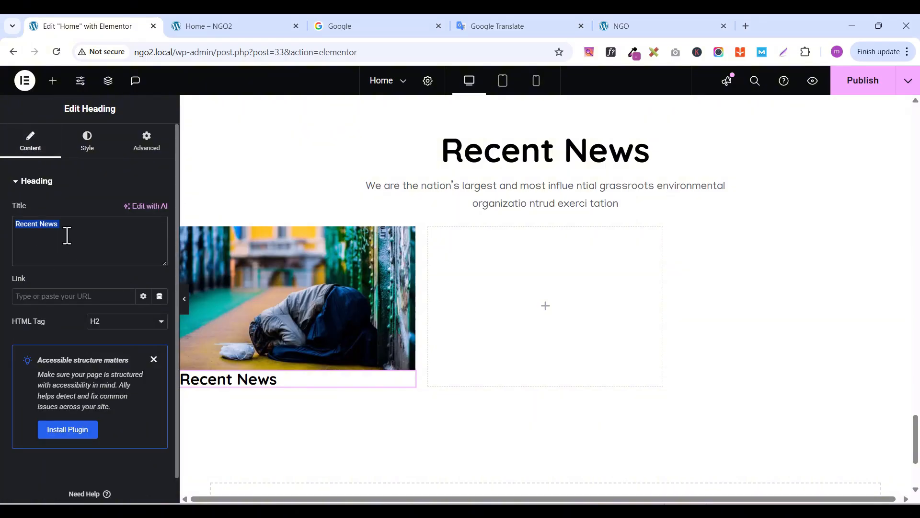
pyautogui.hotkey('ctrl', 'v')
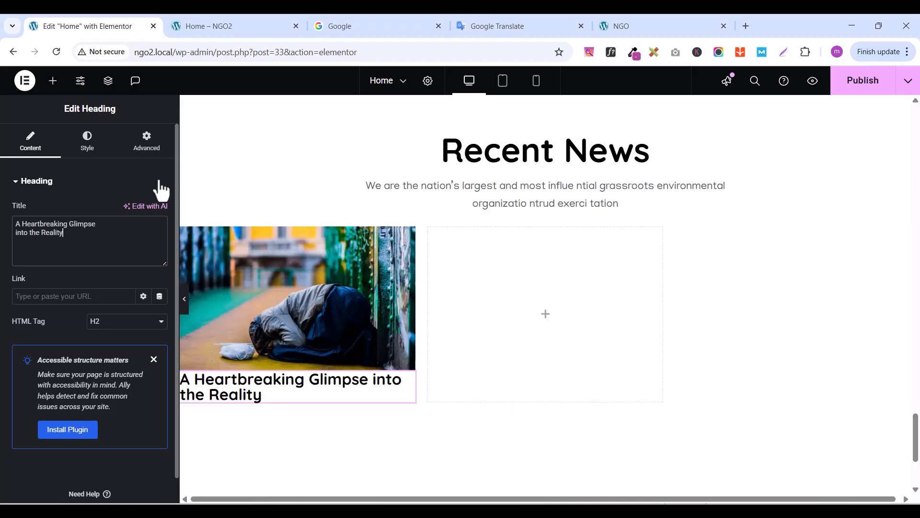
# Set the card heading's line height to 32 px and publish the page
pyautogui.click(91, 156)
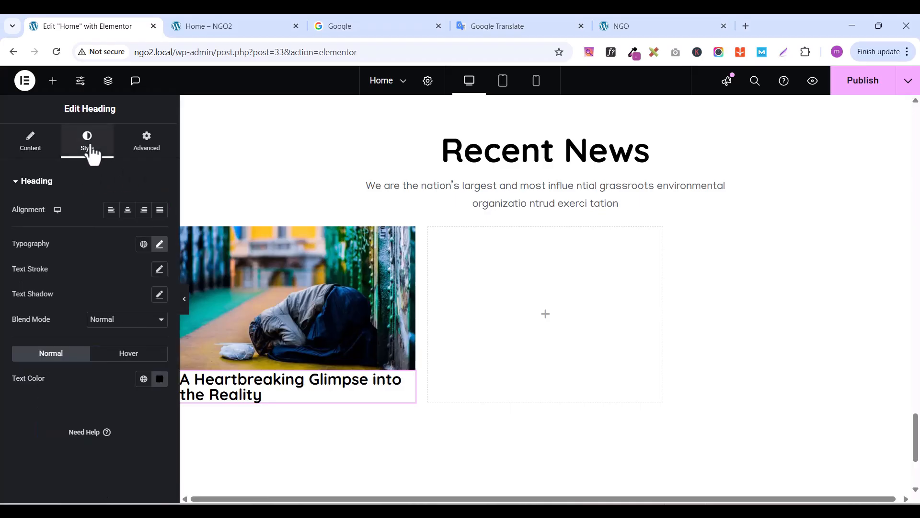
pyautogui.click(159, 245)
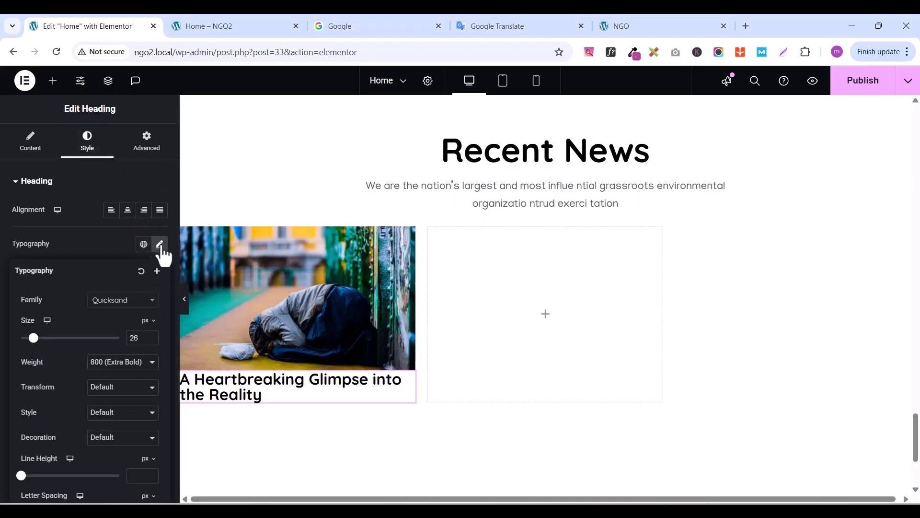
pyautogui.moveTo(150, 470); pyautogui.dragTo(151, 472)
pyautogui.click(150, 475)
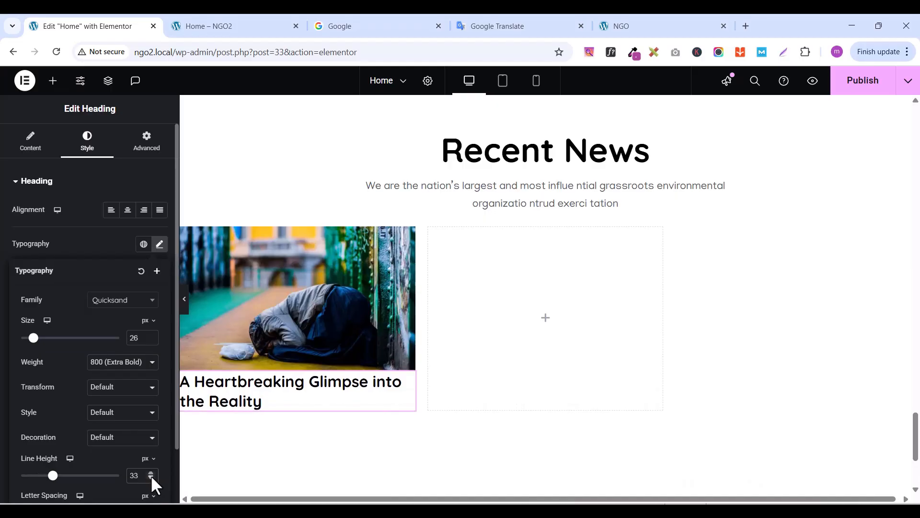
pyautogui.click(151, 475)
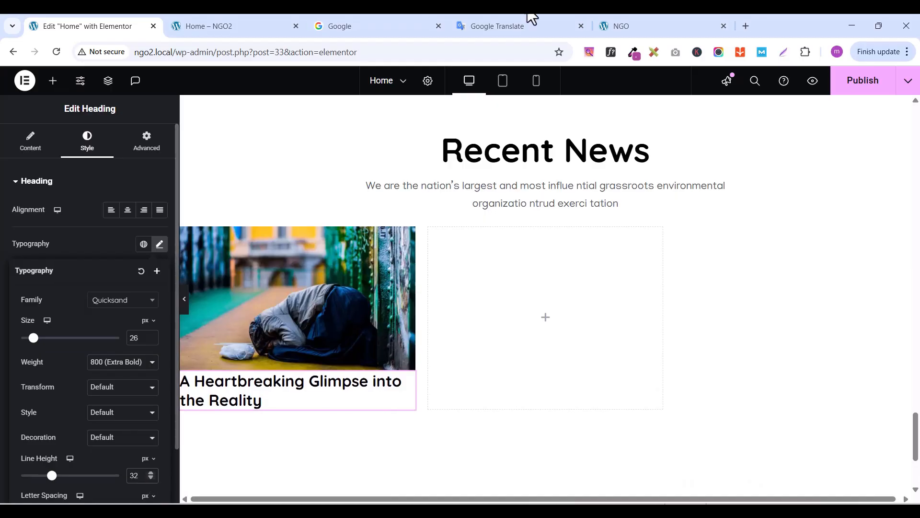
pyautogui.click(856, 83)
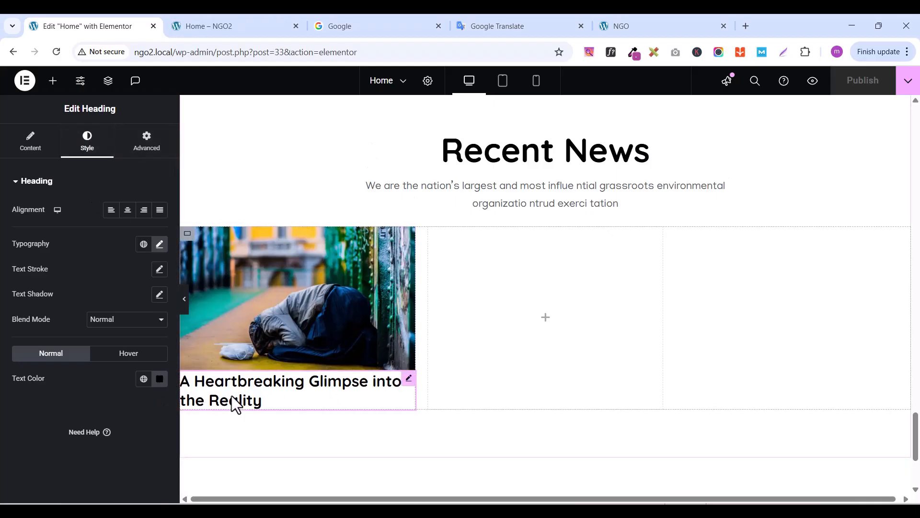
# Insert a container below the card's heading in the first grid cell and move the heading into it
pyautogui.click(53, 82)
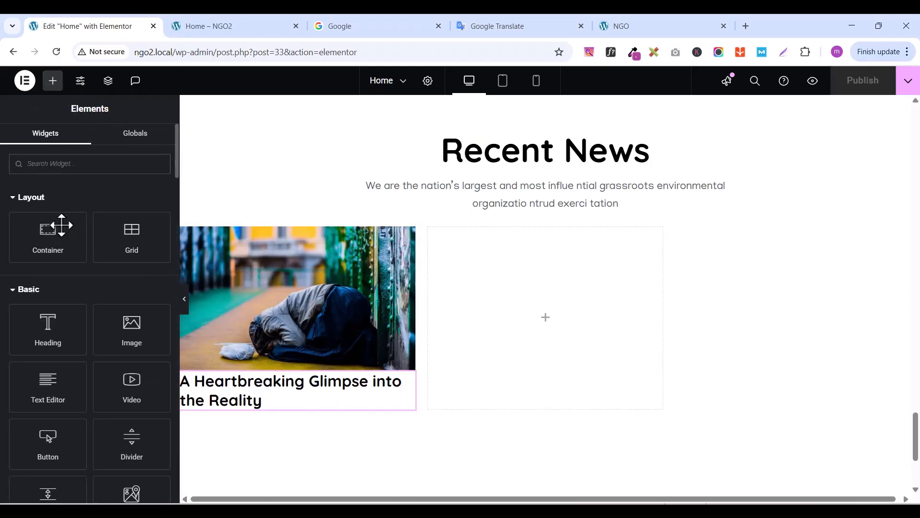
pyautogui.moveTo(45, 240); pyautogui.dragTo(275, 381)
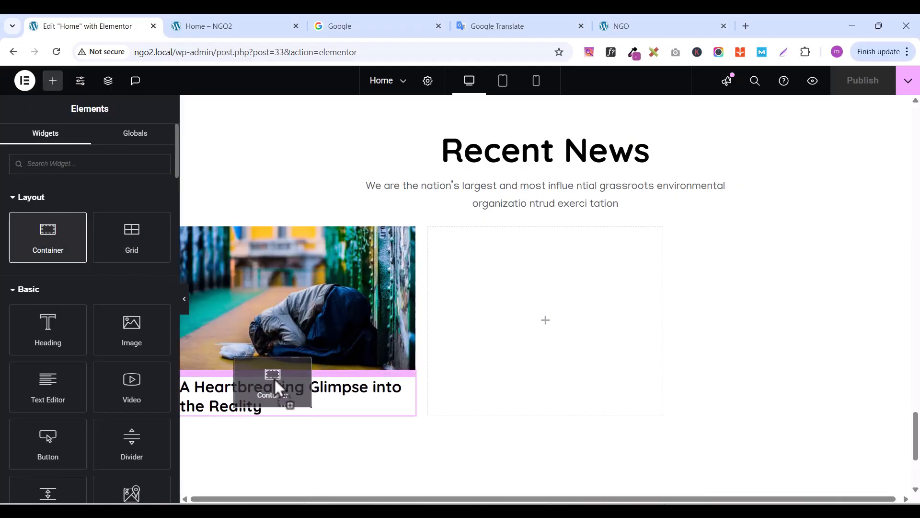
pyautogui.moveTo(275, 378); pyautogui.dragTo(276, 404)
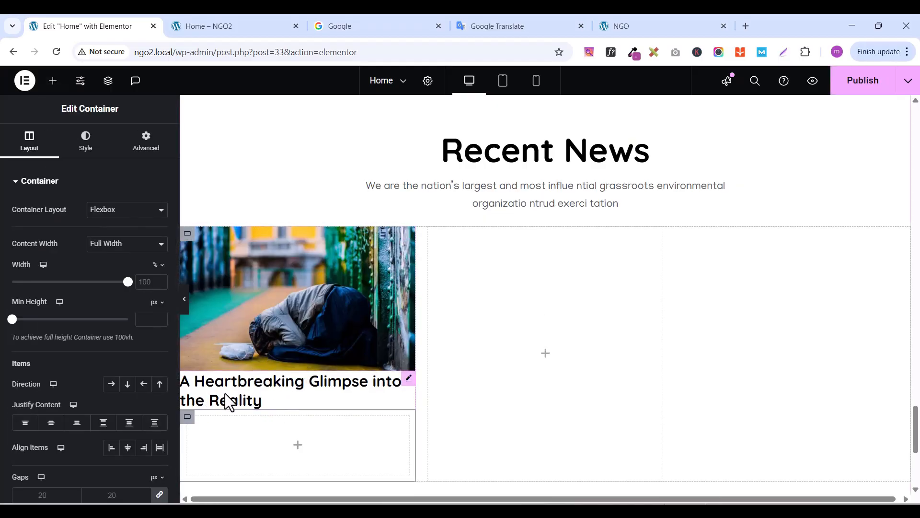
pyautogui.scroll(-3, 249, 401)
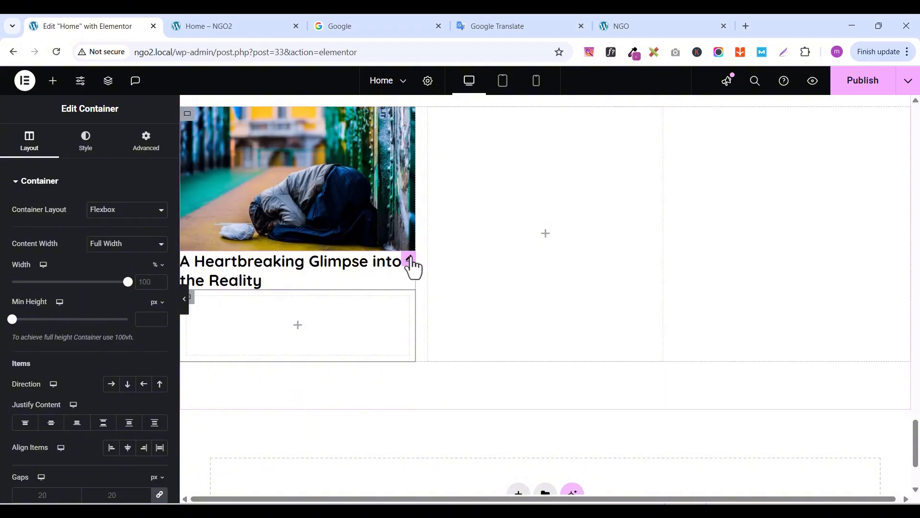
pyautogui.moveTo(410, 268); pyautogui.dragTo(344, 317)
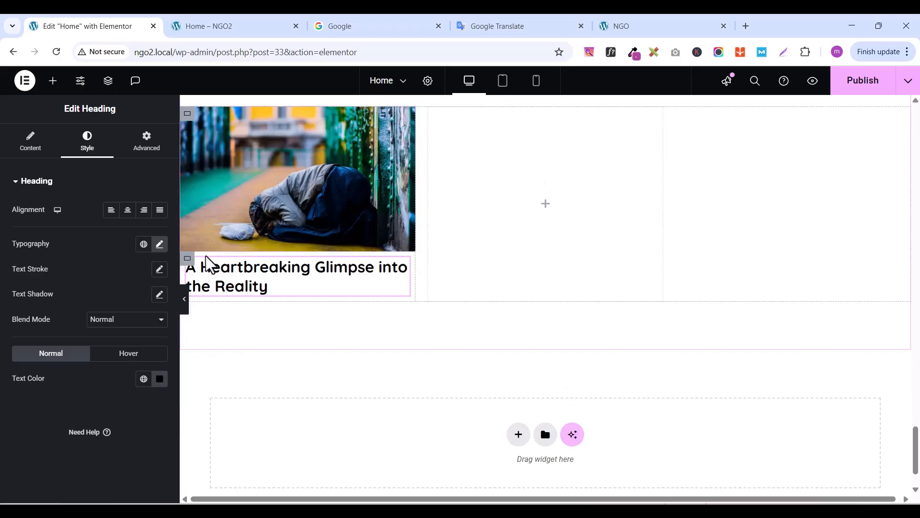
# Set the padding of the heading's container to 30 px on all sides
pyautogui.click(190, 261)
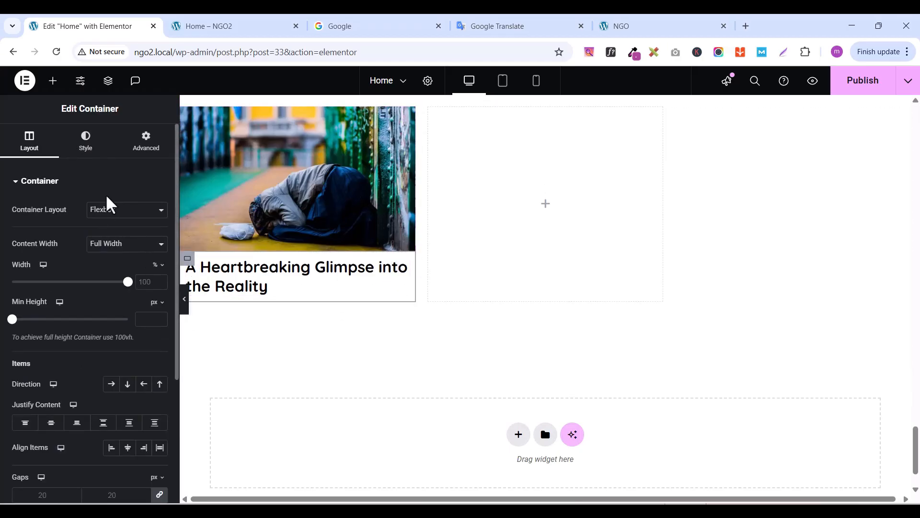
pyautogui.click(143, 153)
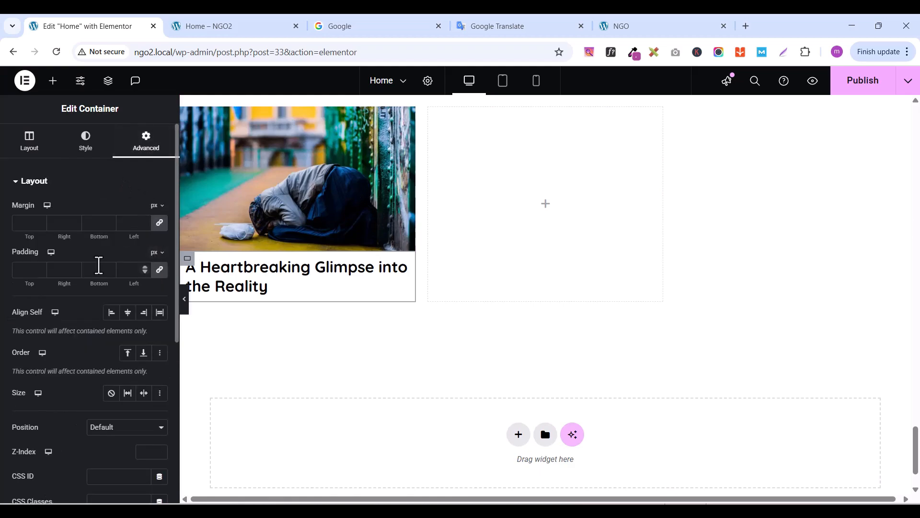
pyautogui.click(29, 268)
pyautogui.write('3')
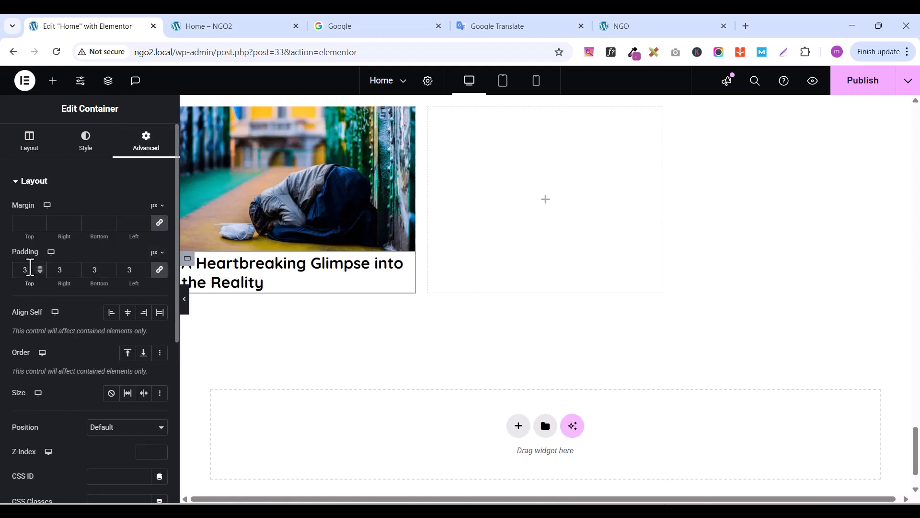
pyautogui.write('0')
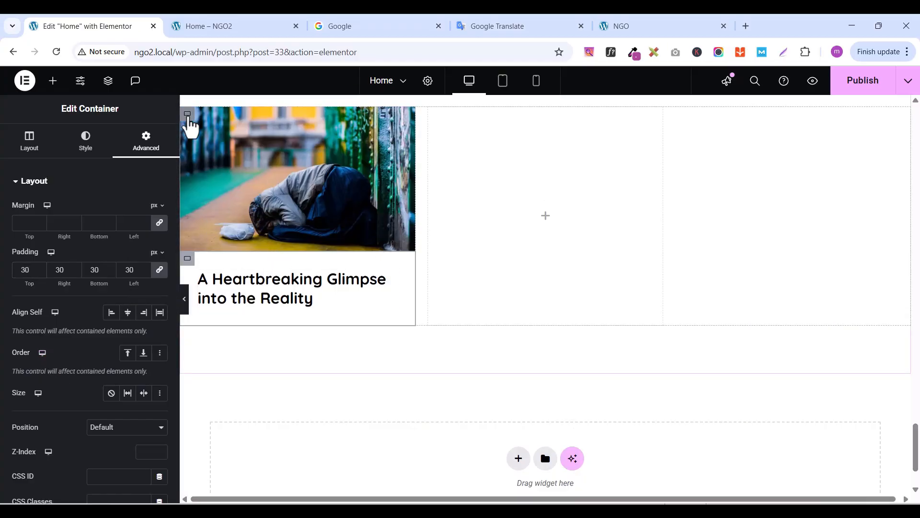
pyautogui.click(189, 119)
pyautogui.click(29, 144)
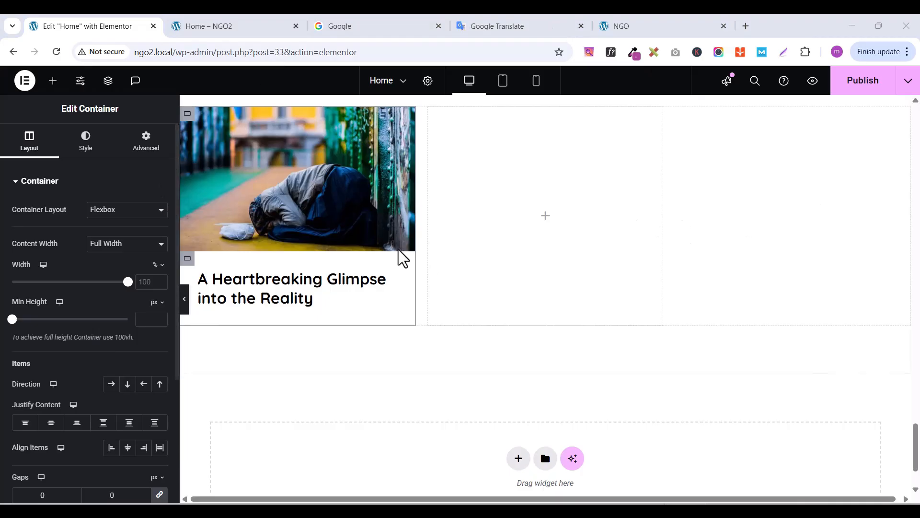
pyautogui.click(89, 156)
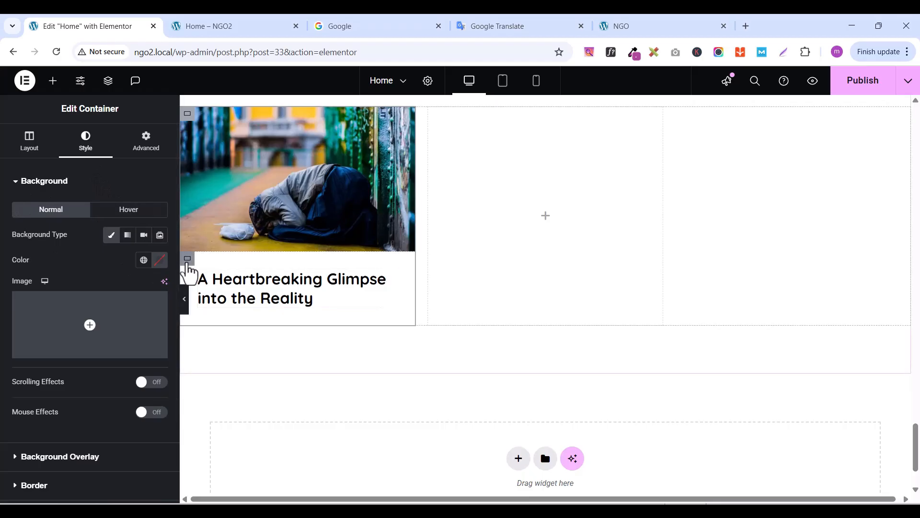
# Give the heading's container a classic background in the cream global color
pyautogui.click(187, 263)
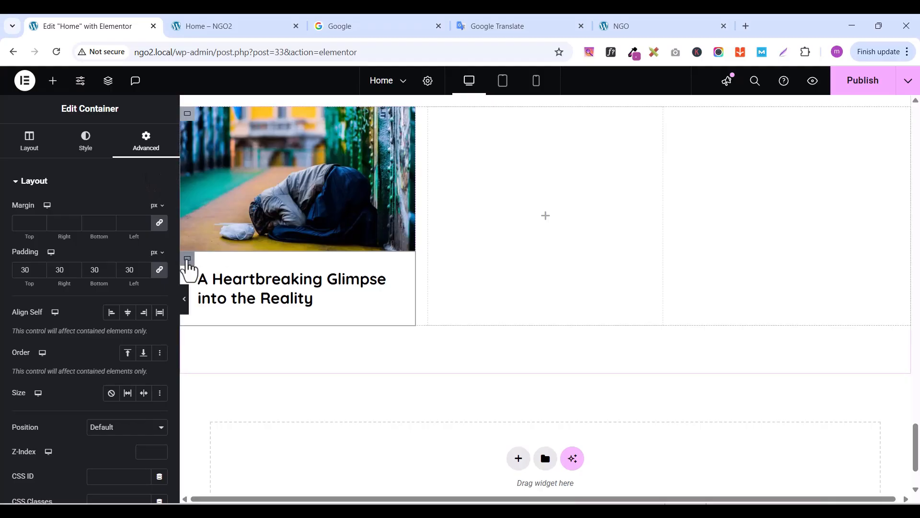
pyautogui.click(83, 155)
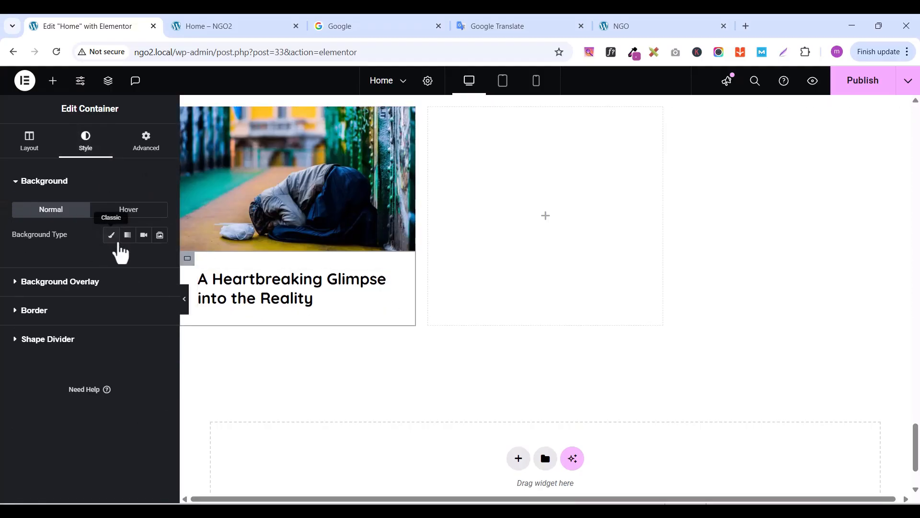
pyautogui.click(111, 235)
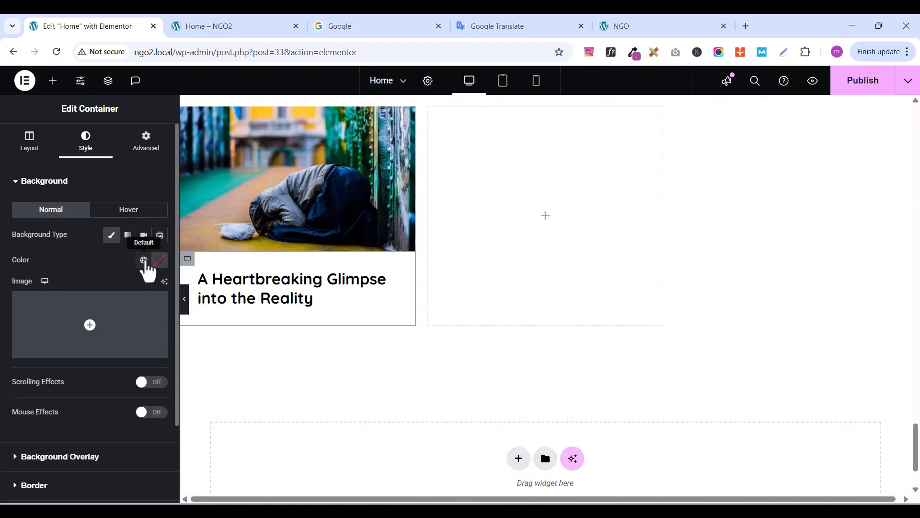
pyautogui.click(143, 262)
pyautogui.click(58, 462)
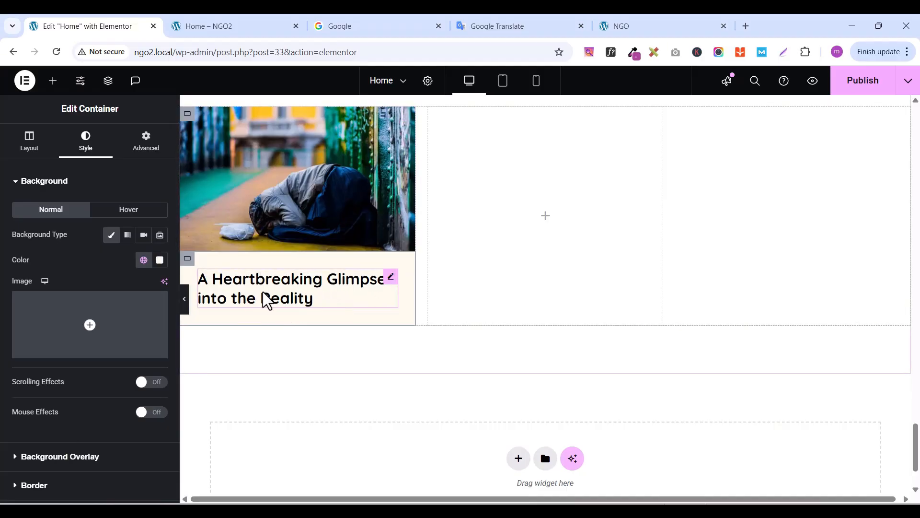
# Insert a container above the heading inside the card's cream container and set its padding to 0 on all sides
pyautogui.click(53, 80)
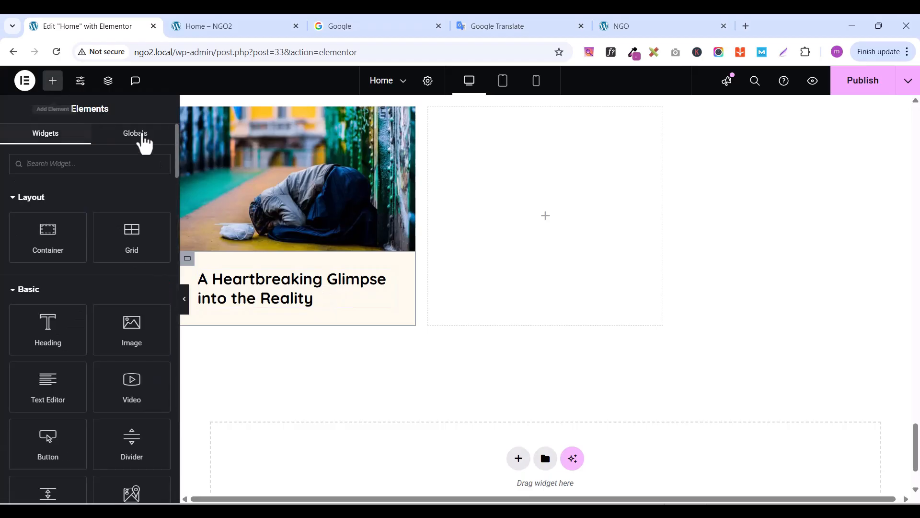
pyautogui.click(391, 276)
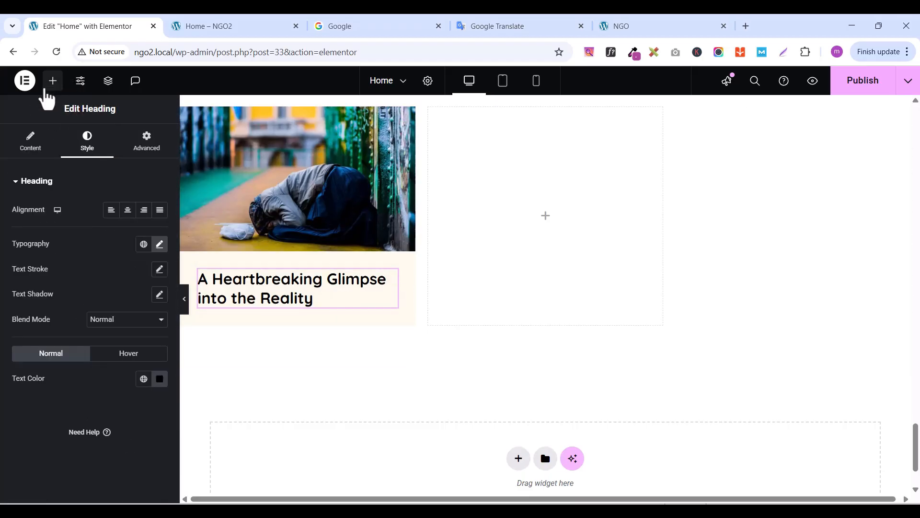
pyautogui.click(55, 83)
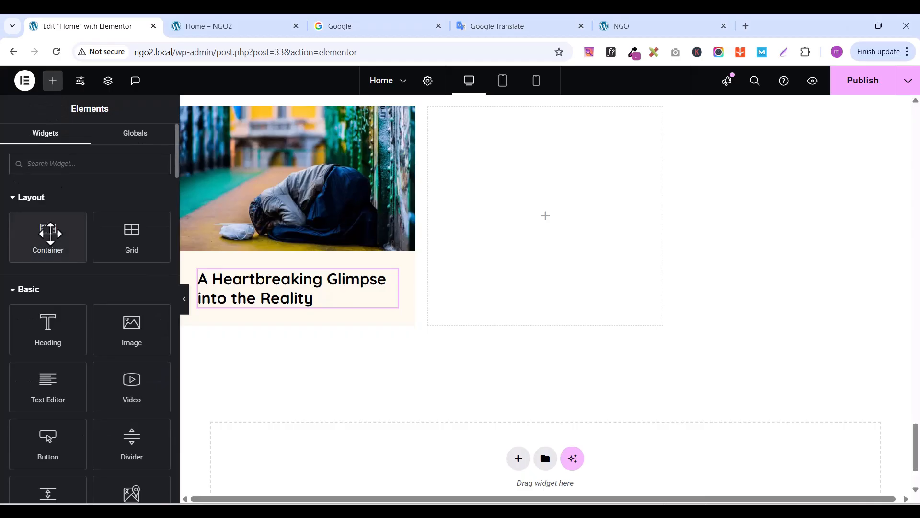
pyautogui.moveTo(47, 232); pyautogui.dragTo(252, 285)
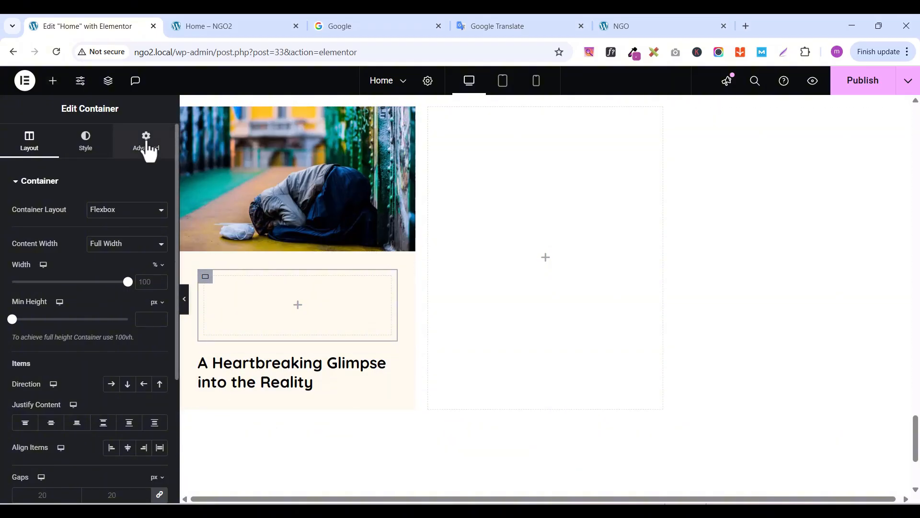
pyautogui.click(146, 144)
pyautogui.click(159, 270)
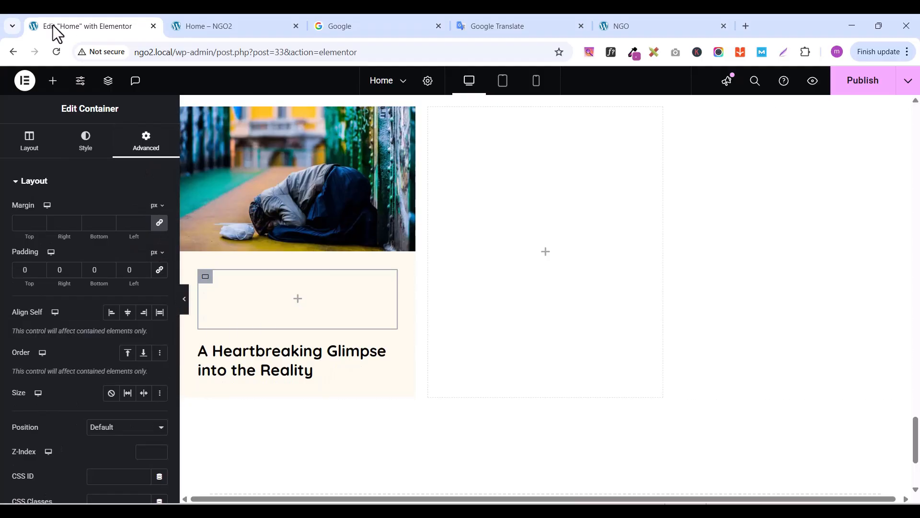
# Add an Icon List widget to the new container and delete its second and third items
pyautogui.click(52, 82)
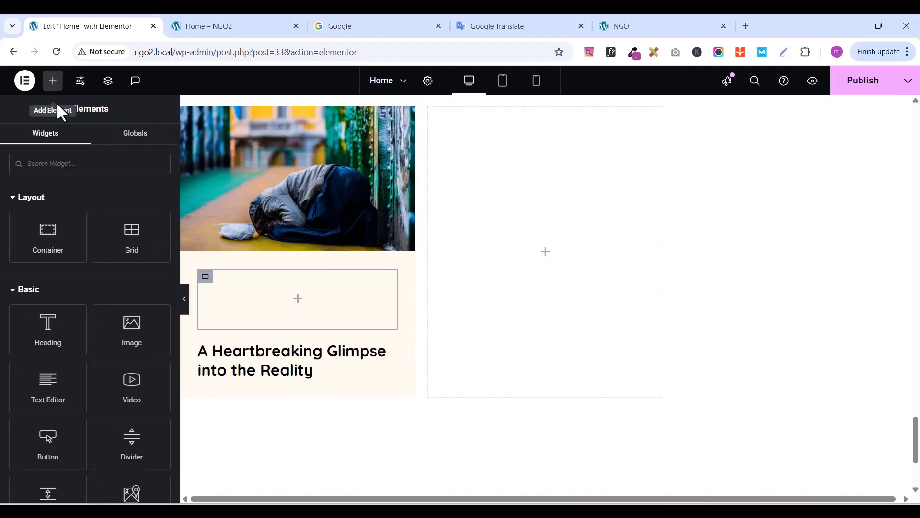
pyautogui.click(56, 165)
pyautogui.write('icon')
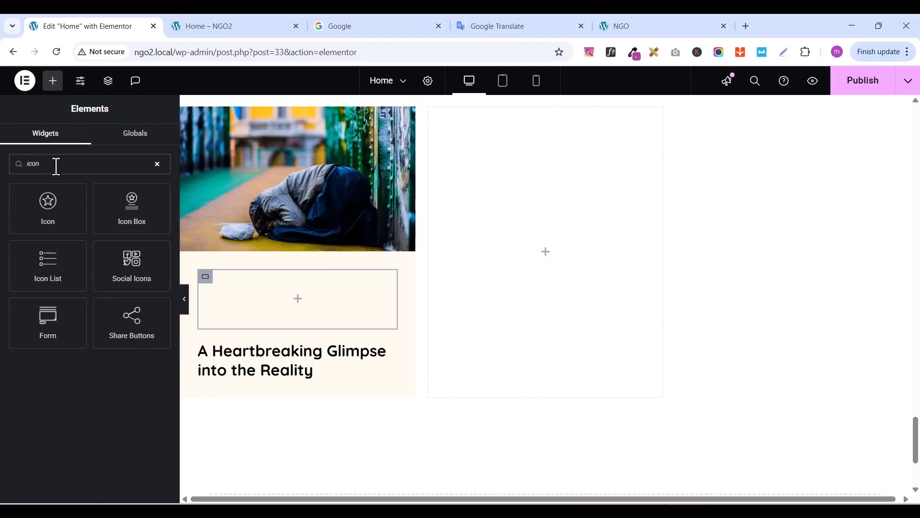
pyautogui.moveTo(49, 263); pyautogui.dragTo(298, 296)
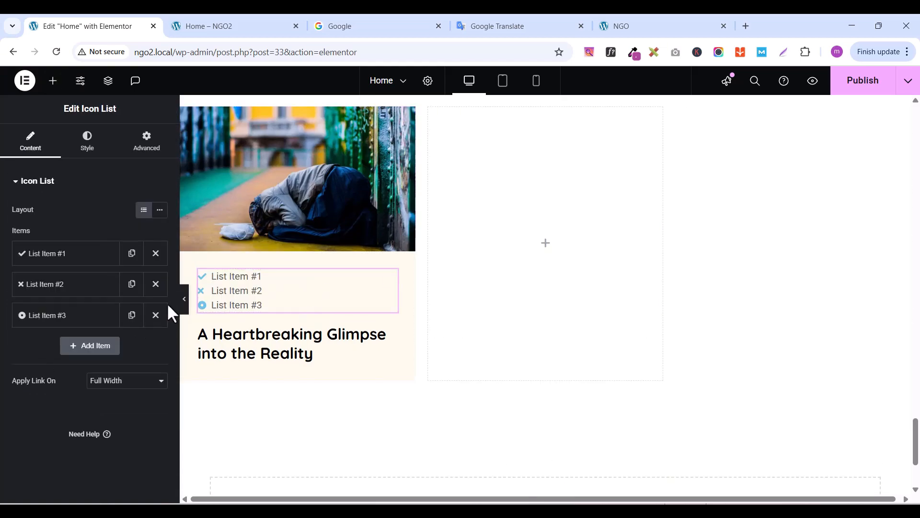
pyautogui.click(155, 315)
pyautogui.click(156, 284)
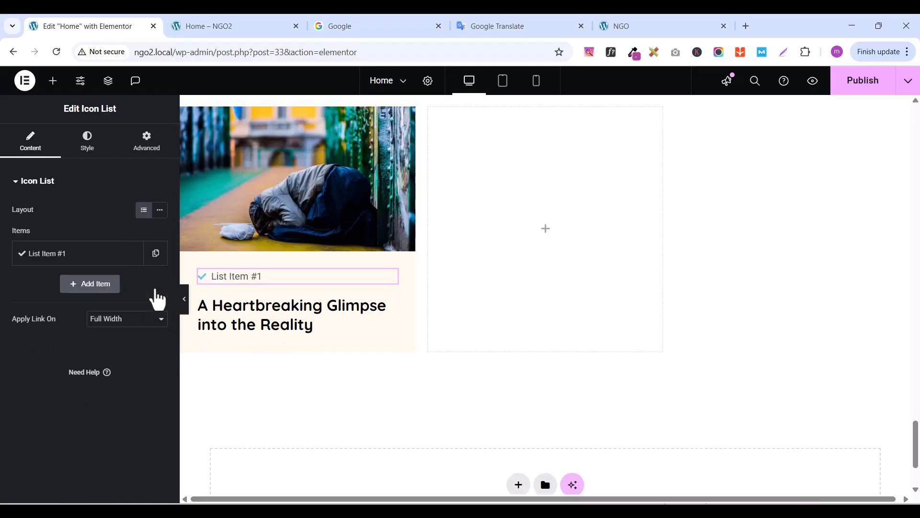
# Copy the first card's date from the NGO reference page and set the remaining list item's text to "October 28, 2025"
pyautogui.click(72, 253)
pyautogui.click(623, 33)
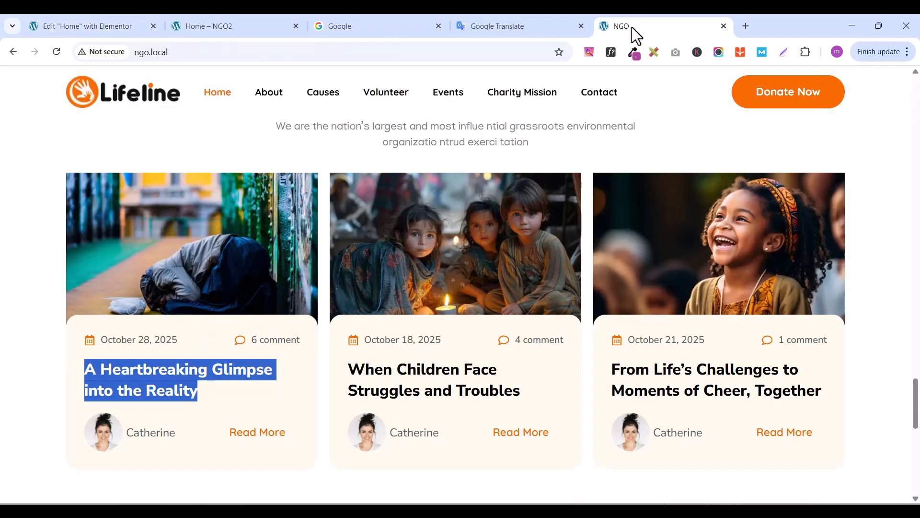
pyautogui.click(156, 340)
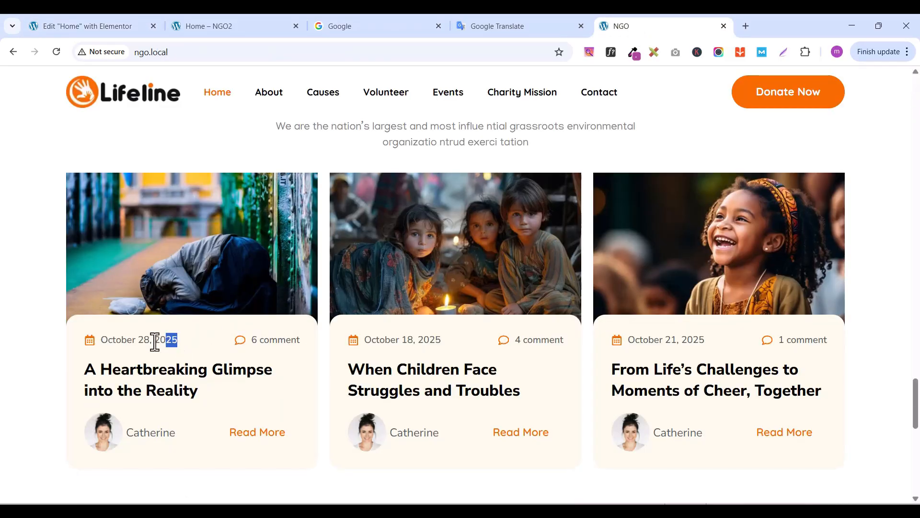
pyautogui.moveTo(155, 342); pyautogui.dragTo(101, 340)
pyautogui.rightClick(106, 340)
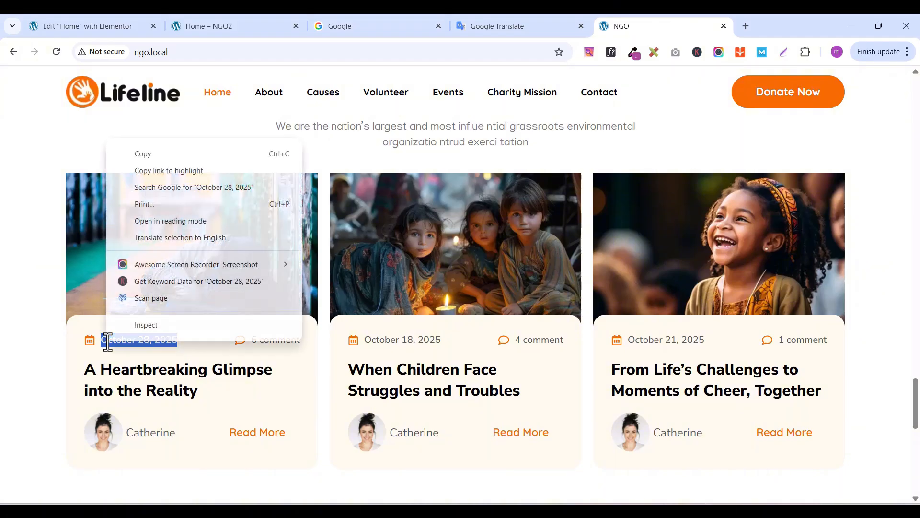
pyautogui.click(151, 154)
pyautogui.click(117, 26)
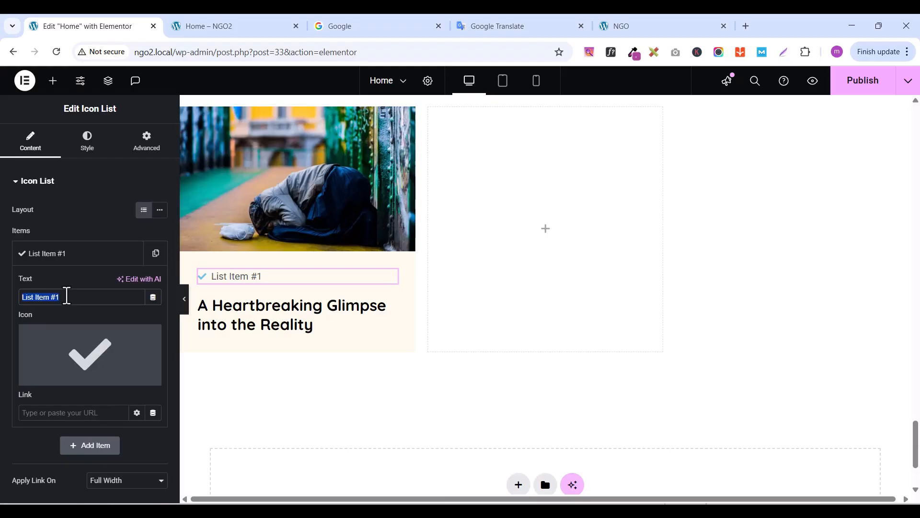
pyautogui.hotkey('ctrl', 'v')
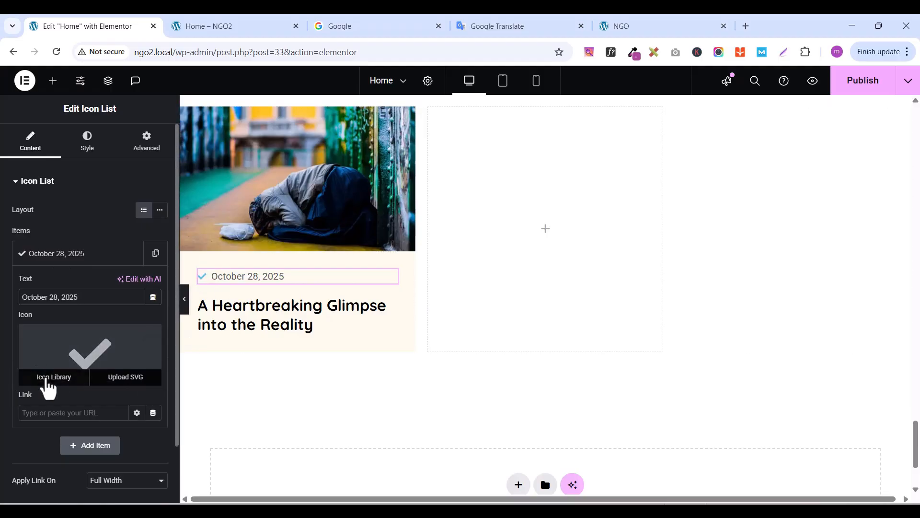
# Replace the date item's check icon with the outlined calendar icon with a day grid from the icon library
pyautogui.click(46, 382)
pyautogui.click(363, 125)
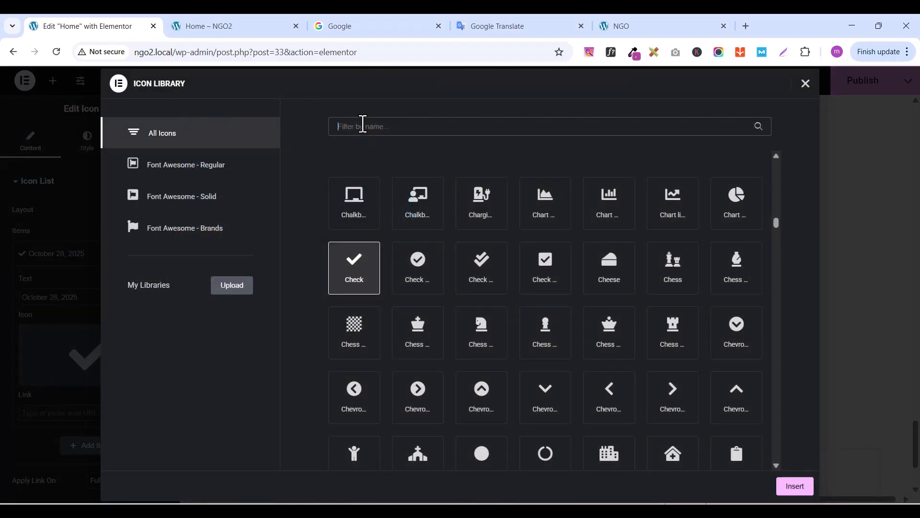
pyautogui.write('cal')
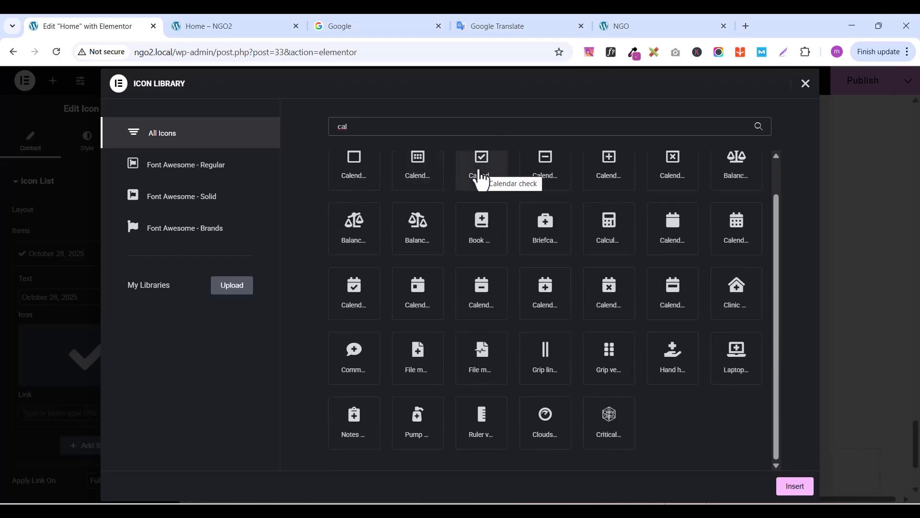
pyautogui.write('en')
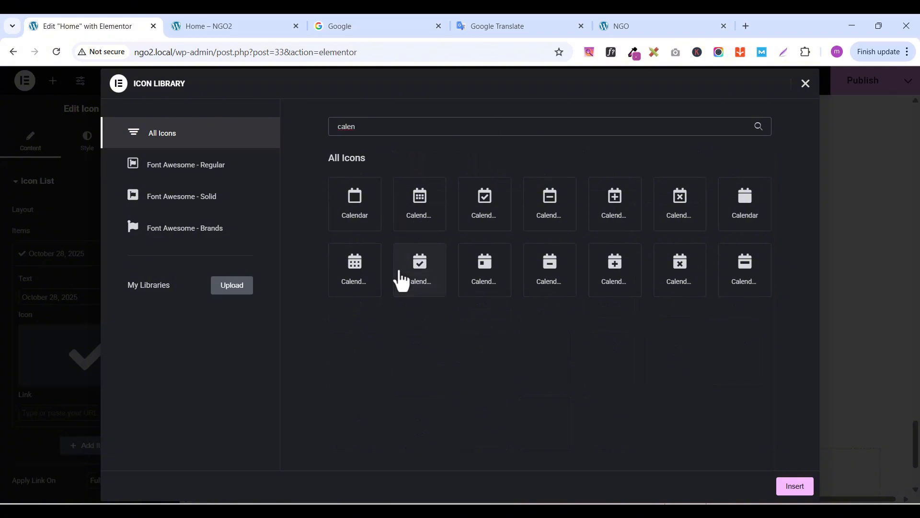
pyautogui.click(362, 270)
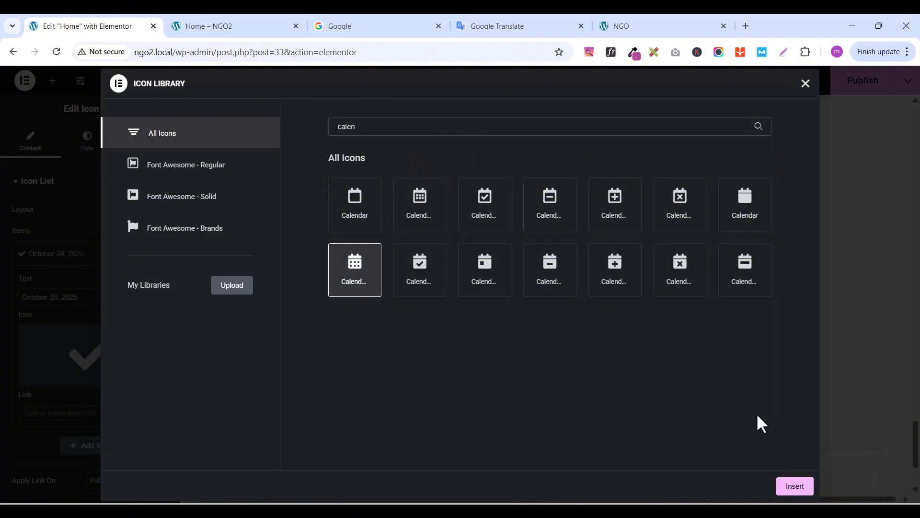
pyautogui.click(432, 206)
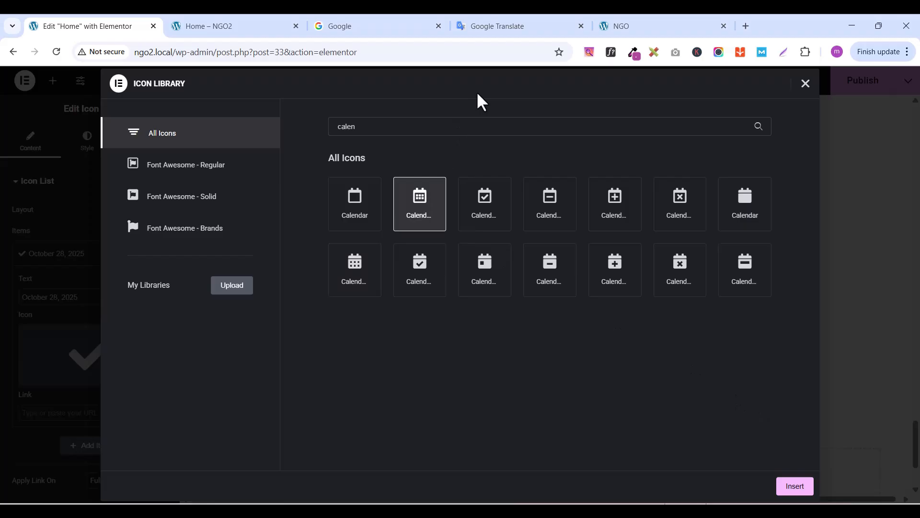
pyautogui.click(629, 25)
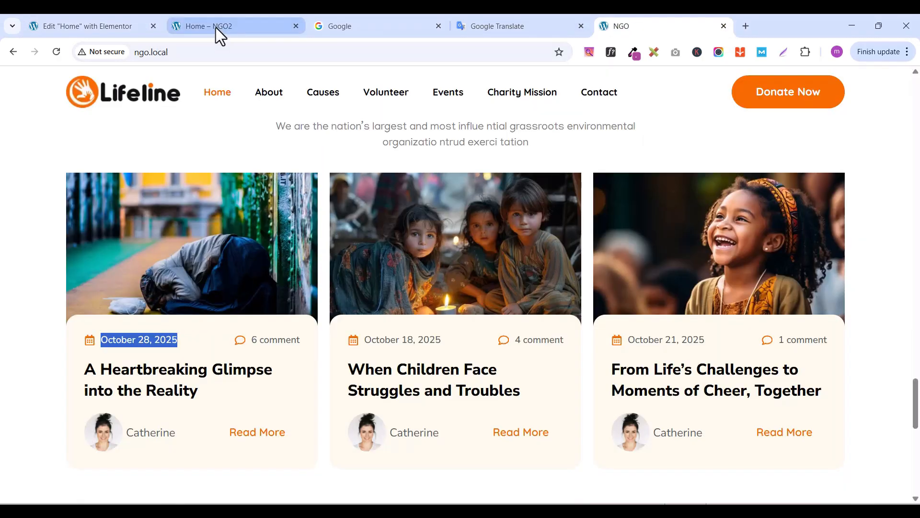
pyautogui.click(76, 27)
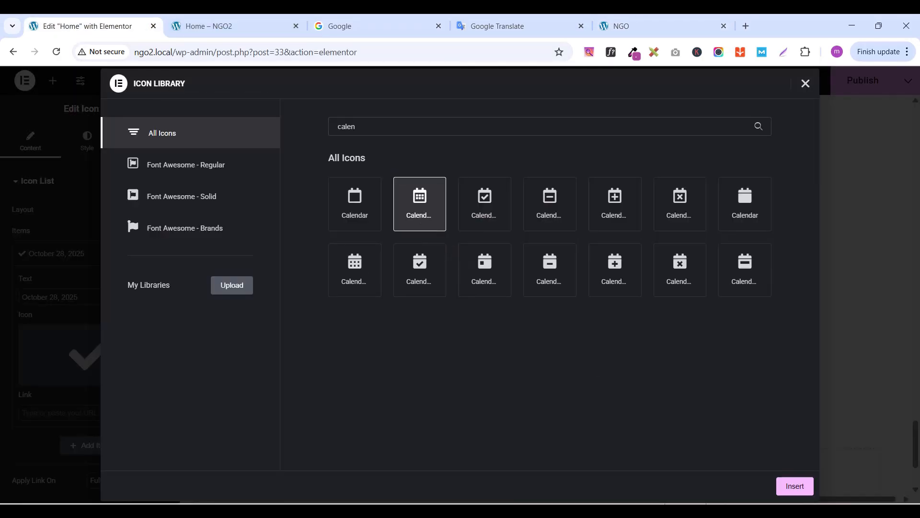
pyautogui.click(796, 486)
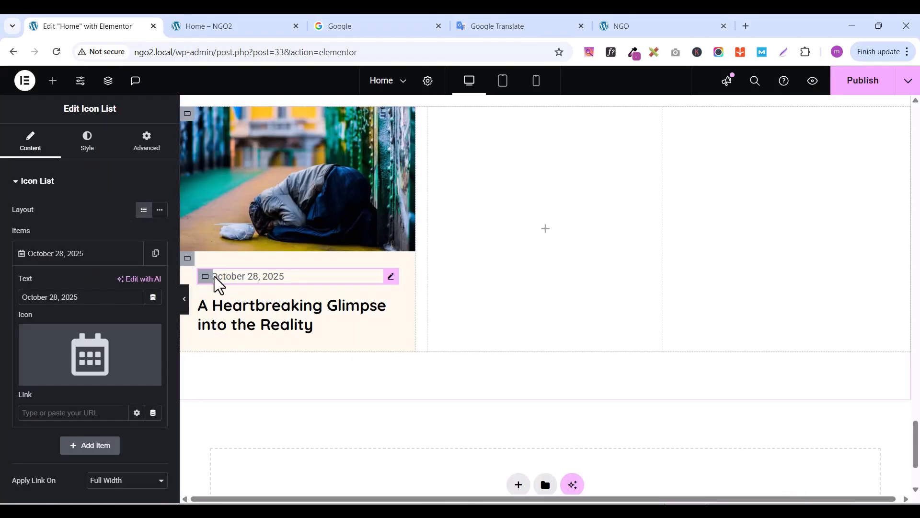
# Set the icon list text's font family to Quicksand
pyautogui.click(86, 146)
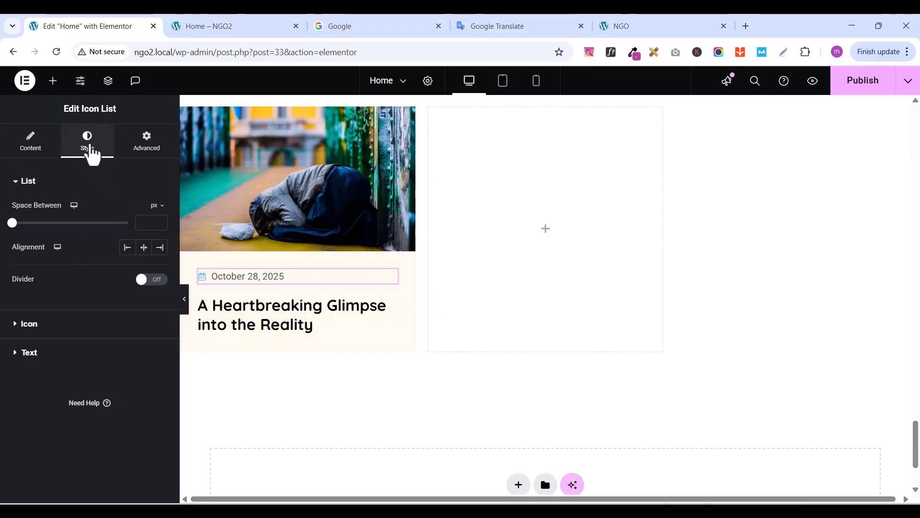
pyautogui.click(15, 188)
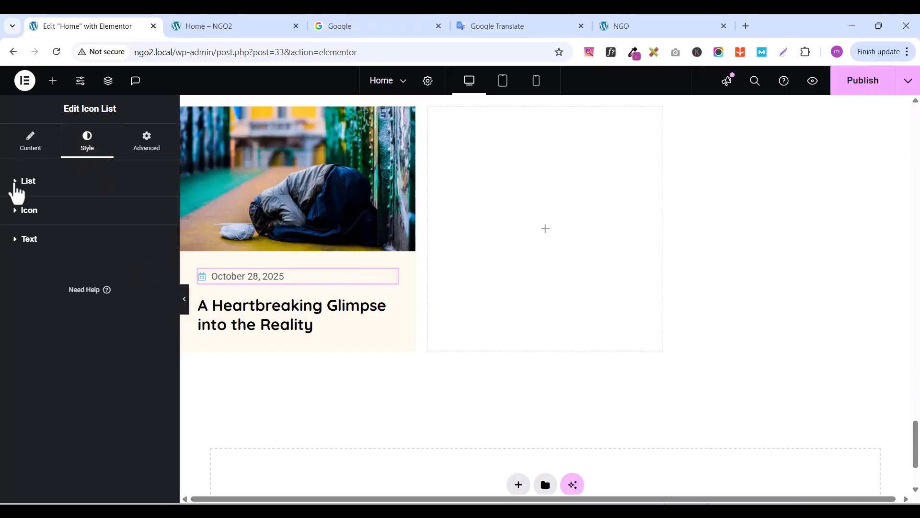
pyautogui.click(15, 188)
pyautogui.click(16, 188)
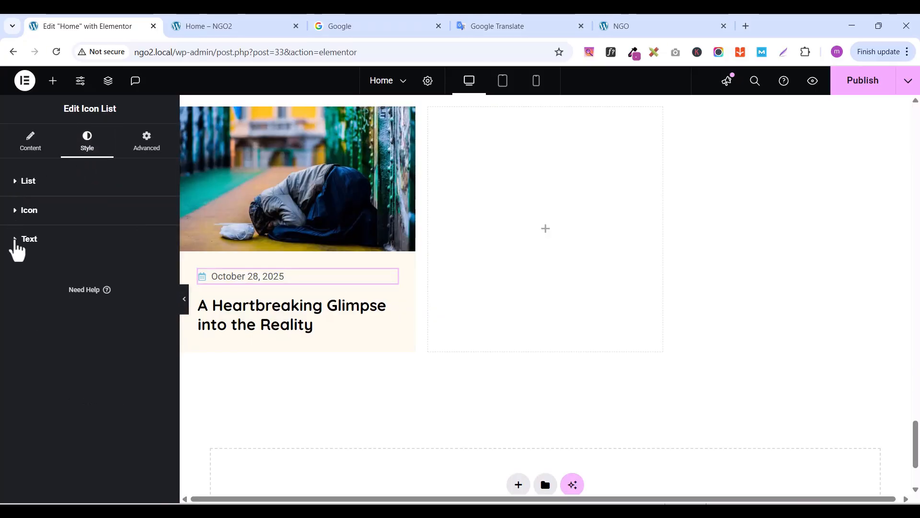
pyautogui.click(16, 240)
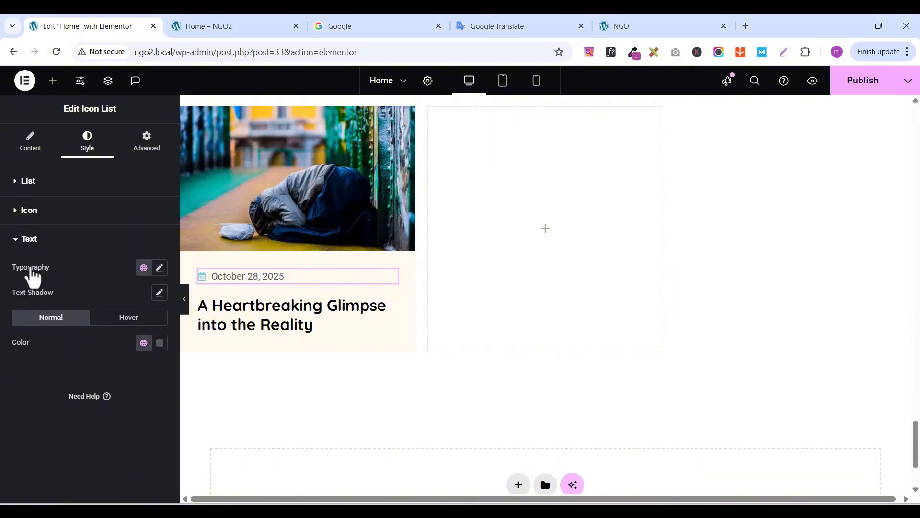
pyautogui.click(159, 269)
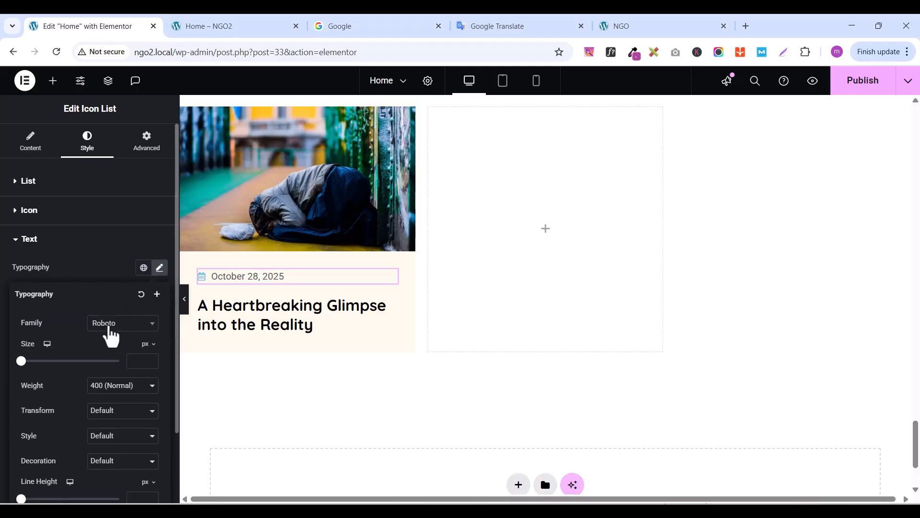
pyautogui.click(110, 331)
pyautogui.write('quicksan')
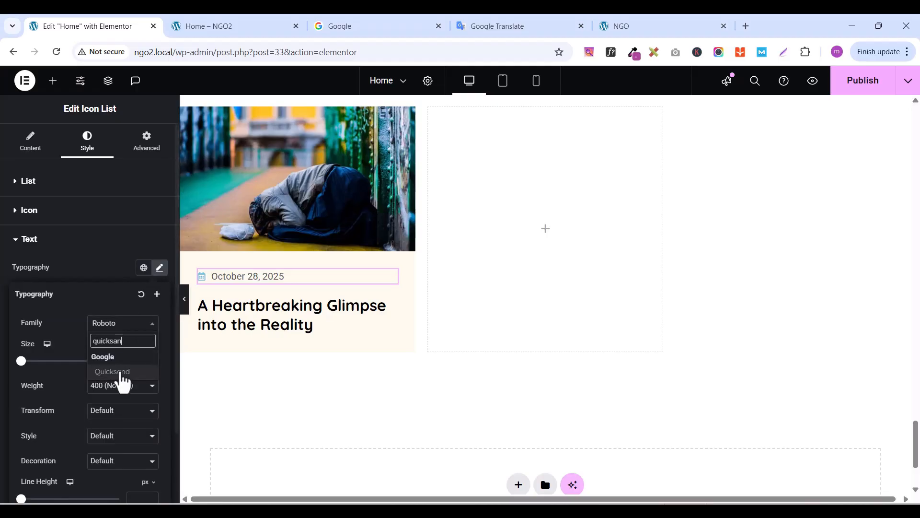
pyautogui.click(118, 373)
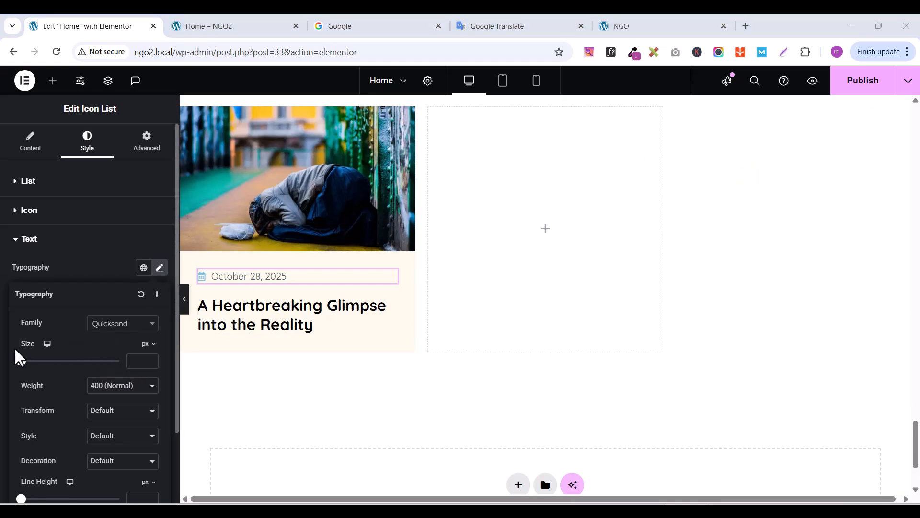
# Set the icon list text's font size to 15 px and its weight to 500 (Medium)
pyautogui.click(150, 359)
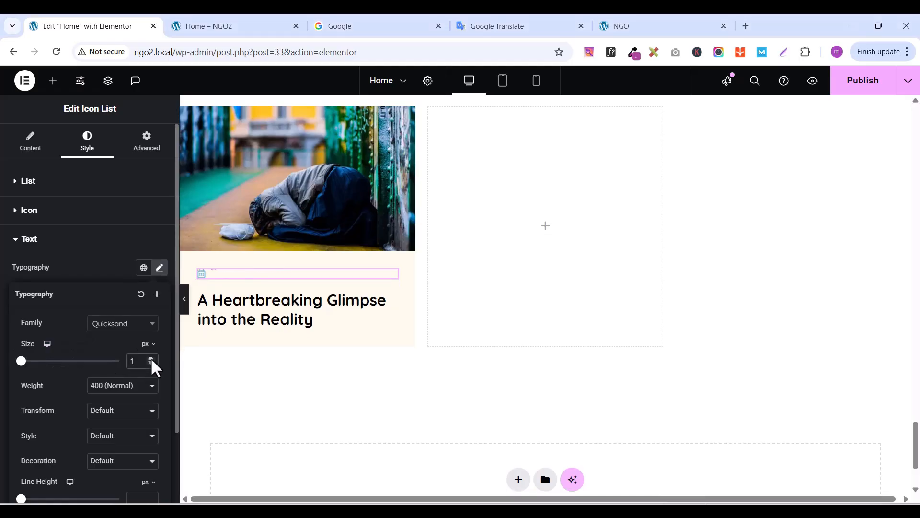
pyautogui.click(152, 359)
pyautogui.click(151, 359)
pyautogui.click(152, 359)
pyautogui.click(152, 360)
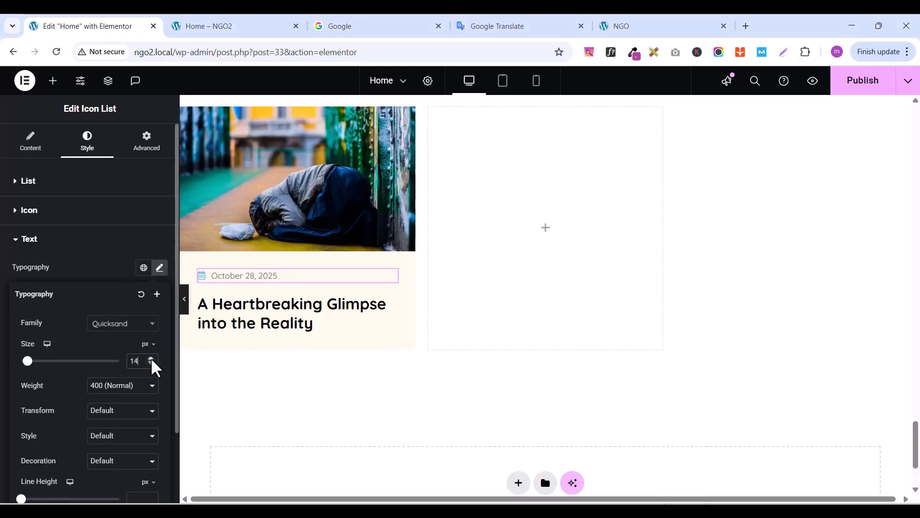
pyautogui.click(152, 359)
pyautogui.click(151, 360)
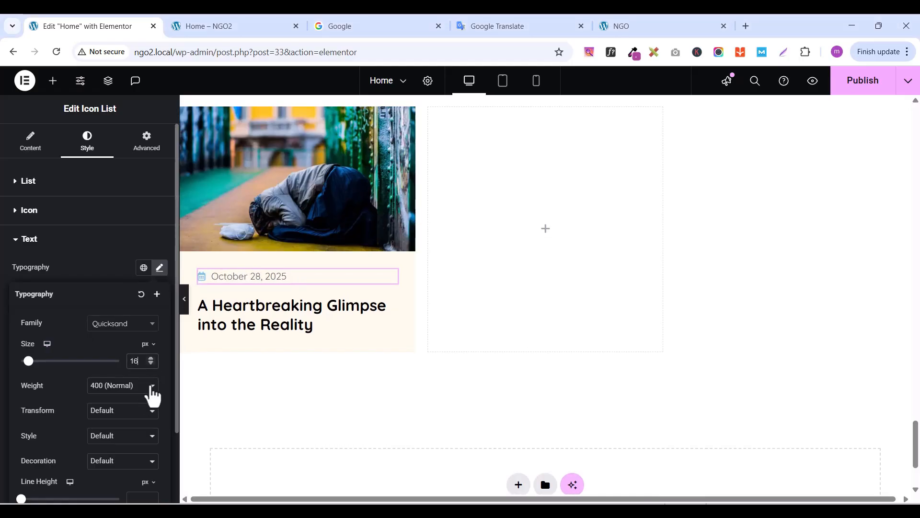
pyautogui.click(150, 359)
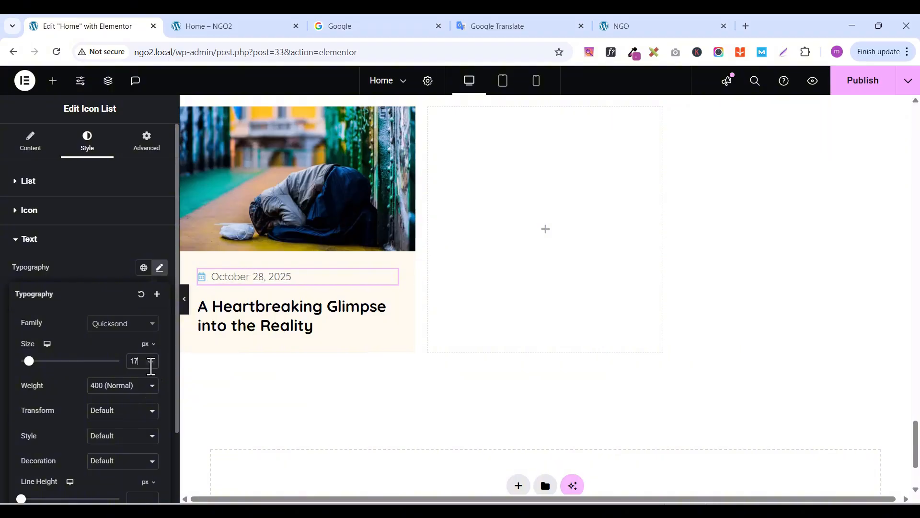
pyautogui.click(151, 363)
pyautogui.click(150, 363)
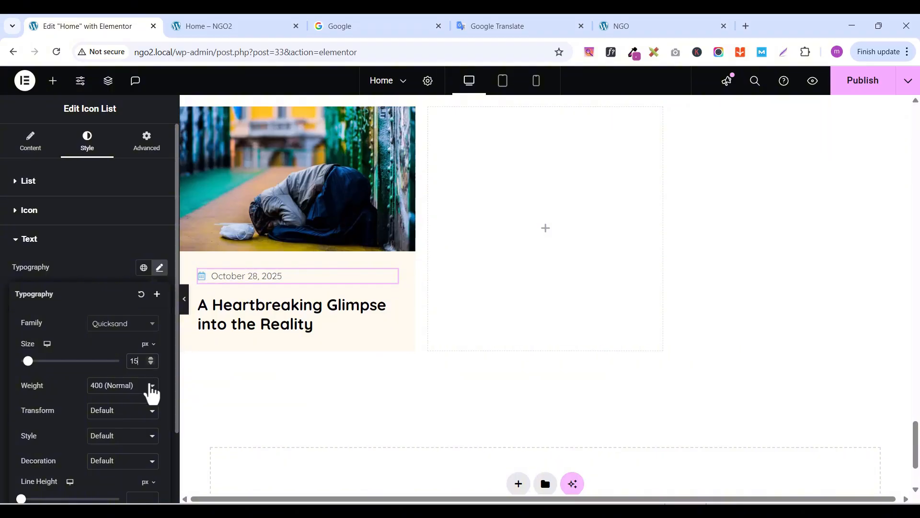
pyautogui.click(151, 389)
pyautogui.click(122, 270)
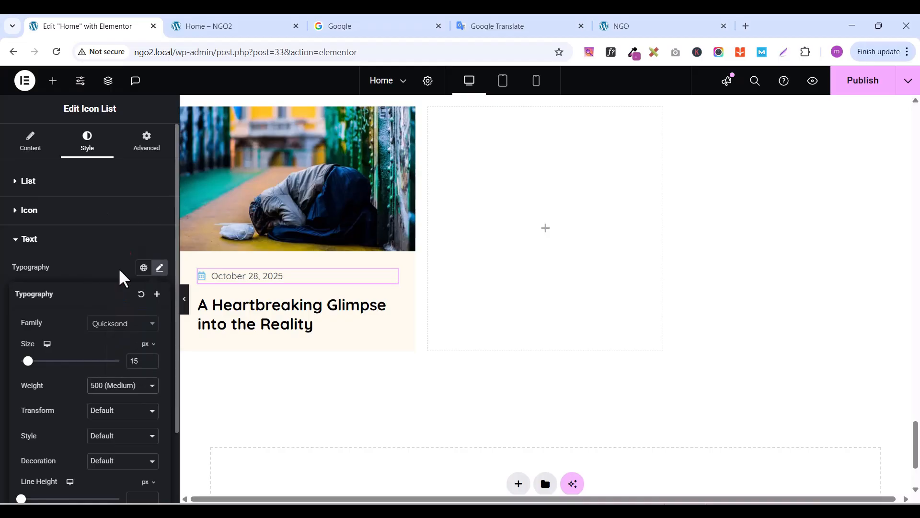
# Try the 600 (Semi Bold) weight on the date text and return it to 500 (Medium)
pyautogui.click(152, 389)
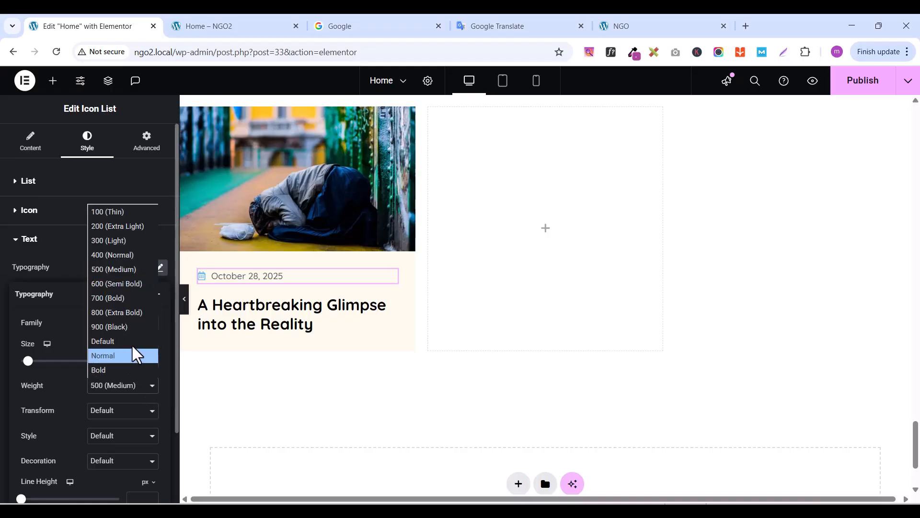
pyautogui.click(123, 284)
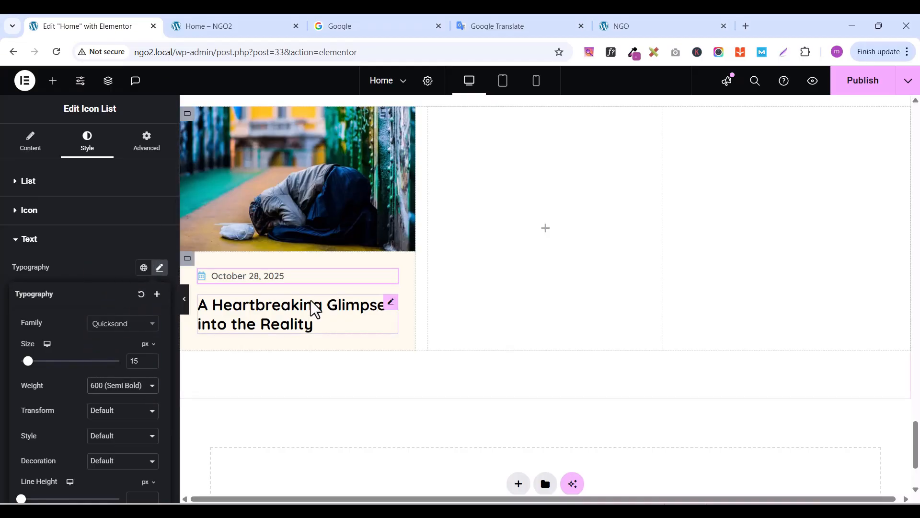
pyautogui.click(143, 387)
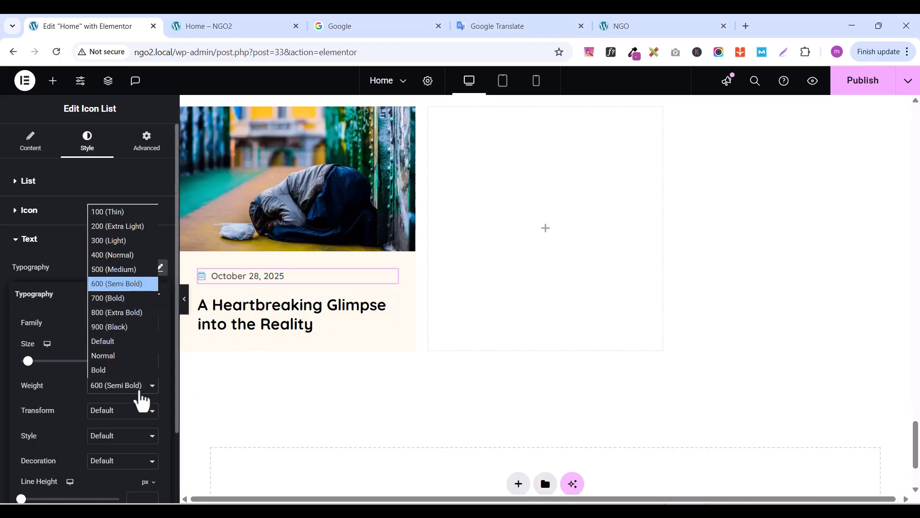
pyautogui.click(131, 269)
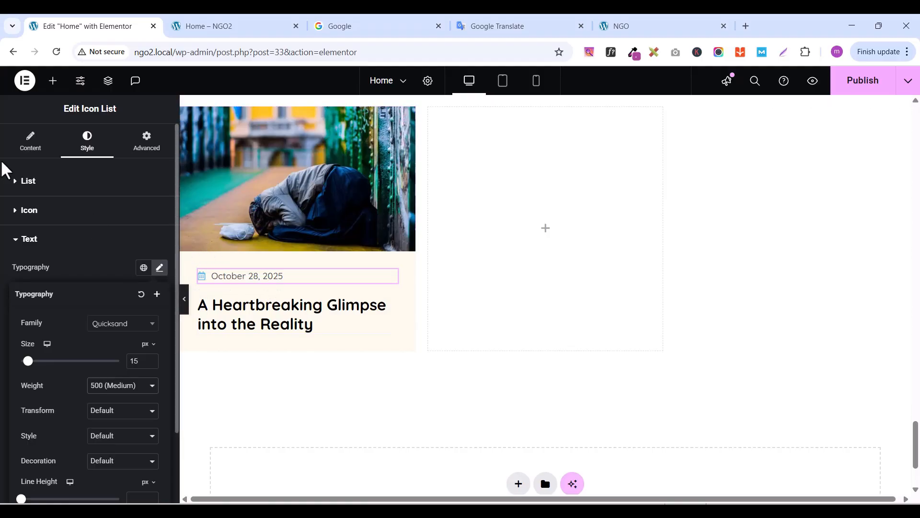
# Set the date row's calendar icon size to 18 px and its color to the global orange
pyautogui.click(18, 239)
pyautogui.click(14, 221)
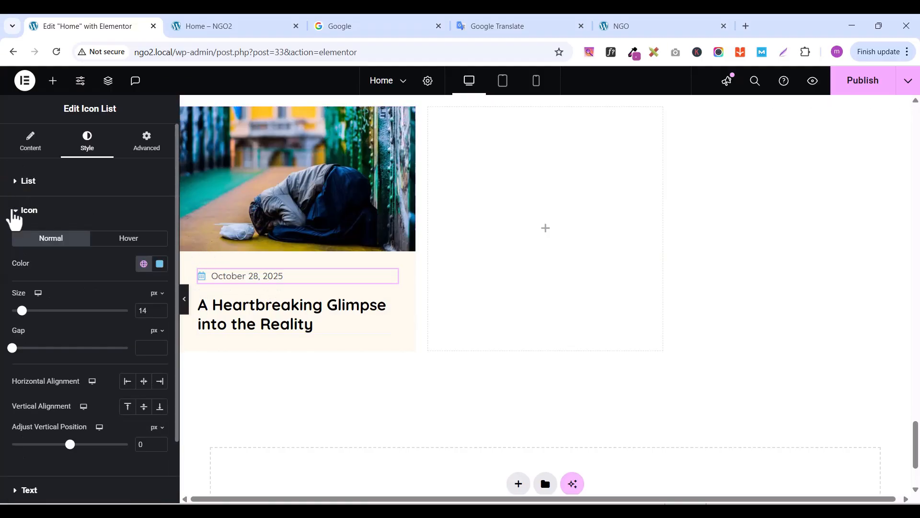
pyautogui.click(160, 309)
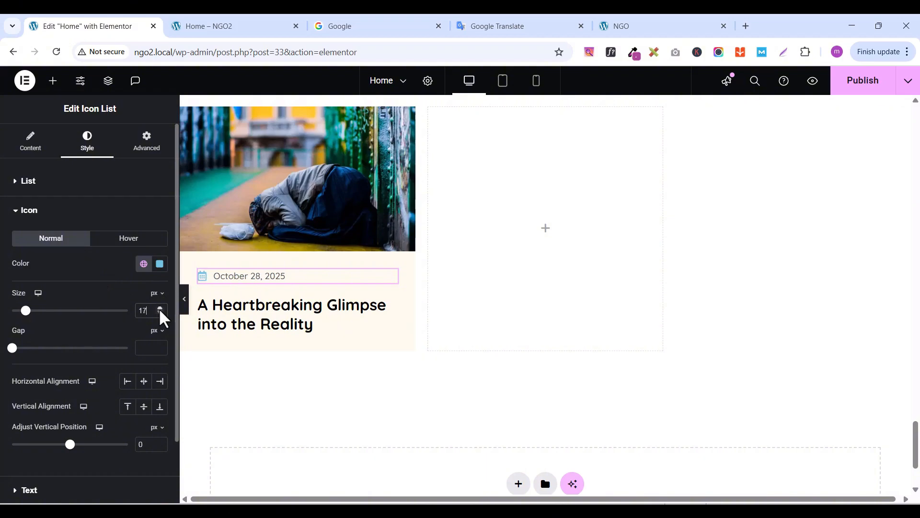
pyautogui.click(160, 309)
pyautogui.click(161, 310)
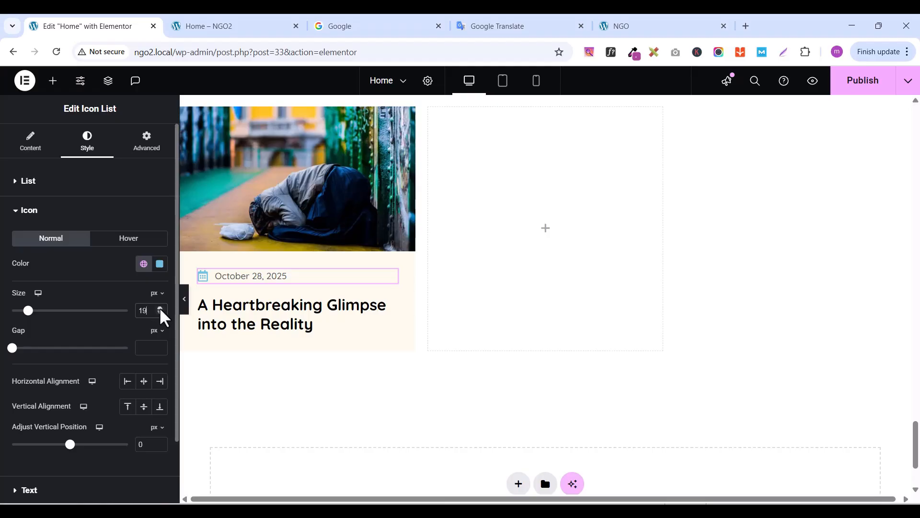
pyautogui.click(161, 313)
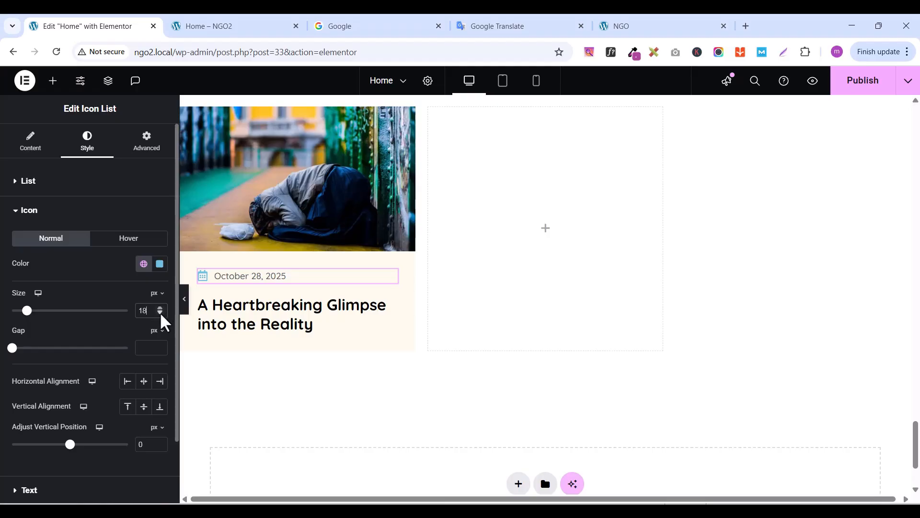
pyautogui.click(139, 267)
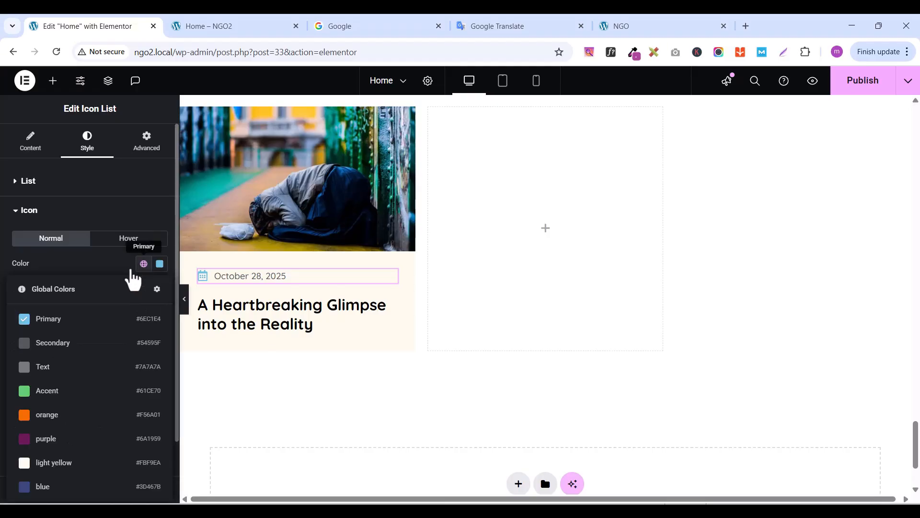
pyautogui.click(45, 417)
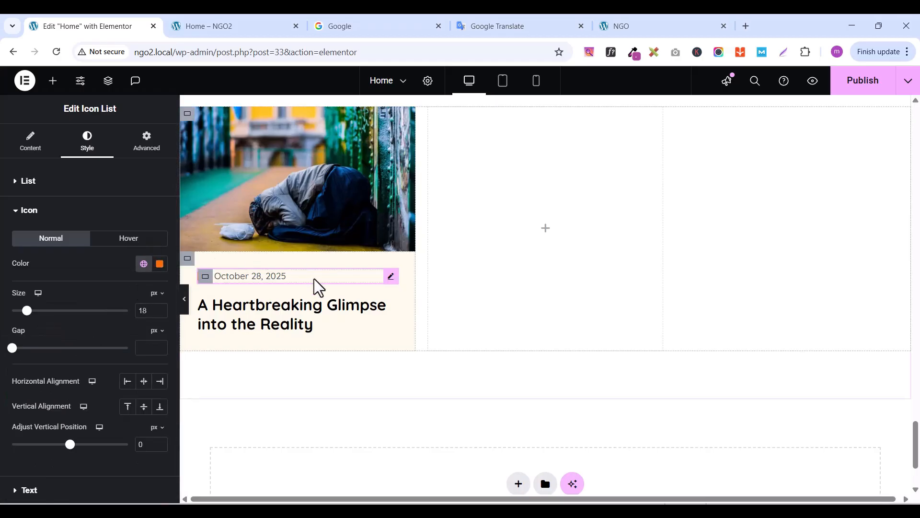
# Check the NGO reference cards and add a container below the first card's title with 0 px padding on all sides
pyautogui.click(660, 26)
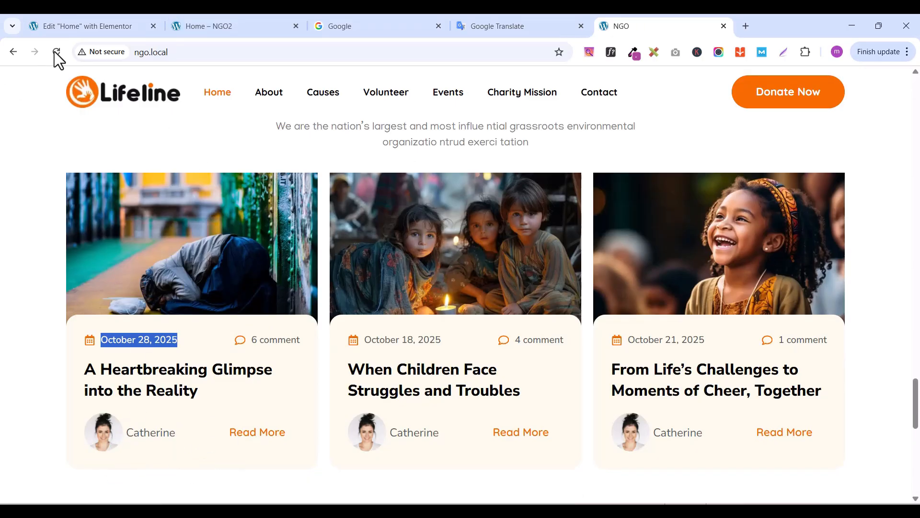
pyautogui.click(64, 25)
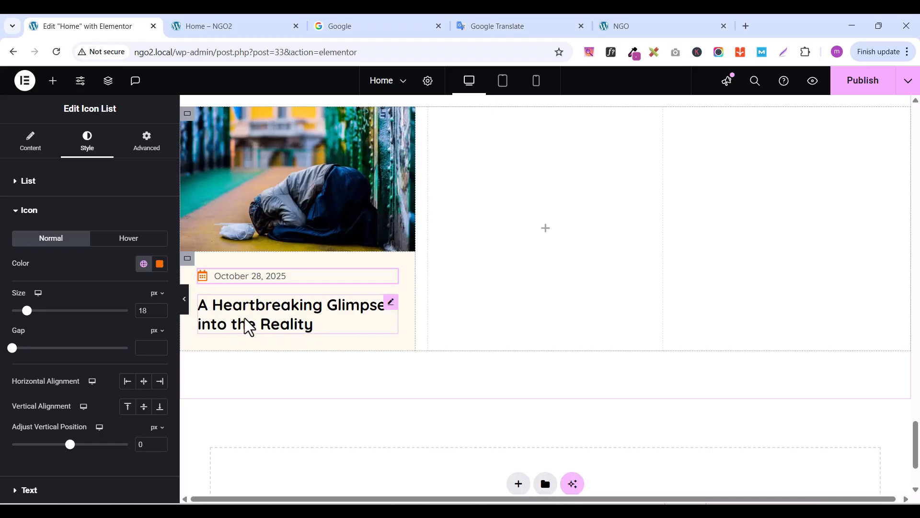
pyautogui.click(53, 83)
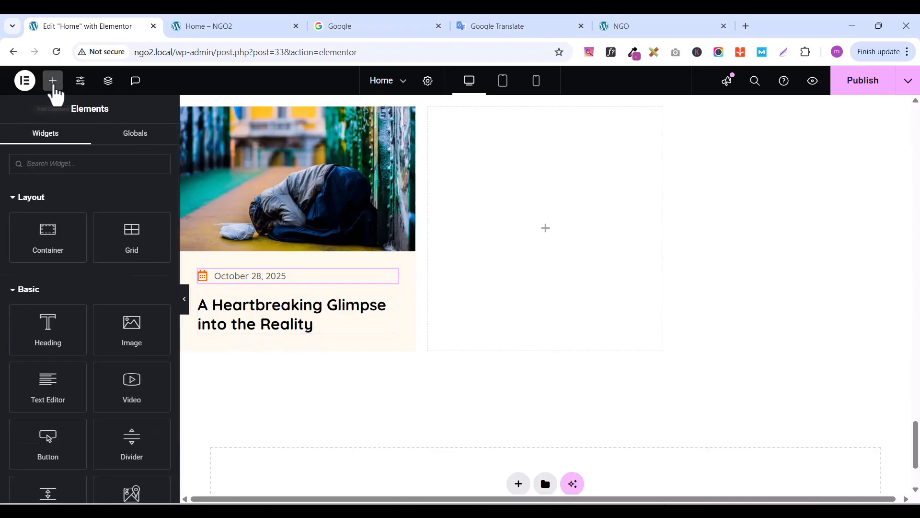
pyautogui.moveTo(56, 239); pyautogui.dragTo(265, 334)
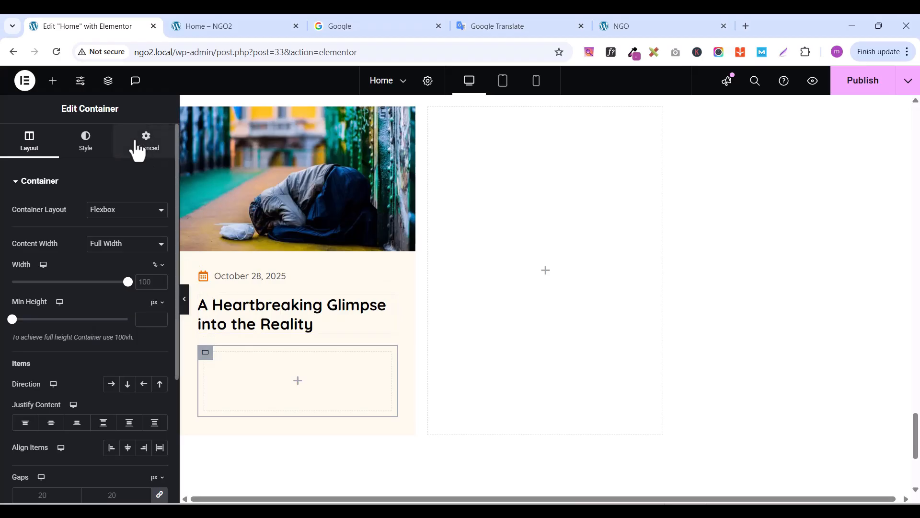
pyautogui.click(139, 148)
pyautogui.click(157, 276)
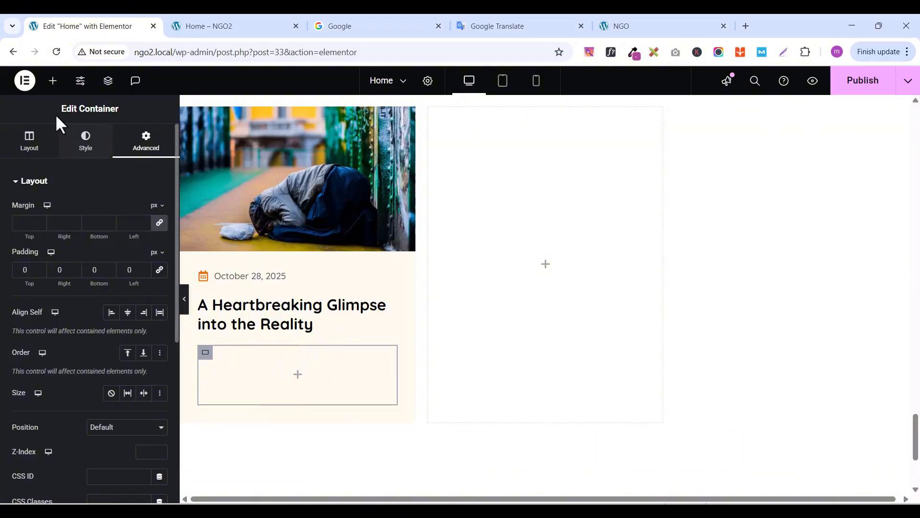
# Add an Image Box widget inside the new container and use the portrait be61.png from the media library as its image
pyautogui.click(53, 81)
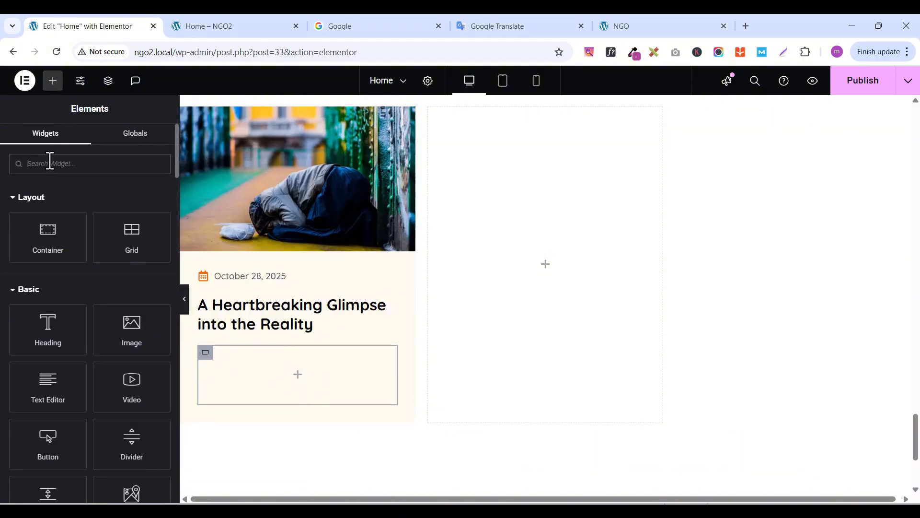
pyautogui.write('image')
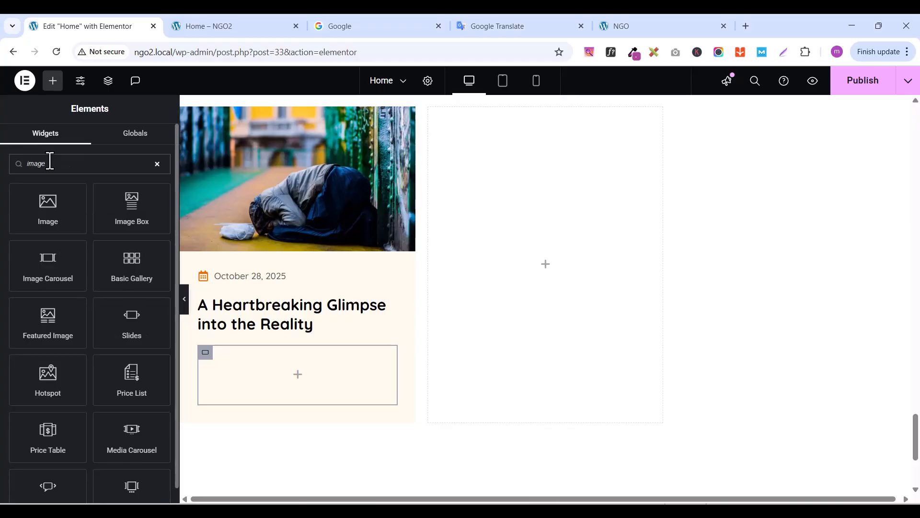
pyautogui.moveTo(130, 206); pyautogui.dragTo(245, 364)
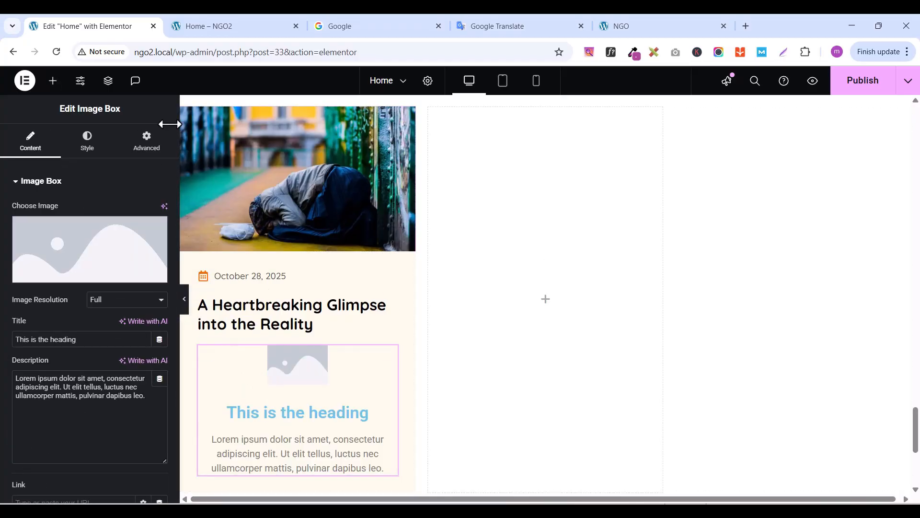
pyautogui.click(82, 282)
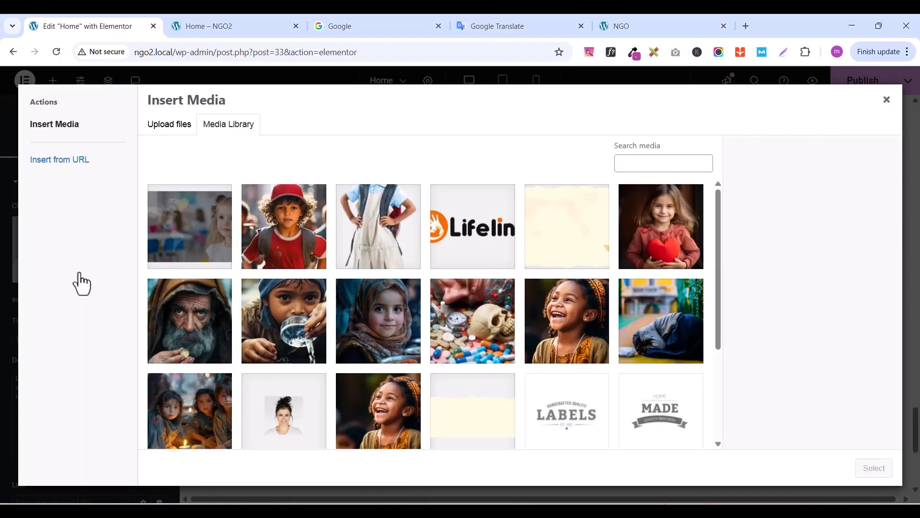
pyautogui.click(298, 404)
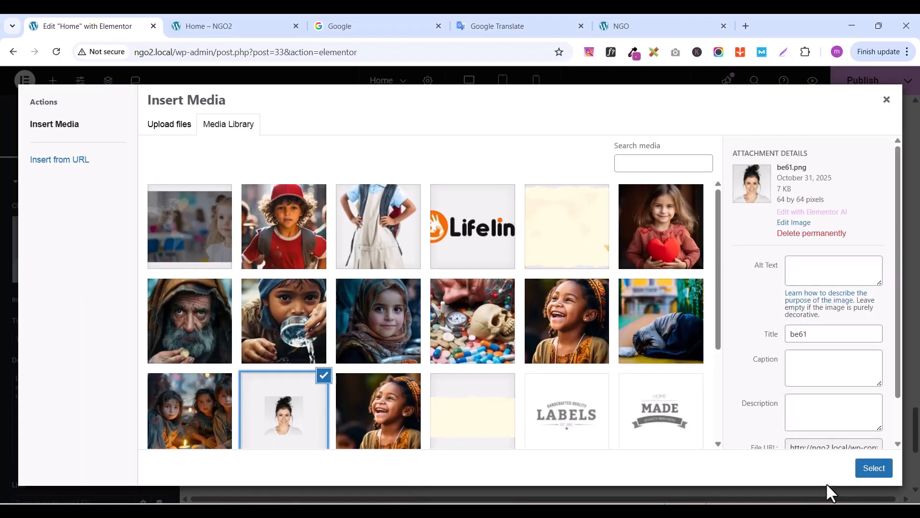
pyautogui.click(874, 468)
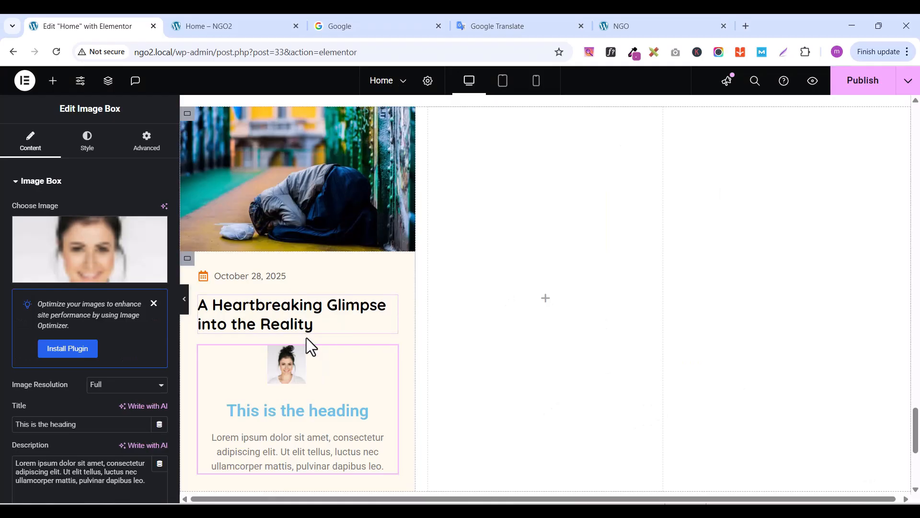
# Check the author row on the NGO reference page and clear the image box's description text
pyautogui.scroll(-2, 103, 393)
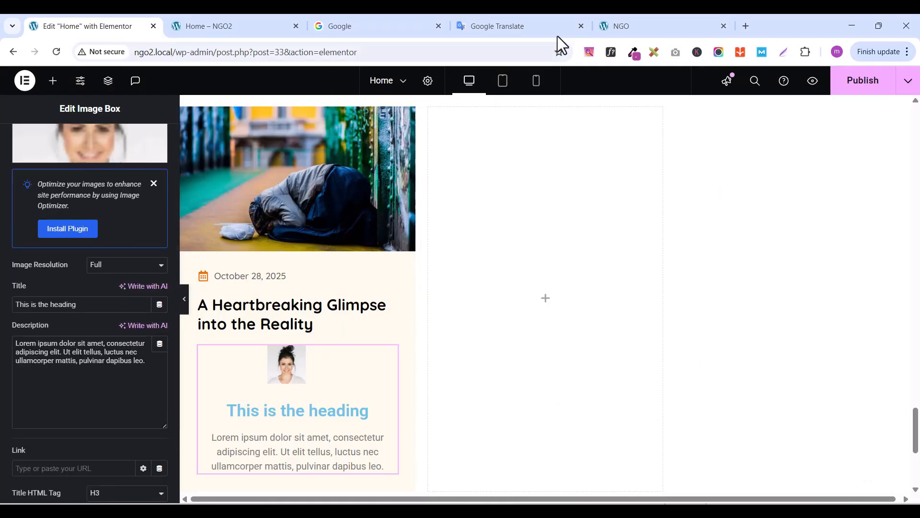
pyautogui.click(622, 31)
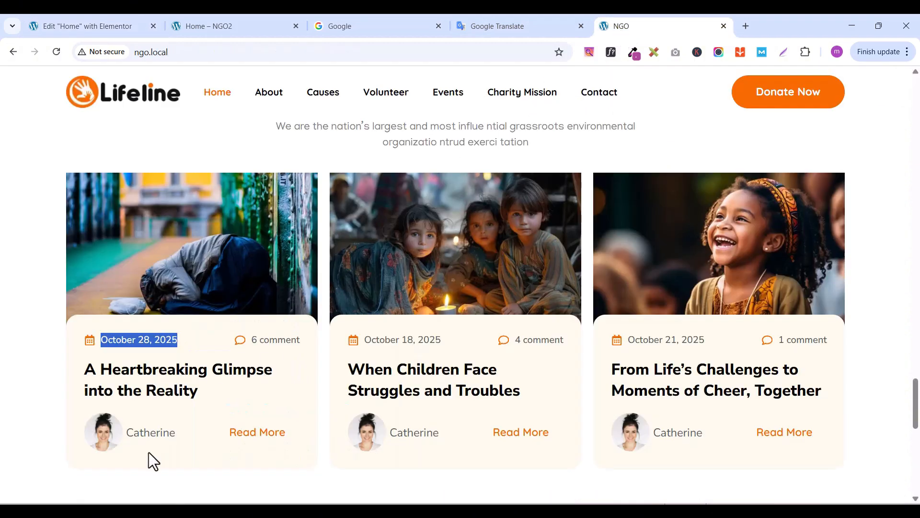
pyautogui.click(76, 25)
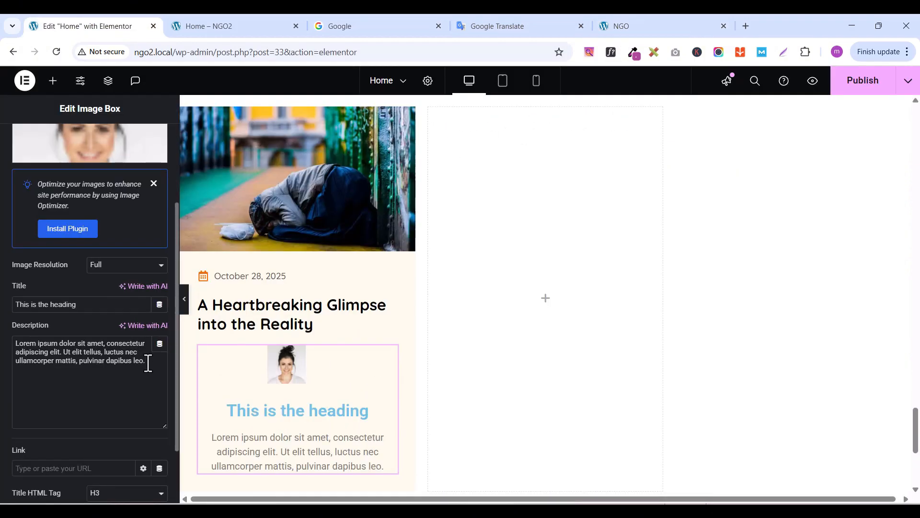
pyautogui.moveTo(147, 363); pyautogui.dragTo(104, 352)
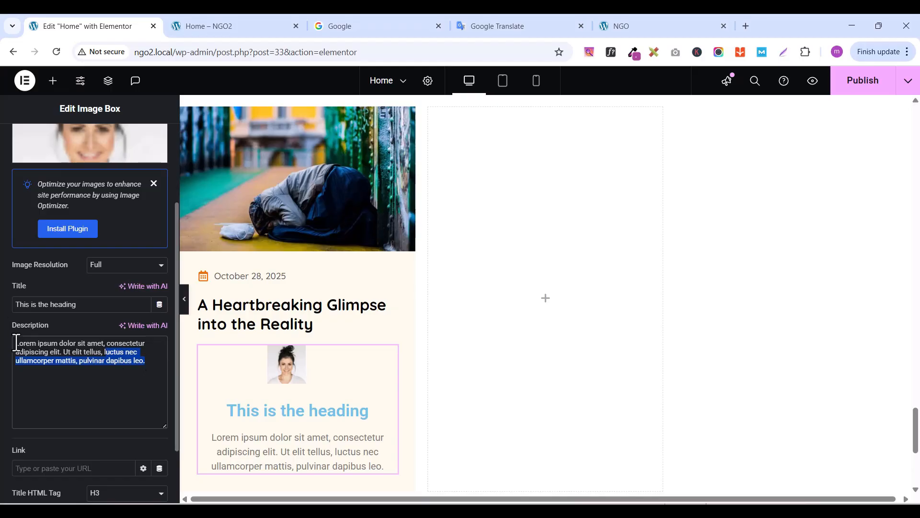
pyautogui.click(24, 346)
pyautogui.hotkey('ctrl', 'a')
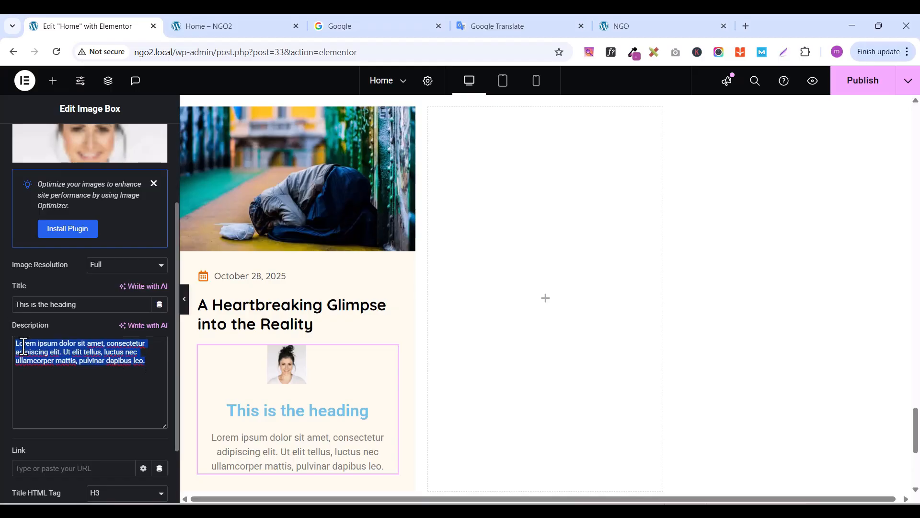
pyautogui.press('BackSpace')
# Replace the image box's title with the author's name copied from the first card on the NGO reference page
pyautogui.click(84, 303)
pyautogui.hotkey('ctrl', 'a')
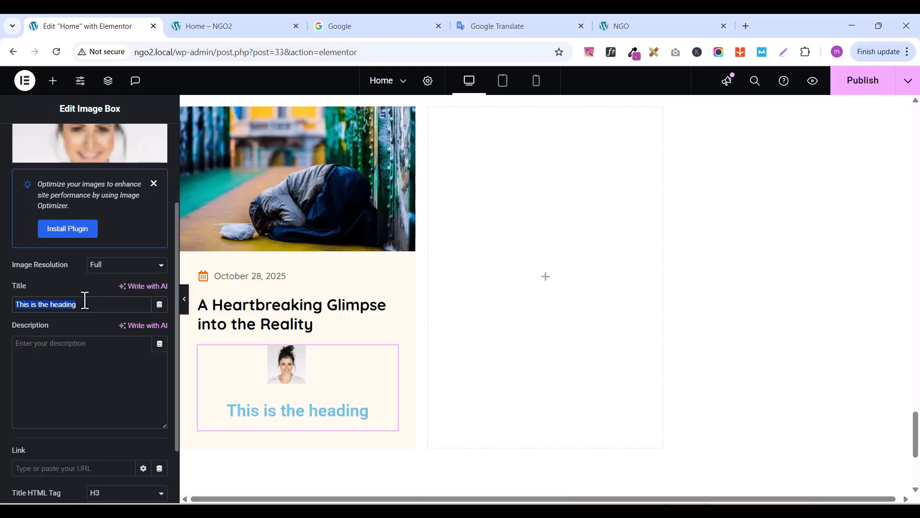
pyautogui.click(620, 27)
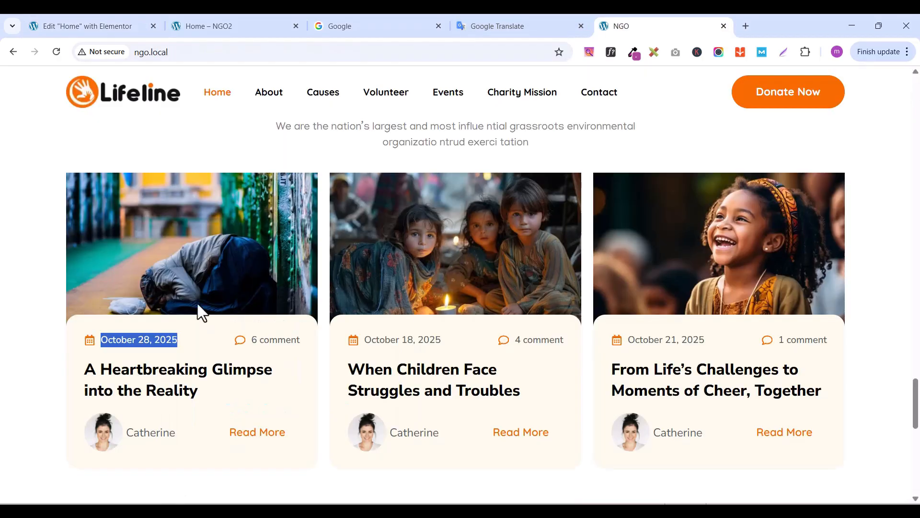
pyautogui.doubleClick(138, 434)
pyautogui.rightClick(138, 438)
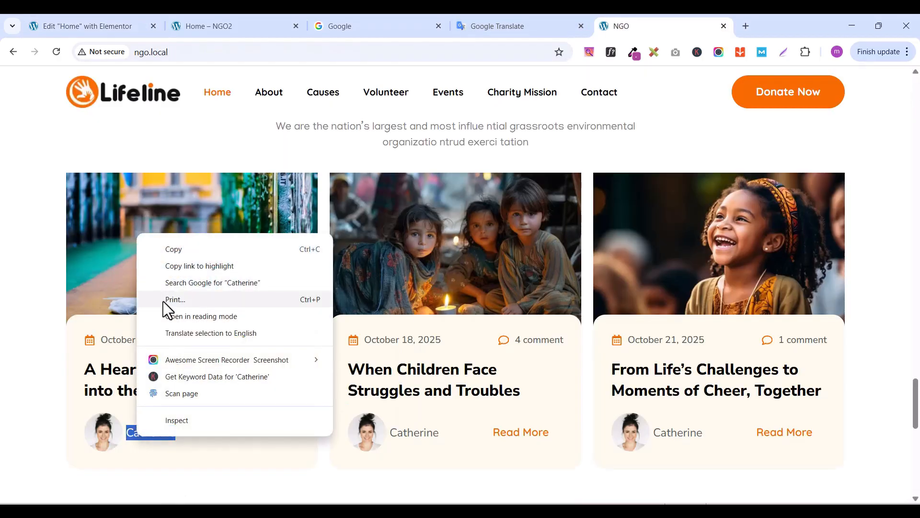
pyautogui.click(175, 254)
pyautogui.click(73, 25)
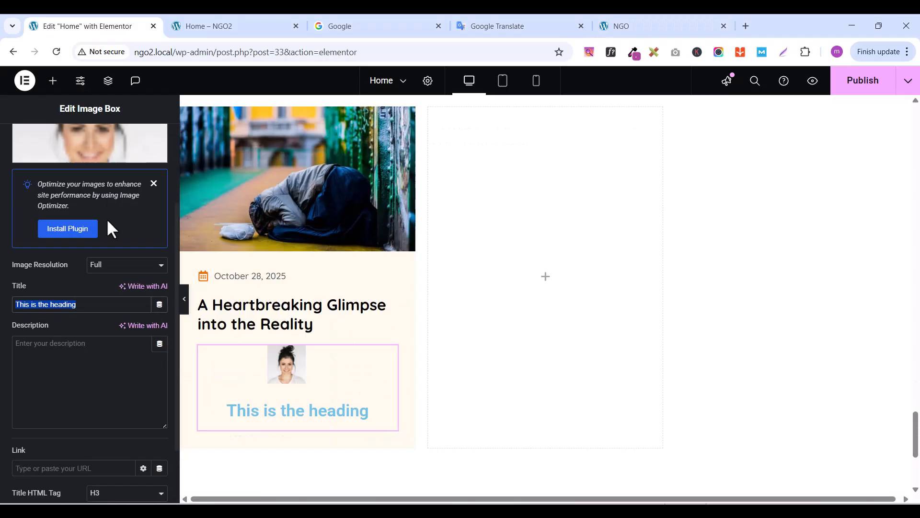
pyautogui.tripleClick(90, 305)
pyautogui.hotkey('ctrl', 'v')
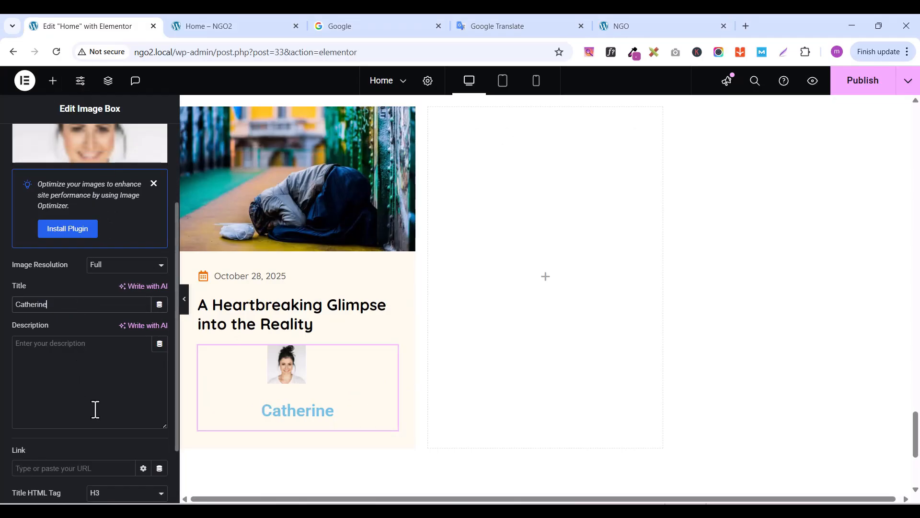
# Position the image box's image left of the title, align it vertically to the middle, and set image spacing to 10 px
pyautogui.scroll(3, 100, 423)
pyautogui.click(90, 146)
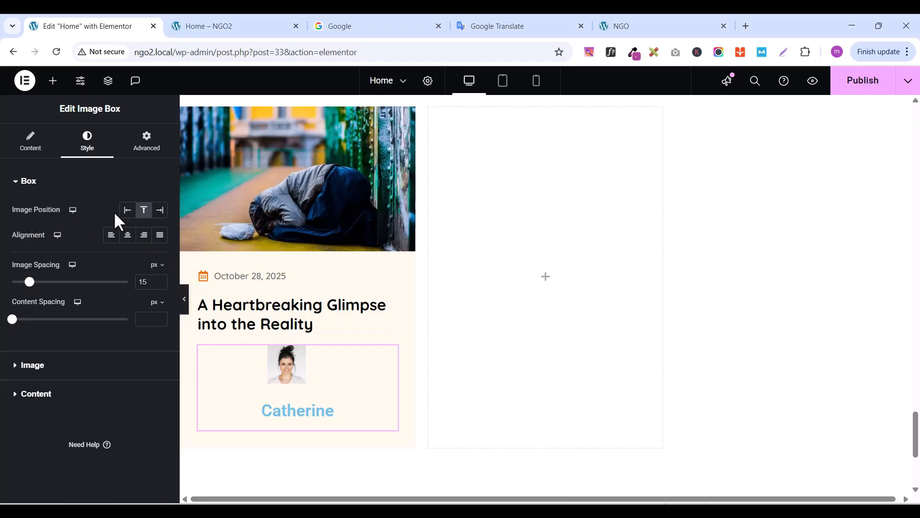
pyautogui.click(127, 211)
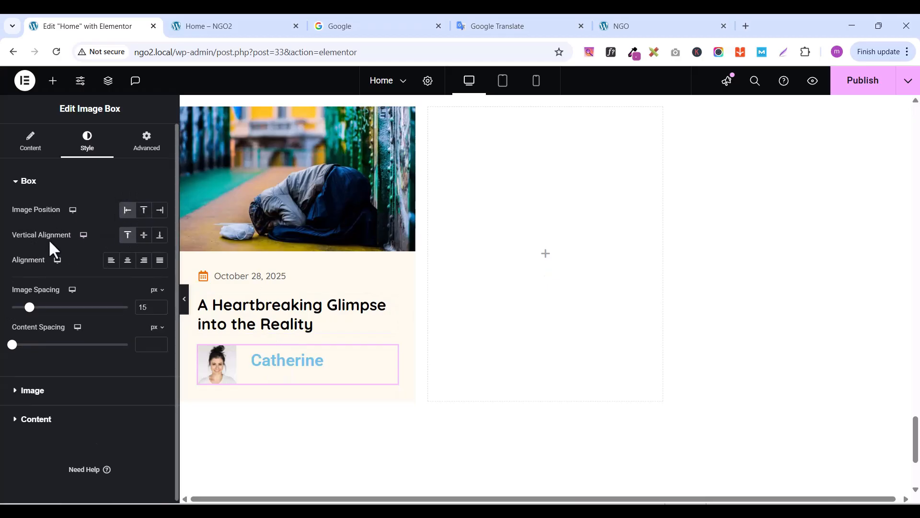
pyautogui.click(142, 236)
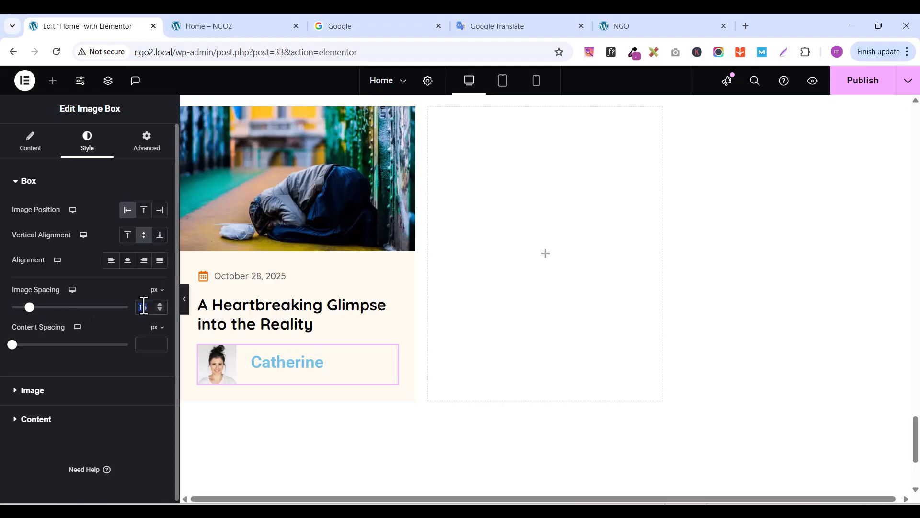
pyautogui.write('10')
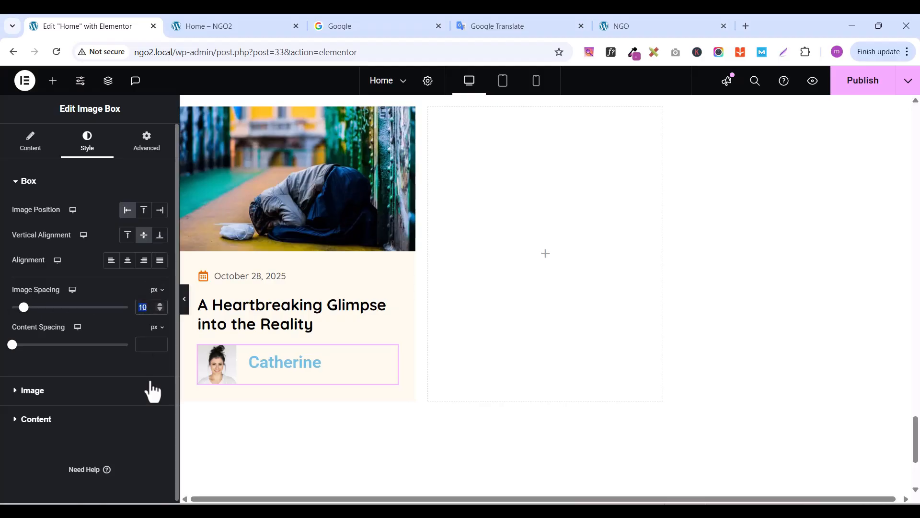
# Set both the image spacing and the content spacing of the author image box to 6 px
pyautogui.write('6')
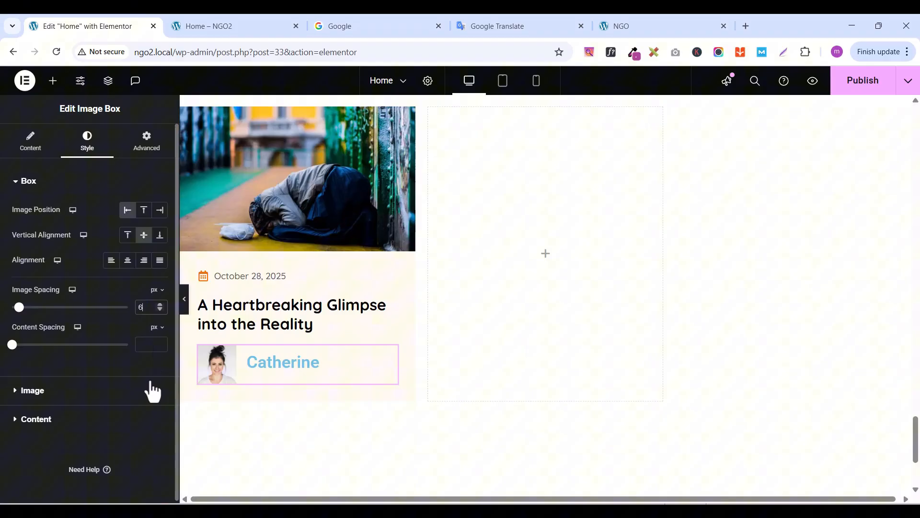
pyautogui.click(142, 349)
pyautogui.write('6')
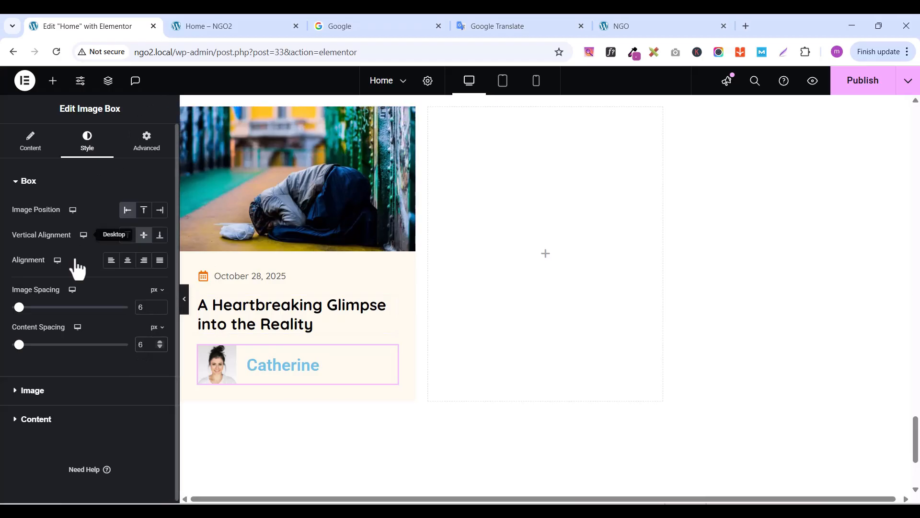
pyautogui.click(15, 191)
pyautogui.click(16, 192)
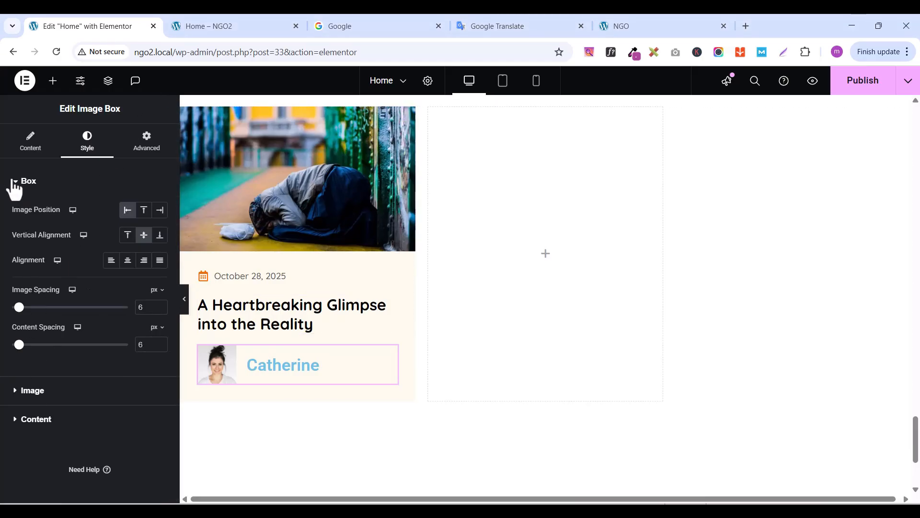
pyautogui.click(14, 191)
# Set the image box title's typography to the Quicksand font family at a size of 19 px
pyautogui.click(15, 241)
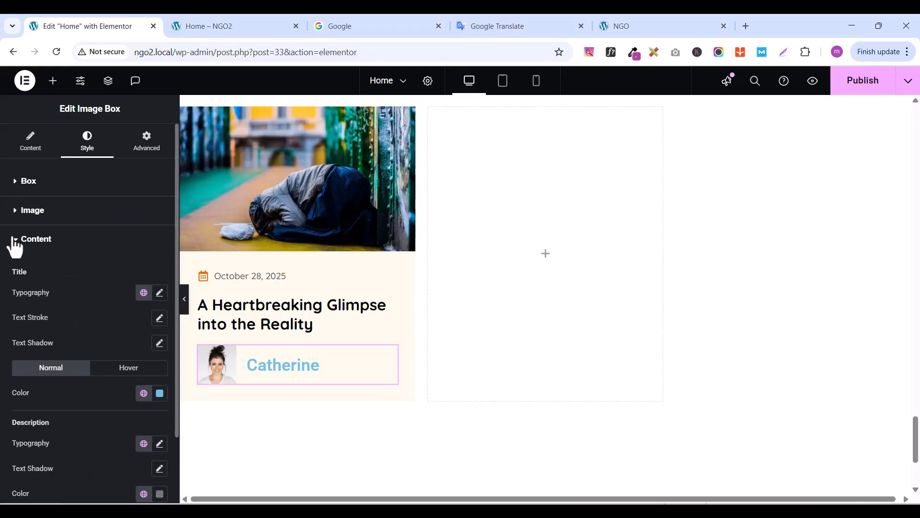
pyautogui.click(160, 293)
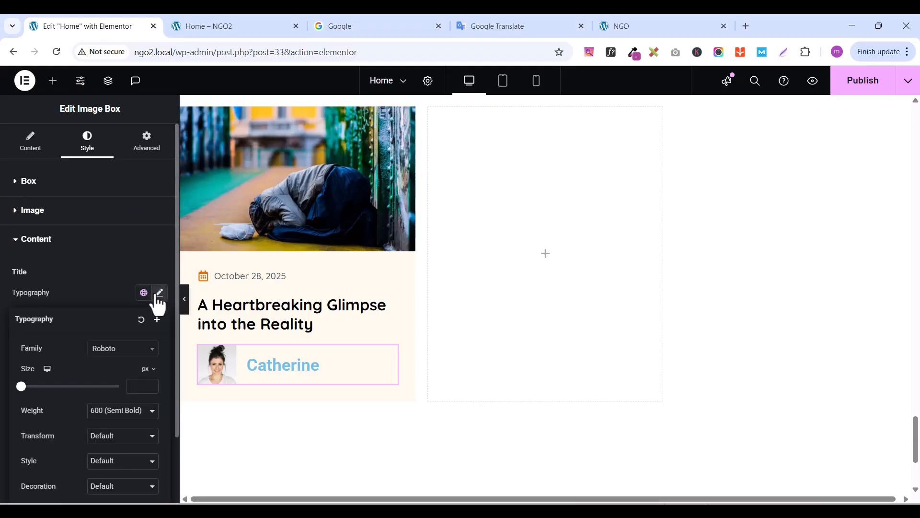
pyautogui.click(122, 350)
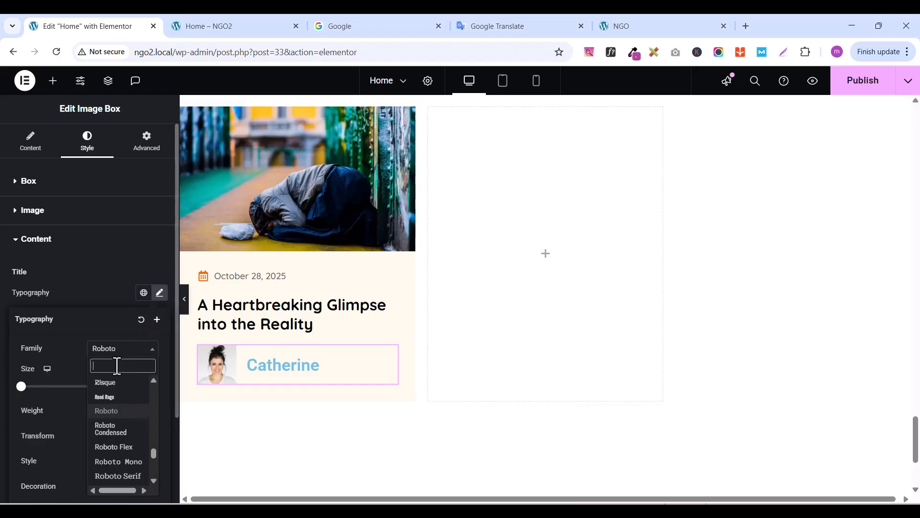
pyautogui.write('quicks')
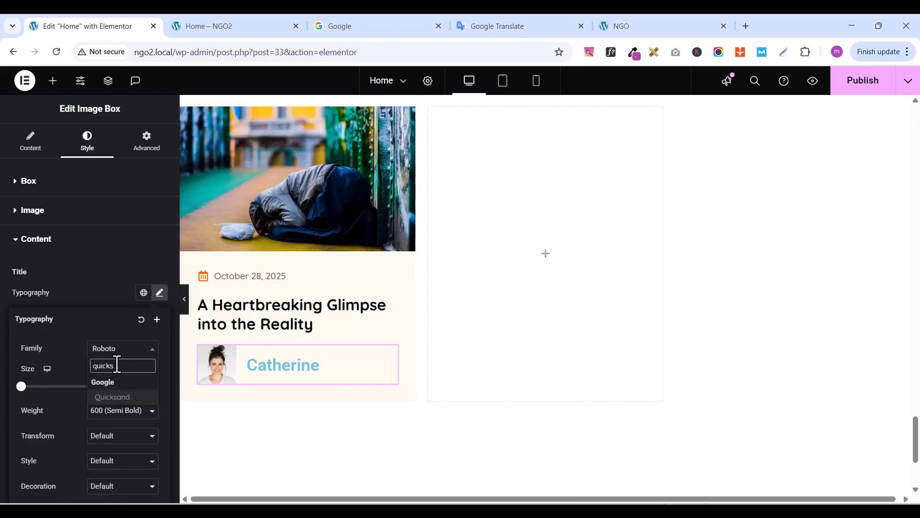
pyautogui.click(114, 398)
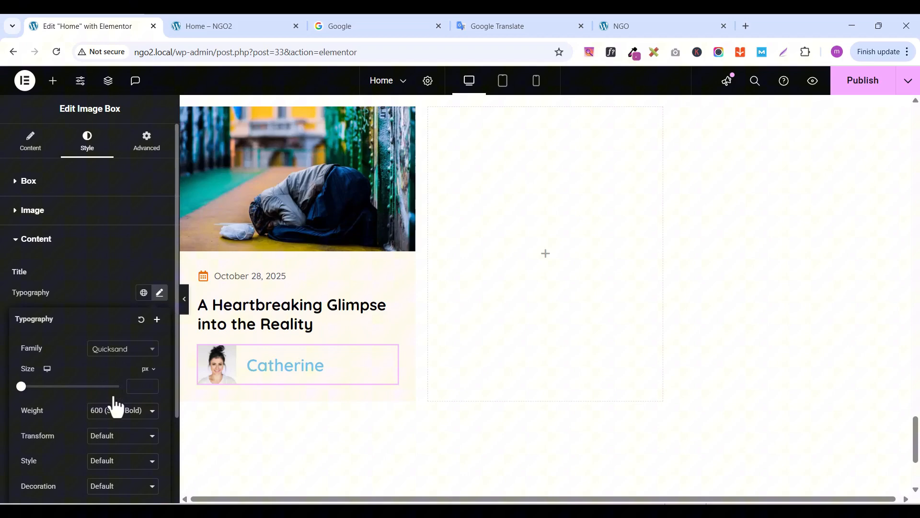
pyautogui.click(148, 382)
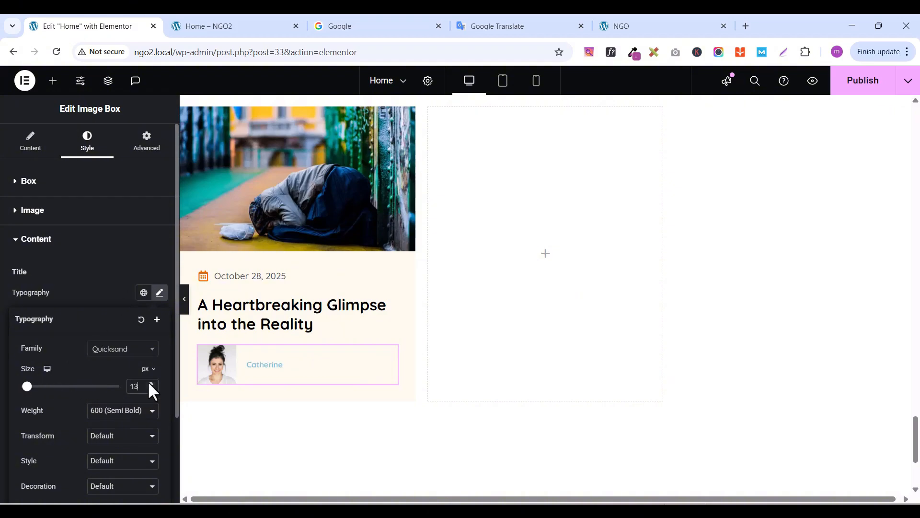
pyautogui.click(149, 382)
# Set the image box title's weight to 500 (Medium) and give it the dark gray global color
pyautogui.click(136, 423)
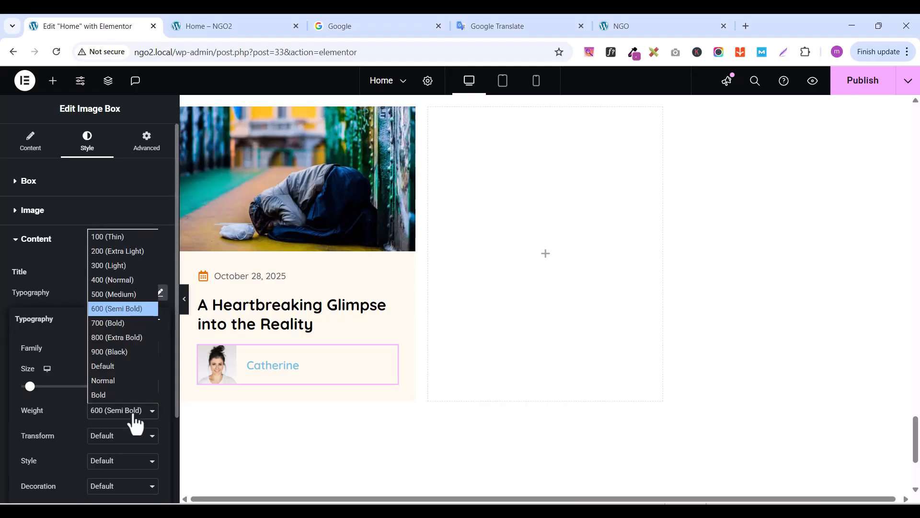
pyautogui.click(125, 279)
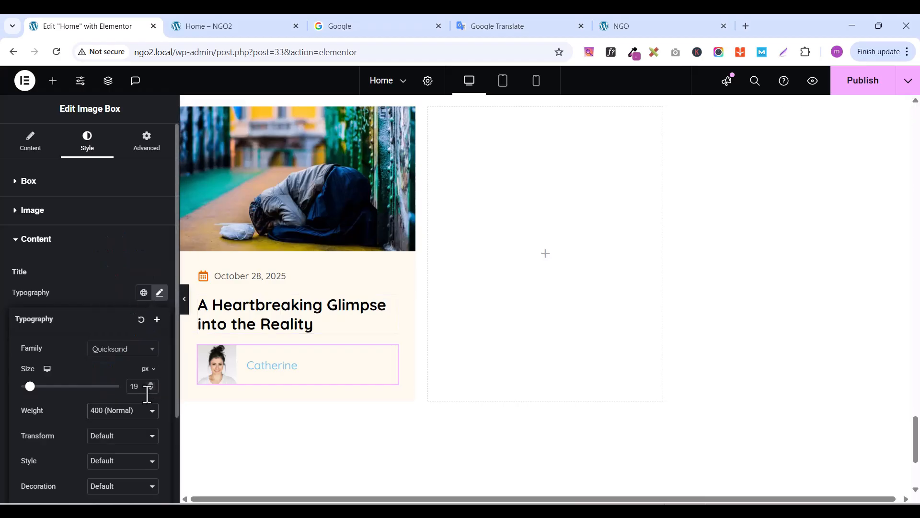
pyautogui.click(131, 422)
pyautogui.click(119, 298)
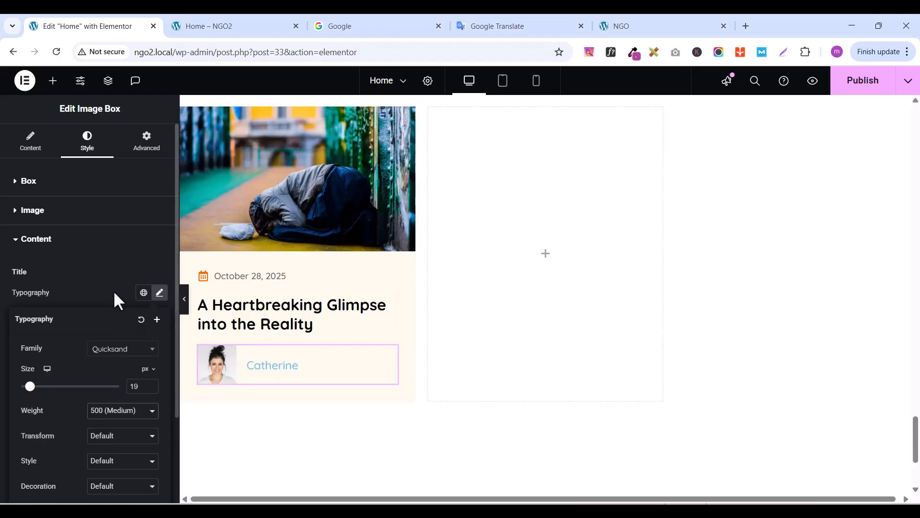
pyautogui.click(106, 288)
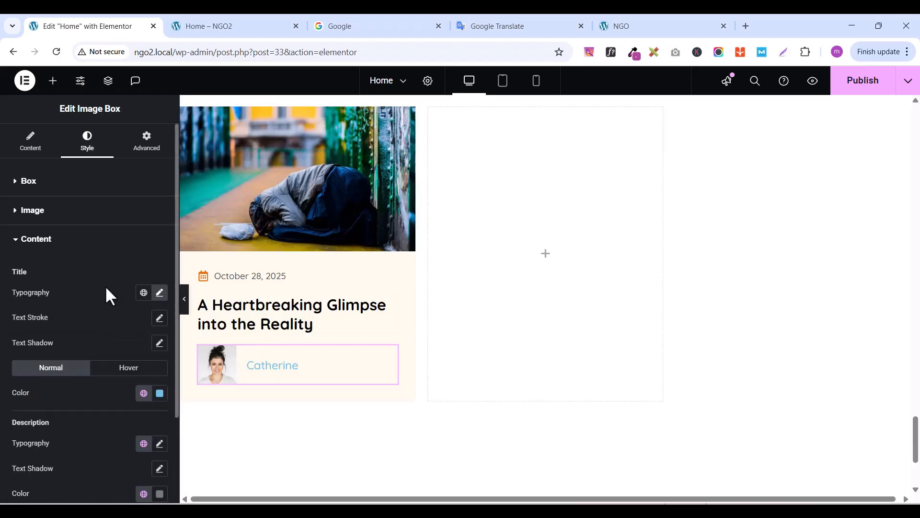
pyautogui.click(144, 393)
pyautogui.click(59, 226)
# Add a Heading widget below the author image box inside its container and replace its text with READ MORE
pyautogui.click(53, 82)
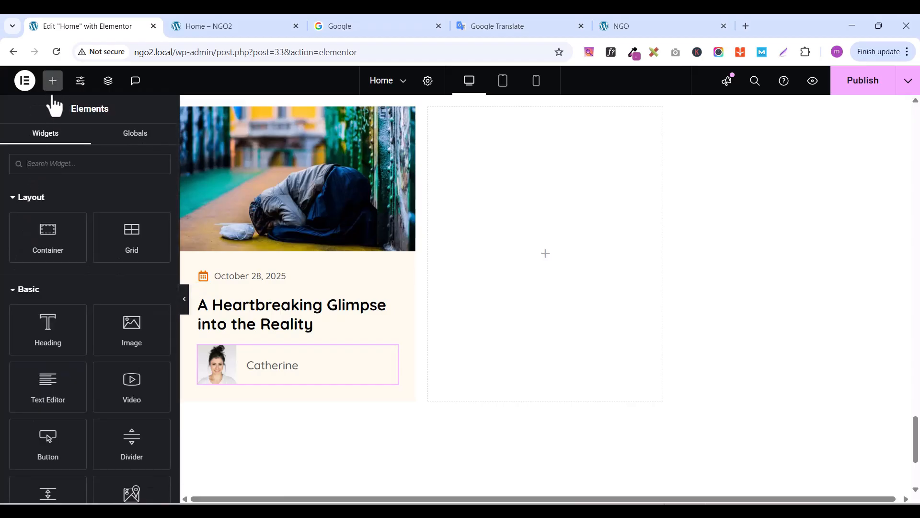
pyautogui.write('head')
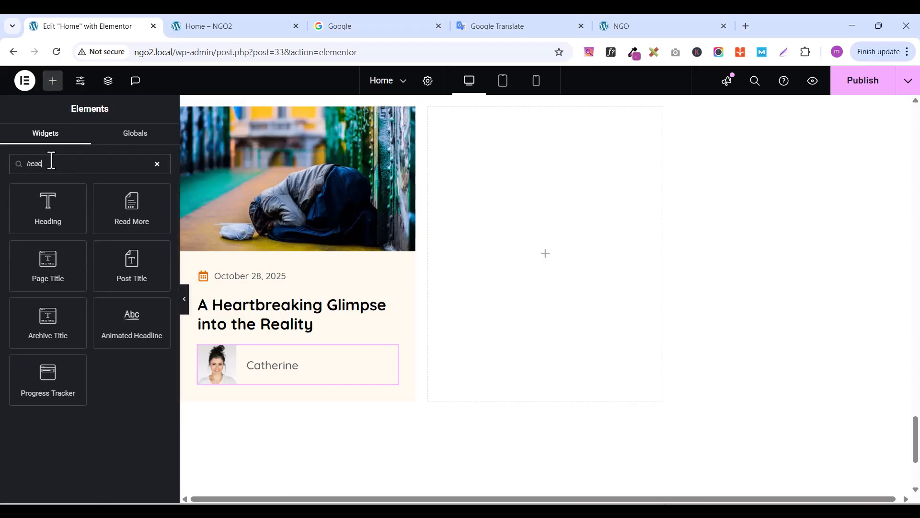
pyautogui.moveTo(48, 203); pyautogui.dragTo(296, 372)
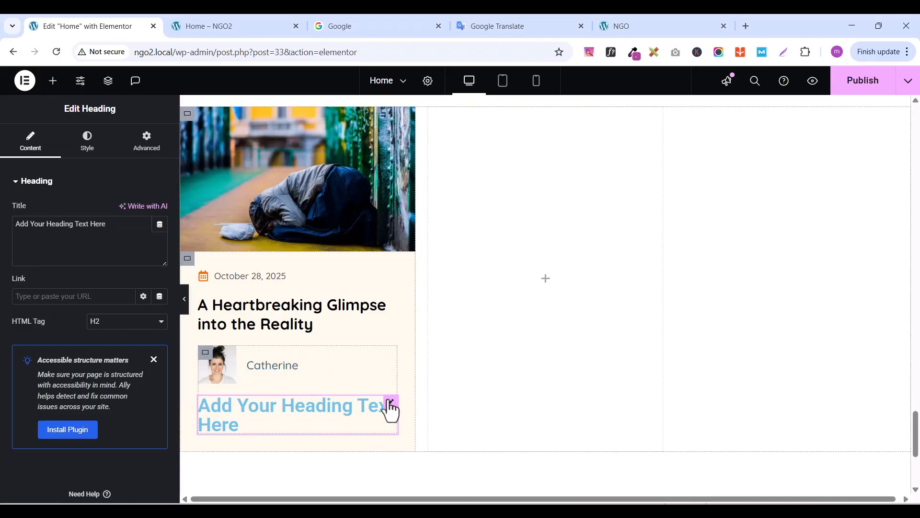
pyautogui.tripleClick(49, 231)
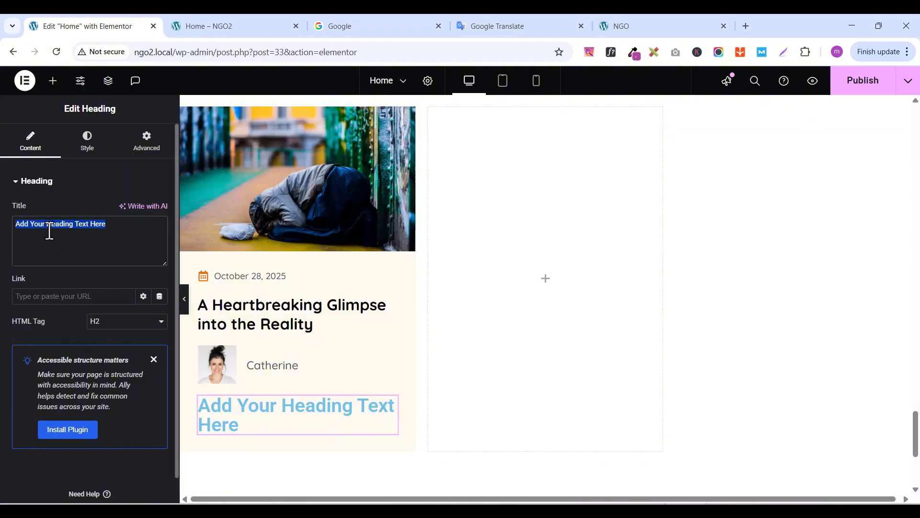
pyautogui.write('RE')
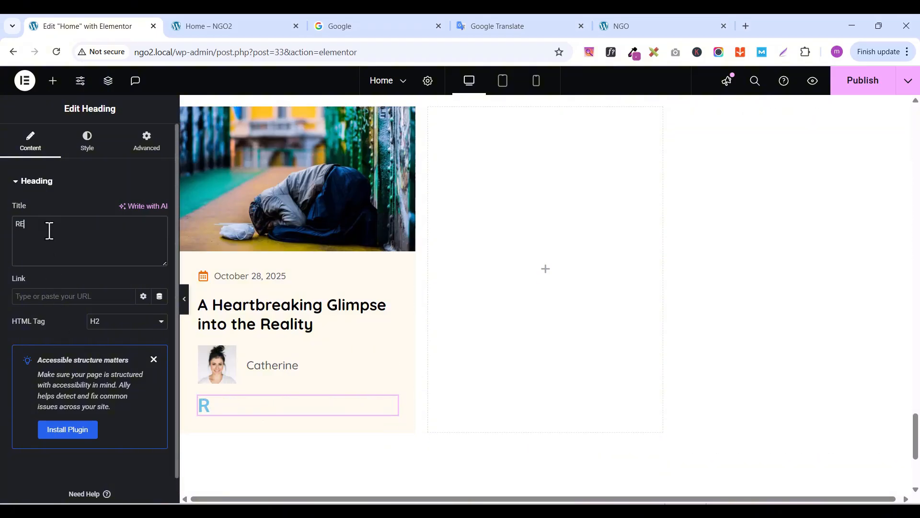
pyautogui.write('AD')
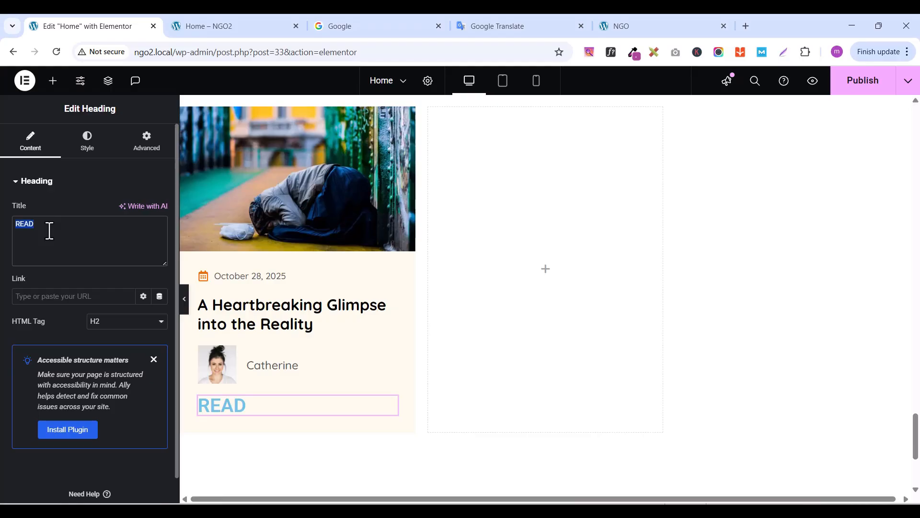
pyautogui.write('READ MORE')
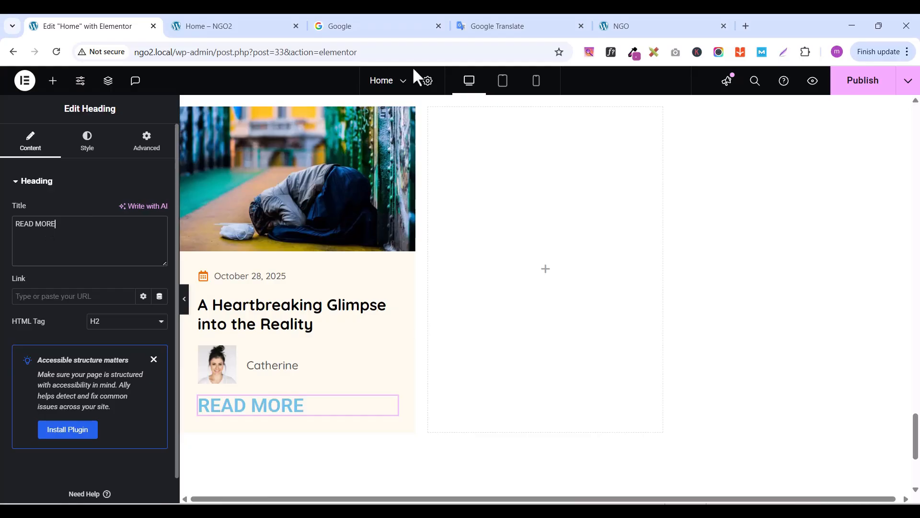
# Check the Read More link on the NGO reference page and set the READ MORE heading's font family to Quicksand
pyautogui.click(675, 25)
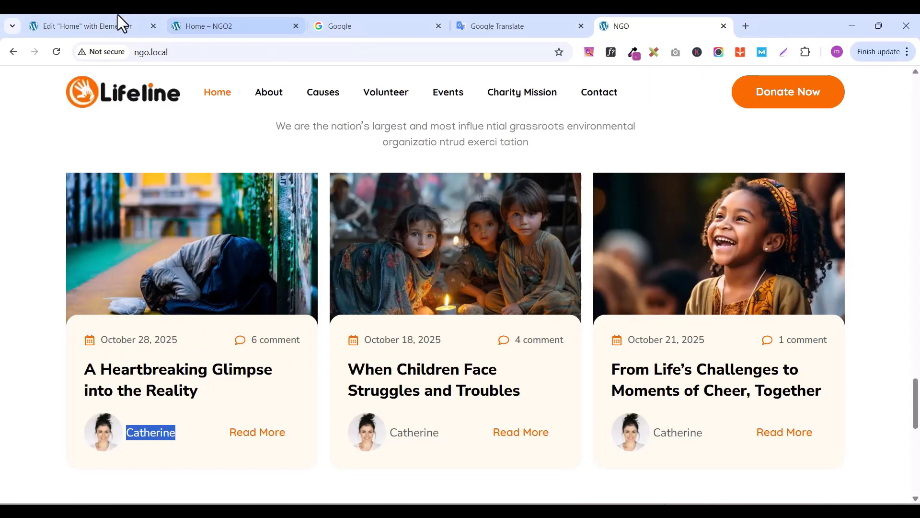
pyautogui.click(72, 24)
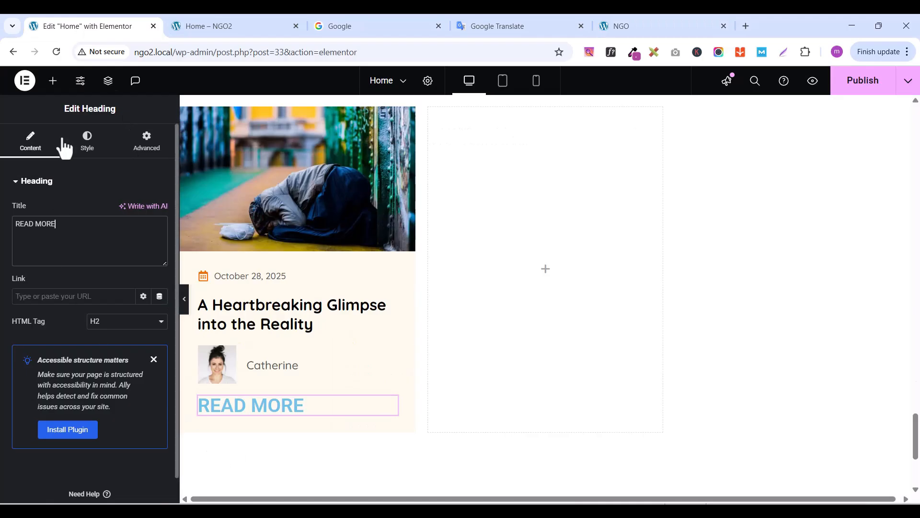
pyautogui.click(87, 144)
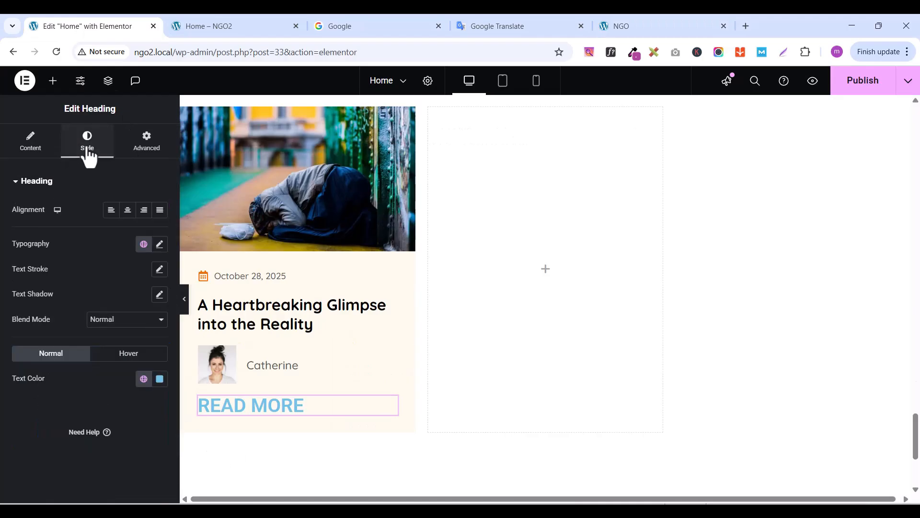
pyautogui.click(160, 245)
pyautogui.click(114, 307)
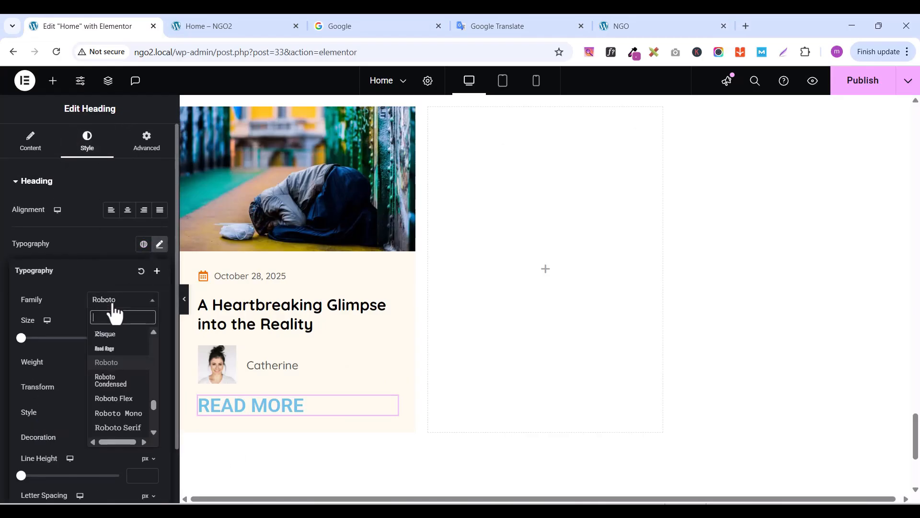
pyautogui.write('QUICK')
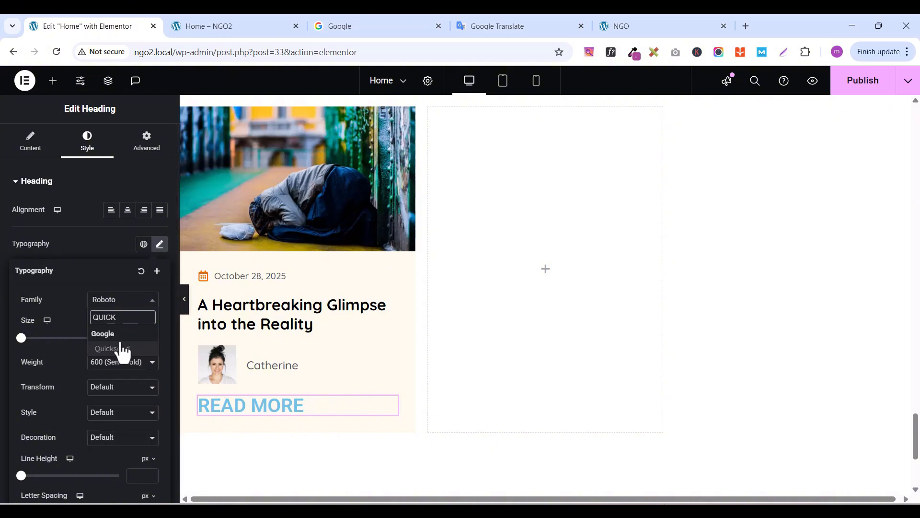
pyautogui.click(120, 345)
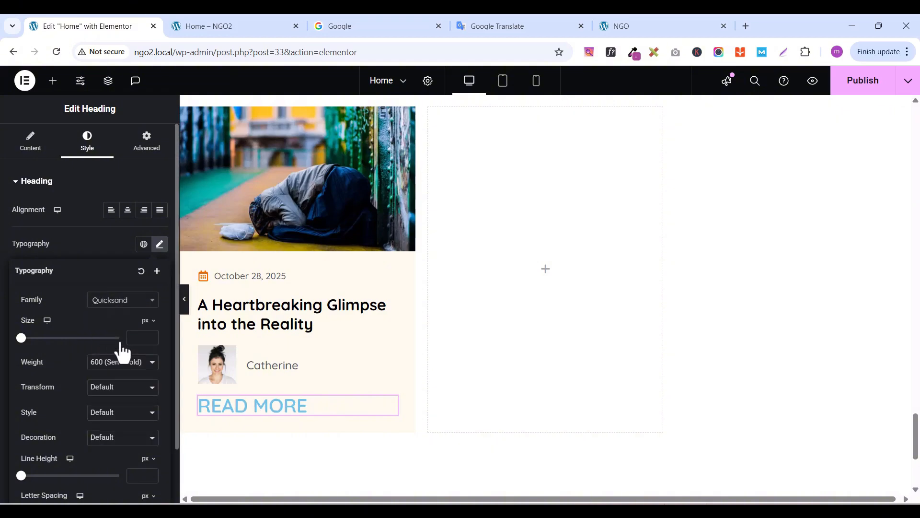
# Set the READ MORE heading's font size to 18 px and its text color to the global orange
pyautogui.click(151, 334)
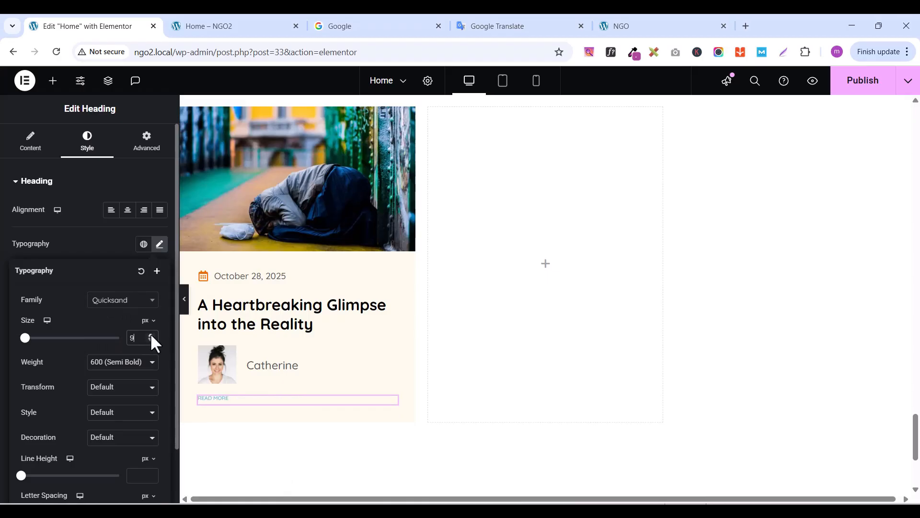
pyautogui.click(151, 334)
pyautogui.click(151, 334)
pyautogui.click(151, 334)
pyautogui.click(150, 334)
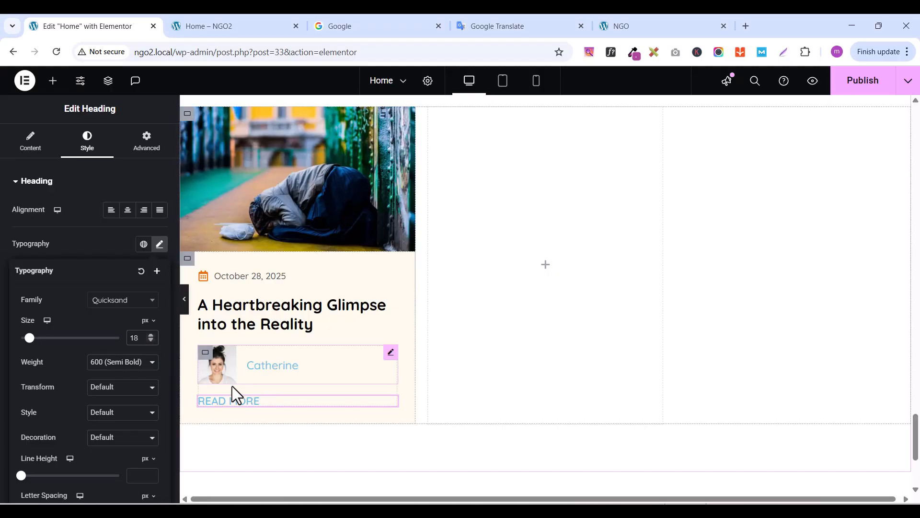
pyautogui.click(93, 234)
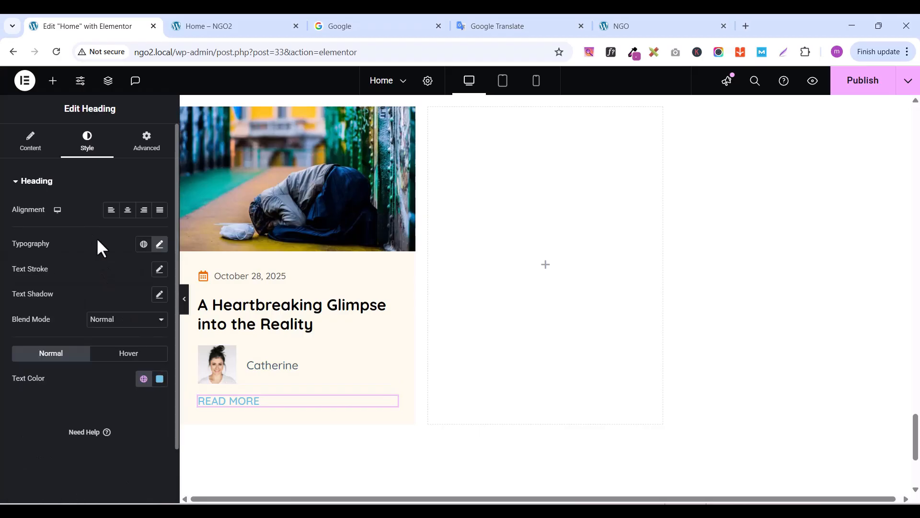
pyautogui.click(144, 379)
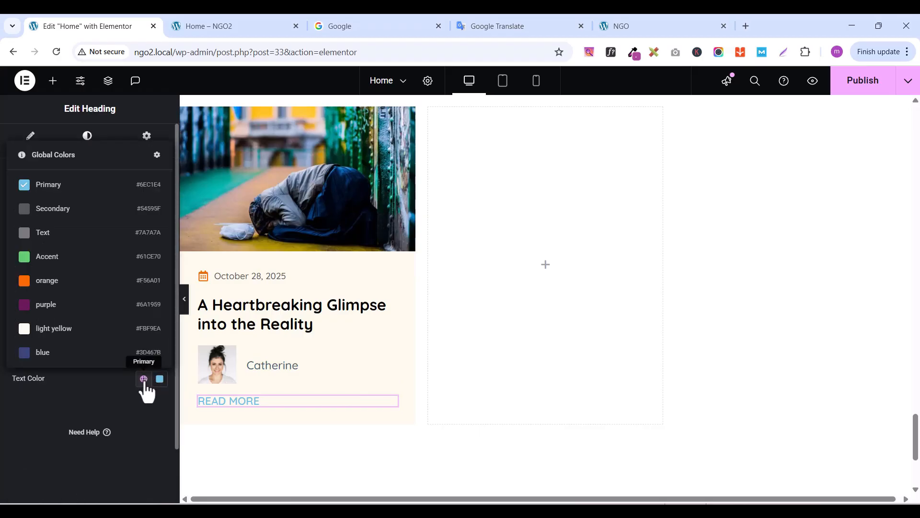
pyautogui.click(56, 283)
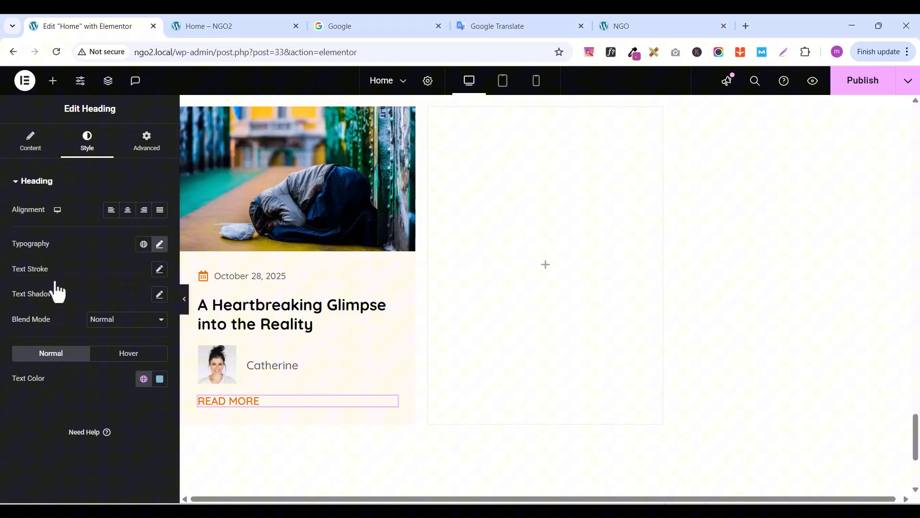
# Set the direction of the container holding the author image box and READ MORE heading to a horizontal row
pyautogui.click(205, 353)
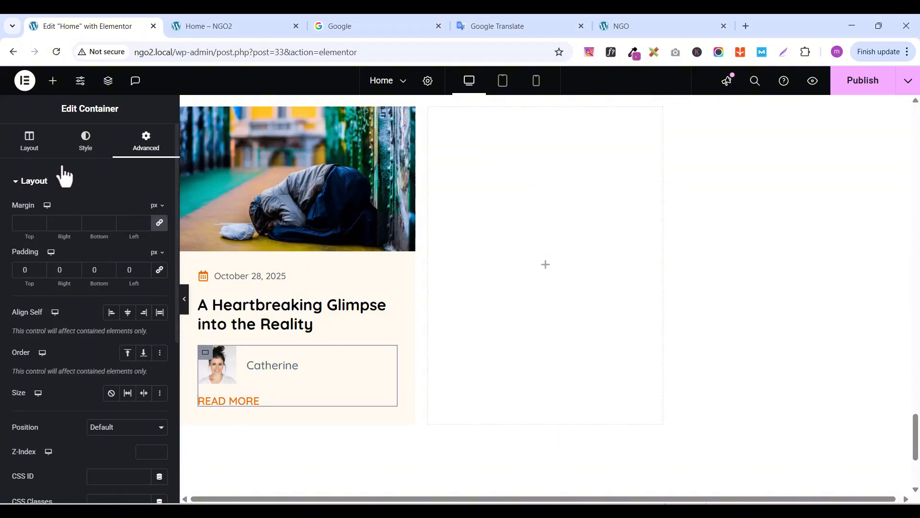
pyautogui.click(30, 144)
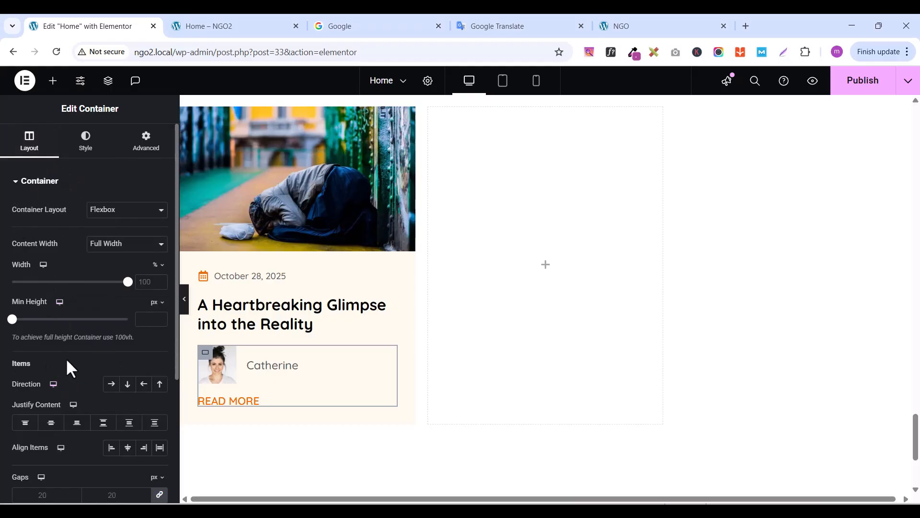
pyautogui.scroll(-3, 65, 358)
pyautogui.scroll(2, 67, 363)
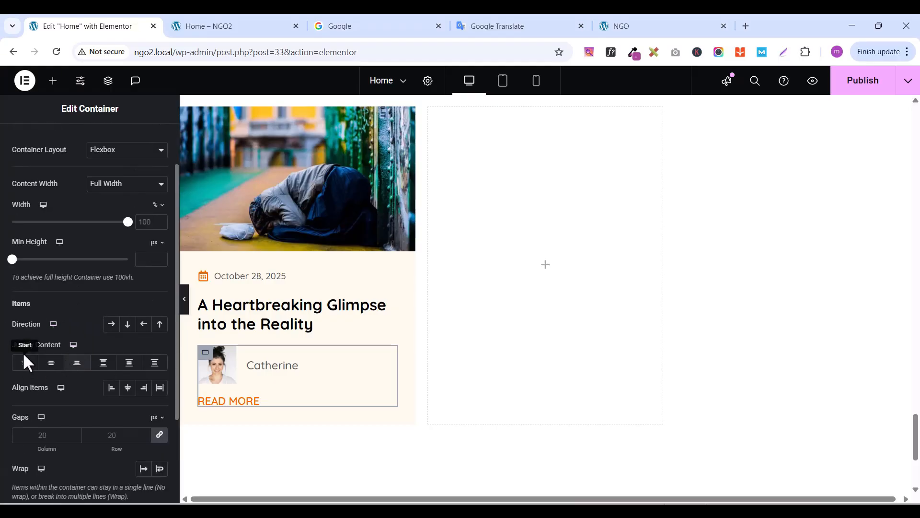
pyautogui.click(112, 326)
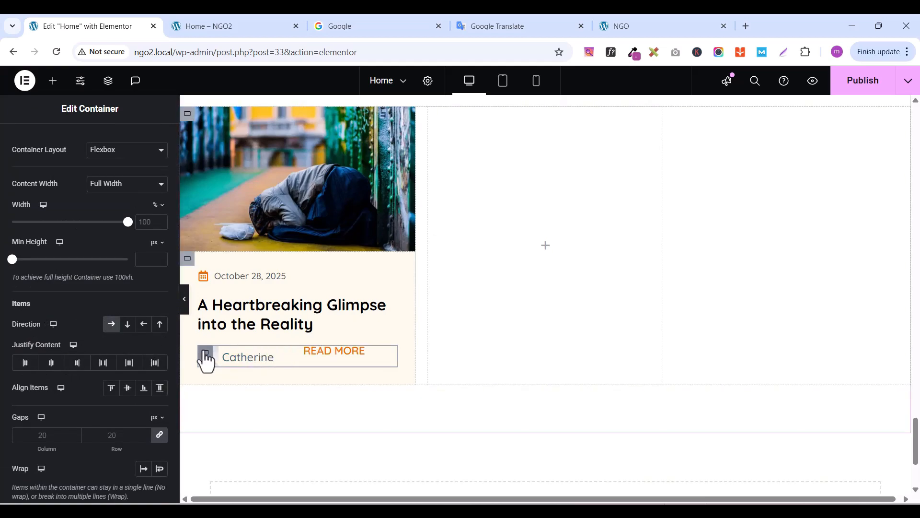
# Center-align the items in the row container holding the author image box and READ MORE heading
pyautogui.scroll(2, 22, 242)
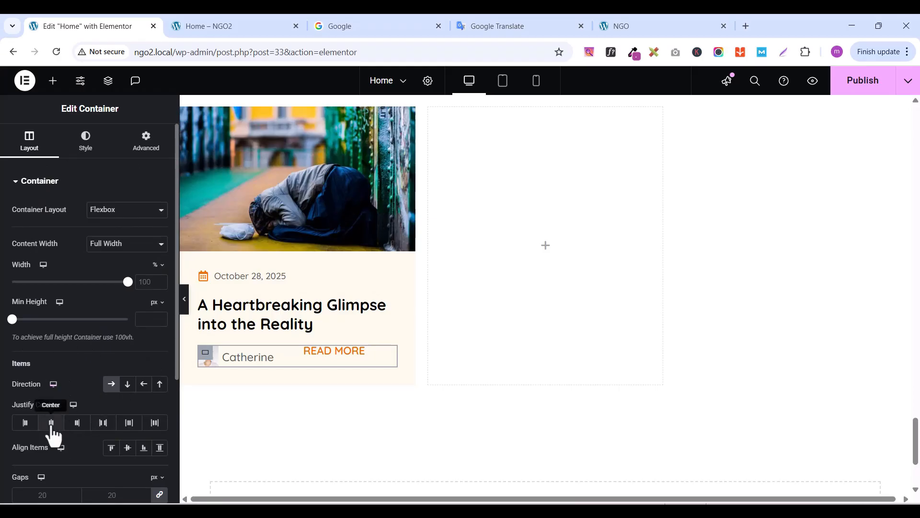
pyautogui.click(127, 448)
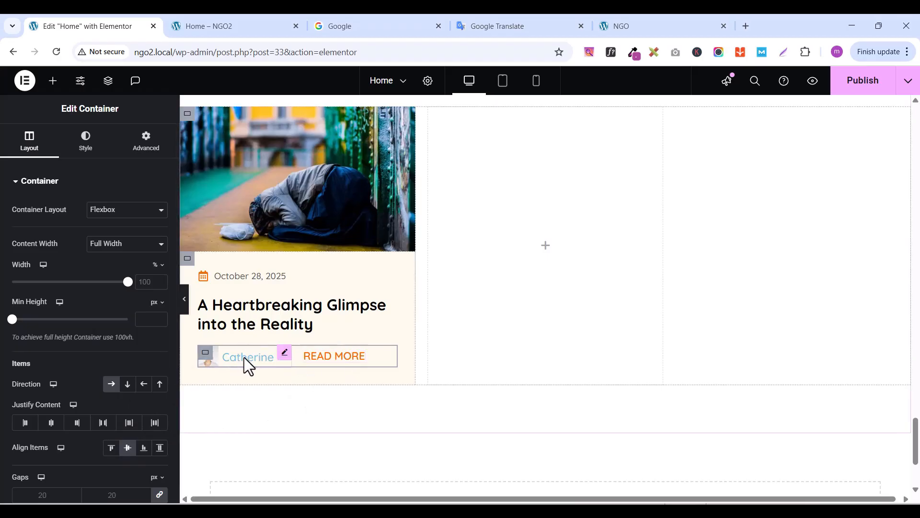
# Set the author image's width to 86% and its border radius to 100 px, and publish the page
pyautogui.click(286, 353)
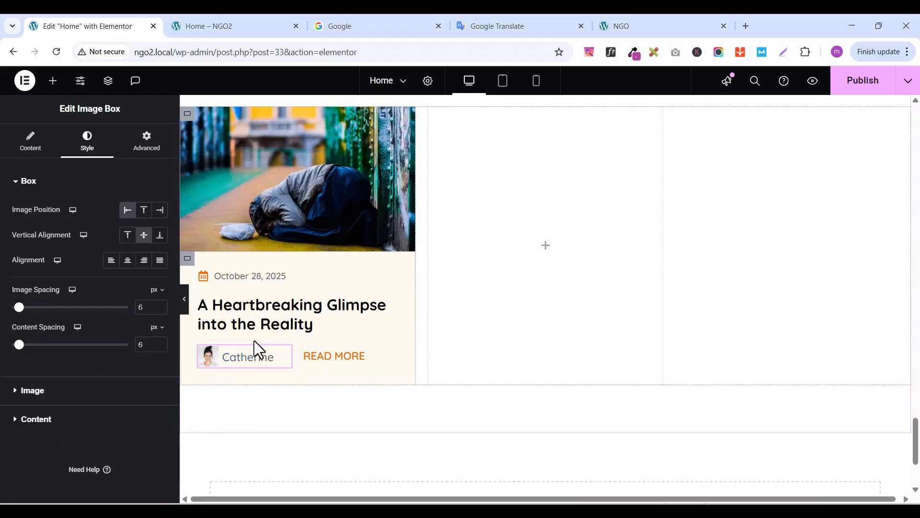
pyautogui.click(16, 182)
pyautogui.click(18, 218)
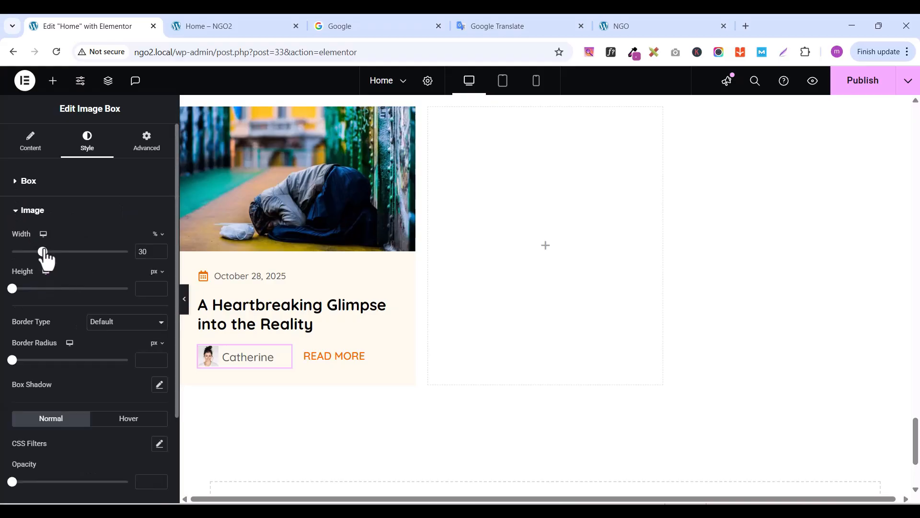
pyautogui.moveTo(46, 259); pyautogui.dragTo(71, 269)
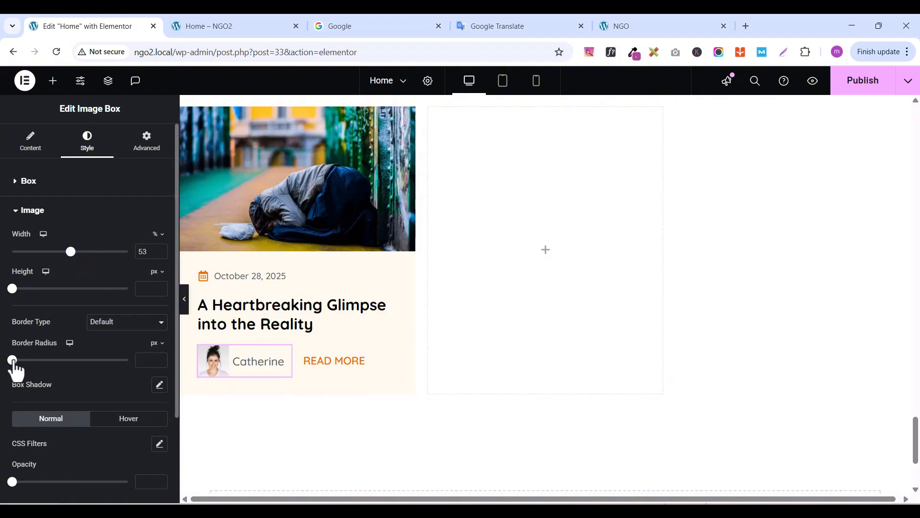
pyautogui.moveTo(14, 360); pyautogui.dragTo(120, 359)
pyautogui.moveTo(72, 257); pyautogui.dragTo(112, 269)
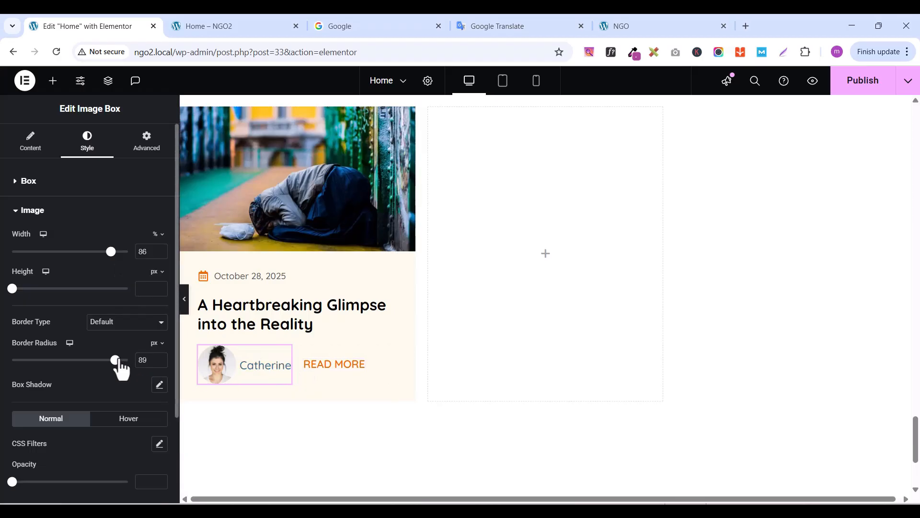
pyautogui.moveTo(119, 358); pyautogui.dragTo(146, 364)
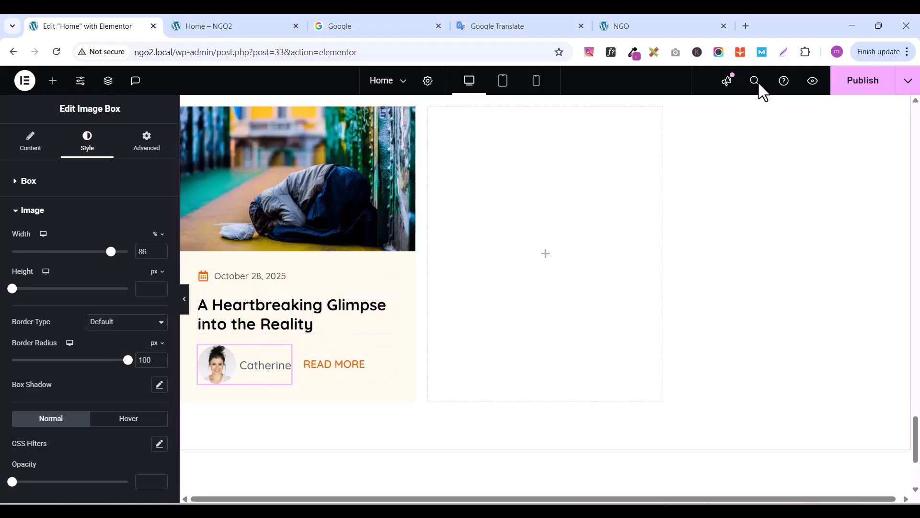
pyautogui.click(858, 88)
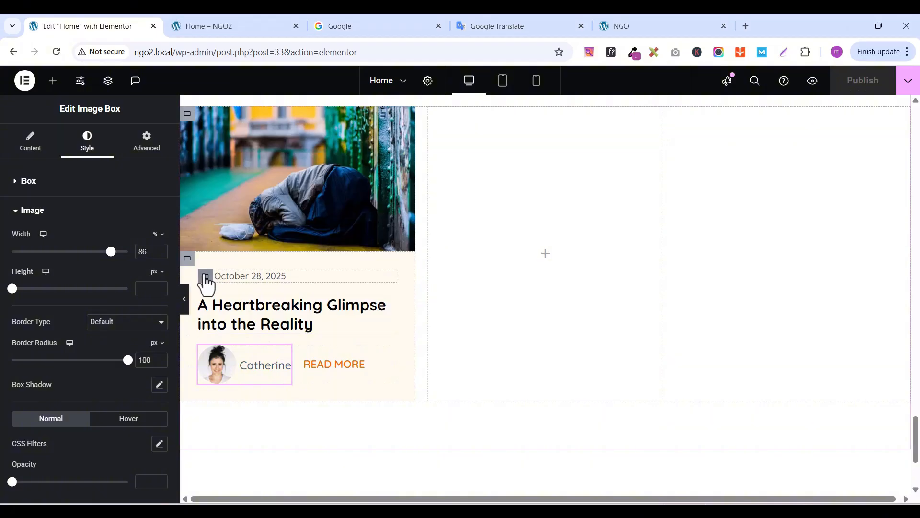
# Duplicate the October 28, 2025 icon list in the first Recent News card
pyautogui.click(374, 275)
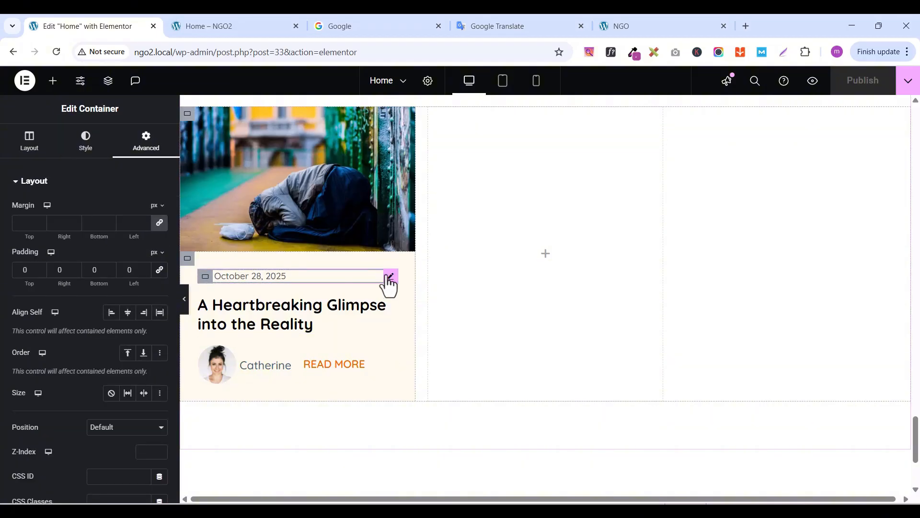
pyautogui.click(388, 279)
pyautogui.rightClick(388, 284)
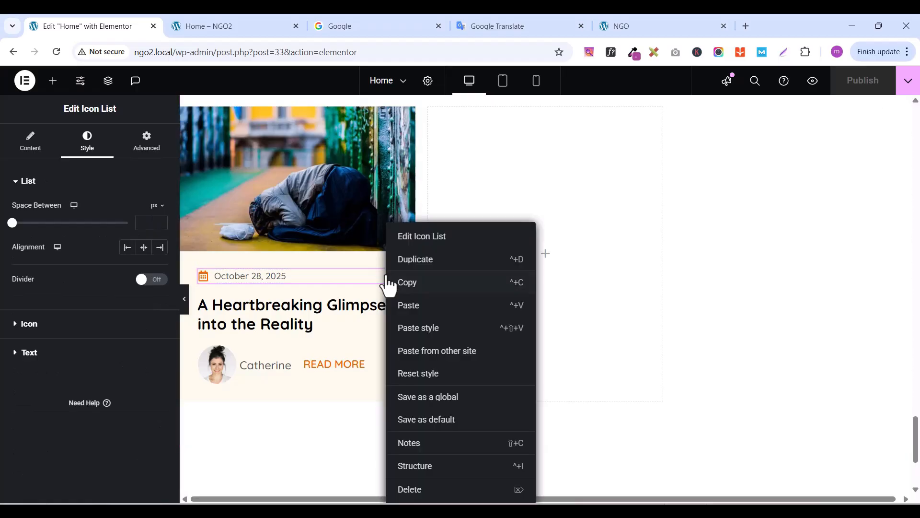
pyautogui.click(412, 259)
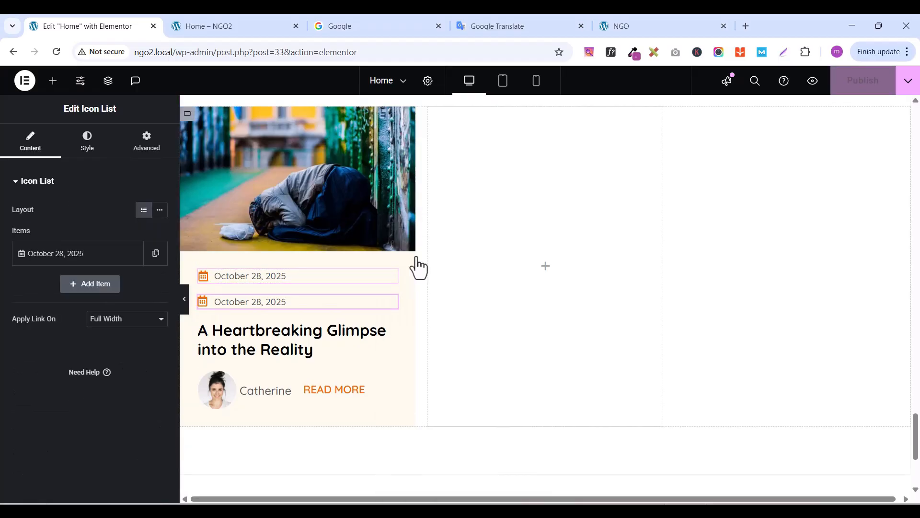
# Set the direction of the container holding the two date icon lists to a horizontal row
pyautogui.click(205, 277)
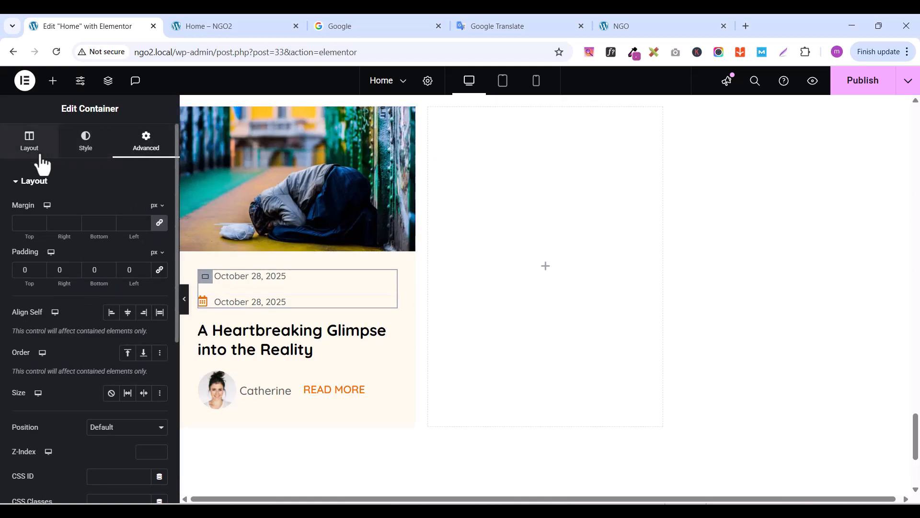
pyautogui.click(29, 144)
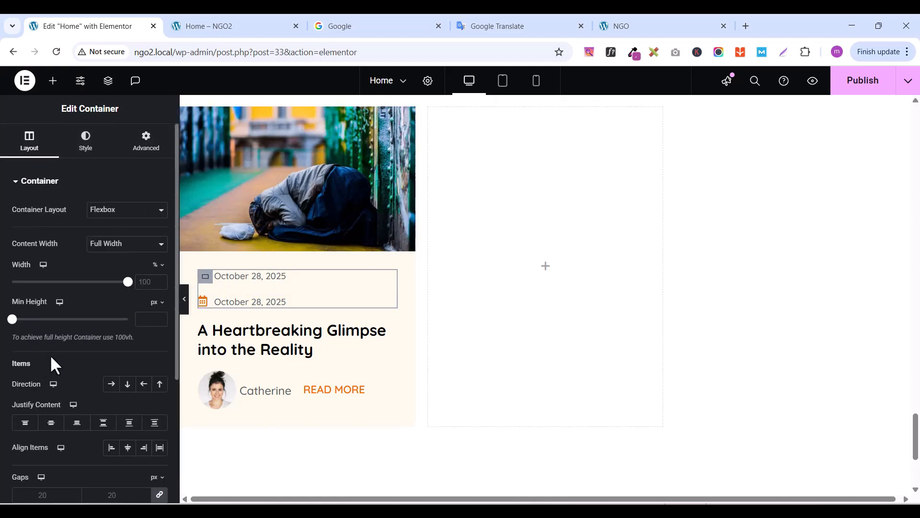
pyautogui.scroll(-1, 57, 358)
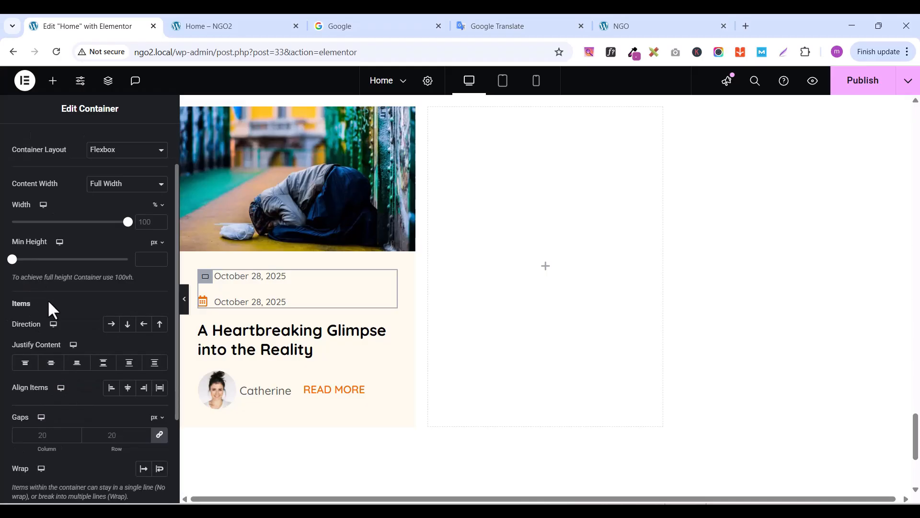
pyautogui.click(110, 324)
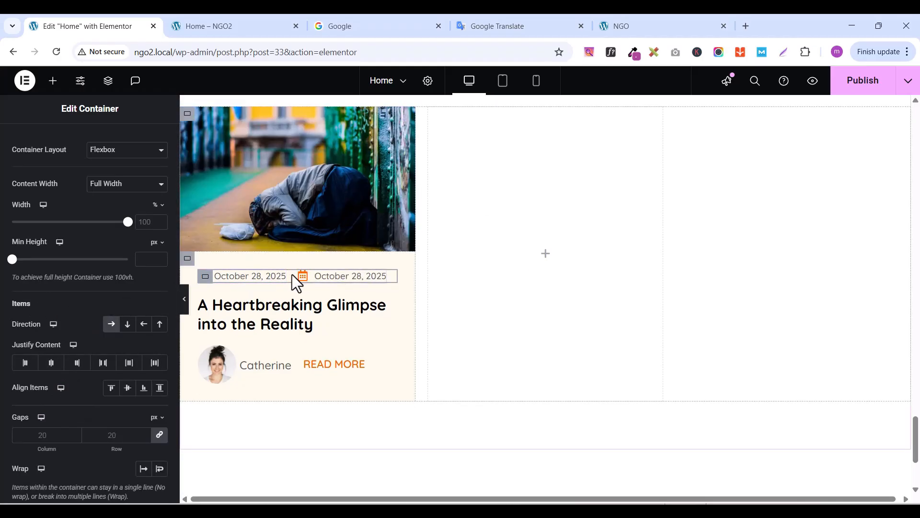
# Replace the duplicated icon list's calendar with the outlined round comment icon, filtering the icon library by COMM
pyautogui.click(377, 276)
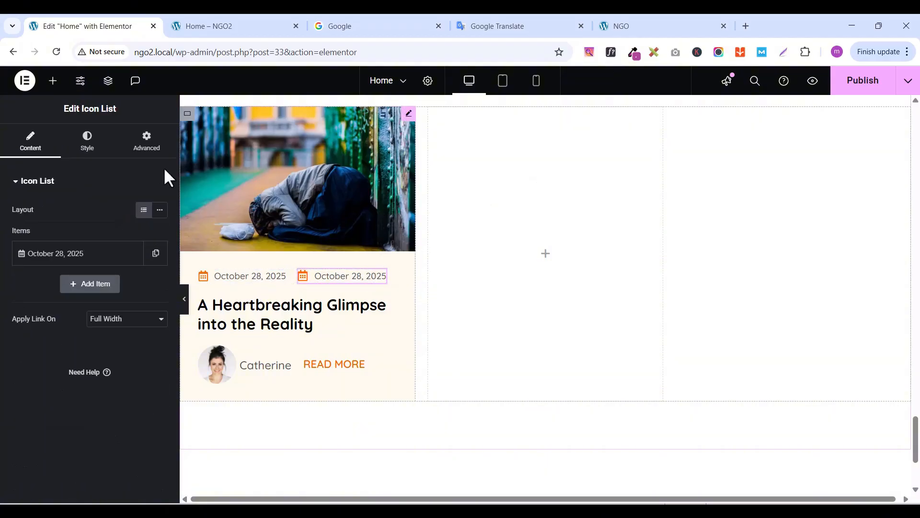
pyautogui.click(68, 258)
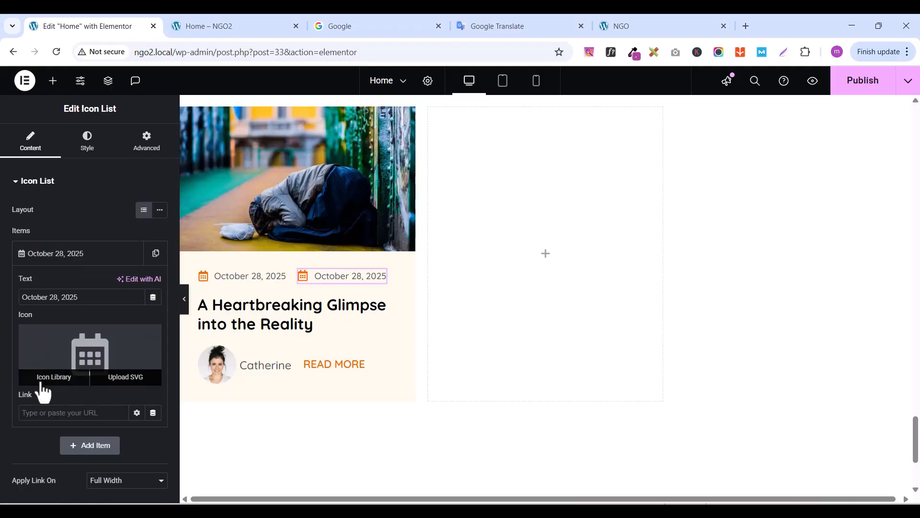
pyautogui.click(48, 377)
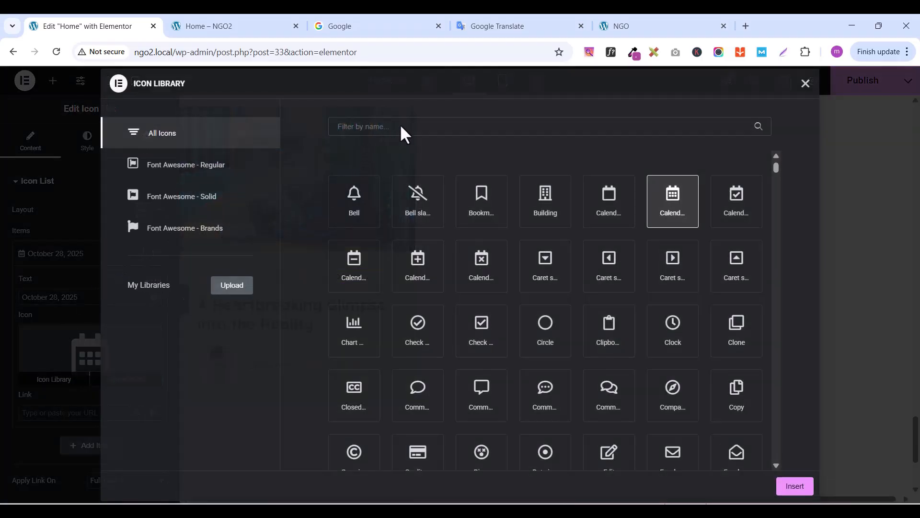
pyautogui.write('COMM')
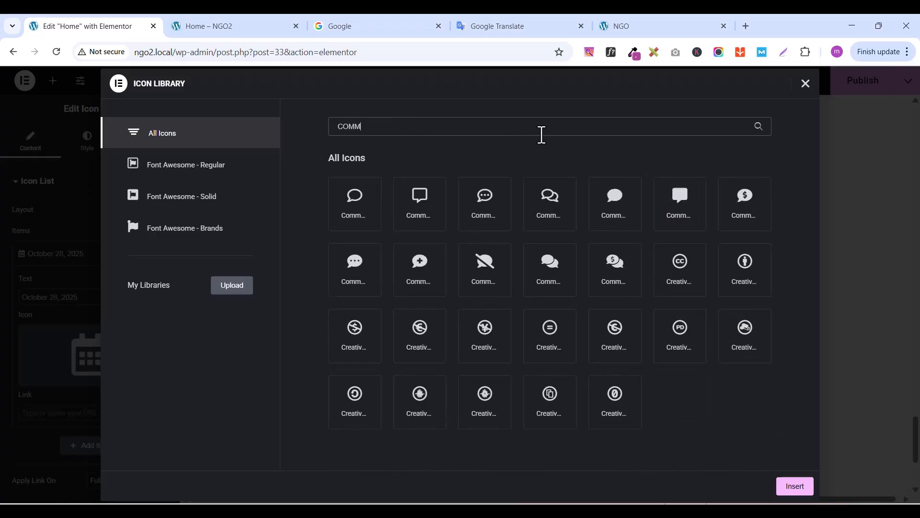
pyautogui.click(359, 219)
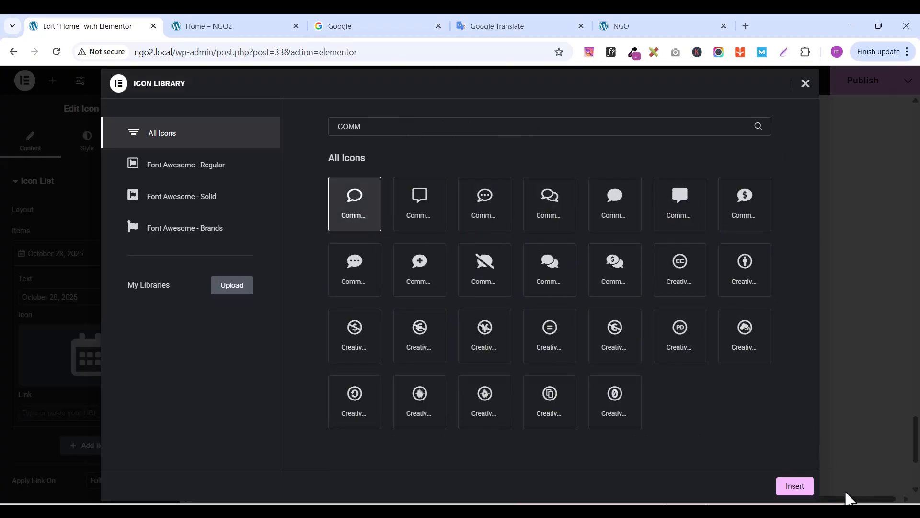
pyautogui.click(796, 488)
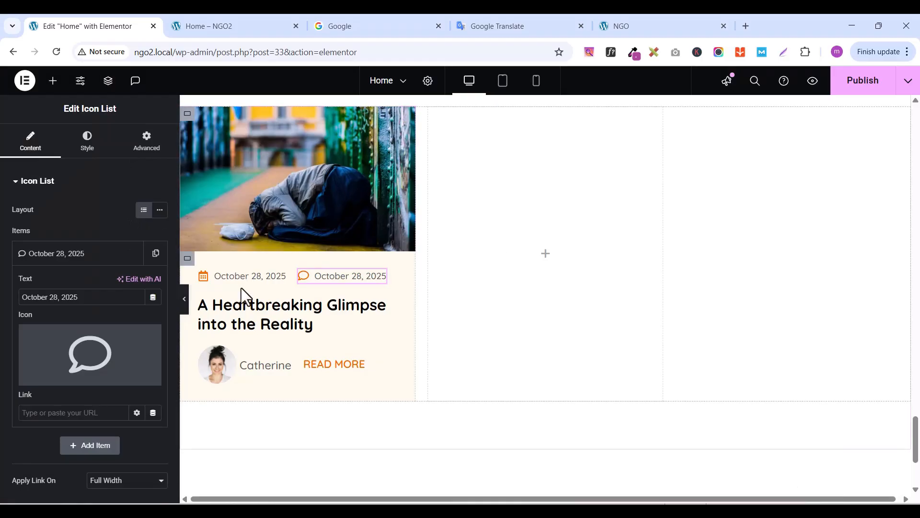
# Set the border radius of the card's cream text container to 20 px on all corners
pyautogui.click(187, 260)
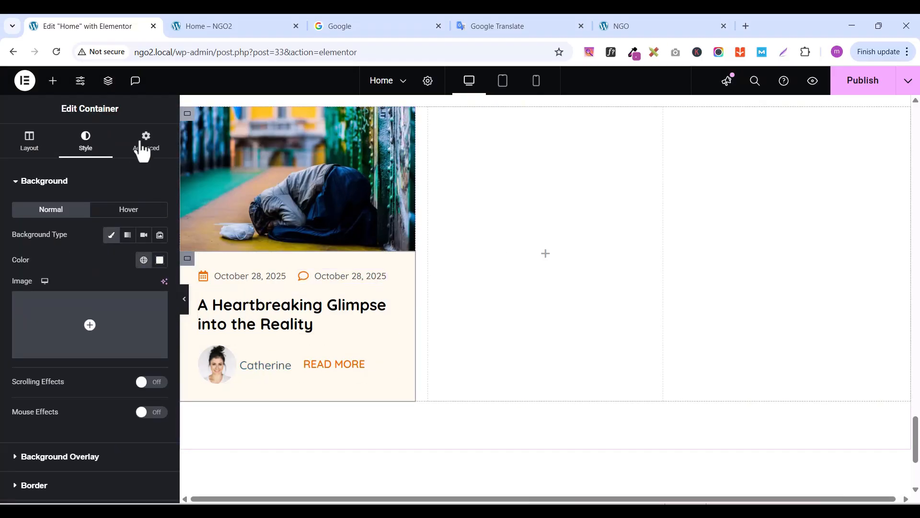
pyautogui.click(14, 184)
pyautogui.click(14, 243)
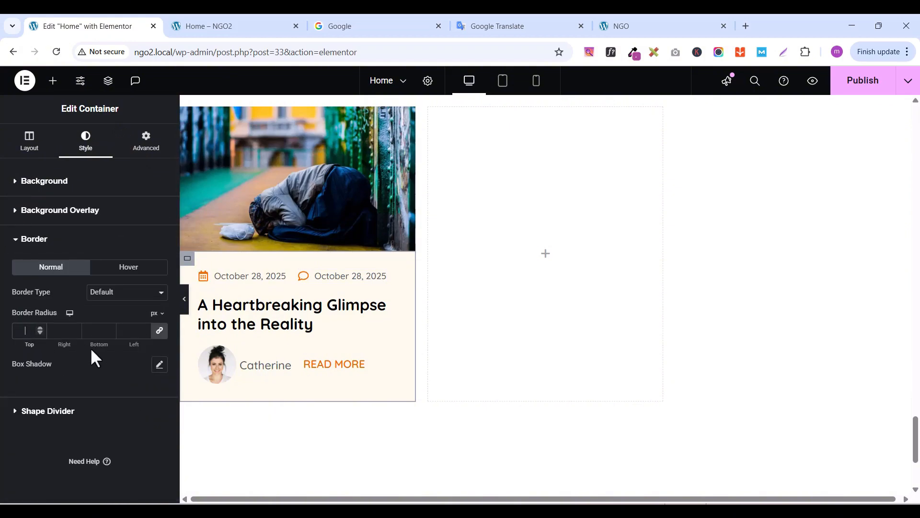
pyautogui.write('20')
# Set the cream text container's top margin to -21 px, with the other sides at 0, so it overlaps the card image
pyautogui.click(143, 153)
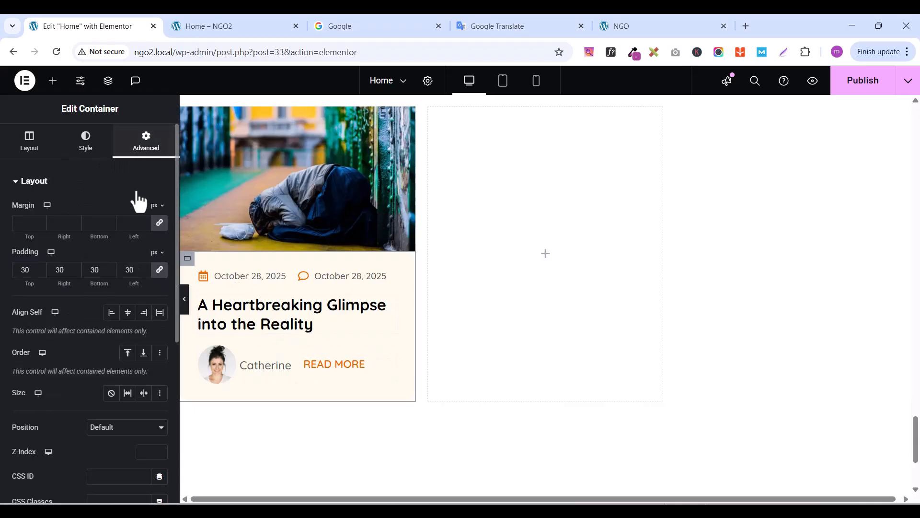
pyautogui.click(41, 225)
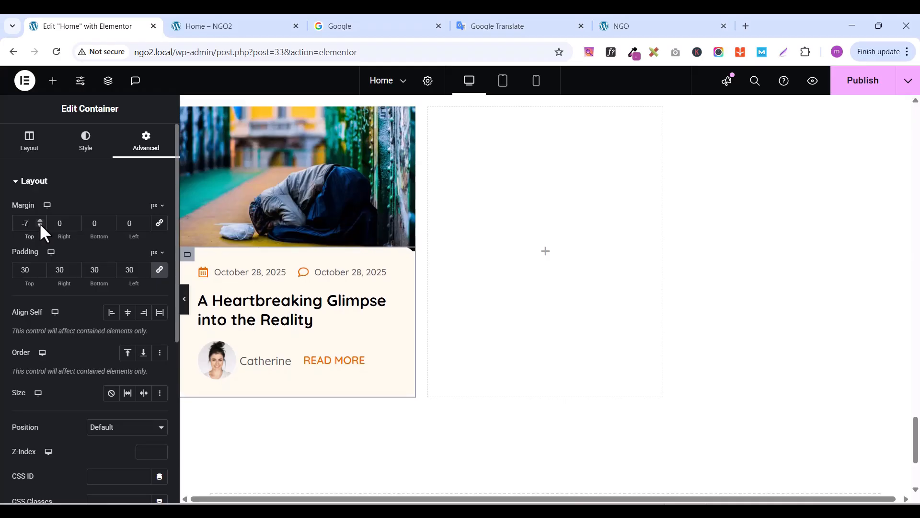
pyautogui.click(40, 225)
pyautogui.click(41, 225)
pyautogui.click(40, 225)
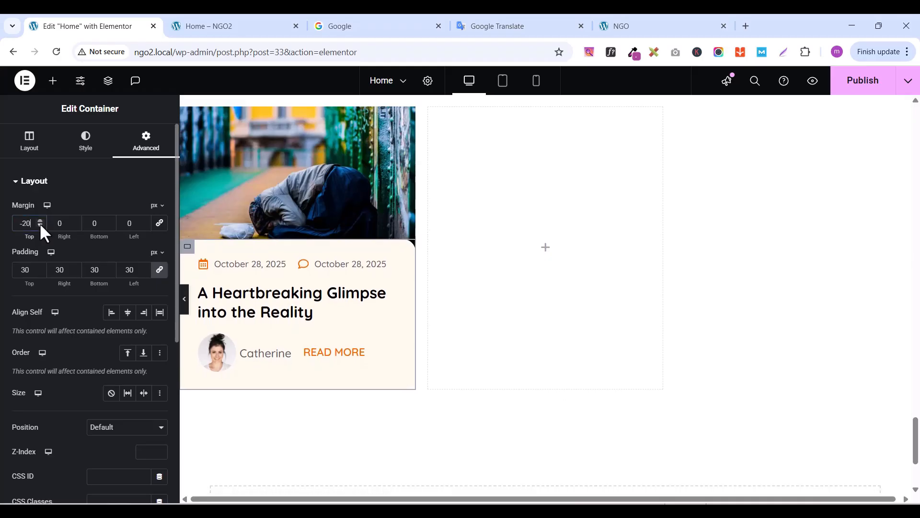
pyautogui.click(40, 225)
pyautogui.click(40, 225)
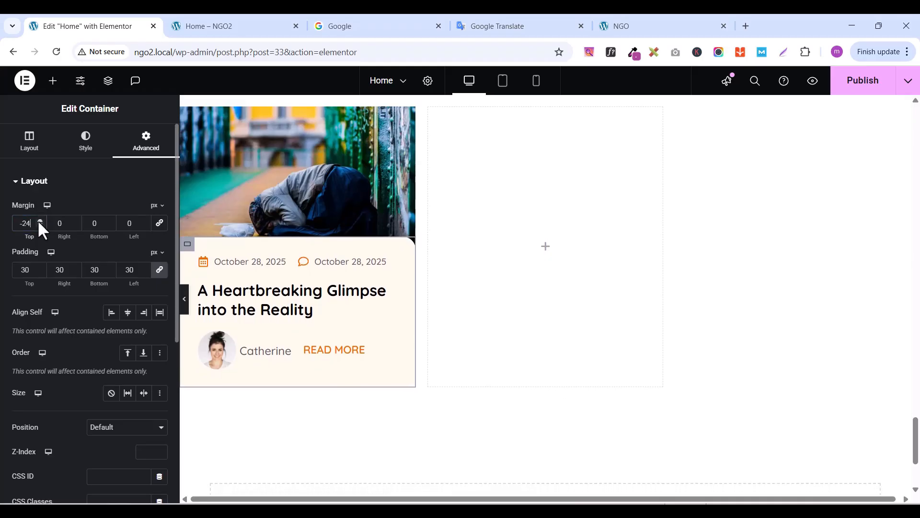
pyautogui.click(41, 221)
pyautogui.click(41, 221)
pyautogui.click(40, 221)
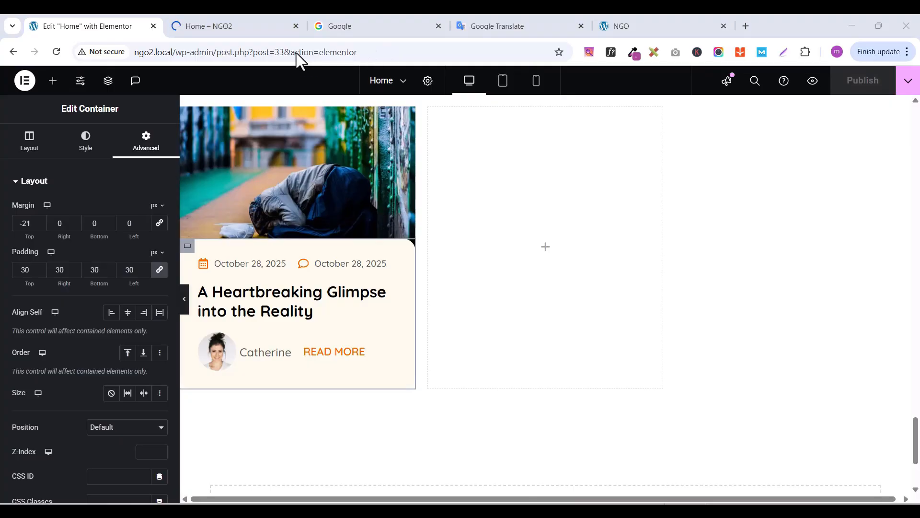
# Preview the page and examine the first Recent News card's corners and image overlap, then return to the Elementor editor
pyautogui.click(815, 82)
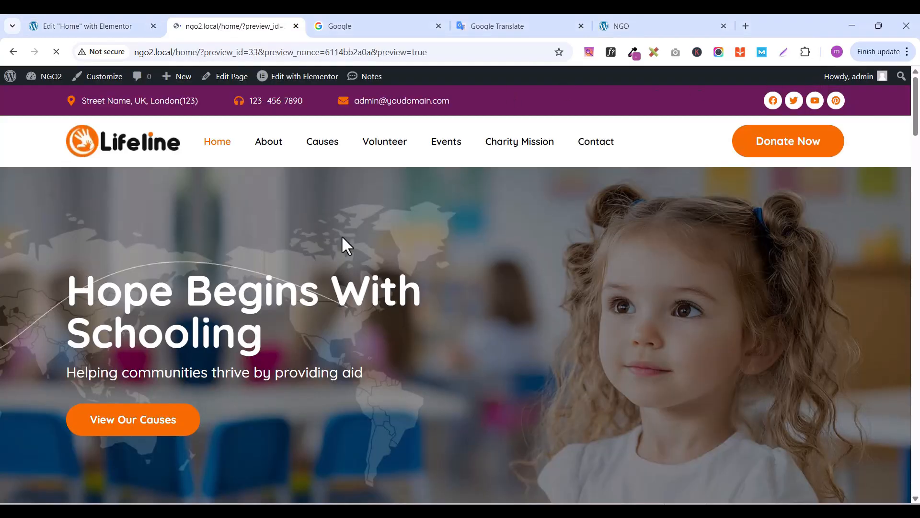
pyautogui.scroll(-10, 536, 306)
pyautogui.scroll(-15, 537, 299)
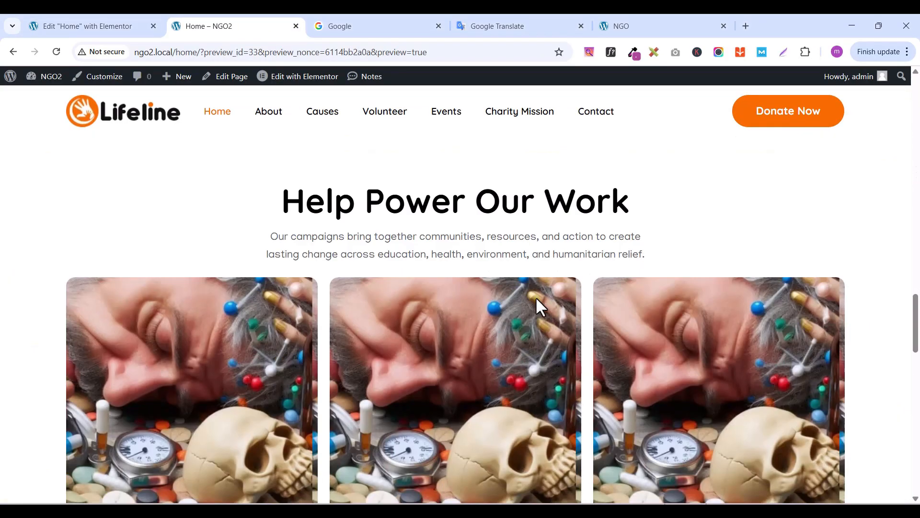
pyautogui.scroll(-6, 536, 298)
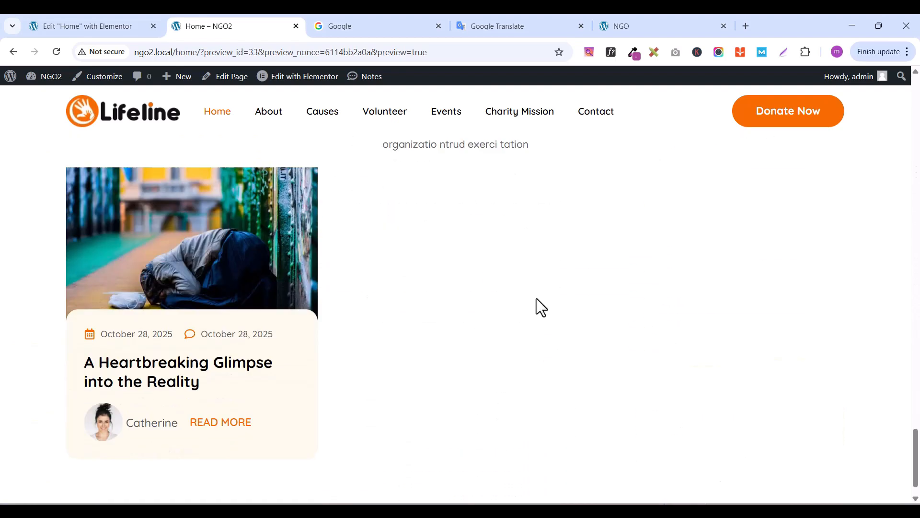
pyautogui.scroll(3, 537, 298)
pyautogui.scroll(-2, 536, 298)
pyautogui.scroll(-1, 537, 299)
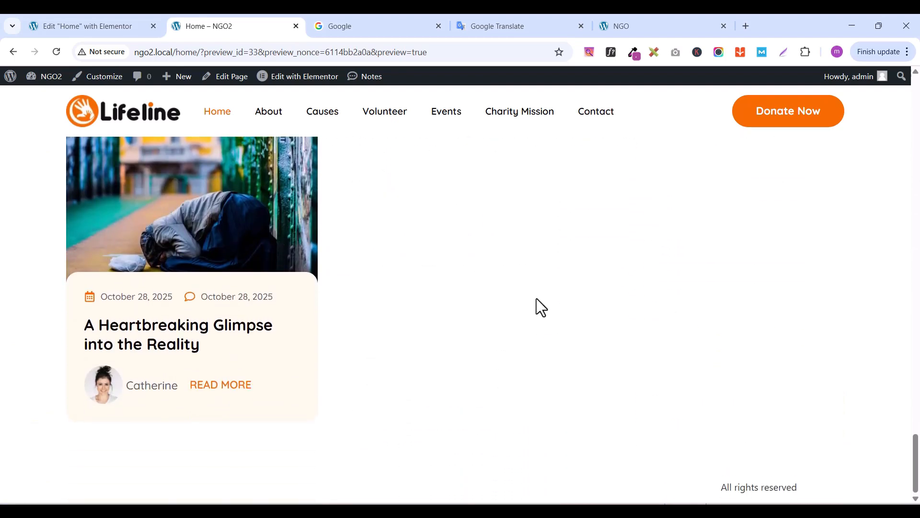
pyautogui.scroll(1, 179, 369)
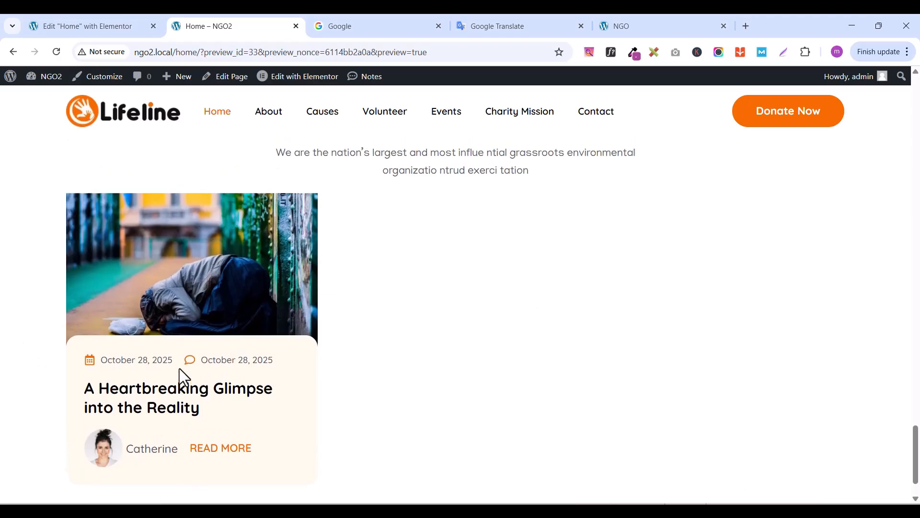
pyautogui.scroll(-1, 179, 368)
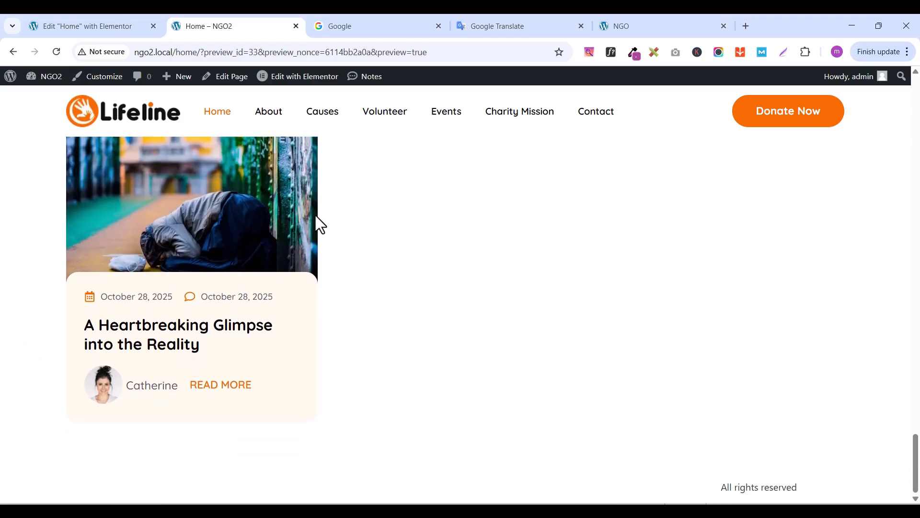
pyautogui.click(130, 25)
pyautogui.scroll(1, 297, 227)
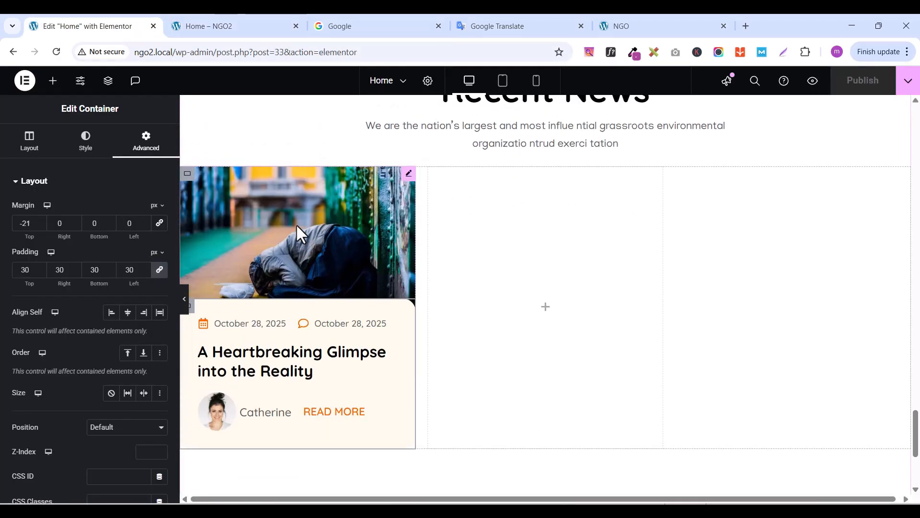
# Duplicate the first Recent News card container twice to fill the three-column grid
pyautogui.rightClick(191, 180)
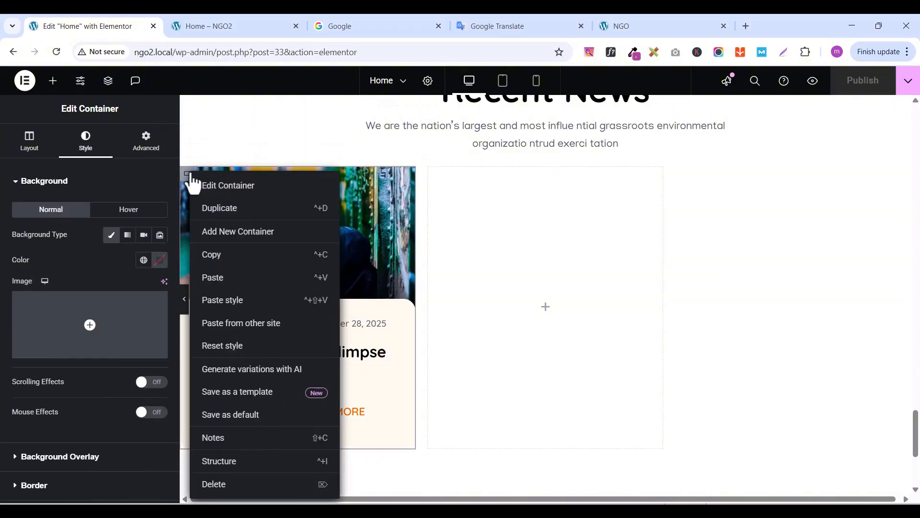
pyautogui.click(220, 211)
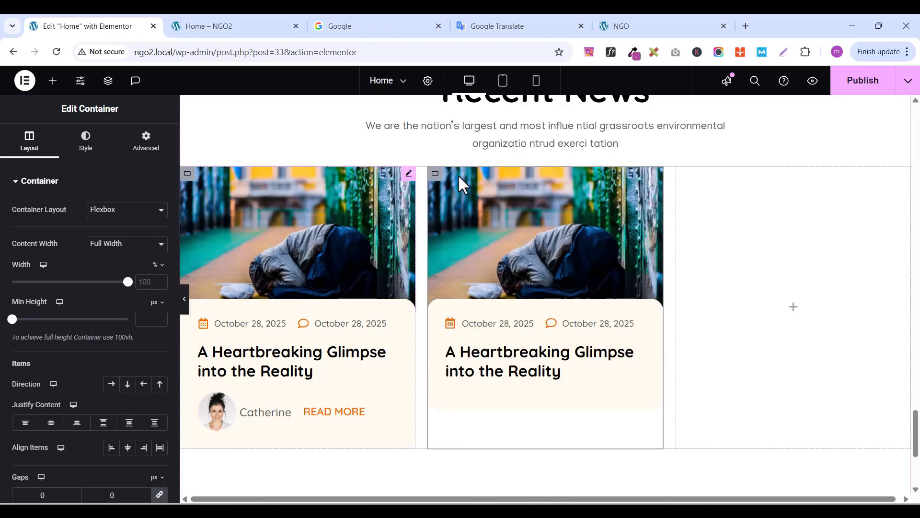
pyautogui.hotkey('ctrl', 'i')
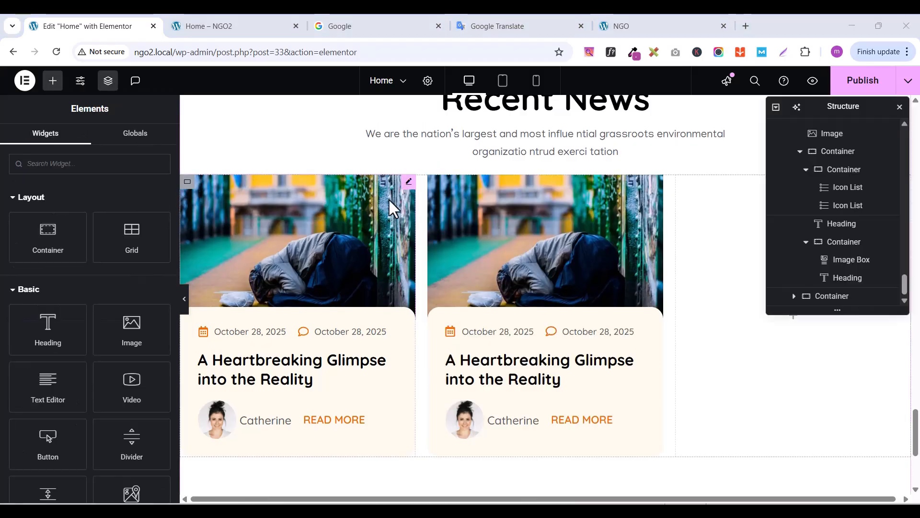
pyautogui.rightClick(437, 190)
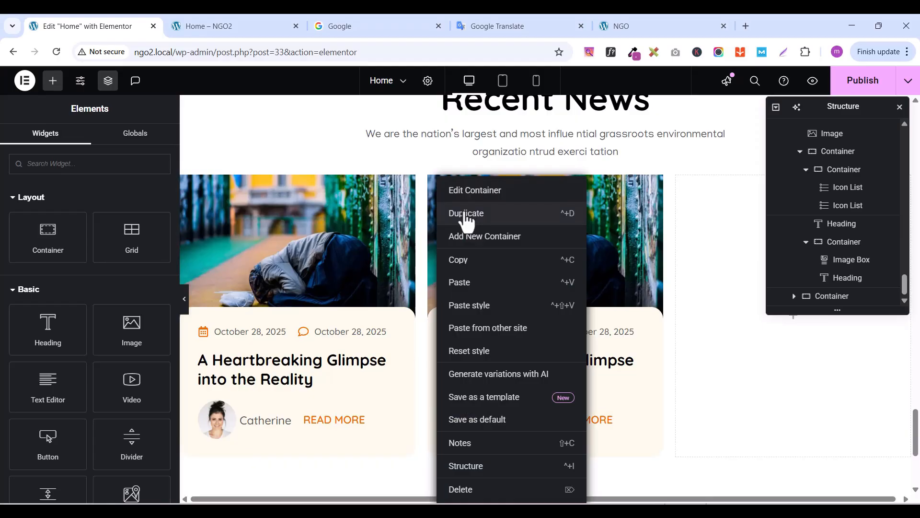
pyautogui.click(464, 214)
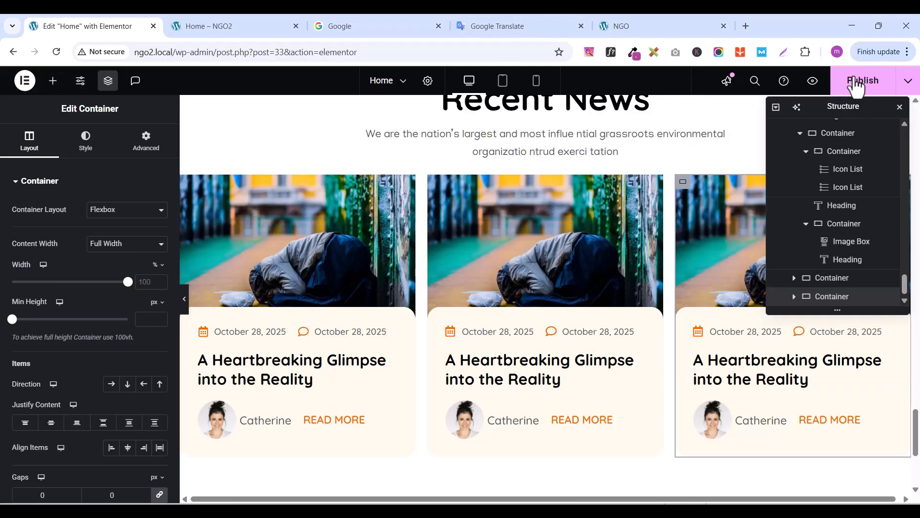
# Publish the Home page with the duplicated cards and preview its Recent News section
pyautogui.click(856, 85)
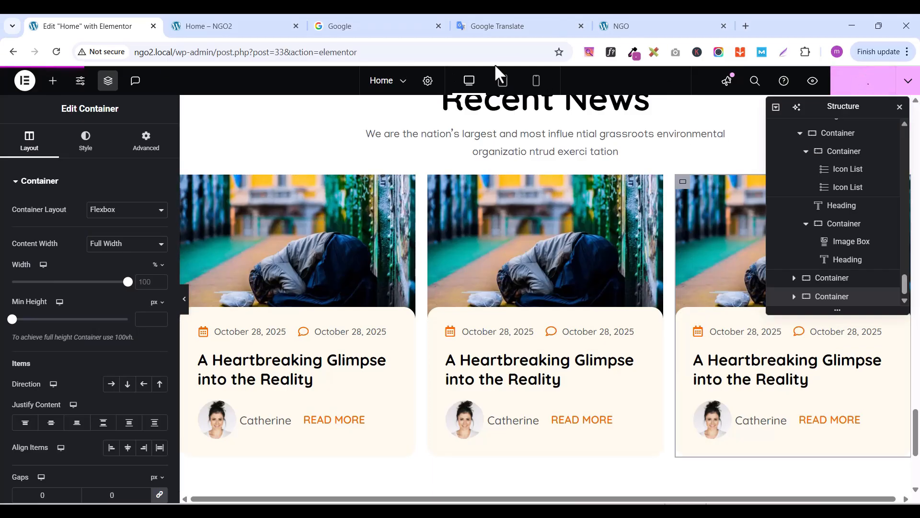
pyautogui.click(813, 80)
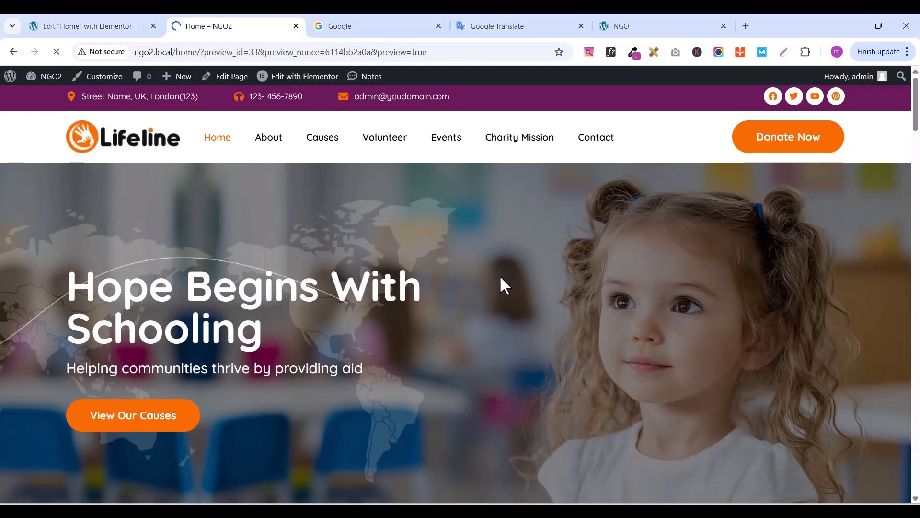
pyautogui.scroll(-15, 504, 275)
pyautogui.scroll(15, 505, 275)
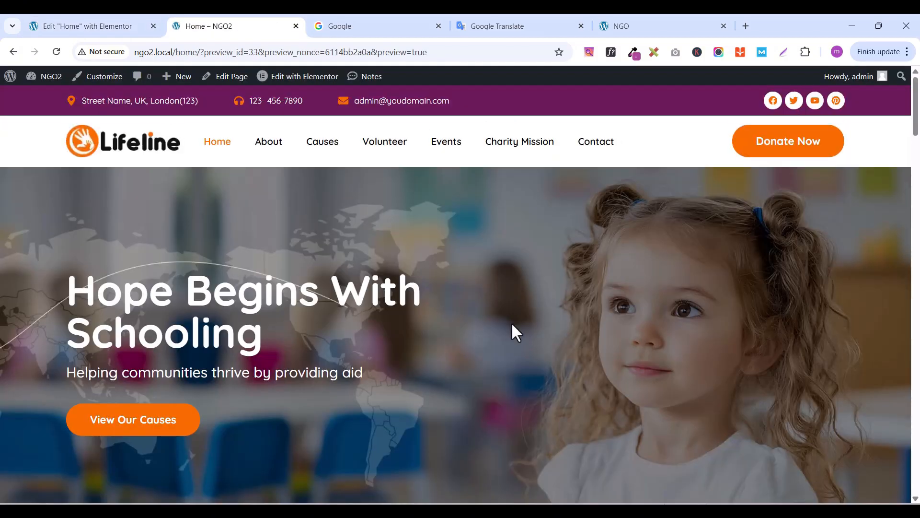
pyautogui.scroll(-20, 545, 334)
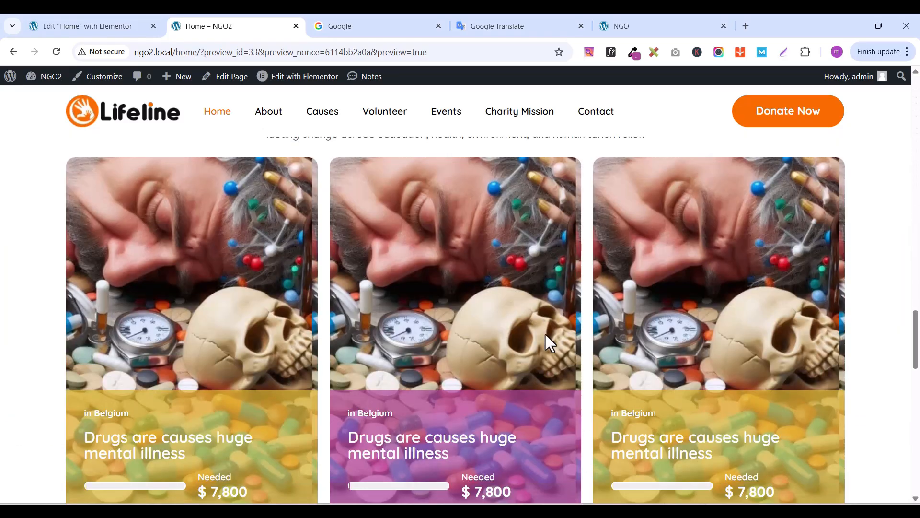
pyautogui.scroll(-12, 545, 335)
pyautogui.scroll(3, 545, 334)
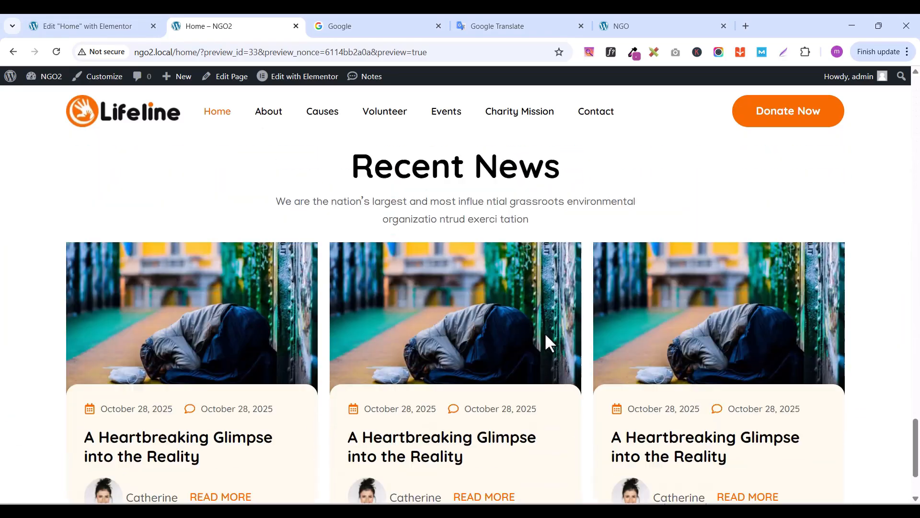
pyautogui.scroll(-1, 546, 335)
pyautogui.scroll(1, 546, 334)
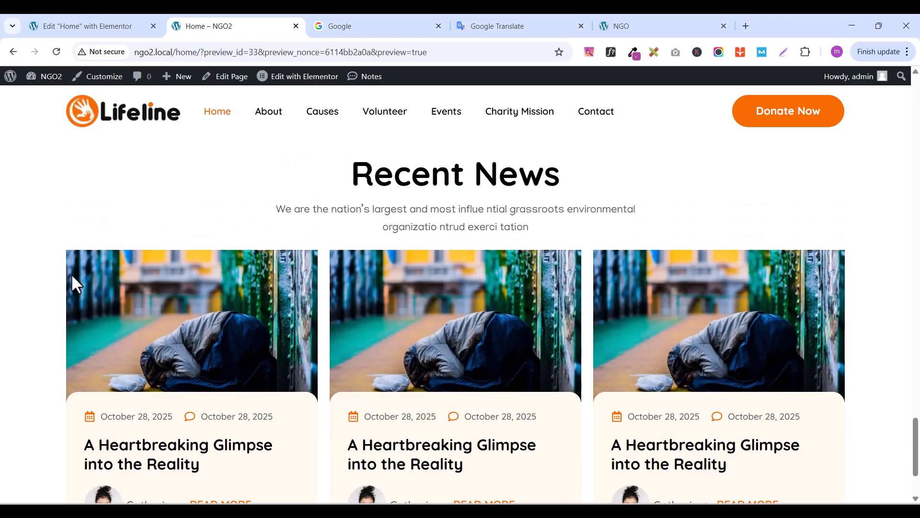
# Examine the images and spacing of the Recent News cards on the reference NGO site
pyautogui.click(638, 27)
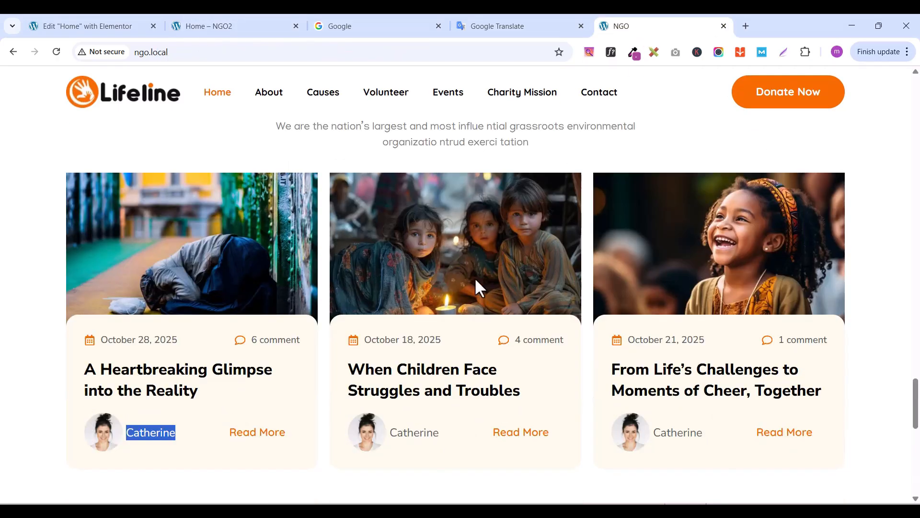
pyautogui.scroll(3, 475, 283)
pyautogui.scroll(-3, 475, 278)
pyautogui.scroll(-1, 441, 179)
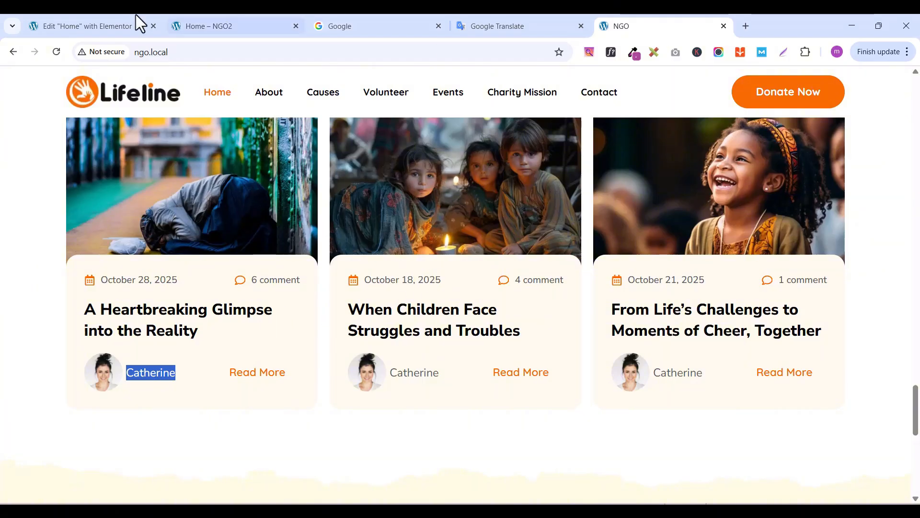
# In the Elementor editor, replace the second news card's image with blog-detail-img-1-570x350_c.webp from the media library, matching the reference site
pyautogui.click(106, 24)
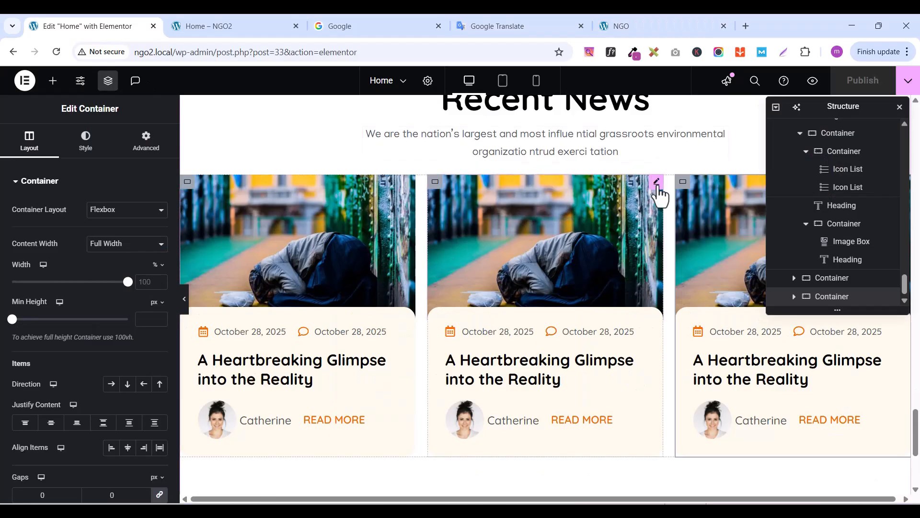
pyautogui.click(659, 189)
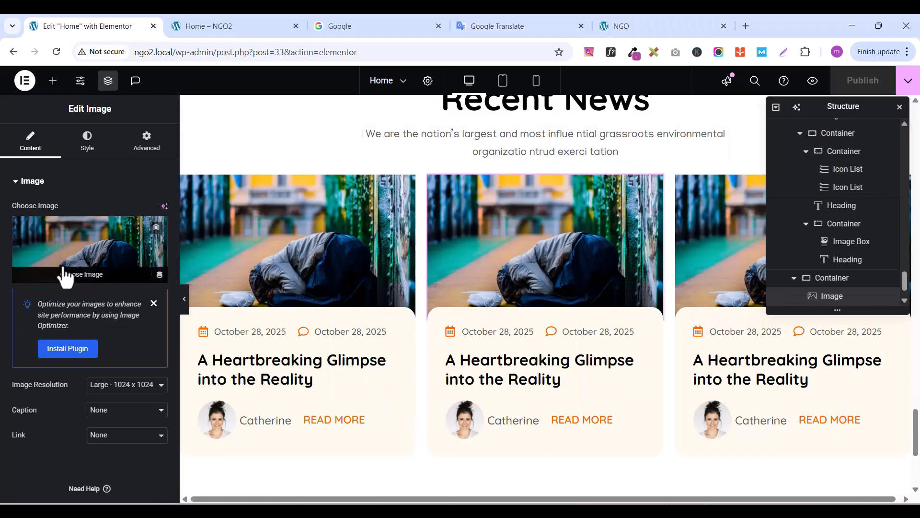
pyautogui.click(632, 24)
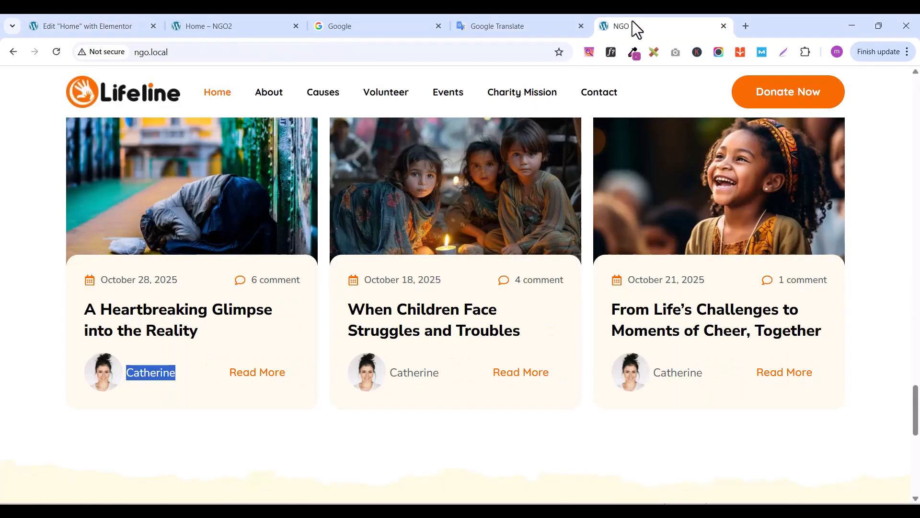
pyautogui.click(91, 25)
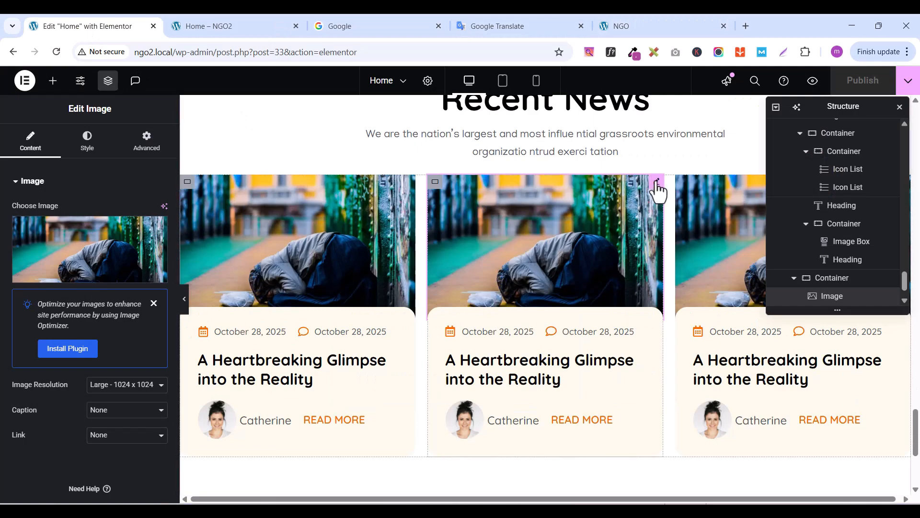
pyautogui.click(57, 277)
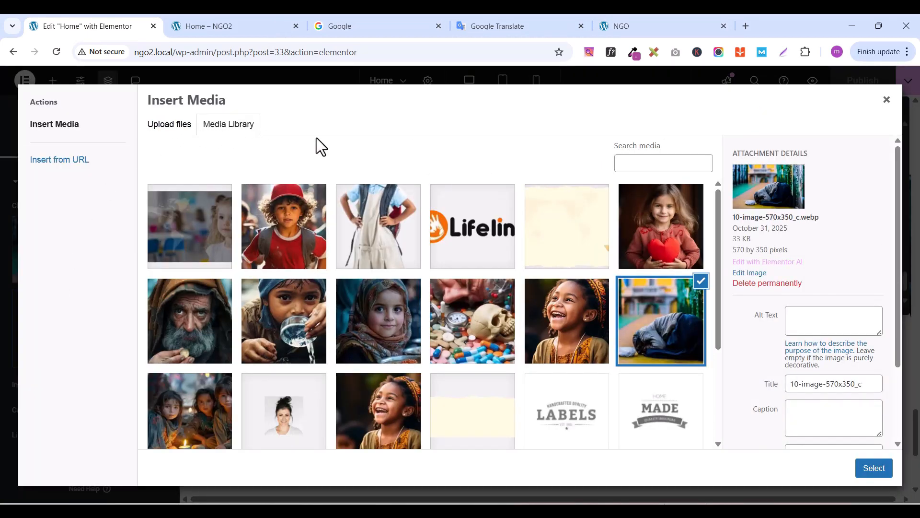
pyautogui.scroll(-3, 455, 259)
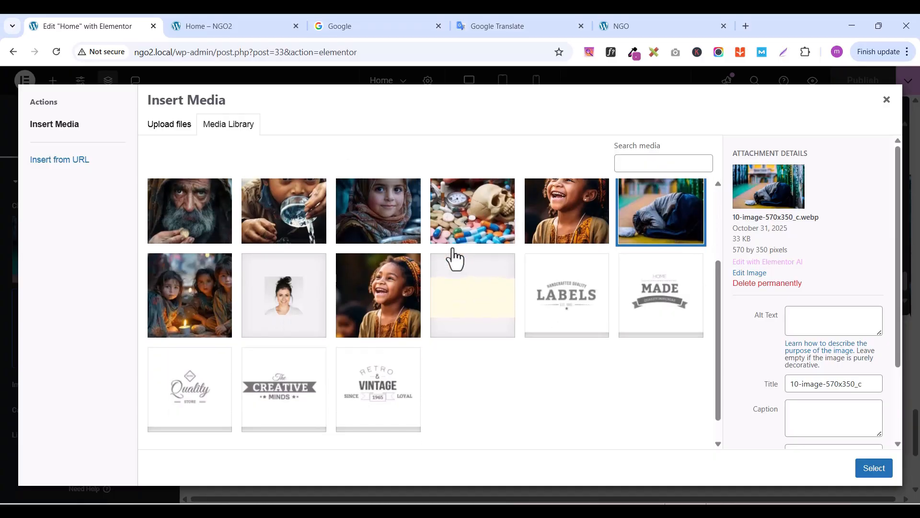
pyautogui.scroll(1, 452, 257)
pyautogui.click(168, 345)
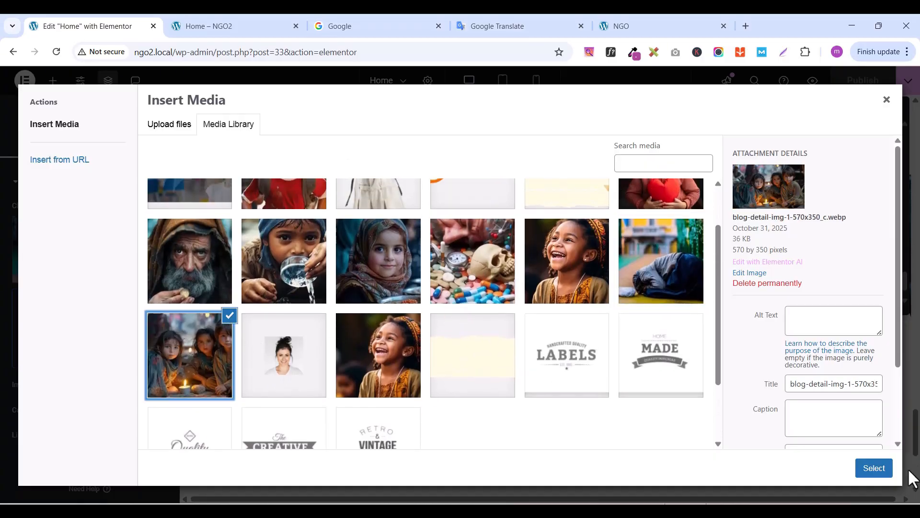
pyautogui.click(874, 468)
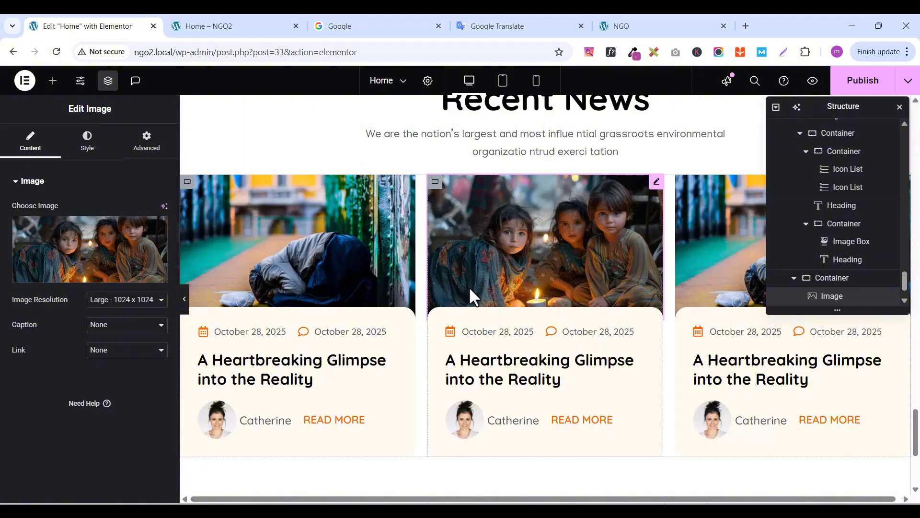
# Unlink the margins of the News section's Grid box container and set its top margin to 21 px
pyautogui.scroll(5, 846, 242)
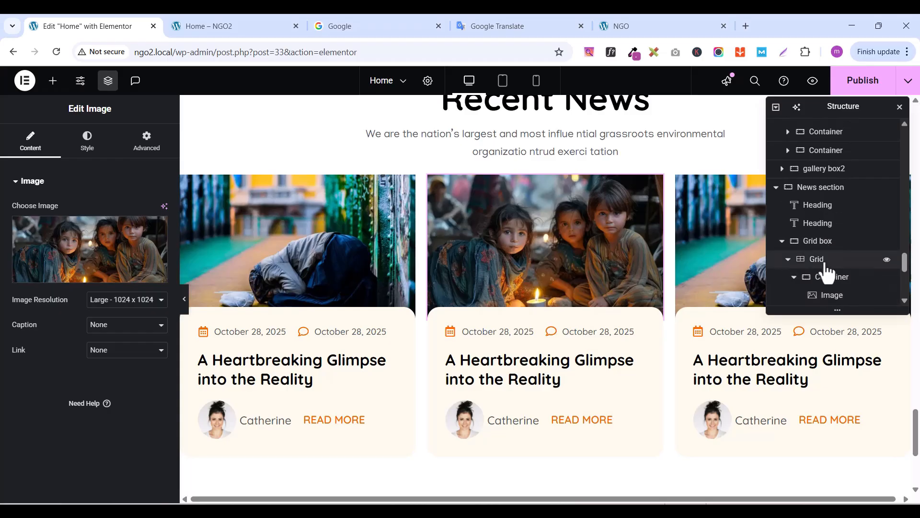
pyautogui.click(826, 241)
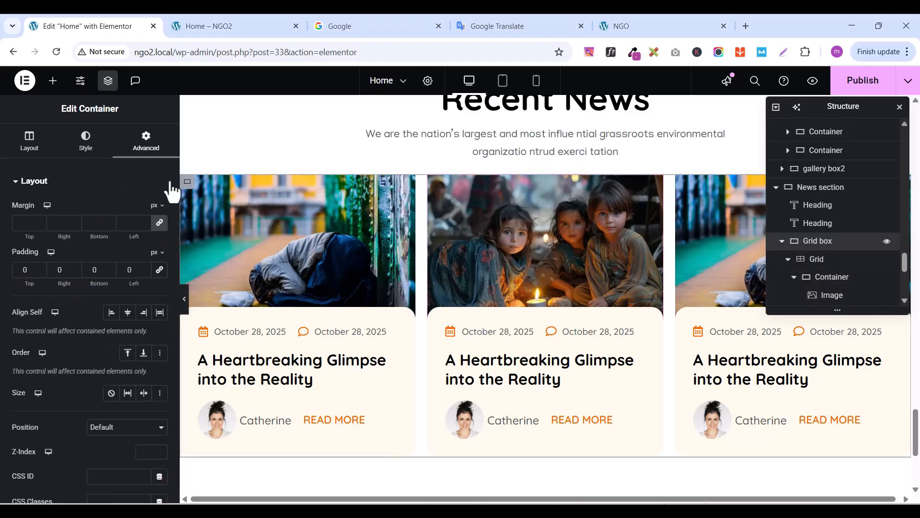
pyautogui.click(160, 222)
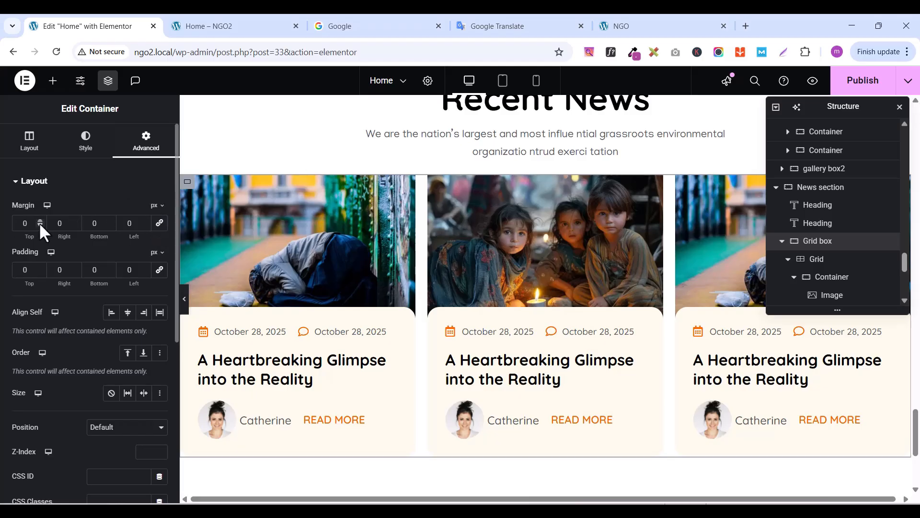
pyautogui.click(40, 224)
pyautogui.click(42, 221)
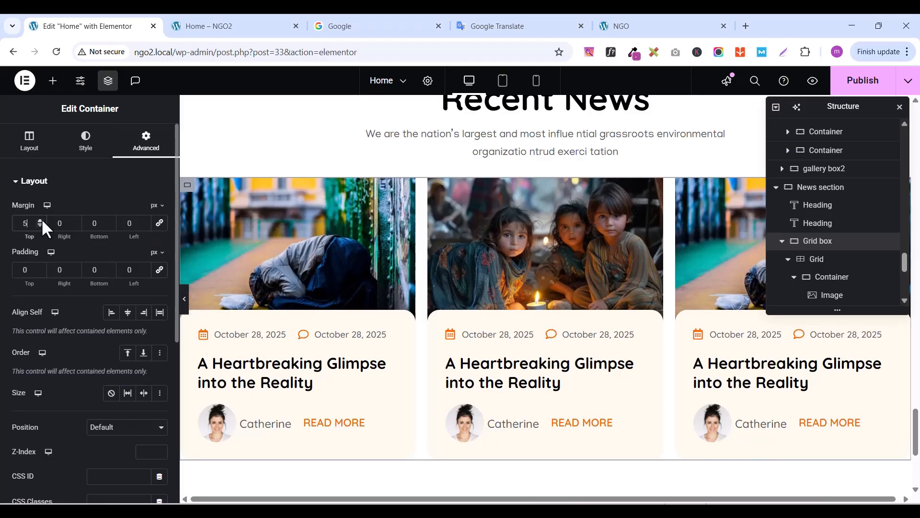
pyautogui.click(42, 220)
pyautogui.click(42, 221)
pyautogui.click(42, 221)
pyautogui.click(42, 221)
pyautogui.click(42, 220)
pyautogui.click(41, 220)
pyautogui.click(42, 220)
pyautogui.click(42, 220)
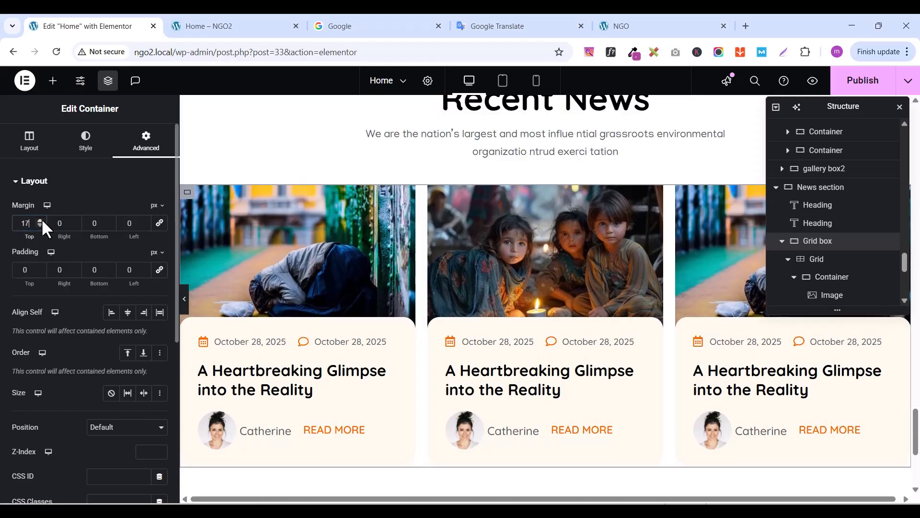
pyautogui.click(42, 220)
pyautogui.click(42, 220)
pyautogui.click(41, 220)
pyautogui.click(42, 220)
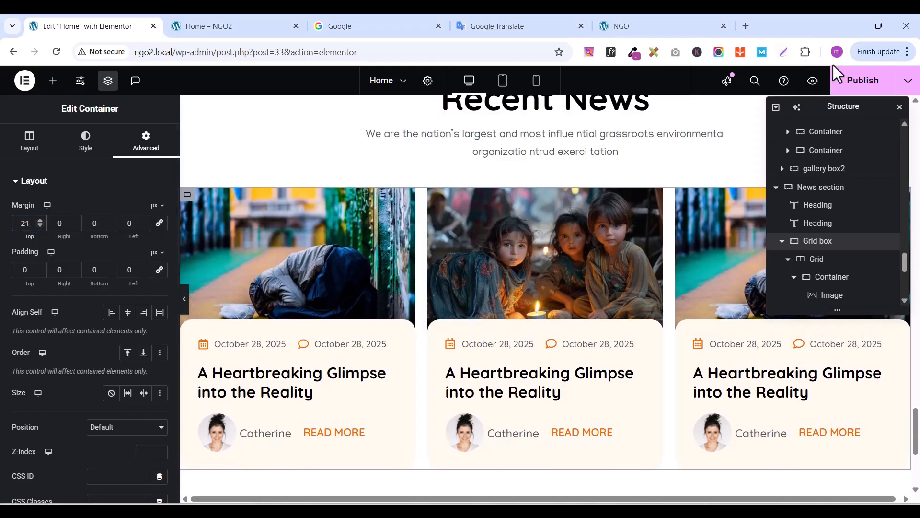
# Publish the updated Home page and check the Recent News cards' image and spacing in the preview
pyautogui.click(846, 82)
pyautogui.click(812, 81)
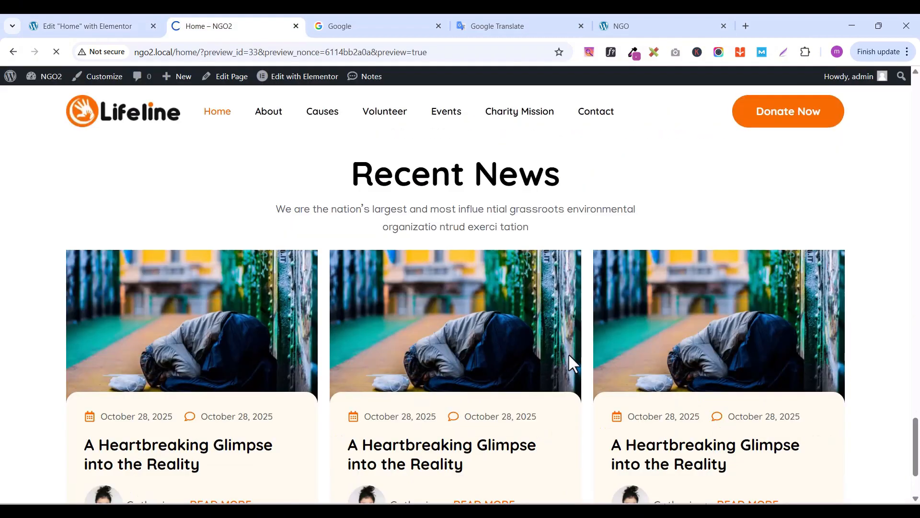
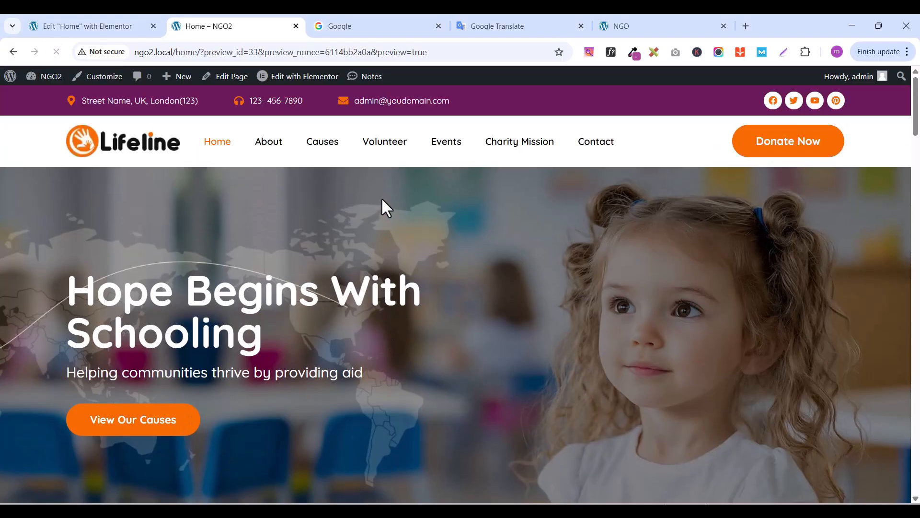
pyautogui.scroll(-20, 381, 200)
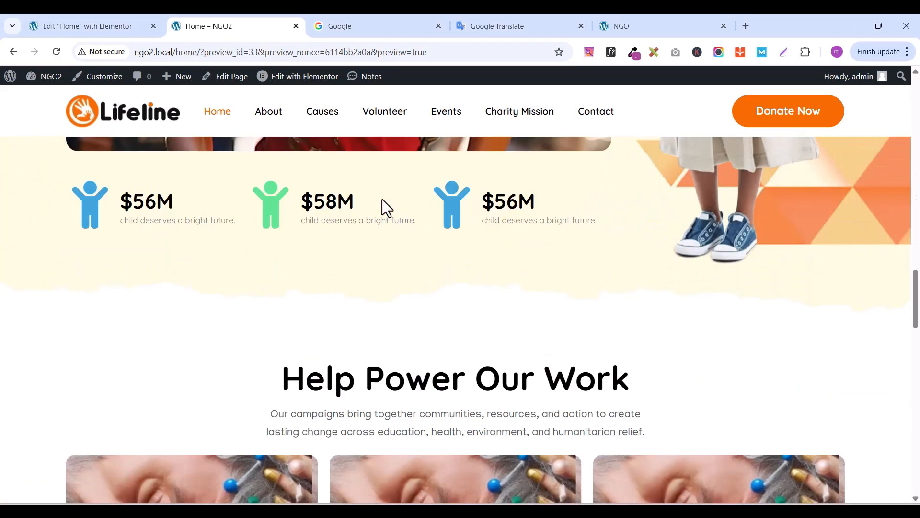
pyautogui.scroll(-15, 381, 199)
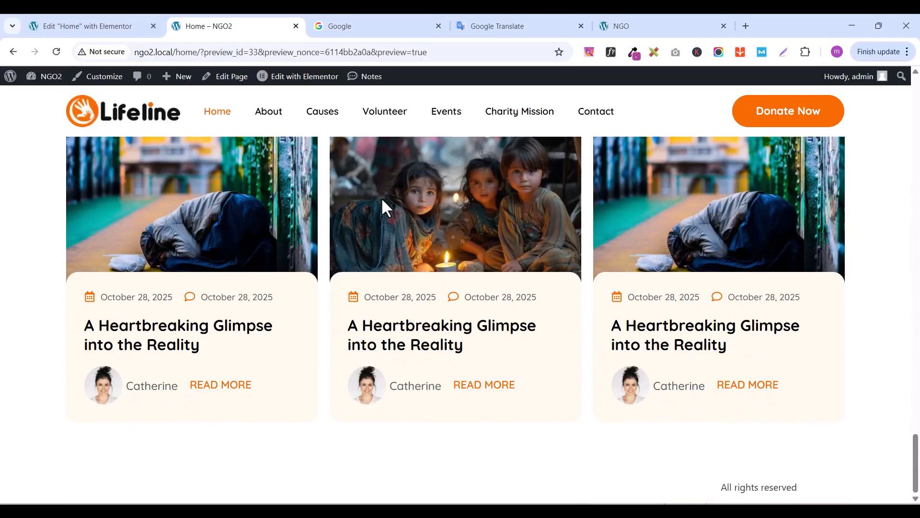
pyautogui.scroll(1, 381, 197)
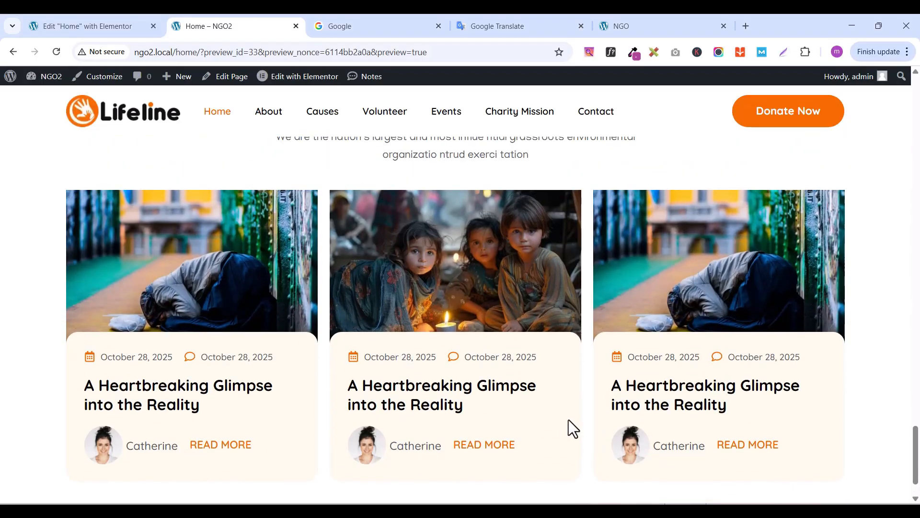
pyautogui.scroll(-1, 455, 336)
pyautogui.scroll(2, 504, 287)
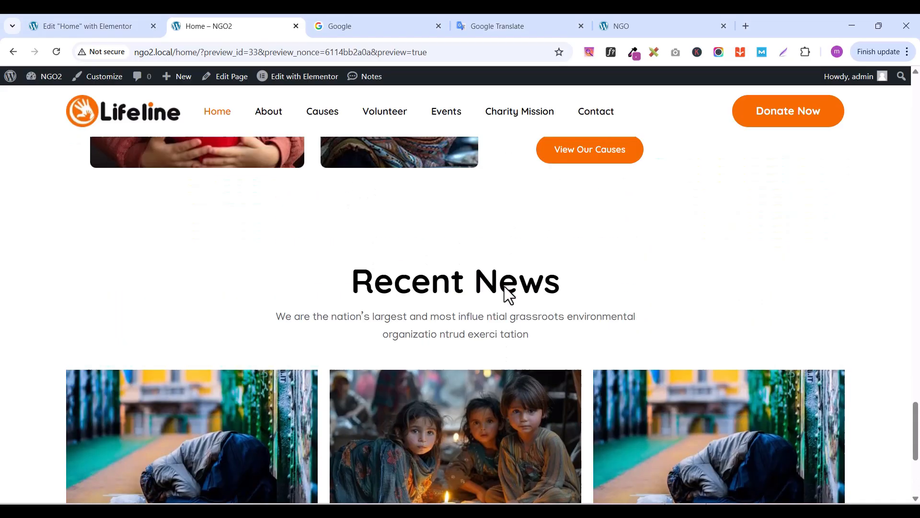
pyautogui.scroll(-5, 504, 288)
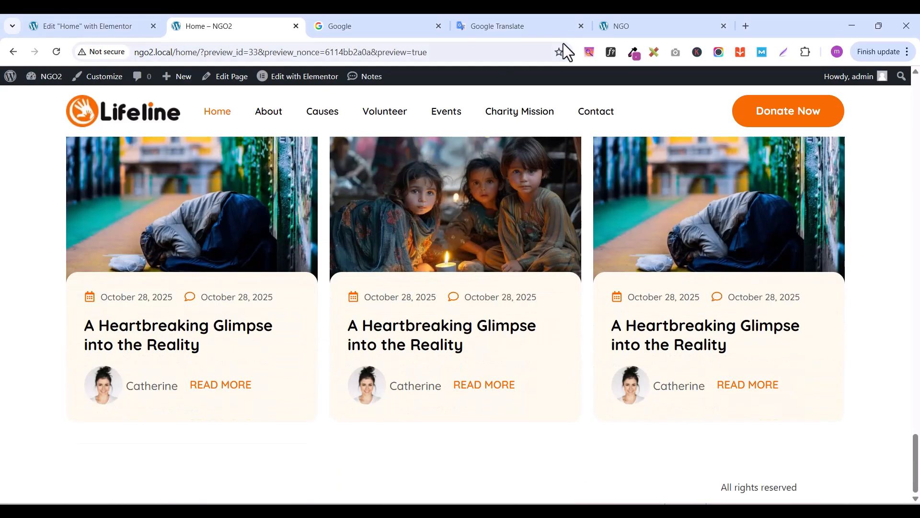
pyautogui.scroll(1, 430, 278)
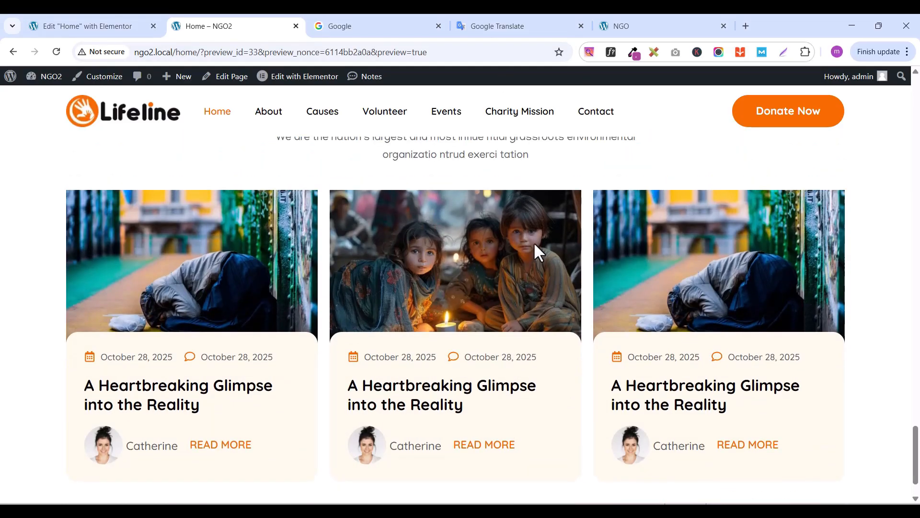
# Check the Our Sponsors section on the reference site, and in the Elementor editor add a single-column container below the news cards
pyautogui.click(662, 31)
pyautogui.scroll(-5, 566, 363)
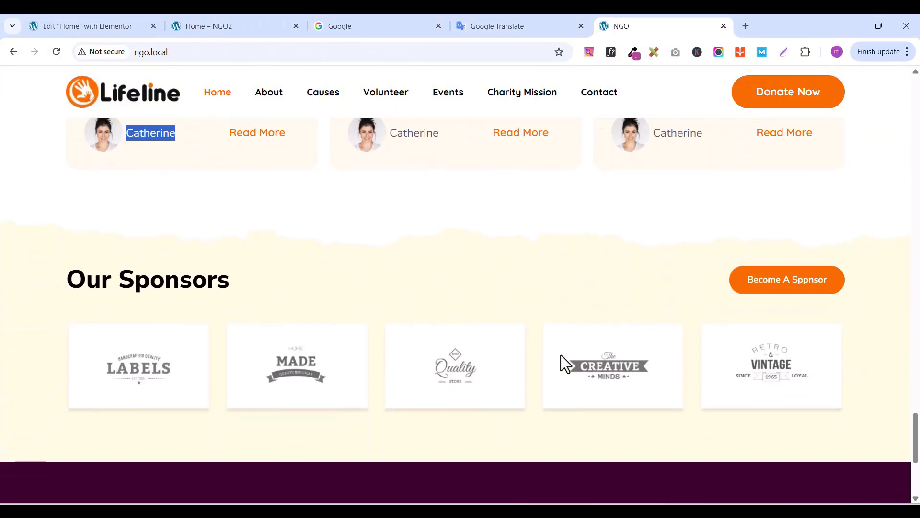
pyautogui.scroll(-1, 562, 356)
pyautogui.scroll(1, 561, 355)
pyautogui.scroll(-1, 508, 72)
pyautogui.click(112, 32)
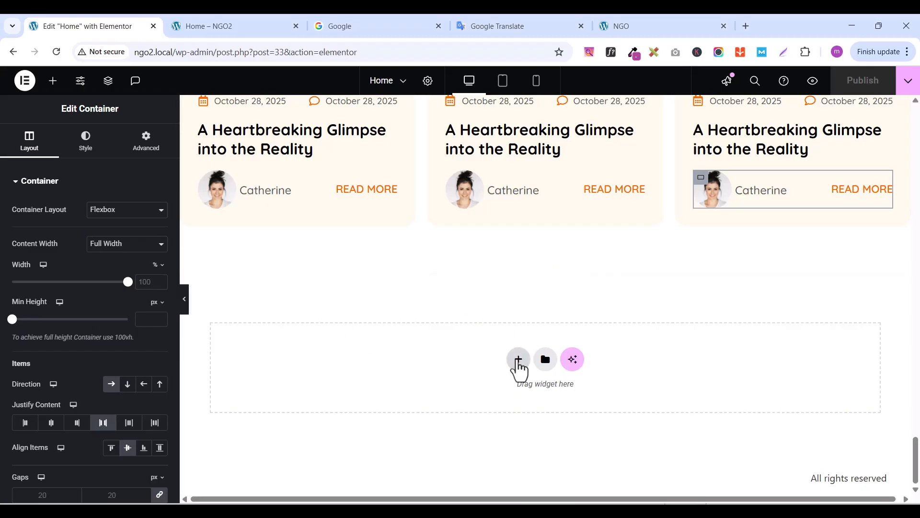
pyautogui.click(518, 360)
pyautogui.click(493, 390)
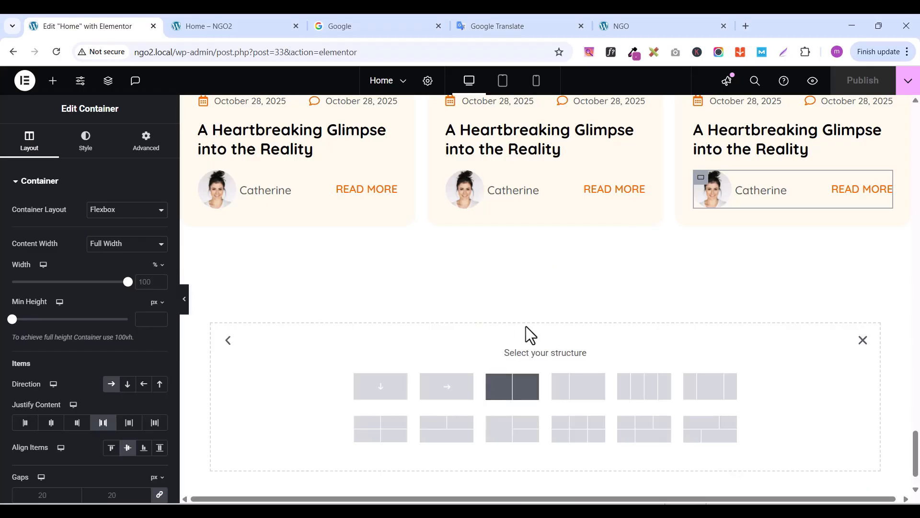
pyautogui.click(384, 390)
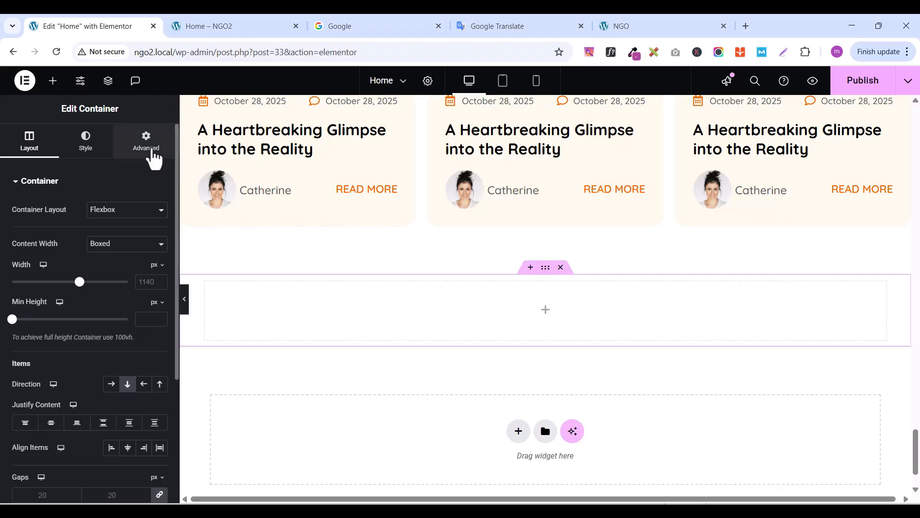
# Unlink the new container's padding and set it to 80 px top and bottom, 0 on the sides
pyautogui.click(154, 158)
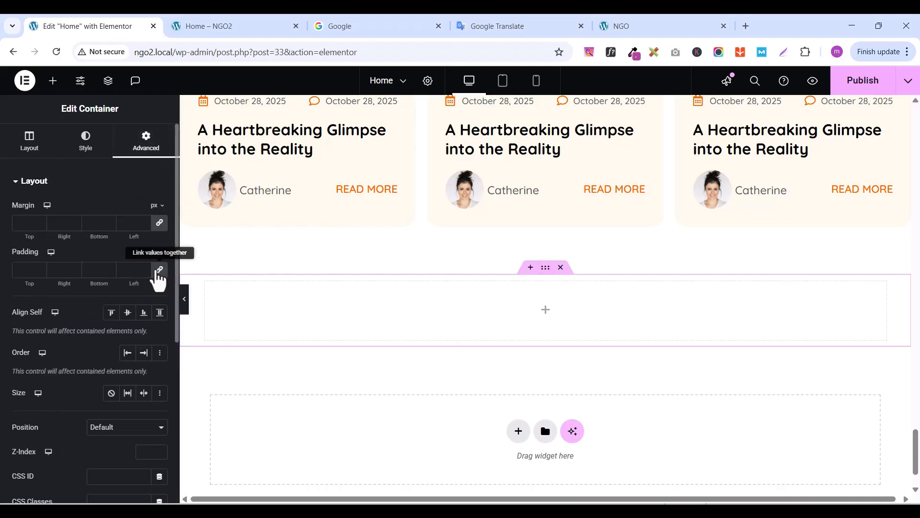
pyautogui.click(159, 270)
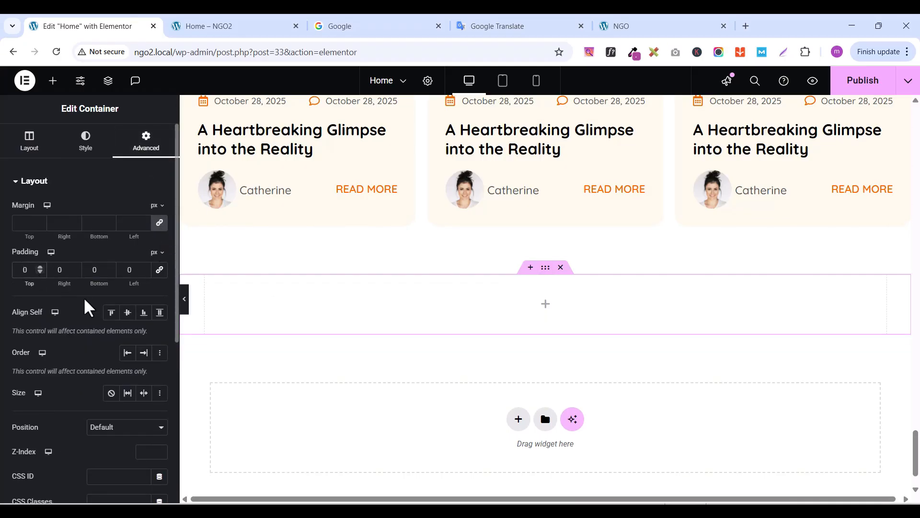
pyautogui.write('8')
pyautogui.click(94, 269)
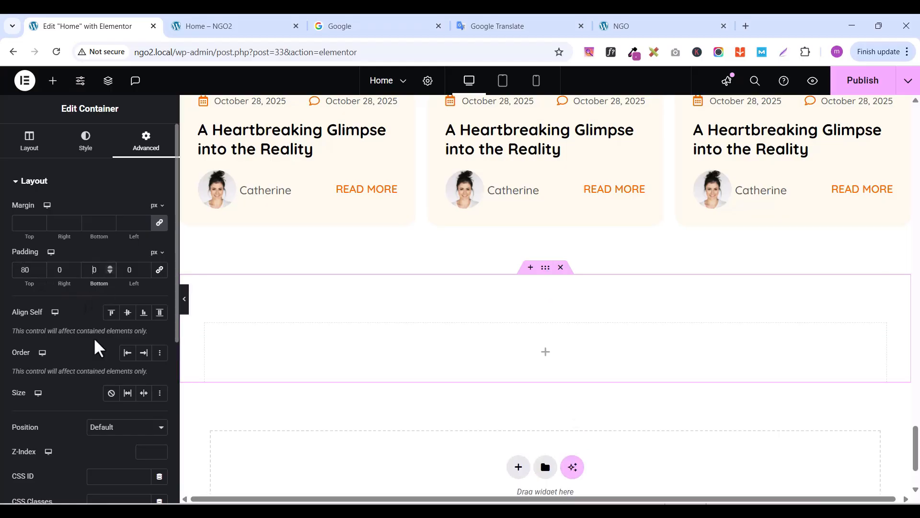
pyautogui.write('8')
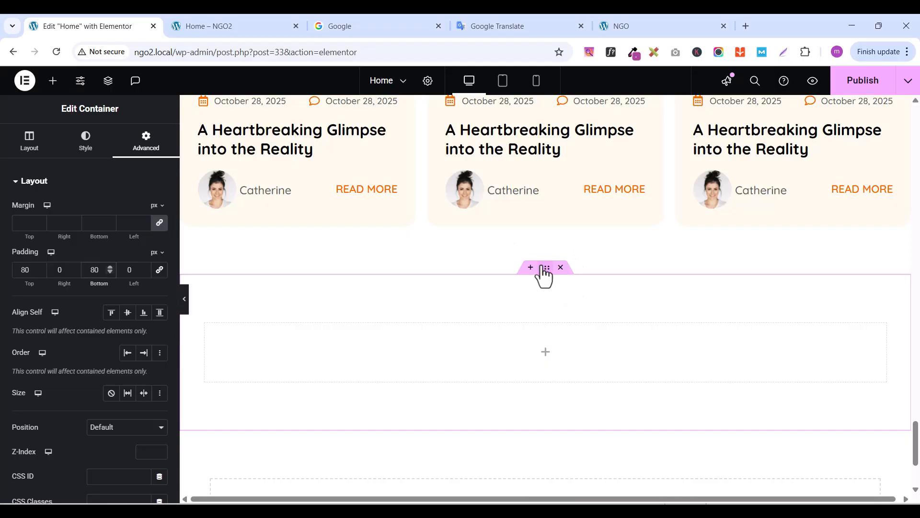
# Give the new container a classic background using the image resta-img23-copy-3.webp from the media library
pyautogui.click(87, 144)
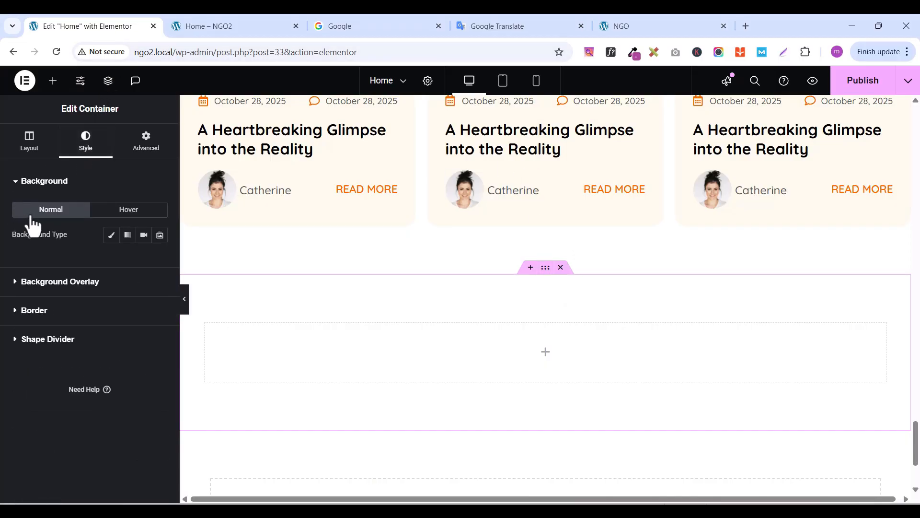
pyautogui.click(110, 238)
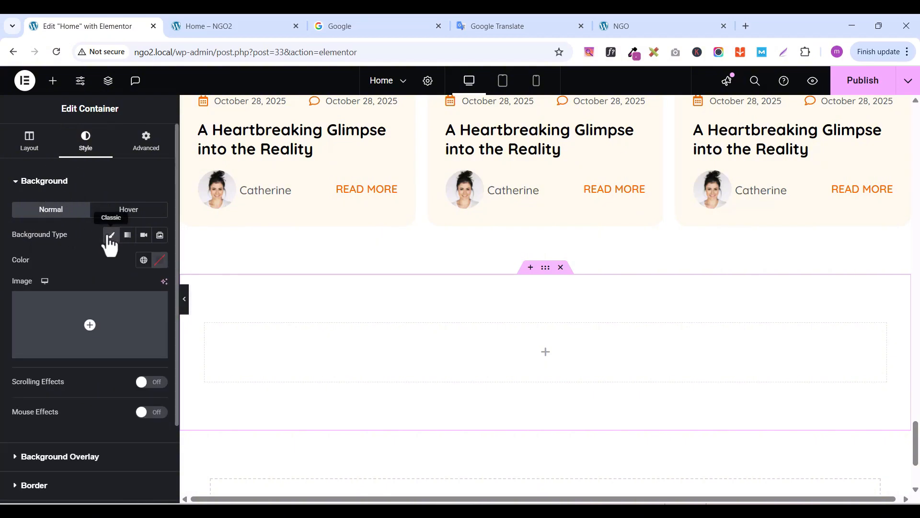
pyautogui.click(82, 353)
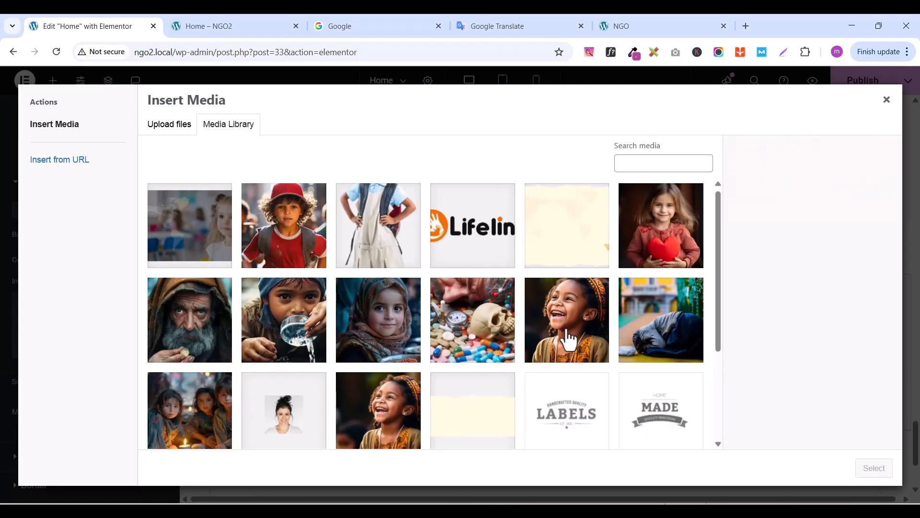
pyautogui.scroll(-3, 569, 338)
pyautogui.click(468, 292)
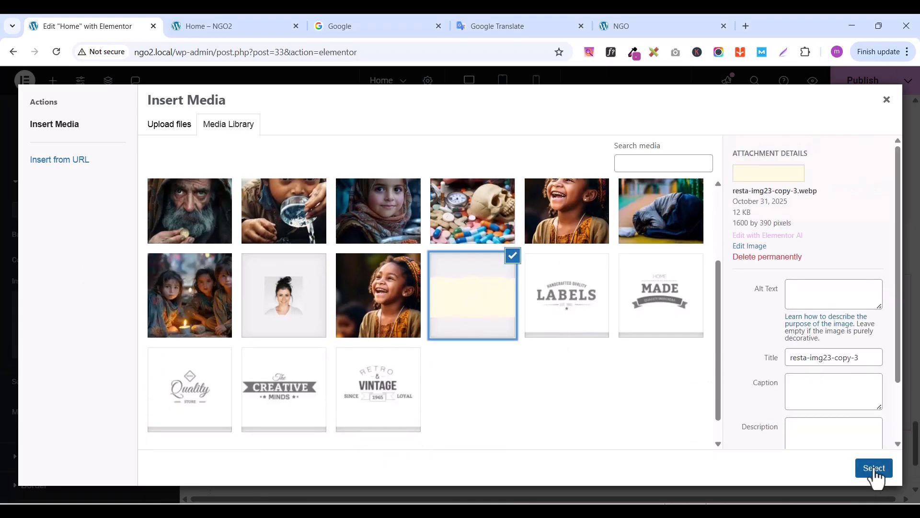
pyautogui.click(874, 469)
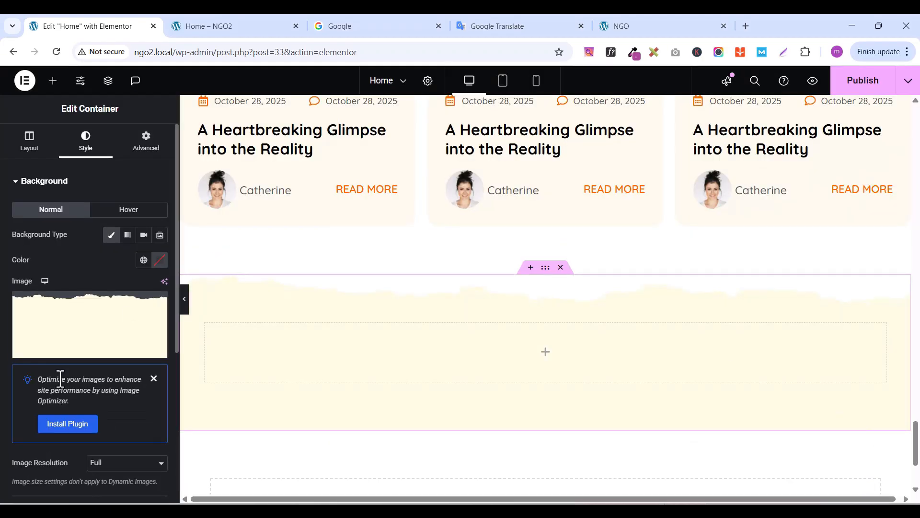
# Set the background image's position to Center Center, repeat to No-repeat and display size to Cover
pyautogui.scroll(-4, 88, 395)
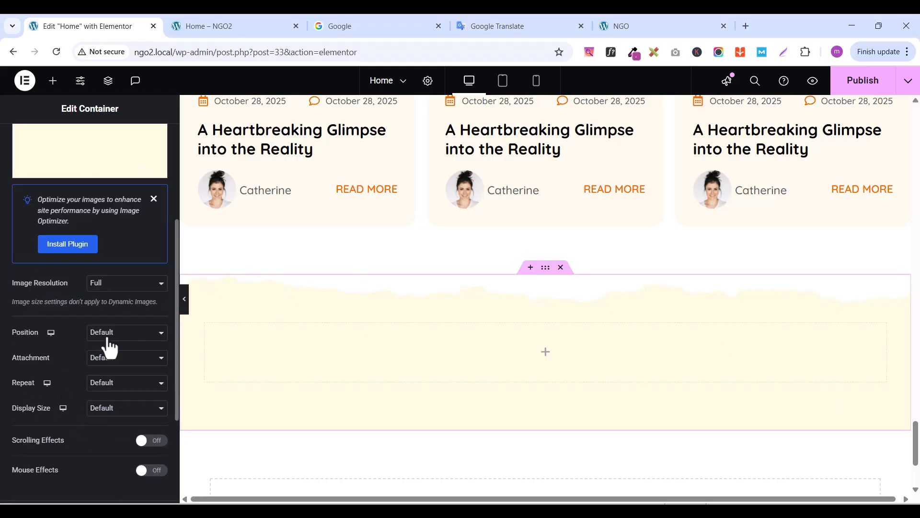
pyautogui.click(106, 338)
pyautogui.click(103, 363)
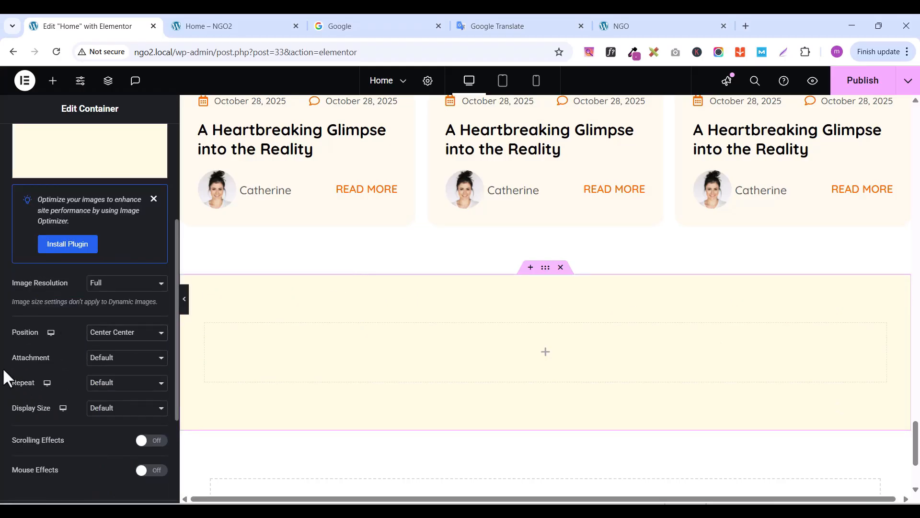
pyautogui.click(139, 384)
pyautogui.click(112, 412)
pyautogui.click(120, 409)
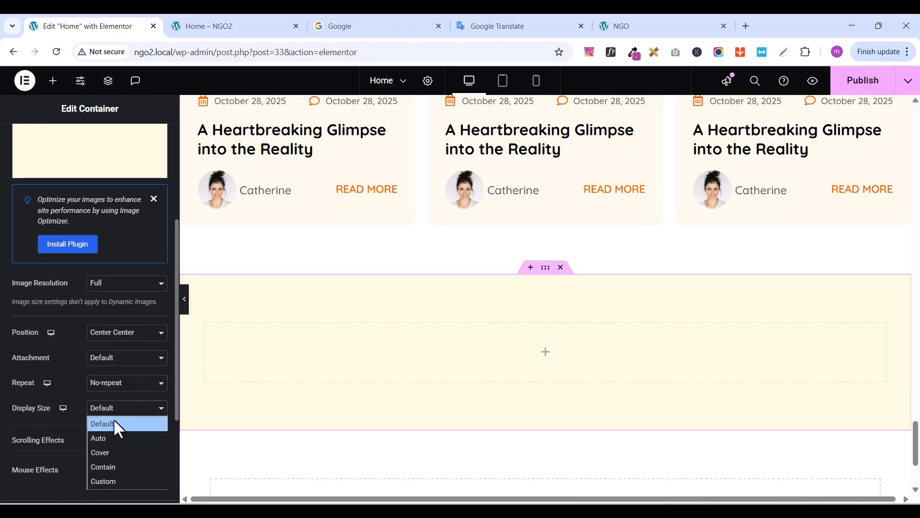
pyautogui.click(106, 452)
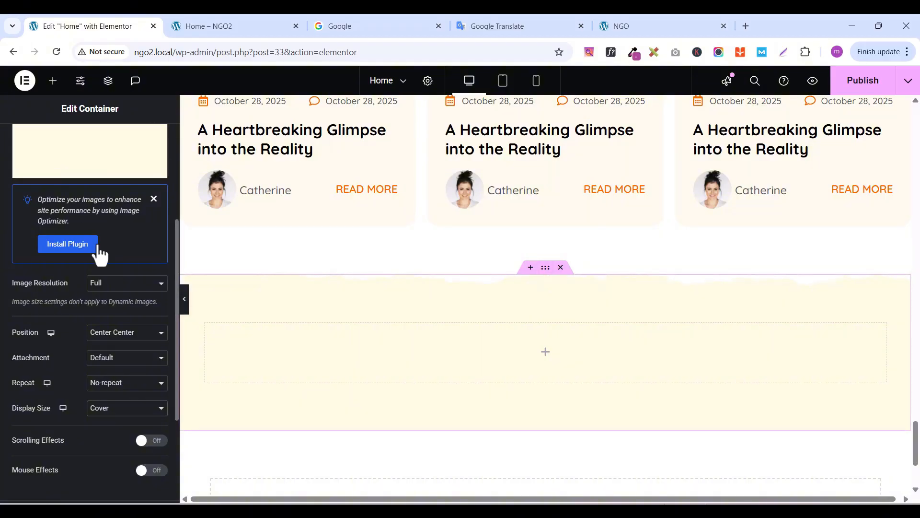
# Set the sponsors container's boxed content width to 1300 px and publish the page
pyautogui.scroll(5, 98, 252)
pyautogui.click(30, 146)
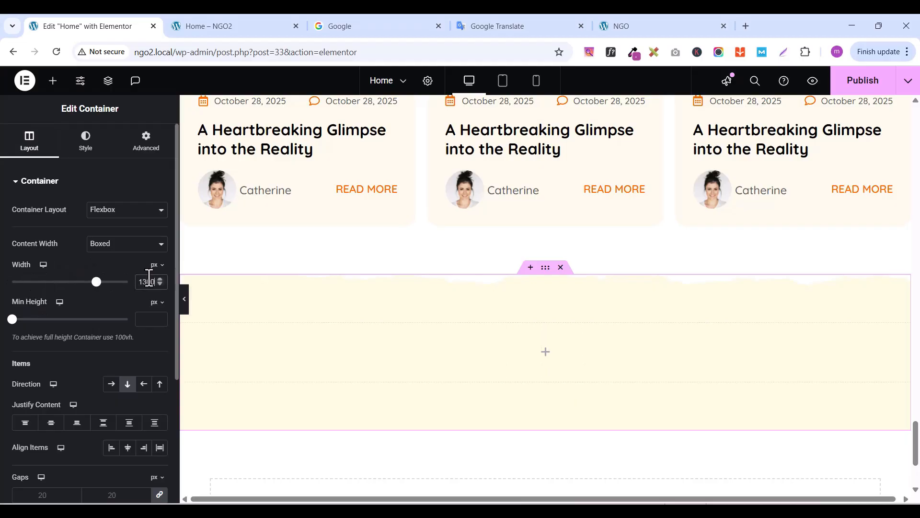
pyautogui.click(856, 84)
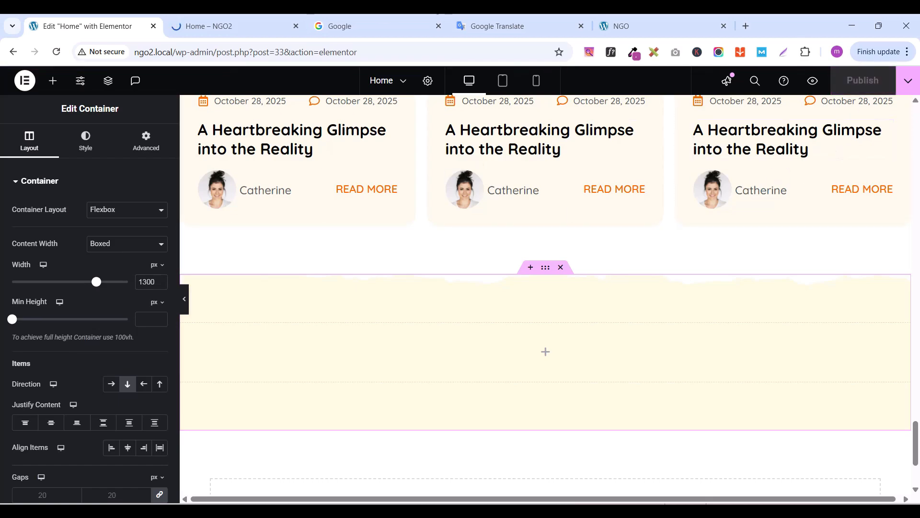
# After checking the reference sponsors layout, nest a container inside the sponsors container and set its padding to 0 on all sides
pyautogui.click(653, 31)
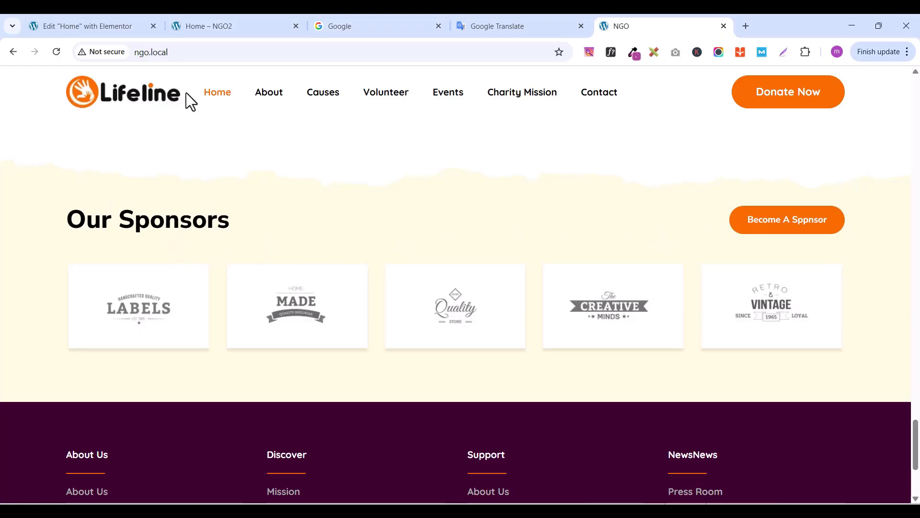
pyautogui.click(101, 26)
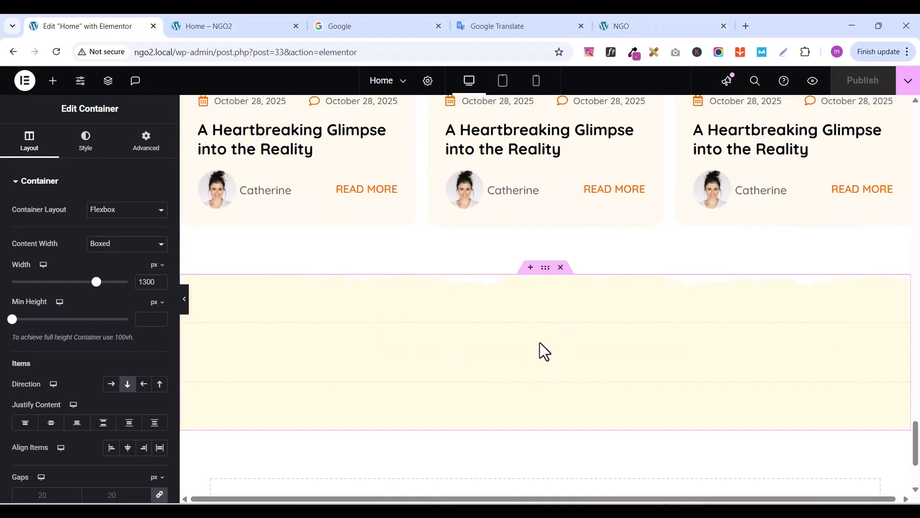
pyautogui.click(53, 82)
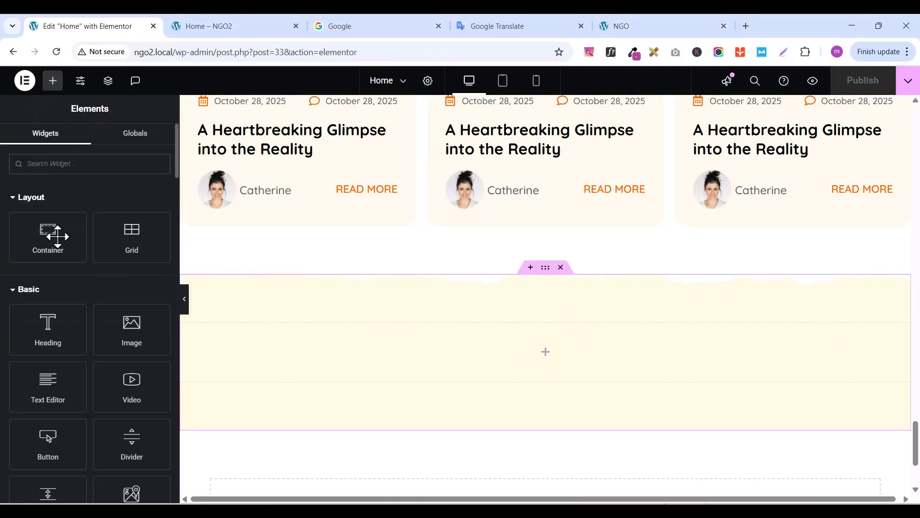
pyautogui.moveTo(46, 238); pyautogui.dragTo(505, 343)
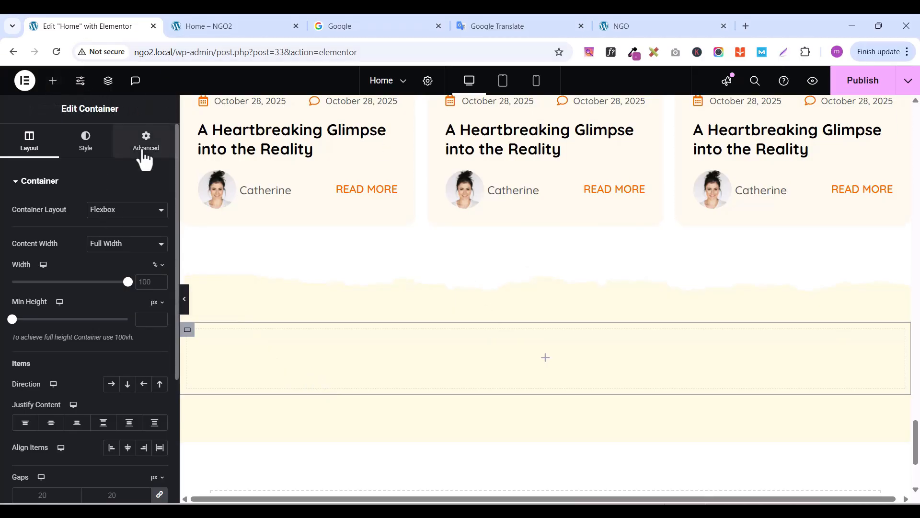
pyautogui.click(144, 158)
pyautogui.click(160, 269)
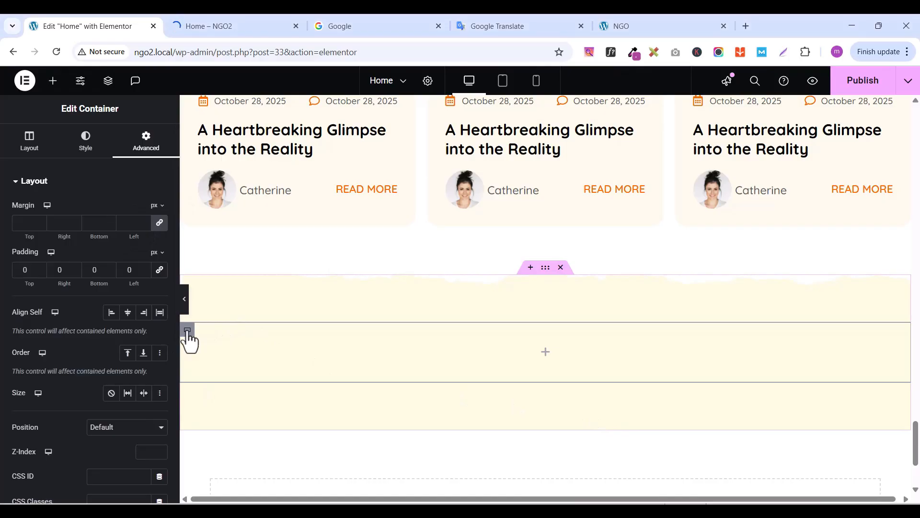
# Duplicate the nested container inside the sponsors section and select the upper one
pyautogui.rightClick(187, 331)
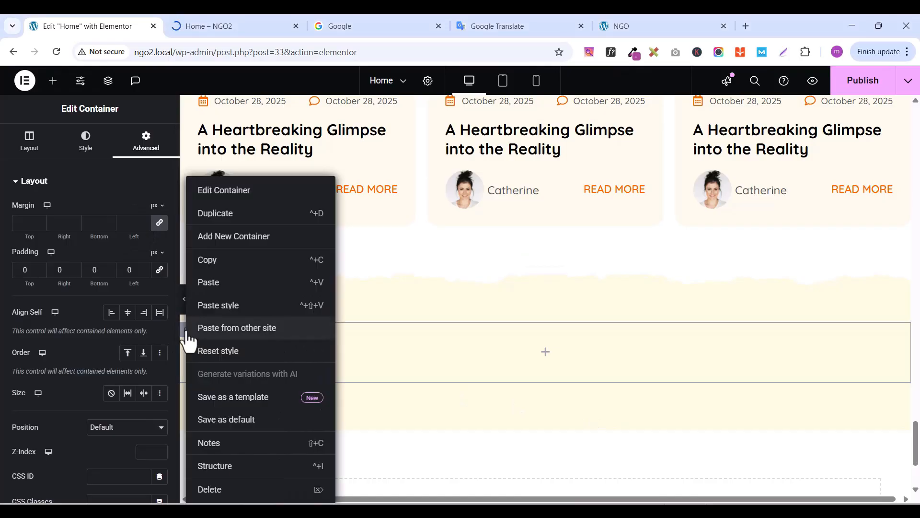
pyautogui.click(215, 221)
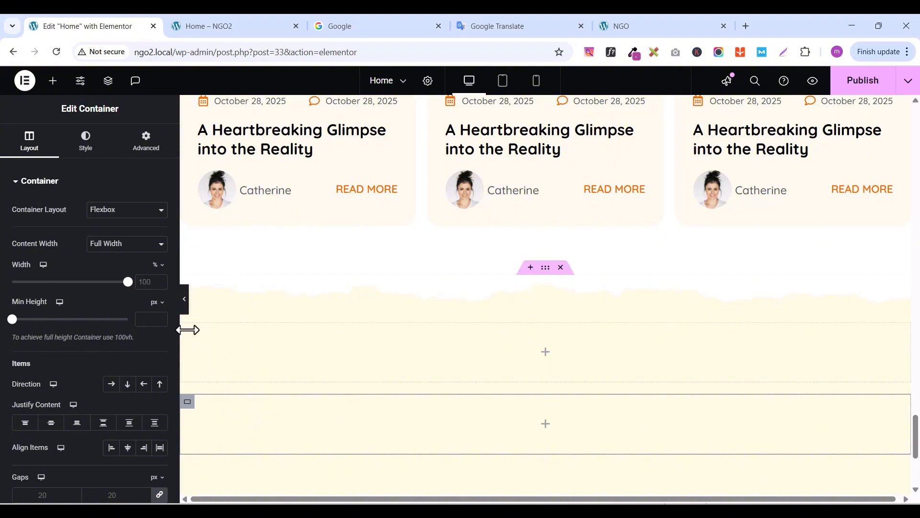
pyautogui.click(192, 330)
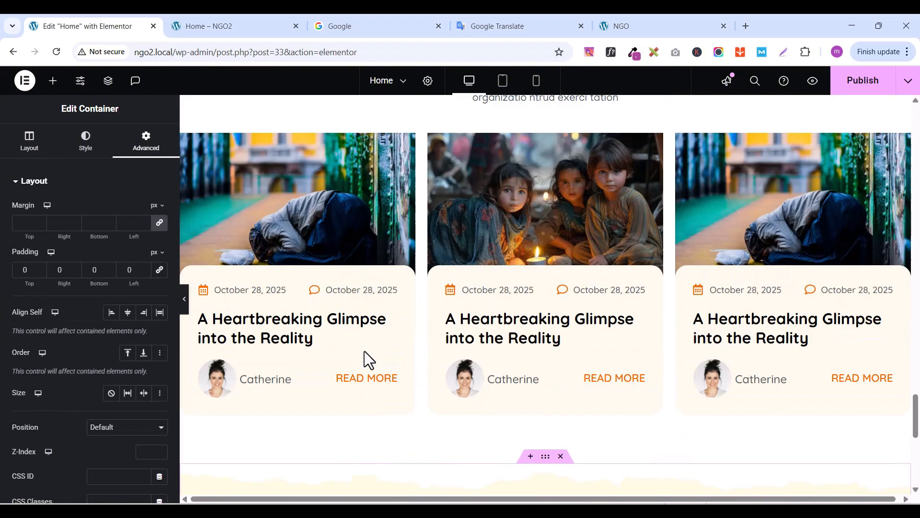
# Copy the Recent News heading and paste it into the upper nested container of the sponsors section
pyautogui.scroll(3, 365, 351)
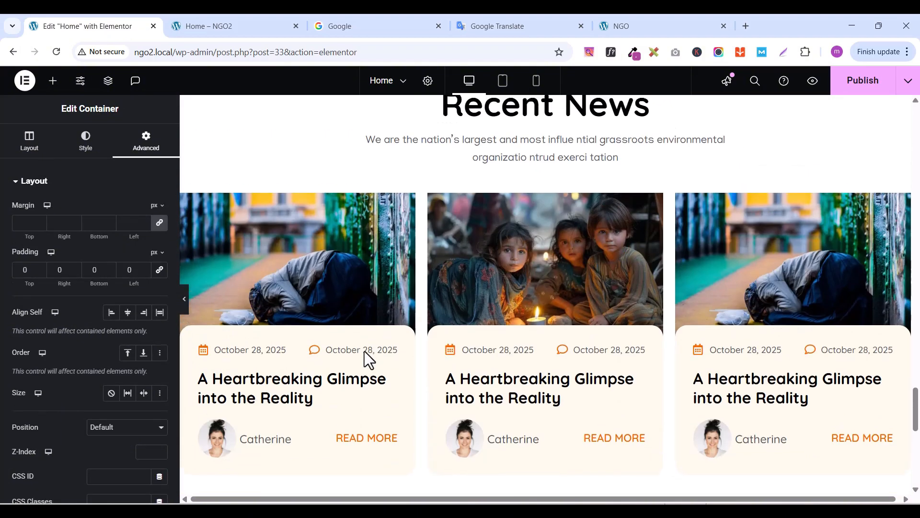
pyautogui.rightClick(643, 204)
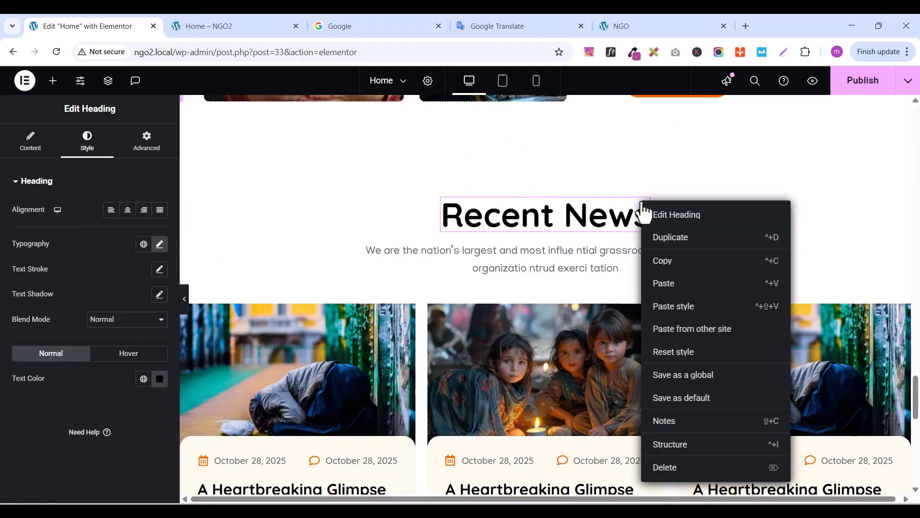
pyautogui.click(672, 265)
pyautogui.scroll(-7, 562, 314)
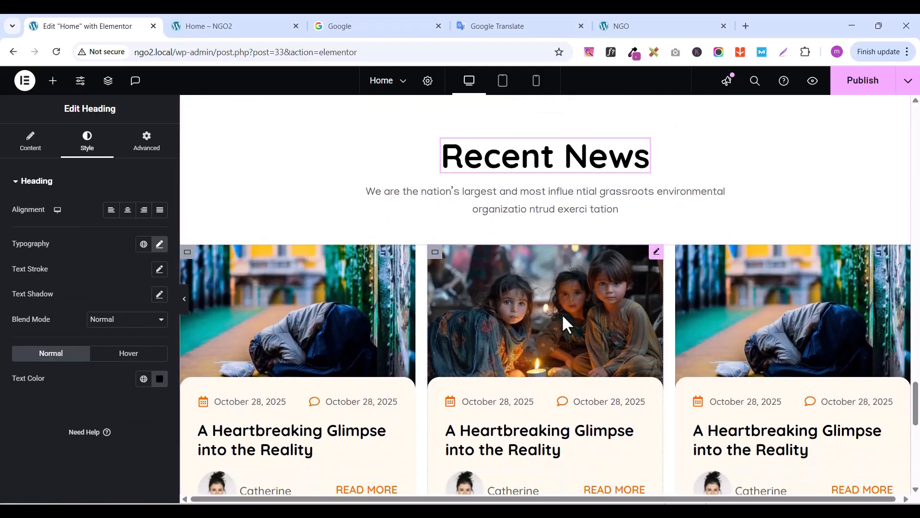
pyautogui.scroll(-1, 563, 316)
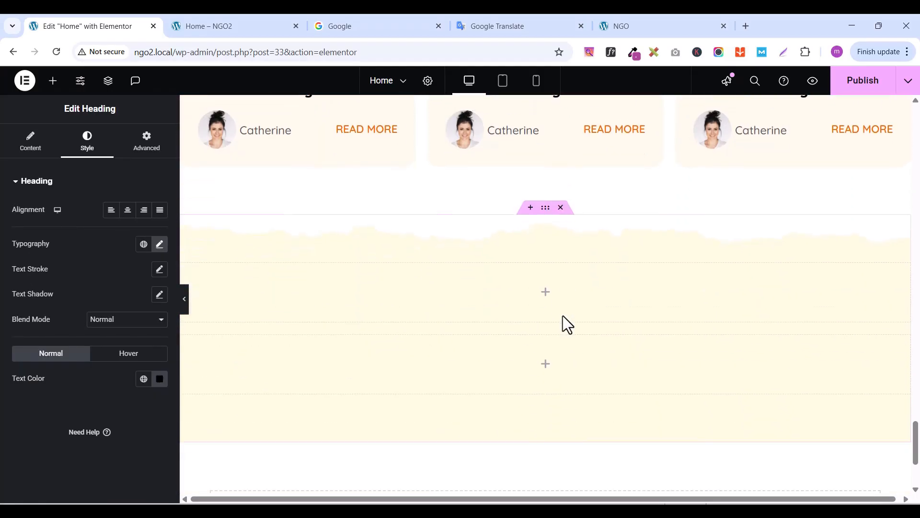
pyautogui.rightClick(281, 293)
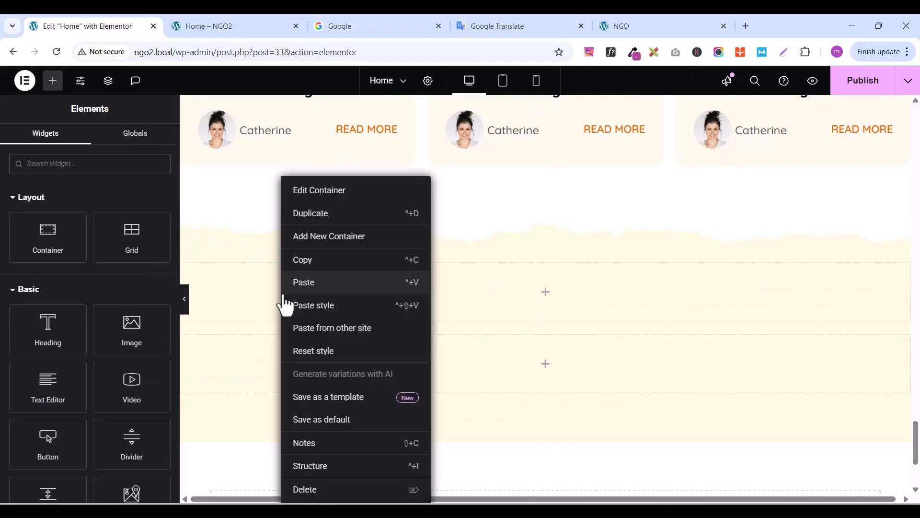
pyautogui.click(312, 282)
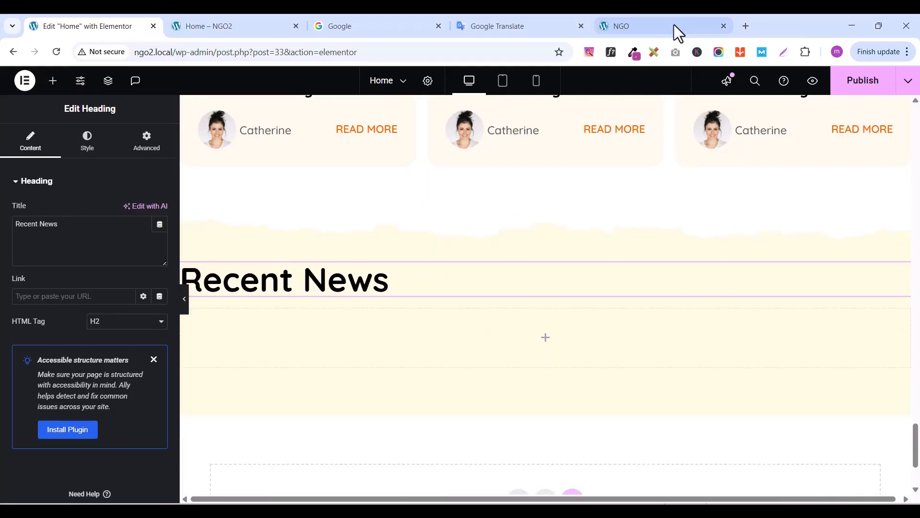
# Copy the Our Sponsors title from the reference NGO site and use it as the title of the pasted heading in the sponsors section
pyautogui.click(674, 26)
pyautogui.moveTo(67, 218); pyautogui.dragTo(246, 225)
pyautogui.rightClick(163, 218)
pyautogui.click(211, 232)
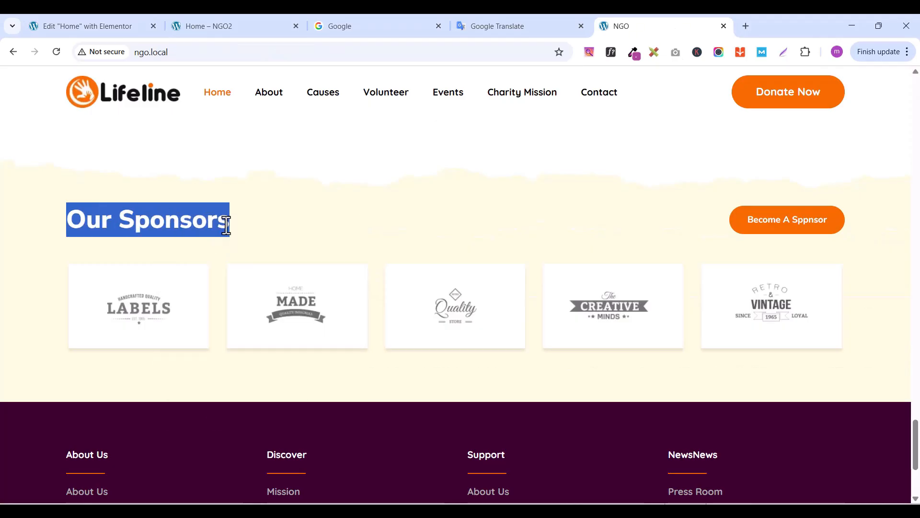
pyautogui.click(131, 26)
pyautogui.doubleClick(53, 225)
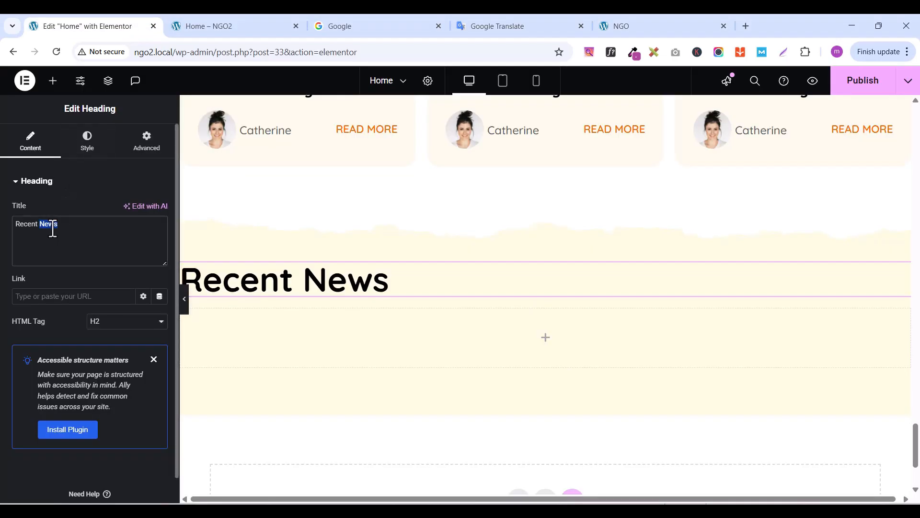
pyautogui.hotkey('ctrl', 'v')
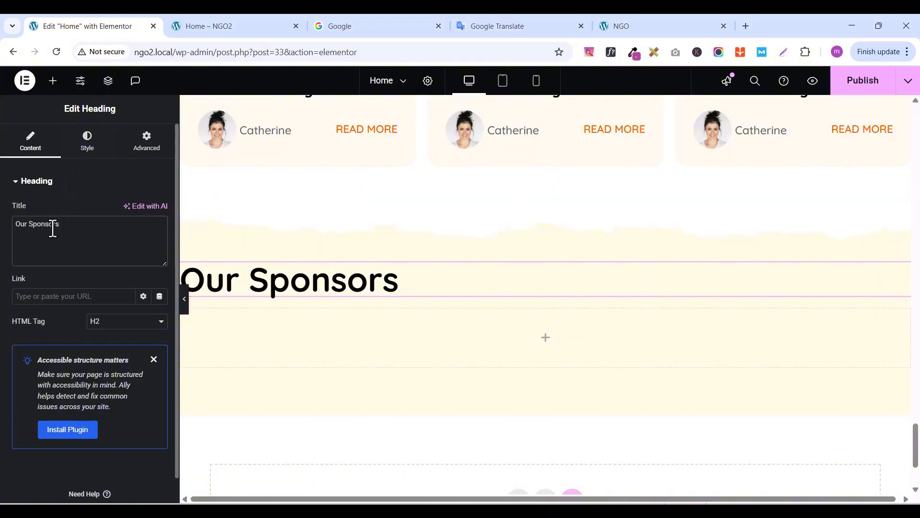
# Set the Our Sponsors heading's font family to Nunito Sans
pyautogui.click(90, 148)
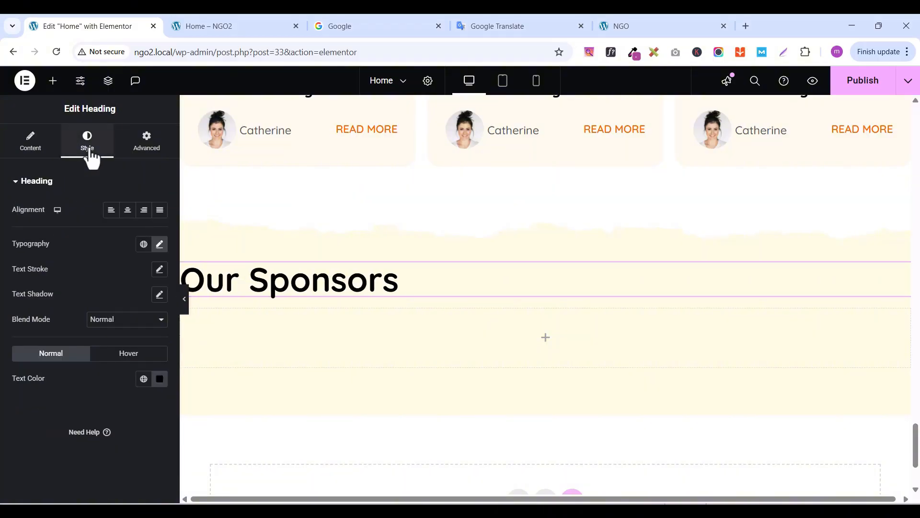
pyautogui.click(160, 245)
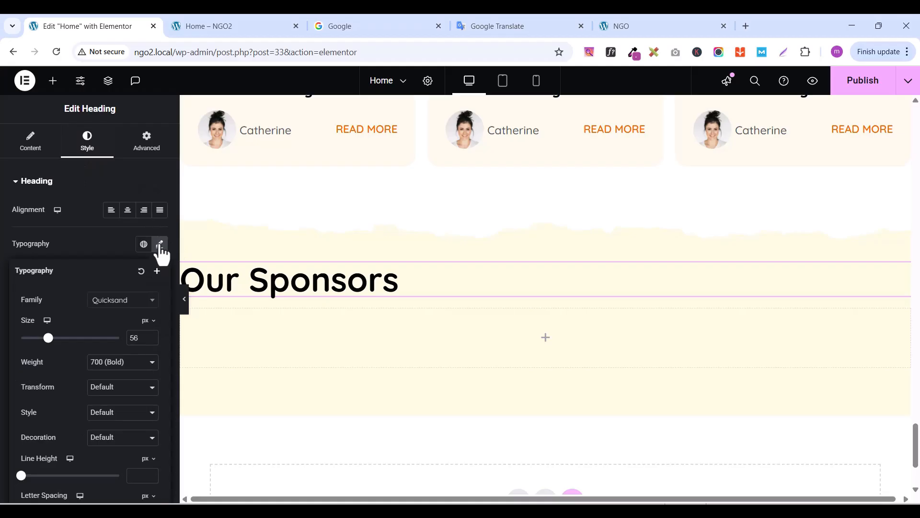
pyautogui.click(116, 302)
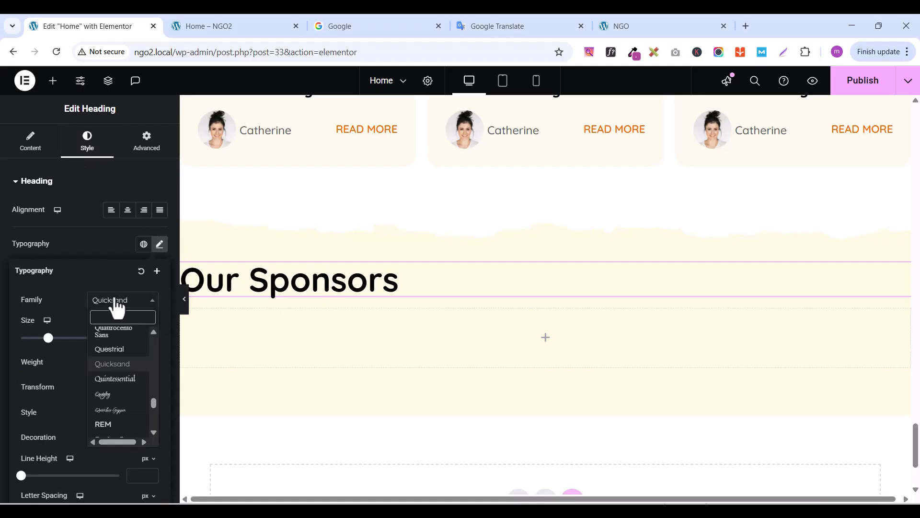
pyautogui.write('NUN')
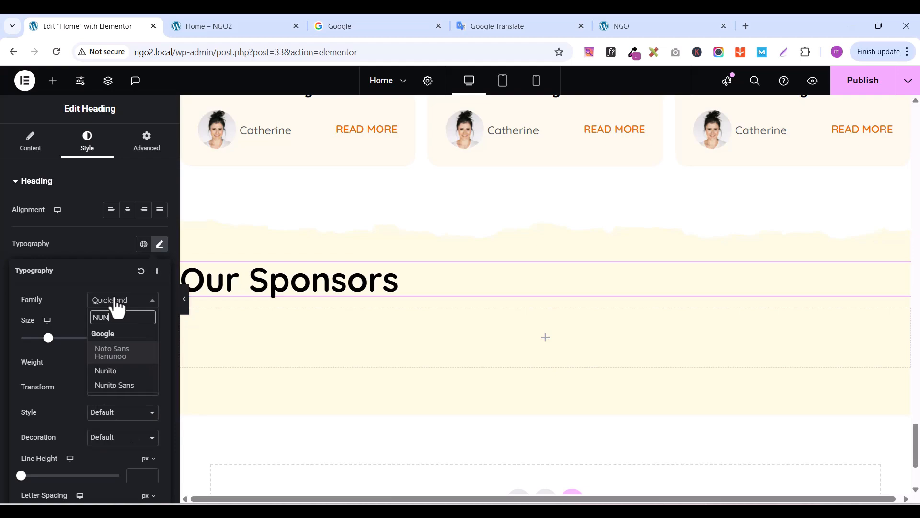
pyautogui.write('ITO')
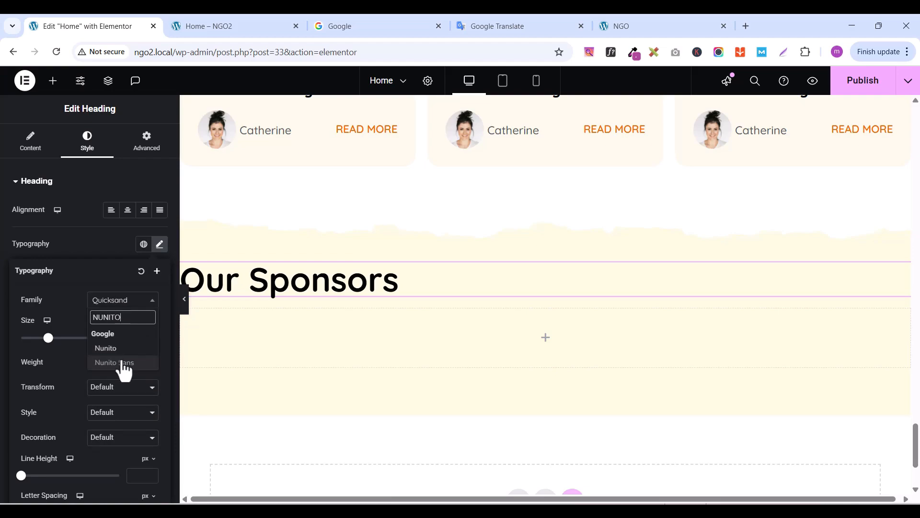
pyautogui.click(118, 350)
pyautogui.click(132, 309)
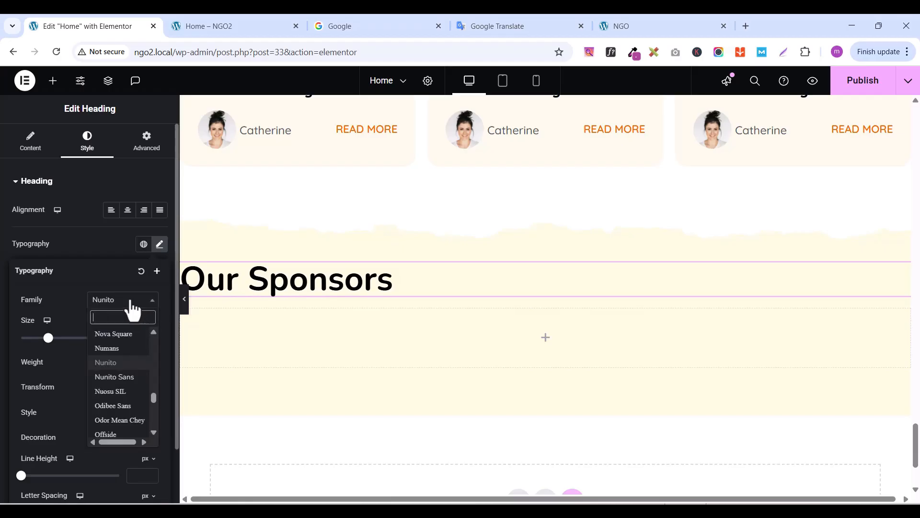
pyautogui.click(124, 379)
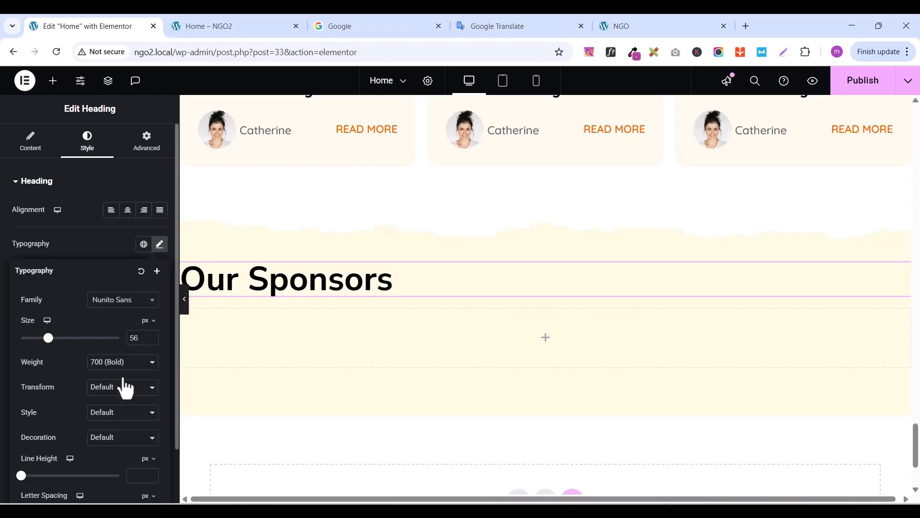
# Set the Our Sponsors heading's font size to 42 px and its weight to 800 (Extra Bold)
pyautogui.doubleClick(140, 338)
pyautogui.click(151, 339)
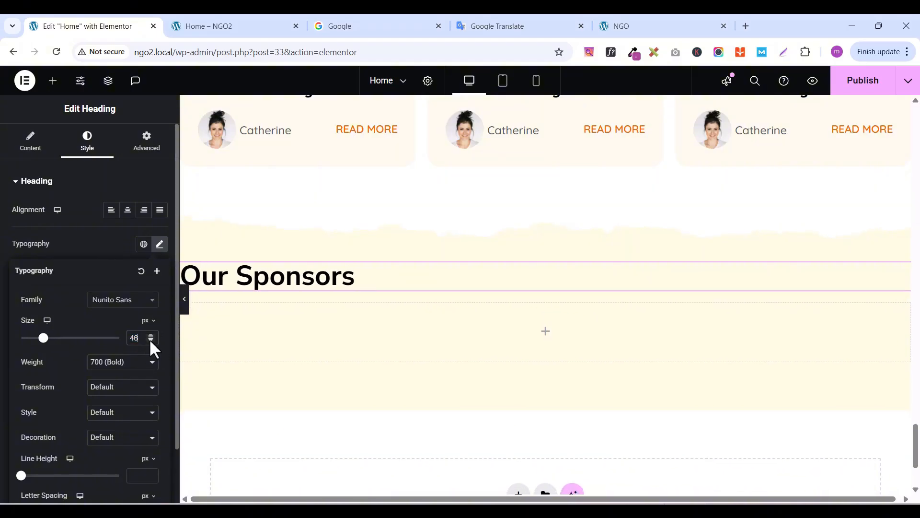
pyautogui.click(151, 340)
pyautogui.click(150, 339)
pyautogui.click(151, 339)
pyautogui.click(150, 340)
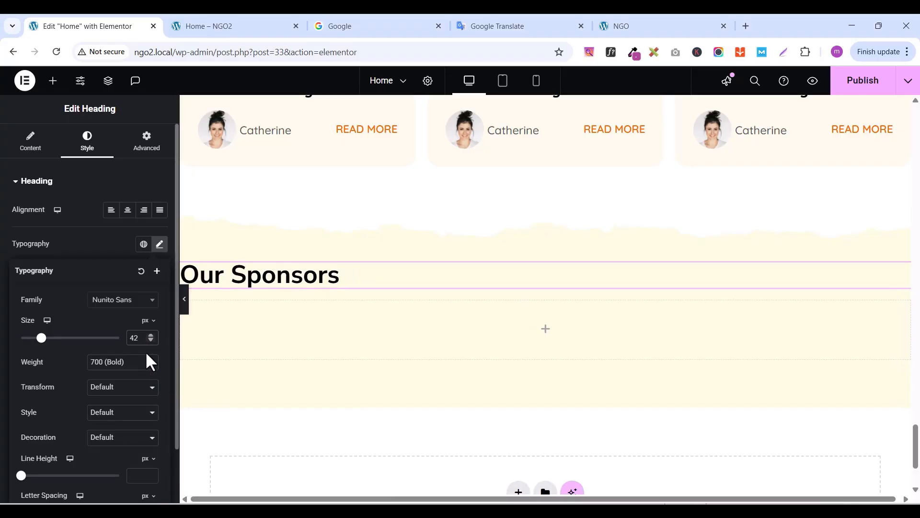
pyautogui.click(131, 366)
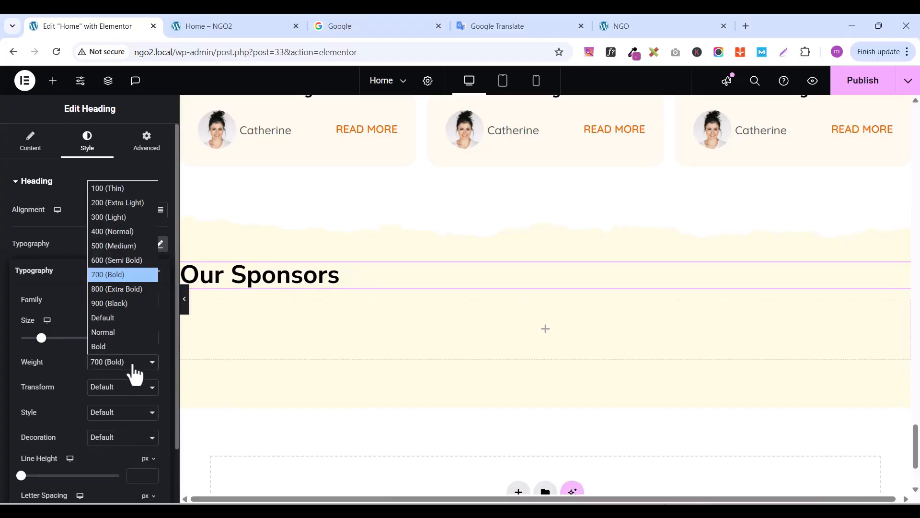
pyautogui.click(125, 289)
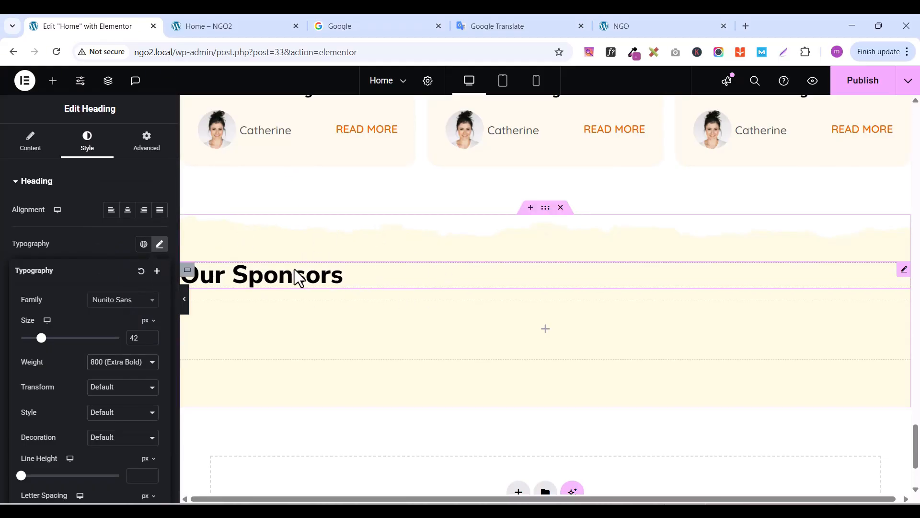
# Copy the View Our Causes button from the donation section and paste it after the Our Sponsors heading
pyautogui.scroll(12, 487, 310)
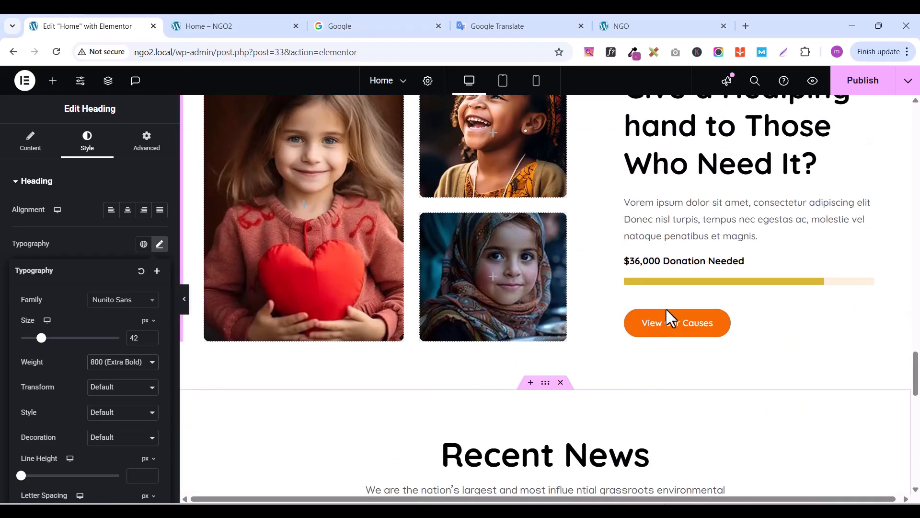
pyautogui.scroll(3, 666, 312)
pyautogui.scroll(-3, 671, 316)
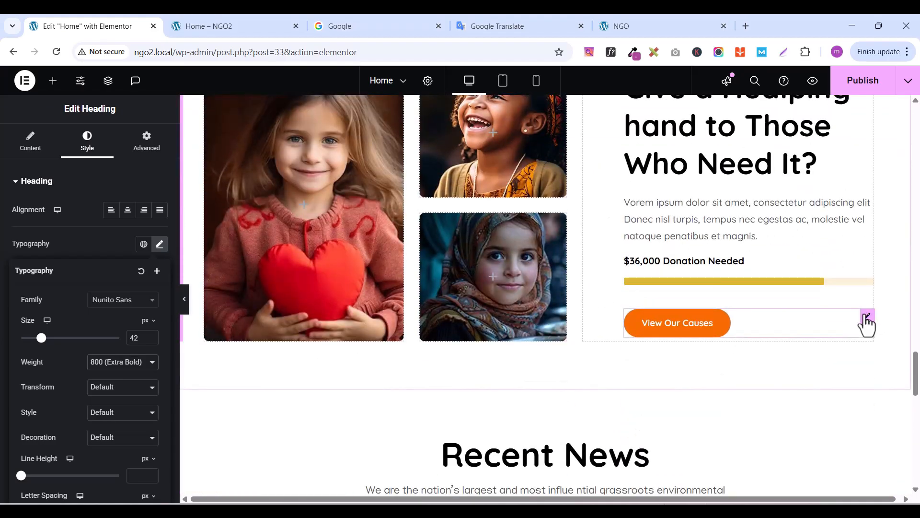
pyautogui.rightClick(866, 318)
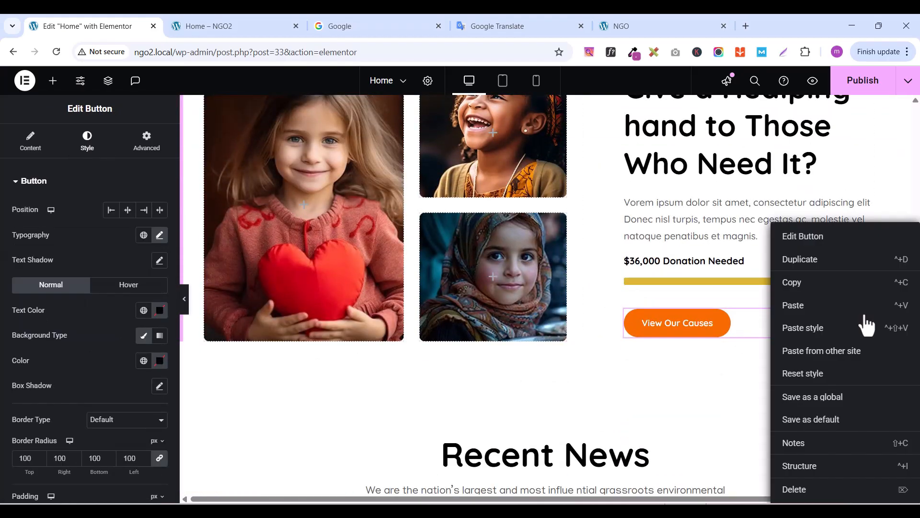
pyautogui.click(799, 284)
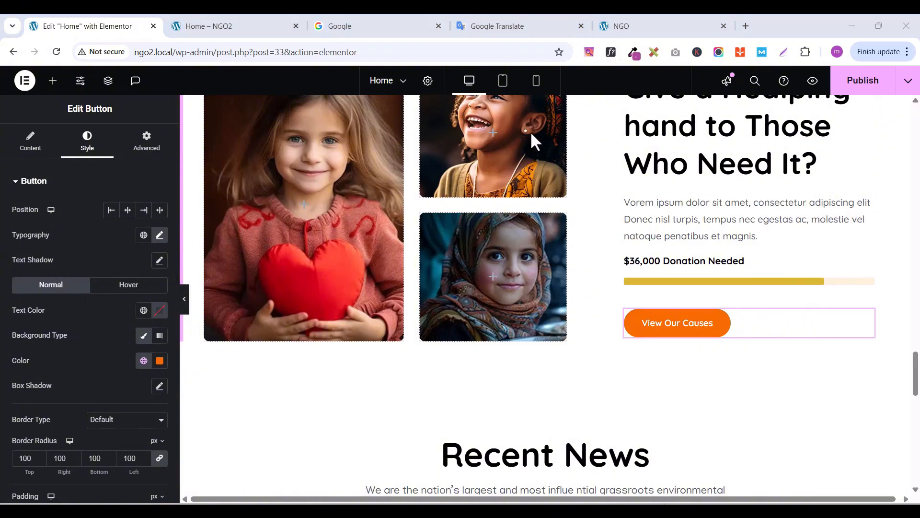
pyautogui.rightClick(866, 327)
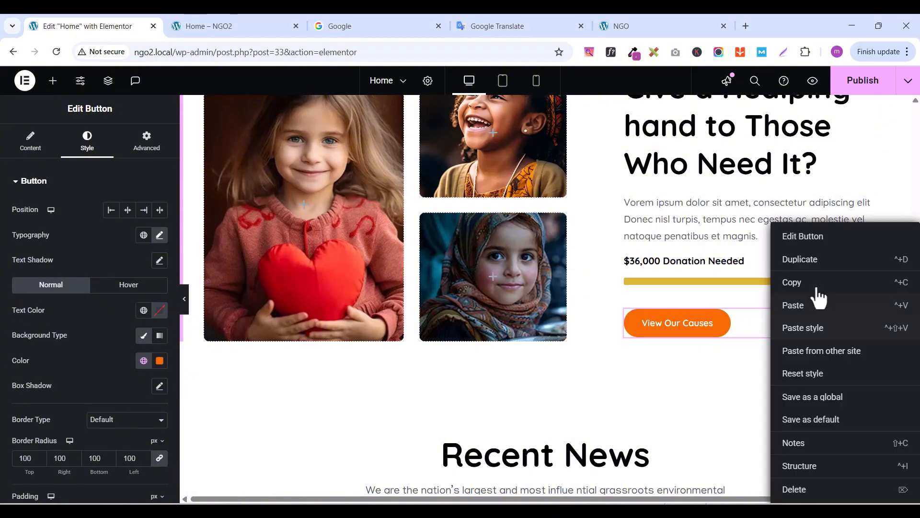
pyautogui.click(815, 285)
pyautogui.scroll(-5, 748, 348)
pyautogui.scroll(-10, 738, 350)
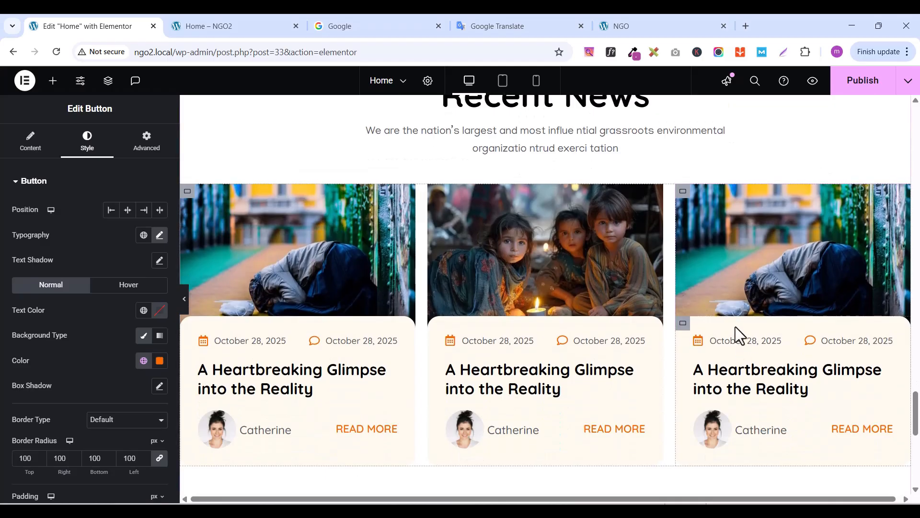
pyautogui.scroll(2, 487, 309)
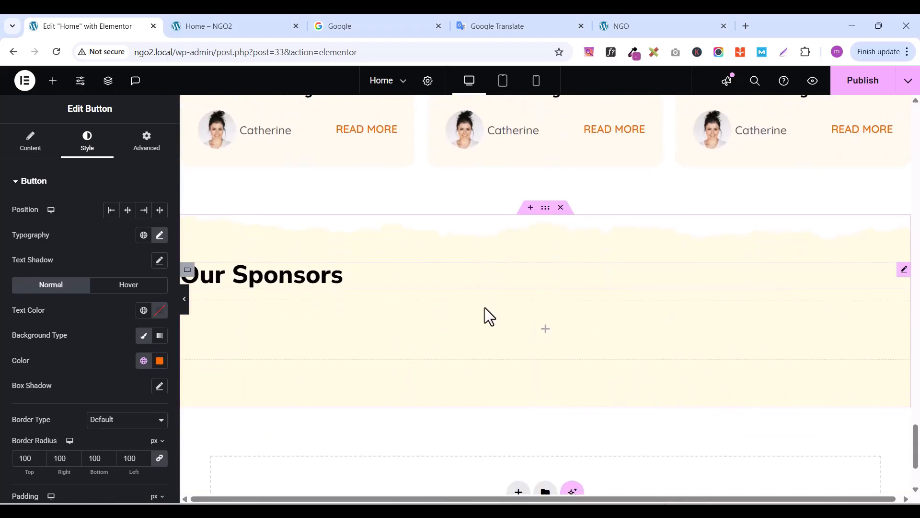
pyautogui.rightClick(904, 271)
pyautogui.click(811, 304)
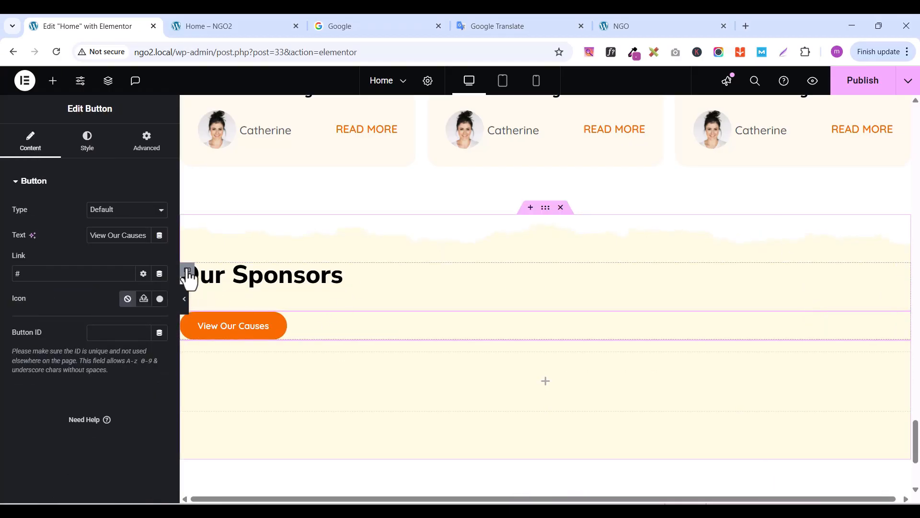
# Lay out the container holding the Our Sponsors heading and button as a row, with items aligned to center and justified with space between
pyautogui.click(188, 272)
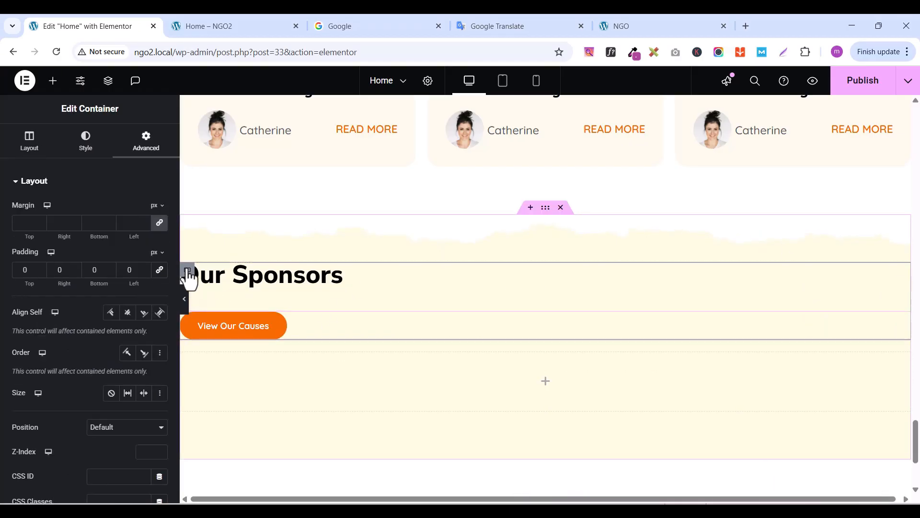
pyautogui.click(37, 150)
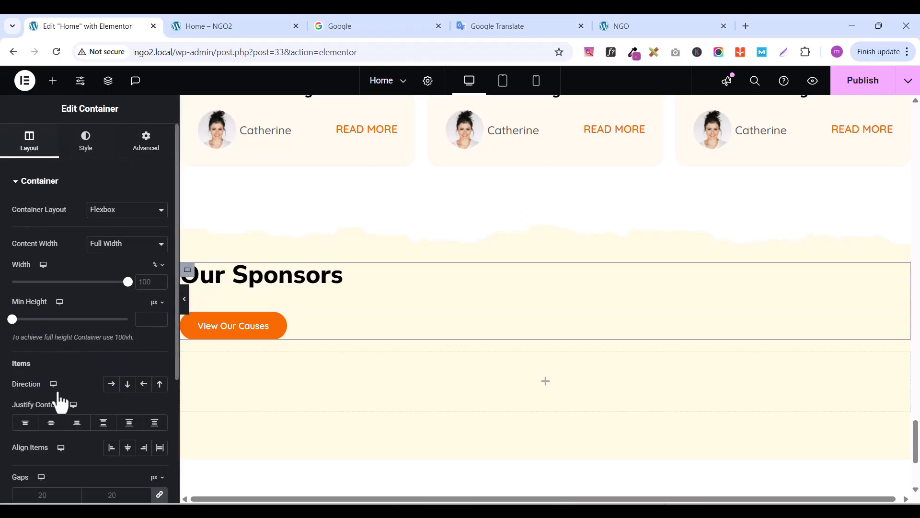
pyautogui.click(111, 386)
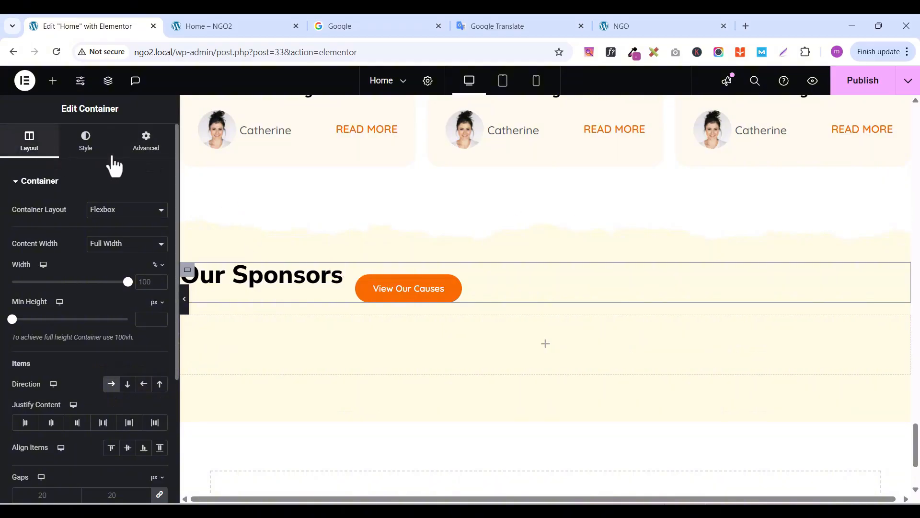
pyautogui.scroll(-1, 67, 444)
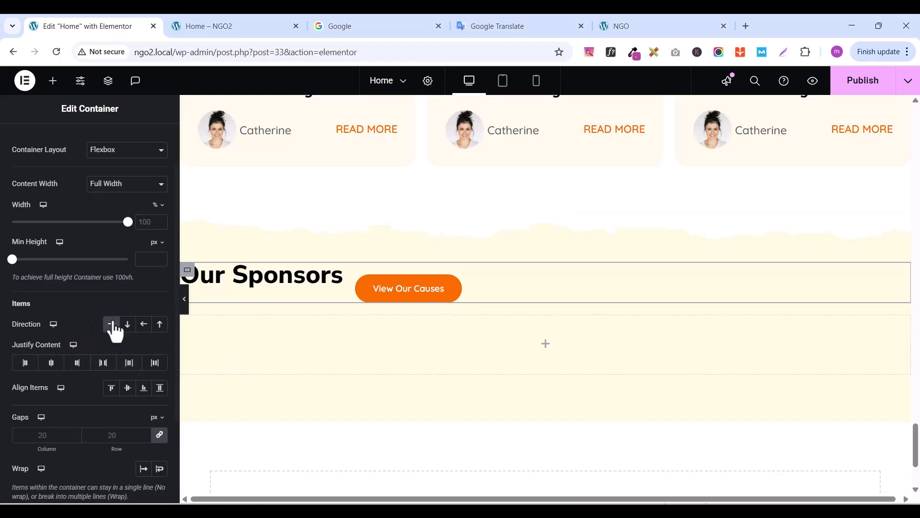
pyautogui.click(127, 388)
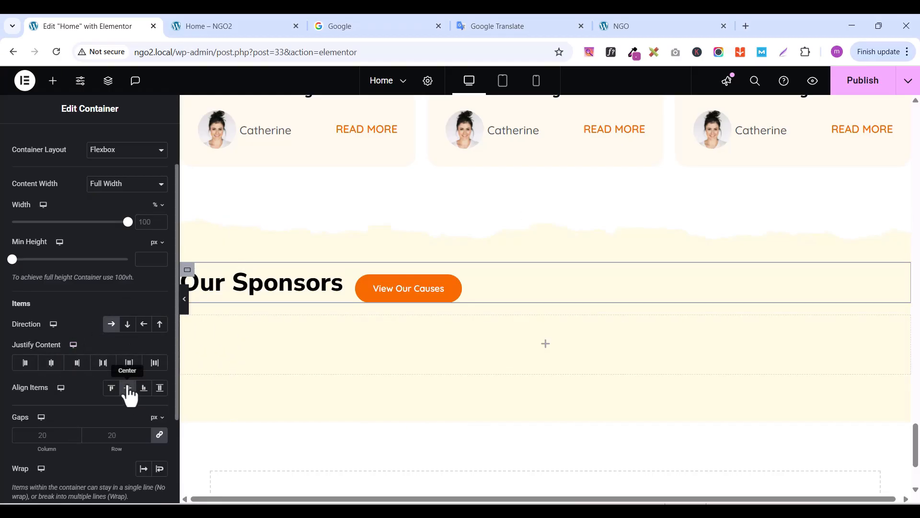
pyautogui.click(51, 364)
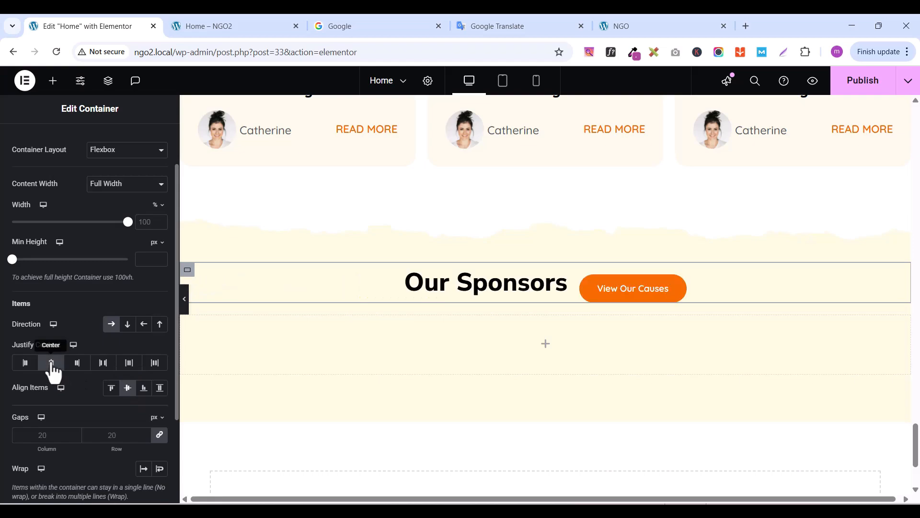
pyautogui.click(52, 364)
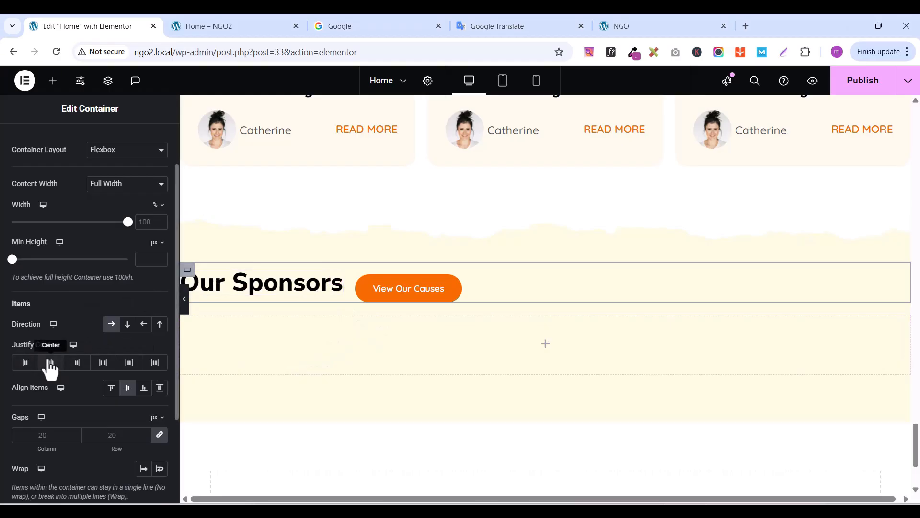
pyautogui.click(103, 363)
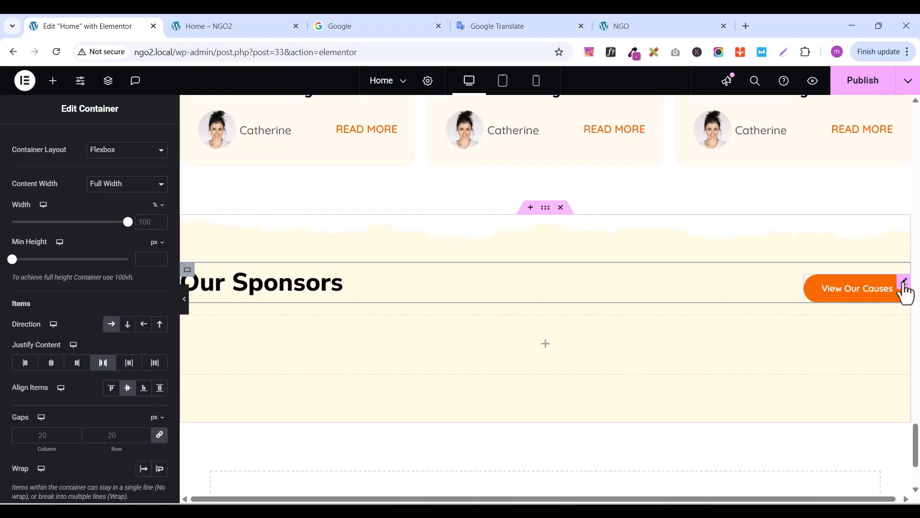
# Set the top margin of the View Our Causes button in the sponsors section to 0
pyautogui.click(905, 282)
pyautogui.click(133, 154)
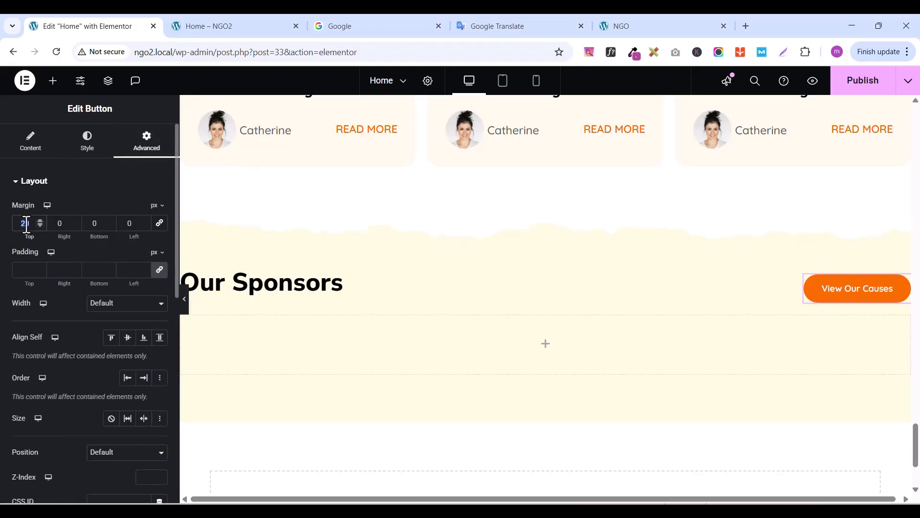
pyautogui.write('0')
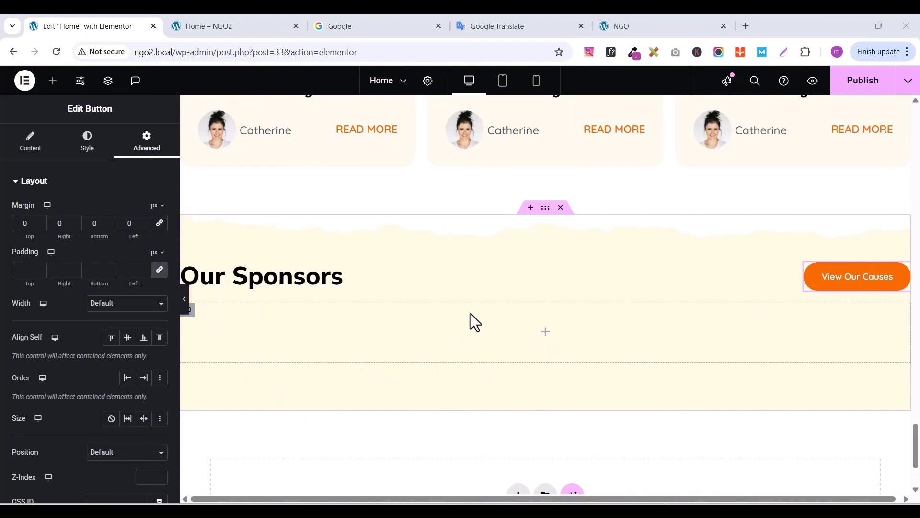
# Add a grid below the Our Sponsors heading row and set it to 5 columns and 1 row
pyautogui.click(52, 80)
pyautogui.moveTo(127, 227); pyautogui.dragTo(312, 321)
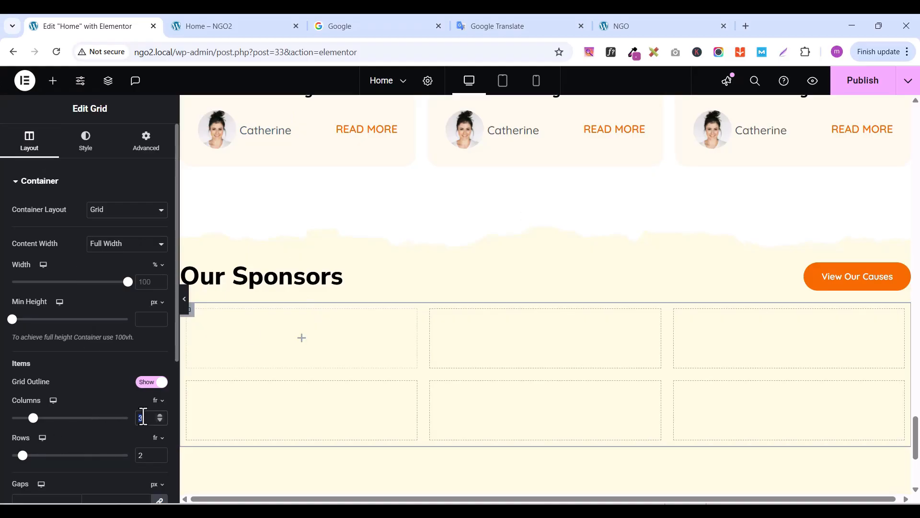
pyautogui.write('5')
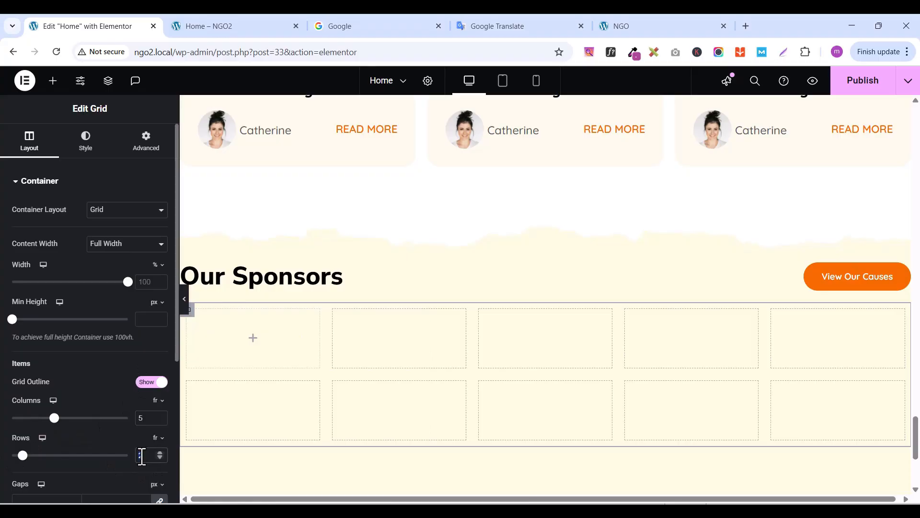
pyautogui.write('1')
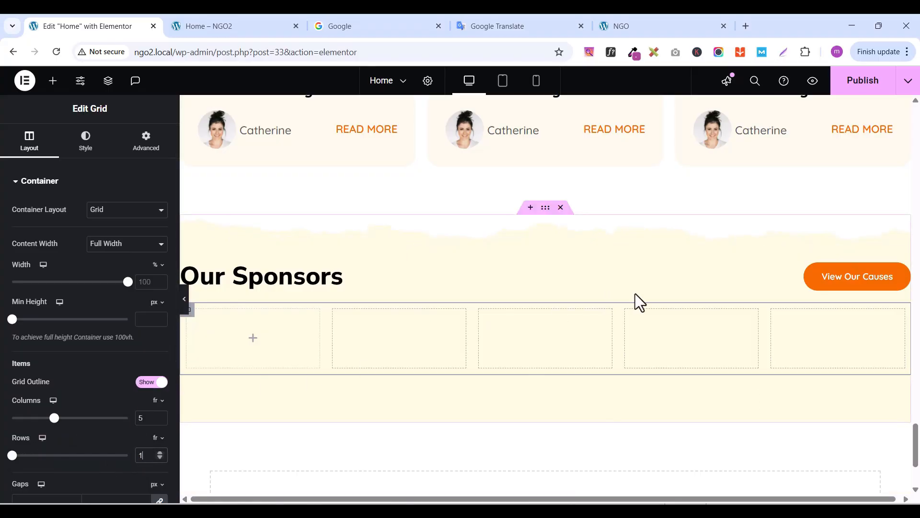
# Set the sponsor grid's padding to 0 and place a container, also with 0 padding, in its first cell
pyautogui.click(150, 146)
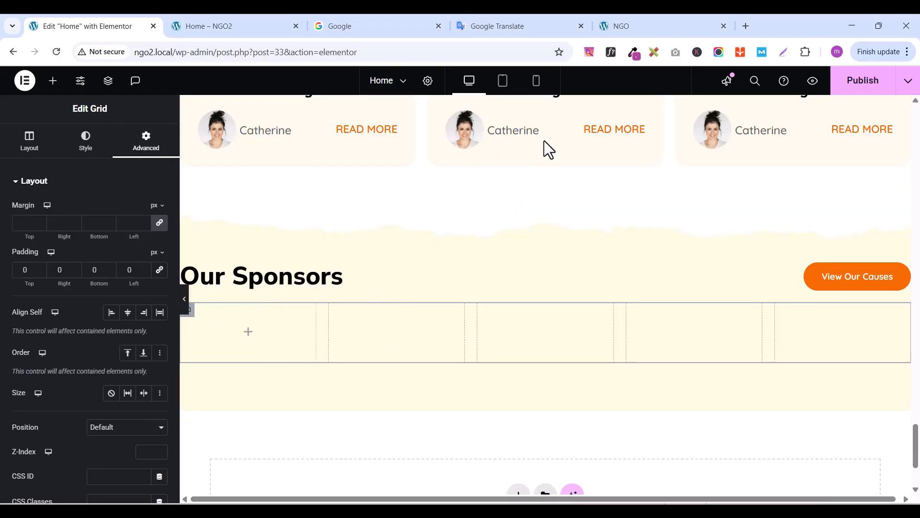
pyautogui.click(53, 81)
pyautogui.moveTo(33, 217); pyautogui.dragTo(240, 316)
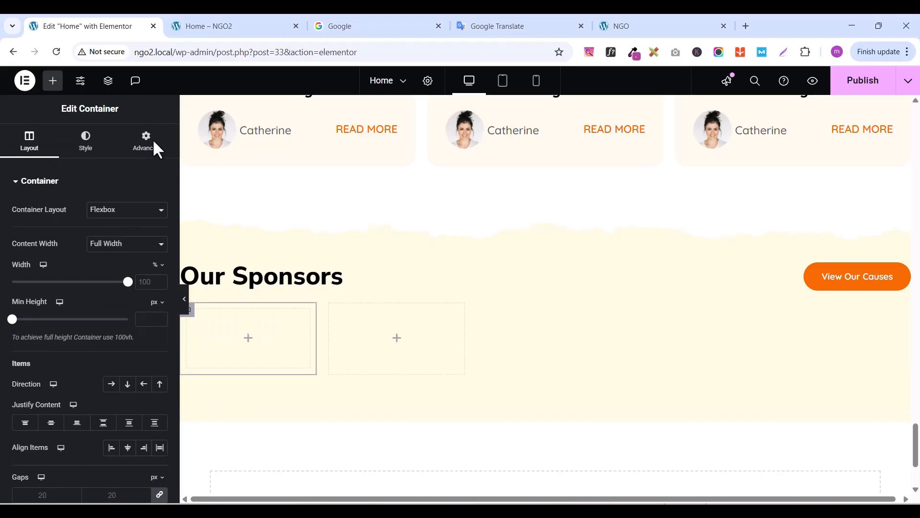
pyautogui.click(146, 151)
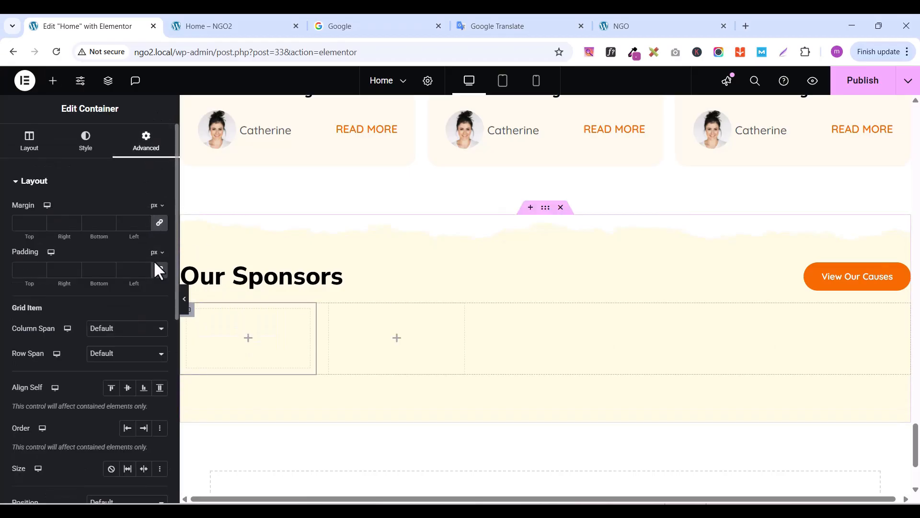
# Add an Image widget to the container in the first grid cell and fill it with the Handcrafted Quality Labels logo from the media library
pyautogui.click(53, 81)
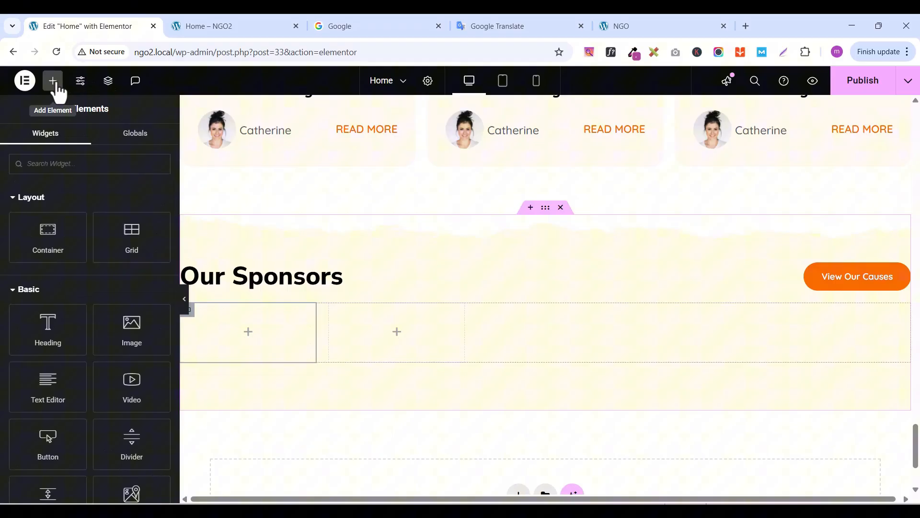
pyautogui.click(46, 166)
pyautogui.write('IMA')
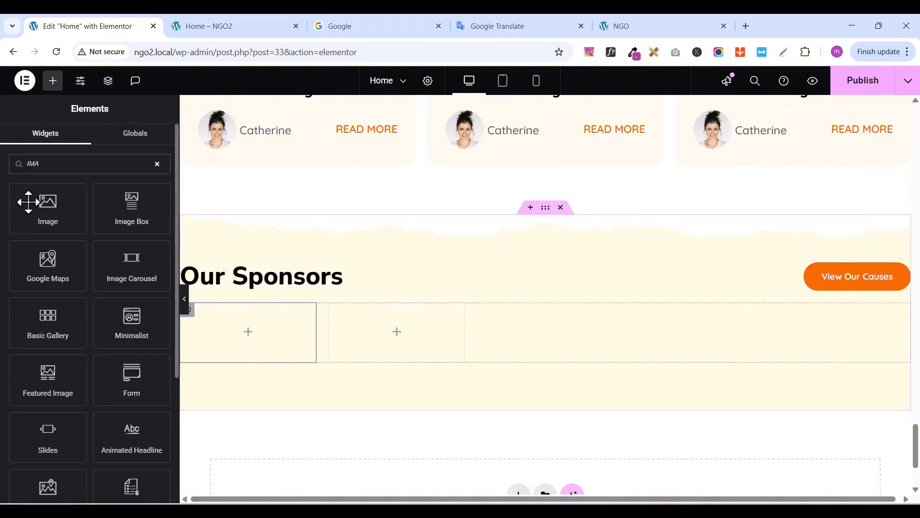
pyautogui.moveTo(39, 201); pyautogui.dragTo(244, 327)
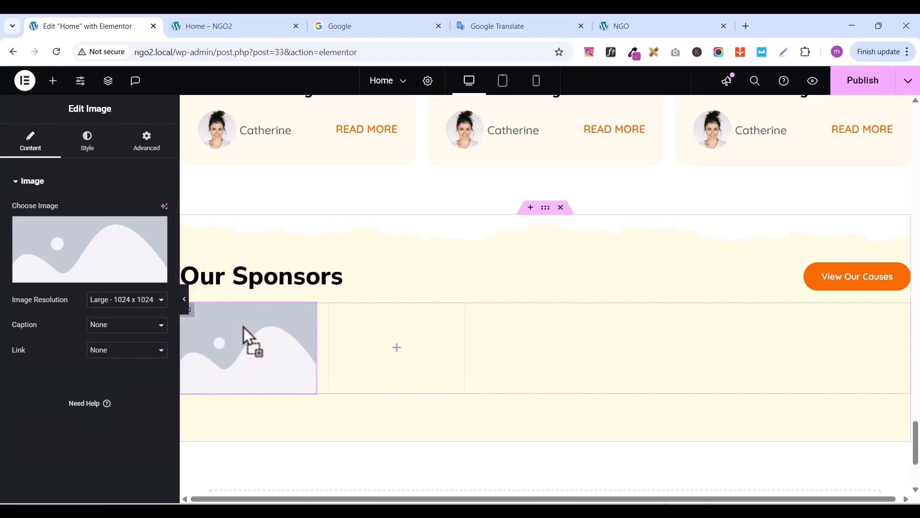
pyautogui.click(77, 277)
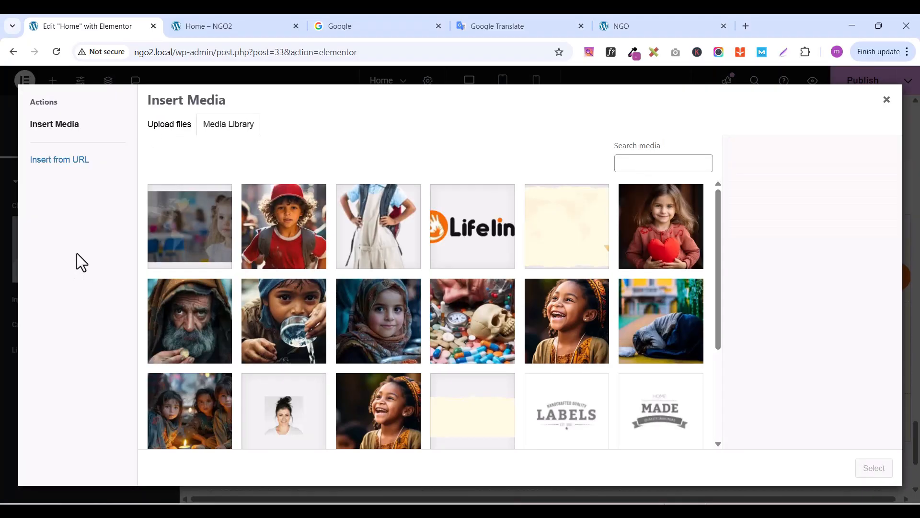
pyautogui.scroll(-3, 479, 287)
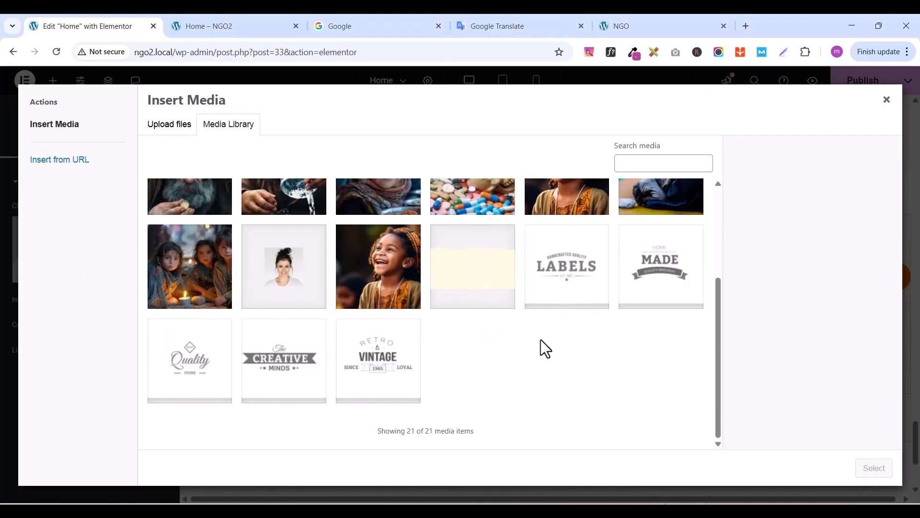
pyautogui.click(549, 276)
pyautogui.click(882, 468)
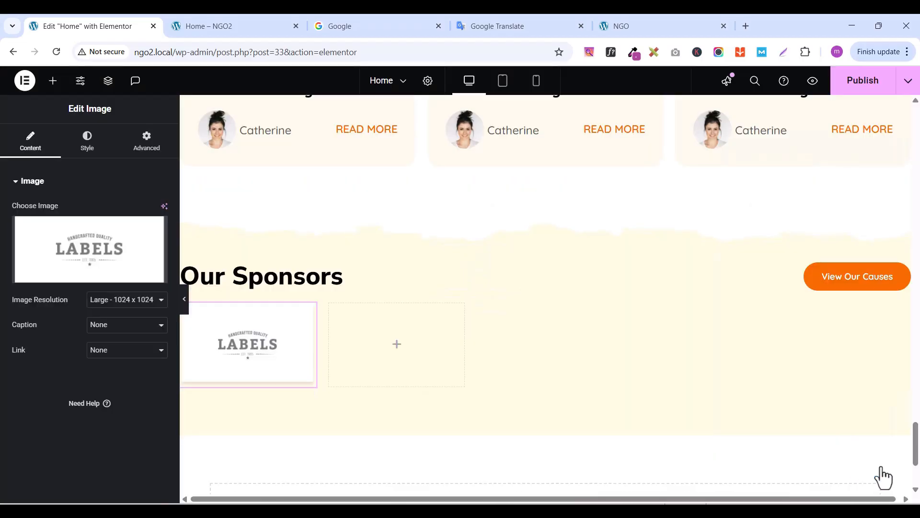
# Duplicate the Labels logo container four times to fill all five cells of the sponsor grid
pyautogui.rightClick(192, 312)
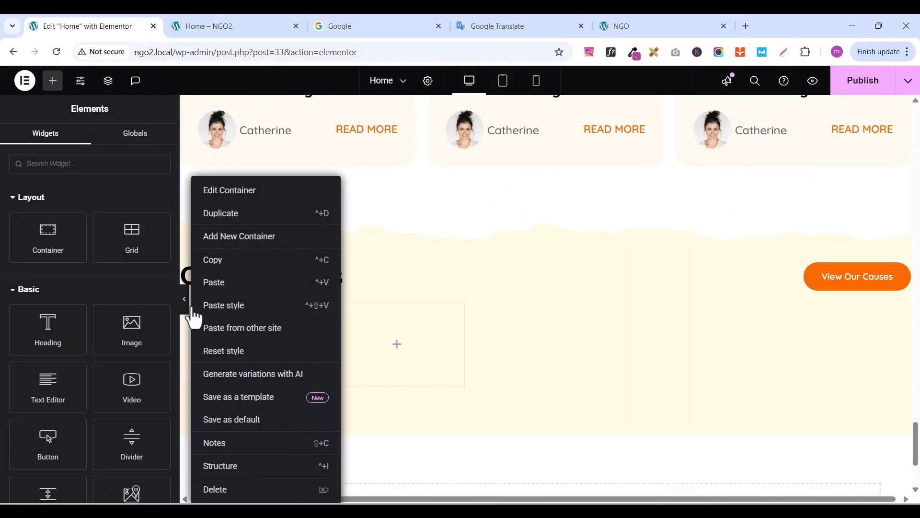
pyautogui.click(225, 219)
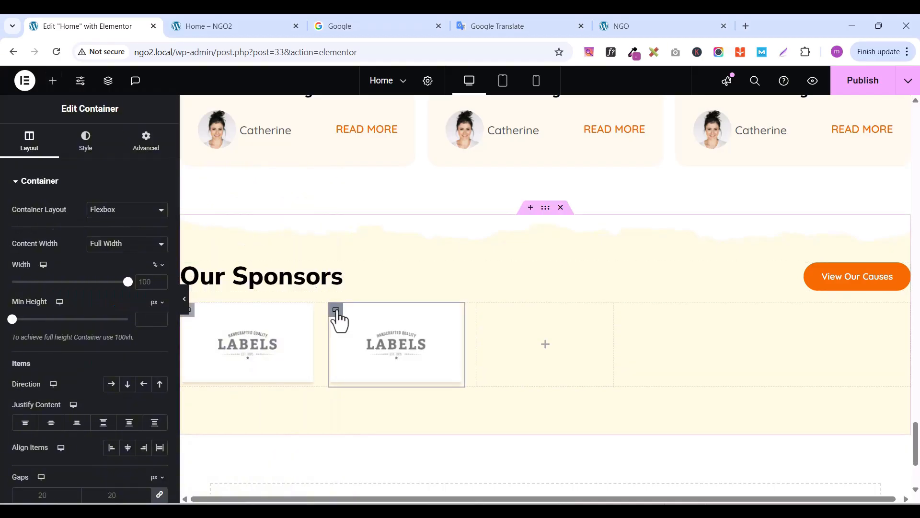
pyautogui.rightClick(338, 316)
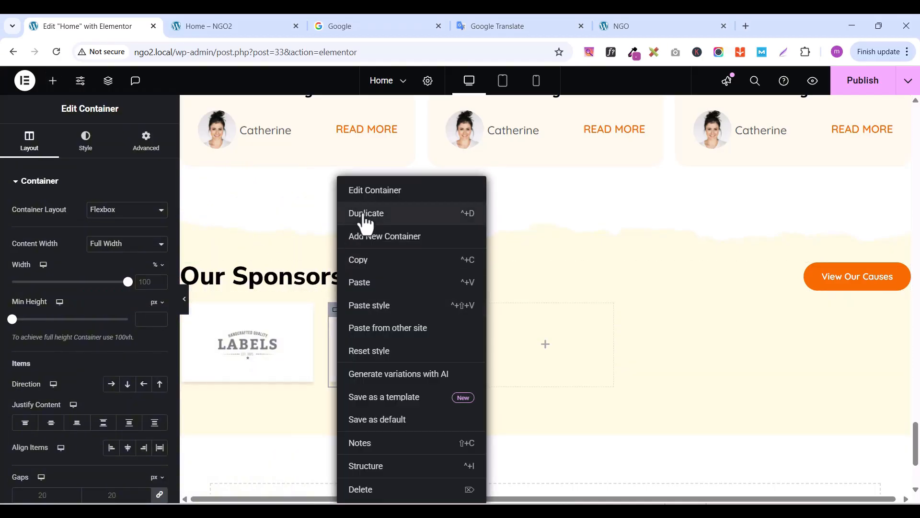
pyautogui.click(366, 217)
pyautogui.rightClick(485, 314)
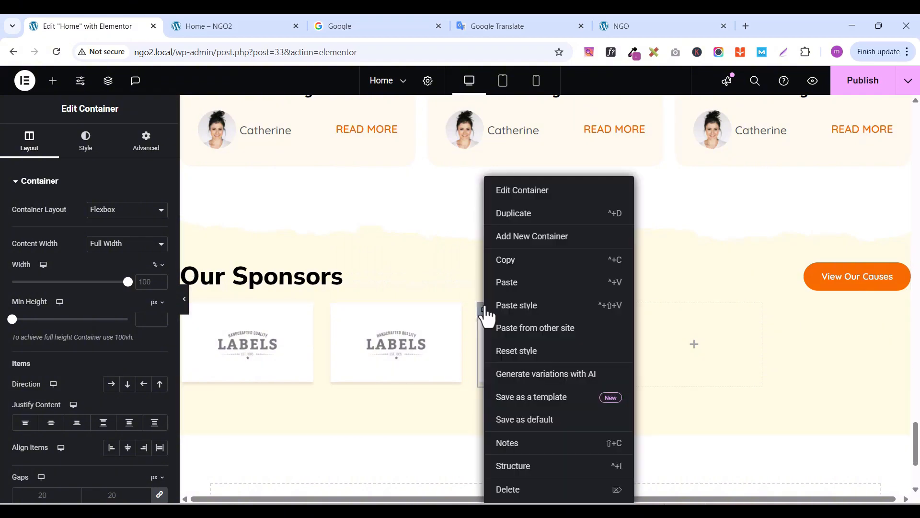
pyautogui.click(513, 214)
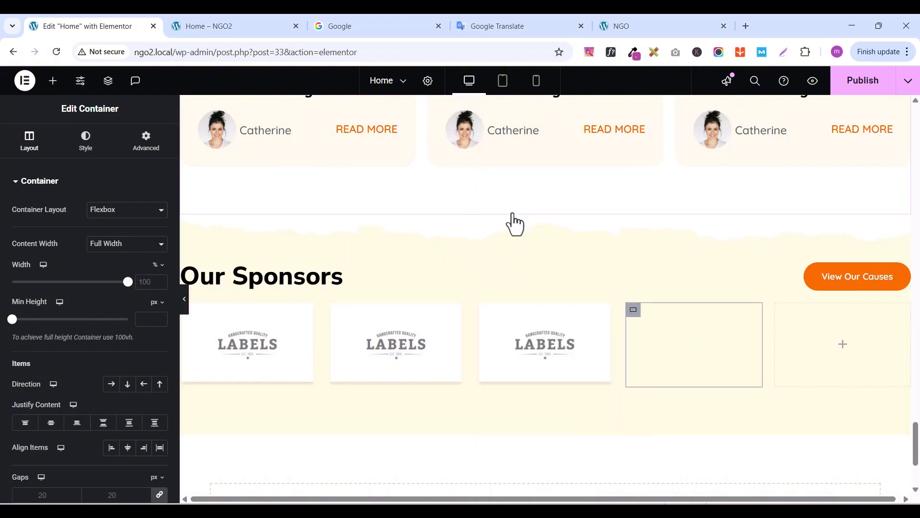
pyautogui.rightClick(633, 311)
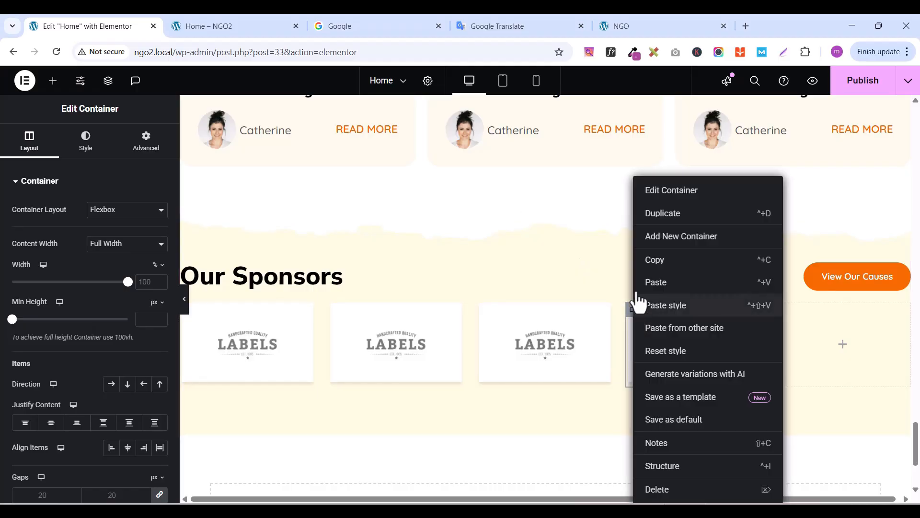
pyautogui.click(659, 216)
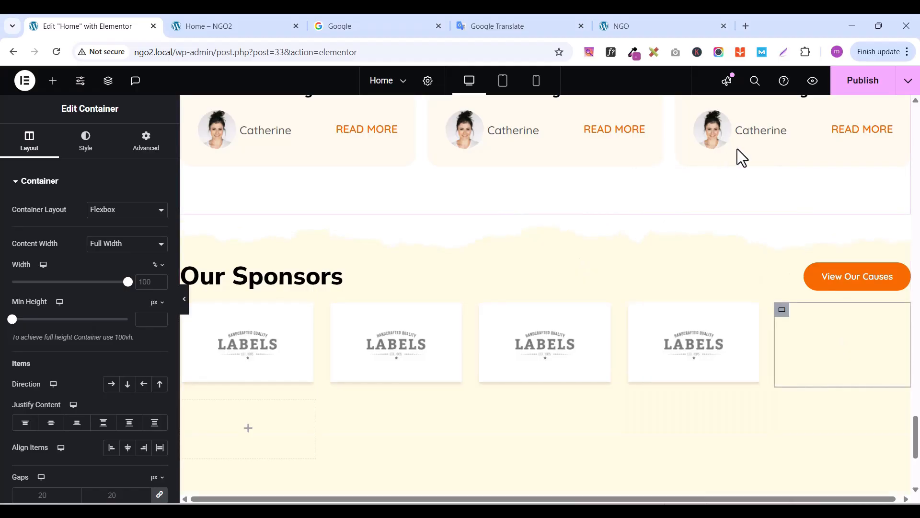
# Publish the page and preview it down to the Our Sponsors section
pyautogui.click(863, 80)
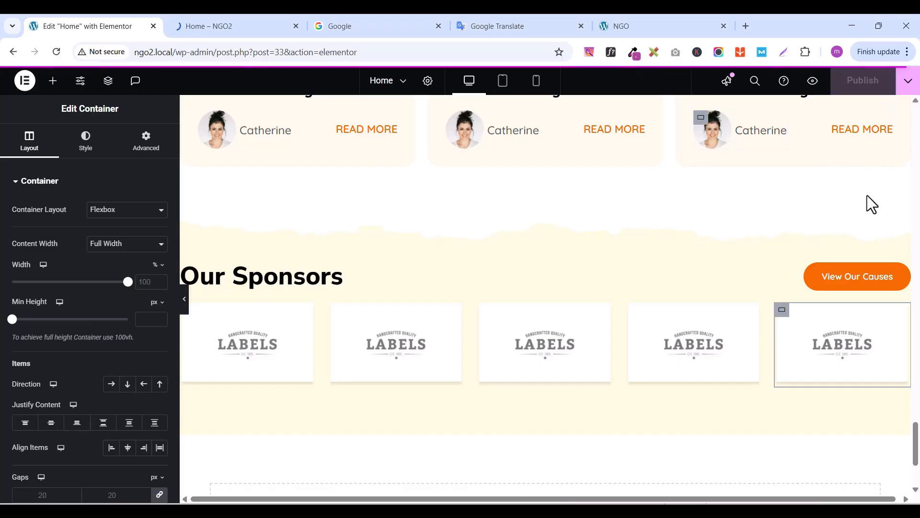
pyautogui.click(813, 82)
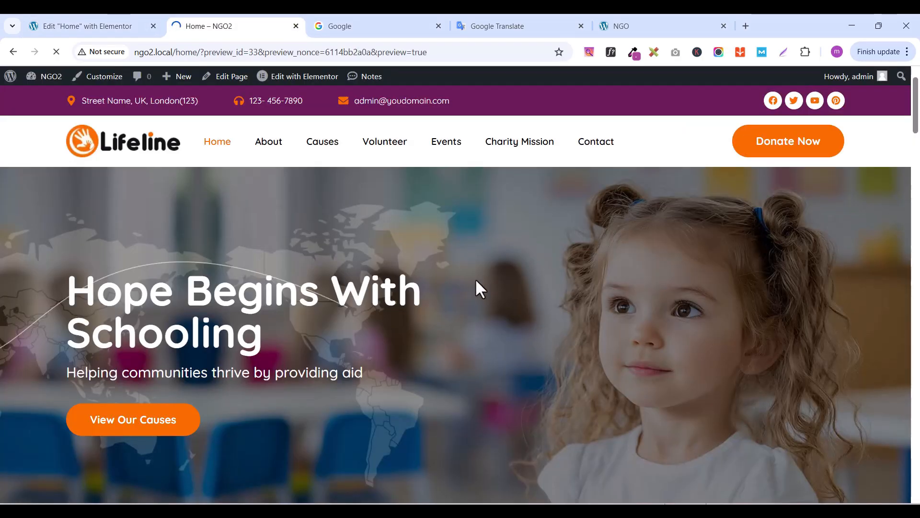
pyautogui.scroll(-8, 427, 295)
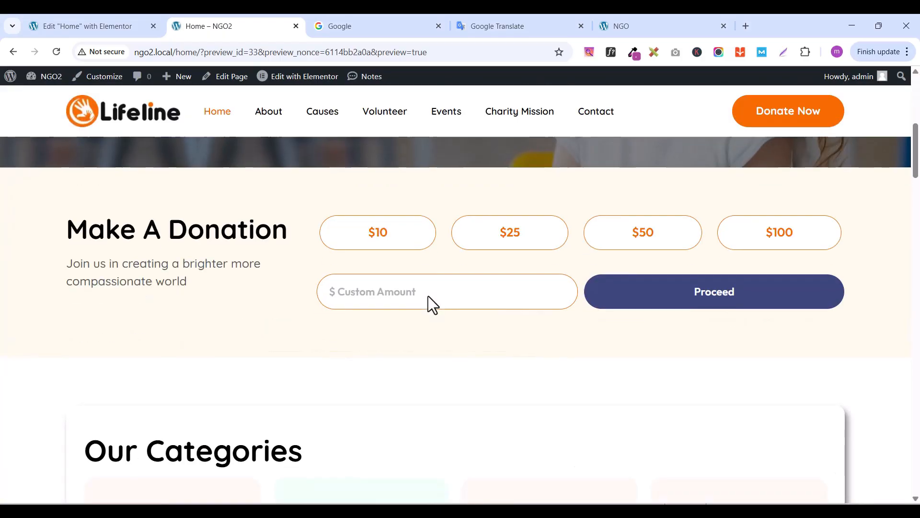
pyautogui.scroll(-15, 428, 295)
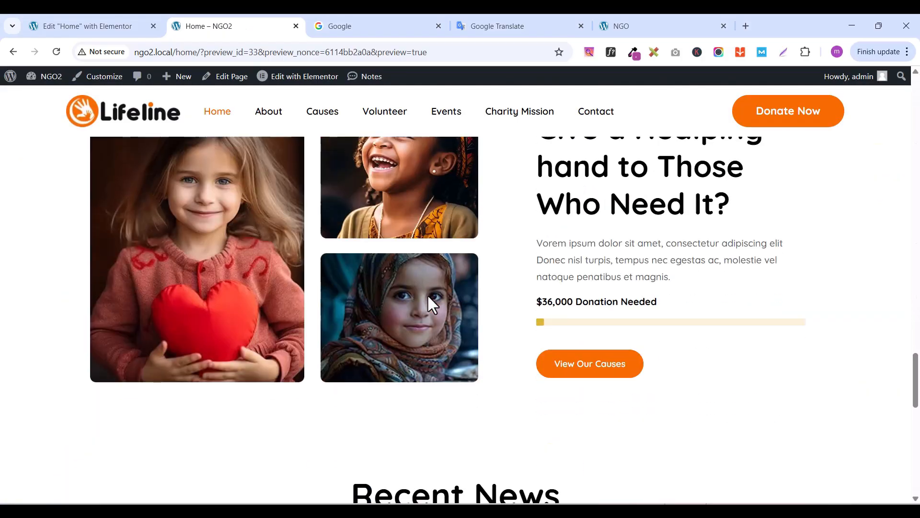
pyautogui.scroll(-14, 428, 295)
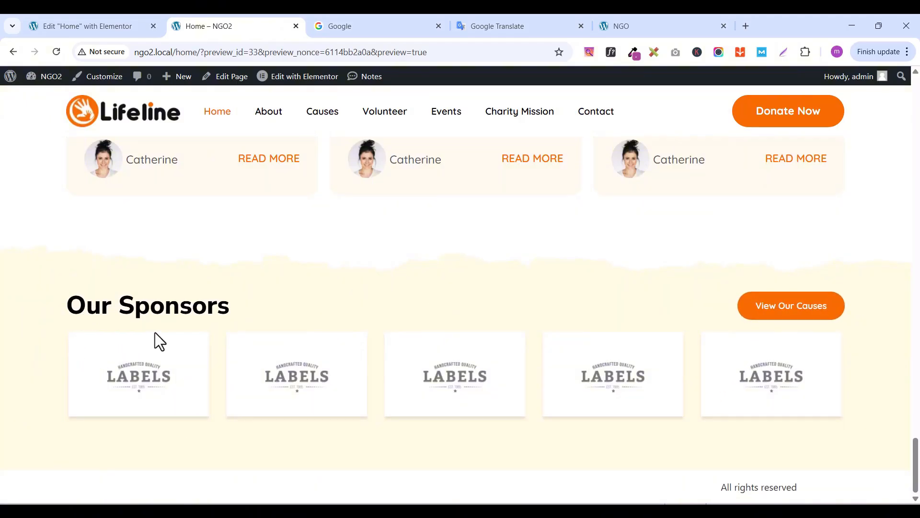
# Unlink the margins of the container holding the sponsor grid, set its top margin to 15 px, and publish the change
pyautogui.click(81, 31)
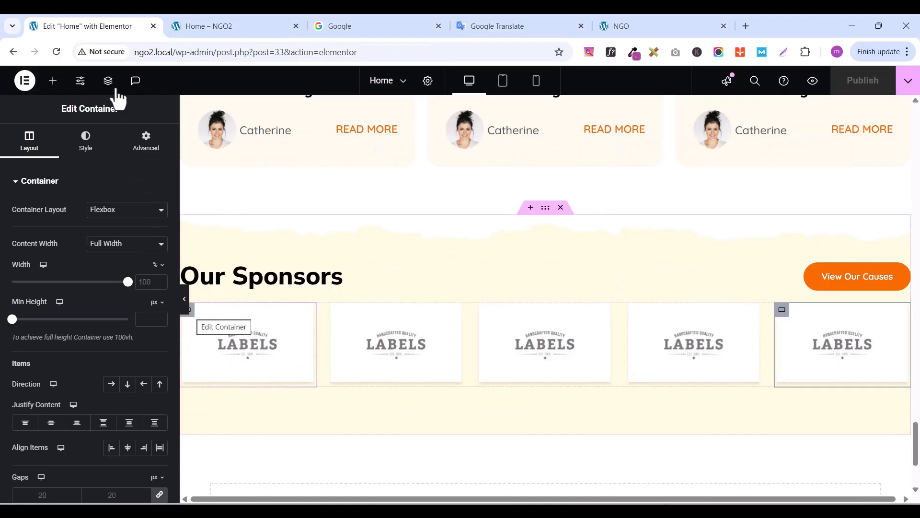
pyautogui.click(108, 81)
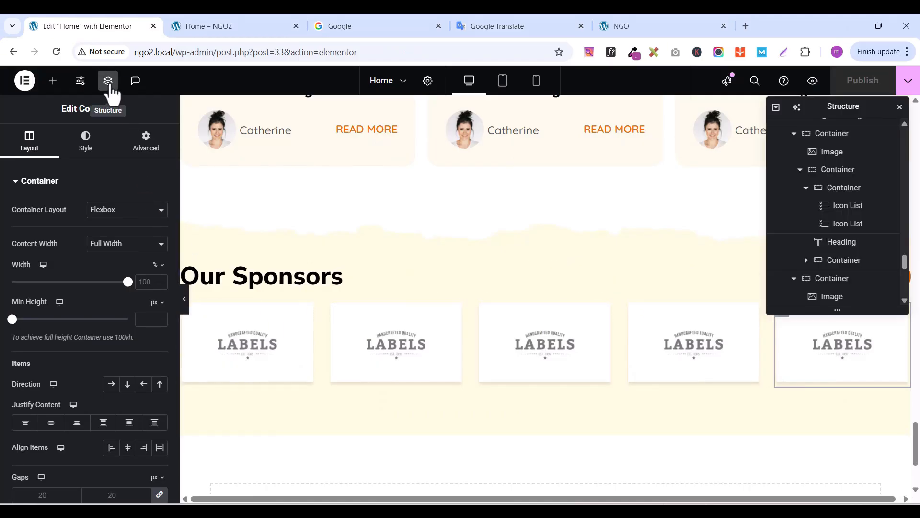
pyautogui.click(191, 309)
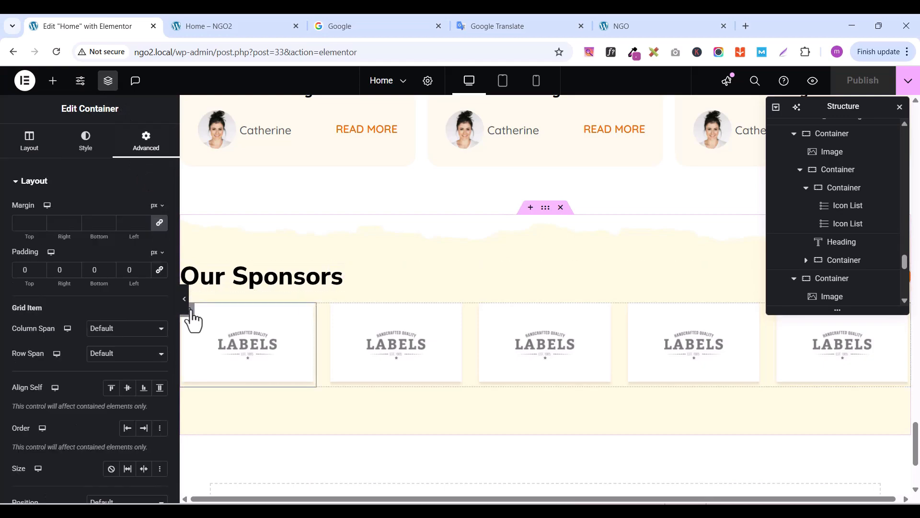
pyautogui.scroll(-5, 870, 297)
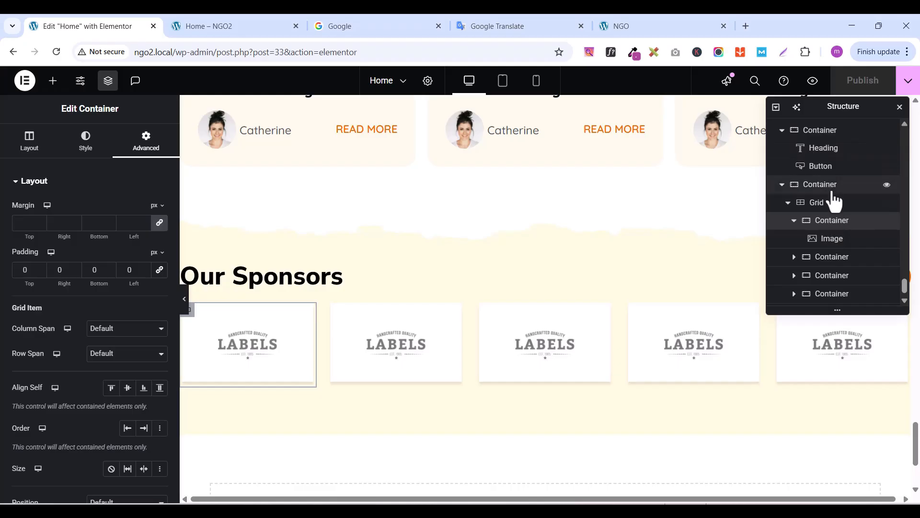
pyautogui.click(823, 187)
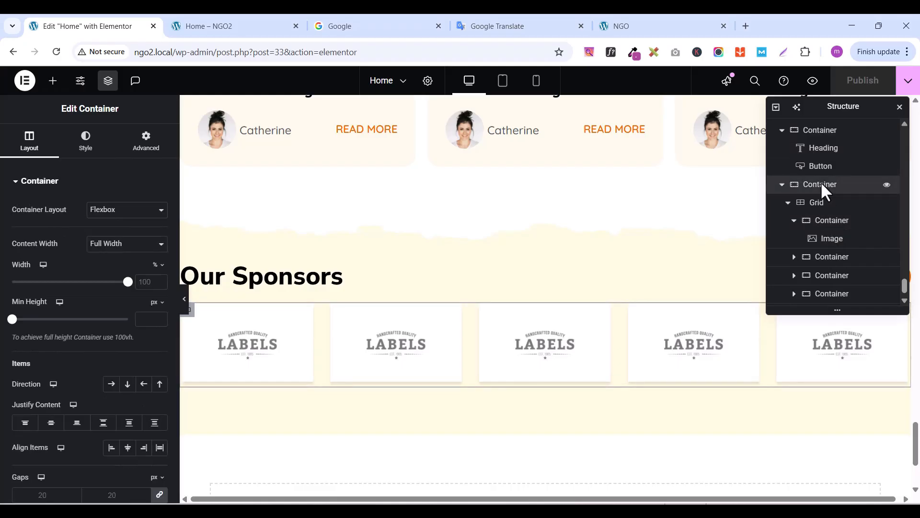
pyautogui.click(150, 144)
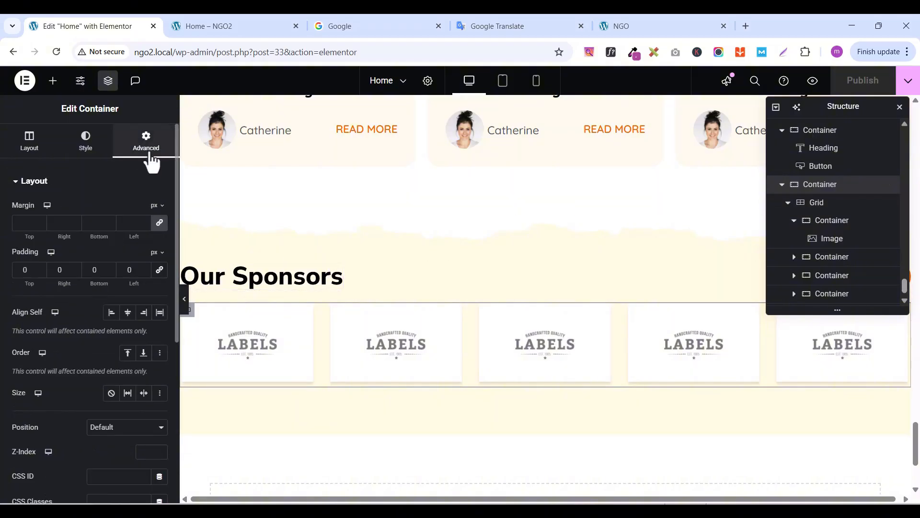
pyautogui.click(158, 227)
pyautogui.click(40, 220)
pyautogui.click(40, 220)
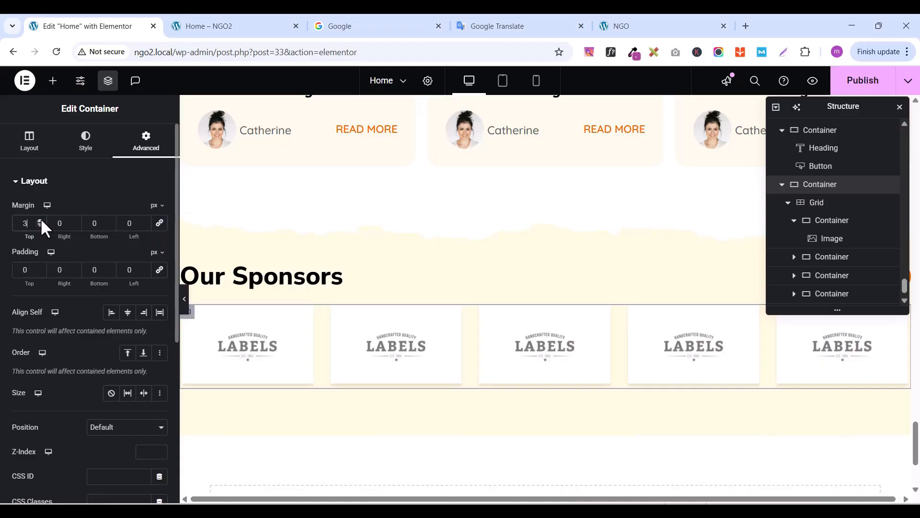
pyautogui.click(40, 220)
pyautogui.click(41, 220)
pyautogui.click(41, 220)
pyautogui.click(40, 220)
pyautogui.click(41, 220)
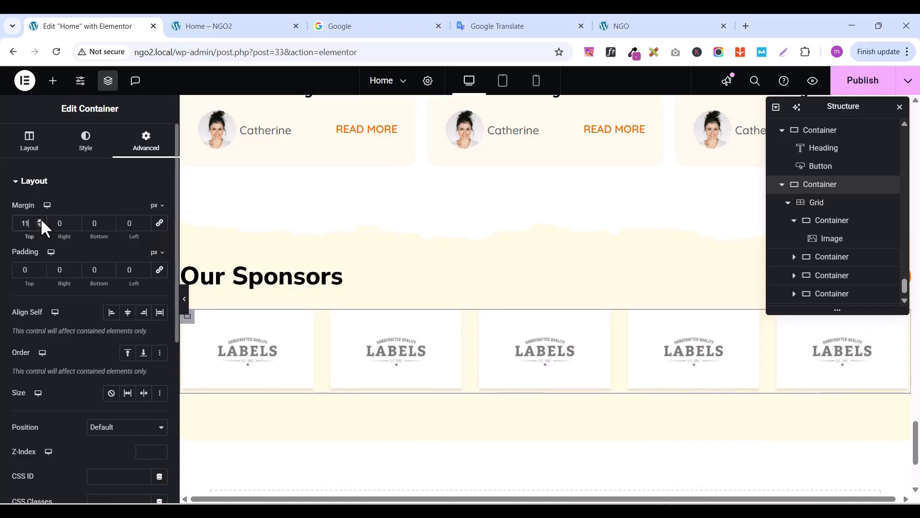
pyautogui.click(40, 220)
pyautogui.click(41, 220)
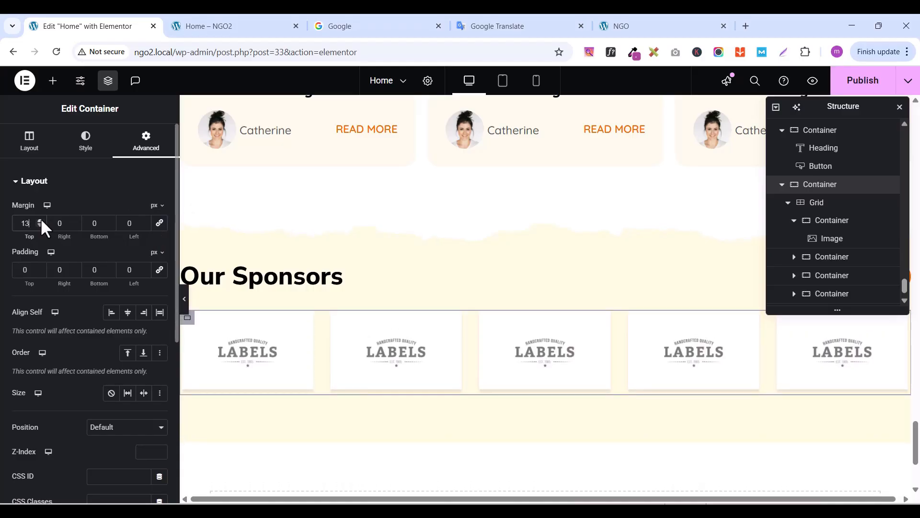
pyautogui.click(40, 220)
pyautogui.click(40, 220)
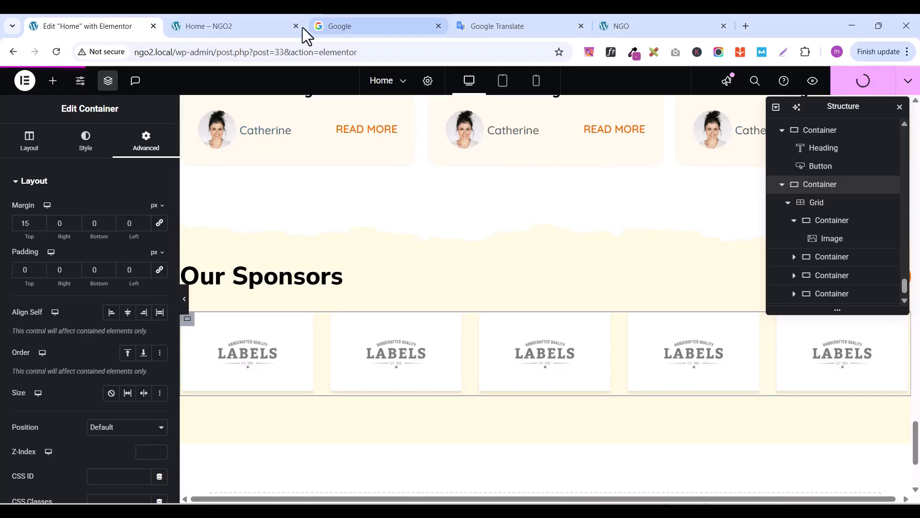
# Check the spacing of the Our Sponsors section in the page preview and compare it with the reference NGO site
pyautogui.click(234, 29)
pyautogui.scroll(-18, 390, 365)
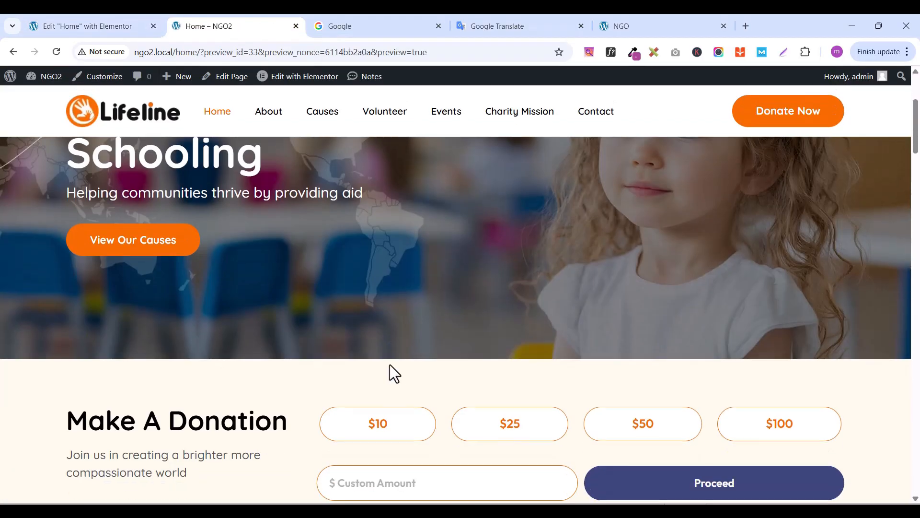
pyautogui.scroll(-20, 435, 386)
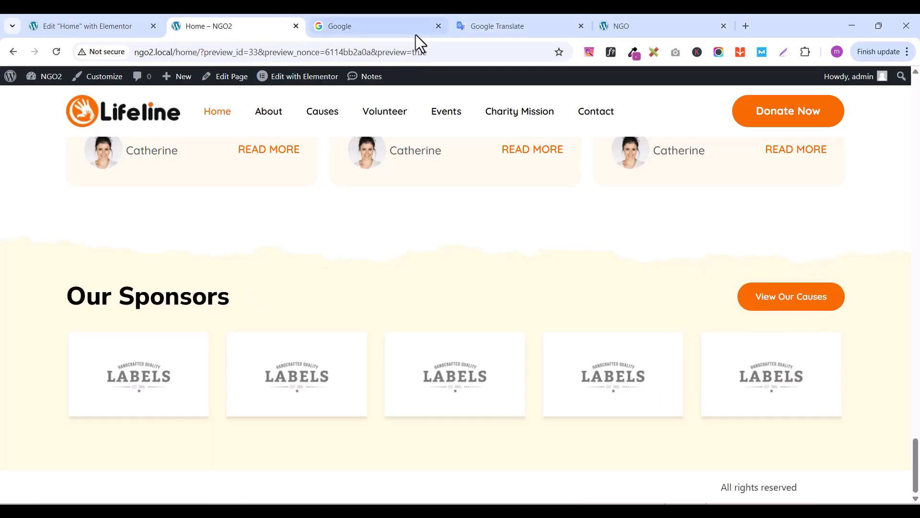
pyautogui.click(629, 25)
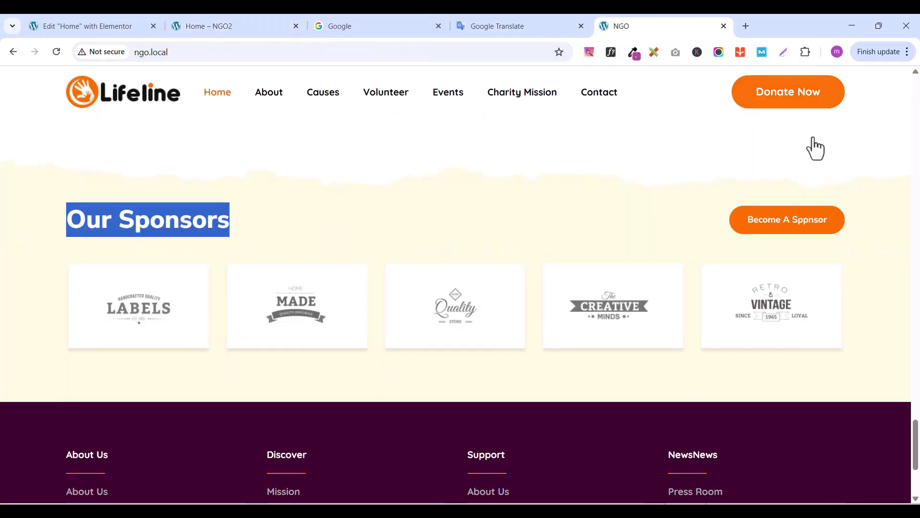
pyautogui.click(93, 26)
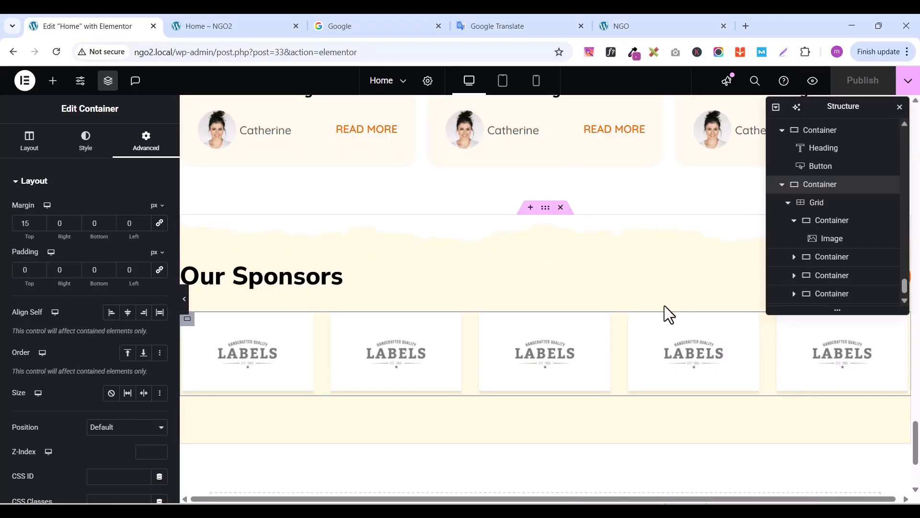
# Change the text of the button beside the Our Sponsors heading to "Become A sponsor" and publish the page
pyautogui.click(108, 82)
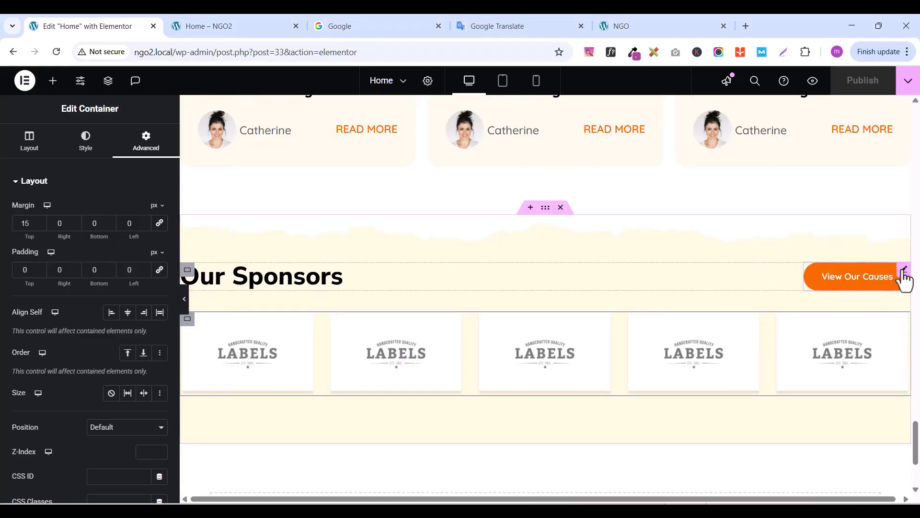
pyautogui.click(904, 272)
pyautogui.click(40, 153)
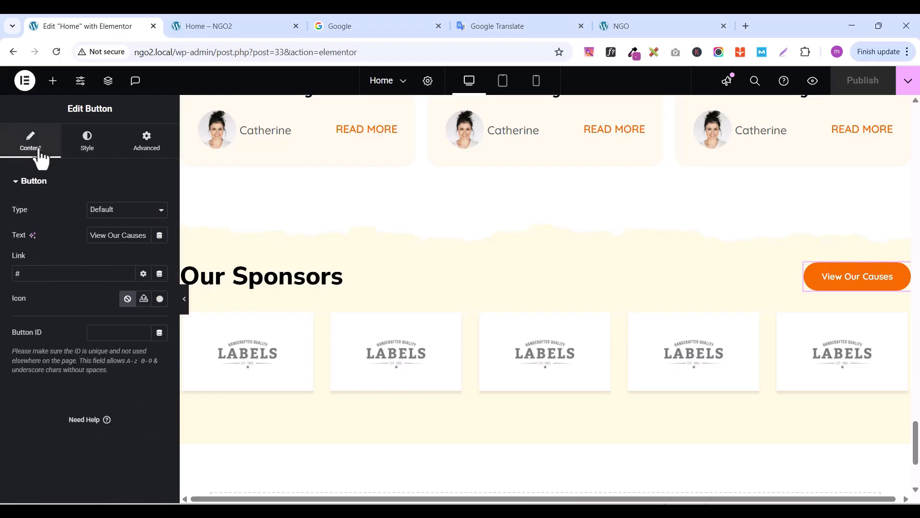
pyautogui.tripleClick(106, 236)
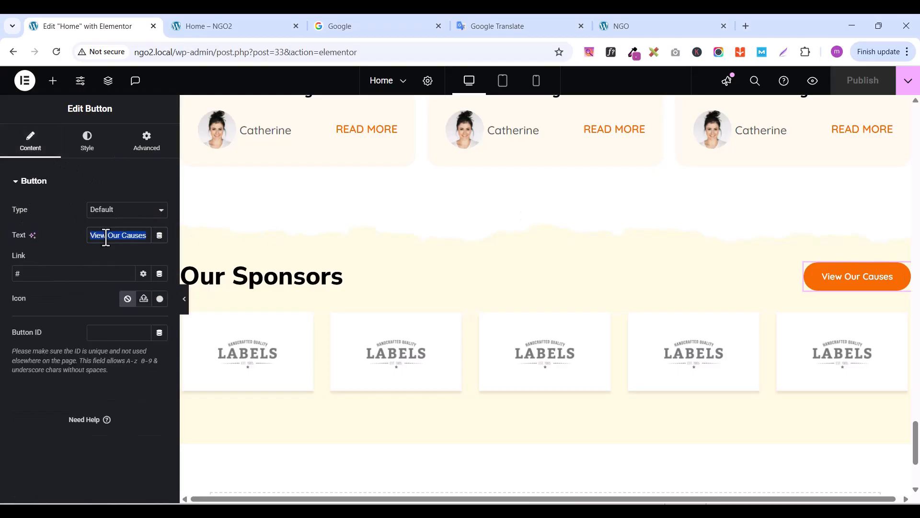
pyautogui.write('bECOME')
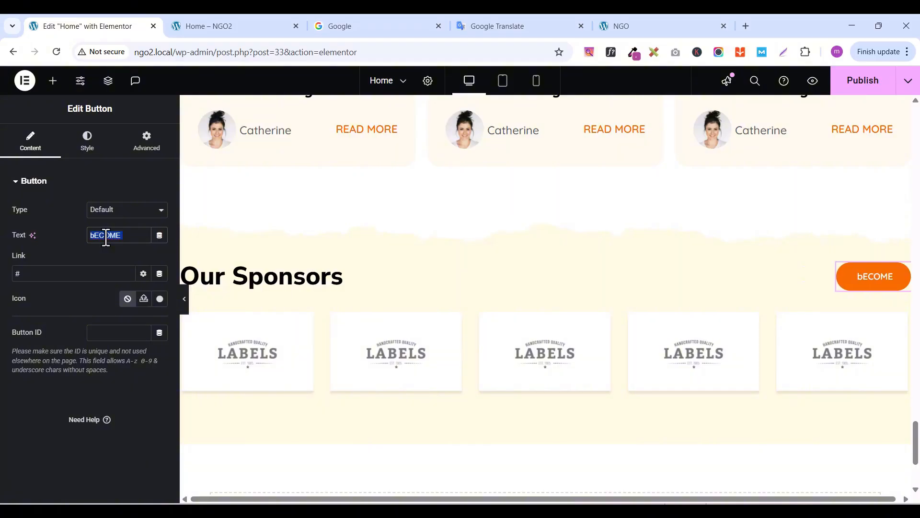
pyautogui.write('b')
pyautogui.press('BackSpace')
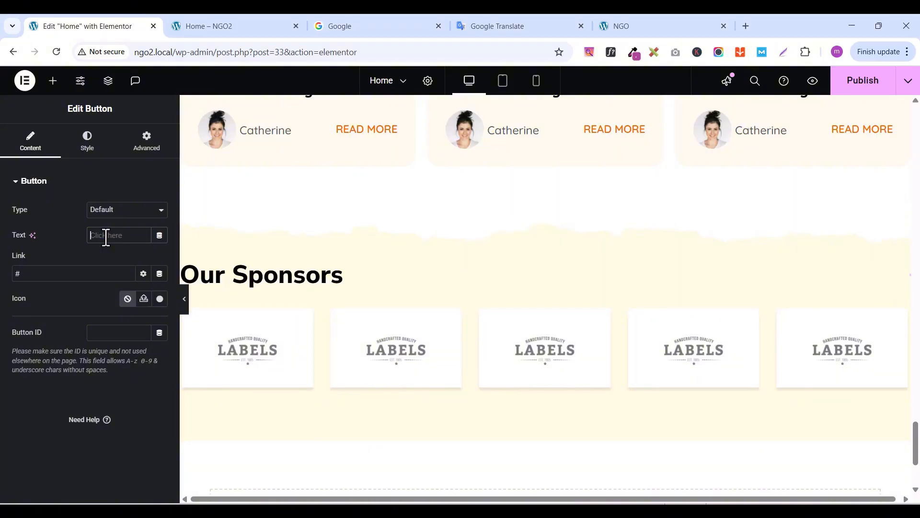
pyautogui.write('Be')
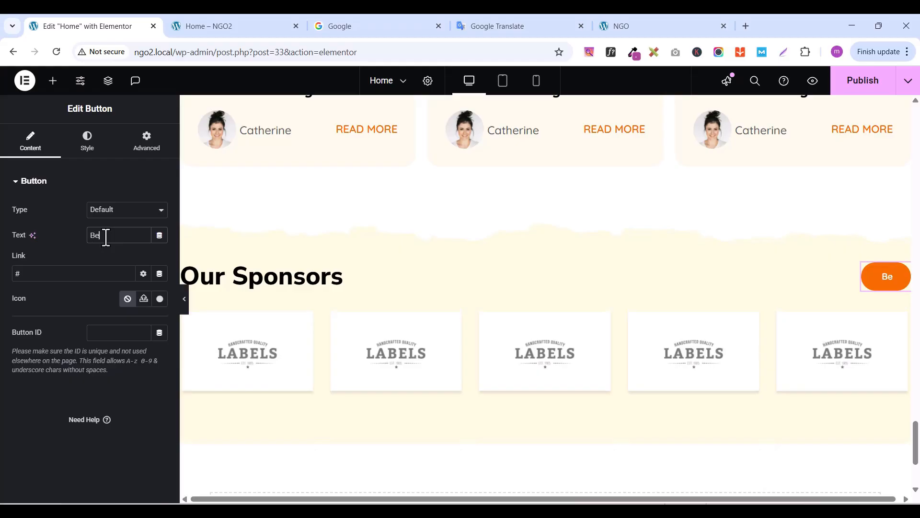
pyautogui.write('come A')
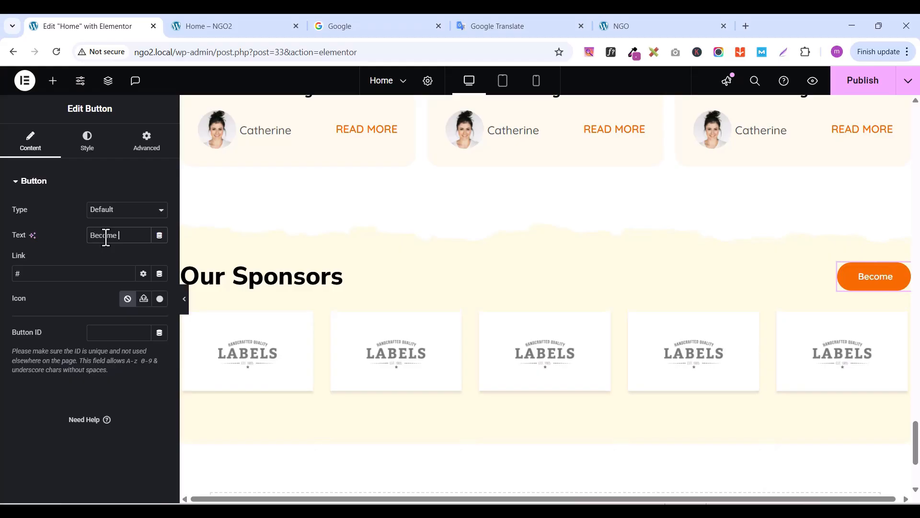
pyautogui.write(' spo')
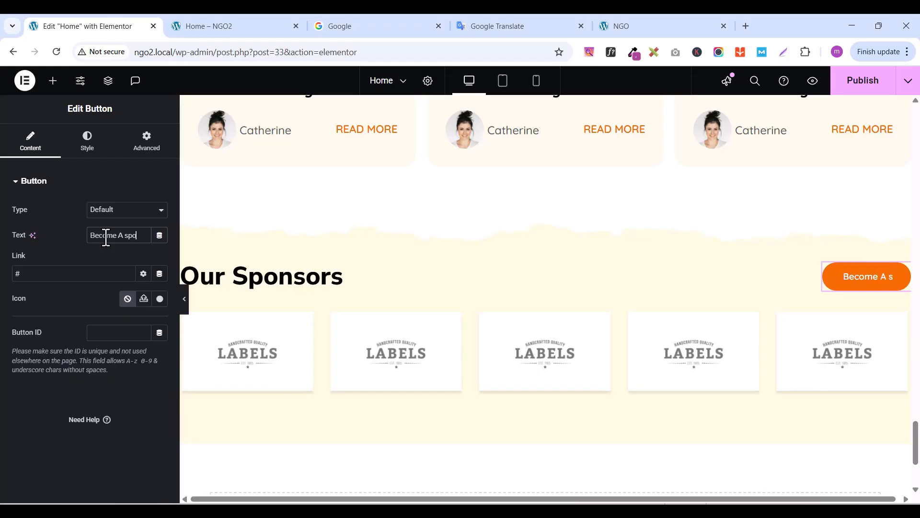
pyautogui.write('nsor')
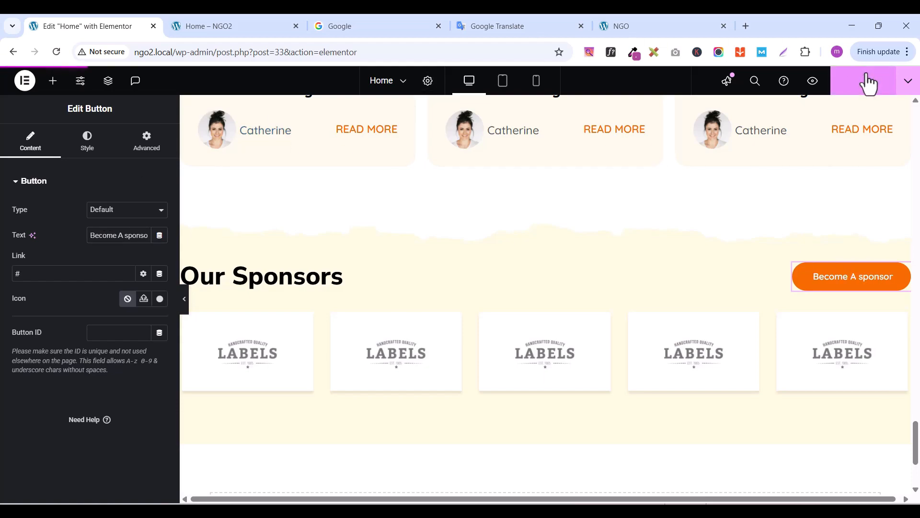
pyautogui.click(867, 84)
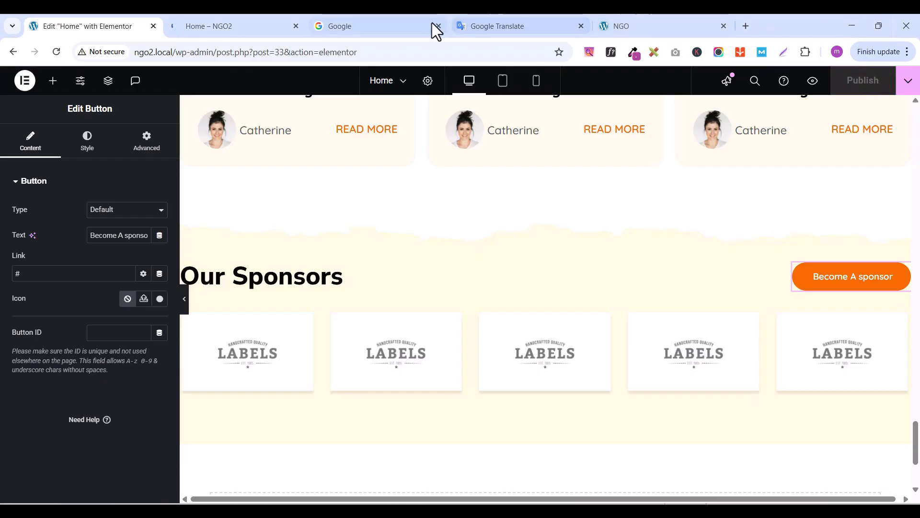
# Check the Our Sponsors section in the page preview and examine the footer of the reference NGO site
pyautogui.click(233, 27)
pyautogui.scroll(-10, 403, 438)
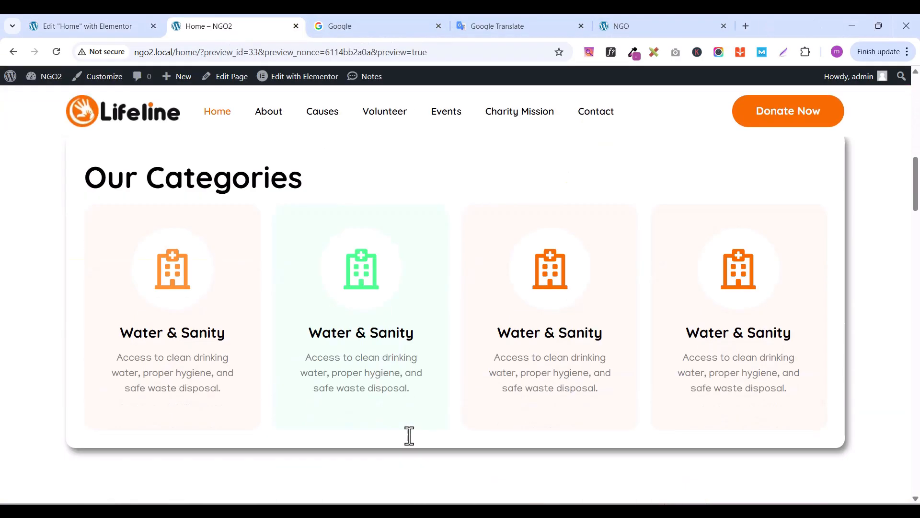
pyautogui.scroll(-20, 412, 431)
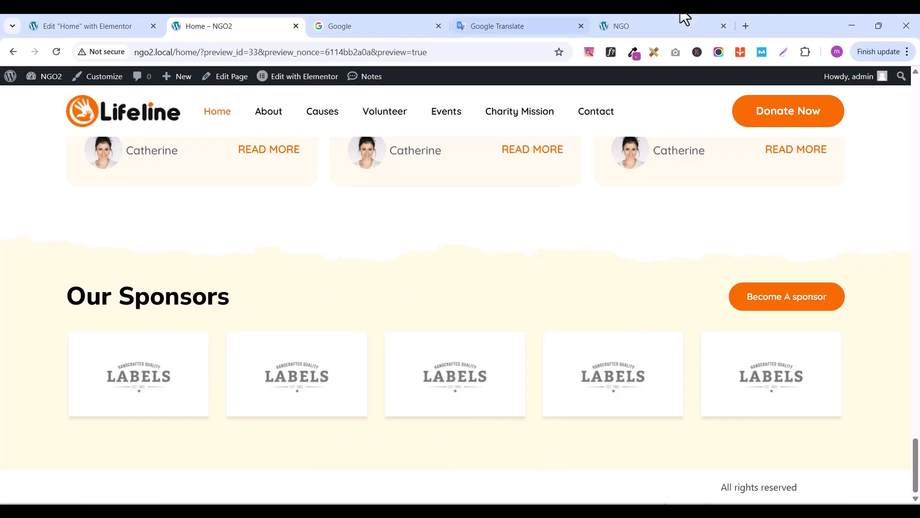
pyautogui.click(669, 31)
pyautogui.scroll(-4, 445, 333)
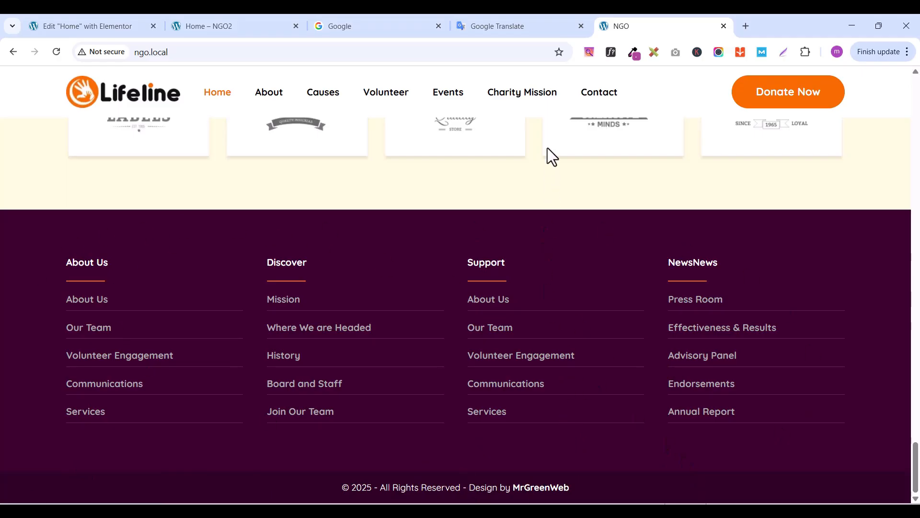
pyautogui.click(107, 30)
pyautogui.scroll(-3, 502, 343)
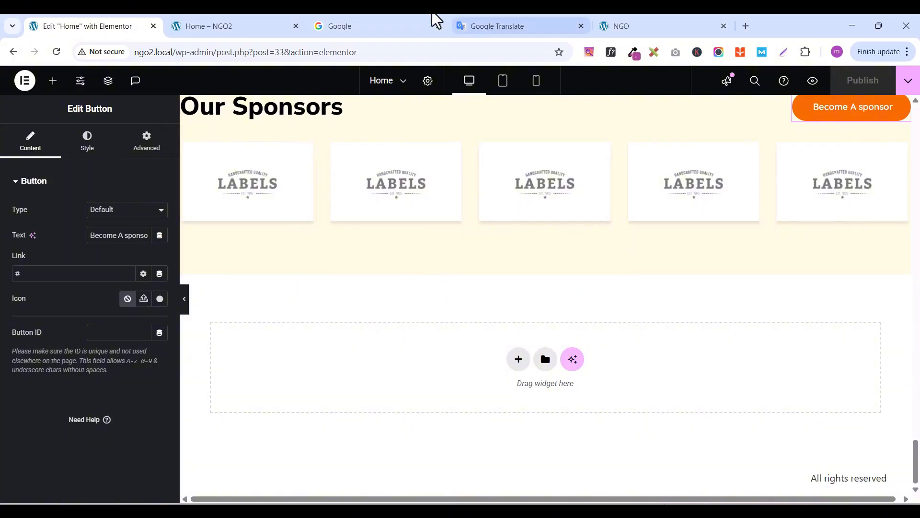
# Add a new Footer template in the NGO2 site's Theme Builder, dismissing the block library to start from a blank layout
pyautogui.click(219, 36)
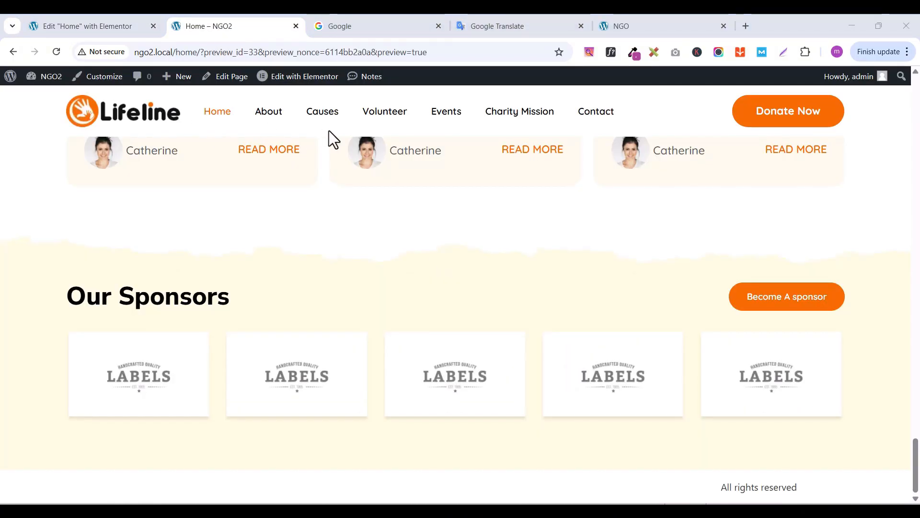
pyautogui.moveTo(9, 77)
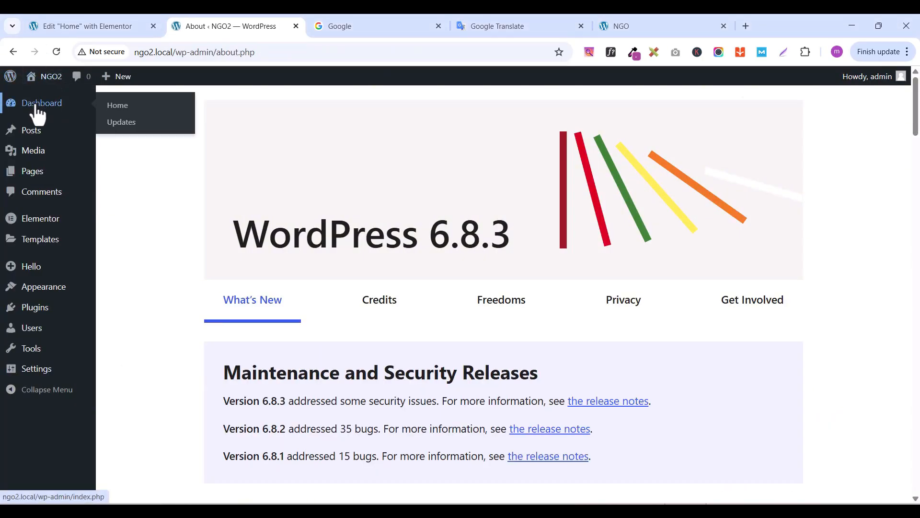
pyautogui.click(37, 113)
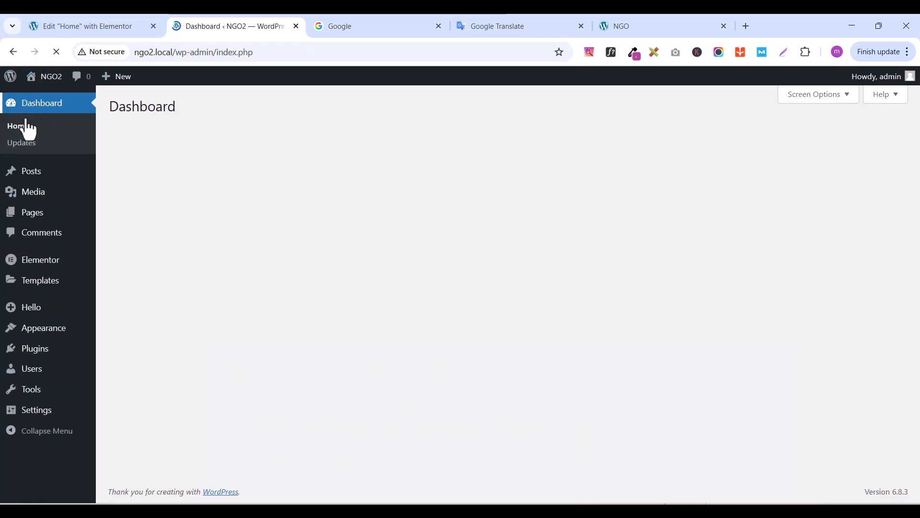
pyautogui.moveTo(40, 285)
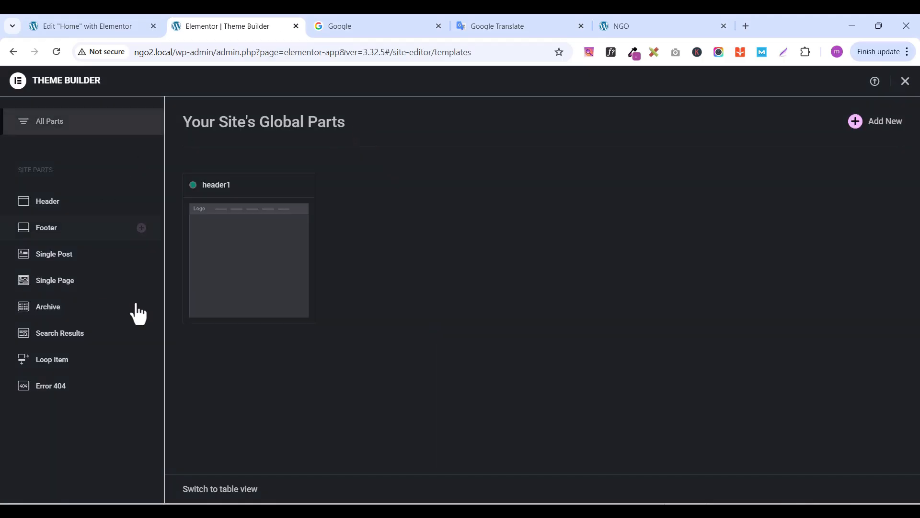
pyautogui.click(882, 135)
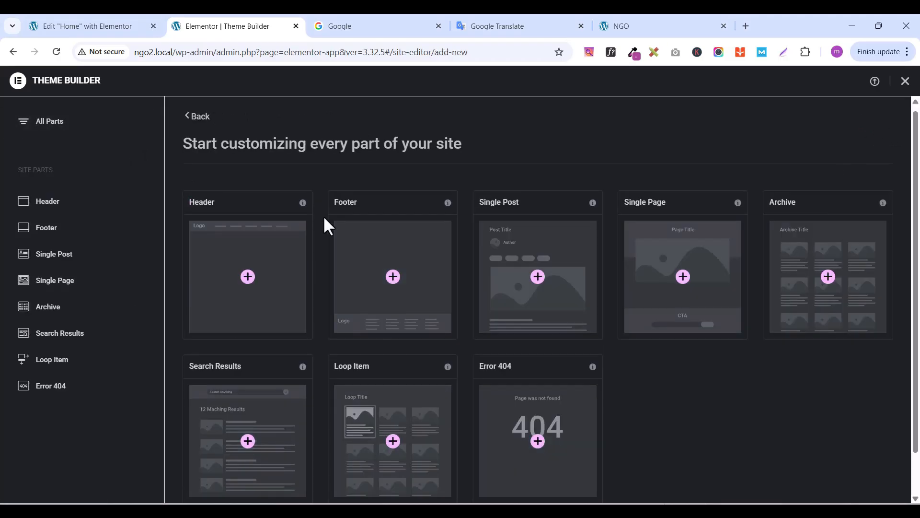
pyautogui.click(378, 252)
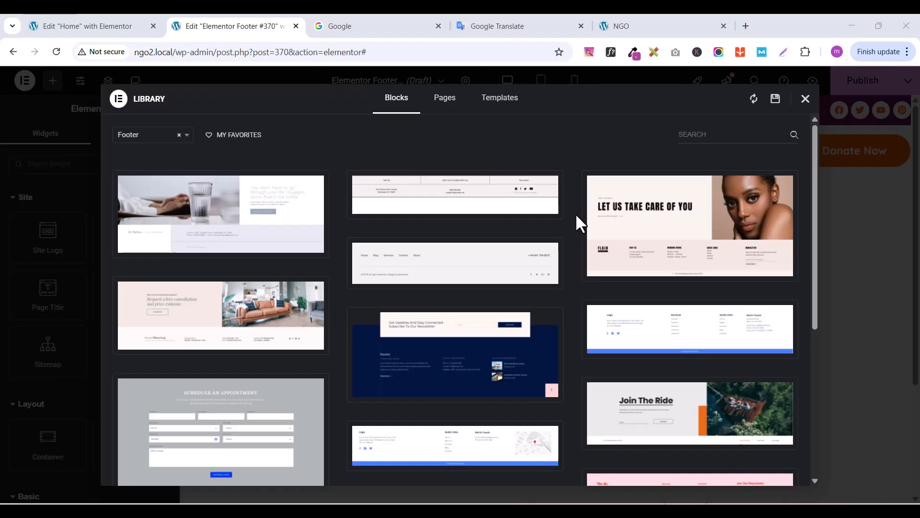
pyautogui.click(805, 99)
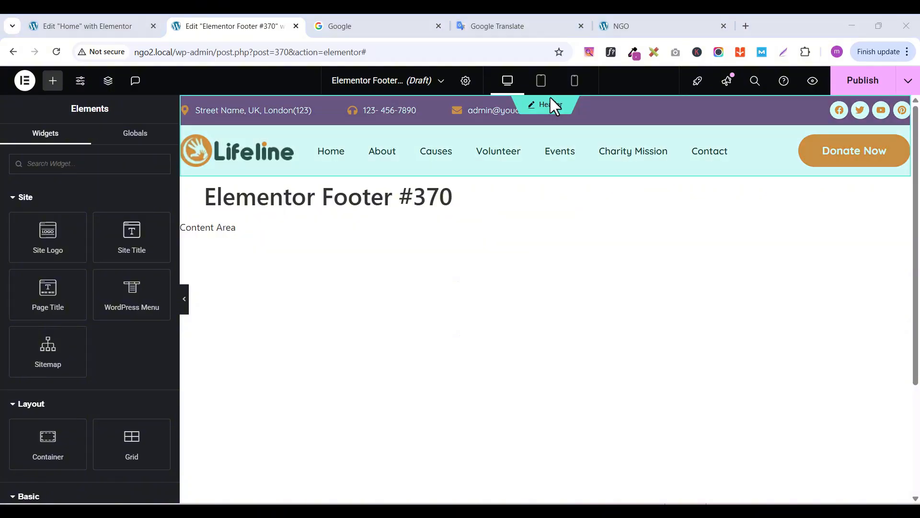
# Title the footer template "footer1" and publish it with a display condition that includes the Entire Site
pyautogui.click(466, 80)
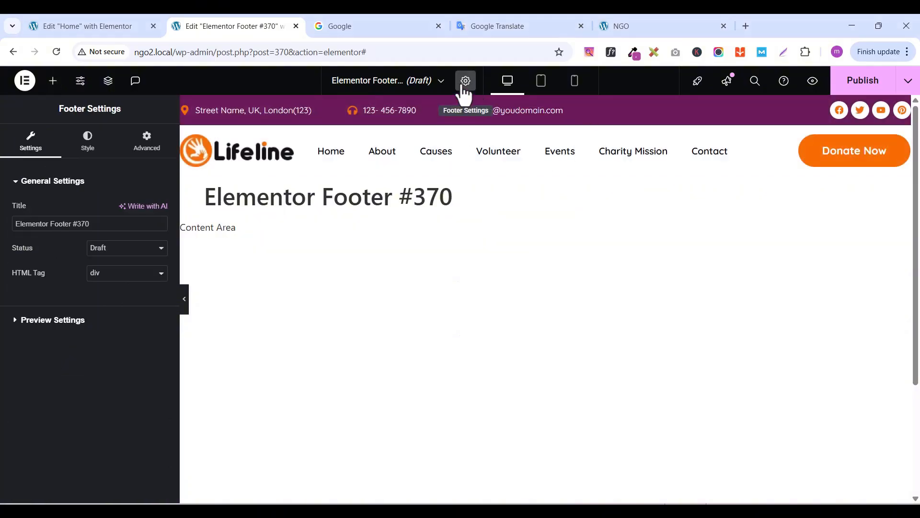
pyautogui.tripleClick(42, 222)
pyautogui.write('foo')
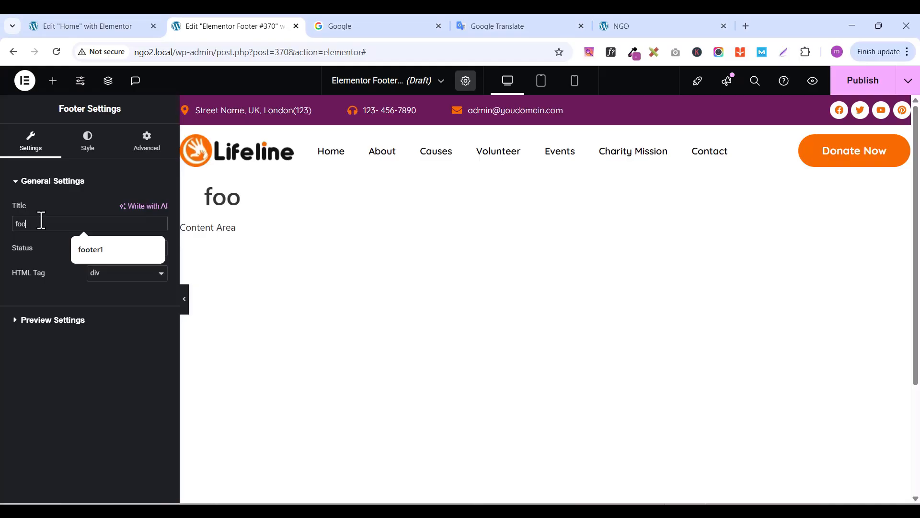
pyautogui.write('ter1')
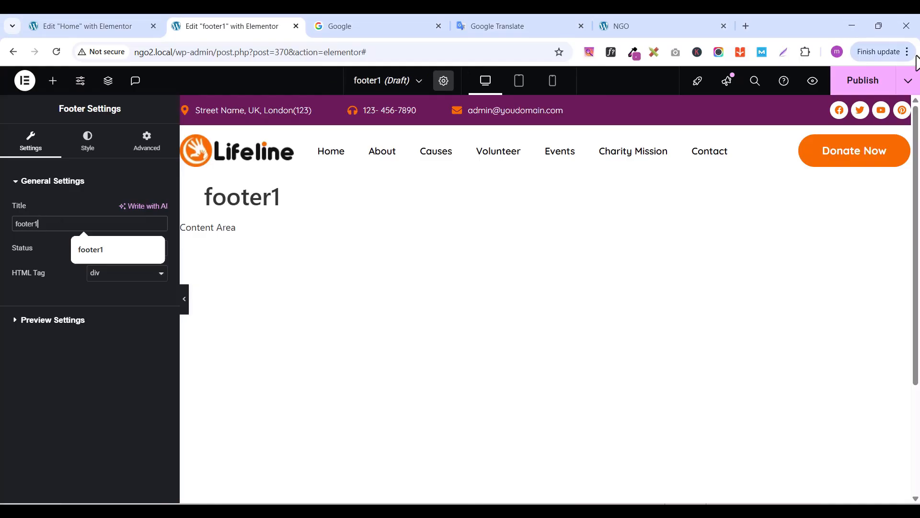
pyautogui.click(863, 83)
pyautogui.click(482, 359)
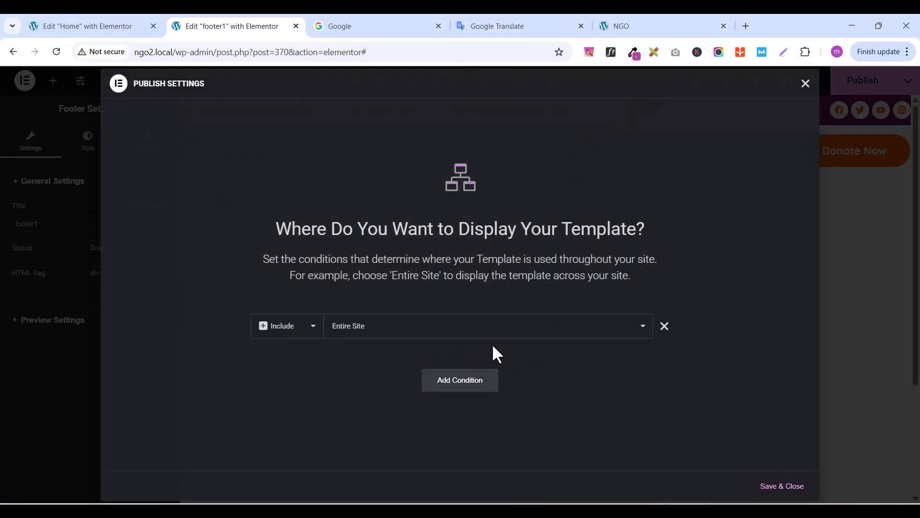
pyautogui.click(777, 490)
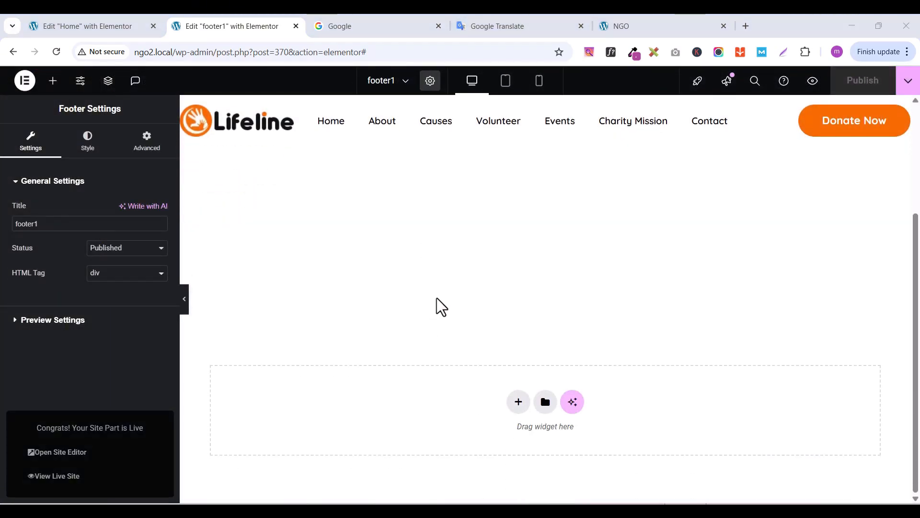
# Add a Flexbox container with the single-column, downward-direction structure to the footer template
pyautogui.scroll(1, 410, 261)
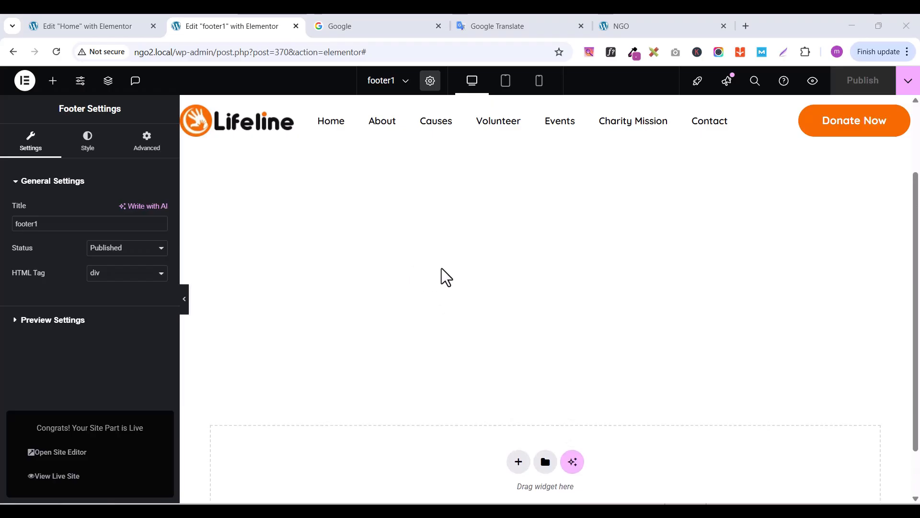
pyautogui.scroll(-1, 469, 265)
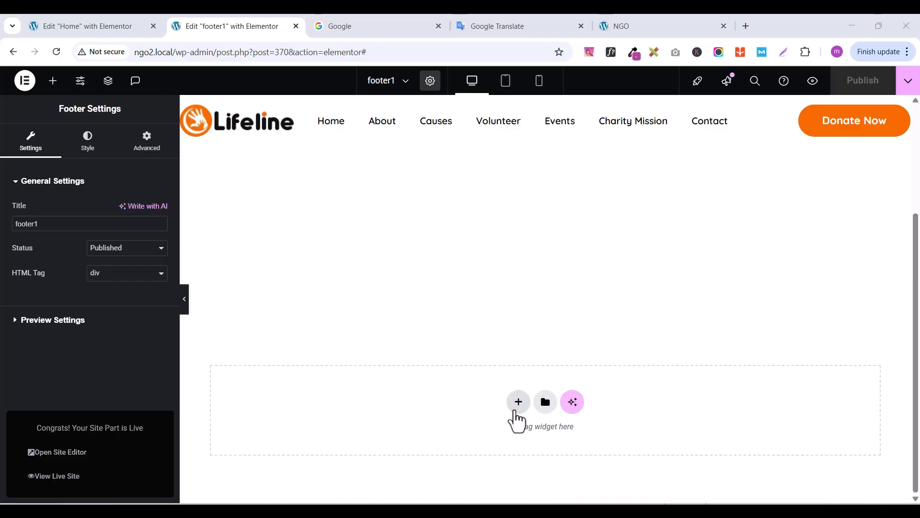
pyautogui.click(518, 403)
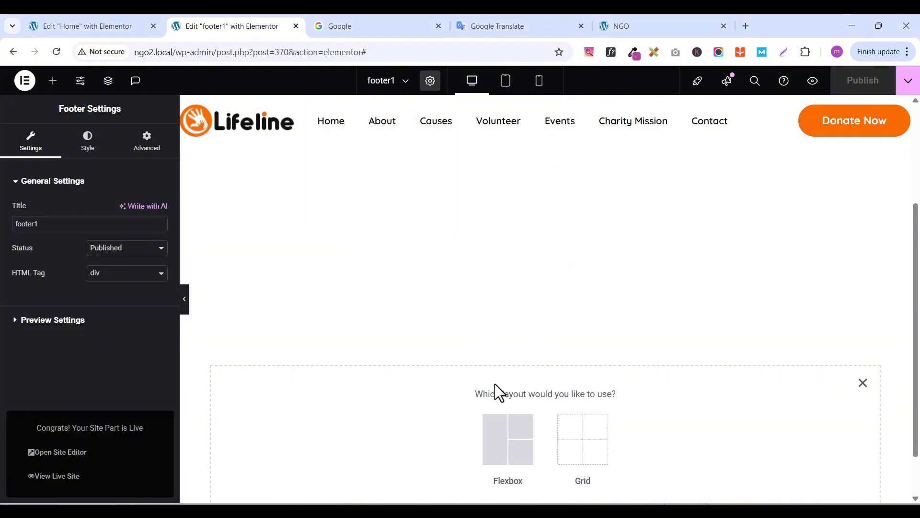
pyautogui.click(504, 441)
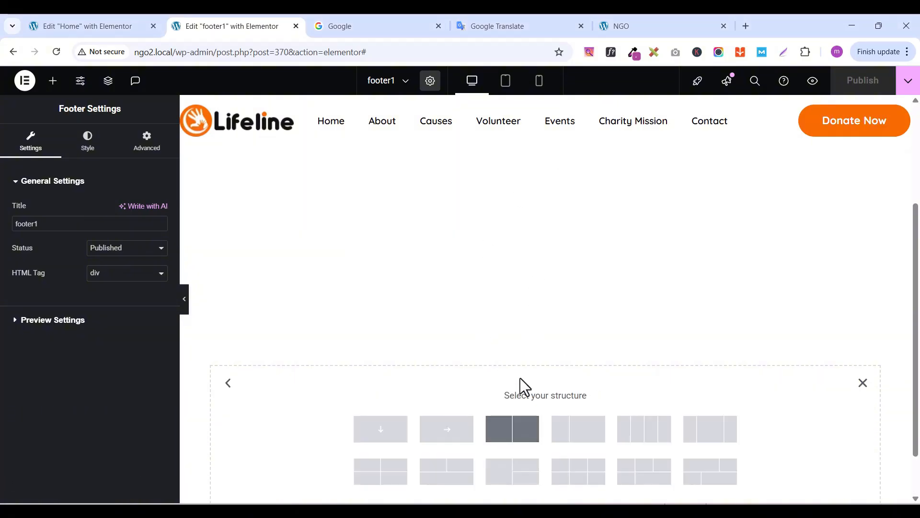
pyautogui.click(384, 434)
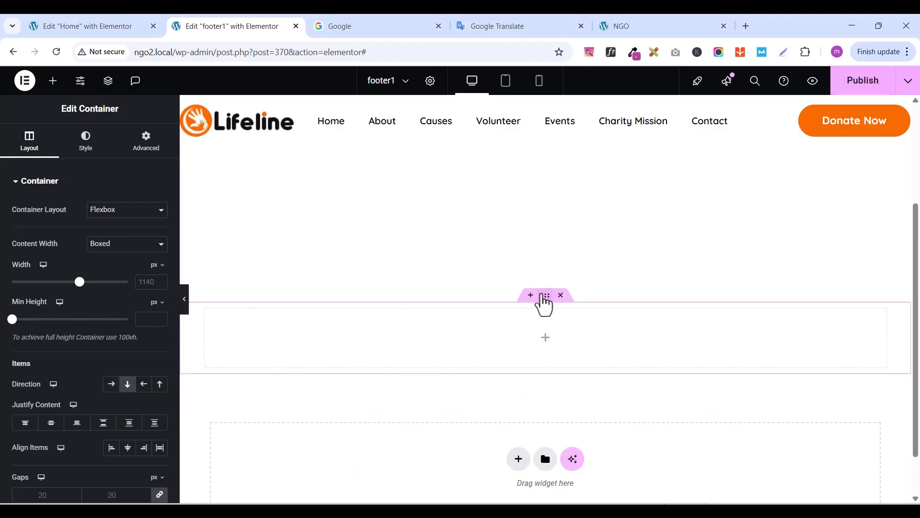
# Unlink the footer container's padding values and set its top and bottom padding to 80 px
pyautogui.click(143, 154)
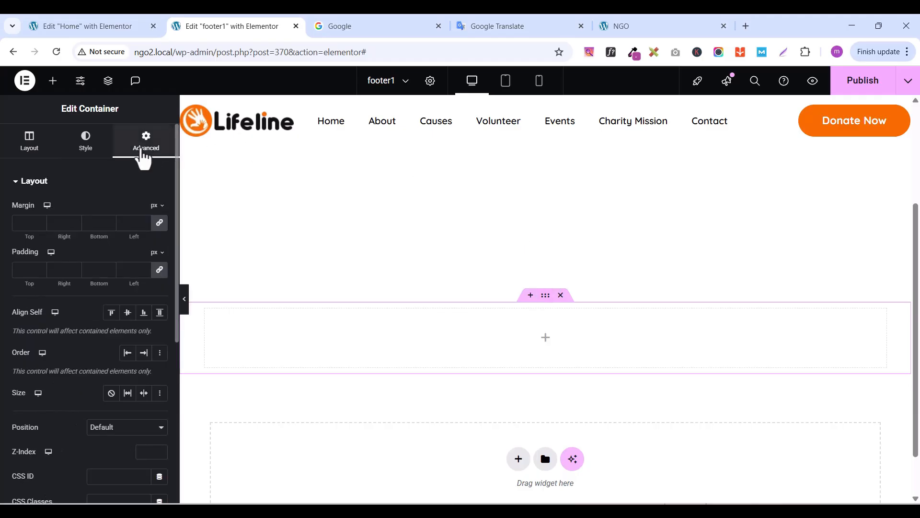
pyautogui.click(160, 275)
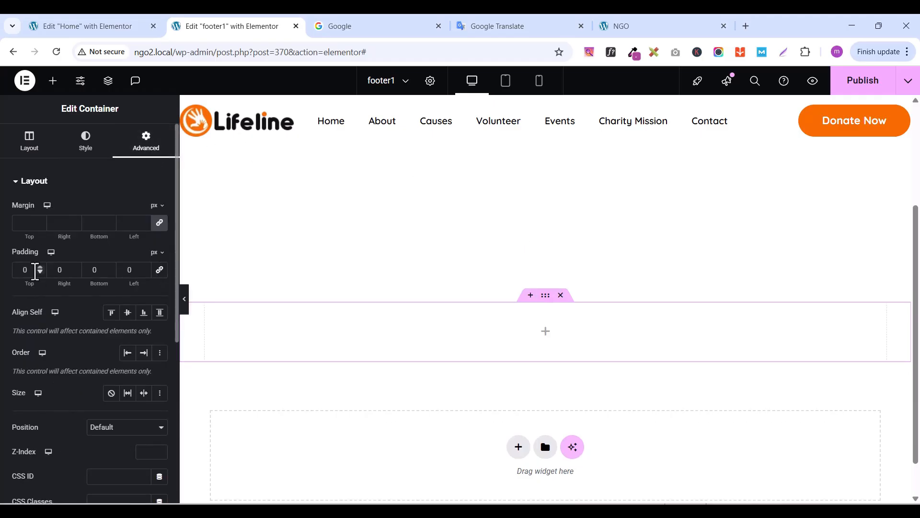
pyautogui.write('8')
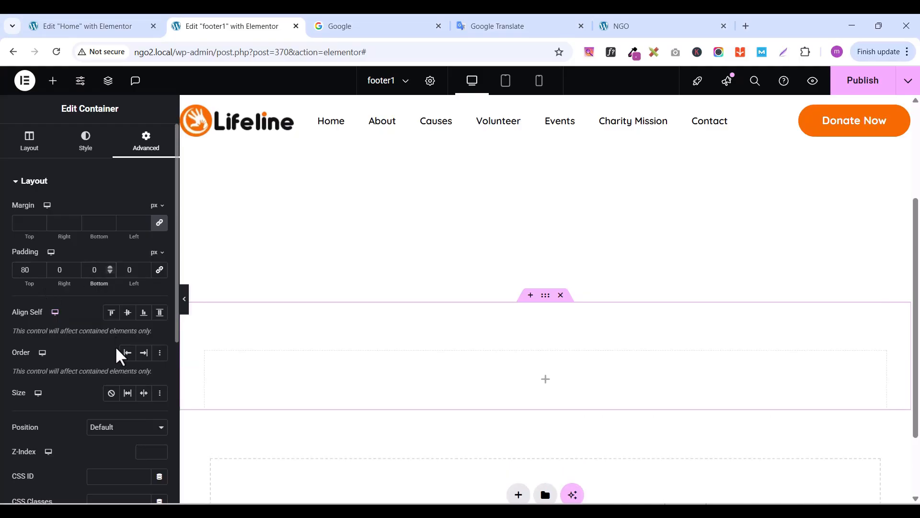
pyautogui.write('8')
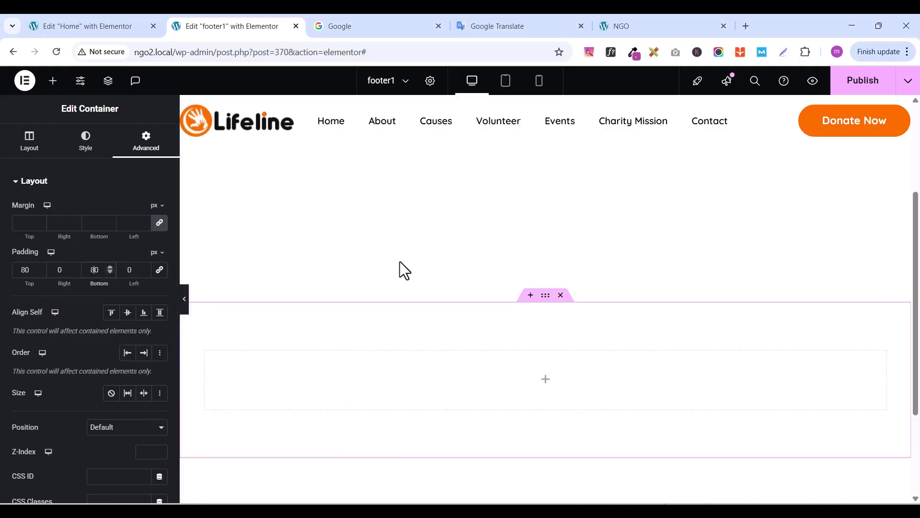
# Set the footer container's boxed content width to 1300 px and add a Grid element inside it
pyautogui.click(35, 151)
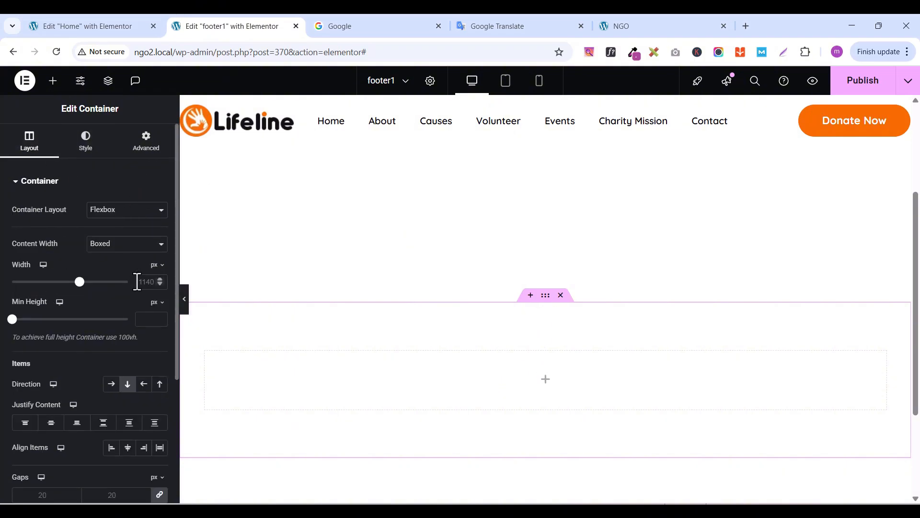
pyautogui.write('1300')
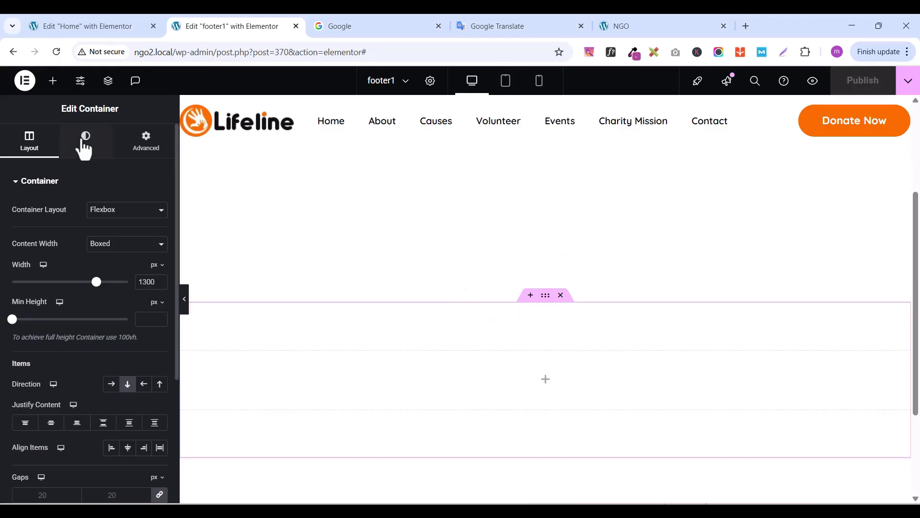
pyautogui.click(53, 82)
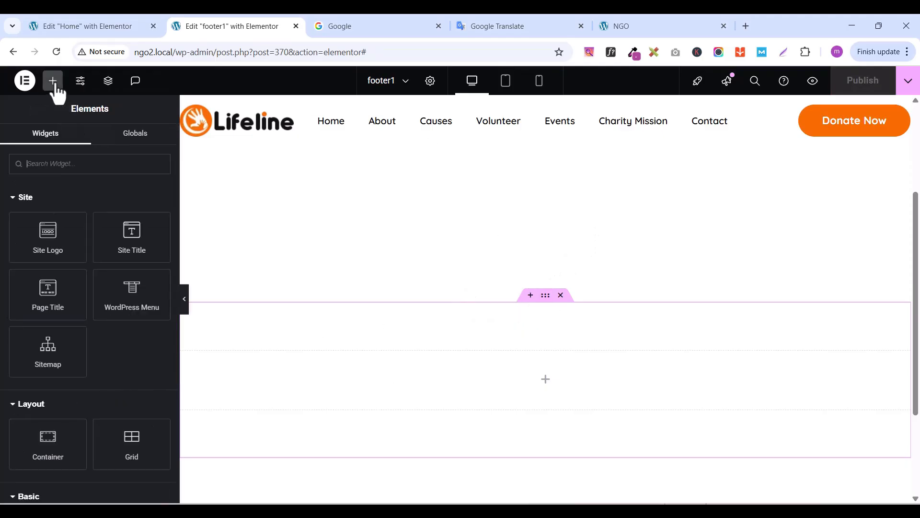
pyautogui.click(44, 165)
pyautogui.write('grid')
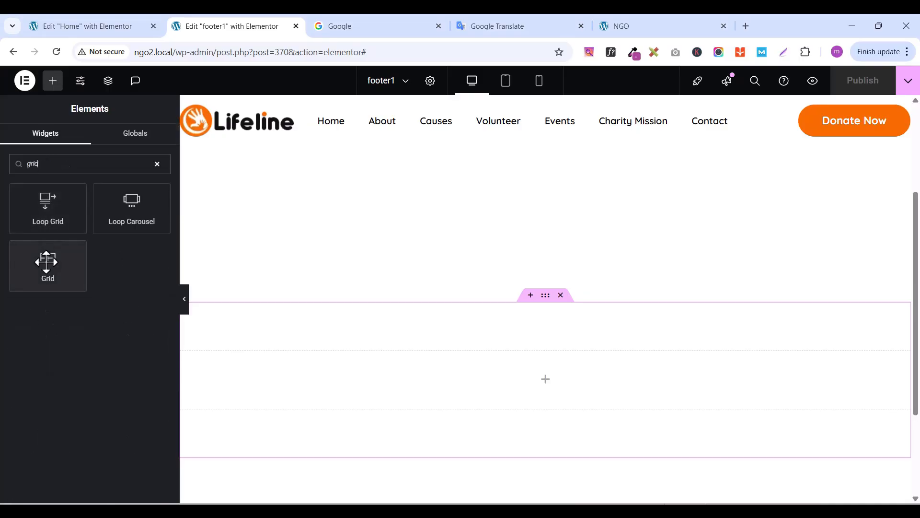
pyautogui.moveTo(47, 262); pyautogui.dragTo(551, 363)
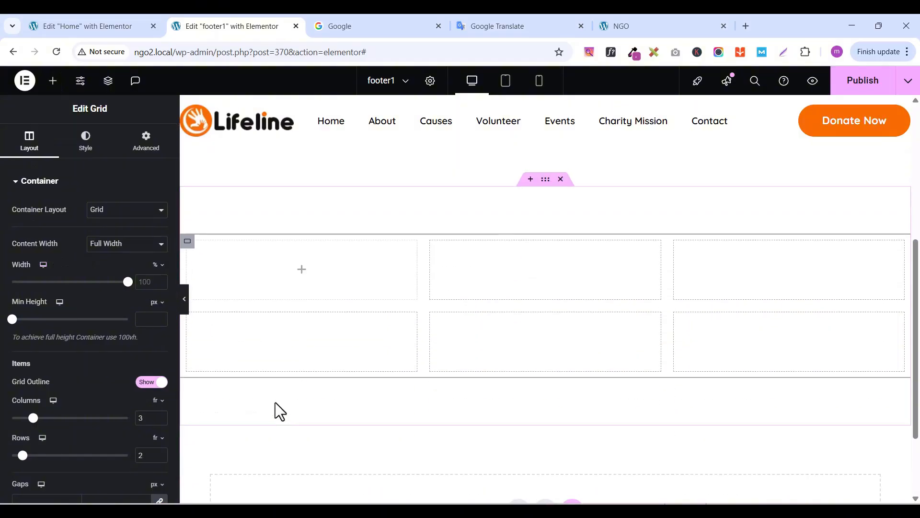
# Check the column layout of the reference NGO footer and set the footer1 grid to 4 columns and 1 row
pyautogui.click(667, 28)
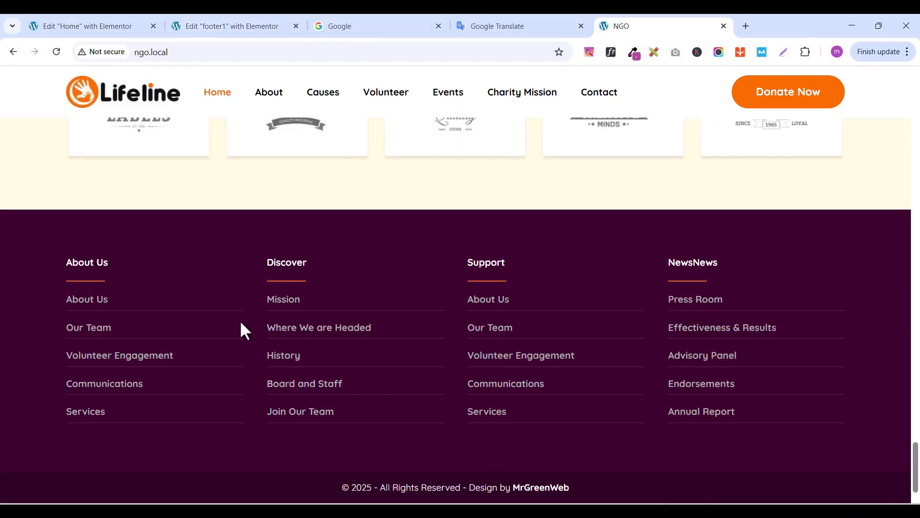
pyautogui.click(96, 26)
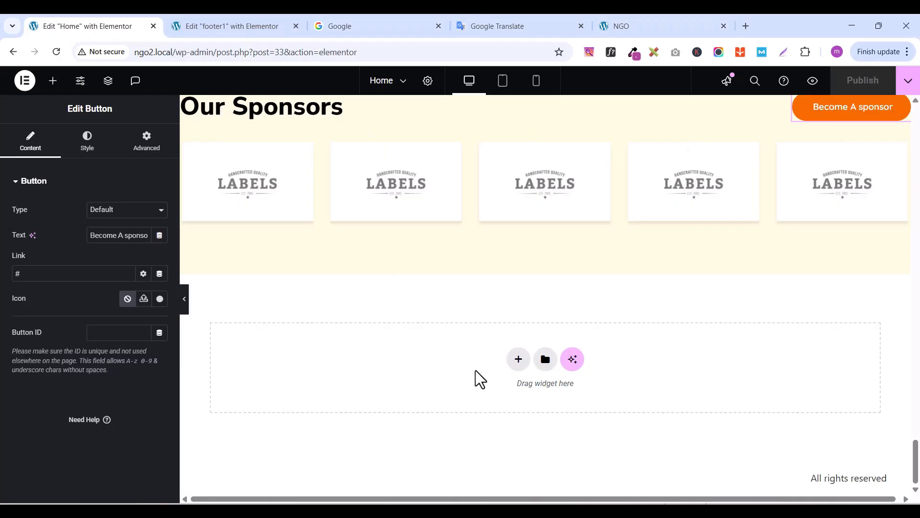
pyautogui.click(238, 28)
pyautogui.scroll(-1, 87, 379)
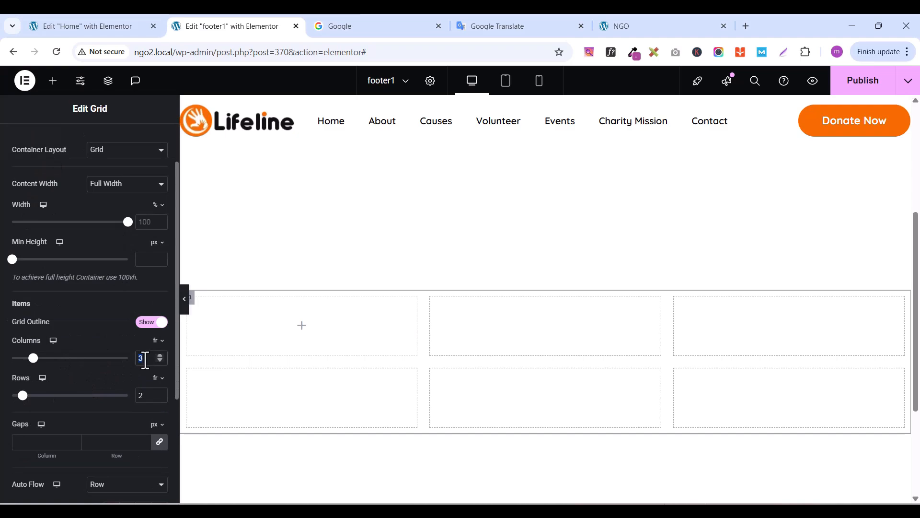
pyautogui.write('4')
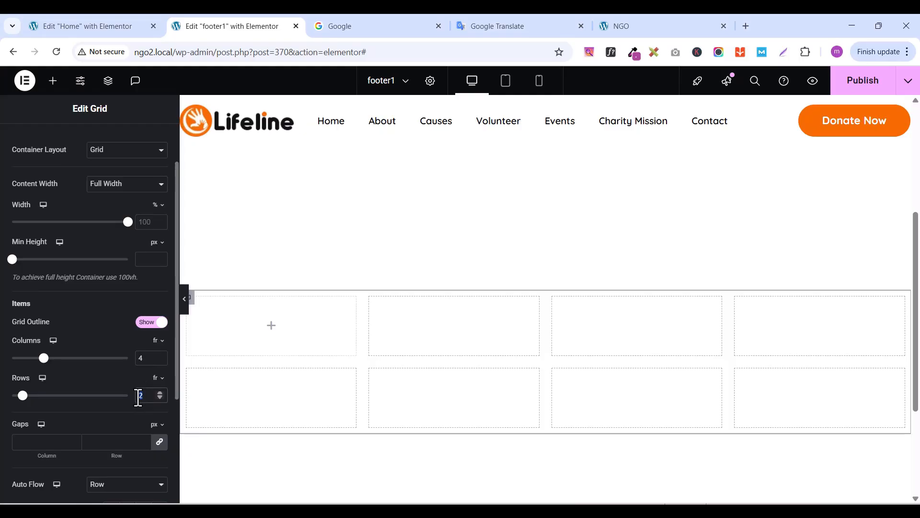
pyautogui.write('1')
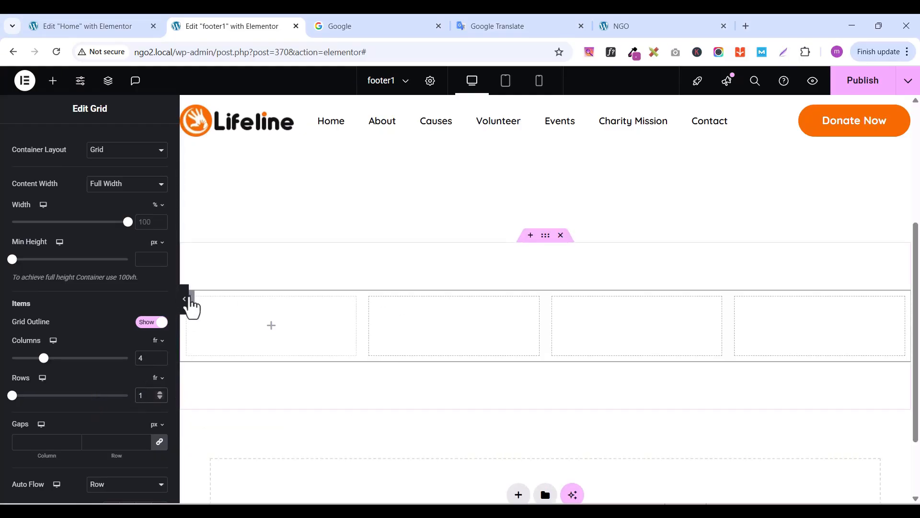
pyautogui.scroll(2, 165, 225)
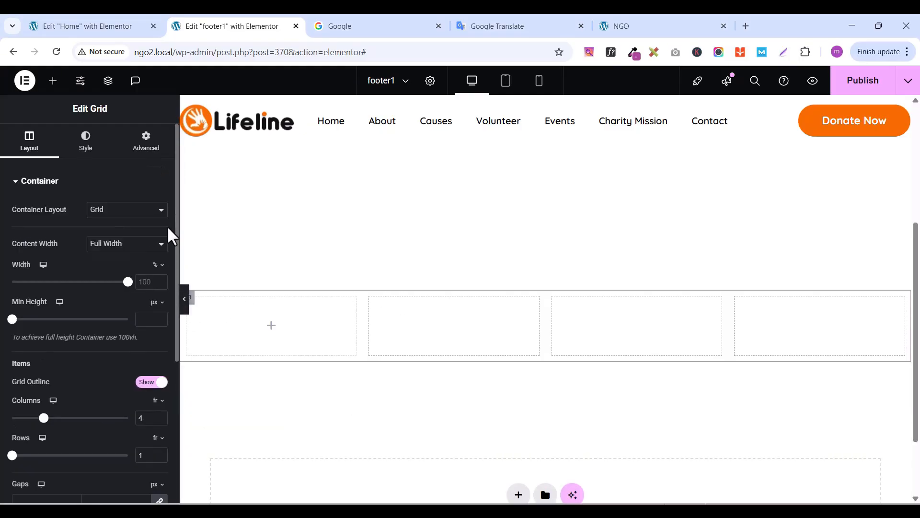
# Set the footer grid's padding to 0 on all sides
pyautogui.click(150, 144)
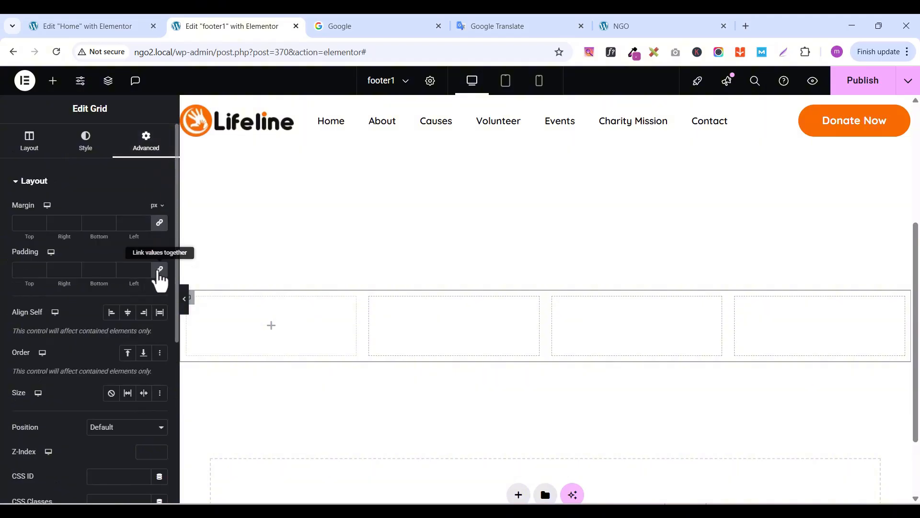
pyautogui.click(159, 270)
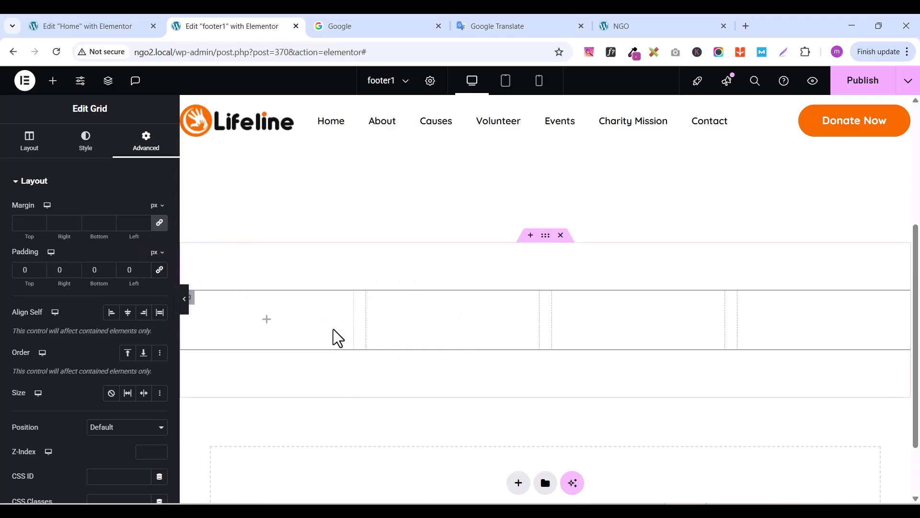
pyautogui.click(36, 150)
# Add a Container to the grid's first cell and set its padding to 0 on all sides
pyautogui.click(52, 86)
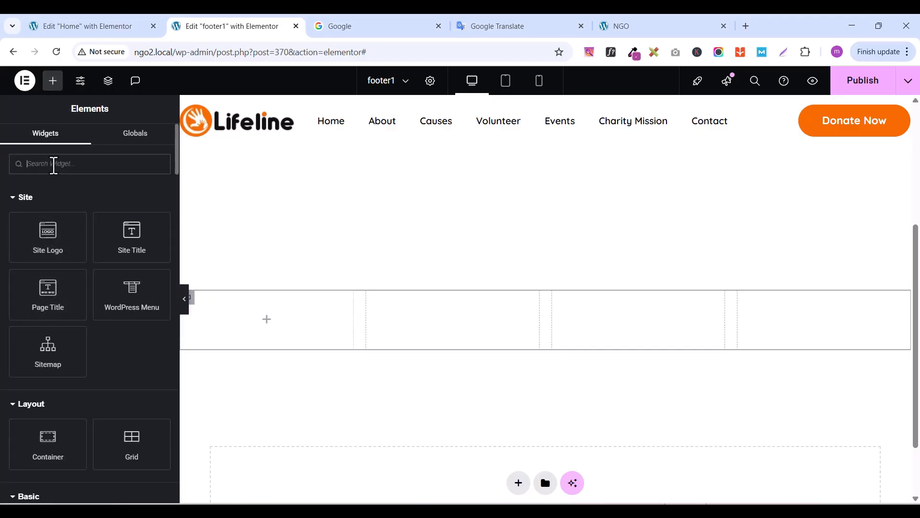
pyautogui.write('con')
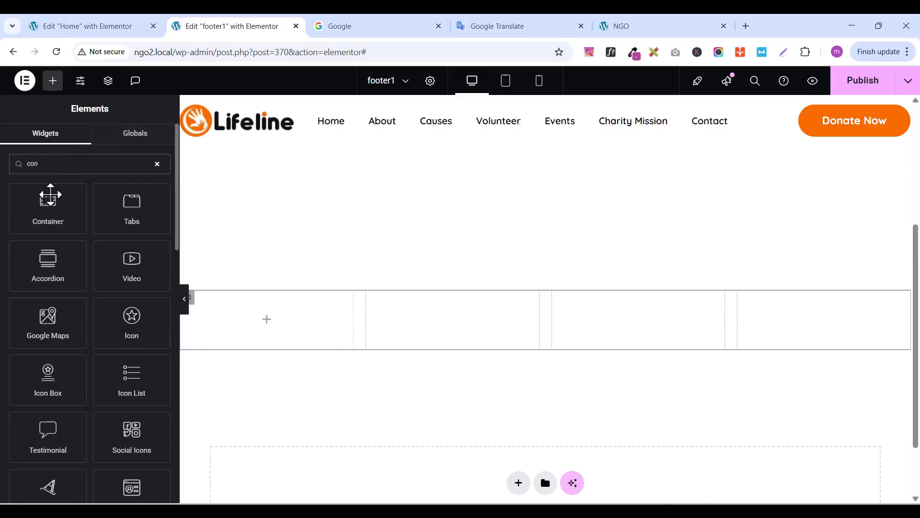
pyautogui.moveTo(41, 201); pyautogui.dragTo(264, 324)
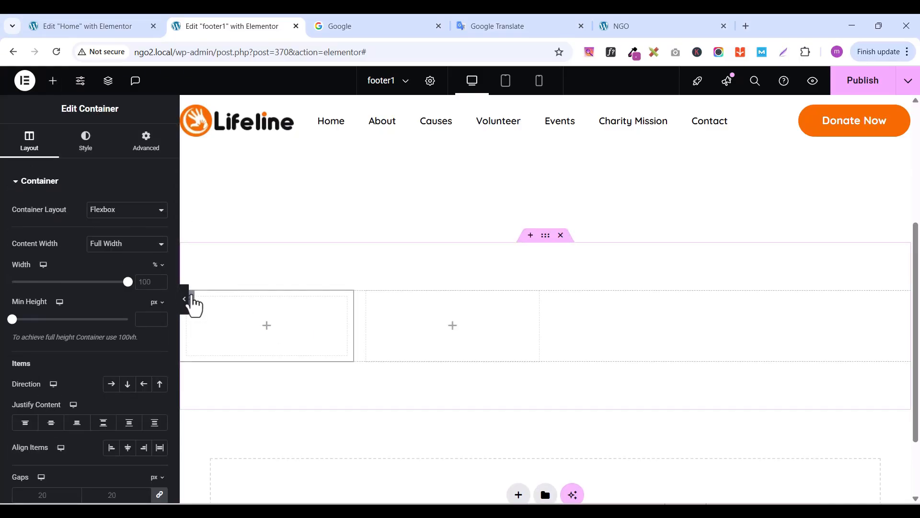
pyautogui.click(149, 152)
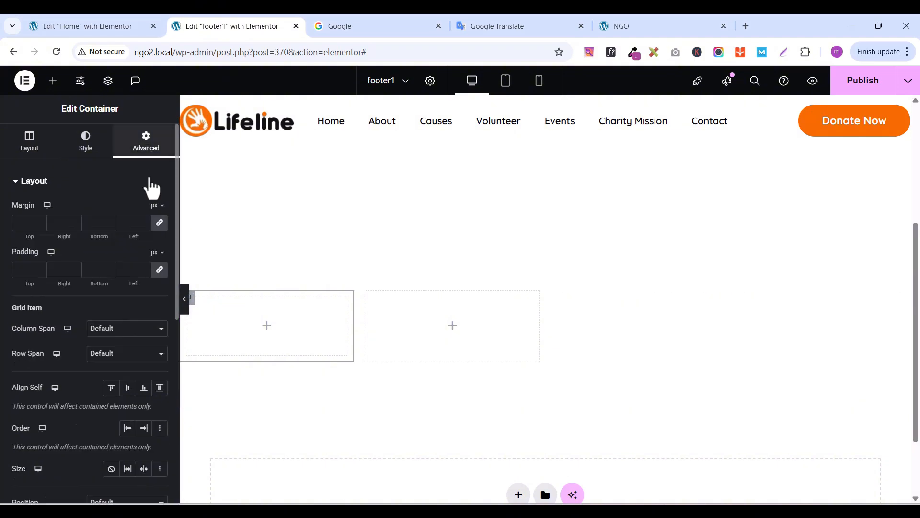
pyautogui.click(158, 270)
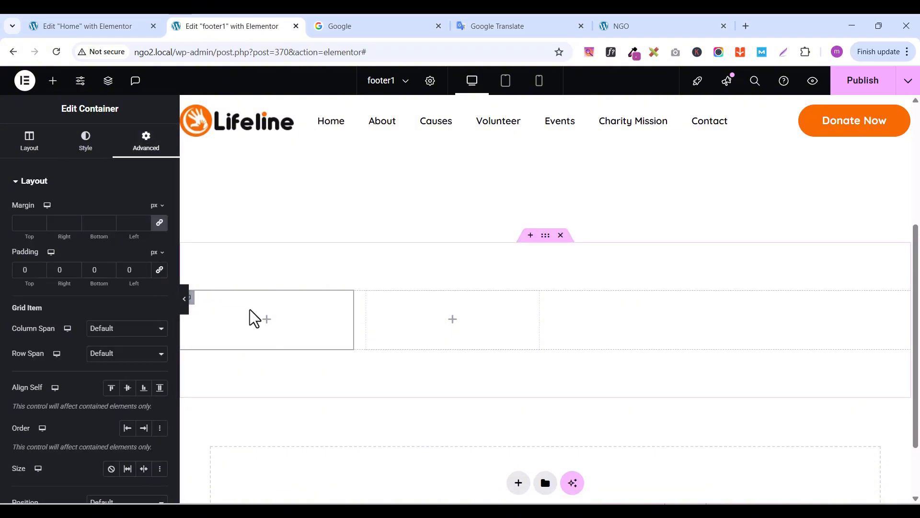
# Sample the purple footer background on the reference NGO site with the color picker and copy its hex code 3c002f
pyautogui.click(683, 33)
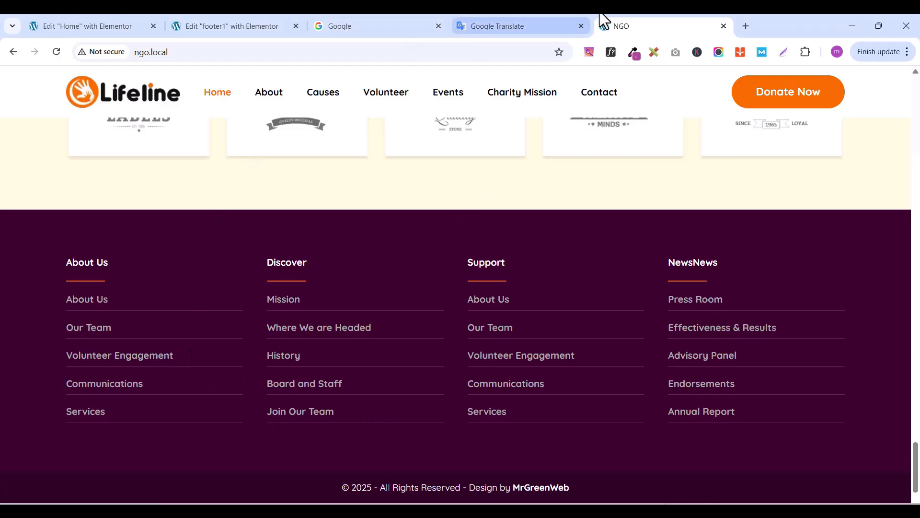
pyautogui.click(636, 53)
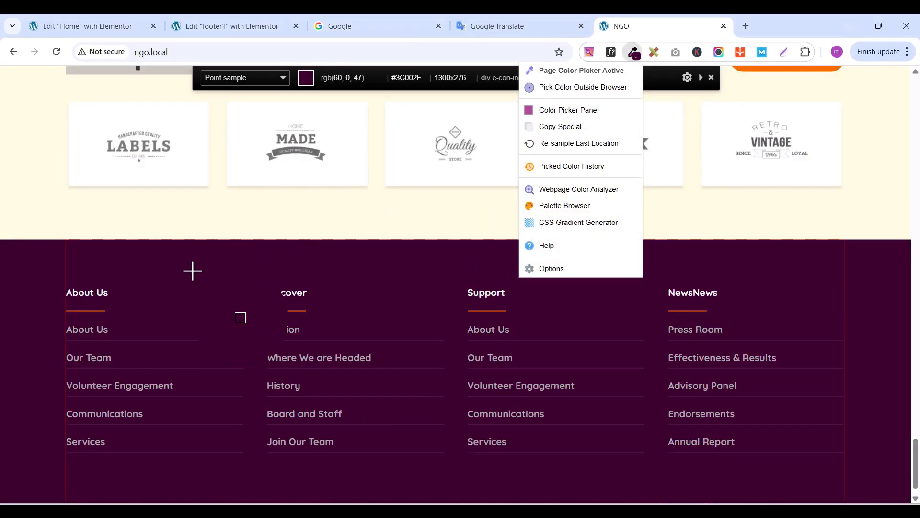
pyautogui.click(191, 269)
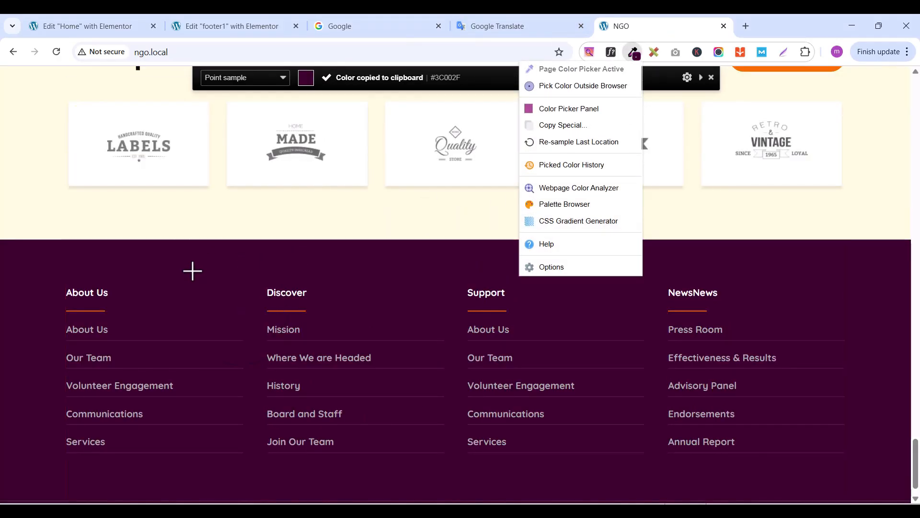
pyautogui.click(635, 53)
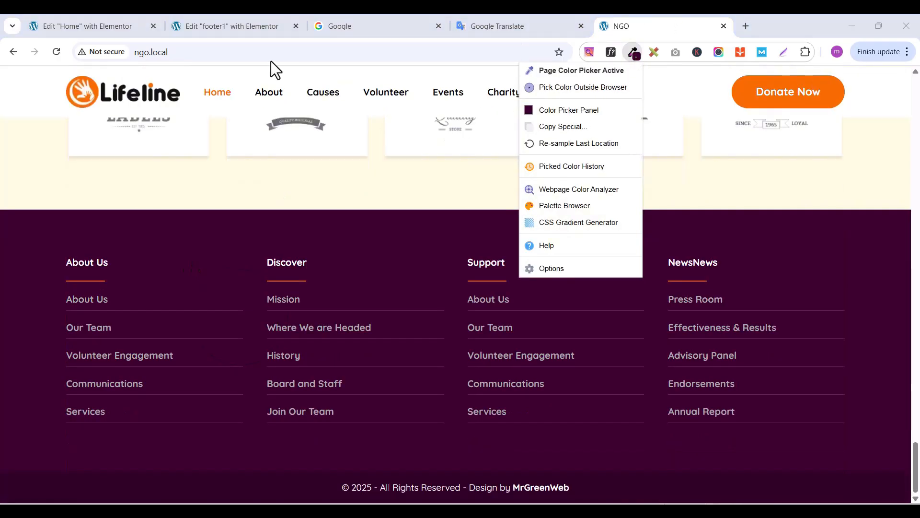
pyautogui.click(552, 109)
pyautogui.doubleClick(513, 236)
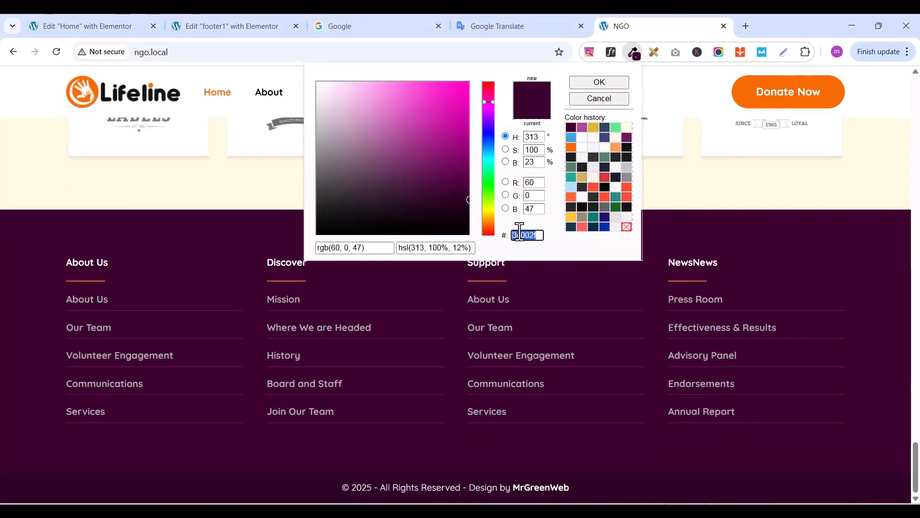
pyautogui.rightClick(516, 236)
pyautogui.click(559, 276)
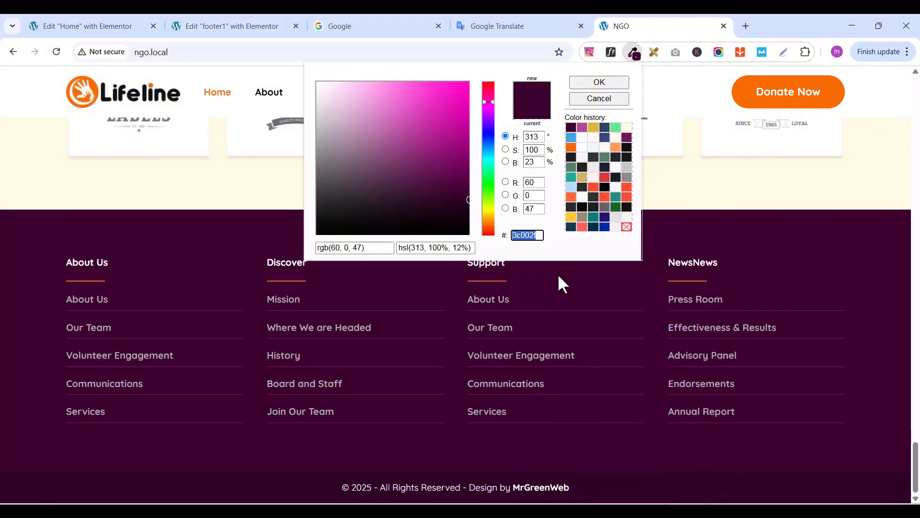
# Give the outer footer container in footer1 a classic background with the color 3c002f
pyautogui.click(268, 26)
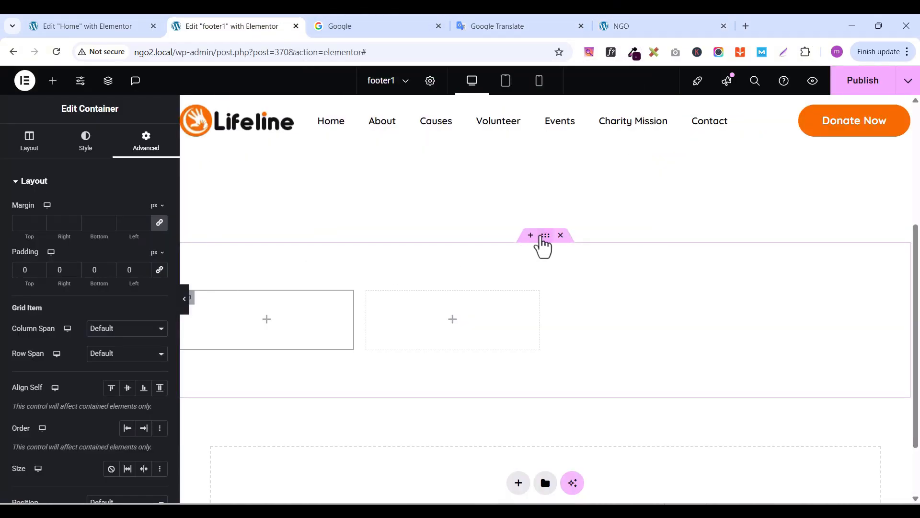
pyautogui.click(546, 236)
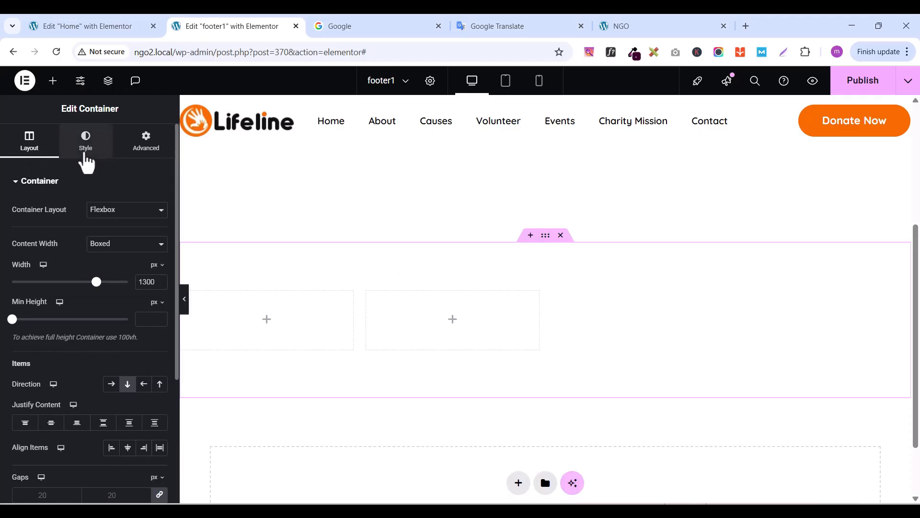
pyautogui.click(85, 152)
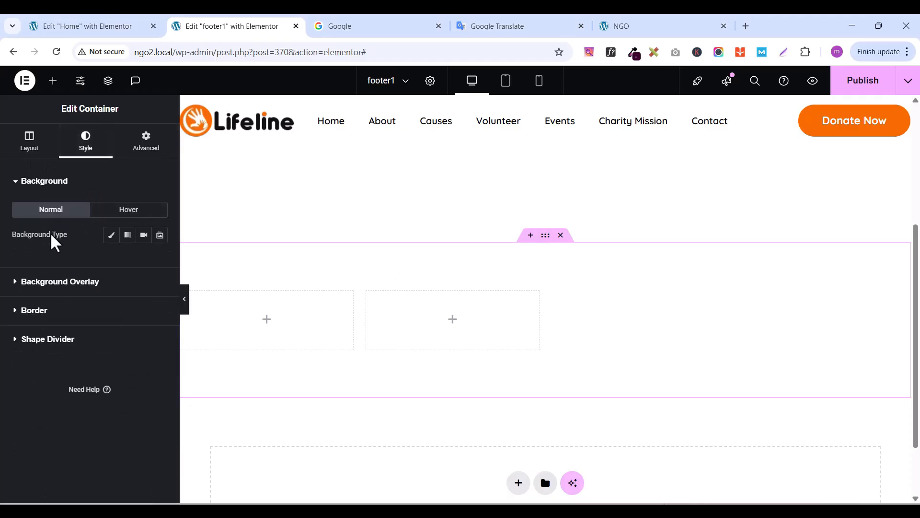
pyautogui.click(111, 236)
pyautogui.click(160, 260)
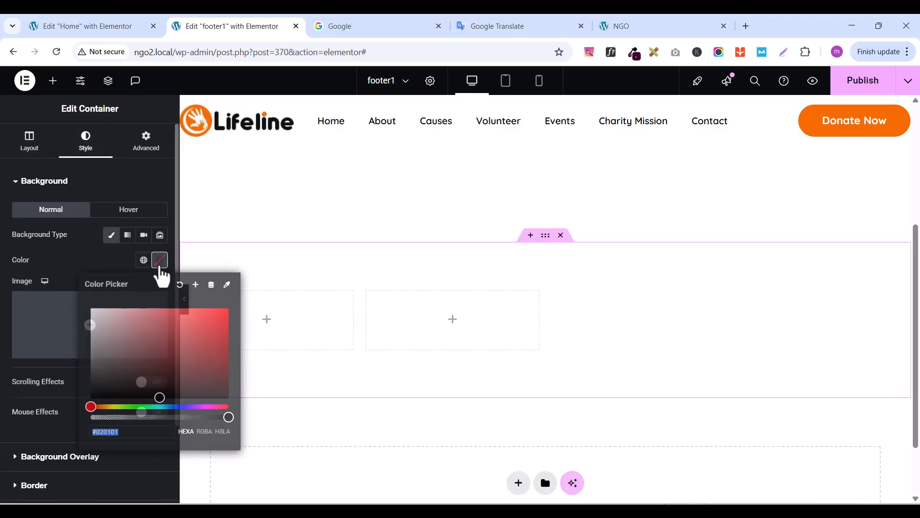
pyautogui.hotkey('ctrl', 'v')
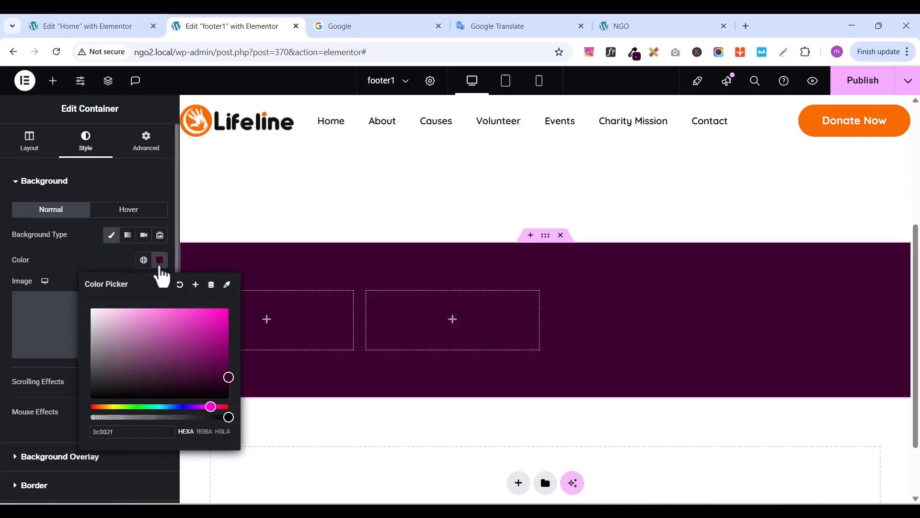
pyautogui.click(94, 263)
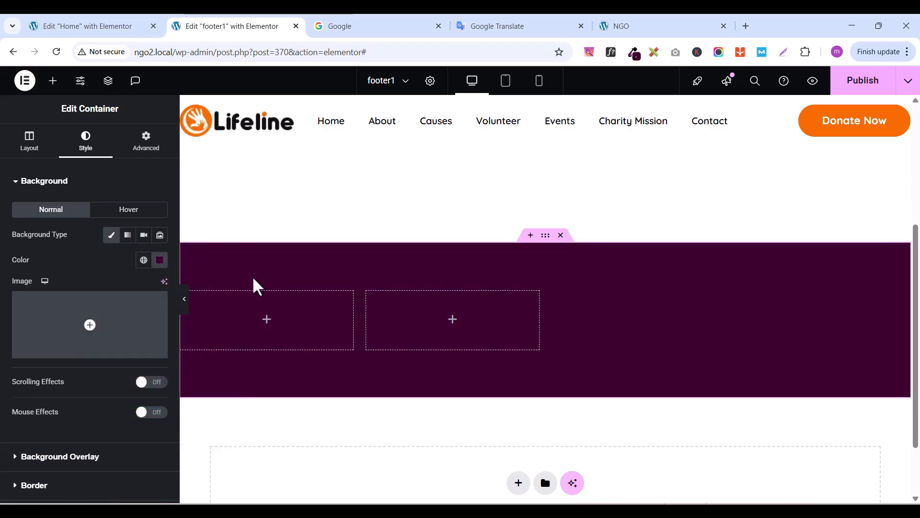
pyautogui.scroll(3, 387, 258)
pyautogui.scroll(-1, 387, 258)
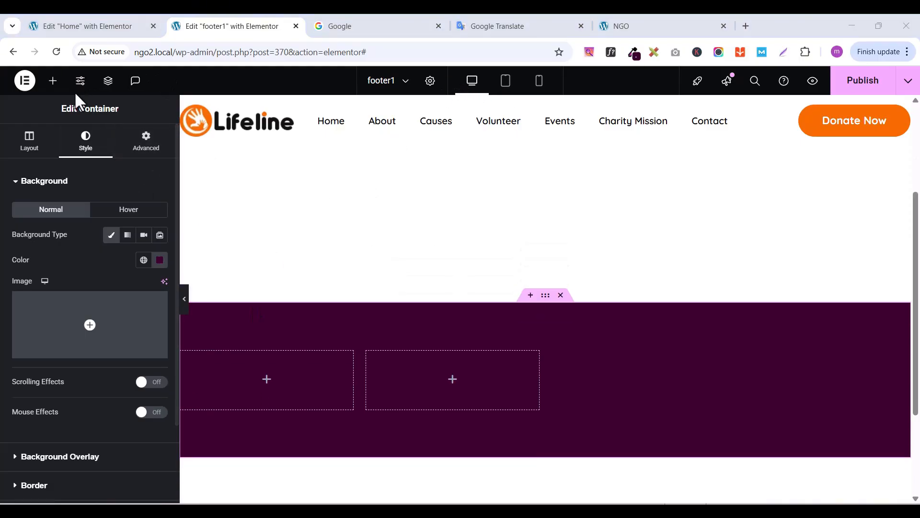
# Add a Heading widget to the container in the footer grid's first cell
pyautogui.click(53, 81)
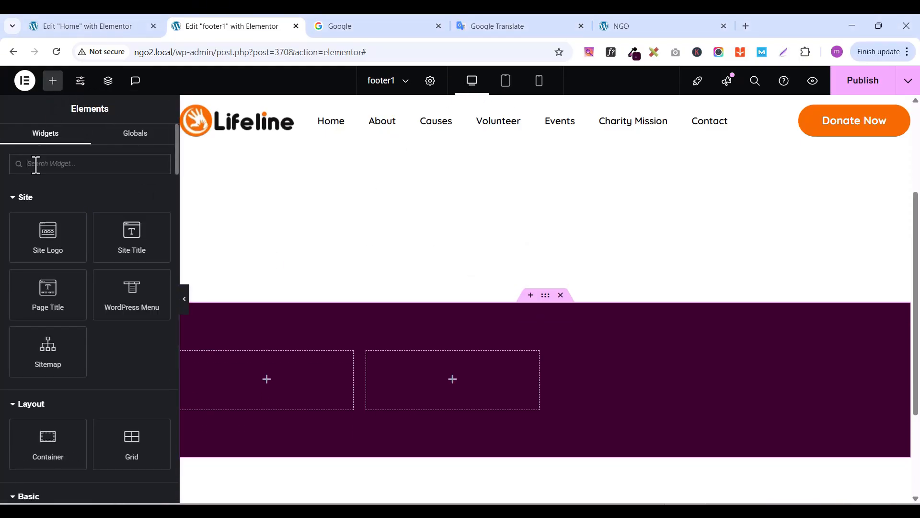
pyautogui.write('hea')
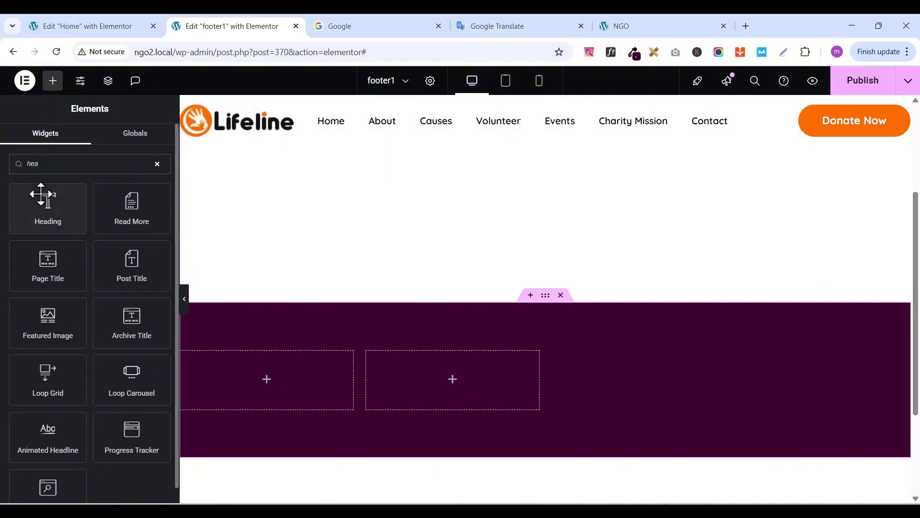
pyautogui.moveTo(42, 196); pyautogui.dragTo(269, 378)
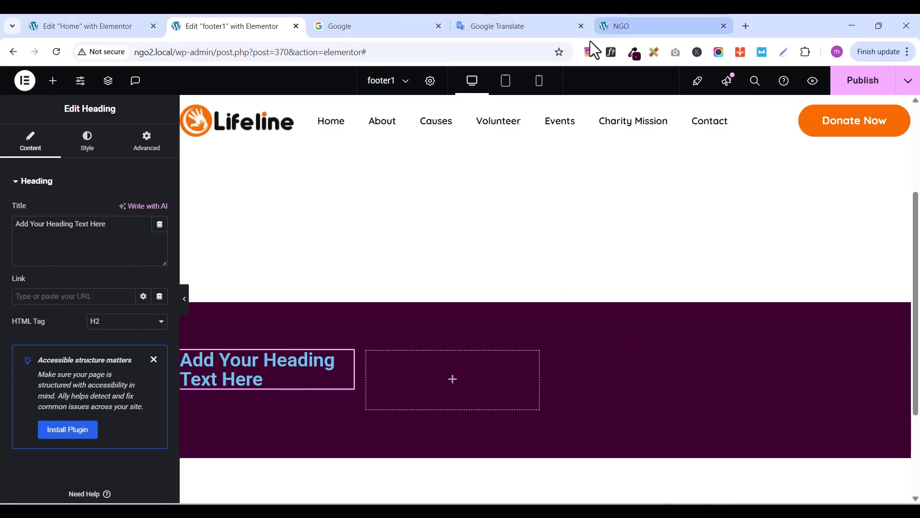
# Copy the first footer column heading "About Us" from the reference NGO site and use it as the new heading's title
pyautogui.click(619, 28)
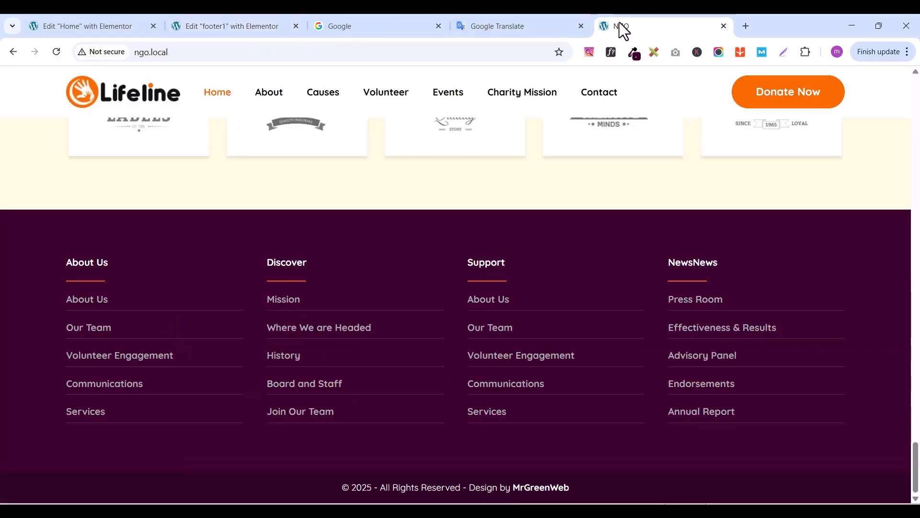
pyautogui.rightClick(76, 263)
pyautogui.click(115, 276)
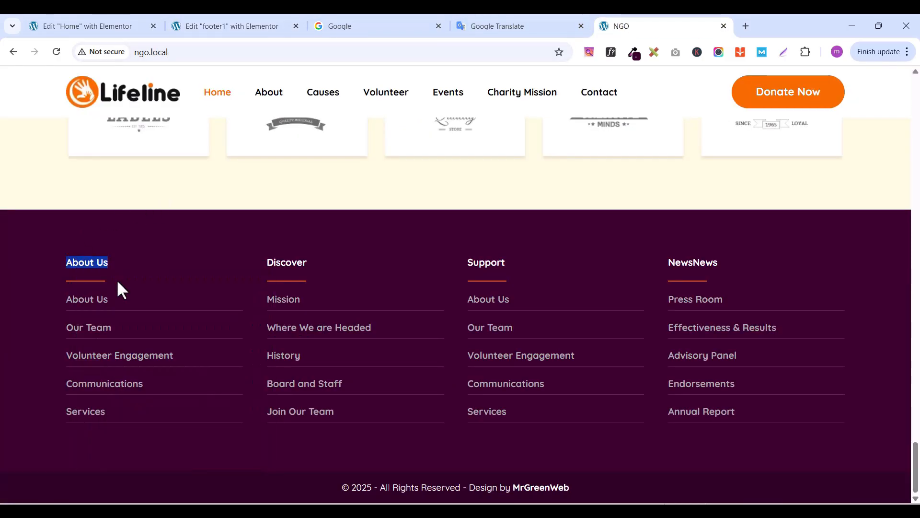
pyautogui.click(232, 27)
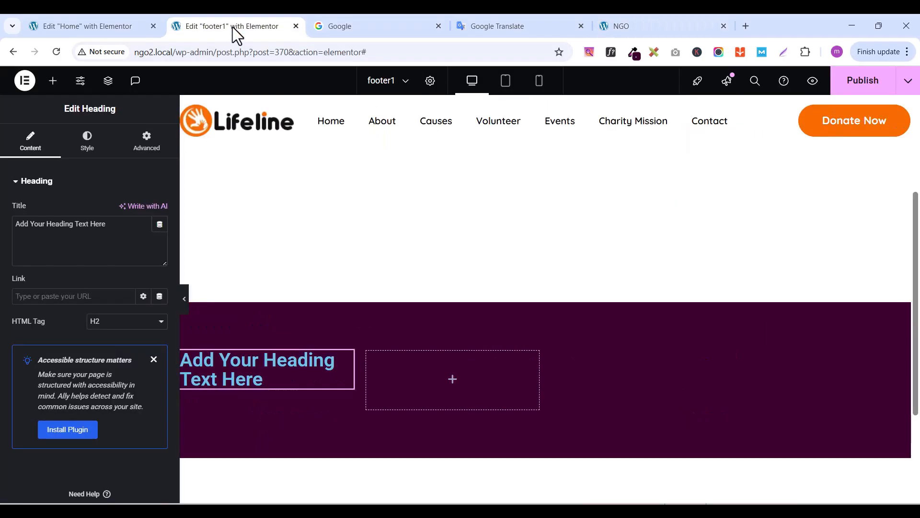
pyautogui.tripleClick(89, 223)
pyautogui.hotkey('ctrl', 'v')
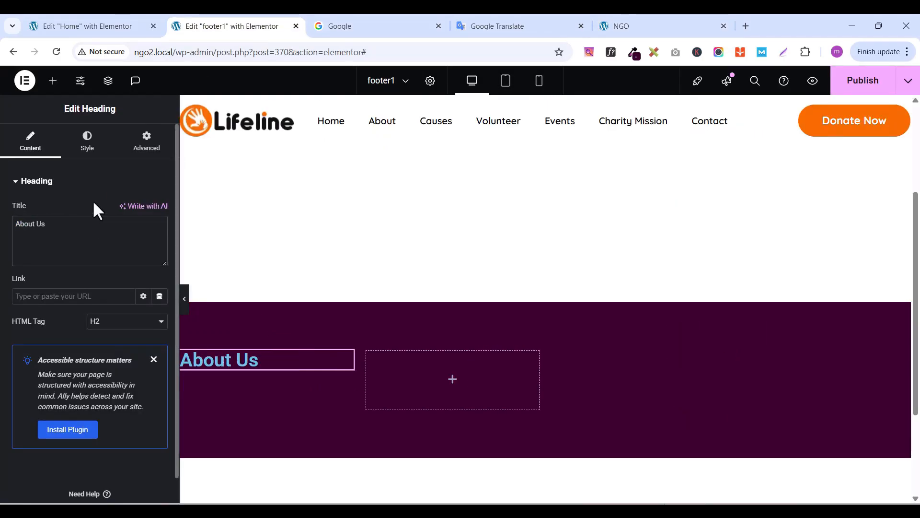
# Set the About Us heading's typography to Quicksand, 16 px, weight 700 (Bold)
pyautogui.click(91, 144)
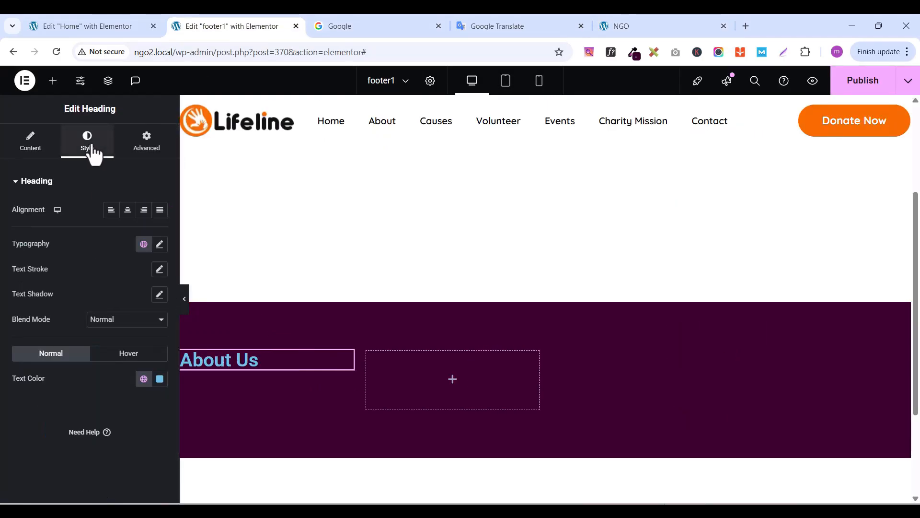
pyautogui.click(161, 245)
pyautogui.click(105, 301)
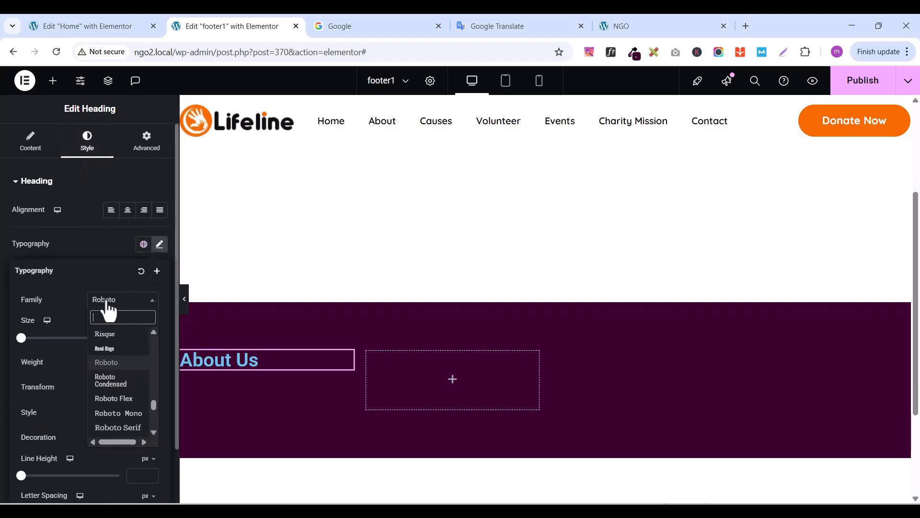
pyautogui.write('quicks')
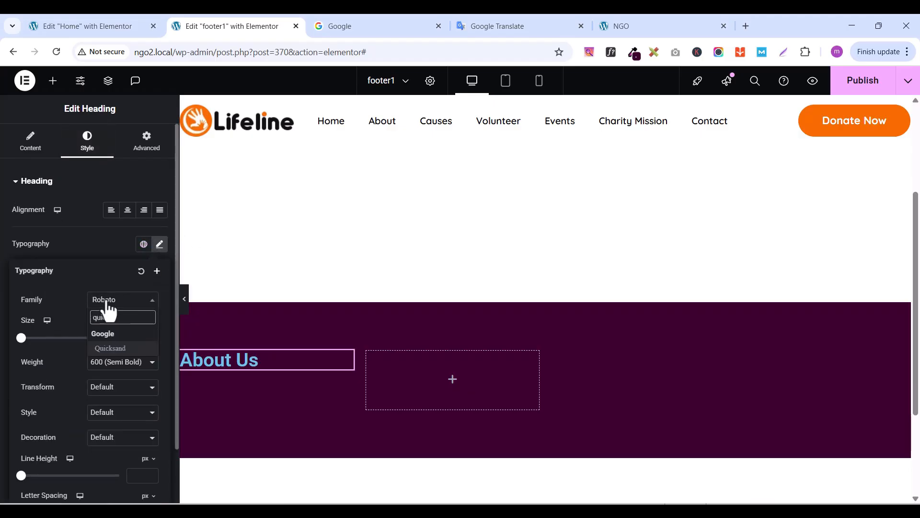
pyautogui.click(110, 348)
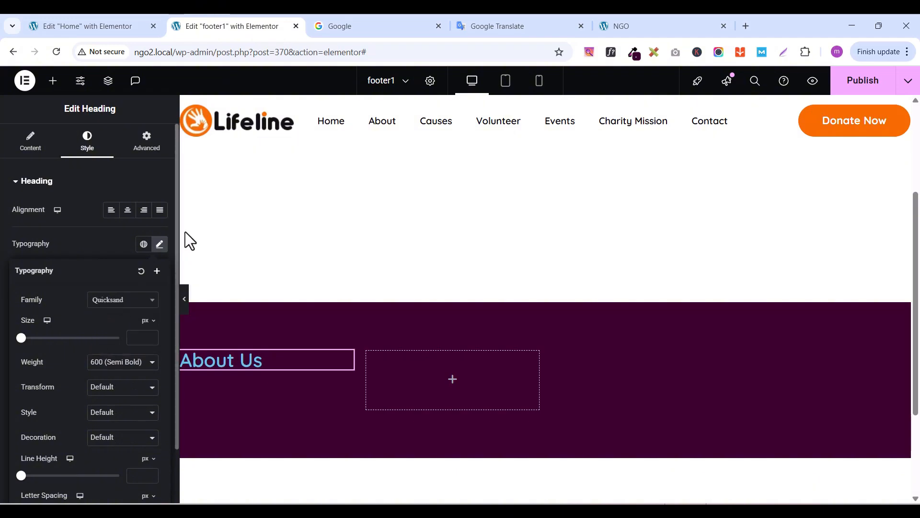
pyautogui.moveTo(149, 335); pyautogui.dragTo(149, 333)
pyautogui.click(148, 336)
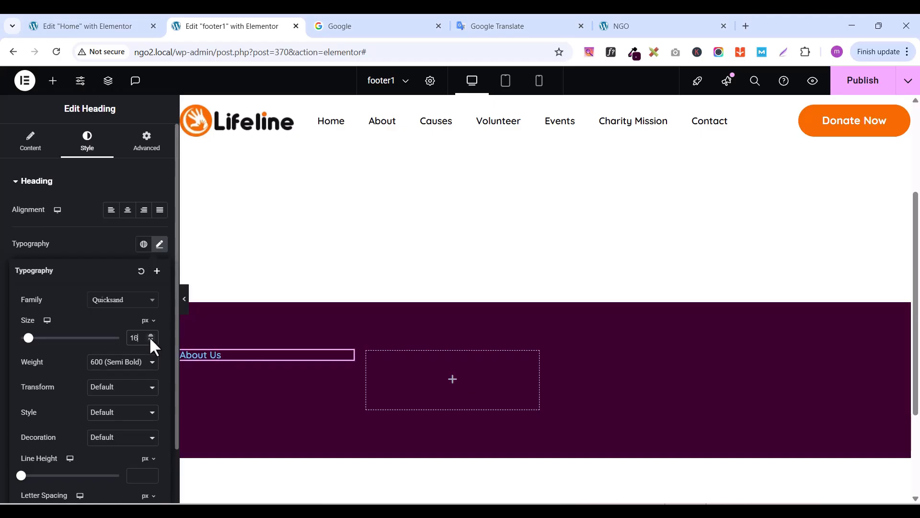
pyautogui.click(120, 365)
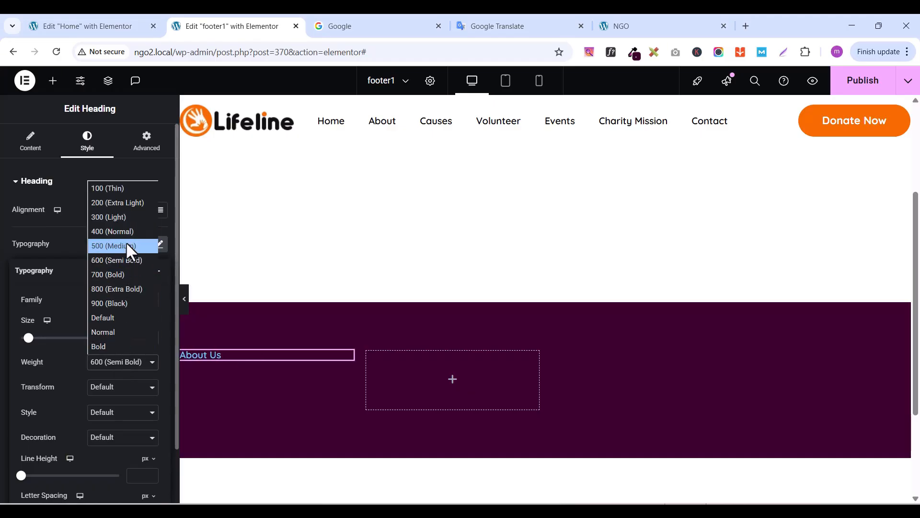
pyautogui.click(120, 274)
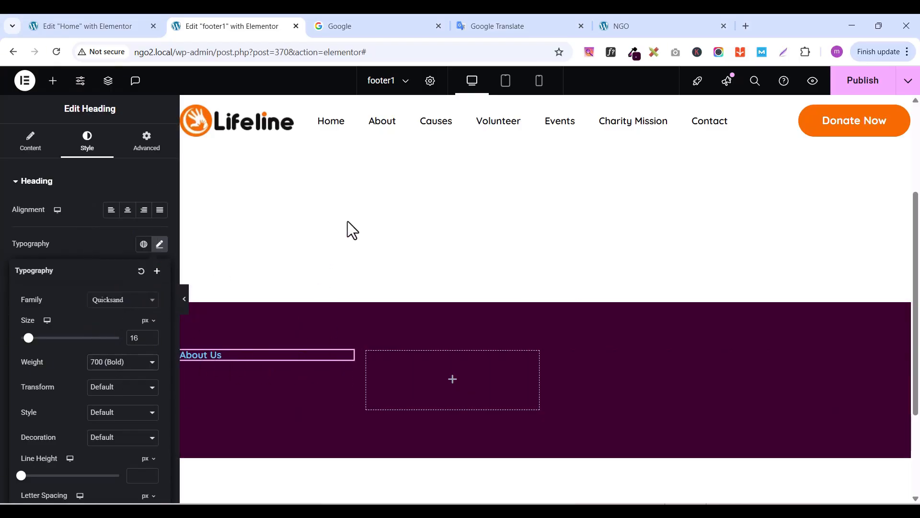
# Add a Divider widget below the About Us heading and set its width to 26%
pyautogui.click(52, 81)
pyautogui.write('div')
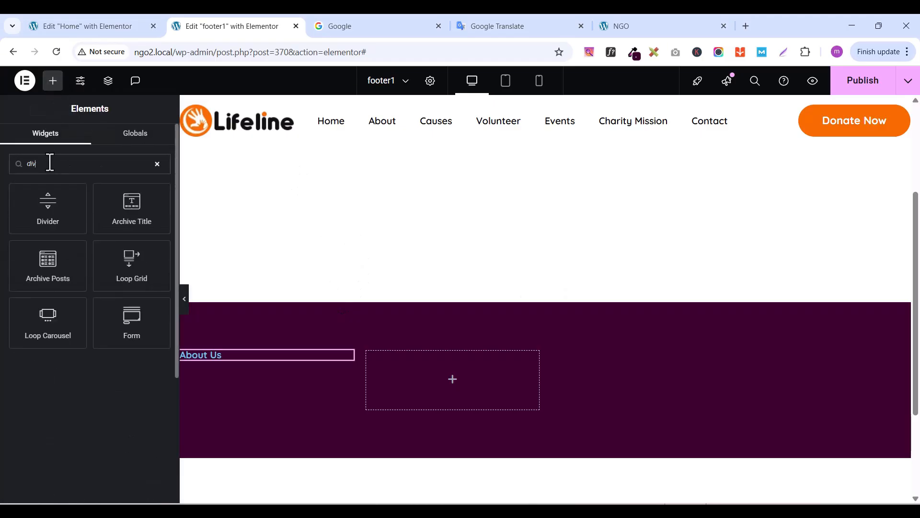
pyautogui.moveTo(47, 206); pyautogui.dragTo(224, 367)
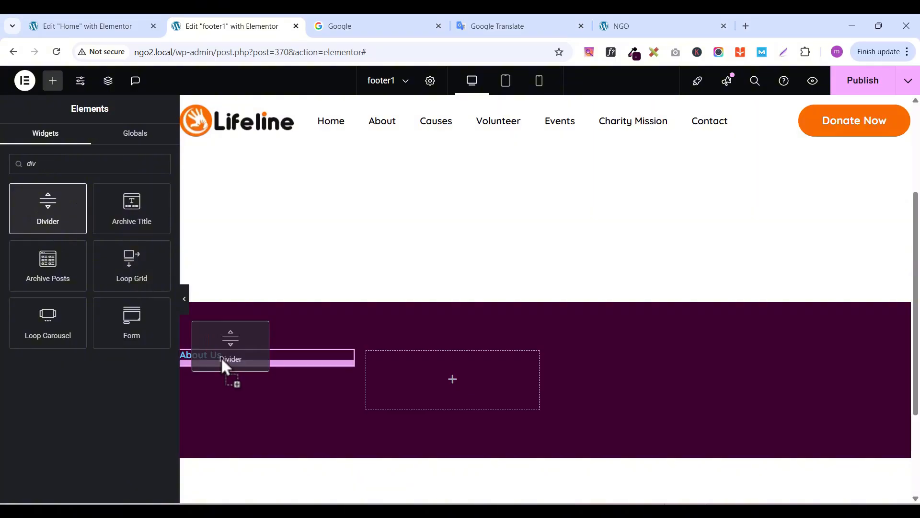
pyautogui.moveTo(224, 365); pyautogui.dragTo(224, 362)
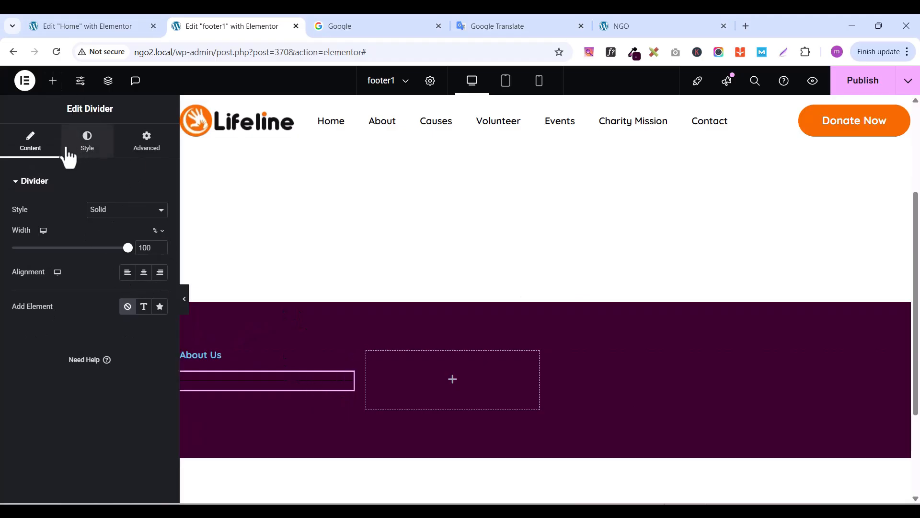
pyautogui.moveTo(128, 248); pyautogui.dragTo(44, 256)
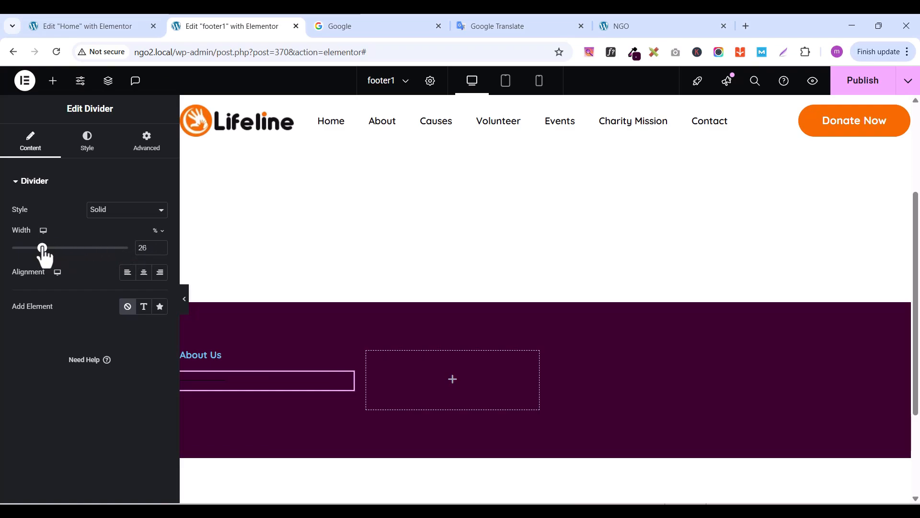
# Style the divider with a gap of 2, a weight of 2 px and the global orange color
pyautogui.click(87, 144)
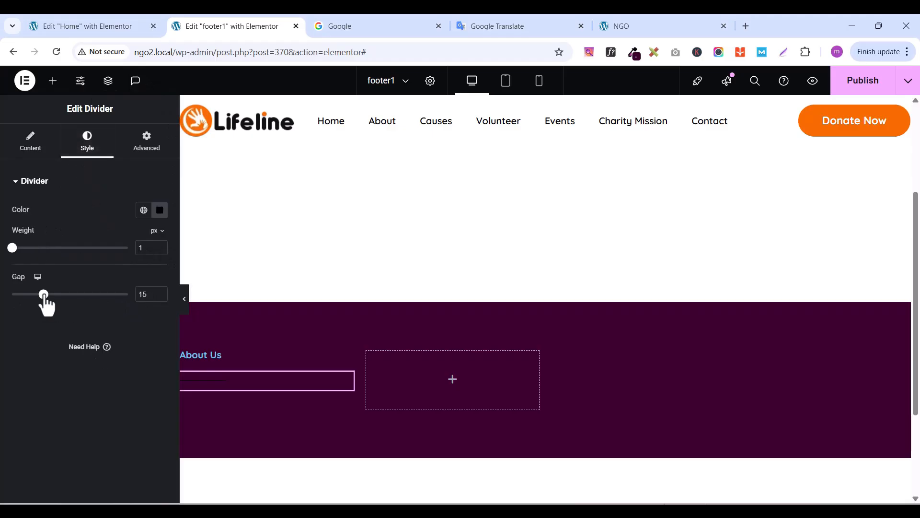
pyautogui.moveTo(44, 294); pyautogui.dragTo(2, 308)
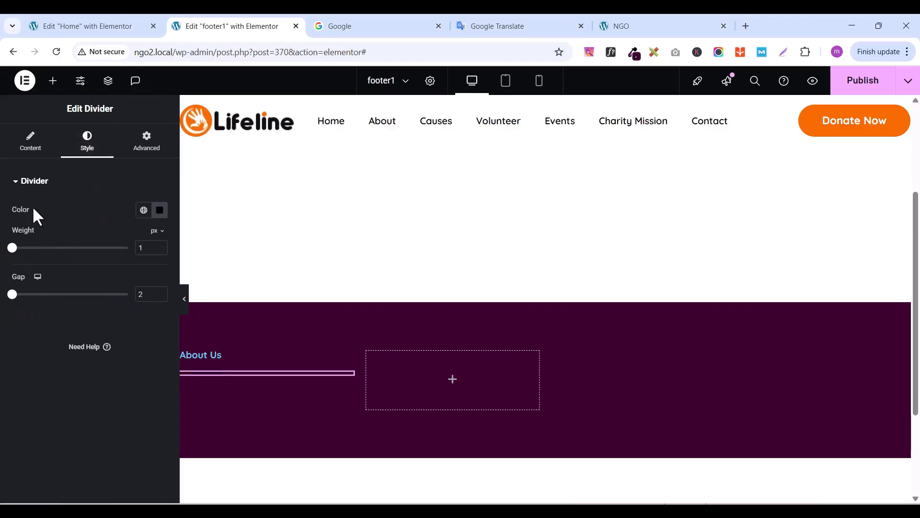
pyautogui.click(159, 245)
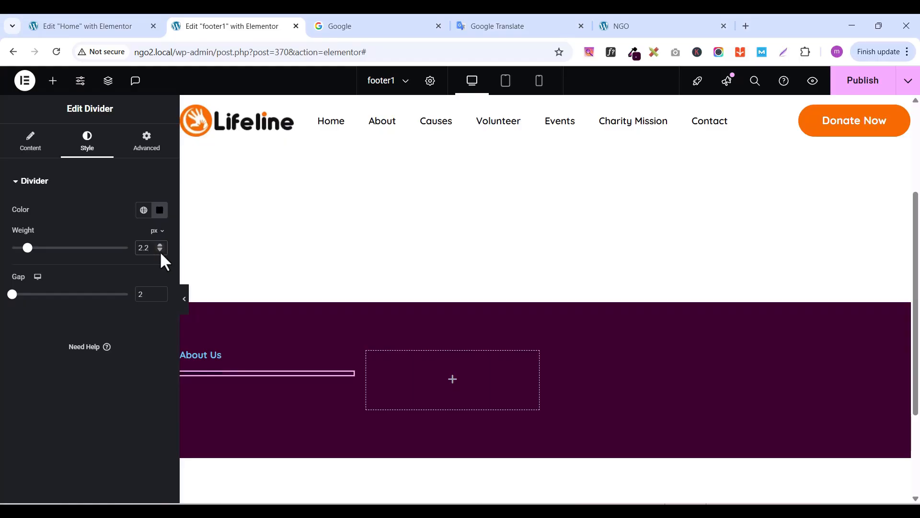
pyautogui.click(159, 250)
pyautogui.click(159, 250)
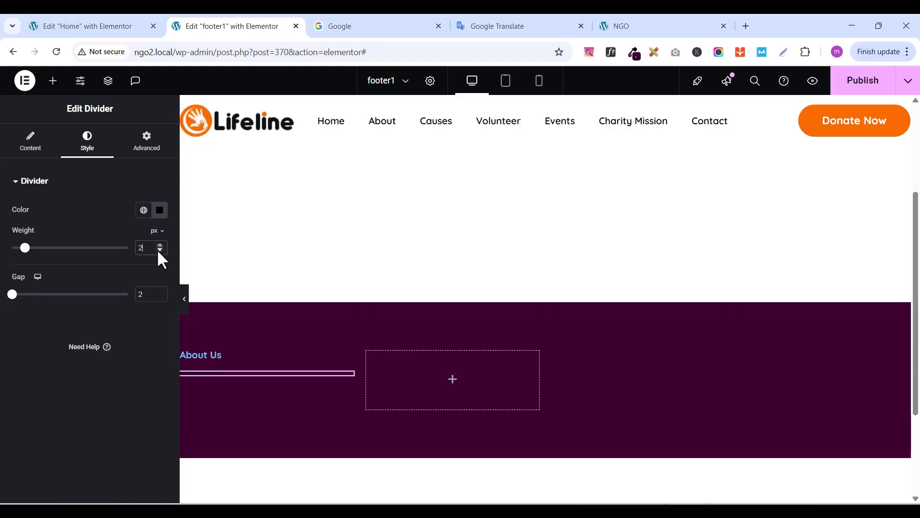
pyautogui.click(143, 211)
pyautogui.click(52, 361)
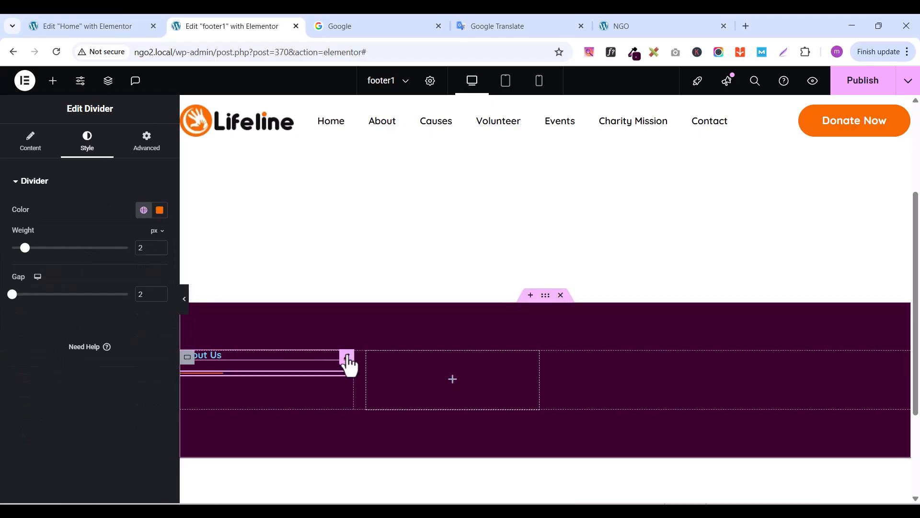
# Set the About Us heading's text color to white, #FFFFFF
pyautogui.click(348, 358)
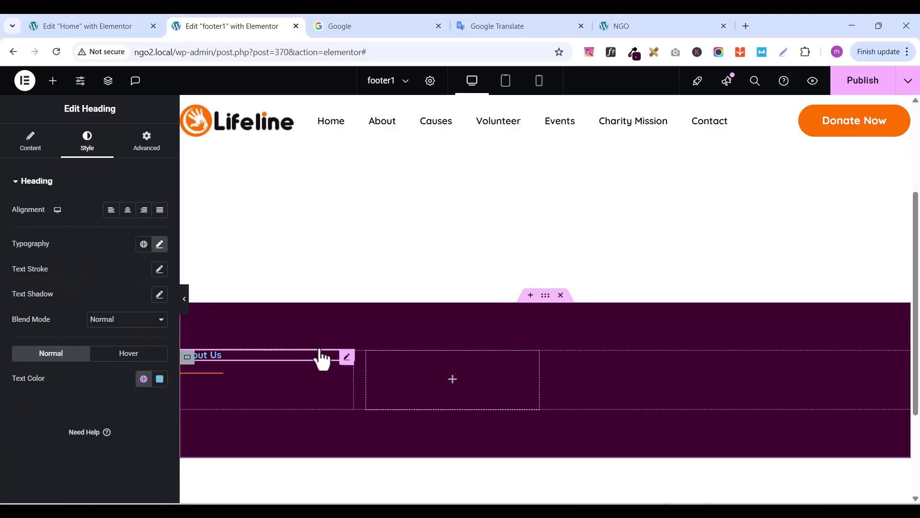
pyautogui.click(159, 379)
pyautogui.moveTo(163, 233); pyautogui.dragTo(46, 202)
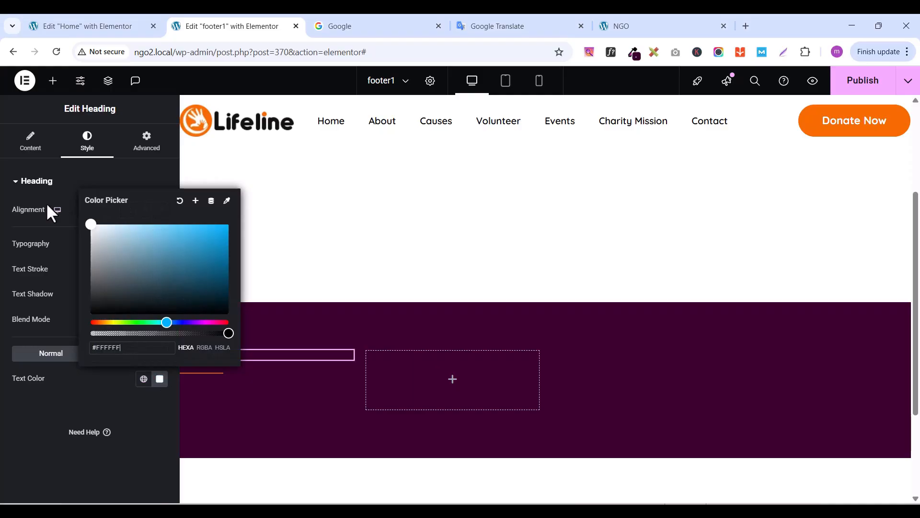
pyautogui.click(145, 415)
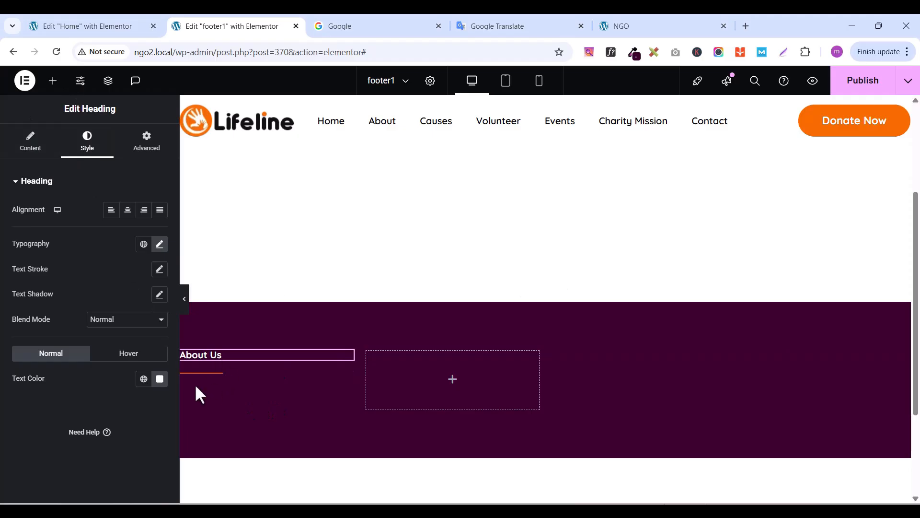
# Add a Container below the divider in the first column and set its padding to 0 on all sides
pyautogui.click(54, 81)
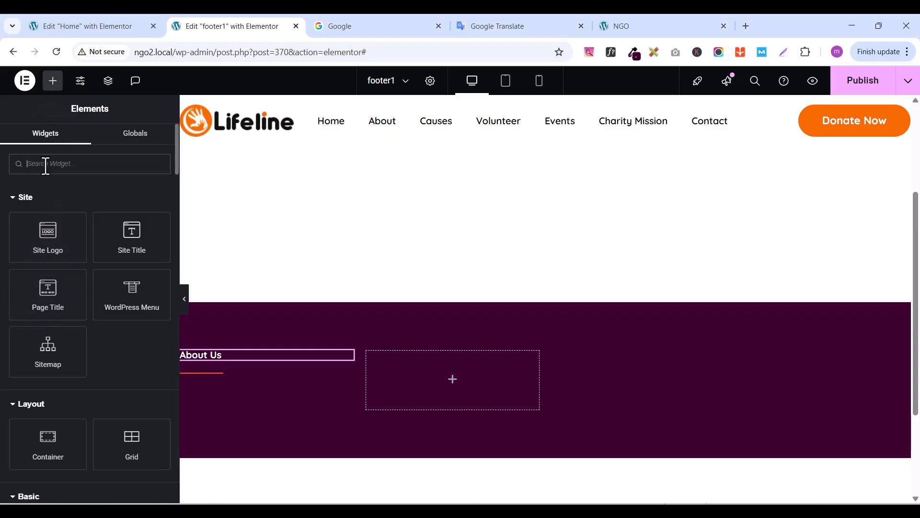
pyautogui.write('con')
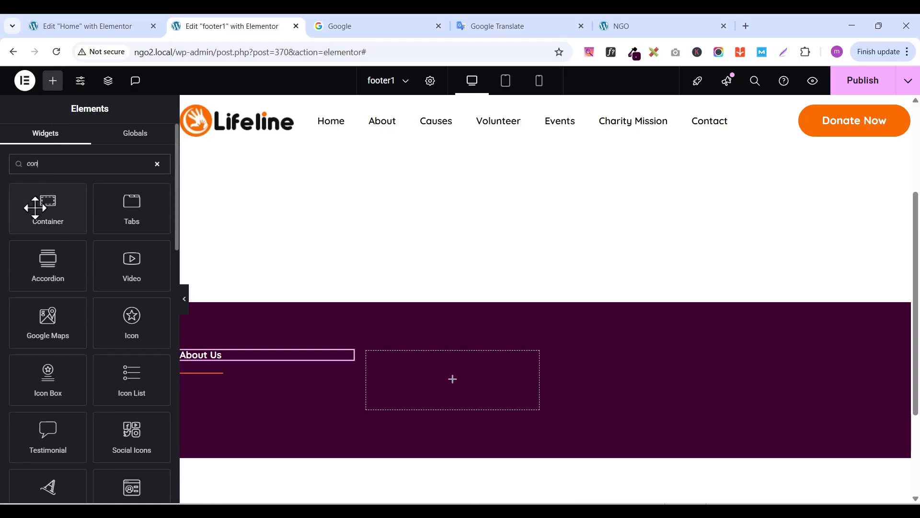
pyautogui.moveTo(35, 207); pyautogui.dragTo(273, 379)
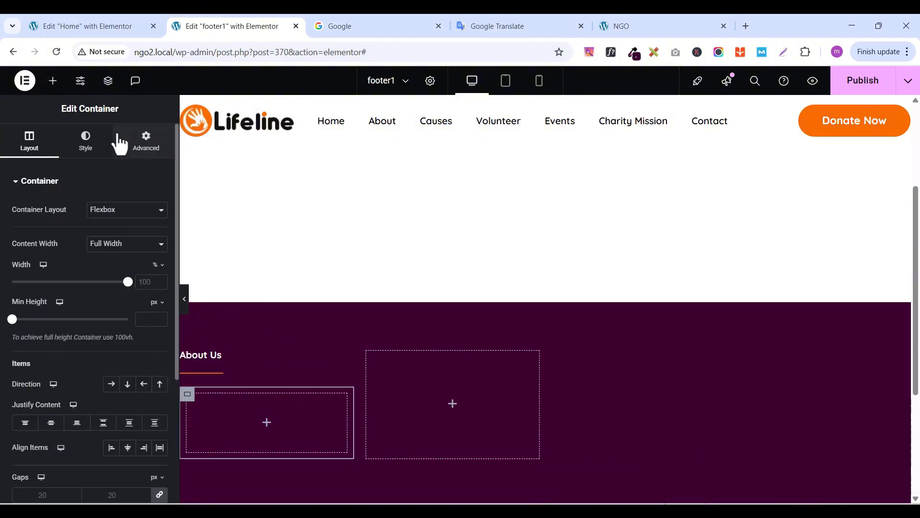
pyautogui.click(145, 140)
pyautogui.click(160, 271)
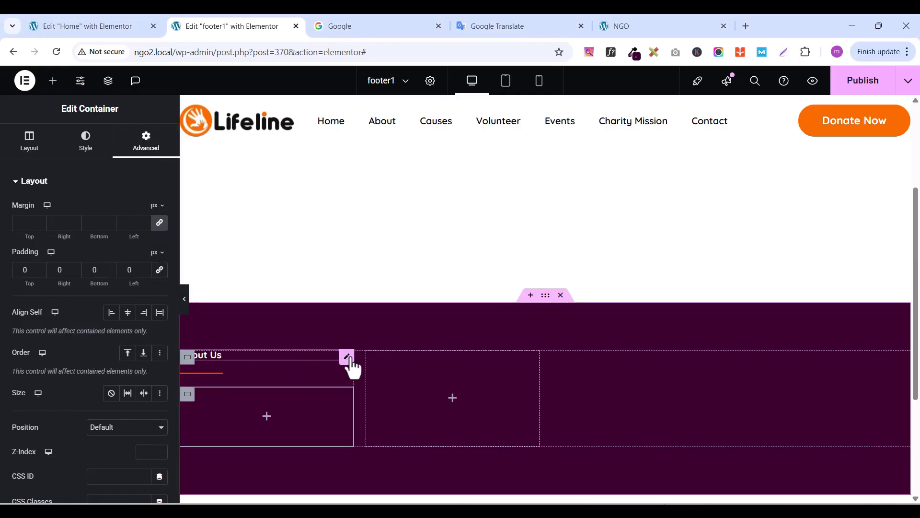
# Copy the About Us heading and paste it into the new container below the divider
pyautogui.rightClick(352, 366)
pyautogui.click(384, 282)
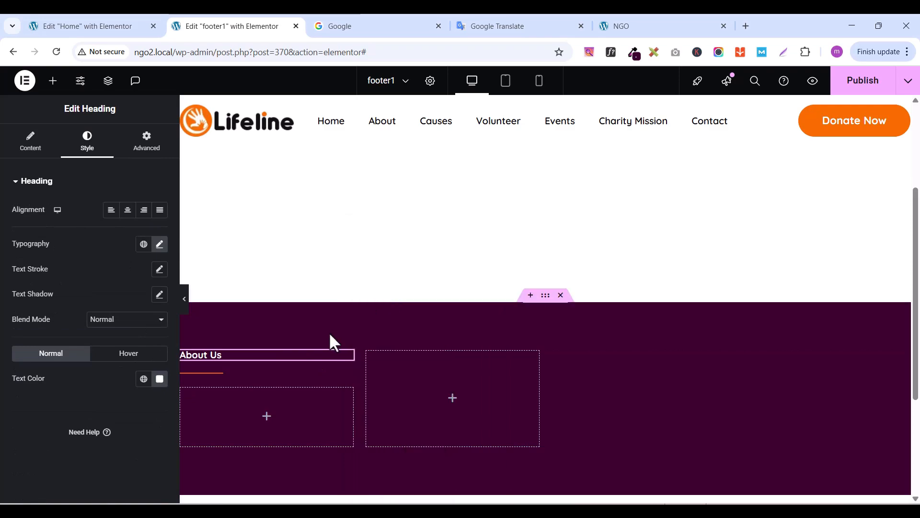
pyautogui.rightClick(239, 411)
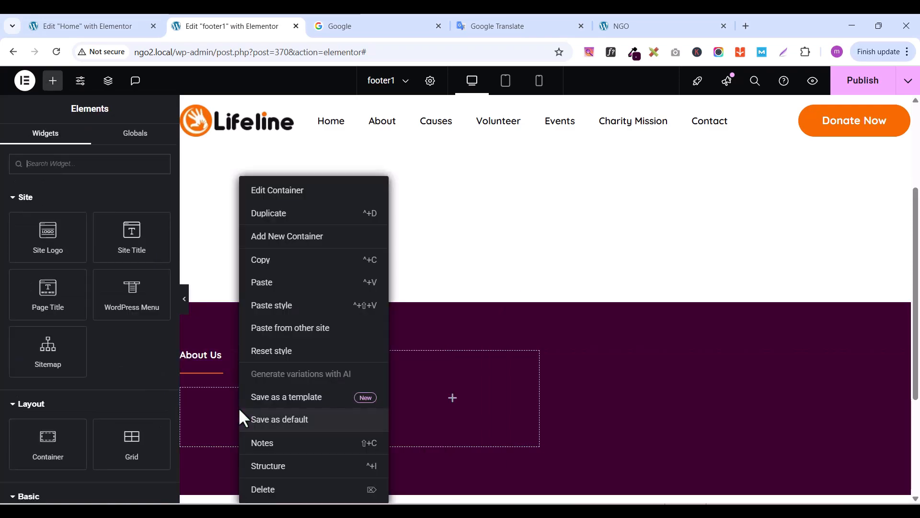
pyautogui.click(284, 286)
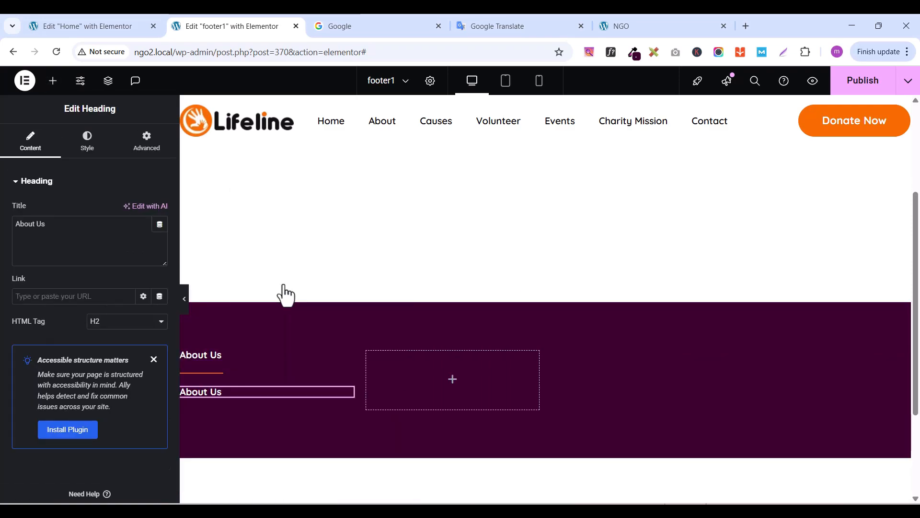
# Set the bottom padding of the container around the copied About Us heading to 10 px
pyautogui.click(187, 394)
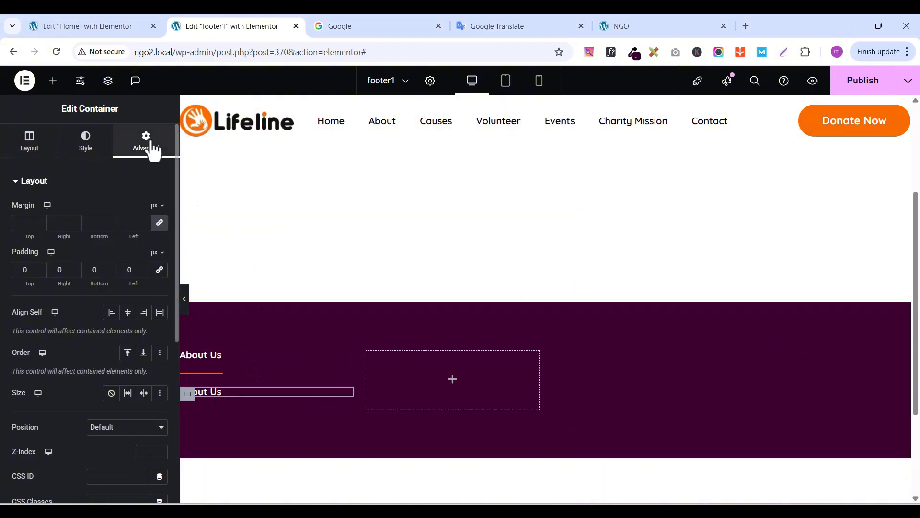
pyautogui.click(94, 269)
pyautogui.write('1')
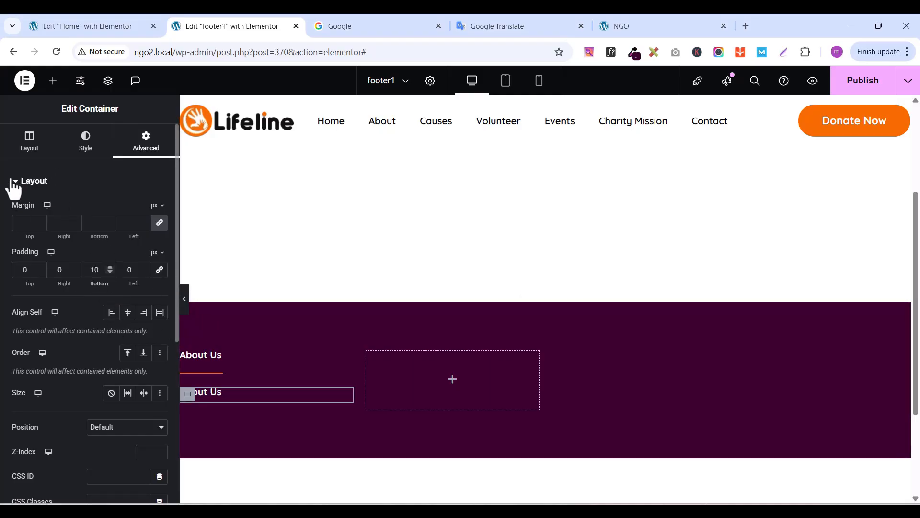
# Give the copied About Us row's container a solid border, 1 px wide at the bottom and 0 on the other sides
pyautogui.click(85, 153)
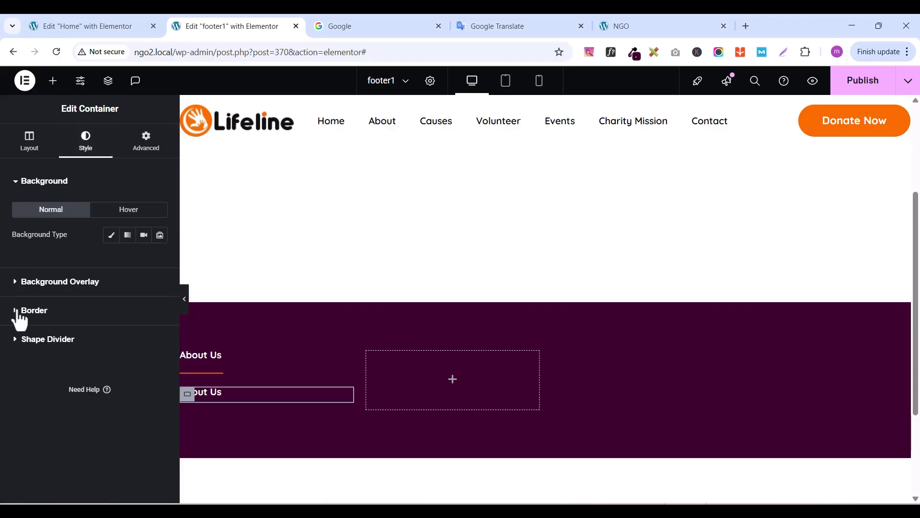
pyautogui.click(19, 311)
pyautogui.click(143, 294)
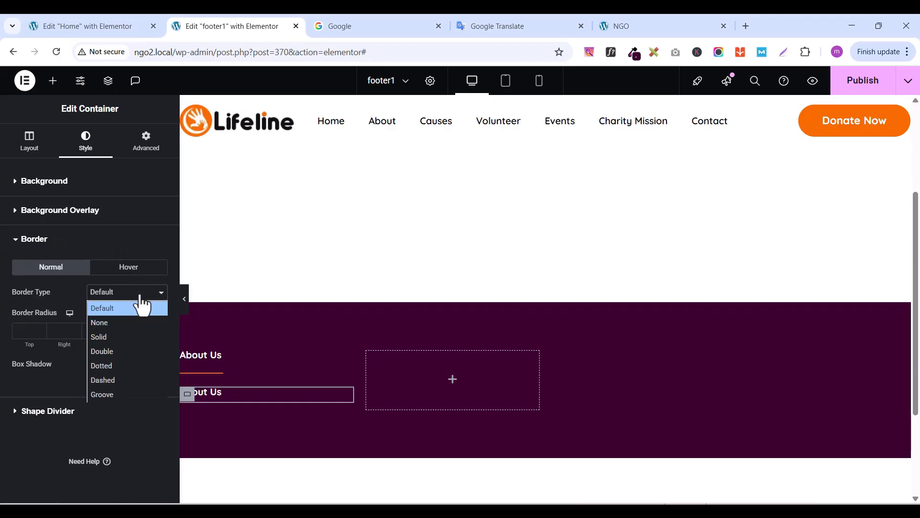
pyautogui.click(116, 337)
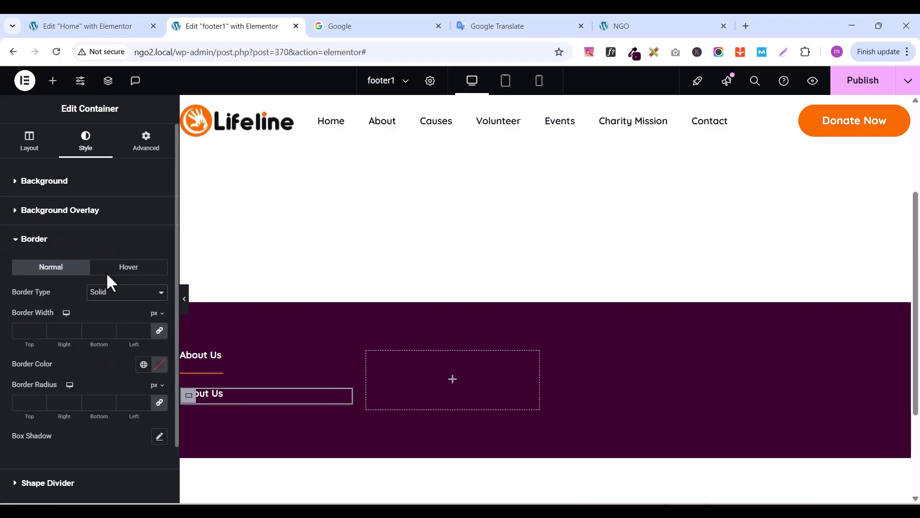
pyautogui.click(160, 331)
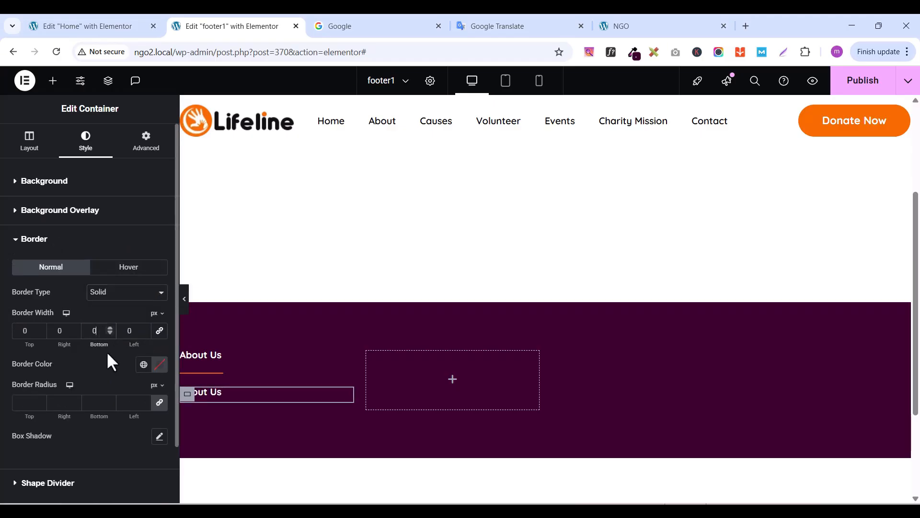
pyautogui.write('1')
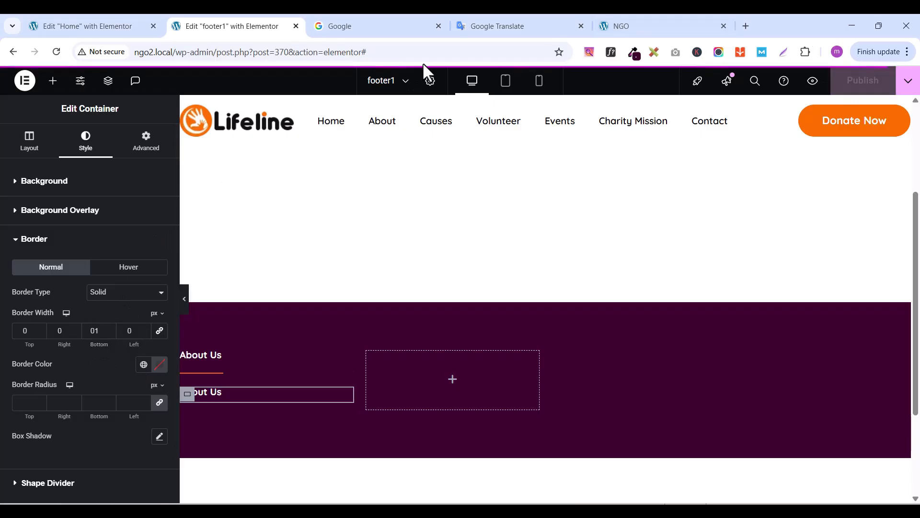
# Preview the footer1 template to check the bottom border under the copied About Us row, then return to its editor
pyautogui.click(815, 91)
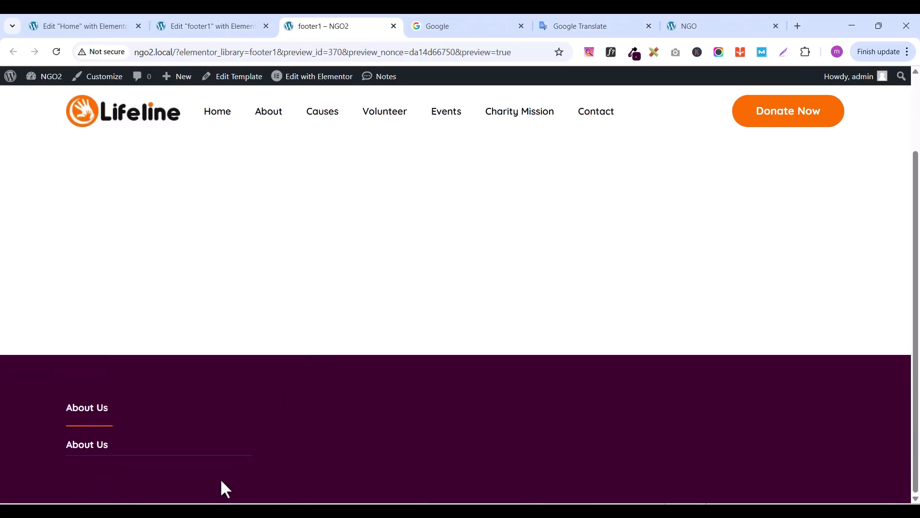
pyautogui.click(112, 25)
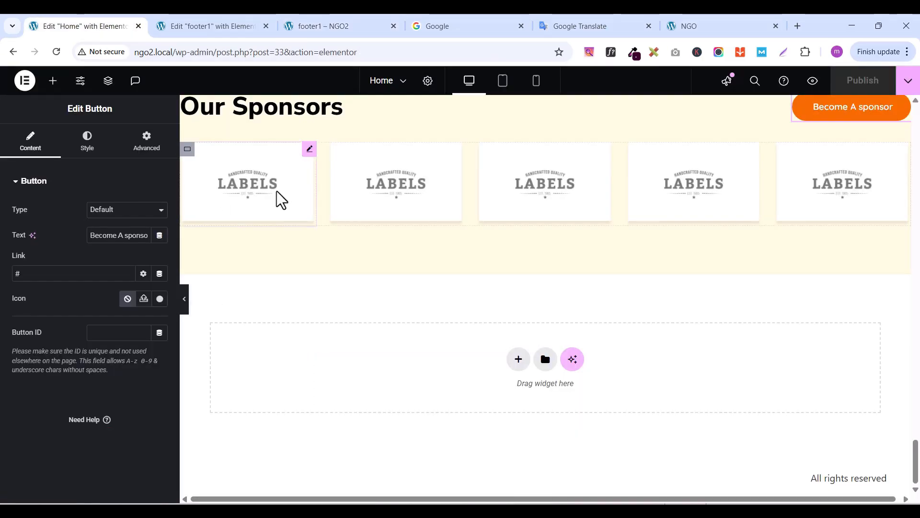
pyautogui.click(233, 27)
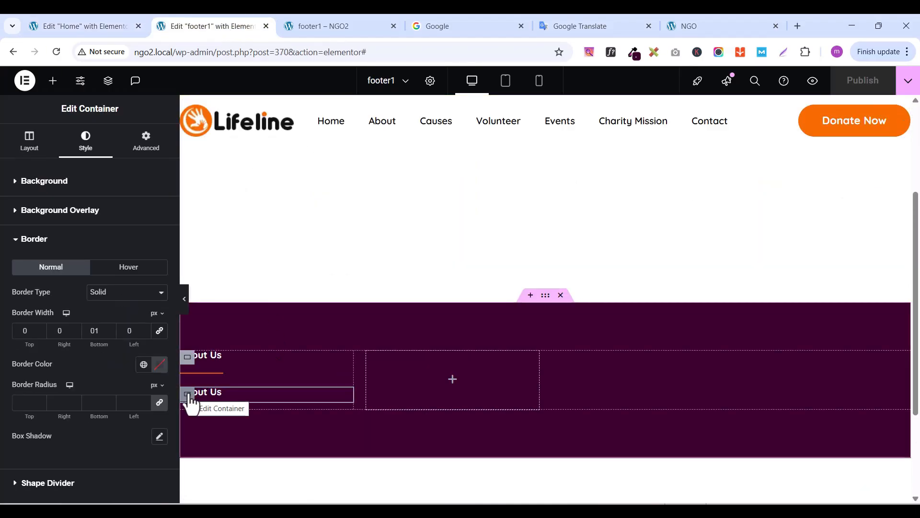
# Set the row container's border color to the global Text grey with reduced opacity, #7A7A7A94
pyautogui.click(160, 365)
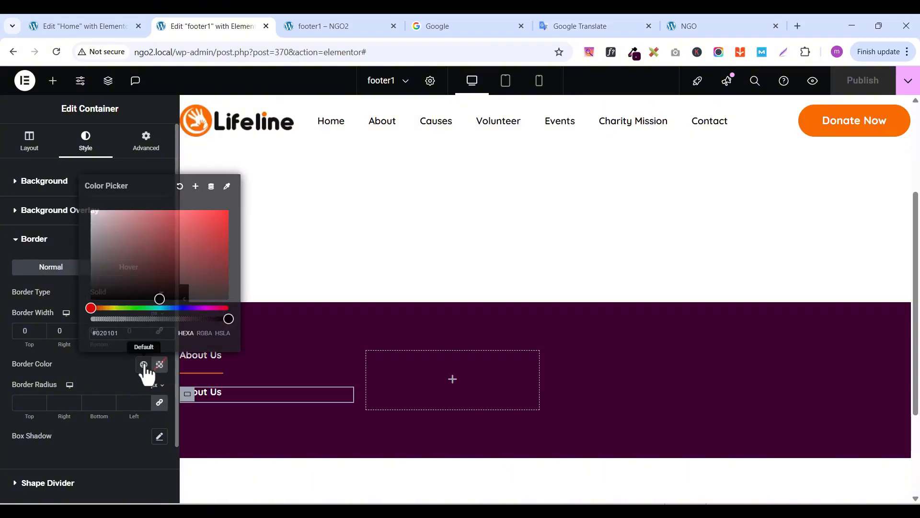
pyautogui.click(143, 365)
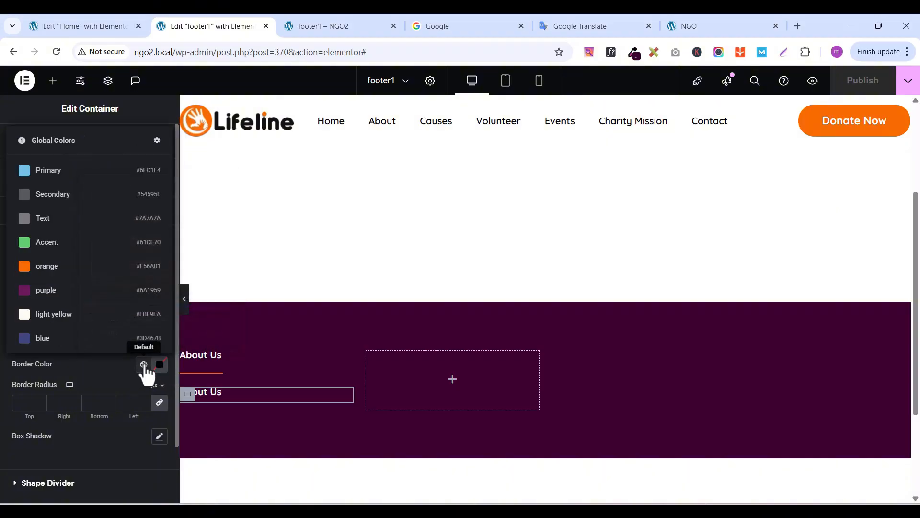
pyautogui.click(56, 225)
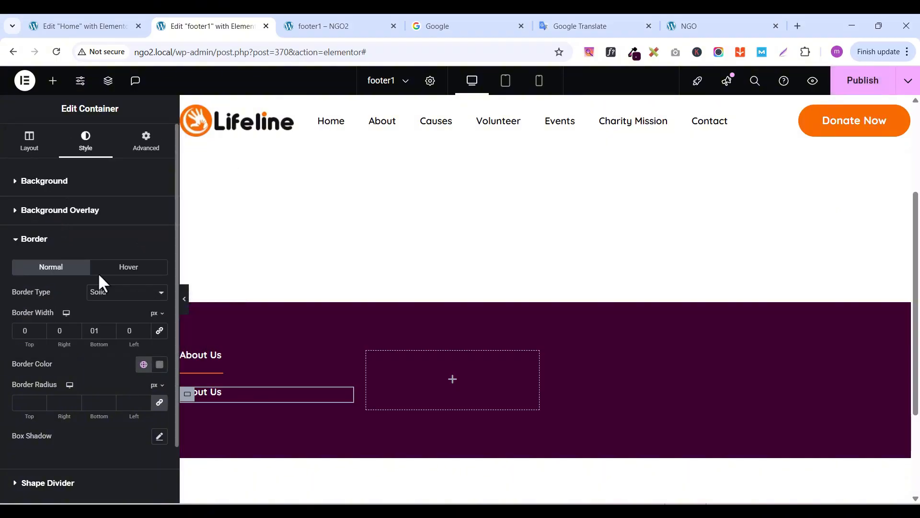
pyautogui.click(159, 365)
pyautogui.moveTo(226, 317); pyautogui.dragTo(171, 322)
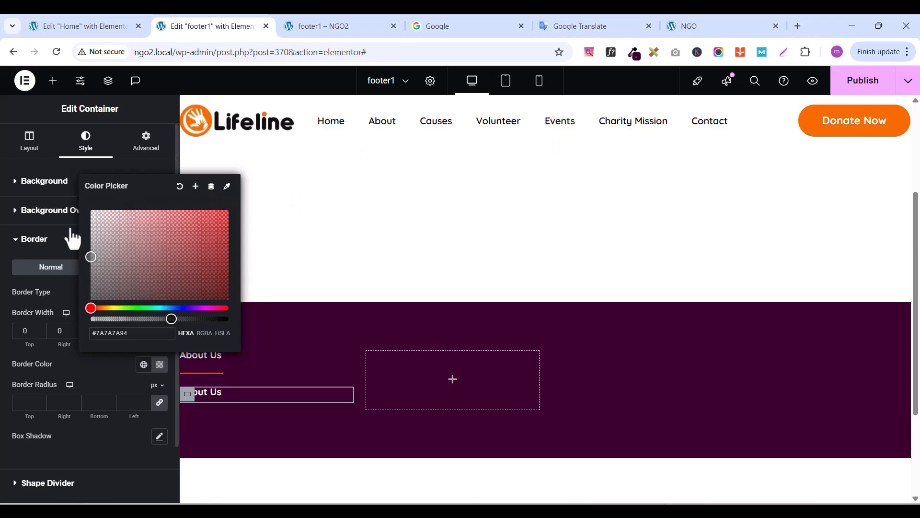
pyautogui.click(57, 239)
# Publish the footer1 template, check the recolored border in its preview, and return to the template editor
pyautogui.click(869, 82)
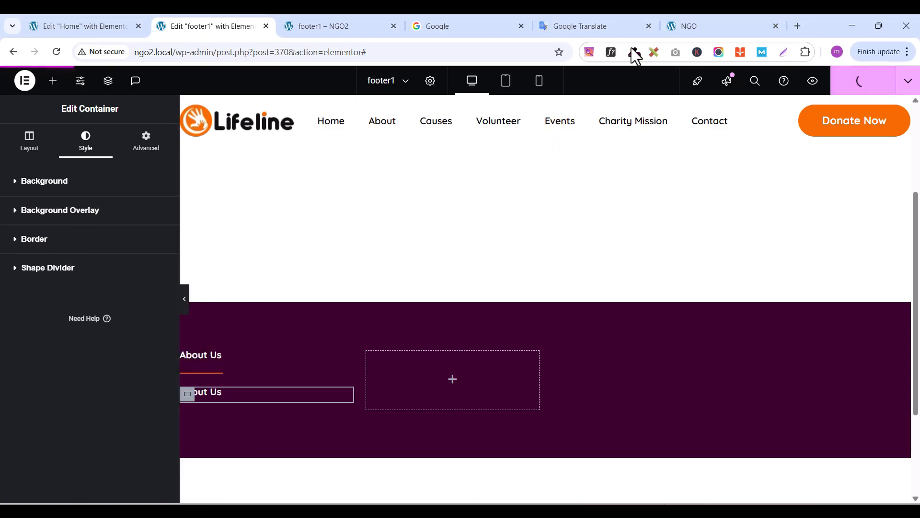
pyautogui.click(318, 25)
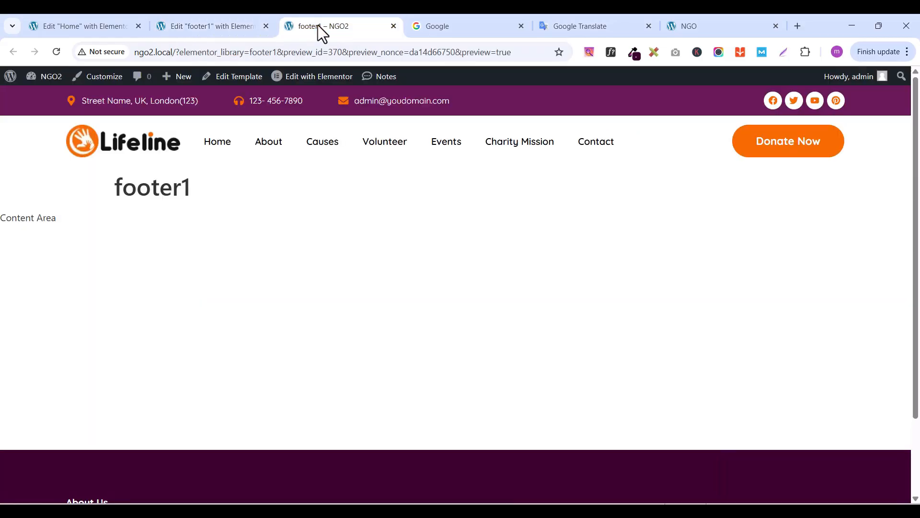
pyautogui.scroll(-2, 353, 241)
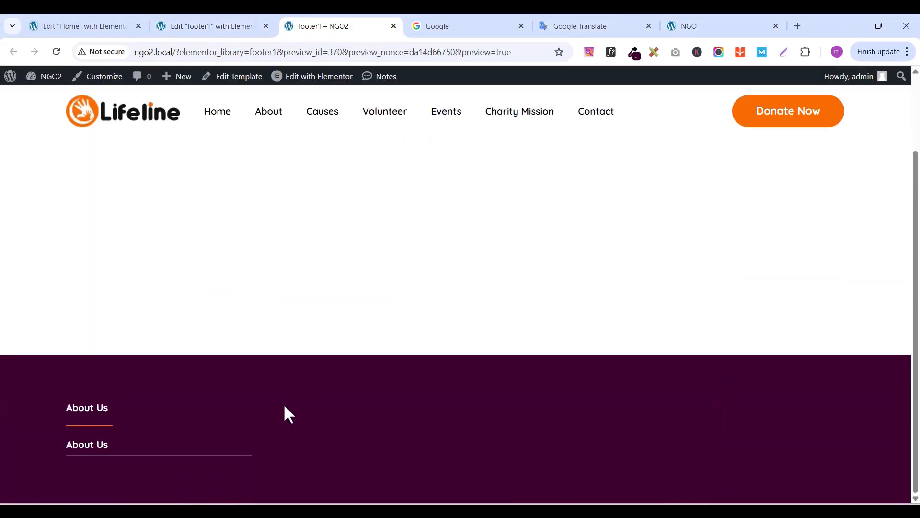
pyautogui.click(111, 25)
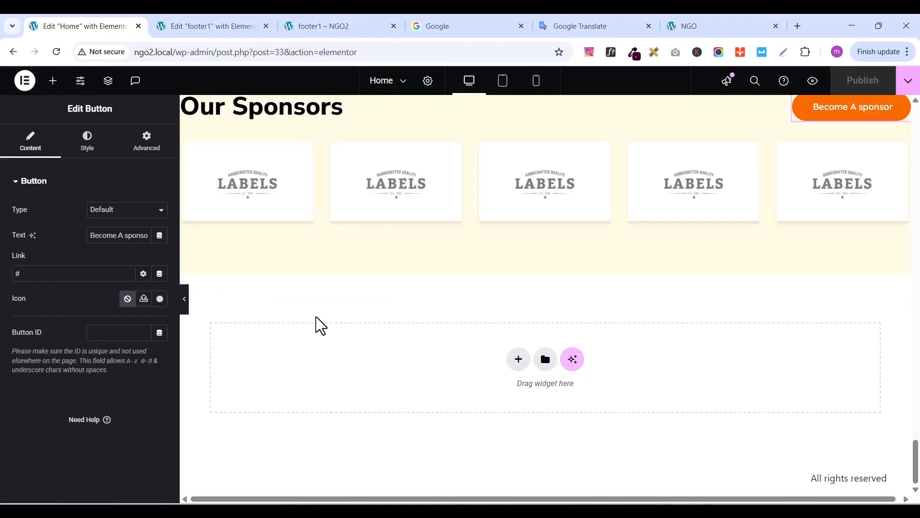
pyautogui.click(206, 28)
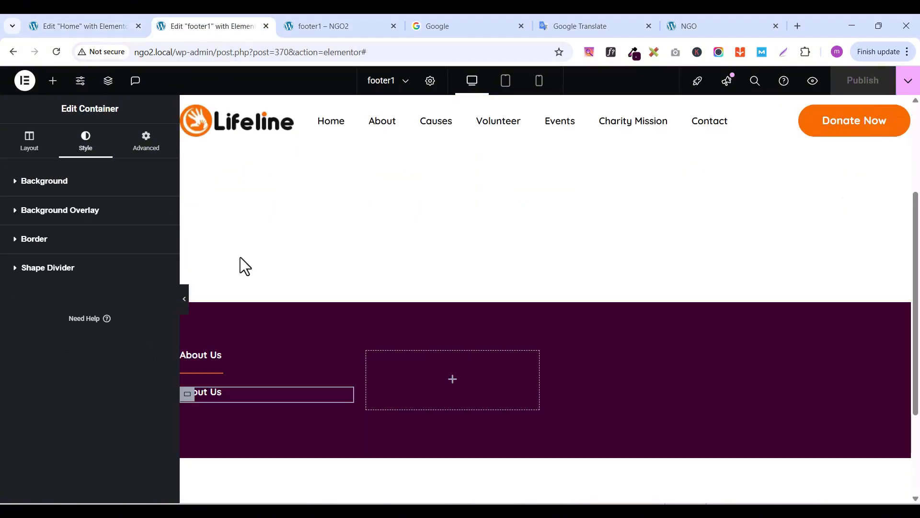
# Duplicate the bordered About Us row container four times, matching the five link rows of the reference footer's first column
pyautogui.rightClick(187, 405)
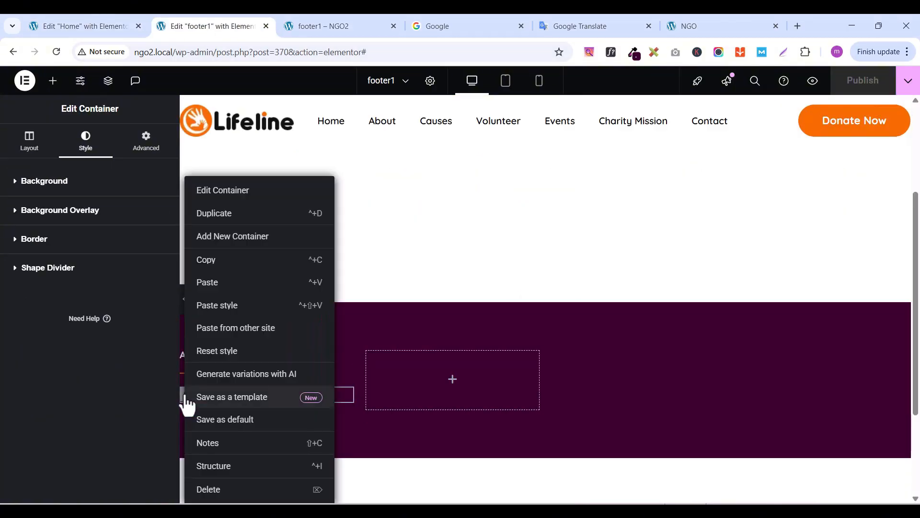
pyautogui.click(210, 215)
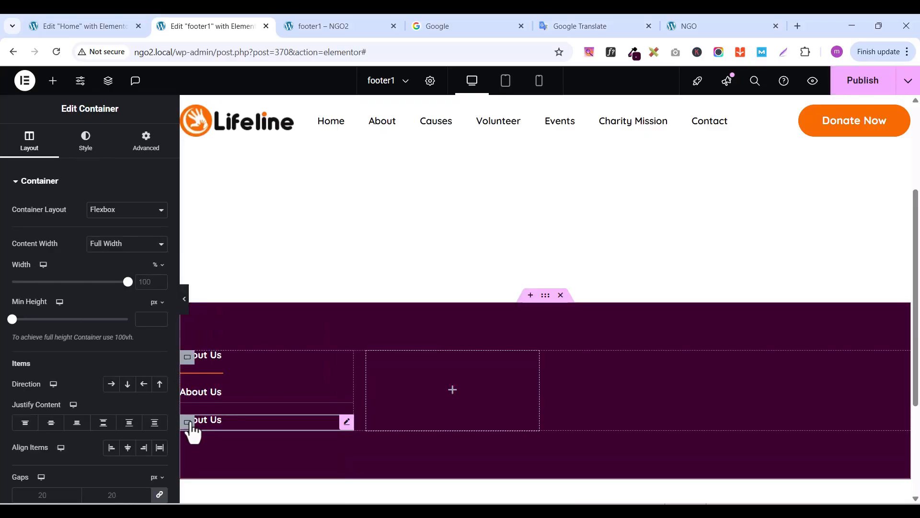
pyautogui.rightClick(188, 424)
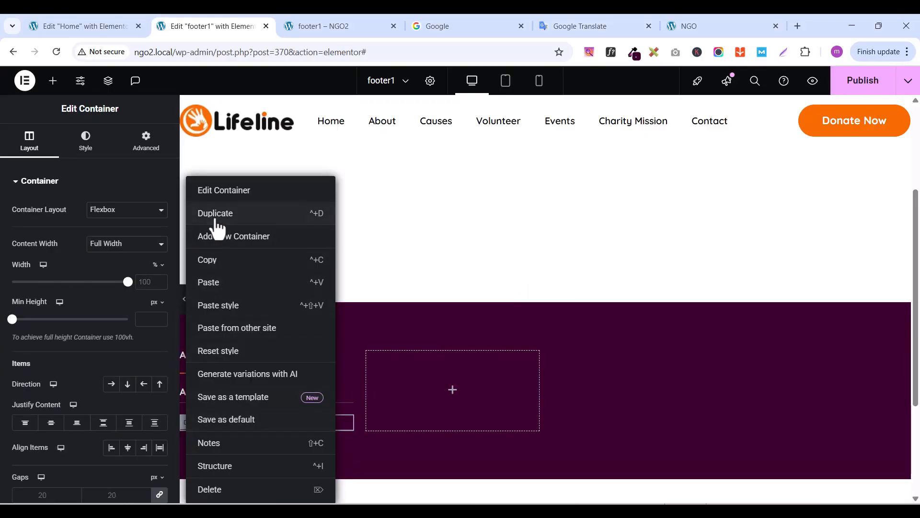
pyautogui.click(215, 220)
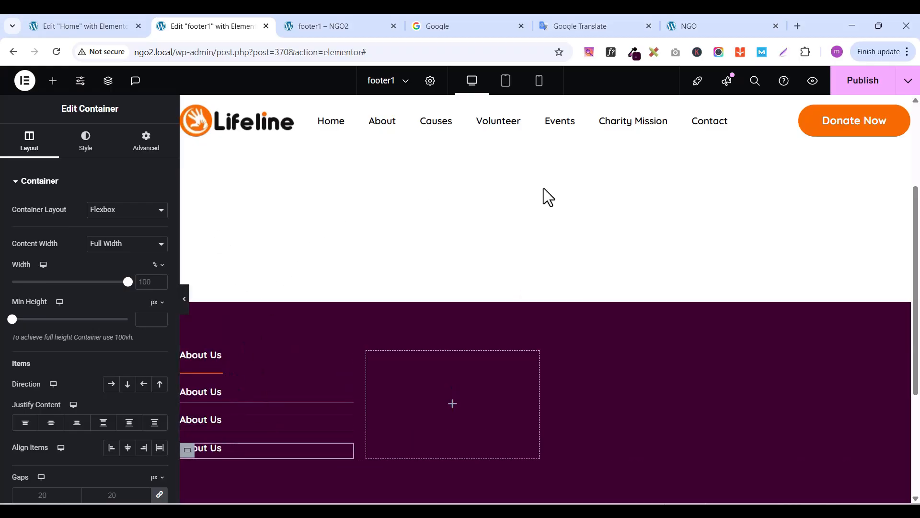
pyautogui.click(706, 26)
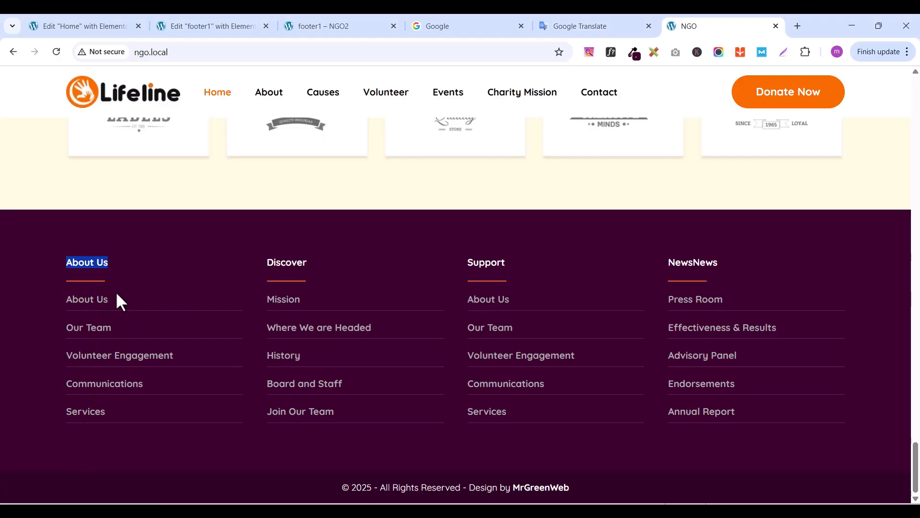
pyautogui.click(205, 26)
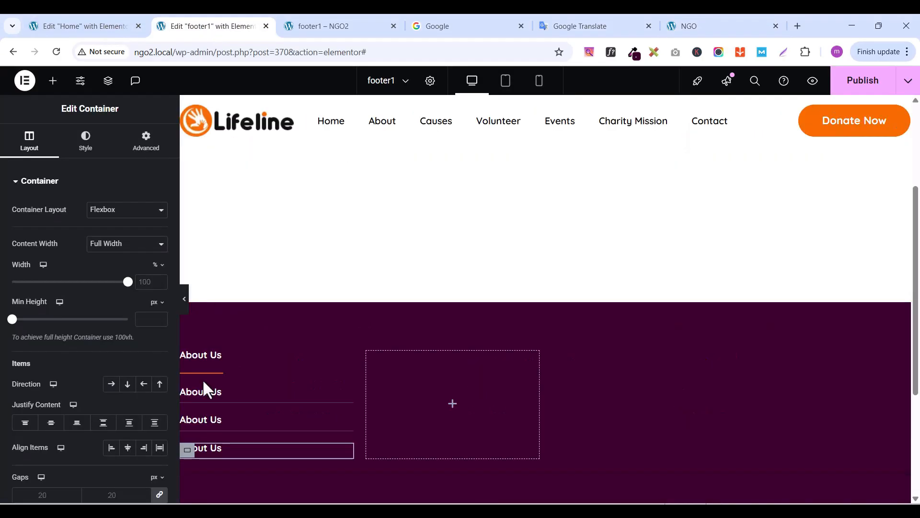
pyautogui.scroll(-1, 220, 450)
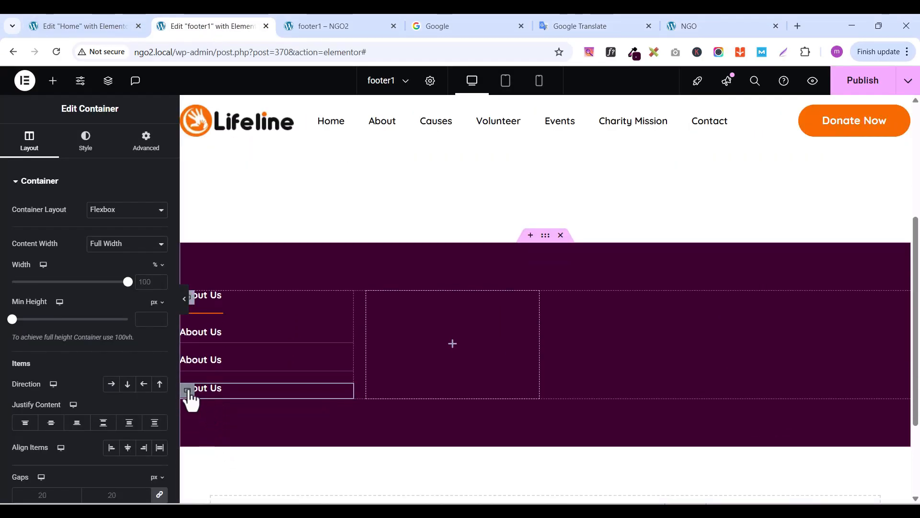
pyautogui.rightClick(188, 396)
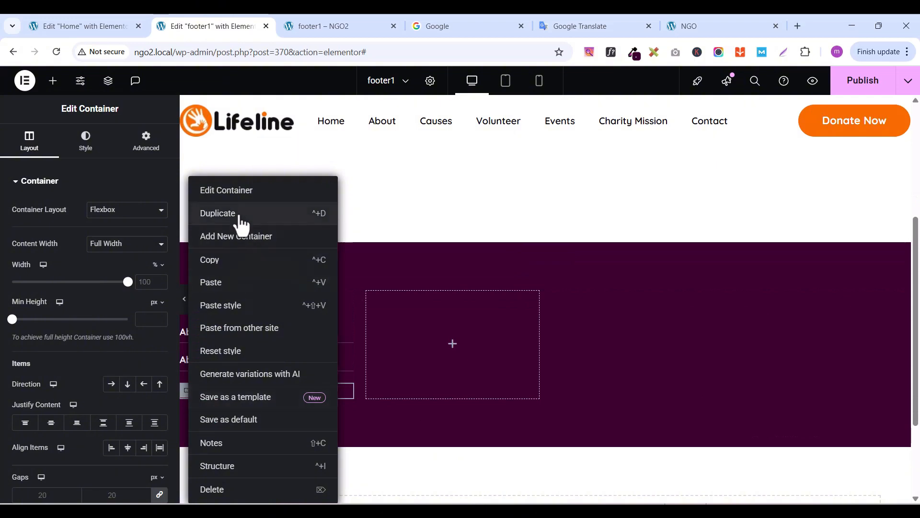
pyautogui.click(241, 214)
pyautogui.rightClick(190, 424)
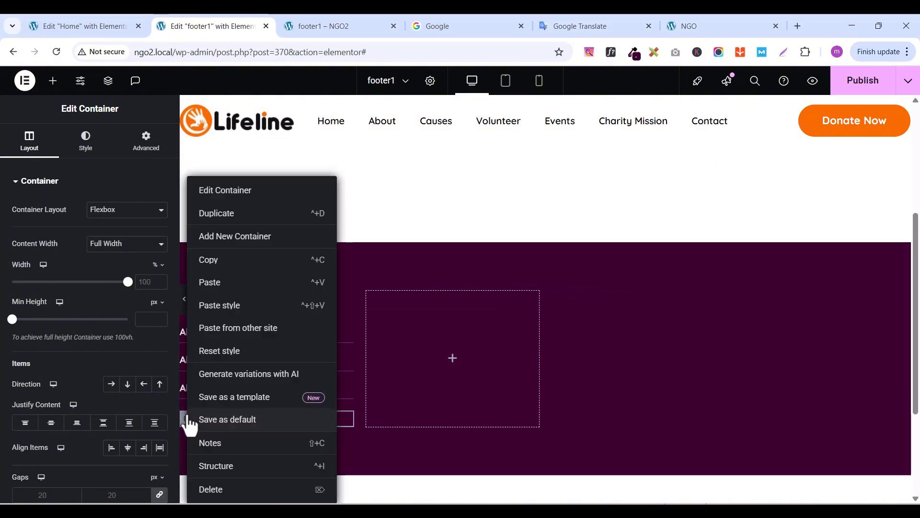
pyautogui.click(220, 215)
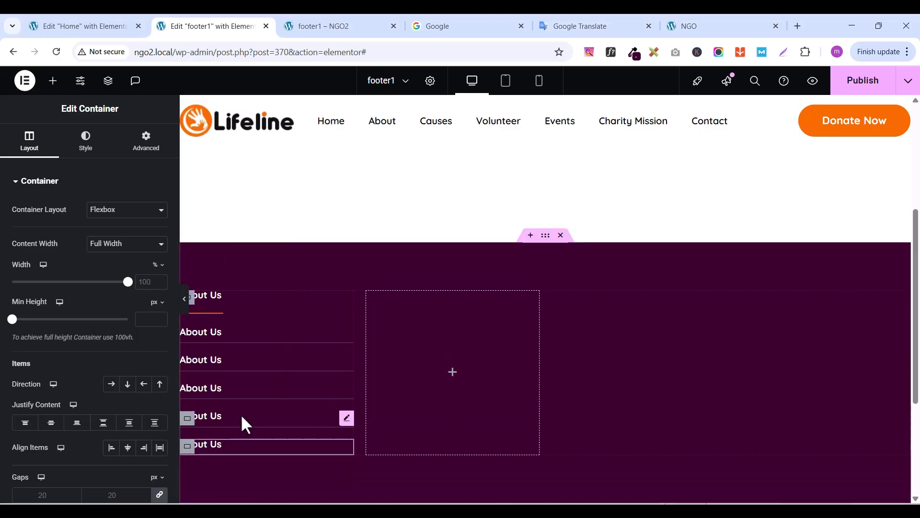
pyautogui.scroll(-2, 241, 415)
pyautogui.scroll(1, 241, 414)
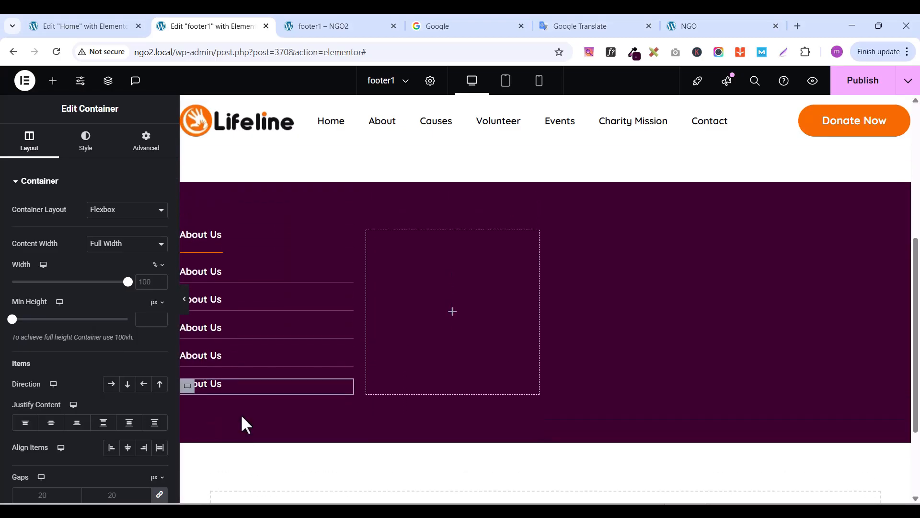
# Copy "Our Team" from the reference NGO footer and use it as the second link row's heading title
pyautogui.click(705, 27)
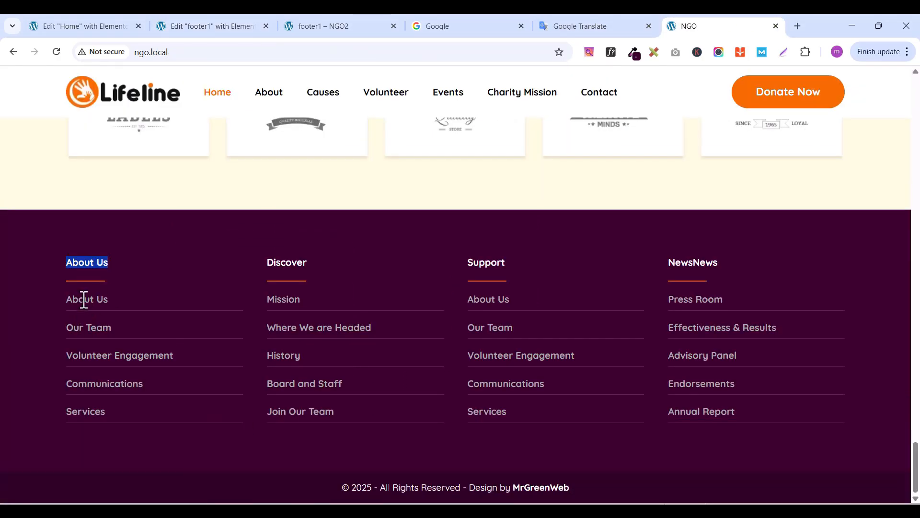
pyautogui.tripleClick(80, 327)
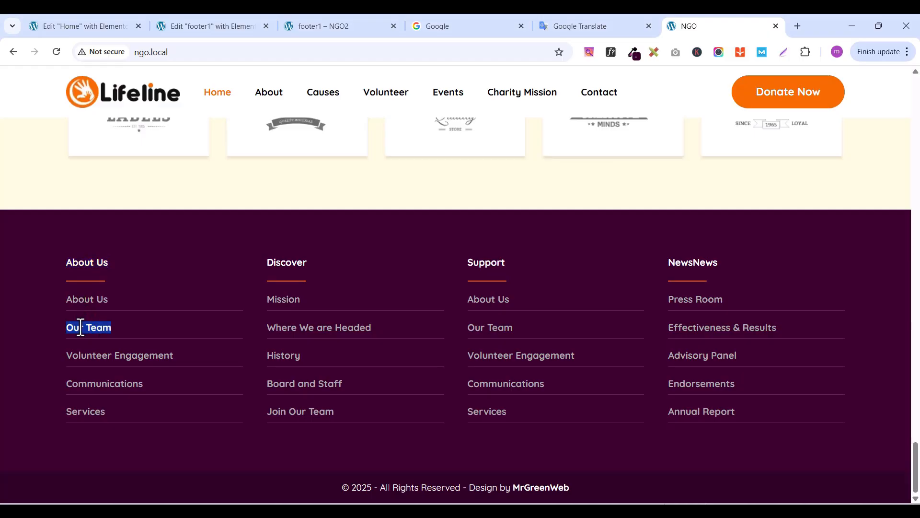
pyautogui.rightClick(88, 328)
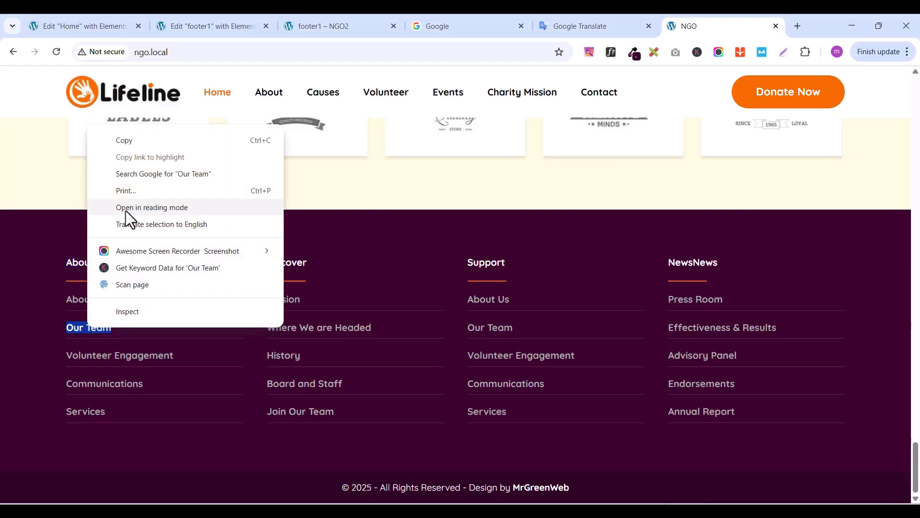
pyautogui.click(132, 140)
pyautogui.click(168, 30)
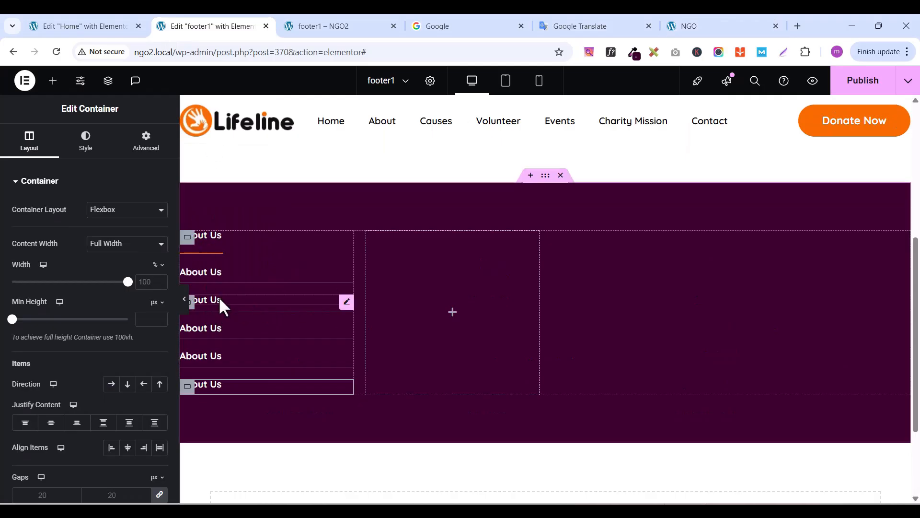
pyautogui.click(345, 302)
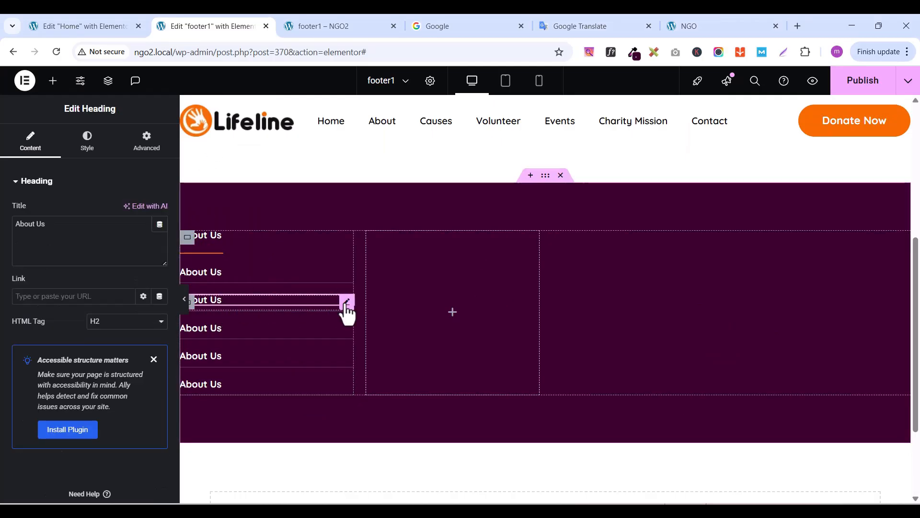
pyautogui.tripleClick(81, 229)
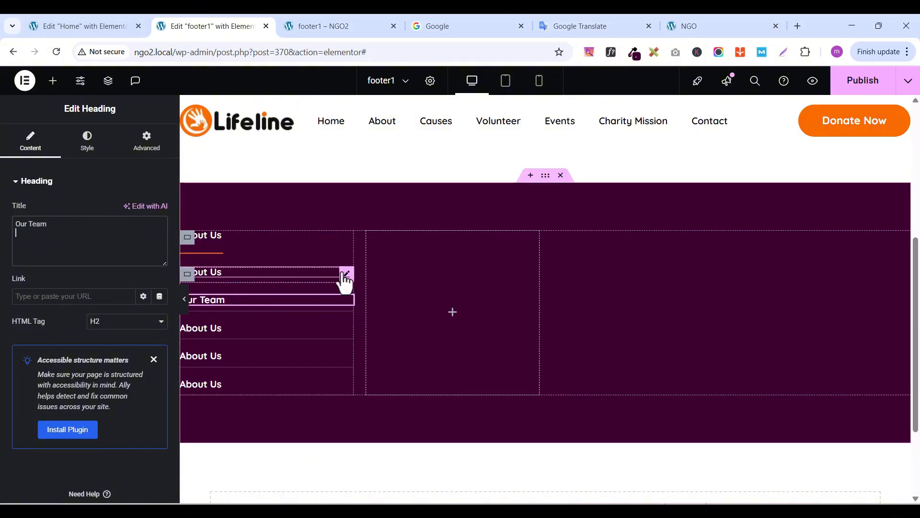
# Set the text color of the first link row's About Us heading to light grey, #C6C6C6
pyautogui.click(346, 273)
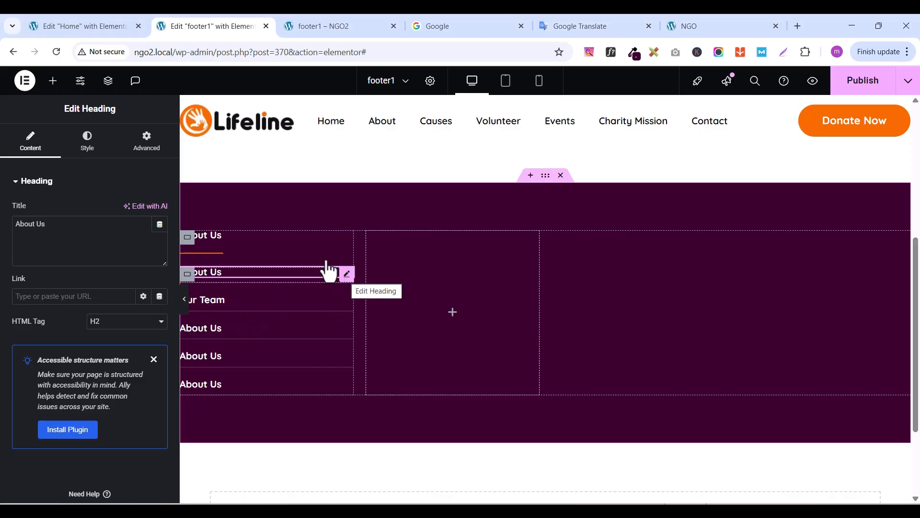
pyautogui.click(87, 153)
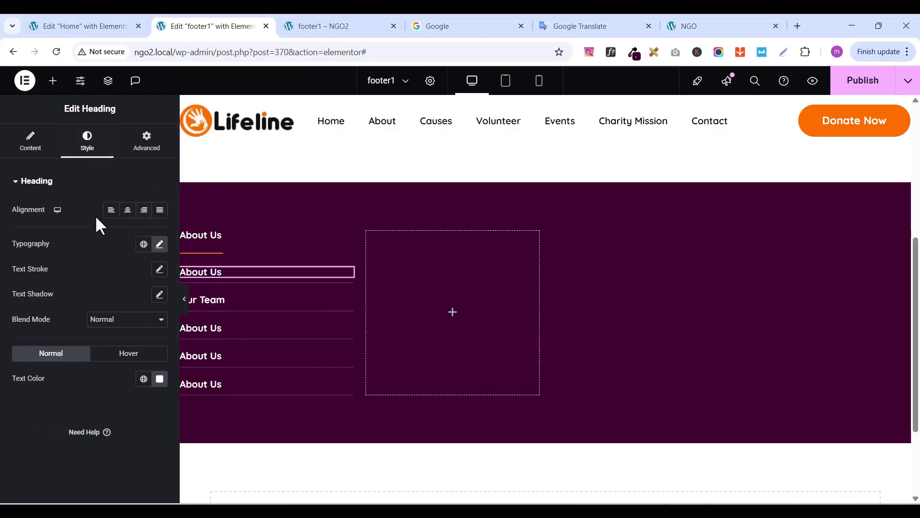
pyautogui.click(160, 379)
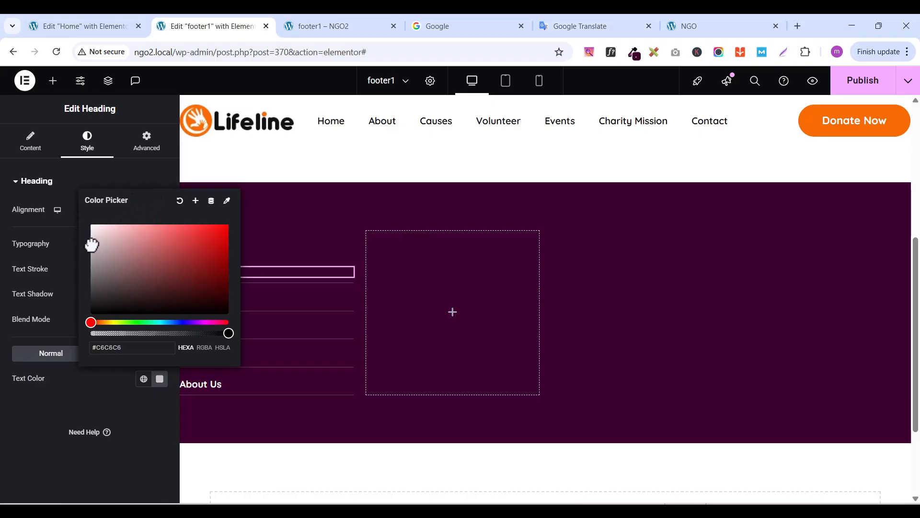
pyautogui.click(94, 380)
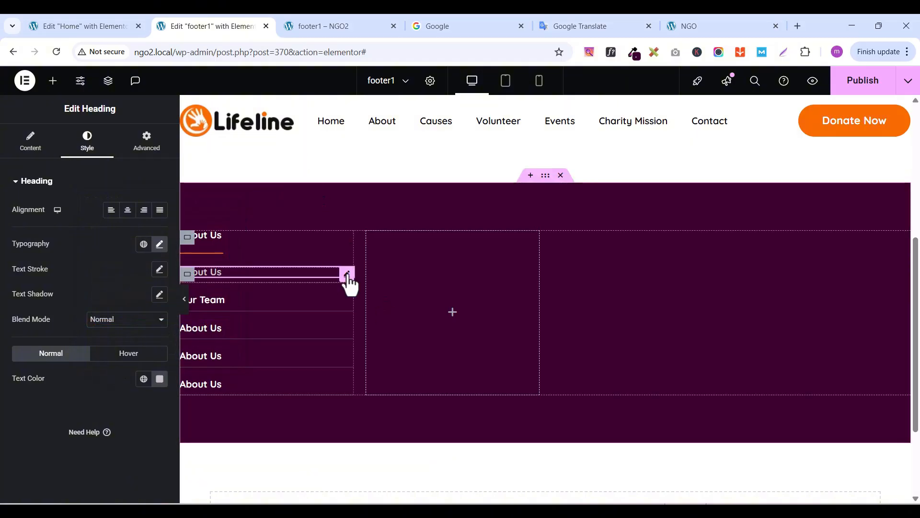
# Copy the first link row heading and paste its style onto the Our Team heading
pyautogui.rightClick(349, 281)
pyautogui.click(377, 292)
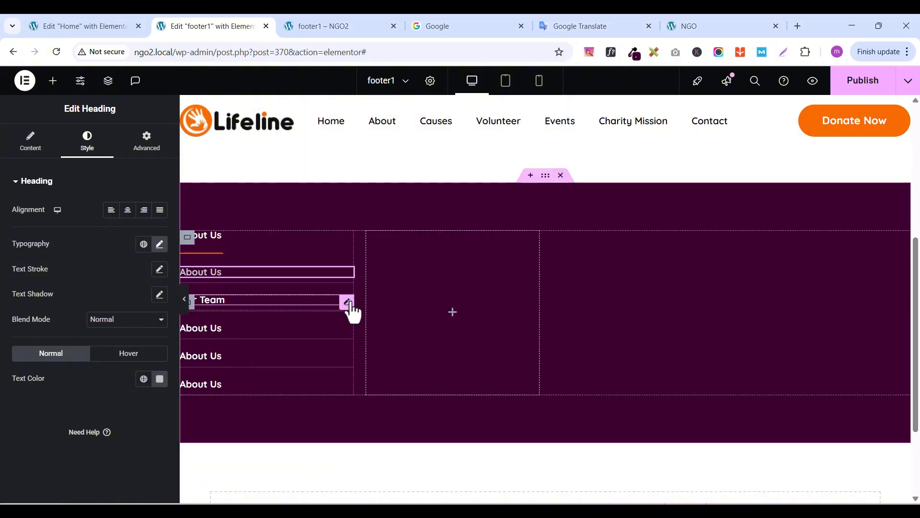
pyautogui.click(351, 310)
pyautogui.rightClick(352, 311)
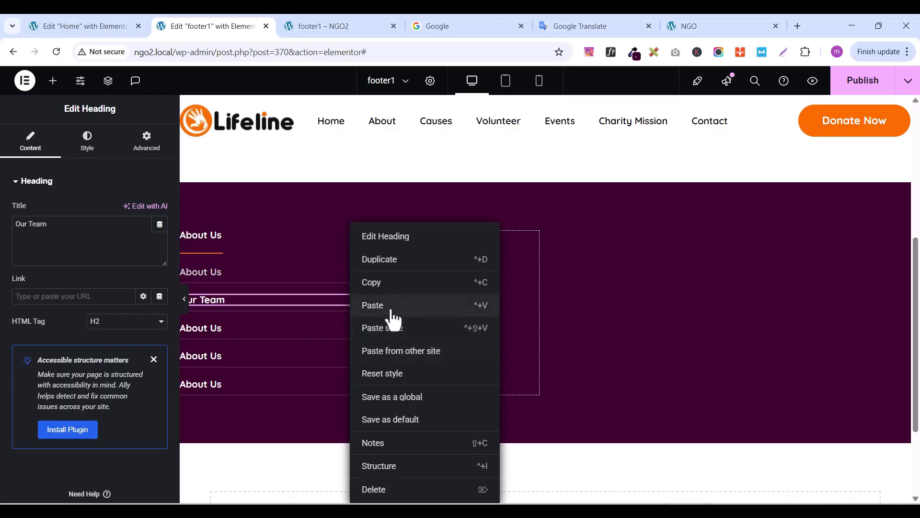
pyautogui.click(392, 329)
# Paste the same copied heading style onto the three remaining About Us link headings below Our Team
pyautogui.click(349, 330)
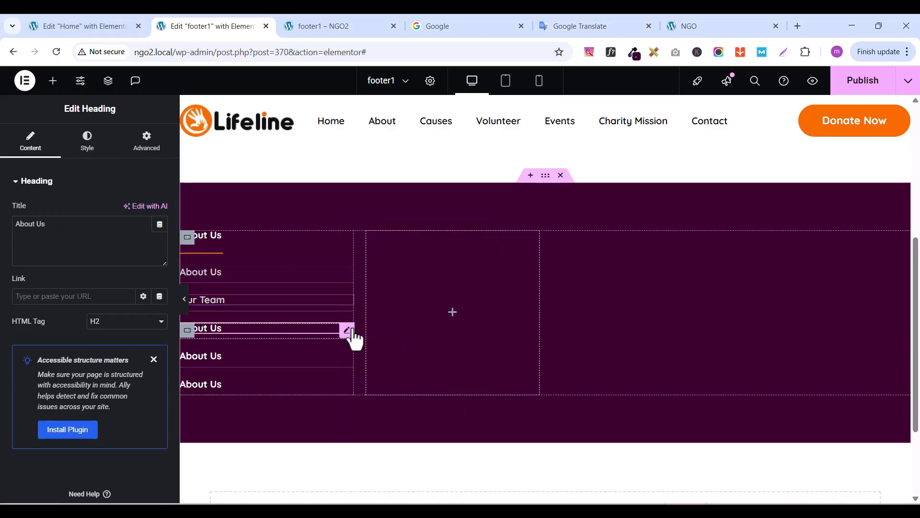
pyautogui.rightClick(353, 334)
pyautogui.click(391, 330)
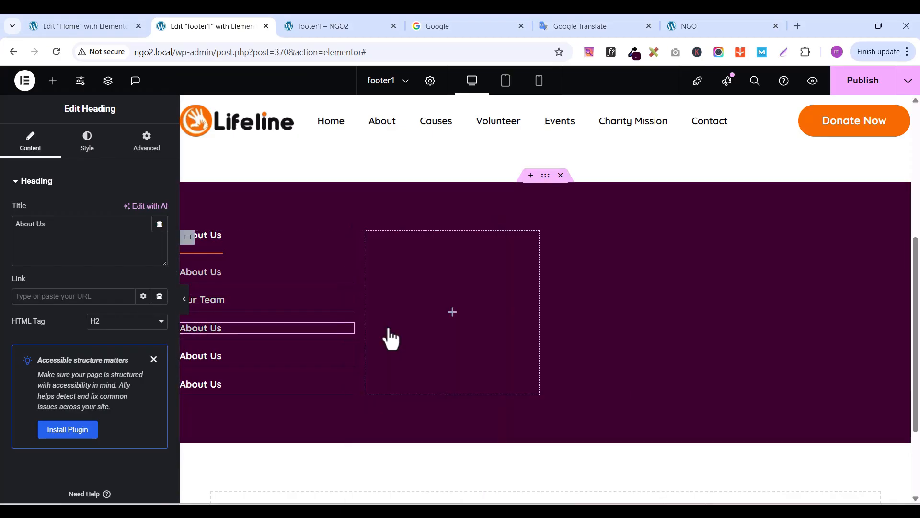
pyautogui.click(350, 363)
pyautogui.rightClick(350, 363)
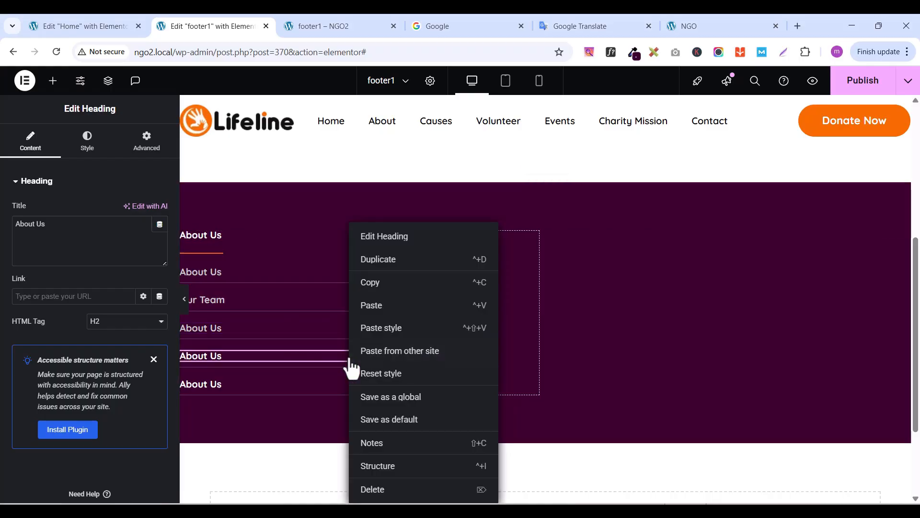
pyautogui.click(379, 330)
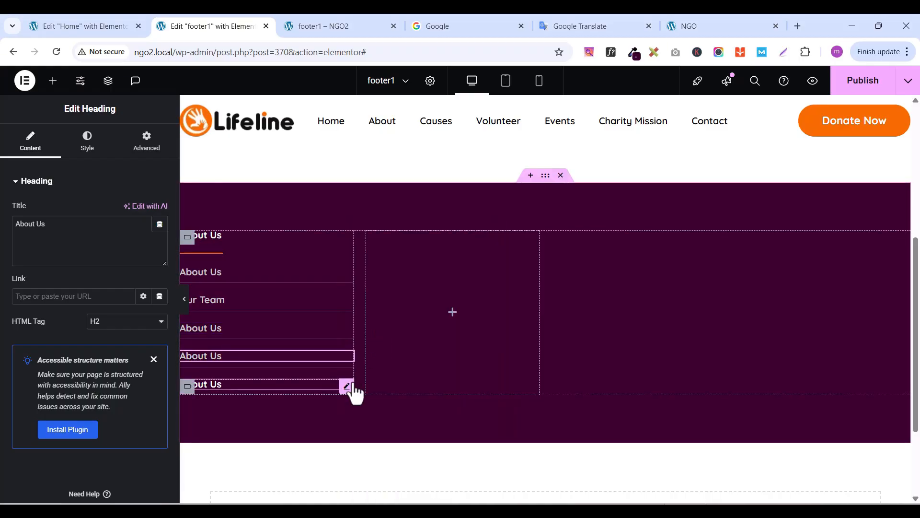
pyautogui.click(353, 391)
pyautogui.rightClick(353, 391)
pyautogui.click(380, 330)
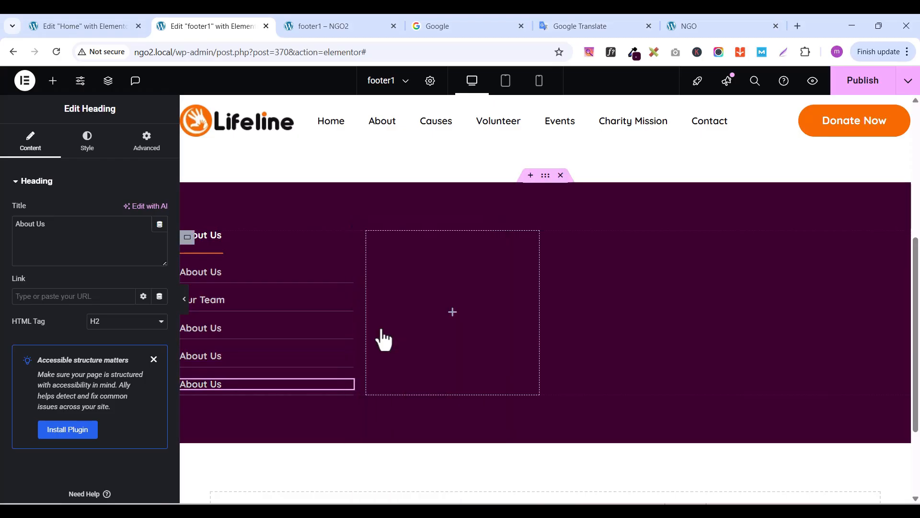
# Copy "Volunteer Engagement" from the reference NGO footer and use it as the third link row's heading title
pyautogui.click(696, 29)
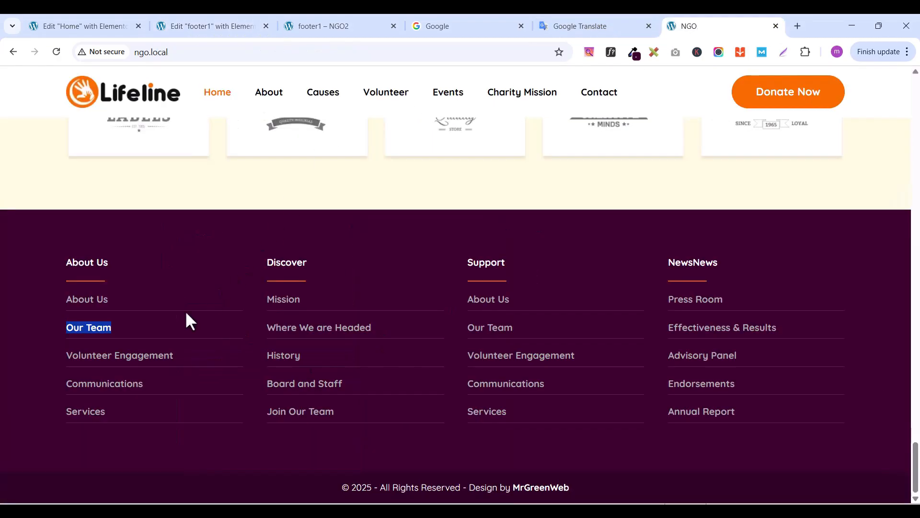
pyautogui.tripleClick(96, 356)
pyautogui.rightClick(96, 356)
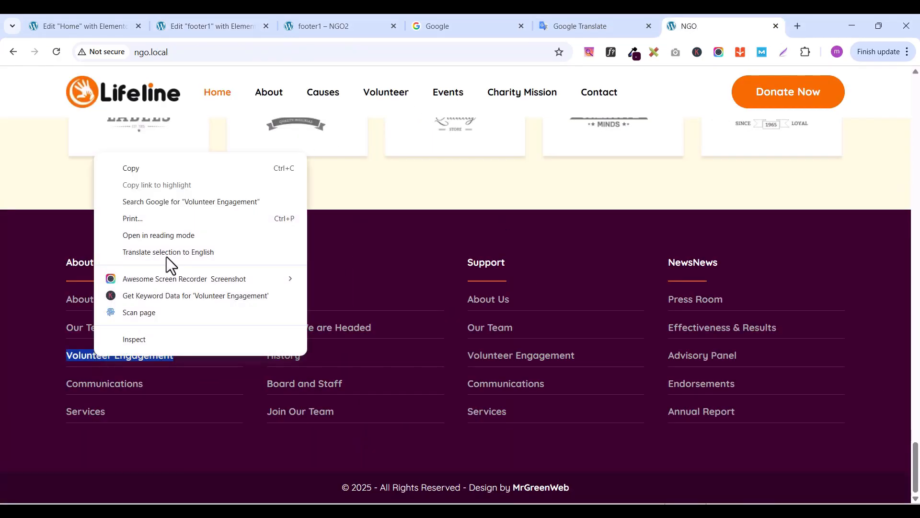
pyautogui.click(144, 170)
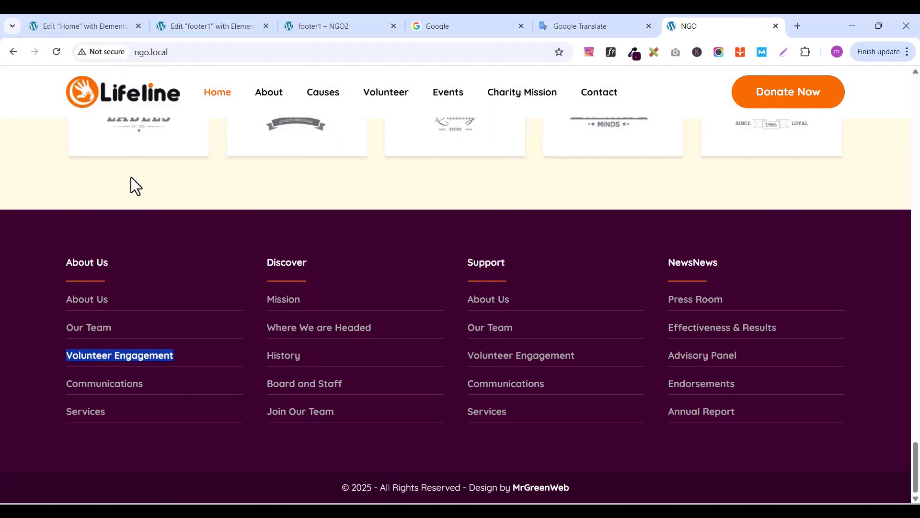
pyautogui.click(185, 27)
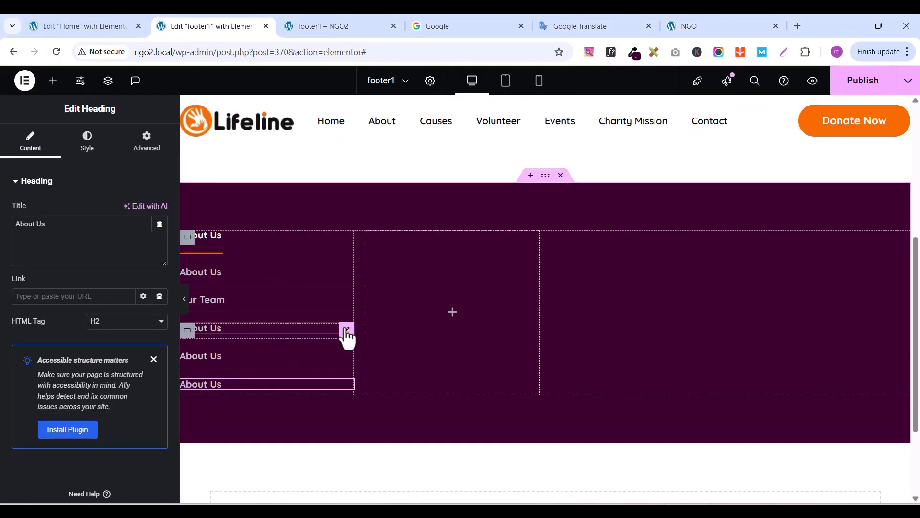
pyautogui.click(346, 331)
pyautogui.tripleClick(87, 227)
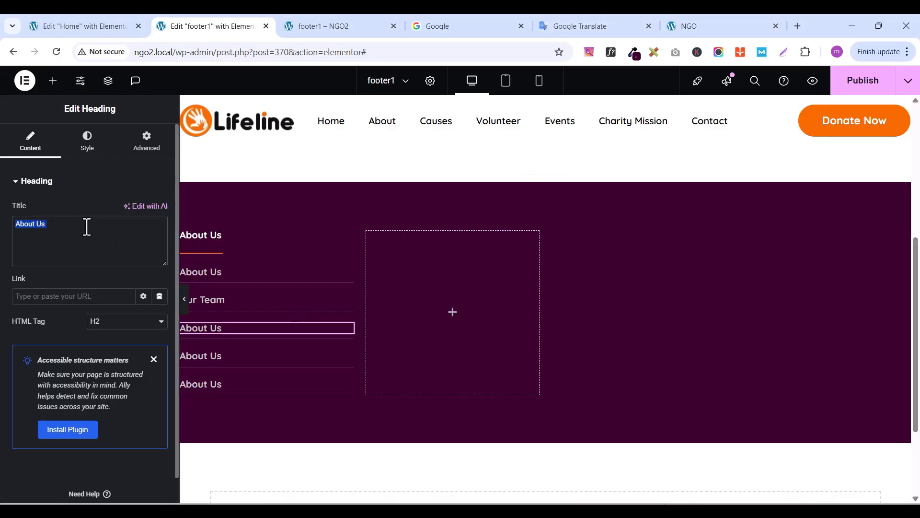
pyautogui.hotkey('ctrl', 'v')
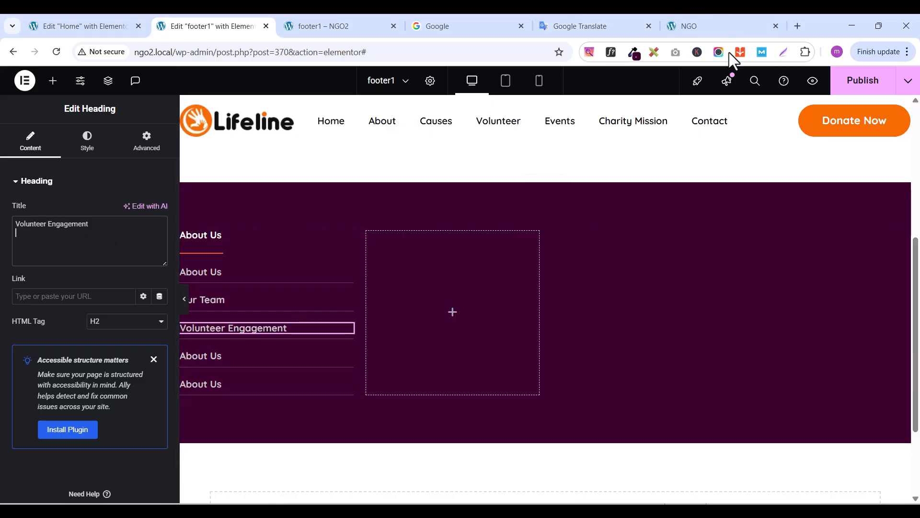
# Copy "Communications" from the reference NGO footer and use it as the fourth link row's heading title
pyautogui.click(714, 27)
pyautogui.doubleClick(74, 386)
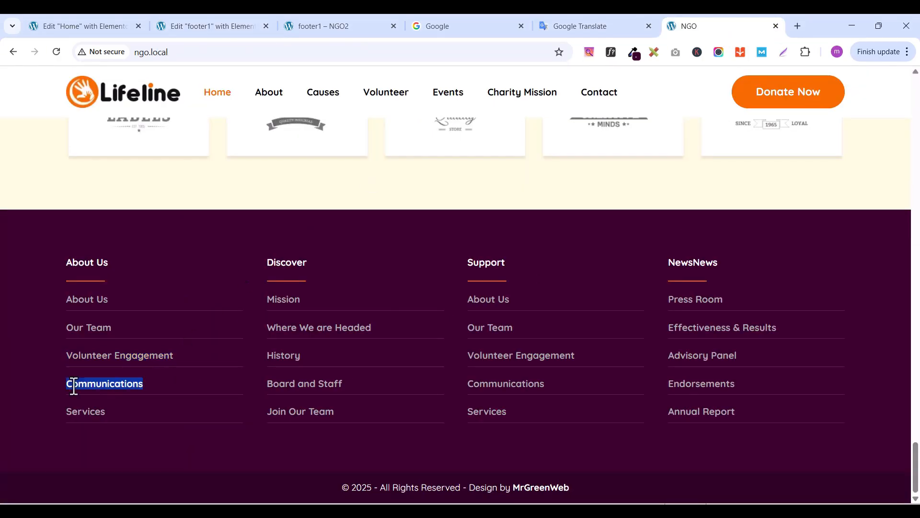
pyautogui.rightClick(74, 384)
pyautogui.click(131, 201)
pyautogui.click(204, 28)
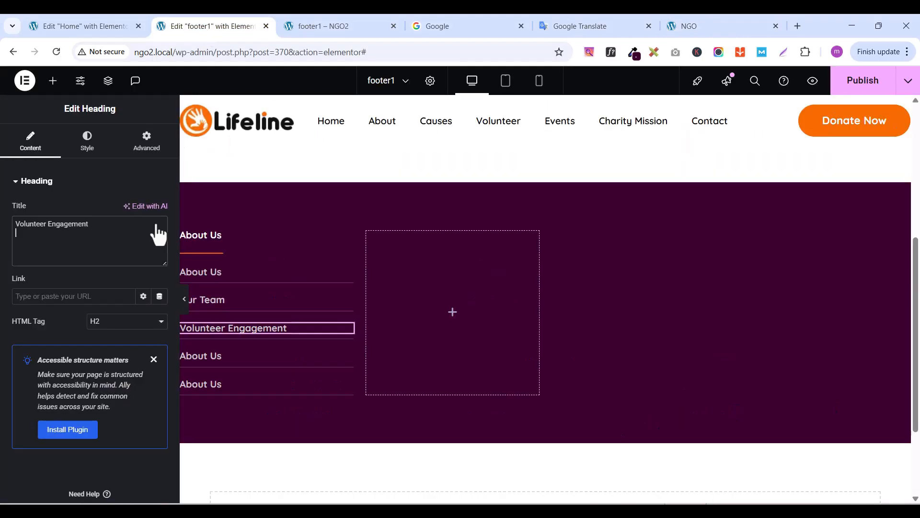
pyautogui.click(288, 354)
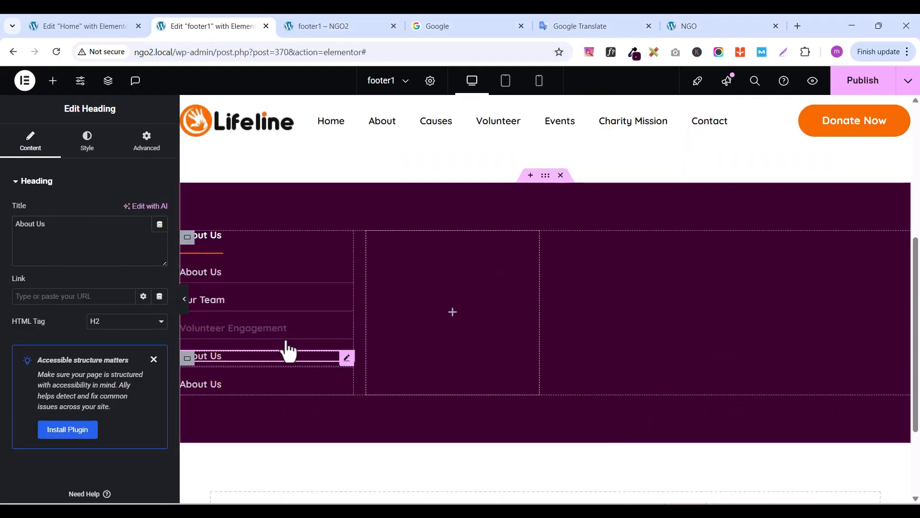
pyautogui.hotkey('ctrl', 'v')
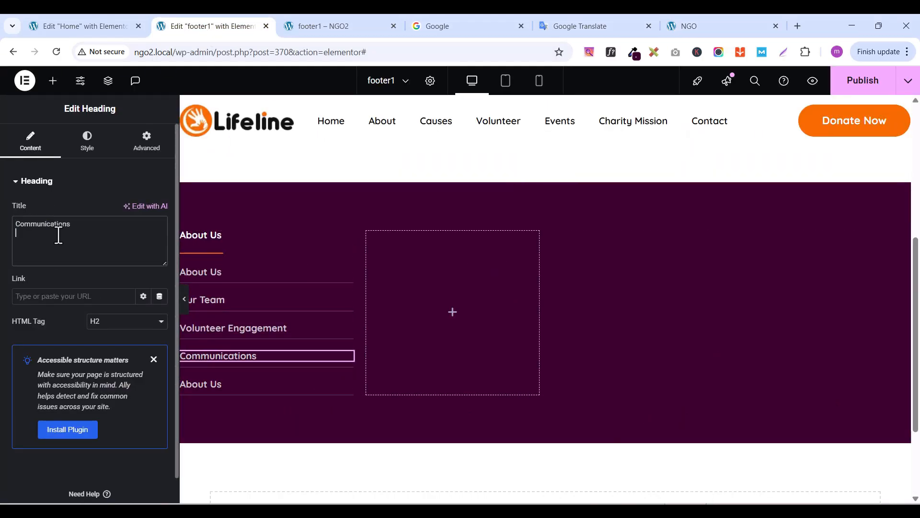
# Take "Services" from the reference NGO footer and use it as the fifth link row's heading title
pyautogui.click(693, 27)
pyautogui.click(89, 411)
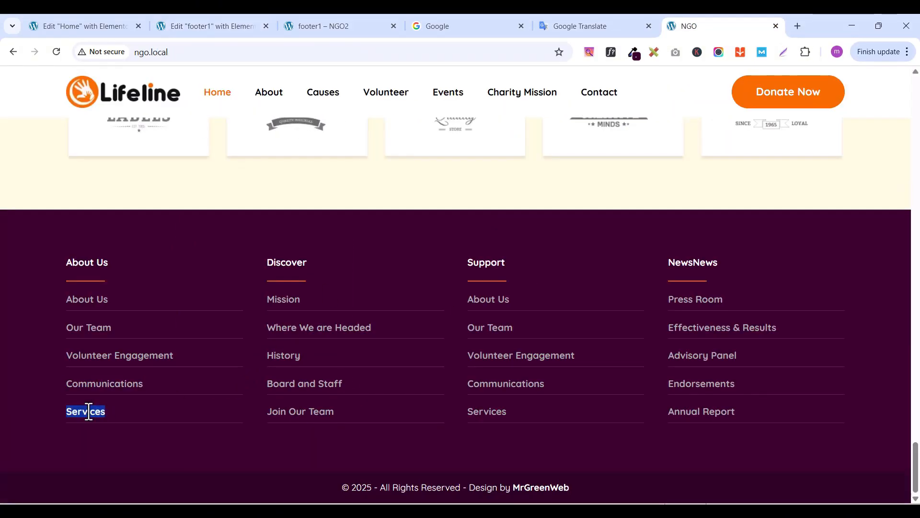
pyautogui.rightClick(89, 411)
pyautogui.click(132, 225)
pyautogui.click(171, 23)
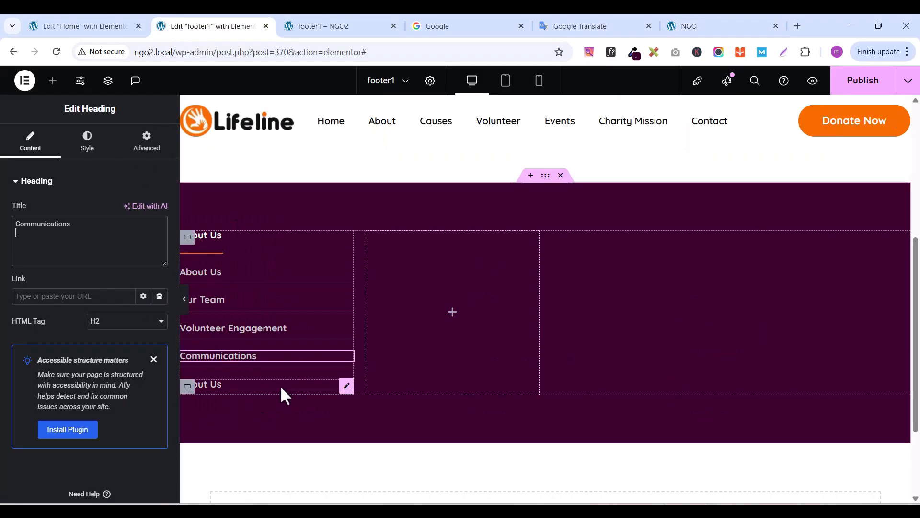
pyautogui.click(347, 386)
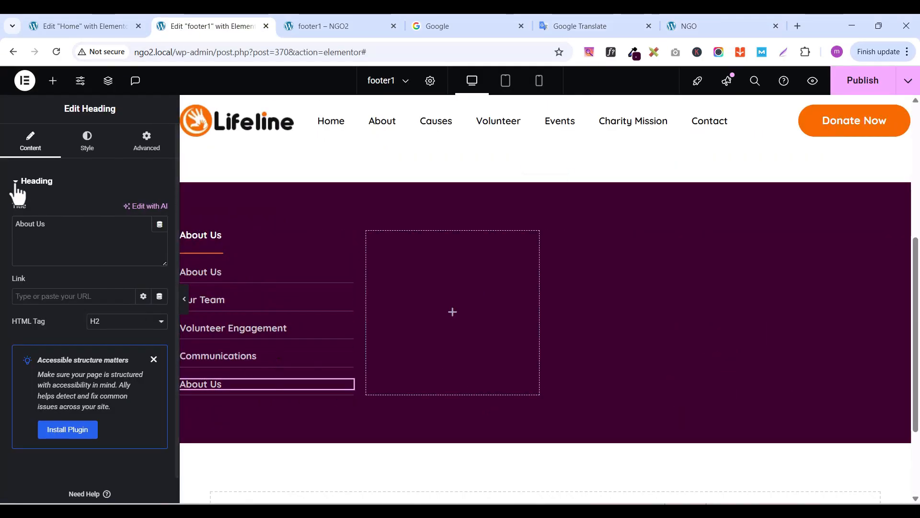
pyautogui.click(55, 227)
pyautogui.write('Services')
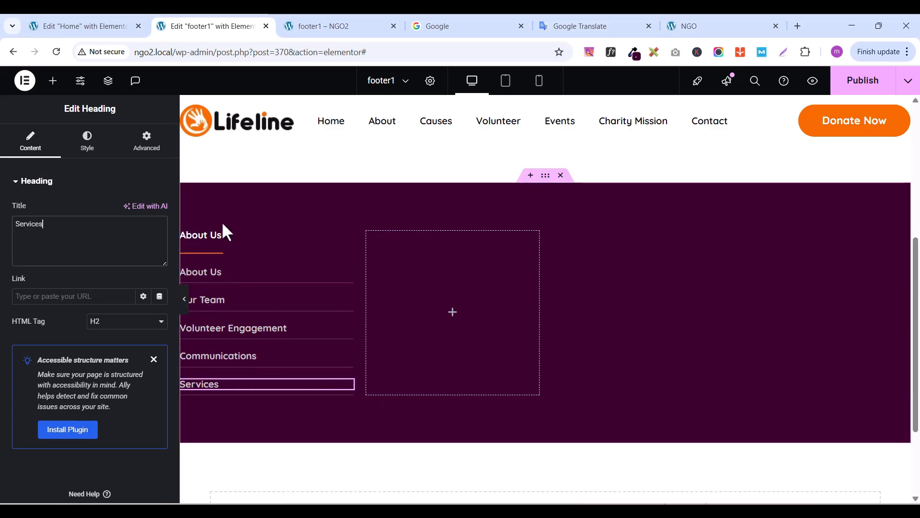
# Duplicate the completed About Us column container three times to fill the footer's four grid columns
pyautogui.click(188, 239)
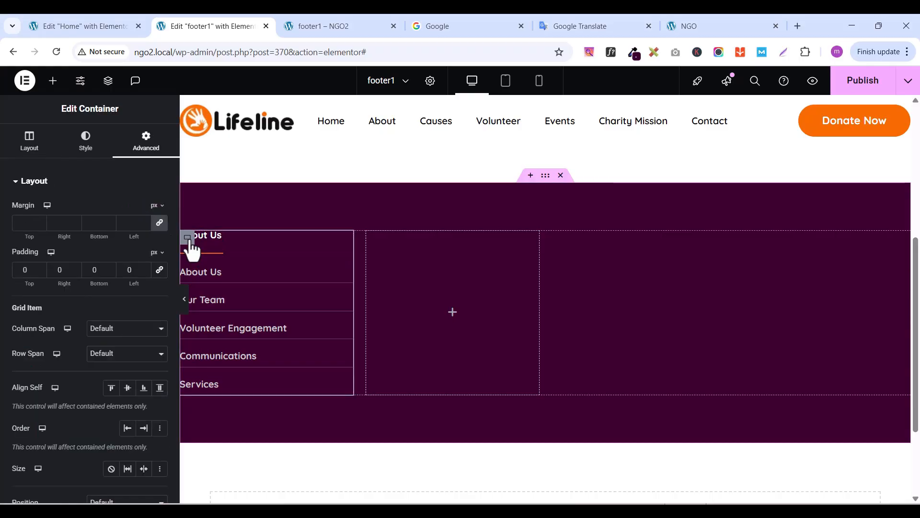
pyautogui.rightClick(189, 242)
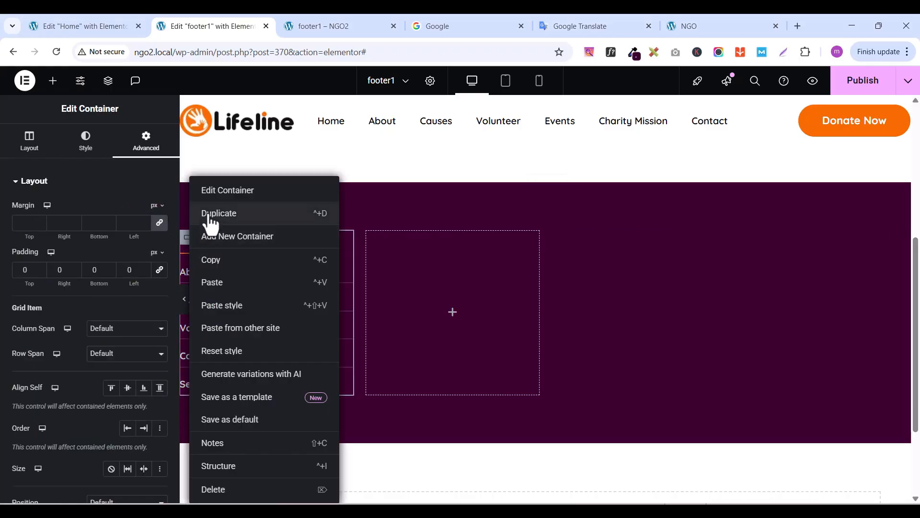
pyautogui.click(211, 213)
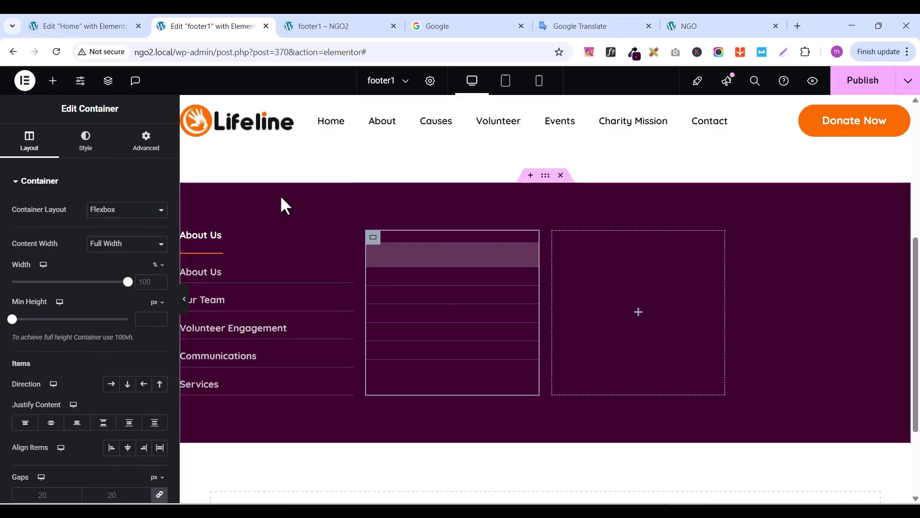
pyautogui.rightClick(374, 237)
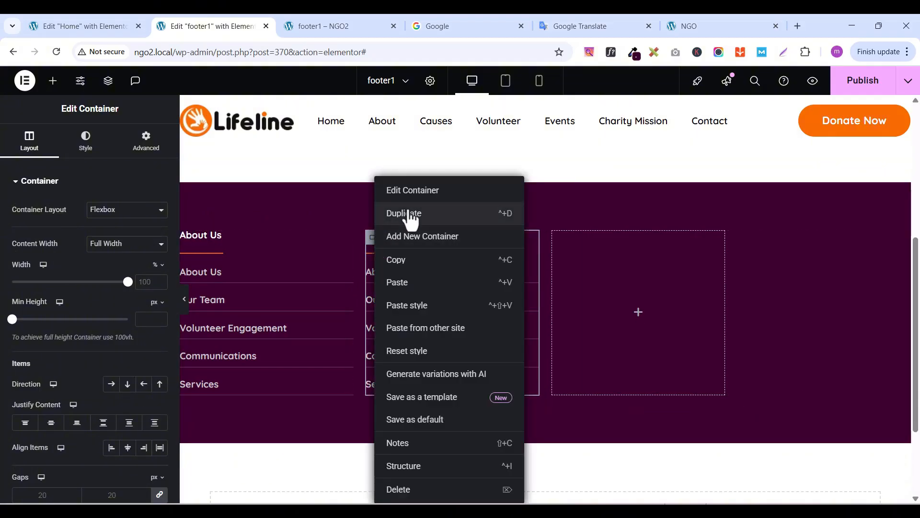
pyautogui.click(410, 220)
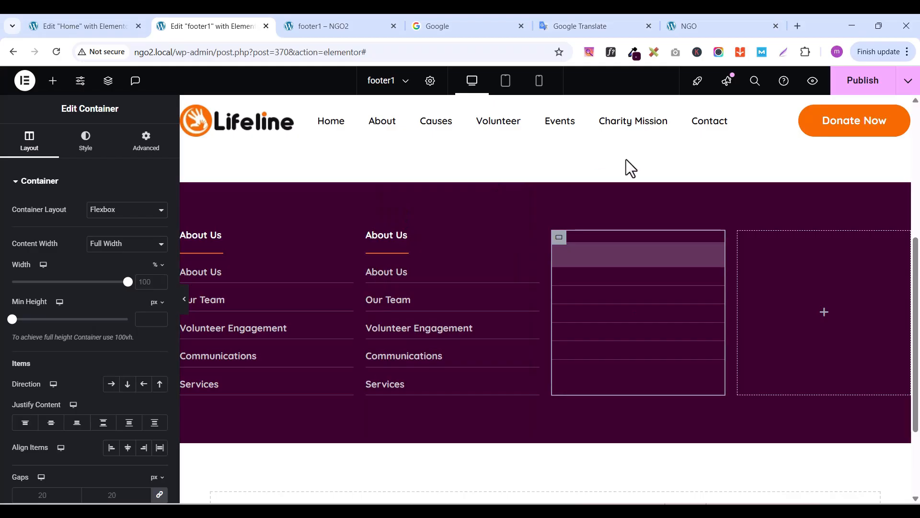
pyautogui.rightClick(559, 237)
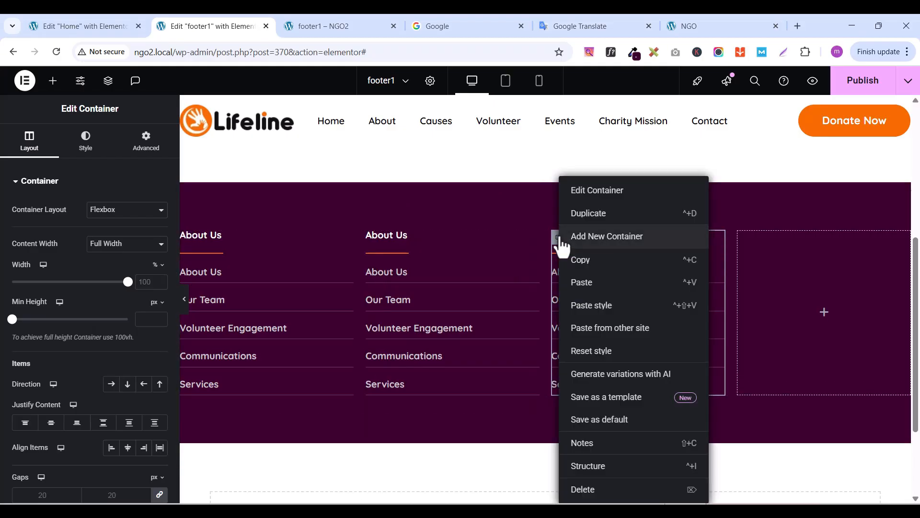
pyautogui.click(618, 221)
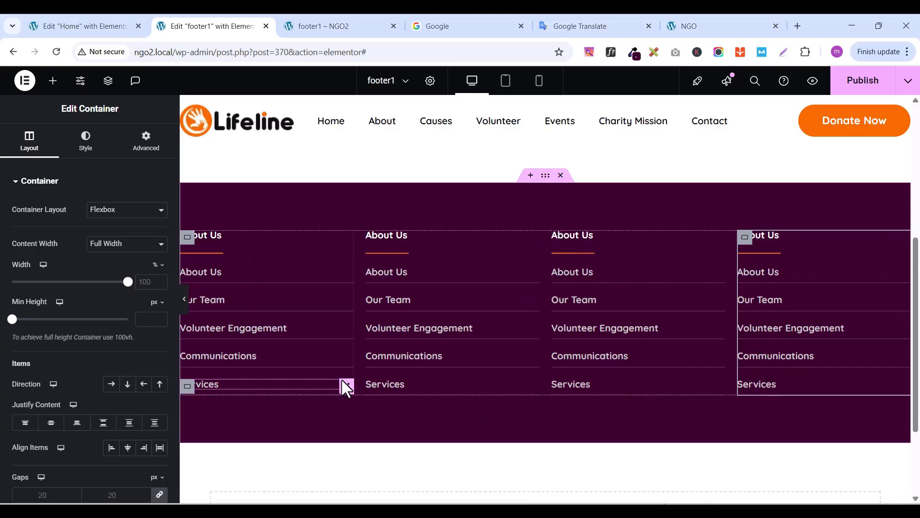
pyautogui.scroll(-1, 600, 299)
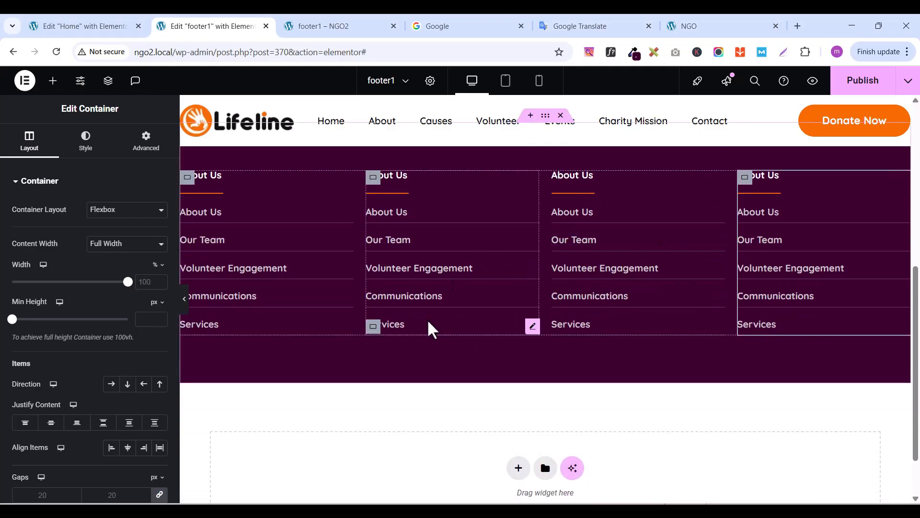
pyautogui.scroll(1, 412, 338)
pyautogui.scroll(-2, 480, 336)
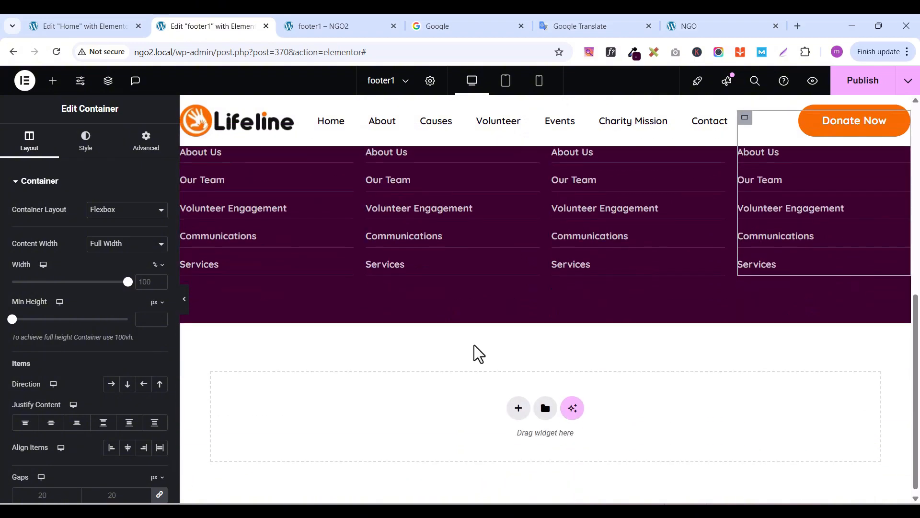
pyautogui.scroll(2, 602, 302)
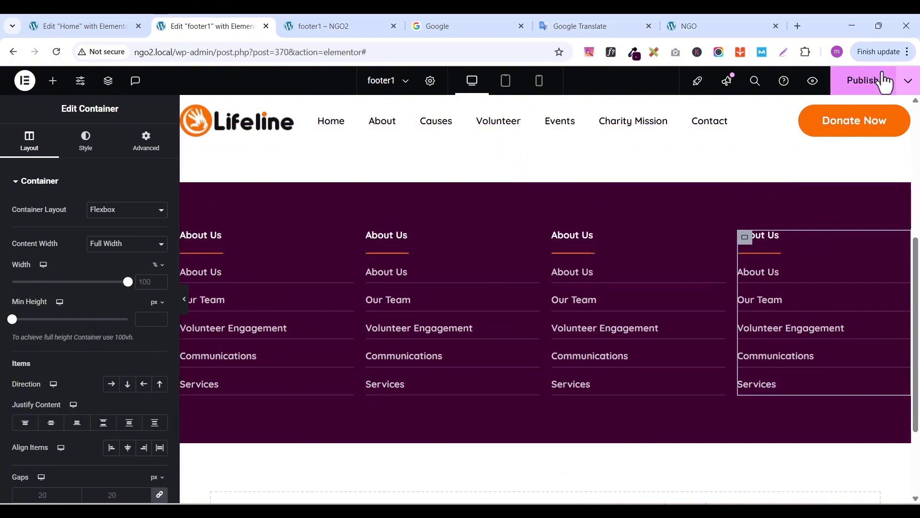
# Publish the footer1 template and check the copyright bar beneath the reference NGO footer's link columns
pyautogui.click(882, 79)
pyautogui.click(698, 29)
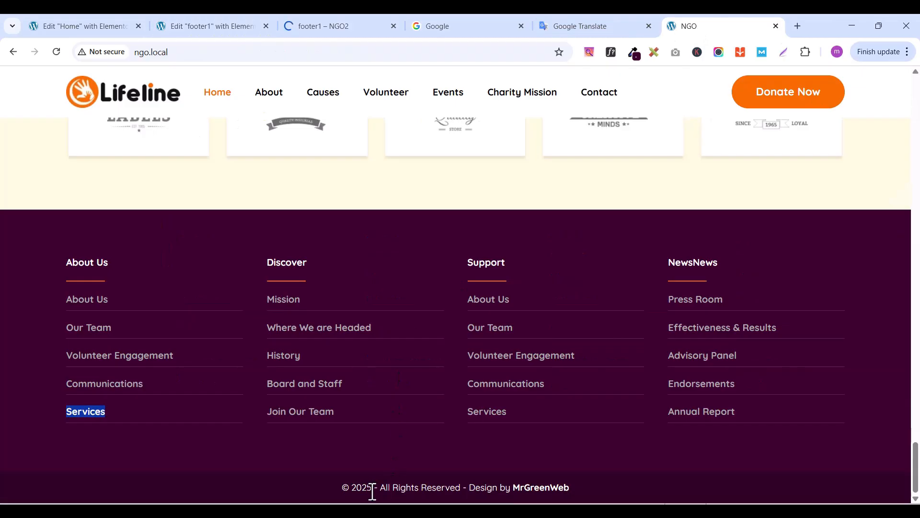
pyautogui.click(251, 496)
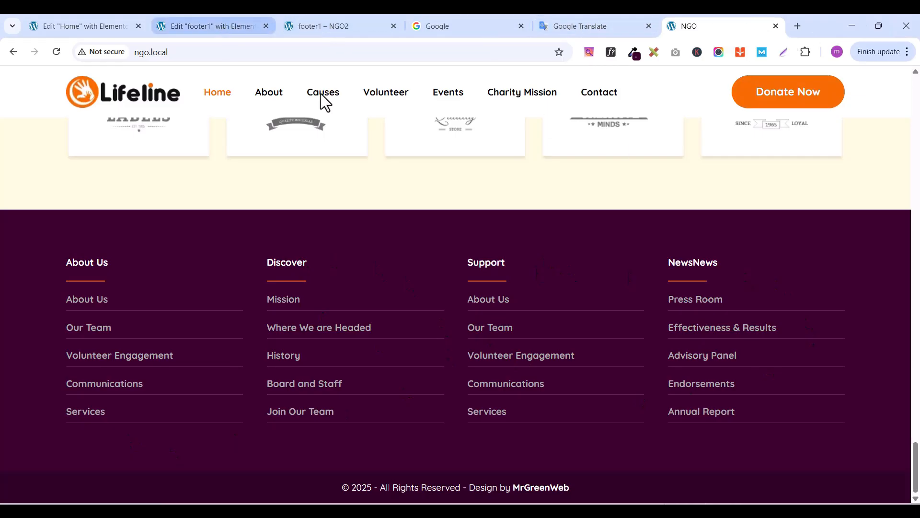
# Add a single-column flexbox container below footer1's link columns and set its boxed content width to 1300 px
pyautogui.click(218, 28)
pyautogui.scroll(-2, 469, 370)
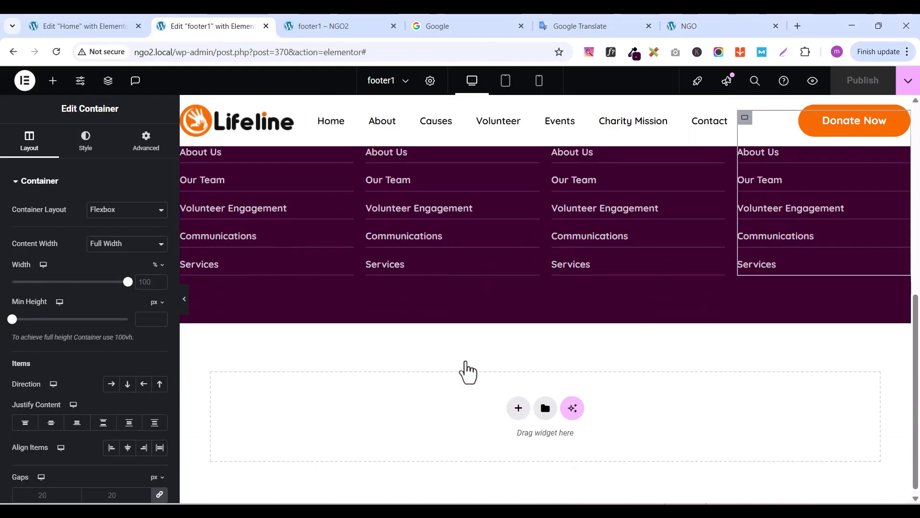
pyautogui.scroll(1, 468, 370)
pyautogui.click(517, 468)
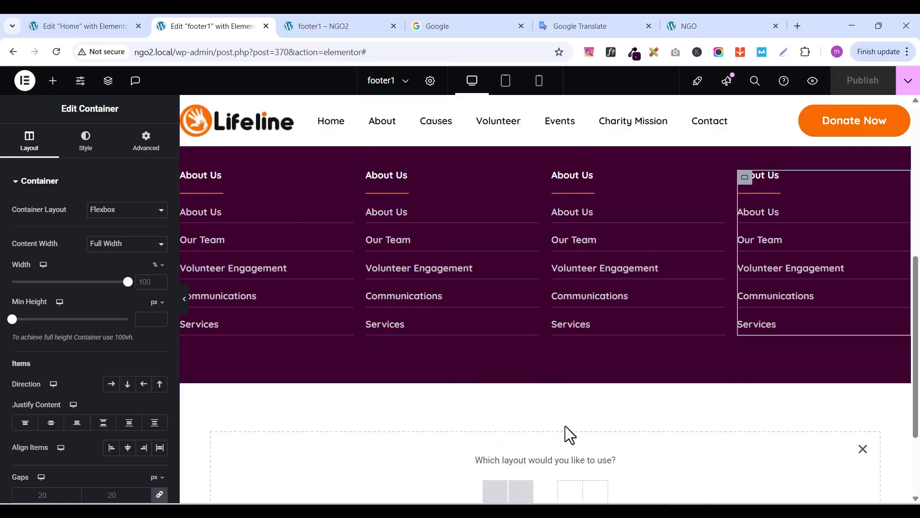
pyautogui.scroll(-1, 514, 407)
pyautogui.click(498, 437)
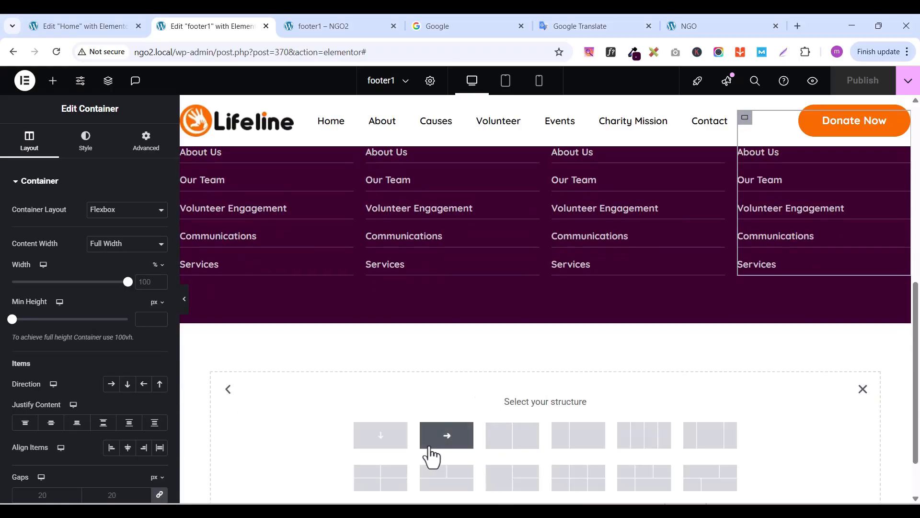
pyautogui.click(536, 436)
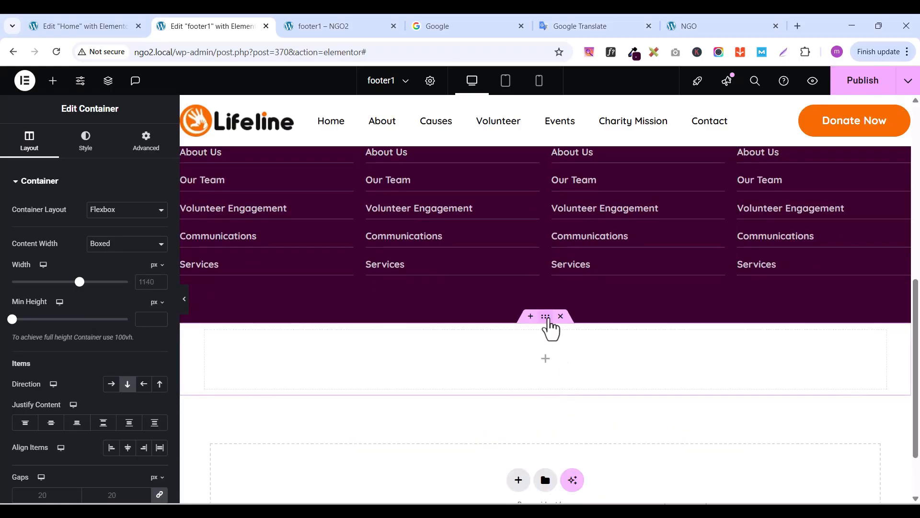
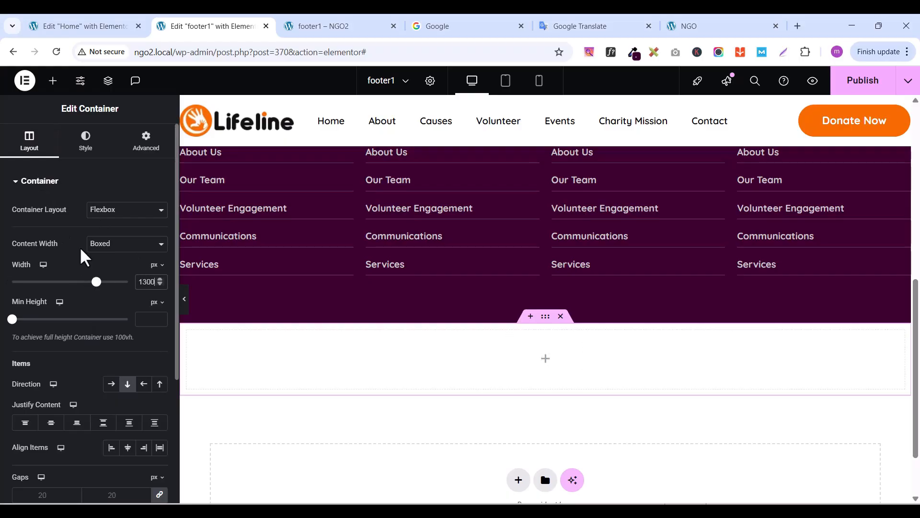
# Unlink the new container's padding and set it to 20 px top and bottom, 0 right and left
pyautogui.click(150, 146)
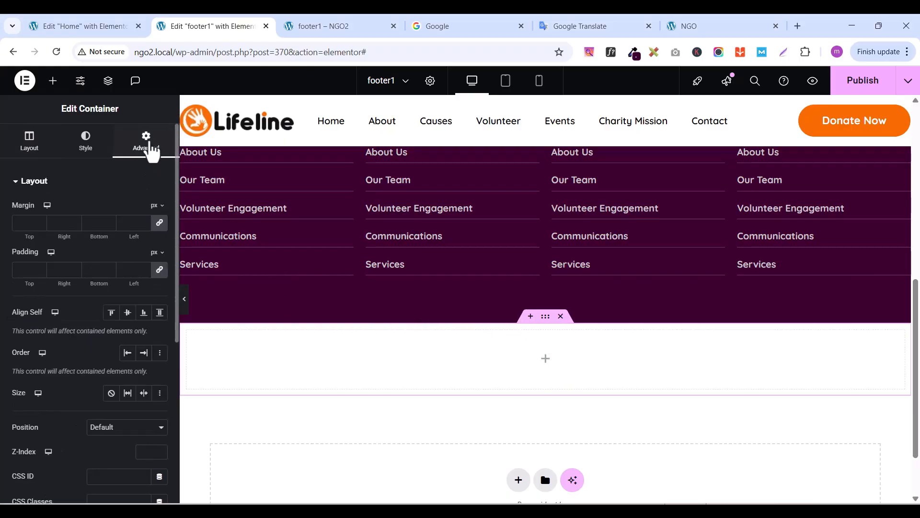
pyautogui.click(159, 269)
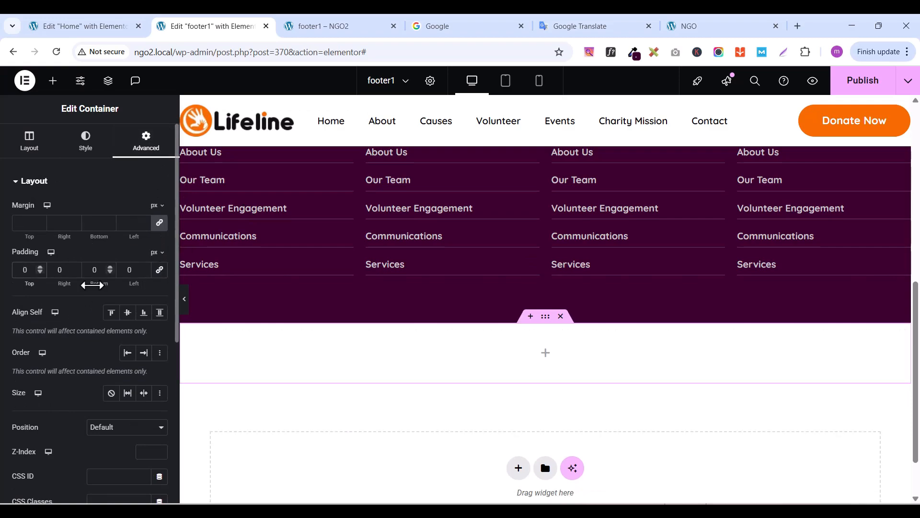
pyautogui.write('2')
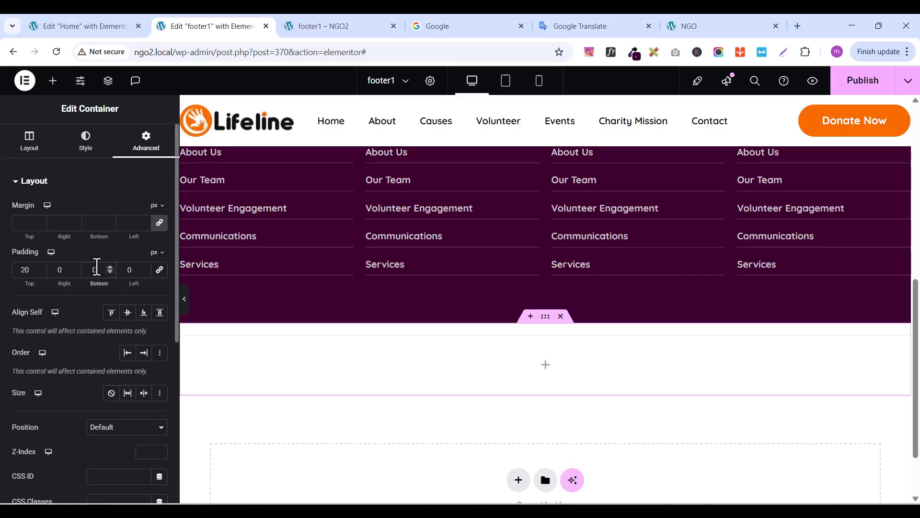
pyautogui.write('2')
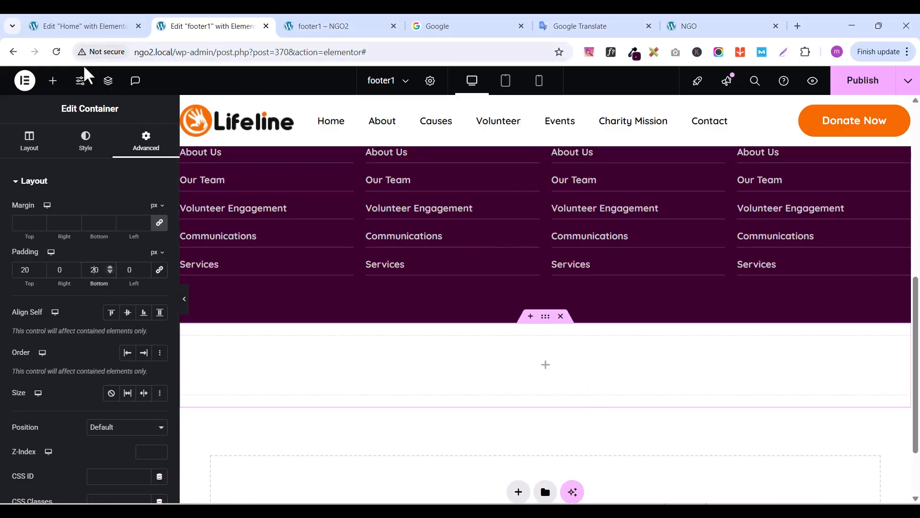
# Add a Heading widget inside the new bottom container
pyautogui.click(54, 84)
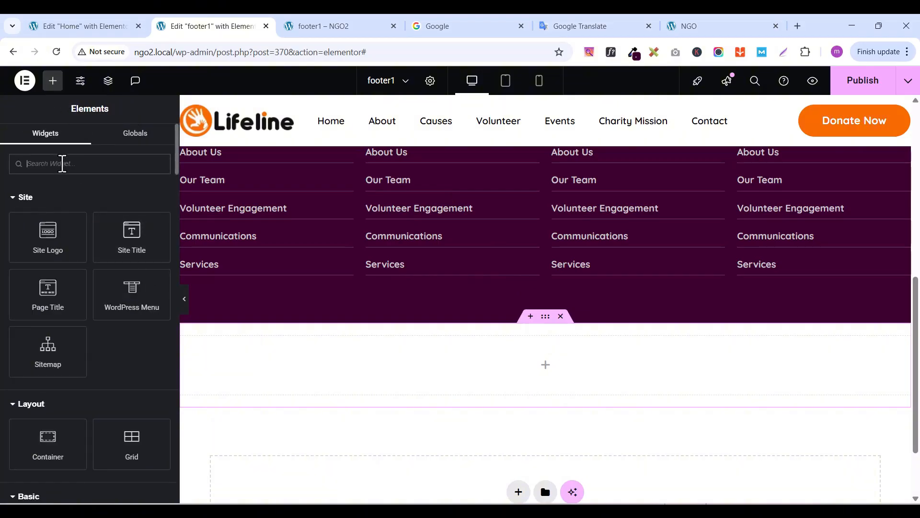
pyautogui.write('head')
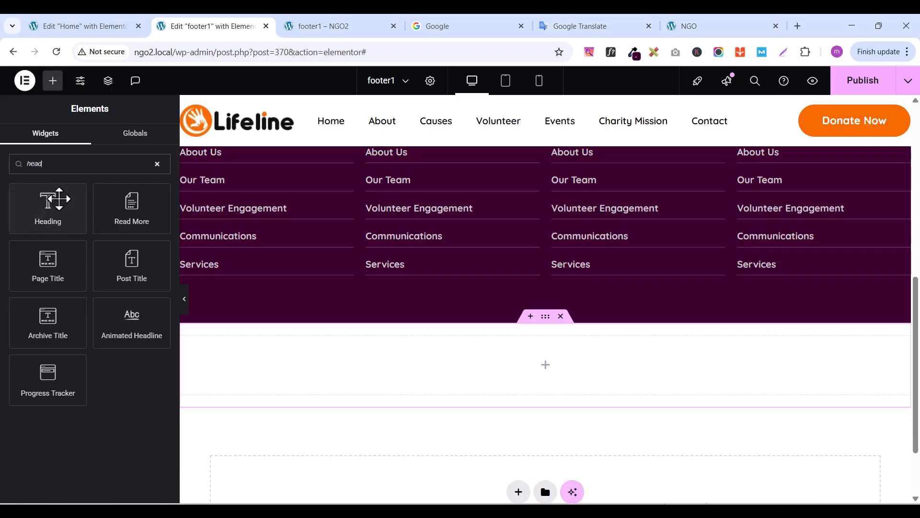
pyautogui.moveTo(56, 197); pyautogui.dragTo(557, 355)
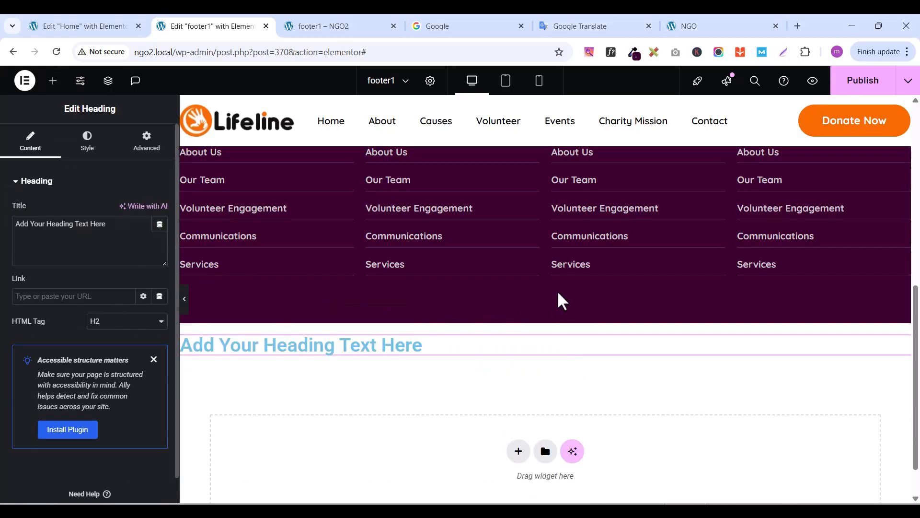
# Copy "© 2025 - All Rights Reserved - Design by MrGreenWeb" from the reference NGO footer into the new heading's title
pyautogui.click(692, 28)
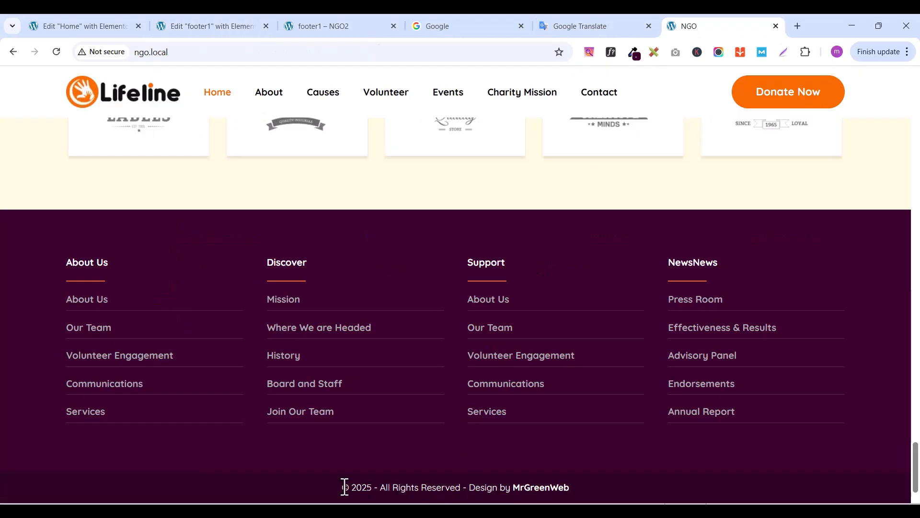
pyautogui.moveTo(344, 488); pyautogui.dragTo(574, 488)
pyautogui.hotkey('ctrl', 'c')
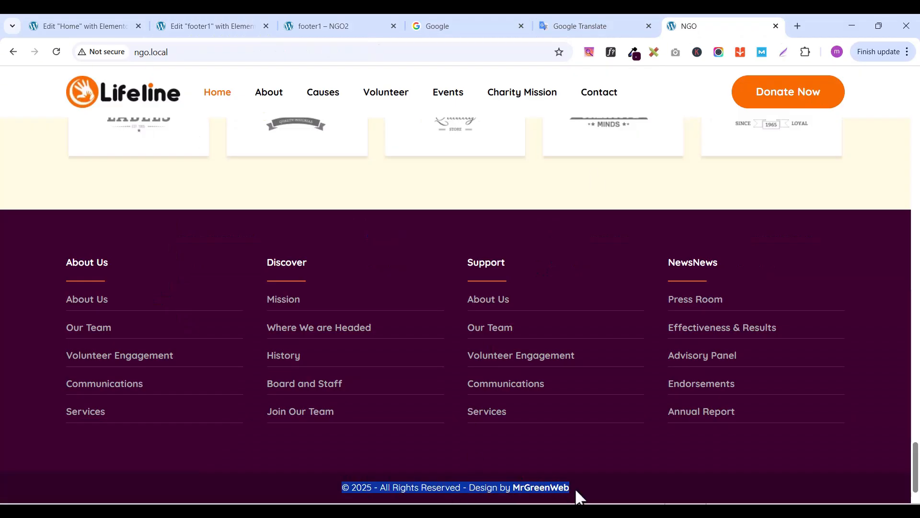
pyautogui.rightClick(545, 489)
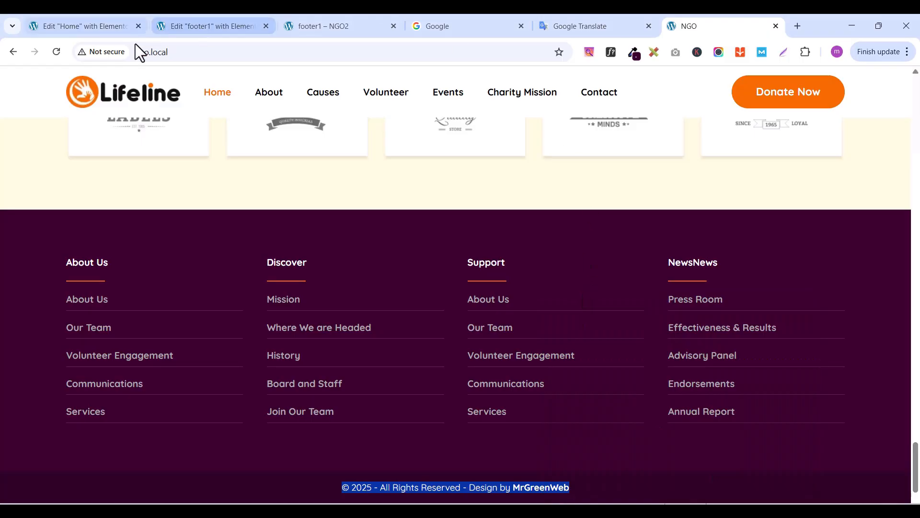
pyautogui.click(211, 26)
pyautogui.tripleClick(103, 229)
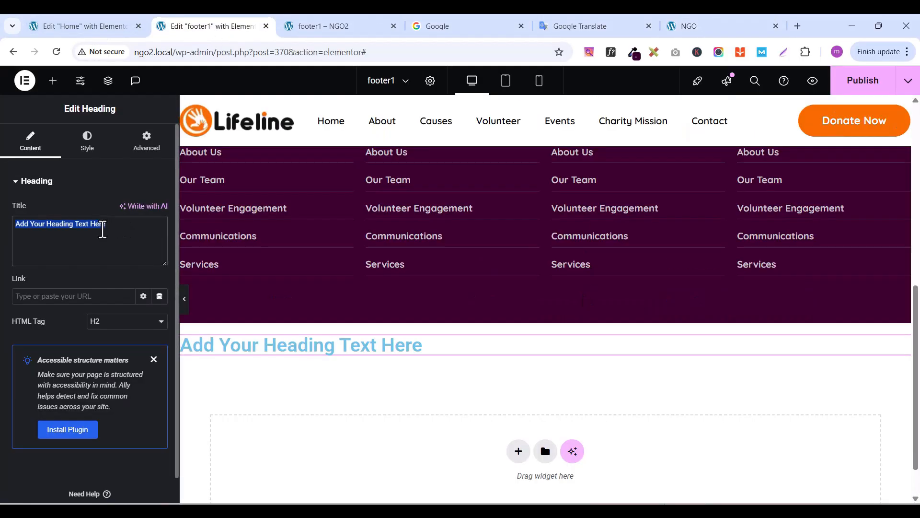
pyautogui.hotkey('ctrl', 'v')
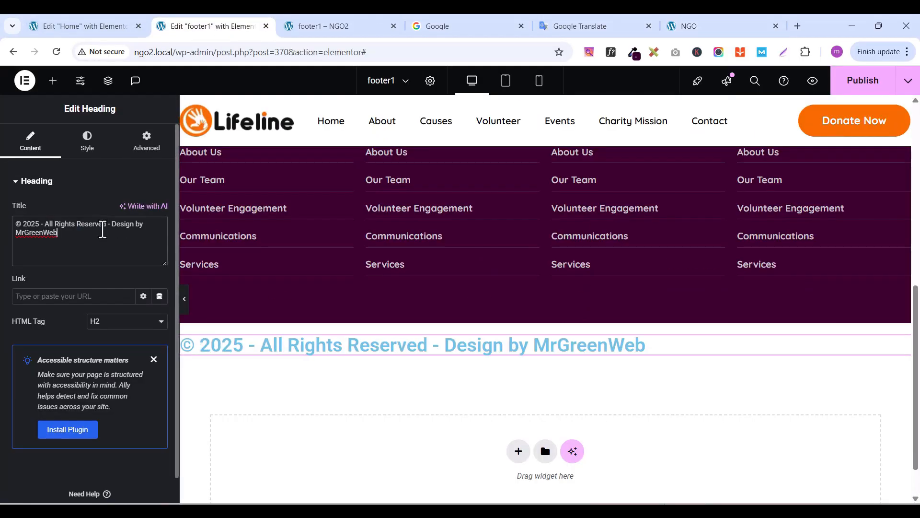
# Style the copyright heading with Quicksand, size 15 px and weight 400 (Normal), and centre-align it
pyautogui.click(86, 151)
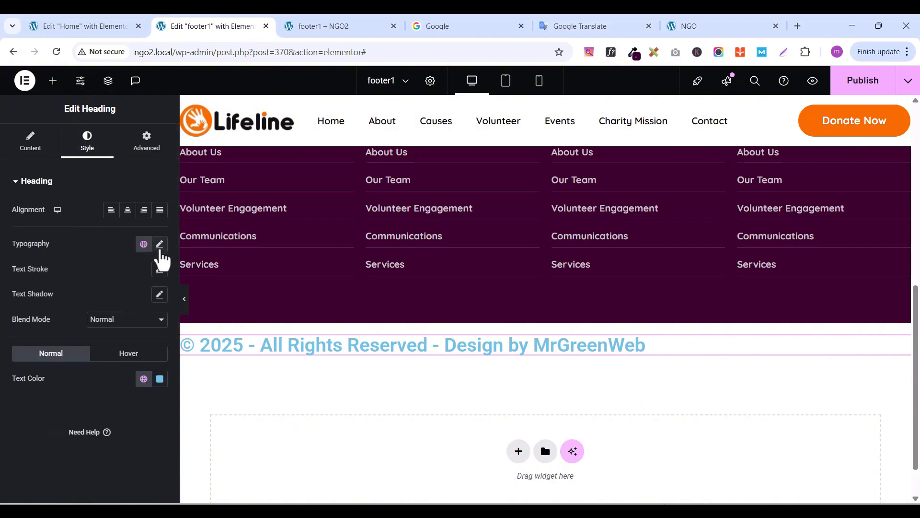
pyautogui.click(159, 247)
pyautogui.click(118, 301)
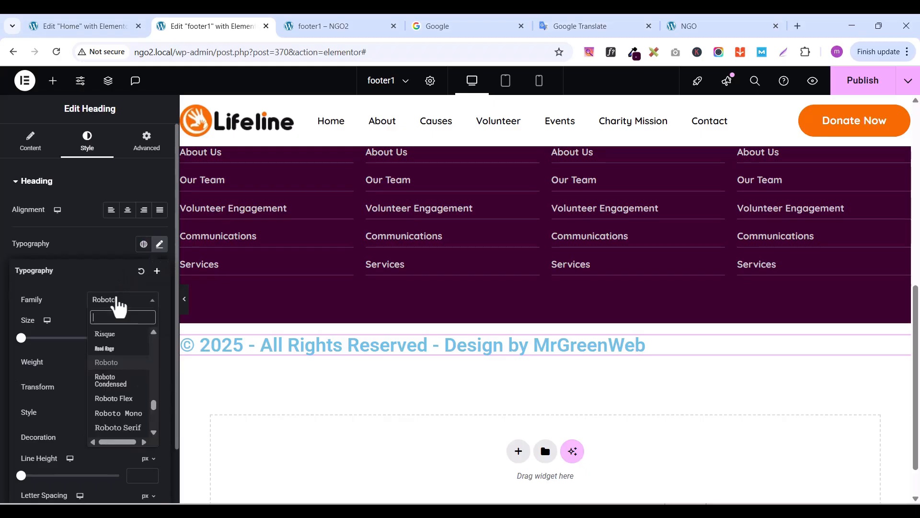
pyautogui.write('quick')
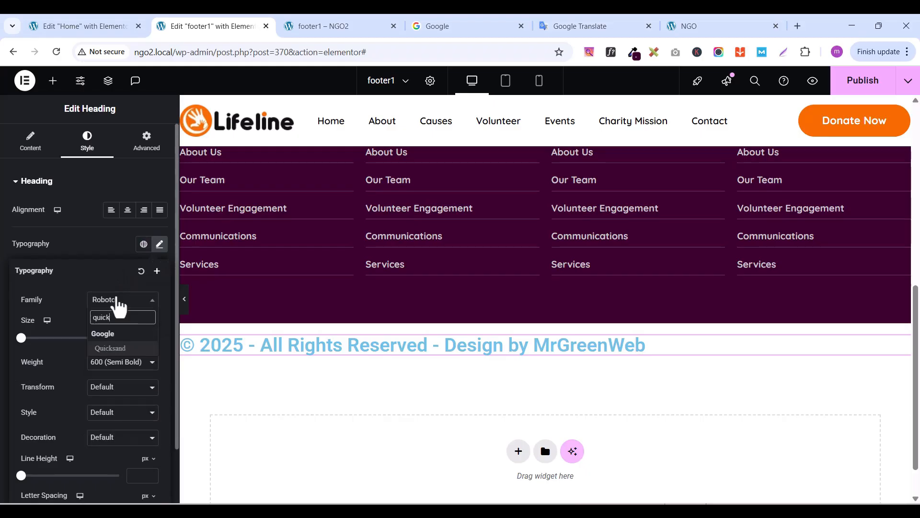
pyautogui.click(119, 348)
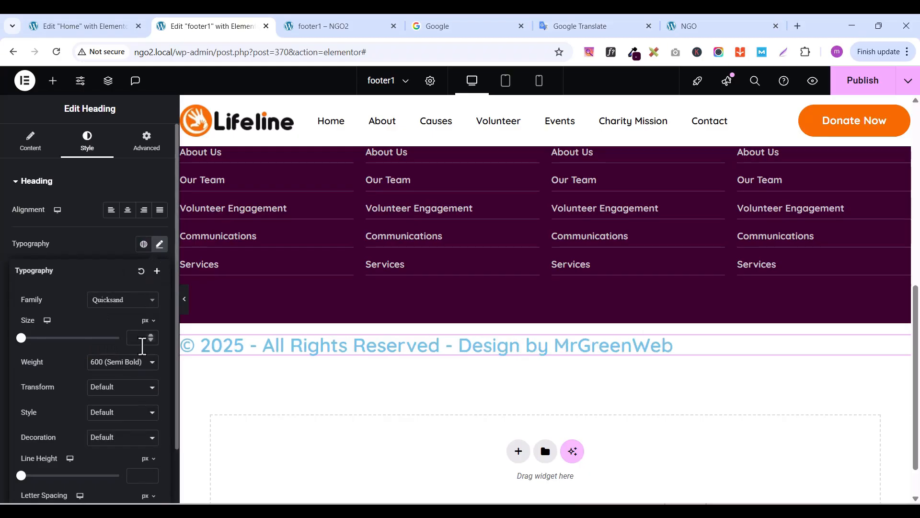
pyautogui.click(152, 336)
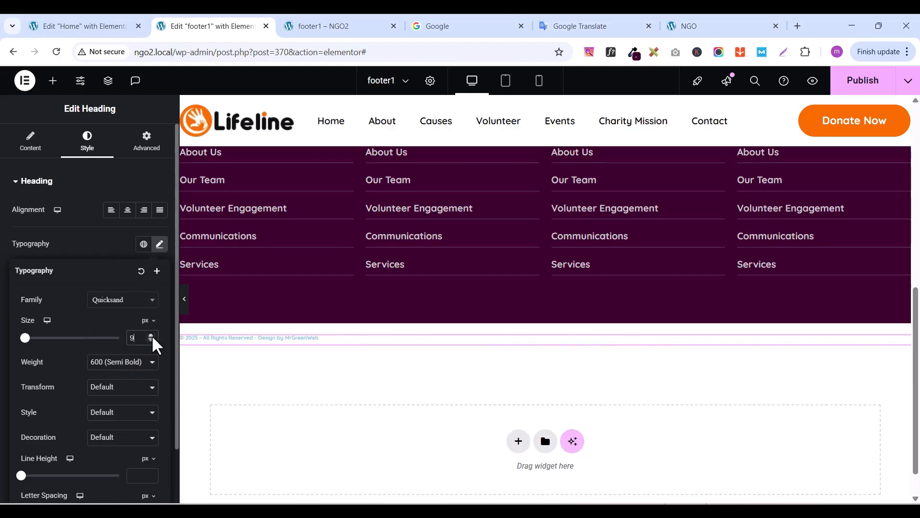
pyautogui.click(152, 335)
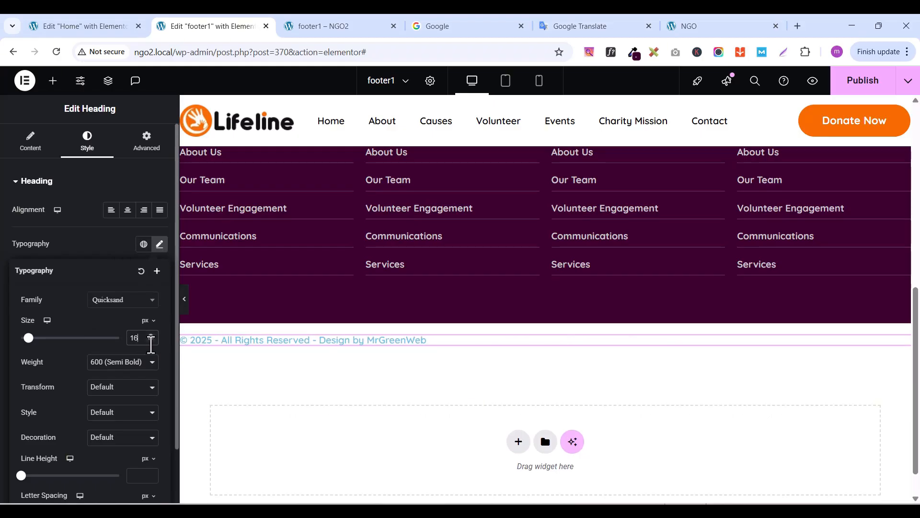
pyautogui.click(144, 361)
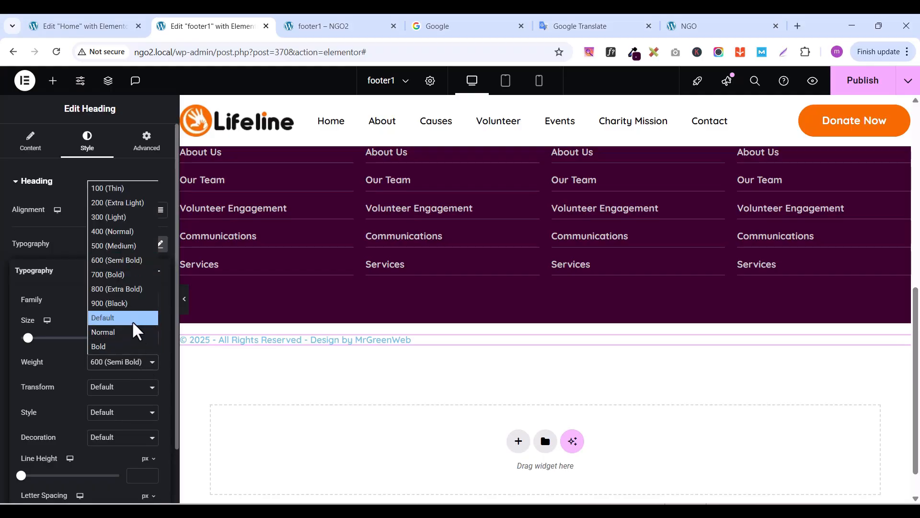
pyautogui.click(126, 231)
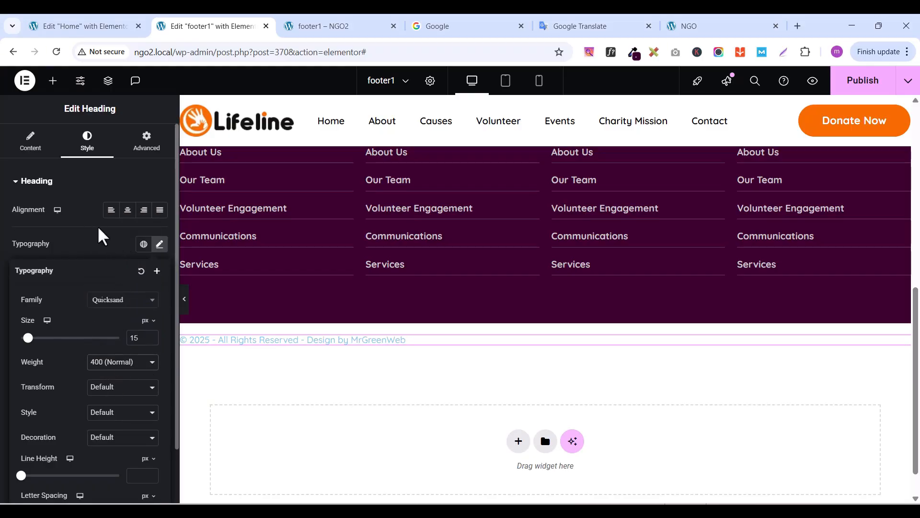
pyautogui.click(128, 211)
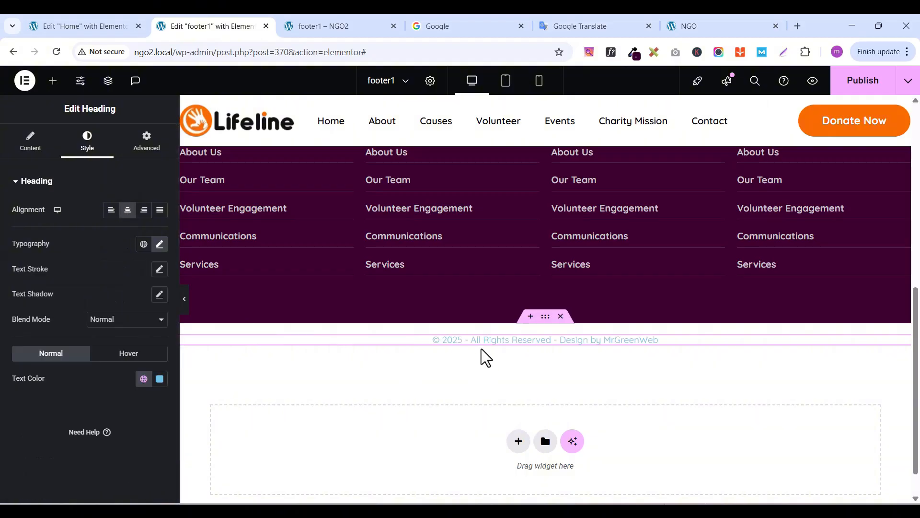
# Sample the copyright bar's background colour in the reference NGO footer and copy its hex code, 300125
pyautogui.click(696, 26)
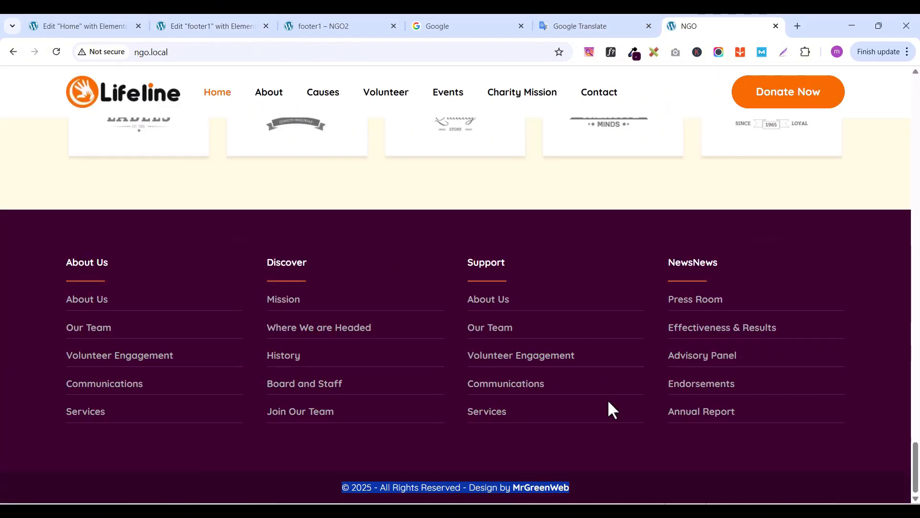
pyautogui.click(635, 52)
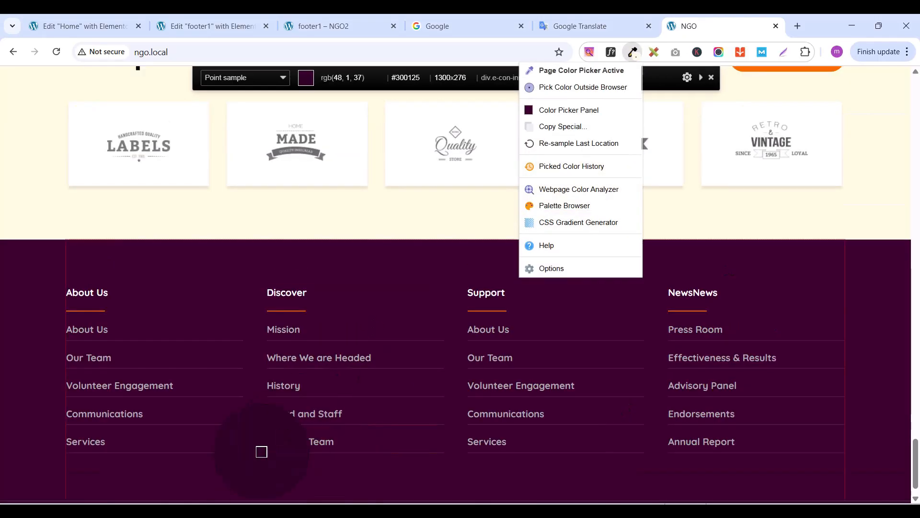
pyautogui.click(634, 490)
pyautogui.click(634, 54)
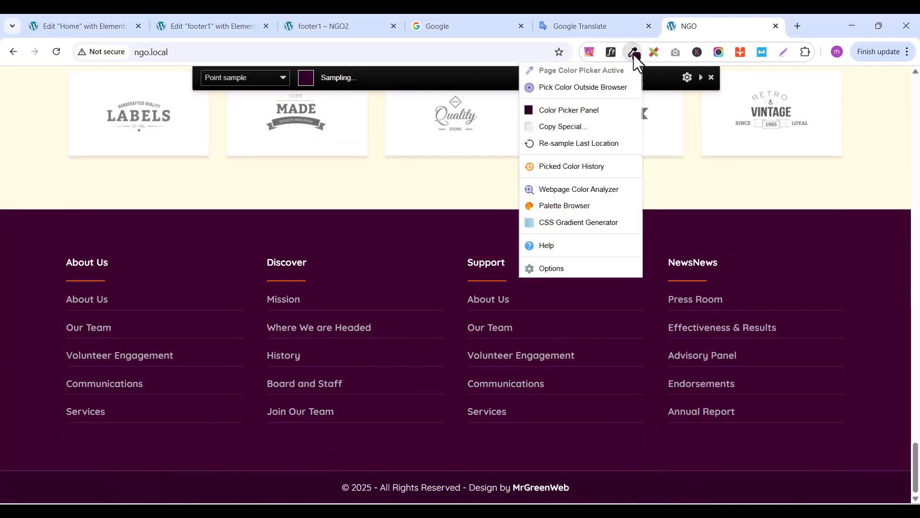
pyautogui.click(576, 109)
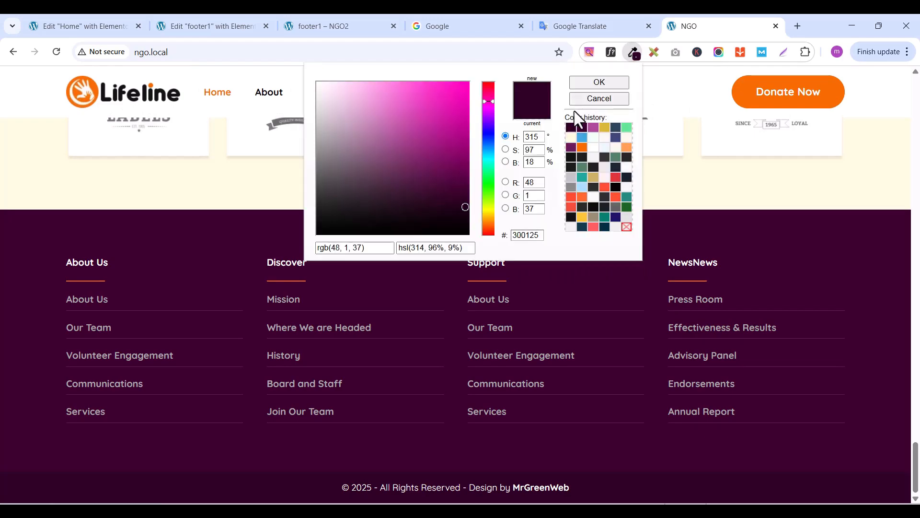
pyautogui.rightClick(514, 236)
pyautogui.click(551, 278)
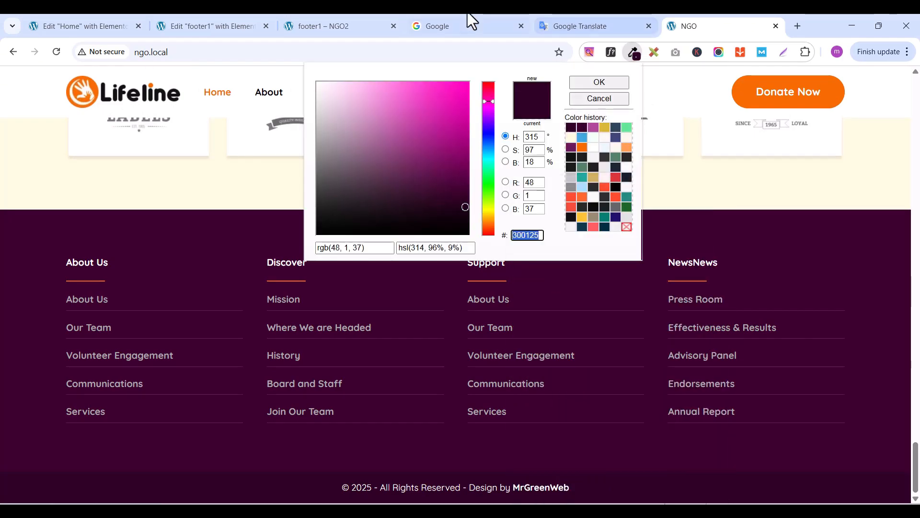
# In the footer1 template, give the copyright heading's container a classic background with colour 300125
pyautogui.click(220, 29)
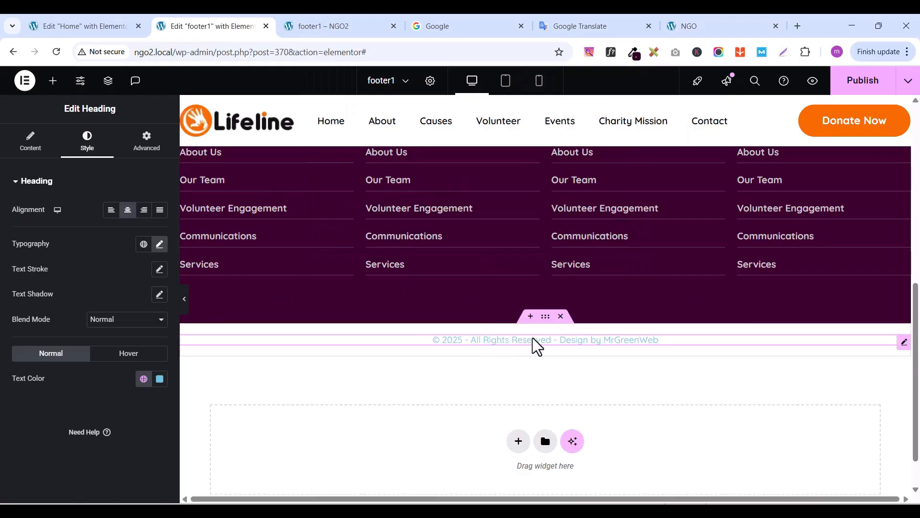
pyautogui.click(547, 319)
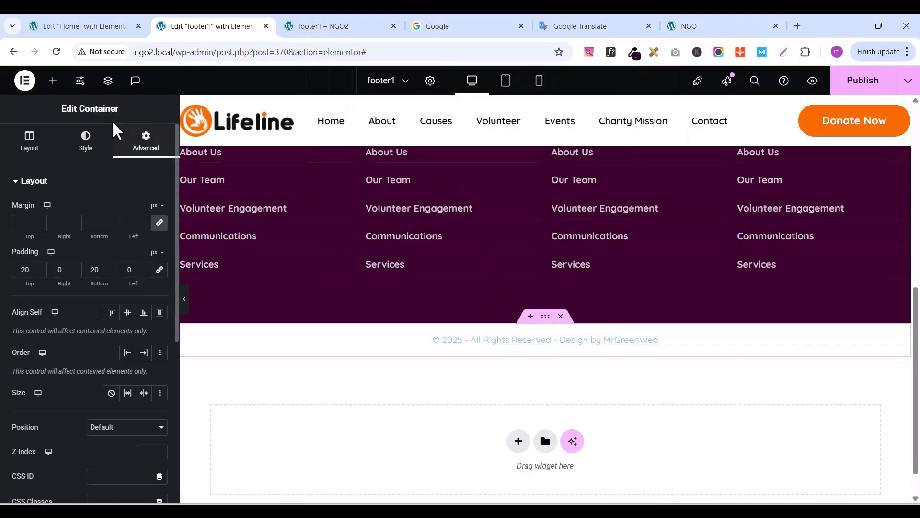
pyautogui.click(86, 148)
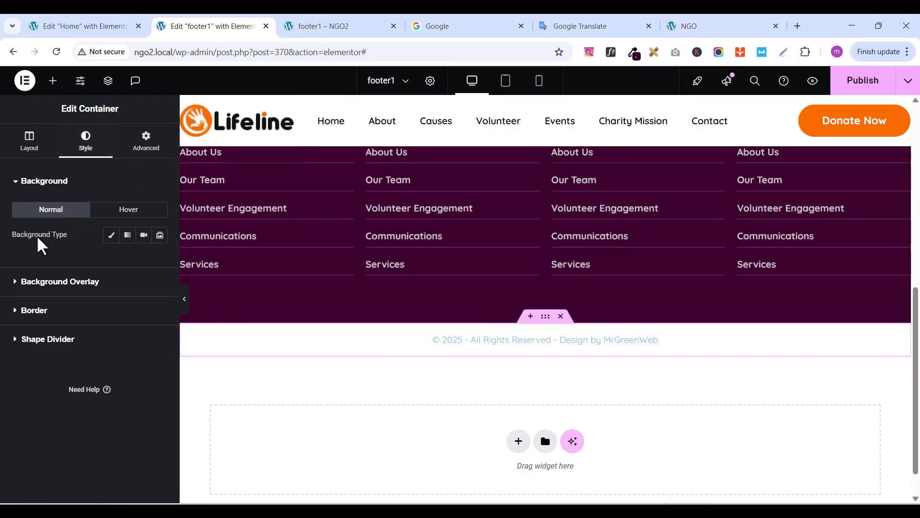
pyautogui.click(113, 237)
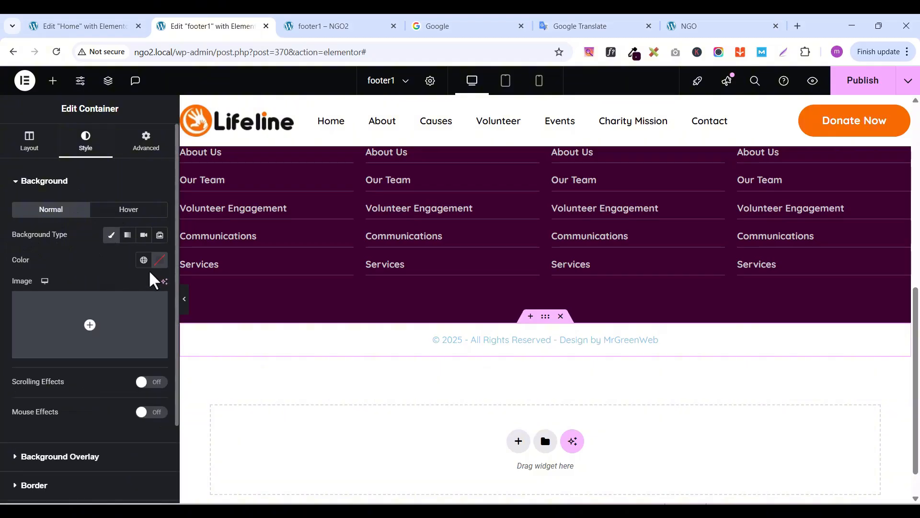
pyautogui.click(160, 259)
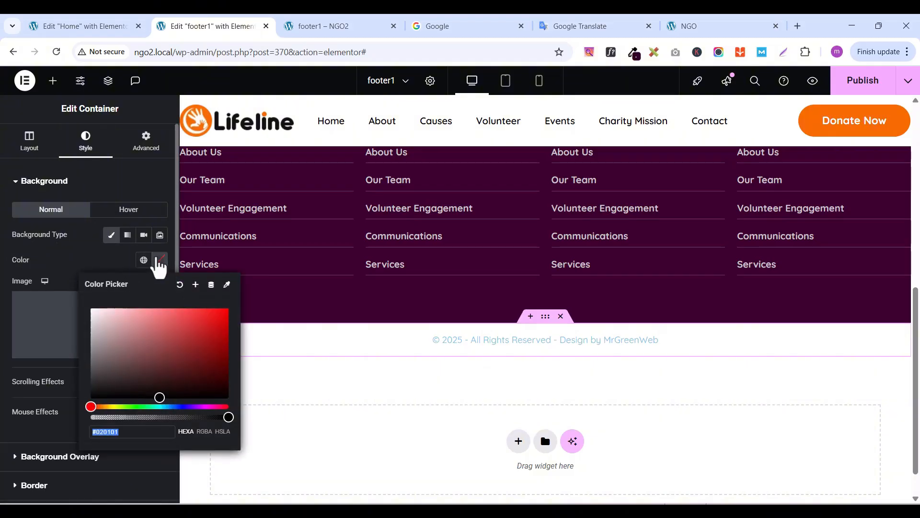
pyautogui.hotkey('ctrl', 'v')
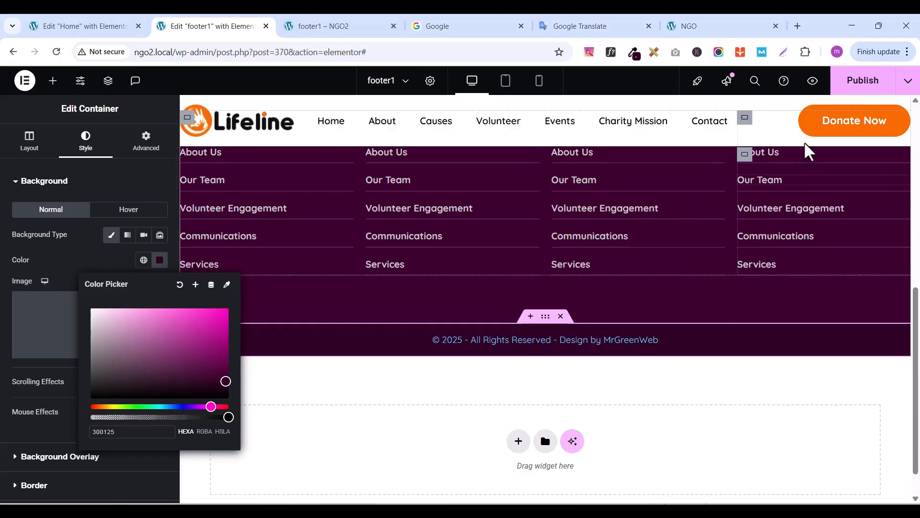
# Change the copyright heading's text colour to near-white, #FDFDFD
pyautogui.click(903, 344)
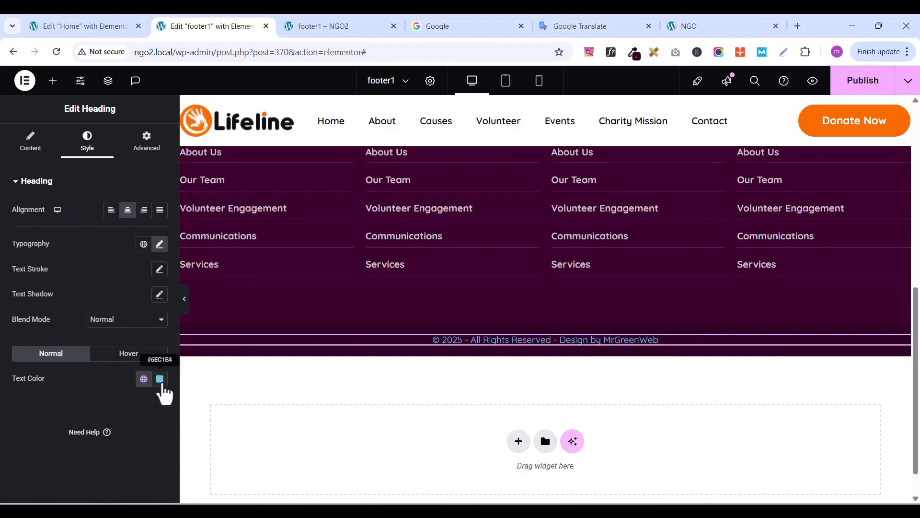
pyautogui.click(160, 380)
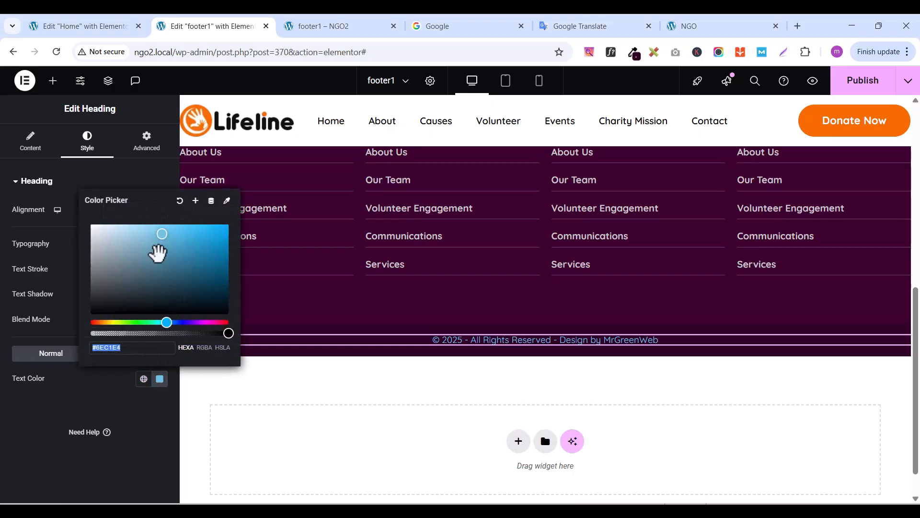
pyautogui.moveTo(162, 234); pyautogui.dragTo(57, 206)
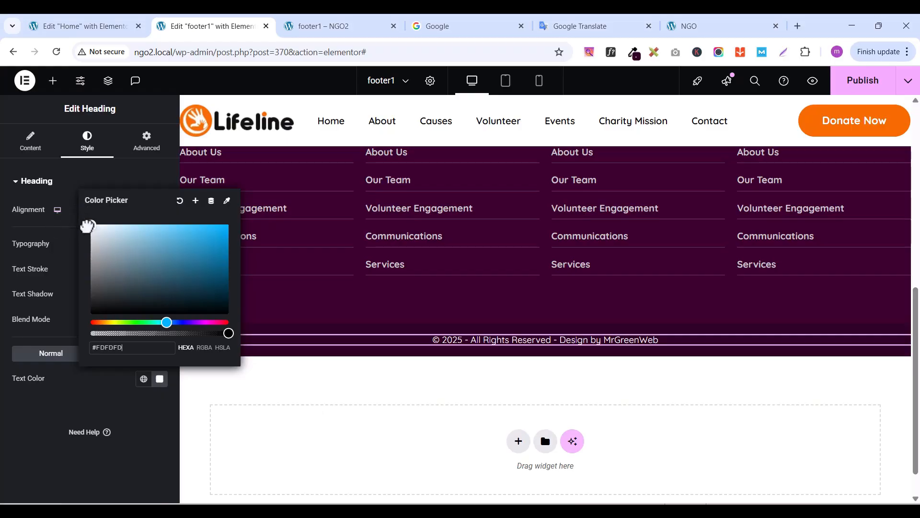
pyautogui.click(362, 394)
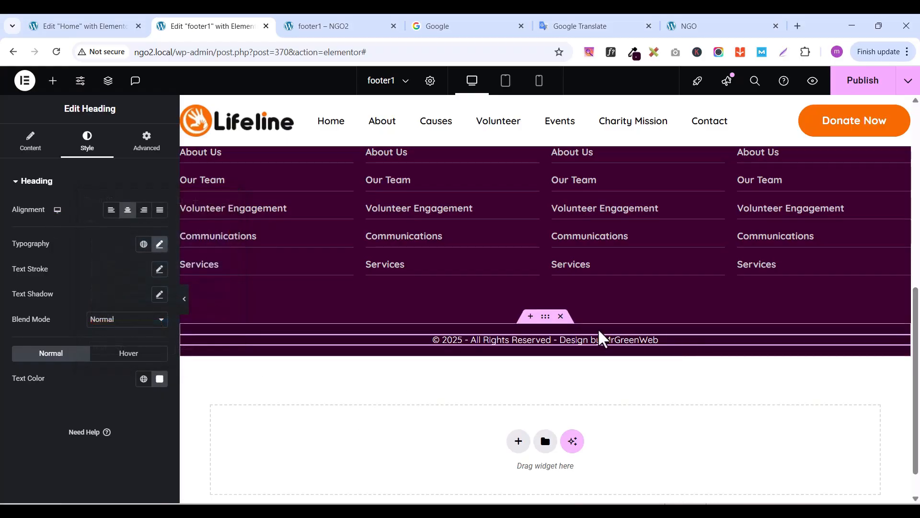
# Make "MrGreenWeb" bold in the copyright heading's title by wrapping it in <strong> and </strong> tags
pyautogui.click(21, 143)
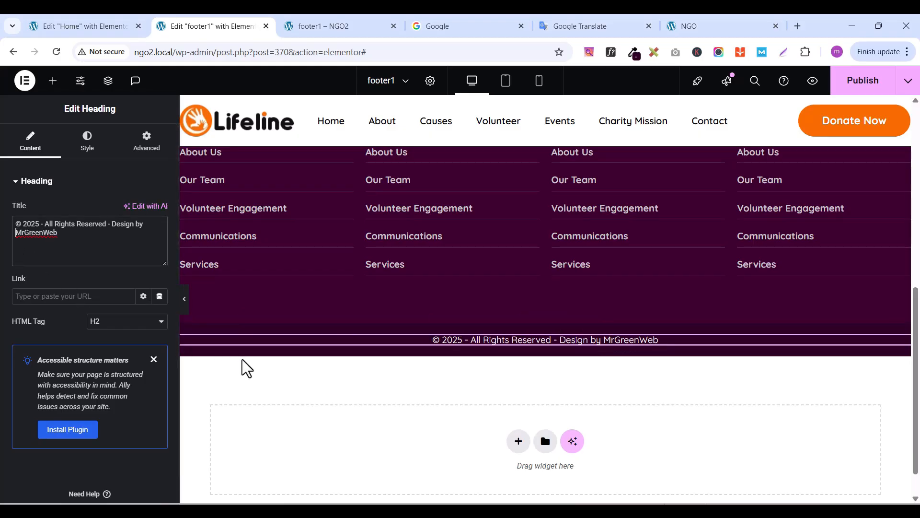
pyautogui.write('<strong')
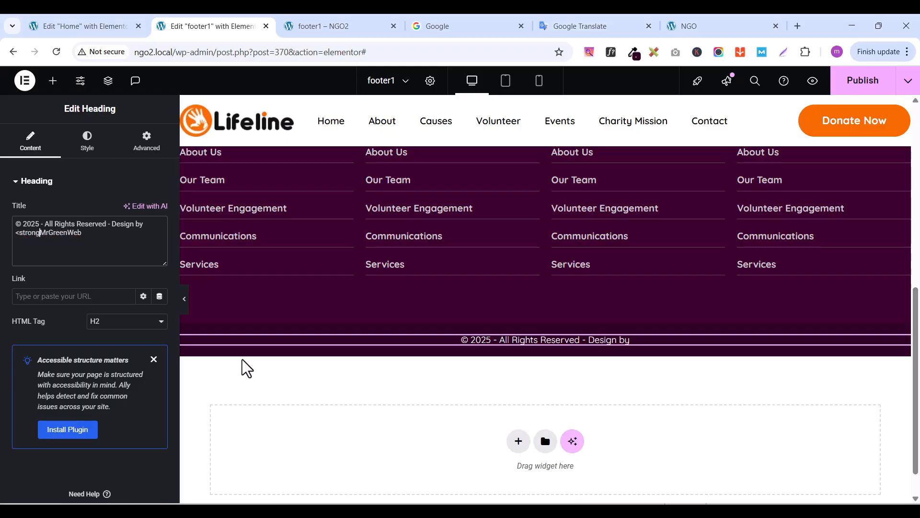
pyautogui.write('>')
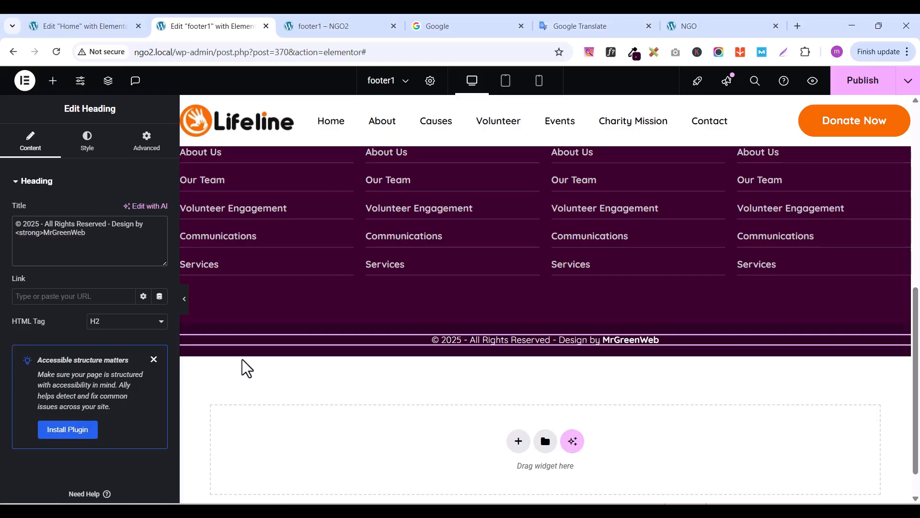
pyautogui.click(113, 232)
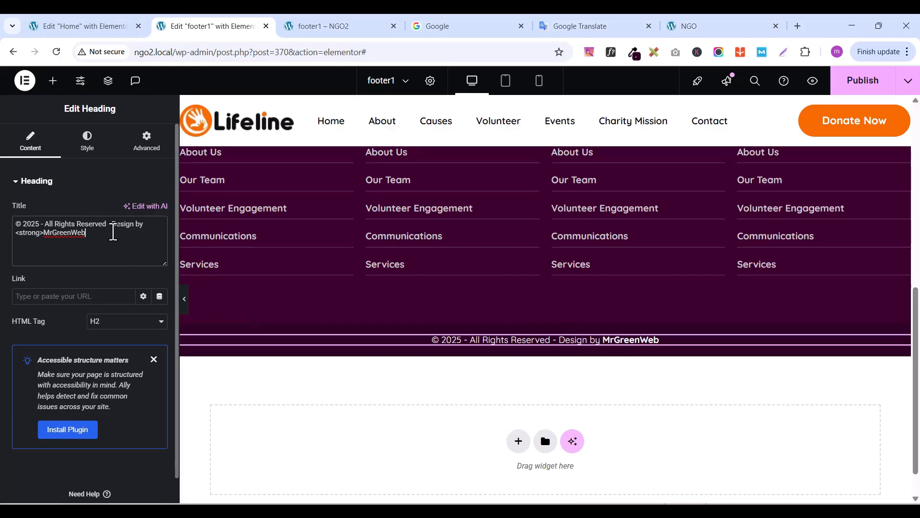
pyautogui.write('</strong>')
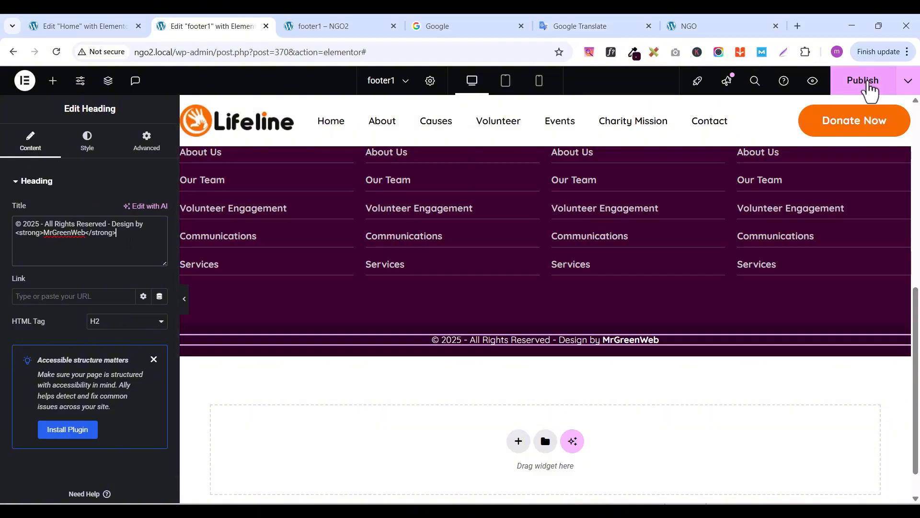
# Publish the footer1 template and check its link columns and copyright bar in the preview page
pyautogui.click(871, 87)
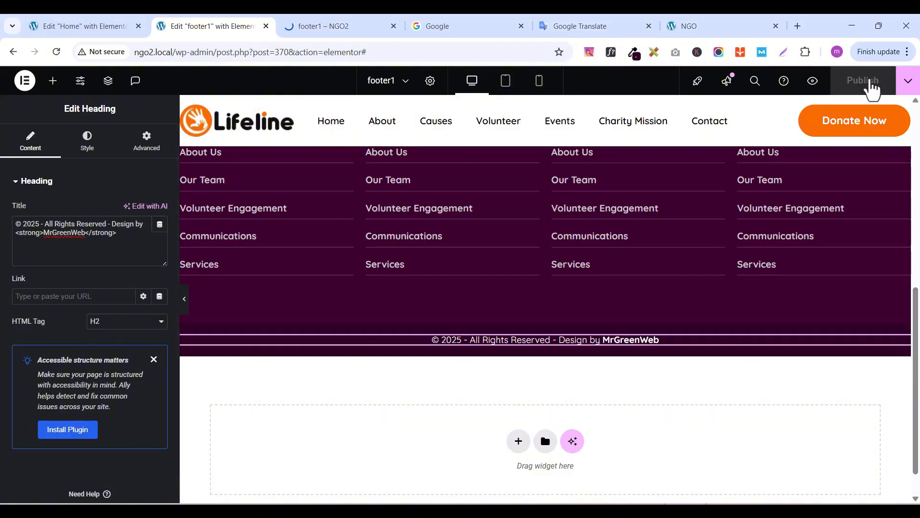
pyautogui.click(813, 81)
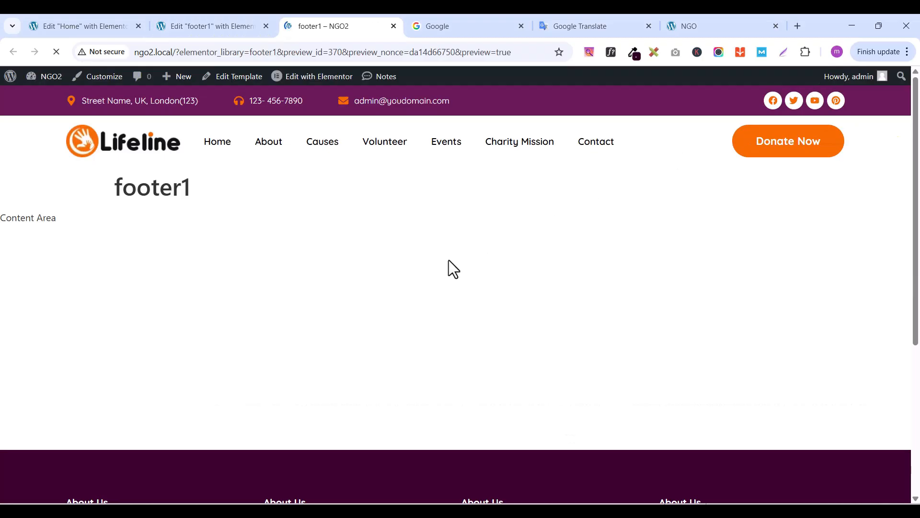
pyautogui.scroll(-5, 443, 264)
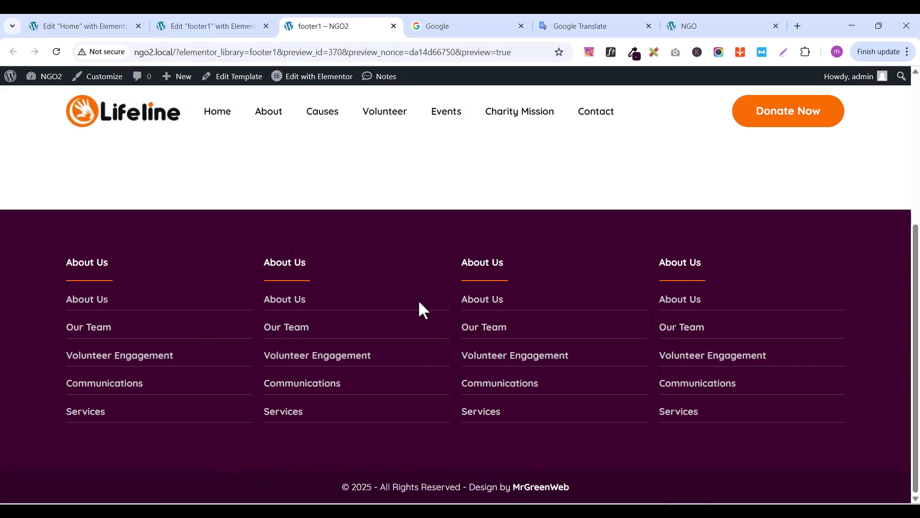
# Preview the Home page from its Elementor editor and review every section from the hero down to the footer's copyright bar
pyautogui.click(217, 27)
pyautogui.click(106, 30)
pyautogui.scroll(10, 379, 280)
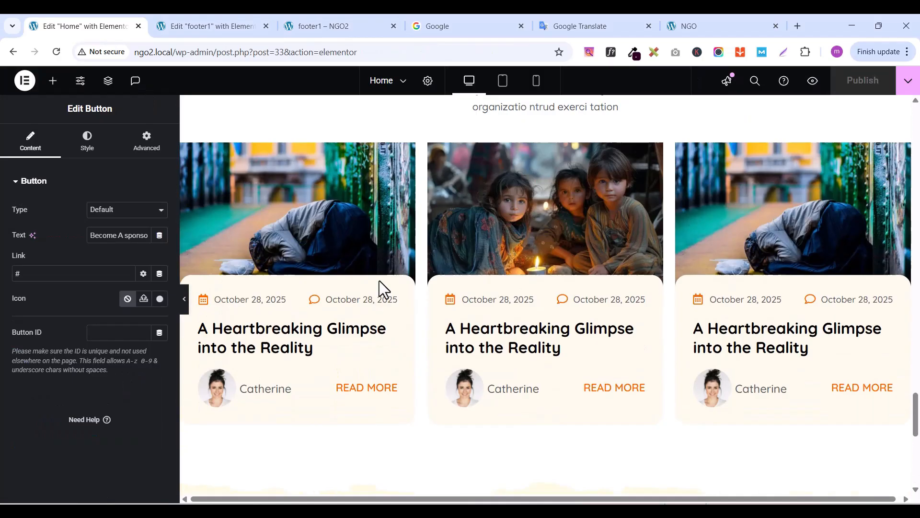
pyautogui.scroll(10, 378, 278)
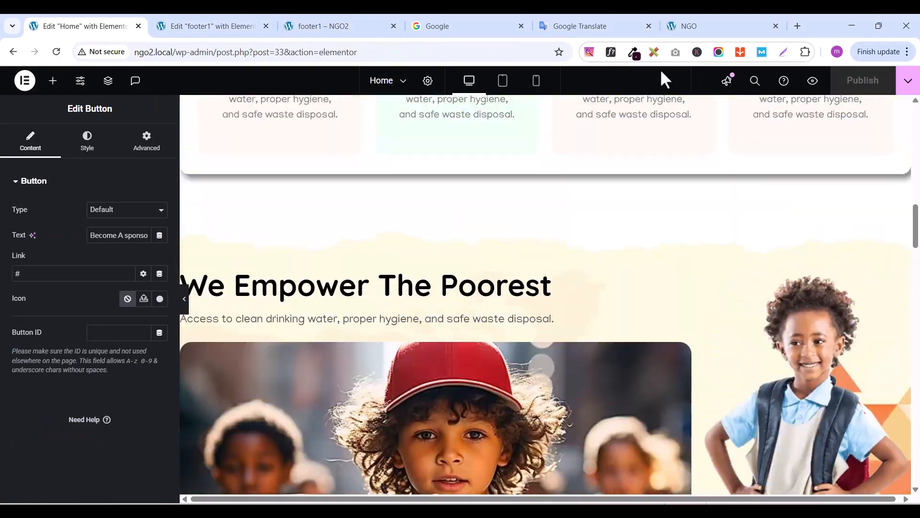
pyautogui.click(814, 82)
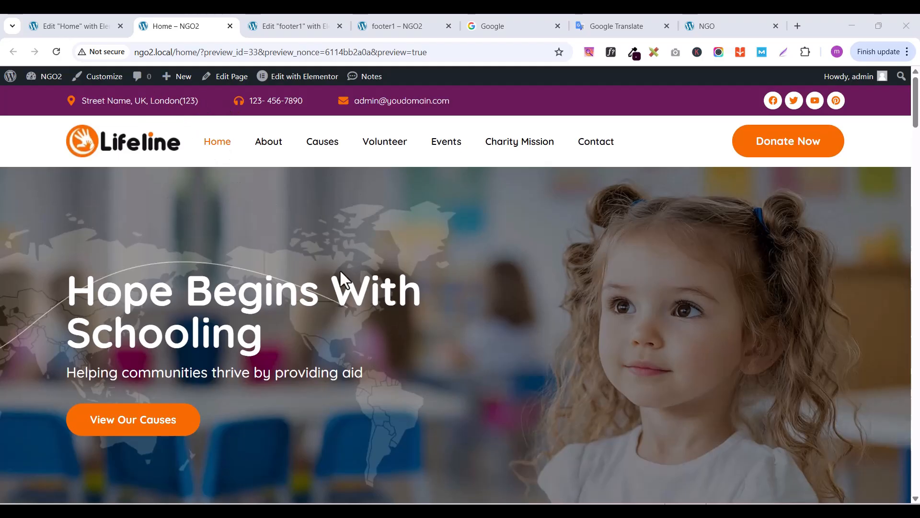
pyautogui.scroll(-6, 505, 346)
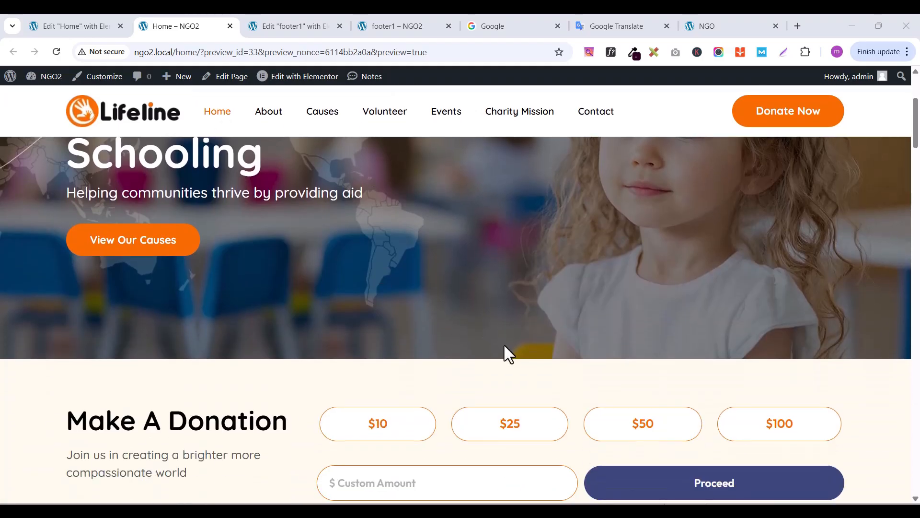
pyautogui.scroll(-5, 506, 346)
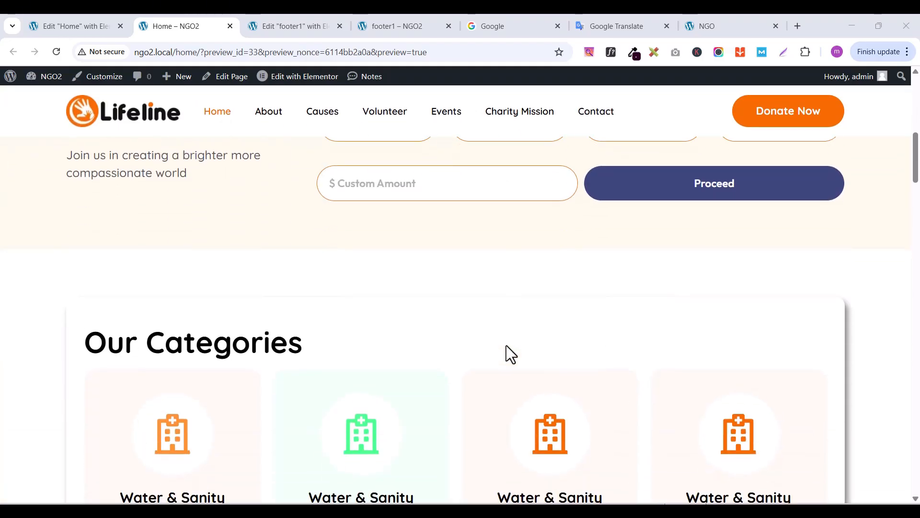
pyautogui.scroll(-8, 506, 345)
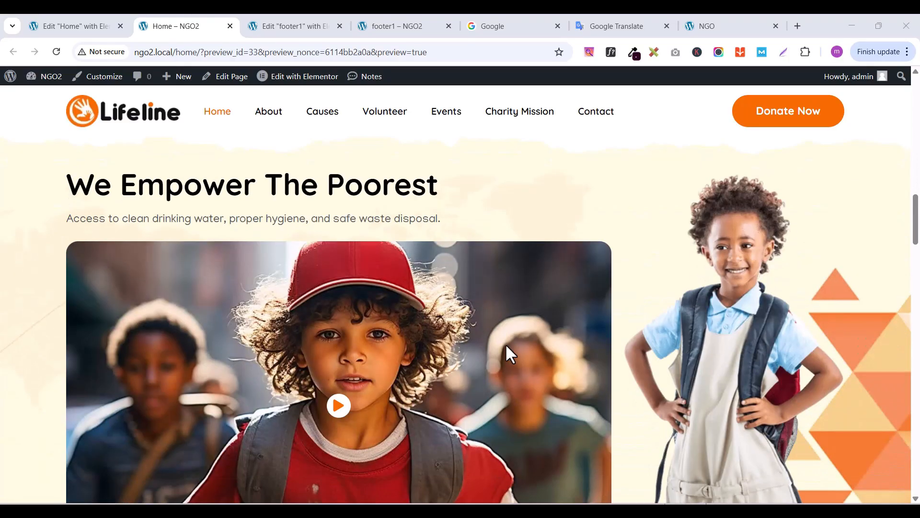
pyautogui.scroll(-10, 507, 345)
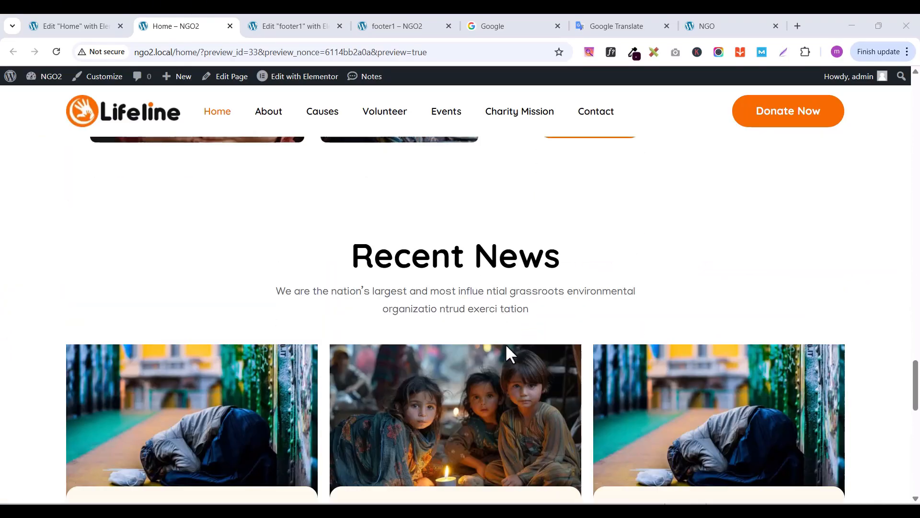
pyautogui.scroll(-10, 507, 345)
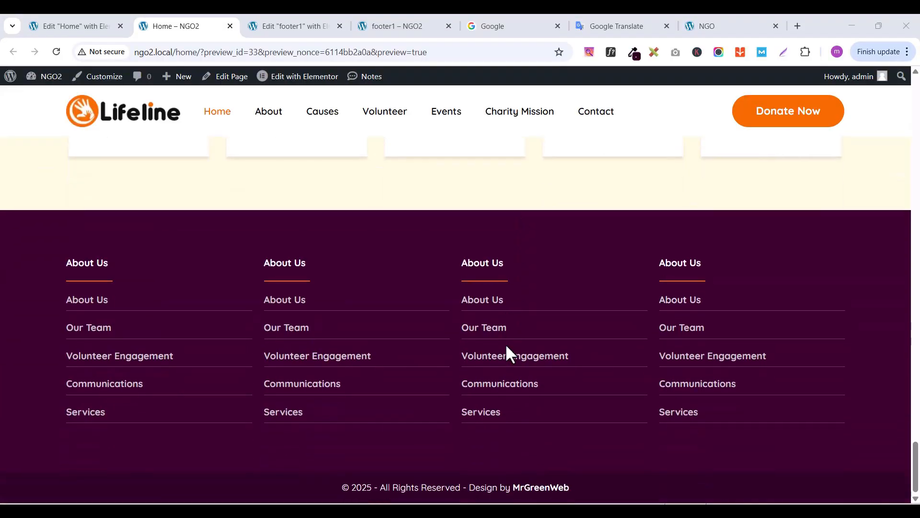